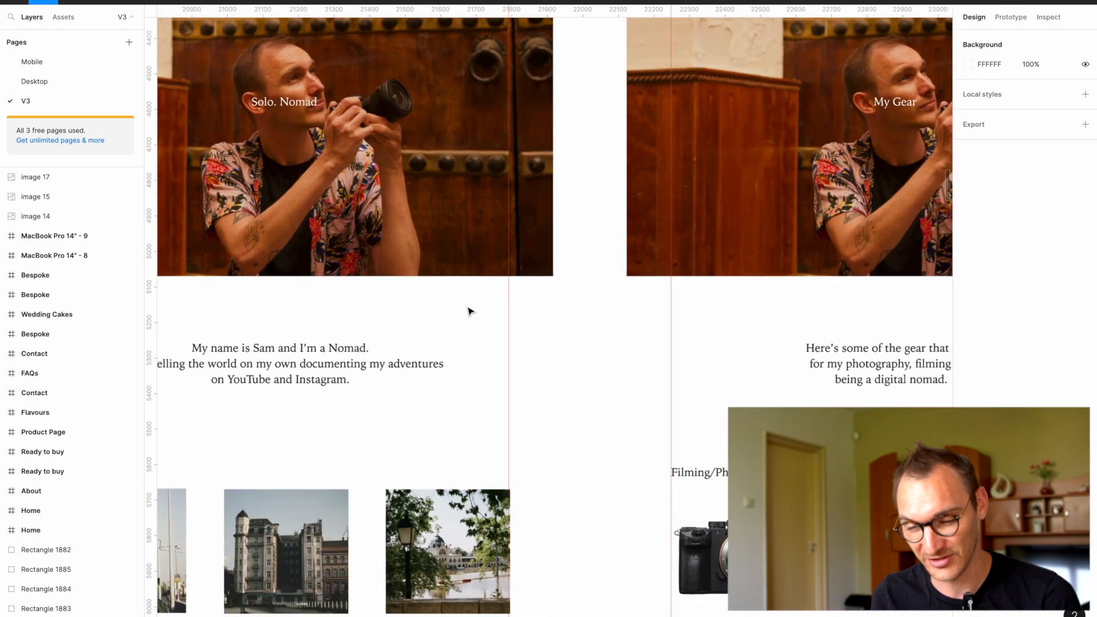
Step: Review the TravelBook Pro home page and My Gear page designs, from the hero images through the Instagram, YouTube and product sections
{"action": "scroll", "coordinate": [470, 312], "scroll_direction": "up", "scroll_amount": 3}
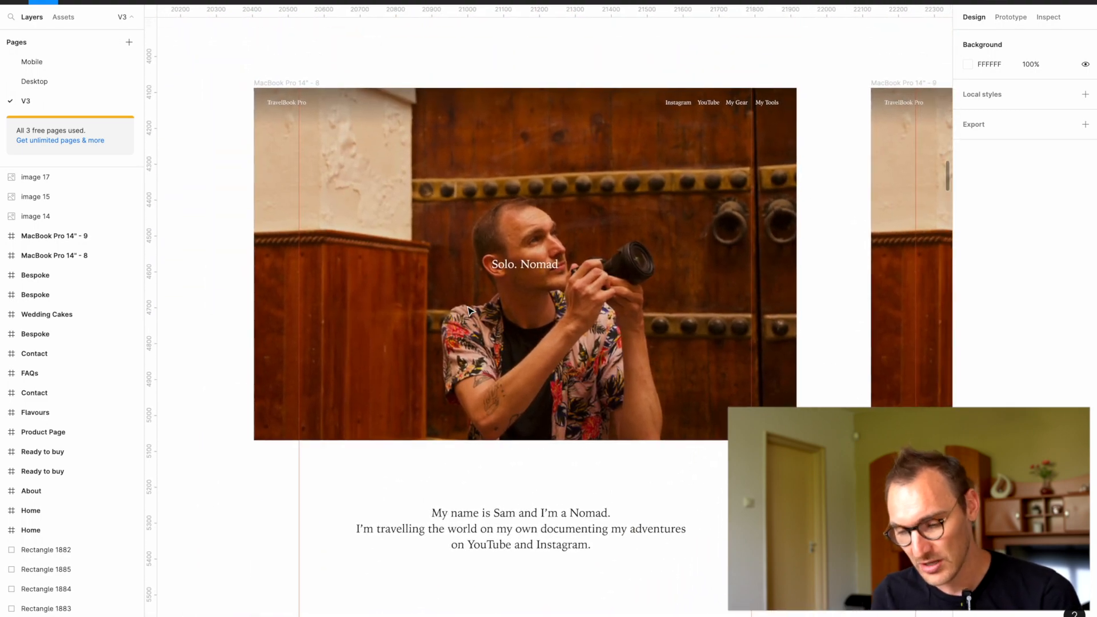
{"action": "scroll", "coordinate": [470, 312], "scroll_direction": "down", "scroll_amount": 10}
{"action": "scroll", "coordinate": [470, 312], "scroll_direction": "up", "scroll_amount": 15}
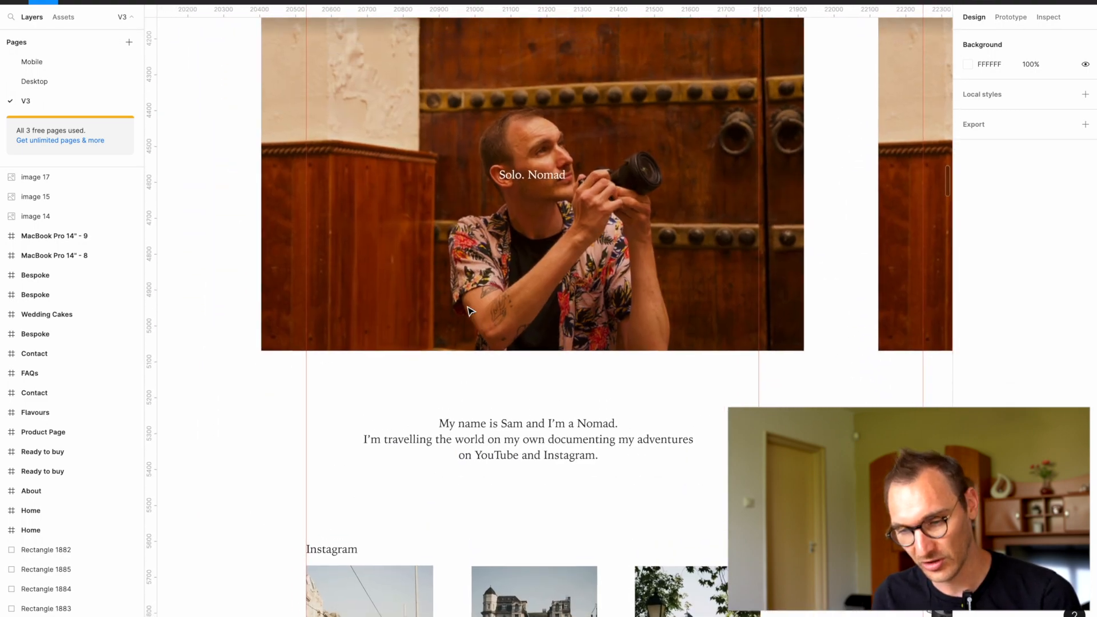
{"action": "scroll", "coordinate": [469, 312], "scroll_direction": "down", "scroll_amount": 5}
{"action": "scroll", "coordinate": [470, 311], "scroll_direction": "down", "scroll_amount": 5}
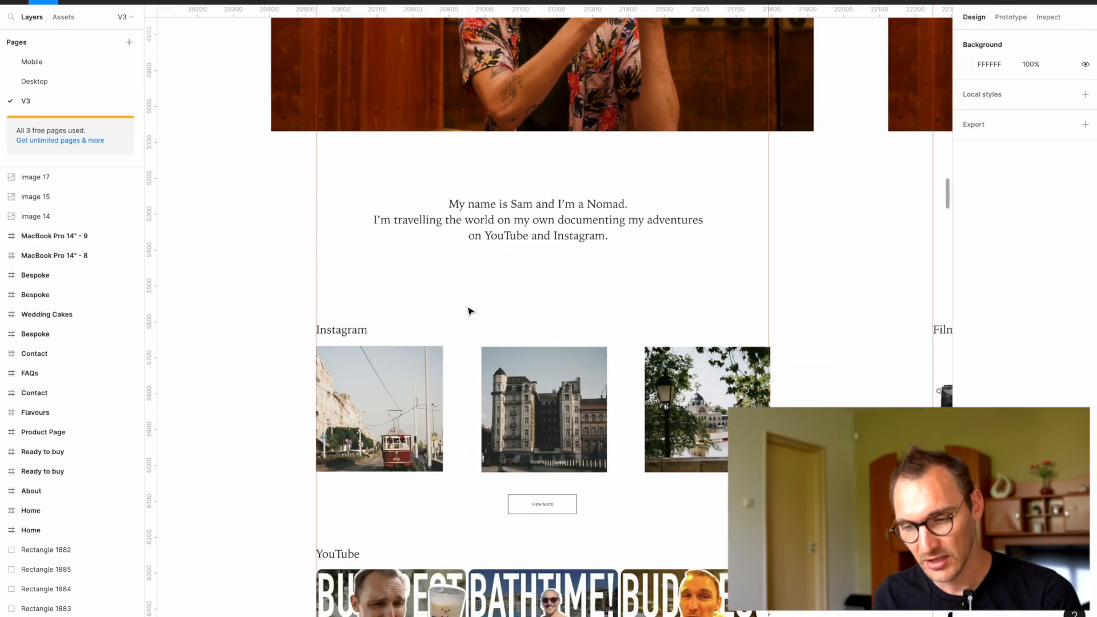
{"action": "scroll", "coordinate": [605, 398], "scroll_direction": "down", "scroll_amount": 4}
{"action": "scroll", "coordinate": [604, 397], "scroll_direction": "up", "scroll_amount": 2}
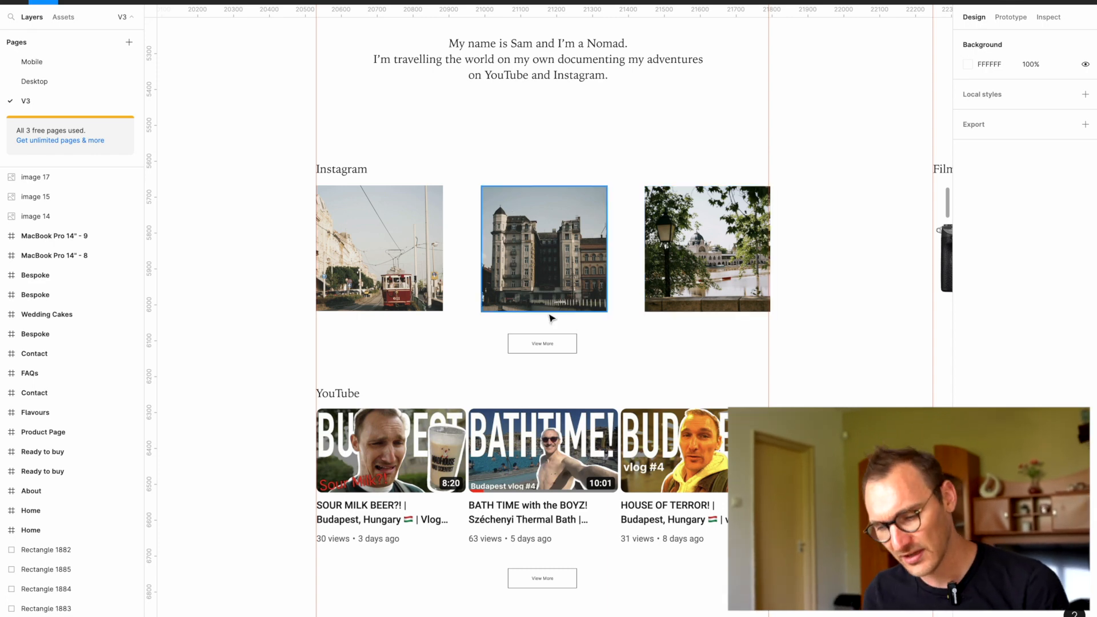
{"action": "scroll", "coordinate": [575, 386], "scroll_direction": "right", "scroll_amount": 5}
{"action": "scroll", "coordinate": [575, 387], "scroll_direction": "down", "scroll_amount": 1}
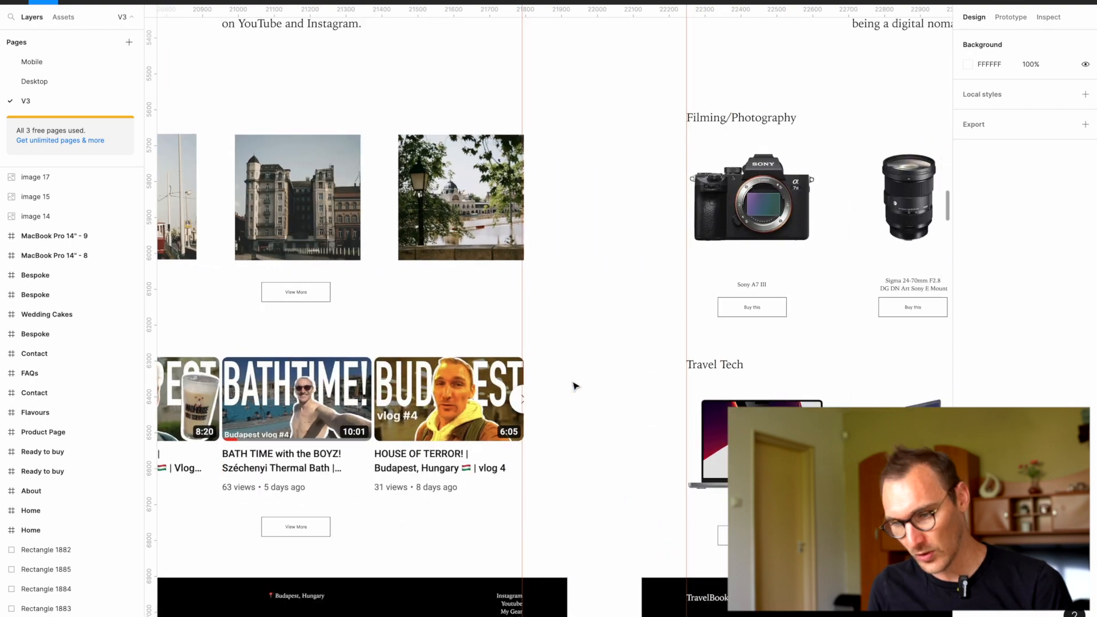
{"action": "scroll", "coordinate": [575, 386], "scroll_direction": "down", "scroll_amount": 5}
{"action": "scroll", "coordinate": [559, 417], "scroll_direction": "up", "scroll_amount": 5}
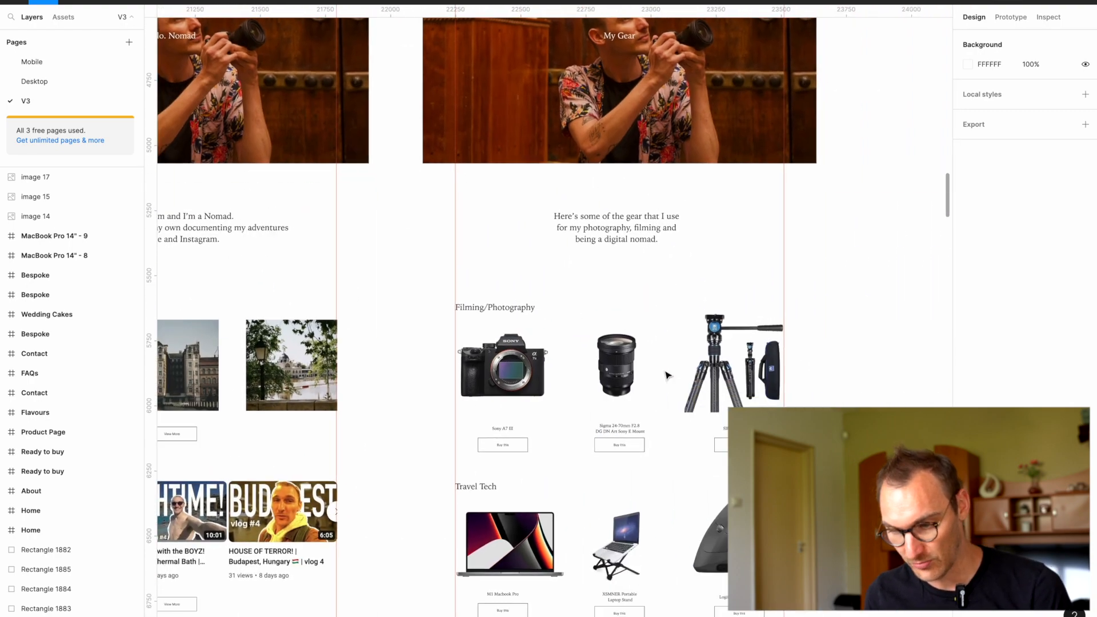
{"action": "scroll", "coordinate": [667, 375], "scroll_direction": "right", "scroll_amount": 1}
{"action": "scroll", "coordinate": [668, 375], "scroll_direction": "down", "scroll_amount": 1}
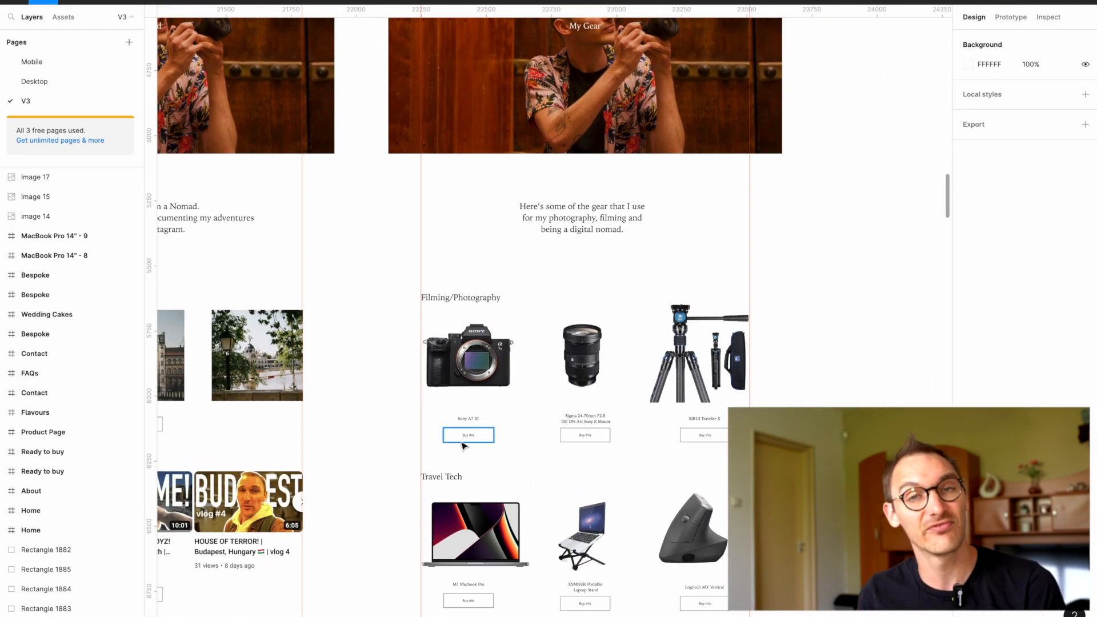
{"action": "scroll", "coordinate": [514, 446], "scroll_direction": "up", "scroll_amount": 4}
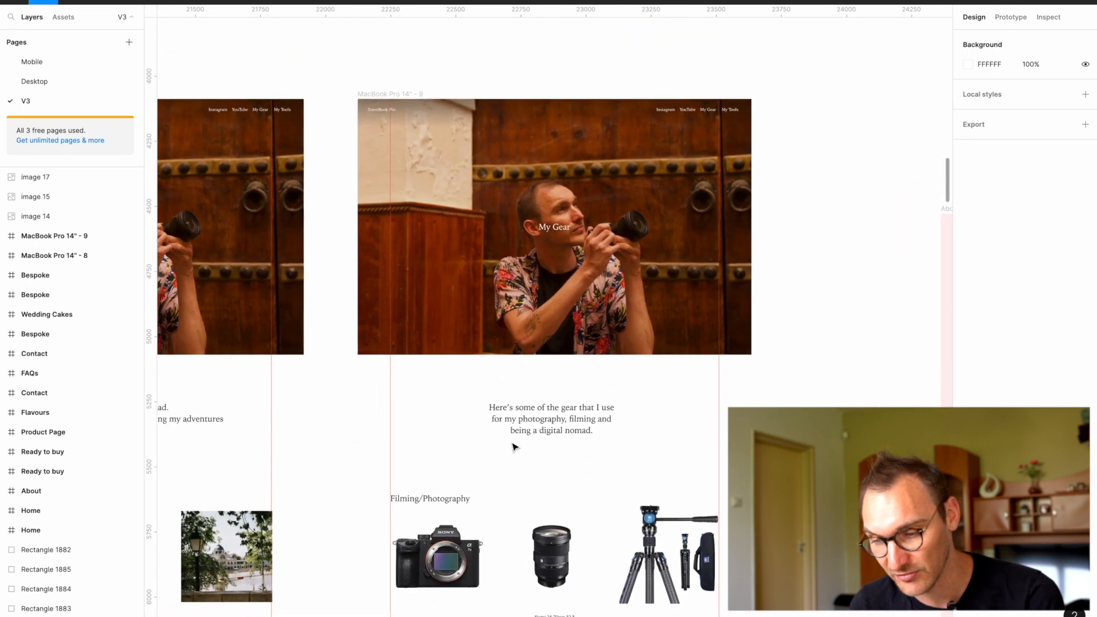
{"action": "scroll", "coordinate": [515, 445], "scroll_direction": "left", "scroll_amount": 5}
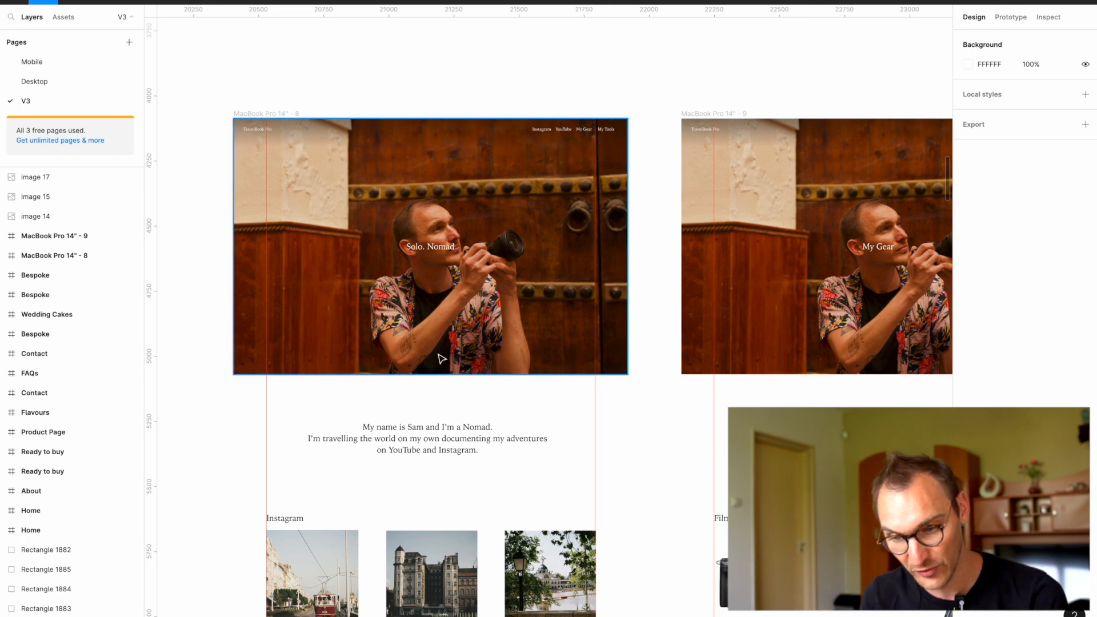
{"action": "scroll", "coordinate": [442, 359], "scroll_direction": "down", "scroll_amount": 4}
{"action": "scroll", "coordinate": [440, 358], "scroll_direction": "down", "scroll_amount": 2}
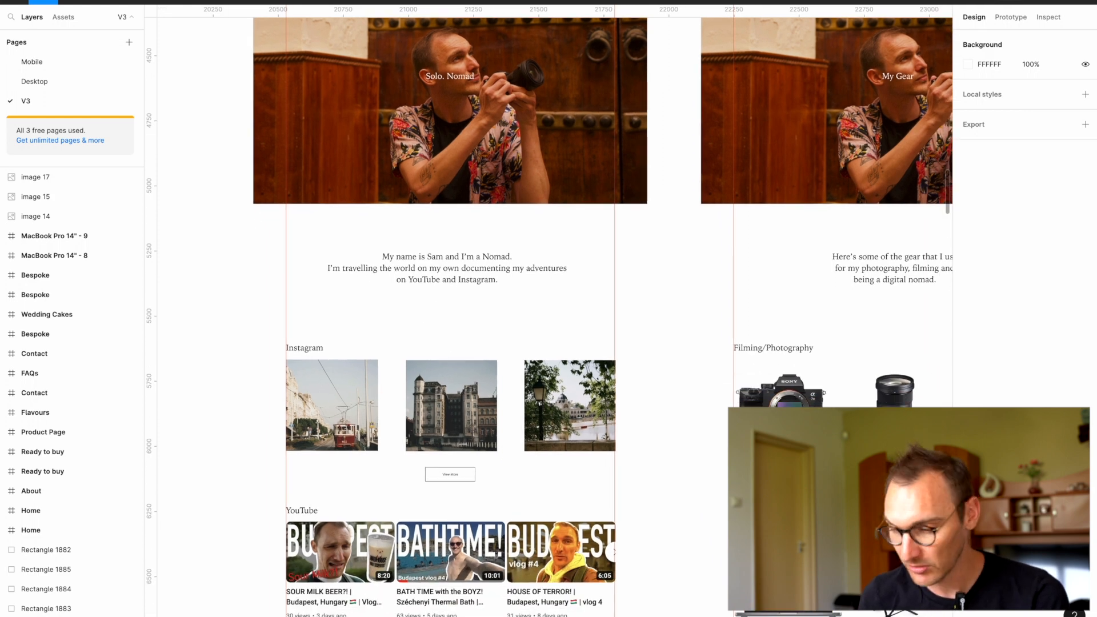
Step: Switch to Brave Browser, open the Webflow dashboard and start creating a new site
{"action": "mouse_move", "coordinate": [1077, 315]}
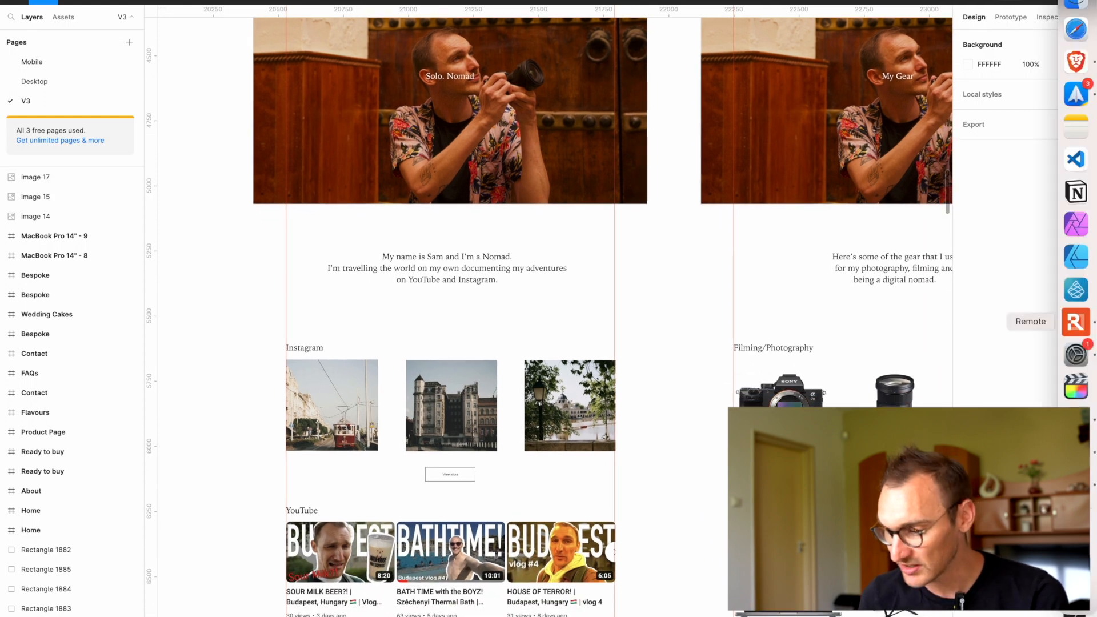
{"action": "left_click", "coordinate": [1077, 63]}
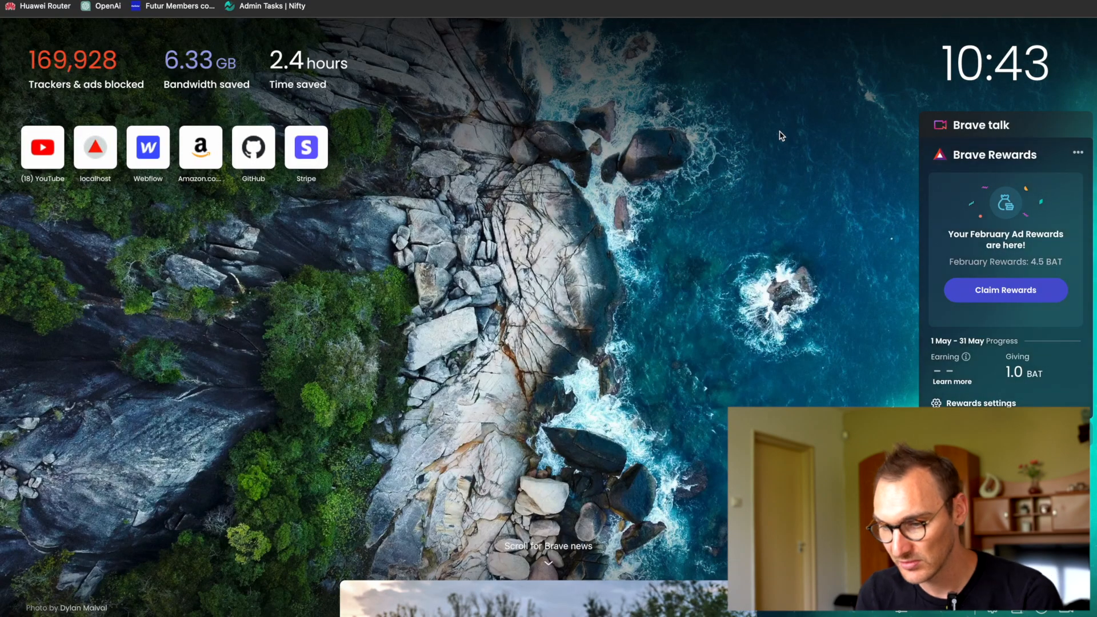
{"action": "left_click", "coordinate": [171, 1]}
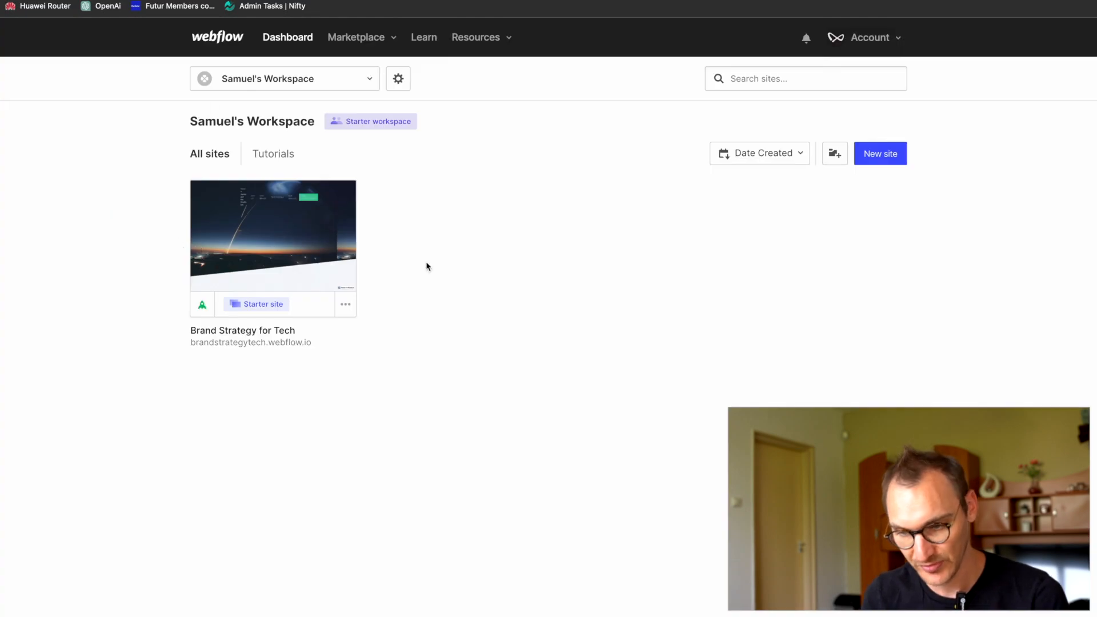
{"action": "left_click", "coordinate": [879, 163]}
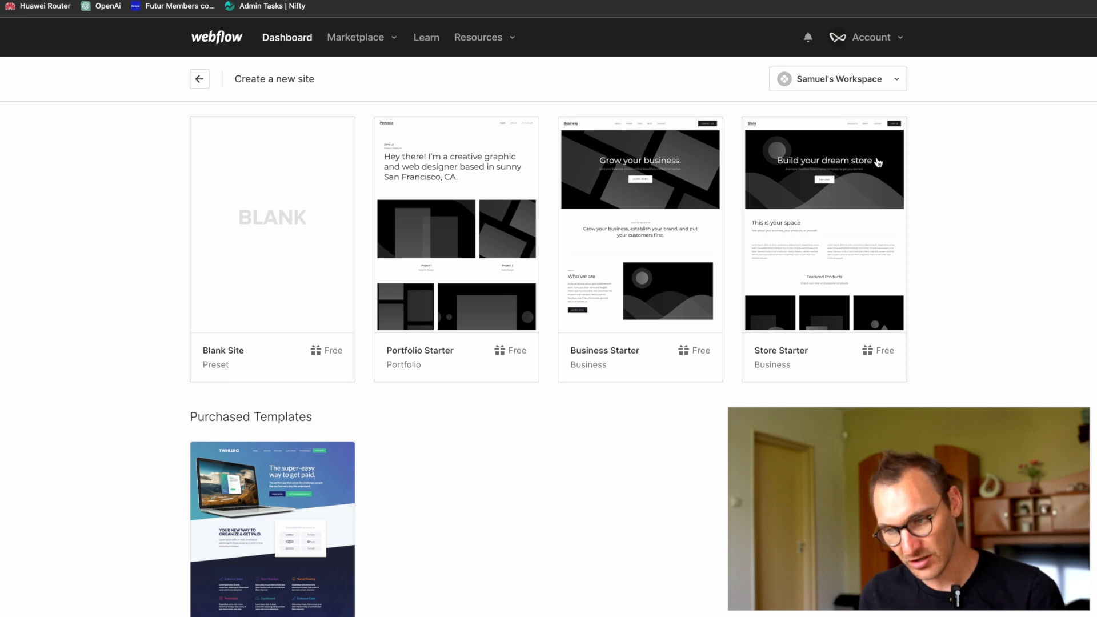
Step: Create the site from the Blank Site preset and name it TravelBook Pro
{"action": "mouse_move", "coordinate": [206, 225]}
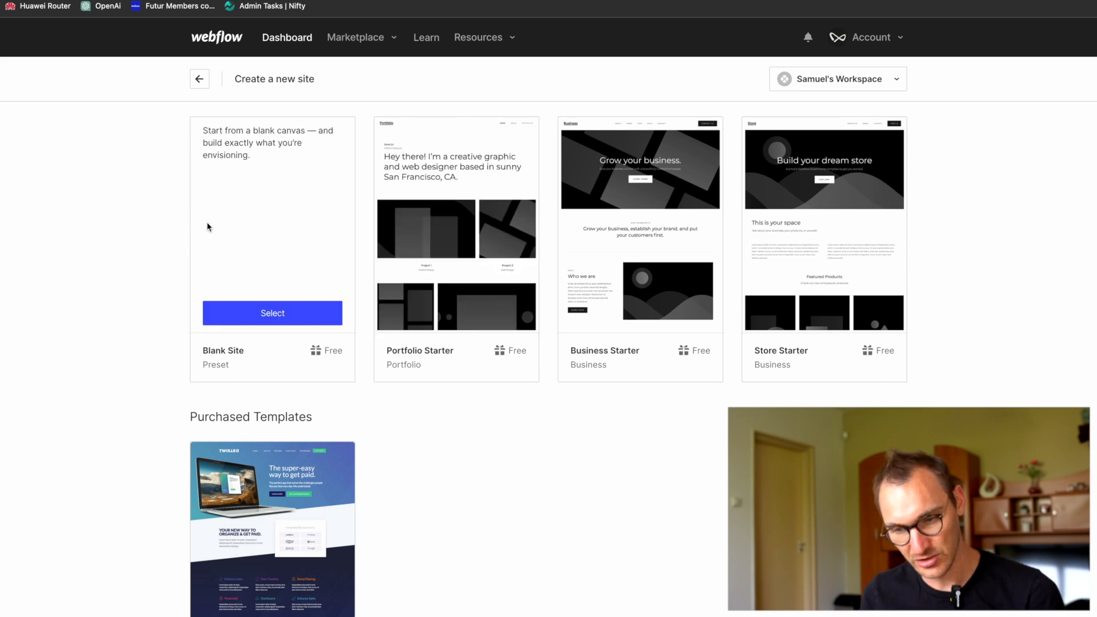
{"action": "left_click", "coordinate": [268, 318]}
{"action": "left_click", "coordinate": [583, 129]}
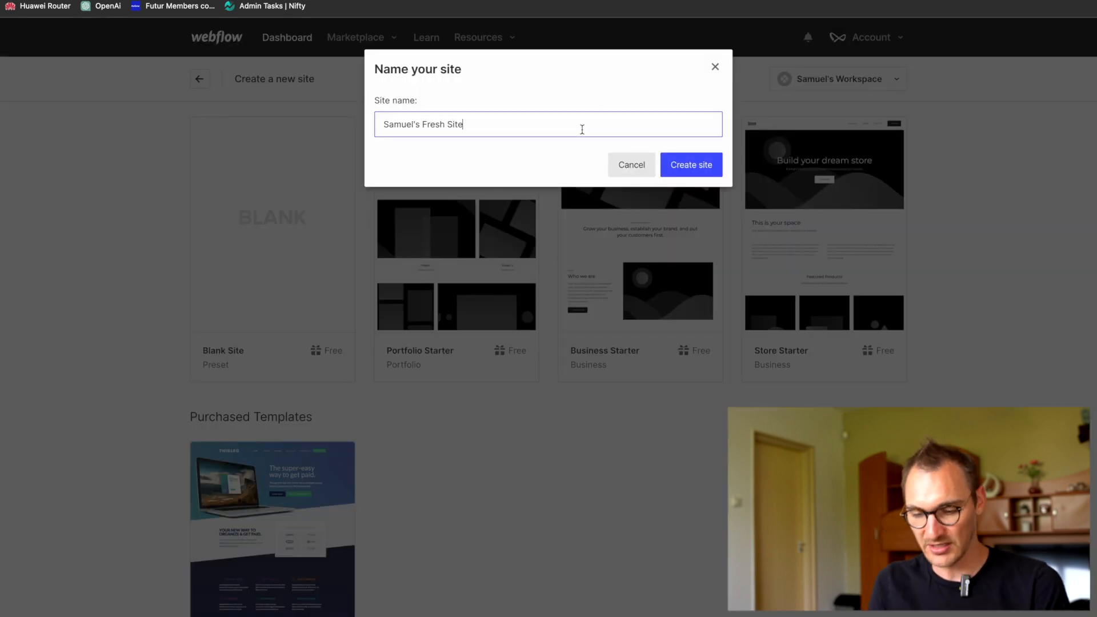
{"action": "key", "text": "super+a"}
{"action": "type", "text": "Travel"}
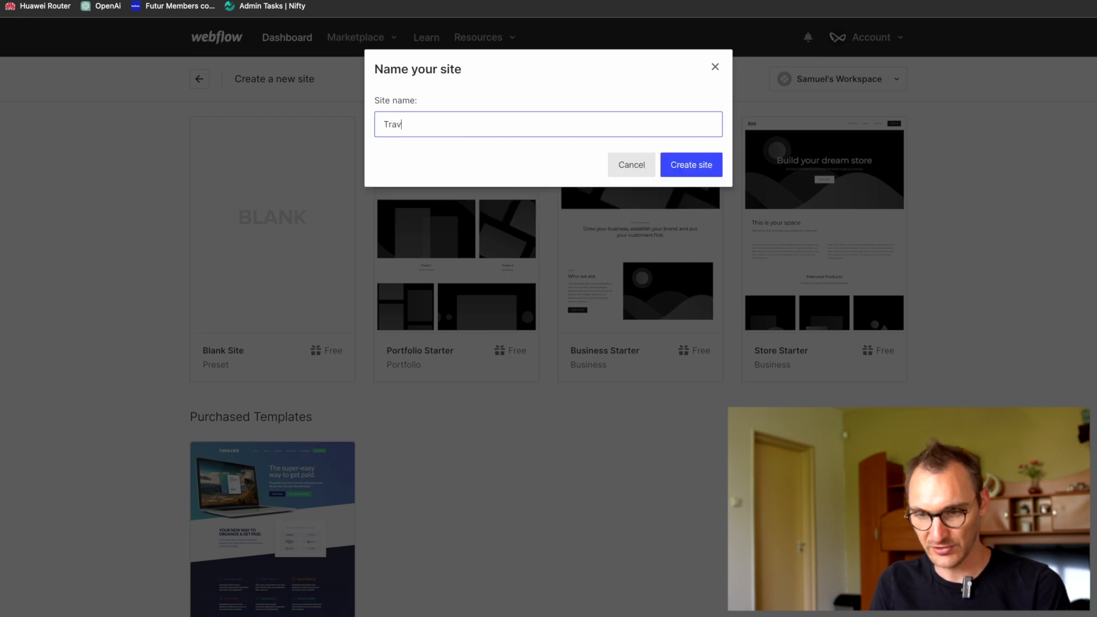
{"action": "type", "text": "Book Pro"}
{"action": "key", "text": "Return"}
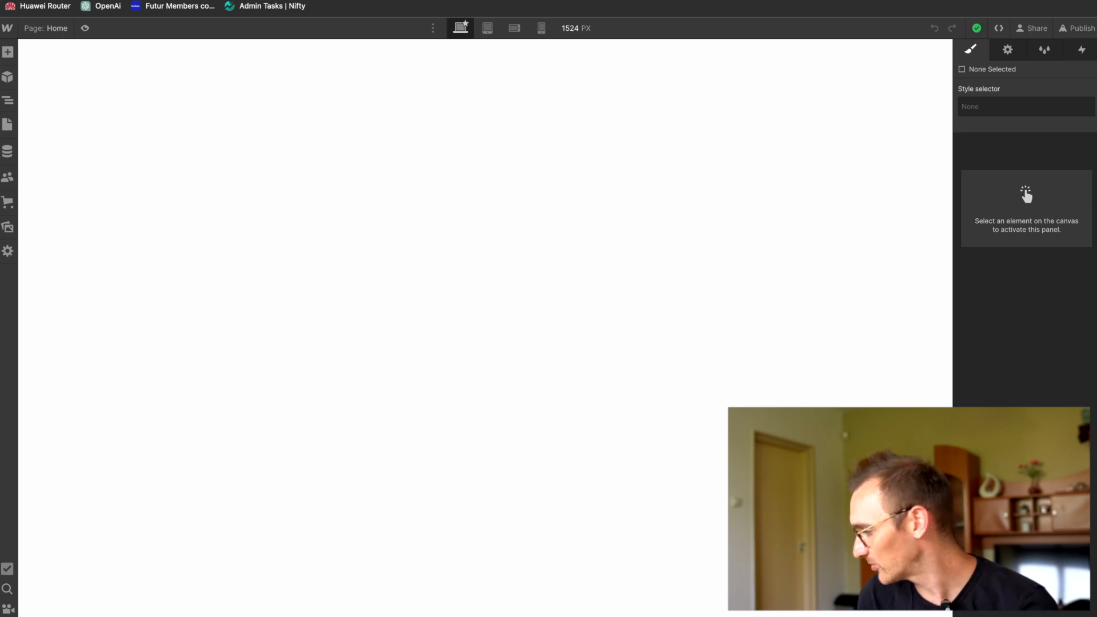
Step: Select the page body and display the Navigator with the page's element structure
{"action": "left_click", "coordinate": [446, 231]}
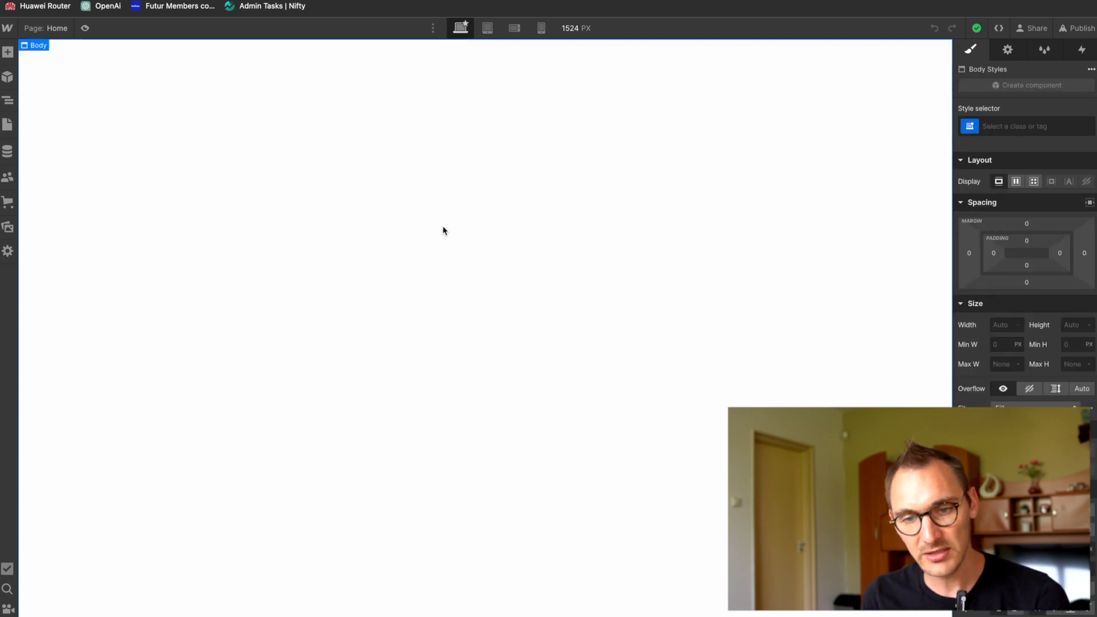
{"action": "left_click", "coordinate": [9, 52]}
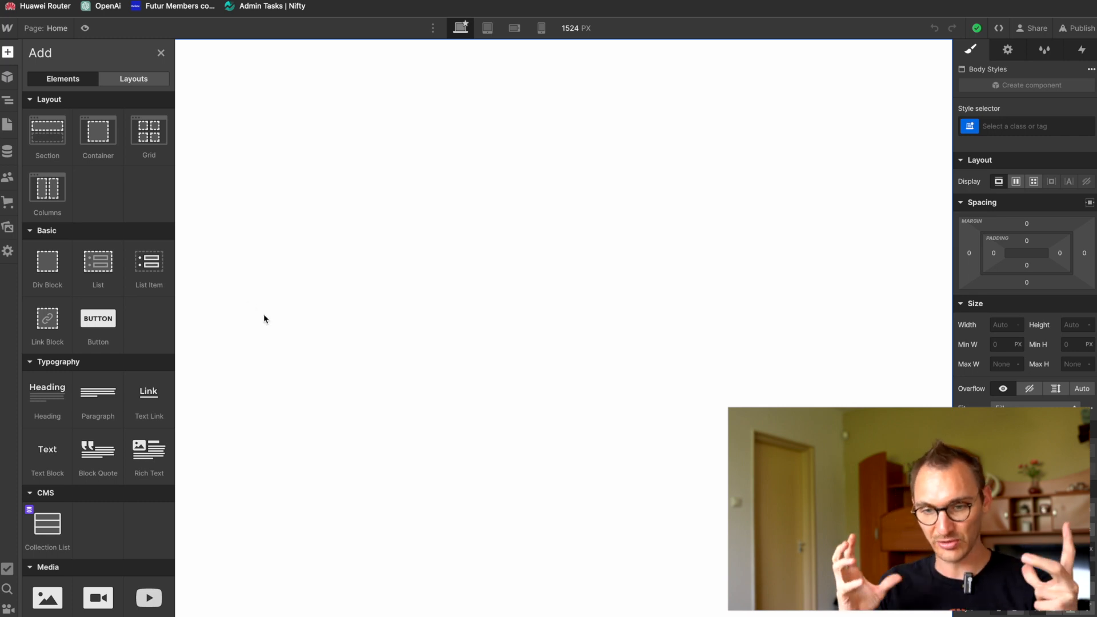
{"action": "left_click", "coordinate": [9, 101]}
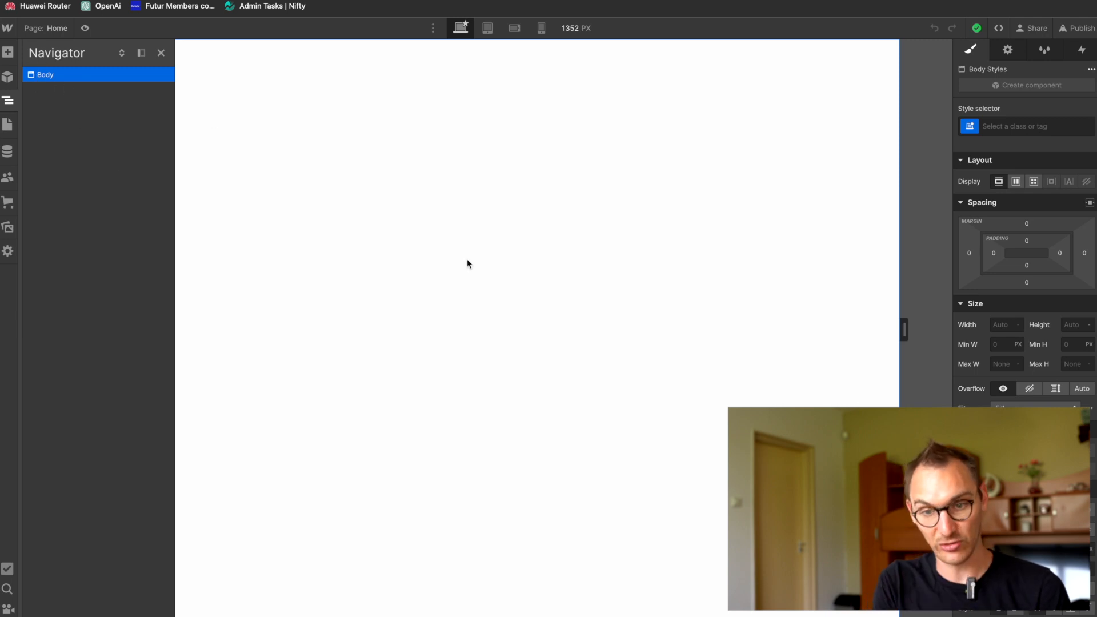
Step: Find the Navbar element with the quick search and add it to the page body
{"action": "key", "text": "super+e"}
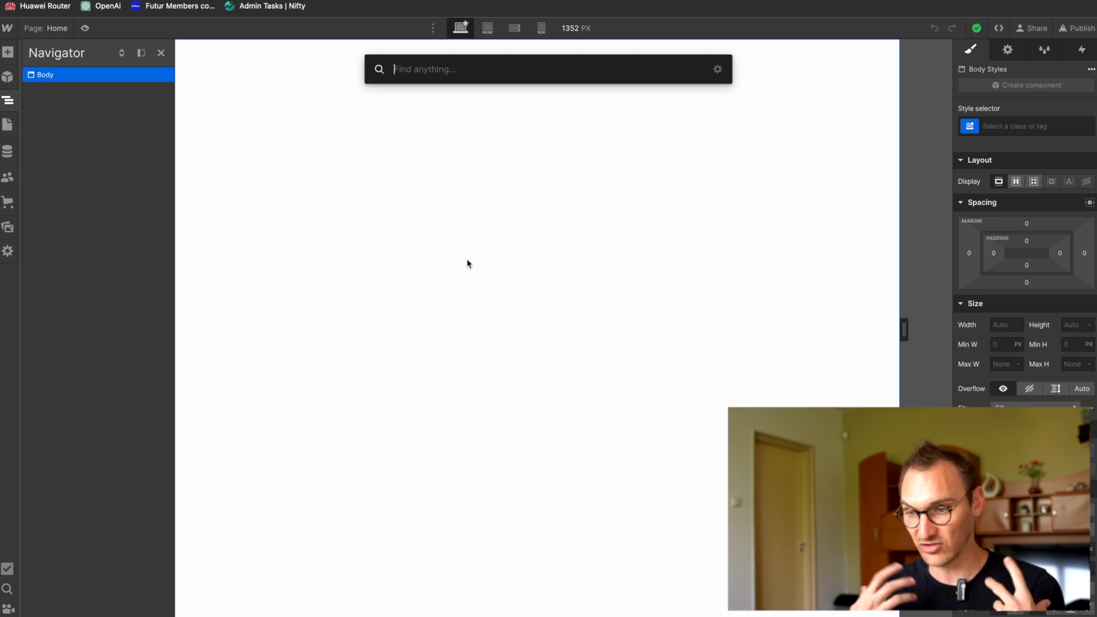
{"action": "left_click", "coordinate": [719, 70]}
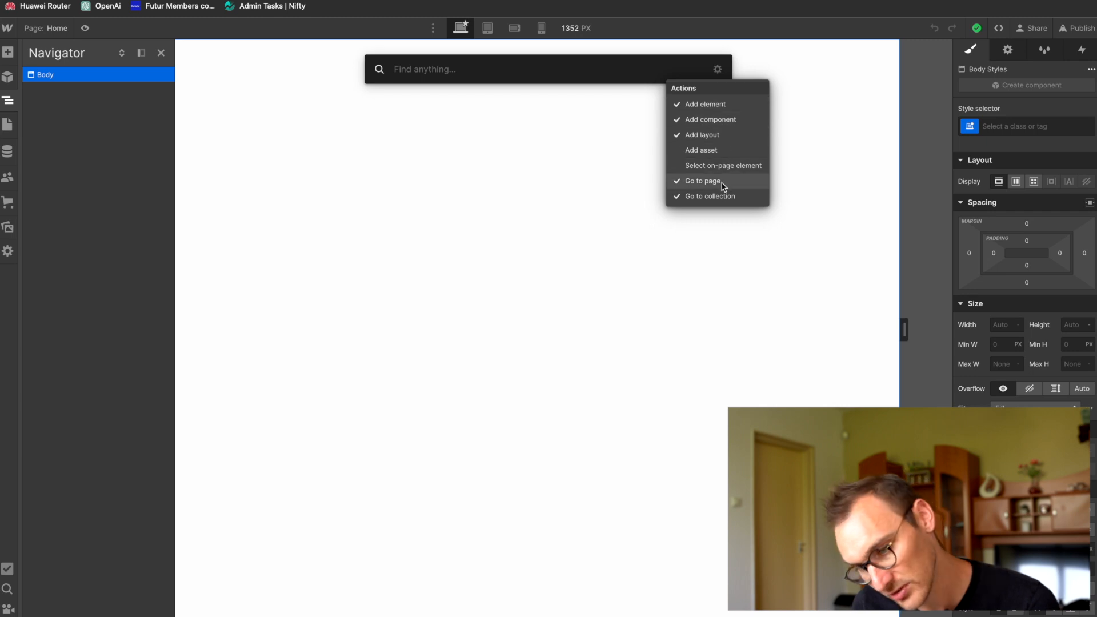
{"action": "left_click", "coordinate": [717, 71]}
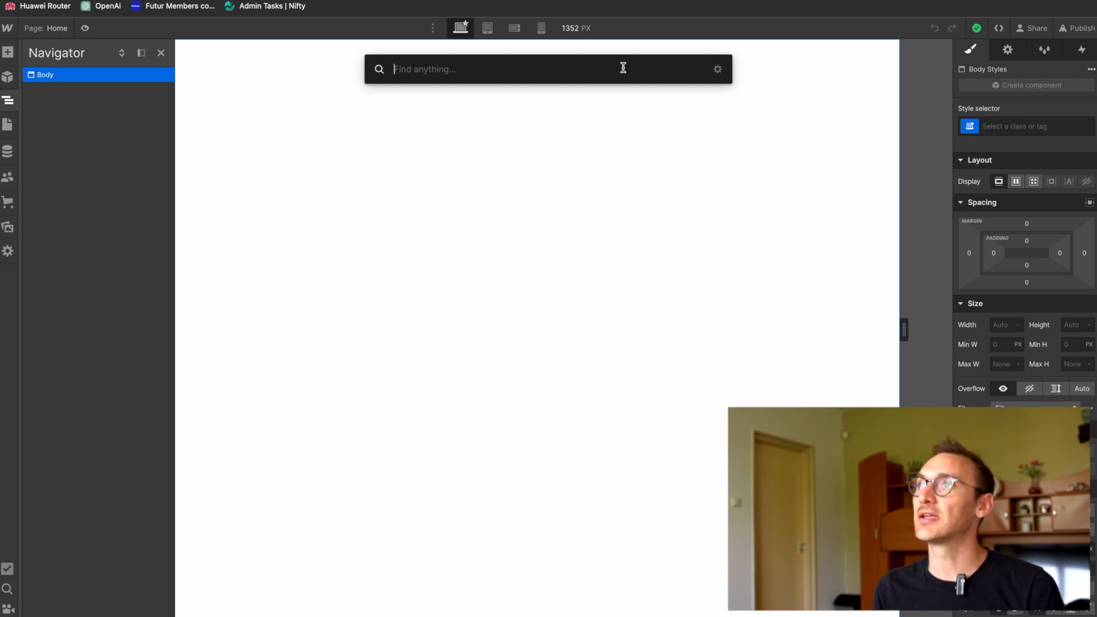
{"action": "type", "text": "head"}
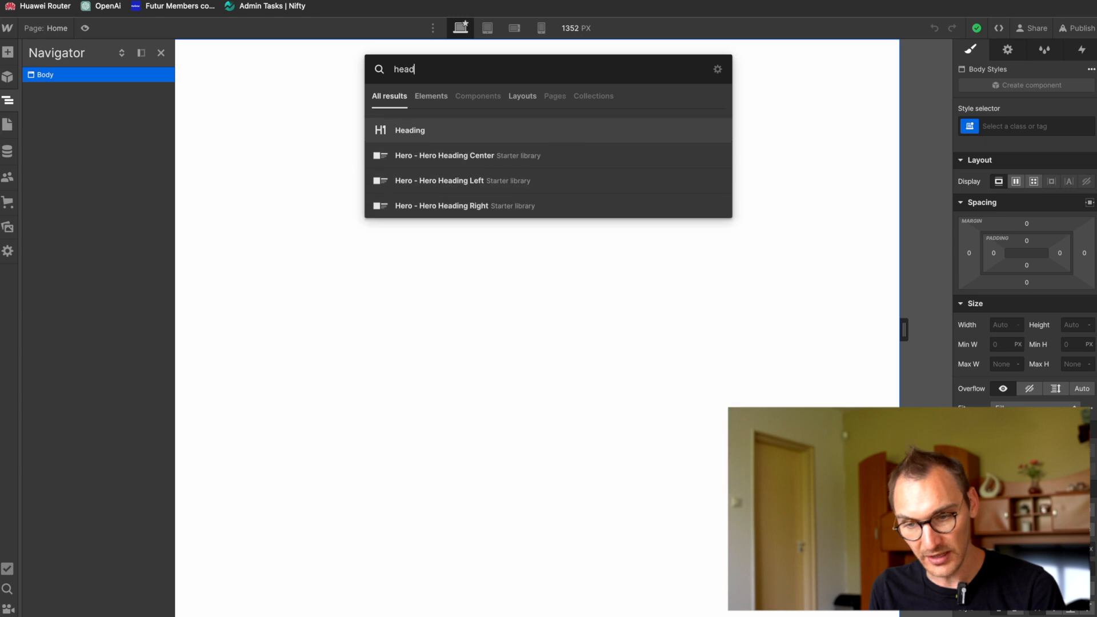
{"action": "key", "text": "ctrl+a"}
{"action": "type", "text": "nav"}
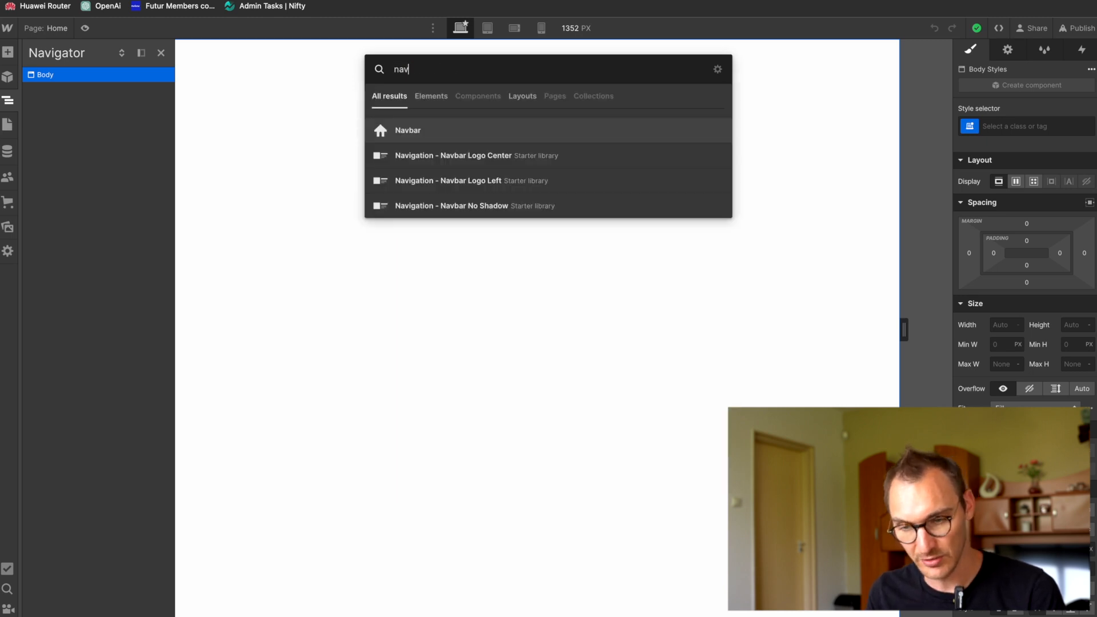
{"action": "key", "text": "Return"}
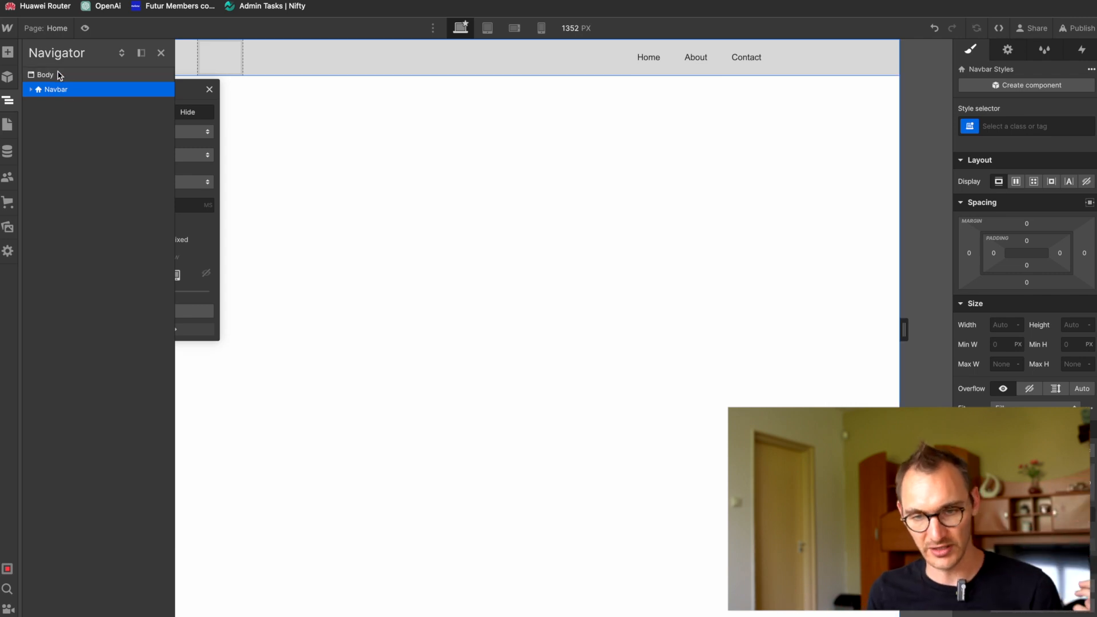
Step: Add a Div Block inside the page body, after the Navbar
{"action": "left_click", "coordinate": [59, 76]}
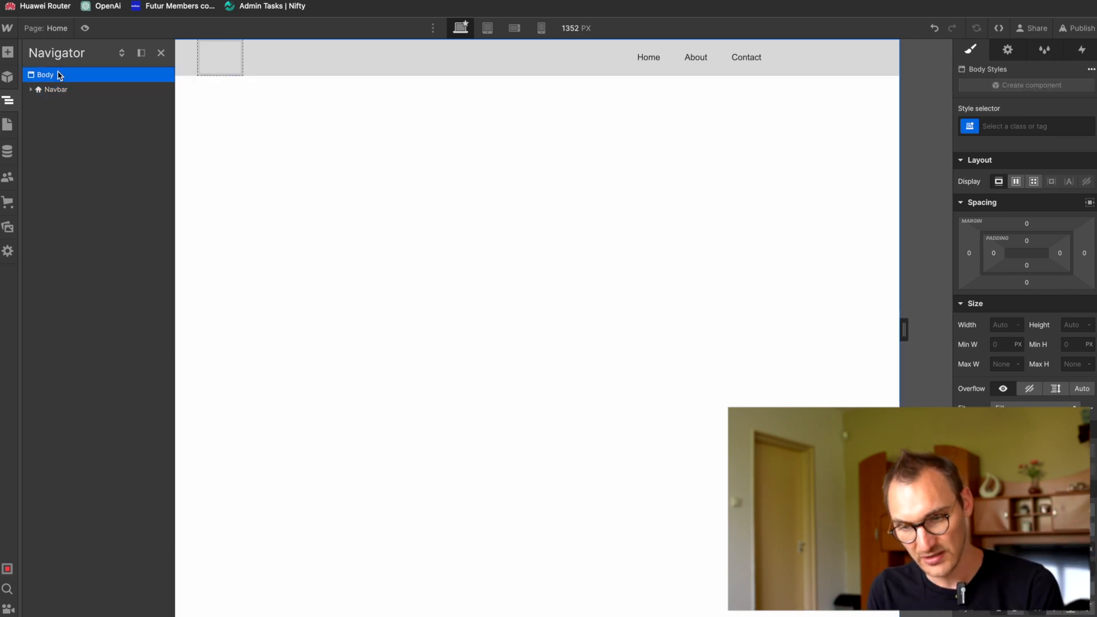
{"action": "key", "text": "super+e"}
{"action": "type", "text": "main"}
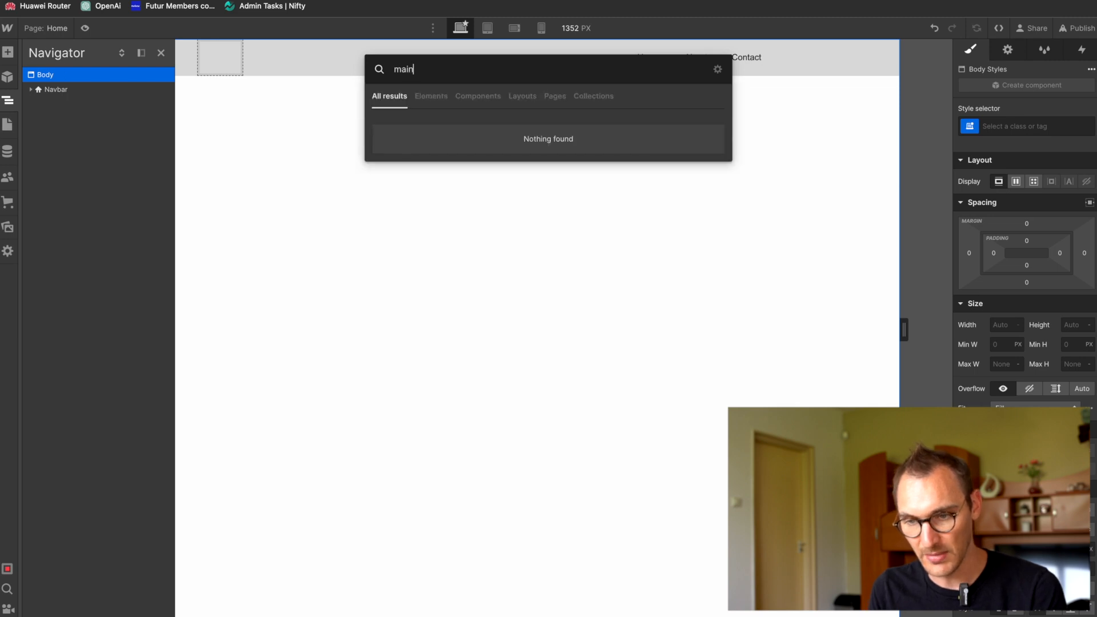
{"action": "key", "text": "super+a"}
{"action": "type", "text": "dib"}
{"action": "key", "text": "BackSpace"}
{"action": "key", "text": "BackSpace"}
{"action": "type", "text": "iv"}
{"action": "key", "text": "Return"}
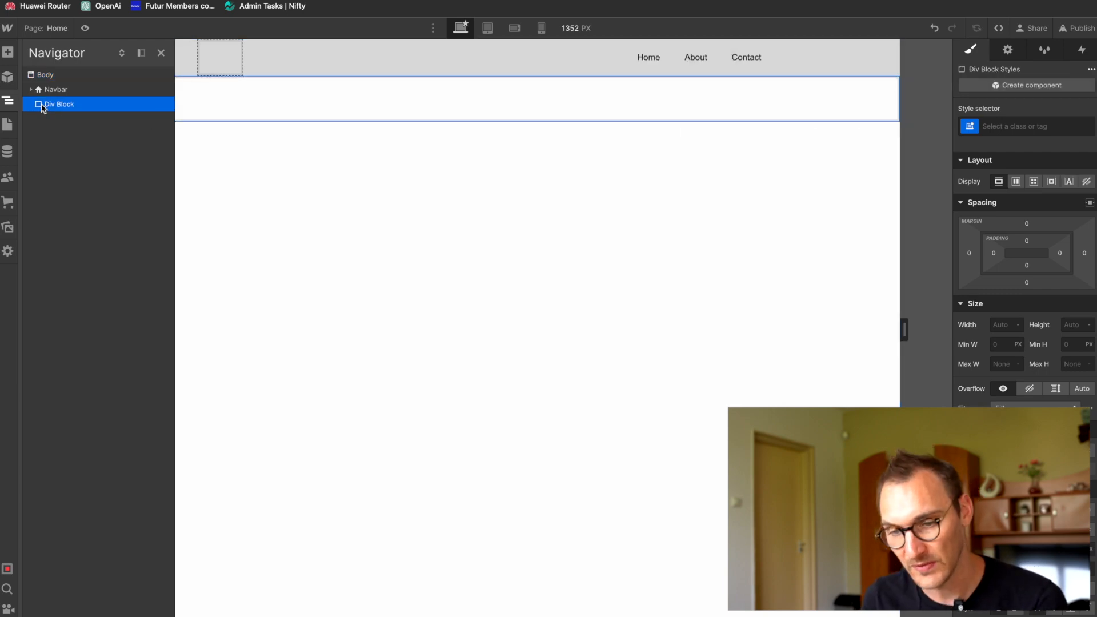
Step: Switch to Figma and check the home page design from the hero image down to the footer
{"action": "key", "text": "super+Tab"}
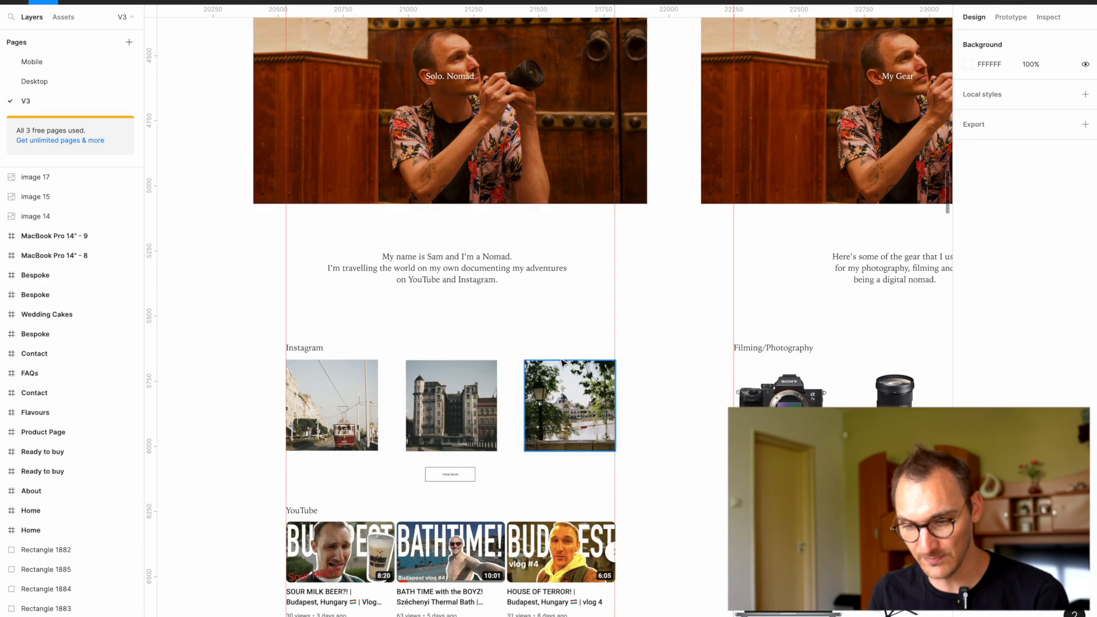
{"action": "scroll", "coordinate": [542, 322], "scroll_direction": "up", "scroll_amount": 5}
{"action": "scroll", "coordinate": [554, 245], "scroll_direction": "down", "scroll_amount": 5}
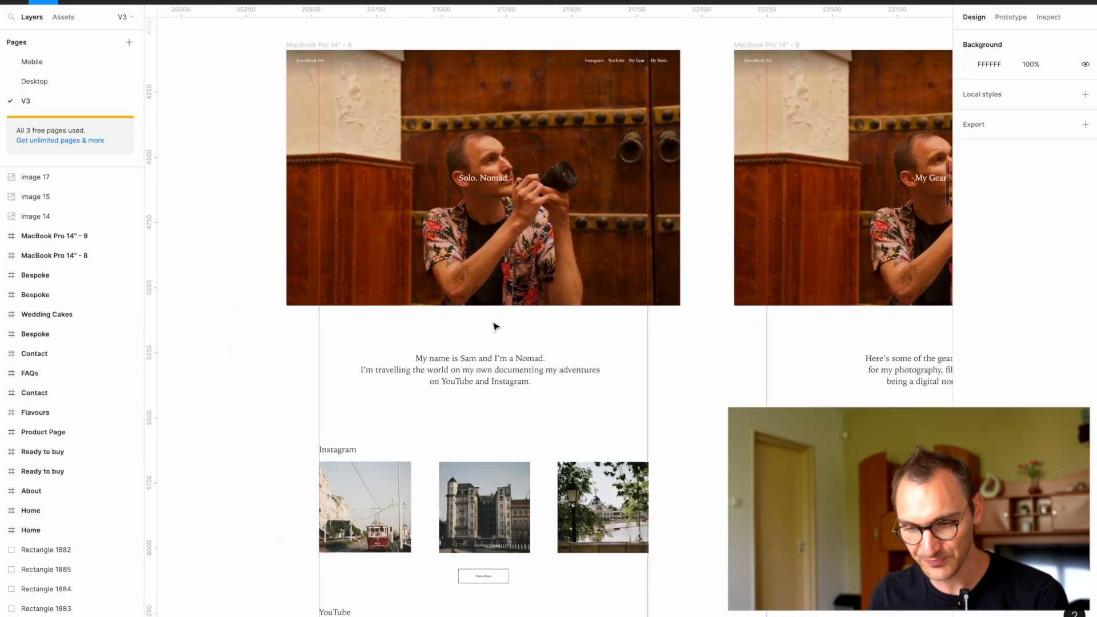
{"action": "scroll", "coordinate": [475, 258], "scroll_direction": "down", "scroll_amount": 8}
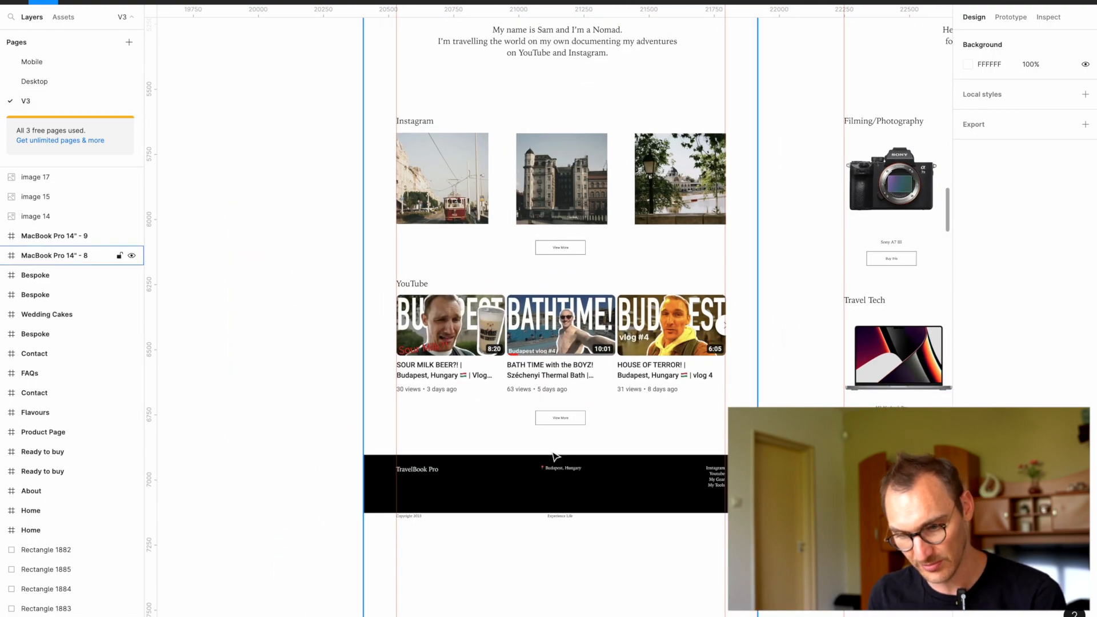
Step: Switch back to Webflow and add another Div Block at the end of the page body
{"action": "key", "text": "super+Tab"}
{"action": "left_click", "coordinate": [74, 81]}
{"action": "key", "text": "super+e"}
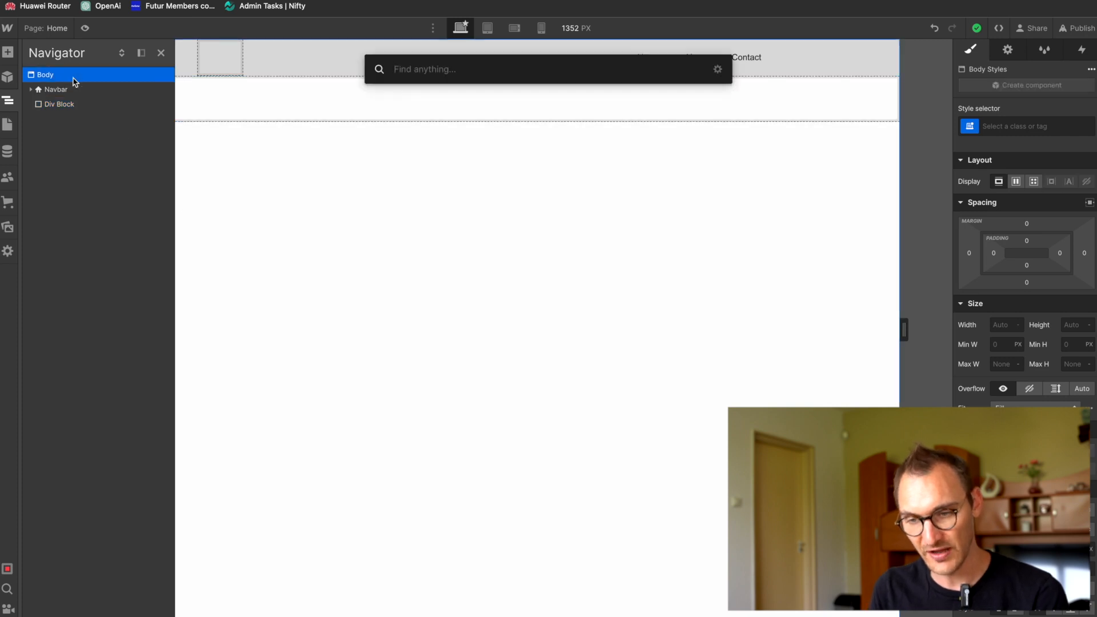
{"action": "type", "text": "footer"}
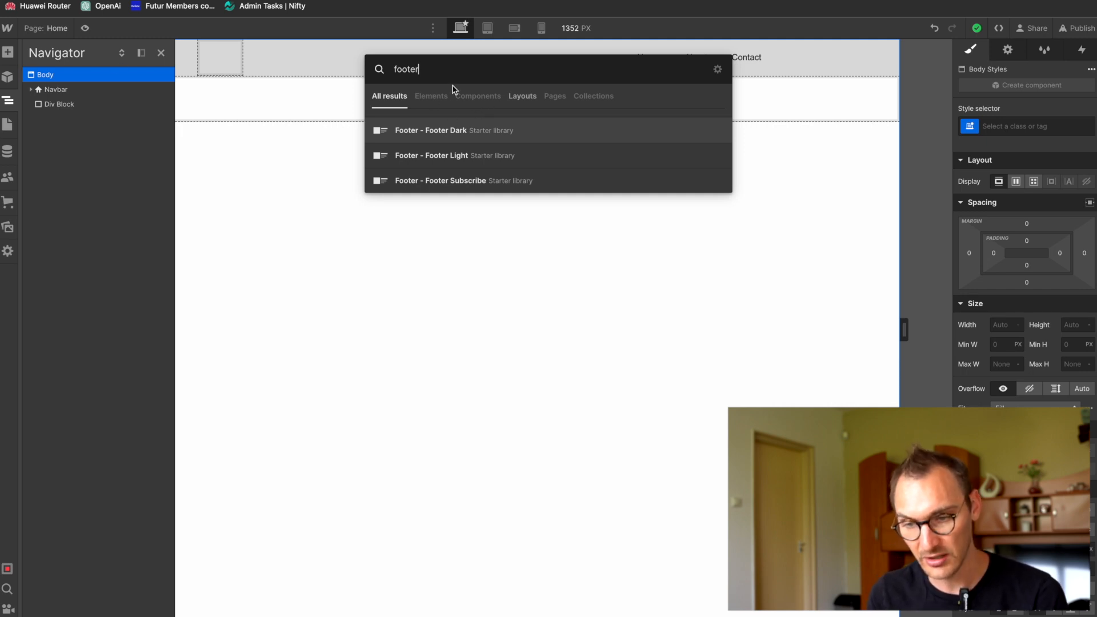
{"action": "key", "text": "BackSpace"}
{"action": "key", "text": "BackSpace"}
{"action": "key", "text": "BackSpace"}
{"action": "key", "text": "BackSpace"}
{"action": "key", "text": "BackSpace"}
{"action": "key", "text": "BackSpace"}
{"action": "type", "text": "div"}
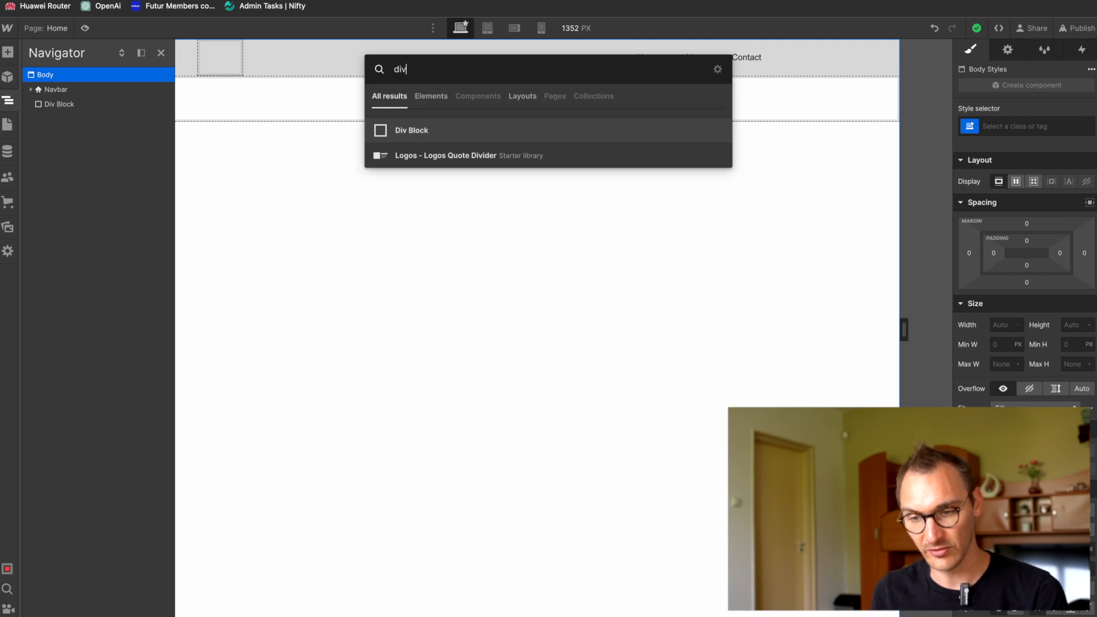
{"action": "left_click", "coordinate": [458, 135]}
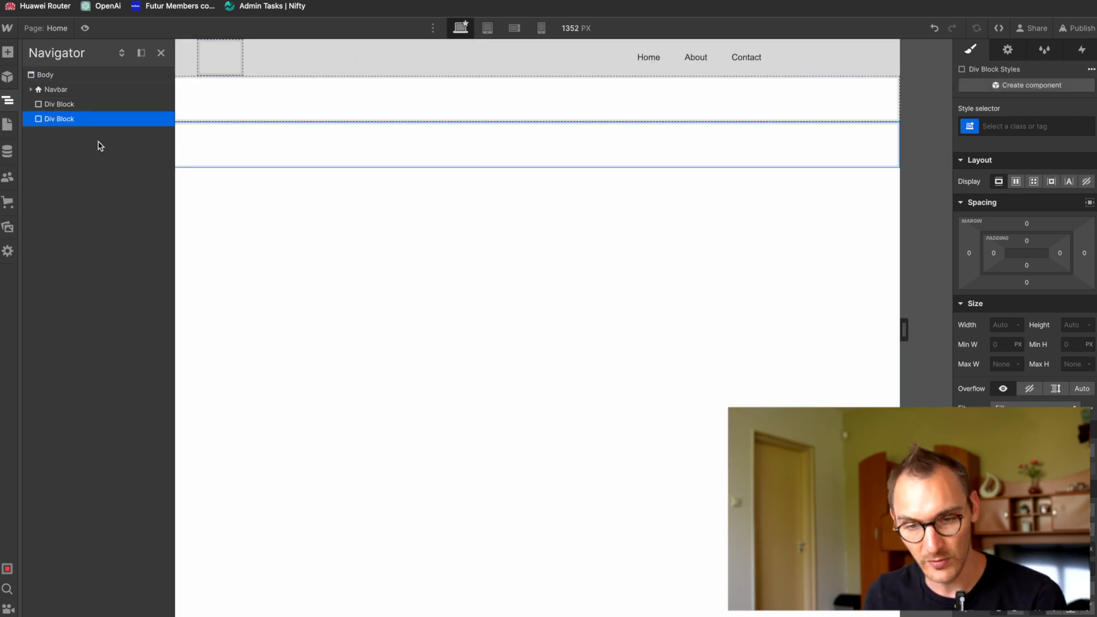
Step: Set the tag of the first Div Block to Main and the tag of the second Div Block to Footer
{"action": "left_click", "coordinate": [58, 104]}
{"action": "left_click", "coordinate": [1008, 57]}
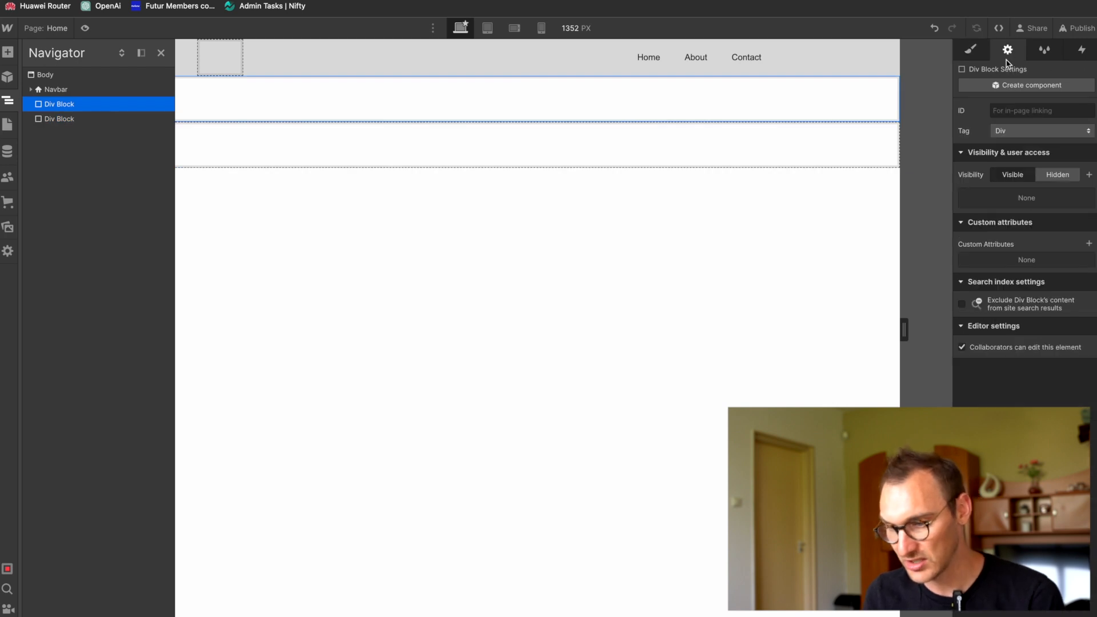
{"action": "left_click", "coordinate": [1023, 131]}
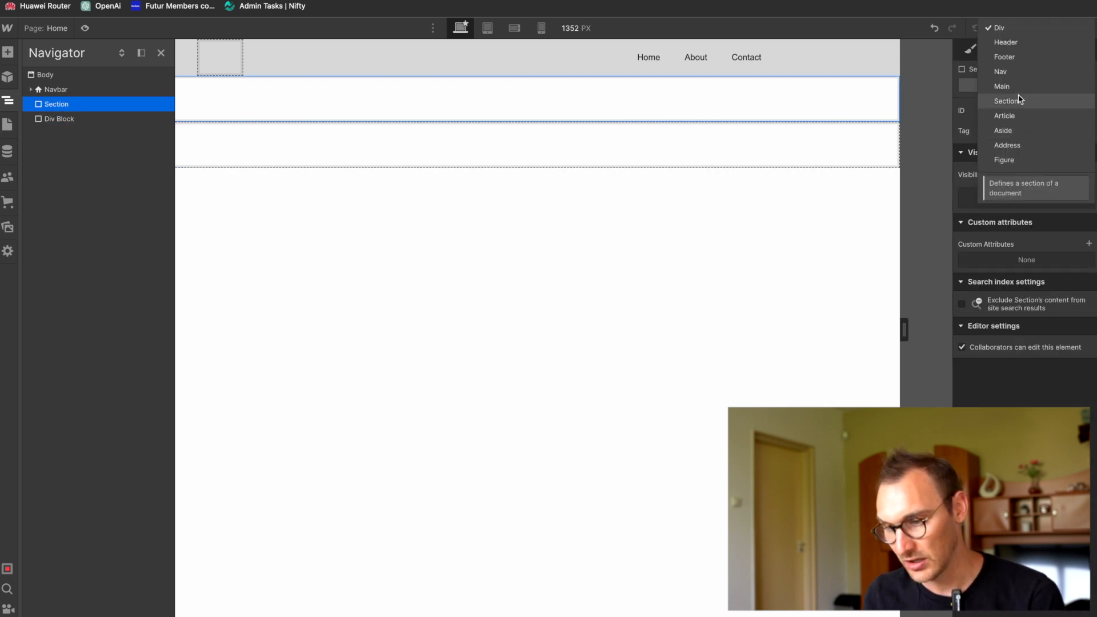
{"action": "left_click", "coordinate": [1003, 87]}
{"action": "left_click", "coordinate": [88, 120]}
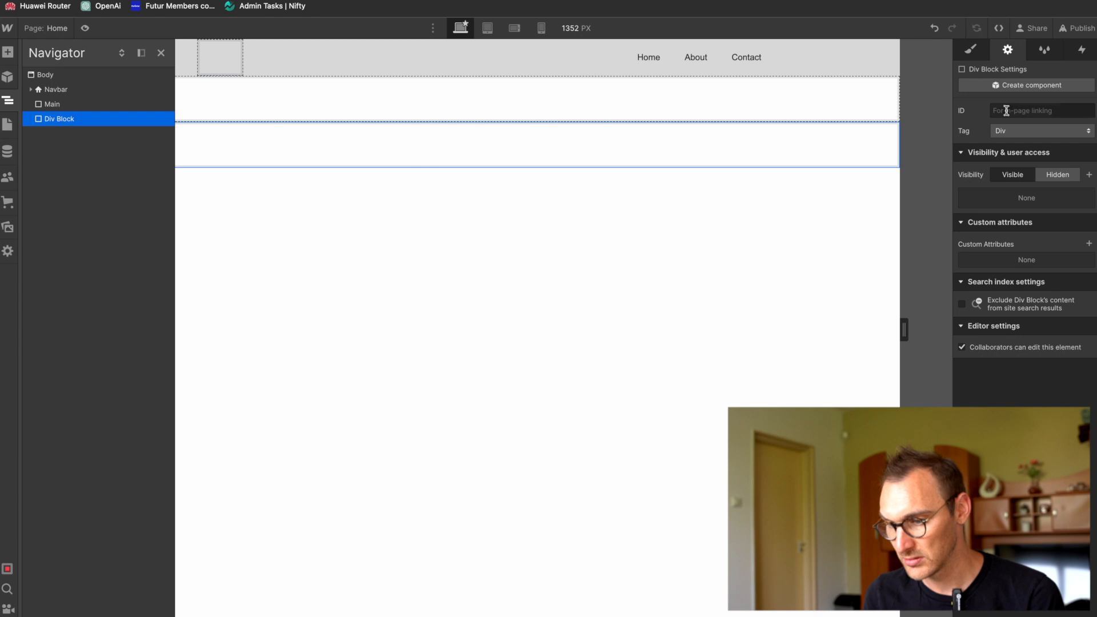
{"action": "left_click", "coordinate": [1010, 131]}
{"action": "left_click", "coordinate": [1003, 71]}
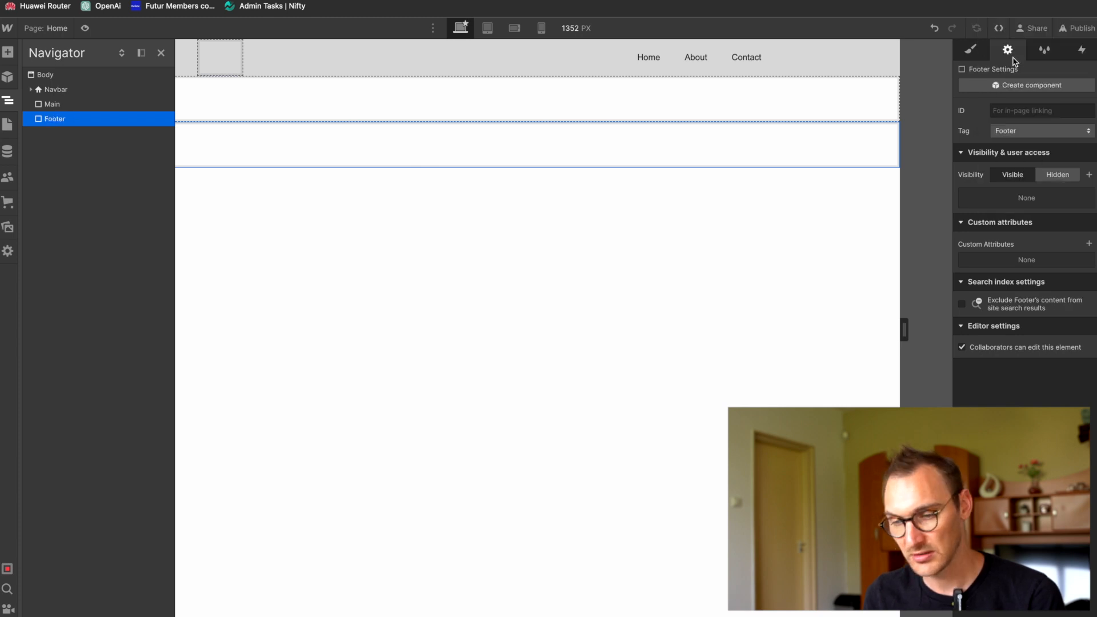
Step: Review the upper part of the home page design in Figma, return to Webflow and expand the Navbar and its Container in the Navigator
{"action": "left_click", "coordinate": [471, 236]}
{"action": "key", "text": "super+Tab"}
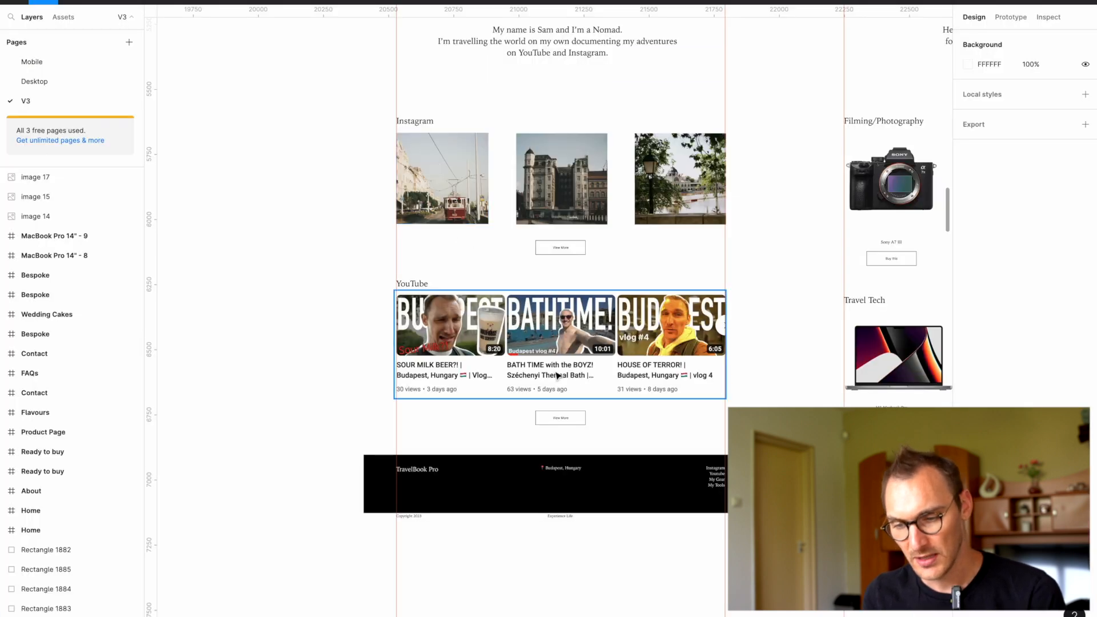
{"action": "scroll", "coordinate": [559, 375], "scroll_direction": "up", "scroll_amount": 2}
{"action": "scroll", "coordinate": [580, 378], "scroll_direction": "up", "scroll_amount": 6}
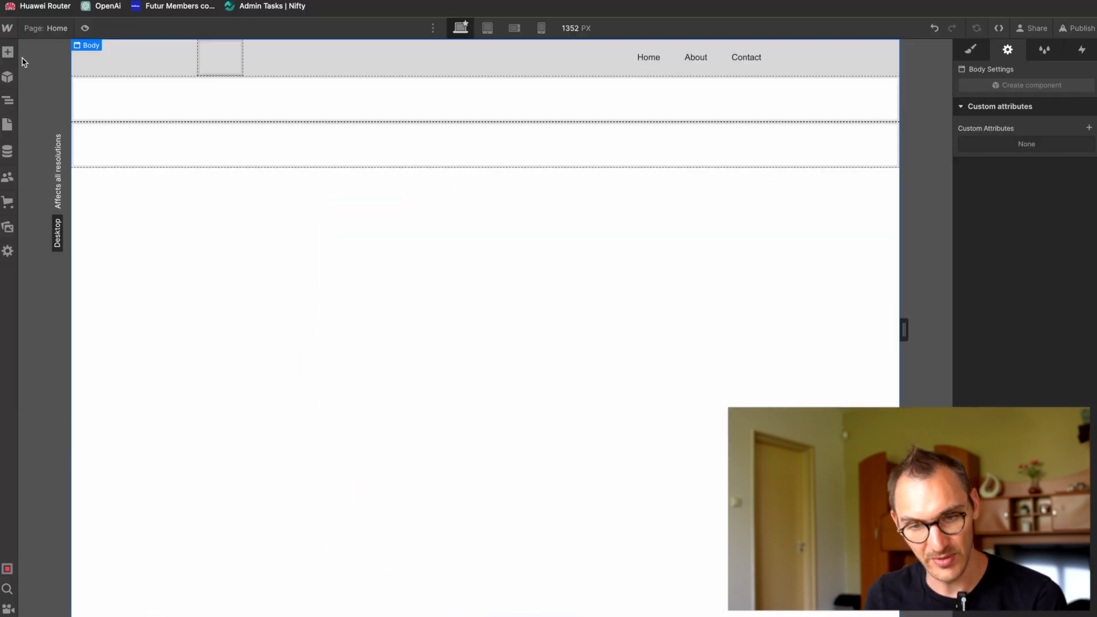
{"action": "left_click", "coordinate": [7, 100]}
{"action": "left_click", "coordinate": [32, 90]}
{"action": "left_click", "coordinate": [62, 104]}
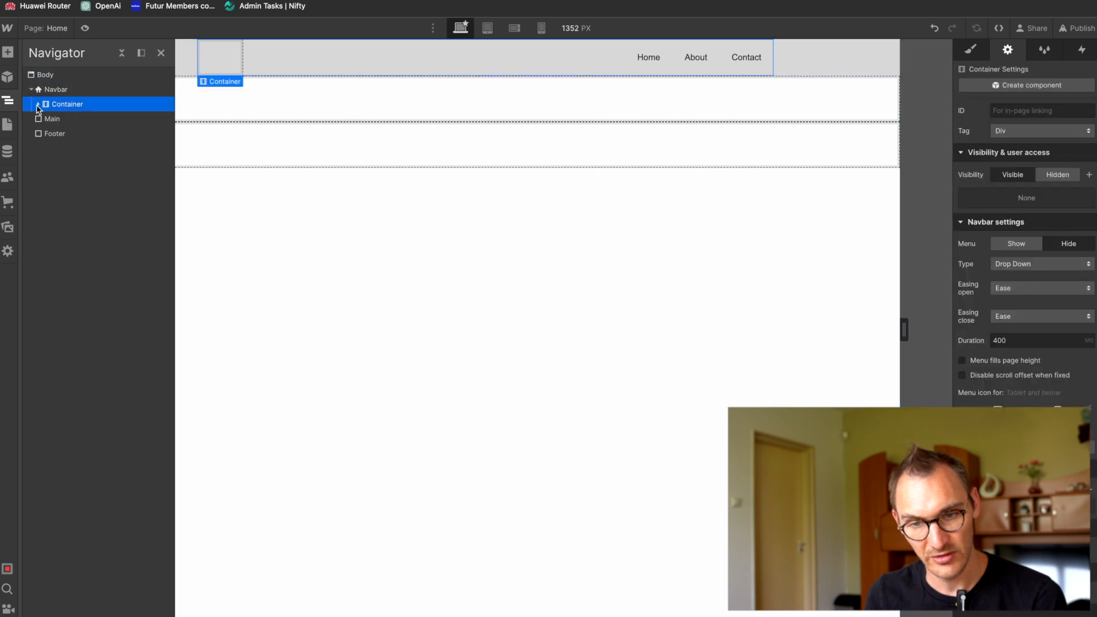
{"action": "left_click", "coordinate": [39, 104]}
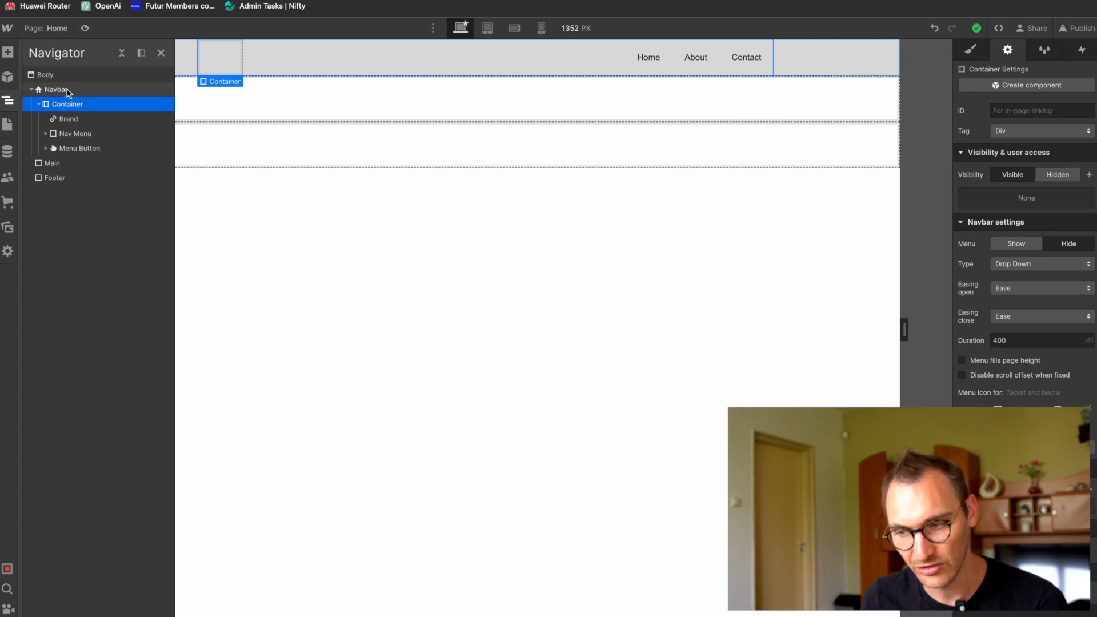
Step: Add a Div Block and move it inside the Navbar, above the Container
{"action": "left_click", "coordinate": [56, 90]}
{"action": "key", "text": "super+e"}
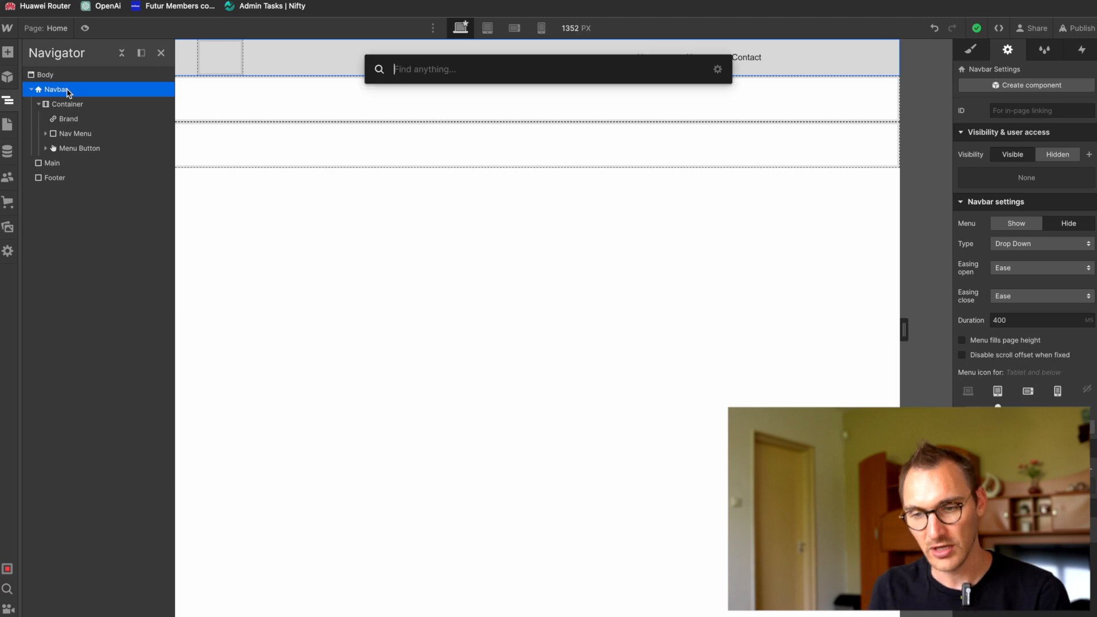
{"action": "type", "text": "div"}
{"action": "key", "text": "Return"}
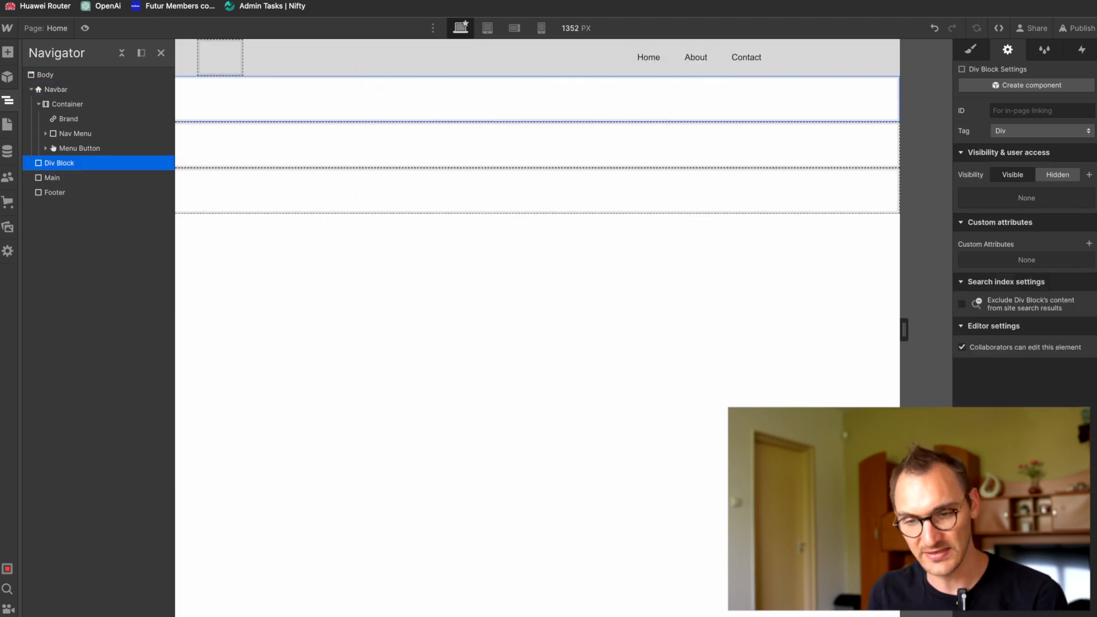
{"action": "left_click_drag", "start_coordinate": [69, 162], "coordinate": [76, 100]}
Step: Give the Navbar's new Div Block the class name Main Content
{"action": "left_click", "coordinate": [971, 50]}
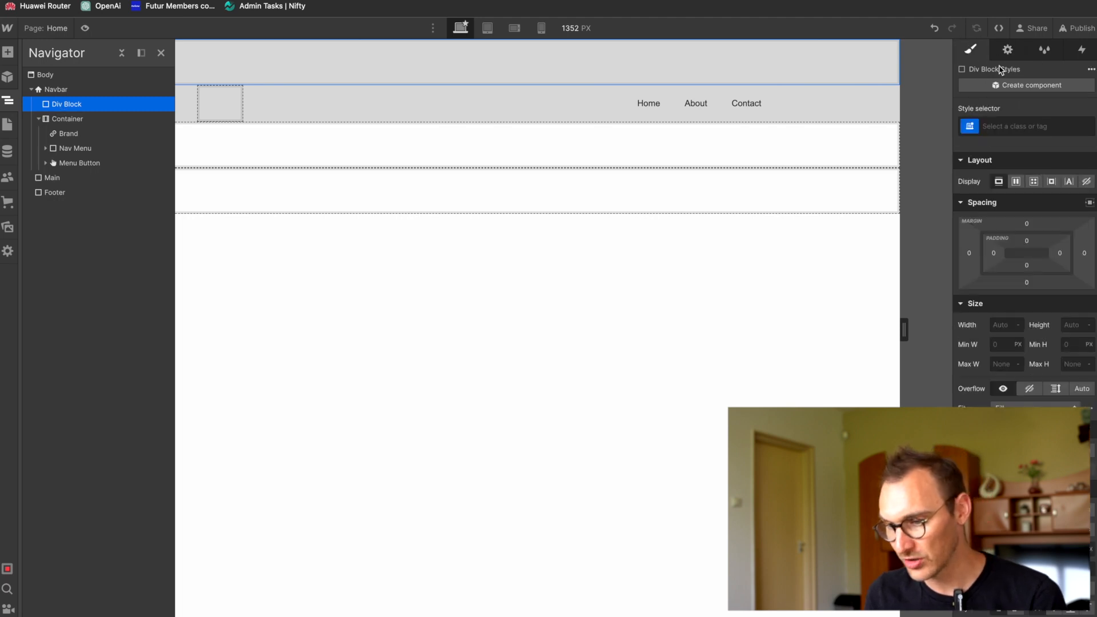
{"action": "left_click", "coordinate": [1023, 125]}
{"action": "type", "text": "Main Content"}
{"action": "key", "text": "Return"}
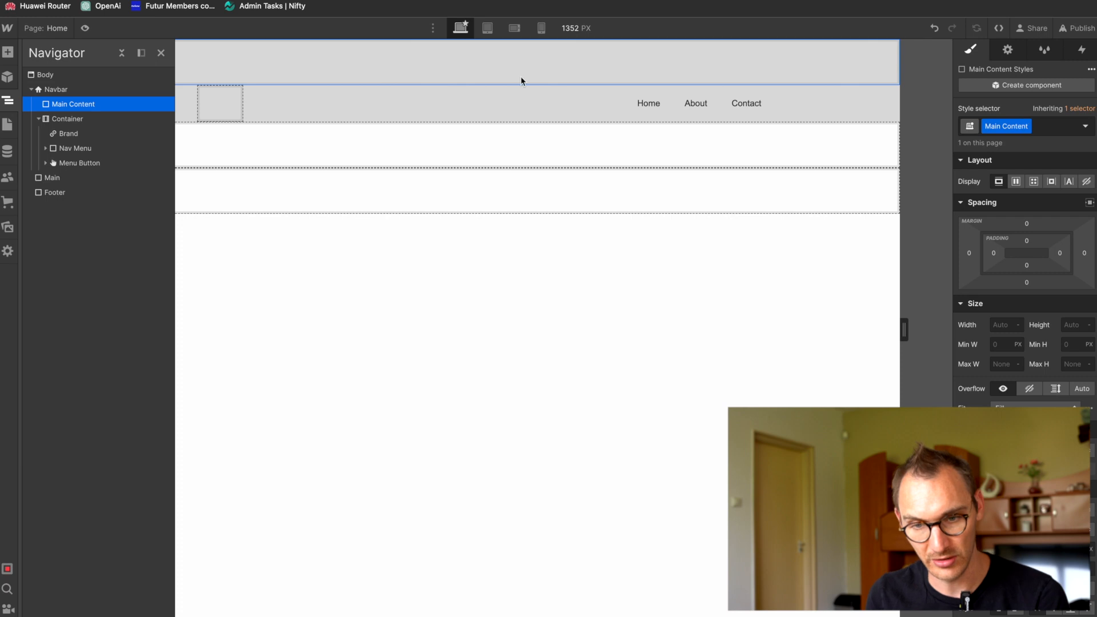
Step: Move the Brand, Menu Button and Nav Menu from the Container into Main Content and delete the emptied Container
{"action": "left_click_drag", "start_coordinate": [98, 134], "coordinate": [119, 112]}
{"action": "left_click_drag", "start_coordinate": [54, 163], "coordinate": [86, 133]}
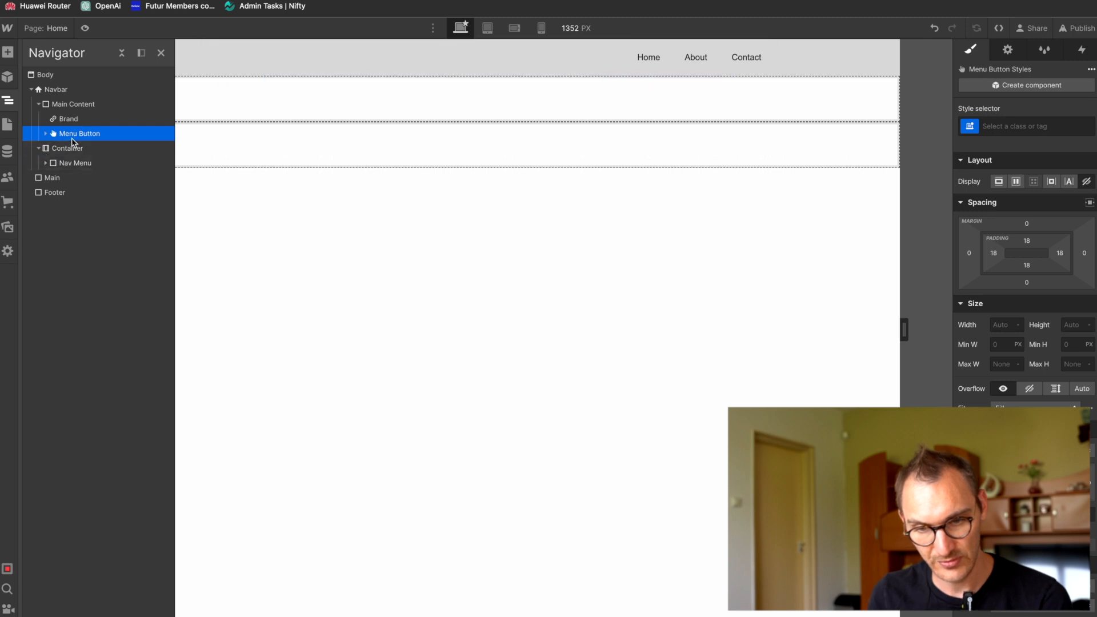
{"action": "left_click", "coordinate": [46, 163]}
{"action": "left_click", "coordinate": [45, 163]}
{"action": "left_click_drag", "start_coordinate": [52, 165], "coordinate": [79, 144]}
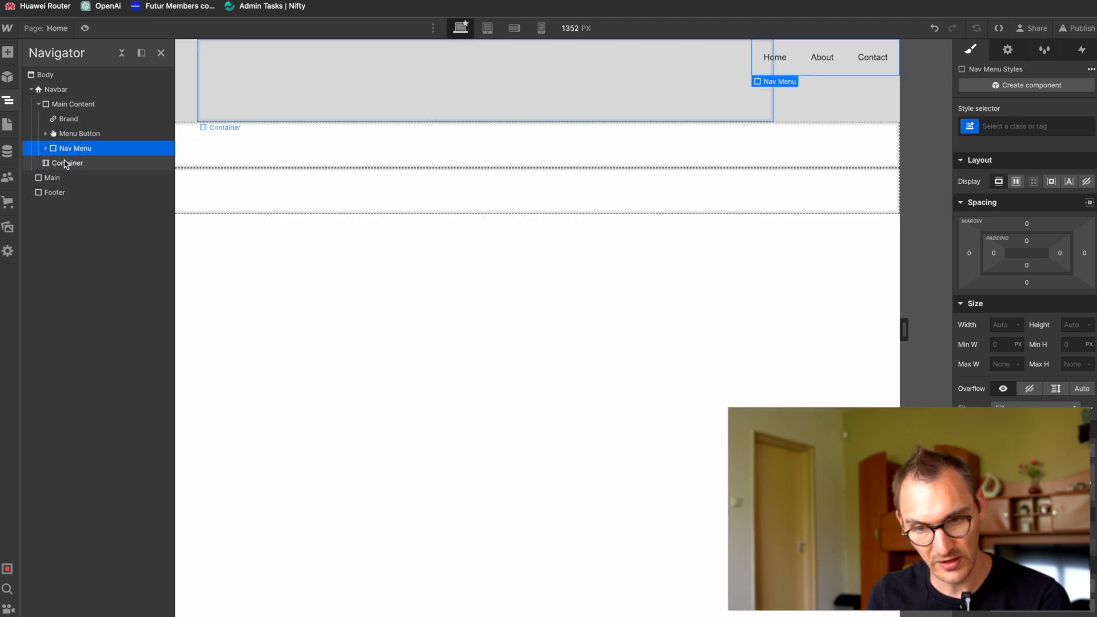
{"action": "left_click", "coordinate": [66, 164]}
{"action": "key", "text": "Delete"}
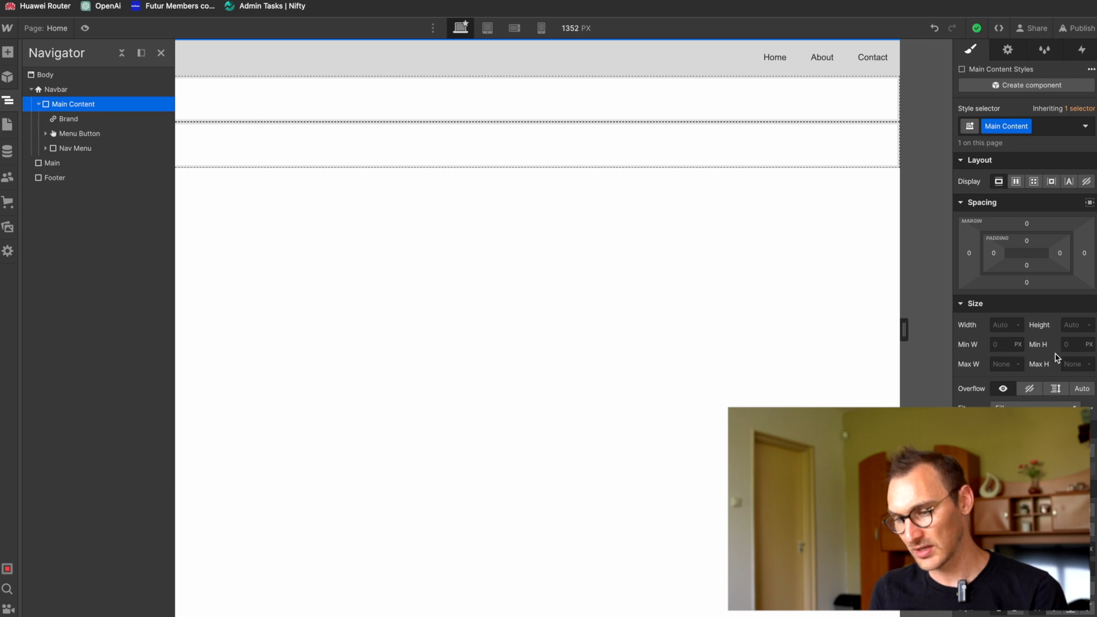
Step: Limit Main Content to a maximum width of 1190 px, centre it with Auto side margins and narrow the canvas to 1298 px
{"action": "left_click", "coordinate": [1002, 363]}
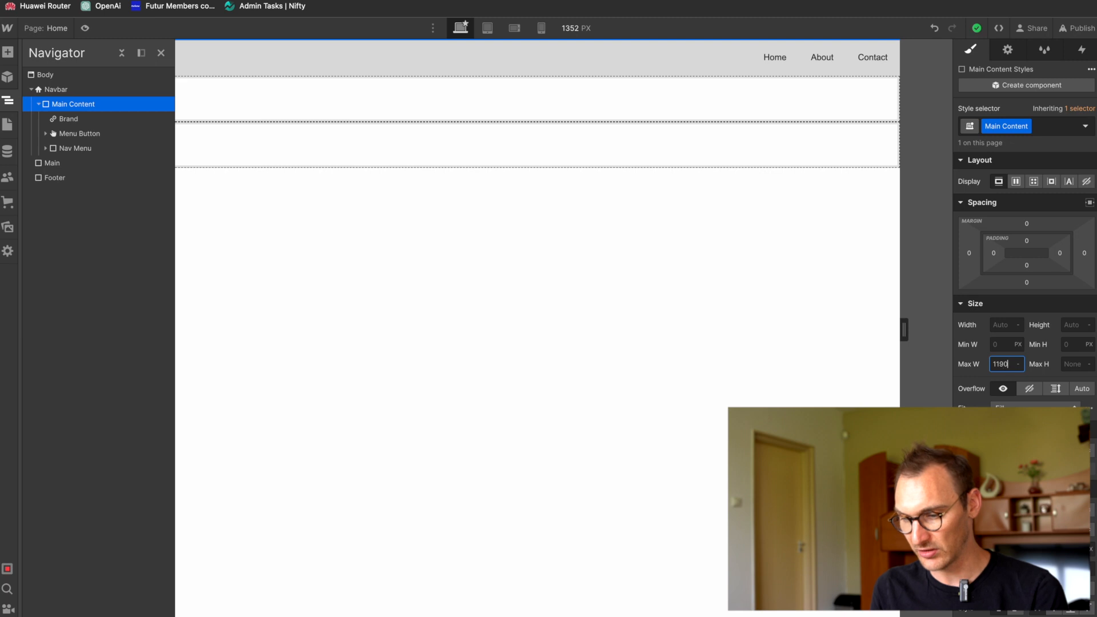
{"action": "key", "text": "Return"}
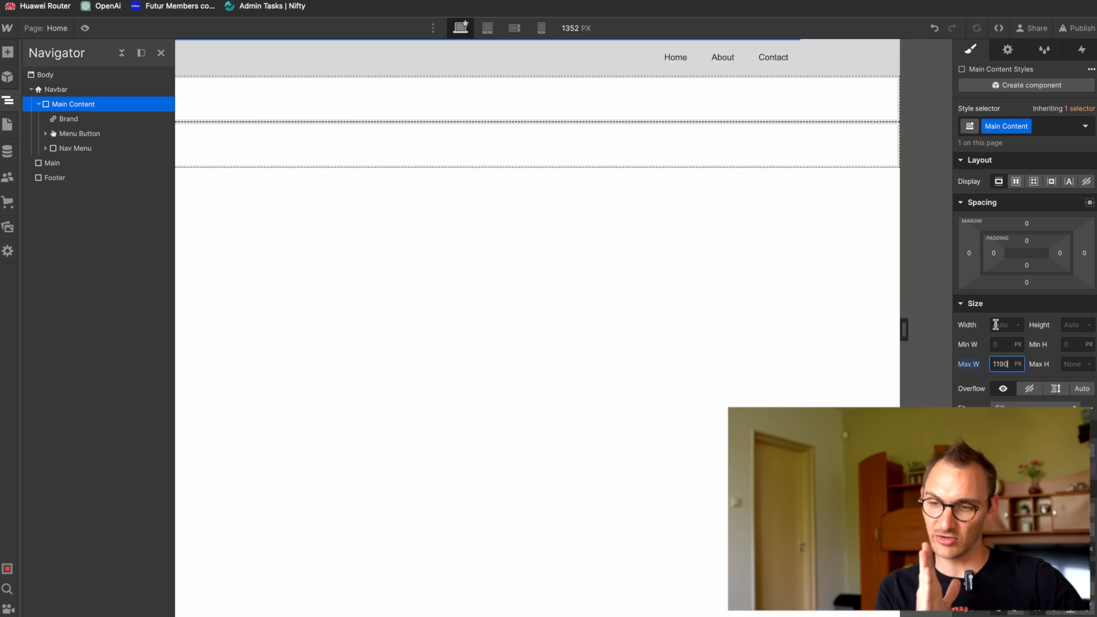
{"action": "left_click", "coordinate": [970, 253]}
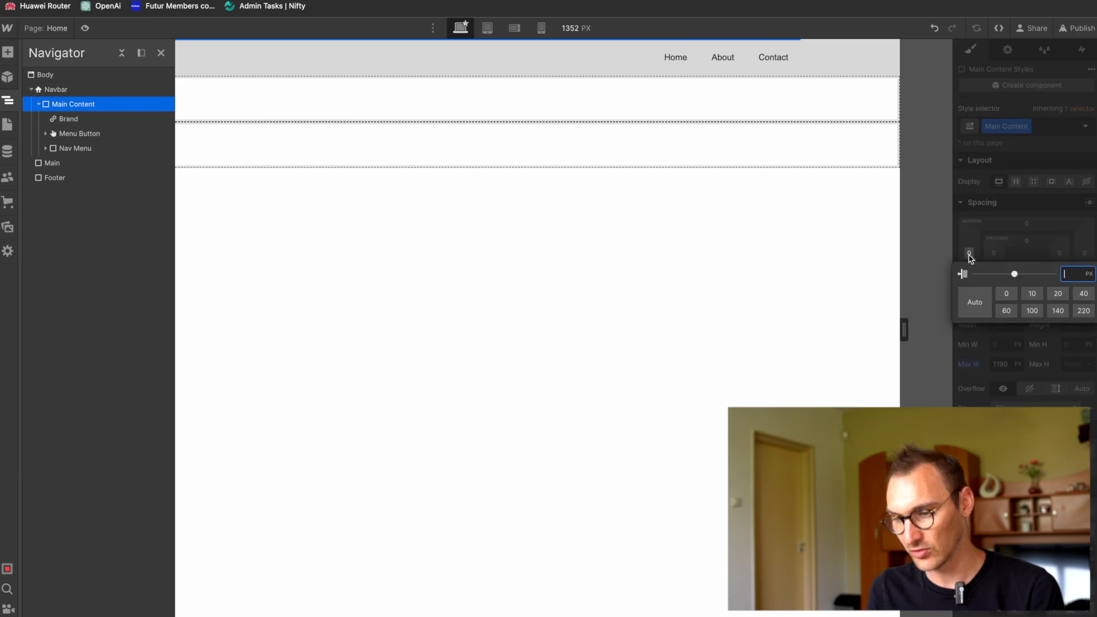
{"action": "left_click", "coordinate": [975, 303]}
{"action": "left_click", "coordinate": [1084, 252]}
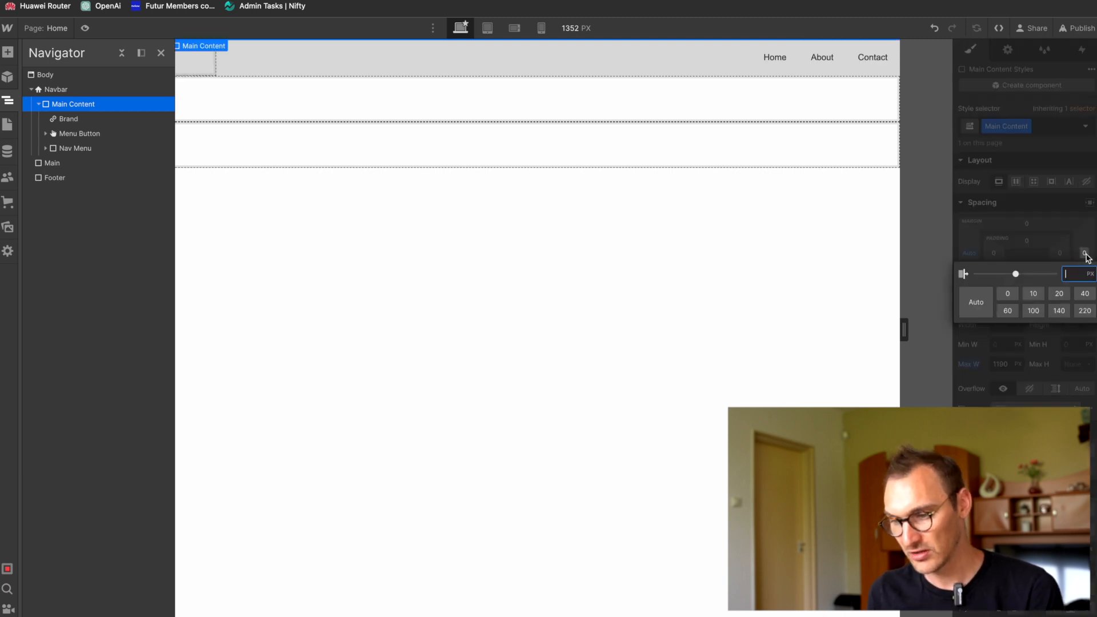
{"action": "left_click", "coordinate": [988, 302]}
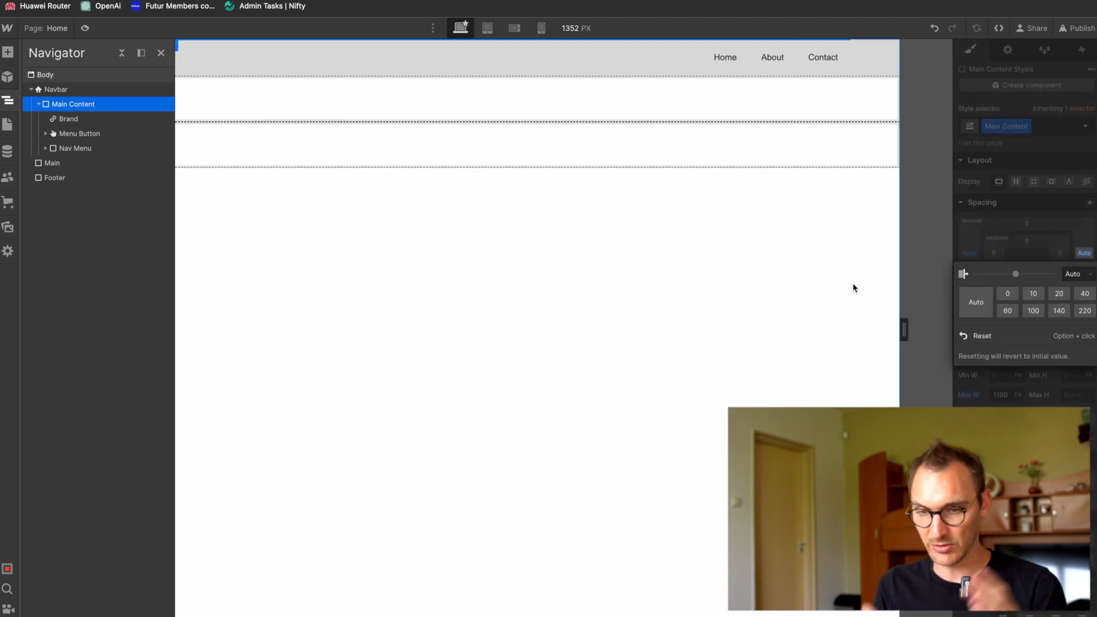
{"action": "left_click_drag", "start_coordinate": [904, 330], "coordinate": [885, 300]}
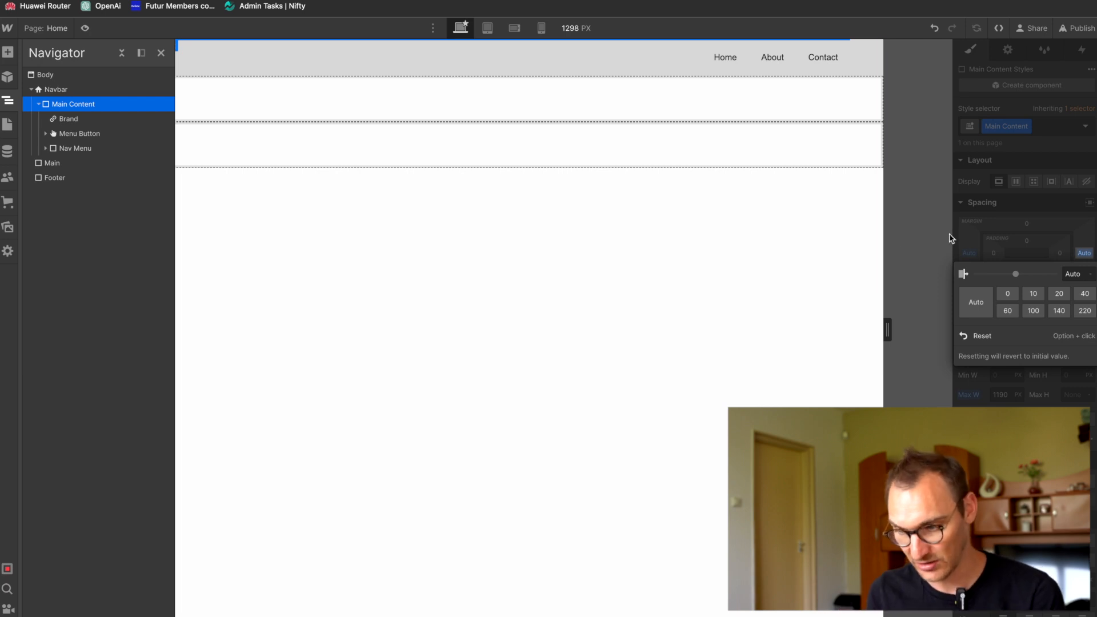
Step: Delete the Brand element from the Main Content block
{"action": "left_click", "coordinate": [76, 118]}
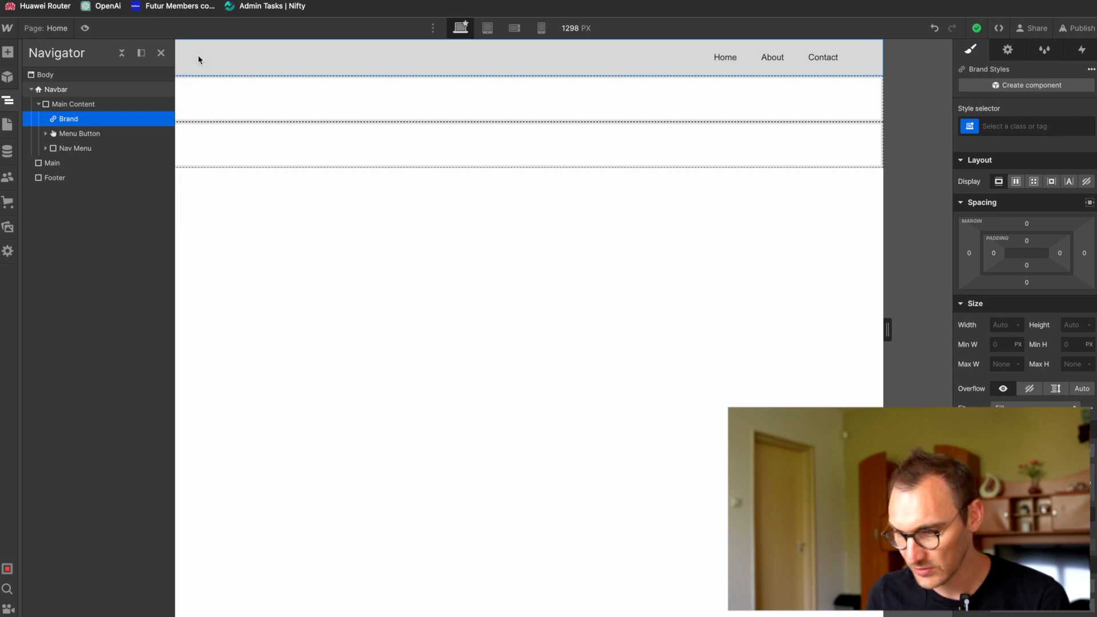
{"action": "left_click", "coordinate": [89, 103]}
{"action": "left_click", "coordinate": [84, 118]}
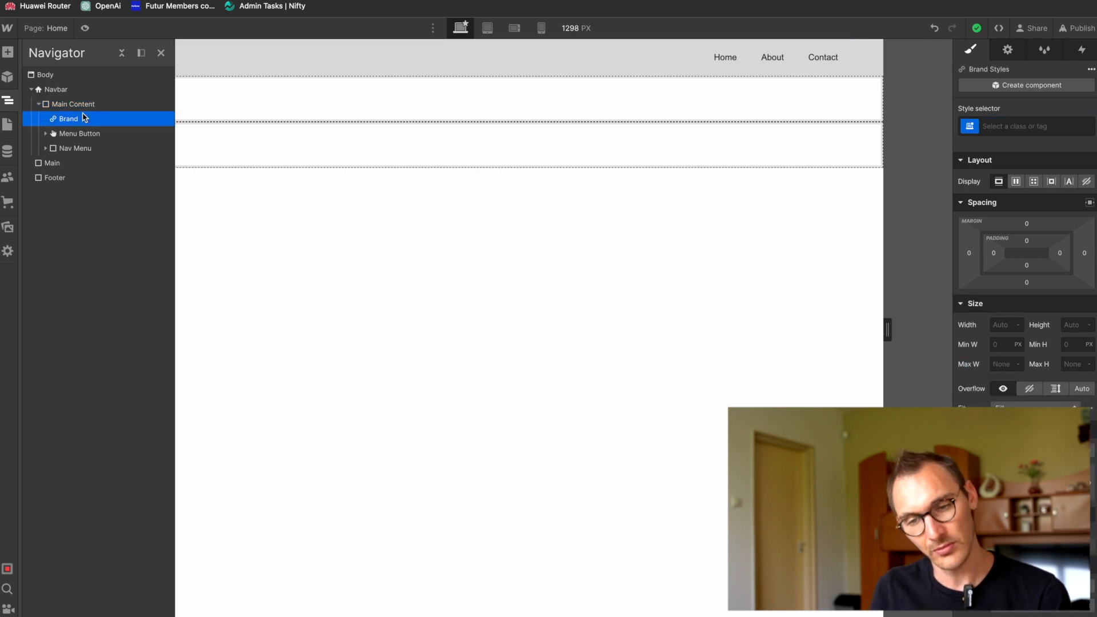
{"action": "key", "text": "Delete"}
{"action": "key", "text": "ctrl+k"}
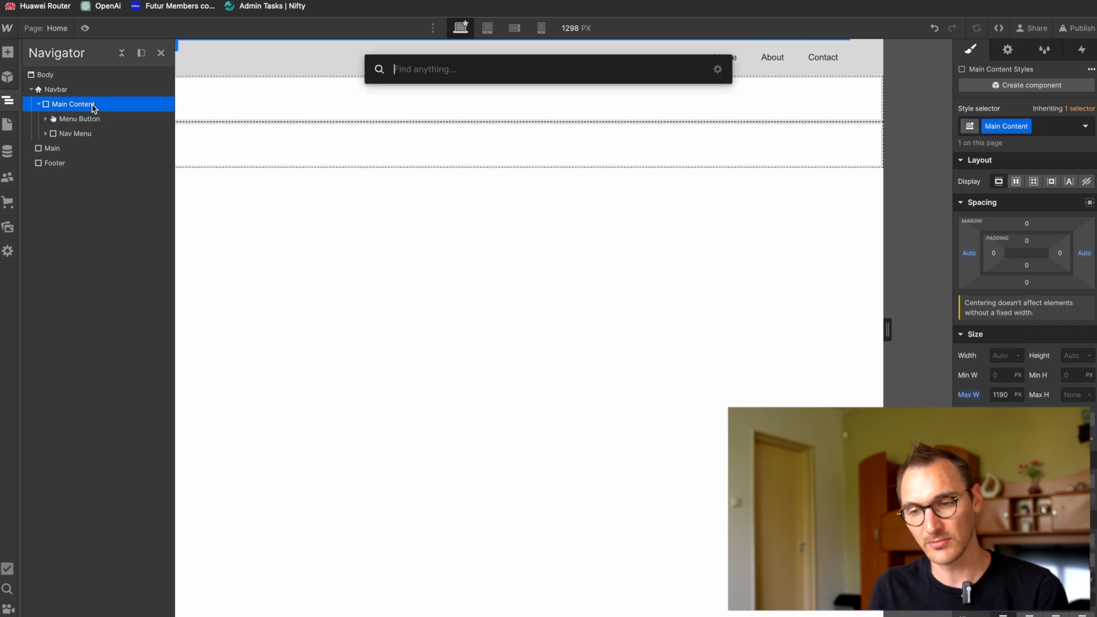
{"action": "type", "text": "link"}
{"action": "key", "text": "Return"}
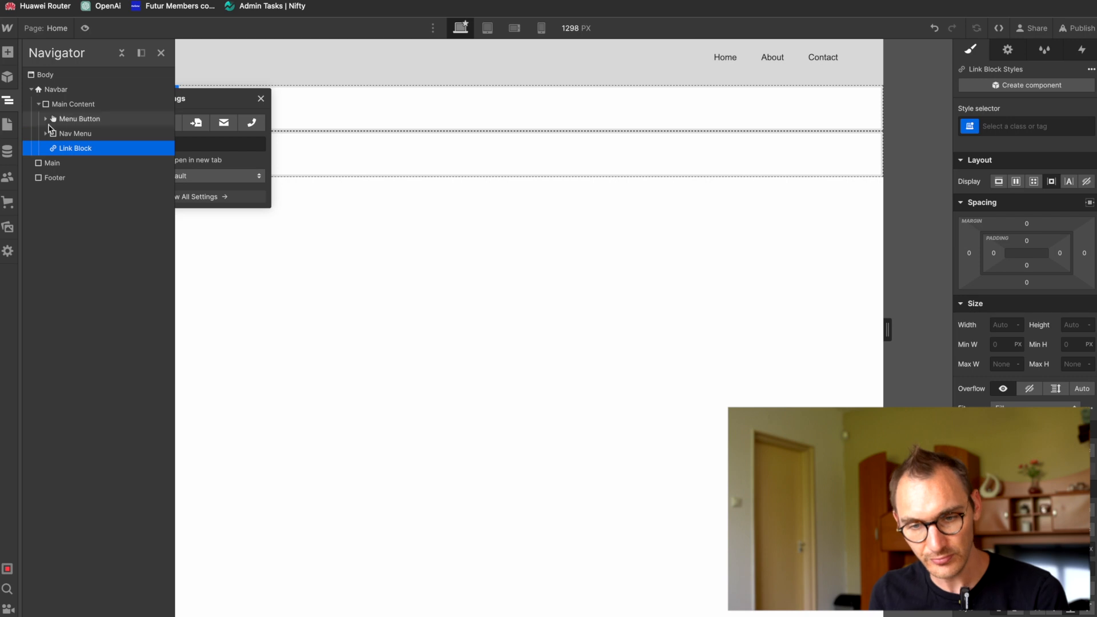
{"action": "left_click_drag", "start_coordinate": [74, 147], "coordinate": [78, 123]}
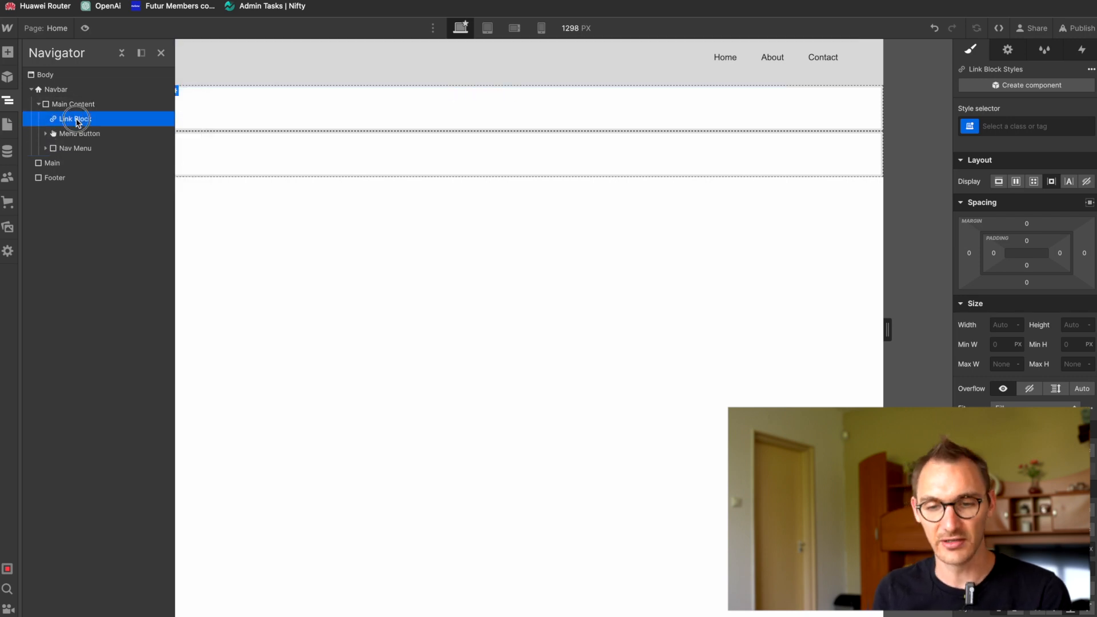
{"action": "key", "text": "Delete"}
Step: Add a Text Link to Main Content and place it above the Menu Button
{"action": "left_click", "coordinate": [84, 108]}
{"action": "key", "text": "super+k"}
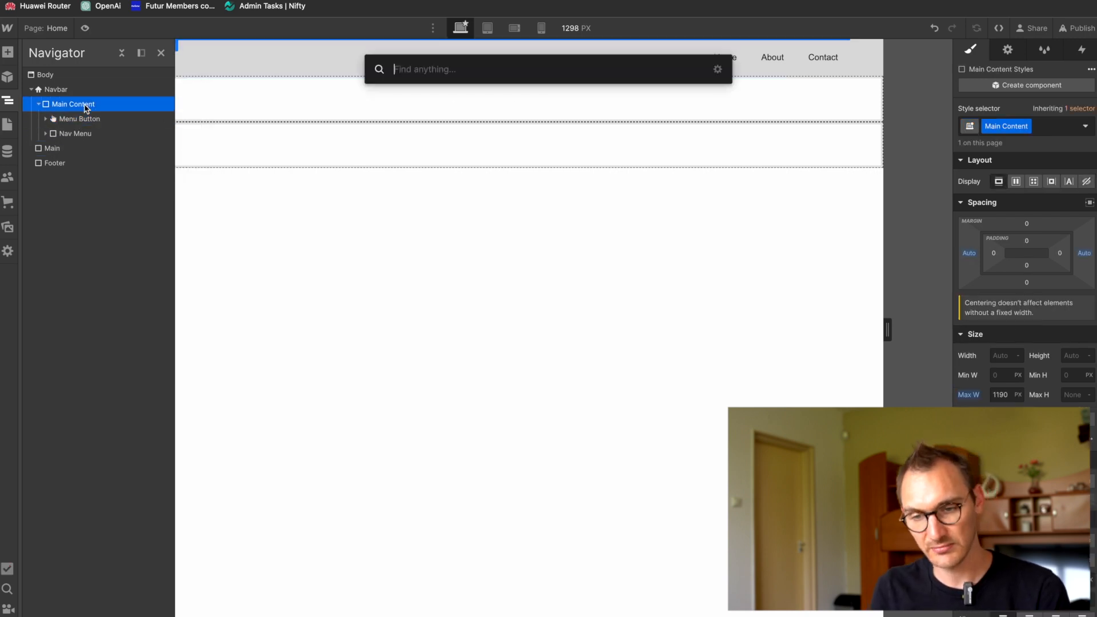
{"action": "type", "text": "link"}
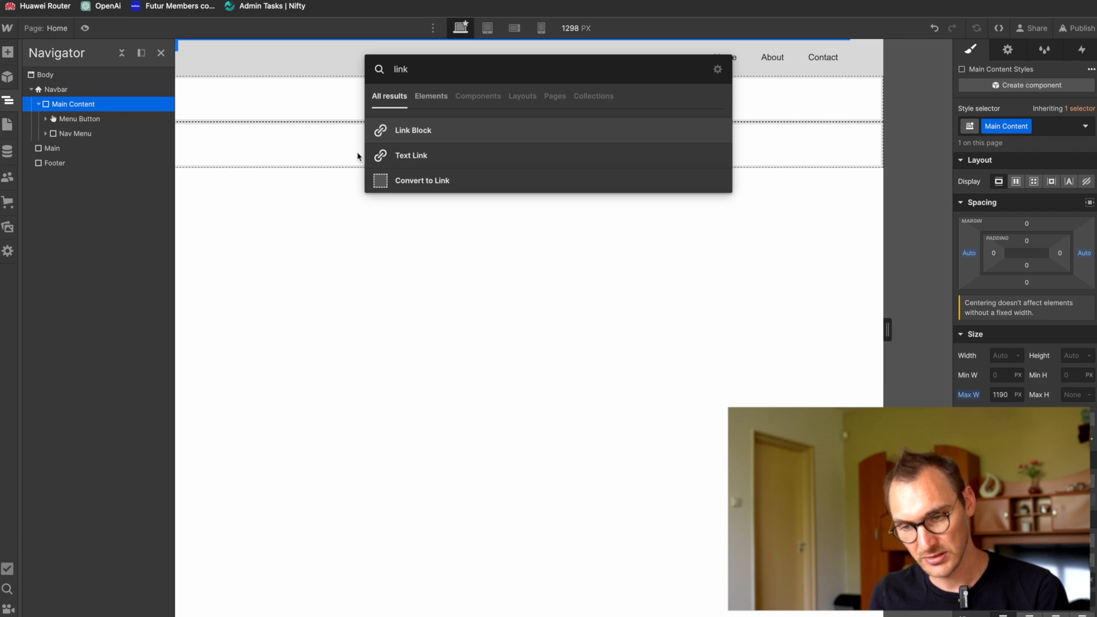
{"action": "left_click", "coordinate": [358, 156]}
{"action": "left_click_drag", "start_coordinate": [91, 147], "coordinate": [92, 119]}
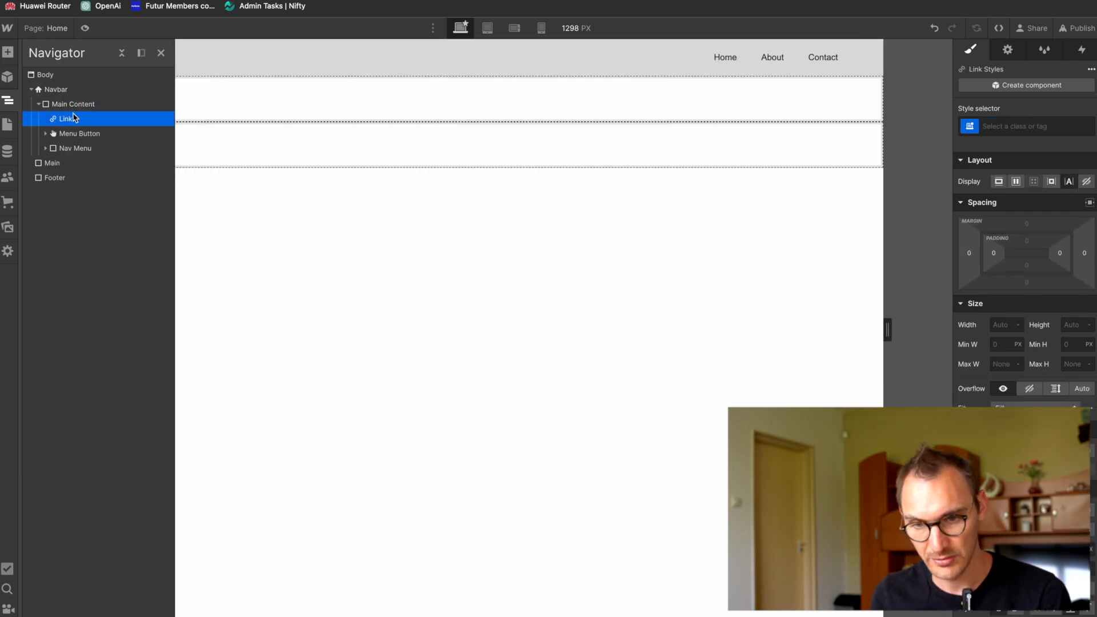
Step: Change the navbar text link's wording to "TravelBook Pro"
{"action": "double_click", "coordinate": [188, 56]}
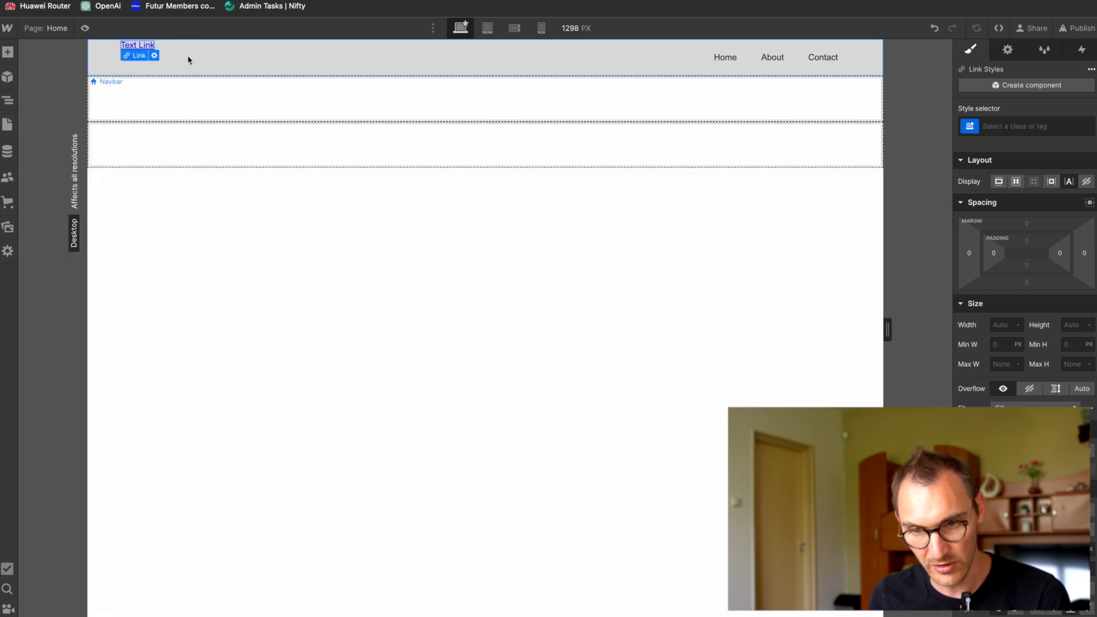
{"action": "double_click", "coordinate": [140, 46]}
{"action": "type", "text": "TravelBo"}
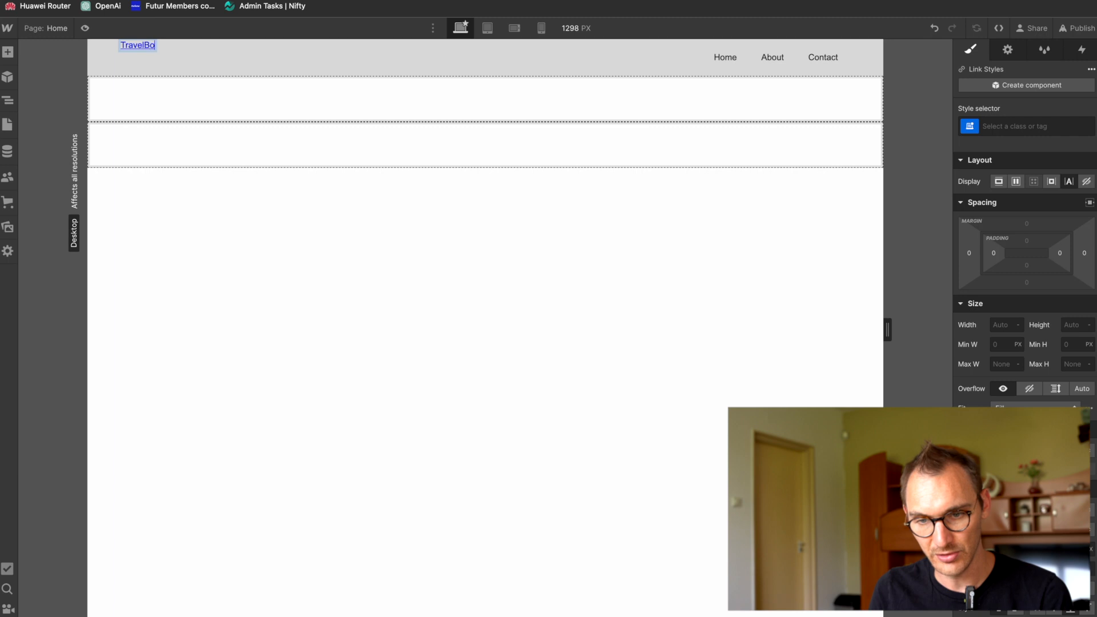
{"action": "type", "text": "ok Pro"}
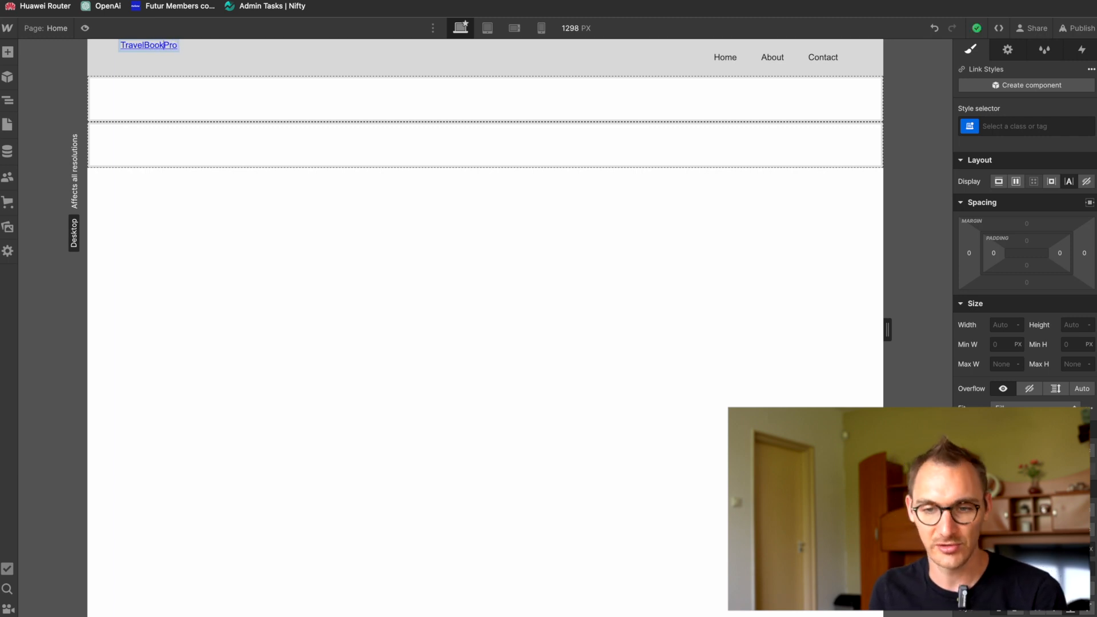
Step: Search the web for "macbook pro" in a new browser tab and close that tab
{"action": "key", "text": "super+Tab"}
{"action": "key", "text": "super+shift+Tab"}
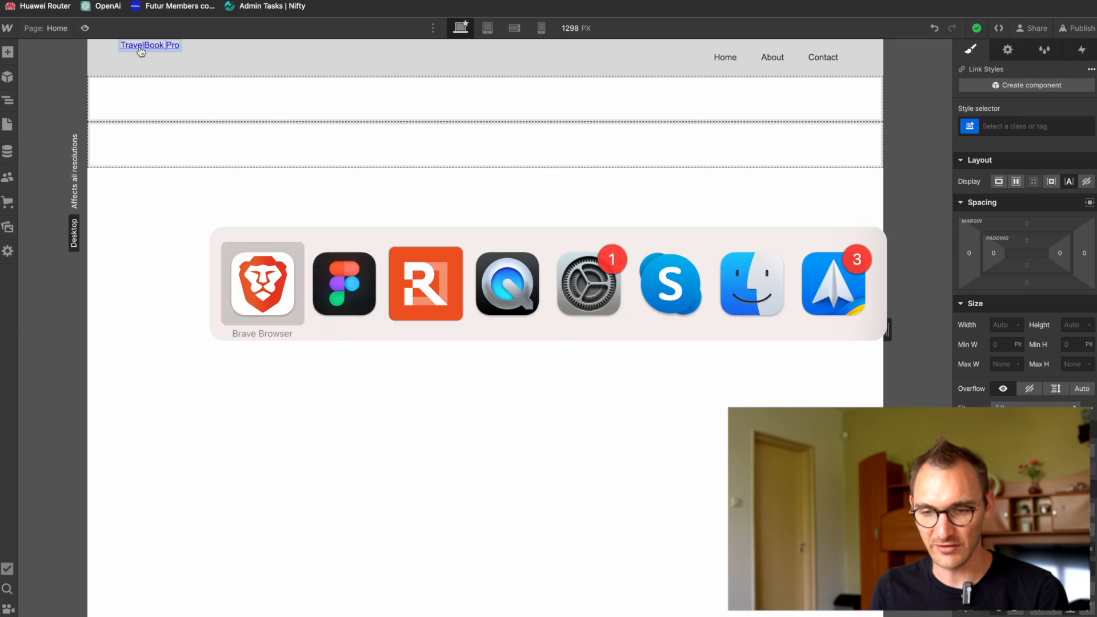
{"action": "type", "text": "macbook p"}
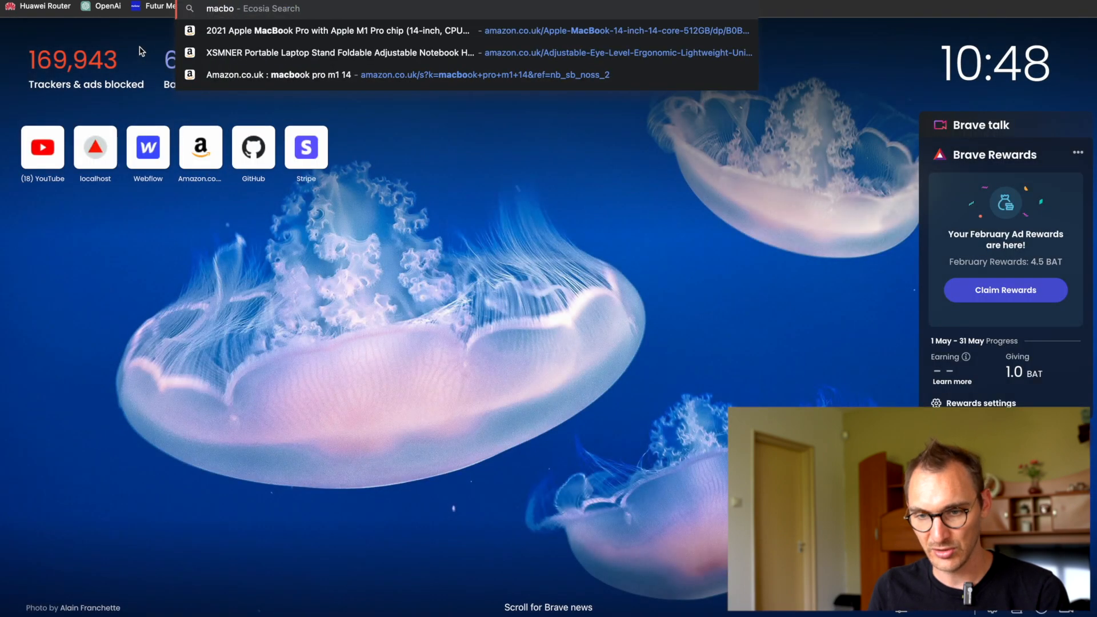
{"action": "type", "text": "ro"}
{"action": "key", "text": "Return"}
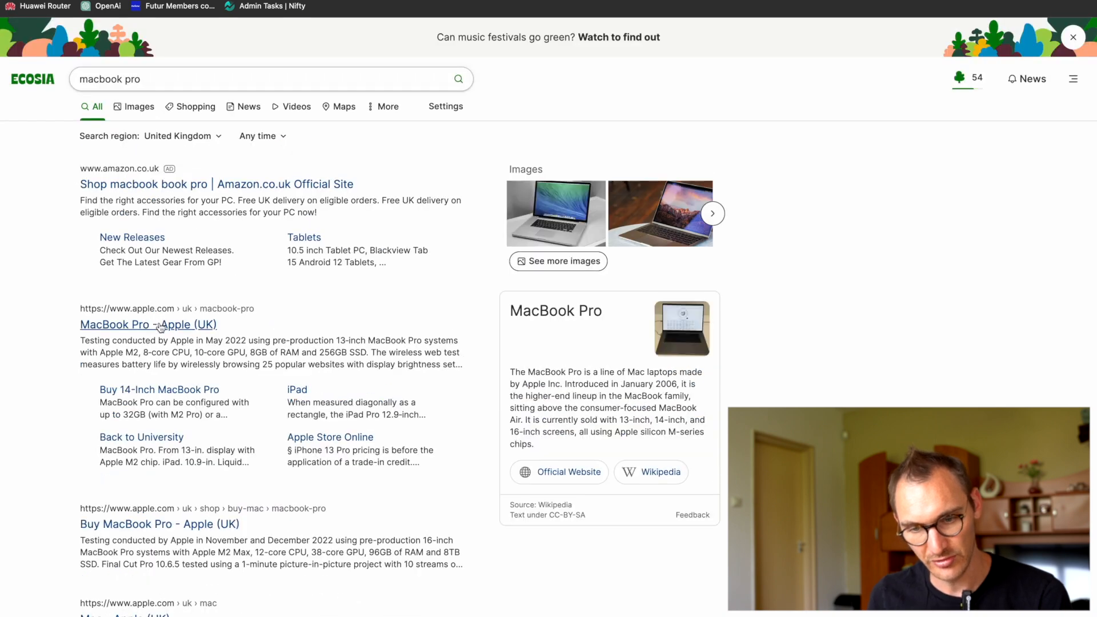
{"action": "key", "text": "ctrl+w"}
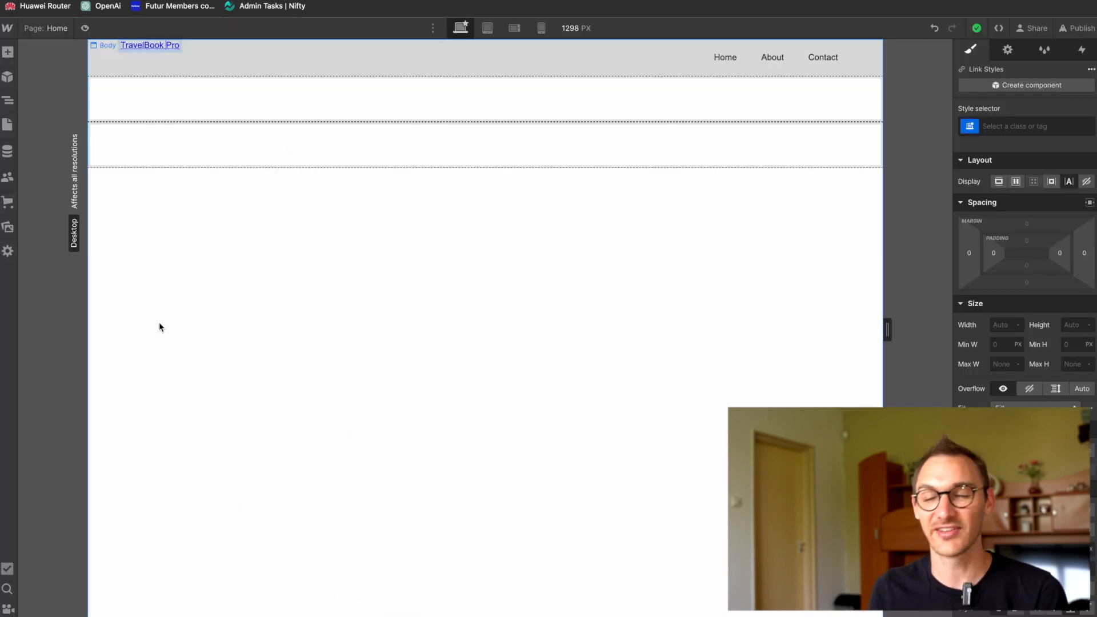
Step: Check the navigation labels in the Figma design and rename the Home and About nav links in Webflow to Instagram and Youtube
{"action": "left_click", "coordinate": [235, 117]}
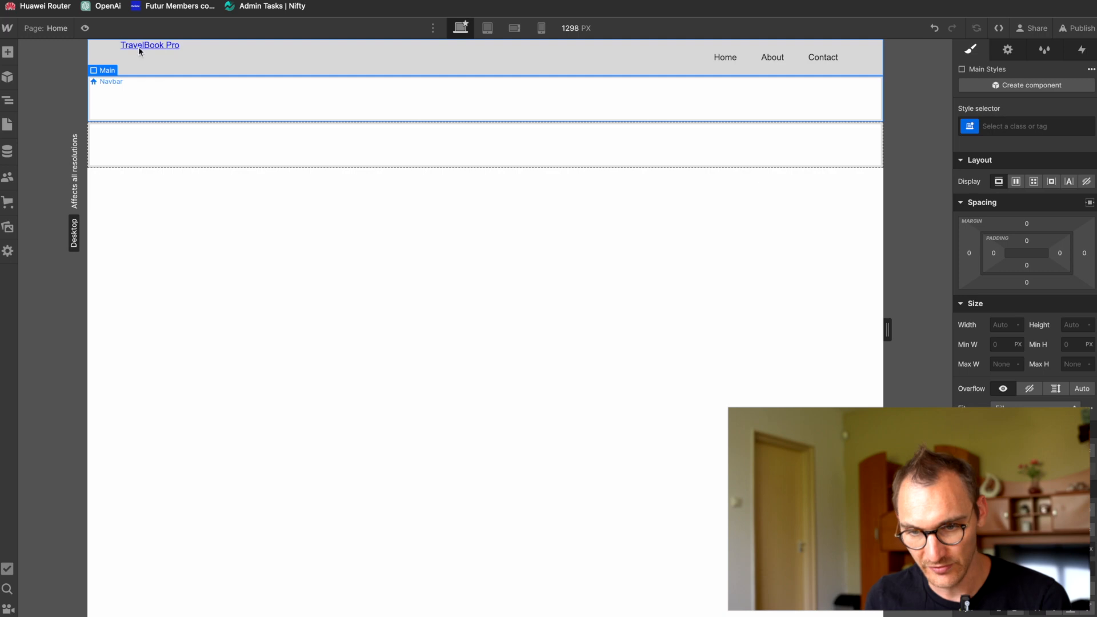
{"action": "key", "text": "super+Tab"}
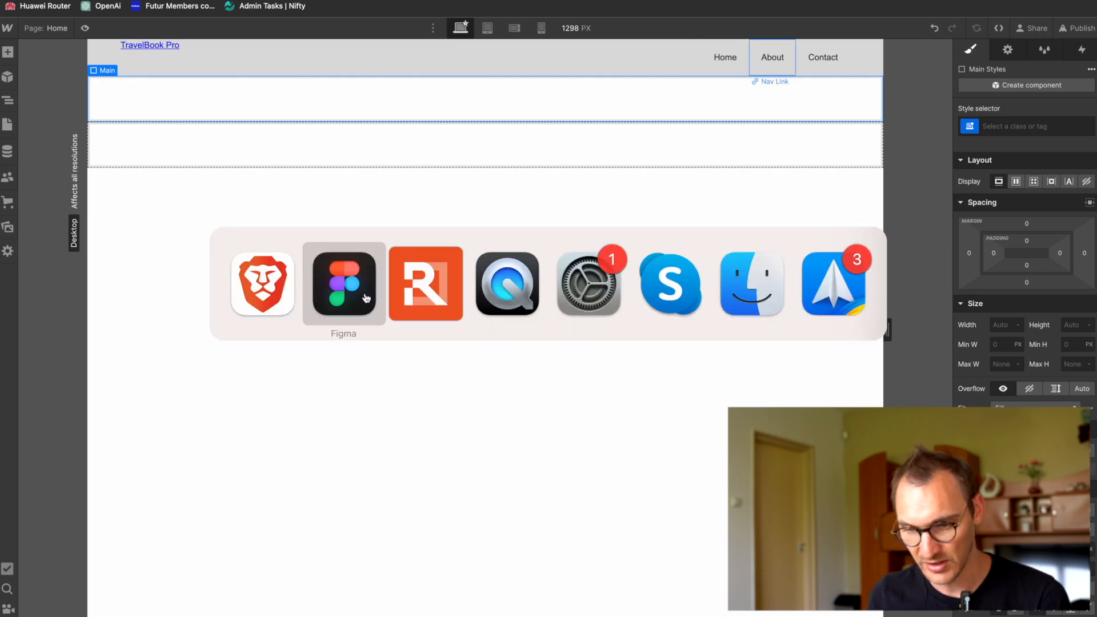
{"action": "scroll", "coordinate": [387, 293], "scroll_direction": "right", "scroll_amount": 1}
{"action": "scroll", "coordinate": [633, 202], "scroll_direction": "up", "scroll_amount": 5}
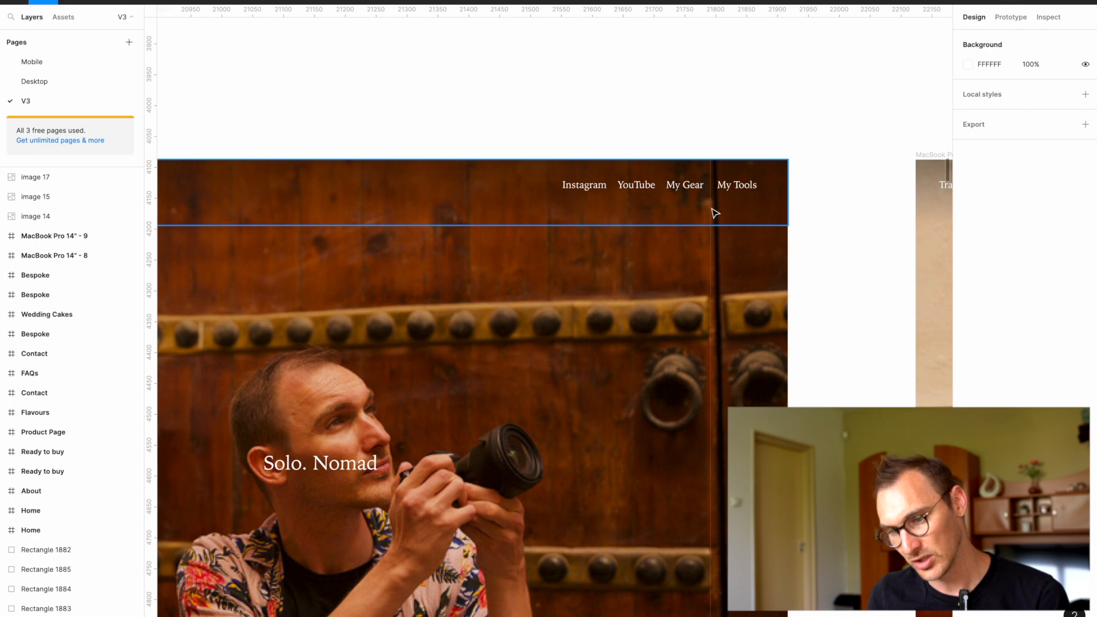
{"action": "key", "text": "super+Tab"}
{"action": "double_click", "coordinate": [724, 56]}
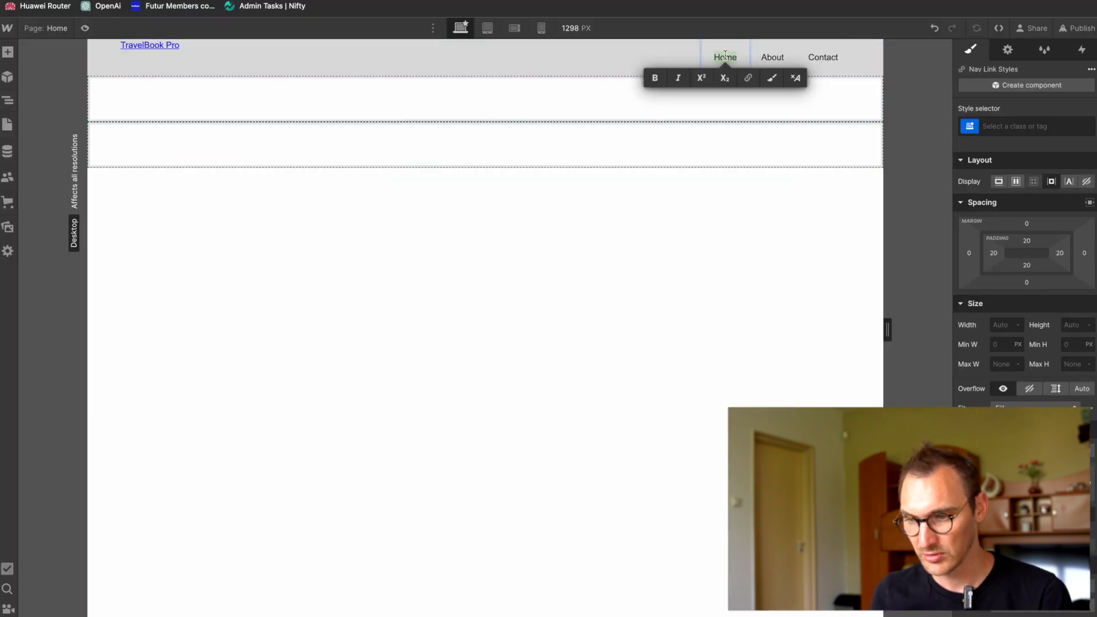
{"action": "type", "text": "Insta"}
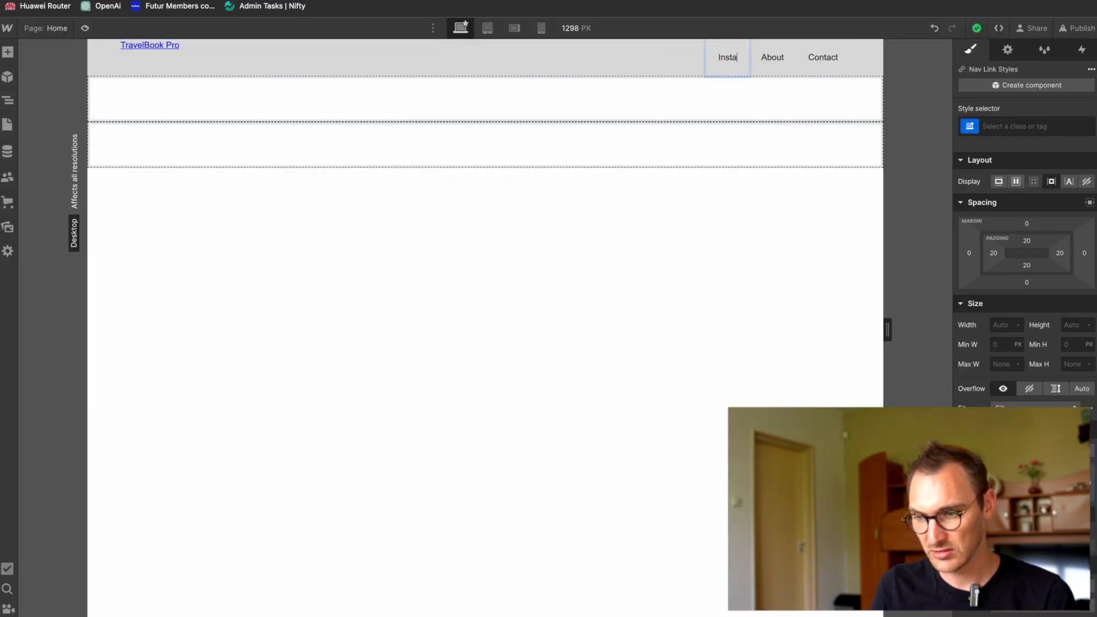
{"action": "type", "text": "gram"}
{"action": "double_click", "coordinate": [783, 59]}
{"action": "type", "text": "Youtube"}
Step: Rename the Contact nav link to My Gear
{"action": "double_click", "coordinate": [826, 60]}
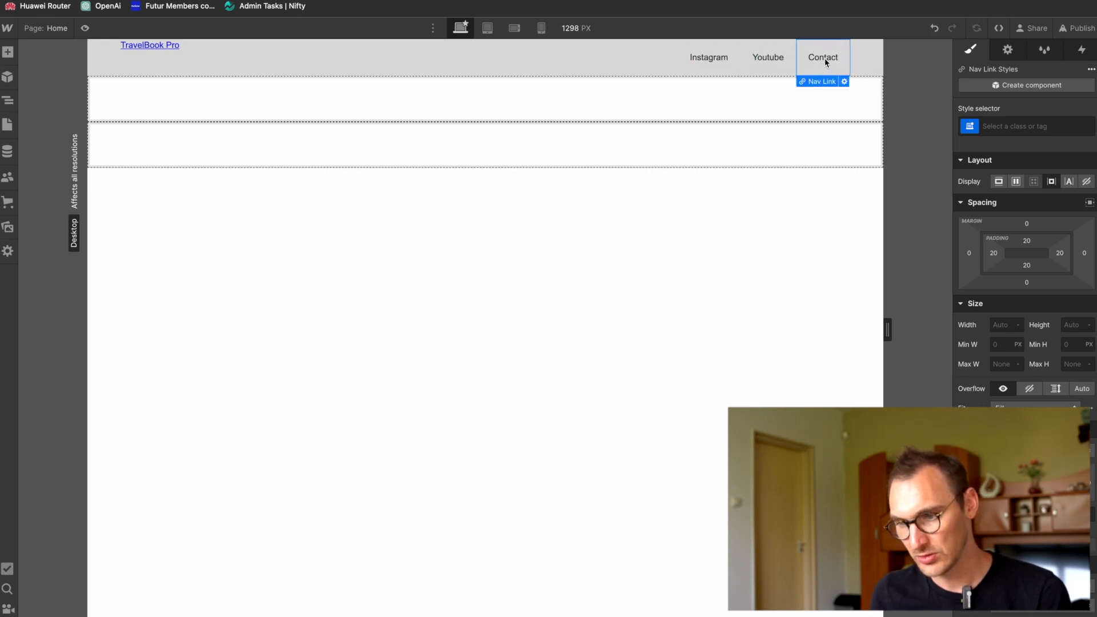
{"action": "double_click", "coordinate": [825, 59]}
{"action": "left_click", "coordinate": [825, 59]}
{"action": "double_click", "coordinate": [825, 59]}
{"action": "type", "text": "My Gear"}
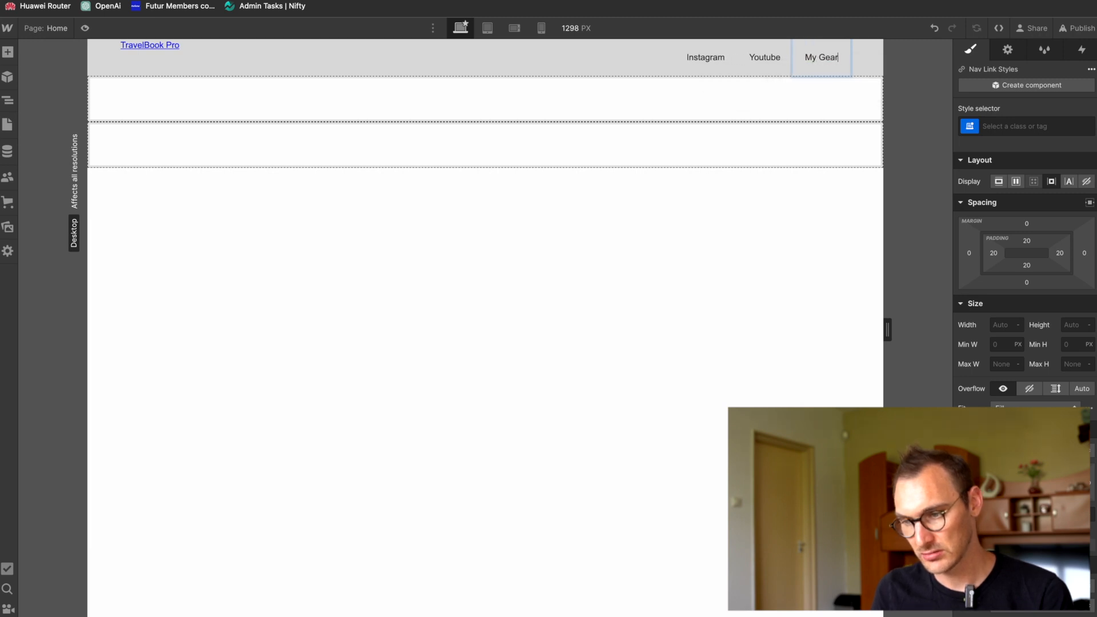
{"action": "key", "text": "Escape"}
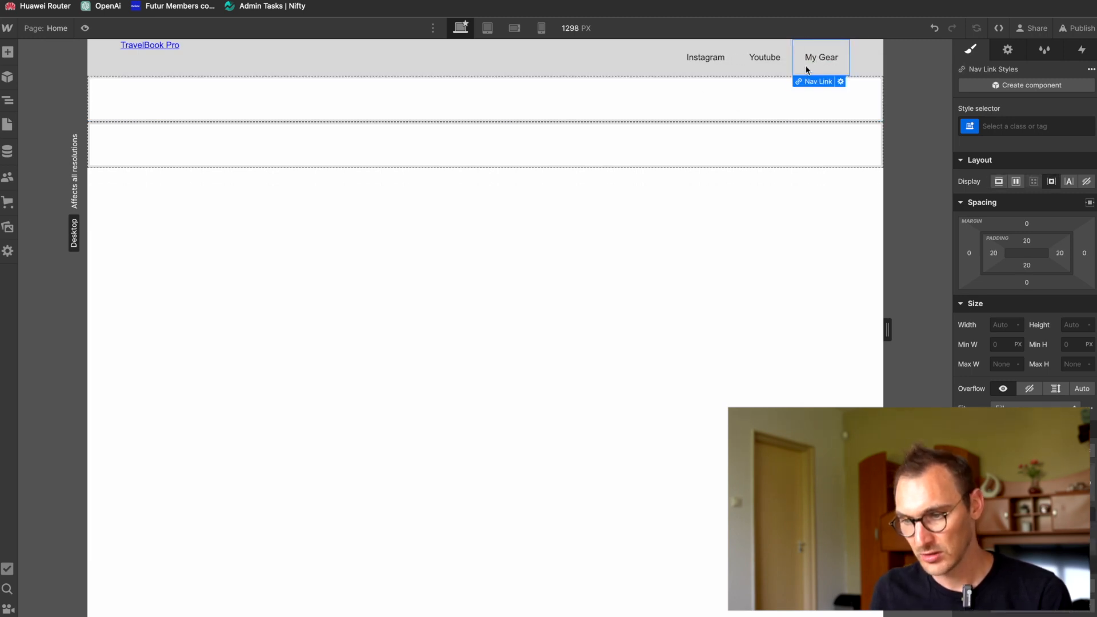
Step: Duplicate the My Gear nav link and rename the copy to My Tools
{"action": "key", "text": "ctrl+d"}
{"action": "double_click", "coordinate": [826, 60]}
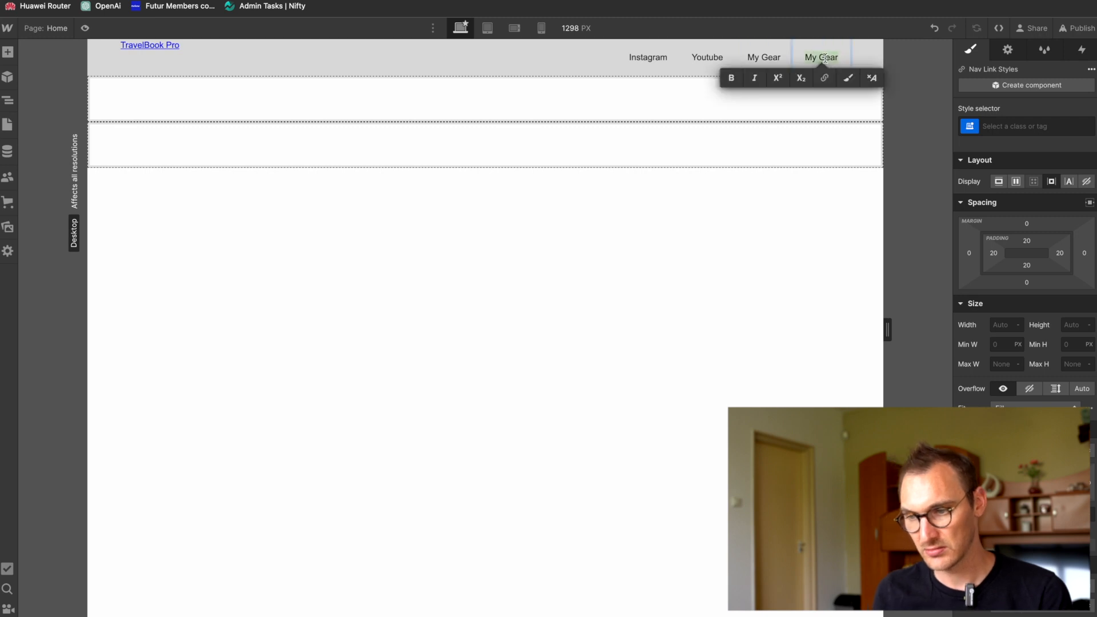
{"action": "type", "text": "Tools"}
{"action": "key", "text": "Escape"}
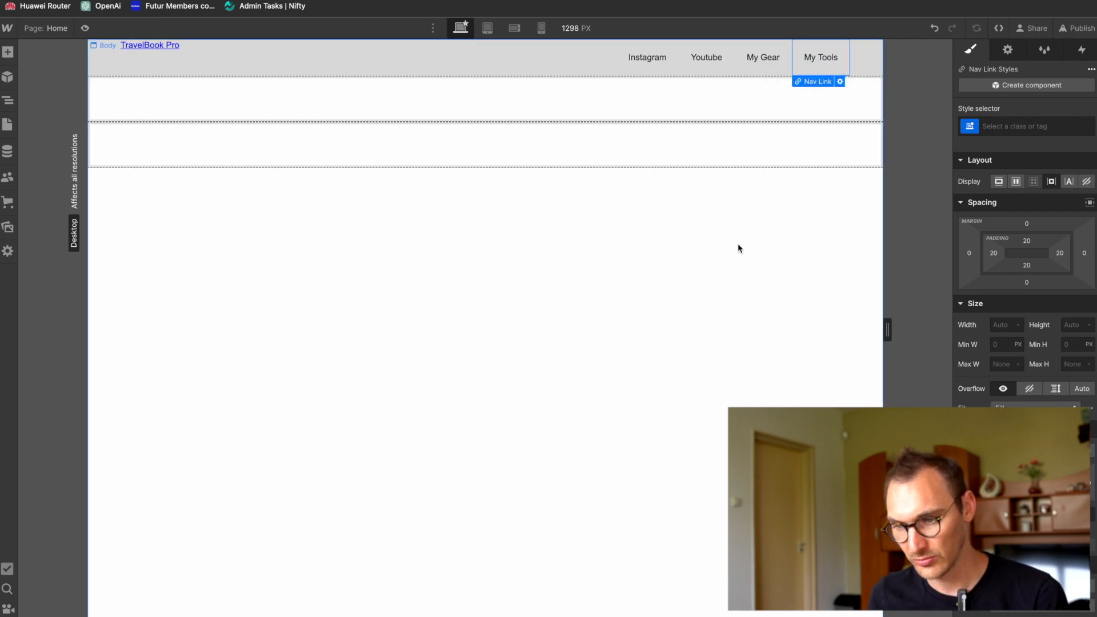
{"action": "left_click", "coordinate": [738, 244]}
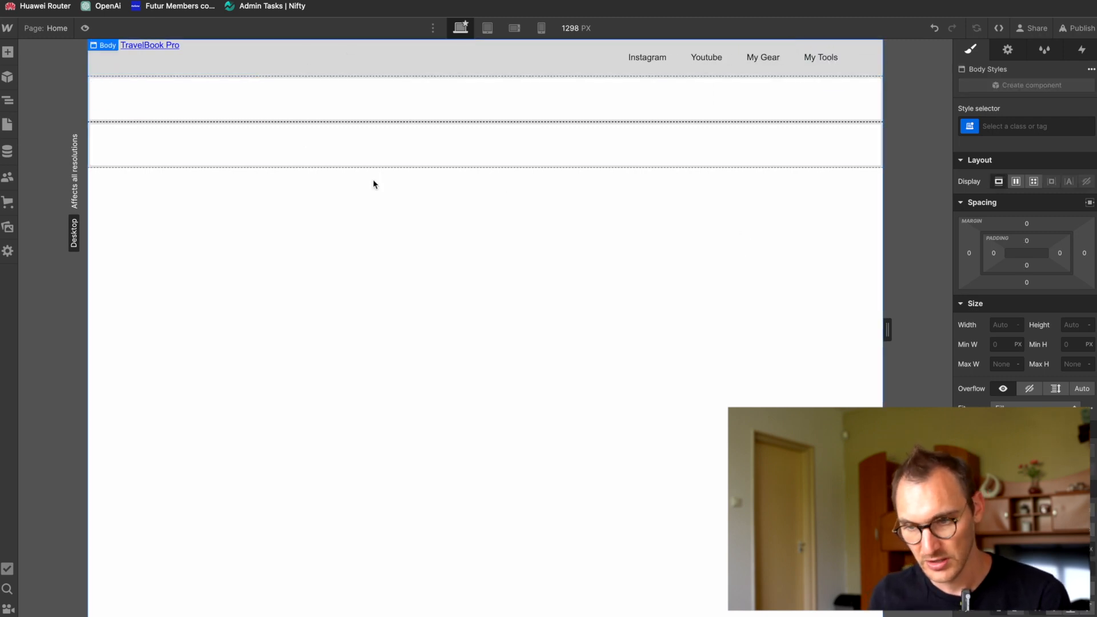
Step: Examine the hero, introduction and Instagram sections of the Figma design and return to Webflow
{"action": "key", "text": "super+Tab"}
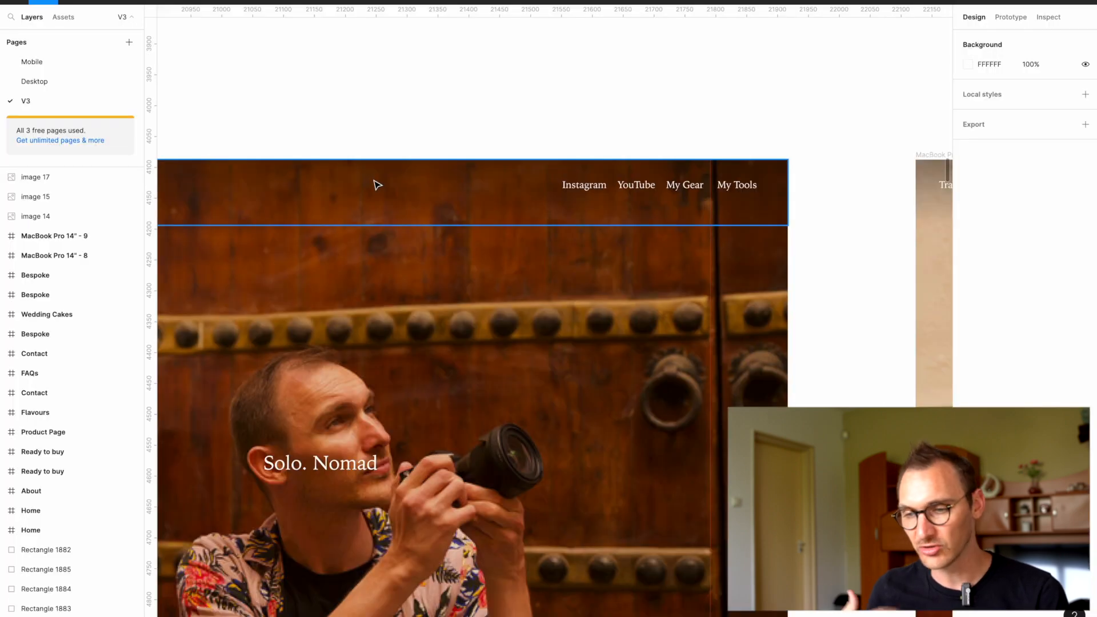
{"action": "key", "text": "super+Tab"}
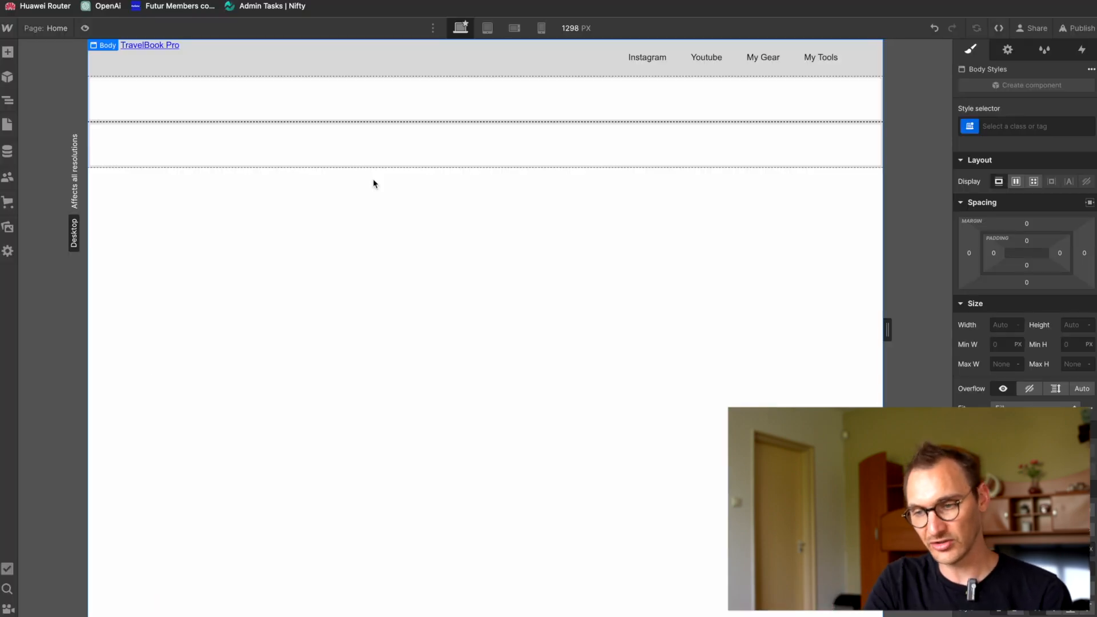
{"action": "key", "text": "super+Tab"}
{"action": "scroll", "coordinate": [467, 231], "scroll_direction": "down", "scroll_amount": 5}
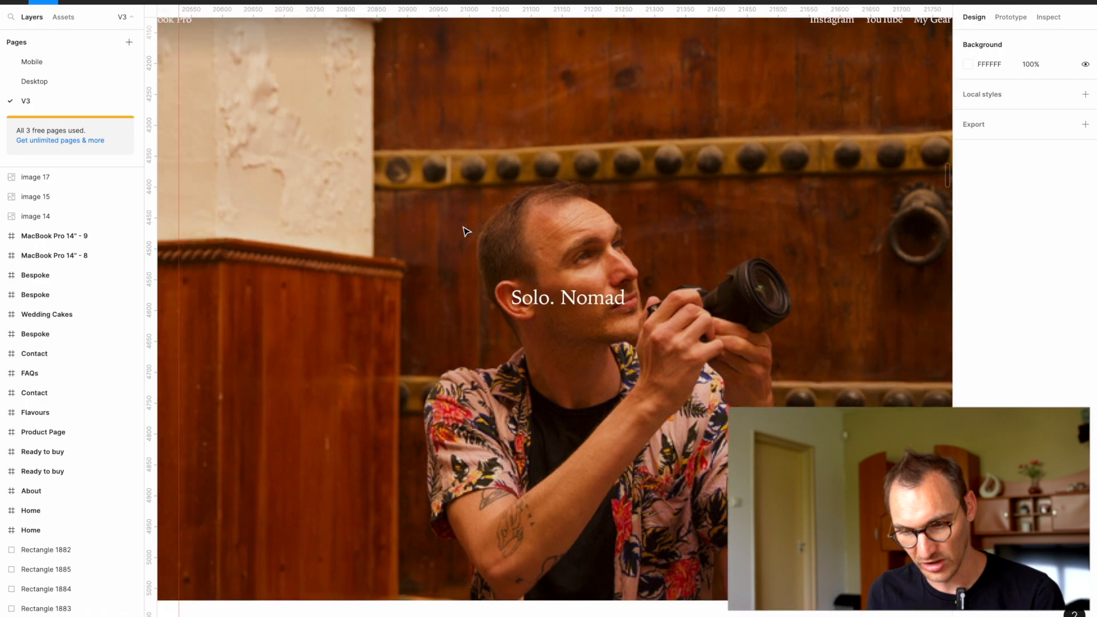
{"action": "scroll", "coordinate": [467, 231], "scroll_direction": "up", "scroll_amount": 3}
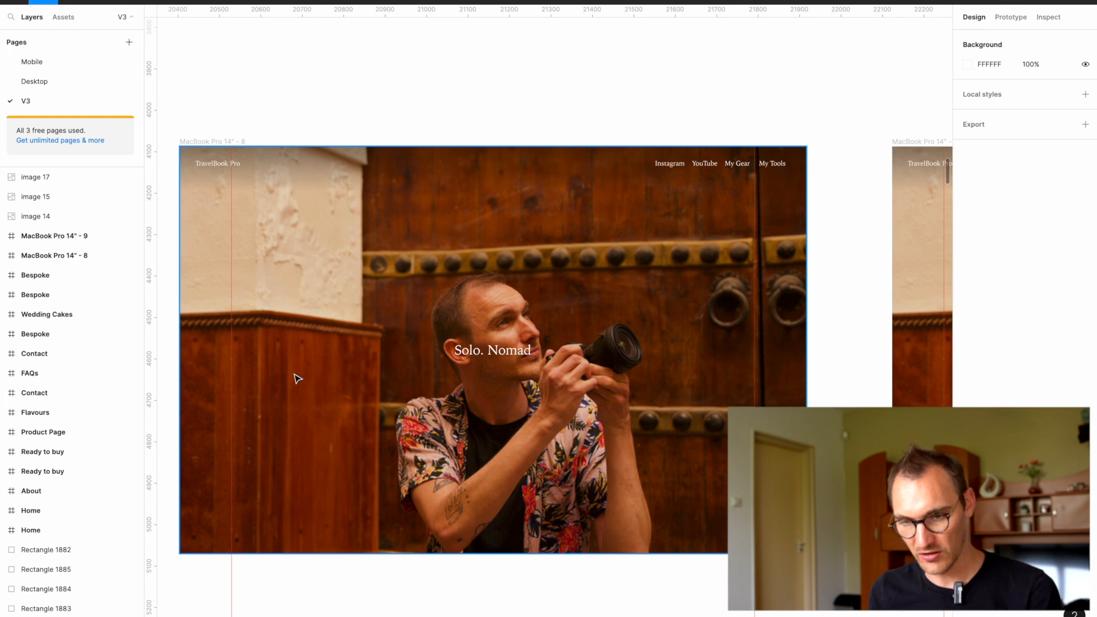
{"action": "key", "text": "super+Tab"}
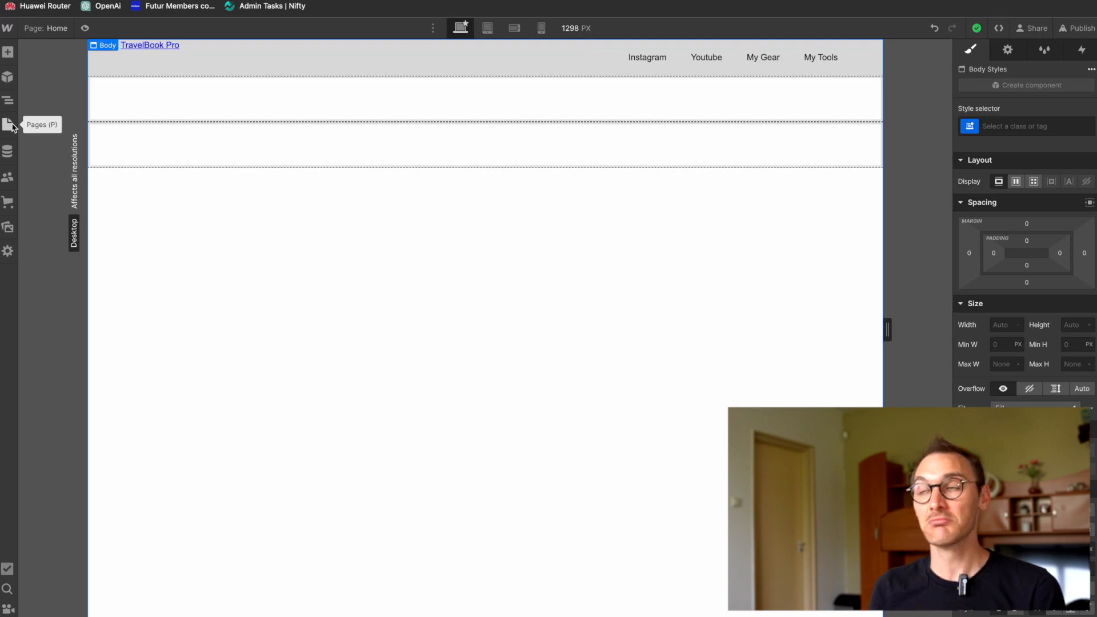
{"action": "key", "text": "super+Tab"}
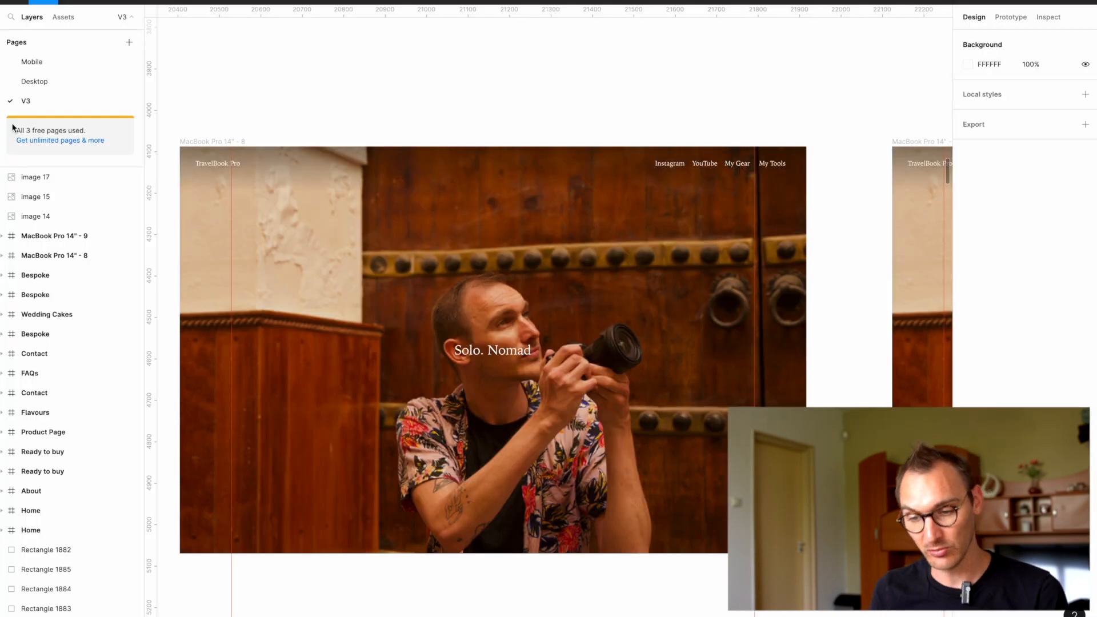
{"action": "scroll", "coordinate": [261, 357], "scroll_direction": "down", "scroll_amount": 10}
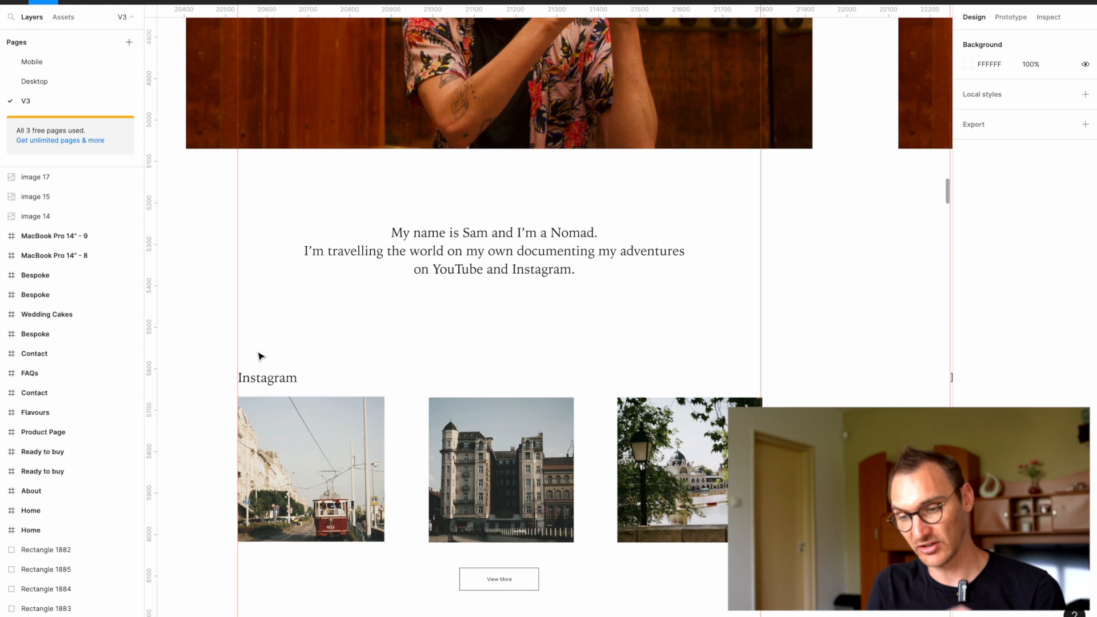
{"action": "key", "text": "super+Tab"}
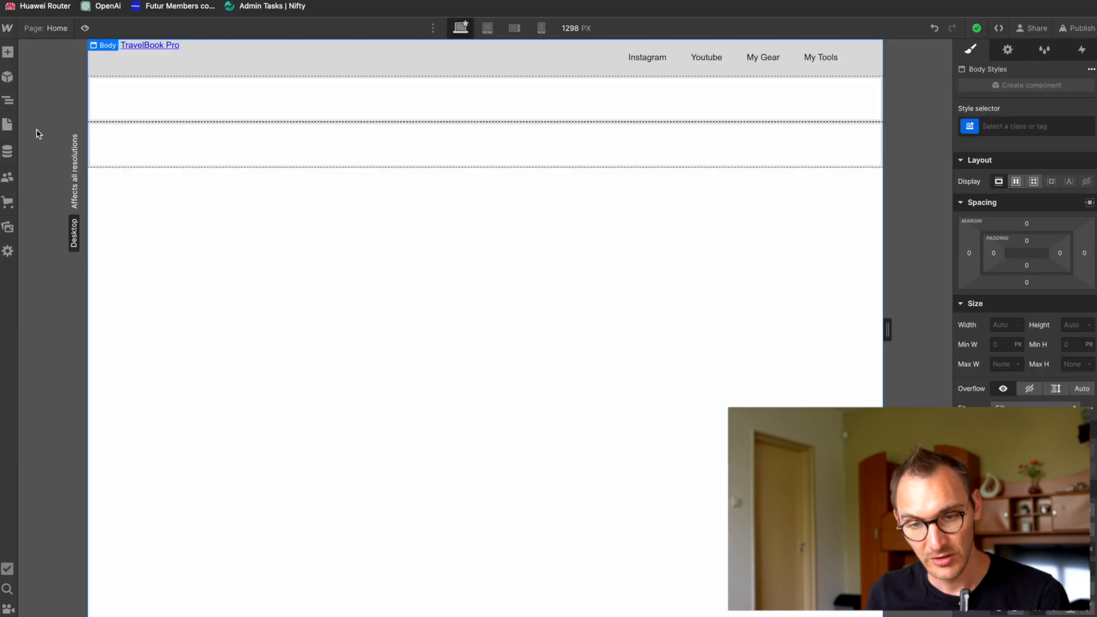
Step: Collapse the Navbar in the element tree and add a Section element inside Main
{"action": "left_click", "coordinate": [7, 100]}
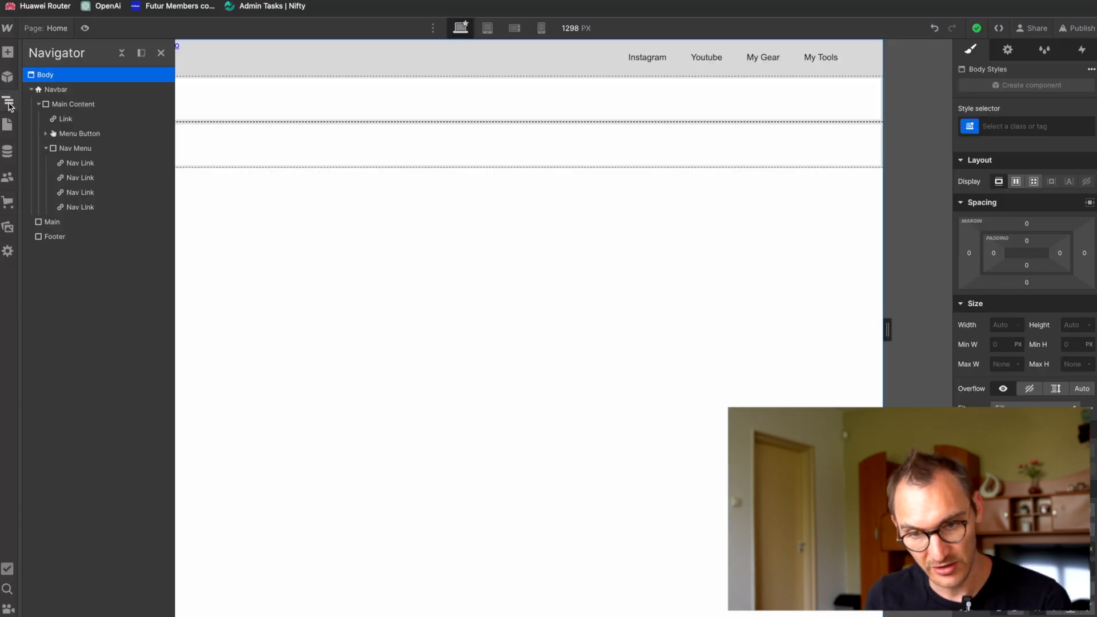
{"action": "left_click", "coordinate": [31, 89]}
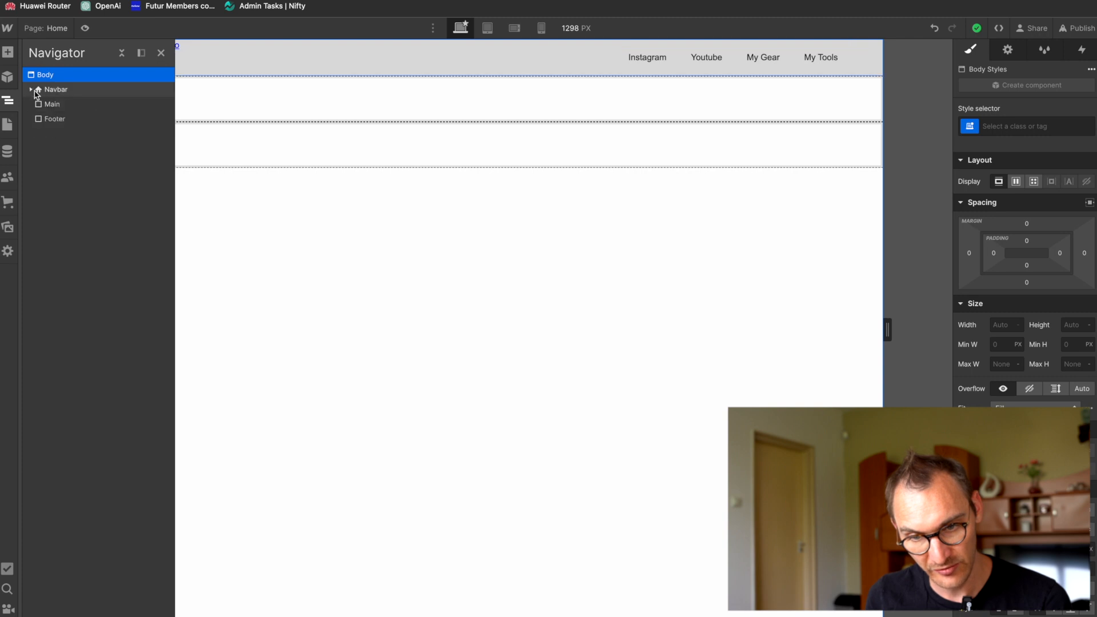
{"action": "left_click", "coordinate": [55, 106]}
{"action": "key", "text": "super+e"}
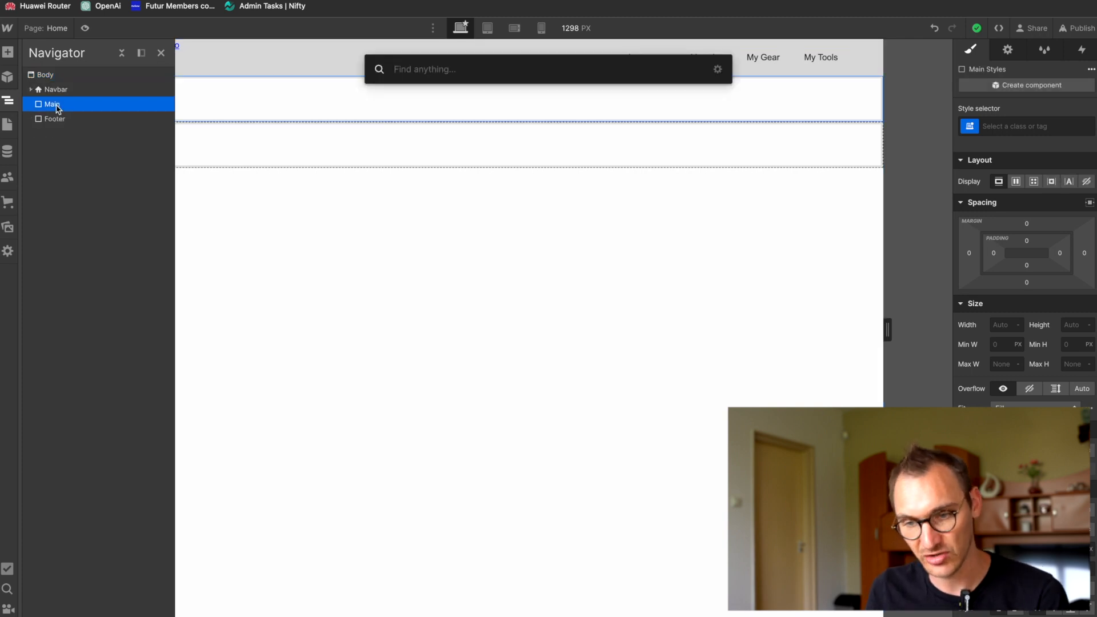
{"action": "type", "text": "secti"}
{"action": "key", "text": "super+a"}
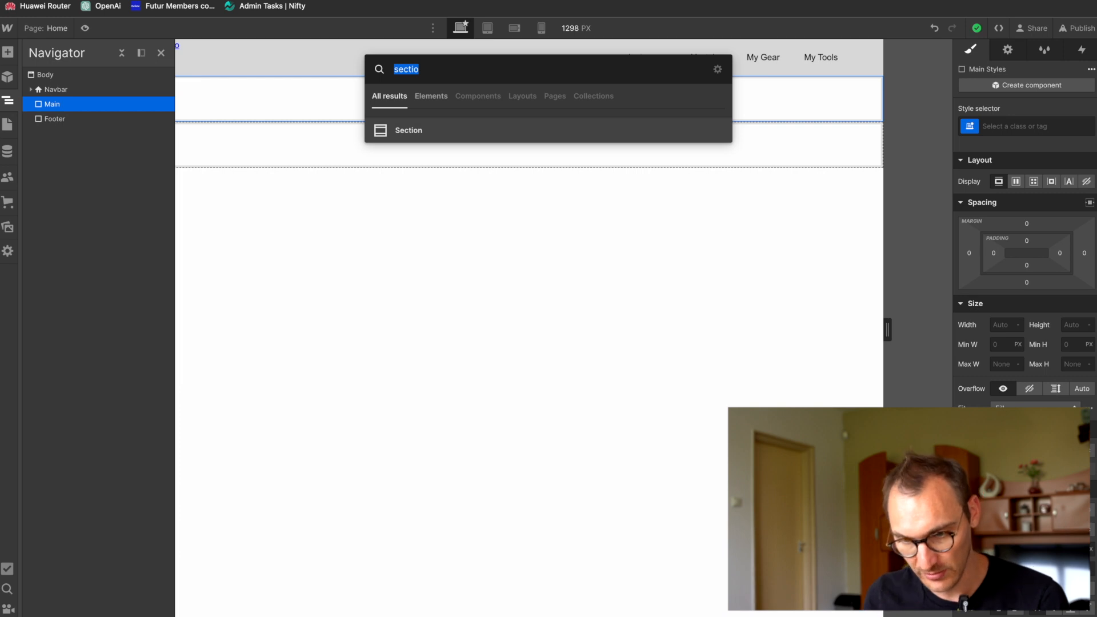
{"action": "left_click", "coordinate": [434, 130]}
{"action": "left_click", "coordinate": [31, 105]}
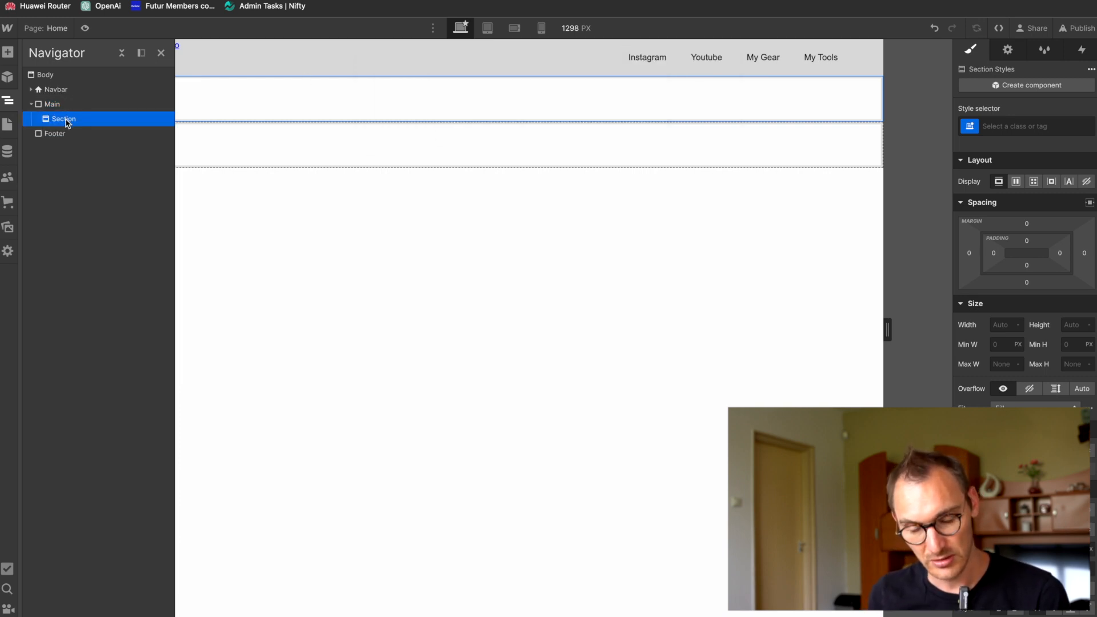
Step: Switch to Figma and add the text "TravelBook Pro" above "Solo. Nomad" in the hero of the MacBook Pro 14" - 8 frame
{"action": "key", "text": "super+e"}
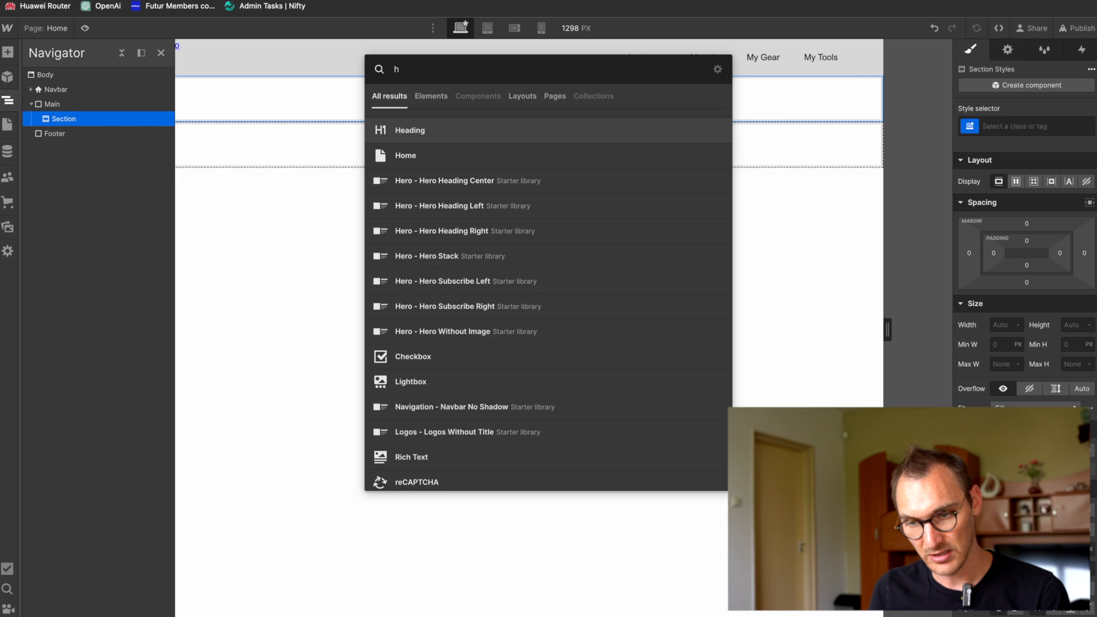
{"action": "key", "text": "Escape"}
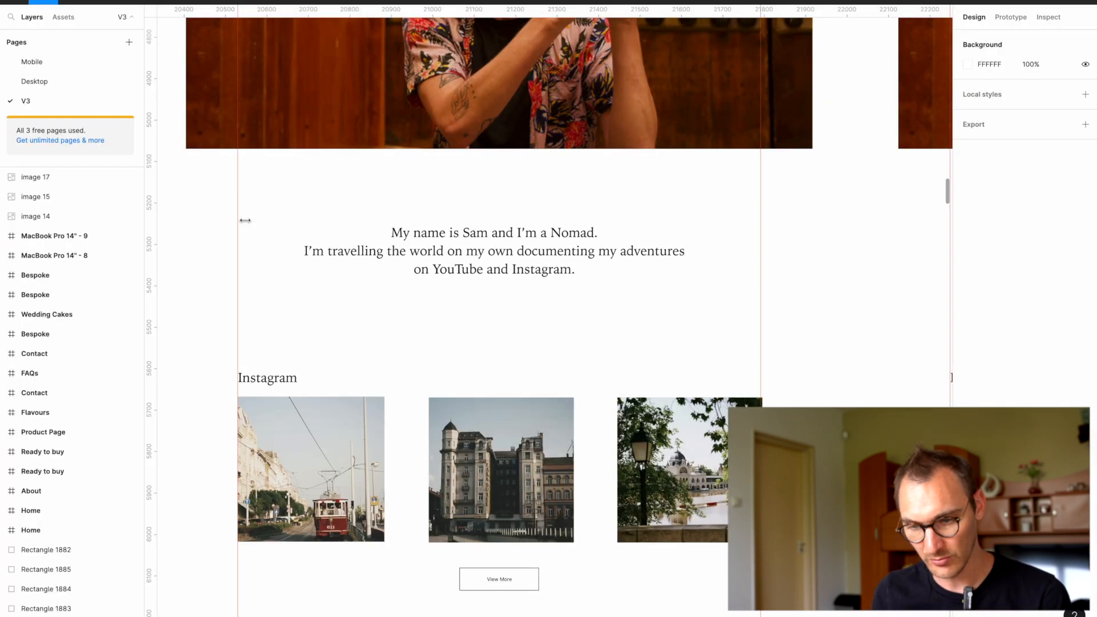
{"action": "scroll", "coordinate": [485, 73], "scroll_direction": "up", "scroll_amount": 1}
{"action": "scroll", "coordinate": [485, 73], "scroll_direction": "up", "scroll_amount": 6}
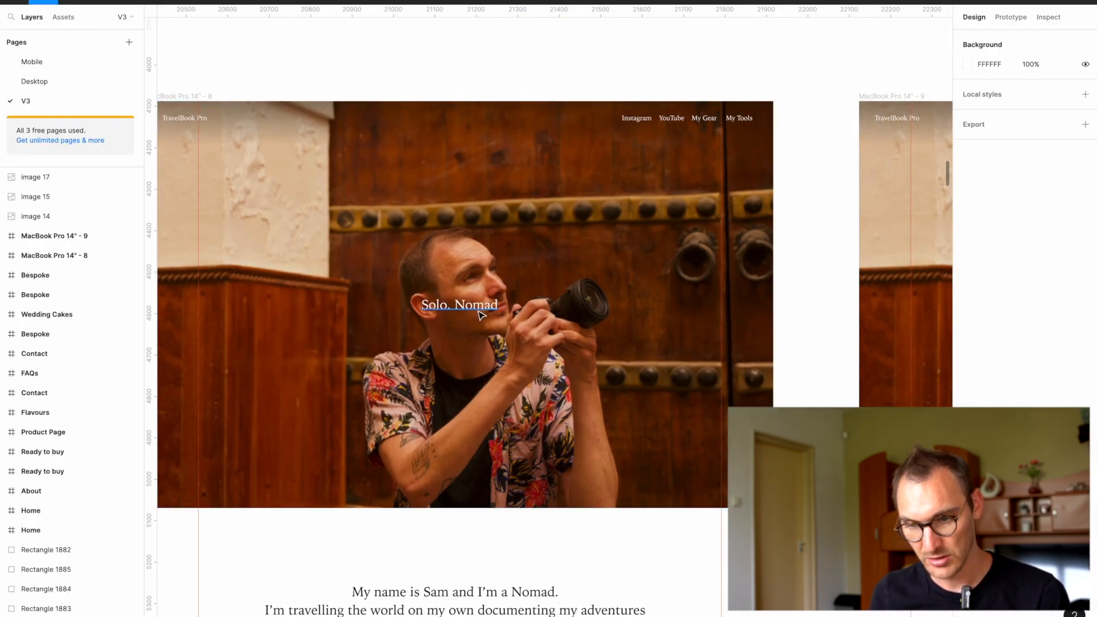
{"action": "left_click_drag", "start_coordinate": [465, 304], "coordinate": [474, 278]}
{"action": "key", "text": "super+z"}
{"action": "left_click", "coordinate": [466, 309]}
{"action": "left_click", "coordinate": [469, 309]}
{"action": "double_click", "coordinate": [475, 277]}
{"action": "type", "text": "Tra"}
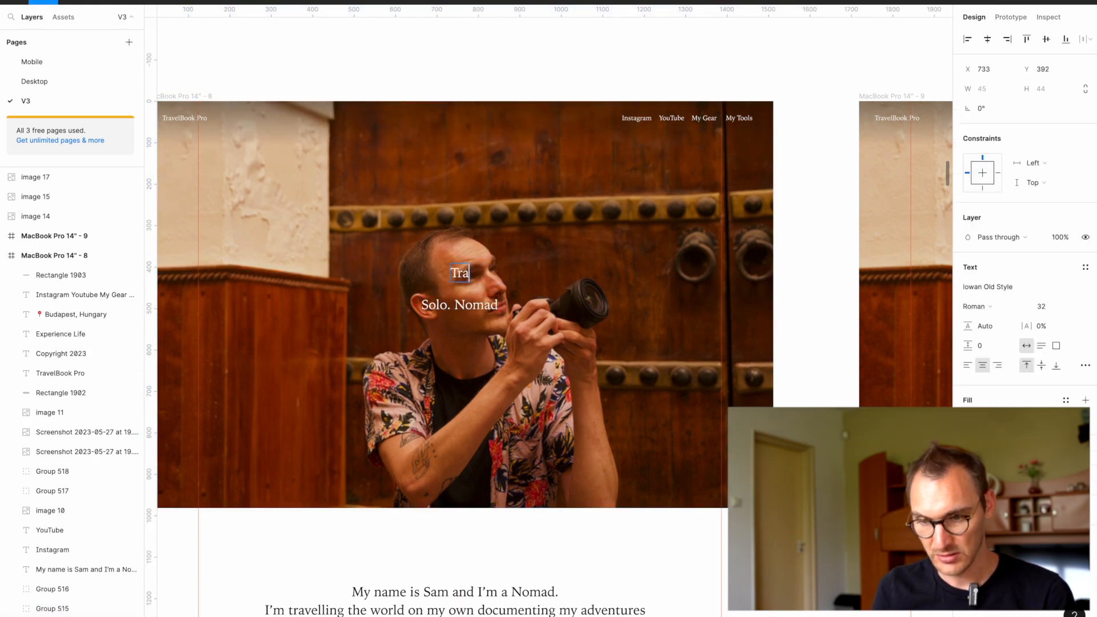
{"action": "type", "text": "velBook Pro"}
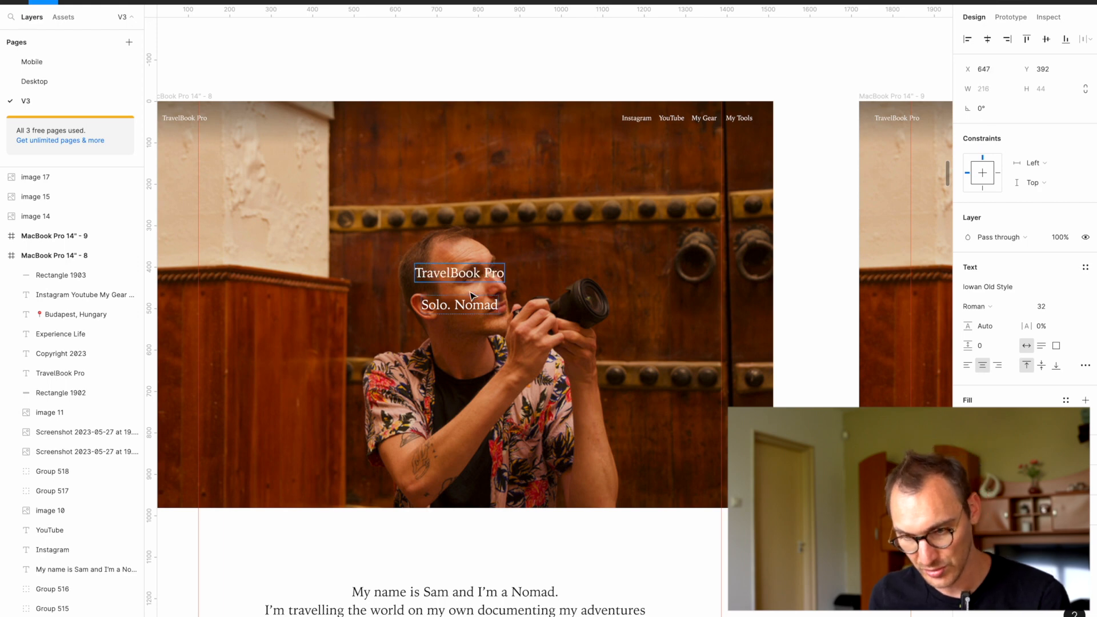
Step: Set the font size of the hero's "TravelBook Pro" text to 48
{"action": "key", "text": "super+a"}
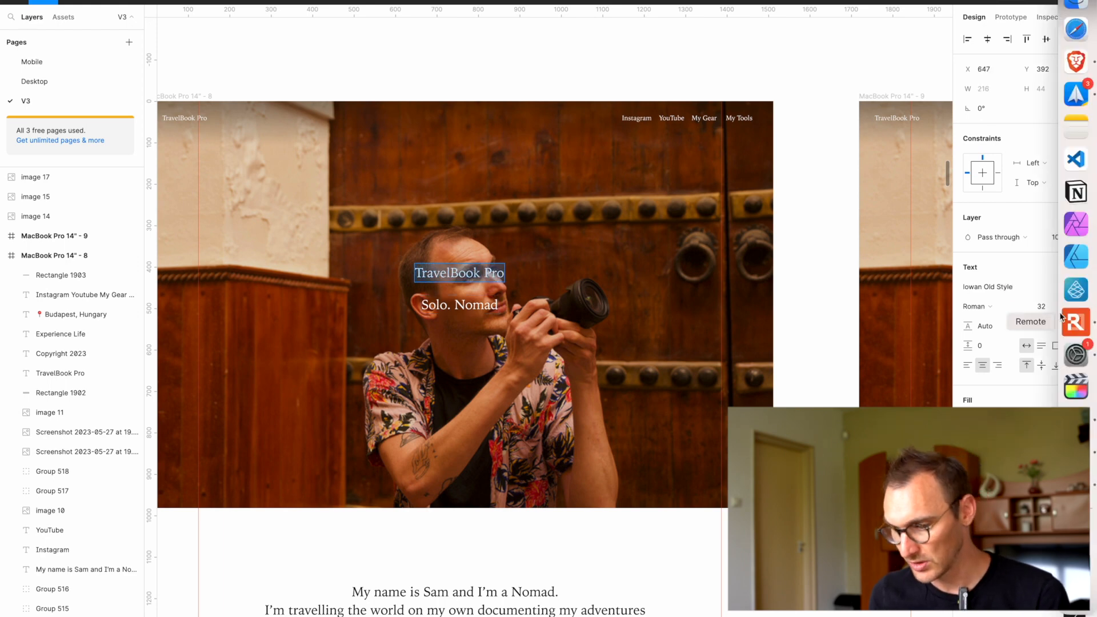
{"action": "left_click", "coordinate": [1075, 308]}
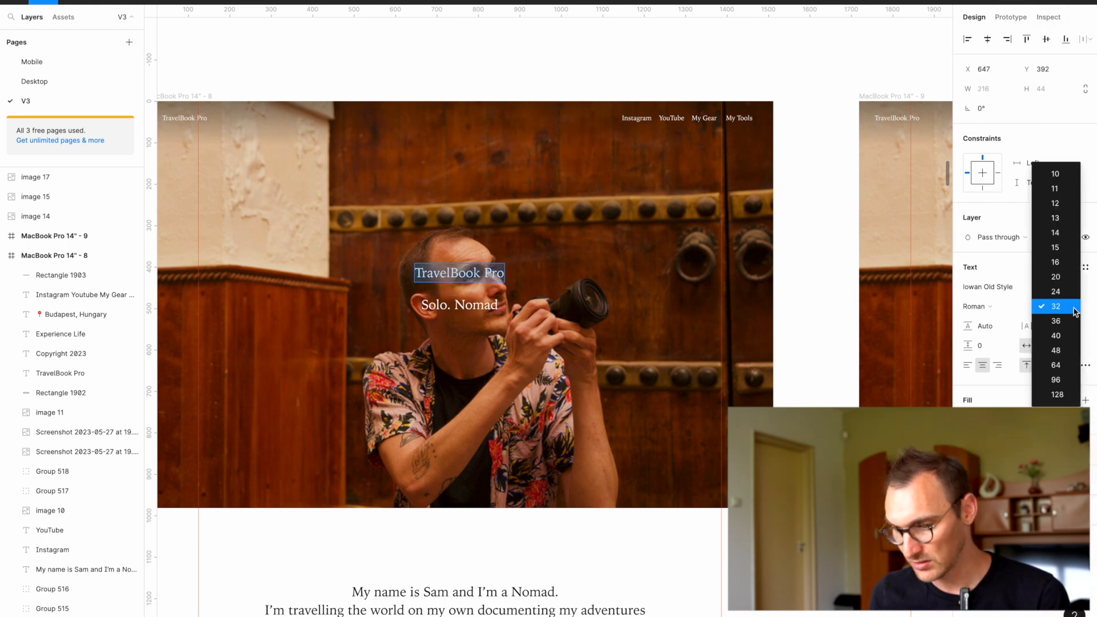
{"action": "left_click", "coordinate": [1063, 350]}
{"action": "key", "text": "Escape"}
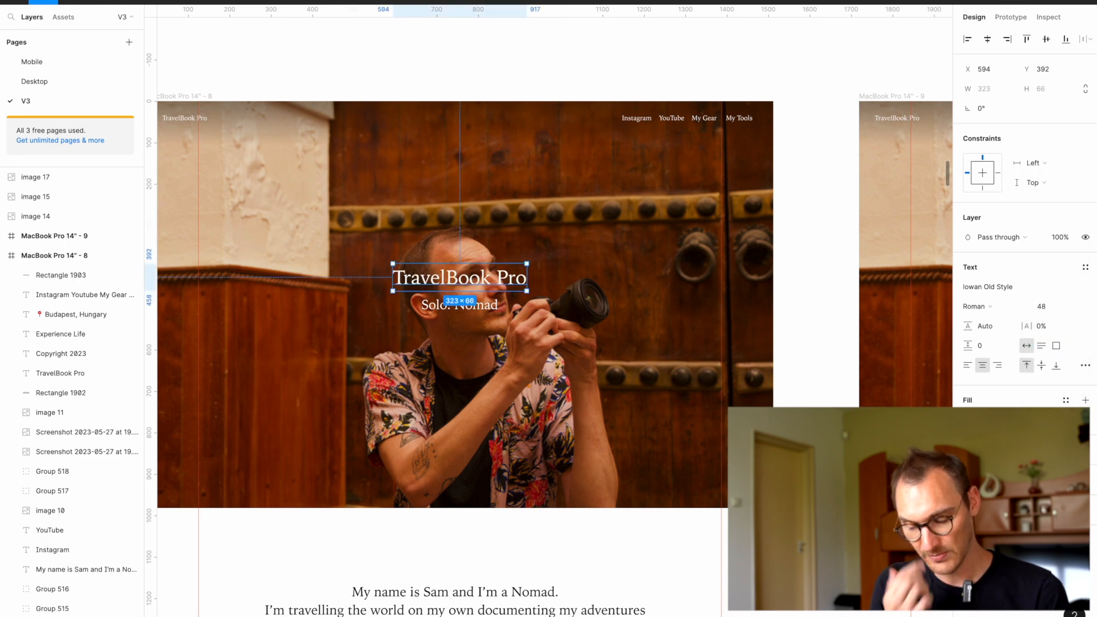
{"action": "left_click", "coordinate": [659, 409]}
Step: Switch to Webflow, dock the Navigator beside the canvas and change the Heading 1 text to "TravelBook Pro"
{"action": "key", "text": "super+Tab"}
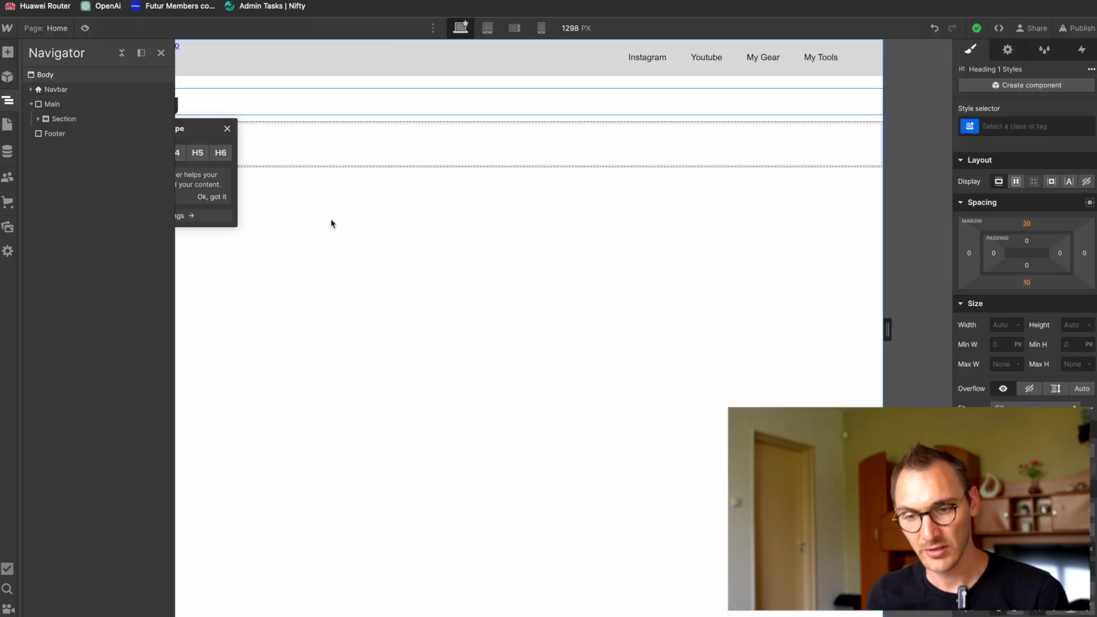
{"action": "left_click", "coordinate": [142, 53]}
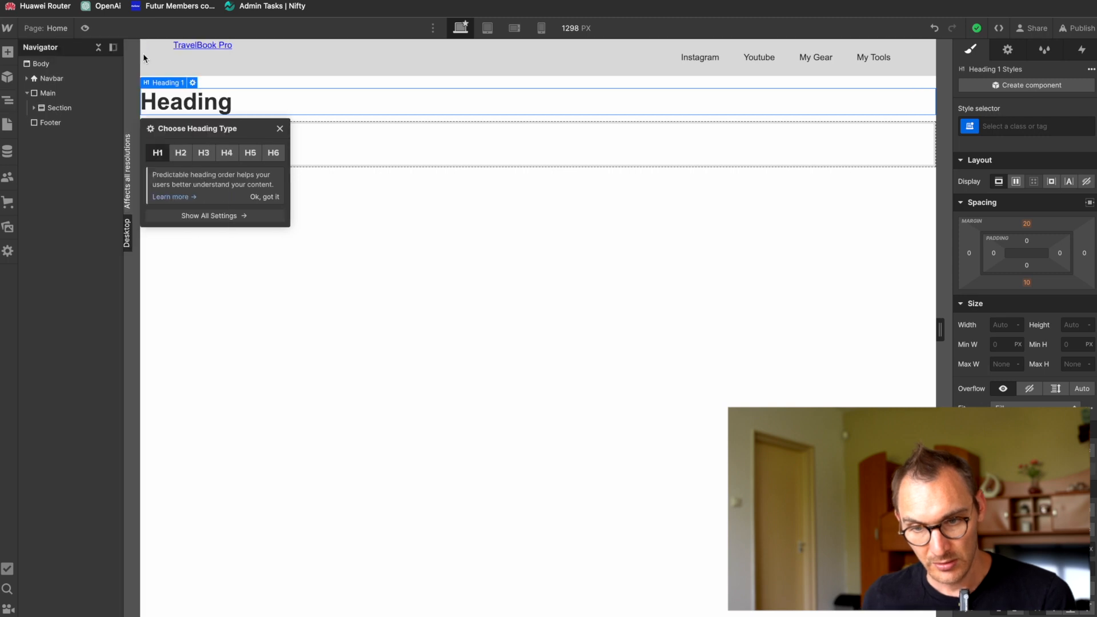
{"action": "double_click", "coordinate": [189, 106]}
{"action": "type", "text": "TravelBook Pro"}
Step: Add a Paragraph element below the Heading 1 in the Section
{"action": "left_click", "coordinate": [60, 123]}
{"action": "key", "text": "super+e"}
{"action": "type", "text": "p"}
{"action": "key", "text": "Return"}
{"action": "left_click", "coordinate": [251, 142]}
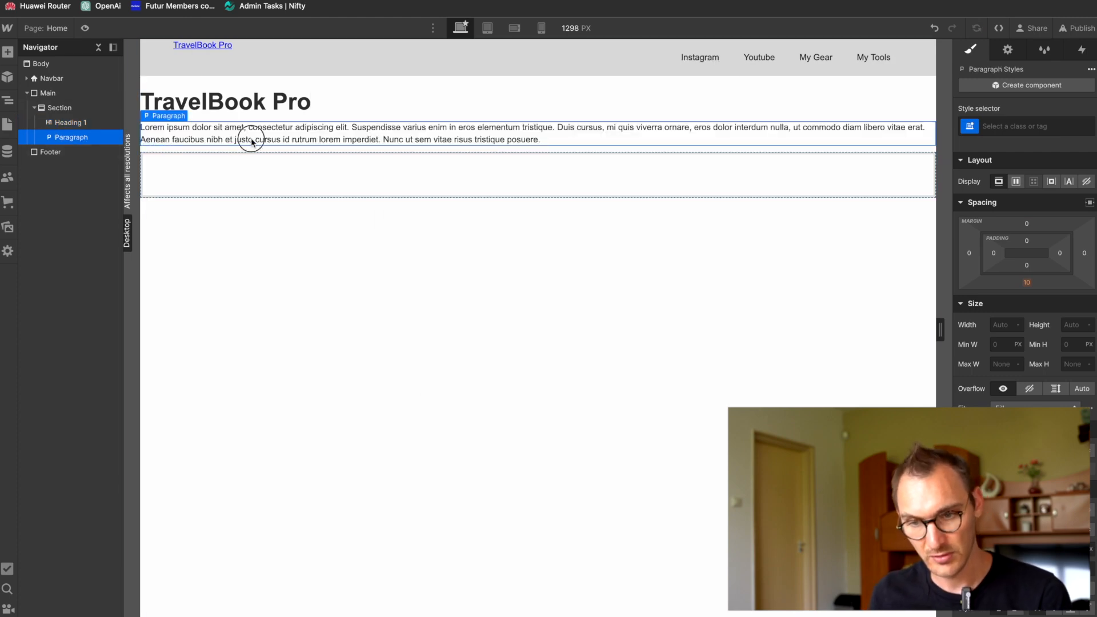
Step: Replace the paragraph's placeholder text with "Solo. Nomad.", checking the wording against the hero in Figma
{"action": "double_click", "coordinate": [251, 142]}
{"action": "key", "text": "super+Tab"}
{"action": "key", "text": "super+Tab"}
{"action": "type", "text": "S"}
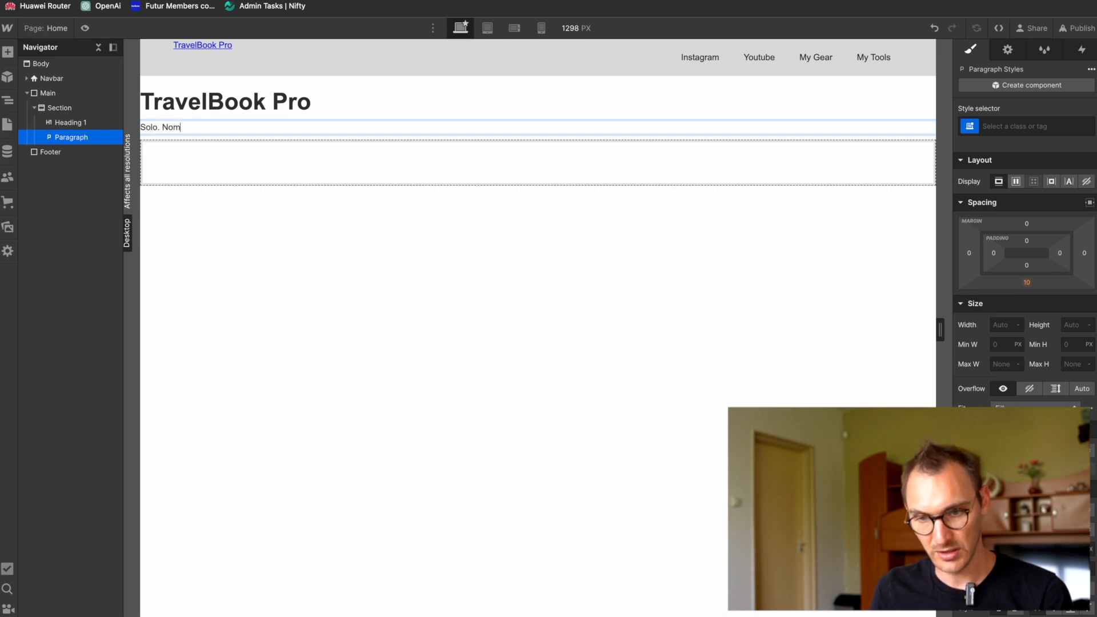
{"action": "key", "text": "super+Tab"}
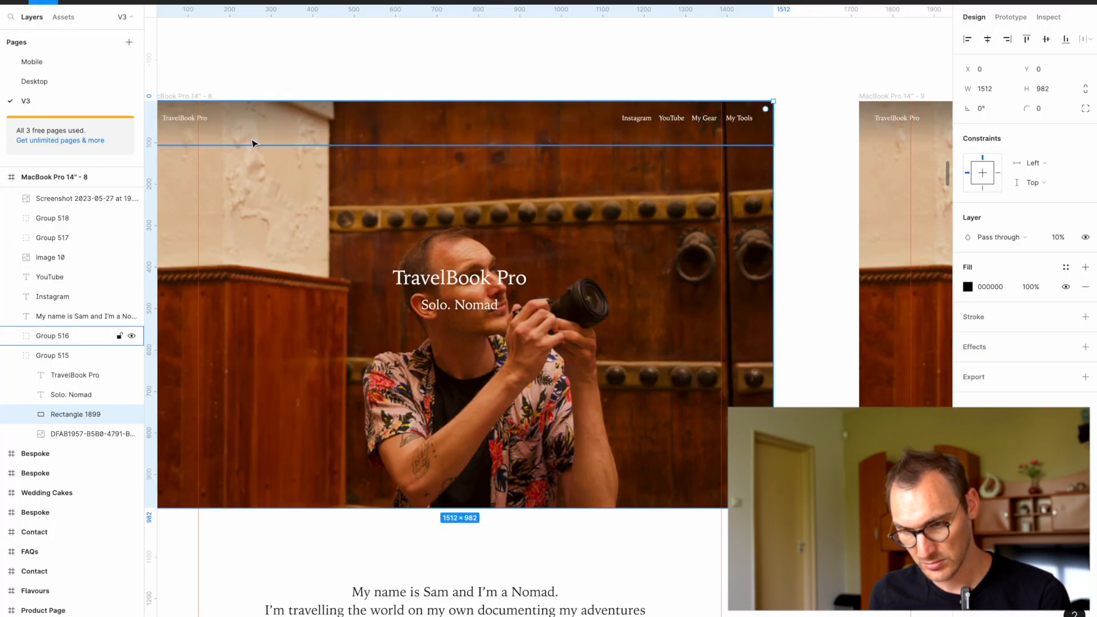
{"action": "key", "text": "super+Tab"}
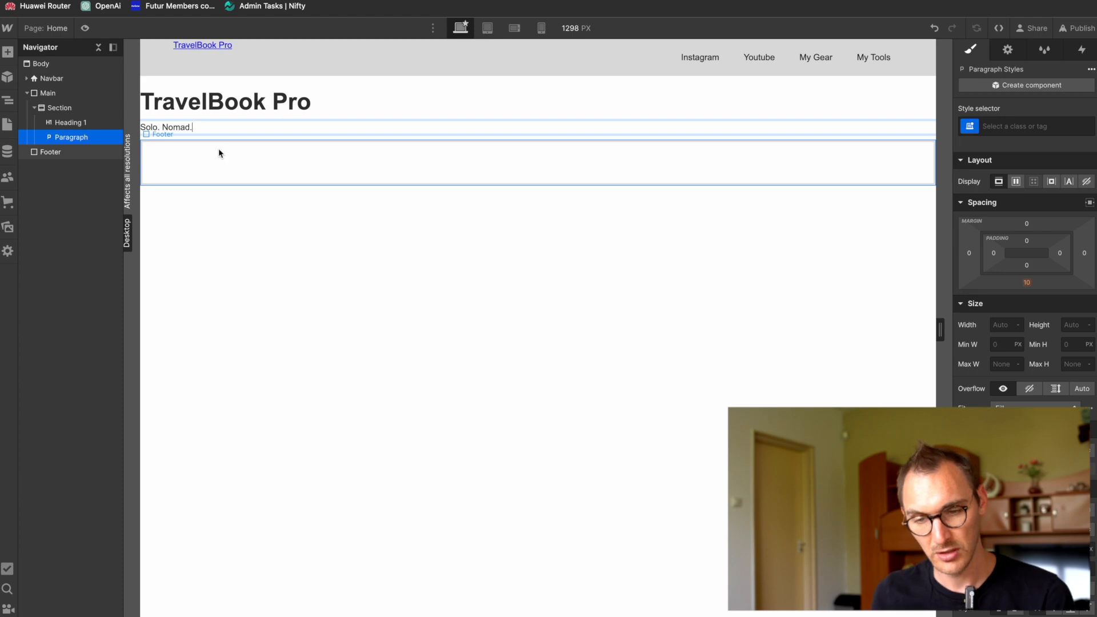
{"action": "left_click", "coordinate": [208, 299]}
{"action": "key", "text": "super+Tab"}
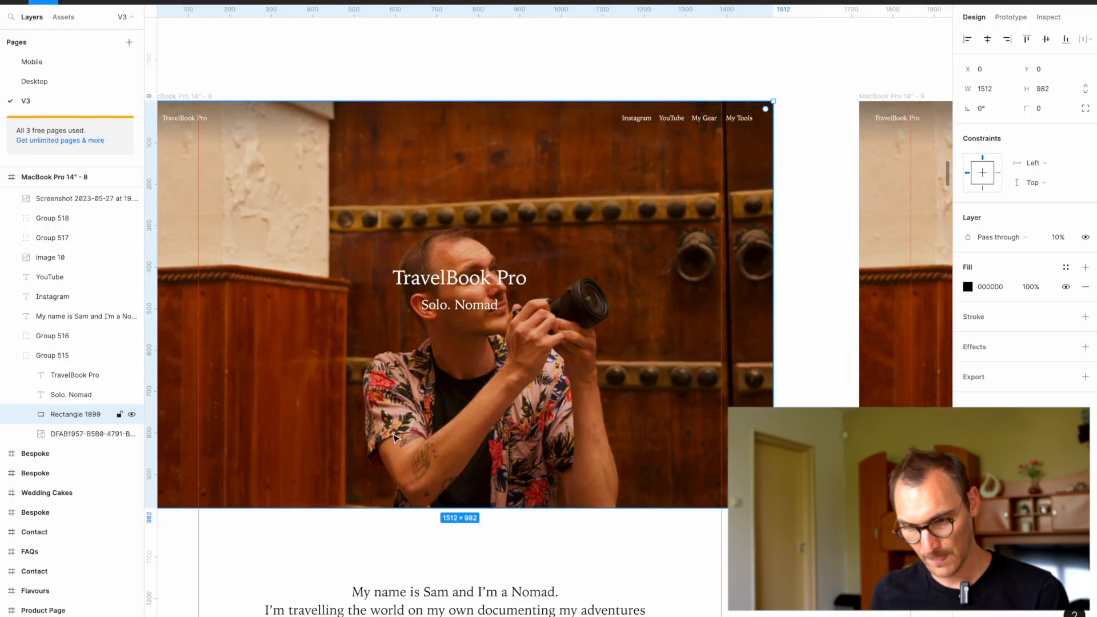
{"action": "key", "text": "super+Tab"}
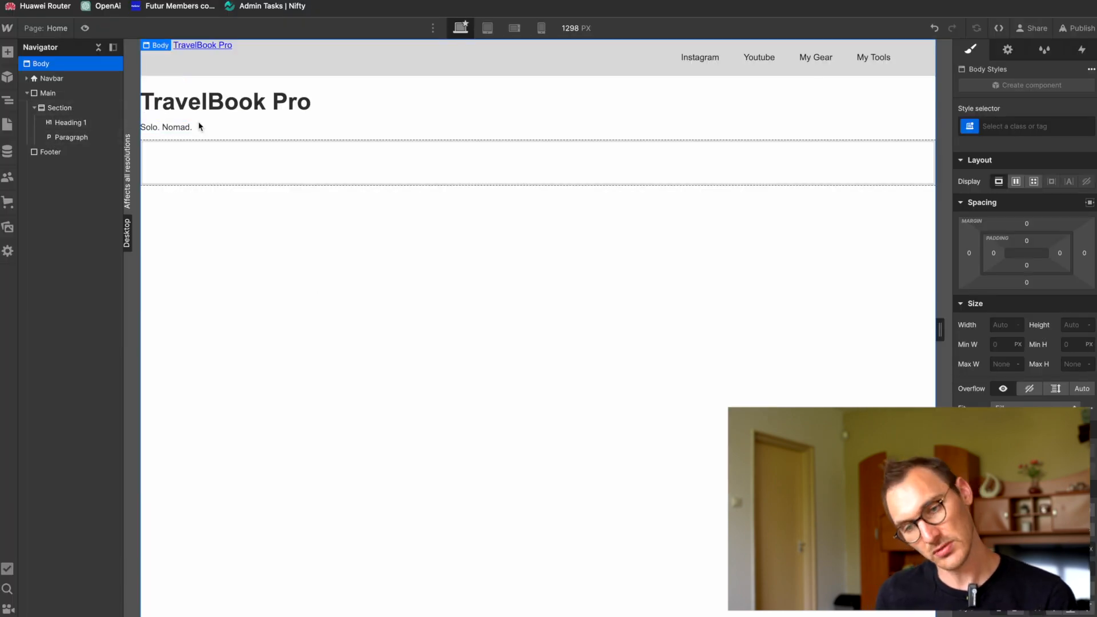
Step: Add a Div Block inside the Section and nest the Heading 1 and Paragraph in it
{"action": "left_click", "coordinate": [69, 111]}
{"action": "key", "text": "super+k"}
{"action": "type", "text": "div"}
{"action": "key", "text": "Return"}
{"action": "mouse_move", "coordinate": [67, 152]}
{"action": "left_mouse_down"}
{"action": "mouse_move", "coordinate": [73, 118]}
{"action": "mouse_move", "coordinate": [103, 125]}
{"action": "mouse_move", "coordinate": [82, 151]}
{"action": "left_mouse_up"}
{"action": "left_click", "coordinate": [77, 135]}
{"action": "left_click", "coordinate": [49, 125]}
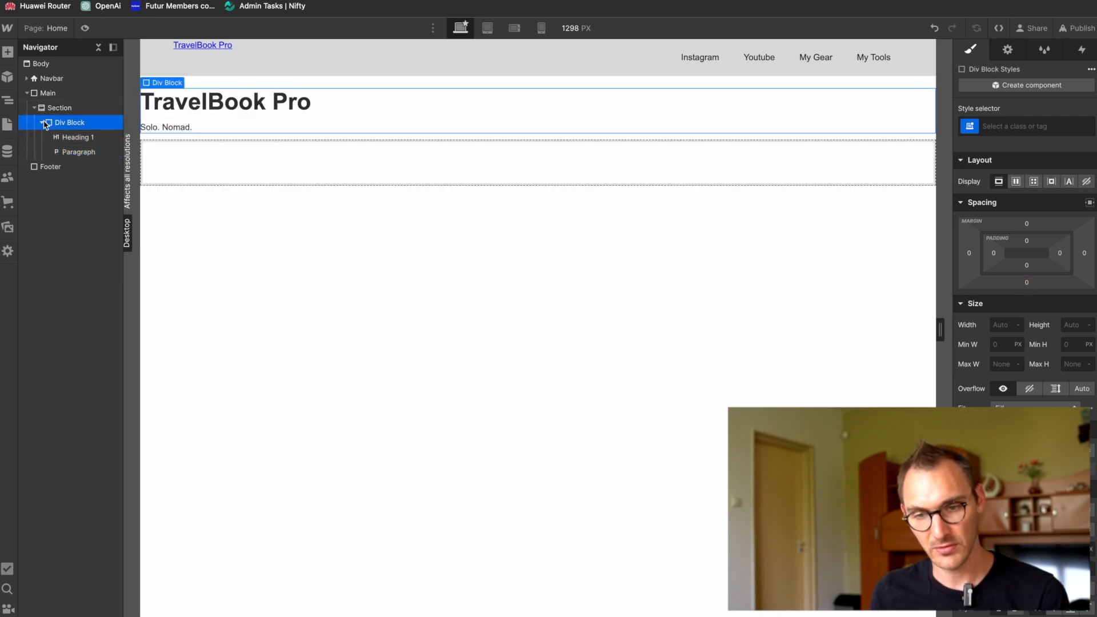
{"action": "left_click", "coordinate": [44, 123]}
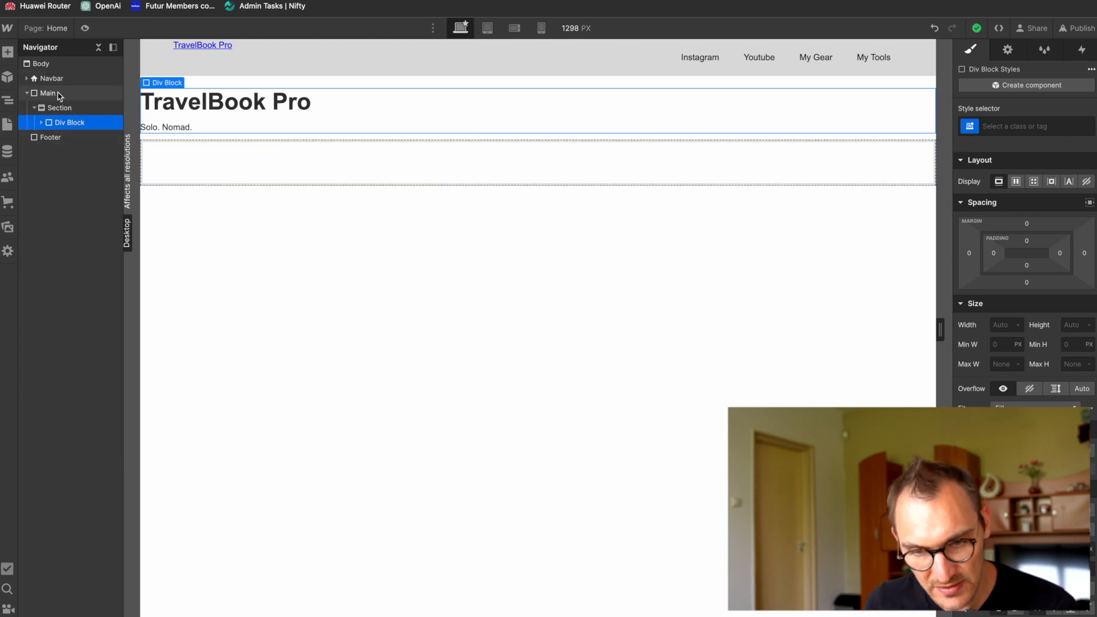
{"action": "left_click", "coordinate": [44, 123]}
{"action": "left_click", "coordinate": [44, 123]}
Step: Create the class "Hero Section" on the Div Block
{"action": "mouse_move", "coordinate": [1067, 120]}
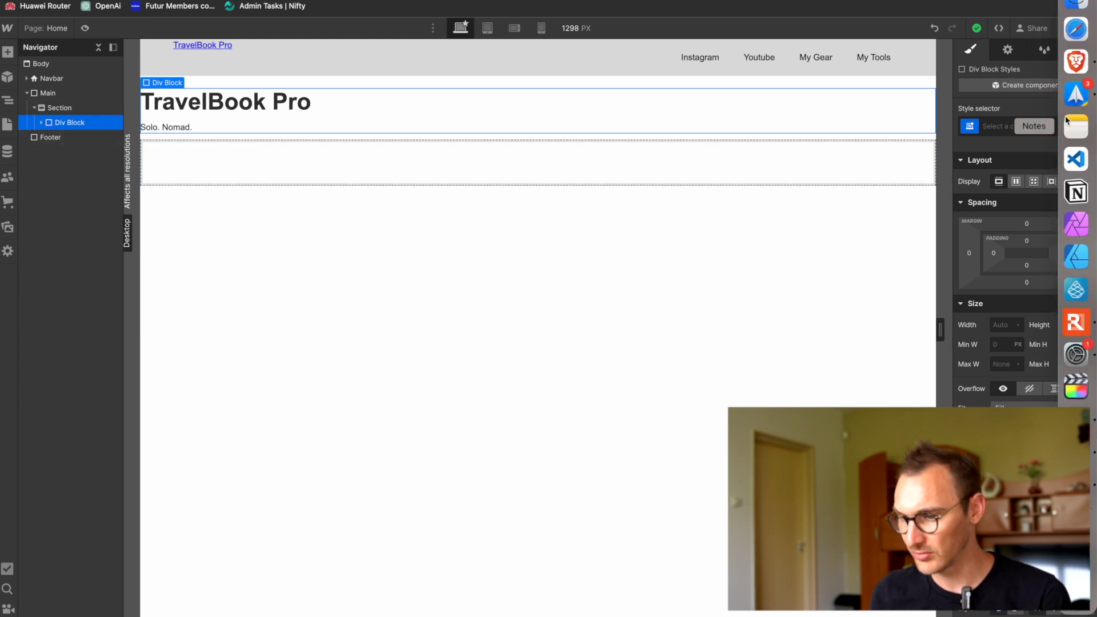
{"action": "left_click", "coordinate": [1022, 126]}
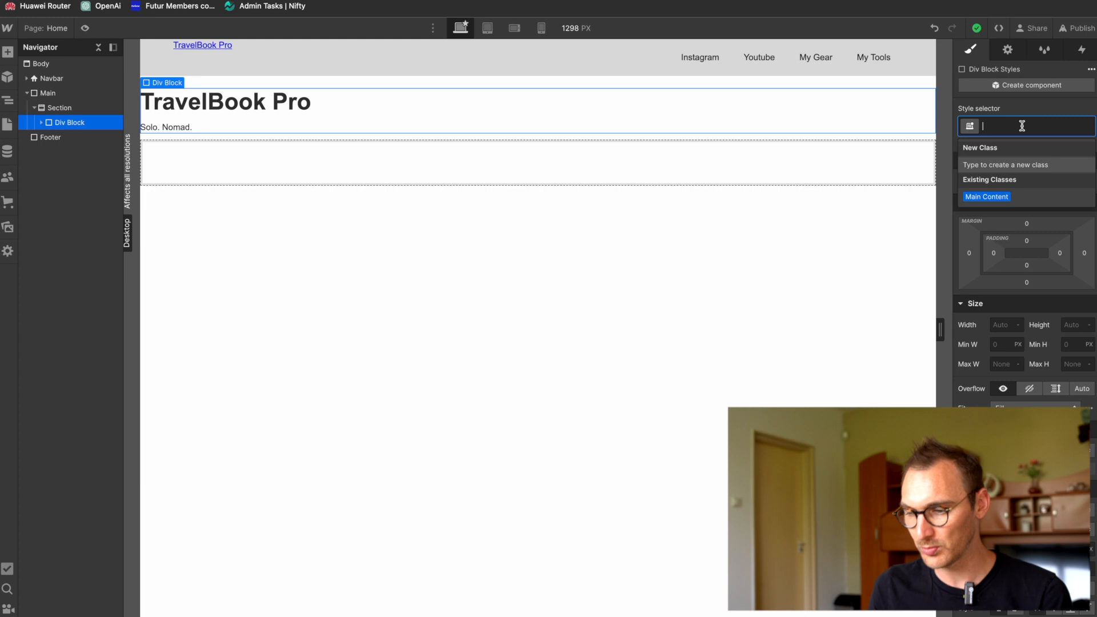
{"action": "type", "text": "Hero Section"}
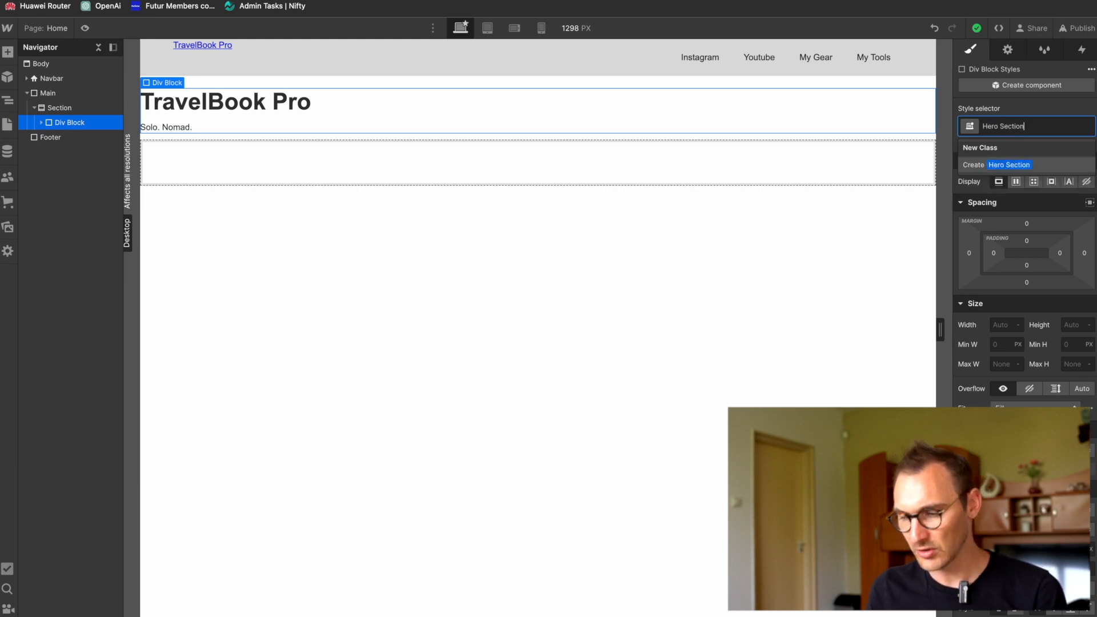
{"action": "key", "text": "Left"}
{"action": "key", "text": "Left"}
{"action": "key", "text": "Left"}
{"action": "key", "text": "Left"}
{"action": "key", "text": "Left"}
{"action": "key", "text": "Left"}
{"action": "key", "text": "Left"}
{"action": "key", "text": "BackSpace"}
{"action": "type", "text": "-"}
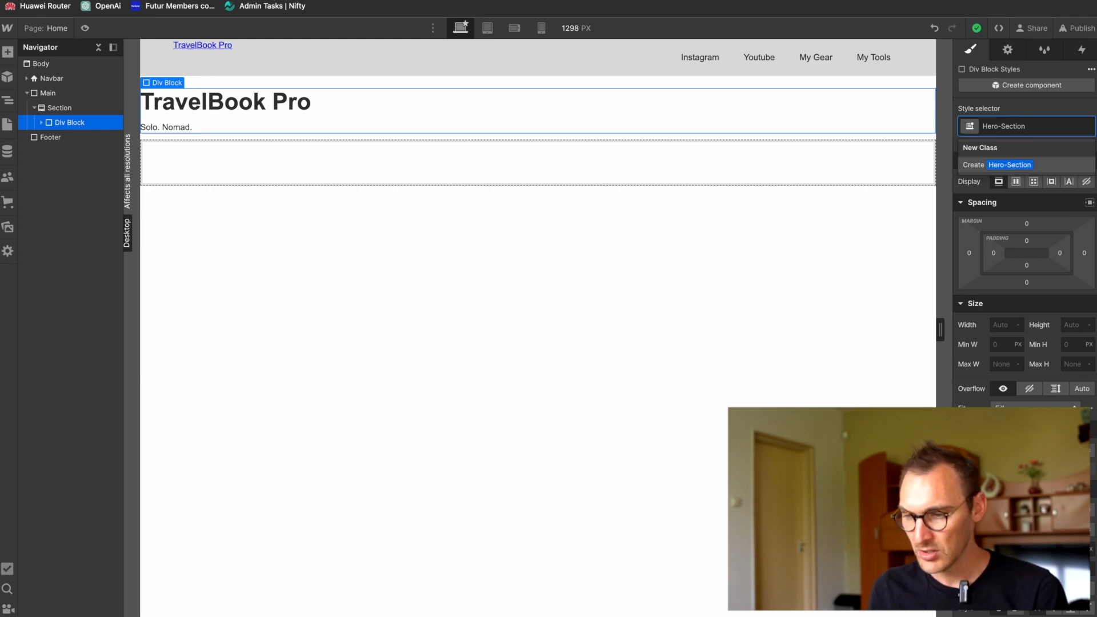
{"action": "key", "text": "BackSpace"}
{"action": "key", "text": "Delete"}
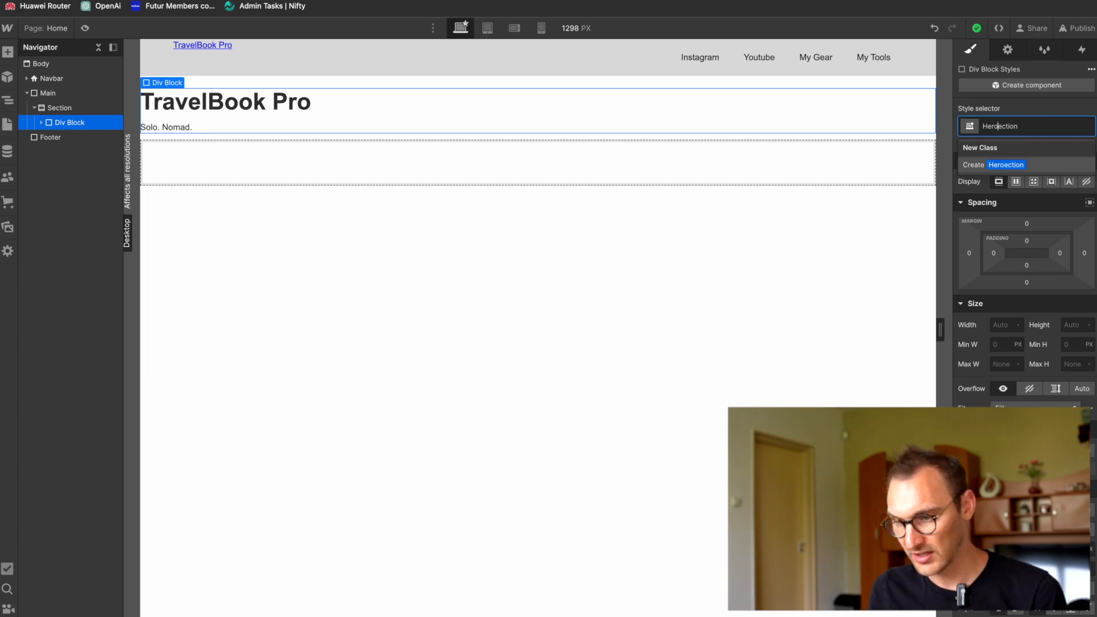
{"action": "type", "text": "S"}
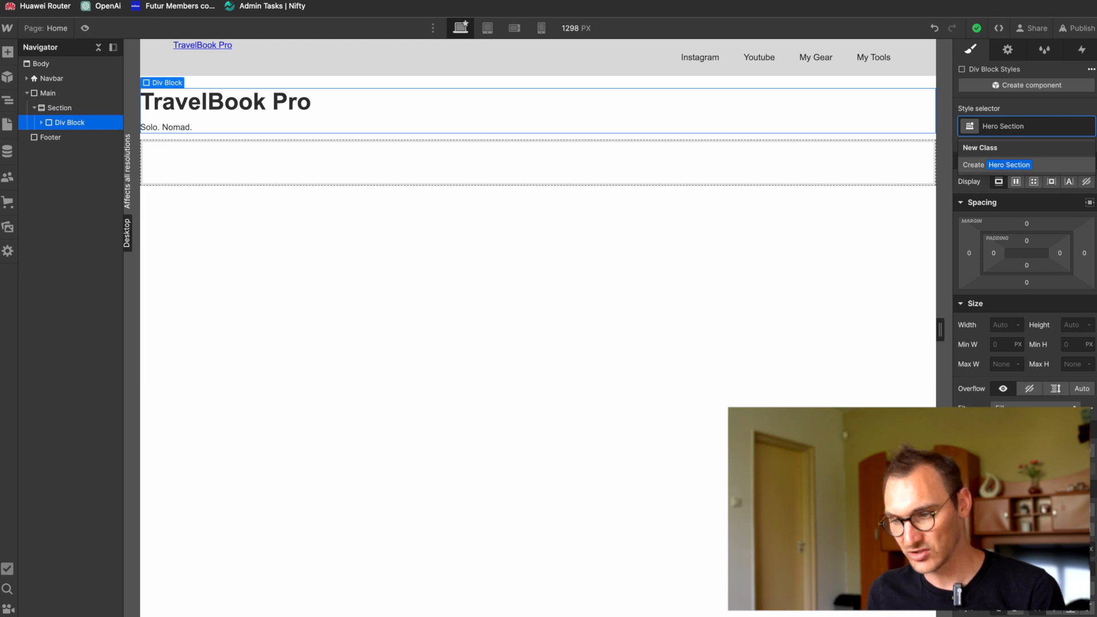
{"action": "key", "text": "Return"}
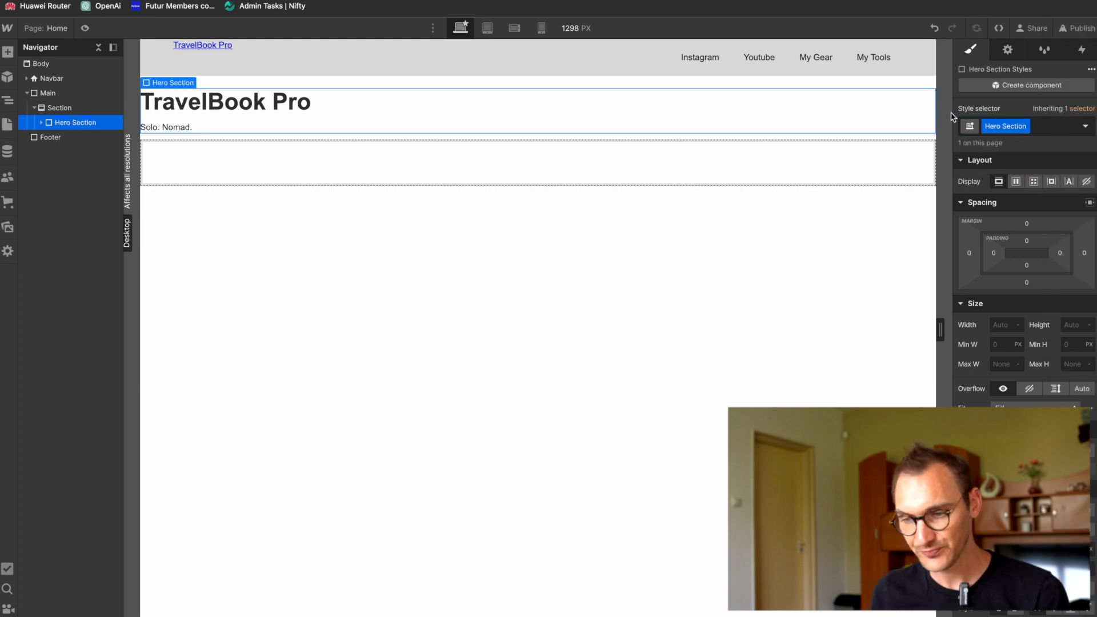
{"action": "left_click", "coordinate": [41, 122]}
{"action": "left_click", "coordinate": [41, 122]}
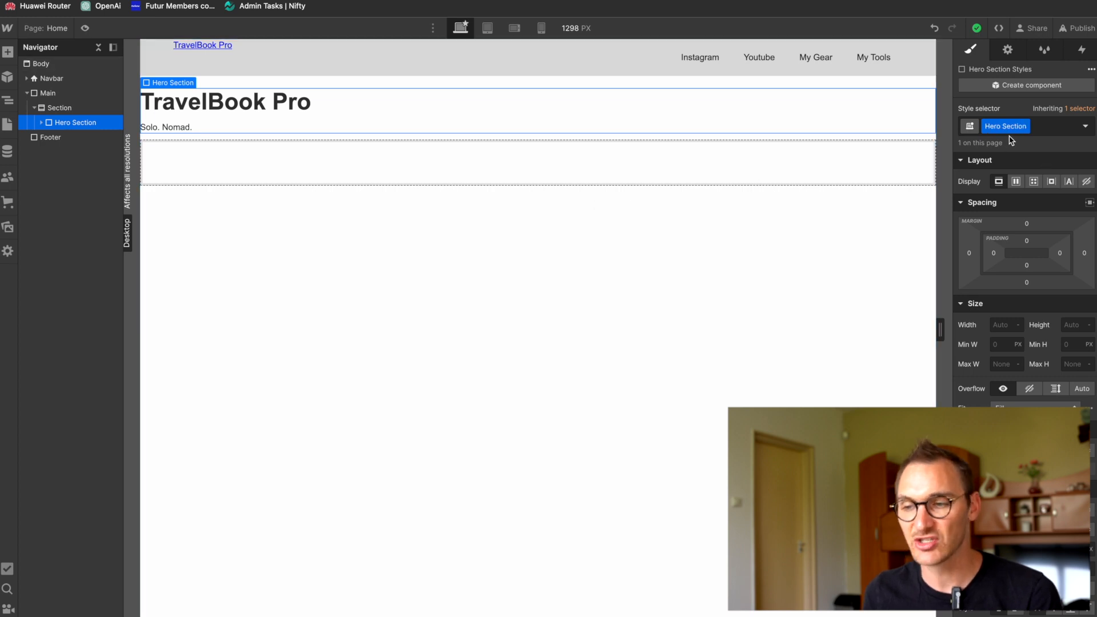
Step: Compare the Section's nested elements with the hero and introduction areas of the Figma design and return to Webflow
{"action": "left_click", "coordinate": [63, 108]}
{"action": "left_click", "coordinate": [43, 123]}
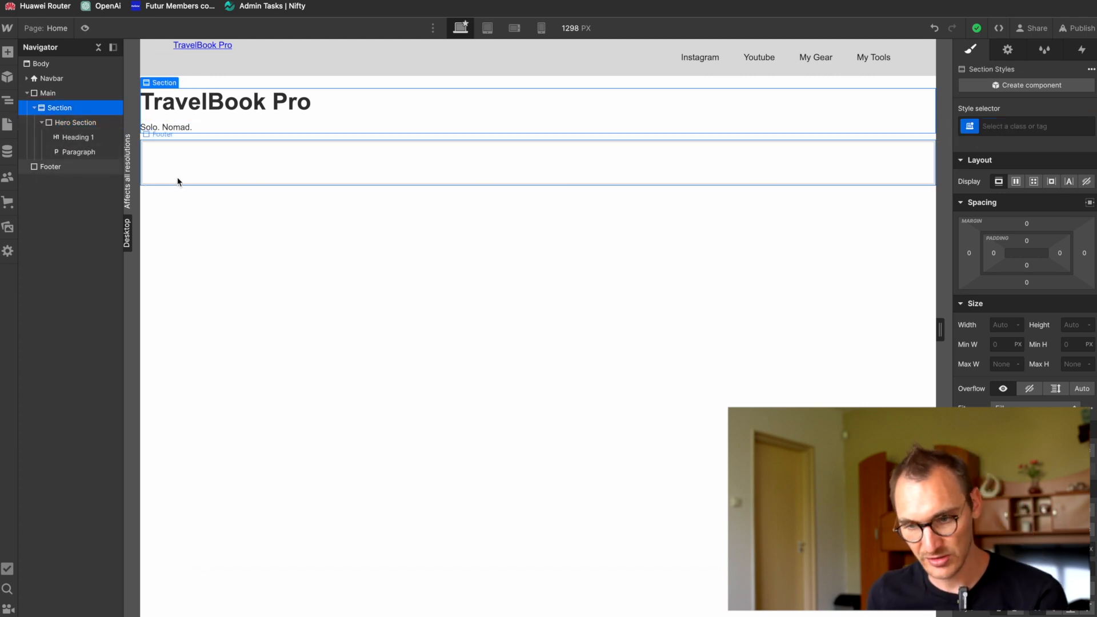
{"action": "key", "text": "super+Tab"}
{"action": "key", "text": "super+Tab"}
{"action": "key", "text": "super+Tab"}
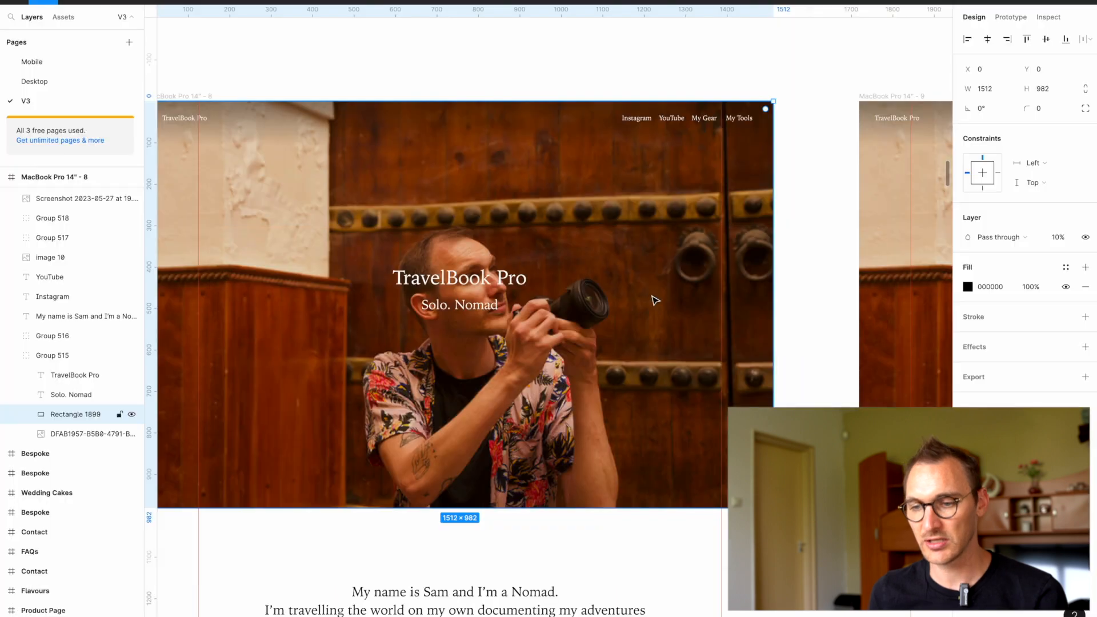
{"action": "scroll", "coordinate": [654, 300], "scroll_direction": "down", "scroll_amount": 5}
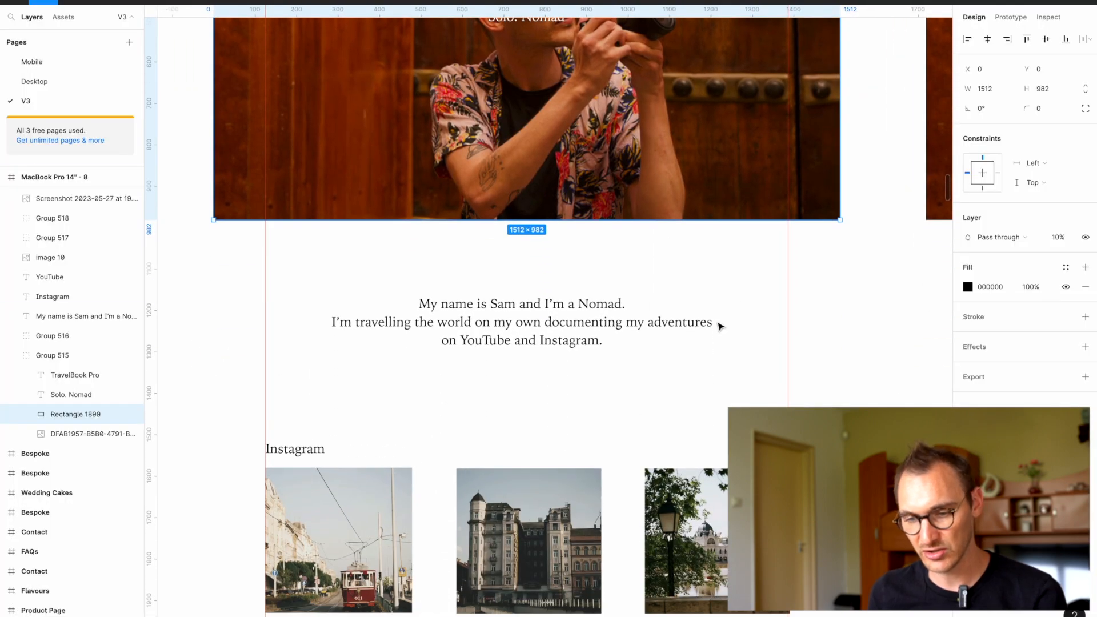
{"action": "key", "text": "super+Tab"}
{"action": "key", "text": "super+Tab"}
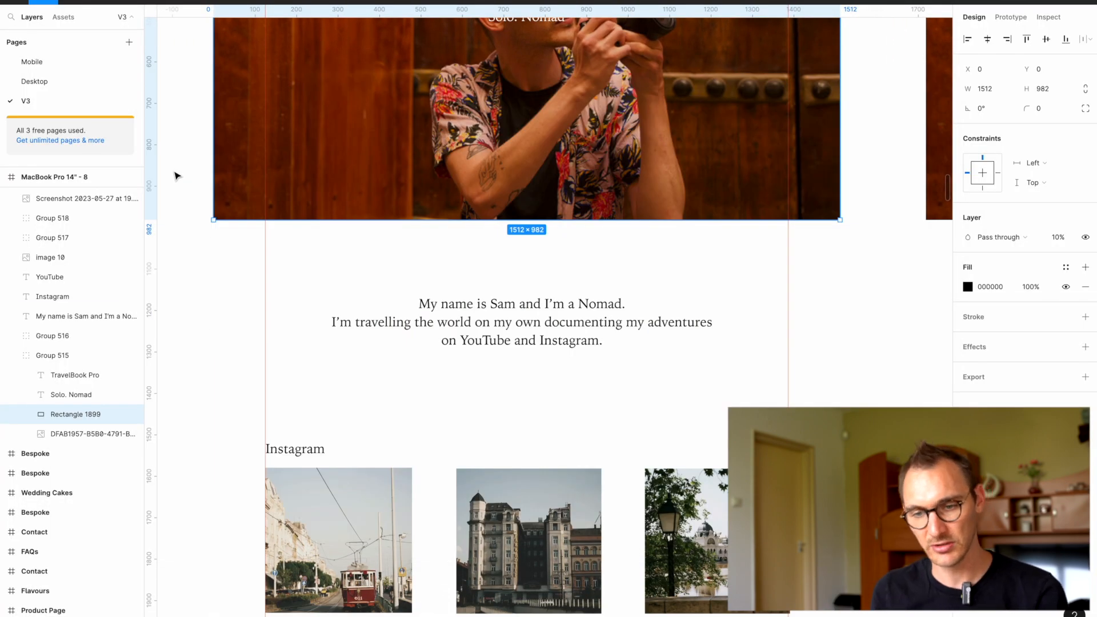
{"action": "key", "text": "super+Tab"}
Step: Collapse the existing Section in the element tree and add a second Section inside Main
{"action": "left_click", "coordinate": [413, 297]}
{"action": "left_click", "coordinate": [35, 108]}
{"action": "left_click", "coordinate": [46, 93]}
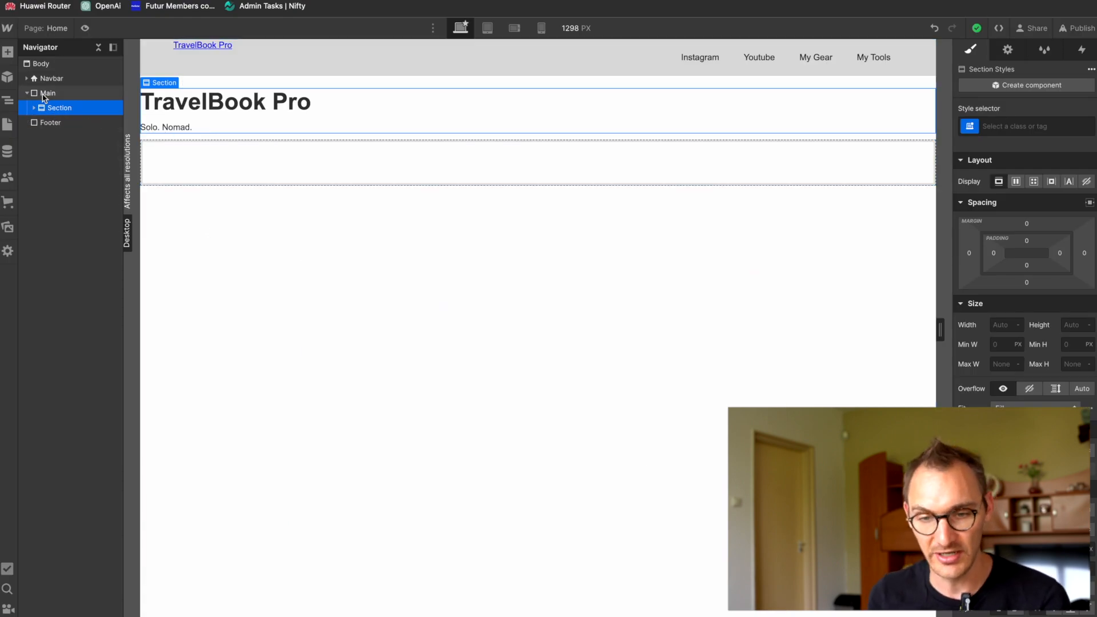
{"action": "key", "text": "super+k"}
{"action": "type", "text": "section"}
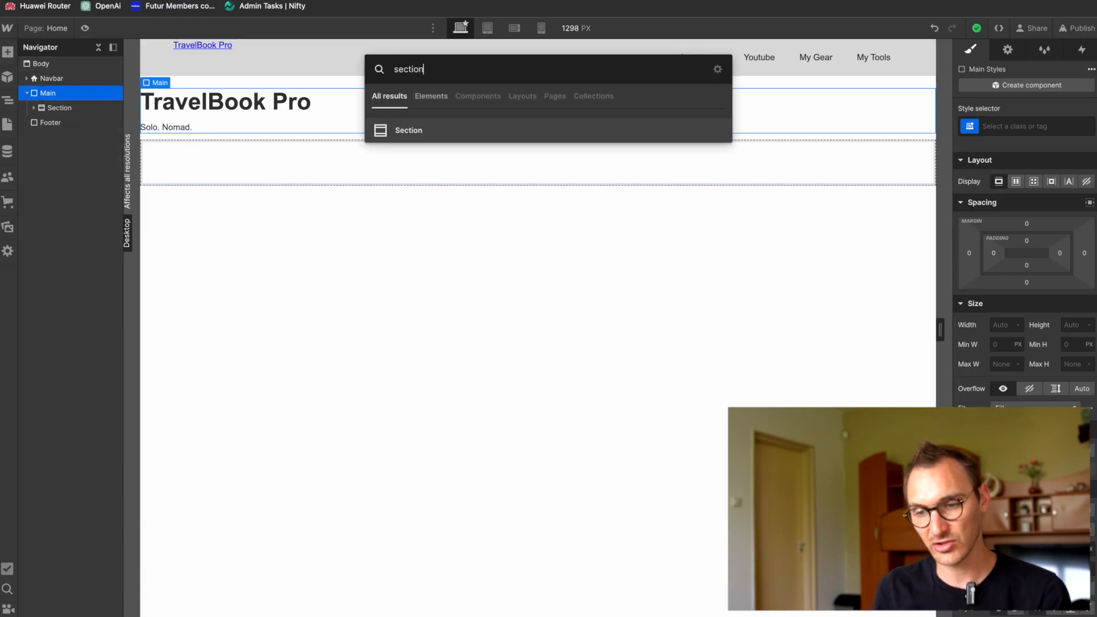
{"action": "key", "text": "Return"}
Step: Check the introduction area in Figma, return to Webflow and expand the Navbar to view its nested structure
{"action": "key", "text": "super+Tab"}
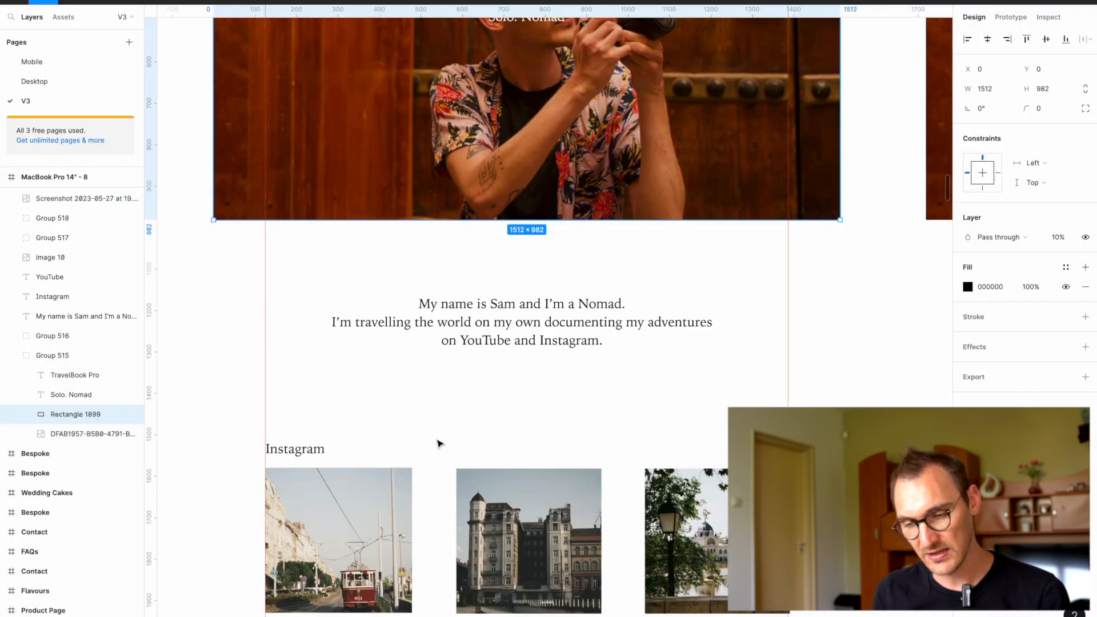
{"action": "scroll", "coordinate": [440, 444], "scroll_direction": "up", "scroll_amount": 3}
{"action": "key", "text": "super+Tab"}
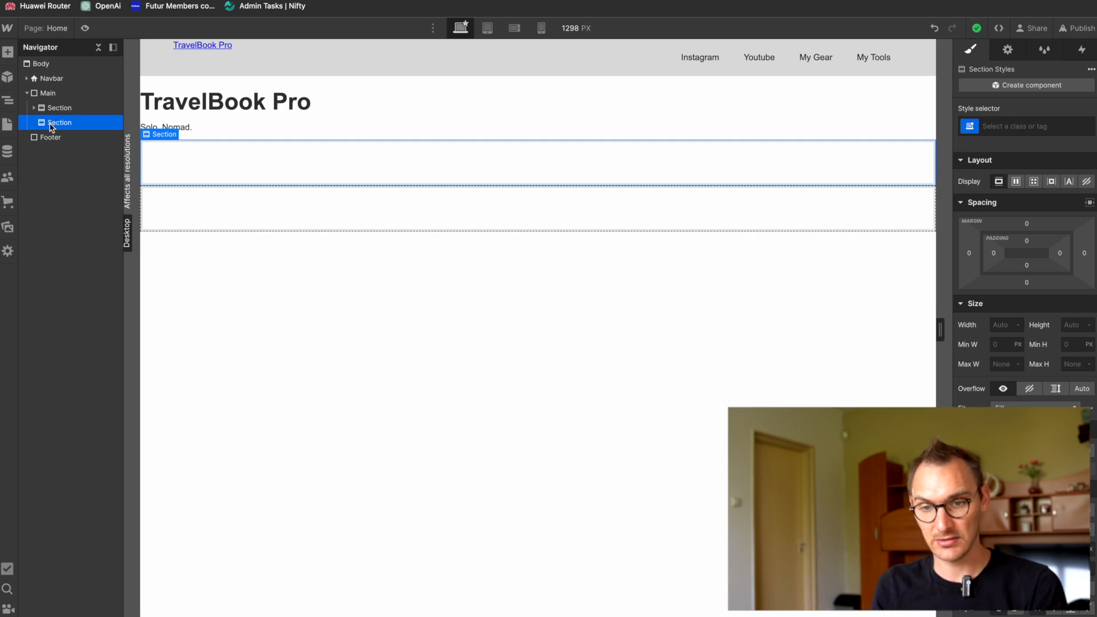
{"action": "left_click", "coordinate": [27, 79]}
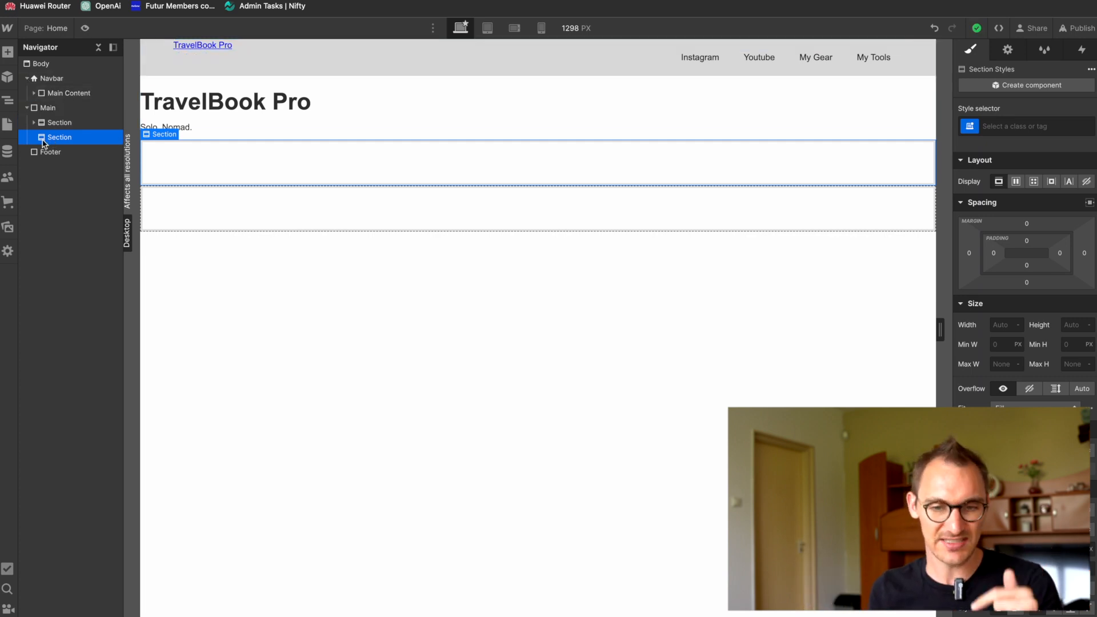
Step: Check the introduction area in Figma, return to Webflow and add a Div Block inside the second Section
{"action": "key", "text": "super+e"}
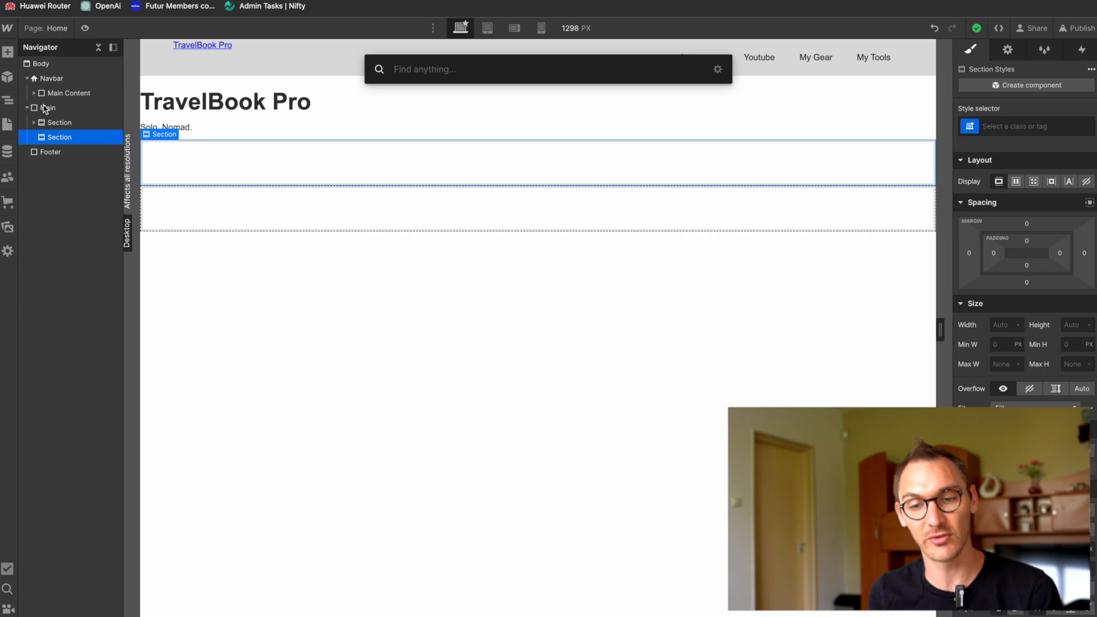
{"action": "key", "text": "super+Tab"}
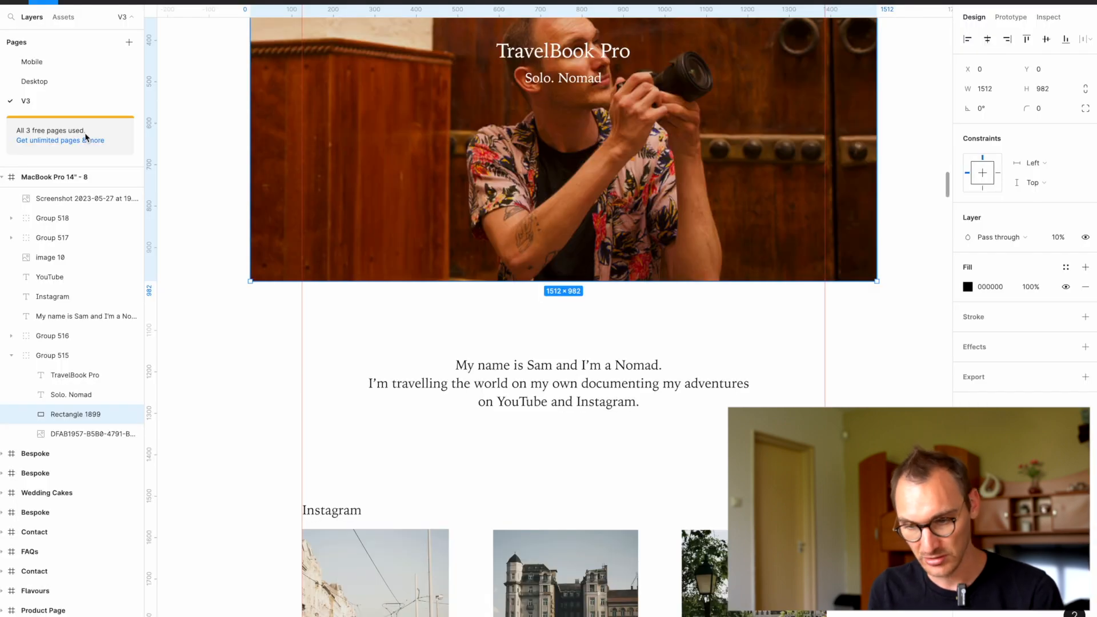
{"action": "key", "text": "super+Tab"}
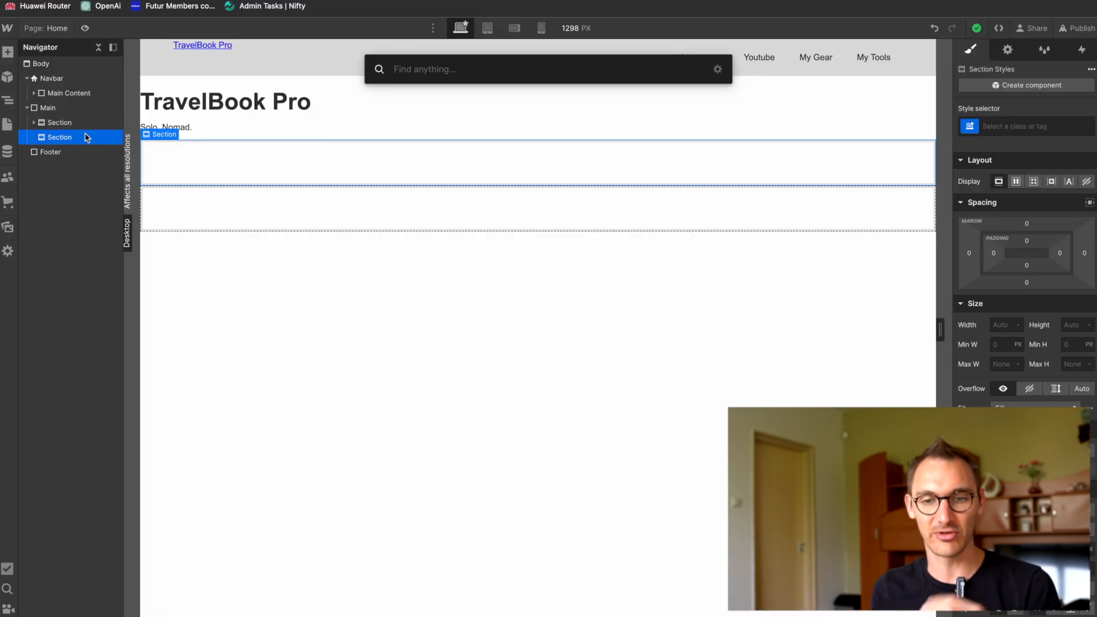
{"action": "key", "text": "super+Tab"}
{"action": "key", "text": "super+Tab"}
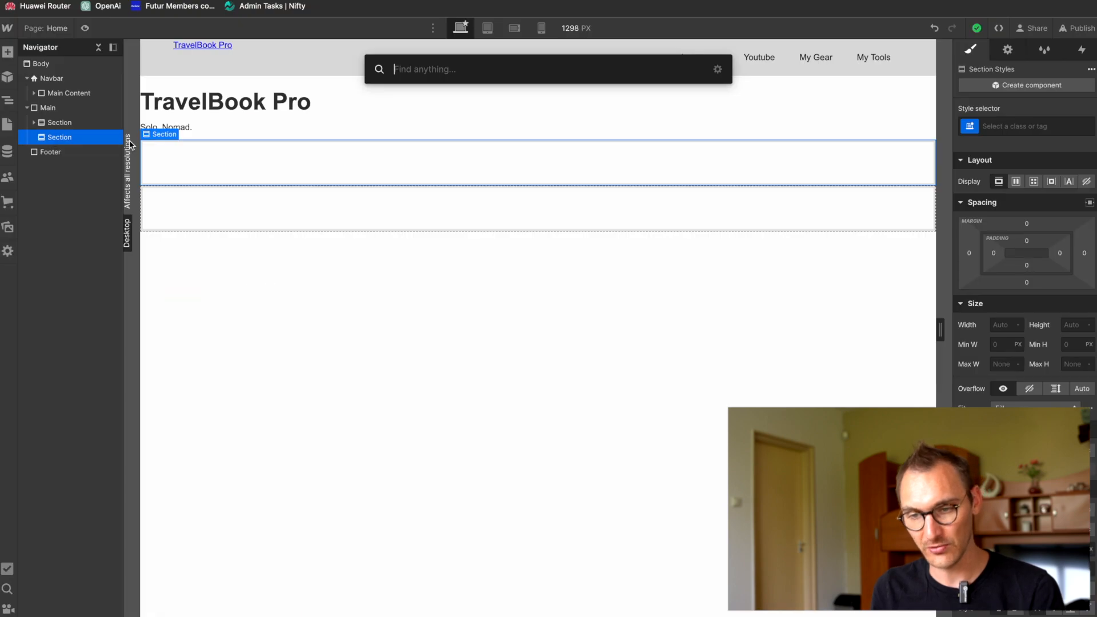
{"action": "type", "text": "de"}
{"action": "key", "text": "BackSpace"}
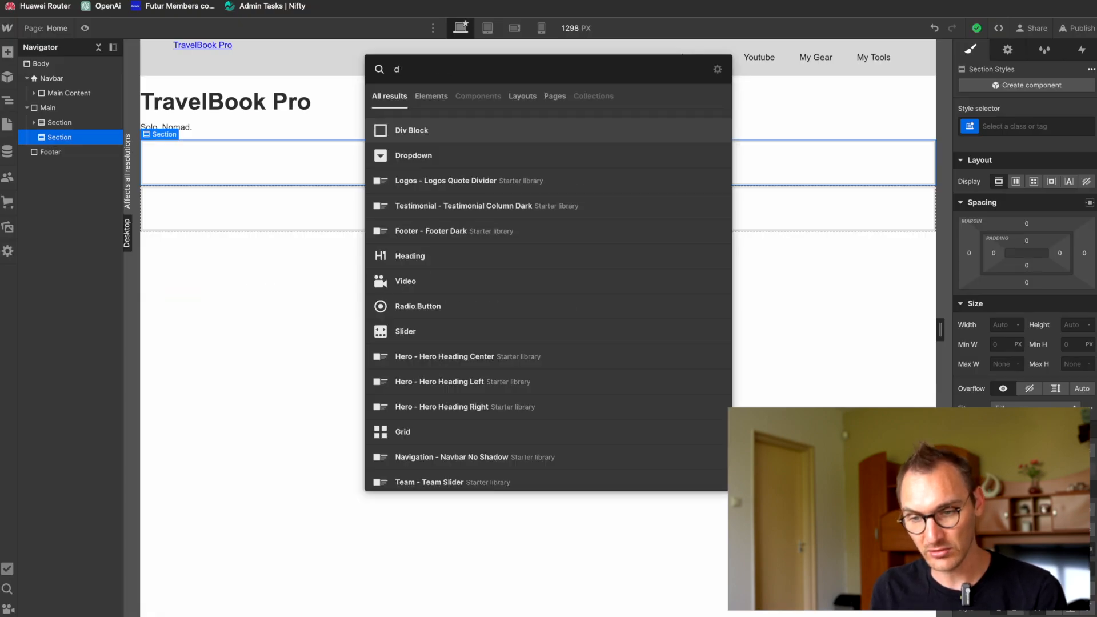
{"action": "type", "text": "ive"}
{"action": "key", "text": "BackSpace"}
{"action": "key", "text": "Return"}
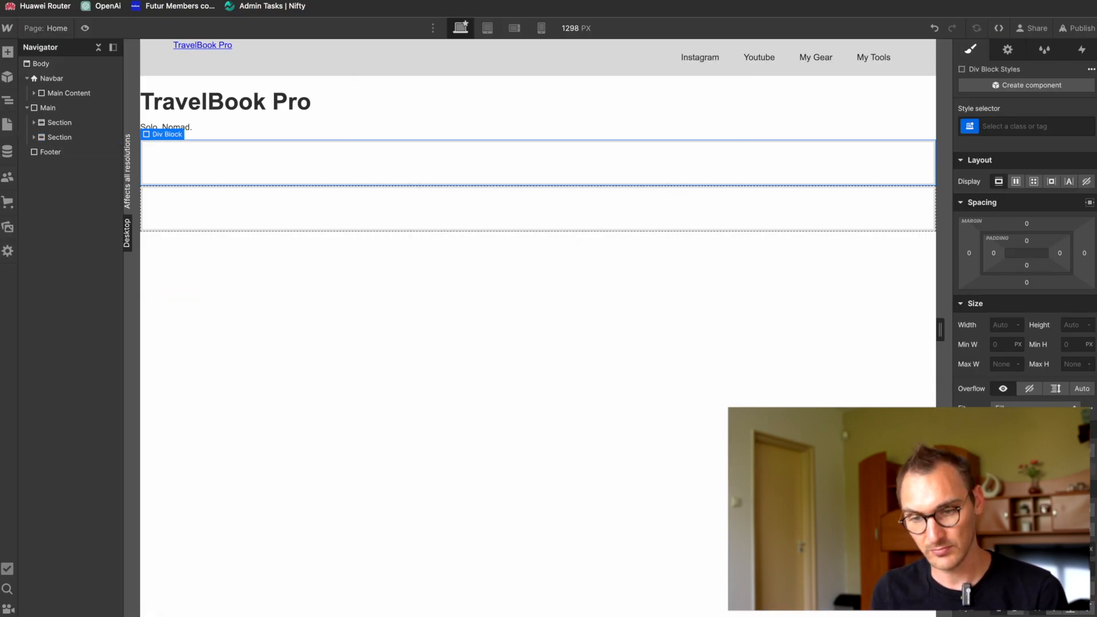
Step: Expand the second Section and apply the existing class "Main Content" to its Div Block
{"action": "left_click", "coordinate": [40, 137]}
{"action": "left_click", "coordinate": [34, 137]}
{"action": "left_click", "coordinate": [68, 153]}
{"action": "left_click", "coordinate": [1016, 126]}
{"action": "type", "text": "Main"}
{"action": "key", "text": "Down"}
{"action": "key", "text": "Return"}
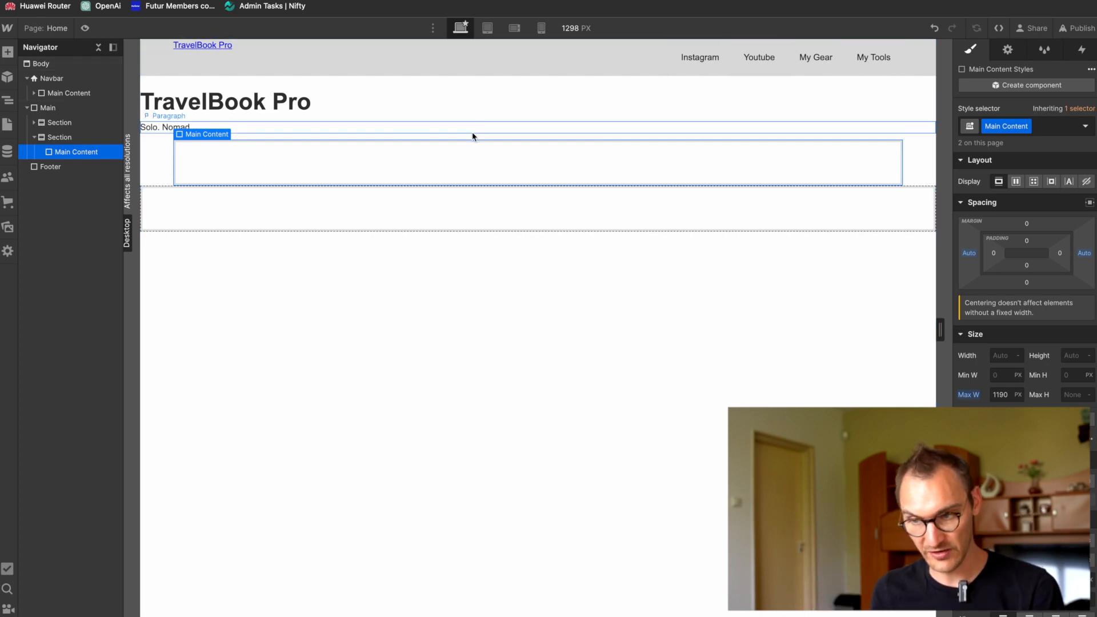
Step: Switch to Figma, copy the whole three-line introduction text below the hero image and return to Webflow
{"action": "key", "text": "super+Tab"}
{"action": "triple_click", "coordinate": [576, 374]}
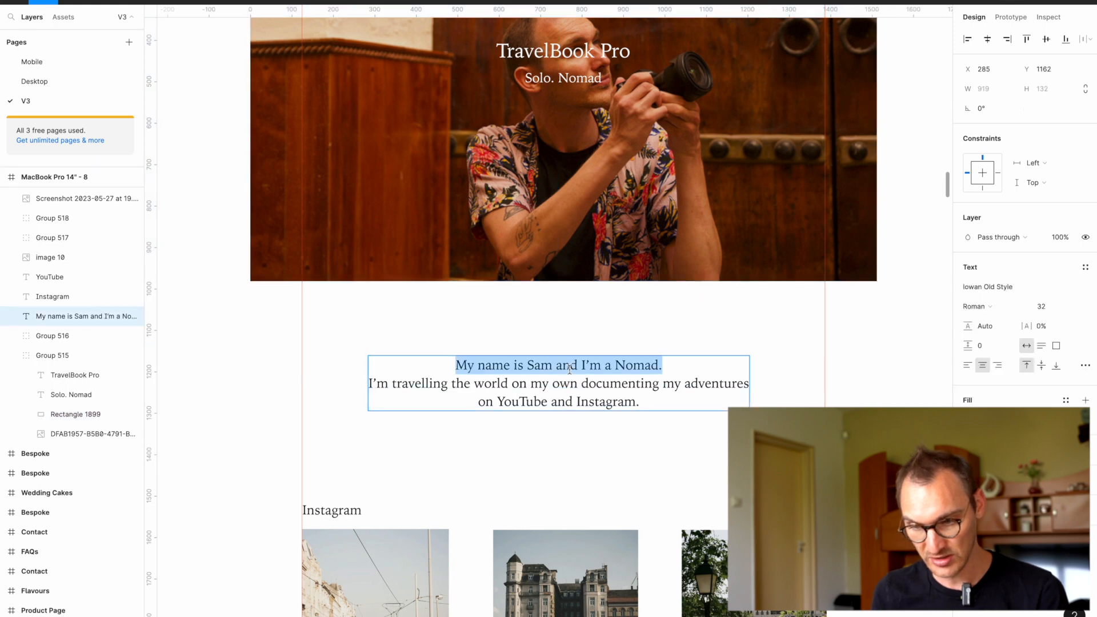
{"action": "key", "text": "super+a"}
{"action": "key", "text": "super+Tab"}
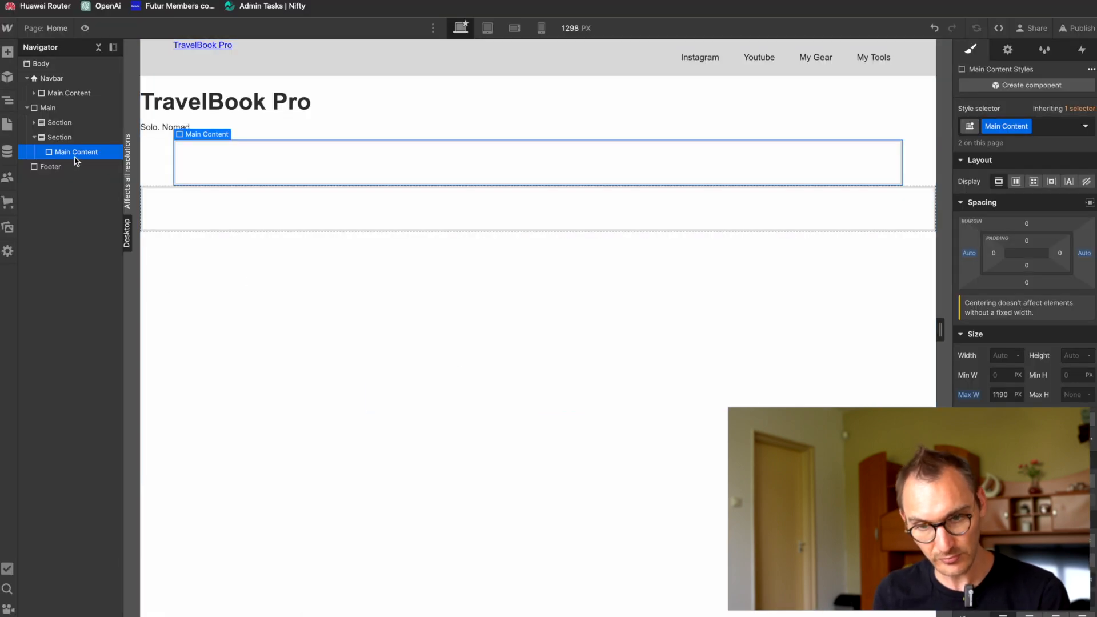
Step: Add a Paragraph inside the second Section's Main Content and replace its placeholder text with the copied introduction
{"action": "key", "text": "super+e"}
{"action": "type", "text": "pa"}
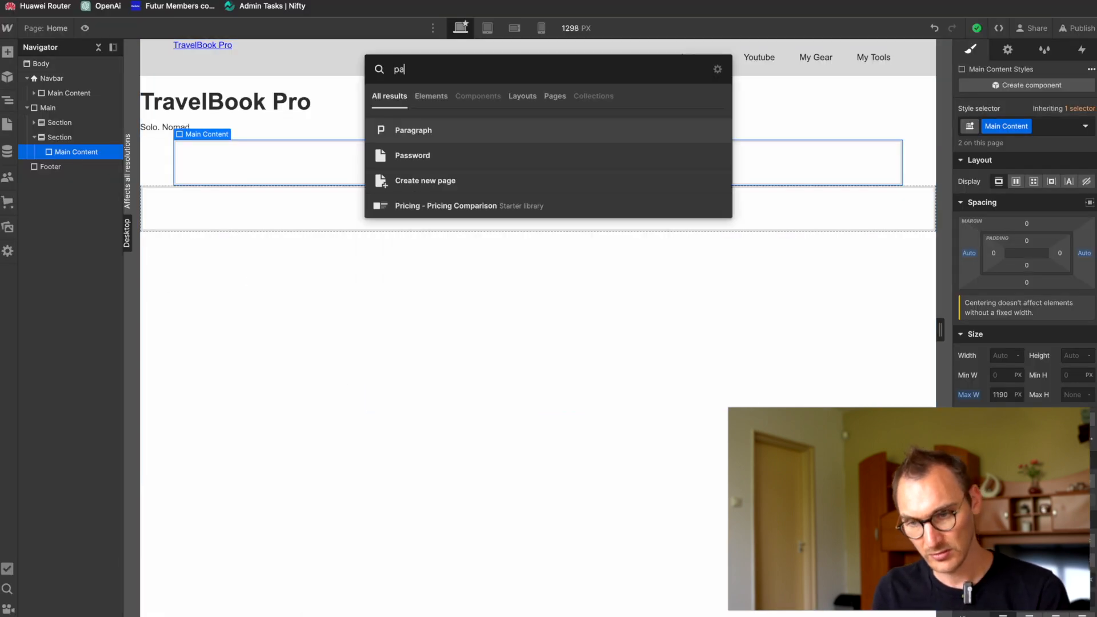
{"action": "key", "text": "Return"}
{"action": "double_click", "coordinate": [507, 156]}
{"action": "key", "text": "super+a"}
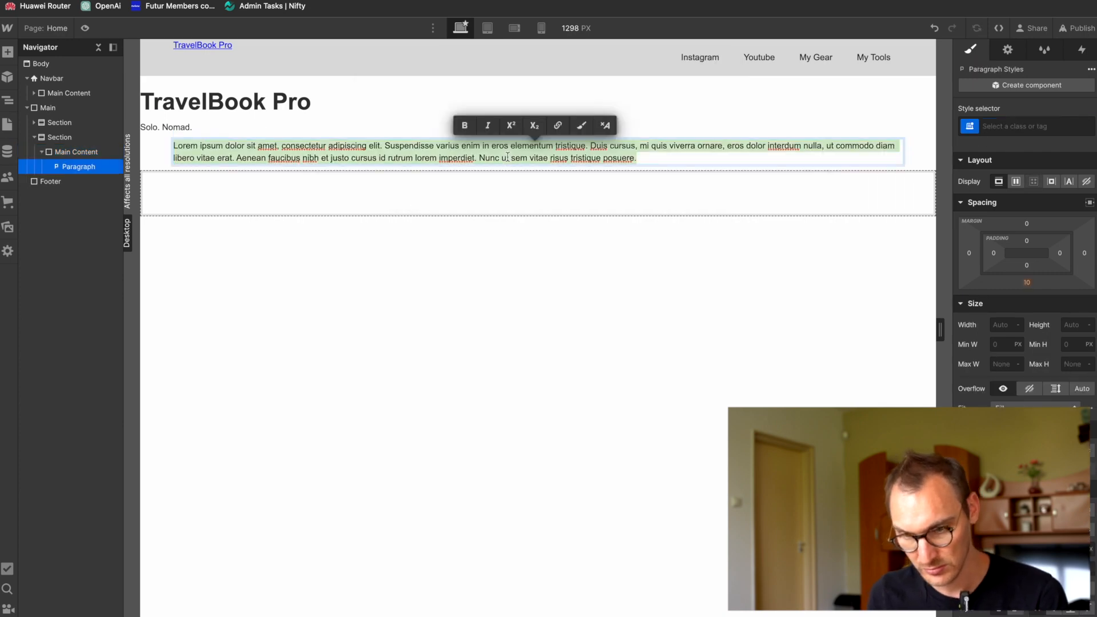
{"action": "type", "text": "My name is Sam and I'm a Nomad.I'm travelling the world on my own documenting my adventureson YouTube and Instagram."}
{"action": "key", "text": "Escape"}
Step: Switch to Figma and examine the Instagram and YouTube areas below the introduction
{"action": "key", "text": "super+Tab"}
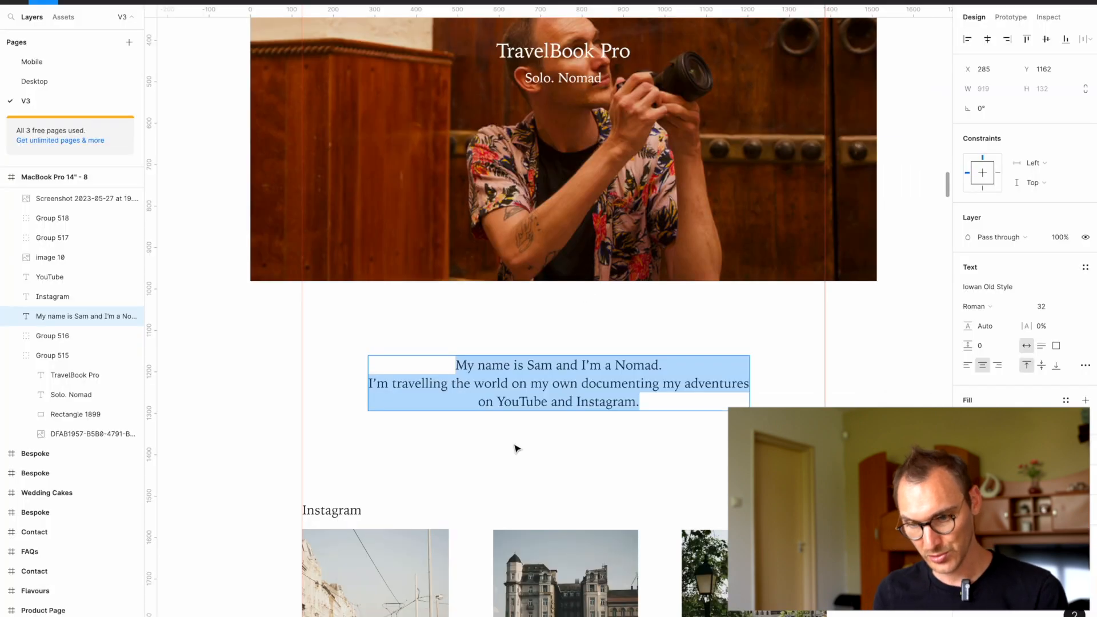
{"action": "scroll", "coordinate": [516, 449], "scroll_direction": "down", "scroll_amount": 5}
{"action": "scroll", "coordinate": [516, 448], "scroll_direction": "right", "scroll_amount": 3}
{"action": "scroll", "coordinate": [516, 448], "scroll_direction": "down", "scroll_amount": 2}
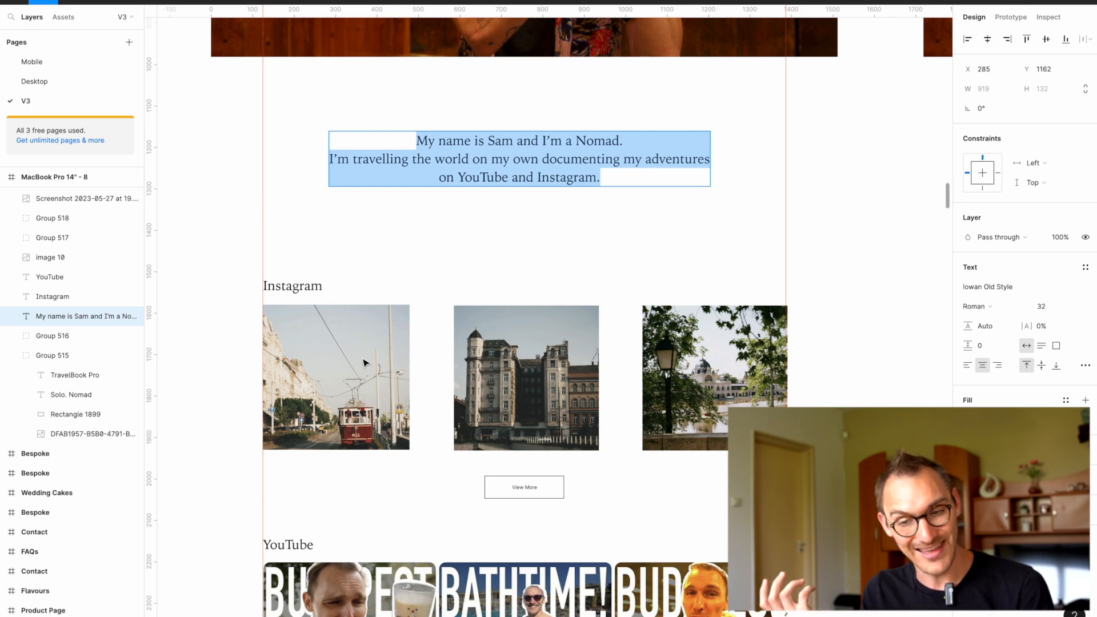
Step: Switch to the browser and search the web for "instagram Webflow" in a new tab
{"action": "key", "text": "super+Tab"}
{"action": "key", "text": "super+t"}
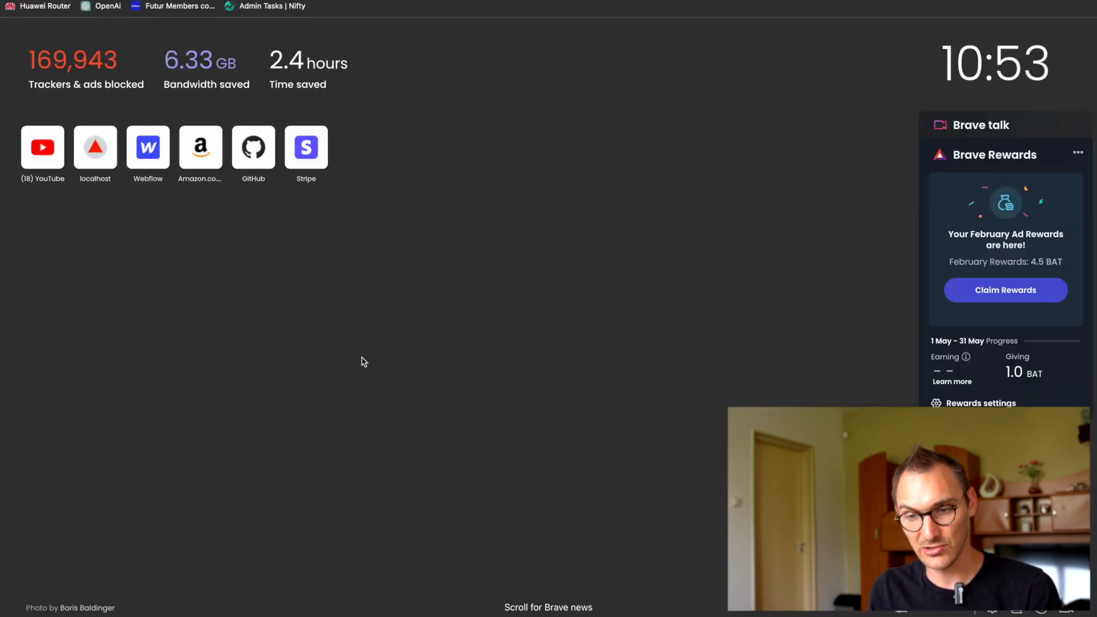
{"action": "type", "text": "instagram"}
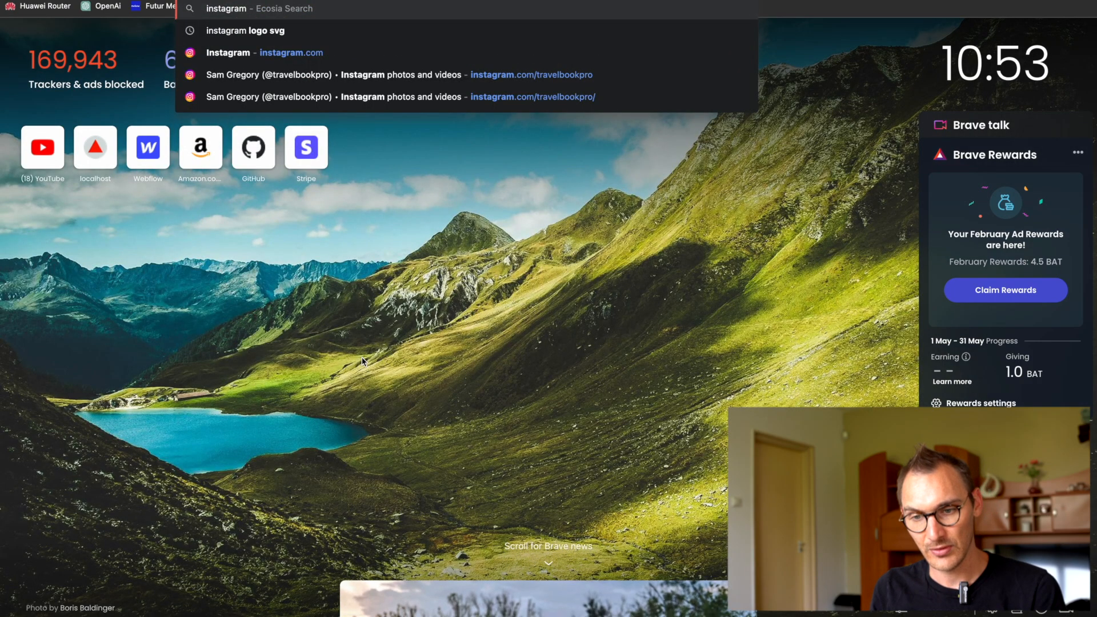
{"action": "type", "text": " Webf"}
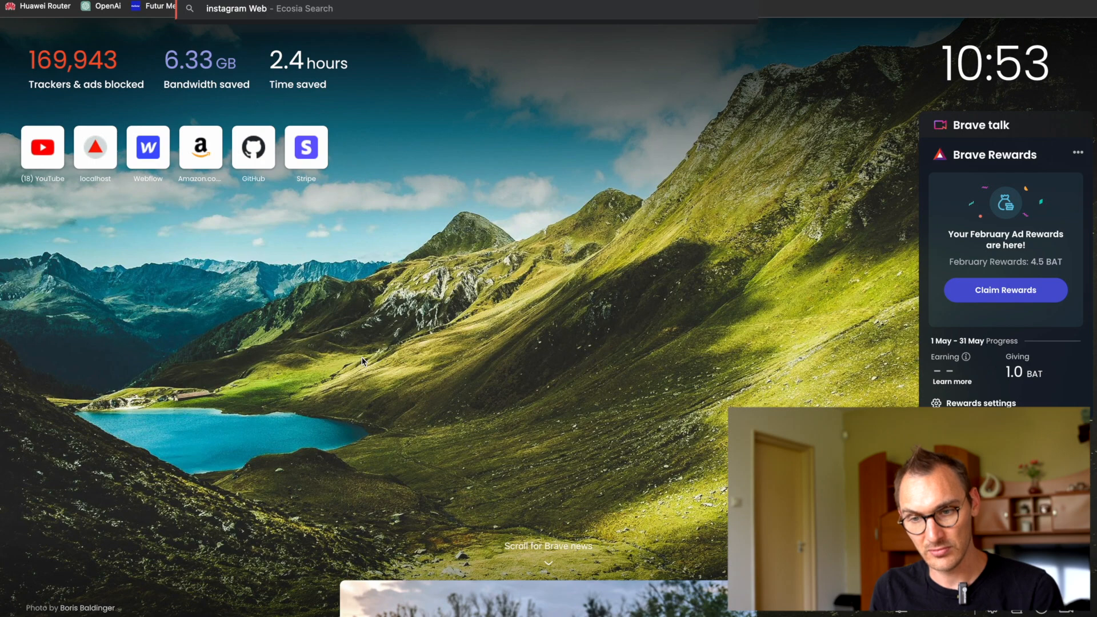
{"action": "type", "text": "low"}
{"action": "key", "text": "Return"}
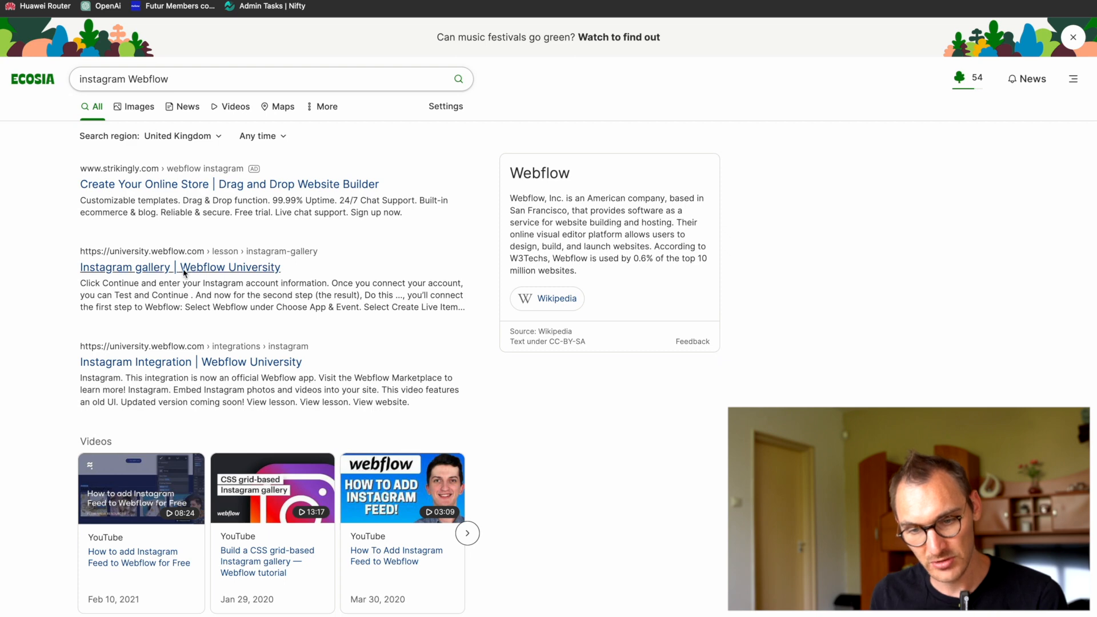
Step: Open the Webflow University lesson "Instagram gallery" and read its outline of steps
{"action": "left_click", "coordinate": [184, 268]}
{"action": "scroll", "coordinate": [292, 483], "scroll_direction": "down", "scroll_amount": 4}
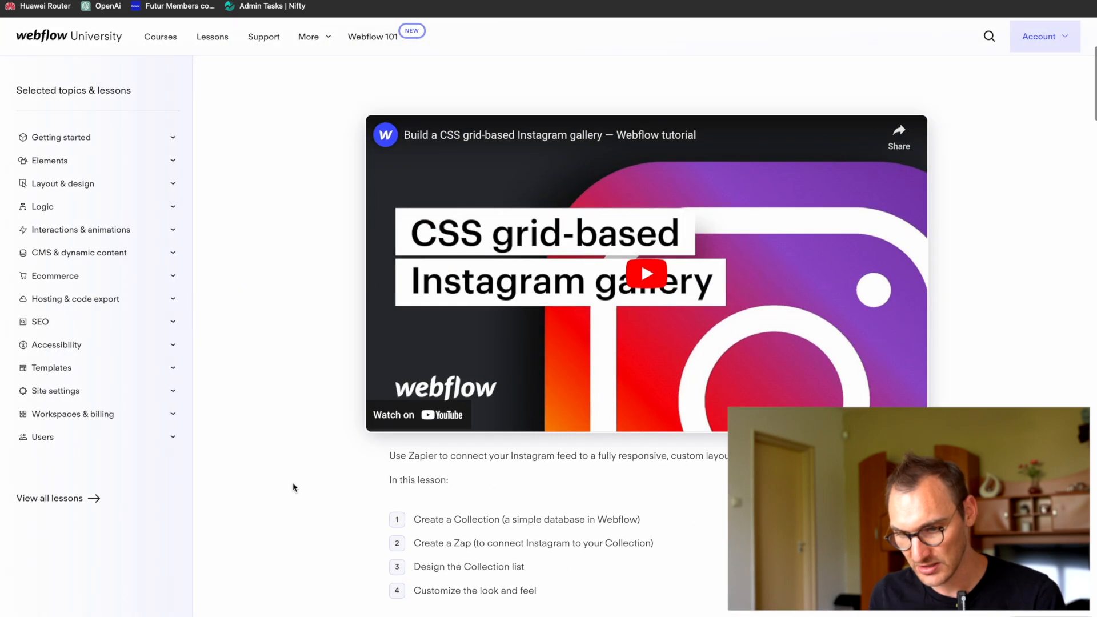
{"action": "scroll", "coordinate": [292, 483], "scroll_direction": "down", "scroll_amount": 5}
{"action": "left_click_drag", "start_coordinate": [448, 236], "coordinate": [683, 250]}
{"action": "left_click", "coordinate": [453, 268]}
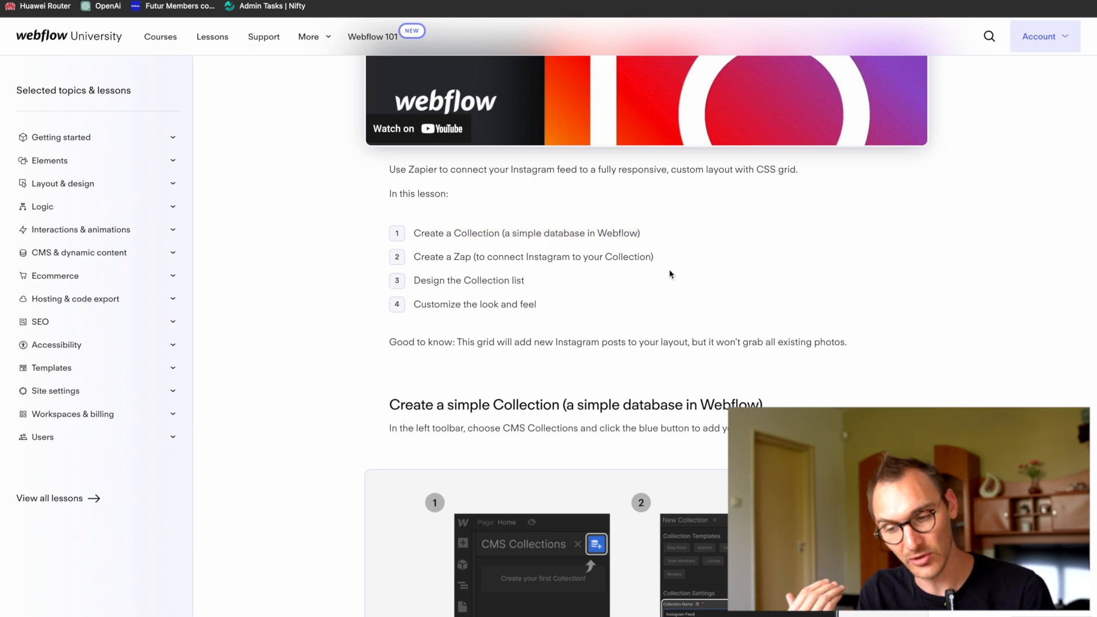
Step: Read the lesson's section on creating a Zap to connect Instagram to the Collection
{"action": "scroll", "coordinate": [670, 269], "scroll_direction": "down", "scroll_amount": 7}
{"action": "scroll", "coordinate": [670, 270], "scroll_direction": "down", "scroll_amount": 3}
{"action": "scroll", "coordinate": [670, 269], "scroll_direction": "down", "scroll_amount": 5}
{"action": "scroll", "coordinate": [670, 274], "scroll_direction": "down", "scroll_amount": 1}
{"action": "left_click_drag", "start_coordinate": [400, 205], "coordinate": [829, 220]}
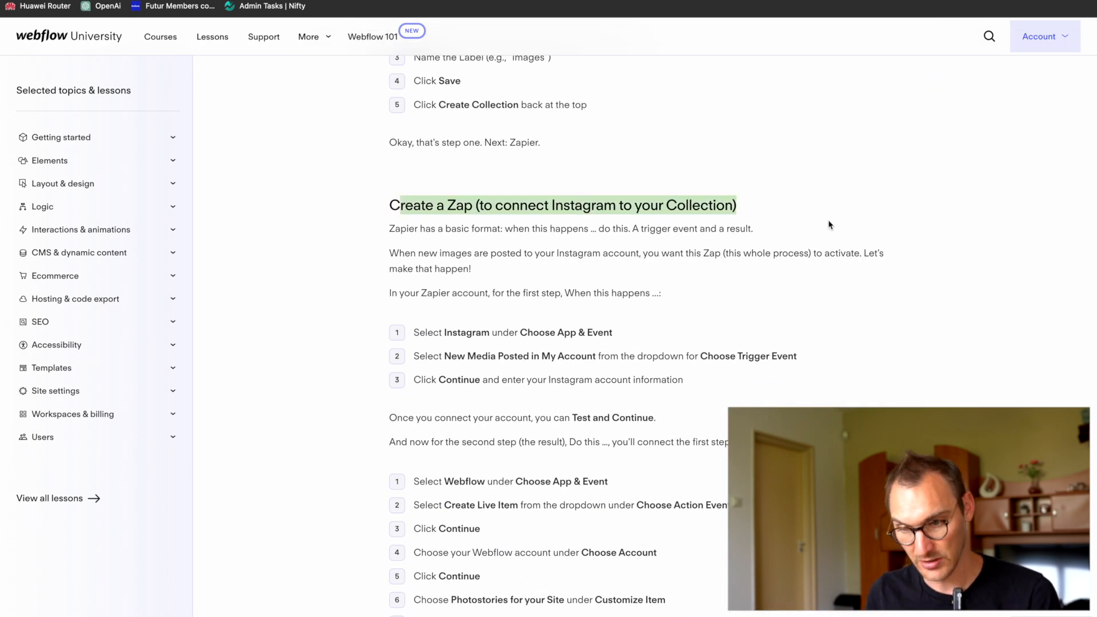
{"action": "scroll", "coordinate": [534, 434], "scroll_direction": "down", "scroll_amount": 2}
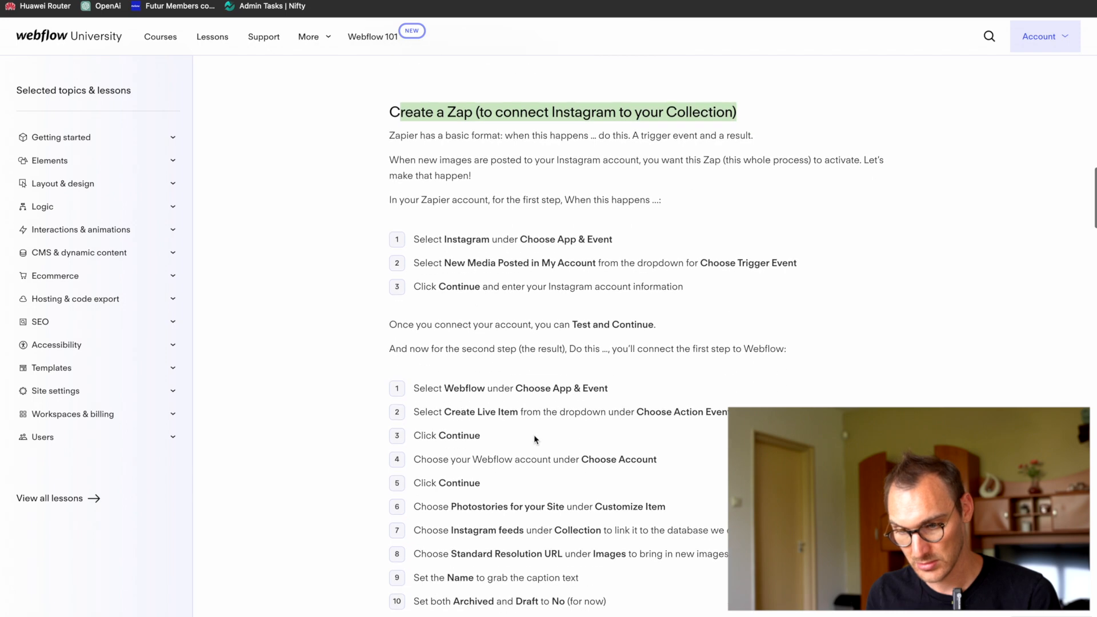
{"action": "scroll", "coordinate": [533, 434], "scroll_direction": "down", "scroll_amount": 1}
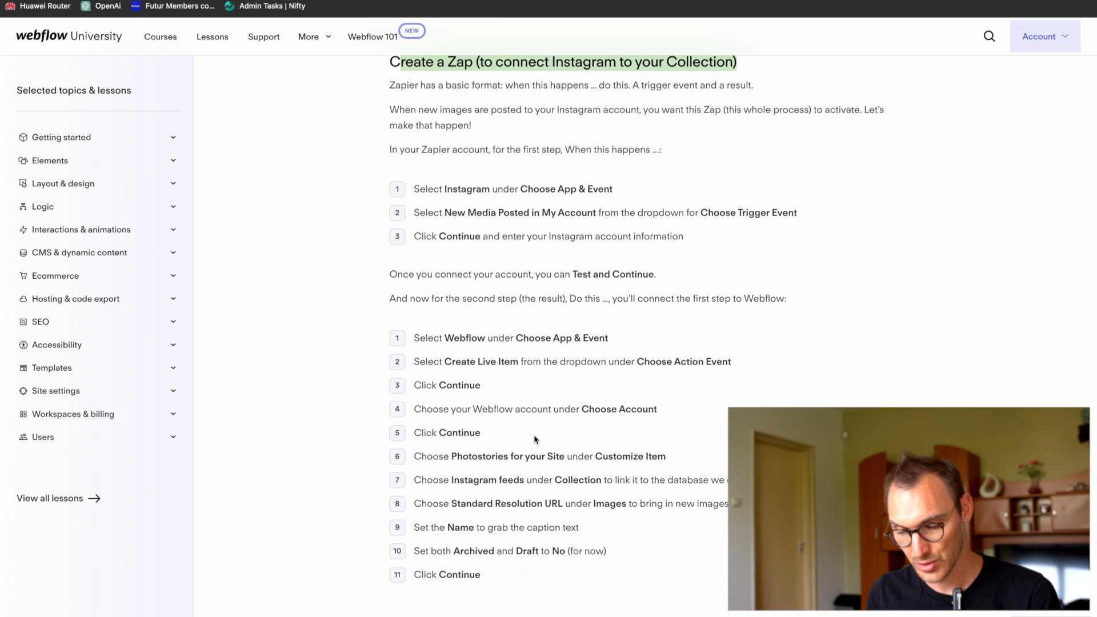
Step: Go back to the lesson's overview and read how to create a simple Collection with an image field
{"action": "scroll", "coordinate": [535, 437], "scroll_direction": "up", "scroll_amount": 15}
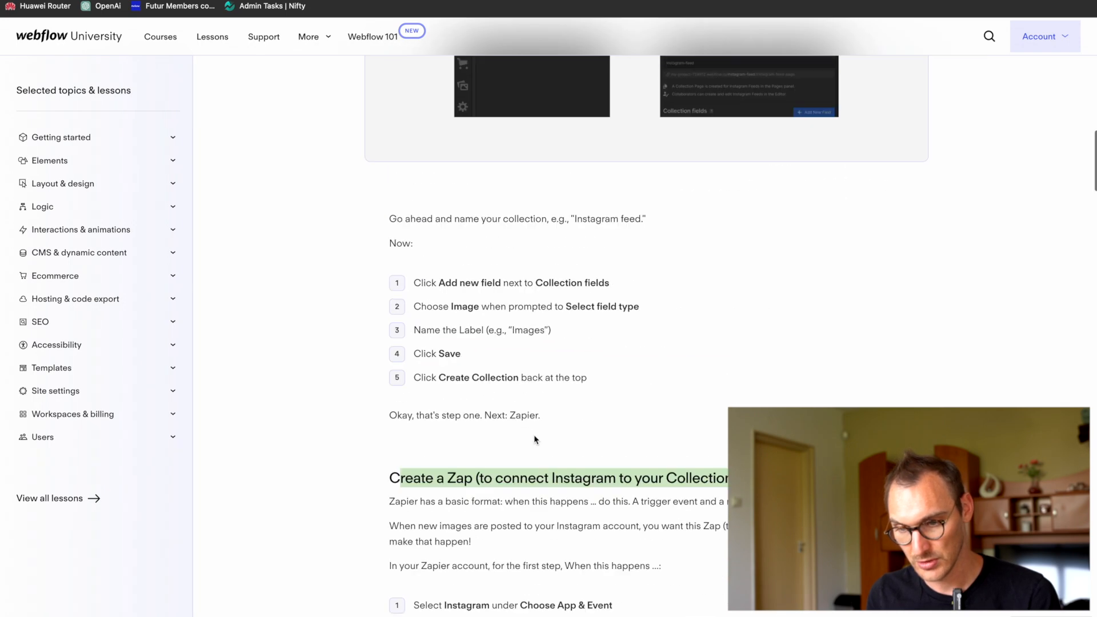
{"action": "scroll", "coordinate": [534, 436], "scroll_direction": "down", "scroll_amount": 3}
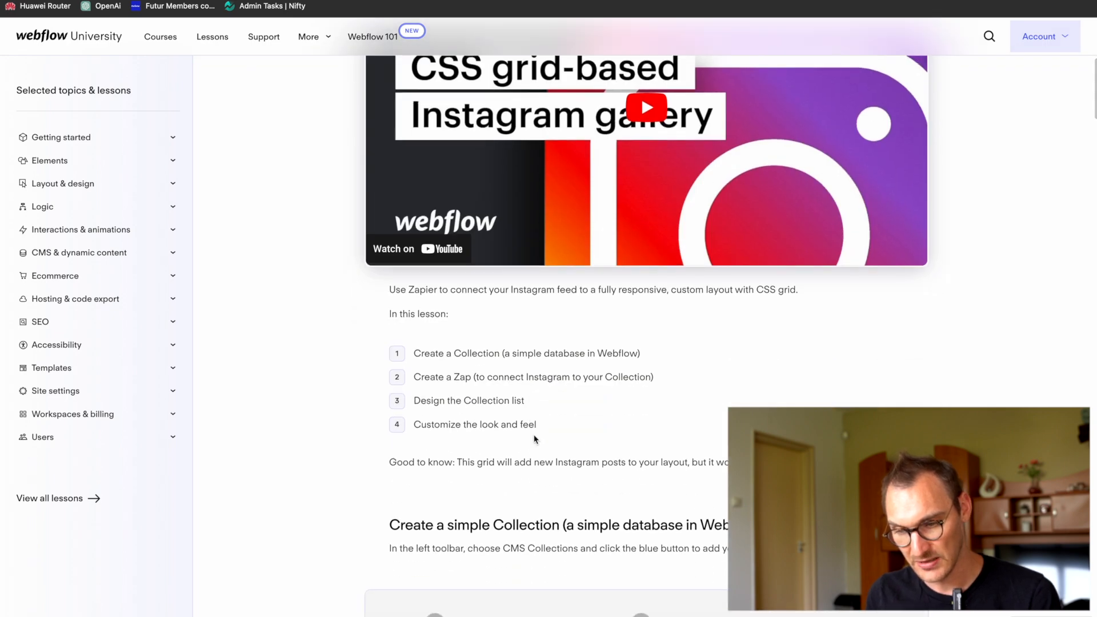
{"action": "scroll", "coordinate": [535, 439], "scroll_direction": "down", "scroll_amount": 2}
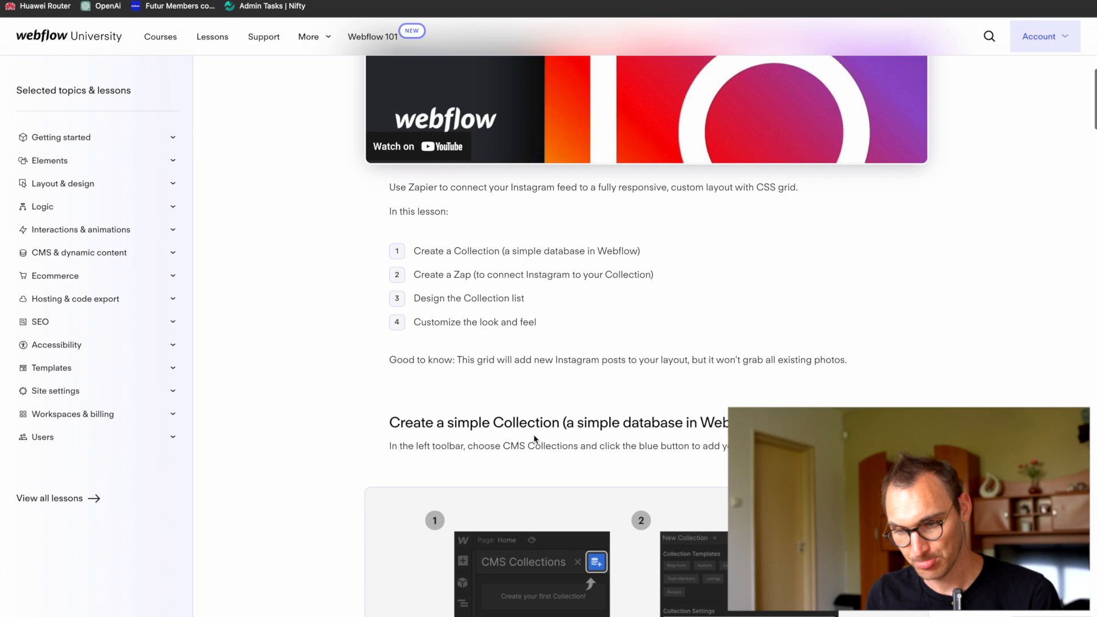
{"action": "scroll", "coordinate": [535, 438], "scroll_direction": "down", "scroll_amount": 5}
{"action": "scroll", "coordinate": [534, 436], "scroll_direction": "down", "scroll_amount": 5}
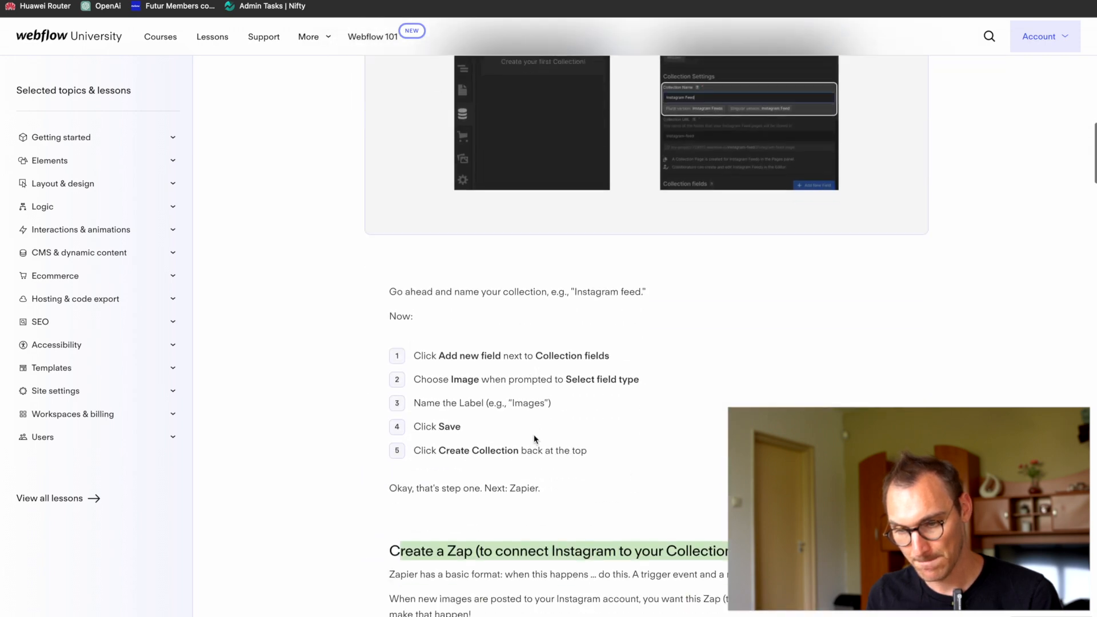
{"action": "scroll", "coordinate": [535, 439], "scroll_direction": "down", "scroll_amount": 1}
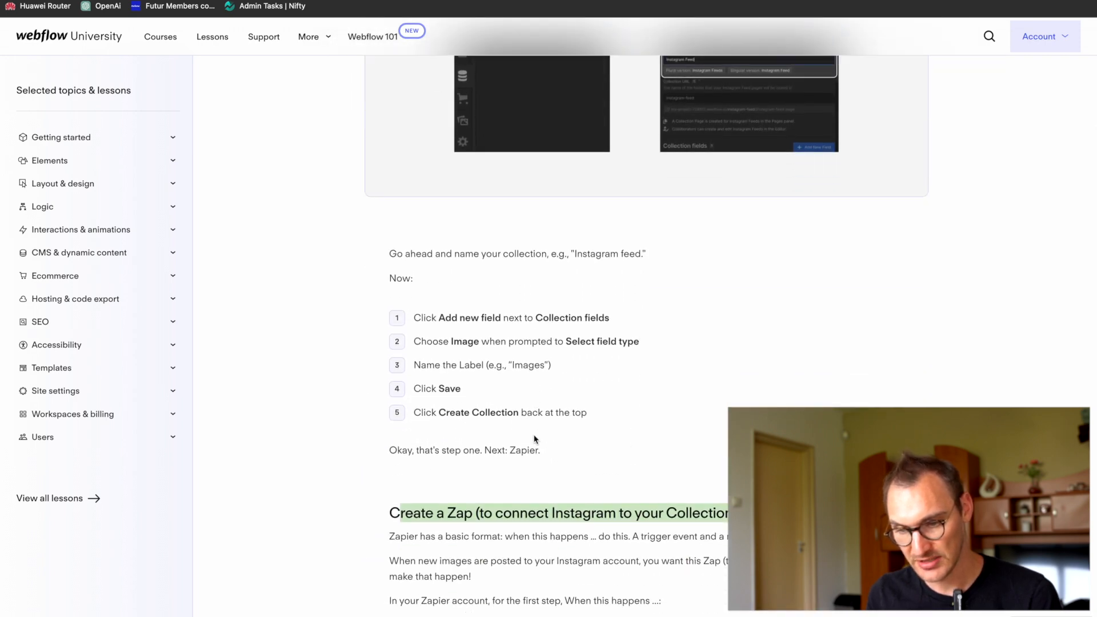
{"action": "left_click_drag", "start_coordinate": [453, 296], "coordinate": [618, 458]}
{"action": "left_click", "coordinate": [617, 458]}
{"action": "scroll", "coordinate": [618, 457], "scroll_direction": "down", "scroll_amount": 2}
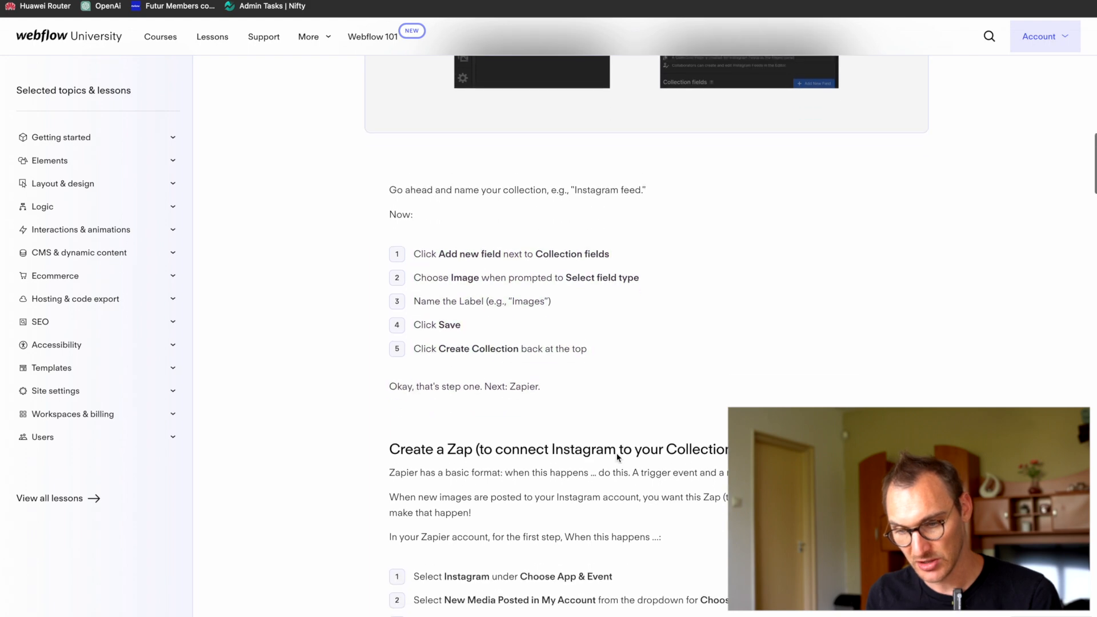
Step: Review the lesson's Zapier instructions for the Instagram trigger and the Webflow action
{"action": "scroll", "coordinate": [617, 457], "scroll_direction": "down", "scroll_amount": 3}
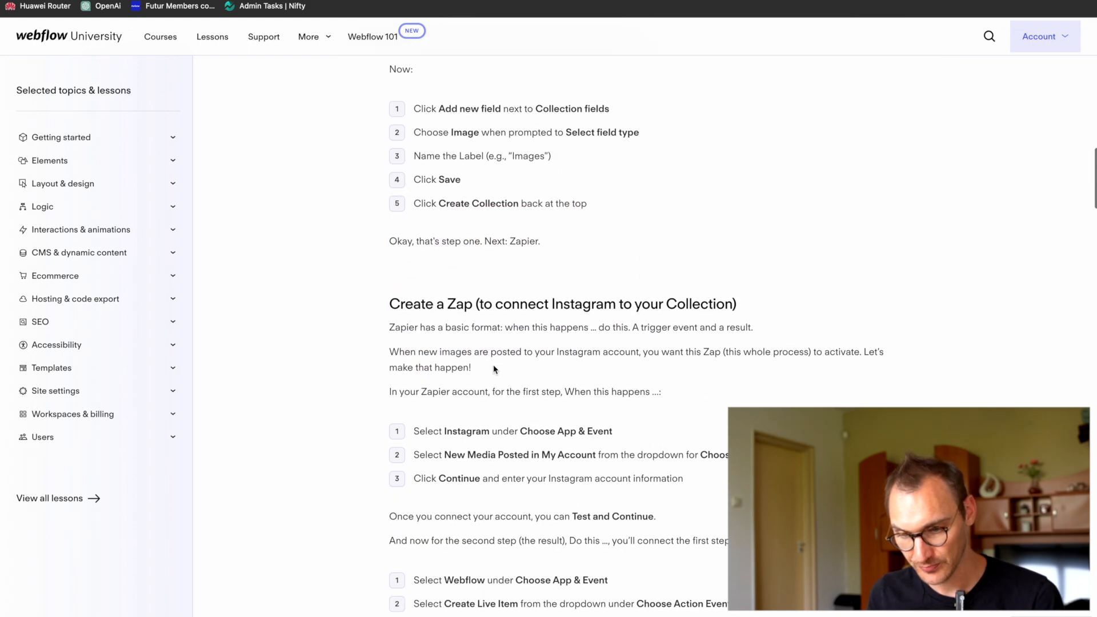
{"action": "scroll", "coordinate": [657, 431], "scroll_direction": "down", "scroll_amount": 1}
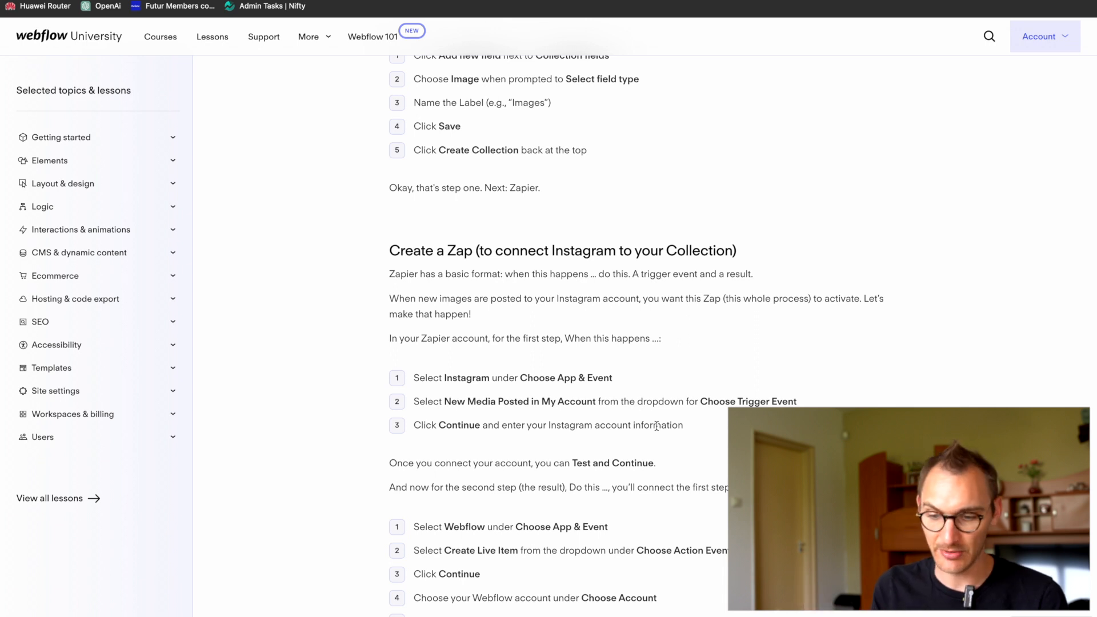
{"action": "scroll", "coordinate": [658, 426], "scroll_direction": "down", "scroll_amount": 2}
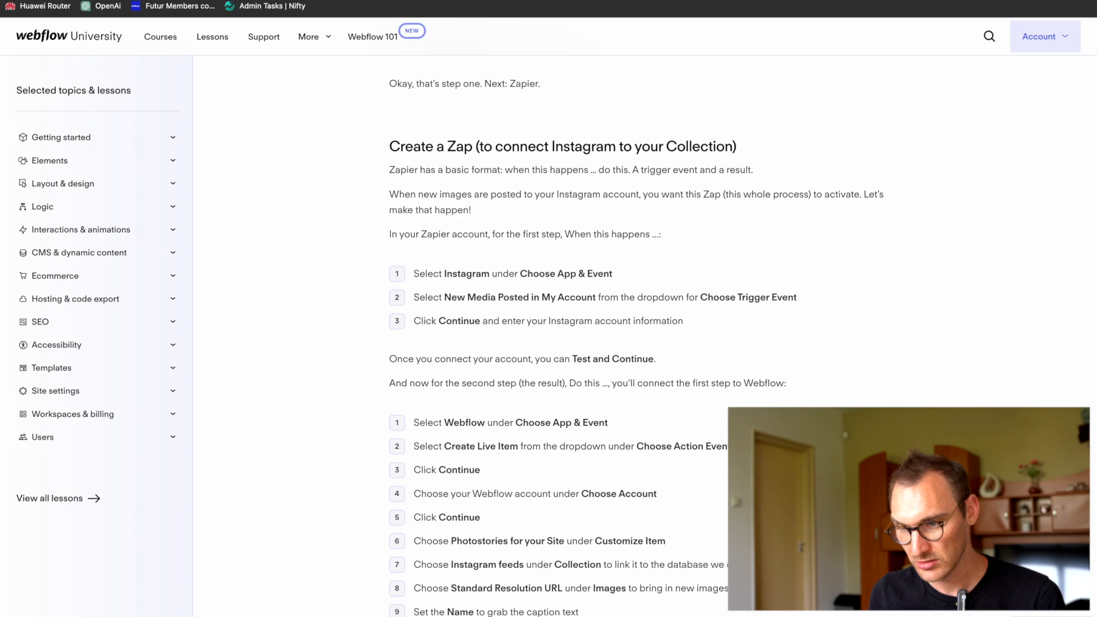
Step: Return to the Webflow project, collapse the second Section and add a third Section inside Main
{"action": "key", "text": "super+Tab"}
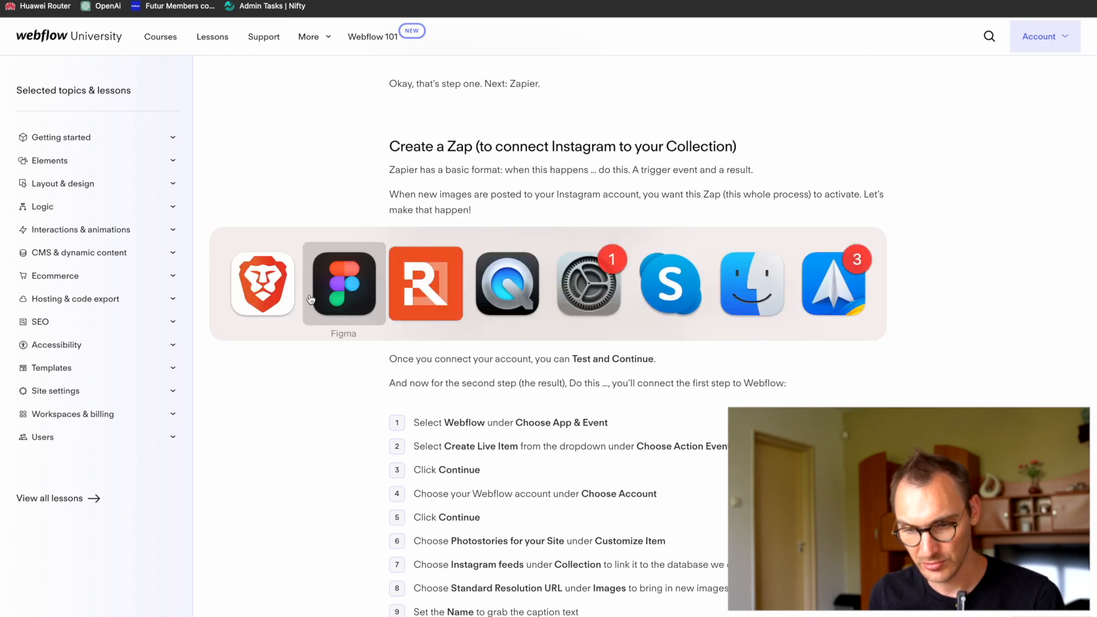
{"action": "left_click", "coordinate": [828, 1]}
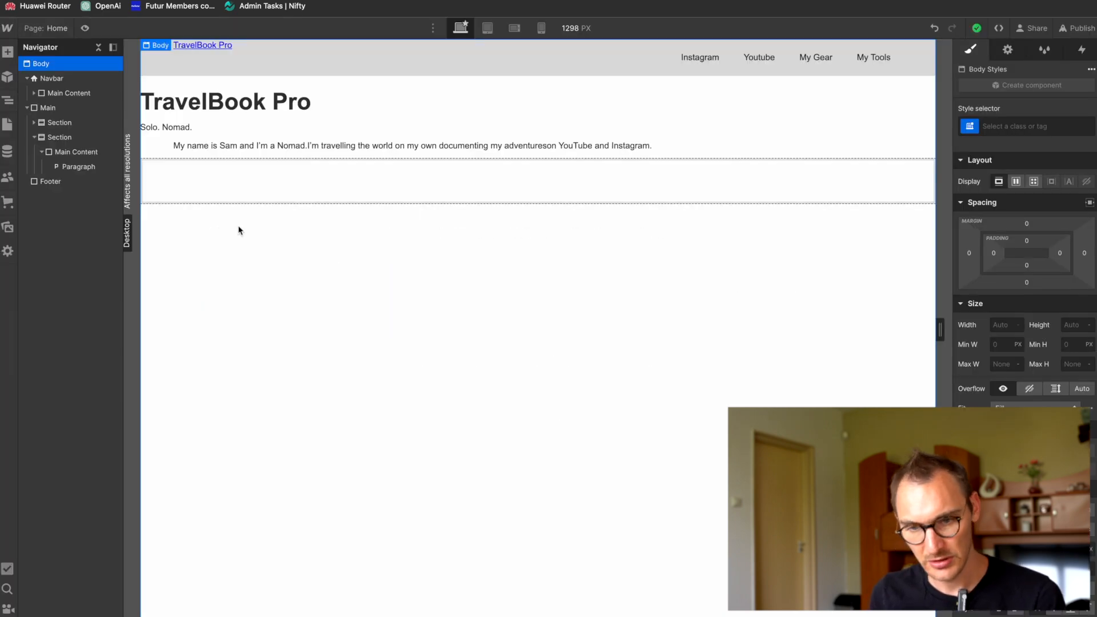
{"action": "left_click", "coordinate": [35, 137]}
{"action": "left_click", "coordinate": [47, 108]}
{"action": "key", "text": "super+k"}
{"action": "type", "text": "se"}
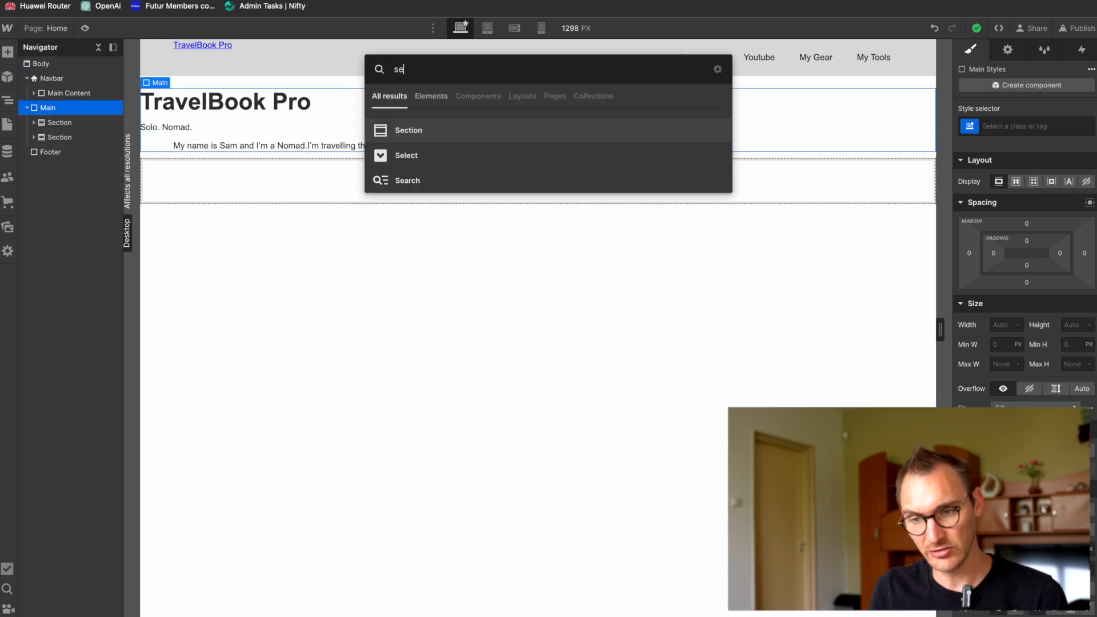
{"action": "key", "text": "Return"}
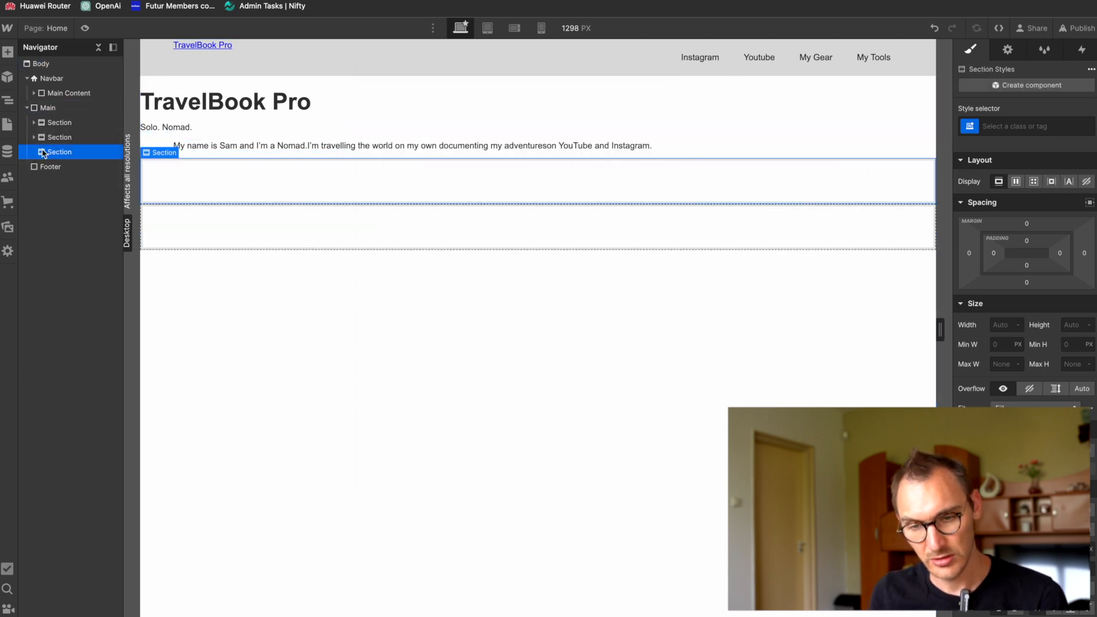
Step: Add a Div Block inside the third Section and apply the existing Main Content class to it
{"action": "key", "text": "super+k"}
{"action": "type", "text": "di"}
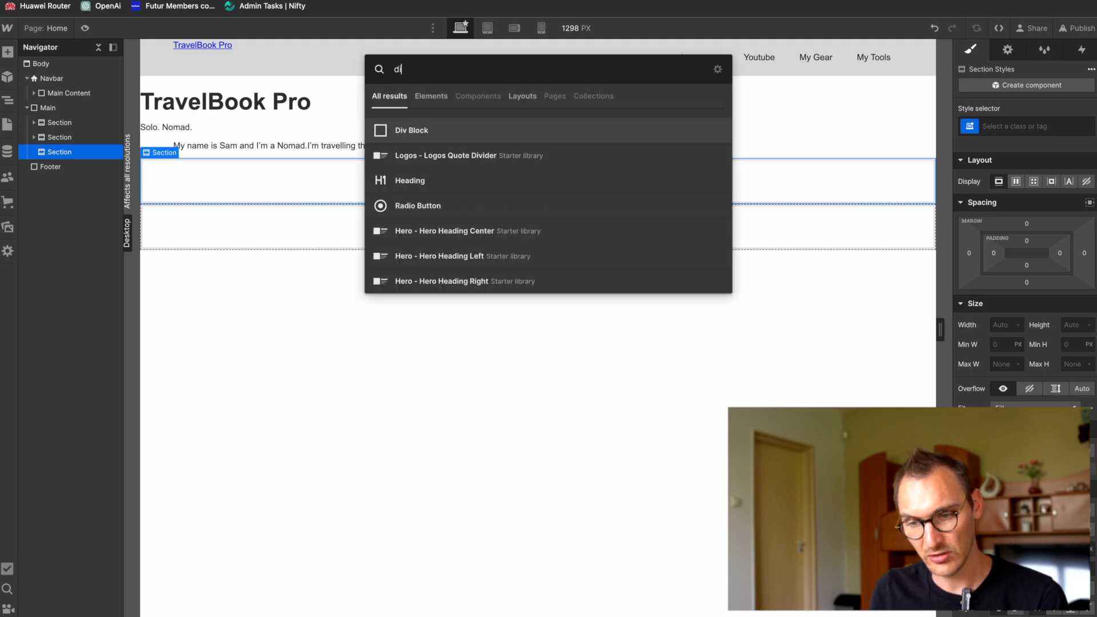
{"action": "key", "text": "Return"}
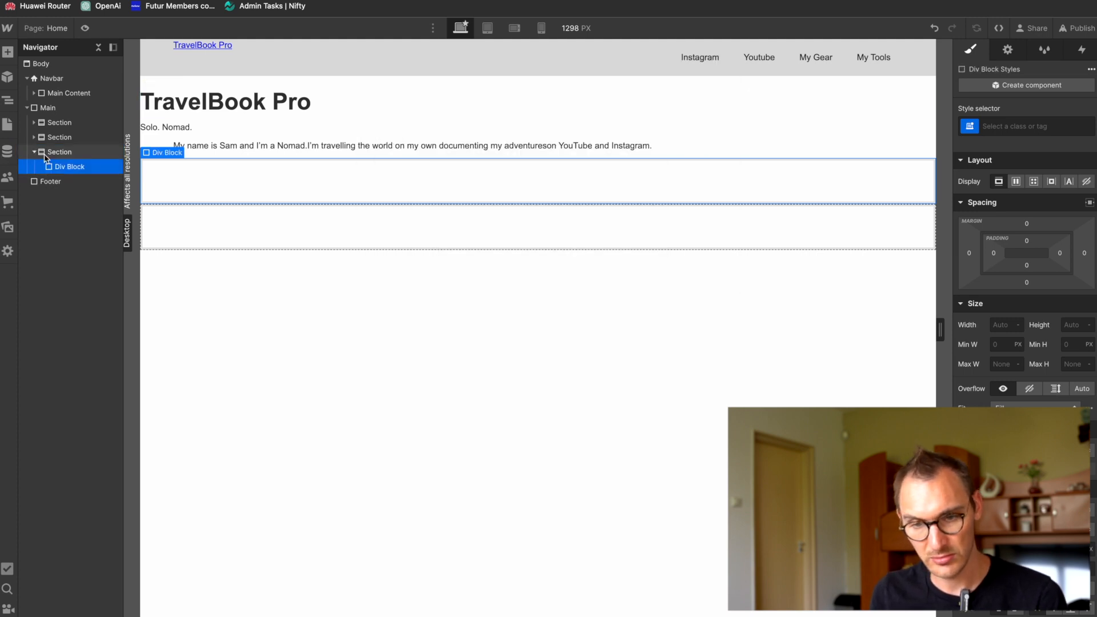
{"action": "left_click", "coordinate": [990, 129]}
{"action": "type", "text": "Main"}
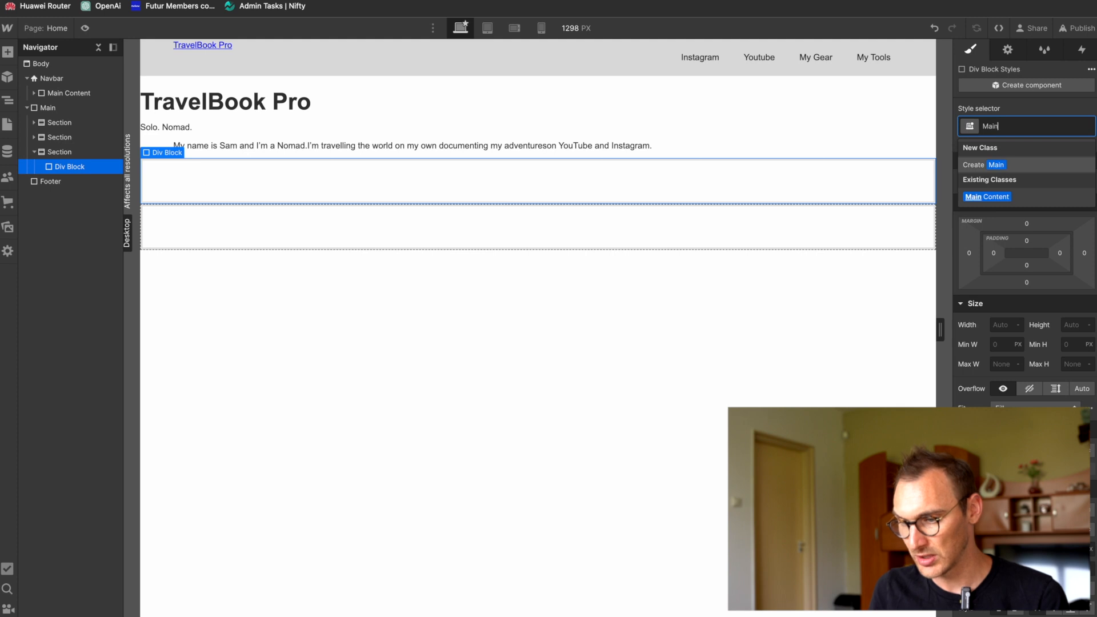
{"action": "key", "text": "Return"}
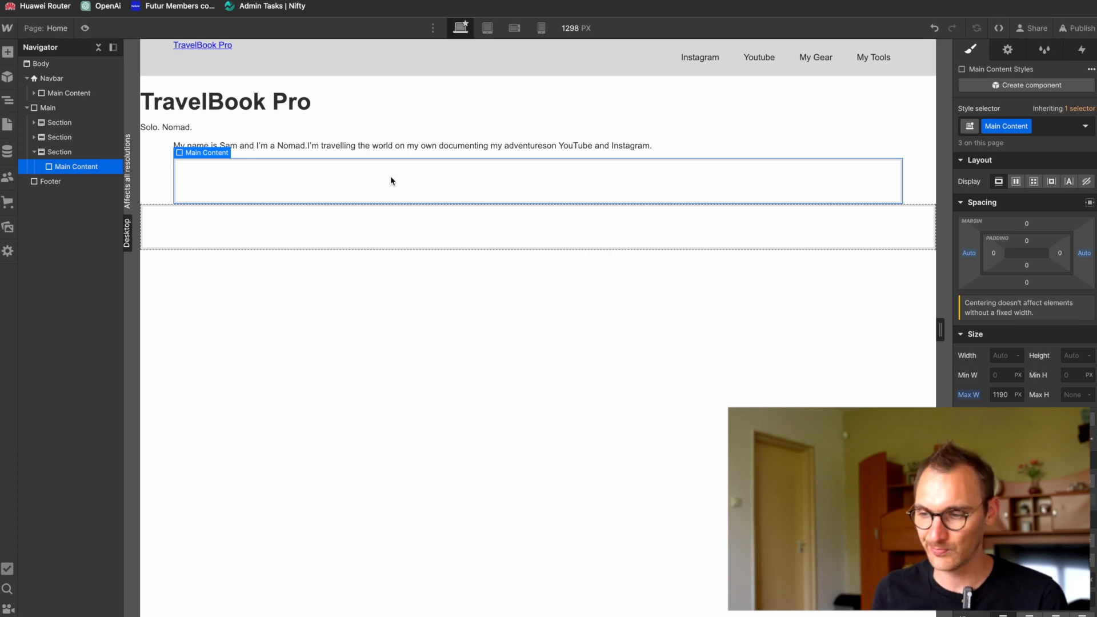
Step: Switch to the Figma design, look up the title text above the three square photos, and return to Webflow
{"action": "key", "text": "super+Tab"}
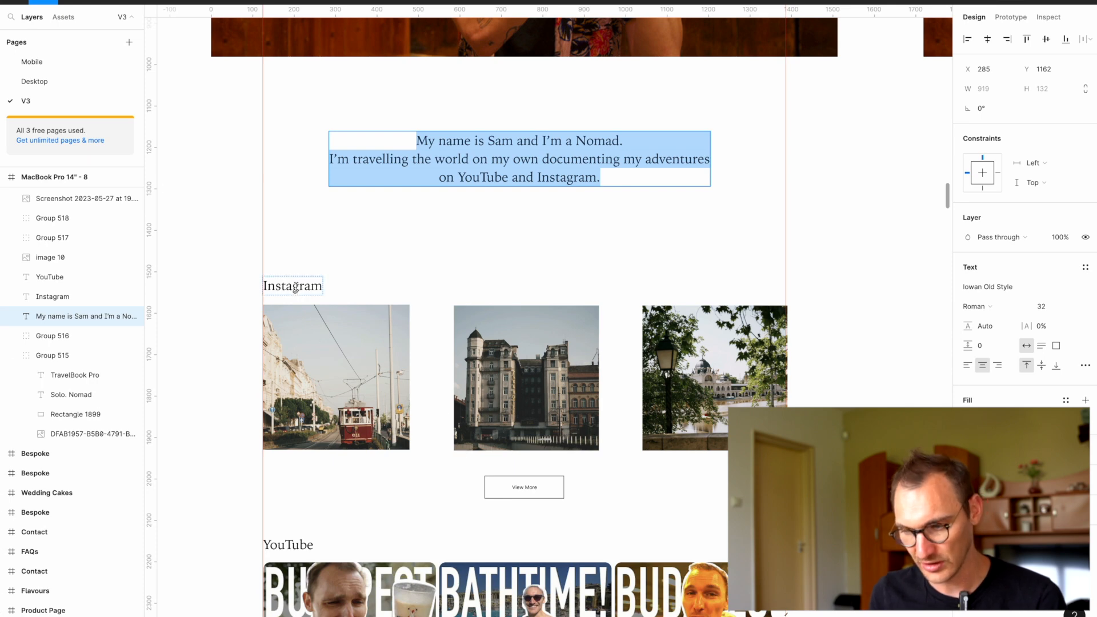
{"action": "double_click", "coordinate": [296, 288]}
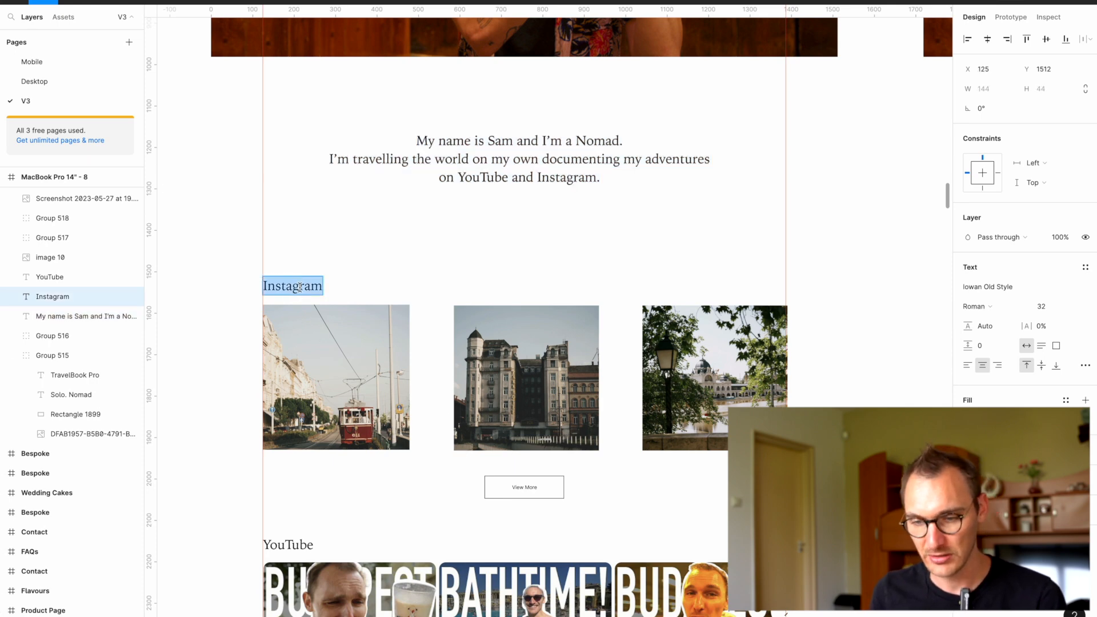
{"action": "key", "text": "Escape"}
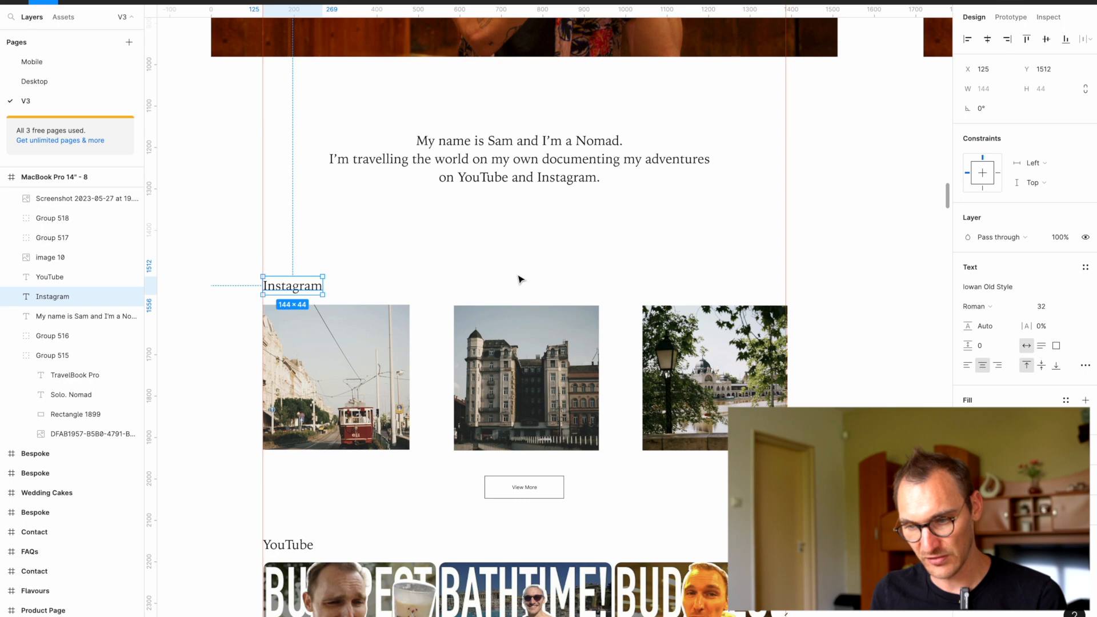
{"action": "key", "text": "super+Tab"}
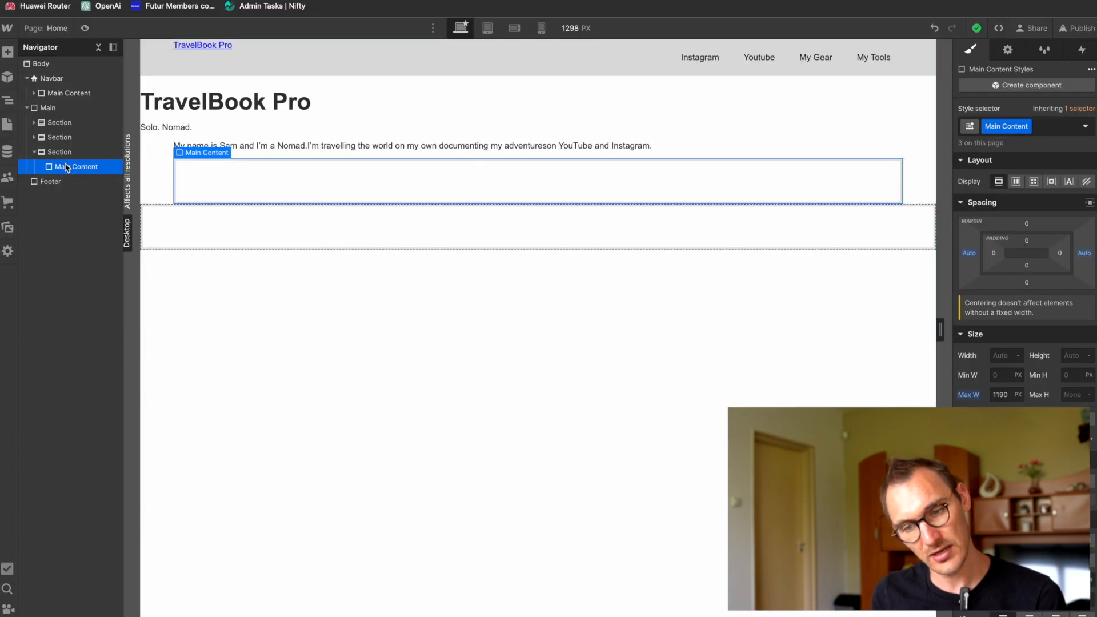
Step: Add an H2 heading reading "Instagram" inside the third Section's Main Content block
{"action": "key", "text": "super+k"}
{"action": "type", "text": "head"}
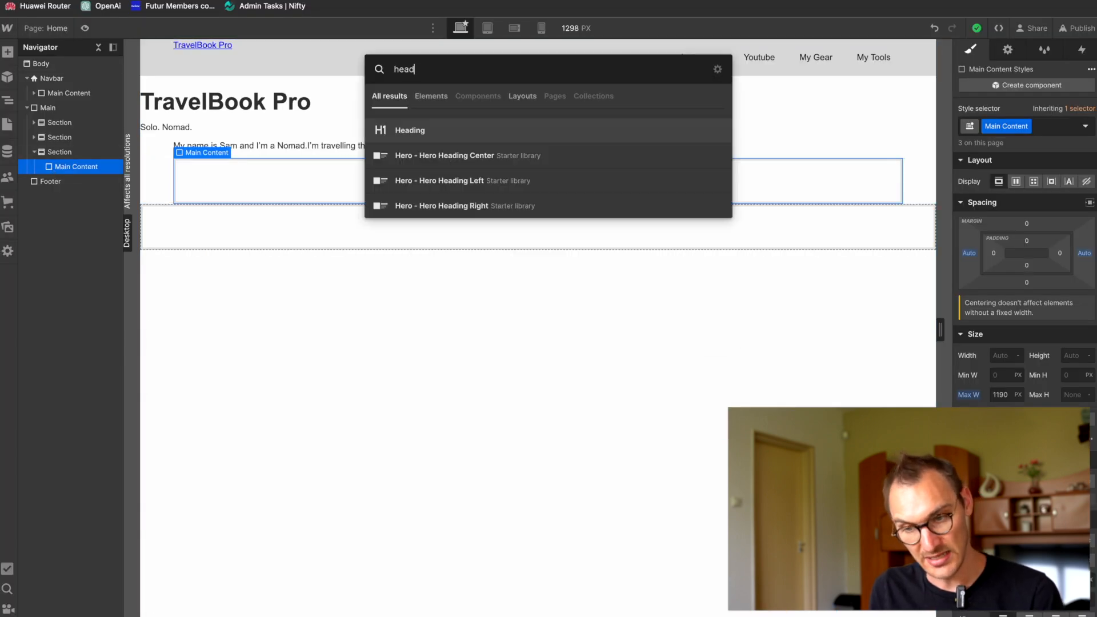
{"action": "key", "text": "Return"}
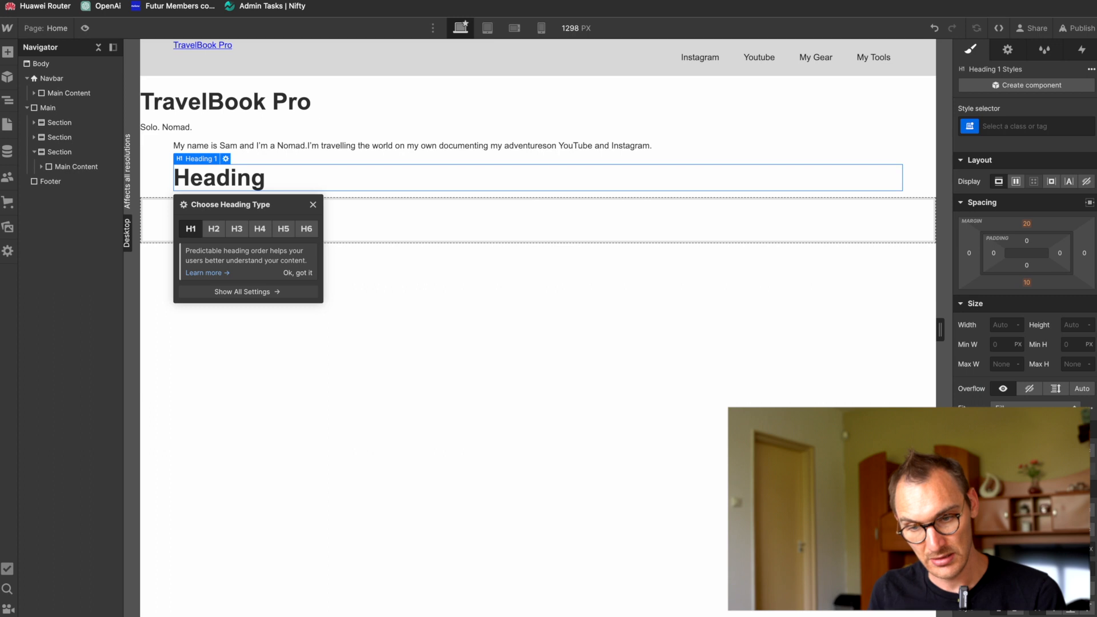
{"action": "left_click", "coordinate": [214, 224]}
{"action": "key", "text": "Return"}
{"action": "type", "text": "Instagram"}
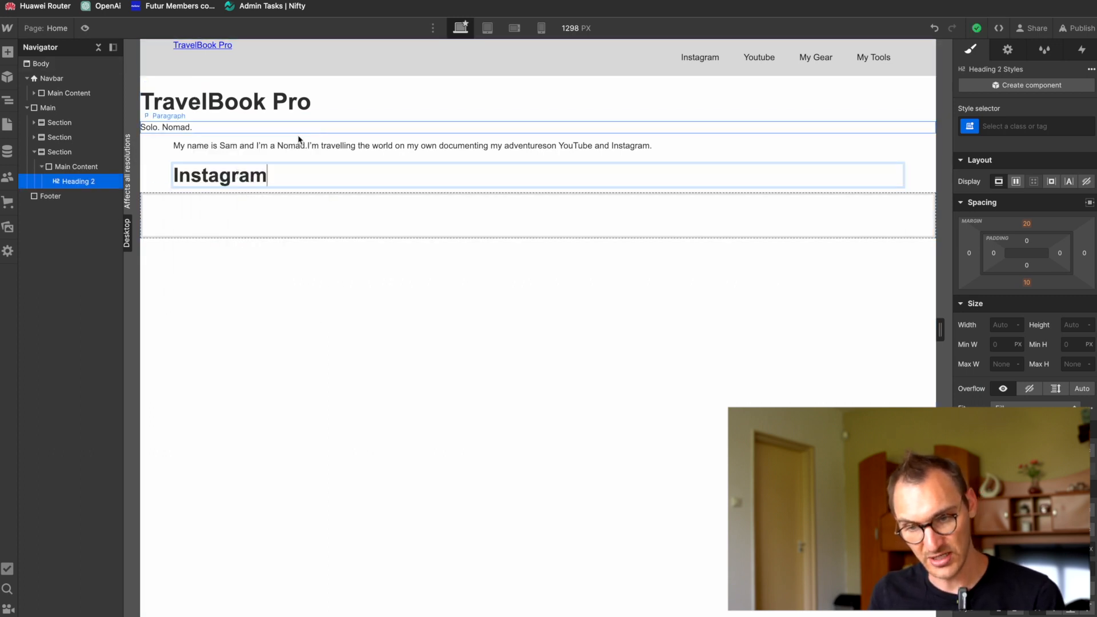
Step: Add a Collection List inside the third Section's Main Content, below the Instagram heading
{"action": "left_click", "coordinate": [78, 167]}
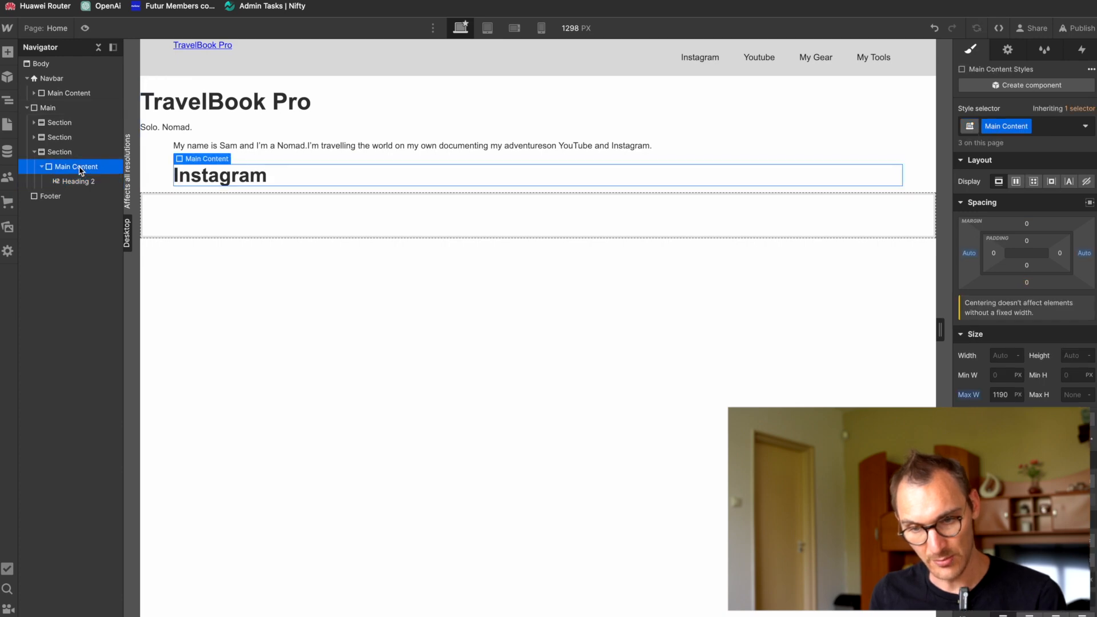
{"action": "key", "text": "ctrl+e"}
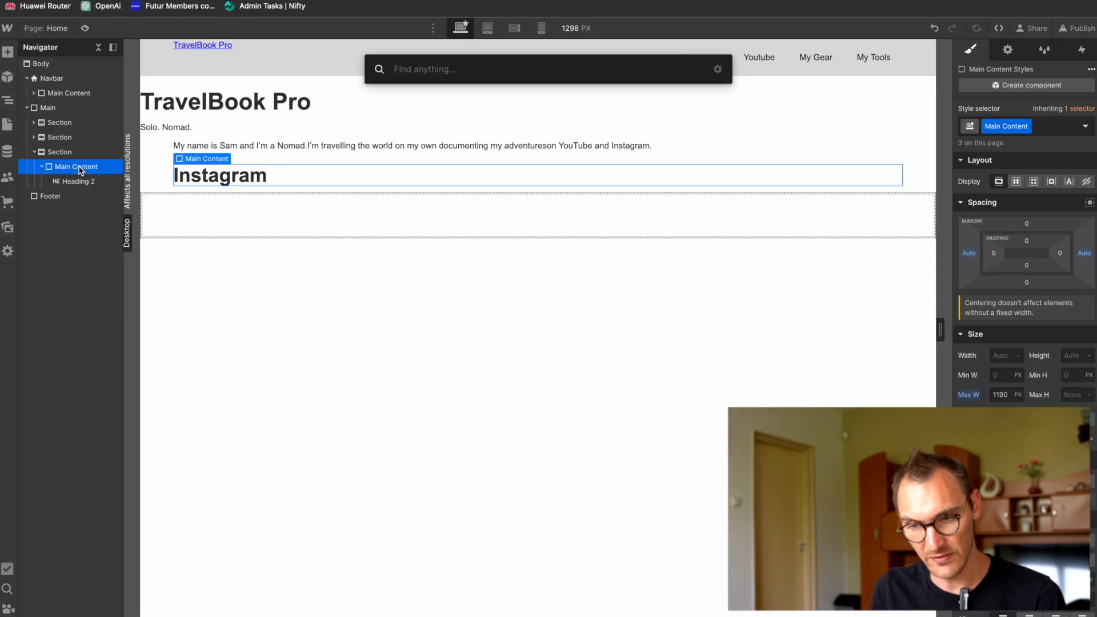
{"action": "type", "text": "col"}
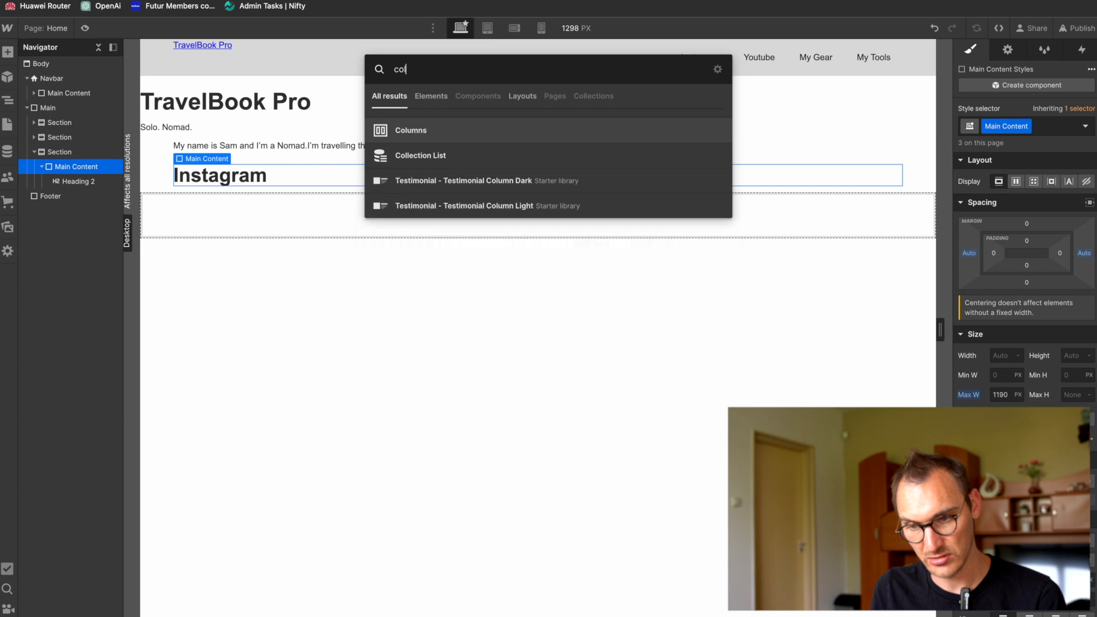
{"action": "key", "text": "Down"}
{"action": "key", "text": "Return"}
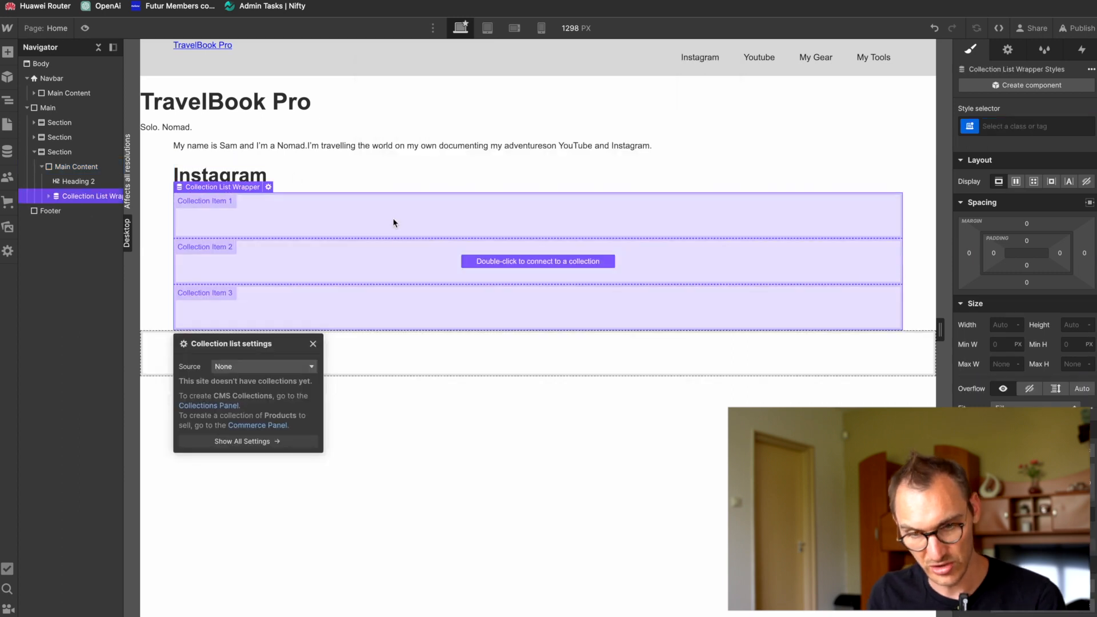
Step: Start a new CMS Collection and name it "Instagram Feed"
{"action": "left_click", "coordinate": [7, 151]}
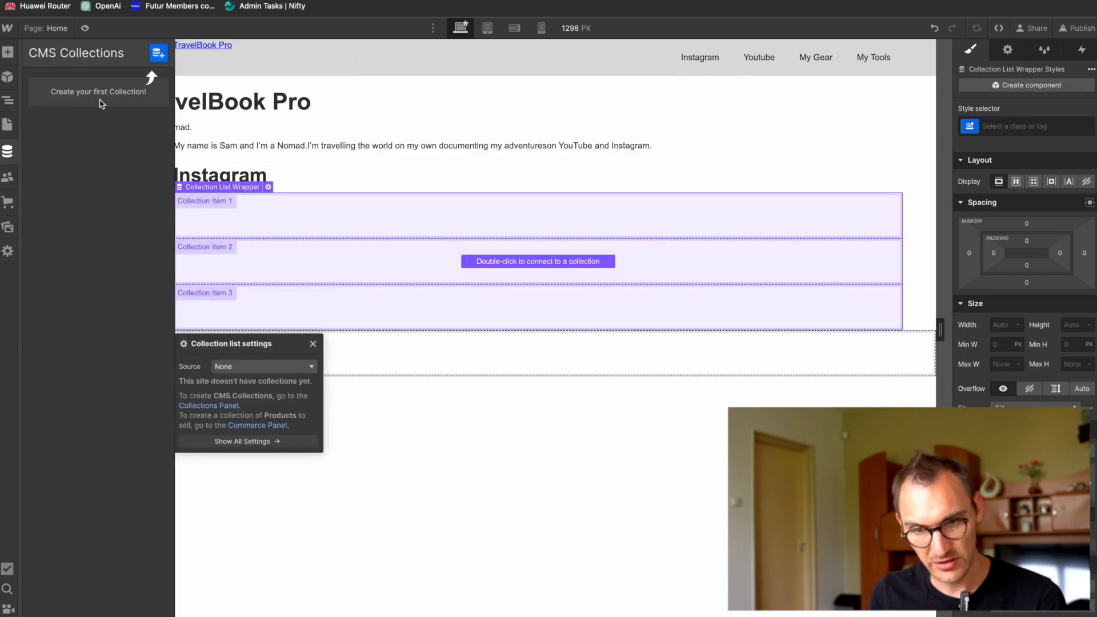
{"action": "left_click", "coordinate": [157, 55]}
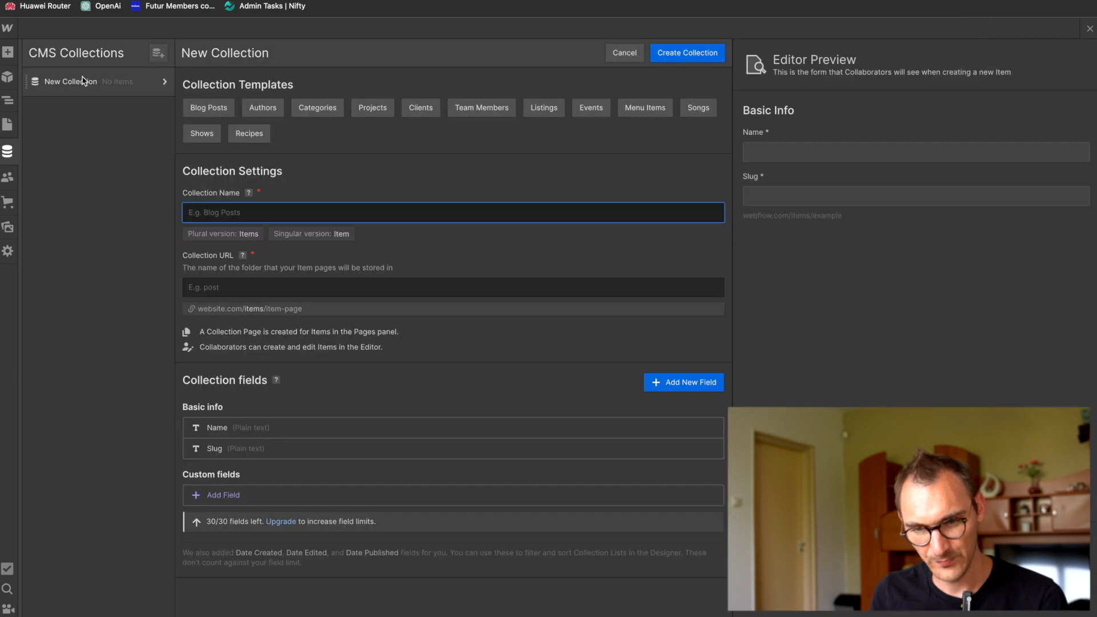
{"action": "type", "text": "Instag"}
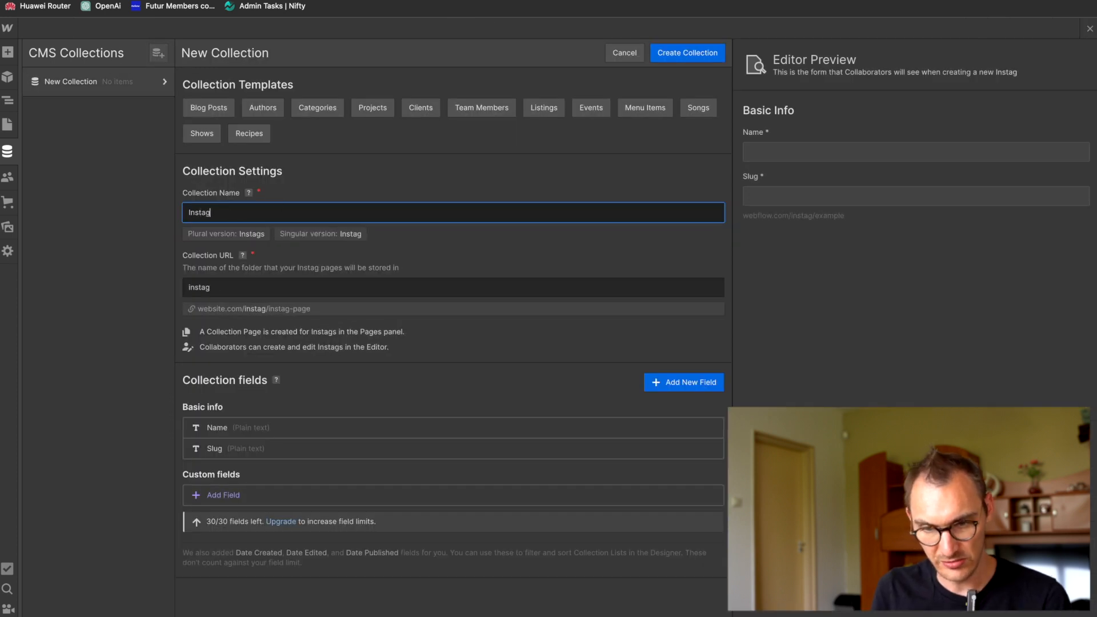
{"action": "type", "text": "ram Feed"}
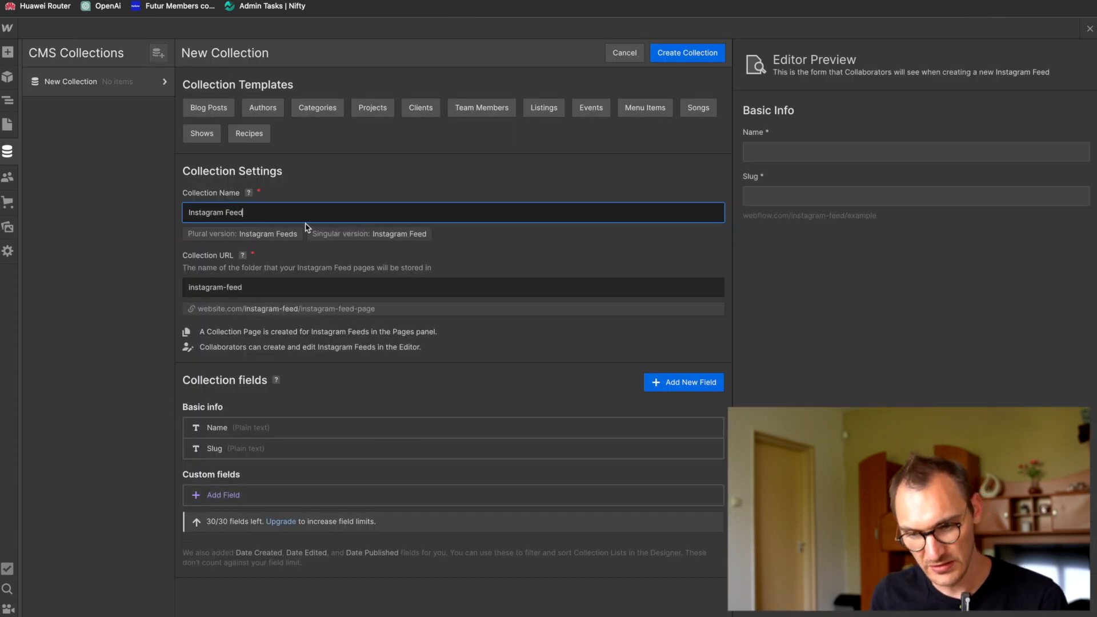
Step: Read the Webflow University lesson's steps for adding a Collection field and return to the new Collection's settings
{"action": "key", "text": "super+Tab"}
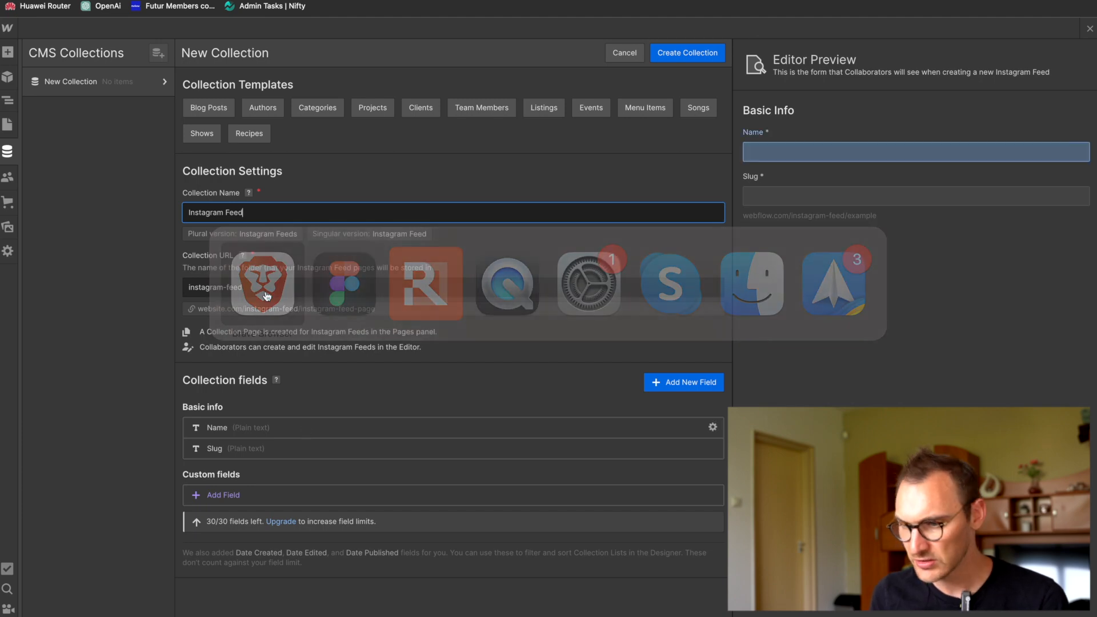
{"action": "scroll", "coordinate": [643, 222], "scroll_direction": "up", "scroll_amount": 7}
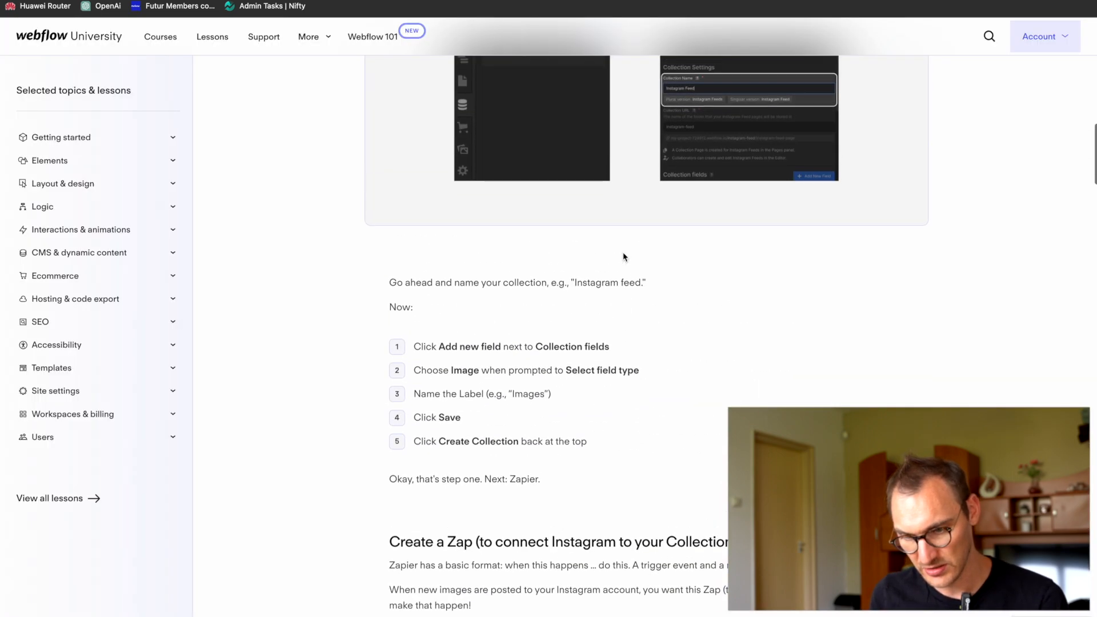
{"action": "key", "text": "super+Tab"}
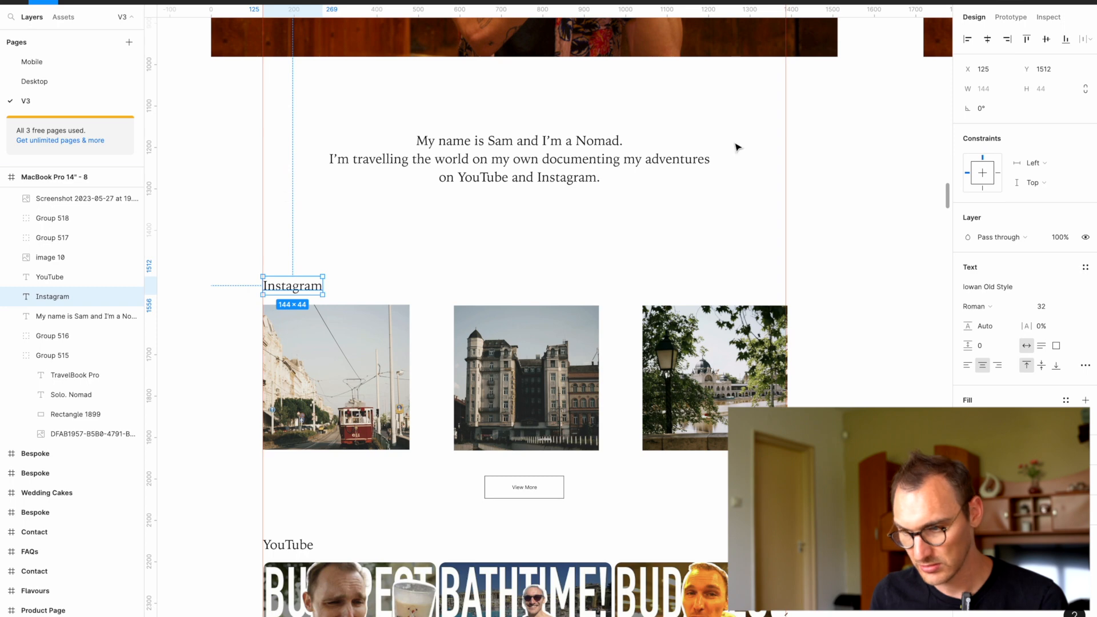
{"action": "key", "text": "super+Tab"}
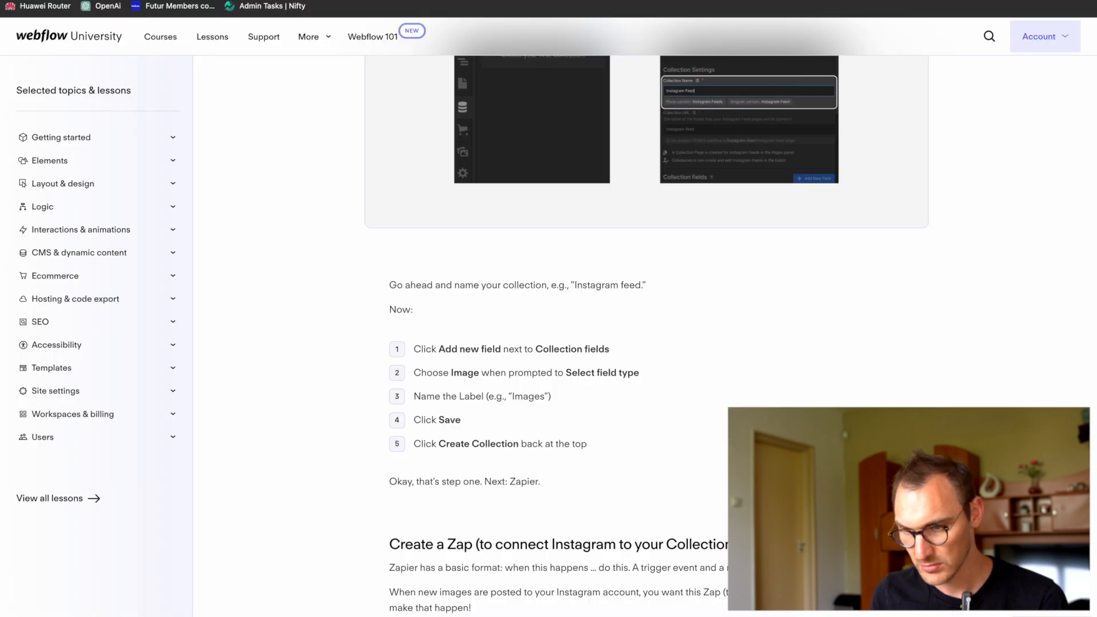
{"action": "key", "text": "super+Tab"}
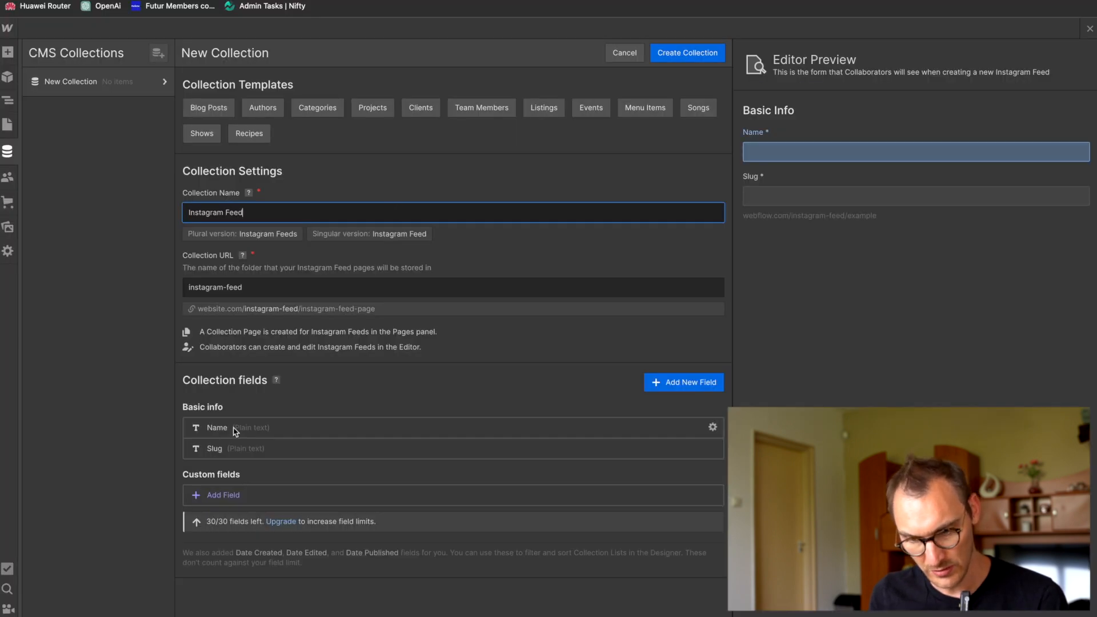
Step: Add a custom field of type Image to the Collection and label it "Image"
{"action": "left_click", "coordinate": [709, 386]}
{"action": "left_click", "coordinate": [354, 535]}
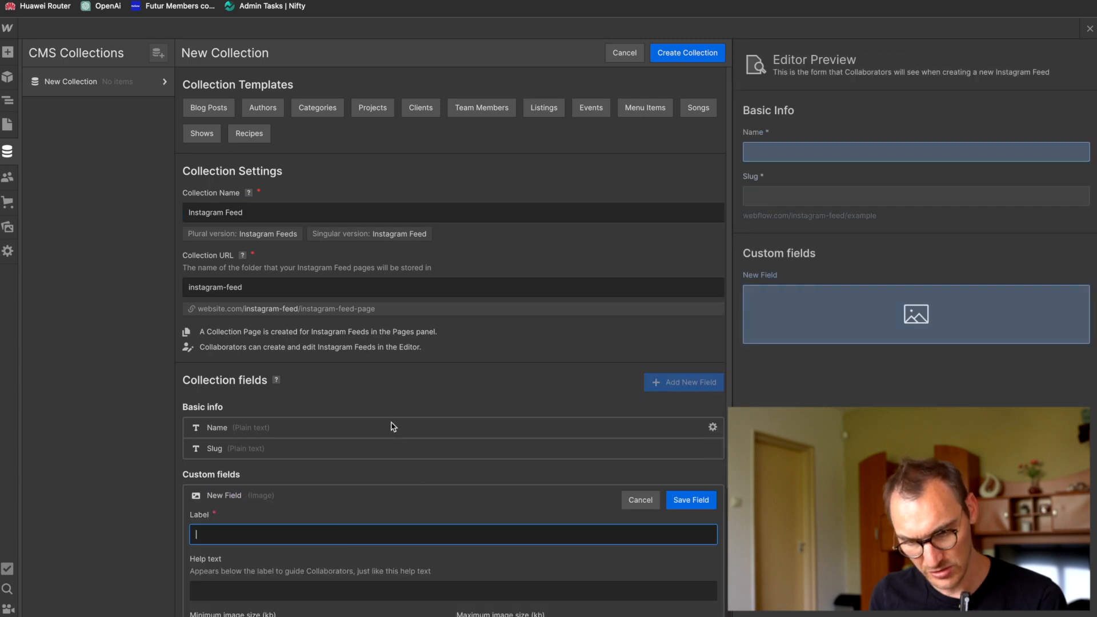
{"action": "type", "text": "I"}
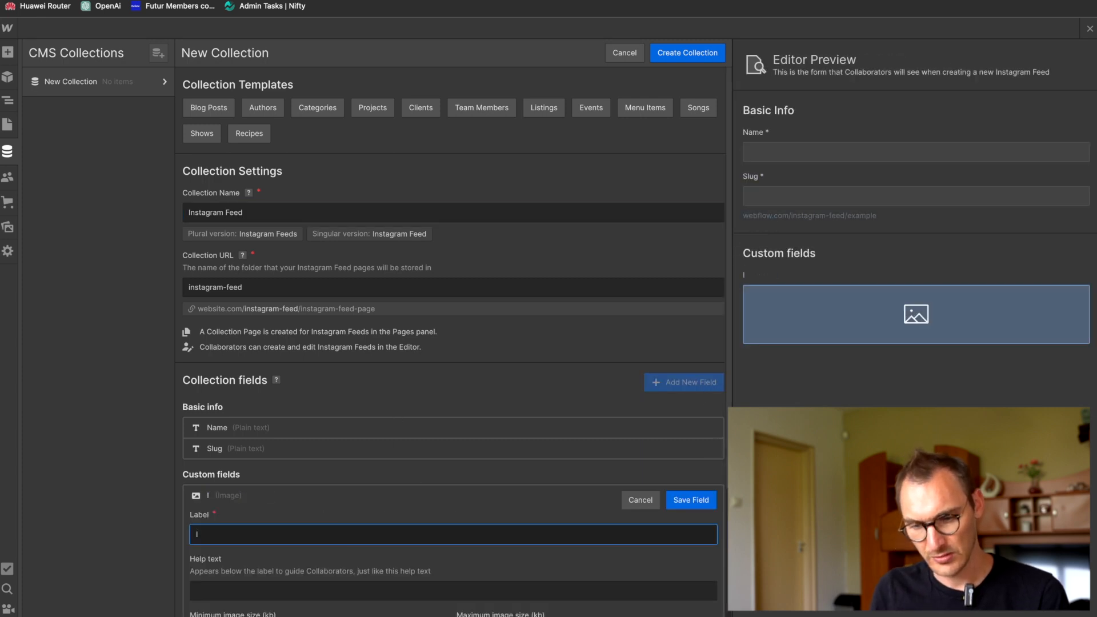
{"action": "type", "text": "mage"}
{"action": "key", "text": "Return"}
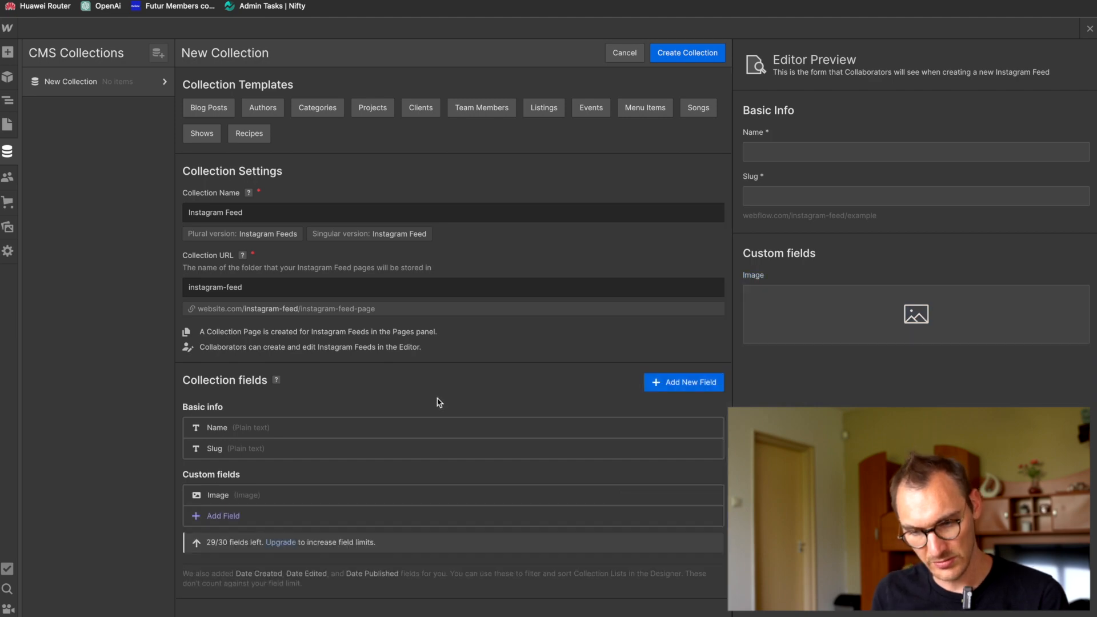
Step: Change the image field's label to "Images", copying the example label from the lesson
{"action": "left_click", "coordinate": [277, 497]}
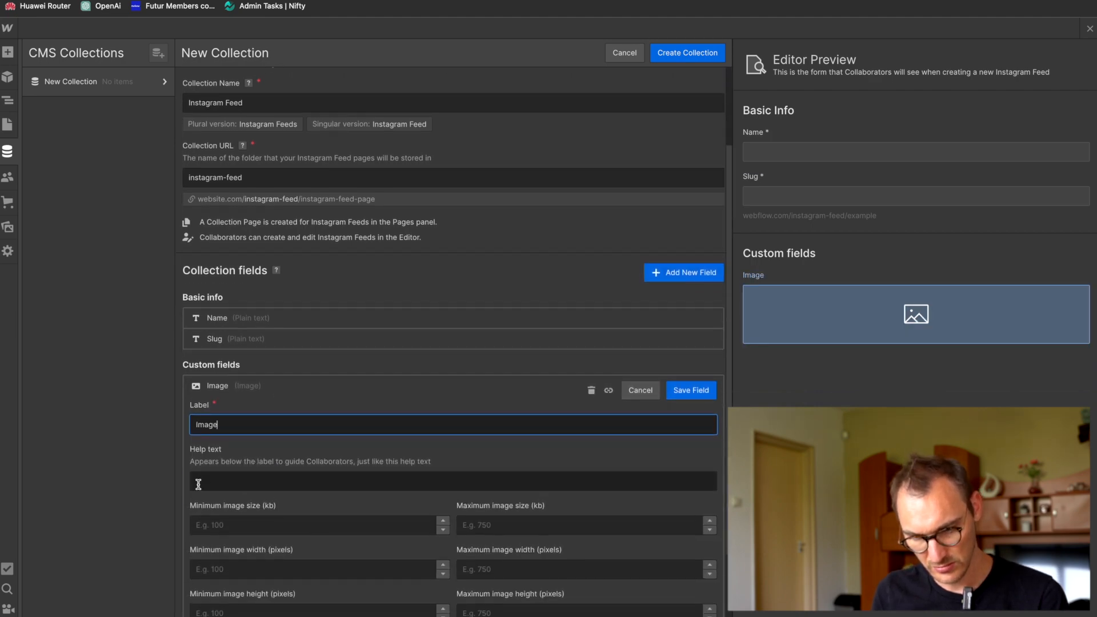
{"action": "key", "text": "super+Tab"}
{"action": "key", "text": "super+Tab"}
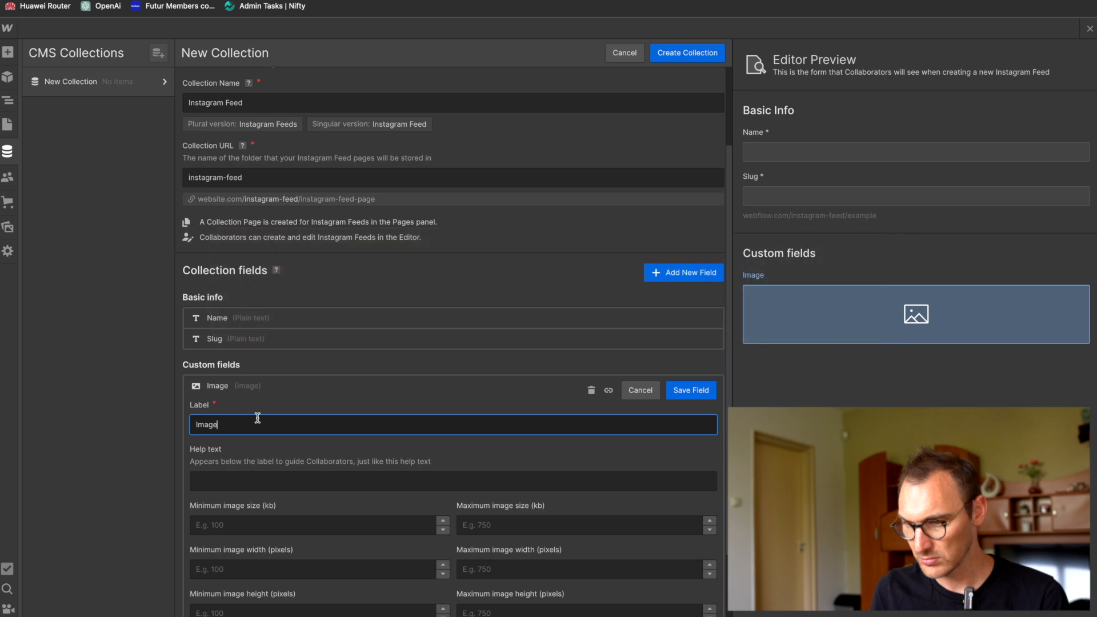
{"action": "key", "text": "ctrl+Tab"}
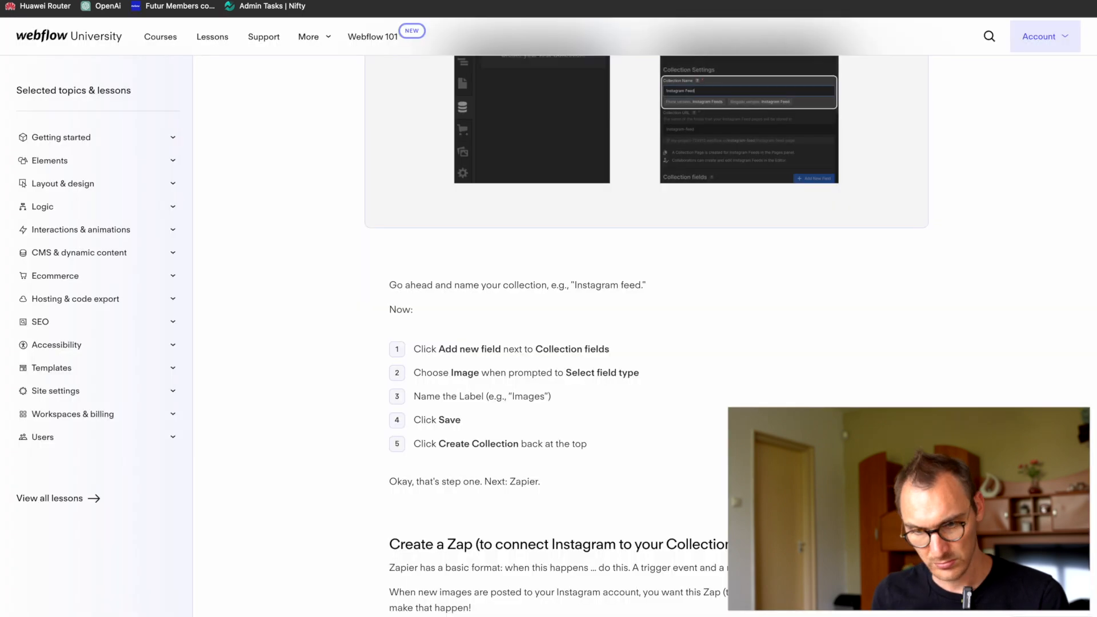
{"action": "left_click_drag", "start_coordinate": [420, 394], "coordinate": [561, 399]}
{"action": "left_click", "coordinate": [532, 398]}
{"action": "double_click", "coordinate": [531, 398]}
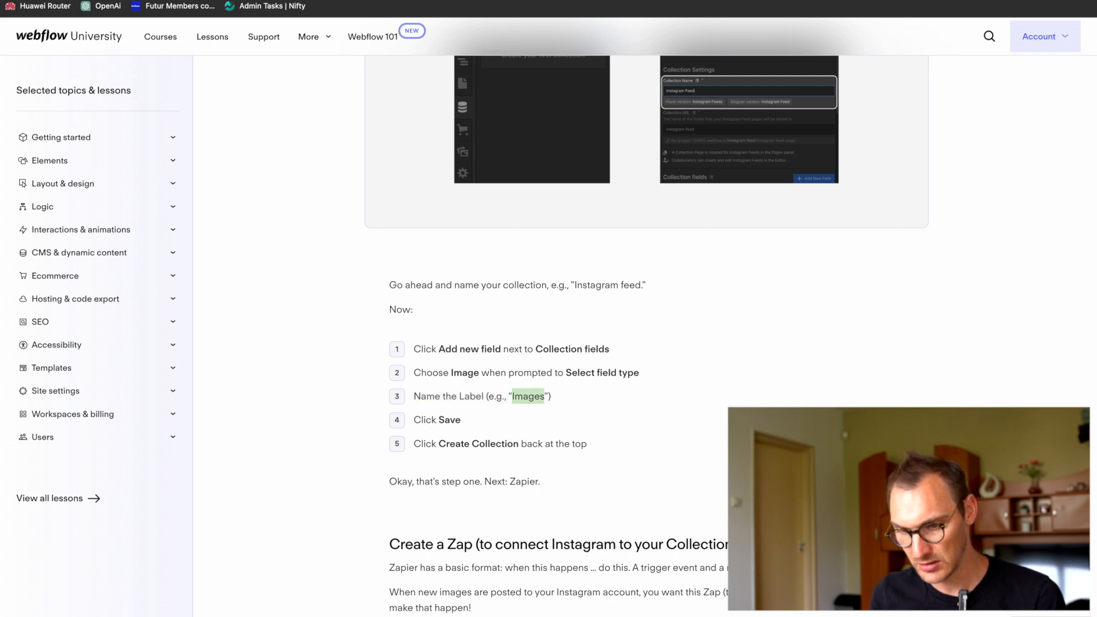
{"action": "key", "text": "ctrl+c"}
{"action": "key", "text": "ctrl+Tab"}
{"action": "key", "text": "ctrl+a"}
{"action": "key", "text": "ctrl+v"}
Step: Check the lesson's remaining Collection steps that follow naming the field label
{"action": "key", "text": "ctrl+shift+Tab"}
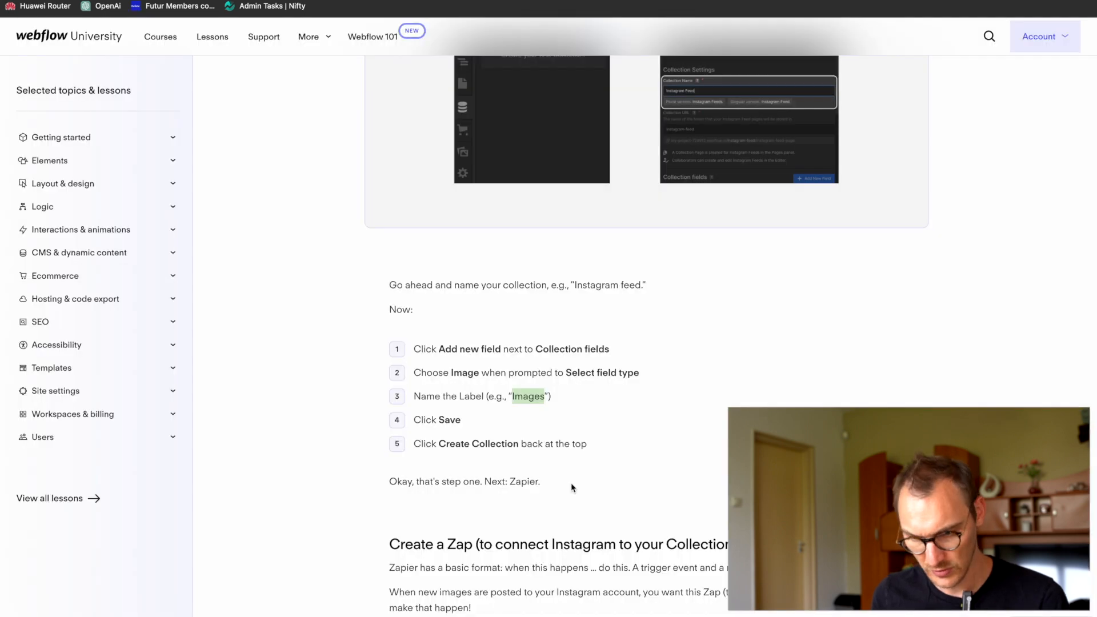
{"action": "scroll", "coordinate": [573, 488], "scroll_direction": "down", "scroll_amount": 1}
{"action": "scroll", "coordinate": [571, 482], "scroll_direction": "down", "scroll_amount": 1}
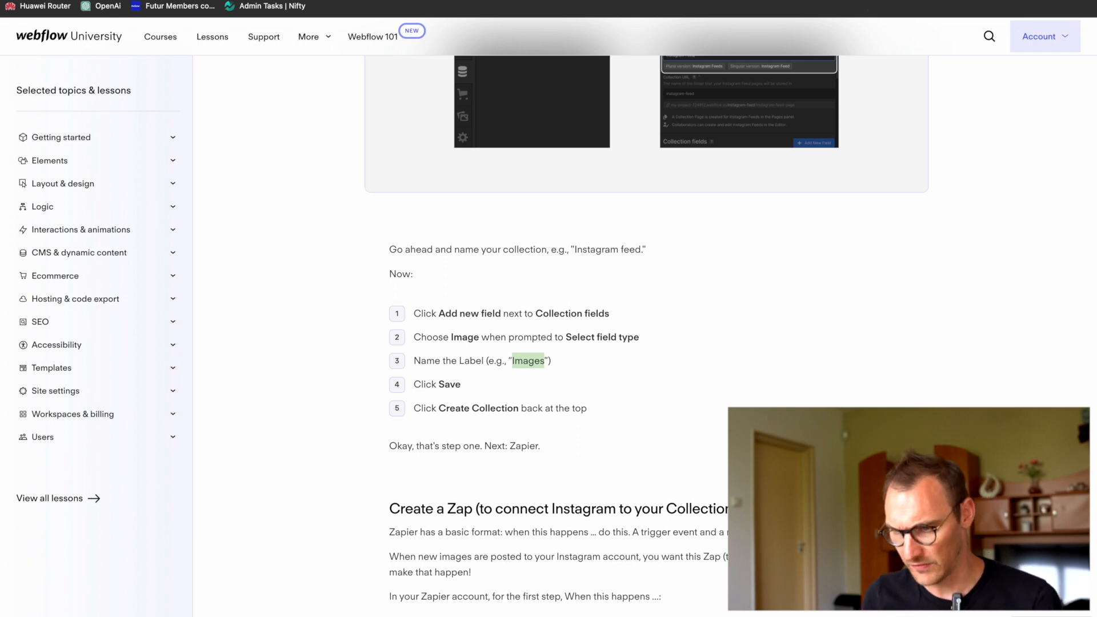
Step: Return to Webflow, save the Images field and create the Instagram Feed Collection
{"action": "key", "text": "ctrl+Tab"}
{"action": "scroll", "coordinate": [537, 429], "scroll_direction": "down", "scroll_amount": 1}
{"action": "left_click", "coordinate": [697, 382]}
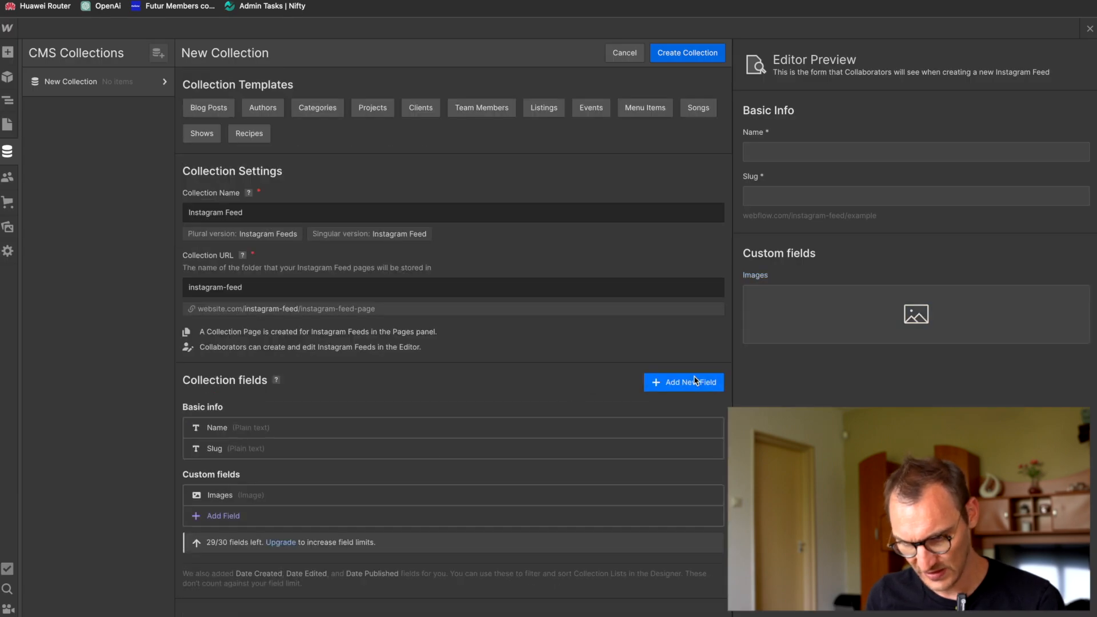
{"action": "left_click", "coordinate": [692, 57]}
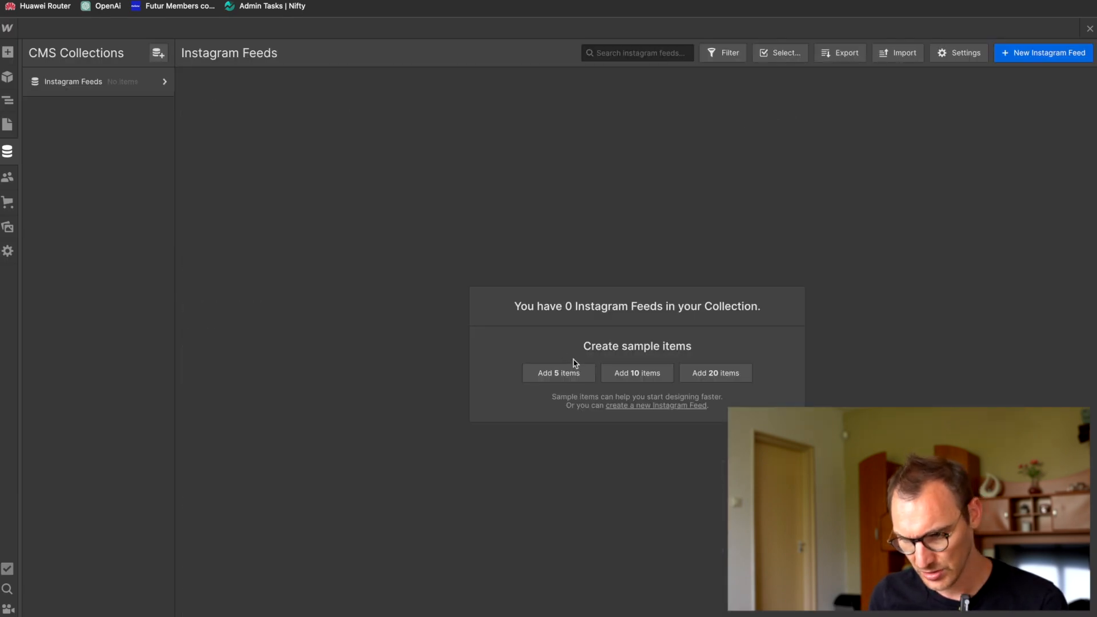
Step: Add five sample items to the Instagram Feeds Collection and look over the first two items' fields
{"action": "left_click", "coordinate": [547, 377]}
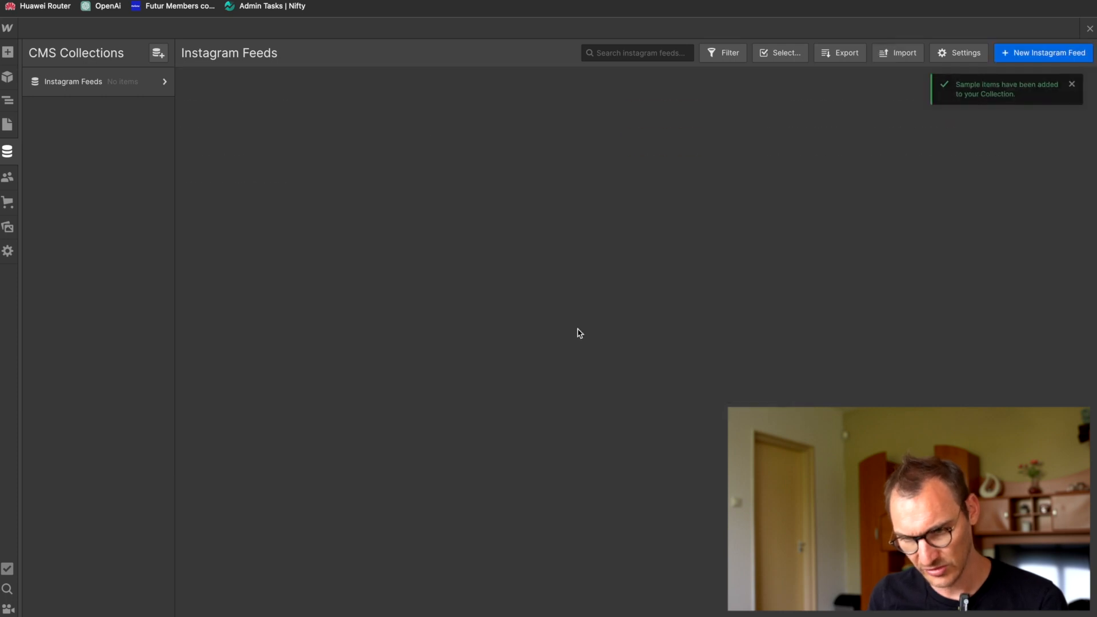
{"action": "left_click", "coordinate": [272, 107]}
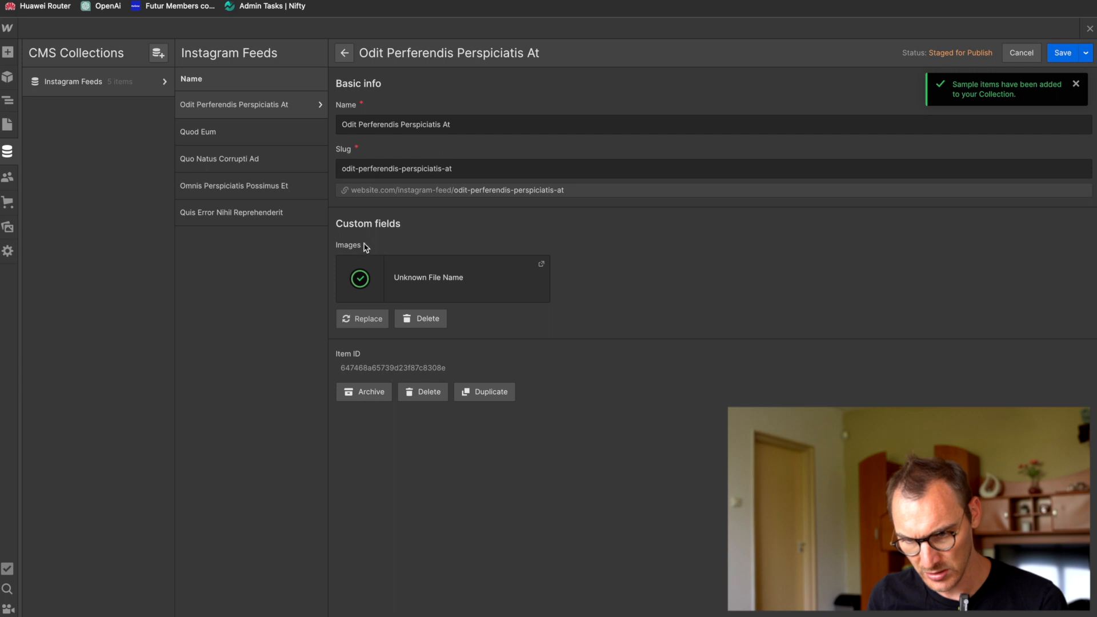
{"action": "left_click", "coordinate": [240, 132]}
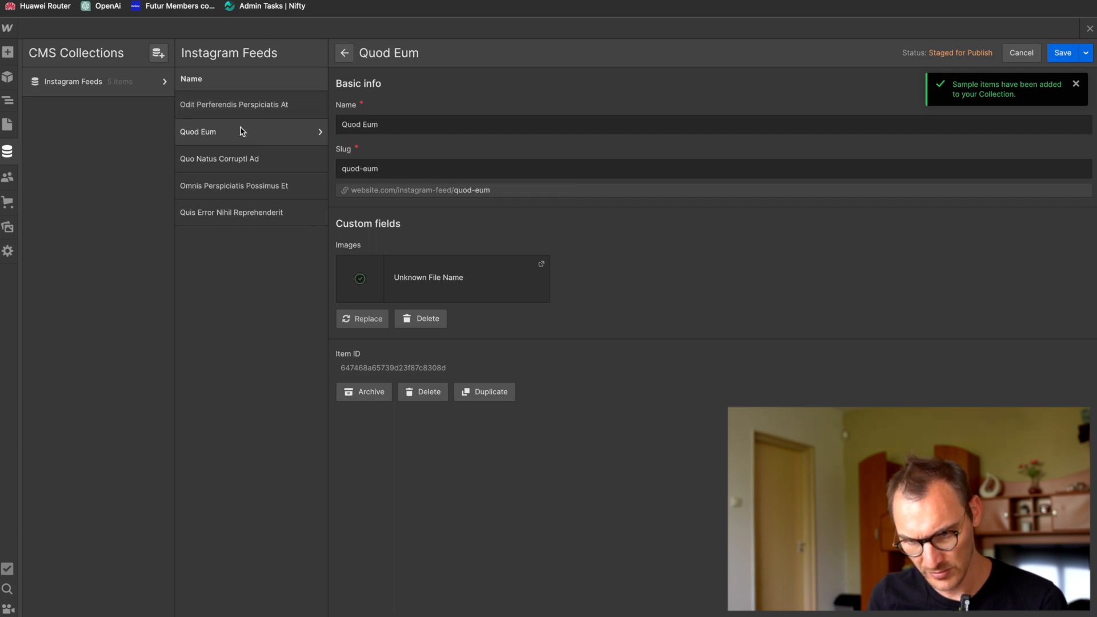
{"action": "left_click", "coordinate": [233, 110]}
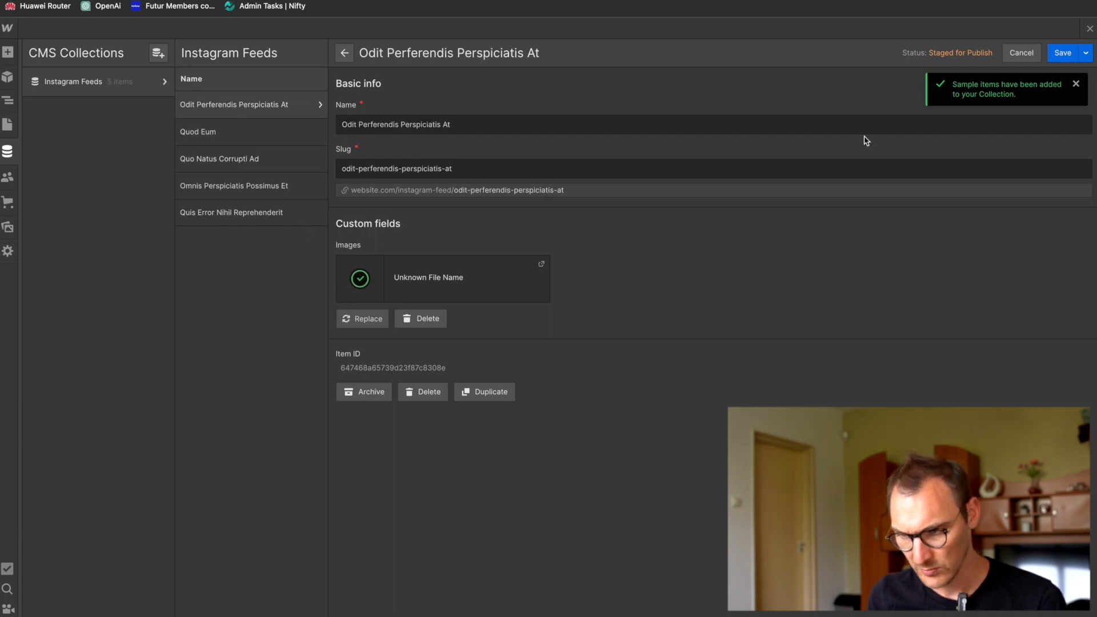
Step: Return to the Home page and set the Collection List's source to Instagram Feeds
{"action": "key", "text": "ctrl+Tab"}
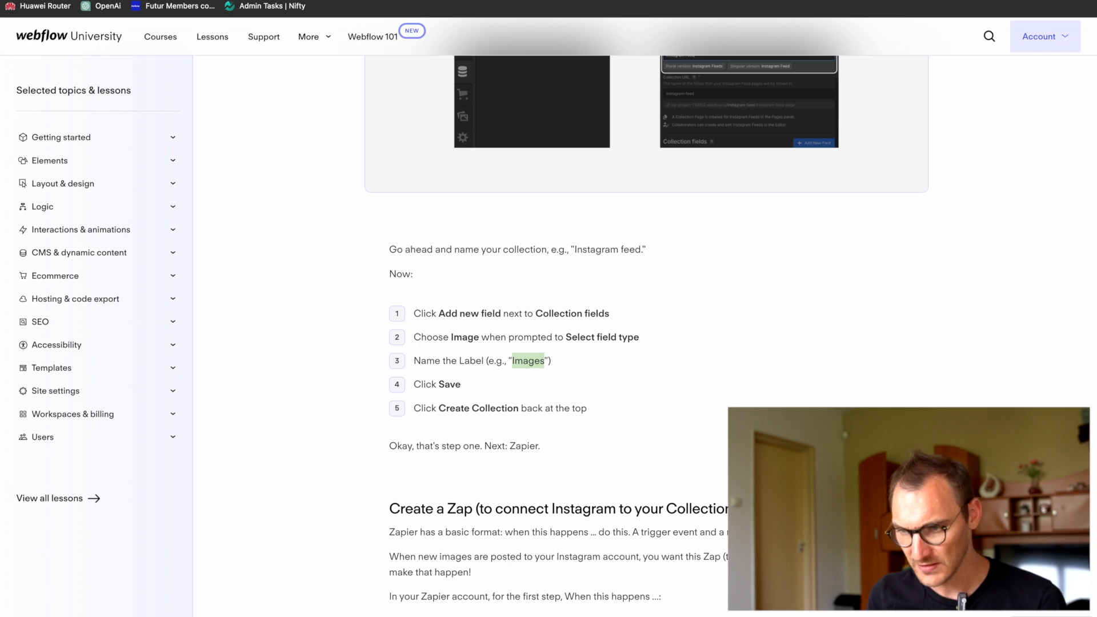
{"action": "key", "text": "ctrl+shift+Tab"}
{"action": "left_click", "coordinate": [7, 124]}
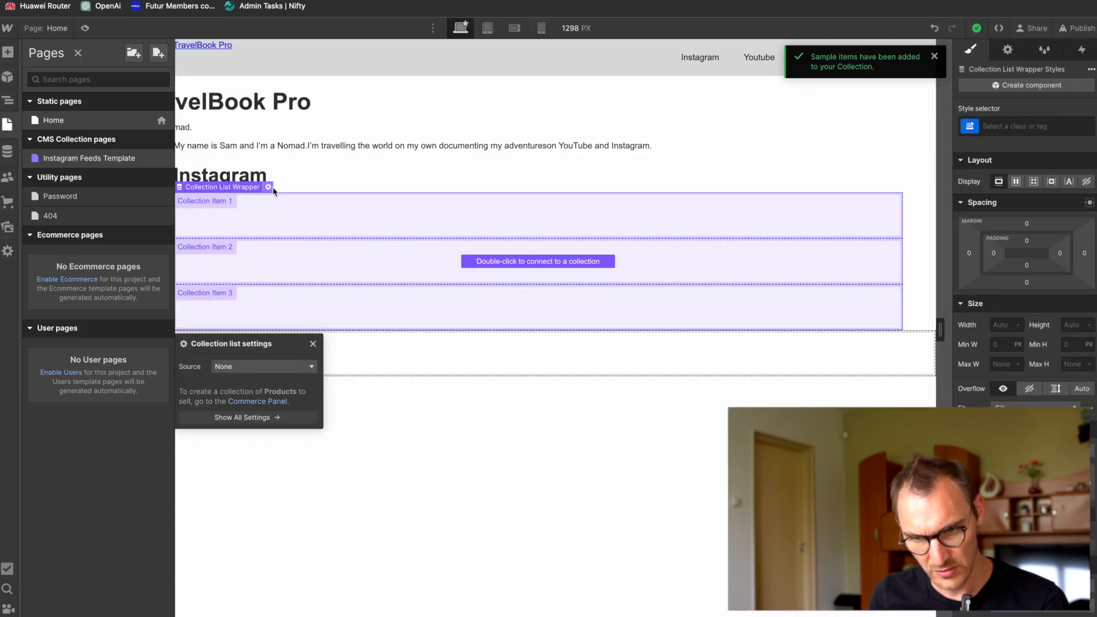
{"action": "left_click", "coordinate": [258, 368]}
{"action": "left_click", "coordinate": [260, 402]}
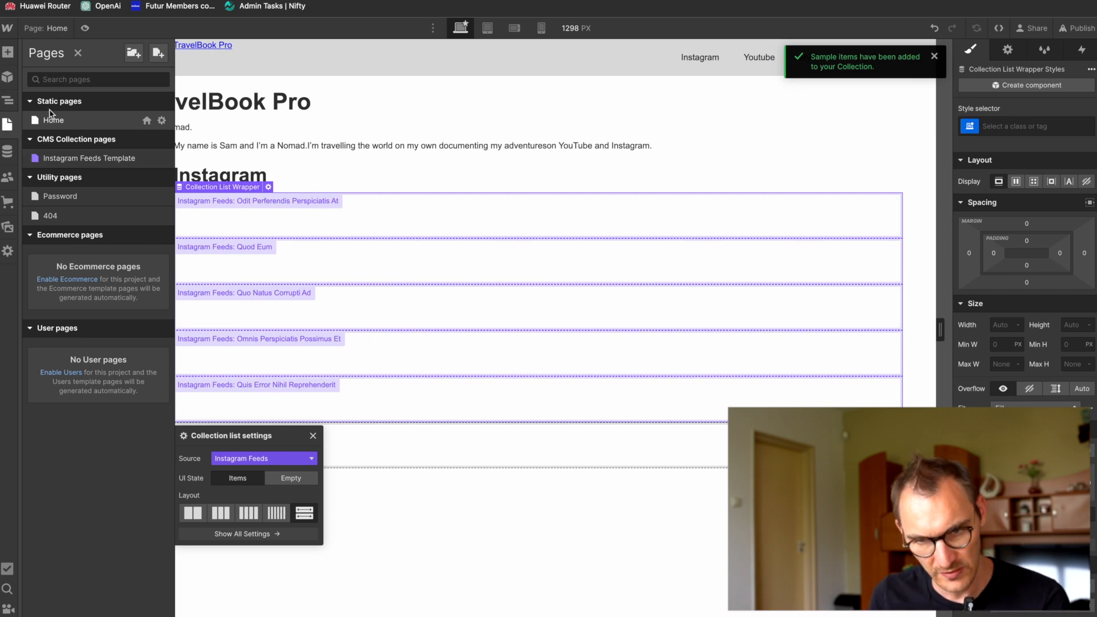
Step: Add an Image element inside the Collection Item of the Instagram section's Collection List
{"action": "left_click", "coordinate": [7, 100]}
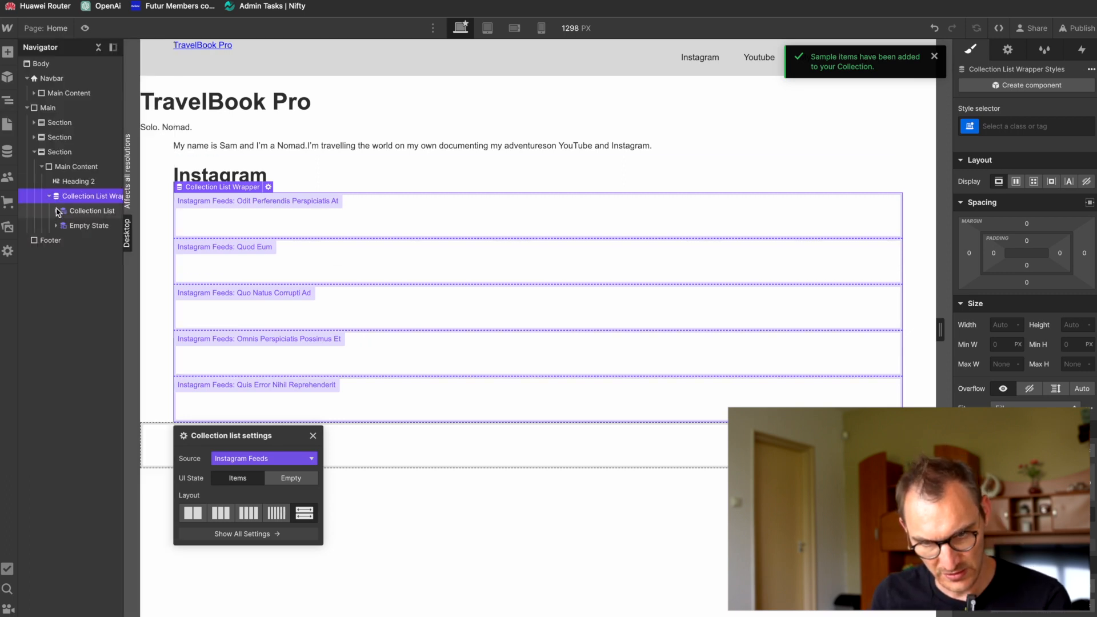
{"action": "left_click", "coordinate": [60, 211]}
{"action": "left_click", "coordinate": [56, 211]}
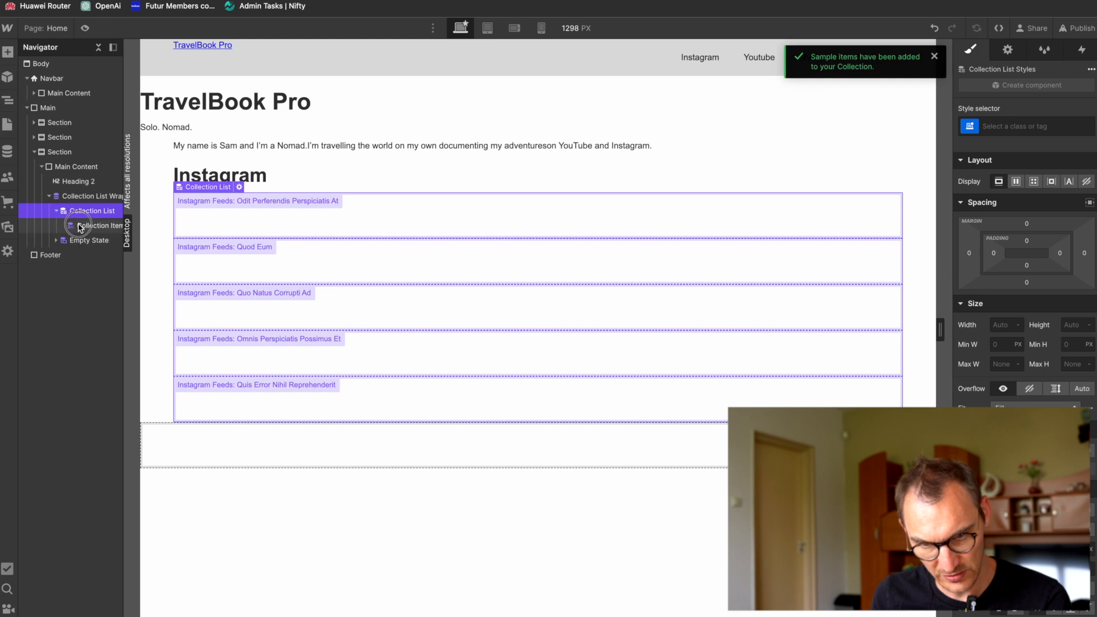
{"action": "left_click", "coordinate": [80, 227]}
{"action": "key", "text": "ctrl+k"}
{"action": "type", "text": "imga"}
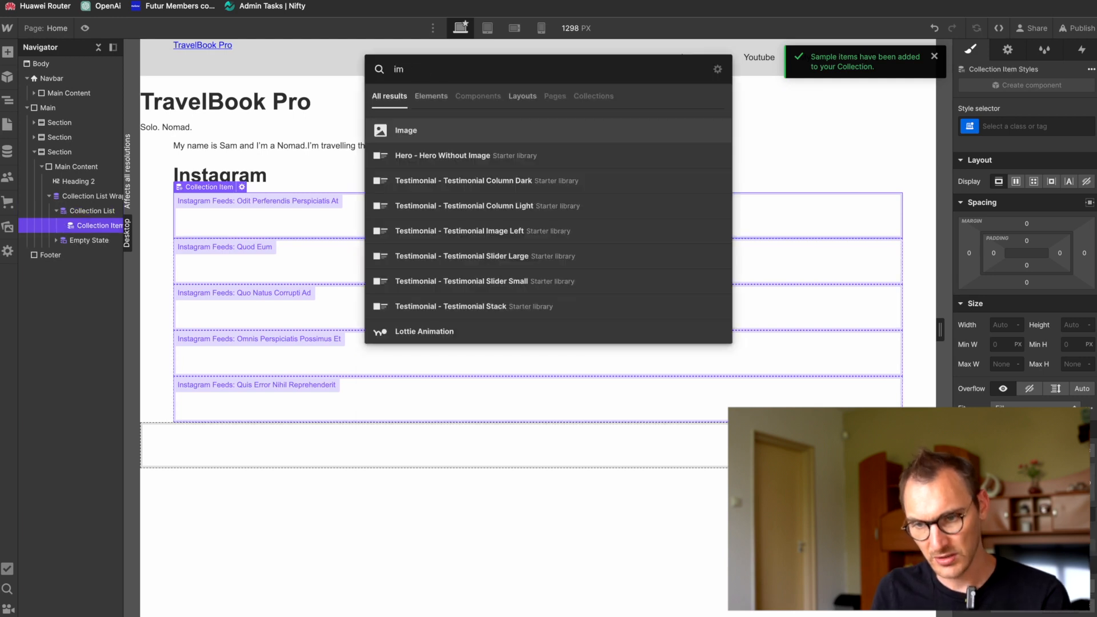
{"action": "key", "text": "Return"}
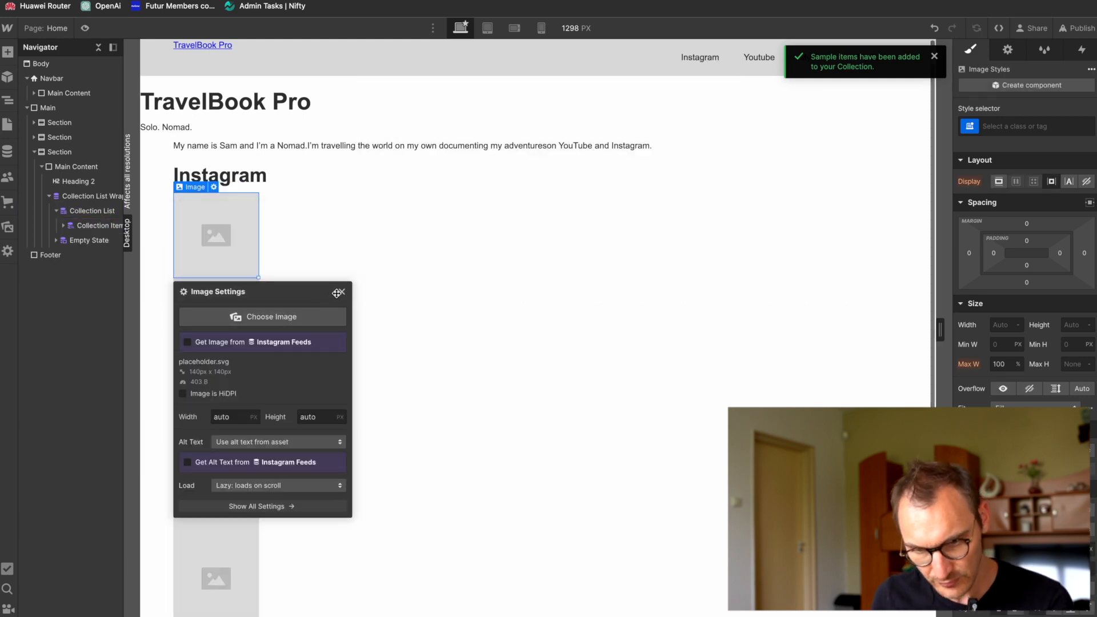
Step: Have the image element get its image from the Images field of Instagram Feeds
{"action": "left_click", "coordinate": [187, 341]}
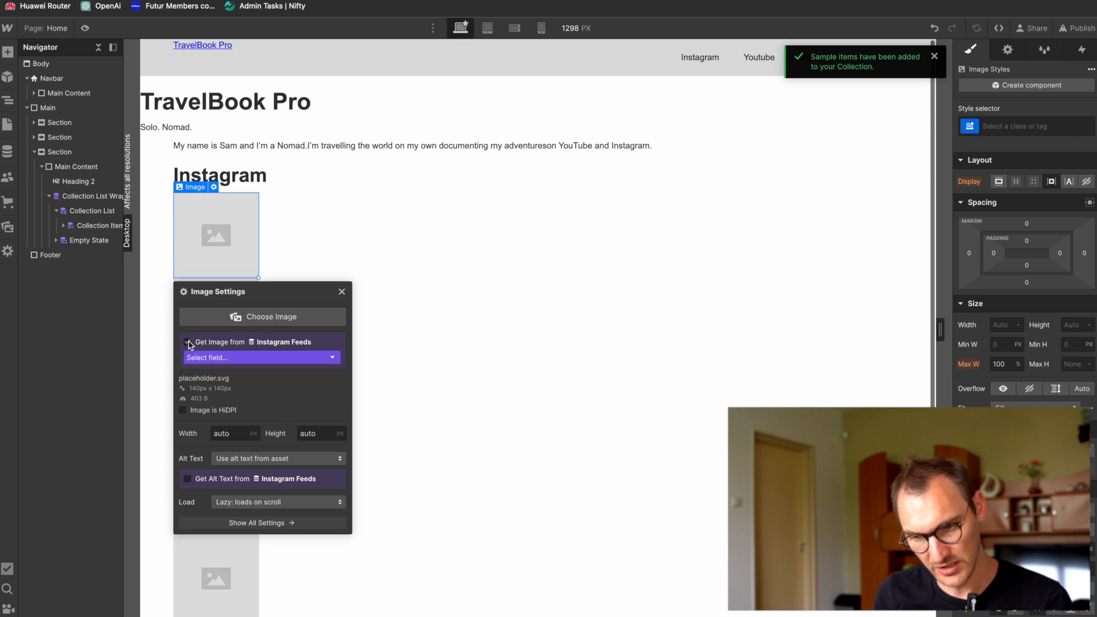
{"action": "left_click", "coordinate": [258, 360]}
{"action": "left_click", "coordinate": [251, 379]}
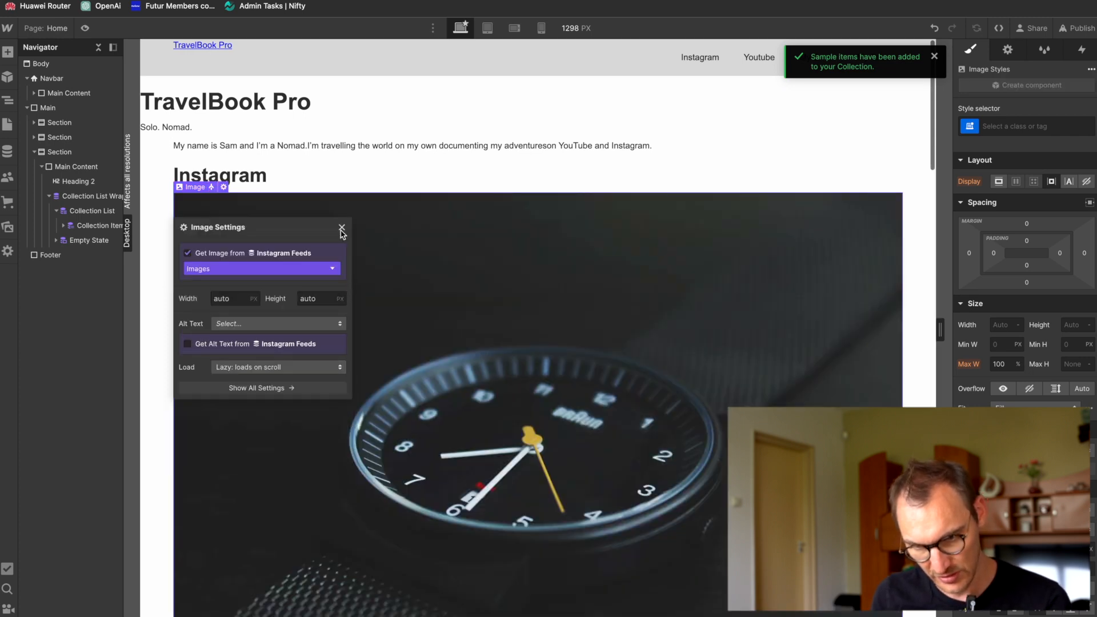
Step: Have the image's alt text come from the Name field of Instagram Feeds and close its settings
{"action": "left_click", "coordinate": [316, 325]}
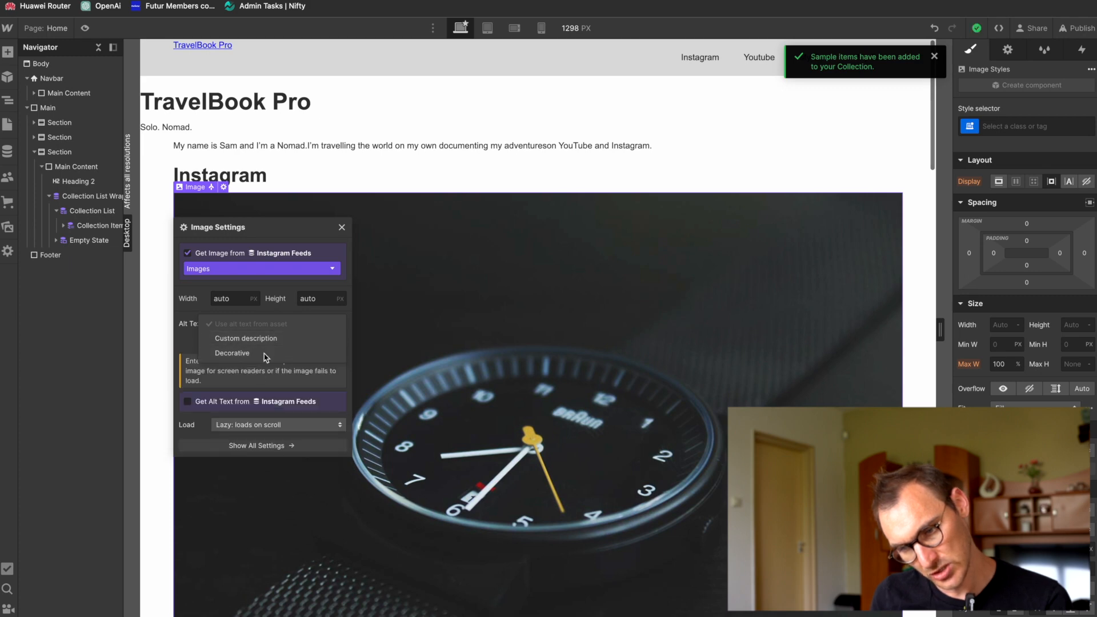
{"action": "left_click", "coordinate": [189, 311]}
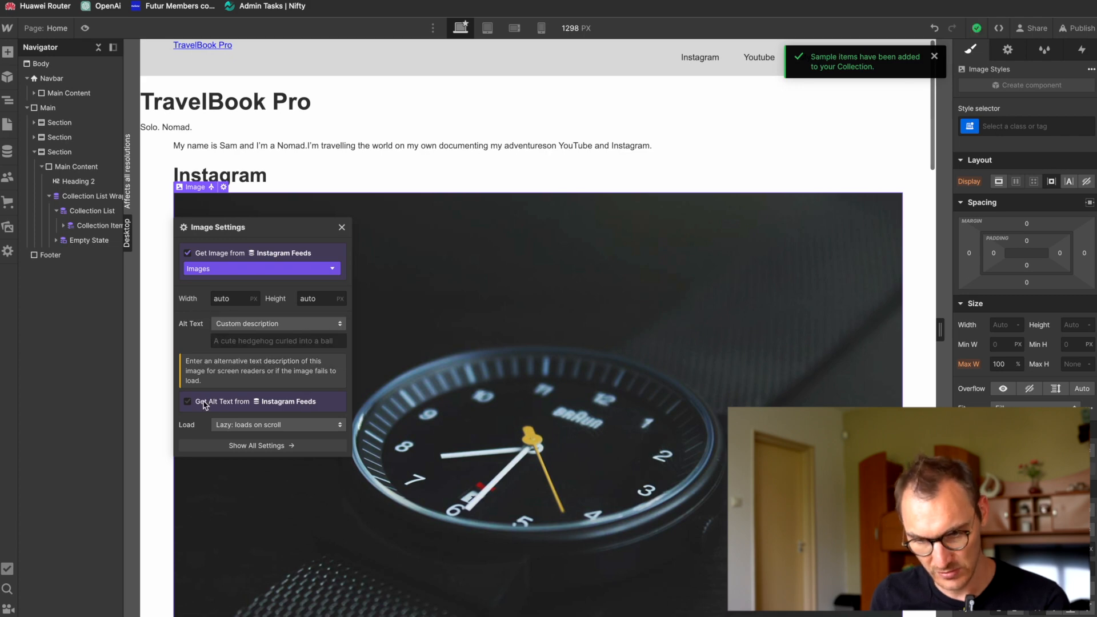
{"action": "left_click", "coordinate": [188, 403]}
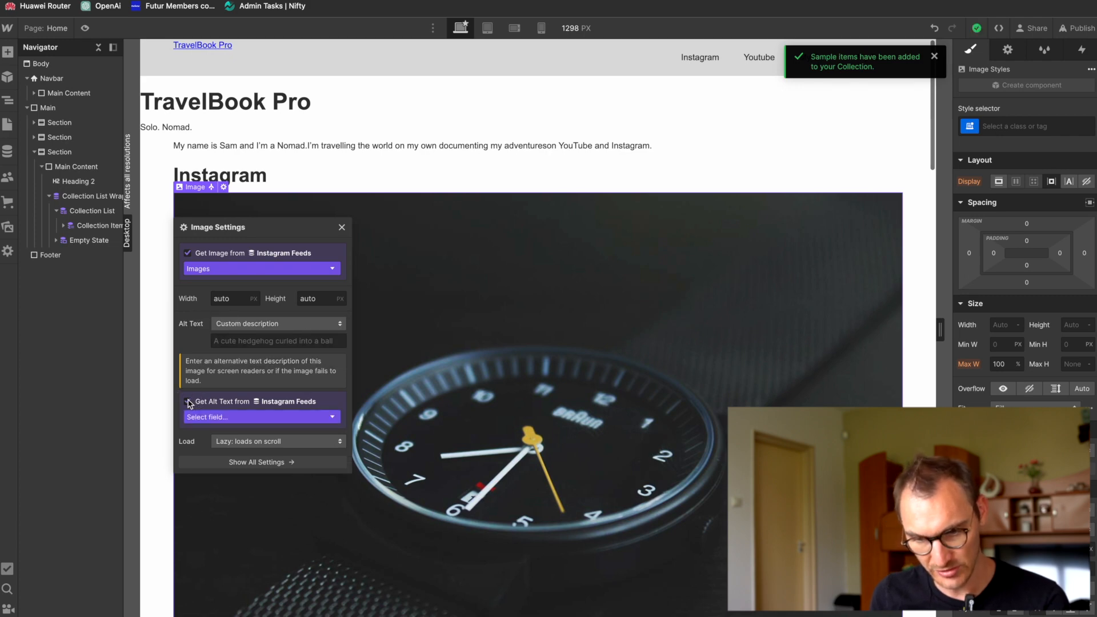
{"action": "left_click", "coordinate": [286, 413]}
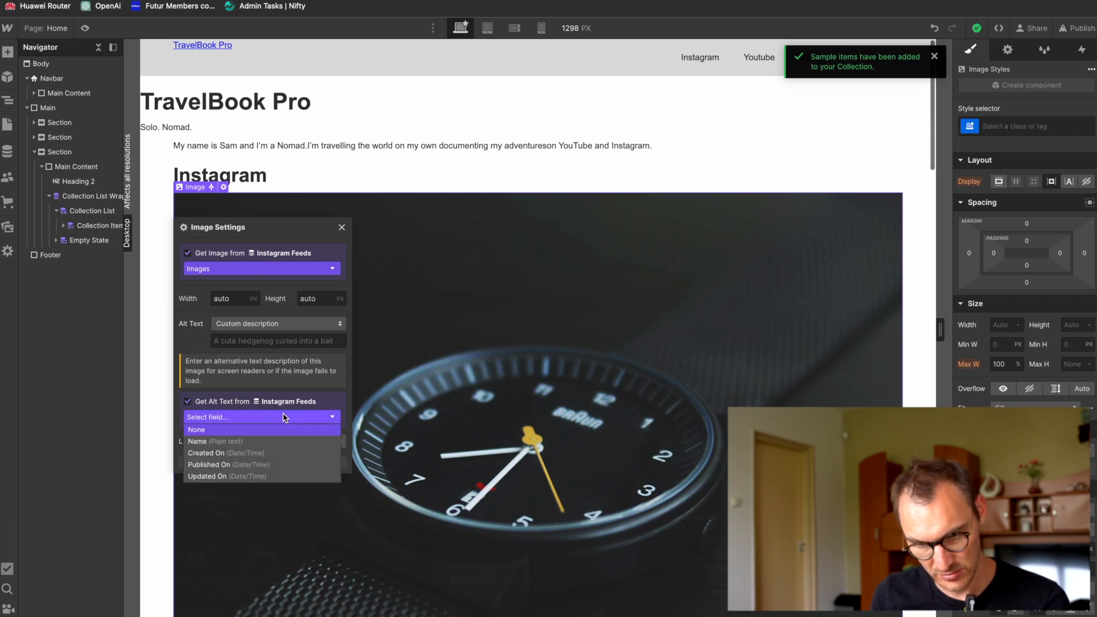
{"action": "left_click", "coordinate": [274, 444]}
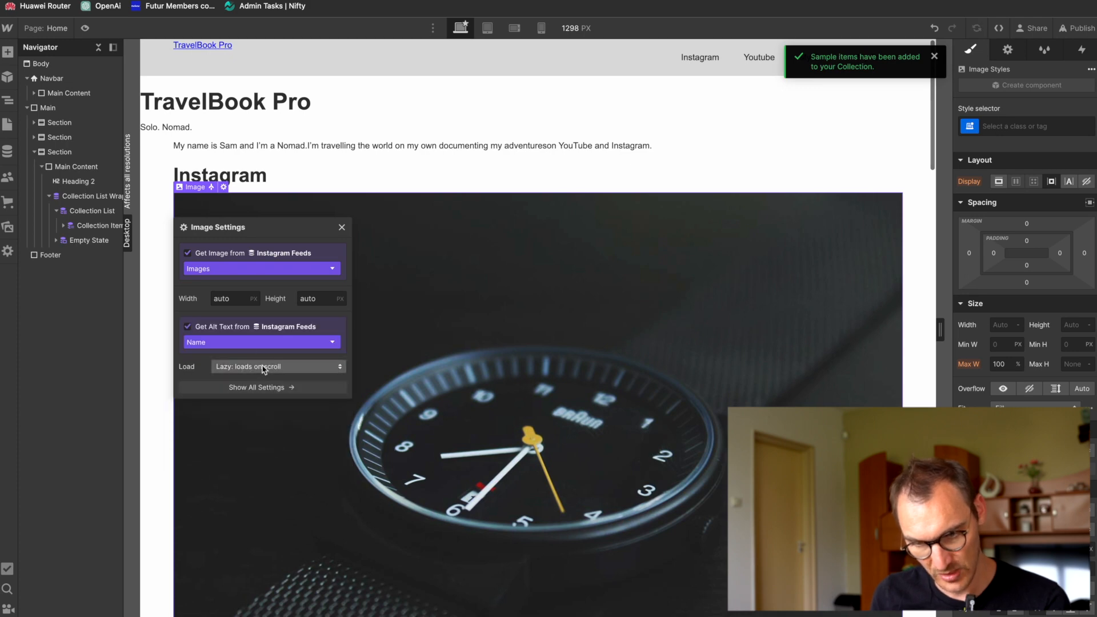
{"action": "left_click", "coordinate": [341, 227]}
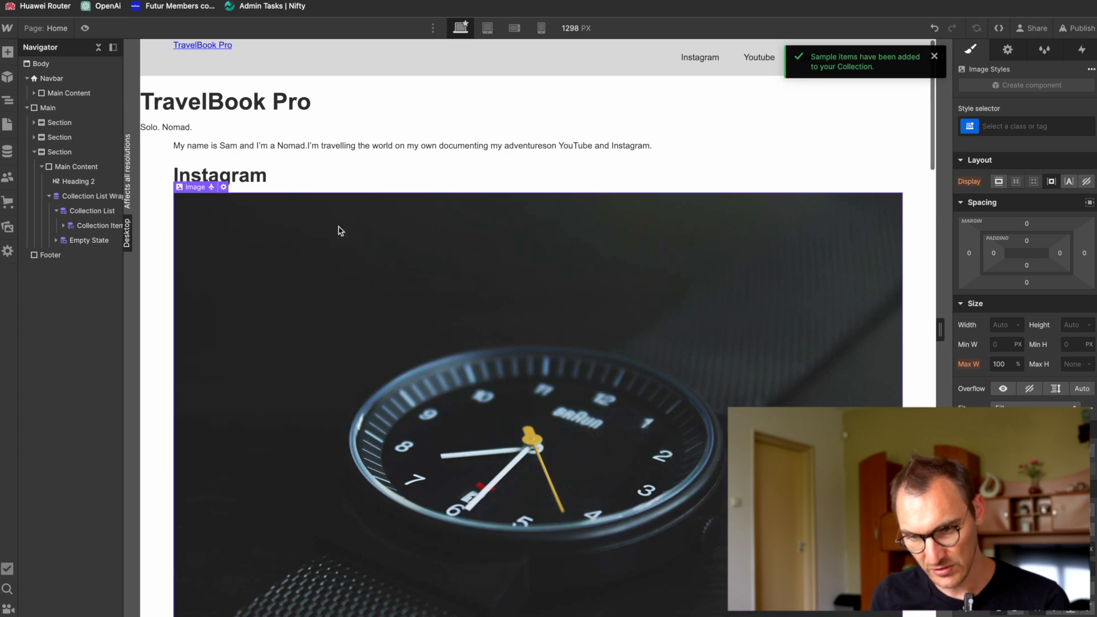
Step: Examine the feed images on the page and the Collection List's full settings, including its layout, filters and sort order
{"action": "scroll", "coordinate": [381, 351], "scroll_direction": "down", "scroll_amount": 10}
{"action": "scroll", "coordinate": [381, 352], "scroll_direction": "up", "scroll_amount": 10}
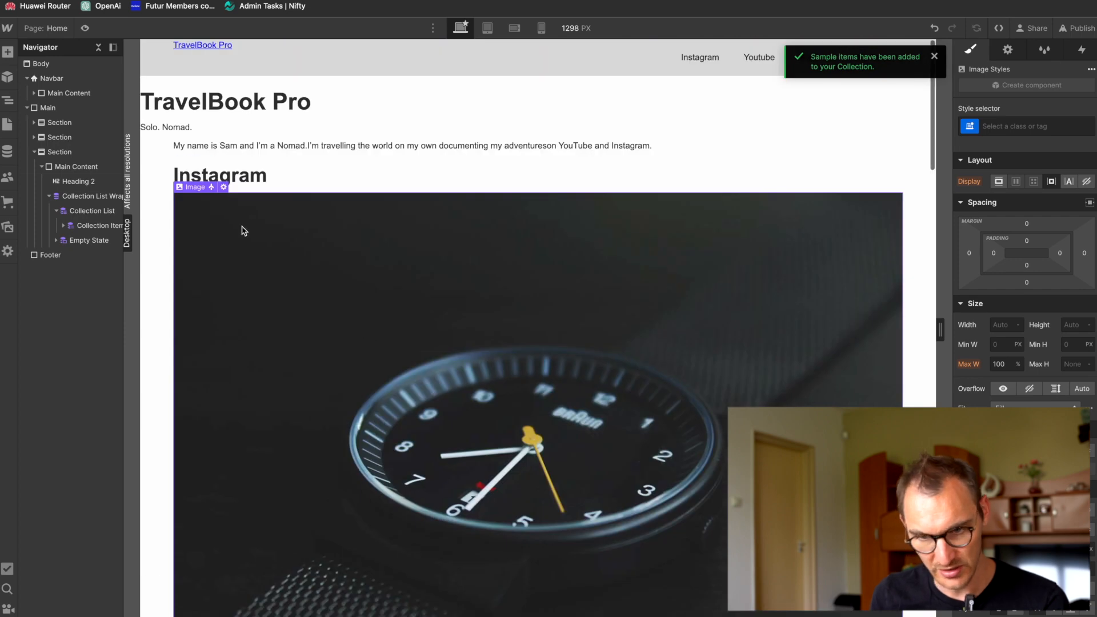
{"action": "left_click", "coordinate": [92, 210]}
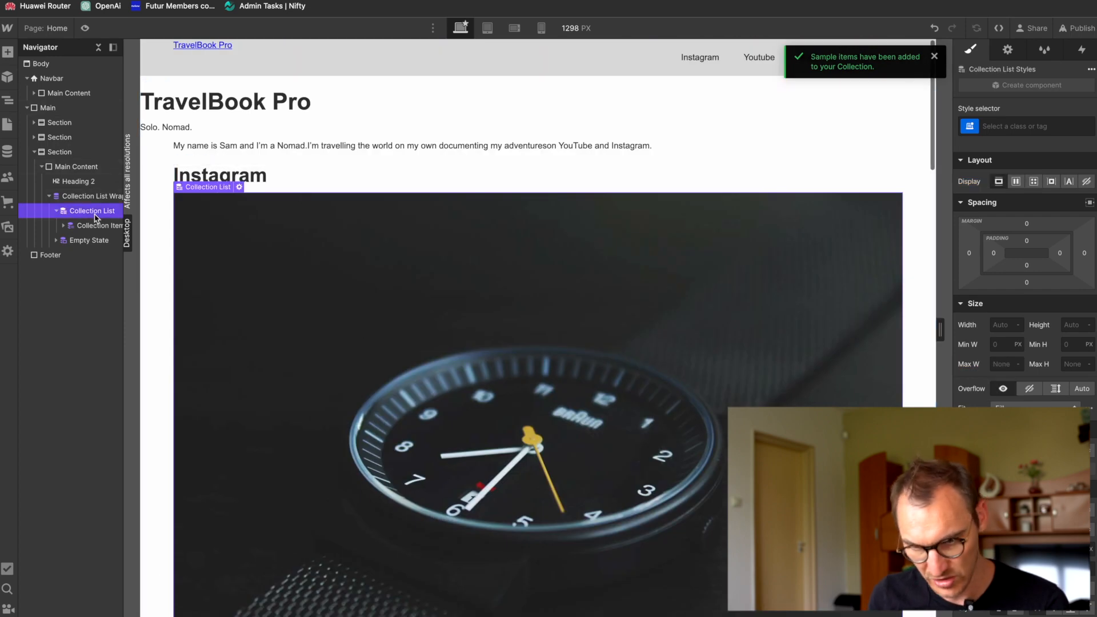
{"action": "left_click", "coordinate": [236, 187]}
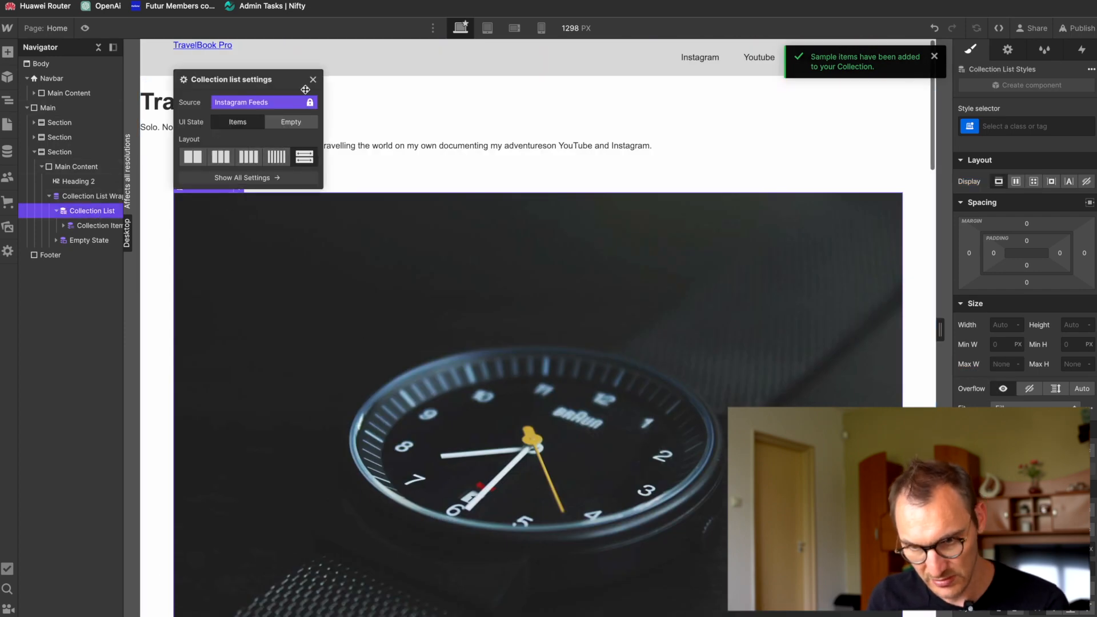
{"action": "left_click", "coordinate": [313, 79]}
{"action": "left_click", "coordinate": [239, 187]}
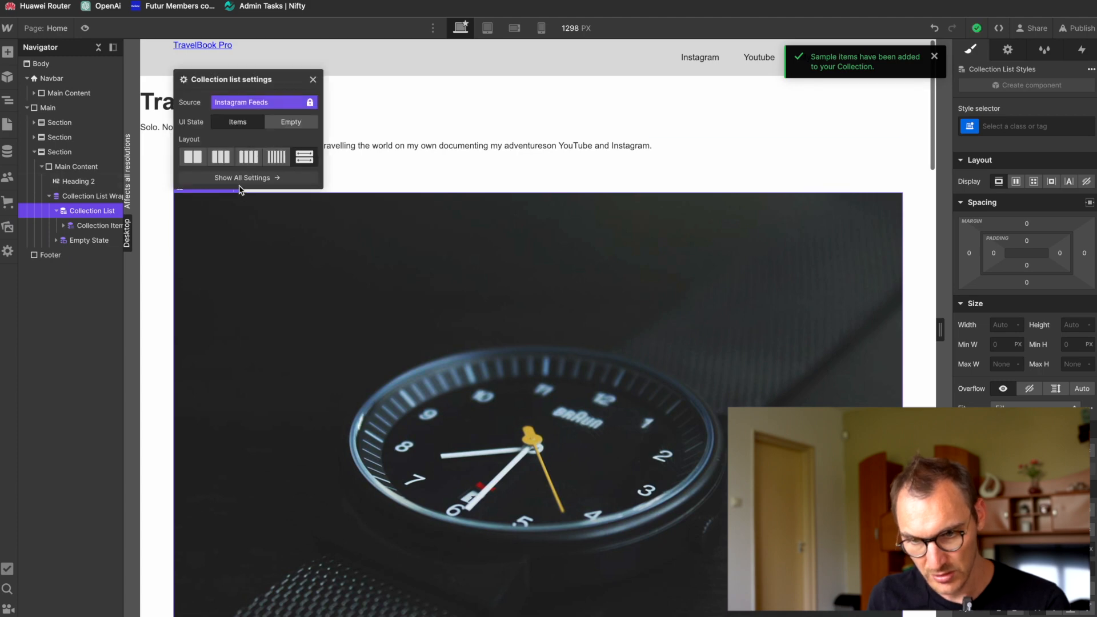
{"action": "left_click", "coordinate": [240, 177]}
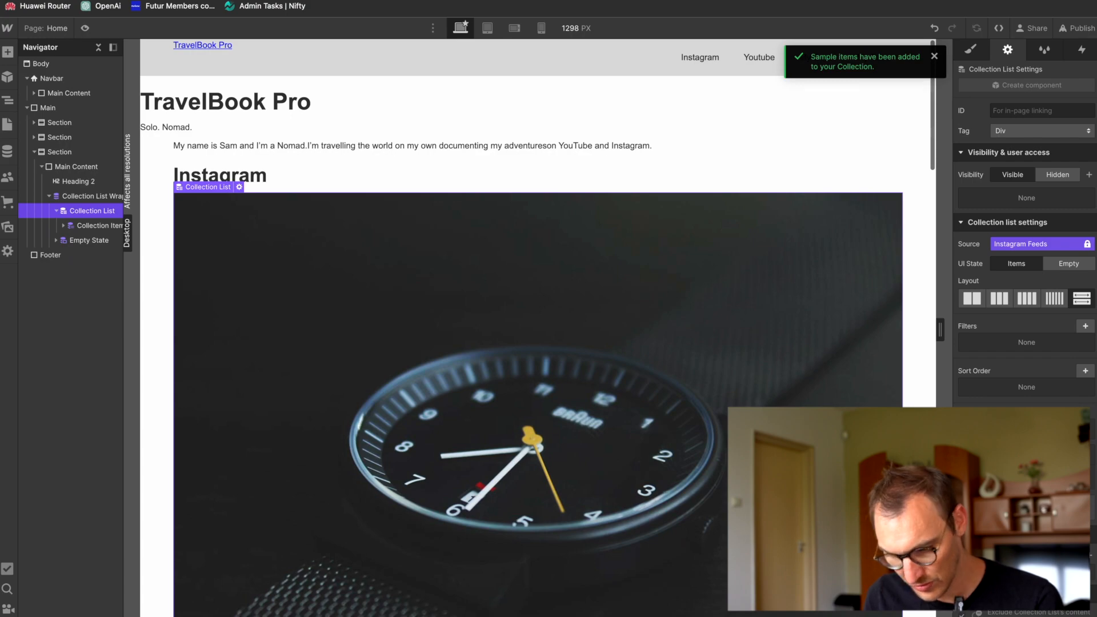
{"action": "scroll", "coordinate": [700, 397], "scroll_direction": "down", "scroll_amount": 10}
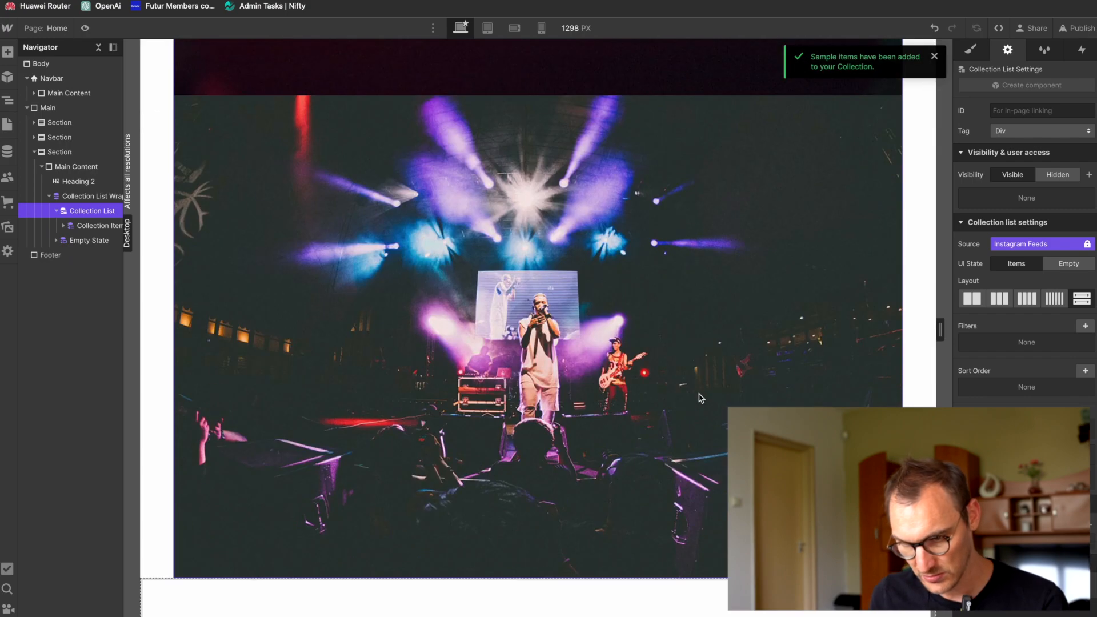
{"action": "scroll", "coordinate": [701, 398], "scroll_direction": "up", "scroll_amount": 7}
{"action": "scroll", "coordinate": [701, 399], "scroll_direction": "down", "scroll_amount": 5}
{"action": "scroll", "coordinate": [701, 399], "scroll_direction": "up", "scroll_amount": 10}
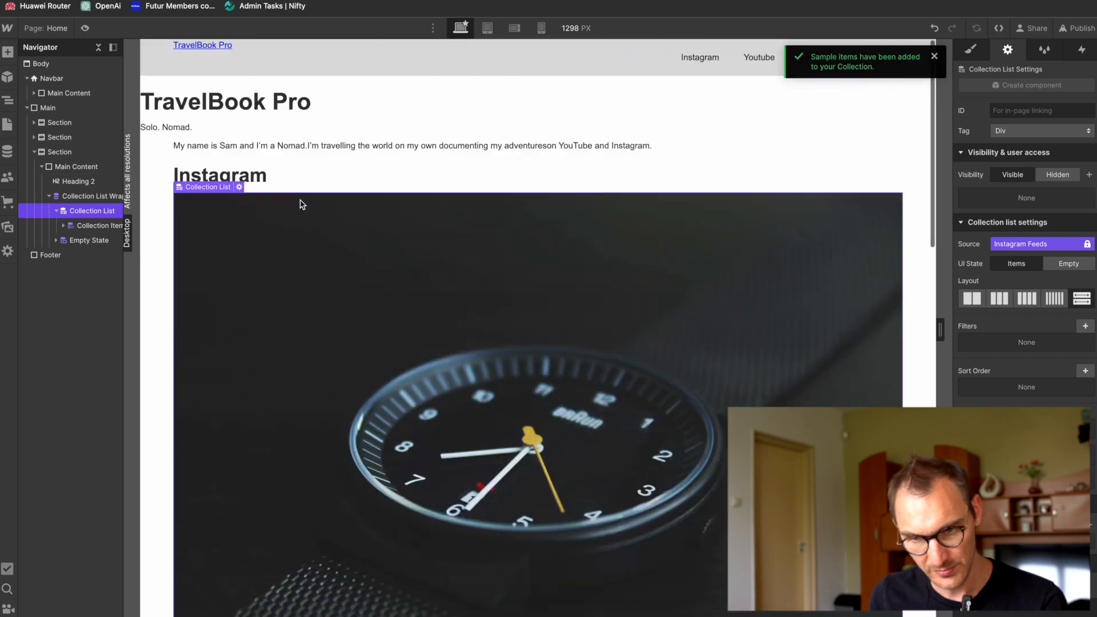
Step: Set the Collection List Wrapper's layout to three columns
{"action": "left_click", "coordinate": [63, 225]}
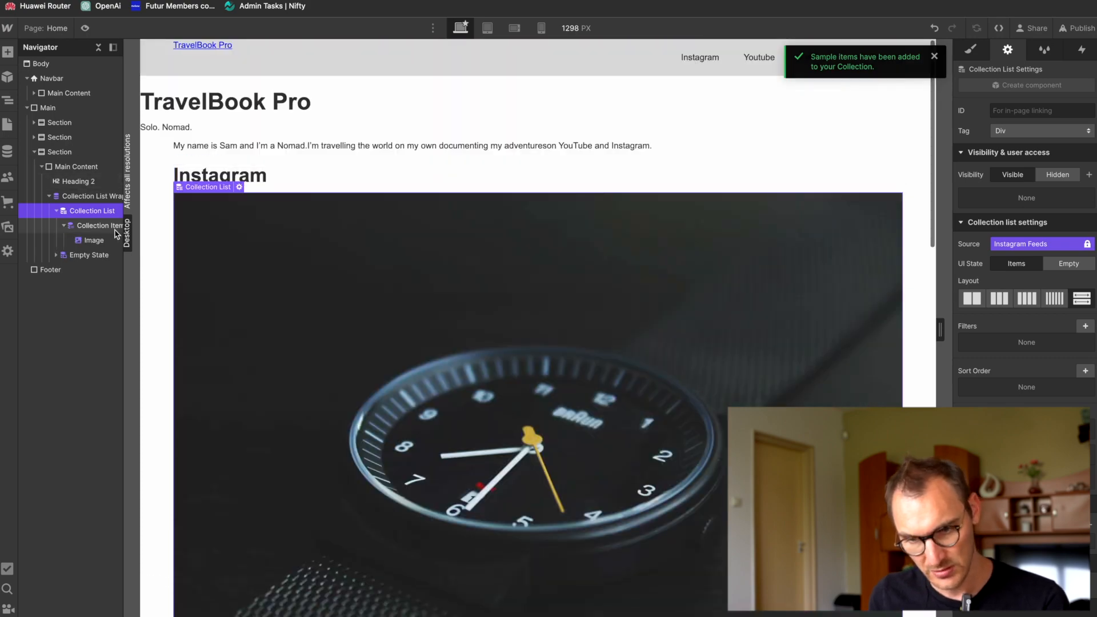
{"action": "left_click", "coordinate": [91, 241]}
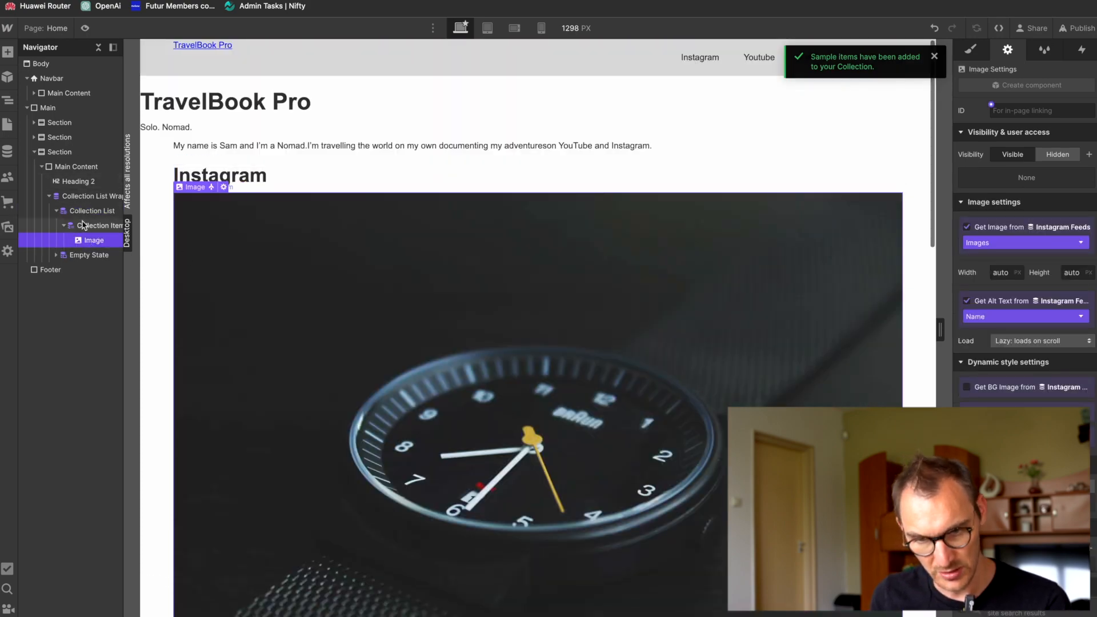
{"action": "left_click", "coordinate": [89, 211]}
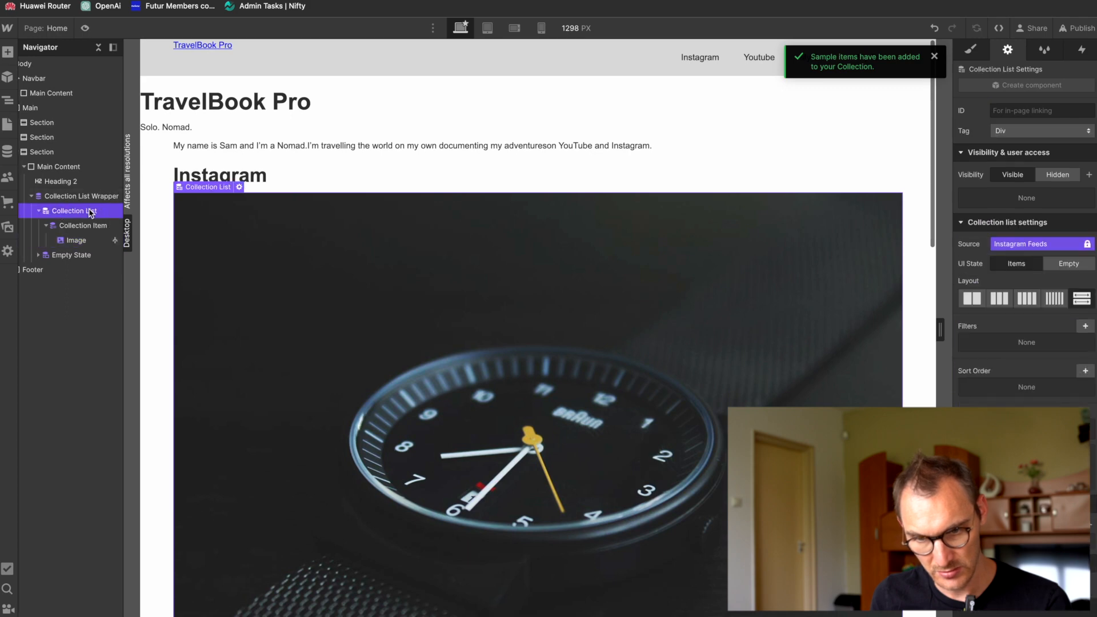
{"action": "left_click", "coordinate": [39, 211]}
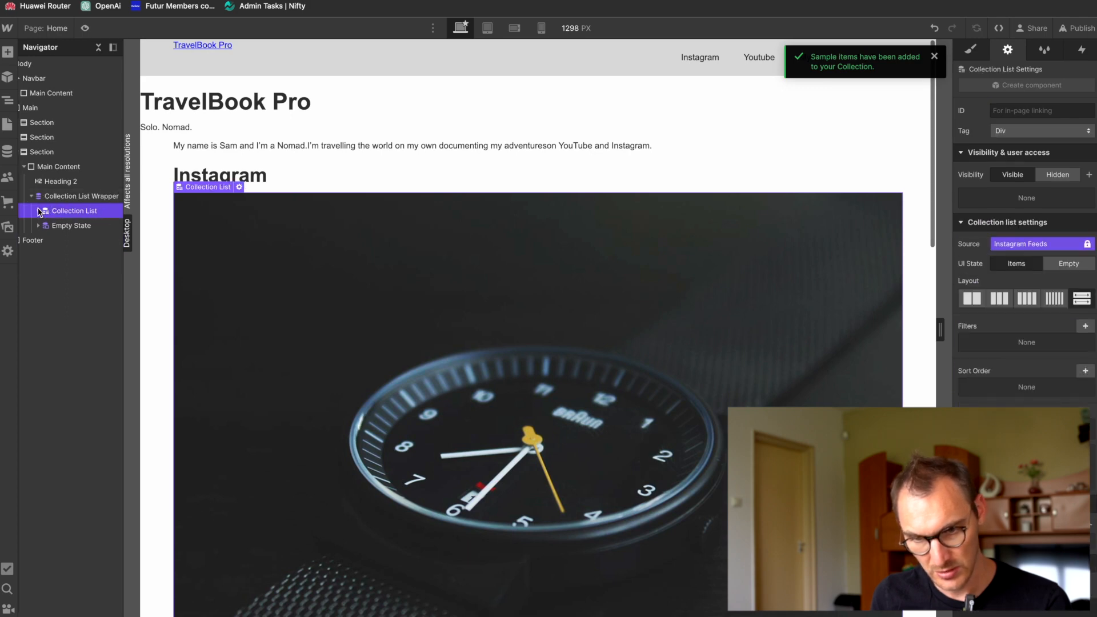
{"action": "left_click", "coordinate": [68, 200]}
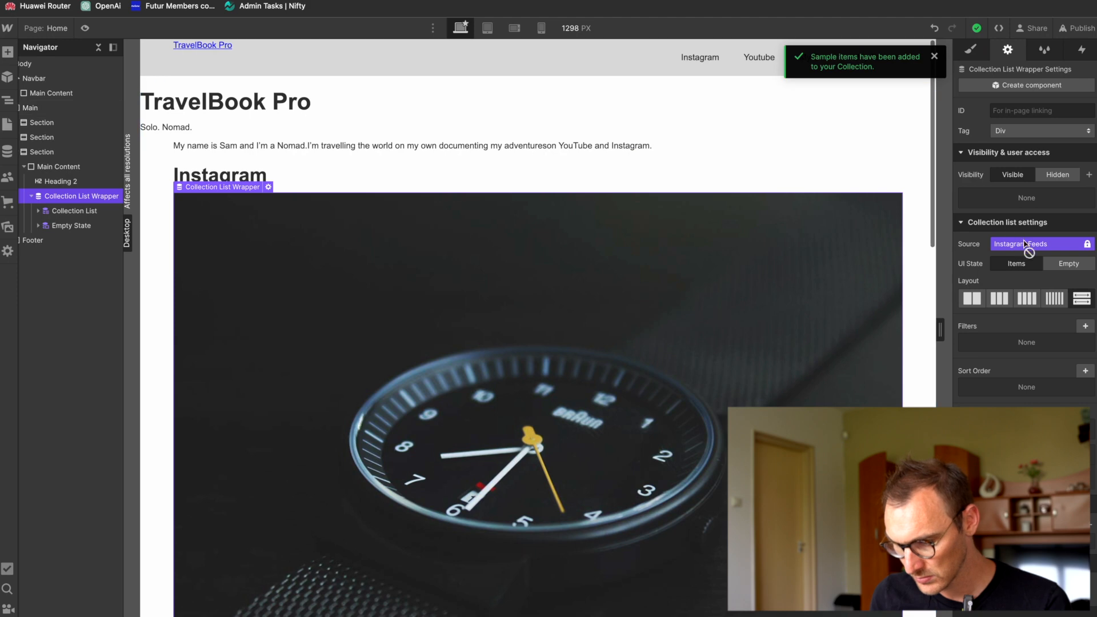
{"action": "left_click", "coordinate": [1000, 299]}
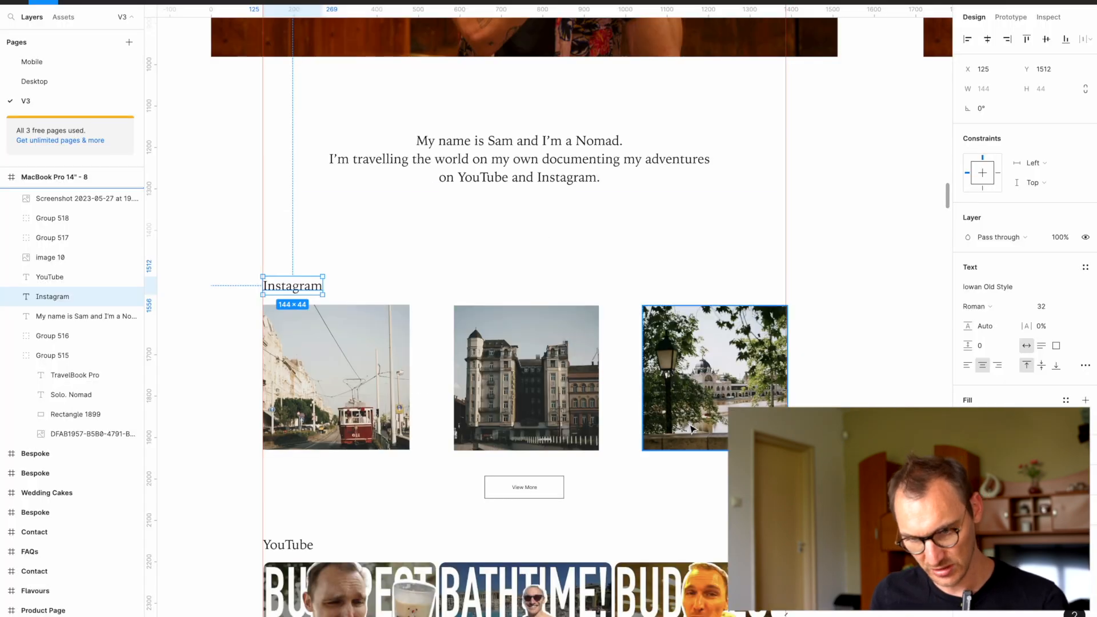
Step: Try to insert a link element into the Collection List Wrapper, undo the last change and restore the wrapper's three-column layout
{"action": "scroll", "coordinate": [583, 301], "scroll_direction": "down", "scroll_amount": 5}
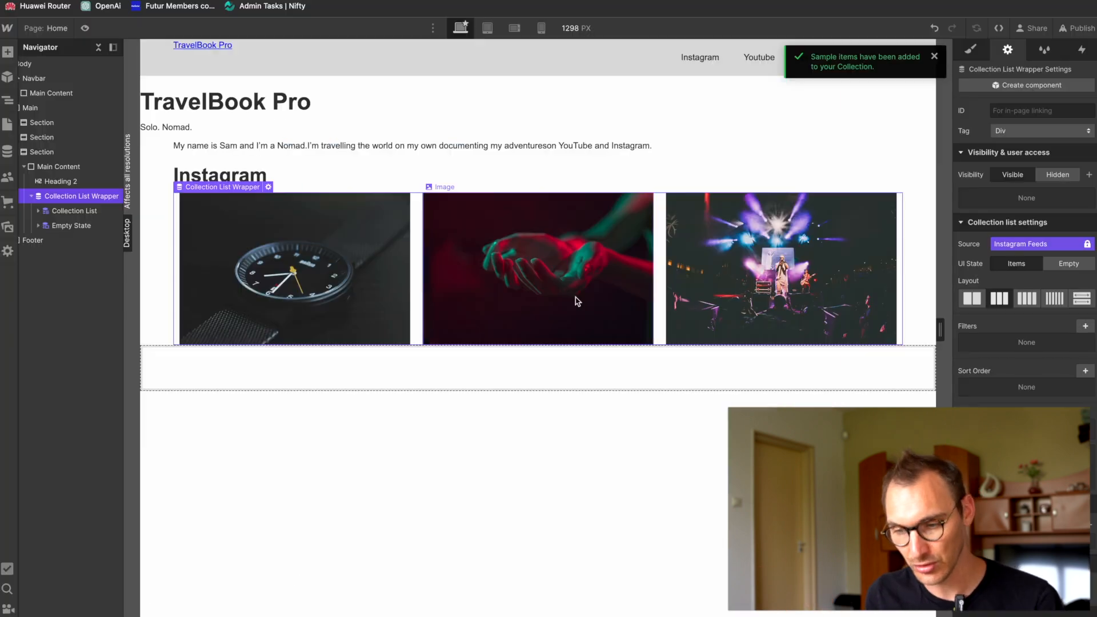
{"action": "left_click", "coordinate": [31, 196]}
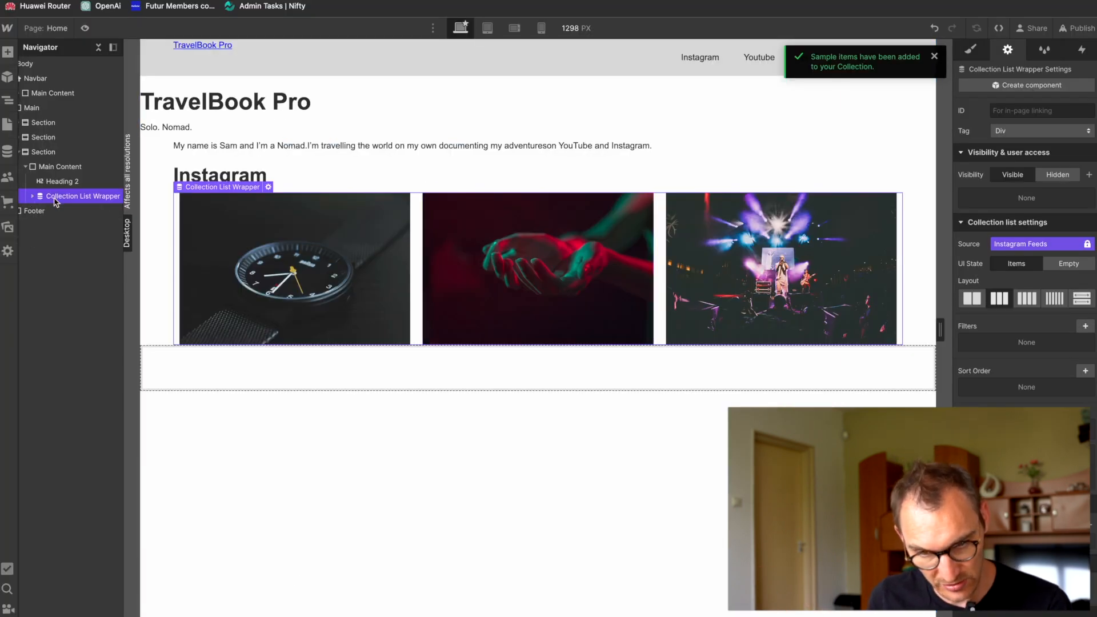
{"action": "key", "text": "super+e"}
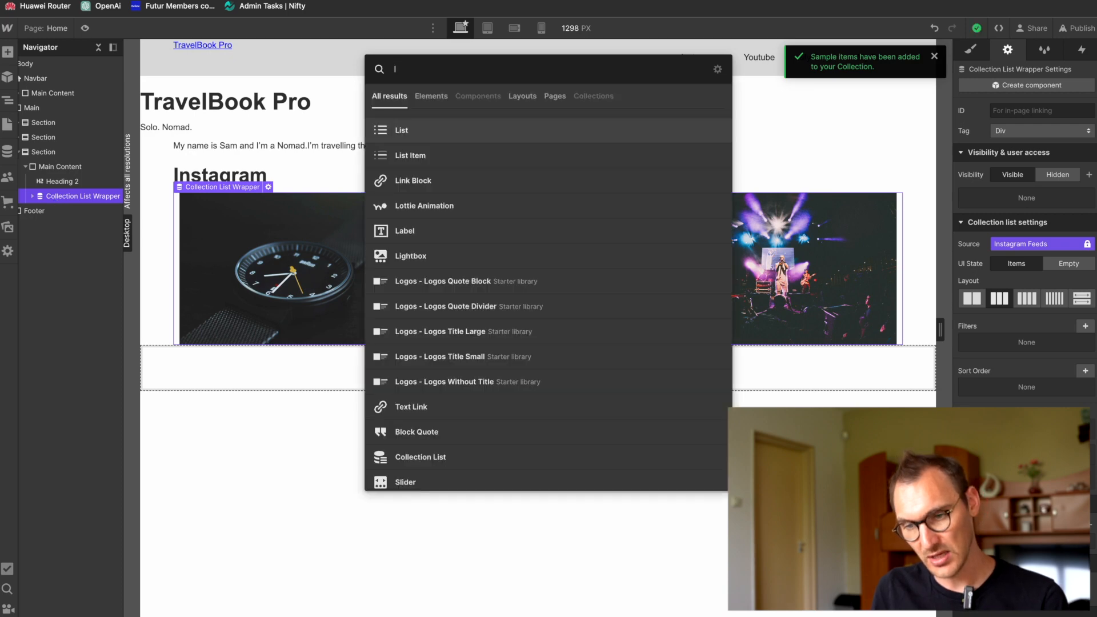
{"action": "key", "text": "Down"}
{"action": "key", "text": "Down"}
{"action": "key", "text": "Return"}
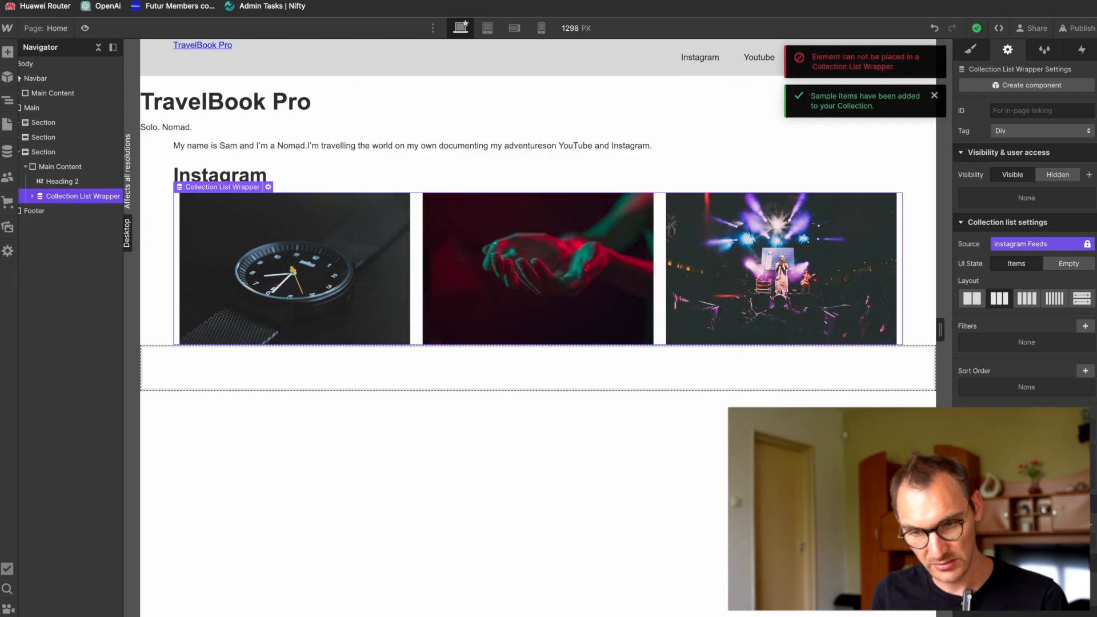
{"action": "key", "text": "super+z"}
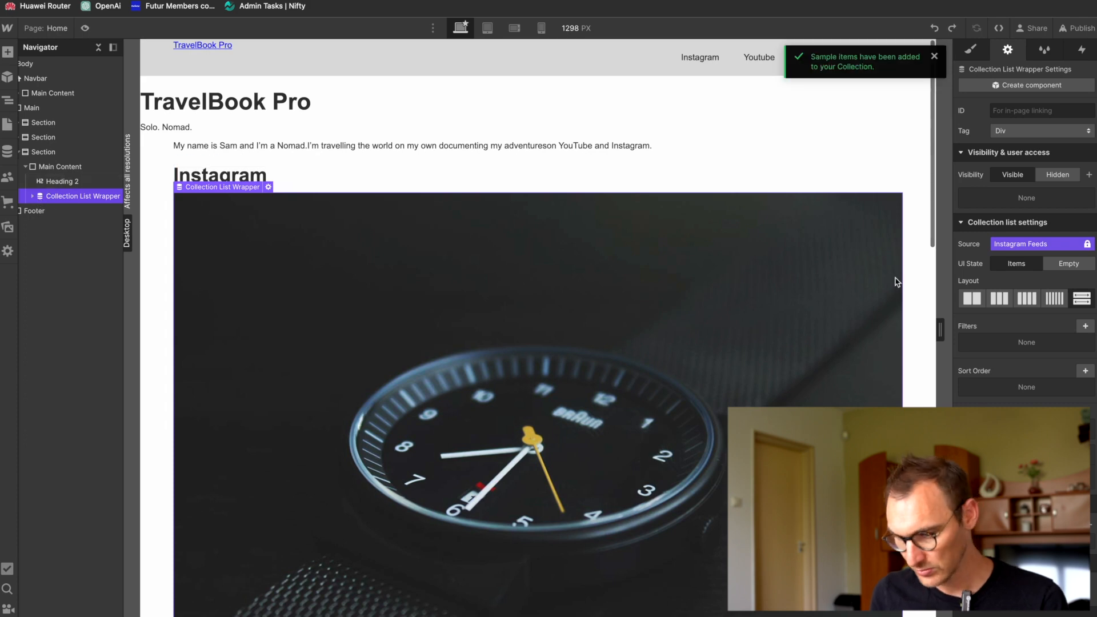
{"action": "left_click", "coordinate": [1000, 298]}
Step: Add a Text Link to the Instagram section's Main Content and place it below the Collection List Wrapper
{"action": "left_click", "coordinate": [84, 182]}
{"action": "key", "text": "super+e"}
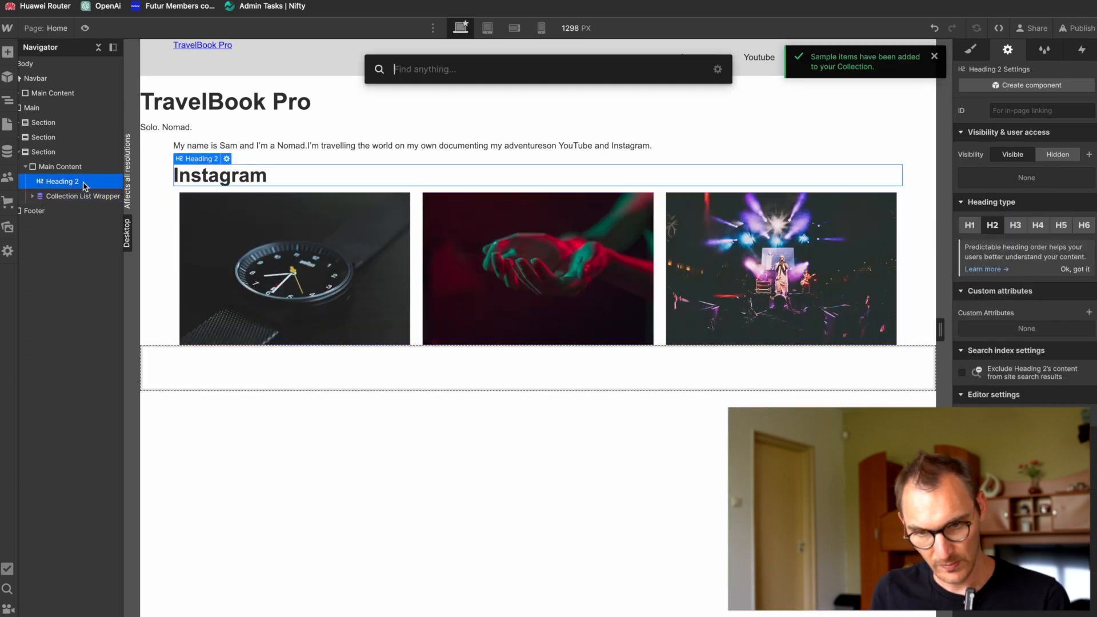
{"action": "type", "text": "link"}
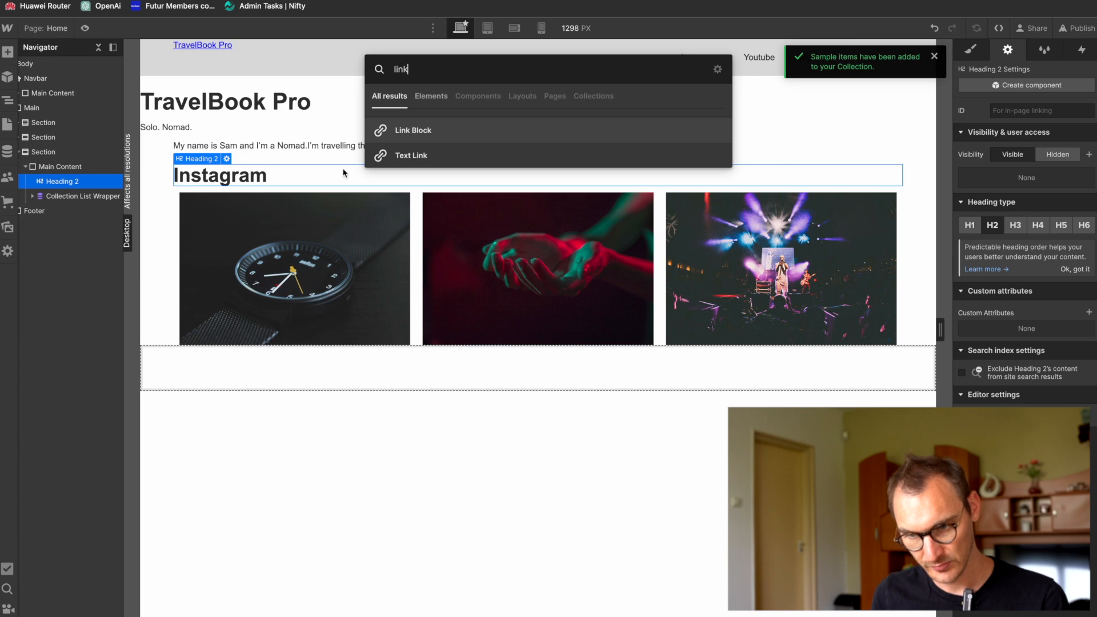
{"action": "left_click", "coordinate": [422, 156]}
{"action": "left_click_drag", "start_coordinate": [43, 212], "coordinate": [42, 189]}
{"action": "left_click", "coordinate": [49, 213]}
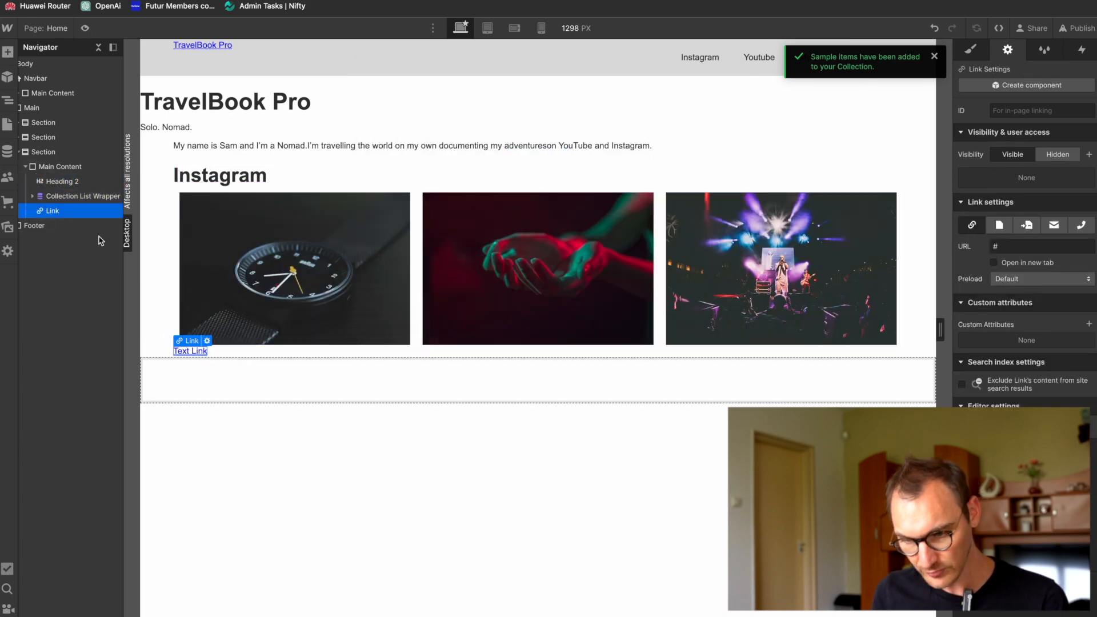
Step: Change the text of the link below the Instagram images to "View more"
{"action": "key", "text": "super+Tab"}
{"action": "key", "text": "super+Tab"}
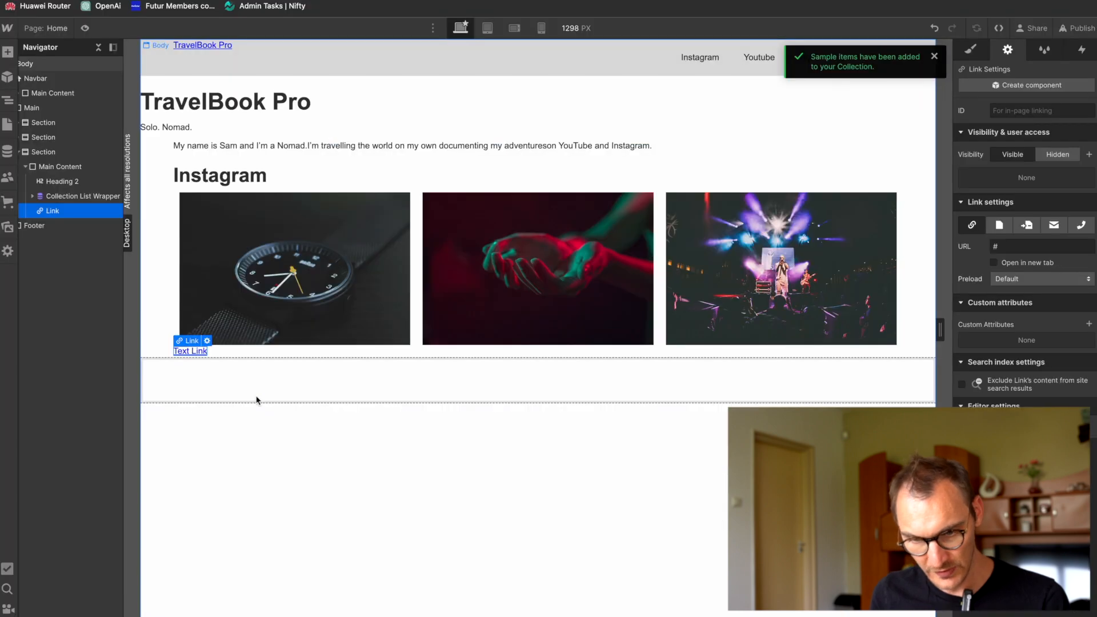
{"action": "double_click", "coordinate": [189, 351]}
{"action": "type", "text": "View"}
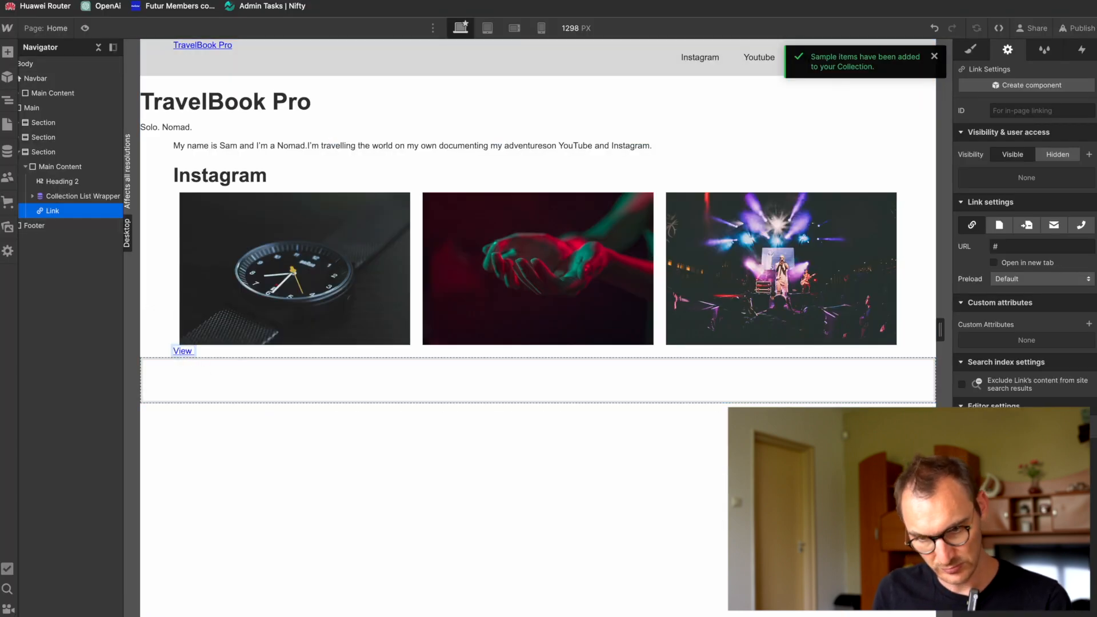
{"action": "type", "text": " more"}
{"action": "left_click", "coordinate": [252, 438]}
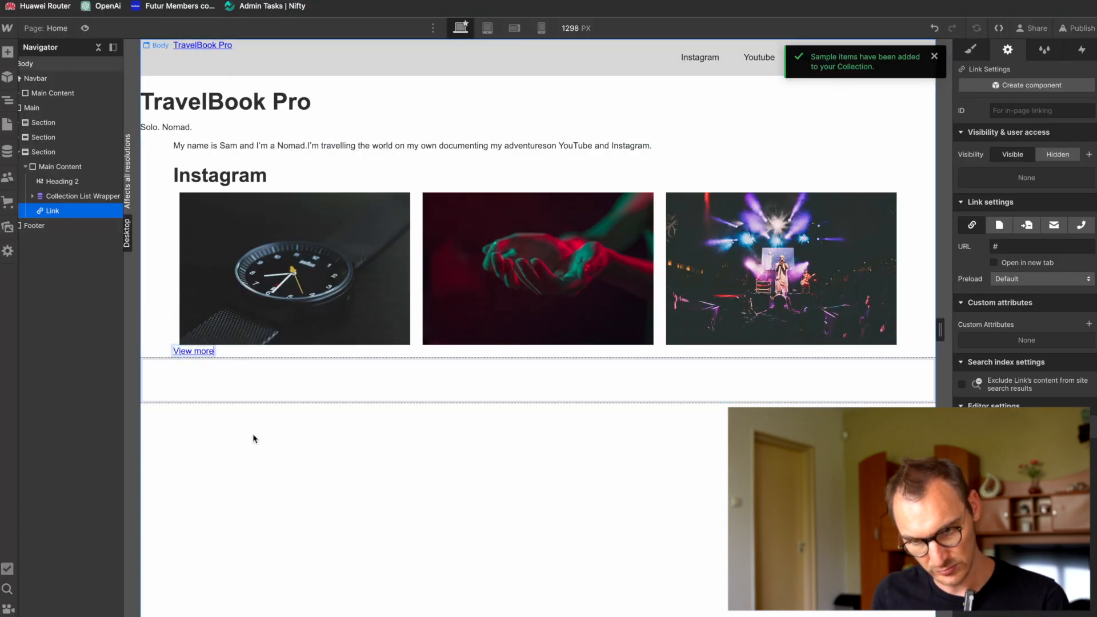
Step: Open the View more link's settings and replace its placeholder URL with a web address
{"action": "left_click", "coordinate": [211, 352]}
{"action": "left_click", "coordinate": [207, 341]}
{"action": "left_click", "coordinate": [229, 415]}
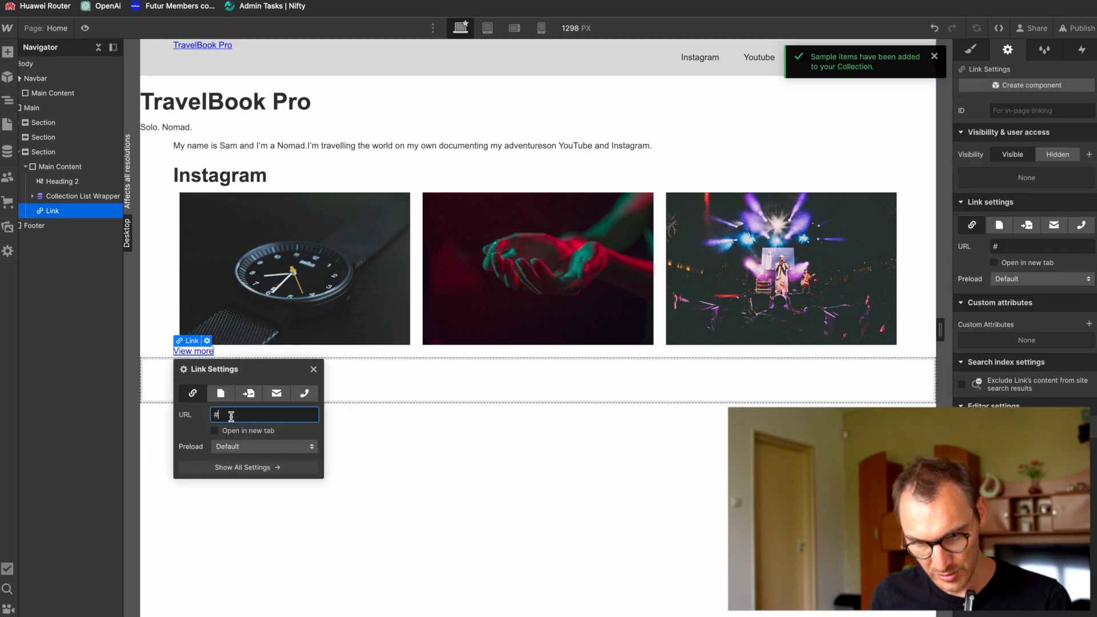
{"action": "type", "text": "hpt"}
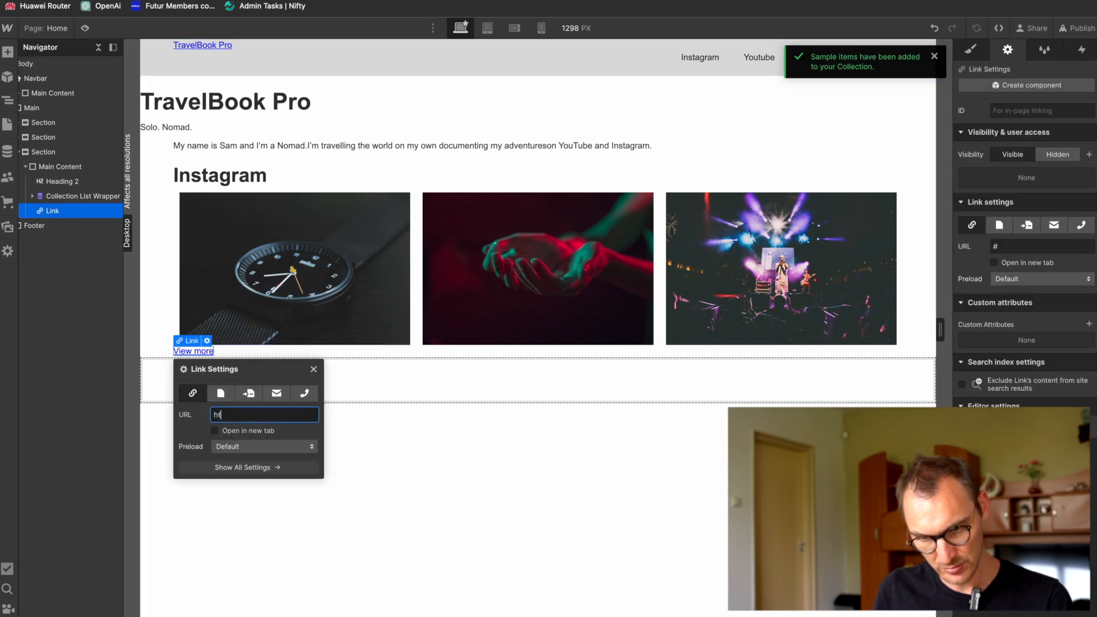
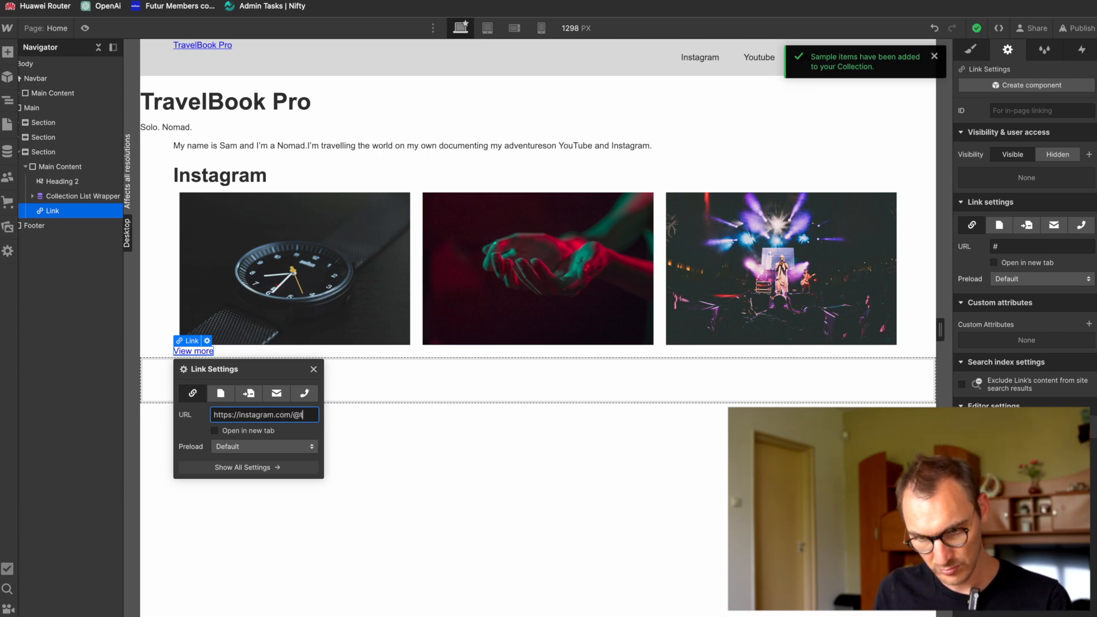
{"action": "type", "text": "elbookpro"}
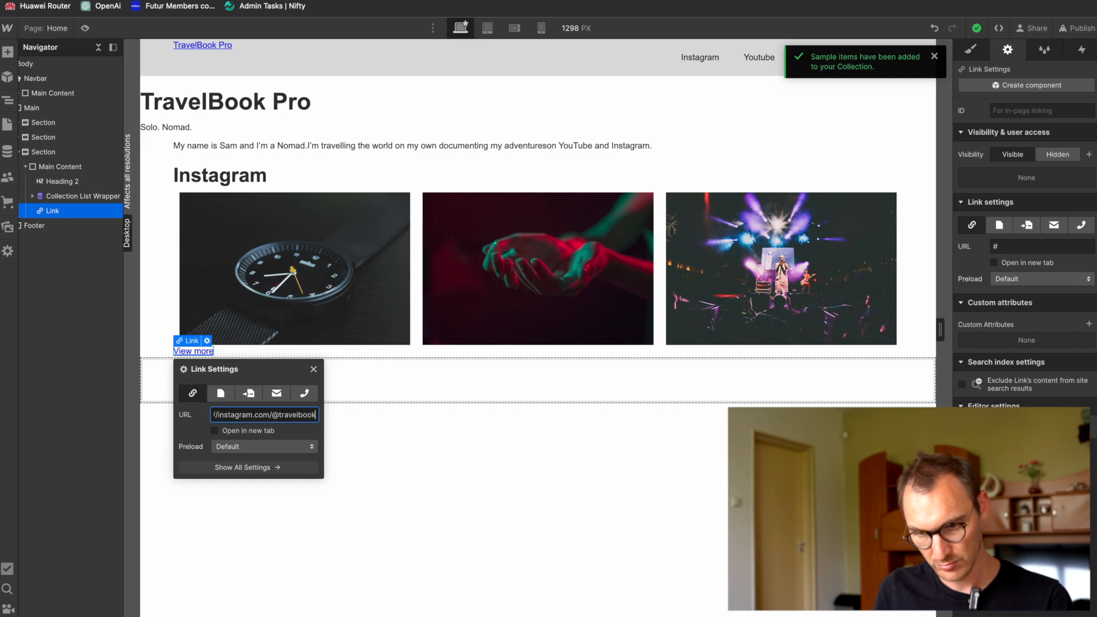
{"action": "left_click", "coordinate": [217, 432]}
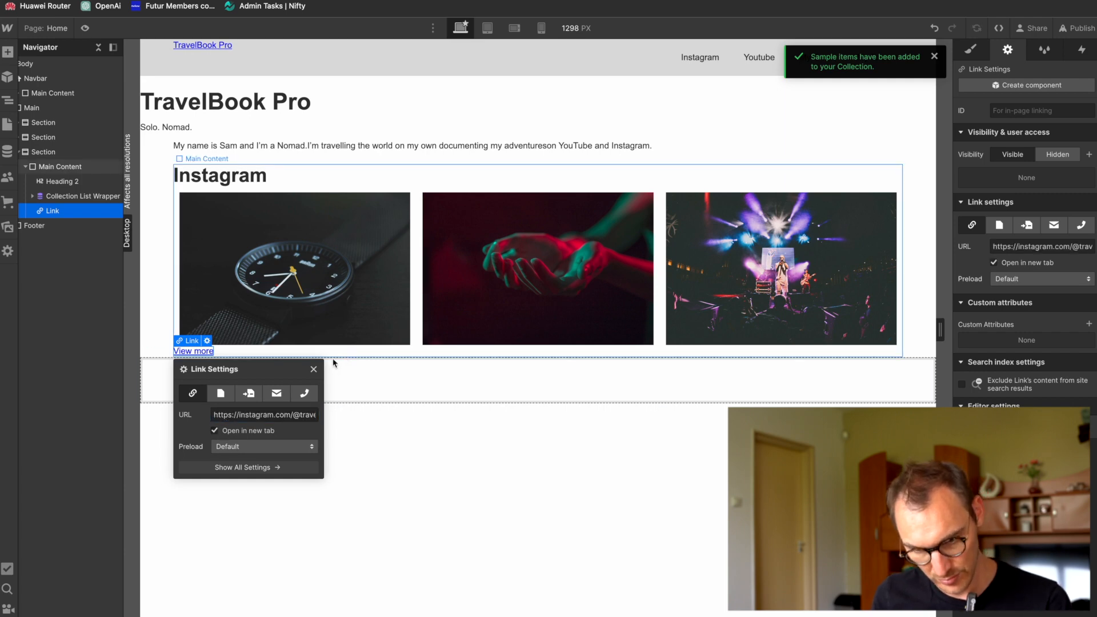
{"action": "left_click", "coordinate": [313, 369]}
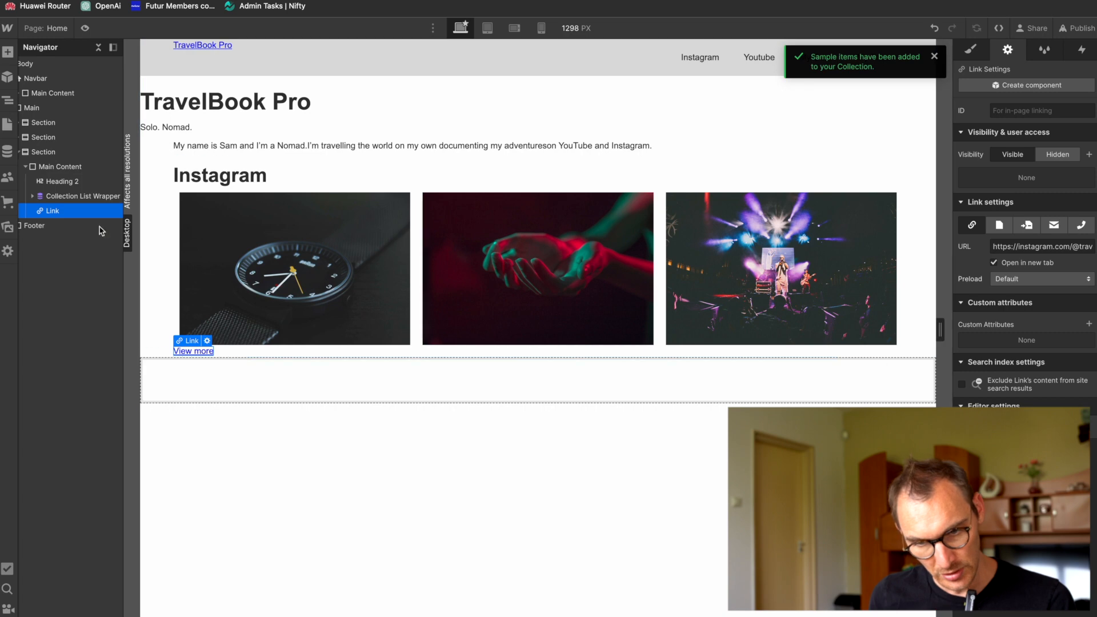
Step: Duplicate the whole Instagram section on the Home page
{"action": "scroll", "coordinate": [86, 248], "scroll_direction": "left", "scroll_amount": 2}
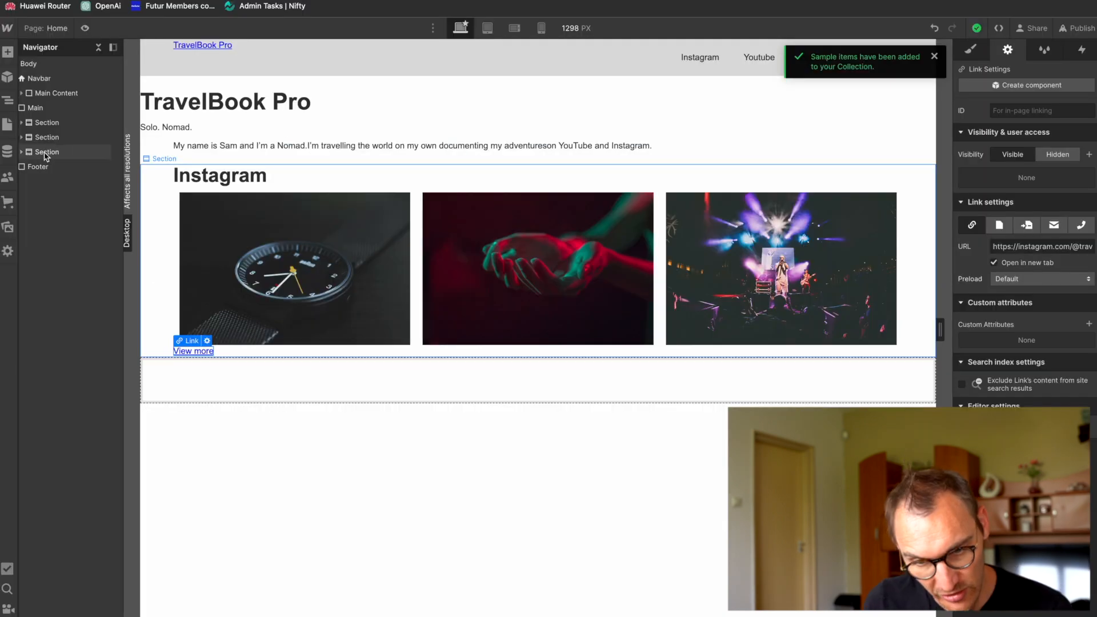
{"action": "left_click", "coordinate": [46, 152]}
{"action": "key", "text": "ctrl+d"}
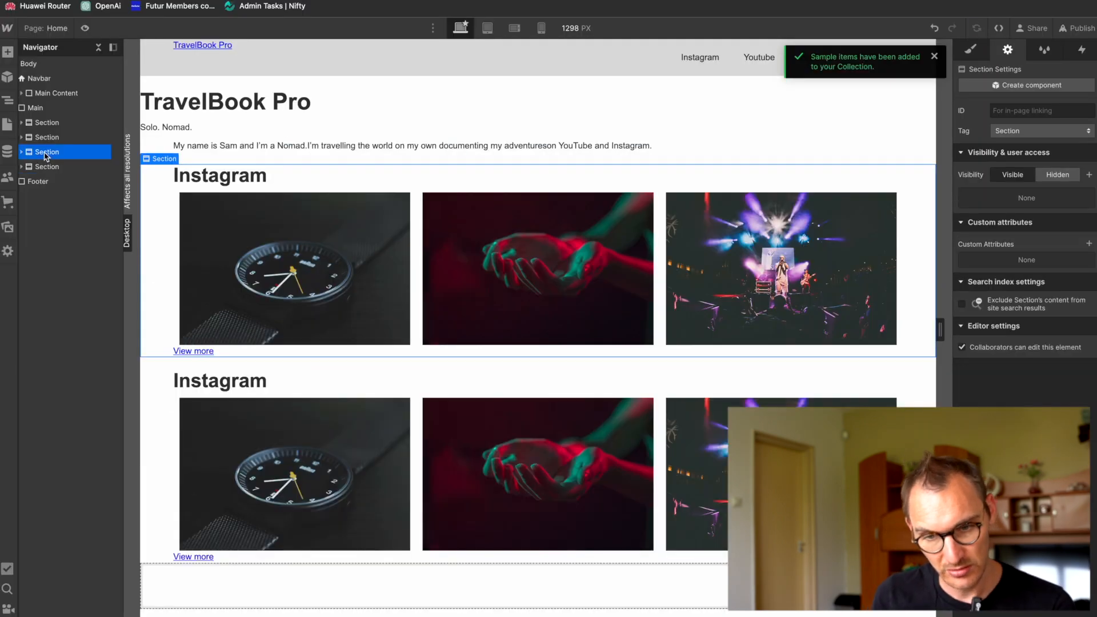
Step: Change the Heading 2 text in the duplicated section to "YouTube"
{"action": "left_click", "coordinate": [21, 167]}
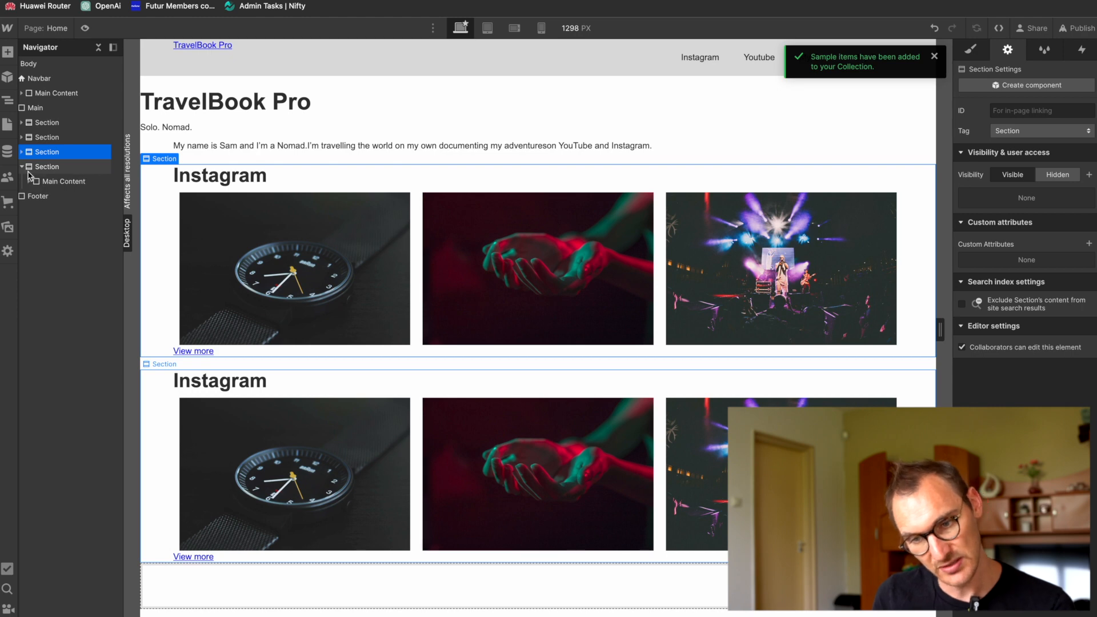
{"action": "left_click", "coordinate": [30, 180]}
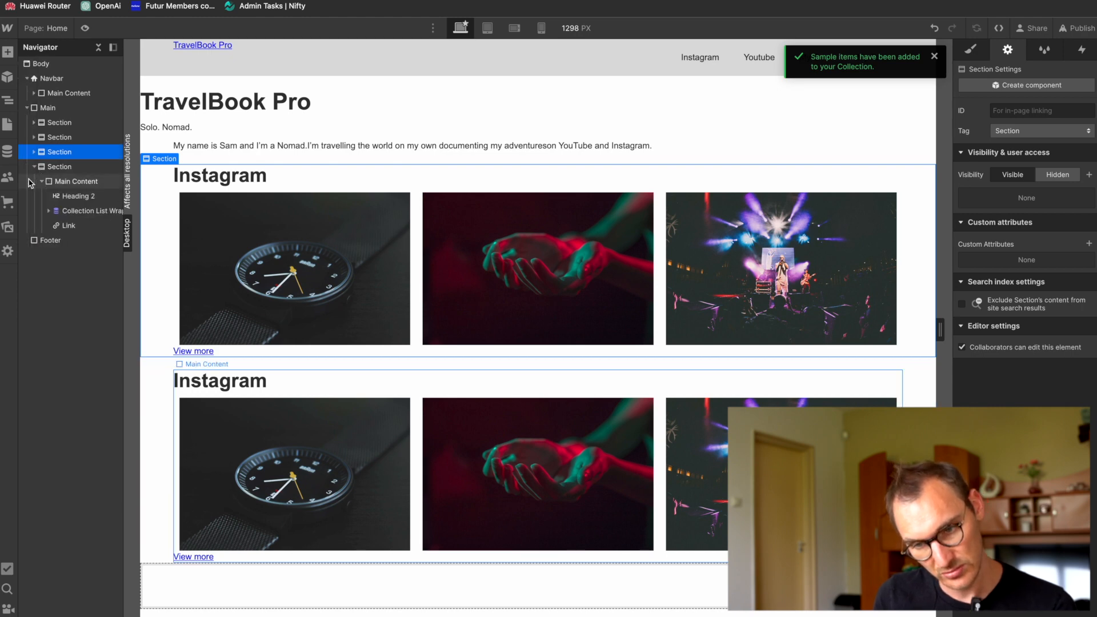
{"action": "left_click", "coordinate": [76, 197]}
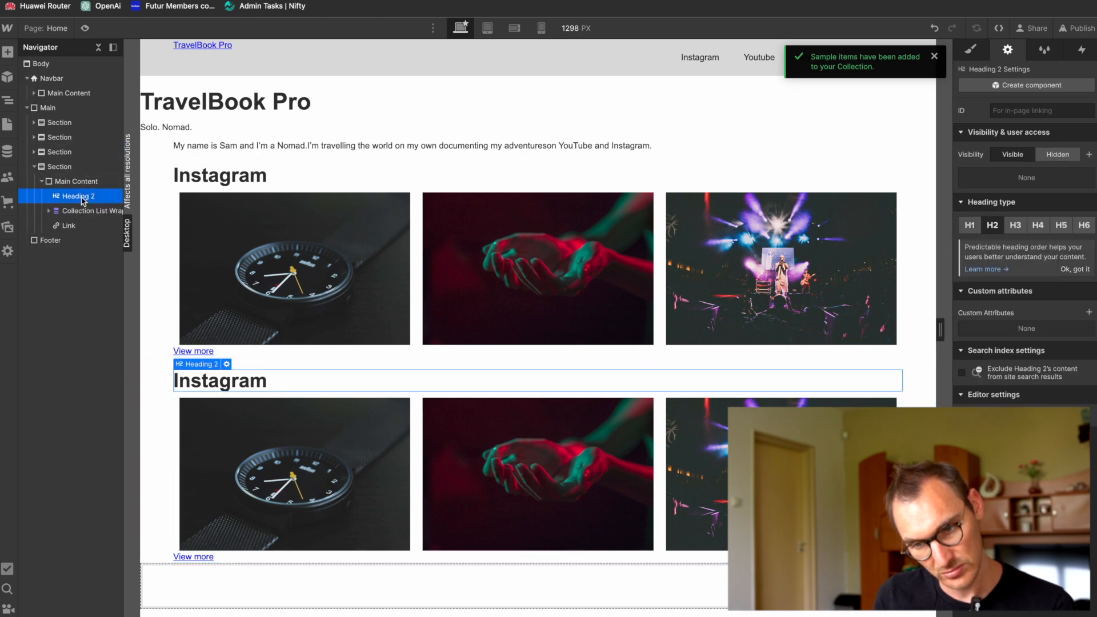
{"action": "key", "text": "super+Tab"}
{"action": "key", "text": "super+Tab"}
{"action": "double_click", "coordinate": [222, 383]}
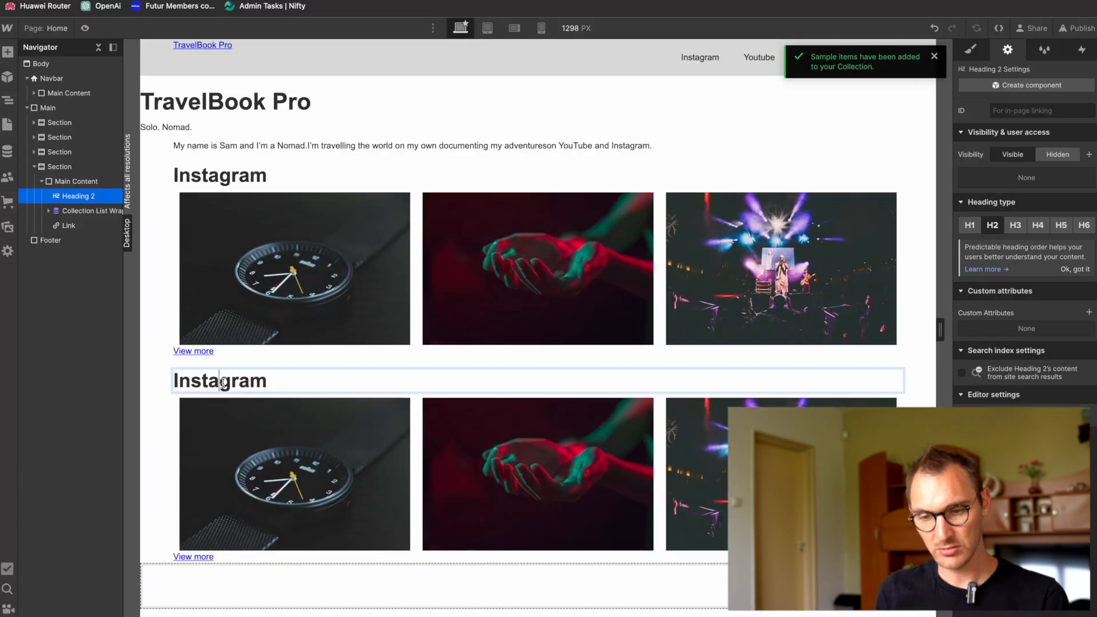
{"action": "key", "text": "ctrl+a"}
{"action": "type", "text": "YouTube"}
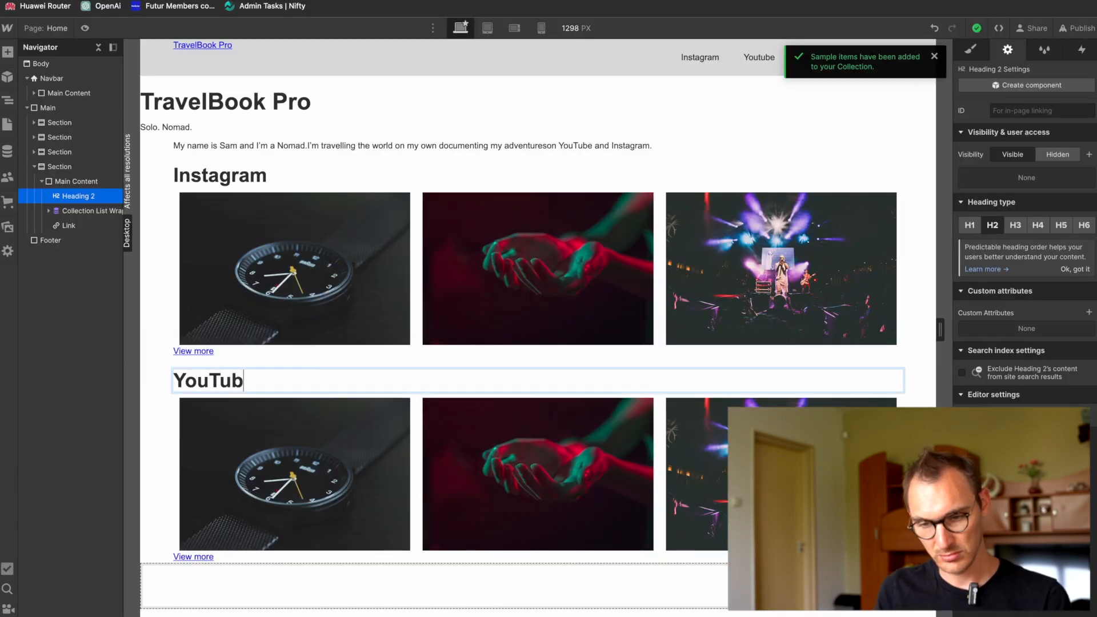
Step: Change the domain in the YouTube section's View more link URL to youtube.com and close the link settings
{"action": "key", "text": "super+Tab"}
{"action": "key", "text": "super+Tab"}
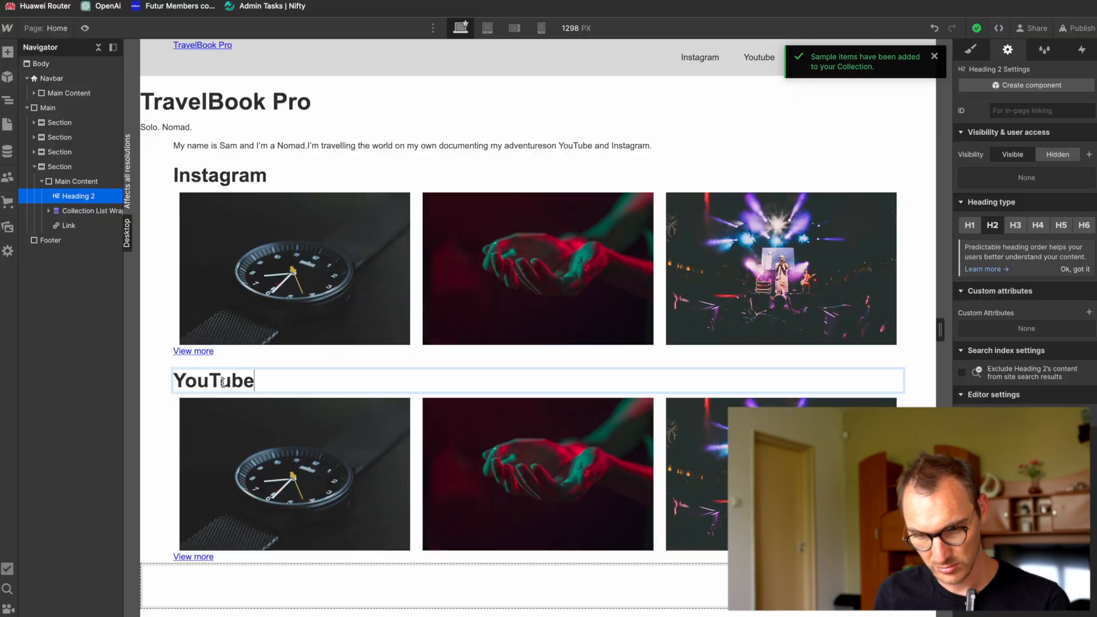
{"action": "left_click", "coordinate": [206, 558]}
{"action": "left_click", "coordinate": [206, 546]}
{"action": "double_click", "coordinate": [256, 485]}
{"action": "type", "text": "youtube"}
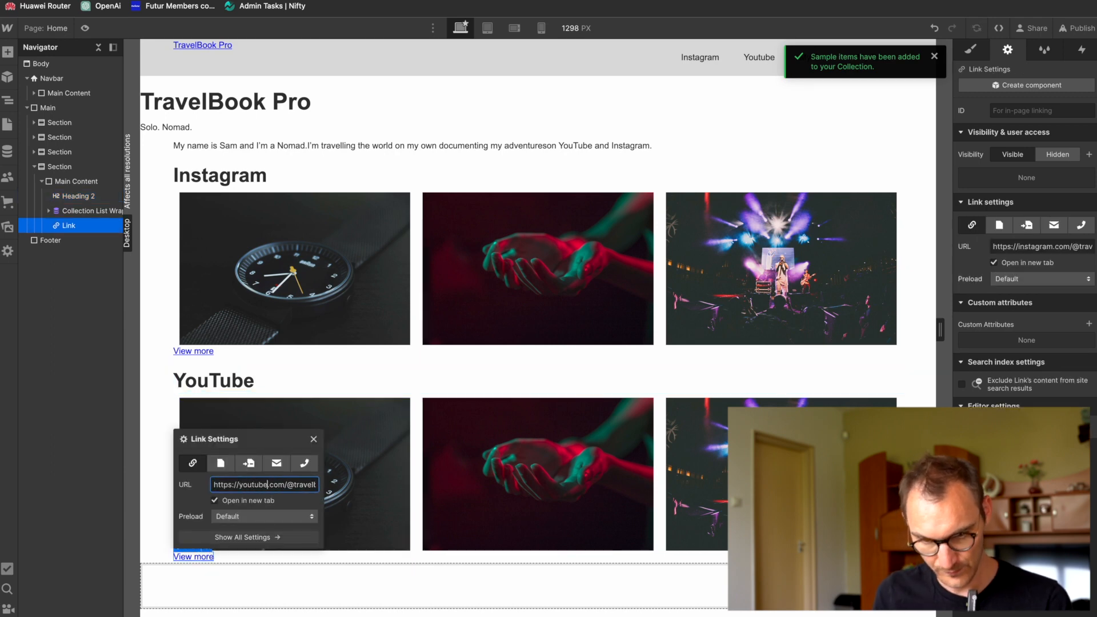
{"action": "key", "text": "Return"}
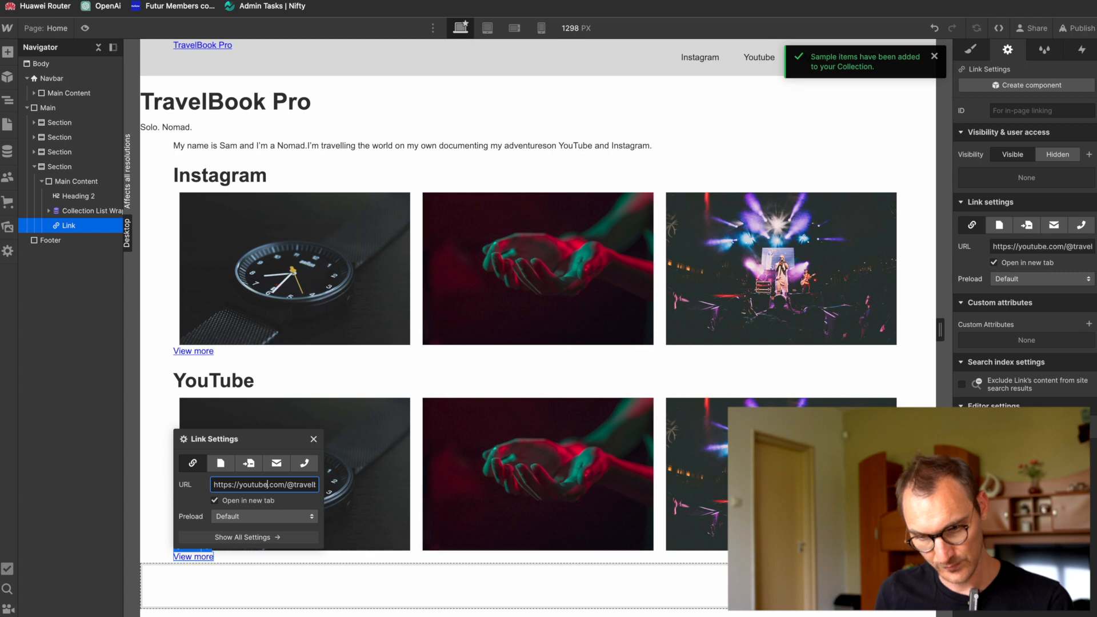
{"action": "left_click", "coordinate": [313, 439]}
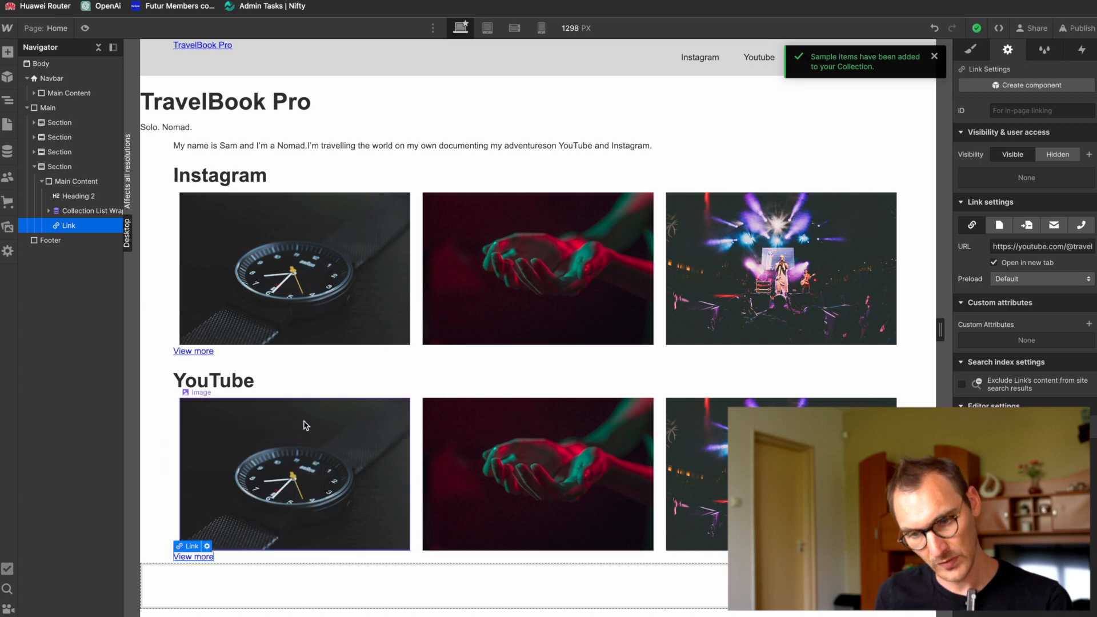
Step: Check the YouTube section in the Figma design and create a new CMS collection named "YouTube Feeds" in Webflow
{"action": "key", "text": "super+Tab"}
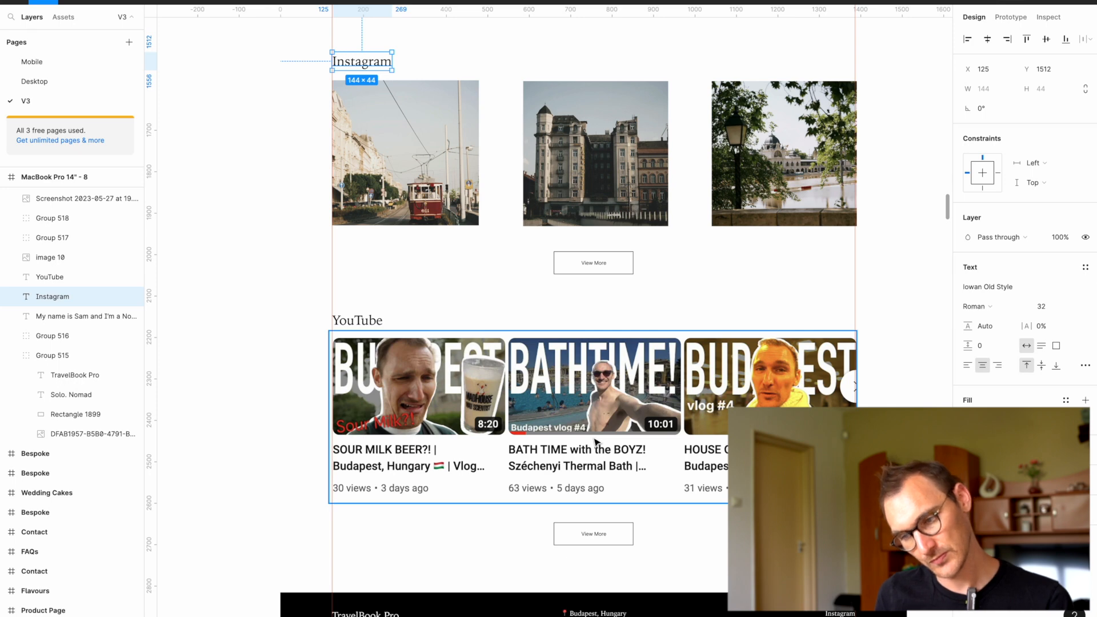
{"action": "key", "text": "super+Tab"}
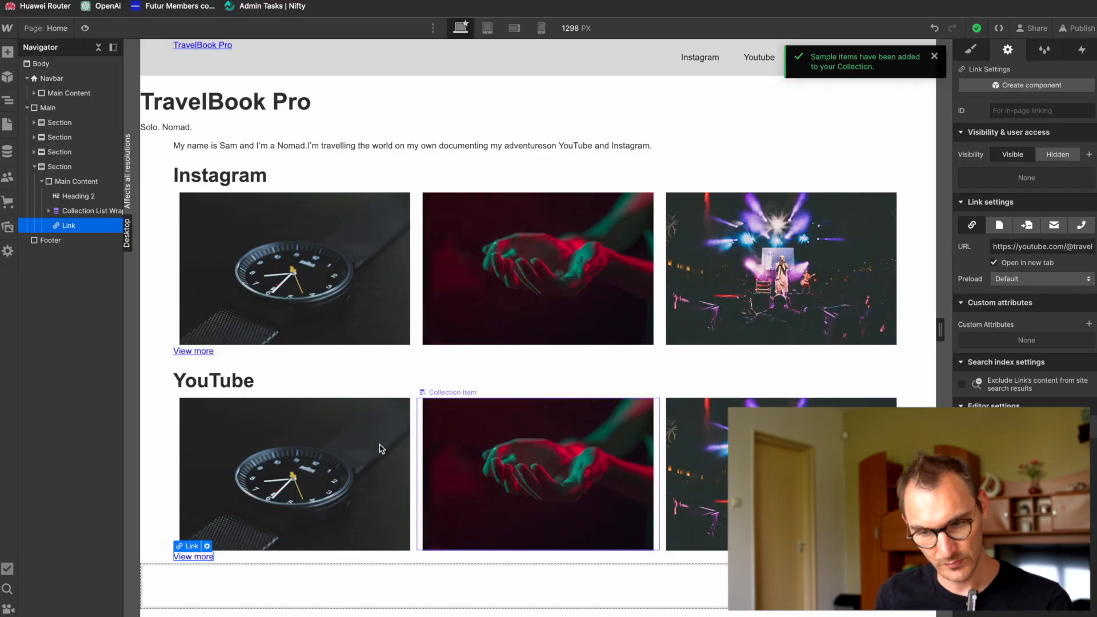
{"action": "left_click", "coordinate": [7, 151]}
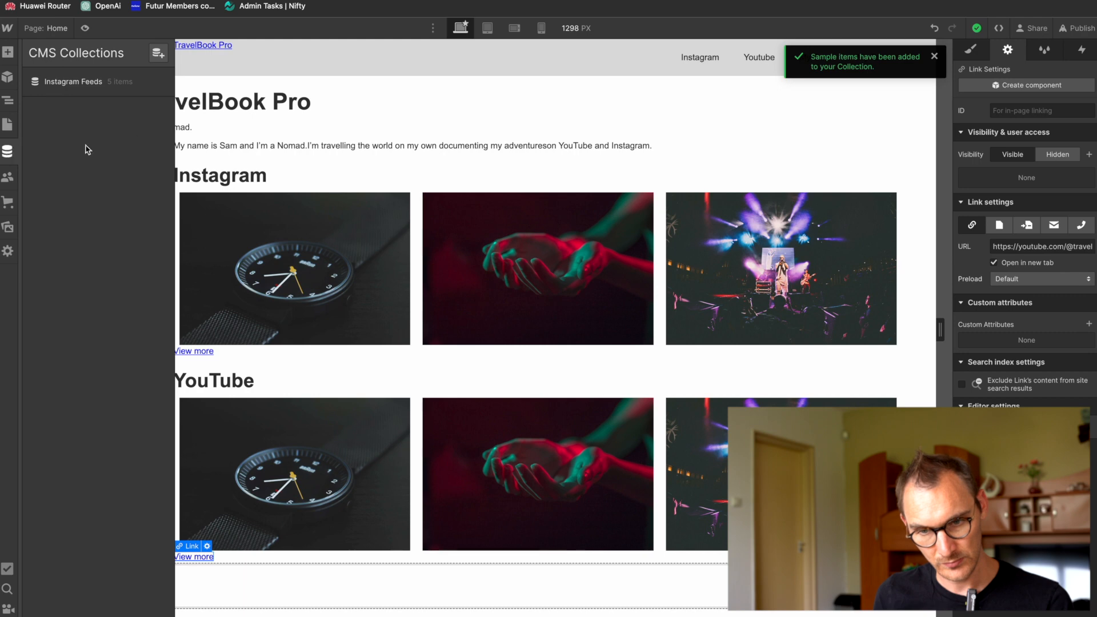
{"action": "left_click", "coordinate": [159, 55]}
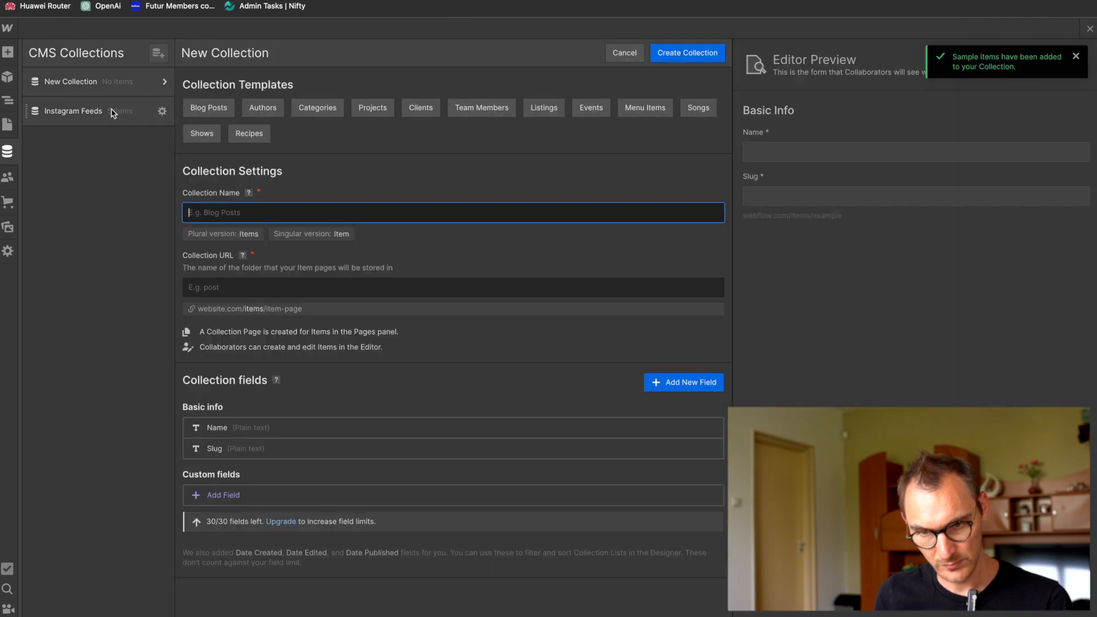
{"action": "type", "text": "Yout"}
{"action": "key", "text": "BackSpace"}
{"action": "type", "text": "Tube"}
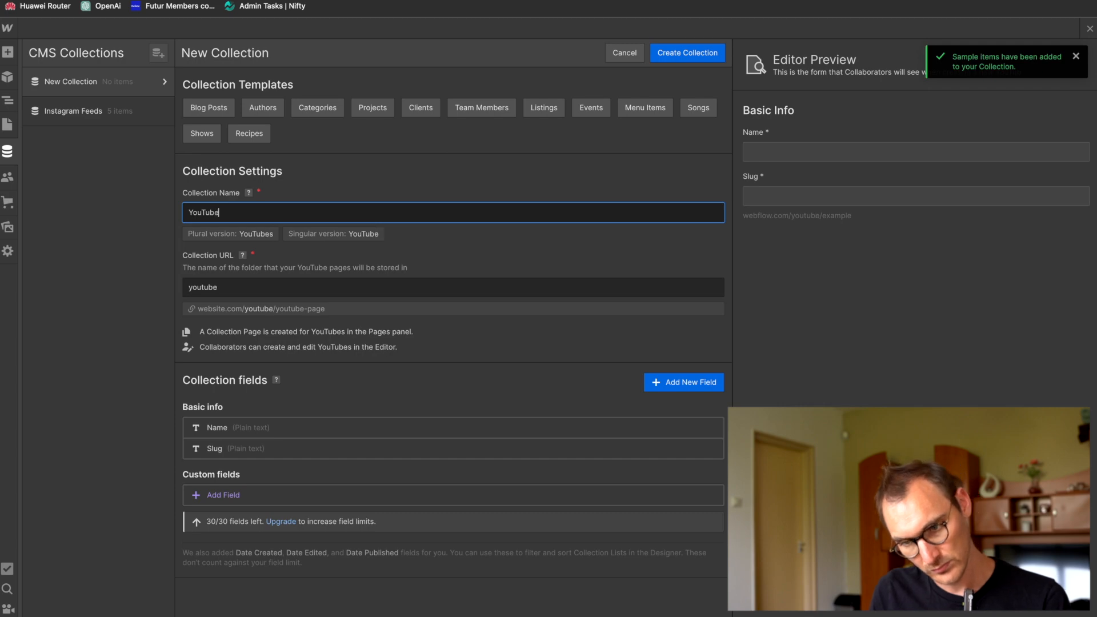
{"action": "type", "text": " Feeds"}
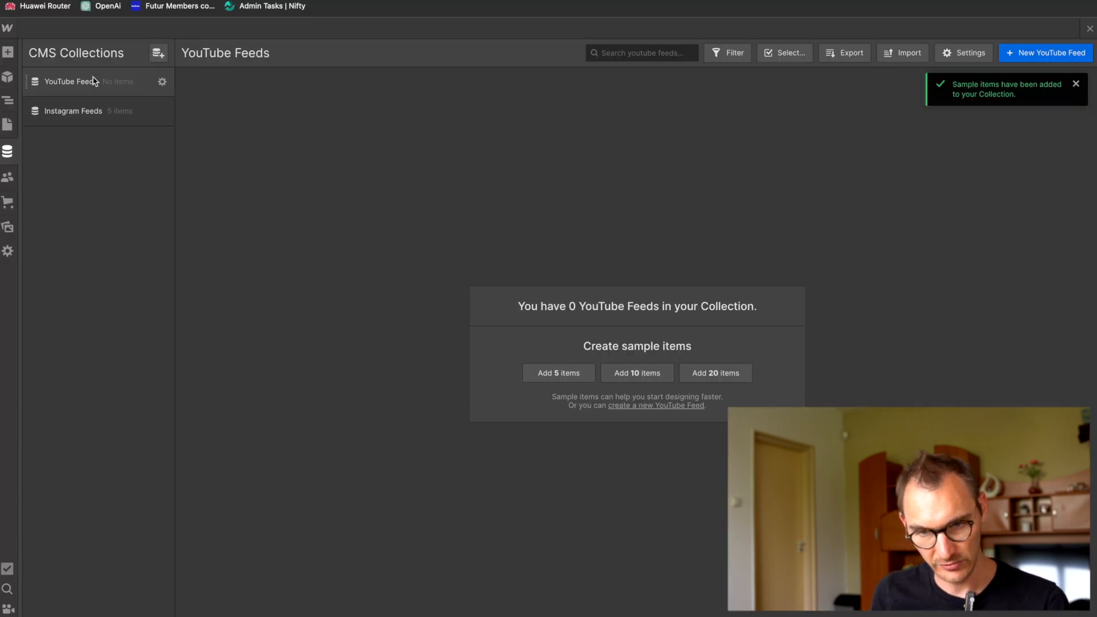
Step: Open the YouTube Feeds collection's settings and compare them with the video card details in the Figma design
{"action": "left_click", "coordinate": [167, 82]}
{"action": "left_click", "coordinate": [147, 83]}
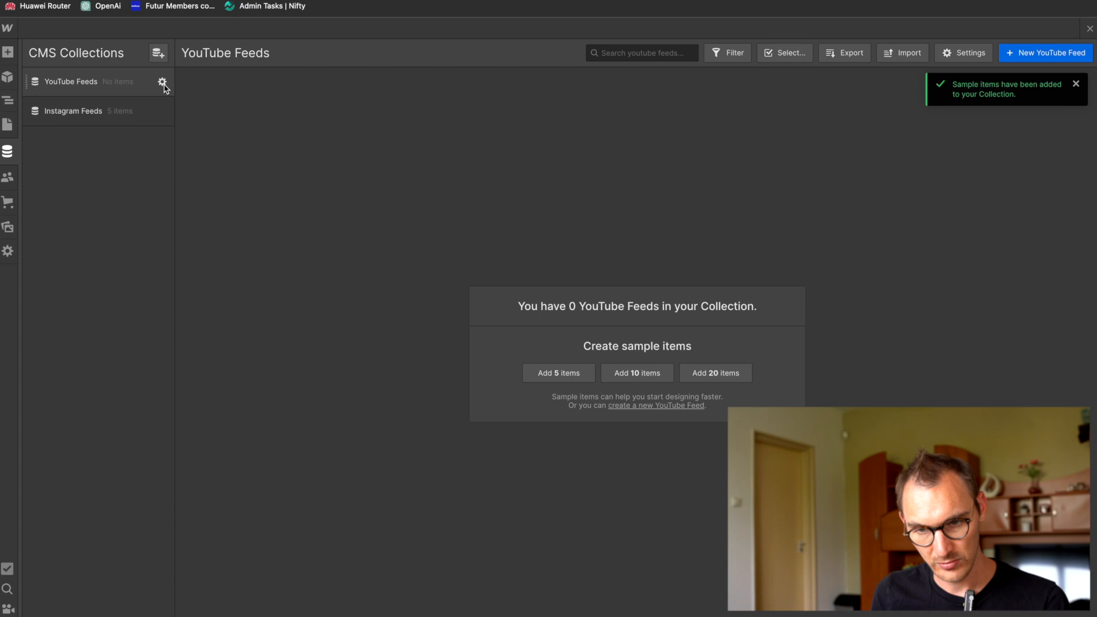
{"action": "left_click", "coordinate": [163, 82]}
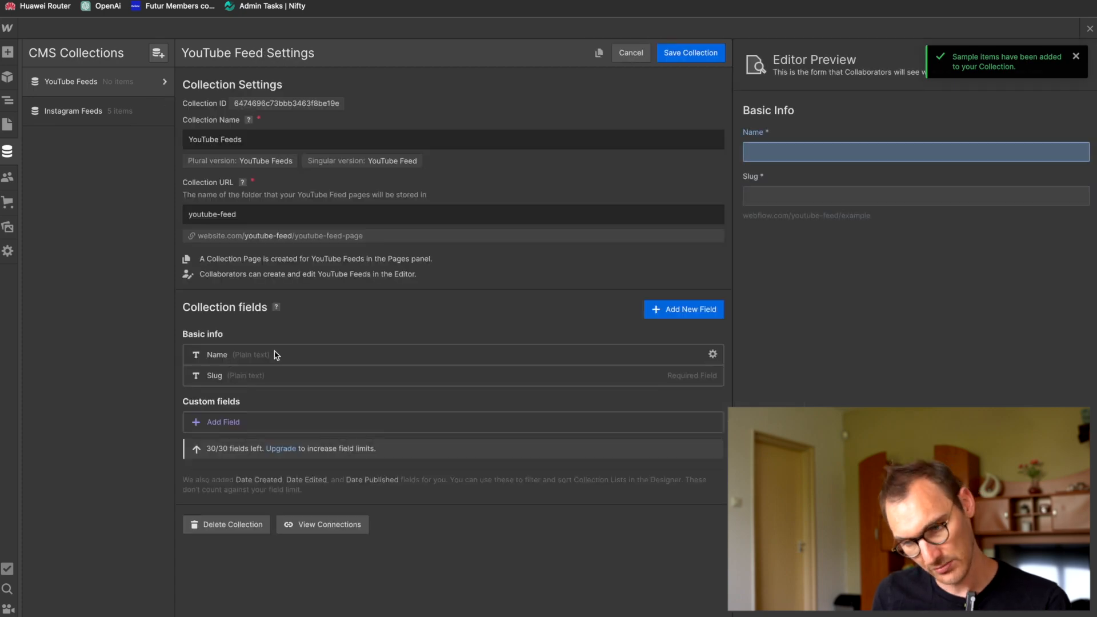
{"action": "key", "text": "super+Tab"}
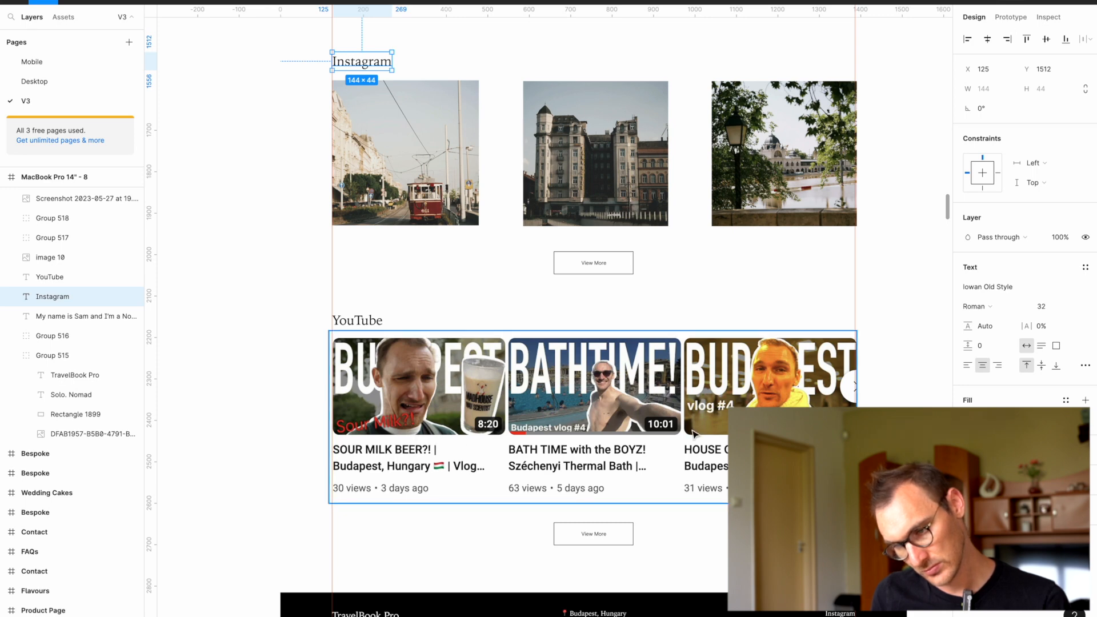
{"action": "scroll", "coordinate": [424, 193], "scroll_direction": "up", "scroll_amount": 2}
{"action": "key", "text": "super+Tab"}
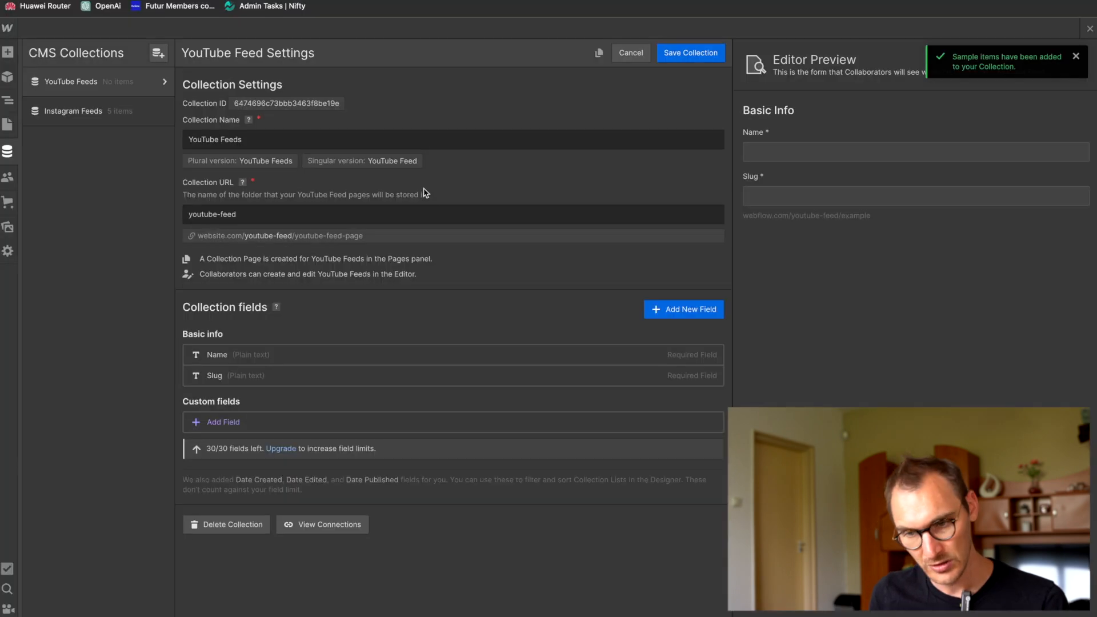
Step: Add a single-line plain text field labelled "Length" to the YouTube Feeds collection, save the field and check the video cards in Figma
{"action": "left_click", "coordinate": [688, 309]}
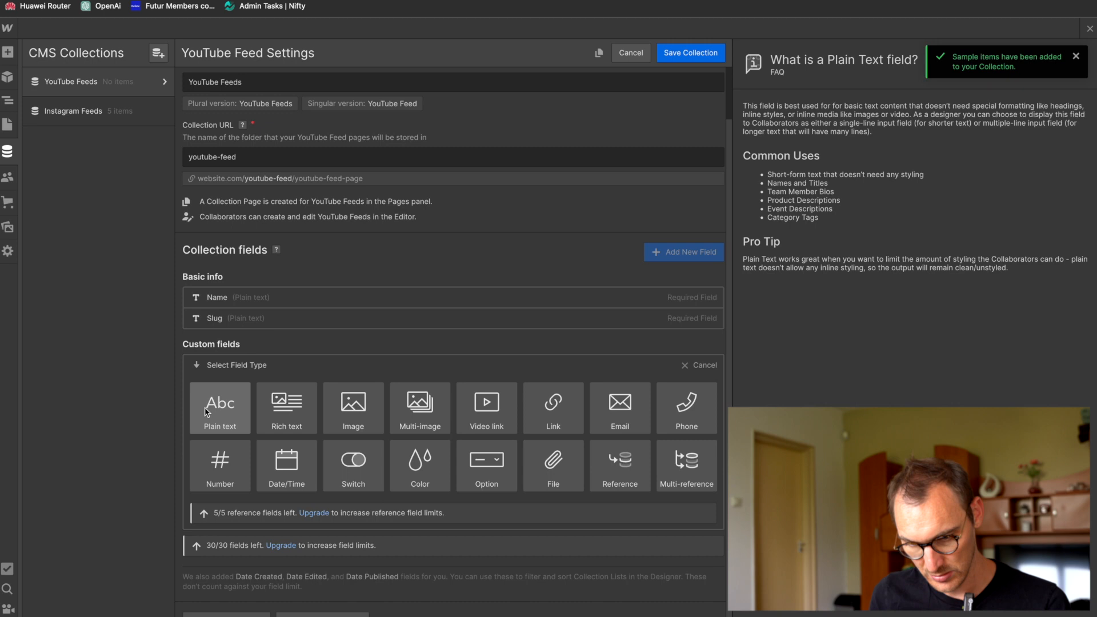
{"action": "mouse_move", "coordinate": [289, 468]}
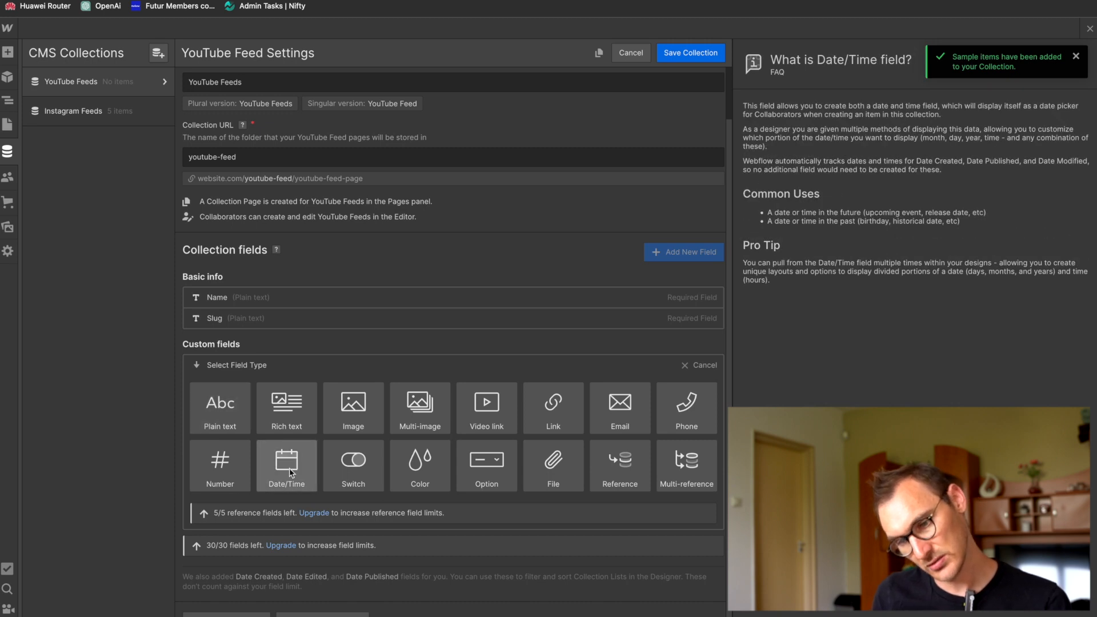
{"action": "left_click", "coordinate": [218, 420]}
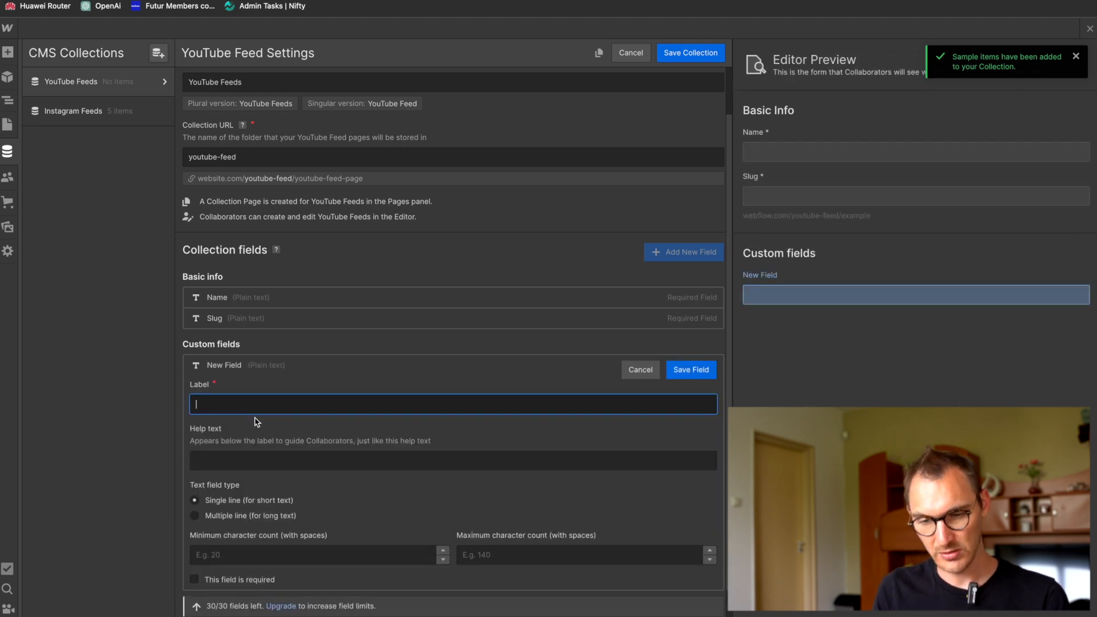
{"action": "type", "text": "Tim"}
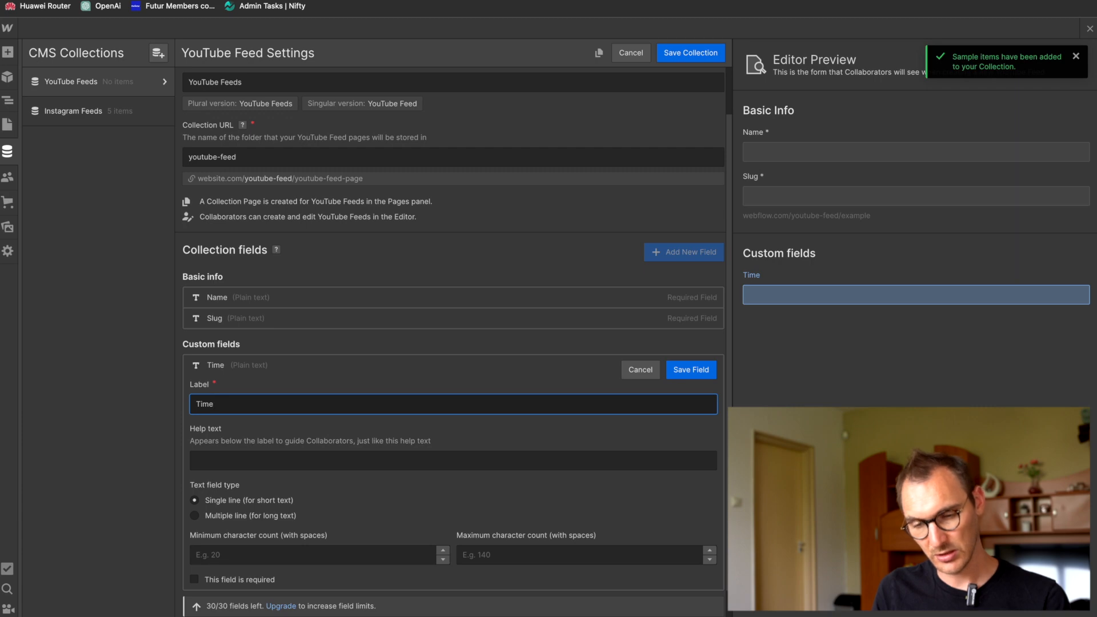
{"action": "type", "text": "e"}
{"action": "key", "text": "ctrl+a"}
{"action": "type", "text": "Length"}
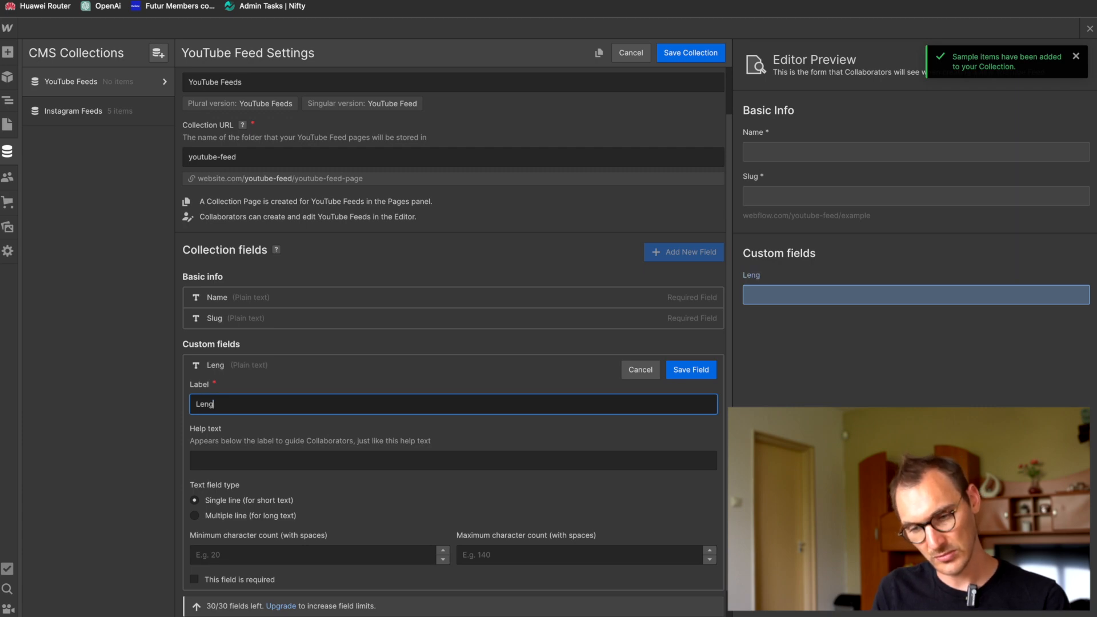
{"action": "left_click", "coordinate": [691, 371]}
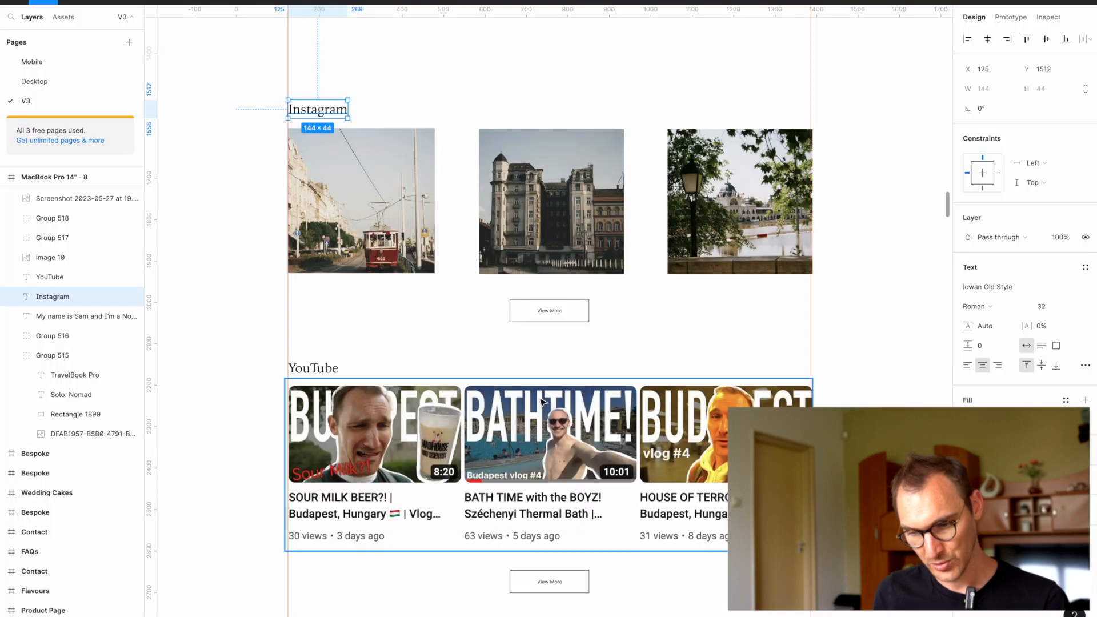
{"action": "scroll", "coordinate": [543, 403], "scroll_direction": "down", "scroll_amount": 5}
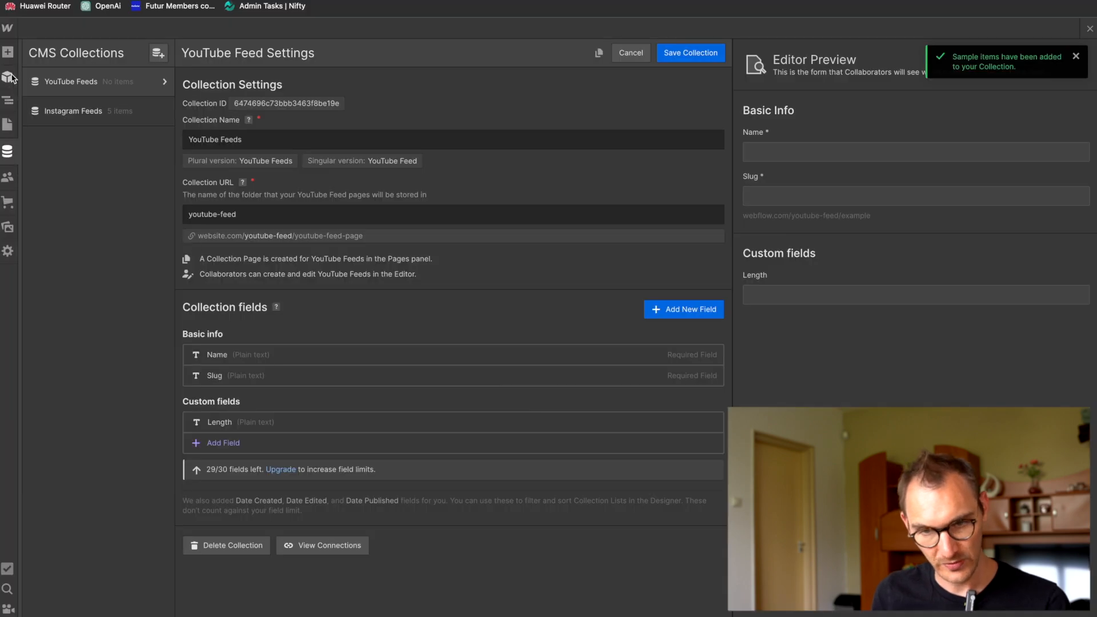
Step: View the YouTube Feeds Template page and reopen the YouTube Feeds collection's settings
{"action": "left_click", "coordinate": [7, 127]}
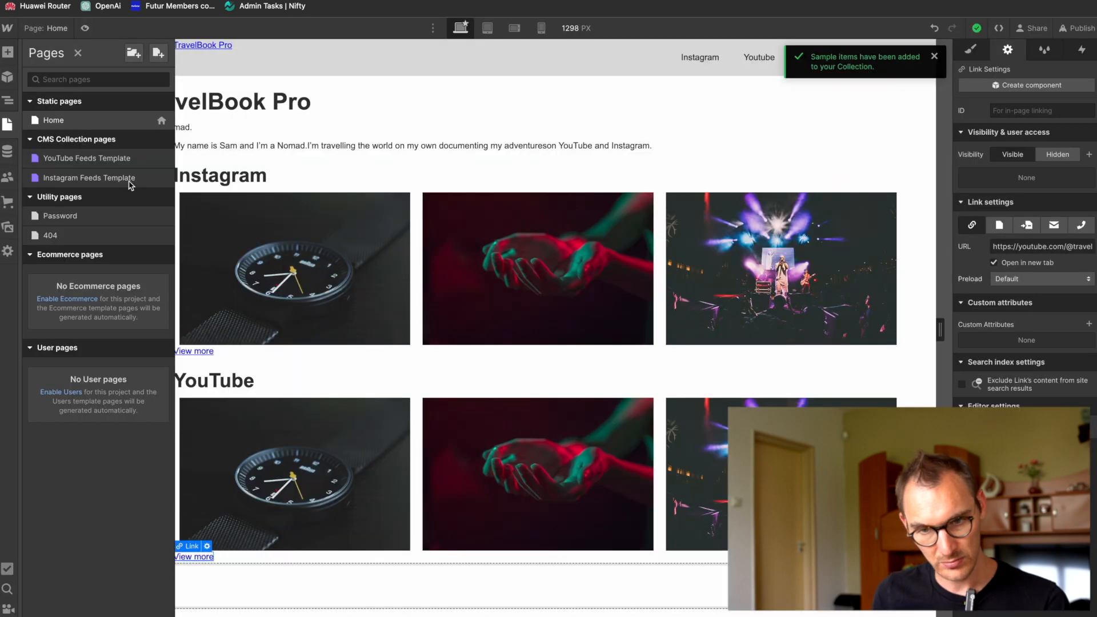
{"action": "left_click", "coordinate": [31, 140]}
{"action": "left_click", "coordinate": [31, 140]}
{"action": "left_click", "coordinate": [126, 162]}
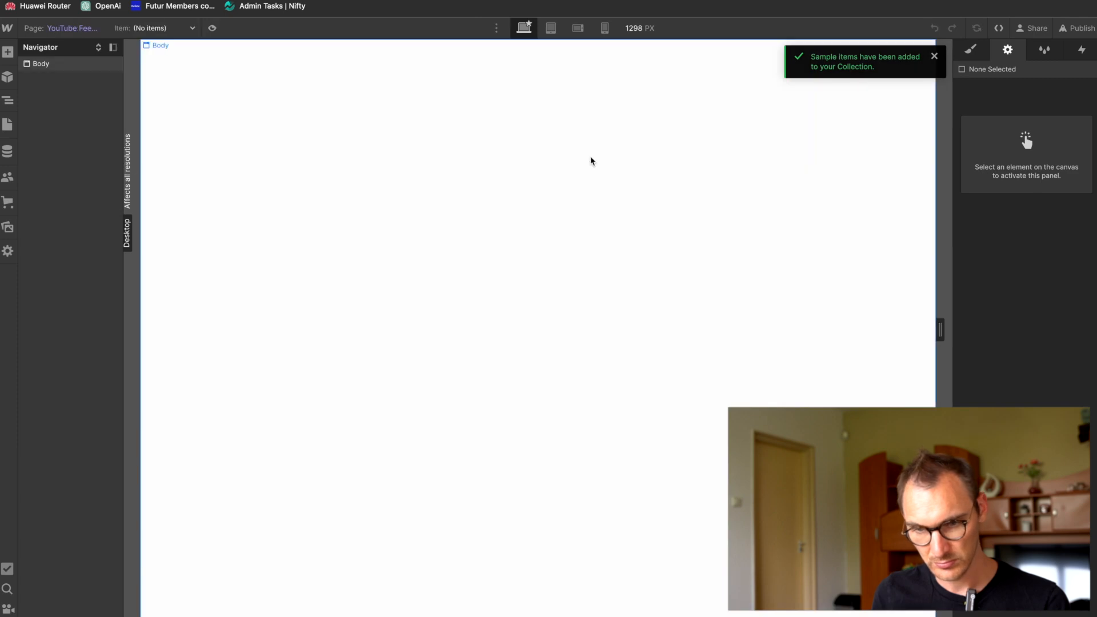
{"action": "left_click", "coordinate": [7, 147]}
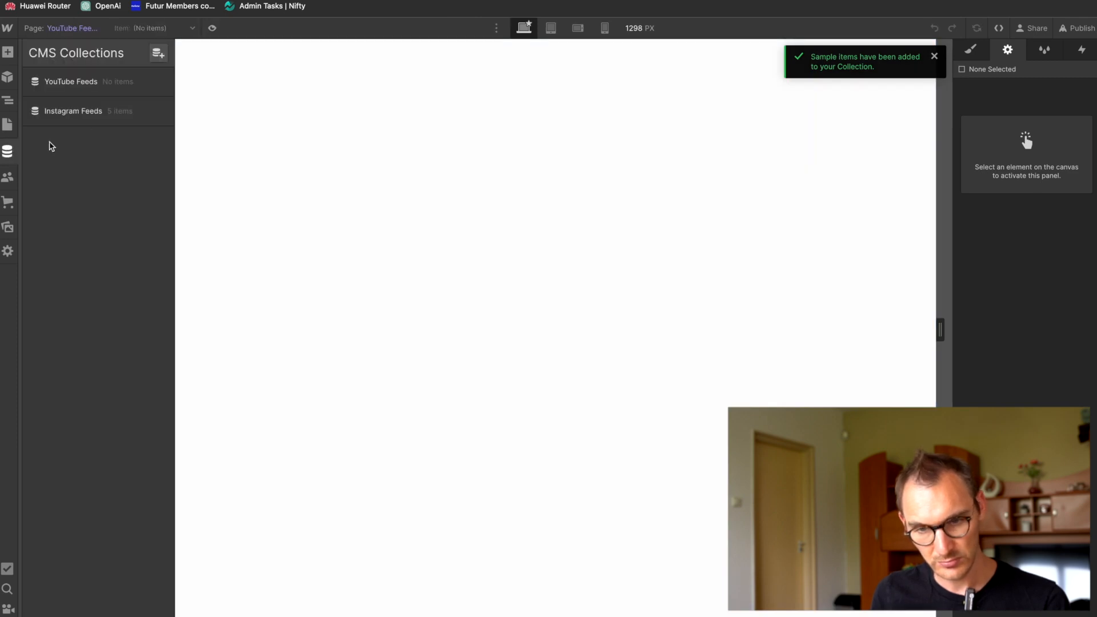
{"action": "left_click", "coordinate": [162, 83]}
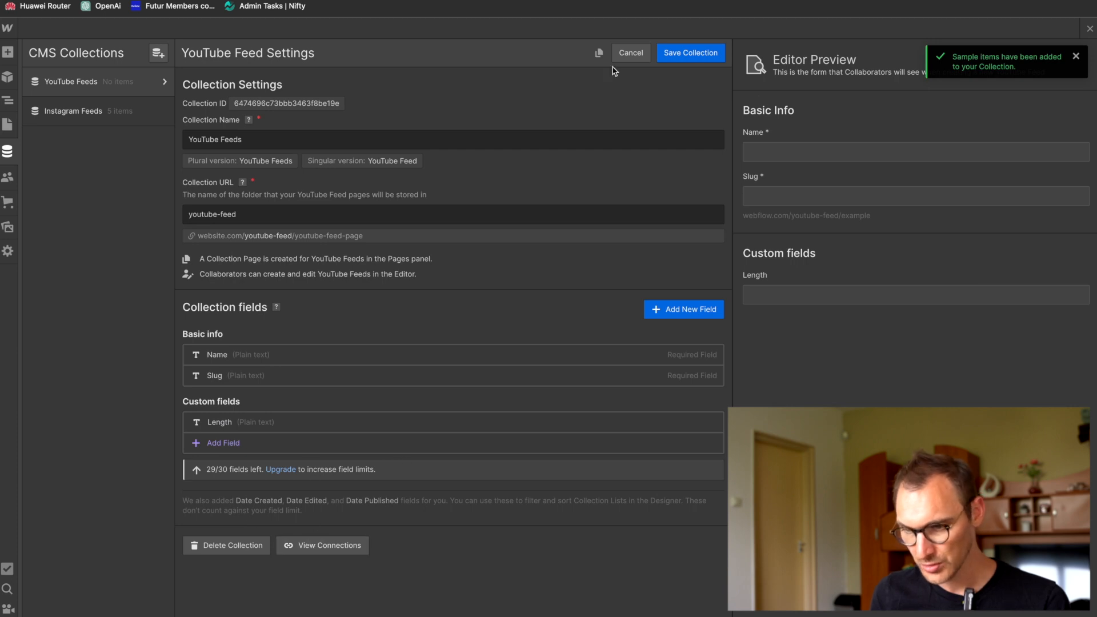
Step: Save the YouTube Feeds collection and open its list of items
{"action": "left_click", "coordinate": [709, 54]}
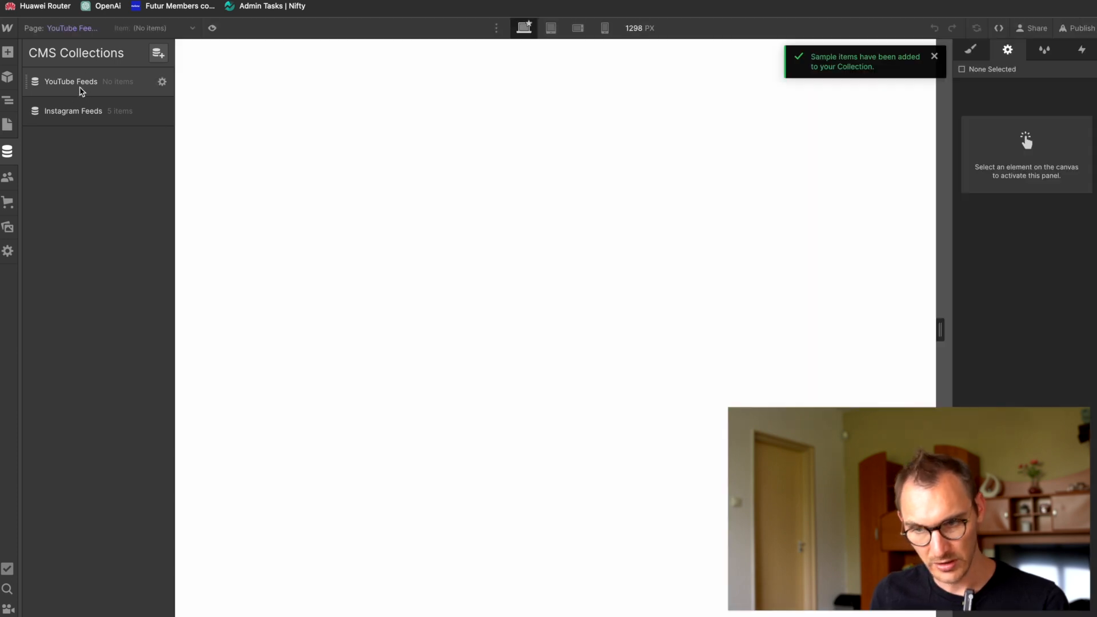
{"action": "left_click", "coordinate": [90, 83]}
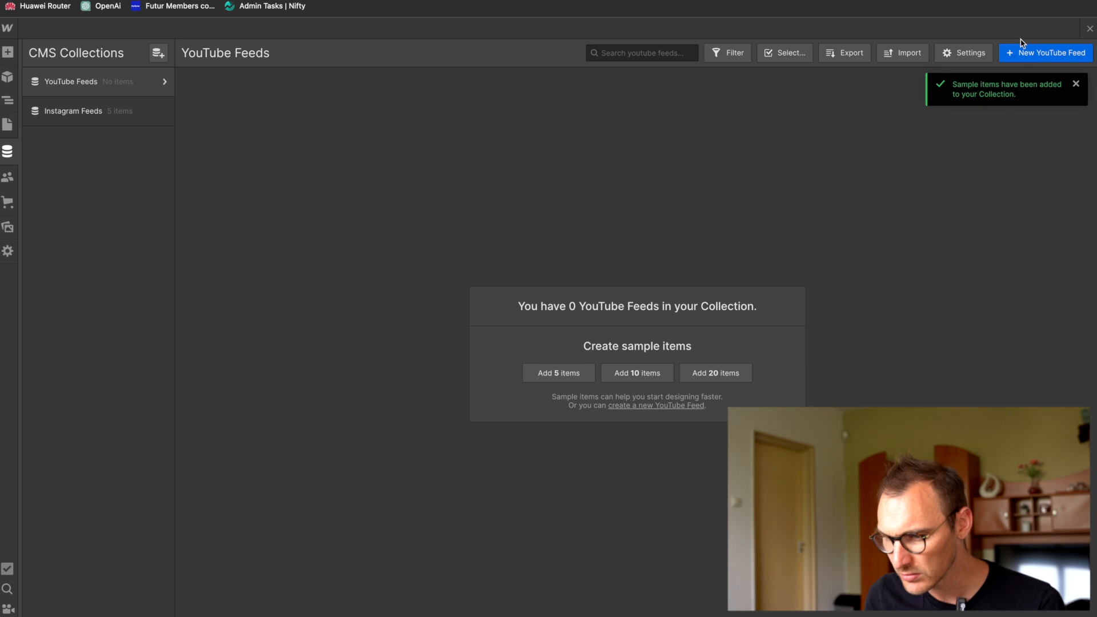
{"action": "left_click", "coordinate": [1026, 53]}
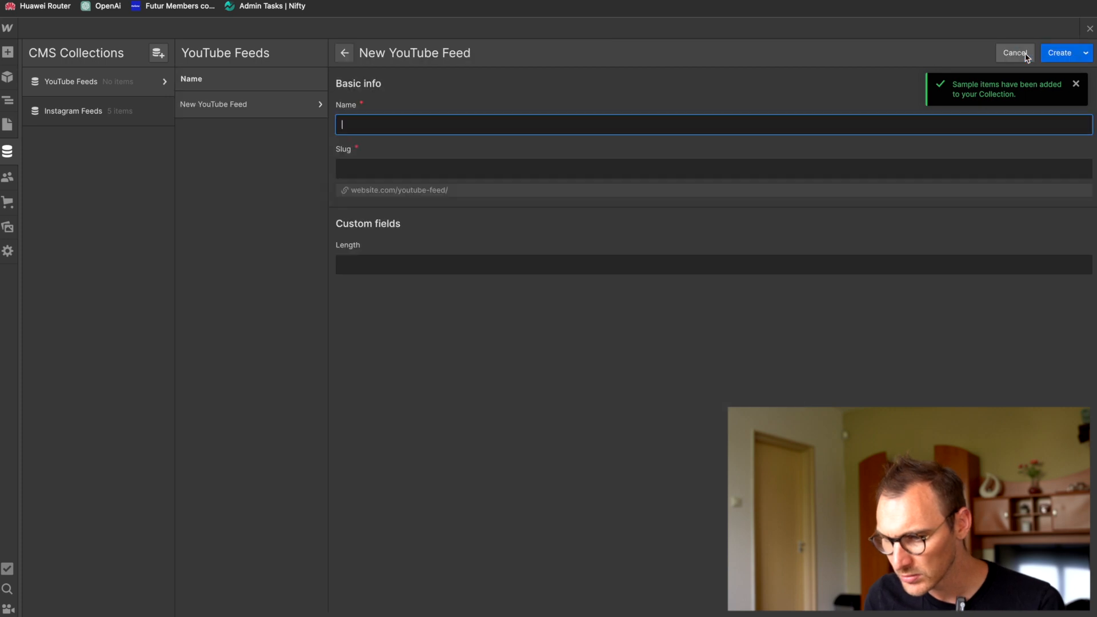
{"action": "left_click", "coordinate": [1077, 83]}
{"action": "left_click", "coordinate": [1086, 53]}
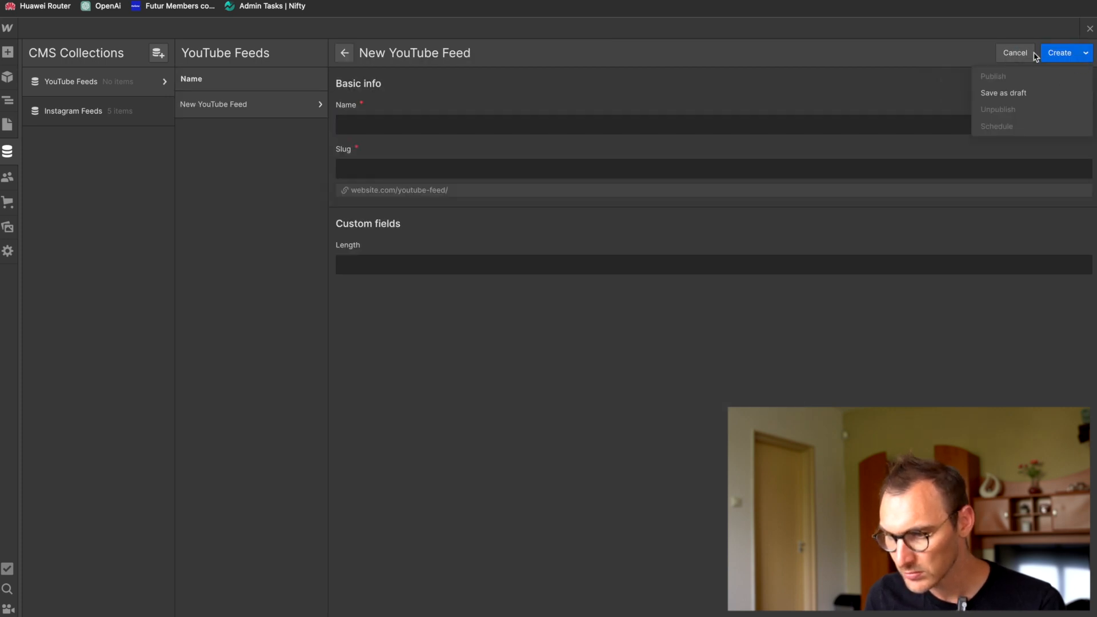
{"action": "left_click", "coordinate": [1016, 52]}
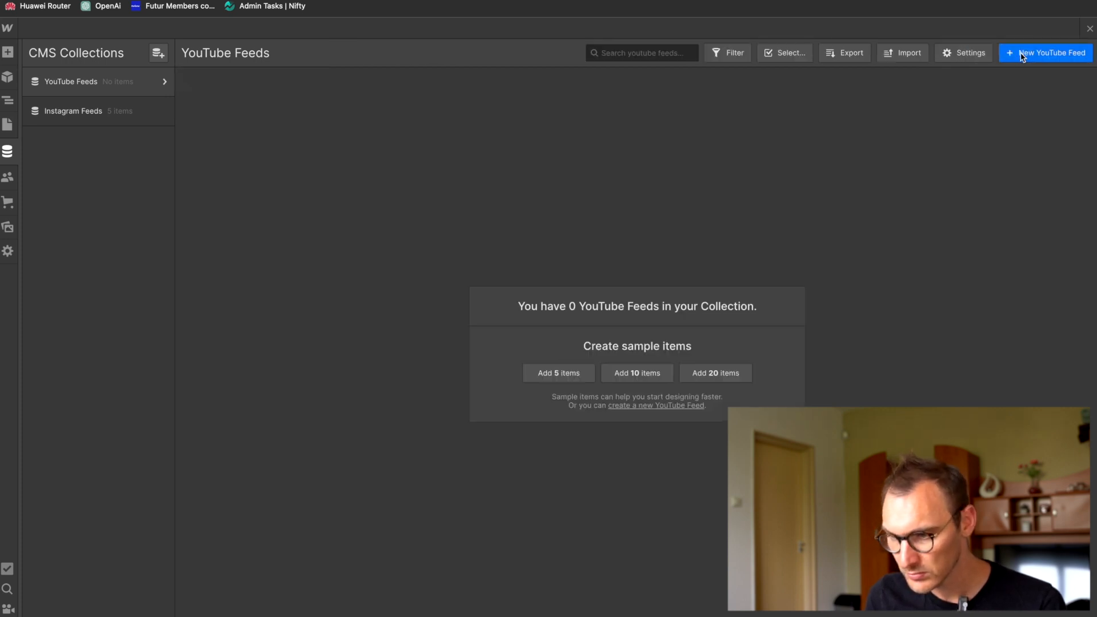
Step: Look over the YouTube Feeds collection's settings, close the CMS view and open the Home page
{"action": "left_click", "coordinate": [962, 55]}
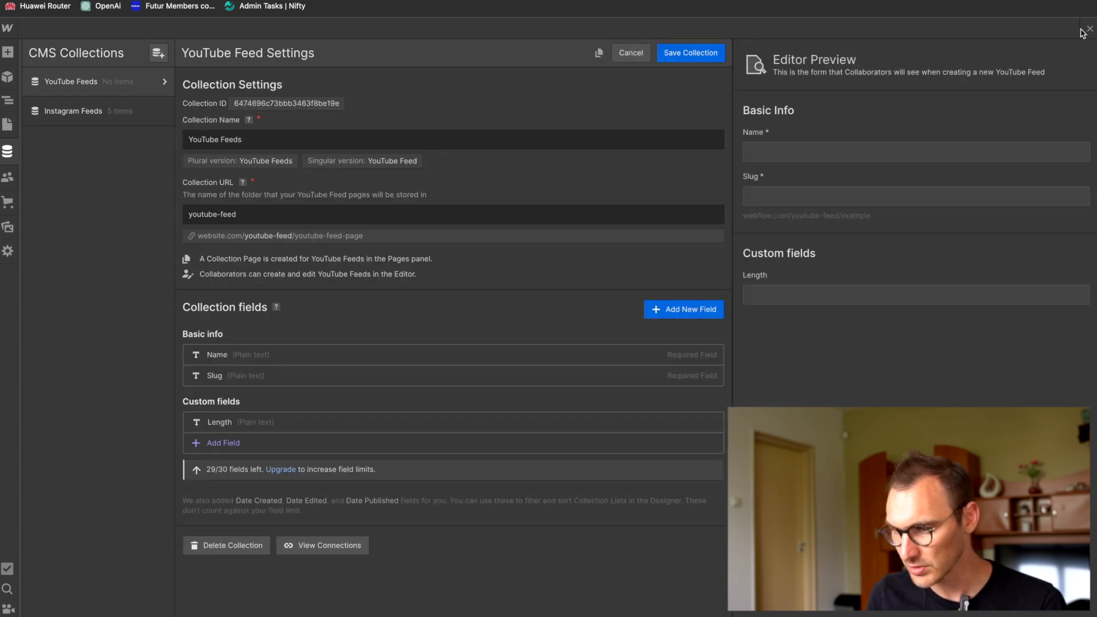
{"action": "left_click", "coordinate": [1089, 29]}
{"action": "left_click", "coordinate": [6, 126]}
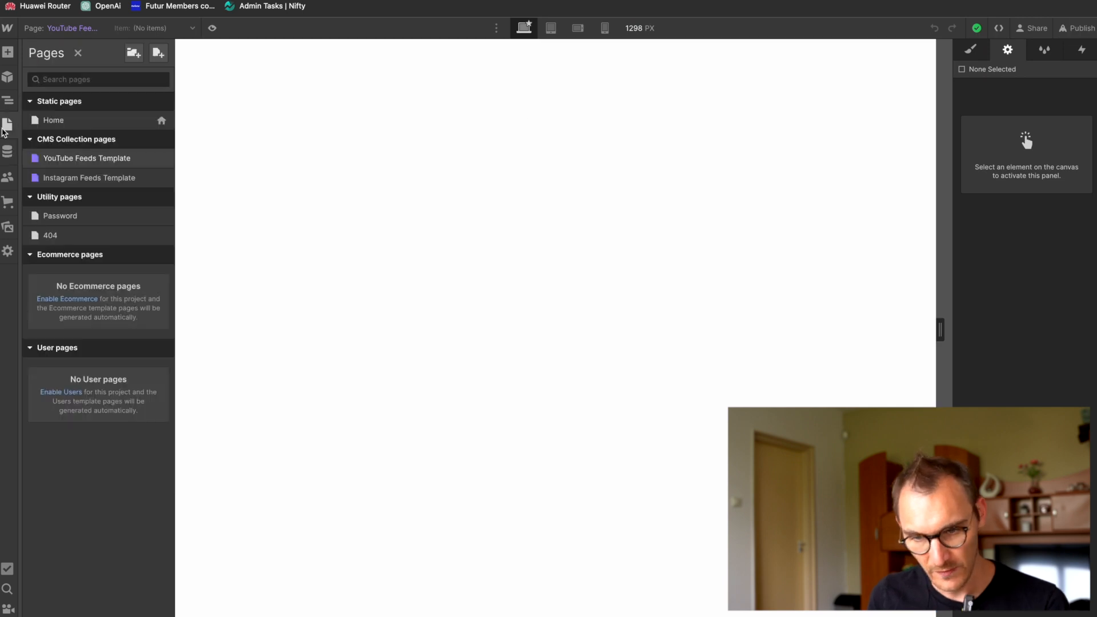
{"action": "left_click", "coordinate": [8, 126]}
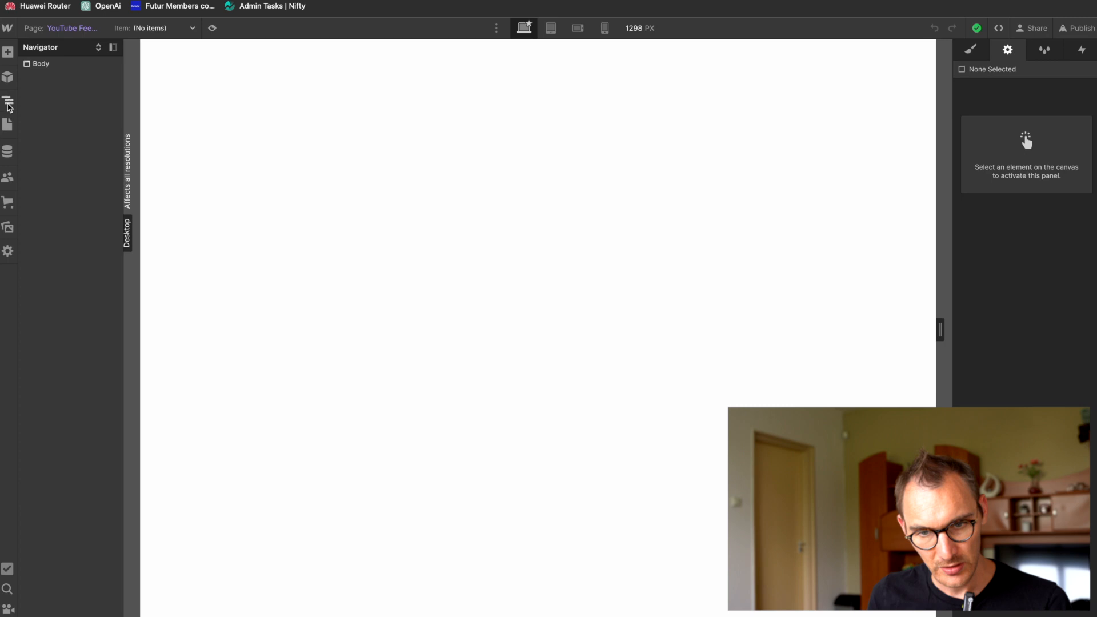
{"action": "left_click", "coordinate": [7, 125]}
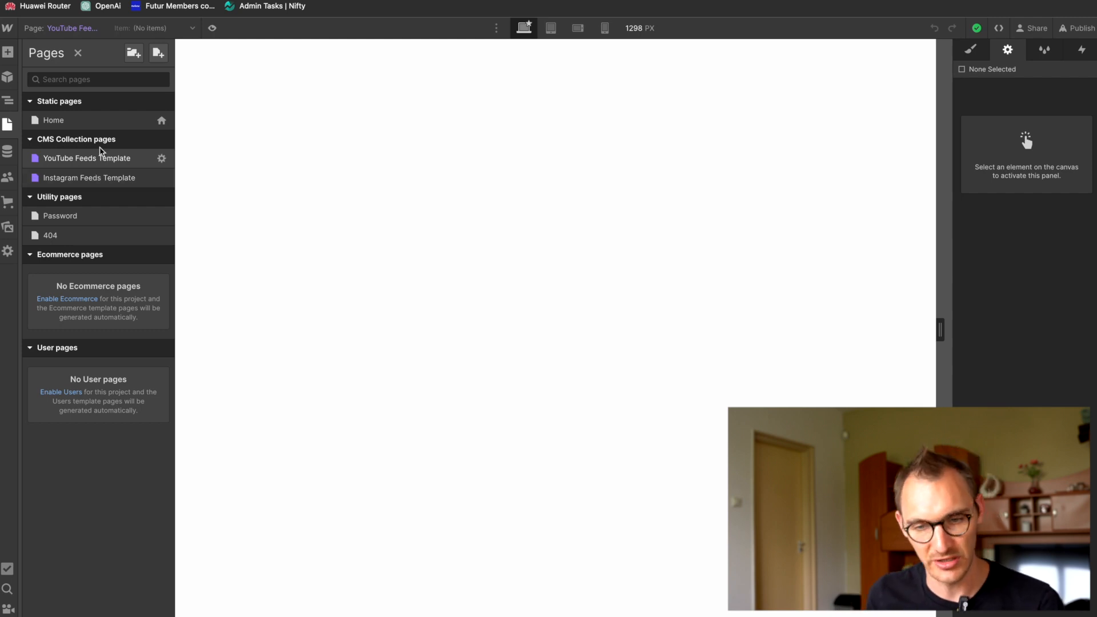
{"action": "left_click", "coordinate": [88, 121]}
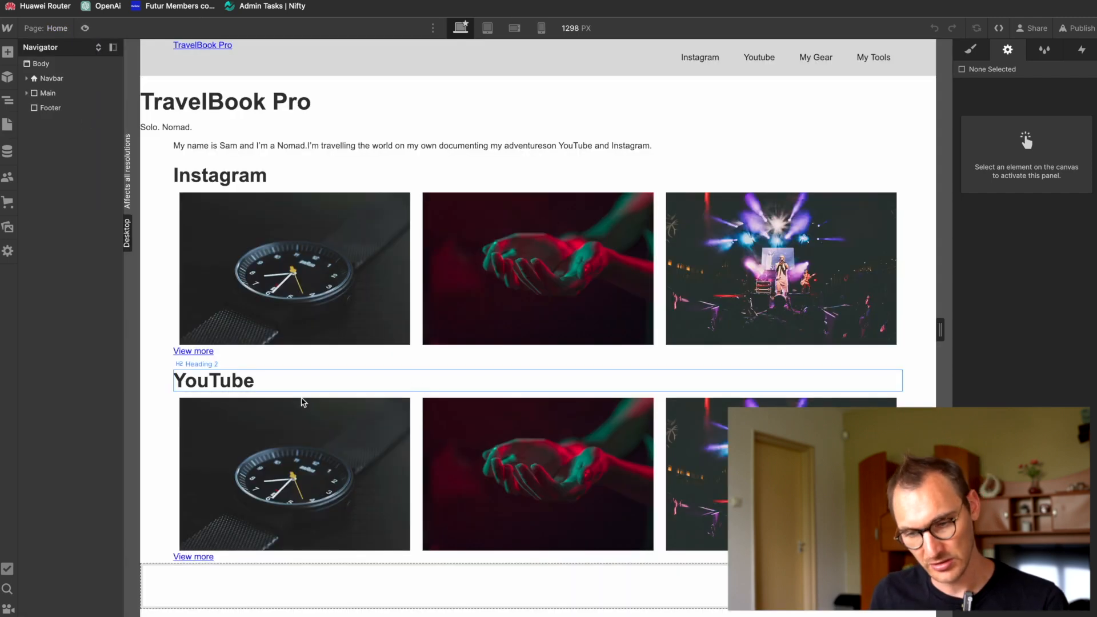
Step: Check the source of the YouTube section's collection list and delete its Collection List Wrapper bound to Instagram Feeds
{"action": "left_click", "coordinate": [196, 409]}
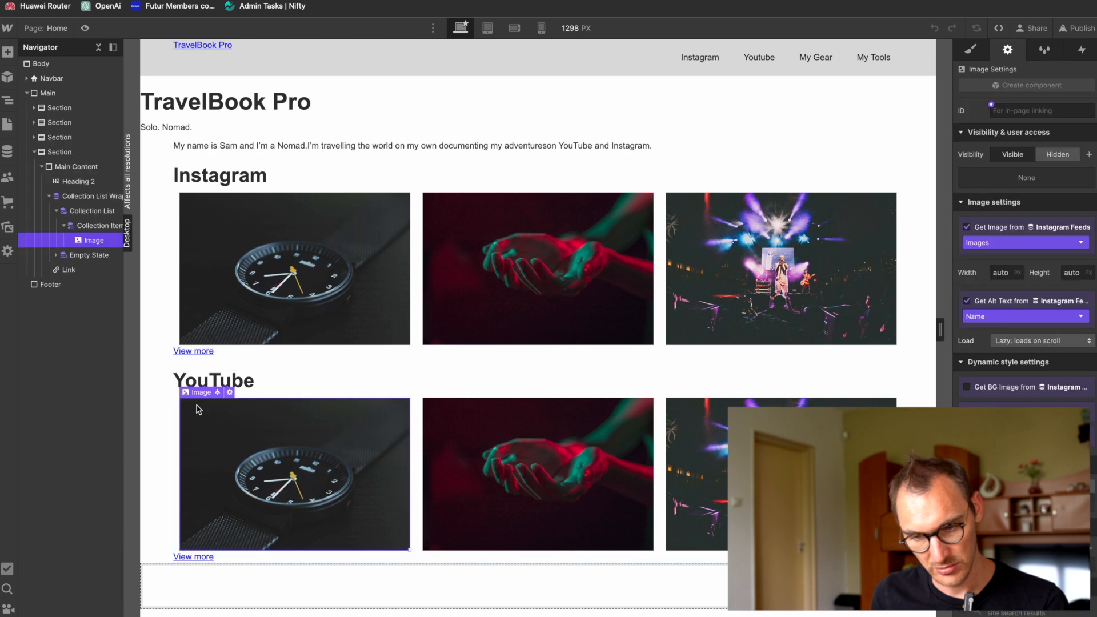
{"action": "left_click", "coordinate": [107, 196]}
{"action": "left_click", "coordinate": [266, 394]}
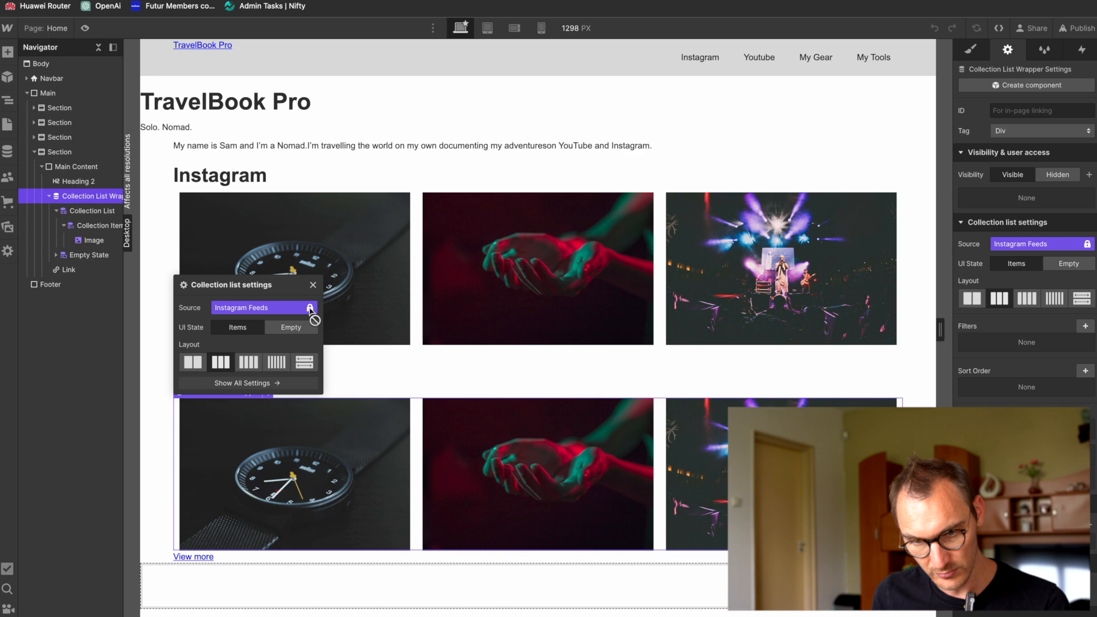
{"action": "left_click", "coordinate": [86, 211]}
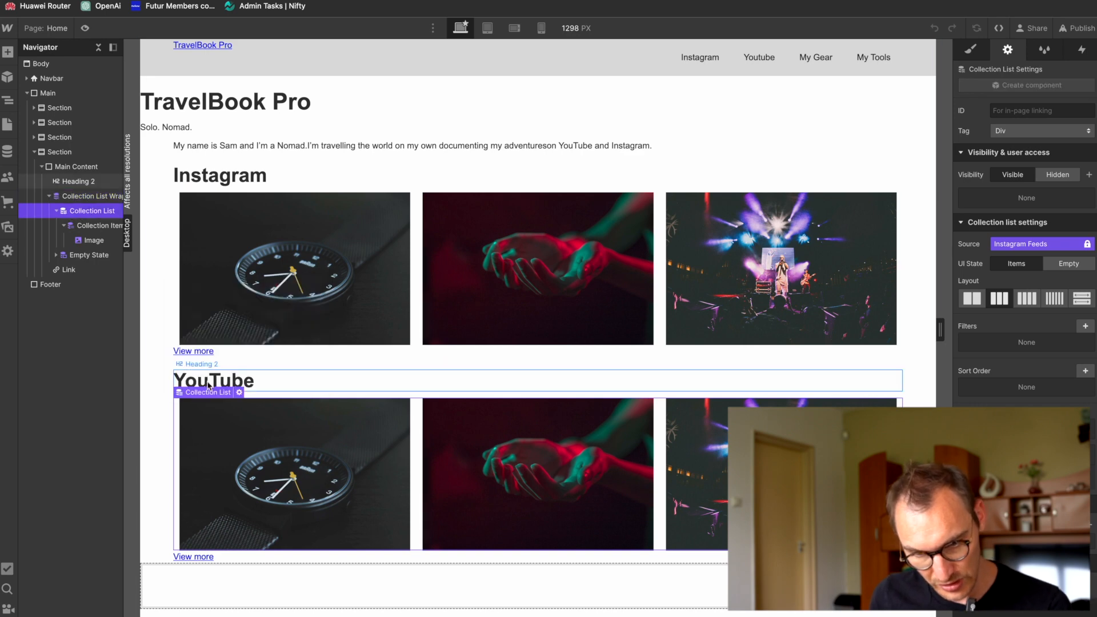
{"action": "left_click", "coordinate": [240, 394]}
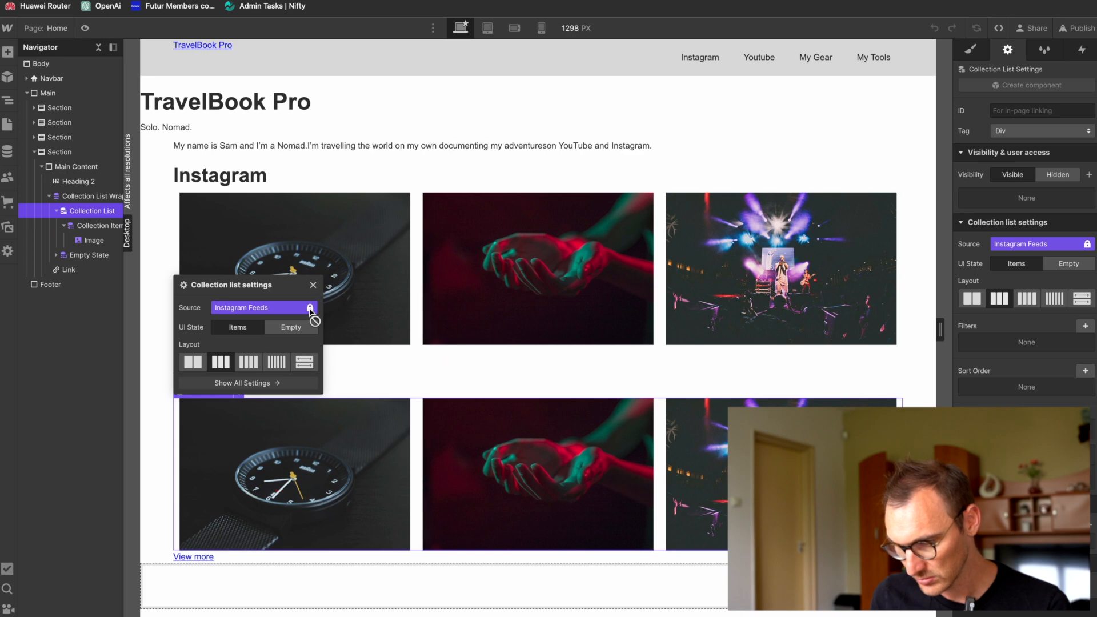
{"action": "left_click", "coordinate": [79, 199]}
{"action": "key", "text": "Delete"}
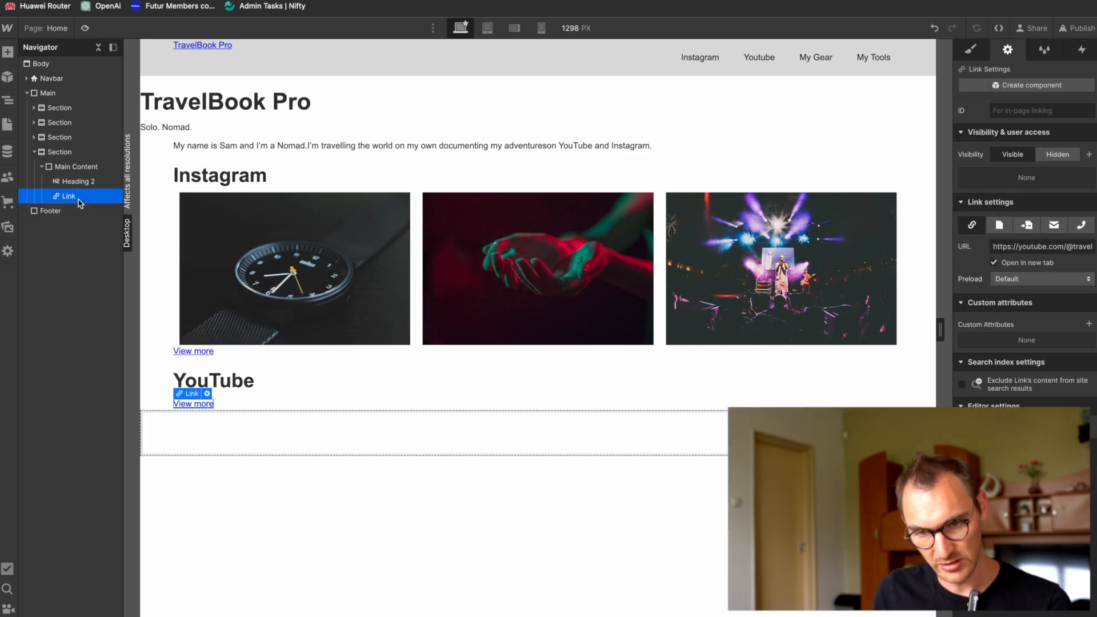
Step: Add a new Collection List to the YouTube section's Main Content on the Home page
{"action": "key", "text": "ctrl+e"}
{"action": "type", "text": "cms"}
{"action": "key", "text": "BackSpace"}
{"action": "key", "text": "BackSpace"}
{"action": "type", "text": "oll"}
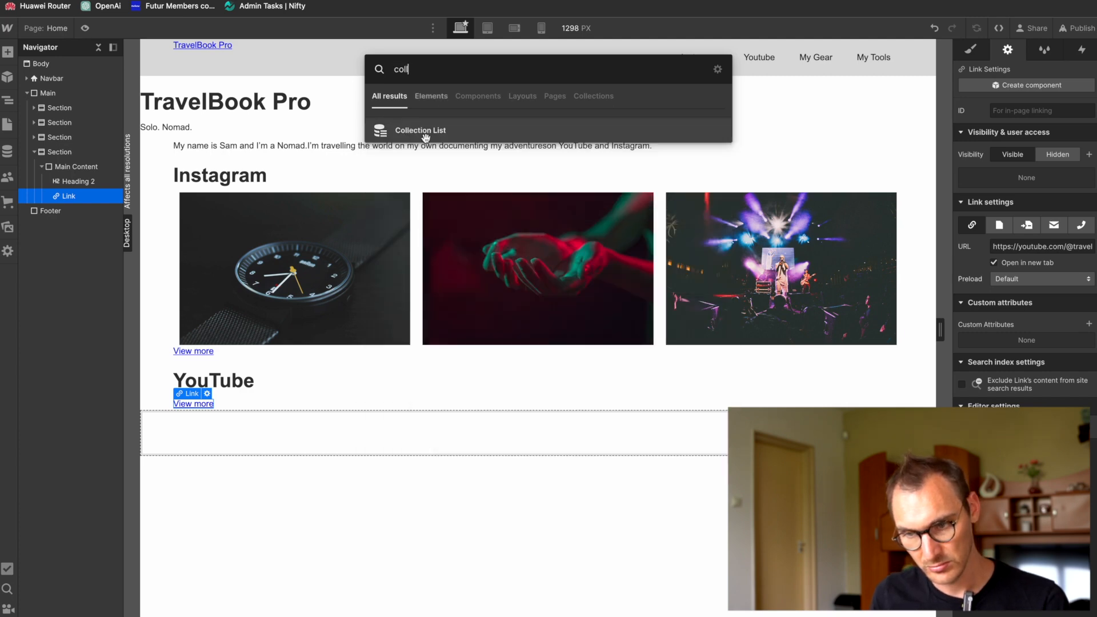
{"action": "left_click", "coordinate": [425, 134]}
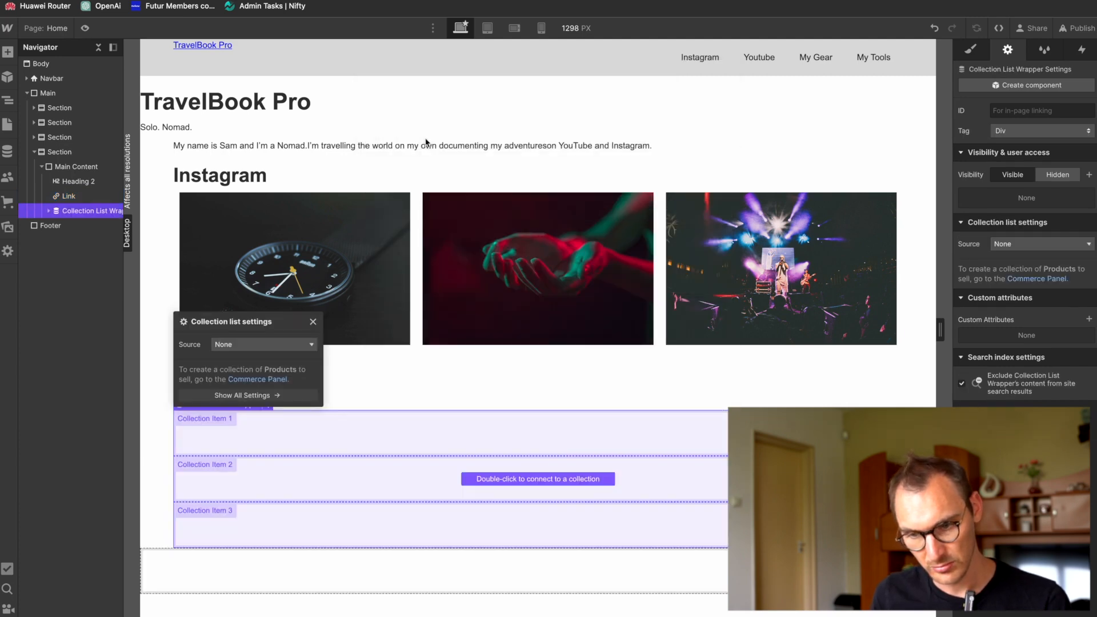
Step: Connect the new collection list to the YouTube Feeds collection and set its layout to three columns
{"action": "left_click", "coordinate": [261, 344]}
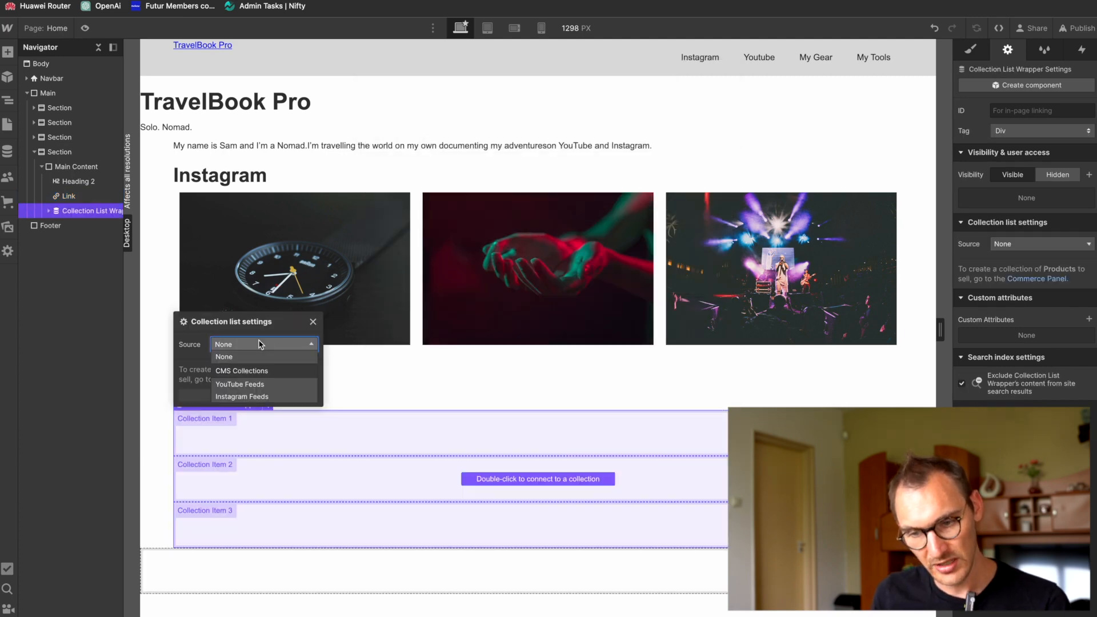
{"action": "left_click", "coordinate": [275, 386]}
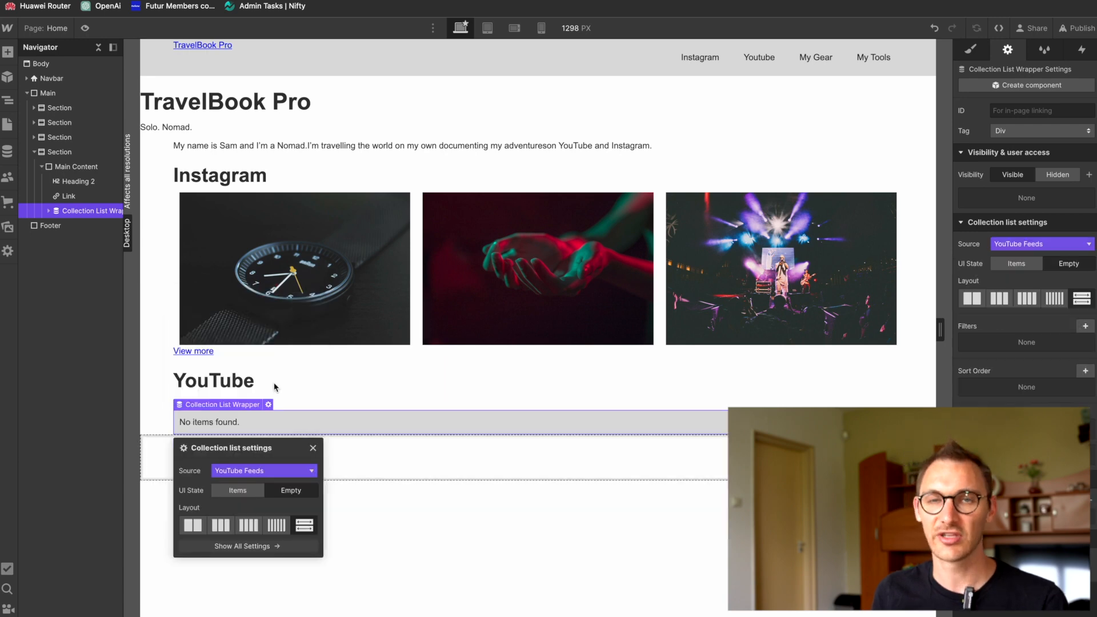
{"action": "left_click", "coordinate": [223, 527]}
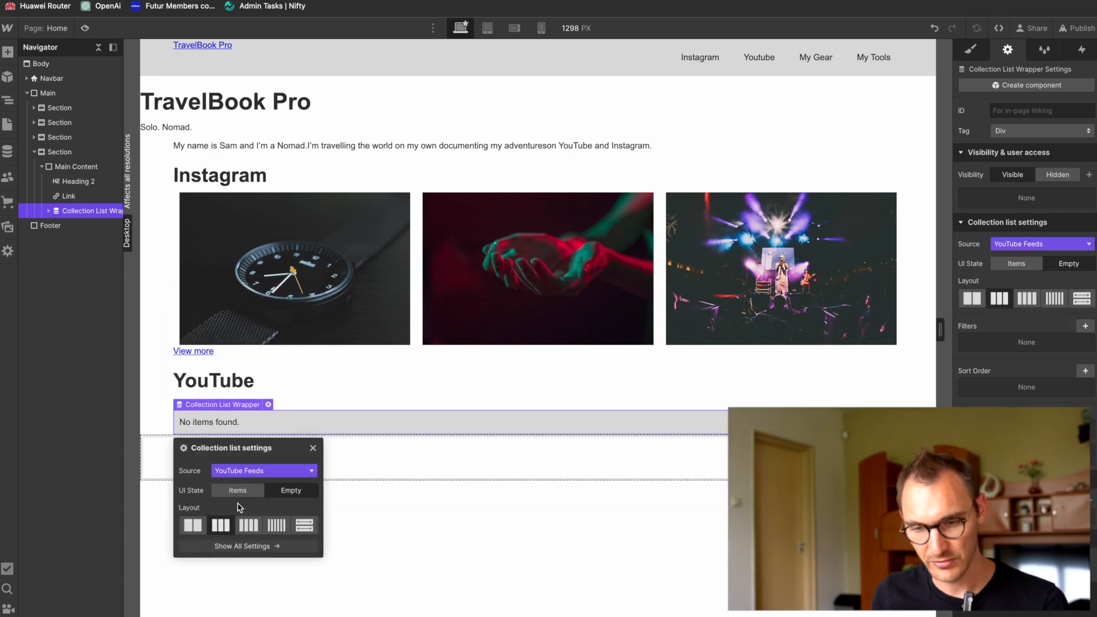
{"action": "left_click", "coordinate": [313, 449]}
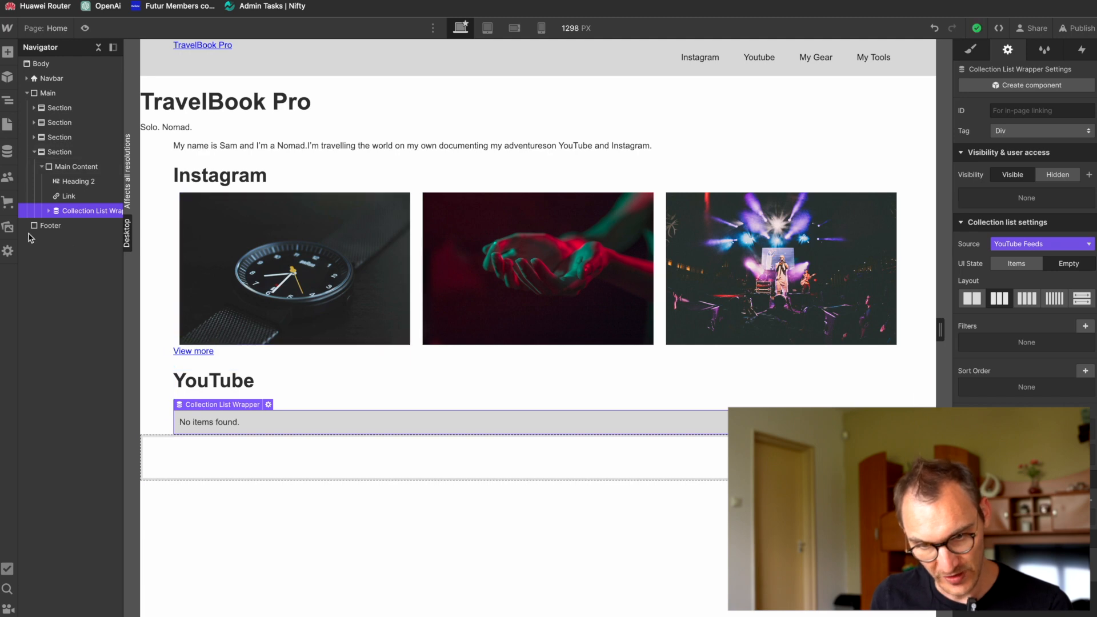
Step: Check the footer in the Figma design and add a Section inside the Footer element in Webflow
{"action": "left_click", "coordinate": [50, 226]}
{"action": "key", "text": "super+Tab"}
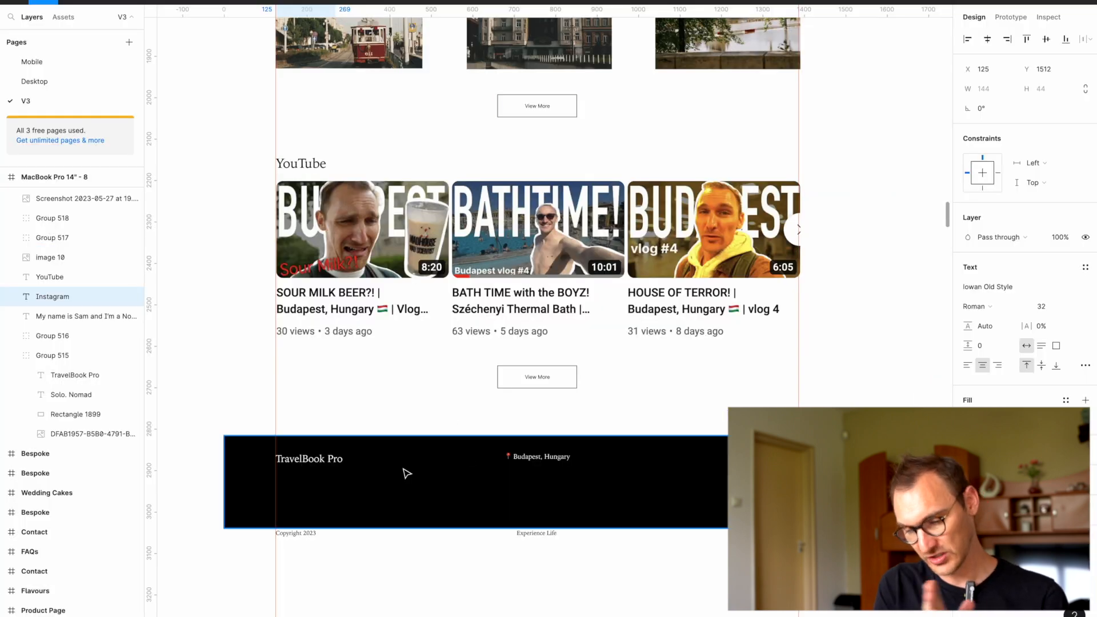
{"action": "key", "text": "super+Tab"}
{"action": "key", "text": "super+Tab"}
{"action": "key", "text": "super+Tab"}
{"action": "key", "text": "super+k"}
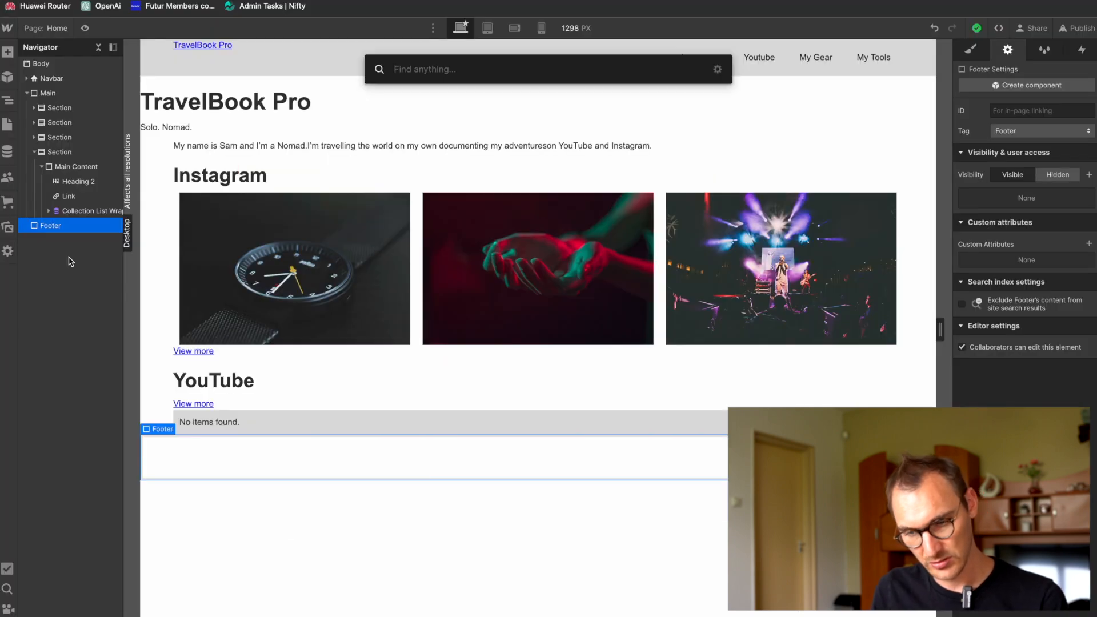
{"action": "type", "text": "section"}
{"action": "key", "text": "Return"}
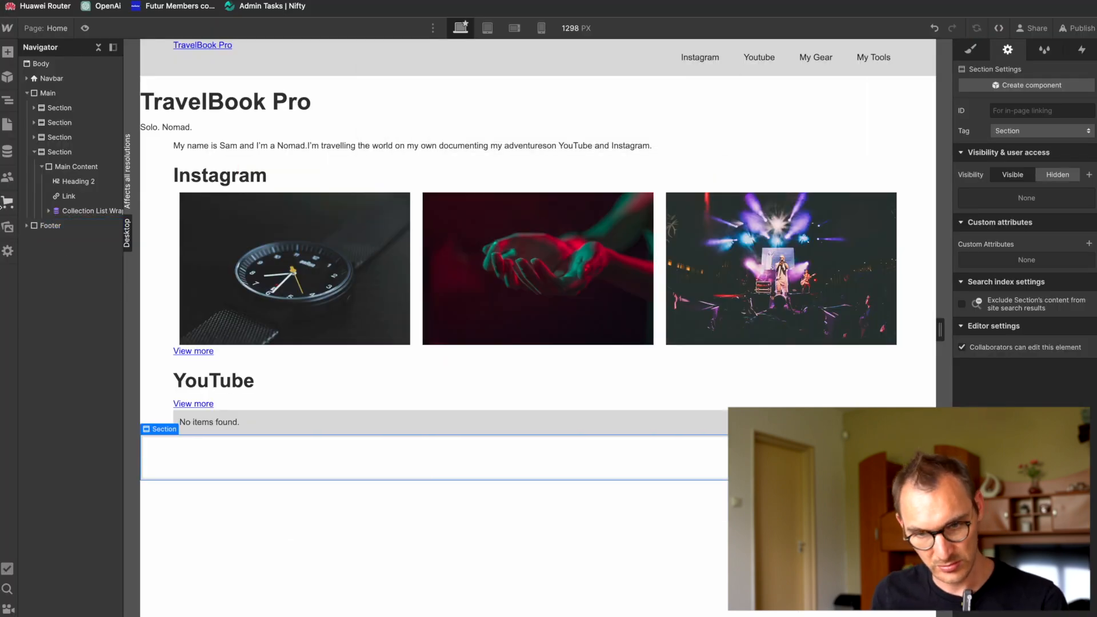
Step: Add a Columns element to the footer's Section and set it to three equal columns
{"action": "left_click", "coordinate": [27, 225]}
{"action": "key", "text": "super+k"}
{"action": "key", "text": "Escape"}
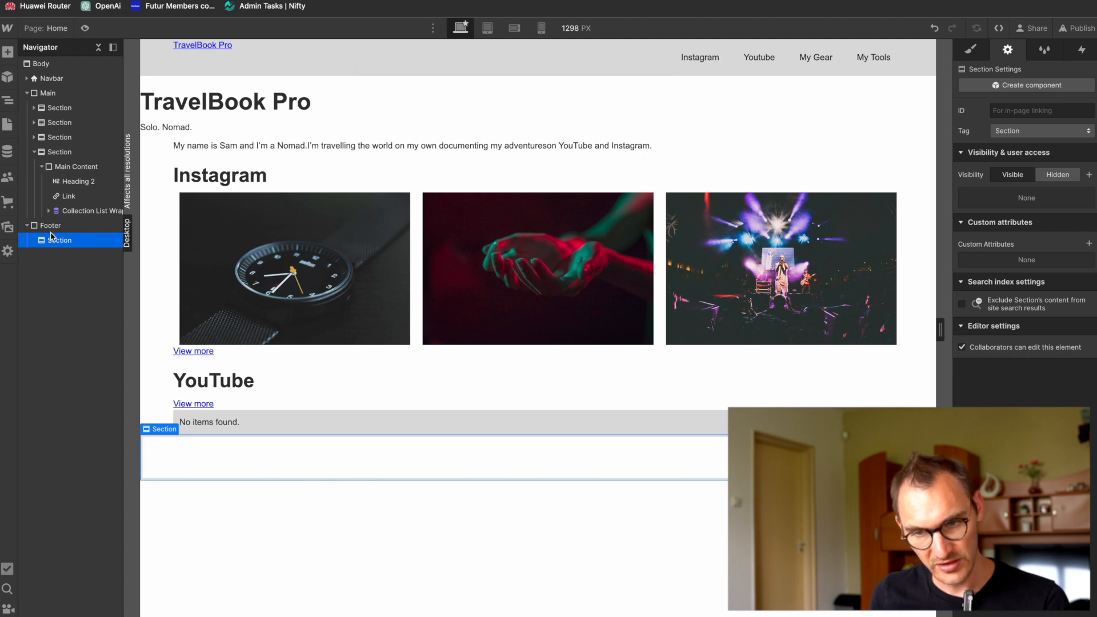
{"action": "left_click", "coordinate": [7, 53]}
{"action": "scroll", "coordinate": [138, 289], "scroll_direction": "down", "scroll_amount": 2}
{"action": "scroll", "coordinate": [138, 289], "scroll_direction": "up", "scroll_amount": 2}
{"action": "left_click", "coordinate": [71, 213]}
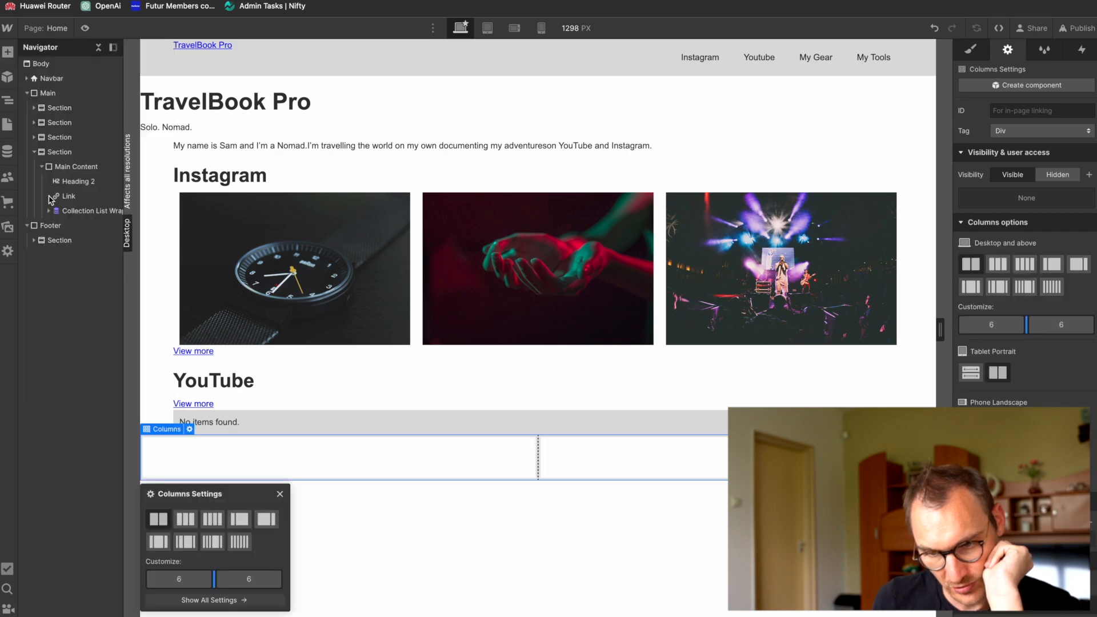
{"action": "left_click", "coordinate": [186, 520]}
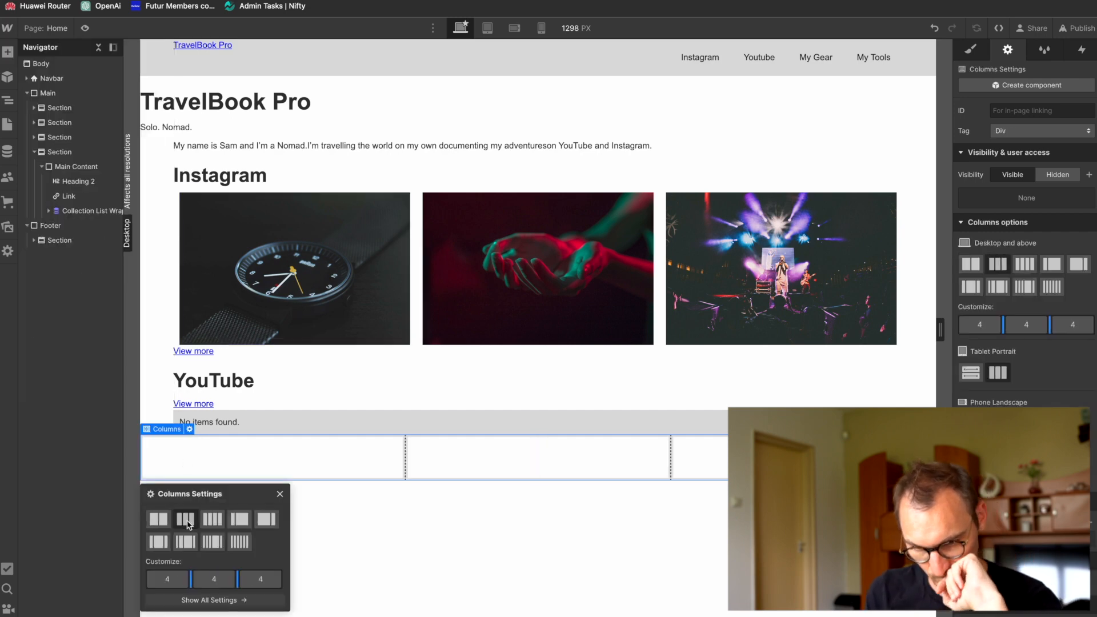
Step: Recheck the Figma footer, add a Paragraph reading "TravelBook Pro" to the Webflow footer's first column and select the footer's Section
{"action": "left_click", "coordinate": [34, 241]}
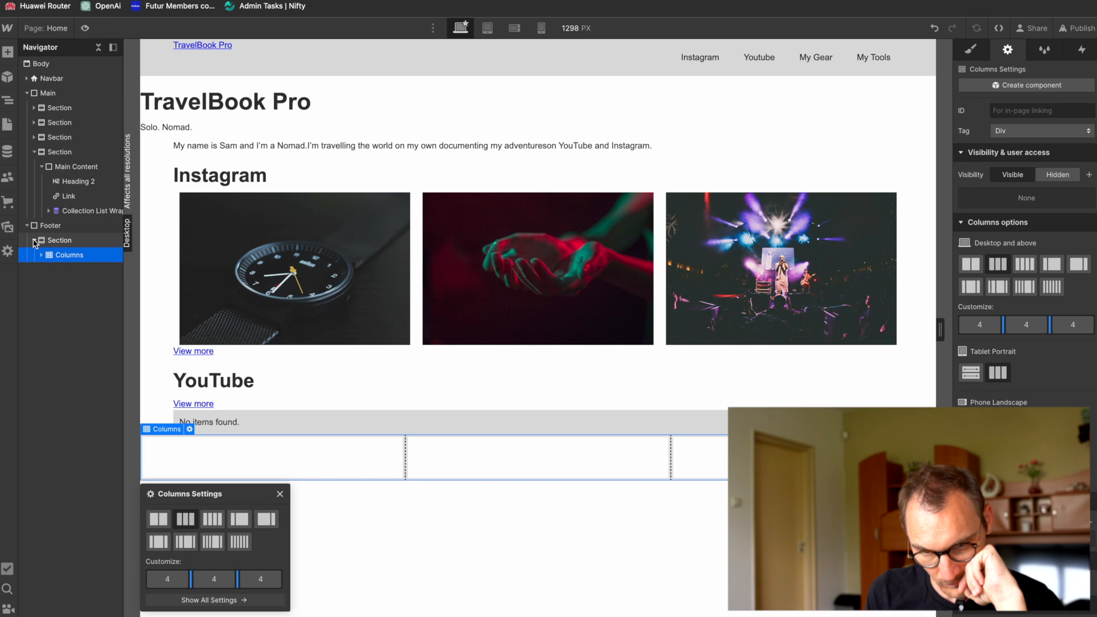
{"action": "key", "text": "super+Tab"}
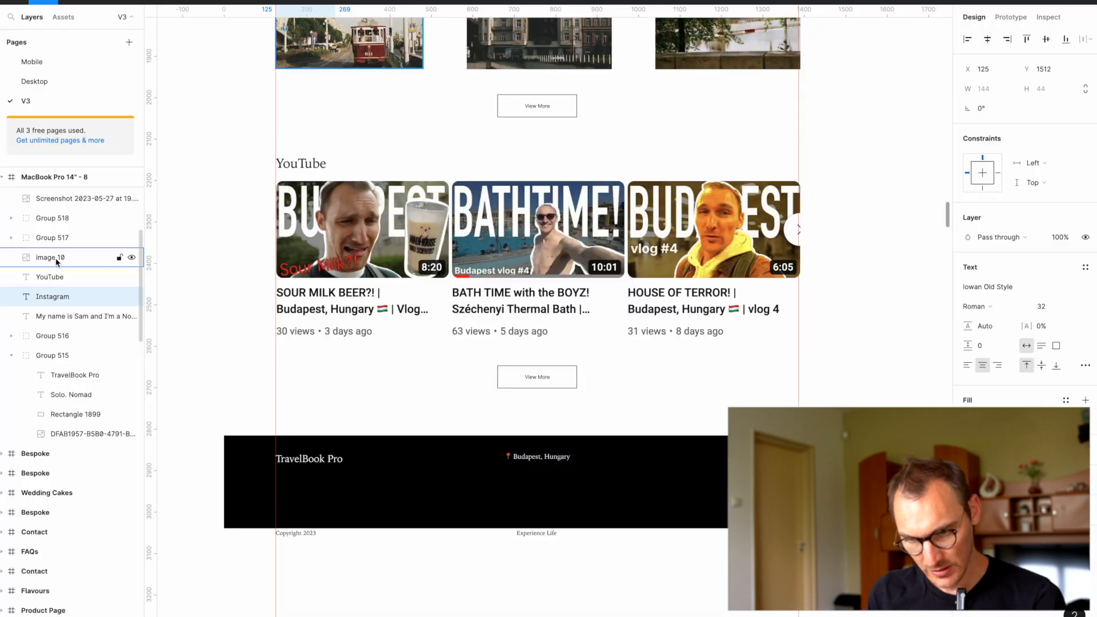
{"action": "key", "text": "super+Tab"}
{"action": "left_click", "coordinate": [41, 256]}
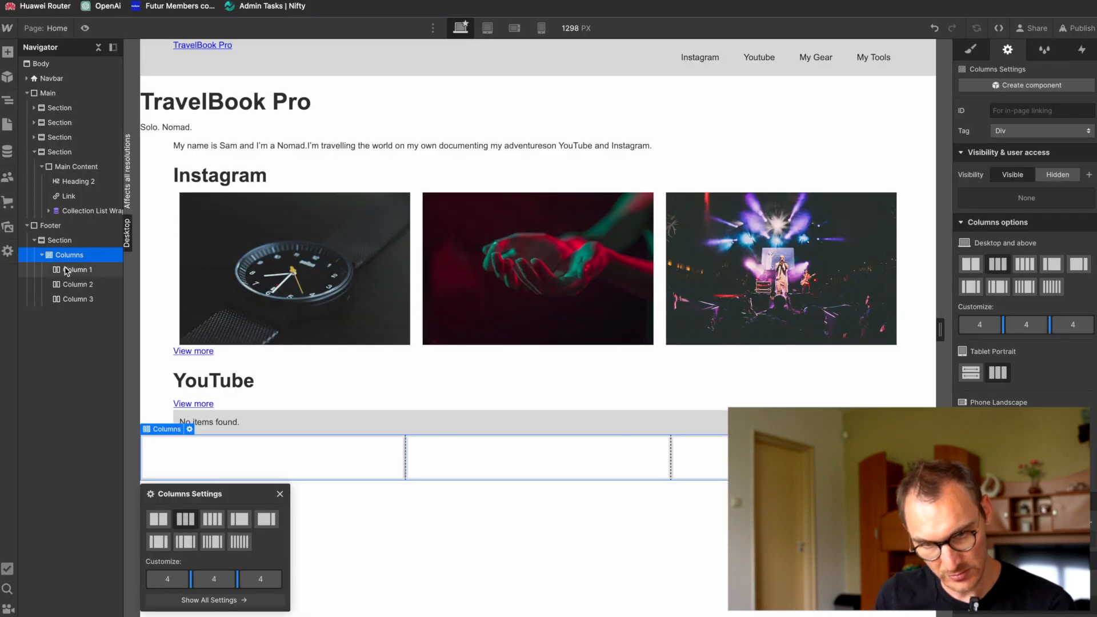
{"action": "left_click", "coordinate": [72, 270]}
{"action": "key", "text": "ctrl+e"}
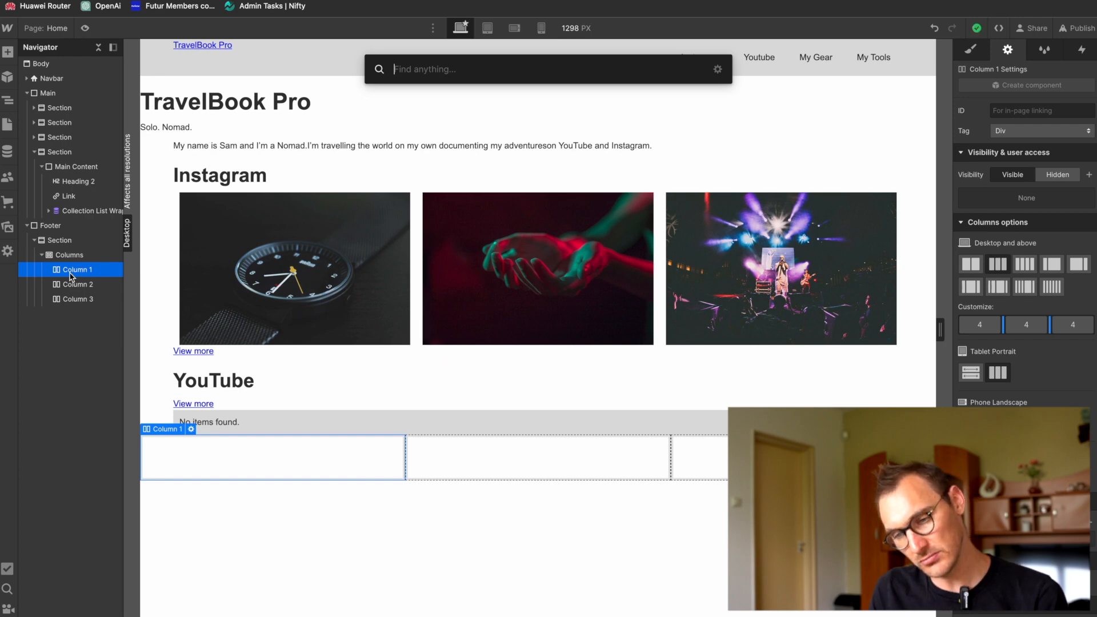
{"action": "type", "text": "p"}
{"action": "key", "text": "Return"}
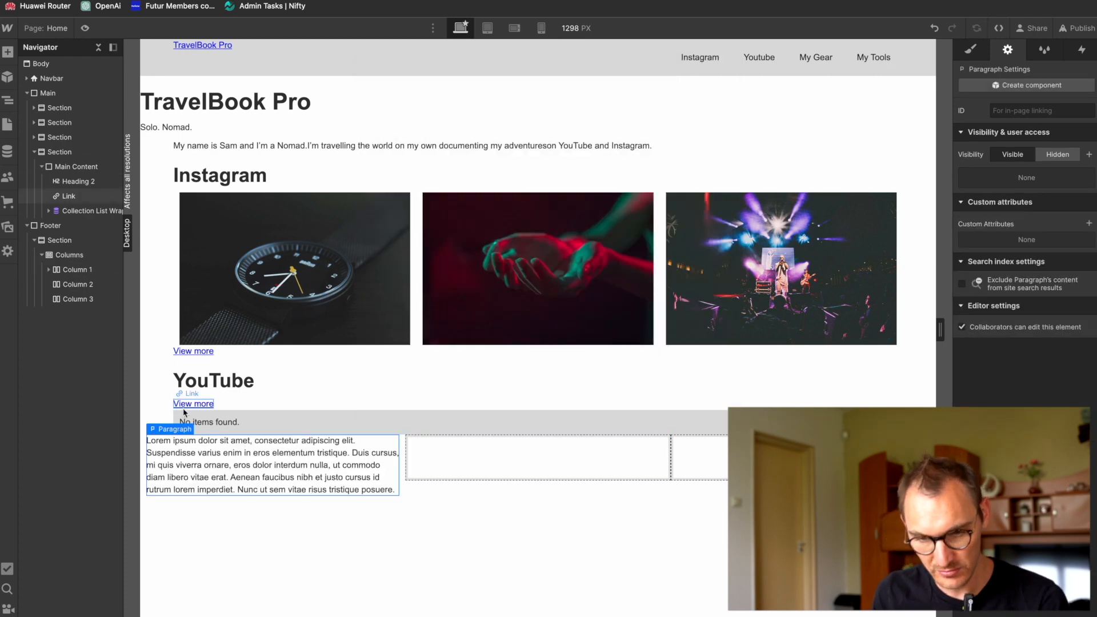
{"action": "key", "text": "Return"}
{"action": "type", "text": "TravelBook Pro"}
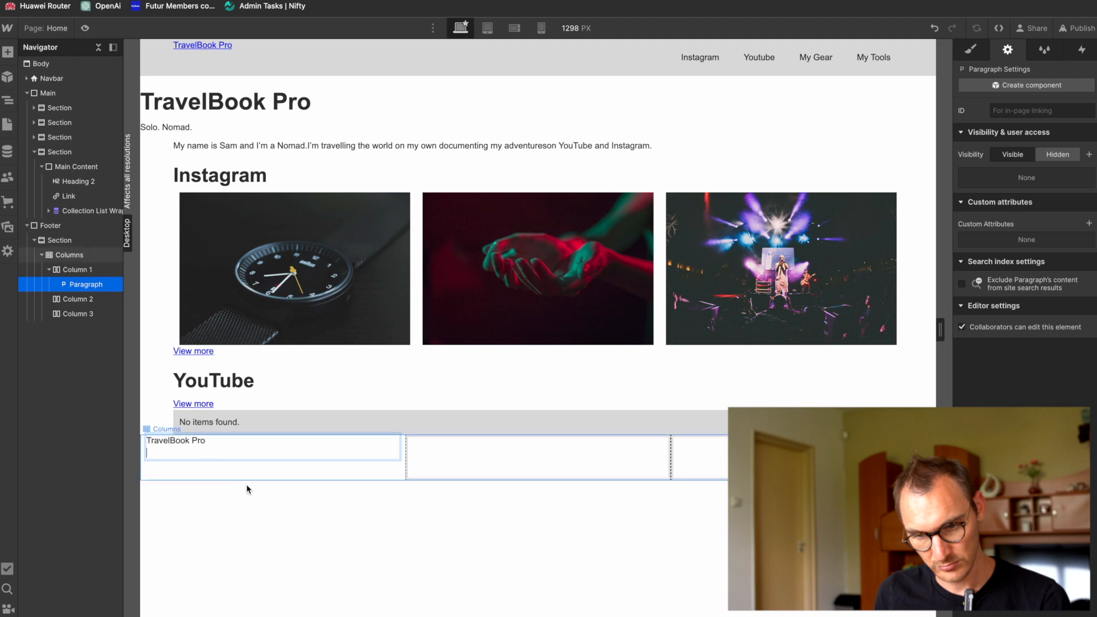
{"action": "left_click", "coordinate": [269, 525]}
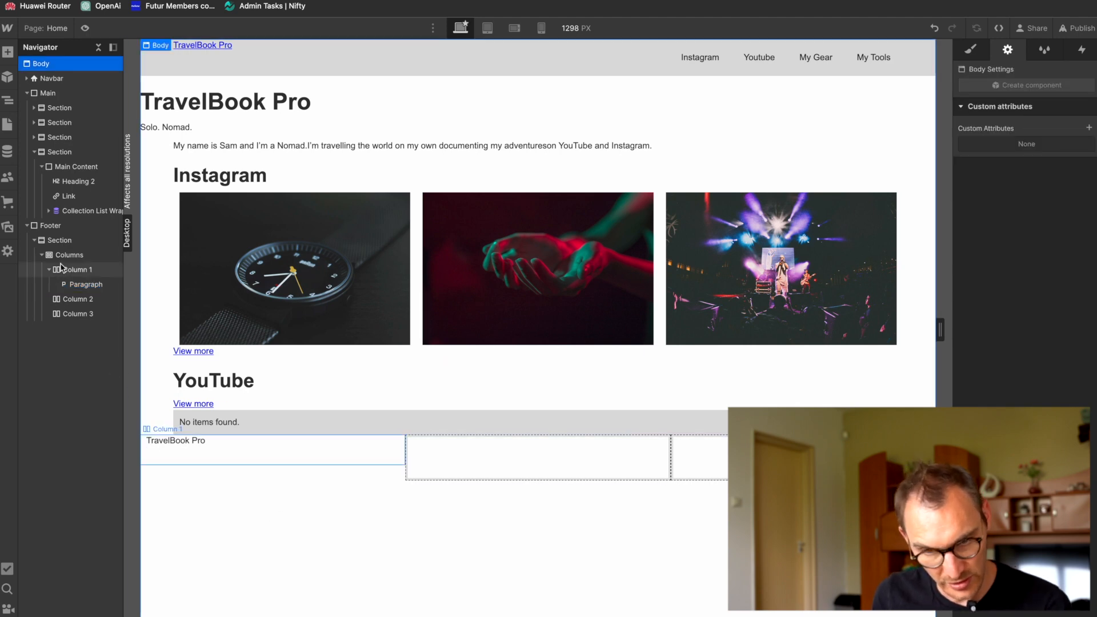
{"action": "left_click", "coordinate": [59, 245]}
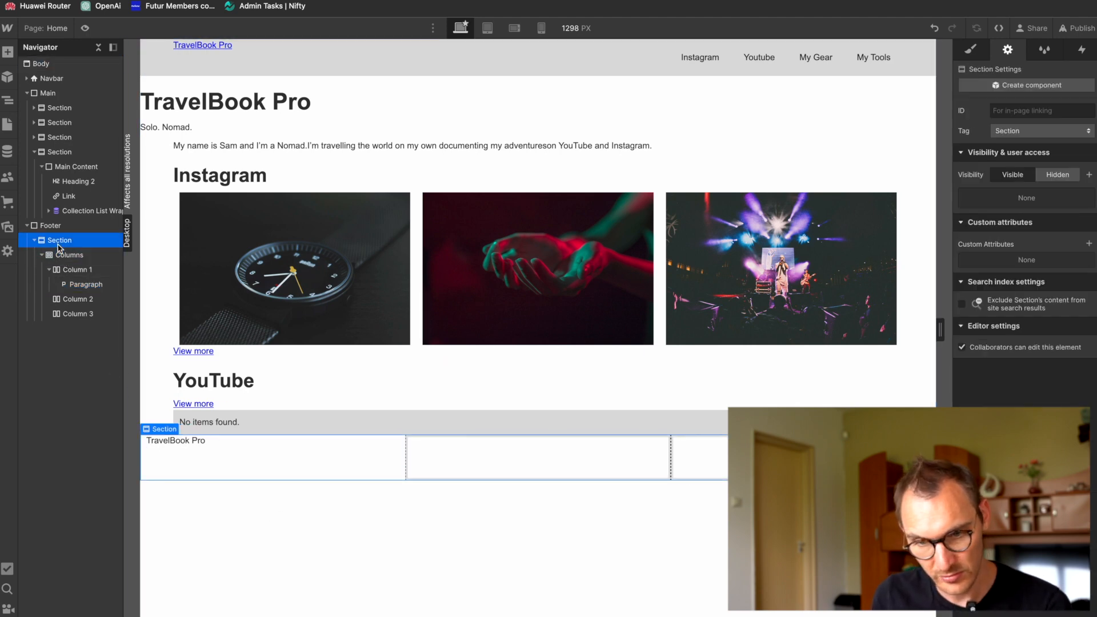
Step: Apply the existing Main Content class to the Section inside the Footer
{"action": "mouse_move", "coordinate": [1092, 73]}
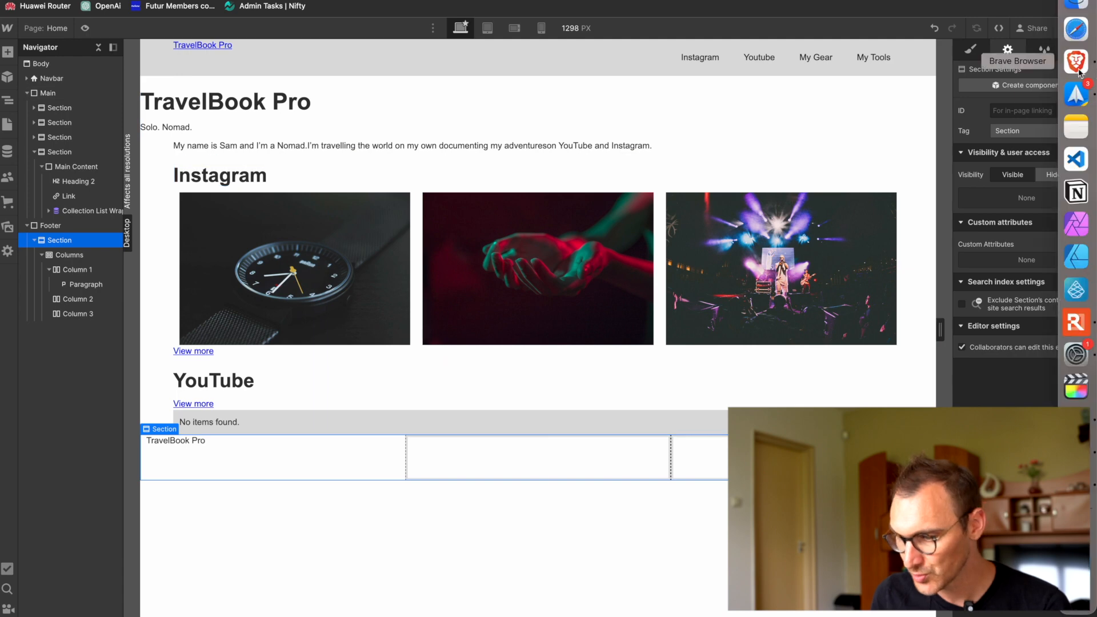
{"action": "left_click", "coordinate": [971, 50]}
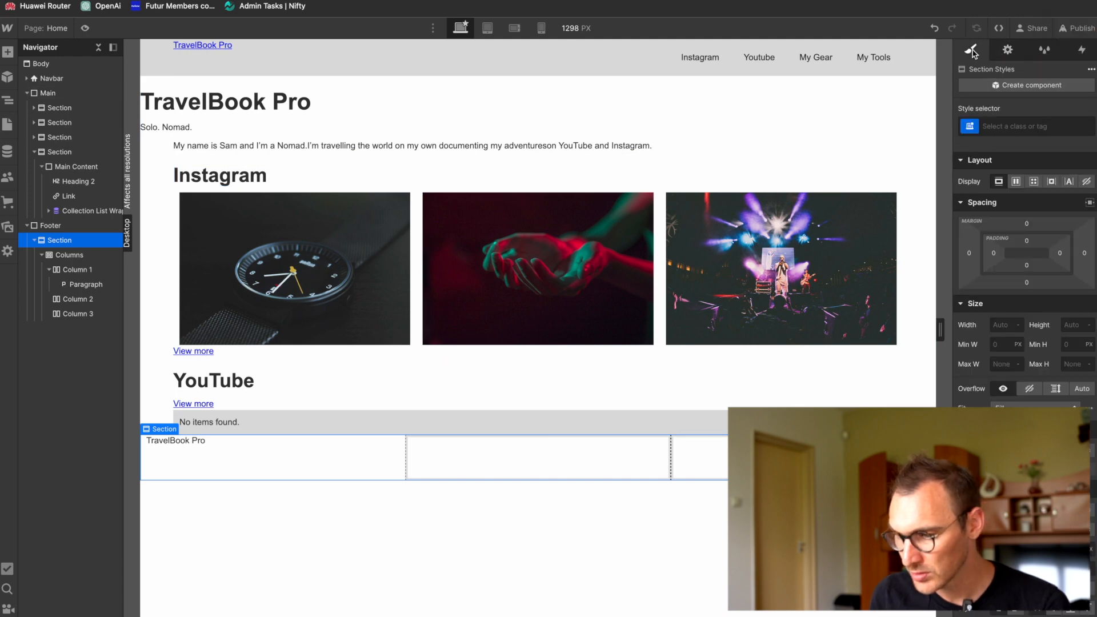
{"action": "left_click", "coordinate": [1024, 126]}
{"action": "type", "text": "M"}
{"action": "key", "text": "Down"}
{"action": "key", "text": "Return"}
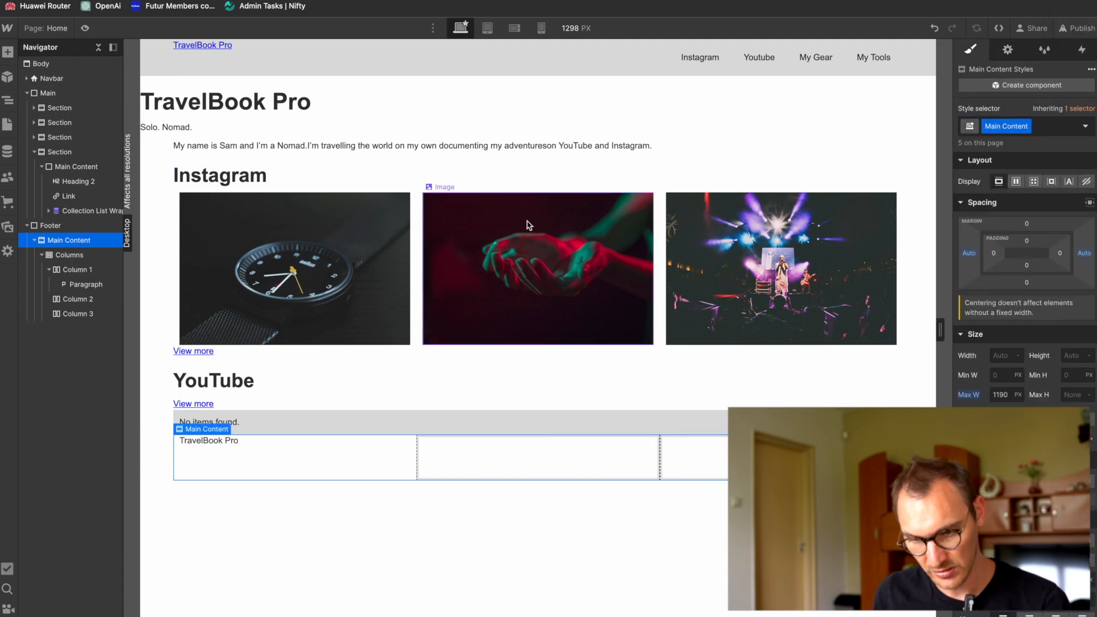
Step: Copy the "📍 Budapest, Hungary" text from the Figma footer into a new Paragraph in Column 2 of the Webflow footer
{"action": "key", "text": "super+Tab"}
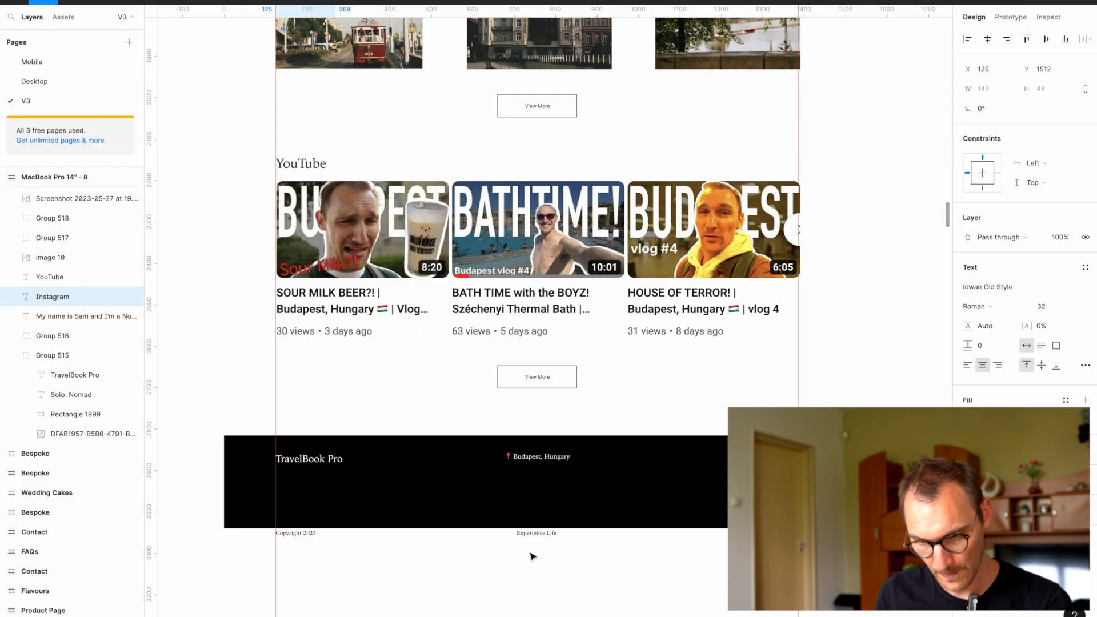
{"action": "left_click", "coordinate": [546, 456]}
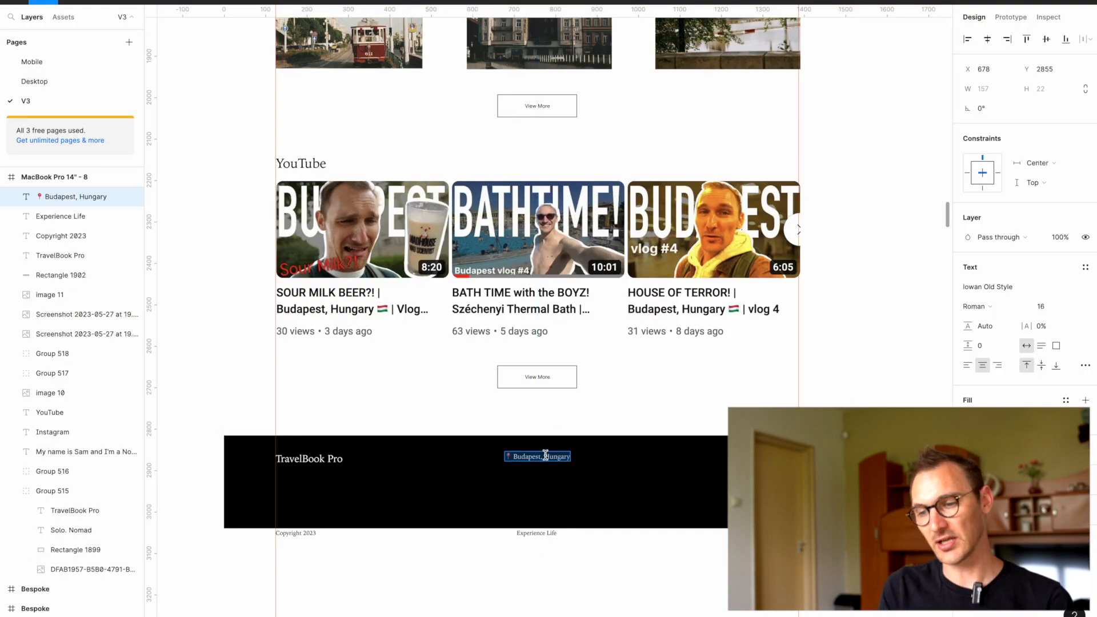
{"action": "key", "text": "super+Tab"}
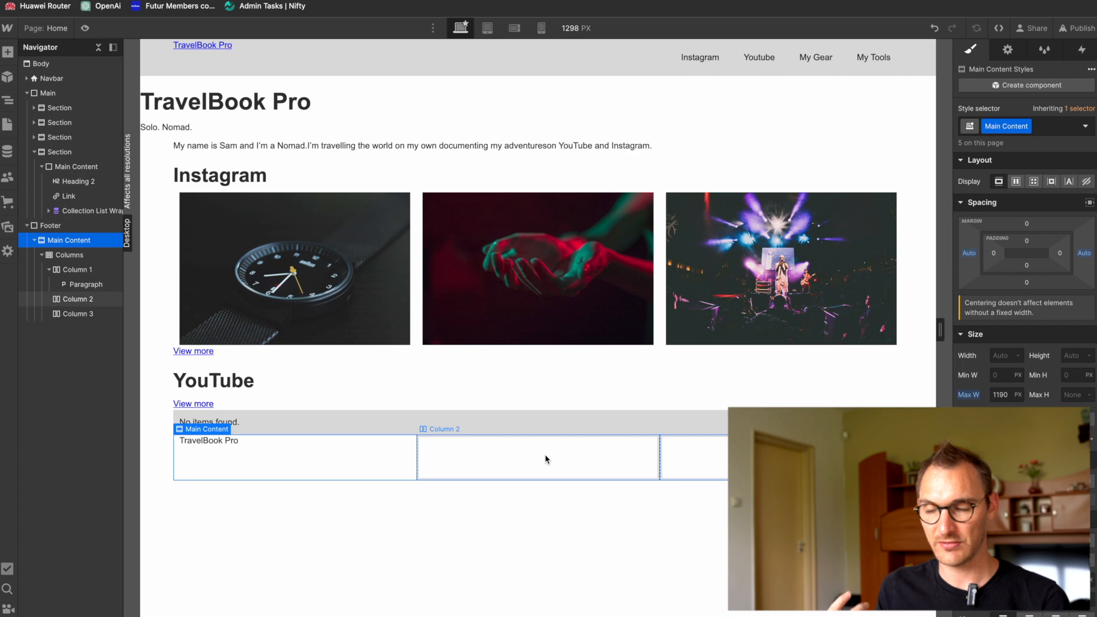
{"action": "left_click", "coordinate": [76, 300]}
{"action": "key", "text": "super+e"}
{"action": "type", "text": "pa"}
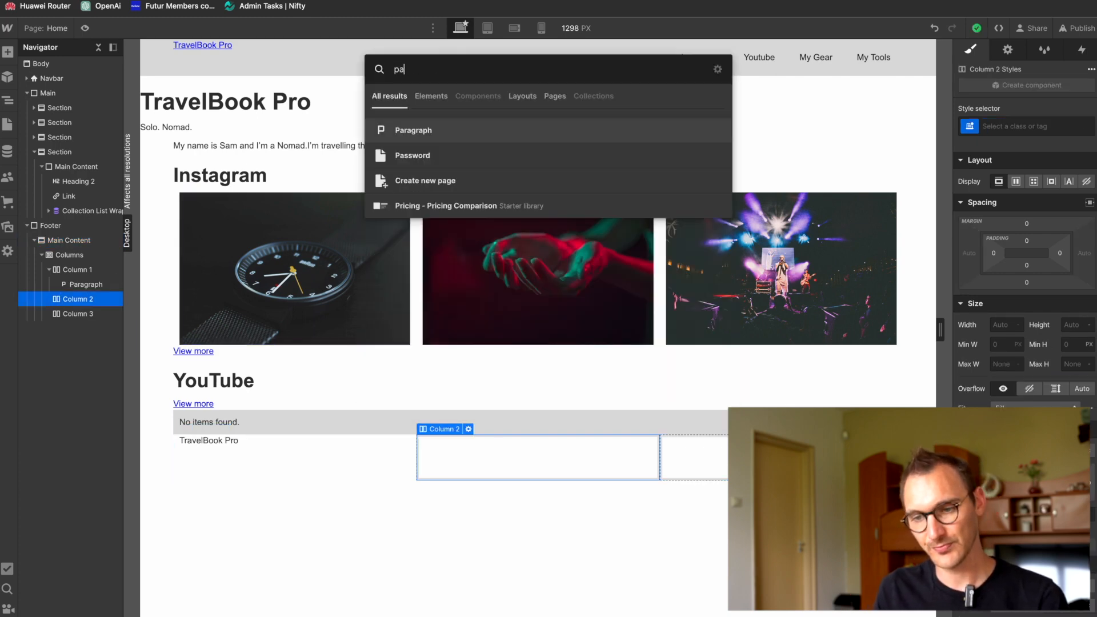
{"action": "key", "text": "Return"}
{"action": "double_click", "coordinate": [472, 467]}
{"action": "key", "text": "super+a"}
{"action": "type", "text": "📍 Budapest, Hungary"}
{"action": "left_click", "coordinate": [522, 506]}
Step: Recheck the Figma footer, try a Navbar element in Column 3 of the Webflow footer and delete it
{"action": "key", "text": "super+Tab"}
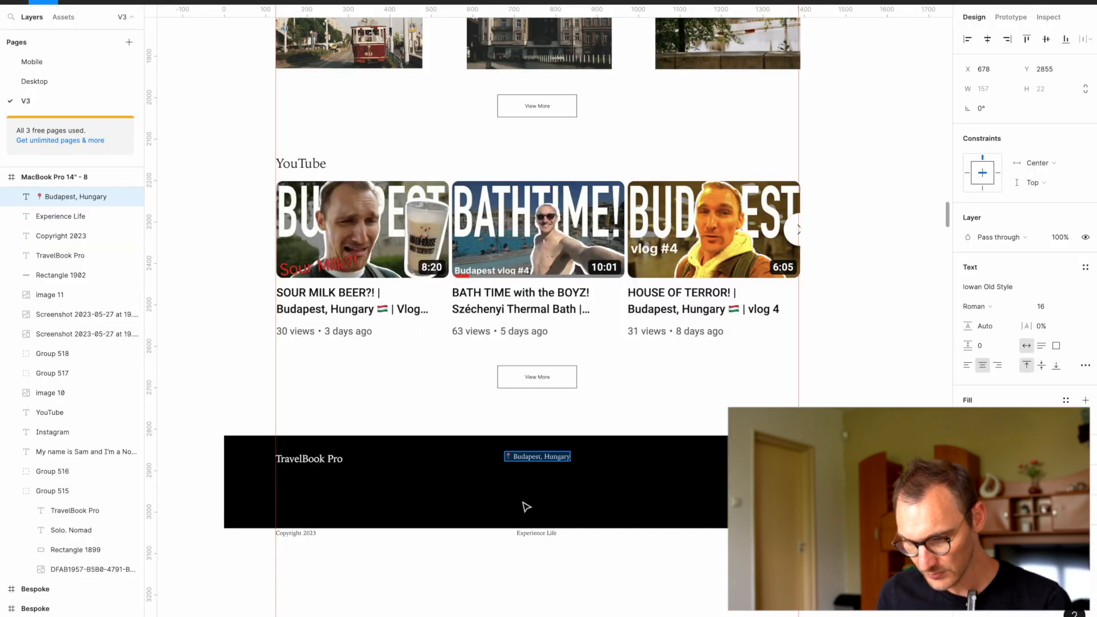
{"action": "key", "text": "super+Tab"}
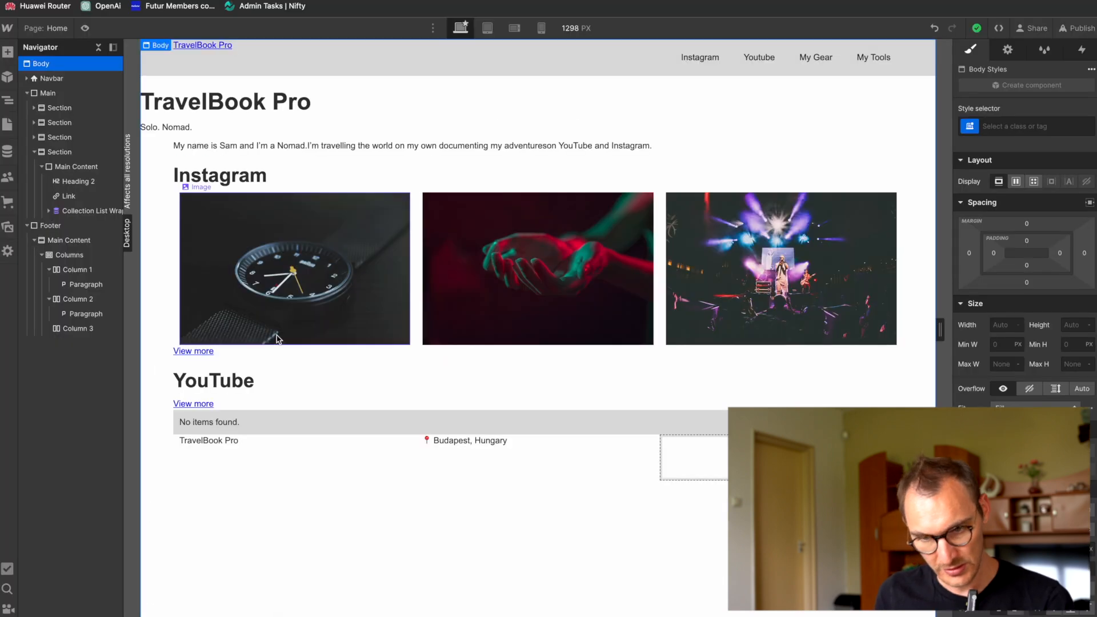
{"action": "left_click", "coordinate": [61, 330]}
{"action": "key", "text": "super+e"}
{"action": "type", "text": "na"}
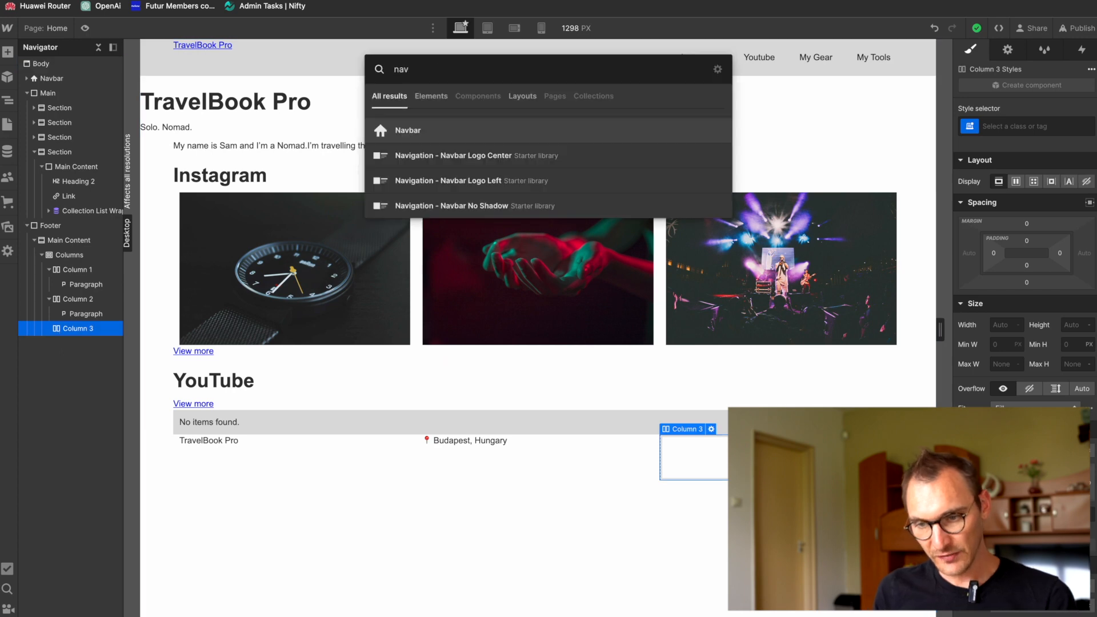
{"action": "type", "text": "v"}
{"action": "key", "text": "Return"}
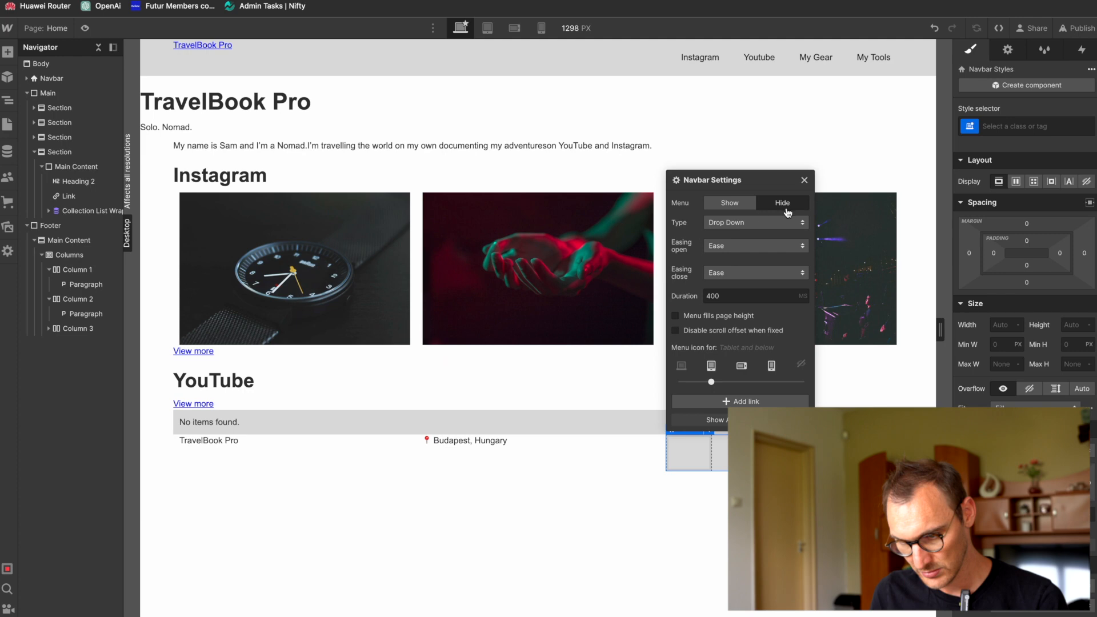
{"action": "left_click", "coordinate": [749, 223]}
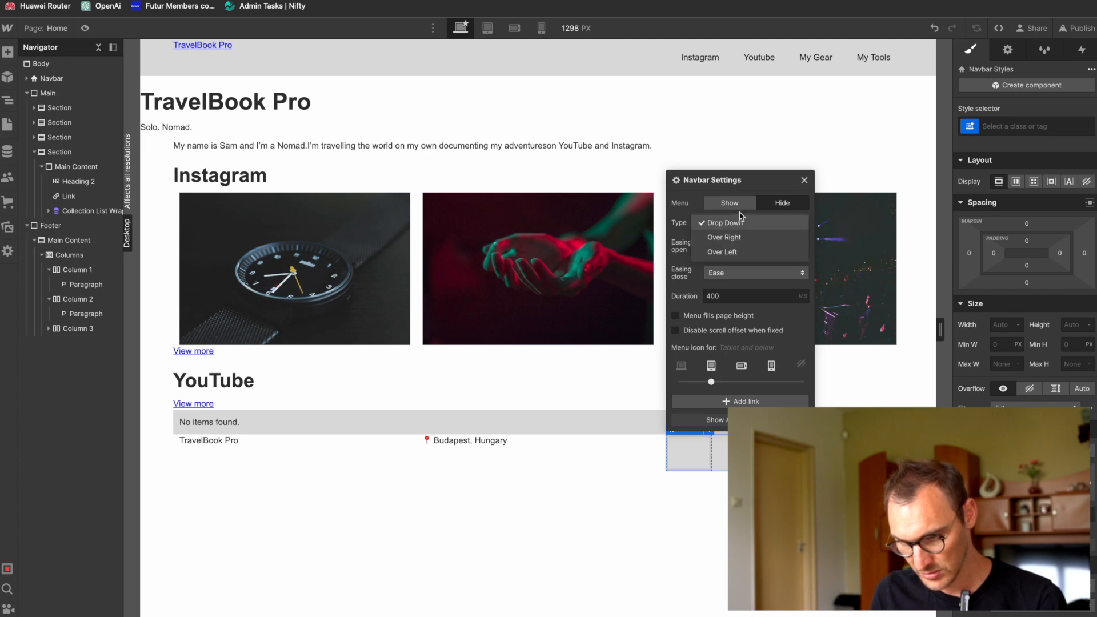
{"action": "left_click", "coordinate": [708, 204]}
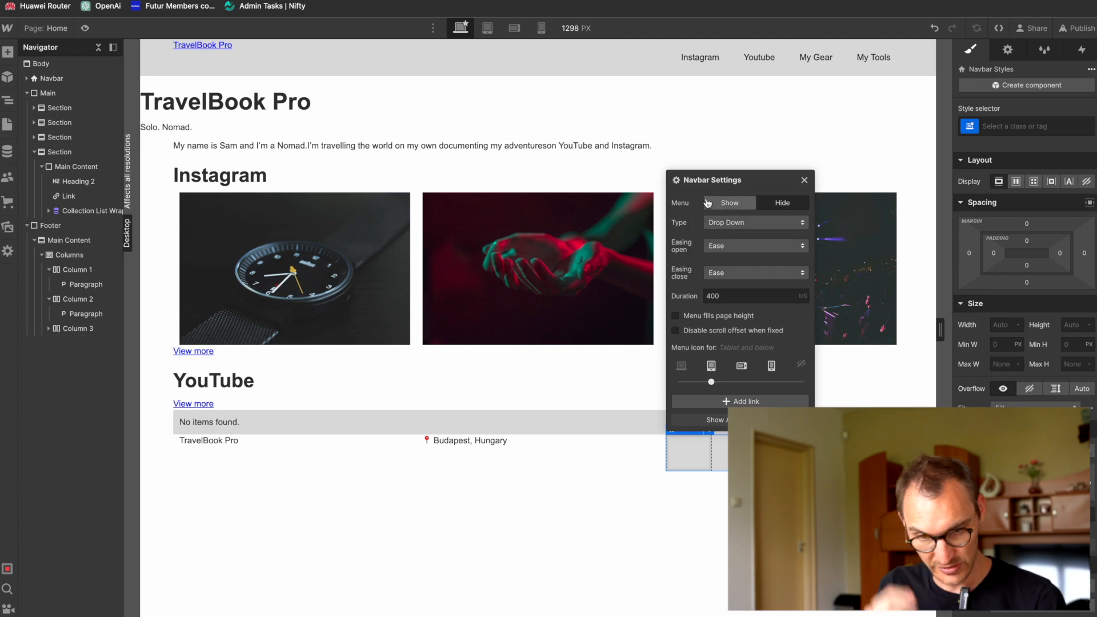
{"action": "left_click", "coordinate": [49, 330]}
{"action": "key", "text": "Delete"}
Step: Add a List element to the footer's Column 3 and delete two of its list items
{"action": "left_click", "coordinate": [92, 330]}
{"action": "key", "text": "ctrl+k"}
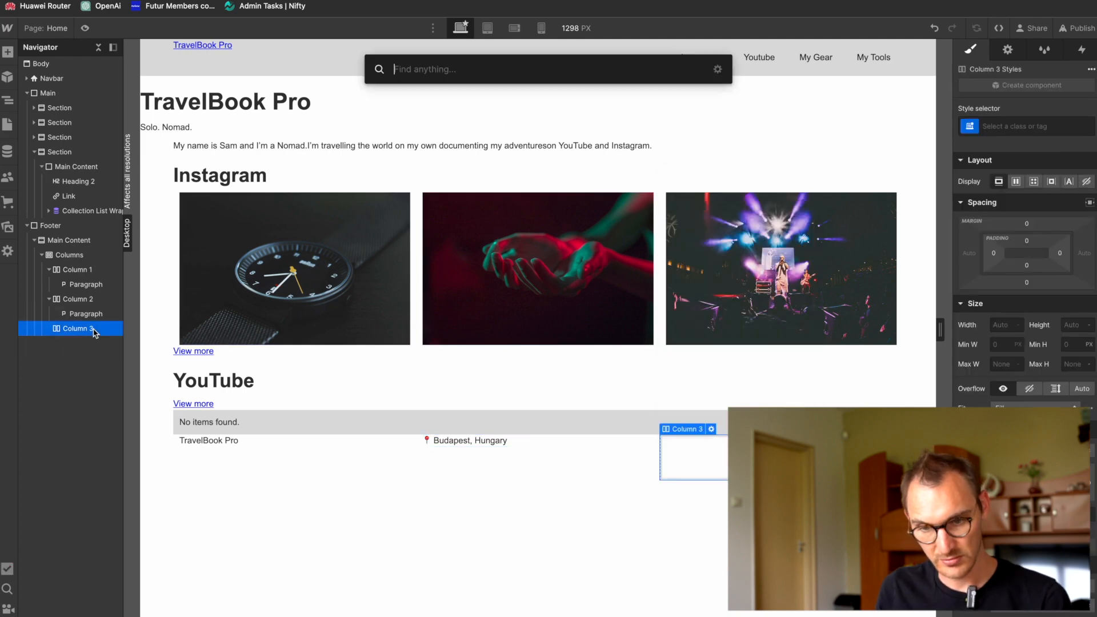
{"action": "type", "text": "list"}
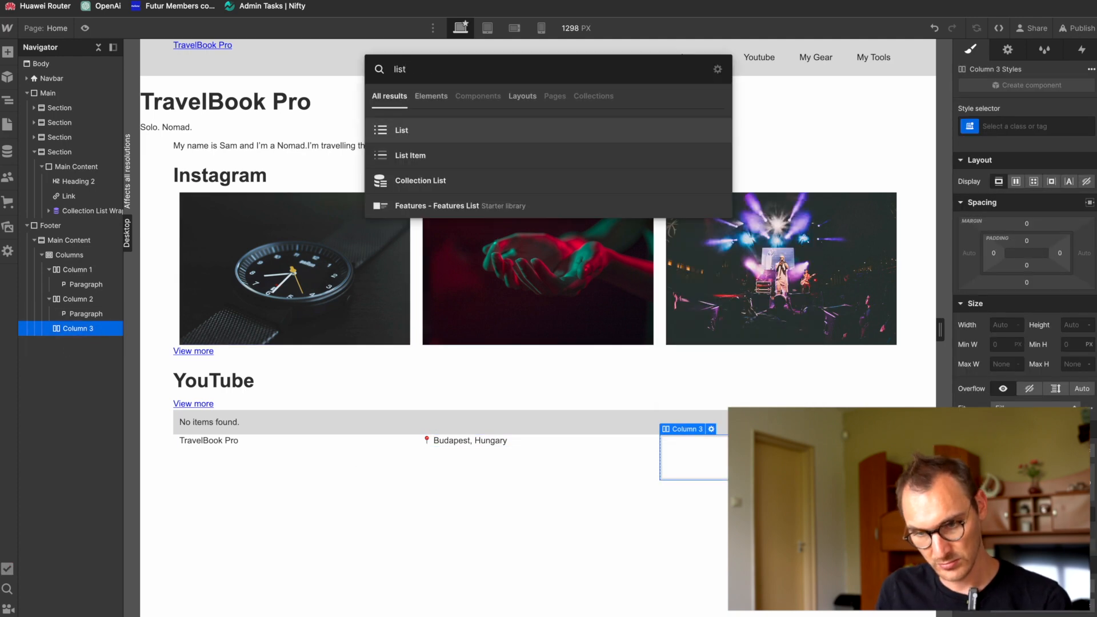
{"action": "key", "text": "Return"}
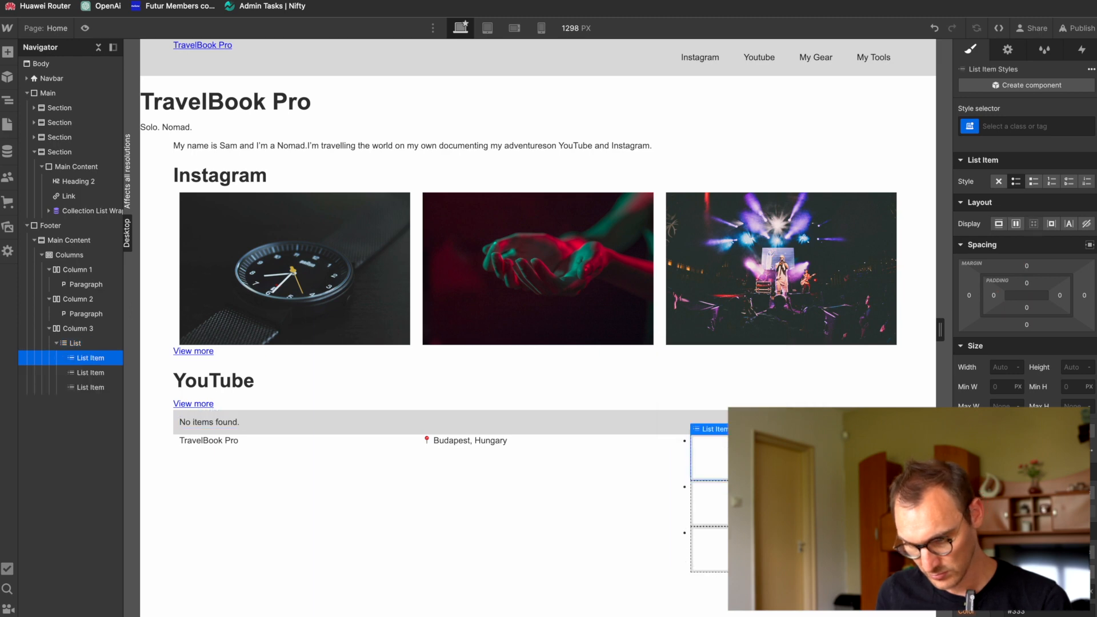
{"action": "left_click", "coordinate": [92, 372]}
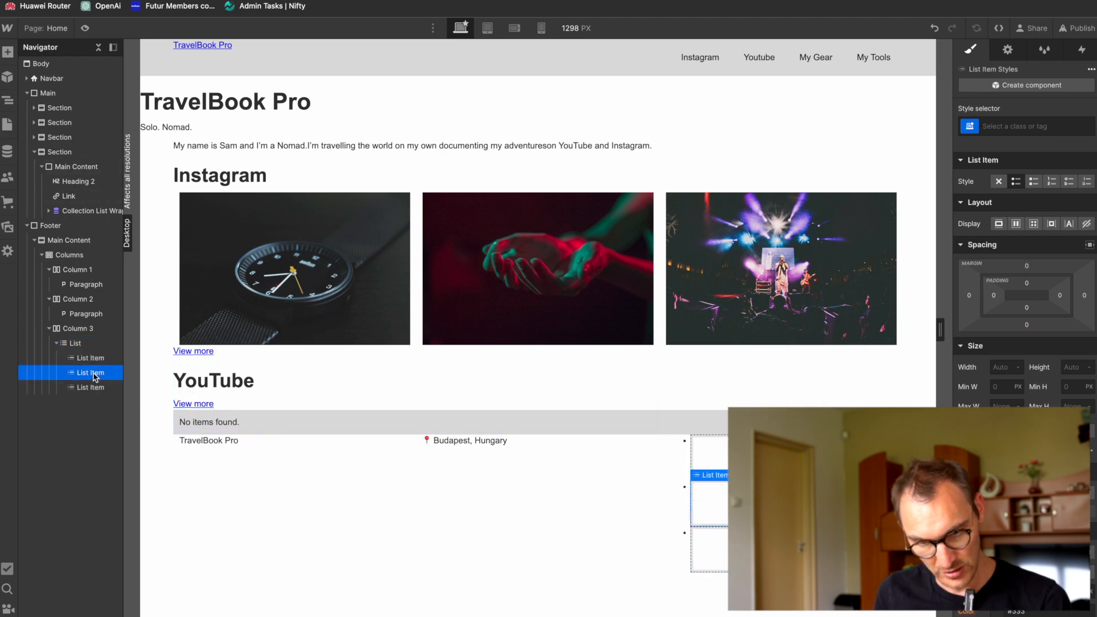
{"action": "key", "text": "Delete"}
{"action": "key", "text": "Delete"}
Step: Try to place a Text Link in the footer list's remaining list item, and undo the last change
{"action": "key", "text": "ctrl+e"}
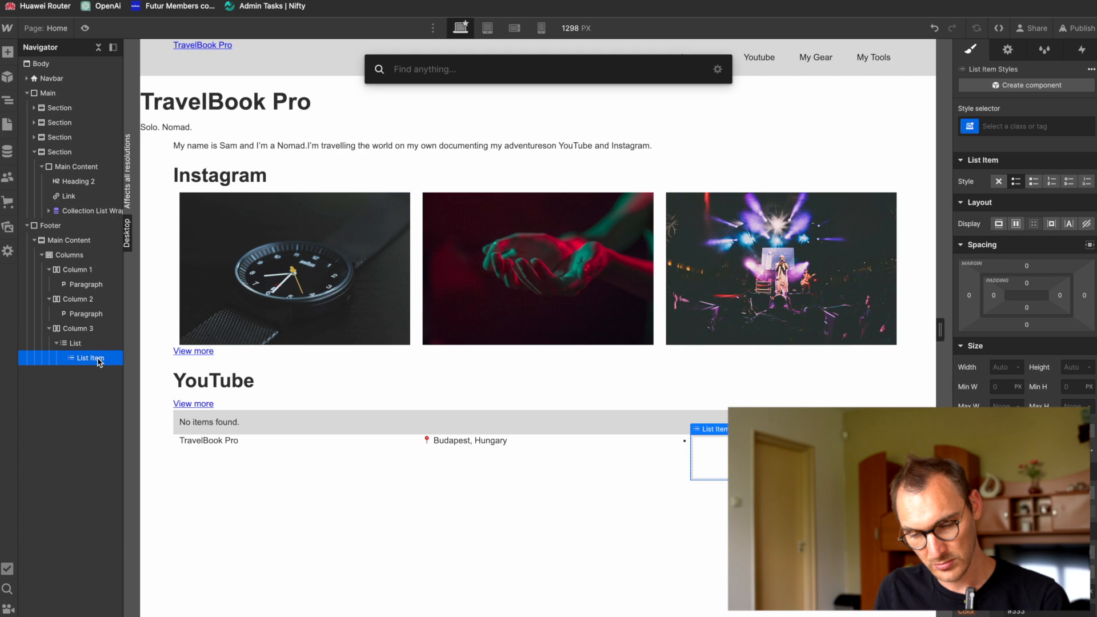
{"action": "type", "text": "lin"}
{"action": "key", "text": "Return"}
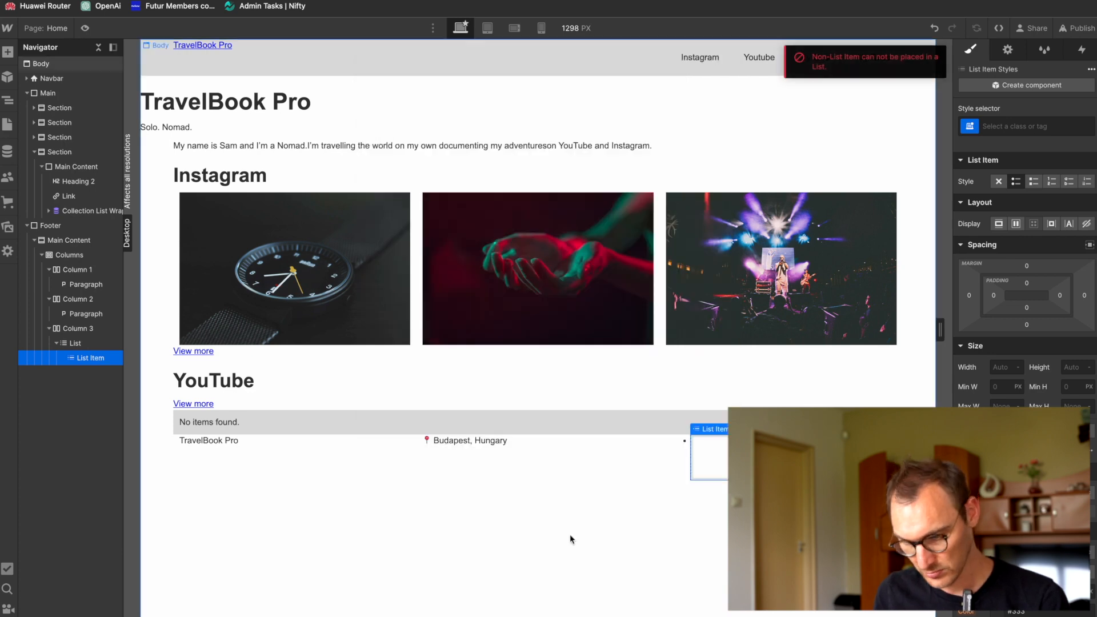
{"action": "left_click", "coordinate": [73, 347]}
{"action": "left_click", "coordinate": [73, 353]}
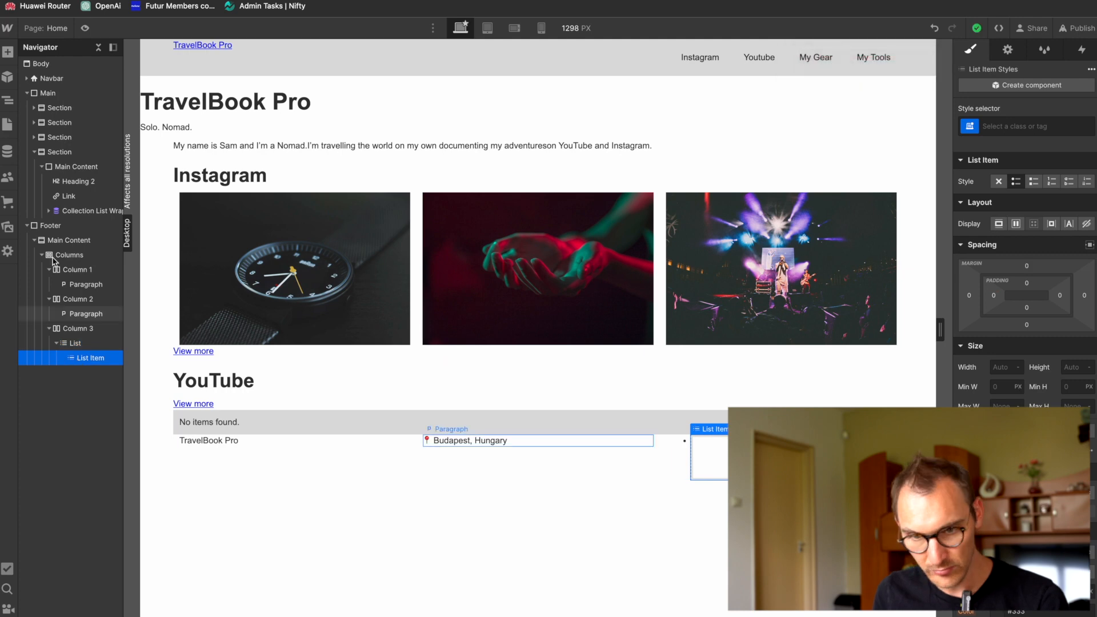
{"action": "left_click", "coordinate": [8, 53]}
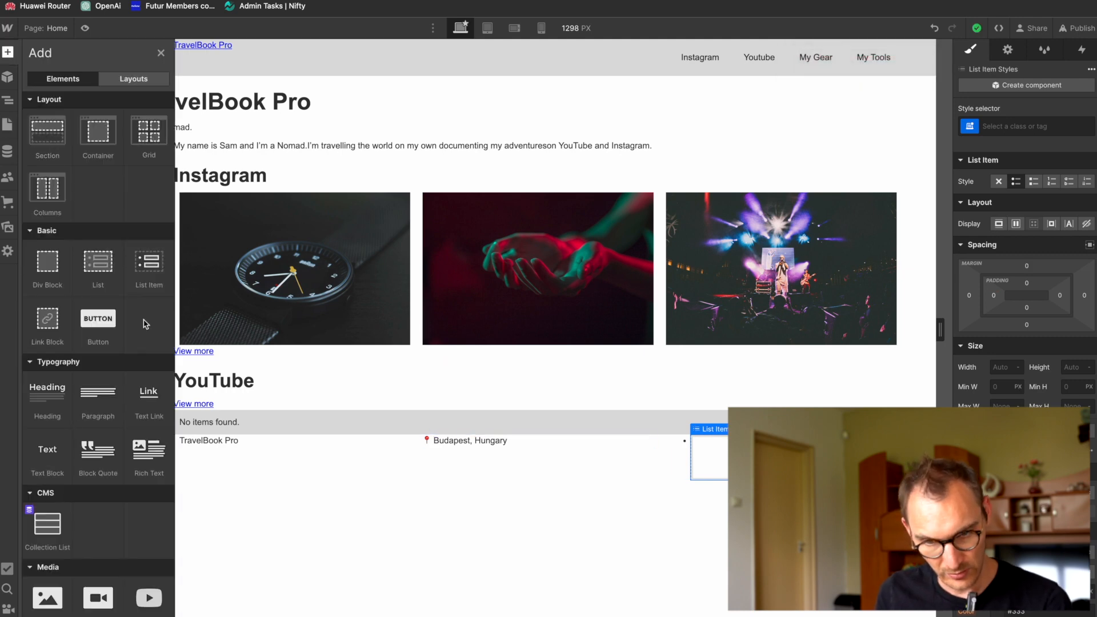
{"action": "mouse_move", "coordinate": [149, 393]}
{"action": "left_mouse_down"}
{"action": "mouse_move", "coordinate": [171, 428]}
{"action": "mouse_move", "coordinate": [80, 403]}
{"action": "mouse_move", "coordinate": [66, 444]}
{"action": "mouse_move", "coordinate": [87, 413]}
{"action": "mouse_move", "coordinate": [102, 432]}
{"action": "mouse_move", "coordinate": [139, 434]}
{"action": "mouse_move", "coordinate": [127, 407]}
{"action": "mouse_move", "coordinate": [100, 403]}
{"action": "mouse_move", "coordinate": [111, 432]}
{"action": "mouse_move", "coordinate": [82, 401]}
{"action": "mouse_move", "coordinate": [101, 404]}
{"action": "left_mouse_up"}
{"action": "key", "text": "ctrl+z"}
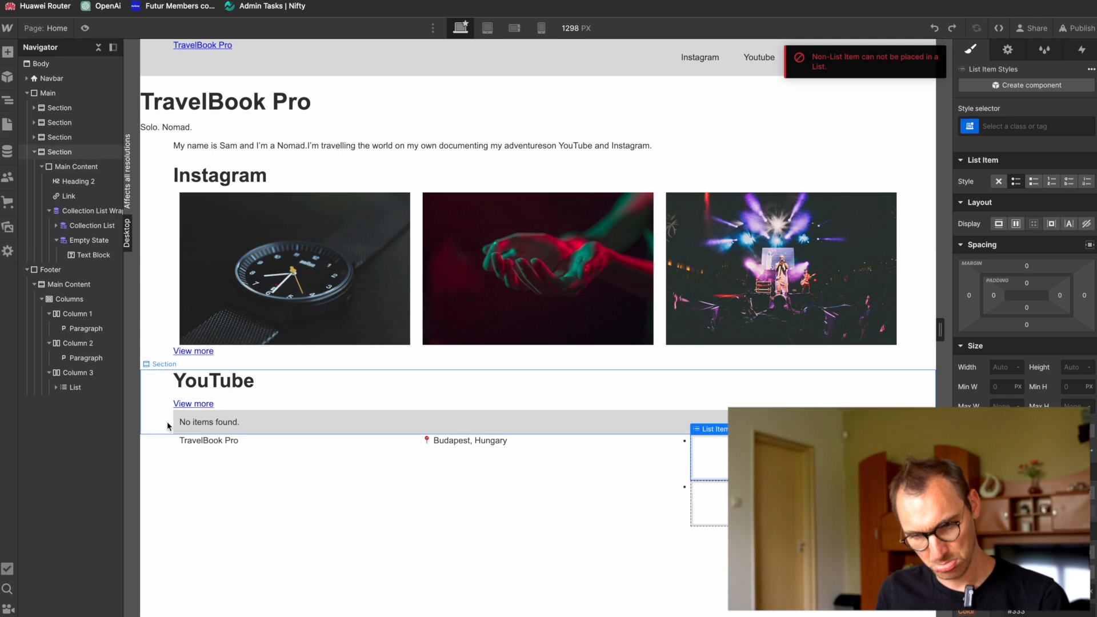
Step: Add a Text Link inside the footer list's second list item and delete the empty first item
{"action": "left_click", "coordinate": [56, 388]}
{"action": "left_click", "coordinate": [86, 417]}
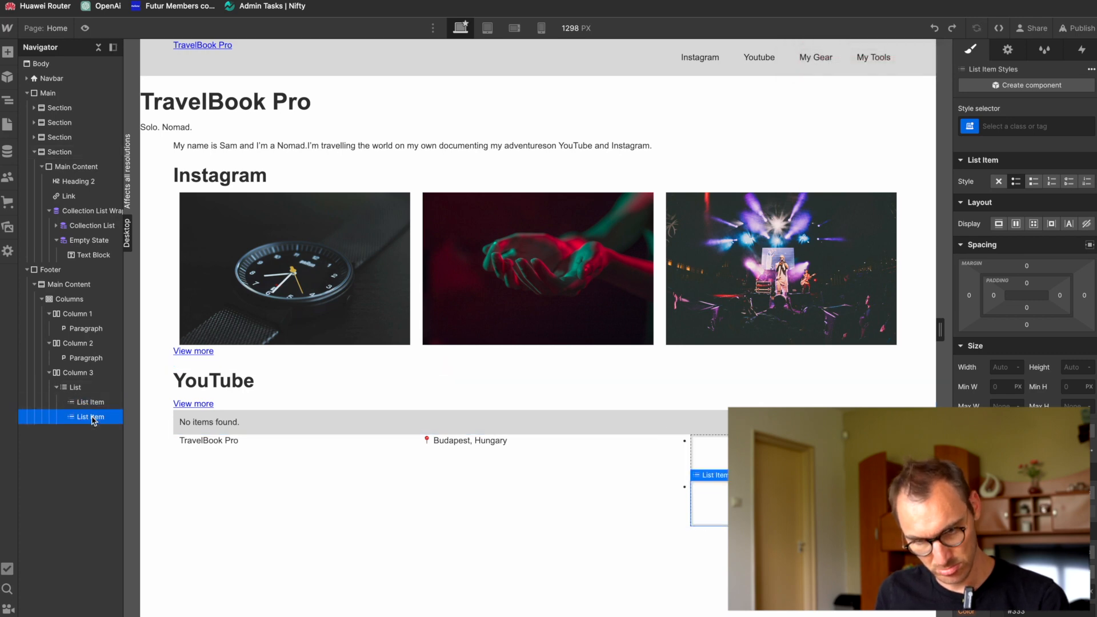
{"action": "key", "text": "ctrl+e"}
{"action": "type", "text": "lin"}
{"action": "key", "text": "Down"}
{"action": "key", "text": "Return"}
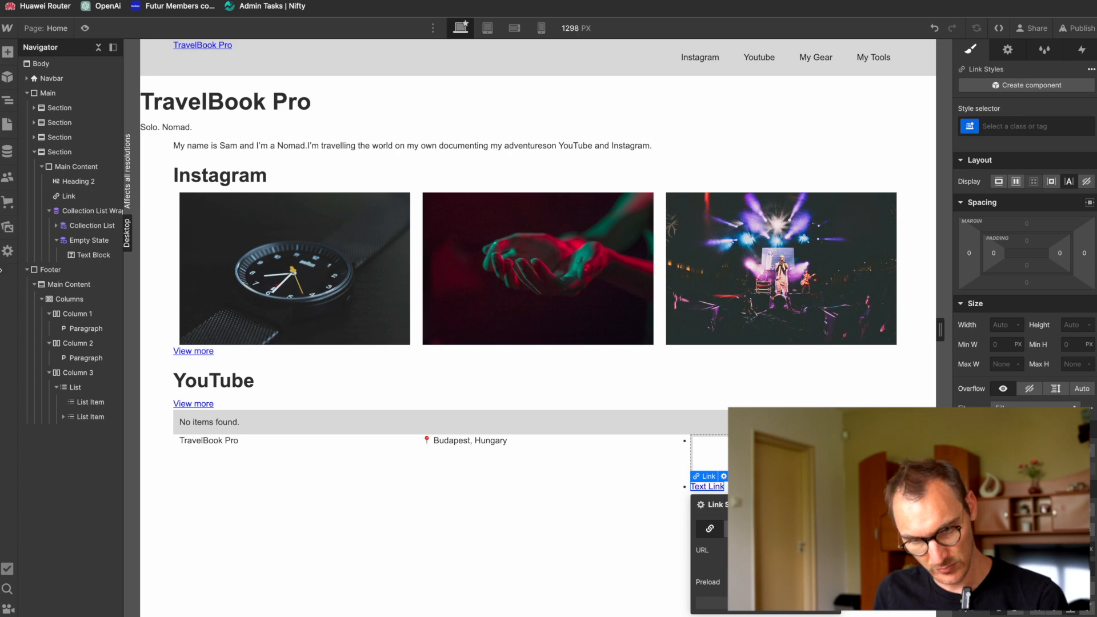
{"action": "left_click", "coordinate": [87, 405]}
{"action": "key", "text": "Delete"}
{"action": "left_click", "coordinate": [64, 402]}
Step: Set the footer link's text to "Instagram", duplicate its list item and rename the copy's link "YouTube"
{"action": "left_click", "coordinate": [87, 417]}
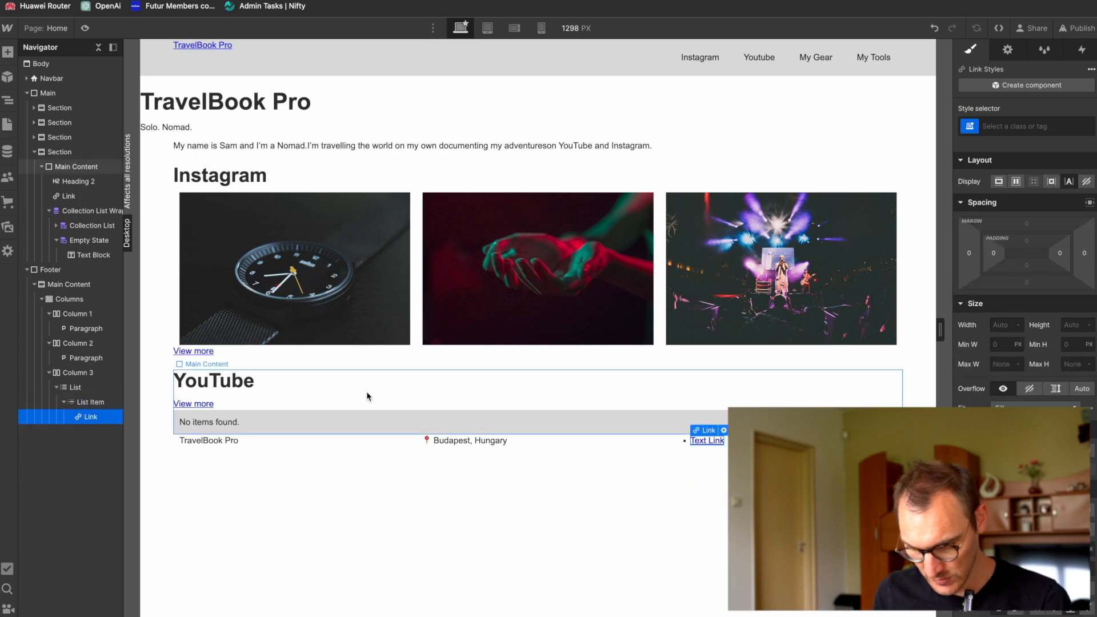
{"action": "double_click", "coordinate": [711, 442]}
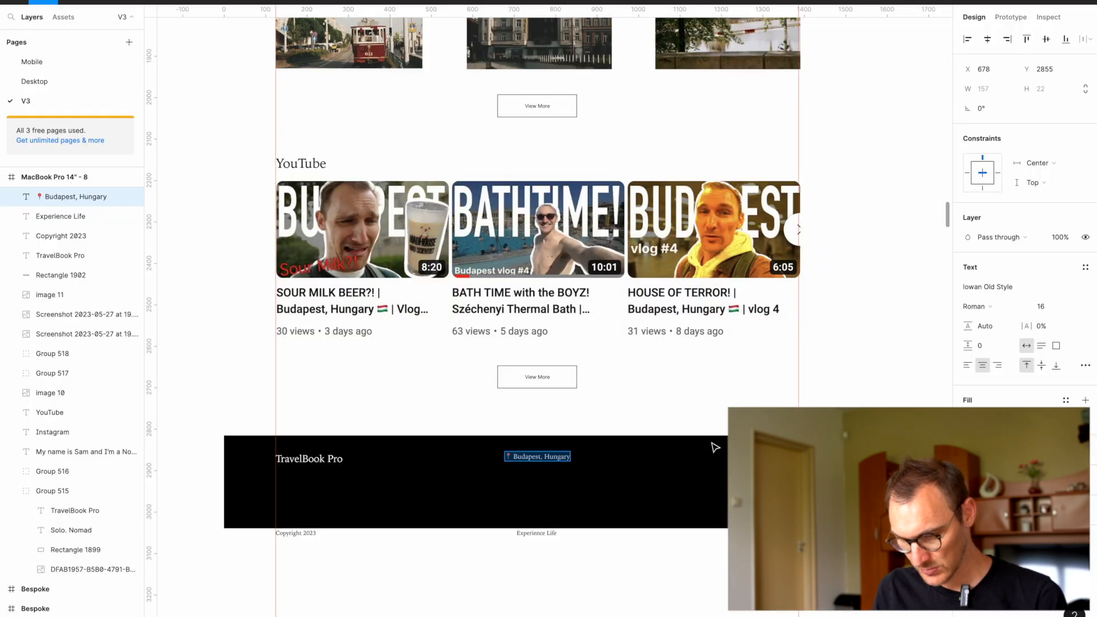
{"action": "key", "text": "BackSpace"}
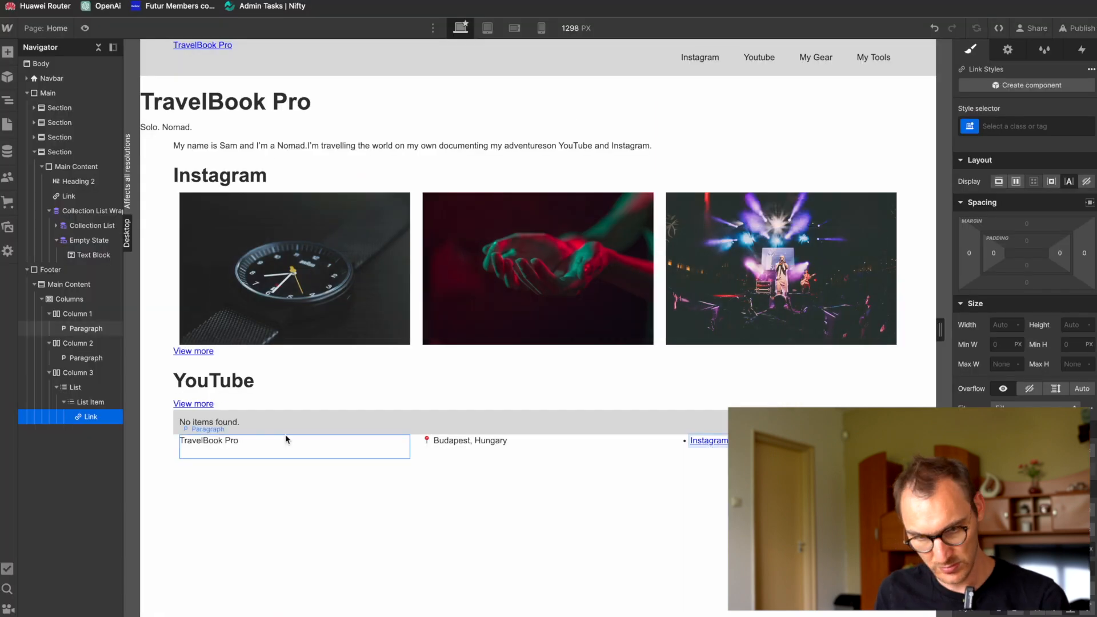
{"action": "left_click", "coordinate": [71, 403]}
{"action": "key", "text": "ctrl+d"}
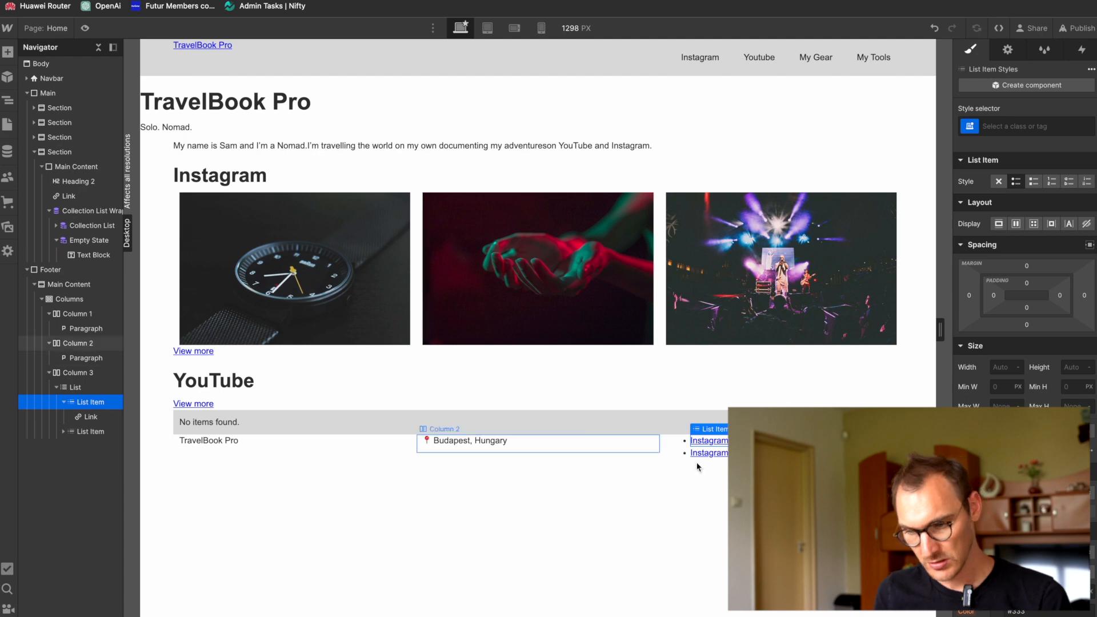
{"action": "double_click", "coordinate": [709, 453]}
{"action": "type", "text": "Yout"}
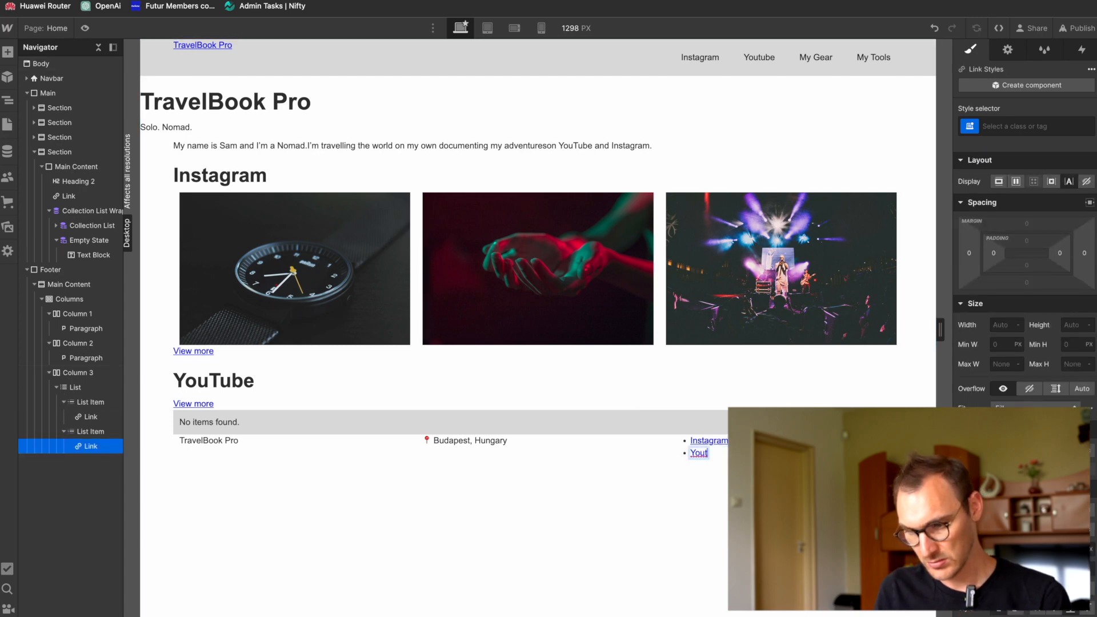
{"action": "key", "text": "super+Tab"}
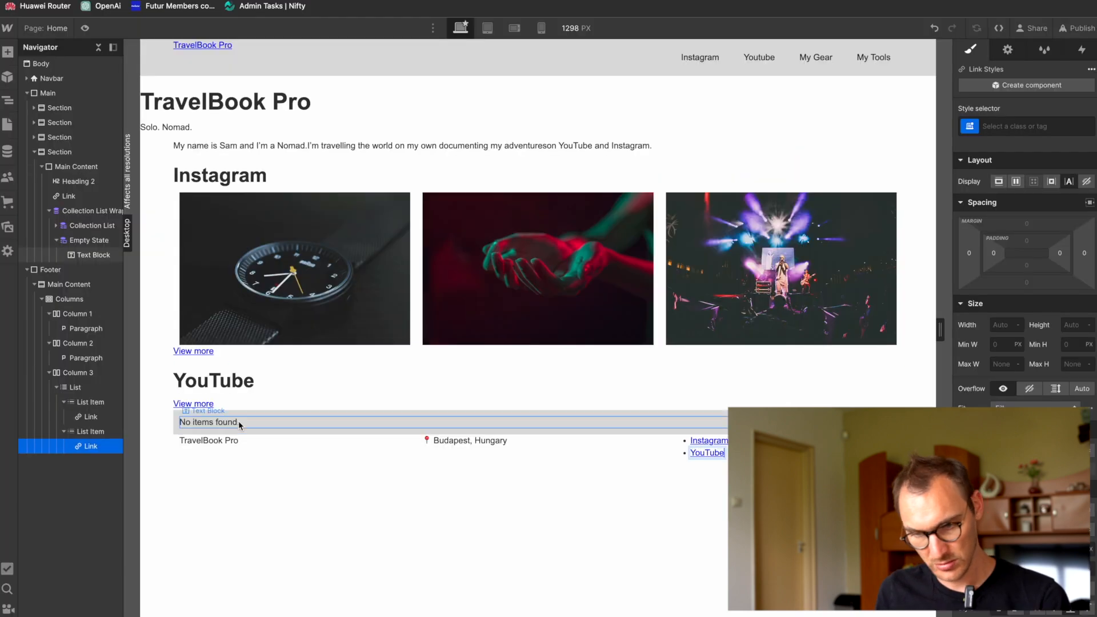
Step: Duplicate the YouTube list item in the footer and change the copy's link text to "My Gear"
{"action": "left_click", "coordinate": [86, 437]}
{"action": "key", "text": "ctrl+d"}
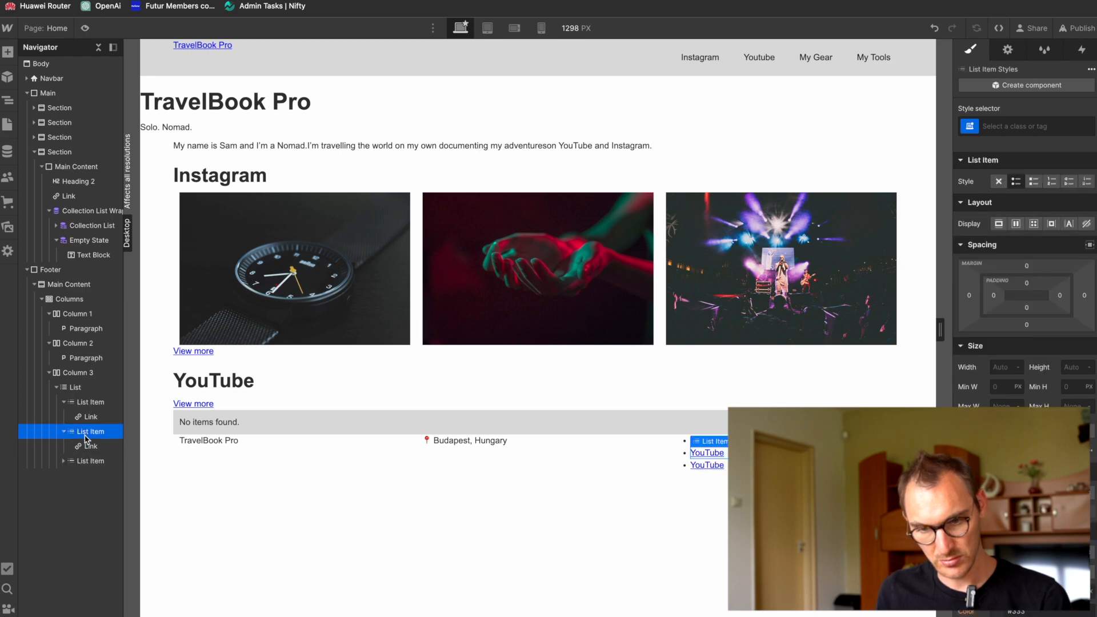
{"action": "double_click", "coordinate": [709, 464]}
{"action": "type", "text": "My Gear"}
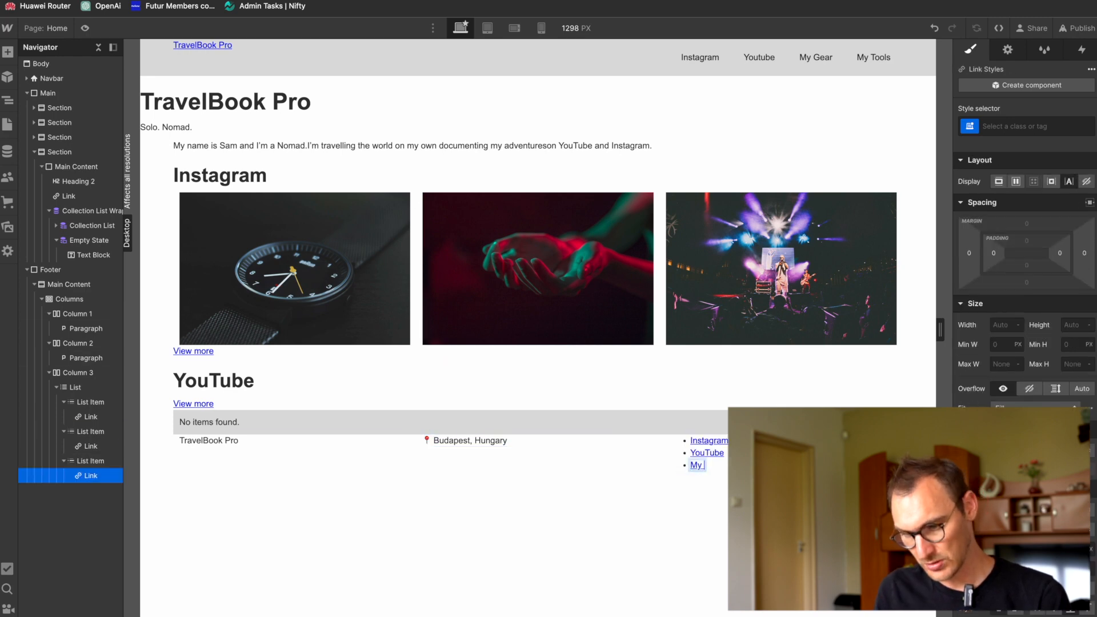
Step: Duplicate the My Gear list item in the footer and change the copy's link text to "My Tools"
{"action": "left_click", "coordinate": [85, 461]}
{"action": "key", "text": "ctrl+d"}
{"action": "double_click", "coordinate": [709, 478]}
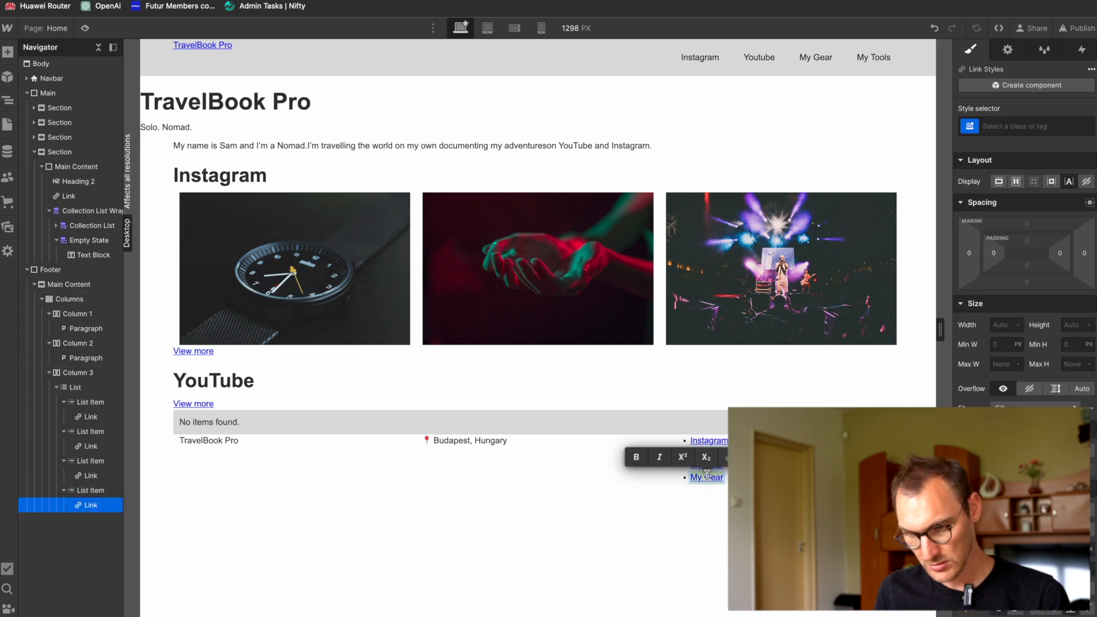
{"action": "type", "text": "Tool"}
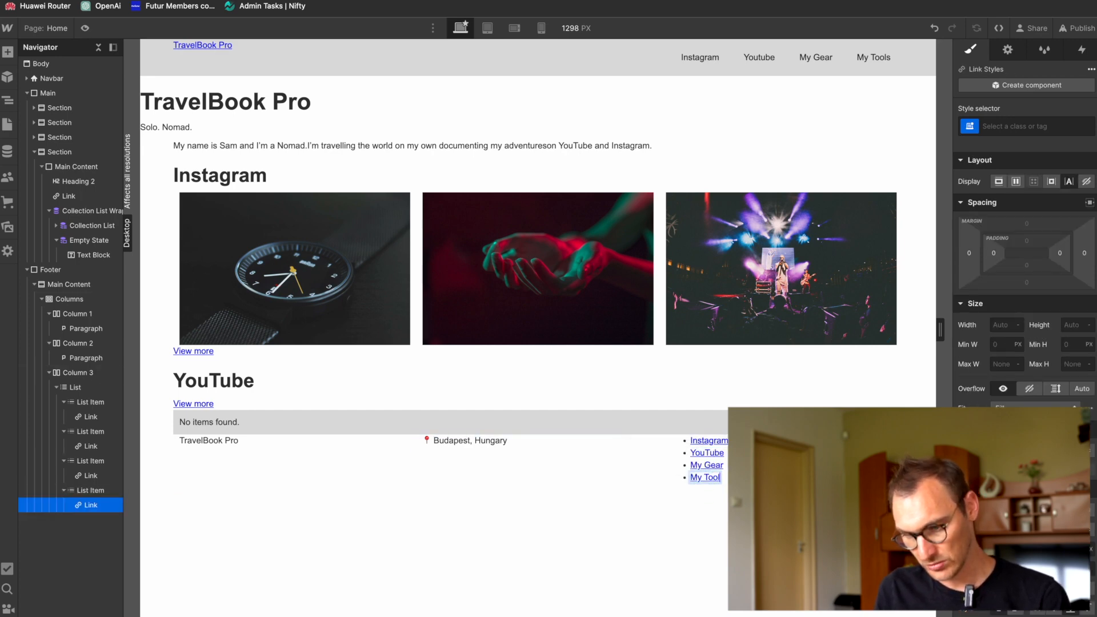
{"action": "type", "text": "s"}
{"action": "left_click", "coordinate": [623, 531]}
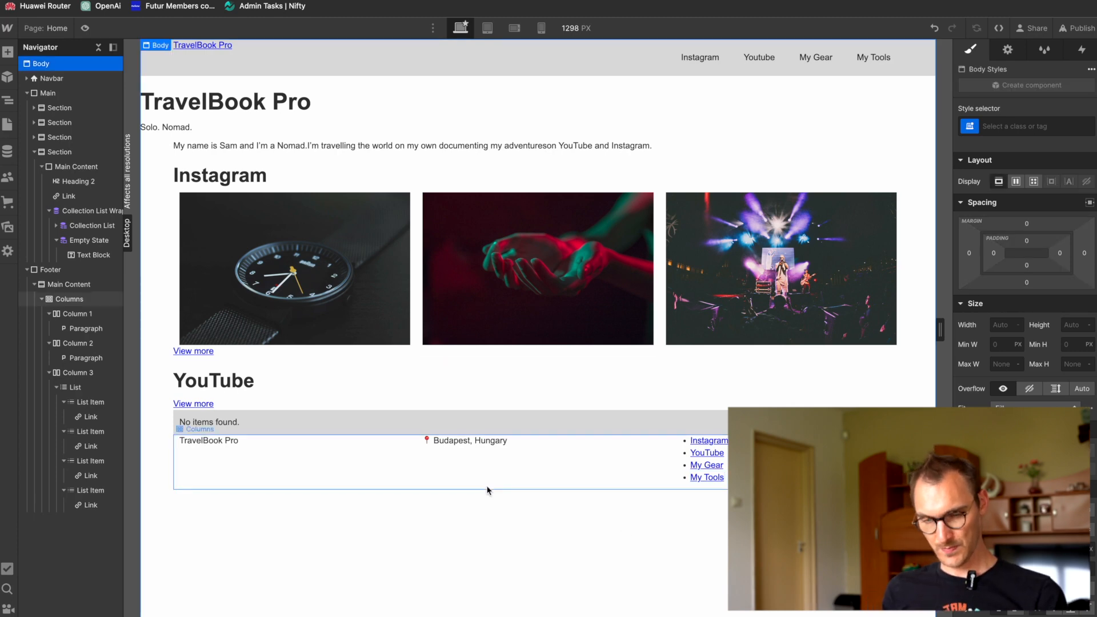
Step: Switch to the Figma design and examine the home and My Gear page layouts, including their shared header and footer
{"action": "left_click", "coordinate": [629, 440]}
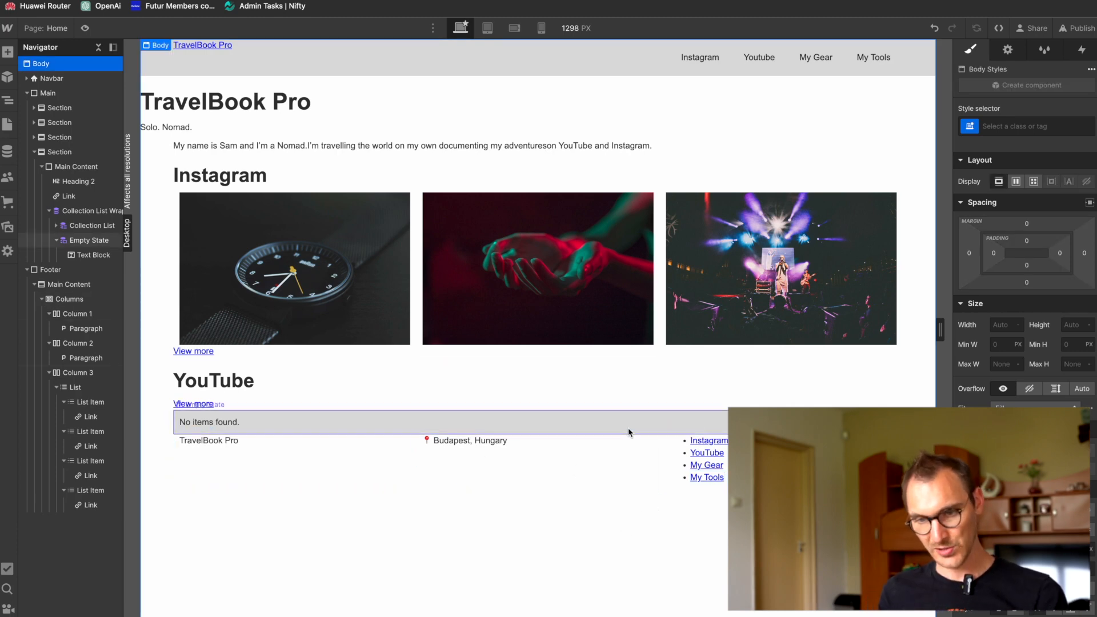
{"action": "key", "text": "super+Tab"}
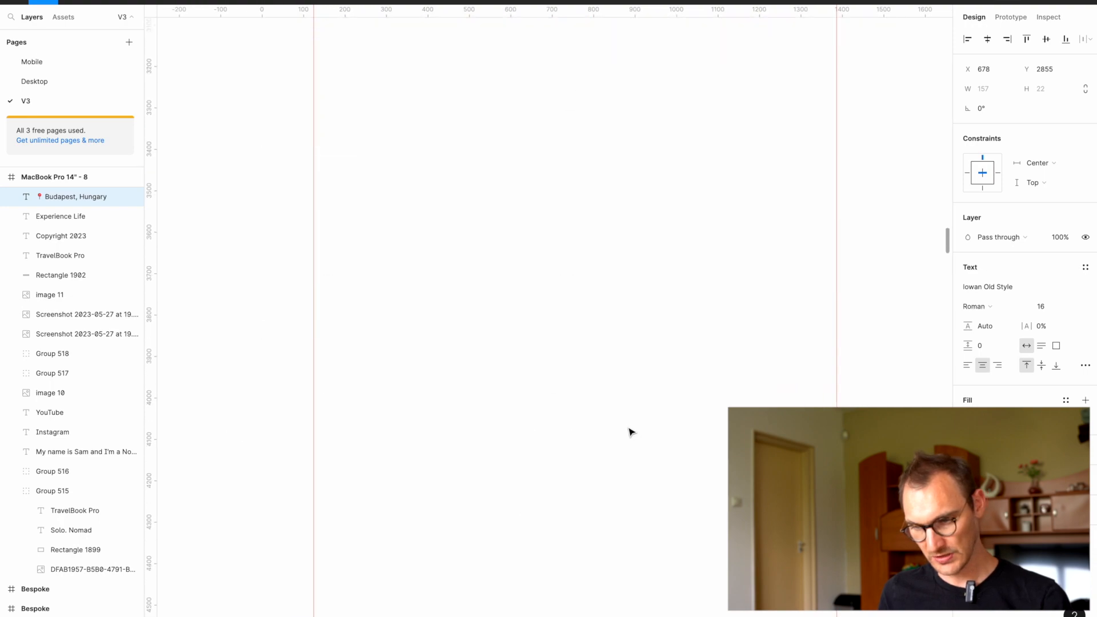
{"action": "scroll", "coordinate": [628, 431], "scroll_direction": "up", "scroll_amount": 10}
{"action": "scroll", "coordinate": [592, 513], "scroll_direction": "down", "scroll_amount": 2, "text": "ctrl"}
{"action": "scroll", "coordinate": [592, 513], "scroll_direction": "down", "scroll_amount": 5, "text": "ctrl"}
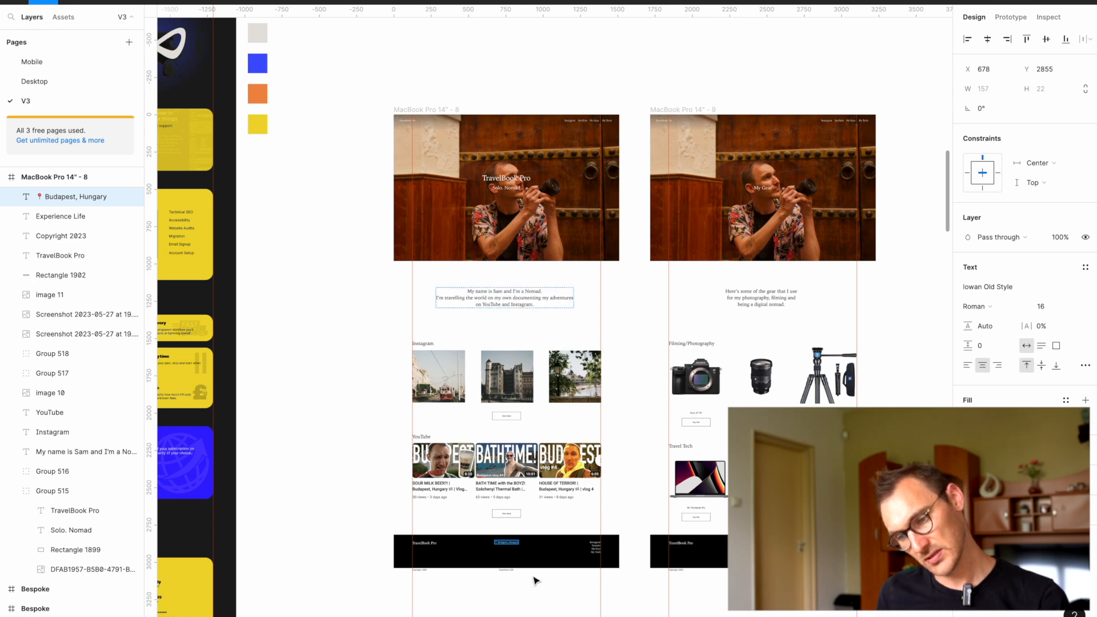
{"action": "scroll", "coordinate": [625, 568], "scroll_direction": "right", "scroll_amount": 3}
{"action": "scroll", "coordinate": [628, 570], "scroll_direction": "right", "scroll_amount": 1}
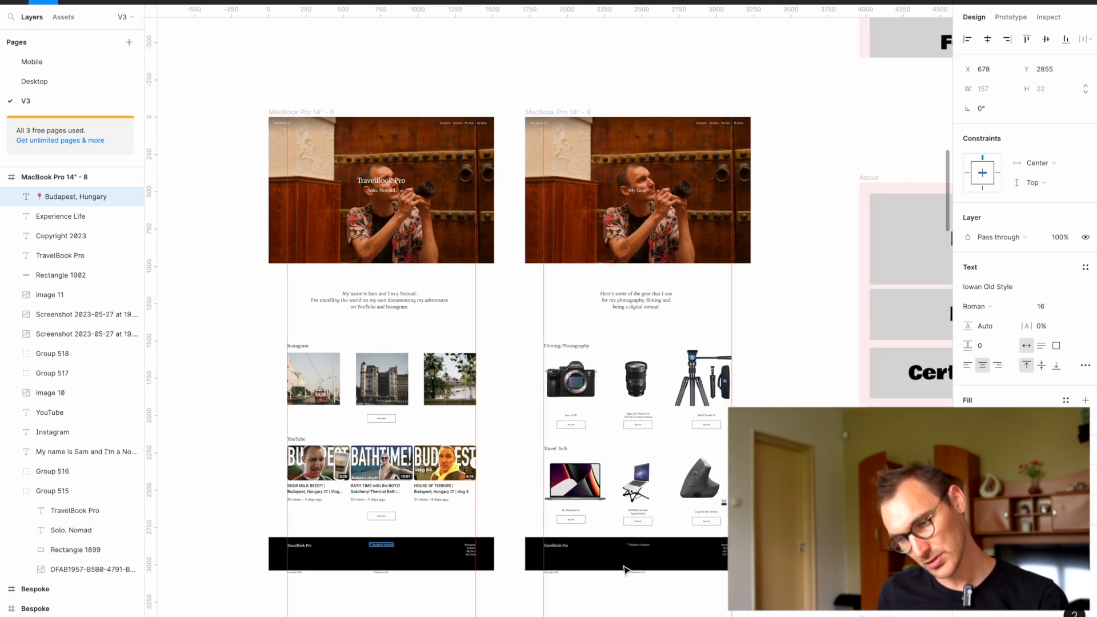
{"action": "scroll", "coordinate": [627, 570], "scroll_direction": "left", "scroll_amount": 2}
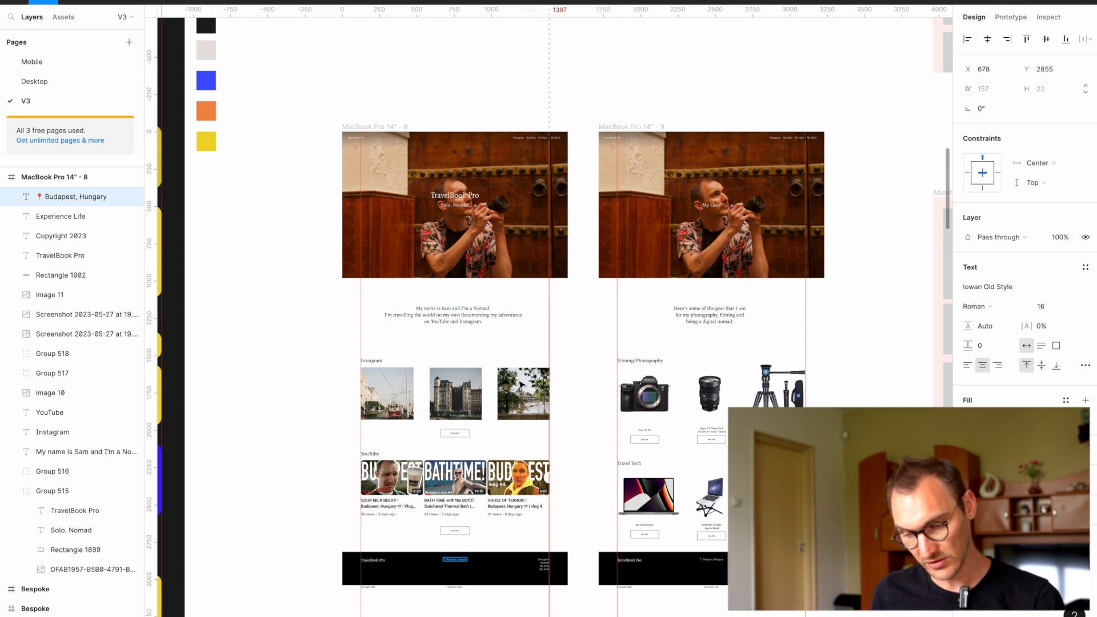
{"action": "scroll", "coordinate": [521, 384], "scroll_direction": "up", "scroll_amount": 1}
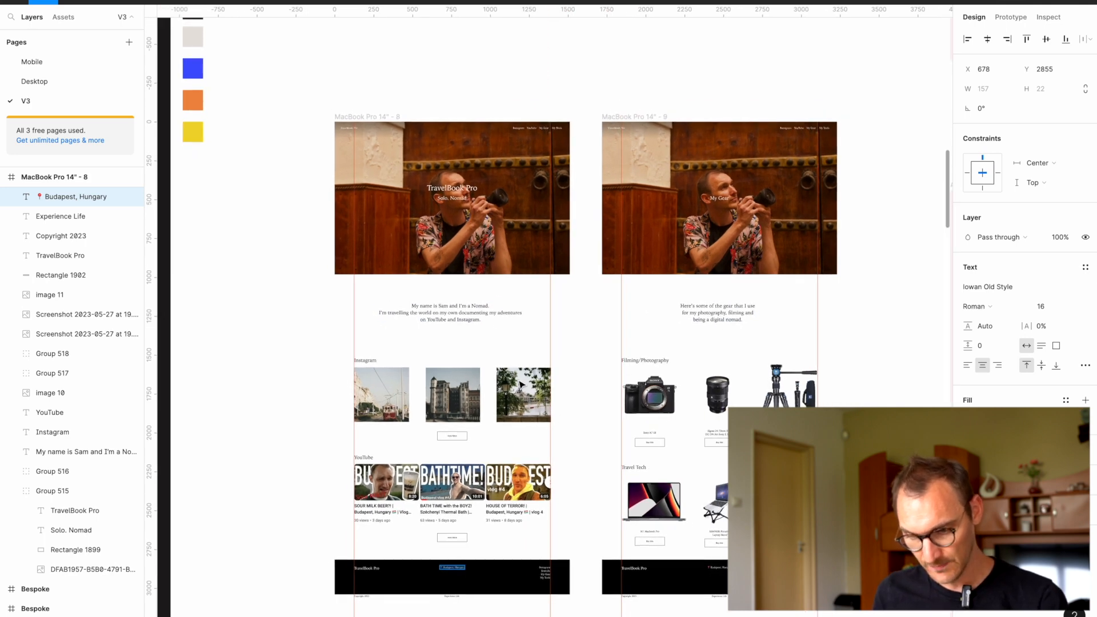
Step: Switch back to Webflow, turn the Footer element into a reusable component named "Footer" and return to the page
{"action": "key", "text": "super+Tab"}
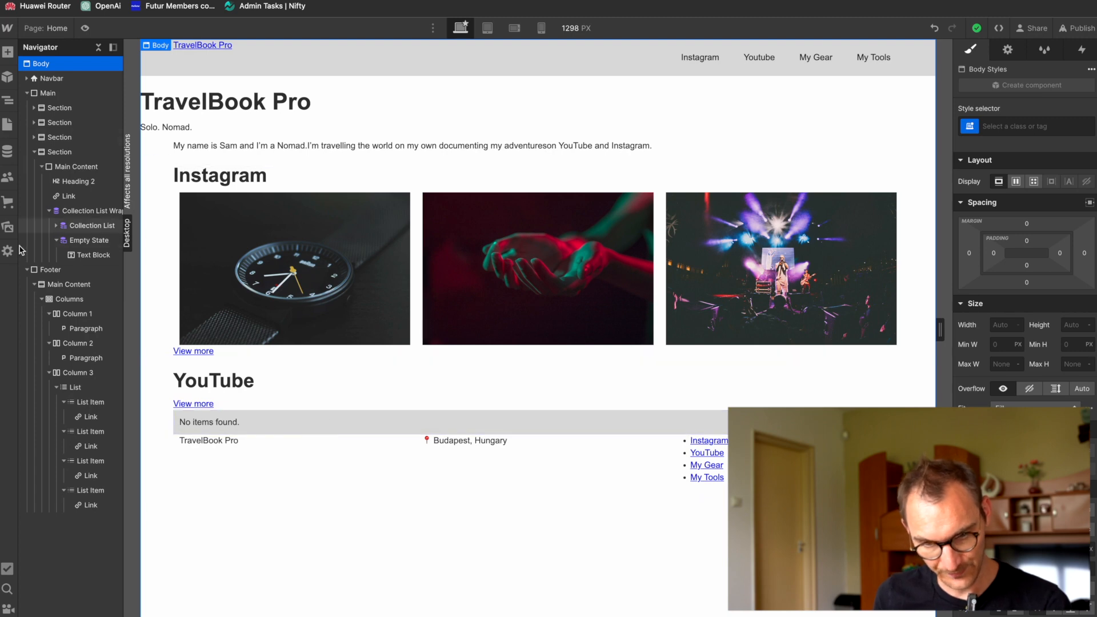
{"action": "left_click", "coordinate": [26, 270]}
{"action": "left_click", "coordinate": [37, 269]}
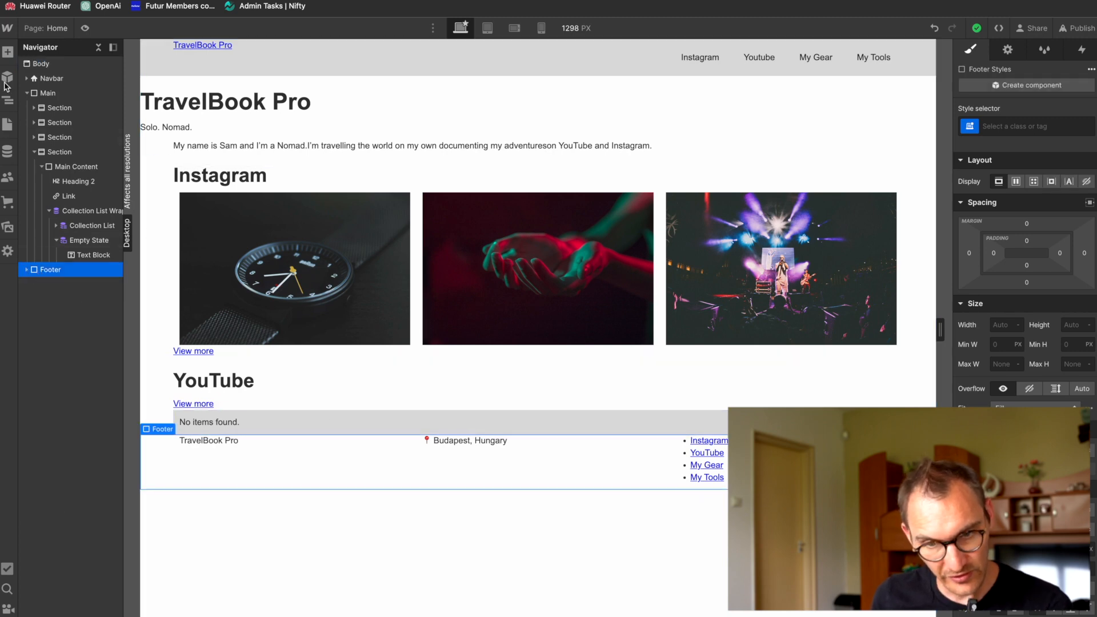
{"action": "left_click", "coordinate": [7, 52]}
{"action": "left_click", "coordinate": [5, 57]}
{"action": "left_click", "coordinate": [7, 76]}
{"action": "left_click", "coordinate": [38, 84]}
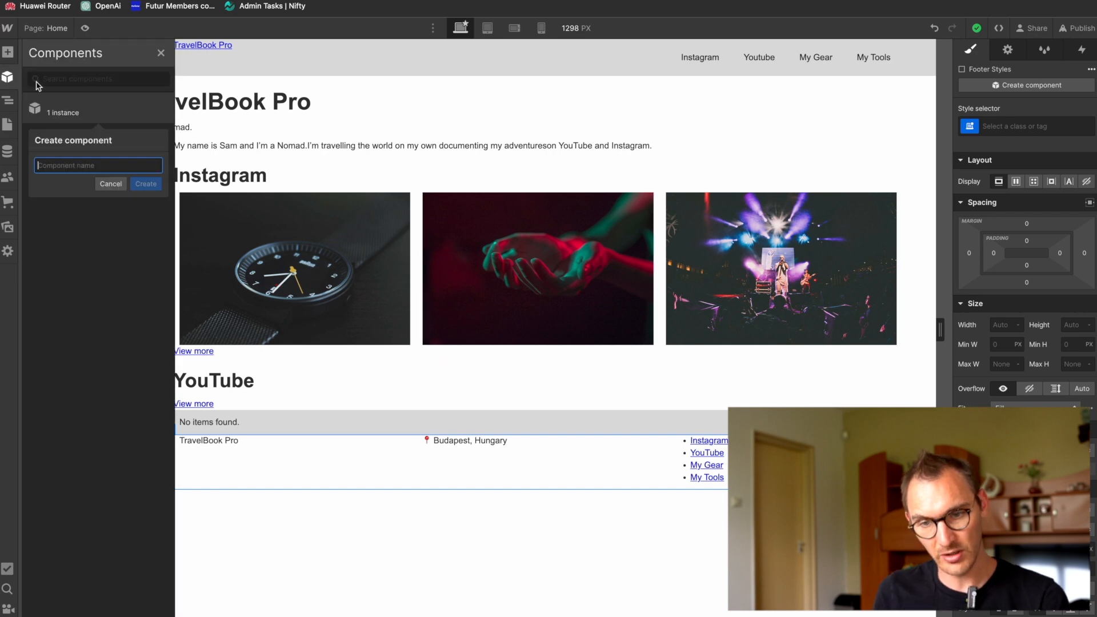
{"action": "type", "text": "Footer"}
{"action": "key", "text": "Return"}
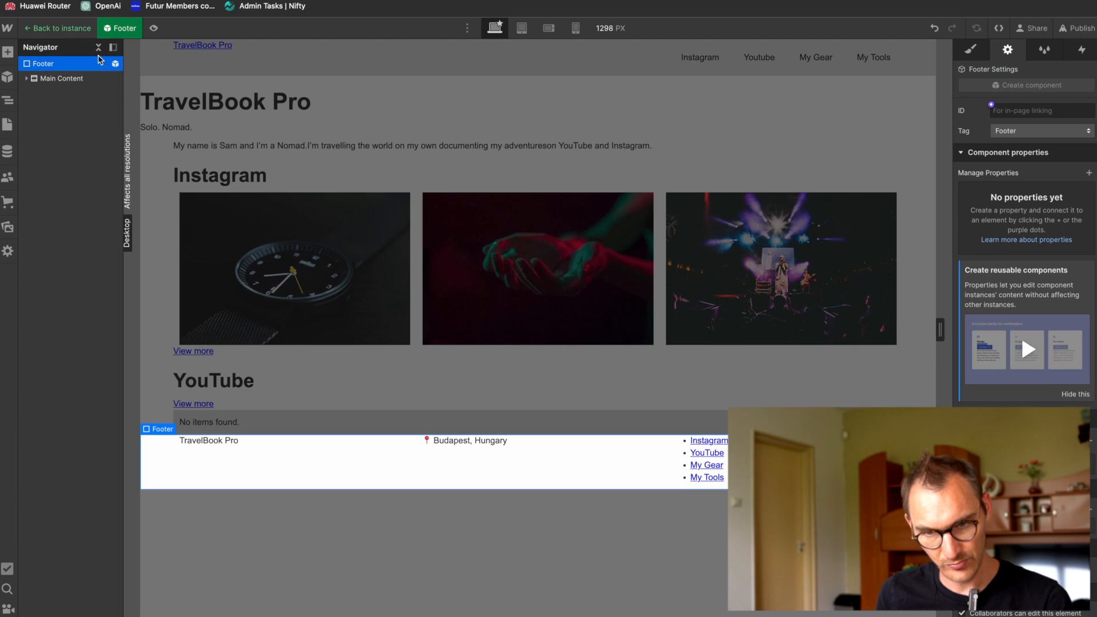
{"action": "left_click", "coordinate": [57, 28]}
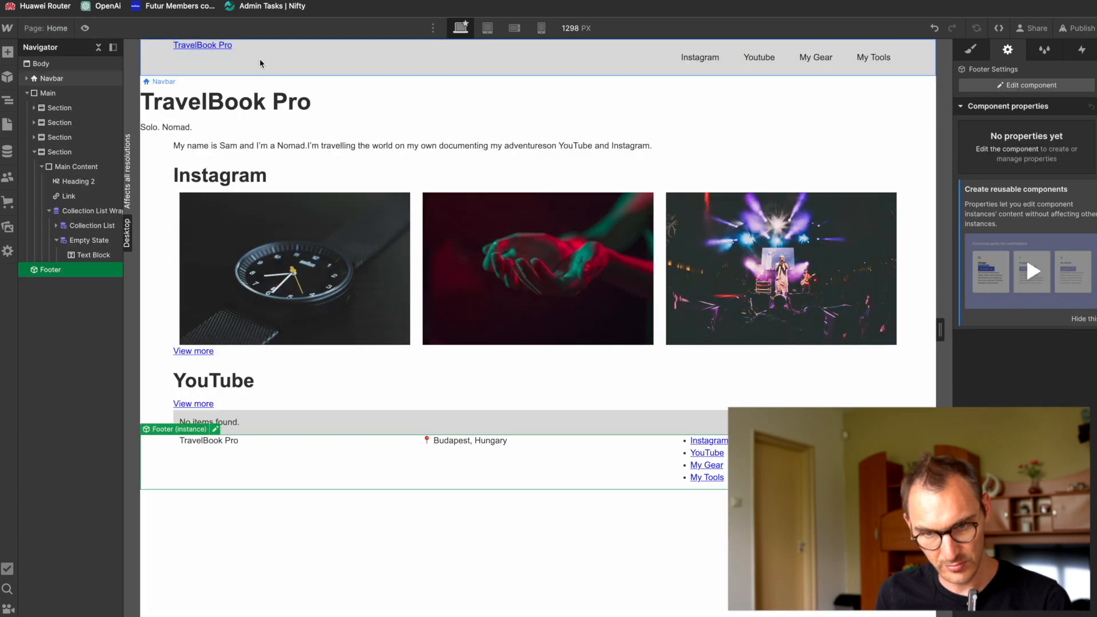
Step: Turn the Navbar into a reusable component named "Header" and return to the Home page
{"action": "left_click", "coordinate": [67, 82]}
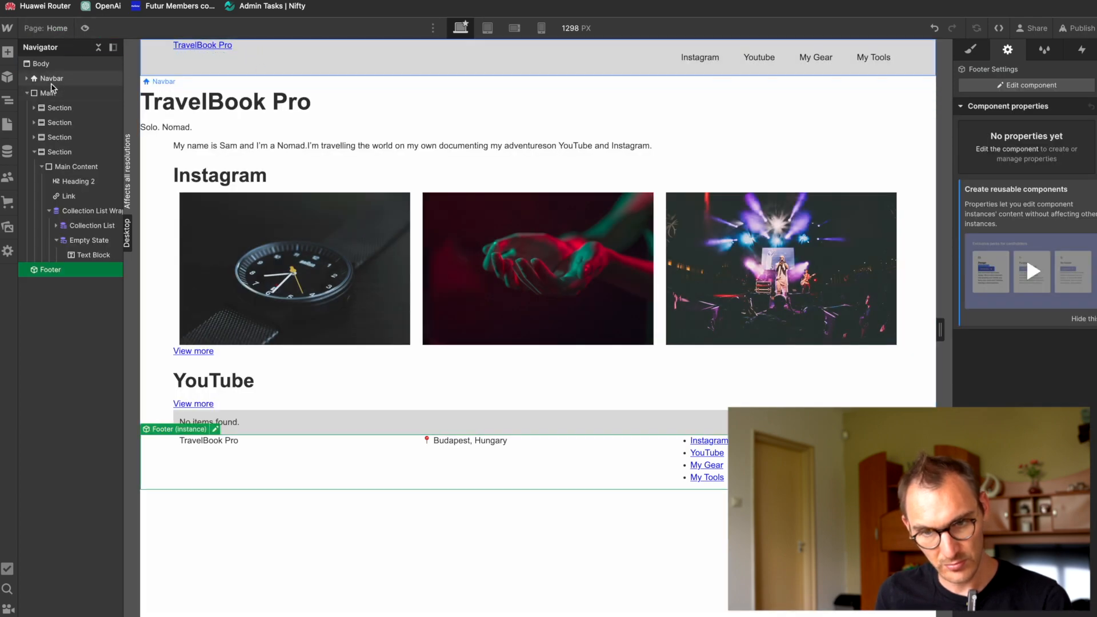
{"action": "left_click", "coordinate": [7, 77]}
{"action": "left_click", "coordinate": [44, 117]}
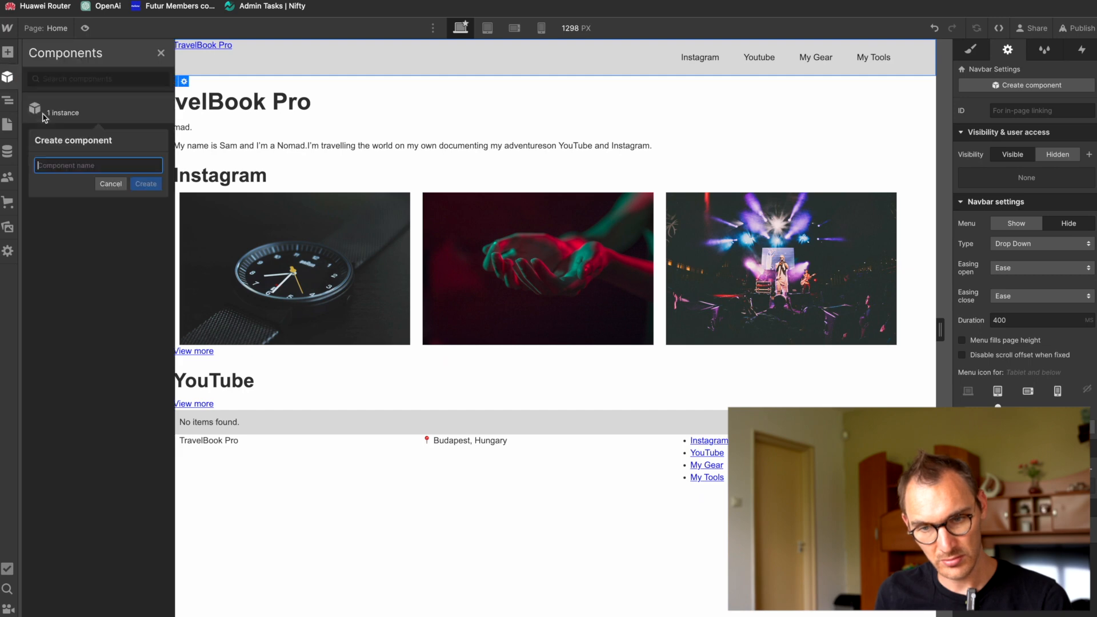
{"action": "type", "text": "Header"}
{"action": "key", "text": "Return"}
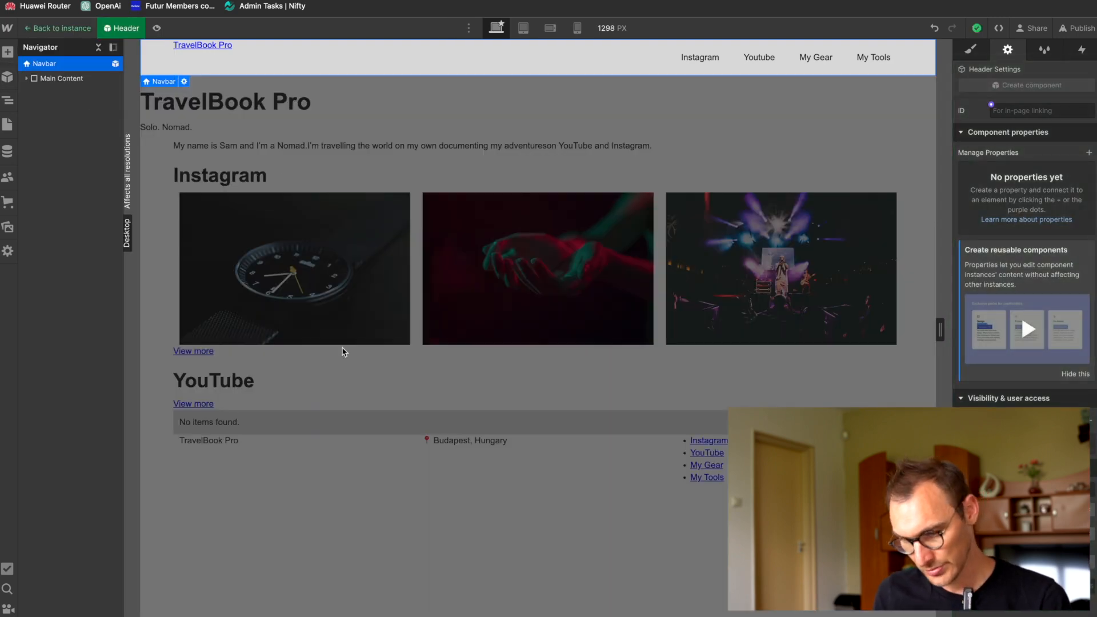
{"action": "left_click", "coordinate": [62, 28]}
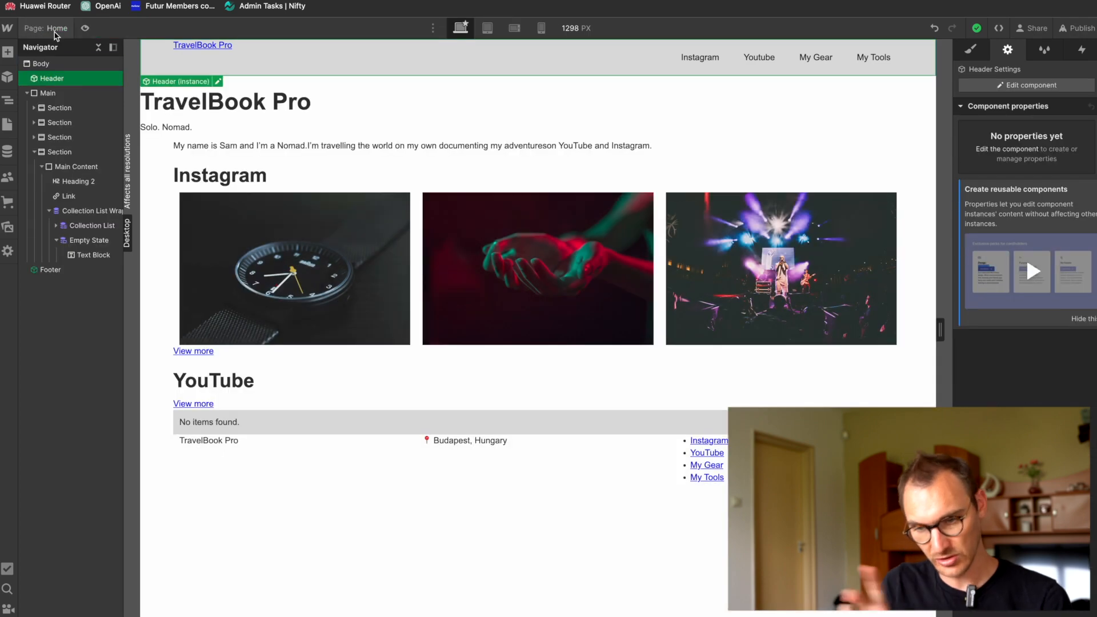
Step: Check the header in the Figma home page design, and open the Header component's Navbar styles in Webflow with its Main Content expanded
{"action": "key", "text": "super+Tab"}
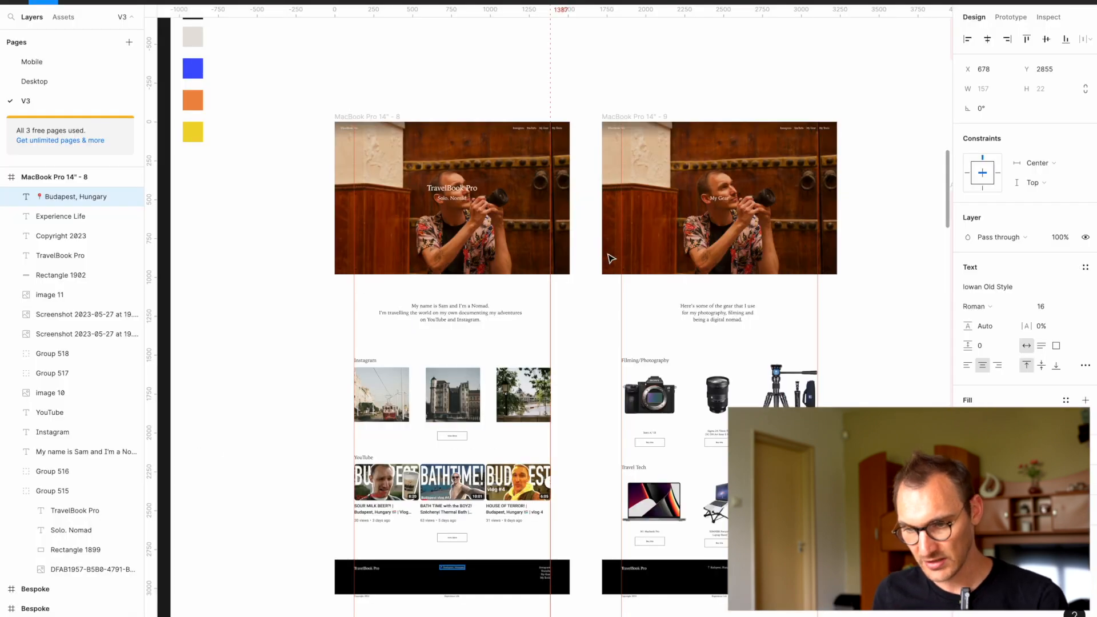
{"action": "scroll", "coordinate": [498, 199], "scroll_direction": "up", "scroll_amount": 5}
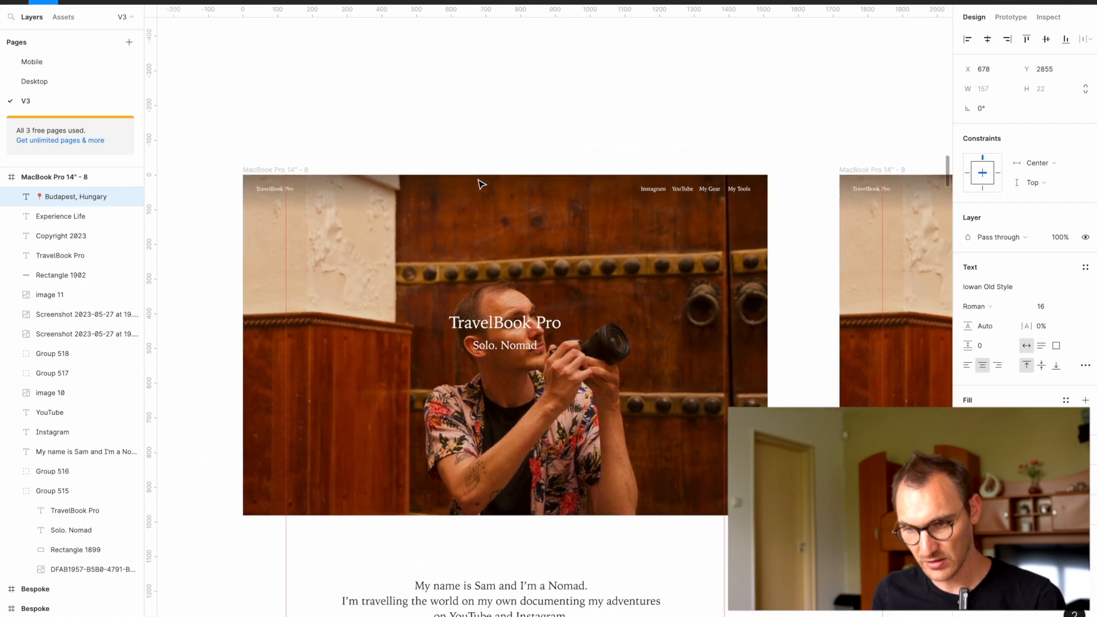
{"action": "key", "text": "super+Tab"}
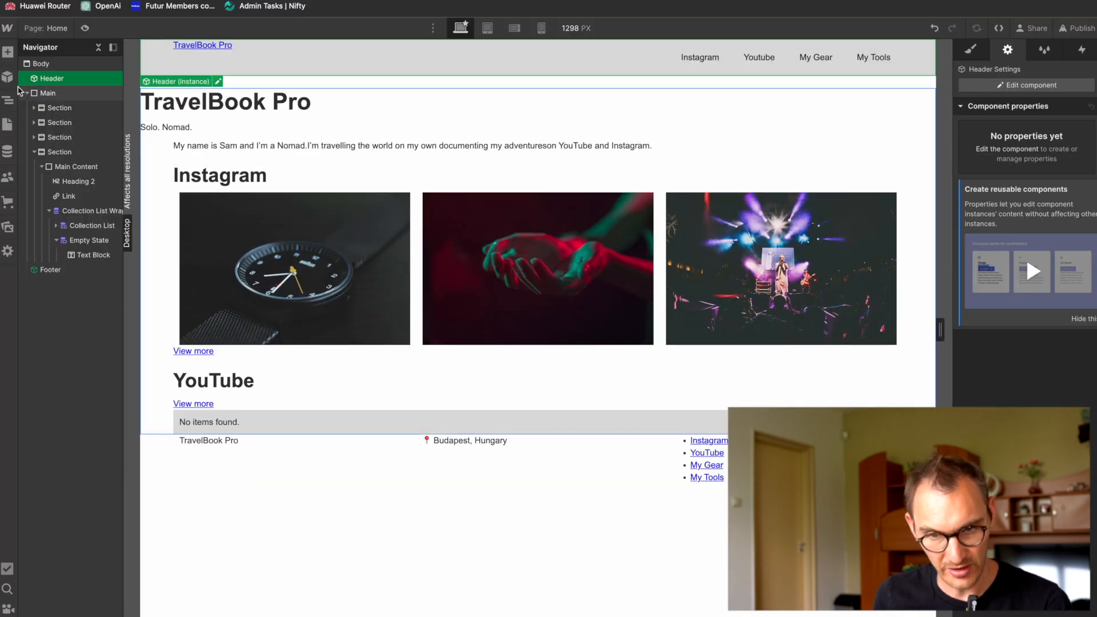
{"action": "left_click", "coordinate": [248, 79]}
{"action": "left_click", "coordinate": [274, 56]}
{"action": "double_click", "coordinate": [273, 55]}
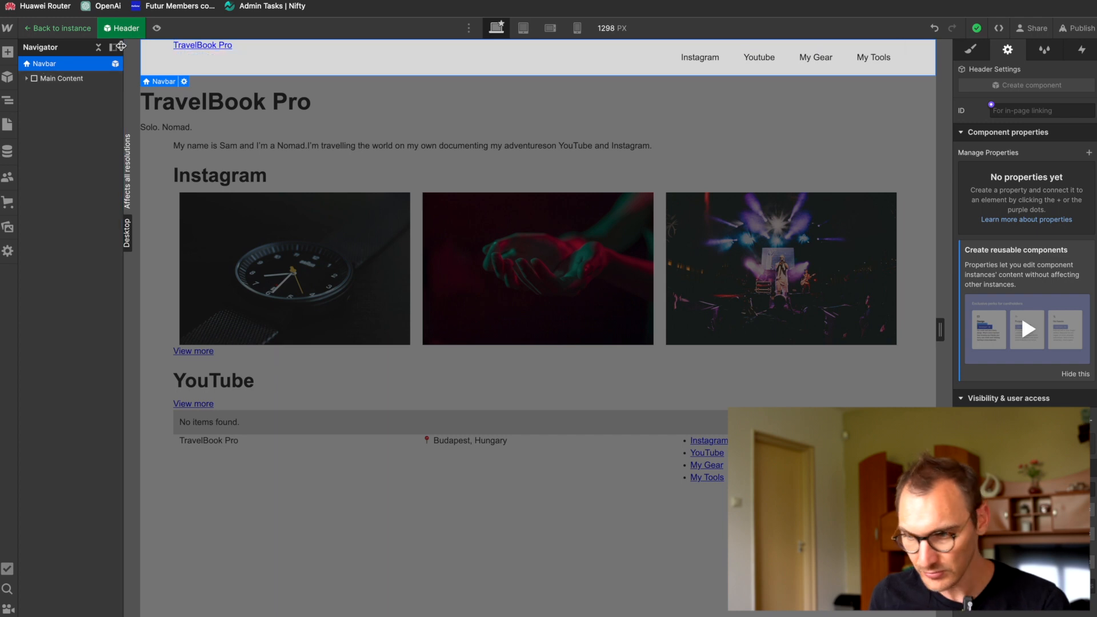
{"action": "left_click", "coordinate": [970, 49]}
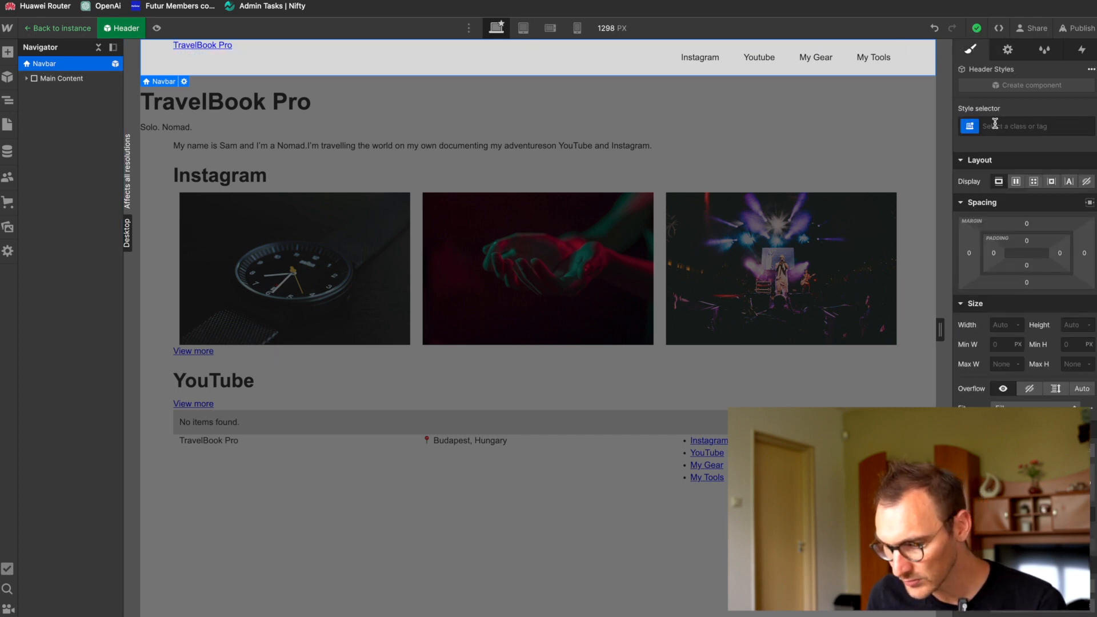
{"action": "left_click", "coordinate": [26, 78]}
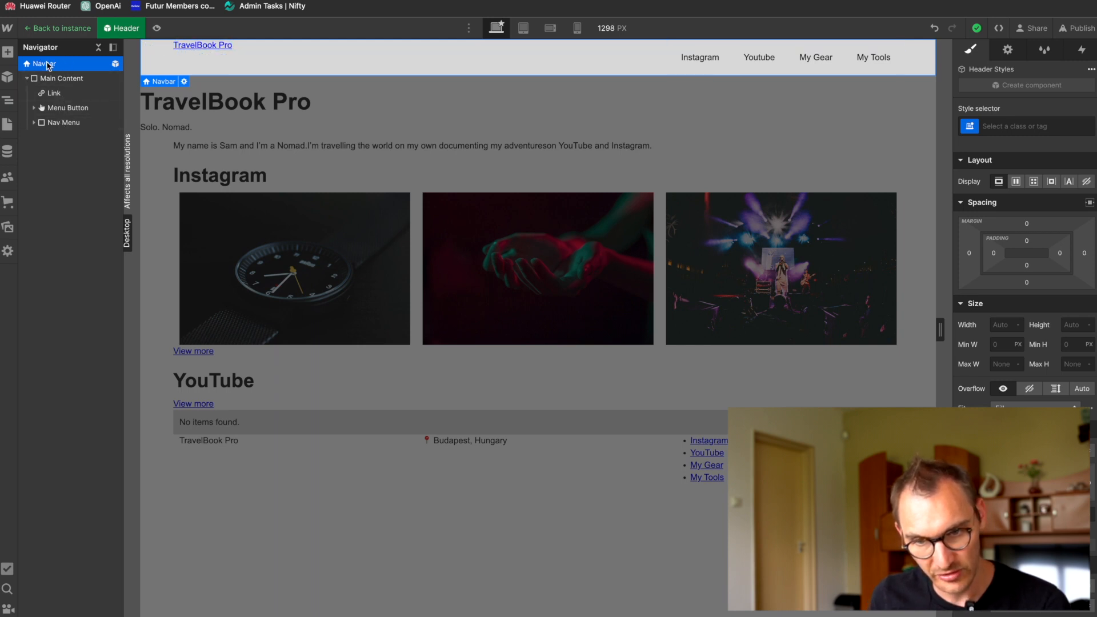
Step: Add a background layer to the Navbar and make it a linear gradient
{"action": "scroll", "coordinate": [1008, 416], "scroll_direction": "down", "scroll_amount": 5}
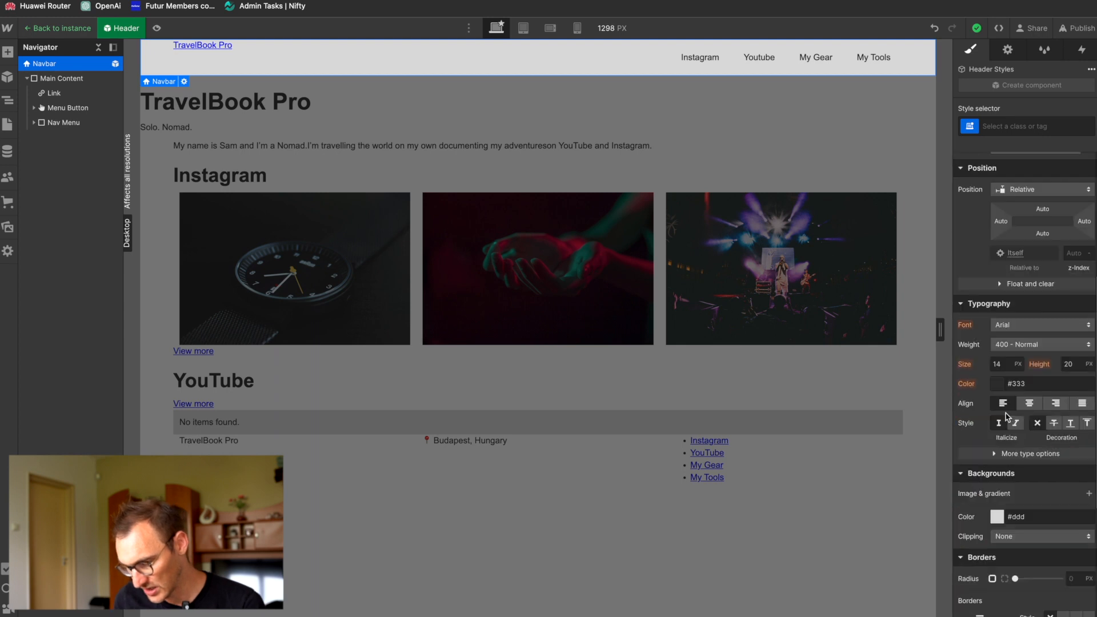
{"action": "scroll", "coordinate": [973, 446], "scroll_direction": "down", "scroll_amount": 2}
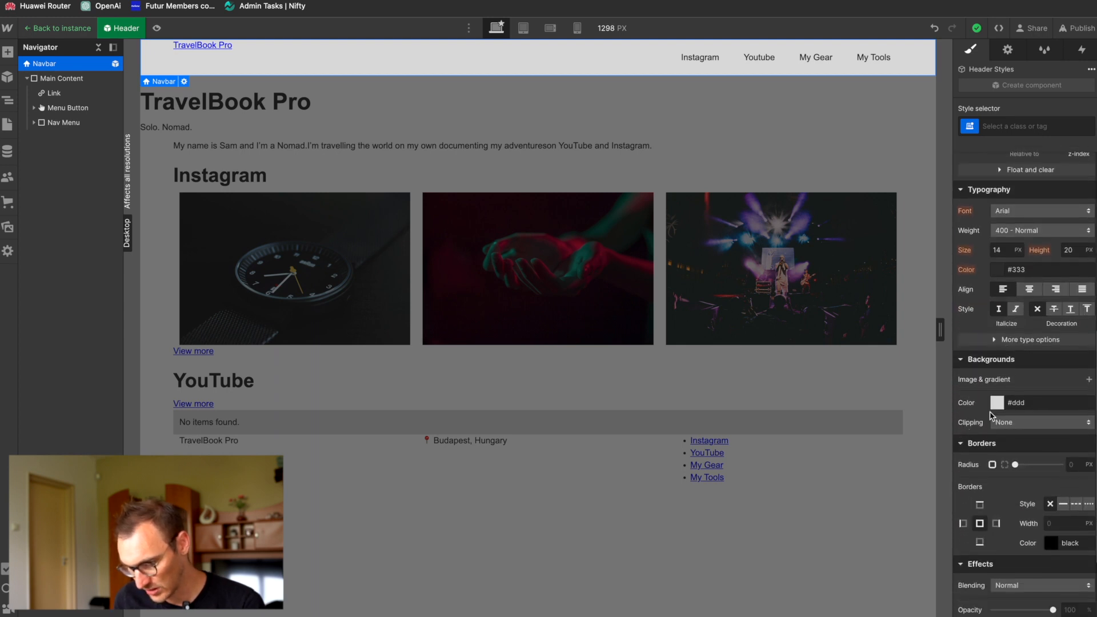
{"action": "left_click", "coordinate": [996, 404]}
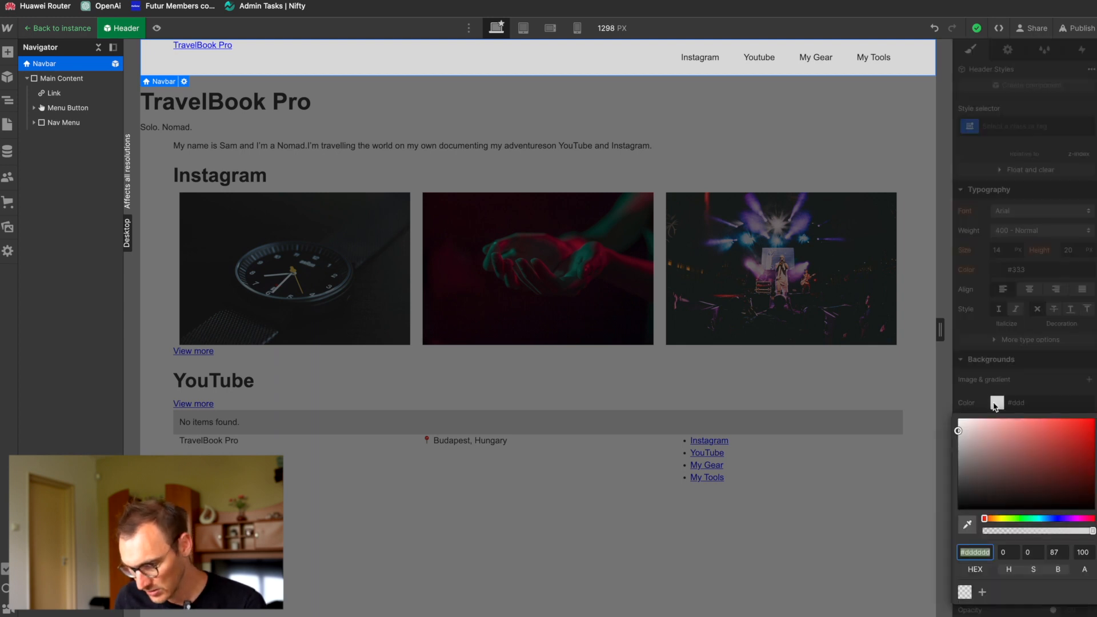
{"action": "left_click", "coordinate": [1004, 380]}
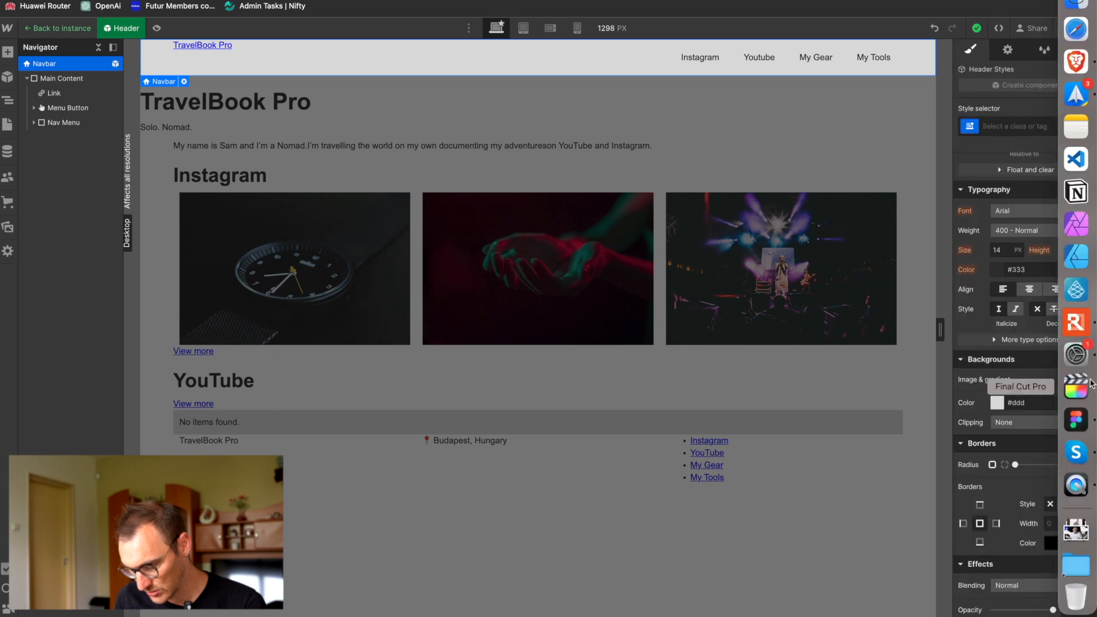
{"action": "left_click", "coordinate": [1082, 381]}
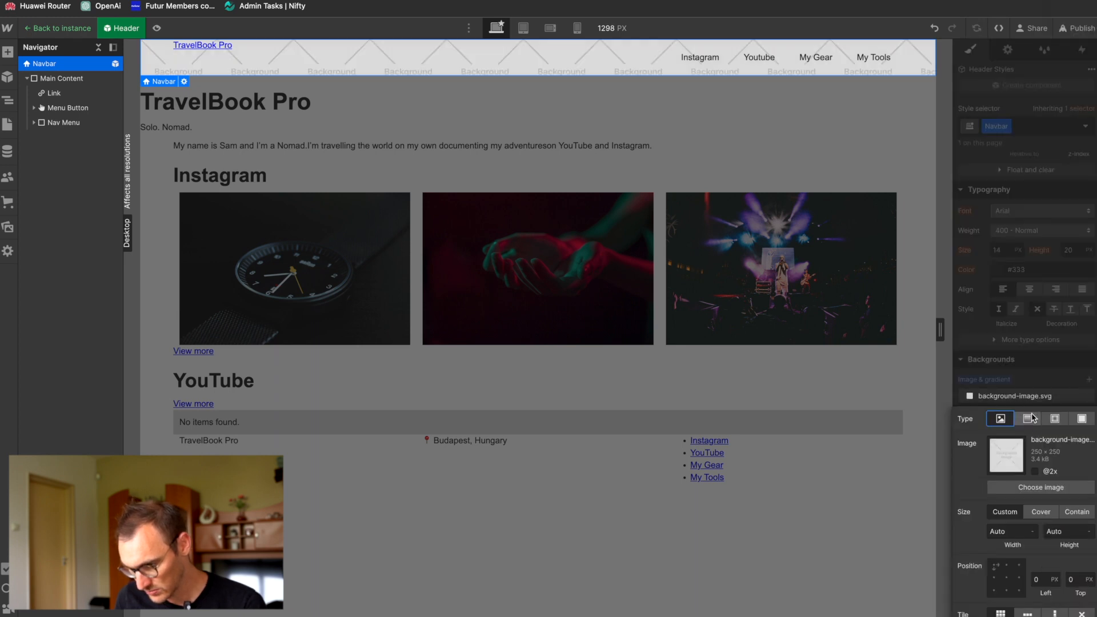
{"action": "left_click", "coordinate": [1028, 419]}
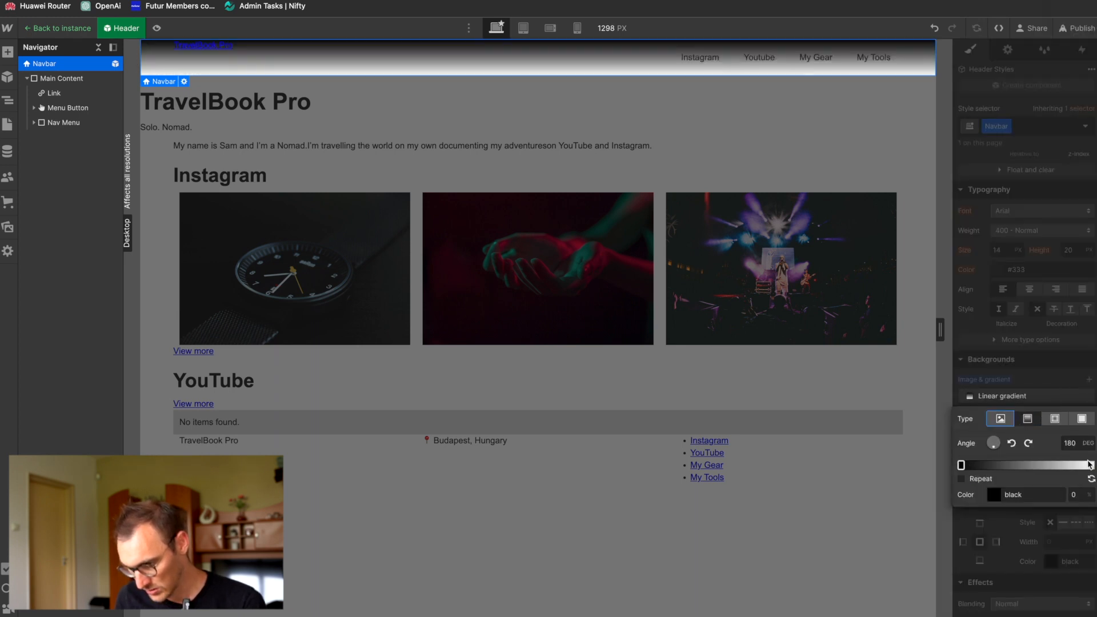
Step: Change the white end stop of the Navbar's linear gradient to black with 0 opacity
{"action": "left_click", "coordinate": [1093, 465]}
{"action": "left_click", "coordinate": [994, 495]}
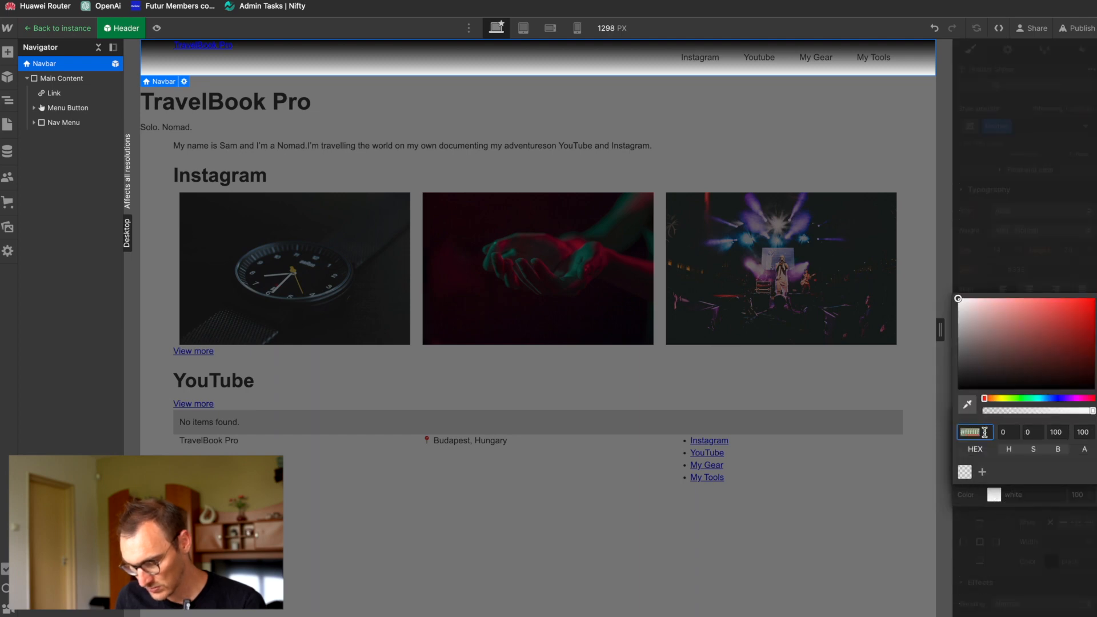
{"action": "left_click", "coordinate": [988, 371]}
{"action": "left_click_drag", "start_coordinate": [979, 383], "coordinate": [958, 391]}
{"action": "left_click_drag", "start_coordinate": [1093, 410], "coordinate": [935, 419]}
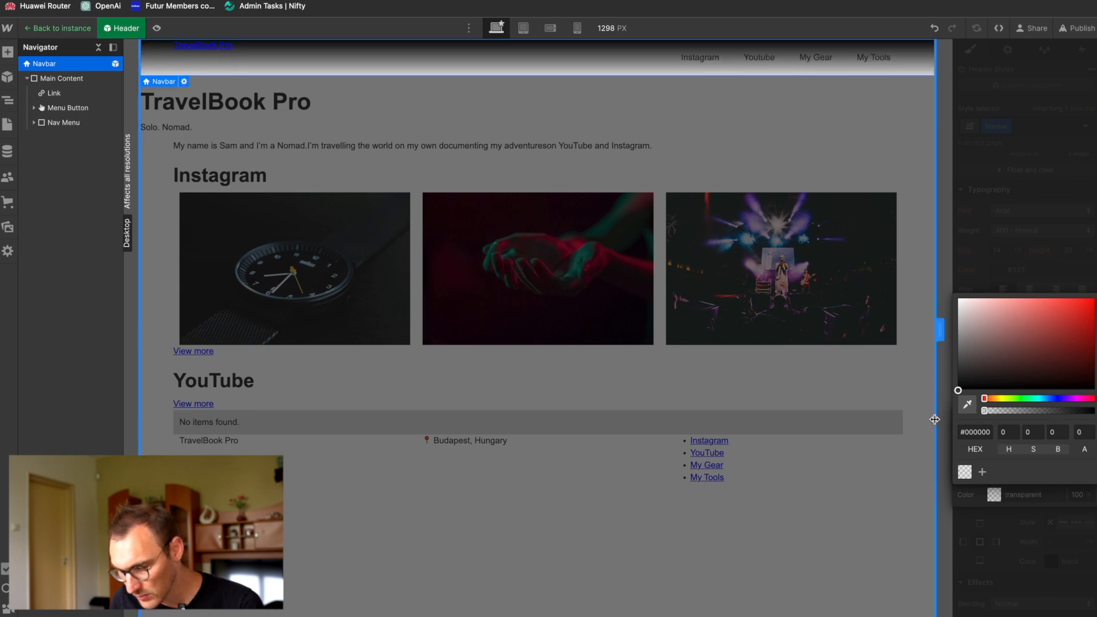
{"action": "left_click", "coordinate": [1021, 274]}
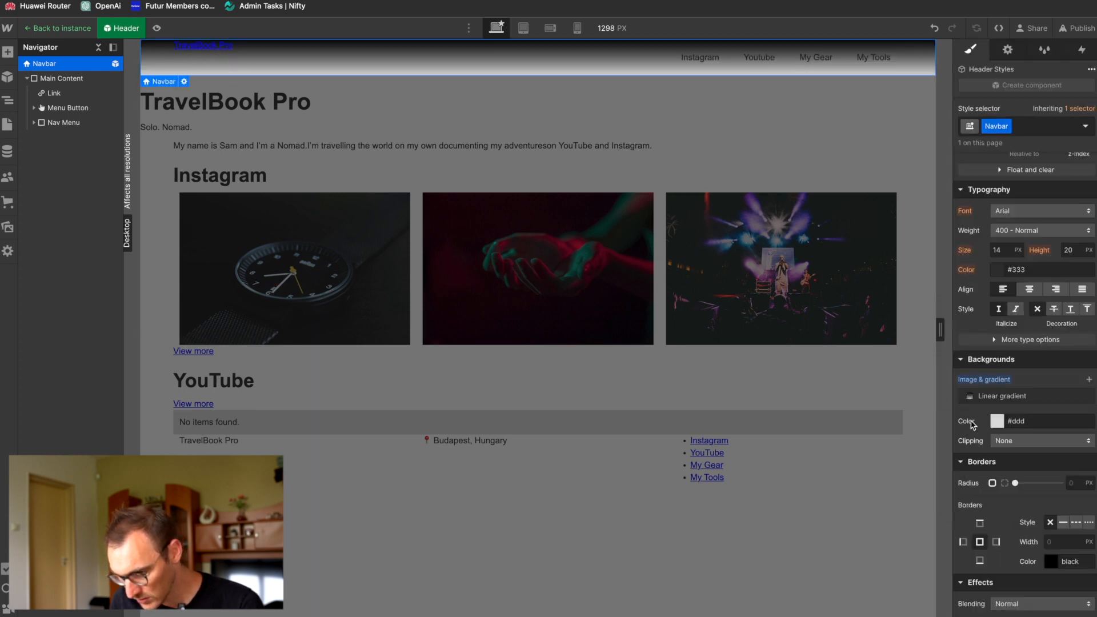
Step: Set the Navbar's background colour to Transparent, exit the Header component to view the page and reopen it for editing
{"action": "left_click", "coordinate": [998, 421]}
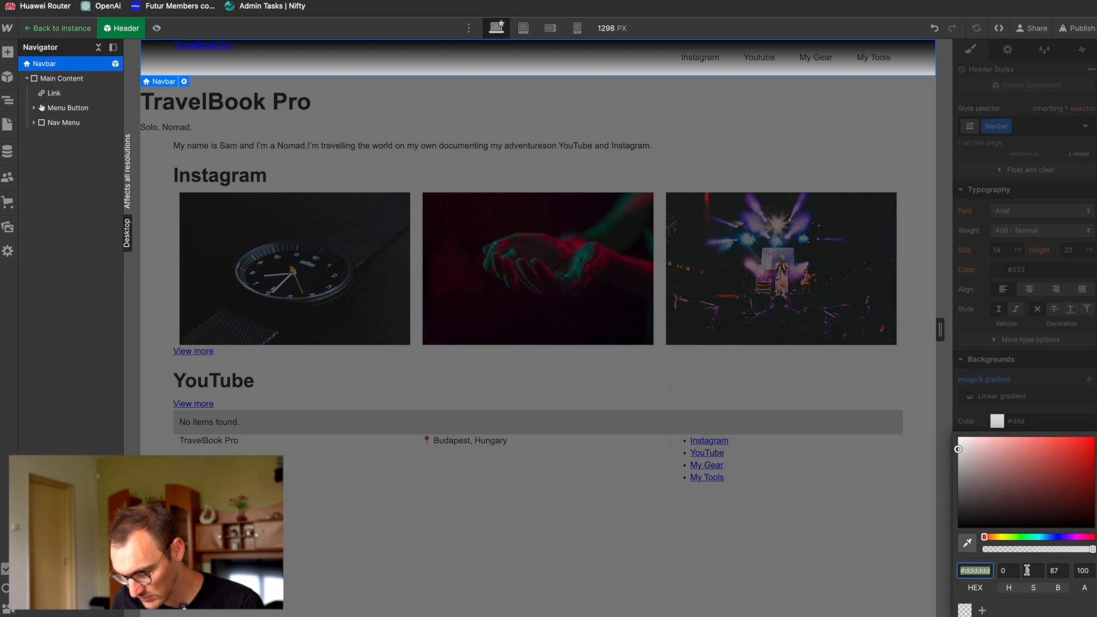
{"action": "left_click", "coordinate": [966, 611]}
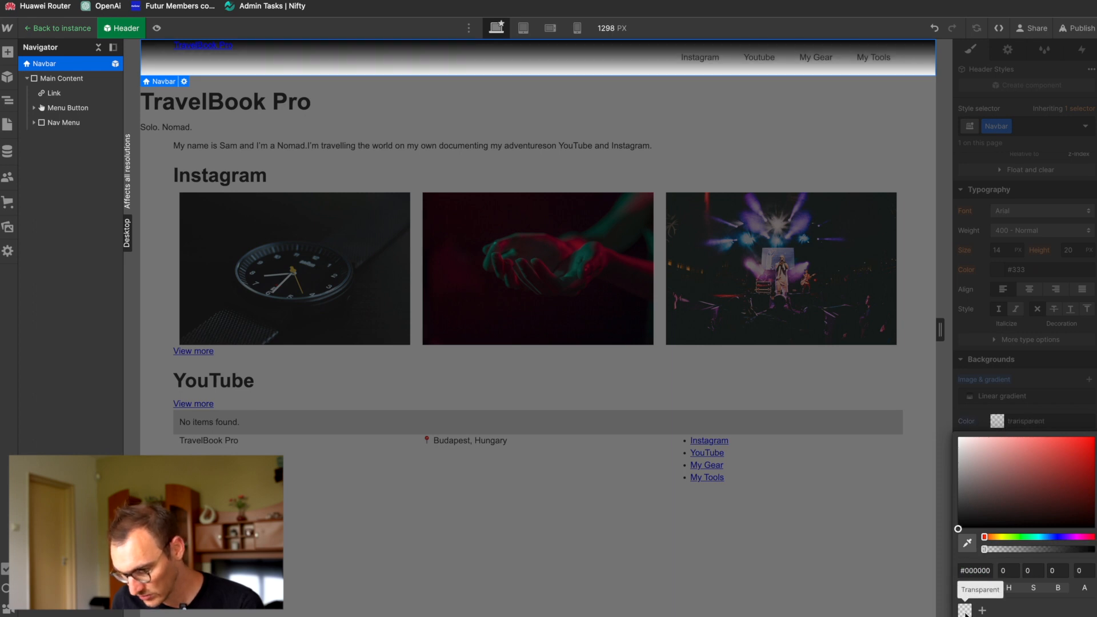
{"action": "left_click", "coordinate": [1029, 403]}
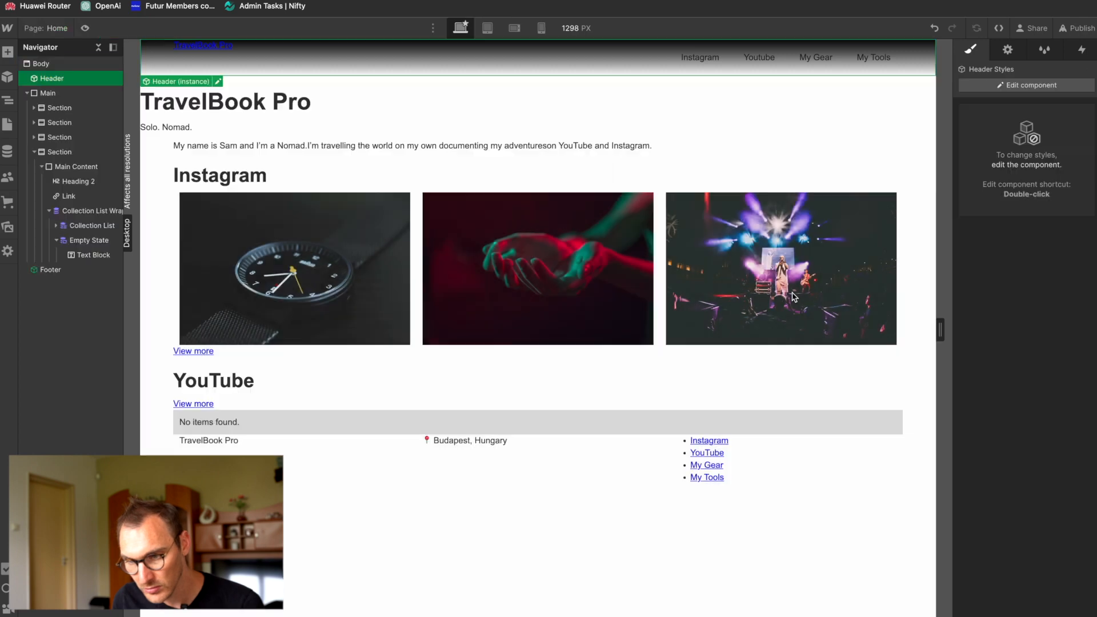
{"action": "left_click", "coordinate": [793, 293]}
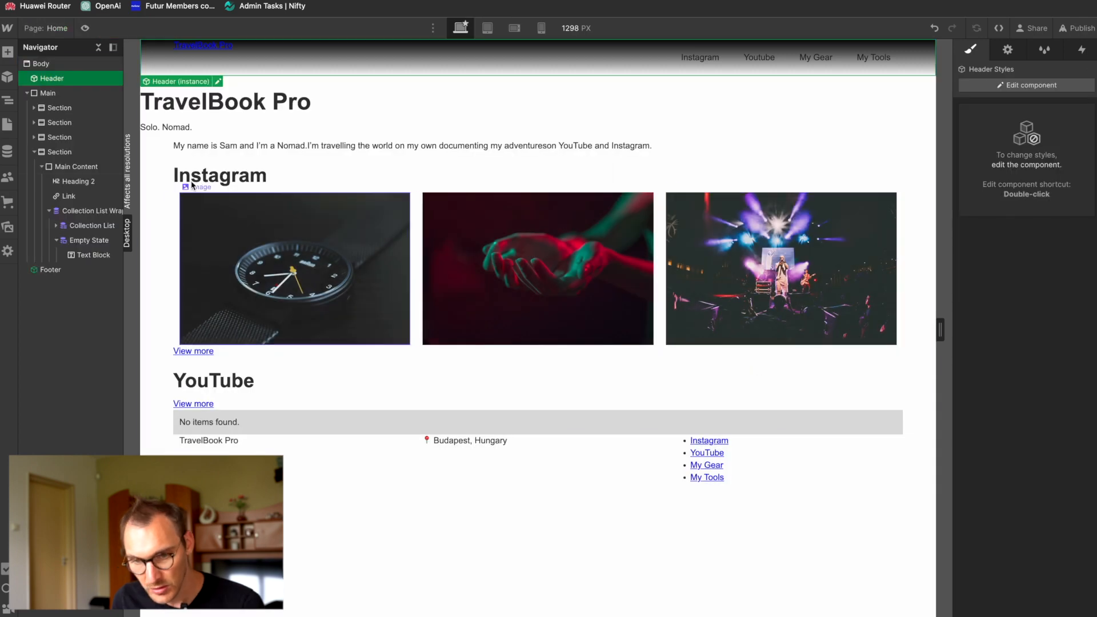
{"action": "double_click", "coordinate": [512, 65]}
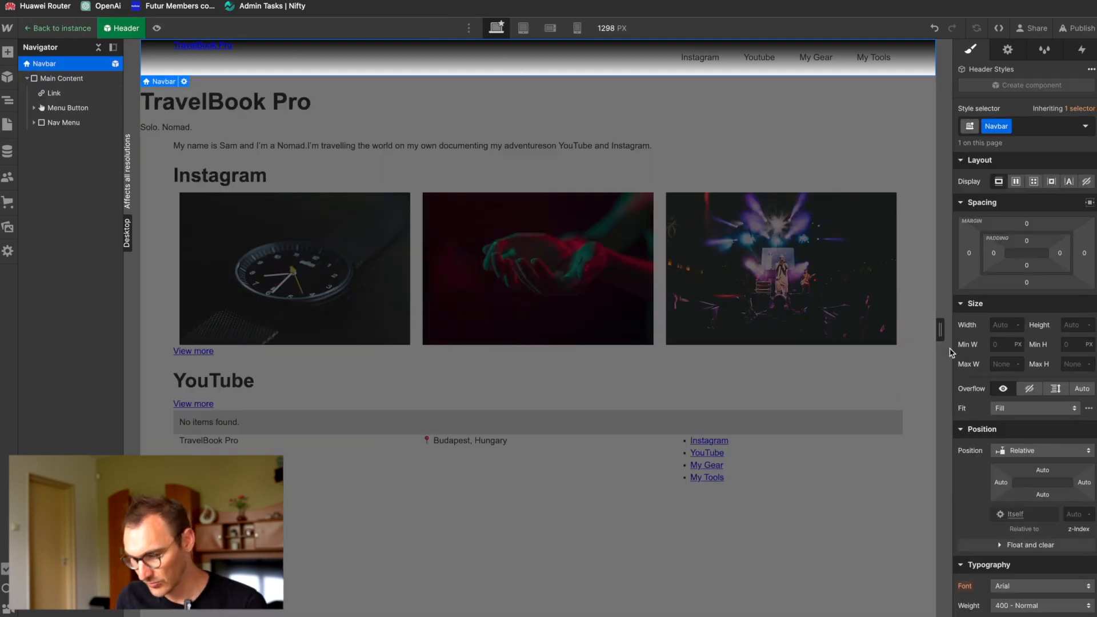
Step: Lower the opacity of the black start stop in the Navbar's linear gradient and exit the Header component
{"action": "scroll", "coordinate": [981, 455], "scroll_direction": "down", "scroll_amount": 8}
{"action": "scroll", "coordinate": [981, 455], "scroll_direction": "up", "scroll_amount": 1}
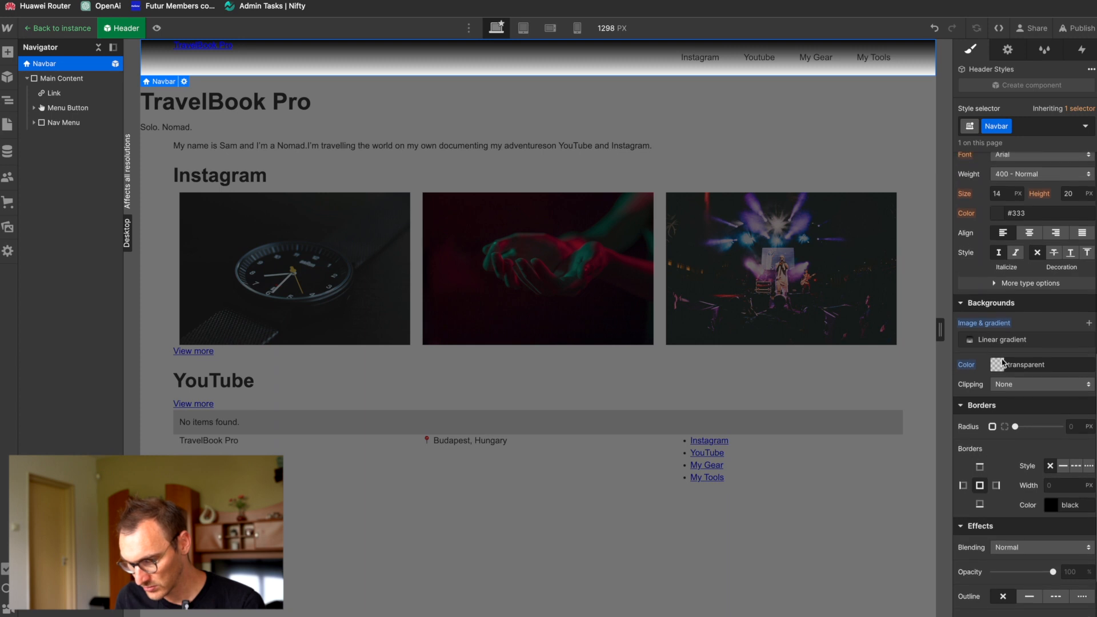
{"action": "left_click", "coordinate": [976, 343]}
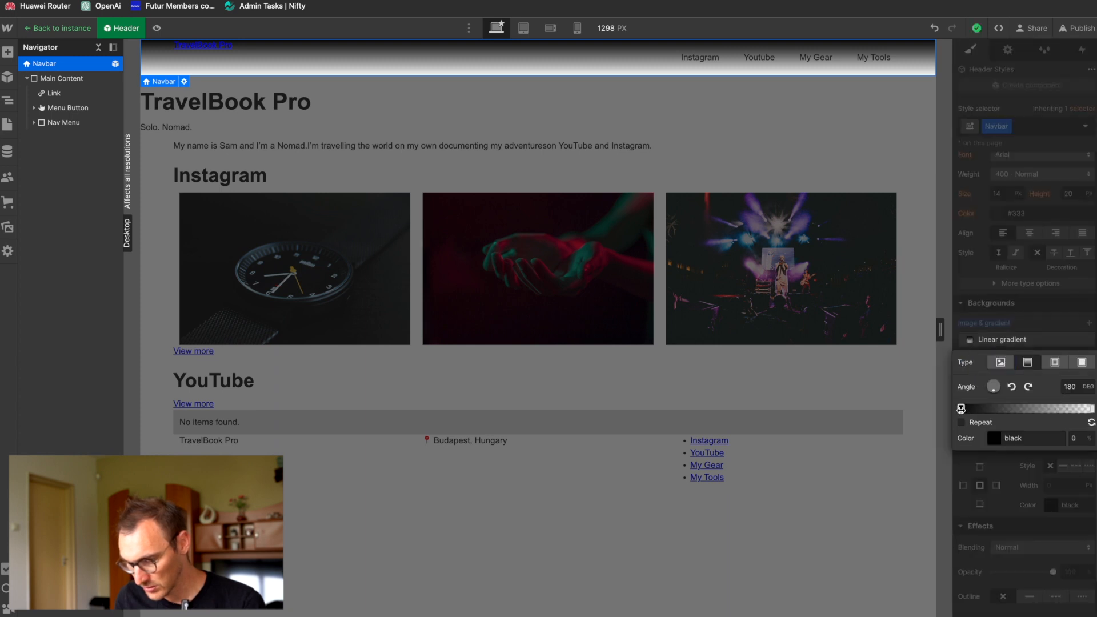
{"action": "left_click", "coordinate": [994, 438]}
{"action": "left_click_drag", "start_coordinate": [1083, 567], "coordinate": [1041, 568]}
{"action": "left_click", "coordinate": [879, 123]}
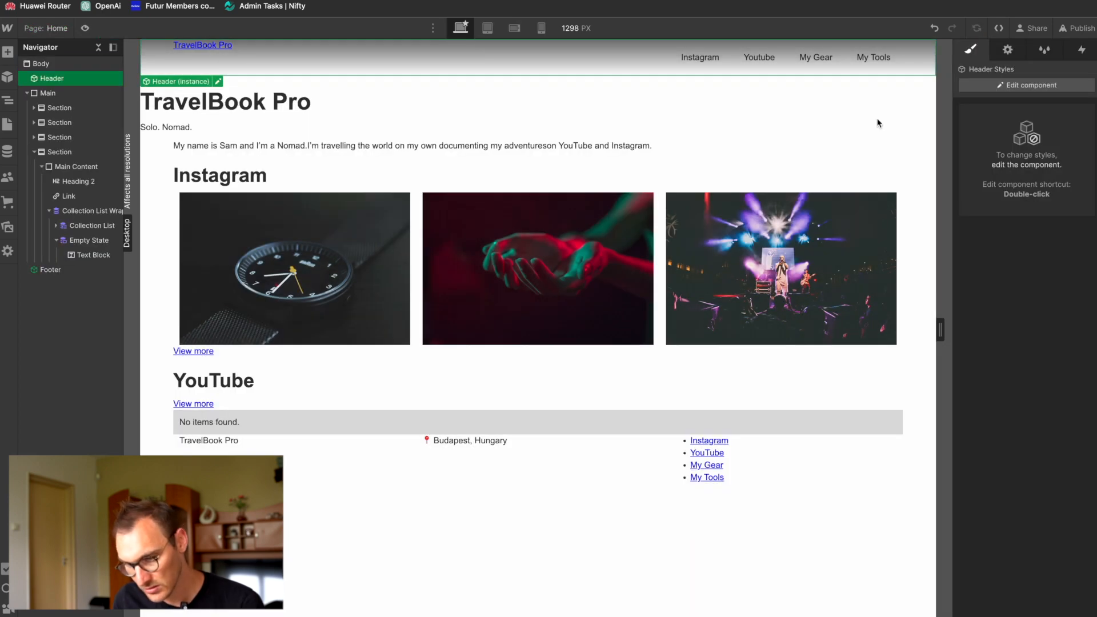
Step: Reopen the Header component and set the Navbar's position to Fixed
{"action": "double_click", "coordinate": [43, 78]}
{"action": "scroll", "coordinate": [989, 414], "scroll_direction": "down", "scroll_amount": 5}
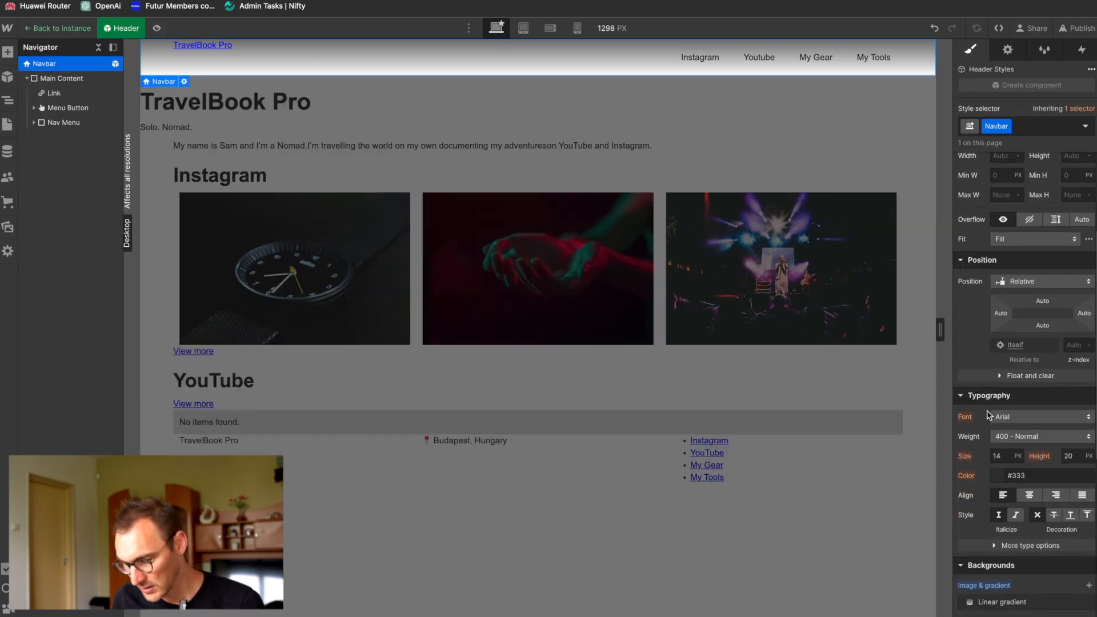
{"action": "scroll", "coordinate": [989, 414], "scroll_direction": "up", "scroll_amount": 5}
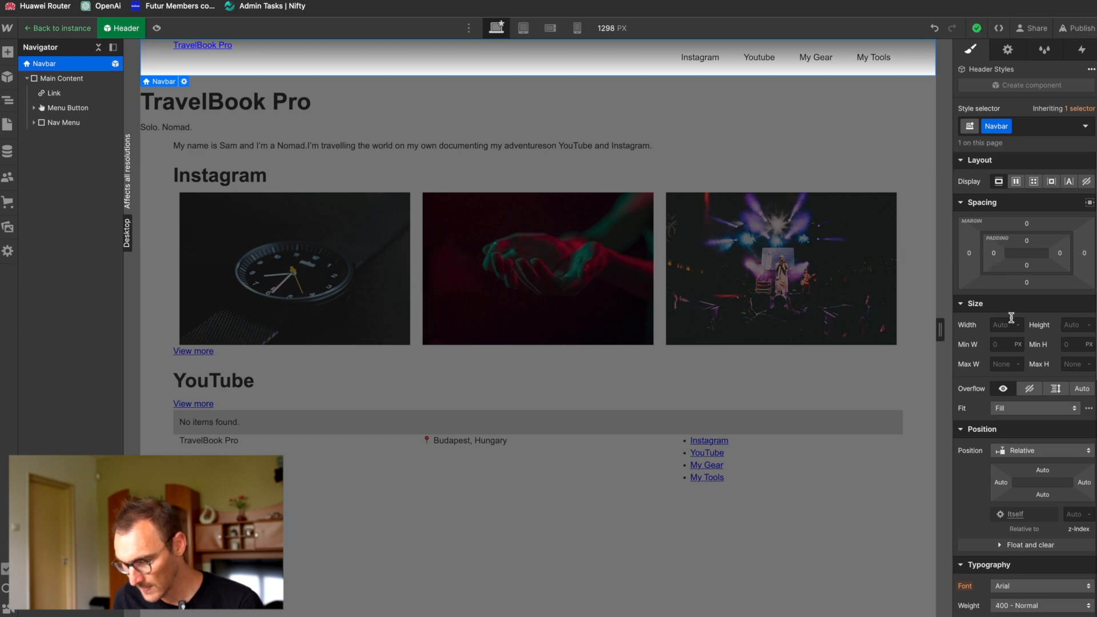
{"action": "left_click", "coordinate": [1019, 451]}
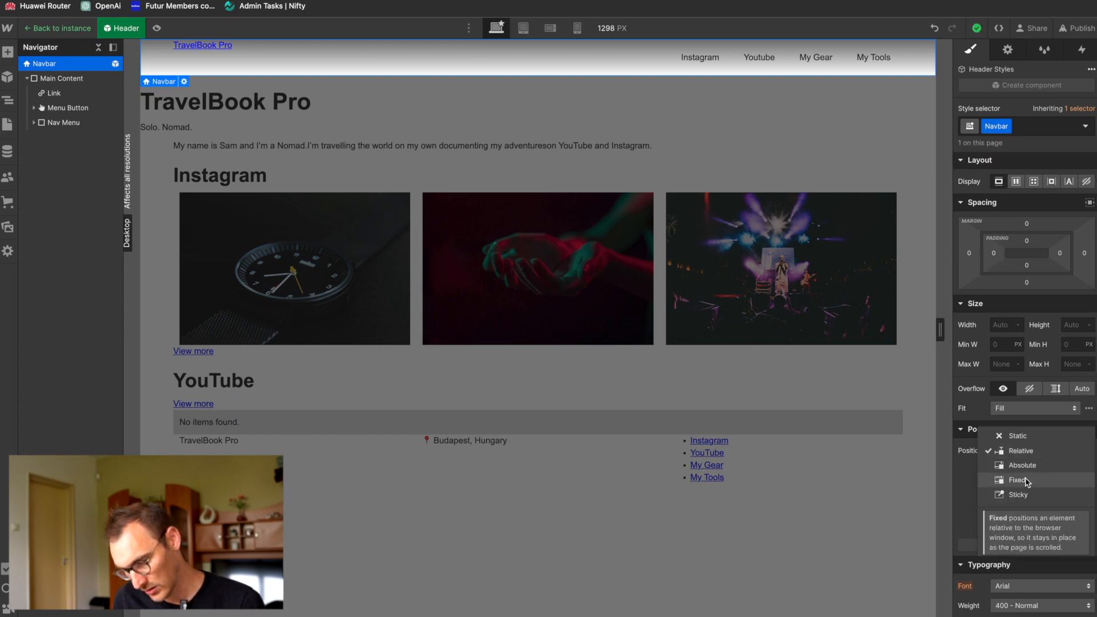
{"action": "left_click", "coordinate": [1030, 486]}
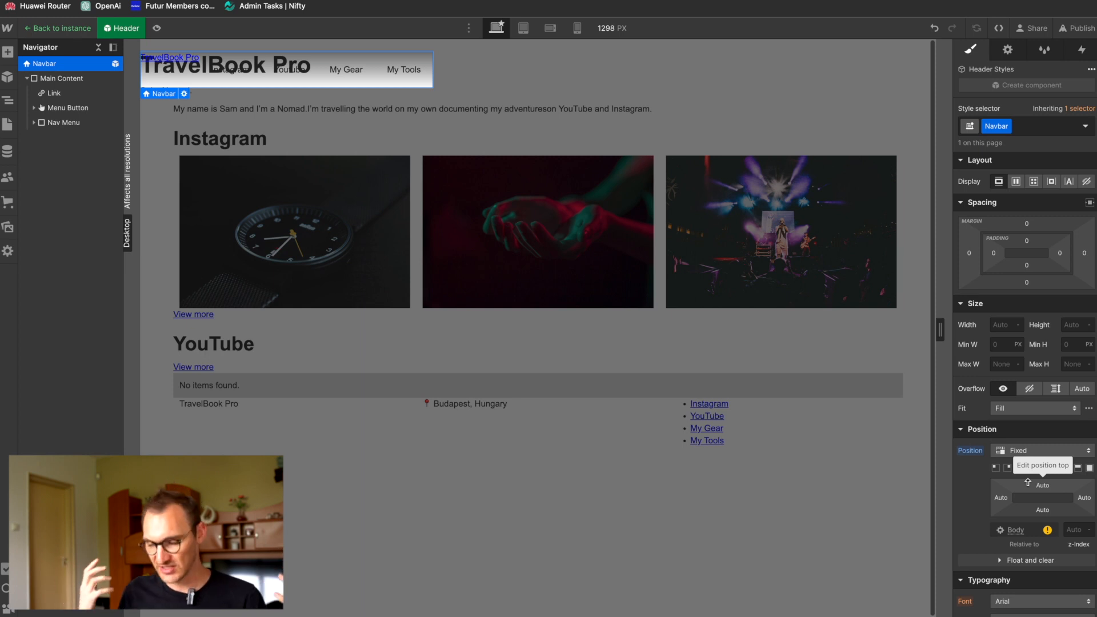
{"action": "scroll", "coordinate": [673, 413], "scroll_direction": "down", "scroll_amount": 1}
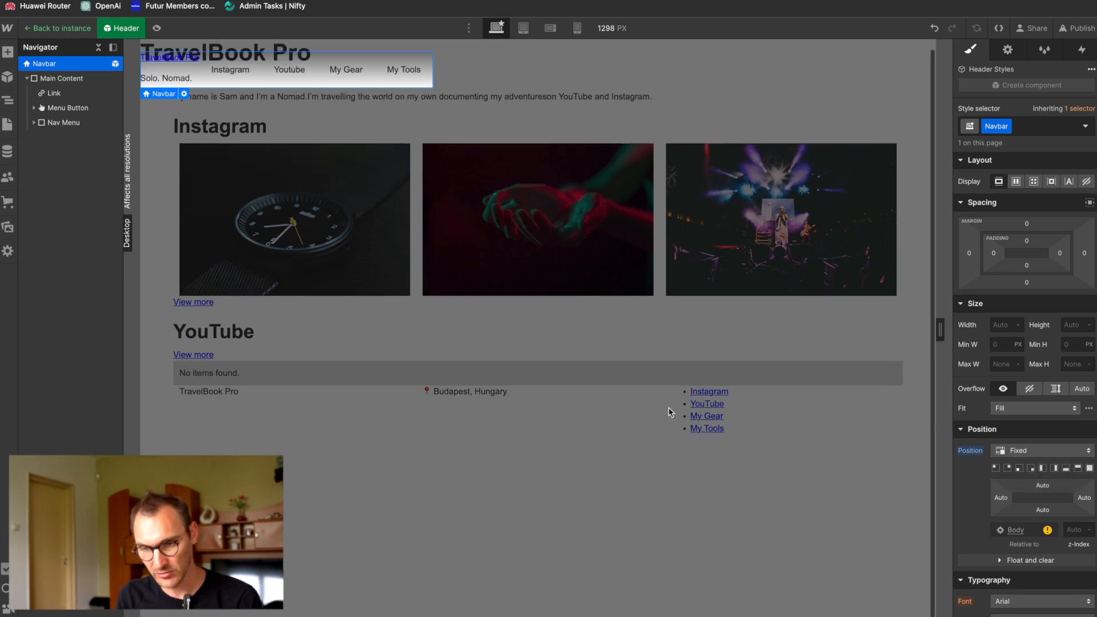
{"action": "scroll", "coordinate": [670, 412], "scroll_direction": "up", "scroll_amount": 1}
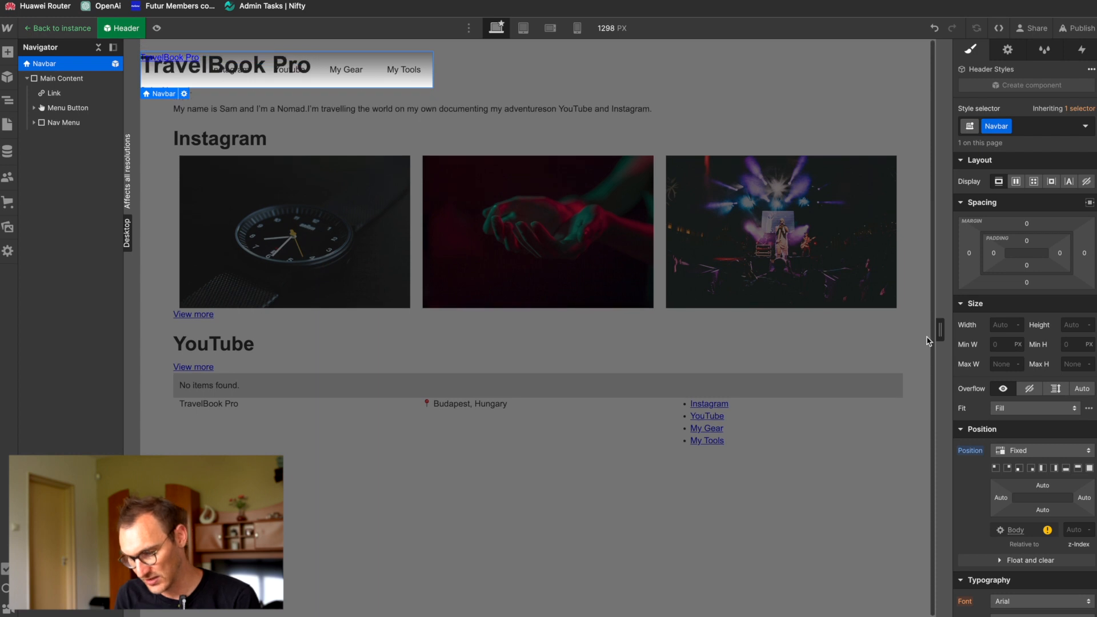
Step: Anchor the fixed Navbar across the top with 0% top, left and right offsets, and test it by scrolling the page
{"action": "left_click", "coordinate": [1077, 470]}
{"action": "scroll", "coordinate": [712, 345], "scroll_direction": "down", "scroll_amount": 1}
{"action": "scroll", "coordinate": [711, 344], "scroll_direction": "up", "scroll_amount": 1}
{"action": "scroll", "coordinate": [711, 345], "scroll_direction": "down", "scroll_amount": 1}
{"action": "scroll", "coordinate": [712, 345], "scroll_direction": "up", "scroll_amount": 1}
{"action": "scroll", "coordinate": [712, 345], "scroll_direction": "down", "scroll_amount": 1}
{"action": "scroll", "coordinate": [712, 345], "scroll_direction": "up", "scroll_amount": 1}
{"action": "scroll", "coordinate": [712, 344], "scroll_direction": "down", "scroll_amount": 1}
{"action": "scroll", "coordinate": [712, 344], "scroll_direction": "up", "scroll_amount": 1}
{"action": "scroll", "coordinate": [712, 345], "scroll_direction": "down", "scroll_amount": 1}
{"action": "scroll", "coordinate": [712, 345], "scroll_direction": "up", "scroll_amount": 1}
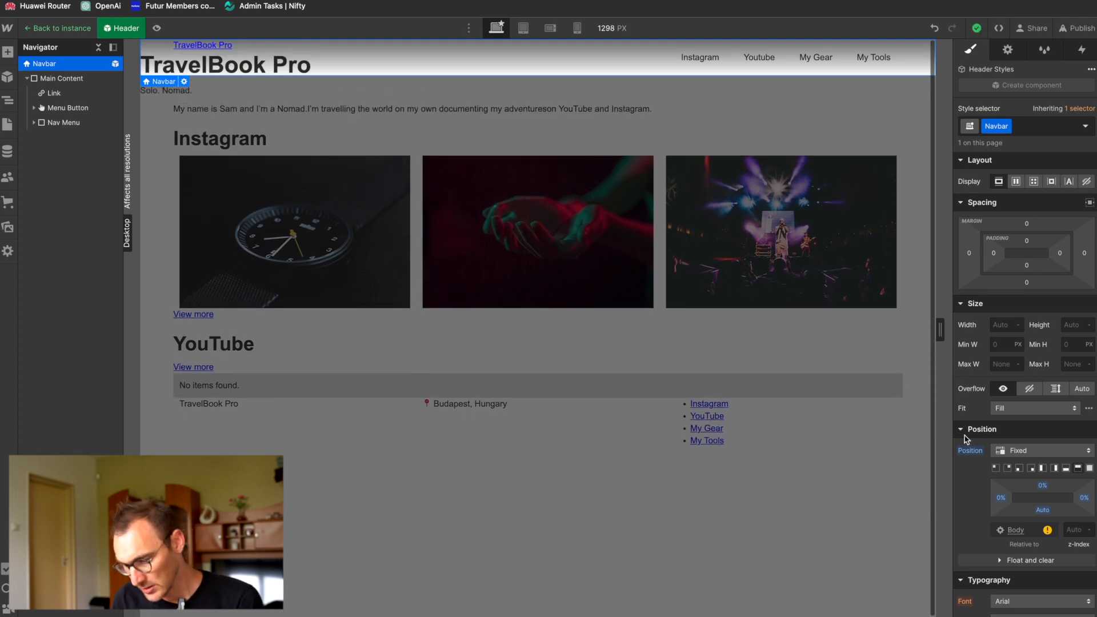
Step: Check the header in the Figma design, and add a Navbar Inner combo class to the Navbar's Main Content in Webflow
{"action": "key", "text": "super+Tab"}
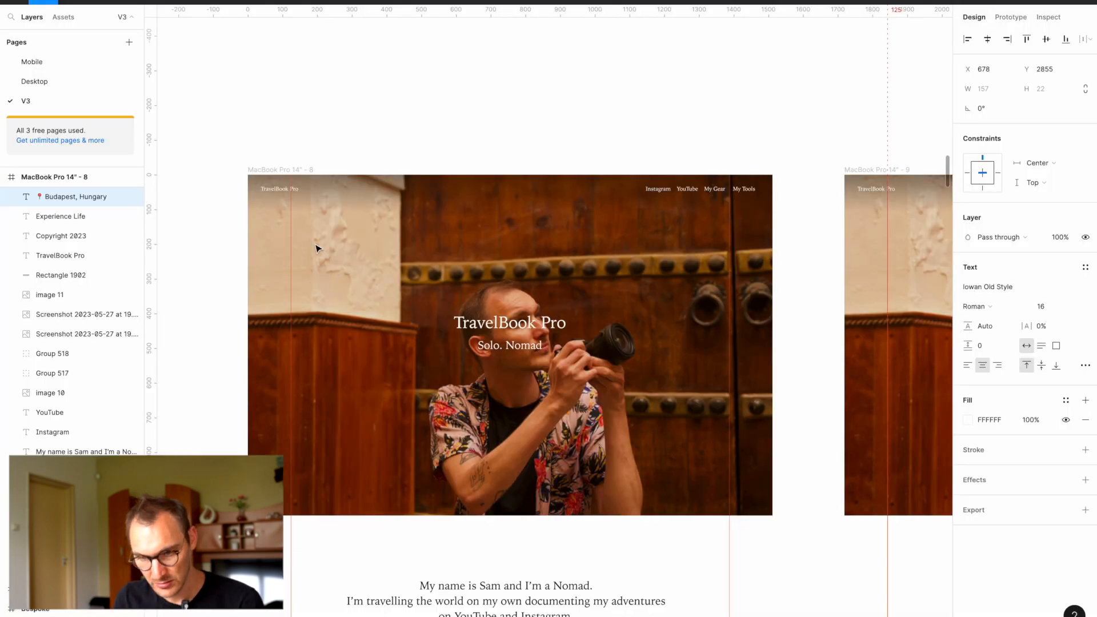
{"action": "key", "text": "super+Tab"}
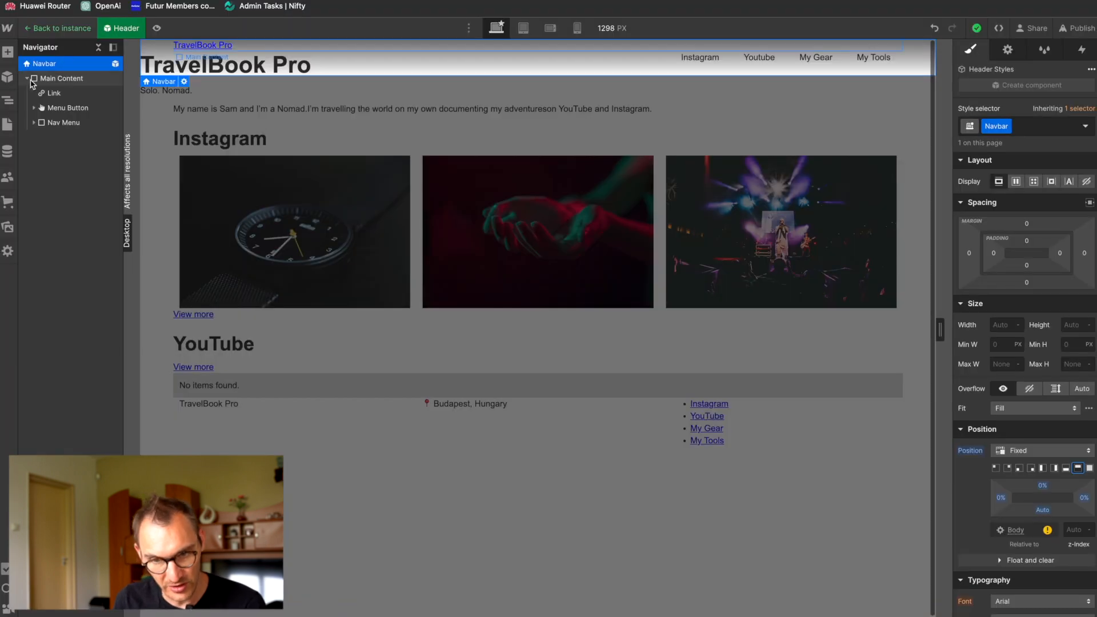
{"action": "left_click", "coordinate": [30, 77]}
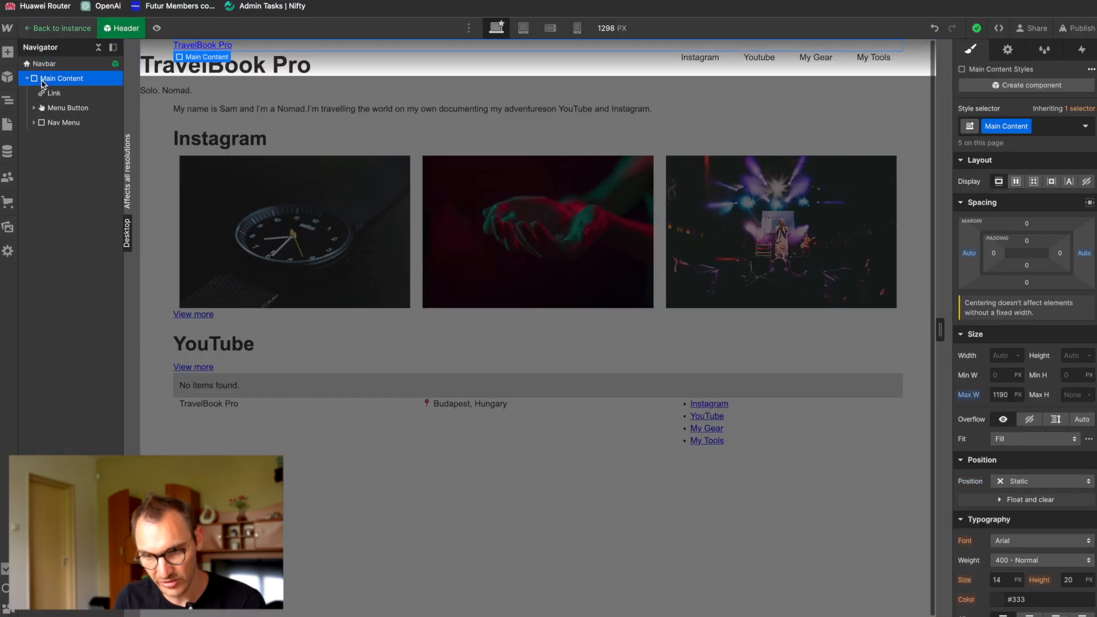
{"action": "left_click", "coordinate": [1048, 125]}
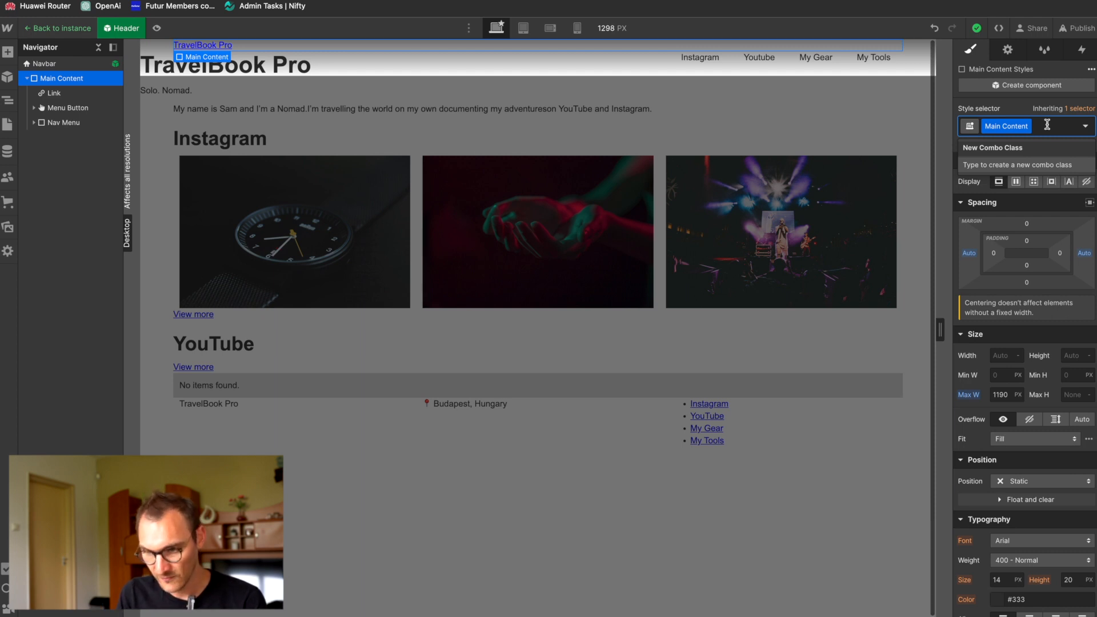
{"action": "type", "text": "Nav"}
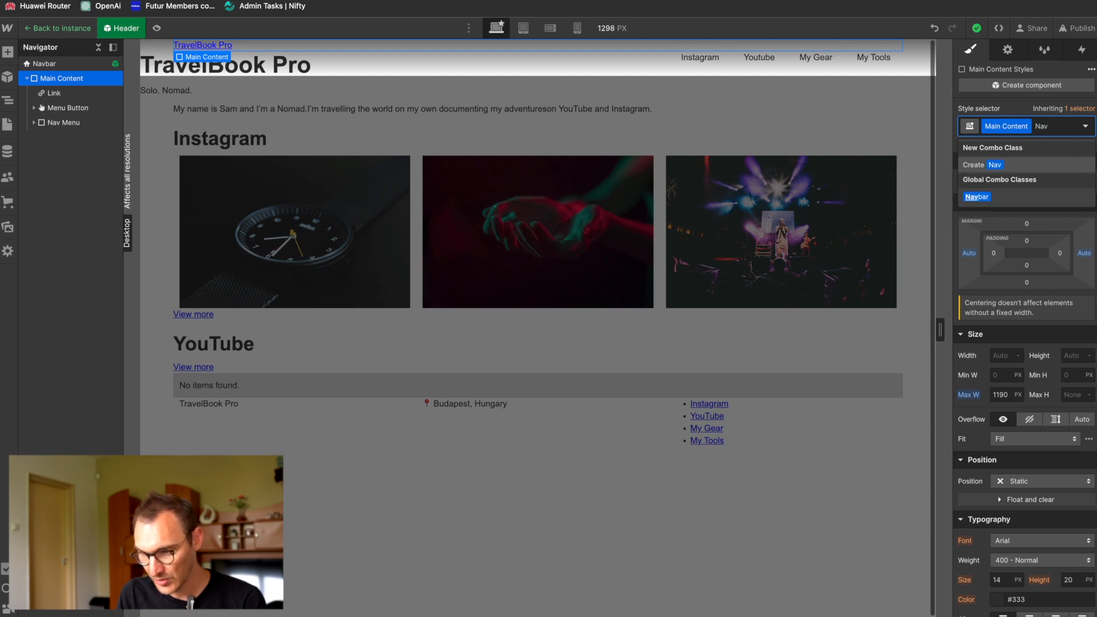
{"action": "type", "text": "bar Inner"}
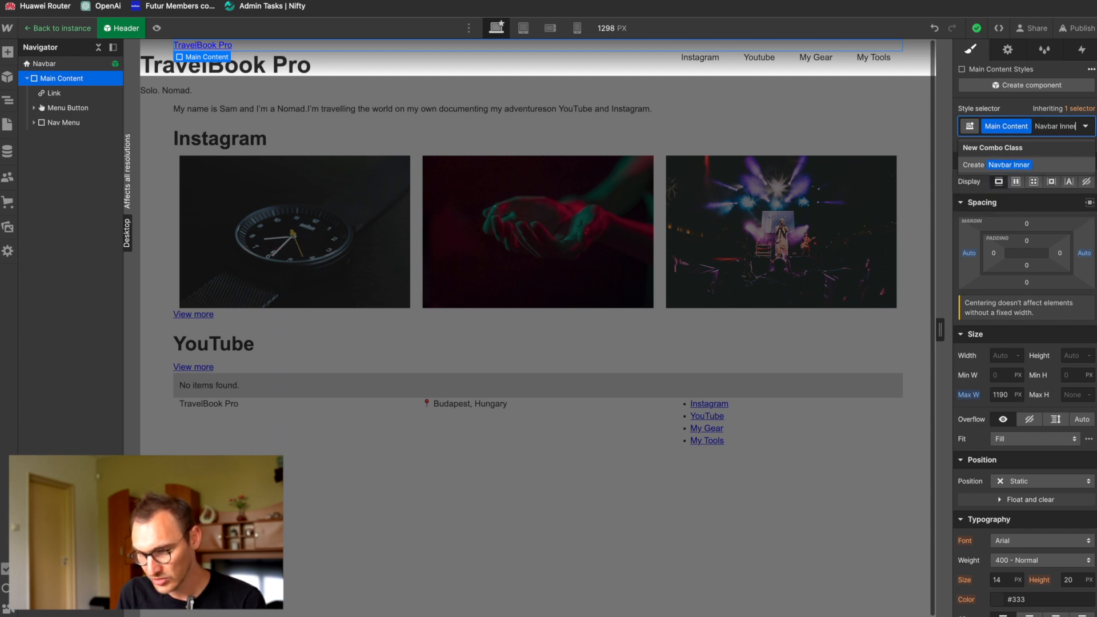
{"action": "key", "text": "Return"}
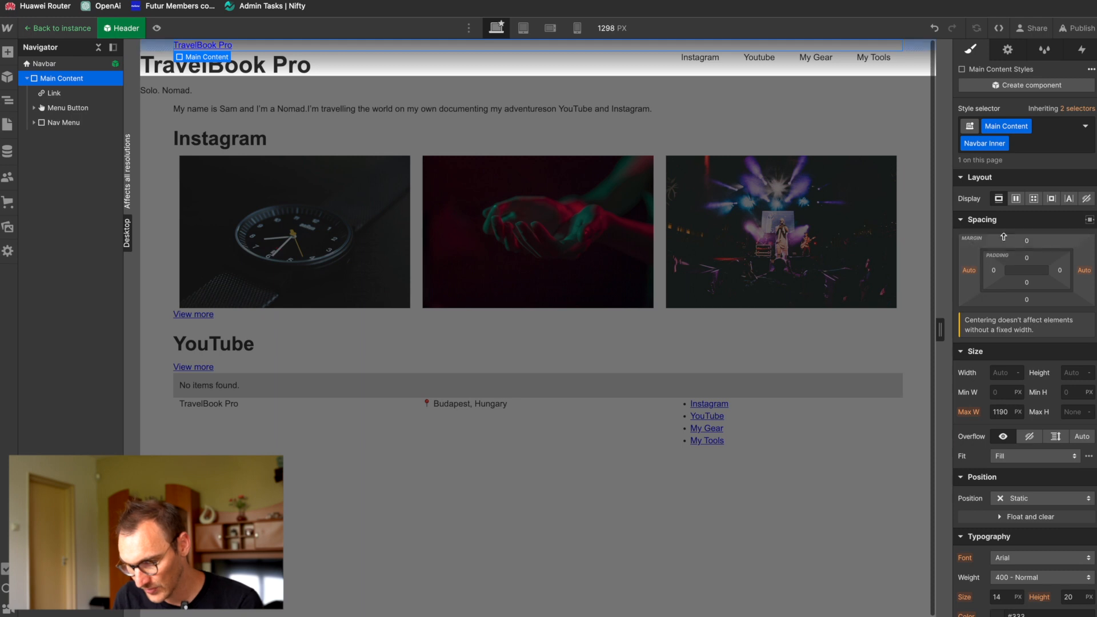
Step: Make Navbar Inner a horizontal flex layout with children aligned to the centre and justified with space between
{"action": "left_click", "coordinate": [1017, 199]}
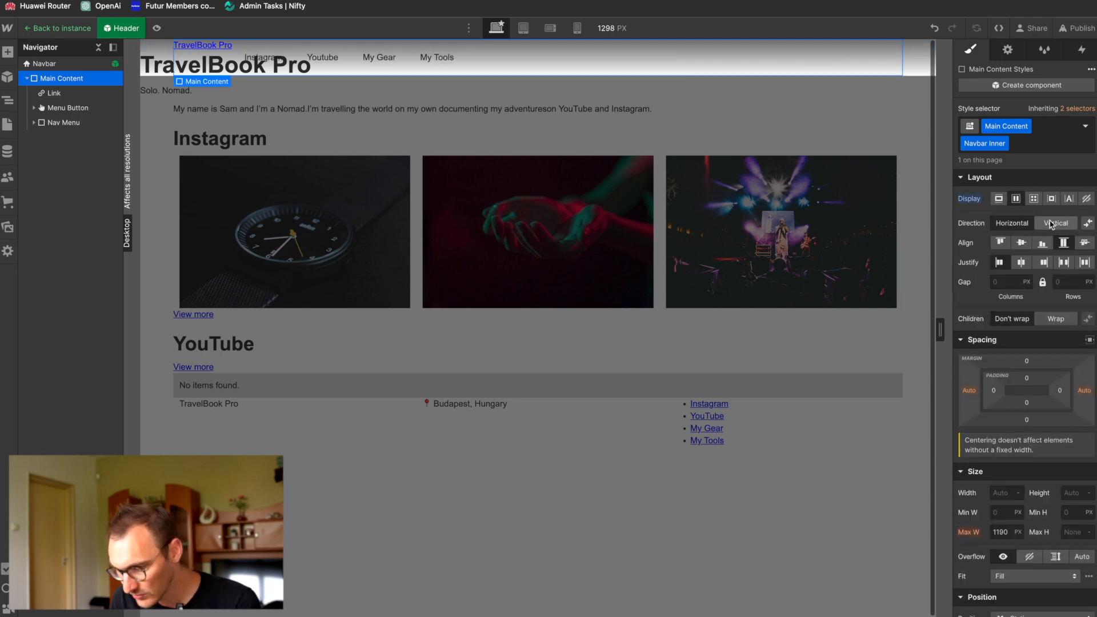
{"action": "left_click", "coordinate": [1022, 243]}
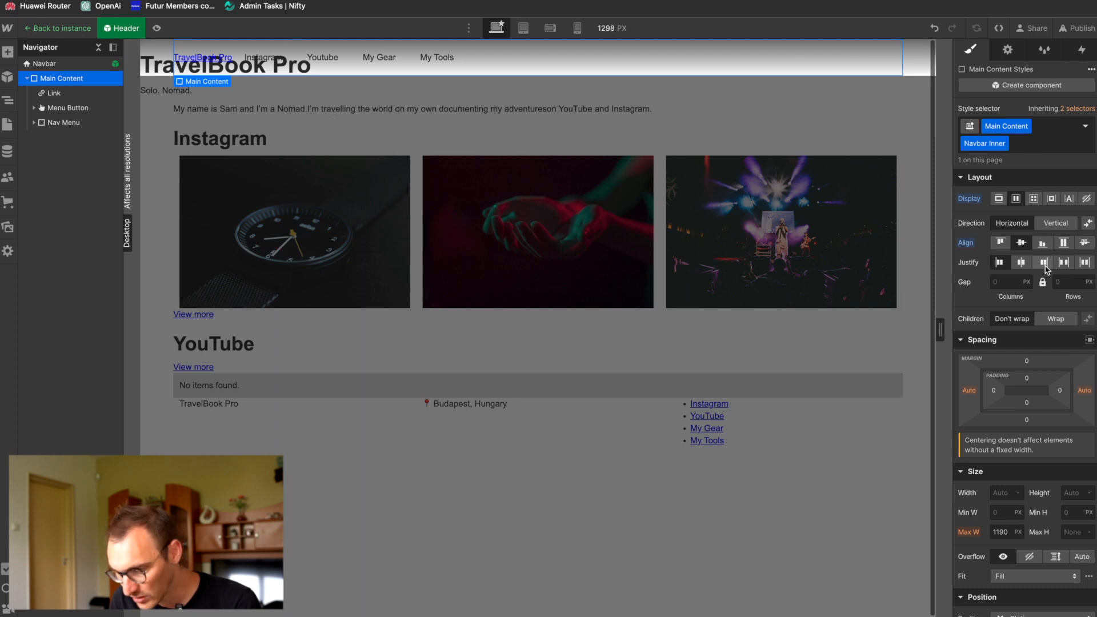
{"action": "left_click", "coordinate": [1064, 263]}
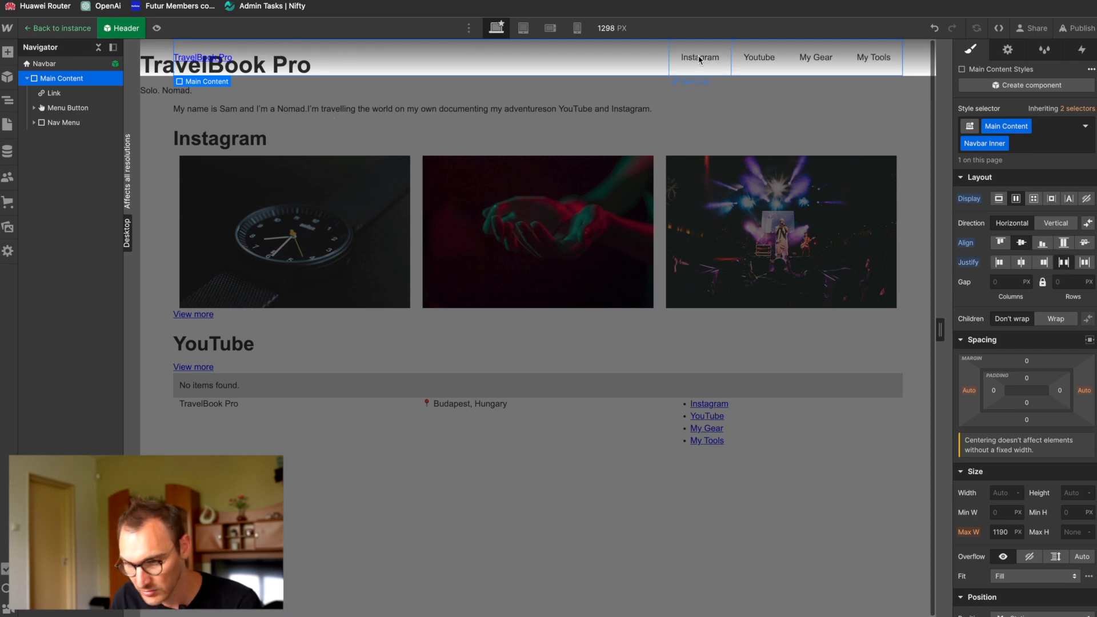
{"action": "scroll", "coordinate": [993, 523], "scroll_direction": "down", "scroll_amount": 5}
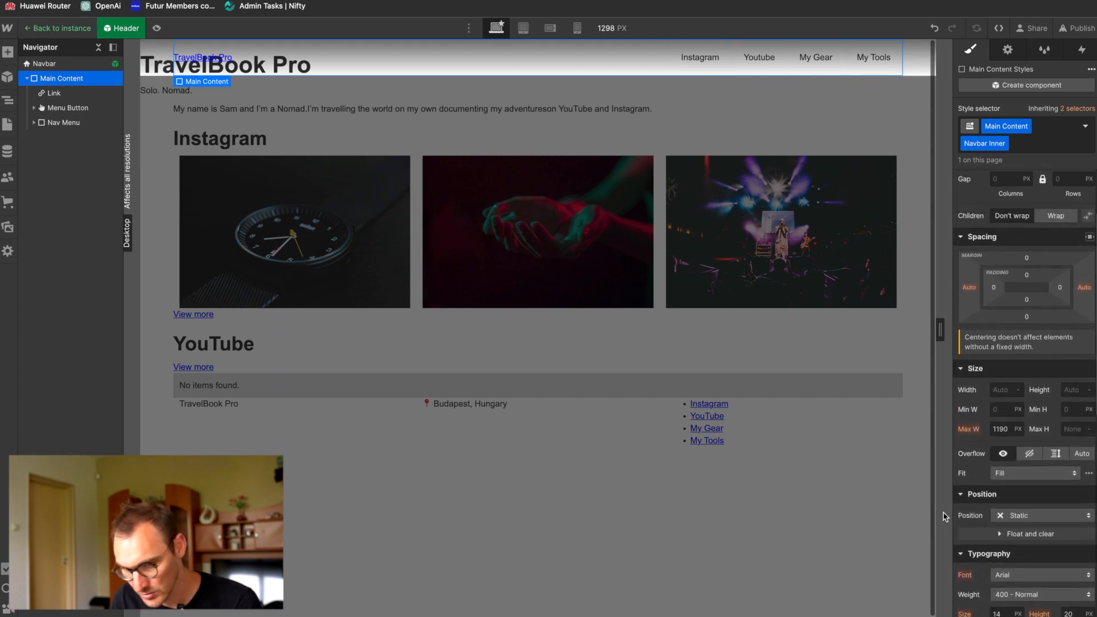
Step: Try white as the Navbar's text colour and undo it
{"action": "left_click", "coordinate": [45, 63]}
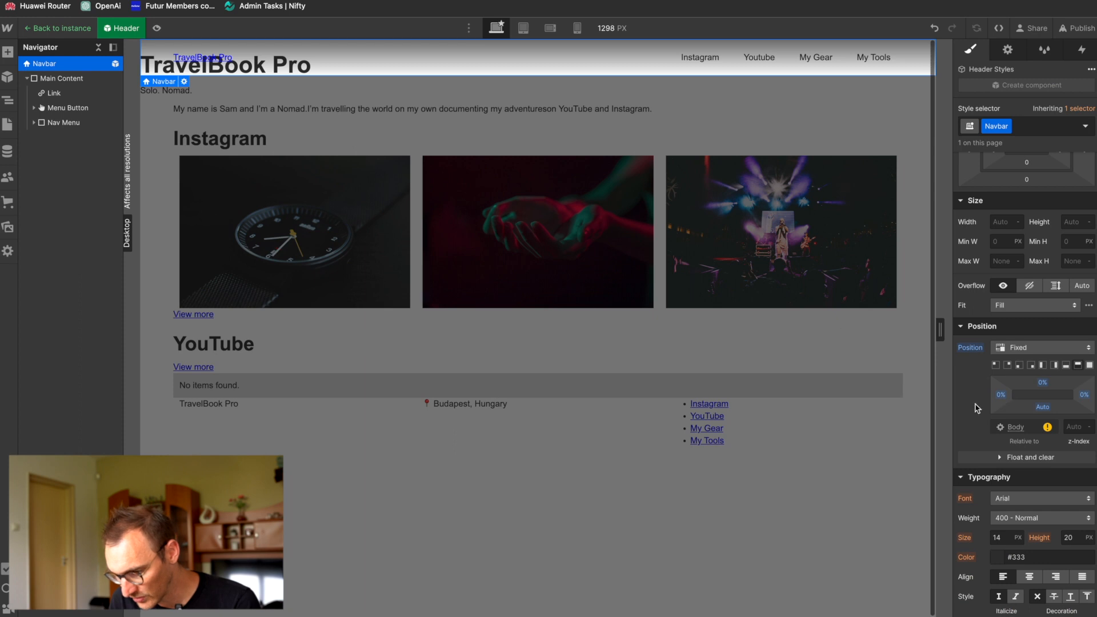
{"action": "scroll", "coordinate": [978, 408], "scroll_direction": "up", "scroll_amount": 3}
{"action": "scroll", "coordinate": [977, 408], "scroll_direction": "down", "scroll_amount": 6}
{"action": "left_click", "coordinate": [997, 419]}
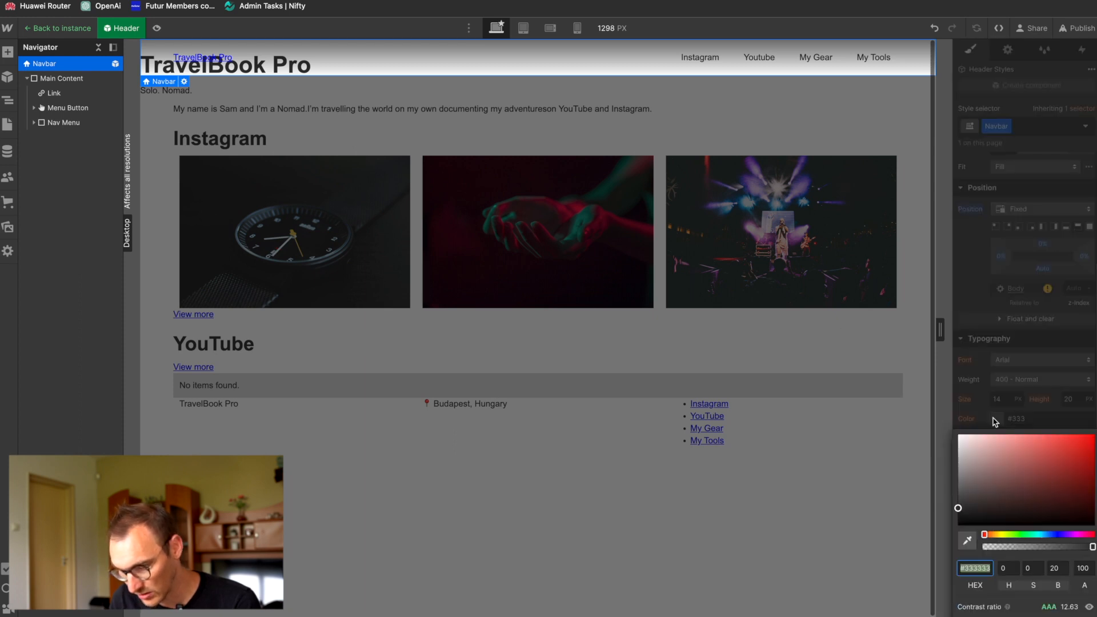
{"action": "left_click_drag", "start_coordinate": [976, 476], "coordinate": [901, 336]}
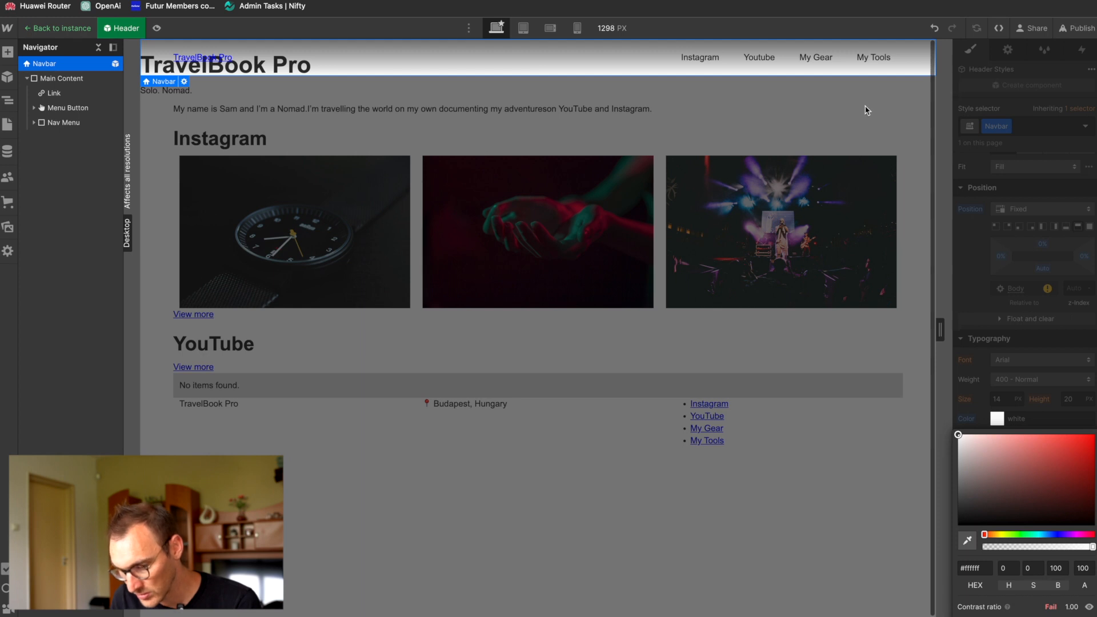
{"action": "key", "text": "ctrl+z"}
{"action": "left_click", "coordinate": [976, 317]}
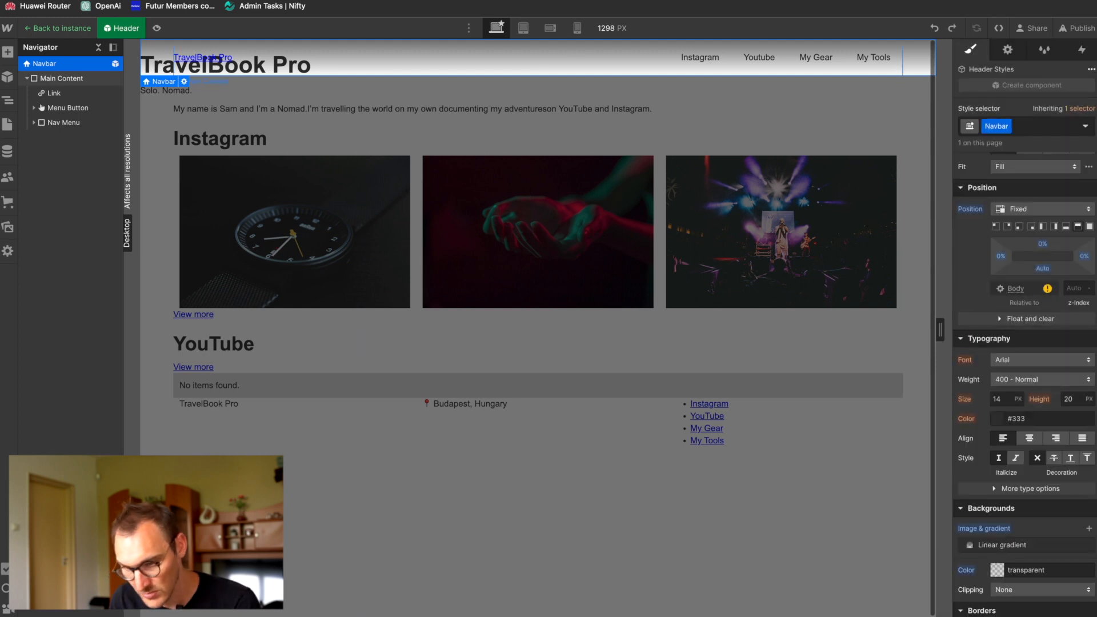
Step: Expand the Menu Button and Nav Menu, and set the Instagram nav link's text colour to white
{"action": "left_click", "coordinate": [54, 93]}
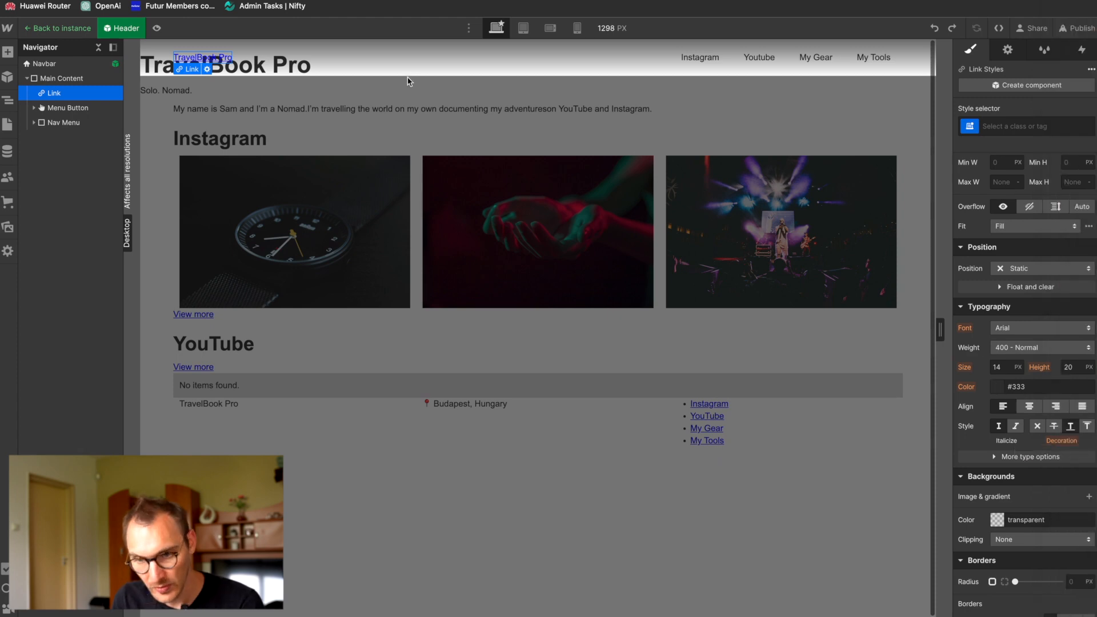
{"action": "left_click", "coordinate": [34, 108]}
{"action": "left_click", "coordinate": [57, 107]}
{"action": "left_click", "coordinate": [35, 138]}
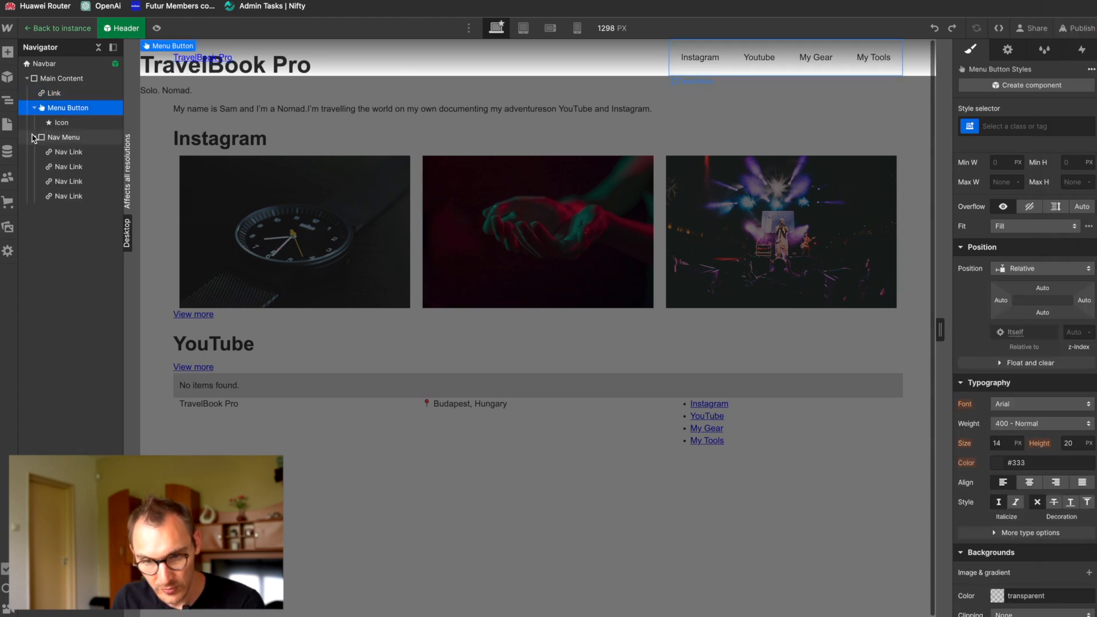
{"action": "left_click", "coordinate": [71, 153]}
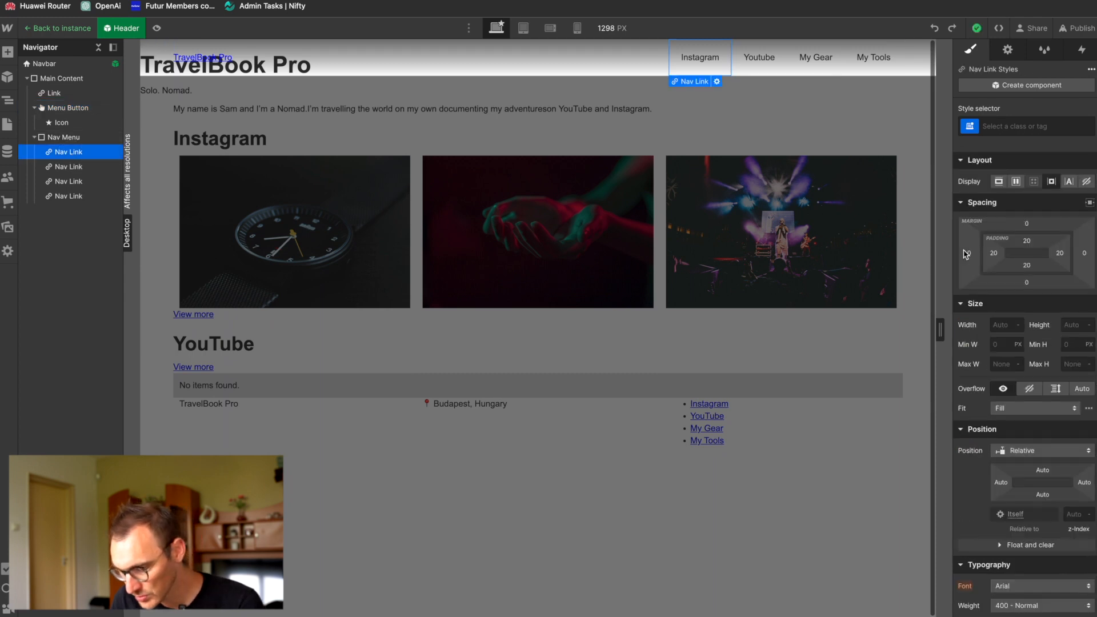
{"action": "scroll", "coordinate": [966, 255], "scroll_direction": "down", "scroll_amount": 4}
{"action": "scroll", "coordinate": [972, 297], "scroll_direction": "up", "scroll_amount": 4}
{"action": "scroll", "coordinate": [978, 334], "scroll_direction": "down", "scroll_amount": 3}
{"action": "left_click", "coordinate": [1000, 501]}
{"action": "left_click_drag", "start_coordinate": [988, 343], "coordinate": [931, 227]}
{"action": "left_click", "coordinate": [995, 192]}
Step: Apply the existing Nav Link class to the Youtube and My Gear links in the Navbar
{"action": "left_click", "coordinate": [753, 63]}
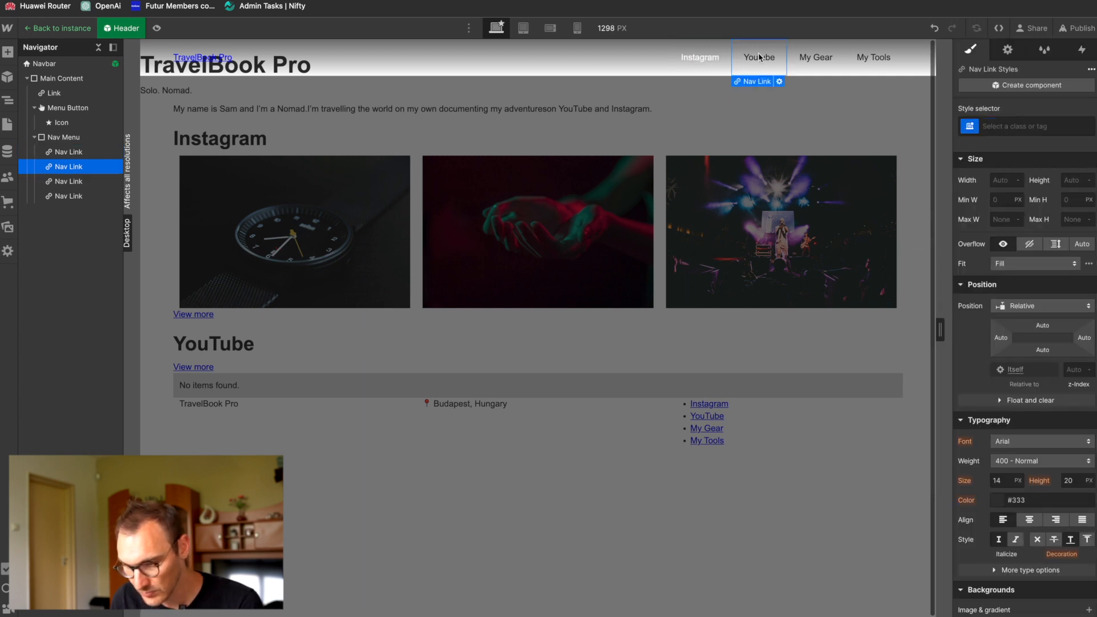
{"action": "left_click", "coordinate": [1049, 130]}
{"action": "type", "text": "nav"}
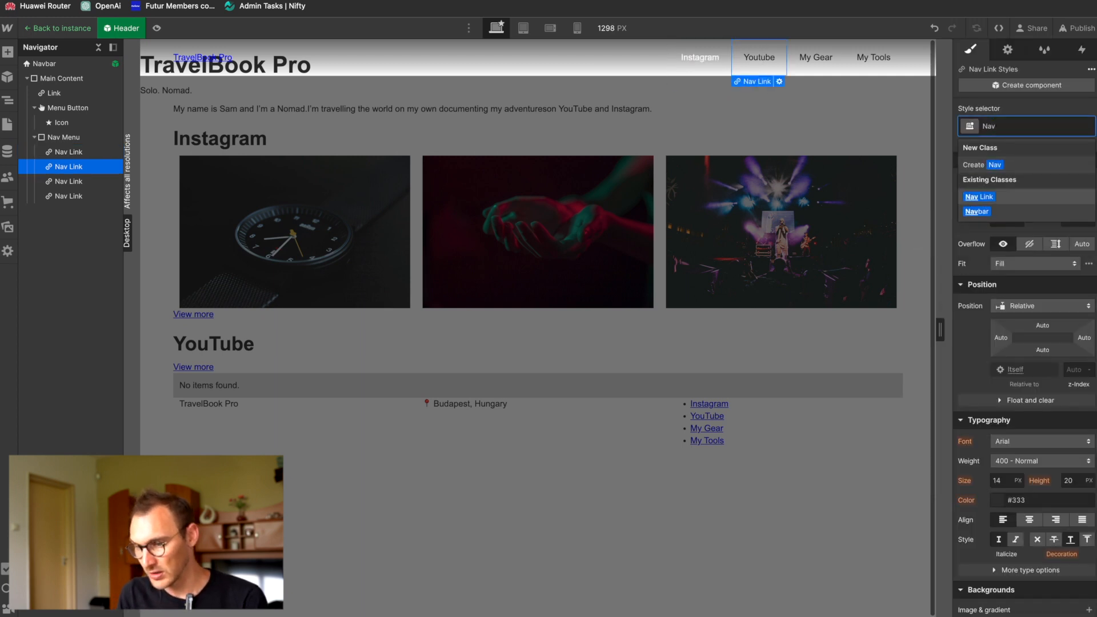
{"action": "key", "text": "Return"}
{"action": "left_click", "coordinate": [817, 58]}
{"action": "left_click", "coordinate": [1023, 127]}
{"action": "type", "text": "Nav"}
{"action": "left_click", "coordinate": [980, 196]}
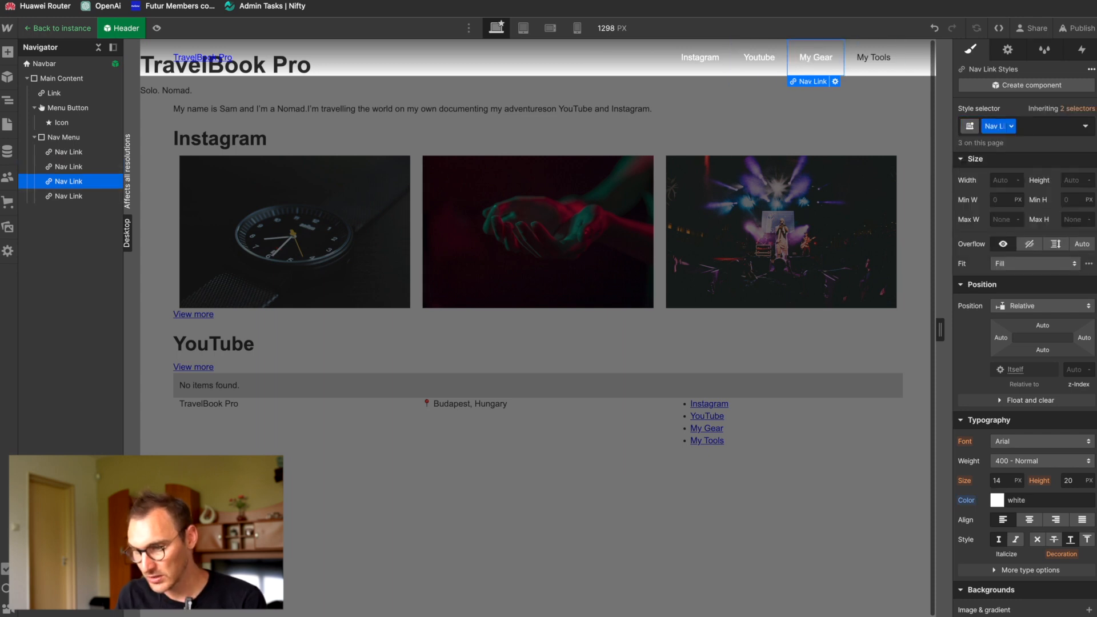
Step: Apply the existing Nav Link class to the My Tools link
{"action": "left_click", "coordinate": [875, 58]}
{"action": "left_click", "coordinate": [1015, 126]}
{"action": "type", "text": "Nav"}
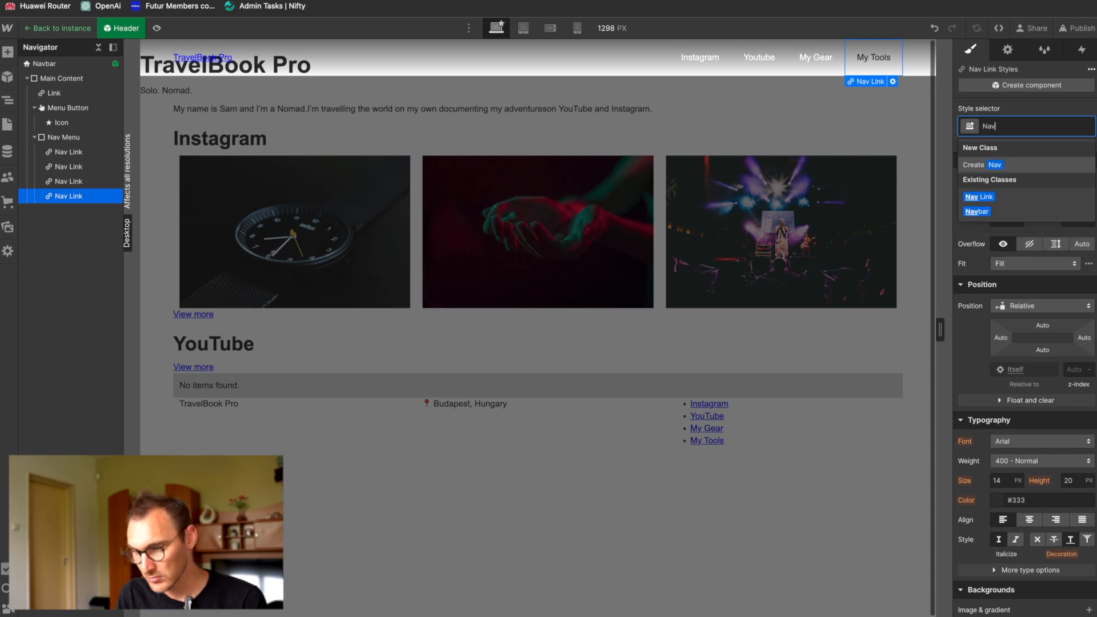
{"action": "key", "text": "Down"}
{"action": "key", "text": "Return"}
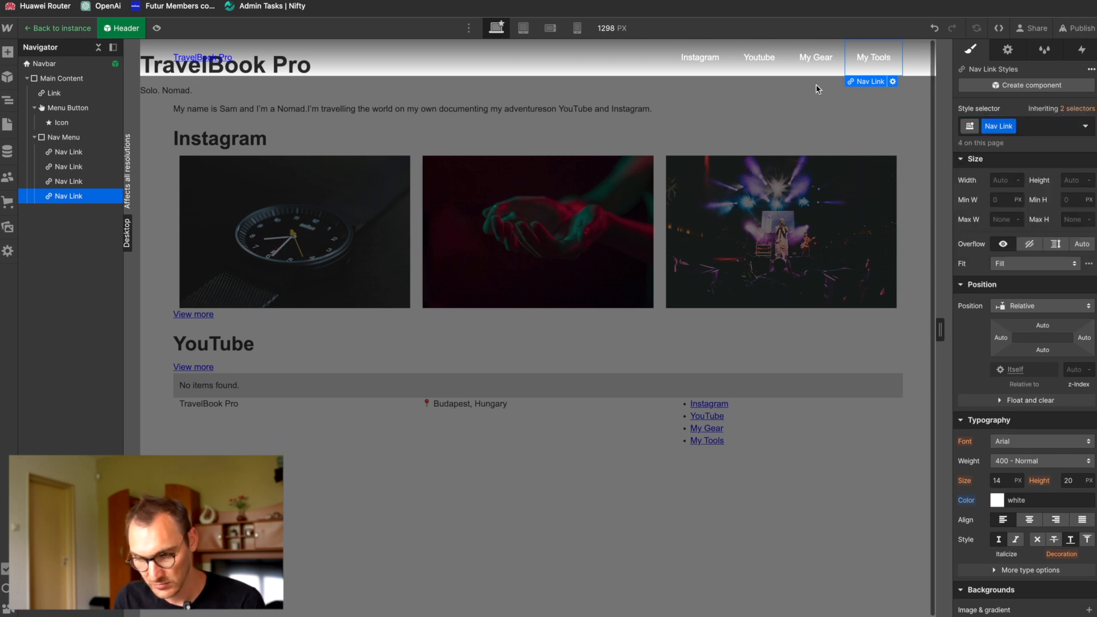
Step: Try white as the text colour of the TravelBook Pro brand link in the Header component
{"action": "key", "text": "super+Tab"}
{"action": "key", "text": "super+Tab"}
{"action": "key", "text": "super+Tab"}
{"action": "key", "text": "super+Tab"}
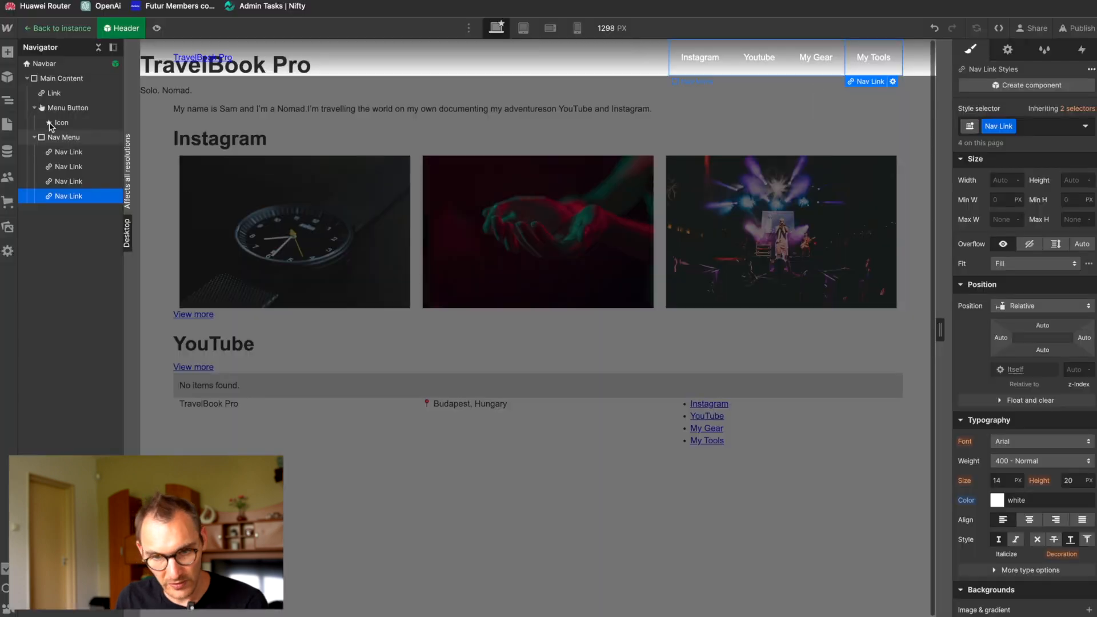
{"action": "left_click", "coordinate": [54, 92]}
{"action": "left_click", "coordinate": [997, 485]}
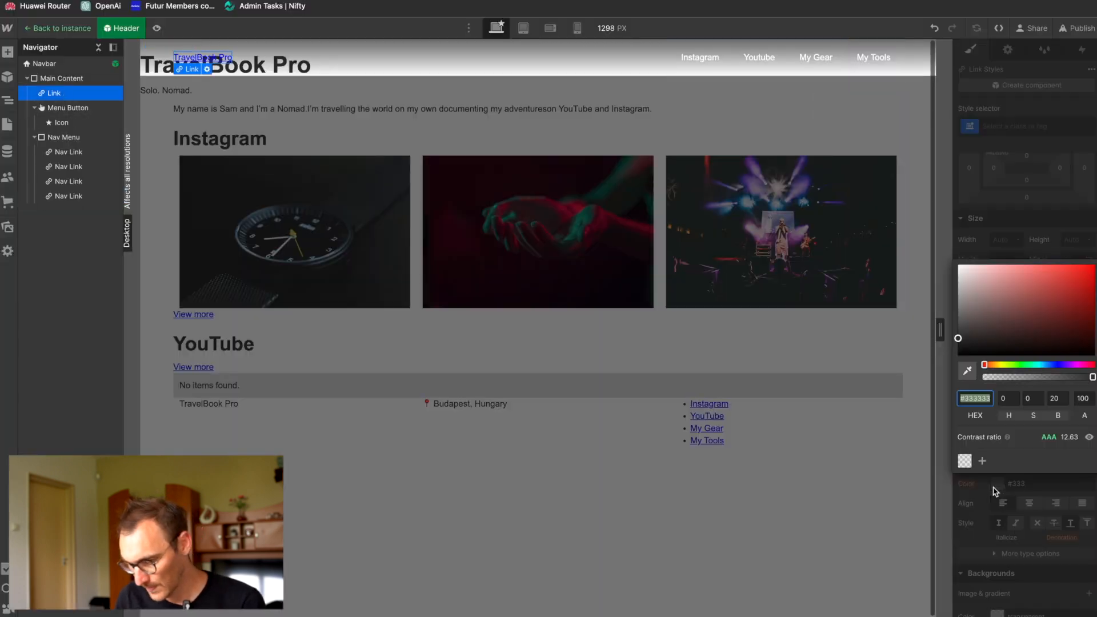
{"action": "left_click", "coordinate": [561, 142]}
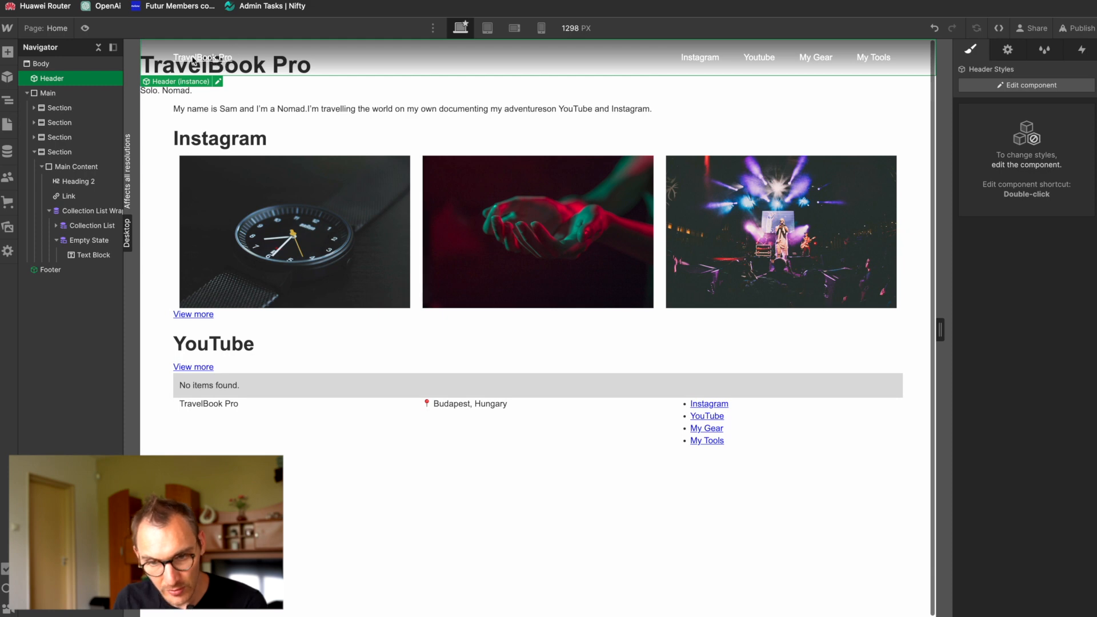
Step: In the Header component, replace the TravelBook Pro link's Link class with the existing Nav Link class and set that class's text decoration to none
{"action": "double_click", "coordinate": [211, 60]}
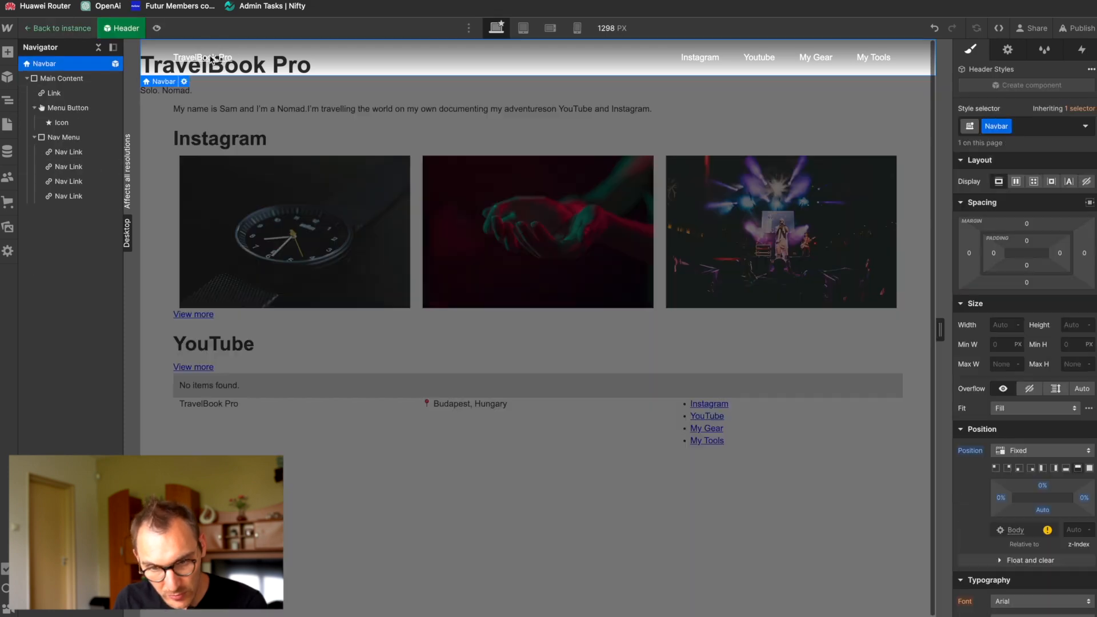
{"action": "left_click", "coordinate": [211, 60]}
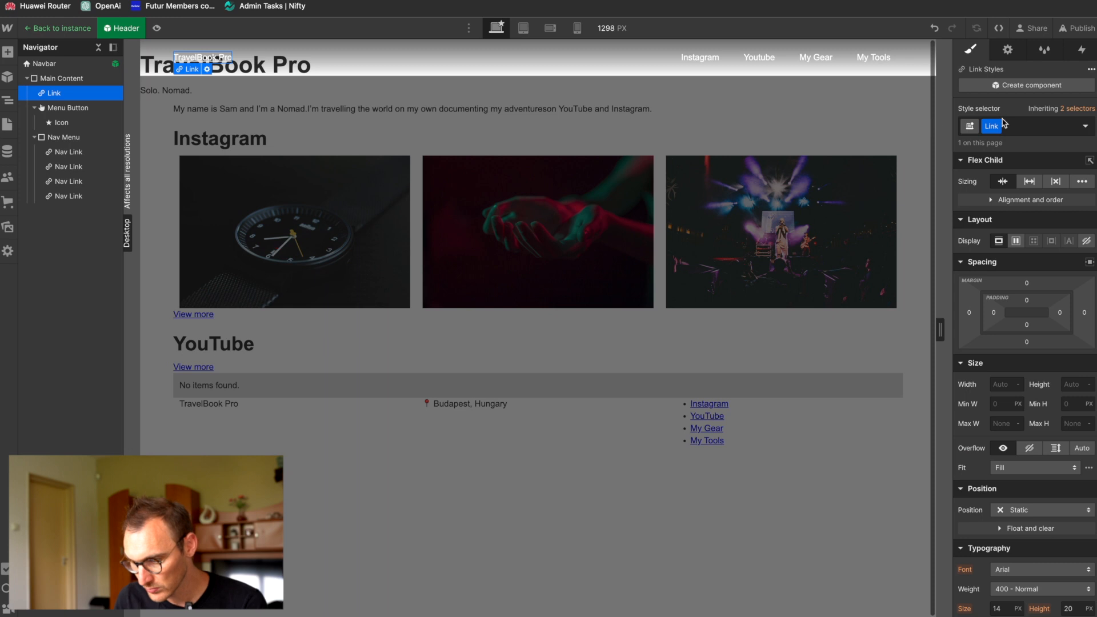
{"action": "left_click", "coordinate": [992, 126]}
{"action": "left_click", "coordinate": [992, 172]}
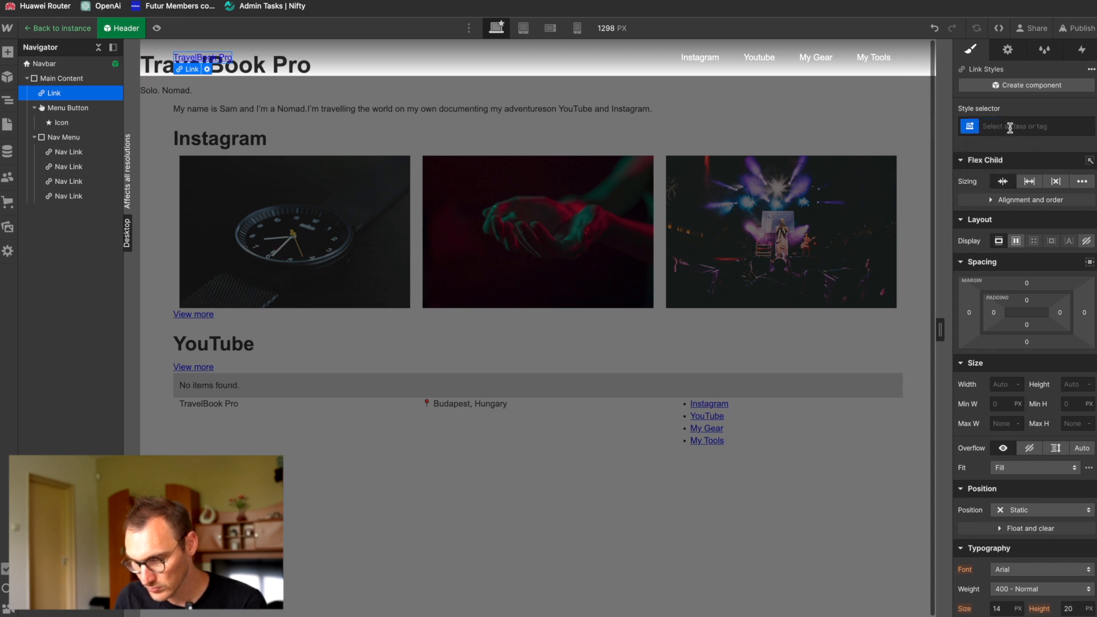
{"action": "left_click", "coordinate": [1009, 130]}
{"action": "type", "text": "nav"}
{"action": "key", "text": "Down"}
{"action": "key", "text": "Return"}
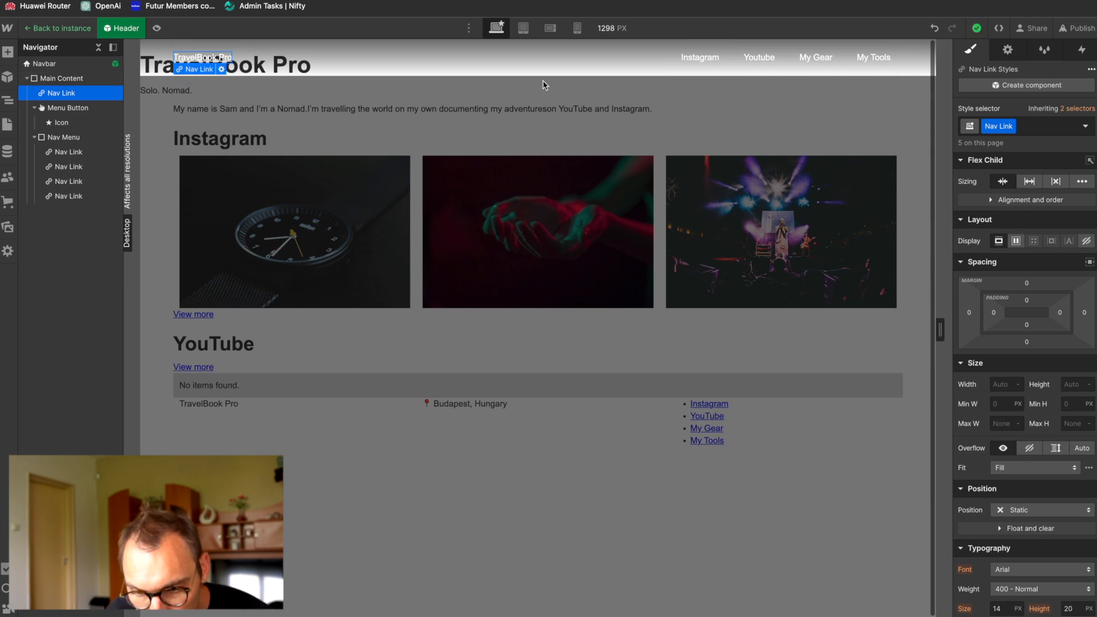
{"action": "scroll", "coordinate": [970, 411], "scroll_direction": "down", "scroll_amount": 4}
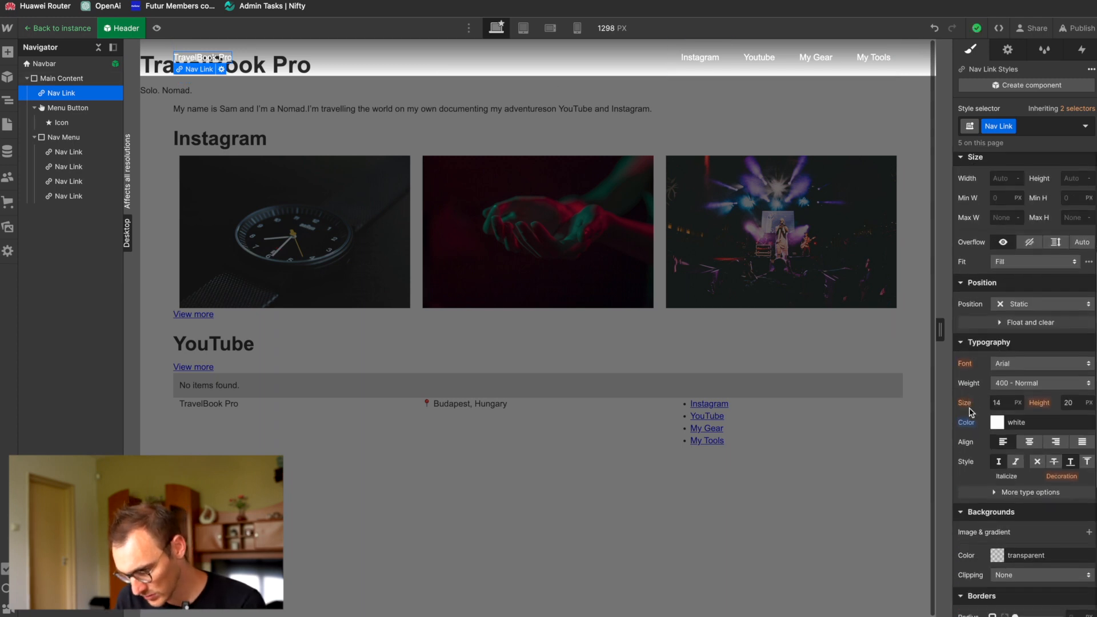
{"action": "left_click", "coordinate": [1038, 463]}
Step: Check the TravelBook Pro heading's font in the Figma design and look for it among the Webflow Designer's available fonts
{"action": "left_click", "coordinate": [1042, 363]}
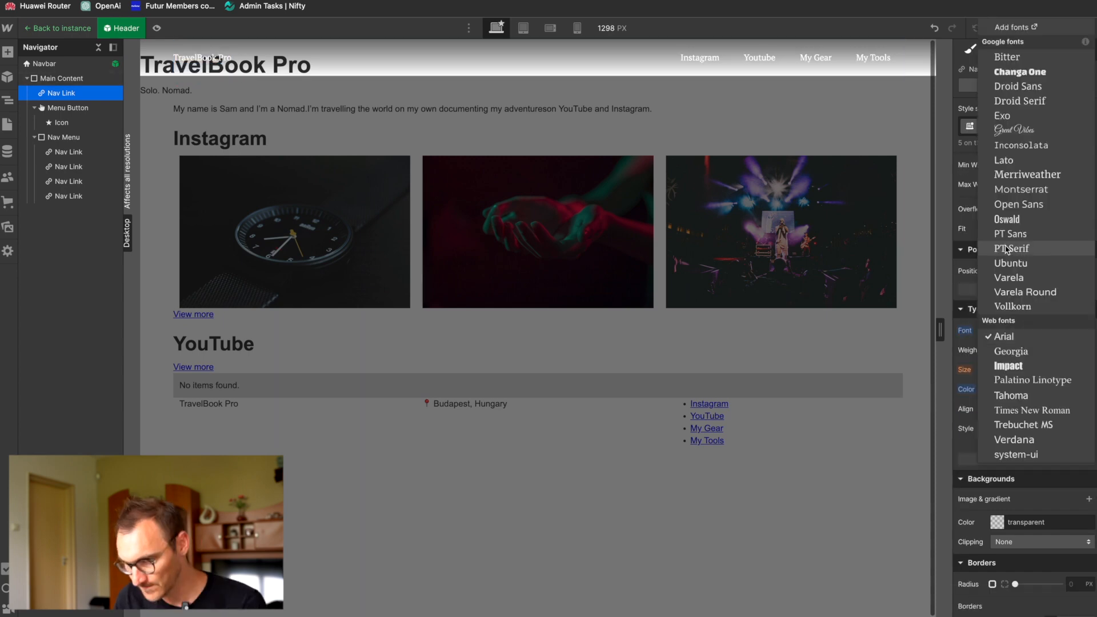
{"action": "key", "text": "super+Tab"}
{"action": "left_click", "coordinate": [511, 323]}
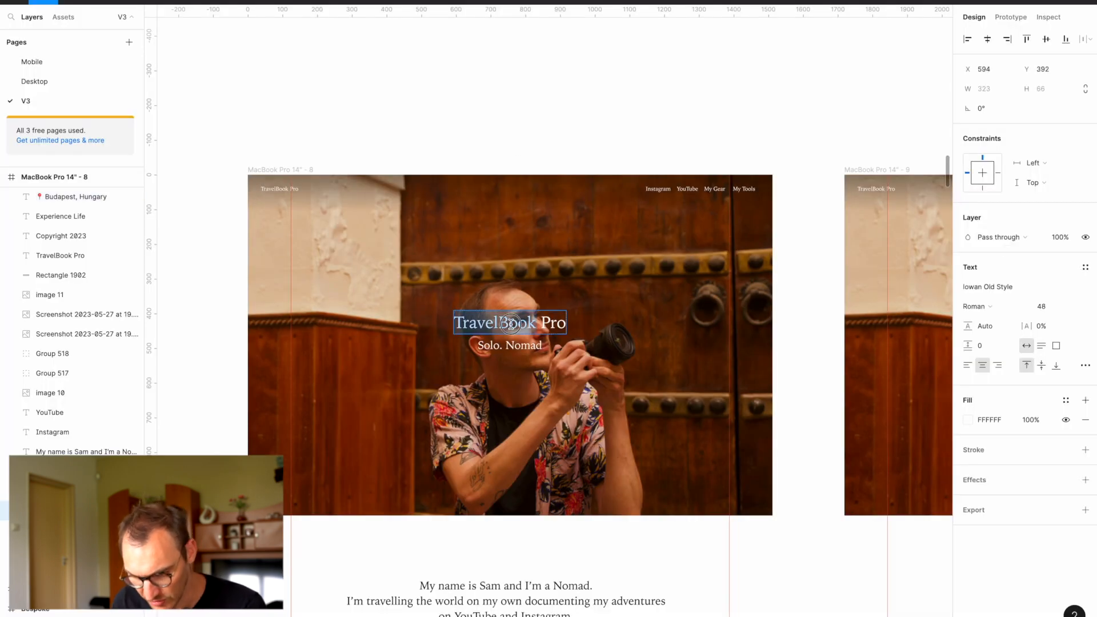
{"action": "key", "text": "super+Tab"}
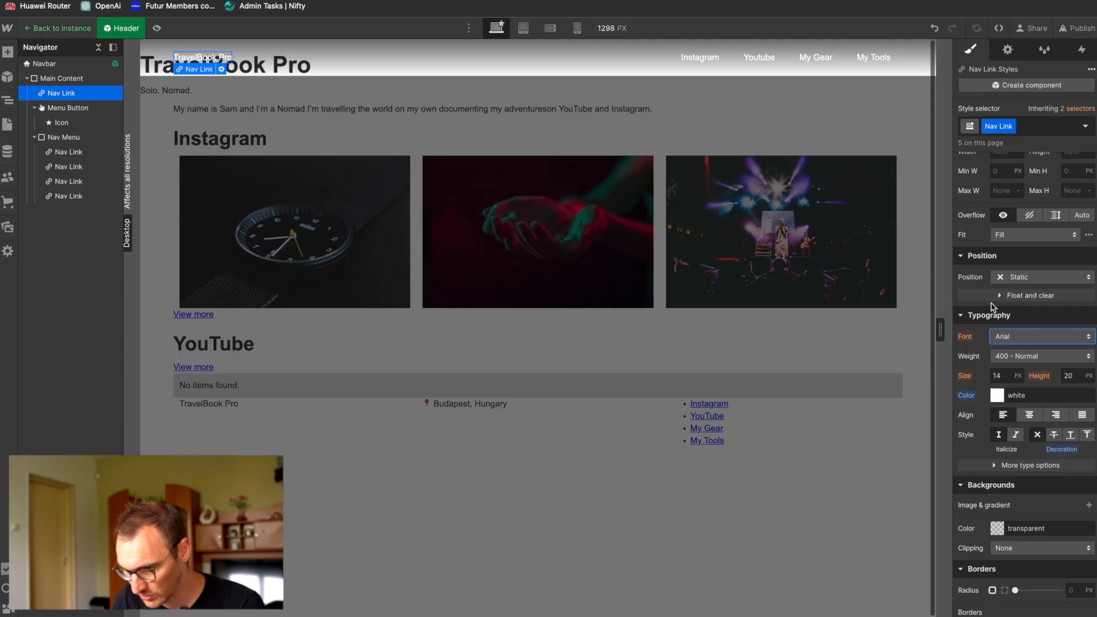
{"action": "left_click", "coordinate": [1036, 341]}
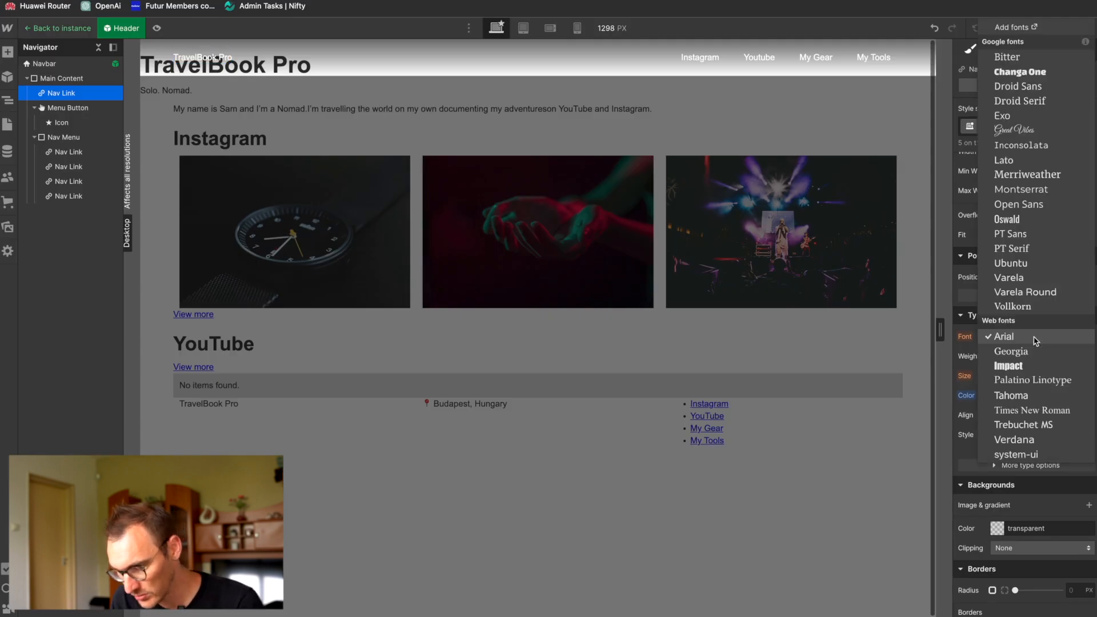
{"action": "left_click", "coordinate": [965, 91]}
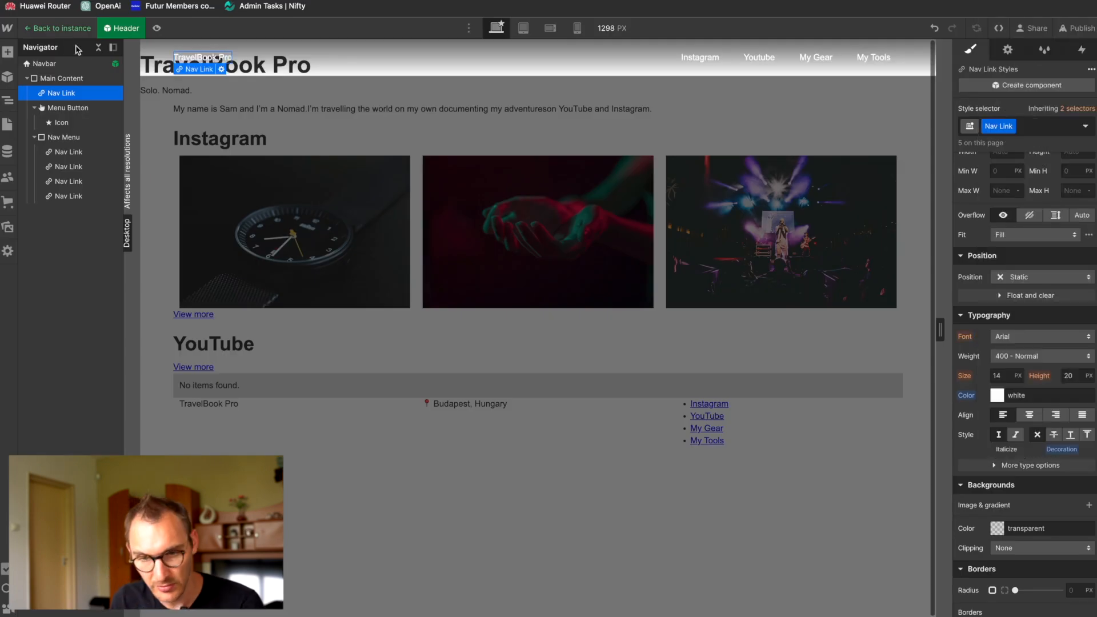
Step: Open the font settings of the TravelBook Pro site
{"action": "left_click", "coordinate": [7, 28]}
{"action": "left_click", "coordinate": [39, 72]}
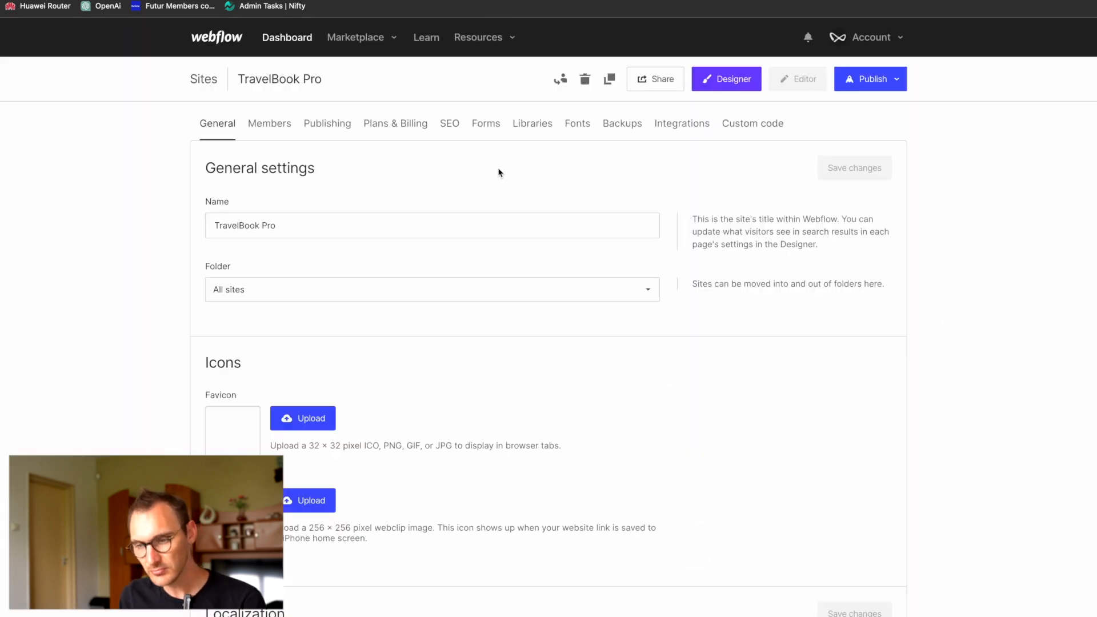
{"action": "left_click", "coordinate": [579, 125]}
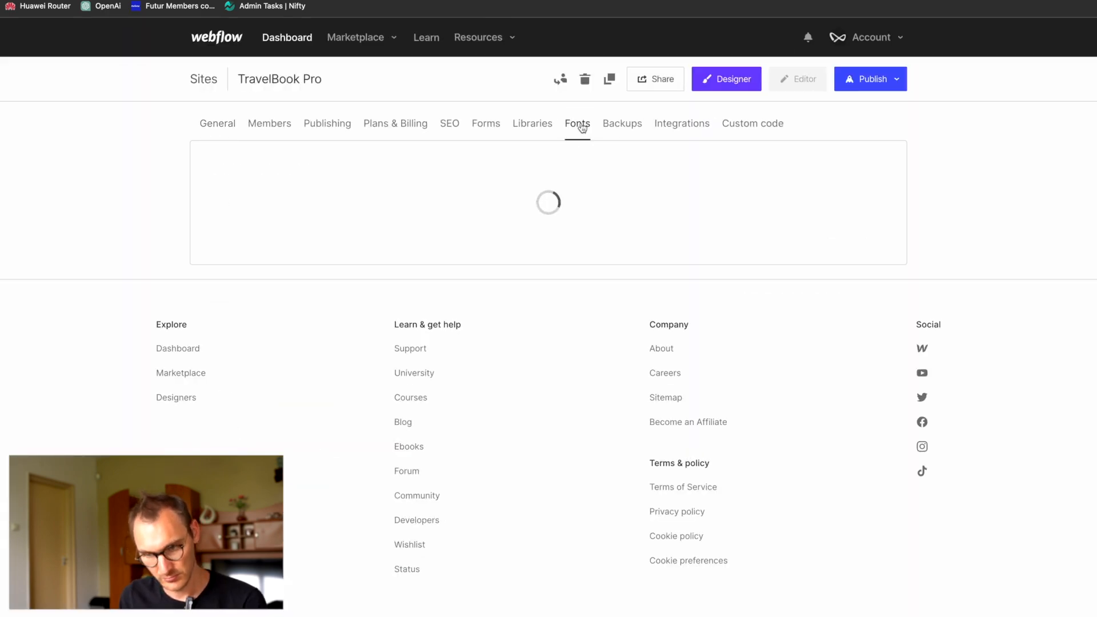
Step: Look through the Google Fonts list for the Iowan Old Style font used in the design
{"action": "left_click", "coordinate": [410, 314]}
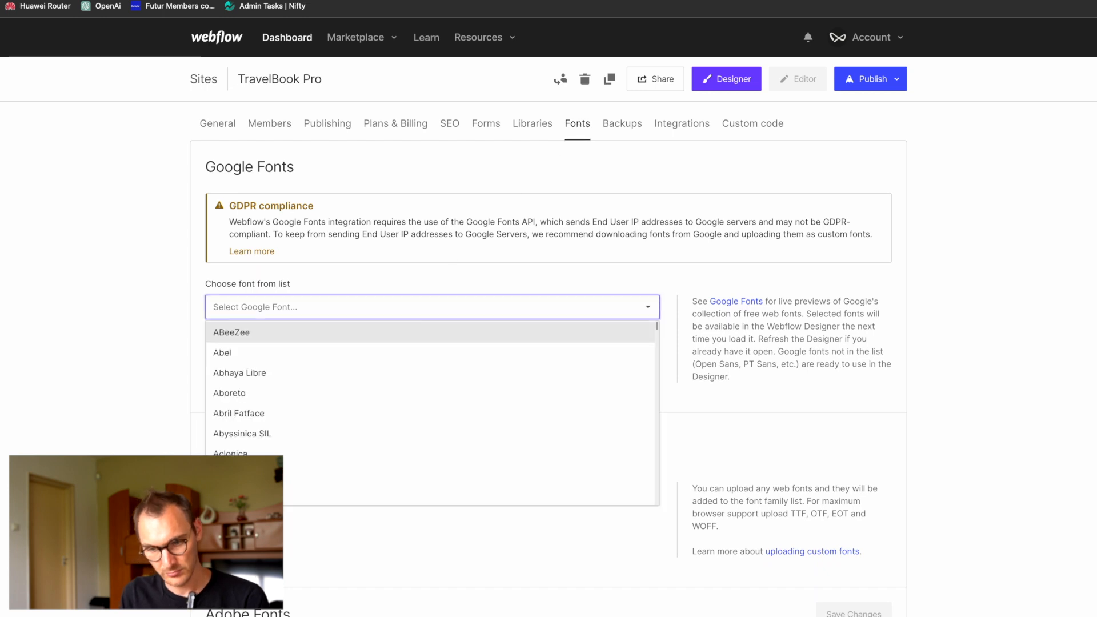
{"action": "left_click", "coordinate": [384, 309]}
{"action": "left_click", "coordinate": [387, 314]}
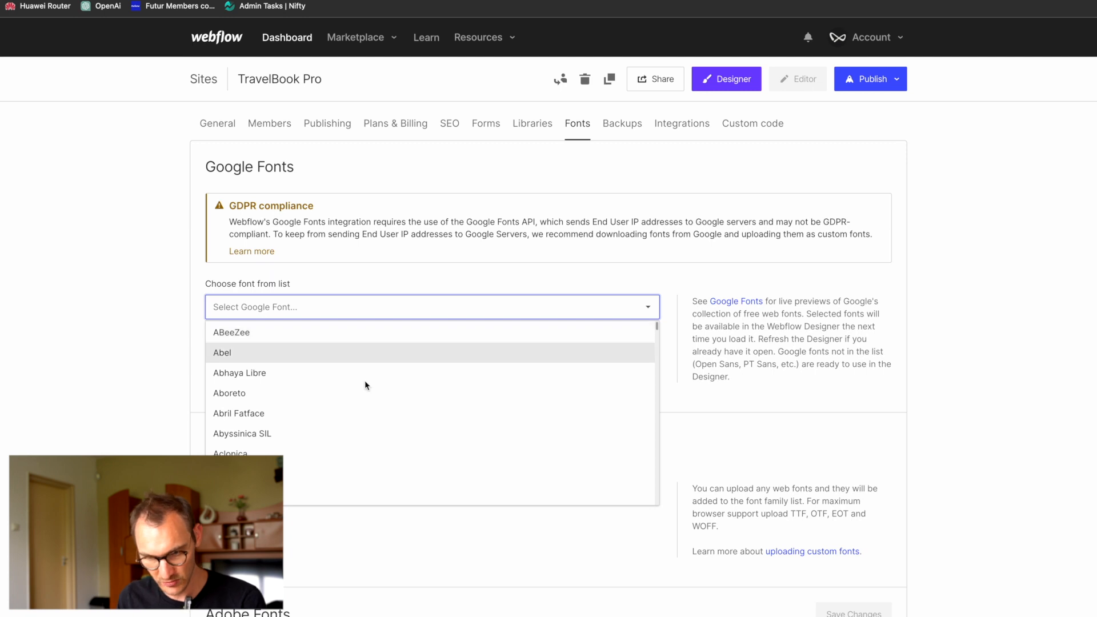
{"action": "scroll", "coordinate": [286, 436], "scroll_direction": "down", "scroll_amount": 7}
{"action": "scroll", "coordinate": [288, 438], "scroll_direction": "down", "scroll_amount": 10}
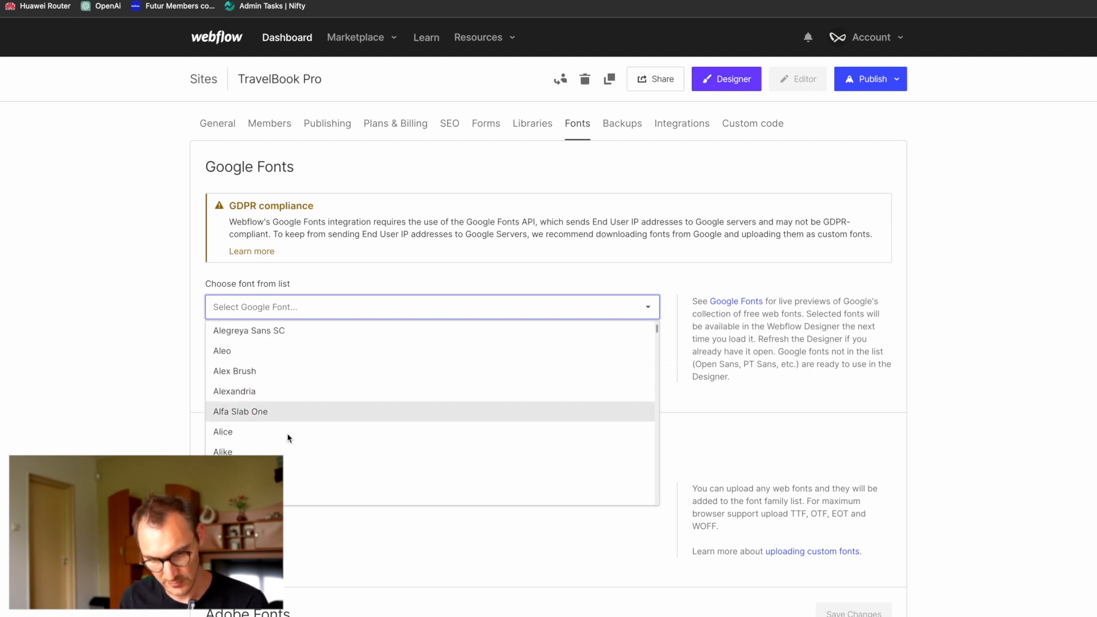
{"action": "scroll", "coordinate": [288, 437], "scroll_direction": "down", "scroll_amount": 15}
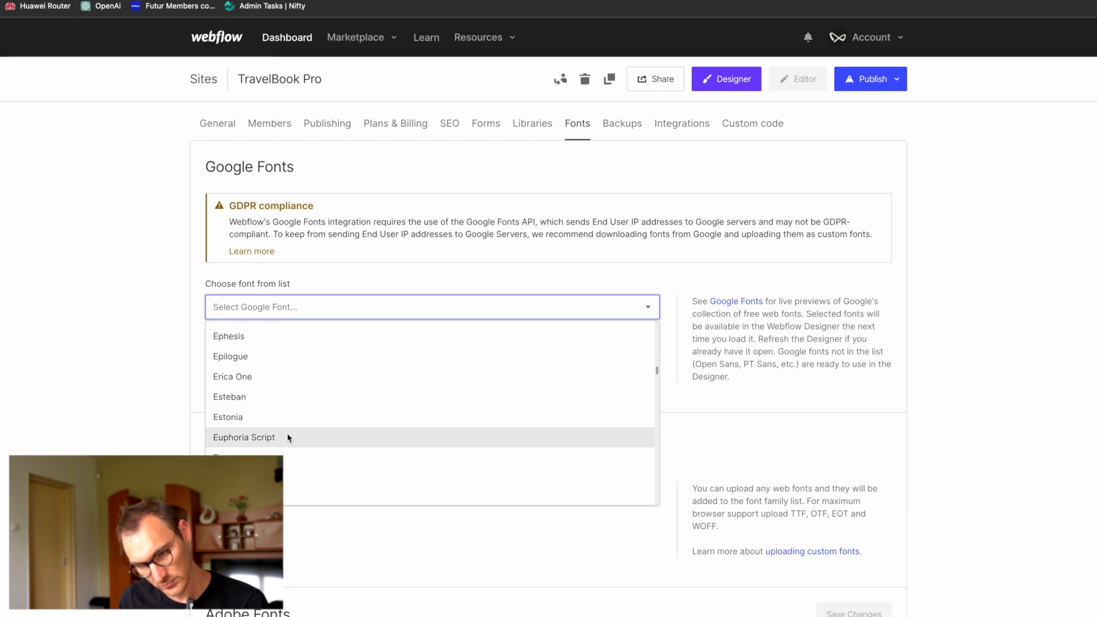
{"action": "scroll", "coordinate": [287, 438], "scroll_direction": "down", "scroll_amount": 12}
{"action": "scroll", "coordinate": [288, 438], "scroll_direction": "up", "scroll_amount": 5}
{"action": "scroll", "coordinate": [288, 438], "scroll_direction": "down", "scroll_amount": 15}
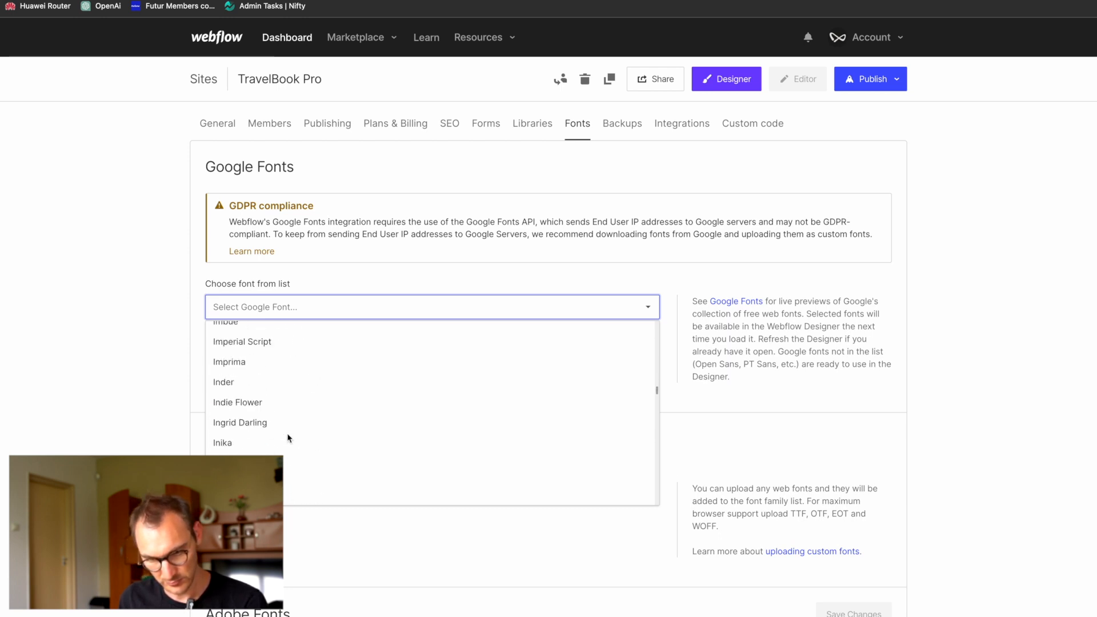
{"action": "scroll", "coordinate": [287, 439], "scroll_direction": "up", "scroll_amount": 1}
{"action": "scroll", "coordinate": [287, 438], "scroll_direction": "down", "scroll_amount": 1}
{"action": "scroll", "coordinate": [287, 438], "scroll_direction": "down", "scroll_amount": 5}
{"action": "scroll", "coordinate": [289, 438], "scroll_direction": "down", "scroll_amount": 5}
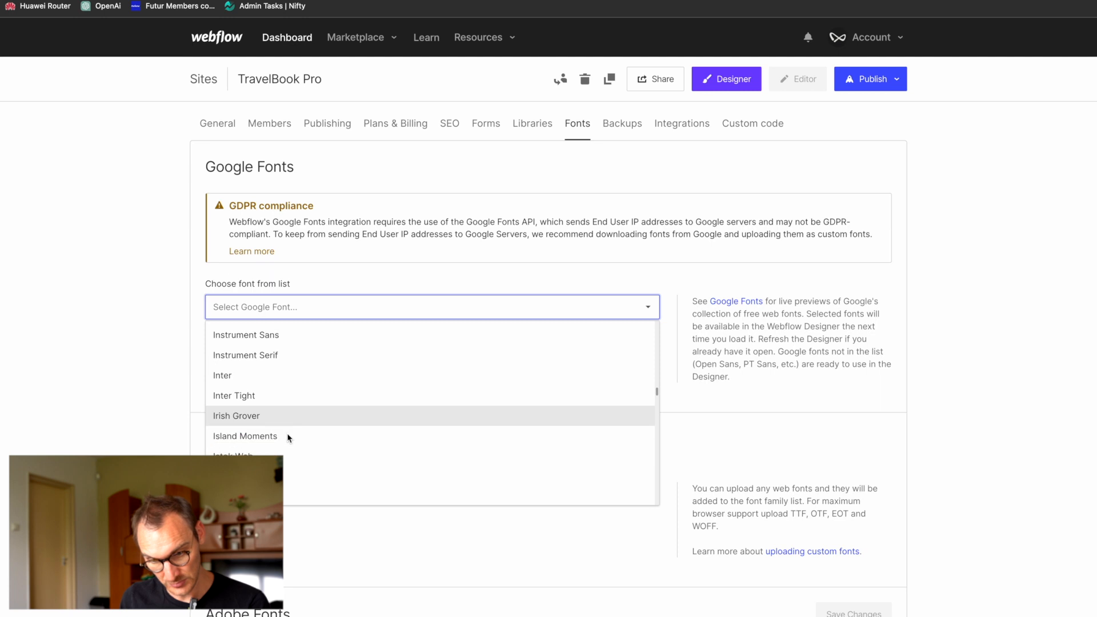
{"action": "scroll", "coordinate": [286, 435], "scroll_direction": "up", "scroll_amount": 6}
{"action": "scroll", "coordinate": [259, 389], "scroll_direction": "up", "scroll_amount": 5}
{"action": "scroll", "coordinate": [271, 415], "scroll_direction": "up", "scroll_amount": 5}
{"action": "scroll", "coordinate": [376, 432], "scroll_direction": "up", "scroll_amount": 5}
{"action": "scroll", "coordinate": [376, 432], "scroll_direction": "up", "scroll_amount": 5}
{"action": "left_click", "coordinate": [122, 353]}
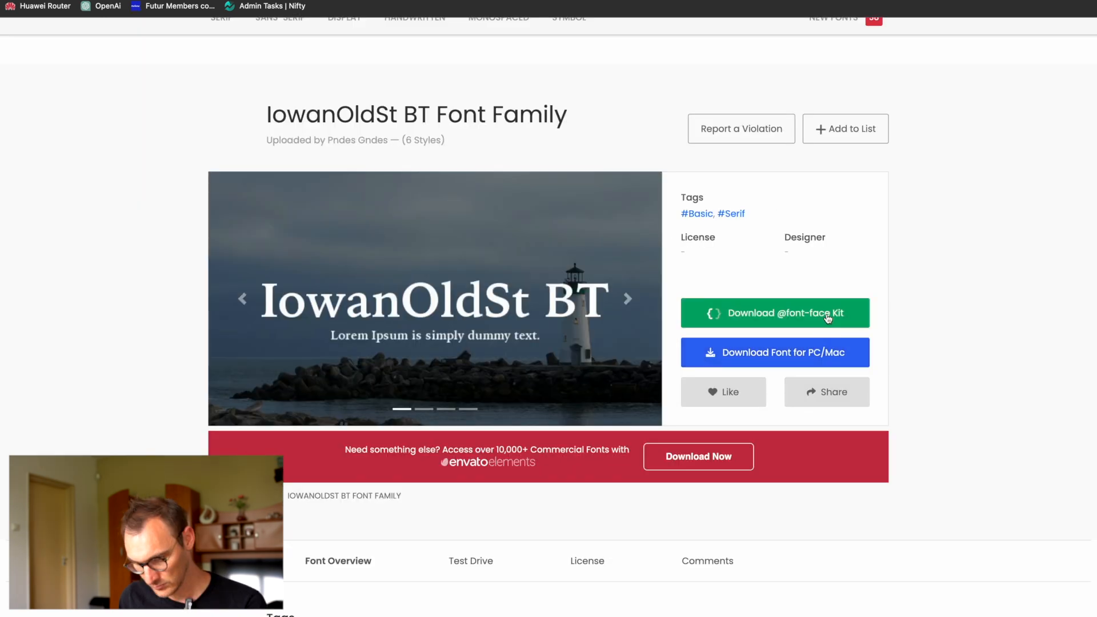
Step: Upload iowan-old-style.woff as a custom font with family Iowan Old Style, weight 400 (Normal), display swap and Normal style
{"action": "scroll", "coordinate": [828, 319], "scroll_direction": "down", "scroll_amount": 15}
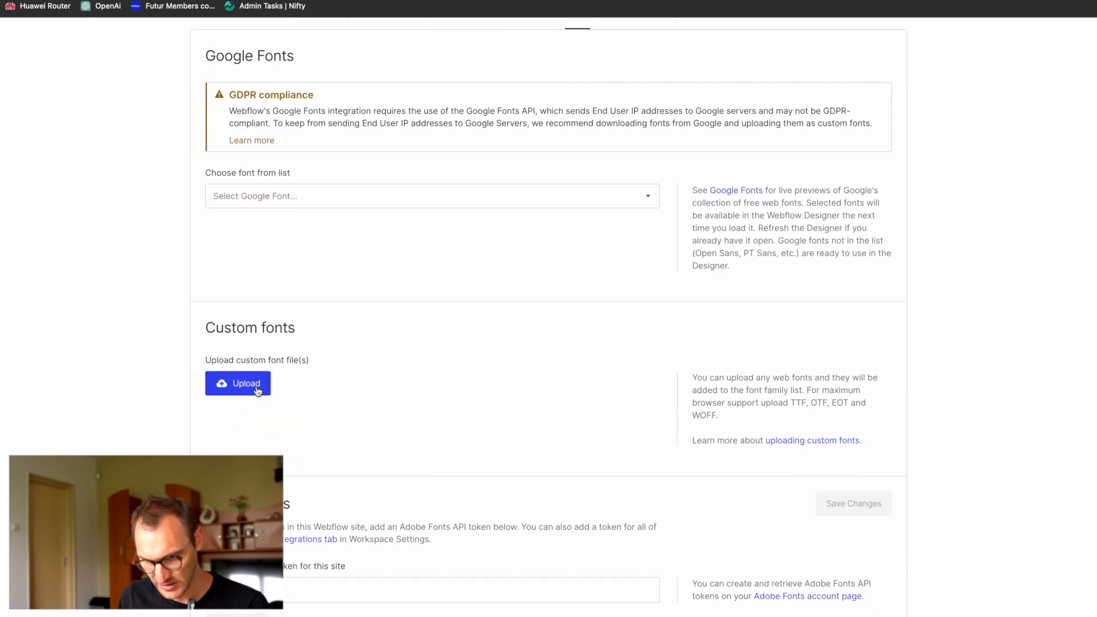
{"action": "left_click", "coordinate": [257, 388]}
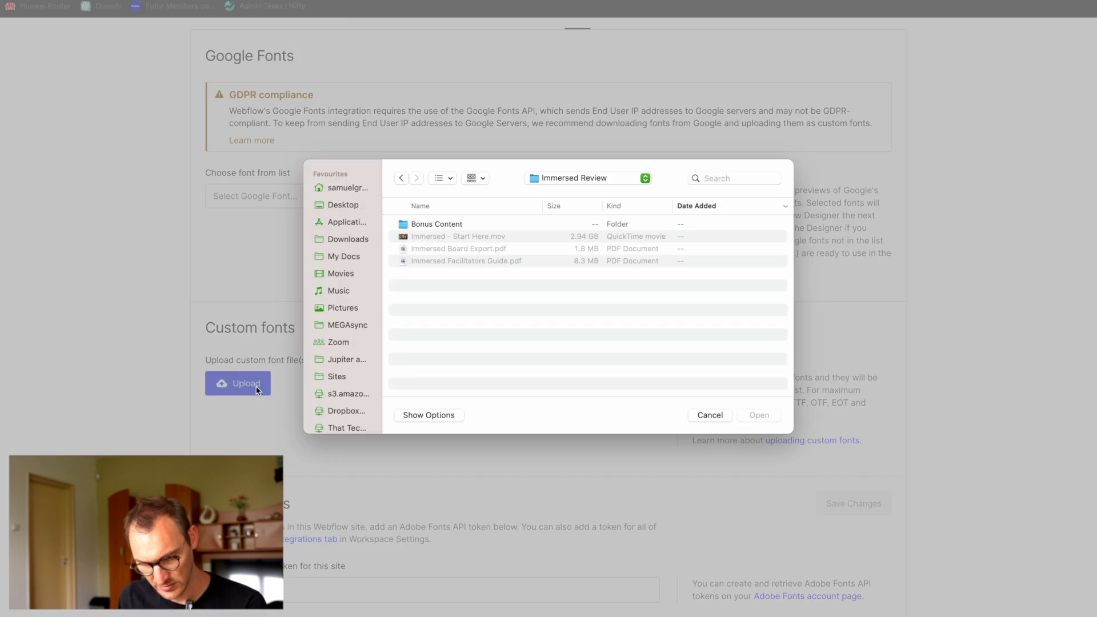
{"action": "left_click", "coordinate": [475, 310]}
{"action": "left_click", "coordinate": [764, 416]}
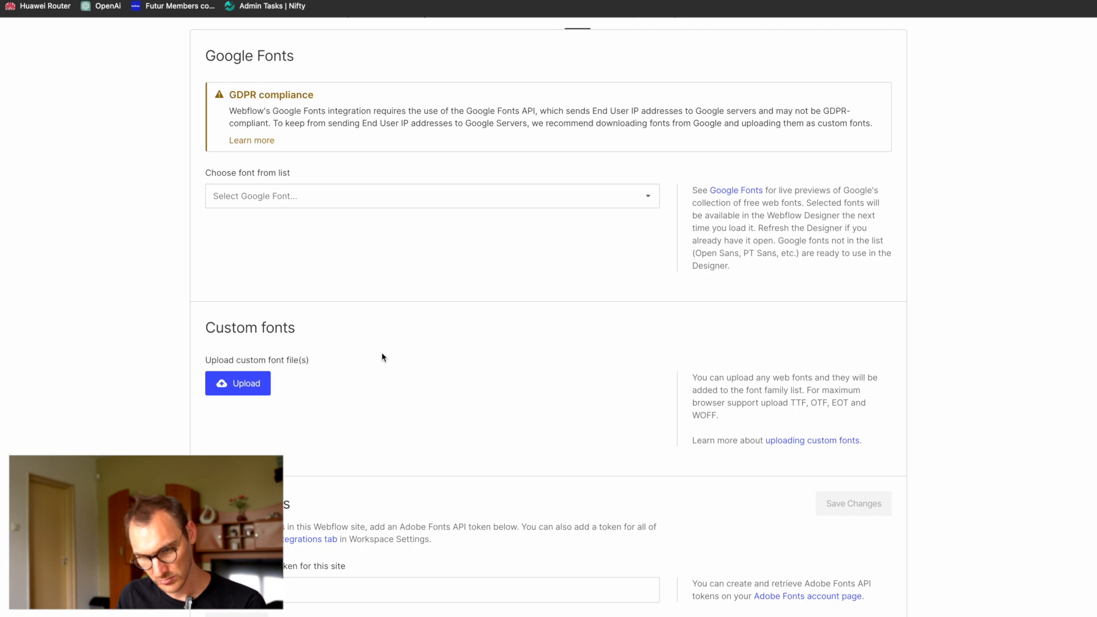
{"action": "scroll", "coordinate": [382, 357], "scroll_direction": "down", "scroll_amount": 3}
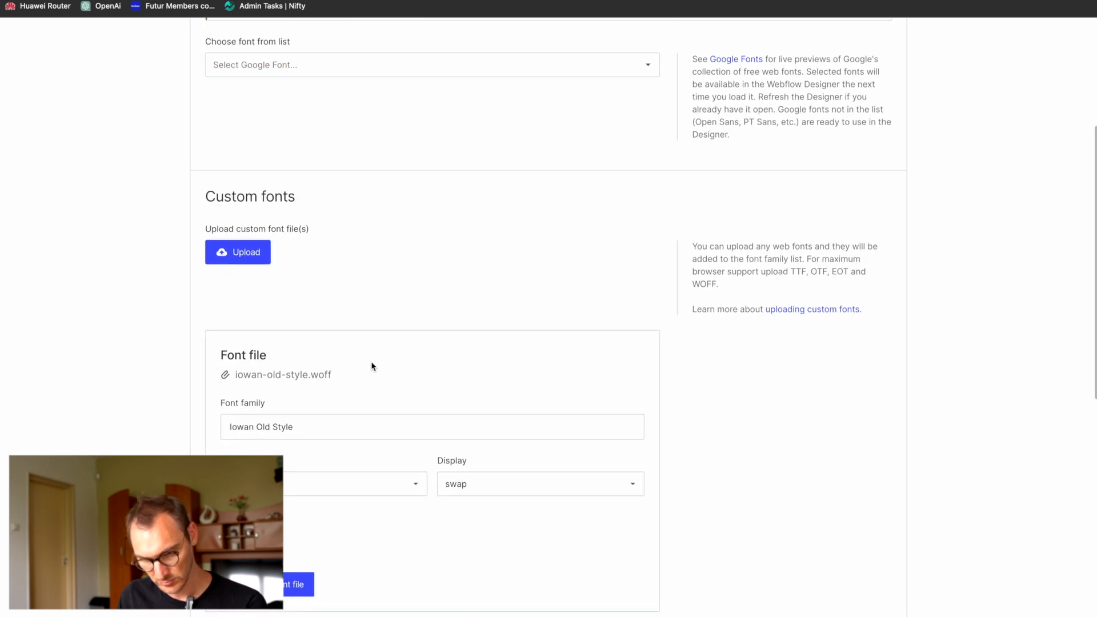
{"action": "scroll", "coordinate": [329, 572], "scroll_direction": "down", "scroll_amount": 5}
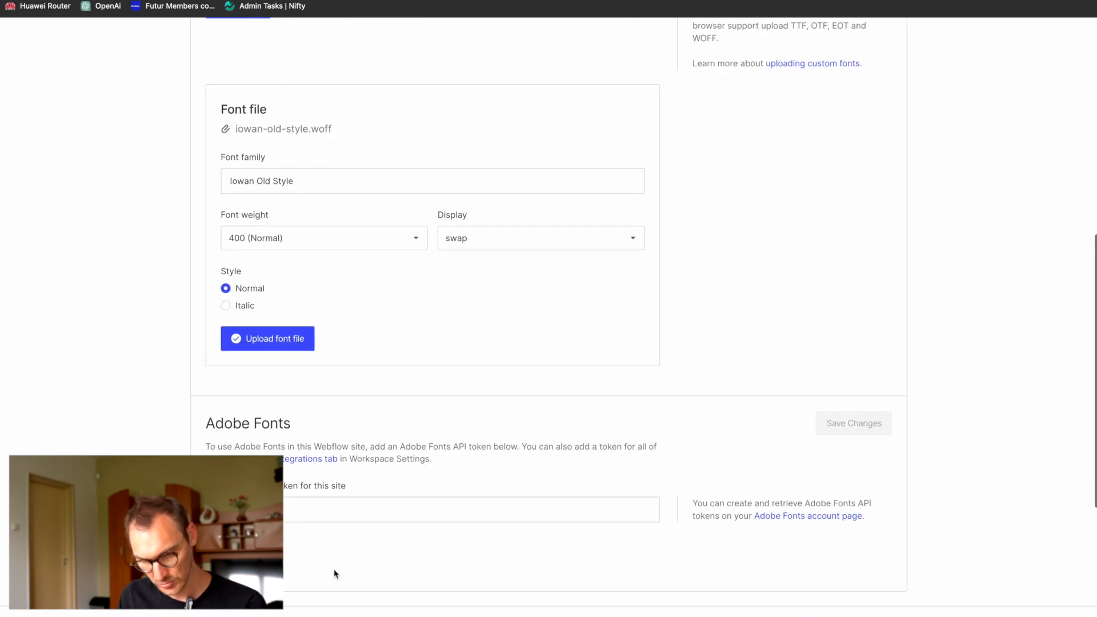
{"action": "left_click", "coordinate": [293, 343]}
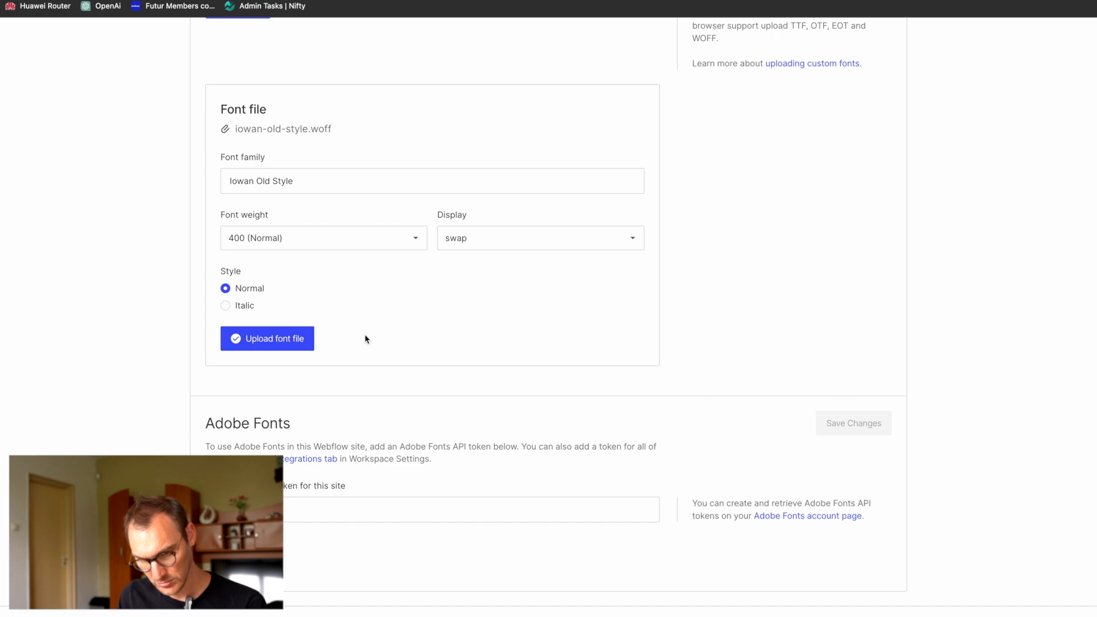
Step: Return to the site's Home page in the Webflow Designer
{"action": "scroll", "coordinate": [506, 356], "scroll_direction": "up", "scroll_amount": 7}
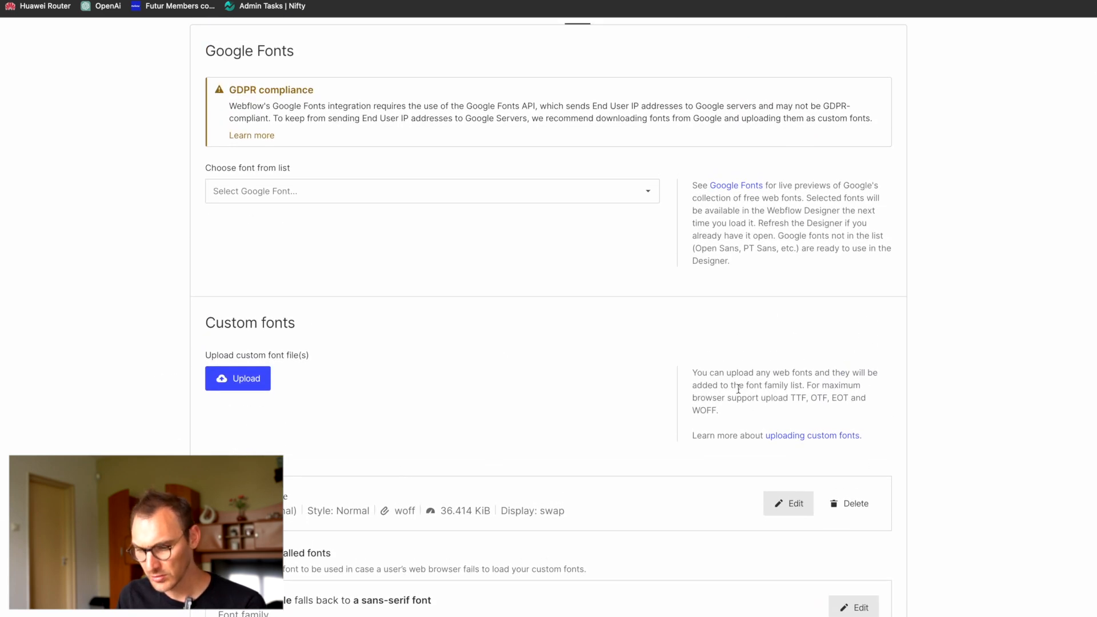
{"action": "scroll", "coordinate": [738, 390], "scroll_direction": "up", "scroll_amount": 4}
{"action": "left_click", "coordinate": [737, 113]}
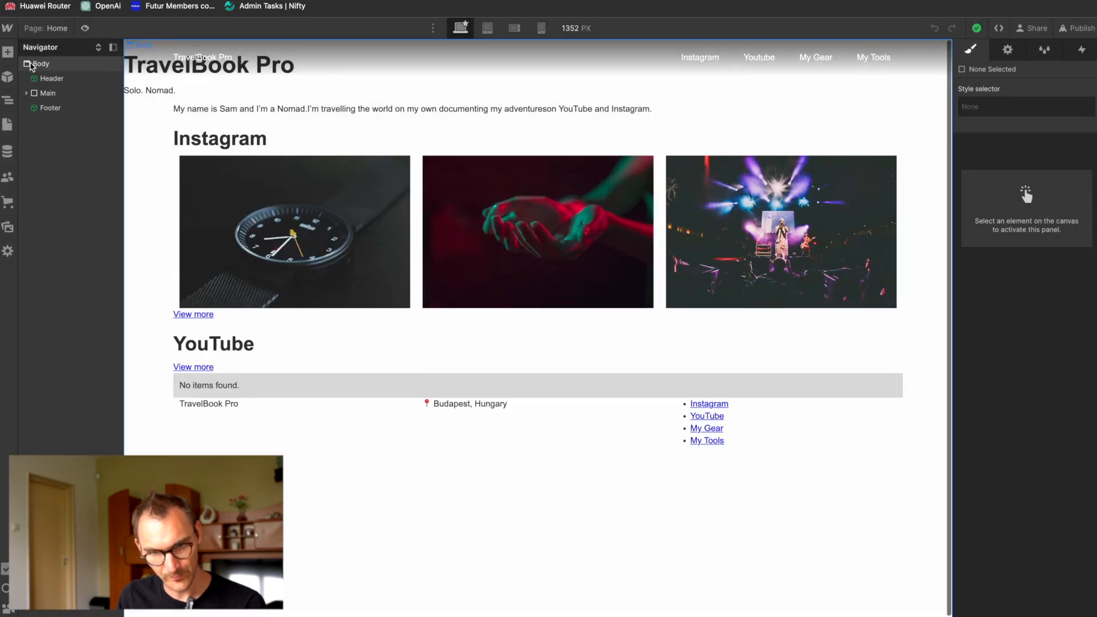
Step: Set the font of the Body (All Pages) tag to the custom font Iowan Old Style
{"action": "left_click", "coordinate": [37, 65]}
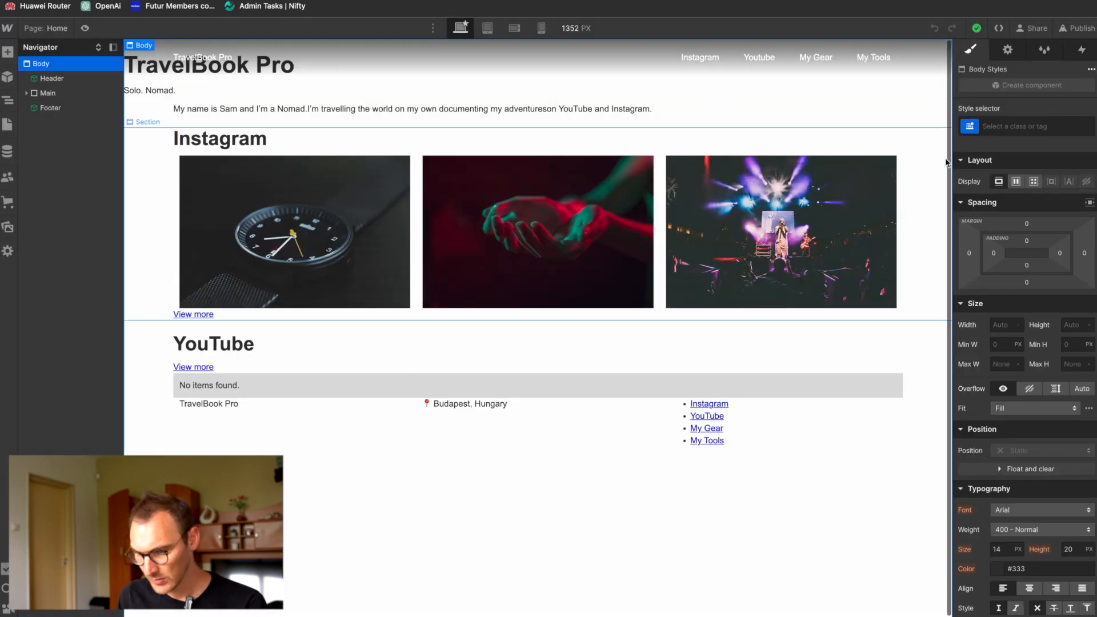
{"action": "left_click", "coordinate": [1022, 98]}
{"action": "left_click", "coordinate": [1006, 197]}
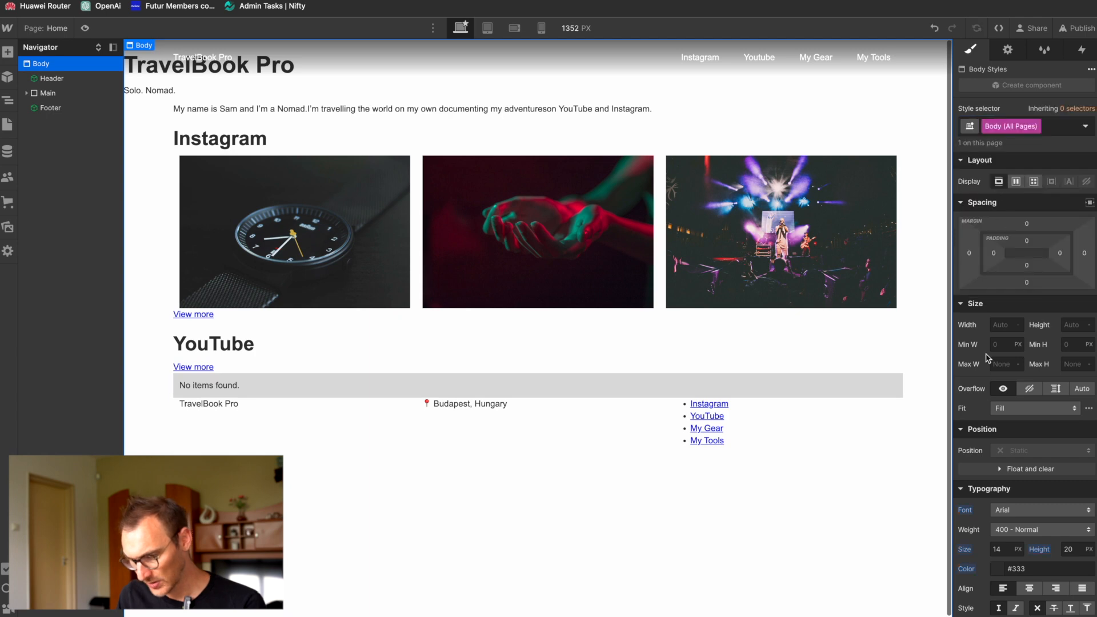
{"action": "scroll", "coordinate": [989, 483], "scroll_direction": "down", "scroll_amount": 1}
{"action": "scroll", "coordinate": [988, 483], "scroll_direction": "down", "scroll_amount": 1}
{"action": "left_click", "coordinate": [1006, 487]}
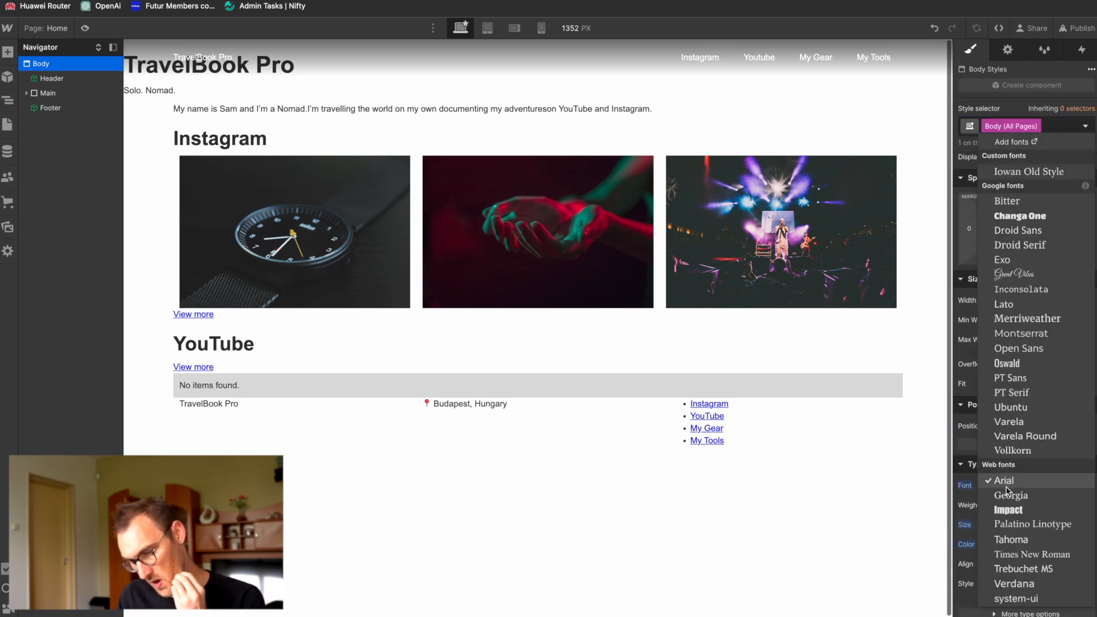
{"action": "left_click", "coordinate": [1039, 173]}
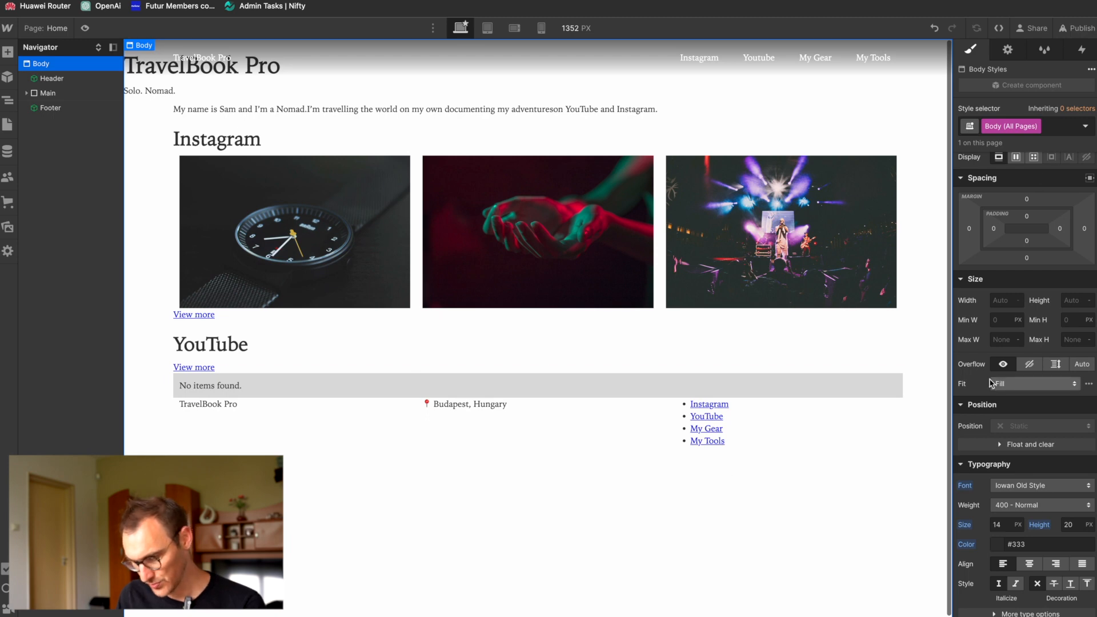
Step: Set the Body (All Pages) font size to 16 px and clear its line-height override
{"action": "left_click", "coordinate": [1000, 524]}
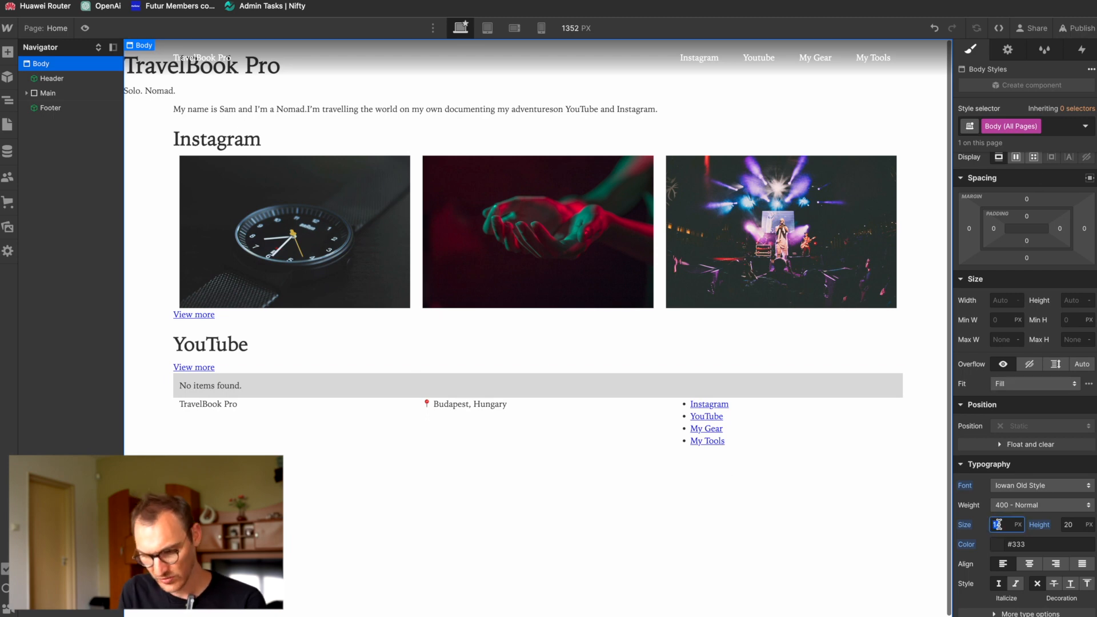
{"action": "key", "text": "Return"}
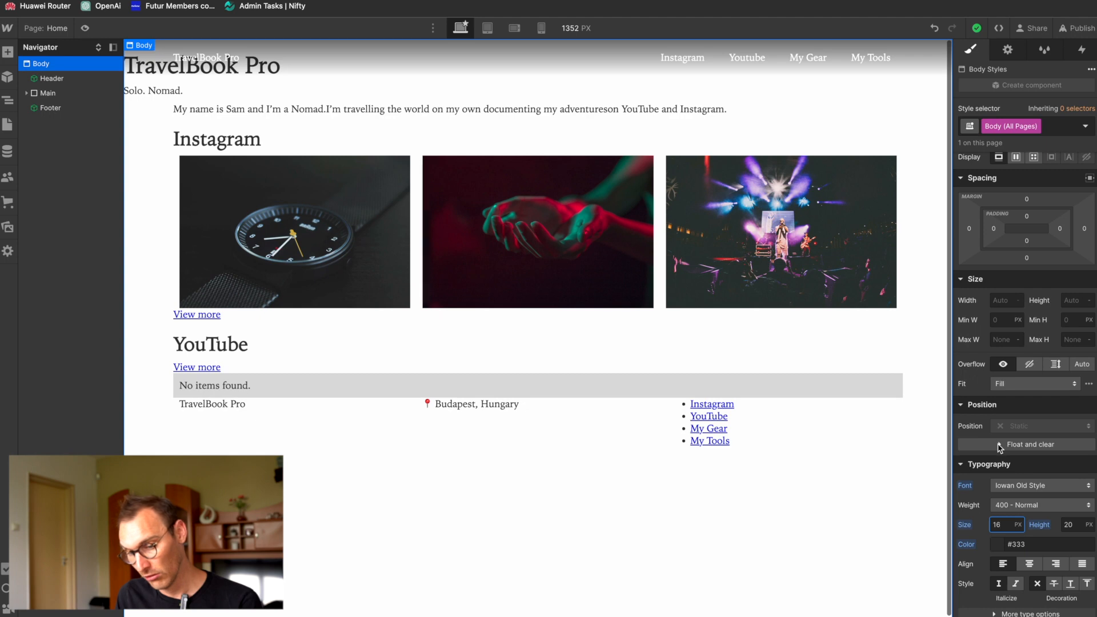
{"action": "left_click", "coordinate": [1045, 526]}
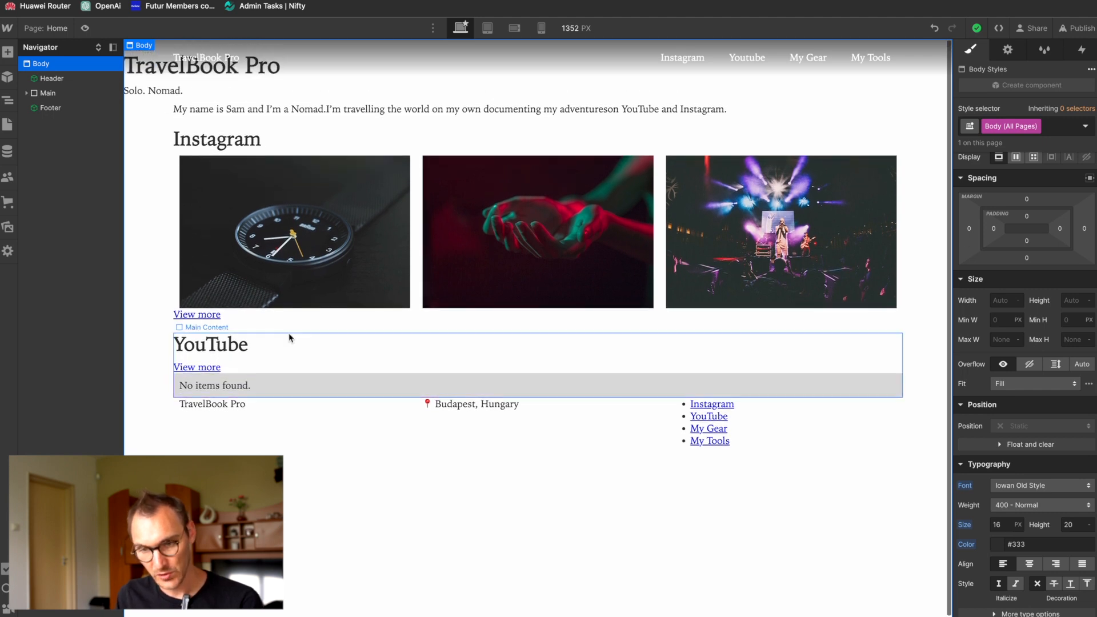
Step: Switch to the Figma design and check the text size of the TravelBook Pro brand link in the navbar
{"action": "key", "text": "super+Tab"}
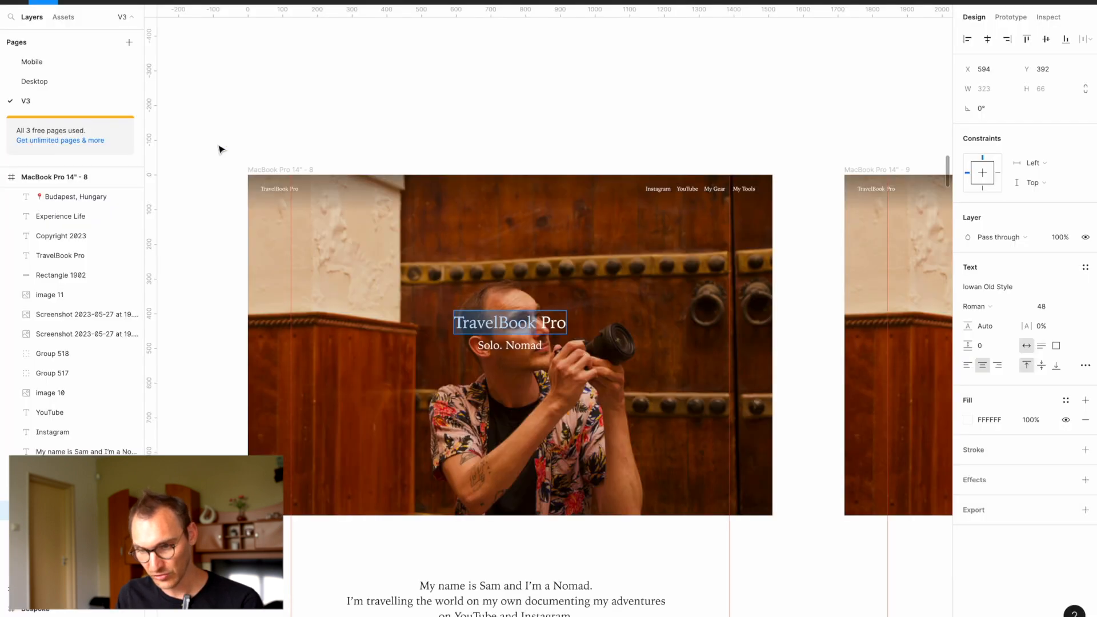
{"action": "left_click", "coordinate": [280, 190]}
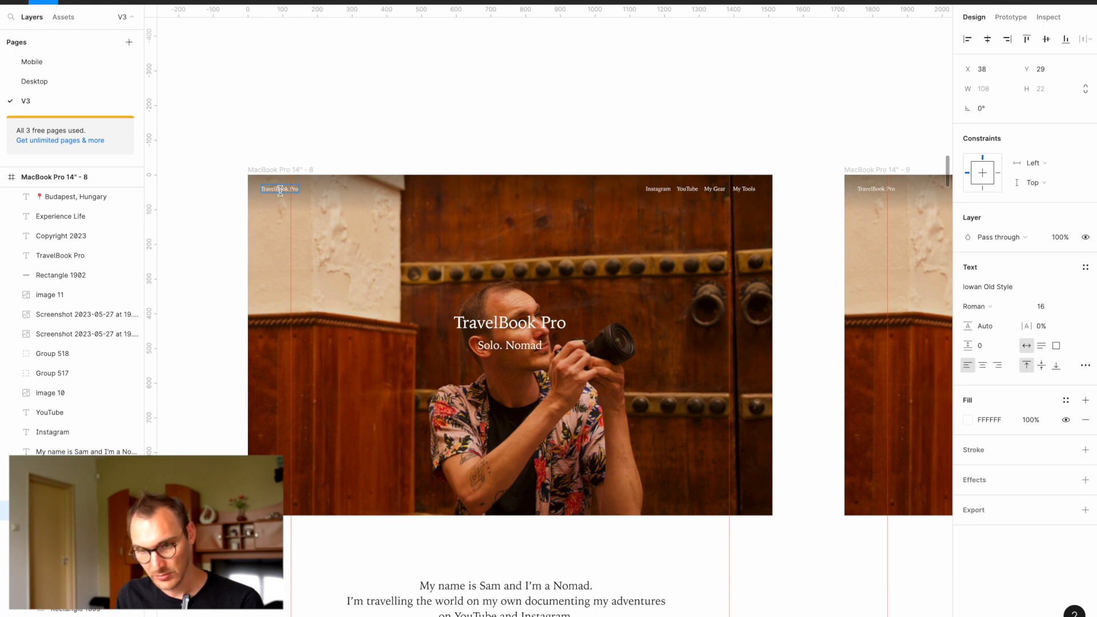
{"action": "key", "text": "super+Tab"}
Step: In the Header component, add the combo class Brand to the TravelBook Pro nav link and set its font size to 18 px
{"action": "double_click", "coordinate": [204, 57]}
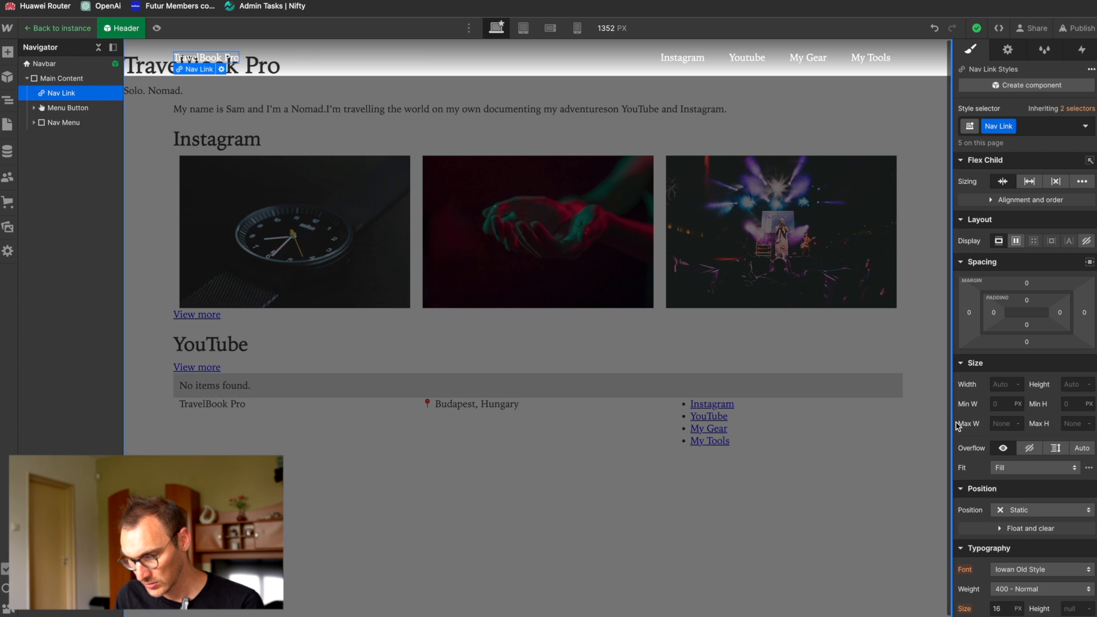
{"action": "left_click", "coordinate": [1026, 130]}
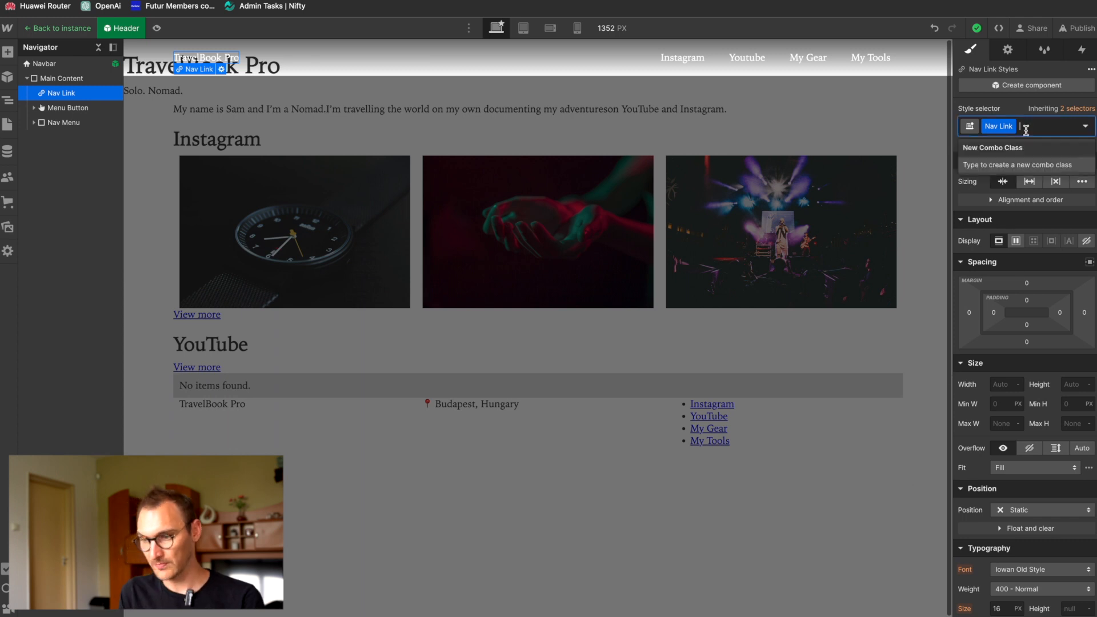
{"action": "type", "text": "Brand"}
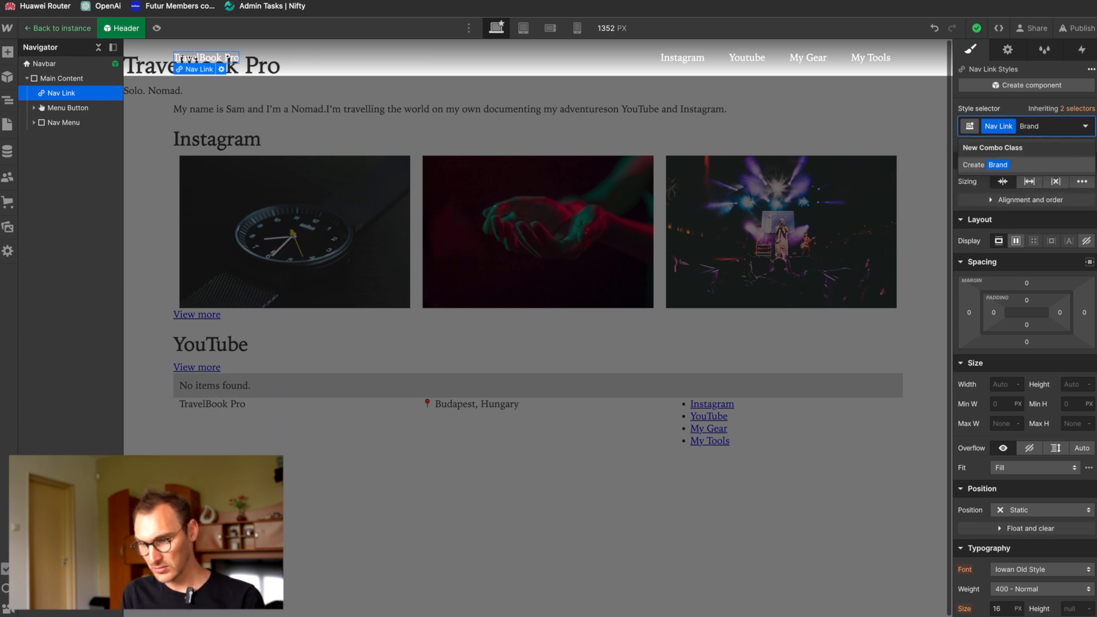
{"action": "key", "text": "Return"}
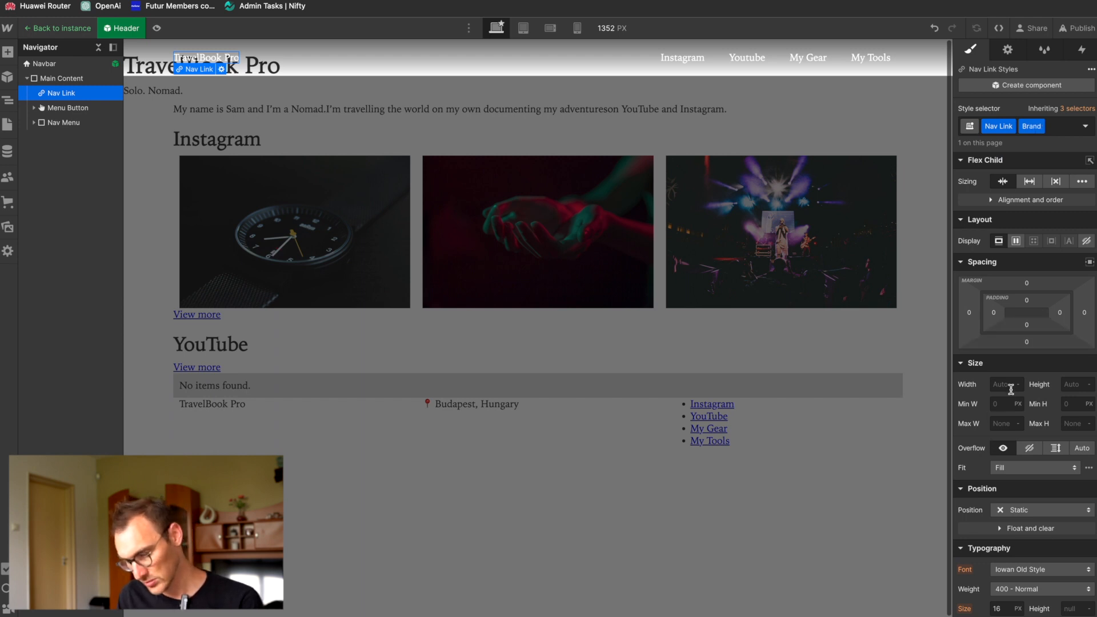
{"action": "scroll", "coordinate": [982, 473], "scroll_direction": "down", "scroll_amount": 5}
{"action": "left_click", "coordinate": [1004, 450]}
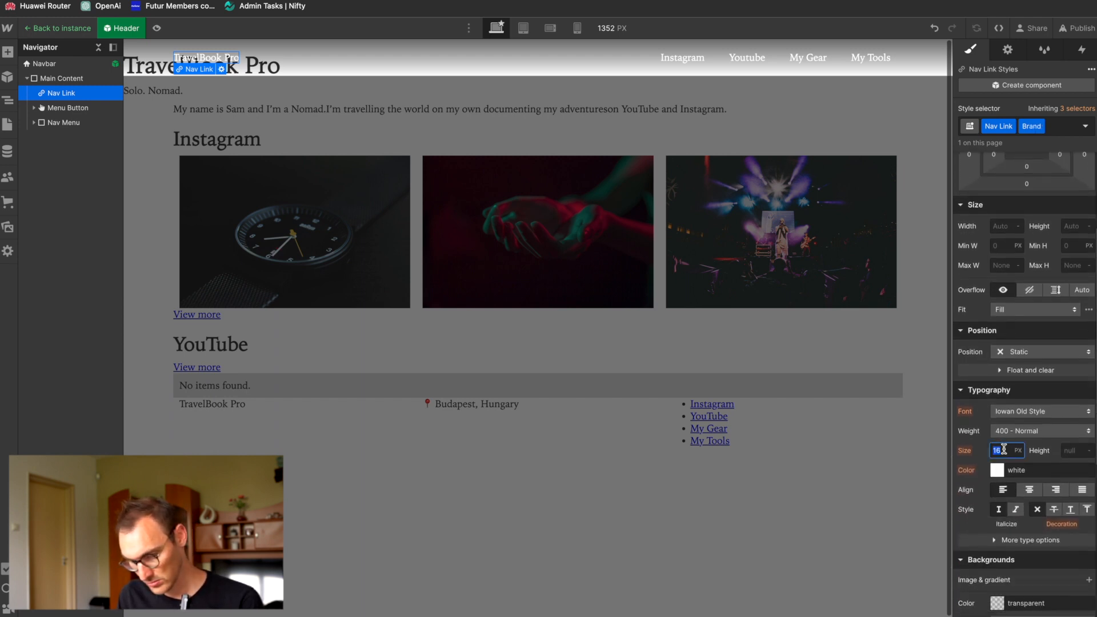
{"action": "type", "text": "18"}
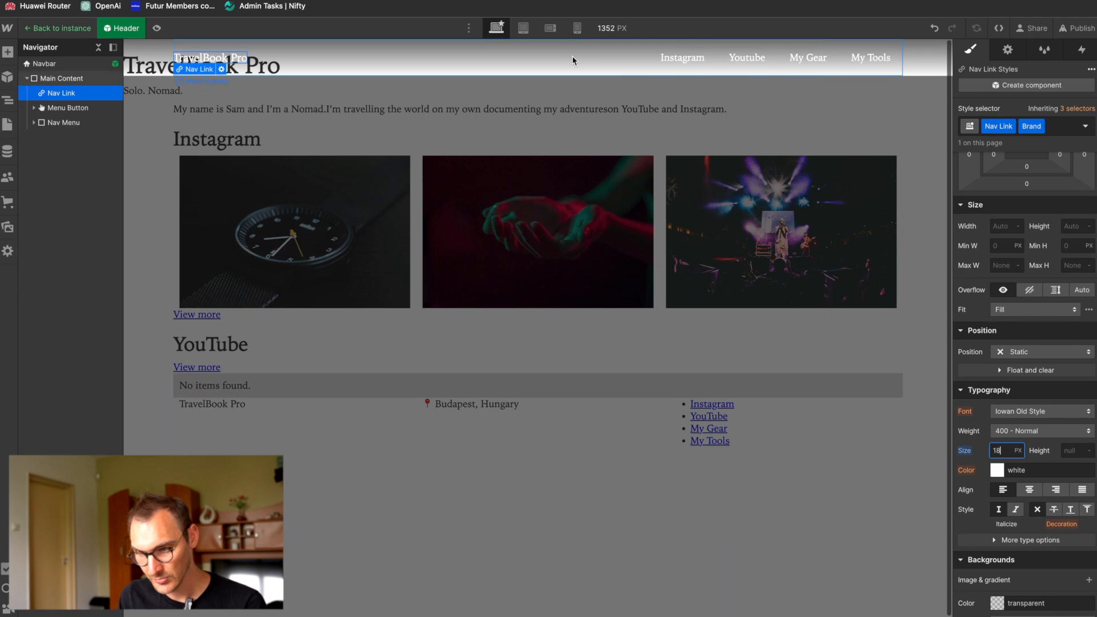
{"action": "left_click", "coordinate": [251, 132]}
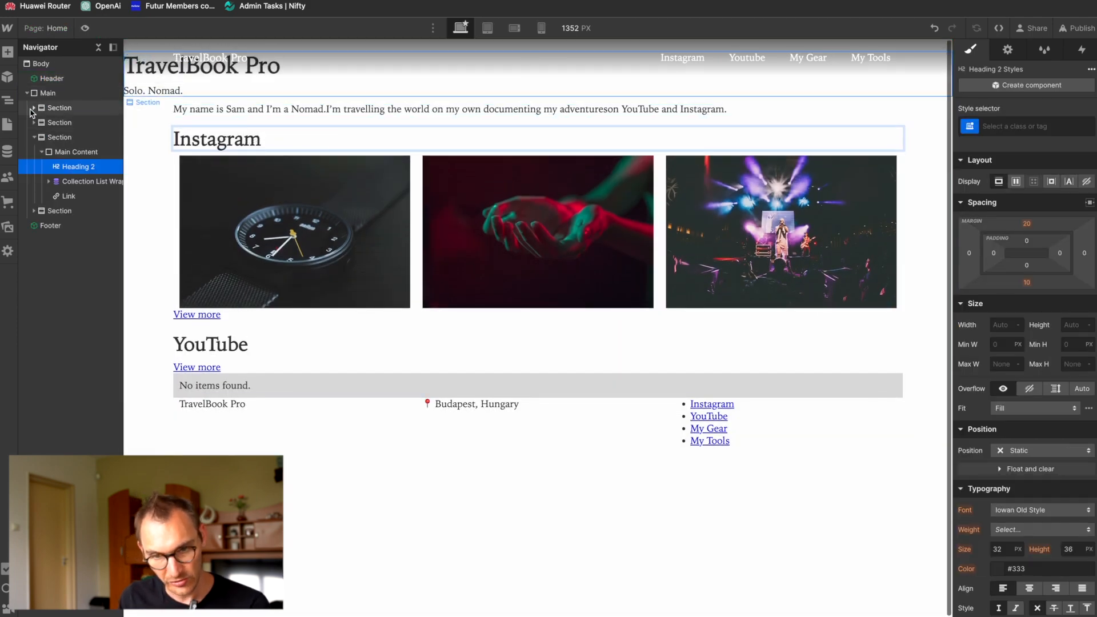
Step: Rename the Hero Section class on the block inside the first section to Hero Content
{"action": "left_click", "coordinate": [32, 108]}
{"action": "left_click", "coordinate": [63, 123]}
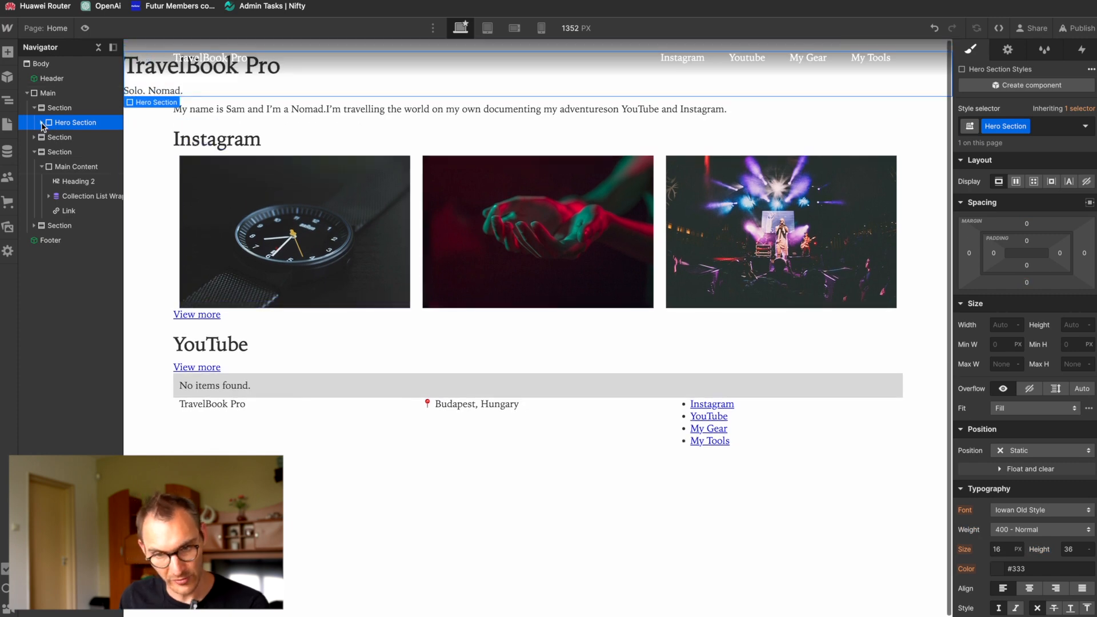
{"action": "left_click", "coordinate": [42, 123]}
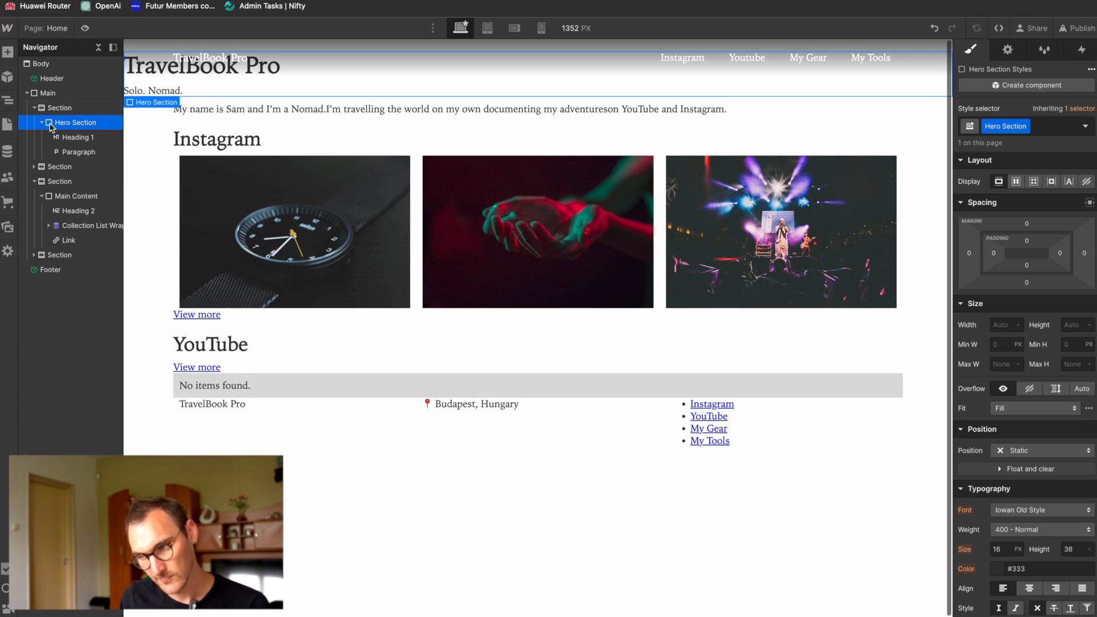
{"action": "left_click", "coordinate": [1026, 126]}
{"action": "left_click", "coordinate": [1020, 143]}
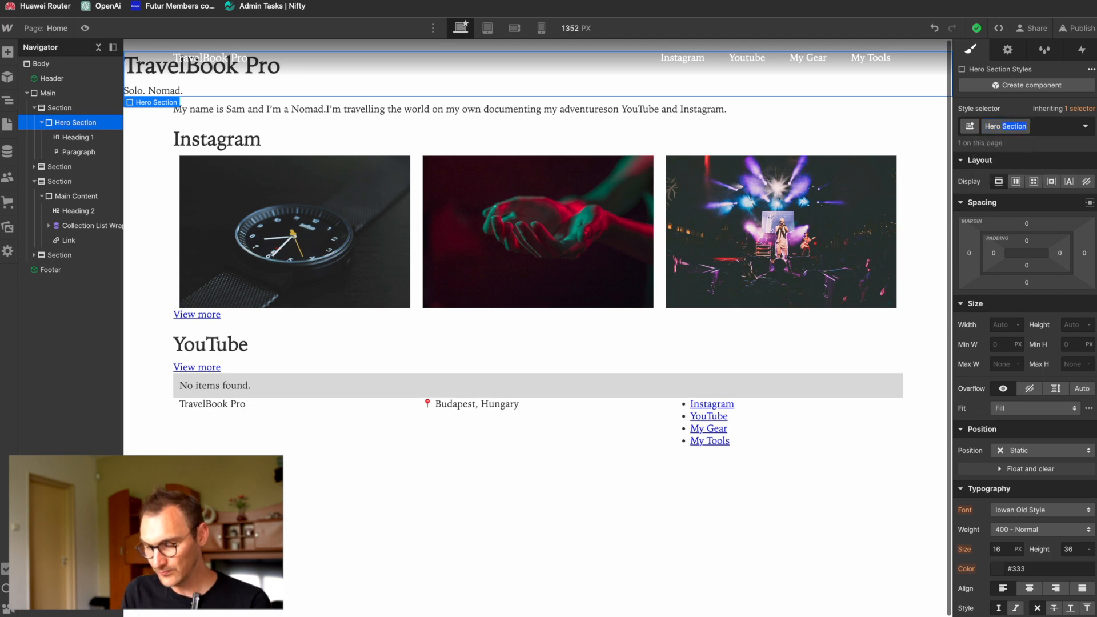
{"action": "type", "text": "ent"}
{"action": "key", "text": "Return"}
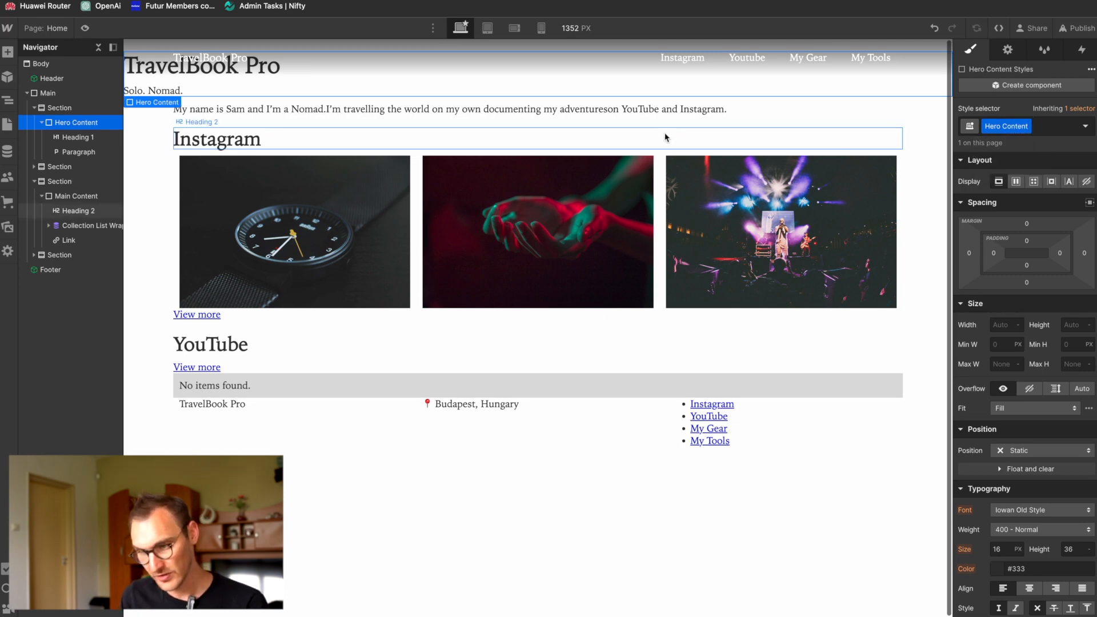
Step: Give the first section in Main, which wraps the Hero Content block, a new class named Hero Section
{"action": "left_click", "coordinate": [68, 108]}
{"action": "left_click", "coordinate": [1001, 124]}
{"action": "type", "text": "Her"}
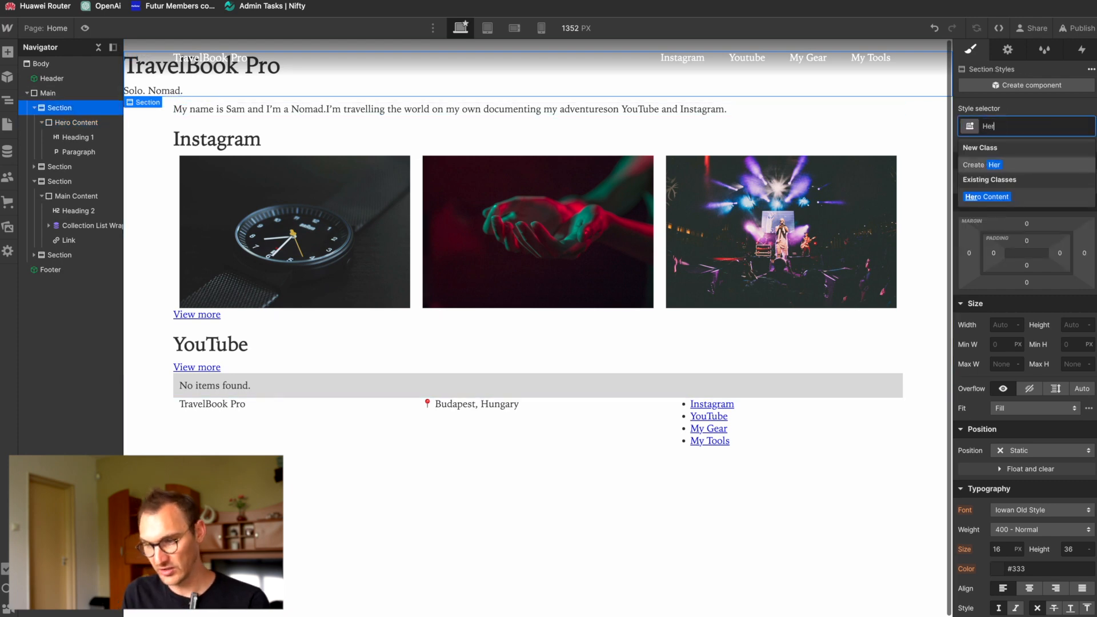
{"action": "type", "text": "o Section"}
{"action": "key", "text": "Return"}
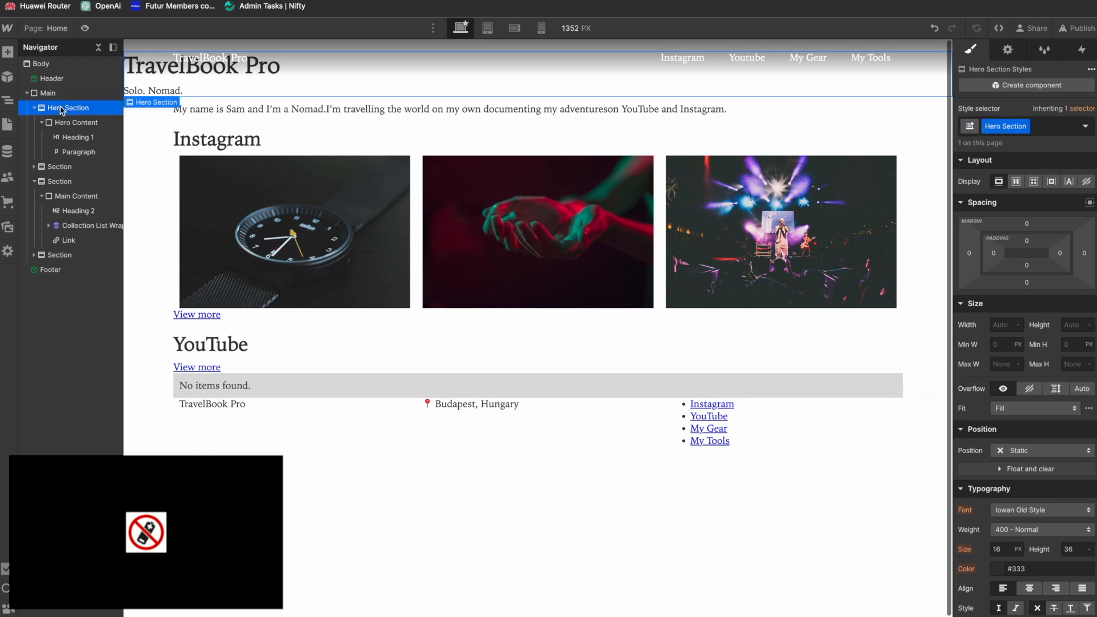
Step: Set the Hero Section's minimum height to 100 svh
{"action": "key", "text": "super+Tab"}
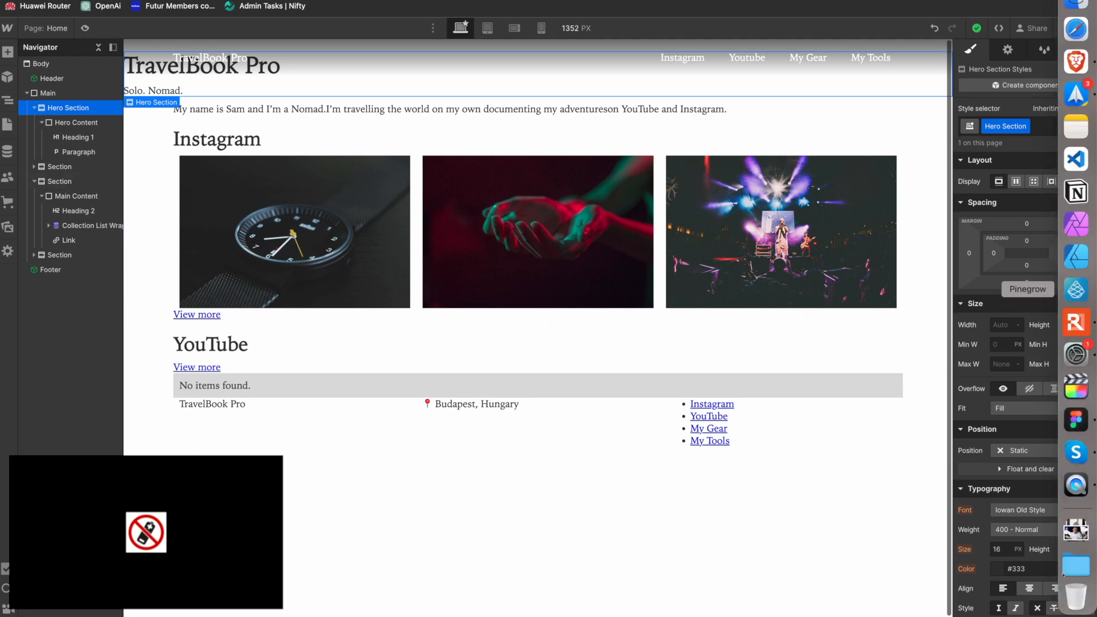
{"action": "left_click", "coordinate": [1072, 345]}
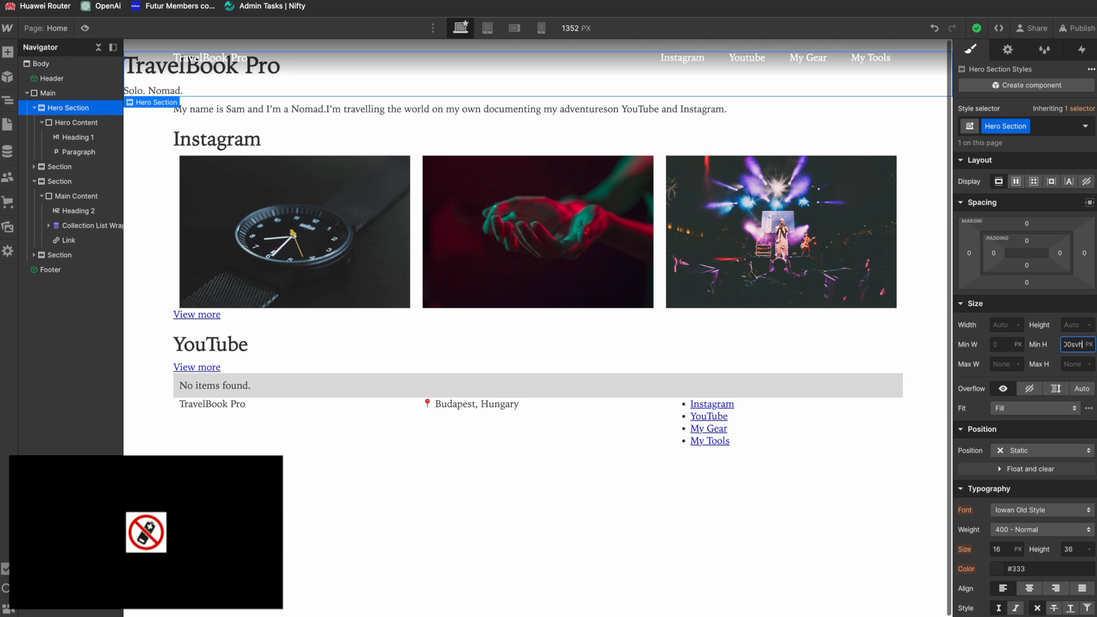
{"action": "type", "text": "100svh"}
{"action": "key", "text": "Return"}
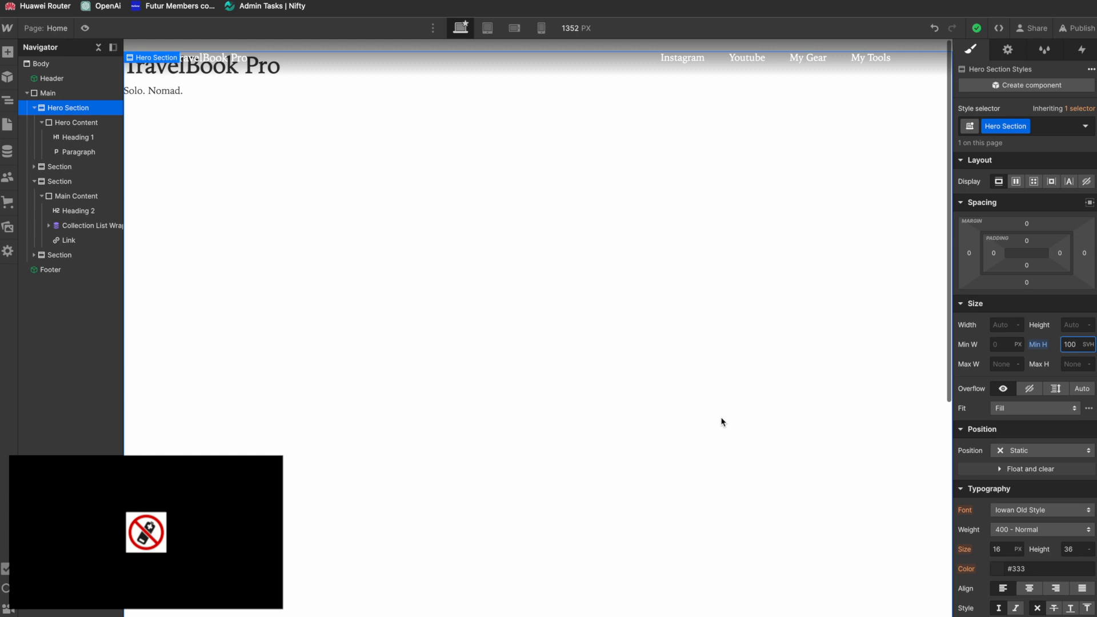
Step: Give the Hero Section a horizontal flex layout with its children centred on both axes
{"action": "left_click", "coordinate": [68, 113]}
{"action": "left_click", "coordinate": [1016, 182]}
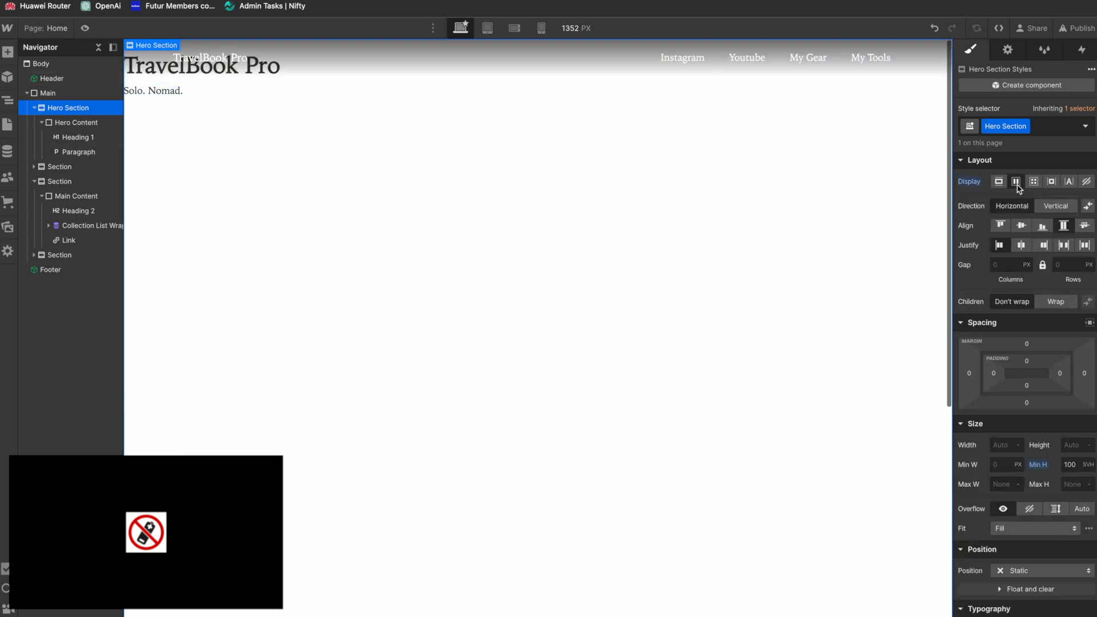
{"action": "left_click", "coordinate": [1021, 225]}
{"action": "left_click", "coordinate": [1022, 245]}
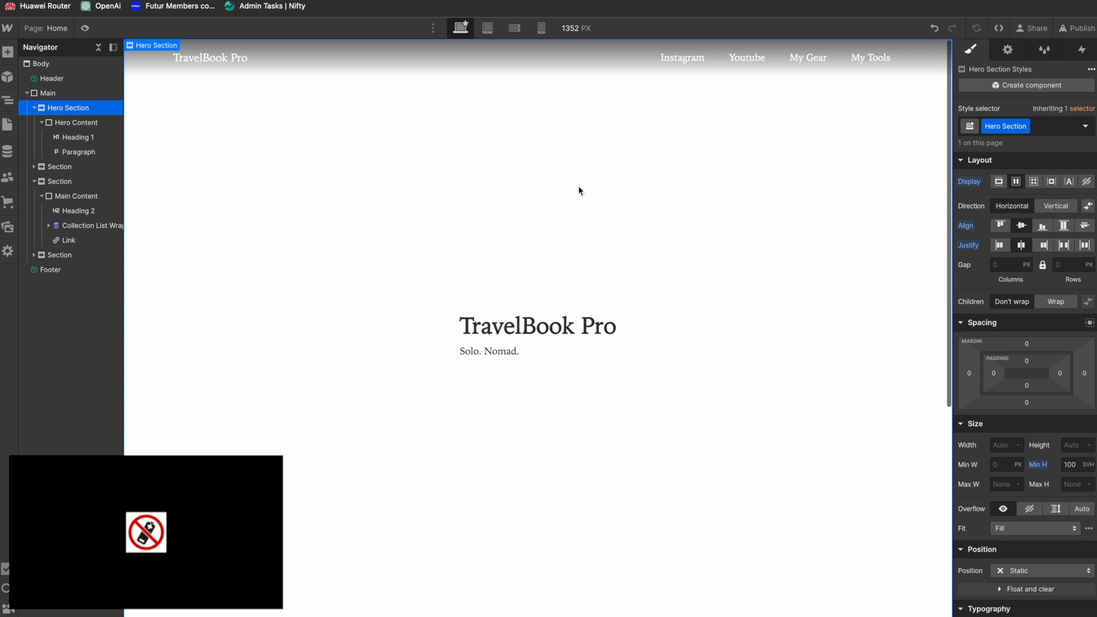
Step: Check the hero text alignment in the Figma design and centre-align the text of the Hero Content block
{"action": "key", "text": "super+Tab"}
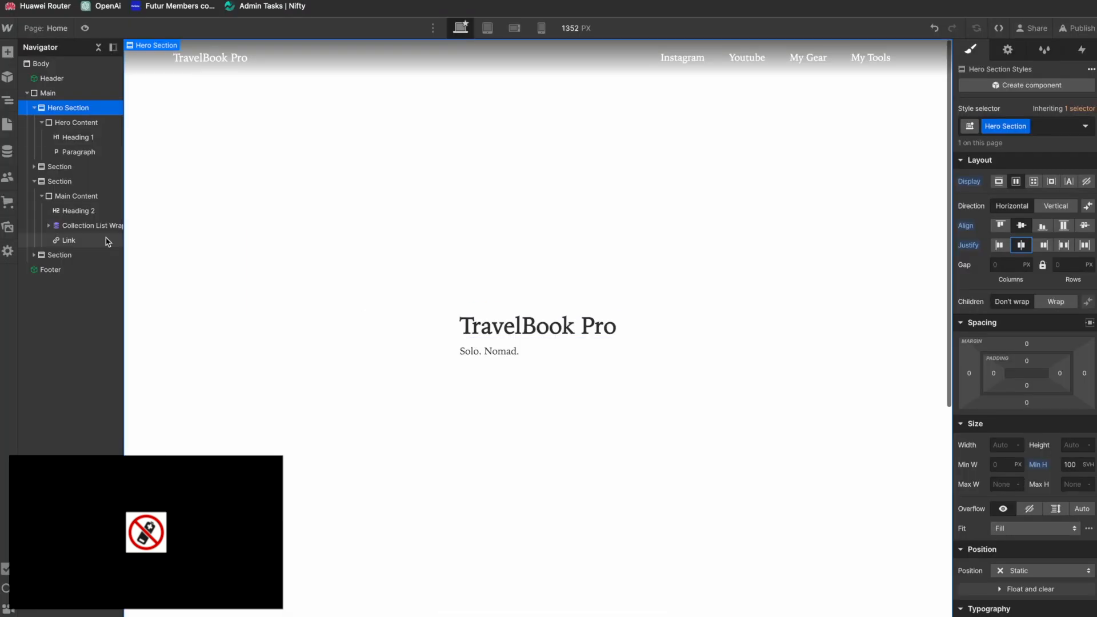
{"action": "key", "text": "super+Tab"}
{"action": "left_click", "coordinate": [79, 121]}
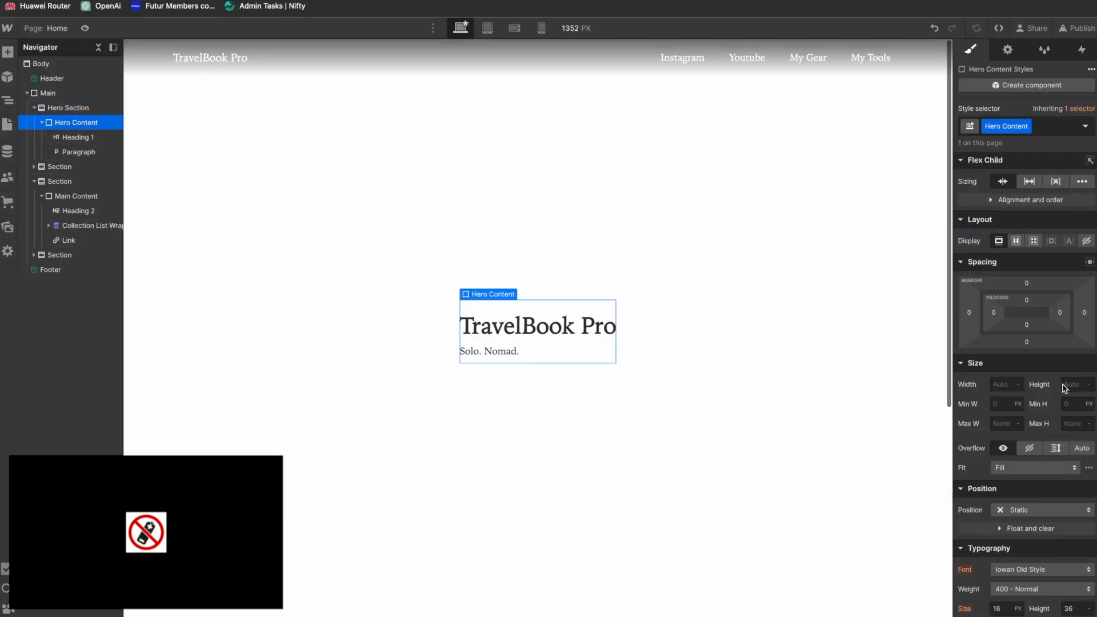
{"action": "scroll", "coordinate": [1029, 343], "scroll_direction": "down", "scroll_amount": 4}
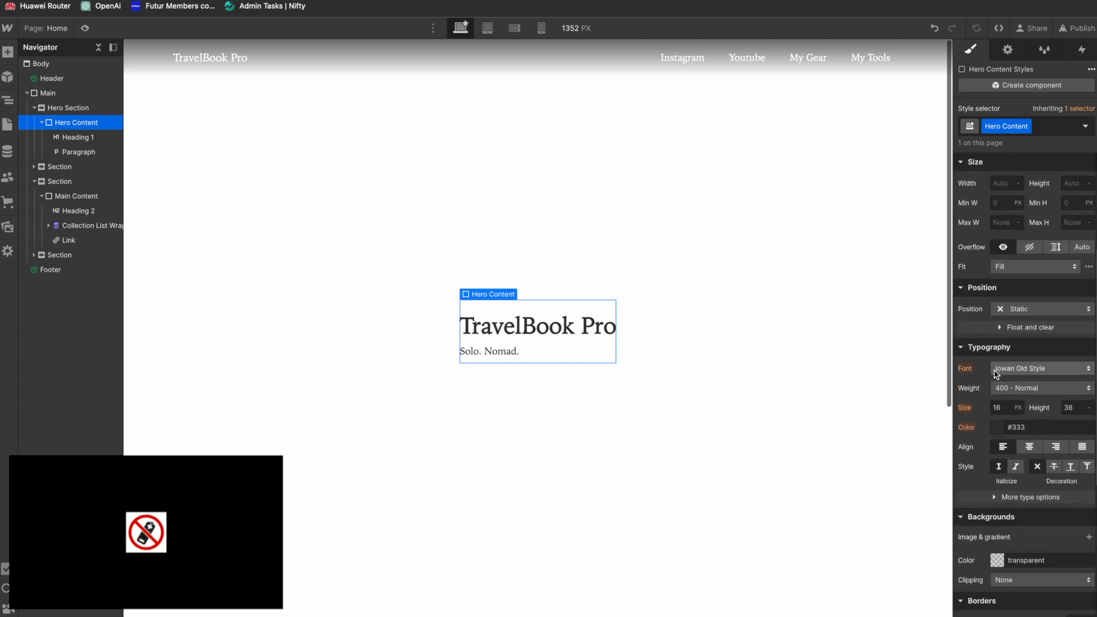
{"action": "left_click", "coordinate": [1029, 447]}
Step: Compare the hero with the Figma design and give the "Solo. Nomad." paragraph a new class named Hero Tagline
{"action": "key", "text": "super+Tab"}
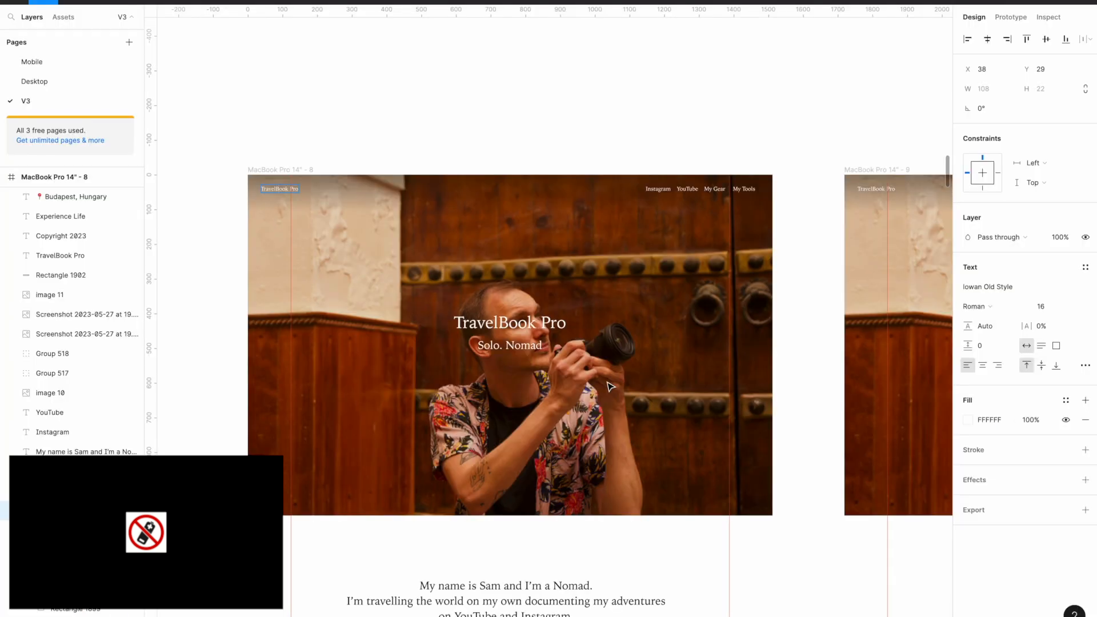
{"action": "key", "text": "super+Tab"}
{"action": "left_click", "coordinate": [513, 329]}
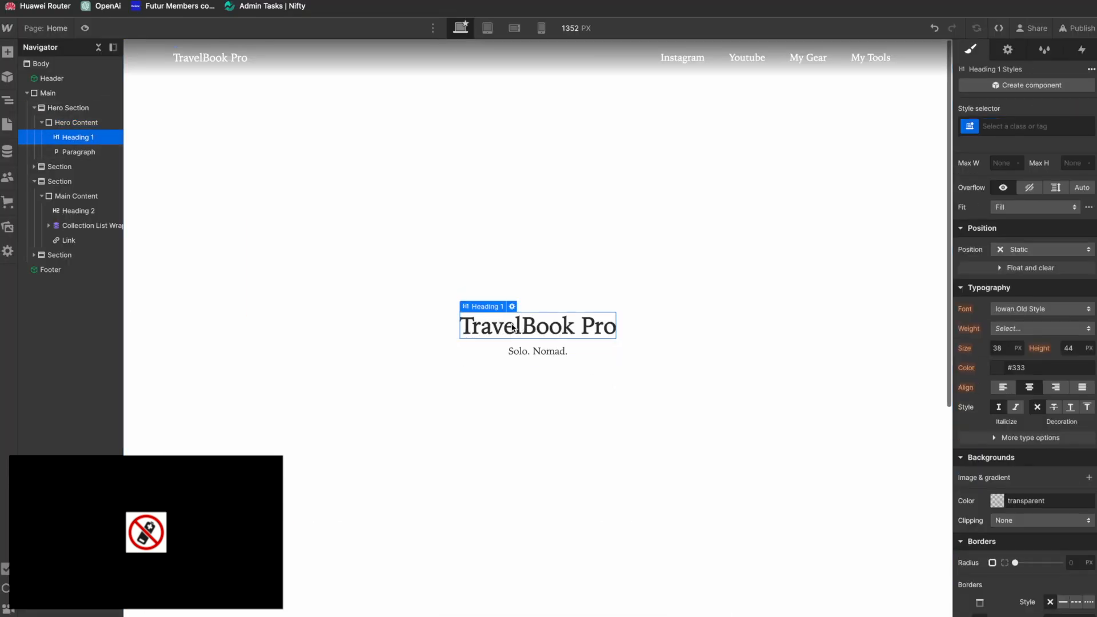
{"action": "left_click", "coordinate": [521, 355]}
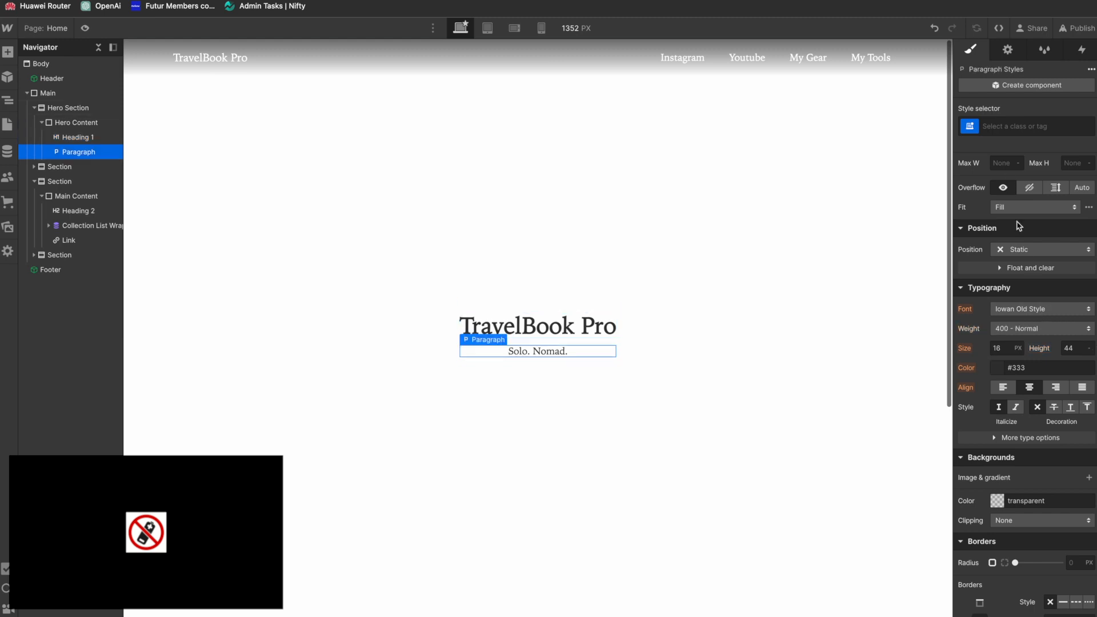
{"action": "left_click", "coordinate": [1014, 132]}
{"action": "type", "text": "Hero"}
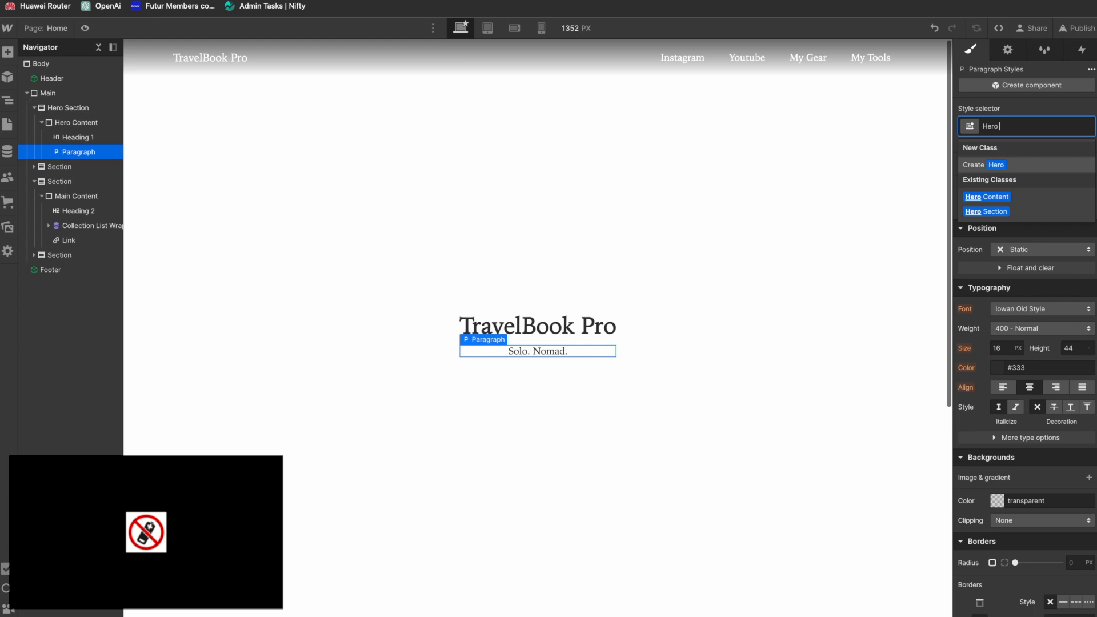
{"action": "type", "text": " Tagline"}
{"action": "key", "text": "Return"}
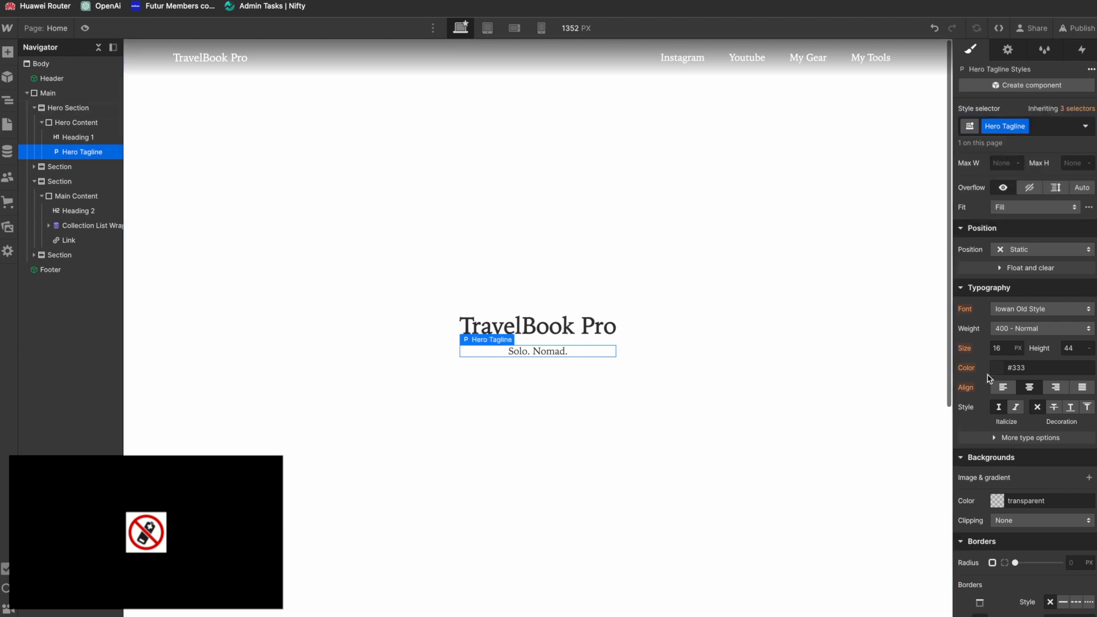
Step: Set the Hero Tagline's font size to 18 px and compare it with the Figma design
{"action": "left_click", "coordinate": [998, 349]}
{"action": "type", "text": "18"}
{"action": "key", "text": "Return"}
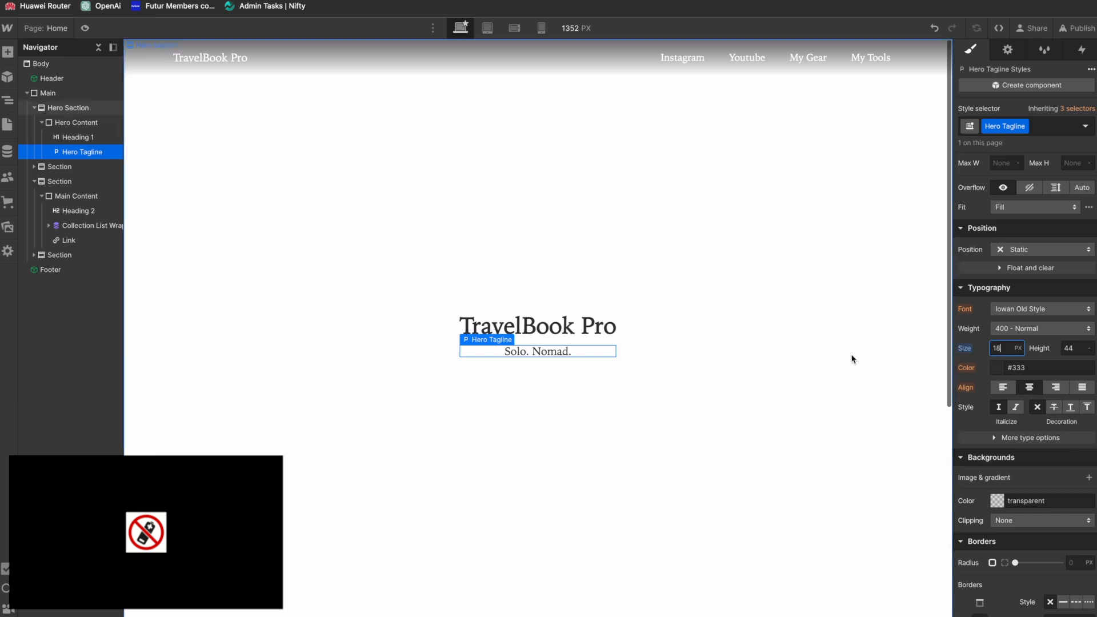
{"action": "key", "text": "super+Tab"}
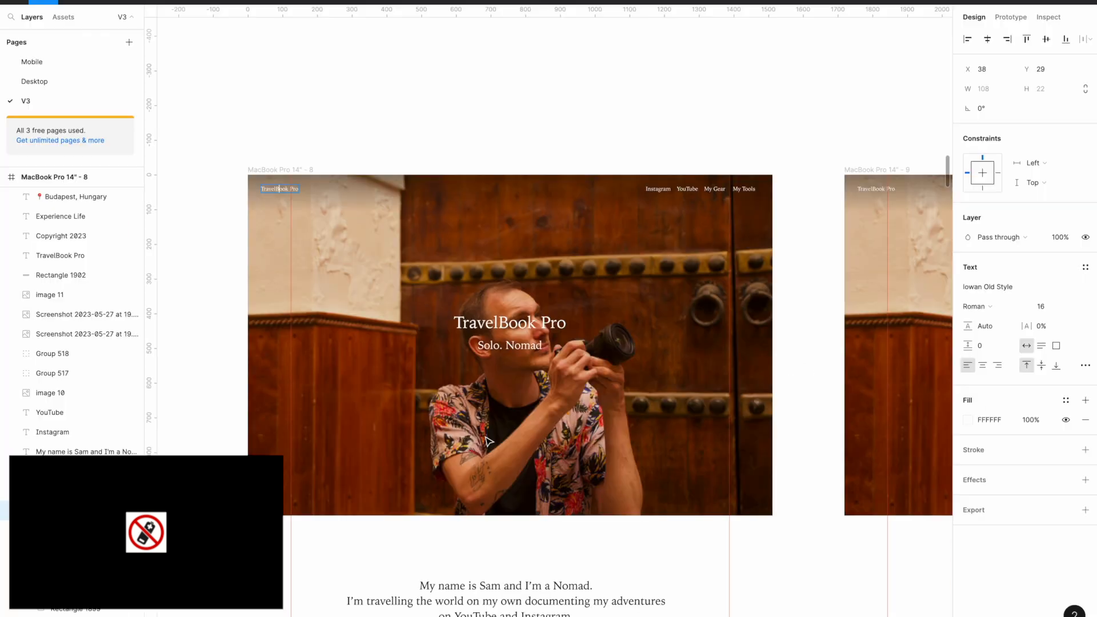
{"action": "key", "text": "super+Tab"}
Step: Set the Hero Tagline's font size to 24 px
{"action": "type", "text": "4"}
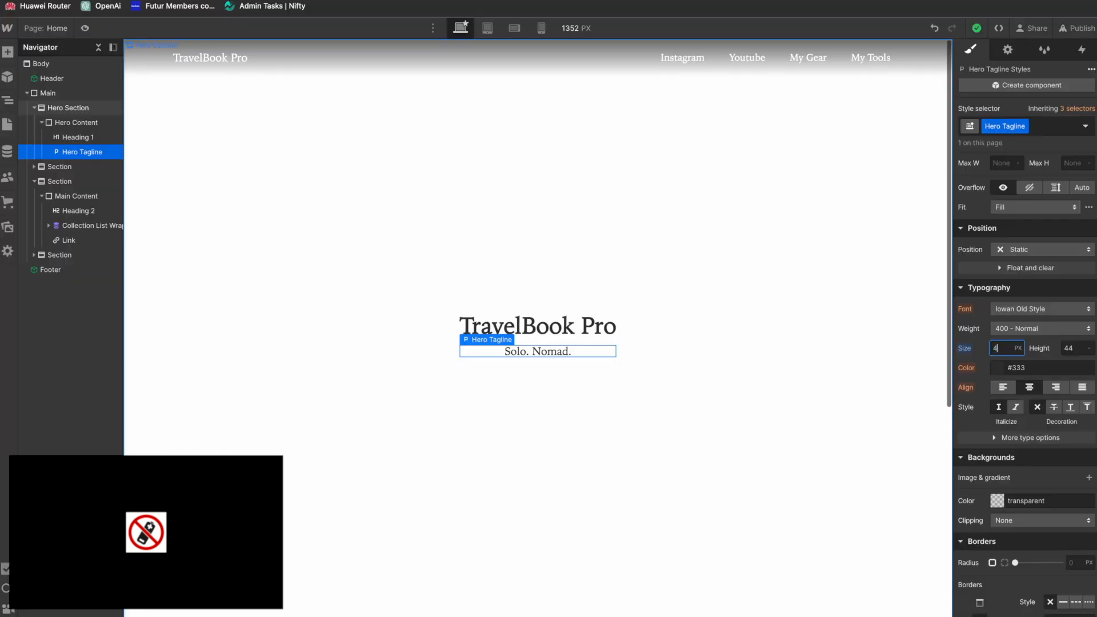
{"action": "key", "text": "Return"}
{"action": "type", "text": "2"}
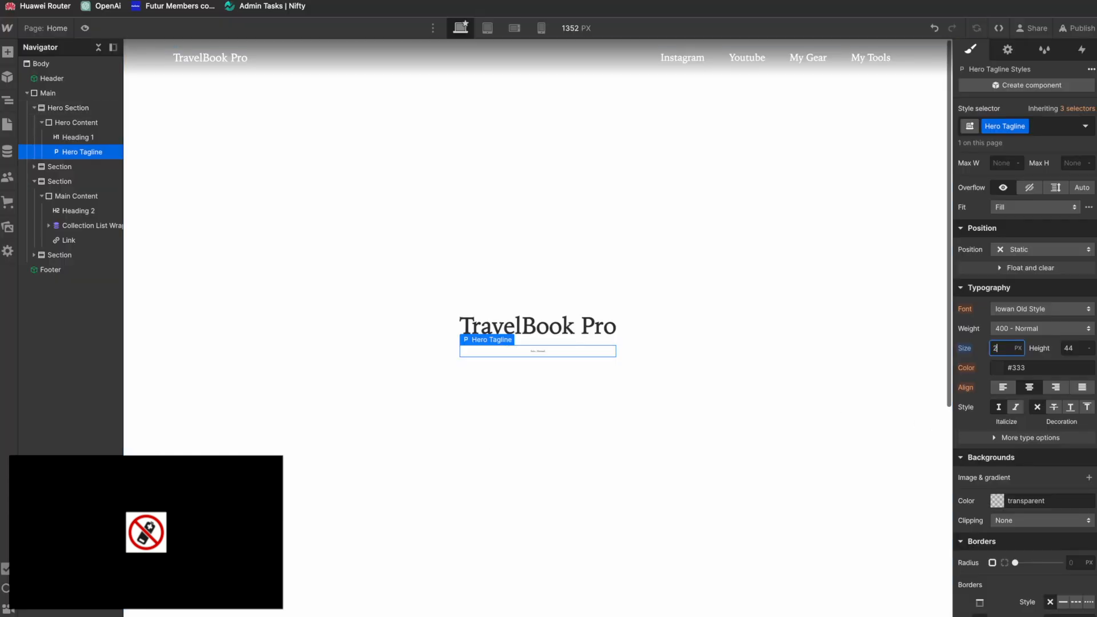
{"action": "type", "text": "4"}
{"action": "left_click", "coordinate": [596, 443]}
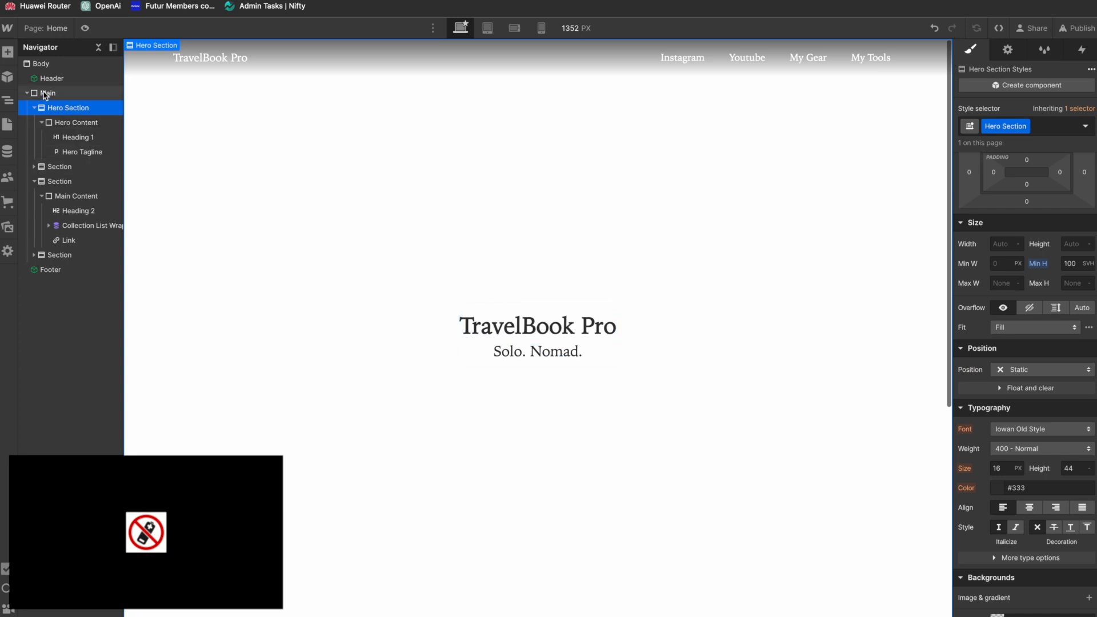
Step: Add a background image to the Hero Section and open the assets to choose its picture
{"action": "scroll", "coordinate": [1003, 313], "scroll_direction": "down", "scroll_amount": 6}
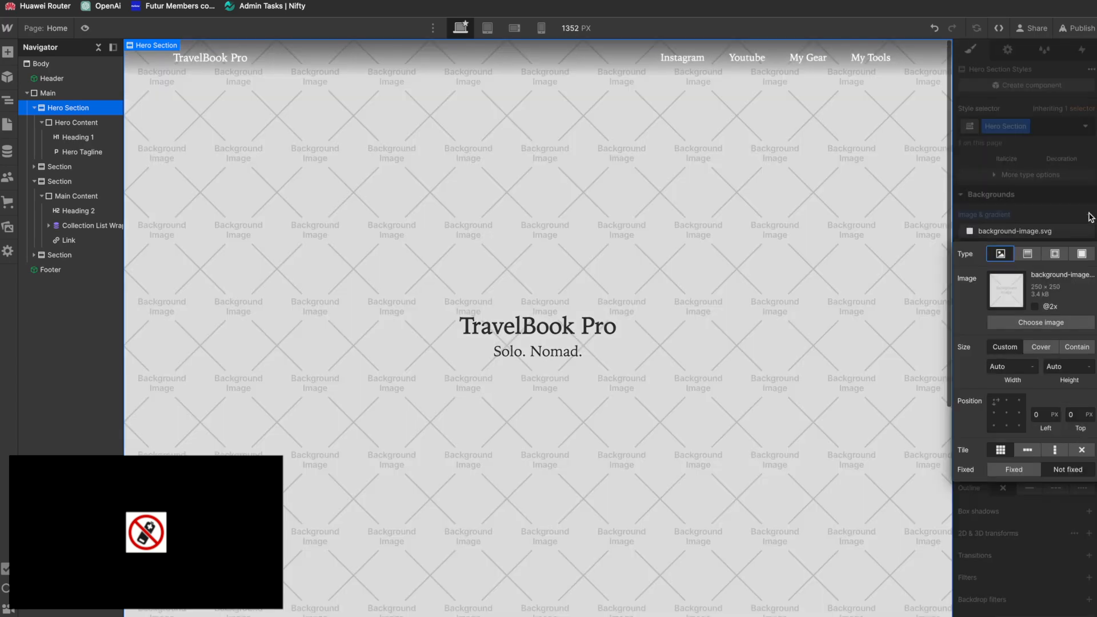
{"action": "left_click", "coordinate": [1090, 214]}
{"action": "left_click", "coordinate": [1013, 322]}
Step: Switch to Figma, select the hero photo inside its group and start exporting it as a JPG at 1x
{"action": "key", "text": "super+Tab"}
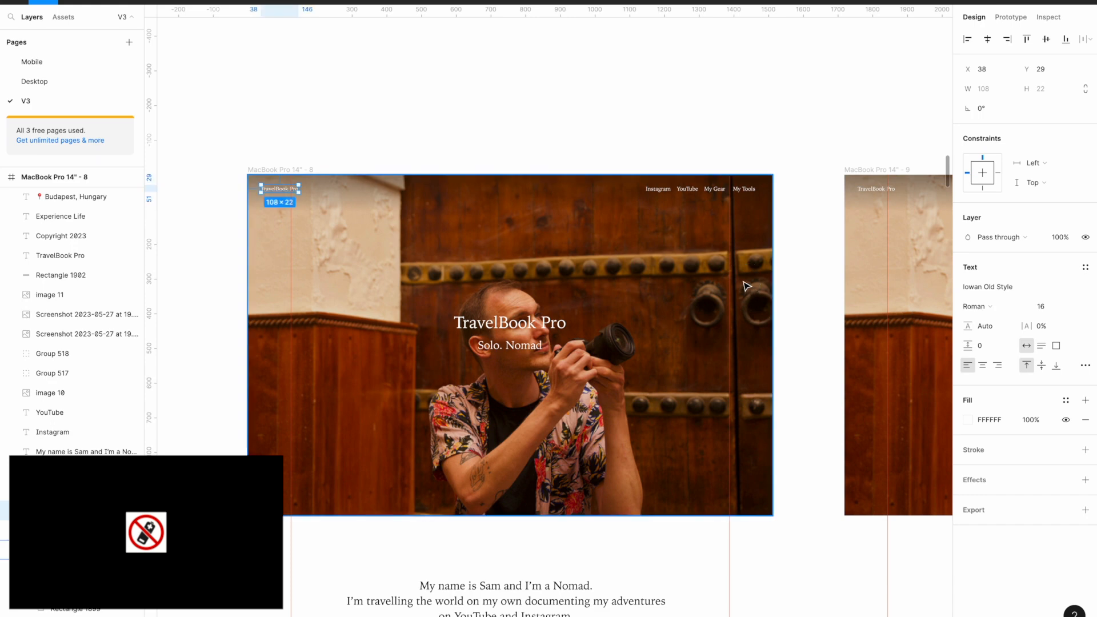
{"action": "left_click", "coordinate": [723, 412]}
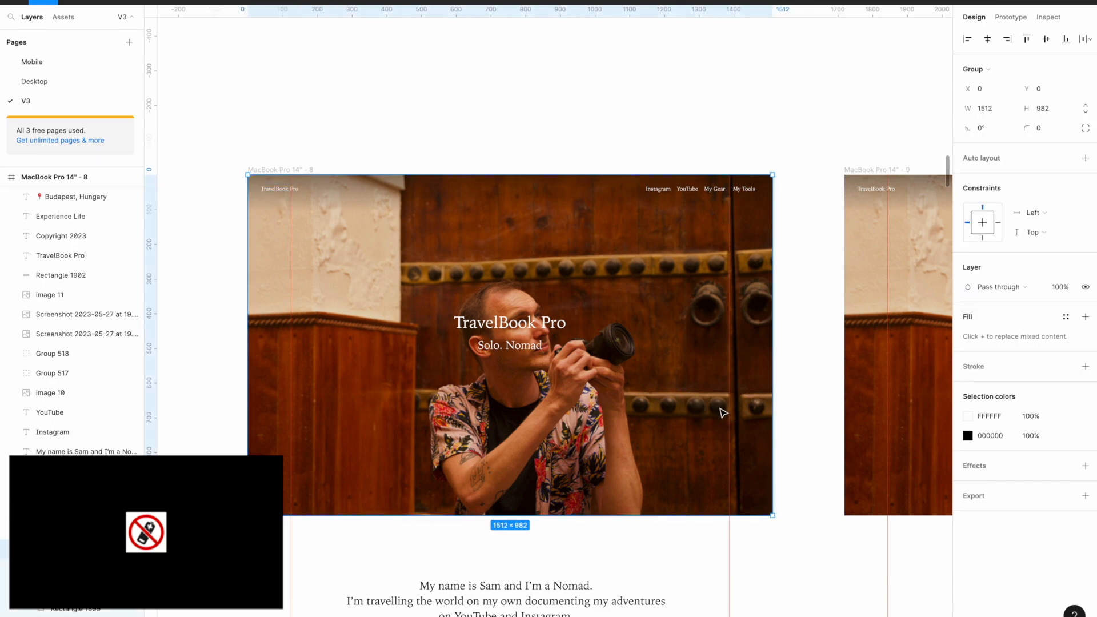
{"action": "double_click", "coordinate": [386, 466]}
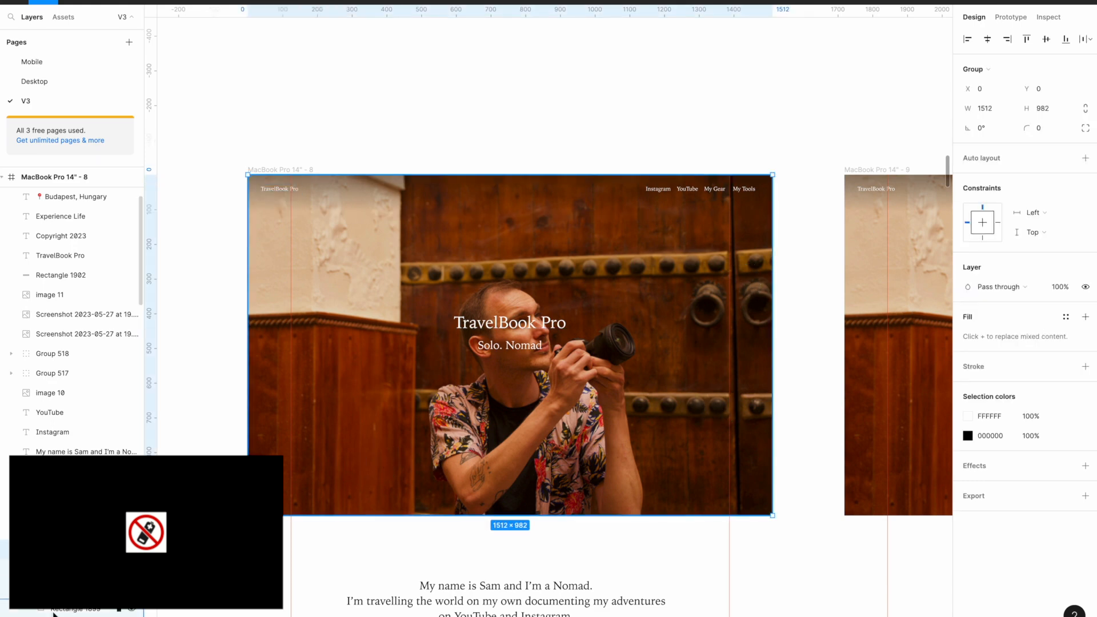
{"action": "left_click", "coordinate": [1085, 377]}
{"action": "left_click", "coordinate": [1063, 400]}
{"action": "left_click", "coordinate": [1064, 411]}
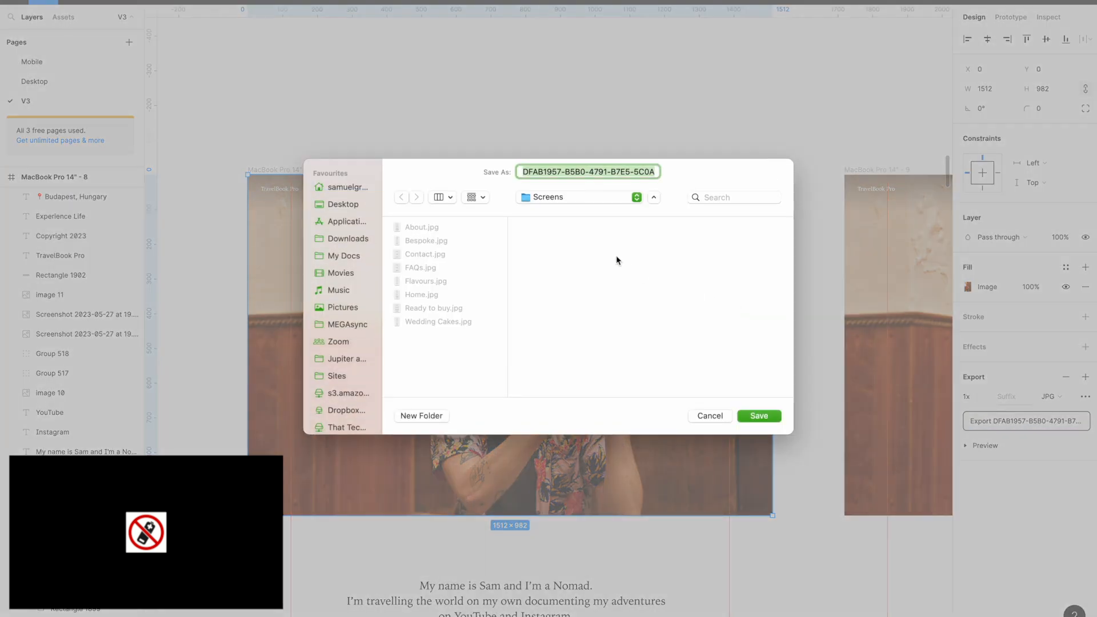
Step: Save the exported photo as hero.jpg in a new Desktop folder named TravelBook Pro Website
{"action": "type", "text": "hero.jpg"}
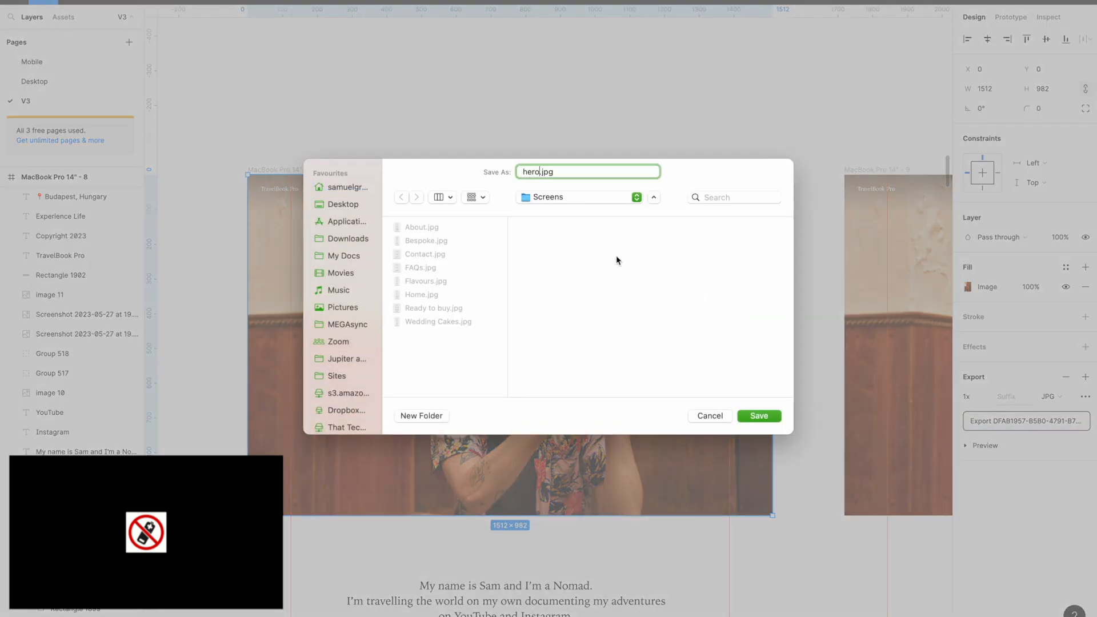
{"action": "left_click", "coordinate": [346, 205]}
{"action": "left_click", "coordinate": [445, 417]}
{"action": "type", "text": "TravelB"}
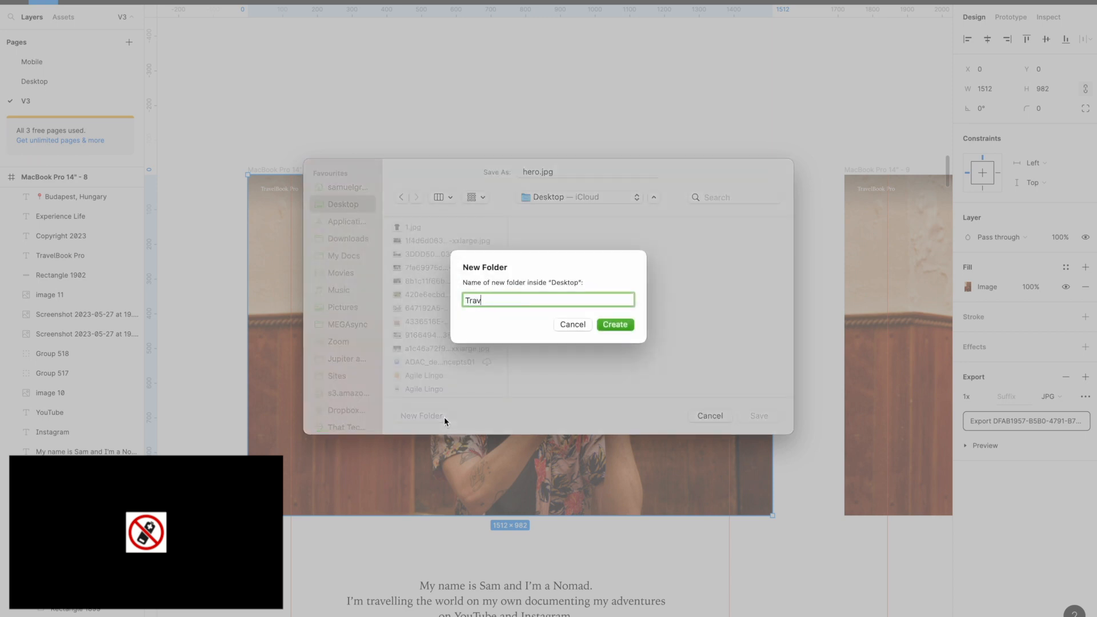
{"action": "type", "text": "ook Pro Website"}
{"action": "left_click", "coordinate": [629, 321]}
{"action": "left_click", "coordinate": [759, 419]}
Step: Back in Webflow, set the background image size to Cover and upload hero.jpg from the TravelBook Pro Website folder to the assets
{"action": "key", "text": "super+Tab"}
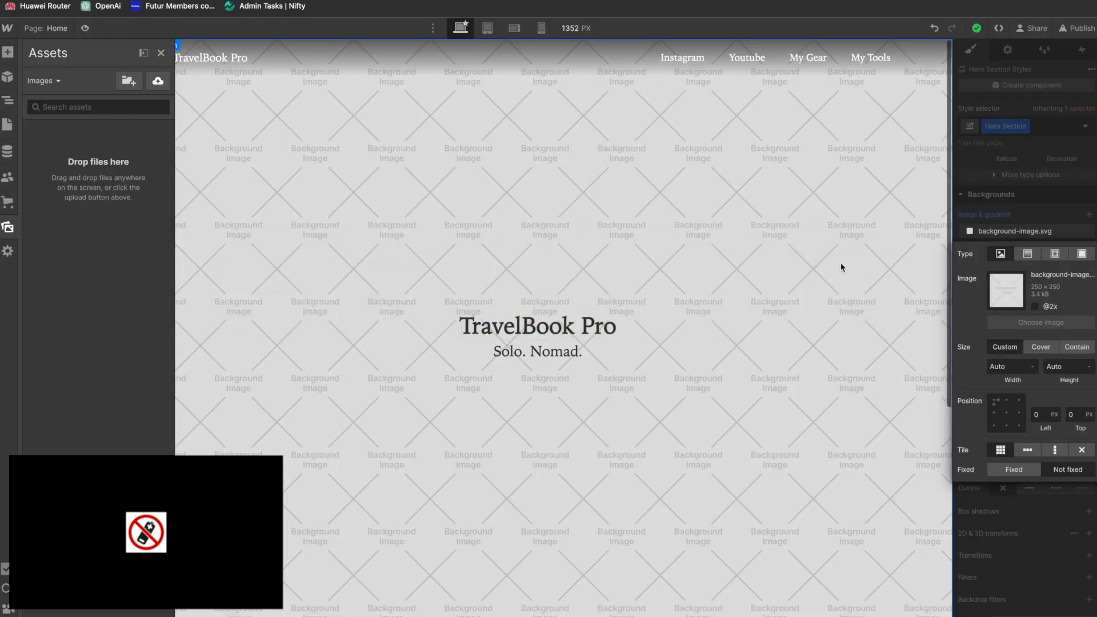
{"action": "key", "text": "super+Tab"}
{"action": "key", "text": "super+Tab"}
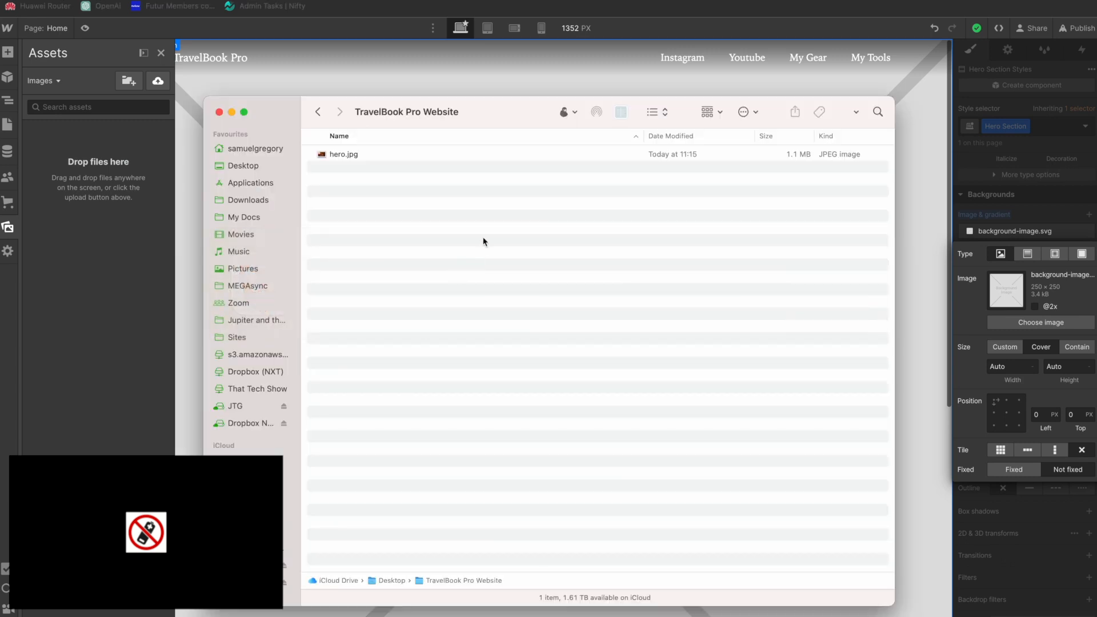
{"action": "left_click_drag", "start_coordinate": [353, 157], "coordinate": [108, 223]}
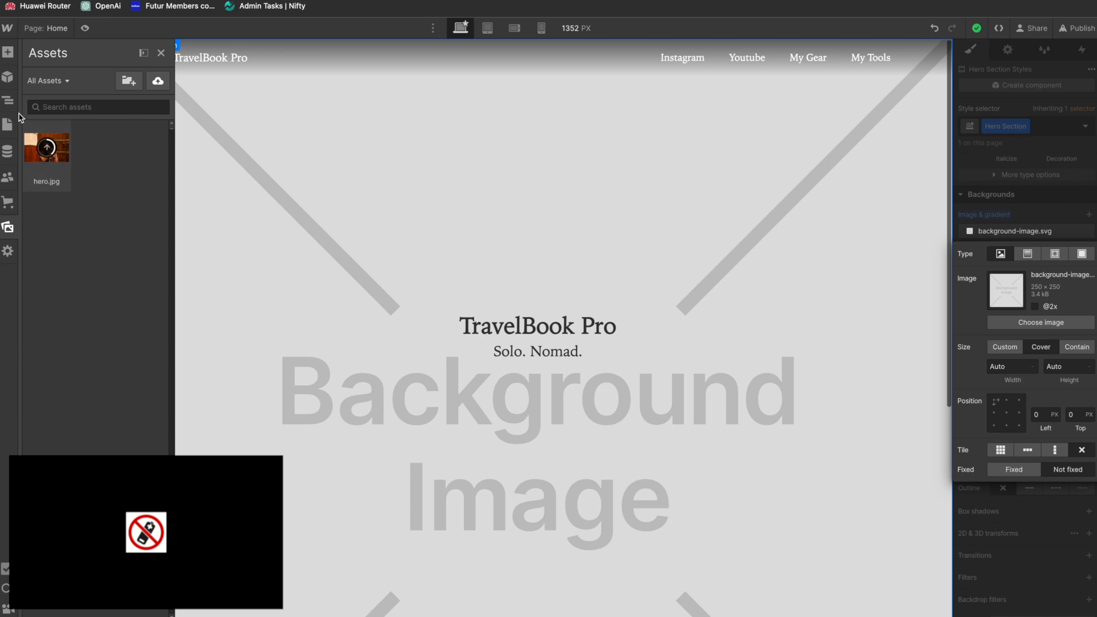
{"action": "left_click", "coordinate": [251, 194]}
Step: Use hero.jpg as the Hero Section's background image and centre its position at 50% and 50%
{"action": "left_click", "coordinate": [1023, 323]}
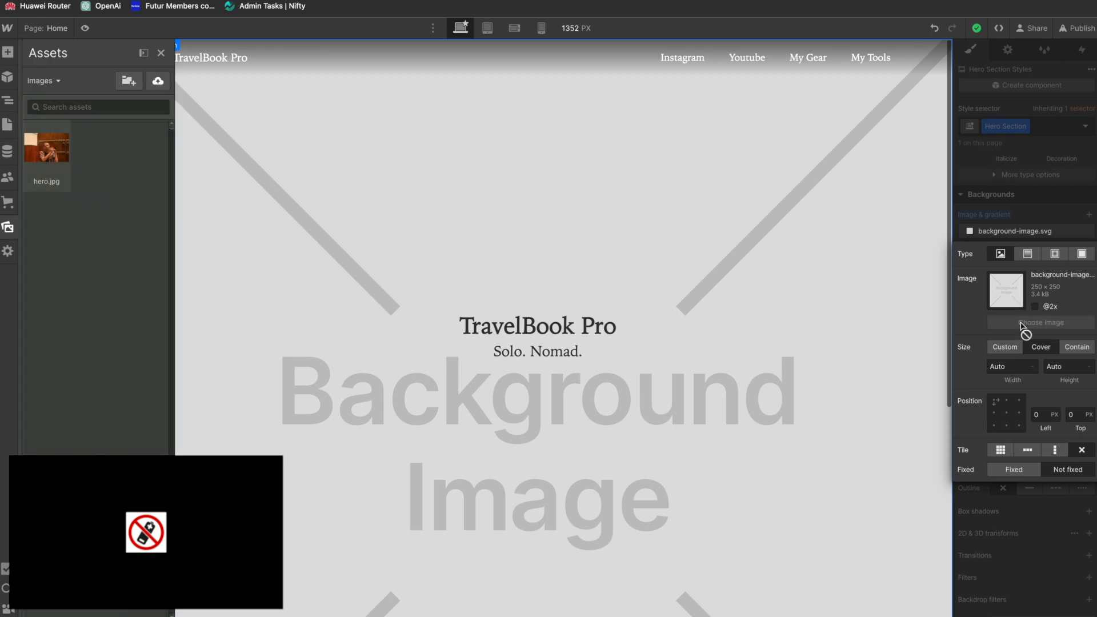
{"action": "left_click", "coordinate": [46, 146]}
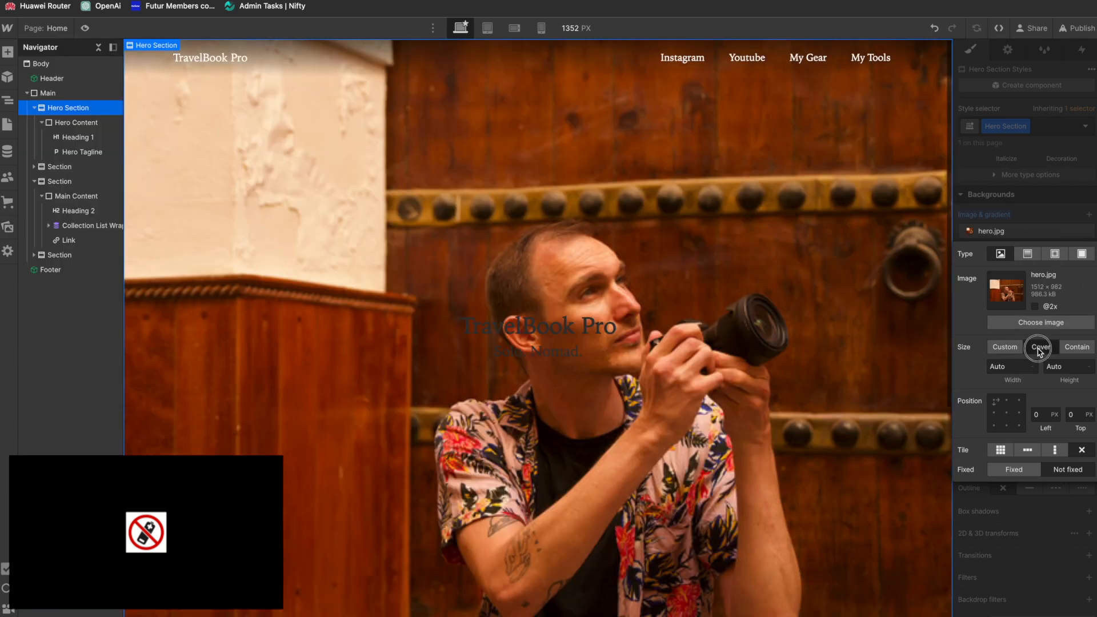
{"action": "left_click", "coordinate": [1008, 413]}
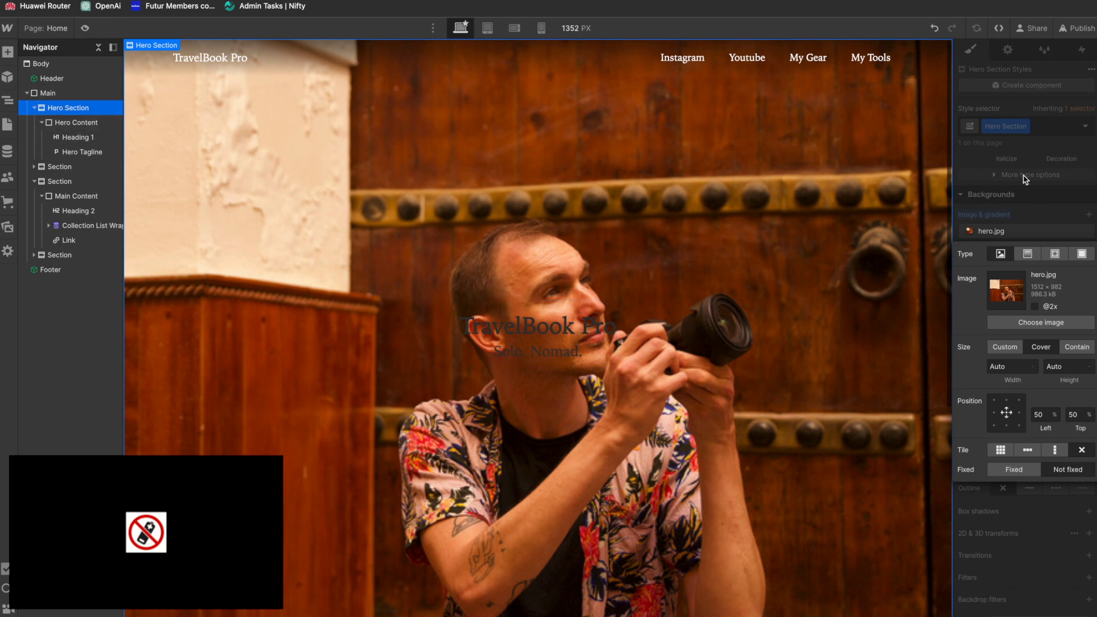
Step: Set the Hero Section's text color to white (#ffffff)
{"action": "scroll", "coordinate": [1017, 240], "scroll_direction": "up", "scroll_amount": 8}
{"action": "scroll", "coordinate": [982, 312], "scroll_direction": "down", "scroll_amount": 4}
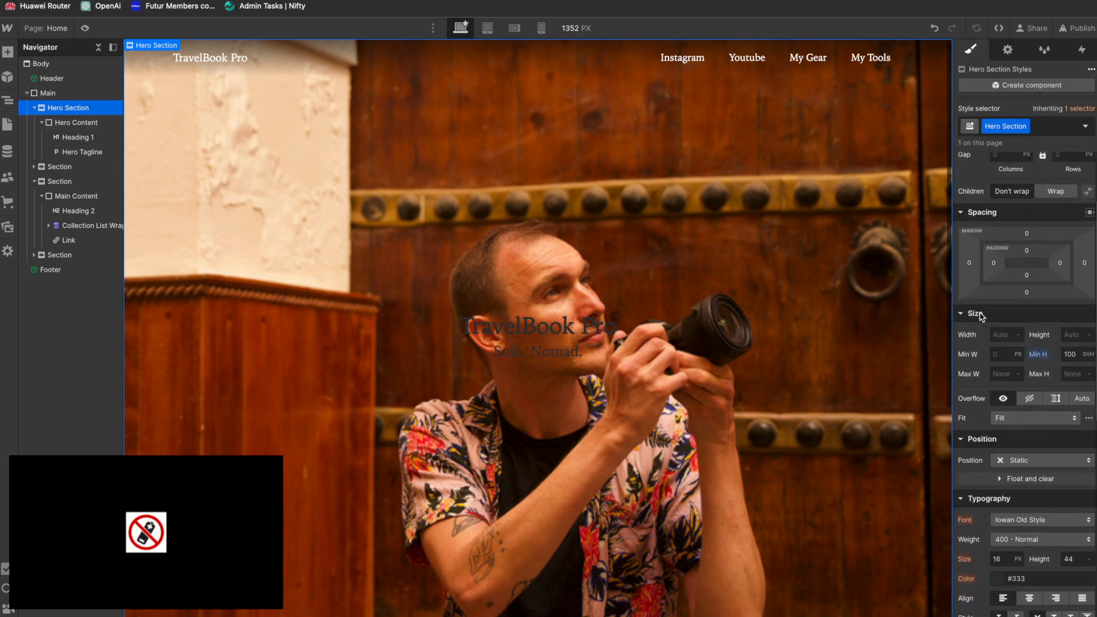
{"action": "left_click", "coordinate": [998, 550]}
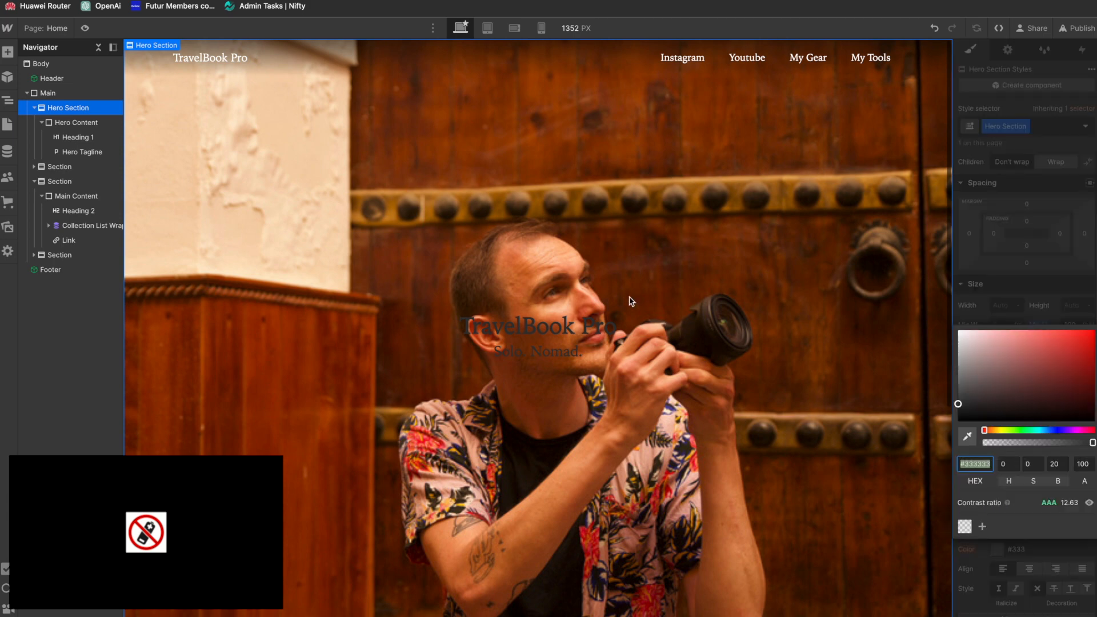
{"action": "left_click_drag", "start_coordinate": [993, 388], "coordinate": [869, 264]}
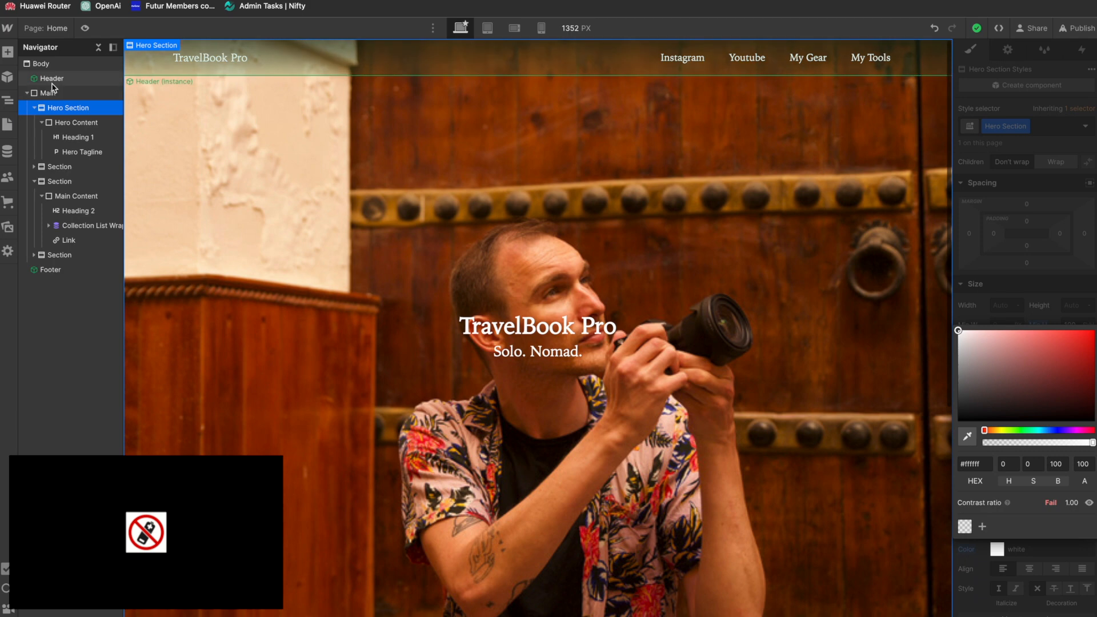
Step: Set the font weight of the All H1 Headings tag to 400 - Normal
{"action": "left_click", "coordinate": [68, 138]}
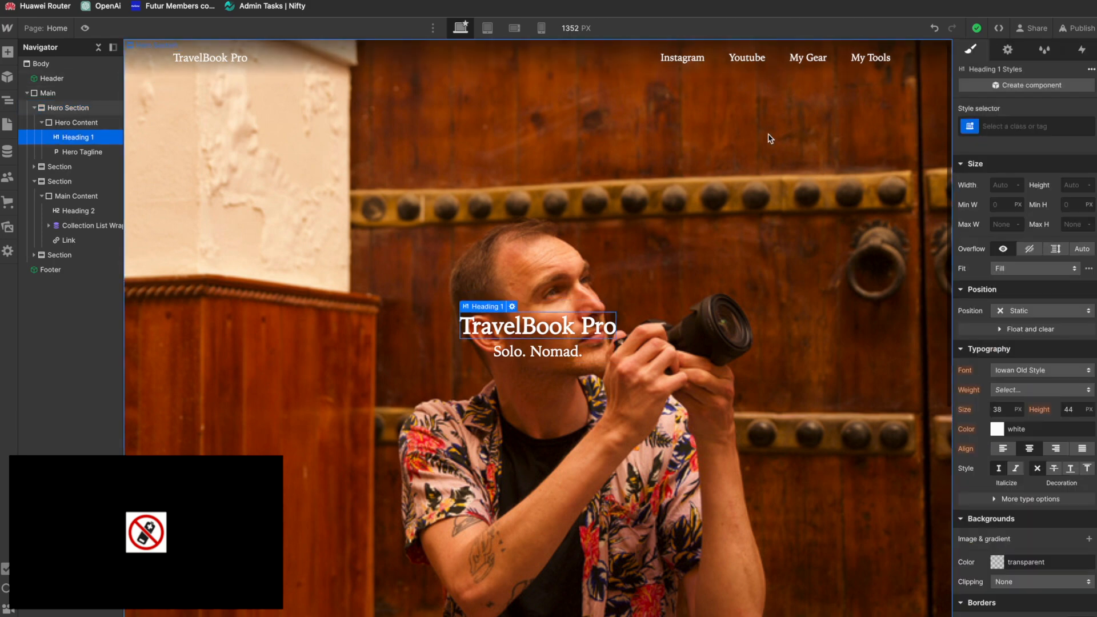
{"action": "left_click", "coordinate": [1021, 125]}
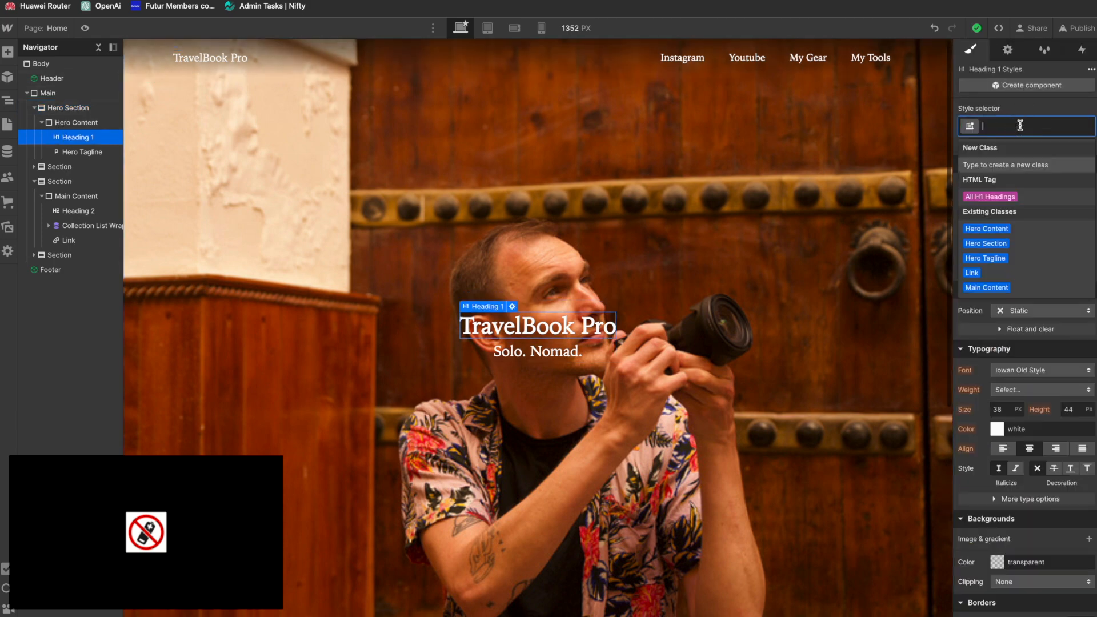
{"action": "left_click", "coordinate": [1000, 196]}
{"action": "left_click", "coordinate": [1018, 391]}
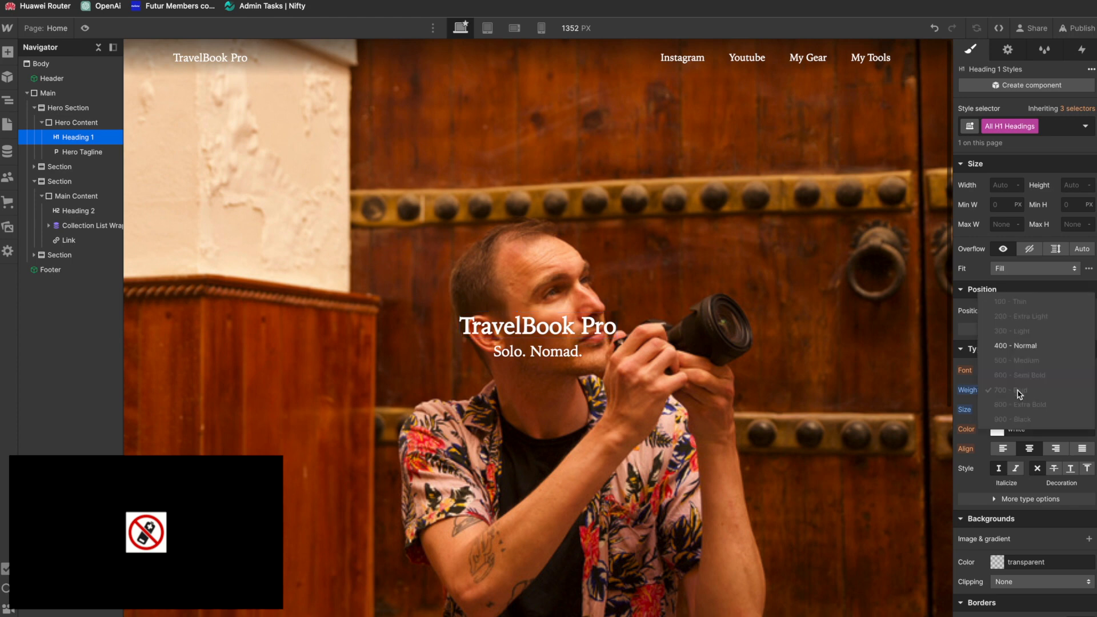
{"action": "left_click", "coordinate": [1022, 344]}
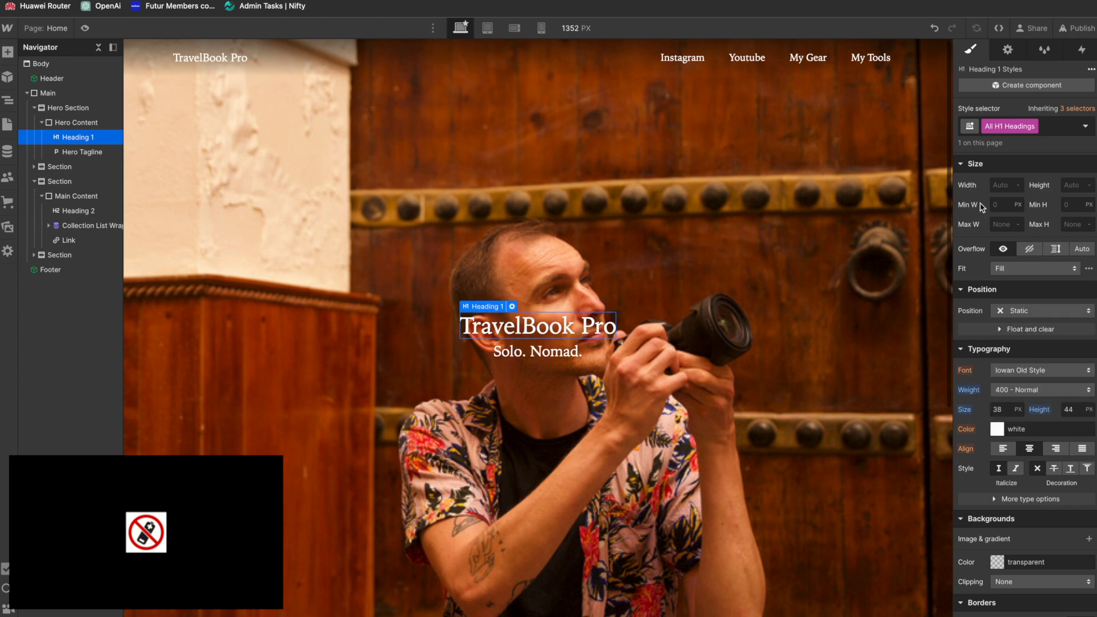
Step: Set the Body's font weight to 400 - Normal
{"action": "left_click", "coordinate": [37, 64]}
{"action": "left_click", "coordinate": [1018, 391]}
{"action": "left_click", "coordinate": [1022, 391]}
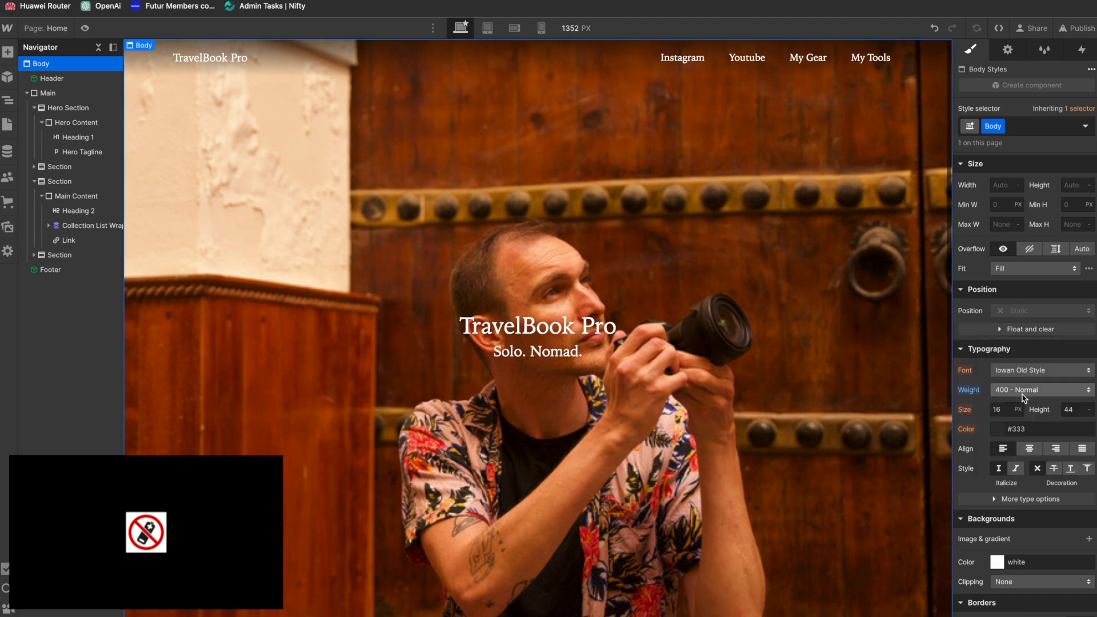
Step: Set the letter spacing of the hero's TravelBook Pro heading to 0.1 em
{"action": "left_click", "coordinate": [76, 137]}
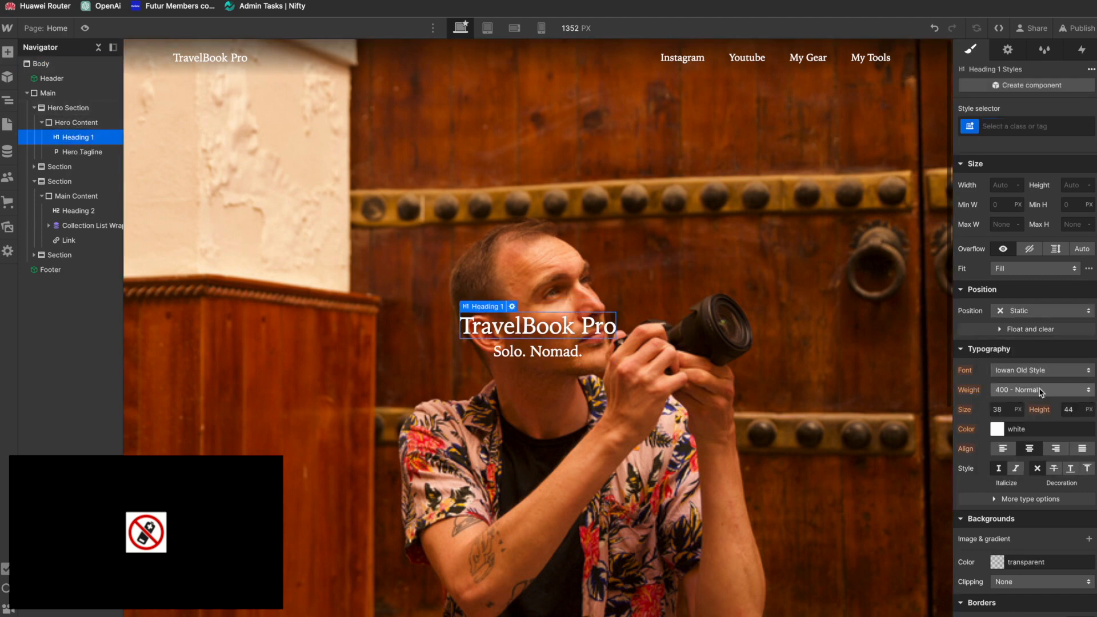
{"action": "left_click", "coordinate": [996, 500]}
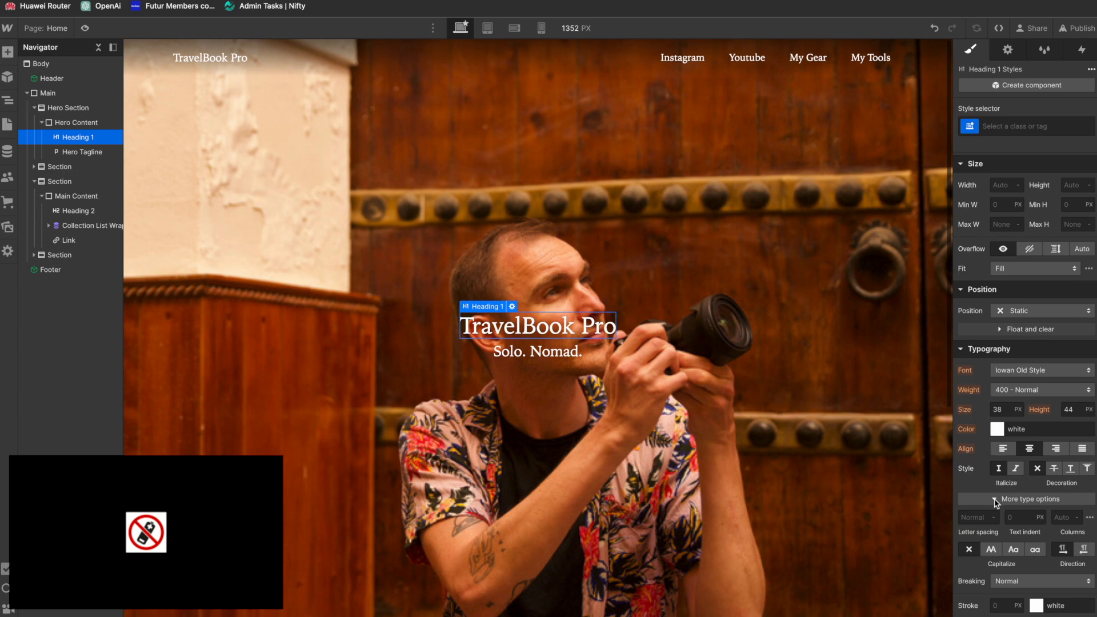
{"action": "scroll", "coordinate": [1003, 600], "scroll_direction": "down", "scroll_amount": 2}
{"action": "scroll", "coordinate": [1004, 601], "scroll_direction": "down", "scroll_amount": 1}
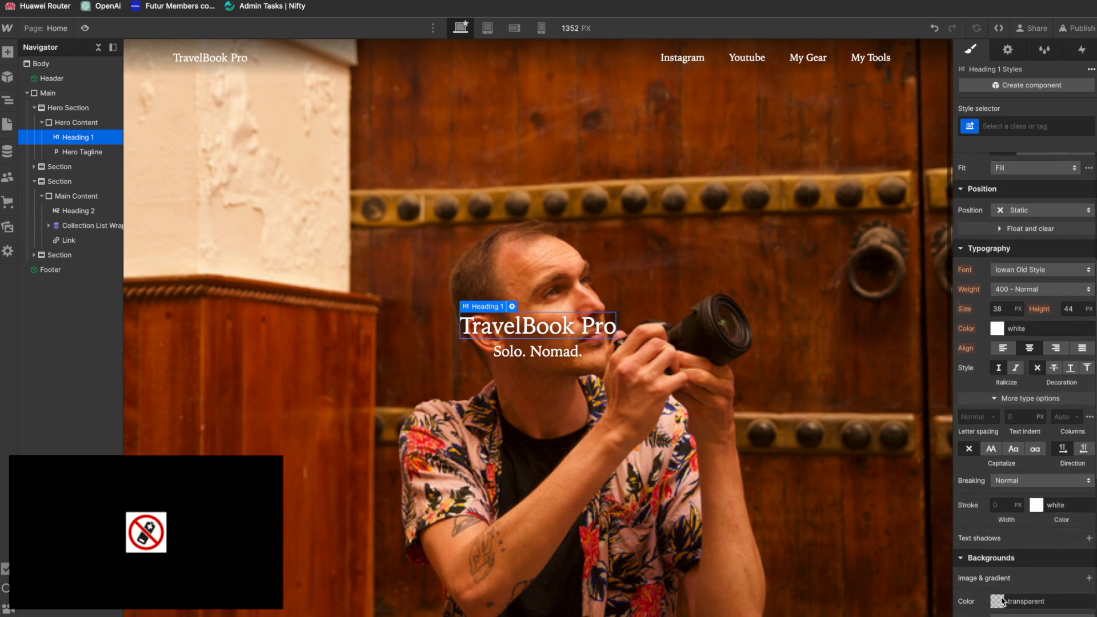
{"action": "left_click", "coordinate": [995, 417]}
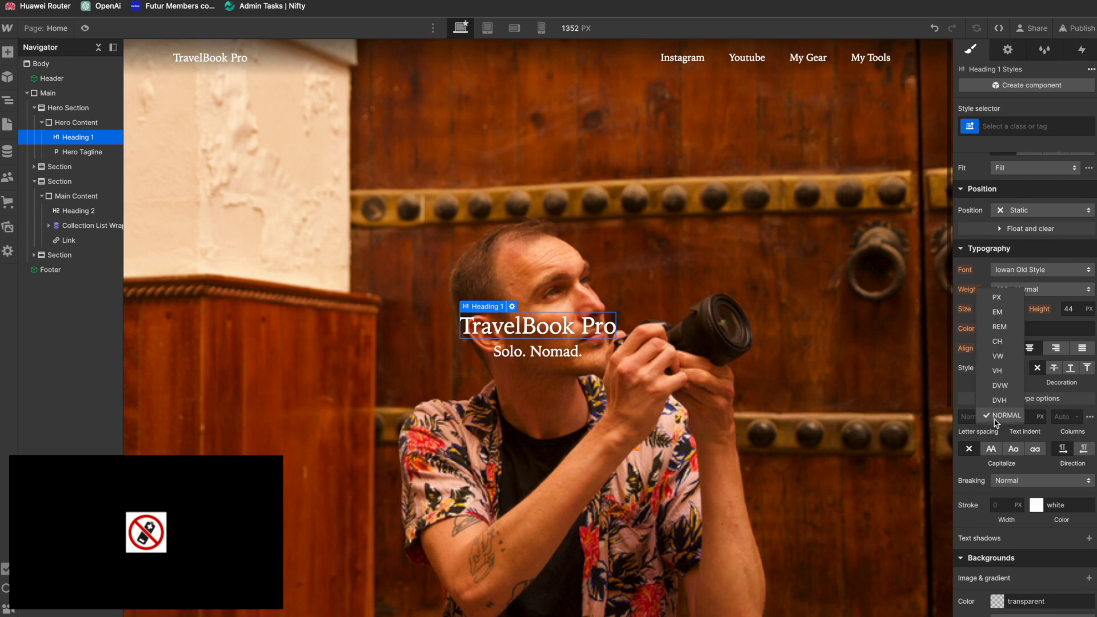
{"action": "left_click", "coordinate": [998, 312]}
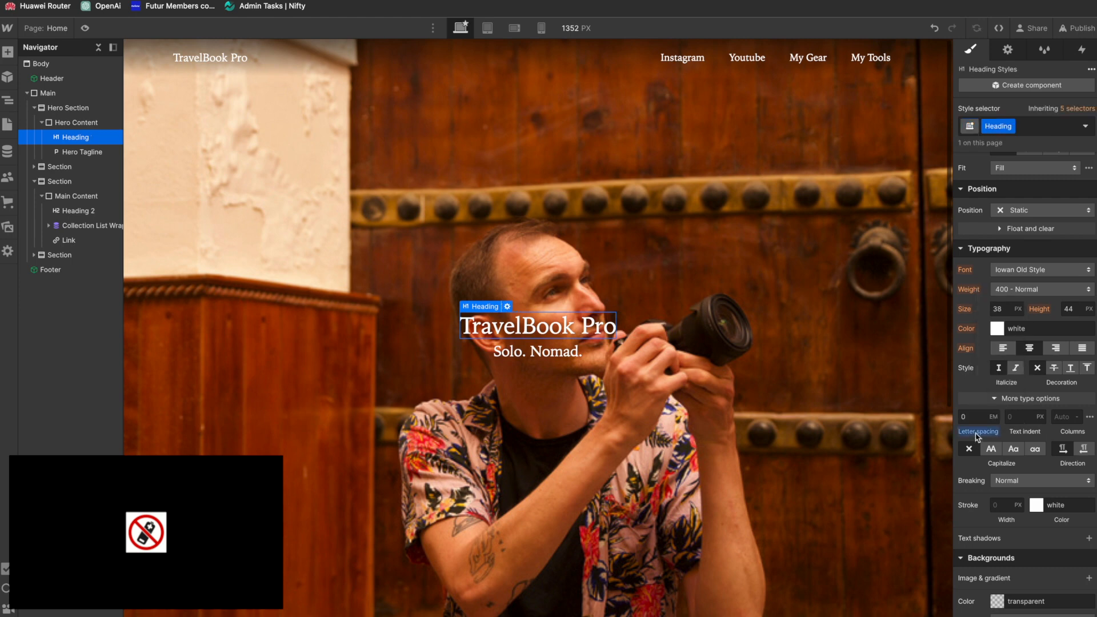
{"action": "left_click", "coordinate": [973, 416]}
{"action": "type", "text": "1"}
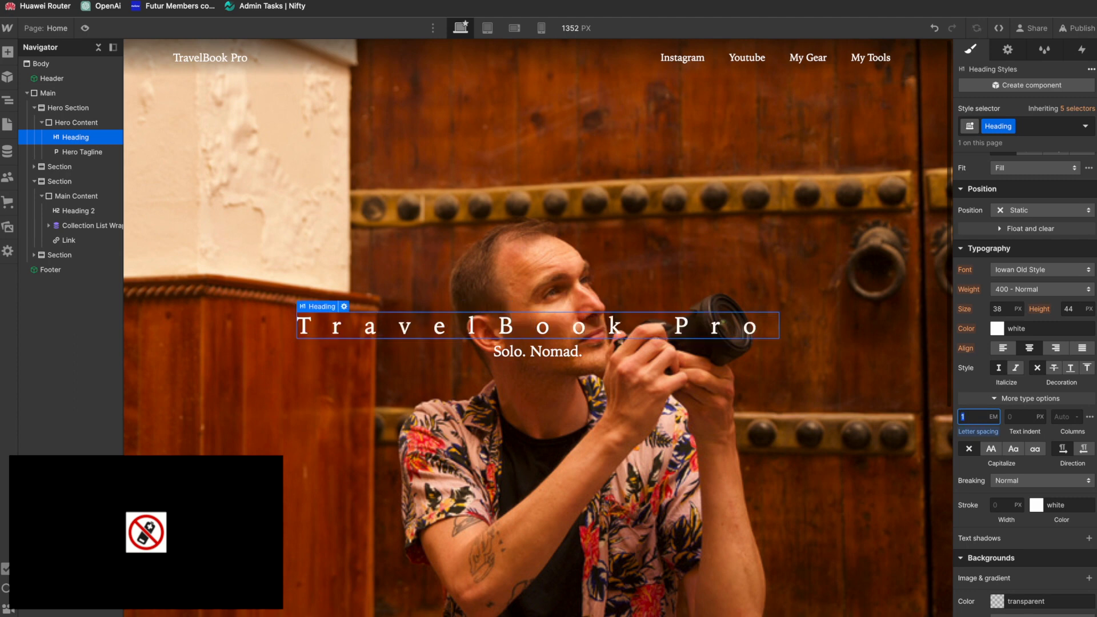
{"action": "type", "text": "0."}
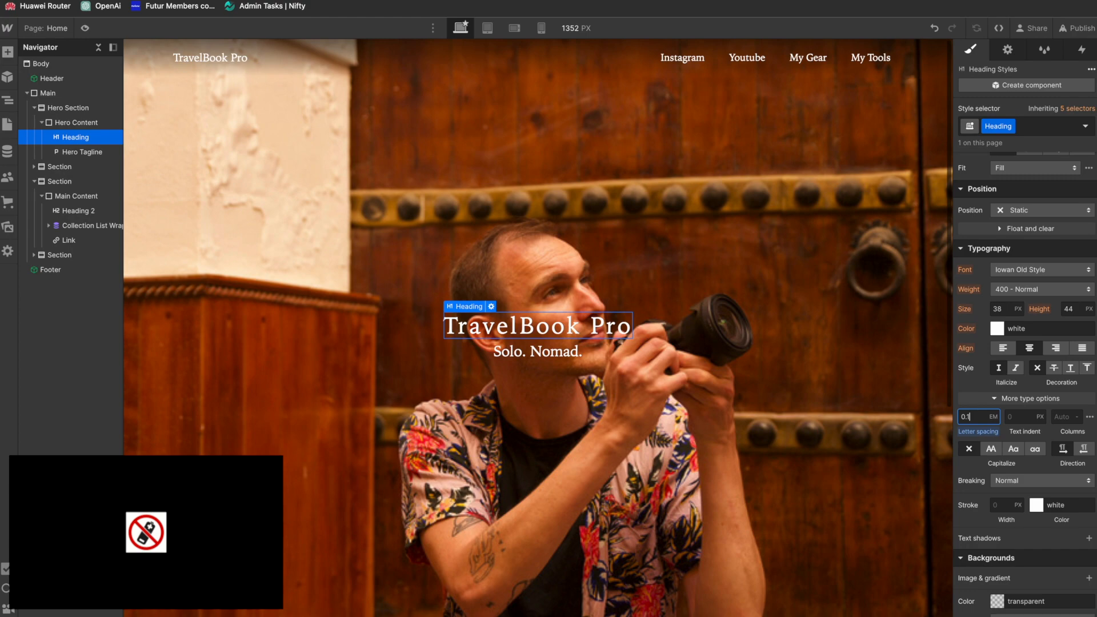
{"action": "left_click", "coordinate": [591, 240]}
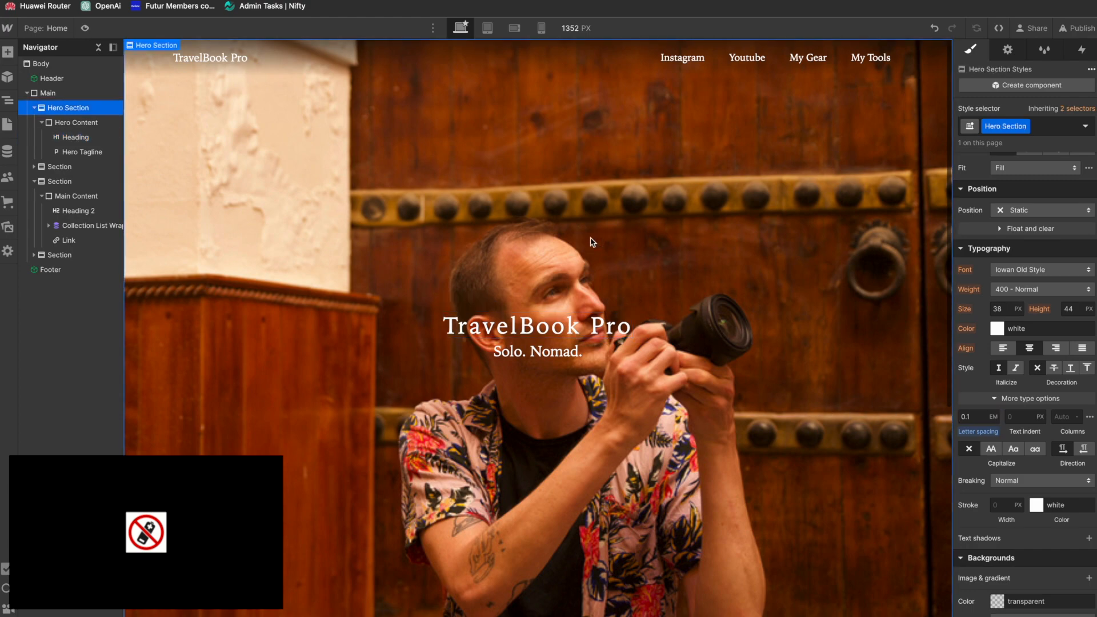
Step: Add a solid color overlay layer above hero.jpg in the Hero Section's background
{"action": "scroll", "coordinate": [632, 371], "scroll_direction": "down", "scroll_amount": 3}
{"action": "scroll", "coordinate": [632, 371], "scroll_direction": "up", "scroll_amount": 3}
{"action": "scroll", "coordinate": [633, 371], "scroll_direction": "down", "scroll_amount": 4}
{"action": "scroll", "coordinate": [633, 372], "scroll_direction": "up", "scroll_amount": 4}
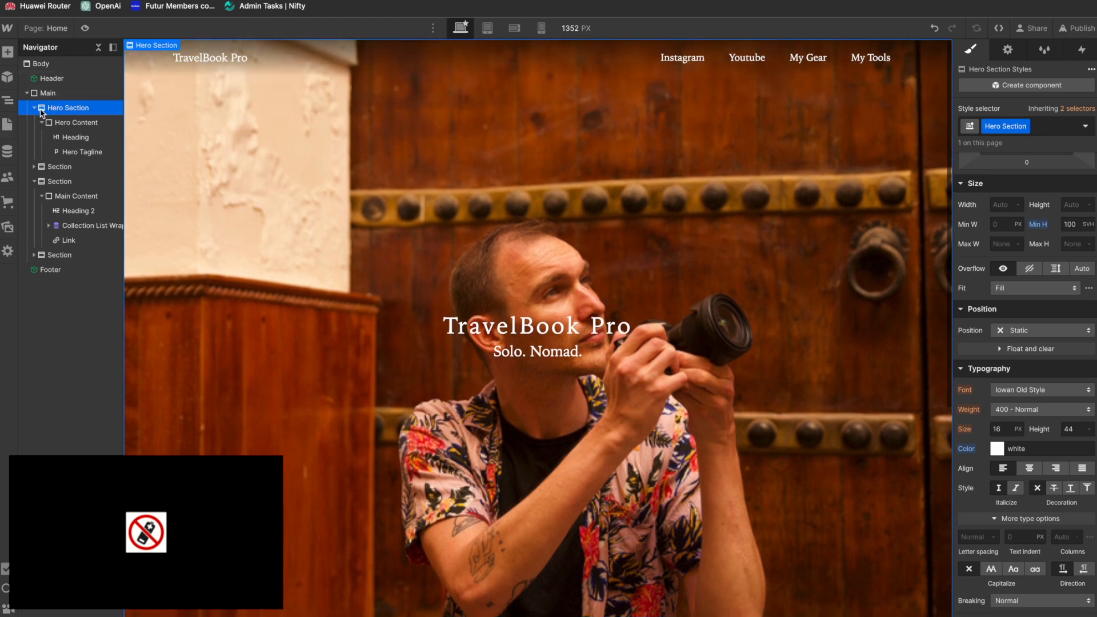
{"action": "scroll", "coordinate": [986, 463], "scroll_direction": "down", "scroll_amount": 6}
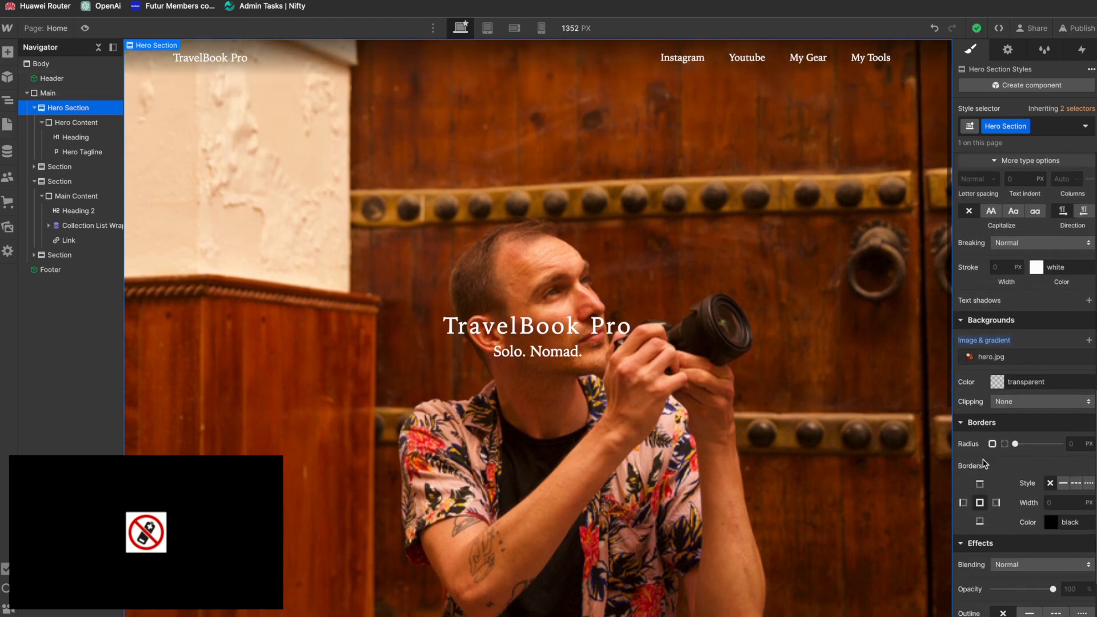
{"action": "scroll", "coordinate": [986, 463], "scroll_direction": "up", "scroll_amount": 1}
{"action": "left_click", "coordinate": [970, 399]}
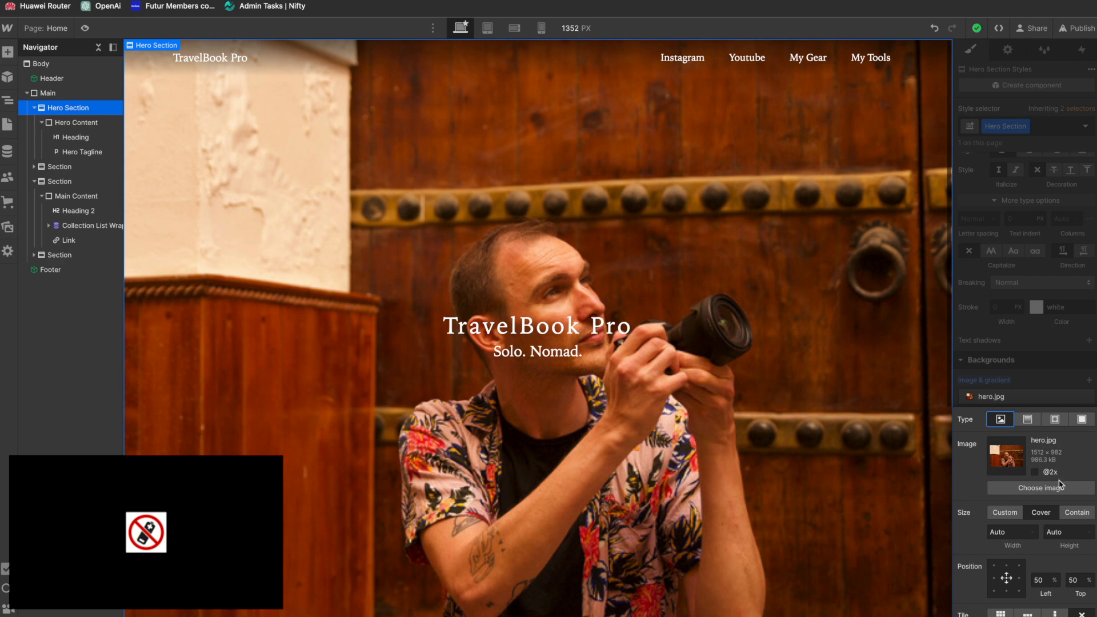
{"action": "left_click", "coordinate": [1047, 384]}
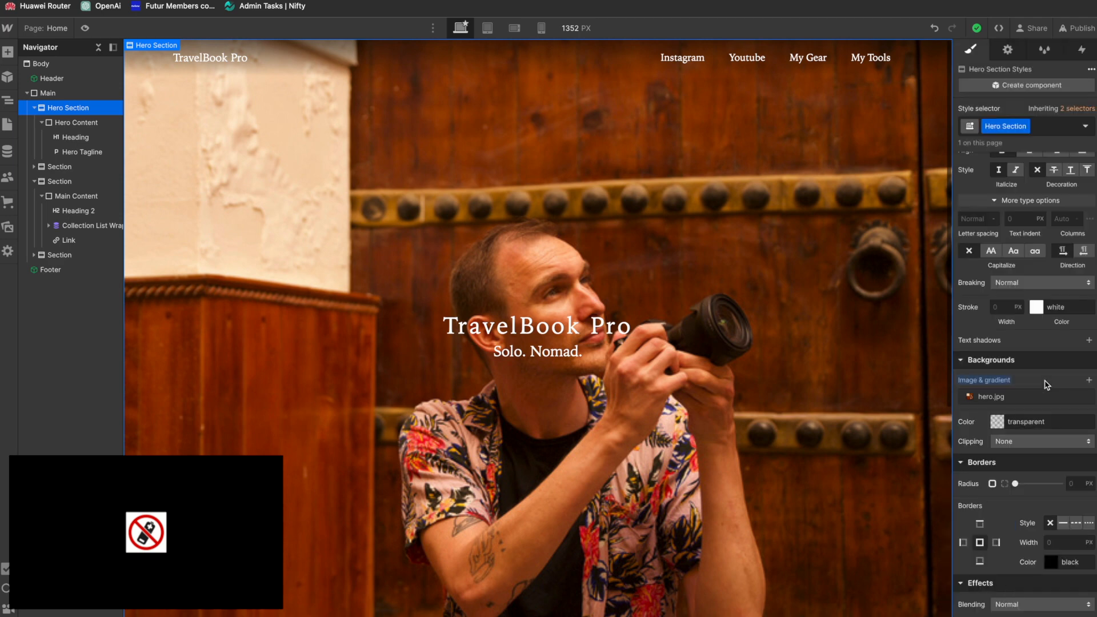
{"action": "left_click", "coordinate": [1089, 380]}
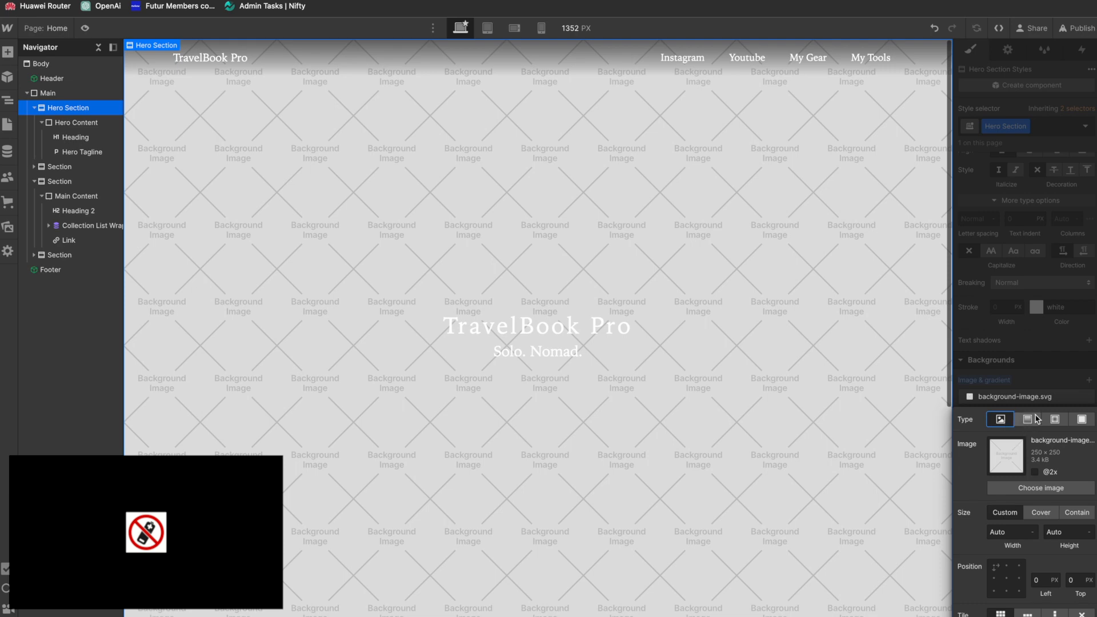
{"action": "left_click", "coordinate": [1082, 419]}
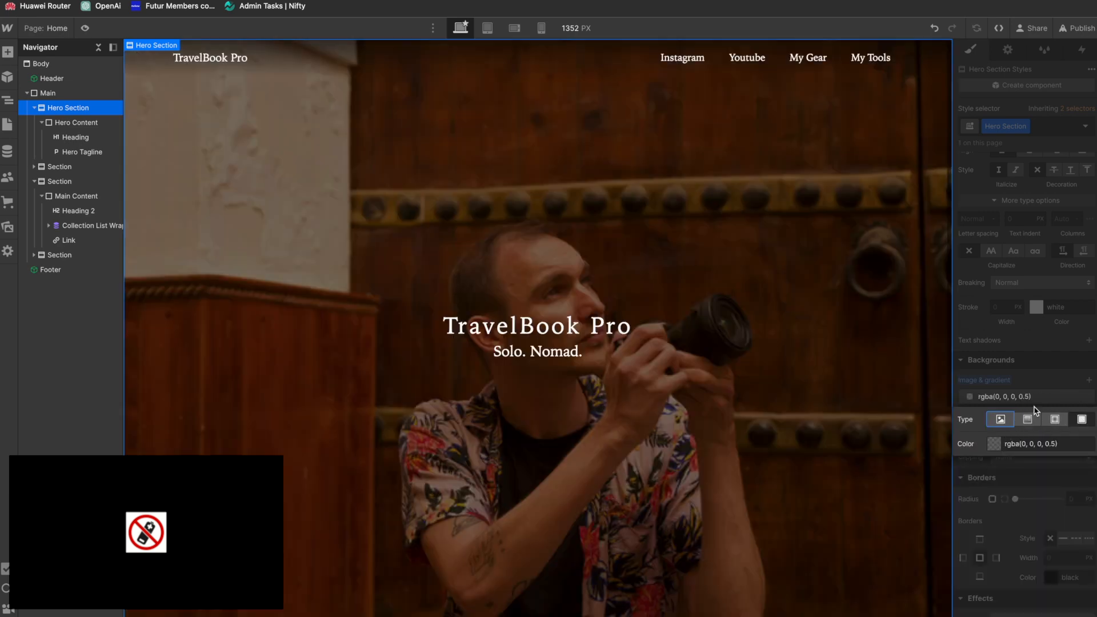
Step: Set the Hero Section overlay's color to rgba(0, 0, 0, 0.1) and check it against the photo
{"action": "left_click", "coordinate": [1041, 444]}
{"action": "left_click", "coordinate": [1052, 444]}
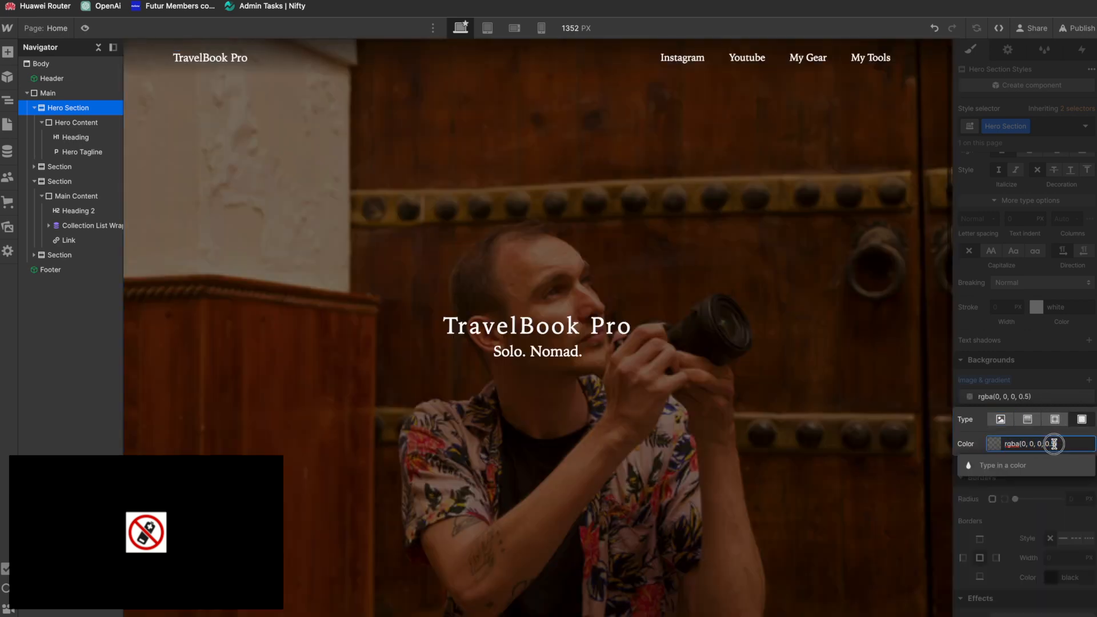
{"action": "type", "text": "2"}
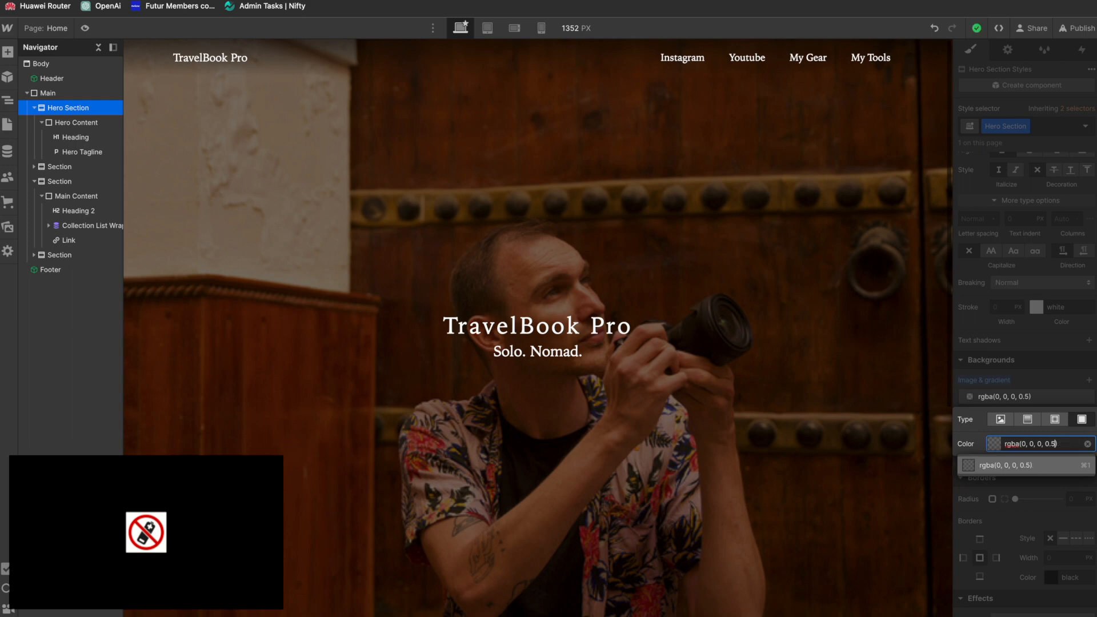
{"action": "key", "text": "BackSpace"}
{"action": "type", "text": "2"}
{"action": "key", "text": "BackSpace"}
{"action": "type", "text": "1"}
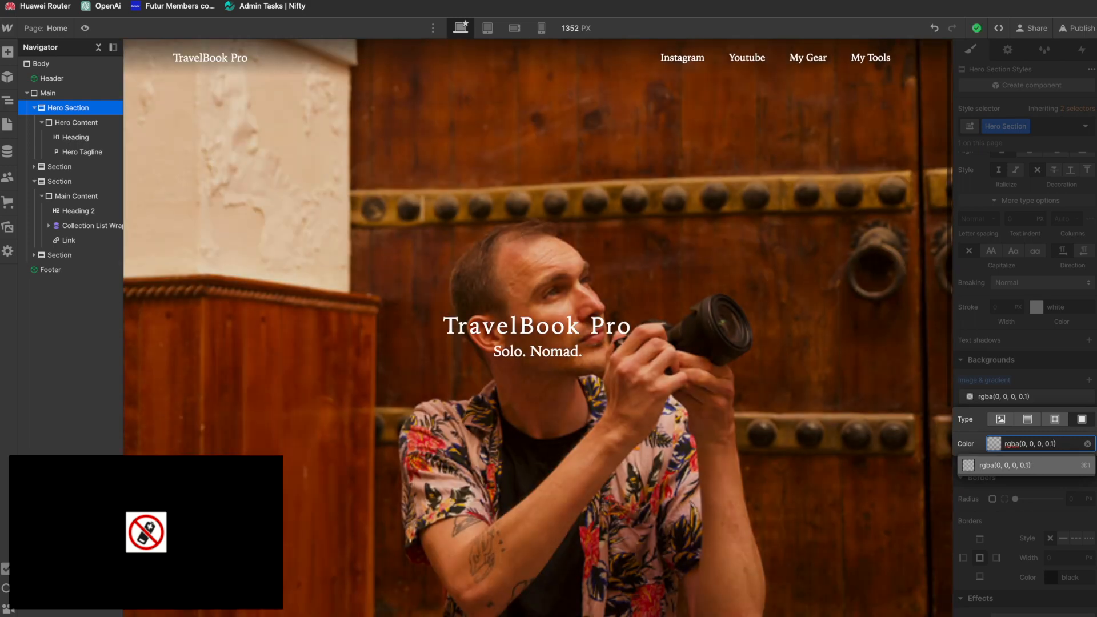
{"action": "key", "text": "Return"}
{"action": "scroll", "coordinate": [728, 368], "scroll_direction": "down", "scroll_amount": 6}
{"action": "scroll", "coordinate": [729, 368], "scroll_direction": "up", "scroll_amount": 6}
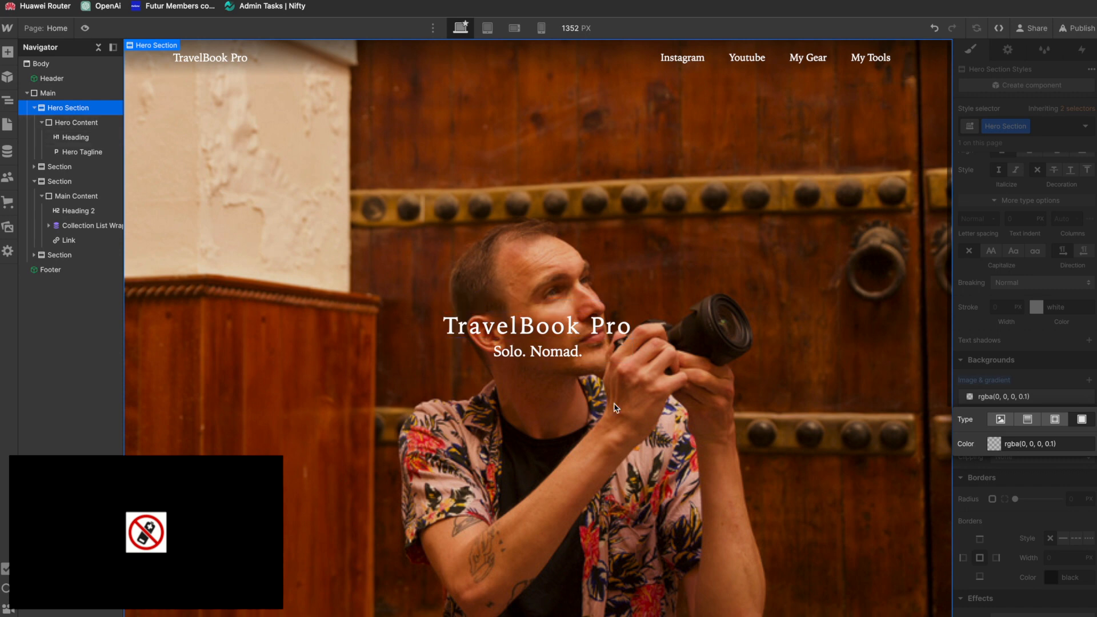
{"action": "scroll", "coordinate": [617, 409], "scroll_direction": "down", "scroll_amount": 5}
{"action": "scroll", "coordinate": [617, 408], "scroll_direction": "up", "scroll_amount": 4}
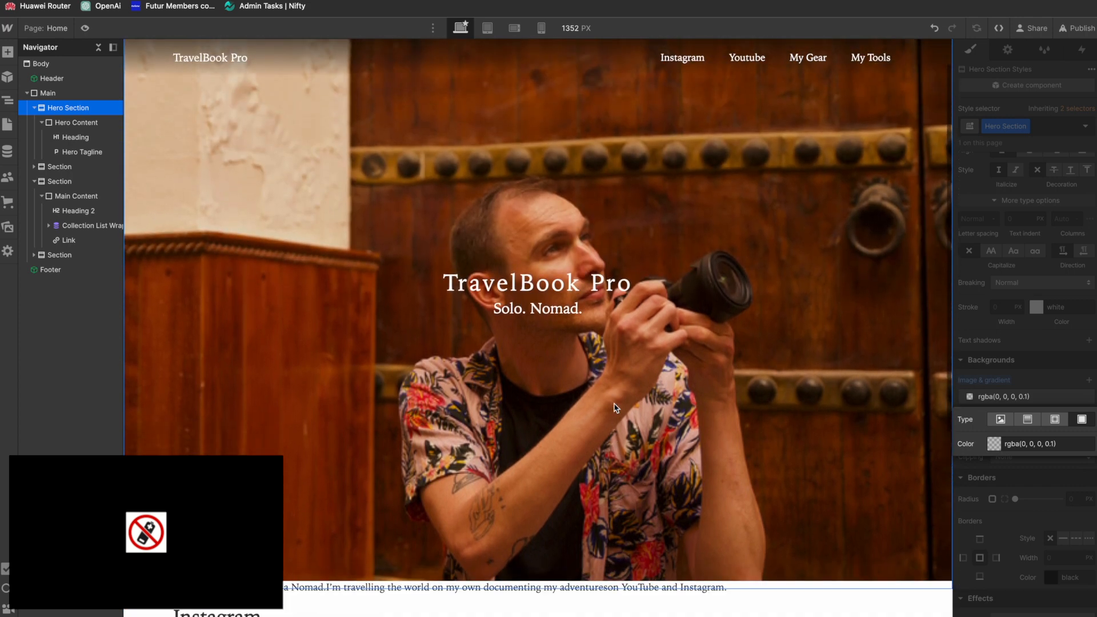
Step: Create the class Intro Text on the paragraph in the section directly below the Hero Section
{"action": "left_click", "coordinate": [34, 167]}
{"action": "left_click", "coordinate": [41, 181]}
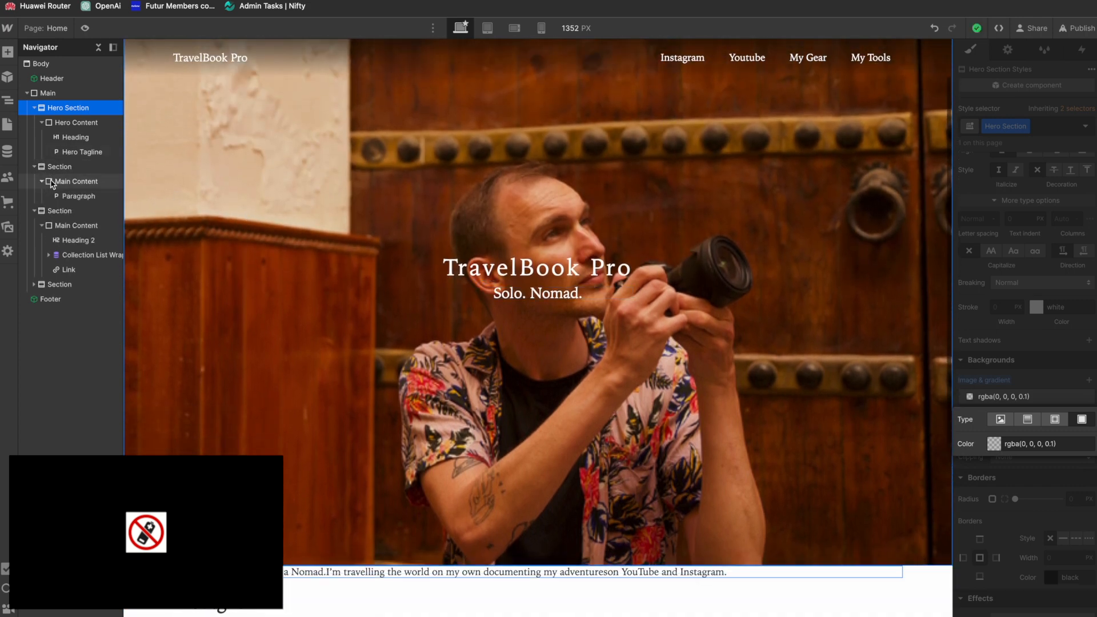
{"action": "left_click", "coordinate": [71, 197]}
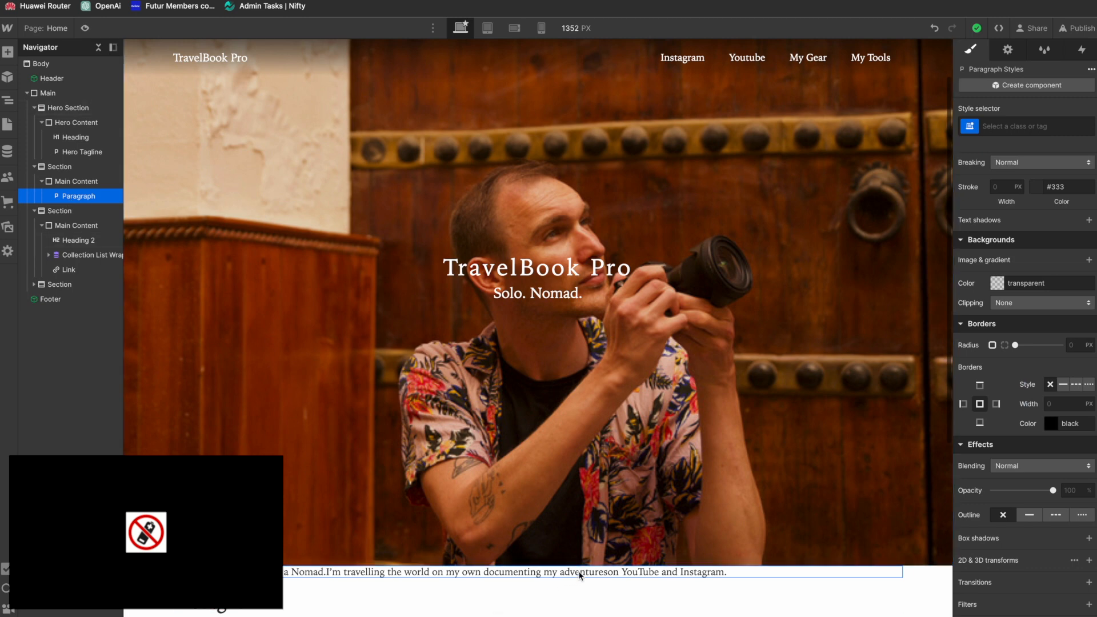
{"action": "left_click", "coordinate": [1008, 126]}
{"action": "type", "text": "i"}
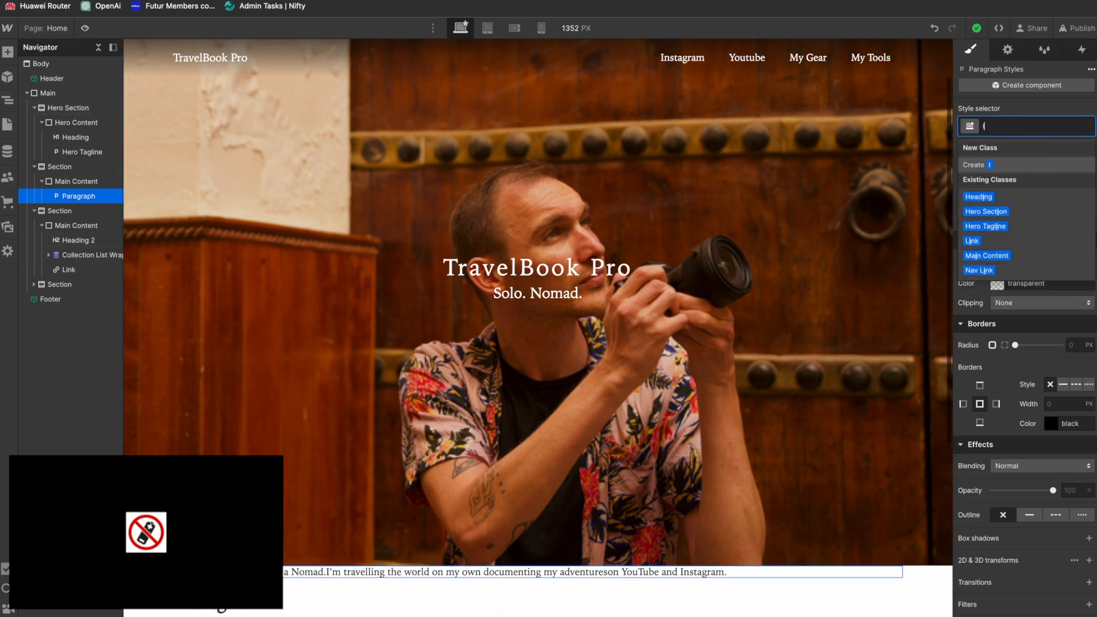
{"action": "type", "text": "ntro Text"}
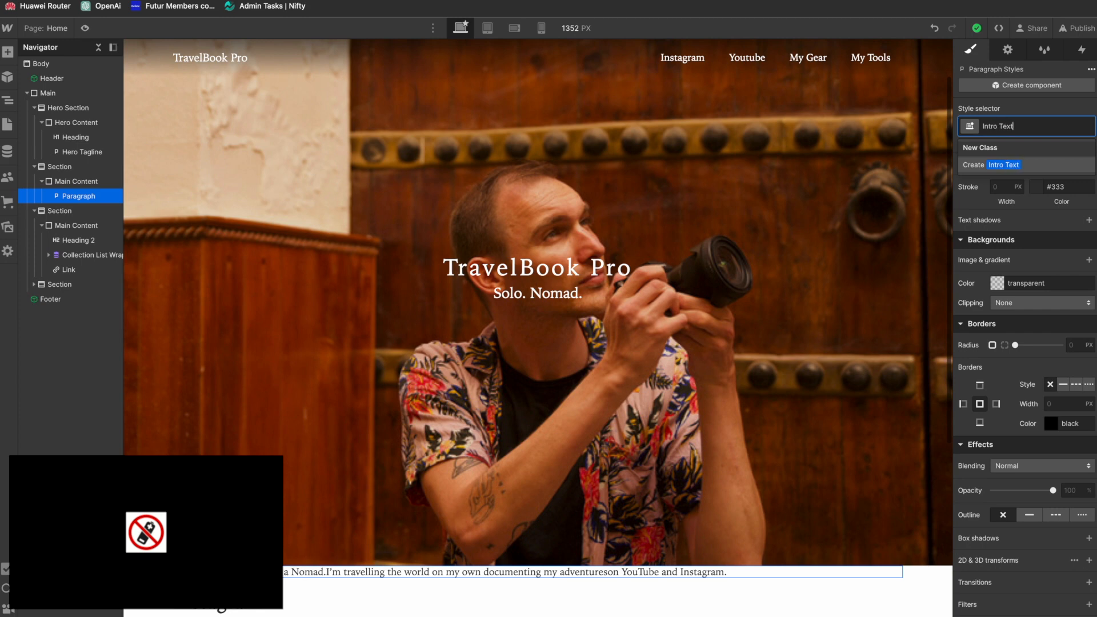
{"action": "key", "text": "Return"}
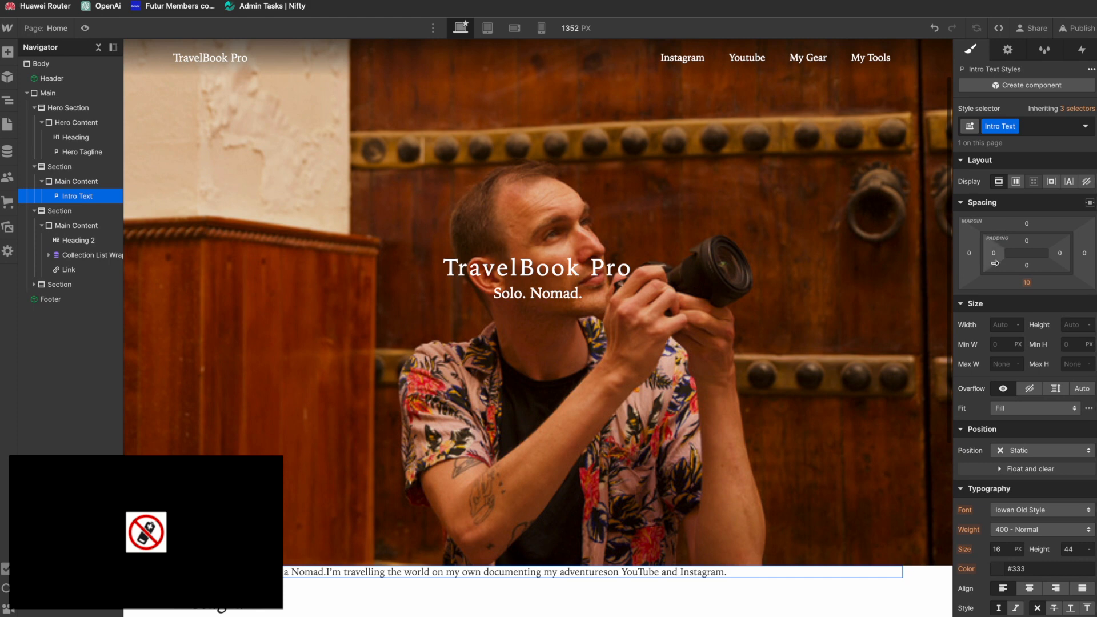
Step: Set the Intro Text's font size to 24 px and its line height to 1.2
{"action": "left_click", "coordinate": [998, 549]}
{"action": "type", "text": "24"}
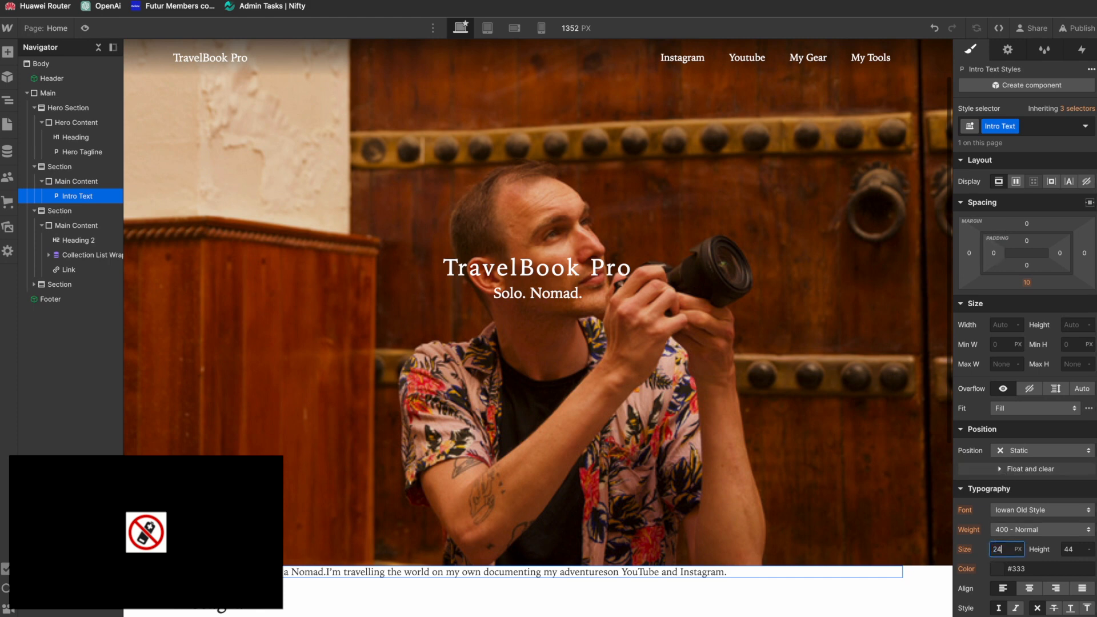
{"action": "left_click", "coordinate": [1073, 549]}
{"action": "key", "text": "BackSpace"}
{"action": "type", "text": "1.2"}
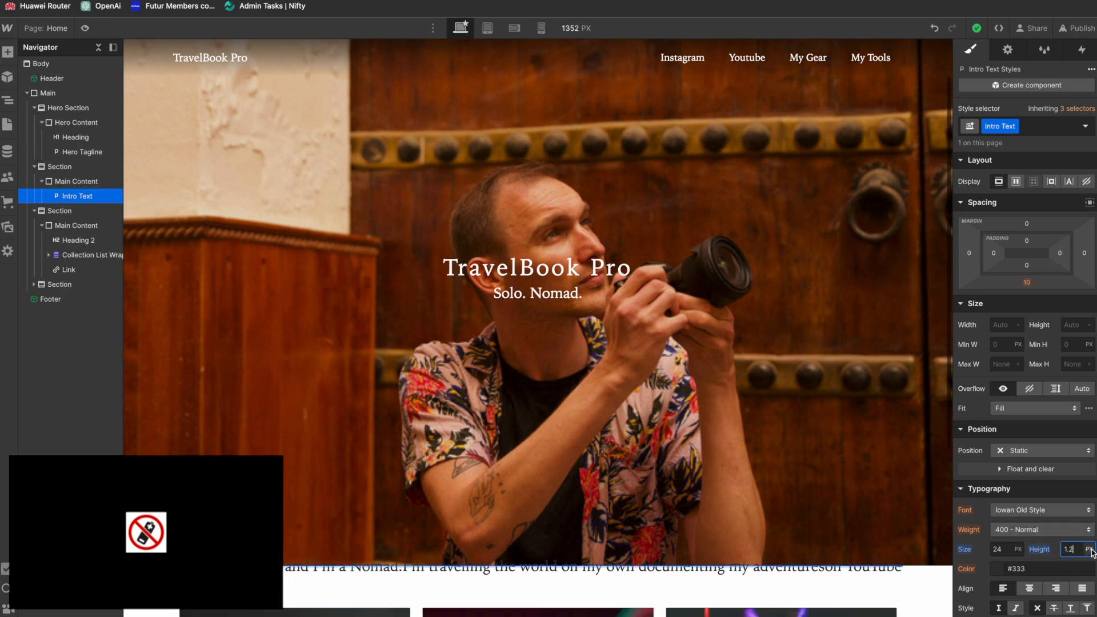
{"action": "left_click", "coordinate": [1083, 550]}
{"action": "left_click", "coordinate": [1079, 551]}
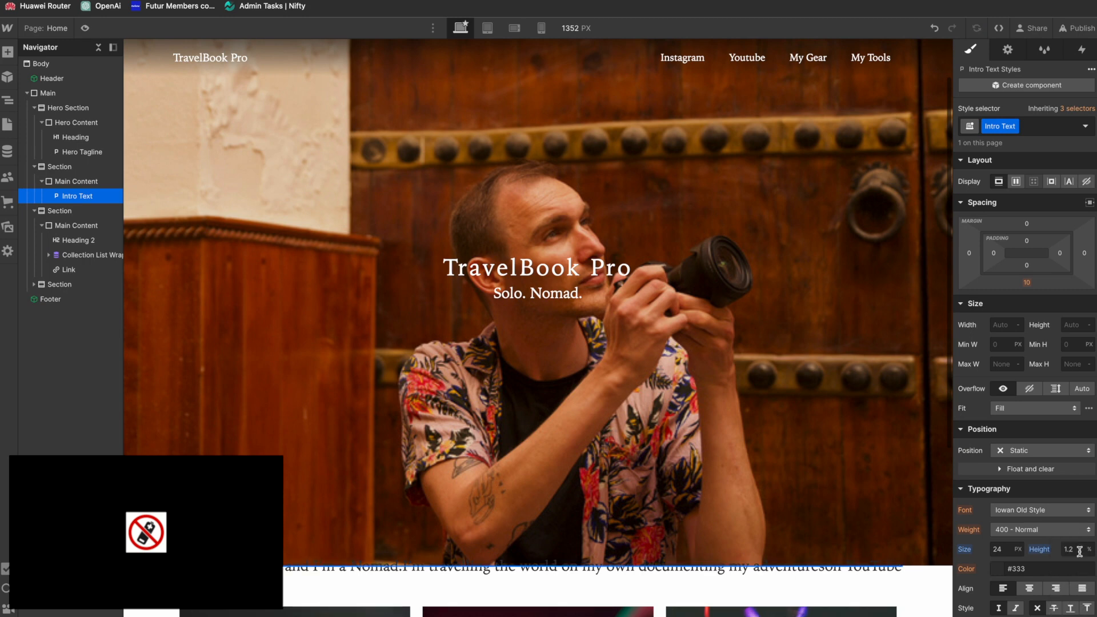
{"action": "left_click", "coordinate": [1080, 551]}
{"action": "left_click", "coordinate": [1039, 553], "text": "alt"}
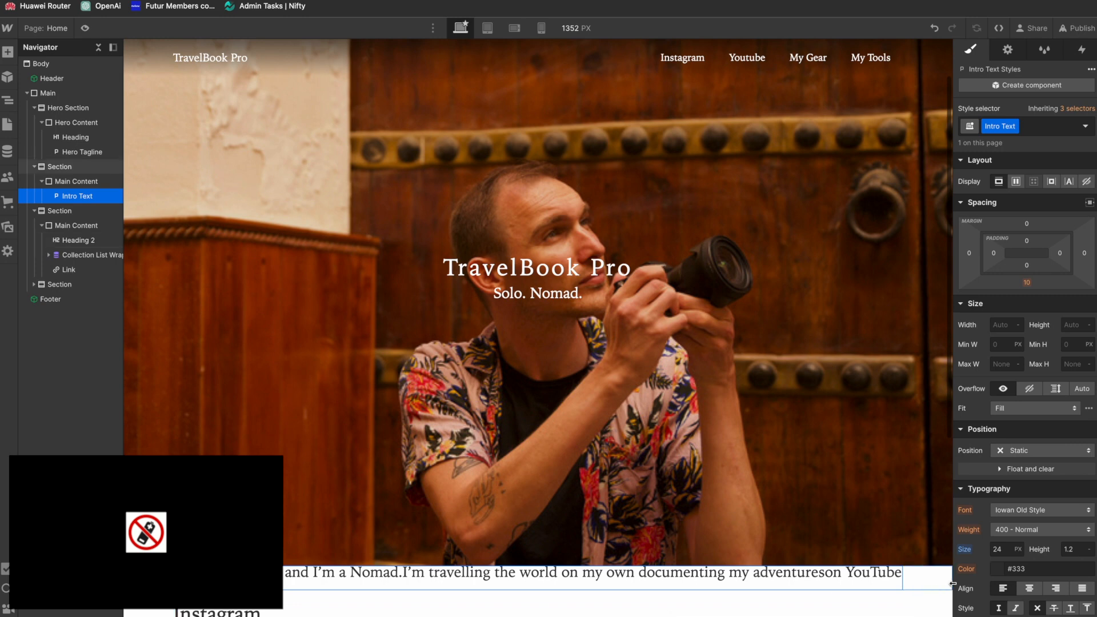
Step: Center-align the Intro Text and set its top and bottom padding to 2em
{"action": "left_click", "coordinate": [1028, 589]}
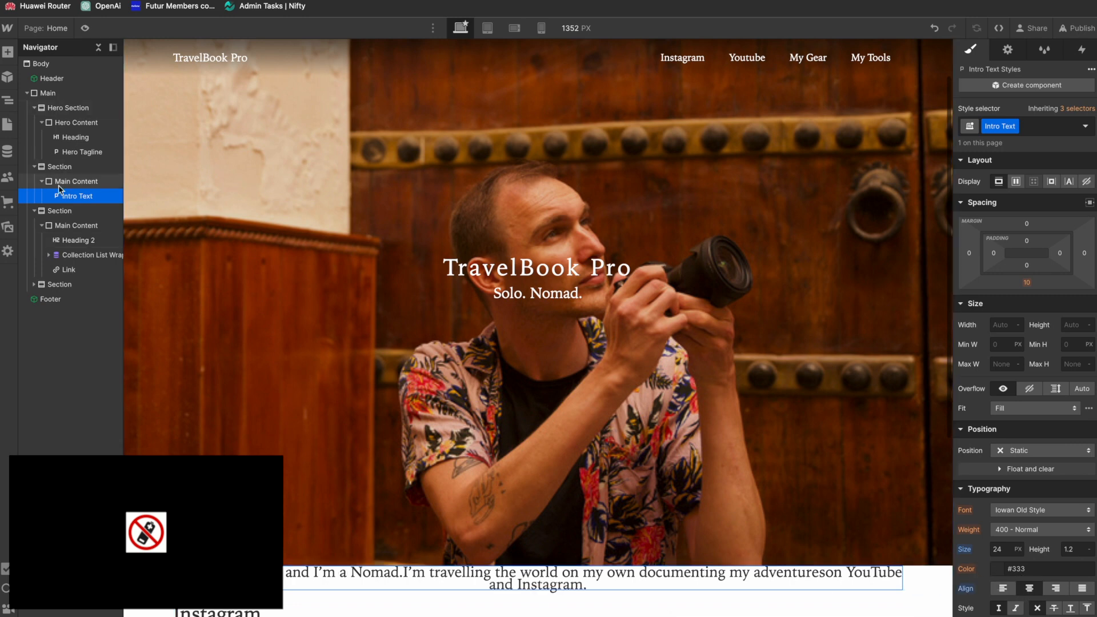
{"action": "left_click", "coordinate": [1027, 240]}
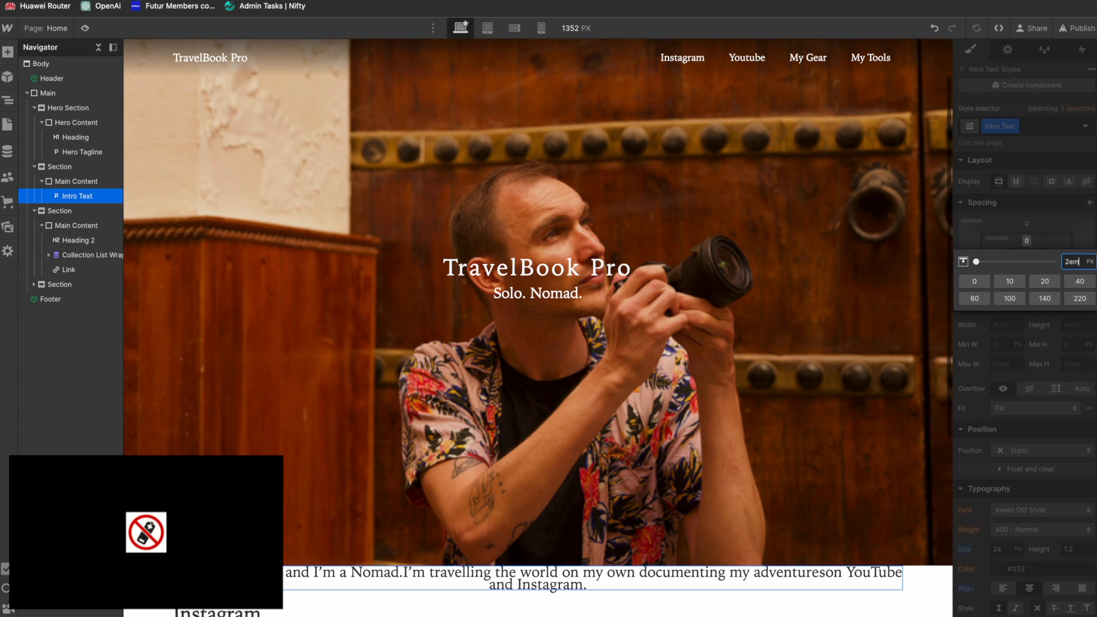
{"action": "key", "text": "Return"}
{"action": "left_click", "coordinate": [1027, 267]}
{"action": "type", "text": "2em"}
{"action": "key", "text": "Return"}
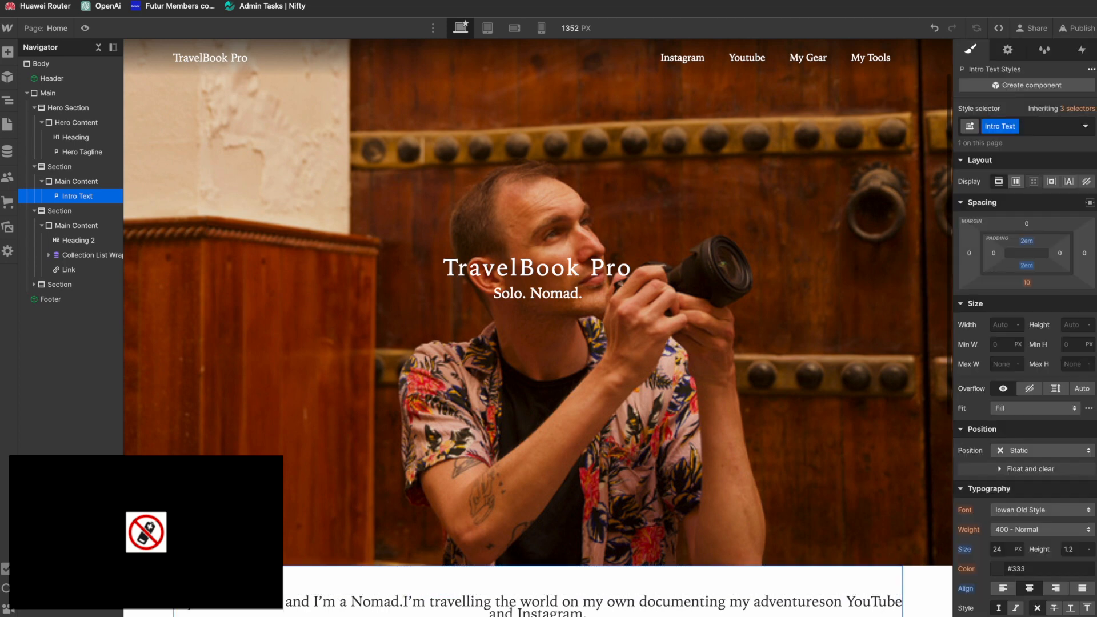
Step: Set the Intro Text's bottom margin to 0
{"action": "left_click", "coordinate": [1029, 284]}
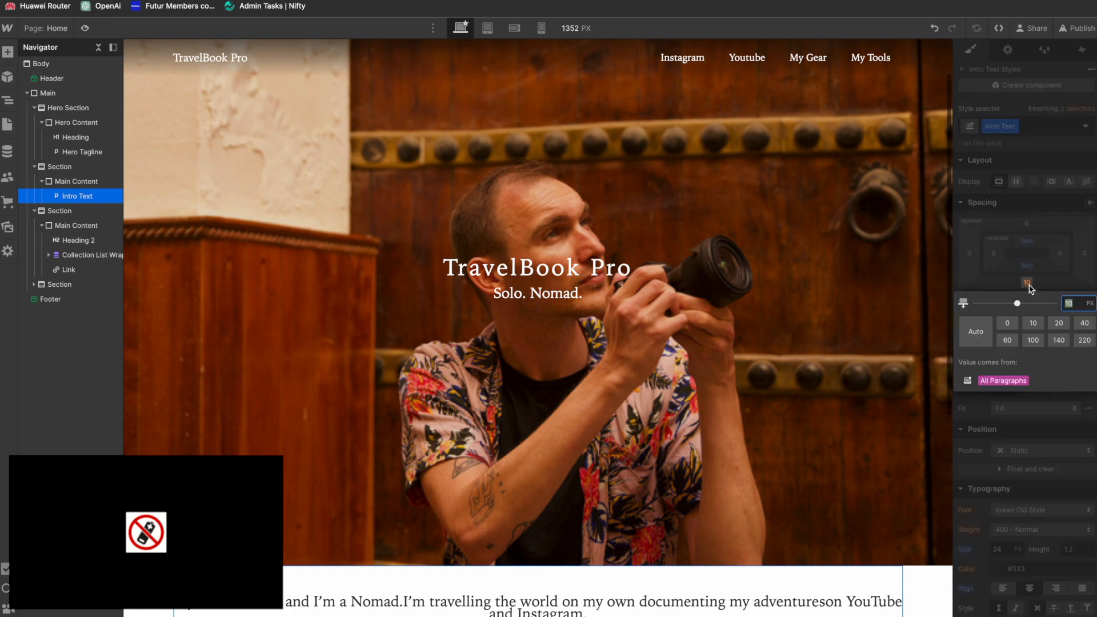
{"action": "left_click", "coordinate": [826, 341]}
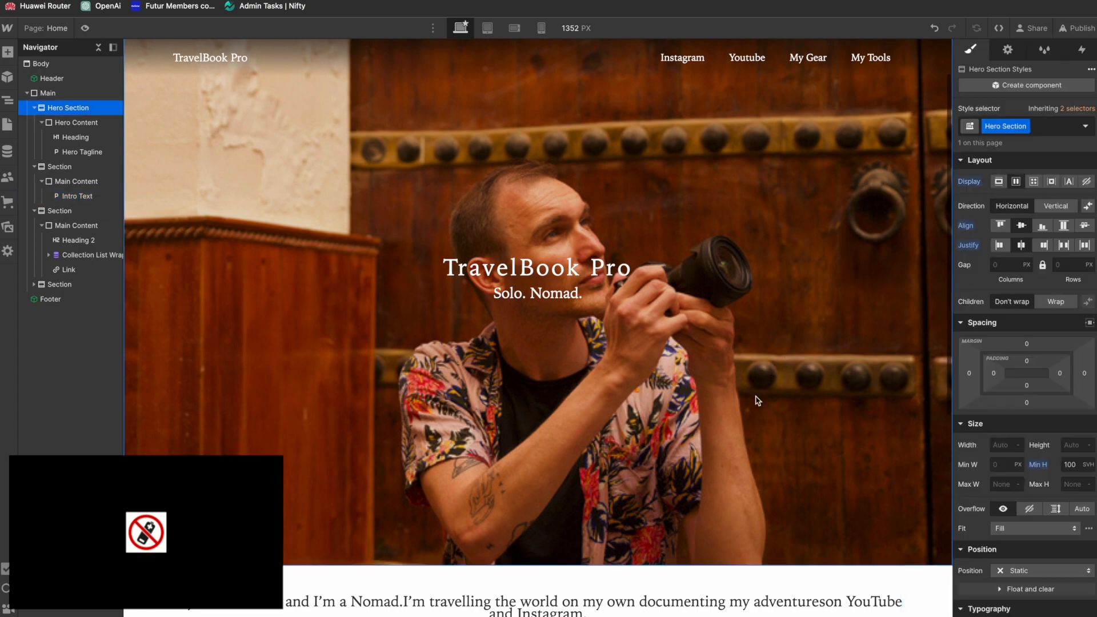
{"action": "scroll", "coordinate": [743, 400], "scroll_direction": "down", "scroll_amount": 5}
Step: Set the Intro Text's line height to 1.5 em
{"action": "left_click", "coordinate": [643, 384]}
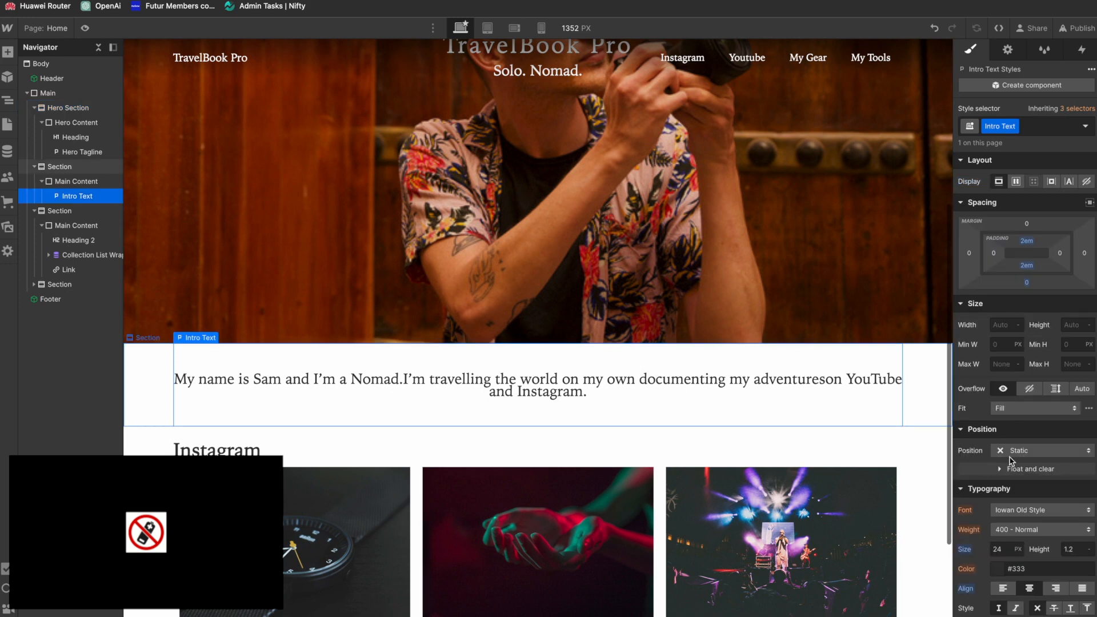
{"action": "left_click", "coordinate": [1073, 549]}
{"action": "key", "text": "BackSpace"}
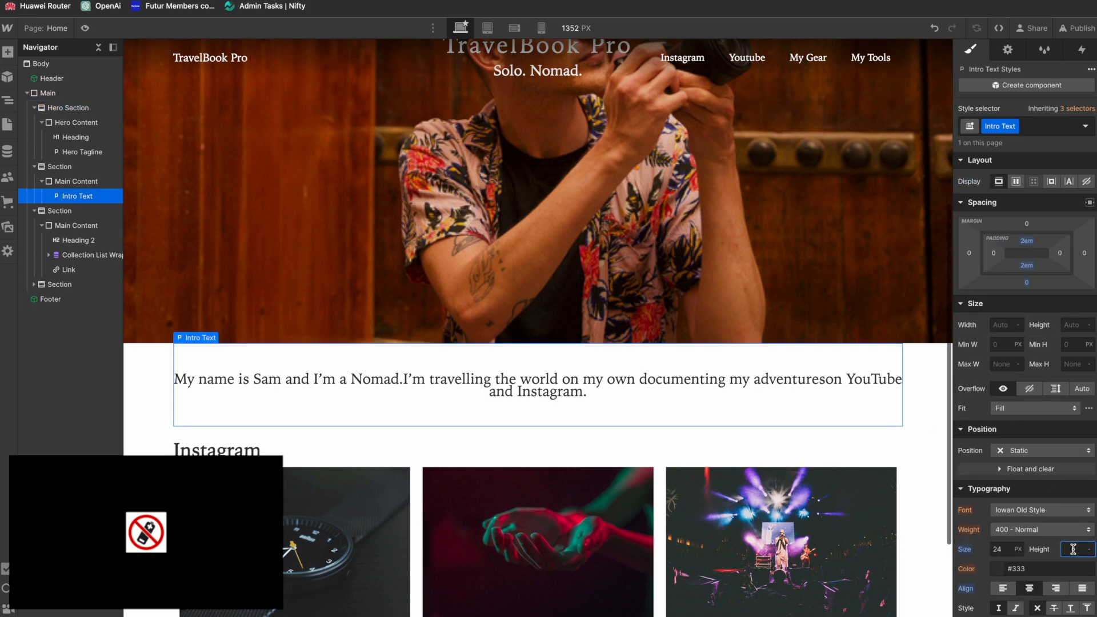
{"action": "type", "text": "1.5"}
{"action": "key", "text": "Return"}
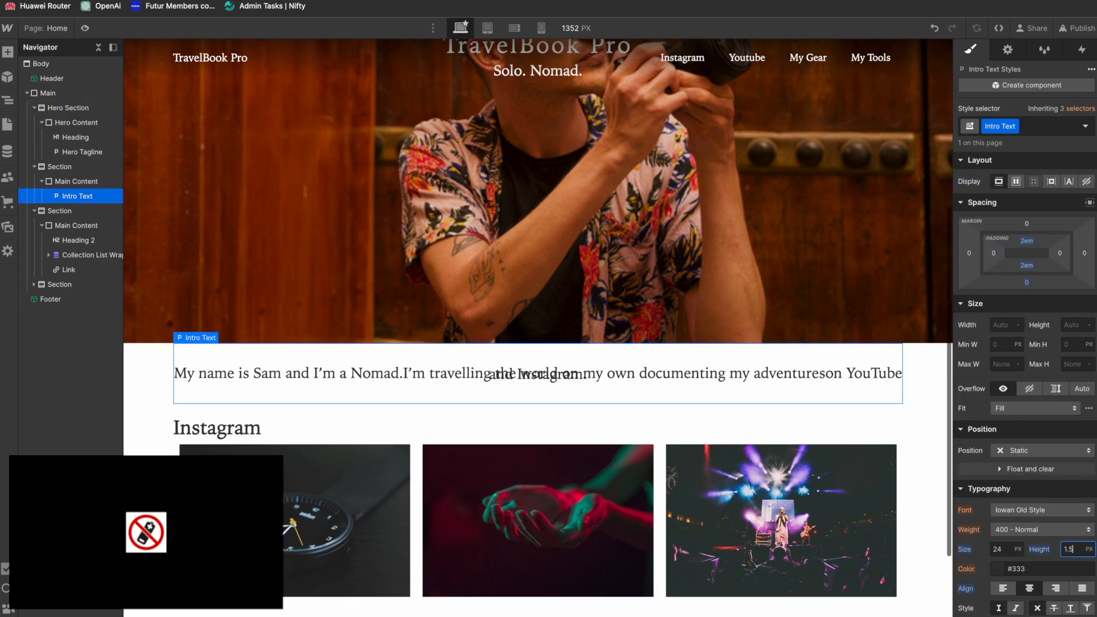
{"action": "key", "text": "Return"}
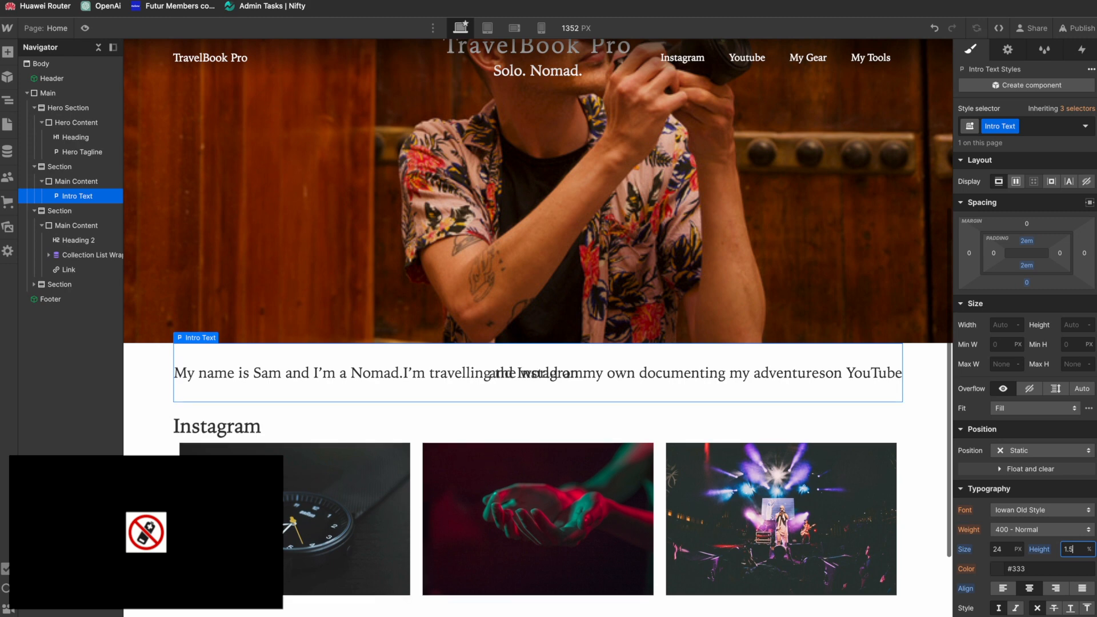
{"action": "left_click", "coordinate": [1089, 550]}
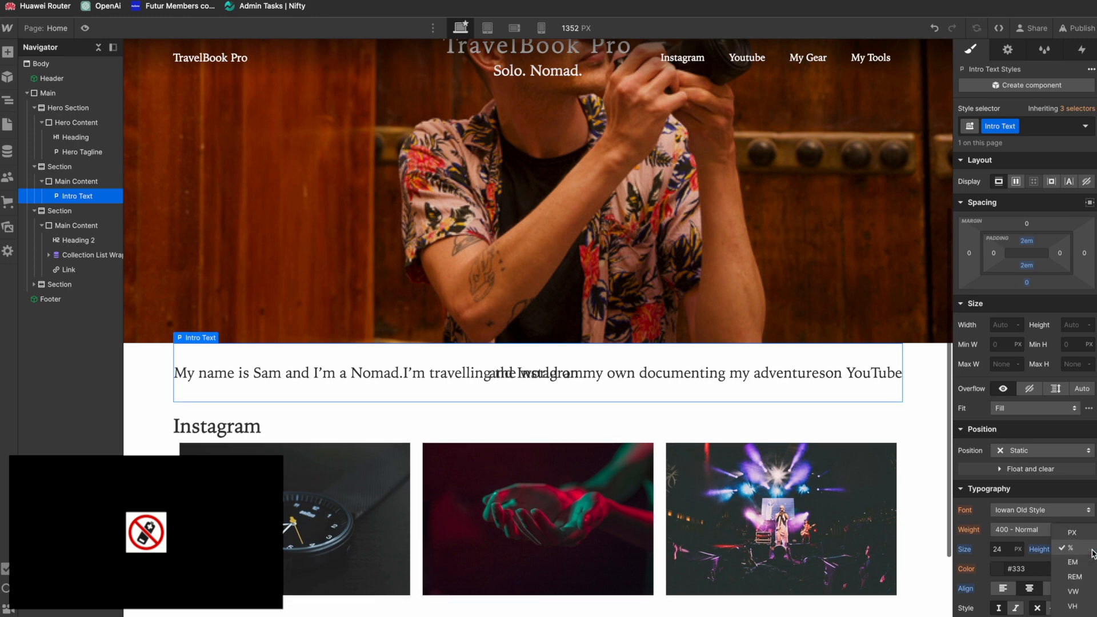
{"action": "left_click", "coordinate": [1078, 563]}
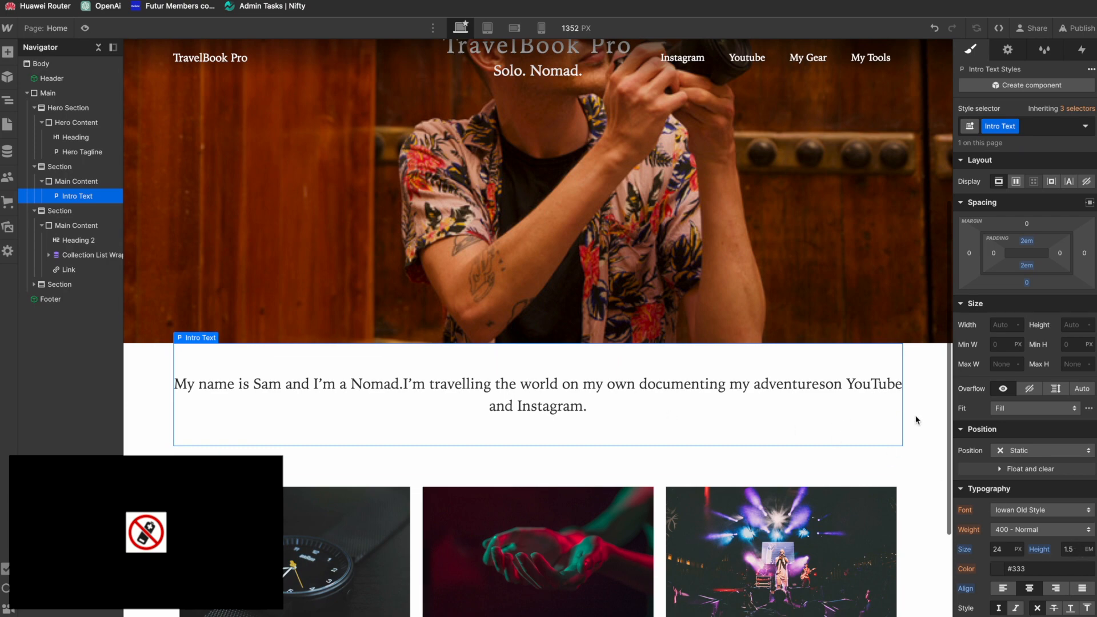
Step: Switch to Figma, examine the intro paragraph's typography settings in the design, and return to Webflow
{"action": "key", "text": "super+Tab"}
{"action": "key", "text": "super+Tab"}
{"action": "key", "text": "super+Tab"}
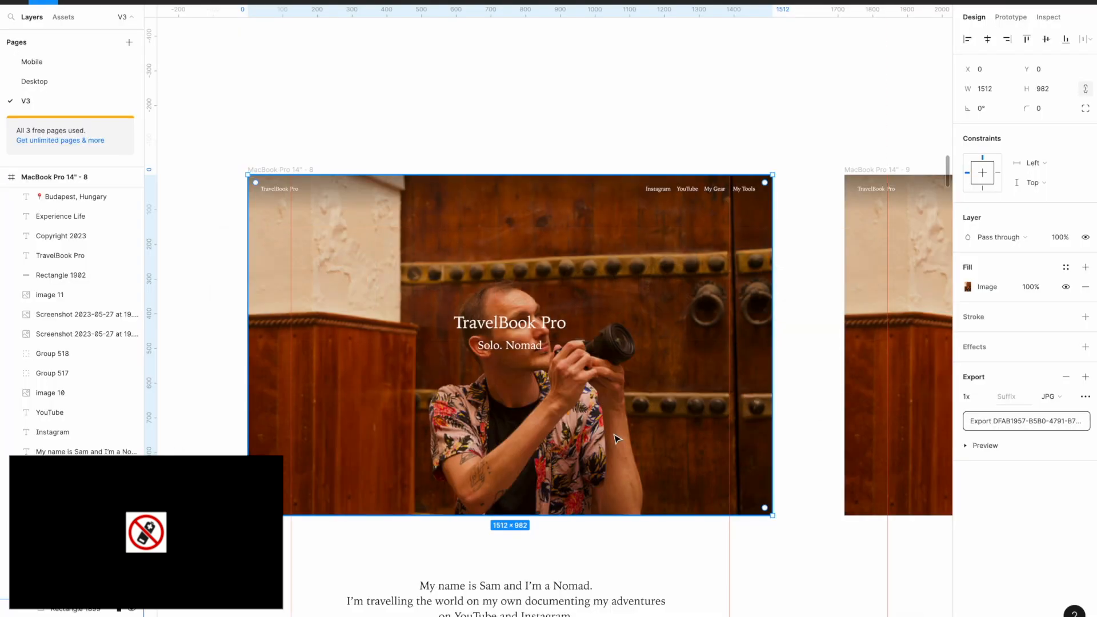
{"action": "scroll", "coordinate": [566, 450], "scroll_direction": "down", "scroll_amount": 4}
{"action": "left_click", "coordinate": [572, 423]}
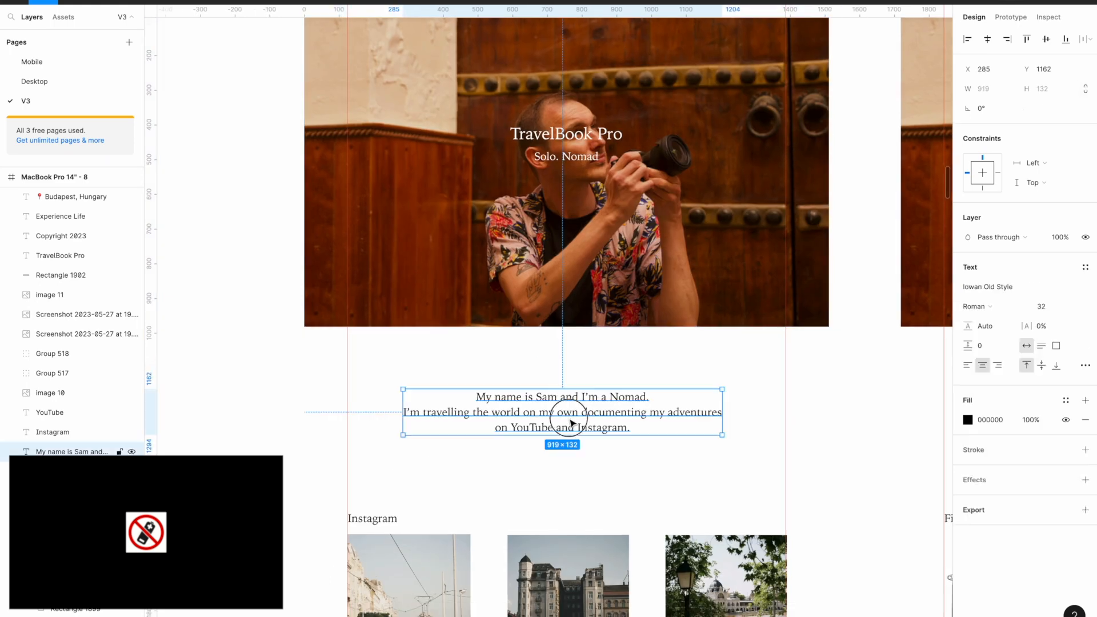
{"action": "key", "text": "super+Tab"}
{"action": "key", "text": "super+Tab"}
{"action": "key", "text": "super+Tab"}
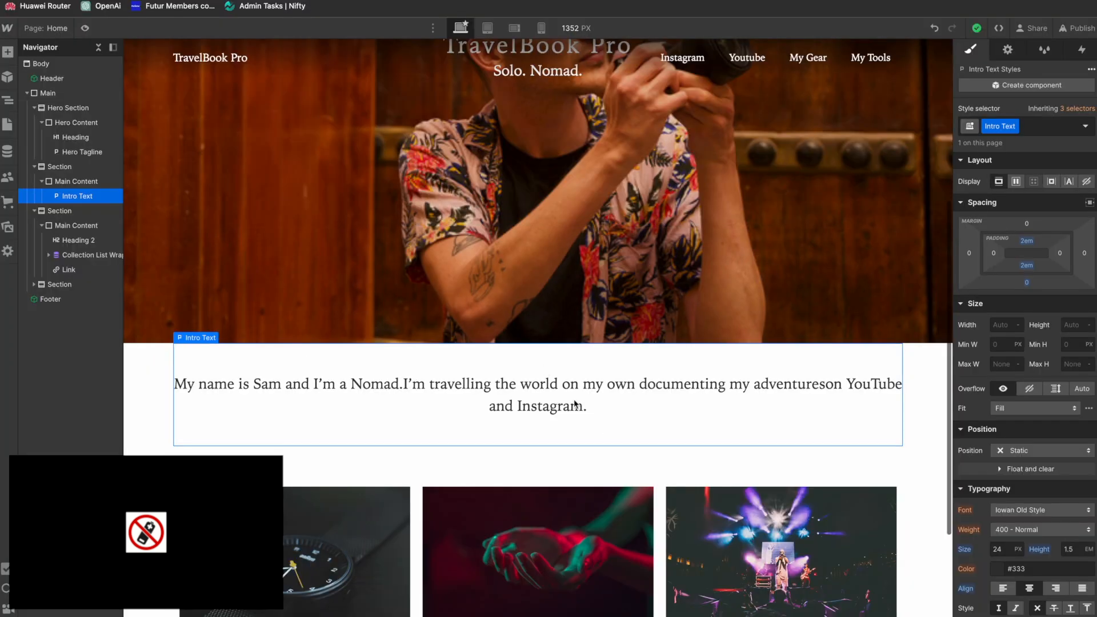
Step: Try a line height of 2 em on the Intro Text and undo it
{"action": "left_click", "coordinate": [1075, 550]}
{"action": "type", "text": "2"}
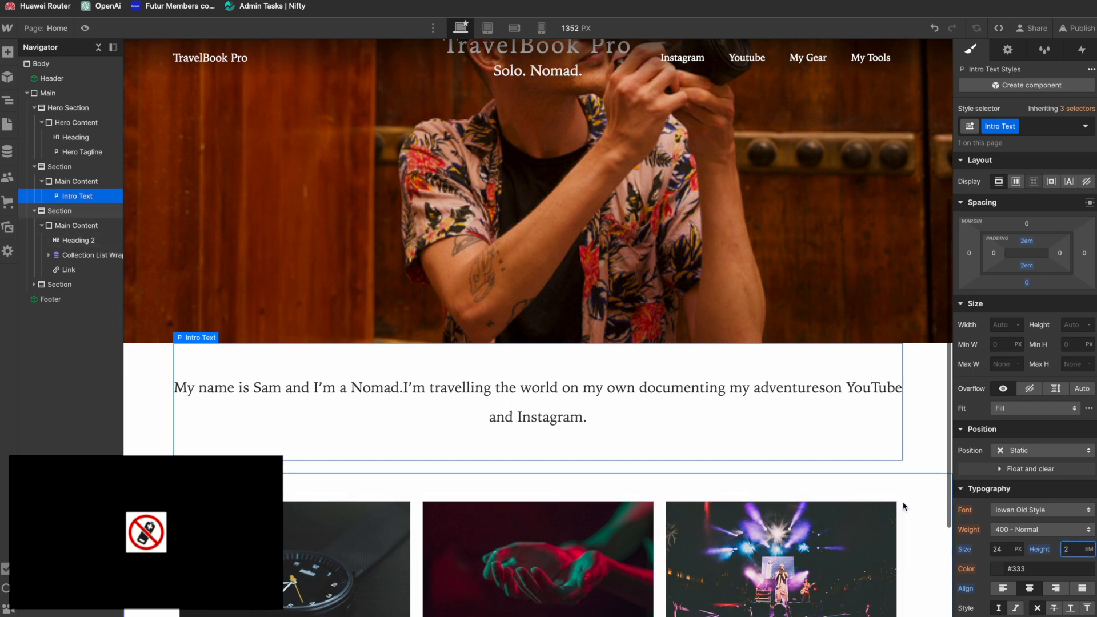
{"action": "key", "text": "ctrl+z"}
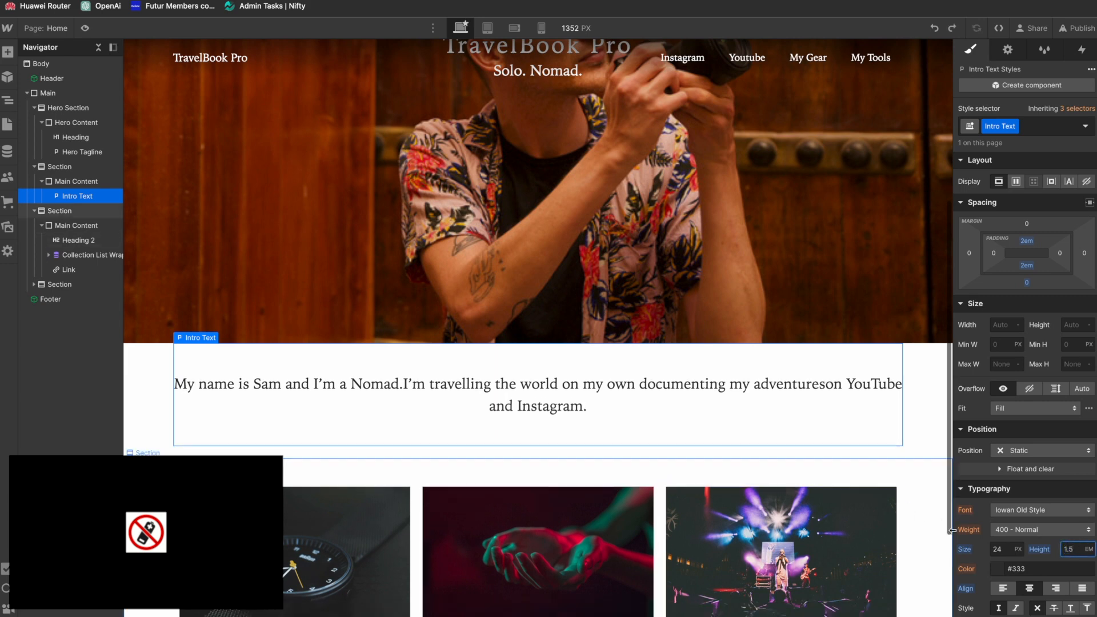
Step: Set the Intro Text's font size to 32 px and compare the paragraph with the Figma design
{"action": "left_click", "coordinate": [1000, 550]}
{"action": "type", "text": "32"}
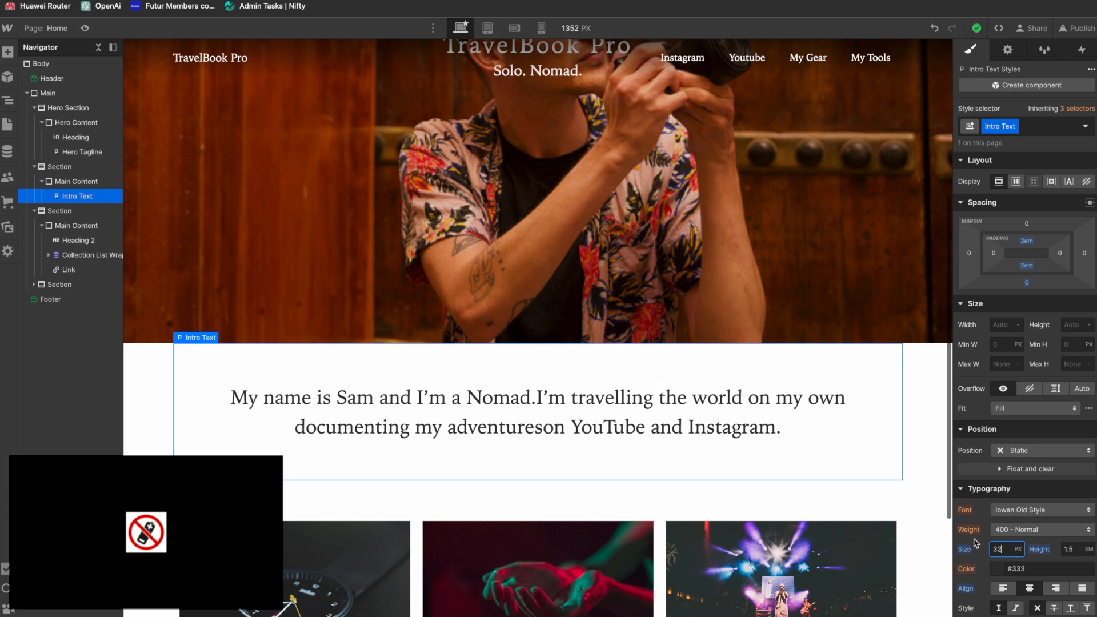
{"action": "key", "text": "super+Tab"}
{"action": "key", "text": "super+Tab"}
{"action": "key", "text": "super+Tab"}
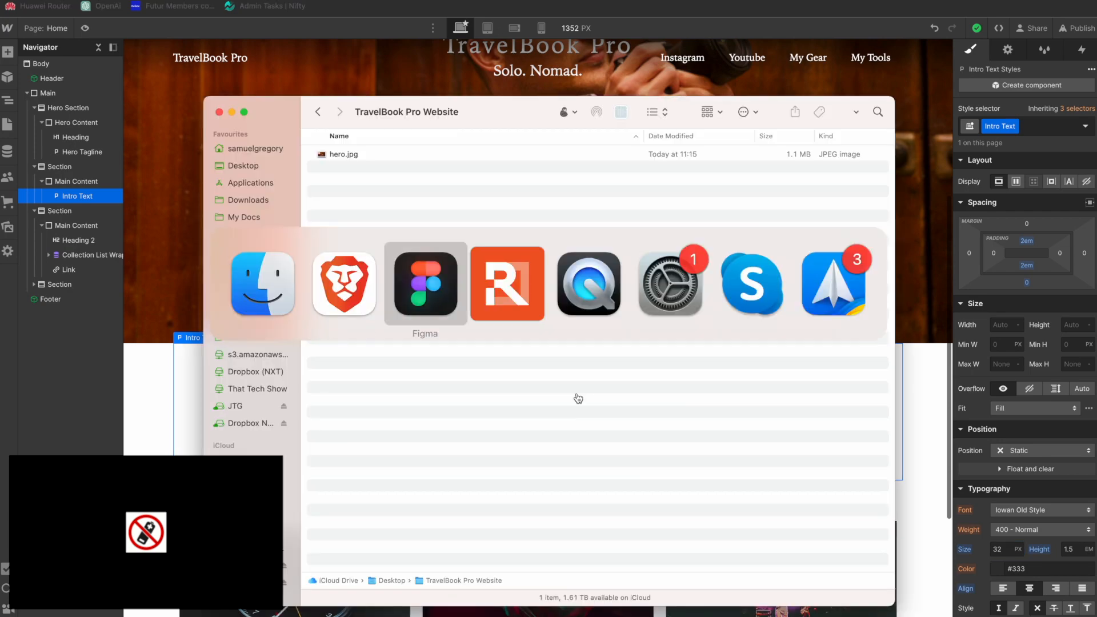
{"action": "key", "text": "super+Tab"}
{"action": "key", "text": "super+Tab"}
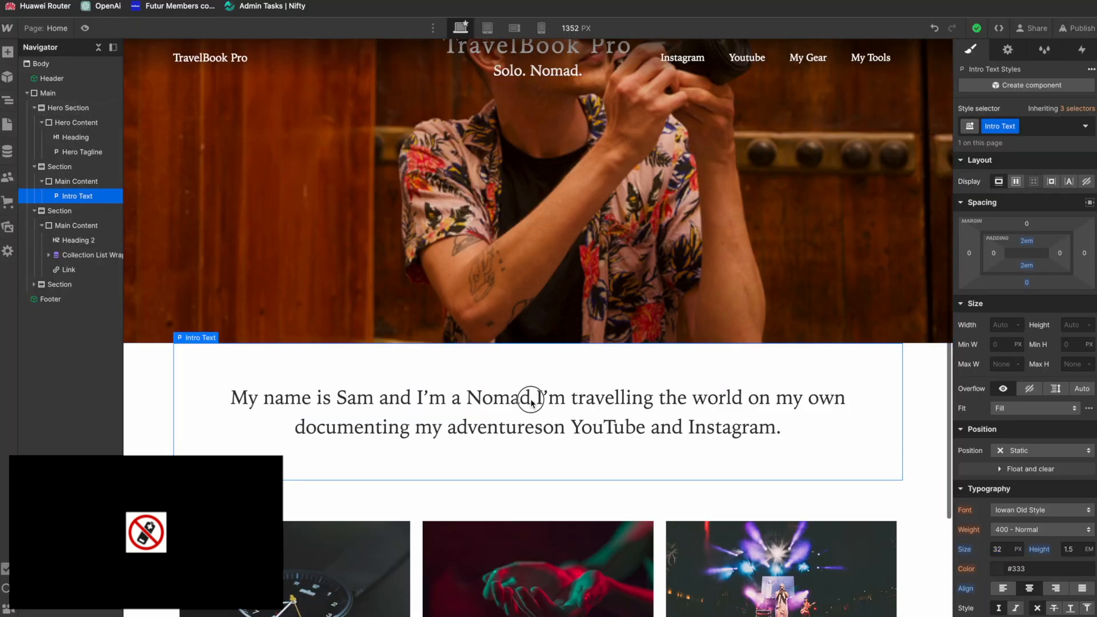
Step: Insert a line break after "Nomad." and a space between "adventures" and "on", and compare the wording with the Figma design
{"action": "double_click", "coordinate": [533, 399]}
{"action": "key", "text": "shift+Return"}
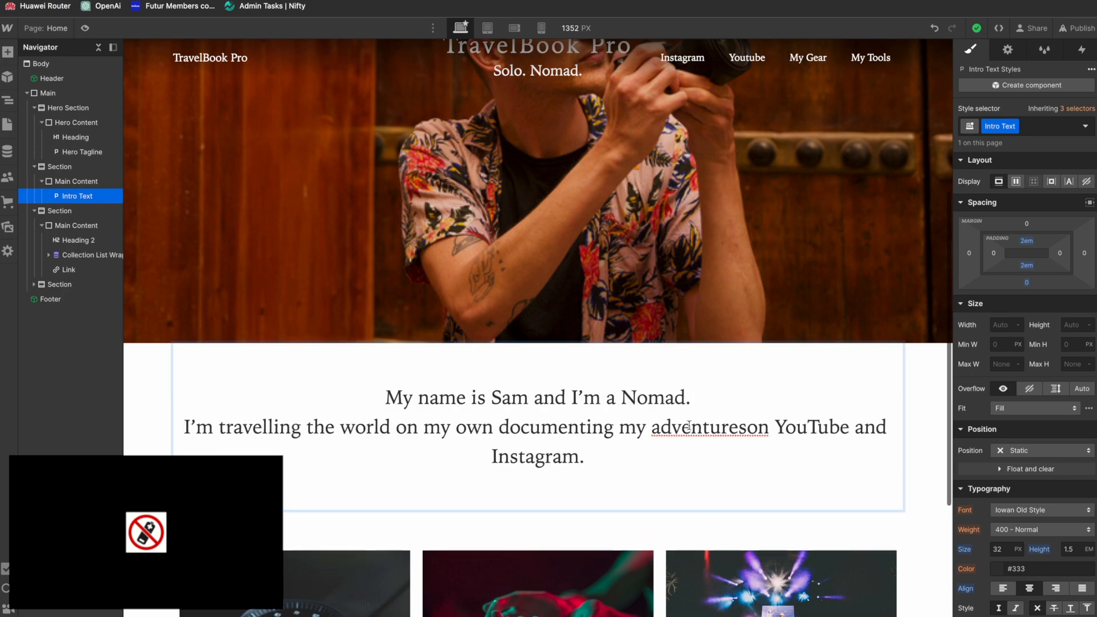
{"action": "left_click", "coordinate": [749, 429]}
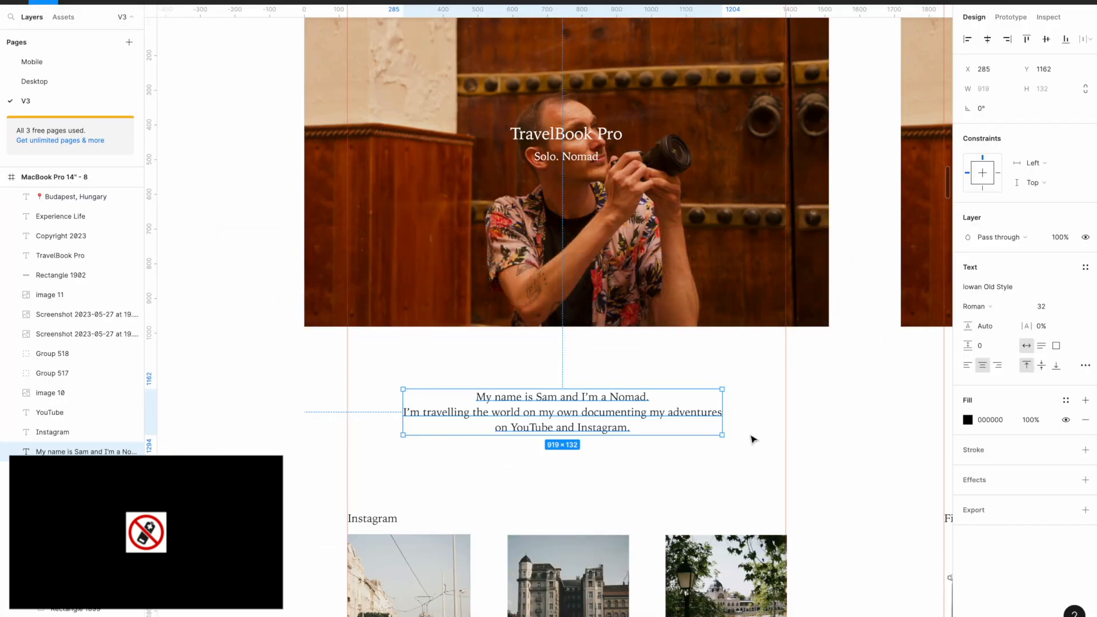
{"action": "key", "text": "super+Tab"}
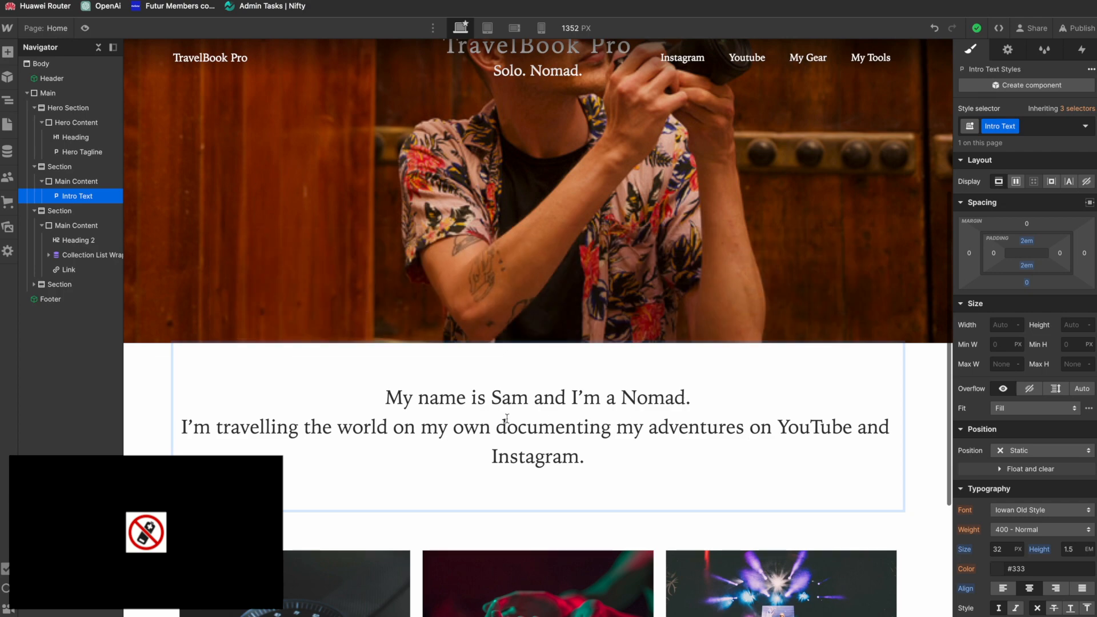
{"action": "key", "text": "super+Tab"}
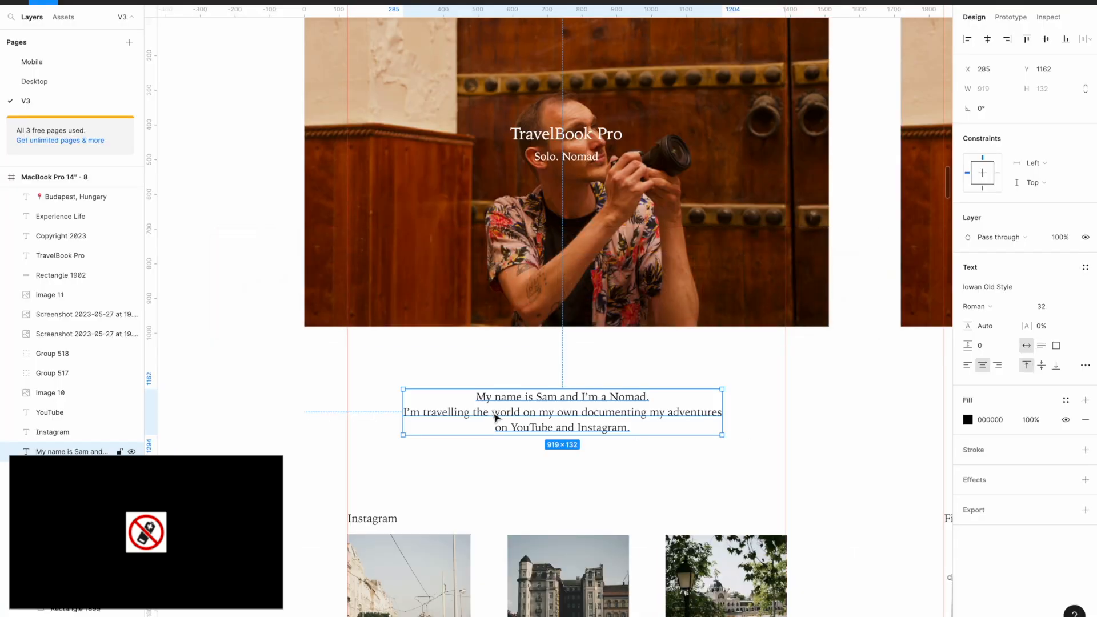
{"action": "key", "text": "super+Tab"}
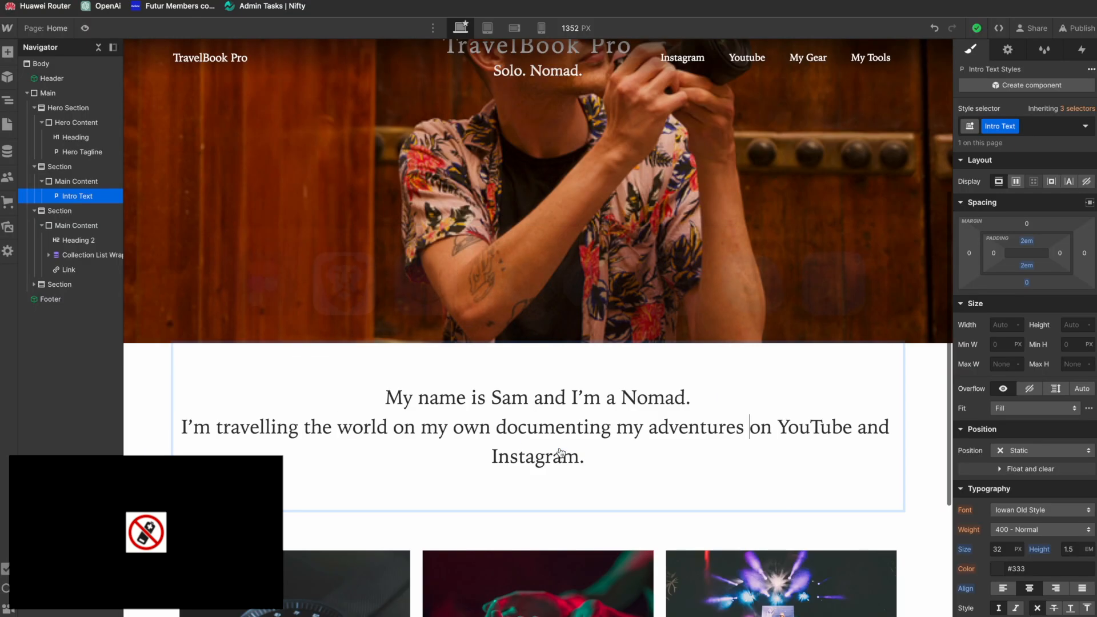
Step: Set the Intro Text's maximum width to 919 px, taking the width from the paragraph in the Figma design
{"action": "left_click", "coordinate": [81, 182]}
{"action": "left_click", "coordinate": [83, 198]}
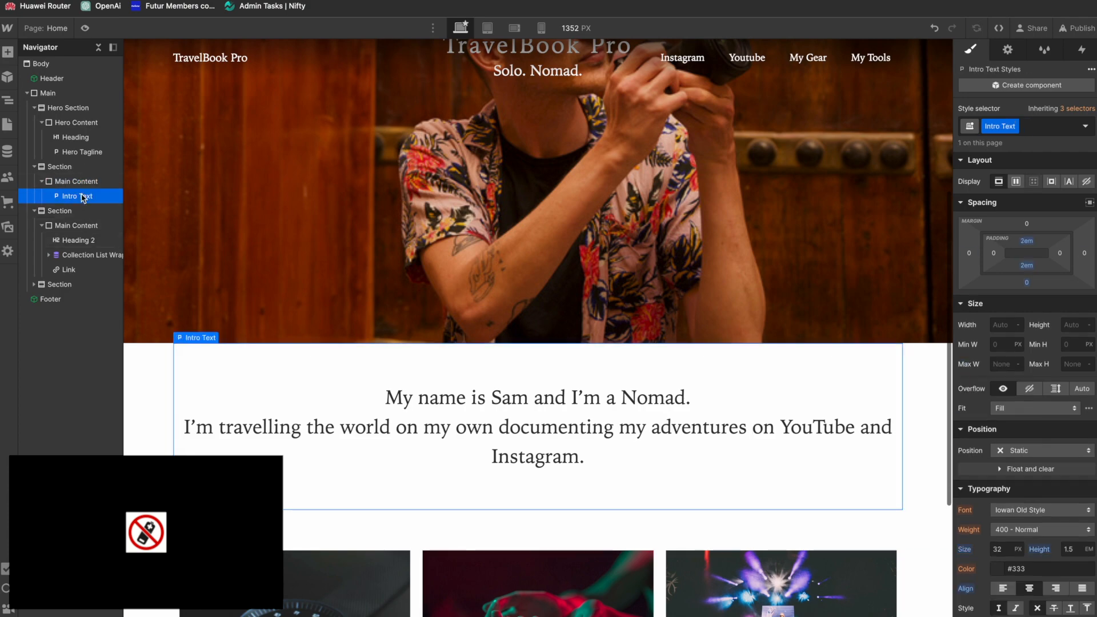
{"action": "key", "text": "super+Tab"}
{"action": "key", "text": "super+Tab"}
{"action": "left_click", "coordinate": [1002, 366]}
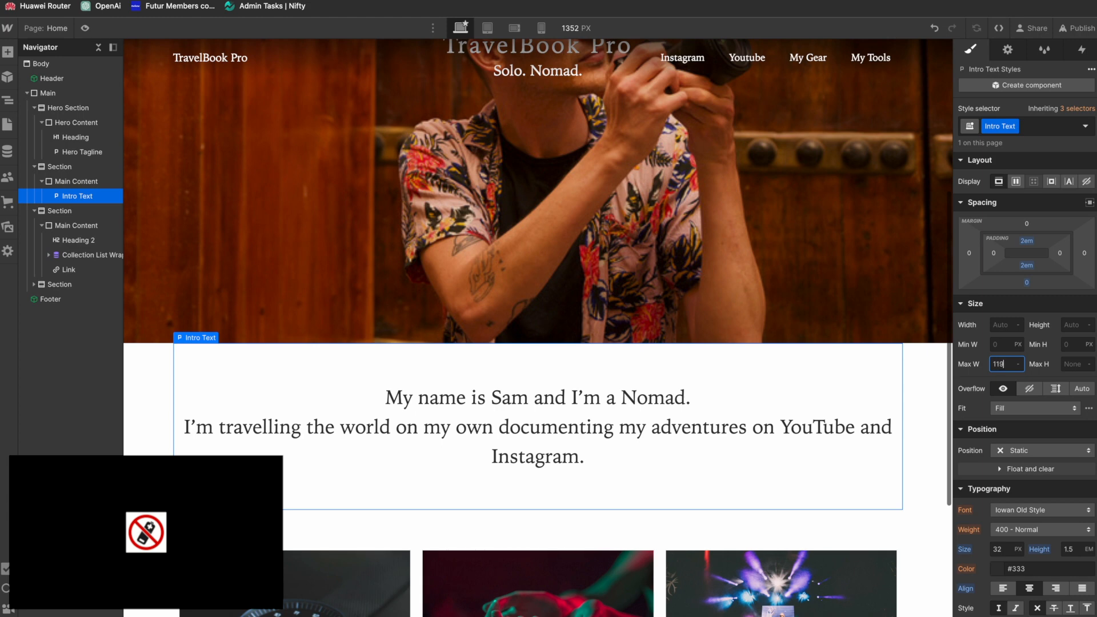
{"action": "type", "text": "119"}
{"action": "key", "text": "Return"}
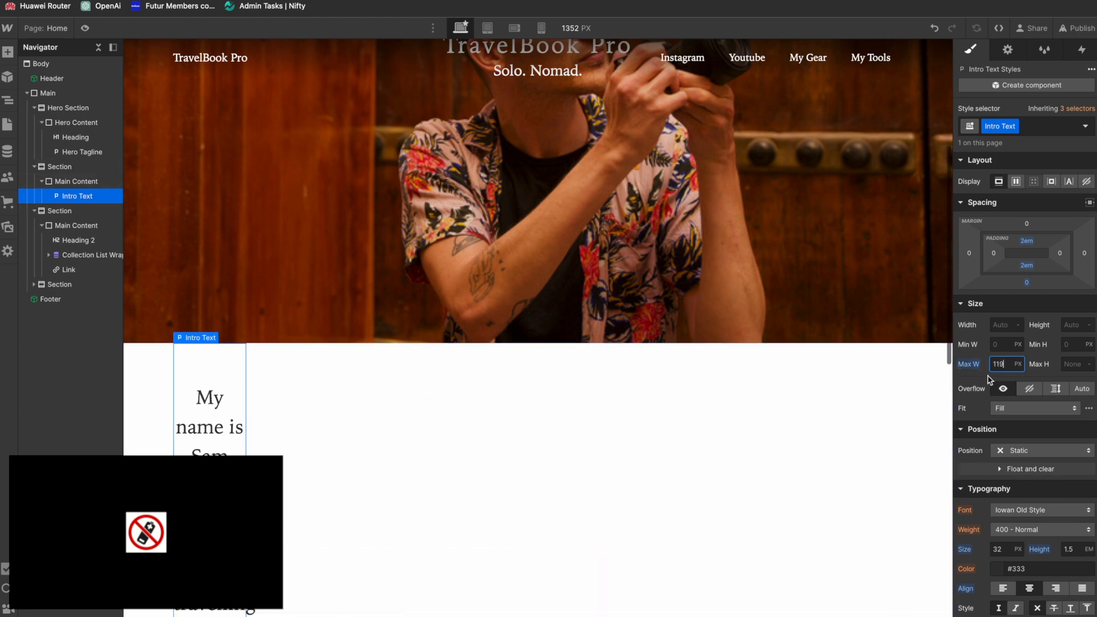
{"action": "key", "text": "super+Tab"}
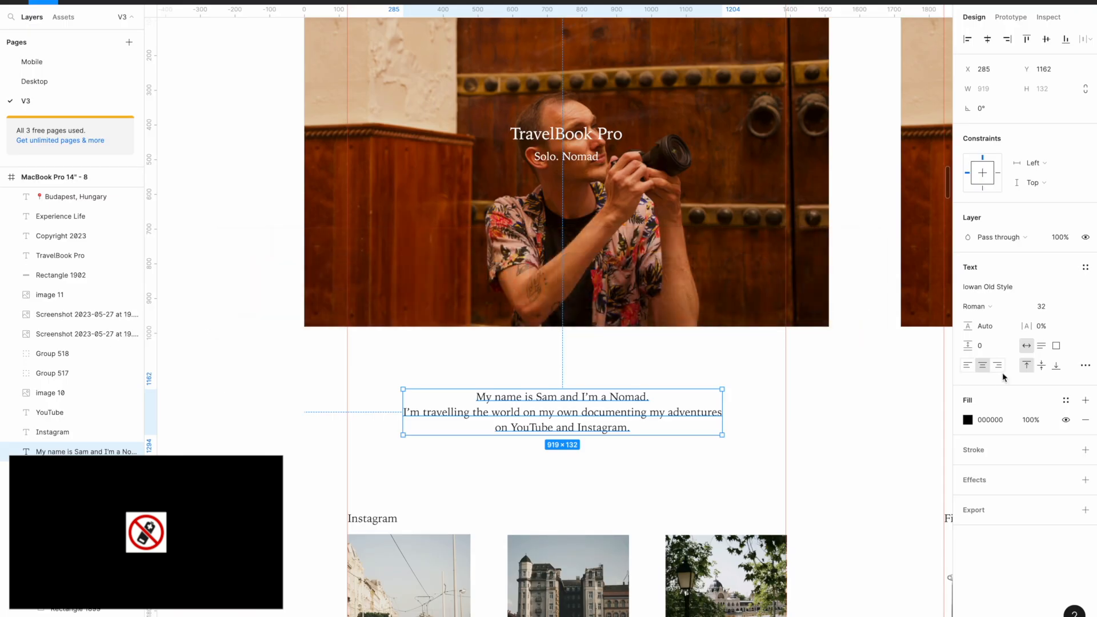
{"action": "key", "text": "super+Tab"}
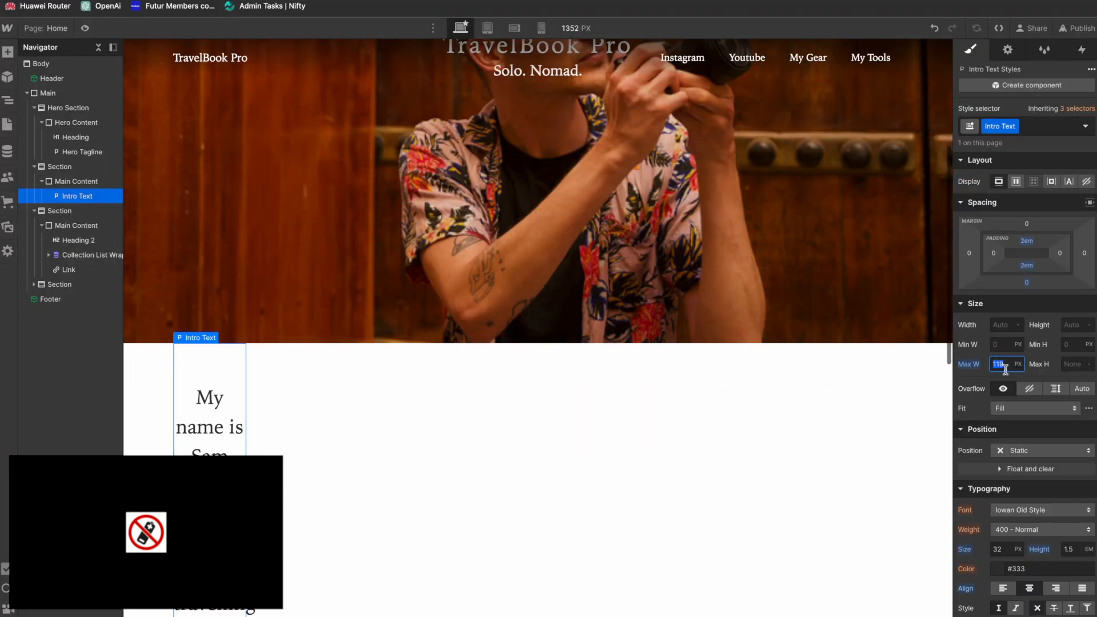
{"action": "type", "text": "919"}
{"action": "key", "text": "Return"}
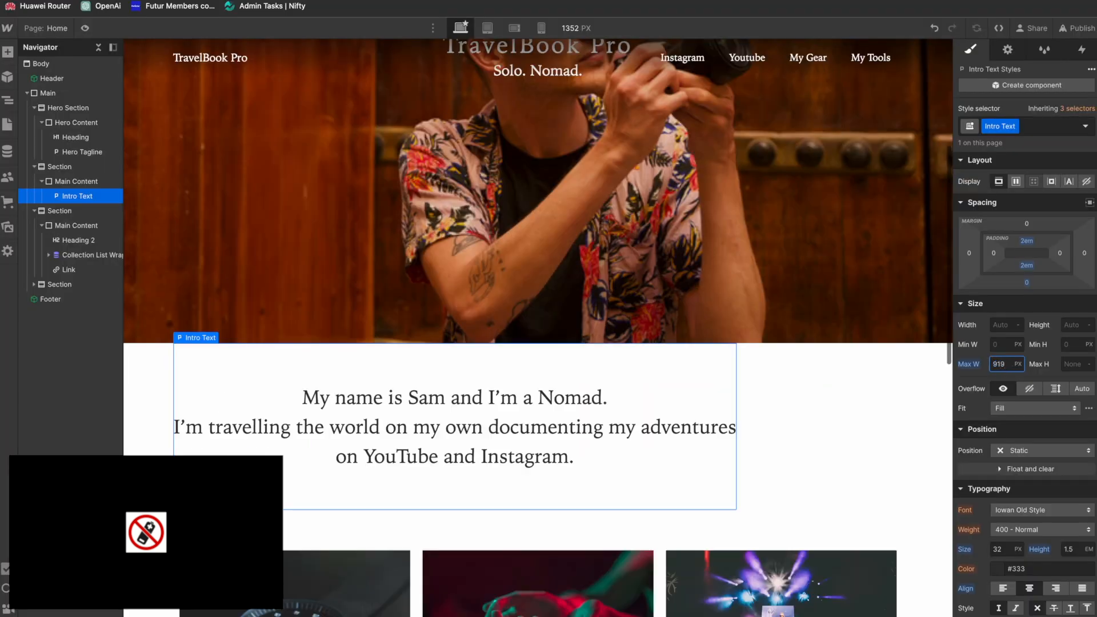
Step: Center the Intro Text block by setting its left and right margins to Auto
{"action": "left_click", "coordinate": [972, 257]}
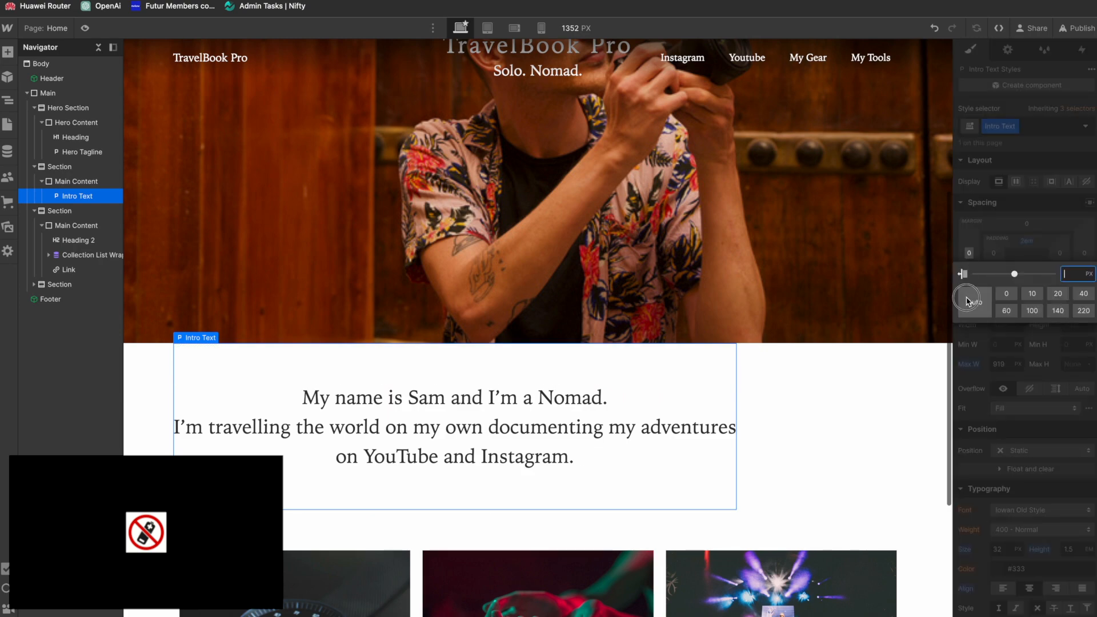
{"action": "left_click", "coordinate": [977, 302]}
{"action": "left_click", "coordinate": [1085, 253]}
{"action": "left_click", "coordinate": [977, 302]}
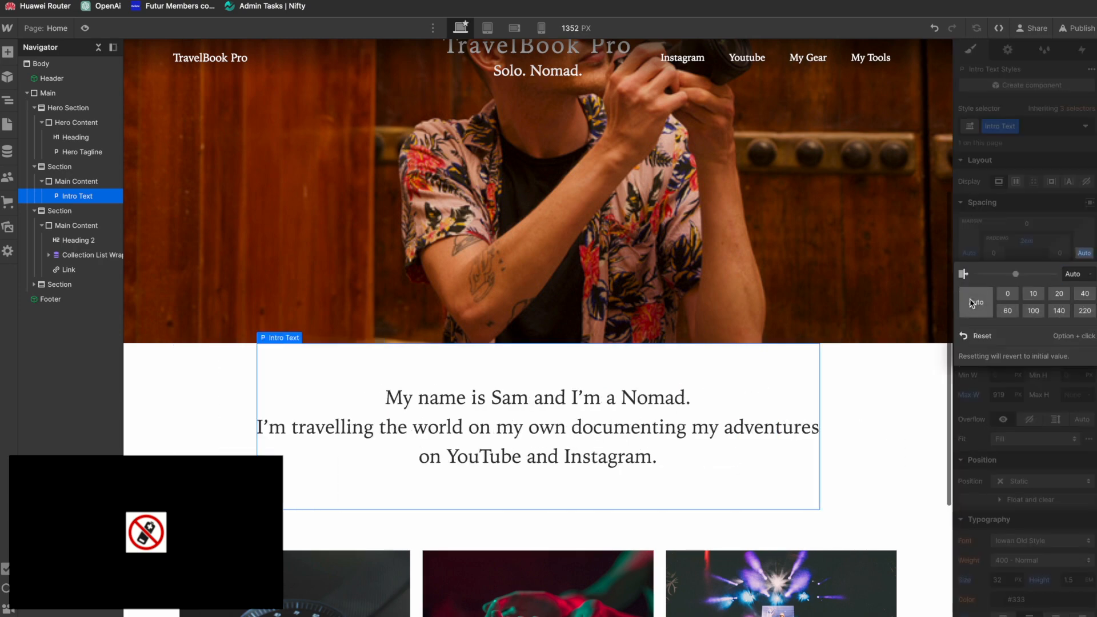
{"action": "scroll", "coordinate": [857, 428], "scroll_direction": "down", "scroll_amount": 2}
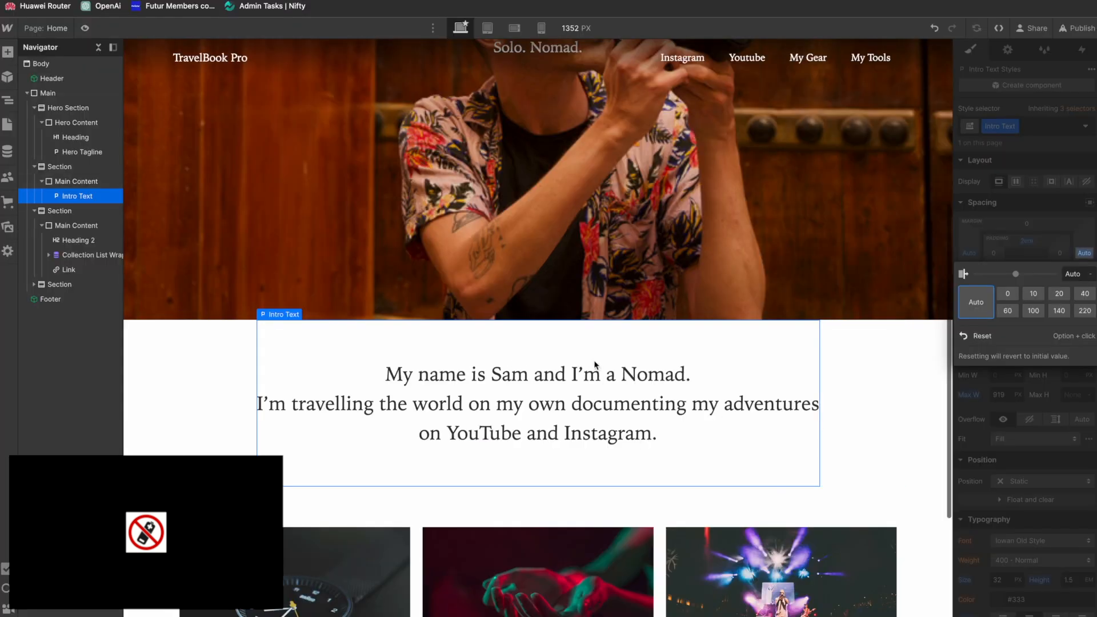
Step: Set the Intro Text's top and bottom padding to 3em and compare the spacing with the Figma design
{"action": "left_click", "coordinate": [86, 168]}
{"action": "left_click", "coordinate": [86, 196]}
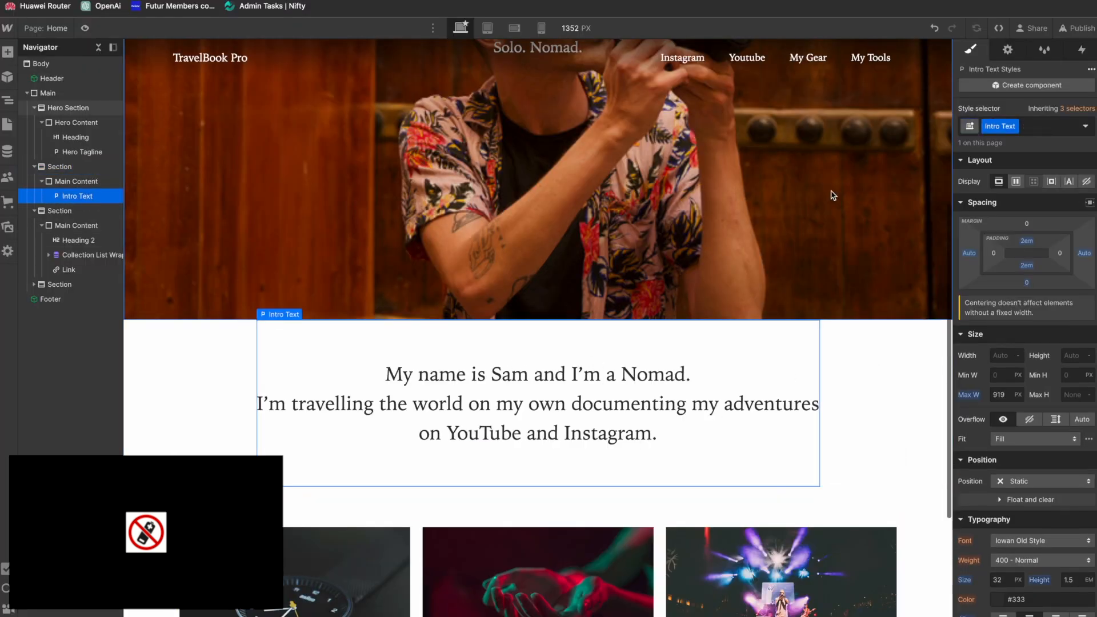
{"action": "left_click", "coordinate": [1027, 242]}
{"action": "type", "text": "3"}
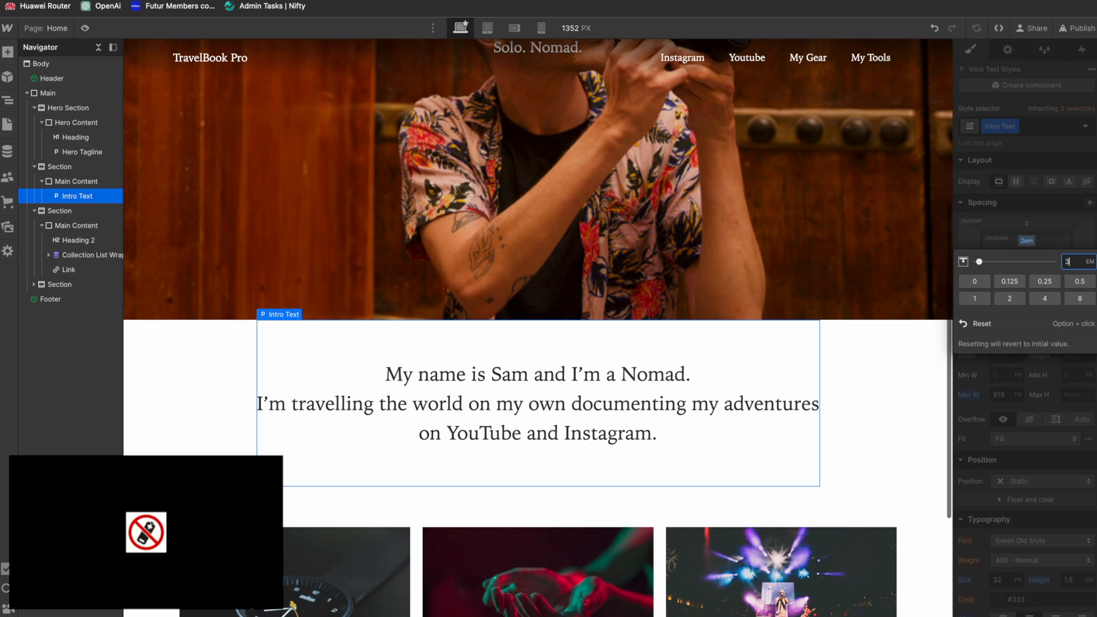
{"action": "key", "text": "Return"}
{"action": "left_click", "coordinate": [1027, 265]}
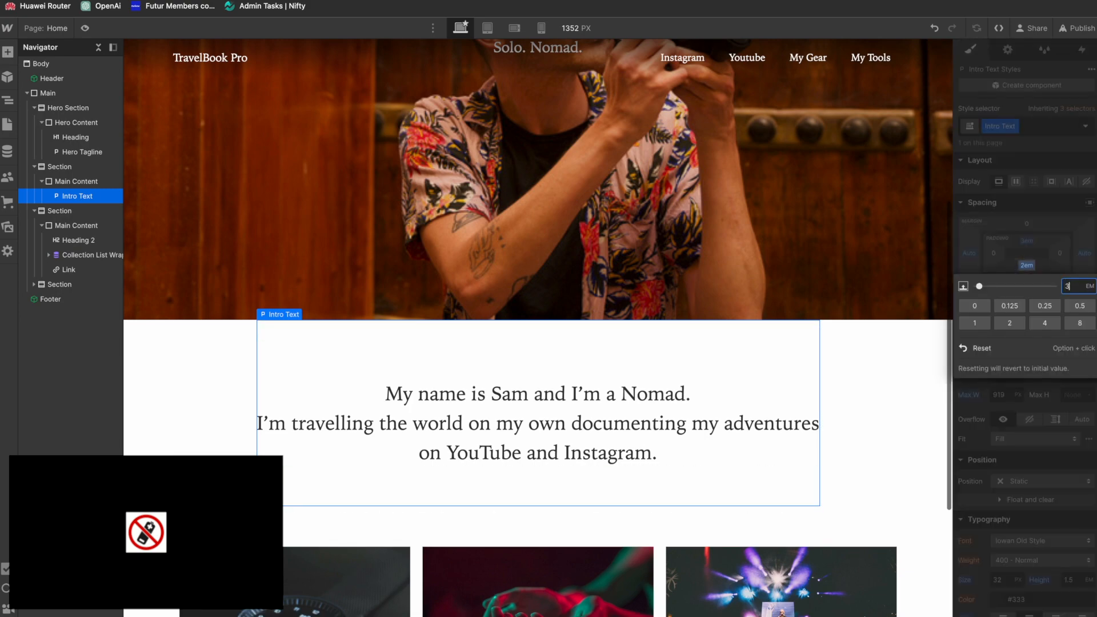
{"action": "type", "text": "3em"}
{"action": "key", "text": "Return"}
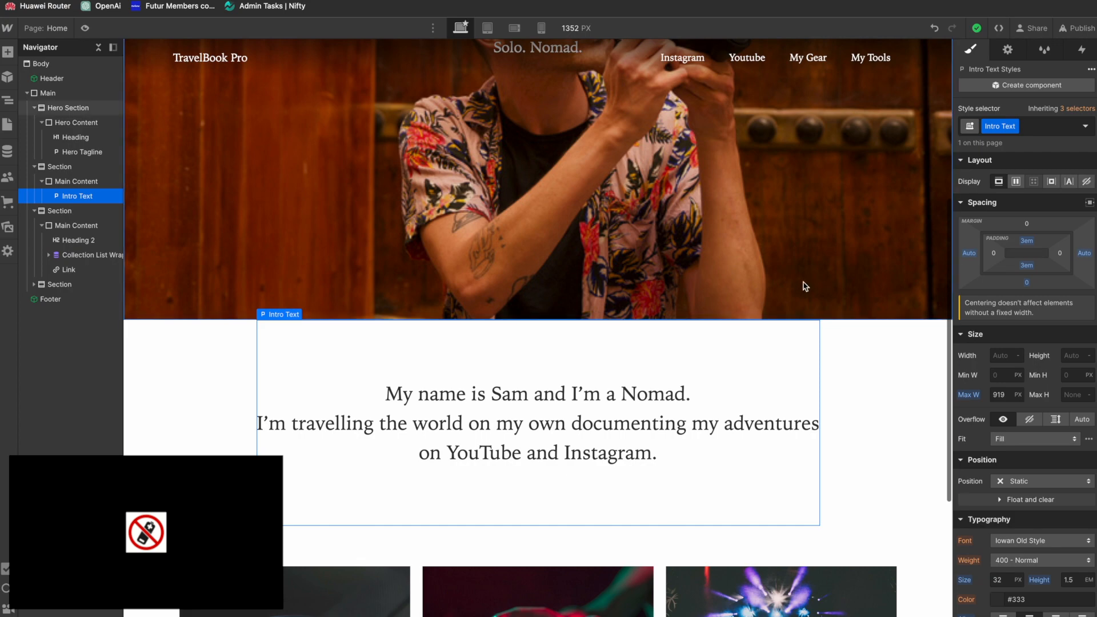
{"action": "scroll", "coordinate": [806, 285], "scroll_direction": "down", "scroll_amount": 3}
{"action": "scroll", "coordinate": [806, 285], "scroll_direction": "up", "scroll_amount": 8}
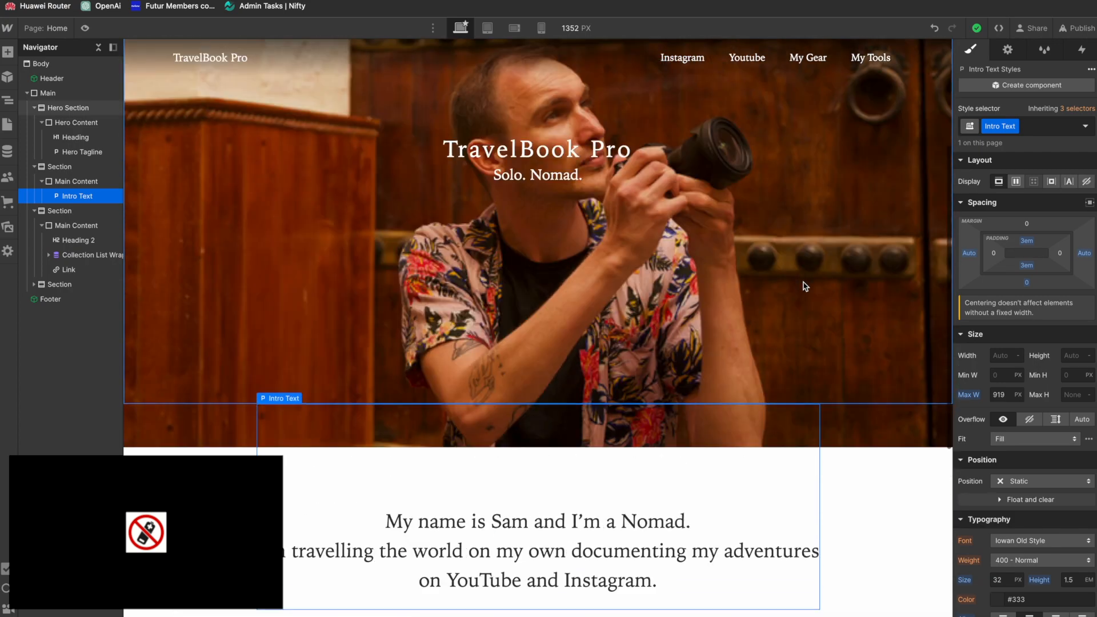
{"action": "scroll", "coordinate": [806, 286], "scroll_direction": "down", "scroll_amount": 7}
{"action": "key", "text": "super+Tab"}
{"action": "scroll", "coordinate": [684, 473], "scroll_direction": "down", "scroll_amount": 4}
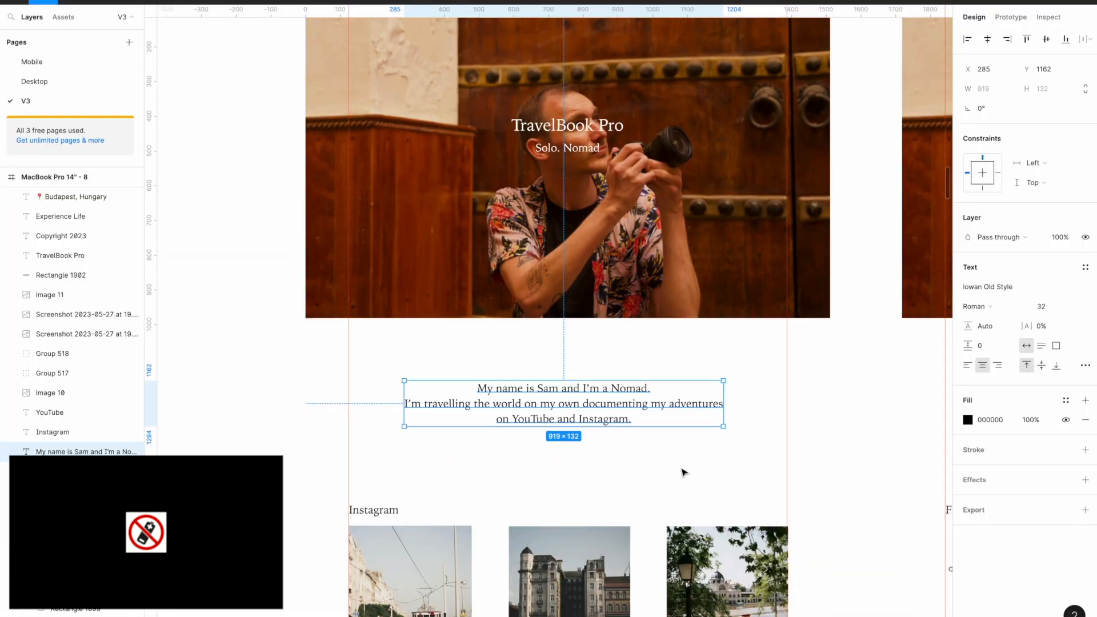
{"action": "key", "text": "super+Tab"}
Step: Set the font weight of All H2 Headings to 400 - Normal and check the text styles against the hero heading, tagline and Figma design
{"action": "left_click", "coordinate": [720, 454]}
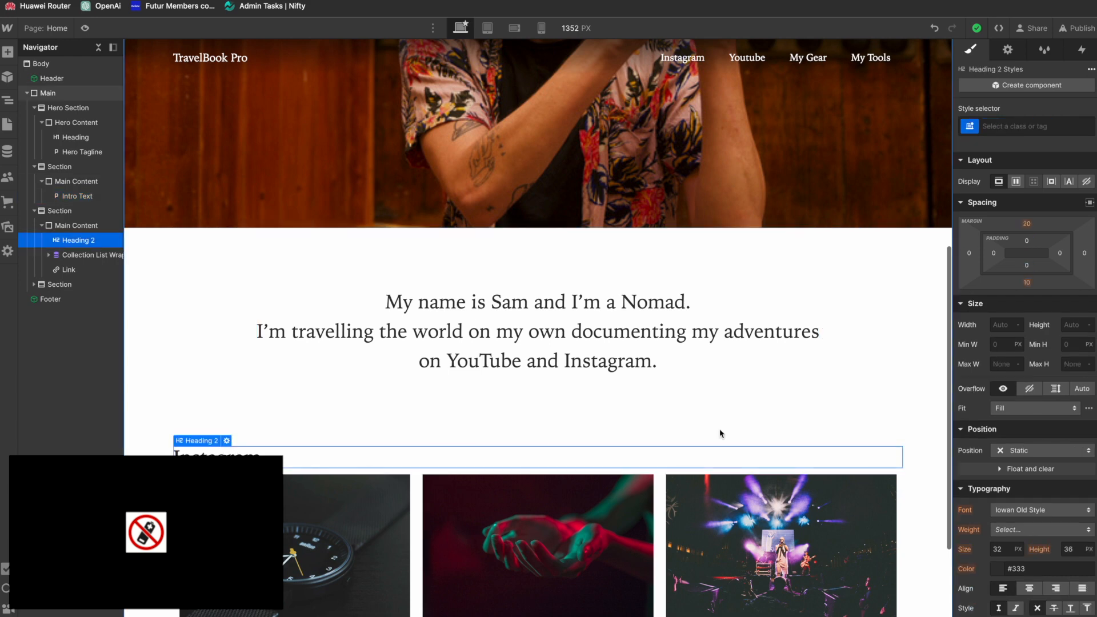
{"action": "left_click", "coordinate": [1021, 127]}
{"action": "left_click", "coordinate": [995, 196]}
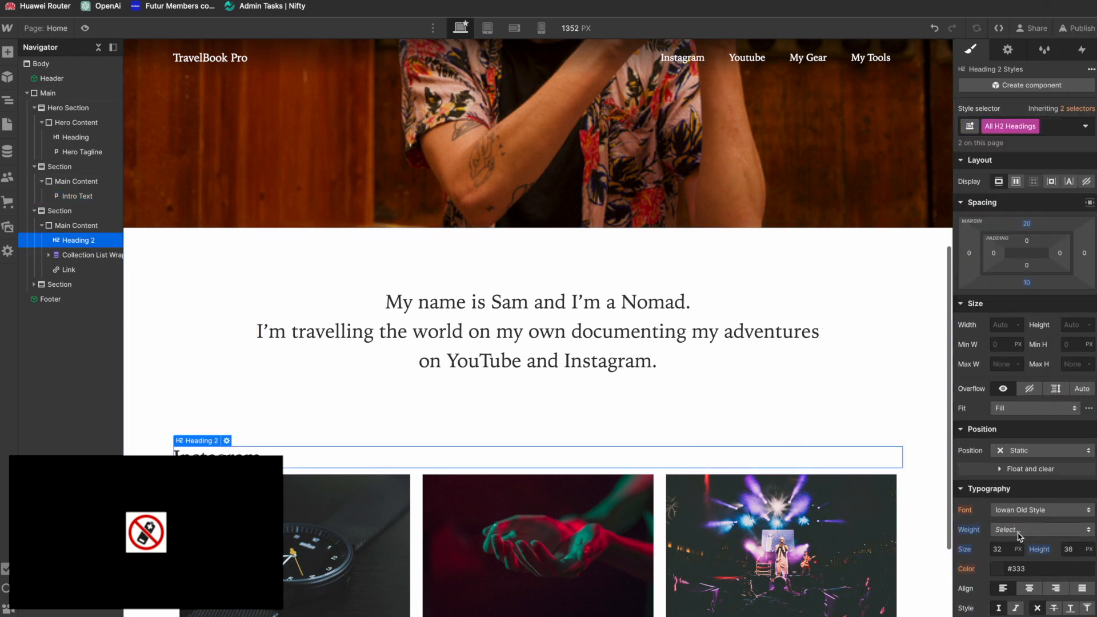
{"action": "left_click", "coordinate": [1021, 530]}
{"action": "left_click", "coordinate": [1021, 486]}
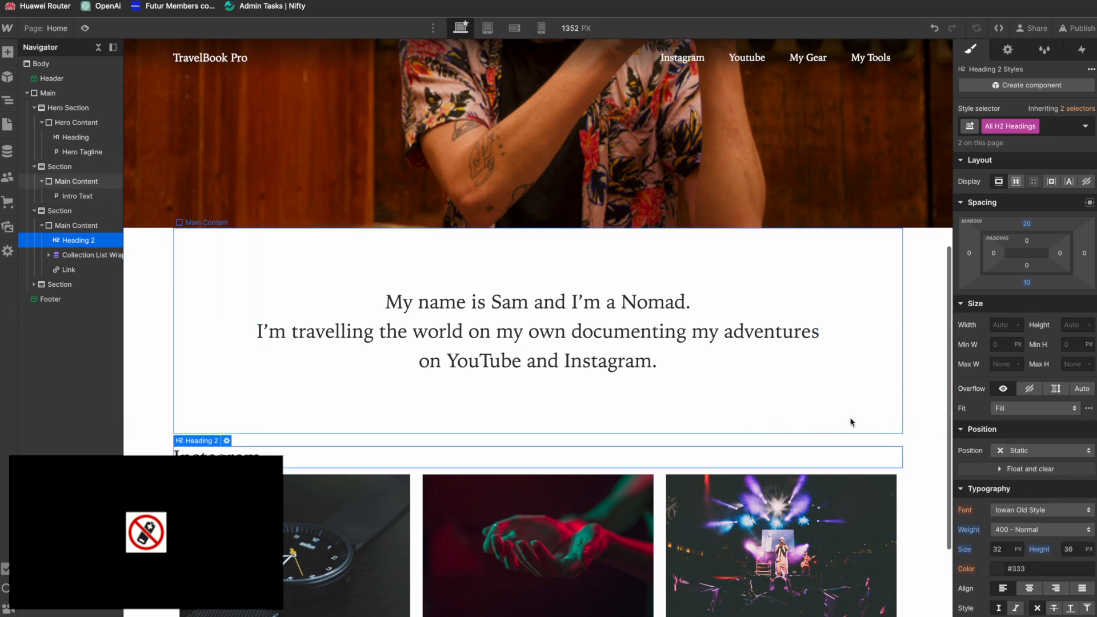
{"action": "scroll", "coordinate": [851, 422], "scroll_direction": "down", "scroll_amount": 1}
{"action": "scroll", "coordinate": [851, 422], "scroll_direction": "up", "scroll_amount": 8}
{"action": "left_click", "coordinate": [589, 338]}
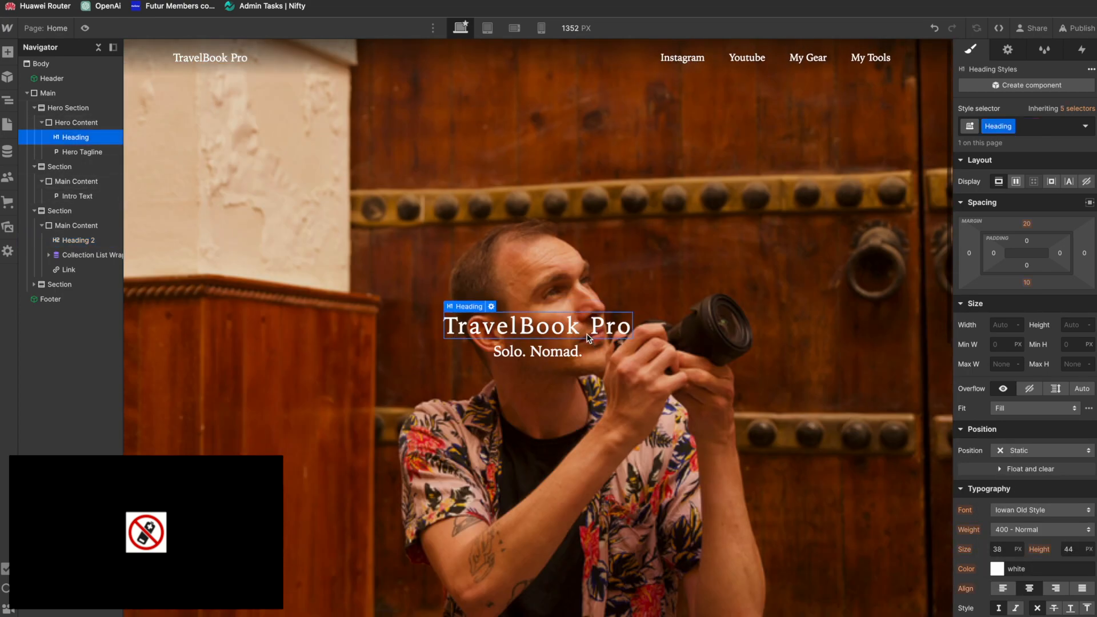
{"action": "left_click", "coordinate": [575, 354]}
{"action": "scroll", "coordinate": [559, 464], "scroll_direction": "down", "scroll_amount": 10}
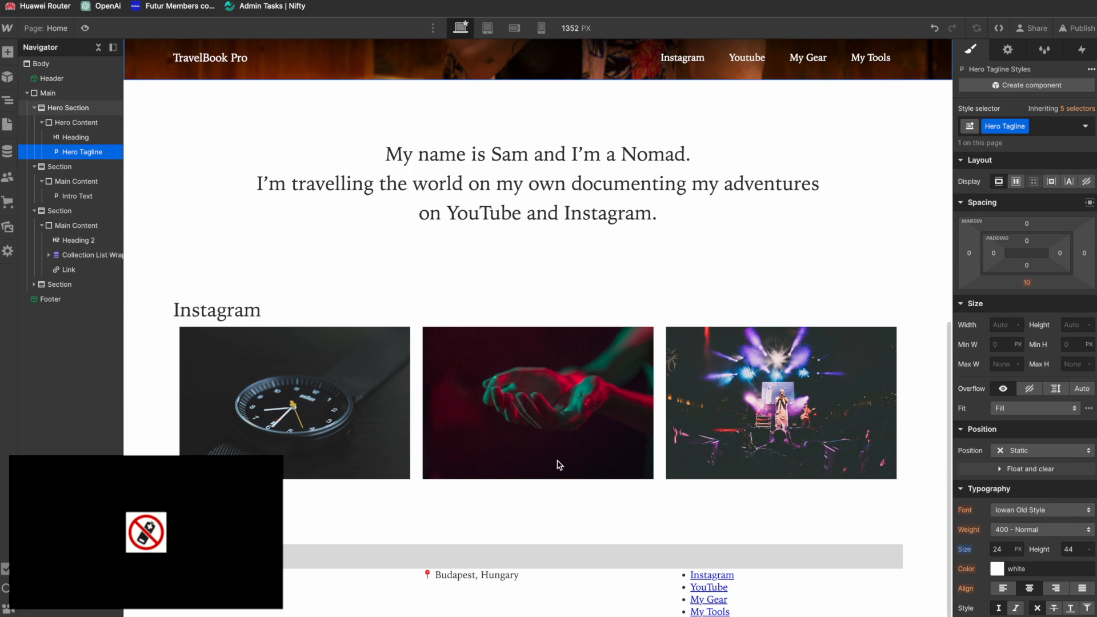
{"action": "key", "text": "super+Tab"}
{"action": "key", "text": "super+Tab"}
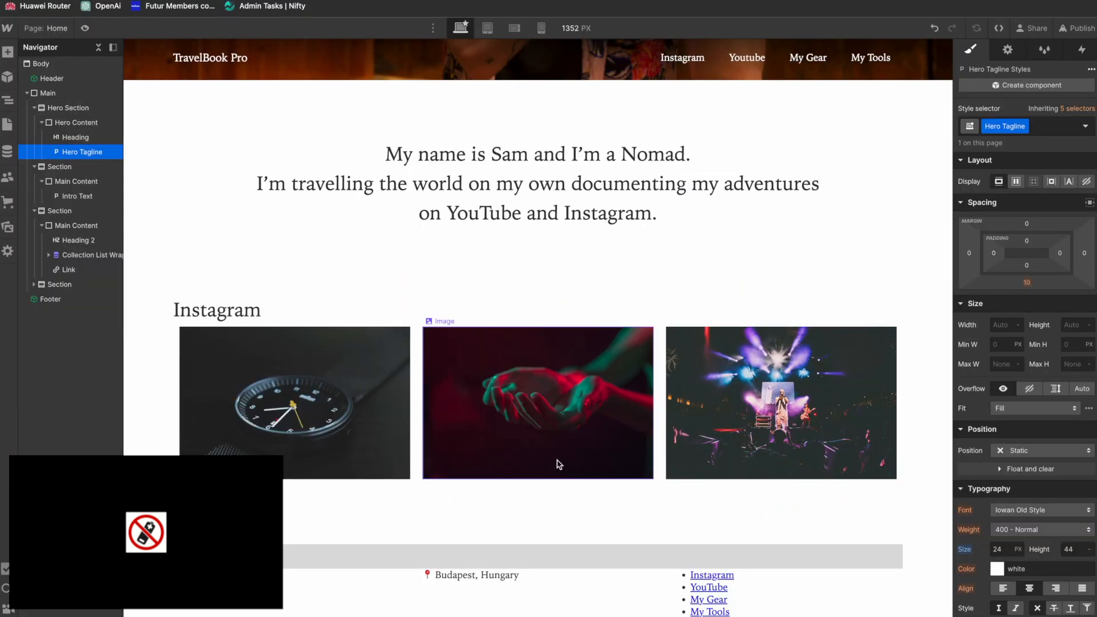
Step: Set the left and right padding of the Instagram gallery's Collection Item to 0
{"action": "left_click", "coordinate": [178, 387]}
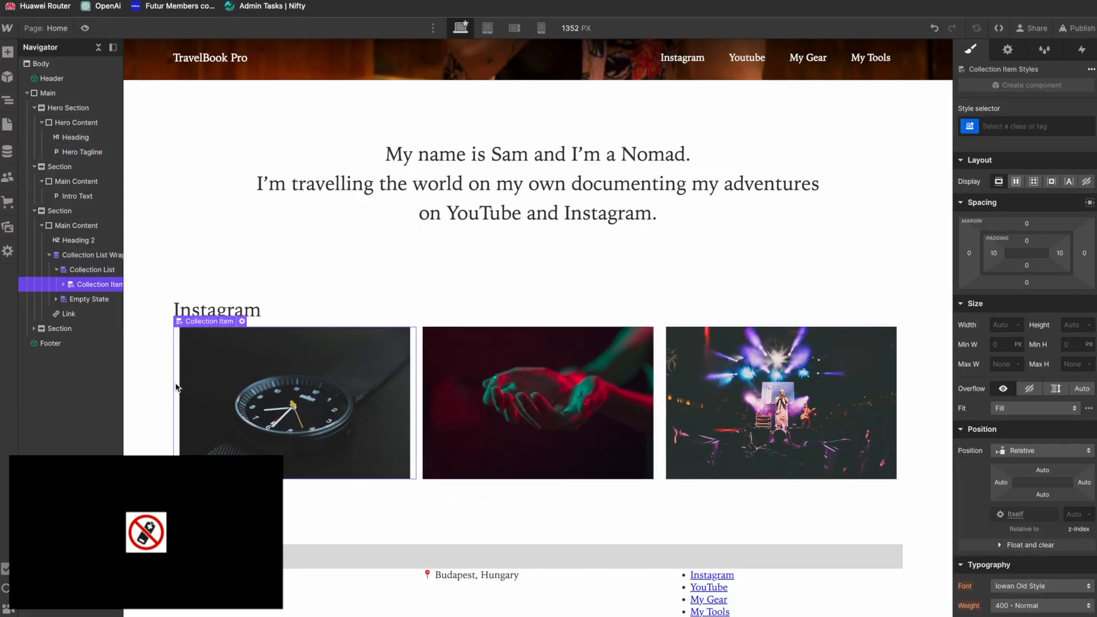
{"action": "left_click", "coordinate": [995, 257]}
{"action": "left_click", "coordinate": [974, 293]}
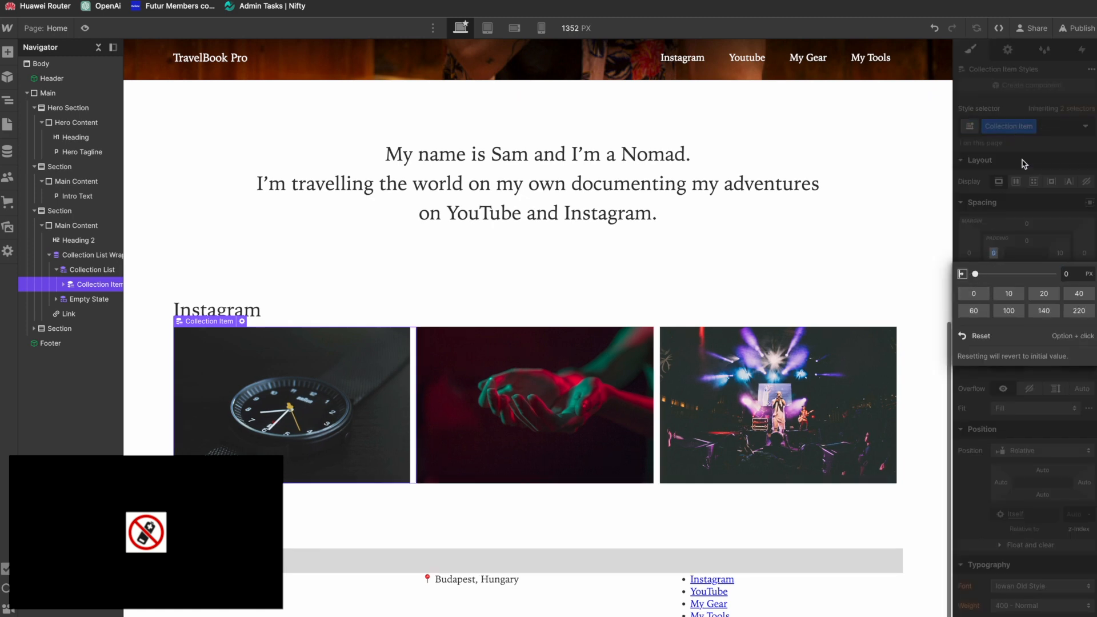
{"action": "left_click", "coordinate": [1032, 218]}
{"action": "left_click", "coordinate": [1061, 253]}
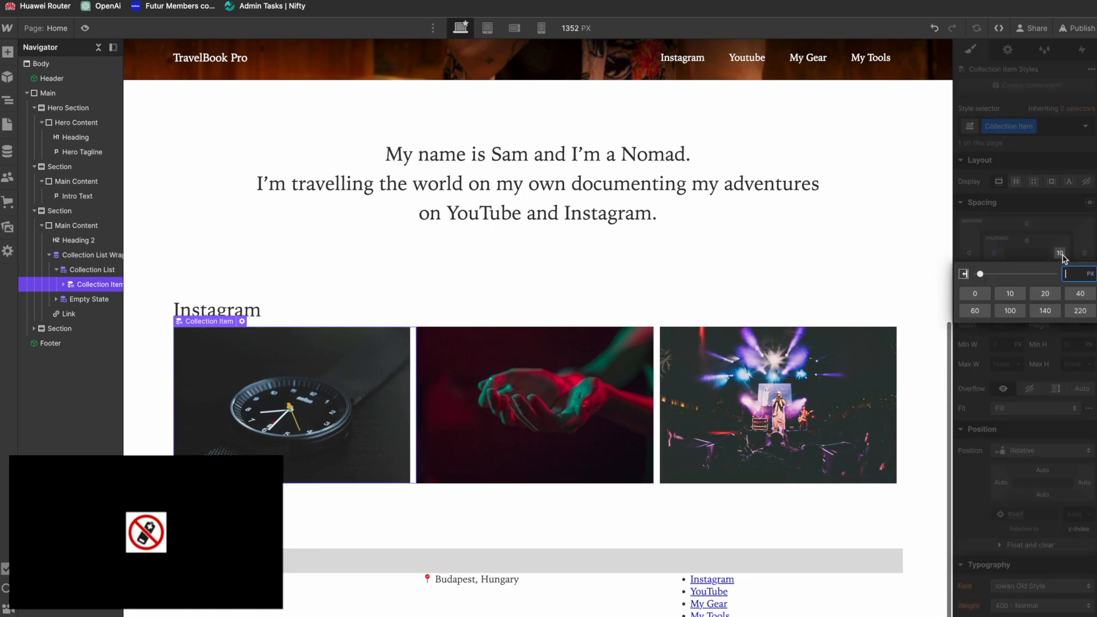
{"action": "left_click", "coordinate": [975, 294]}
{"action": "left_click", "coordinate": [1022, 223]}
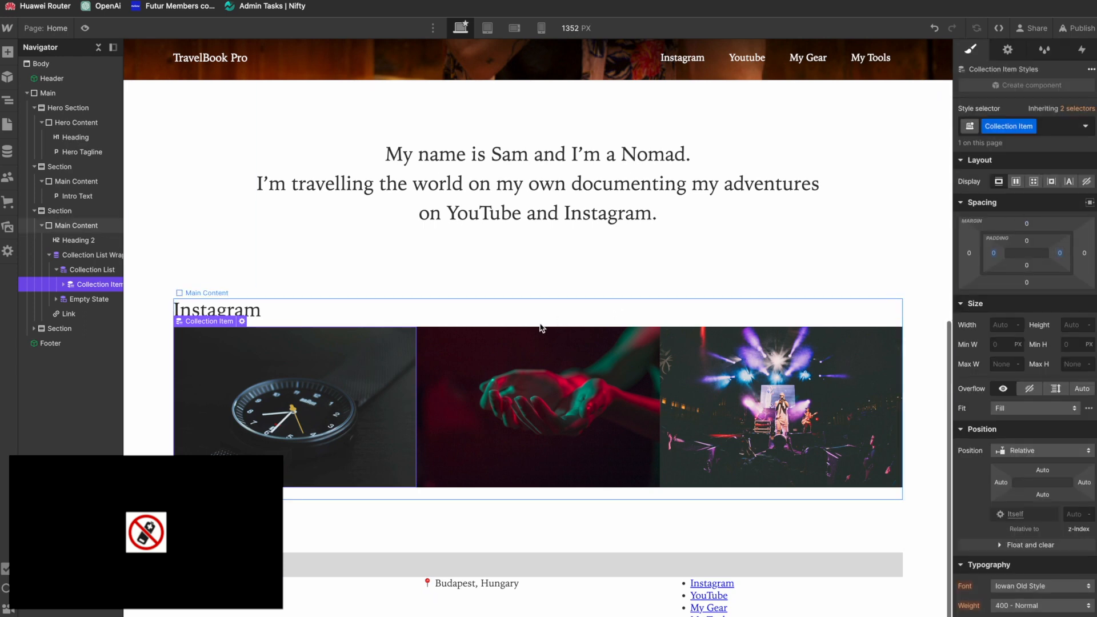
Step: Lay out the Collection List as a horizontal flexbox with a 10 px gap, also trying and undoing a grid layout
{"action": "left_click", "coordinate": [96, 272]}
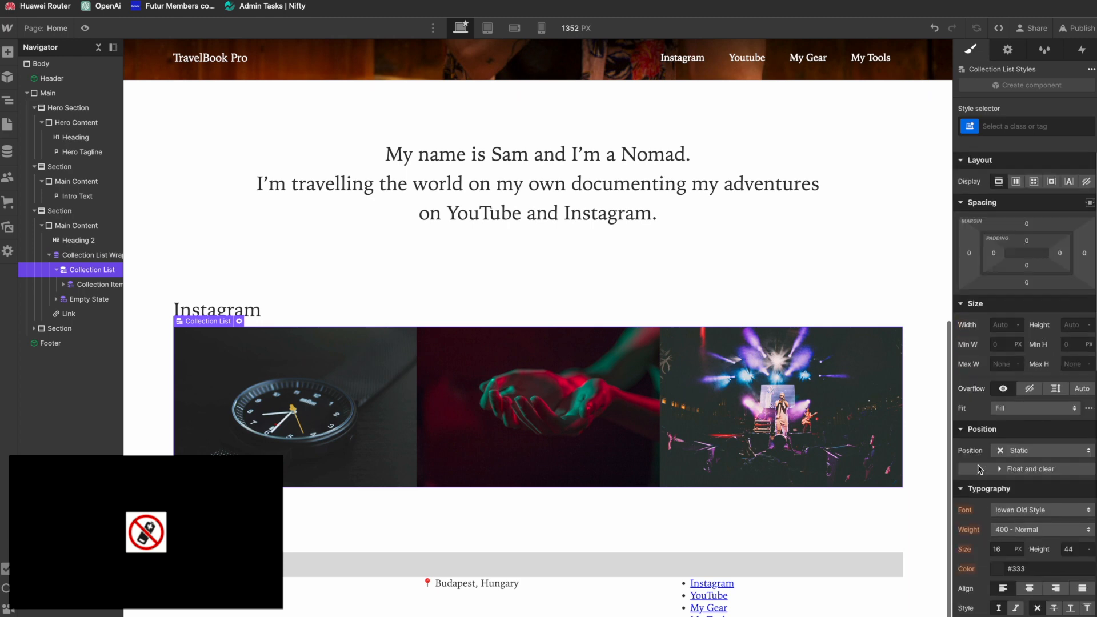
{"action": "left_click", "coordinate": [1017, 181]}
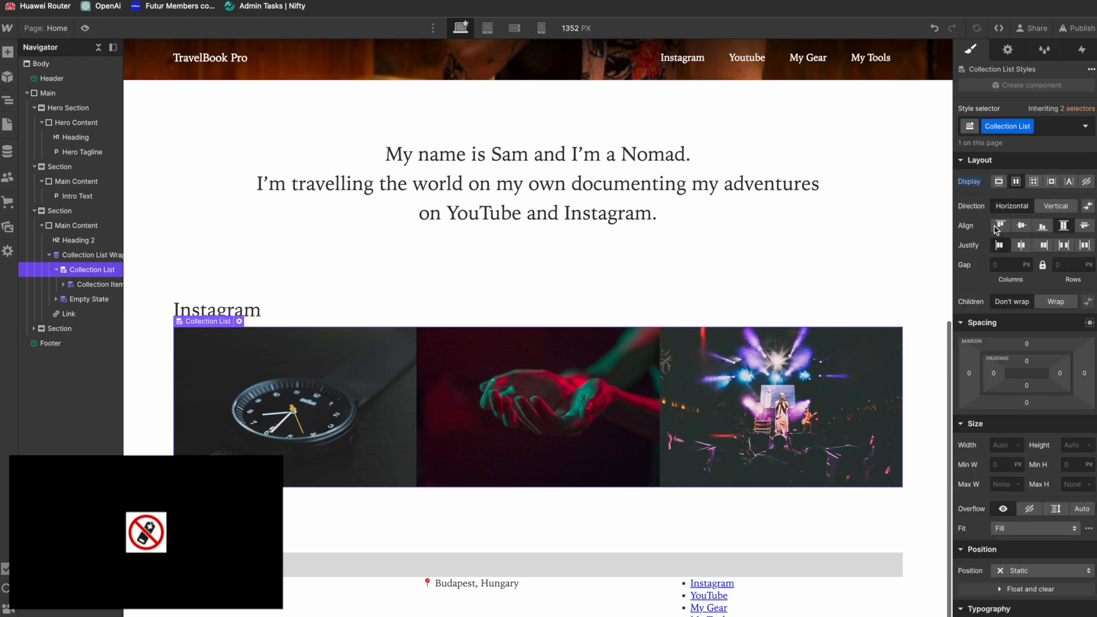
{"action": "left_click", "coordinate": [1006, 265]}
{"action": "type", "text": "10px"}
{"action": "key", "text": "Return"}
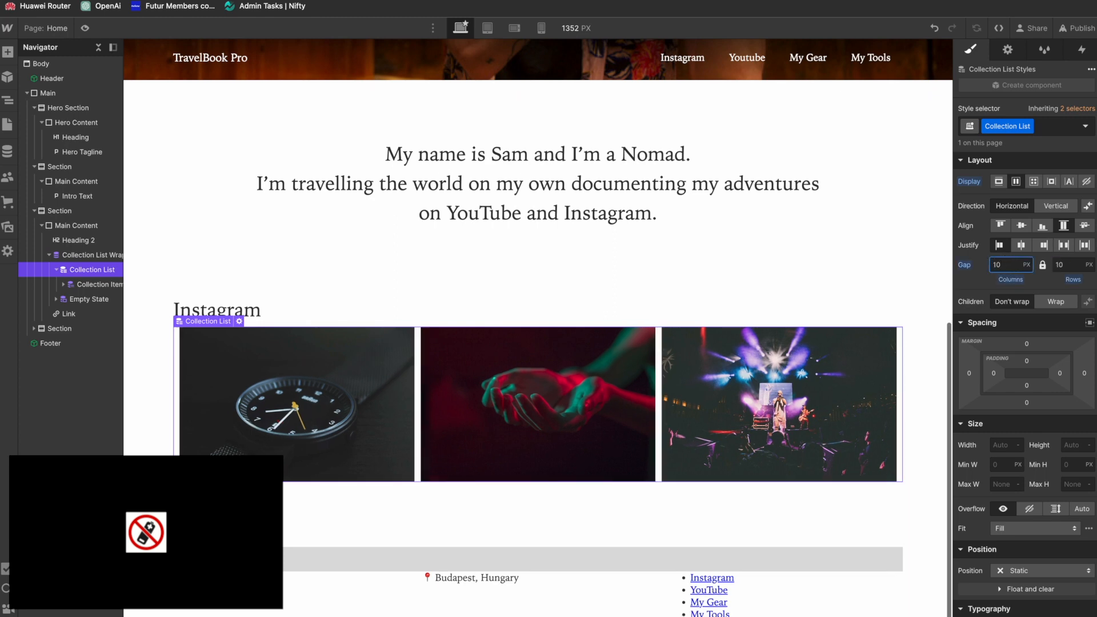
{"action": "left_click", "coordinate": [1034, 181]}
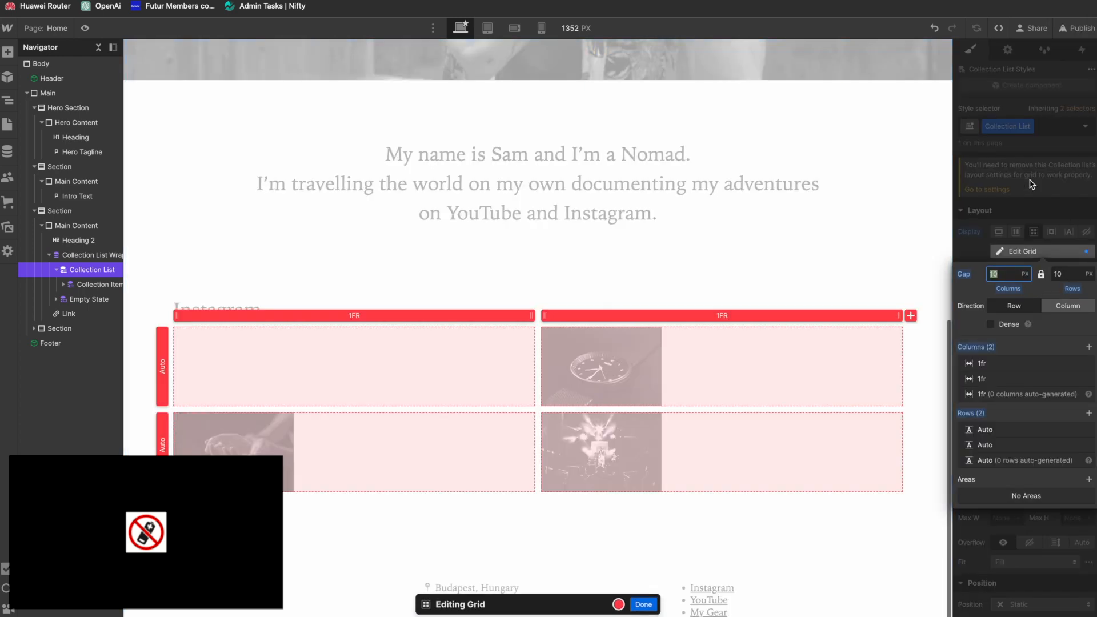
{"action": "key", "text": "ctrl+z"}
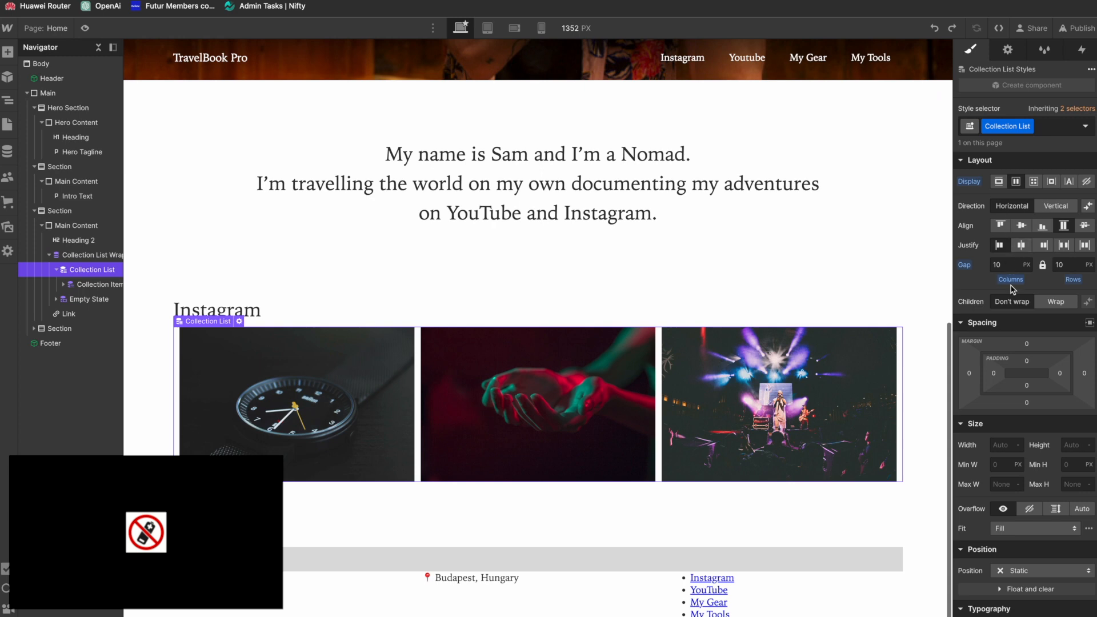
Step: Set the Collection List's left margin to -10 px, after trying -5 px
{"action": "left_click", "coordinate": [994, 375]}
{"action": "left_click", "coordinate": [970, 374]}
{"action": "left_click", "coordinate": [970, 374]}
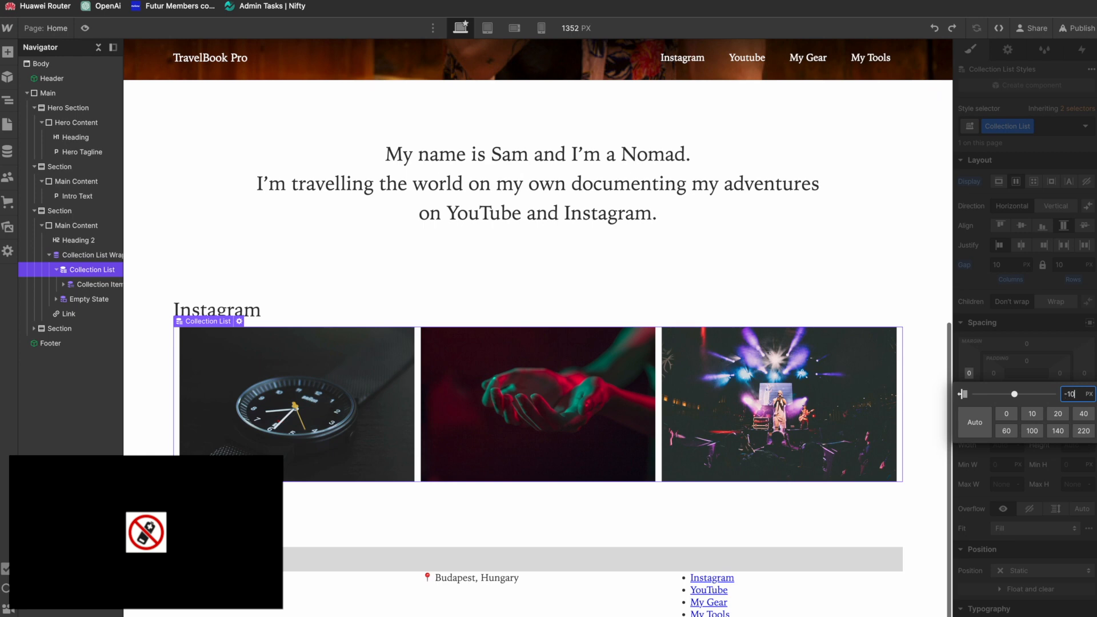
{"action": "type", "text": "-5"}
{"action": "key", "text": "Return"}
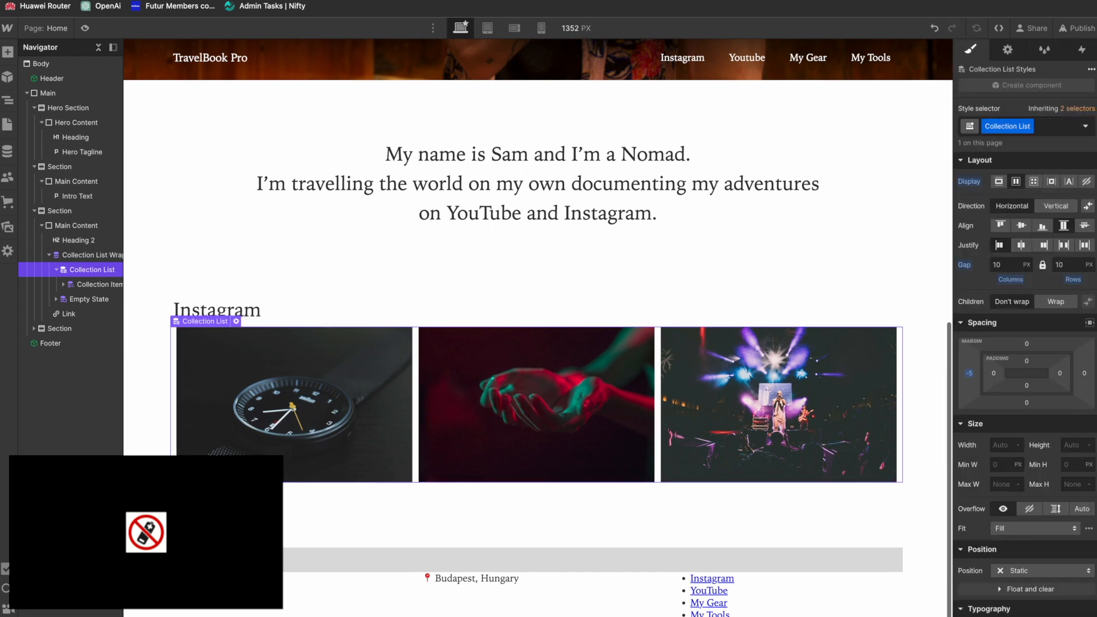
{"action": "left_click", "coordinate": [970, 374]}
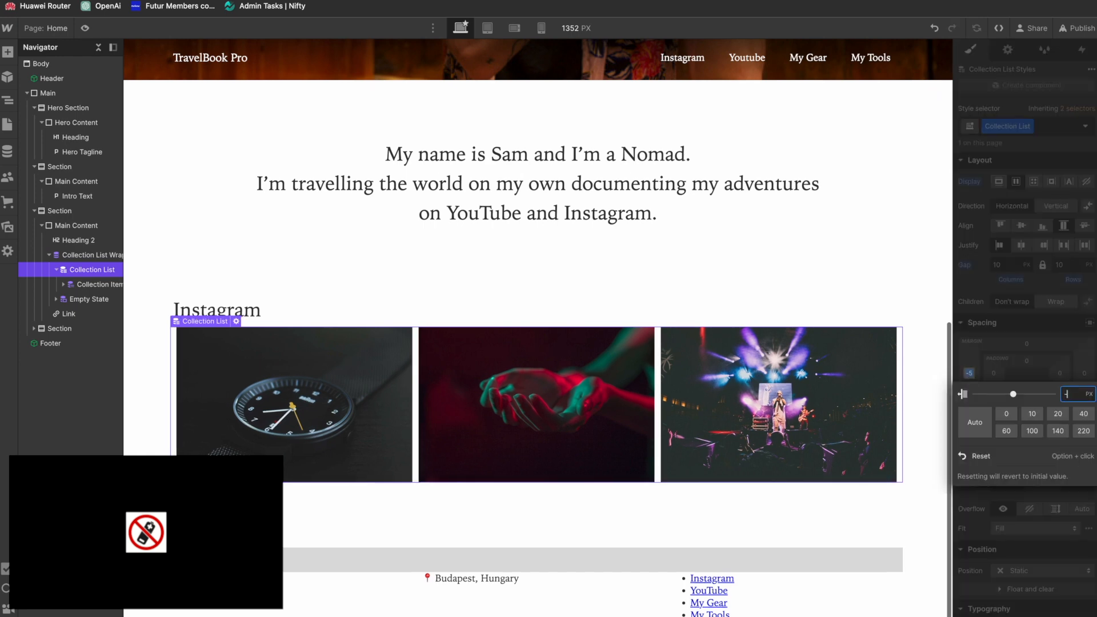
{"action": "key", "text": "Return"}
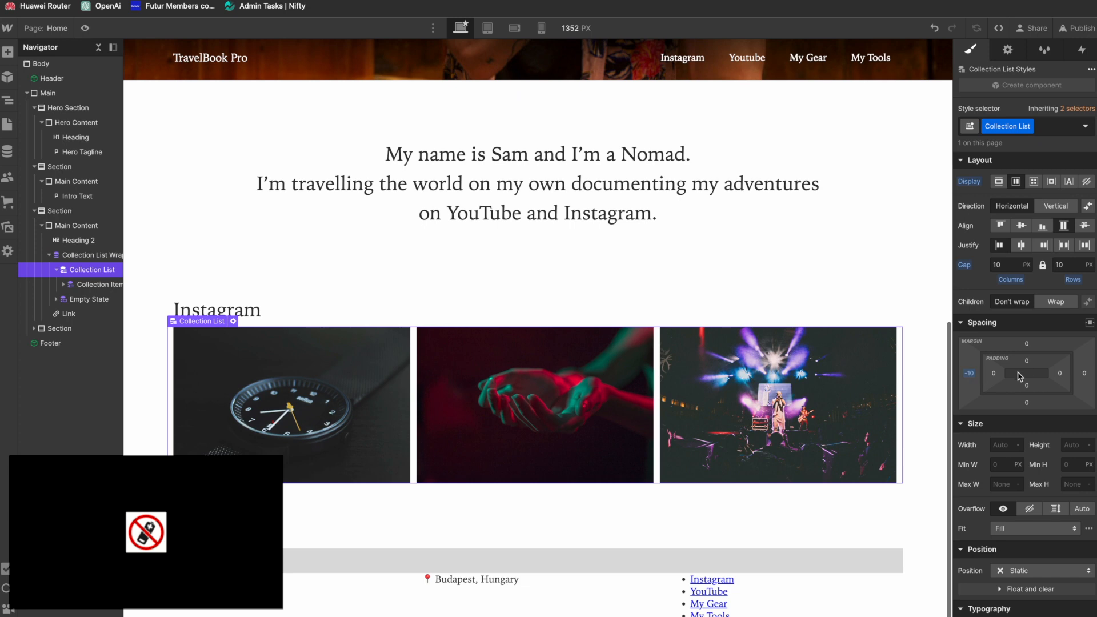
Step: Set the Collection List's right margin to -10 px and check the image row's alignment with the content above
{"action": "left_click", "coordinate": [1085, 375]}
{"action": "type", "text": "-10"}
{"action": "key", "text": "Return"}
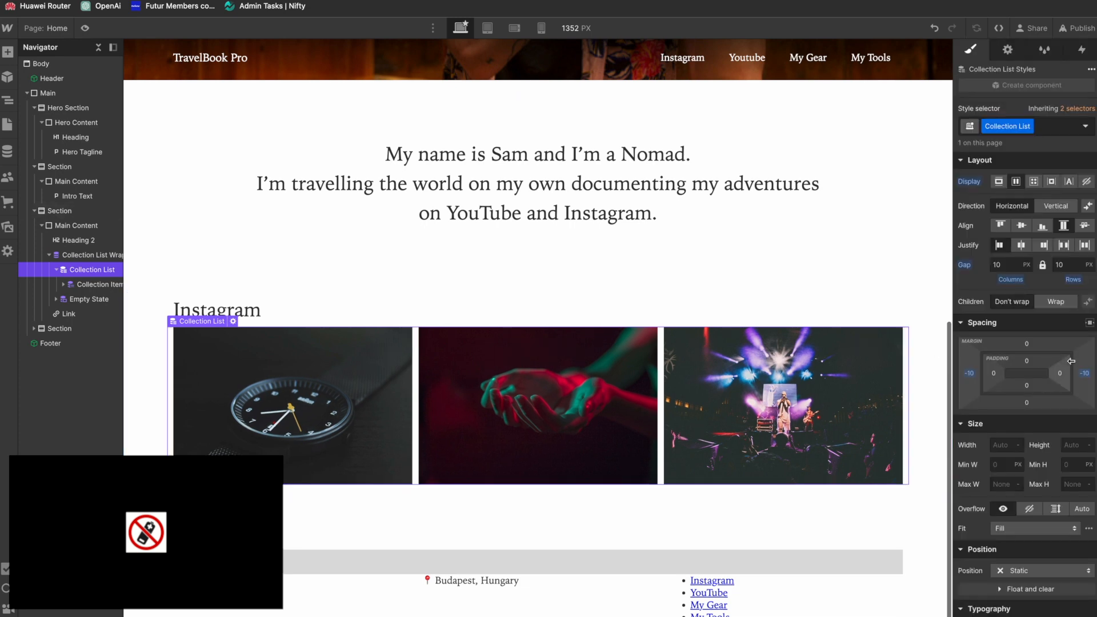
{"action": "left_click", "coordinate": [857, 277]}
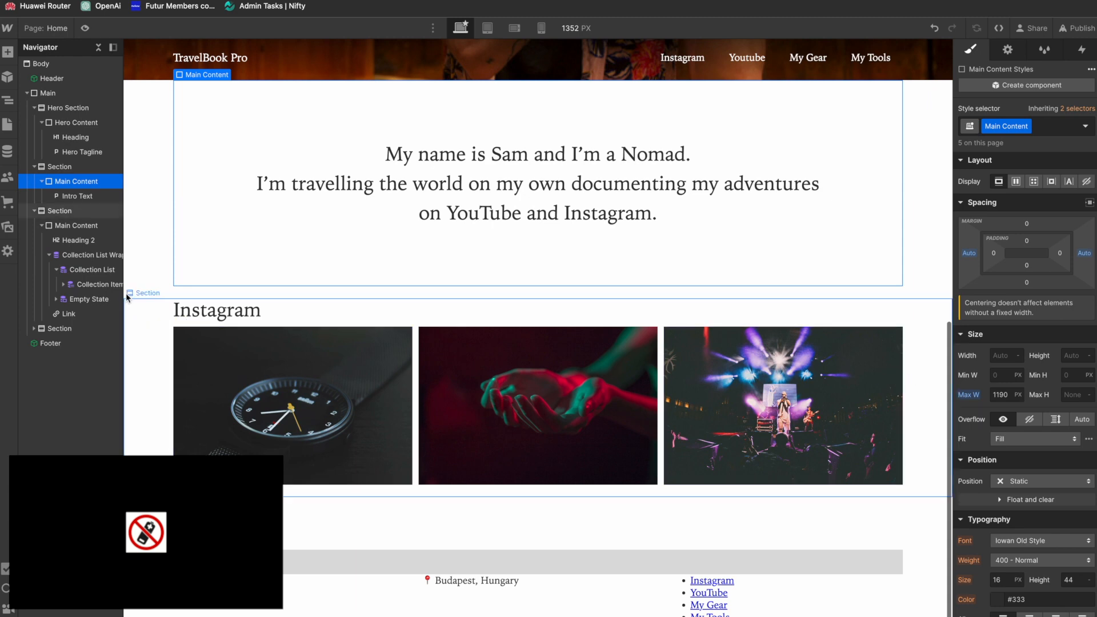
Step: Create a new class named "Primary Button" on the link below the Instagram gallery
{"action": "scroll", "coordinate": [266, 246], "scroll_direction": "down", "scroll_amount": 1}
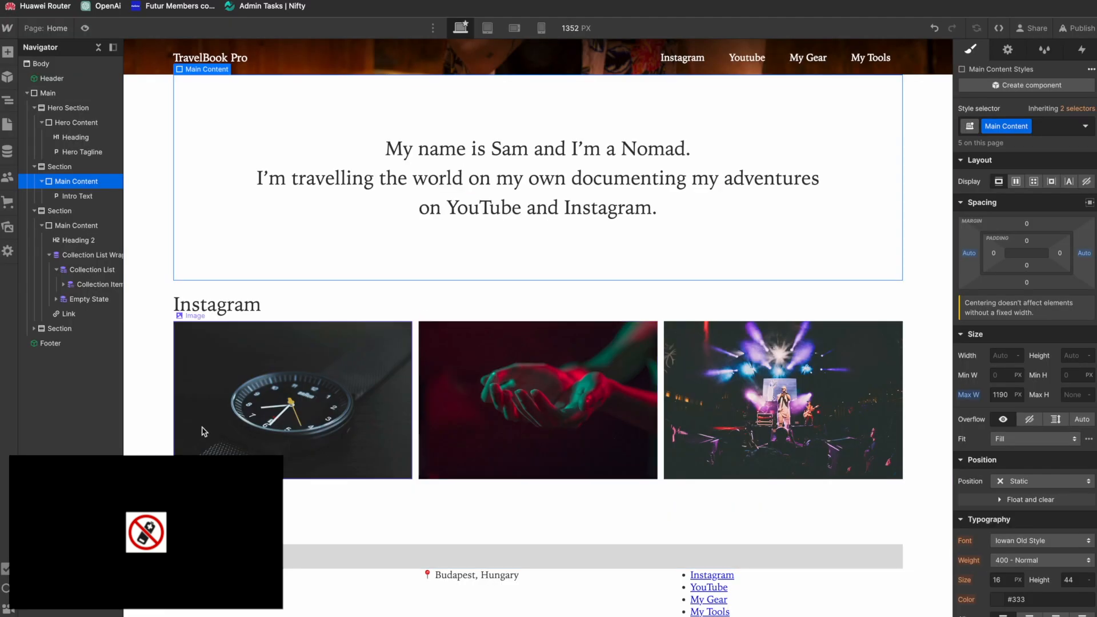
{"action": "left_click", "coordinate": [69, 314]}
{"action": "left_click", "coordinate": [1000, 126]}
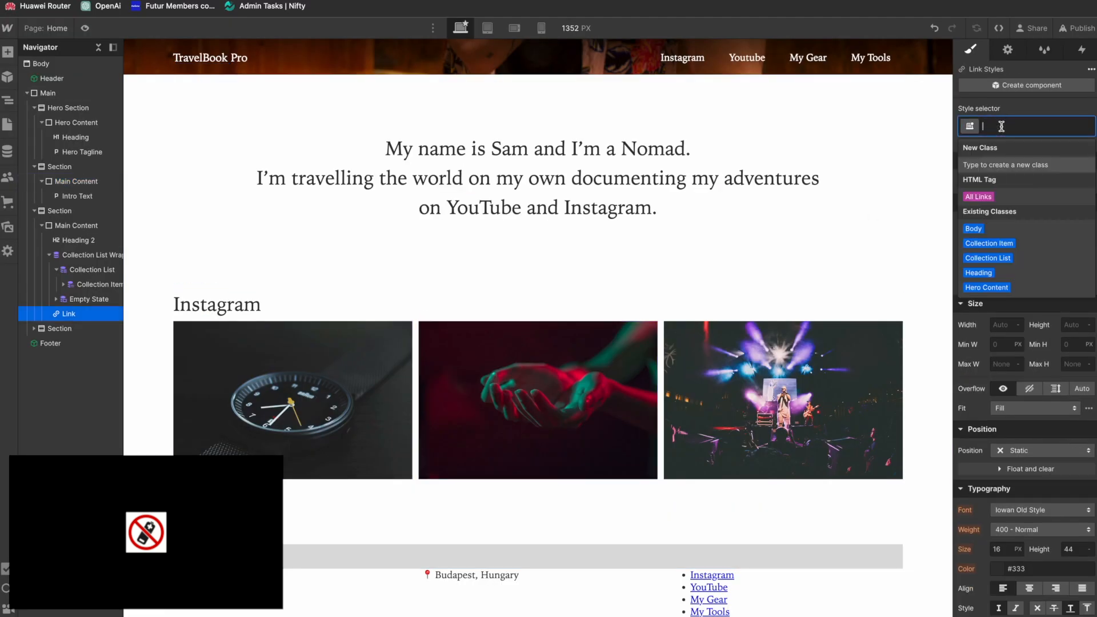
{"action": "type", "text": "Primary Button"}
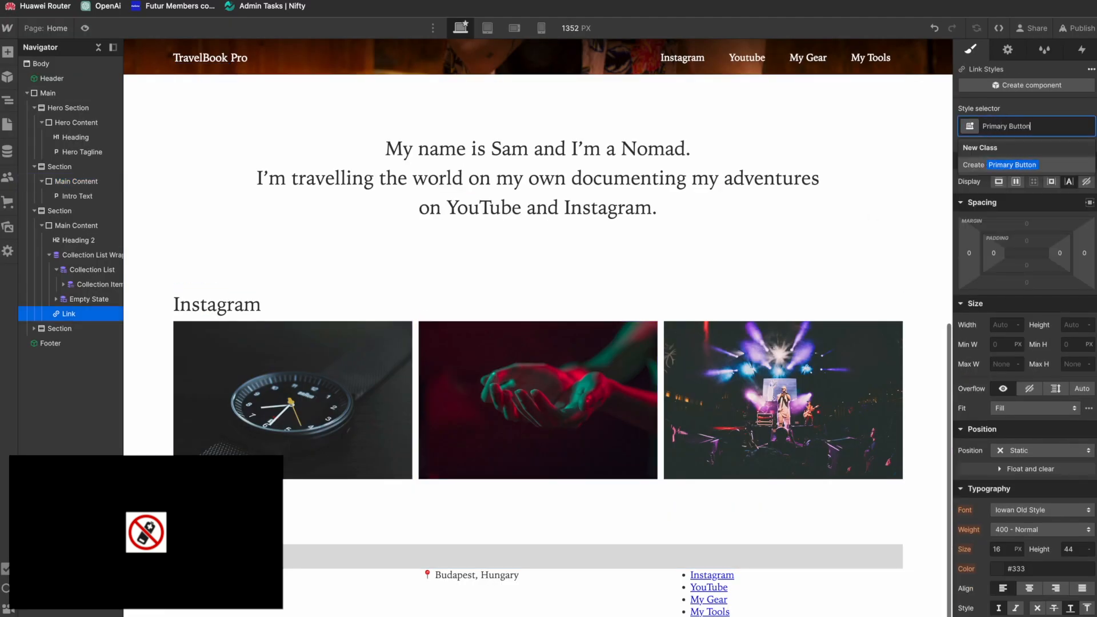
{"action": "key", "text": "Return"}
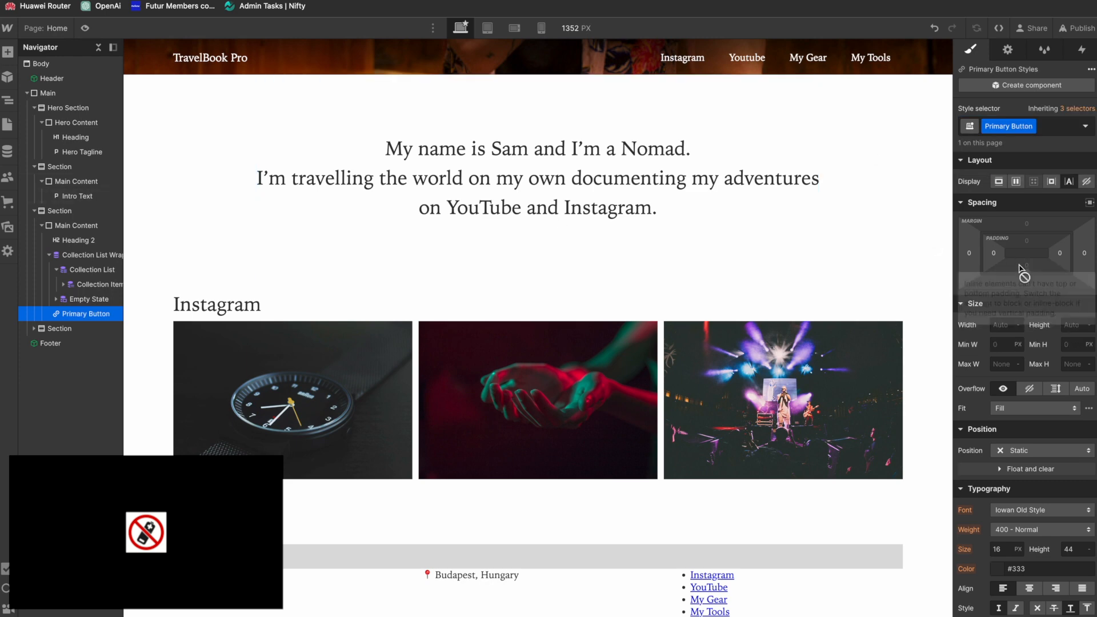
Step: Set the Primary Button's display to inline-block and its top padding to 0.5em
{"action": "left_click", "coordinate": [1016, 182]}
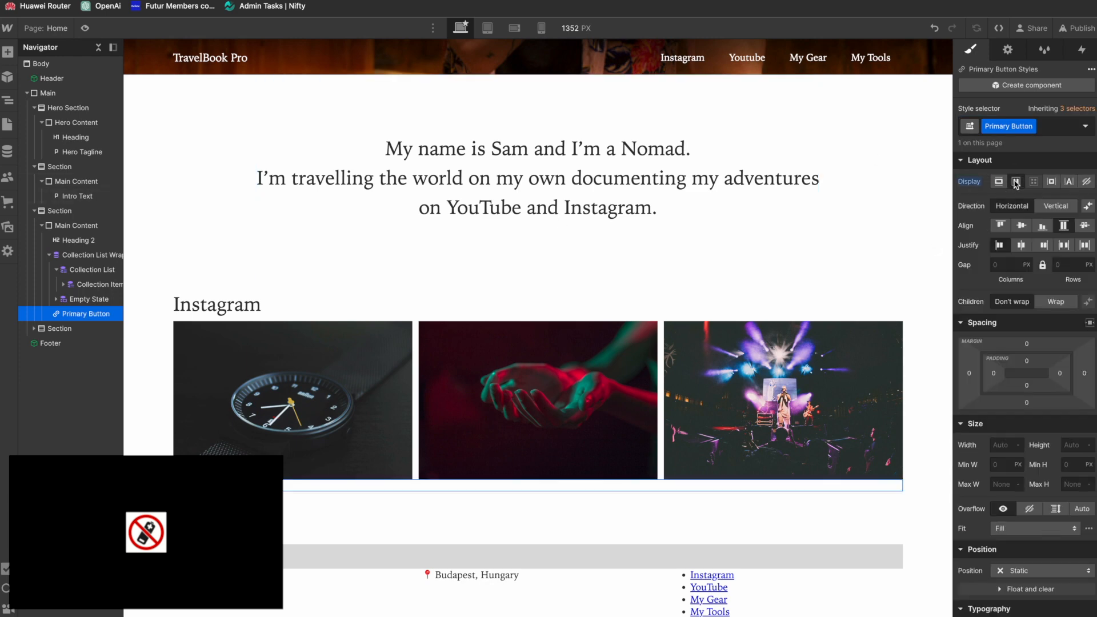
{"action": "left_click", "coordinate": [999, 182]}
{"action": "left_click", "coordinate": [1052, 182]}
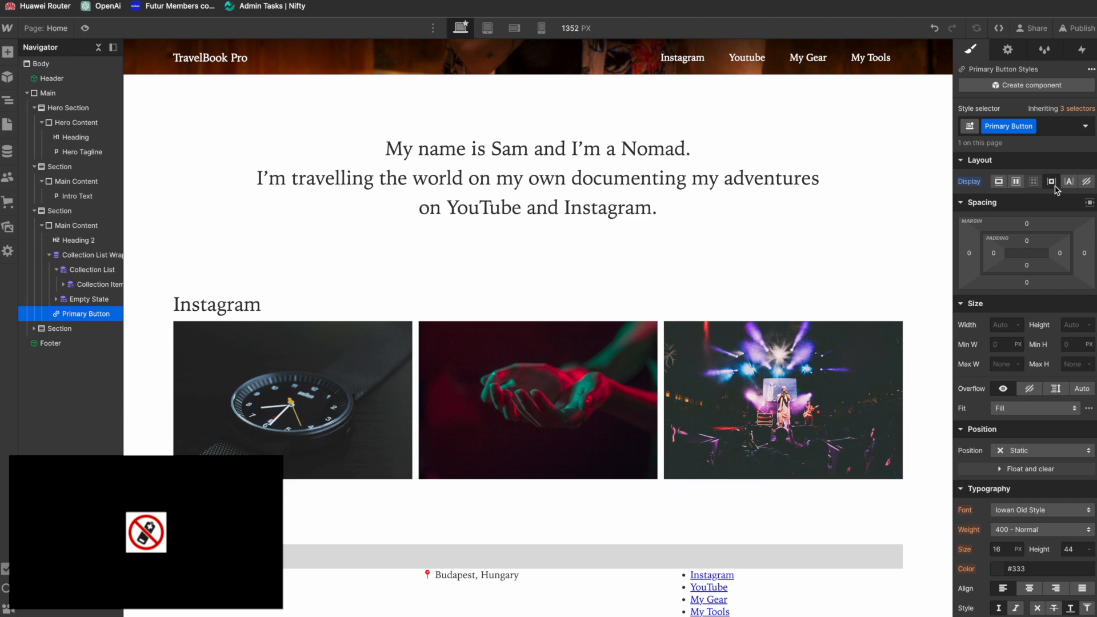
{"action": "left_click", "coordinate": [1027, 240]}
{"action": "type", "text": "1"}
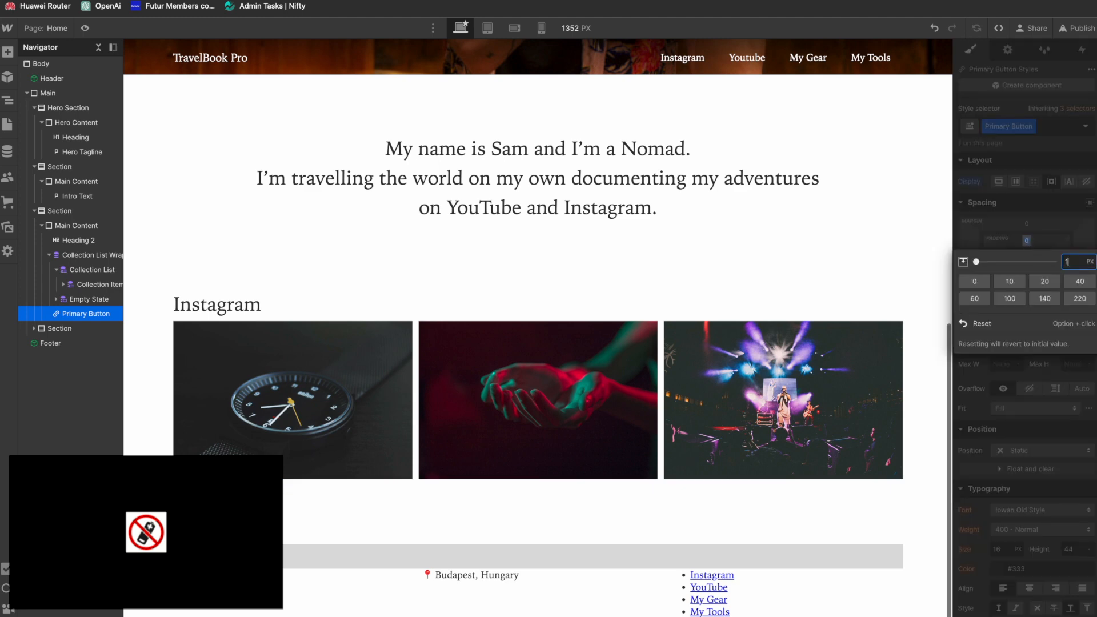
{"action": "key", "text": "BackSpace"}
{"action": "type", "text": ".5em"}
{"action": "key", "text": "Return"}
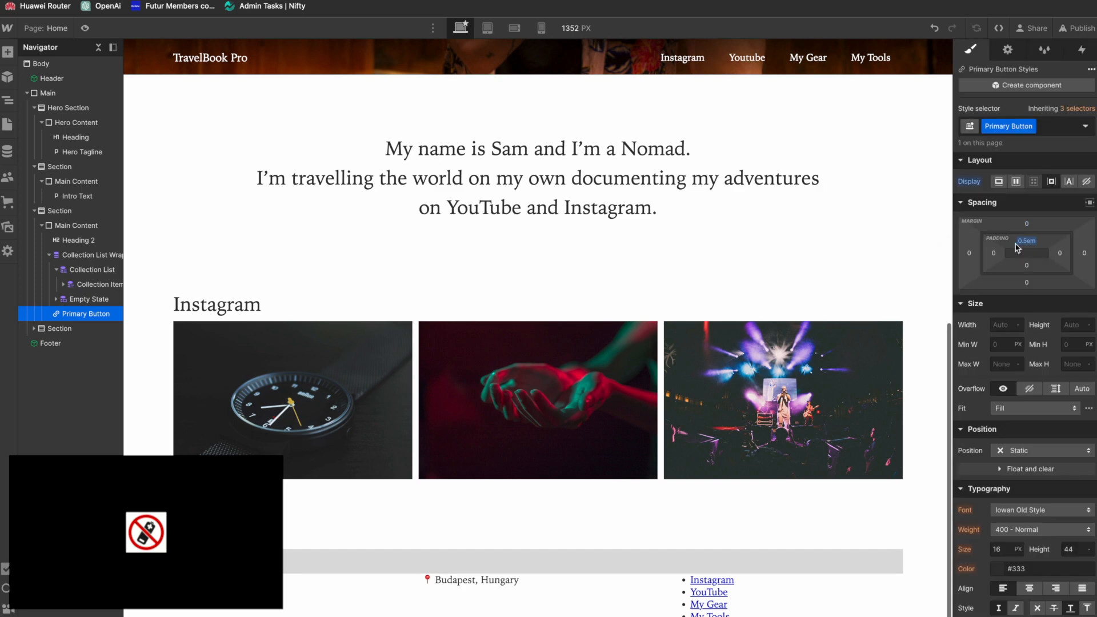
Step: Set the Primary Button's bottom padding to 0.5em and its left and right padding to 1em
{"action": "left_click", "coordinate": [1027, 266]}
{"action": "type", "text": ".5em"}
{"action": "key", "text": "Return"}
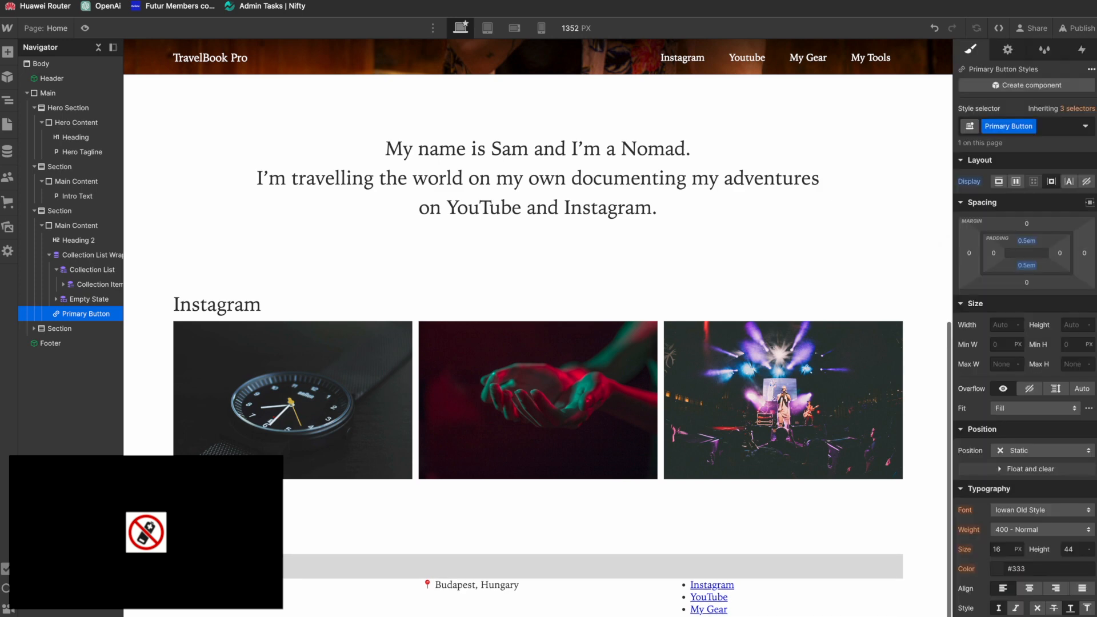
{"action": "left_click", "coordinate": [994, 254]}
{"action": "type", "text": "1em"}
{"action": "key", "text": "Return"}
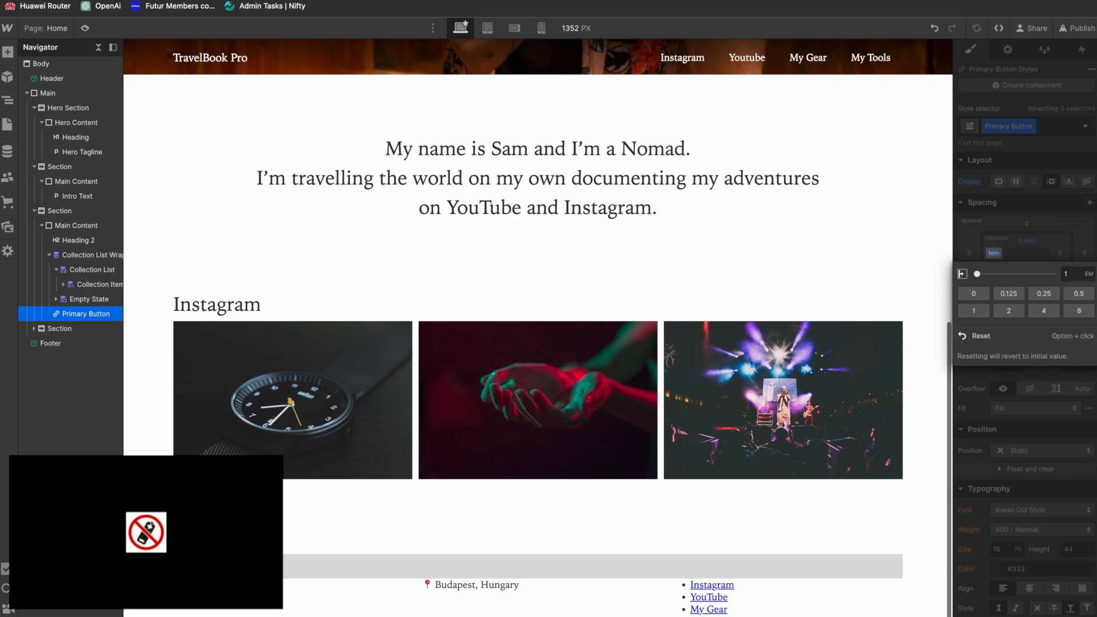
{"action": "left_click", "coordinate": [1038, 238]}
{"action": "left_click", "coordinate": [1061, 253]}
{"action": "type", "text": "1em"}
{"action": "key", "text": "Return"}
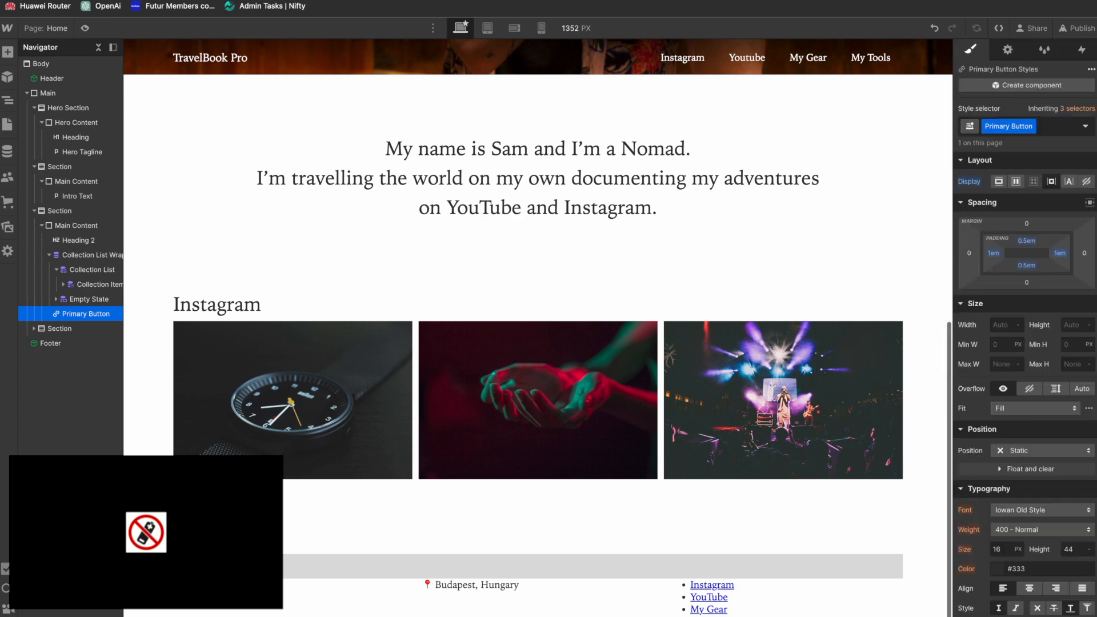
Step: Check the button against the Figma design and set the Primary Button's left and right padding to 2em
{"action": "key", "text": "super+Tab"}
{"action": "key", "text": "super+Tab"}
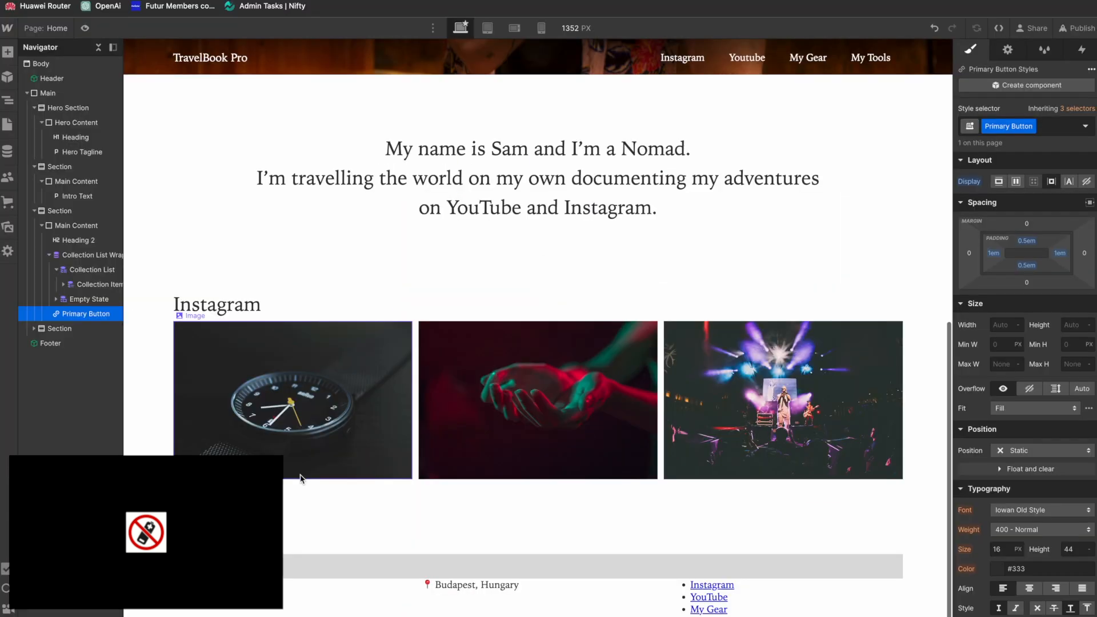
{"action": "left_click", "coordinate": [996, 255]}
{"action": "type", "text": "2em"}
{"action": "key", "text": "Return"}
{"action": "key", "text": "BackSpace"}
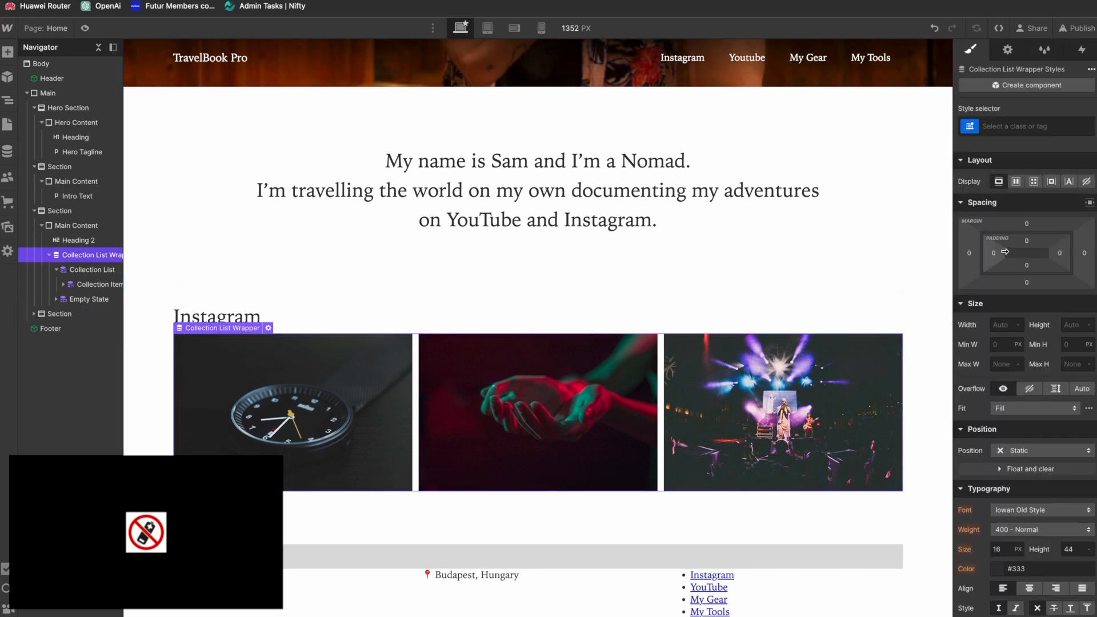
{"action": "key", "text": "super+z"}
{"action": "left_click", "coordinate": [85, 314]}
{"action": "left_click", "coordinate": [1061, 254]}
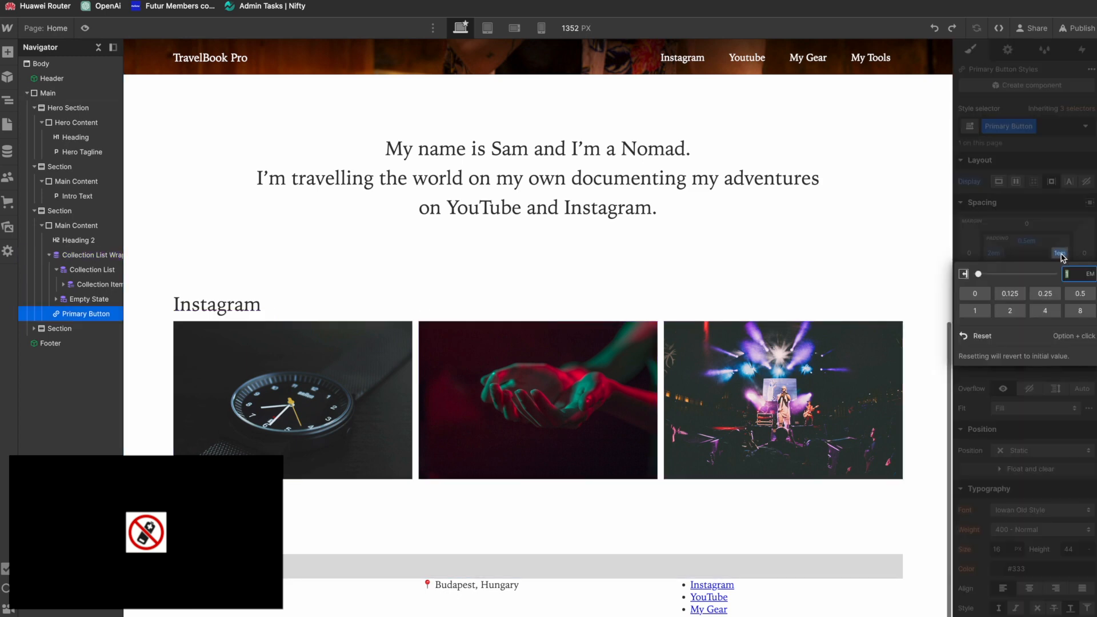
{"action": "type", "text": "2em"}
{"action": "key", "text": "Return"}
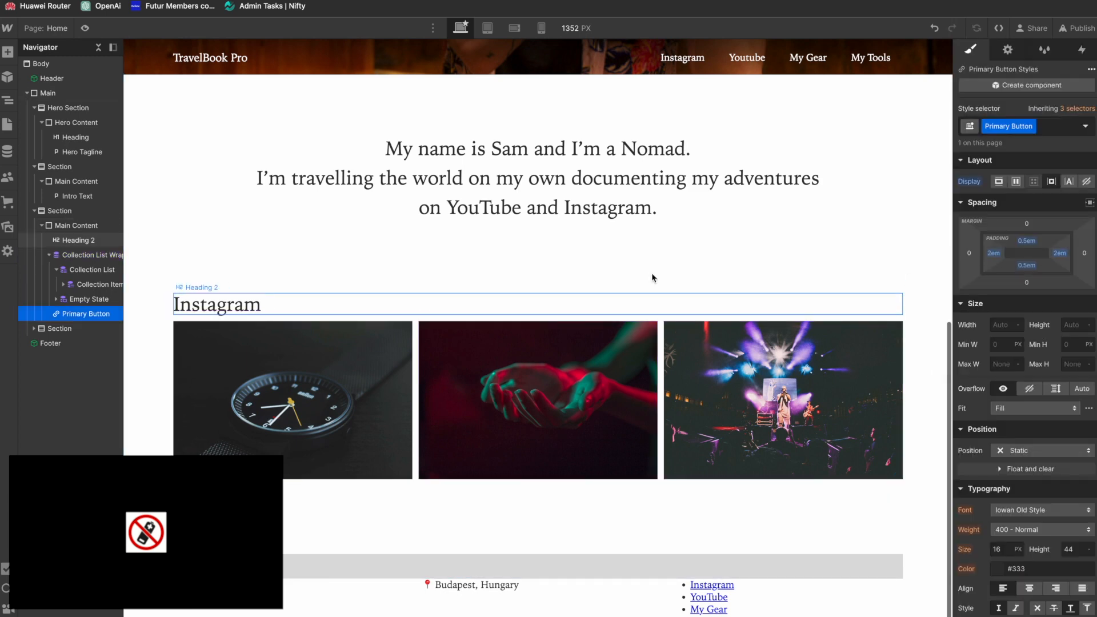
Step: Set the Primary Button's top and bottom padding to 1em
{"action": "left_click", "coordinate": [1029, 242]}
{"action": "type", "text": "1em"}
{"action": "key", "text": "Return"}
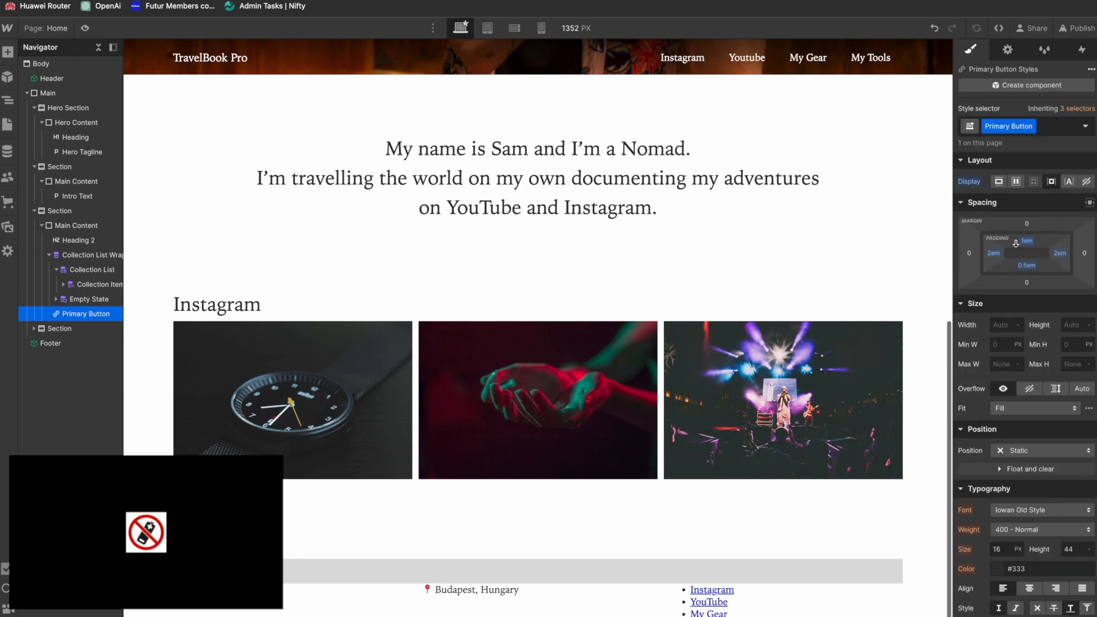
{"action": "left_click", "coordinate": [1022, 265]}
{"action": "type", "text": "1"}
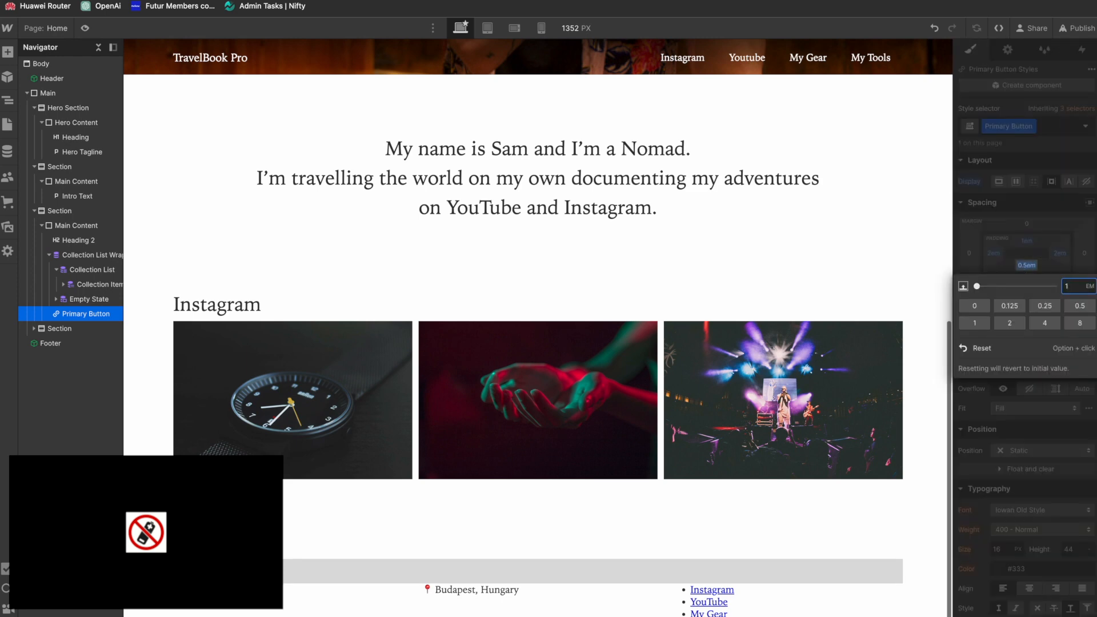
{"action": "type", "text": "em"}
{"action": "key", "text": "Return"}
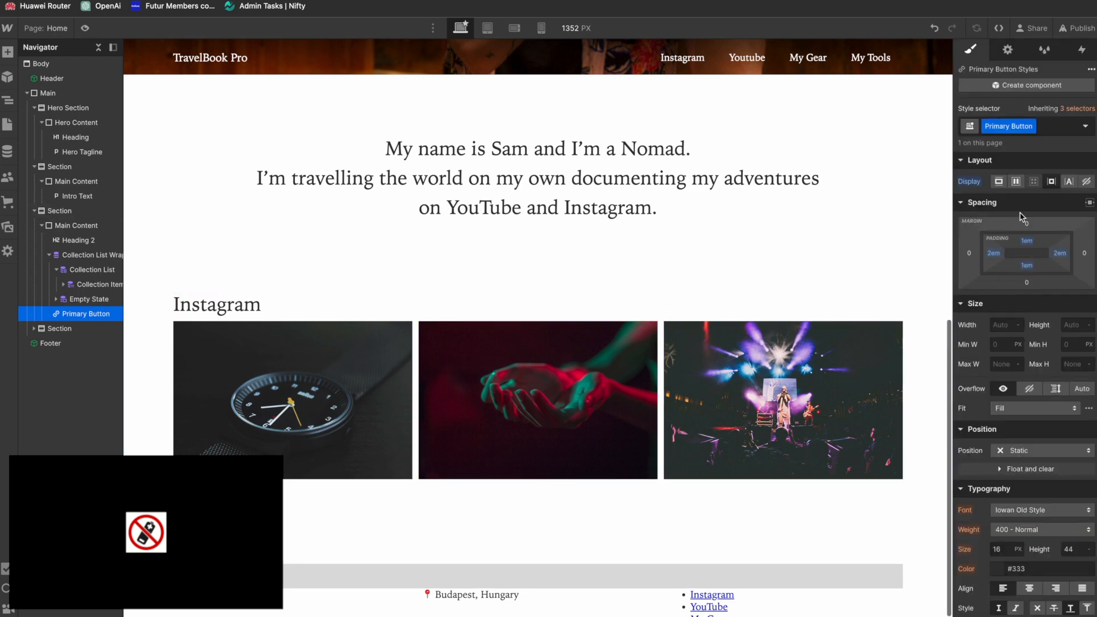
Step: Give the Primary Button a solid 1 px black border on all sides, leaving its corner radius unset
{"action": "scroll", "coordinate": [978, 343], "scroll_direction": "down", "scroll_amount": 5}
{"action": "scroll", "coordinate": [978, 368], "scroll_direction": "down", "scroll_amount": 7}
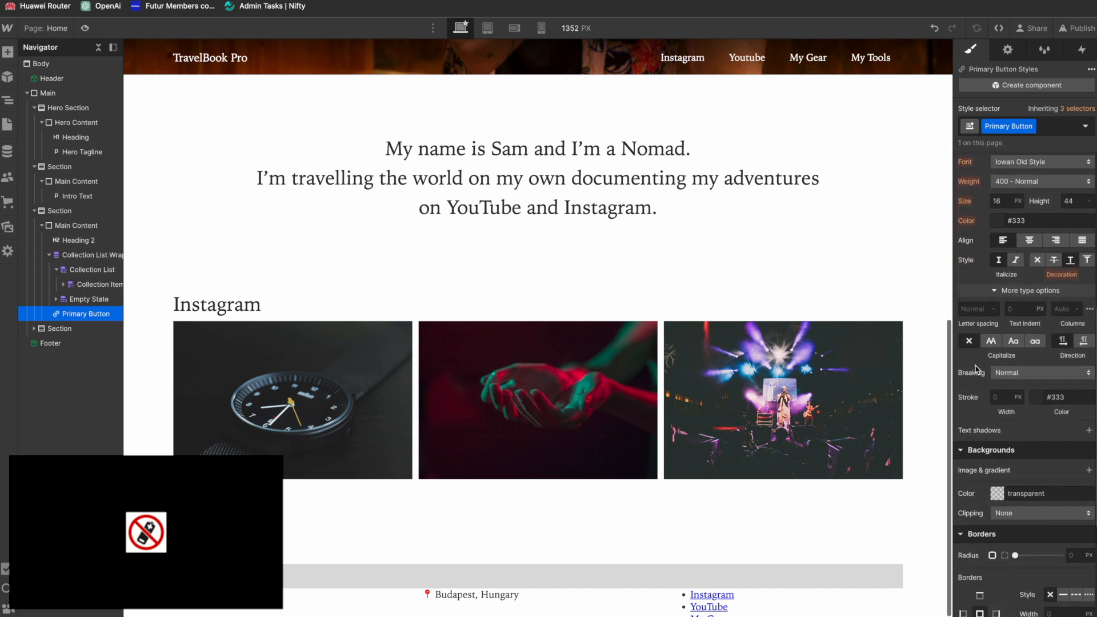
{"action": "left_click", "coordinate": [1016, 357]}
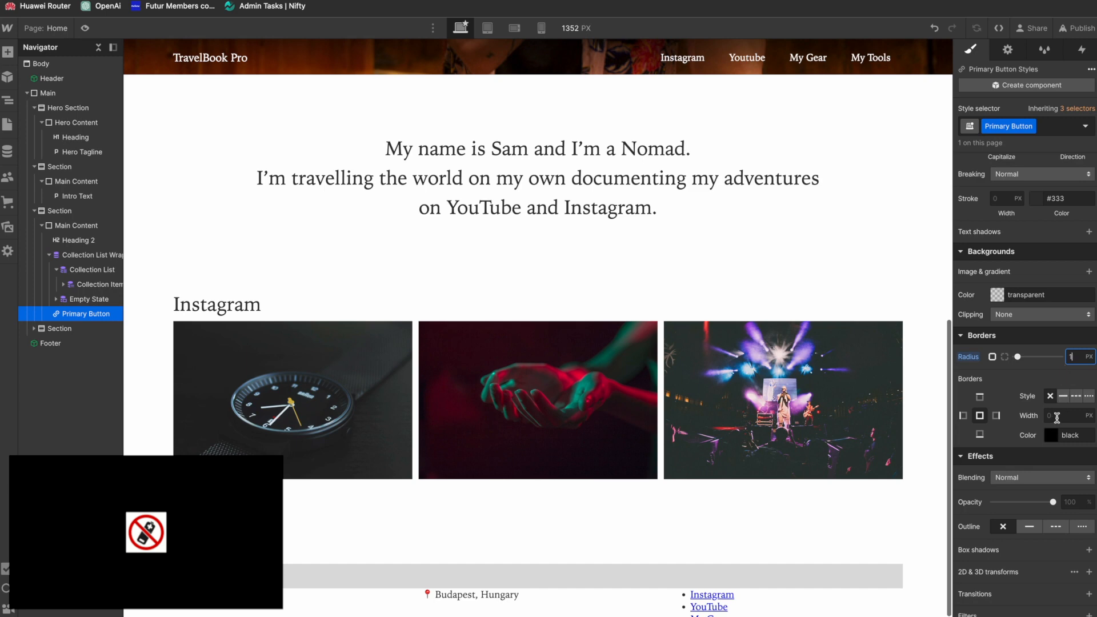
{"action": "key", "text": "BackSpace"}
{"action": "left_click", "coordinate": [967, 358], "text": "alt"}
{"action": "left_click", "coordinate": [1064, 396]}
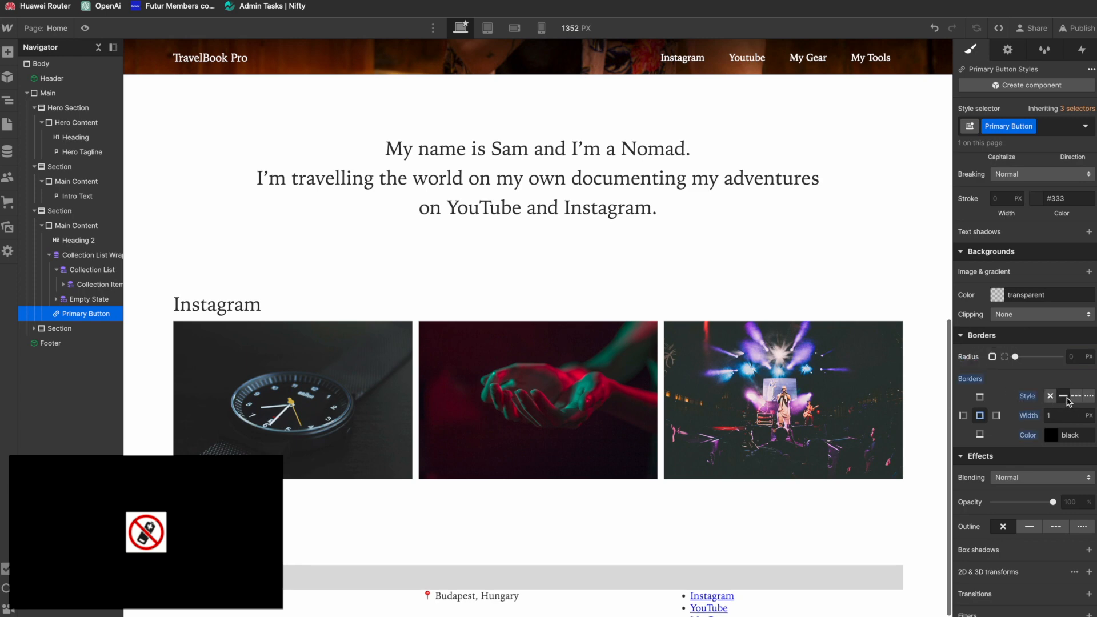
{"action": "left_click", "coordinate": [375, 495]}
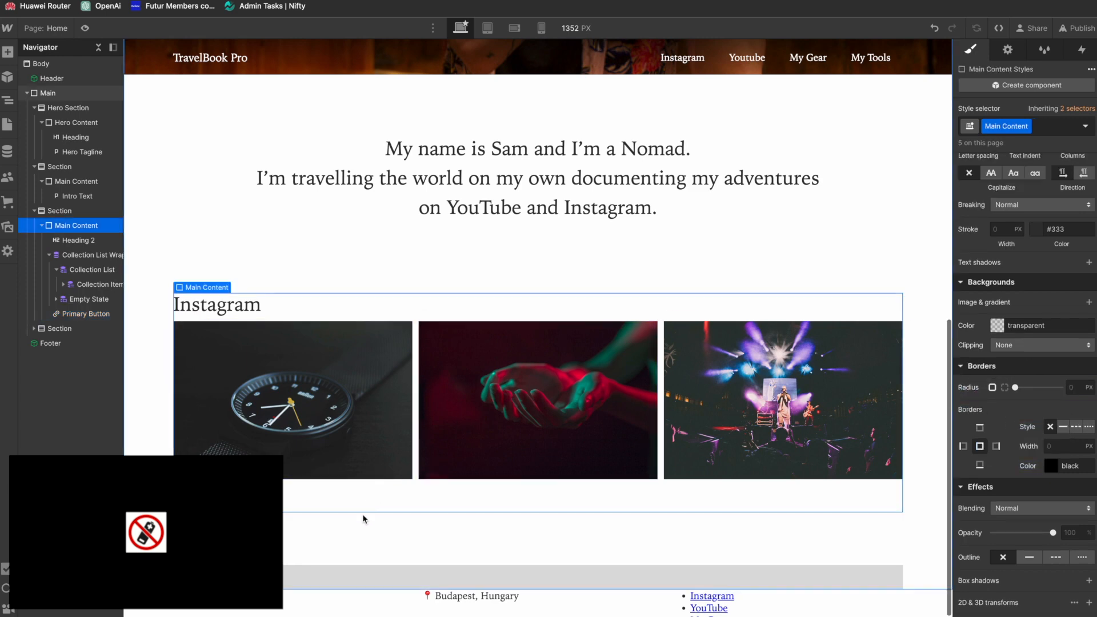
Step: Compare the gallery spacing with the Figma design and set the Collection List Wrapper's bottom margin to 50 px, after trying 30 px
{"action": "key", "text": "super+Tab"}
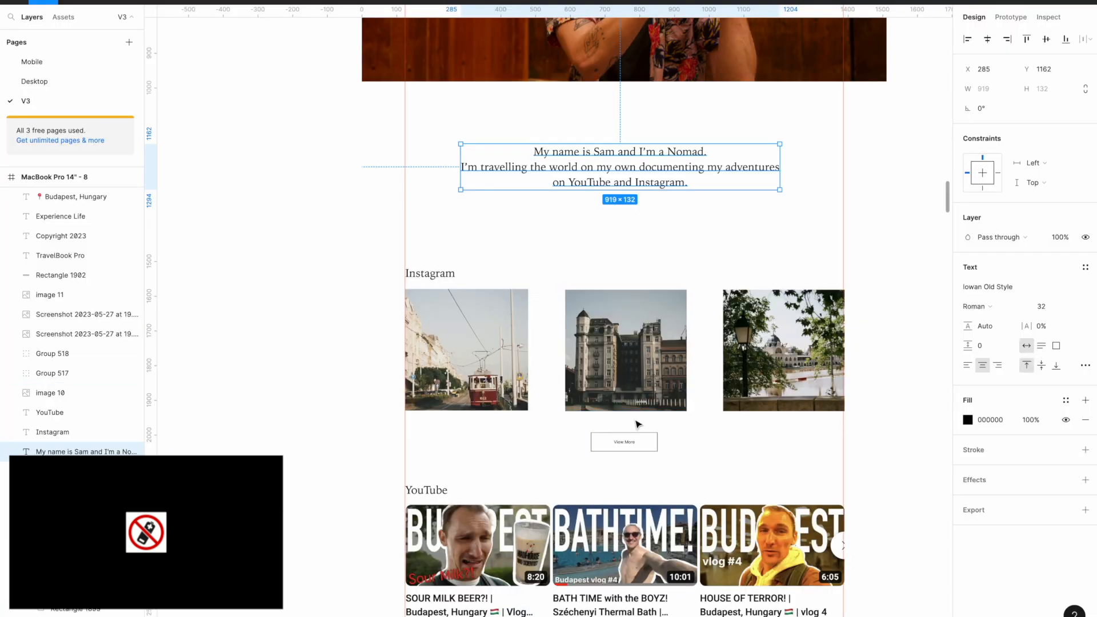
{"action": "key", "text": "super+Tab"}
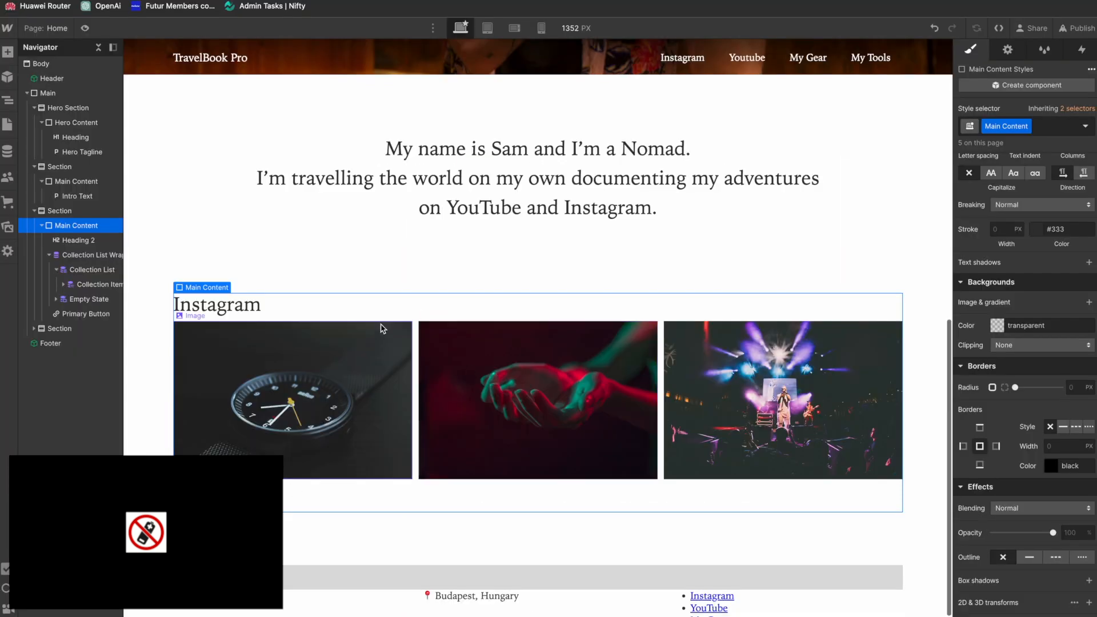
{"action": "left_click", "coordinate": [49, 255]}
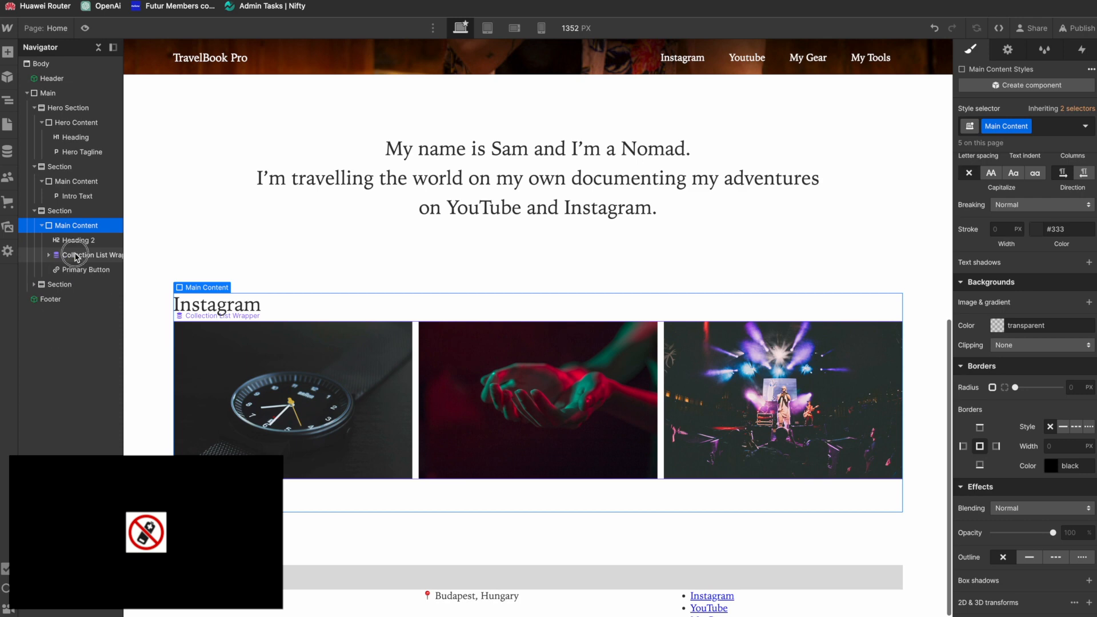
{"action": "left_click", "coordinate": [80, 255]}
{"action": "scroll", "coordinate": [1018, 245], "scroll_direction": "up", "scroll_amount": 10}
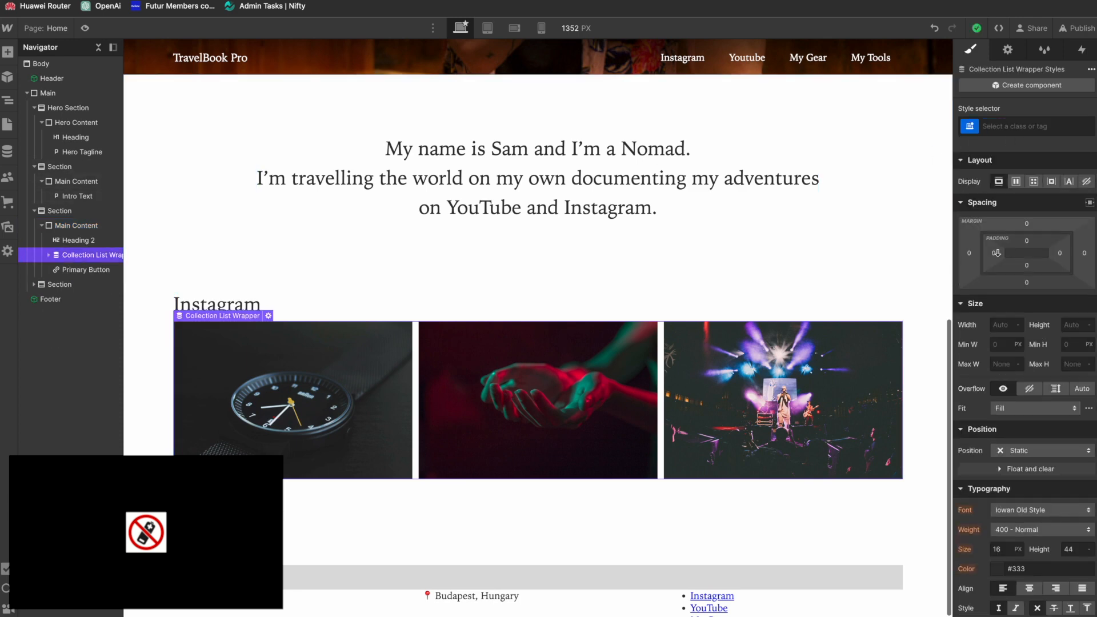
{"action": "left_click", "coordinate": [1028, 283]}
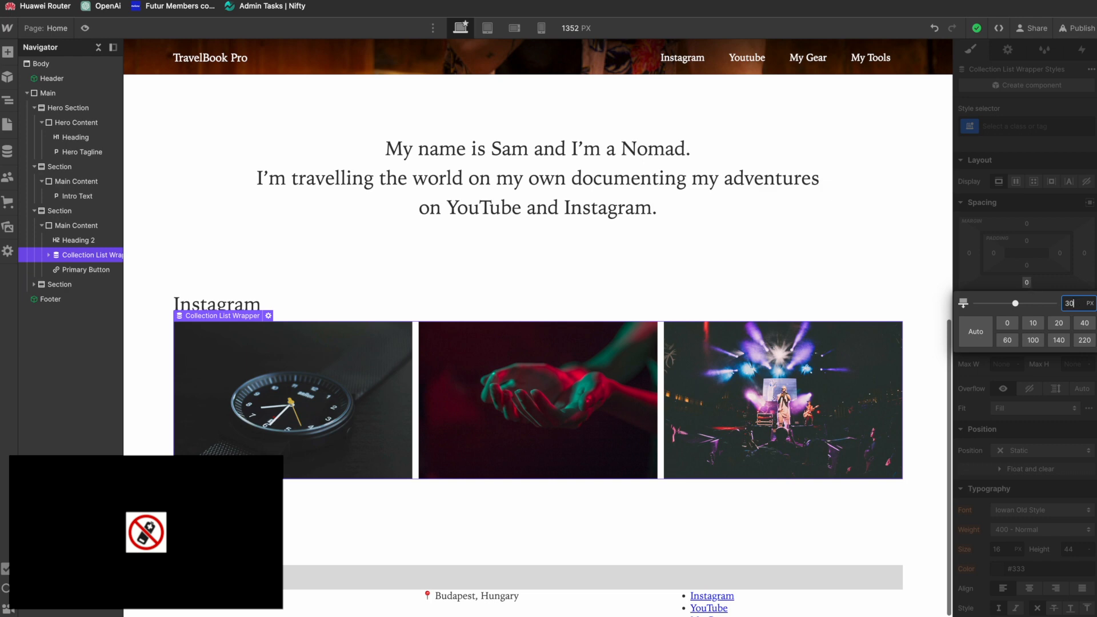
{"action": "key", "text": "Return"}
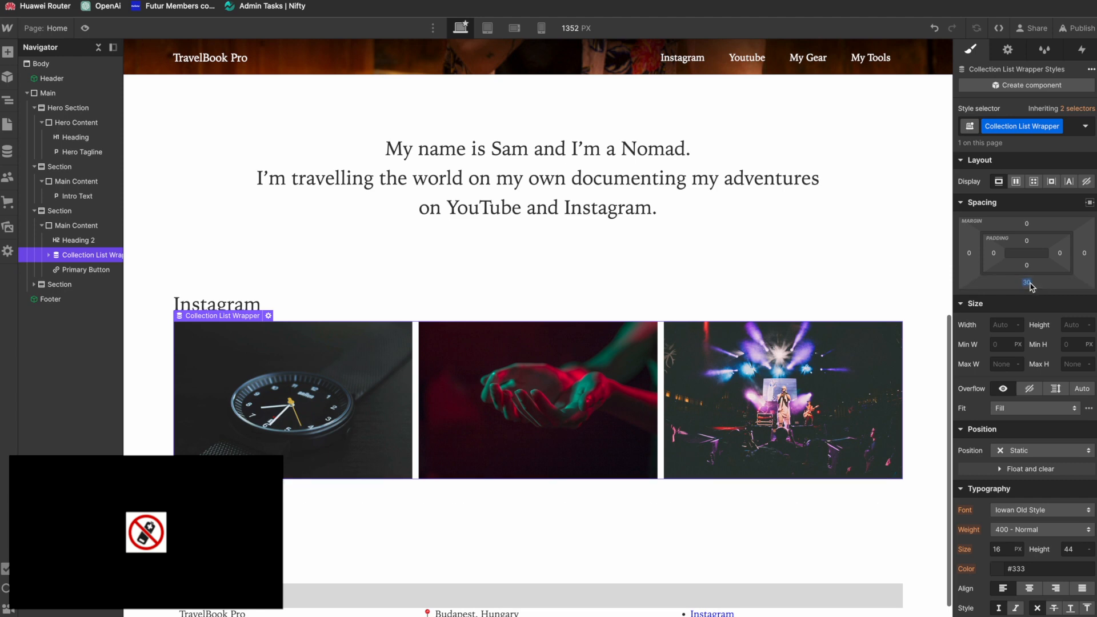
{"action": "left_click", "coordinate": [1028, 283]}
{"action": "type", "text": "50"}
{"action": "key", "text": "Return"}
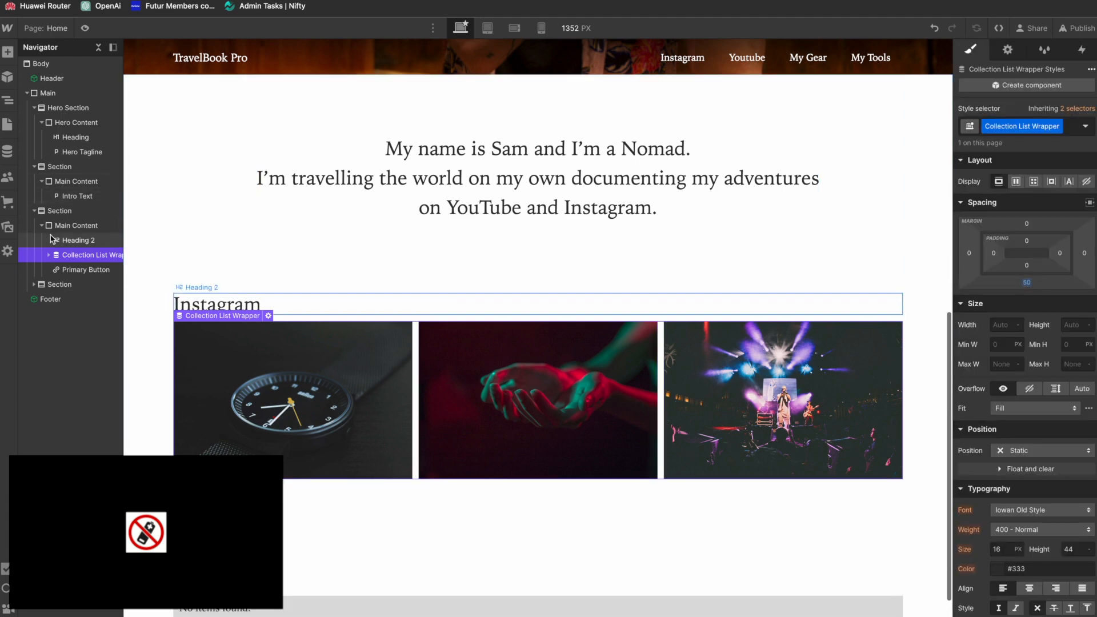
Step: Wrap the Primary Button in a div block and give that div a new class named "CTA"
{"action": "left_click", "coordinate": [83, 269]}
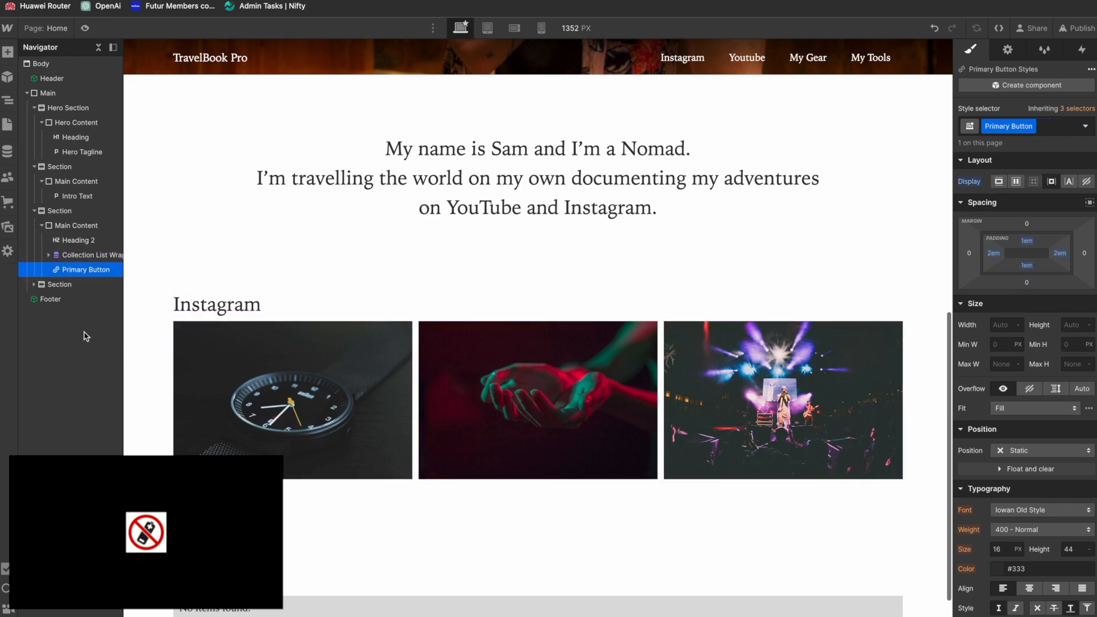
{"action": "right_click", "coordinate": [85, 267]}
{"action": "key", "text": "Escape"}
{"action": "right_click", "coordinate": [235, 353]}
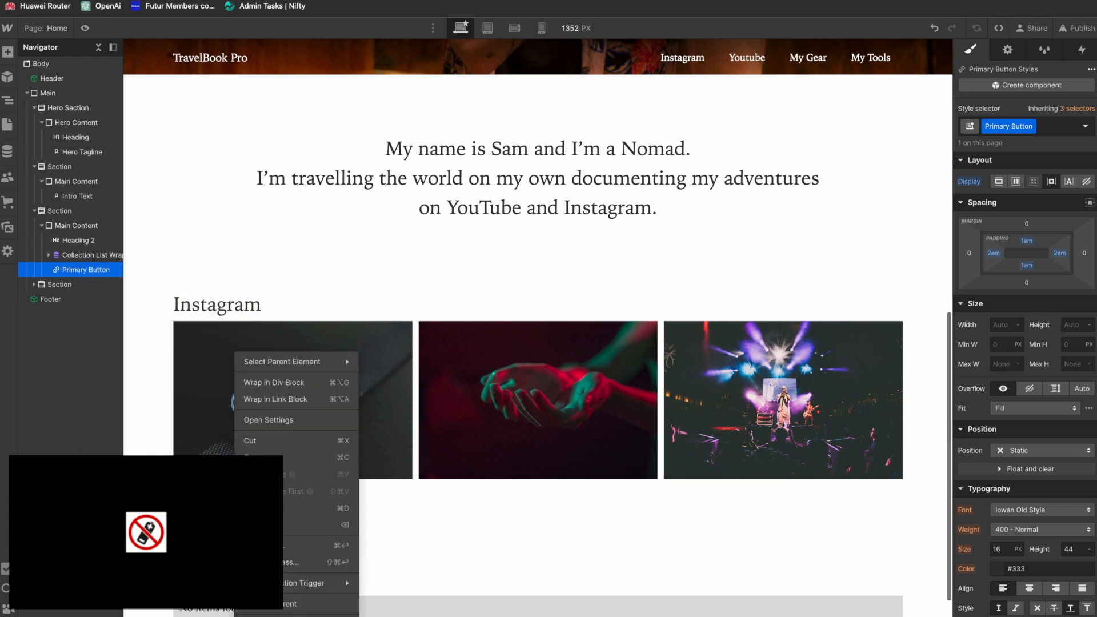
{"action": "left_click", "coordinate": [323, 385]}
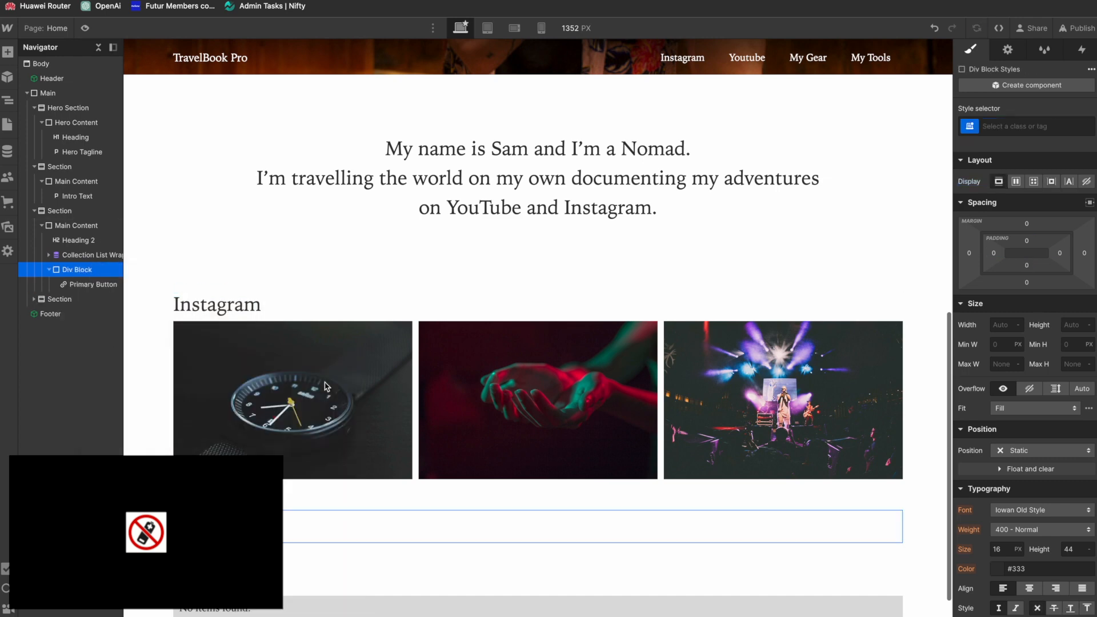
{"action": "left_click", "coordinate": [1019, 126]}
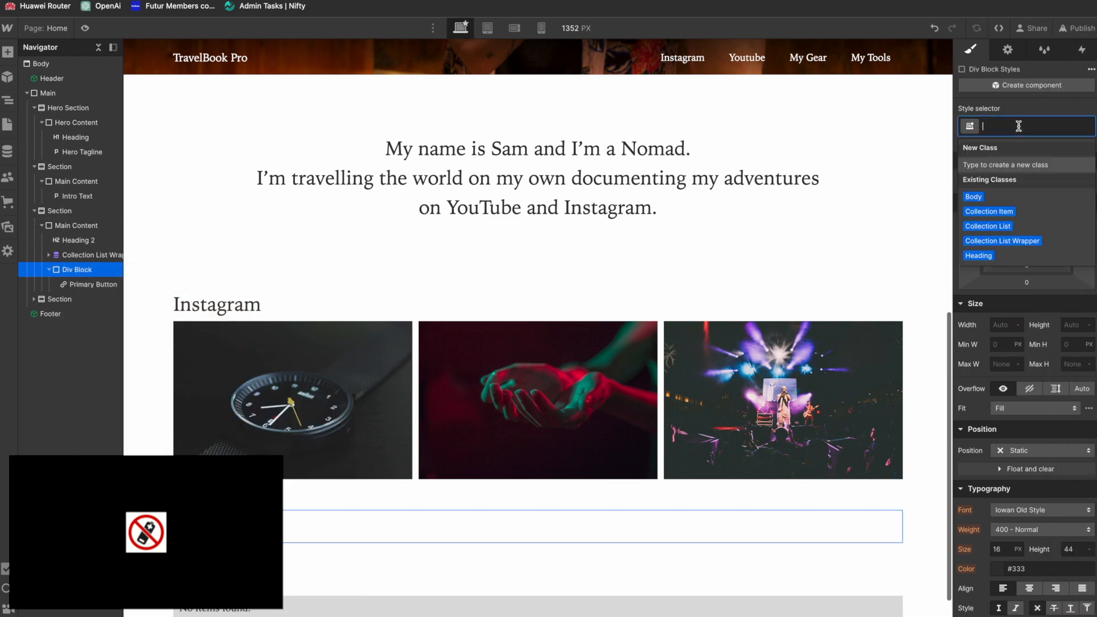
{"action": "type", "text": "CTA"}
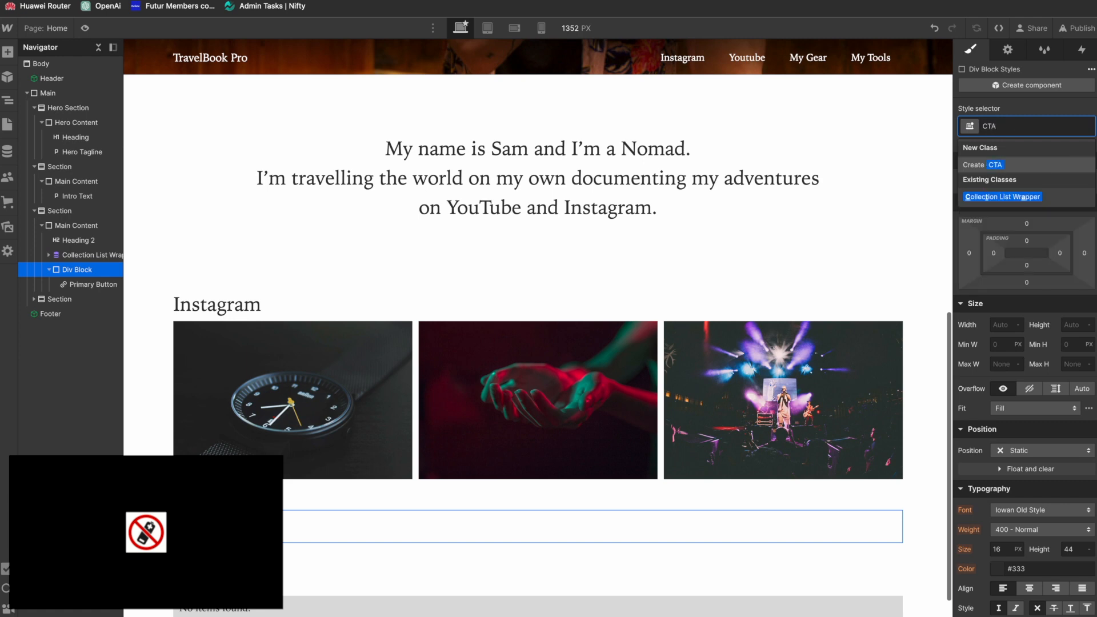
{"action": "key", "text": "Return"}
Step: Center-align the text of the CTA div so the View more button is centered below the gallery
{"action": "scroll", "coordinate": [1039, 481], "scroll_direction": "down", "scroll_amount": 1}
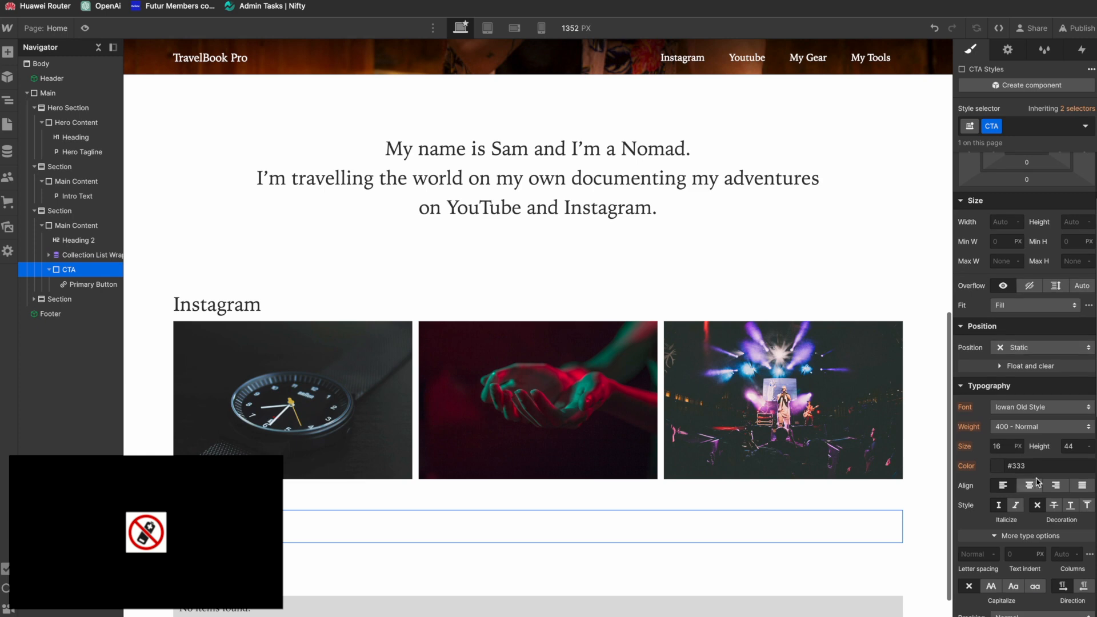
{"action": "left_click", "coordinate": [1038, 484]}
{"action": "left_click", "coordinate": [543, 485]}
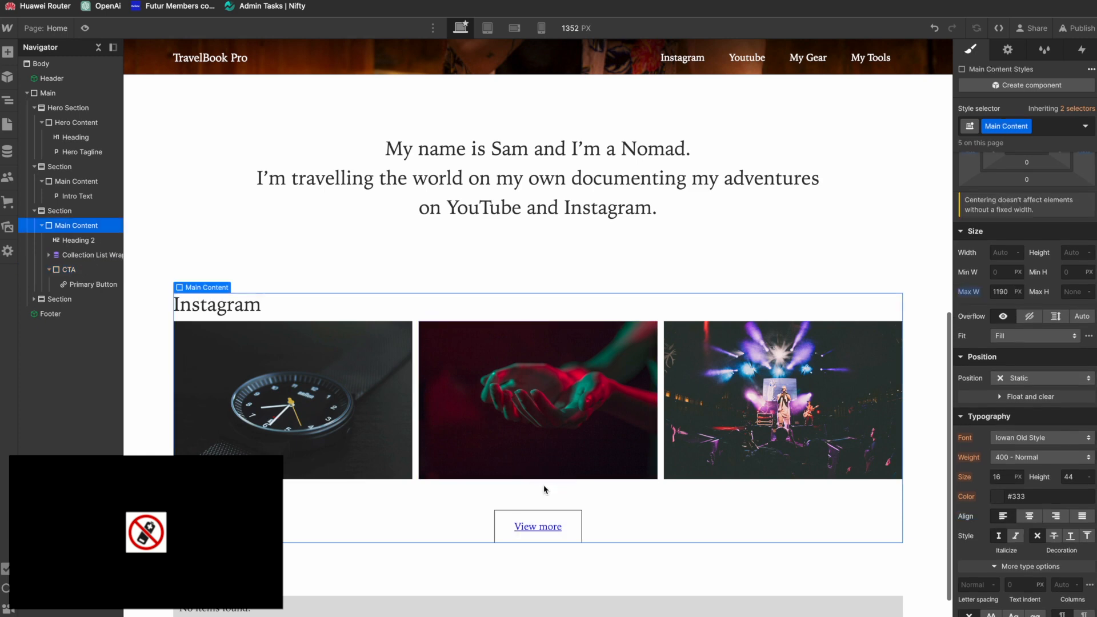
Step: Change the Primary Button's text color to black and remove its underline
{"action": "left_click", "coordinate": [532, 517]}
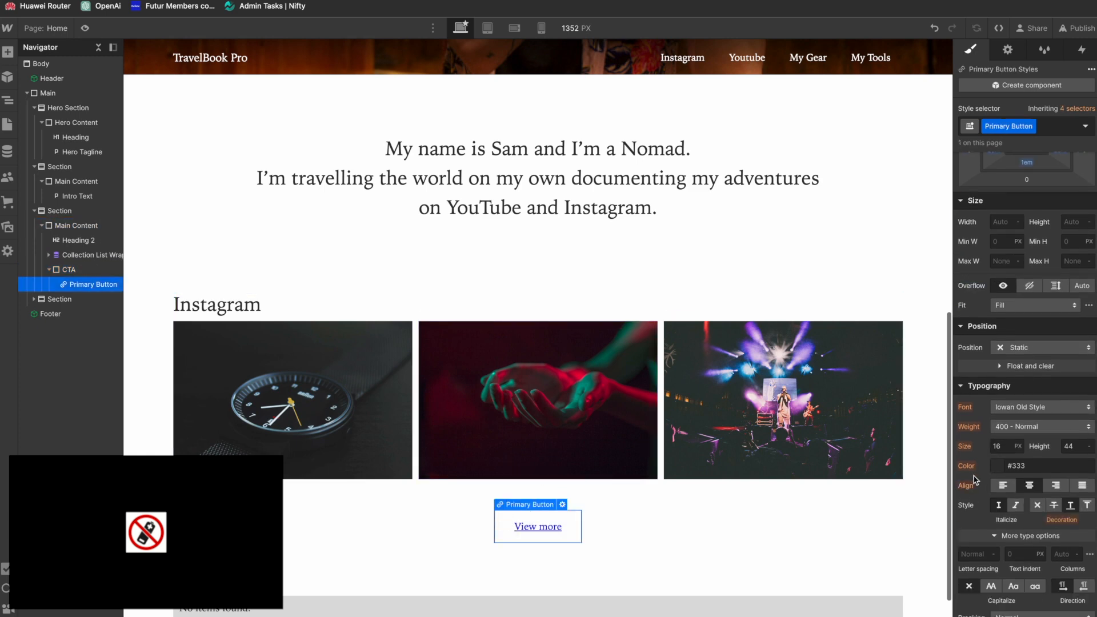
{"action": "left_click", "coordinate": [1000, 467]}
{"action": "left_click_drag", "start_coordinate": [996, 309], "coordinate": [902, 377]}
{"action": "left_click", "coordinate": [980, 516]}
{"action": "left_click", "coordinate": [1038, 506]}
{"action": "left_click", "coordinate": [756, 543]}
{"action": "scroll", "coordinate": [622, 496], "scroll_direction": "down", "scroll_amount": 1}
Step: Compare the Instagram heading's spacing with the Figma design and set the bottom margin of All H2 Headings to 20 px
{"action": "key", "text": "super+Tab"}
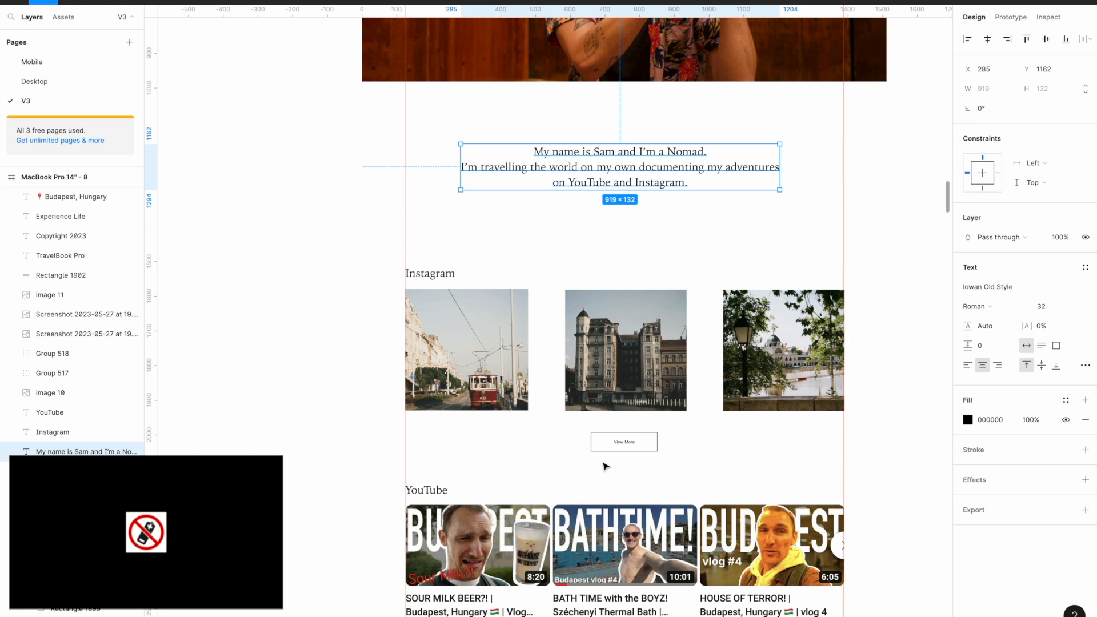
{"action": "key", "text": "super+Tab"}
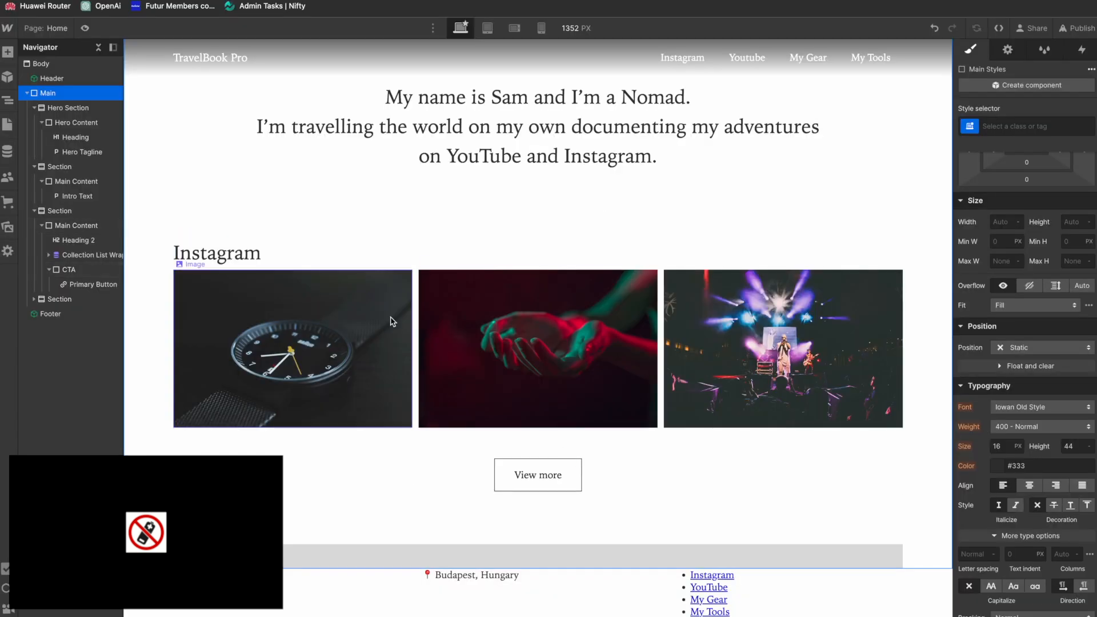
{"action": "key", "text": "super+Tab"}
{"action": "key", "text": "super+Tab"}
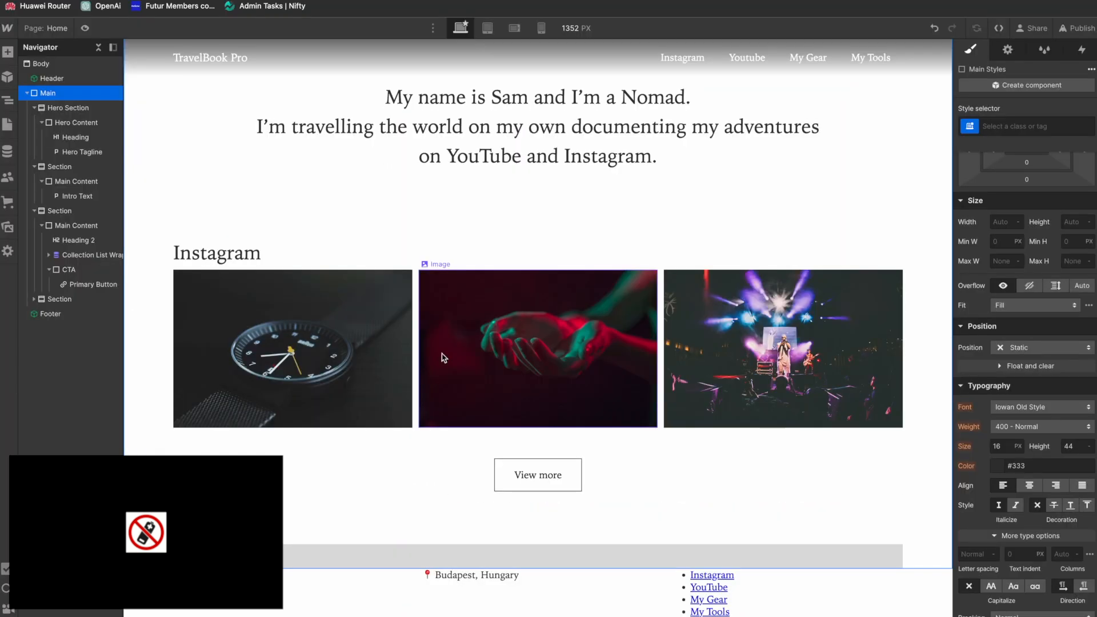
{"action": "left_click", "coordinate": [221, 252]}
{"action": "scroll", "coordinate": [1009, 165], "scroll_direction": "up", "scroll_amount": 3}
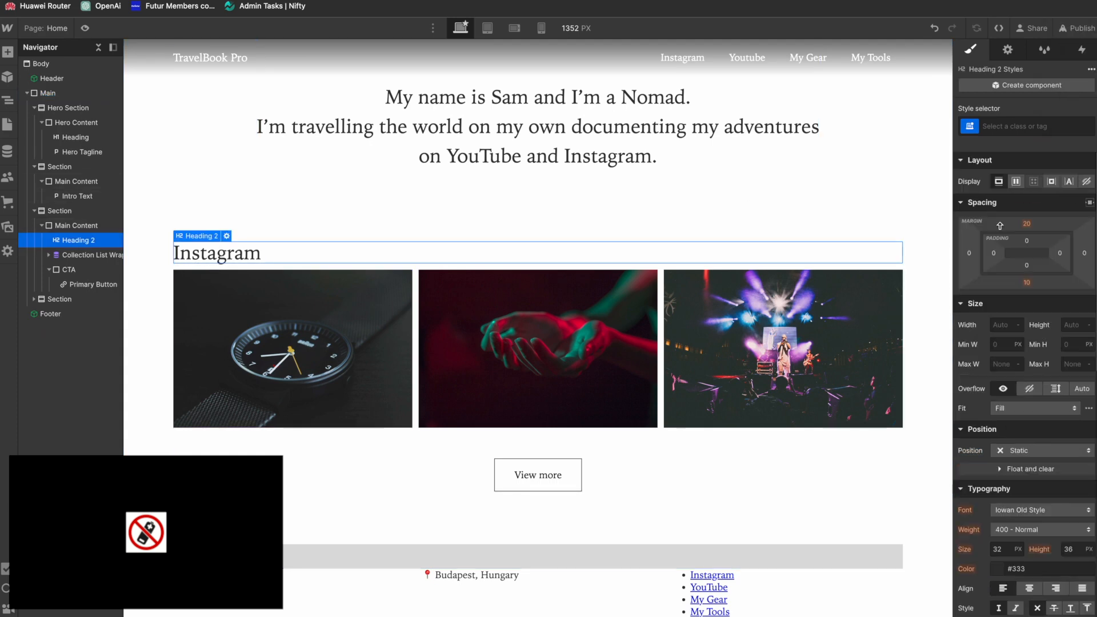
{"action": "left_click", "coordinate": [1021, 125]}
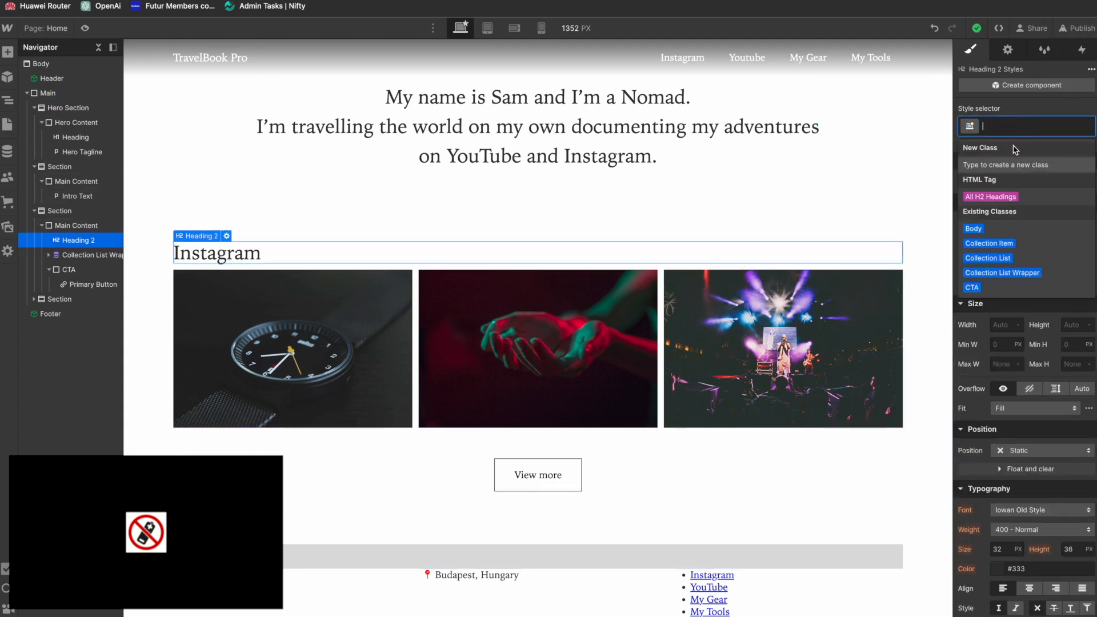
{"action": "left_click", "coordinate": [1007, 194]}
{"action": "left_click", "coordinate": [1027, 283]}
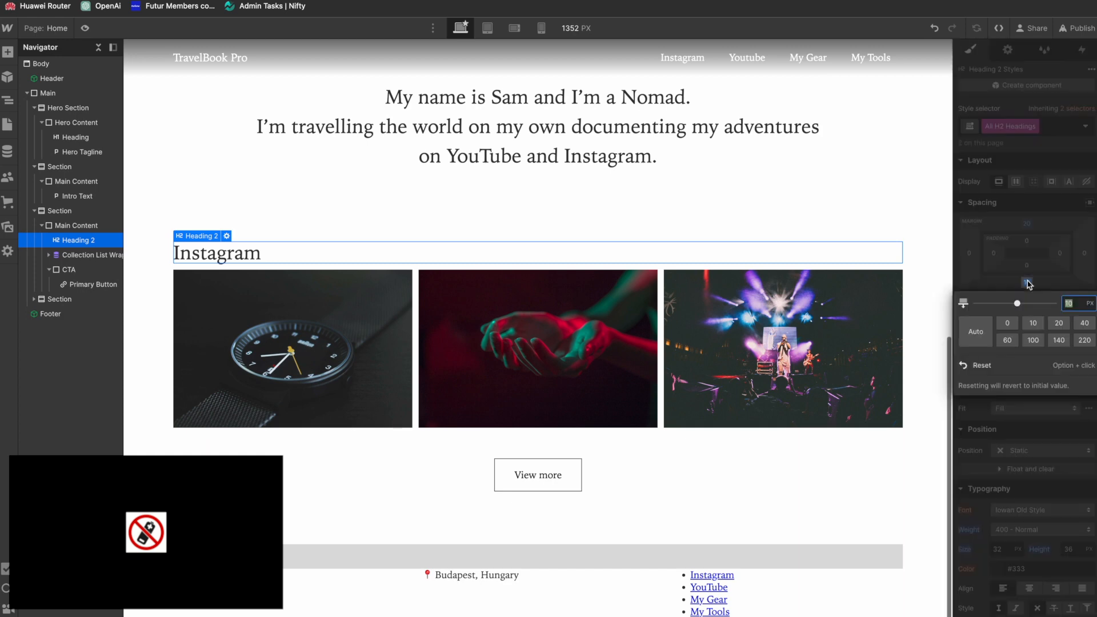
{"action": "type", "text": "20"}
{"action": "key", "text": "Return"}
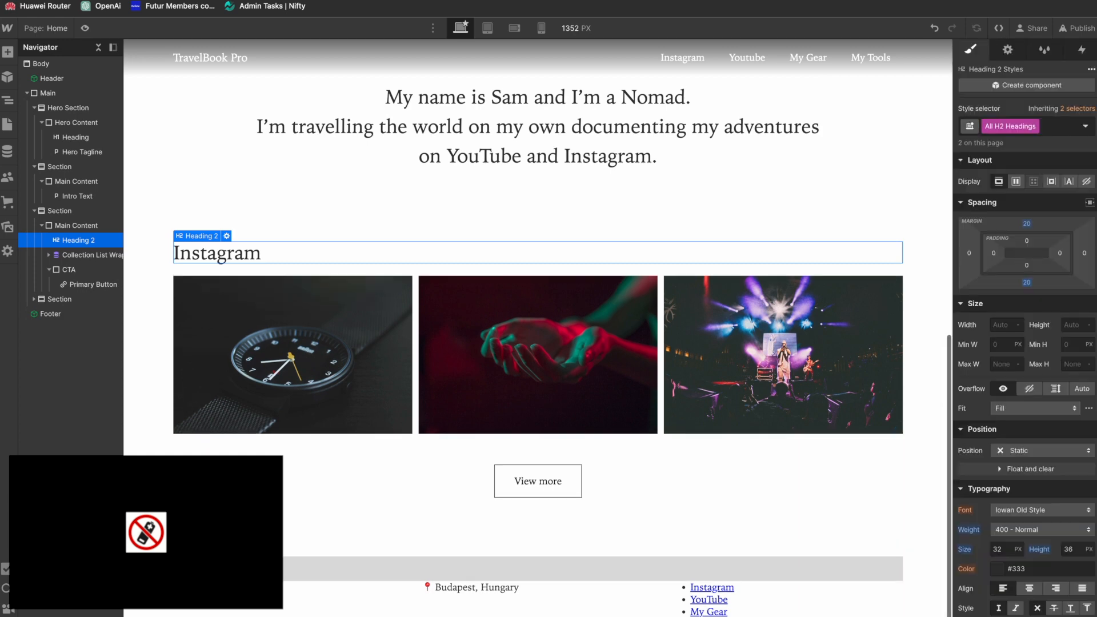
Step: Set the bottom margin of All H2 Headings to 1em
{"action": "left_click", "coordinate": [1027, 283]}
{"action": "type", "text": "1"}
{"action": "key", "text": "Return"}
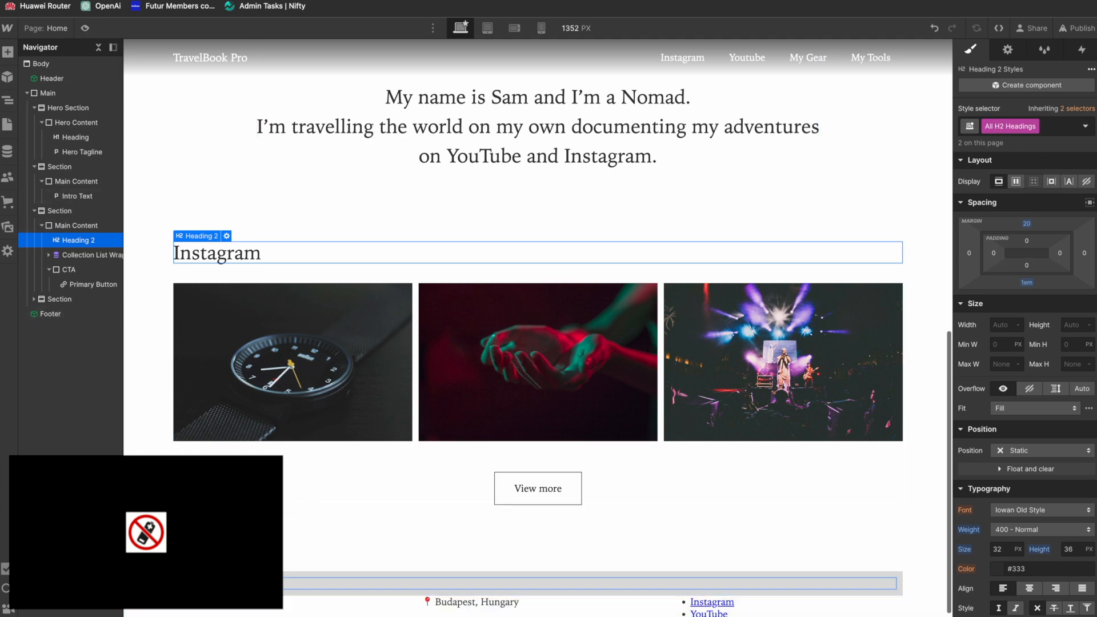
{"action": "scroll", "coordinate": [306, 535], "scroll_direction": "down", "scroll_amount": 1}
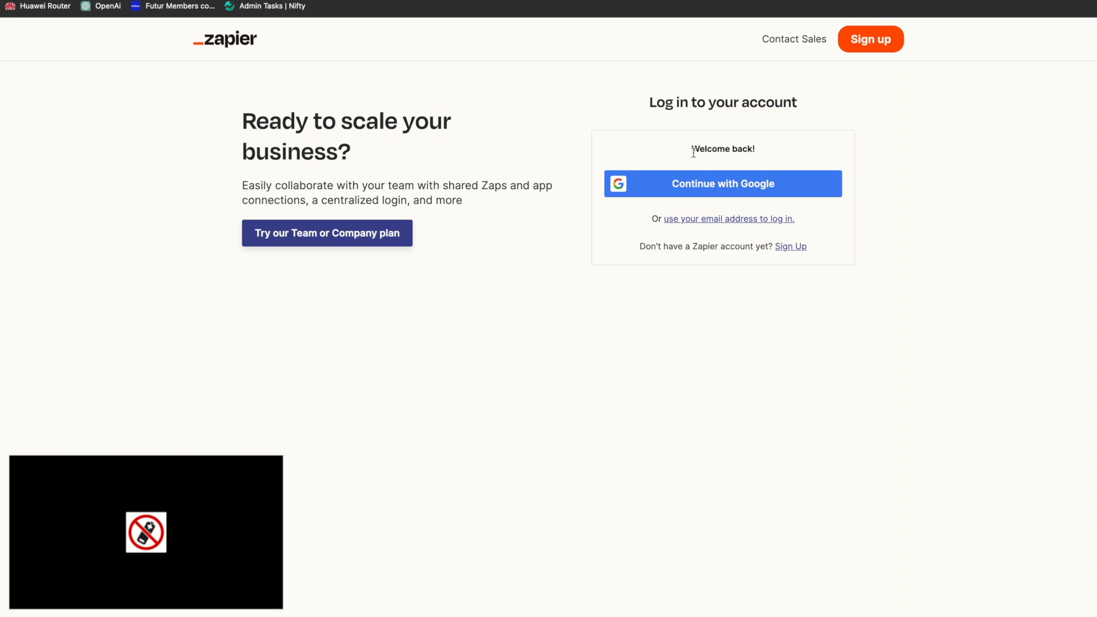
Step: Switch to Zapier, log in with the Google account and create a new Zap
{"action": "left_click", "coordinate": [721, 193]}
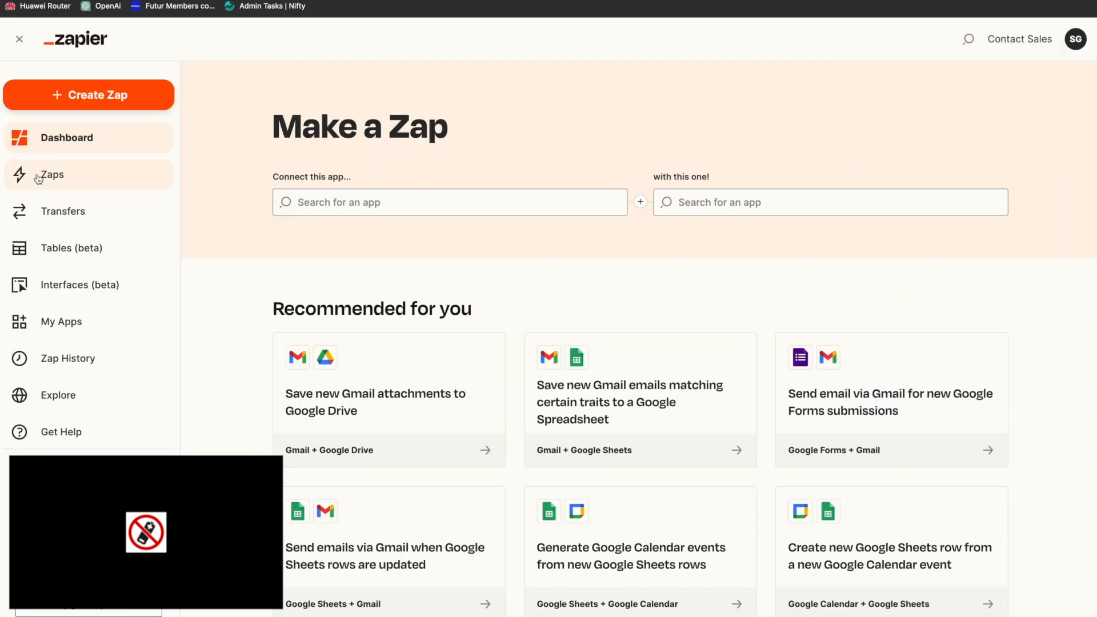
{"action": "left_click", "coordinate": [38, 178]}
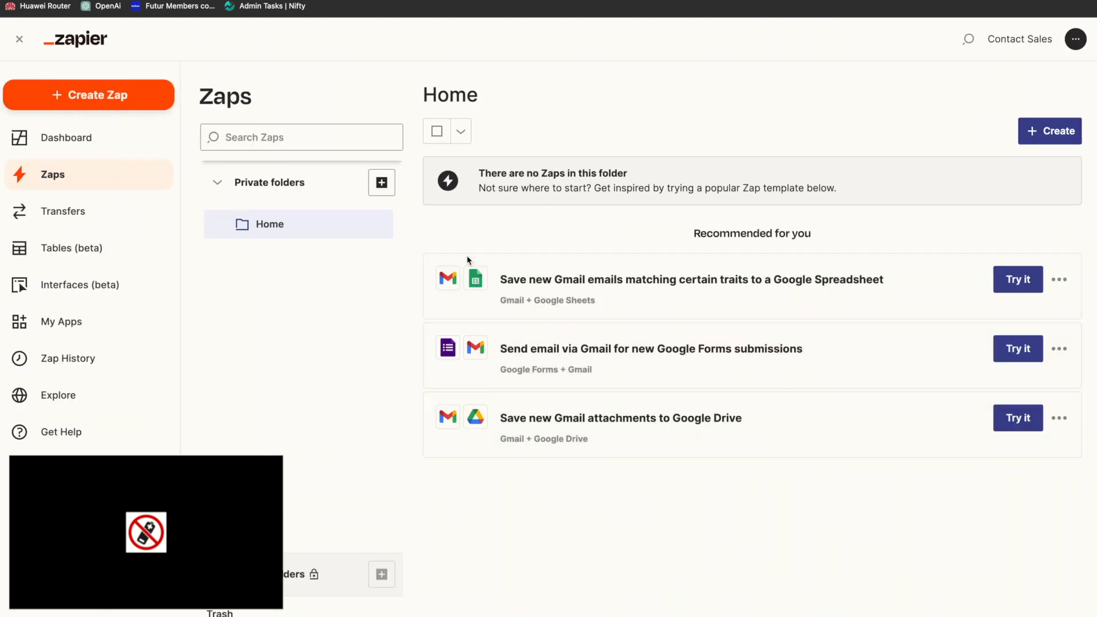
{"action": "left_click", "coordinate": [1045, 142]}
{"action": "left_click", "coordinate": [998, 174]}
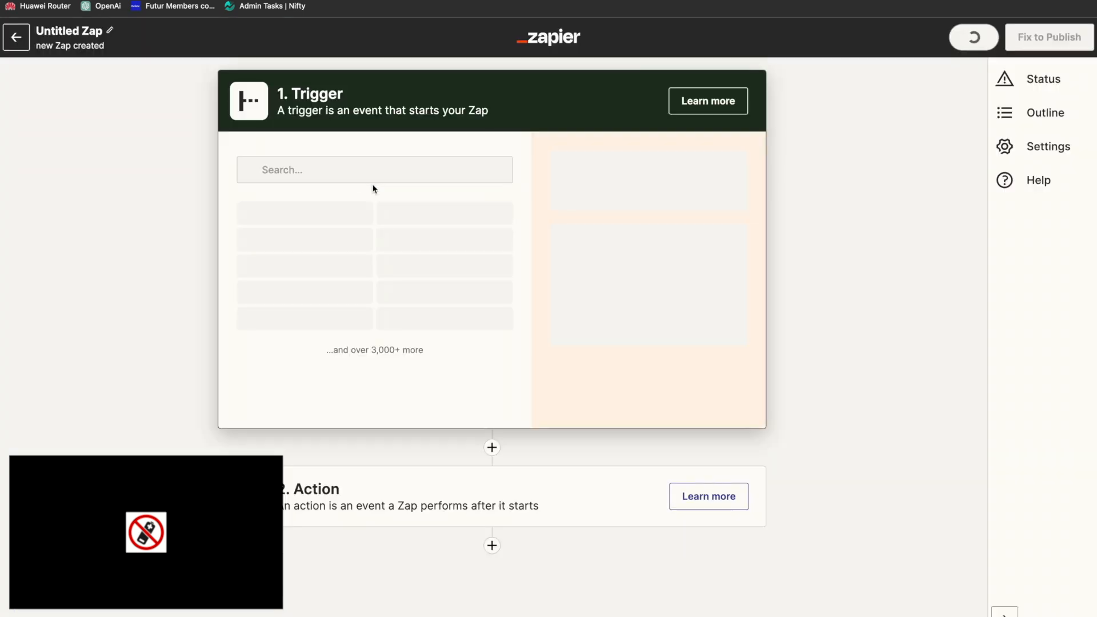
Step: Set Instagram as the Zap's trigger app with the event New Media Posted in My Account
{"action": "left_click", "coordinate": [298, 175]}
{"action": "type", "text": "insta"}
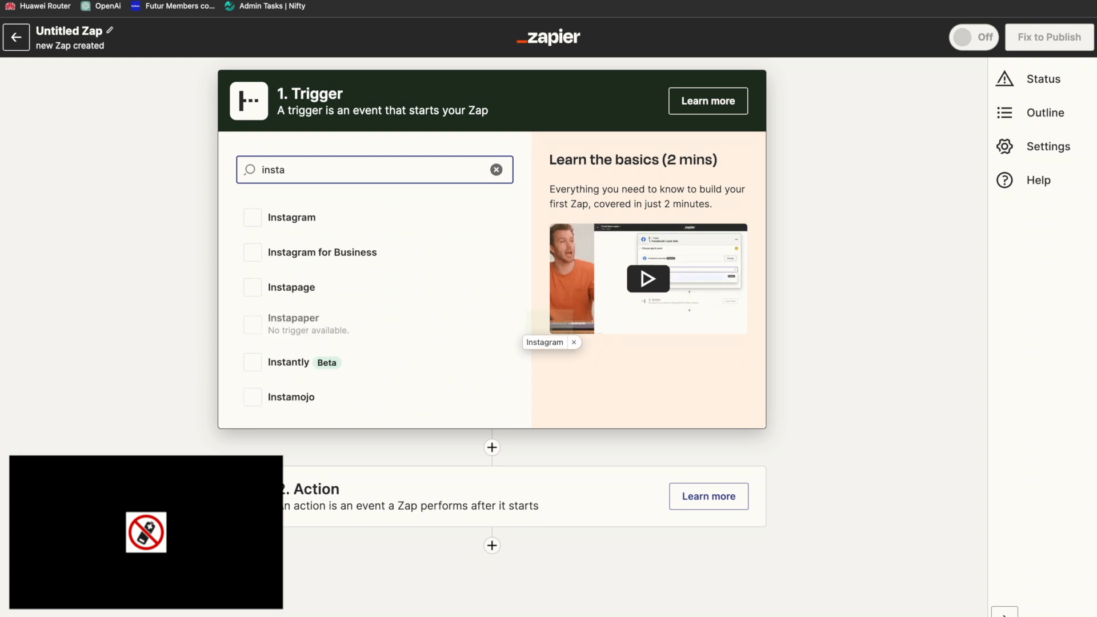
{"action": "left_click", "coordinate": [291, 219]}
{"action": "left_click", "coordinate": [305, 268]}
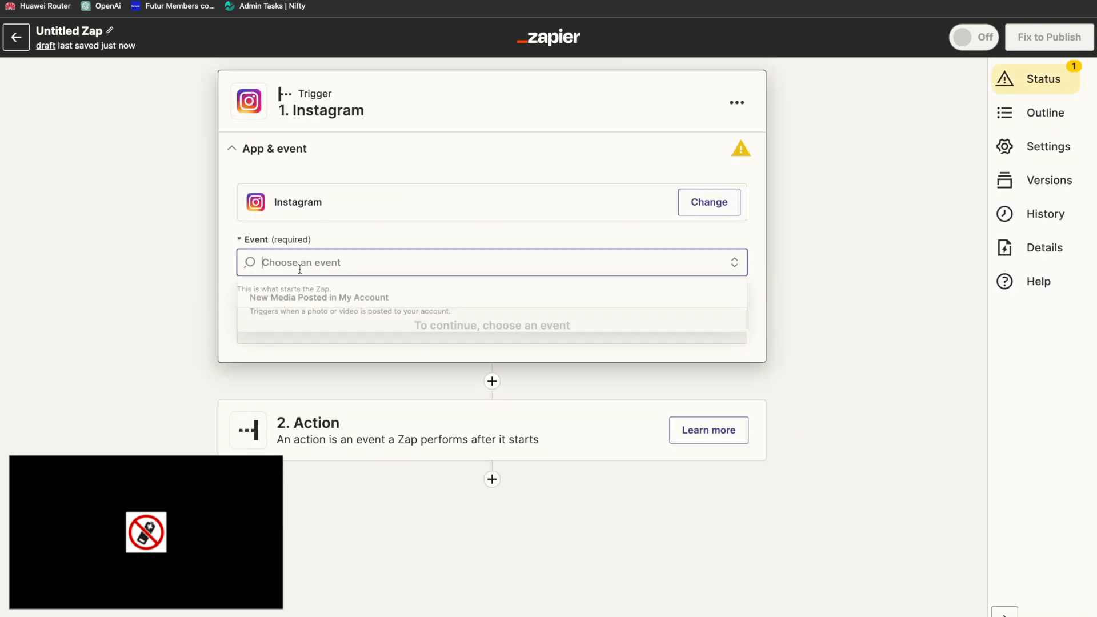
{"action": "left_click", "coordinate": [320, 303]}
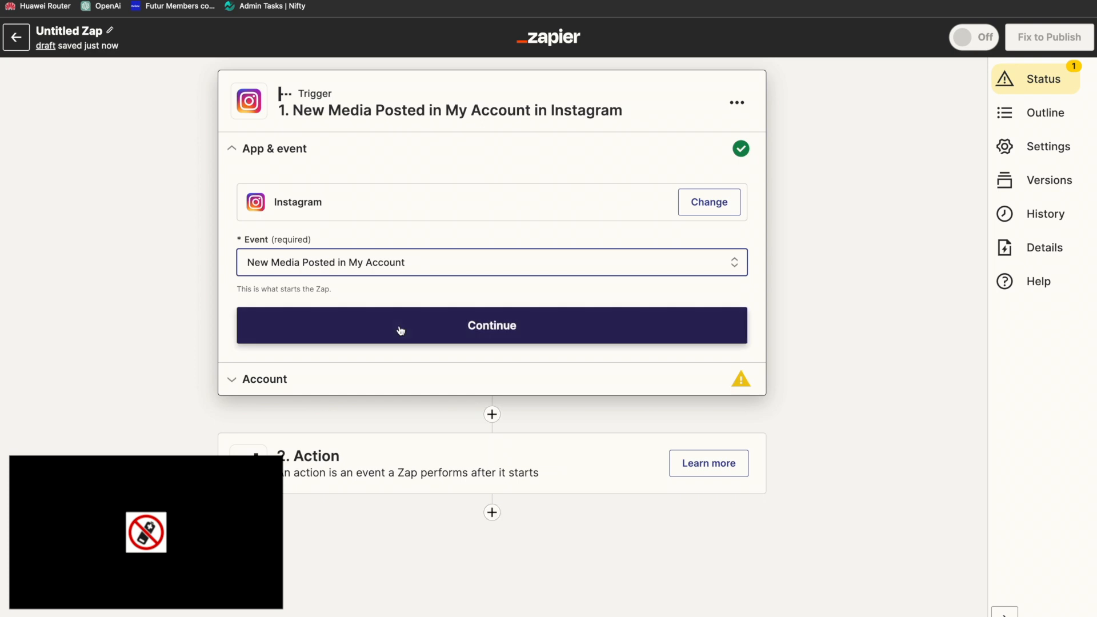
Step: Connect the Instagram account to the trigger, test the trigger and continue to the action
{"action": "left_click", "coordinate": [424, 333]}
{"action": "left_click", "coordinate": [708, 242]}
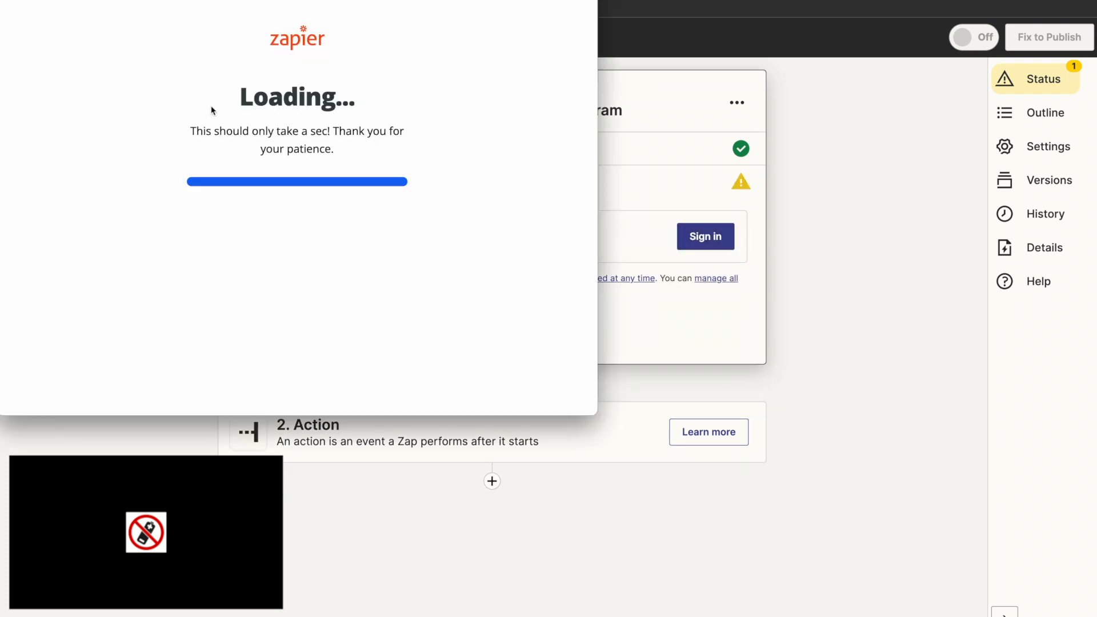
{"action": "left_click", "coordinate": [279, 337]}
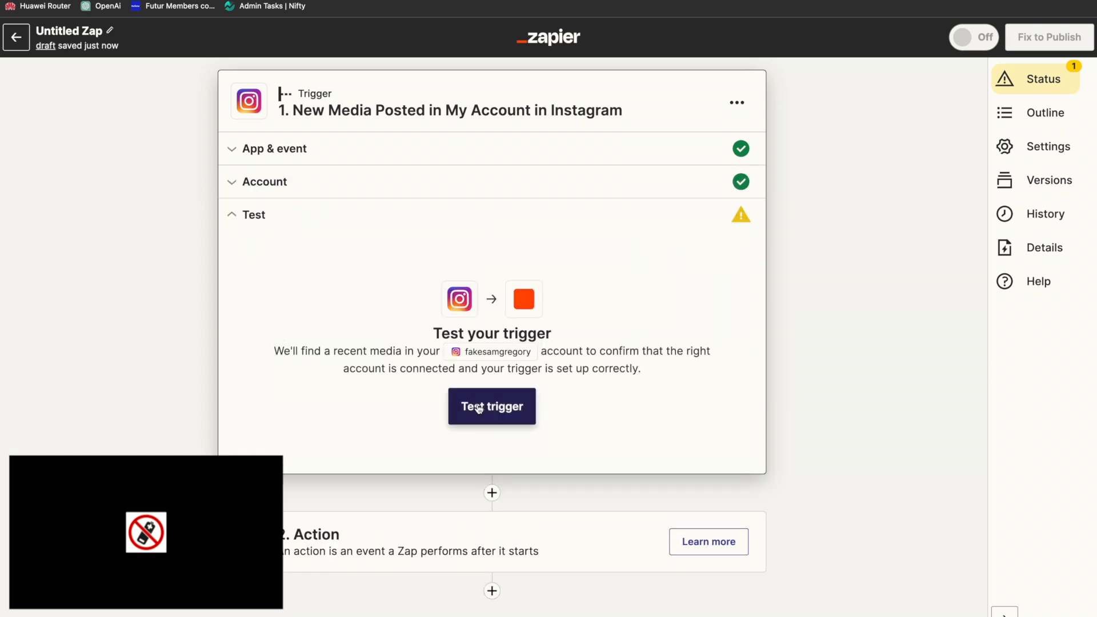
{"action": "left_click", "coordinate": [488, 415]}
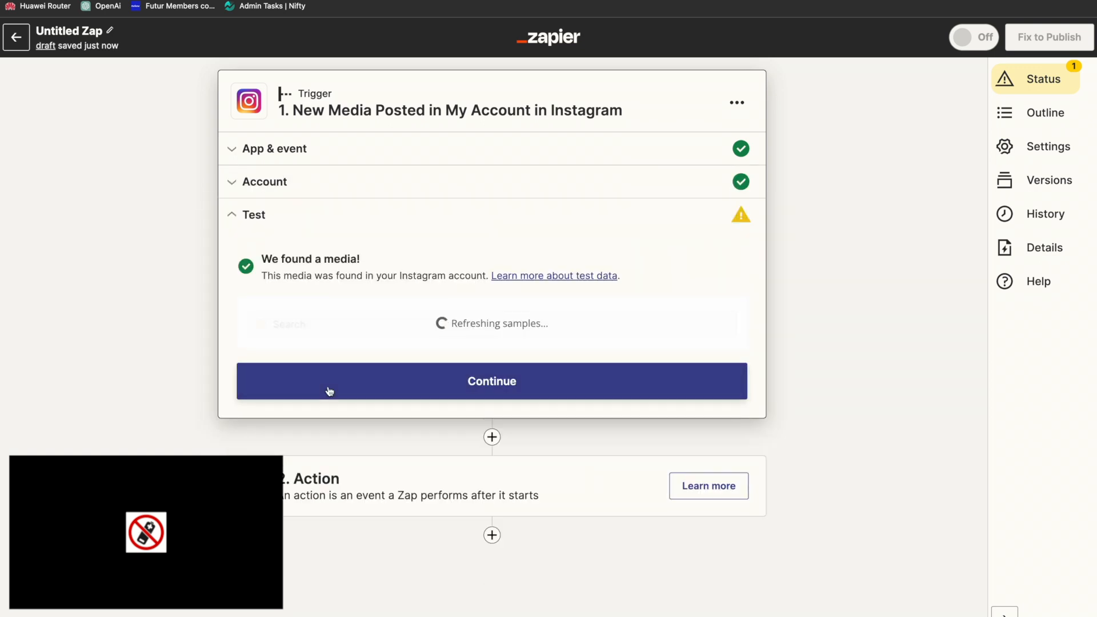
{"action": "scroll", "coordinate": [394, 378], "scroll_direction": "down", "scroll_amount": 3}
{"action": "left_click", "coordinate": [491, 559]}
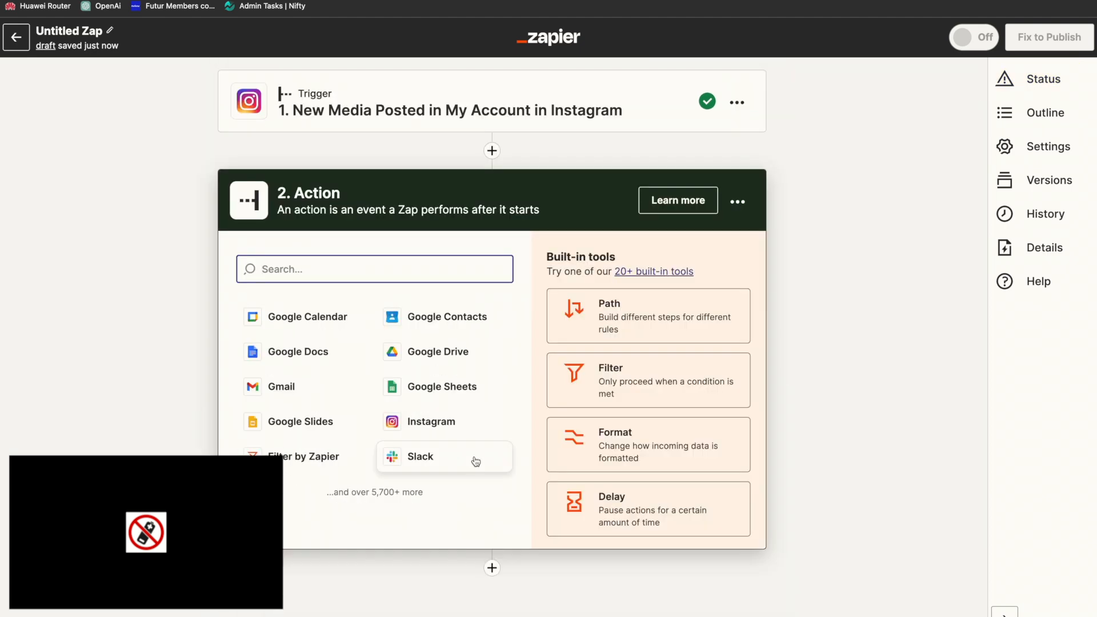
Step: Set Webflow as the Zap's action app with the event Create Item
{"action": "type", "text": "webflow"}
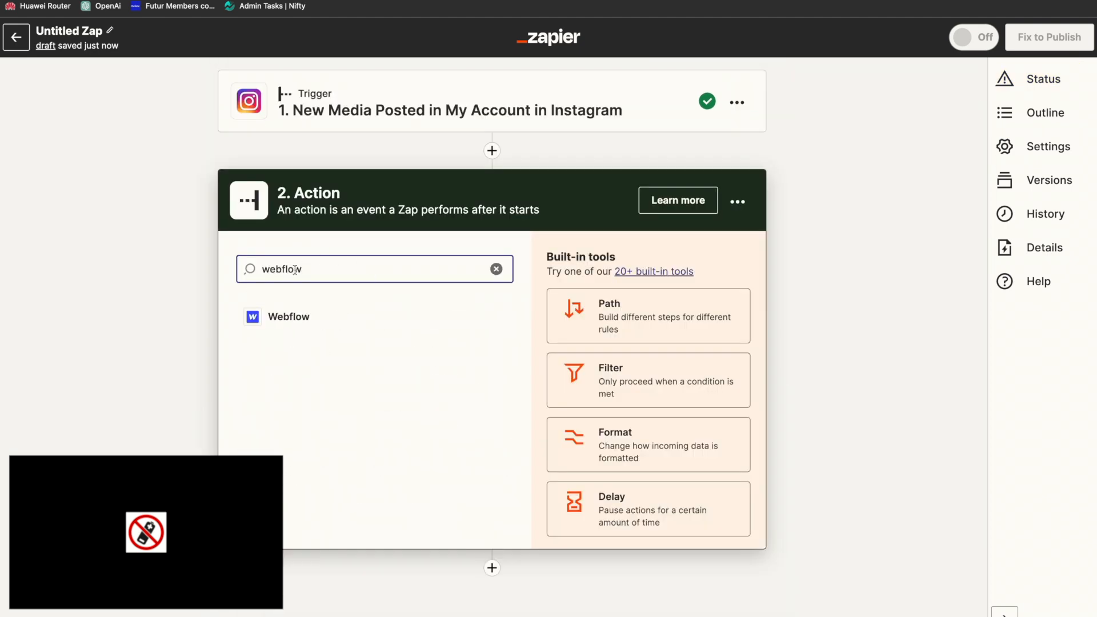
{"action": "left_click", "coordinate": [281, 316]}
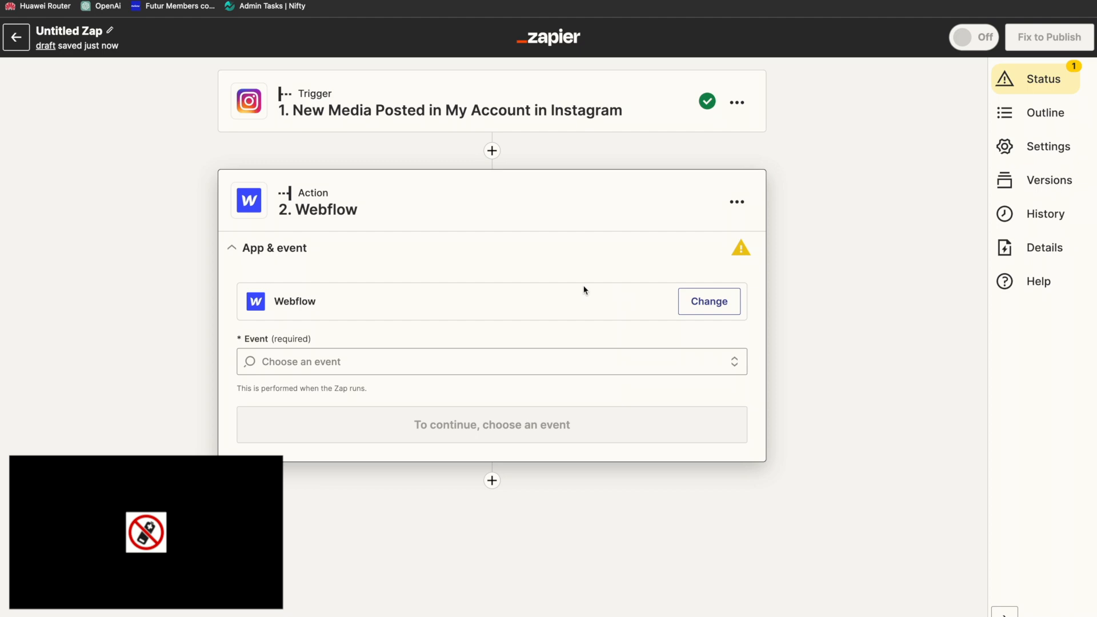
{"action": "left_click", "coordinate": [724, 309]}
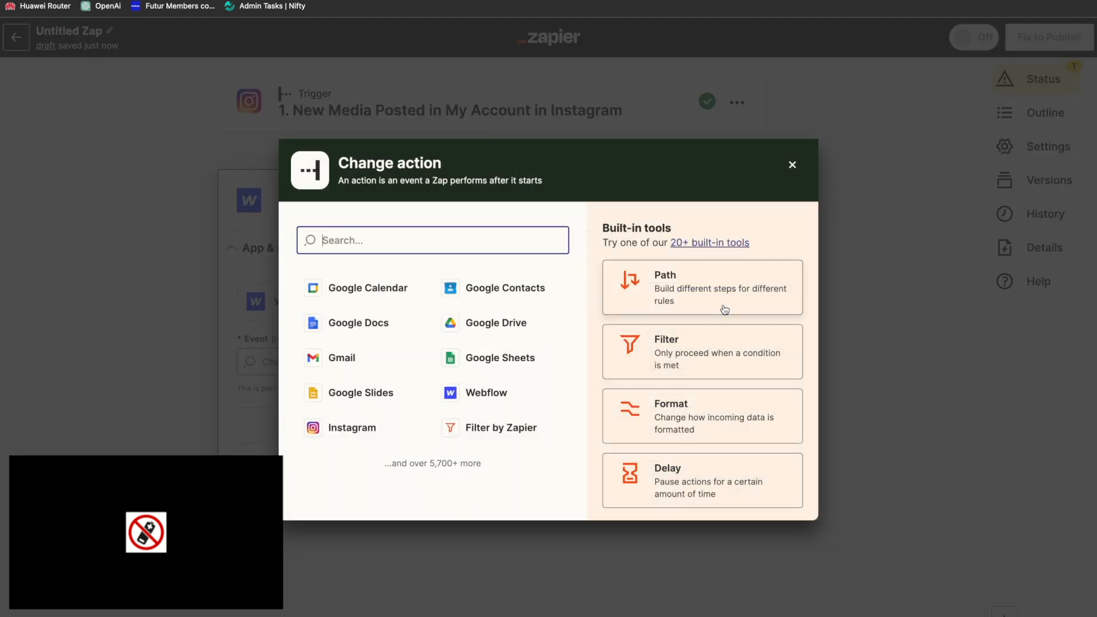
{"action": "left_click", "coordinate": [790, 167]}
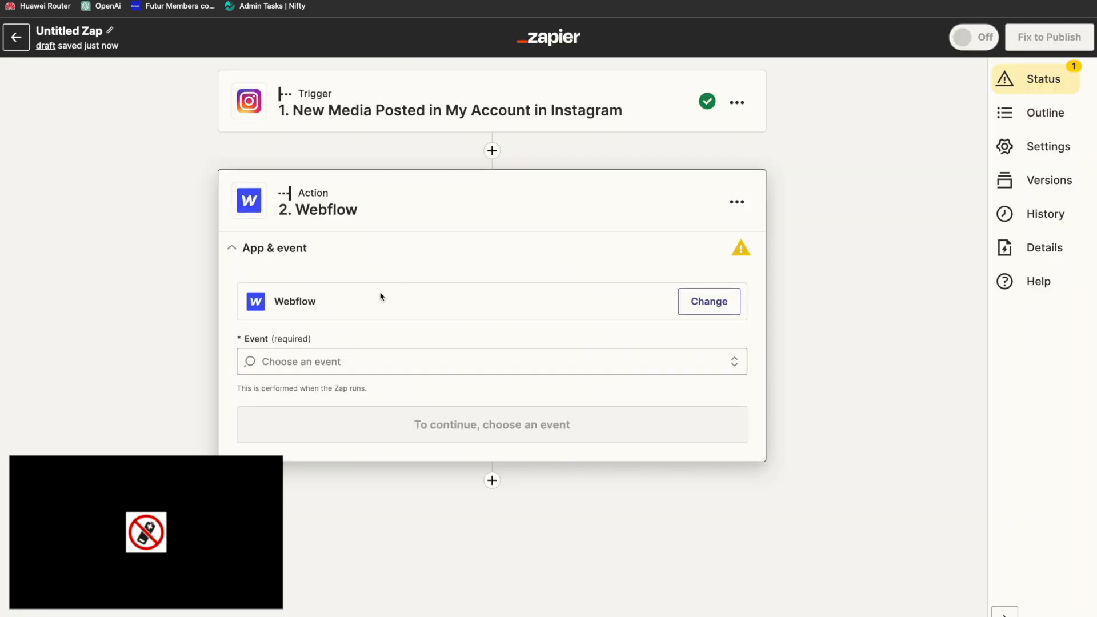
{"action": "left_click", "coordinate": [355, 357]}
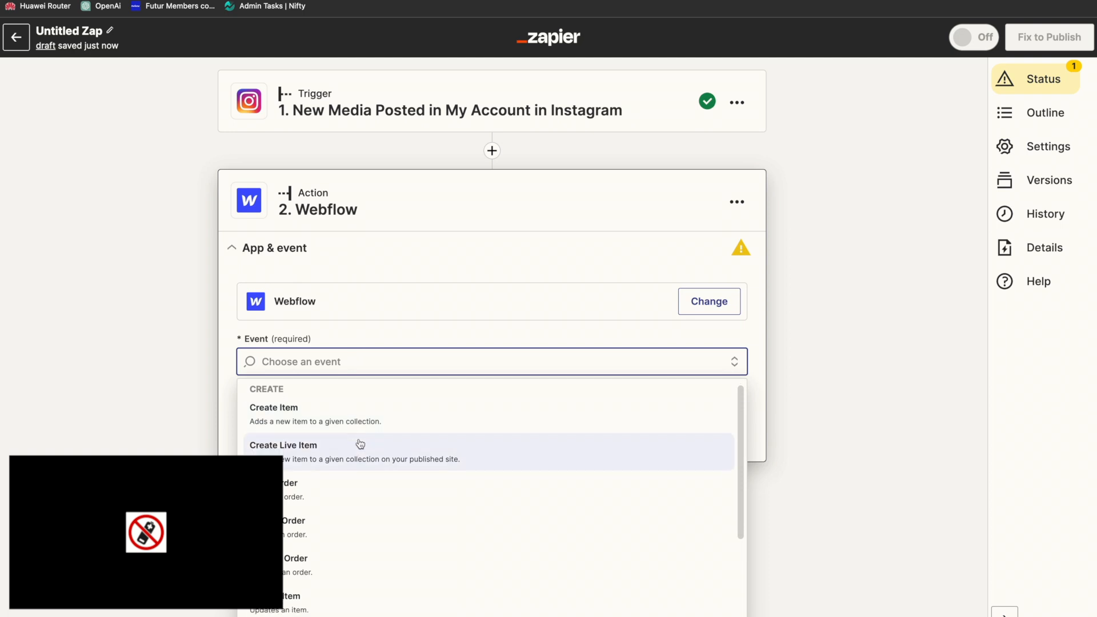
{"action": "scroll", "coordinate": [360, 444], "scroll_direction": "down", "scroll_amount": 3}
{"action": "scroll", "coordinate": [354, 440], "scroll_direction": "up", "scroll_amount": 3}
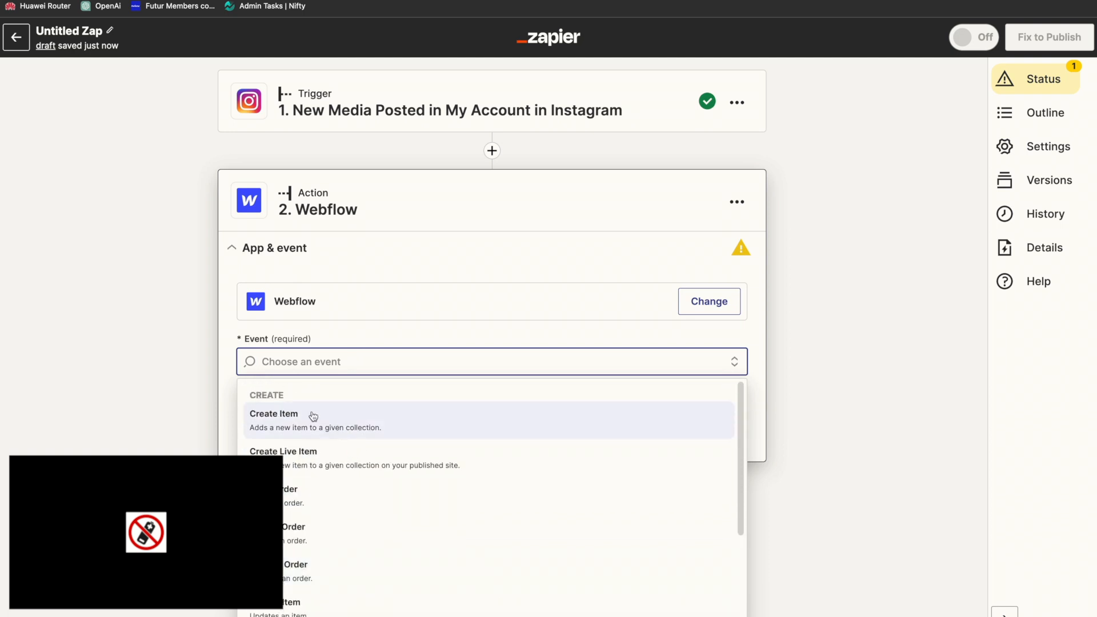
{"action": "left_click", "coordinate": [309, 424]}
{"action": "left_click", "coordinate": [430, 436]}
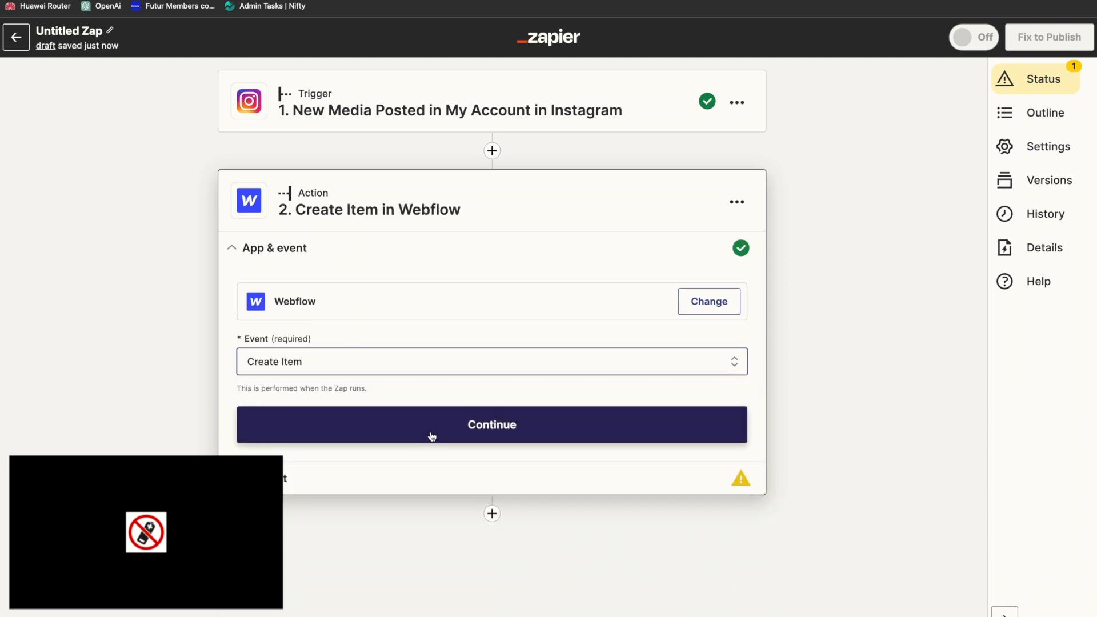
Step: Connect the Webflow account to the action, authorizing Zapier for the TravelBook Pro site only
{"action": "left_click", "coordinate": [709, 339]}
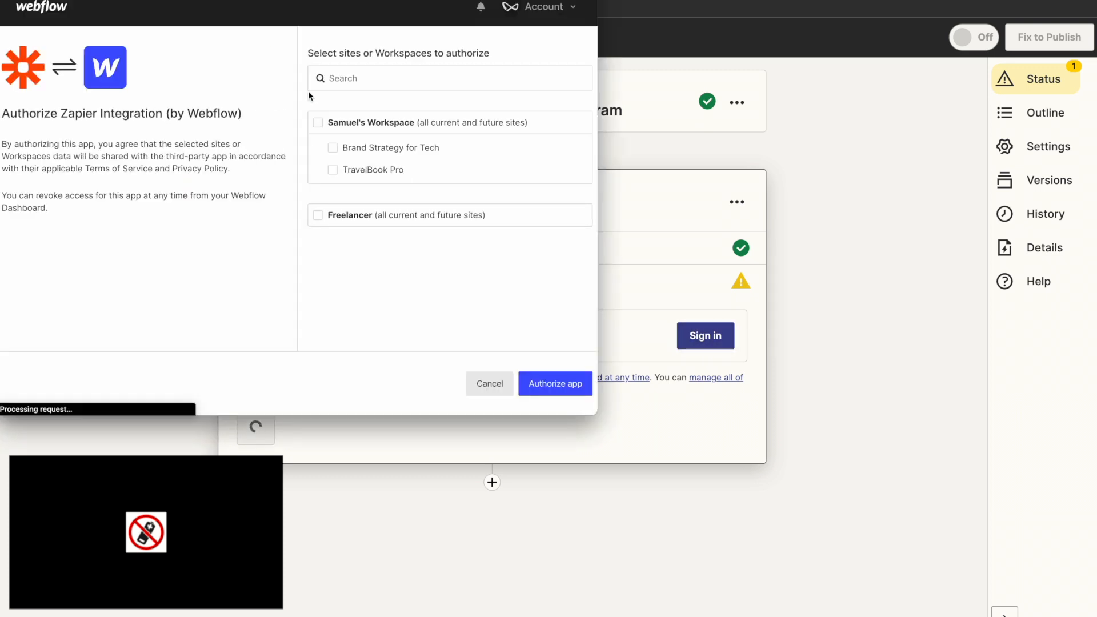
{"action": "left_click", "coordinate": [378, 81]}
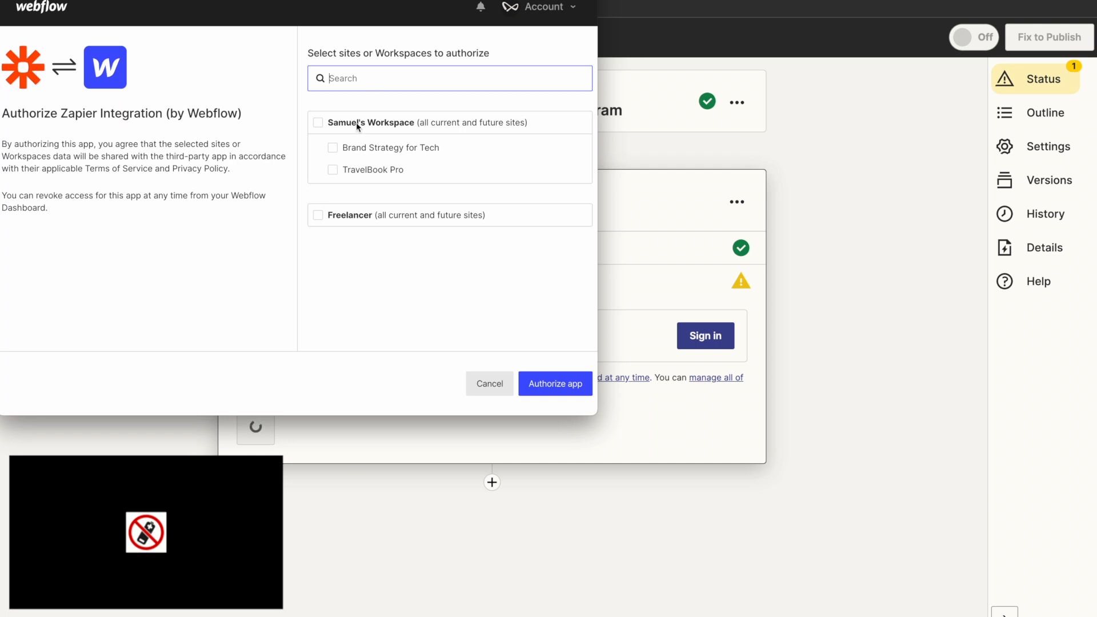
{"action": "left_click", "coordinate": [333, 171]}
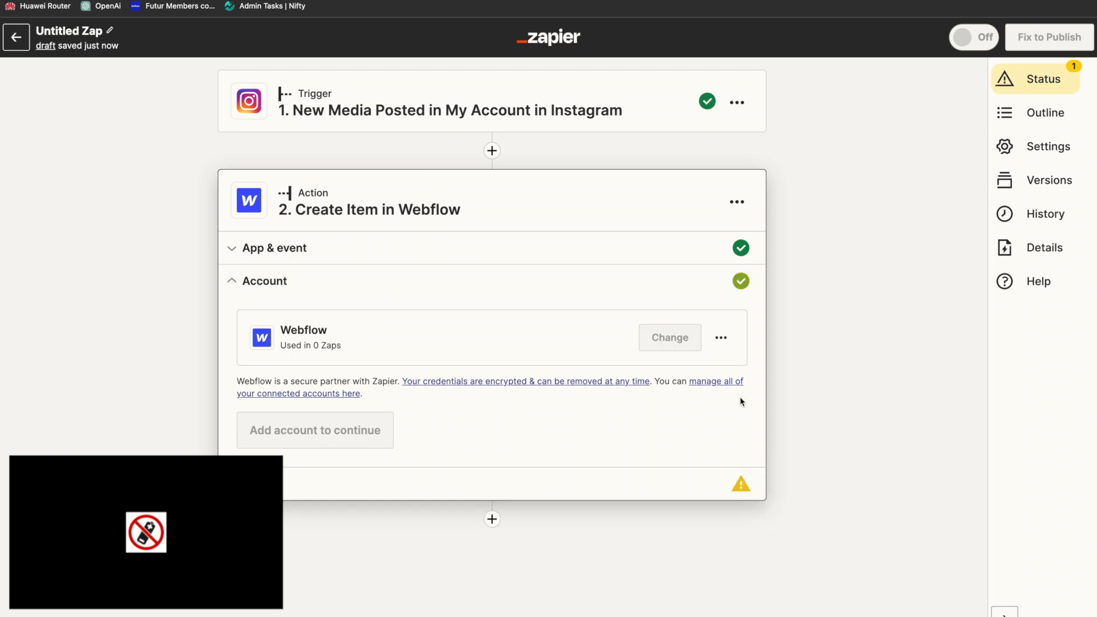
{"action": "left_click", "coordinate": [252, 433]}
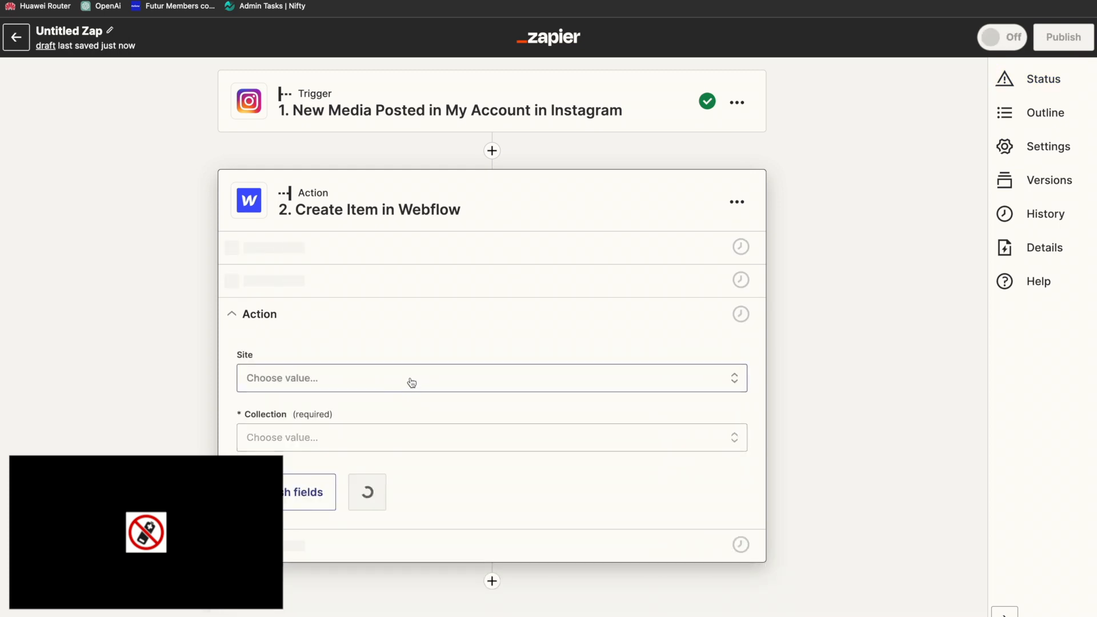
Step: Set the action's site to TravelBook Pro and its collection to Instagram Feeds
{"action": "left_click", "coordinate": [411, 380]}
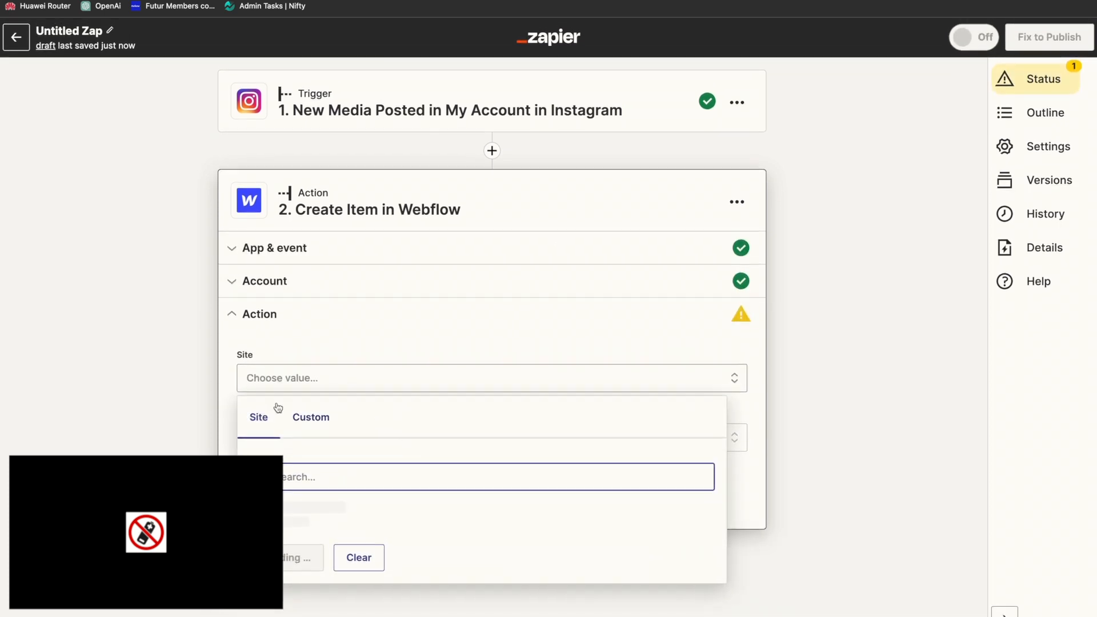
{"action": "left_click", "coordinate": [286, 510]}
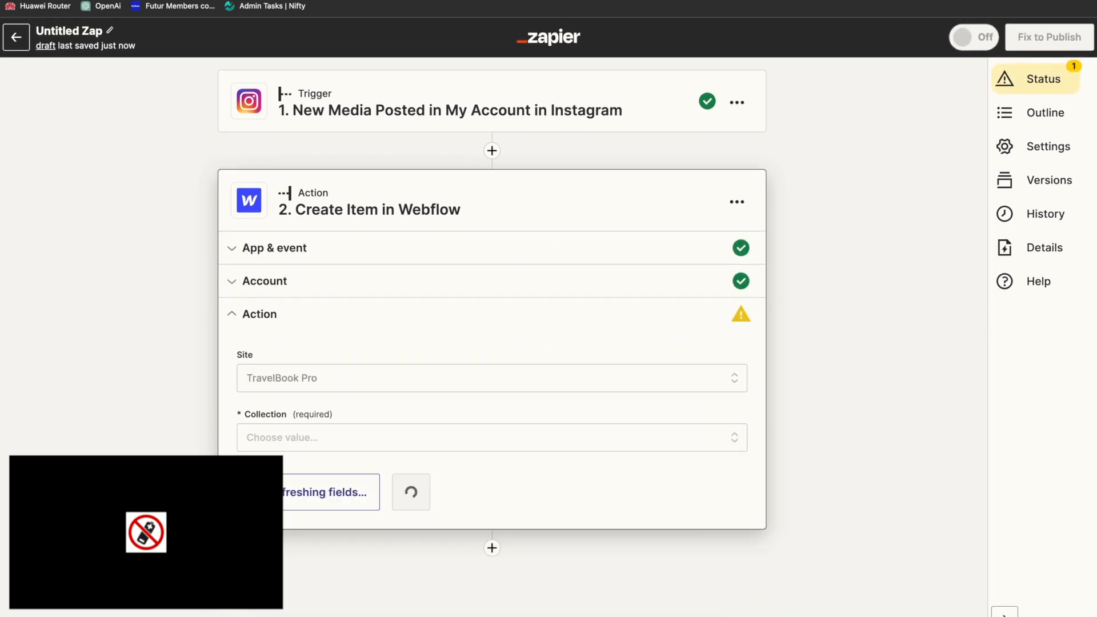
{"action": "left_click", "coordinate": [326, 441]}
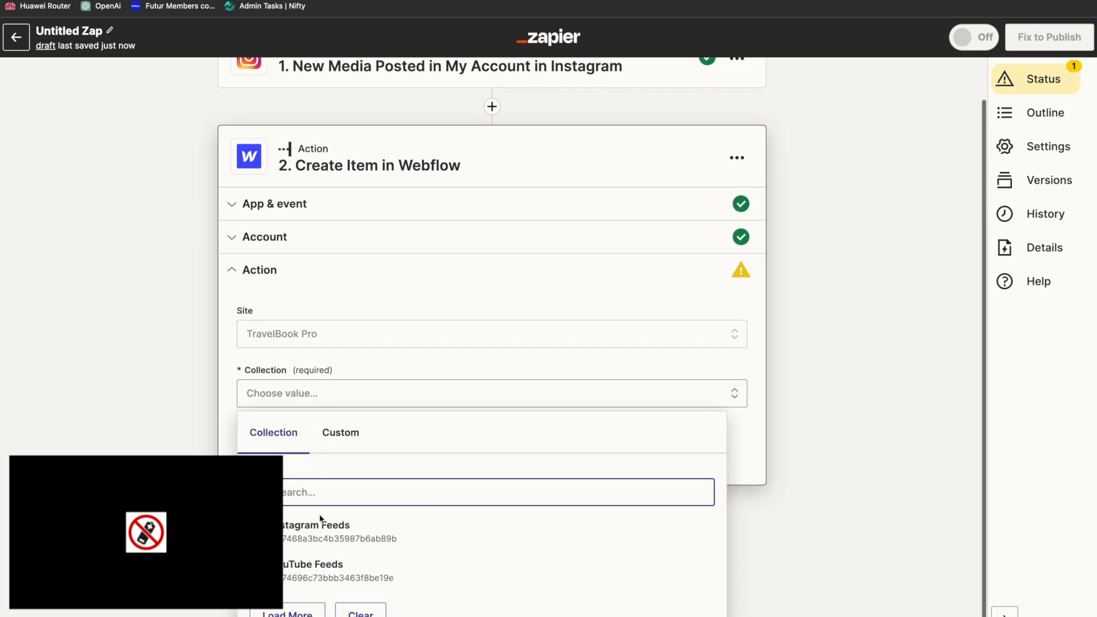
{"action": "left_click", "coordinate": [320, 523]}
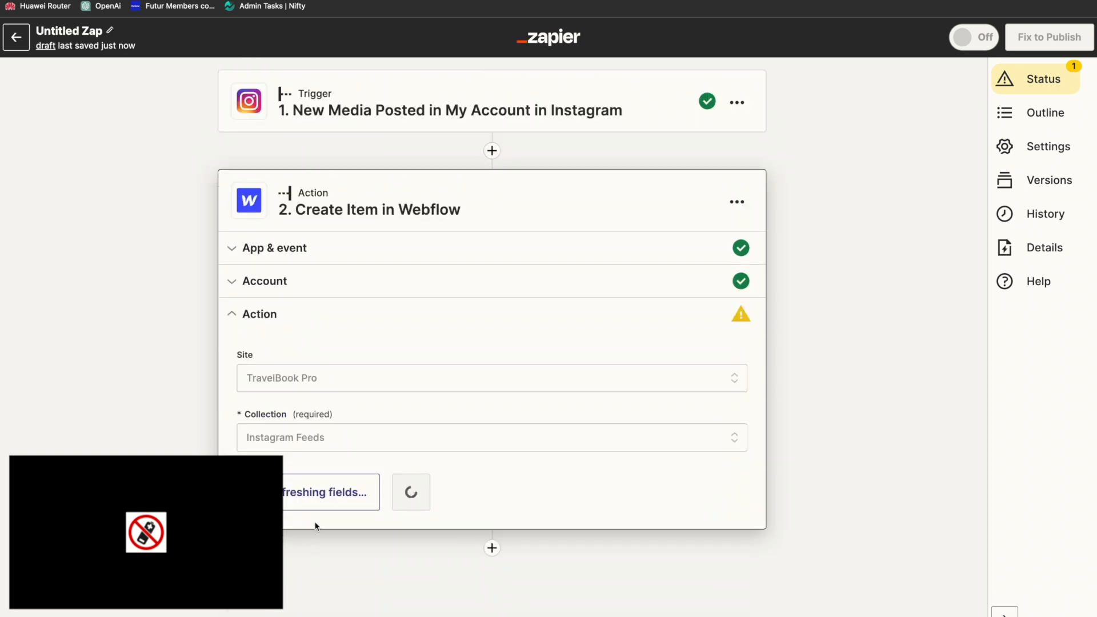
Step: Map the Images field to the Instagram trigger's Media Url
{"action": "left_click", "coordinate": [390, 497]}
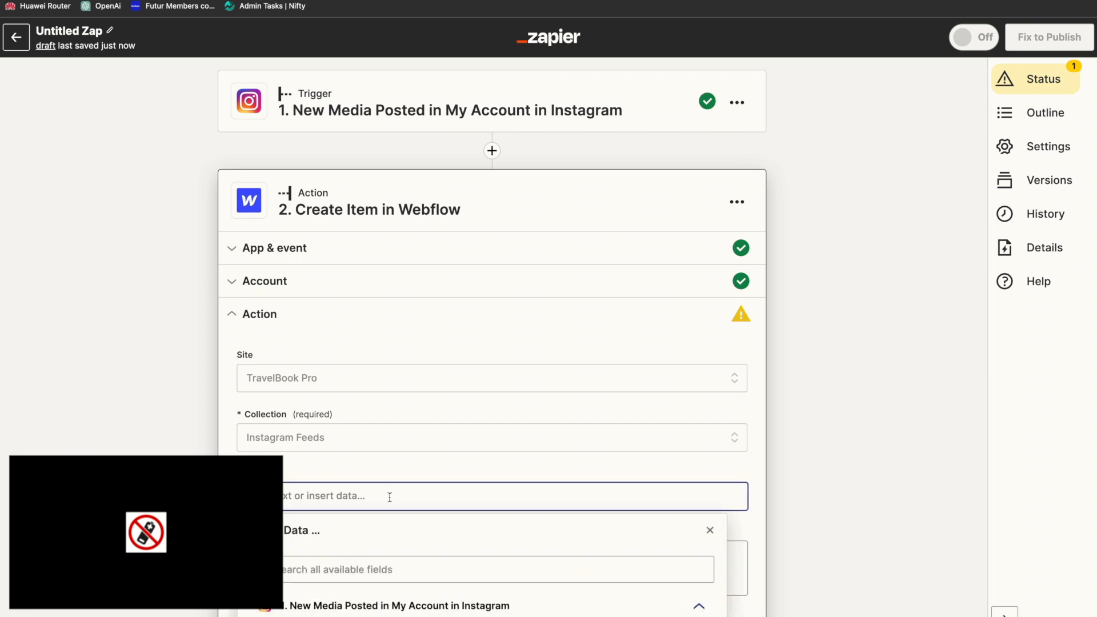
{"action": "scroll", "coordinate": [369, 520], "scroll_direction": "down", "scroll_amount": 2}
{"action": "scroll", "coordinate": [383, 529], "scroll_direction": "up", "scroll_amount": 2}
{"action": "left_click", "coordinate": [384, 436]}
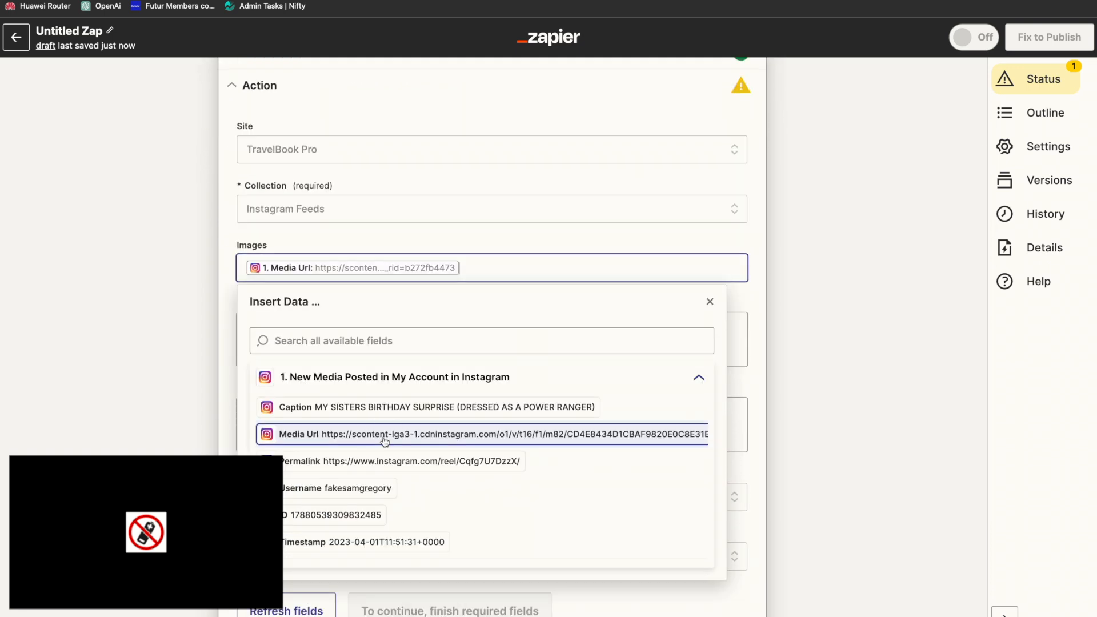
{"action": "scroll", "coordinate": [428, 499], "scroll_direction": "down", "scroll_amount": 3}
{"action": "scroll", "coordinate": [430, 500], "scroll_direction": "up", "scroll_amount": 3}
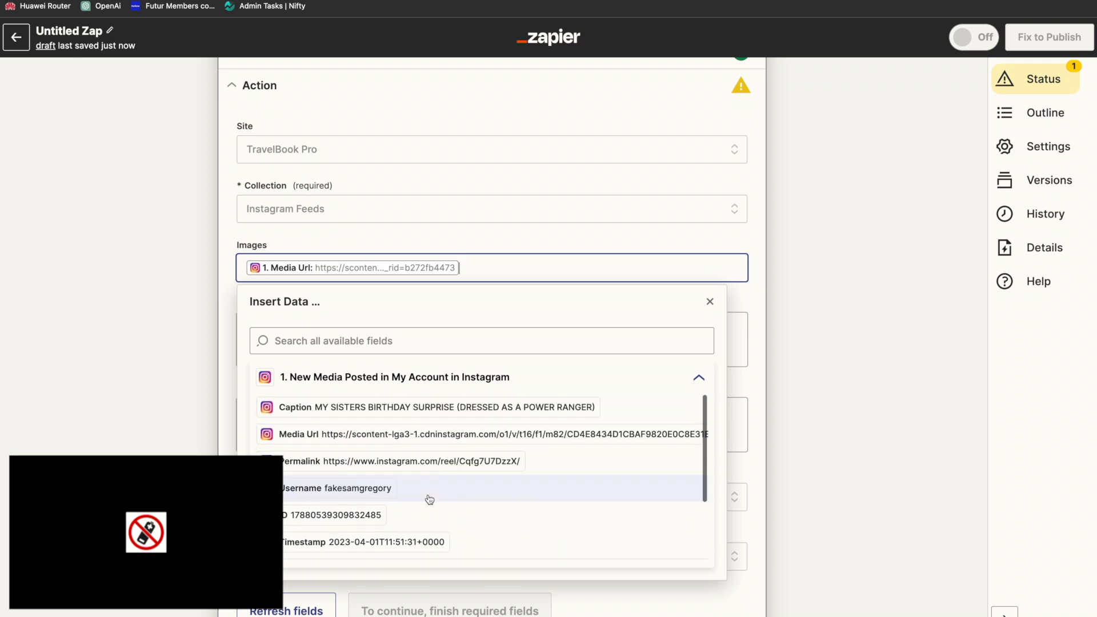
{"action": "left_click", "coordinate": [235, 327]}
Step: Map the Name field to the Instagram trigger's Caption
{"action": "left_click", "coordinate": [316, 330]}
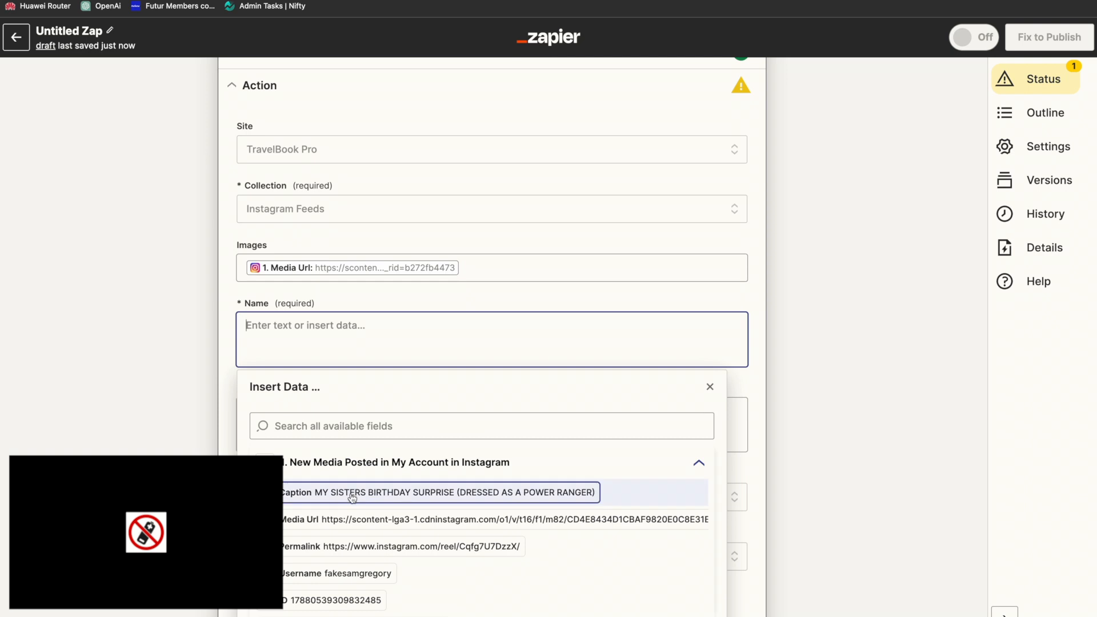
{"action": "left_click", "coordinate": [352, 497]}
{"action": "left_click", "coordinate": [229, 302]}
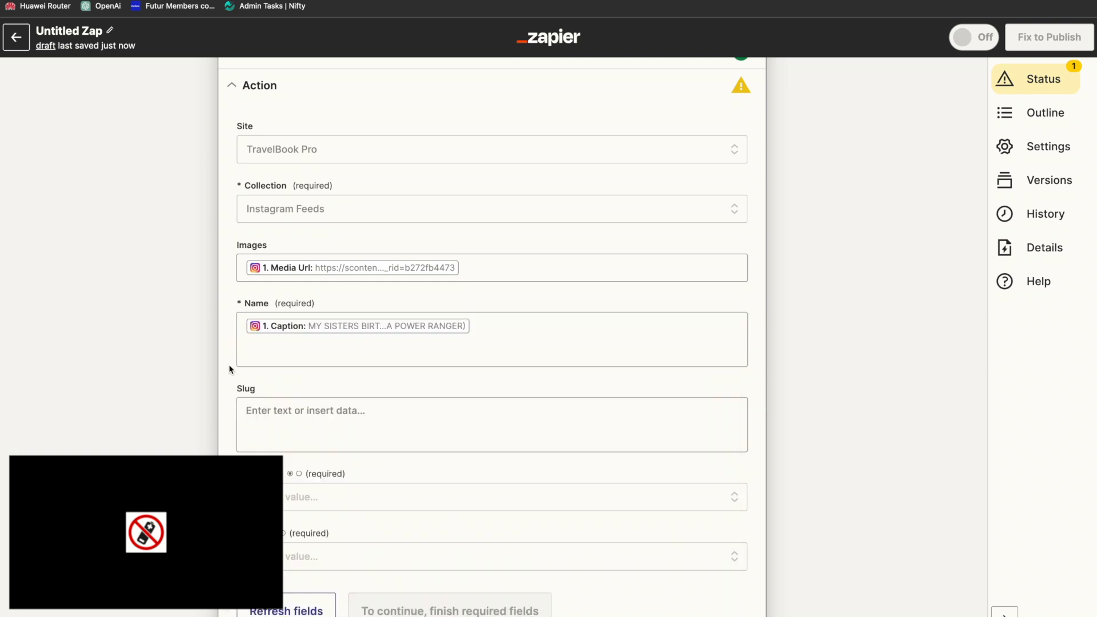
Step: Map the Slug field to the Instagram trigger's Permalink
{"action": "left_click", "coordinate": [308, 415]}
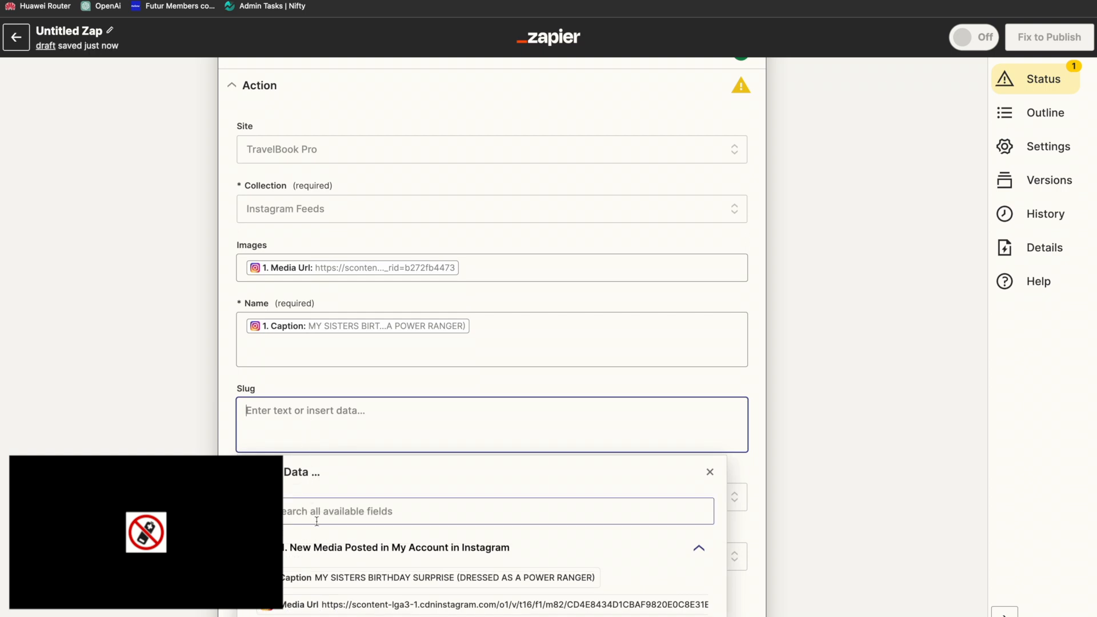
{"action": "scroll", "coordinate": [316, 519], "scroll_direction": "down", "scroll_amount": 2}
{"action": "left_click", "coordinate": [361, 568]}
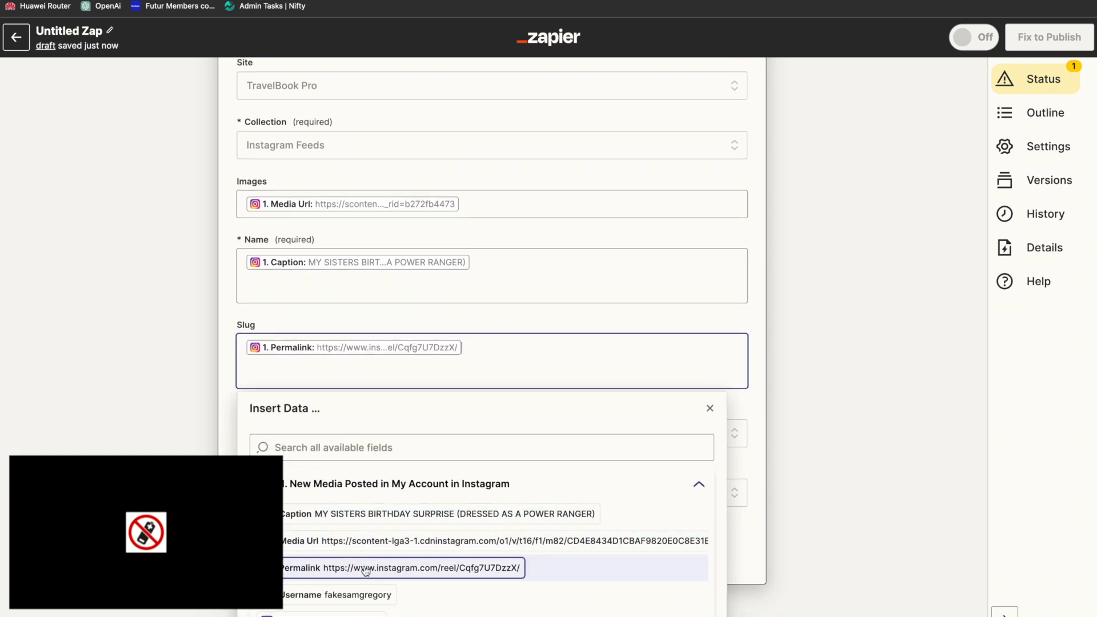
{"action": "left_click", "coordinate": [232, 411]}
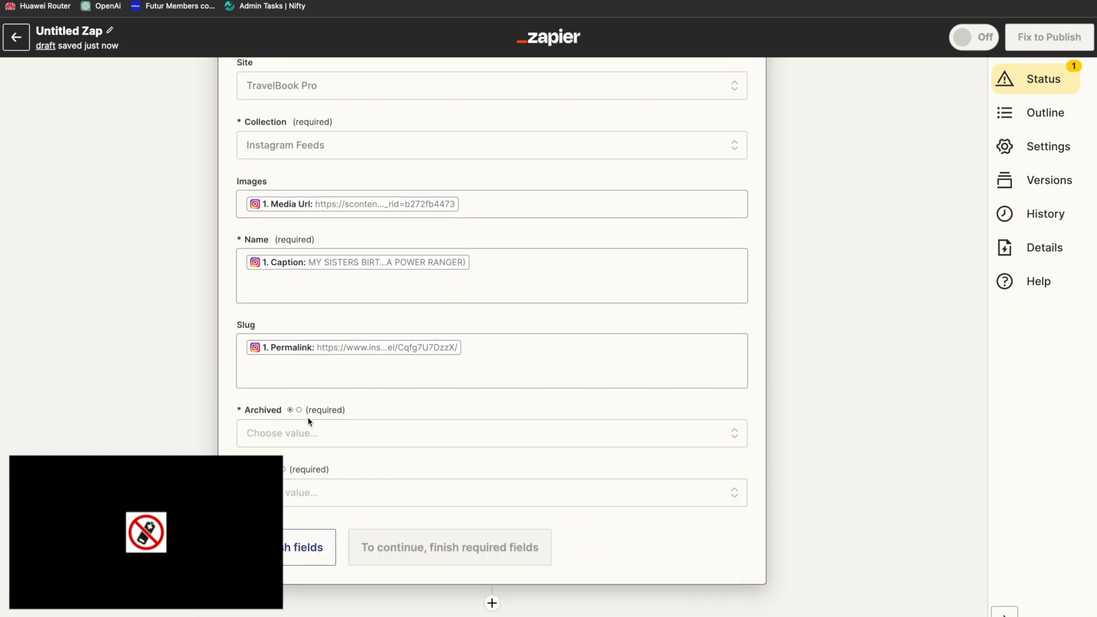
Step: Set the Webflow item's Archived field to False and its Draft field to True
{"action": "left_click", "coordinate": [337, 433]}
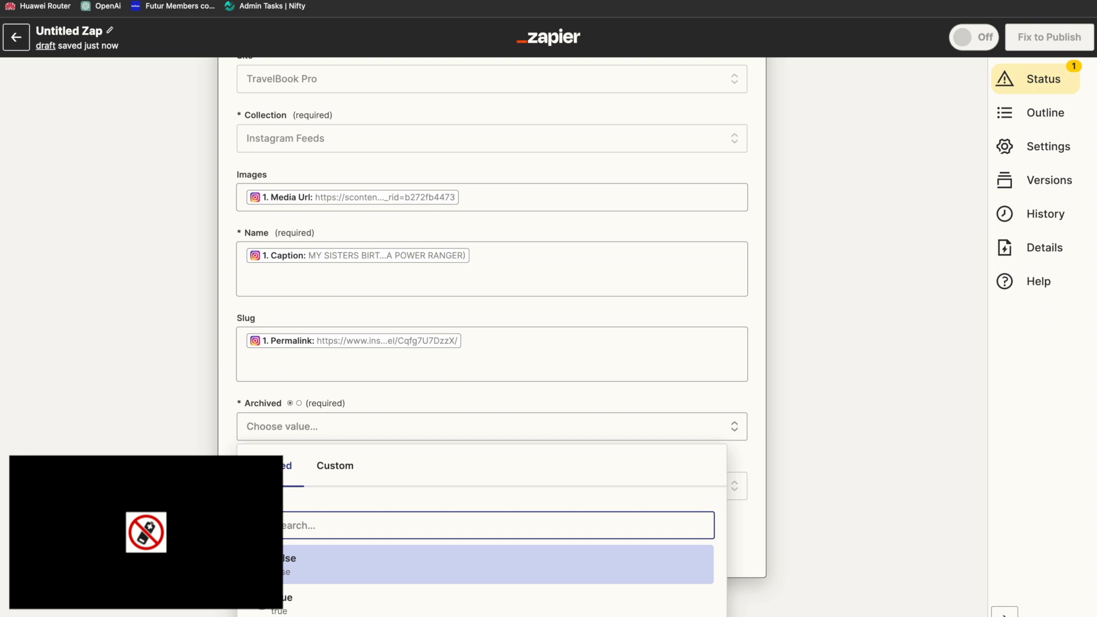
{"action": "left_click", "coordinate": [265, 607]}
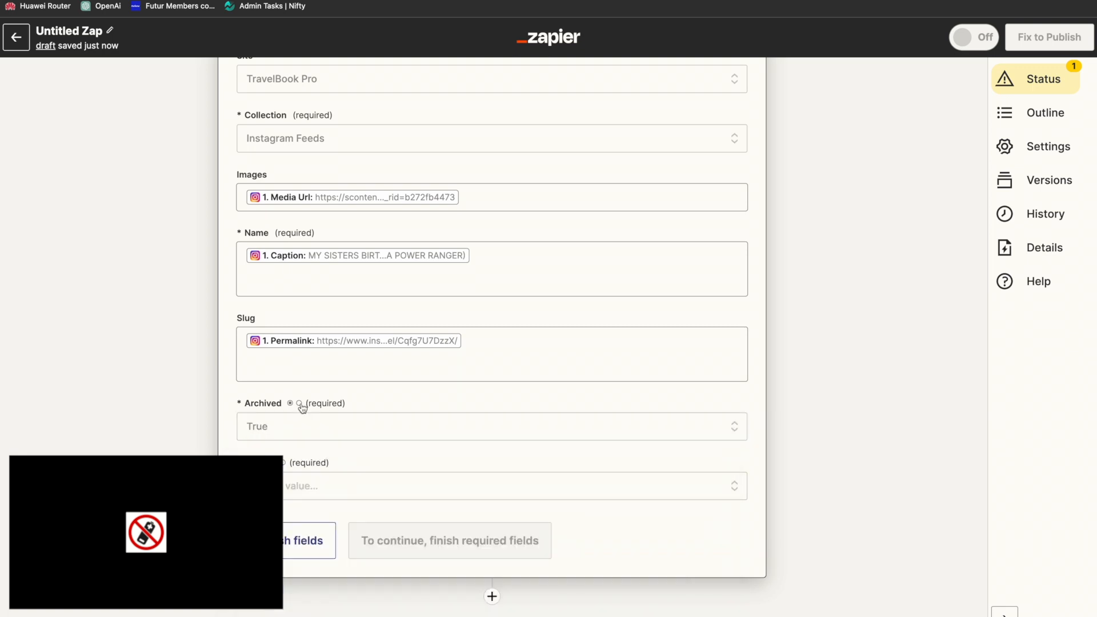
{"action": "left_click", "coordinate": [298, 489]}
{"action": "scroll", "coordinate": [299, 489], "scroll_direction": "down", "scroll_amount": 1}
{"action": "left_click", "coordinate": [297, 579]}
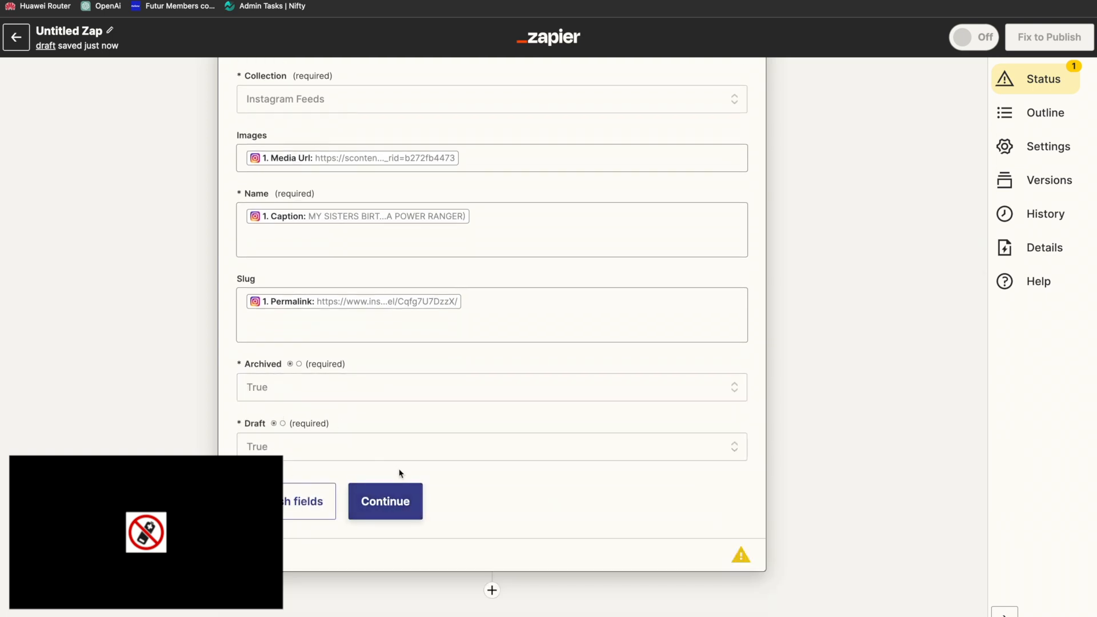
{"action": "left_click", "coordinate": [276, 393]}
{"action": "left_click", "coordinate": [363, 520]}
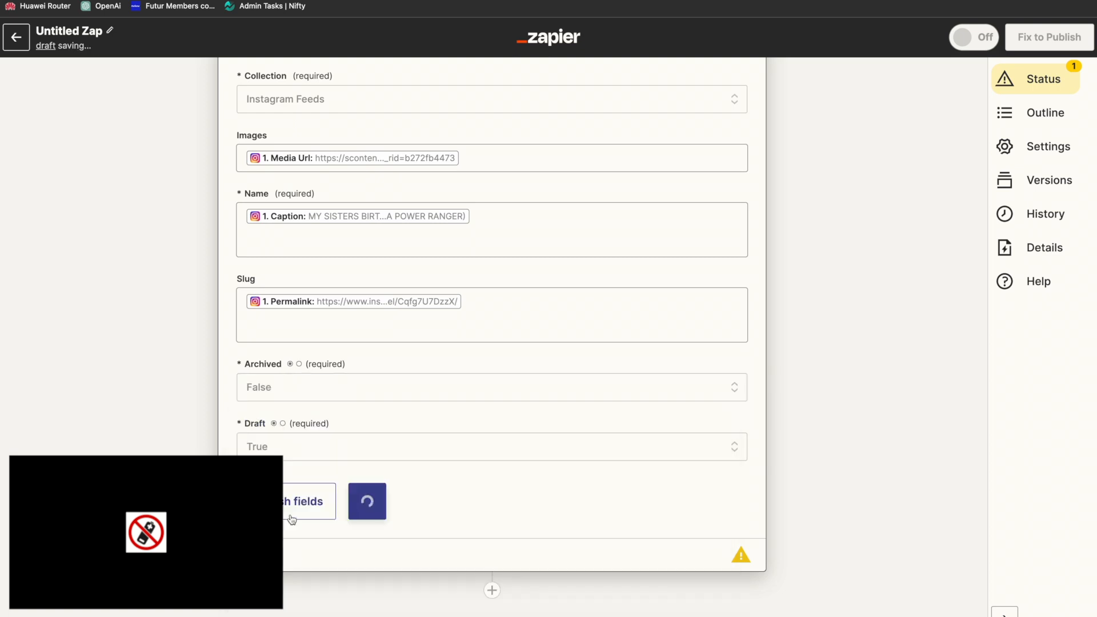
Step: Continue to the action's test stage and try to send a test item to Webflow
{"action": "left_click", "coordinate": [371, 510]}
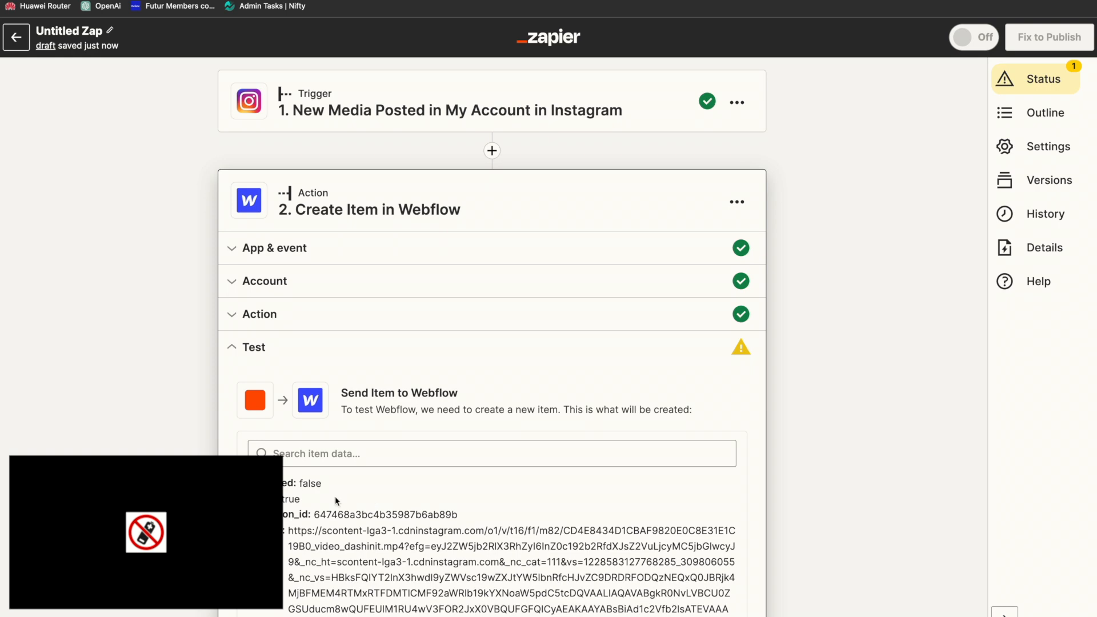
{"action": "left_click", "coordinate": [370, 533]}
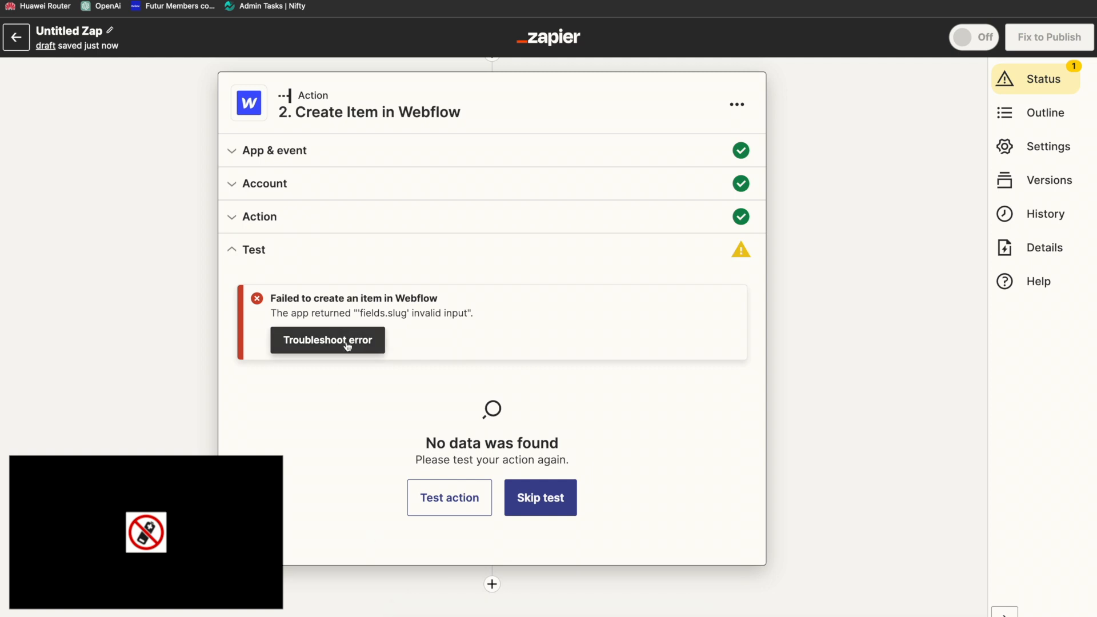
Step: Reopen the action's field setup and clear the Permalink mapping from the Slug field
{"action": "left_click", "coordinate": [278, 229]}
{"action": "scroll", "coordinate": [514, 569], "scroll_direction": "down", "scroll_amount": 6}
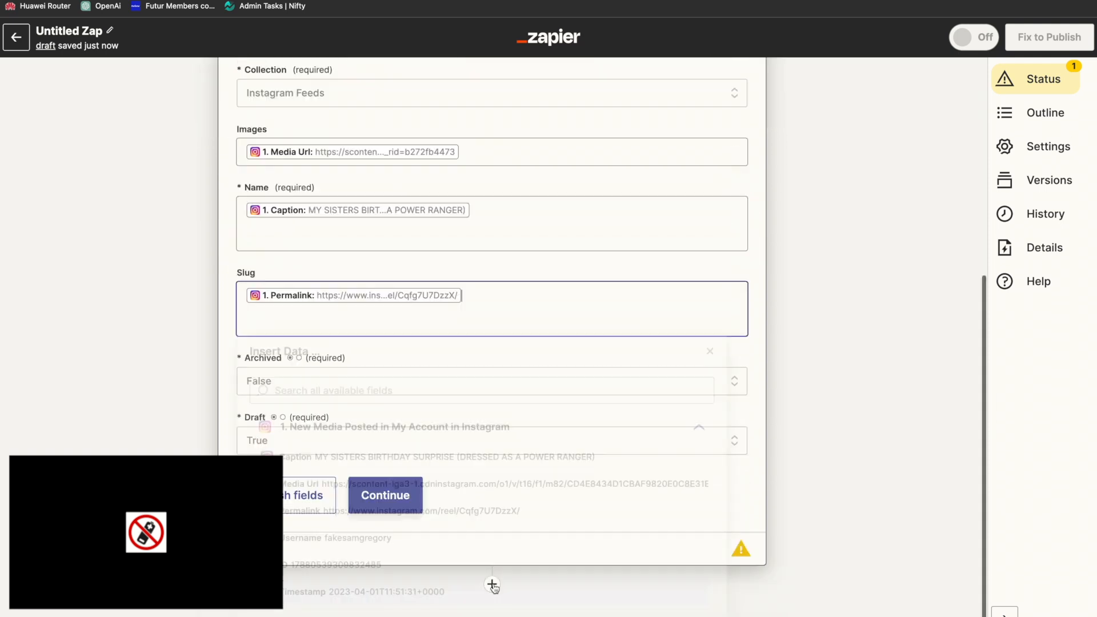
{"action": "scroll", "coordinate": [338, 471], "scroll_direction": "down", "scroll_amount": 3}
{"action": "left_click", "coordinate": [228, 386]}
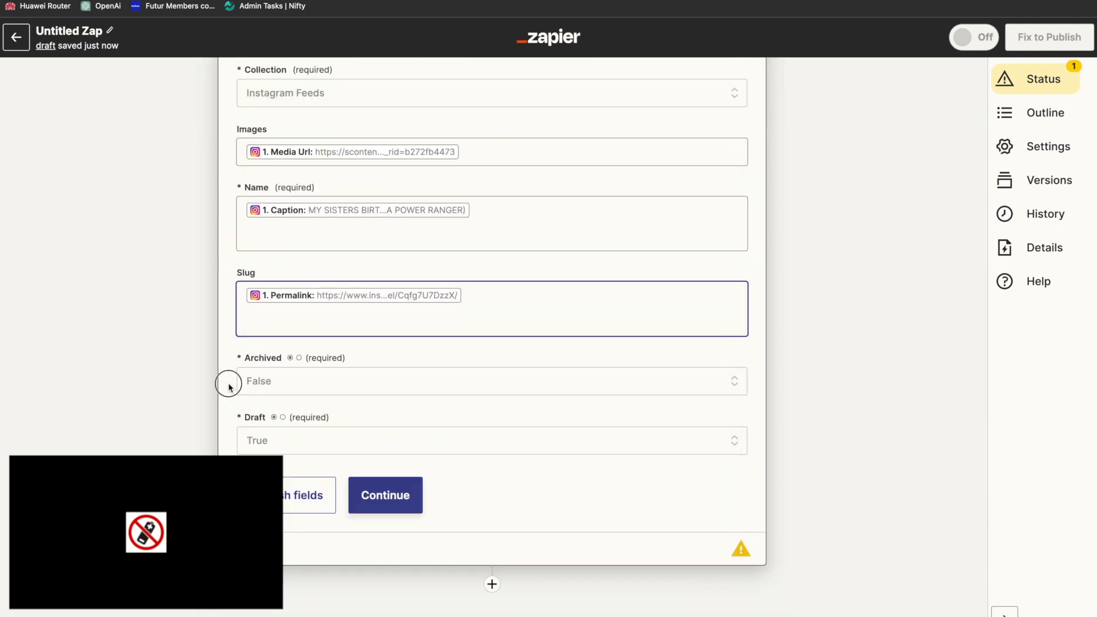
{"action": "left_click", "coordinate": [488, 297]}
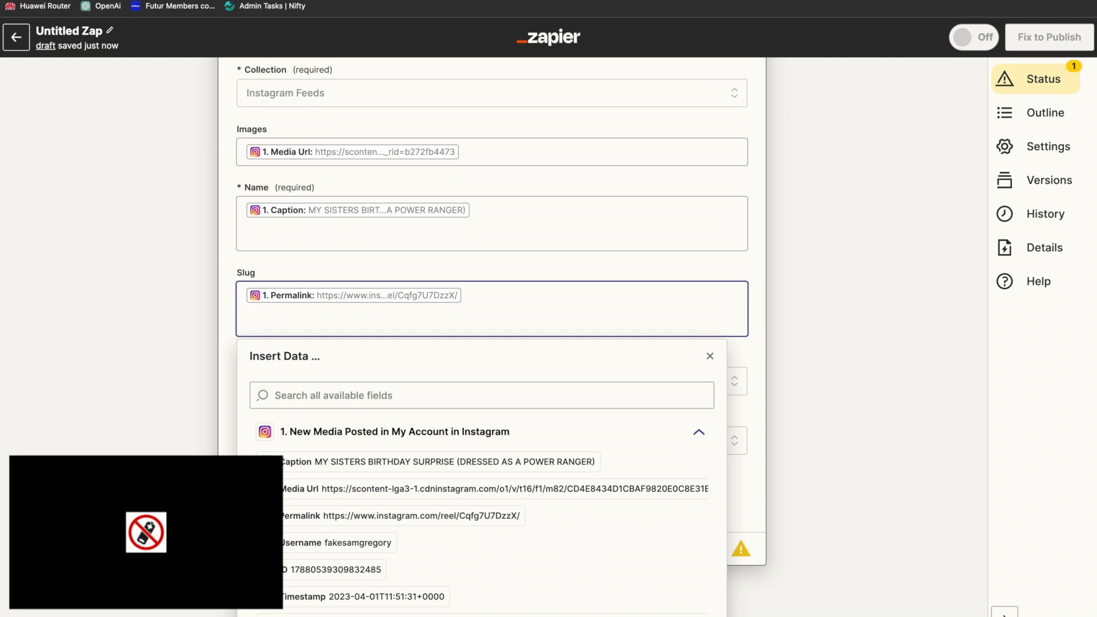
{"action": "key", "text": "BackSpace"}
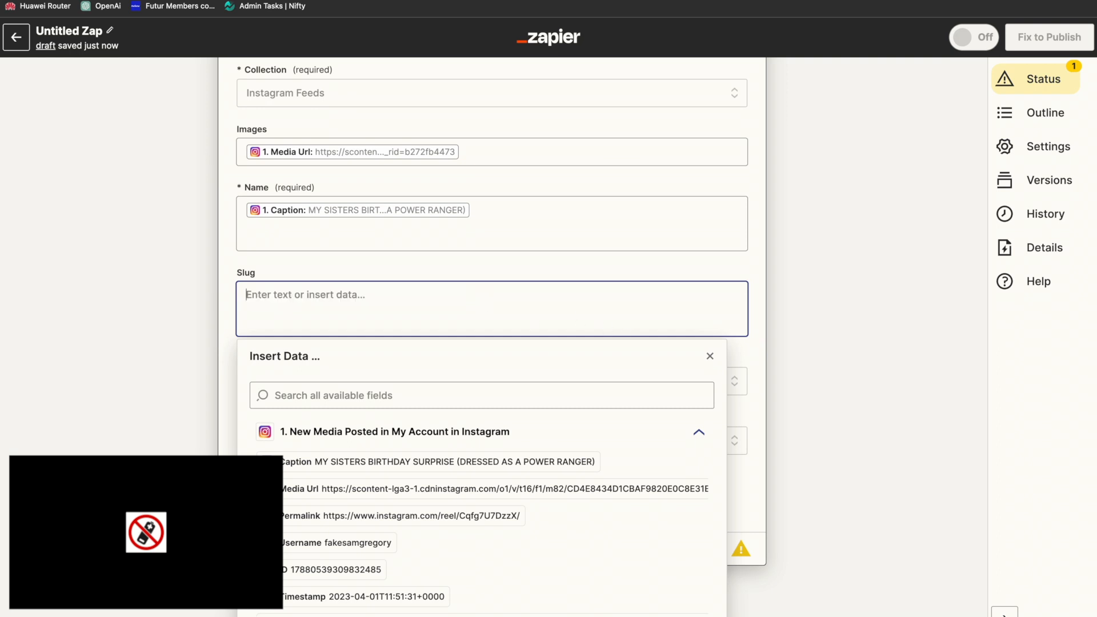
{"action": "left_click", "coordinate": [226, 330]}
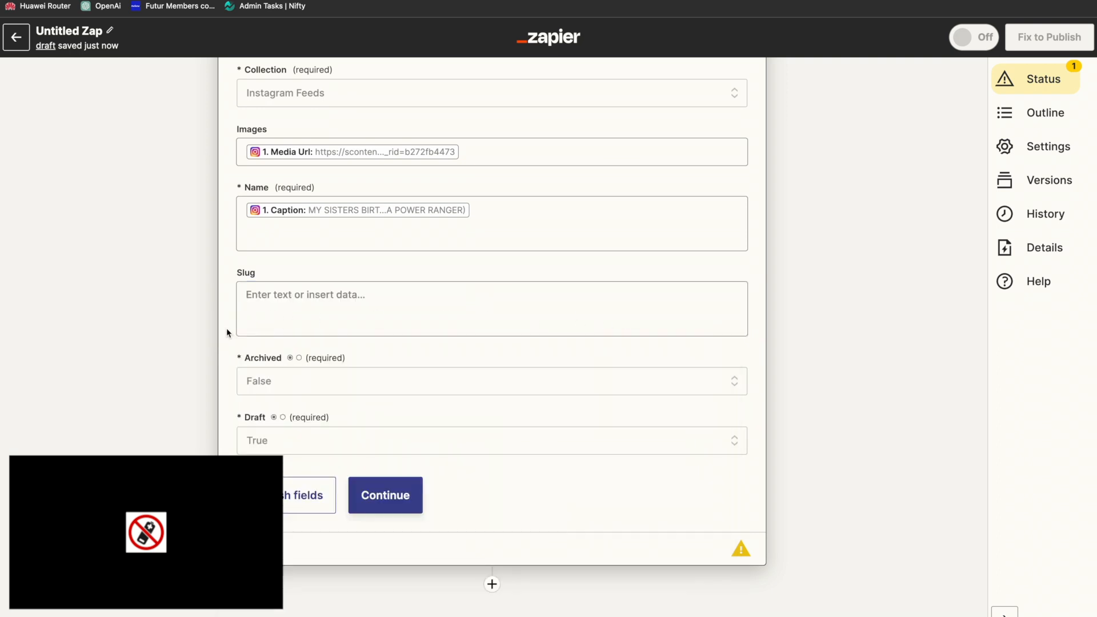
Step: Continue to the test stage and run the Create Item test until an item is sent to Webflow
{"action": "left_click", "coordinate": [403, 497]}
{"action": "left_click", "coordinate": [466, 498]}
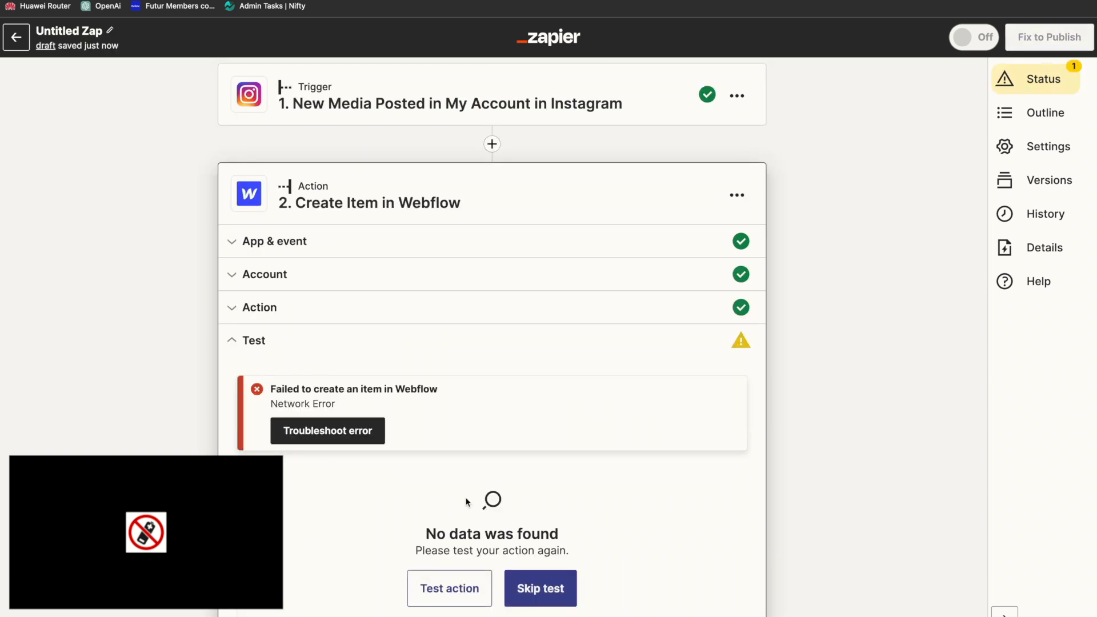
{"action": "left_click", "coordinate": [462, 595]}
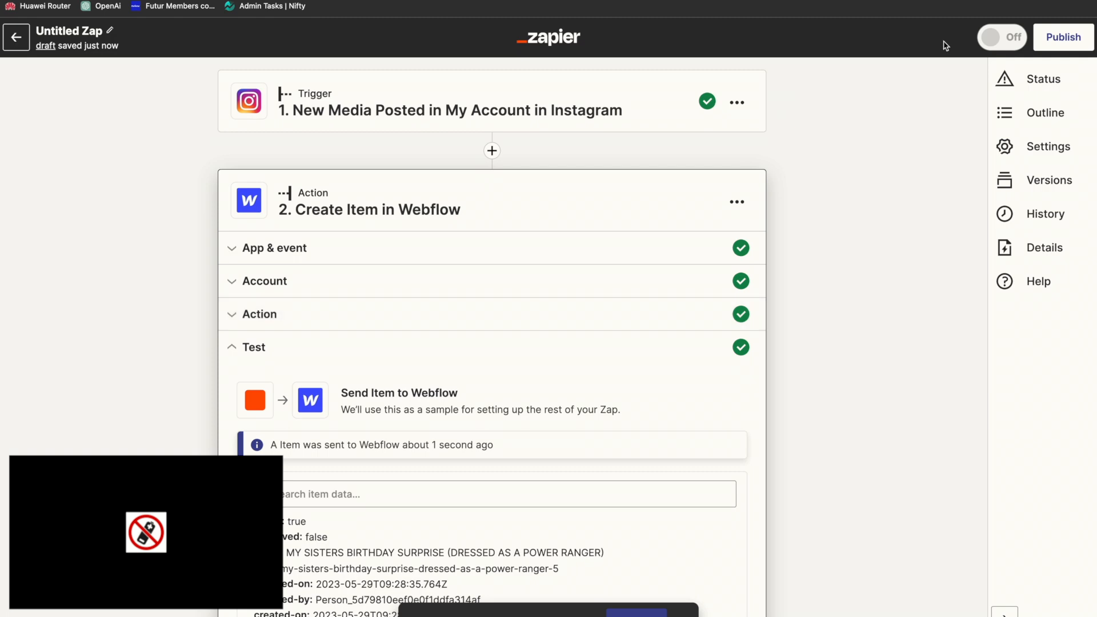
Step: Switch to the Webflow designer, dismiss the error report and open the Instagram Feeds CMS collection
{"action": "key", "text": "ctrl+Tab"}
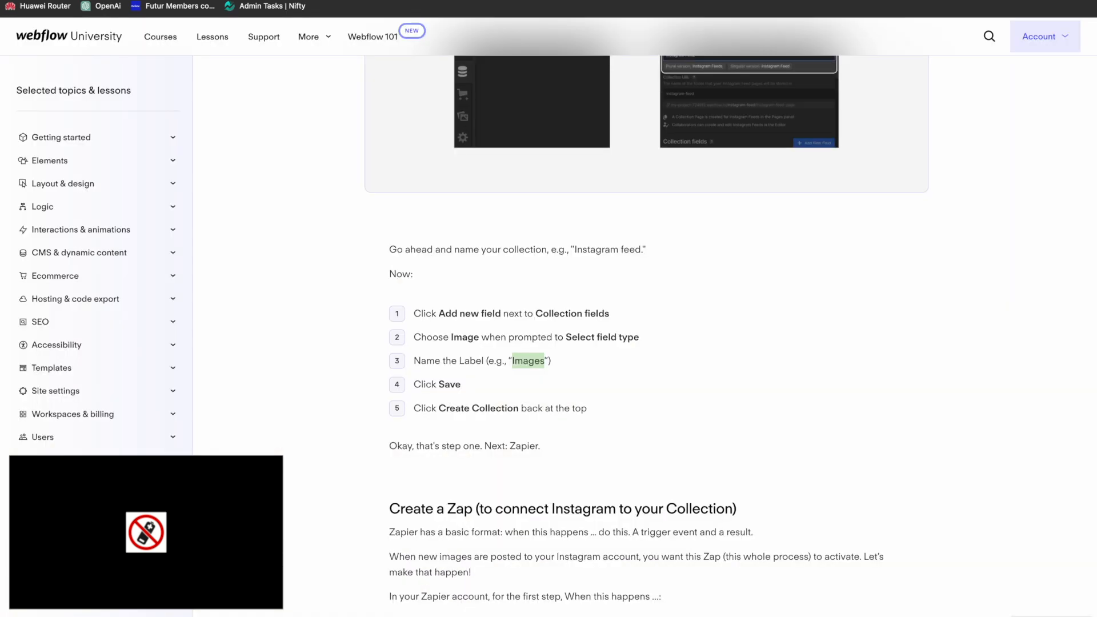
{"action": "key", "text": "ctrl+Tab"}
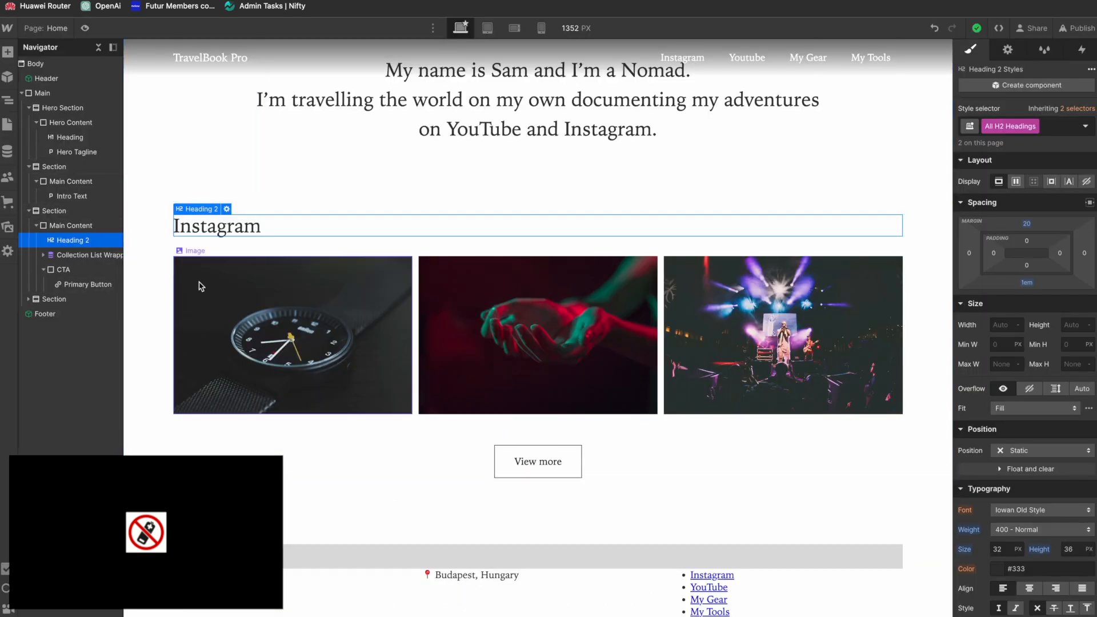
{"action": "left_click", "coordinate": [57, 255]}
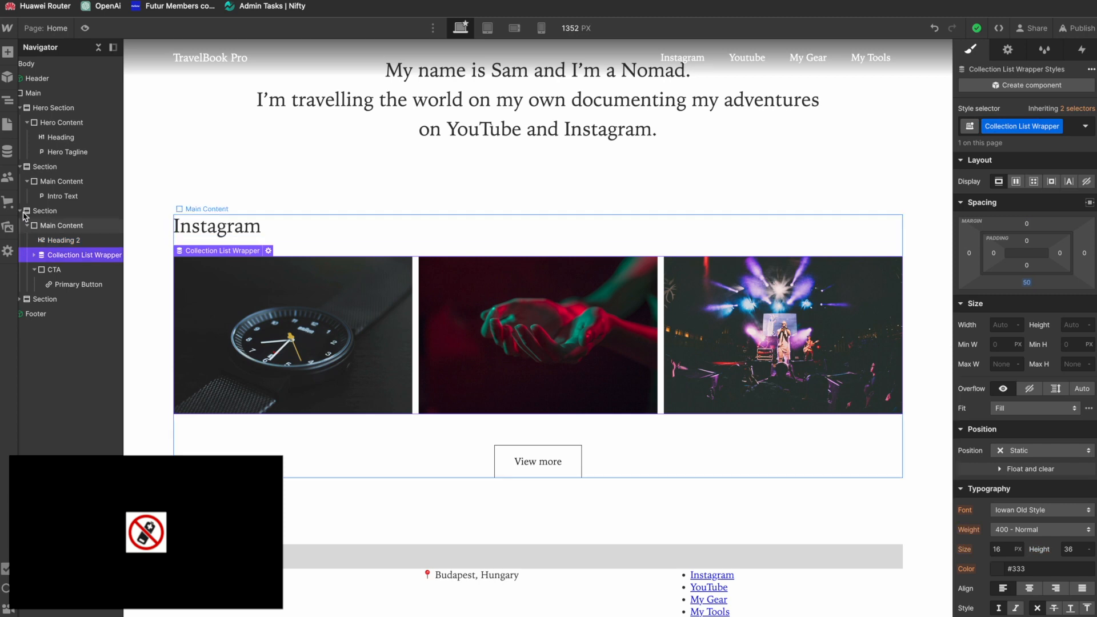
{"action": "left_click", "coordinate": [7, 152]}
{"action": "left_click", "coordinate": [90, 109]}
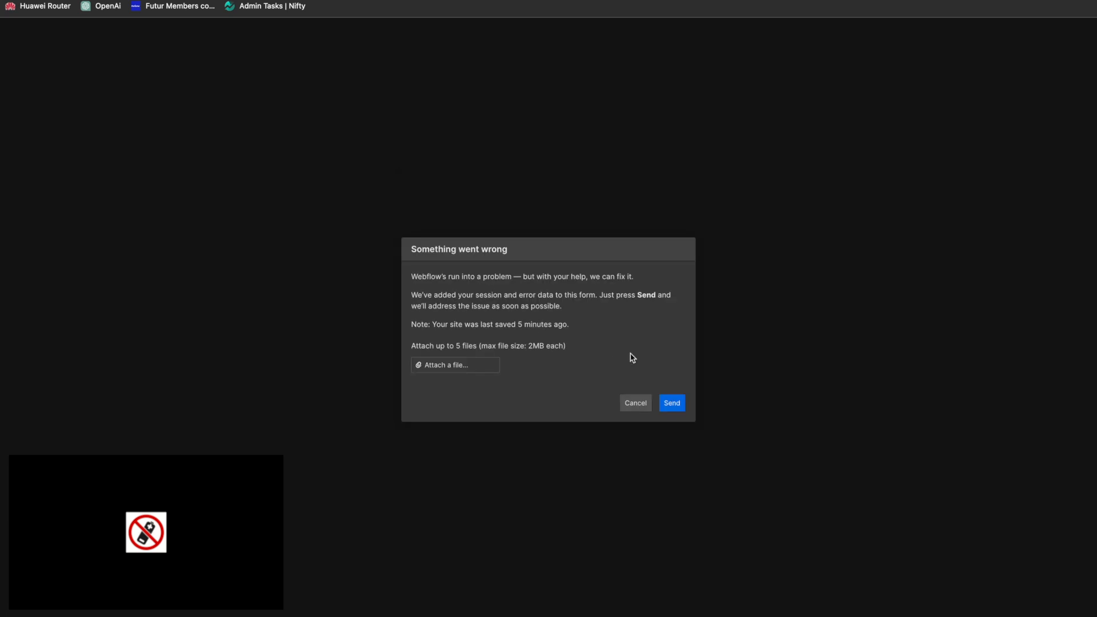
{"action": "left_click", "coordinate": [634, 406]}
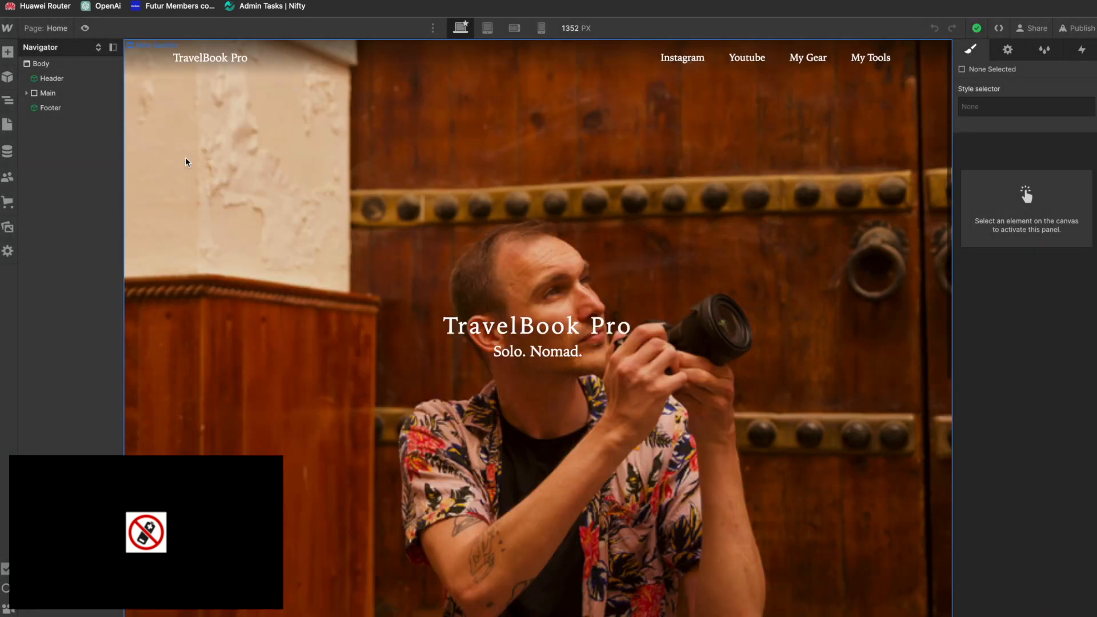
{"action": "left_click", "coordinate": [7, 151]}
{"action": "left_click", "coordinate": [97, 86]}
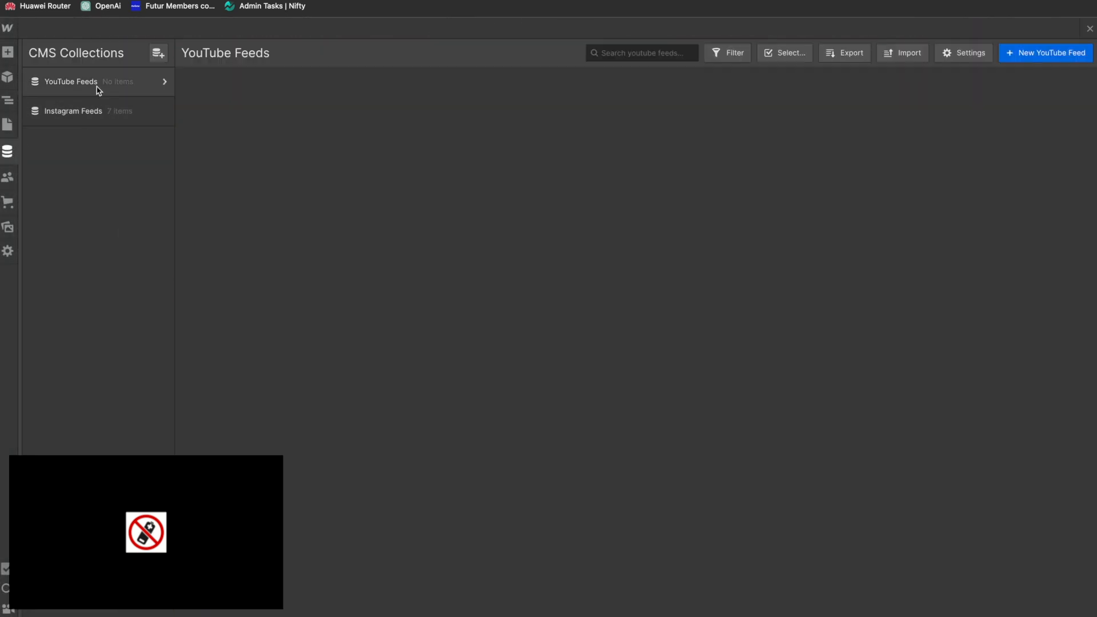
{"action": "left_click", "coordinate": [91, 112]}
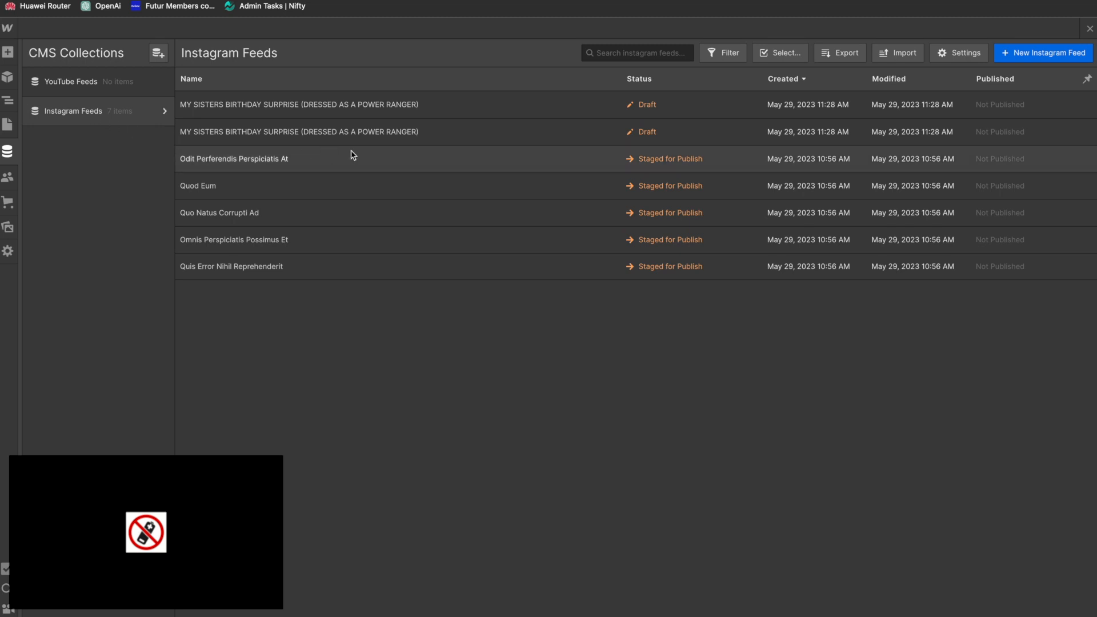
Step: Delete the draft item with the slug my-sisters-birthday-surprise-dressed-as-a-power-ranger from the Instagram Feeds collection
{"action": "left_click", "coordinate": [1046, 137]}
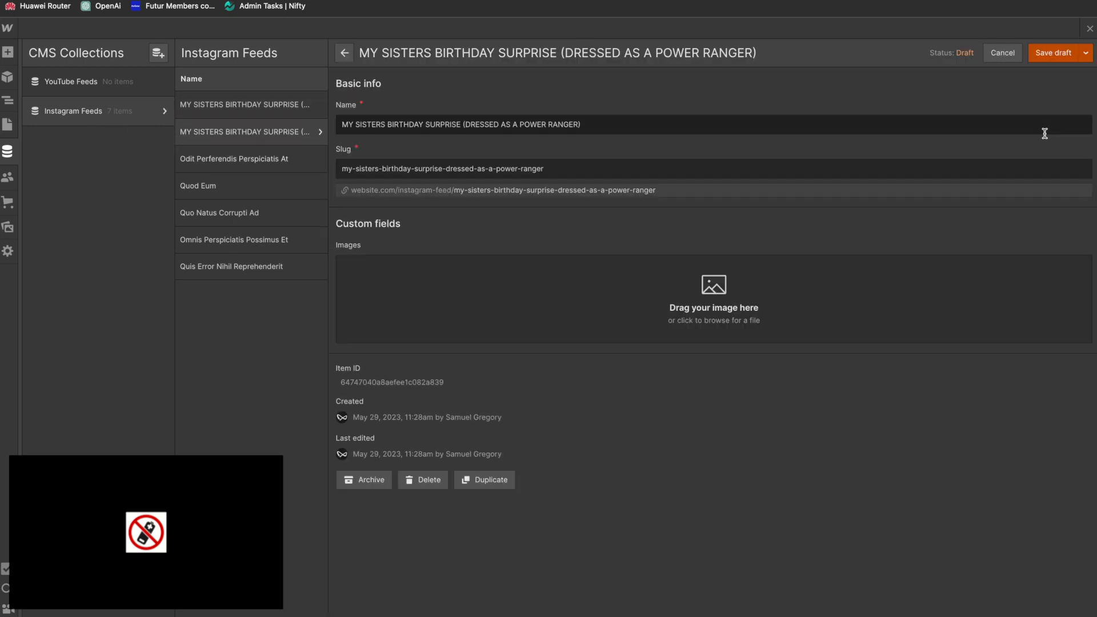
{"action": "left_click", "coordinate": [1086, 52]}
{"action": "left_click", "coordinate": [988, 55]}
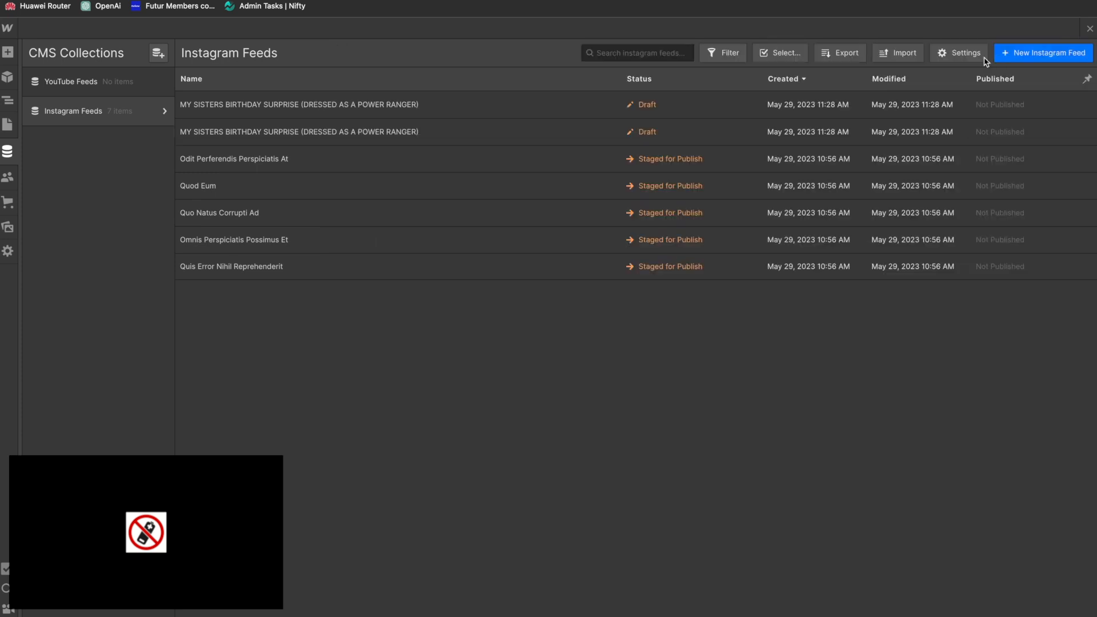
{"action": "left_click", "coordinate": [408, 136]}
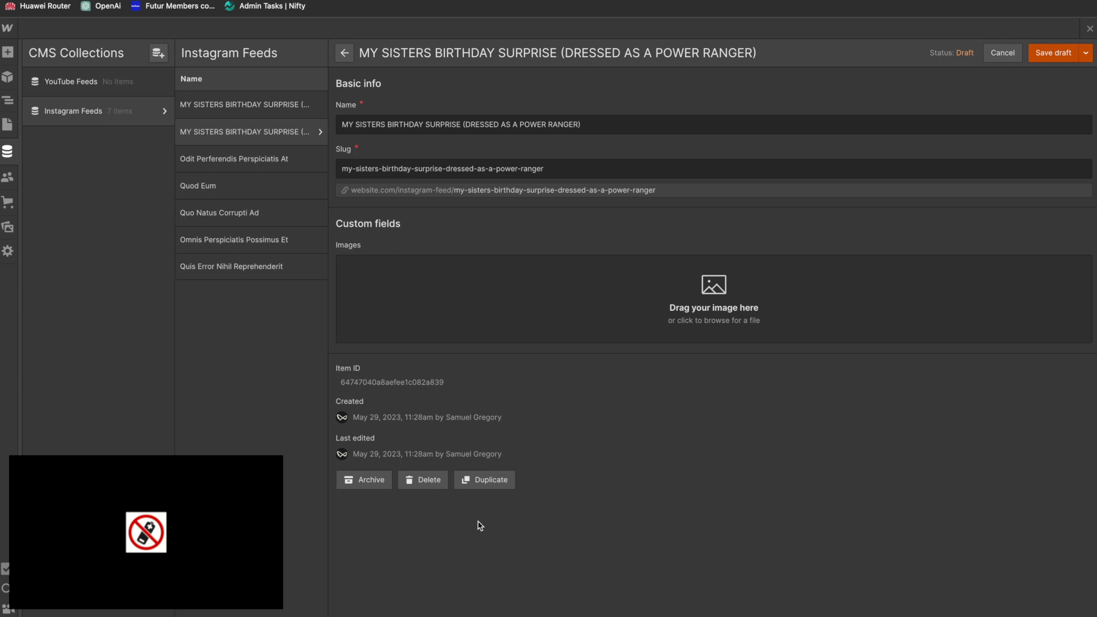
{"action": "left_click", "coordinate": [430, 482]}
{"action": "left_click", "coordinate": [673, 369]}
Step: Delete the other draft test item, with the slug my-sisters-birthday-surprise-dressed-as-a-power-ranger-5, from the Instagram Feeds collection
{"action": "left_click", "coordinate": [268, 106]}
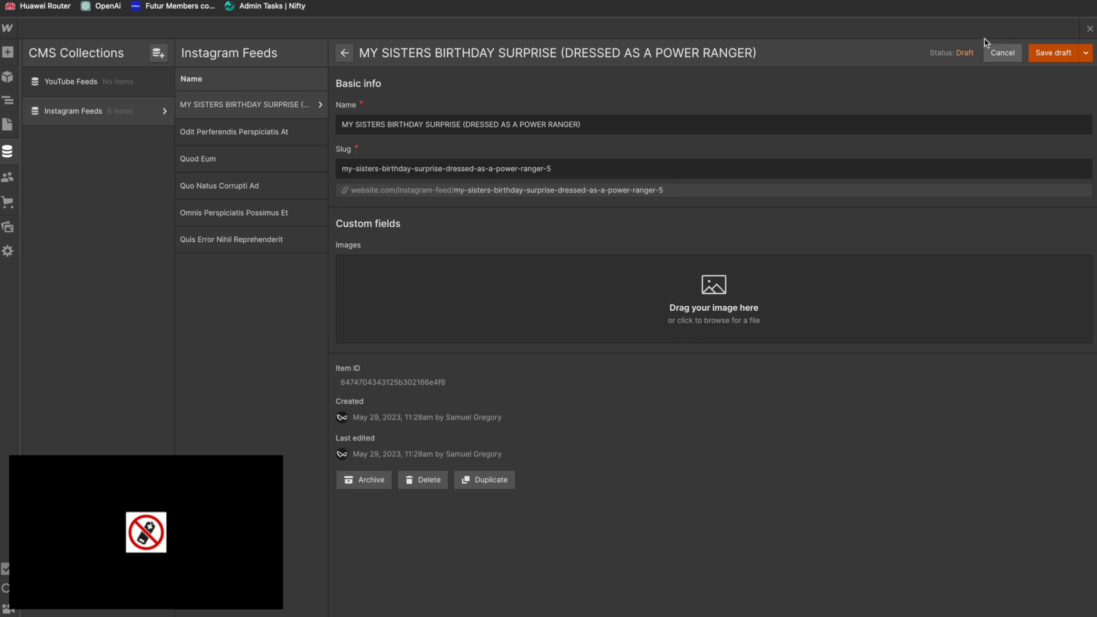
{"action": "key", "text": "ctrl+shift+Tab"}
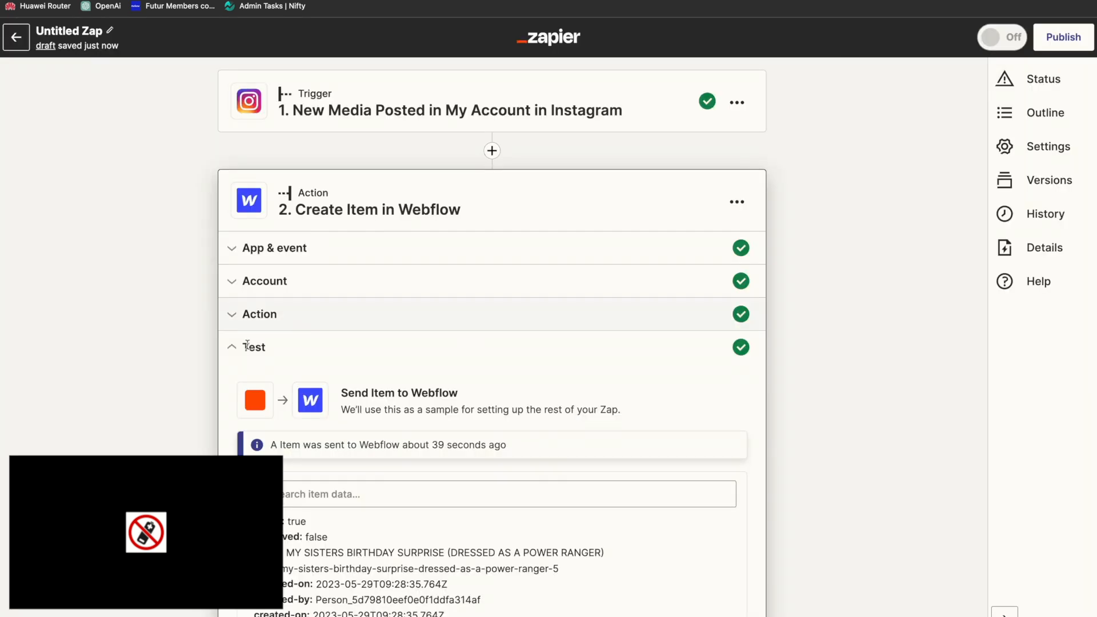
{"action": "key", "text": "ctrl+Tab"}
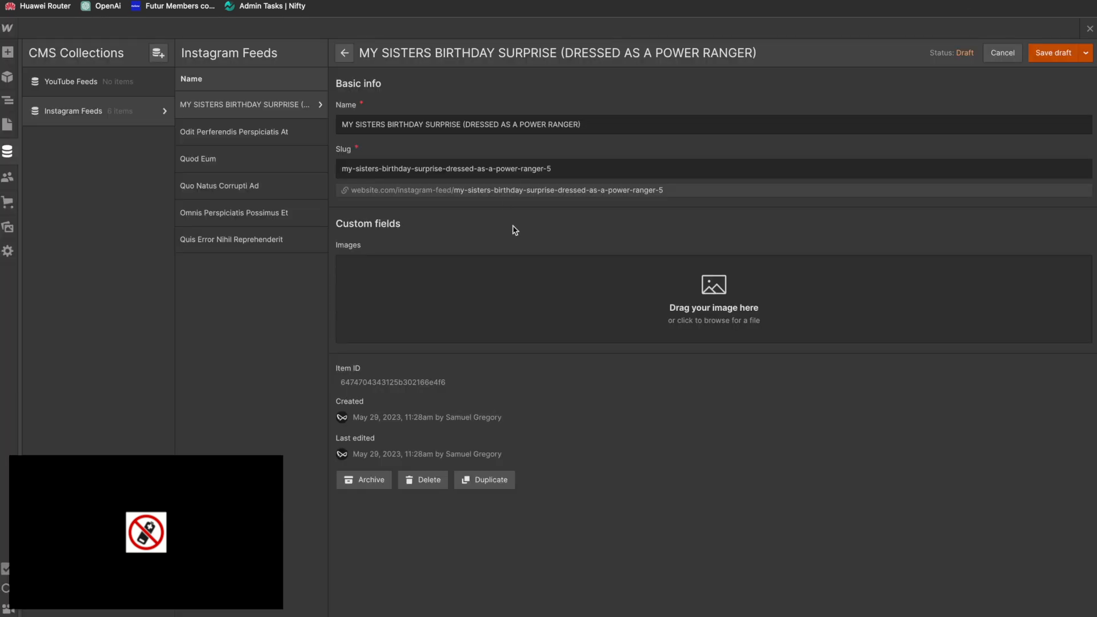
{"action": "left_click", "coordinate": [424, 481]}
{"action": "left_click", "coordinate": [665, 365]}
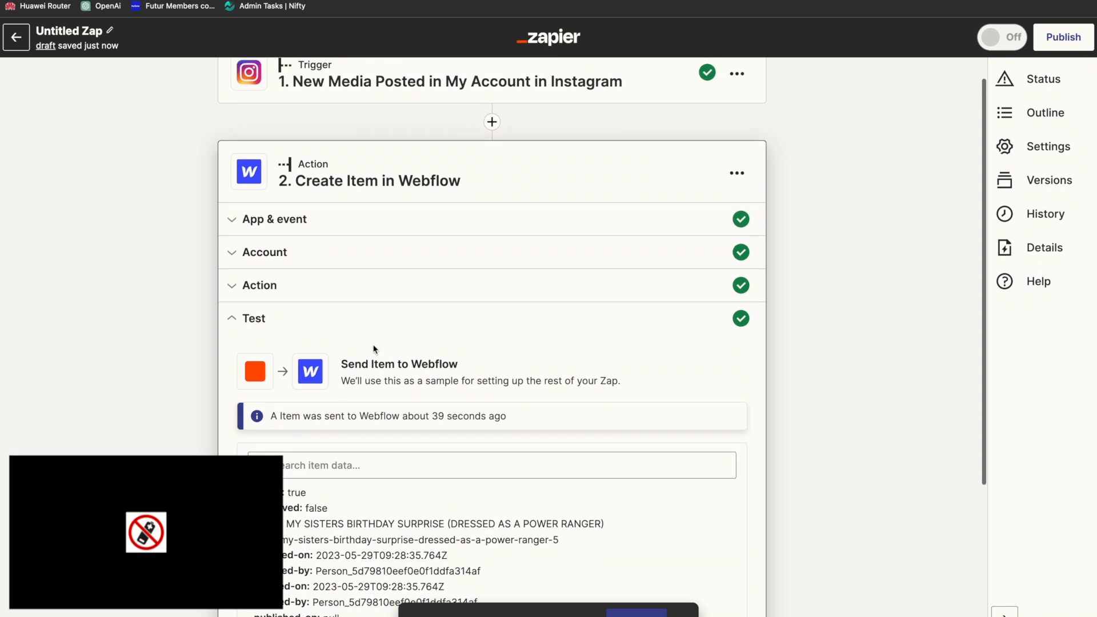
Step: In the Zap's Webflow action, replace the Images field's Media Url mapping with the Instagram trigger's Thumbnail Url
{"action": "left_click", "coordinate": [275, 288]}
{"action": "left_click", "coordinate": [497, 368]}
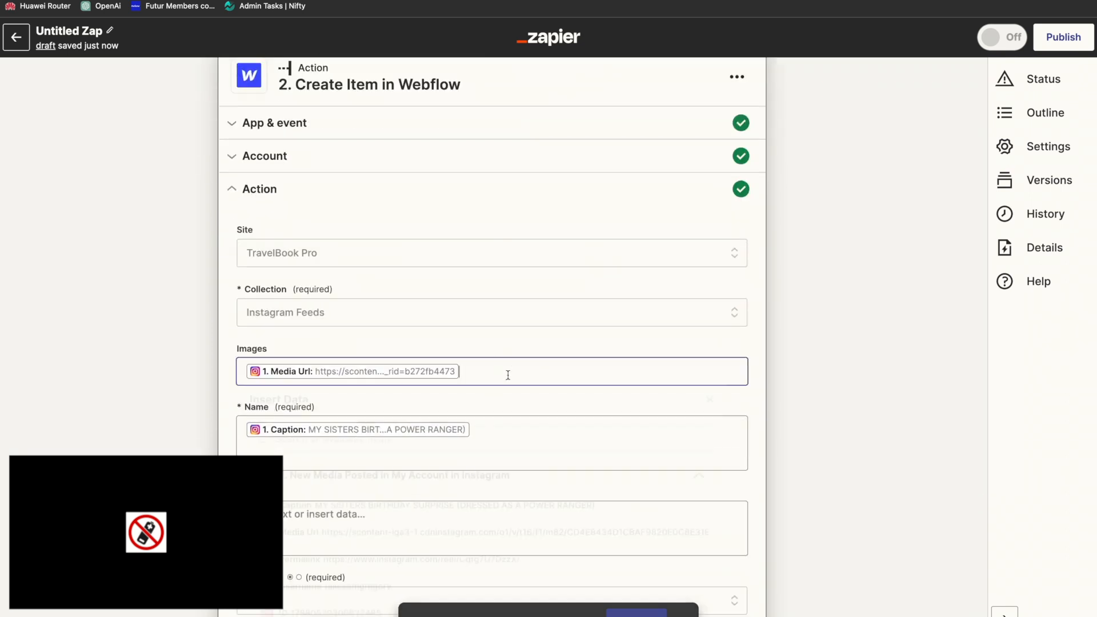
{"action": "scroll", "coordinate": [441, 503], "scroll_direction": "down", "scroll_amount": 4}
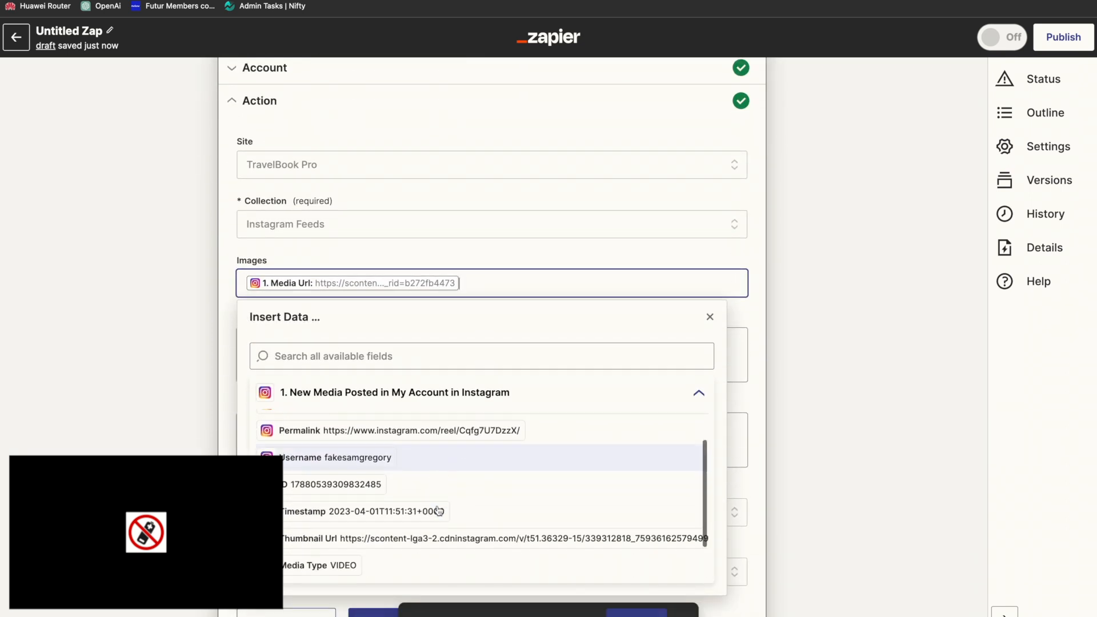
{"action": "left_click", "coordinate": [439, 511]}
{"action": "key", "text": "BackSpace"}
{"action": "key", "text": "BackSpace"}
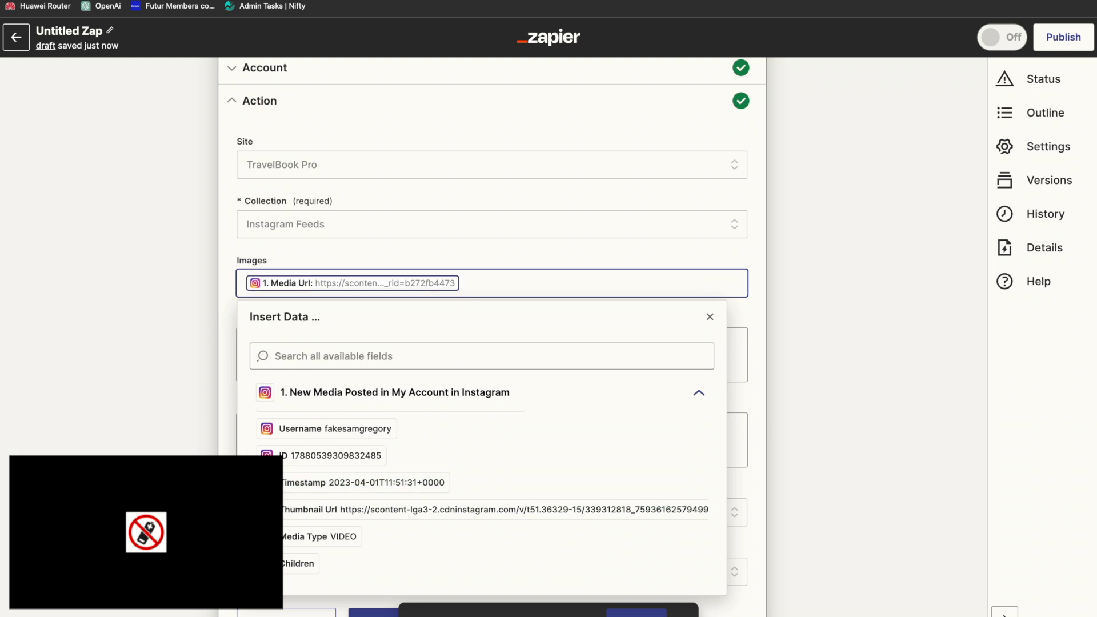
{"action": "left_click", "coordinate": [429, 510]}
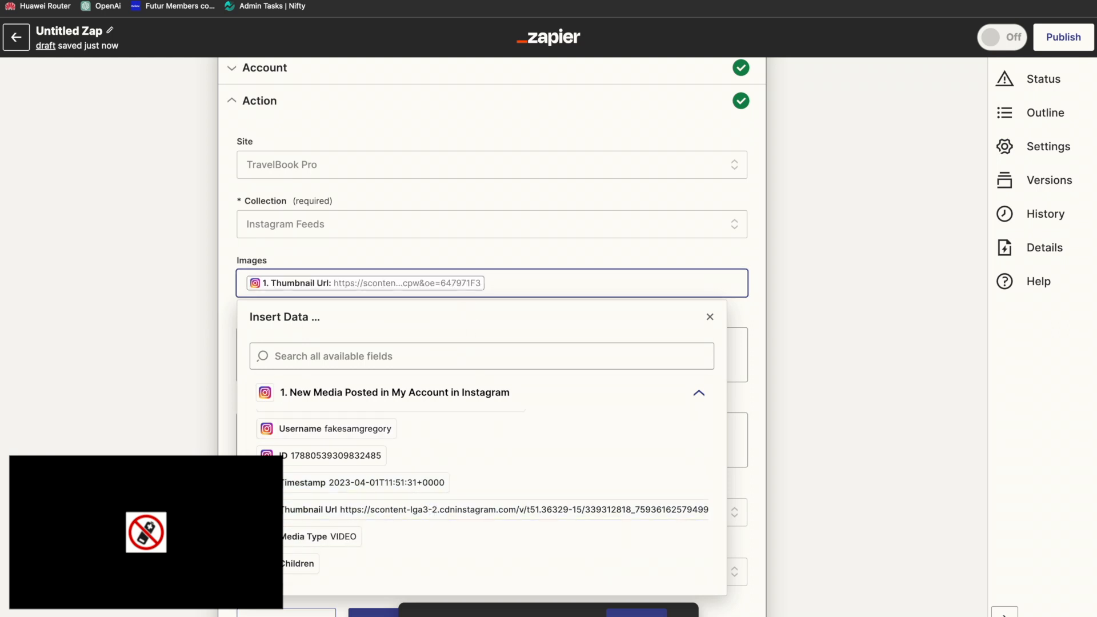
{"action": "left_click", "coordinate": [235, 611]}
Step: Continue to the test stage and send another test item to Webflow using the thumbnail image
{"action": "left_click", "coordinate": [371, 612]}
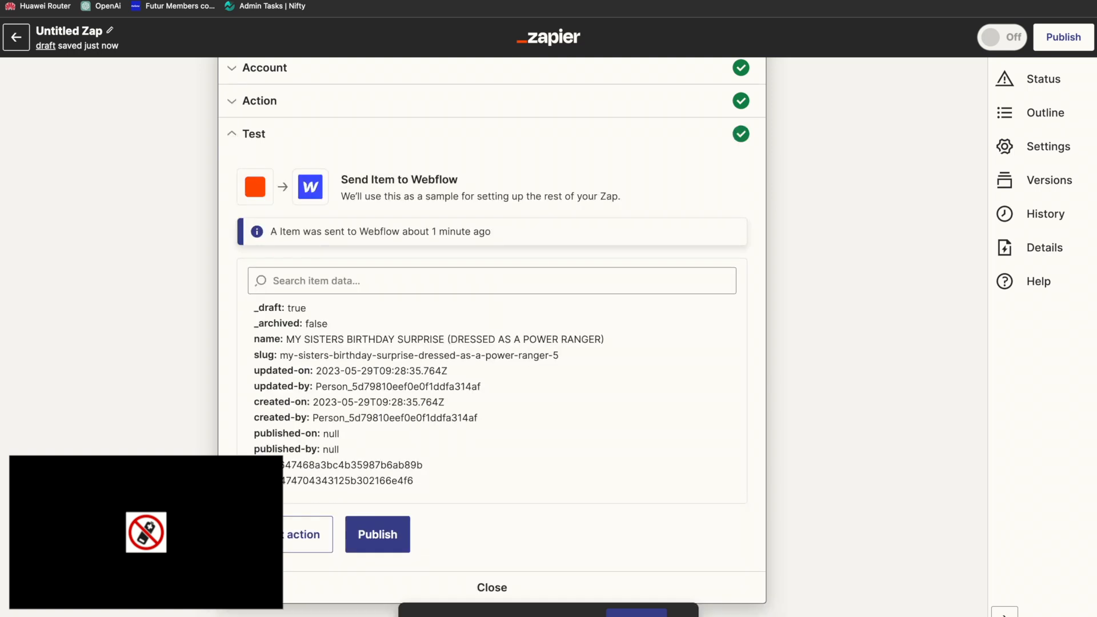
{"action": "left_click", "coordinate": [306, 536]}
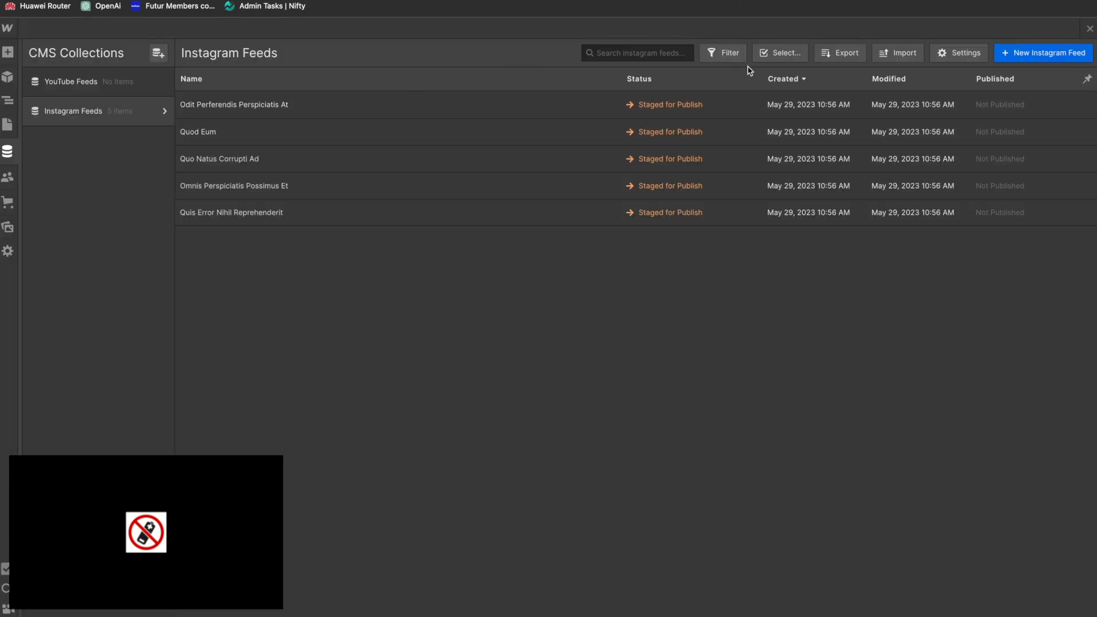
Step: Reload the Webflow Designer and open the new draft birthday-surprise item in the Instagram Feeds collection to check its image
{"action": "key", "text": "super+r"}
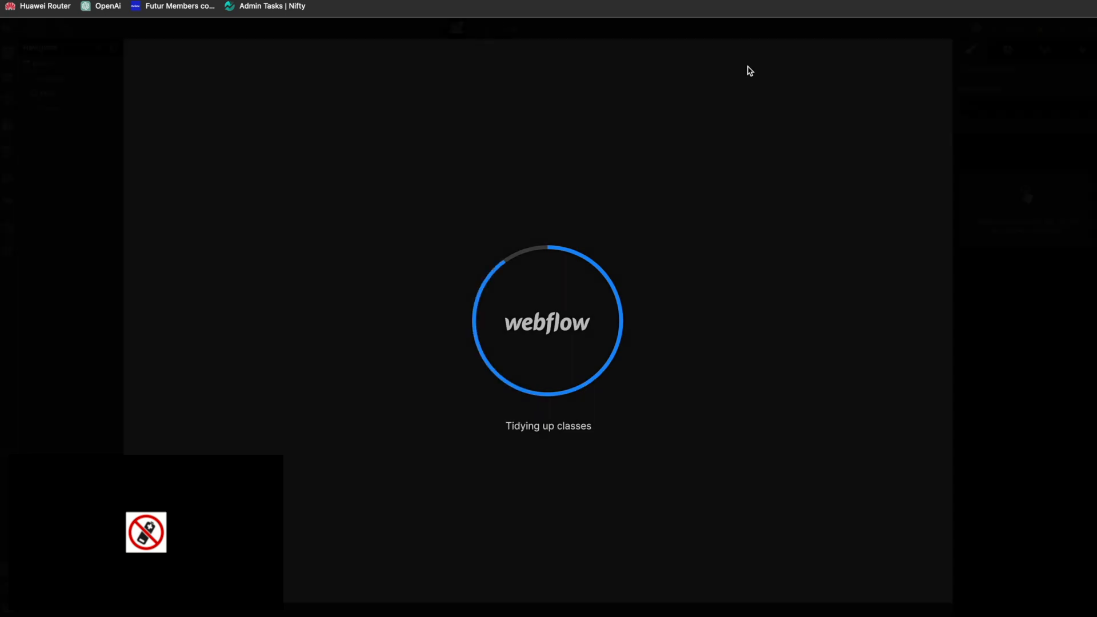
{"action": "scroll", "coordinate": [523, 332], "scroll_direction": "down", "scroll_amount": 10}
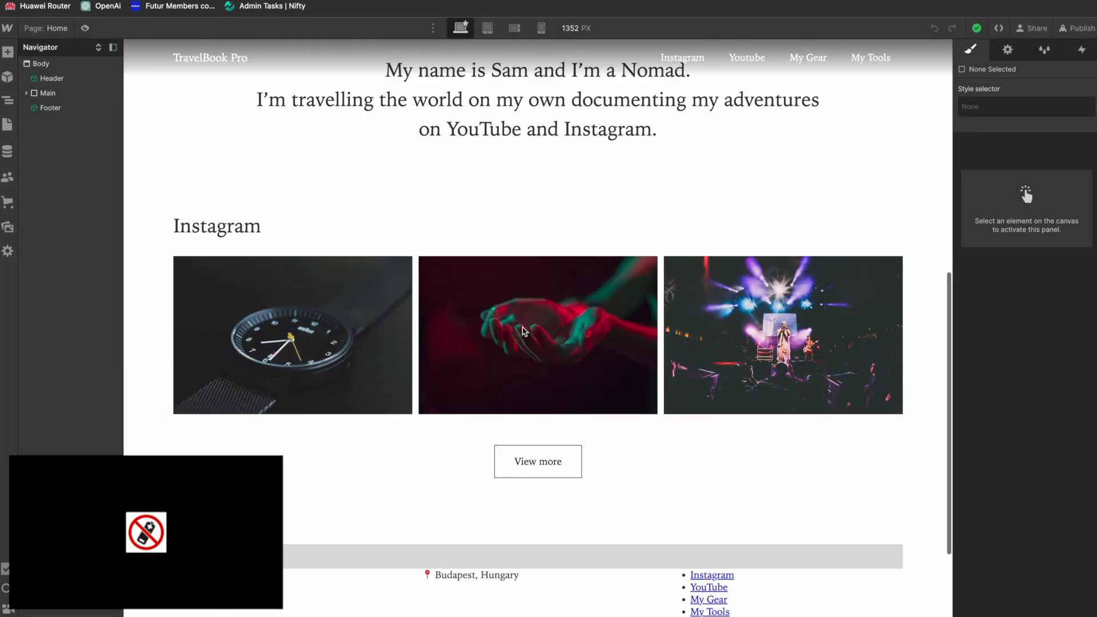
{"action": "scroll", "coordinate": [524, 332], "scroll_direction": "up", "scroll_amount": 3}
{"action": "left_click", "coordinate": [8, 151]}
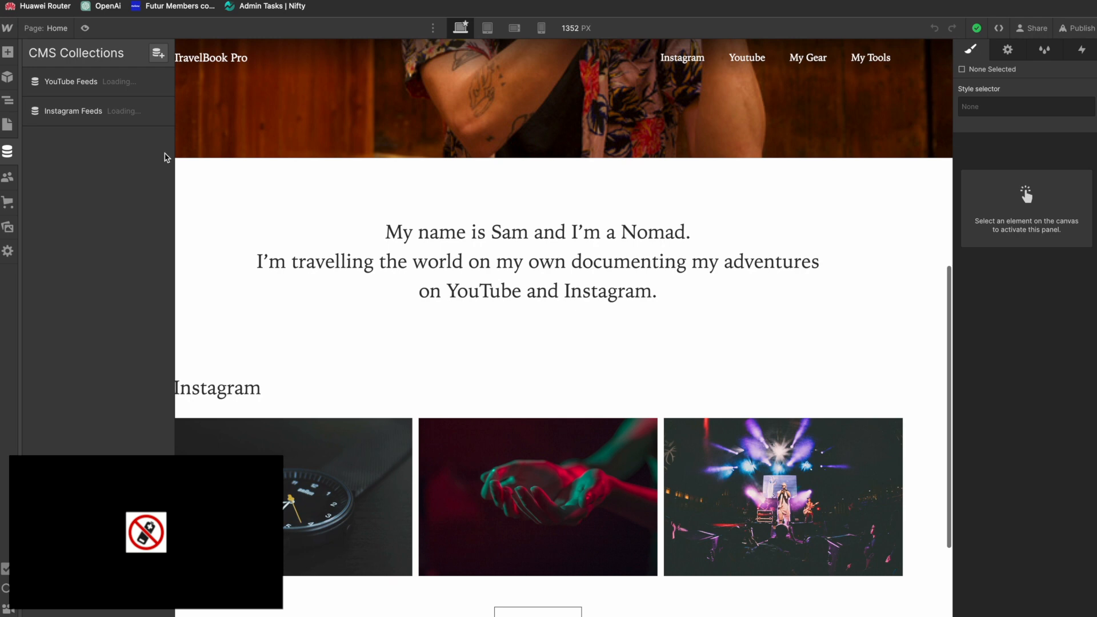
{"action": "left_click", "coordinate": [76, 112]}
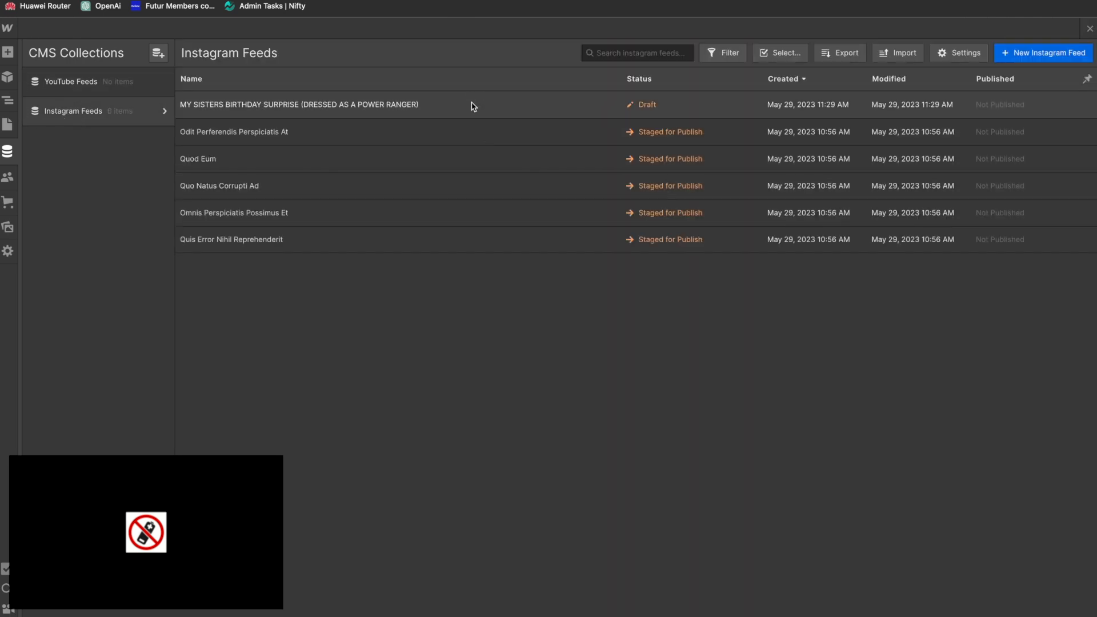
{"action": "left_click", "coordinate": [471, 104]}
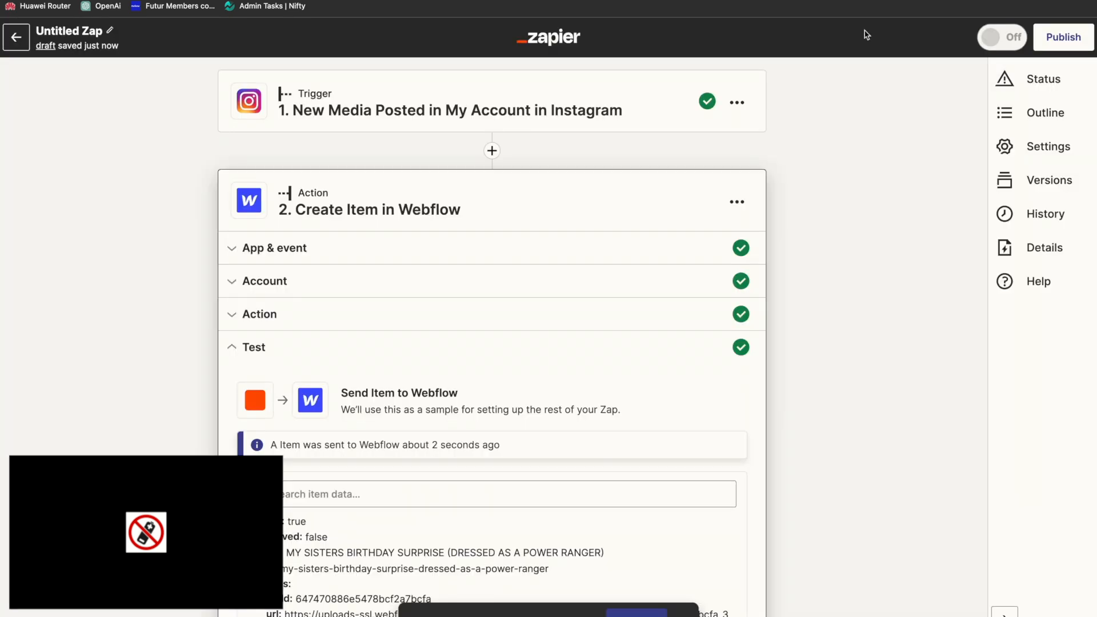
Step: Switch to Zapier and set the Draft field to False in the Zap's Create Item in Webflow action
{"action": "scroll", "coordinate": [595, 355], "scroll_direction": "down", "scroll_amount": 4}
{"action": "scroll", "coordinate": [581, 355], "scroll_direction": "up", "scroll_amount": 2}
{"action": "left_click", "coordinate": [285, 245]}
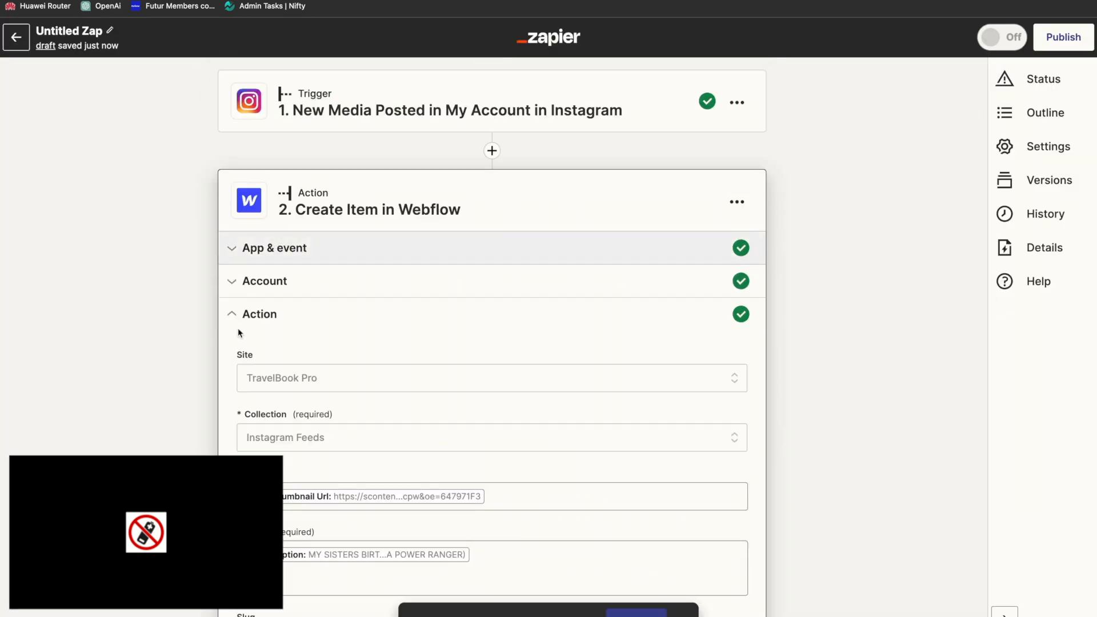
{"action": "scroll", "coordinate": [229, 373], "scroll_direction": "down", "scroll_amount": 6}
{"action": "left_click", "coordinate": [295, 417]}
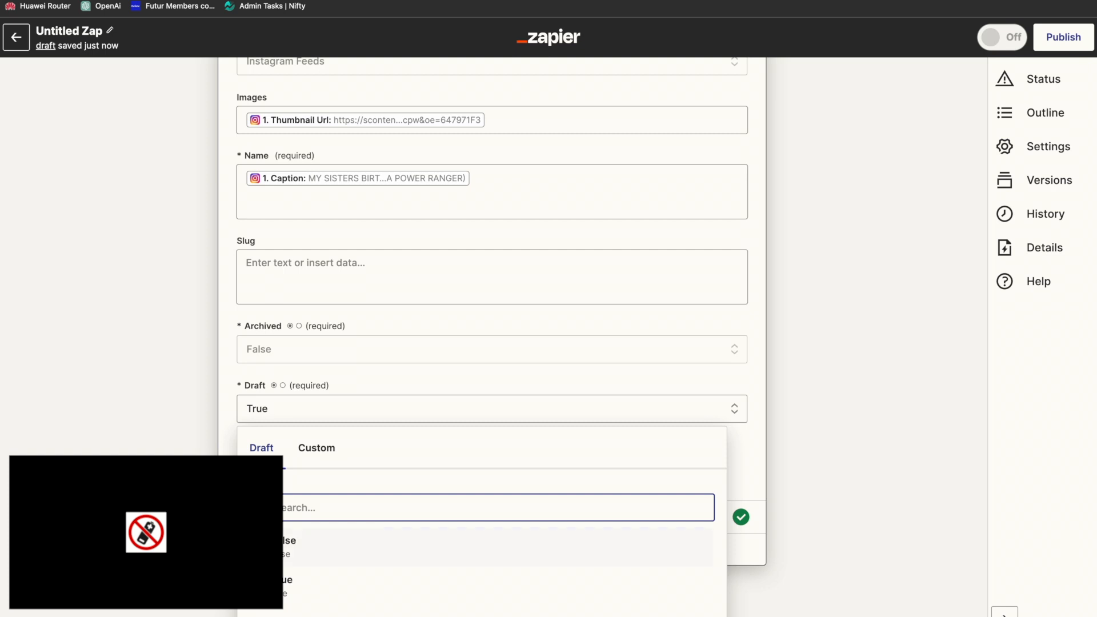
{"action": "left_click", "coordinate": [297, 542]}
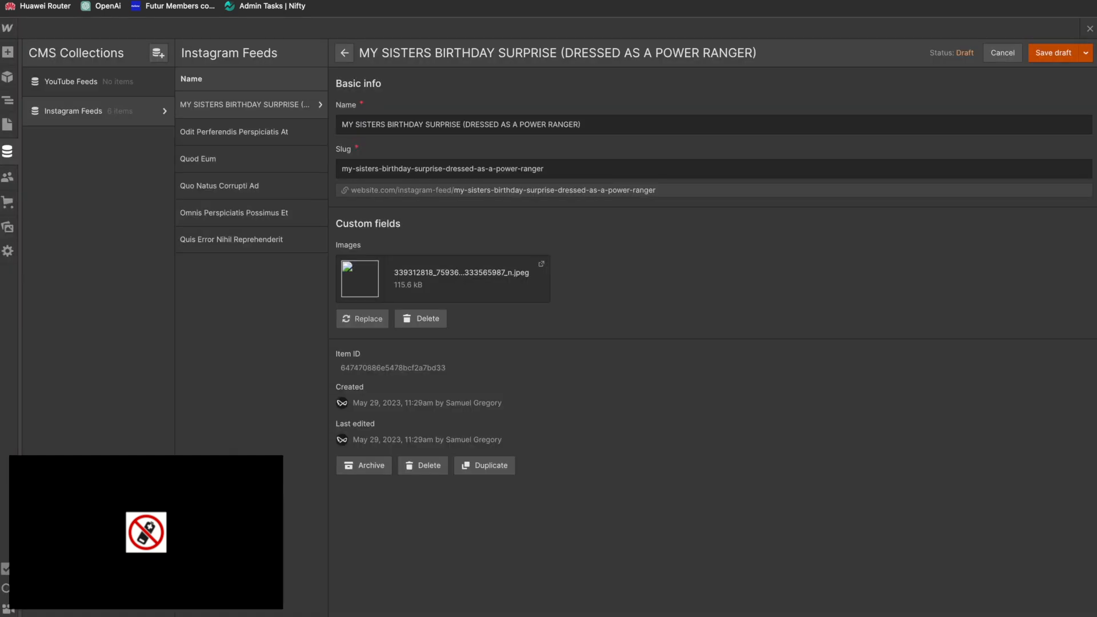
Step: Switch back to Webflow and delete the draft test item my-sisters-birthday-surprise-dressed-as-a-power-ranger from the Instagram Feeds collection
{"action": "left_click", "coordinate": [426, 465]}
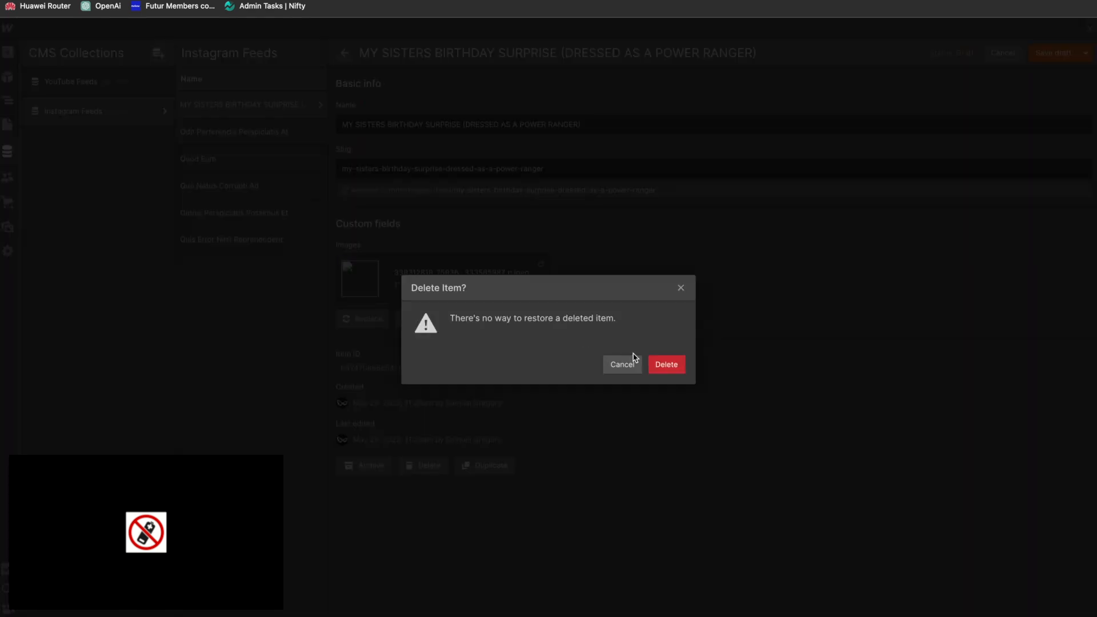
{"action": "left_click", "coordinate": [680, 360]}
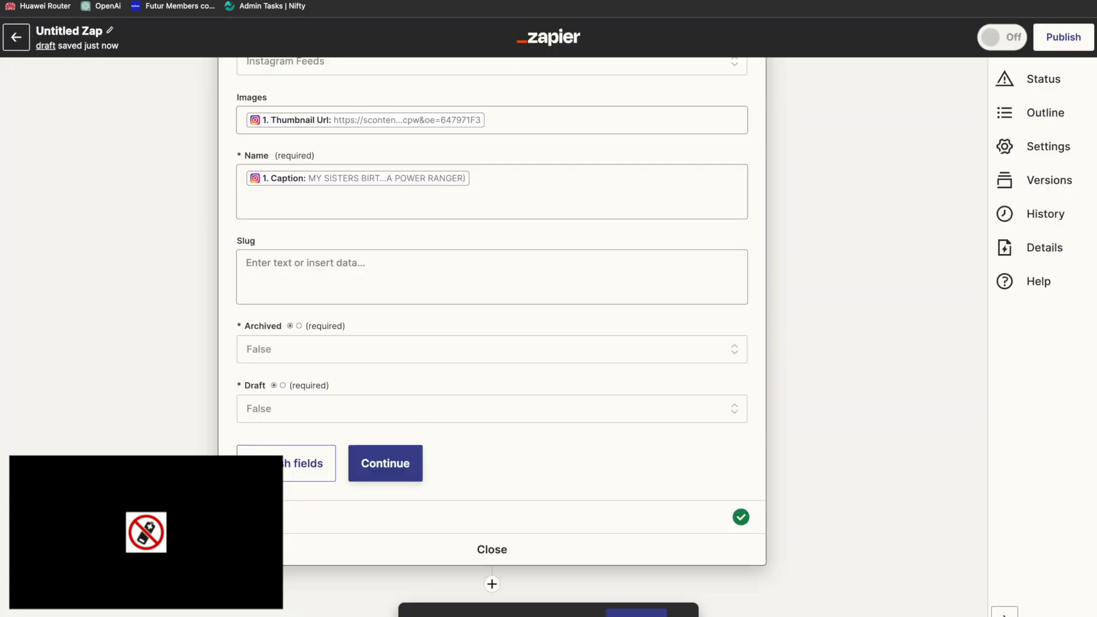
Step: Return to Zapier and continue from the Webflow action's field setup to its test stage
{"action": "left_click", "coordinate": [380, 474]}
{"action": "left_click", "coordinate": [380, 485]}
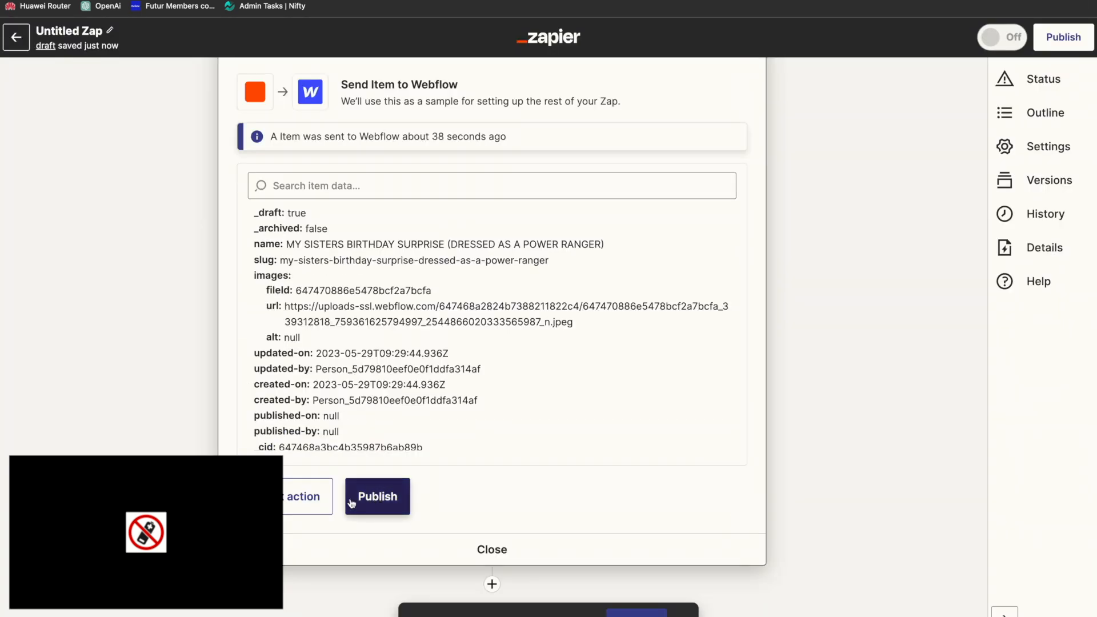
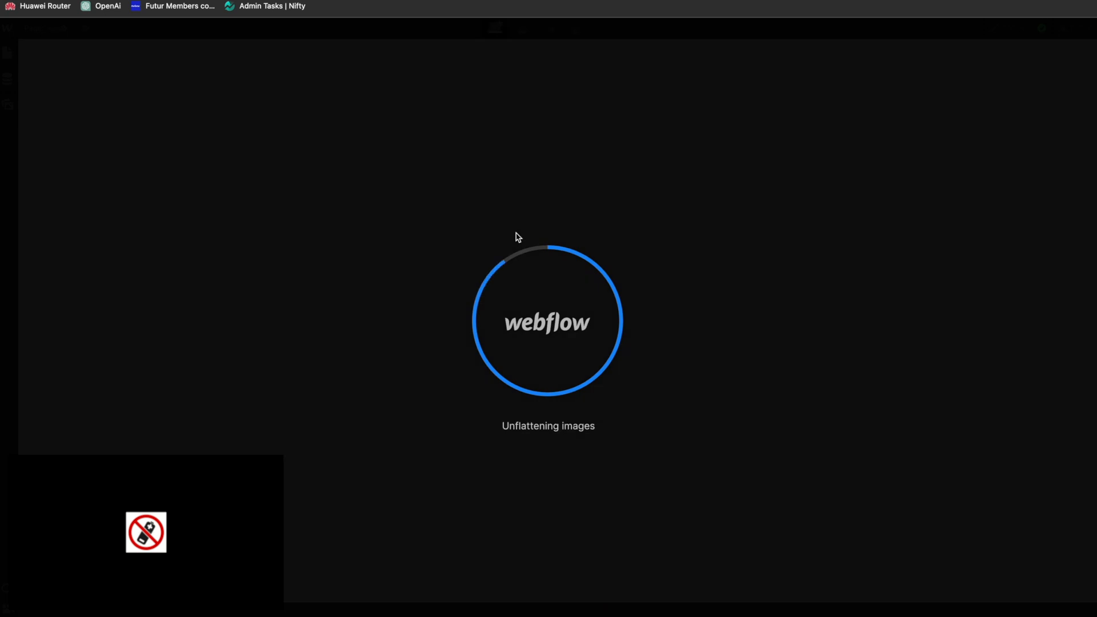
Step: Check how the automatically imported Instagram post displays in the home page's Instagram section in Webflow
{"action": "scroll", "coordinate": [365, 213], "scroll_direction": "down", "scroll_amount": 10}
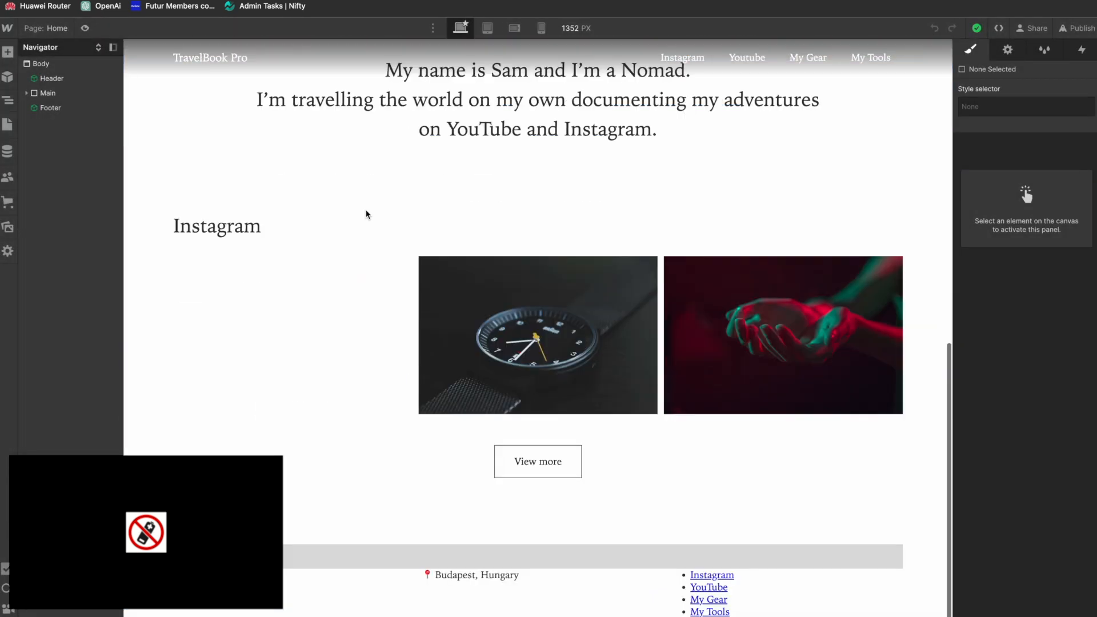
{"action": "scroll", "coordinate": [537, 325], "scroll_direction": "down", "scroll_amount": 5}
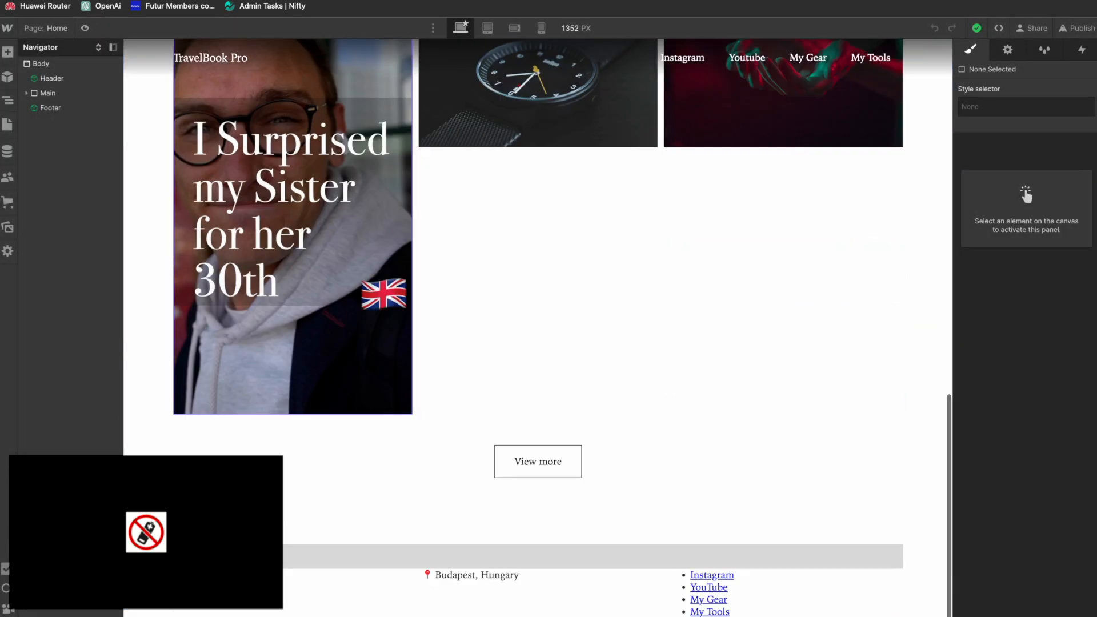
{"action": "scroll", "coordinate": [537, 326], "scroll_direction": "up", "scroll_amount": 4}
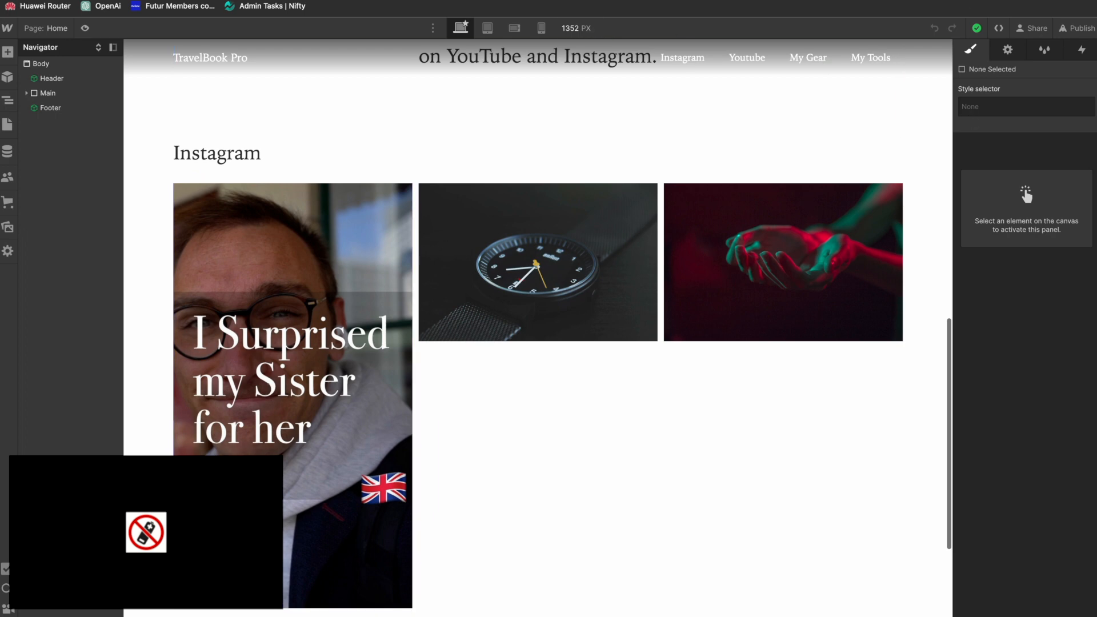
{"action": "scroll", "coordinate": [377, 439], "scroll_direction": "up", "scroll_amount": 2}
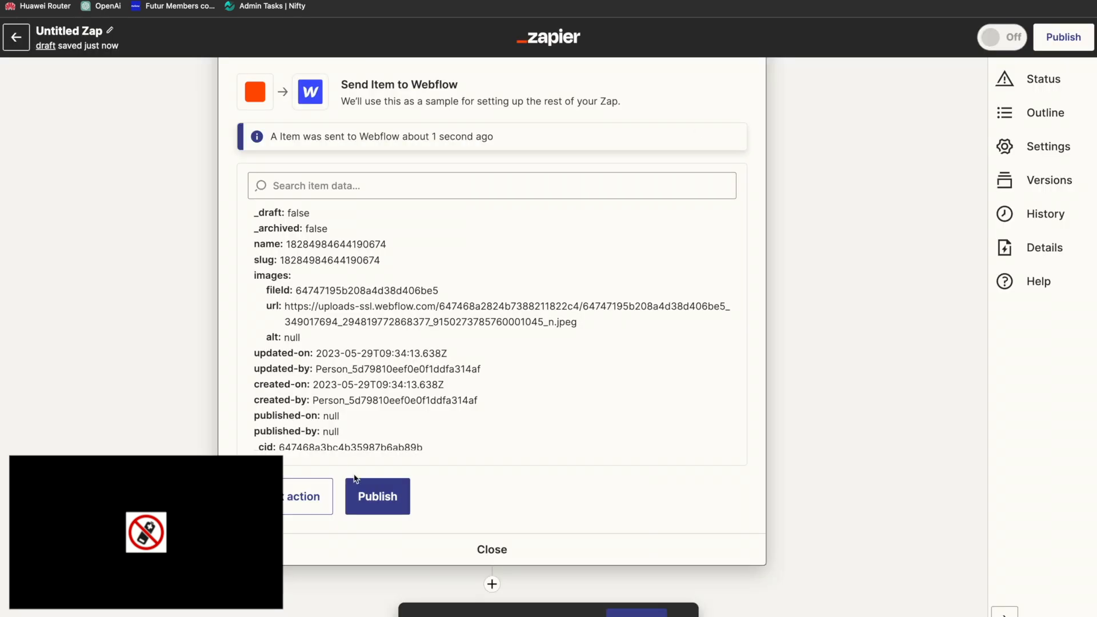
Step: Switch to Zapier and publish the Instagram-to-Webflow Zap
{"action": "left_click", "coordinate": [355, 480]}
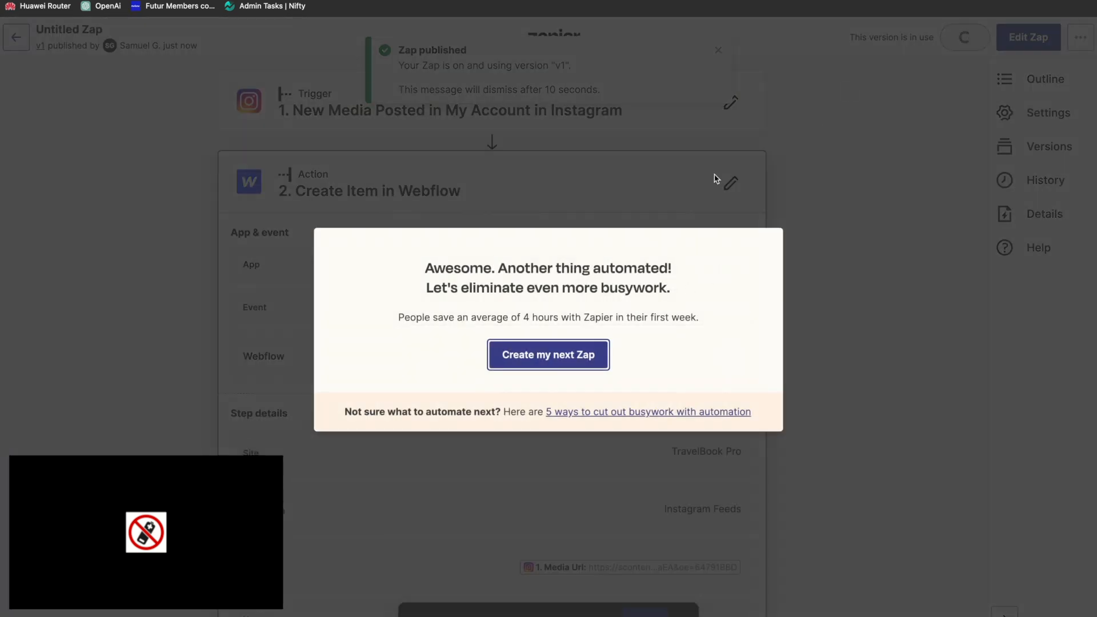
{"action": "left_click", "coordinate": [716, 178]}
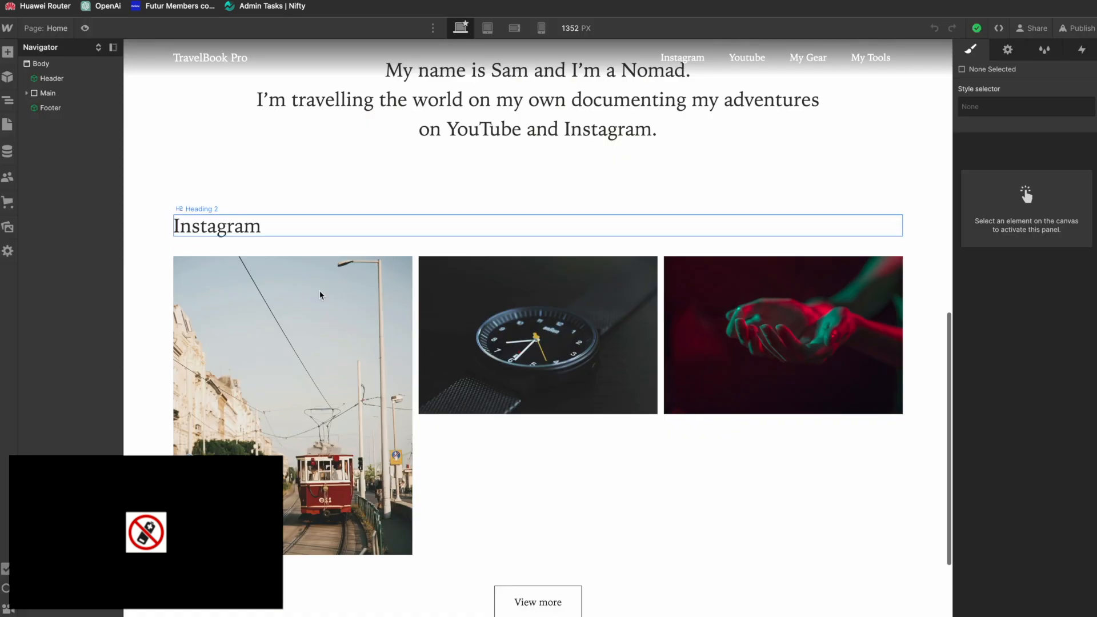
Step: Switch to Webflow and set the fit of the Instagram collection list's image to Contain
{"action": "left_click", "coordinate": [302, 335]}
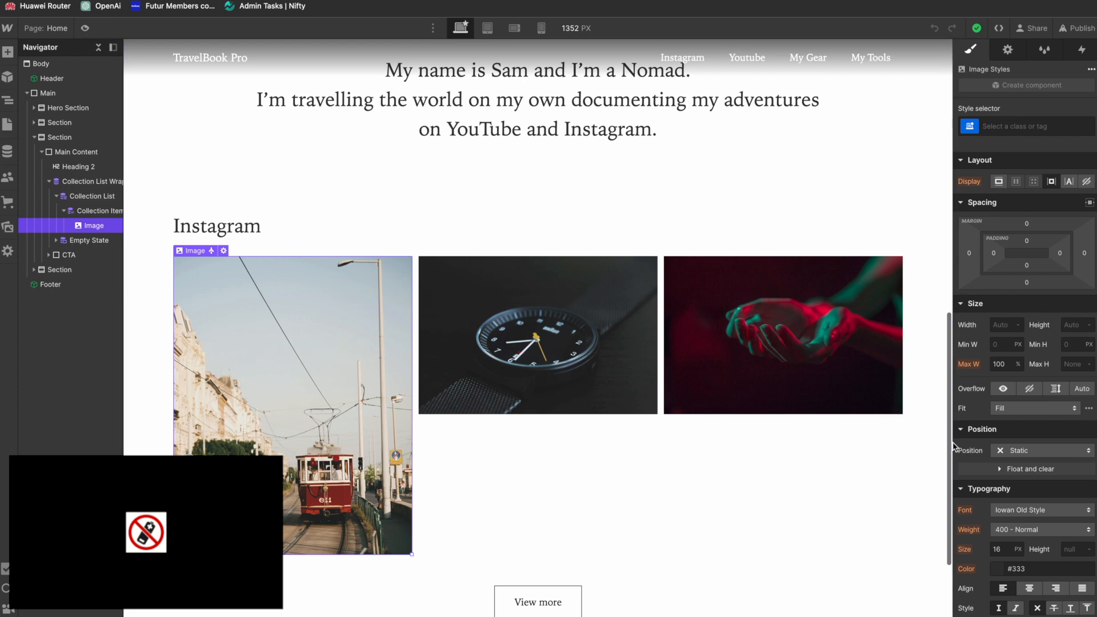
{"action": "left_click", "coordinate": [1089, 410]}
{"action": "left_click", "coordinate": [1006, 392]}
{"action": "scroll", "coordinate": [956, 471], "scroll_direction": "down", "scroll_amount": 3}
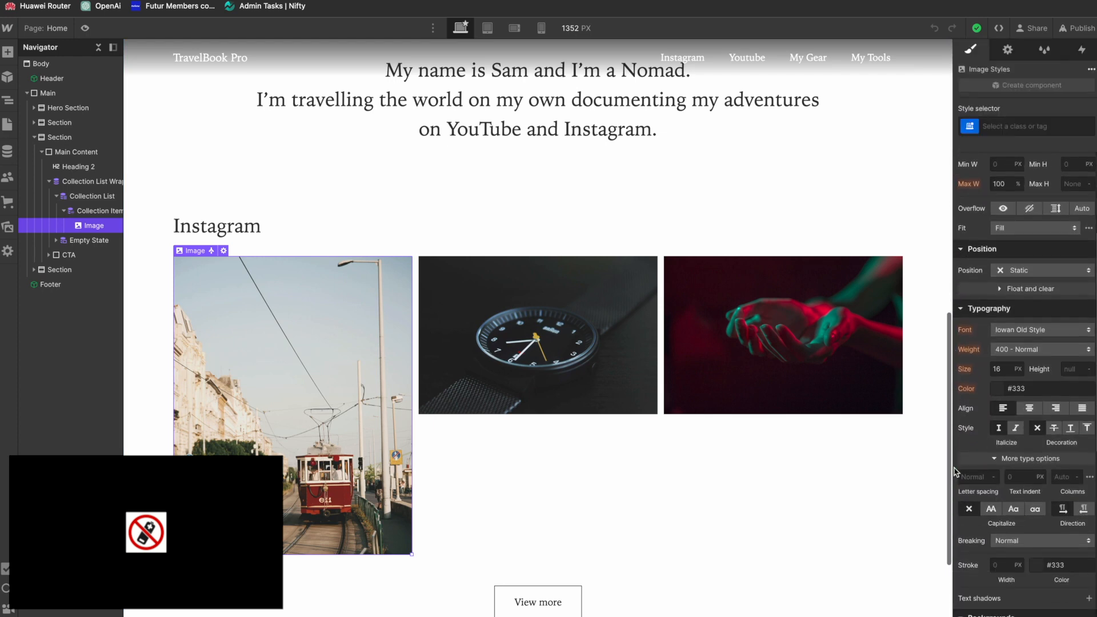
{"action": "scroll", "coordinate": [956, 472], "scroll_direction": "down", "scroll_amount": 5}
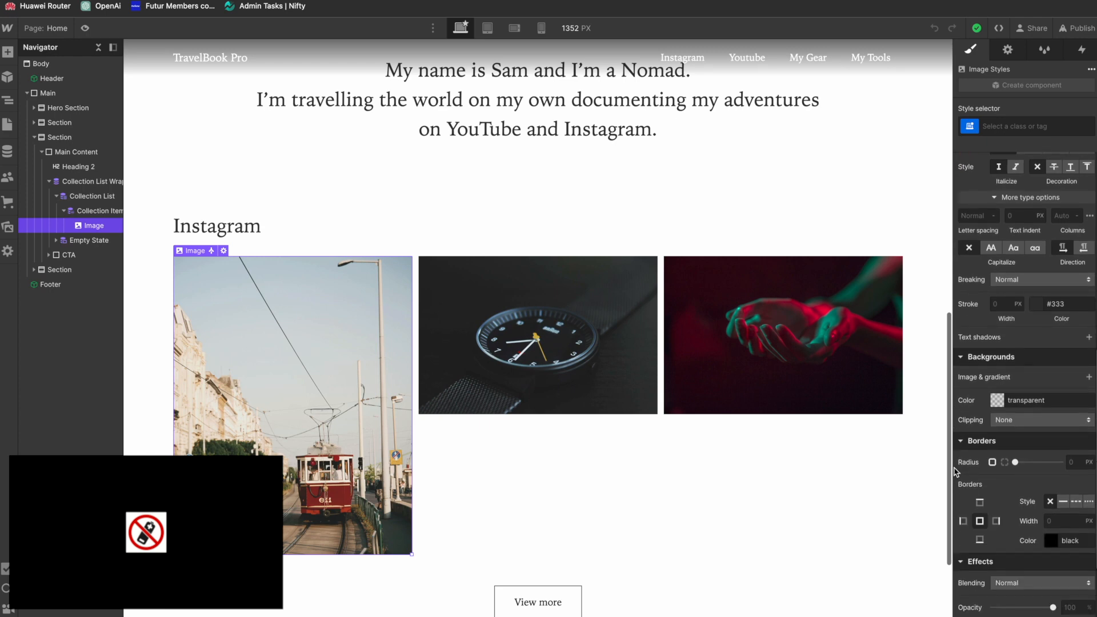
{"action": "scroll", "coordinate": [956, 471], "scroll_direction": "down", "scroll_amount": 2}
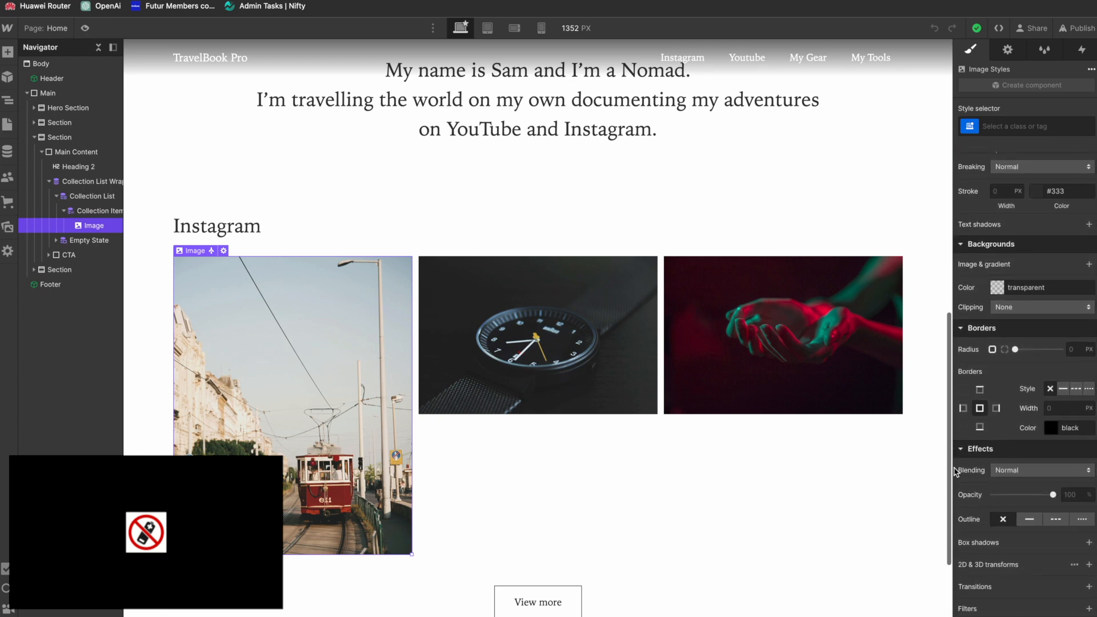
{"action": "scroll", "coordinate": [956, 471], "scroll_direction": "down", "scroll_amount": 1}
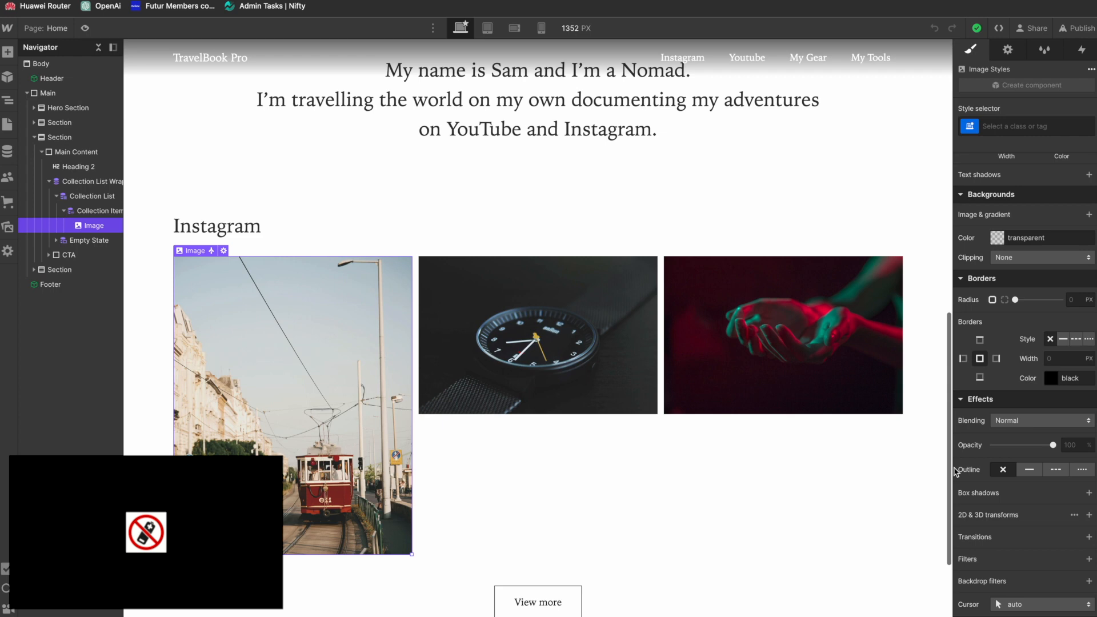
{"action": "scroll", "coordinate": [955, 471], "scroll_direction": "up", "scroll_amount": 7}
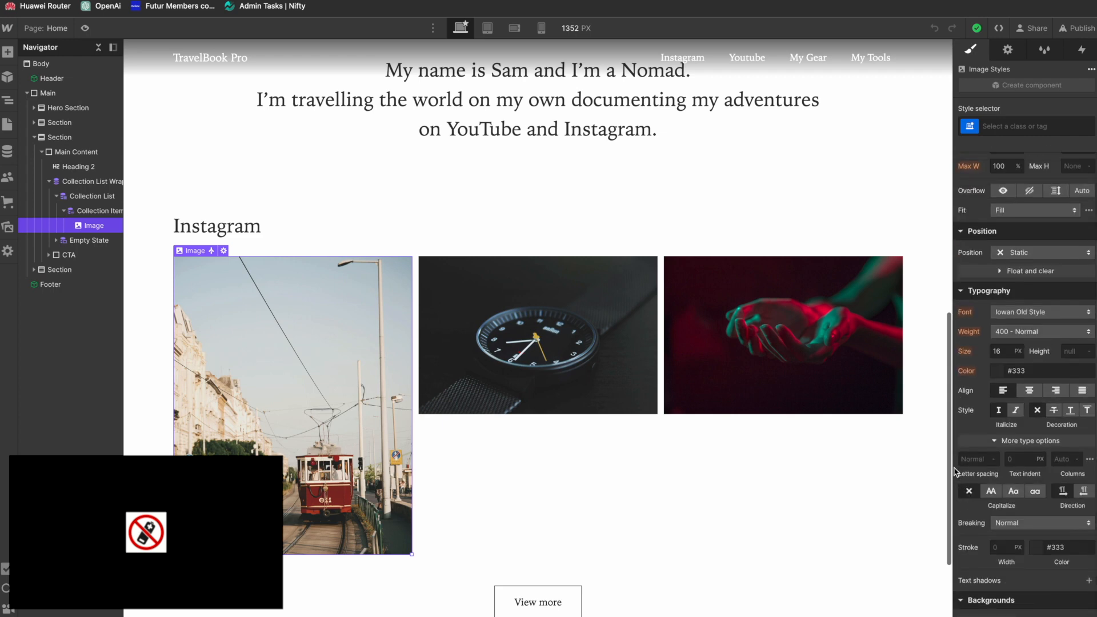
{"action": "scroll", "coordinate": [956, 472], "scroll_direction": "up", "scroll_amount": 1}
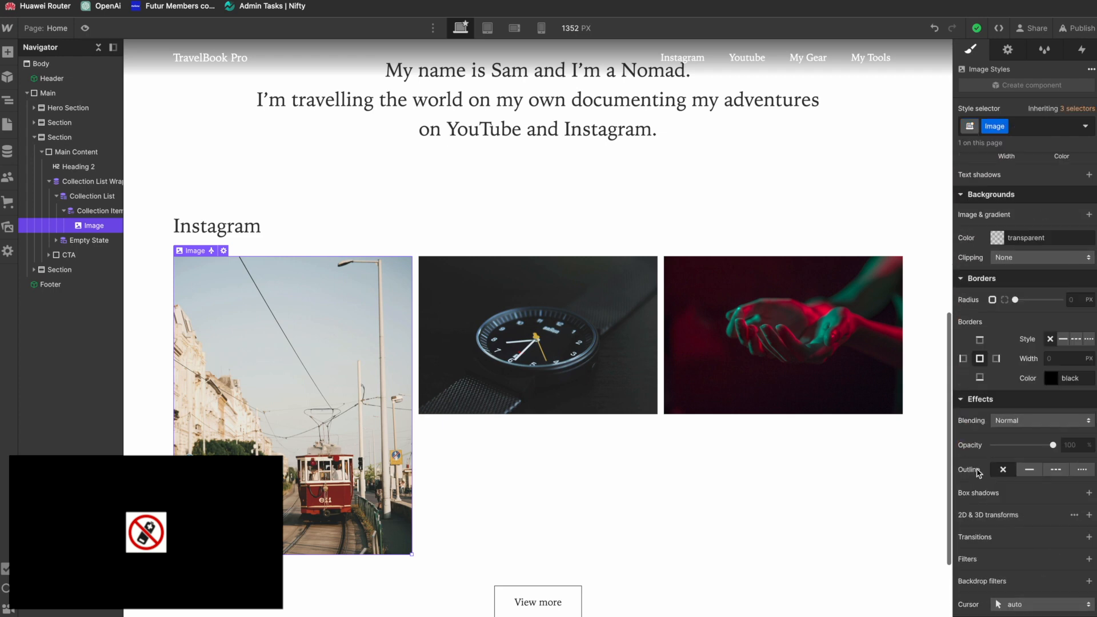
{"action": "scroll", "coordinate": [979, 433], "scroll_direction": "up", "scroll_amount": 10}
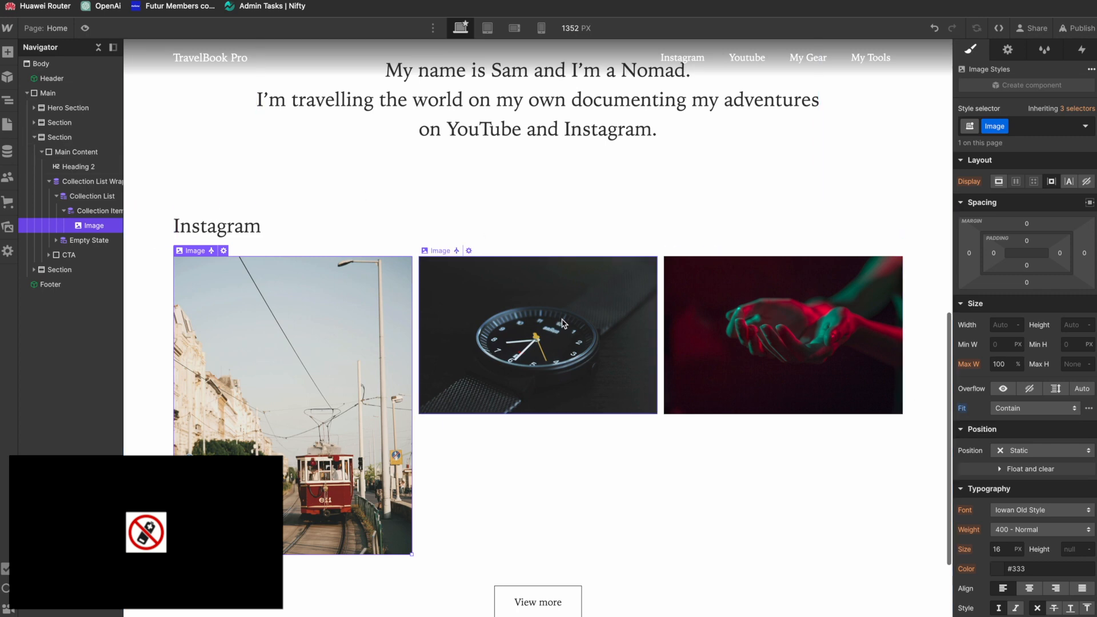
{"action": "scroll", "coordinate": [244, 430], "scroll_direction": "down", "scroll_amount": 3}
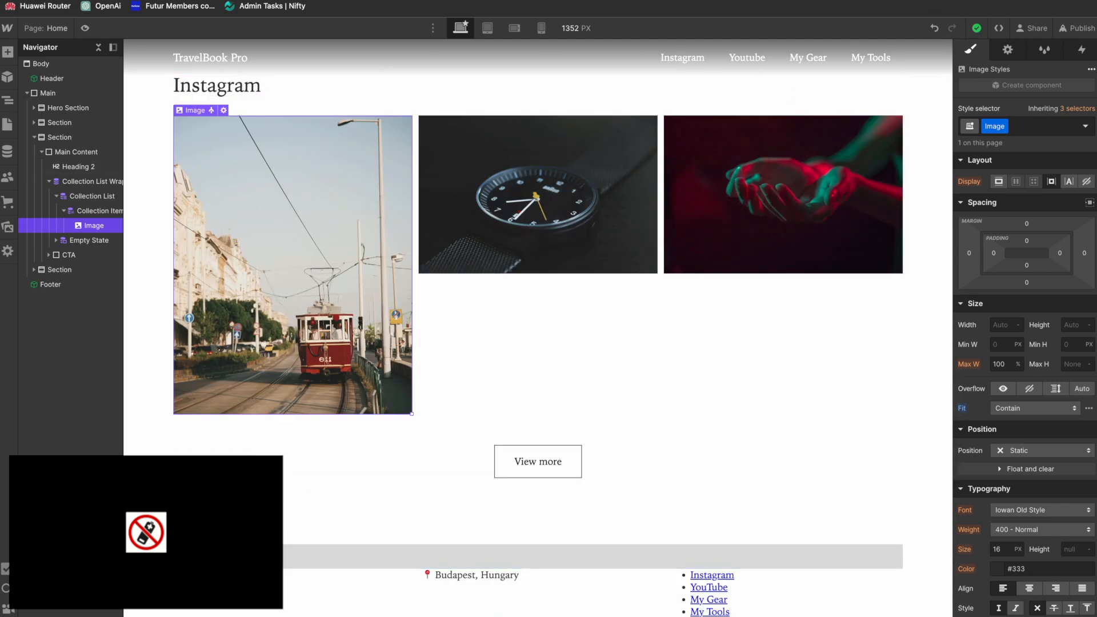
Step: Switch to Zapier and rename the published Zap as Instagram to Webflow
{"action": "left_click", "coordinate": [457, 0]}
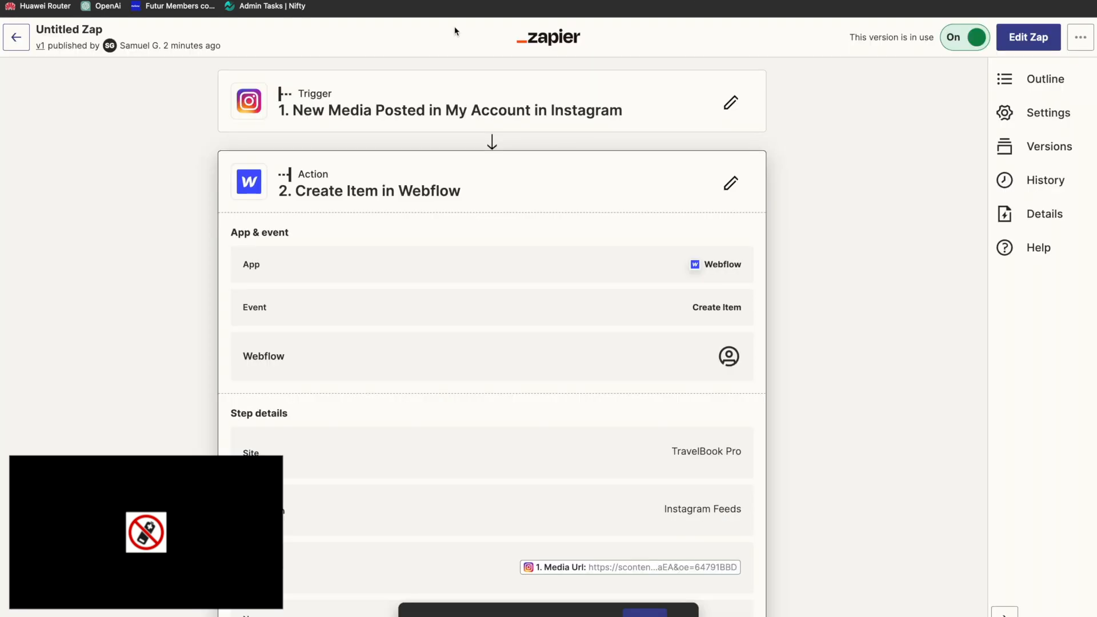
{"action": "left_click", "coordinate": [70, 27]}
{"action": "type", "text": "Insta"}
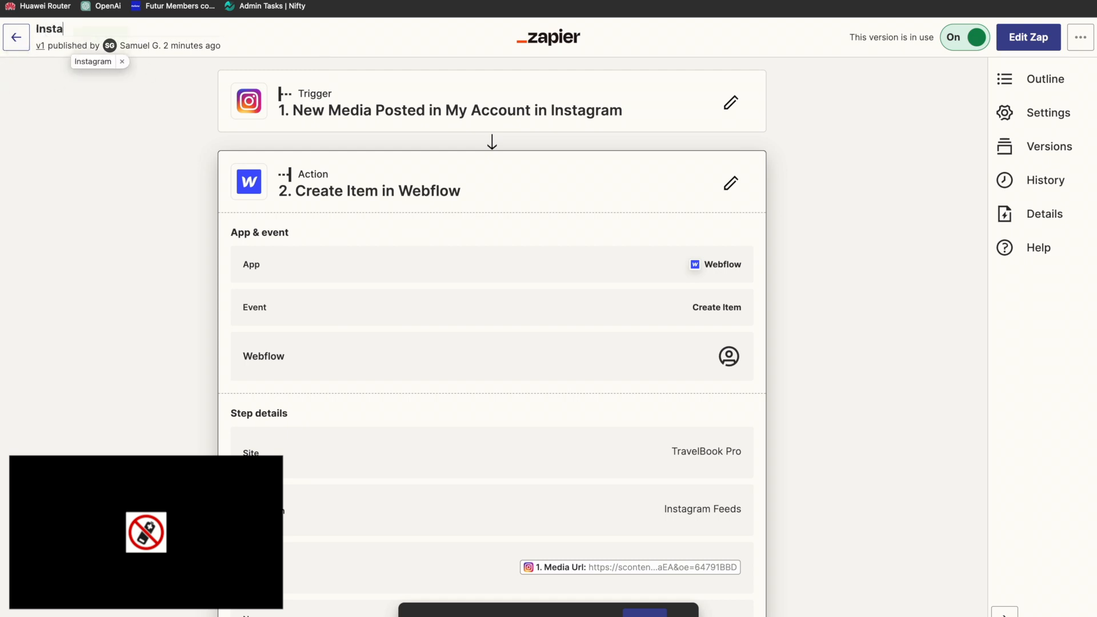
{"action": "type", "text": "gram to Webflow"}
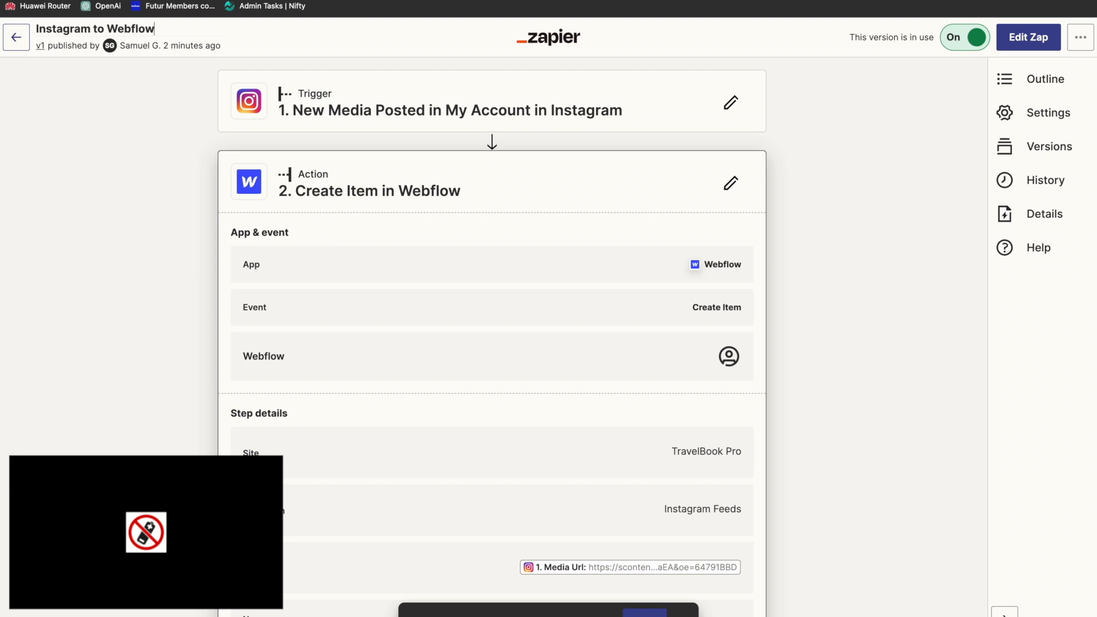
Step: Create a new Zap named Youtube to Webflow with YouTube as its trigger app
{"action": "left_click", "coordinate": [16, 39]}
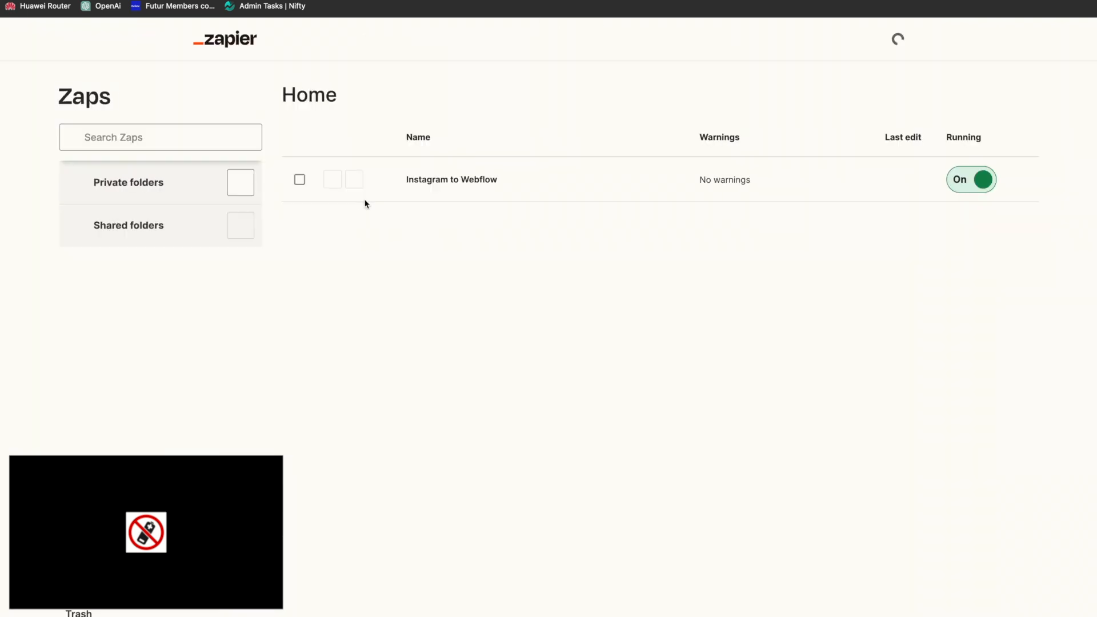
{"action": "left_click", "coordinate": [1035, 142]}
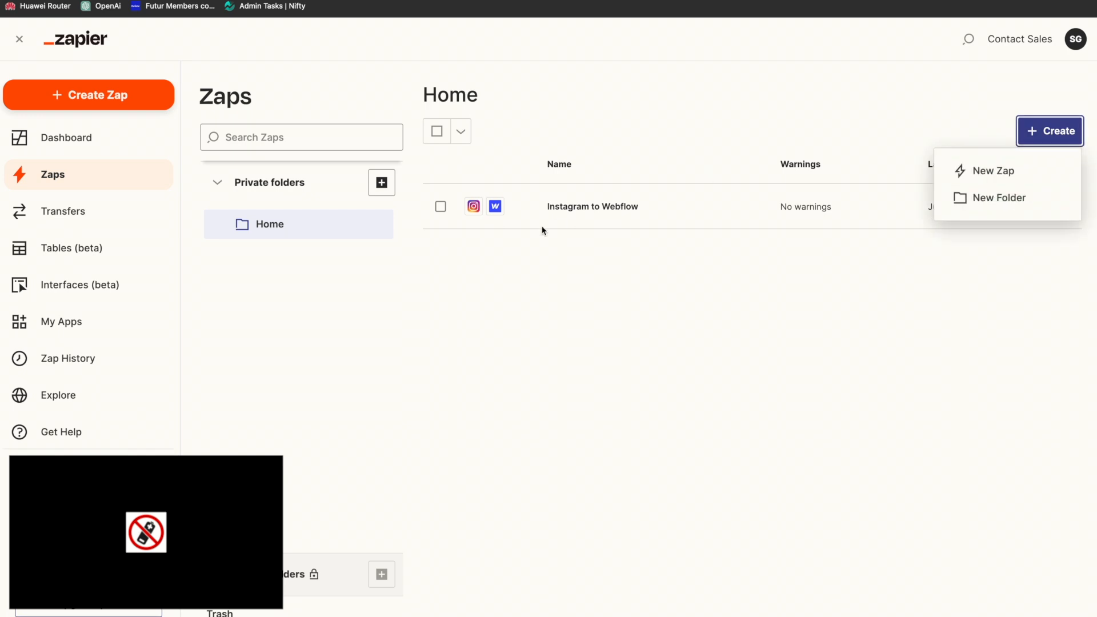
{"action": "left_click", "coordinate": [1009, 175]}
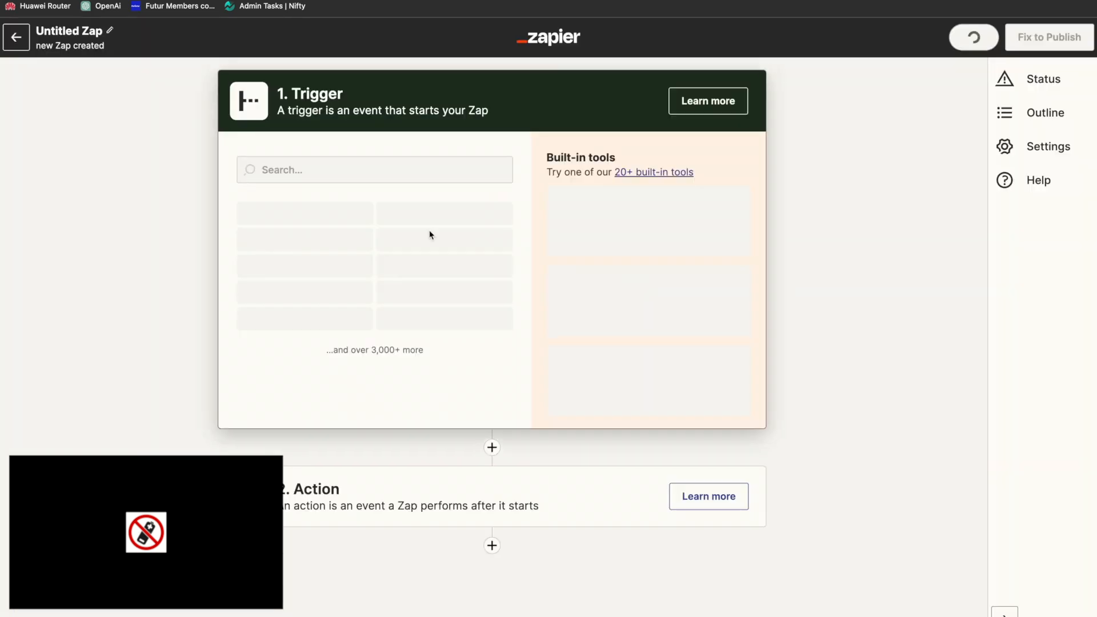
{"action": "left_click", "coordinate": [299, 182]}
{"action": "type", "text": "you"}
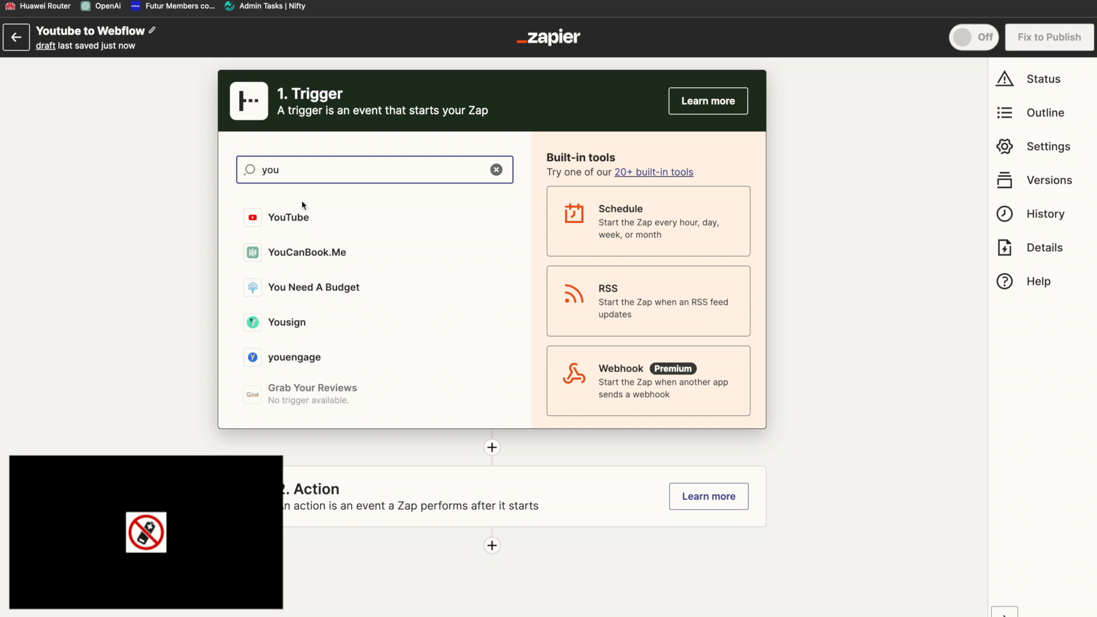
{"action": "left_click", "coordinate": [303, 216]}
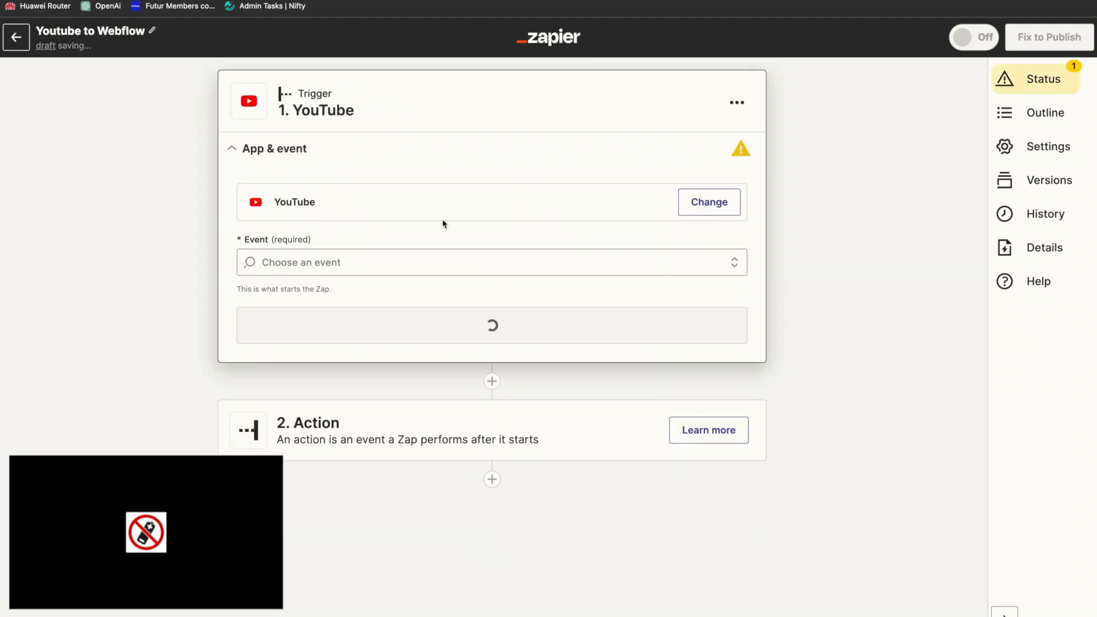
Step: Set the YouTube trigger's event to New Video and continue to its account setup
{"action": "left_click", "coordinate": [703, 210]}
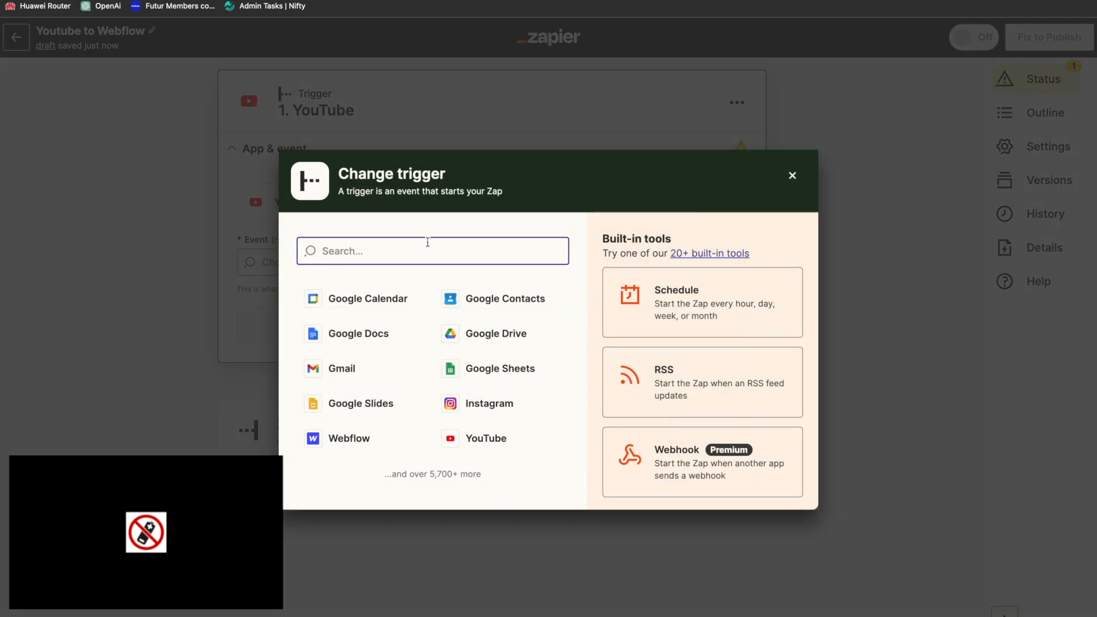
{"action": "left_click", "coordinate": [688, 135]}
{"action": "left_click", "coordinate": [324, 264]}
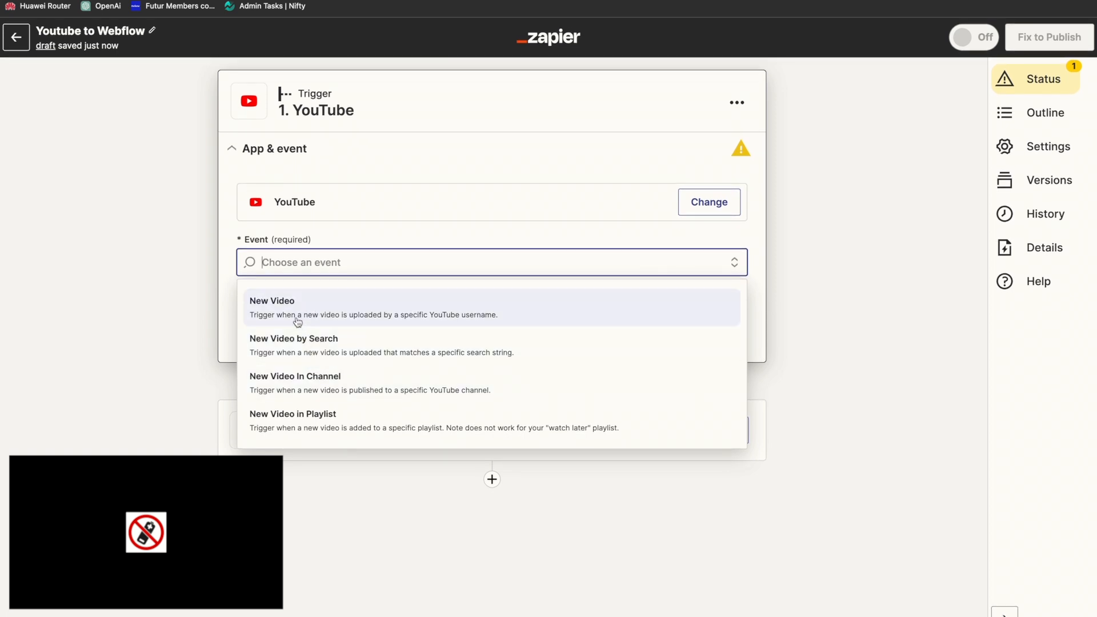
{"action": "left_click", "coordinate": [271, 309]}
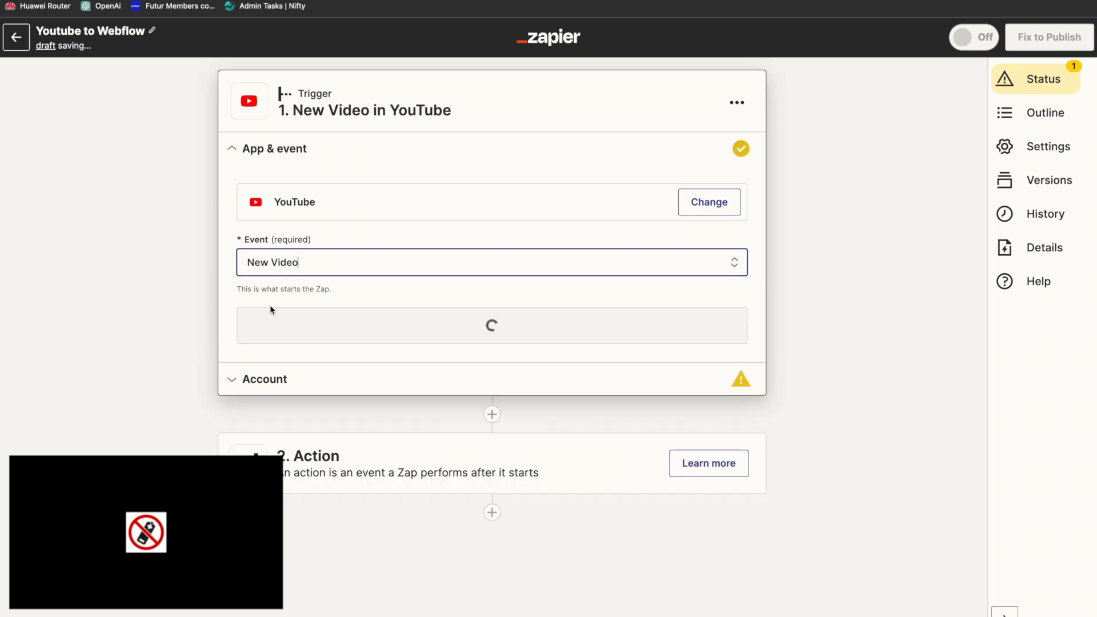
{"action": "left_click", "coordinate": [392, 327]}
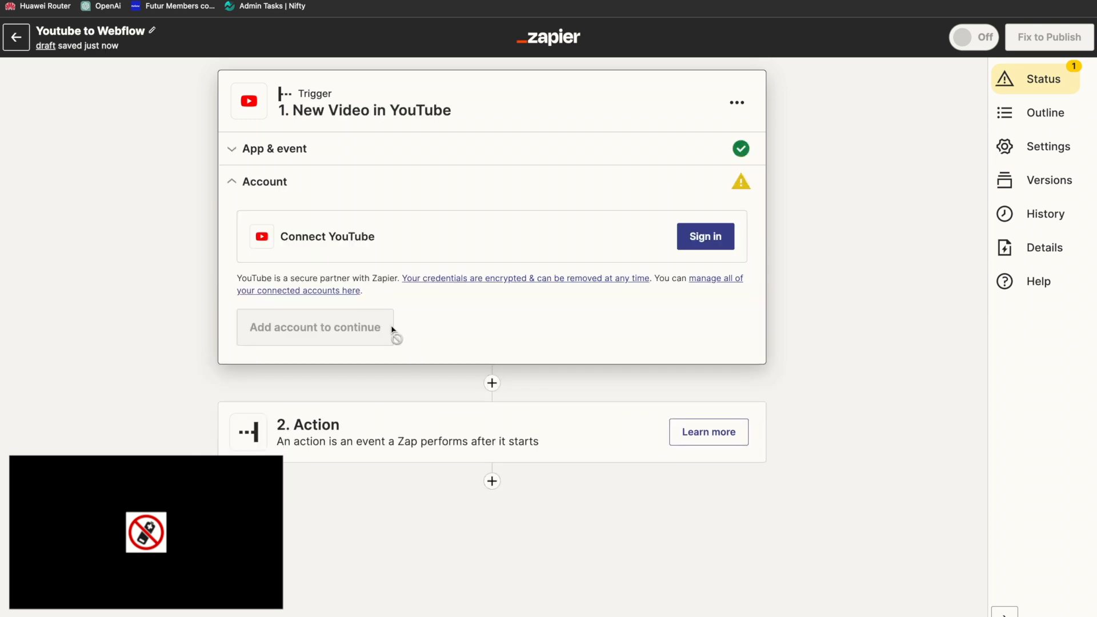
Step: Connect a YouTube account to the trigger by authorising Zapier through Google sign-in, and continue to the trigger settings
{"action": "left_click", "coordinate": [712, 247]}
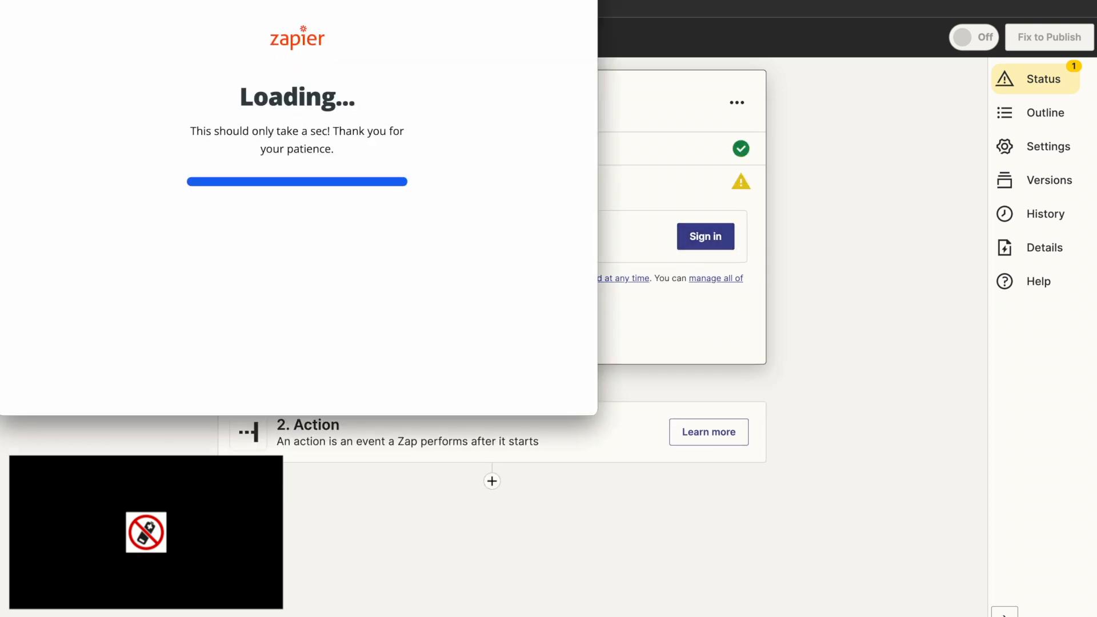
{"action": "left_click", "coordinate": [263, 181]}
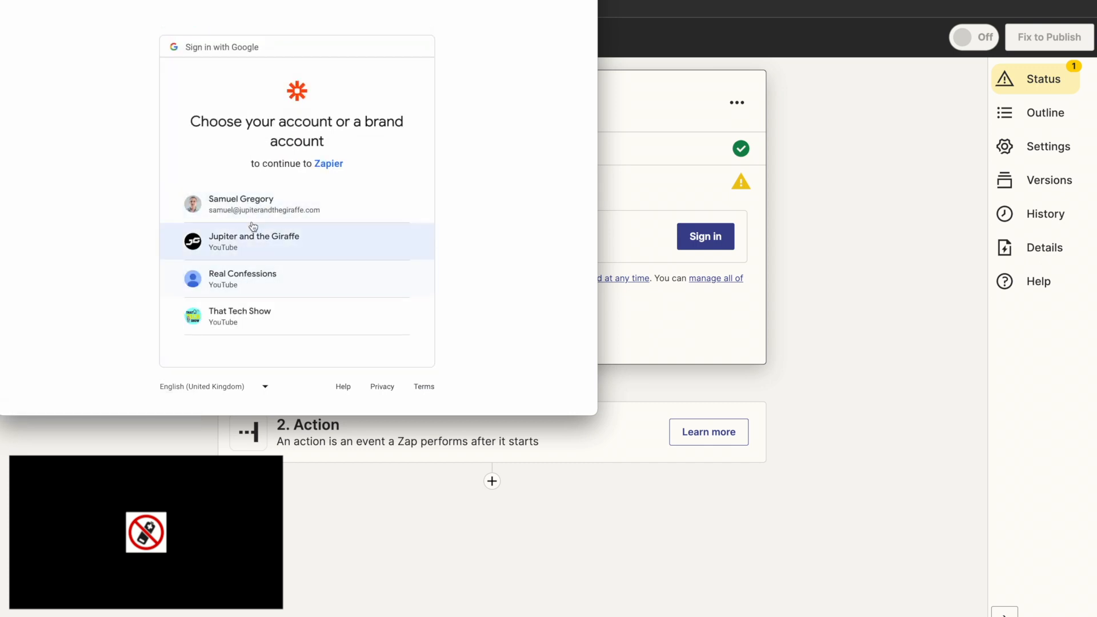
{"action": "left_click", "coordinate": [262, 218]}
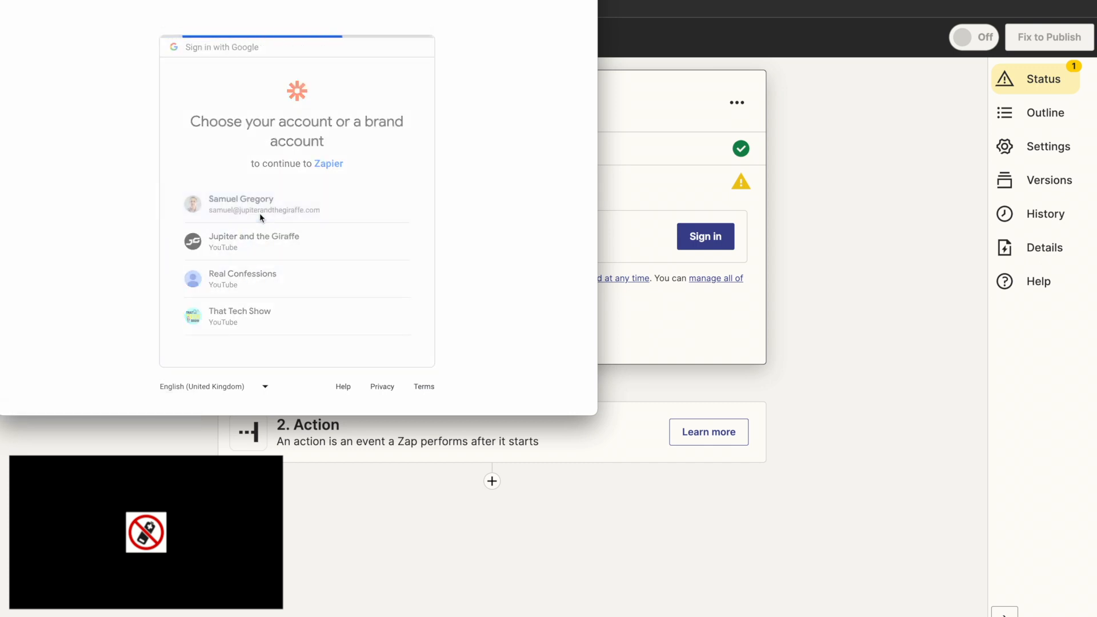
{"action": "left_click", "coordinate": [367, 389]}
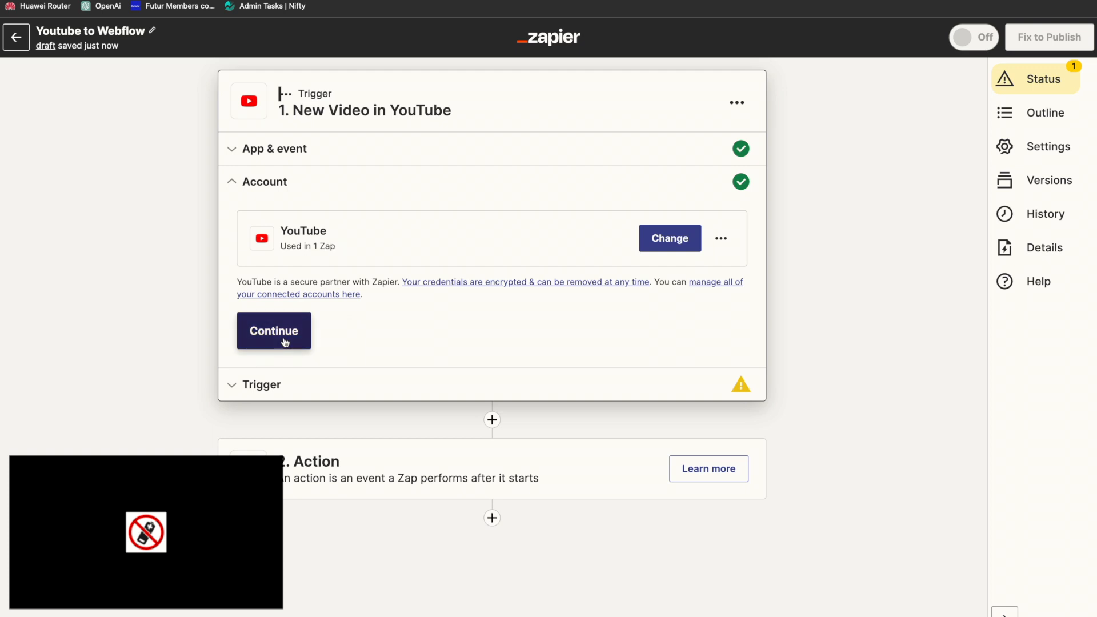
{"action": "left_click", "coordinate": [286, 338]}
{"action": "left_click", "coordinate": [296, 283]}
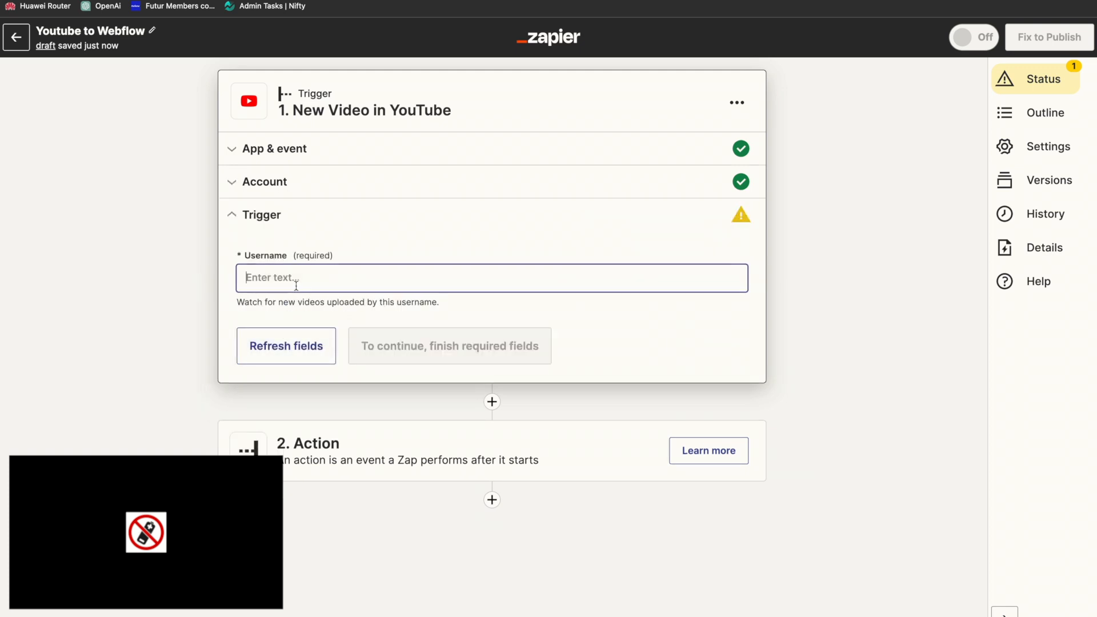
{"action": "type", "text": "@webflowand"}
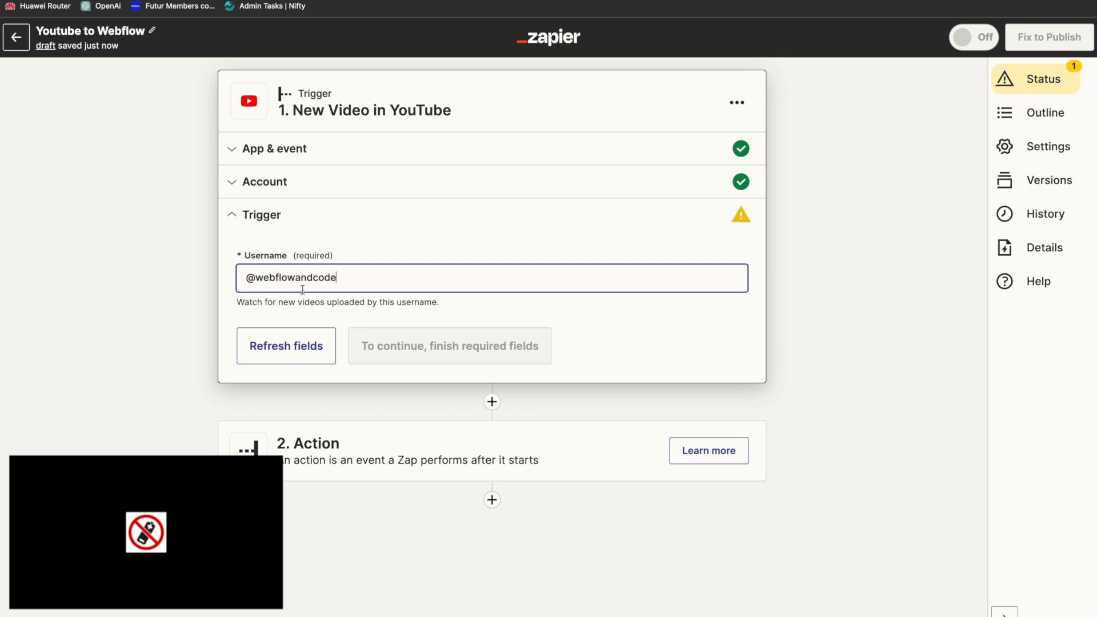
{"action": "type", "text": "code"}
{"action": "key", "text": "Return"}
{"action": "key", "text": "BackSpace"}
{"action": "left_click", "coordinate": [316, 348]}
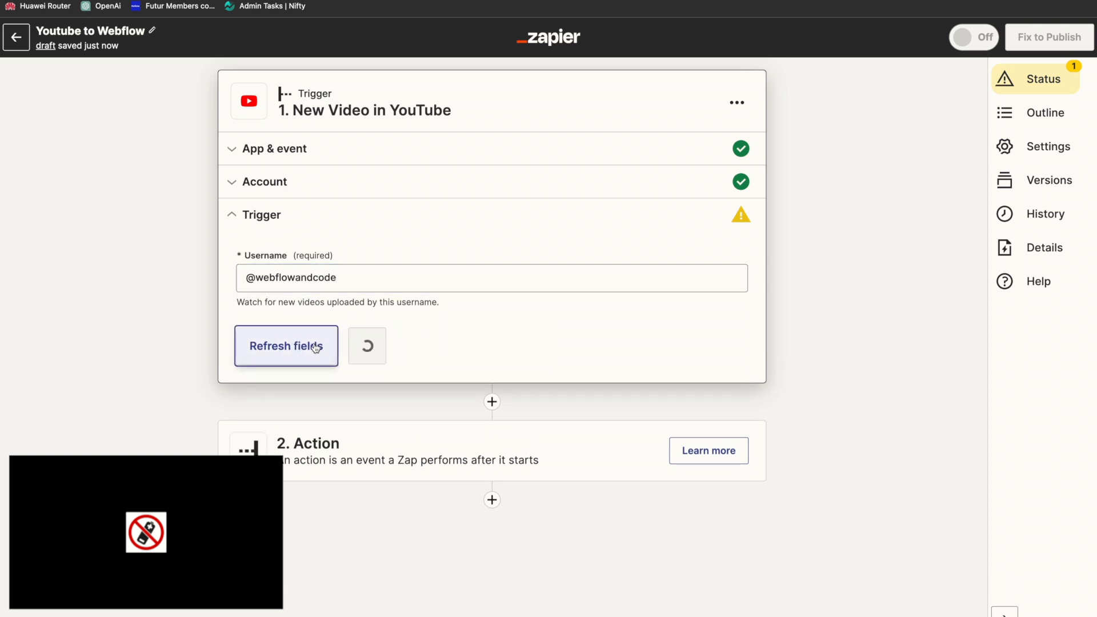
{"action": "left_click", "coordinate": [379, 350]}
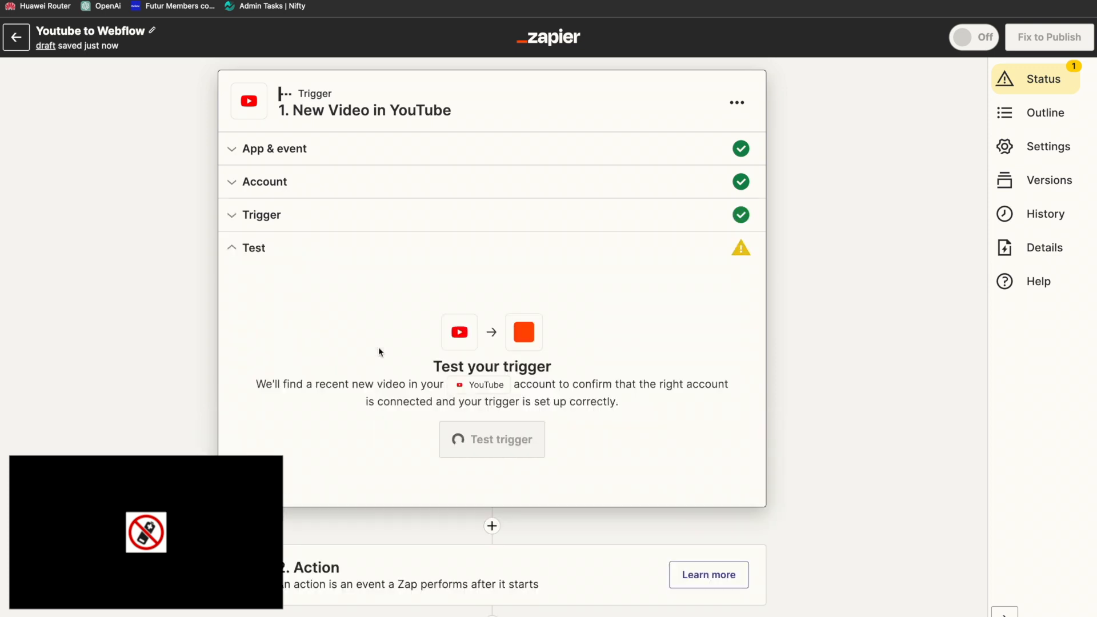
{"action": "left_click", "coordinate": [458, 444]}
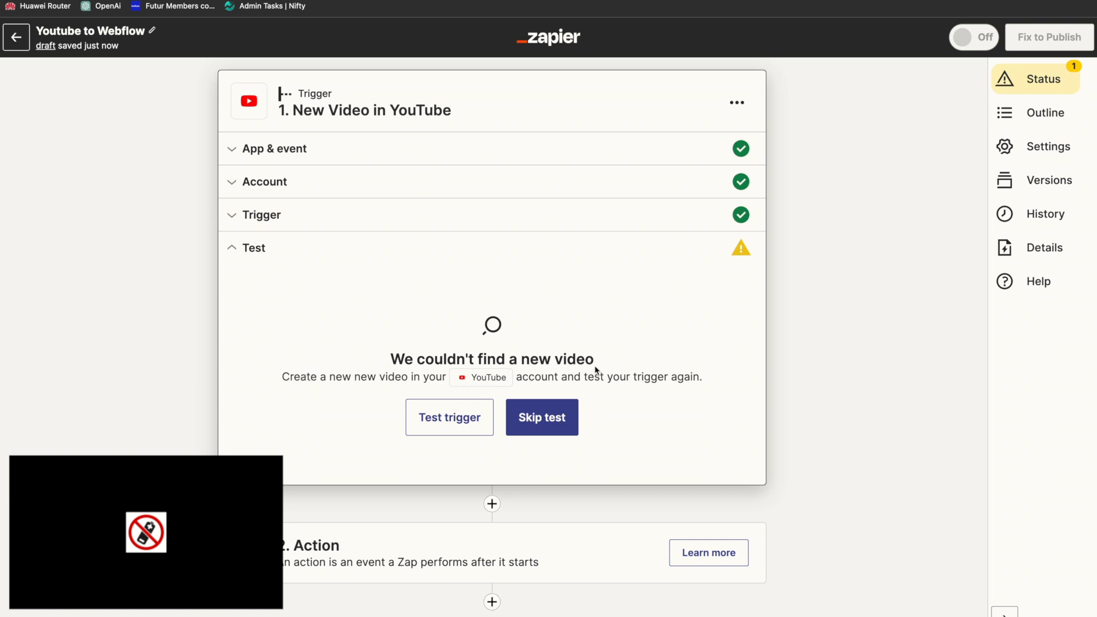
Step: Recheck the YouTube trigger's username setting, skip the trigger test and continue to the action with the example video data
{"action": "left_click", "coordinate": [237, 217]}
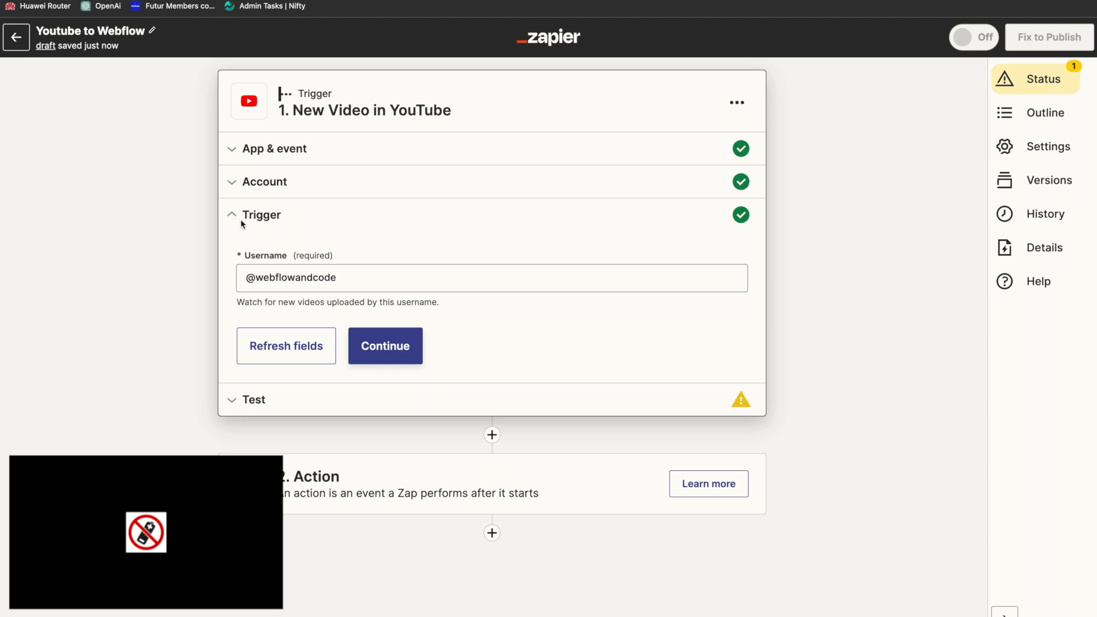
{"action": "left_click", "coordinate": [384, 343]}
{"action": "left_click", "coordinate": [542, 421]}
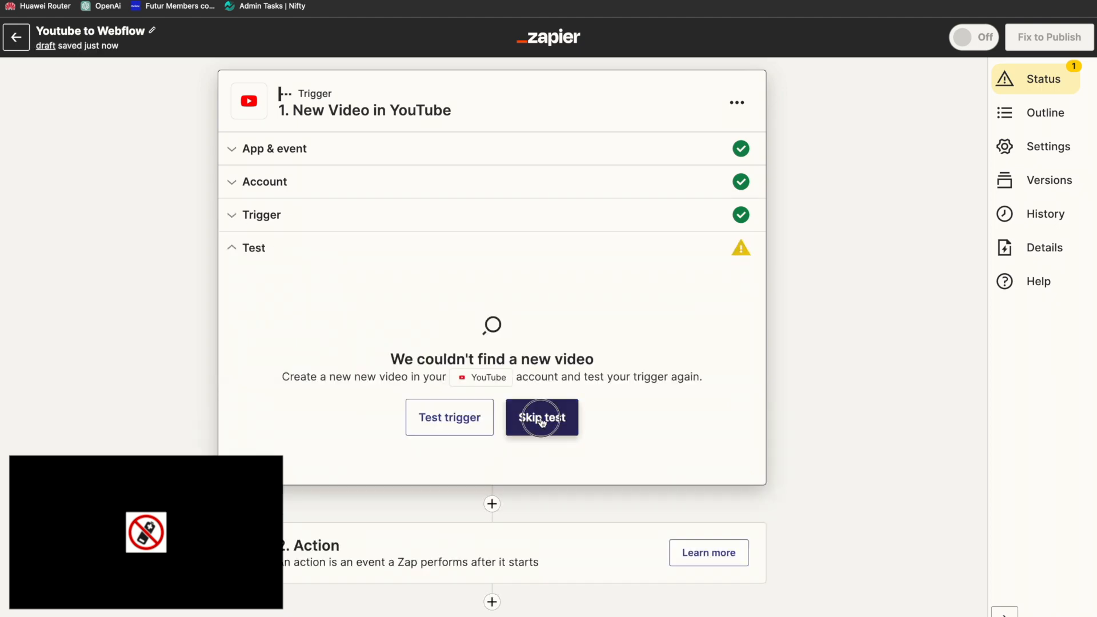
{"action": "key", "text": "Return"}
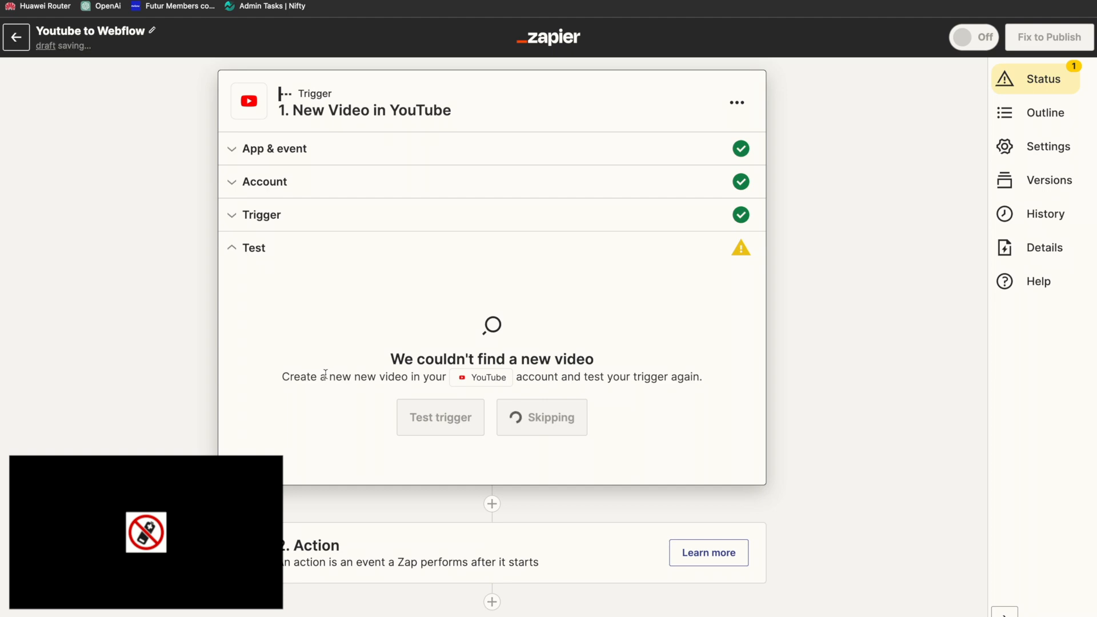
{"action": "scroll", "coordinate": [486, 443], "scroll_direction": "down", "scroll_amount": 4}
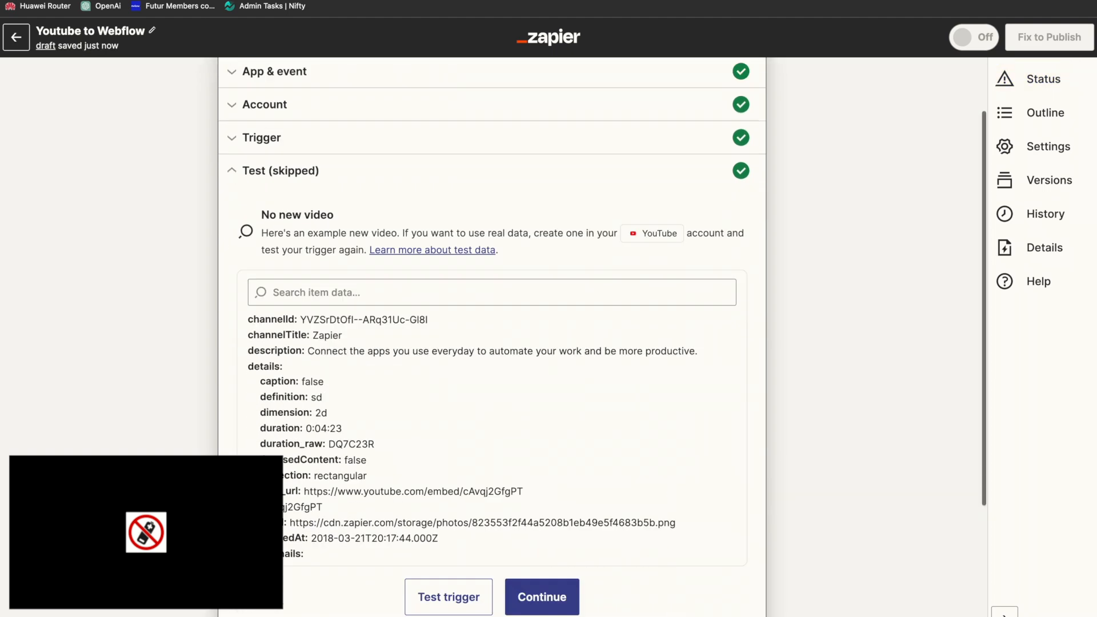
{"action": "left_click", "coordinate": [520, 470]}
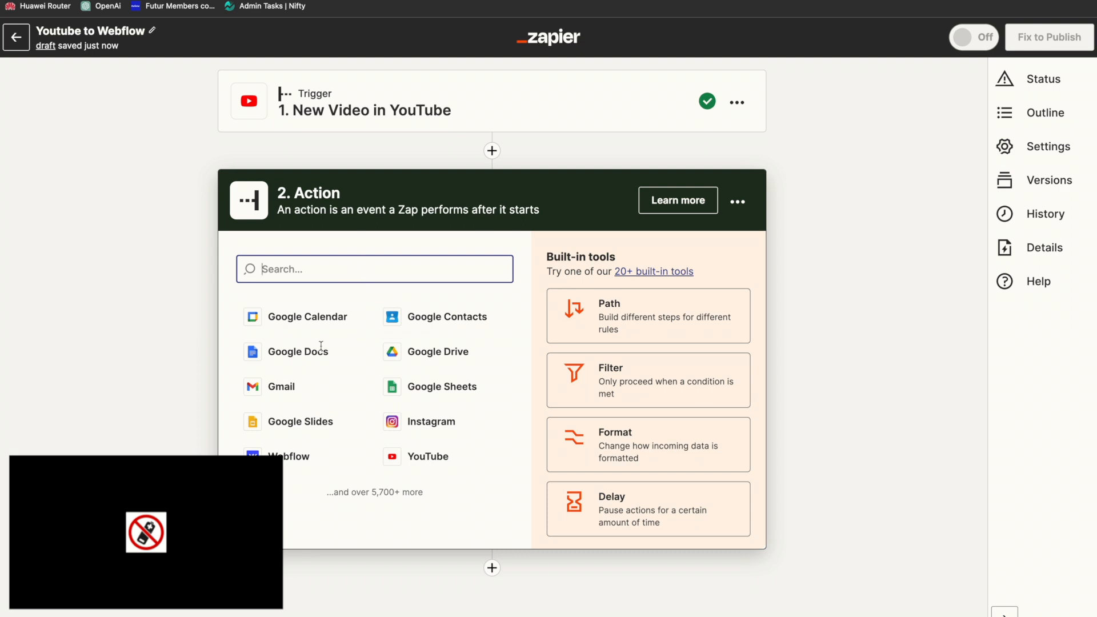
Step: Set the action to Webflow's Create Item event and continue with the connected Webflow account
{"action": "left_click", "coordinate": [294, 464]}
{"action": "left_click", "coordinate": [425, 351]}
{"action": "left_click", "coordinate": [328, 410]}
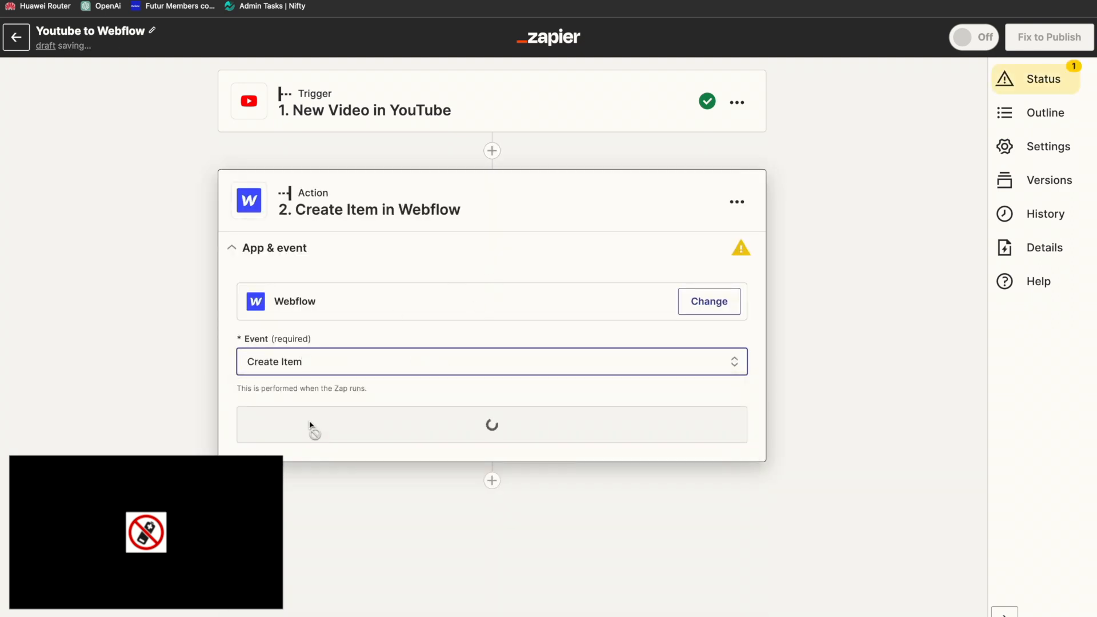
{"action": "left_click", "coordinate": [313, 425]}
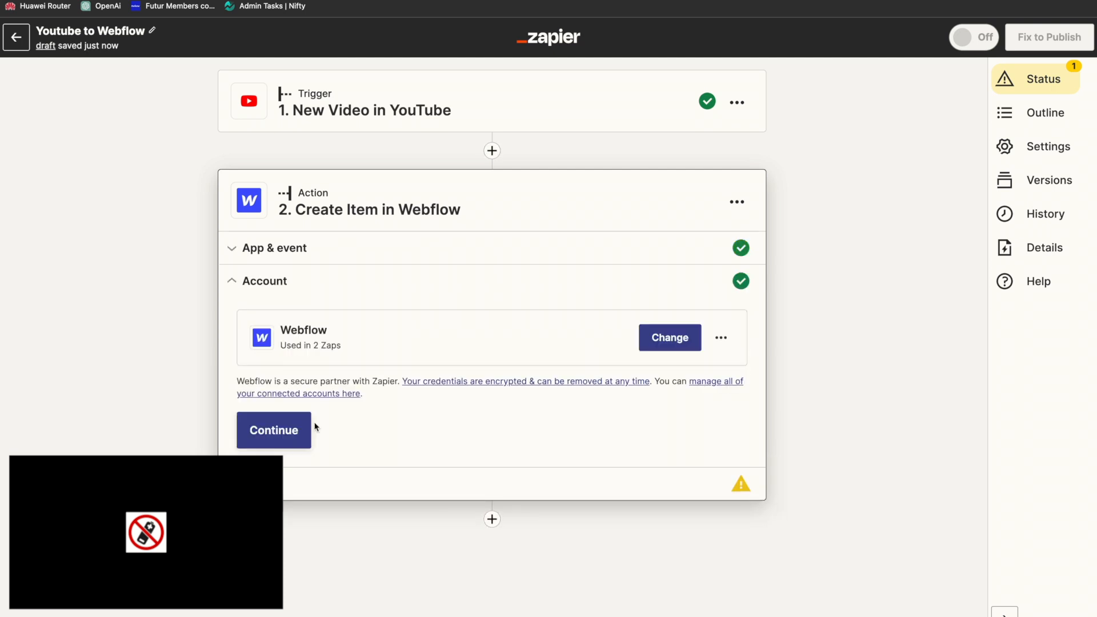
{"action": "left_click", "coordinate": [281, 437]}
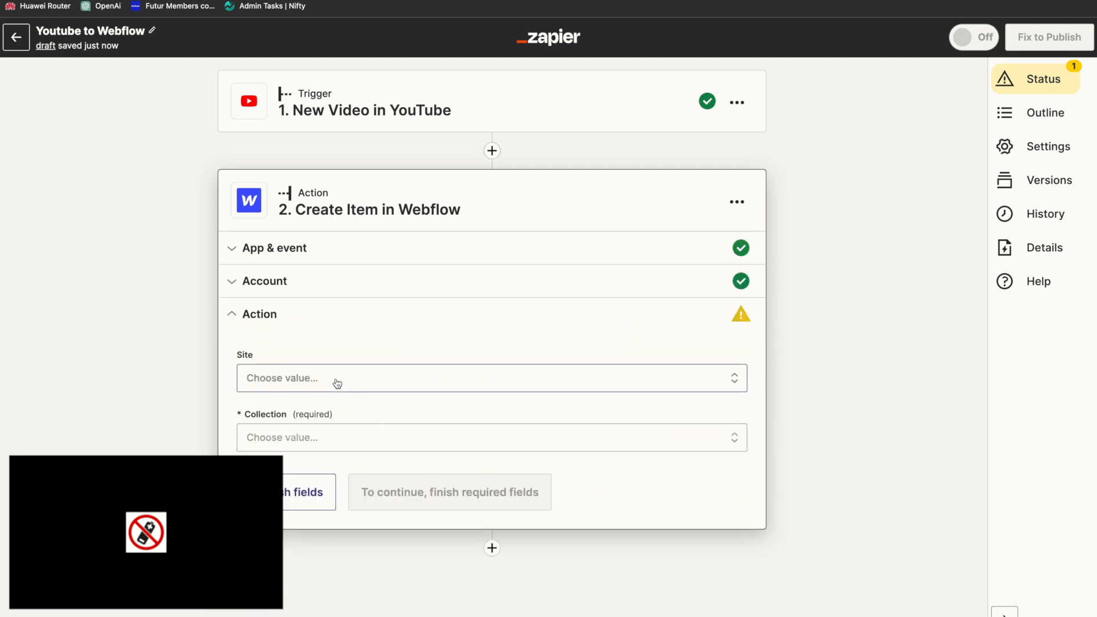
Step: Choose TravelBook Pro as the action's site and YouTube Feeds as its collection
{"action": "left_click", "coordinate": [337, 383]}
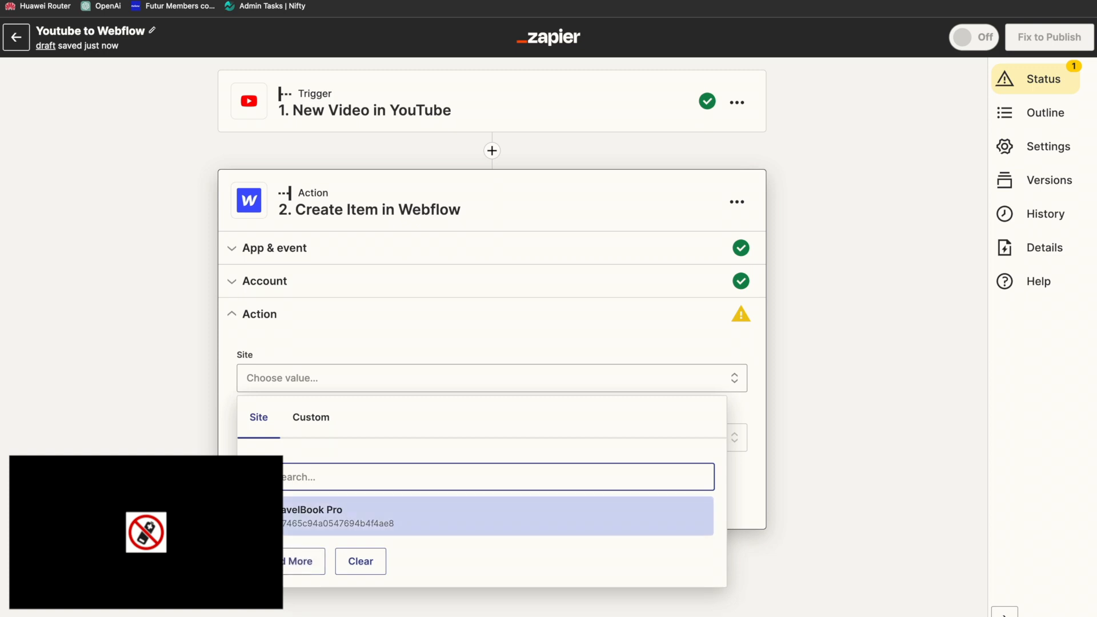
{"action": "left_click", "coordinate": [312, 510]}
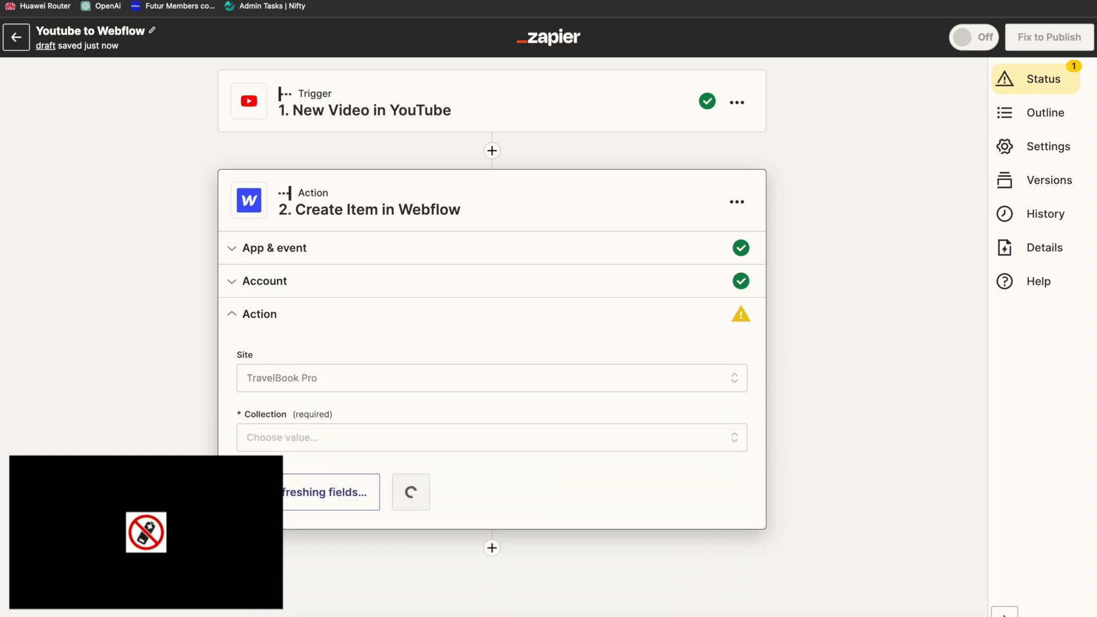
{"action": "left_click", "coordinate": [299, 444]}
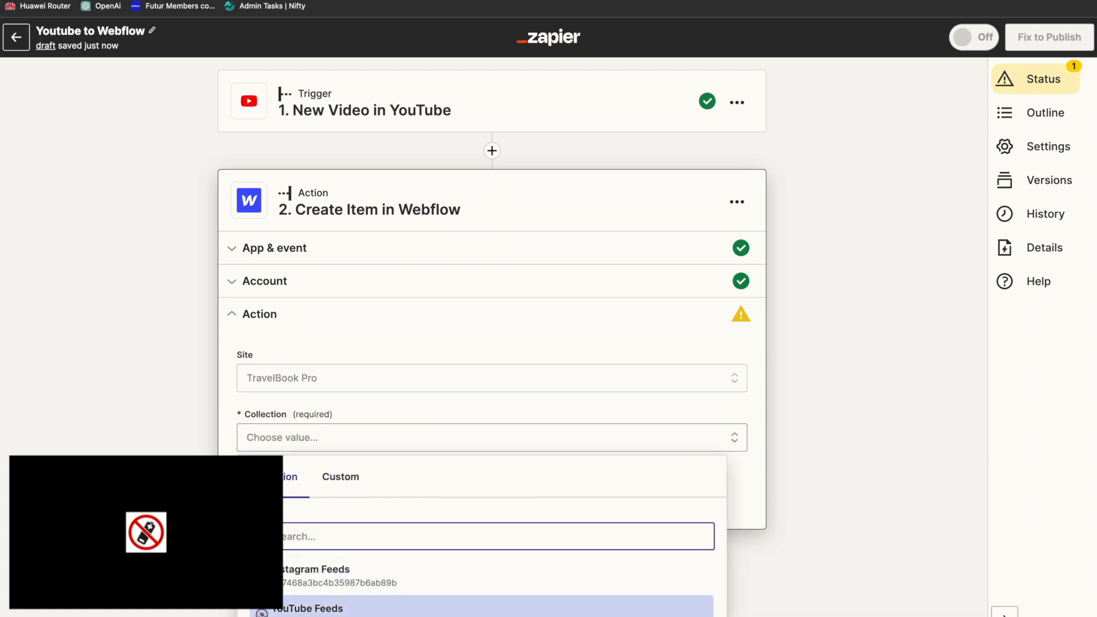
{"action": "left_click", "coordinate": [267, 610]}
Step: Map the item's Length field to the YouTube video's Details Duration
{"action": "left_click", "coordinate": [428, 495]}
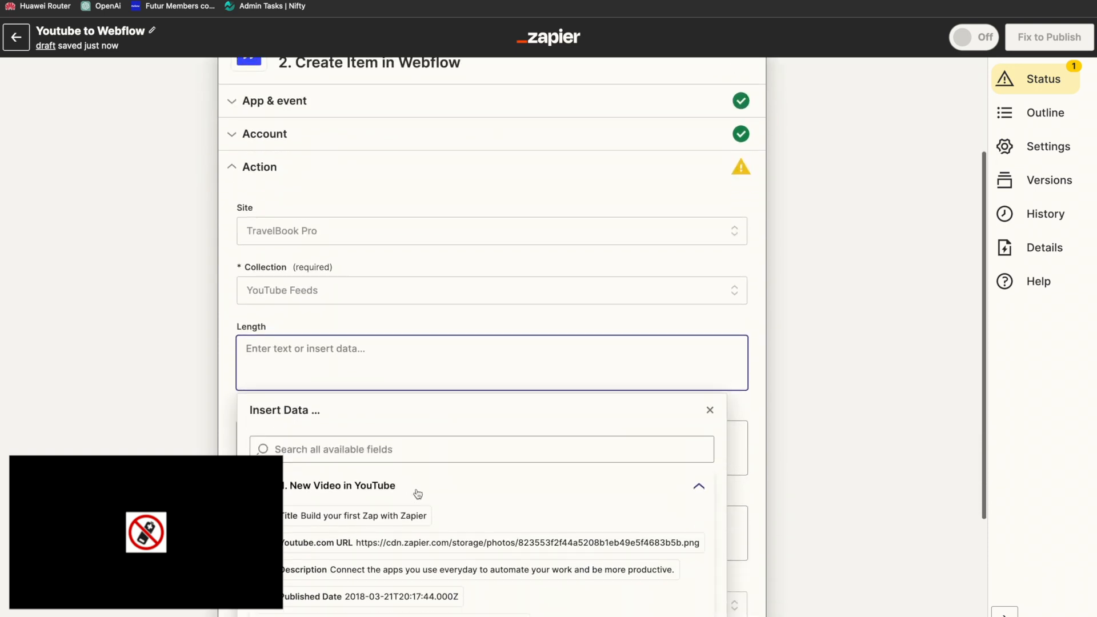
{"action": "scroll", "coordinate": [417, 526], "scroll_direction": "down", "scroll_amount": 2}
{"action": "scroll", "coordinate": [423, 571], "scroll_direction": "down", "scroll_amount": 3}
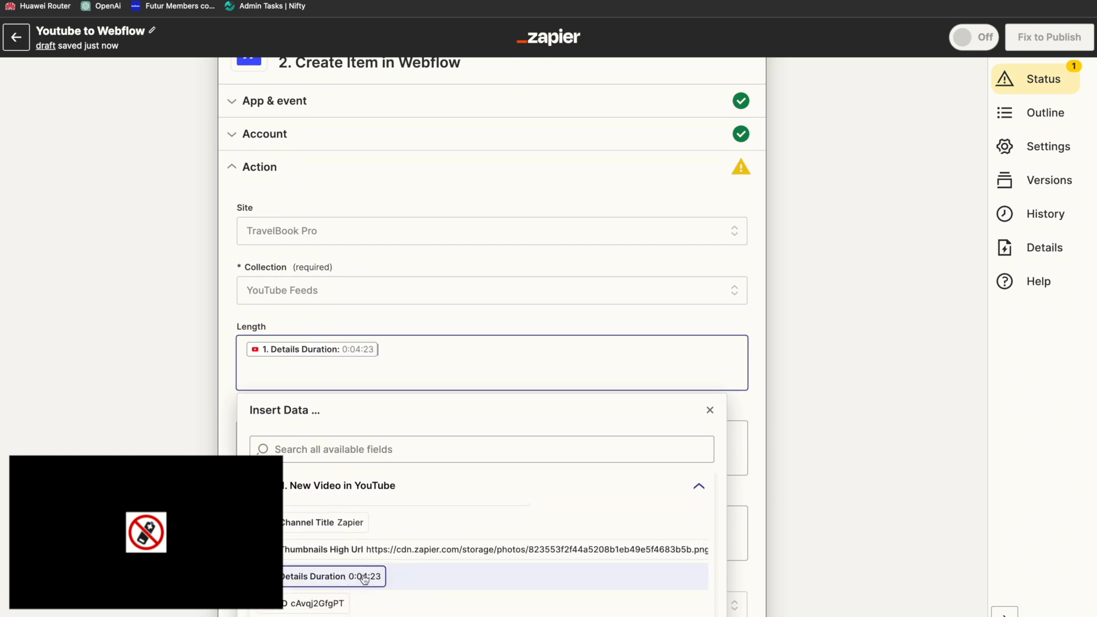
{"action": "left_click", "coordinate": [365, 579]}
{"action": "left_click", "coordinate": [381, 324]}
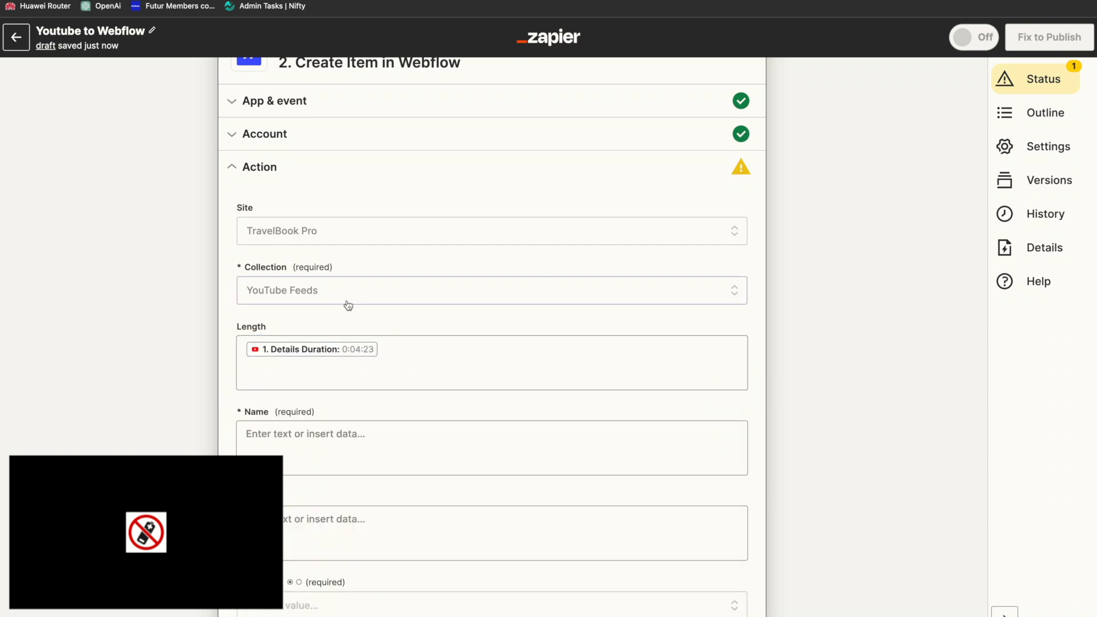
Step: Map the item's Name field to the YouTube video's Title and check the remaining fields
{"action": "left_click", "coordinate": [338, 434]}
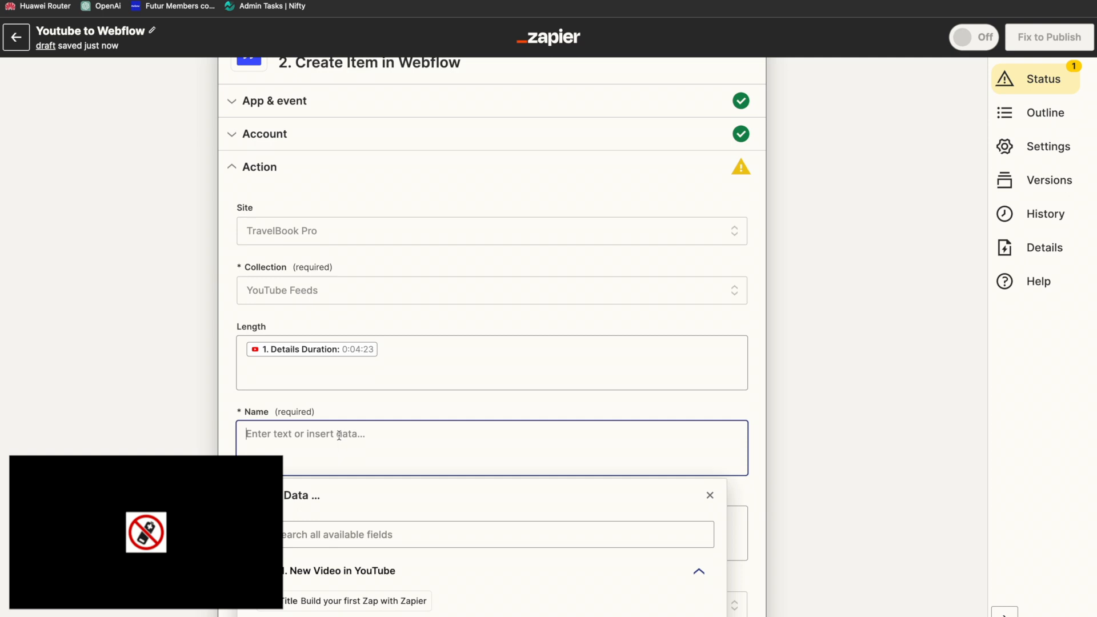
{"action": "left_click", "coordinate": [310, 603]}
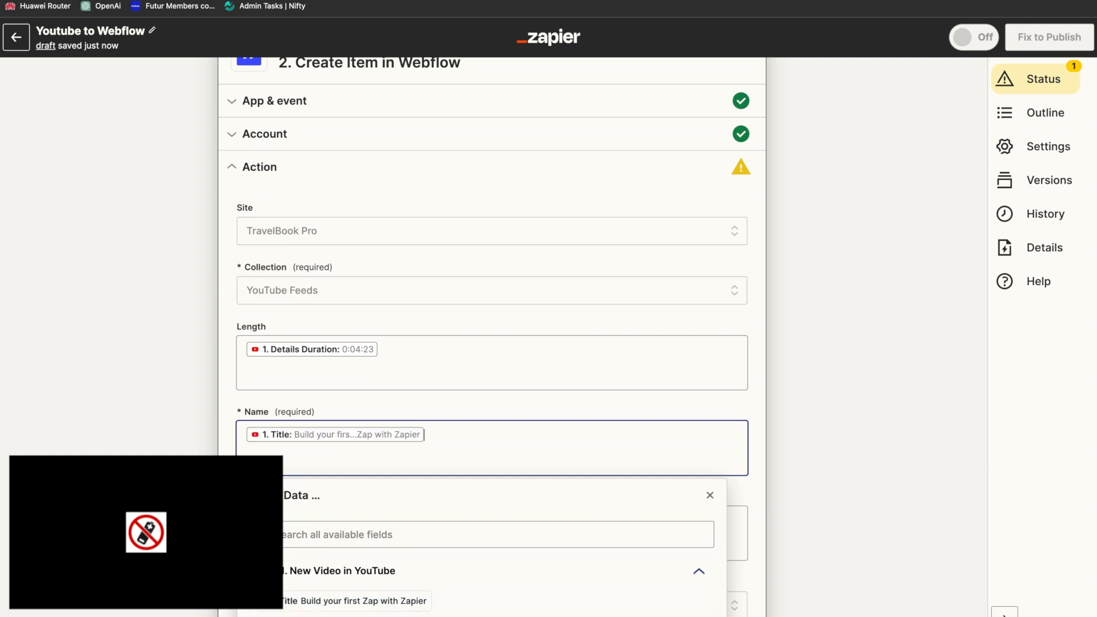
{"action": "scroll", "coordinate": [491, 343], "scroll_direction": "down", "scroll_amount": 5}
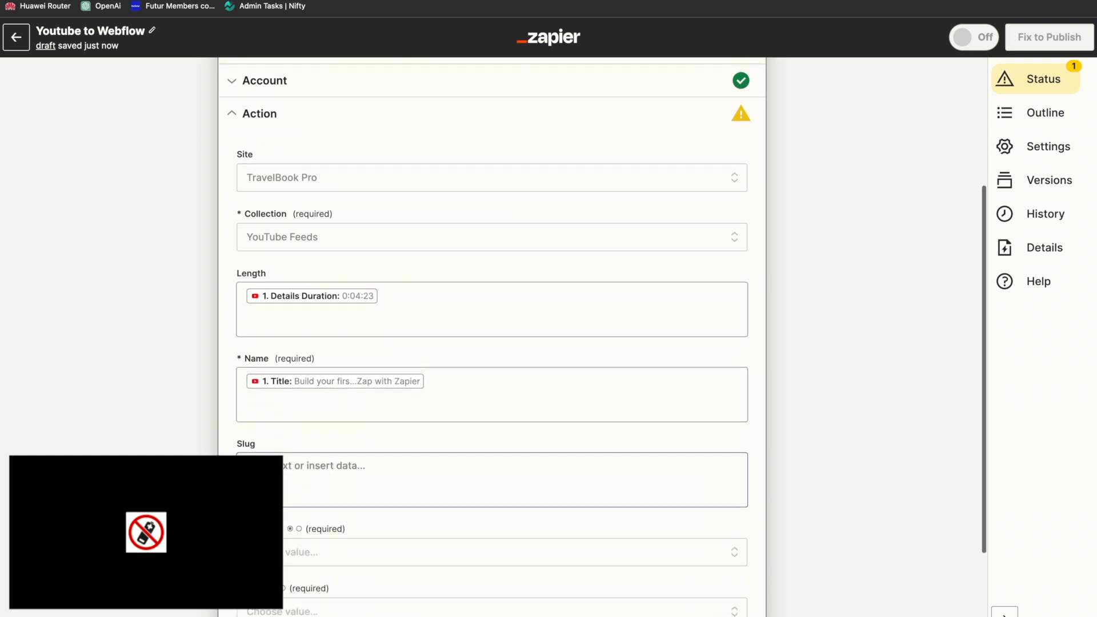
{"action": "scroll", "coordinate": [491, 343], "scroll_direction": "up", "scroll_amount": 3}
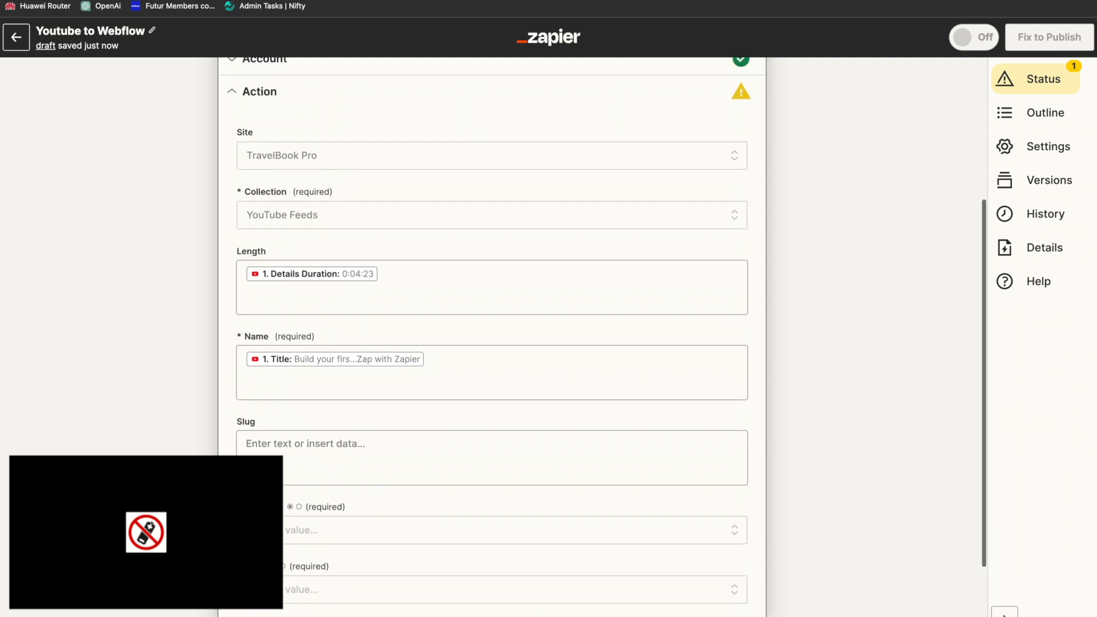
{"action": "scroll", "coordinate": [491, 343], "scroll_direction": "down", "scroll_amount": 3}
{"action": "scroll", "coordinate": [609, 304], "scroll_direction": "up", "scroll_amount": 2}
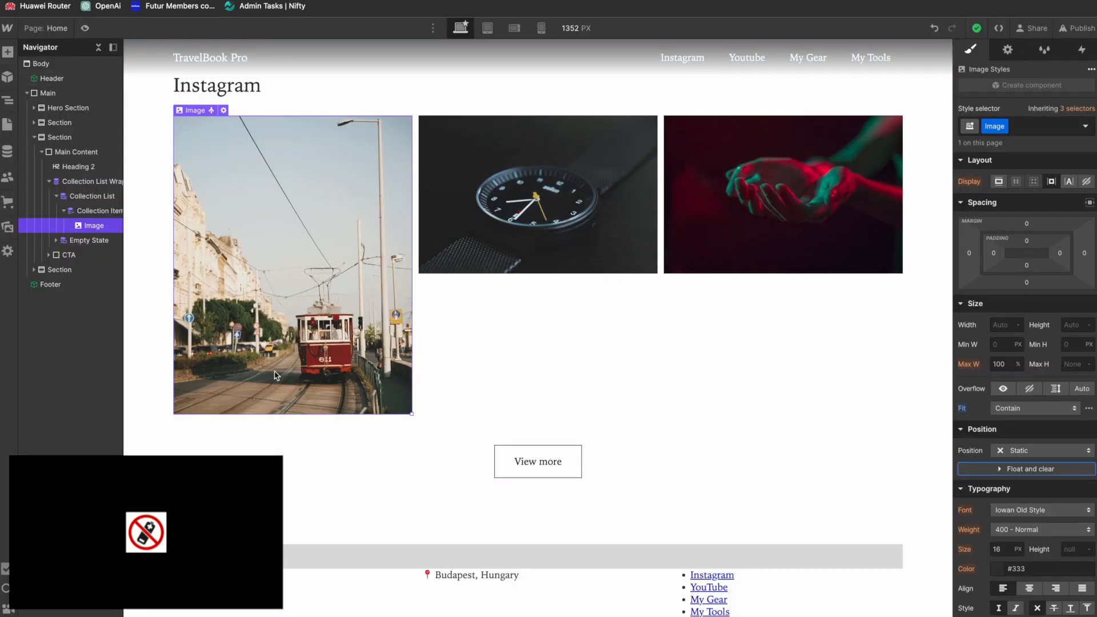
Step: Switch to Webflow, add an image field named Image to the YouTube Feeds collection and save the collection
{"action": "left_click", "coordinate": [7, 151]}
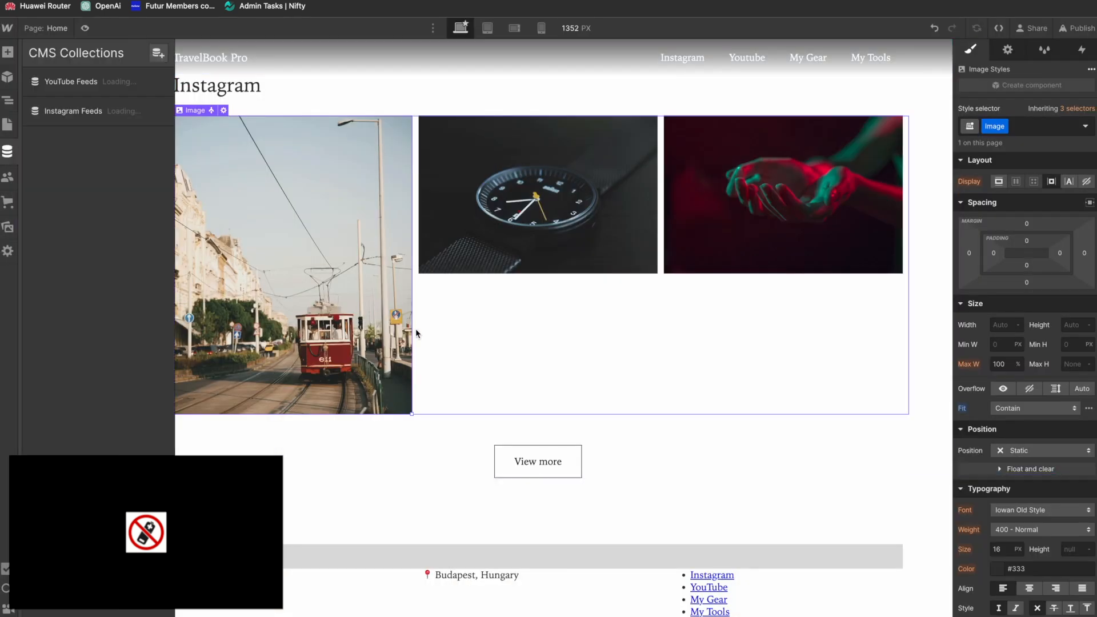
{"action": "left_click", "coordinate": [81, 84]}
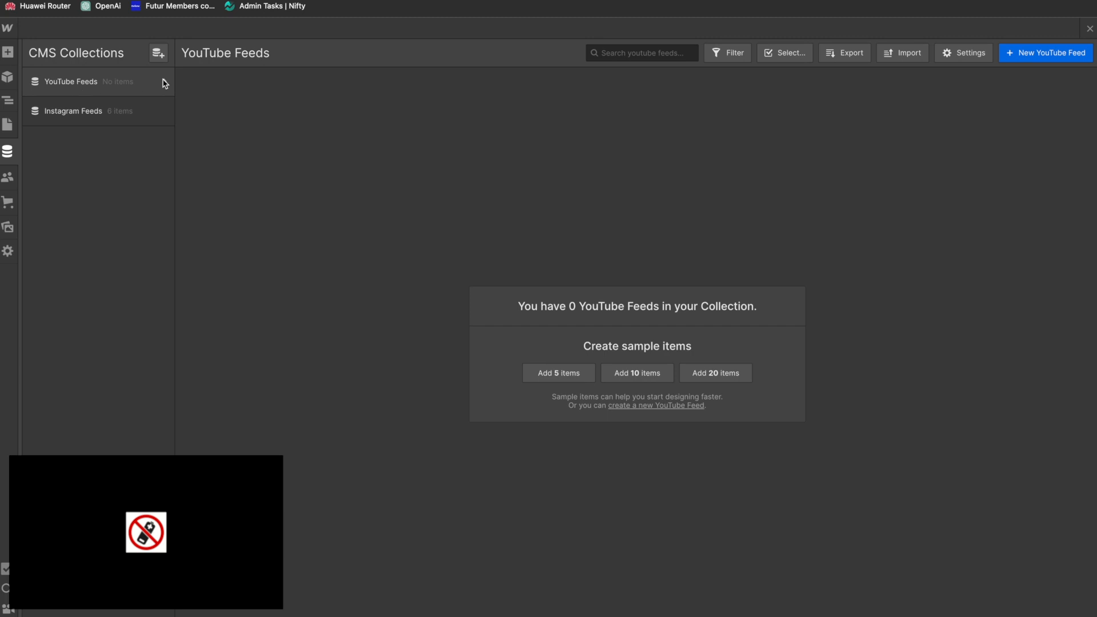
{"action": "left_click", "coordinate": [134, 114]}
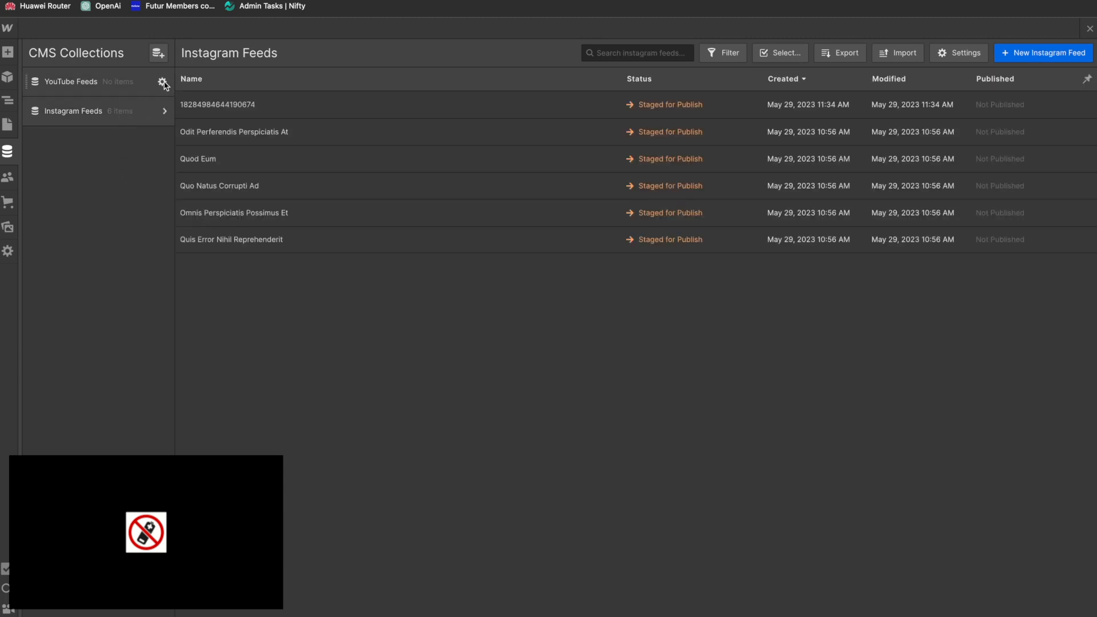
{"action": "left_click", "coordinate": [163, 82]}
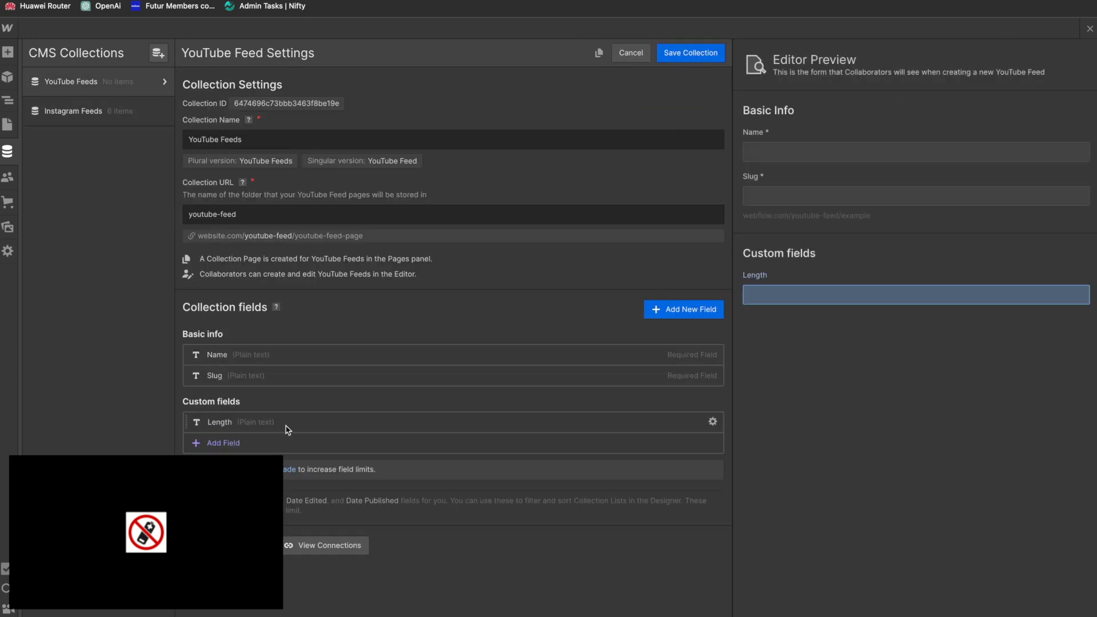
{"action": "left_click", "coordinate": [674, 312]}
{"action": "left_click", "coordinate": [359, 485]}
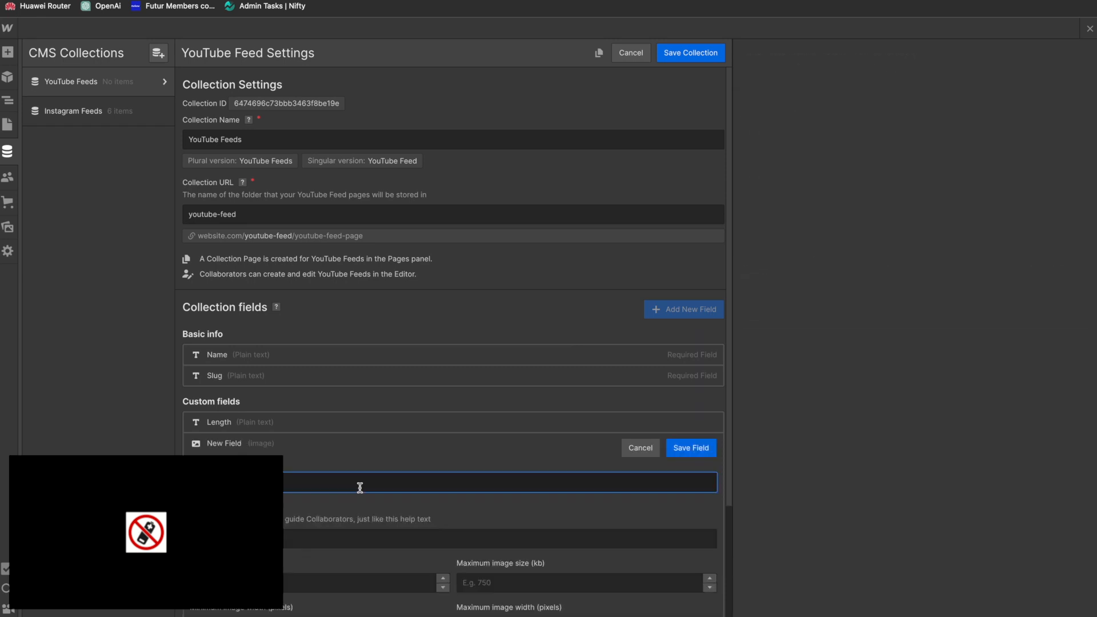
{"action": "type", "text": "Image"}
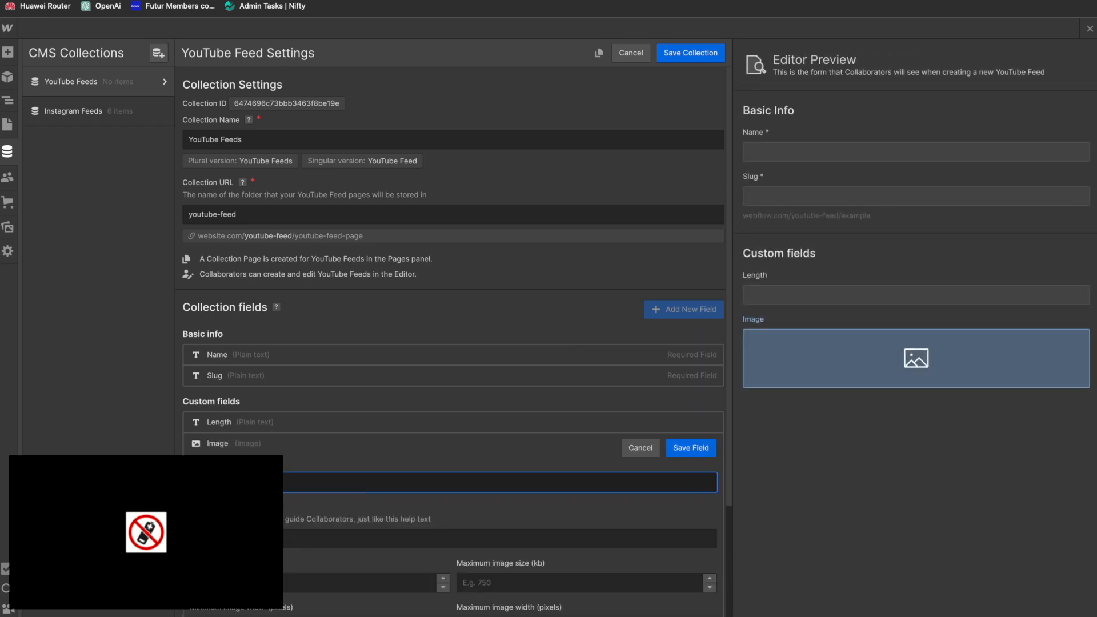
{"action": "left_click", "coordinate": [693, 450]}
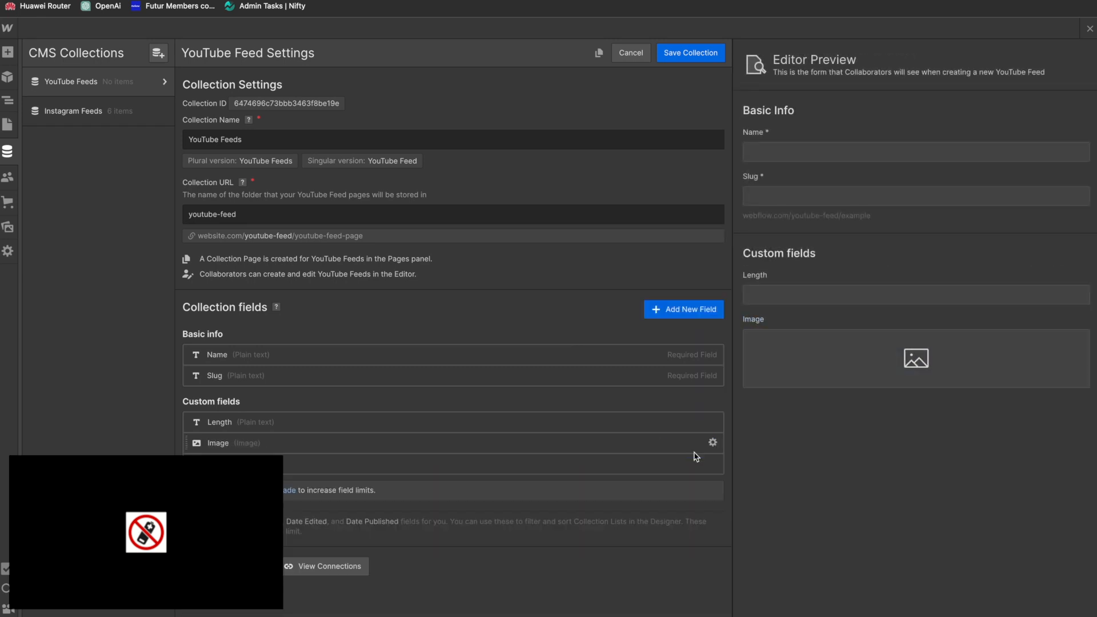
{"action": "left_click", "coordinate": [692, 50]}
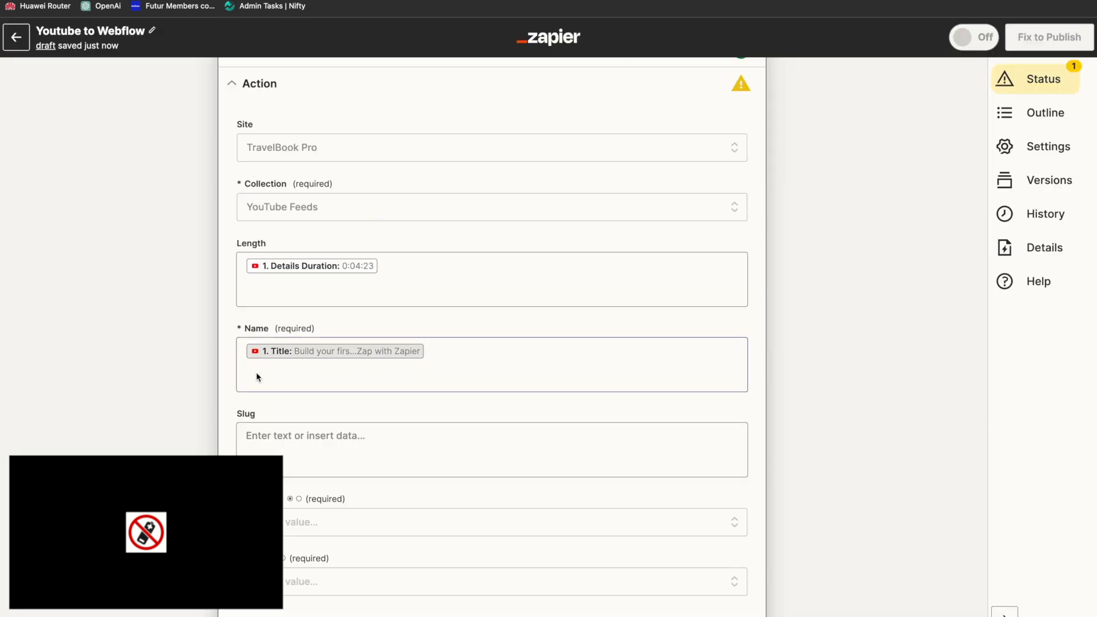
Step: Return to Zapier, refresh the action's fields and map the new Image field to the video's Thumbnails High Url
{"action": "scroll", "coordinate": [258, 375], "scroll_direction": "down", "scroll_amount": 2}
{"action": "left_click", "coordinate": [271, 610]}
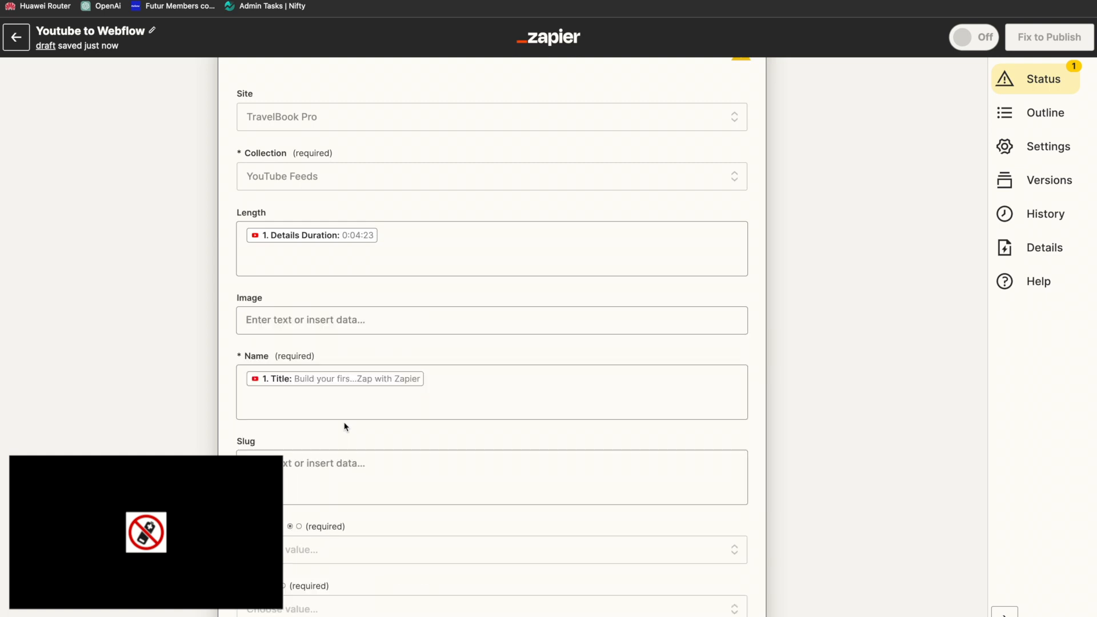
{"action": "left_click", "coordinate": [318, 319]}
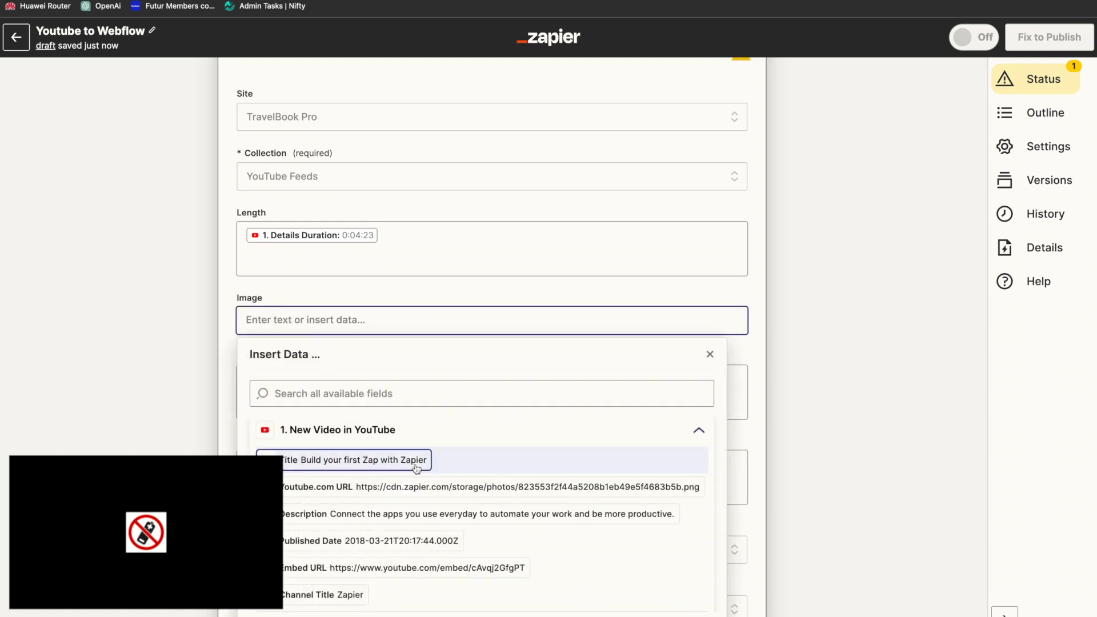
{"action": "scroll", "coordinate": [483, 489], "scroll_direction": "down", "scroll_amount": 3}
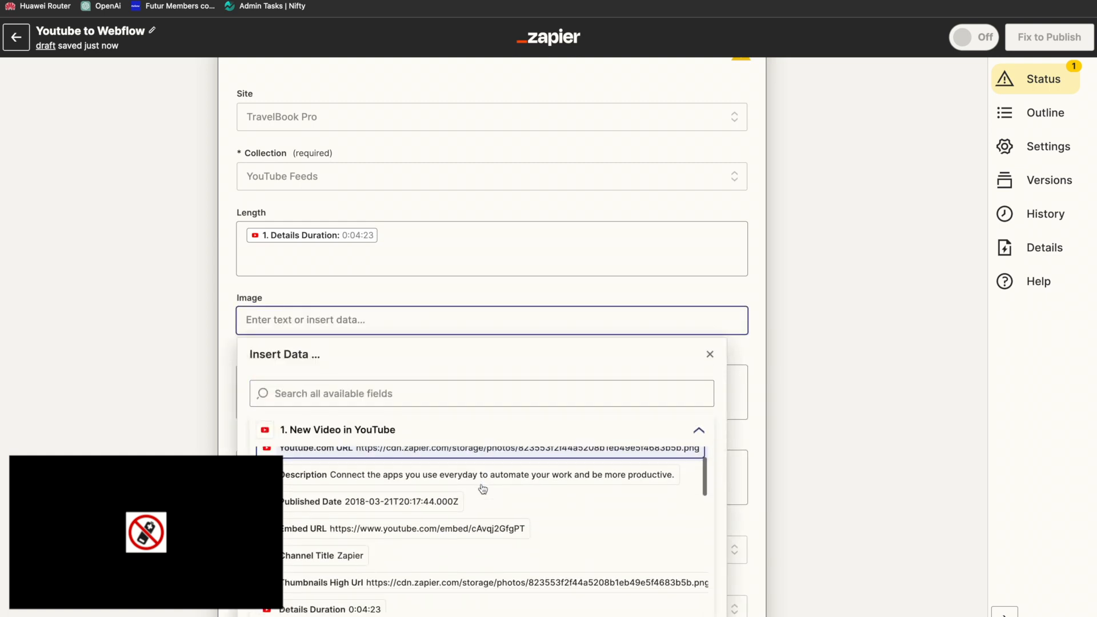
{"action": "left_click", "coordinate": [480, 560]}
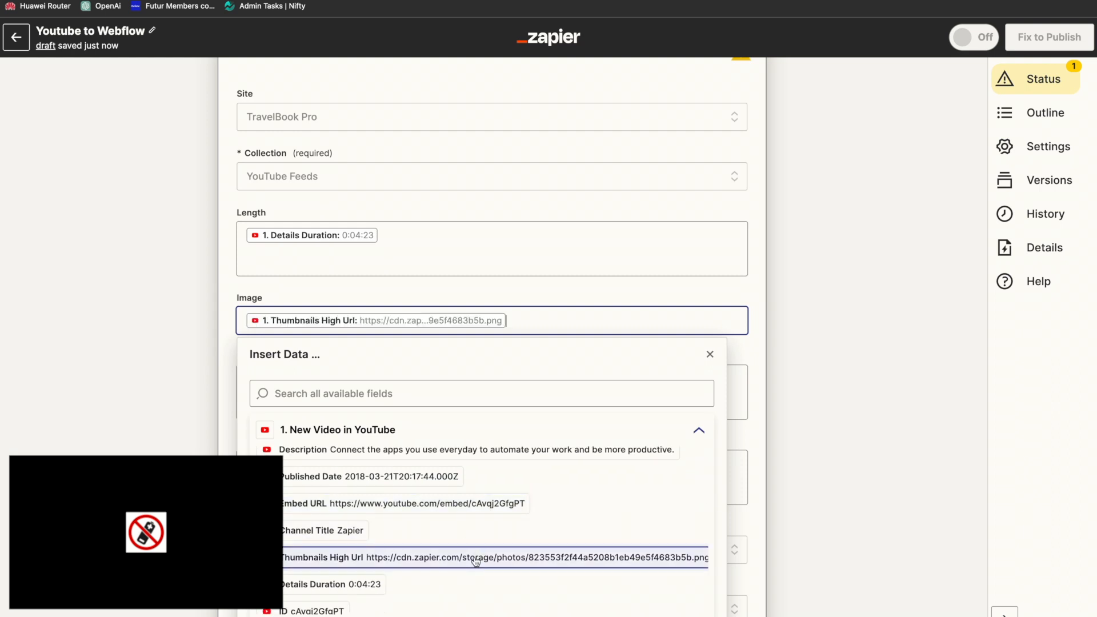
{"action": "left_click", "coordinate": [224, 376]}
Step: Set both the Archived and Draft options of the Webflow item to False
{"action": "scroll", "coordinate": [224, 375], "scroll_direction": "down", "scroll_amount": 3}
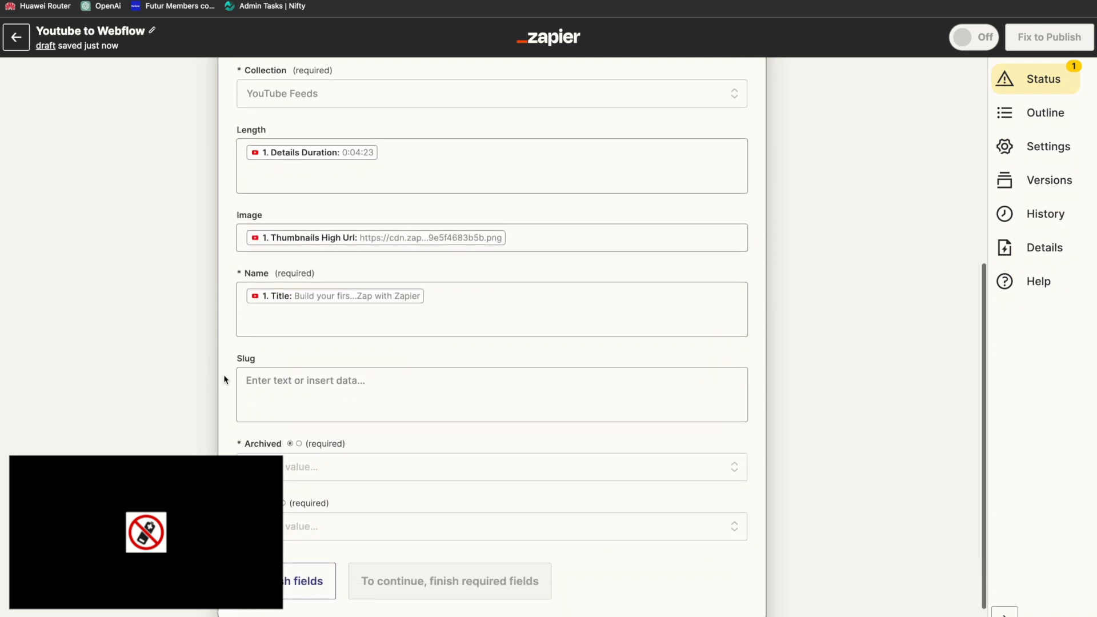
{"action": "left_click", "coordinate": [334, 467]}
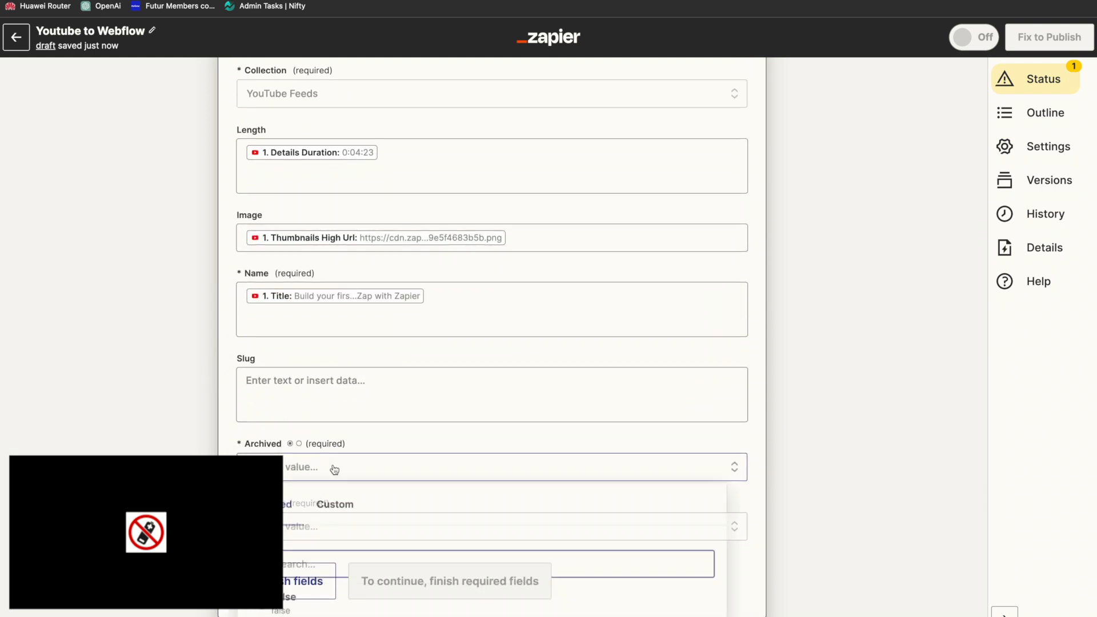
{"action": "left_click", "coordinate": [276, 601]}
{"action": "left_click", "coordinate": [275, 527]}
{"action": "scroll", "coordinate": [281, 549], "scroll_direction": "down", "scroll_amount": 3}
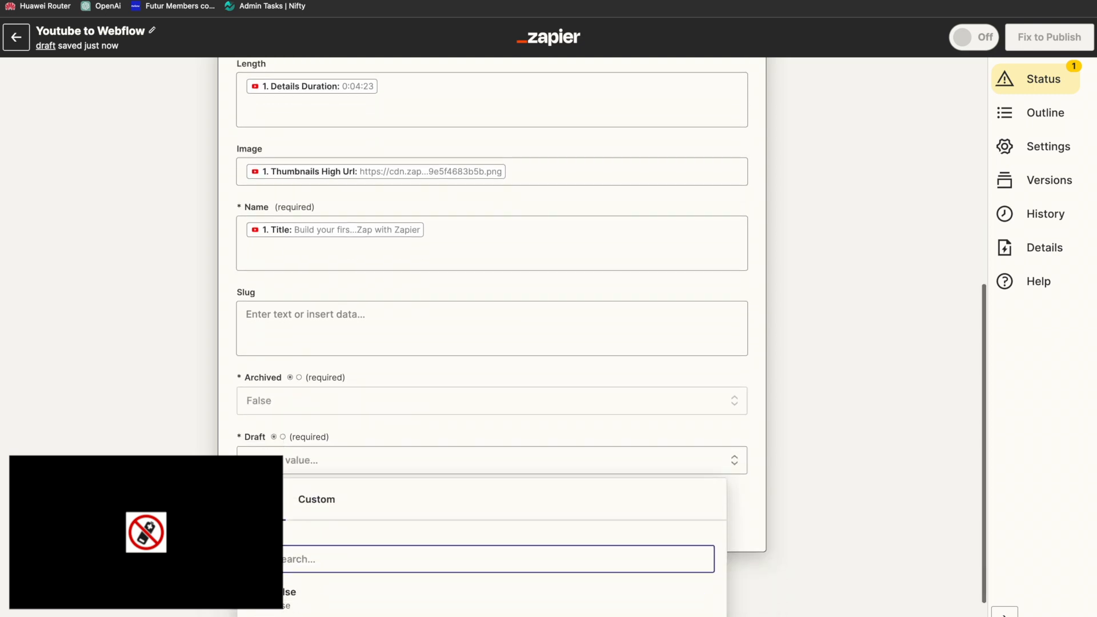
{"action": "left_click", "coordinate": [274, 569]}
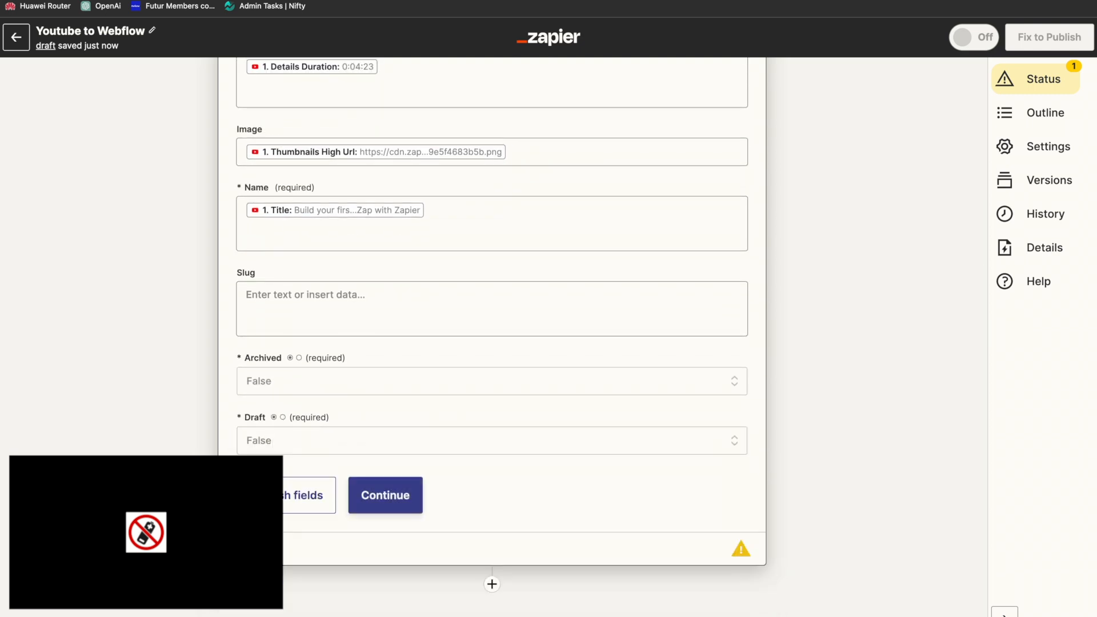
Step: Skip the Webflow action's test and publish the Zap, dismissing the offer to share it as a template
{"action": "left_click", "coordinate": [385, 494]}
{"action": "scroll", "coordinate": [309, 490], "scroll_direction": "down", "scroll_amount": 3}
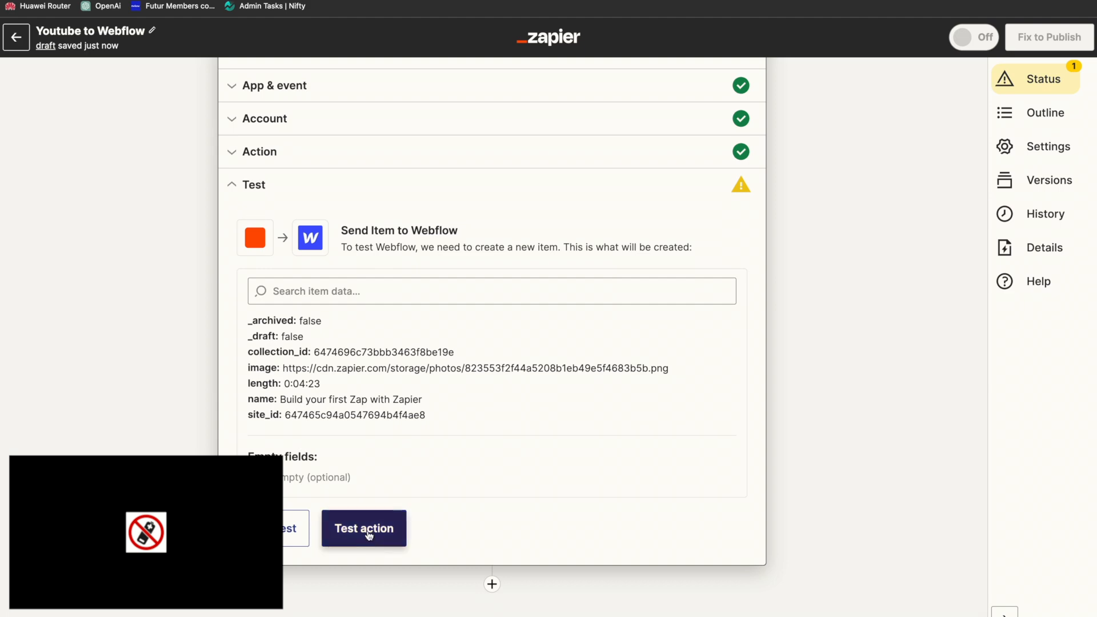
{"action": "left_click", "coordinate": [294, 529]}
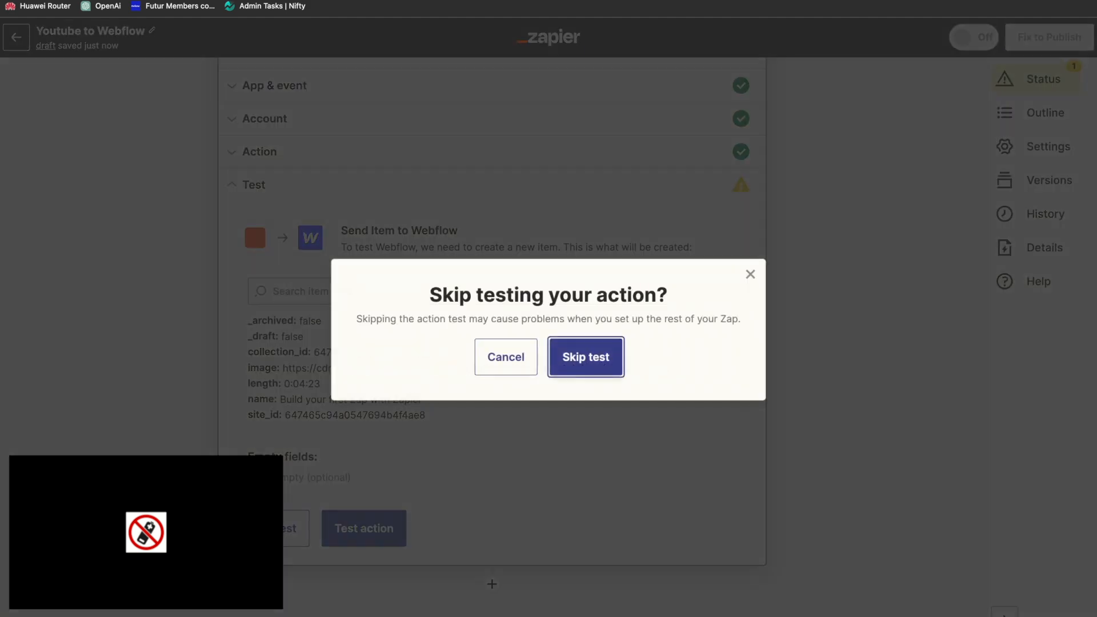
{"action": "left_click", "coordinate": [585, 366]}
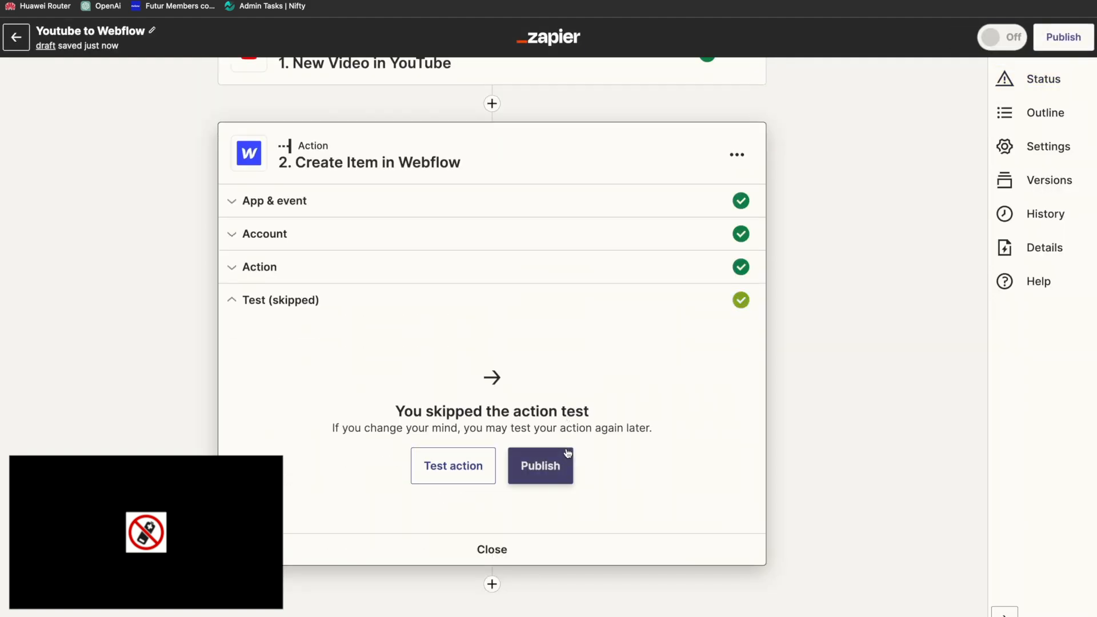
{"action": "left_click", "coordinate": [568, 454]}
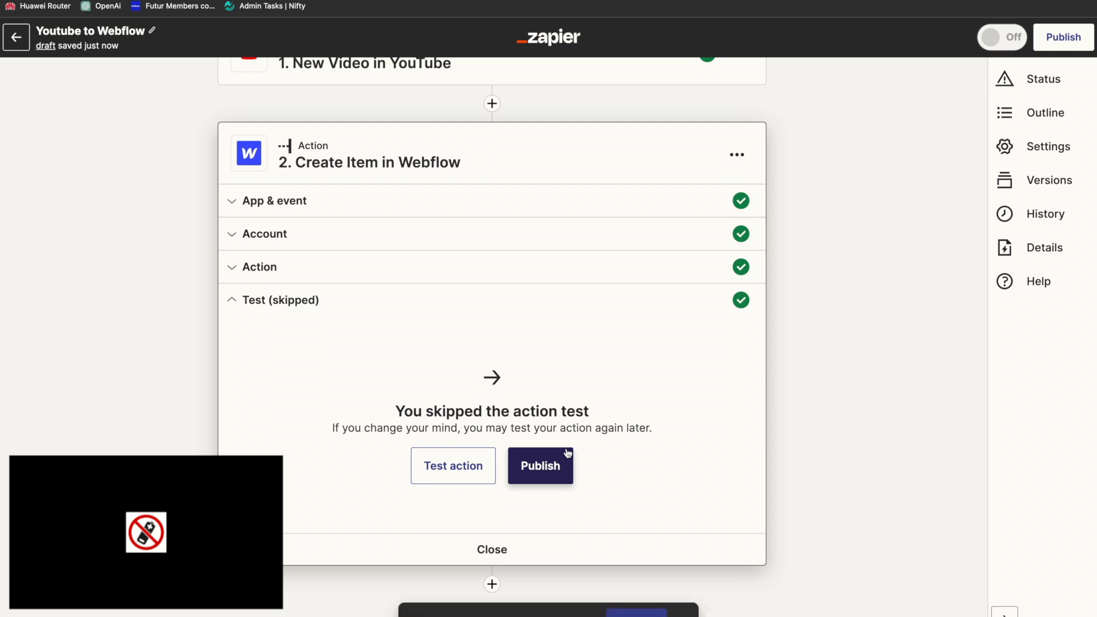
{"action": "left_click", "coordinate": [537, 463]}
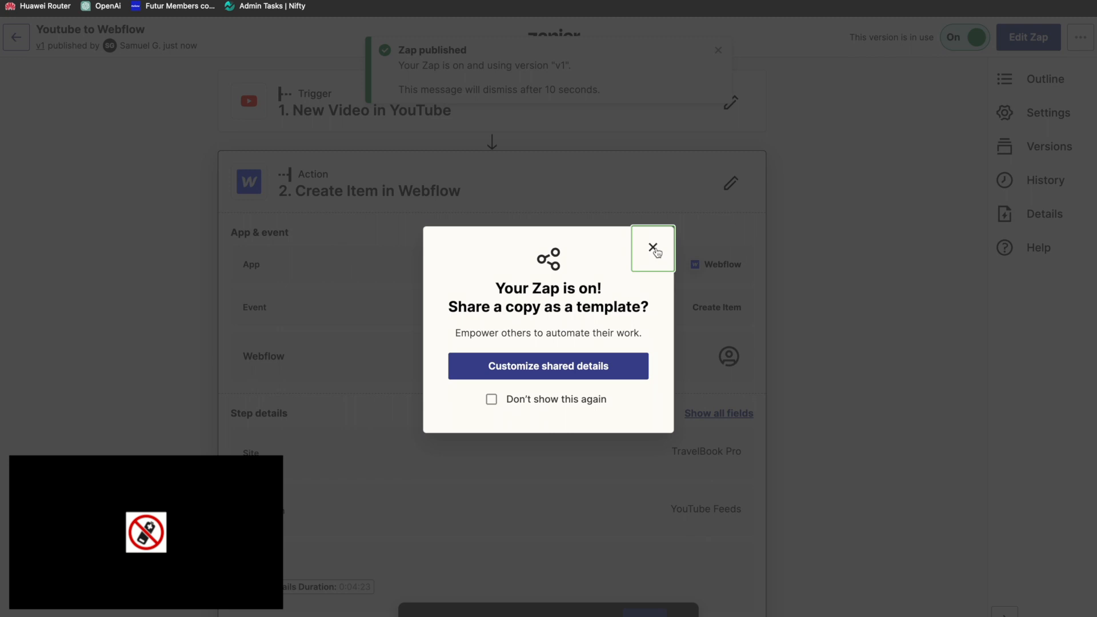
{"action": "left_click", "coordinate": [644, 261]}
Step: Review the published step details, reopen the Zap for editing and run the test of the Create Item action
{"action": "scroll", "coordinate": [337, 457], "scroll_direction": "down", "scroll_amount": 2}
{"action": "scroll", "coordinate": [339, 474], "scroll_direction": "up", "scroll_amount": 2}
{"action": "scroll", "coordinate": [339, 473], "scroll_direction": "down", "scroll_amount": 5}
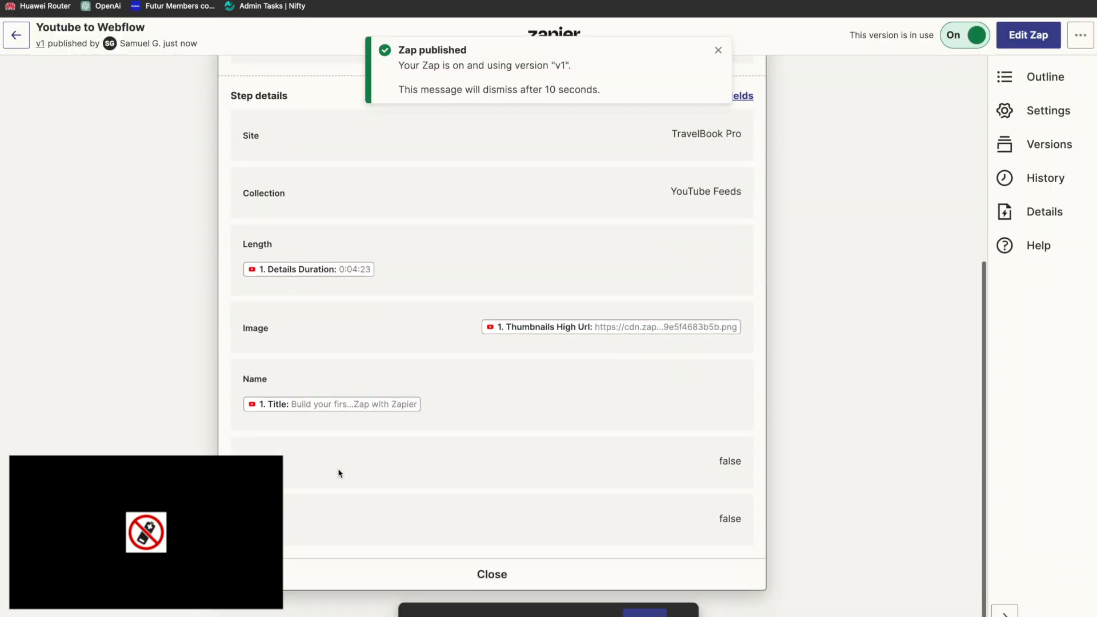
{"action": "left_click", "coordinate": [645, 610]}
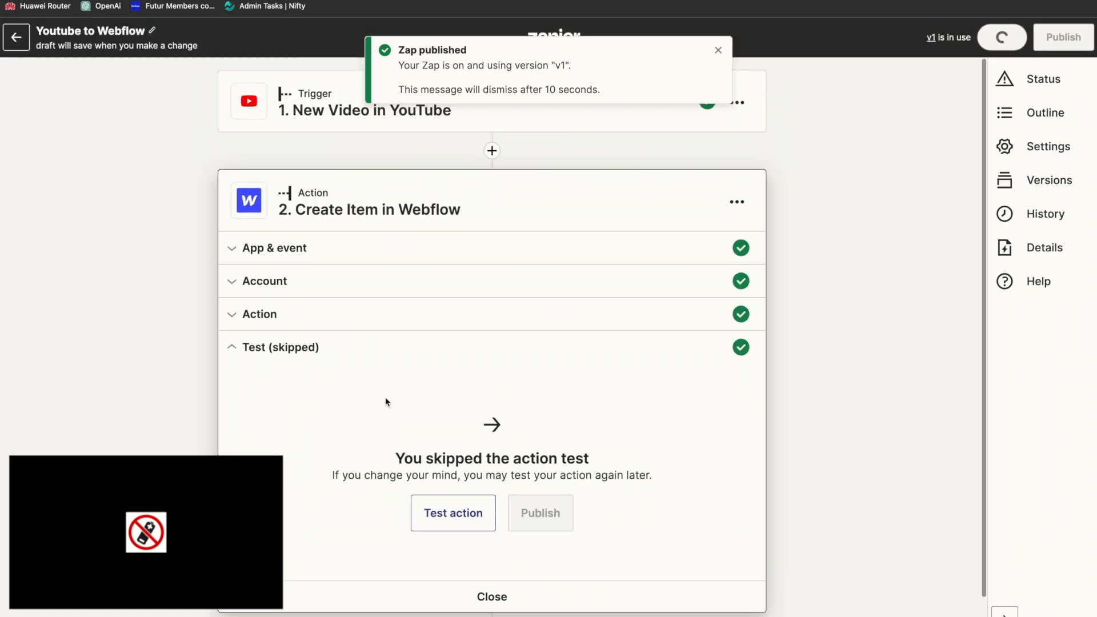
{"action": "left_click", "coordinate": [476, 532]}
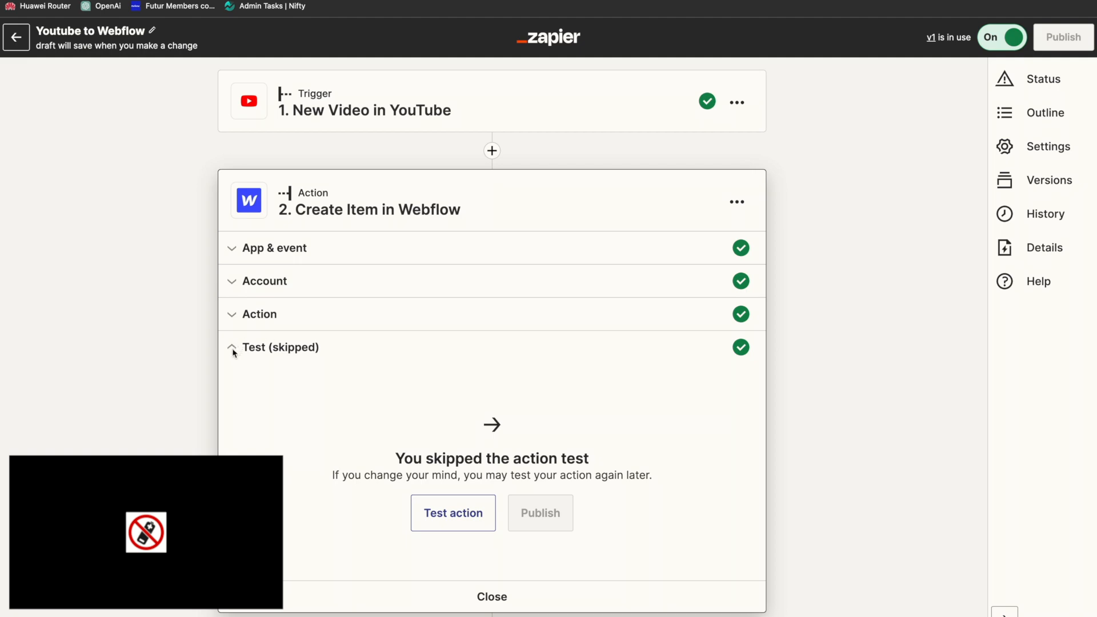
{"action": "left_click", "coordinate": [450, 514]}
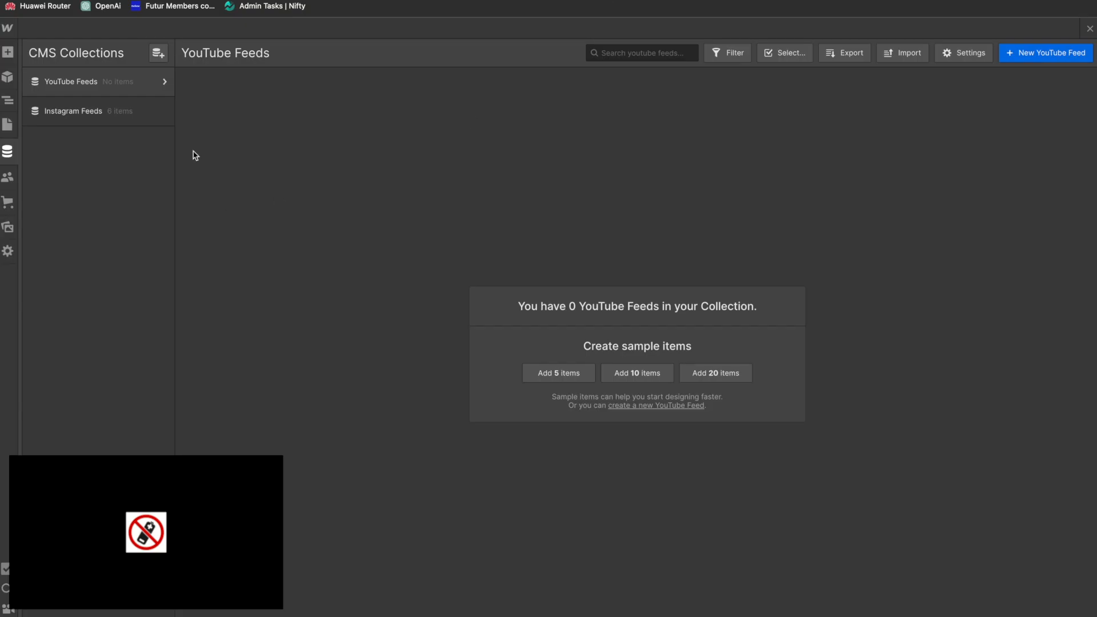
Step: Switch to Webflow, reload the project and open the YouTube Feeds collection
{"action": "key", "text": "super+r"}
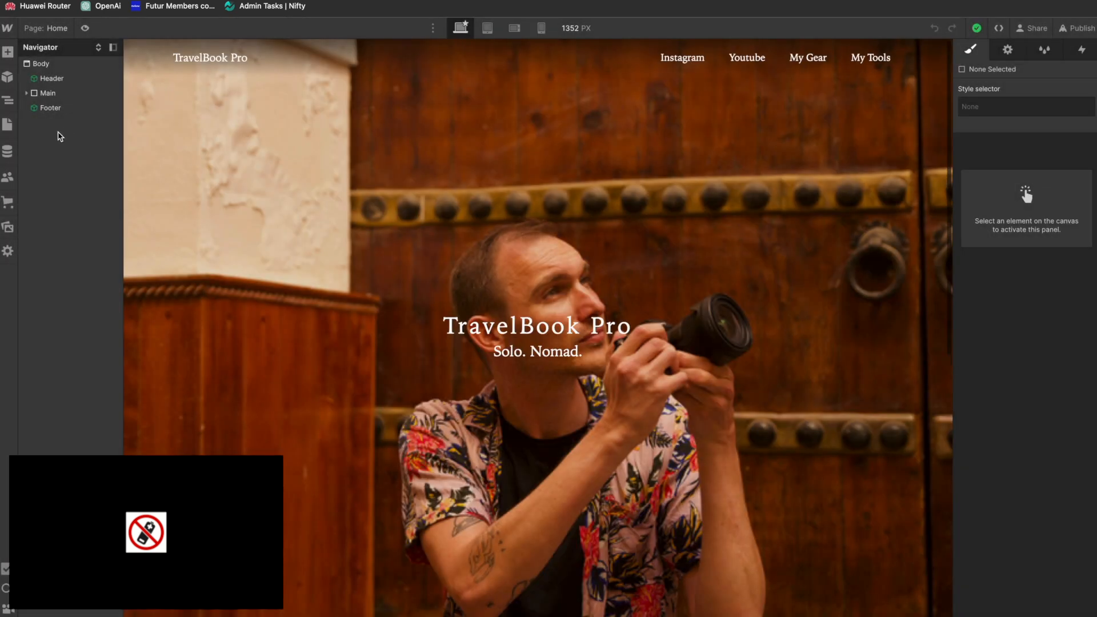
{"action": "left_click", "coordinate": [8, 151]}
{"action": "left_click", "coordinate": [80, 83]}
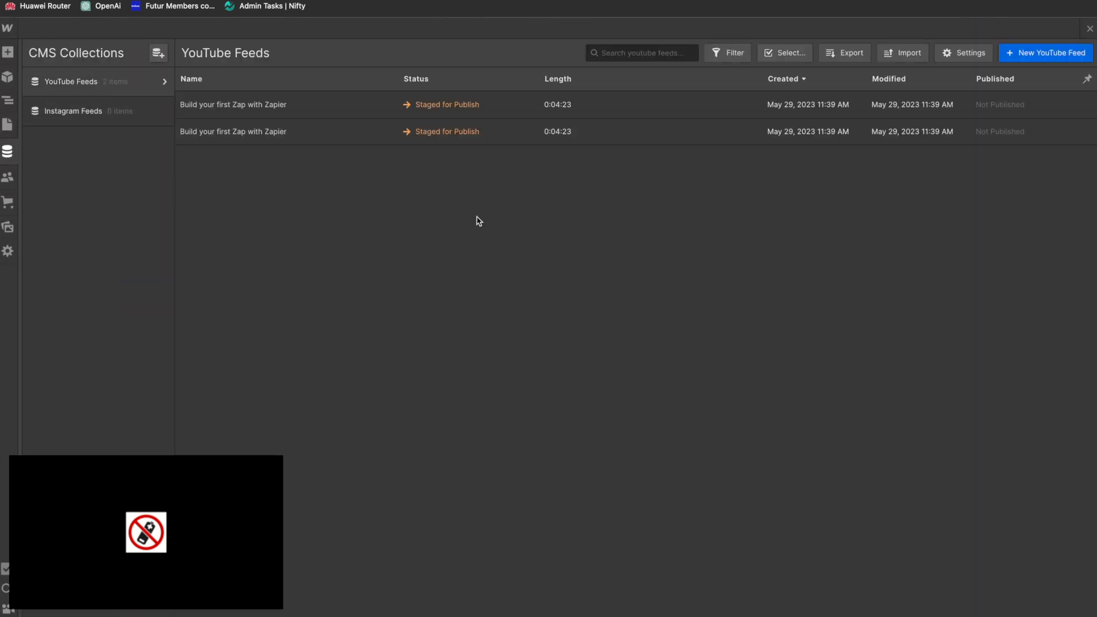
Step: Delete the lower duplicate of the "Build your first Zap with Zapier" items and save the remaining one
{"action": "left_click", "coordinate": [753, 138]}
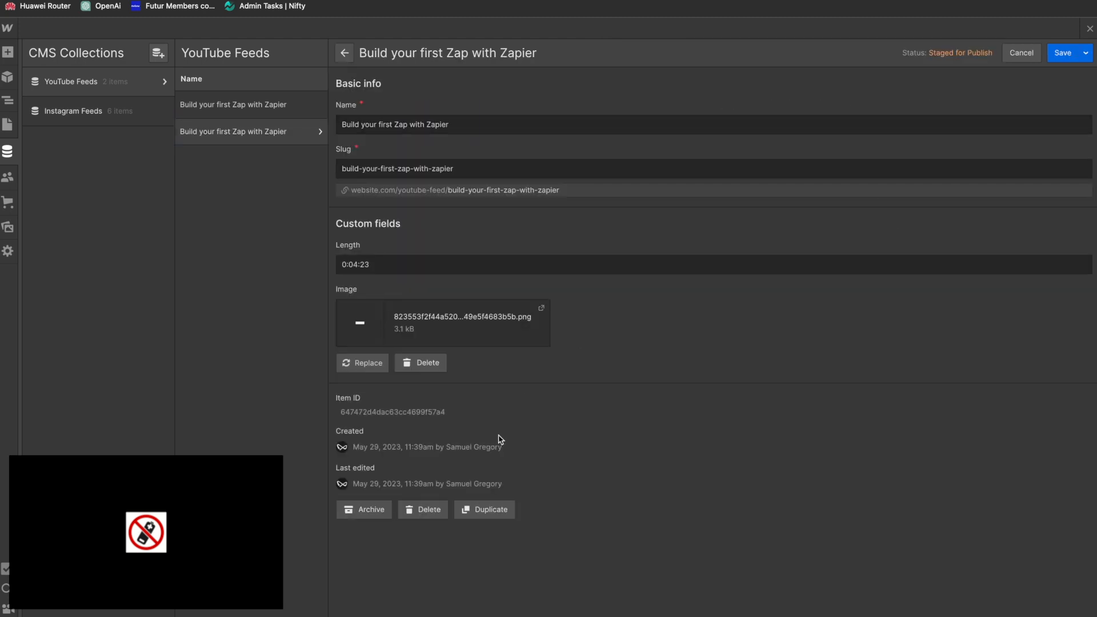
{"action": "left_click", "coordinate": [413, 514]}
{"action": "left_click", "coordinate": [668, 363]}
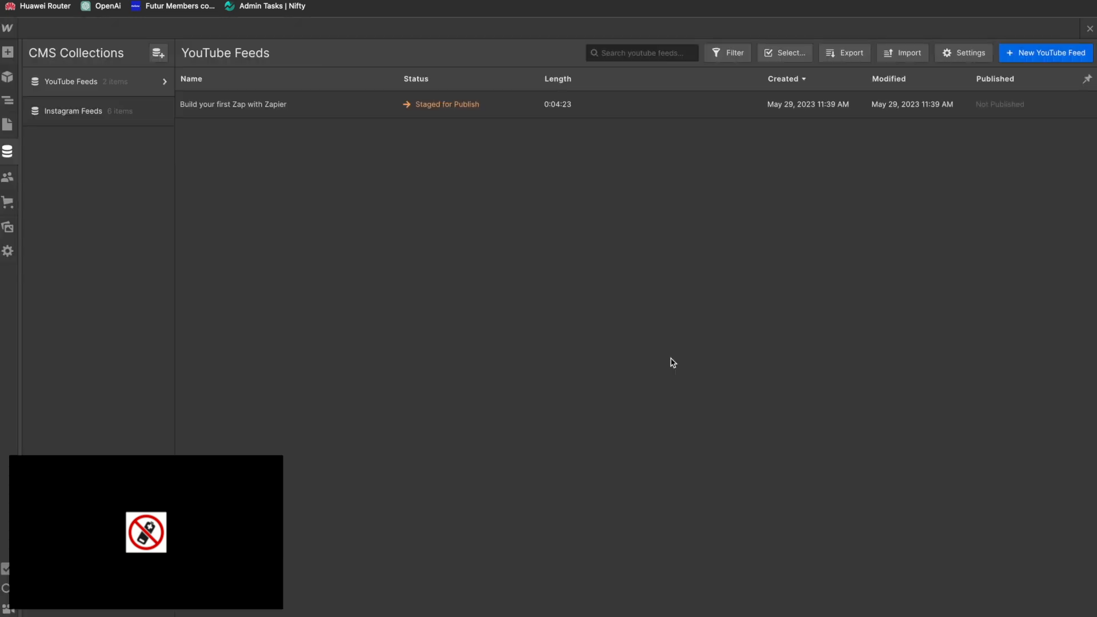
{"action": "left_click", "coordinate": [646, 105]}
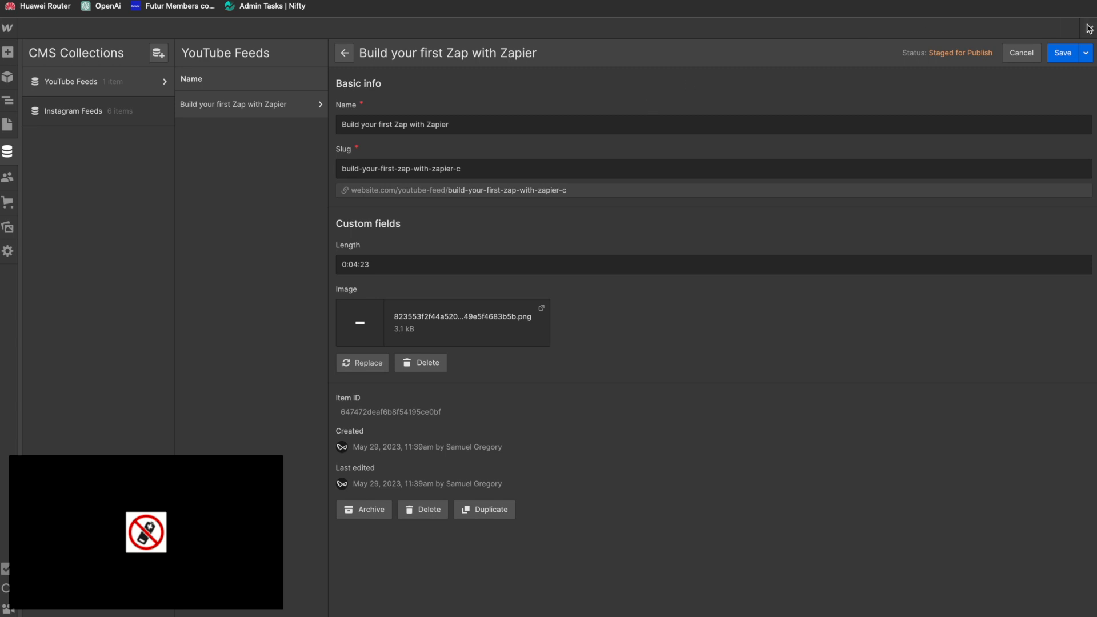
{"action": "left_click", "coordinate": [1064, 55]}
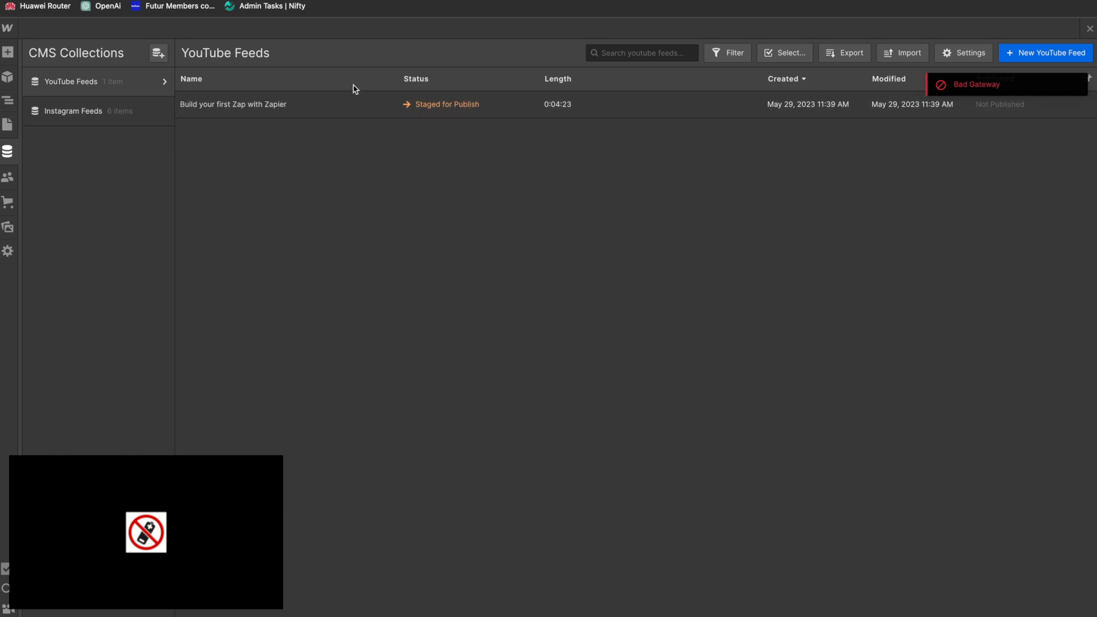
Step: Insert an Image element into the YouTube collection item on the Home page
{"action": "left_click", "coordinate": [7, 124]}
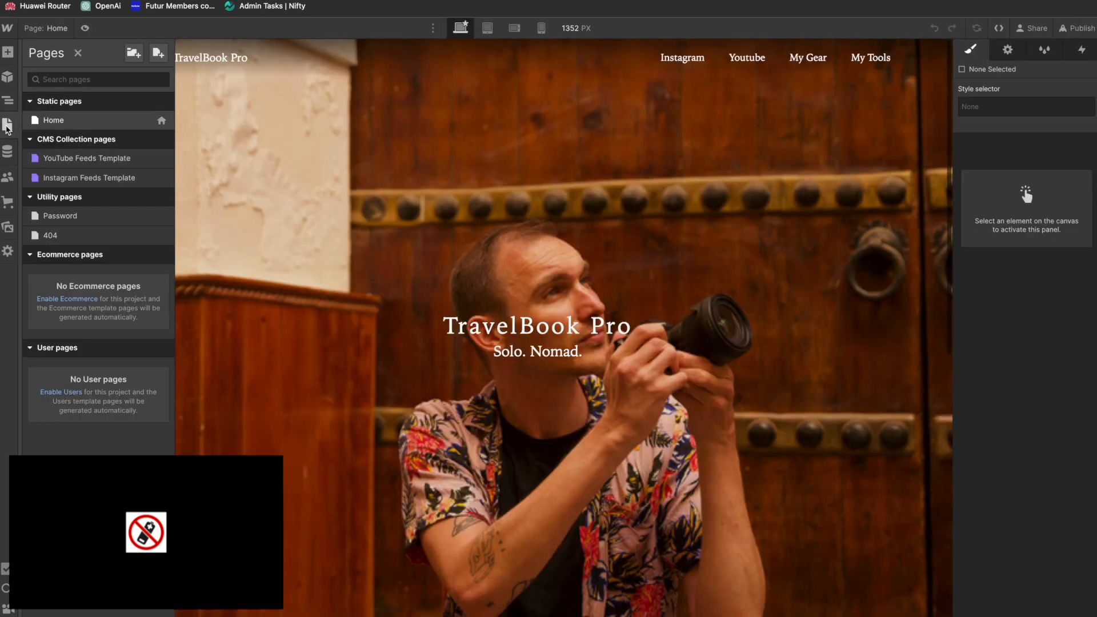
{"action": "scroll", "coordinate": [552, 377], "scroll_direction": "down", "scroll_amount": 15}
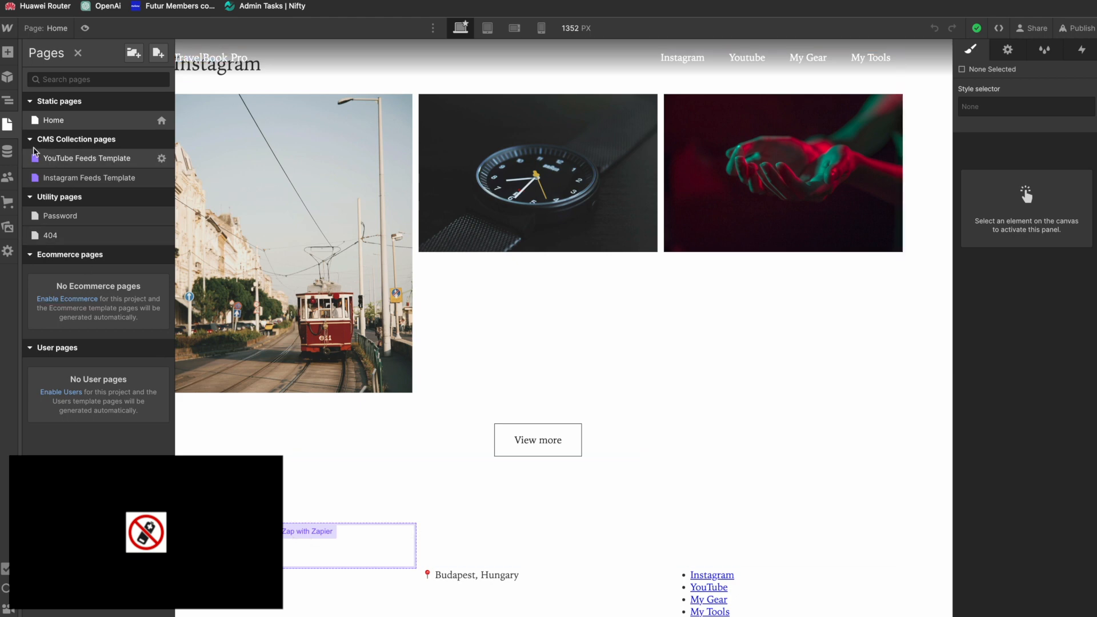
{"action": "left_click", "coordinate": [7, 101]}
{"action": "left_click", "coordinate": [283, 539]}
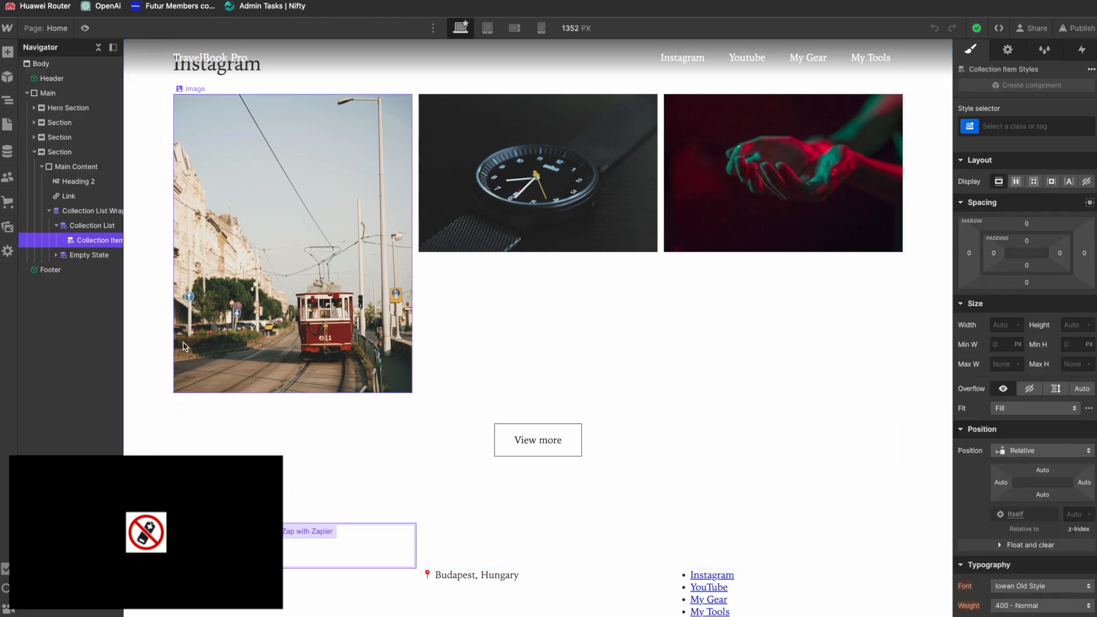
{"action": "key", "text": "super+e"}
{"action": "type", "text": "image"}
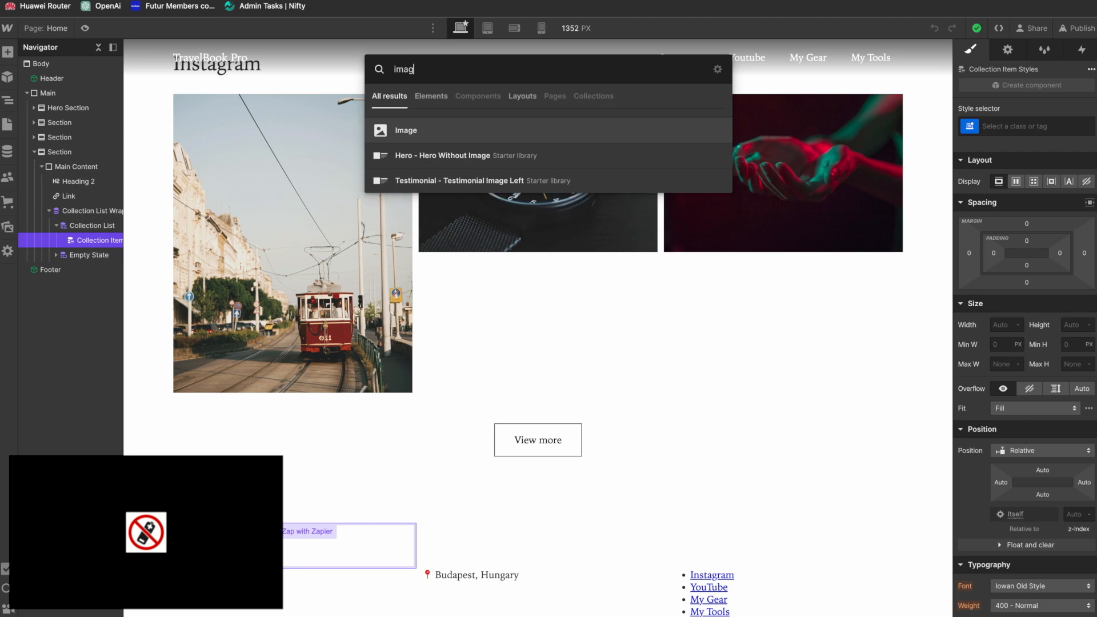
{"action": "key", "text": "Return"}
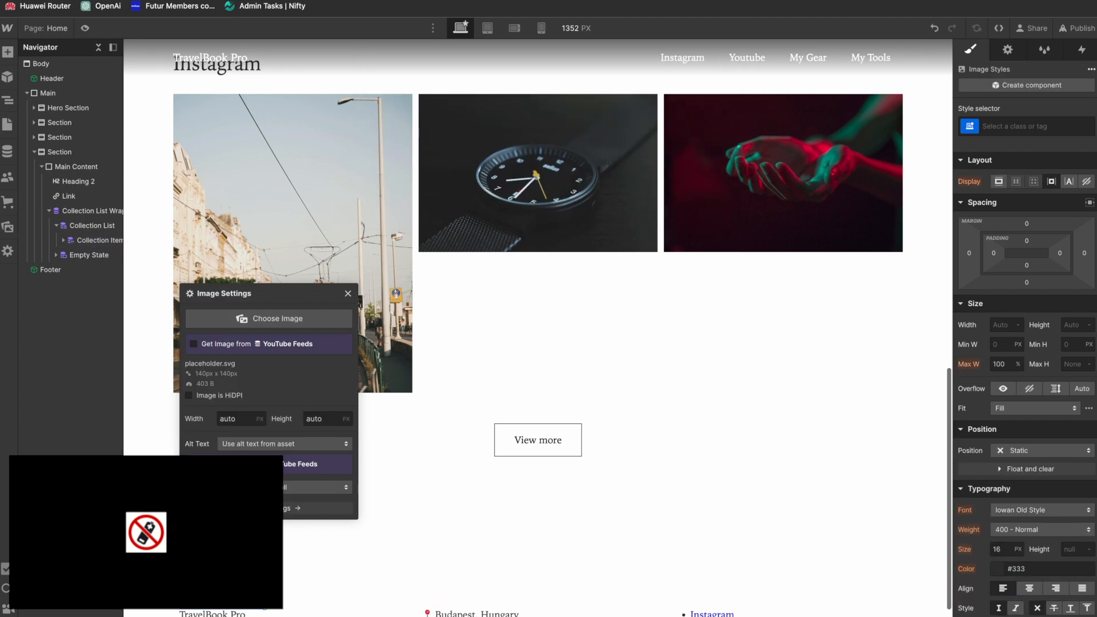
Step: Bind the new image to the YouTube Feeds Image field and set its alt text option to Custom description
{"action": "left_click", "coordinate": [194, 344]}
{"action": "left_click", "coordinate": [290, 359]}
{"action": "left_click", "coordinate": [271, 384]}
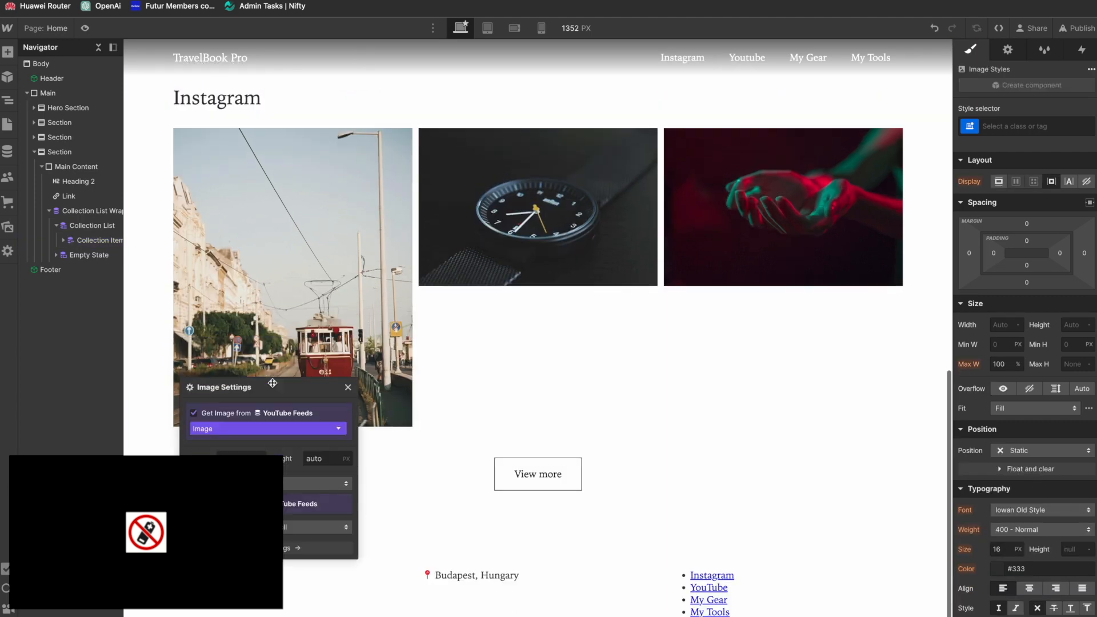
{"action": "left_click", "coordinate": [324, 486]}
{"action": "left_click", "coordinate": [355, 495]}
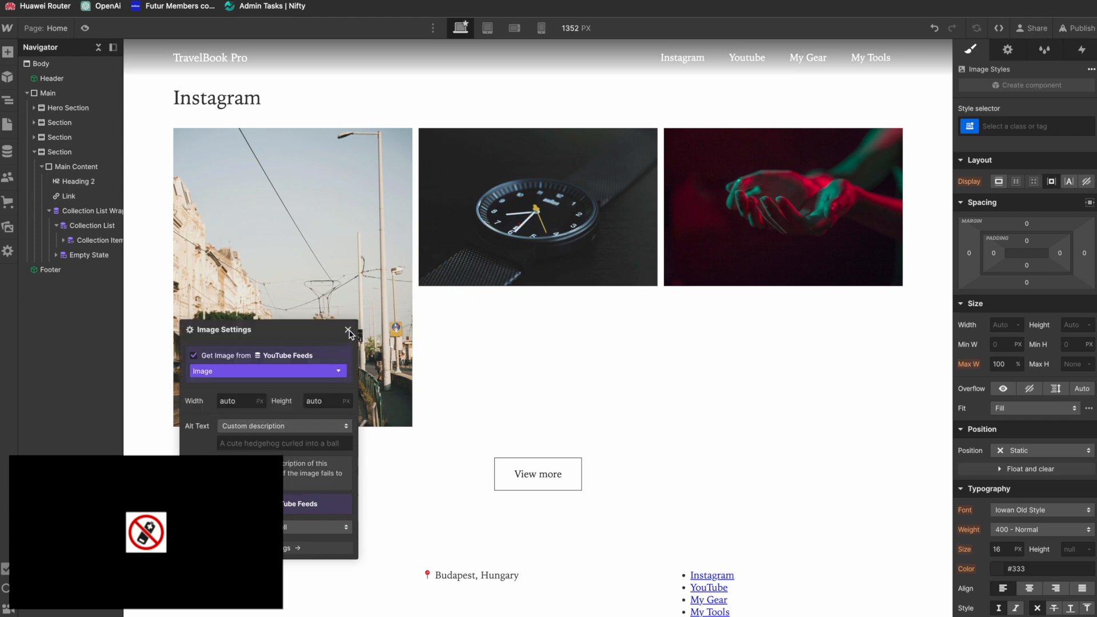
{"action": "left_click", "coordinate": [348, 330]}
Step: Add a Div Block to the YouTube collection item and nest the image inside it
{"action": "left_click", "coordinate": [94, 241]}
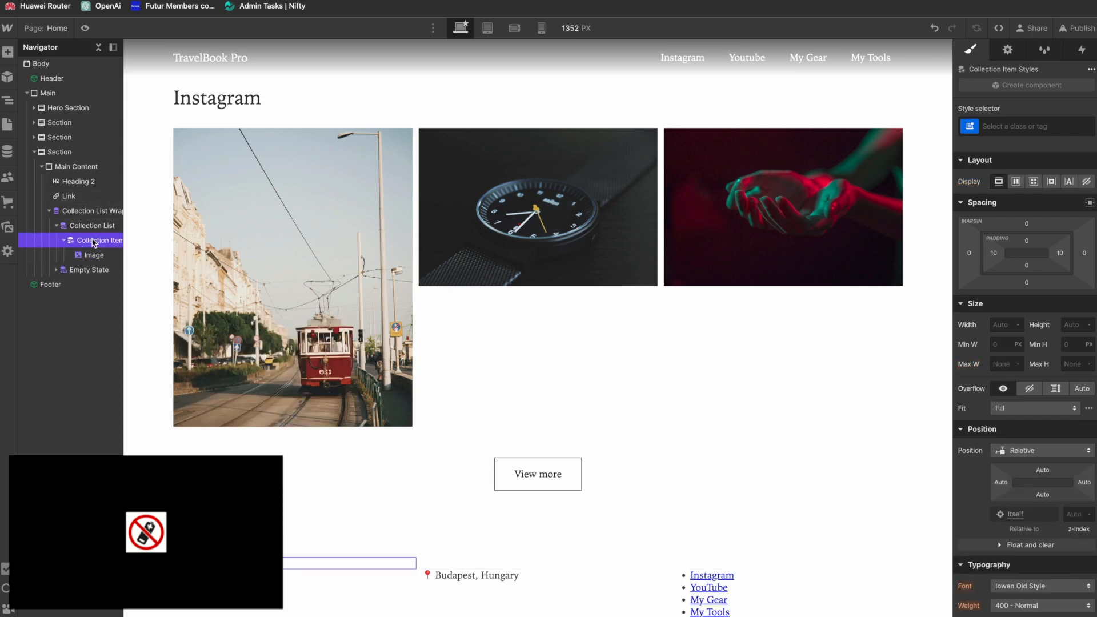
{"action": "key", "text": "super+e"}
{"action": "type", "text": "div"}
{"action": "key", "text": "Return"}
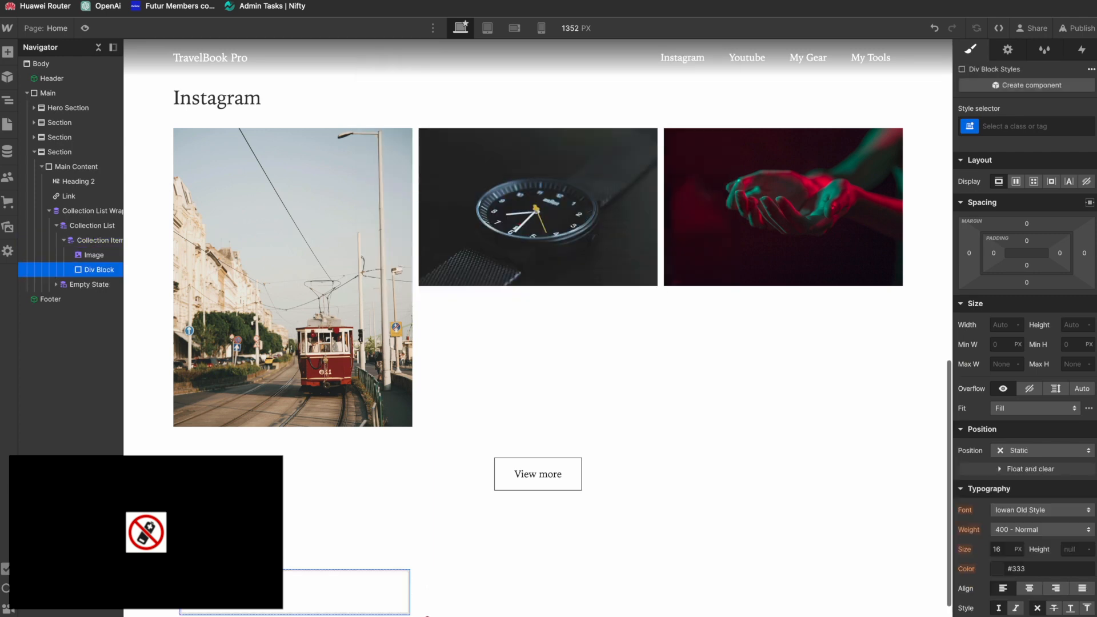
{"action": "mouse_move", "coordinate": [90, 260]}
{"action": "left_mouse_down"}
{"action": "mouse_move", "coordinate": [94, 275]}
{"action": "mouse_move", "coordinate": [109, 259]}
{"action": "left_mouse_up"}
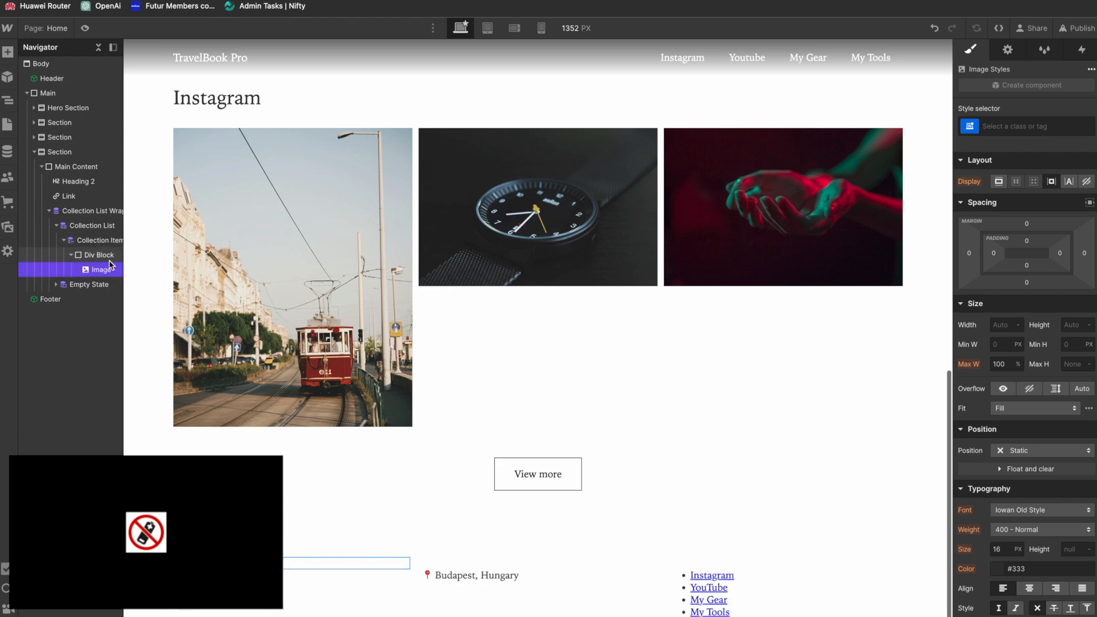
Step: Add a Paragraph inside the Div Block after the image and bind its text to a YouTube Feeds field
{"action": "left_click", "coordinate": [100, 257]}
{"action": "key", "text": "super+e"}
{"action": "type", "text": "p"}
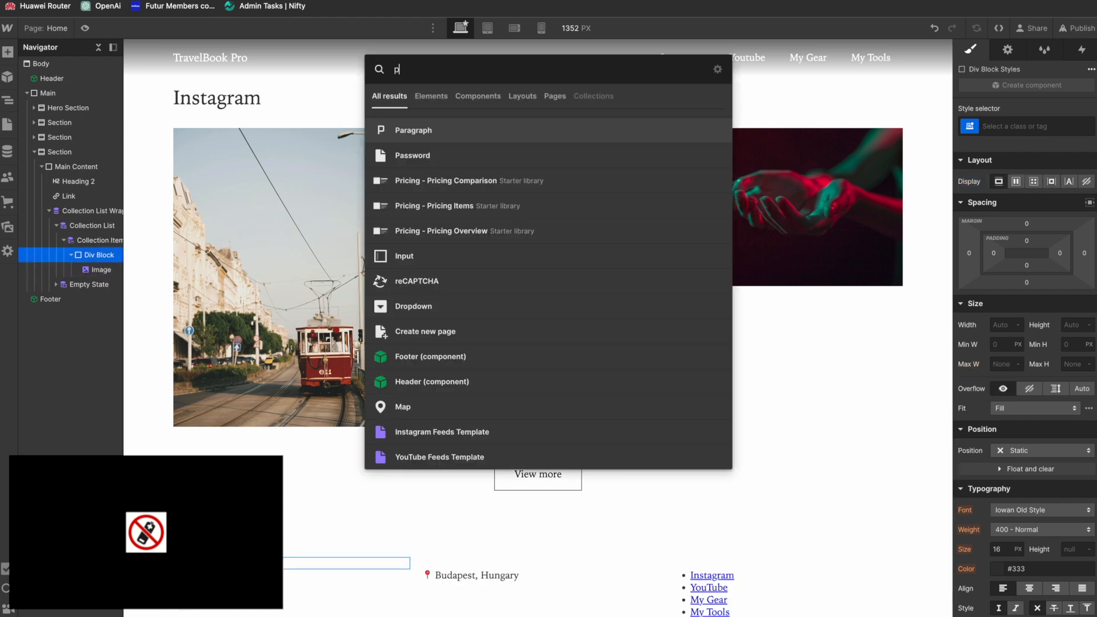
{"action": "key", "text": "Return"}
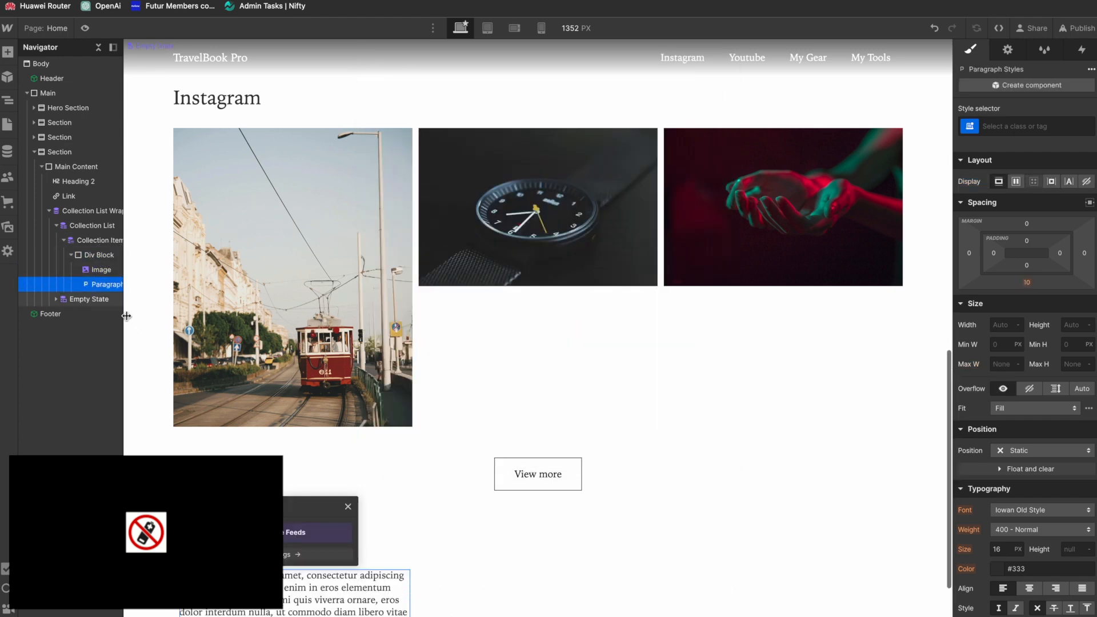
{"action": "left_click", "coordinate": [193, 533]}
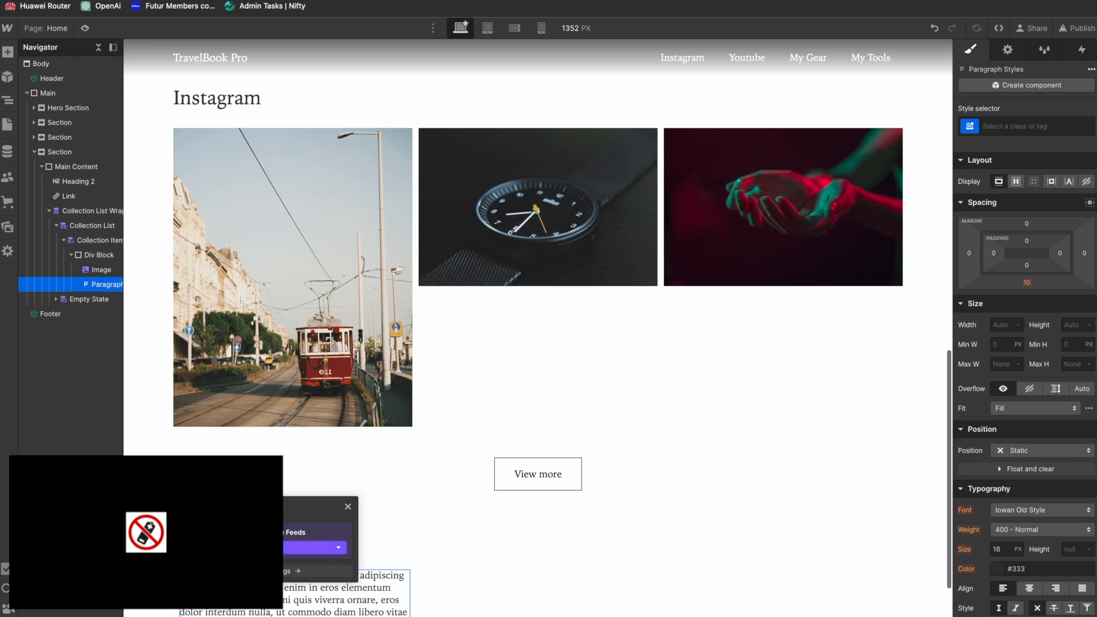
{"action": "left_click", "coordinate": [240, 548]}
{"action": "left_click", "coordinate": [240, 585]}
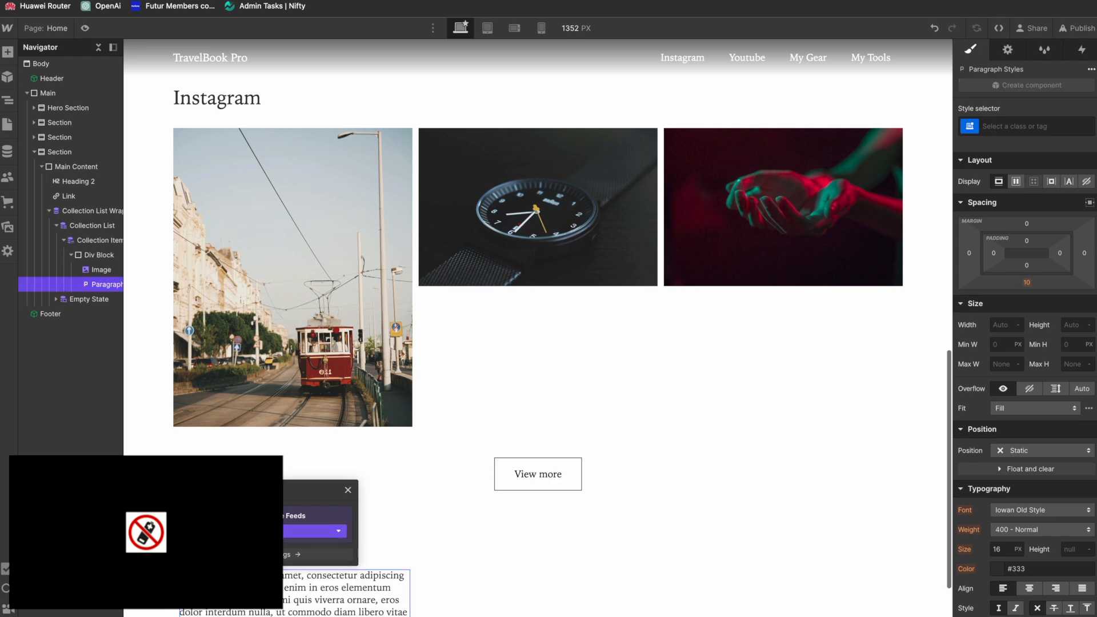
{"action": "left_click", "coordinate": [348, 490]}
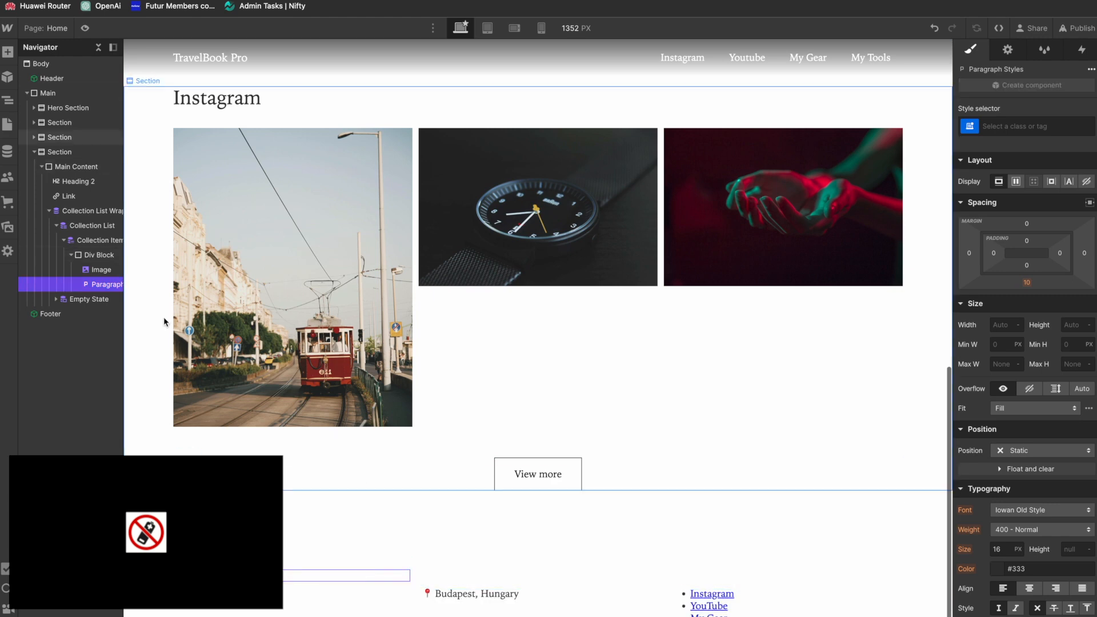
Step: Set the position of the Div Block that wraps the YouTube image and paragraph to Relative
{"action": "left_click", "coordinate": [103, 270]}
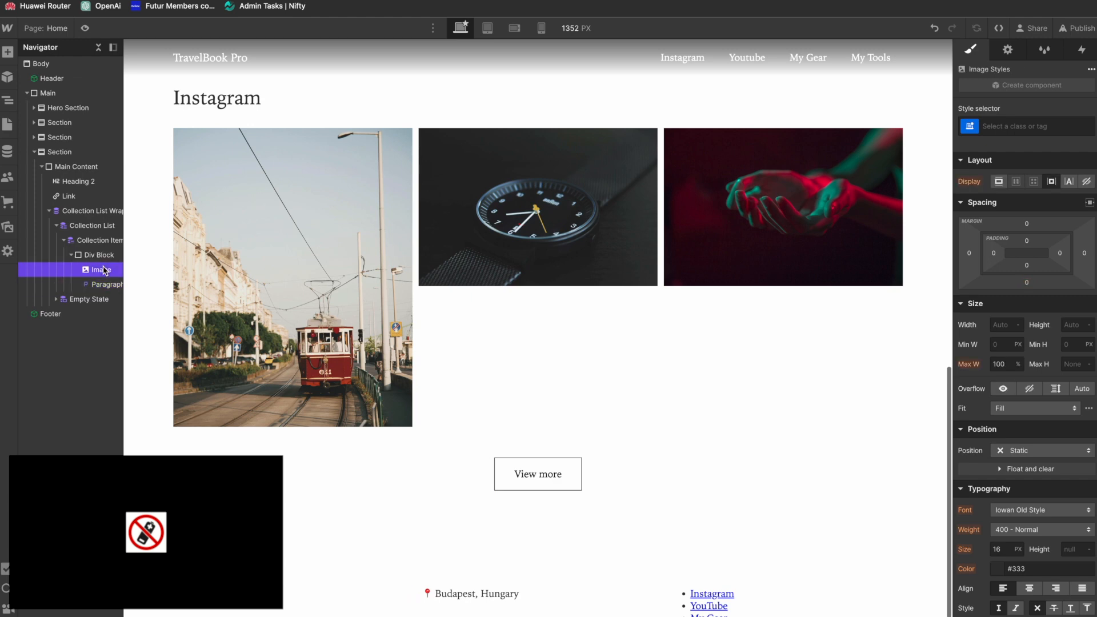
{"action": "left_click", "coordinate": [98, 255]}
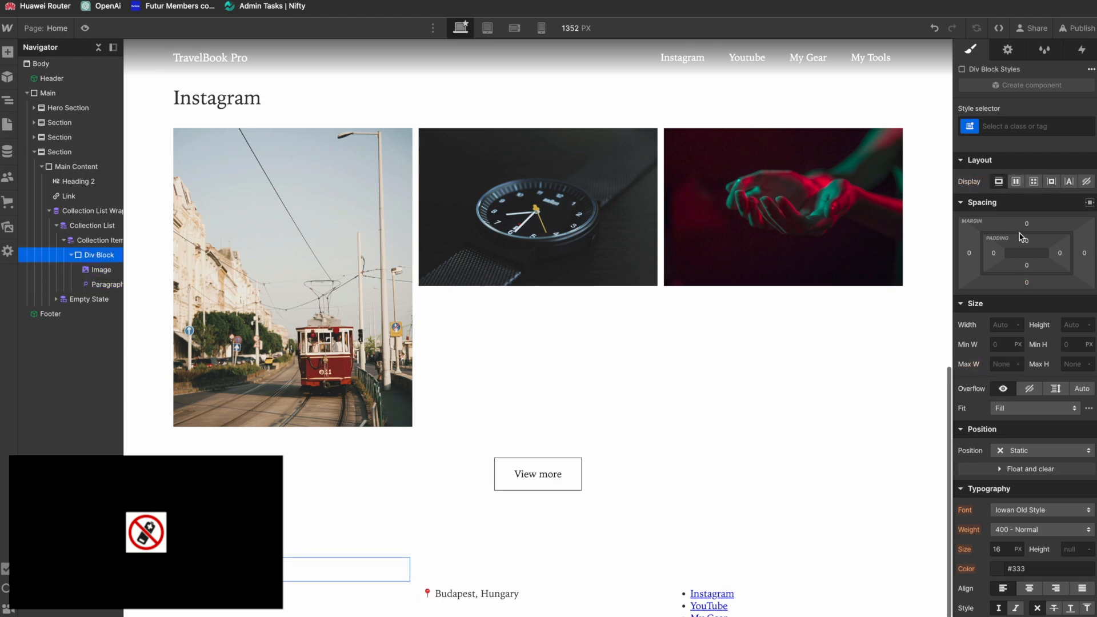
{"action": "left_click", "coordinate": [1032, 450]}
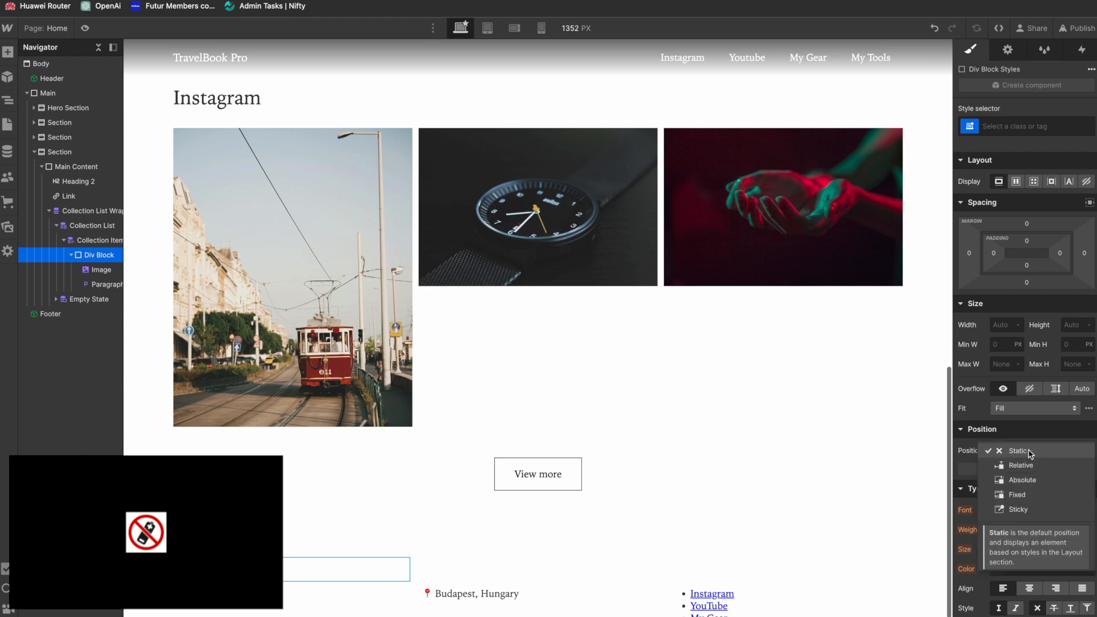
{"action": "left_click", "coordinate": [1028, 463]}
Step: Rename the Div Block's class to YouTube Item
{"action": "left_click", "coordinate": [1000, 126]}
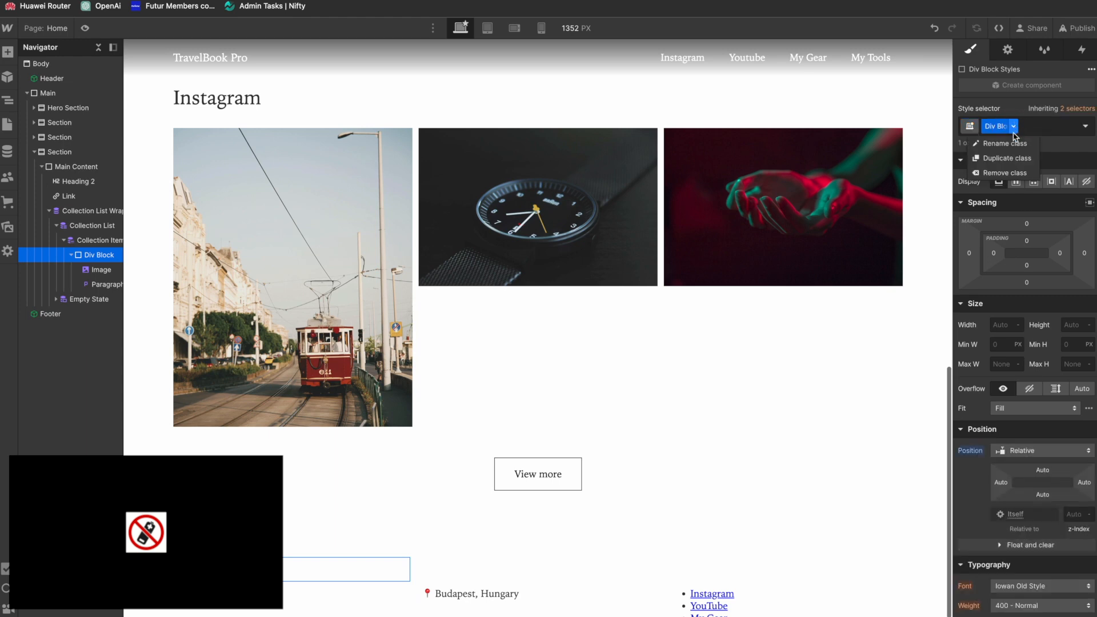
{"action": "left_click", "coordinate": [1012, 147]}
{"action": "type", "text": "YouTube"}
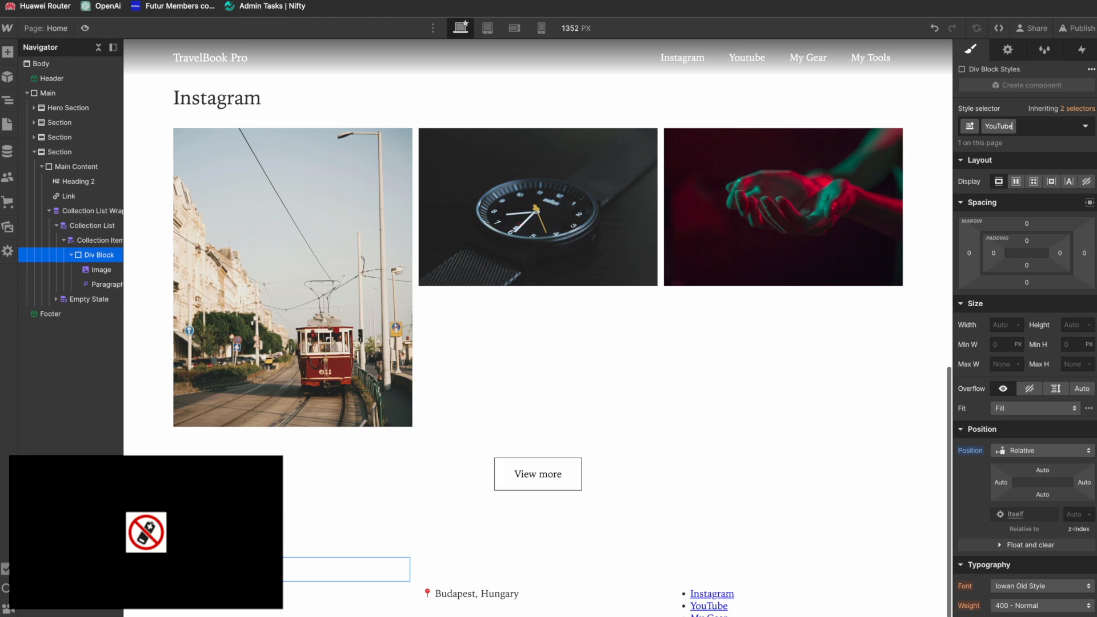
{"action": "type", "text": " Item"}
{"action": "key", "text": "Return"}
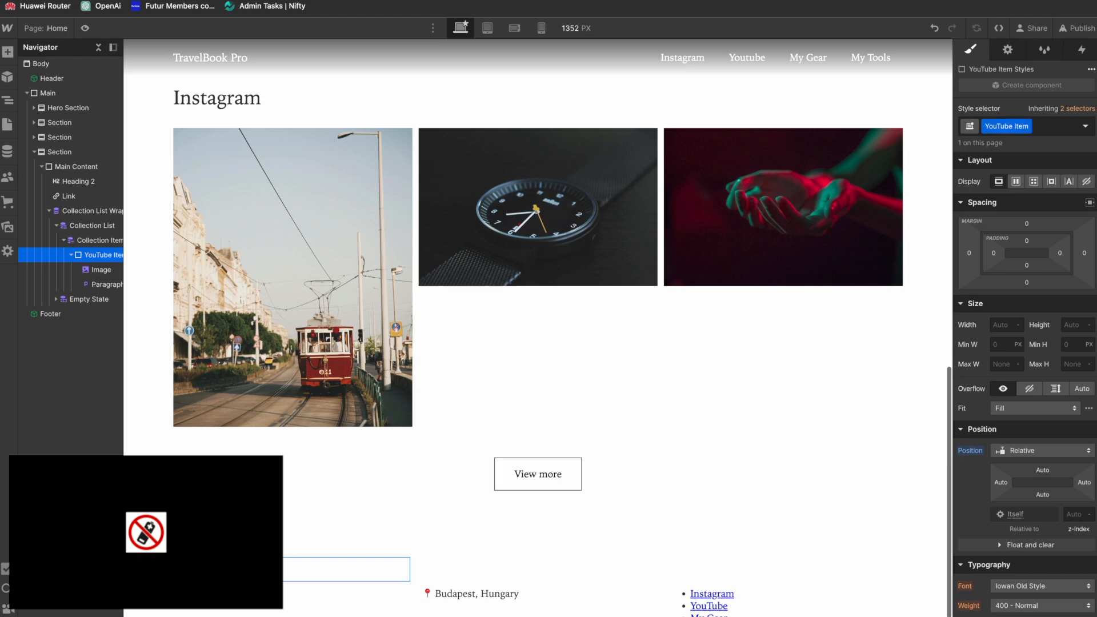
Step: Give the paragraph inside the YouTube Item block a new class named YouTube Item Duration
{"action": "left_click", "coordinate": [102, 287]}
{"action": "left_click", "coordinate": [1027, 127]}
{"action": "type", "text": "YouT"}
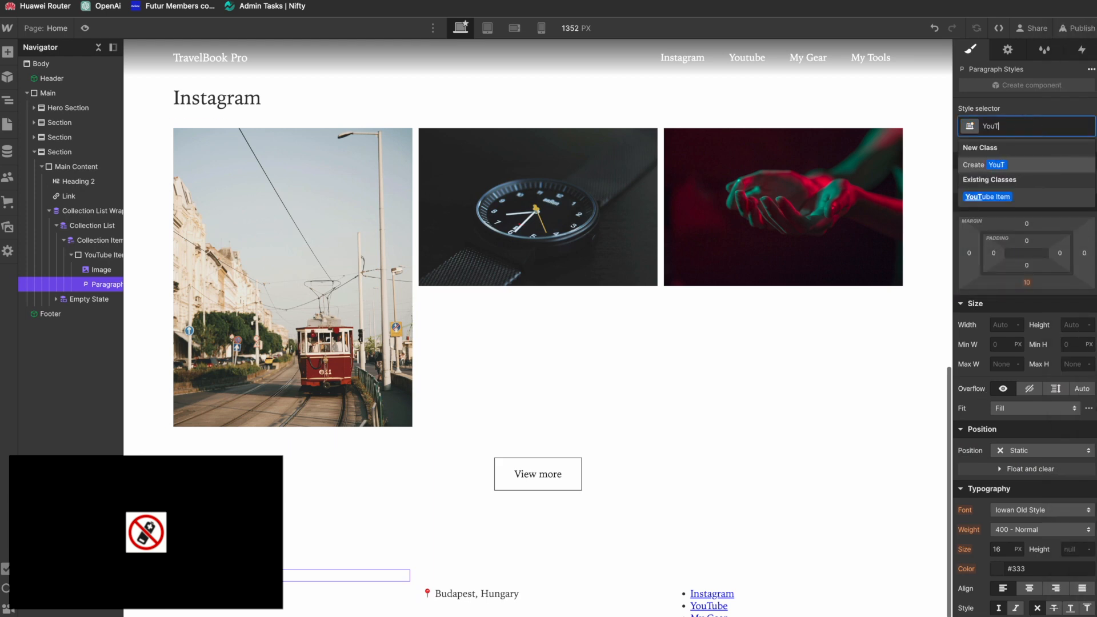
{"action": "type", "text": "ube Item Duration"}
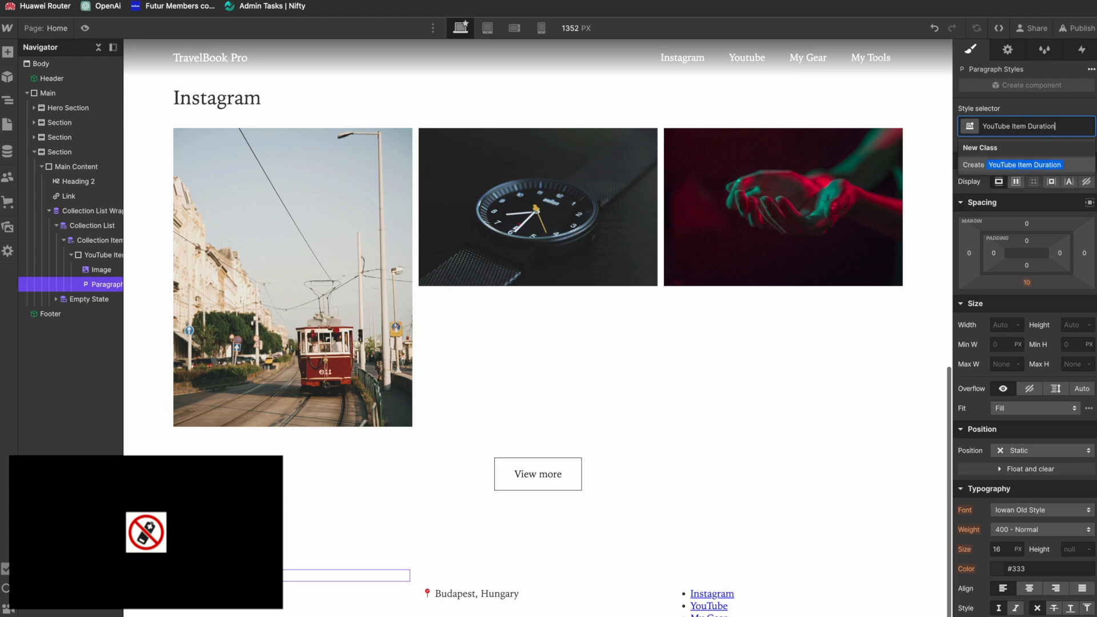
{"action": "key", "text": "Return"}
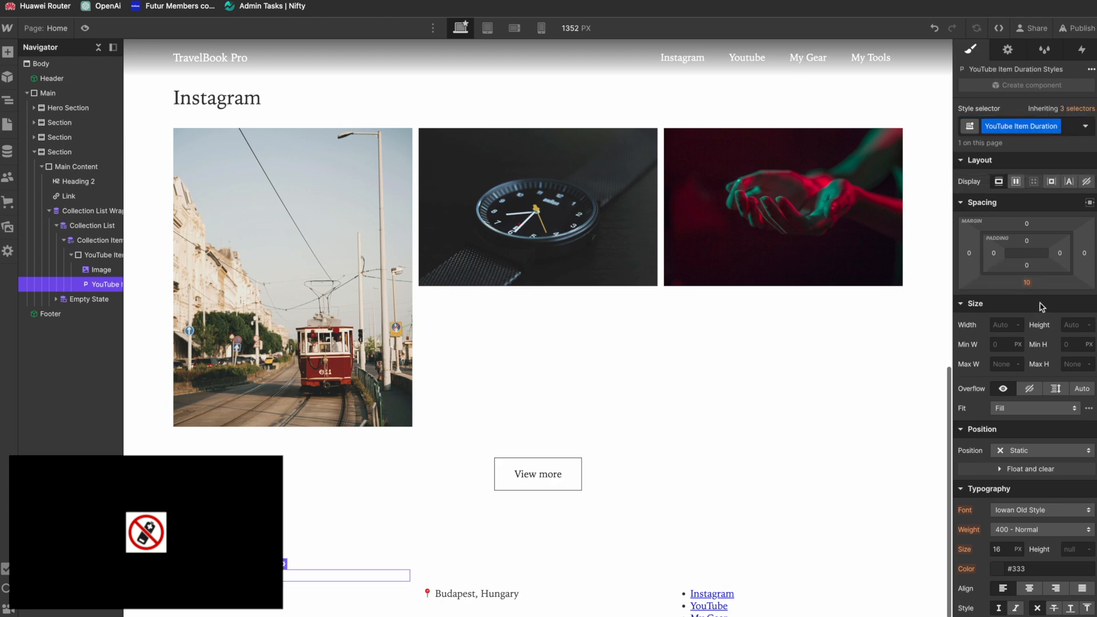
Step: Set the duration paragraph's position to Absolute and anchor it to the bottom-right corner of the YouTube Item block
{"action": "left_click", "coordinate": [1018, 451]}
{"action": "left_click", "coordinate": [1023, 480]}
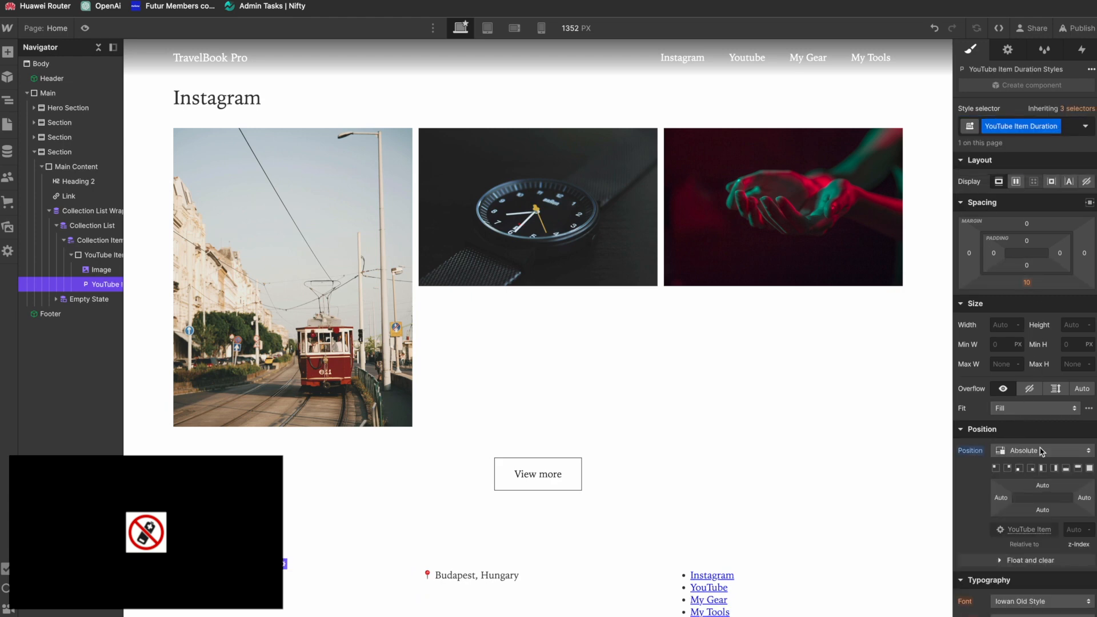
{"action": "left_click", "coordinate": [1031, 468]}
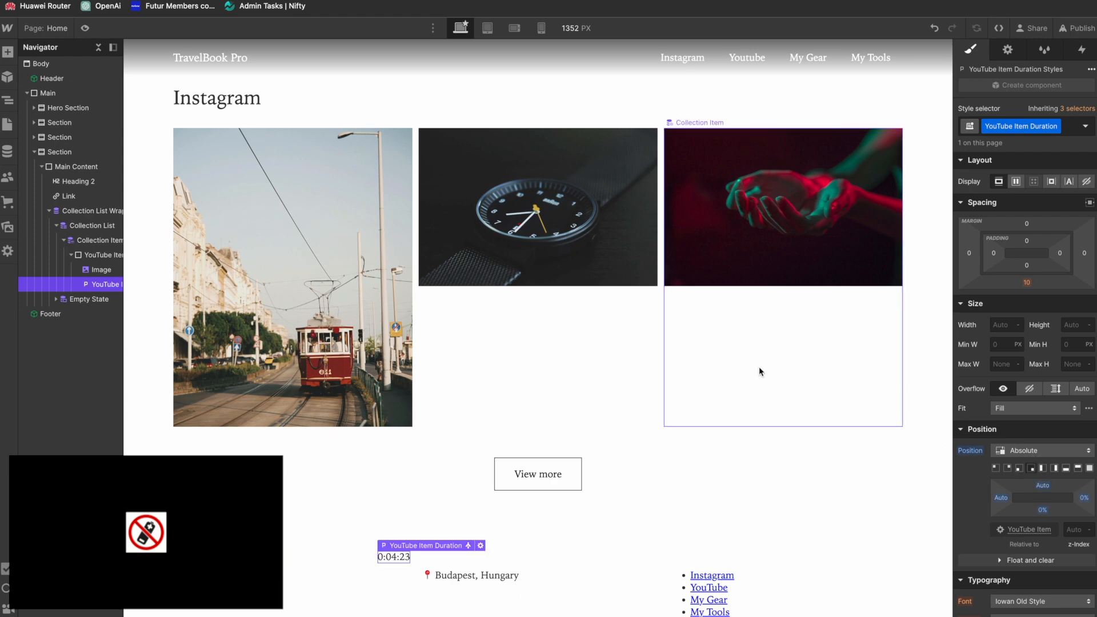
Step: Offset the duration paragraph 2 px from the right edge and 2 px from the bottom edge of the YouTube Item block
{"action": "left_click", "coordinate": [1083, 498]}
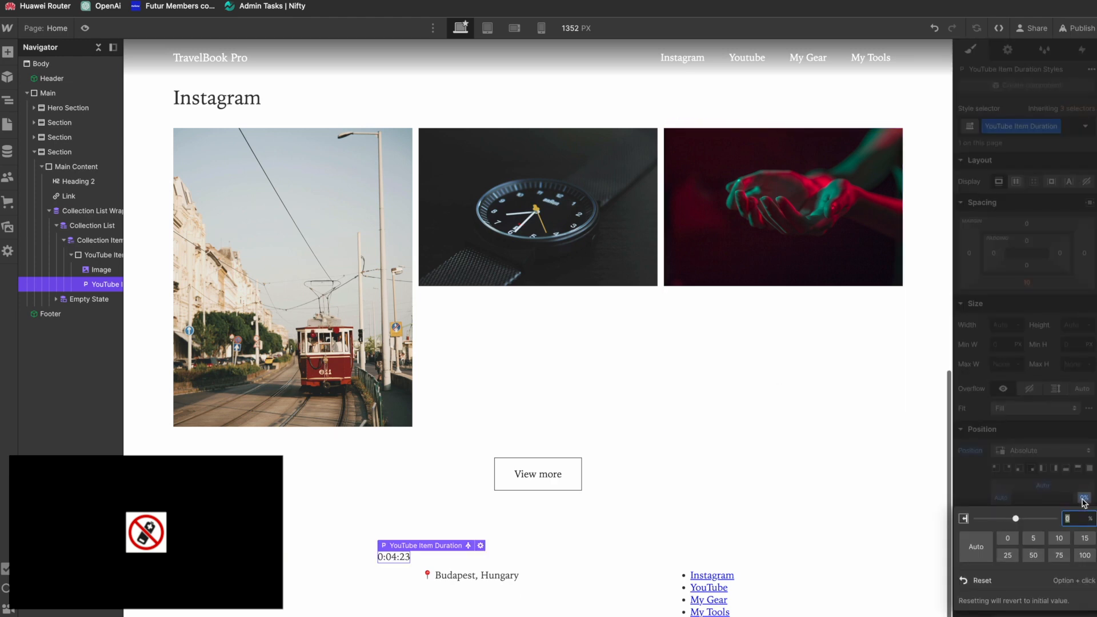
{"action": "type", "text": "2px"}
{"action": "key", "text": "Tab"}
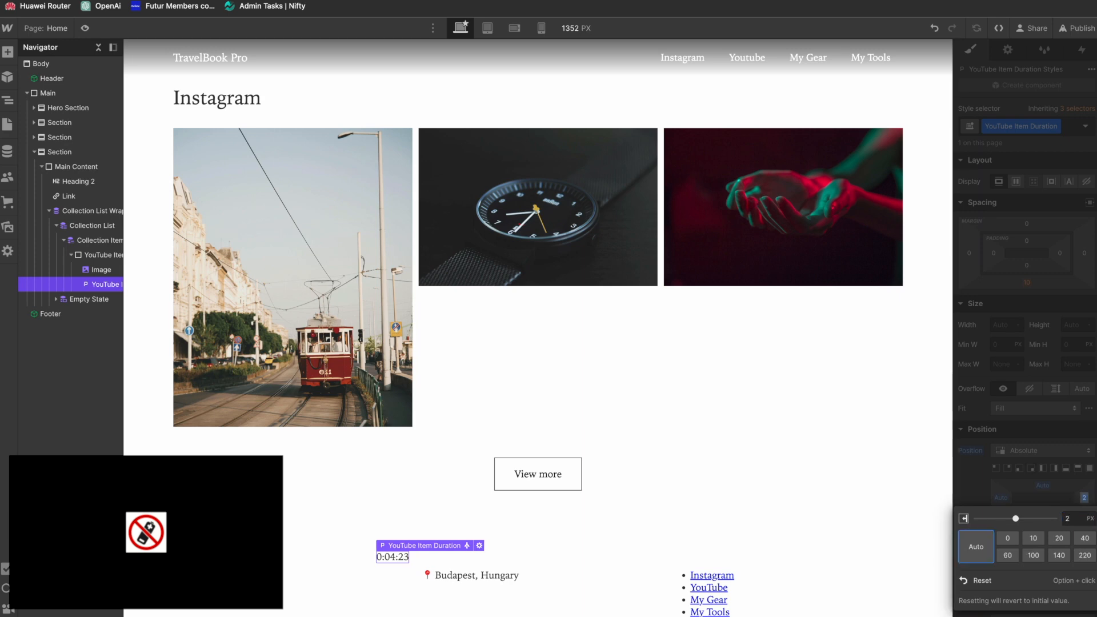
{"action": "left_click", "coordinate": [1065, 488]}
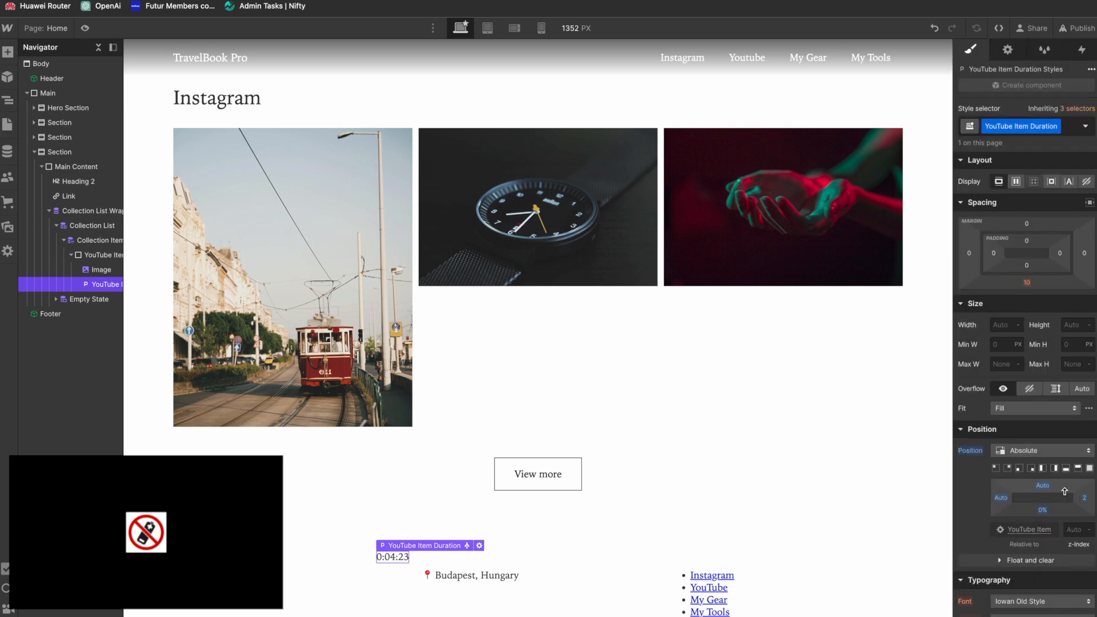
{"action": "left_click", "coordinate": [1044, 510]}
{"action": "type", "text": "2"}
{"action": "key", "text": "Return"}
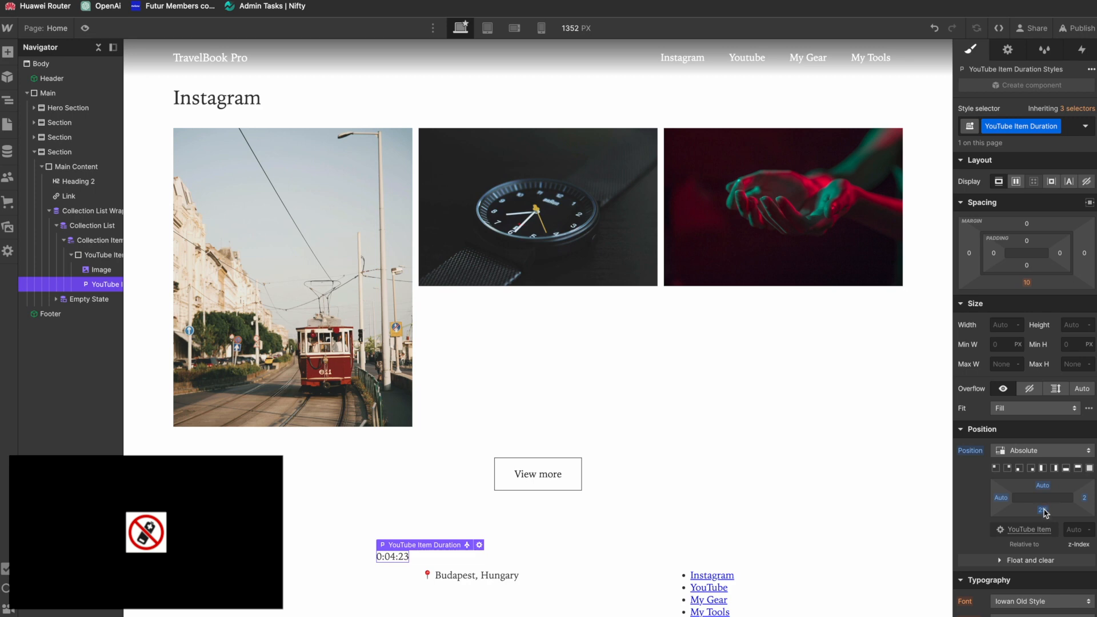
{"action": "left_click", "coordinate": [1044, 510]}
{"action": "type", "text": "2px"}
{"action": "key", "text": "Return"}
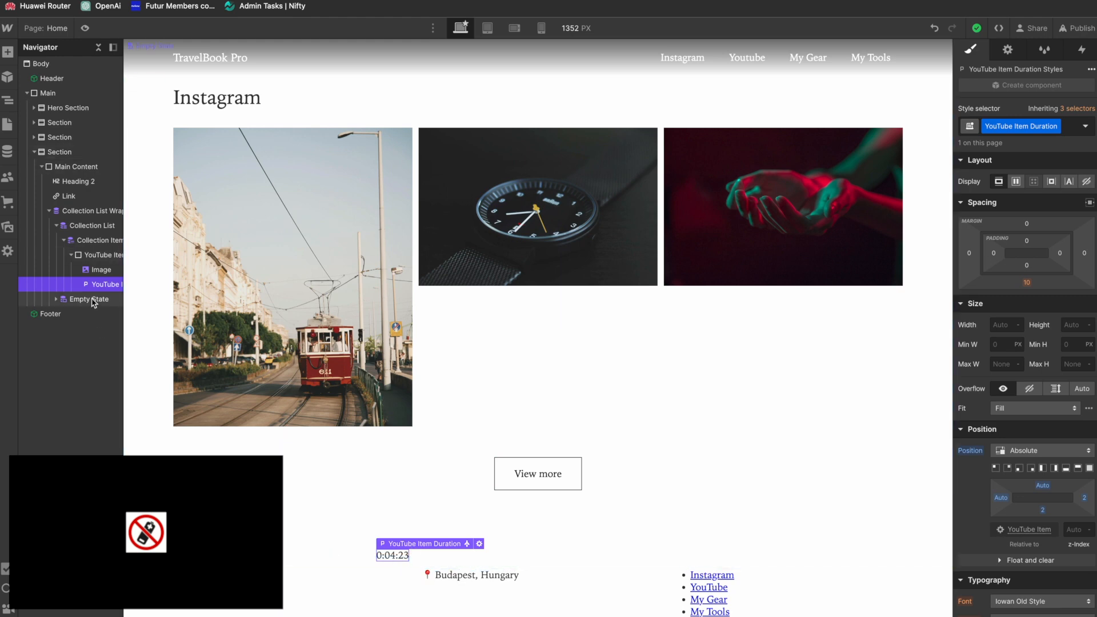
{"action": "left_click", "coordinate": [93, 227]}
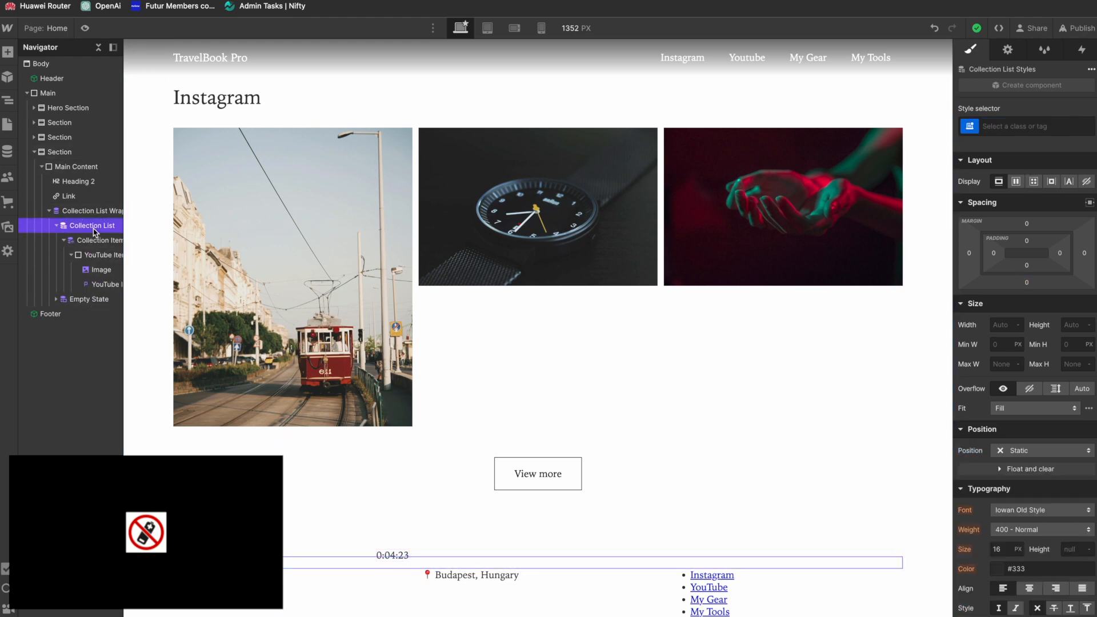
{"action": "left_click", "coordinate": [1008, 50]}
{"action": "left_click", "coordinate": [89, 255]}
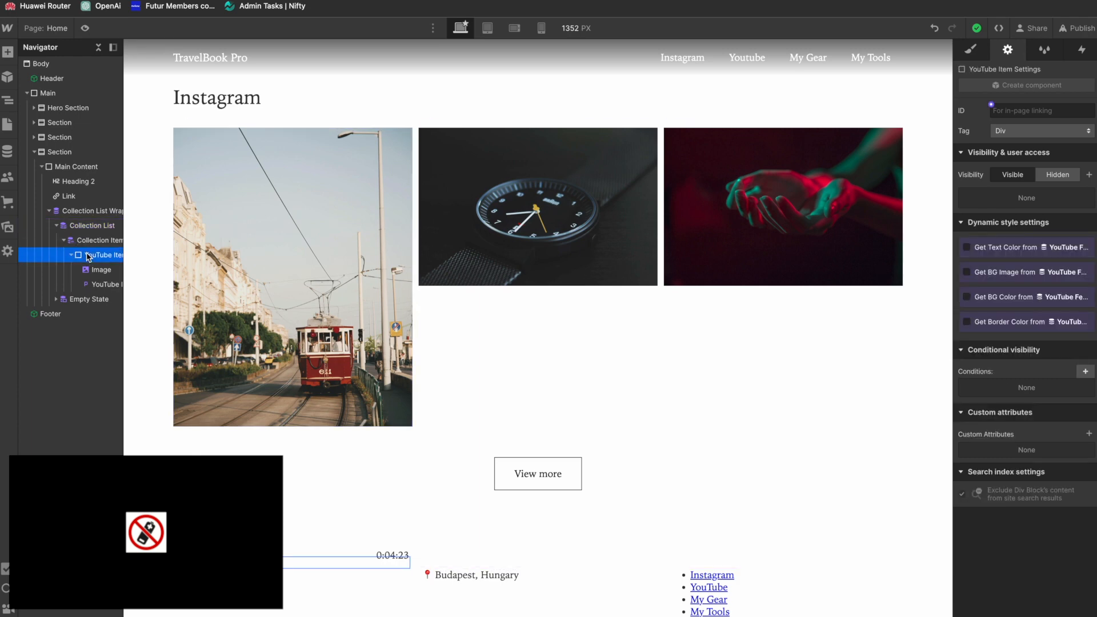
Step: Give the YouTube Item Duration paragraph a black background with 71% opacity
{"action": "left_click", "coordinate": [94, 284]}
{"action": "left_click", "coordinate": [970, 48]}
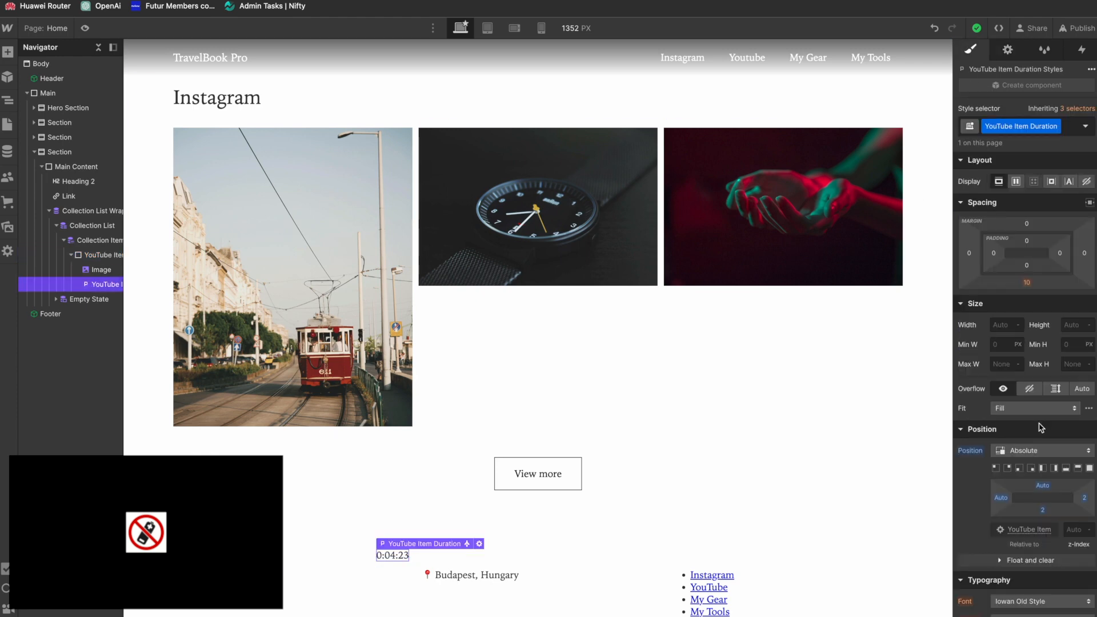
{"action": "scroll", "coordinate": [954, 471], "scroll_direction": "down", "scroll_amount": 10}
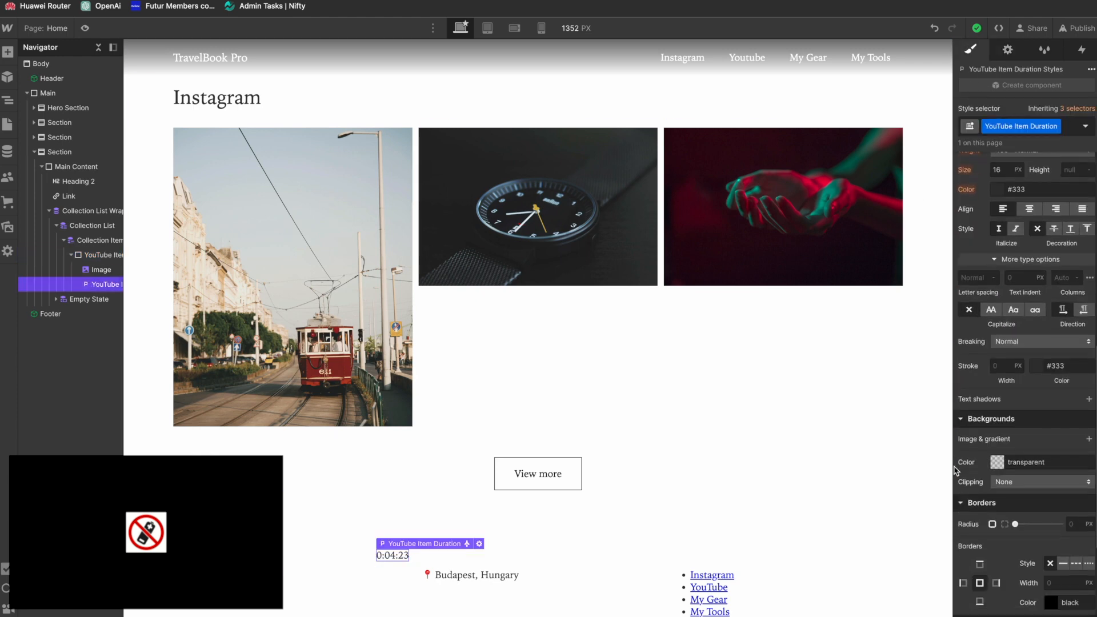
{"action": "left_click", "coordinate": [997, 463]}
{"action": "left_click_drag", "start_coordinate": [995, 377], "coordinate": [1093, 379]}
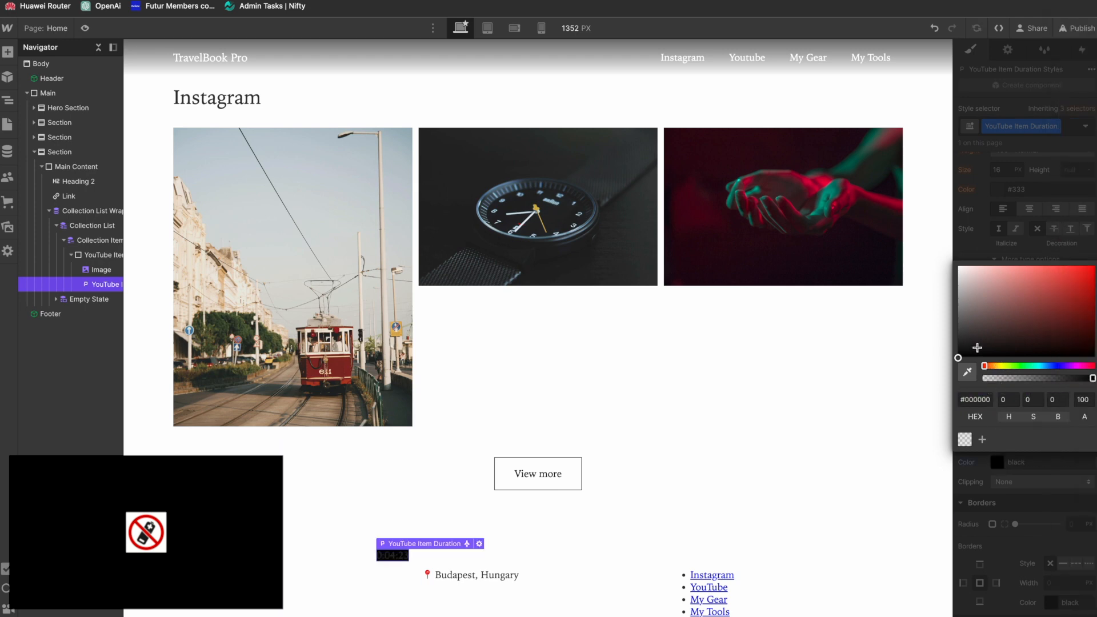
{"action": "left_click_drag", "start_coordinate": [1091, 378], "coordinate": [1060, 385]}
{"action": "left_click", "coordinate": [1024, 259]}
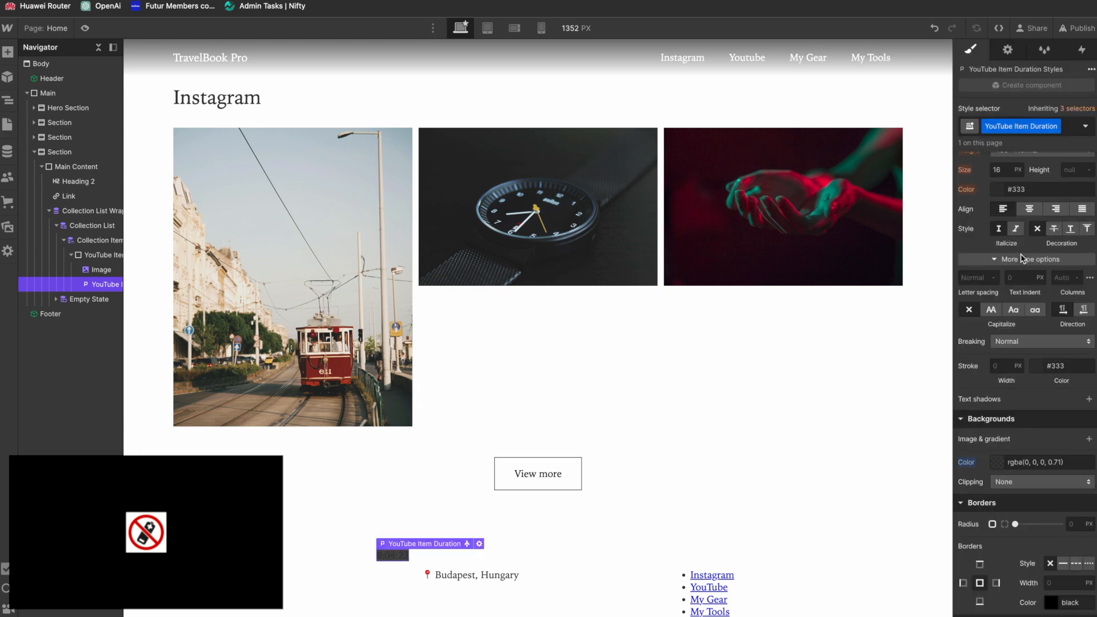
Step: Set the duration paragraph's padding to 0.5em on all four sides
{"action": "scroll", "coordinate": [1018, 184], "scroll_direction": "up", "scroll_amount": 8}
{"action": "left_click", "coordinate": [1027, 241]}
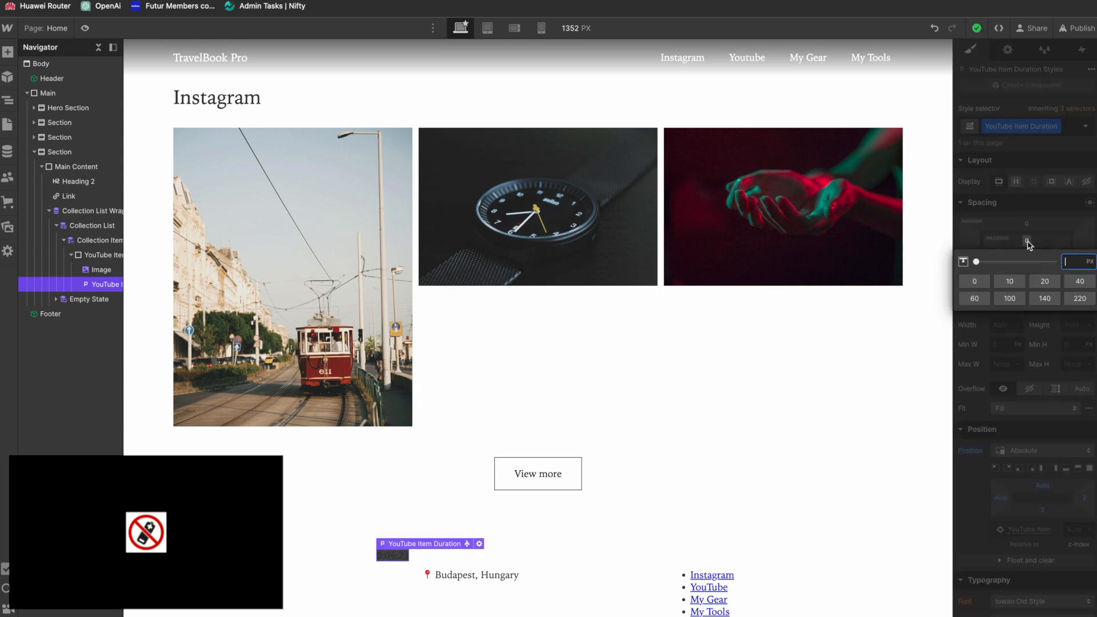
{"action": "type", "text": ".5em"}
{"action": "key", "text": "Return"}
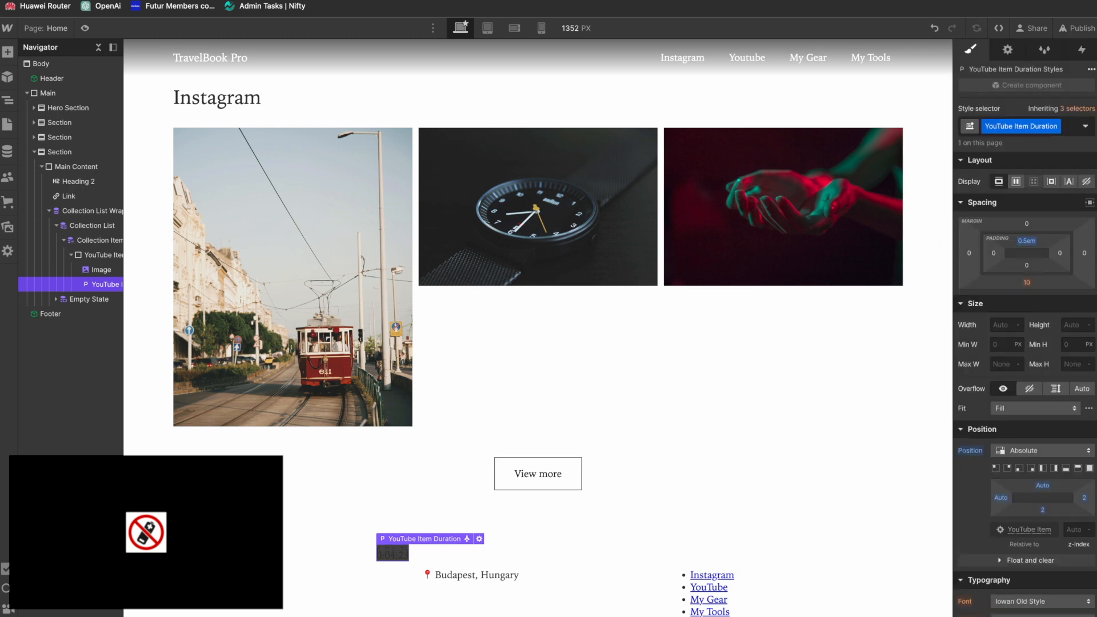
{"action": "left_click", "coordinate": [994, 253]}
{"action": "type", "text": ".5em"}
{"action": "key", "text": "Return"}
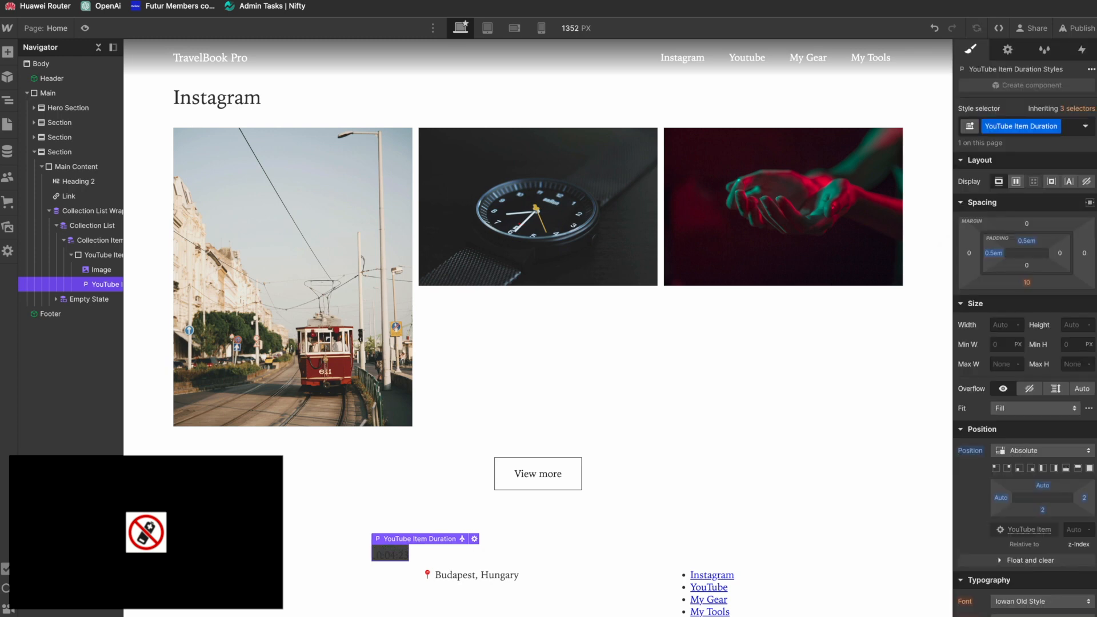
{"action": "left_click", "coordinate": [1061, 254]}
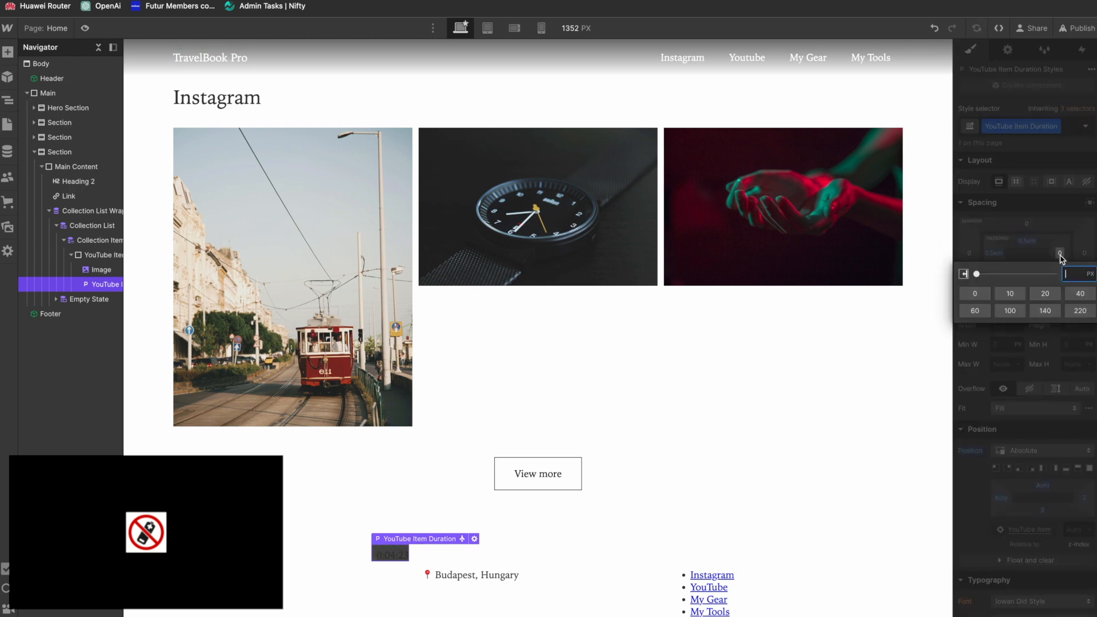
{"action": "type", "text": ".5em"}
{"action": "key", "text": "Return"}
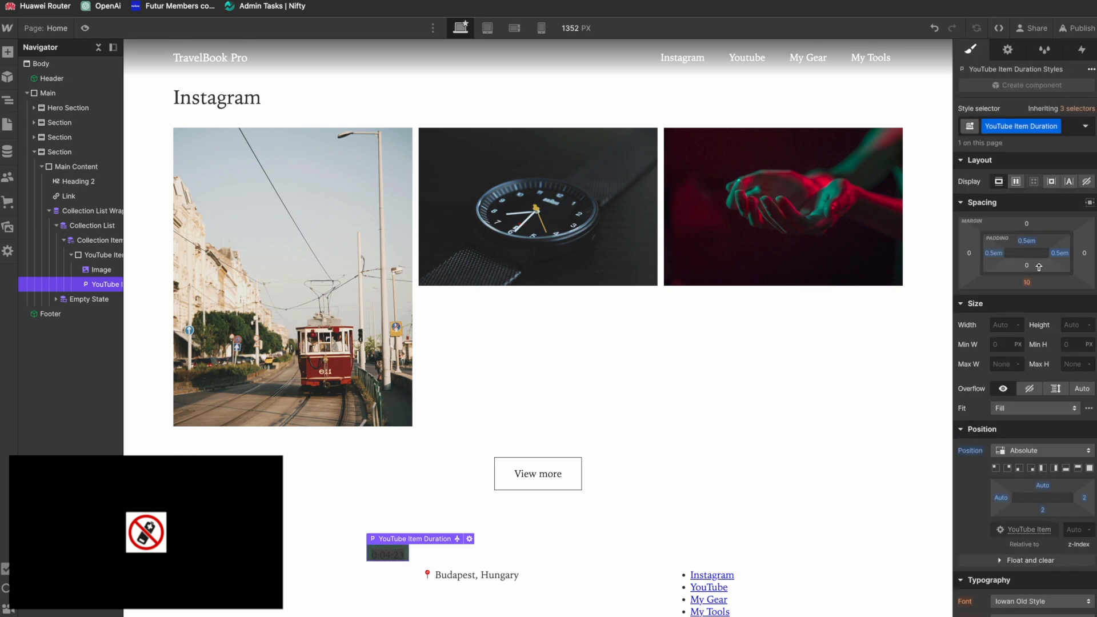
{"action": "left_click", "coordinate": [1027, 266]}
{"action": "type", "text": ".5em"}
{"action": "key", "text": "Return"}
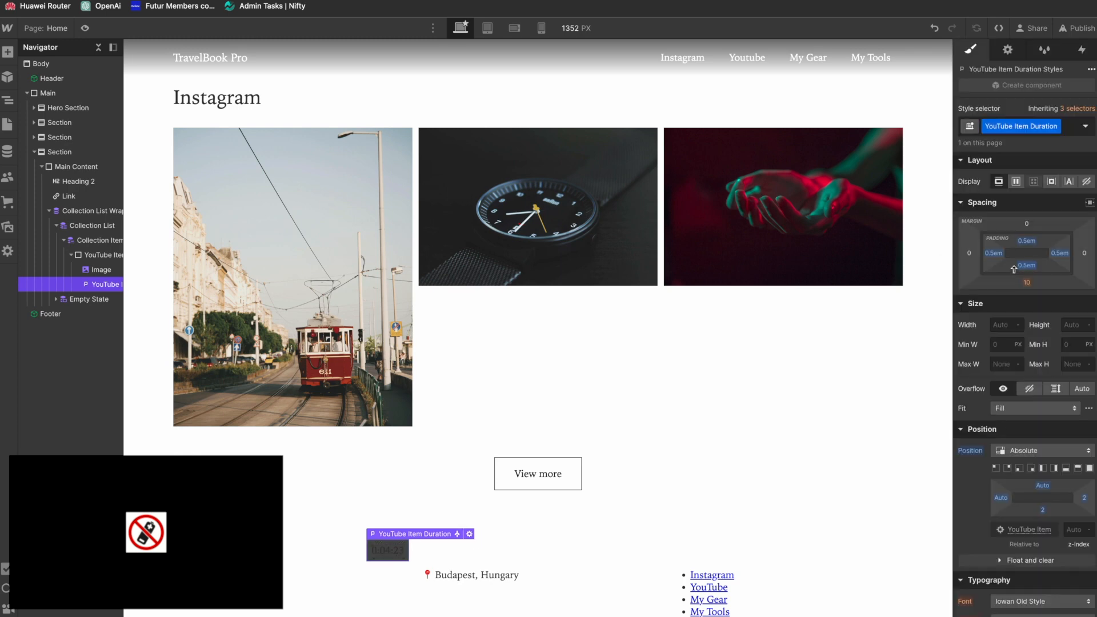
Step: Set the duration paragraph's bottom margin to 0 px
{"action": "left_click", "coordinate": [1027, 282]}
{"action": "left_click", "coordinate": [1008, 323]}
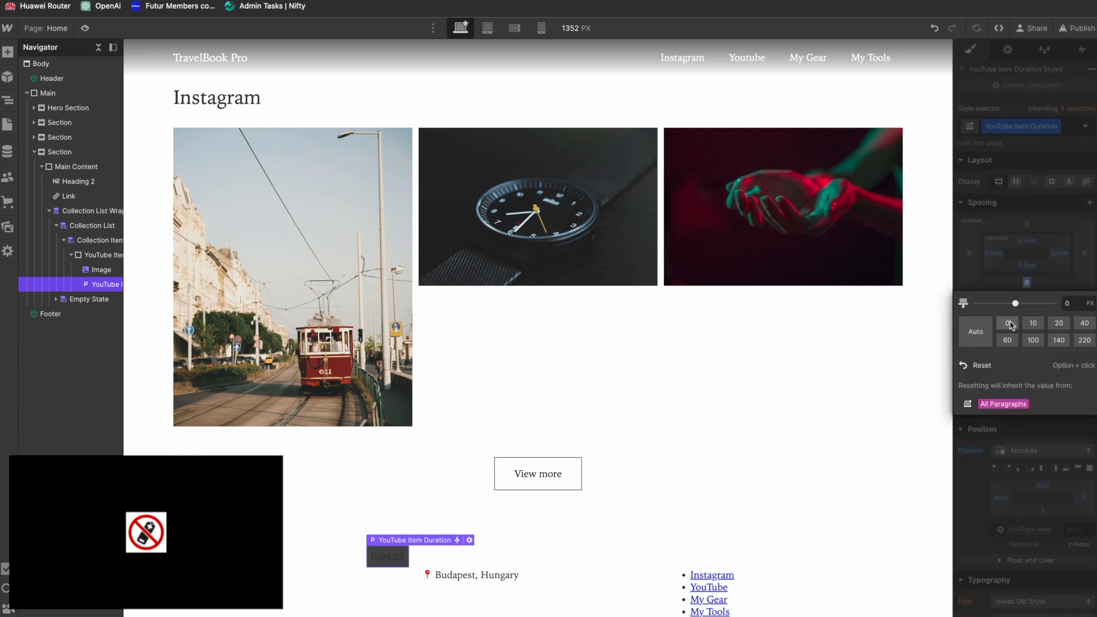
{"action": "left_click", "coordinate": [1055, 264]}
Step: Reduce the duration paragraph's padding to 0.2em on all four sides
{"action": "left_click", "coordinate": [1031, 243]}
{"action": "left_click", "coordinate": [1034, 243]}
{"action": "left_click_drag", "start_coordinate": [1033, 244], "coordinate": [1059, 269]}
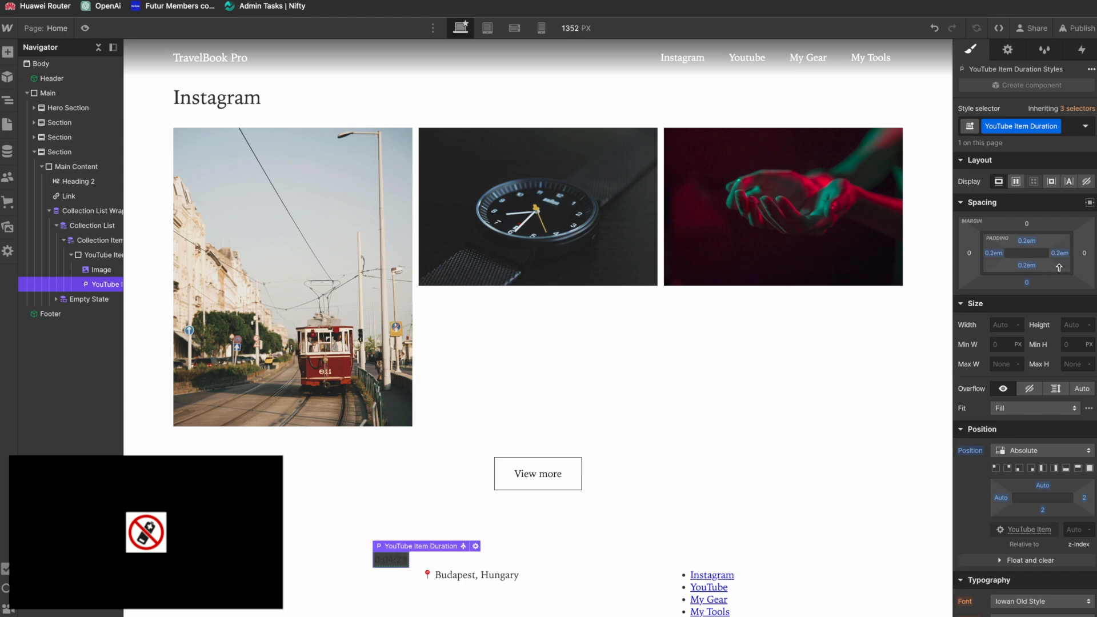
Step: Set the duration paragraph's border radius to 3 px
{"action": "scroll", "coordinate": [977, 463], "scroll_direction": "down", "scroll_amount": 10}
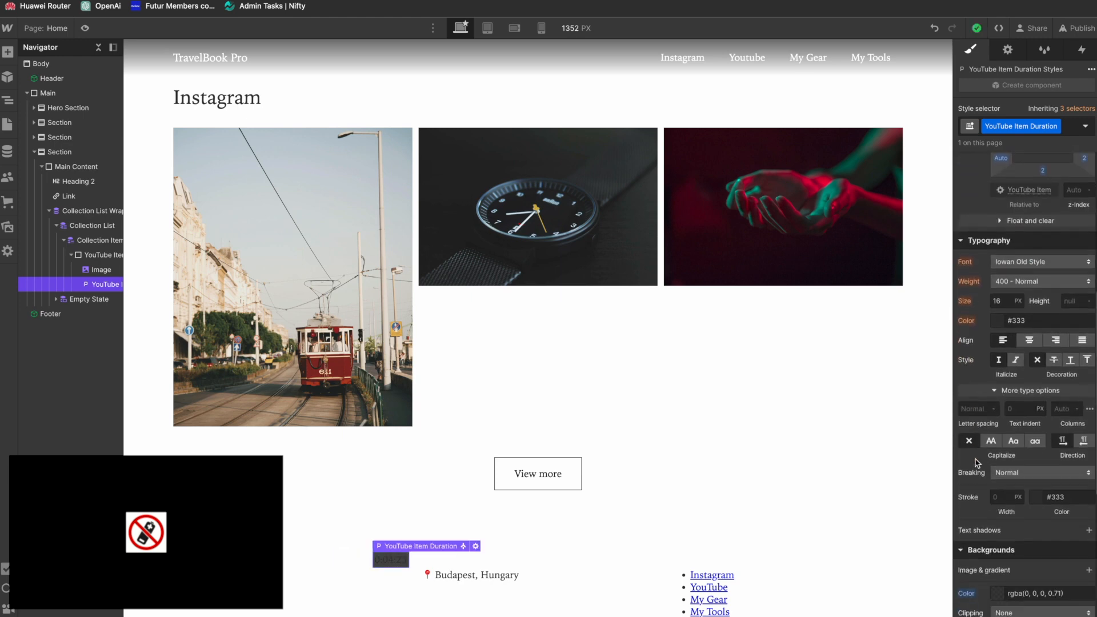
{"action": "scroll", "coordinate": [978, 463], "scroll_direction": "down", "scroll_amount": 3}
{"action": "left_click", "coordinate": [1075, 361]}
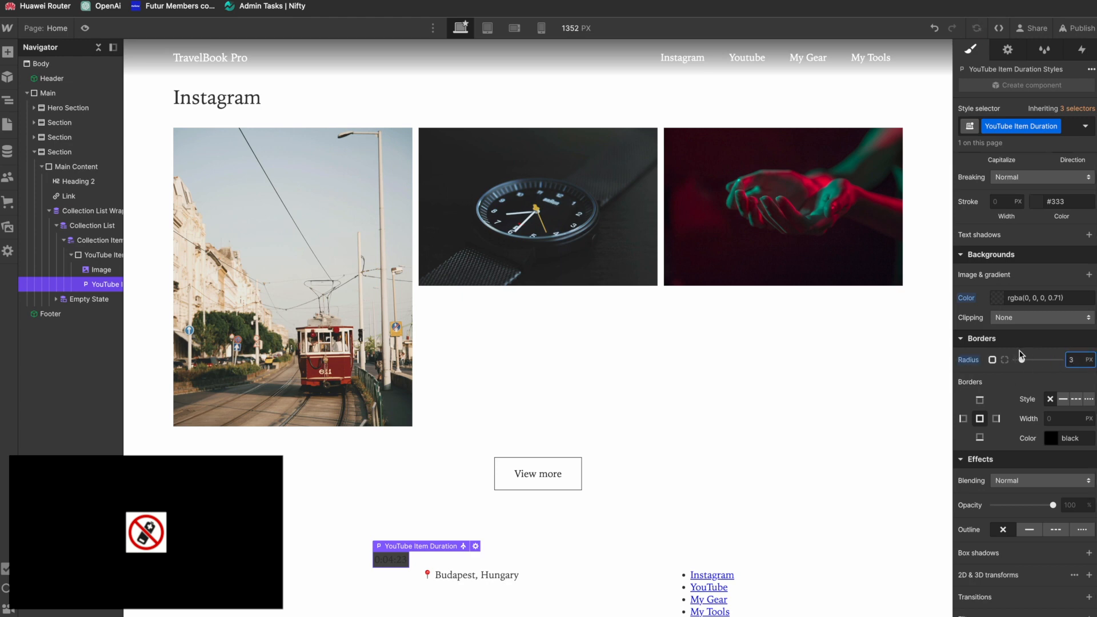
Step: Change the duration paragraph's text color to white
{"action": "scroll", "coordinate": [1009, 268], "scroll_direction": "up", "scroll_amount": 5}
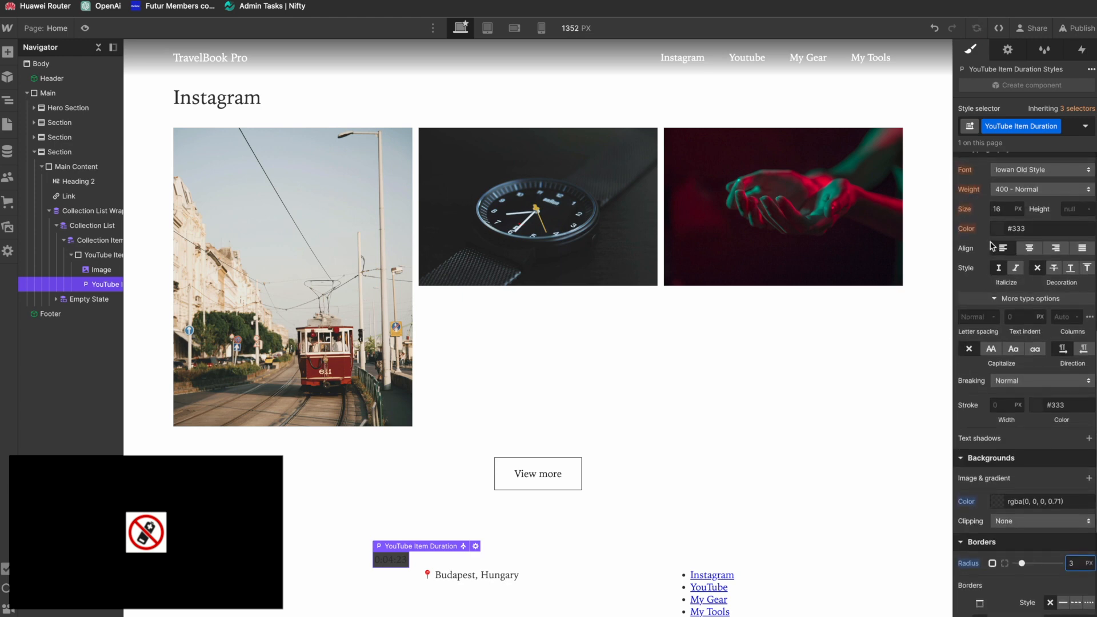
{"action": "left_click", "coordinate": [998, 264]}
{"action": "left_click_drag", "start_coordinate": [970, 331], "coordinate": [860, 177]}
{"action": "left_click", "coordinate": [1052, 239]}
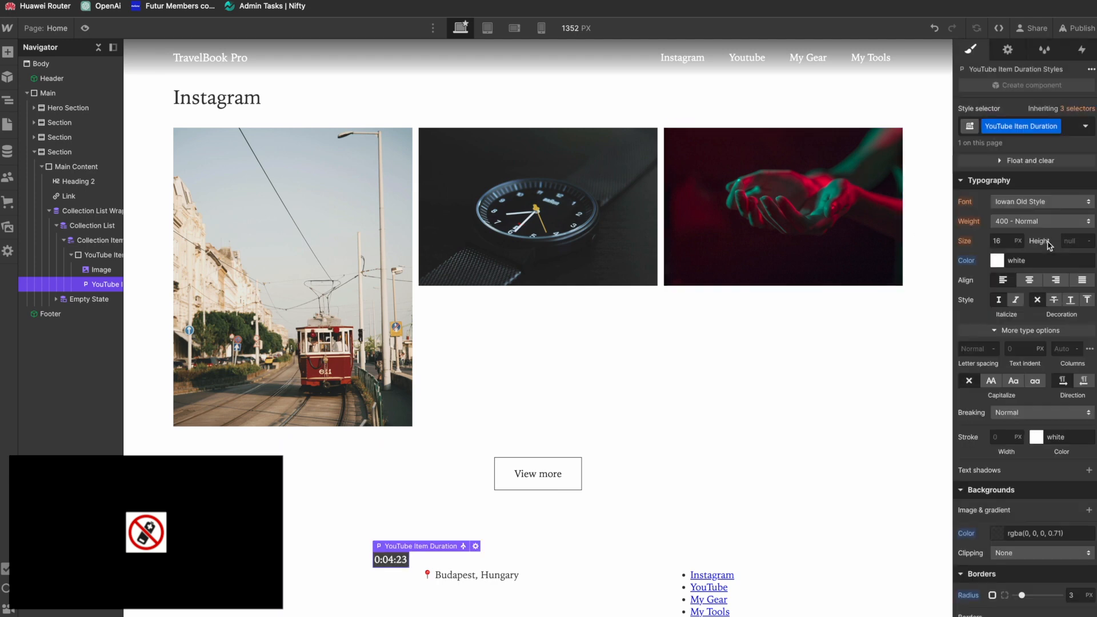
{"action": "scroll", "coordinate": [1000, 257], "scroll_direction": "up", "scroll_amount": 5}
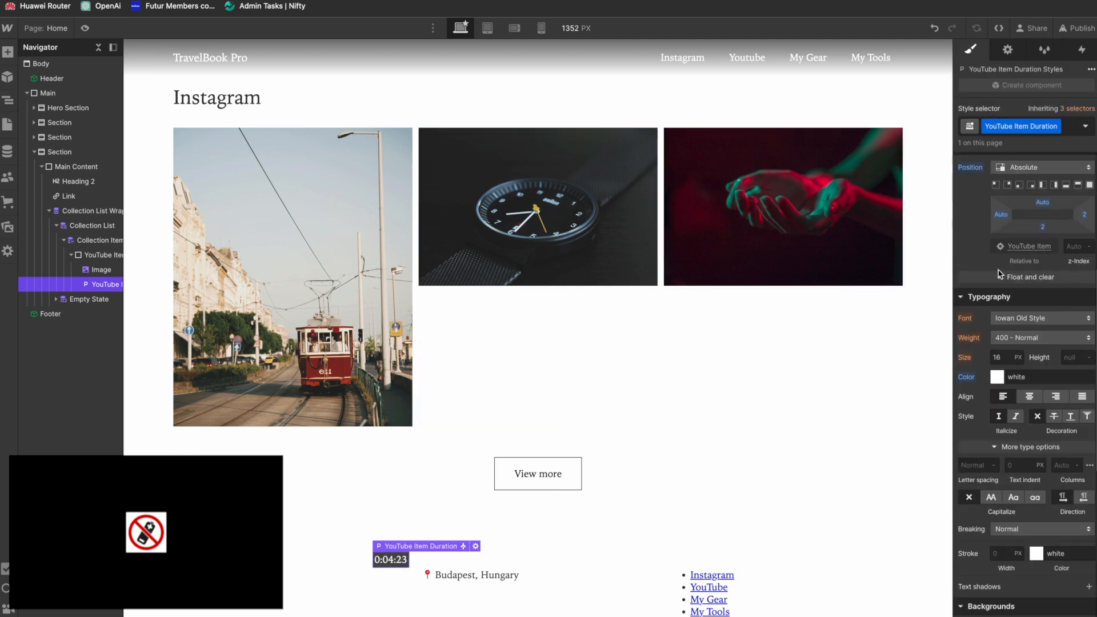
Step: Set the YouTube duration paragraph's left and right padding to 0.4em
{"action": "left_click_drag", "start_coordinate": [993, 258], "coordinate": [994, 250]}
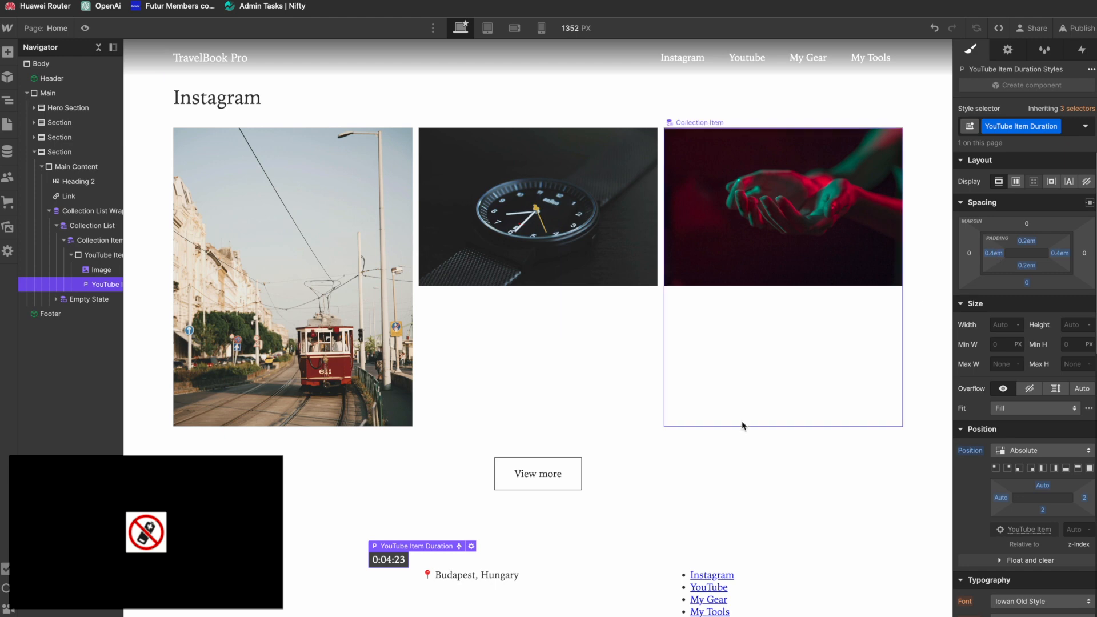
{"action": "left_click", "coordinate": [718, 446]}
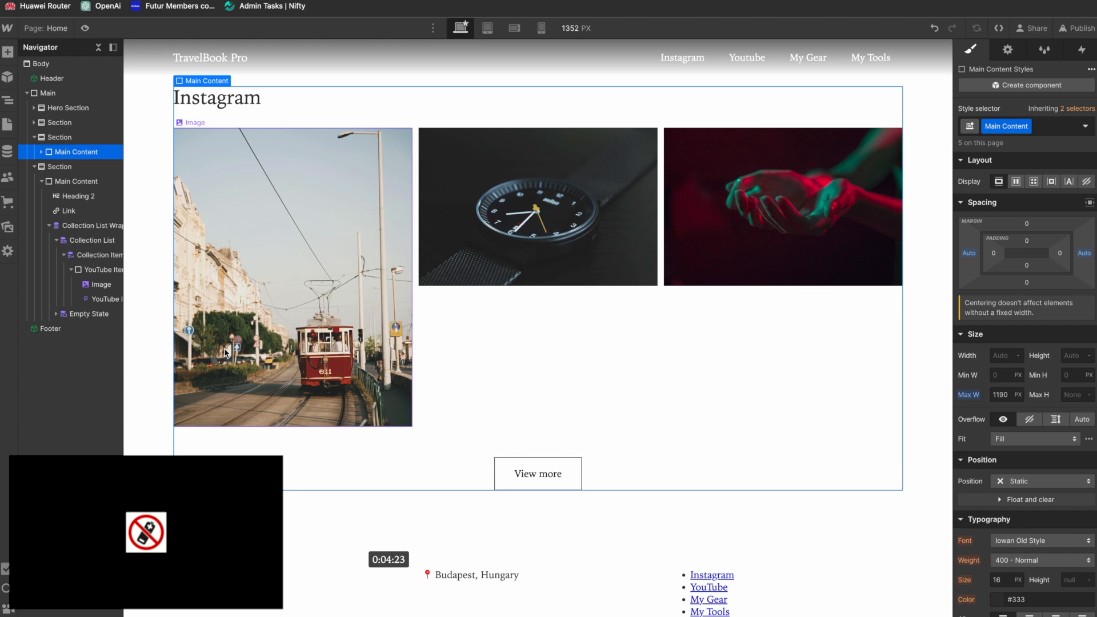
Step: Apply the Primary Button class to the link in the YouTube section
{"action": "left_click", "coordinate": [69, 211]}
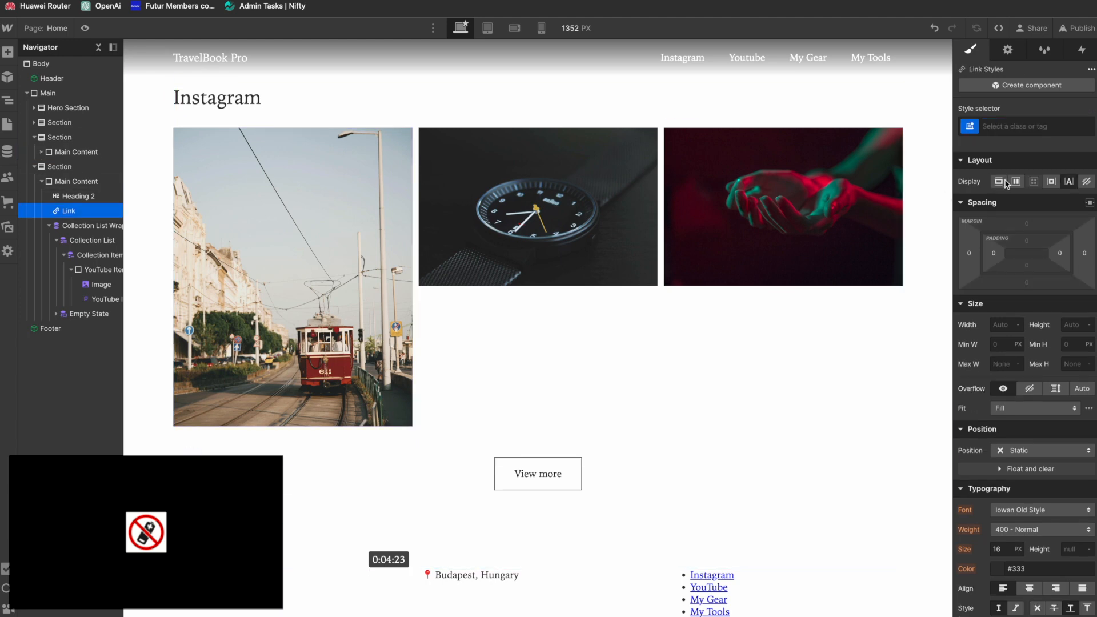
{"action": "left_click", "coordinate": [1033, 122]}
{"action": "type", "text": "prim"}
{"action": "key", "text": "Return"}
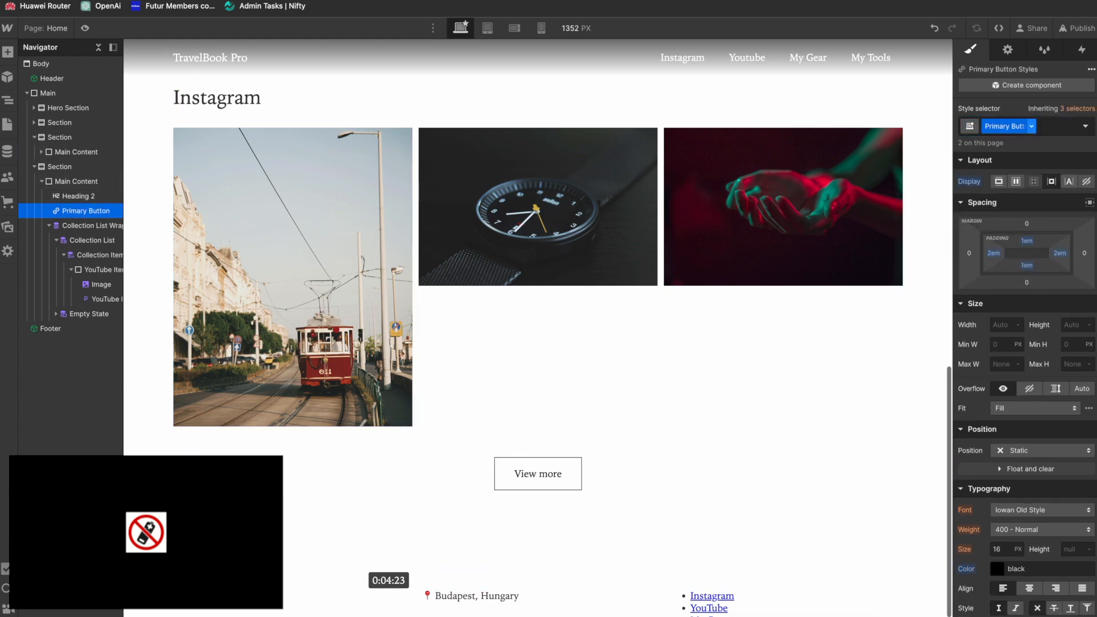
Step: Wrap the YouTube section's button in a div block and give that div the existing CTA class
{"action": "right_click", "coordinate": [206, 350]}
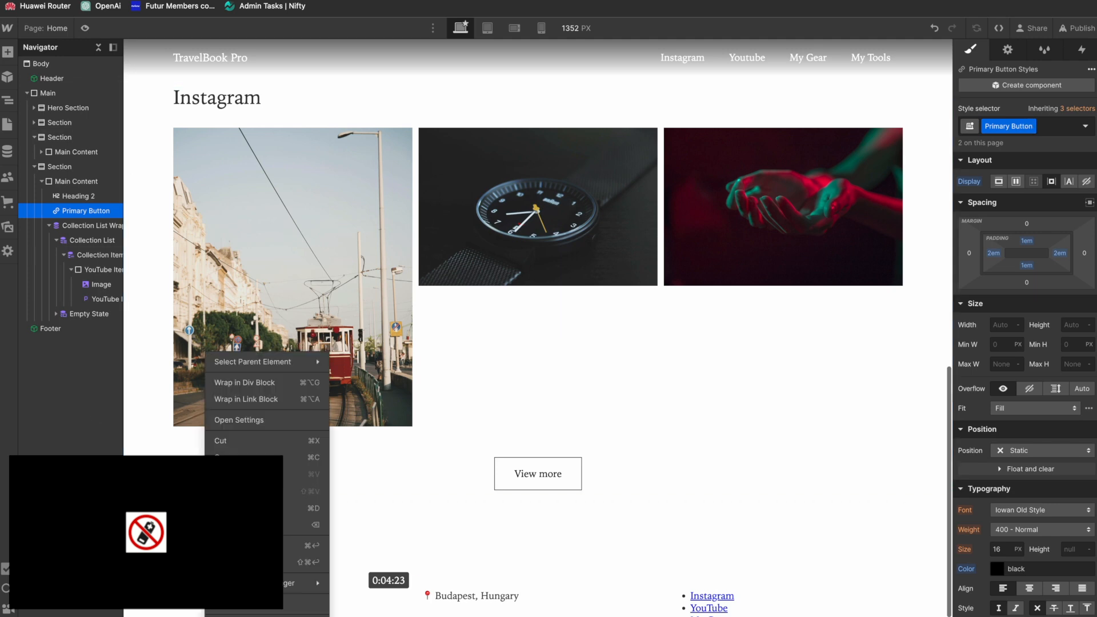
{"action": "left_click", "coordinate": [257, 383]}
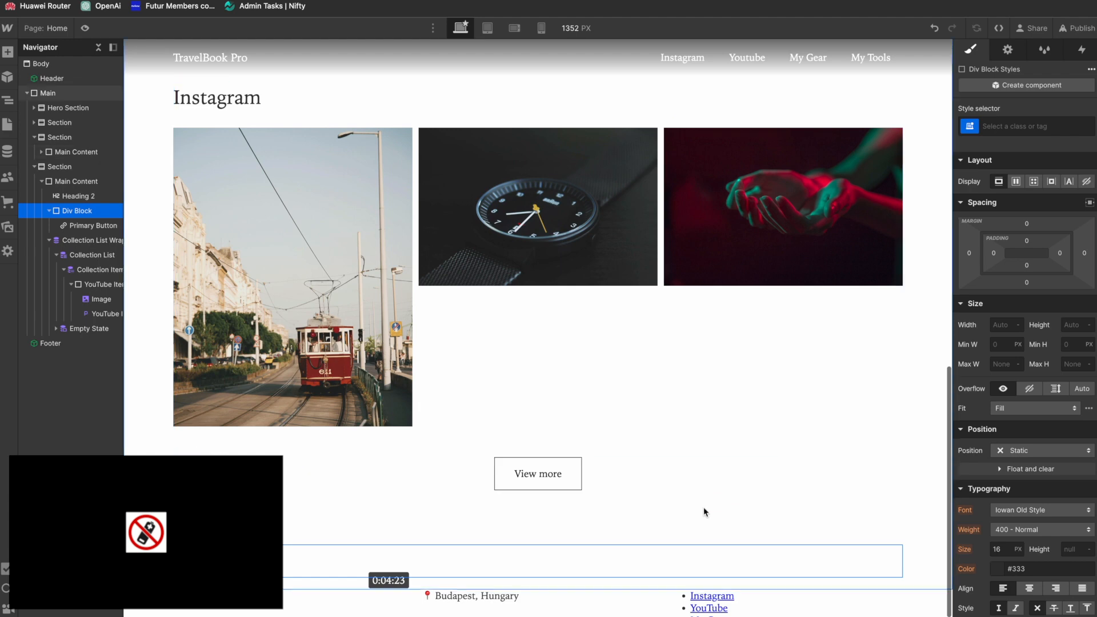
{"action": "scroll", "coordinate": [704, 506], "scroll_direction": "up", "scroll_amount": 3}
{"action": "scroll", "coordinate": [688, 503], "scroll_direction": "down", "scroll_amount": 3}
{"action": "left_click", "coordinate": [660, 510]}
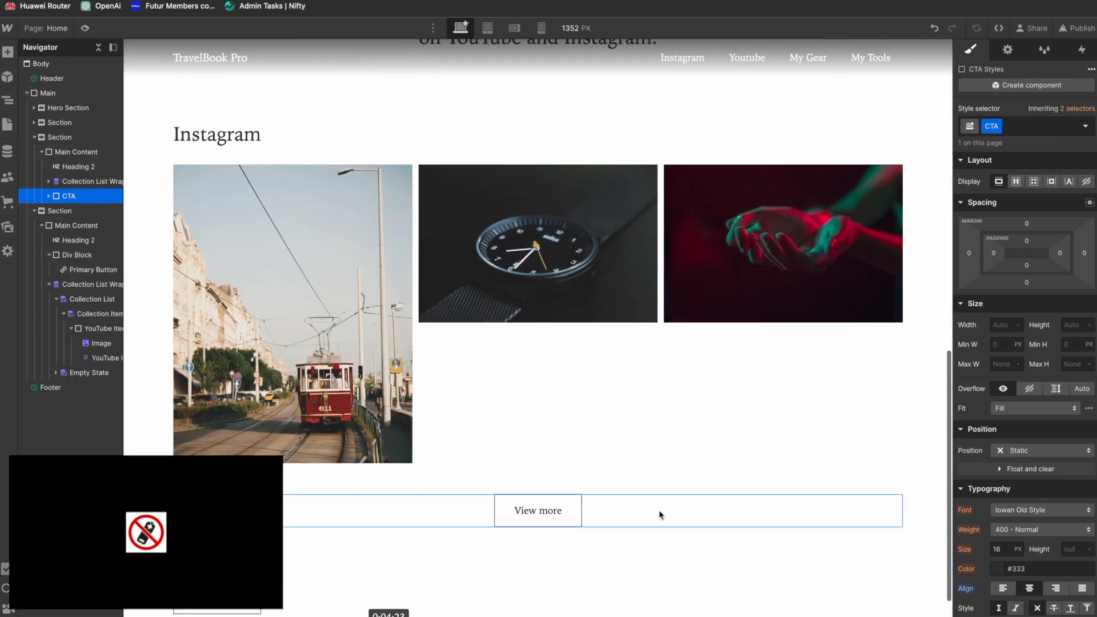
{"action": "scroll", "coordinate": [659, 510], "scroll_direction": "down", "scroll_amount": 1}
{"action": "left_click", "coordinate": [77, 255]}
{"action": "left_click", "coordinate": [1007, 126]}
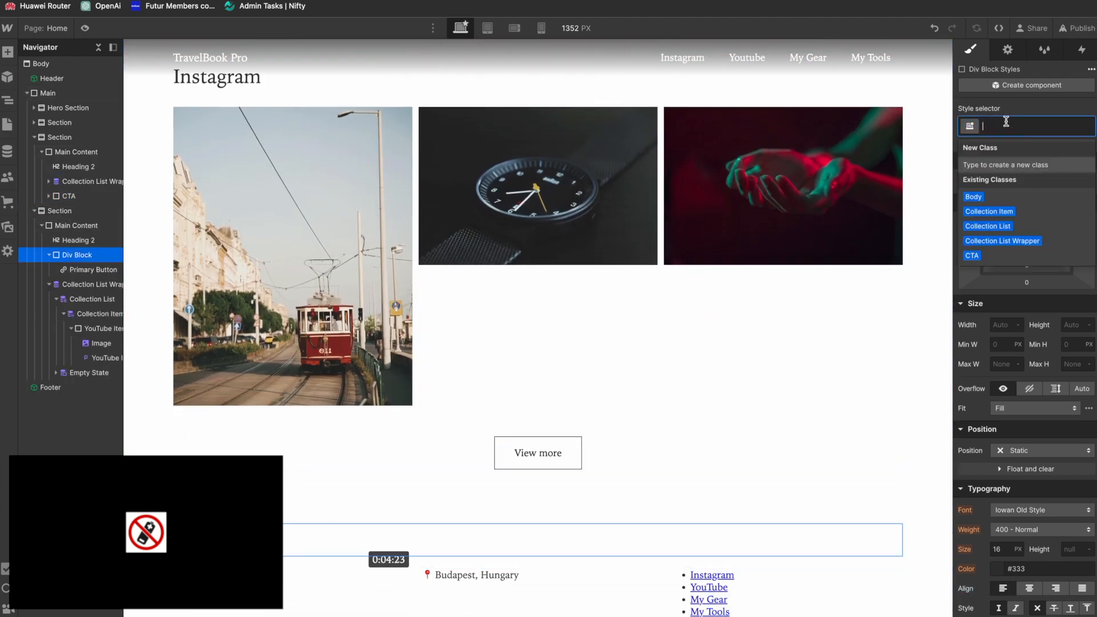
{"action": "type", "text": "CTA"}
{"action": "key", "text": "Return"}
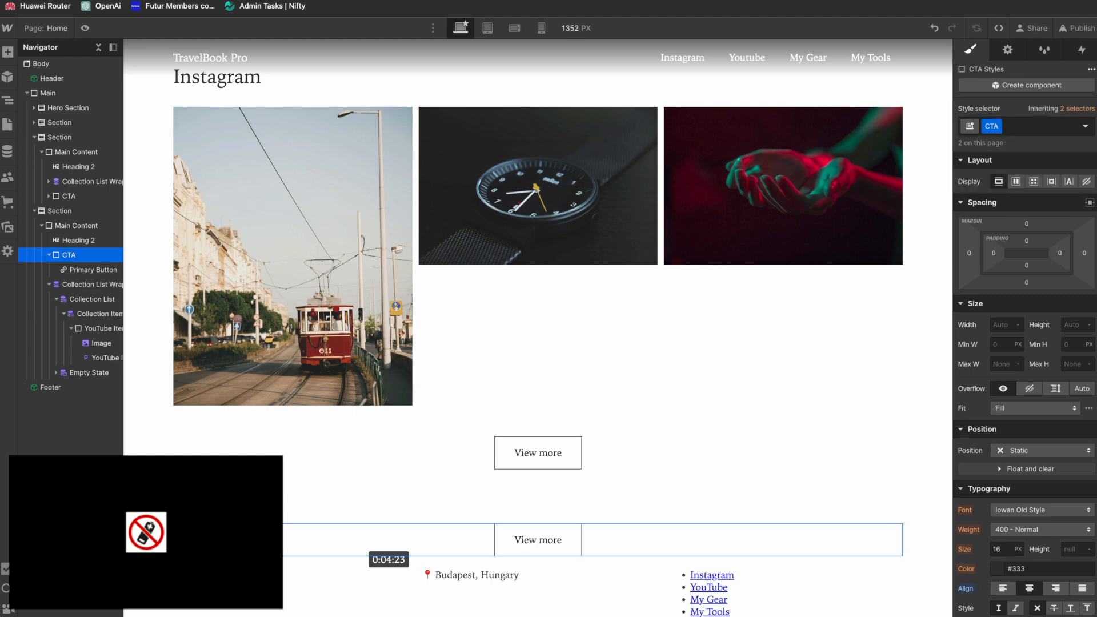
Step: Move the YouTube collection list wrapper above the CTA div, directly below the section heading
{"action": "scroll", "coordinate": [217, 452], "scroll_direction": "up", "scroll_amount": 3}
{"action": "scroll", "coordinate": [216, 453], "scroll_direction": "down", "scroll_amount": 3}
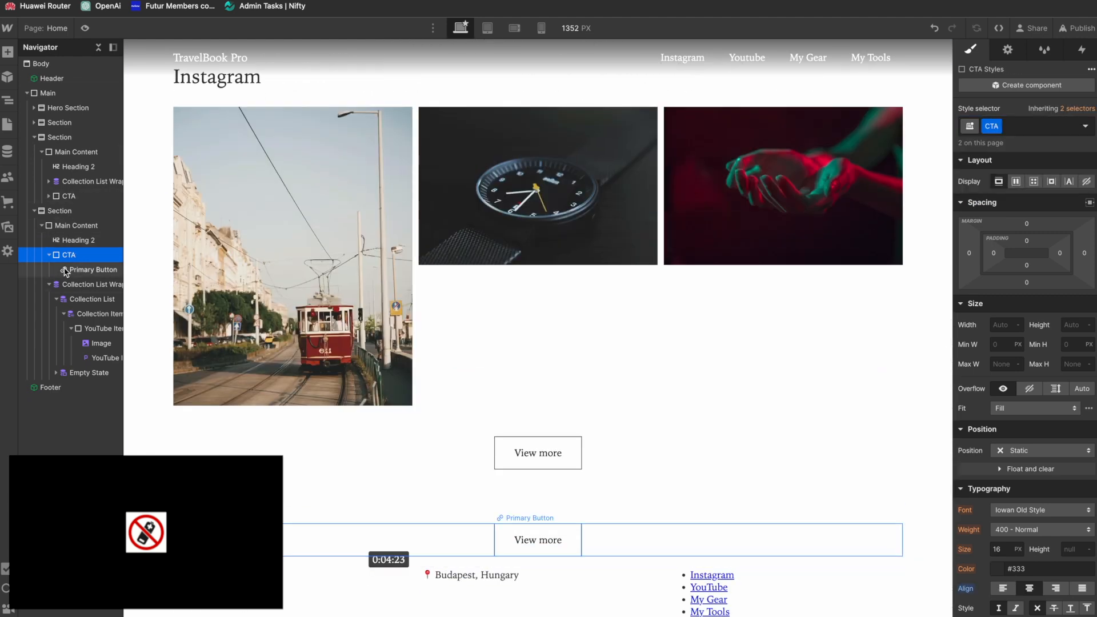
{"action": "left_click_drag", "start_coordinate": [51, 286], "coordinate": [63, 253]}
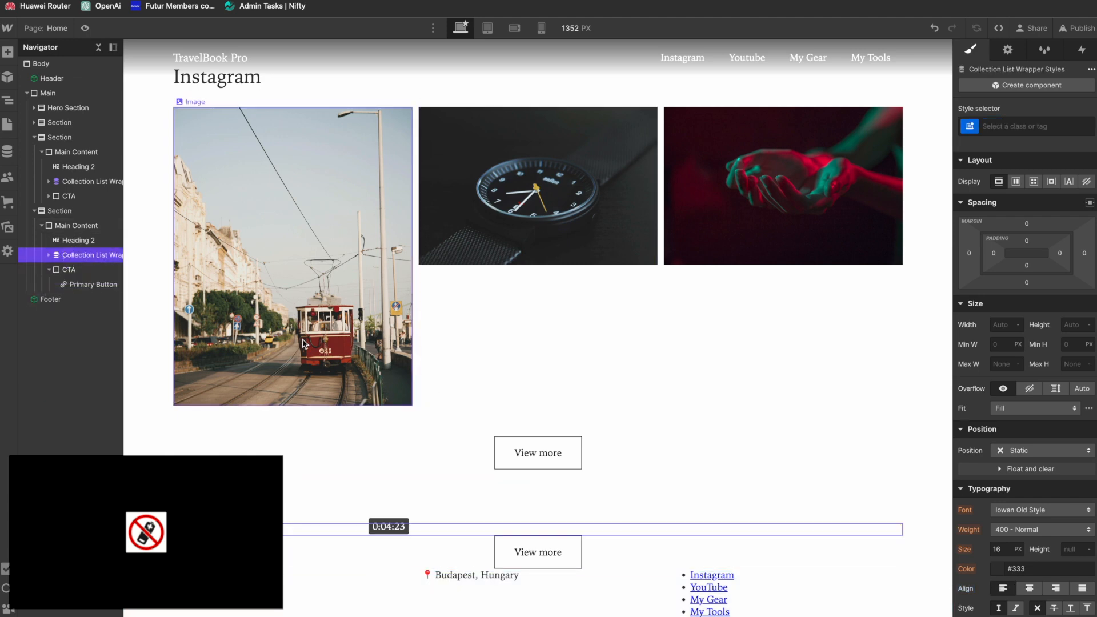
{"action": "scroll", "coordinate": [303, 343], "scroll_direction": "up", "scroll_amount": 3}
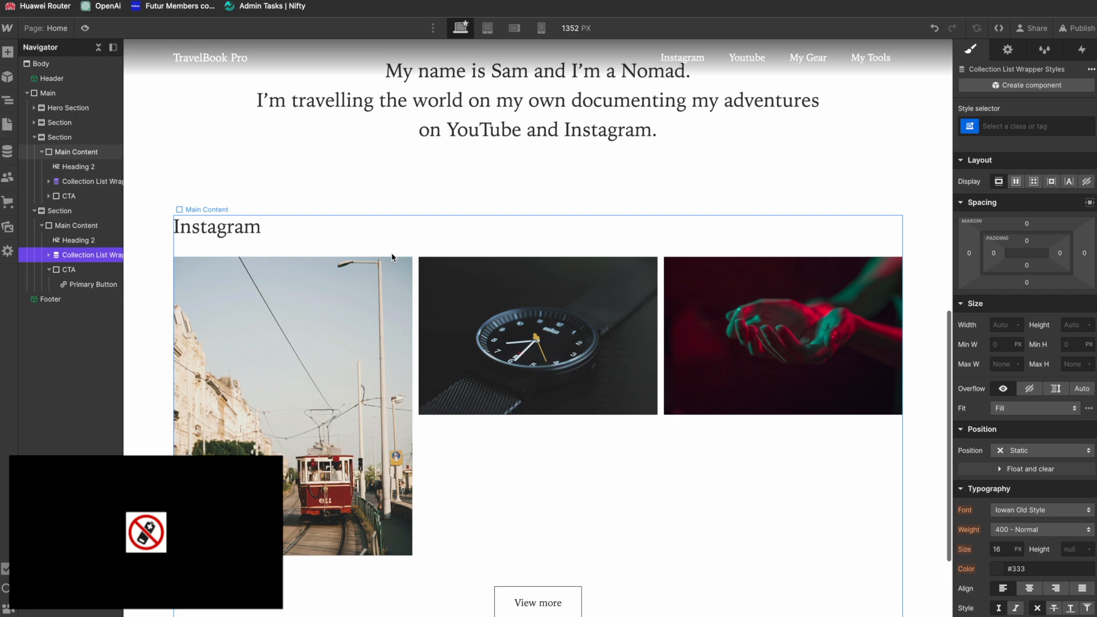
Step: Apply the Instagram list's Collection List Wrapper class to the YouTube collection list wrapper
{"action": "left_click", "coordinate": [511, 454]}
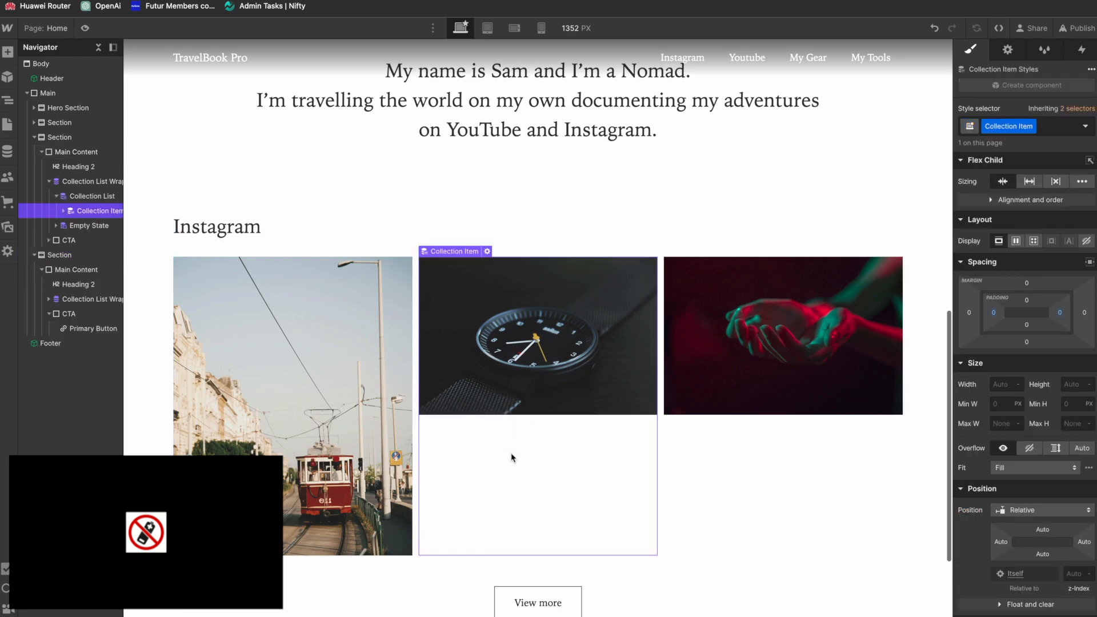
{"action": "left_click", "coordinate": [97, 181]}
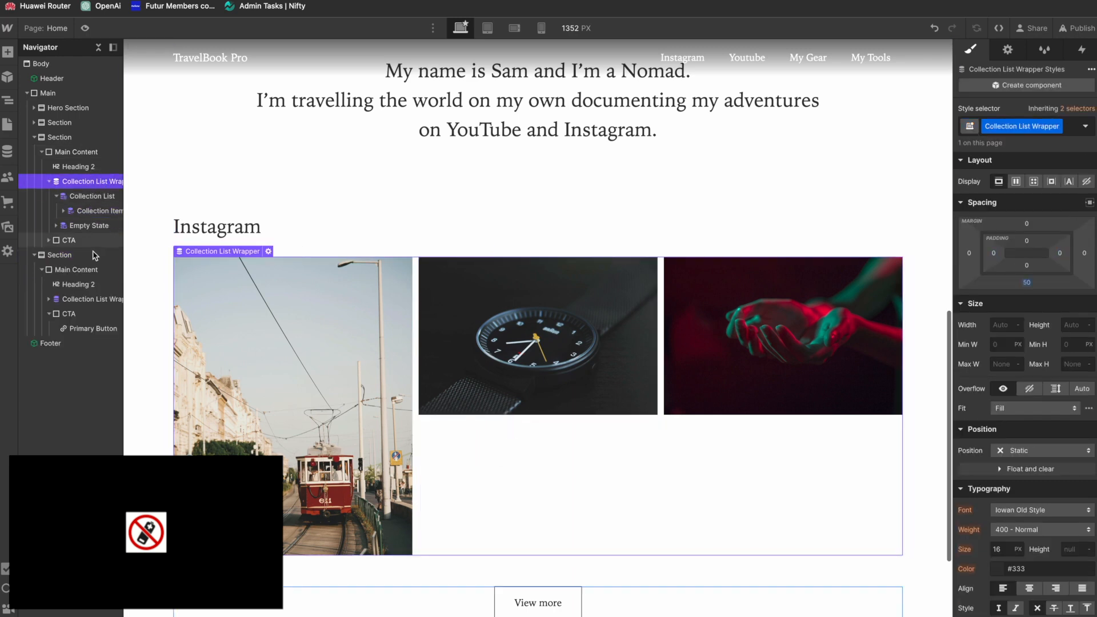
{"action": "left_click", "coordinate": [86, 303]}
{"action": "left_click", "coordinate": [1011, 127]}
{"action": "type", "text": "Coll"}
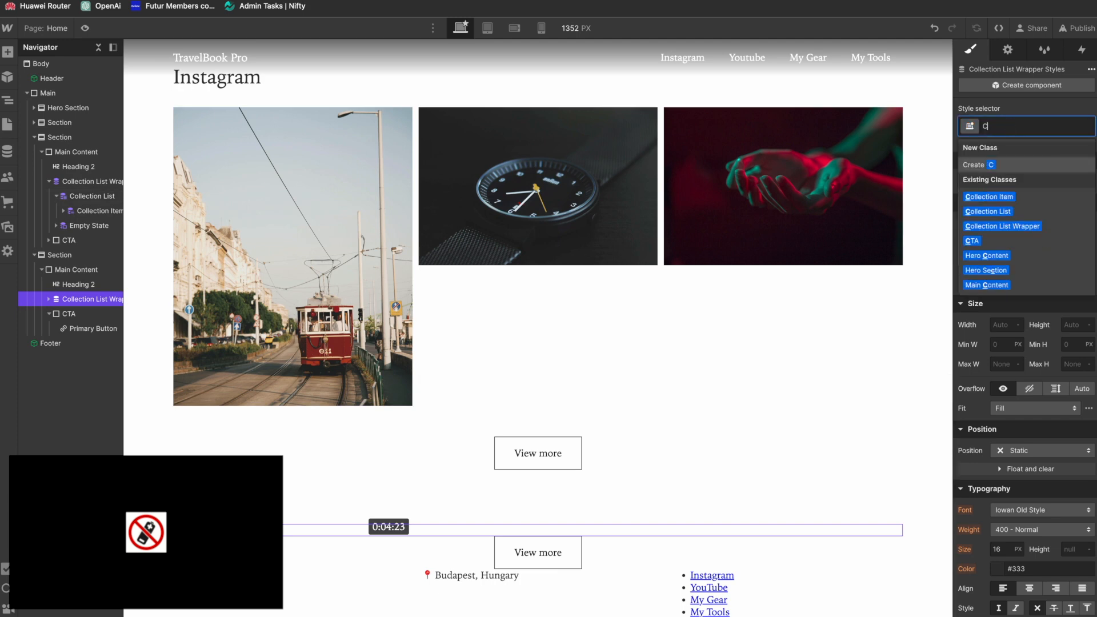
{"action": "key", "text": "Down"}
{"action": "key", "text": "Down"}
{"action": "key", "text": "Down"}
{"action": "key", "text": "Return"}
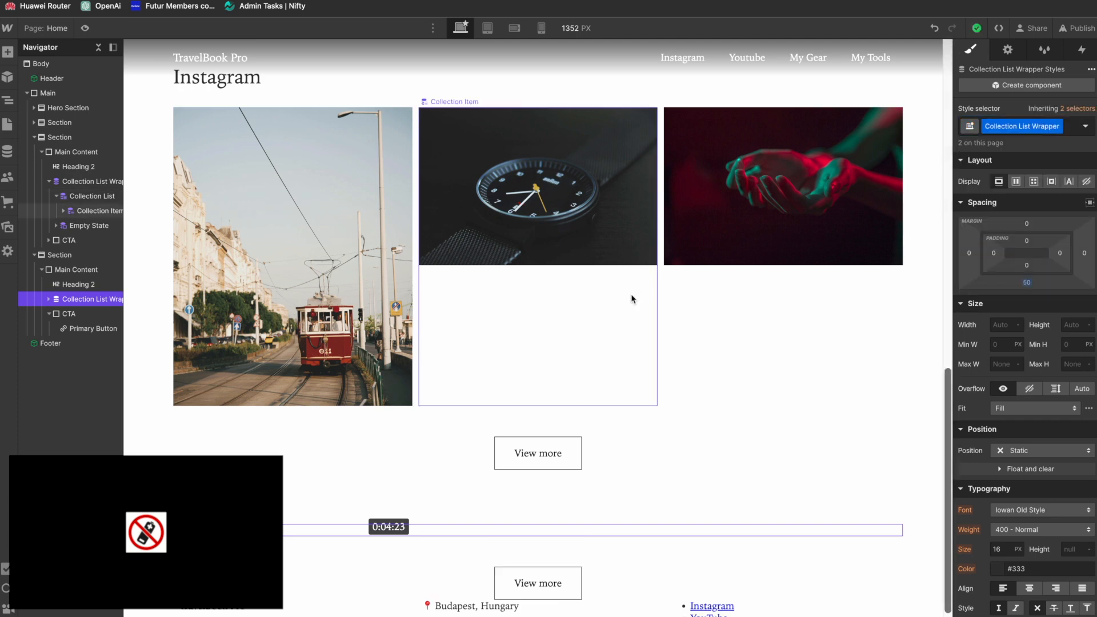
{"action": "scroll", "coordinate": [559, 490], "scroll_direction": "down", "scroll_amount": 1}
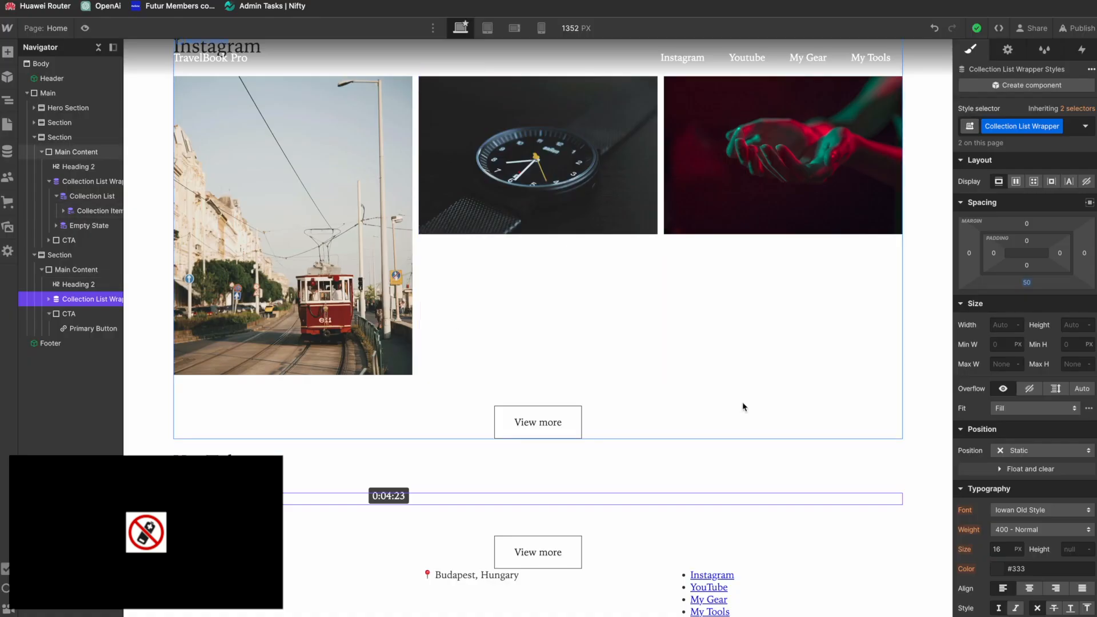
{"action": "scroll", "coordinate": [742, 402], "scroll_direction": "up", "scroll_amount": 20}
{"action": "scroll", "coordinate": [743, 403], "scroll_direction": "down", "scroll_amount": 20}
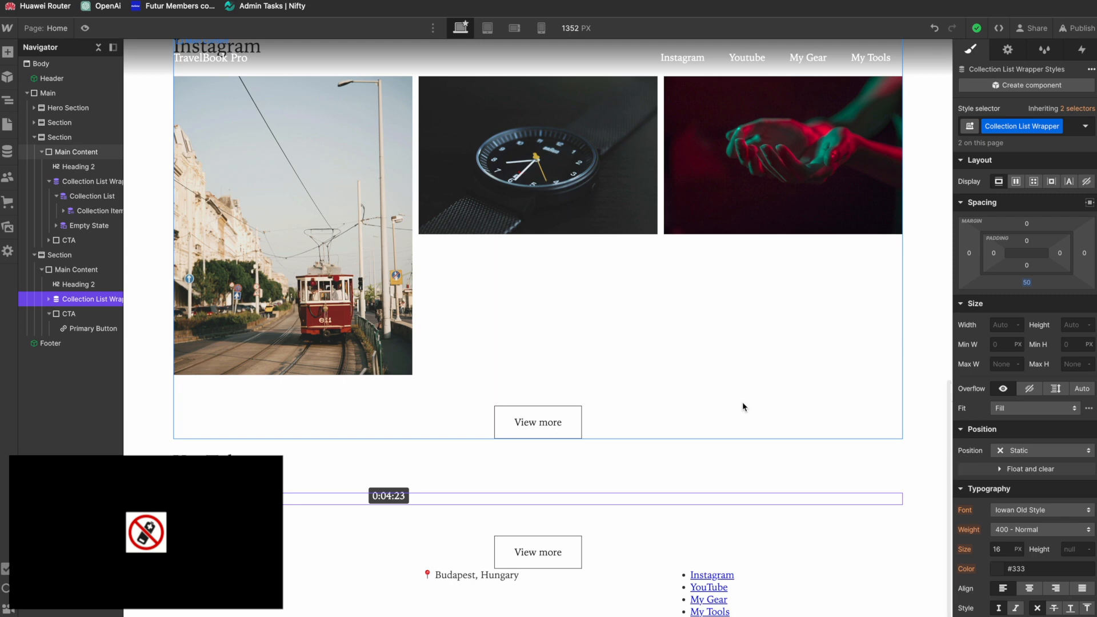
Step: Switch to Figma and examine the home and My Gear page designs from the hero down to the footer
{"action": "key", "text": "super+Tab"}
{"action": "key", "text": "super+Tab"}
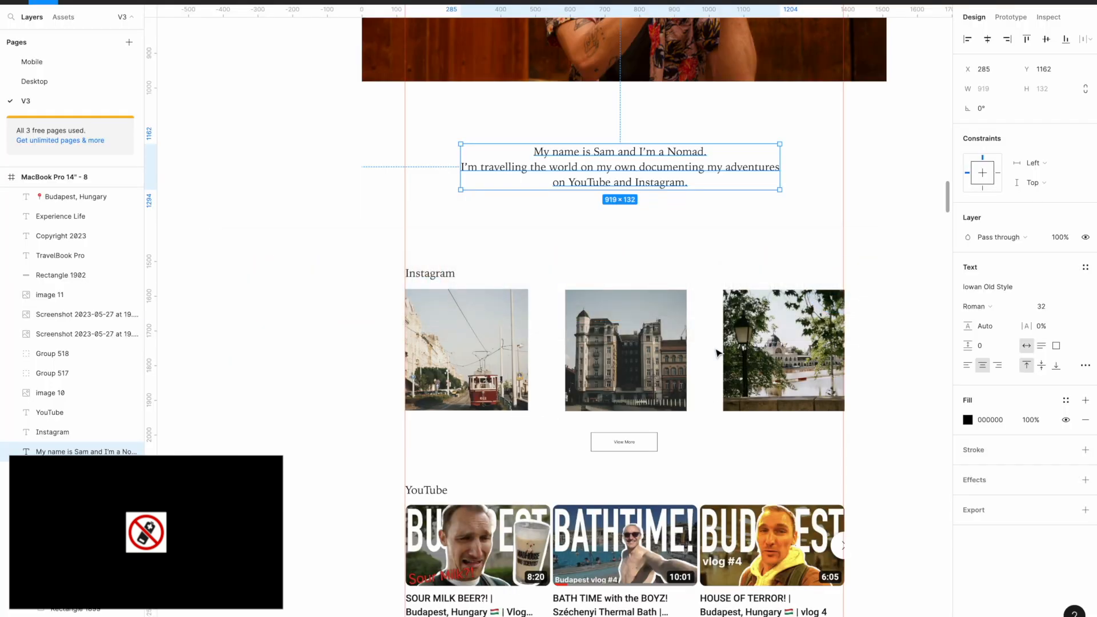
{"action": "scroll", "coordinate": [719, 354], "scroll_direction": "down", "scroll_amount": 5}
{"action": "scroll", "coordinate": [718, 354], "scroll_direction": "right", "scroll_amount": 4}
{"action": "scroll", "coordinate": [718, 354], "scroll_direction": "right", "scroll_amount": 1}
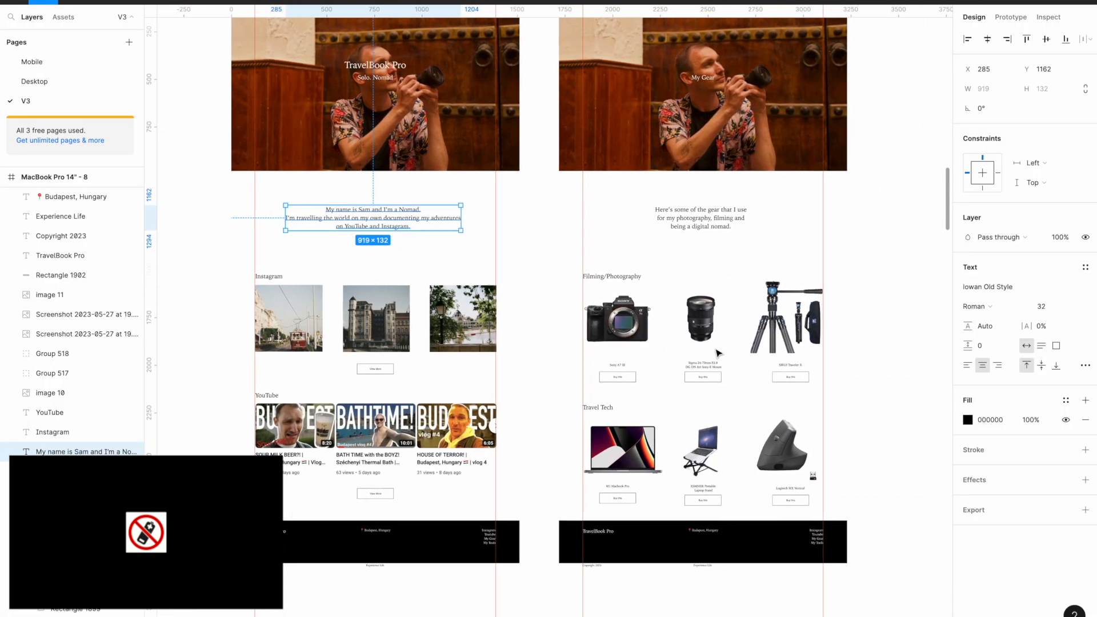
{"action": "scroll", "coordinate": [772, 426], "scroll_direction": "up", "scroll_amount": 5}
{"action": "scroll", "coordinate": [772, 426], "scroll_direction": "right", "scroll_amount": 2}
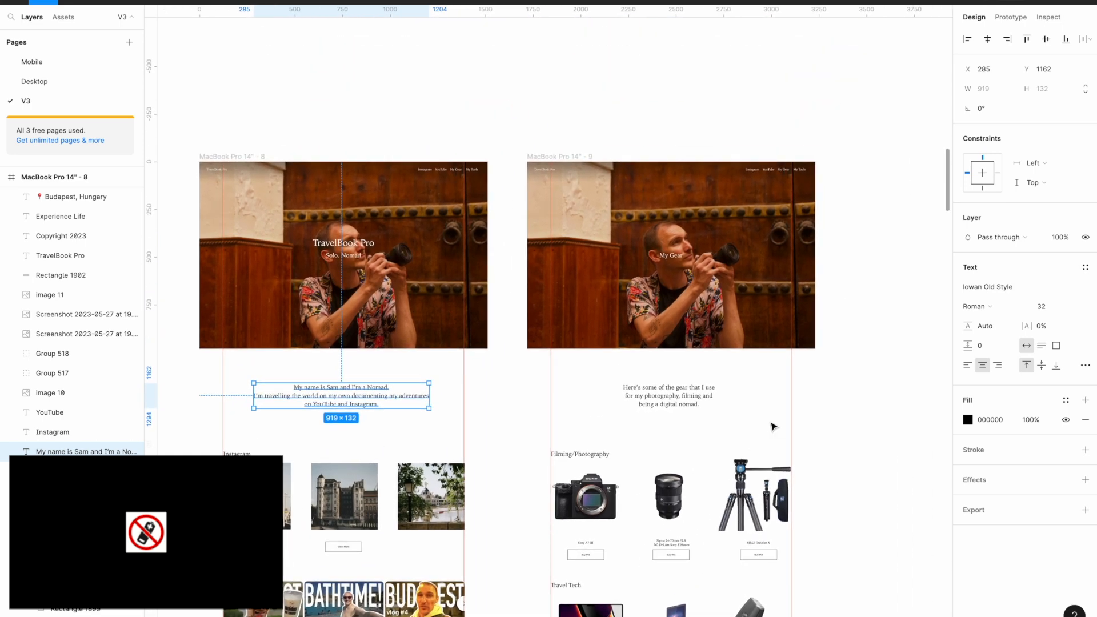
{"action": "scroll", "coordinate": [772, 426], "scroll_direction": "down", "scroll_amount": 5}
{"action": "scroll", "coordinate": [773, 427], "scroll_direction": "left", "scroll_amount": 6}
{"action": "scroll", "coordinate": [773, 426], "scroll_direction": "up", "scroll_amount": 1}
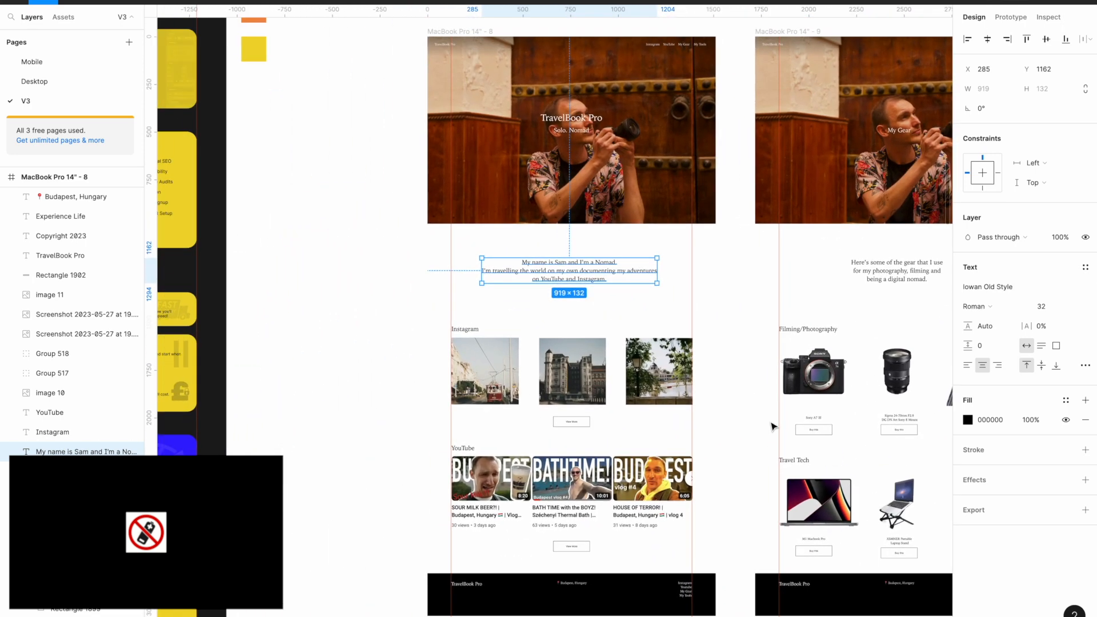
Step: Switch back to Webflow, open the Footer component for editing and give its root element the class Footer
{"action": "key", "text": "super+Tab"}
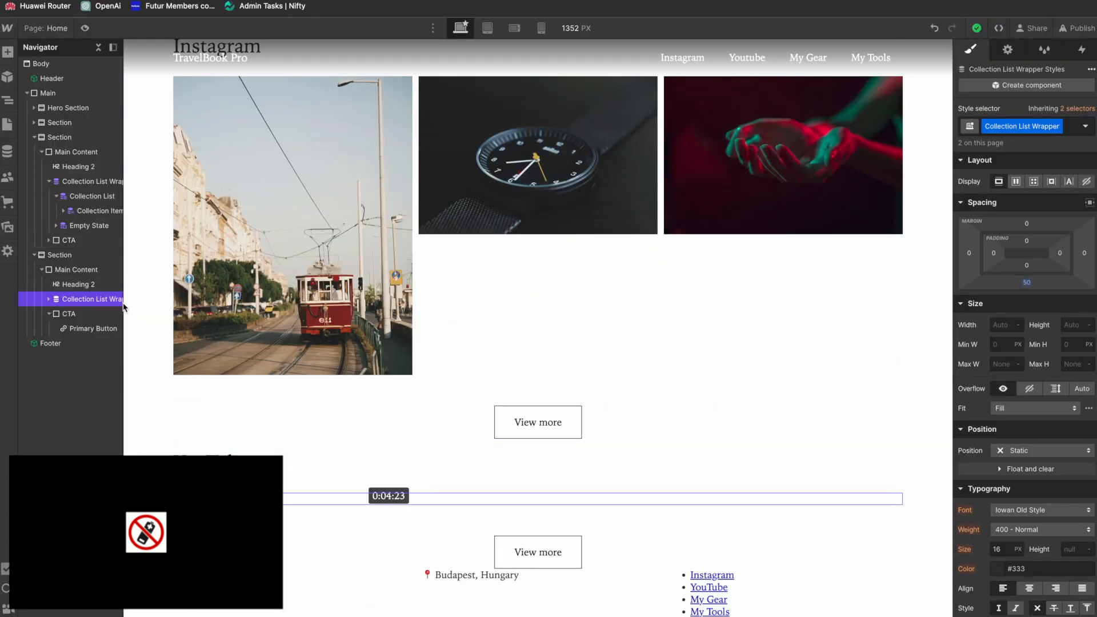
{"action": "left_click", "coordinate": [48, 345]}
{"action": "double_click", "coordinate": [283, 598]}
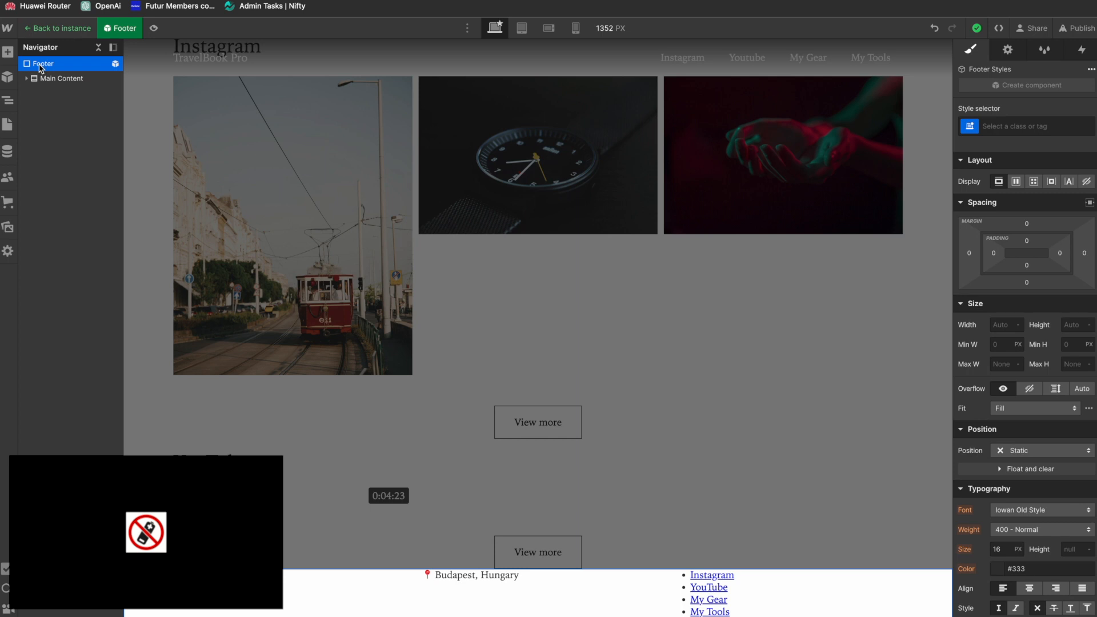
{"action": "left_click", "coordinate": [1022, 127]}
{"action": "type", "text": "F"}
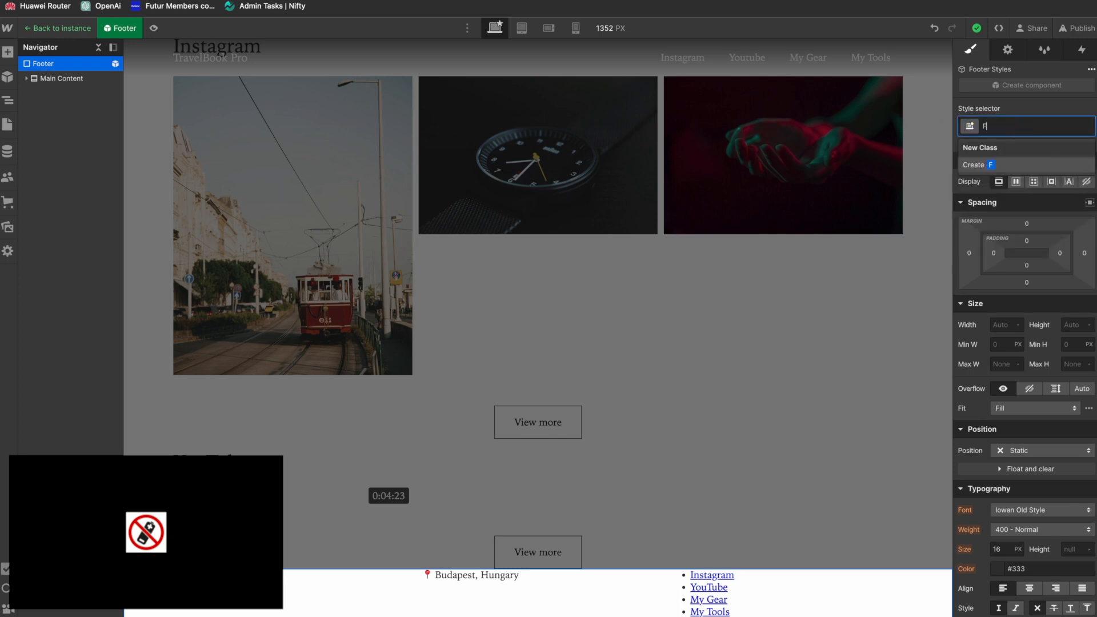
{"action": "key", "text": "Return"}
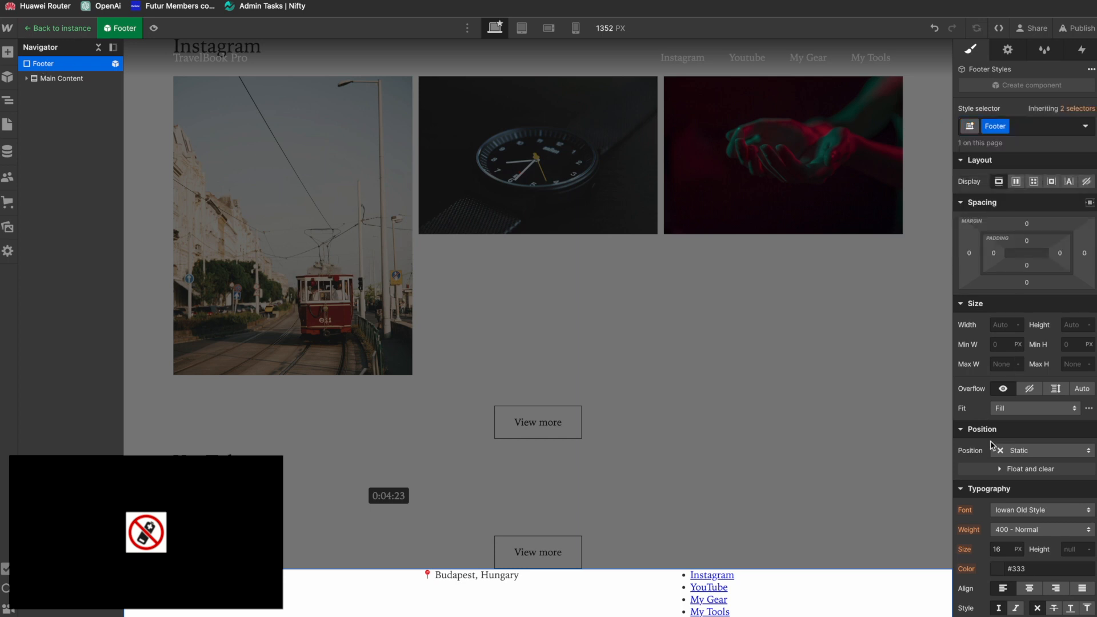
Step: Set the footer's background to a near-black color and leave component editing
{"action": "scroll", "coordinate": [989, 503], "scroll_direction": "down", "scroll_amount": 3}
{"action": "scroll", "coordinate": [999, 471], "scroll_direction": "down", "scroll_amount": 6}
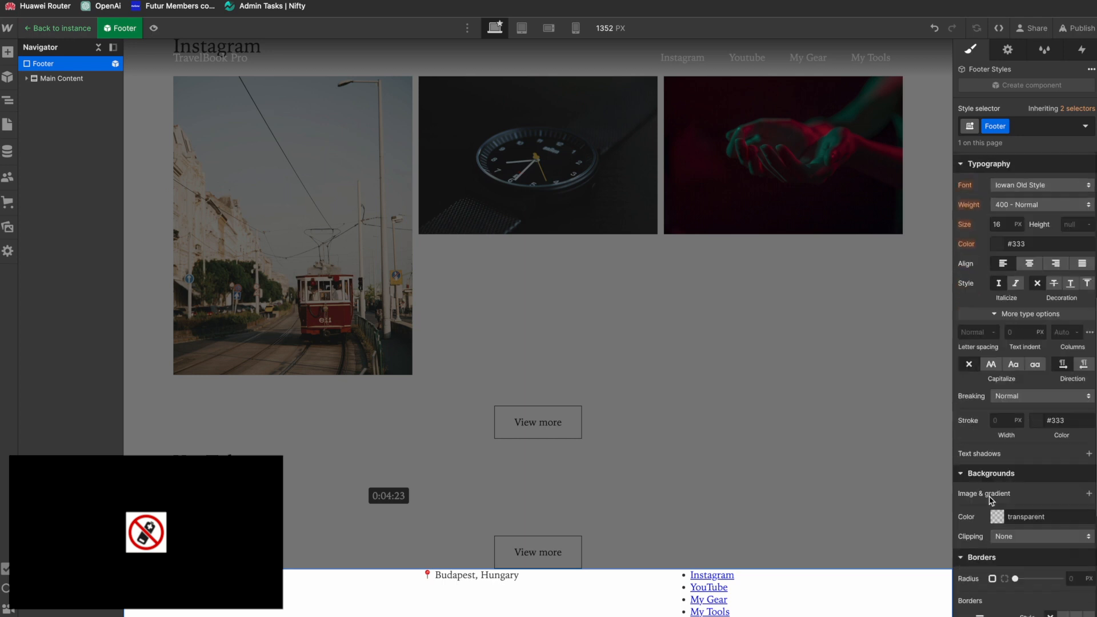
{"action": "left_click", "coordinate": [997, 300]}
{"action": "left_click_drag", "start_coordinate": [968, 403], "coordinate": [940, 396]}
{"action": "left_click", "coordinate": [808, 423]}
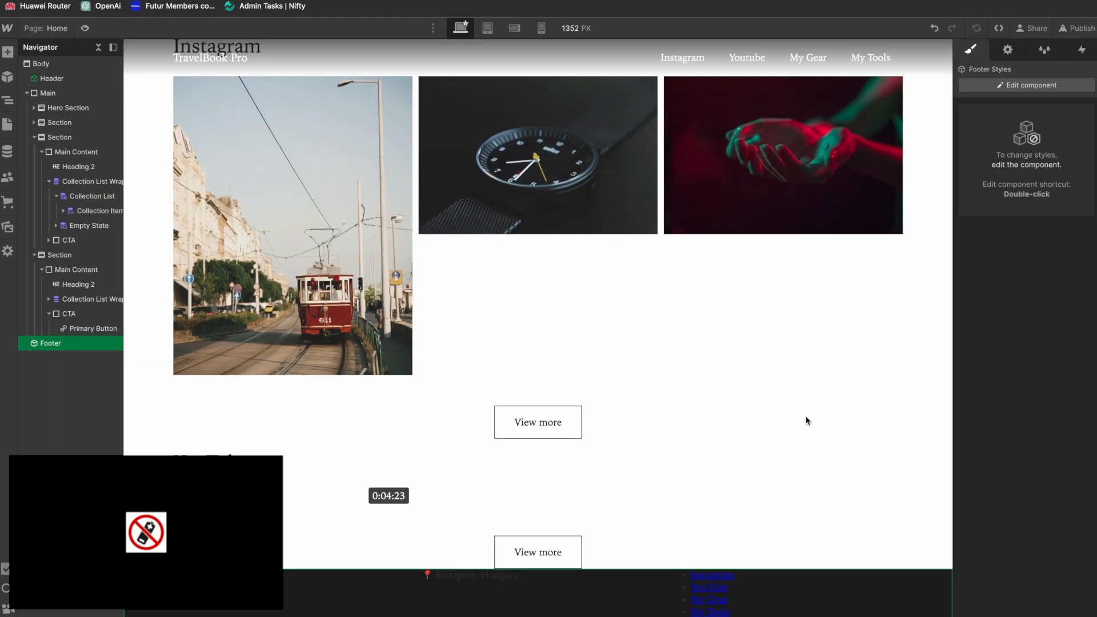
Step: Reopen the Footer component and set the footer's text color to white (#ffffff)
{"action": "key", "text": "super+z"}
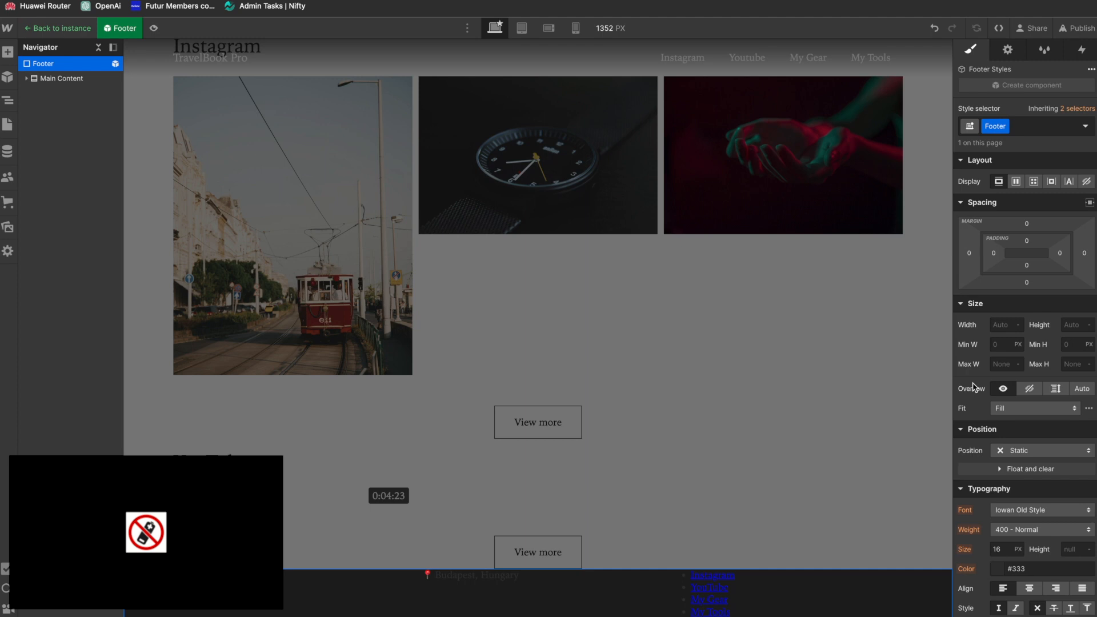
{"action": "scroll", "coordinate": [974, 387], "scroll_direction": "down", "scroll_amount": 2}
{"action": "left_click", "coordinate": [998, 512]}
{"action": "left_click", "coordinate": [958, 323]}
{"action": "left_click_drag", "start_coordinate": [948, 324], "coordinate": [896, 162]}
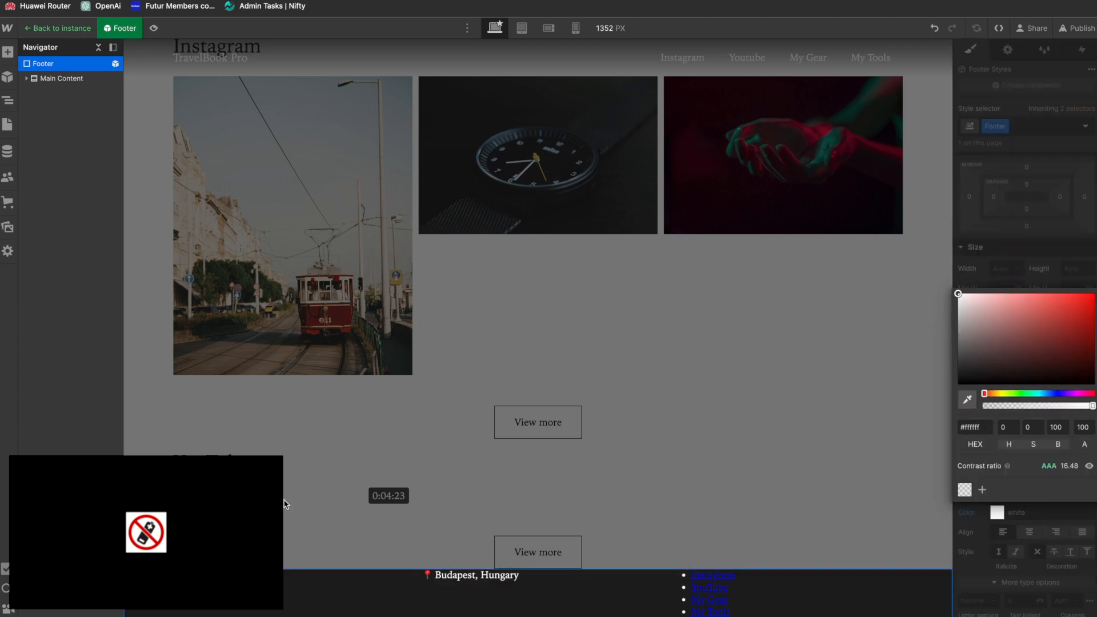
Step: Give the paragraph in the footer's first column a new class named Footer Logo
{"action": "left_click", "coordinate": [332, 582]}
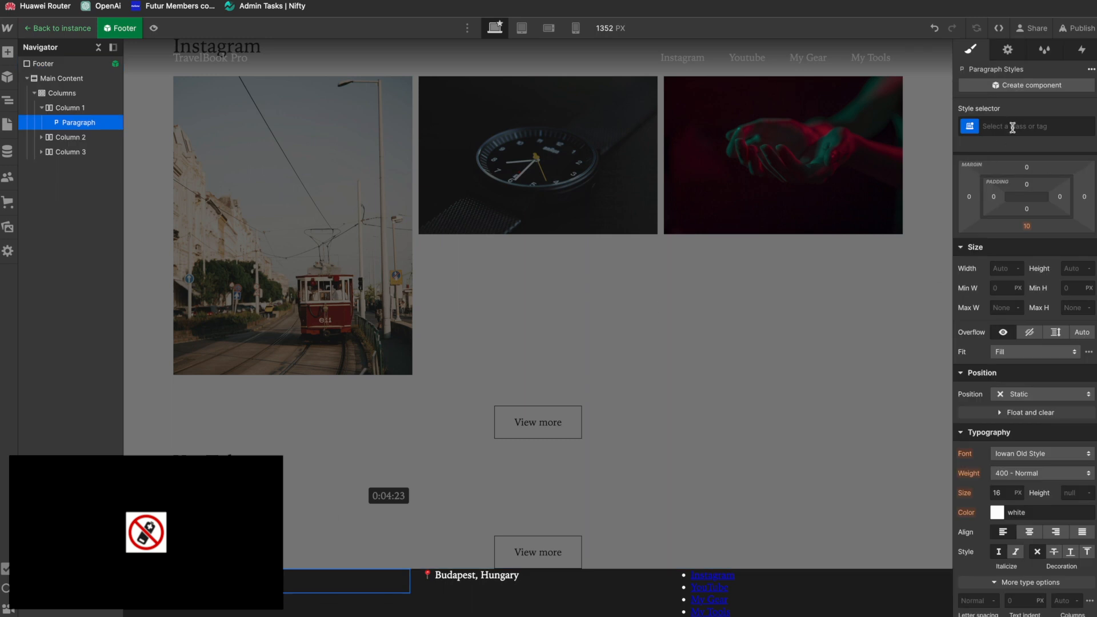
{"action": "left_click", "coordinate": [1012, 127]}
{"action": "type", "text": "Footer Logo"}
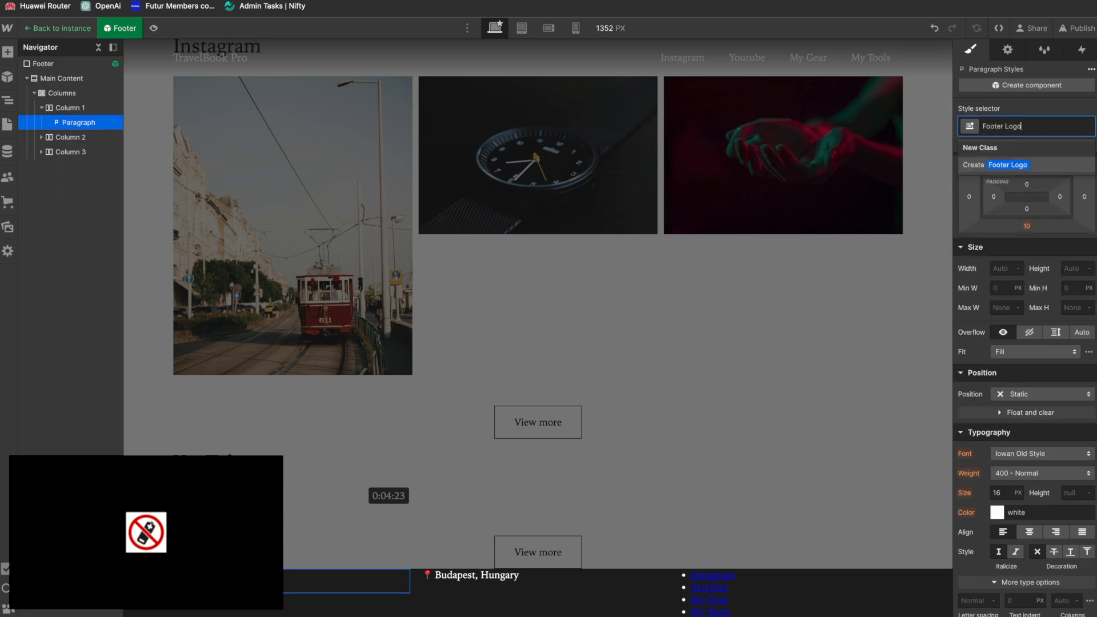
{"action": "key", "text": "Return"}
Step: Set the footer logo's font size to 24 px and its bottom margin to 0
{"action": "left_click", "coordinate": [998, 493]}
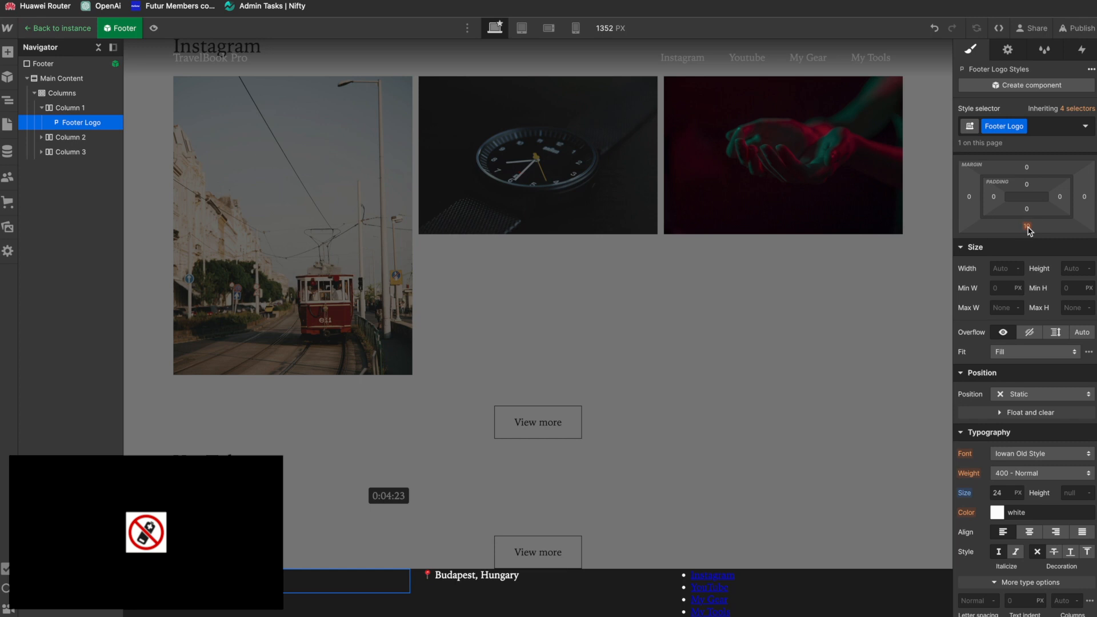
{"action": "left_click", "coordinate": [1027, 226]}
{"action": "left_click", "coordinate": [1008, 266]}
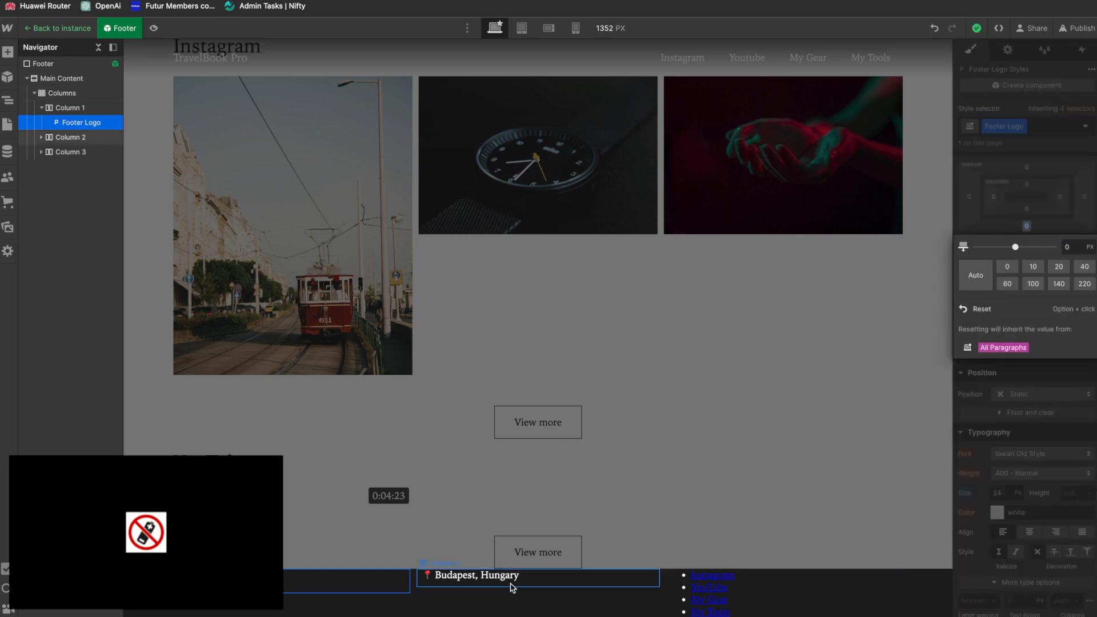
Step: Give the location paragraph in the footer's second column a new class named Footer Location and center its text
{"action": "left_click", "coordinate": [510, 587]}
{"action": "key", "text": "super+Return"}
{"action": "type", "text": "F"}
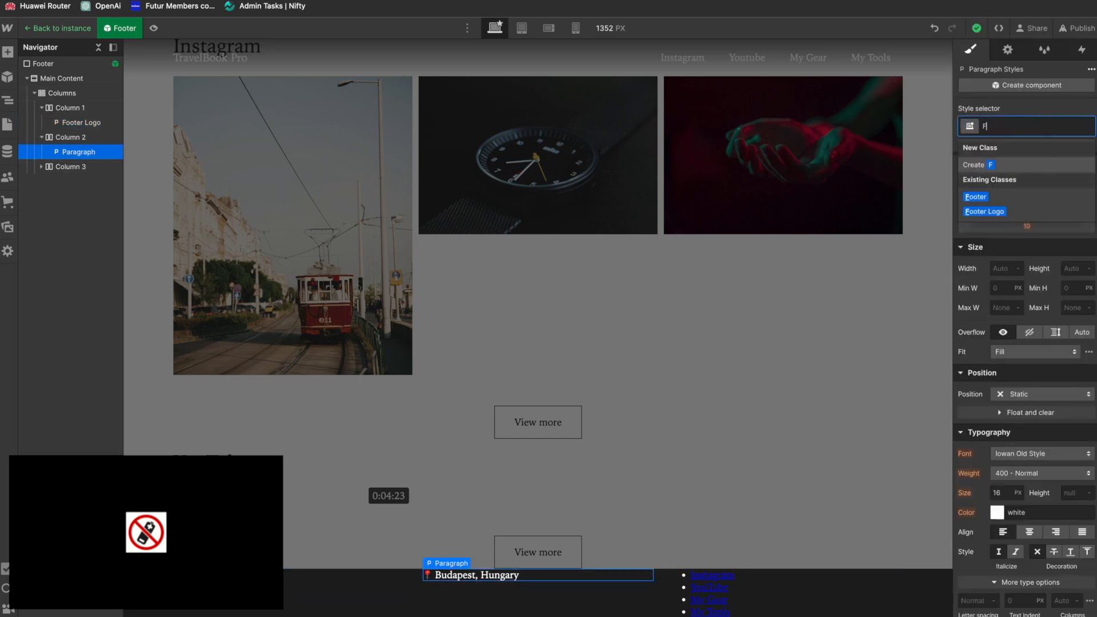
{"action": "type", "text": "ooter"}
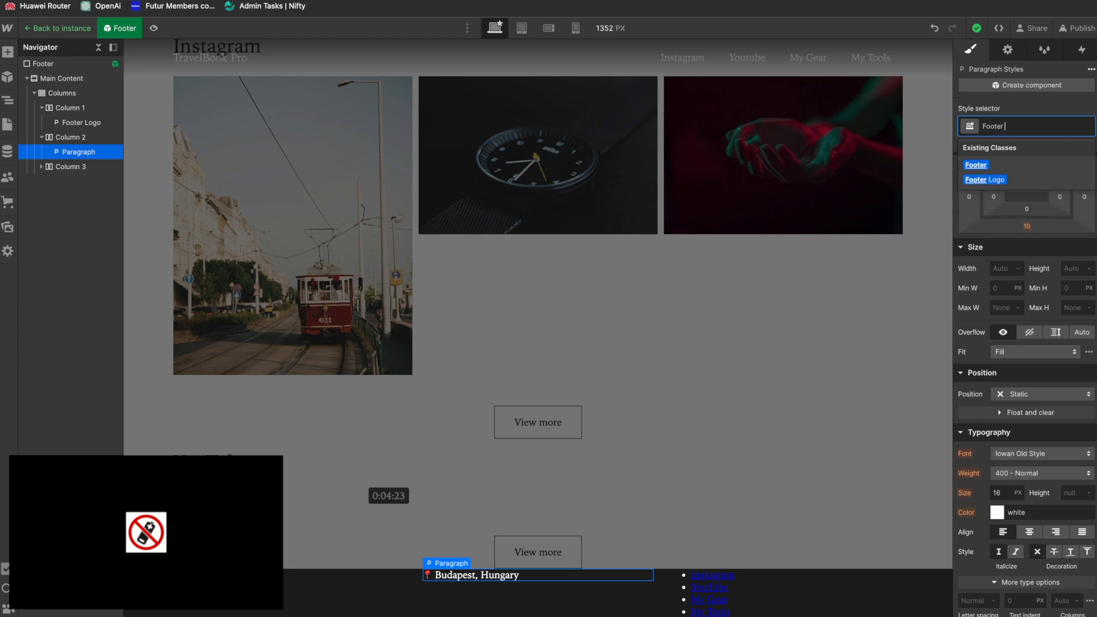
{"action": "type", "text": " Location"}
{"action": "key", "text": "Return"}
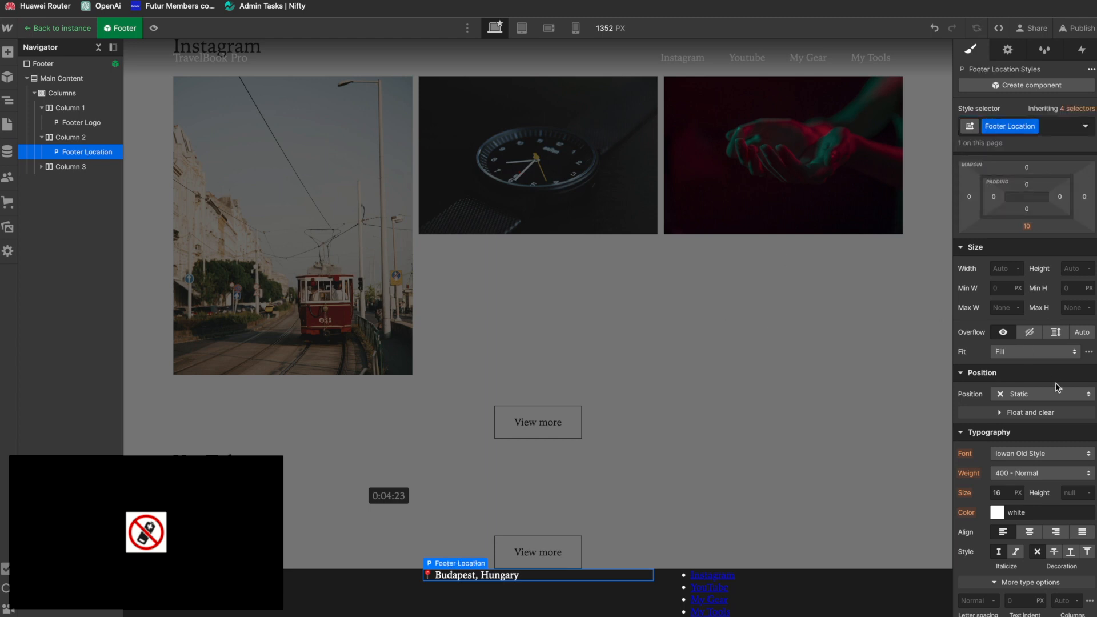
{"action": "scroll", "coordinate": [1029, 423], "scroll_direction": "down", "scroll_amount": 3}
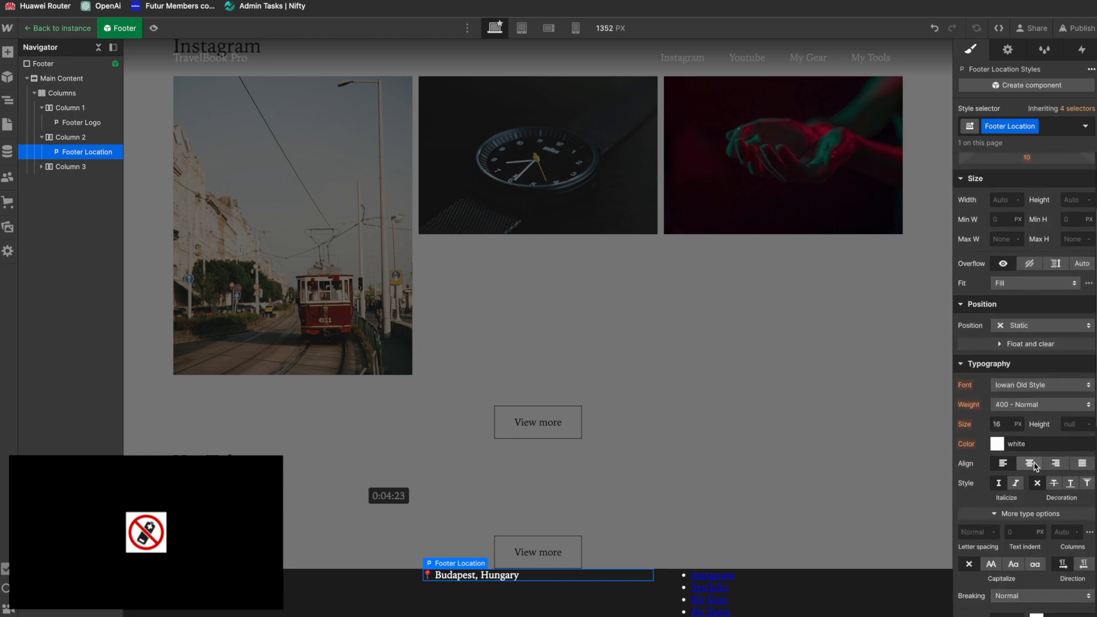
{"action": "left_click", "coordinate": [1033, 466]}
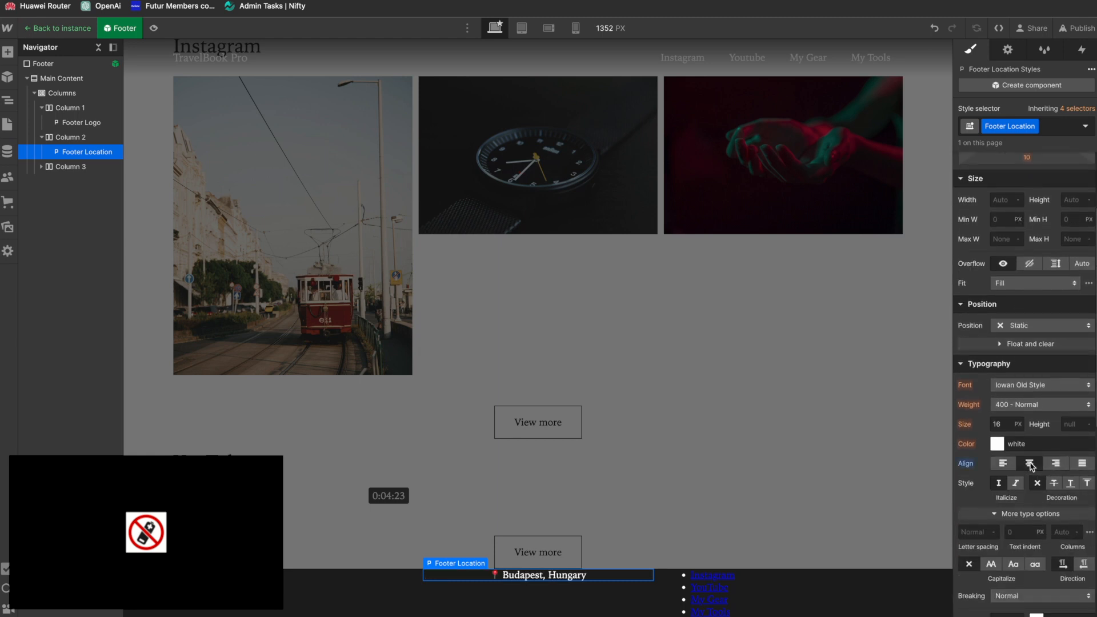
Step: Give the Instagram link in the first item of the footer's list a new class named Footer Link
{"action": "left_click", "coordinate": [755, 579]}
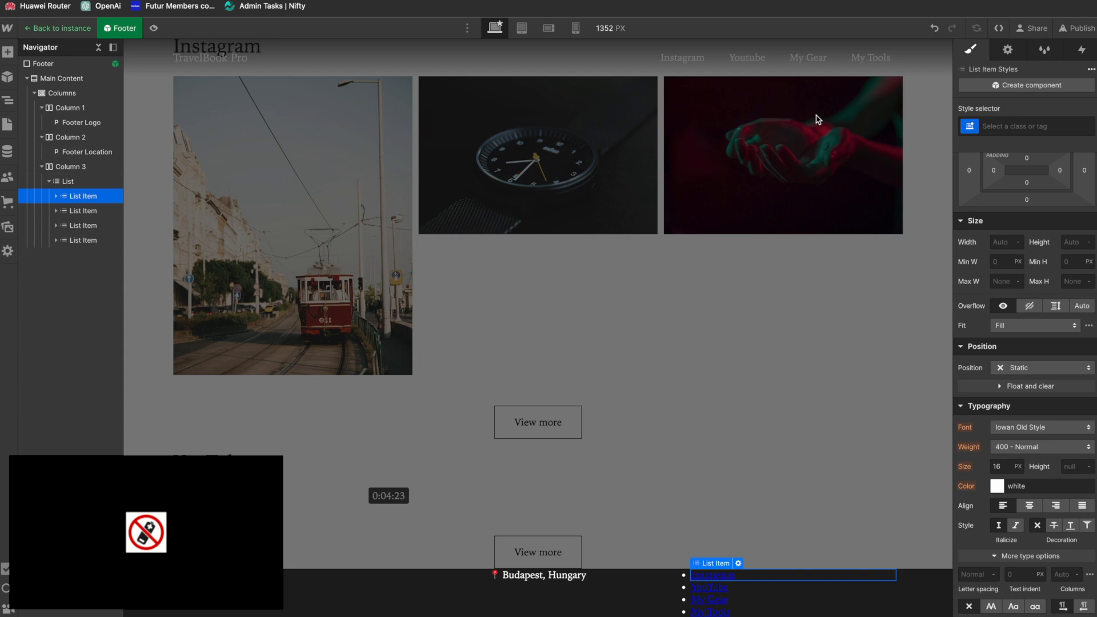
{"action": "left_click", "coordinate": [1012, 127]}
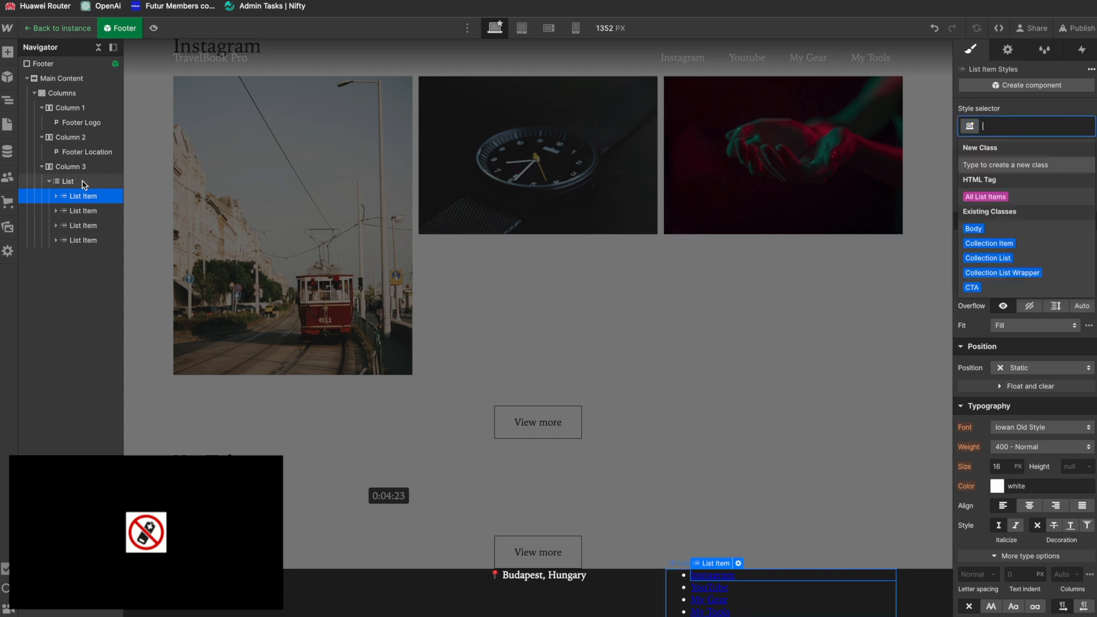
{"action": "left_click", "coordinate": [56, 196]}
{"action": "left_click", "coordinate": [83, 211]}
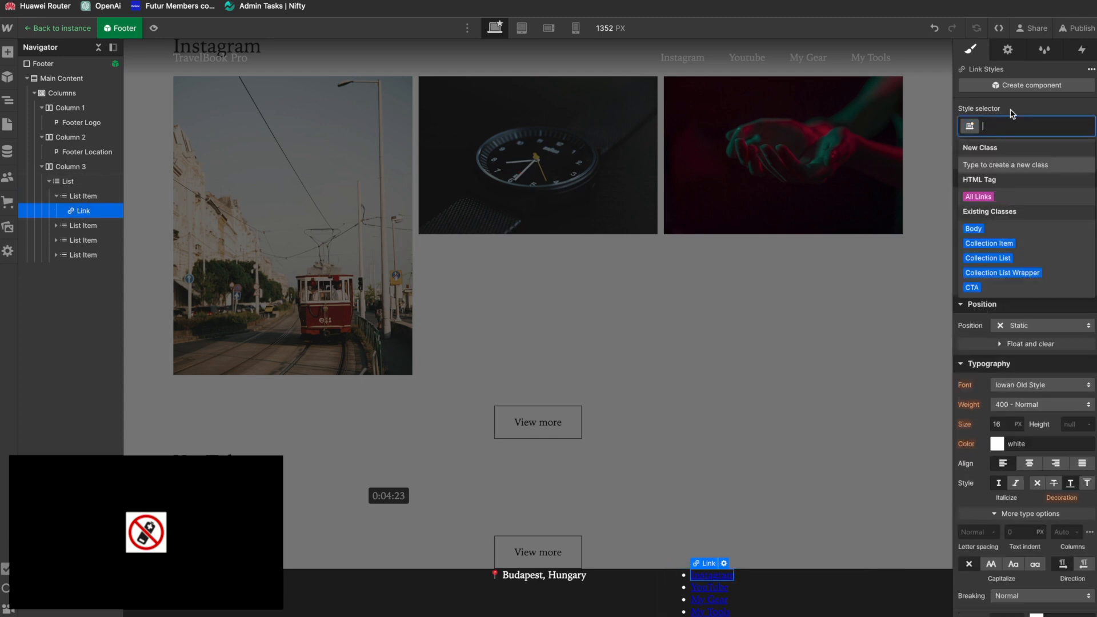
{"action": "type", "text": "Footer Link"}
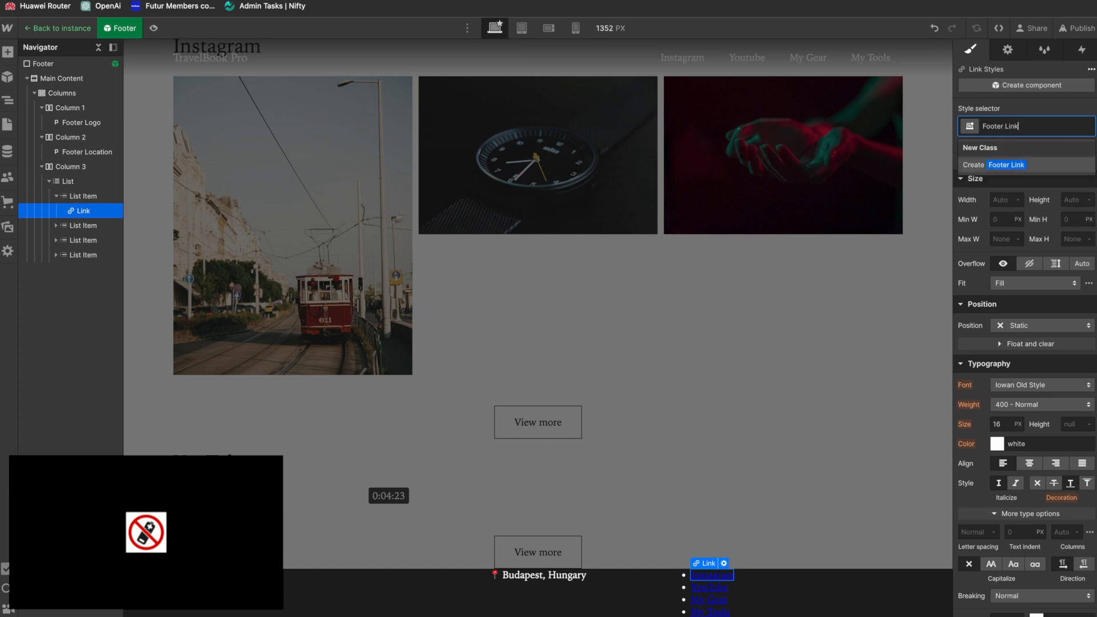
{"action": "key", "text": "Return"}
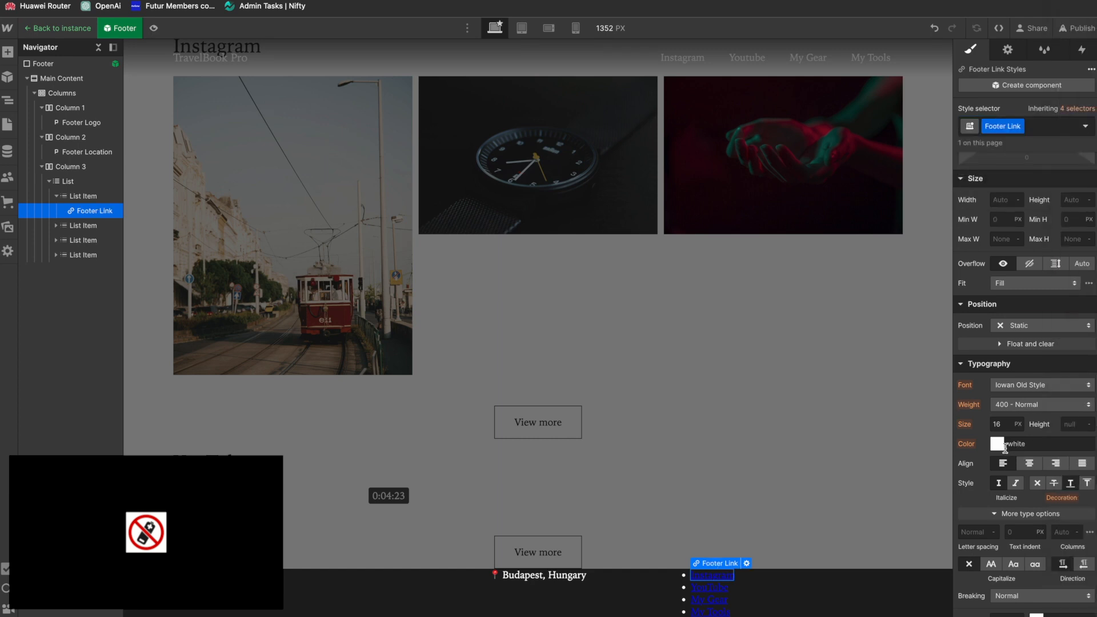
Step: Set the footer link's text color to white (#ffffff) and remove its underline
{"action": "left_click", "coordinate": [999, 445]}
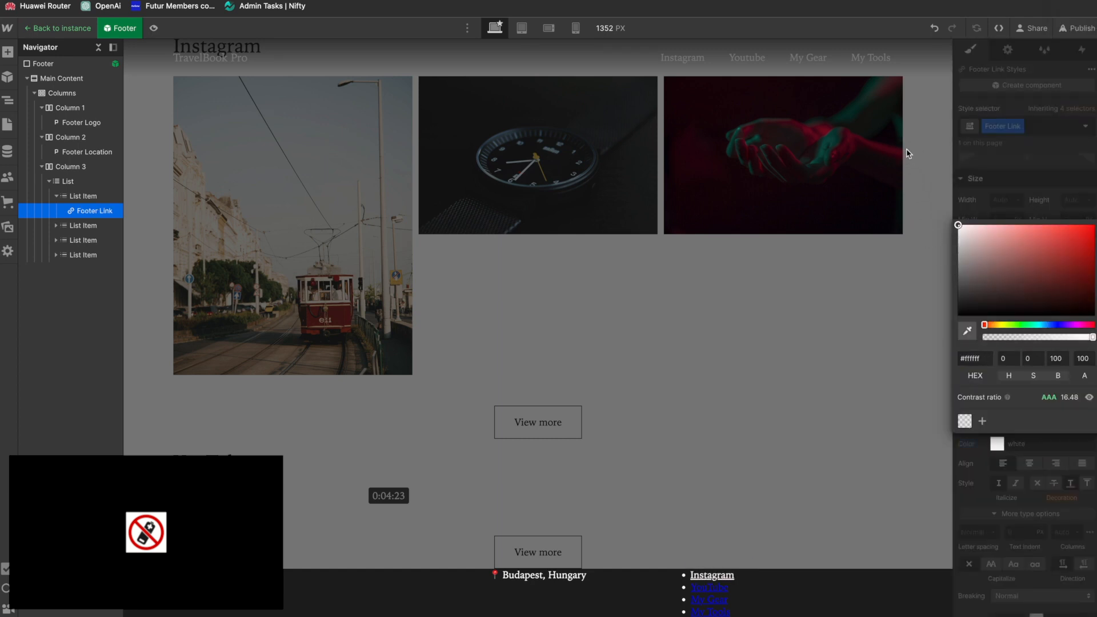
{"action": "left_click", "coordinate": [1009, 479]}
{"action": "left_click", "coordinate": [1038, 484]}
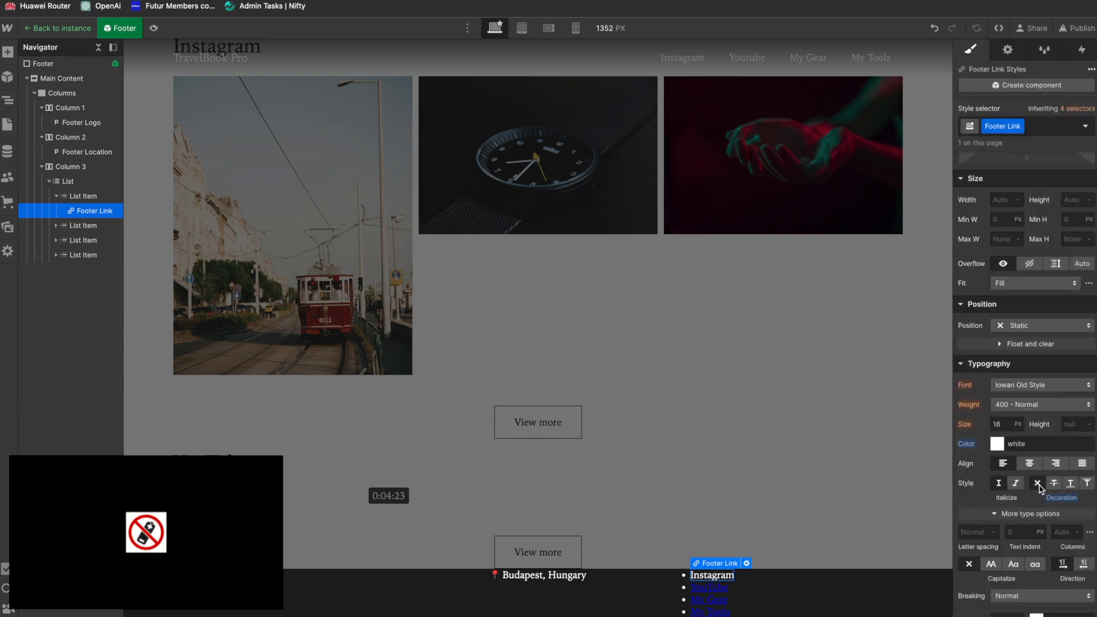
Step: Expand the remaining footer list items and apply the existing Footer Link class to the YouTube link
{"action": "left_click", "coordinate": [56, 225]}
{"action": "left_click", "coordinate": [55, 255]}
{"action": "left_click", "coordinate": [55, 284]}
{"action": "left_click", "coordinate": [90, 242]}
{"action": "left_click", "coordinate": [85, 270]}
{"action": "left_click", "coordinate": [86, 299]}
{"action": "left_click", "coordinate": [86, 270]}
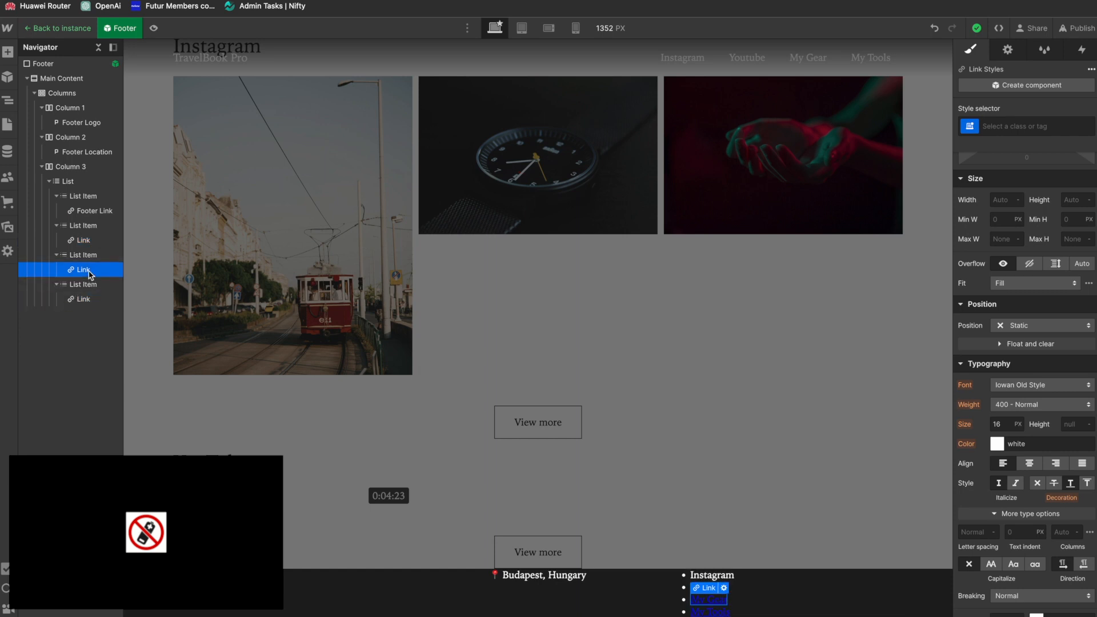
{"action": "left_click", "coordinate": [85, 240]}
{"action": "left_click", "coordinate": [1039, 124]}
{"action": "type", "text": "Fo"}
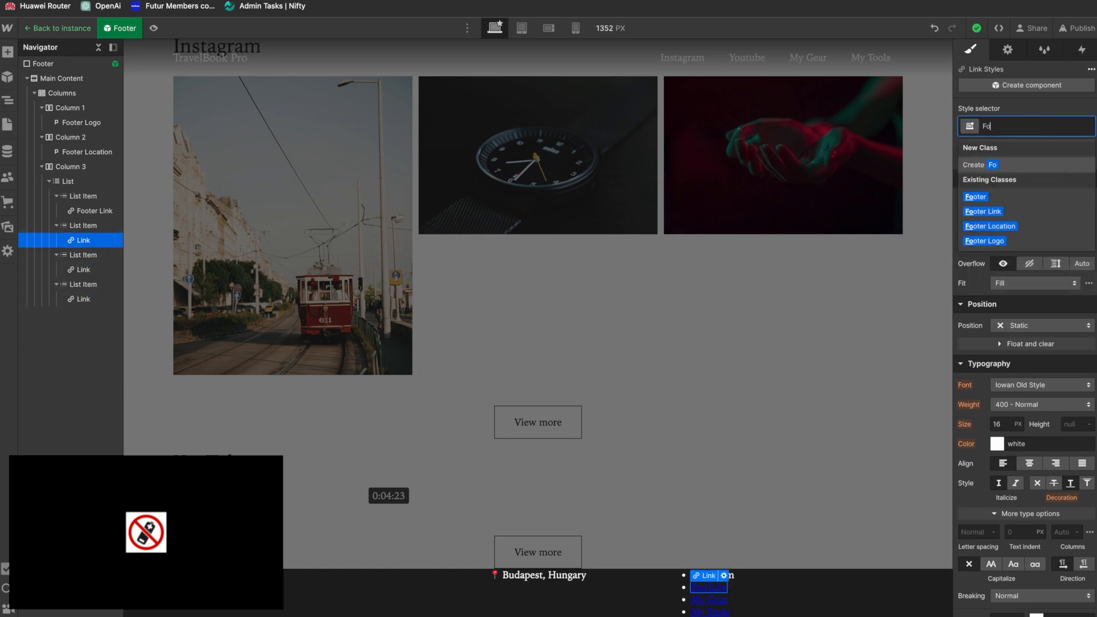
{"action": "left_click", "coordinate": [983, 211]}
Step: Apply the existing Footer Link class to the My Gear and My Tools links in the footer list
{"action": "left_click", "coordinate": [84, 270]}
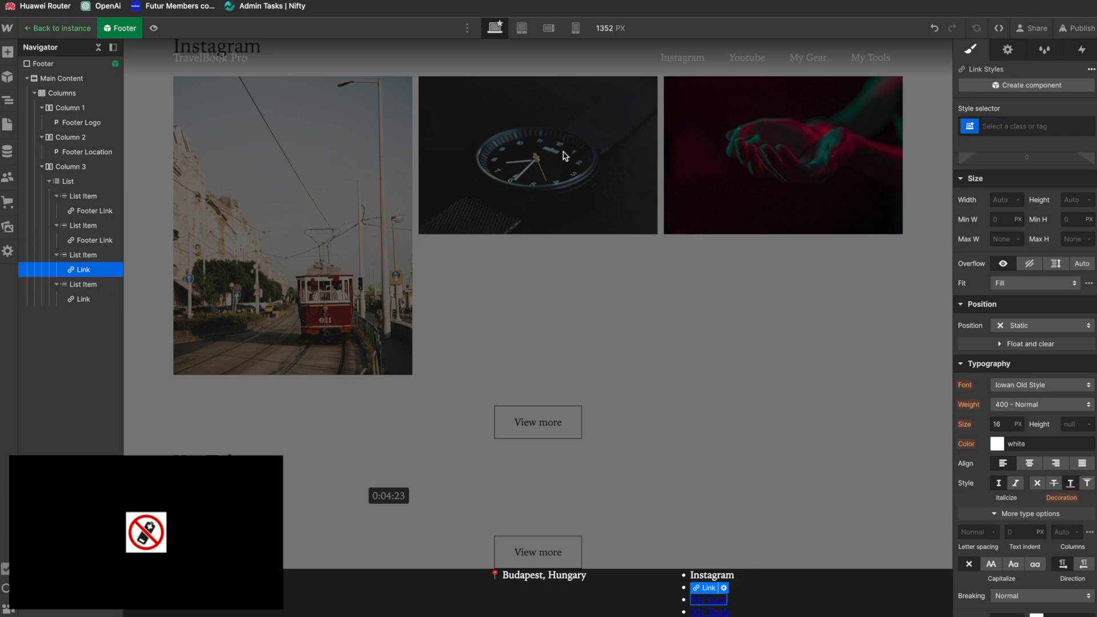
{"action": "left_click", "coordinate": [1034, 126]}
{"action": "type", "text": "Foo"}
{"action": "key", "text": "Down"}
{"action": "key", "text": "Down"}
{"action": "key", "text": "Return"}
{"action": "left_click", "coordinate": [77, 299]}
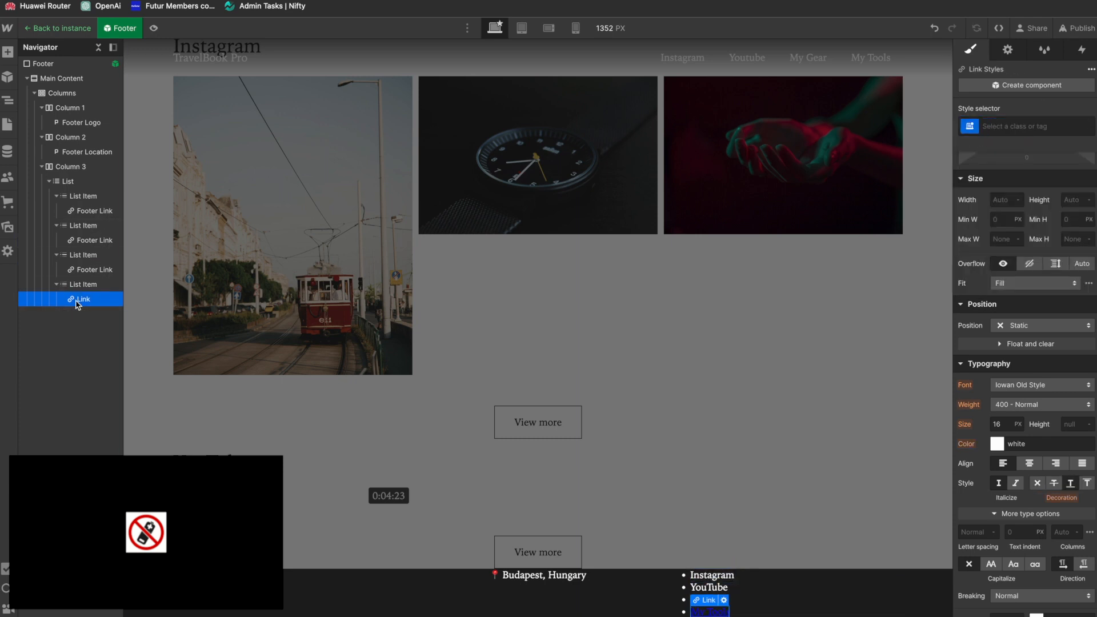
{"action": "left_click", "coordinate": [1050, 124]}
{"action": "type", "text": "Footer Link"}
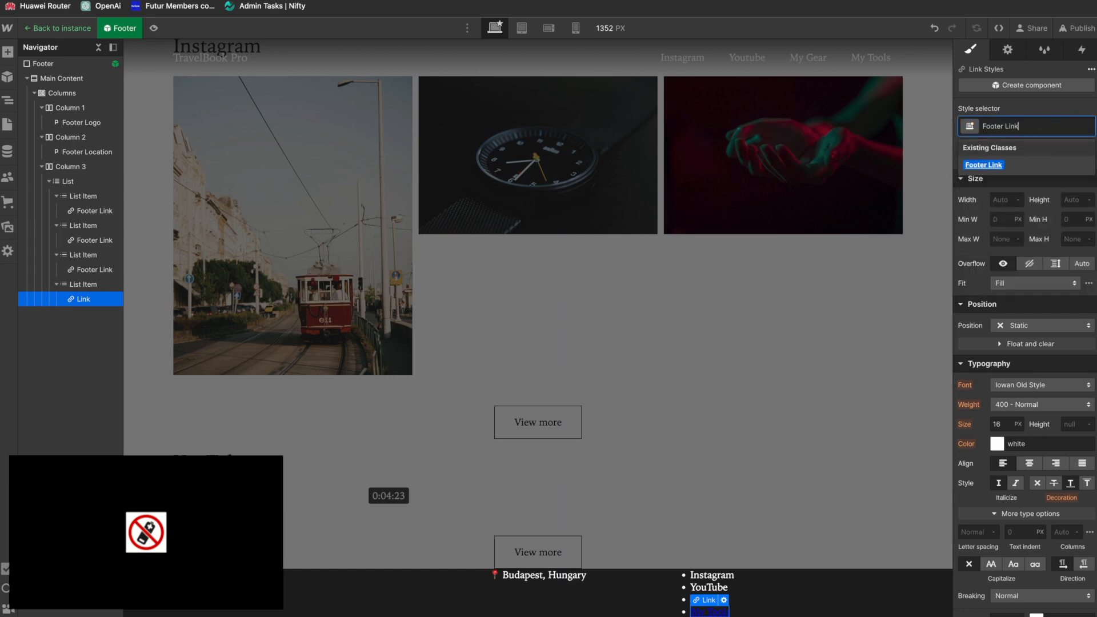
{"action": "key", "text": "Return"}
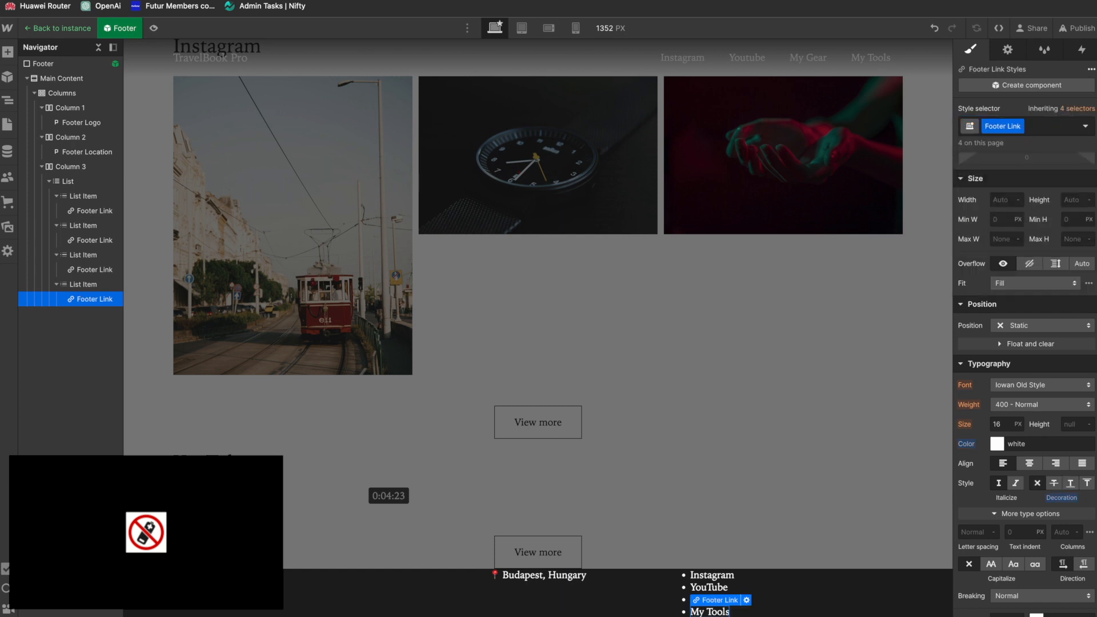
Step: Remove the bullets from the footer's list of links and align its text to the right
{"action": "left_click", "coordinate": [97, 182]}
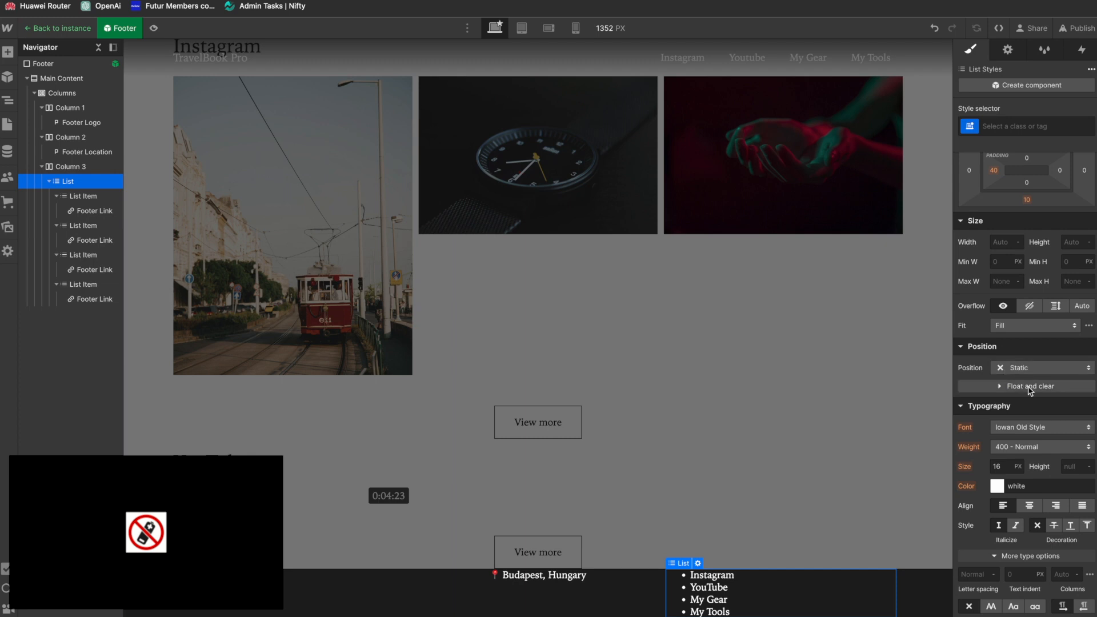
{"action": "scroll", "coordinate": [989, 359], "scroll_direction": "down", "scroll_amount": 8}
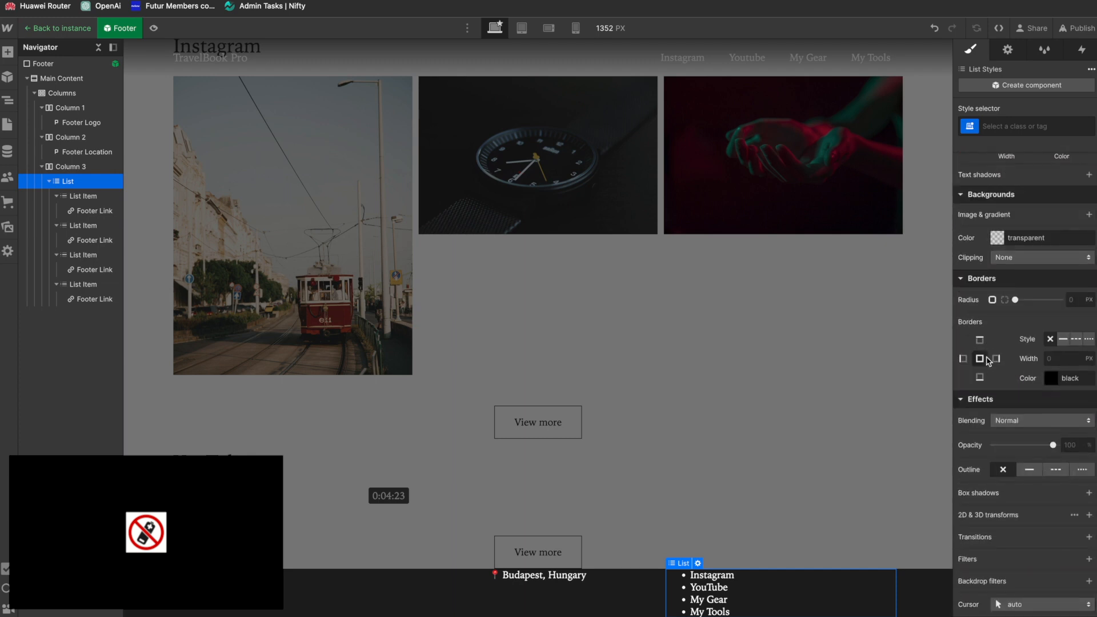
{"action": "scroll", "coordinate": [989, 361], "scroll_direction": "up", "scroll_amount": 7}
{"action": "left_click", "coordinate": [1000, 182]}
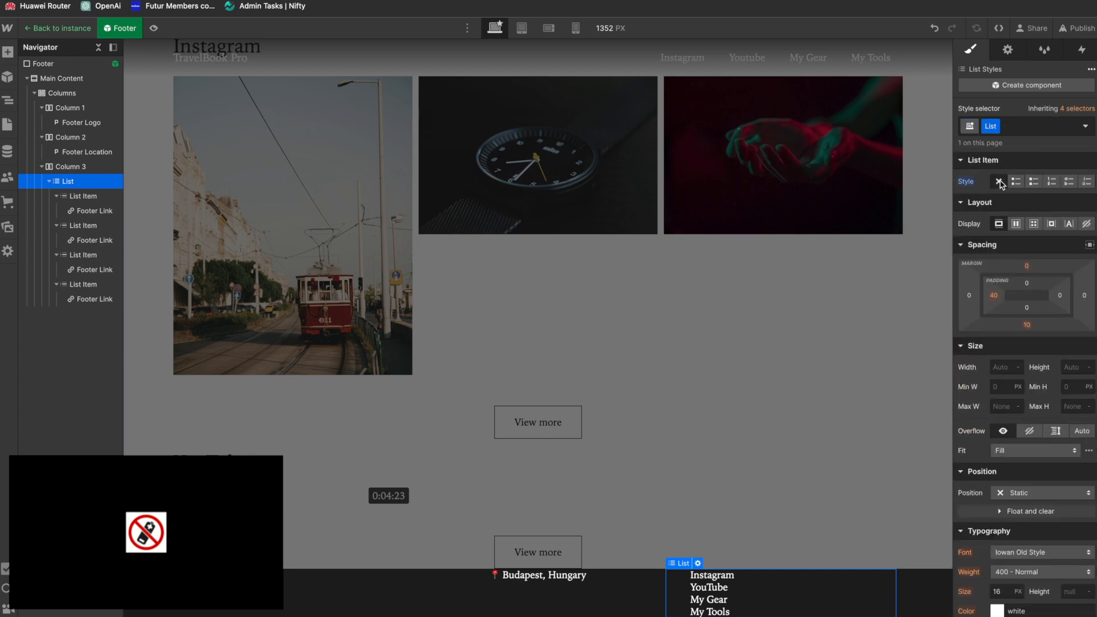
{"action": "scroll", "coordinate": [1046, 475], "scroll_direction": "down", "scroll_amount": 2}
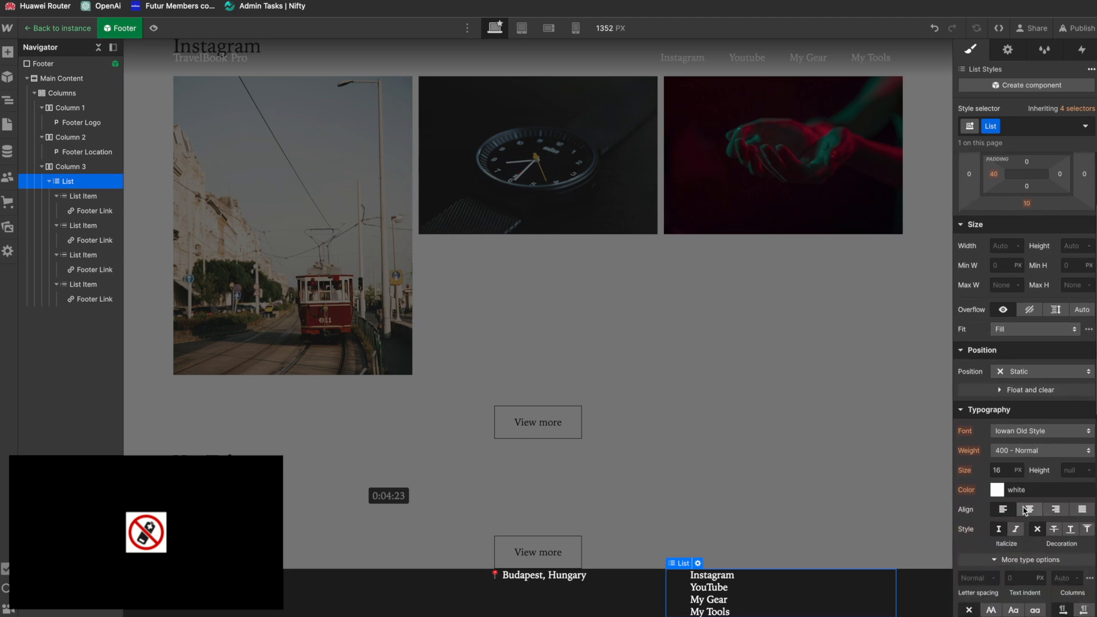
{"action": "left_click", "coordinate": [1065, 512]}
Step: Switch to the Figma design and examine the footer's spacing and column alignment
{"action": "key", "text": "super+Tab"}
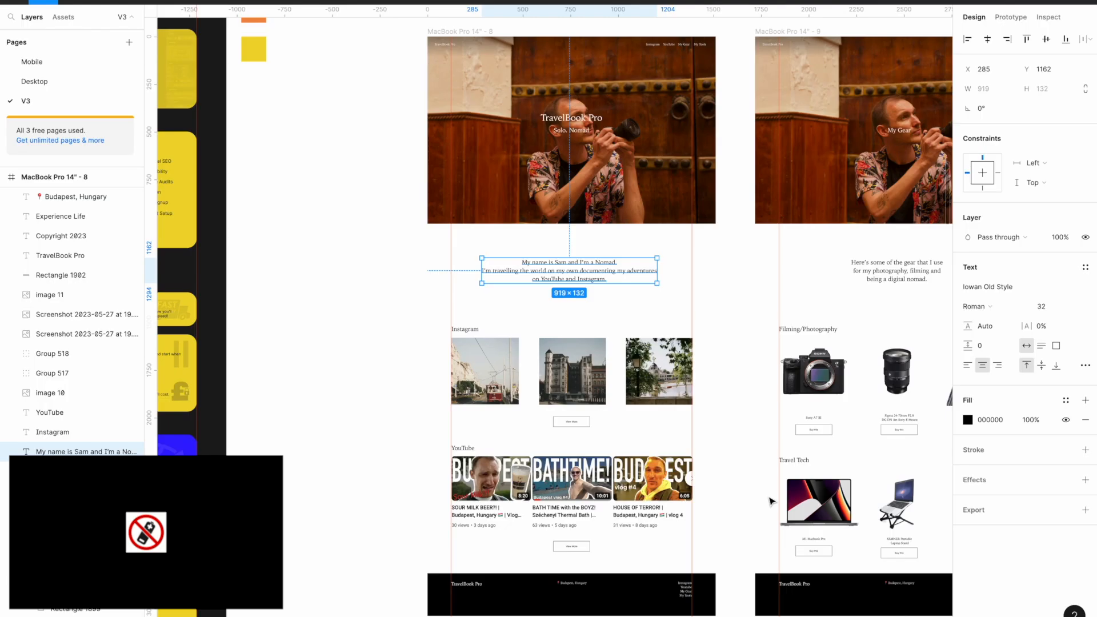
{"action": "scroll", "coordinate": [516, 495], "scroll_direction": "up", "scroll_amount": 4}
{"action": "scroll", "coordinate": [513, 494], "scroll_direction": "down", "scroll_amount": 2}
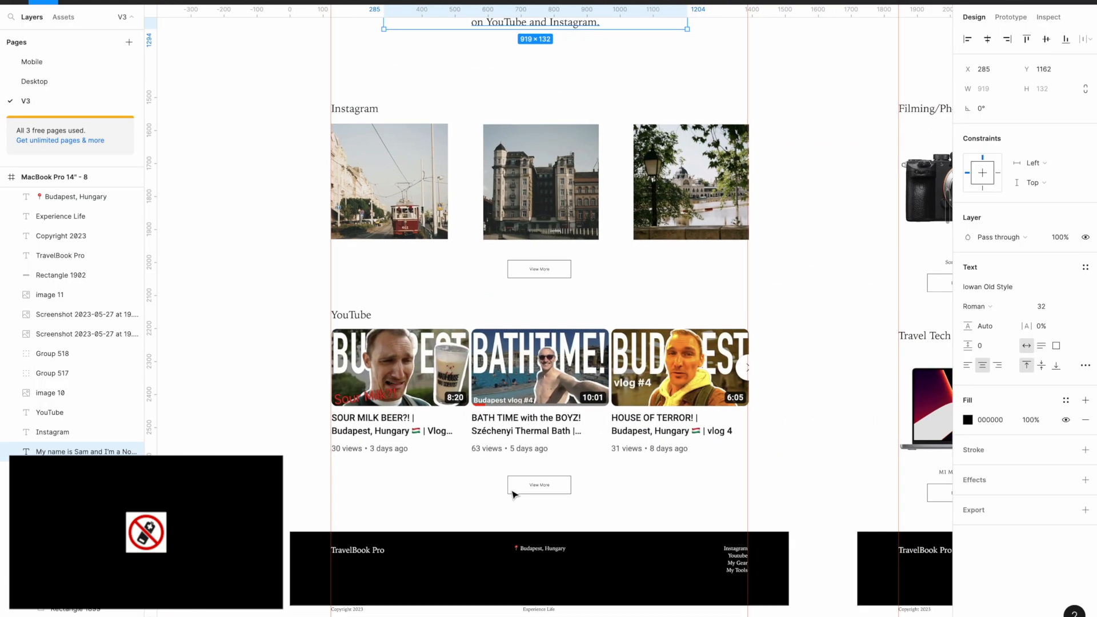
{"action": "scroll", "coordinate": [512, 494], "scroll_direction": "up", "scroll_amount": 4}
{"action": "scroll", "coordinate": [514, 497], "scroll_direction": "down", "scroll_amount": 2}
{"action": "scroll", "coordinate": [514, 498], "scroll_direction": "down", "scroll_amount": 2}
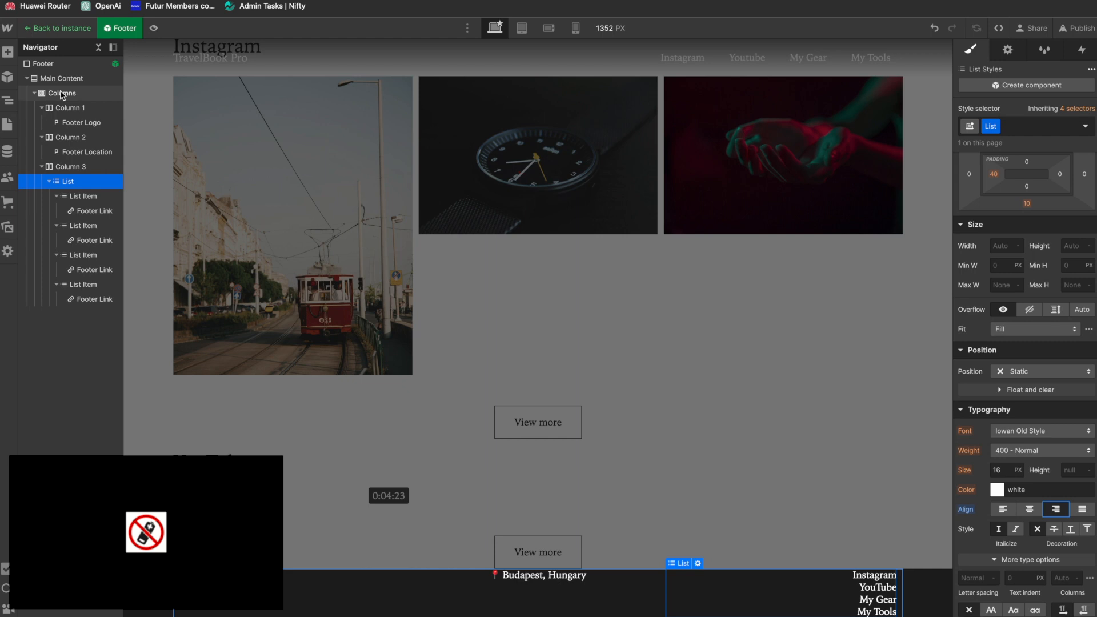
Step: Back in Webflow, add a new combo class named Footer Content to the footer's Main Content block
{"action": "left_click", "coordinate": [61, 79]}
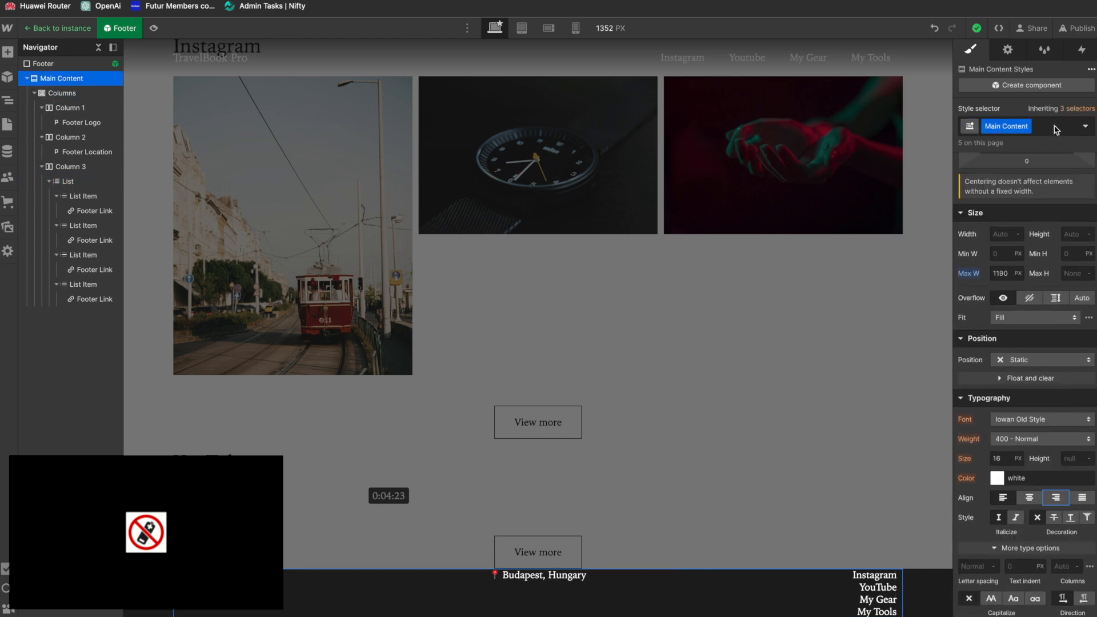
{"action": "left_click", "coordinate": [1056, 127]}
{"action": "type", "text": "Foote"}
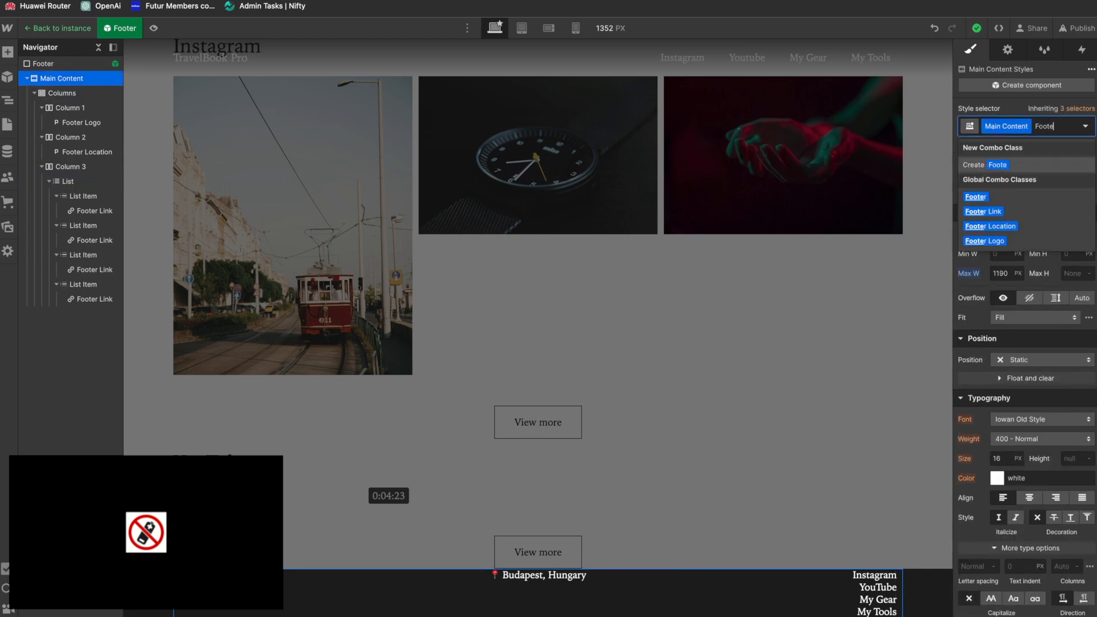
{"action": "type", "text": "r Content"}
{"action": "key", "text": "Return"}
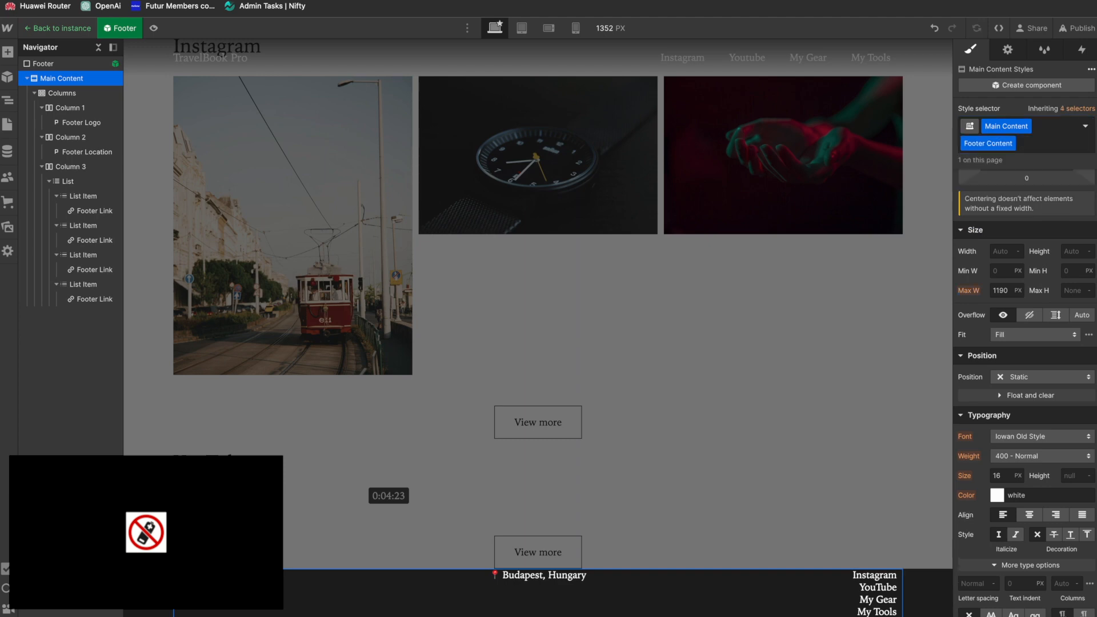
Step: Set the Footer Content block's top padding to 20 px and its bottom padding to 10 px
{"action": "scroll", "coordinate": [983, 500], "scroll_direction": "down", "scroll_amount": 8}
{"action": "scroll", "coordinate": [1003, 402], "scroll_direction": "up", "scroll_amount": 5}
{"action": "scroll", "coordinate": [1003, 402], "scroll_direction": "up", "scroll_amount": 5}
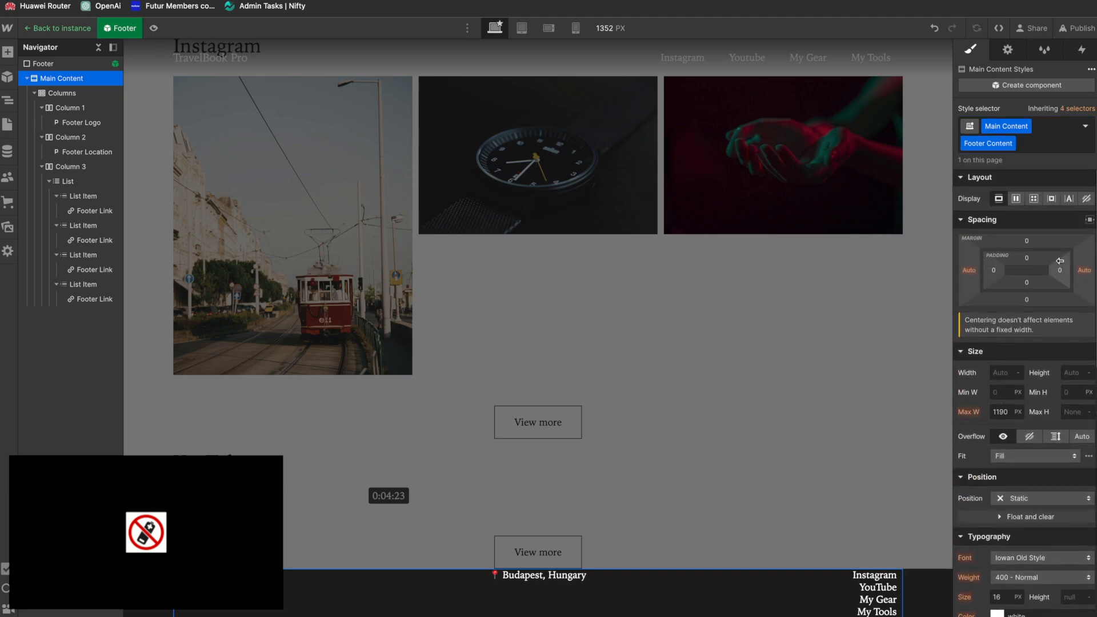
{"action": "left_click", "coordinate": [1028, 257]}
{"action": "type", "text": "20p"}
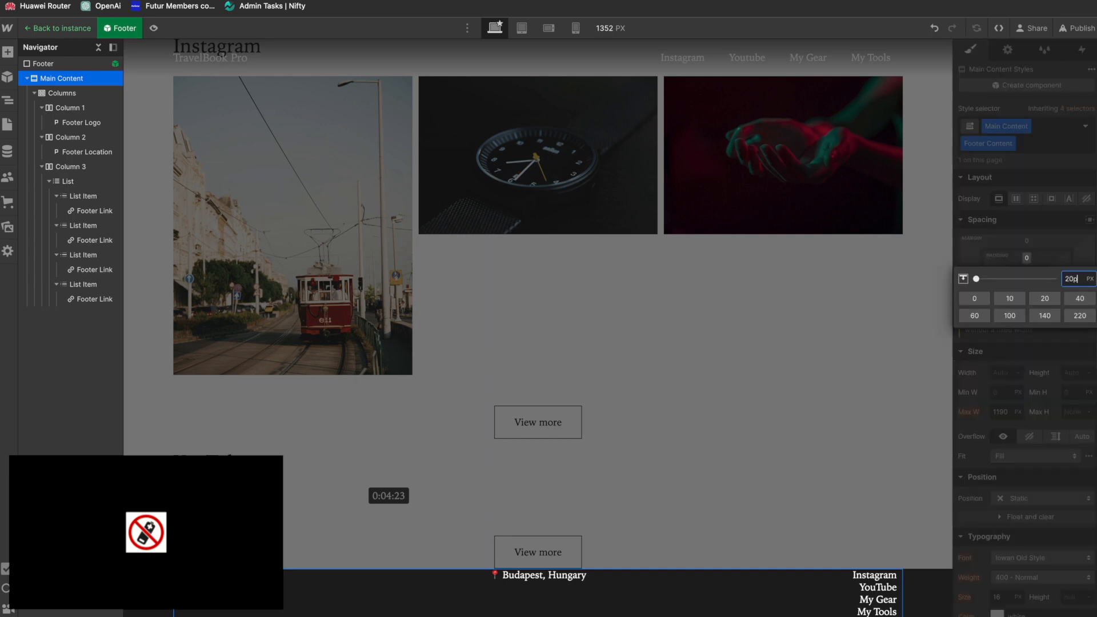
{"action": "key", "text": "Return"}
{"action": "left_click_drag", "start_coordinate": [1026, 283], "coordinate": [1022, 275]}
Step: Set the Footer Content block's bottom padding to 20 px at the tablet breakpoint and return to the desktop view
{"action": "key", "text": "2"}
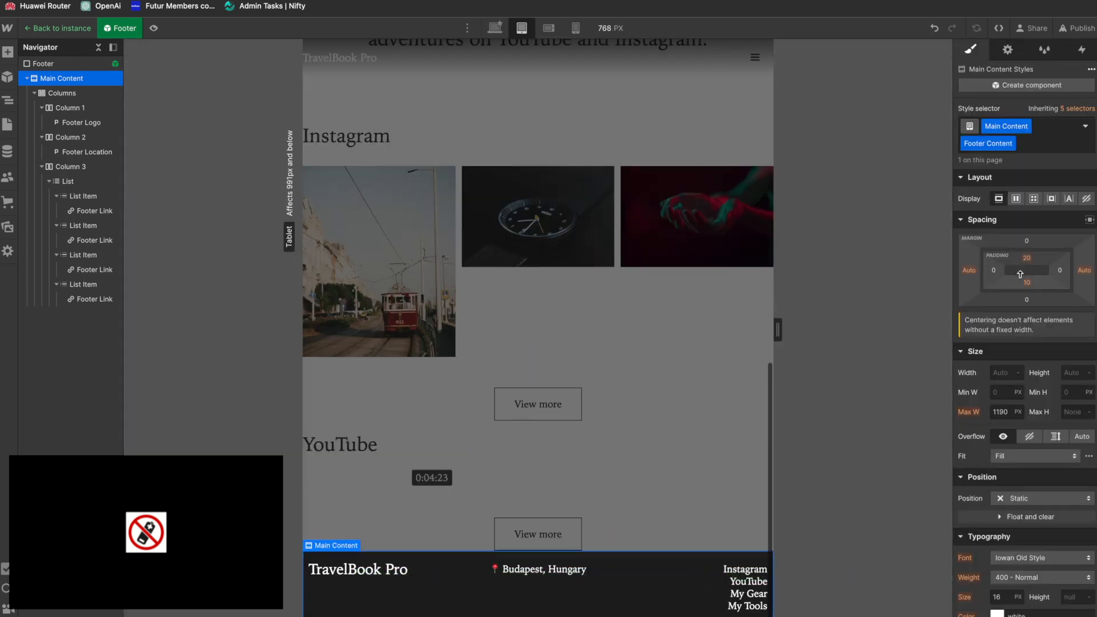
{"action": "key", "text": "p"}
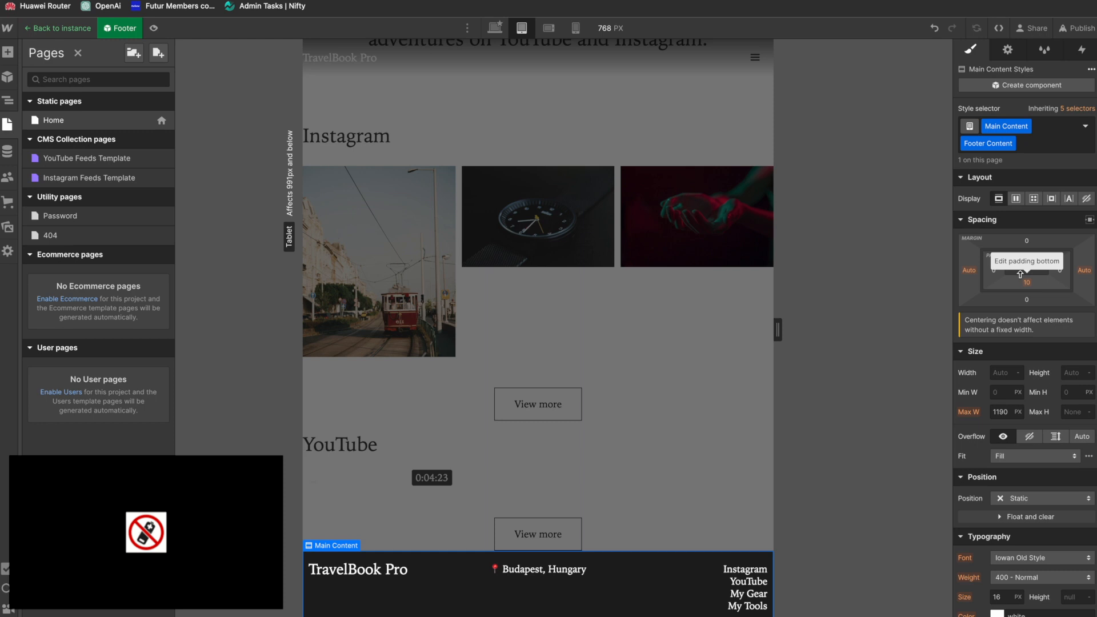
{"action": "left_click", "coordinate": [1027, 283]}
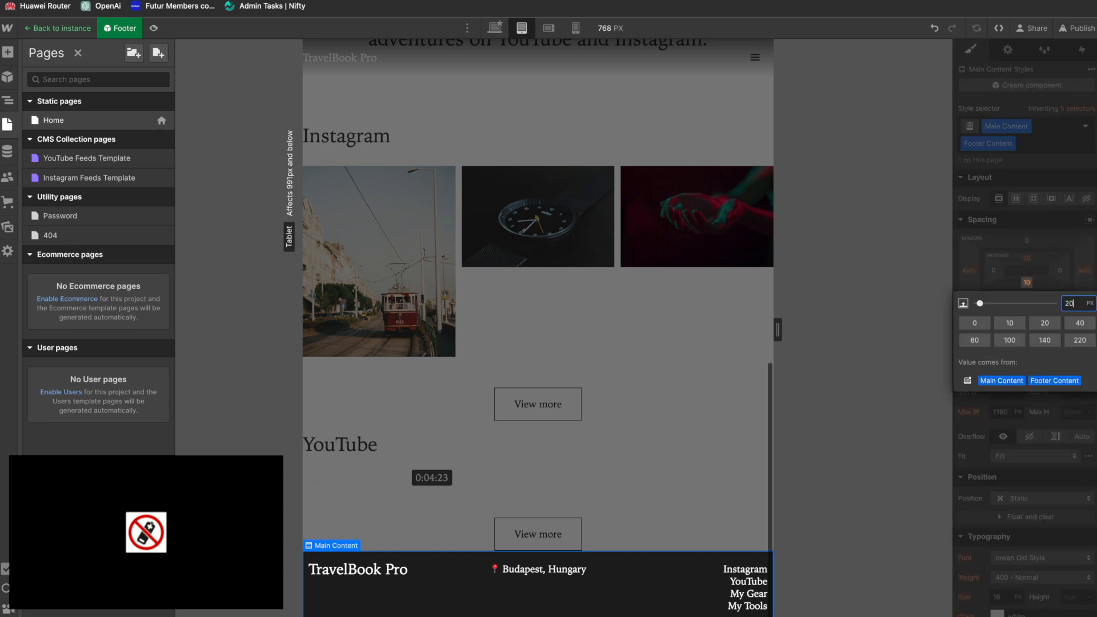
{"action": "key", "text": "Return"}
{"action": "key", "text": "z"}
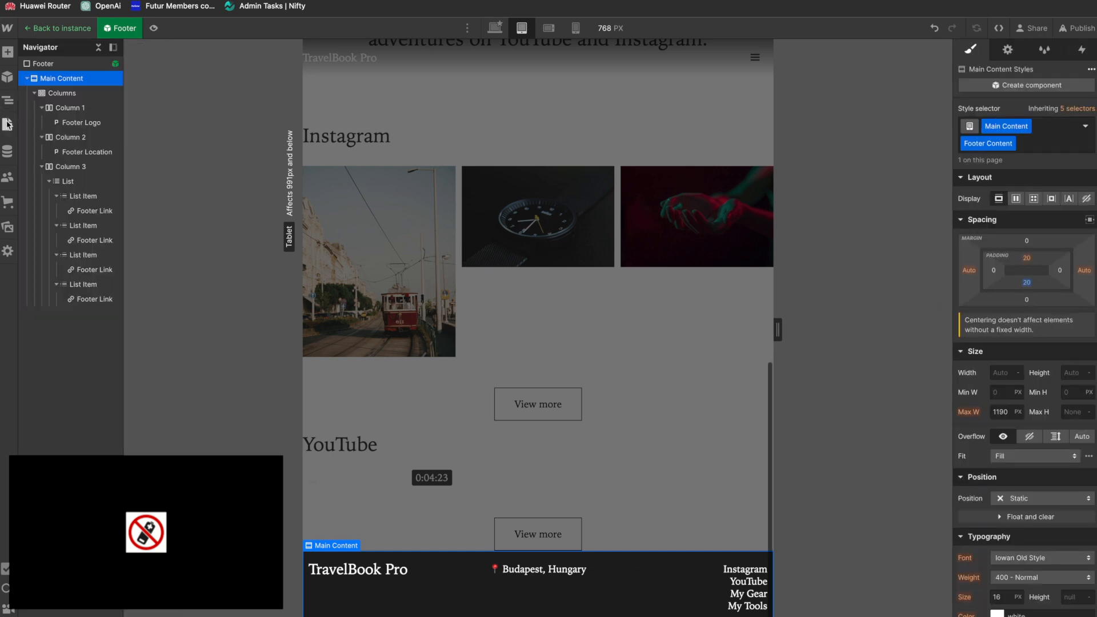
{"action": "left_click", "coordinate": [497, 30]}
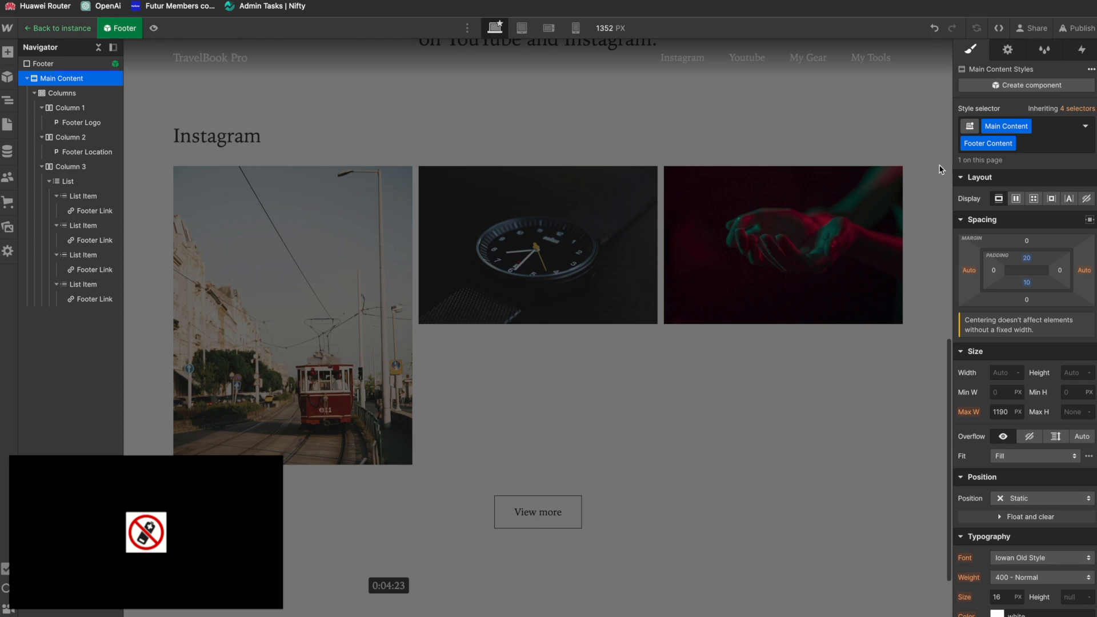
Step: Set the Footer Content block's bottom padding to 20 px and compare the footer with the Figma design
{"action": "left_click", "coordinate": [1028, 283]}
{"action": "type", "text": "20"}
{"action": "key", "text": "Return"}
{"action": "scroll", "coordinate": [499, 363], "scroll_direction": "down", "scroll_amount": 2}
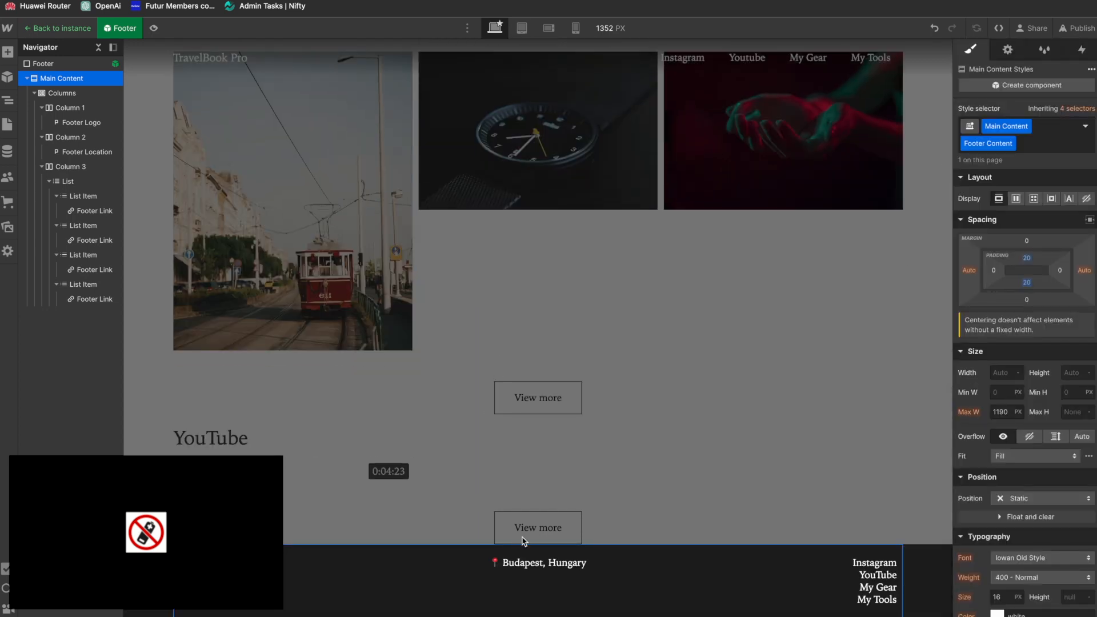
{"action": "key", "text": "super+Tab"}
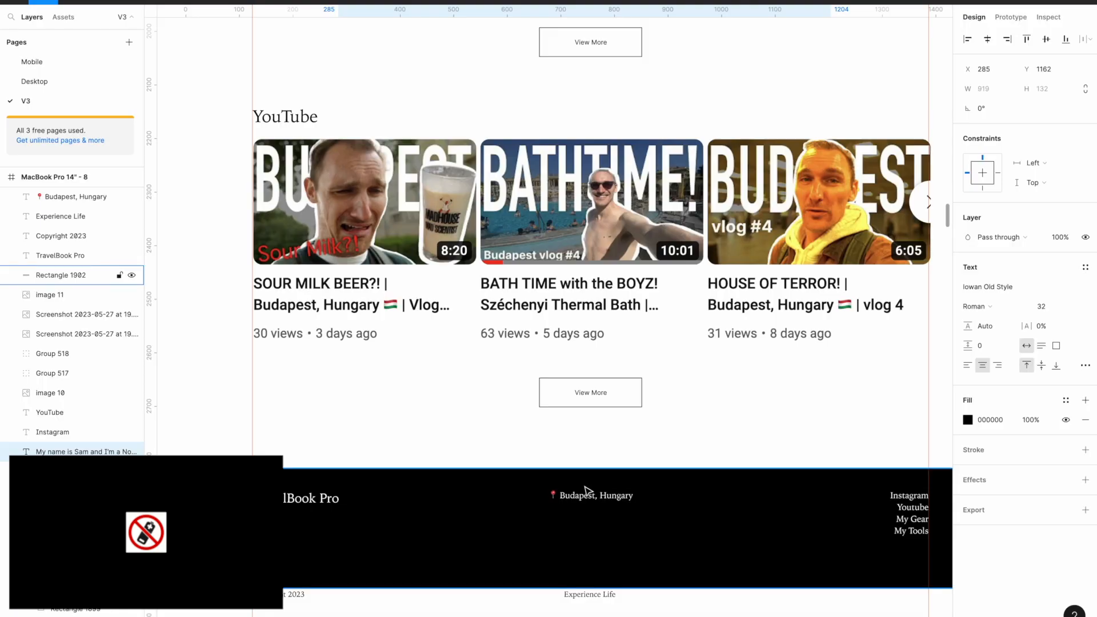
{"action": "key", "text": "super+Tab"}
Step: Increase the Footer Content block's vertical padding to 41 px, compare it with the Figma design, and set the top padding to 40 px
{"action": "left_click_drag", "start_coordinate": [1038, 275], "coordinate": [1030, 270]}
{"action": "scroll", "coordinate": [673, 358], "scroll_direction": "down", "scroll_amount": 1}
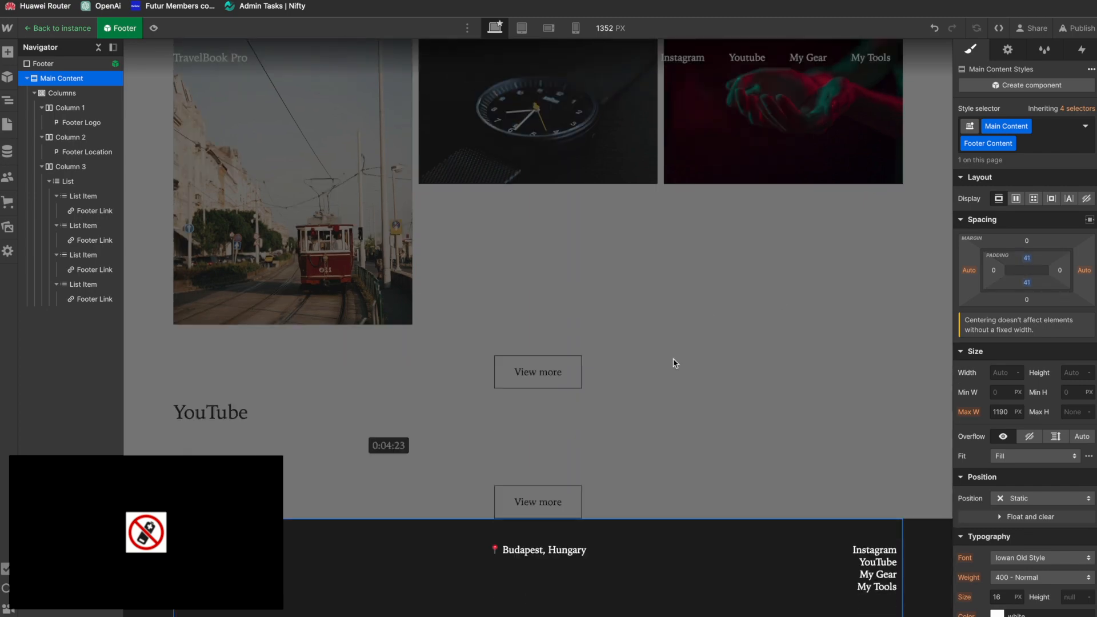
{"action": "key", "text": "super+Tab"}
{"action": "key", "text": "super+Tab"}
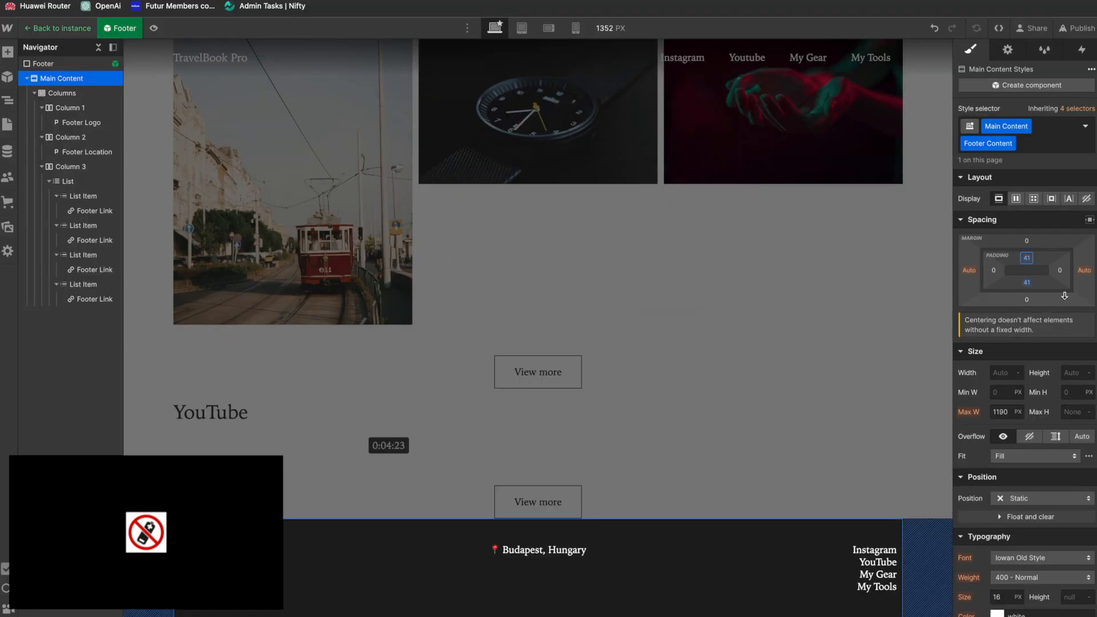
{"action": "left_click", "coordinate": [1029, 260]}
{"action": "type", "text": "40"}
{"action": "key", "text": "Return"}
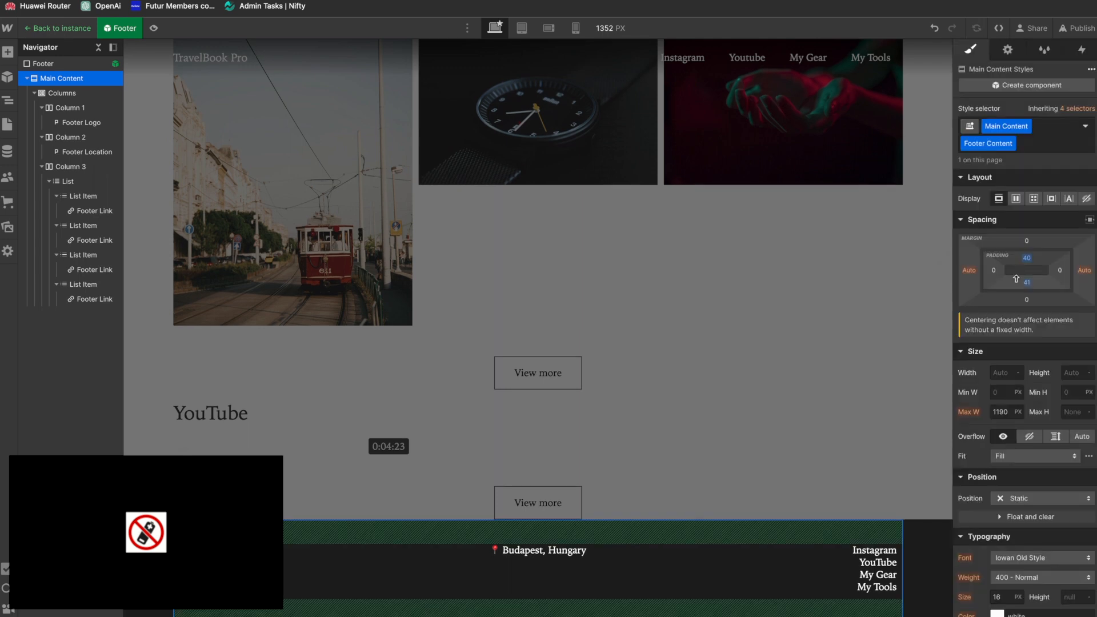
Step: Set the Footer Content block's bottom padding to 70 px
{"action": "left_click_drag", "start_coordinate": [1028, 286], "coordinate": [1032, 243]}
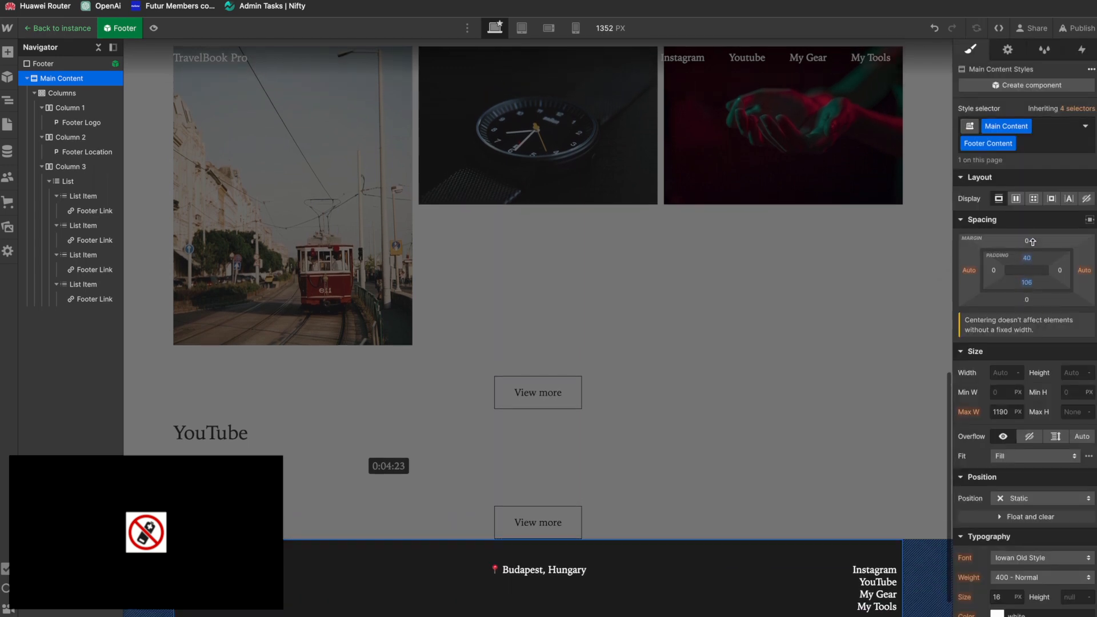
{"action": "scroll", "coordinate": [834, 424], "scroll_direction": "down", "scroll_amount": 1}
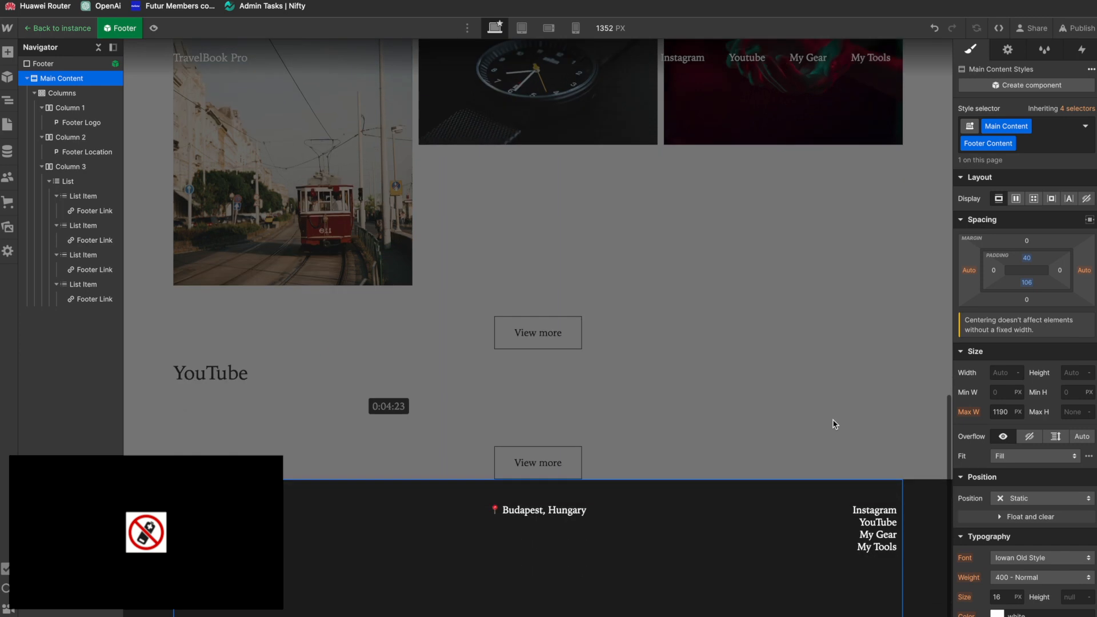
{"action": "left_click", "coordinate": [1027, 283]}
{"action": "key", "text": "Return"}
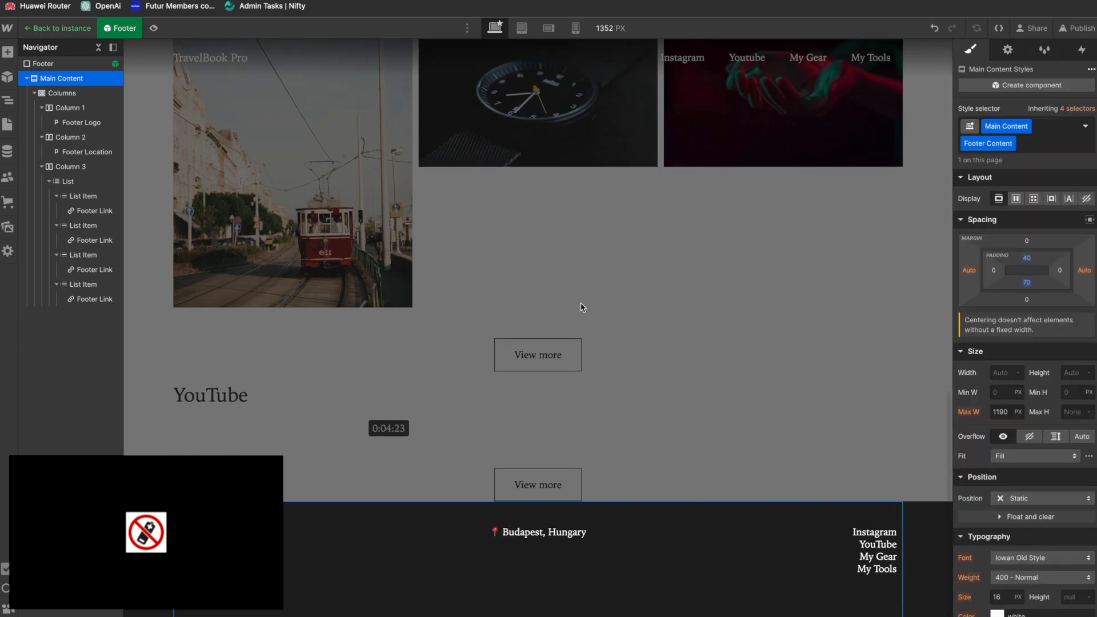
Step: Compare the footer with the Figma design and inspect the styles of its Instagram link
{"action": "key", "text": "super+Tab"}
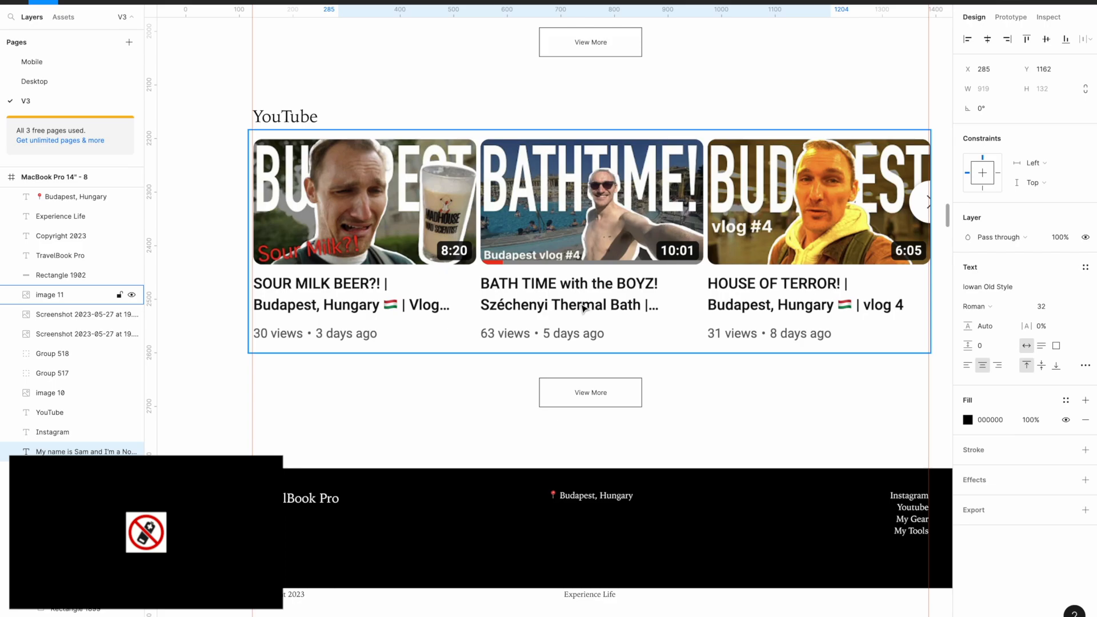
{"action": "key", "text": "super+Tab"}
{"action": "key", "text": "super+Tab"}
{"action": "key", "text": "super+Tab"}
{"action": "left_click", "coordinate": [874, 532]}
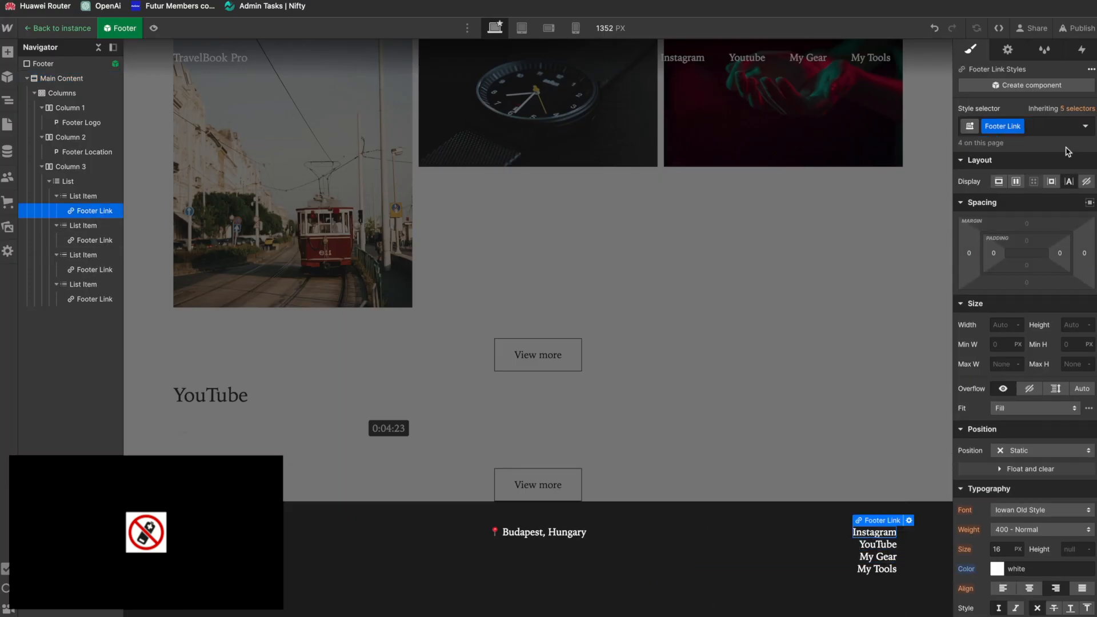
{"action": "key", "text": "Escape"}
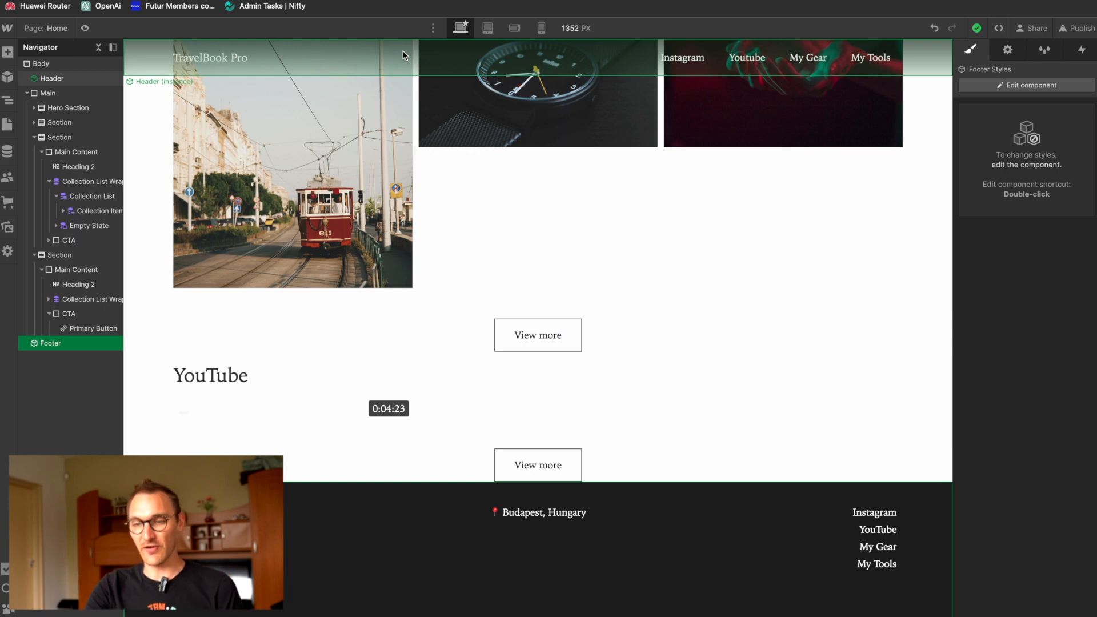
Step: Examine the home page's spacing between the intro text, the Instagram and YouTube sections and the footer
{"action": "scroll", "coordinate": [563, 366], "scroll_direction": "up", "scroll_amount": 6}
{"action": "scroll", "coordinate": [563, 378], "scroll_direction": "down", "scroll_amount": 6}
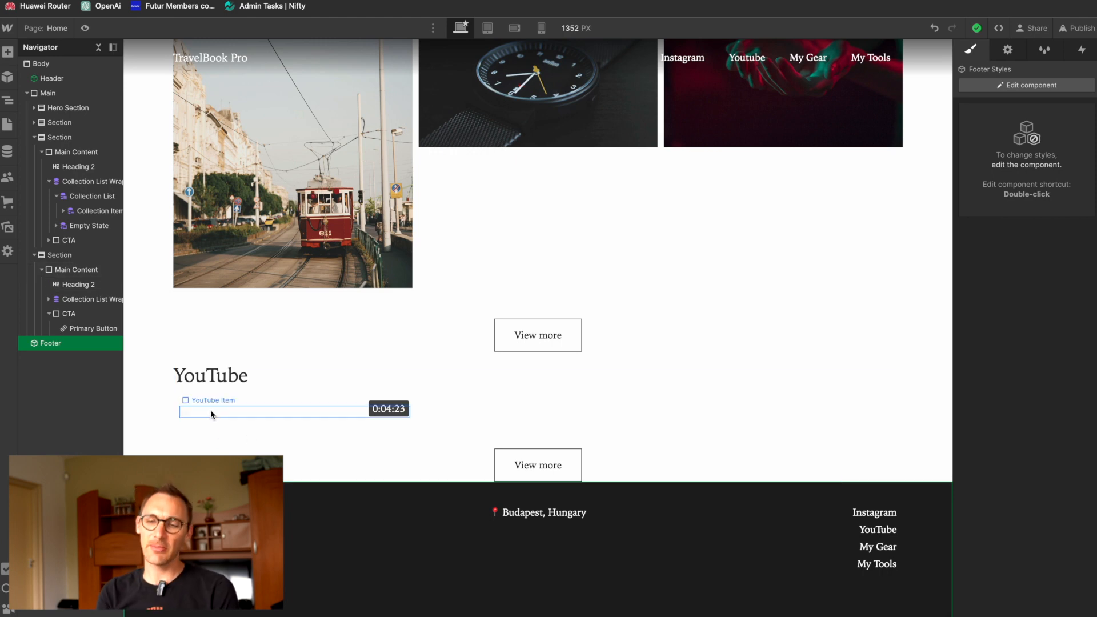
{"action": "scroll", "coordinate": [210, 409], "scroll_direction": "up", "scroll_amount": 4}
{"action": "scroll", "coordinate": [210, 414], "scroll_direction": "down", "scroll_amount": 1}
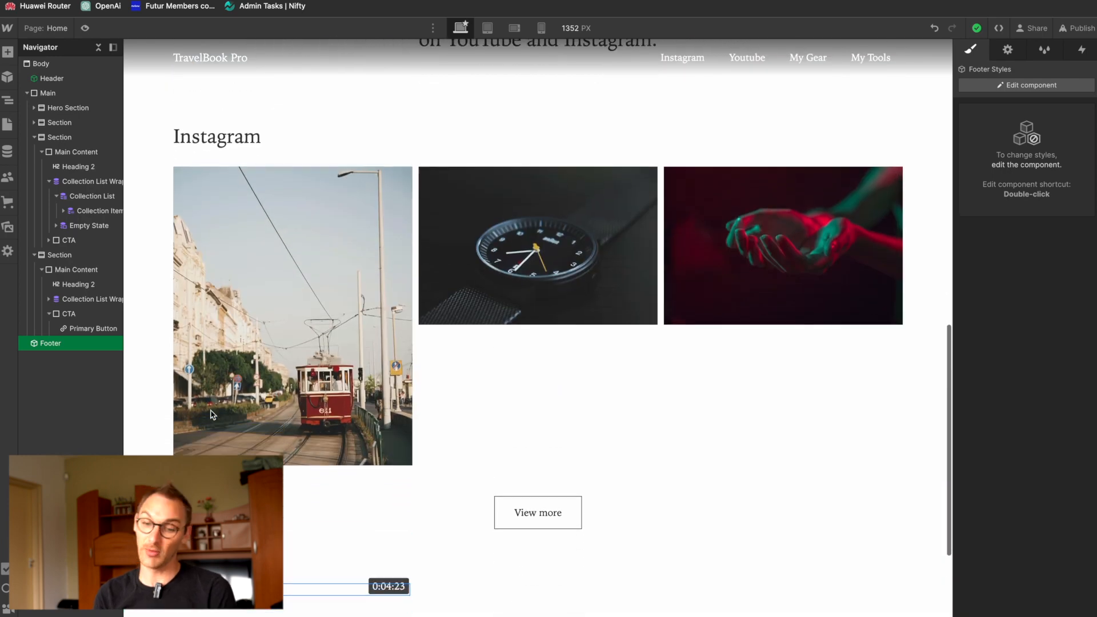
{"action": "scroll", "coordinate": [212, 414], "scroll_direction": "down", "scroll_amount": 2}
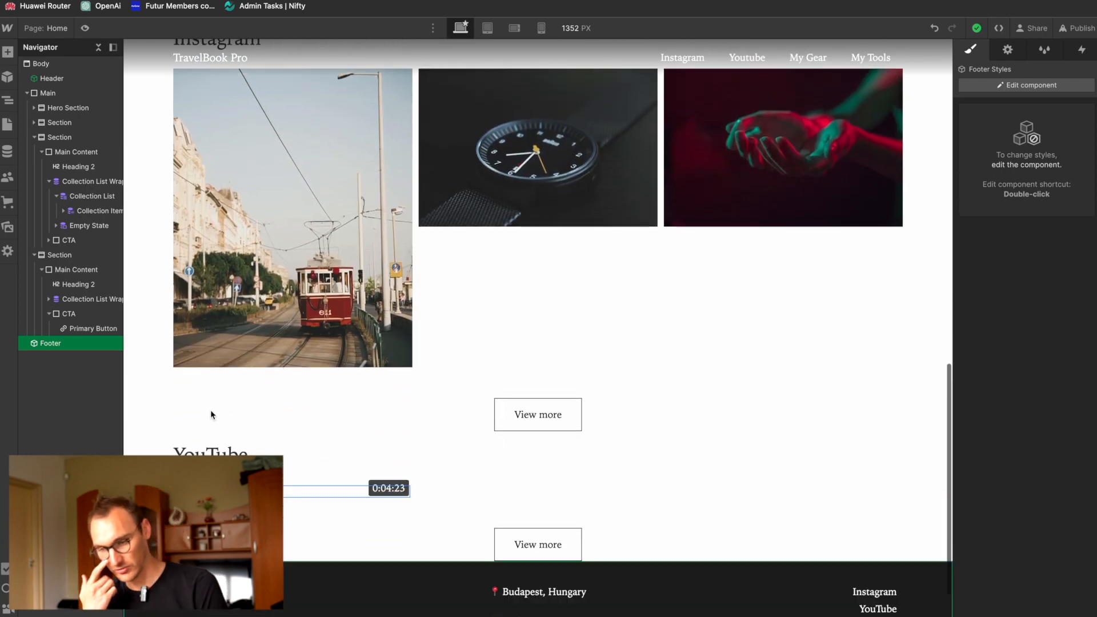
{"action": "scroll", "coordinate": [431, 240], "scroll_direction": "up", "scroll_amount": 5}
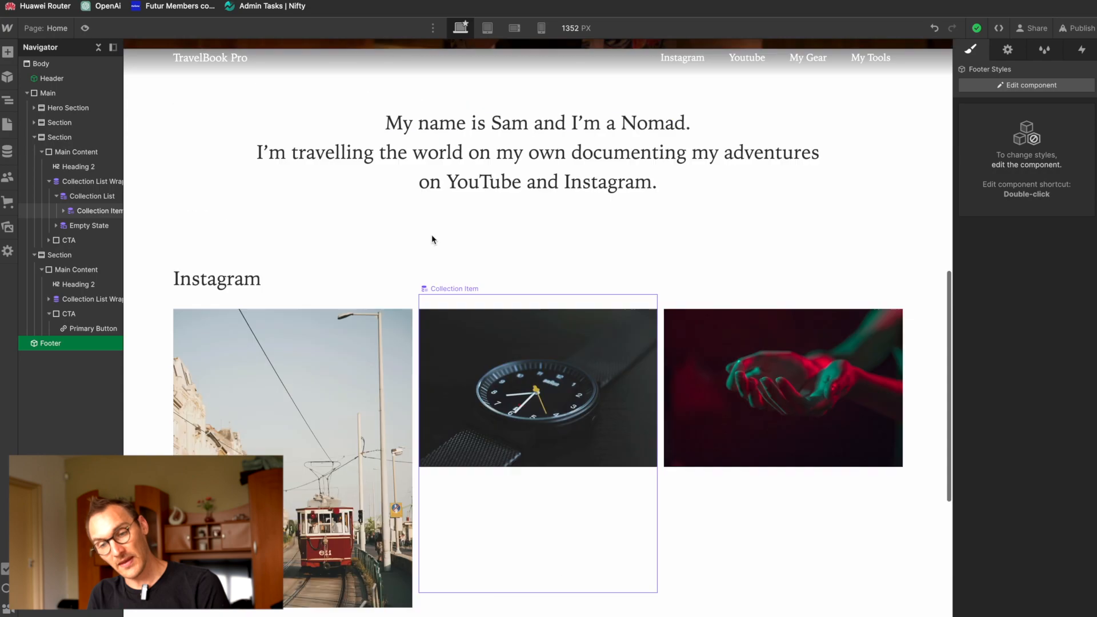
{"action": "scroll", "coordinate": [438, 278], "scroll_direction": "up", "scroll_amount": 8}
{"action": "scroll", "coordinate": [569, 294], "scroll_direction": "down", "scroll_amount": 14}
{"action": "scroll", "coordinate": [569, 294], "scroll_direction": "up", "scroll_amount": 2}
{"action": "scroll", "coordinate": [569, 294], "scroll_direction": "down", "scroll_amount": 4}
{"action": "scroll", "coordinate": [569, 294], "scroll_direction": "up", "scroll_amount": 12}
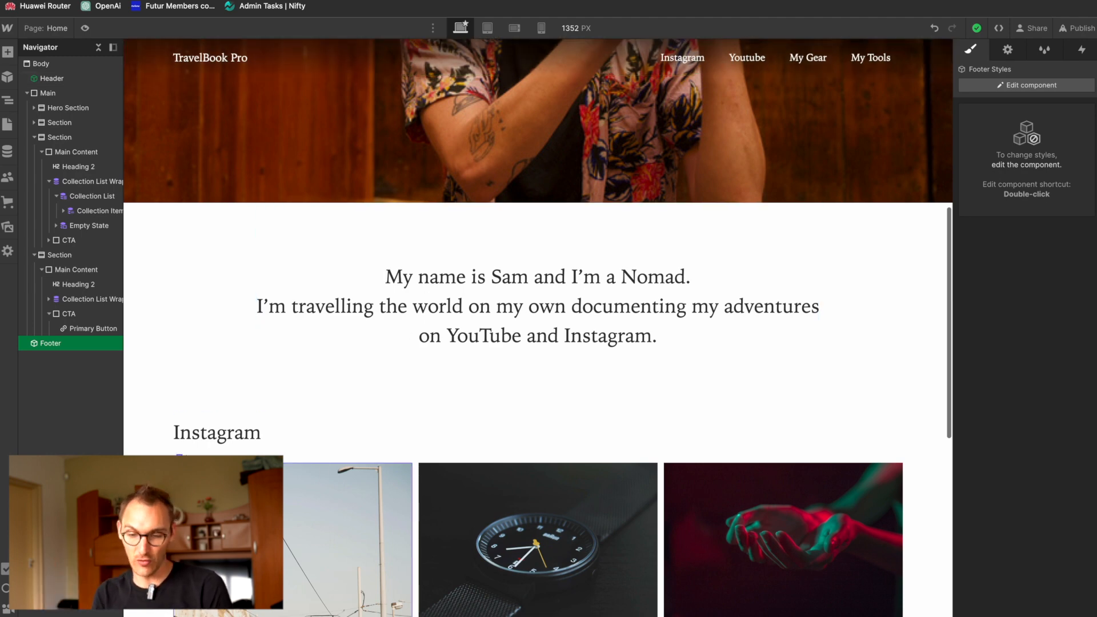
{"action": "scroll", "coordinate": [228, 515], "scroll_direction": "down", "scroll_amount": 10}
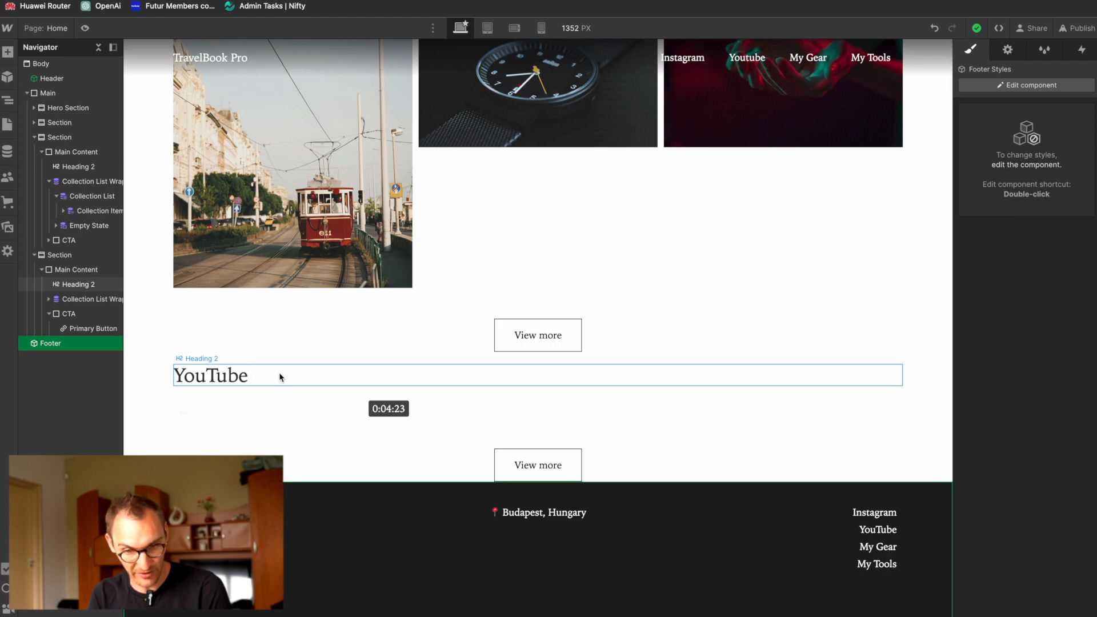
Step: Give the YouTube section a new class named Section
{"action": "left_click", "coordinate": [72, 260]}
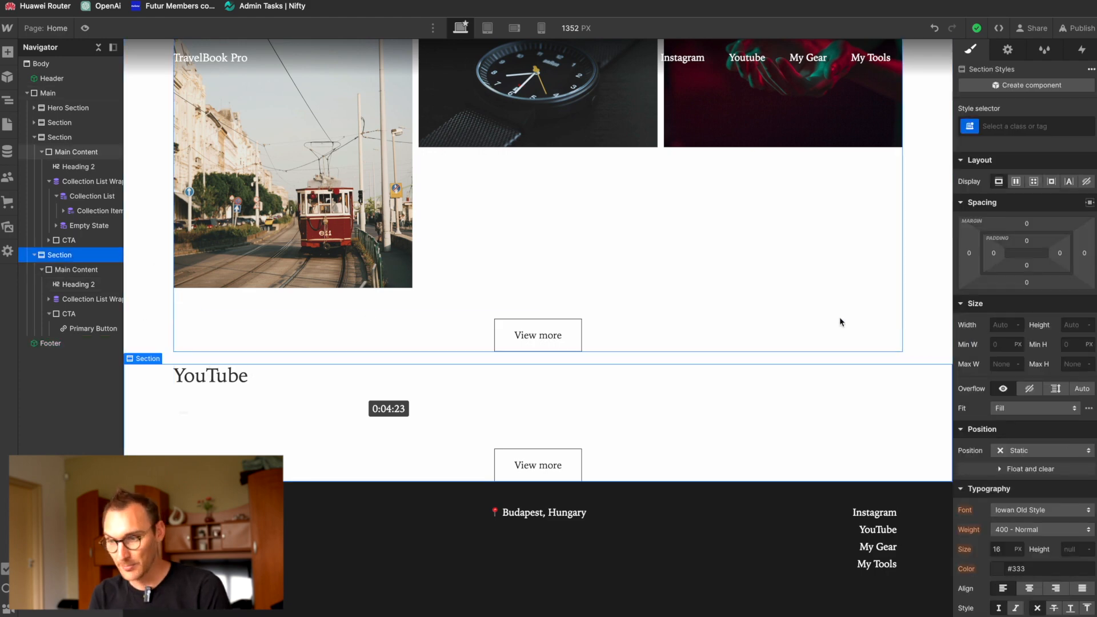
{"action": "left_click", "coordinate": [1027, 126]}
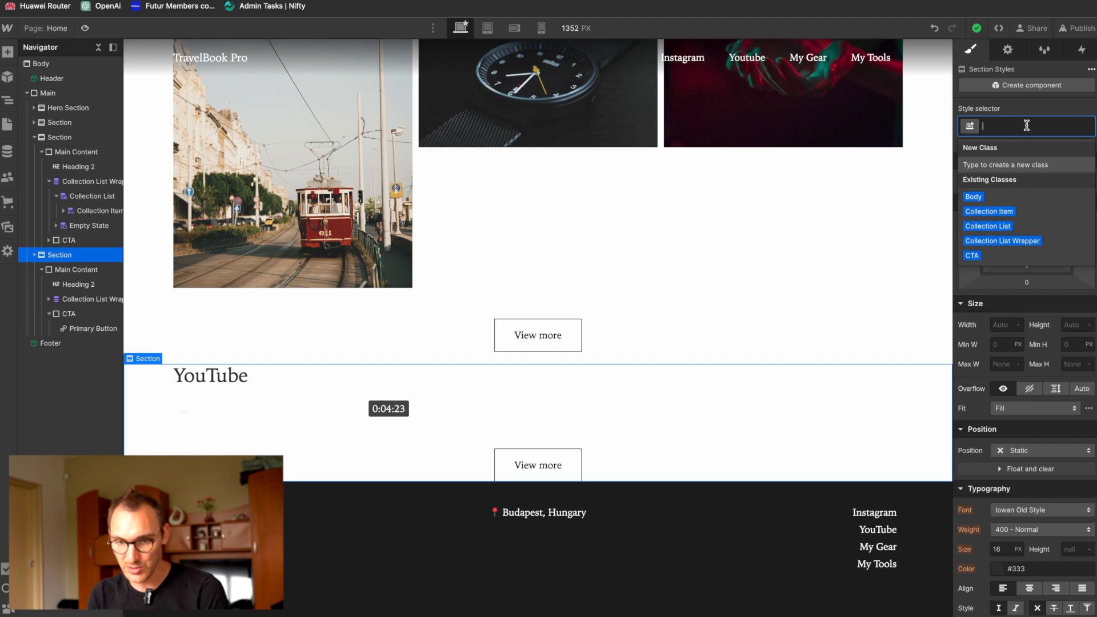
{"action": "type", "text": "Section"}
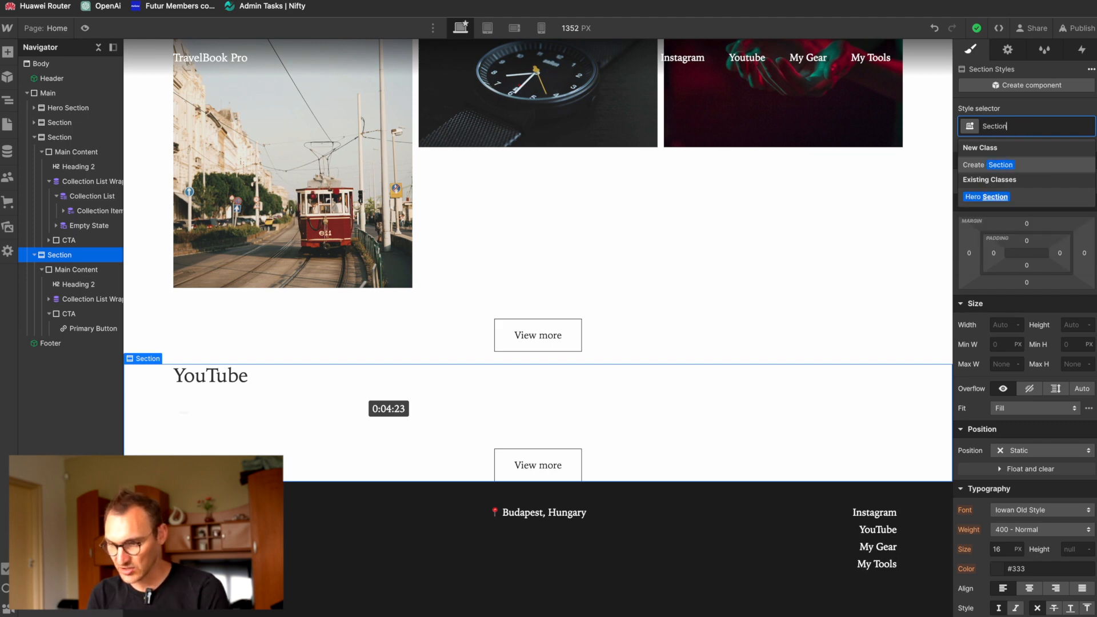
{"action": "key", "text": "Return"}
Step: Set the bottom margin of the Section class to 50 px
{"action": "left_click_drag", "start_coordinate": [1027, 265], "coordinate": [1028, 287]}
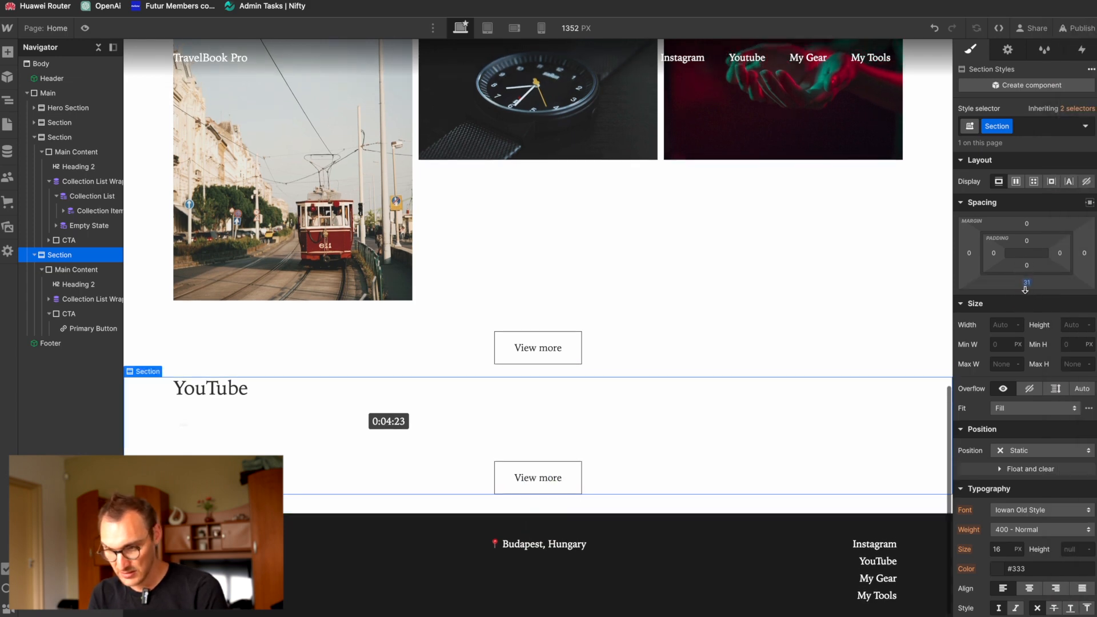
{"action": "left_click", "coordinate": [1028, 288]}
{"action": "type", "text": "50px"}
{"action": "key", "text": "Return"}
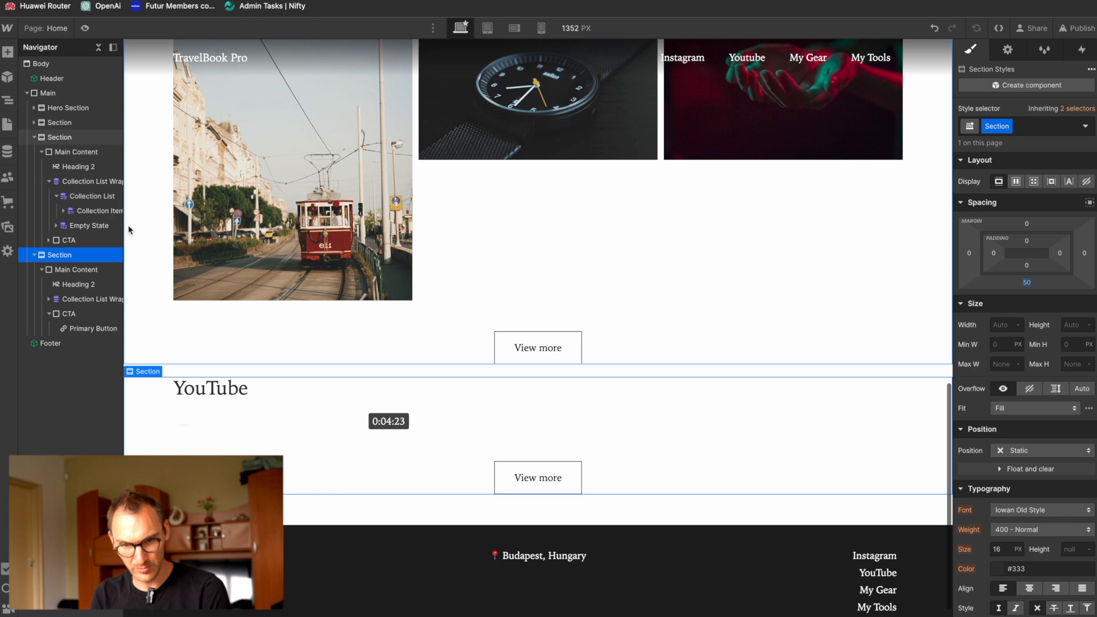
Step: Apply the existing Section class to the Instagram section and check the spacing between the page's sections
{"action": "left_click", "coordinate": [788, 167]}
{"action": "left_click", "coordinate": [1054, 127]}
{"action": "type", "text": "Secti"}
{"action": "left_click", "coordinate": [978, 212]}
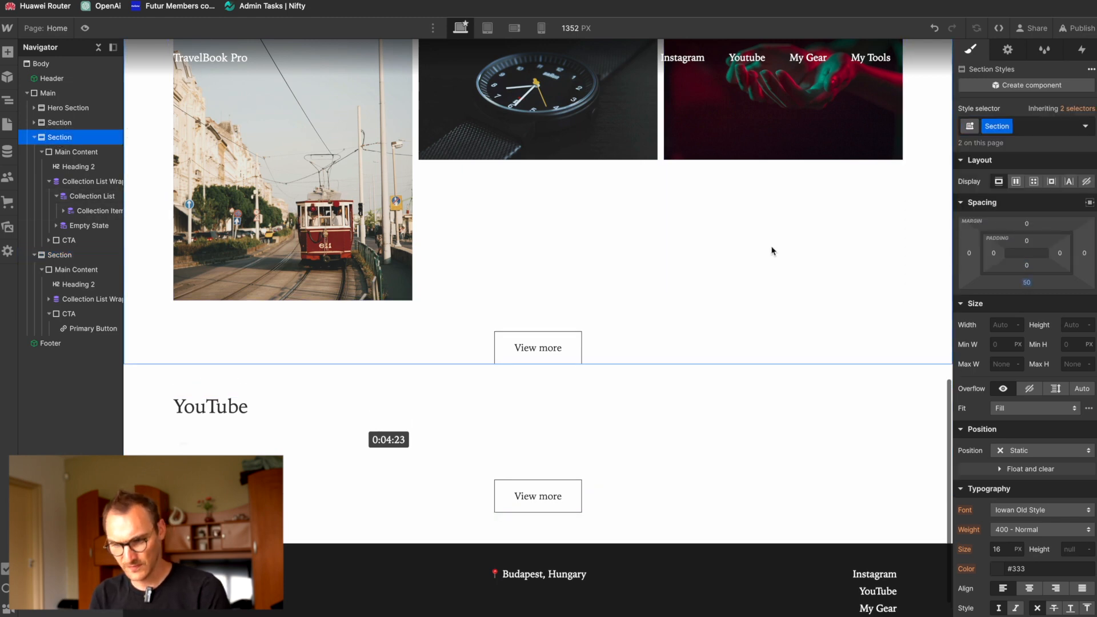
{"action": "scroll", "coordinate": [686, 307], "scroll_direction": "up", "scroll_amount": 3}
{"action": "scroll", "coordinate": [686, 307], "scroll_direction": "up", "scroll_amount": 6}
{"action": "scroll", "coordinate": [686, 307], "scroll_direction": "down", "scroll_amount": 10}
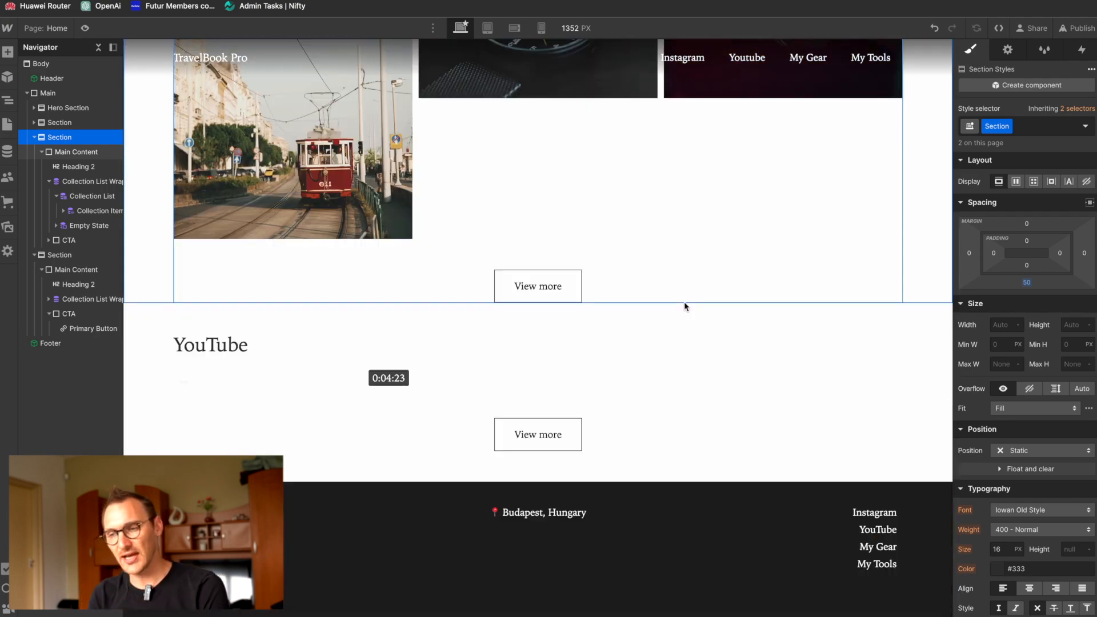
Step: Switch to the tablet breakpoint and examine the page layout from the hero down to the footer
{"action": "left_click", "coordinate": [488, 28]}
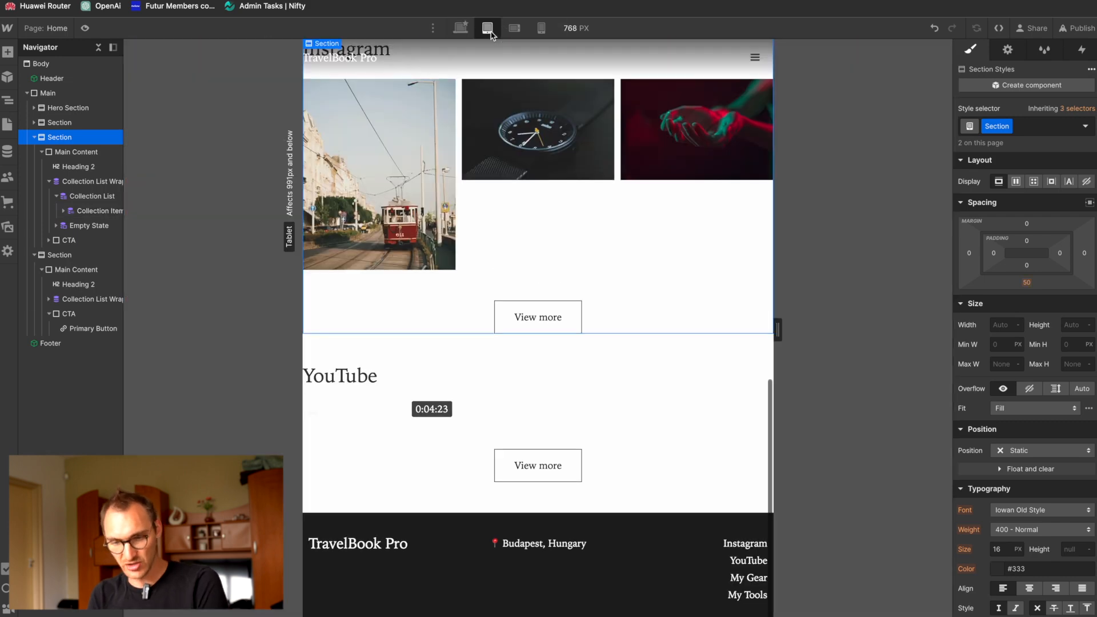
{"action": "scroll", "coordinate": [521, 350], "scroll_direction": "up", "scroll_amount": 10}
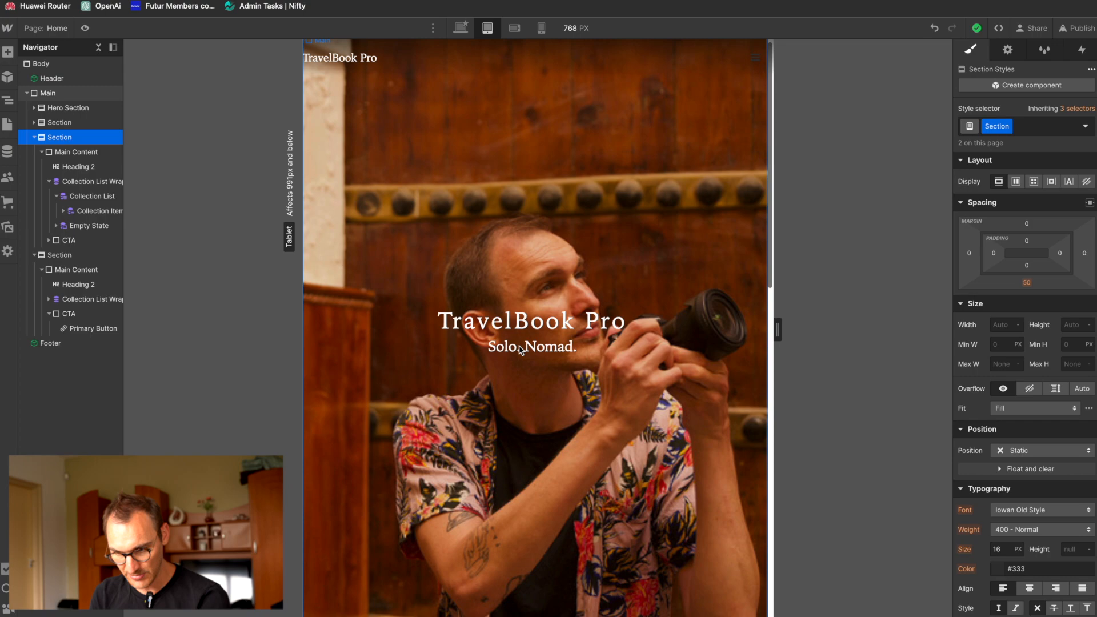
{"action": "scroll", "coordinate": [522, 349], "scroll_direction": "down", "scroll_amount": 10}
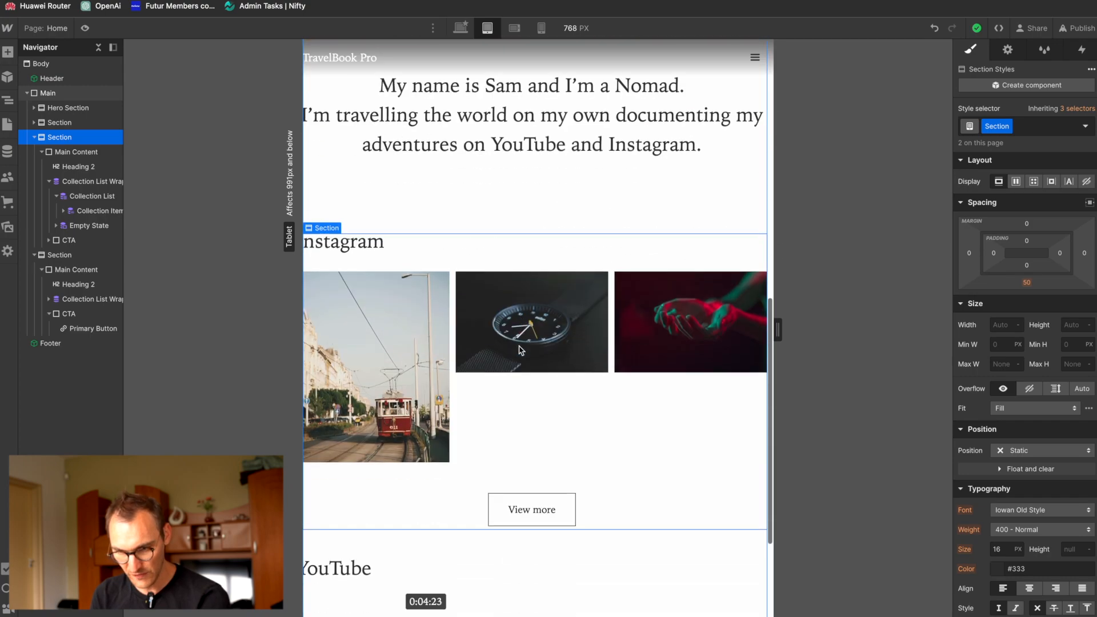
{"action": "scroll", "coordinate": [522, 350], "scroll_direction": "up", "scroll_amount": 10}
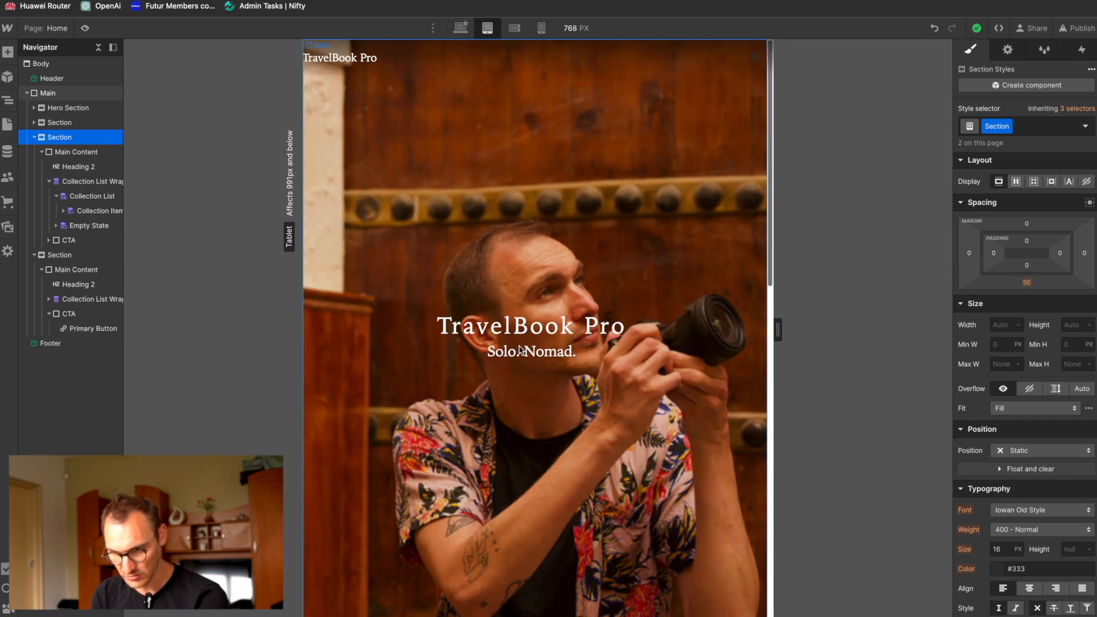
{"action": "scroll", "coordinate": [521, 350], "scroll_direction": "down", "scroll_amount": 10}
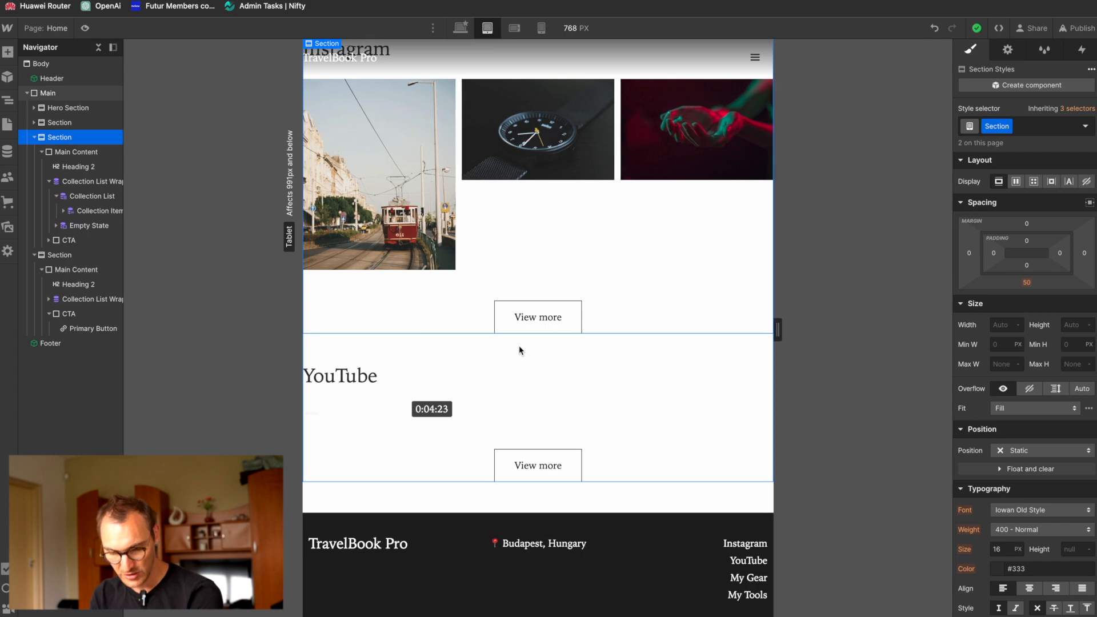
{"action": "scroll", "coordinate": [522, 350], "scroll_direction": "up", "scroll_amount": 9}
Step: Examine the page layout at the mobile landscape and mobile portrait breakpoints
{"action": "left_click", "coordinate": [515, 28]}
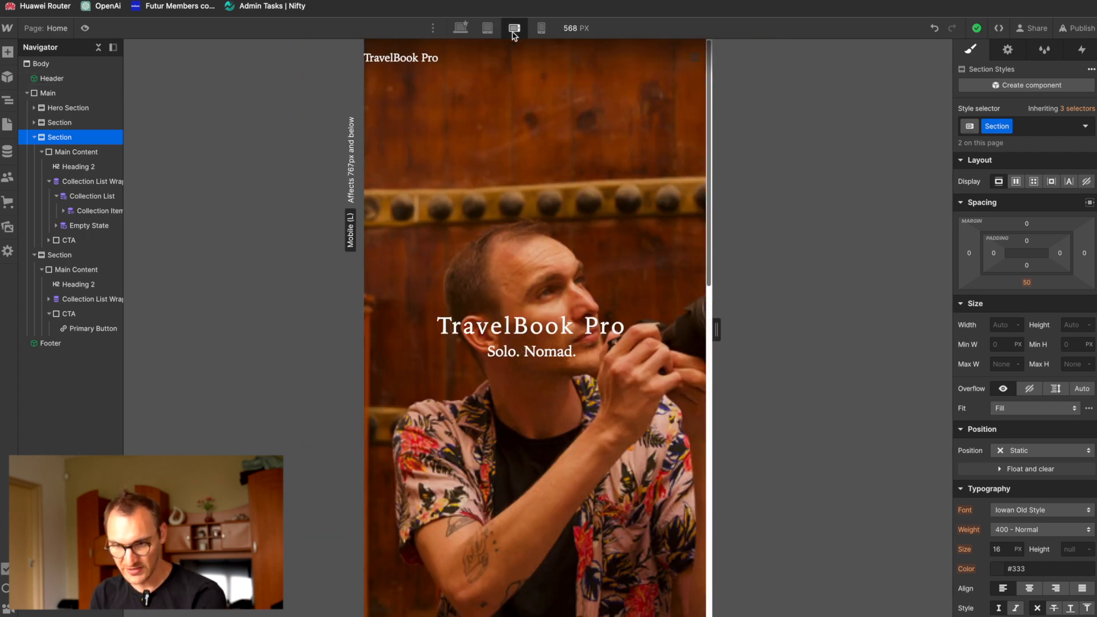
{"action": "left_click", "coordinate": [541, 28]}
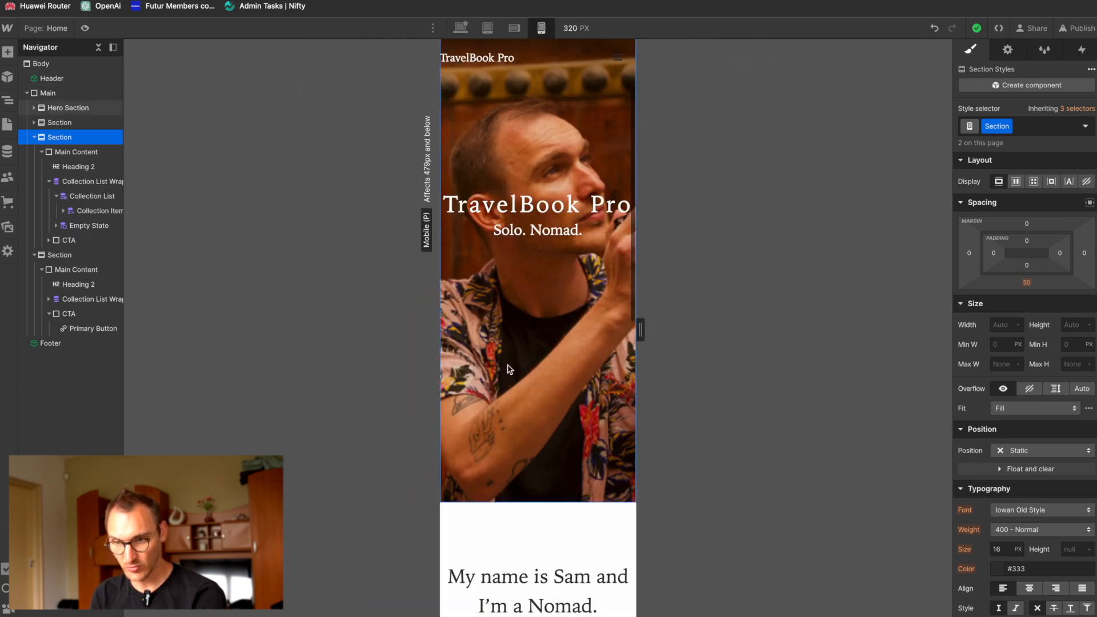
{"action": "scroll", "coordinate": [504, 376], "scroll_direction": "down", "scroll_amount": 5}
{"action": "scroll", "coordinate": [505, 377], "scroll_direction": "down", "scroll_amount": 8}
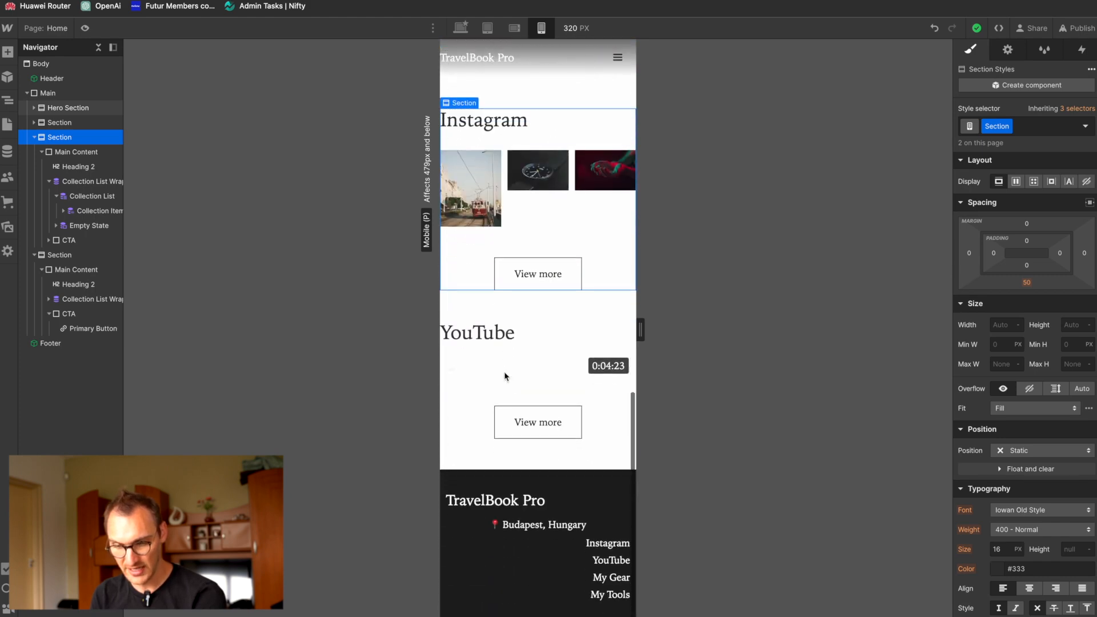
{"action": "scroll", "coordinate": [504, 376], "scroll_direction": "up", "scroll_amount": 12}
Step: Return to the tablet breakpoint and examine the side spacing and horizontal overflow of the intro text and Instagram section
{"action": "left_click", "coordinate": [488, 28]}
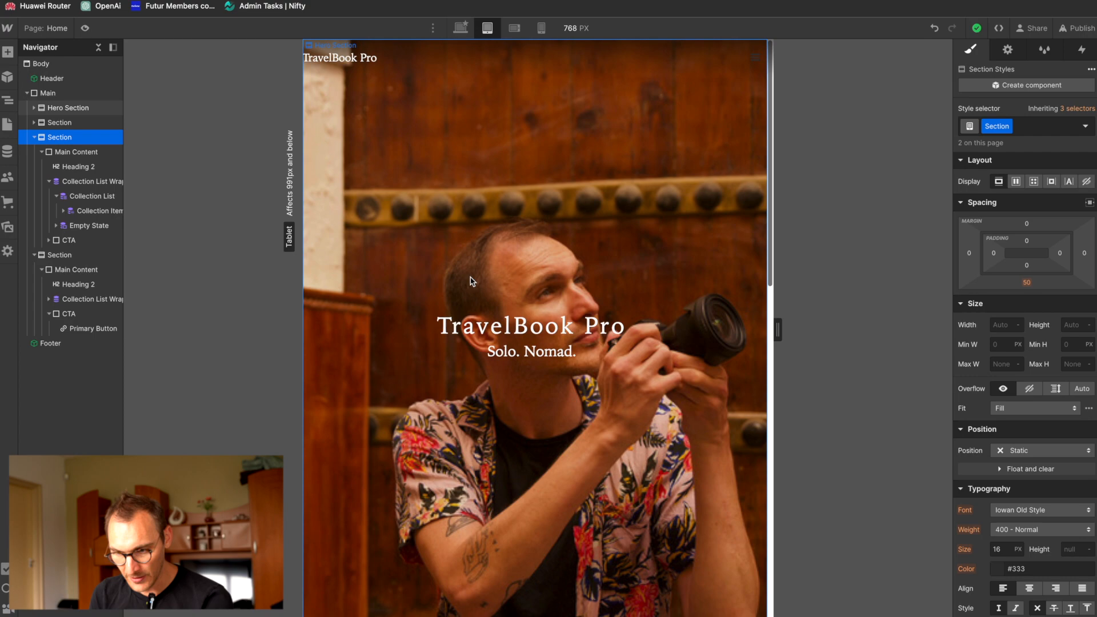
{"action": "scroll", "coordinate": [471, 282], "scroll_direction": "down", "scroll_amount": 10}
{"action": "scroll", "coordinate": [471, 281], "scroll_direction": "up", "scroll_amount": 3}
{"action": "scroll", "coordinate": [471, 281], "scroll_direction": "up", "scroll_amount": 2}
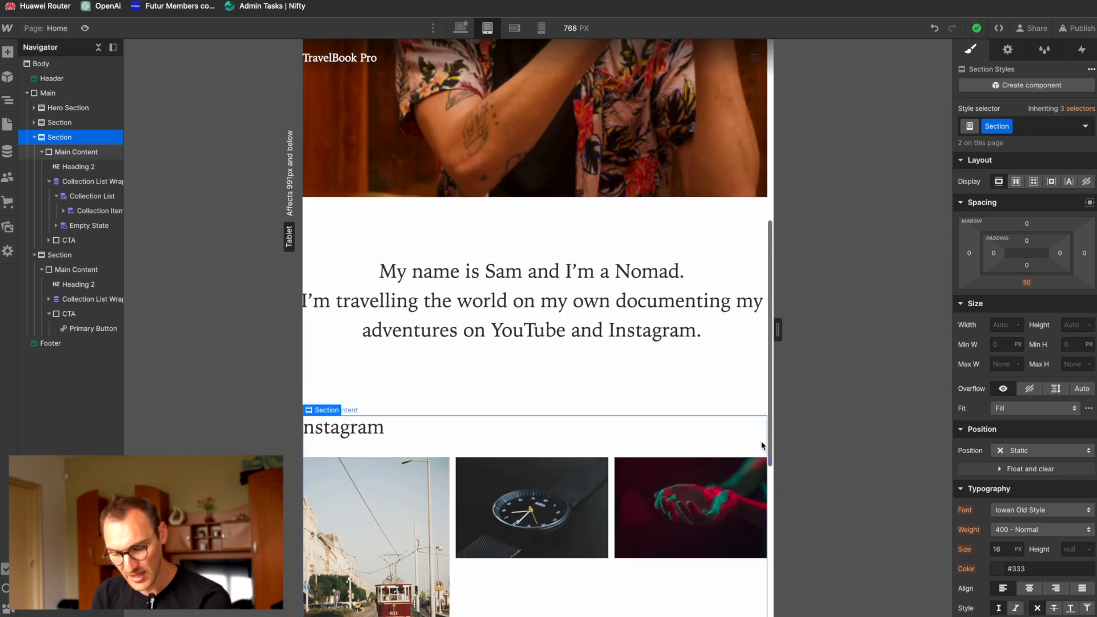
{"action": "scroll", "coordinate": [443, 449], "scroll_direction": "left", "scroll_amount": 1}
{"action": "scroll", "coordinate": [443, 451], "scroll_direction": "up", "scroll_amount": 1}
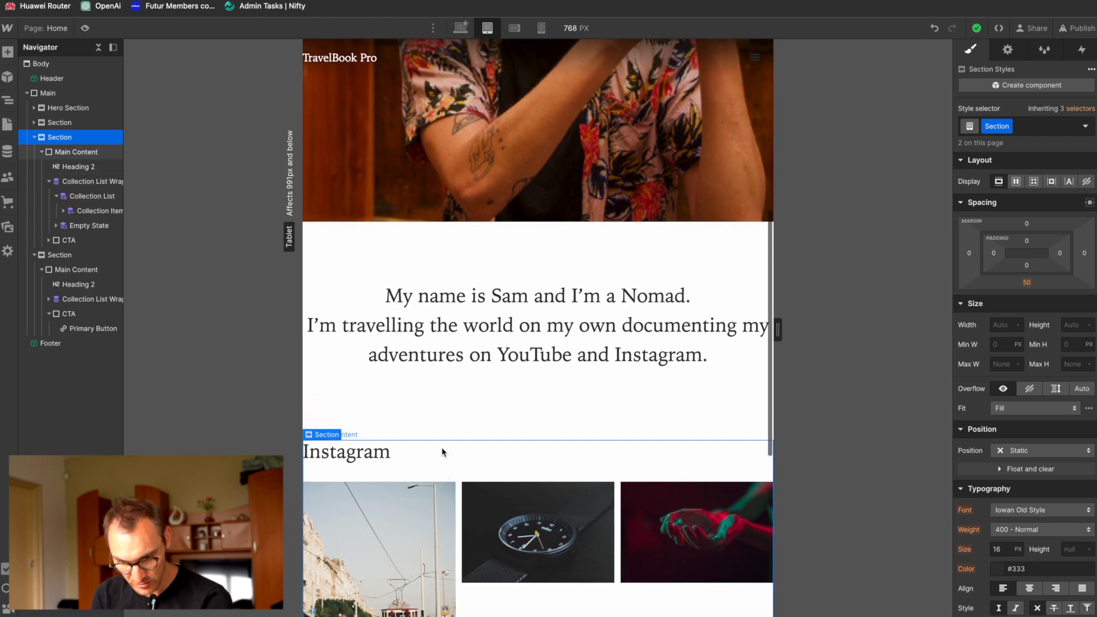
Step: Reset the Instagram Collection List's left and right margins at the desktop breakpoint, and check the result at the tablet breakpoint
{"action": "left_click", "coordinate": [458, 511]}
{"action": "left_click", "coordinate": [89, 186]}
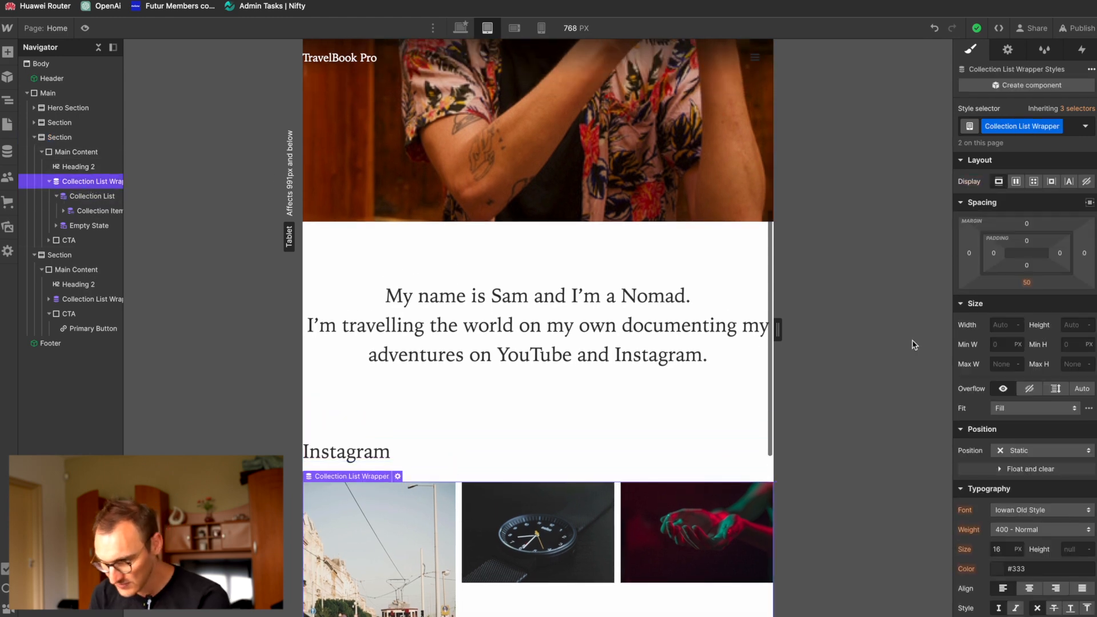
{"action": "left_click", "coordinate": [93, 197]}
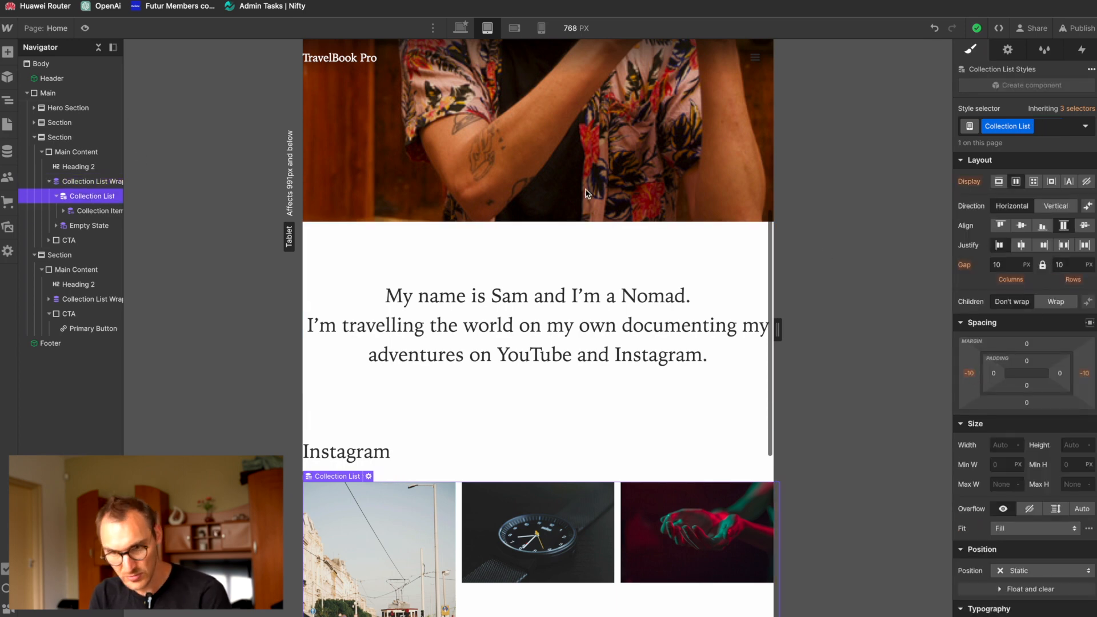
{"action": "left_click", "coordinate": [459, 31]}
{"action": "left_click", "coordinate": [969, 373], "text": "alt"}
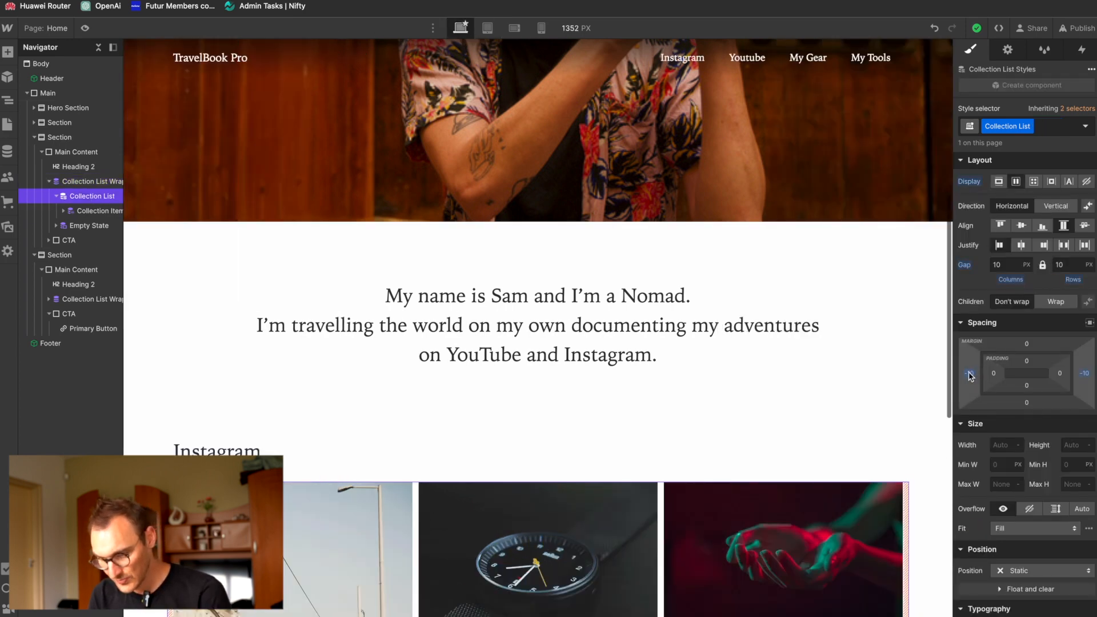
{"action": "left_click", "coordinate": [1084, 375], "text": "alt"}
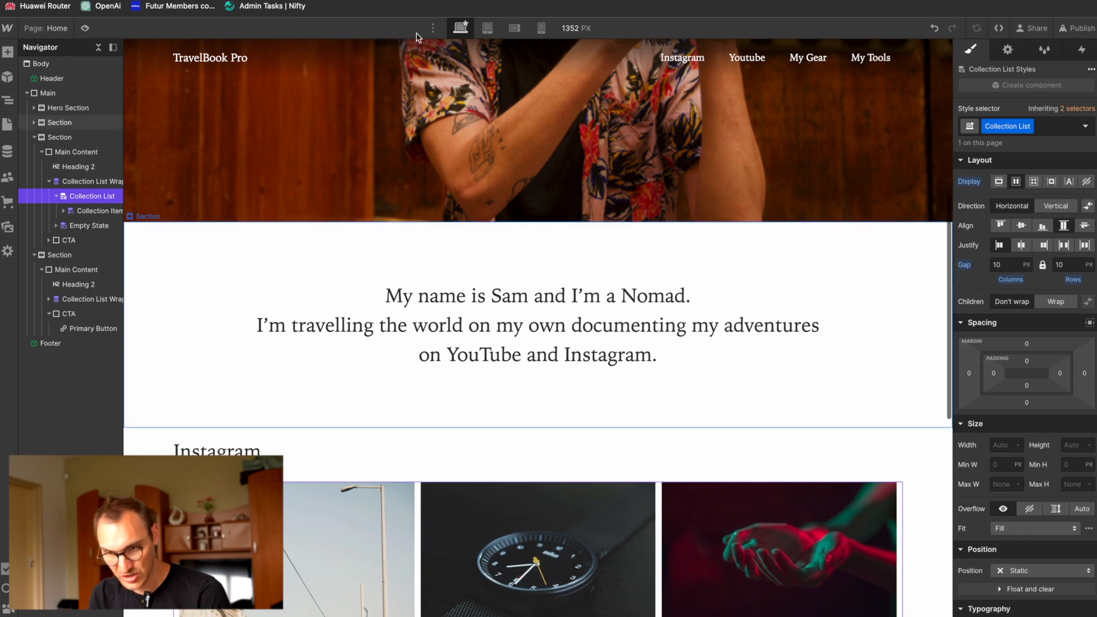
{"action": "left_click", "coordinate": [483, 31]}
{"action": "scroll", "coordinate": [366, 403], "scroll_direction": "down", "scroll_amount": 7}
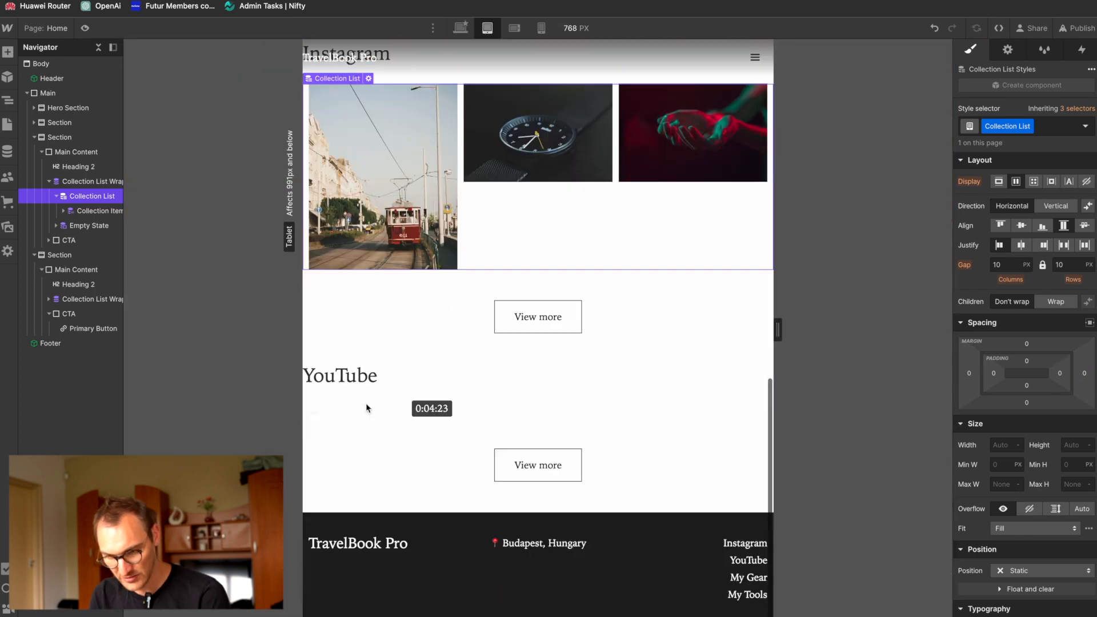
{"action": "scroll", "coordinate": [365, 403], "scroll_direction": "up", "scroll_amount": 5}
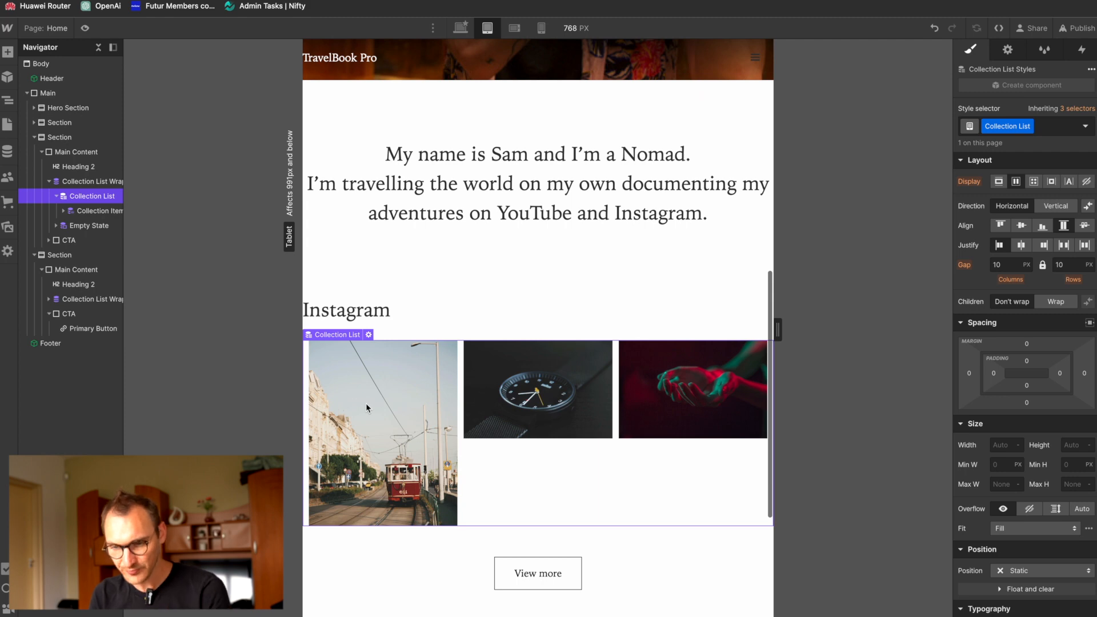
Step: Open the Header component for editing and bring up the style classes of the Navbar's Main Content block
{"action": "scroll", "coordinate": [366, 408], "scroll_direction": "up", "scroll_amount": 5}
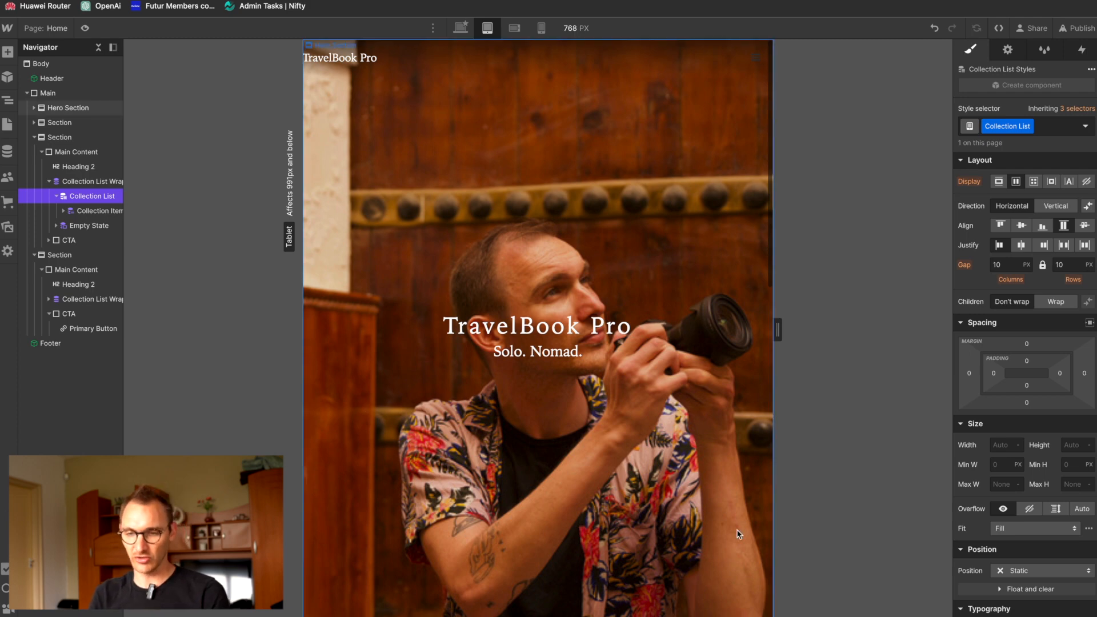
{"action": "double_click", "coordinate": [393, 54]}
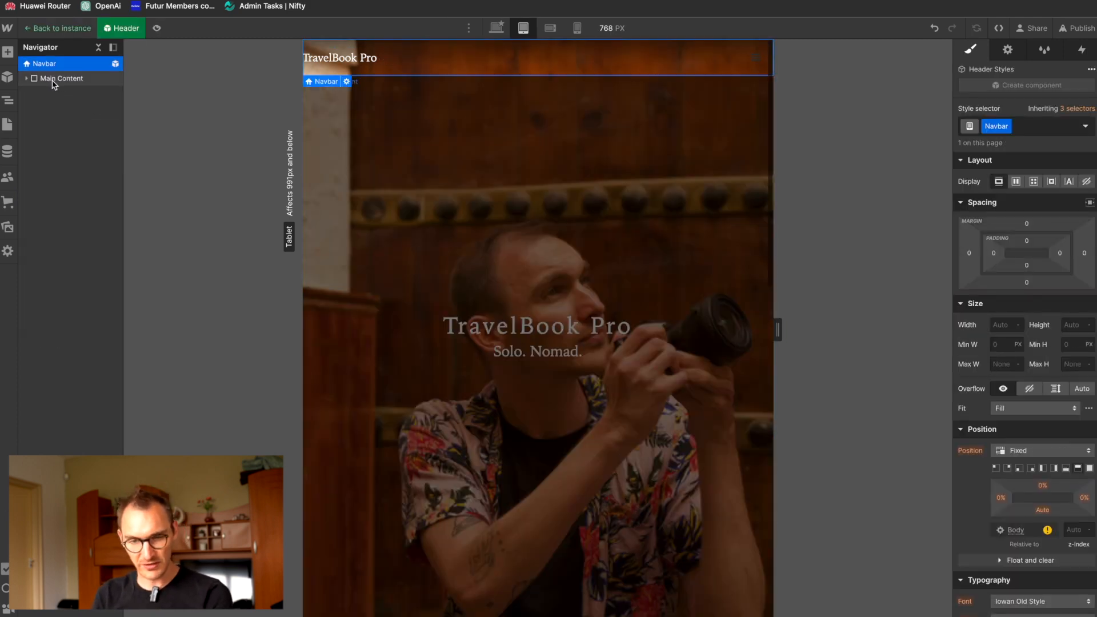
{"action": "left_click", "coordinate": [26, 80]}
{"action": "left_click", "coordinate": [43, 80]}
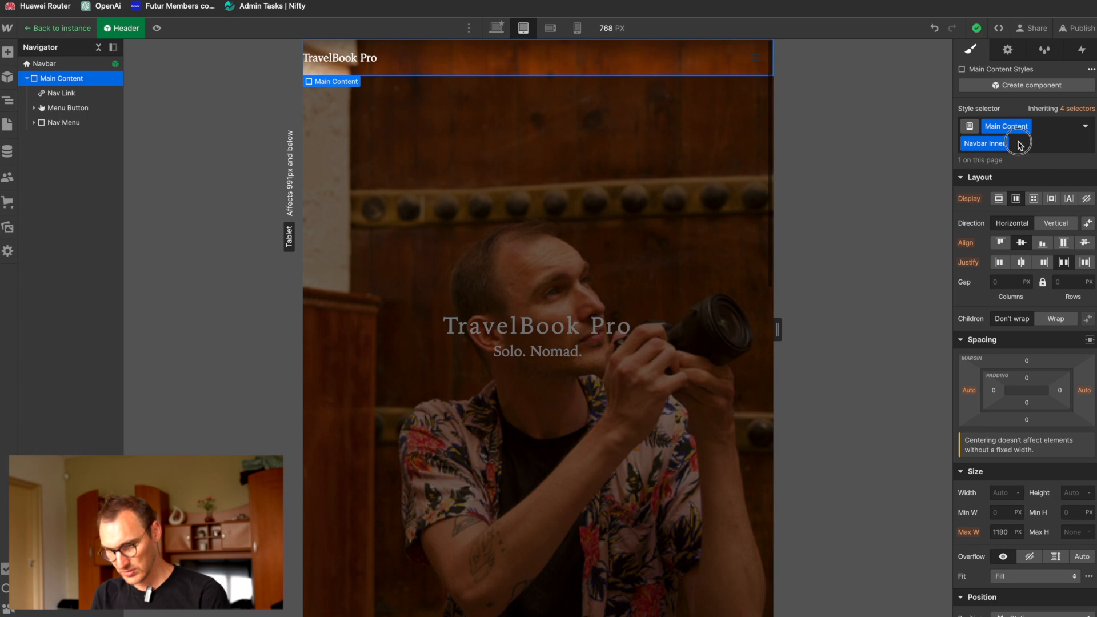
{"action": "left_click", "coordinate": [1017, 143]}
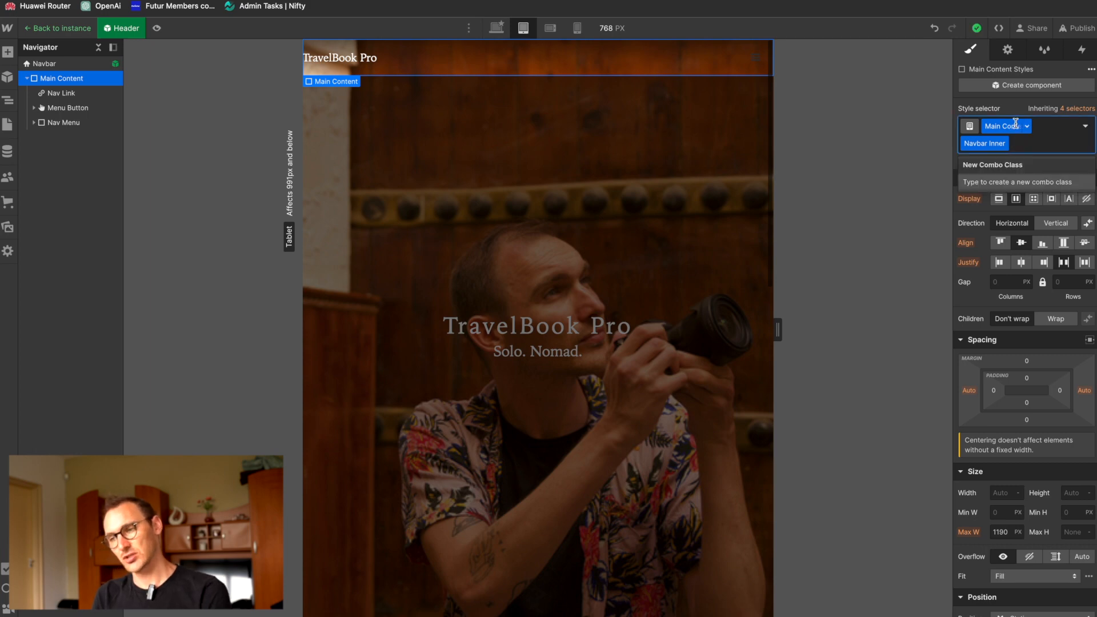
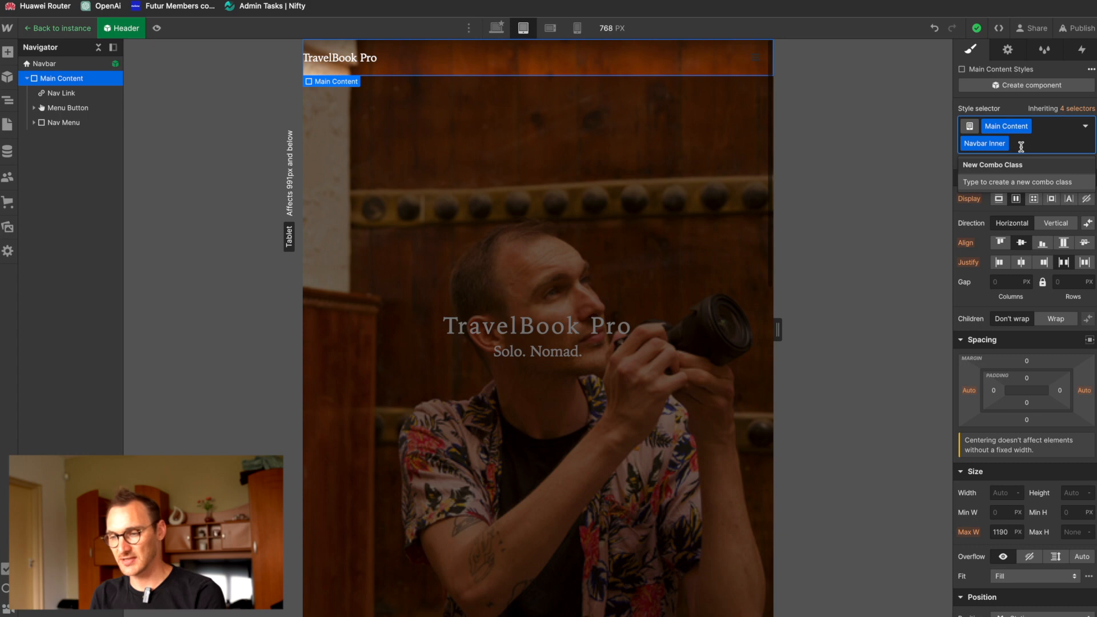
Step: Remove the Navbar Inner combo class from the navbar's Main Content and set its left and right padding to 15 px on tablet
{"action": "key", "text": "BackSpace"}
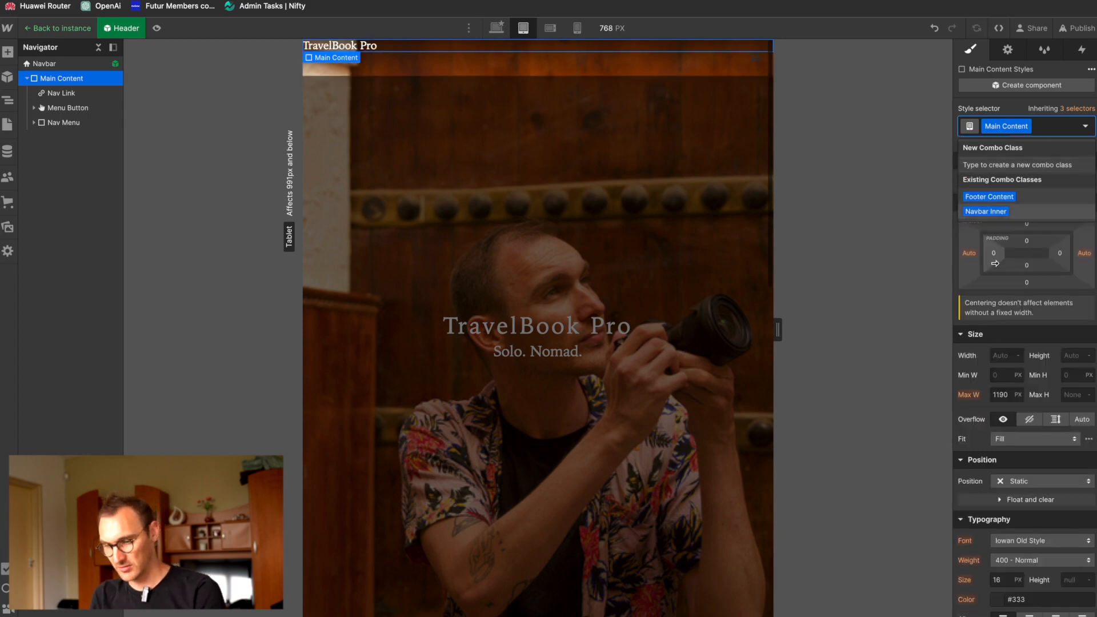
{"action": "left_click", "coordinate": [994, 253]}
{"action": "type", "text": "15p"}
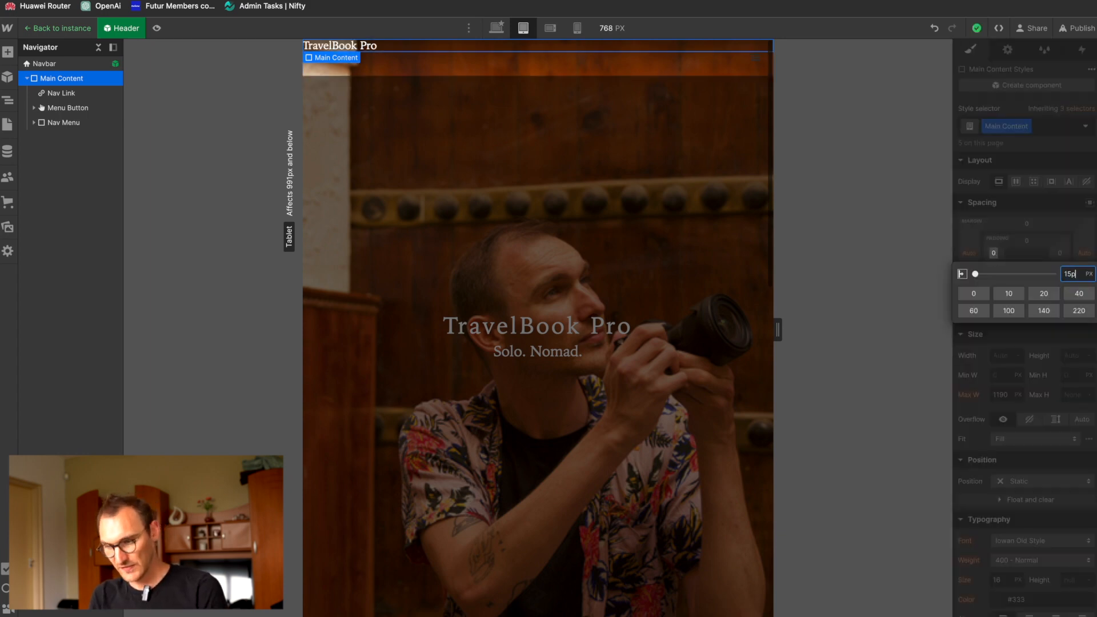
{"action": "type", "text": "x"}
{"action": "key", "text": "Return"}
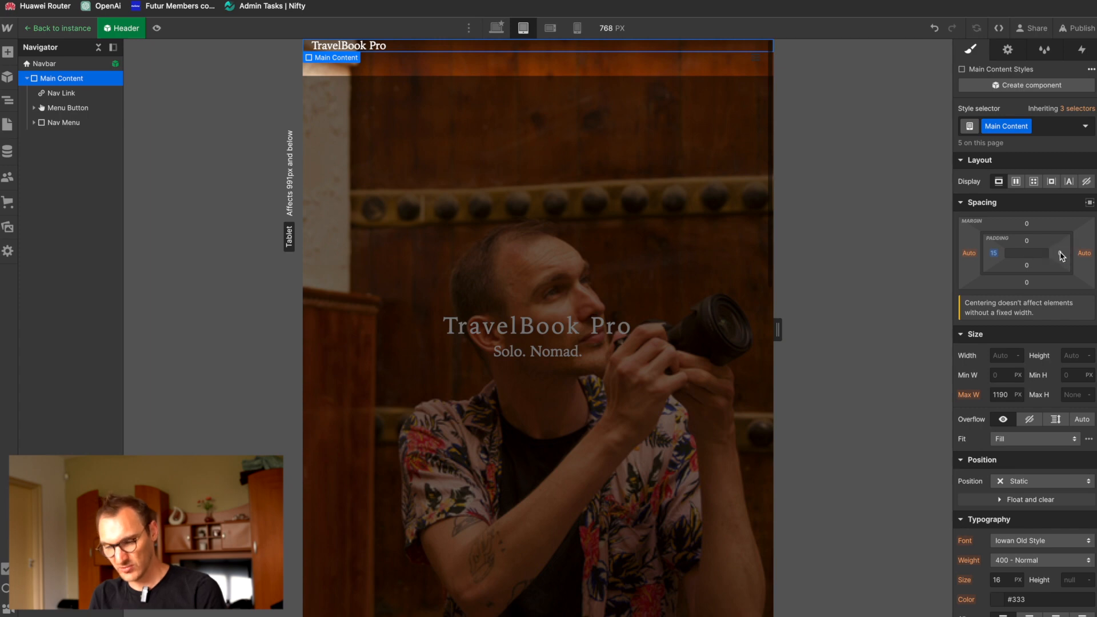
{"action": "left_click", "coordinate": [1060, 252]}
{"action": "type", "text": "15px"}
{"action": "key", "text": "Return"}
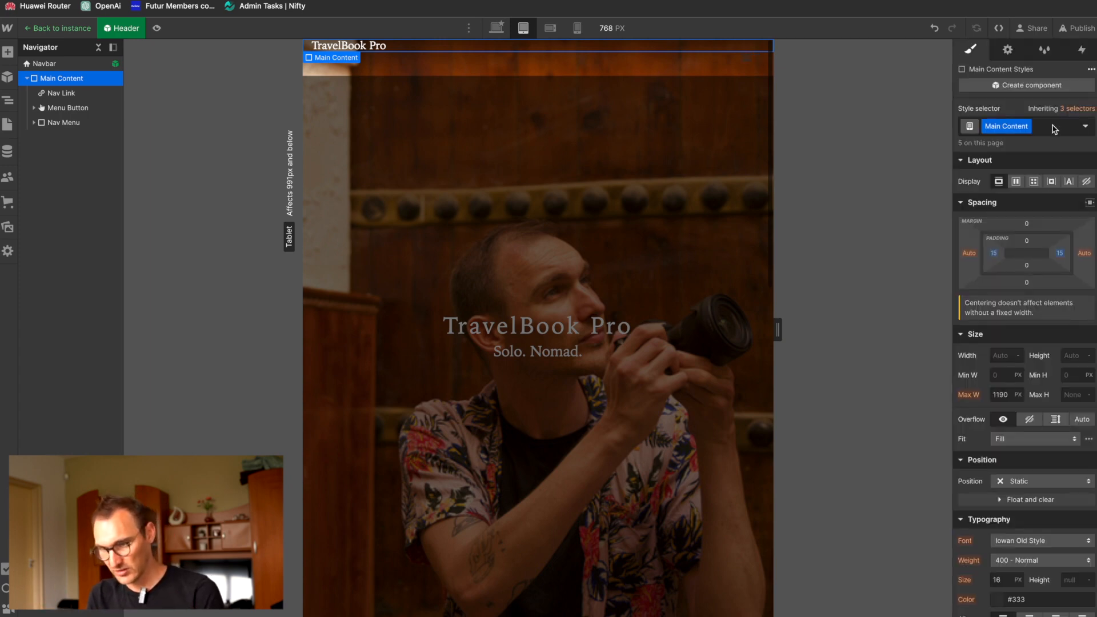
Step: Reapply the Navbar Inner combo class to Main Content and check the navbar at both mobile breakpoints
{"action": "left_click", "coordinate": [1055, 127]}
{"action": "type", "text": "Na"}
{"action": "key", "text": "Down"}
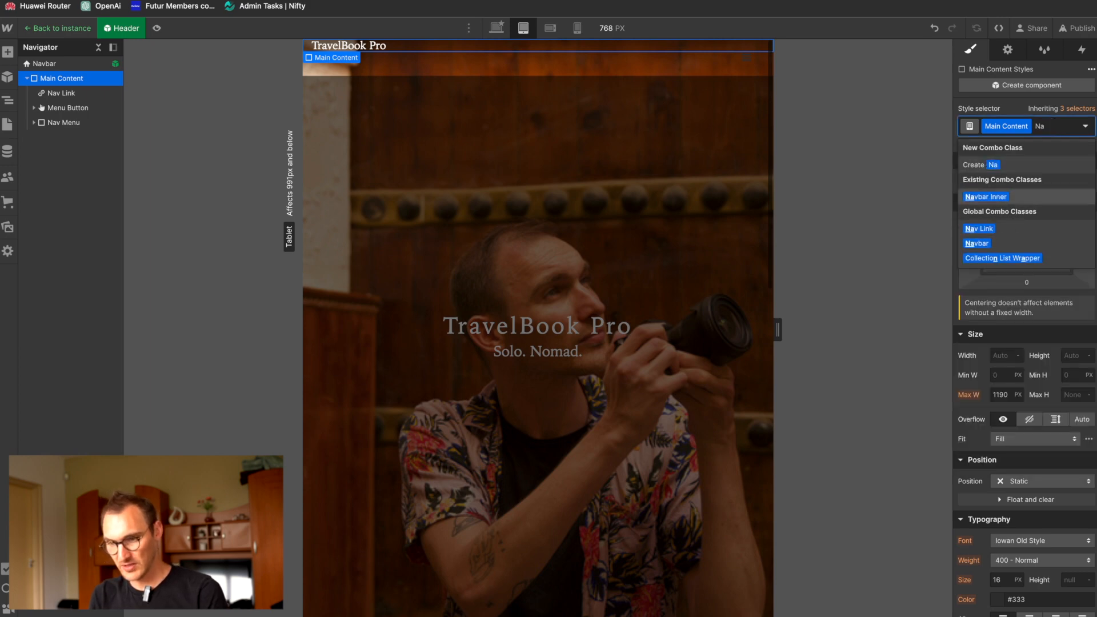
{"action": "key", "text": "Return"}
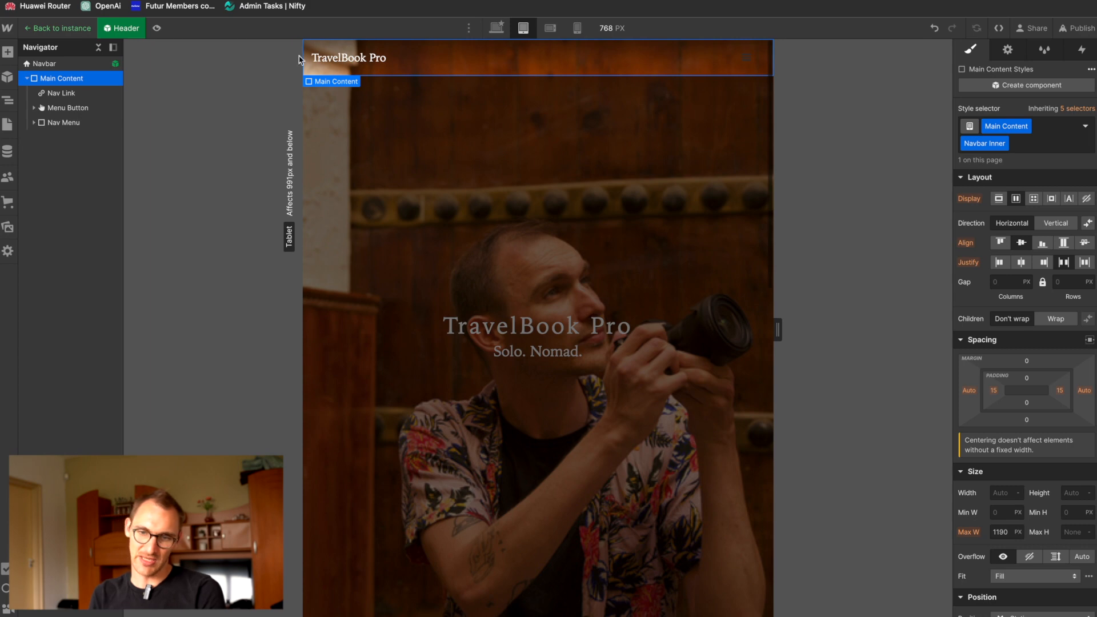
{"action": "left_click", "coordinate": [550, 28]}
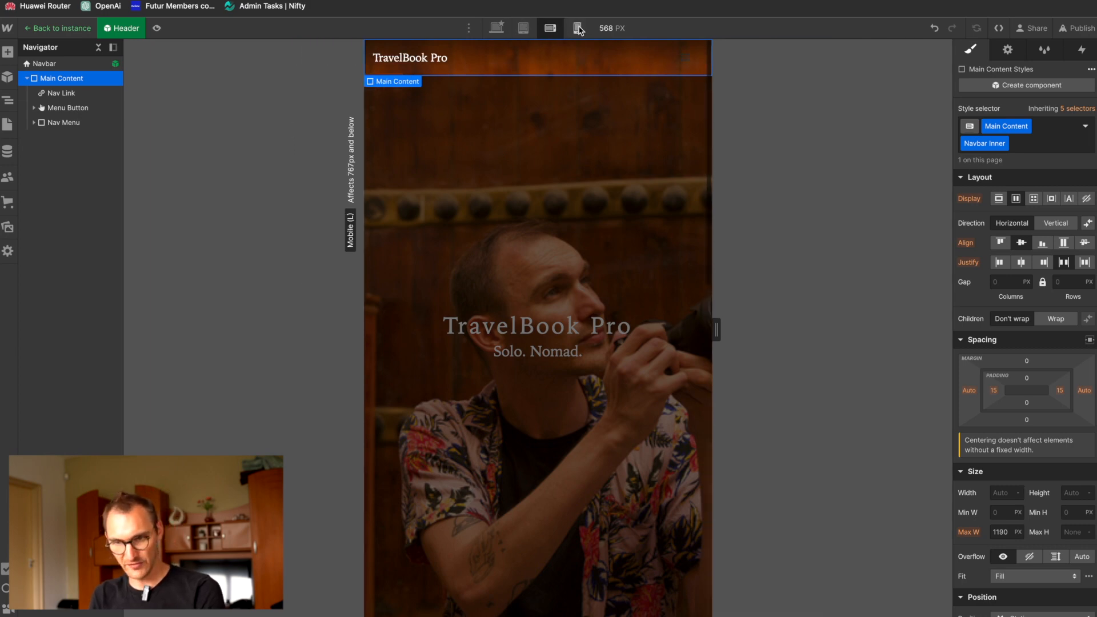
{"action": "left_click", "coordinate": [577, 28]}
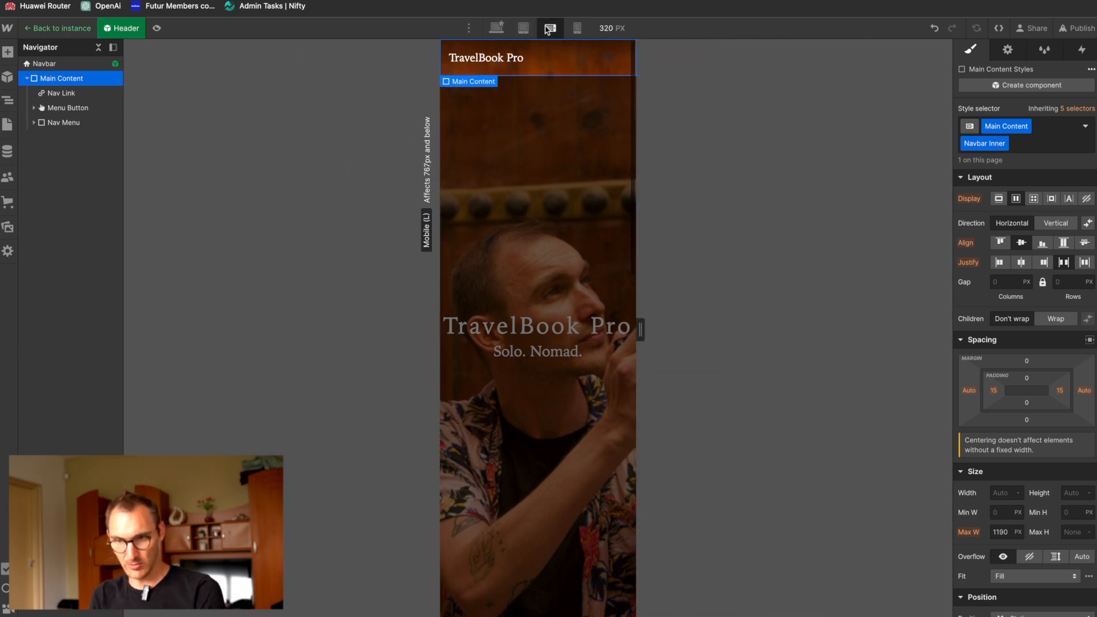
{"action": "left_click", "coordinate": [523, 28]}
{"action": "left_click", "coordinate": [745, 63]}
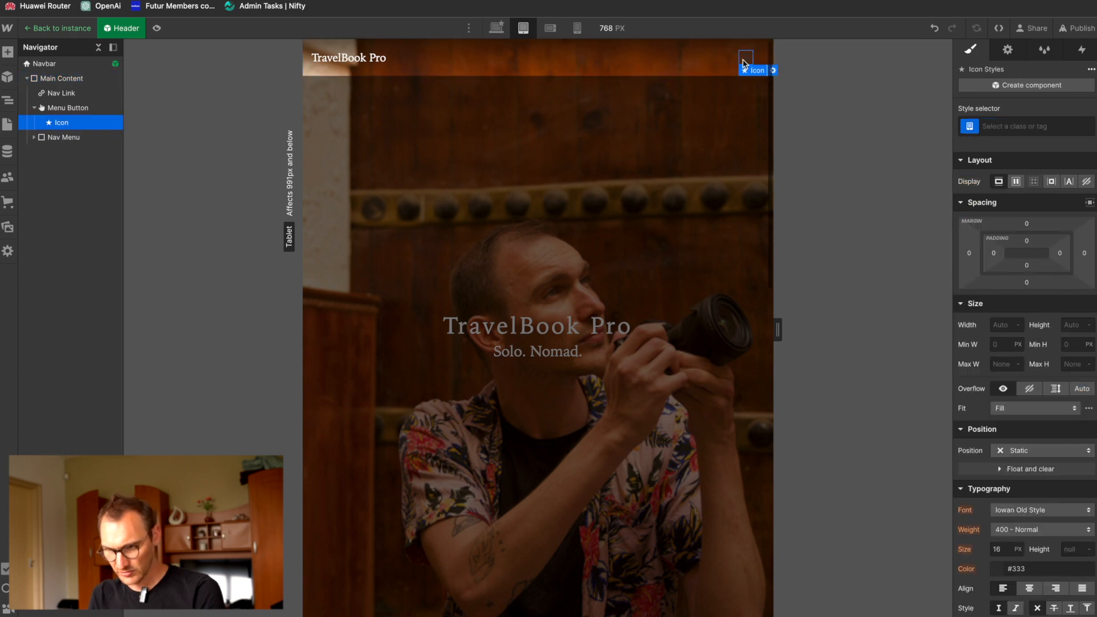
{"action": "scroll", "coordinate": [1002, 603], "scroll_direction": "down", "scroll_amount": 5}
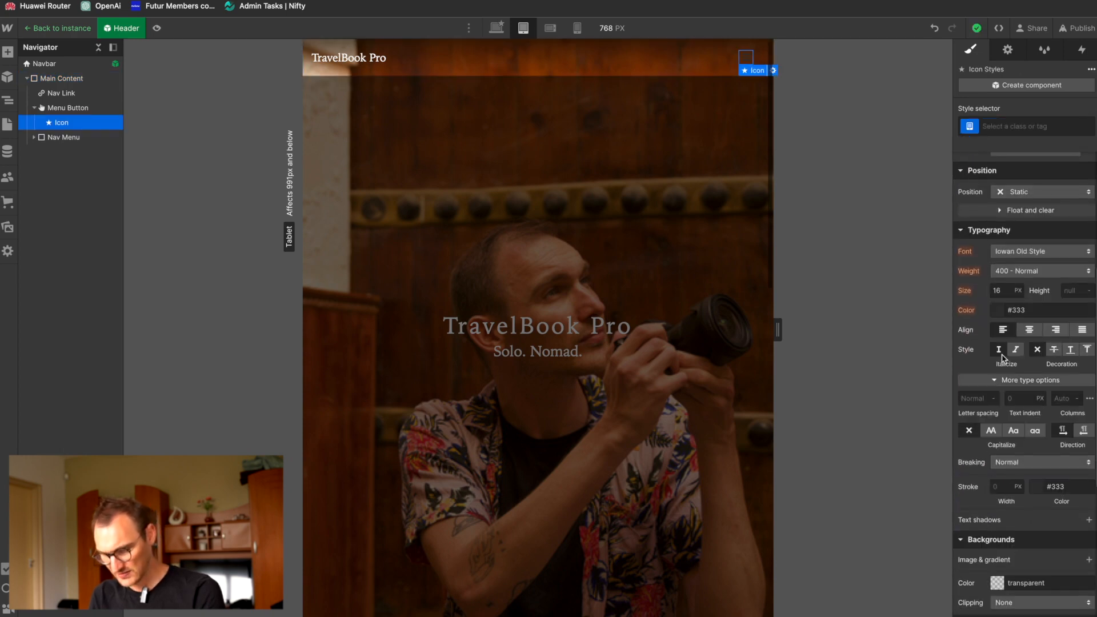
{"action": "left_click", "coordinate": [998, 309]}
{"action": "left_click_drag", "start_coordinate": [981, 367], "coordinate": [921, 308]}
{"action": "key", "text": "super+z"}
{"action": "key", "text": "super+z"}
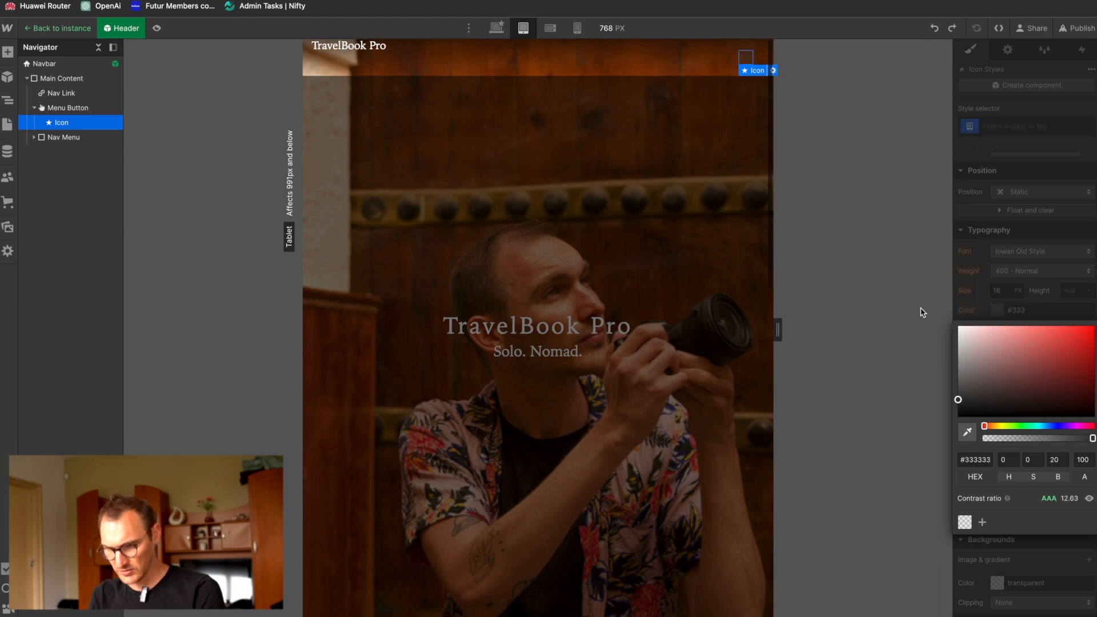
{"action": "left_click", "coordinate": [978, 287]}
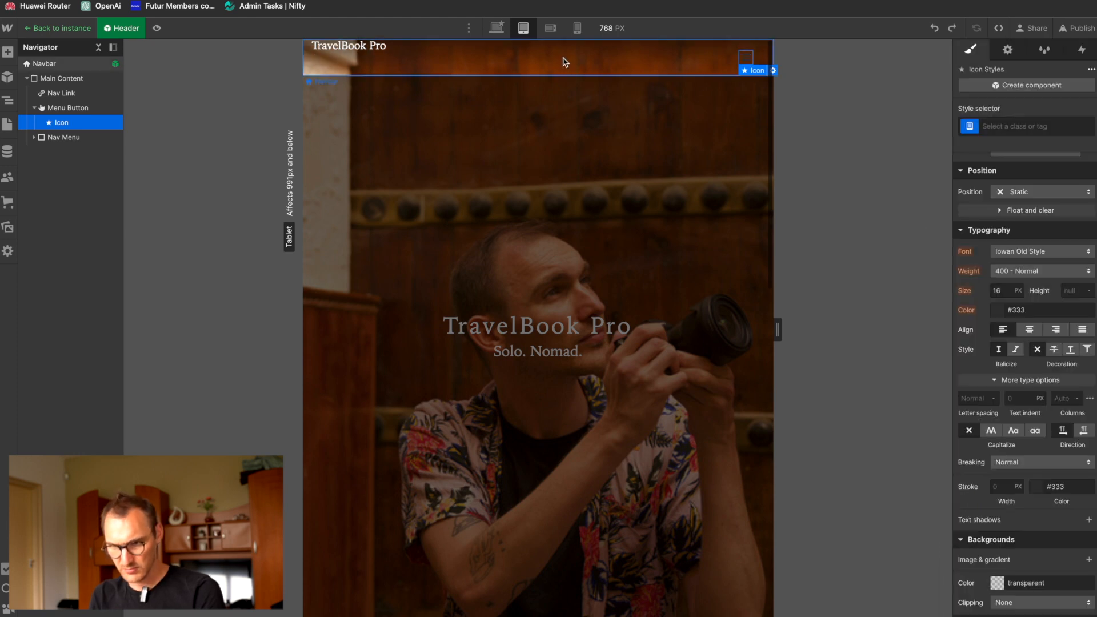
Step: Set the Menu Button's text colour to white on the desktop breakpoint and check the header at the smaller breakpoints
{"action": "left_click", "coordinate": [498, 28]}
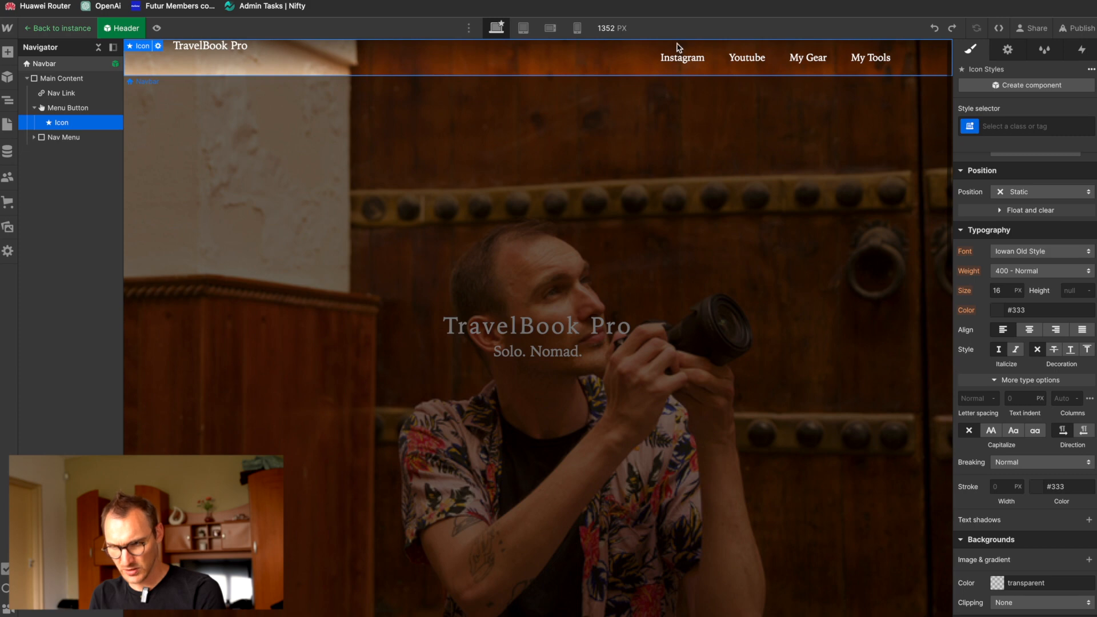
{"action": "left_click", "coordinate": [62, 107]}
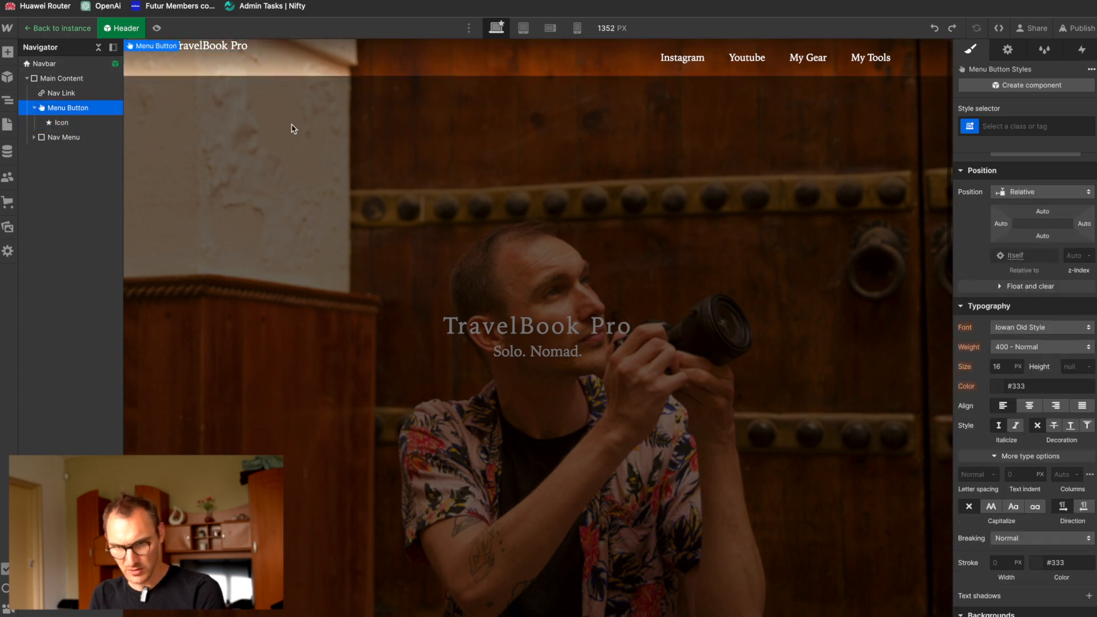
{"action": "left_click", "coordinate": [996, 390]}
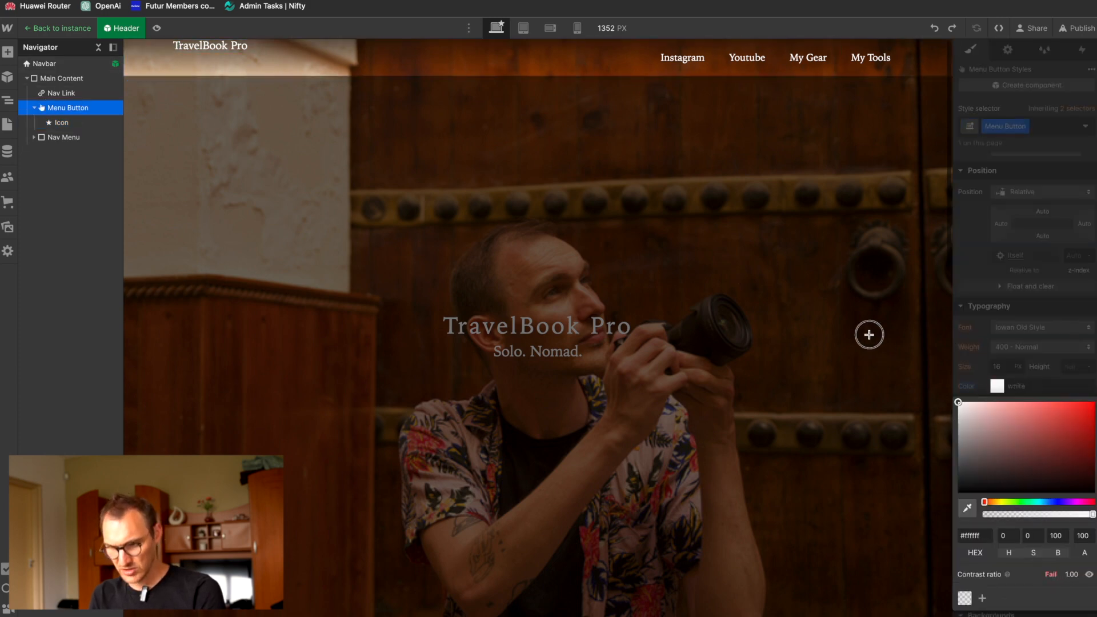
{"action": "left_click", "coordinate": [530, 171]}
{"action": "left_click", "coordinate": [487, 27]}
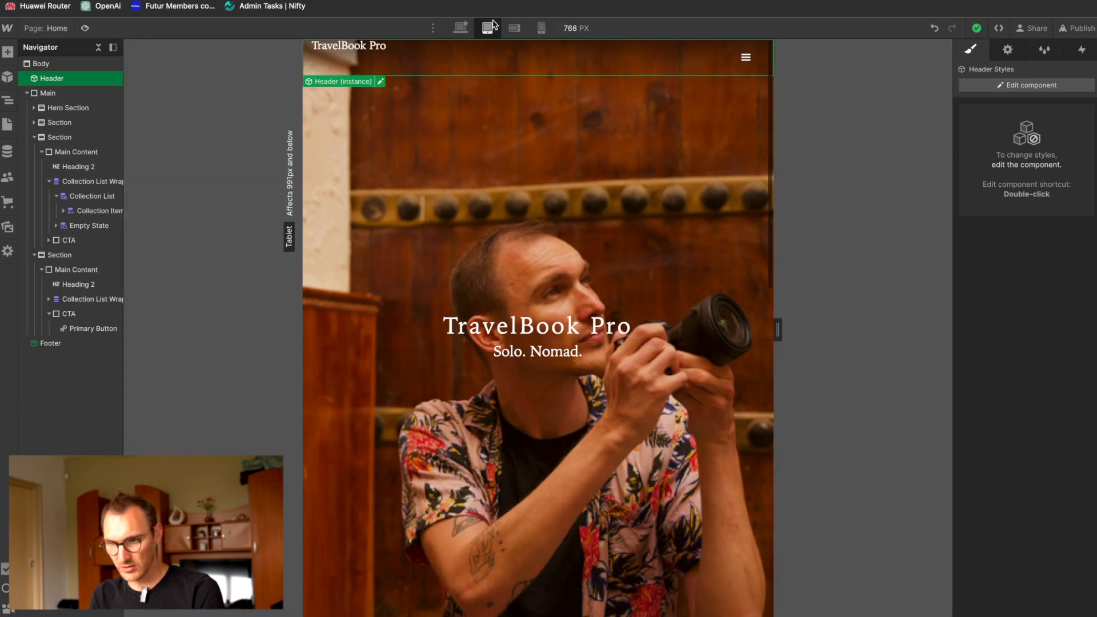
{"action": "left_click", "coordinate": [515, 21]}
{"action": "left_click", "coordinate": [542, 28]}
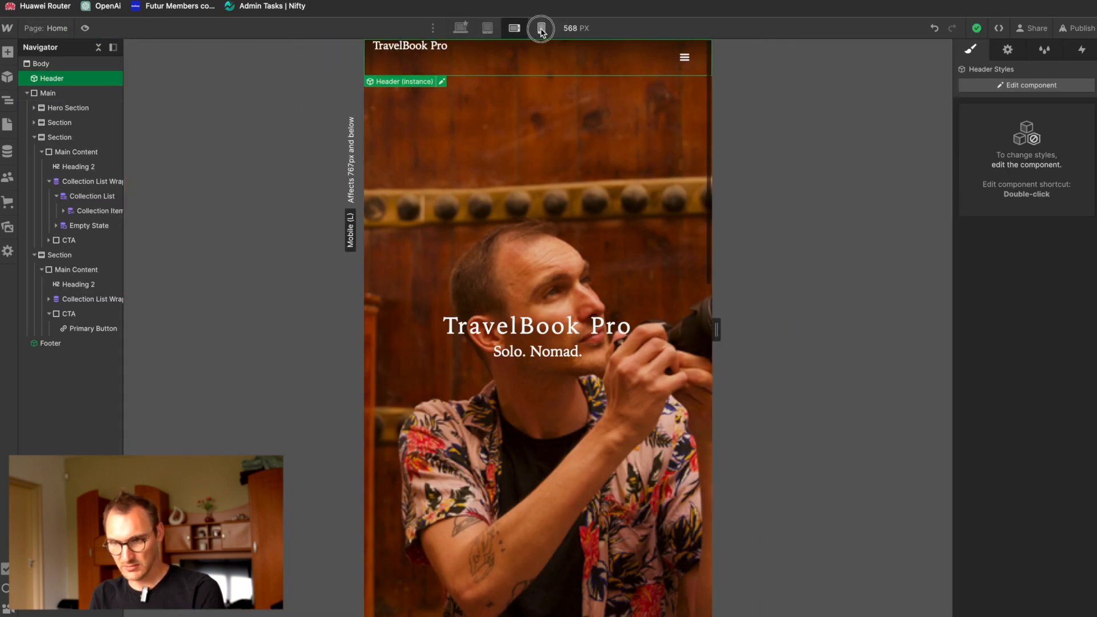
Step: Add the Navbar Inner combo class to the Main Content block inside the Header component
{"action": "double_click", "coordinate": [499, 60]}
{"action": "left_click", "coordinate": [61, 78]}
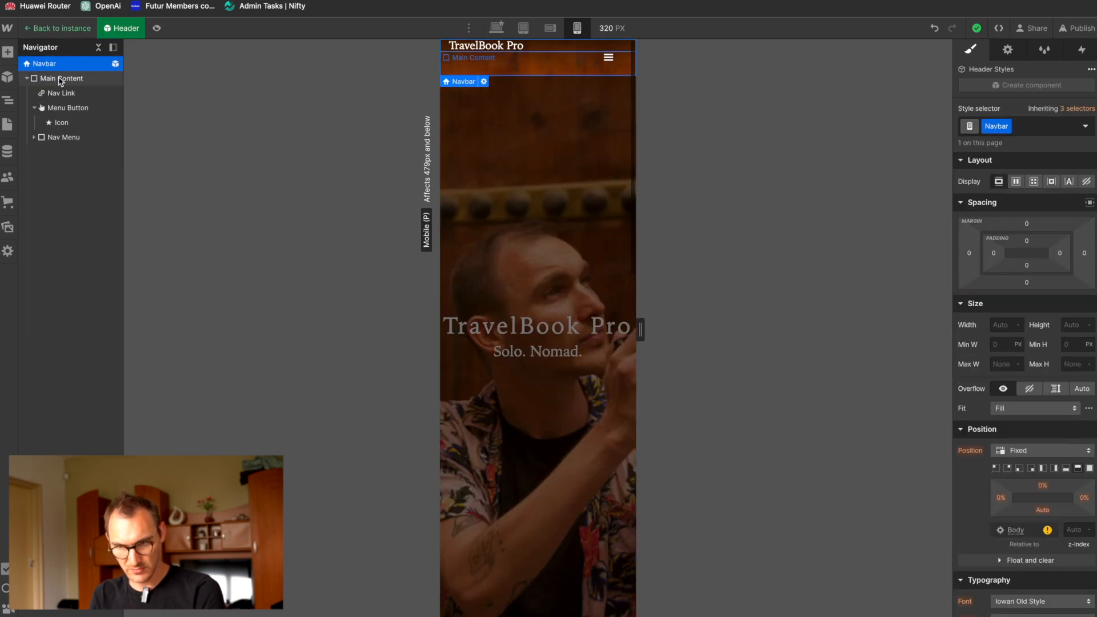
{"action": "left_click", "coordinate": [1048, 127]}
{"action": "key", "text": "Down"}
{"action": "key", "text": "Down"}
{"action": "key", "text": "Return"}
Step: Examine the navbar's layout and menu icon at the desktop, tablet and both mobile breakpoints
{"action": "left_click", "coordinate": [608, 57]}
{"action": "left_click", "coordinate": [523, 28]}
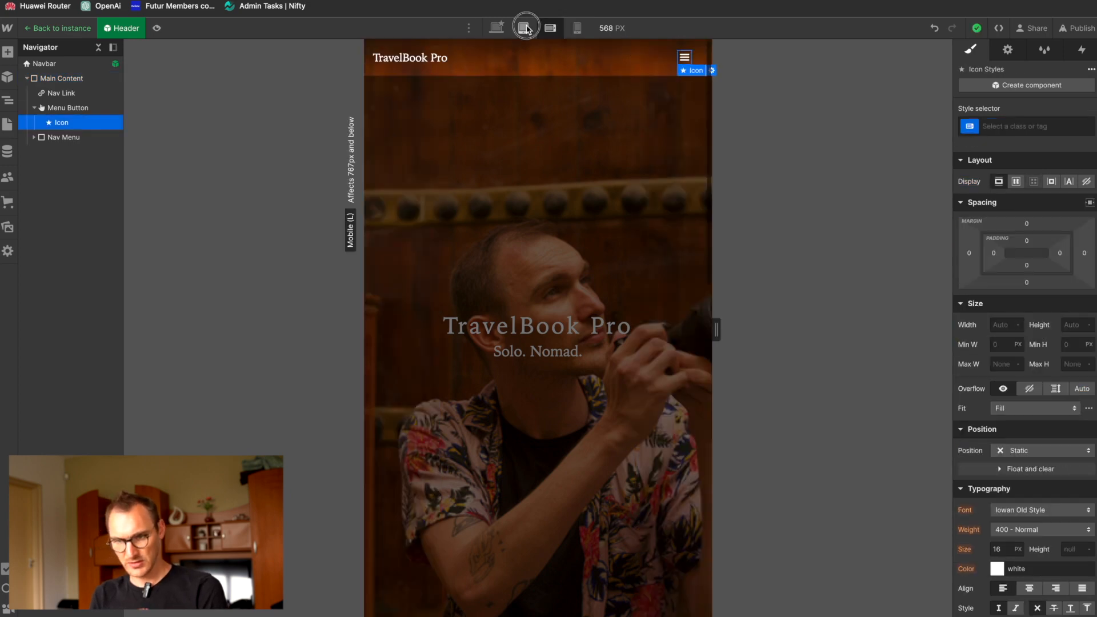
{"action": "left_click", "coordinate": [497, 28]}
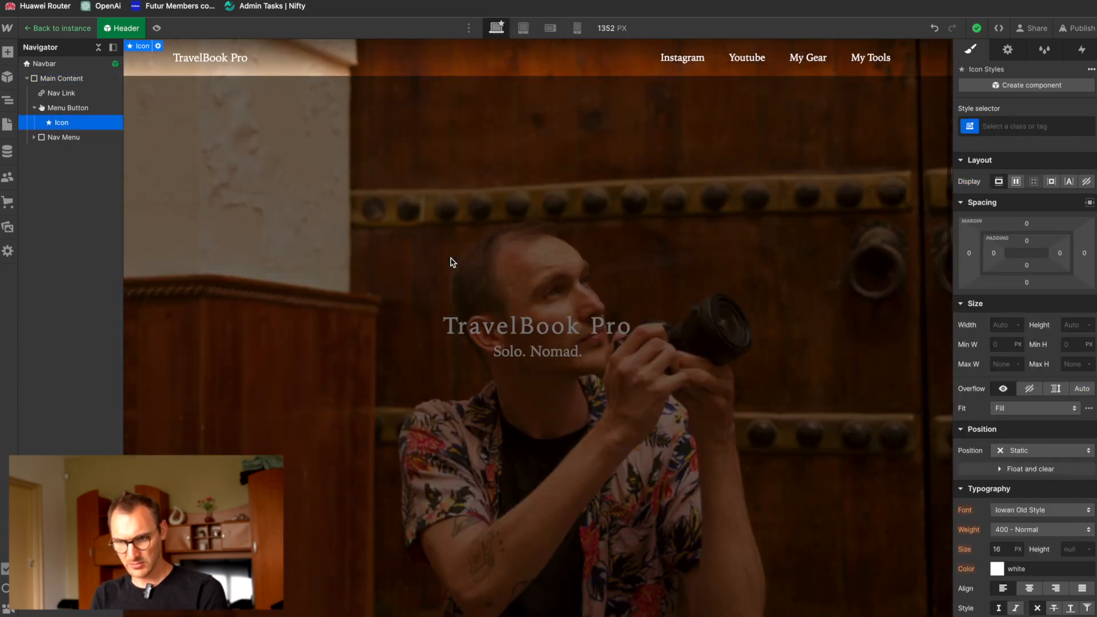
{"action": "left_click", "coordinate": [549, 29]}
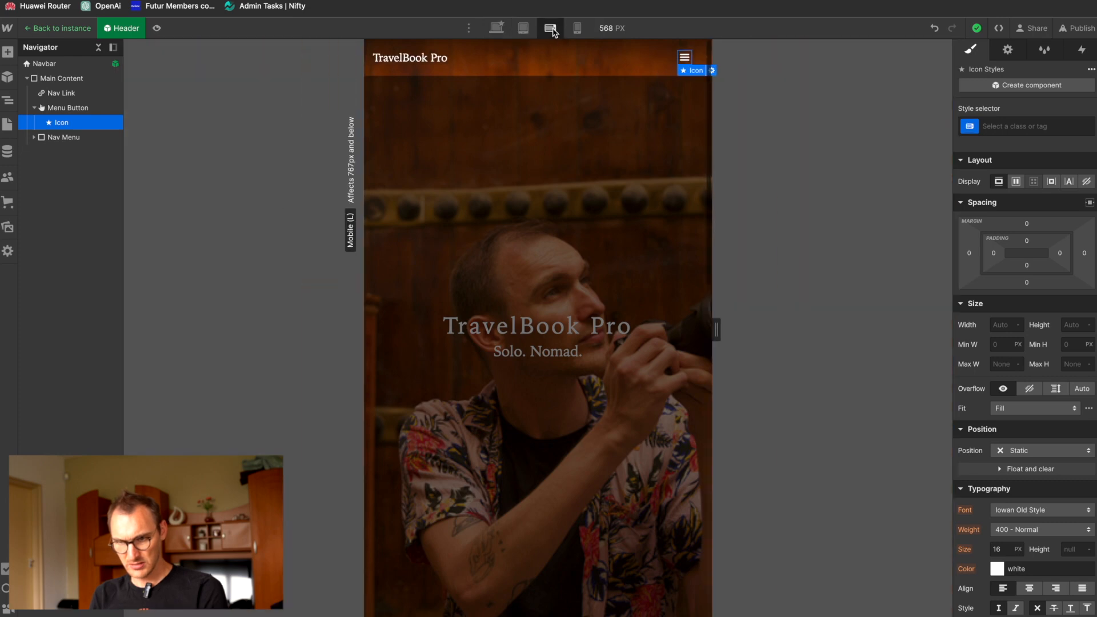
{"action": "left_click", "coordinate": [577, 28]}
{"action": "scroll", "coordinate": [568, 316], "scroll_direction": "down", "scroll_amount": 3}
{"action": "scroll", "coordinate": [568, 316], "scroll_direction": "up", "scroll_amount": 3}
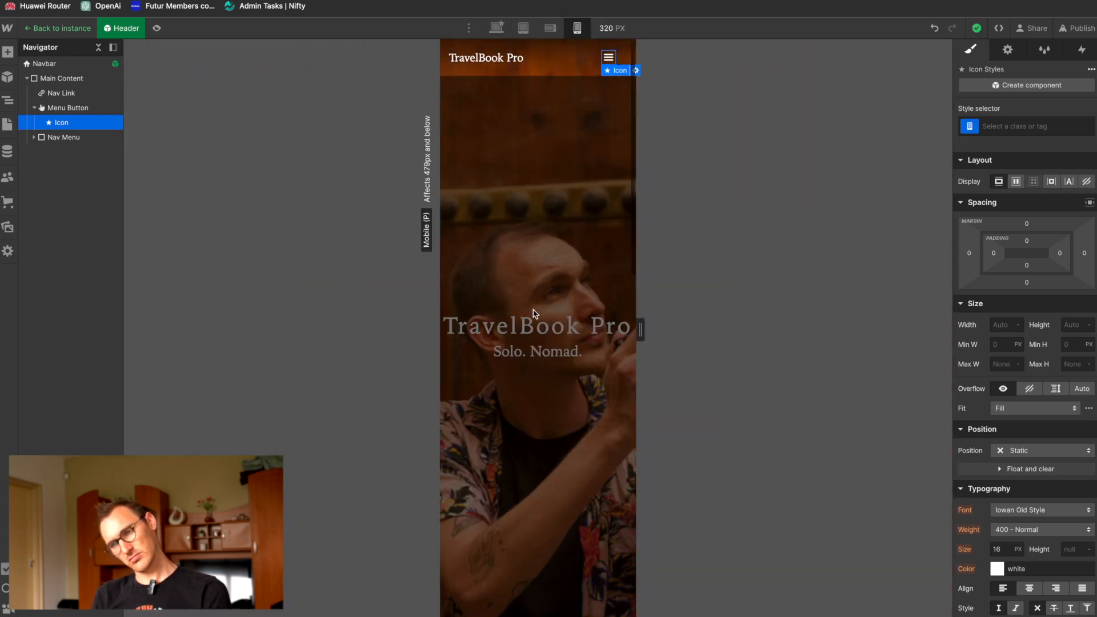
{"action": "left_click", "coordinate": [550, 28]}
{"action": "left_click", "coordinate": [578, 28]}
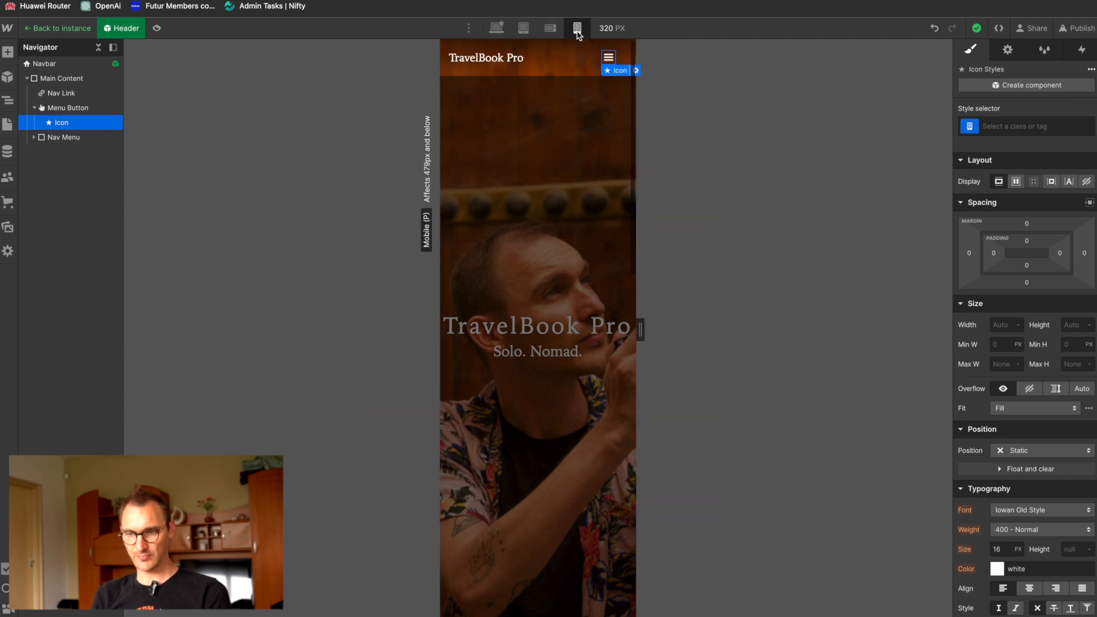
{"action": "scroll", "coordinate": [568, 347], "scroll_direction": "down", "scroll_amount": 3}
{"action": "scroll", "coordinate": [568, 347], "scroll_direction": "up", "scroll_amount": 3}
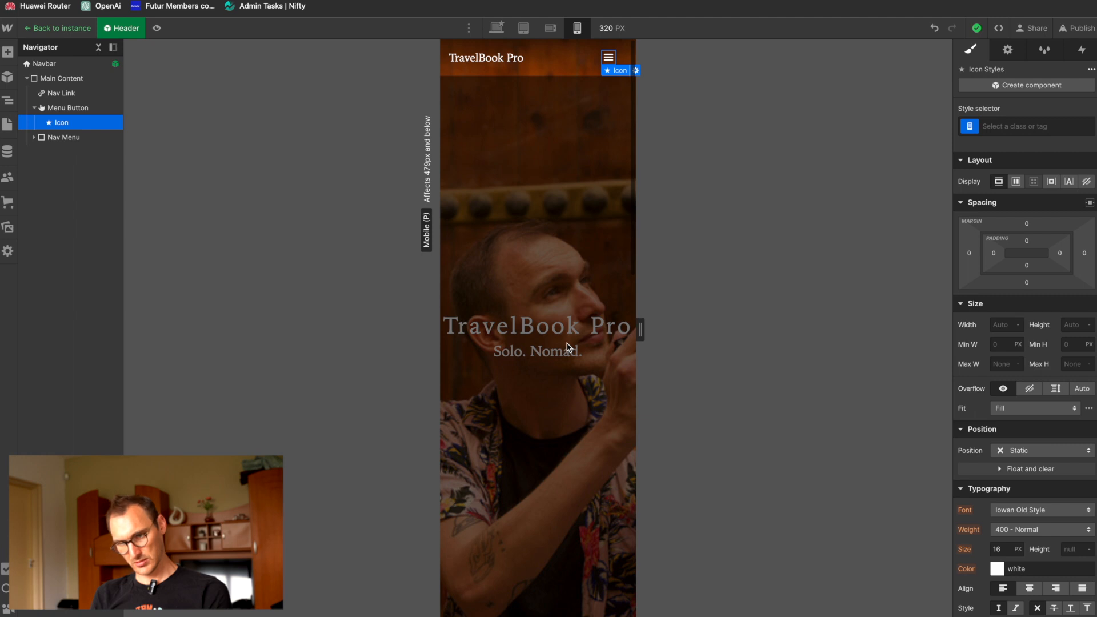
{"action": "left_click", "coordinate": [522, 28]}
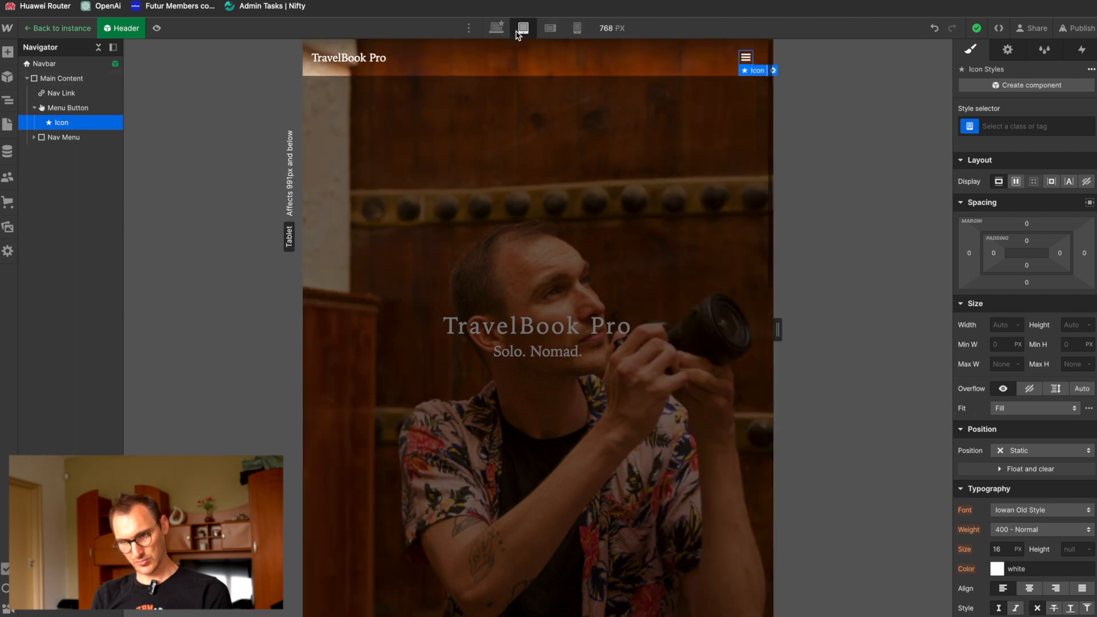
{"action": "left_click", "coordinate": [496, 29]}
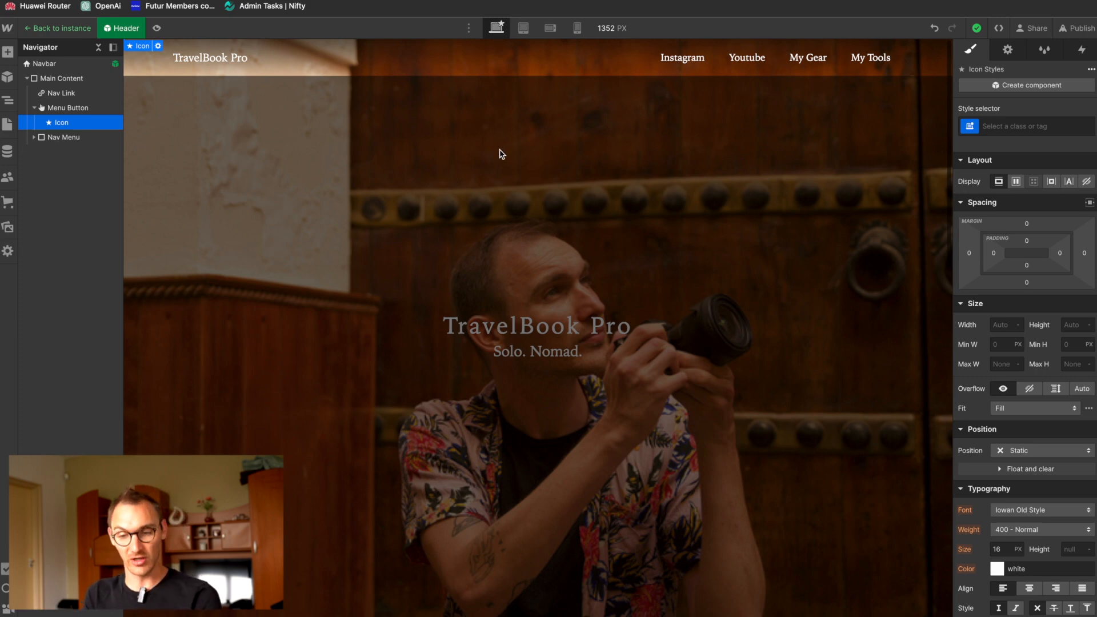
{"action": "scroll", "coordinate": [500, 154], "scroll_direction": "down", "scroll_amount": 5}
{"action": "scroll", "coordinate": [500, 154], "scroll_direction": "up", "scroll_amount": 5}
{"action": "scroll", "coordinate": [500, 154], "scroll_direction": "down", "scroll_amount": 5}
{"action": "scroll", "coordinate": [500, 154], "scroll_direction": "up", "scroll_amount": 5}
{"action": "scroll", "coordinate": [500, 154], "scroll_direction": "down", "scroll_amount": 5}
{"action": "scroll", "coordinate": [500, 154], "scroll_direction": "up", "scroll_amount": 5}
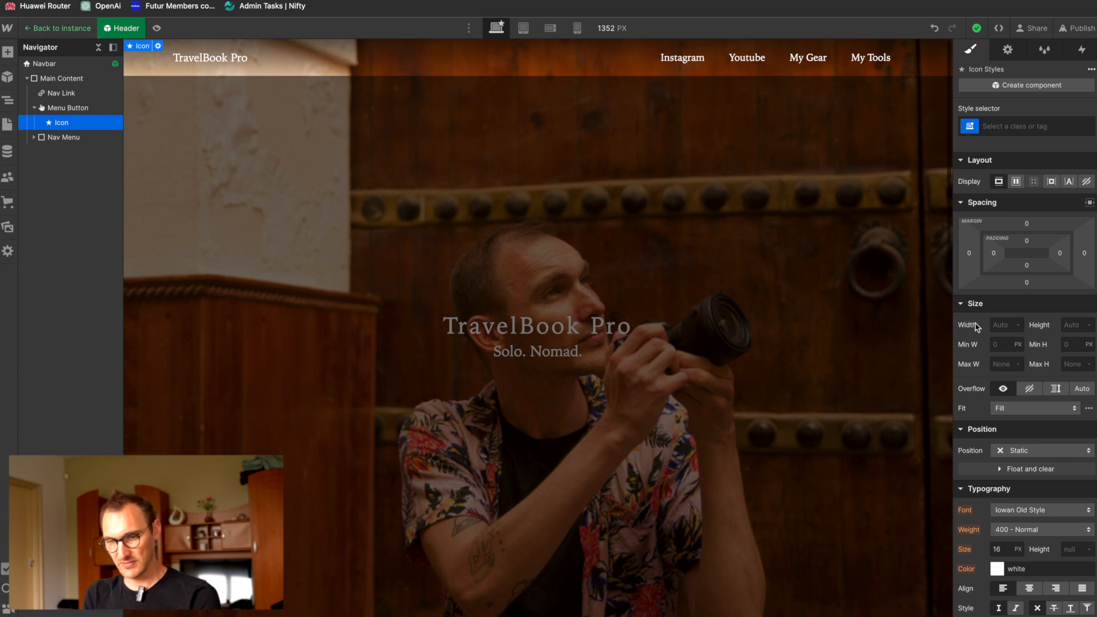
Step: Exit the Header component and set the Hero Section's minimum height to 95 svh on the desktop breakpoint
{"action": "left_click", "coordinate": [60, 28]}
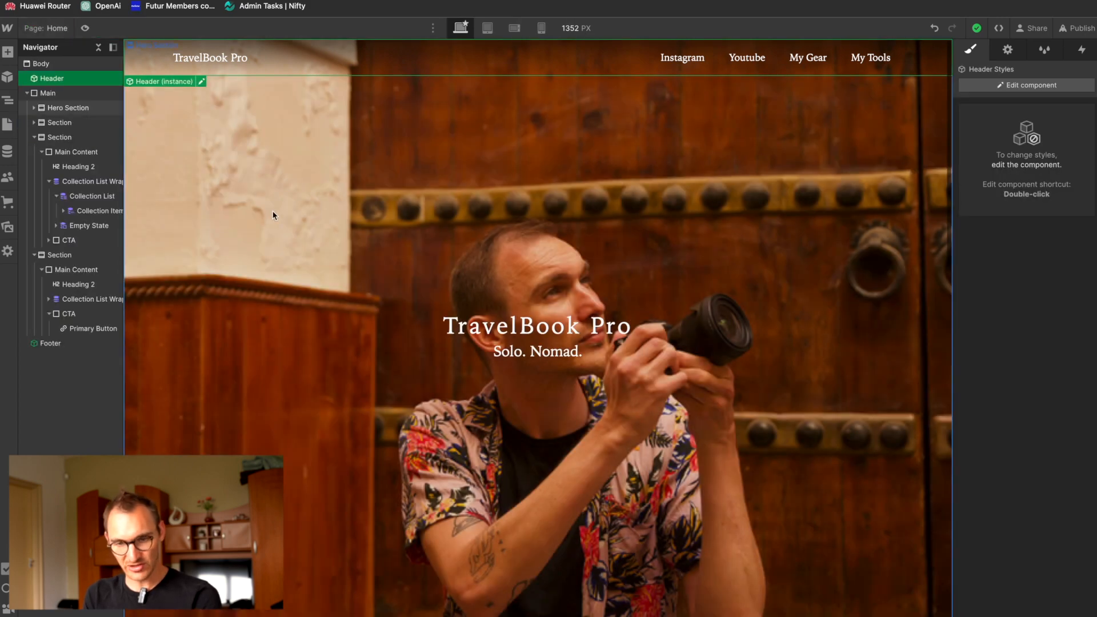
{"action": "left_click", "coordinate": [240, 173]}
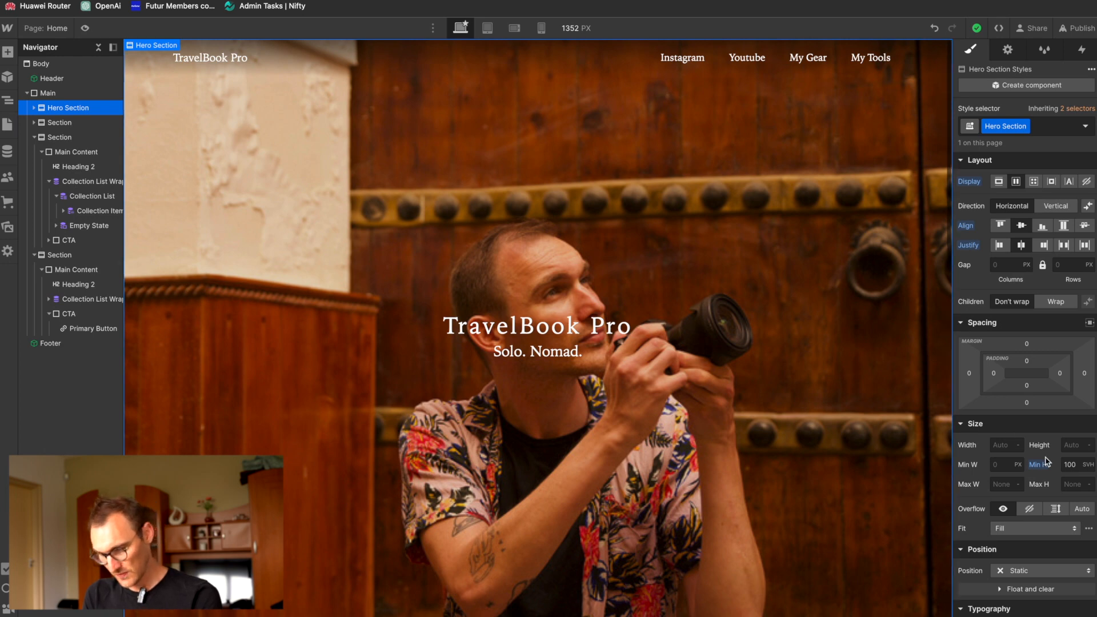
{"action": "left_click", "coordinate": [1070, 466]}
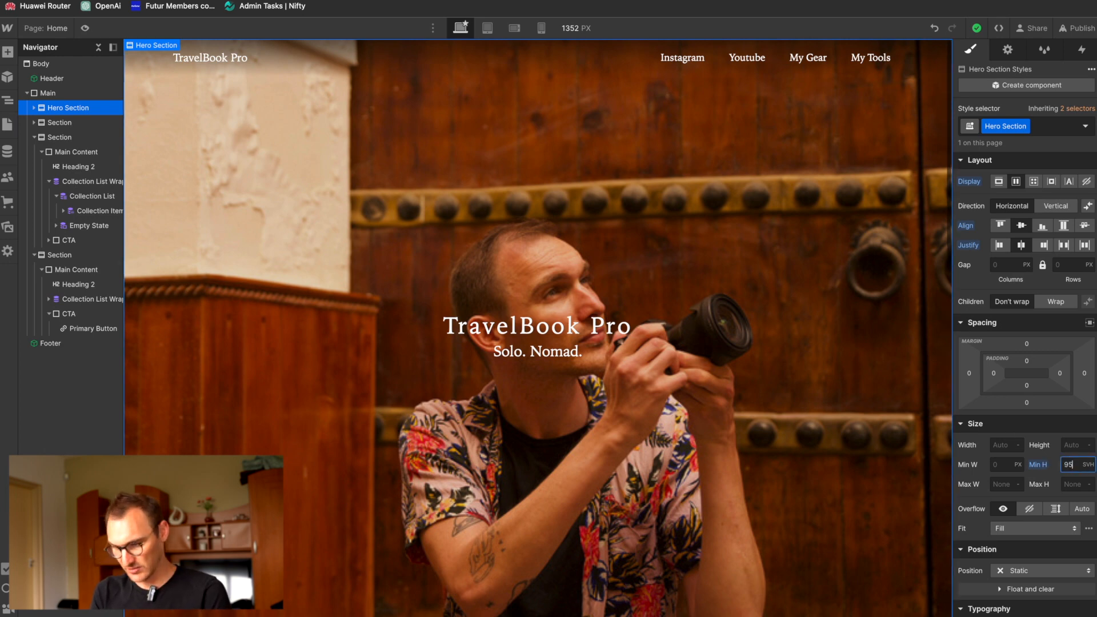
{"action": "type", "text": "95svh"}
{"action": "key", "text": "Return"}
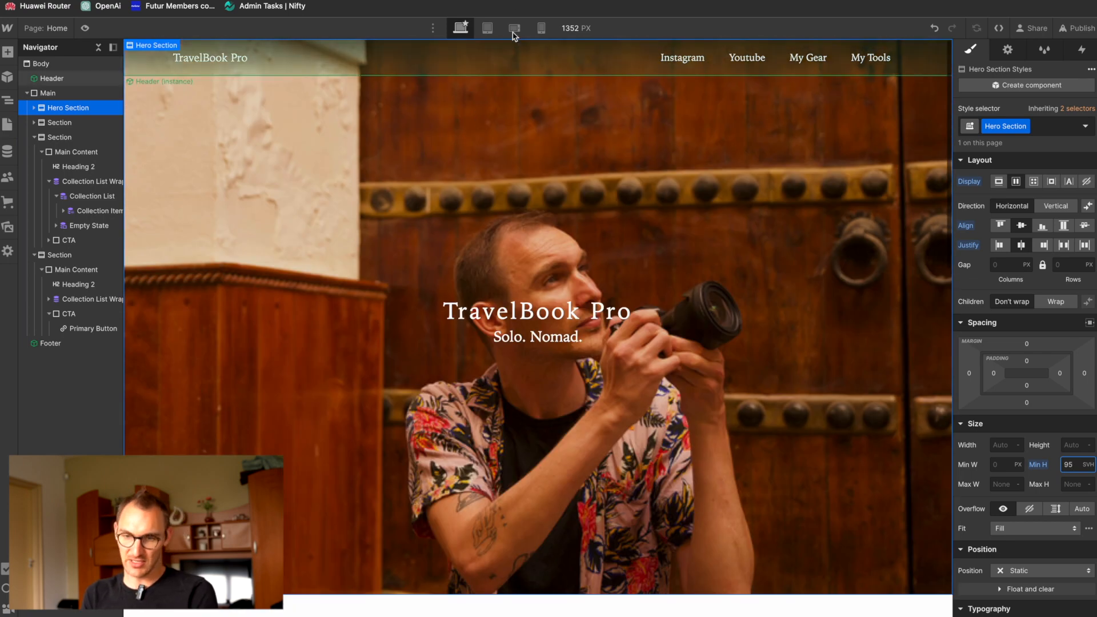
Step: Examine the hero section and the intro text below it at the mobile and tablet breakpoints
{"action": "left_click", "coordinate": [515, 29]}
{"action": "left_click", "coordinate": [541, 28]}
{"action": "scroll", "coordinate": [493, 317], "scroll_direction": "down", "scroll_amount": 5}
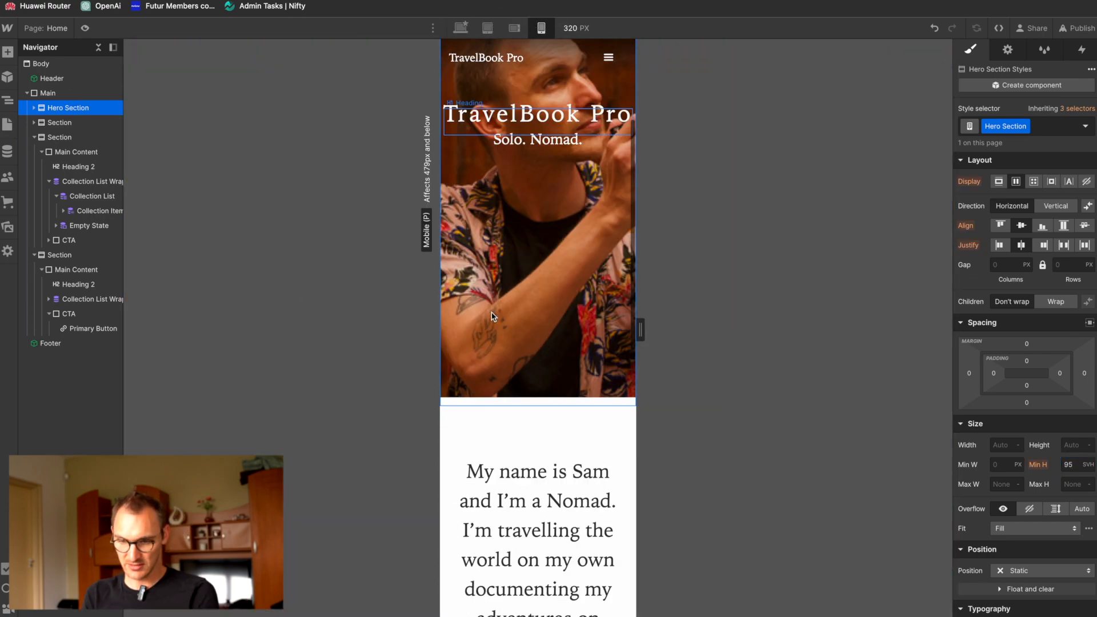
{"action": "scroll", "coordinate": [492, 314], "scroll_direction": "down", "scroll_amount": 3}
{"action": "scroll", "coordinate": [492, 313], "scroll_direction": "up", "scroll_amount": 6}
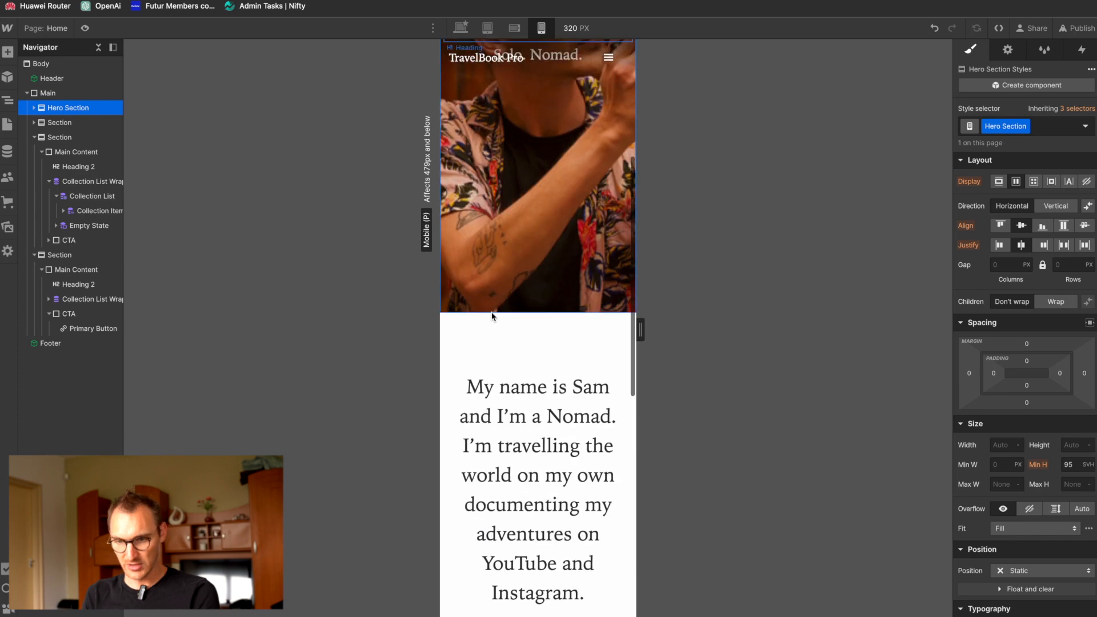
{"action": "left_click", "coordinate": [514, 28]}
{"action": "left_click", "coordinate": [487, 28]}
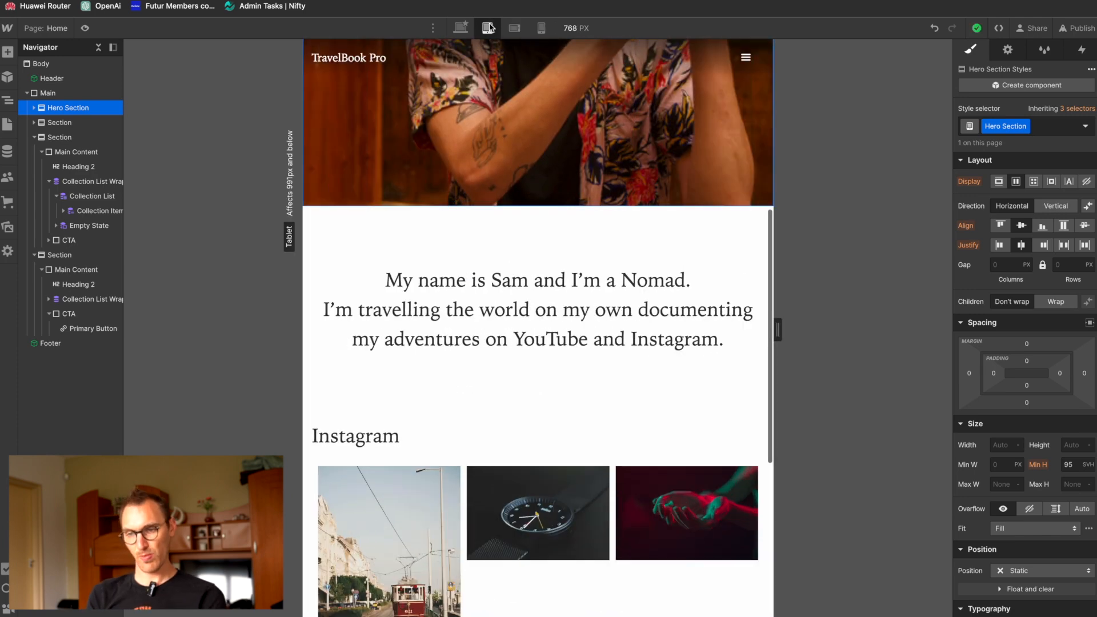
Step: At the mobile portrait breakpoint, set the Intro Text's font size to 24 px
{"action": "left_click", "coordinate": [541, 28]}
{"action": "left_click", "coordinate": [560, 290]}
{"action": "double_click", "coordinate": [550, 299]}
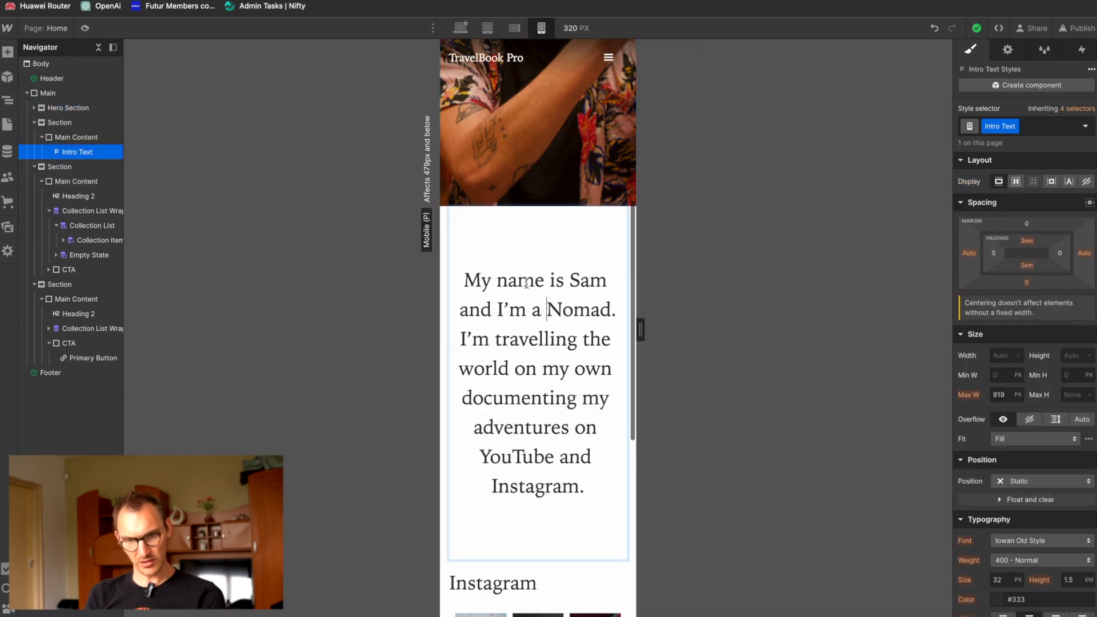
{"action": "left_click", "coordinate": [84, 142]}
{"action": "left_click", "coordinate": [83, 152]}
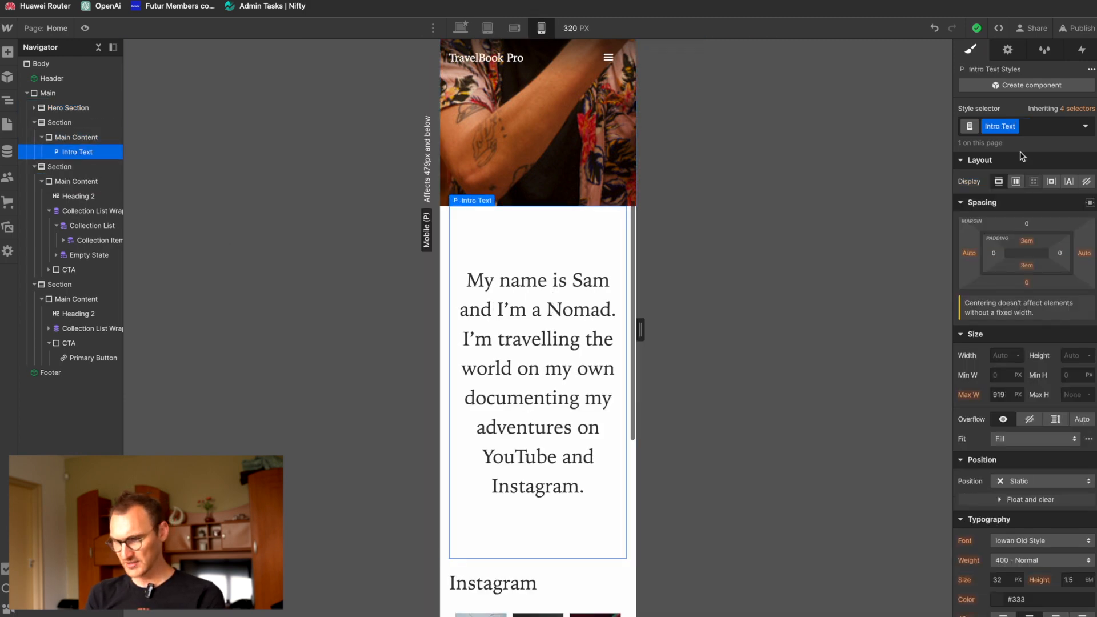
{"action": "scroll", "coordinate": [1002, 395], "scroll_direction": "down", "scroll_amount": 3}
{"action": "left_click", "coordinate": [1000, 449]}
{"action": "type", "text": "24"}
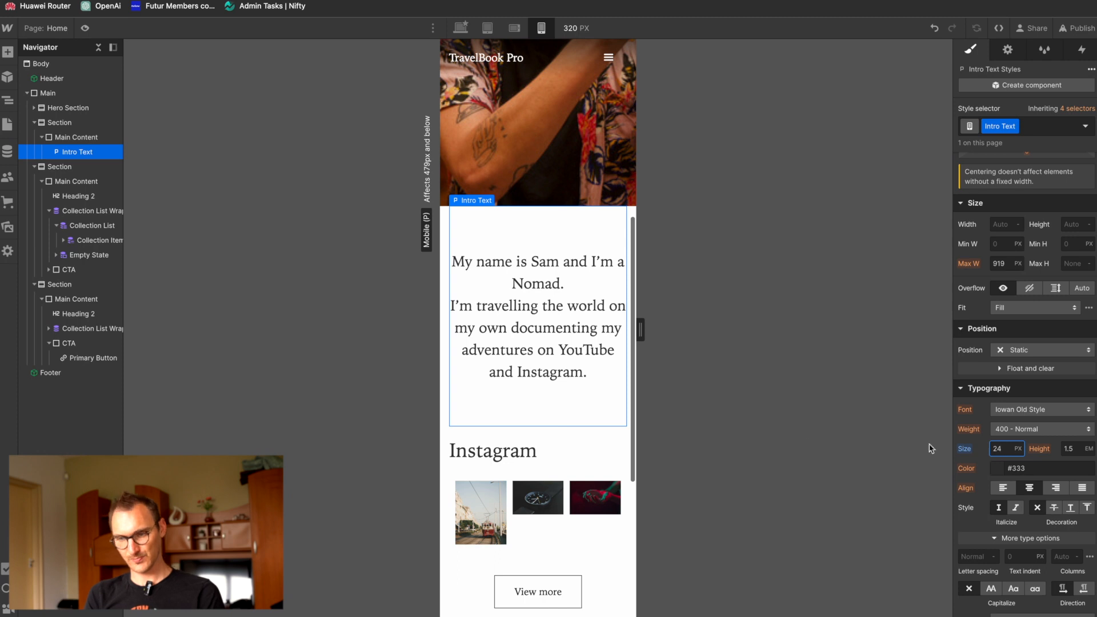
{"action": "scroll", "coordinate": [576, 339], "scroll_direction": "down", "scroll_amount": 3}
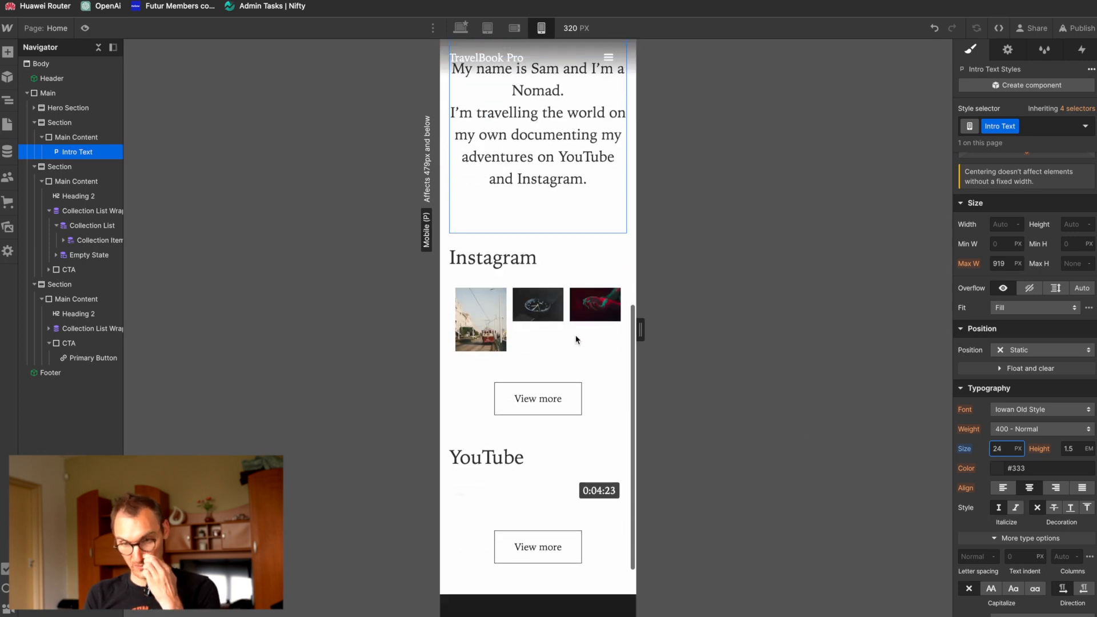
Step: Try the stacked full-width row layout on the Instagram Collection List at the mobile landscape breakpoint and undo it
{"action": "left_click", "coordinate": [514, 28]}
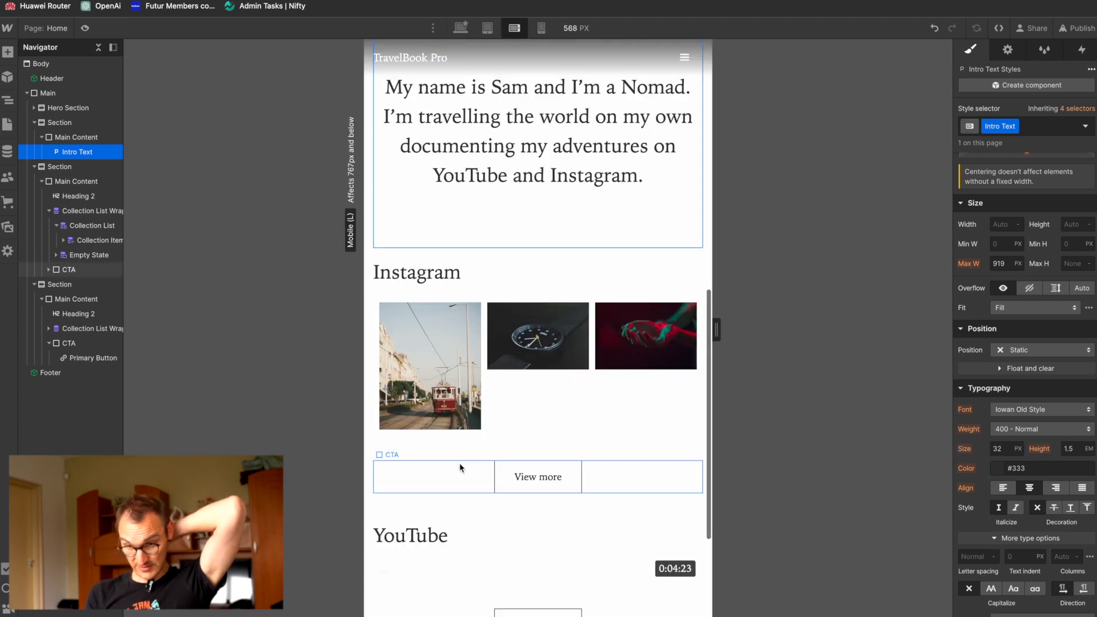
{"action": "left_click", "coordinate": [488, 28]}
{"action": "left_click", "coordinate": [516, 29]}
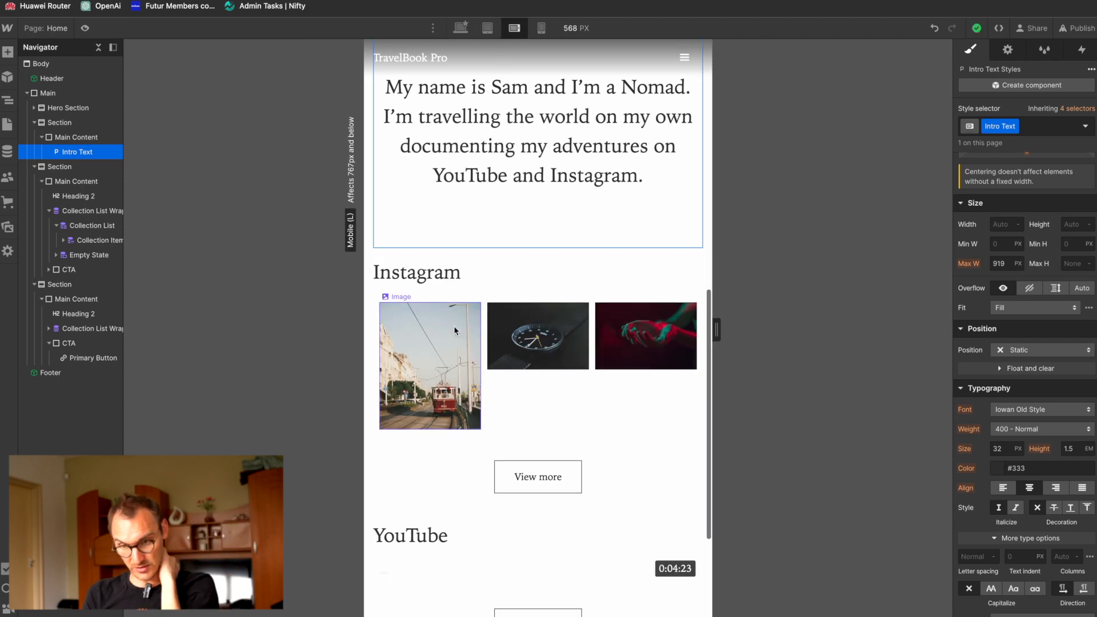
{"action": "left_click", "coordinate": [465, 305]}
{"action": "left_click", "coordinate": [102, 211]}
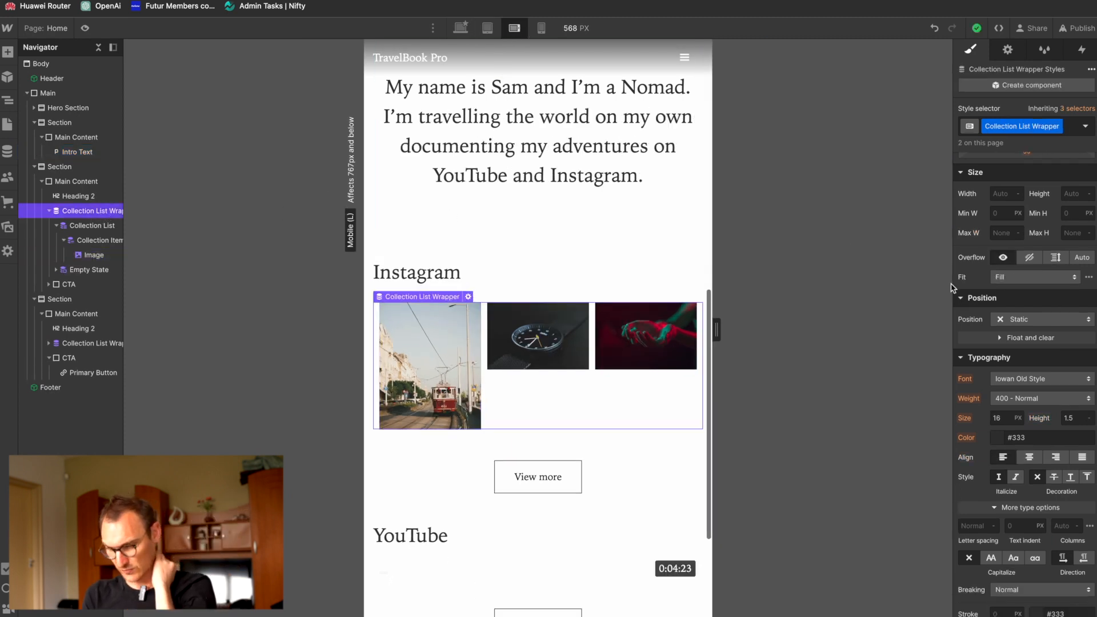
{"action": "scroll", "coordinate": [976, 307], "scroll_direction": "up", "scroll_amount": 3}
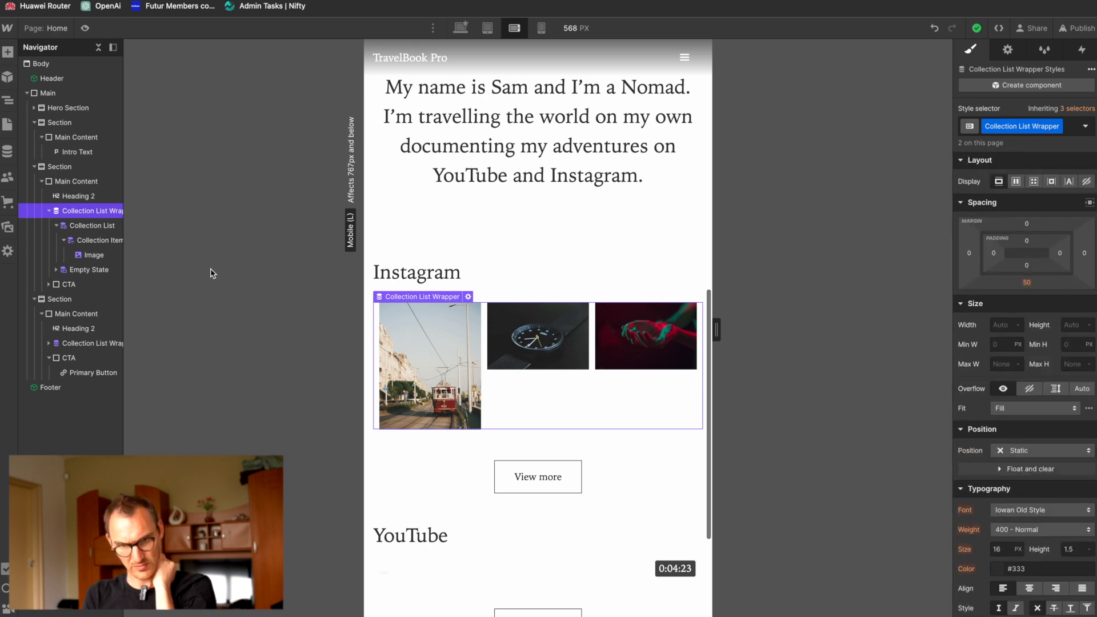
{"action": "left_click", "coordinate": [95, 226]}
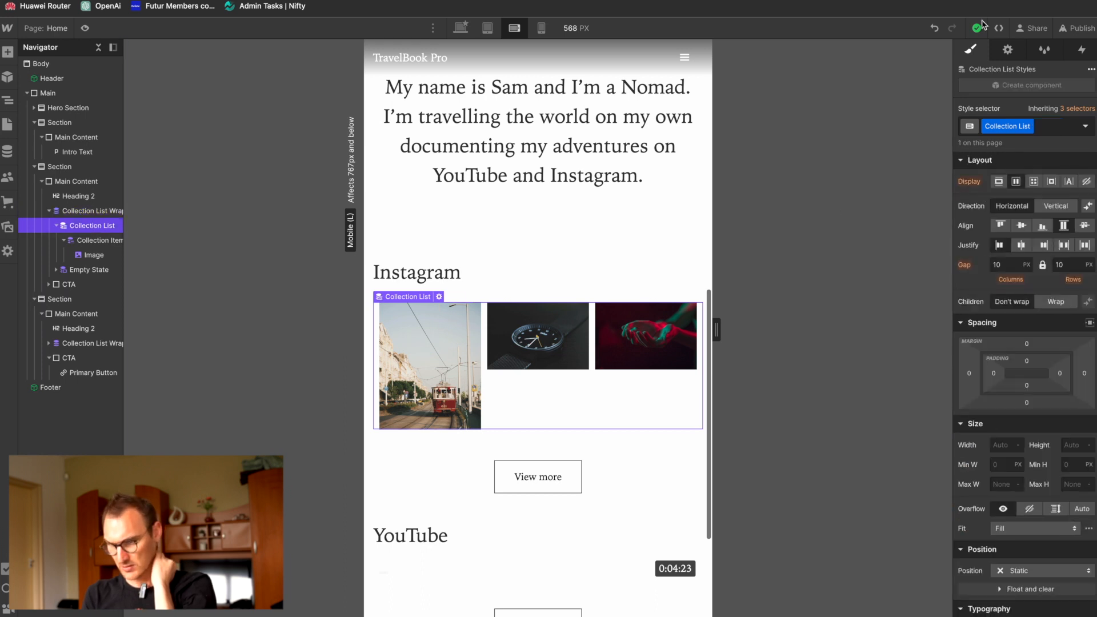
{"action": "left_click", "coordinate": [1008, 51]}
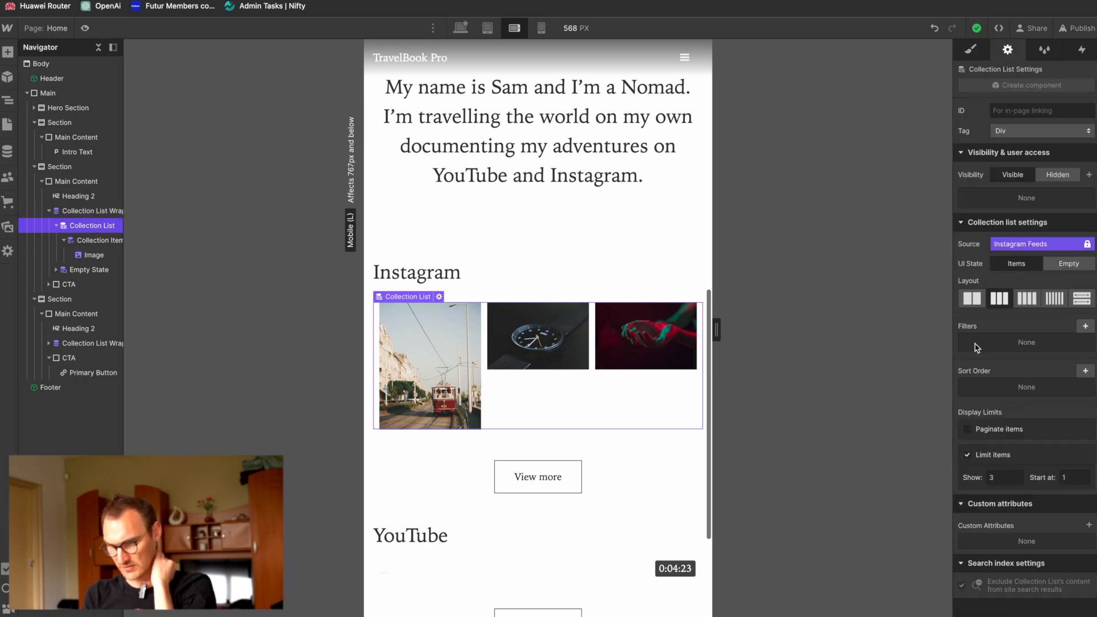
{"action": "left_click", "coordinate": [1082, 298]}
{"action": "key", "text": "super+z"}
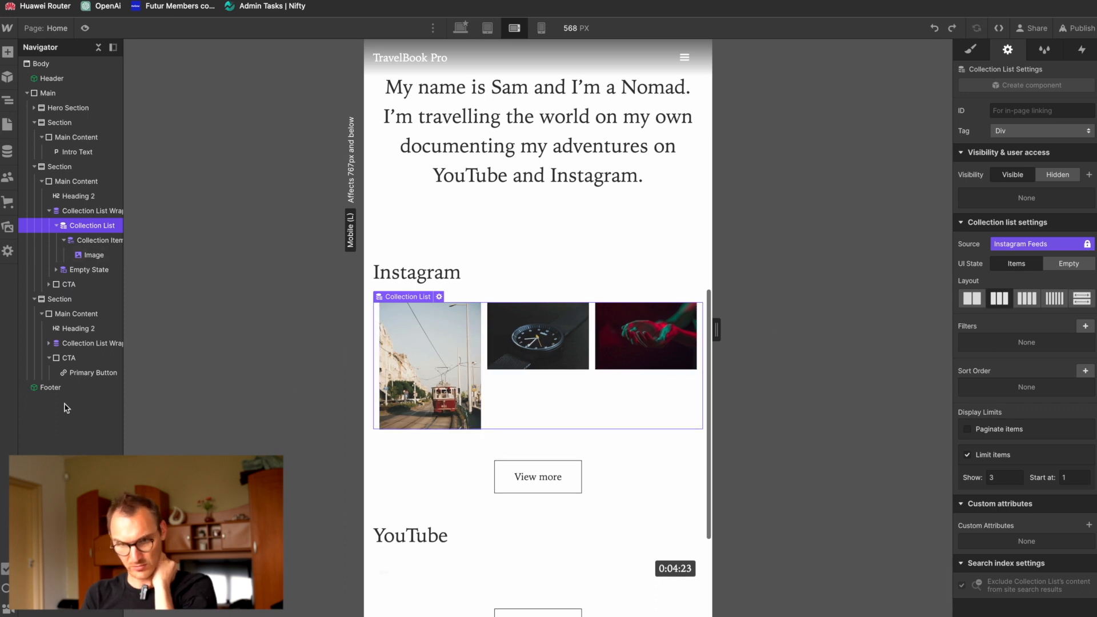
Step: Apply the stacked full-width row layout to the Instagram Collection List Wrapper and show its Collection Item's styles
{"action": "left_click", "coordinate": [109, 211]}
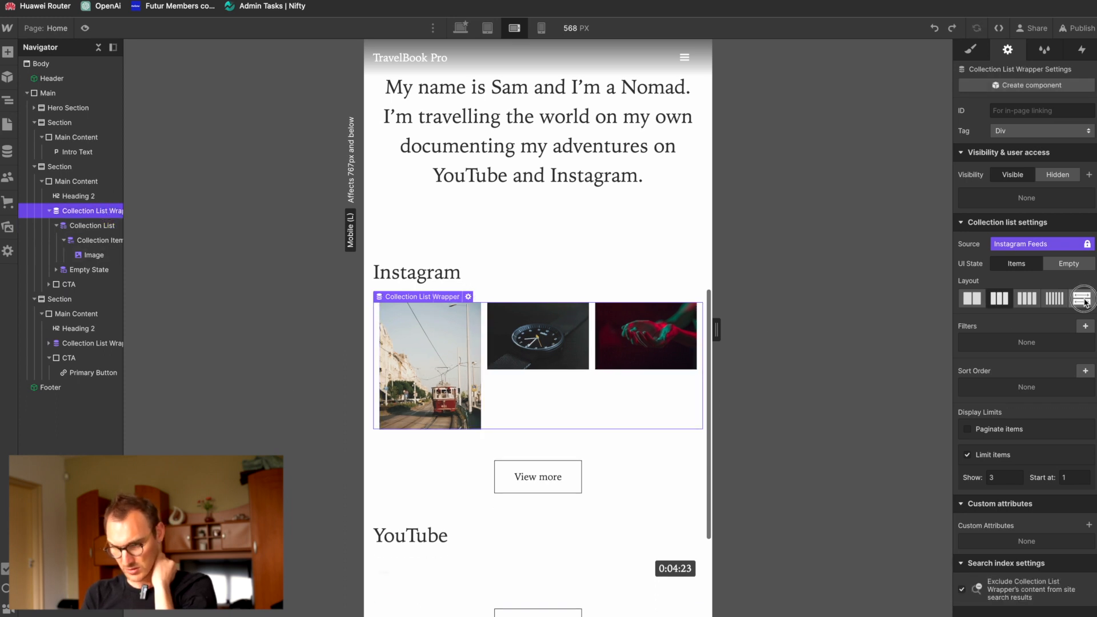
{"action": "left_click", "coordinate": [1082, 298]}
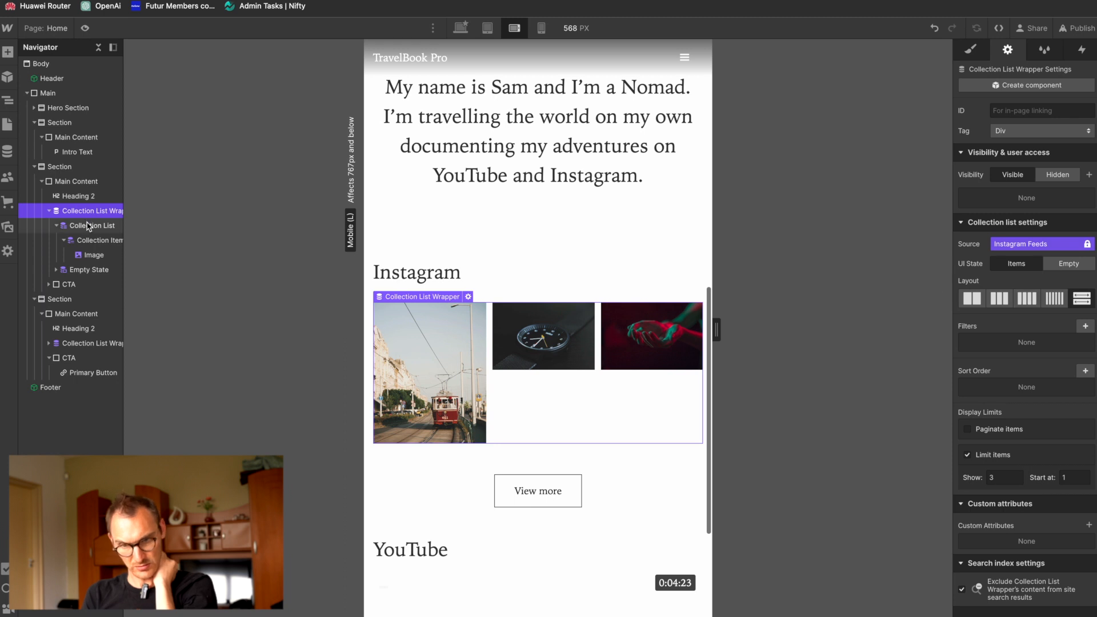
{"action": "left_click", "coordinate": [93, 241]}
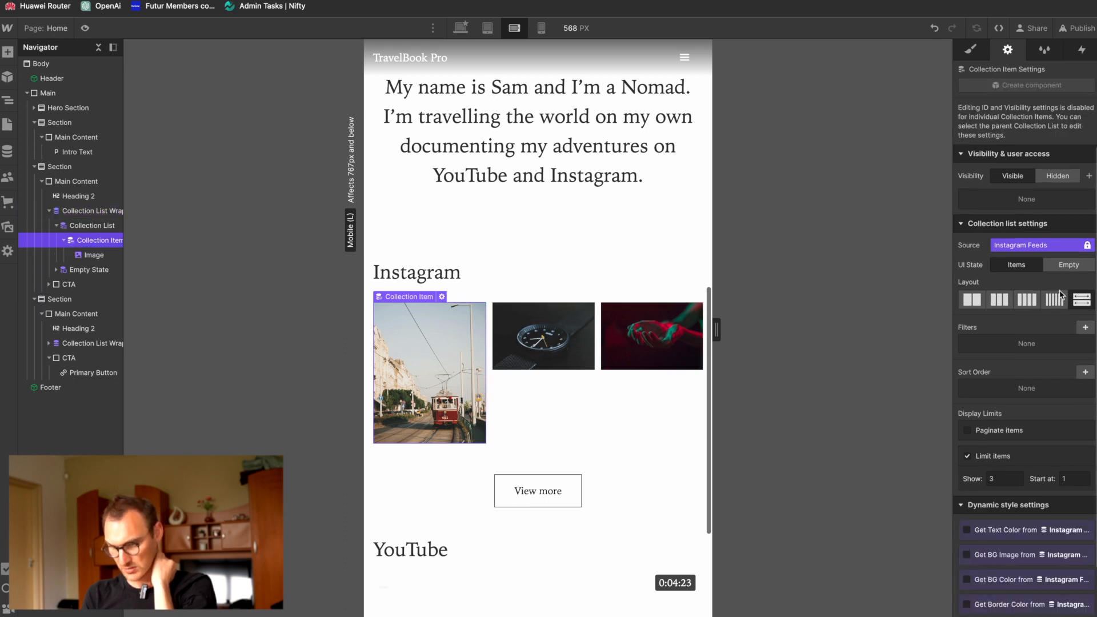
{"action": "left_click", "coordinate": [970, 52]}
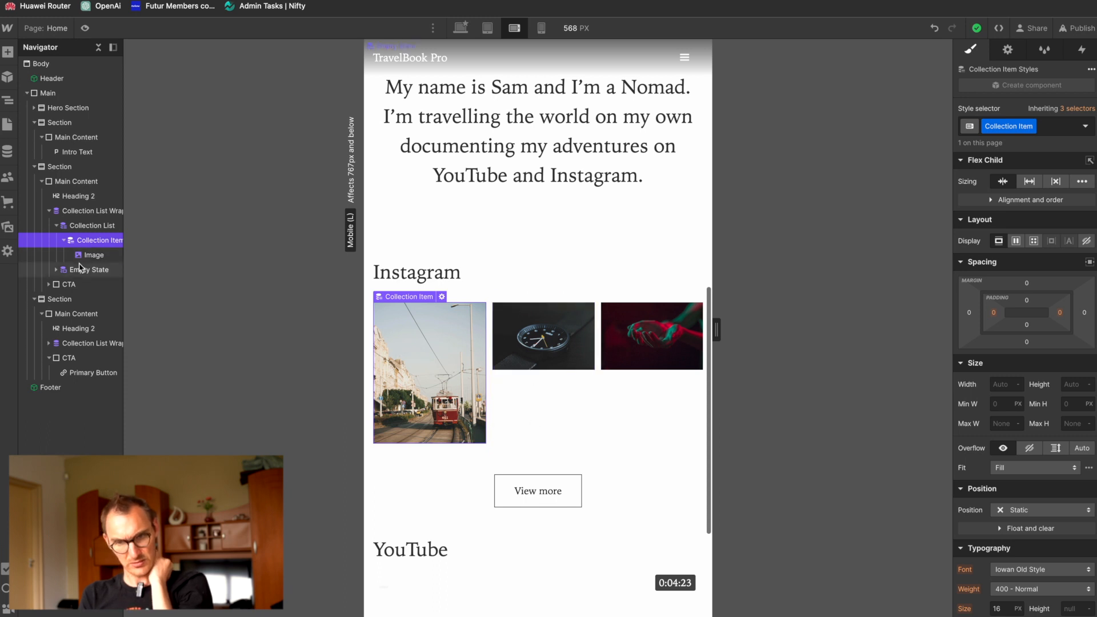
Step: Try the Block display on the Instagram Collection List at the mobile landscape breakpoint and clear that override
{"action": "left_click", "coordinate": [76, 229]}
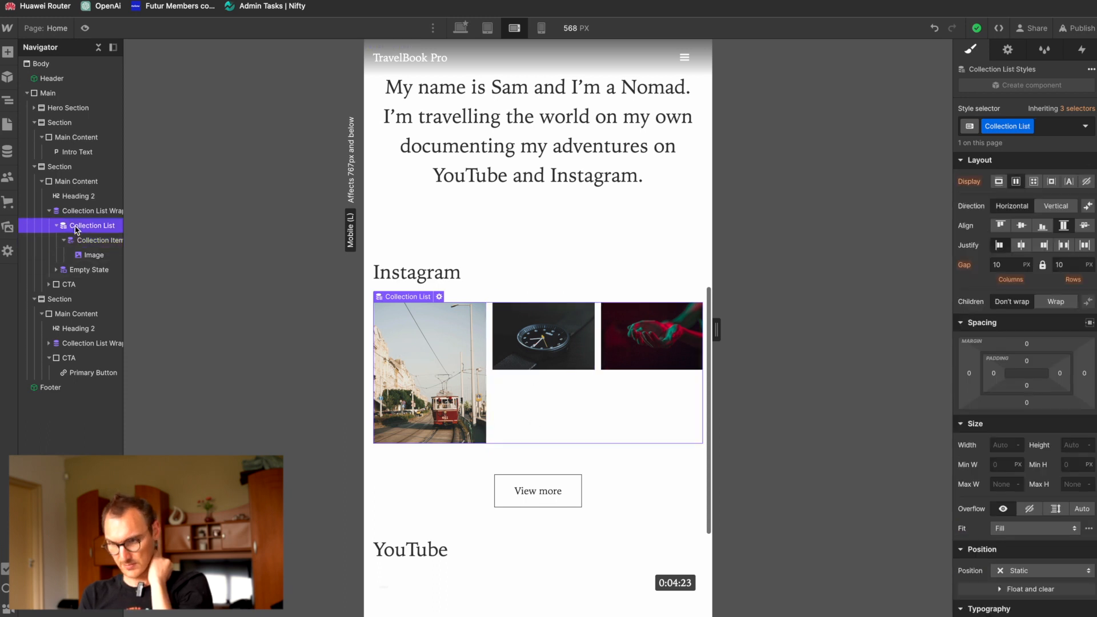
{"action": "left_click", "coordinate": [1000, 182]}
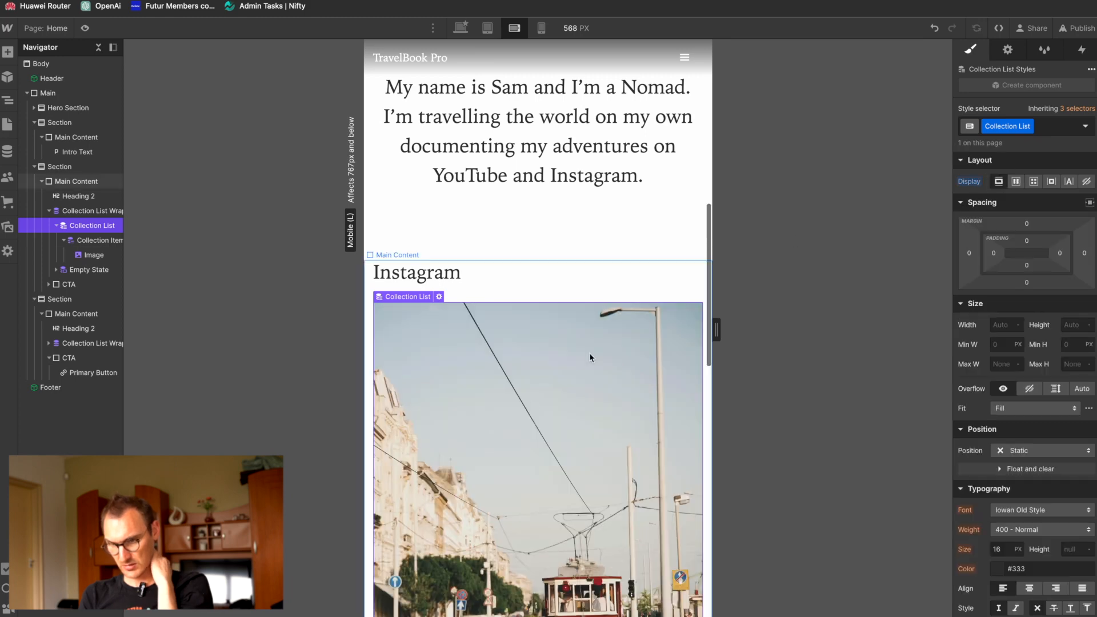
{"action": "scroll", "coordinate": [527, 412], "scroll_direction": "down", "scroll_amount": 10}
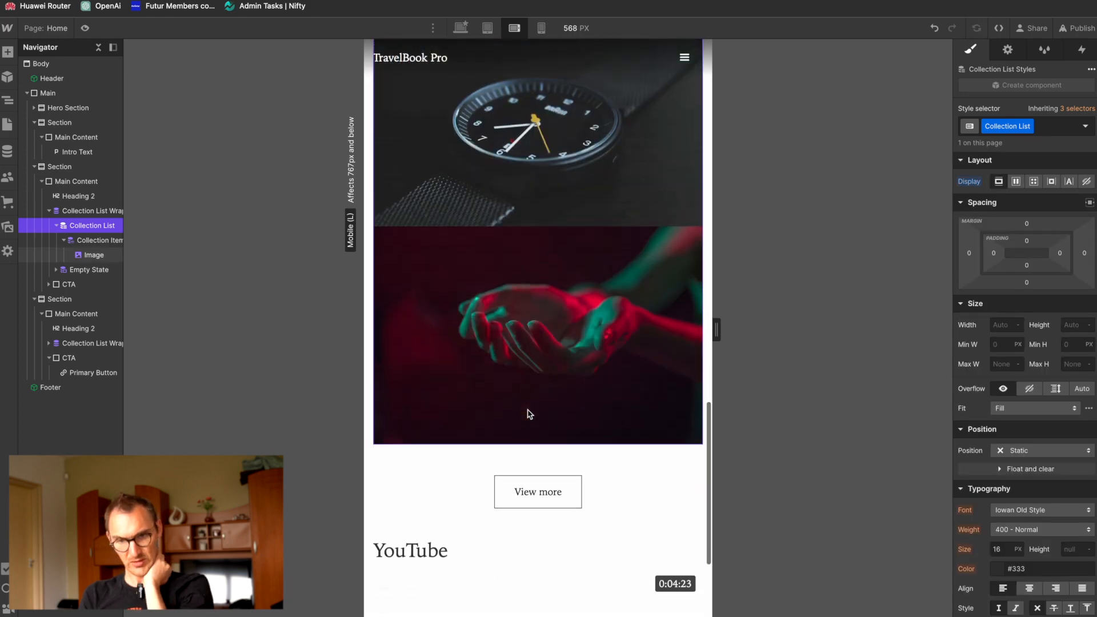
{"action": "scroll", "coordinate": [530, 414], "scroll_direction": "up", "scroll_amount": 3}
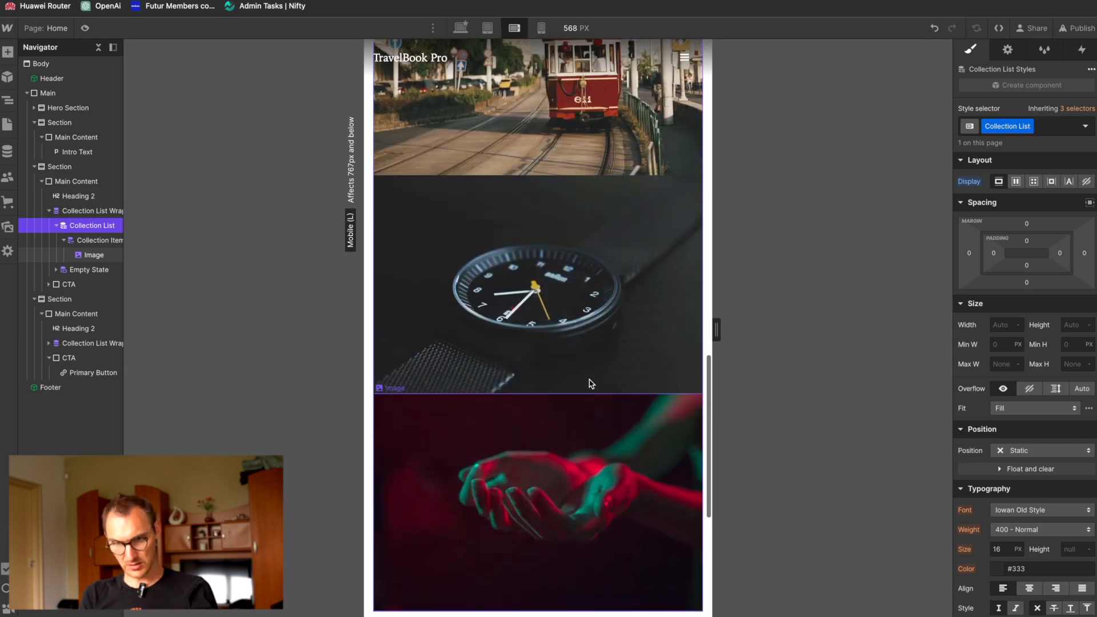
{"action": "left_click", "coordinate": [969, 182], "text": "alt"}
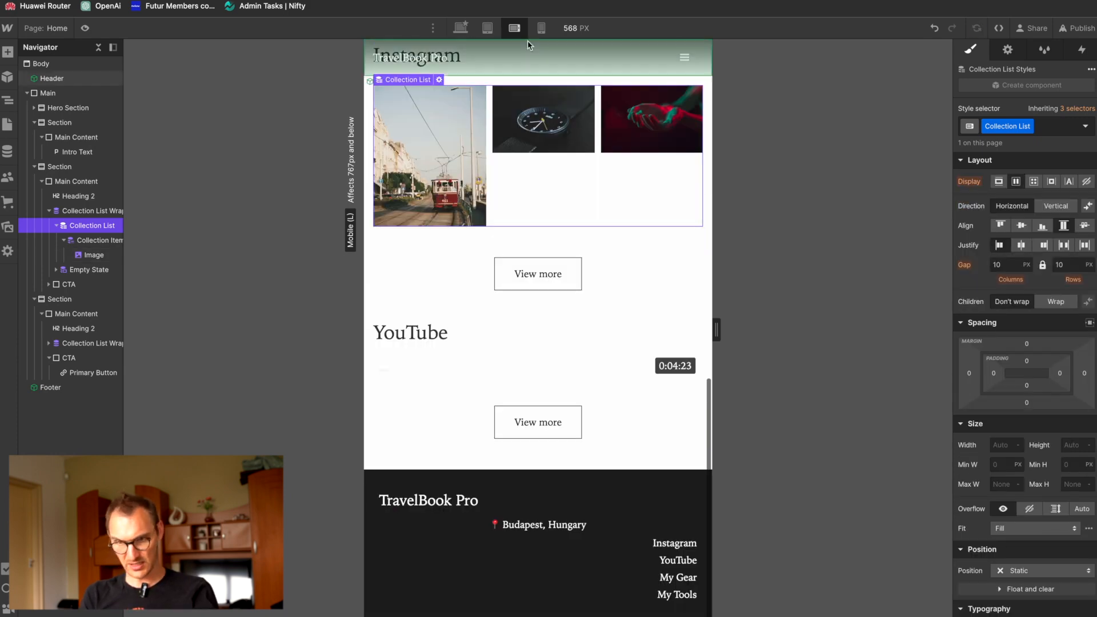
Step: On the desktop breakpoint, clear the Instagram Collection List's display setting and set its wrapper's layout to three columns
{"action": "left_click", "coordinate": [461, 28]}
{"action": "left_click", "coordinate": [973, 183]}
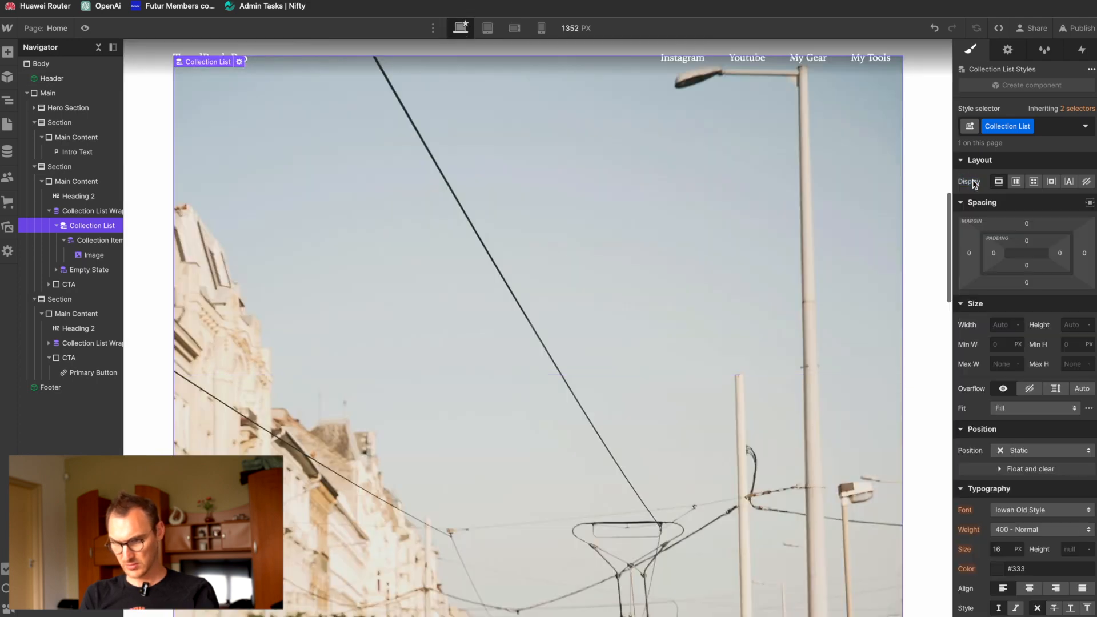
{"action": "scroll", "coordinate": [698, 240], "scroll_direction": "up", "scroll_amount": 8}
{"action": "left_click", "coordinate": [106, 211]}
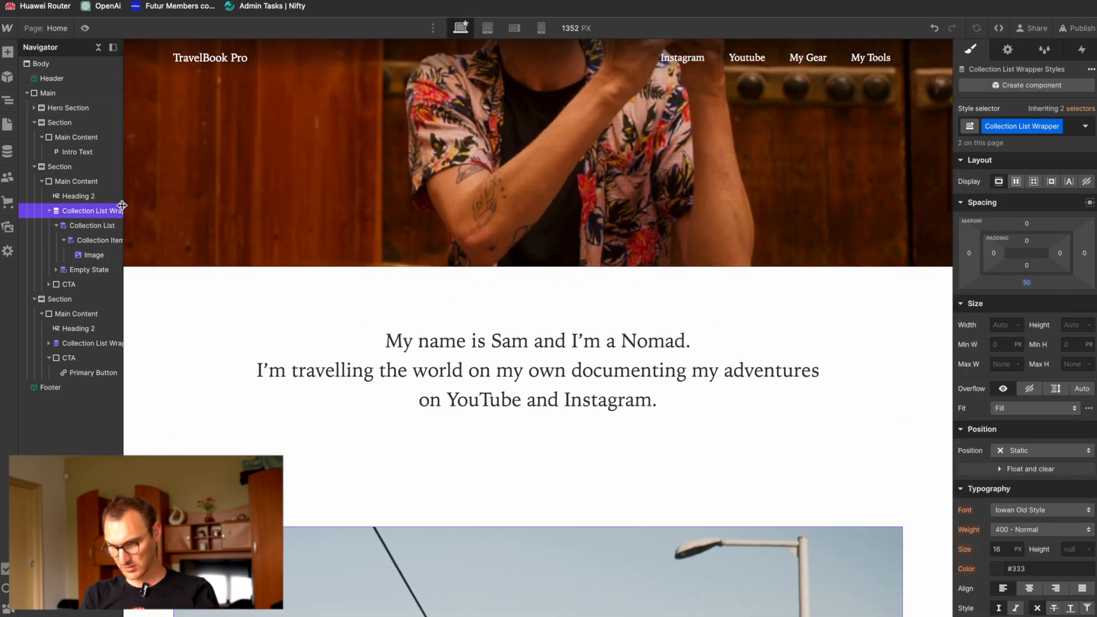
{"action": "left_click", "coordinate": [995, 51]}
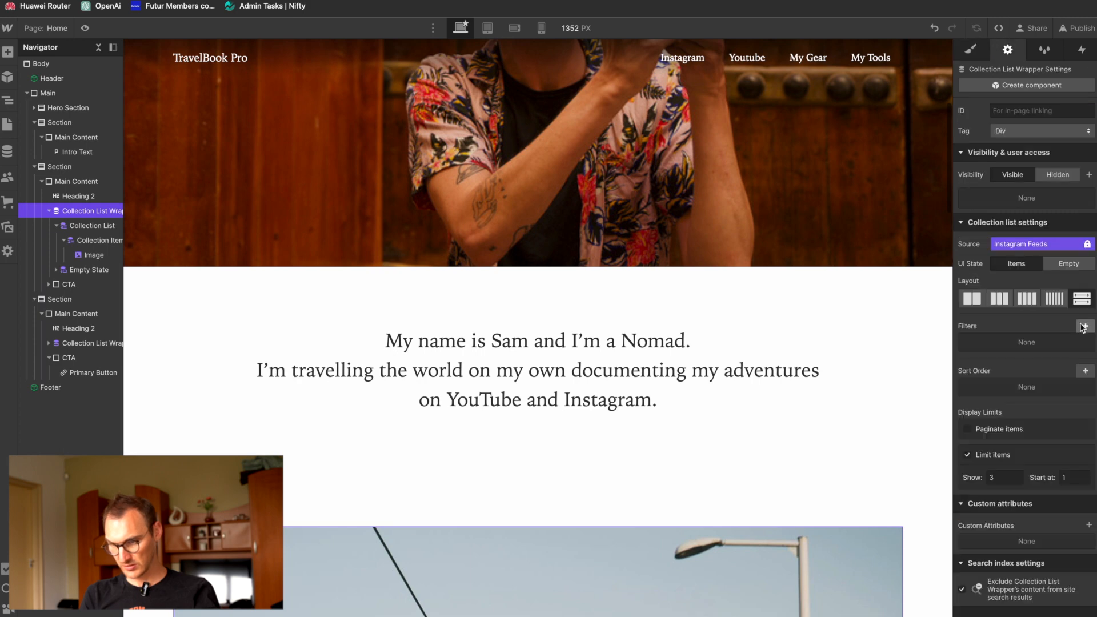
{"action": "left_click", "coordinate": [1000, 299]}
{"action": "scroll", "coordinate": [693, 507], "scroll_direction": "down", "scroll_amount": 6}
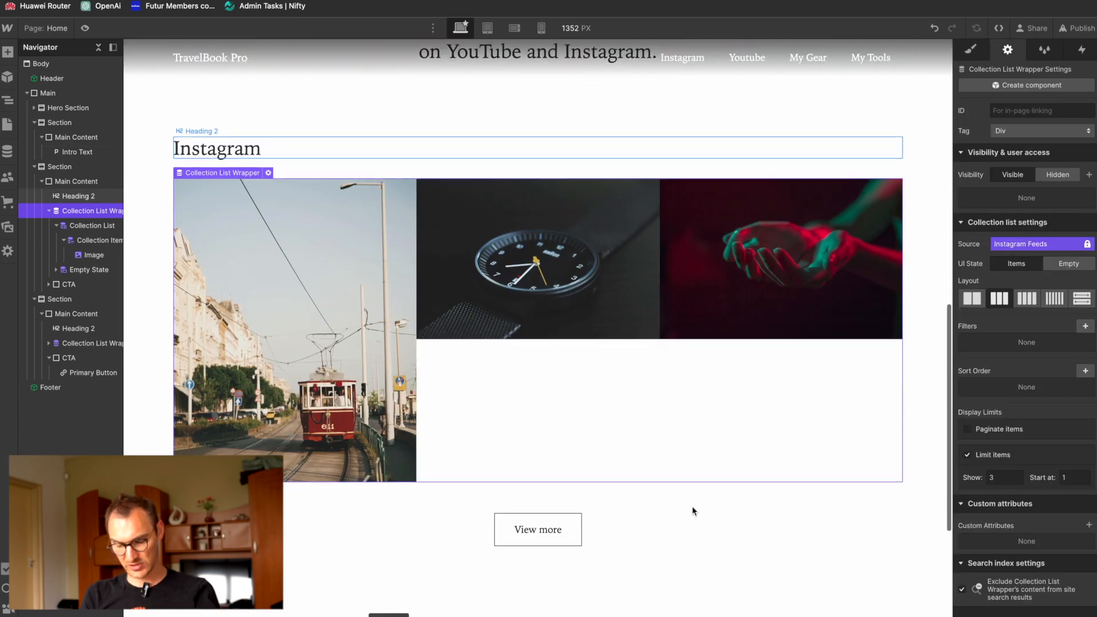
{"action": "scroll", "coordinate": [692, 507], "scroll_direction": "up", "scroll_amount": 3}
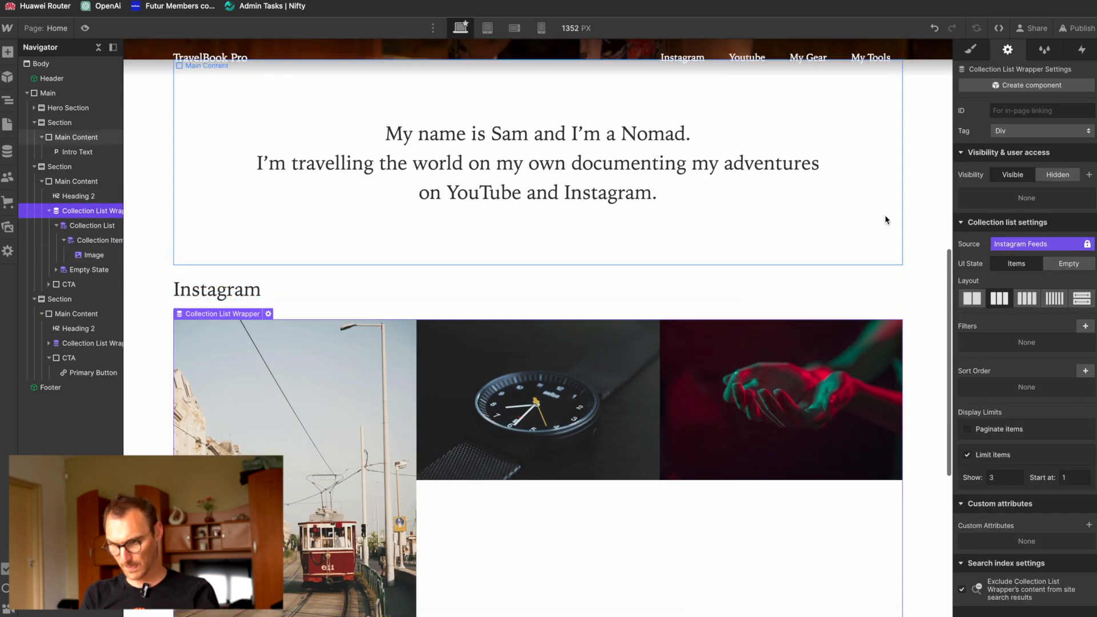
Step: Try changing the right padding of the Instagram Collection List Wrapper on the desktop breakpoint and undo it
{"action": "left_click", "coordinate": [974, 50]}
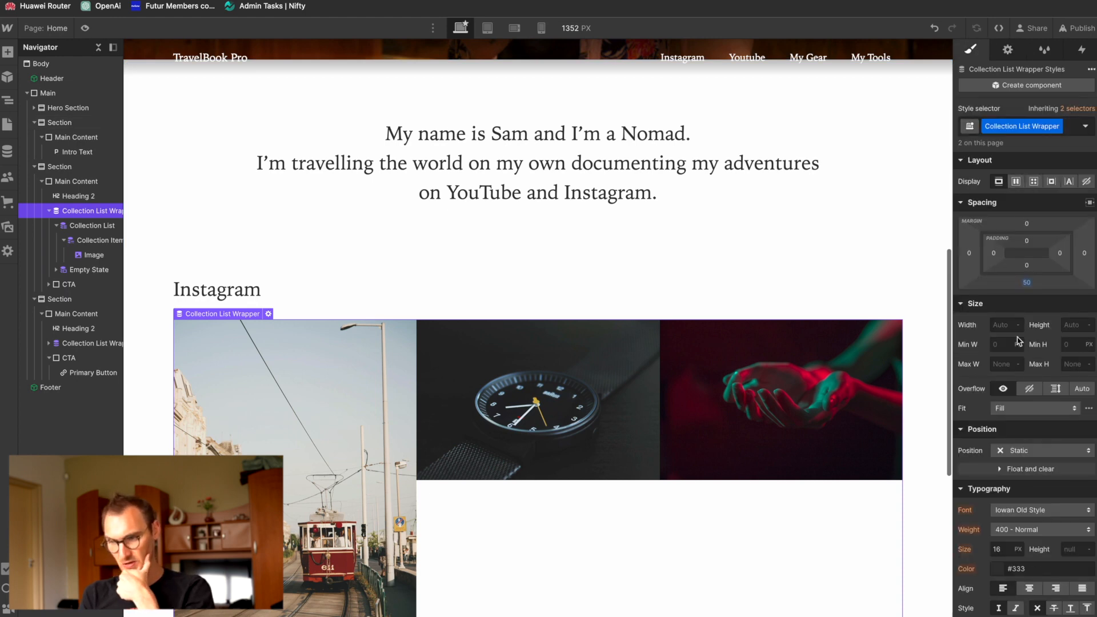
{"action": "left_click", "coordinate": [1010, 51]}
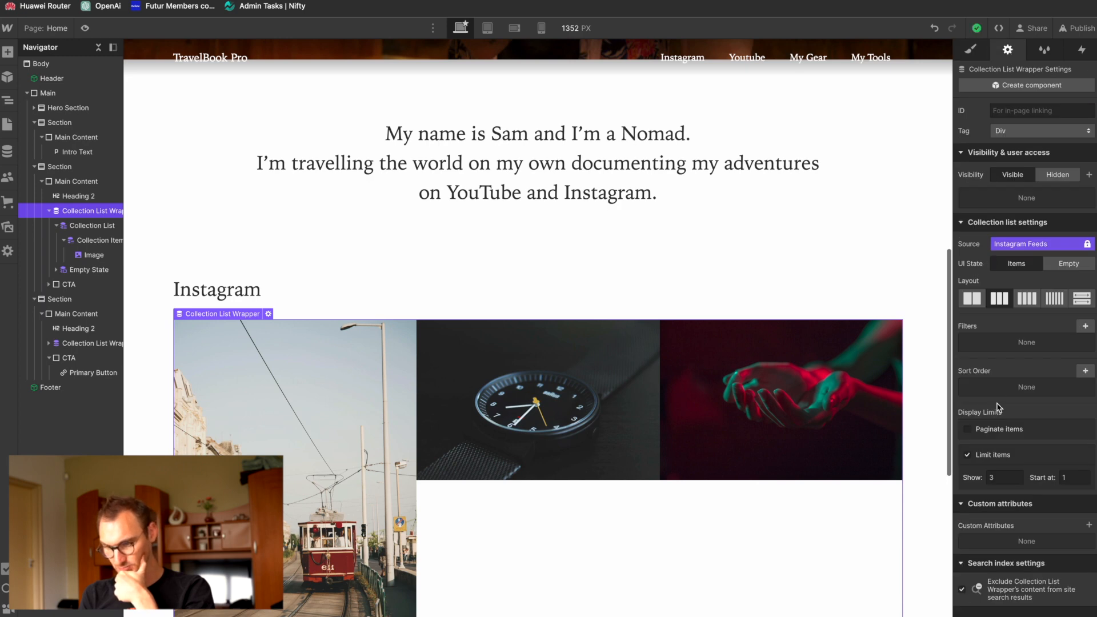
{"action": "left_click", "coordinate": [971, 49]}
{"action": "scroll", "coordinate": [992, 410], "scroll_direction": "down", "scroll_amount": 3}
{"action": "scroll", "coordinate": [991, 410], "scroll_direction": "down", "scroll_amount": 1}
{"action": "scroll", "coordinate": [993, 410], "scroll_direction": "down", "scroll_amount": 1}
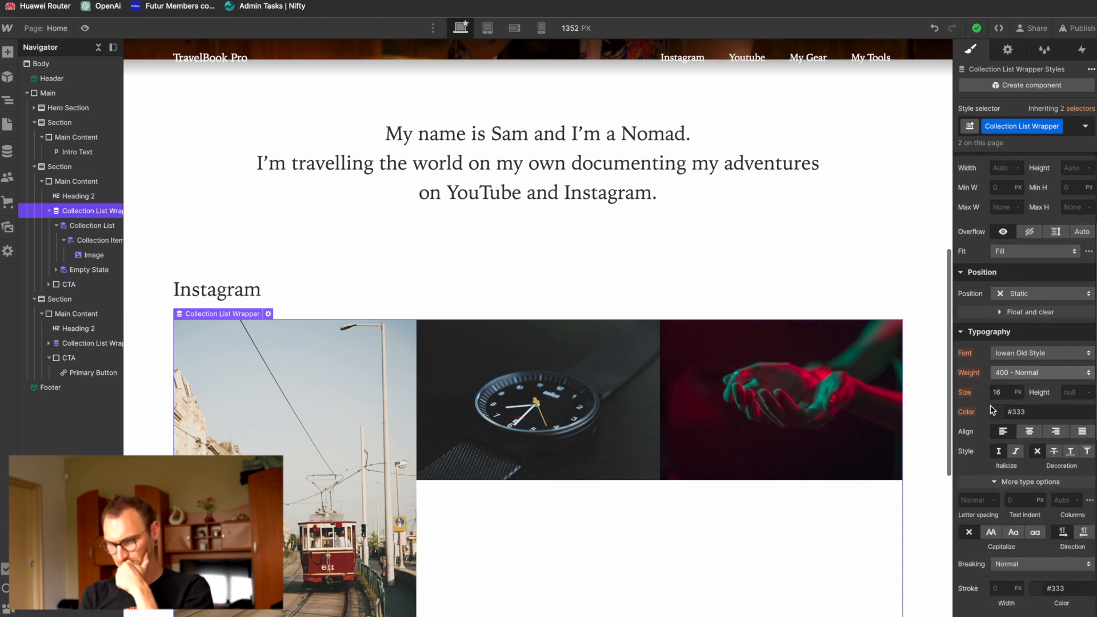
{"action": "scroll", "coordinate": [993, 410], "scroll_direction": "up", "scroll_amount": 5}
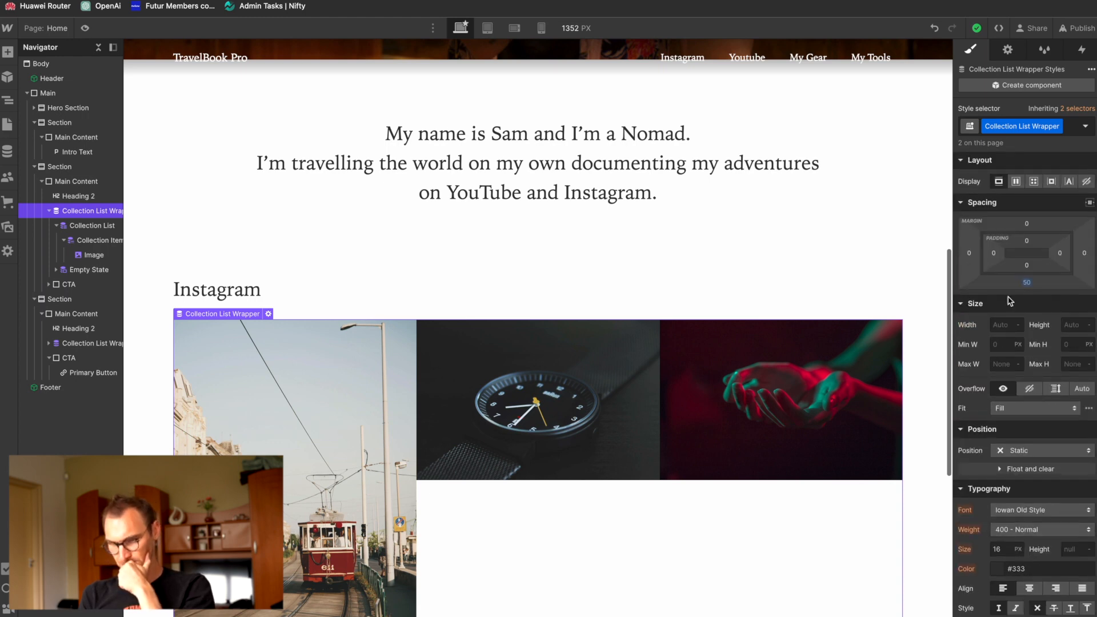
{"action": "left_click_drag", "start_coordinate": [1059, 252], "coordinate": [1025, 258]}
{"action": "key", "text": "super+z"}
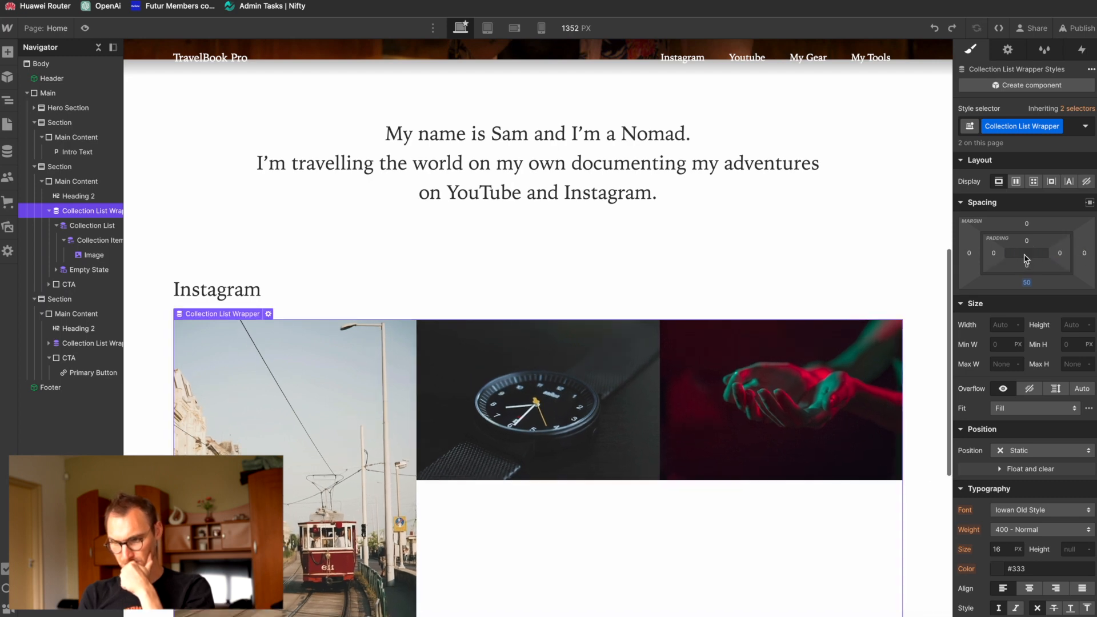
Step: Give the Instagram Collection Item a right margin of 9 px on the desktop breakpoint
{"action": "left_click", "coordinate": [96, 228]}
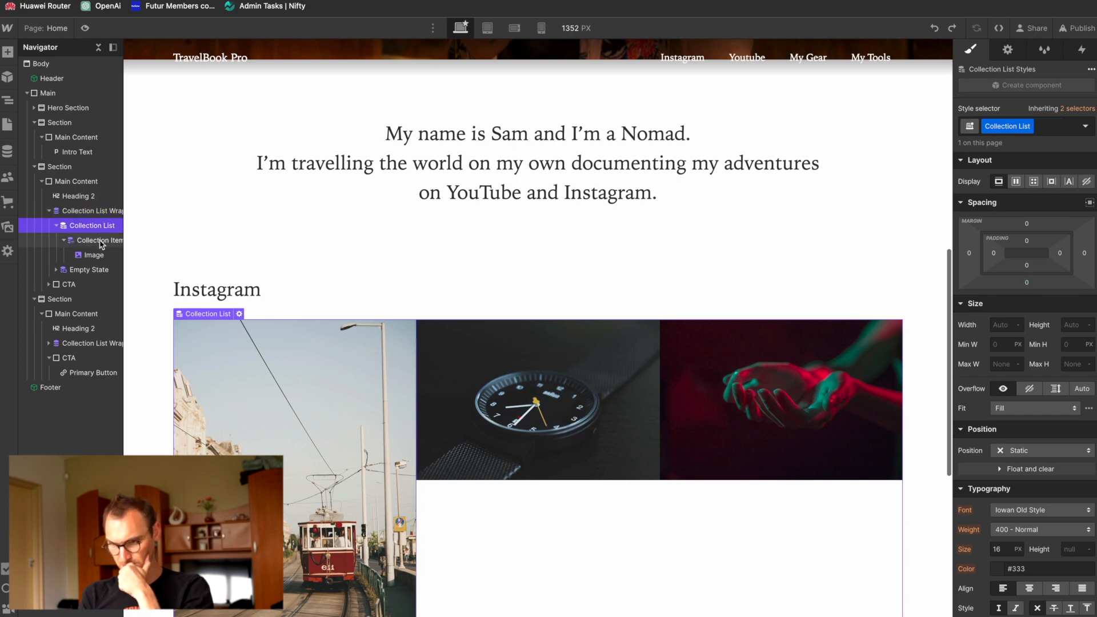
{"action": "key", "text": "d"}
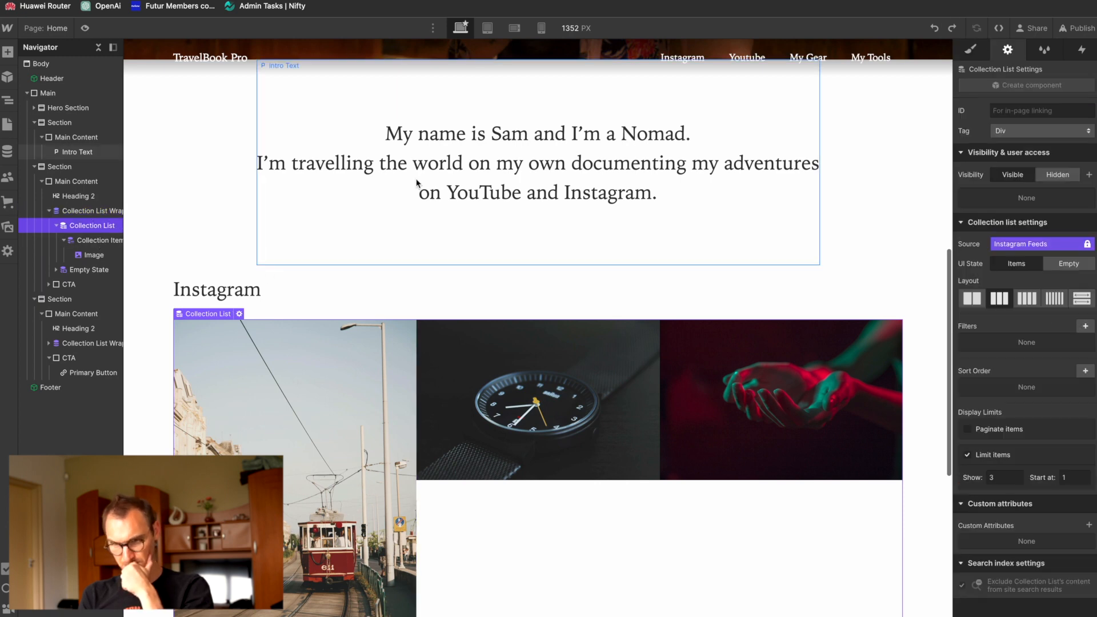
{"action": "left_click", "coordinate": [98, 243]}
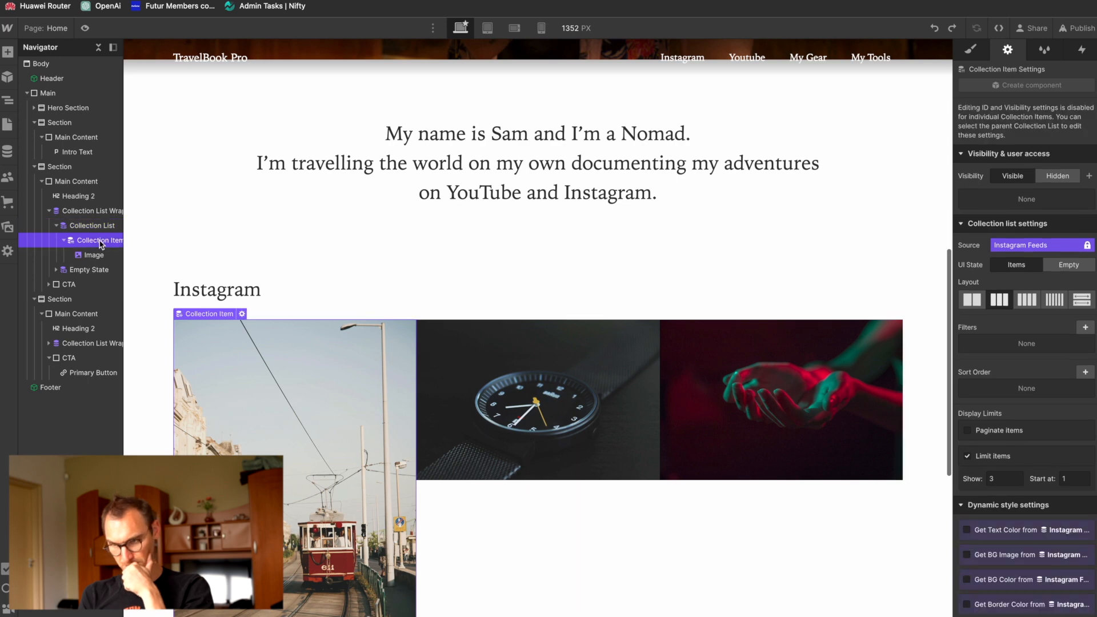
{"action": "left_click", "coordinate": [975, 51]}
{"action": "left_click_drag", "start_coordinate": [1069, 257], "coordinate": [1092, 264]}
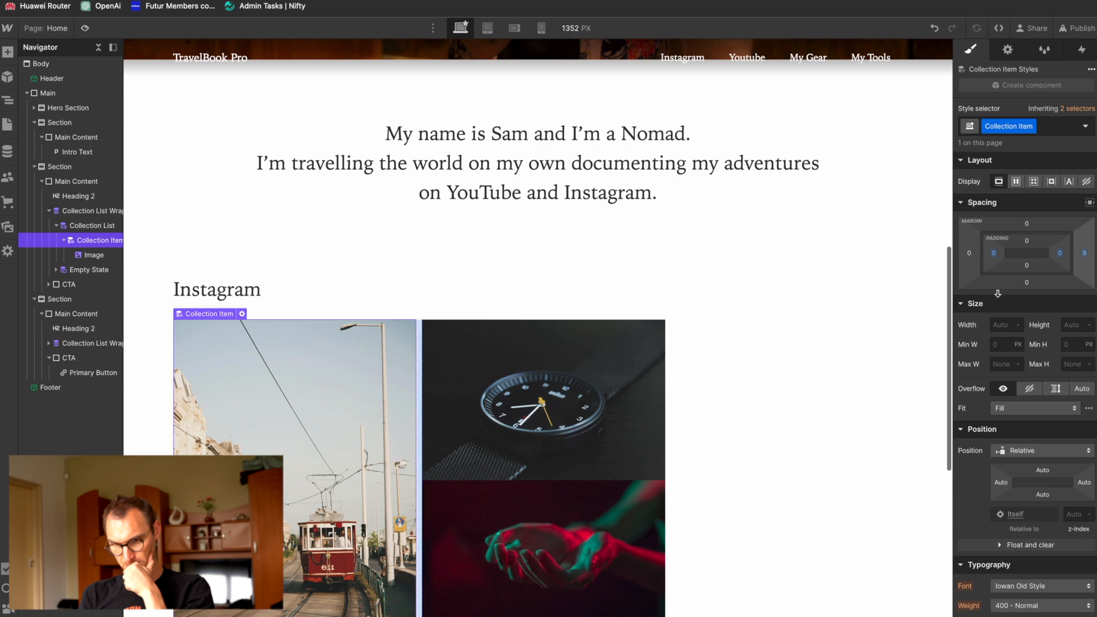
{"action": "scroll", "coordinate": [751, 416], "scroll_direction": "down", "scroll_amount": 2}
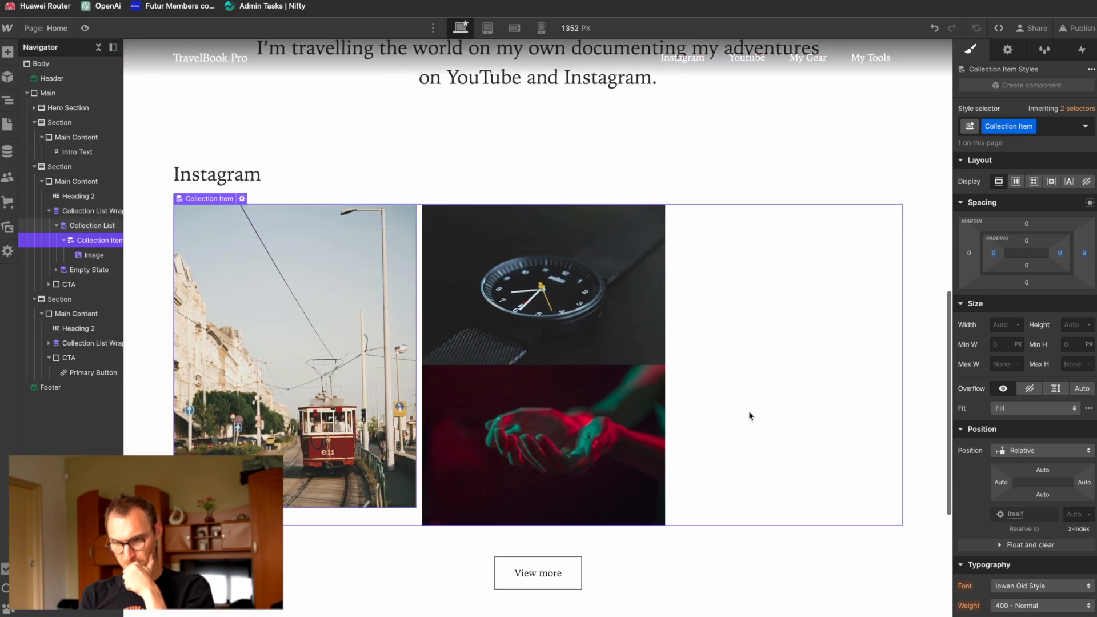
Step: Undo the Instagram Collection Item's right margin, and also try changing its right padding and undo that
{"action": "key", "text": "ctrl+z"}
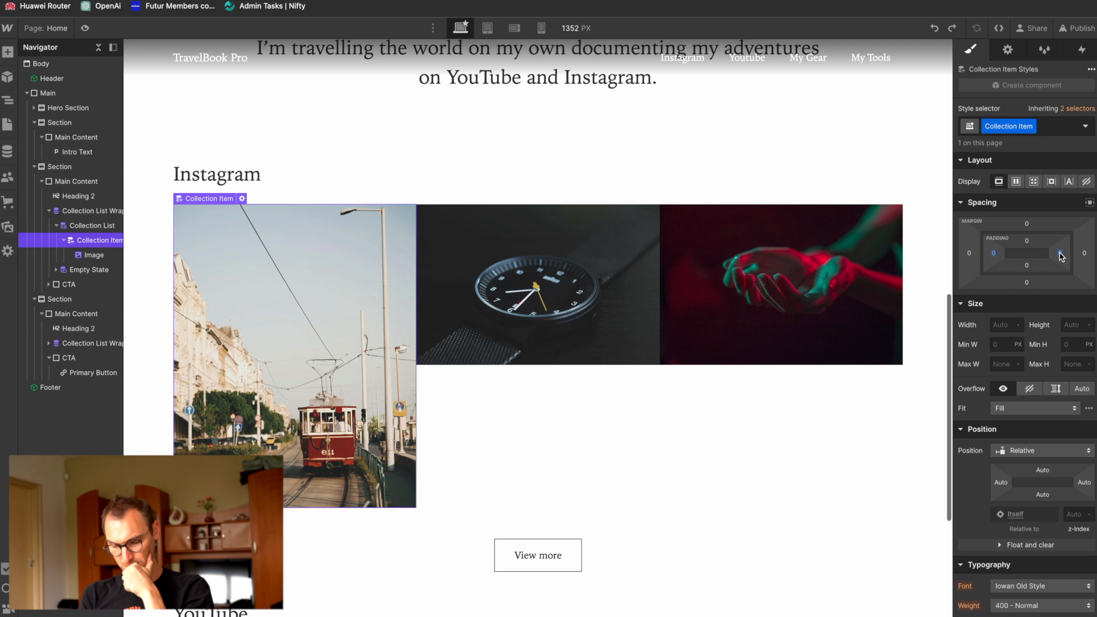
{"action": "left_click_drag", "start_coordinate": [1060, 256], "coordinate": [1046, 253]}
{"action": "key", "text": "ctrl+z"}
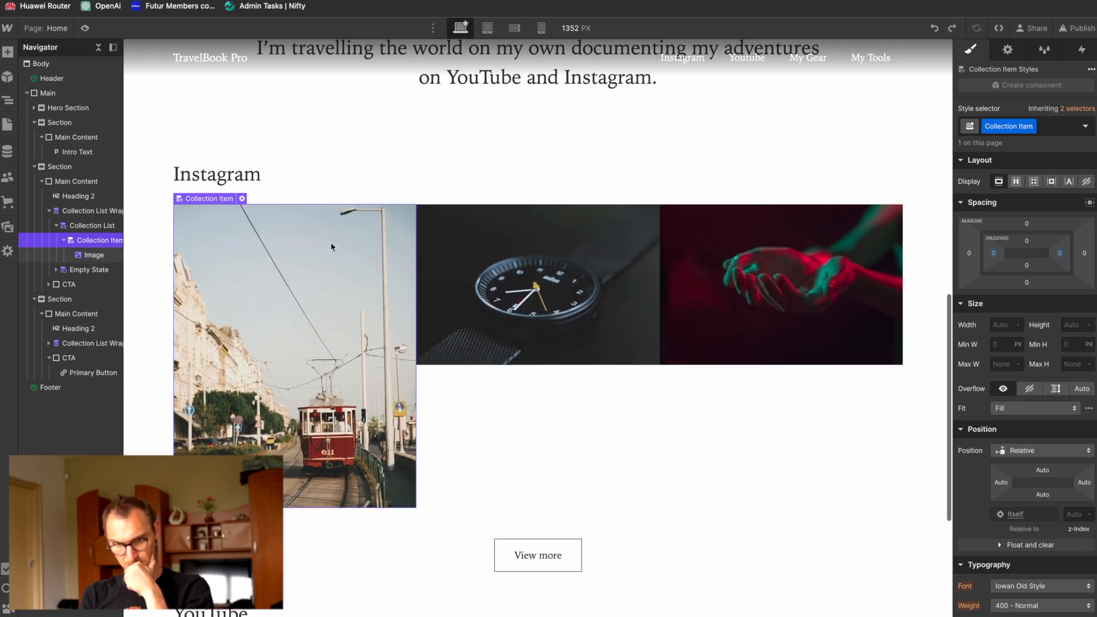
Step: Set the Instagram Collection List's display to Flex on the desktop breakpoint
{"action": "left_click", "coordinate": [88, 227]}
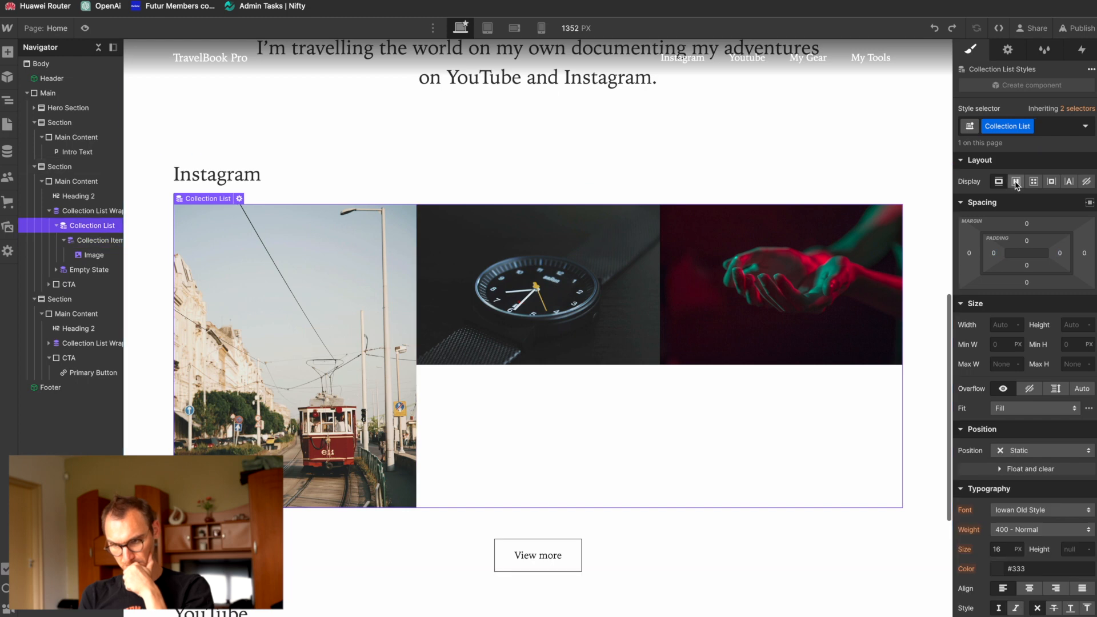
{"action": "left_click", "coordinate": [1017, 182]}
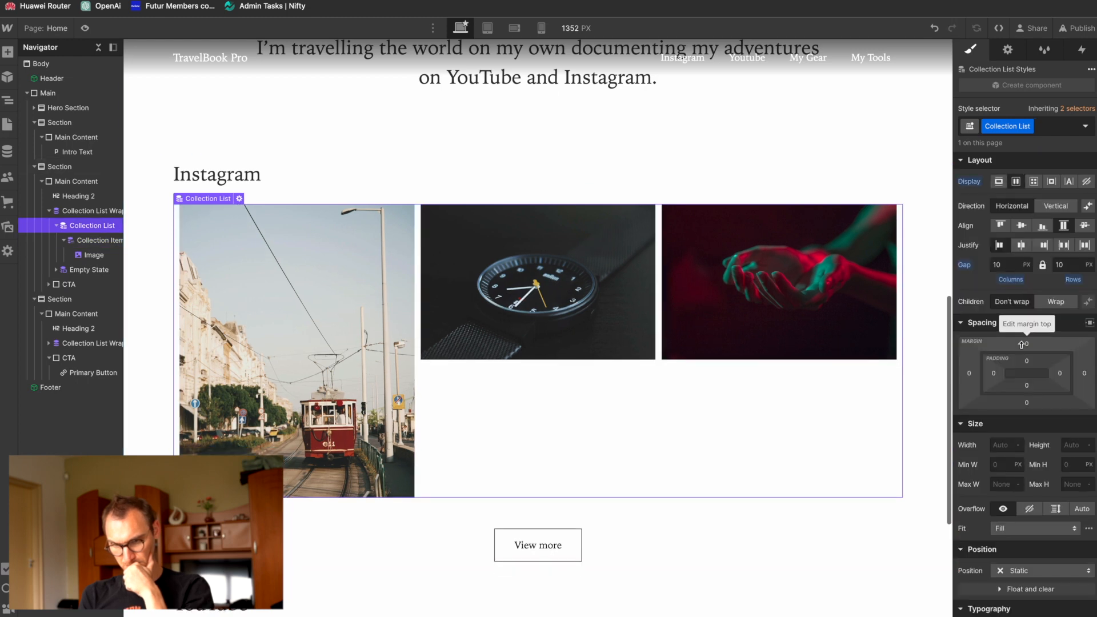
{"action": "left_click", "coordinate": [84, 212]}
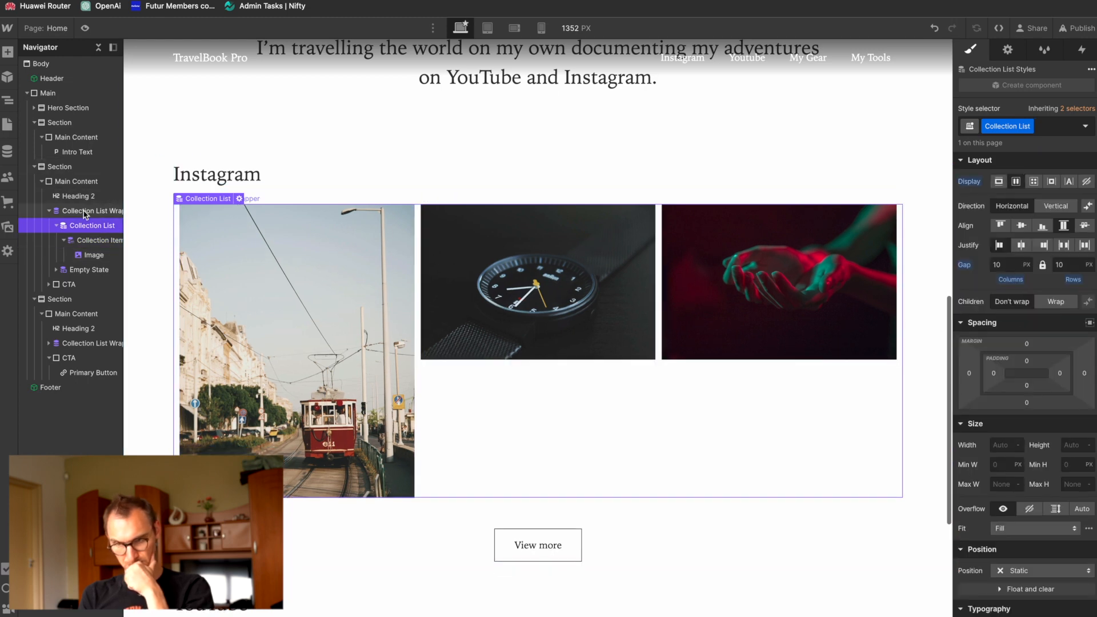
{"action": "left_click", "coordinate": [88, 226]}
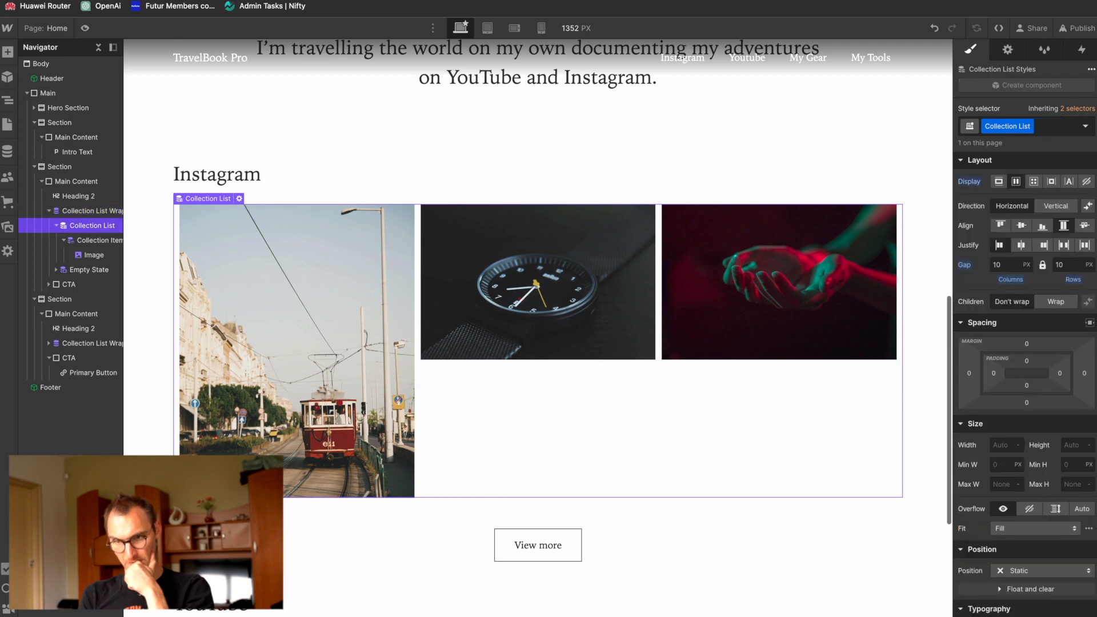
Step: On the mobile landscape breakpoint, set the Instagram Collection List's display to Block
{"action": "left_click", "coordinate": [513, 28]}
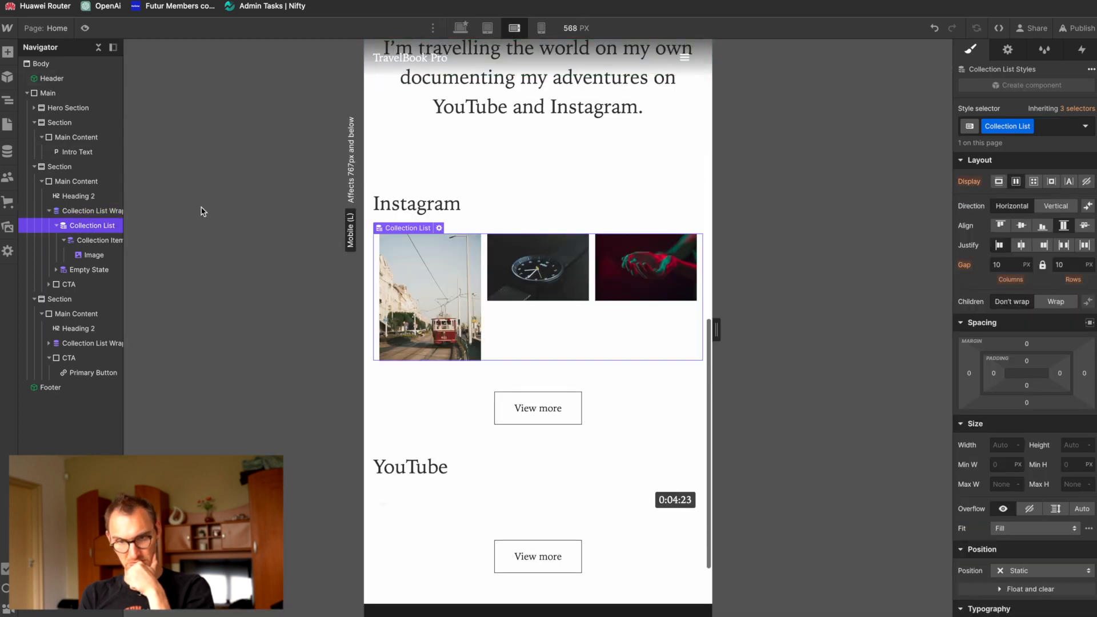
{"action": "left_click", "coordinate": [999, 182]}
{"action": "scroll", "coordinate": [608, 372], "scroll_direction": "down", "scroll_amount": 12}
{"action": "scroll", "coordinate": [608, 371], "scroll_direction": "up", "scroll_amount": 2}
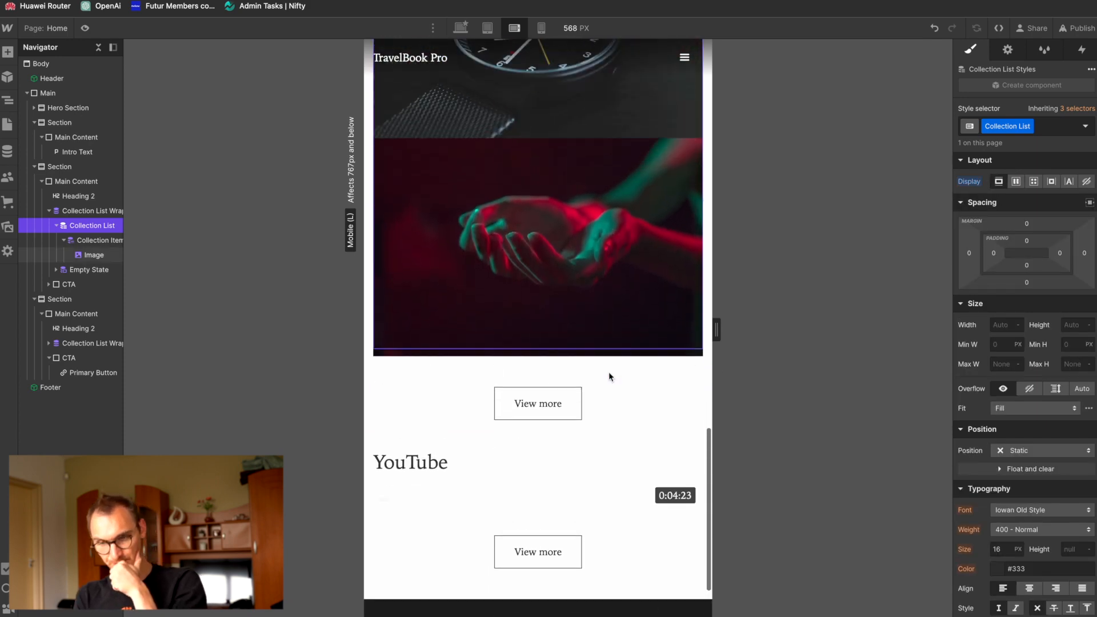
{"action": "scroll", "coordinate": [608, 371], "scroll_direction": "up", "scroll_amount": 1}
Step: Give the Instagram Collection Item a bottom margin of 10 px on the mobile landscape breakpoint and check the stacked images
{"action": "left_click", "coordinate": [86, 241]}
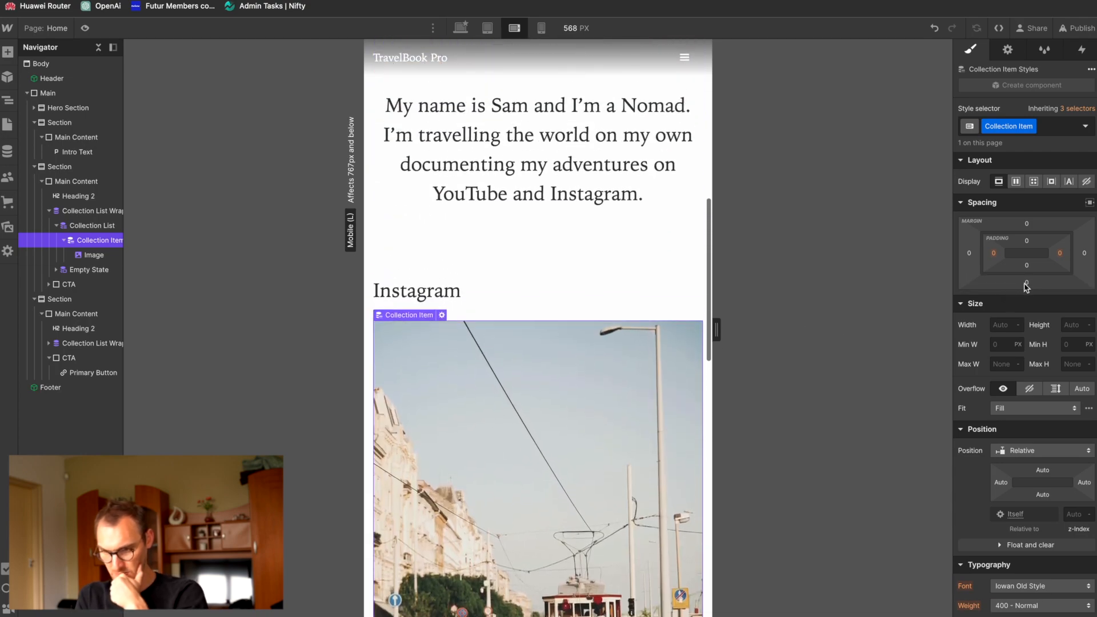
{"action": "left_click", "coordinate": [1026, 284]}
{"action": "type", "text": "10"}
{"action": "key", "text": "Return"}
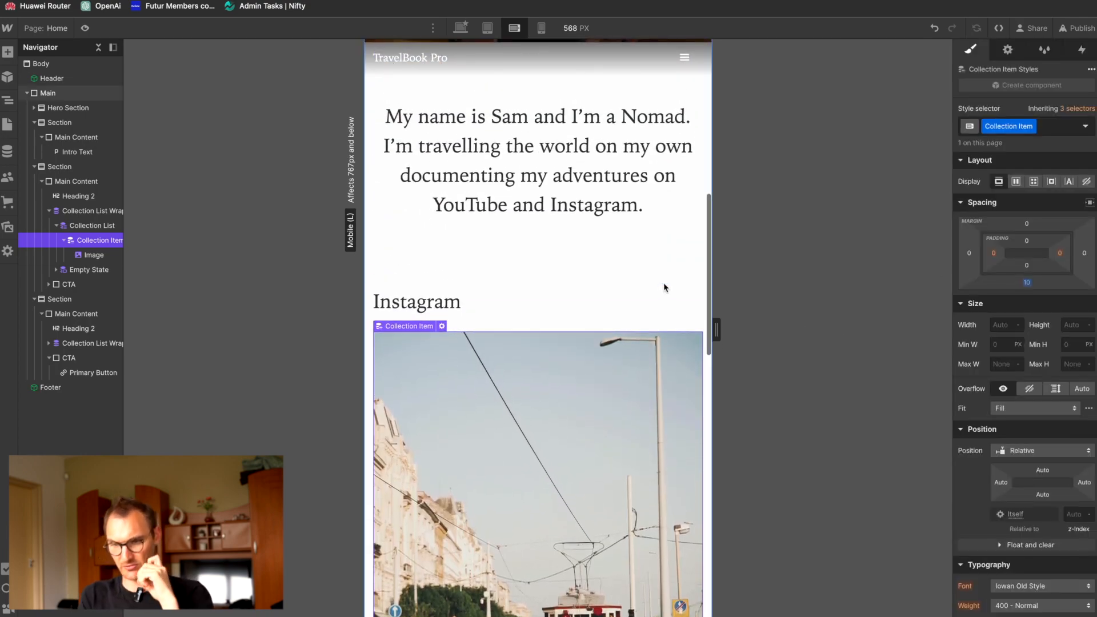
{"action": "scroll", "coordinate": [665, 283], "scroll_direction": "down", "scroll_amount": 7}
{"action": "scroll", "coordinate": [663, 289], "scroll_direction": "down", "scroll_amount": 15}
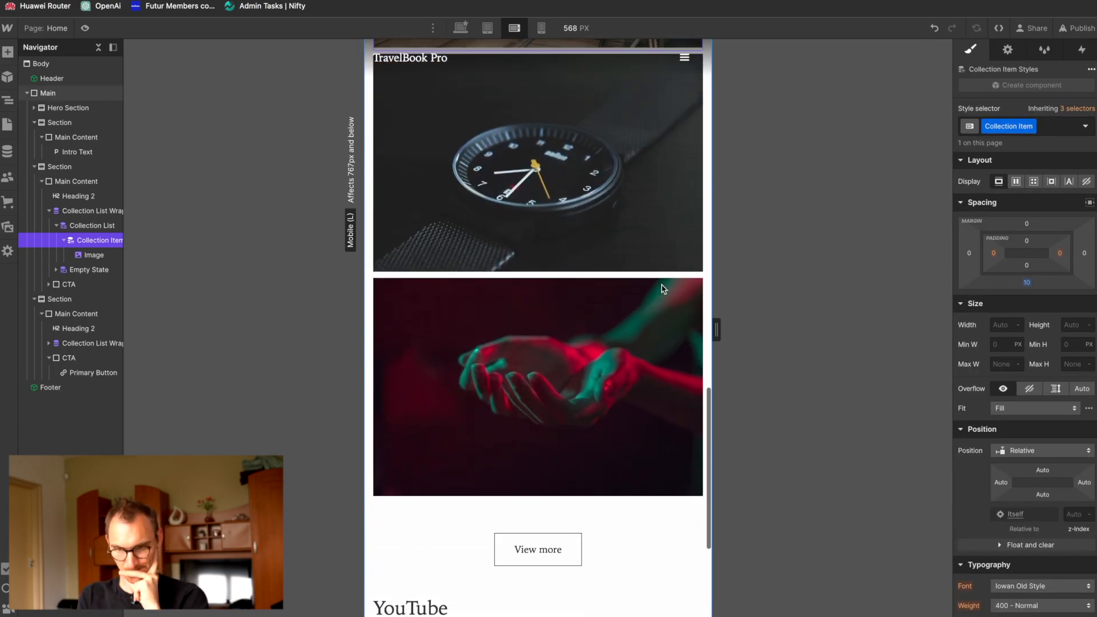
{"action": "scroll", "coordinate": [663, 289], "scroll_direction": "down", "scroll_amount": 15}
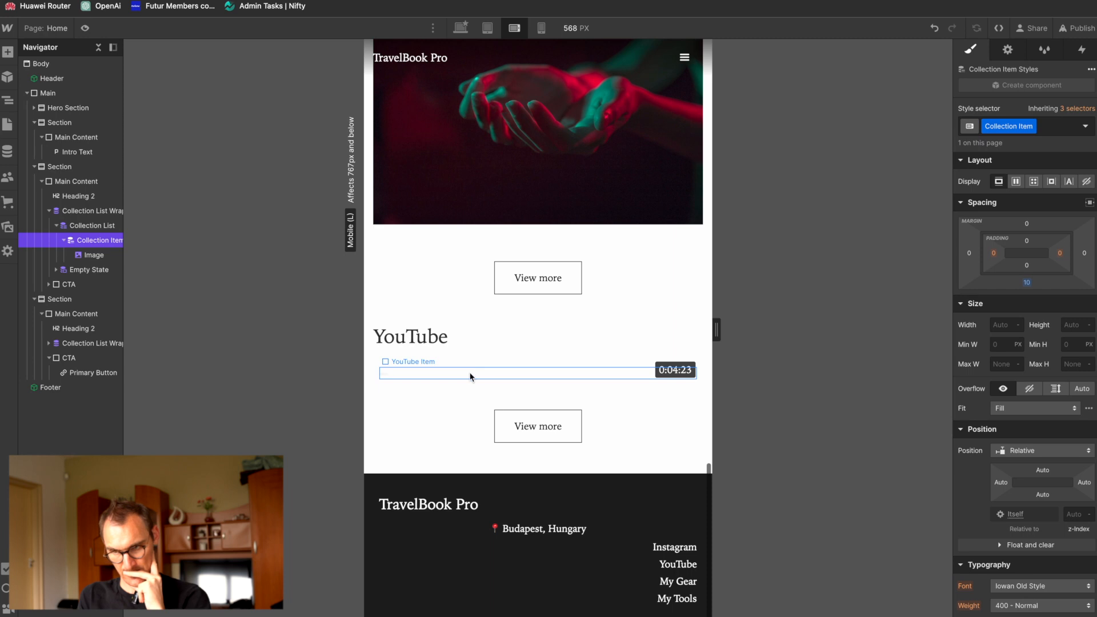
{"action": "scroll", "coordinate": [467, 385], "scroll_direction": "down", "scroll_amount": 1}
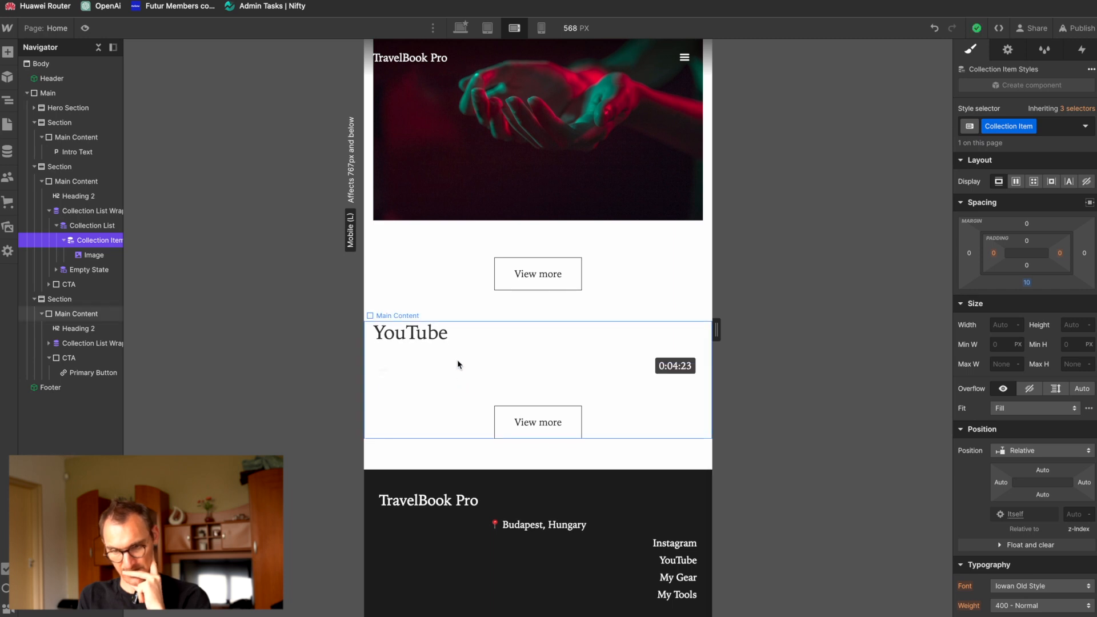
Step: Open the Footer component for editing and select its Main Content
{"action": "left_click", "coordinate": [497, 485]}
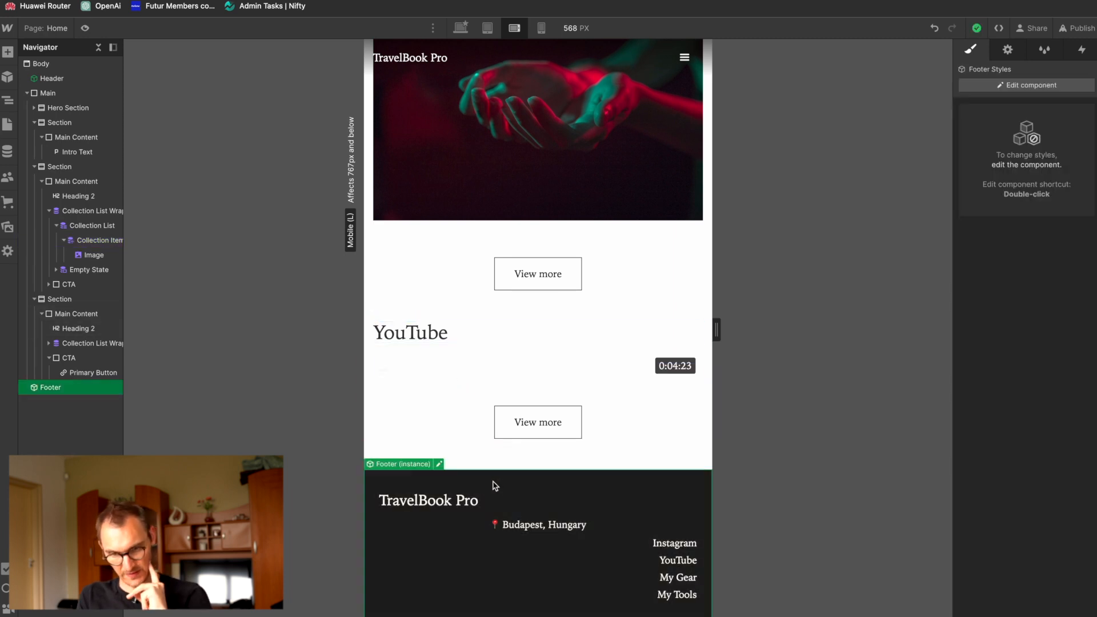
{"action": "double_click", "coordinate": [497, 486]}
{"action": "left_click", "coordinate": [458, 487]}
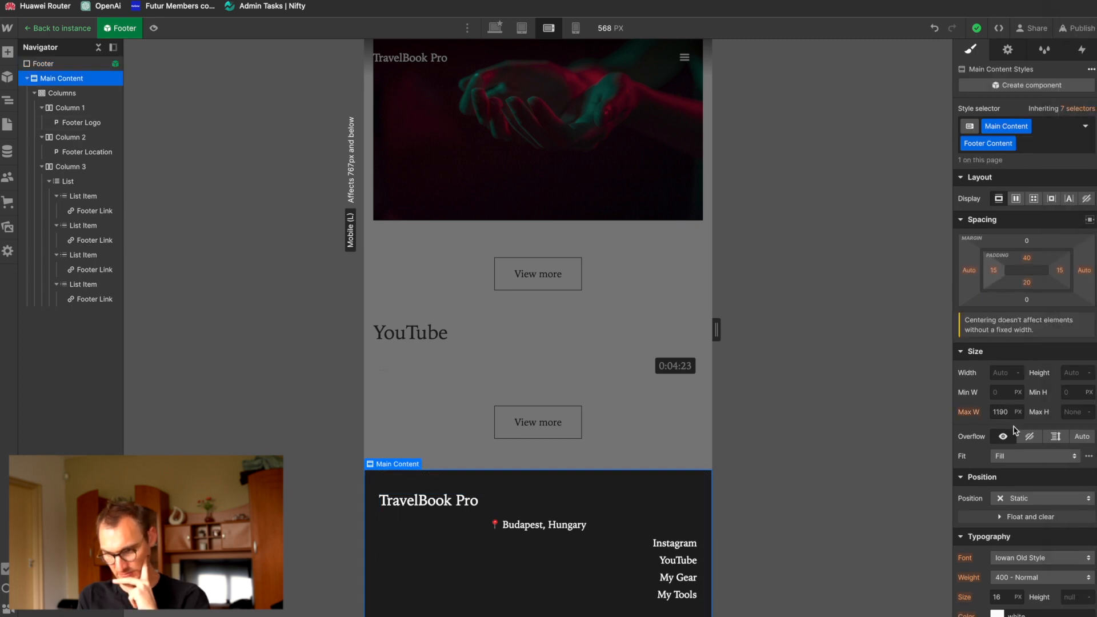
Step: Try centering the text alignment of the whole Footer on the mobile landscape breakpoint and undo it
{"action": "scroll", "coordinate": [1017, 426], "scroll_direction": "down", "scroll_amount": 3}
{"action": "left_click", "coordinate": [57, 64]}
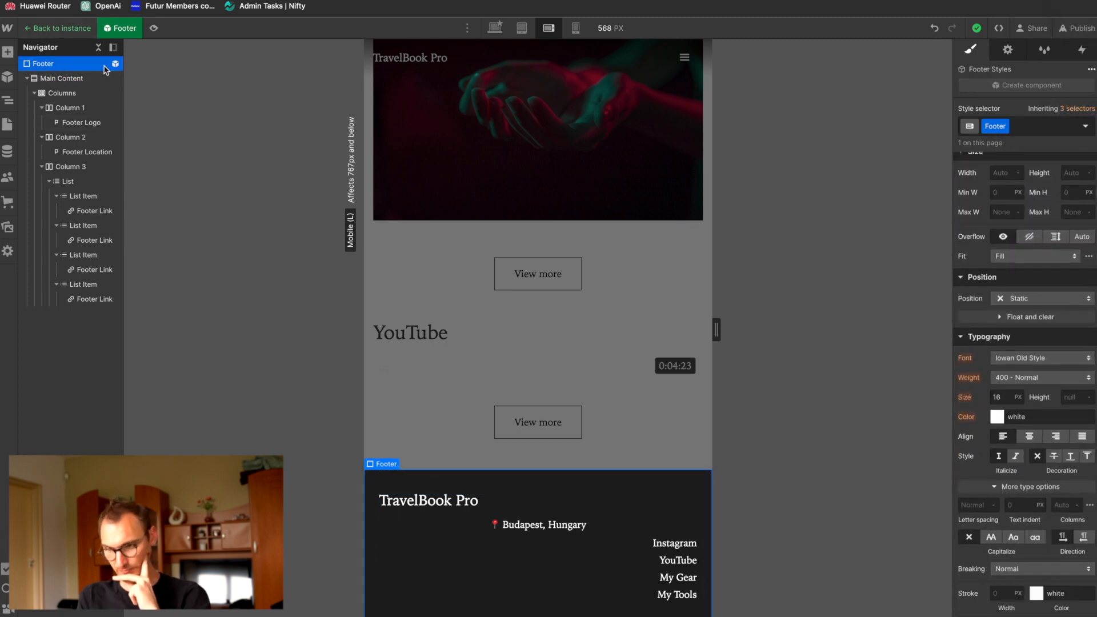
{"action": "left_click", "coordinate": [1030, 436]}
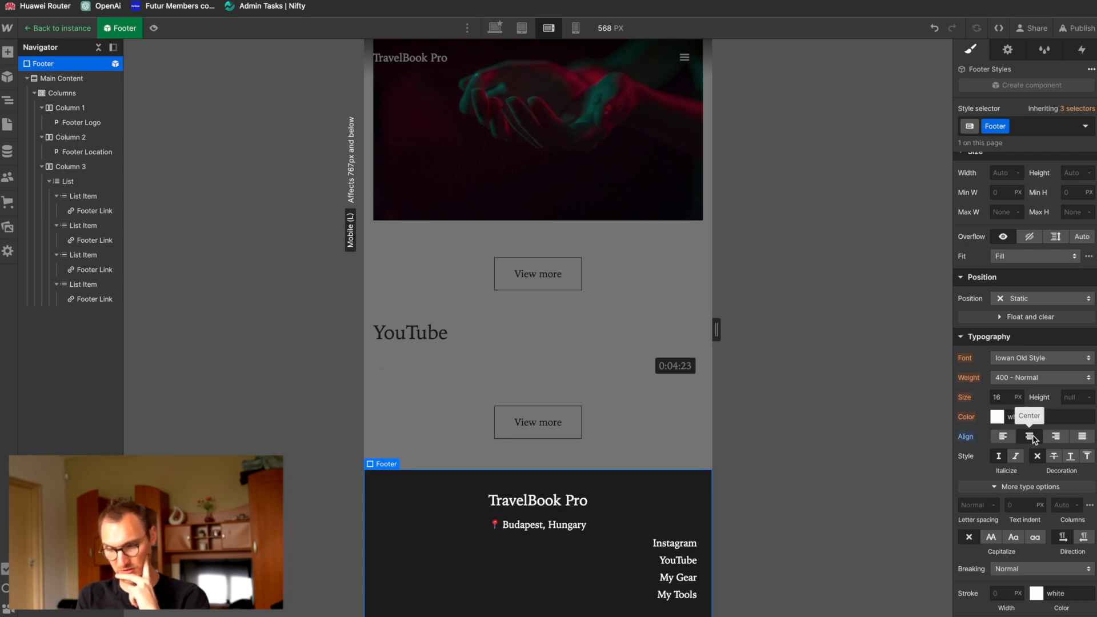
{"action": "key", "text": "ctrl+z"}
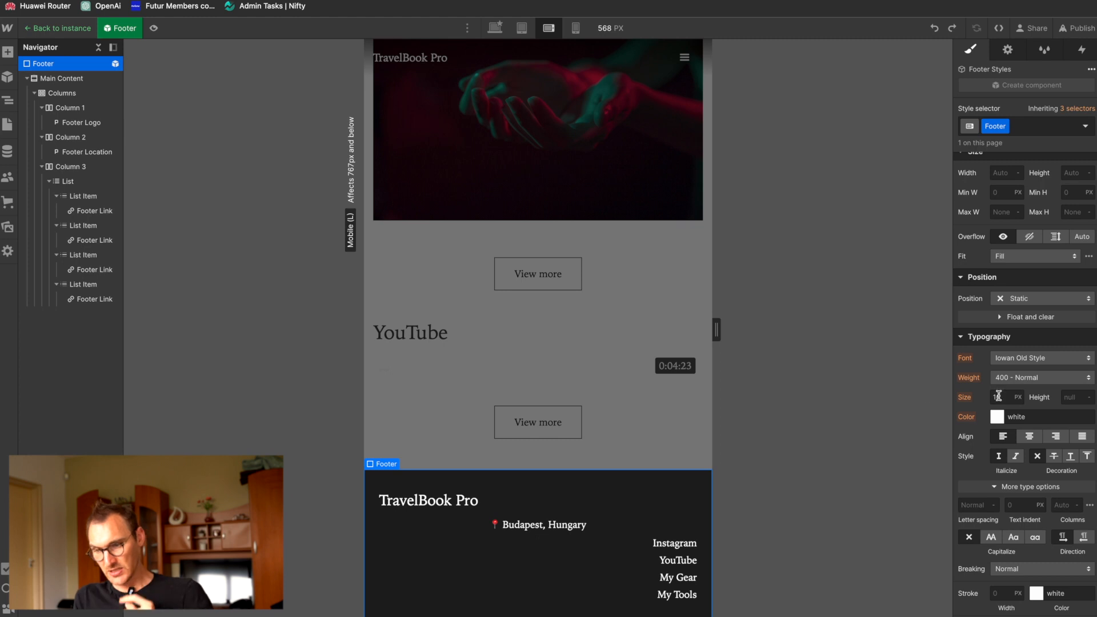
Step: Go through the Footer's nested elements and center the text alignment on the outer Footer element at the mobile landscape breakpoint
{"action": "left_click", "coordinate": [62, 79]}
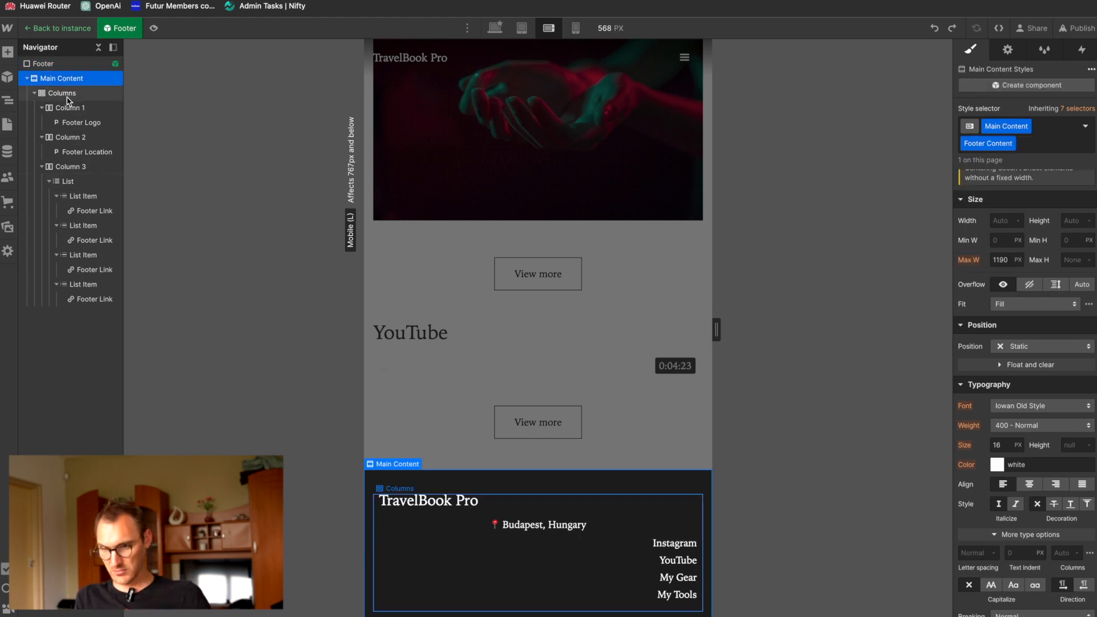
{"action": "left_click", "coordinate": [64, 94]}
{"action": "left_click", "coordinate": [71, 108]}
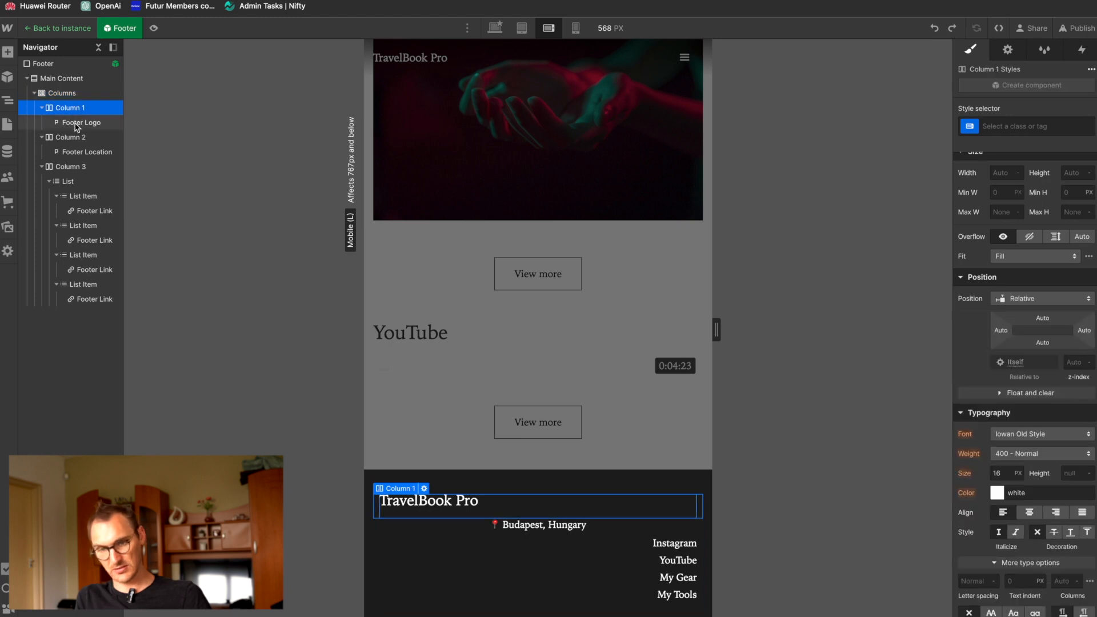
{"action": "left_click", "coordinate": [35, 93]}
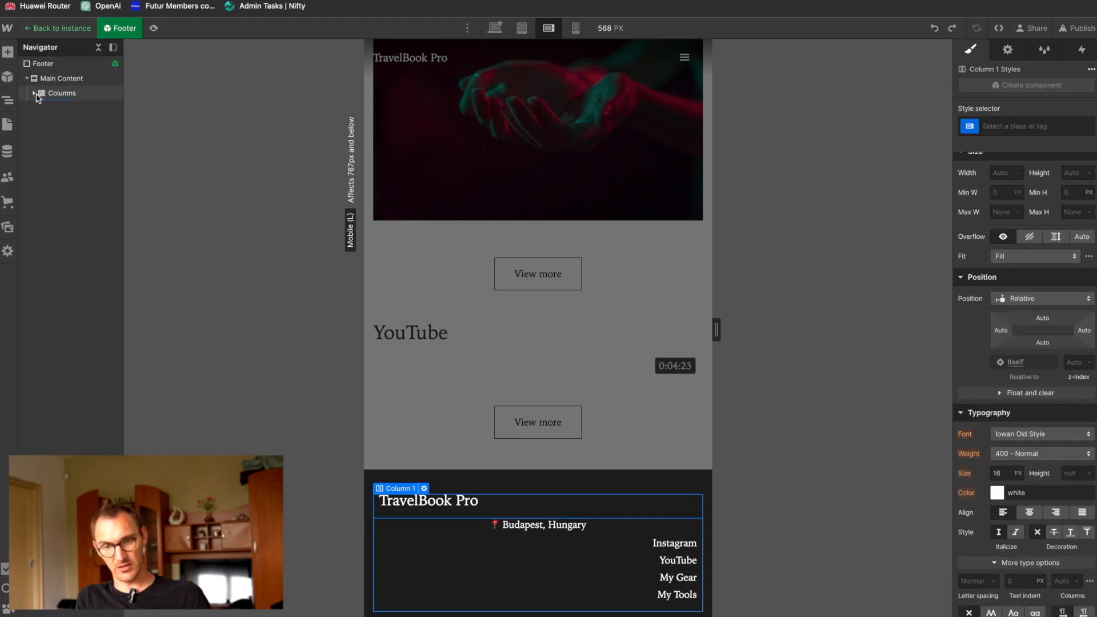
{"action": "left_click", "coordinate": [60, 93]}
{"action": "left_click", "coordinate": [60, 80]}
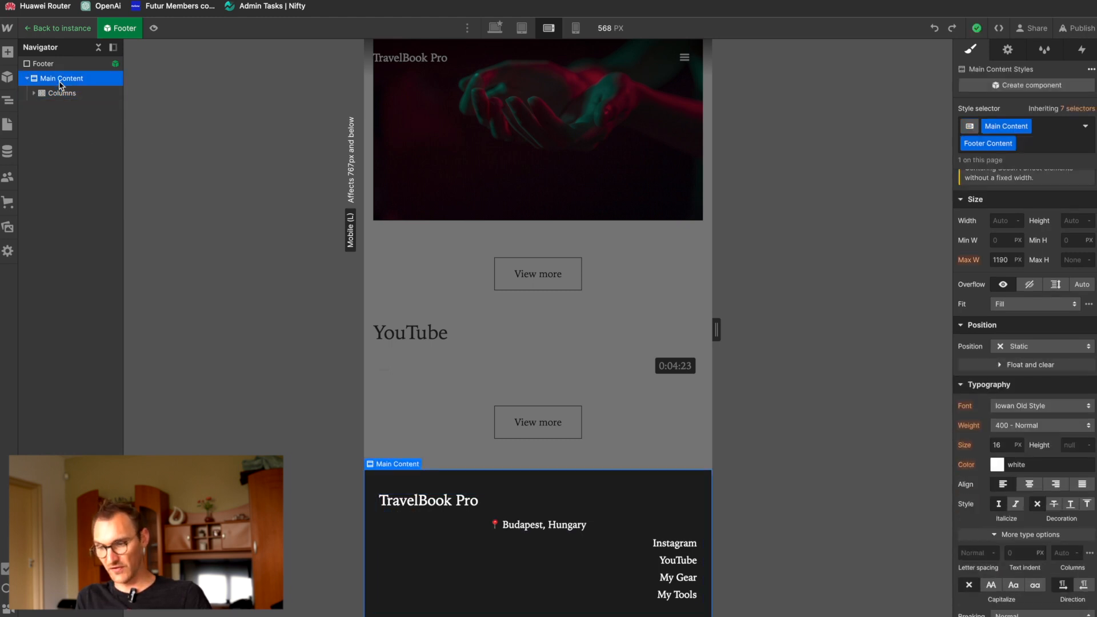
{"action": "left_click", "coordinate": [46, 64]}
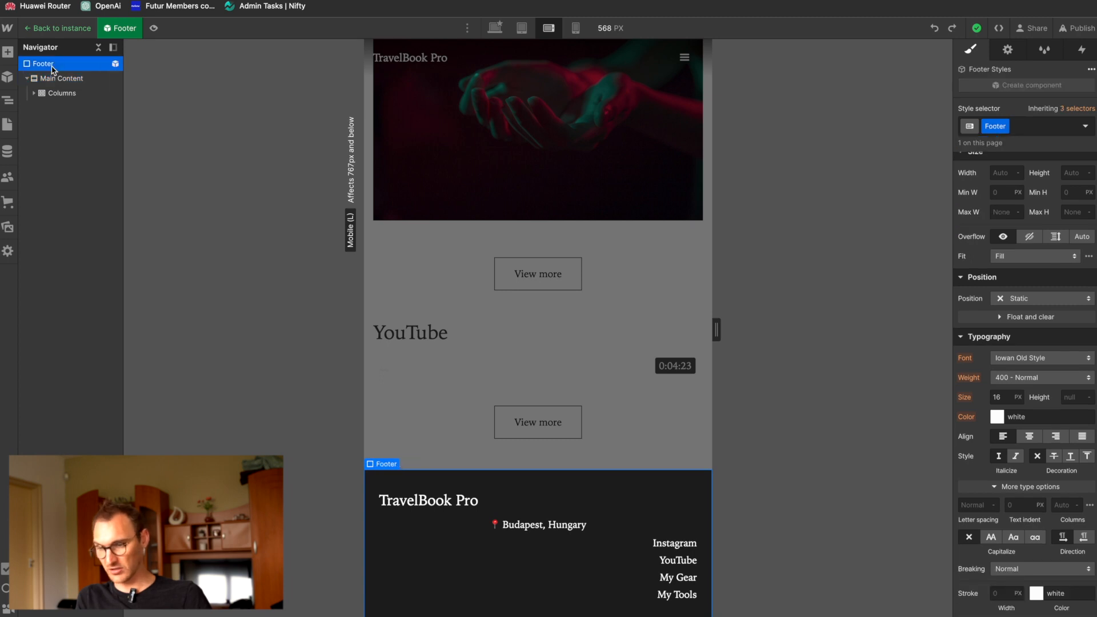
{"action": "left_click", "coordinate": [1030, 437]}
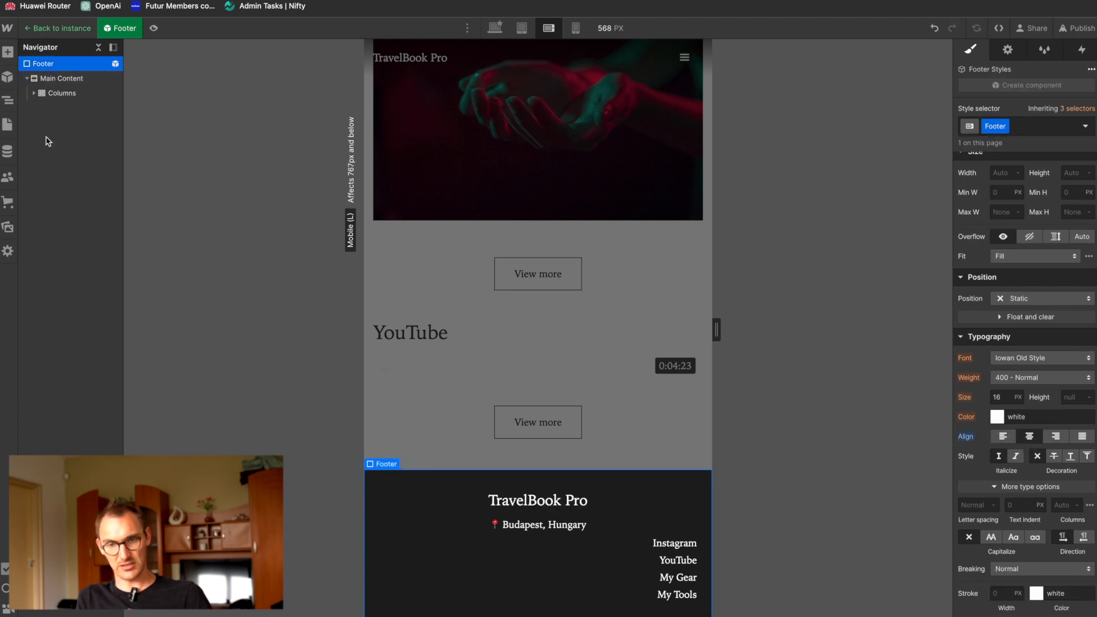
Step: Center the text alignment of the link List in the footer's third column
{"action": "left_click", "coordinate": [34, 93]}
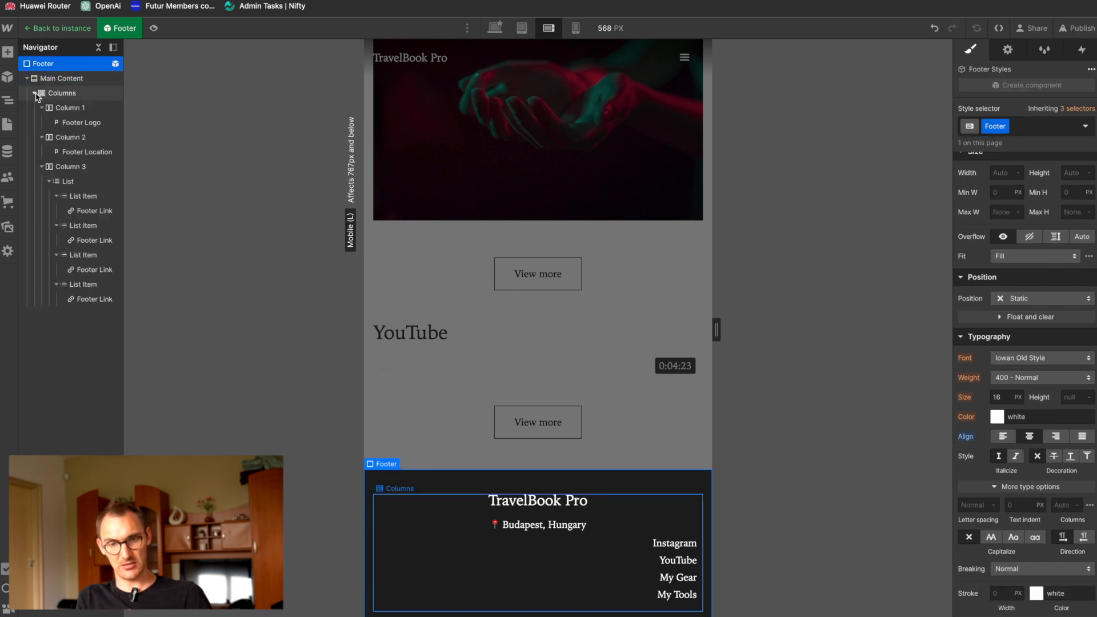
{"action": "left_click", "coordinate": [65, 181]}
{"action": "left_click", "coordinate": [1027, 480]}
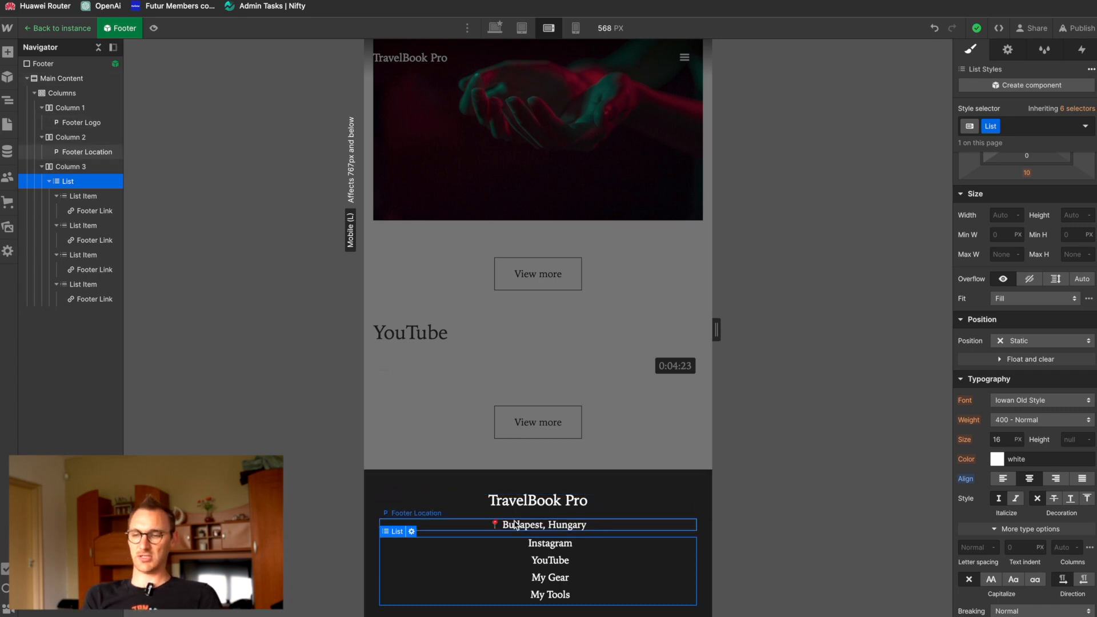
Step: Examine the footer logo text and the YouTube list item to compare their centering
{"action": "left_click", "coordinate": [601, 507]}
{"action": "double_click", "coordinate": [604, 506]}
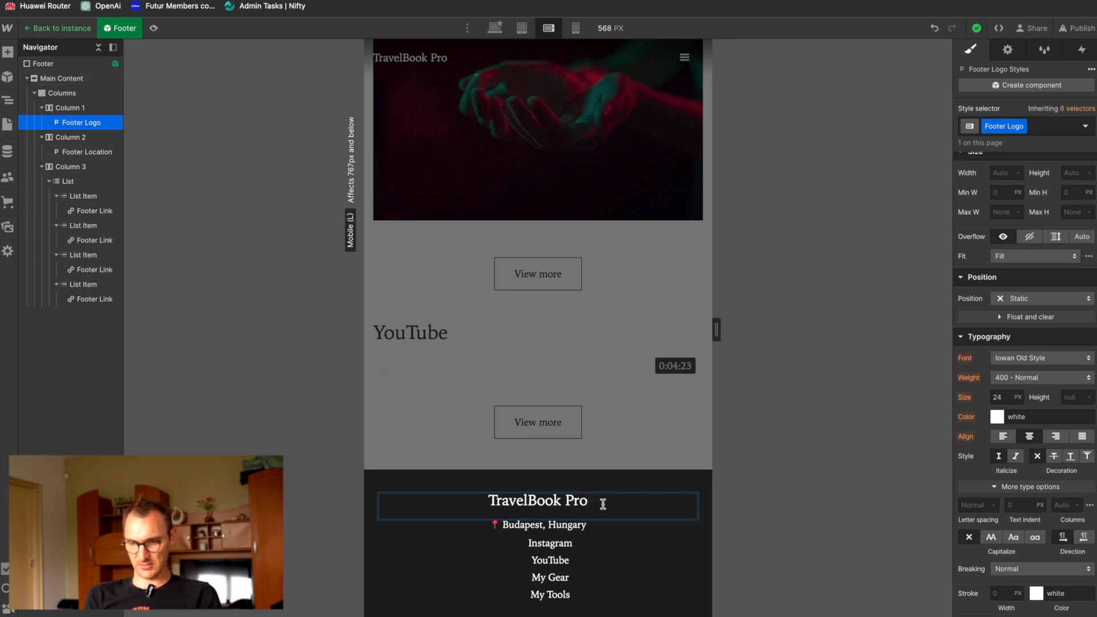
{"action": "key", "text": "BackSpace"}
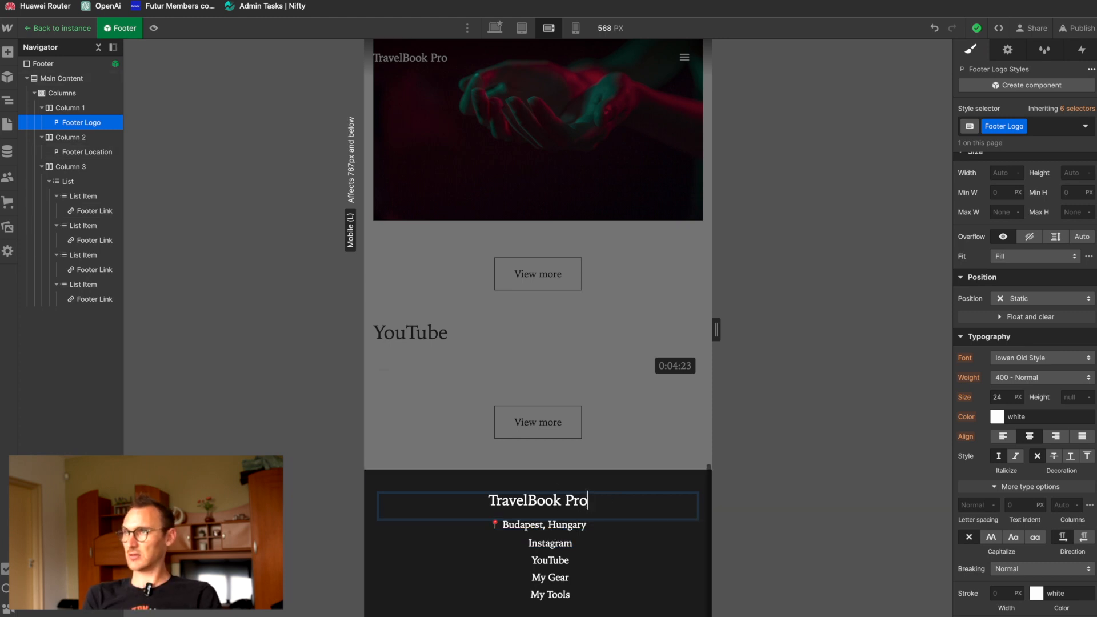
{"action": "left_click", "coordinate": [611, 565]}
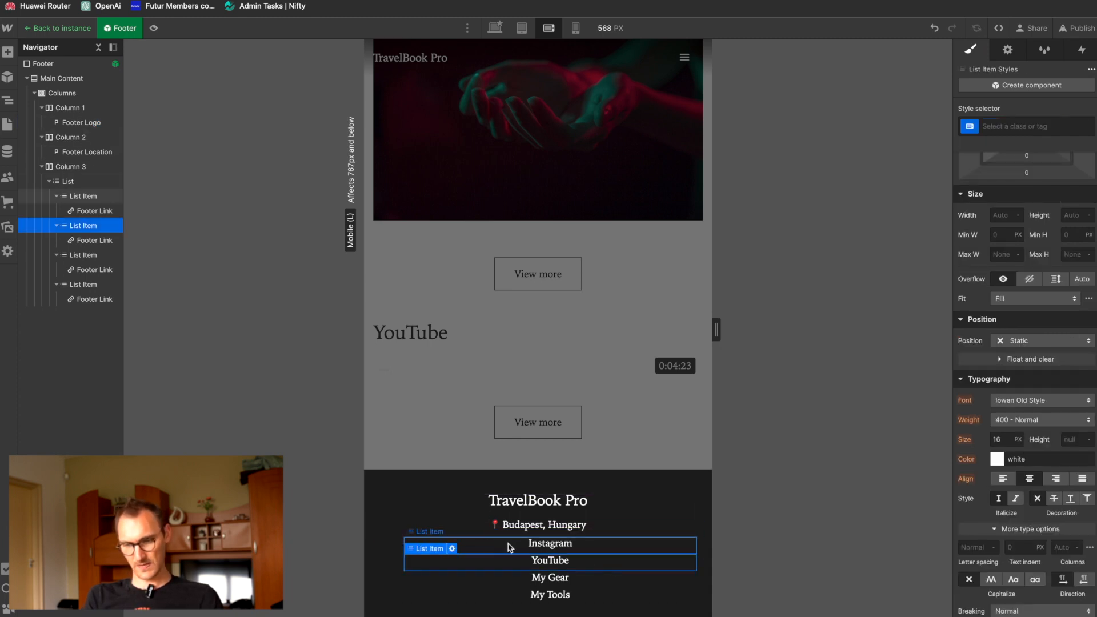
Step: On the desktop breakpoint, set the footer List's left padding to 0 and leave the Footer component
{"action": "left_click", "coordinate": [493, 27]}
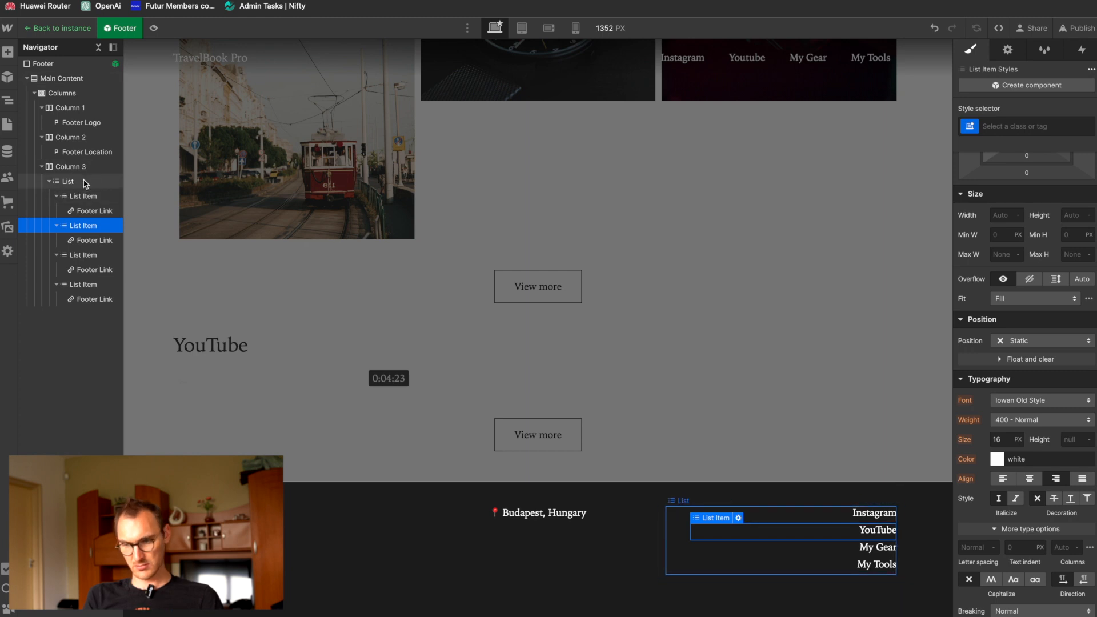
{"action": "left_click", "coordinate": [86, 181]}
{"action": "scroll", "coordinate": [984, 197], "scroll_direction": "up", "scroll_amount": 3}
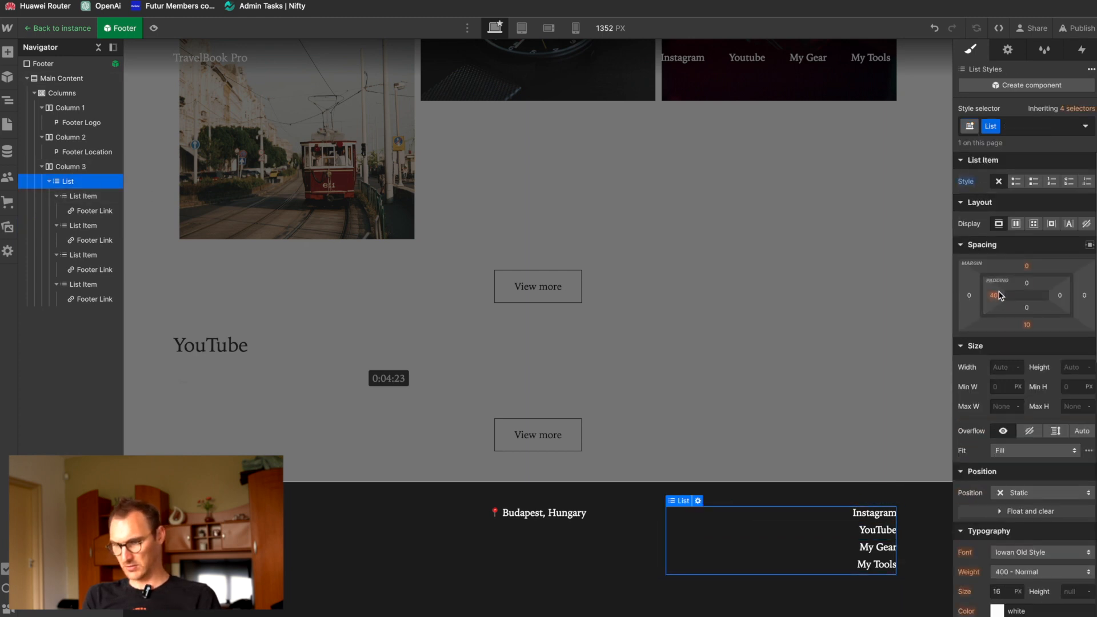
{"action": "left_click", "coordinate": [995, 295]}
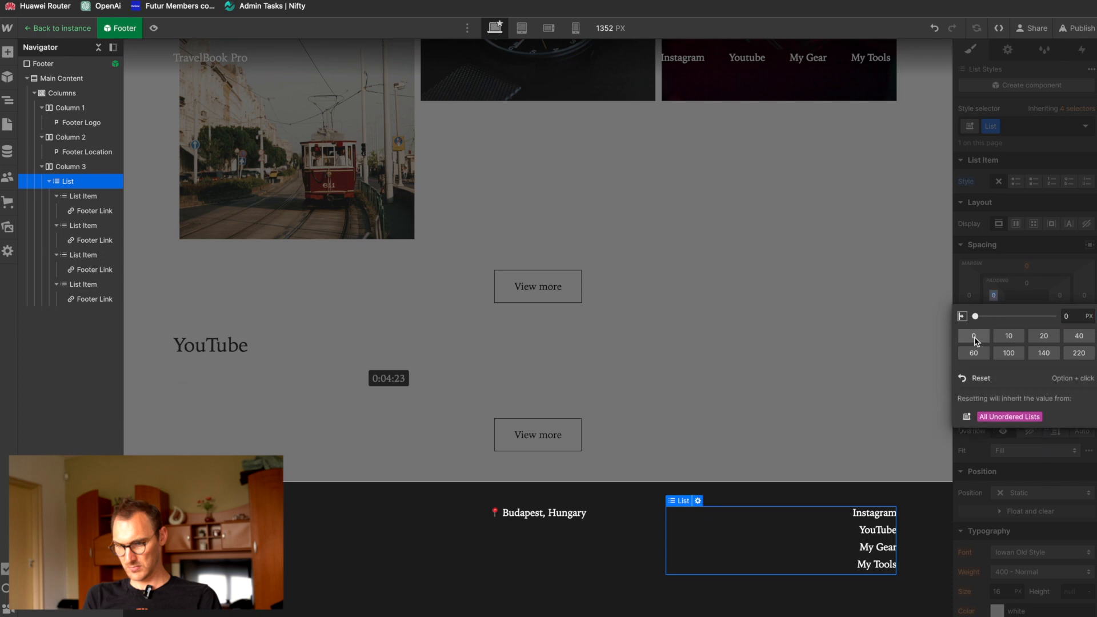
{"action": "left_click", "coordinate": [930, 512]}
{"action": "left_click", "coordinate": [917, 333]}
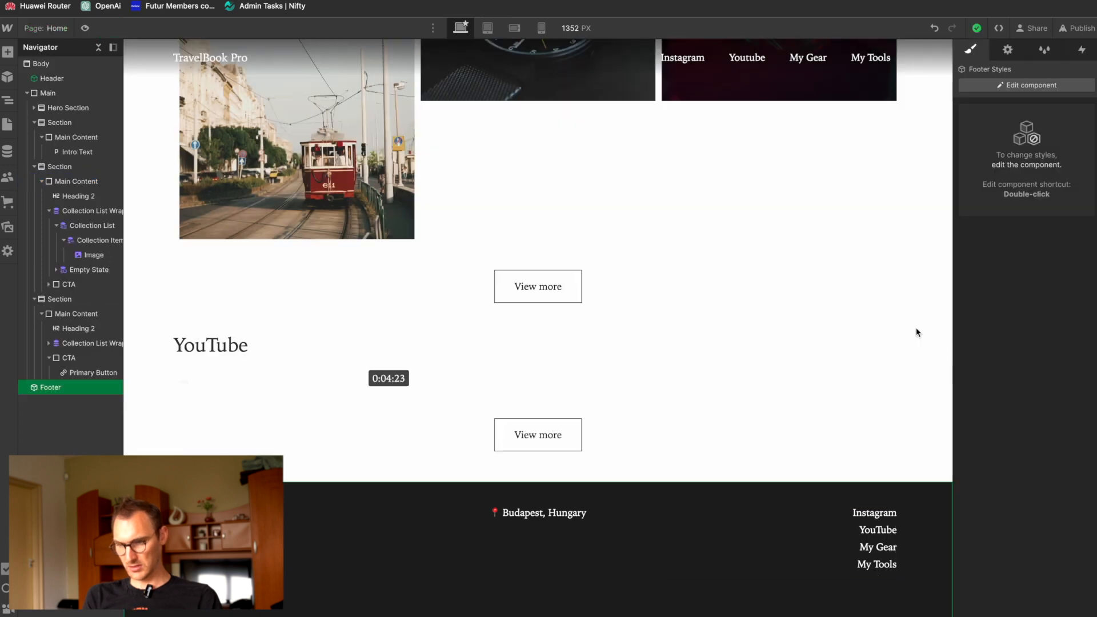
Step: Return to the mobile landscape breakpoint with the Footer selected and check the alignment of its links
{"action": "left_click", "coordinate": [875, 513]}
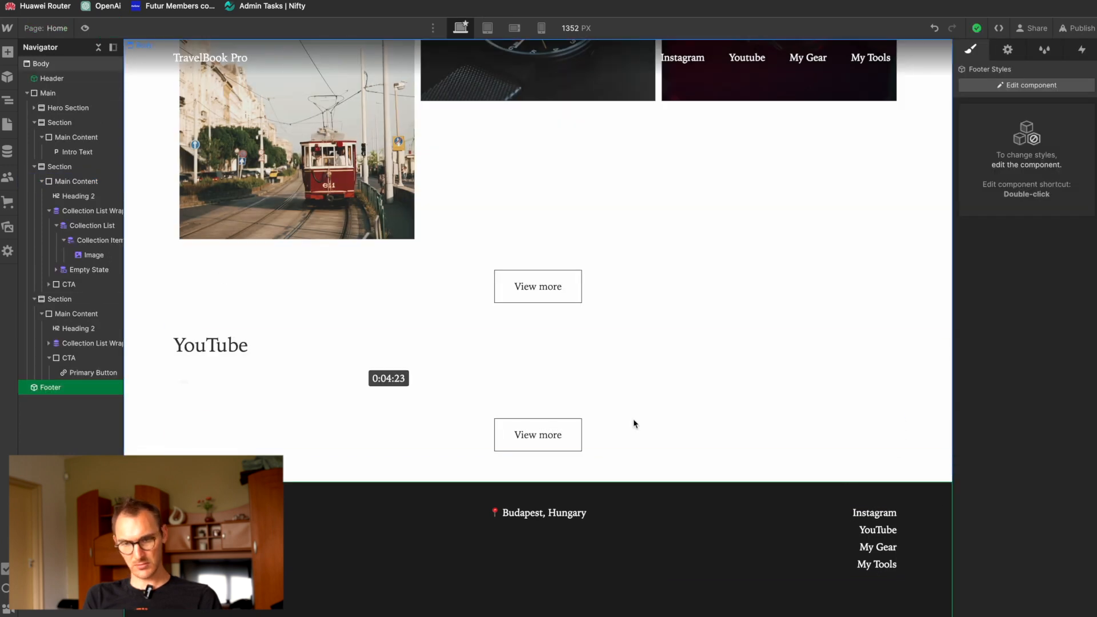
{"action": "left_click", "coordinate": [514, 30]}
{"action": "scroll", "coordinate": [514, 343], "scroll_direction": "down", "scroll_amount": 10}
{"action": "left_click", "coordinate": [461, 502]}
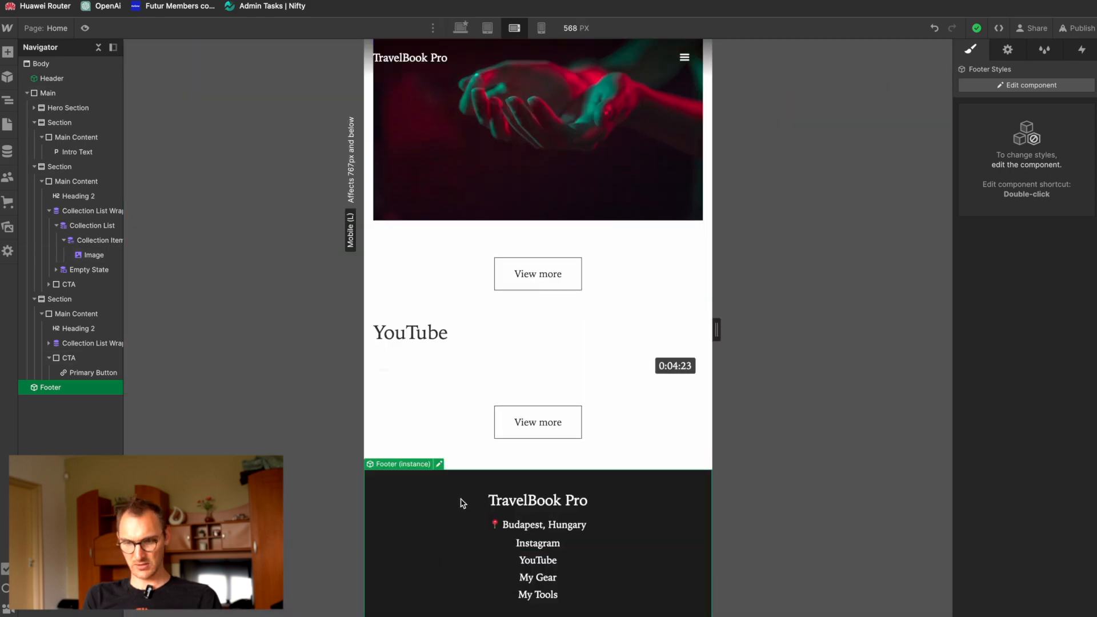
Step: Edit the Footer component and set the Footer Location paragraph's top margin to 30 px
{"action": "double_click", "coordinate": [462, 502]}
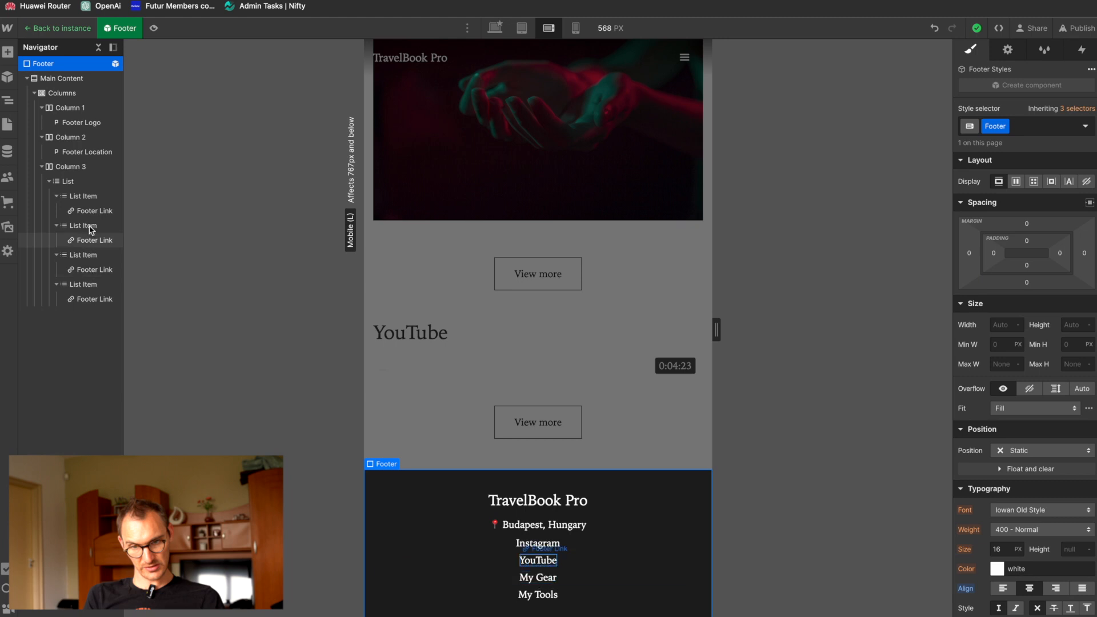
{"action": "left_click", "coordinate": [83, 155]}
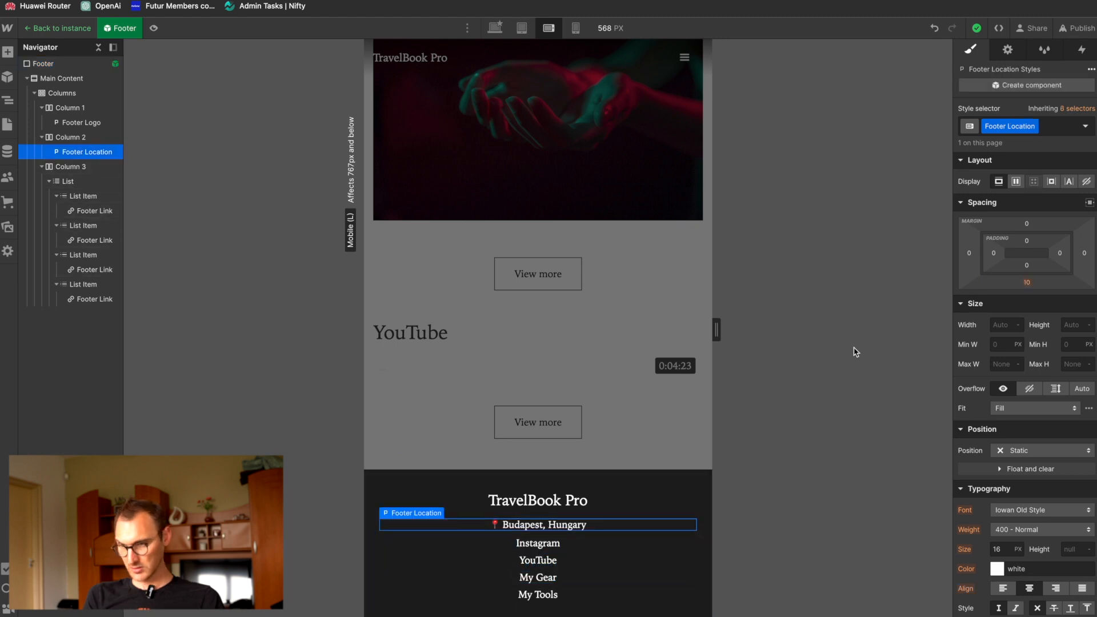
{"action": "left_click_drag", "start_coordinate": [1027, 227], "coordinate": [1027, 209]}
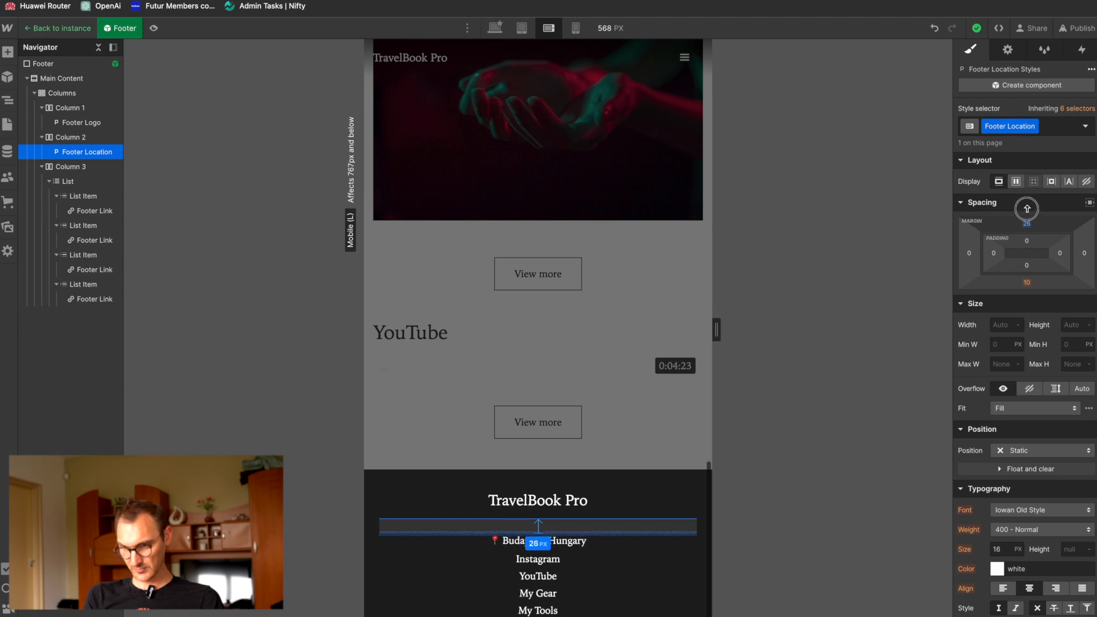
{"action": "left_click", "coordinate": [1027, 225]}
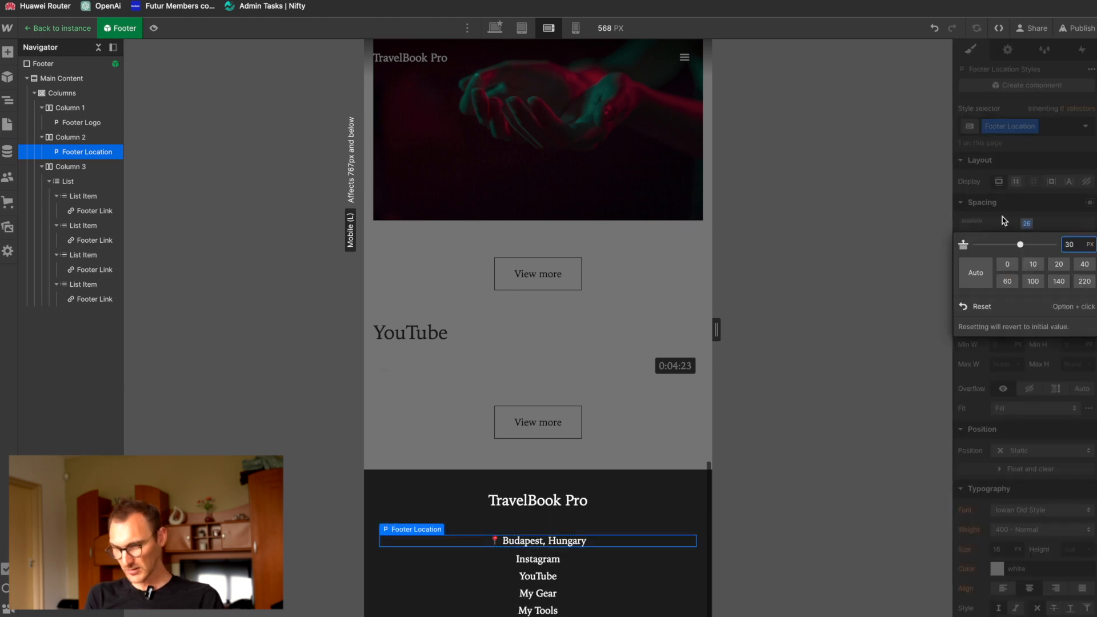
{"action": "type", "text": "30"}
{"action": "key", "text": "Return"}
Step: Set the Footer Location paragraph's bottom padding to 30 px and leave the Footer component
{"action": "left_click", "coordinate": [1027, 265]}
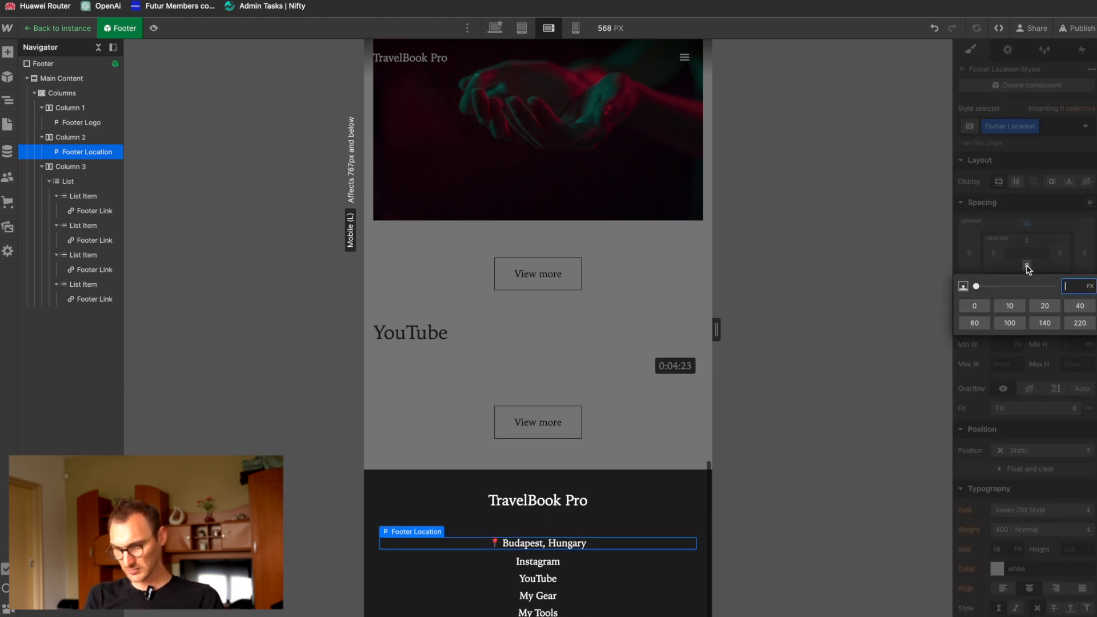
{"action": "left_click", "coordinate": [1045, 307]}
{"action": "left_click", "coordinate": [1077, 287]}
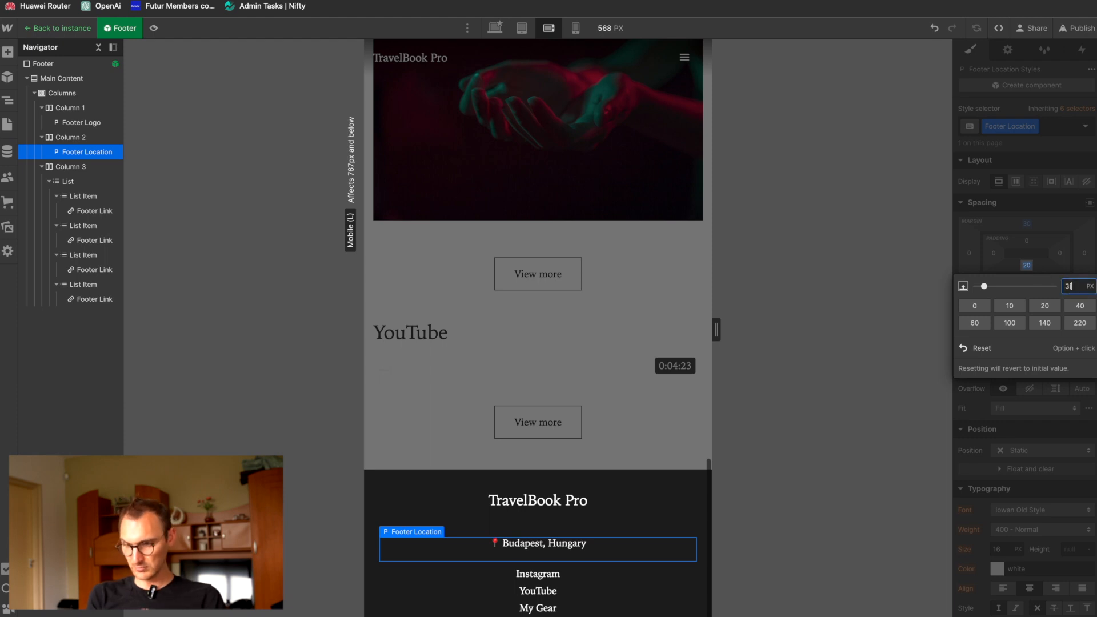
{"action": "type", "text": "30"}
{"action": "key", "text": "Return"}
{"action": "double_click", "coordinate": [473, 297]}
{"action": "scroll", "coordinate": [513, 417], "scroll_direction": "down", "scroll_amount": 1}
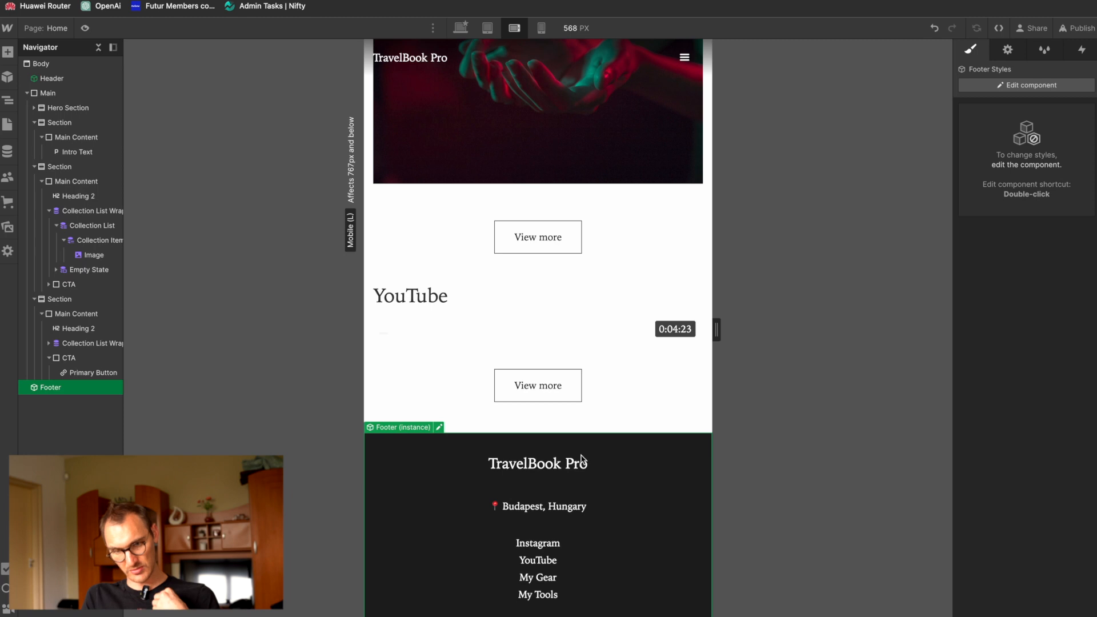
Step: Check the footer at the mobile portrait and tablet breakpoints and return to the desktop breakpoint
{"action": "left_click", "coordinate": [541, 28]}
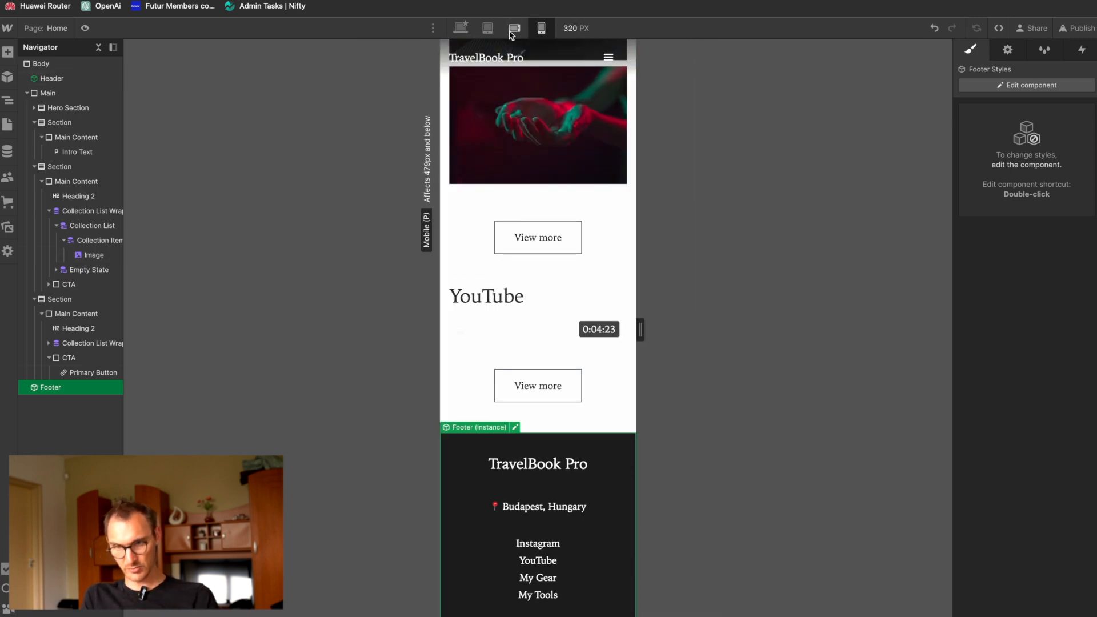
{"action": "left_click", "coordinate": [487, 27]}
{"action": "left_click", "coordinate": [461, 27]}
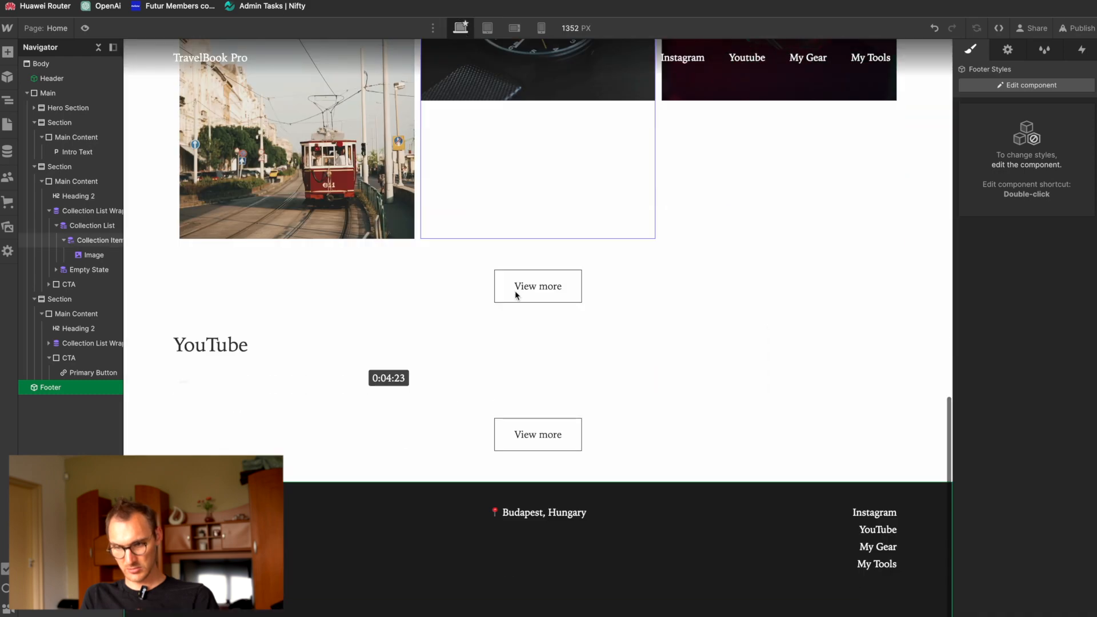
Step: Switch to Figma to examine the footer design and its copyright strip, and return to Webflow in the browser
{"action": "key", "text": "super+Tab"}
{"action": "key", "text": "super+Tab"}
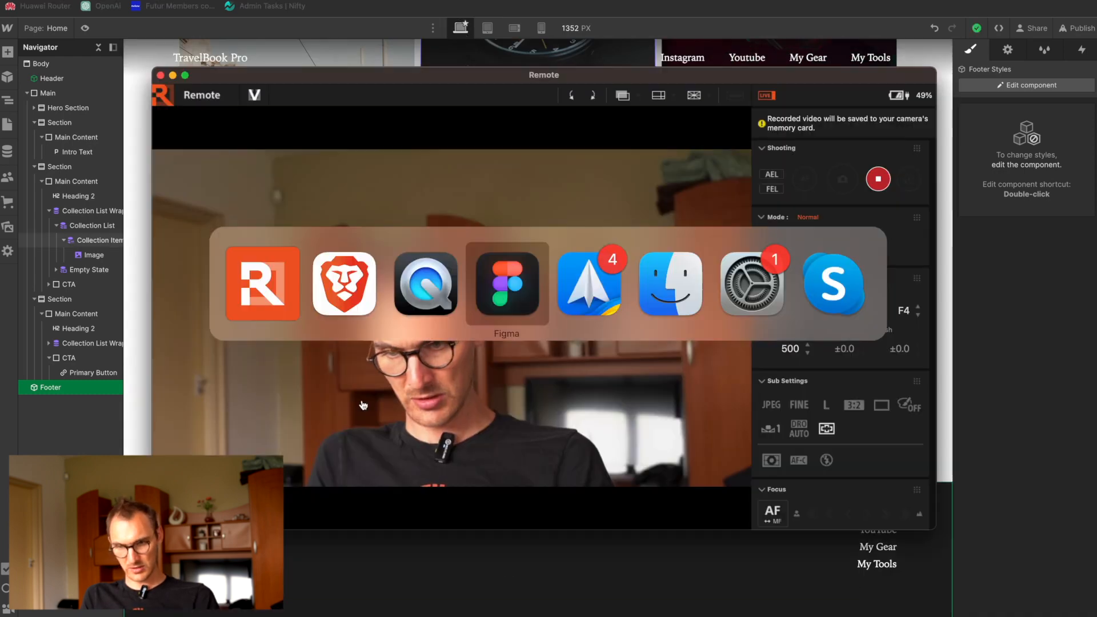
{"action": "left_click", "coordinate": [501, 270]}
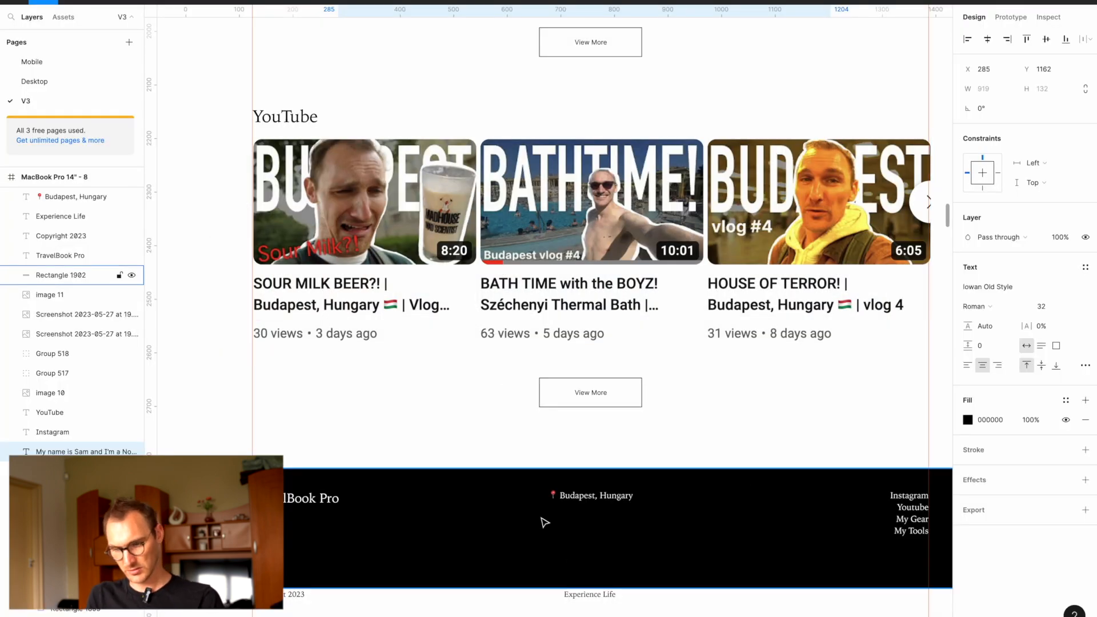
{"action": "left_click", "coordinate": [491, 600]}
{"action": "key", "text": "super+Tab"}
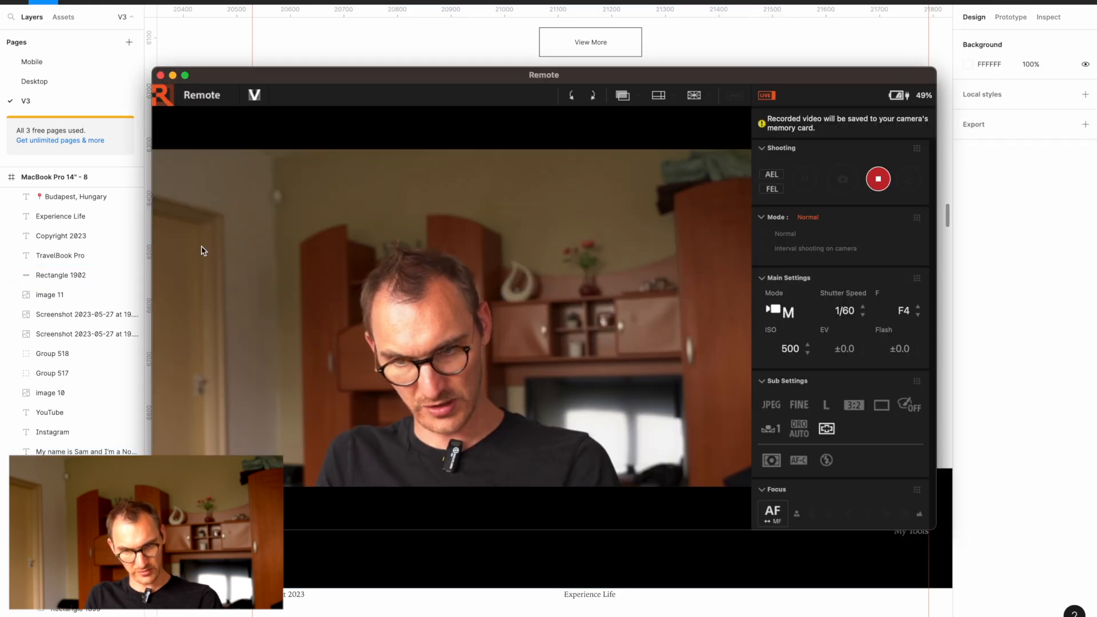
{"action": "key", "text": "super+Tab"}
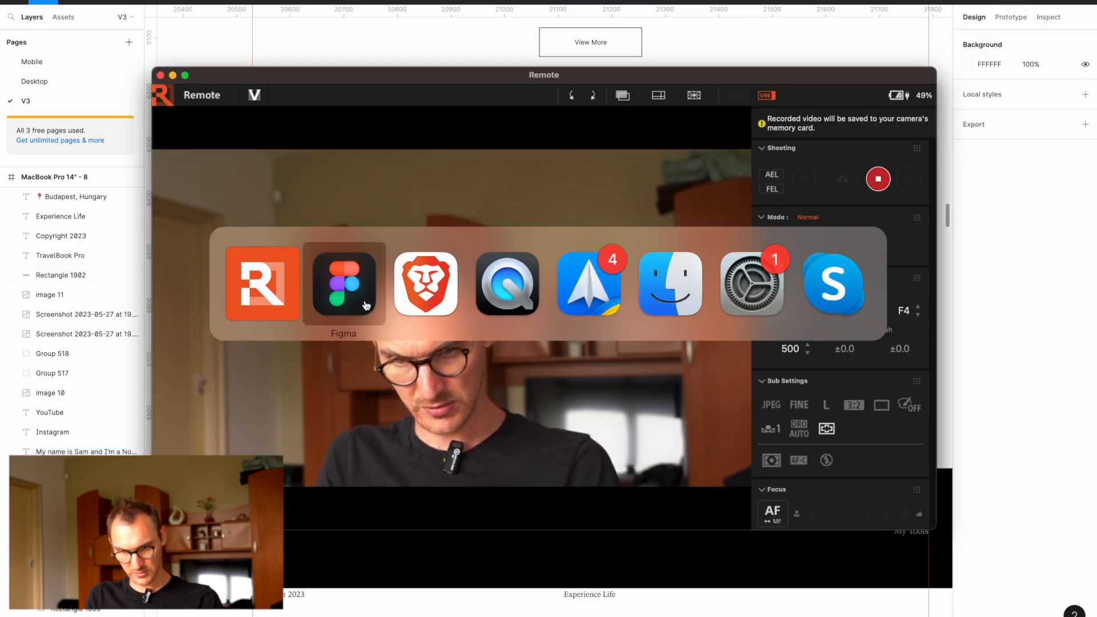
{"action": "left_click", "coordinate": [426, 284]}
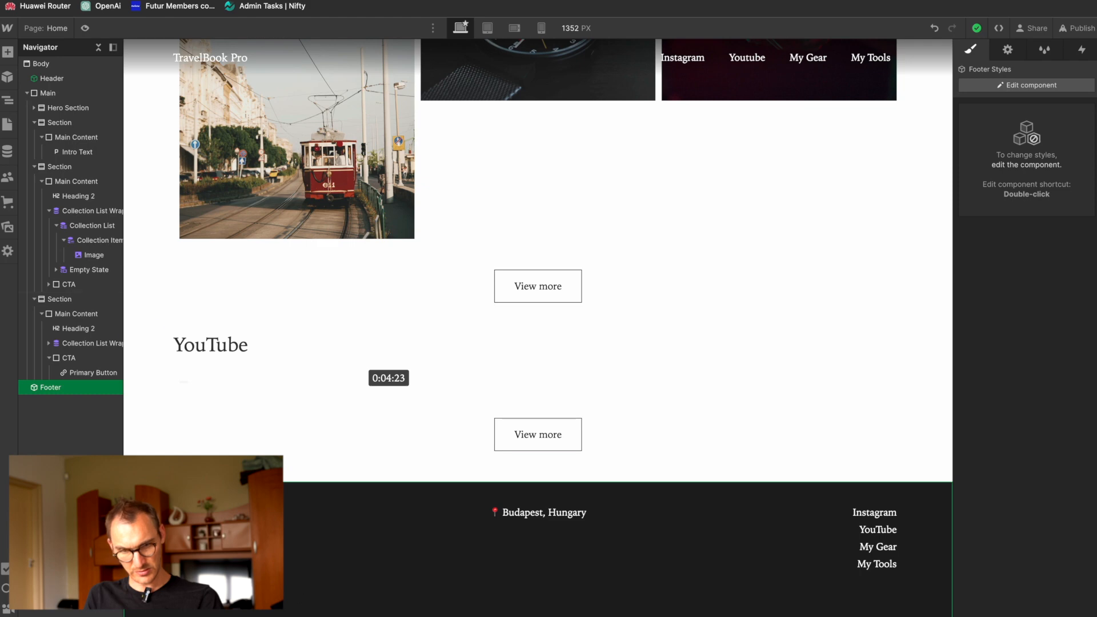
Step: Edit the Footer component and wrap its Main Content in a div block
{"action": "double_click", "coordinate": [229, 519]}
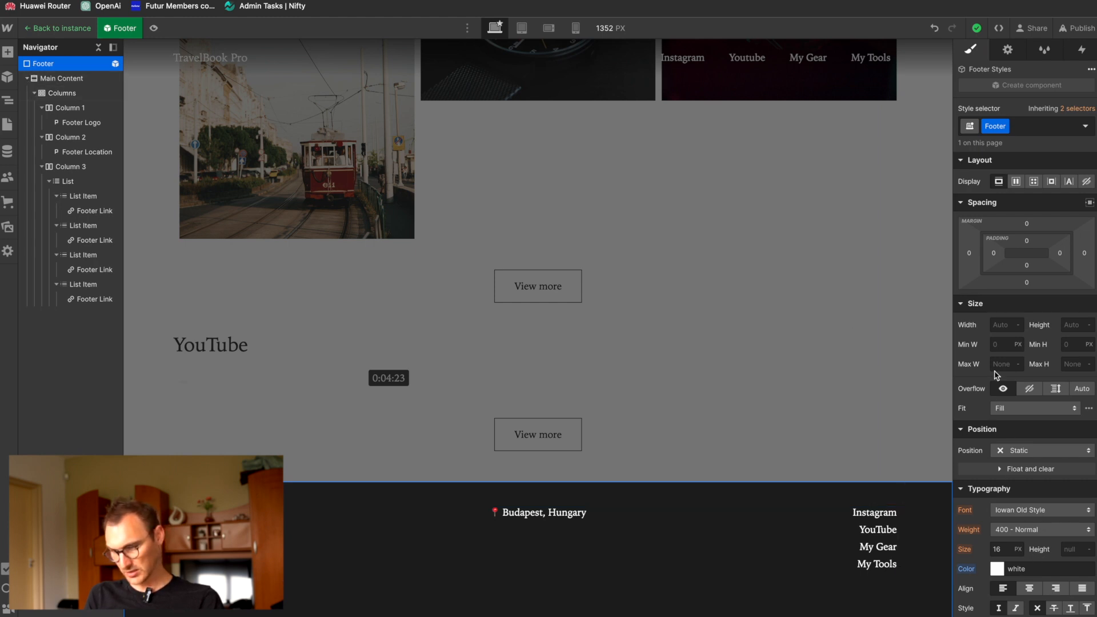
{"action": "scroll", "coordinate": [996, 375], "scroll_direction": "down", "scroll_amount": 6}
{"action": "left_click", "coordinate": [1021, 492]}
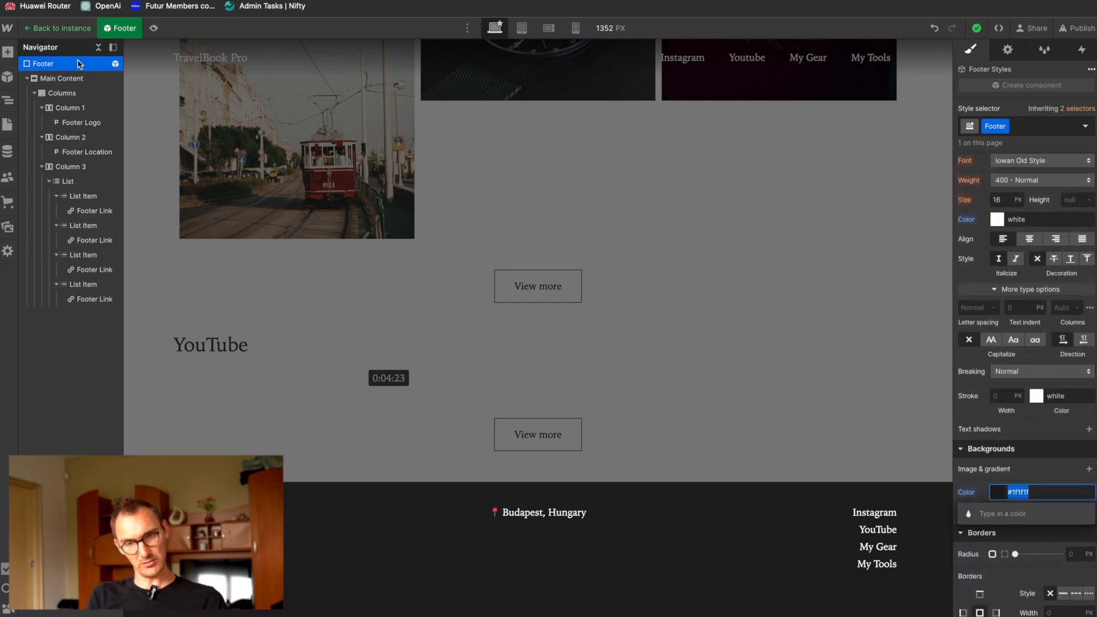
{"action": "right_click", "coordinate": [55, 80]}
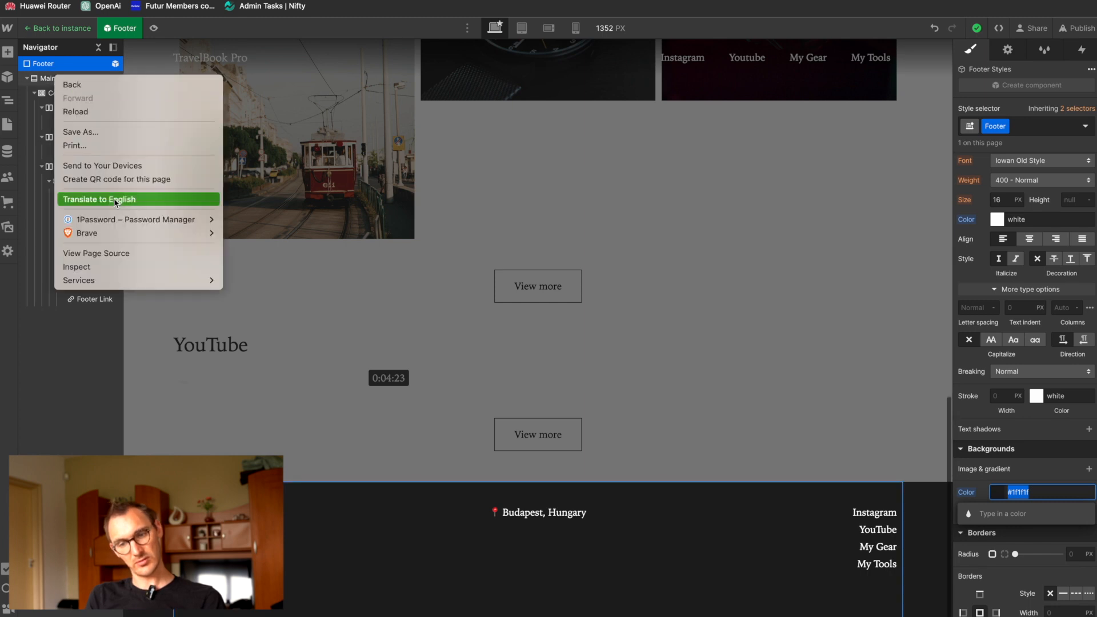
{"action": "left_click", "coordinate": [37, 206]}
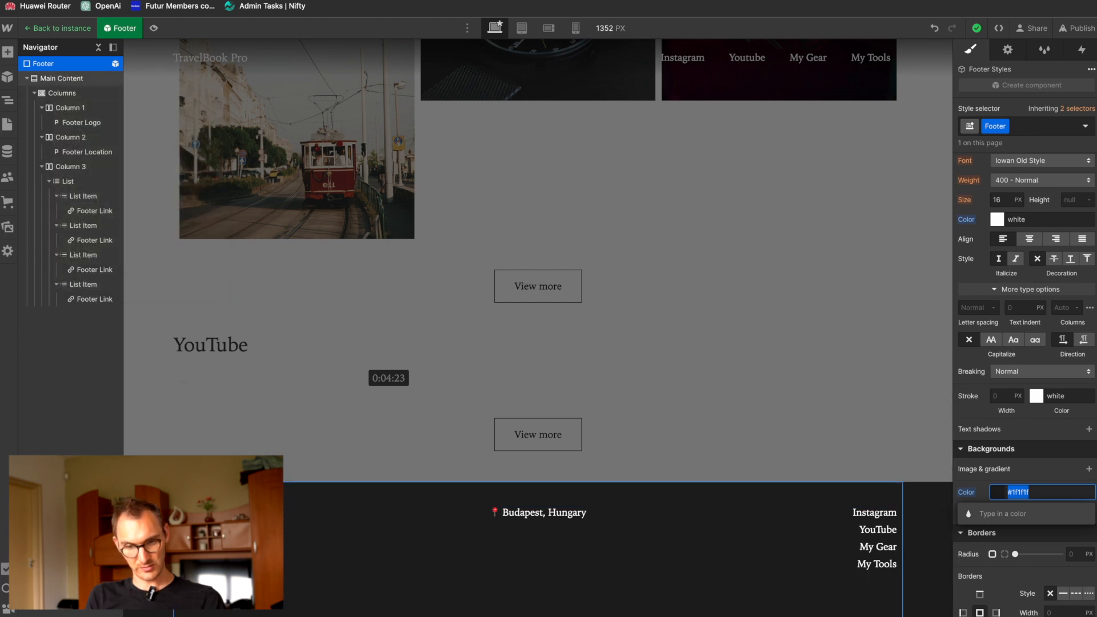
{"action": "right_click", "coordinate": [210, 353]}
{"action": "left_click", "coordinate": [274, 387]}
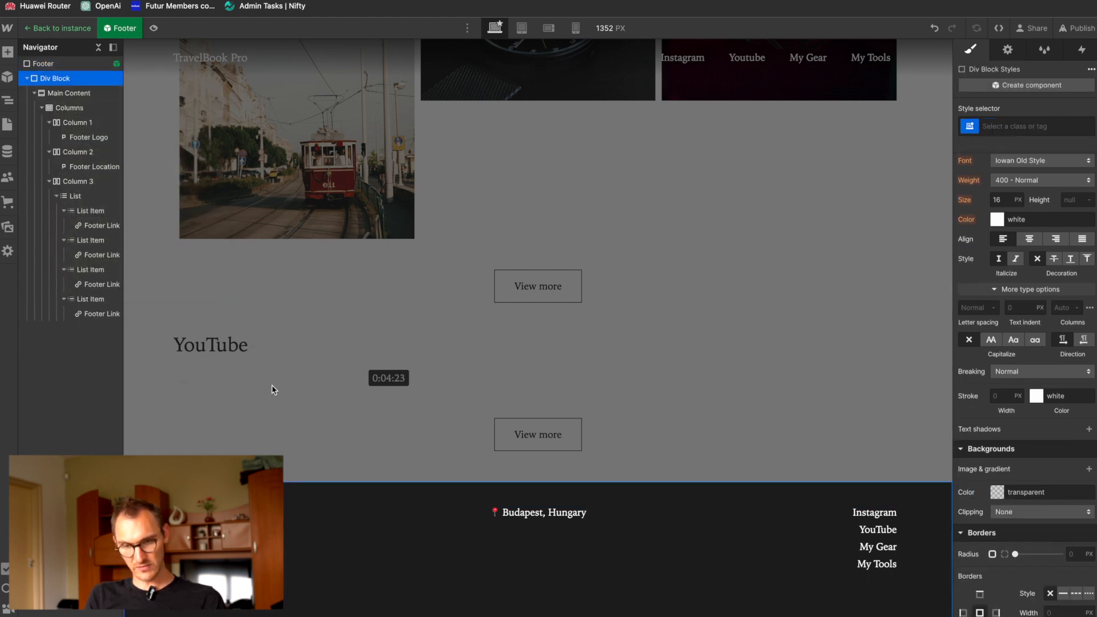
Step: Collapse the Main Content wrapper and add a second div block below it inside the Footer
{"action": "left_click", "coordinate": [27, 78]}
{"action": "right_click", "coordinate": [34, 65]}
{"action": "key", "text": "Escape"}
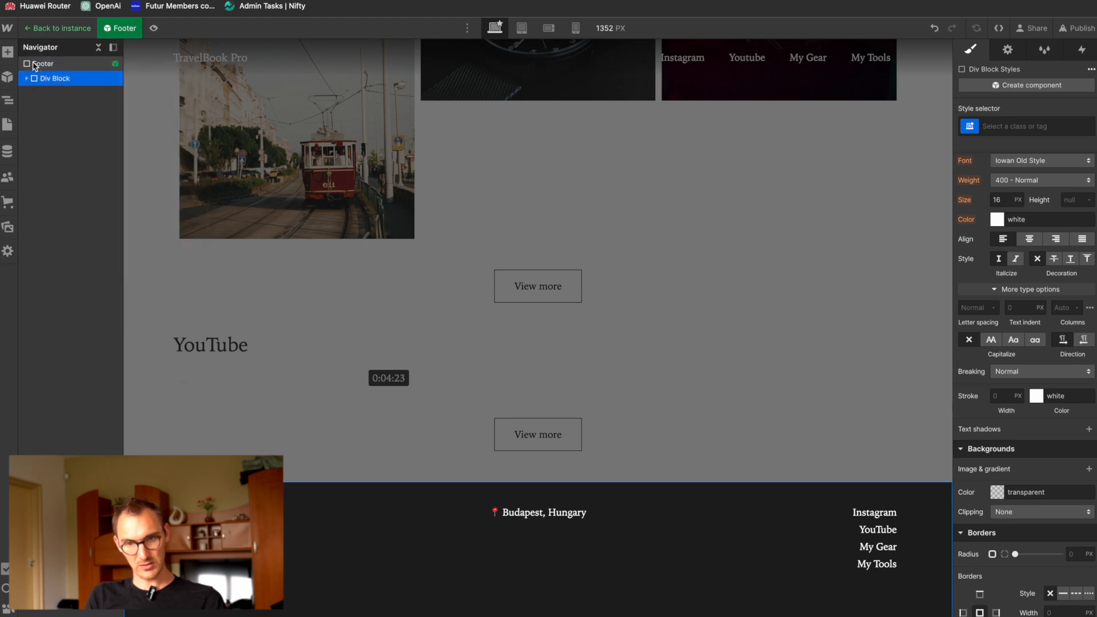
{"action": "left_click", "coordinate": [48, 65]}
{"action": "key", "text": "super+e"}
{"action": "type", "text": "div"}
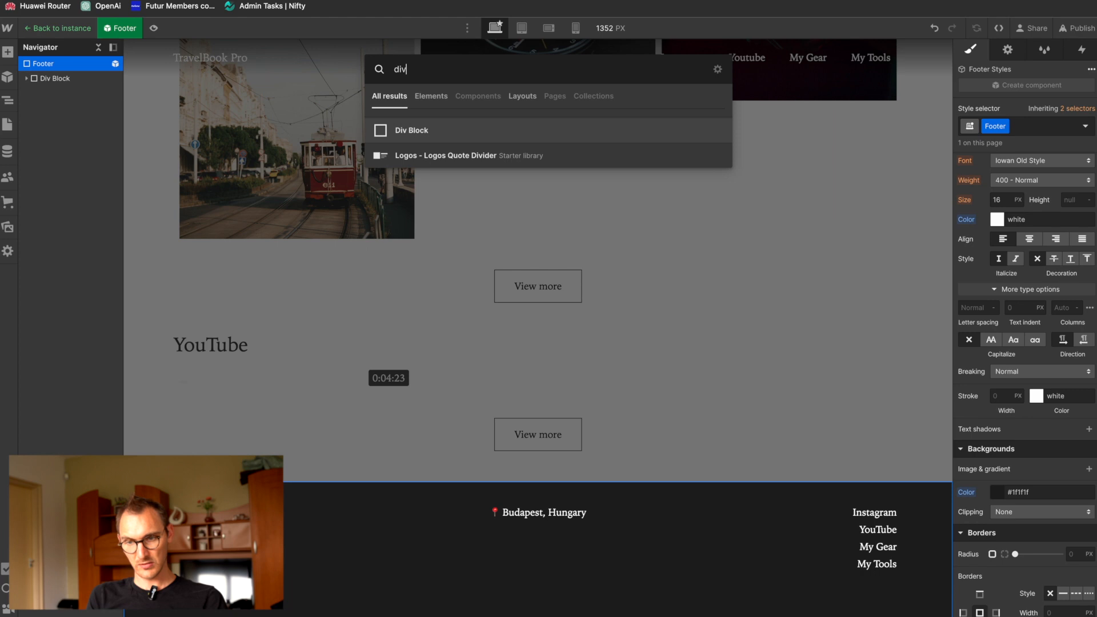
{"action": "key", "text": "Return"}
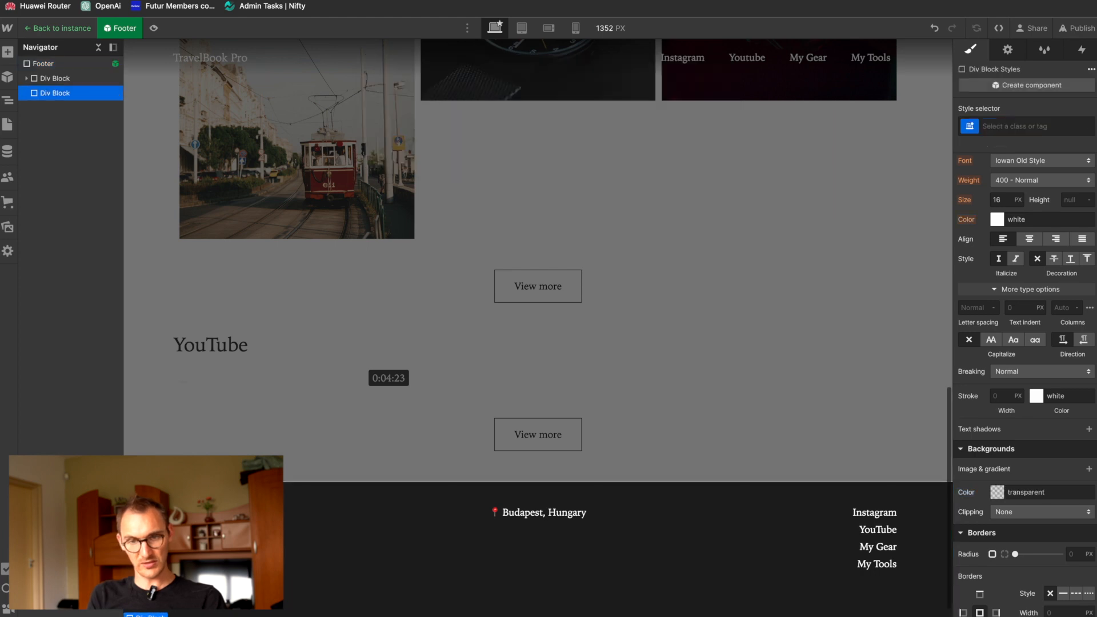
{"action": "left_click", "coordinate": [44, 80]}
{"action": "left_click", "coordinate": [57, 93]}
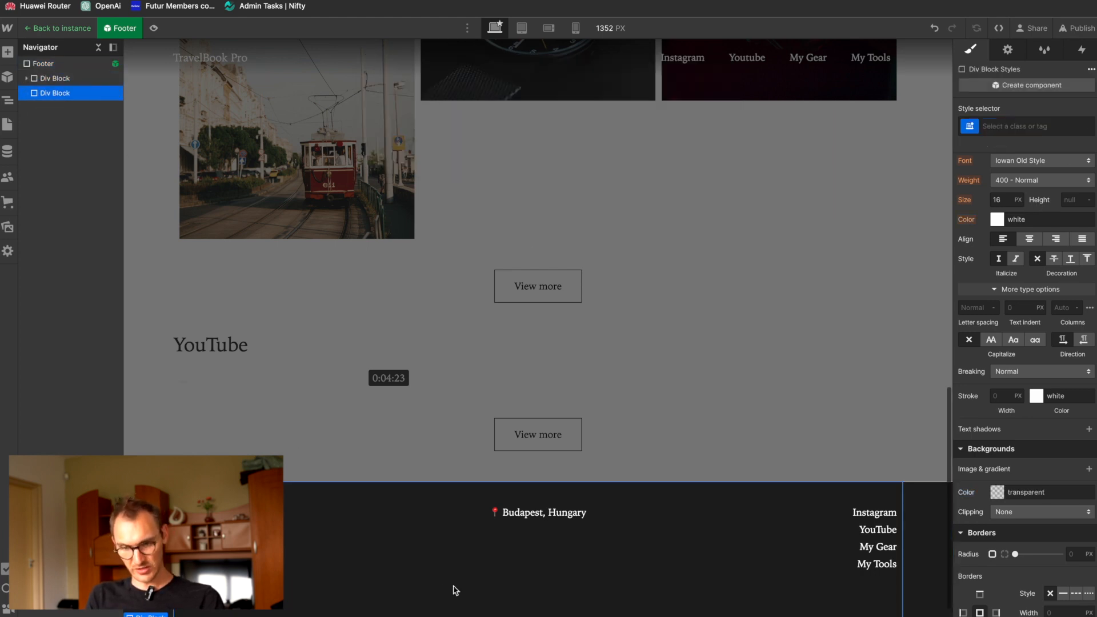
Step: Check the copyright strip in the Figma design and add three div blocks nested within the footer's second div block in Webflow
{"action": "key", "text": "super+Tab"}
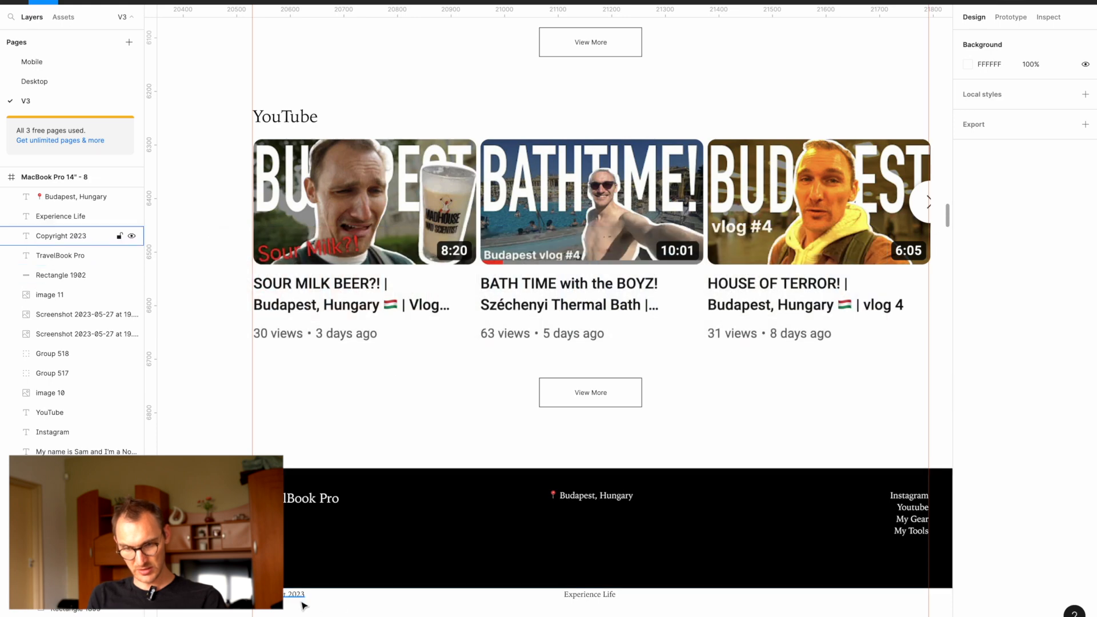
{"action": "key", "text": "super+Tab"}
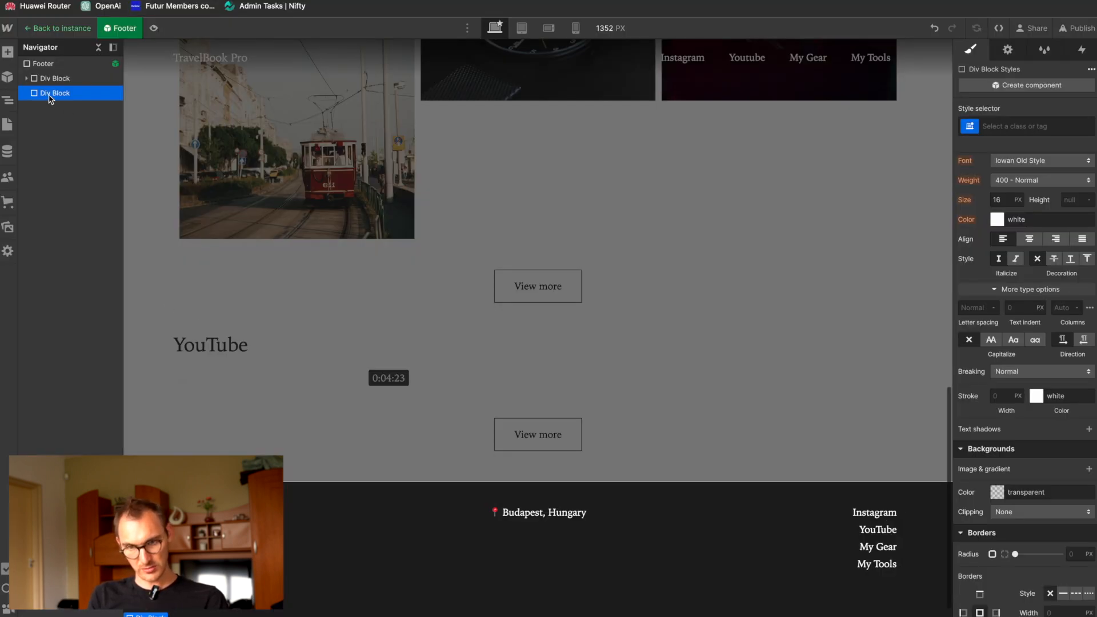
{"action": "key", "text": "super+e"}
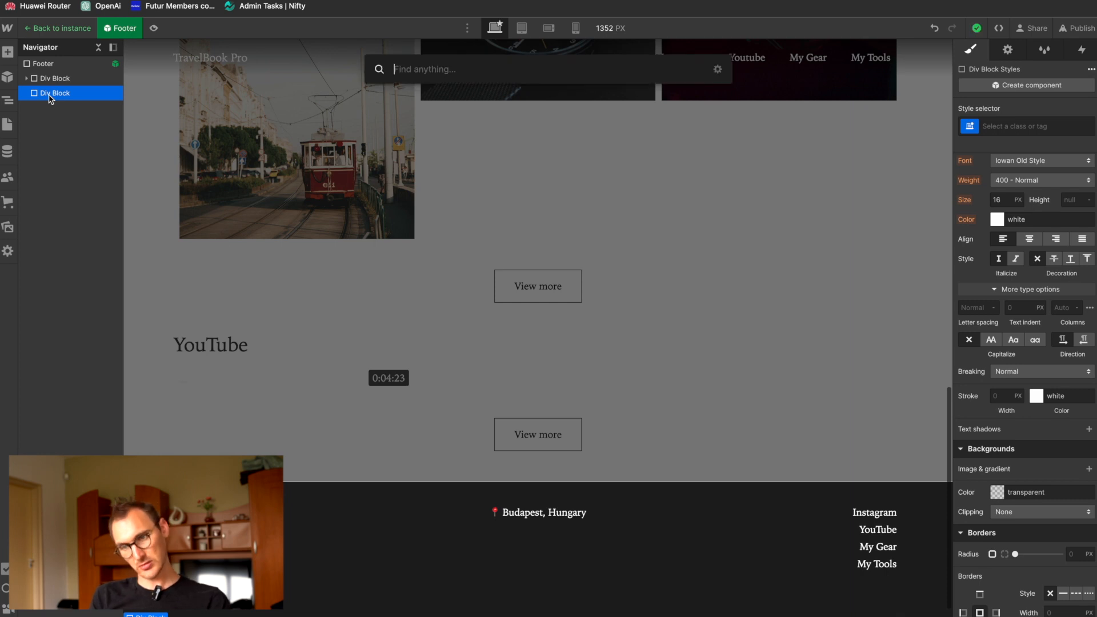
{"action": "type", "text": "div"}
{"action": "key", "text": "Return"}
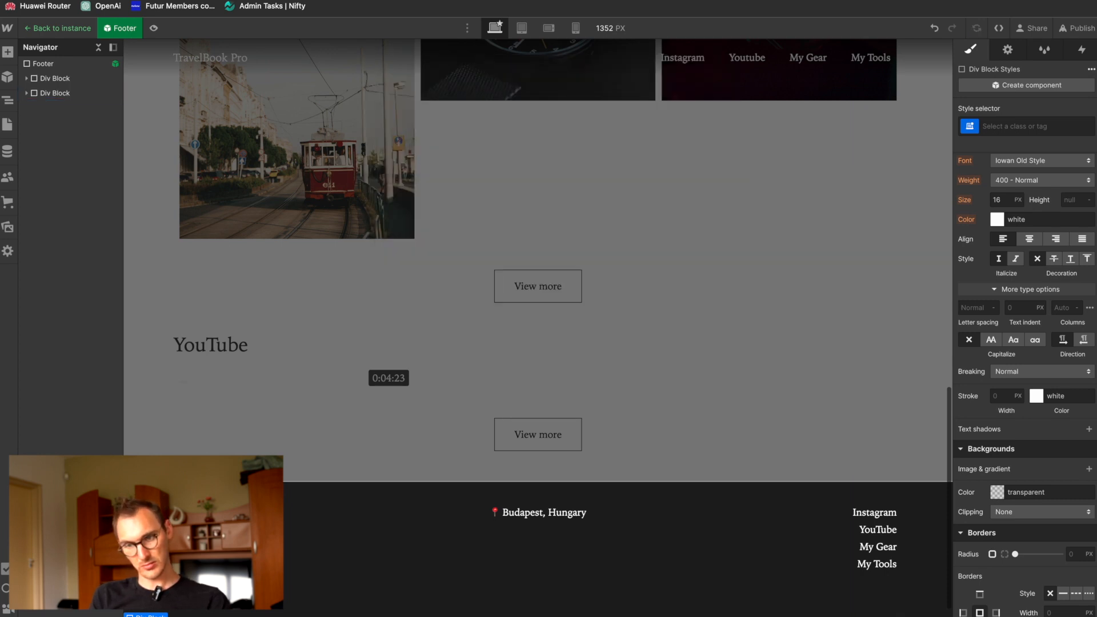
{"action": "key", "text": "super+e"}
{"action": "type", "text": "div"}
{"action": "key", "text": "Return"}
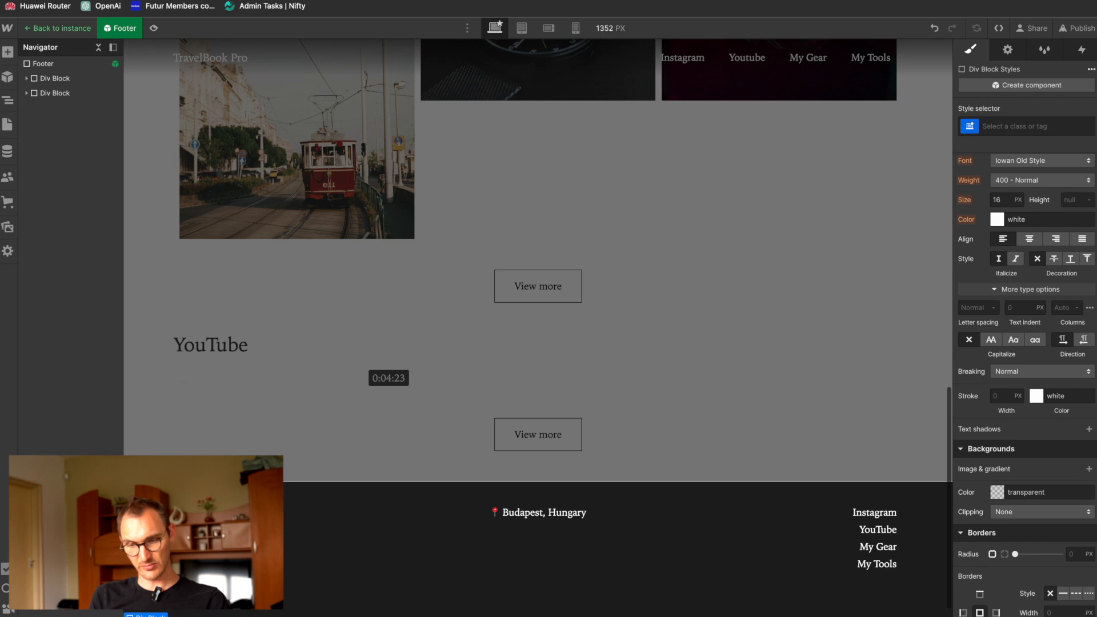
{"action": "key", "text": "super+e"}
{"action": "type", "text": "div"}
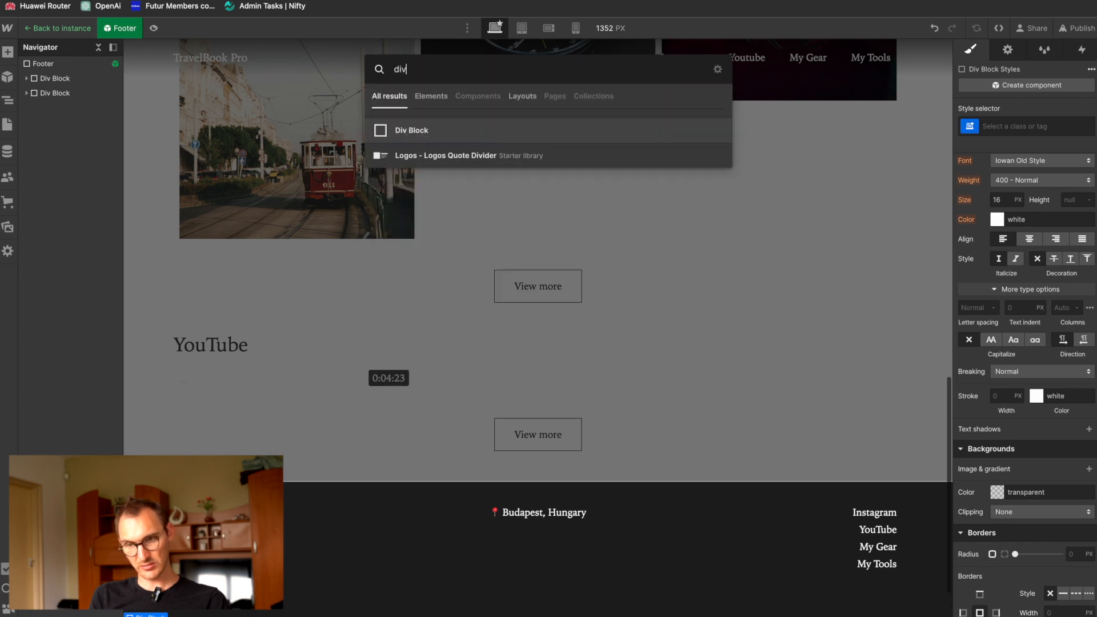
{"action": "key", "text": "Return"}
Step: Rearrange the nested div blocks into three siblings directly inside the footer's second div block
{"action": "left_click", "coordinate": [26, 93]}
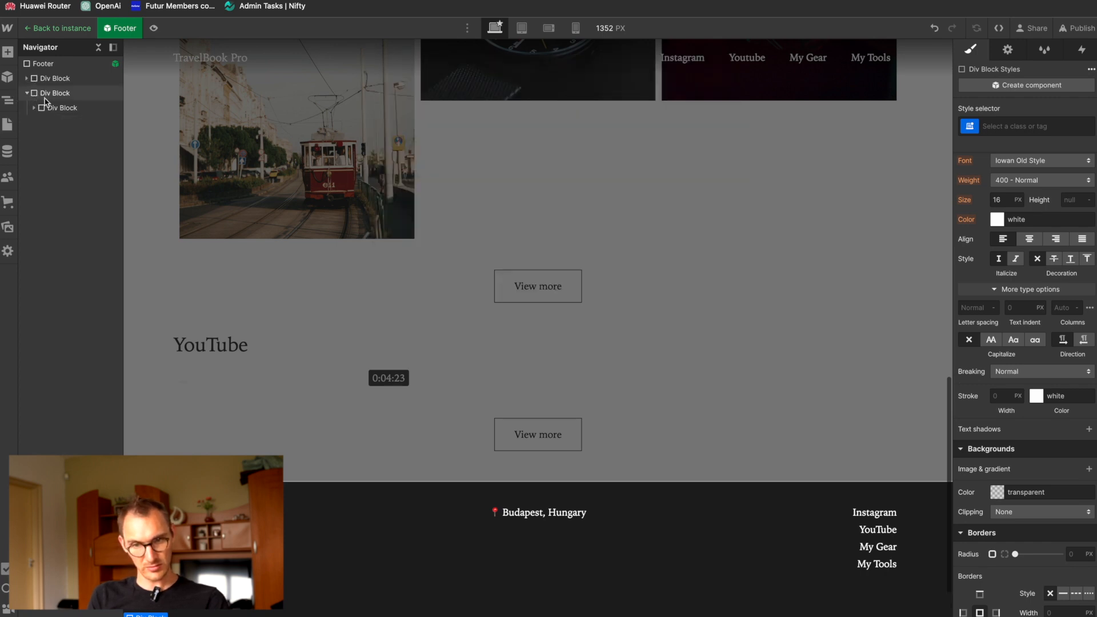
{"action": "left_click", "coordinate": [57, 108]}
{"action": "left_click", "coordinate": [35, 108]}
{"action": "mouse_move", "coordinate": [63, 124]}
{"action": "left_mouse_down"}
{"action": "mouse_move", "coordinate": [41, 125]}
{"action": "mouse_move", "coordinate": [45, 103]}
{"action": "mouse_move", "coordinate": [61, 143]}
{"action": "left_mouse_up"}
{"action": "left_click", "coordinate": [49, 122]}
Step: Insert a paragraph into each of the first two of the three sibling div blocks
{"action": "left_click", "coordinate": [67, 111]}
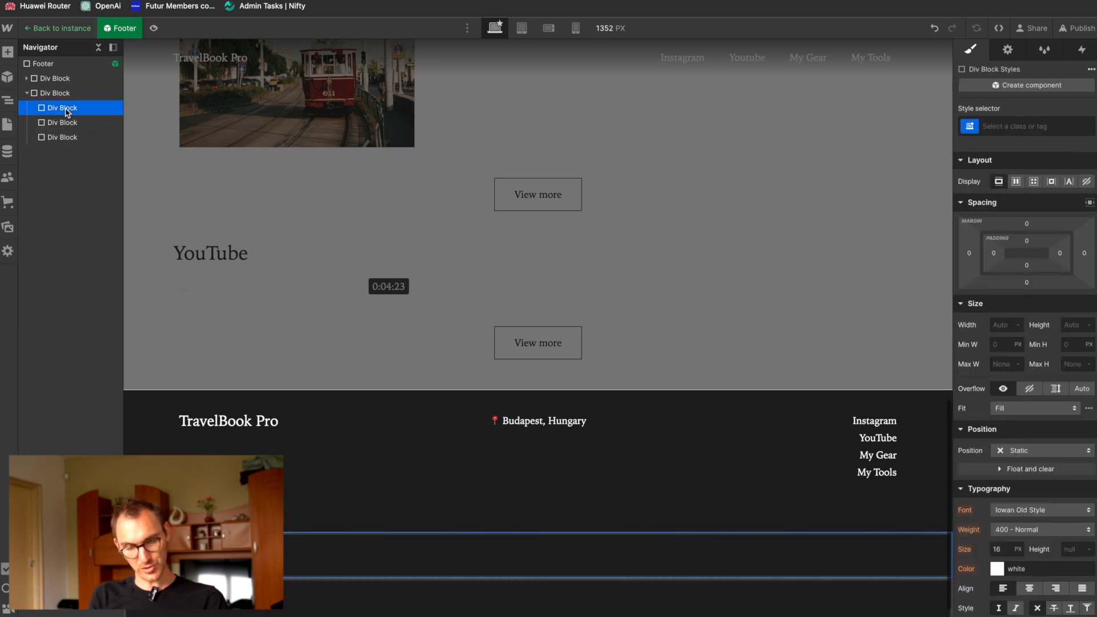
{"action": "key", "text": "super+e"}
{"action": "type", "text": "p"}
{"action": "key", "text": "Return"}
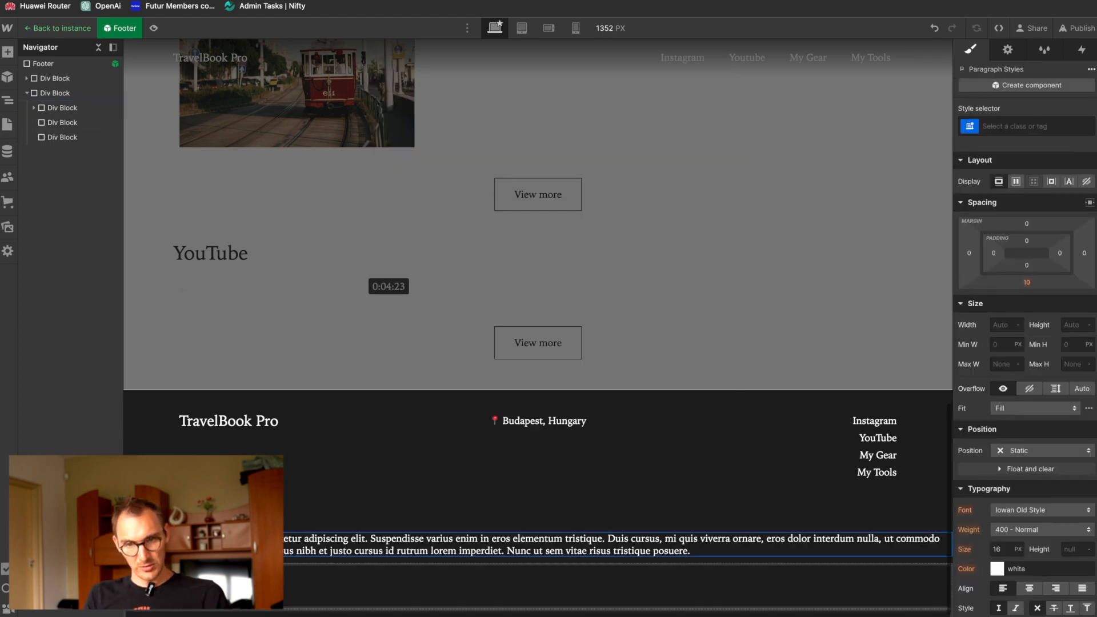
{"action": "left_click", "coordinate": [61, 122]}
{"action": "key", "text": "super+e"}
{"action": "type", "text": "p"}
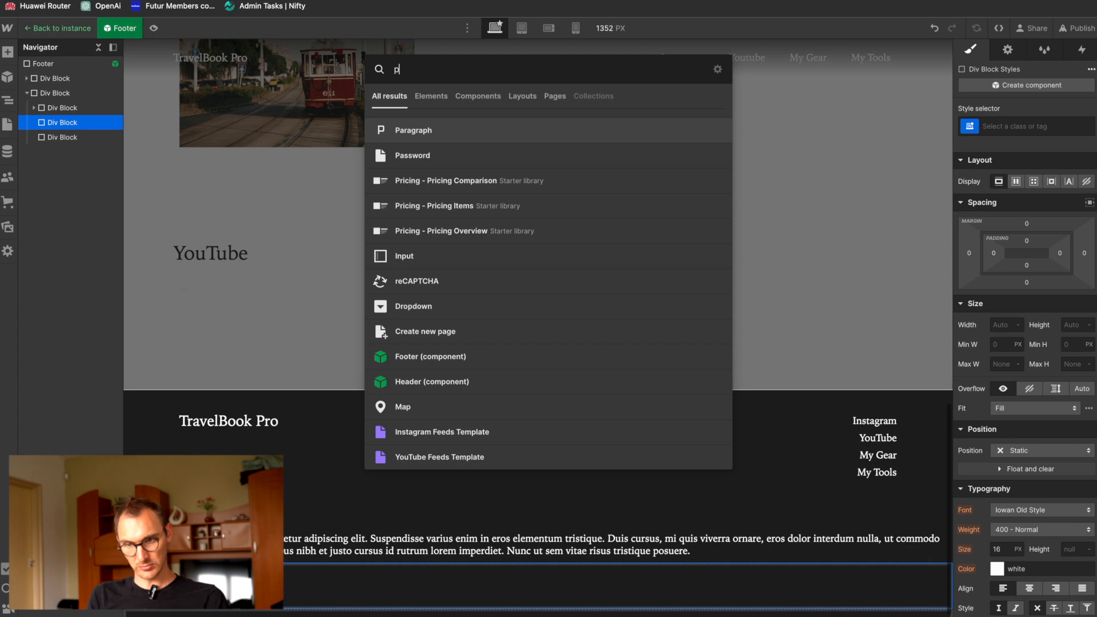
{"action": "key", "text": "Return"}
Step: Copy the "Copyright 2023" text from the Figma design and paste it over the first div block's placeholder paragraph in Webflow
{"action": "key", "text": "super+Tab"}
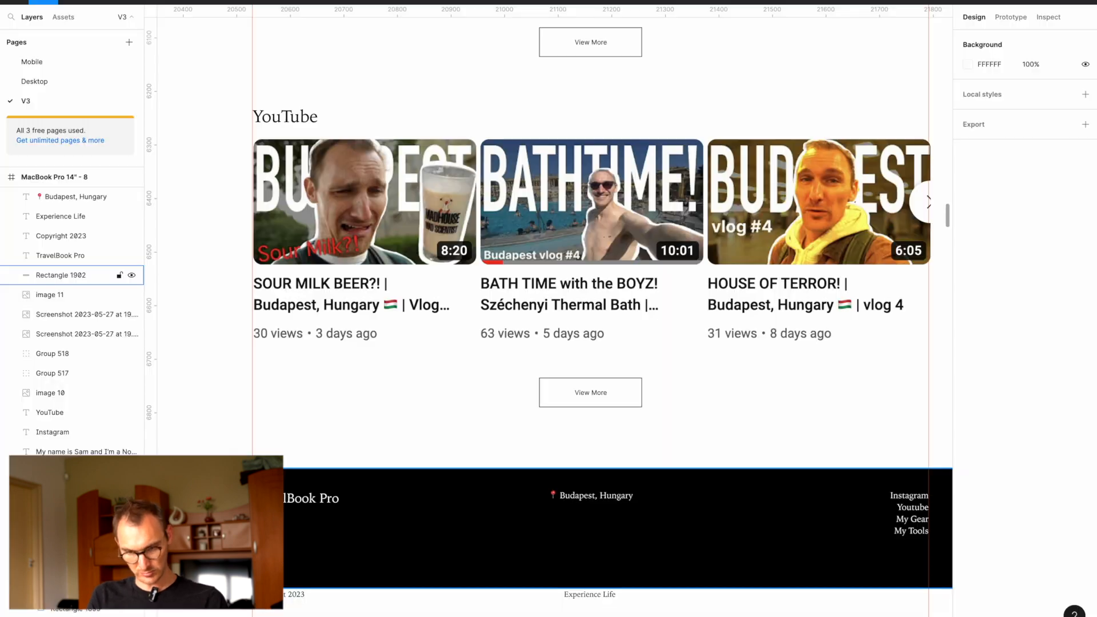
{"action": "left_click", "coordinate": [281, 597]}
{"action": "key", "text": "Return"}
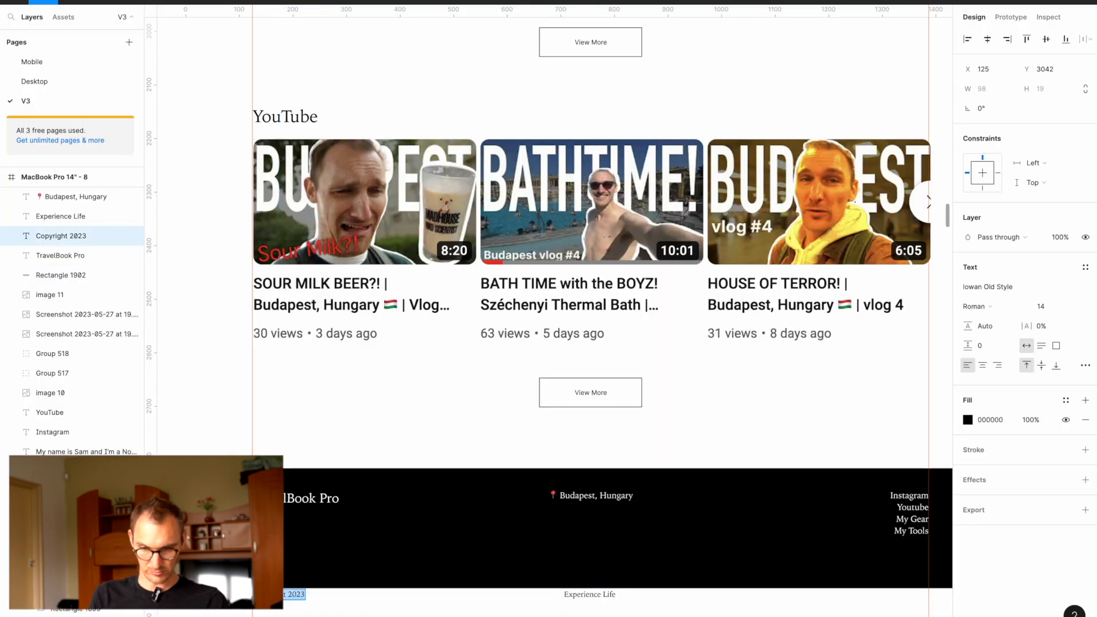
{"action": "key", "text": "super+c"}
{"action": "key", "text": "super+Tab"}
{"action": "double_click", "coordinate": [310, 537]}
{"action": "key", "text": "super+v"}
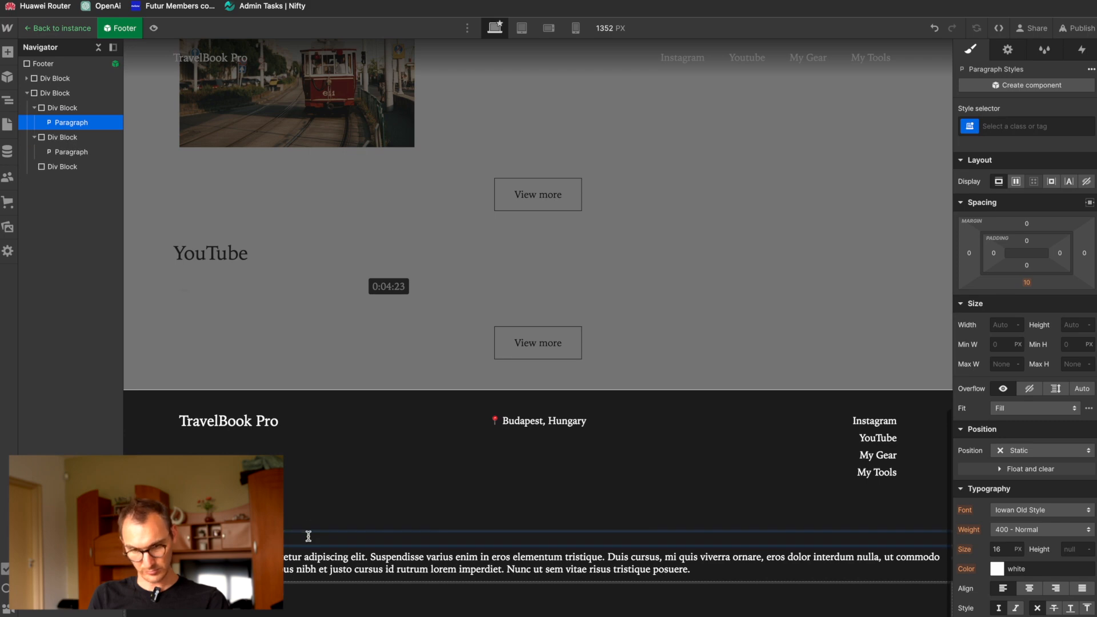
Step: Copy "Experience Life" from the Figma design and paste it over the second div block's placeholder paragraph in Webflow
{"action": "key", "text": "super+Tab"}
{"action": "double_click", "coordinate": [594, 595]}
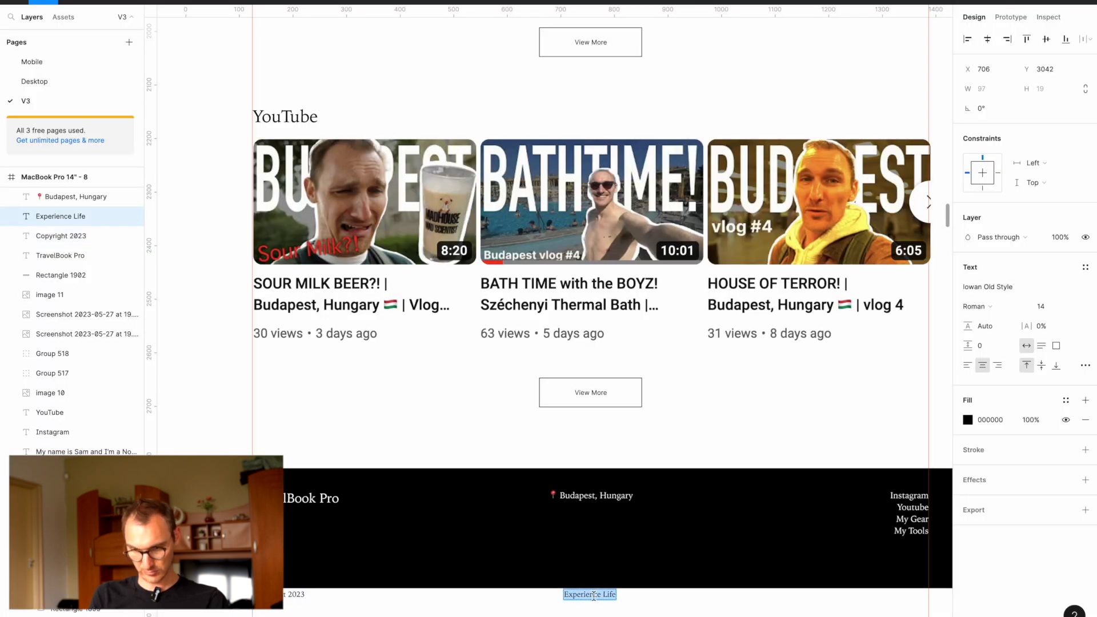
{"action": "key", "text": "super+c"}
{"action": "key", "text": "super+Tab"}
{"action": "double_click", "coordinate": [372, 566]}
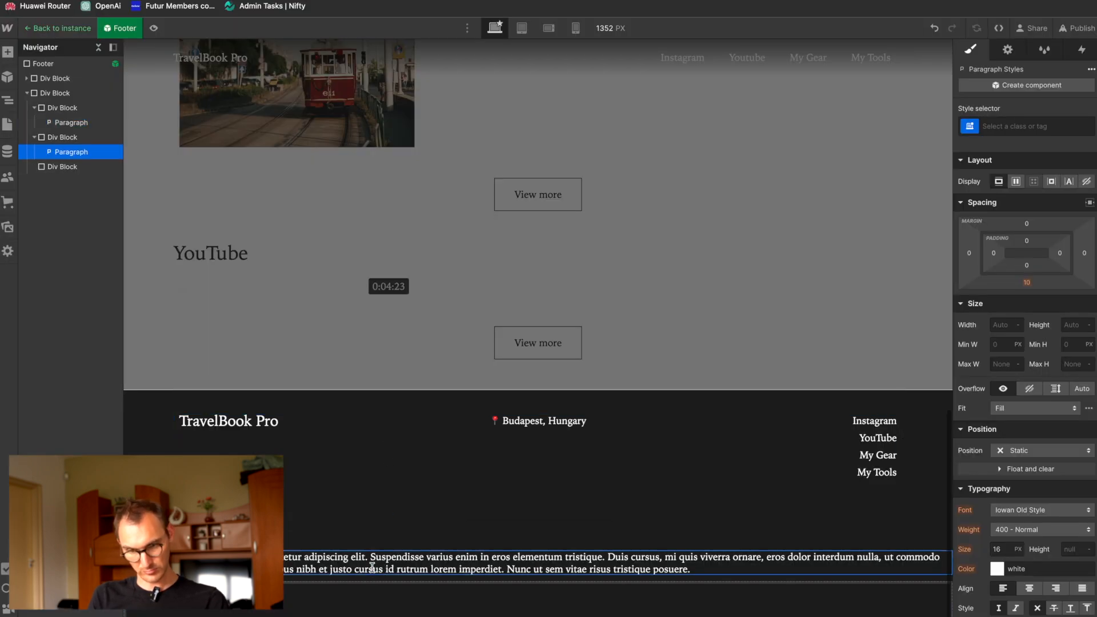
{"action": "key", "text": "super+v"}
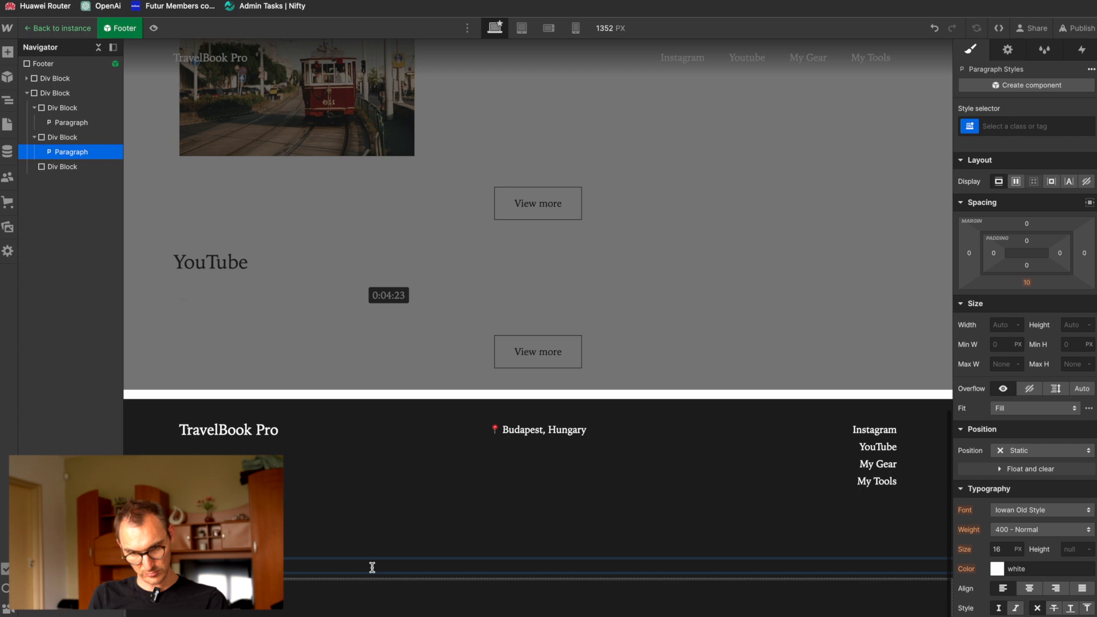
Step: Create the class Footer Dark on the footer's first div block
{"action": "left_click", "coordinate": [54, 78]}
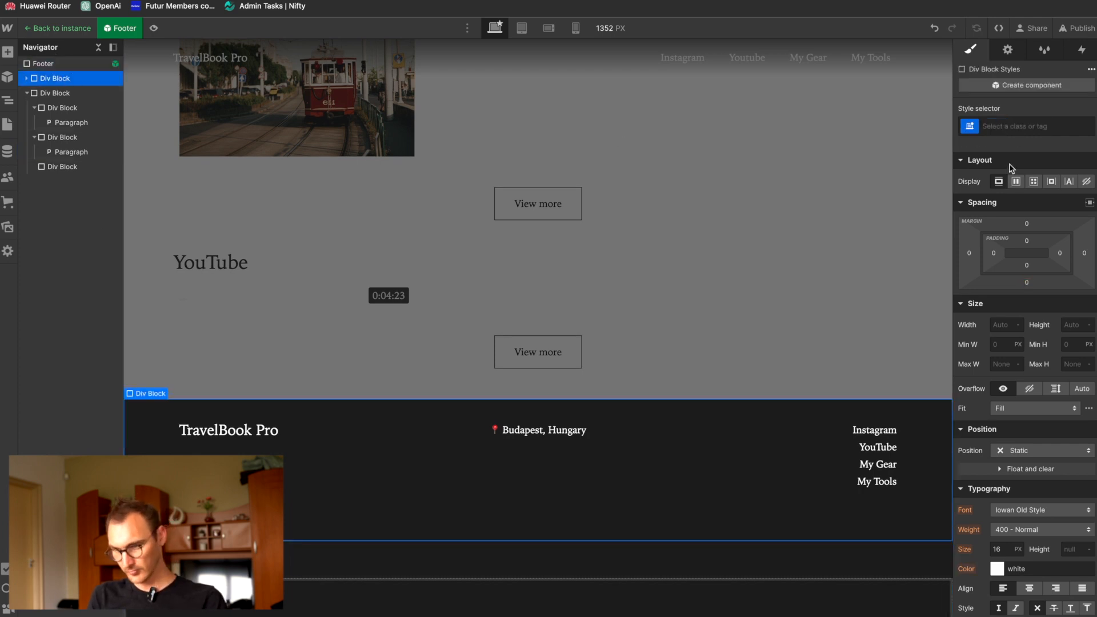
{"action": "left_click", "coordinate": [1018, 127]}
{"action": "type", "text": "Footer Dark"}
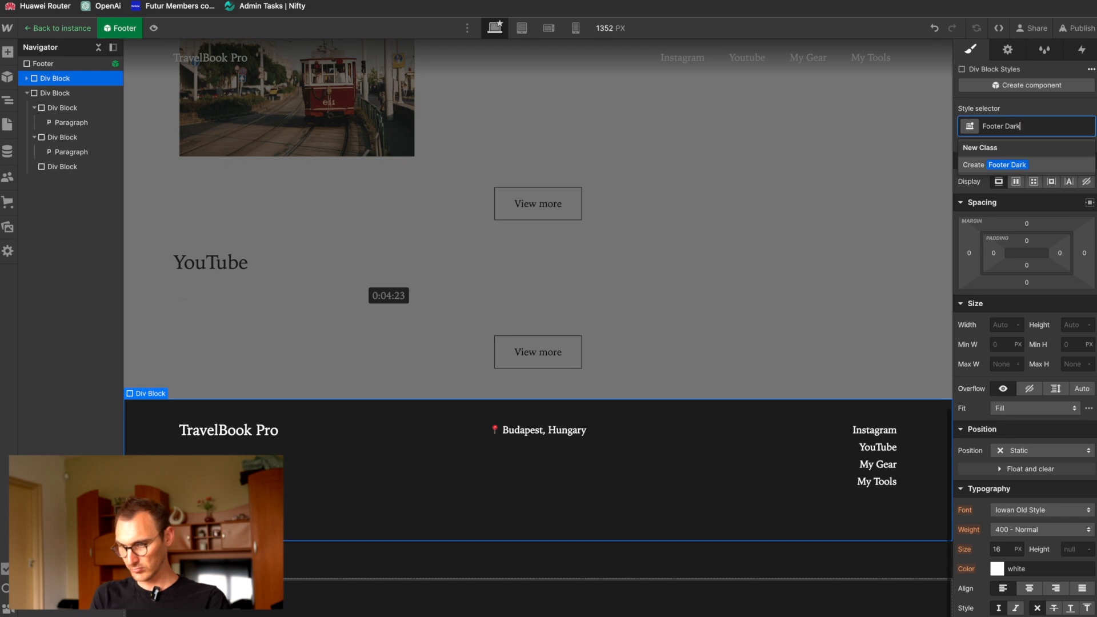
{"action": "key", "text": "Return"}
Step: Set the Footer Dark background color to #1f1f1f
{"action": "scroll", "coordinate": [1026, 401], "scroll_direction": "down", "scroll_amount": 4}
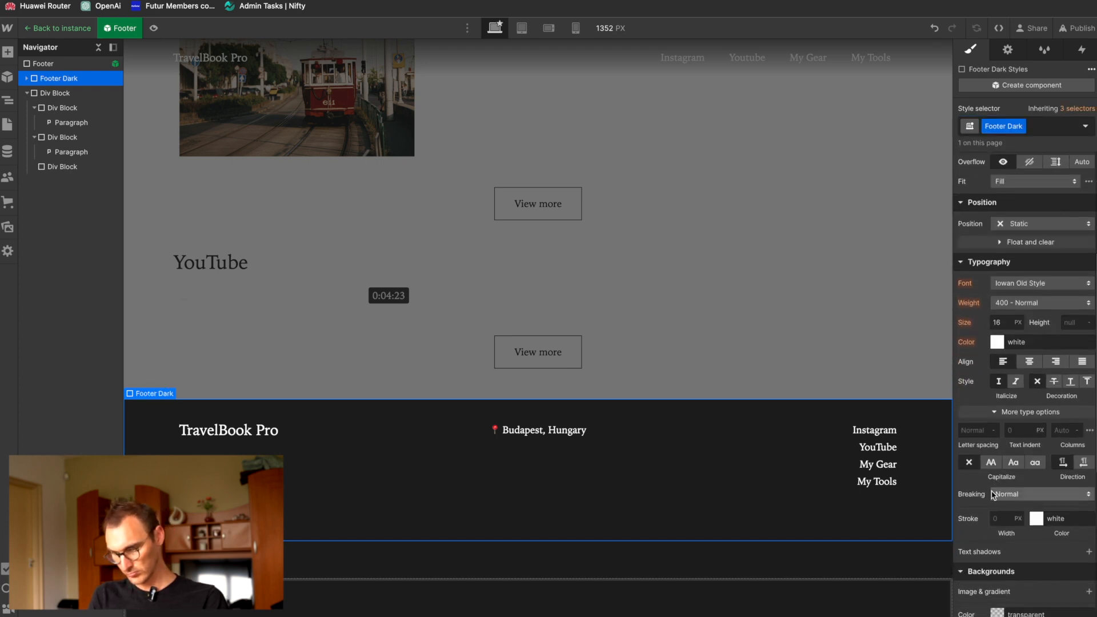
{"action": "left_click", "coordinate": [998, 613]}
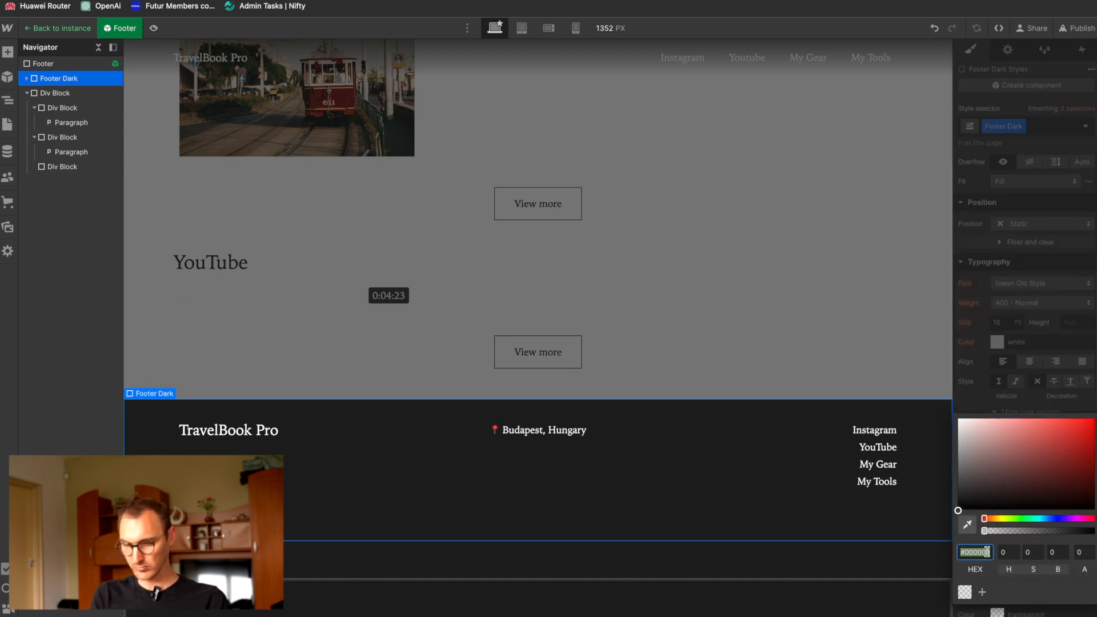
{"action": "type", "text": "#f1"}
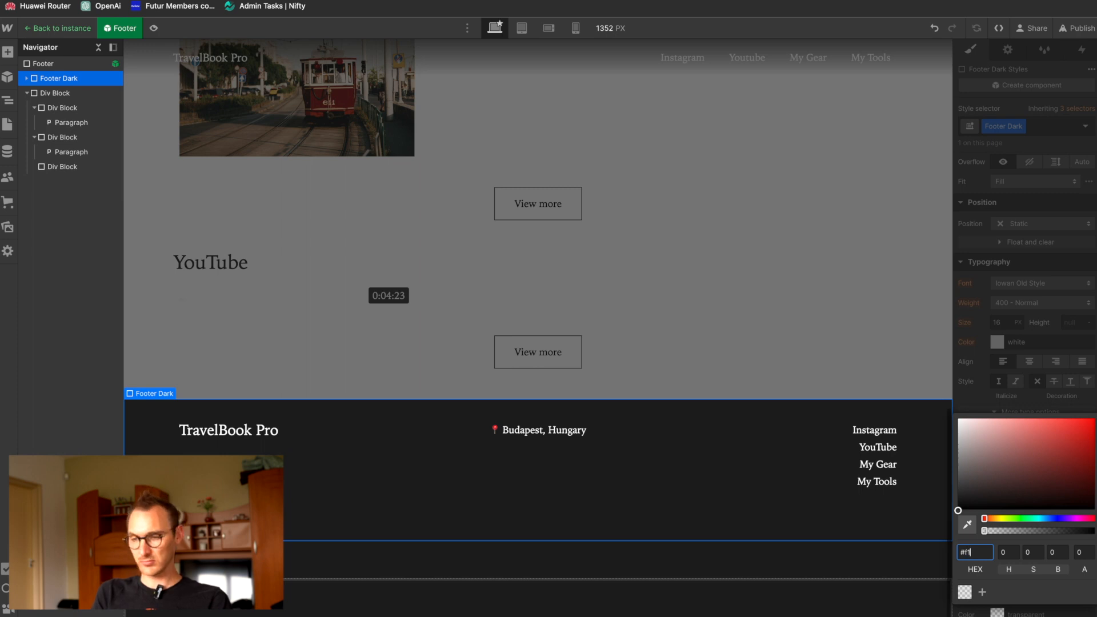
{"action": "type", "text": "f1f1"}
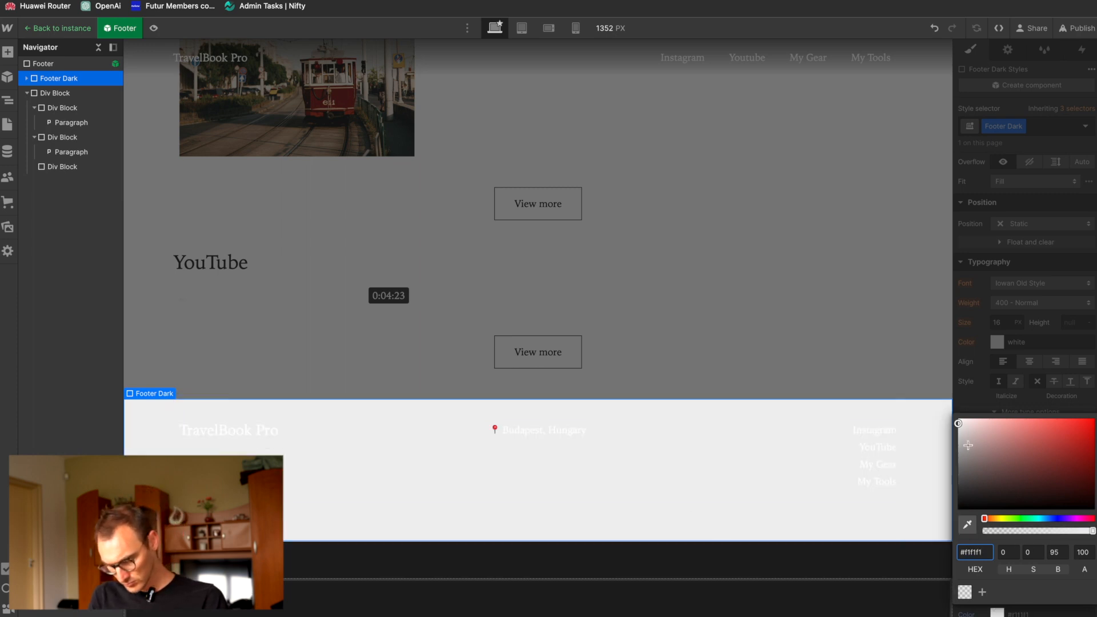
{"action": "double_click", "coordinate": [981, 555]}
{"action": "type", "text": "1f1f"}
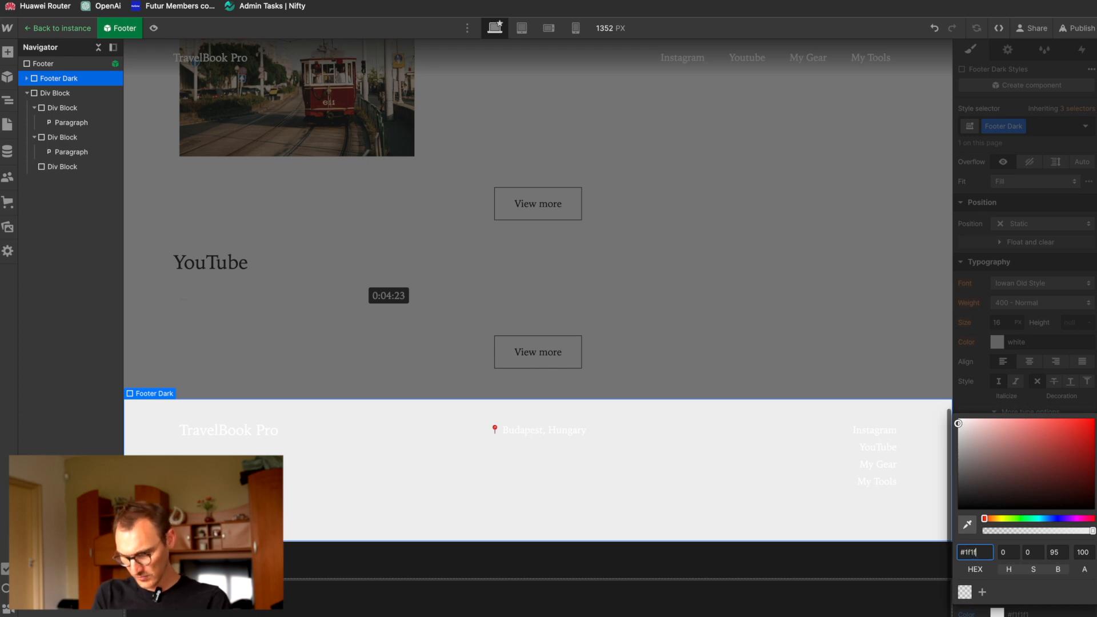
{"action": "type", "text": "1f"}
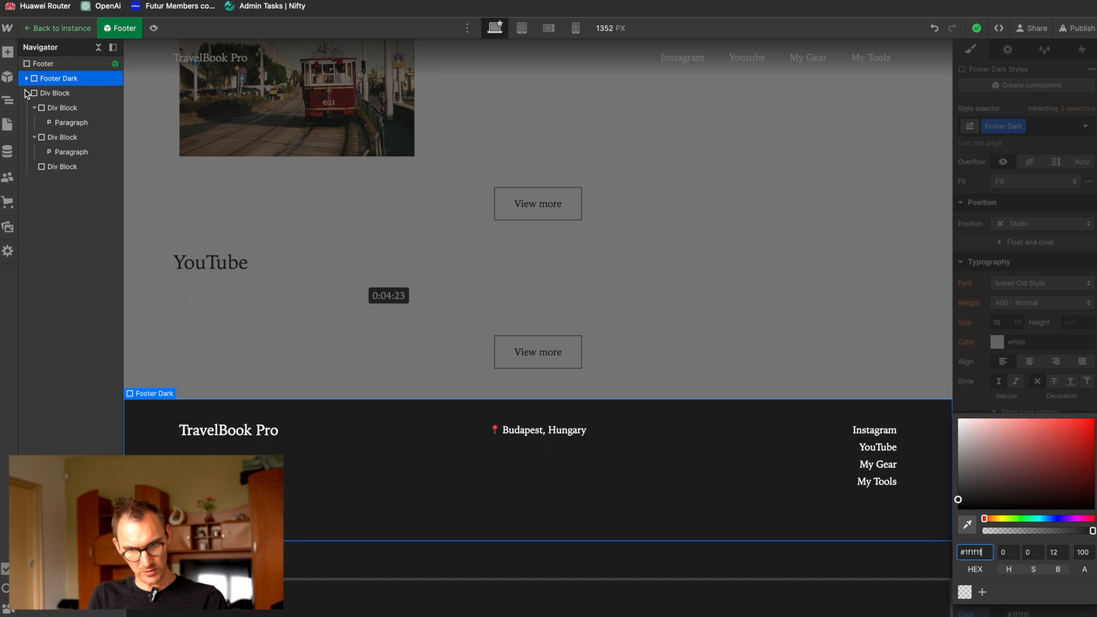
{"action": "left_click", "coordinate": [55, 93]}
{"action": "left_click", "coordinate": [1026, 126]}
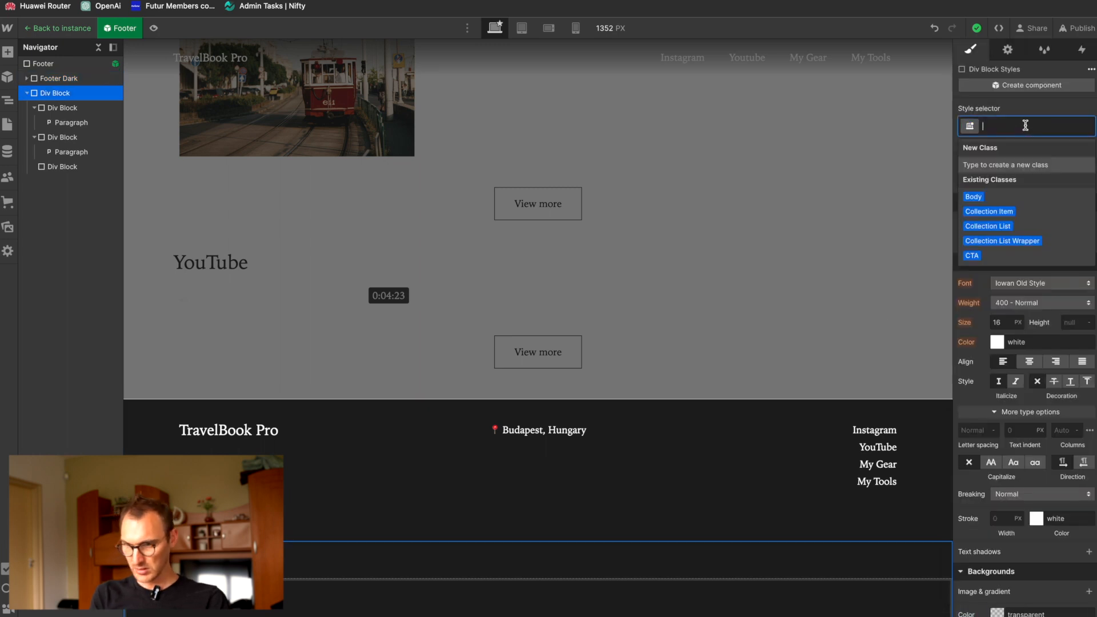
{"action": "type", "text": "Footer"}
{"action": "key", "text": "super+a"}
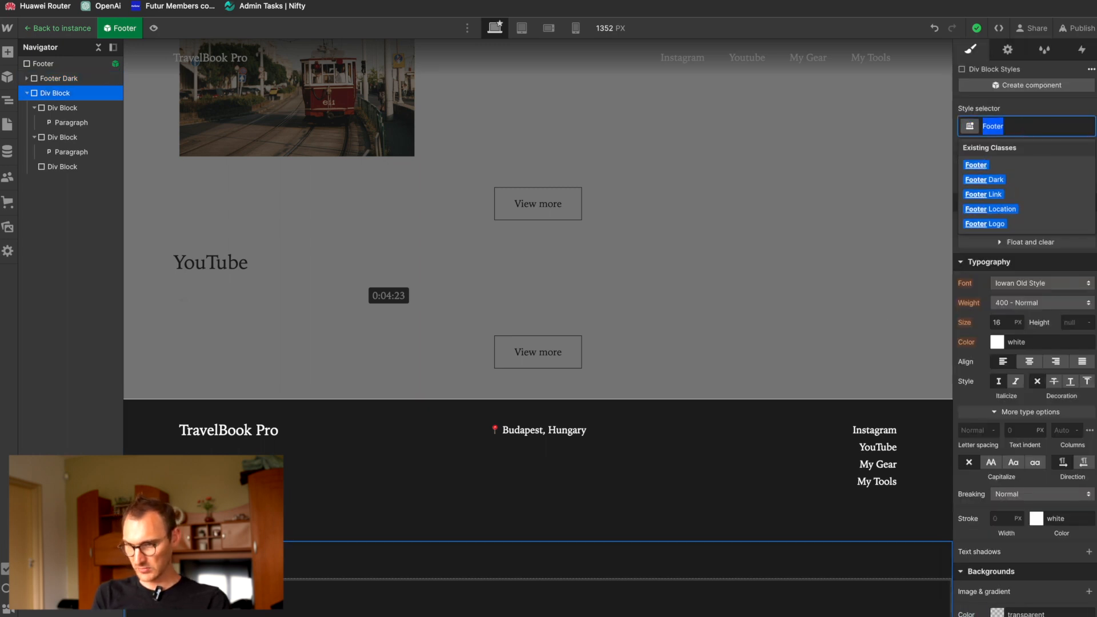
{"action": "key", "text": "BackSpace"}
Step: Clear the parent Footer's own background and text colors, setting the text color to white on Footer Dark instead
{"action": "left_click", "coordinate": [85, 68]}
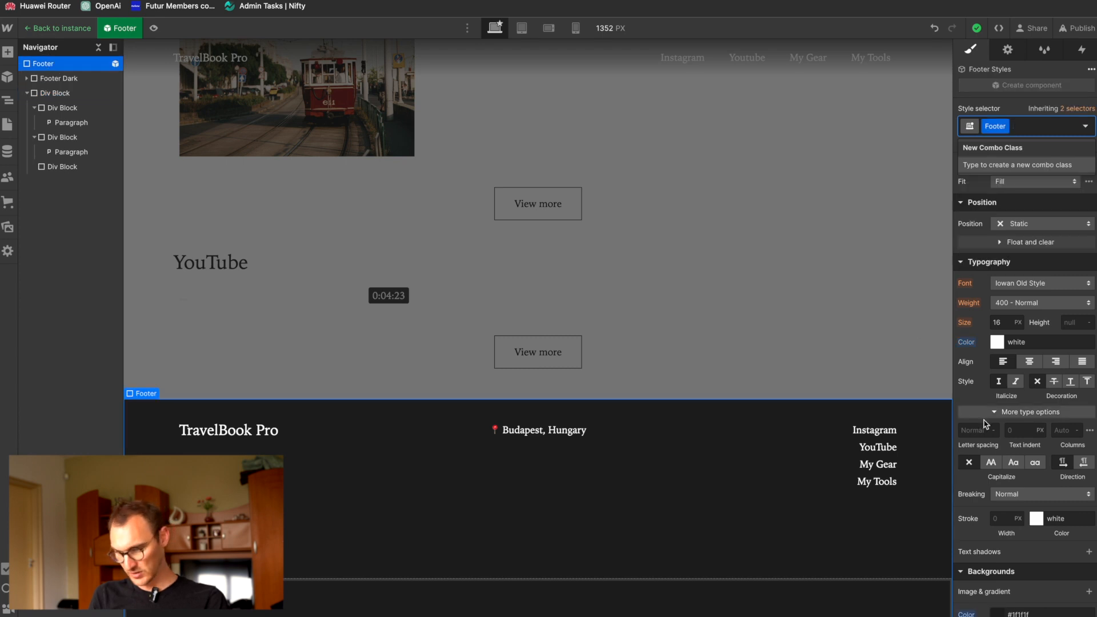
{"action": "left_click", "coordinate": [968, 613], "text": "alt"}
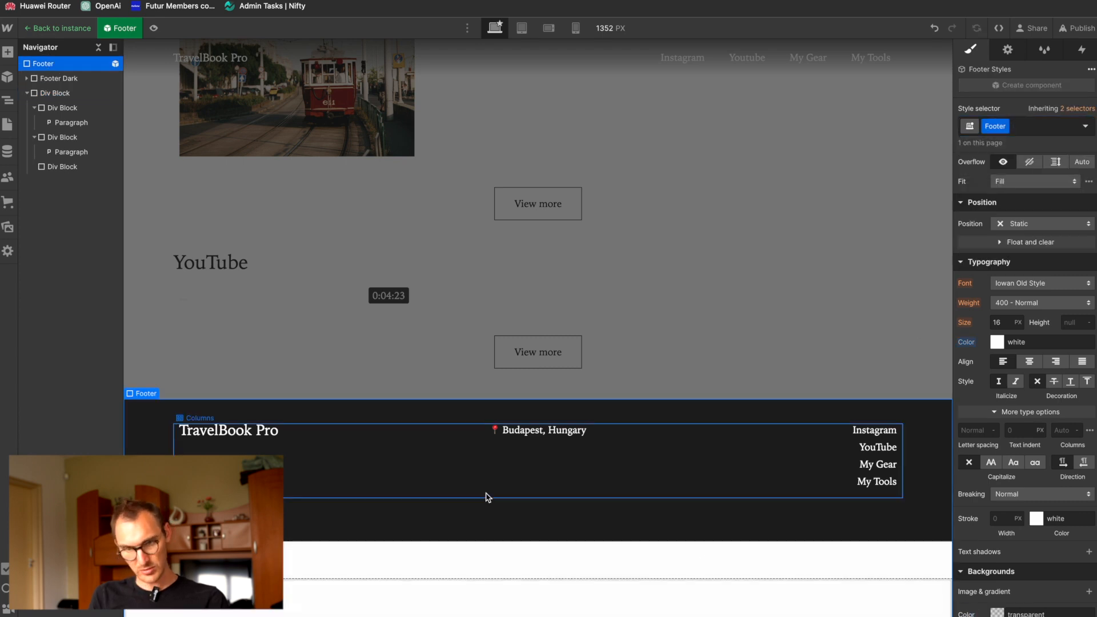
{"action": "left_click", "coordinate": [57, 78]}
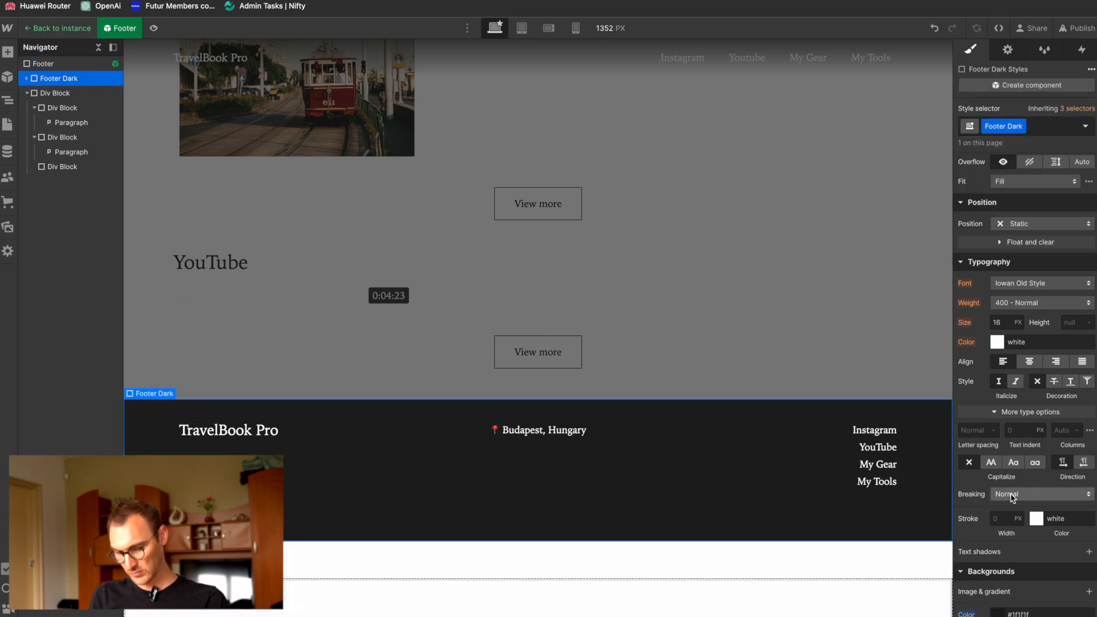
{"action": "left_click", "coordinate": [997, 343]}
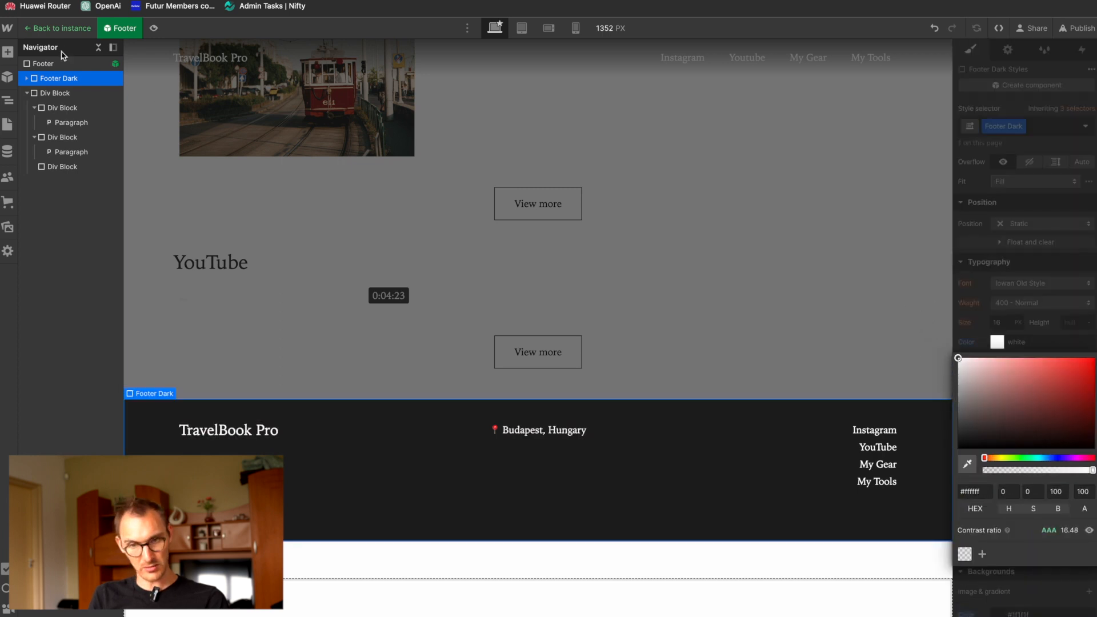
{"action": "left_click", "coordinate": [64, 63]}
{"action": "left_click", "coordinate": [966, 343], "text": "alt"}
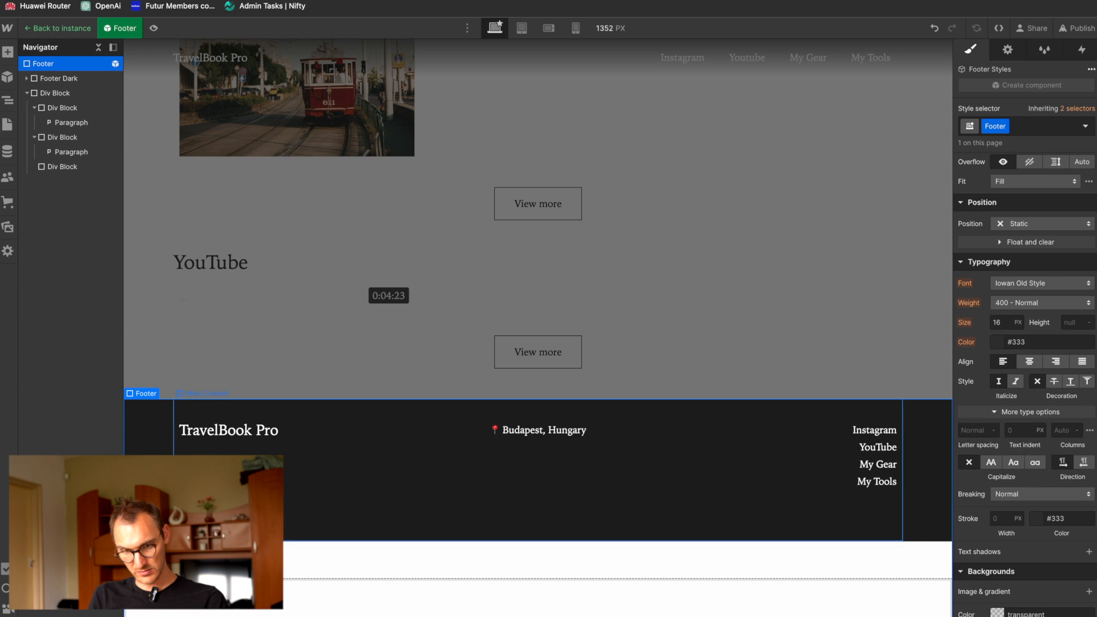
Step: Create the class Footer White on the footer's second div block and set its display to flex
{"action": "left_click", "coordinate": [26, 93]}
{"action": "left_click", "coordinate": [46, 94]}
{"action": "left_click", "coordinate": [1022, 125]}
{"action": "type", "text": "F"}
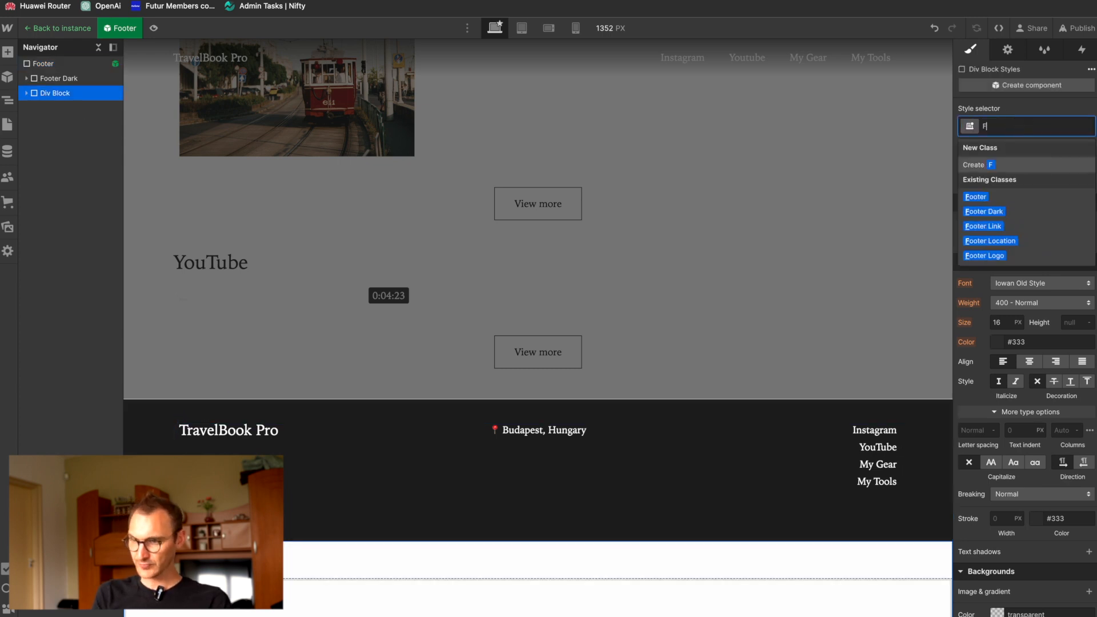
{"action": "type", "text": "ooter White"}
{"action": "key", "text": "BackSpace"}
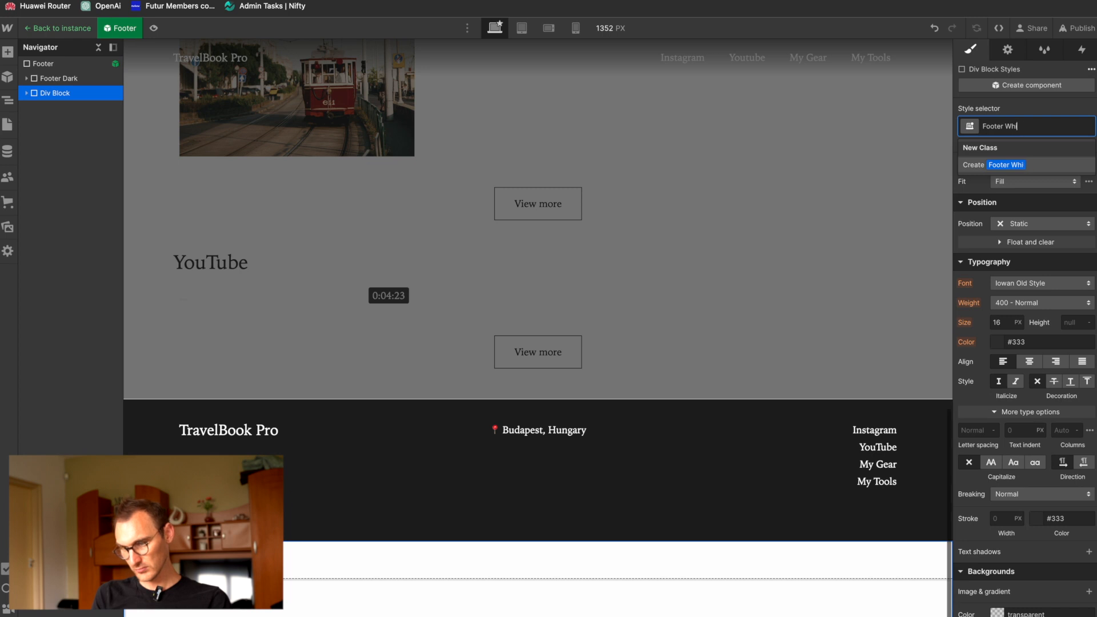
{"action": "type", "text": "te"}
{"action": "key", "text": "Return"}
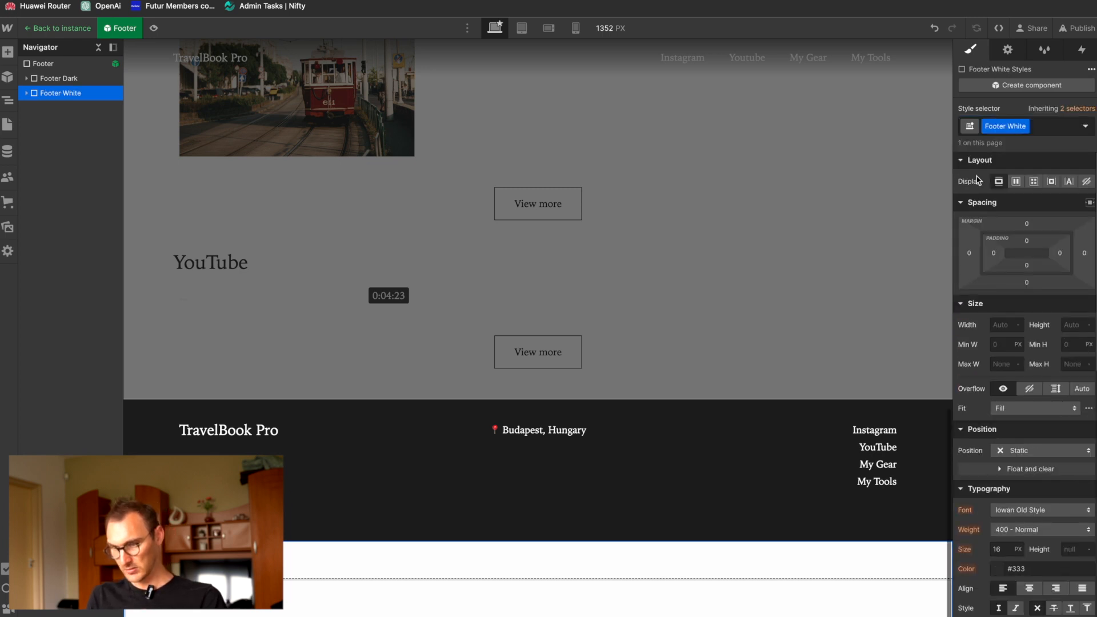
{"action": "left_click", "coordinate": [1016, 182]}
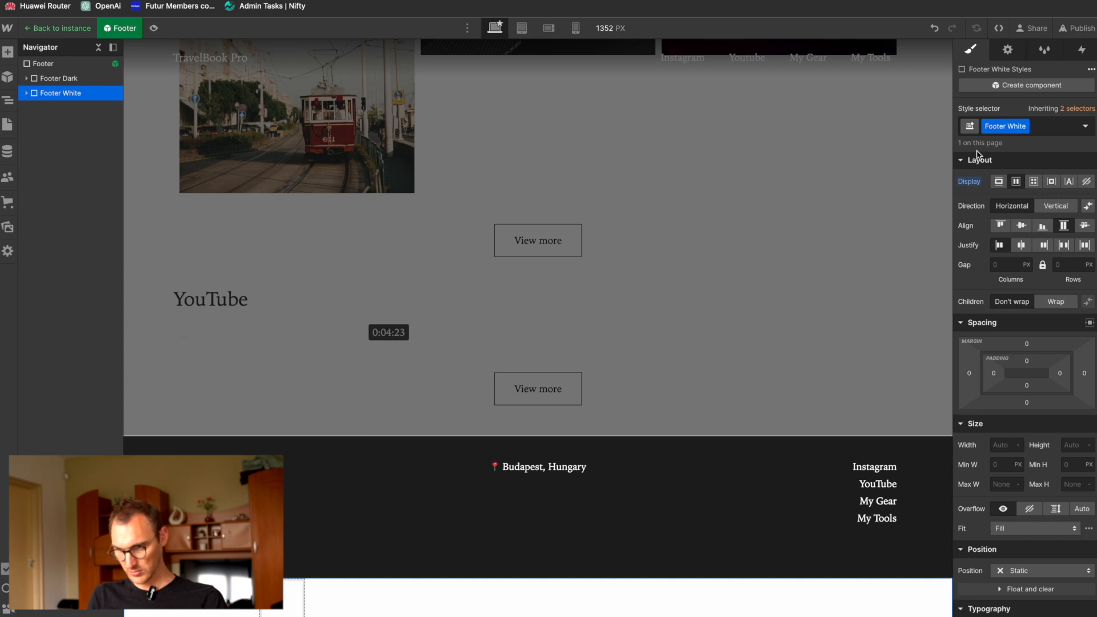
{"action": "left_click", "coordinate": [27, 93]}
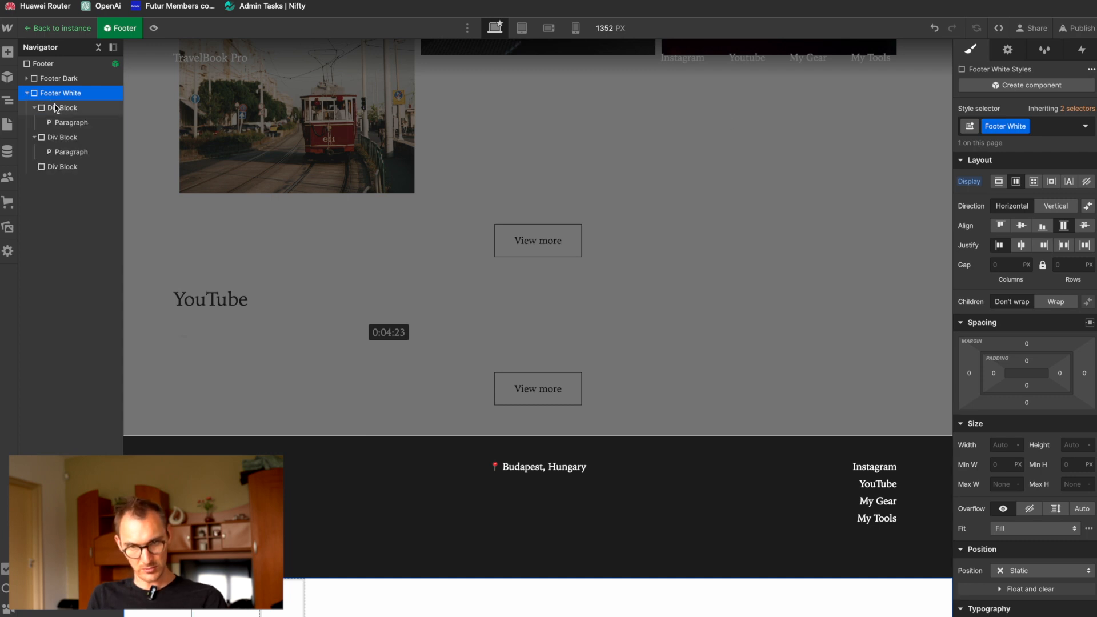
{"action": "left_click", "coordinate": [34, 107]}
{"action": "left_click", "coordinate": [33, 123]}
{"action": "left_click", "coordinate": [60, 137]}
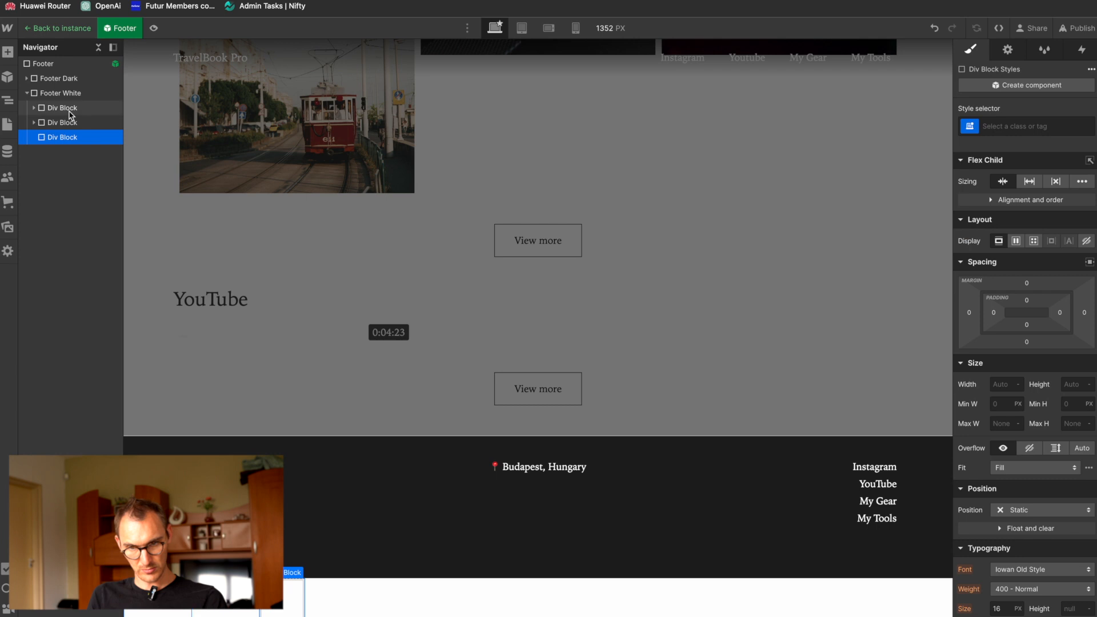
{"action": "left_click", "coordinate": [72, 108]}
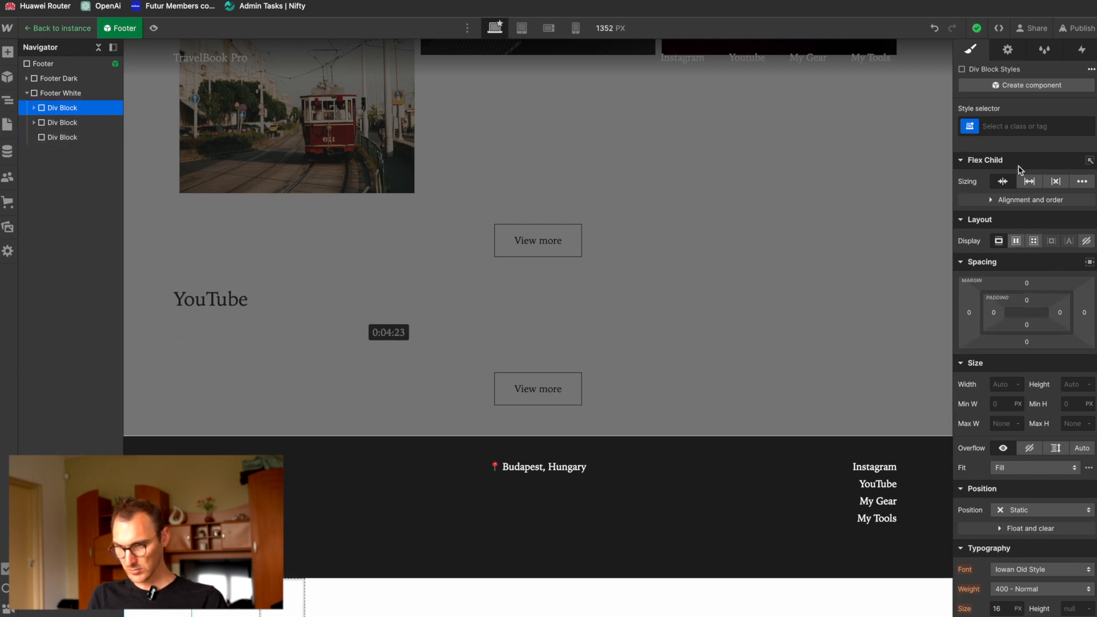
{"action": "left_click", "coordinate": [1024, 123]}
{"action": "type", "text": "Foot"}
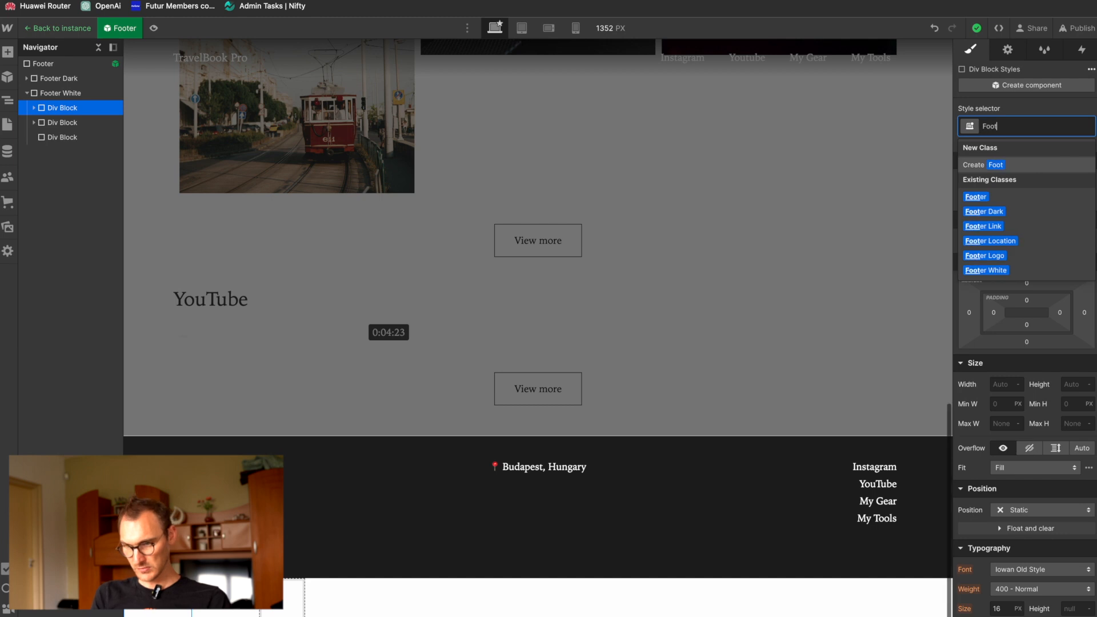
{"action": "key", "text": "BackSpace"}
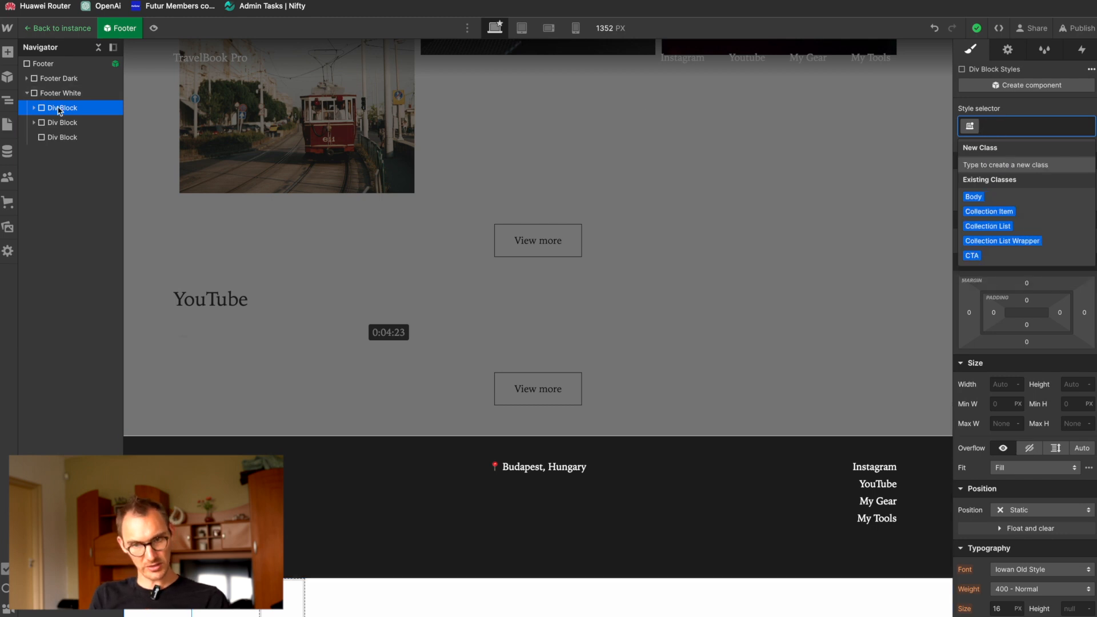
Step: Insert a Columns element into Footer White and move it above the three div blocks
{"action": "key", "text": "super+e"}
{"action": "type", "text": "col"}
{"action": "key", "text": "Return"}
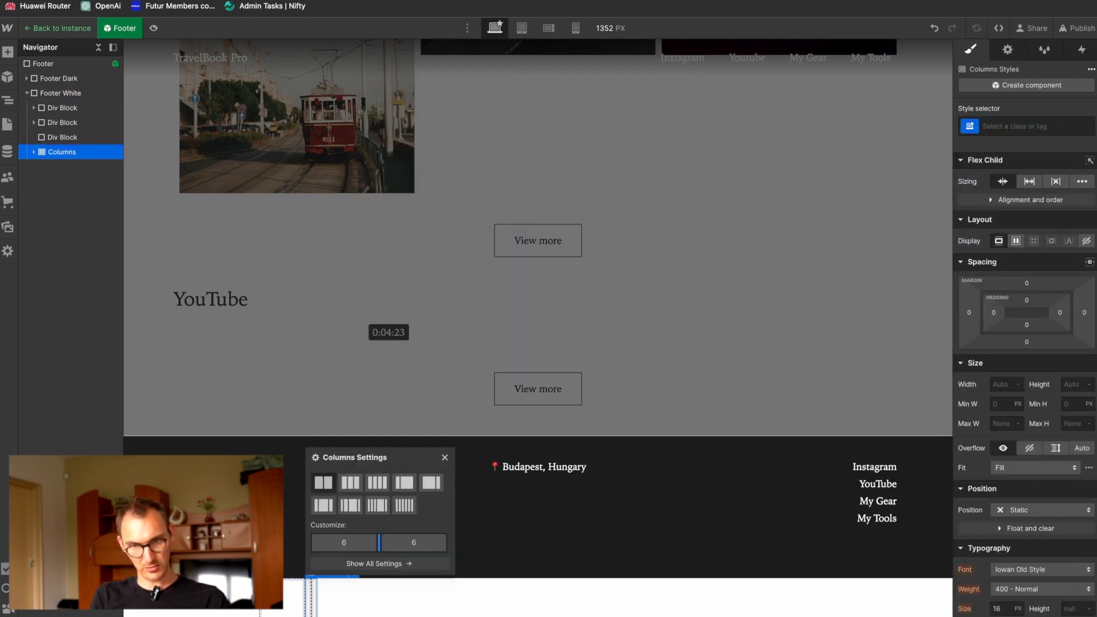
{"action": "left_click_drag", "start_coordinate": [61, 154], "coordinate": [52, 106]}
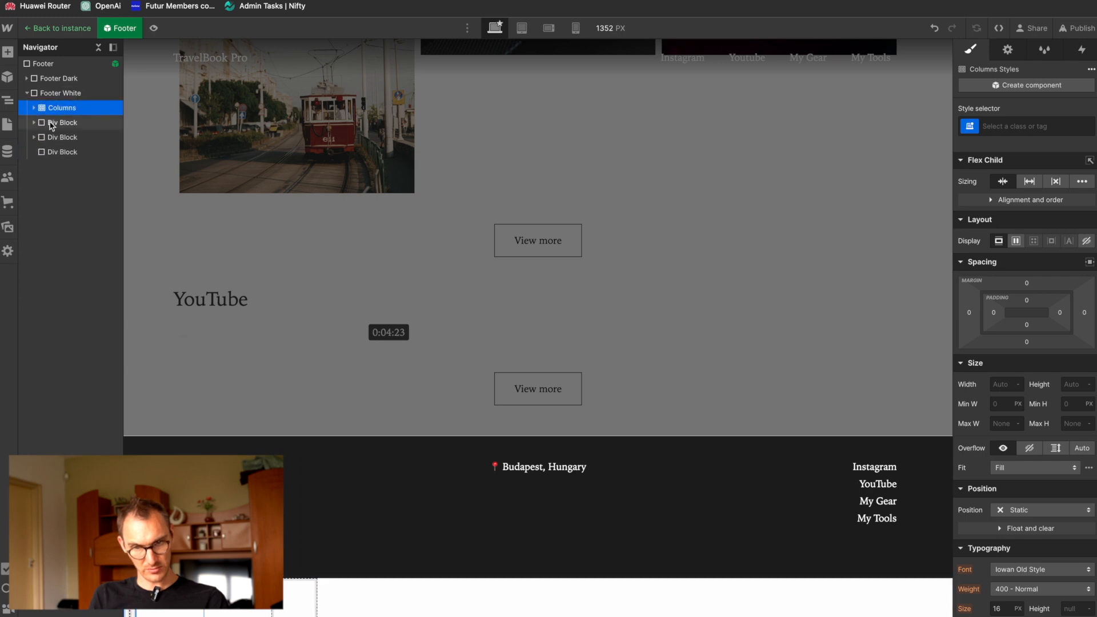
Step: Move the first div block's paragraph into Column 1 and the second div block's paragraph into Column 2
{"action": "left_click", "coordinate": [35, 108]}
{"action": "left_click", "coordinate": [34, 152]}
{"action": "left_click_drag", "start_coordinate": [62, 166], "coordinate": [99, 127]}
{"action": "left_click", "coordinate": [34, 181]}
{"action": "left_click_drag", "start_coordinate": [55, 197], "coordinate": [97, 166]}
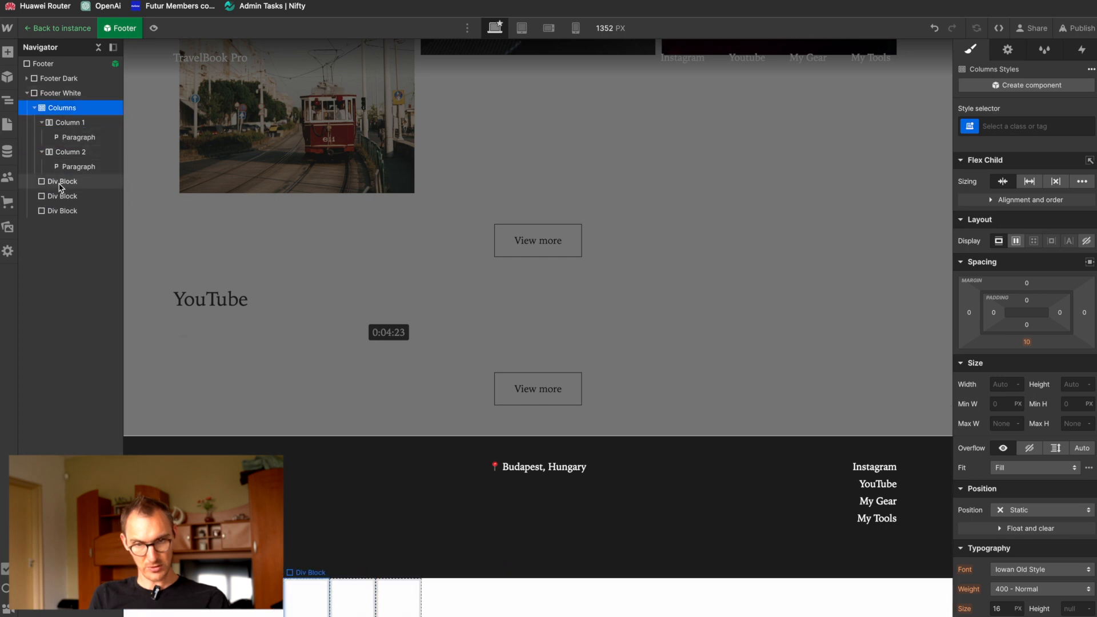
Step: Delete the three empty div blocks below the Columns element in Footer White
{"action": "left_click", "coordinate": [60, 184]}
{"action": "key", "text": "Delete"}
{"action": "left_click", "coordinate": [60, 185]}
{"action": "key", "text": "Delete"}
{"action": "left_click", "coordinate": [60, 184]}
{"action": "key", "text": "Delete"}
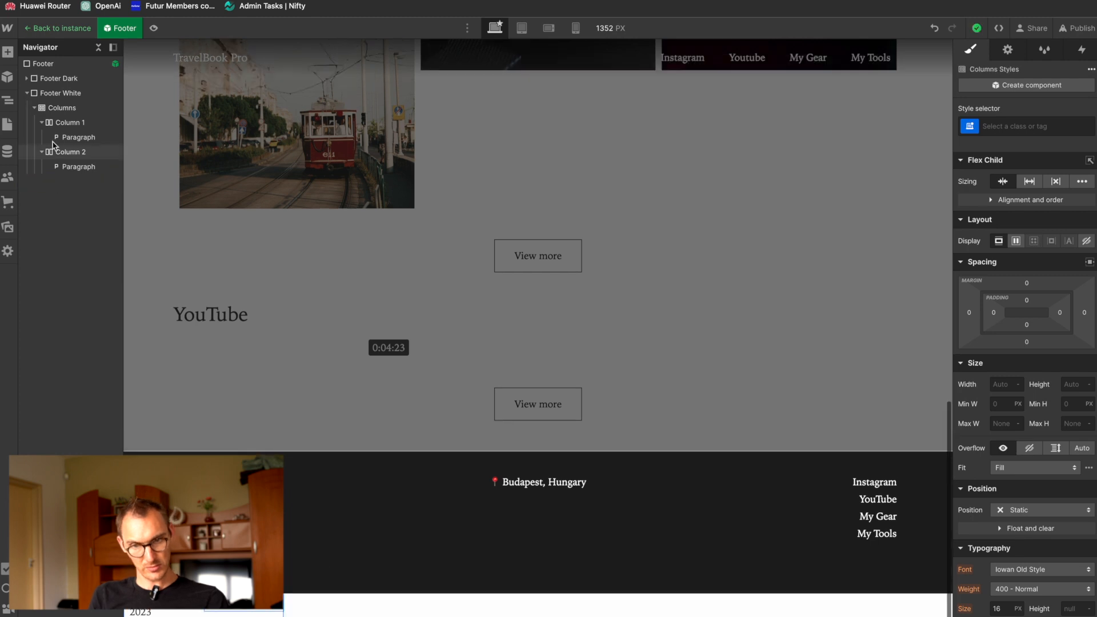
Step: Change the Columns element in Footer White to the layout with three equal columns on desktop
{"action": "left_click", "coordinate": [72, 110]}
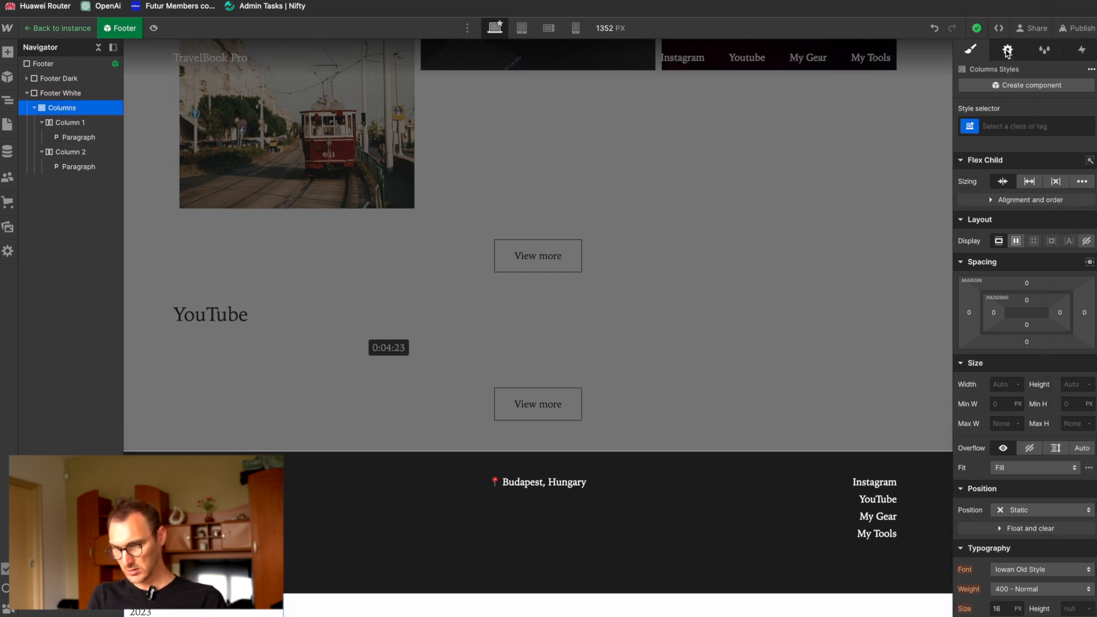
{"action": "left_click", "coordinate": [1008, 50]}
{"action": "left_click", "coordinate": [1001, 269]}
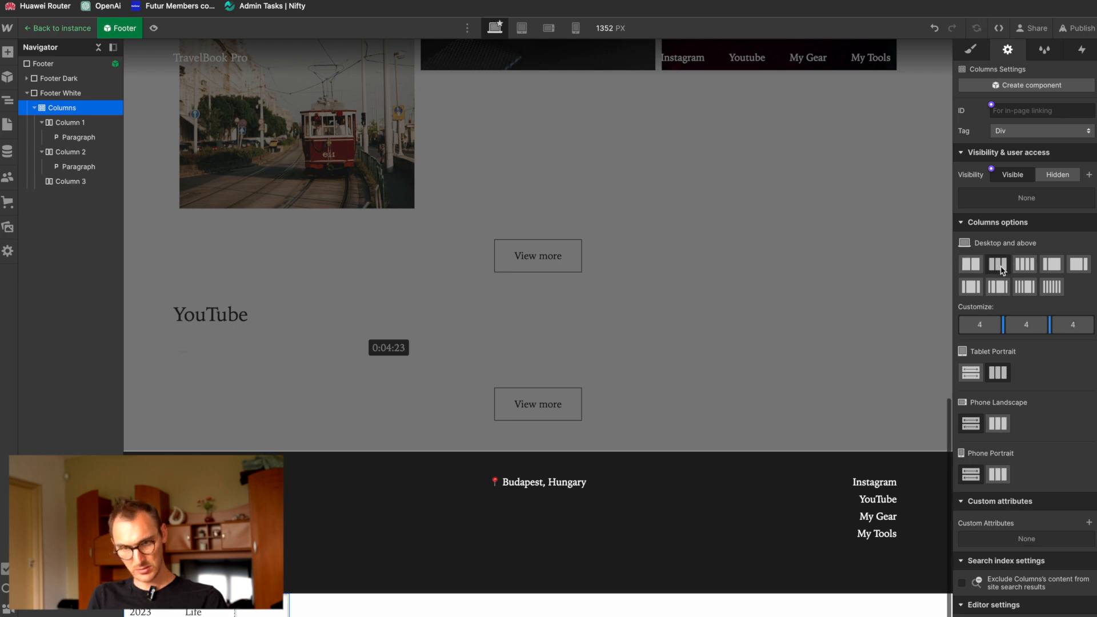
Step: Reset Footer White's display setting from flex to its default block
{"action": "left_click", "coordinate": [69, 93]}
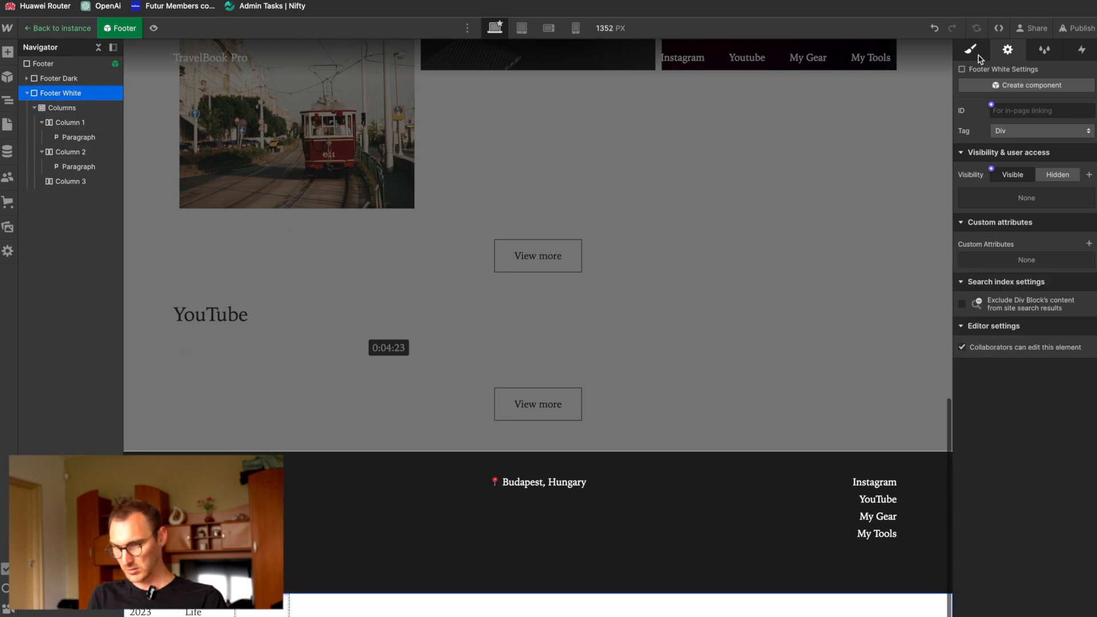
{"action": "left_click", "coordinate": [974, 54]}
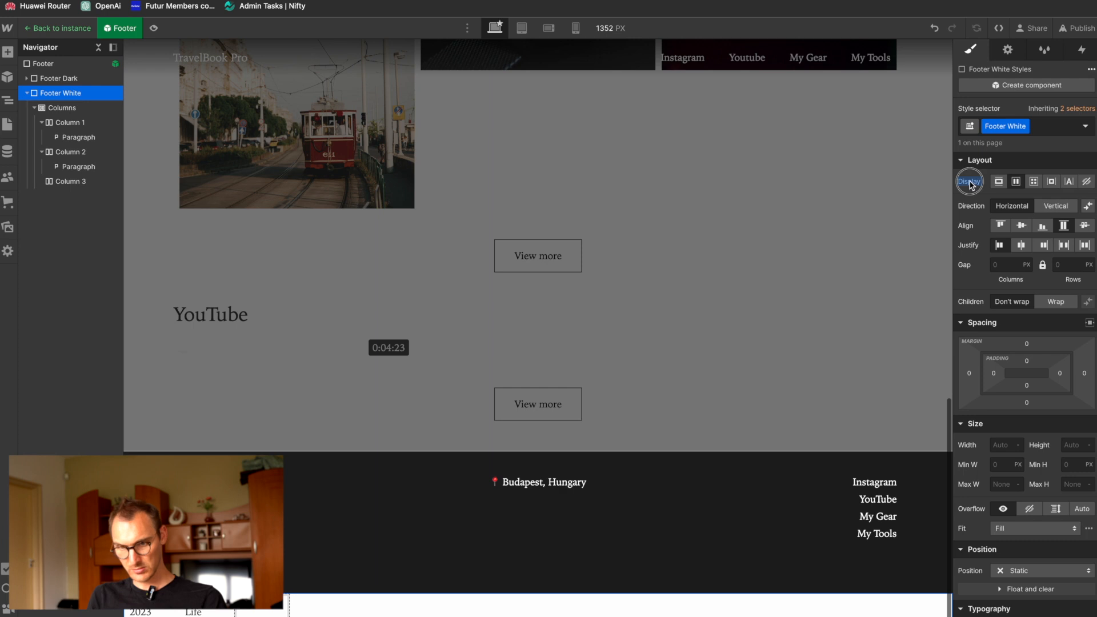
{"action": "left_click", "coordinate": [971, 183], "text": "alt"}
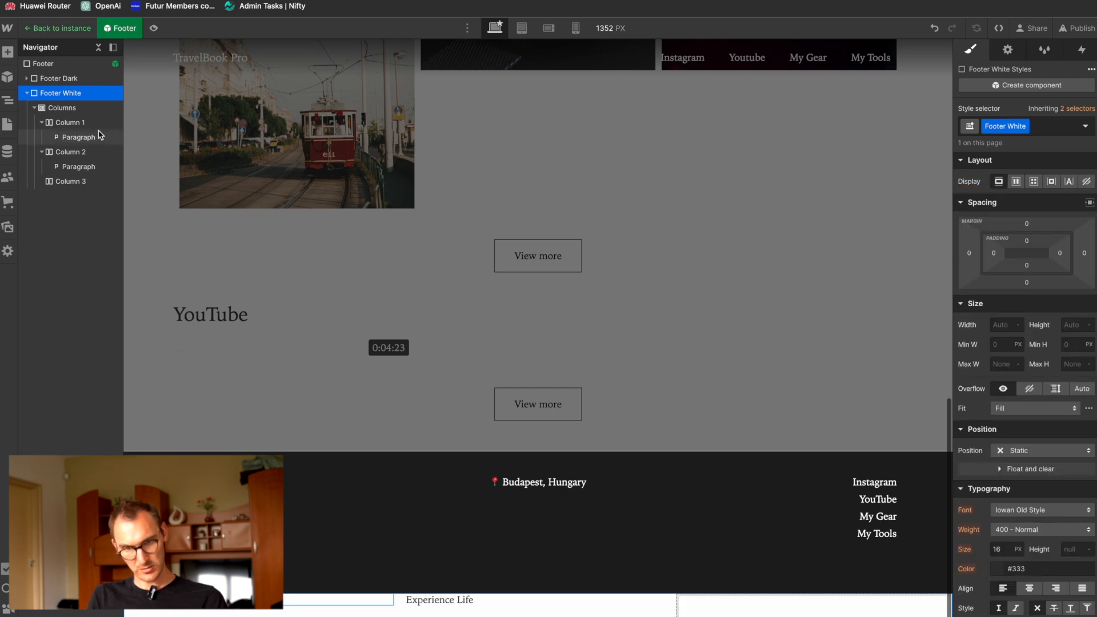
Step: Move the Columns element out of Footer White so it sits directly in Footer, and delete the empty Footer White div block
{"action": "left_click_drag", "start_coordinate": [61, 107], "coordinate": [49, 92]}
{"action": "left_click", "coordinate": [67, 109]}
{"action": "key", "text": "Delete"}
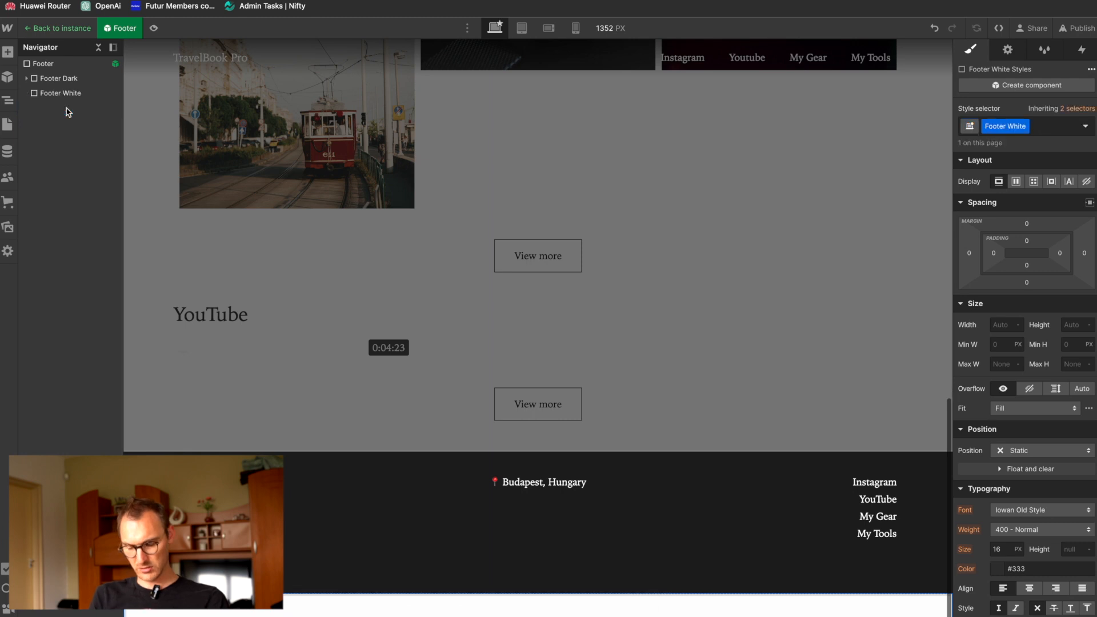
{"action": "key", "text": "ctrl+z"}
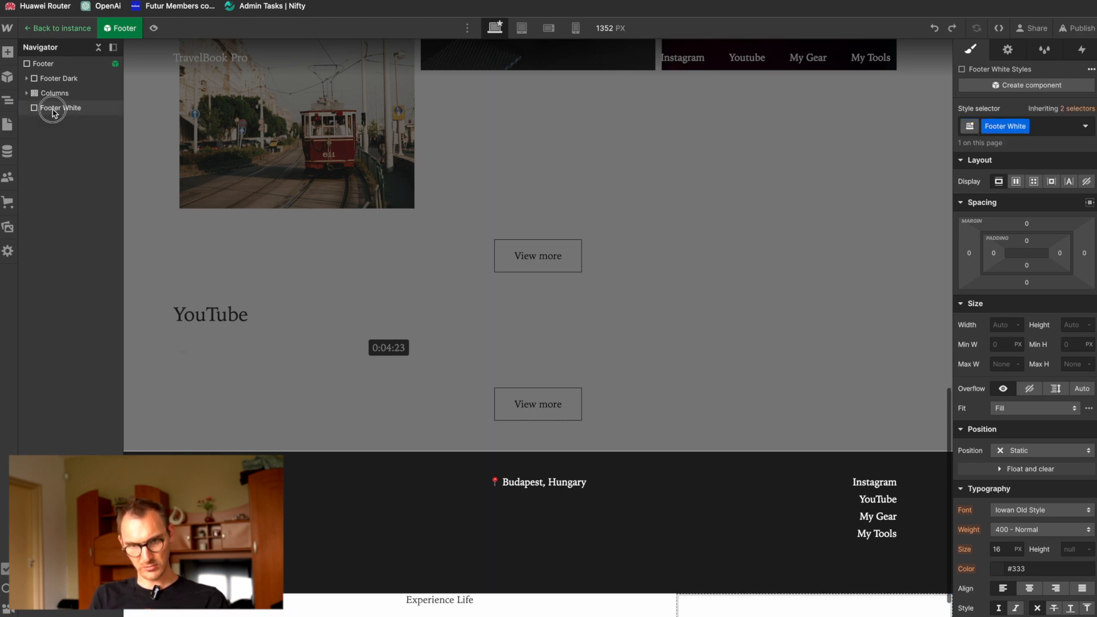
{"action": "key", "text": "Delete"}
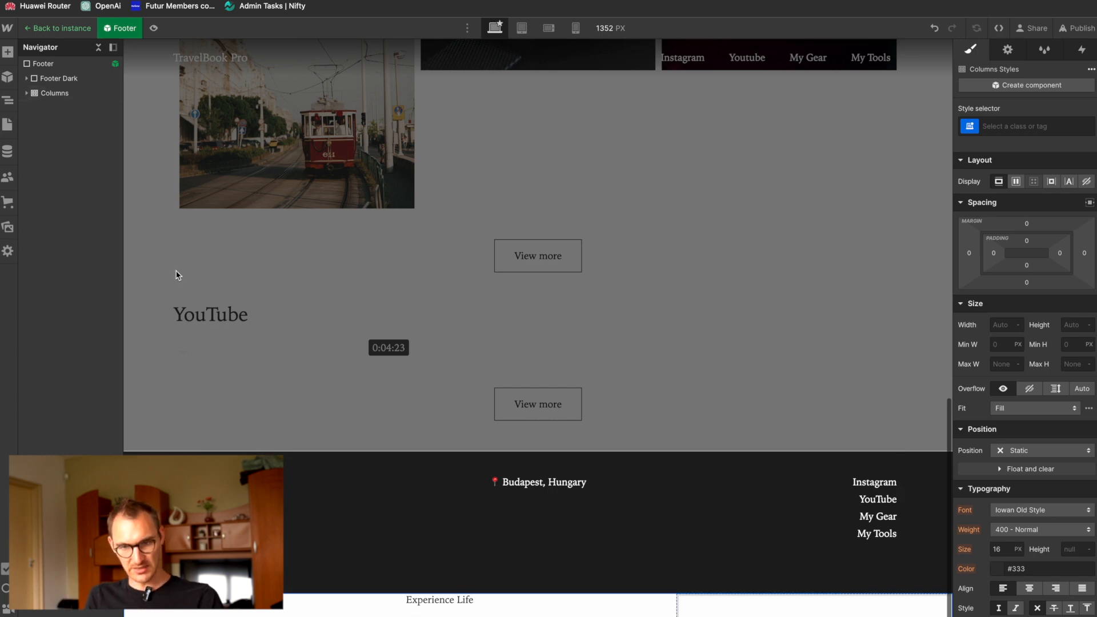
Step: Create the class Footer White Centre on Column 2 and centre-align its text
{"action": "left_click", "coordinate": [26, 94]}
{"action": "left_click", "coordinate": [62, 138]}
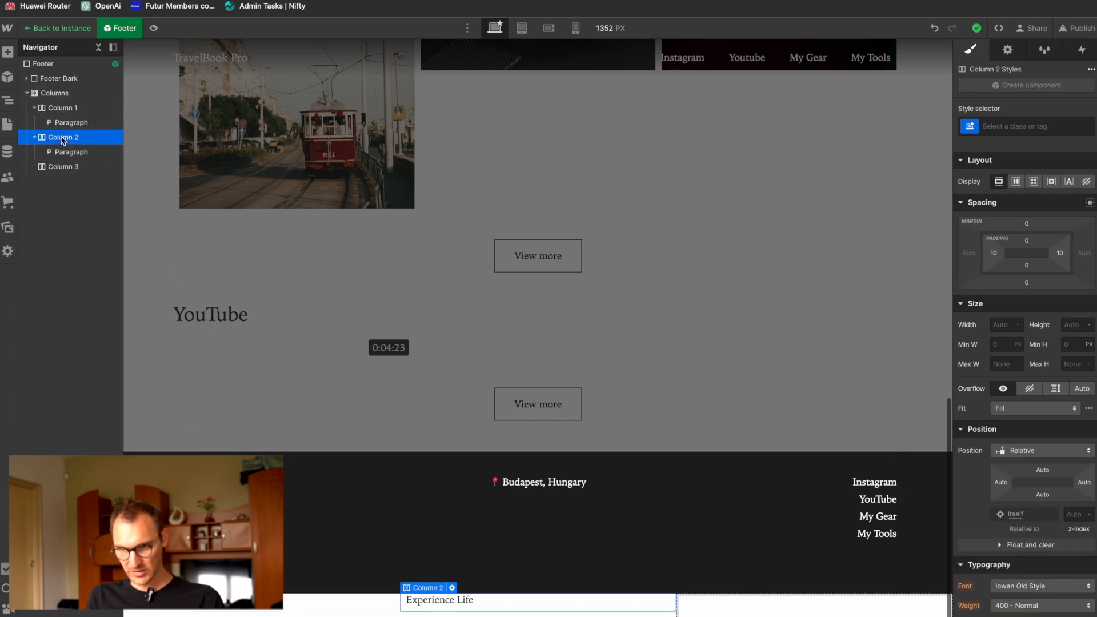
{"action": "left_click", "coordinate": [1021, 127]}
{"action": "type", "text": "Foot"}
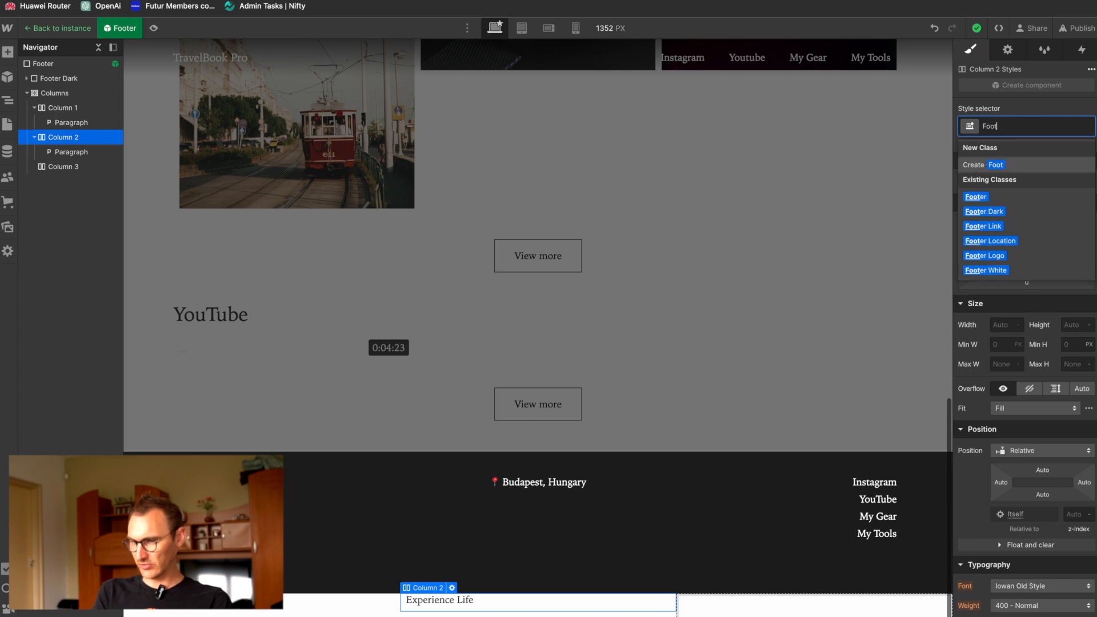
{"action": "type", "text": "er White"}
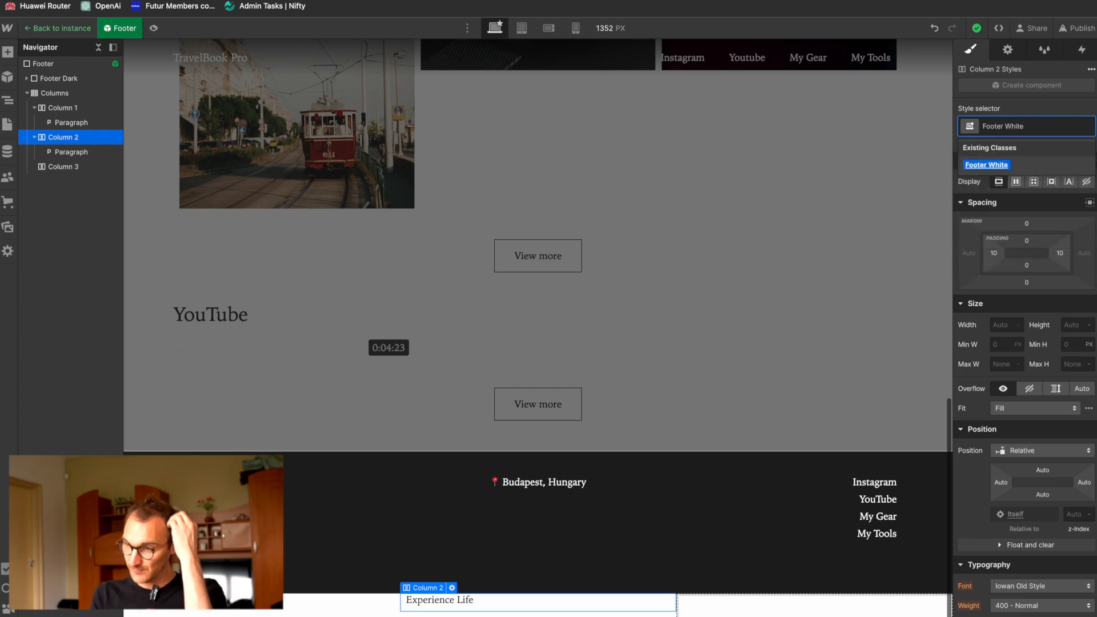
{"action": "type", "text": " Centre"}
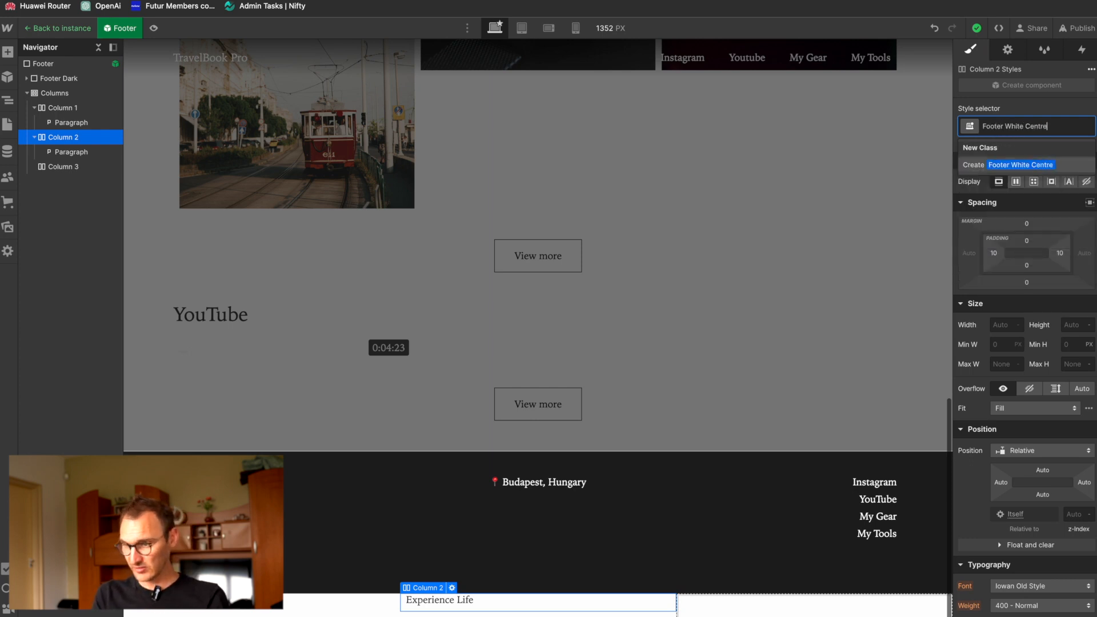
{"action": "key", "text": "Return"}
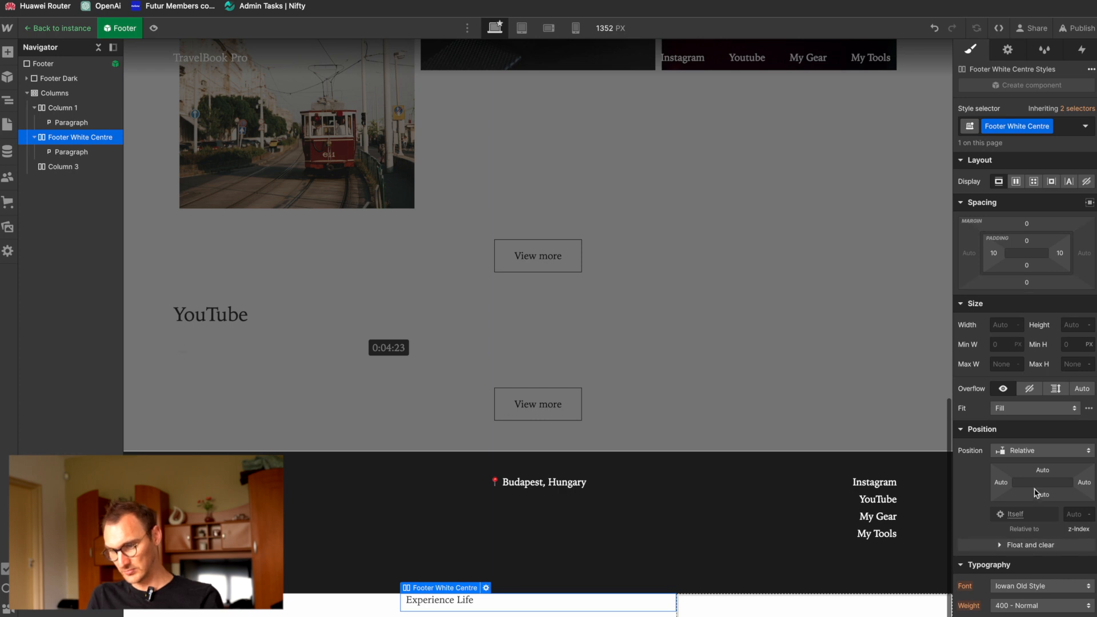
{"action": "scroll", "coordinate": [1010, 300], "scroll_direction": "down", "scroll_amount": 5}
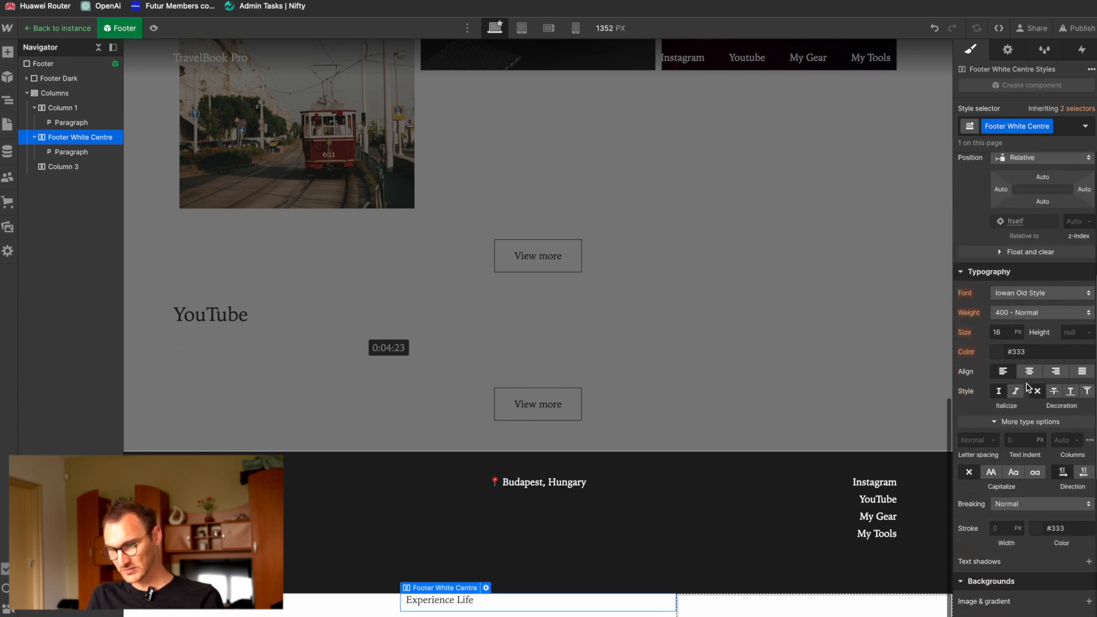
{"action": "left_click", "coordinate": [1029, 371]}
{"action": "scroll", "coordinate": [720, 514], "scroll_direction": "down", "scroll_amount": 1}
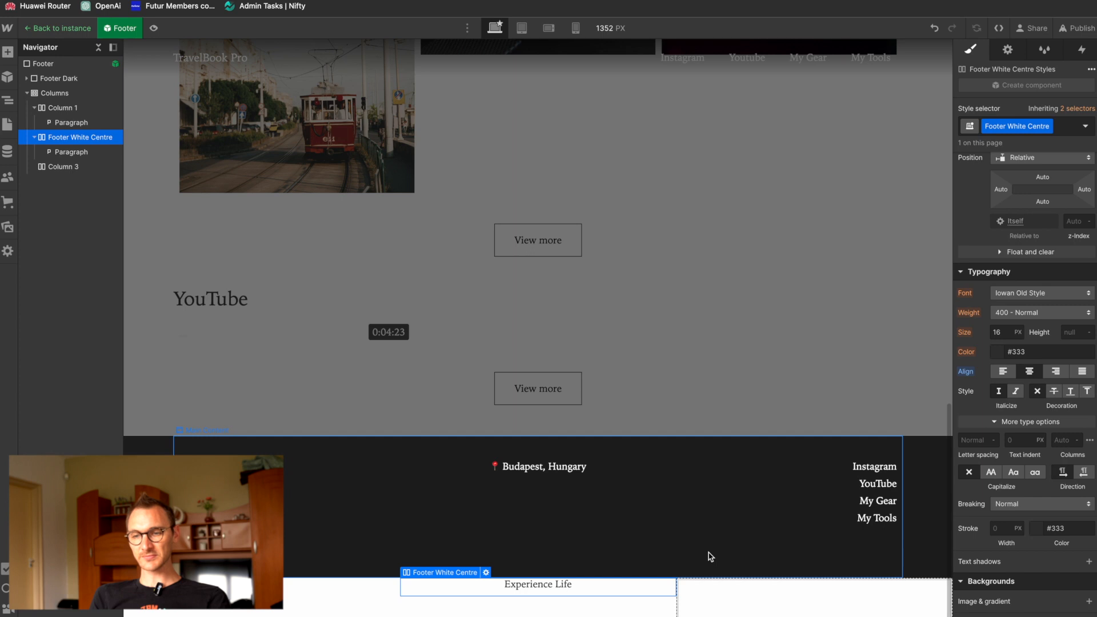
Step: At the mobile landscape breakpoint, create the class Footer White Right Col on Column 3 and set its display to none
{"action": "left_click", "coordinate": [545, 32]}
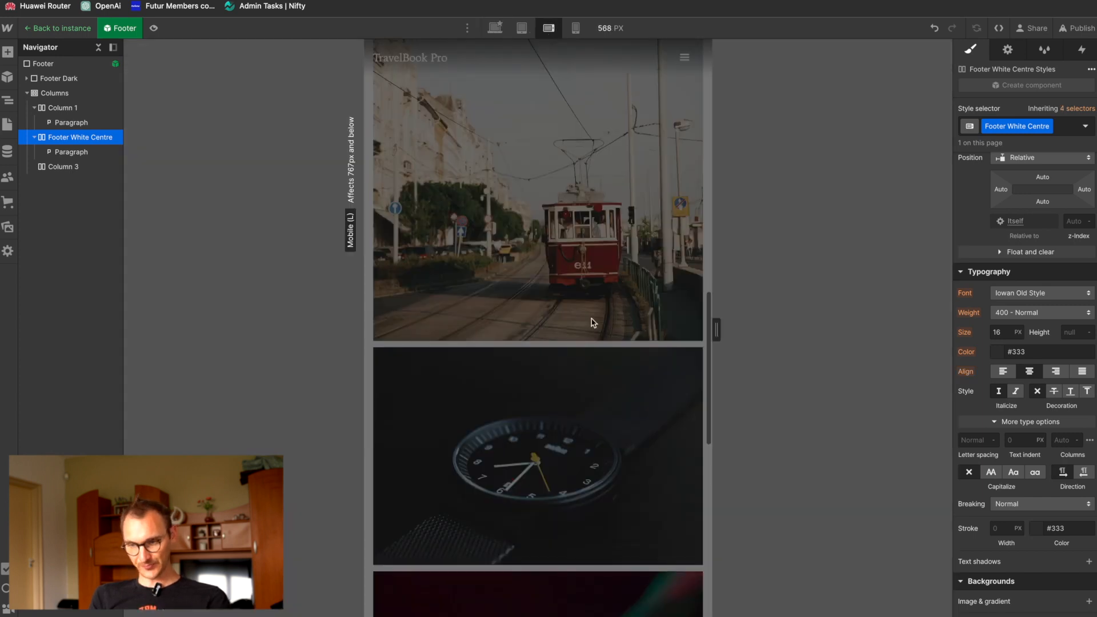
{"action": "scroll", "coordinate": [593, 318], "scroll_direction": "down", "scroll_amount": 10}
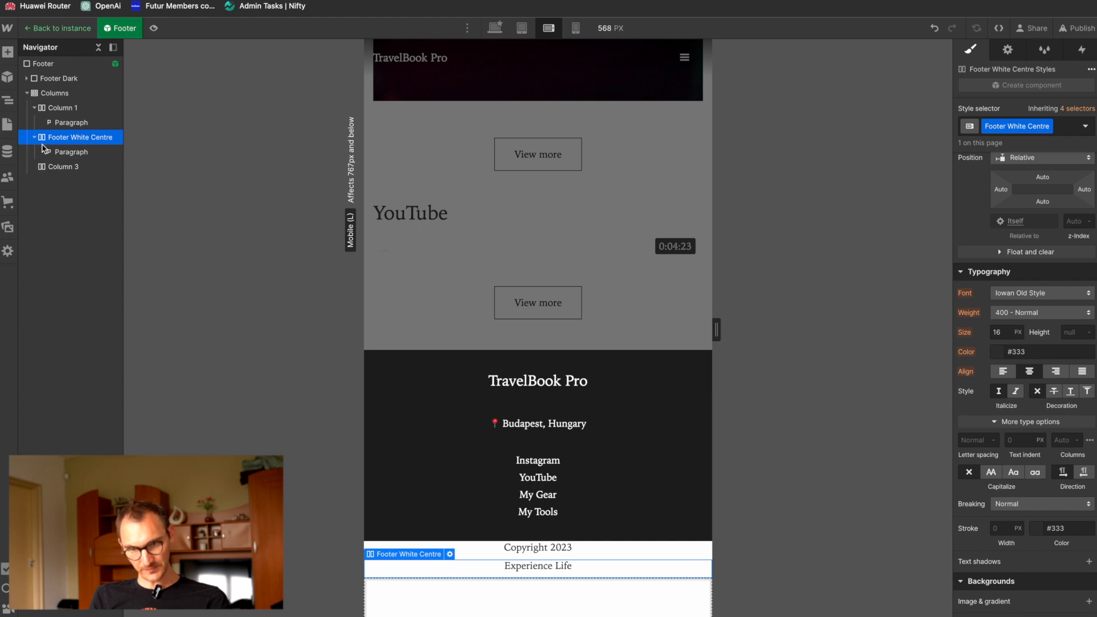
{"action": "left_click", "coordinate": [43, 166]}
{"action": "left_click", "coordinate": [1010, 129]}
{"action": "type", "text": "Fo"}
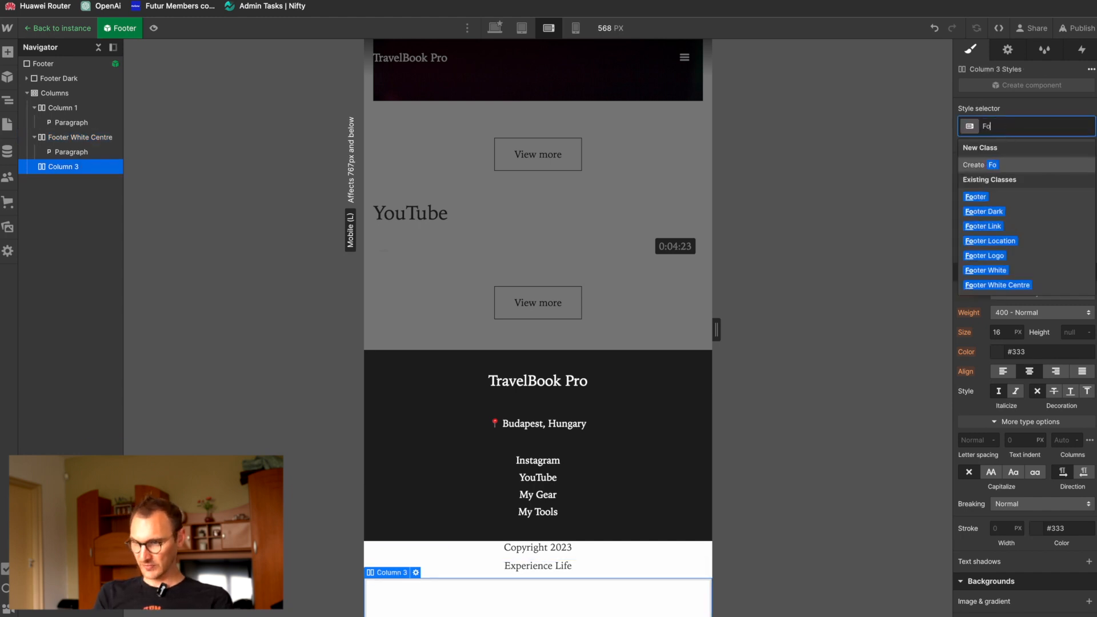
{"action": "type", "text": "oter White Right Col"}
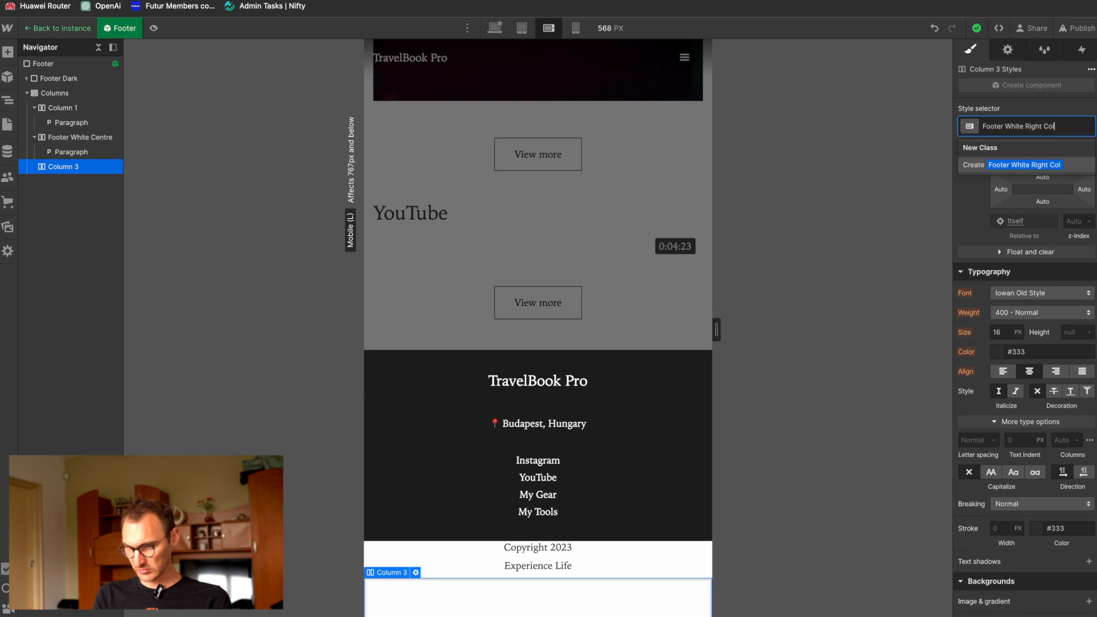
{"action": "key", "text": "Return"}
{"action": "scroll", "coordinate": [1029, 343], "scroll_direction": "up", "scroll_amount": 5}
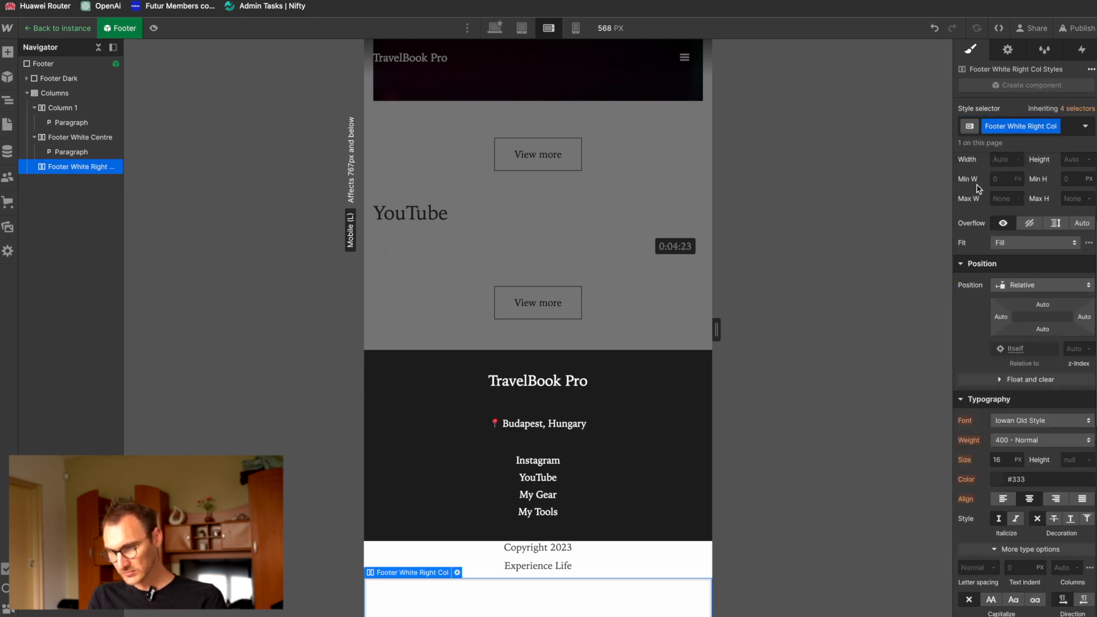
{"action": "left_click", "coordinate": [1087, 182]}
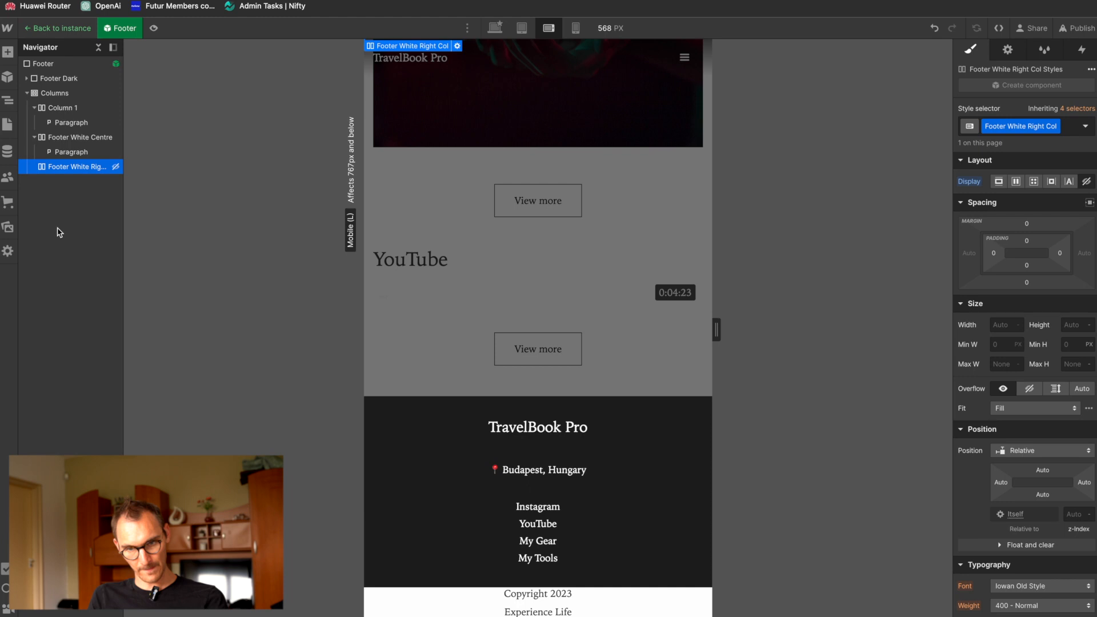
Step: Create the class No Margin on the Experience Life paragraph and set its bottom margin to 0
{"action": "left_click", "coordinate": [57, 154]}
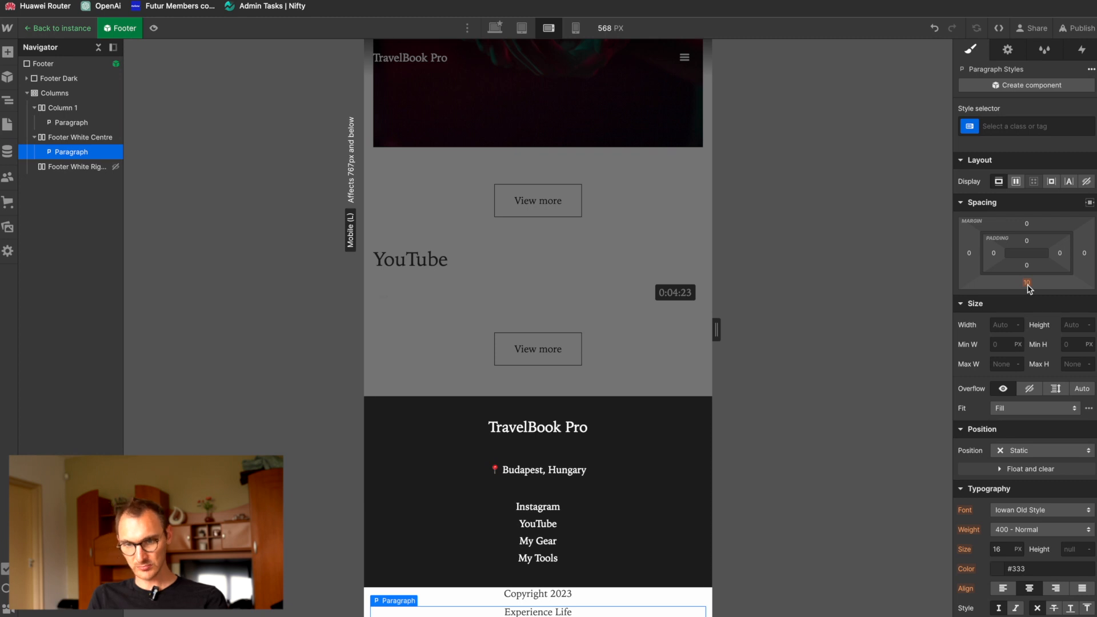
{"action": "left_click", "coordinate": [1029, 127]}
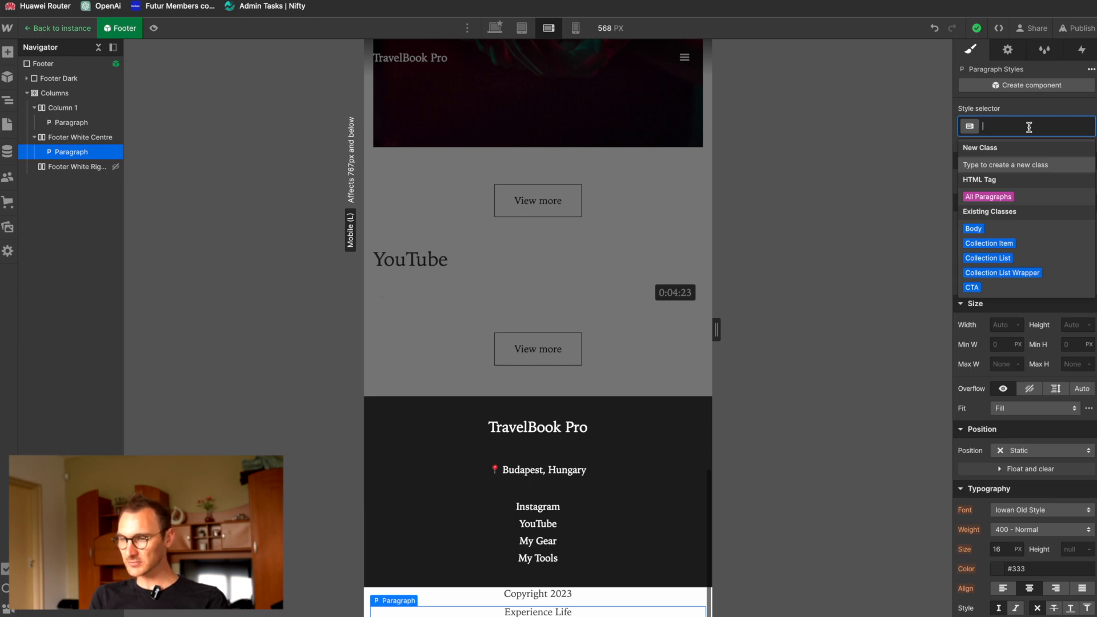
{"action": "type", "text": "n"}
{"action": "key", "text": "BackSpace"}
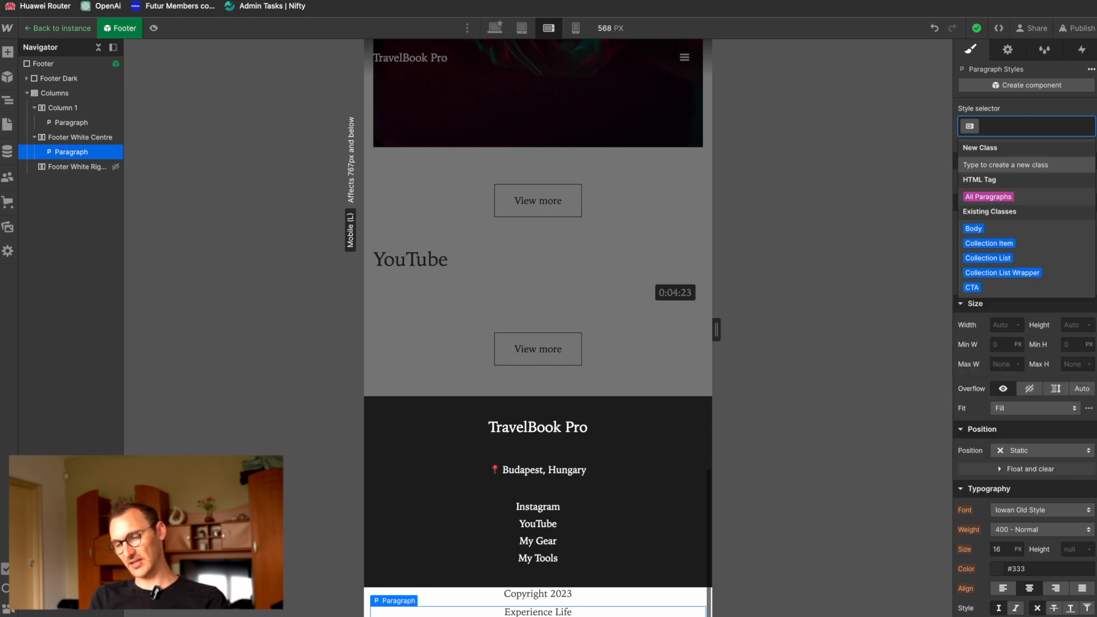
{"action": "type", "text": "No m"}
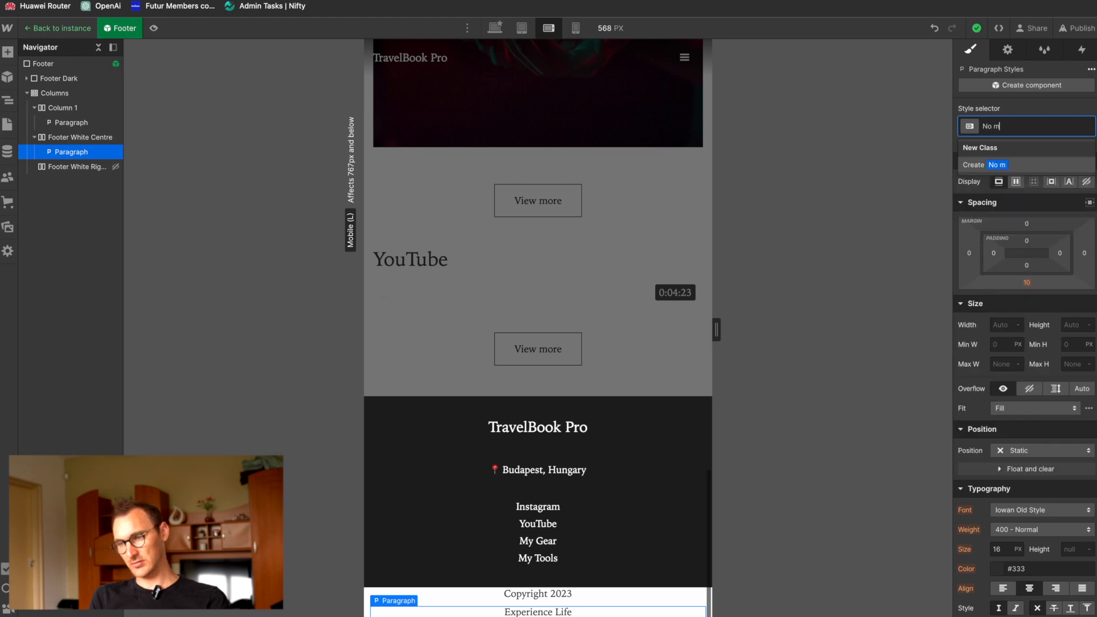
{"action": "key", "text": "BackSpace"}
{"action": "type", "text": "Margin"}
{"action": "key", "text": "Return"}
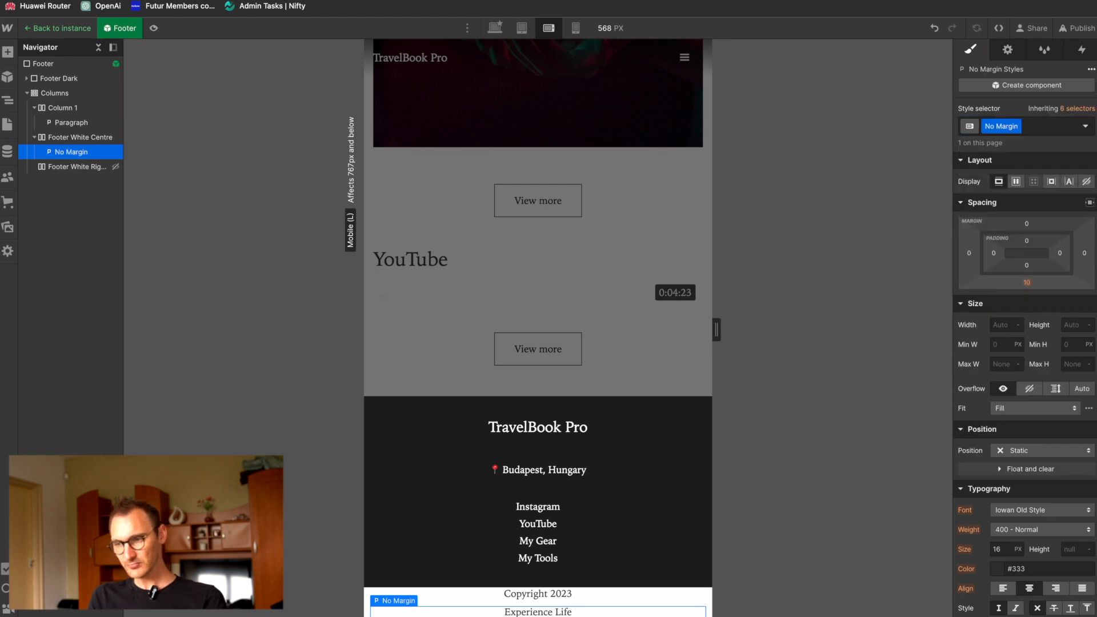
{"action": "left_click", "coordinate": [1029, 283]}
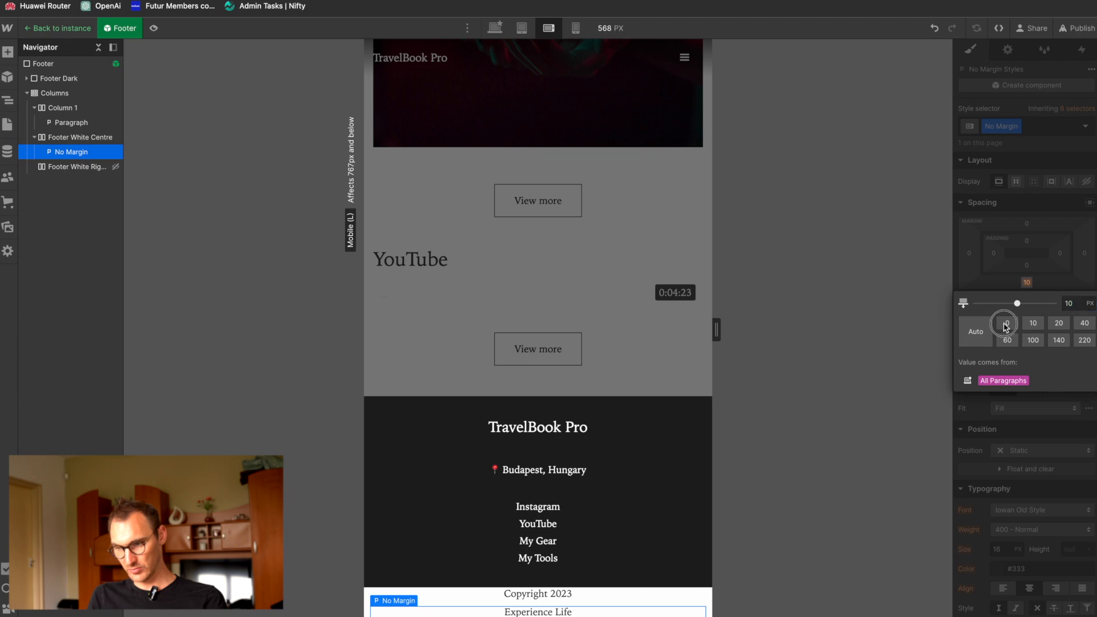
{"action": "left_click", "coordinate": [1007, 325]}
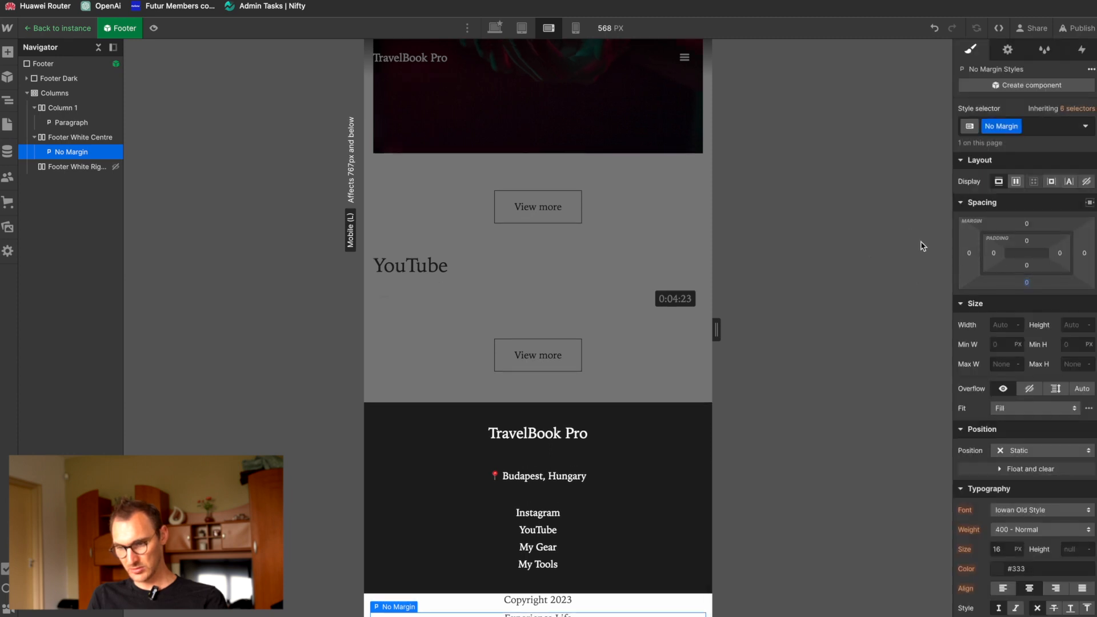
Step: Apply the existing class No Margin to the Copyright 2023 paragraph in Column 1
{"action": "left_click", "coordinate": [583, 602]}
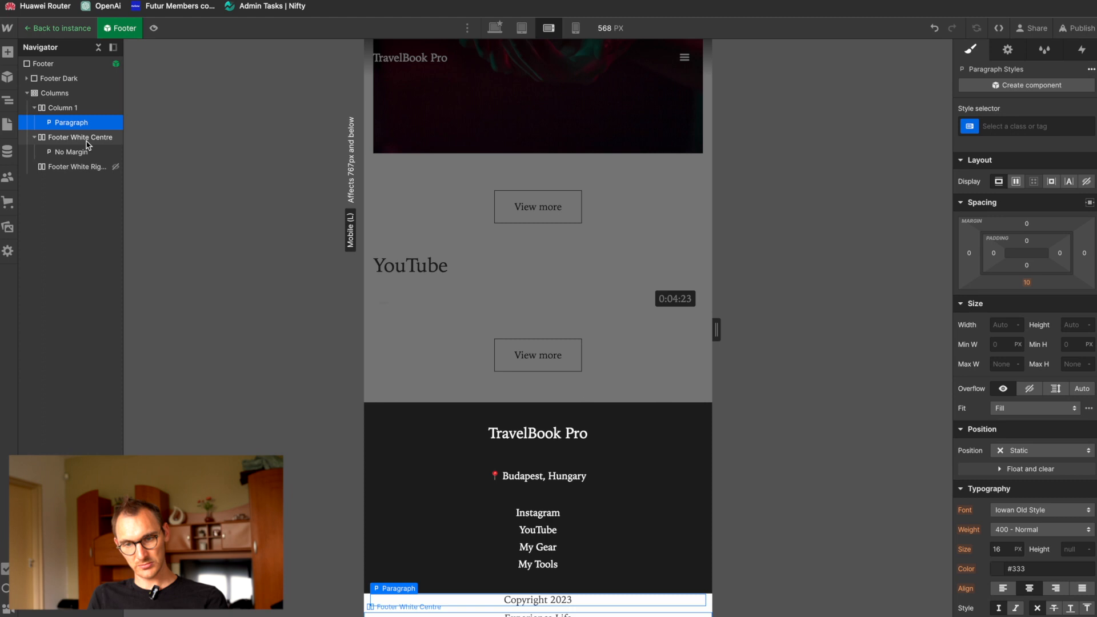
{"action": "left_click", "coordinate": [1036, 132]}
{"action": "type", "text": "no"}
{"action": "key", "text": "Down"}
{"action": "key", "text": "Return"}
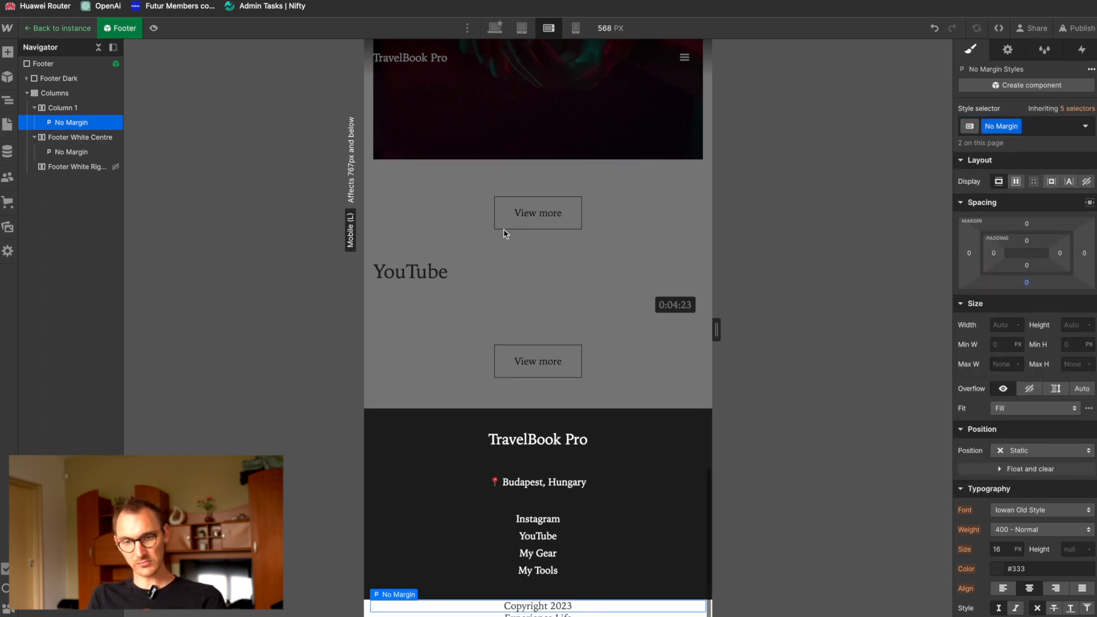
Step: Set the top margin of Footer White Centre to 15 px at the mobile landscape breakpoint
{"action": "left_click", "coordinate": [81, 140]}
{"action": "left_click_drag", "start_coordinate": [1029, 227], "coordinate": [1027, 215]}
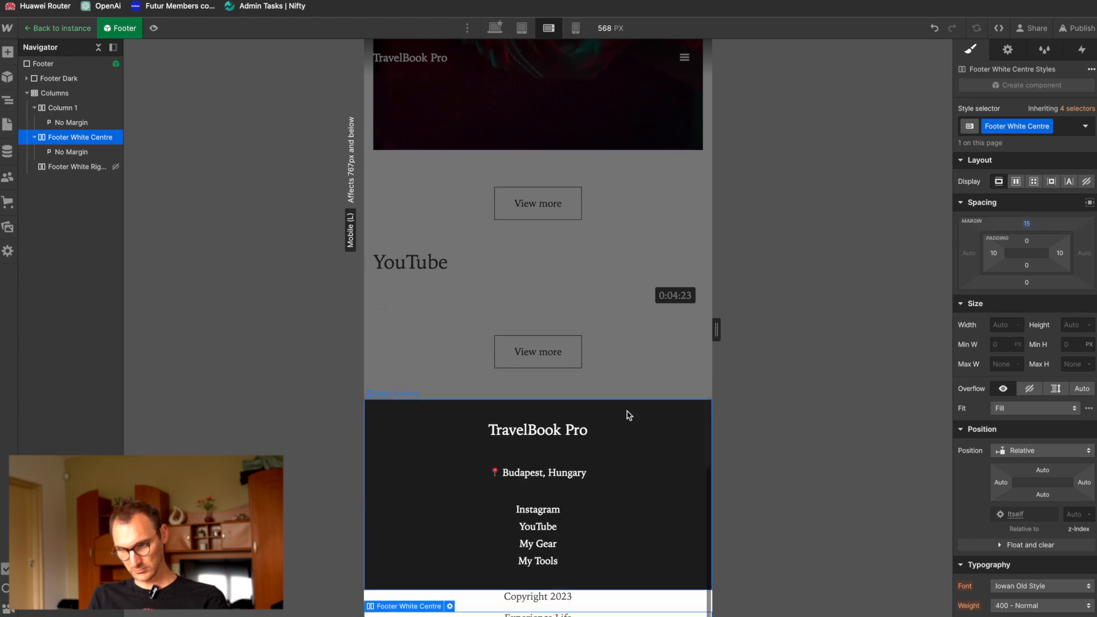
Step: Apply the existing class Footer White to the Columns element and set its top padding to 10 px
{"action": "left_click", "coordinate": [73, 94]}
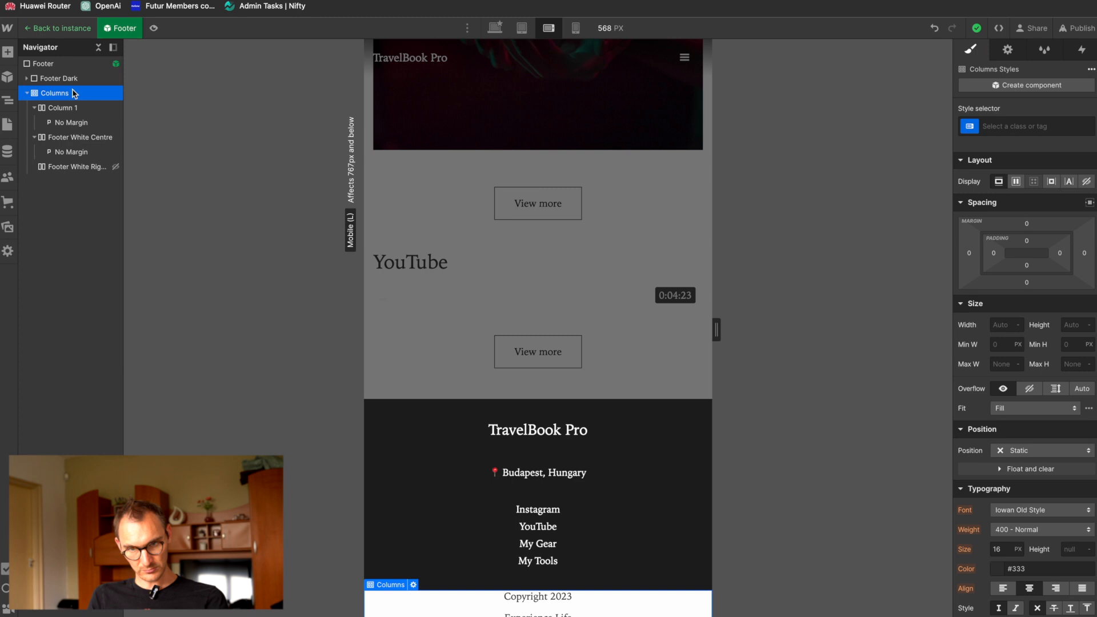
{"action": "left_click", "coordinate": [1031, 122]}
{"action": "type", "text": "Footer White"}
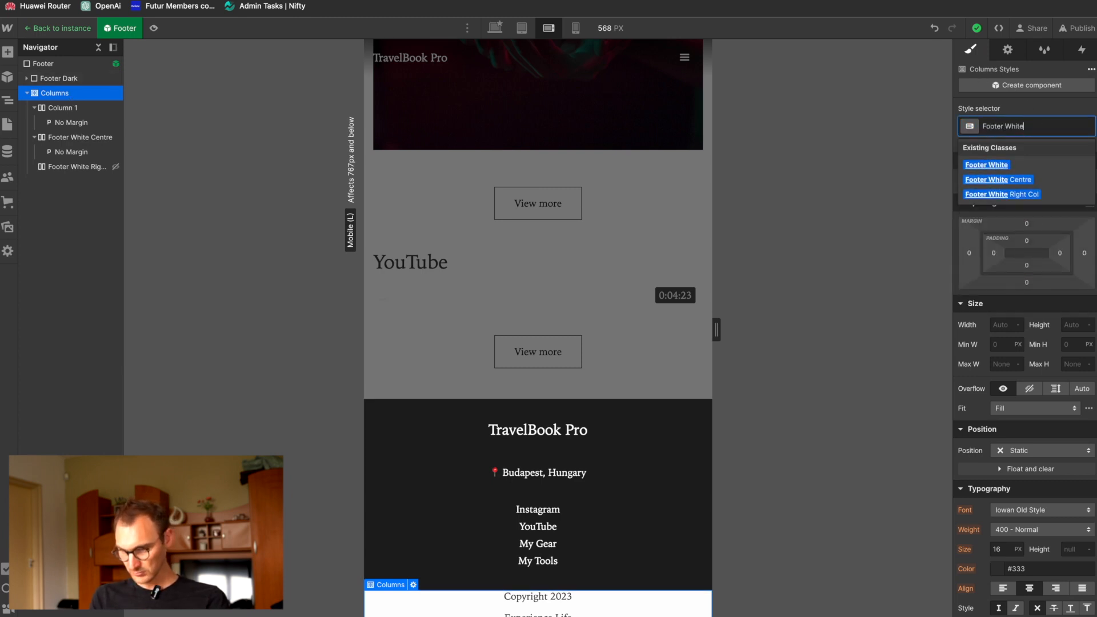
{"action": "left_click", "coordinate": [987, 165]}
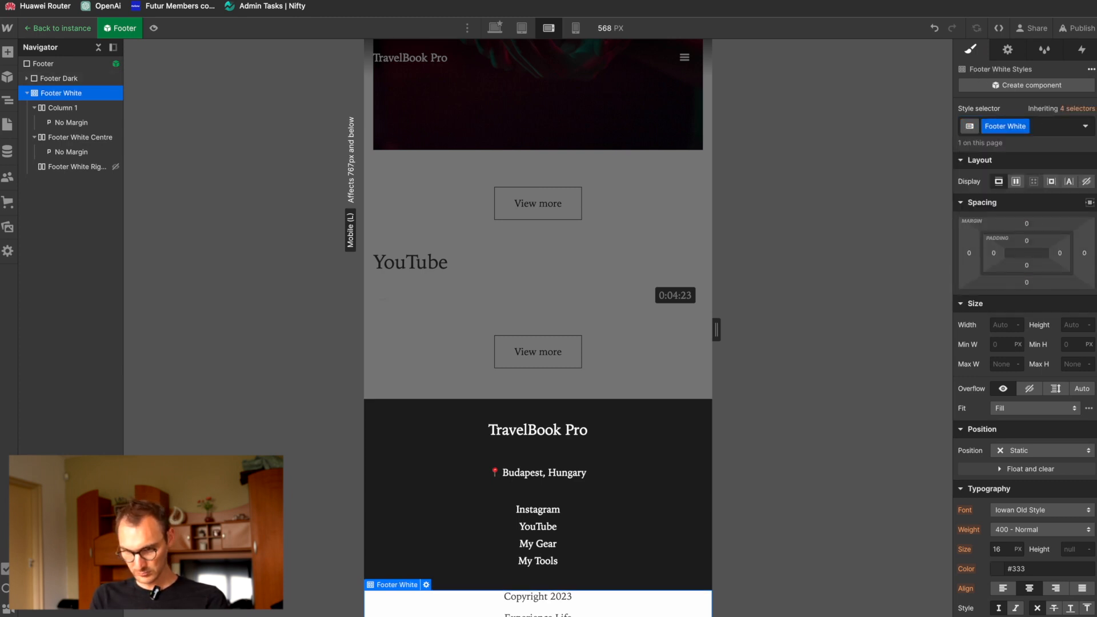
{"action": "left_click_drag", "start_coordinate": [1029, 240], "coordinate": [1027, 231]}
{"action": "left_click", "coordinate": [1027, 241]}
{"action": "left_click", "coordinate": [1010, 281]}
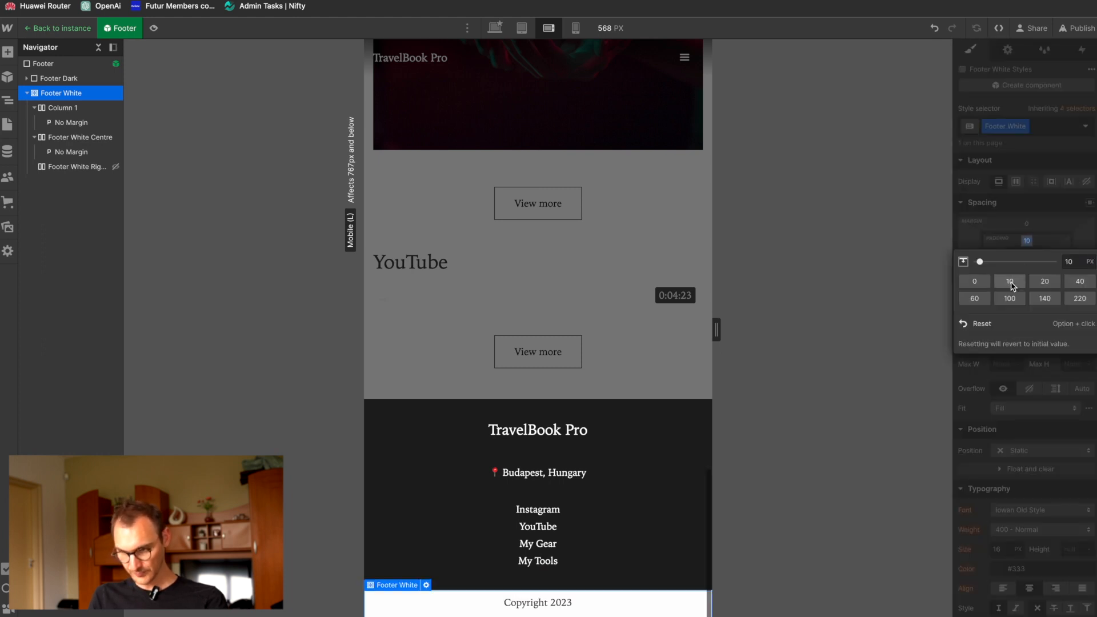
Step: Set the top and bottom padding of Footer White to 20 px at the mobile landscape breakpoint
{"action": "left_click", "coordinate": [1045, 283]}
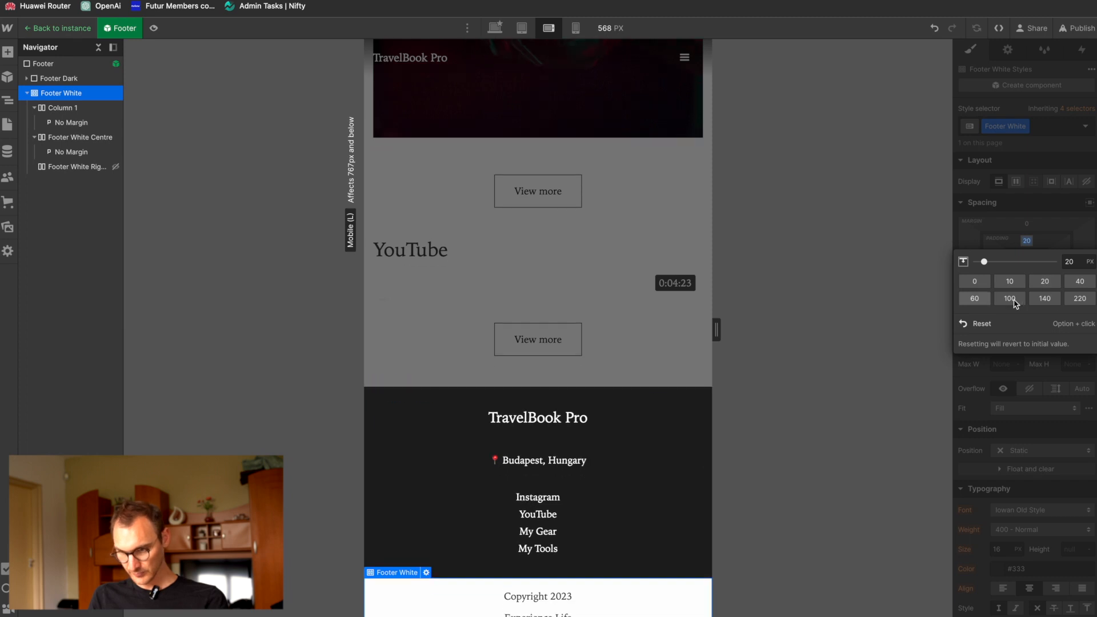
{"action": "left_click", "coordinate": [1040, 241]}
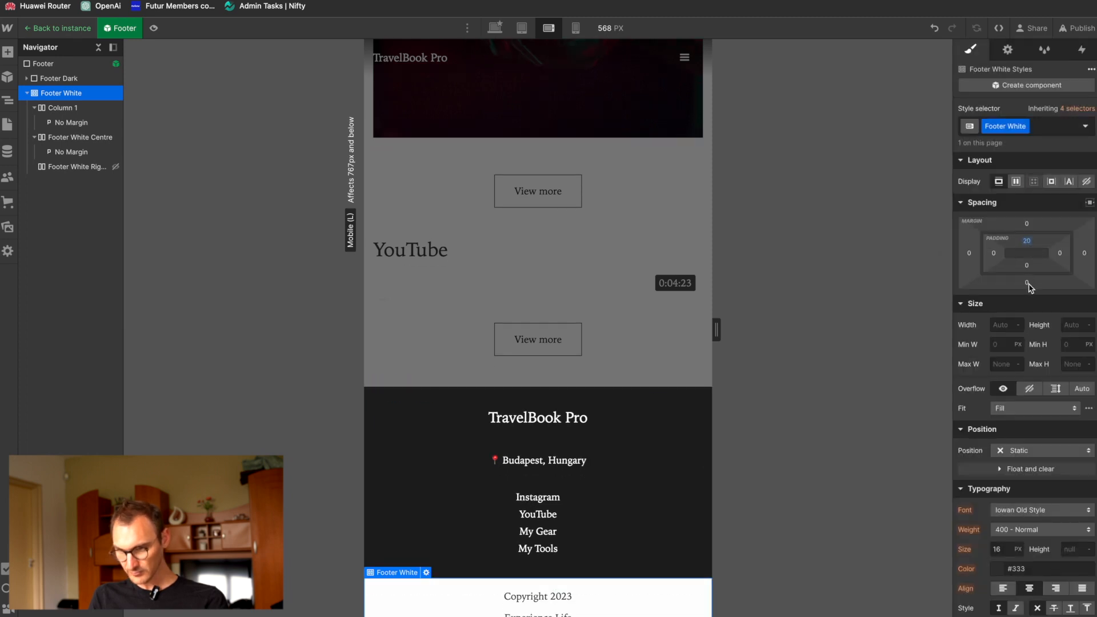
{"action": "left_click", "coordinate": [1027, 265]}
{"action": "left_click", "coordinate": [1044, 307]}
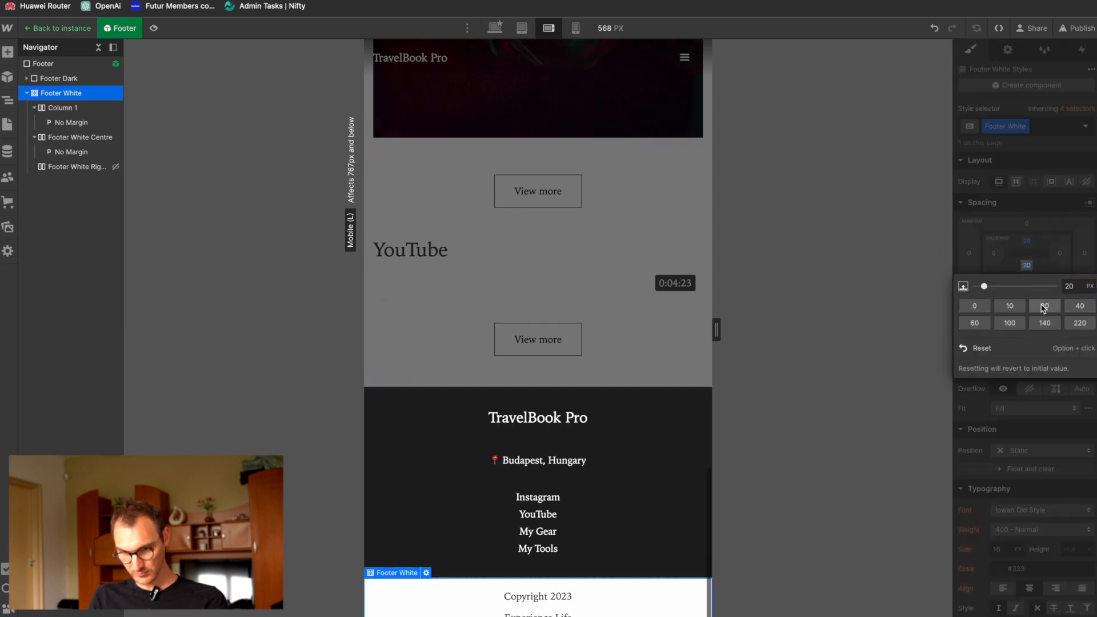
{"action": "scroll", "coordinate": [652, 426], "scroll_direction": "up", "scroll_amount": 3}
{"action": "scroll", "coordinate": [652, 426], "scroll_direction": "down", "scroll_amount": 3}
Step: Examine the spacing of the white footer's columns and paragraphs at the desktop breakpoint and in the page preview
{"action": "left_click", "coordinate": [495, 28]}
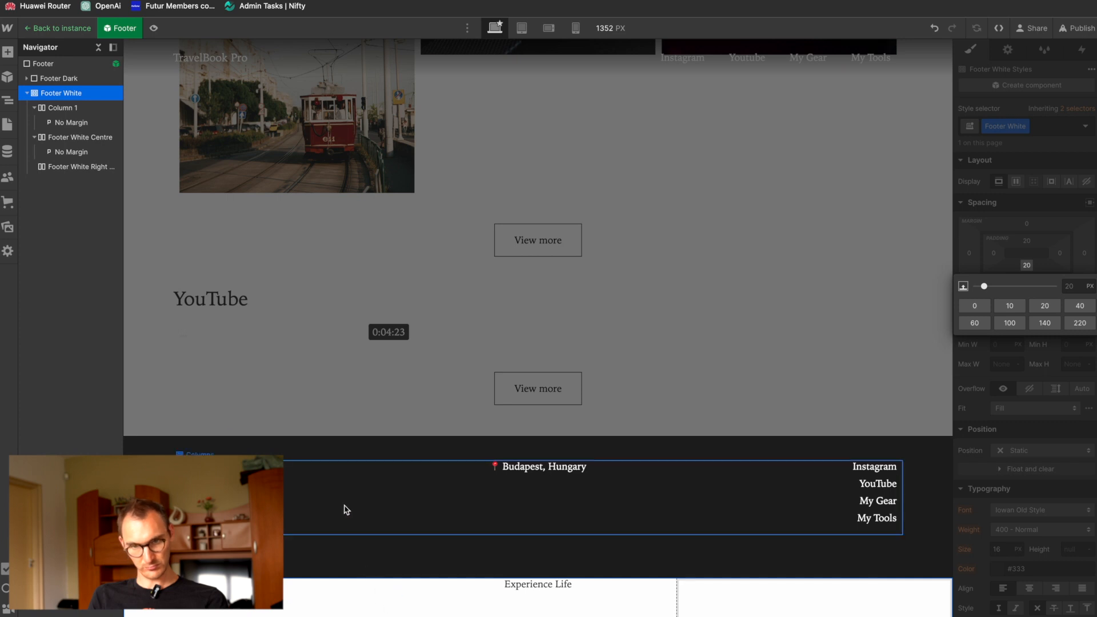
{"action": "left_click", "coordinate": [1014, 217]}
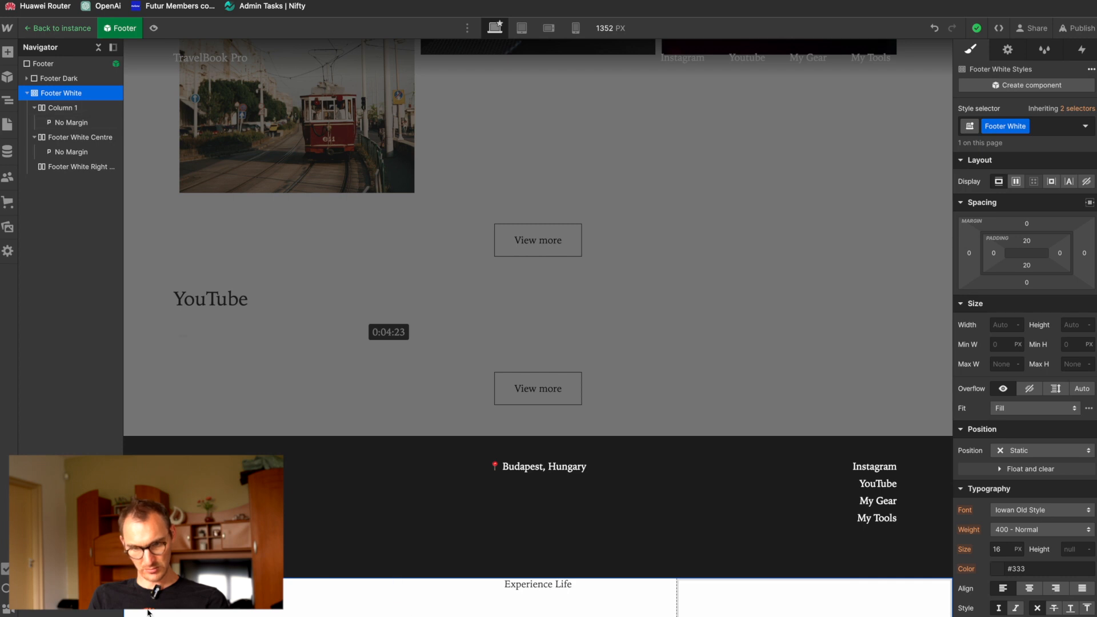
{"action": "left_click", "coordinate": [61, 108]}
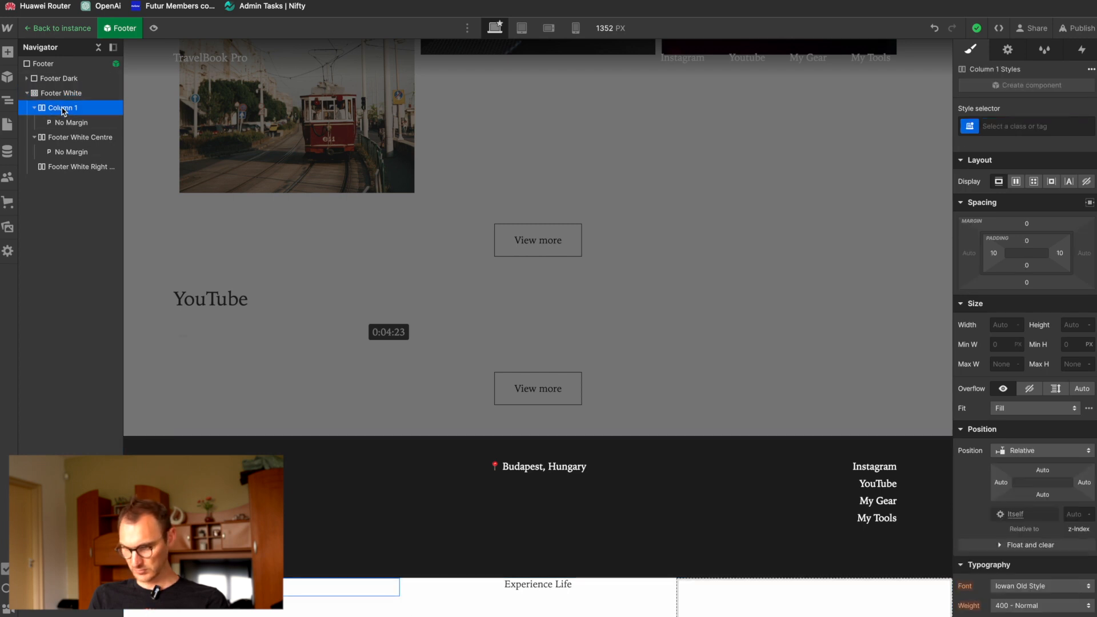
{"action": "left_click", "coordinate": [64, 138]}
{"action": "left_click", "coordinate": [66, 169]}
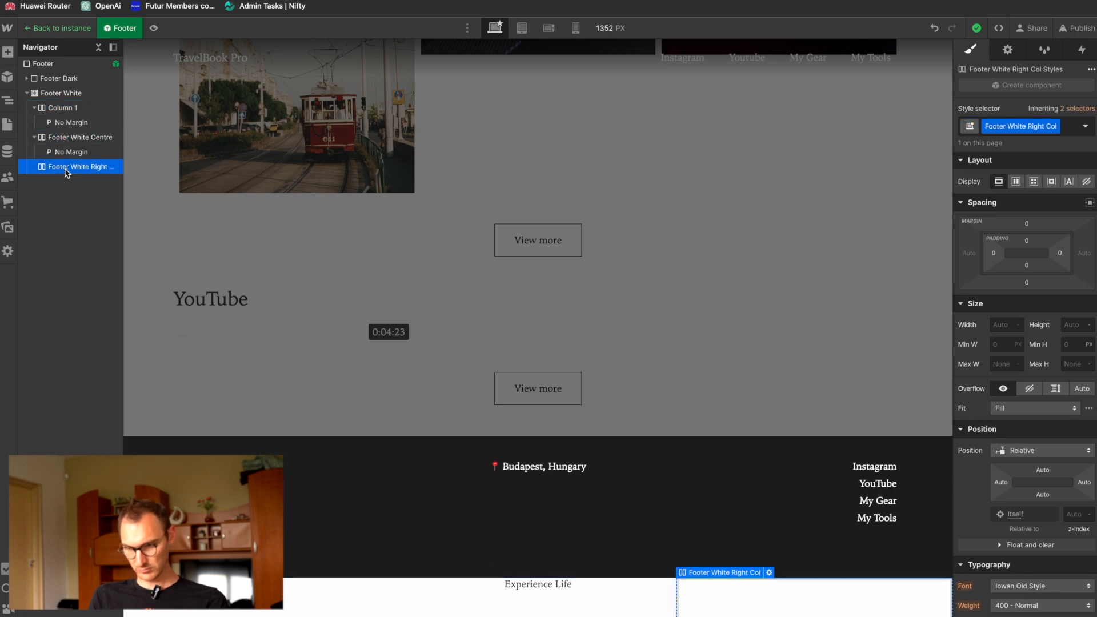
{"action": "left_click", "coordinate": [67, 153]}
{"action": "left_click", "coordinate": [70, 123]}
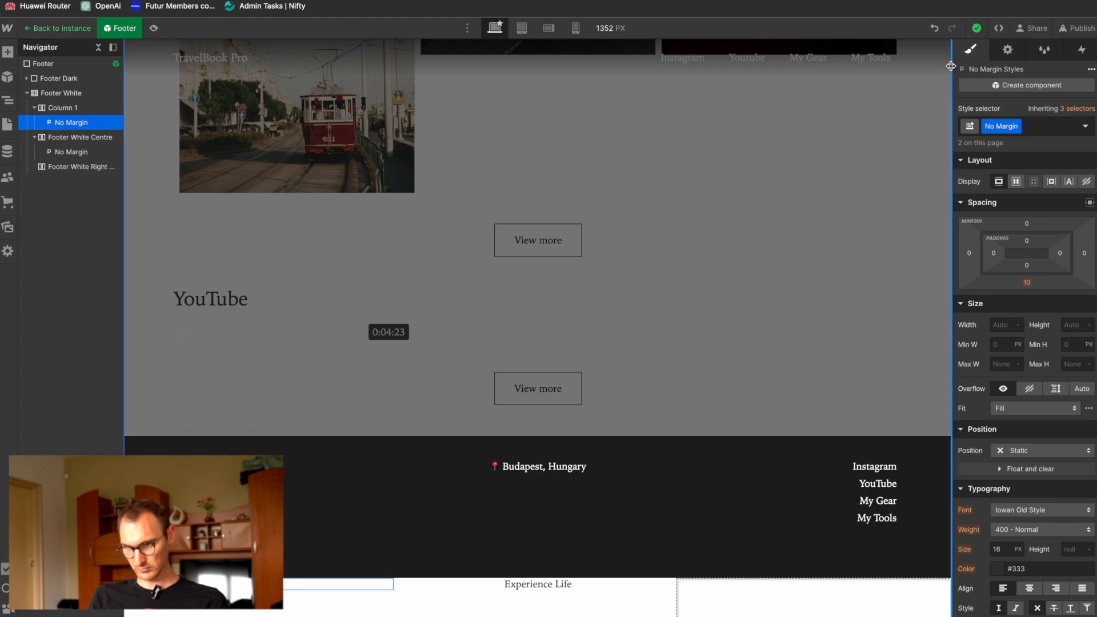
{"action": "left_click", "coordinate": [153, 28]}
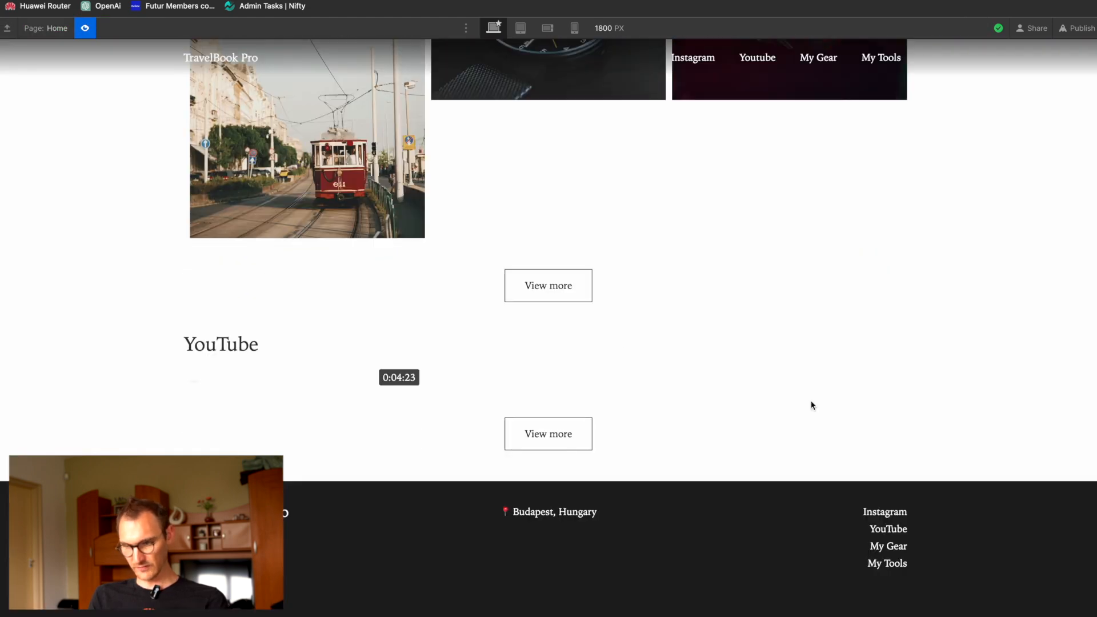
{"action": "left_click", "coordinate": [85, 28]}
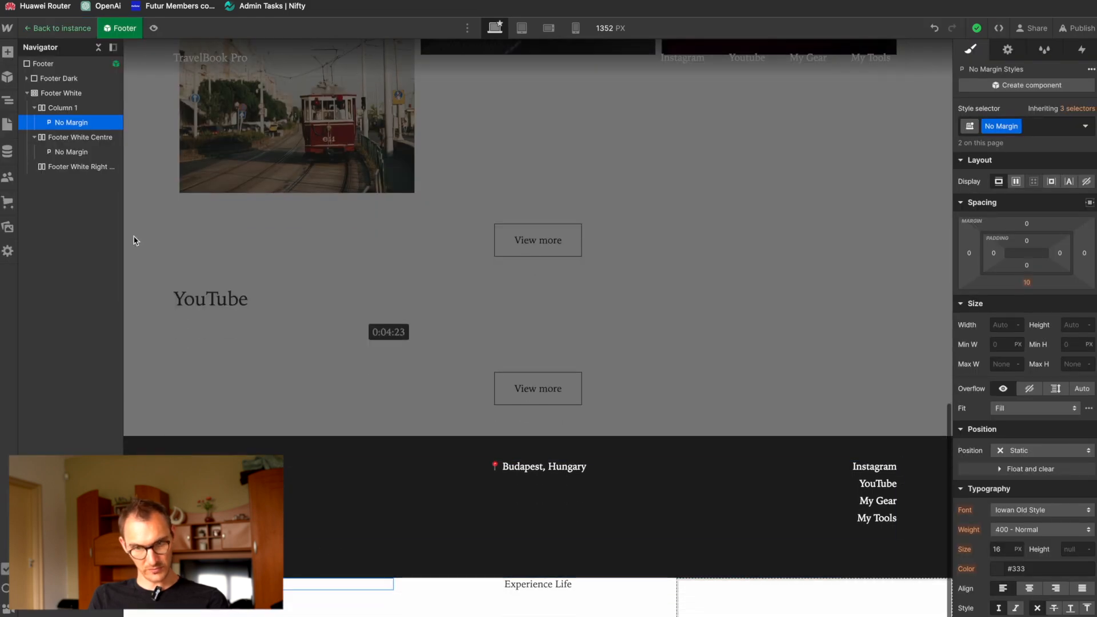
Step: Set the top padding of Footer White to 10 px at the desktop breakpoint and preview the page
{"action": "left_click", "coordinate": [77, 93]}
{"action": "left_click", "coordinate": [1027, 241]}
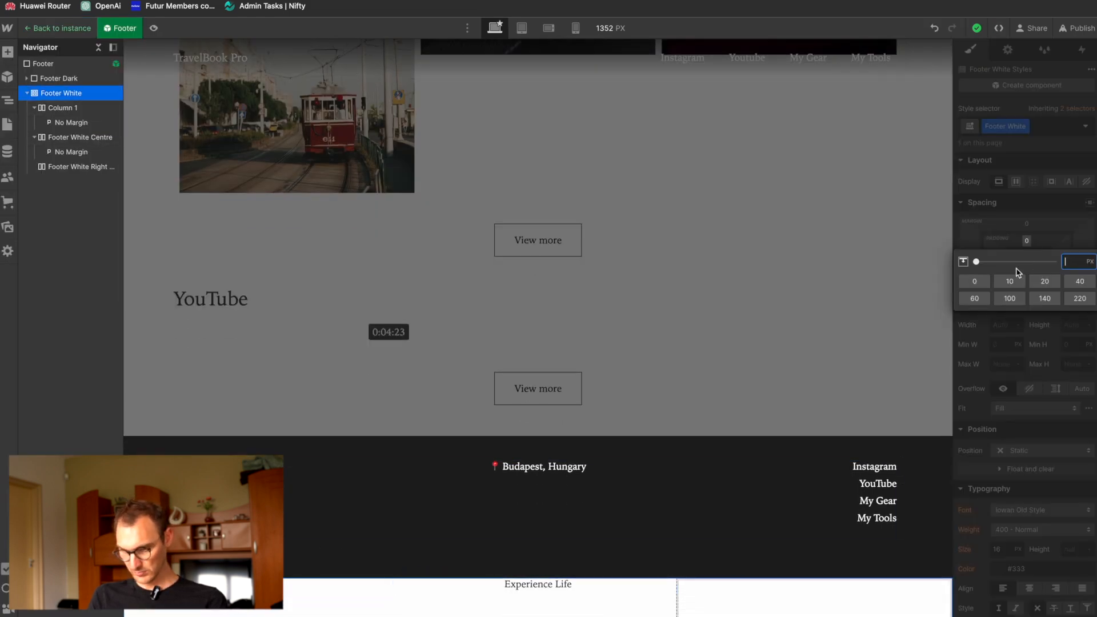
{"action": "left_click_drag", "start_coordinate": [976, 262], "coordinate": [981, 262]}
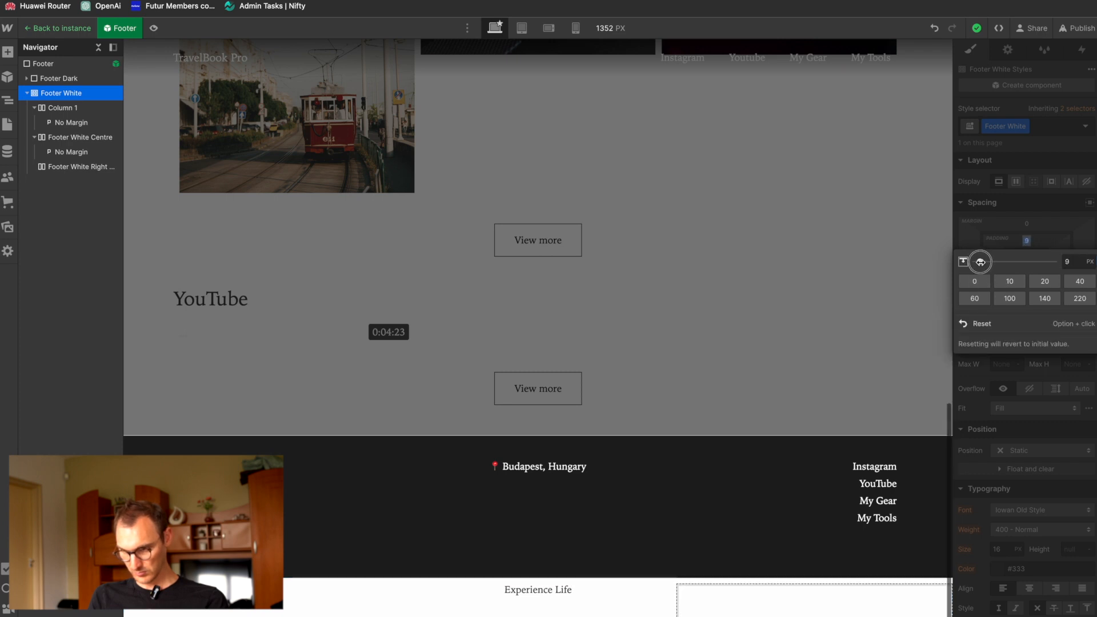
{"action": "left_click", "coordinate": [1010, 283]}
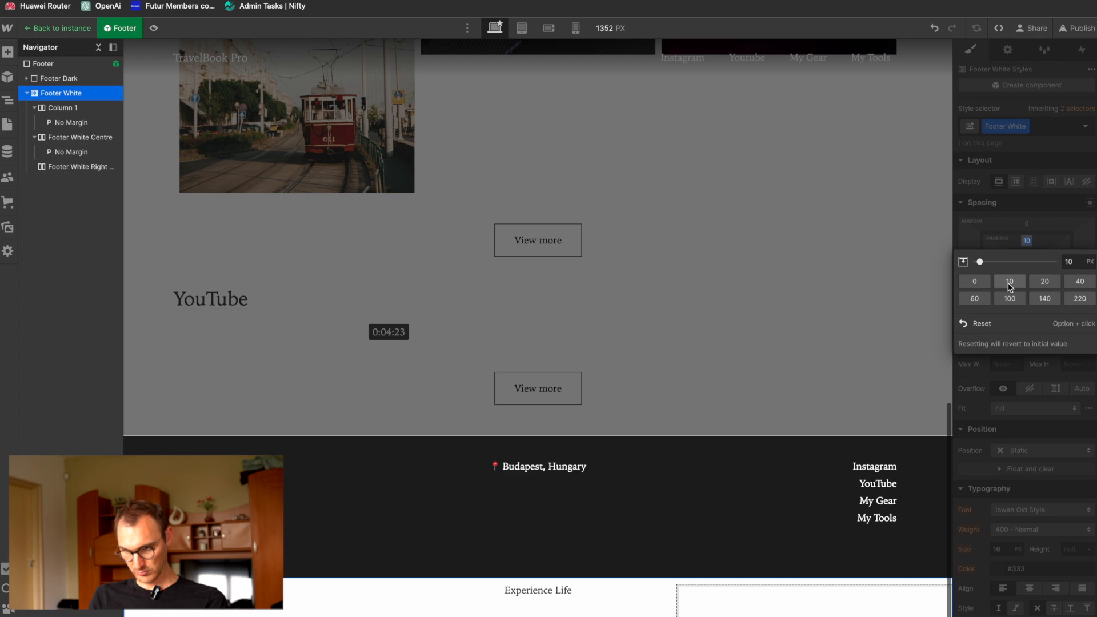
{"action": "left_click", "coordinate": [909, 109]}
{"action": "left_click", "coordinate": [85, 29]}
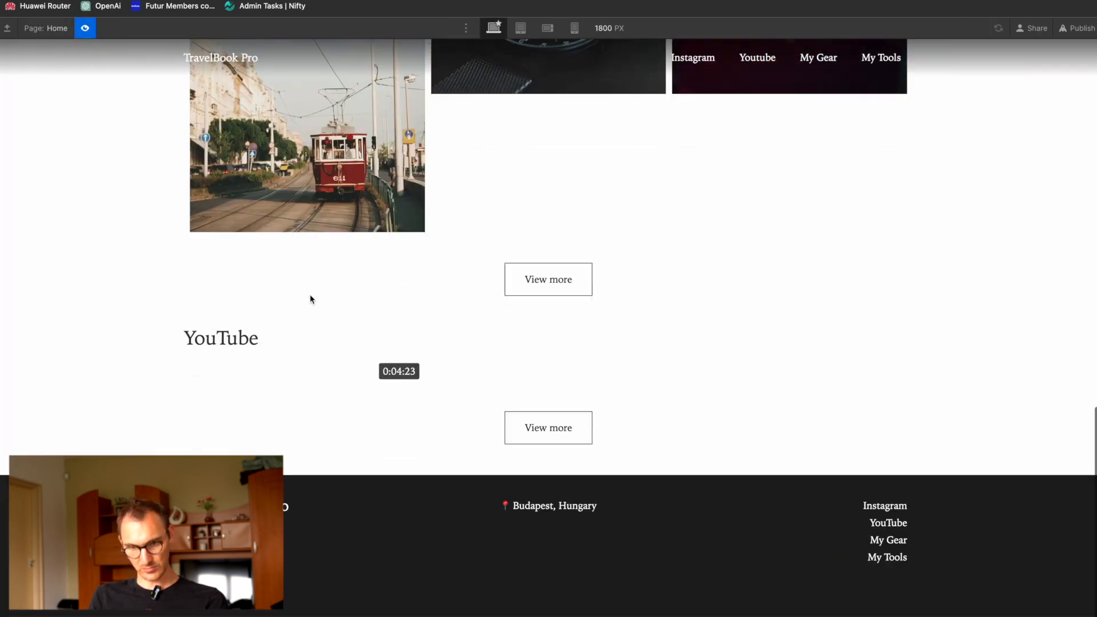
{"action": "left_click", "coordinate": [84, 28]}
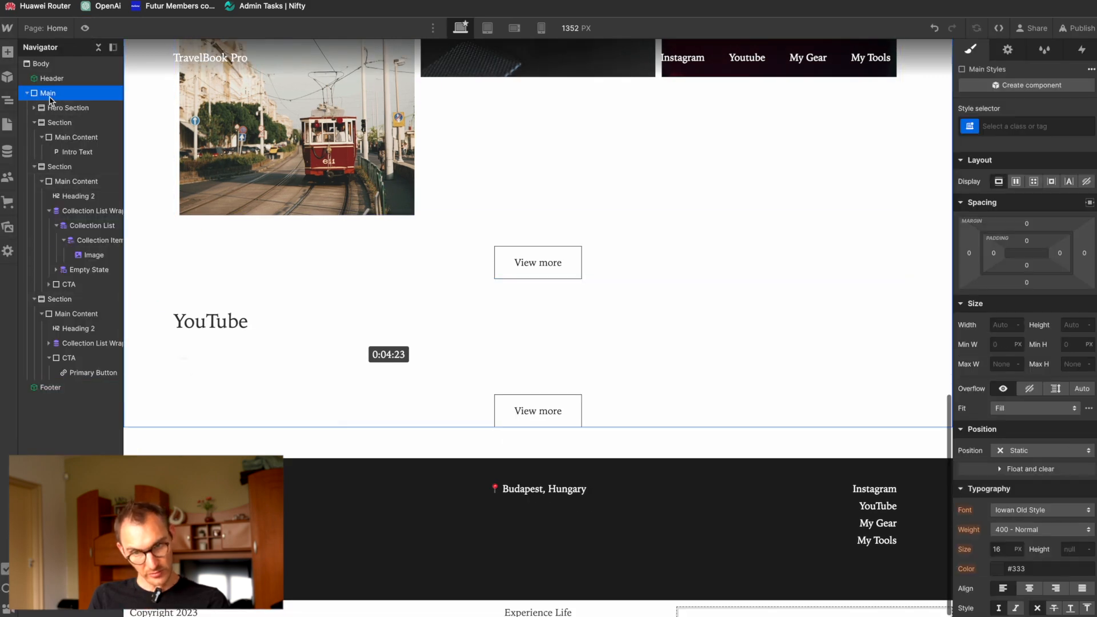
Step: Add the existing class Main Content to the Footer White element inside the Footer component and preview the page
{"action": "left_click", "coordinate": [54, 108]}
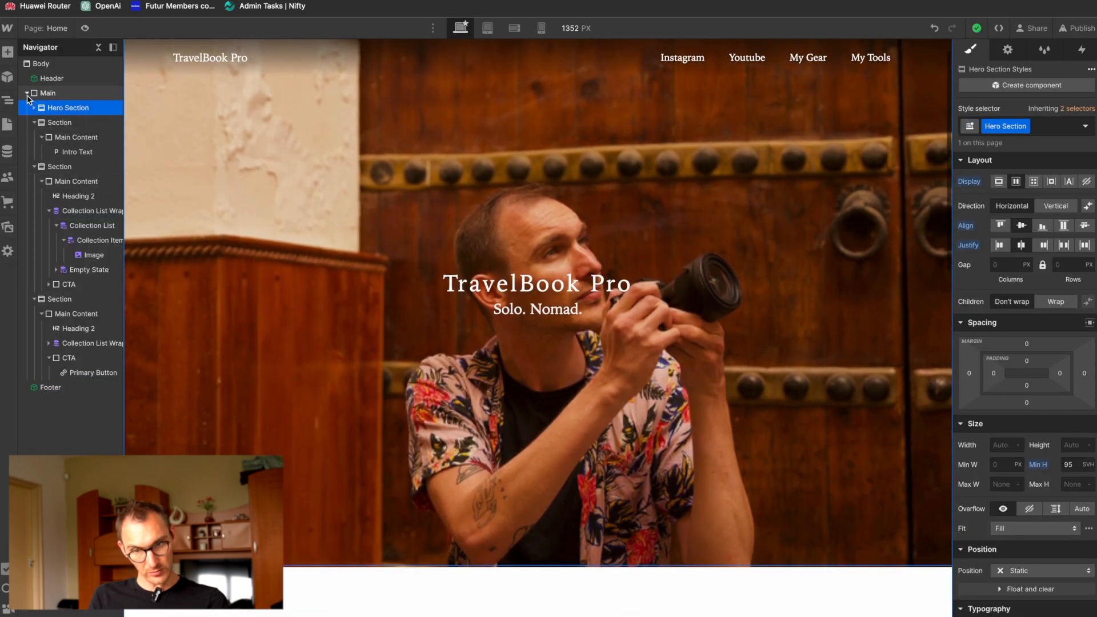
{"action": "left_click", "coordinate": [27, 93]}
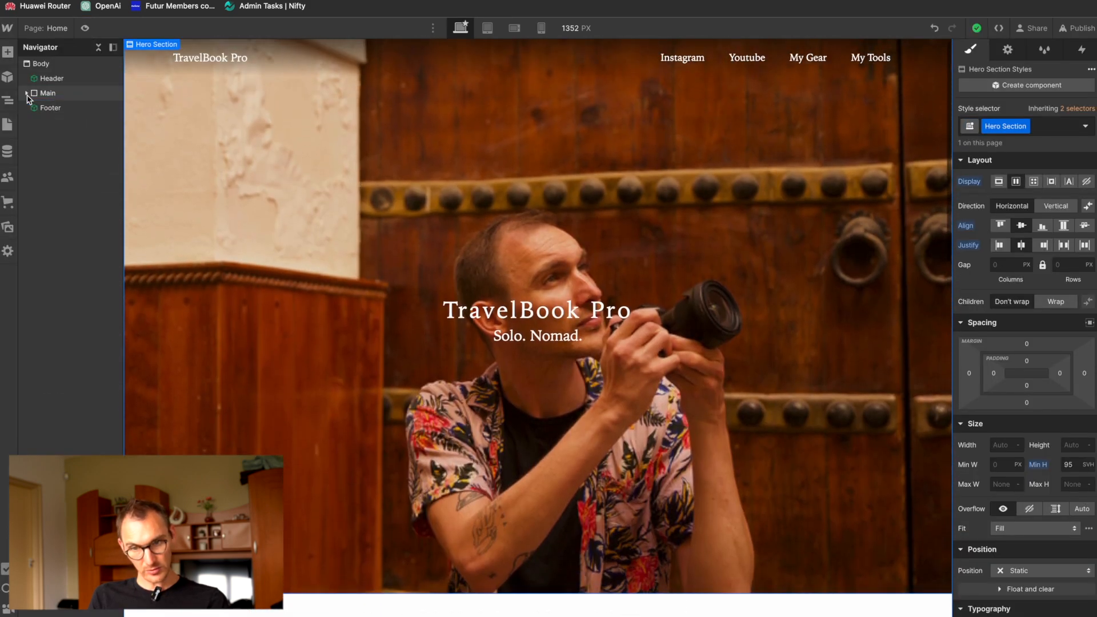
{"action": "double_click", "coordinate": [41, 108]}
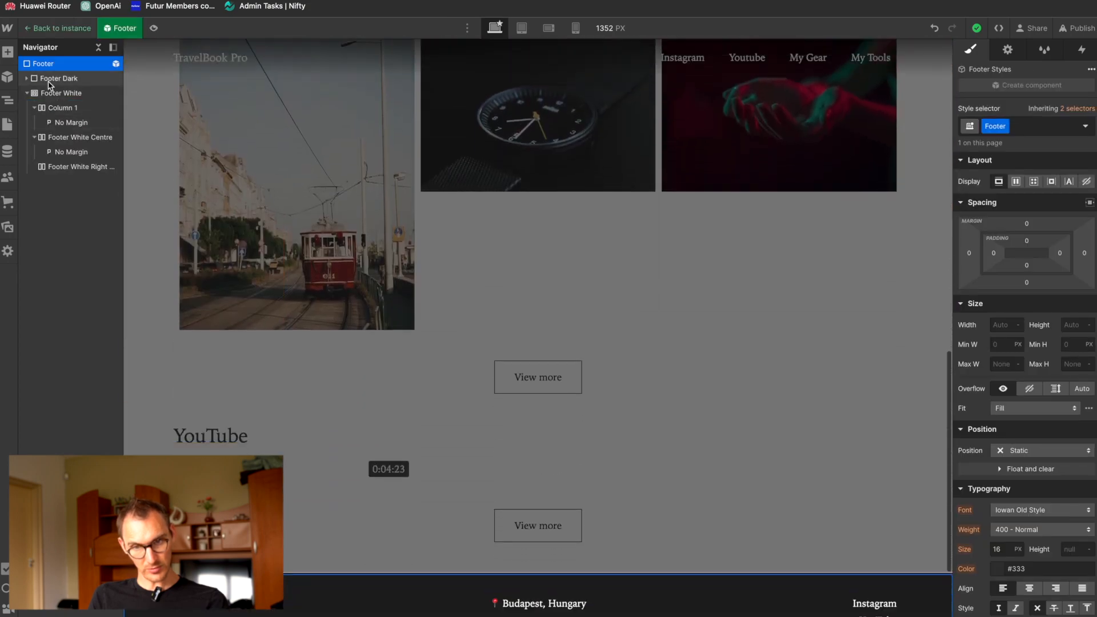
{"action": "left_click", "coordinate": [52, 108]}
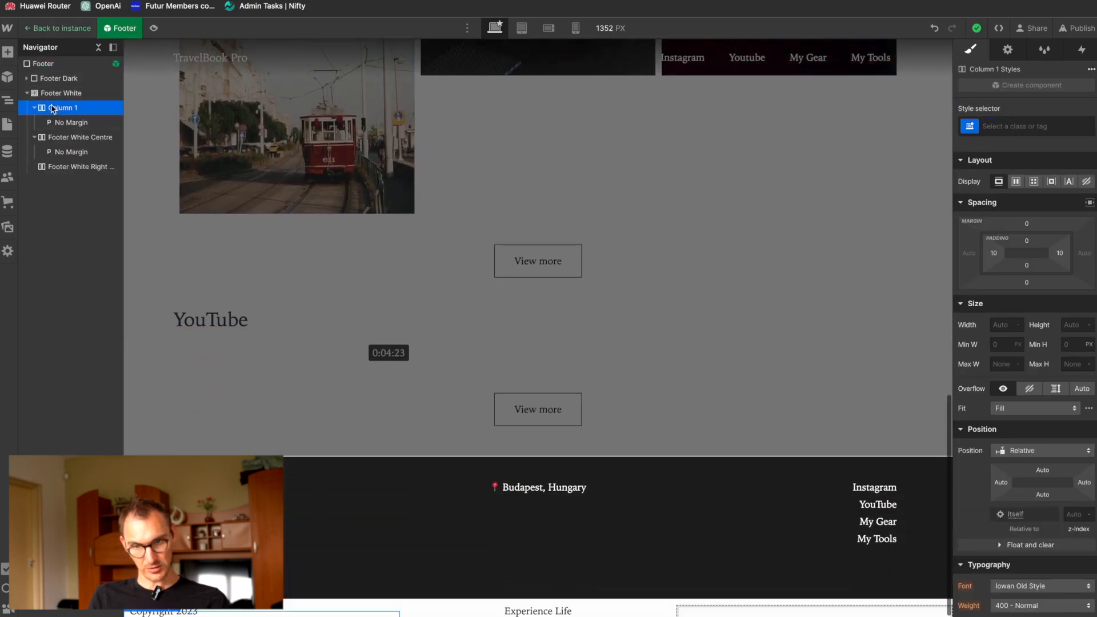
{"action": "left_click", "coordinate": [35, 94]}
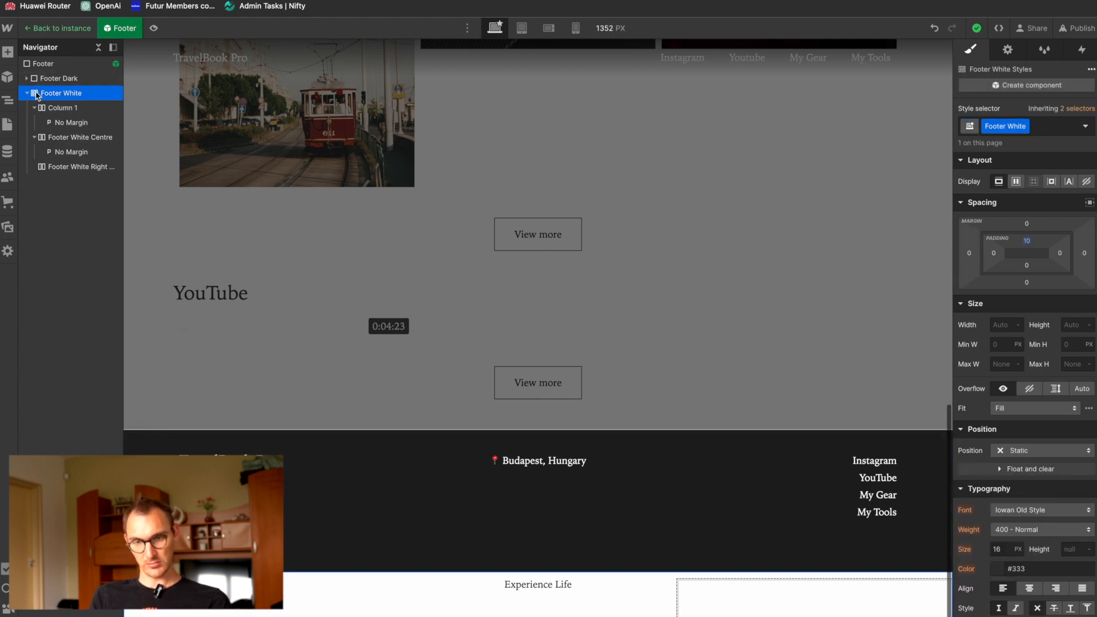
{"action": "left_click", "coordinate": [1053, 126]}
{"action": "type", "text": "Main"}
{"action": "key", "text": "Return"}
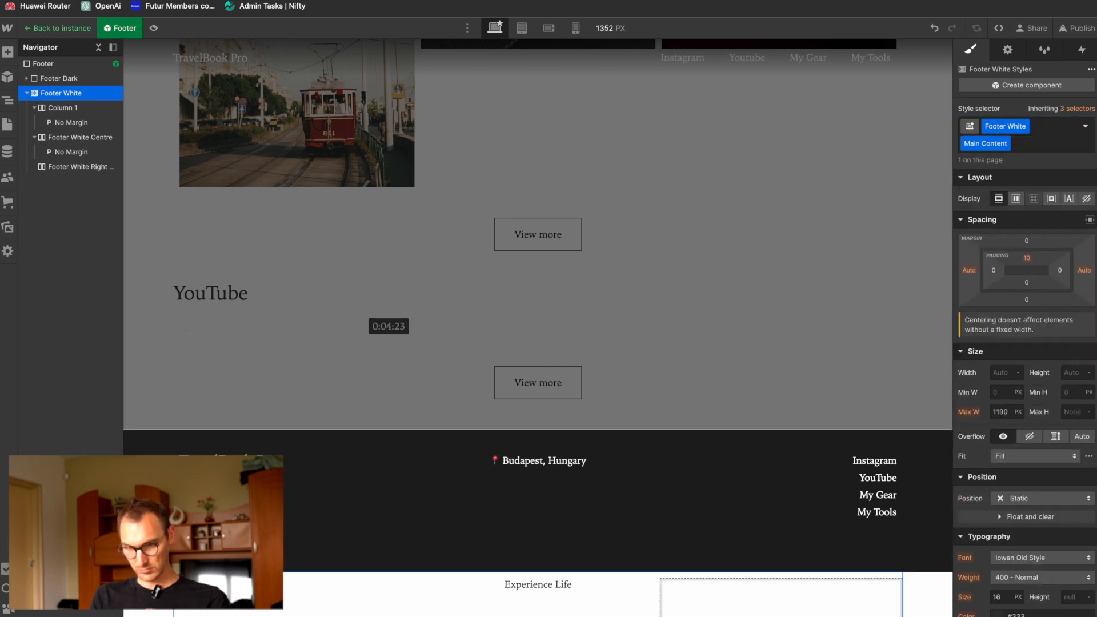
{"action": "left_click", "coordinate": [153, 28]}
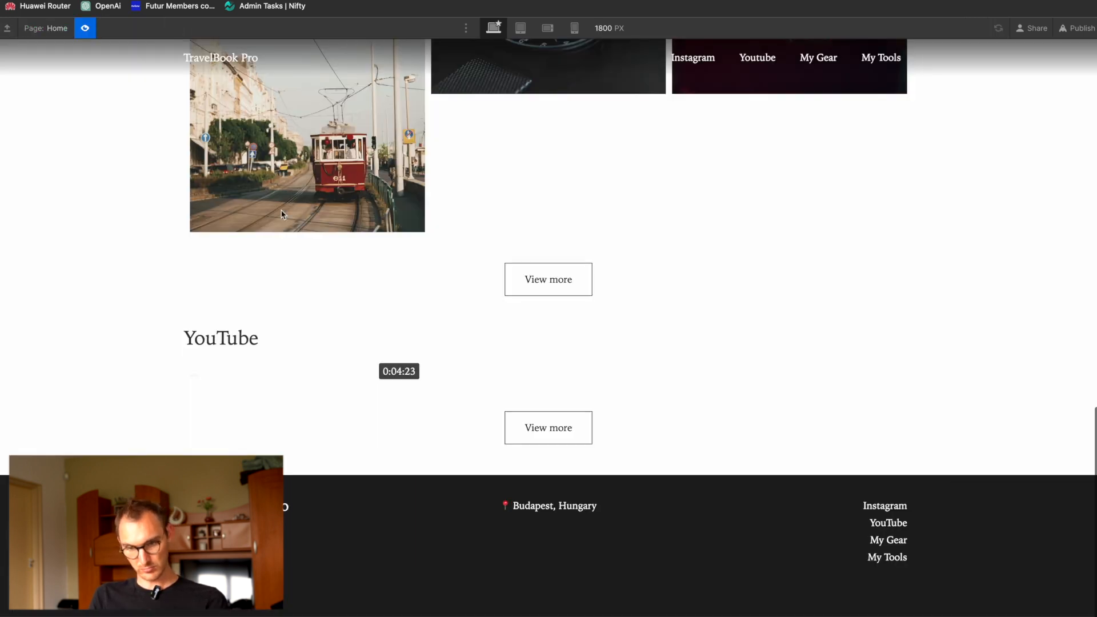
{"action": "scroll", "coordinate": [281, 214], "scroll_direction": "up", "scroll_amount": 20}
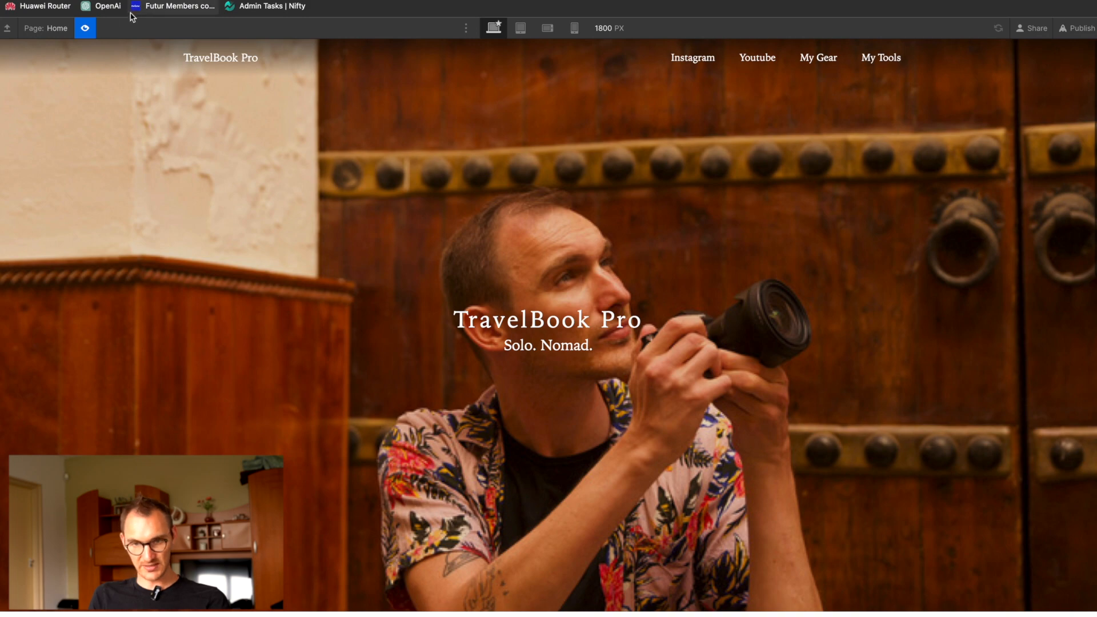
{"action": "left_click", "coordinate": [84, 28]}
Step: Create a component property named Instagram Link in the Header and connect it to the Instagram nav link's link setting
{"action": "left_click", "coordinate": [659, 123]}
{"action": "scroll", "coordinate": [669, 97], "scroll_direction": "down", "scroll_amount": 10}
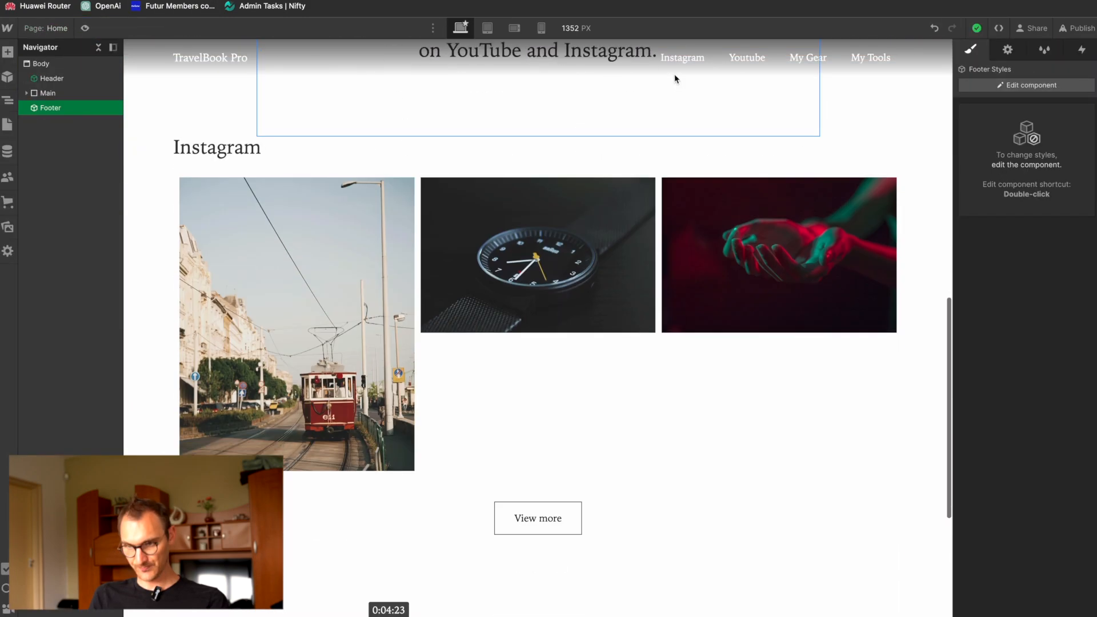
{"action": "double_click", "coordinate": [680, 57]}
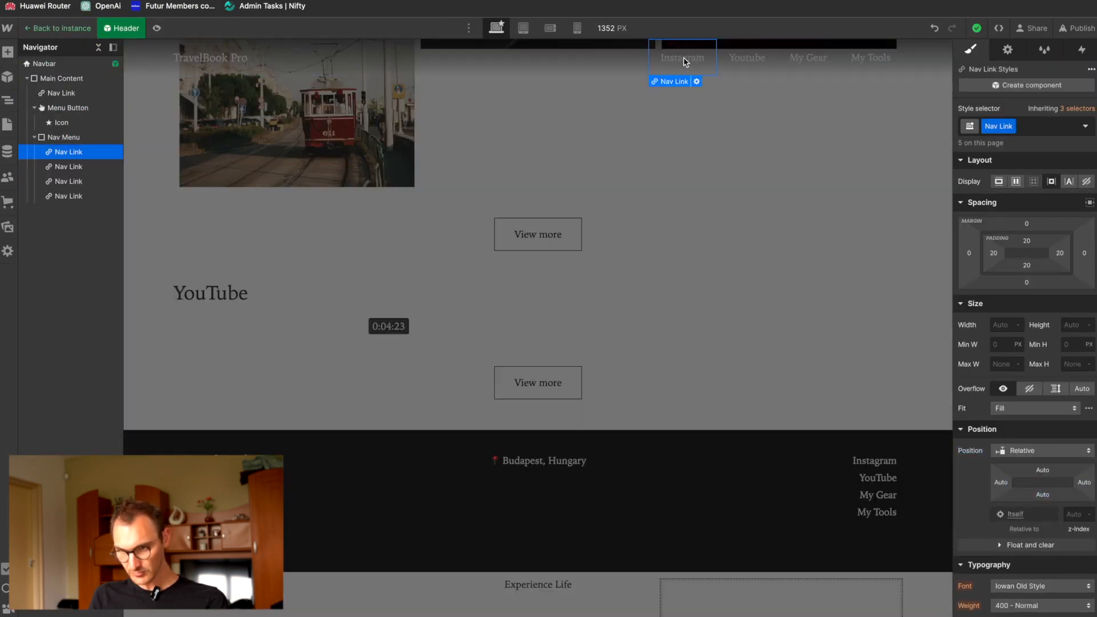
{"action": "left_click", "coordinate": [696, 81]}
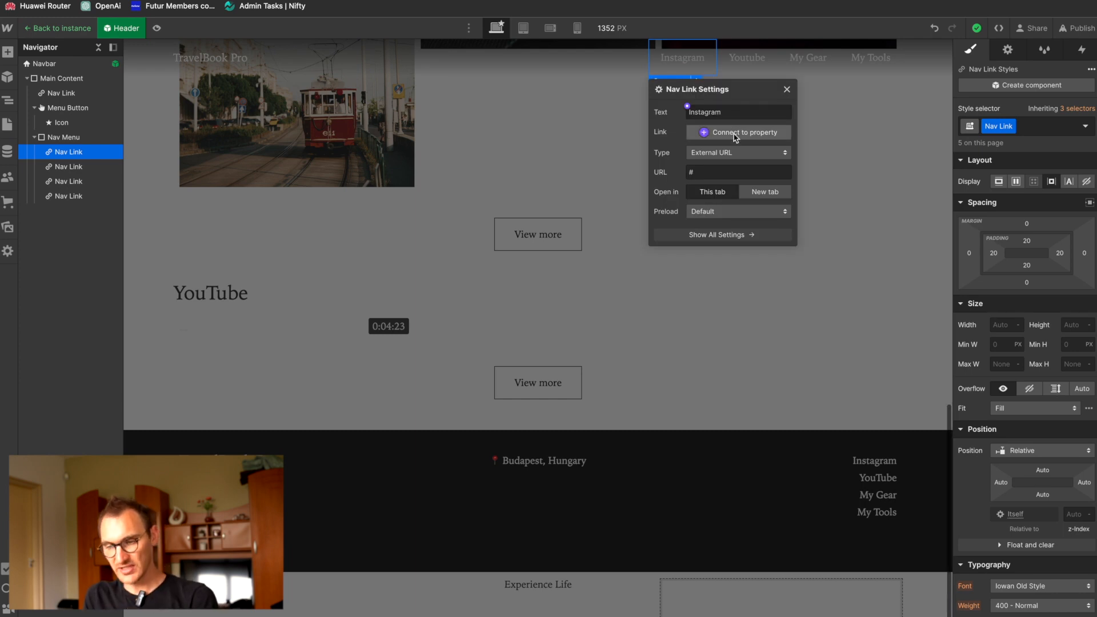
{"action": "left_click", "coordinate": [707, 133]}
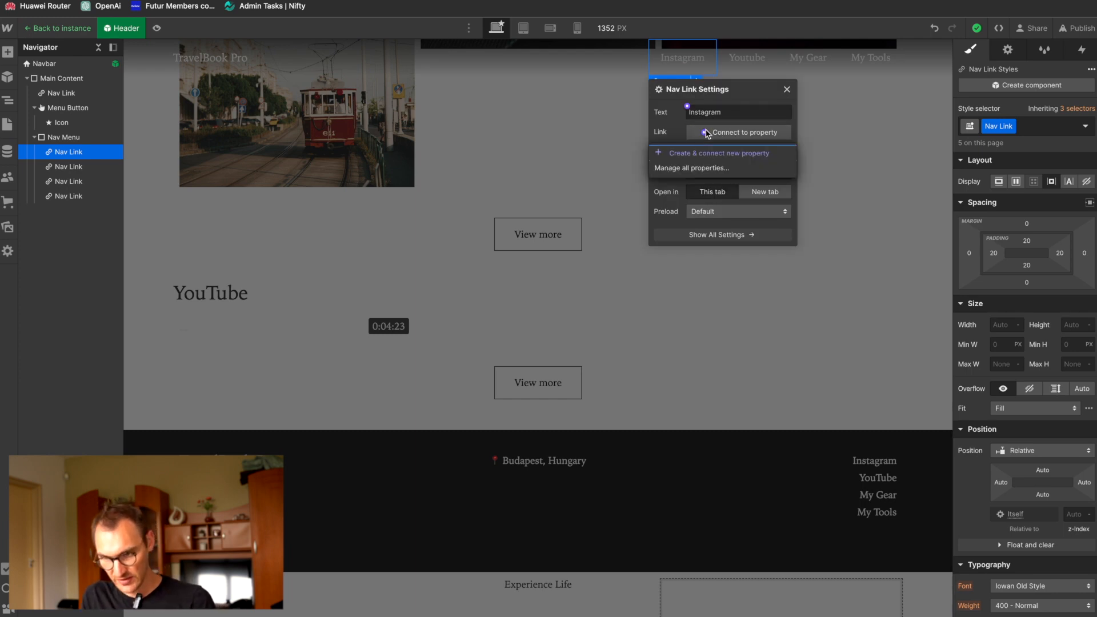
{"action": "left_click", "coordinate": [706, 153]}
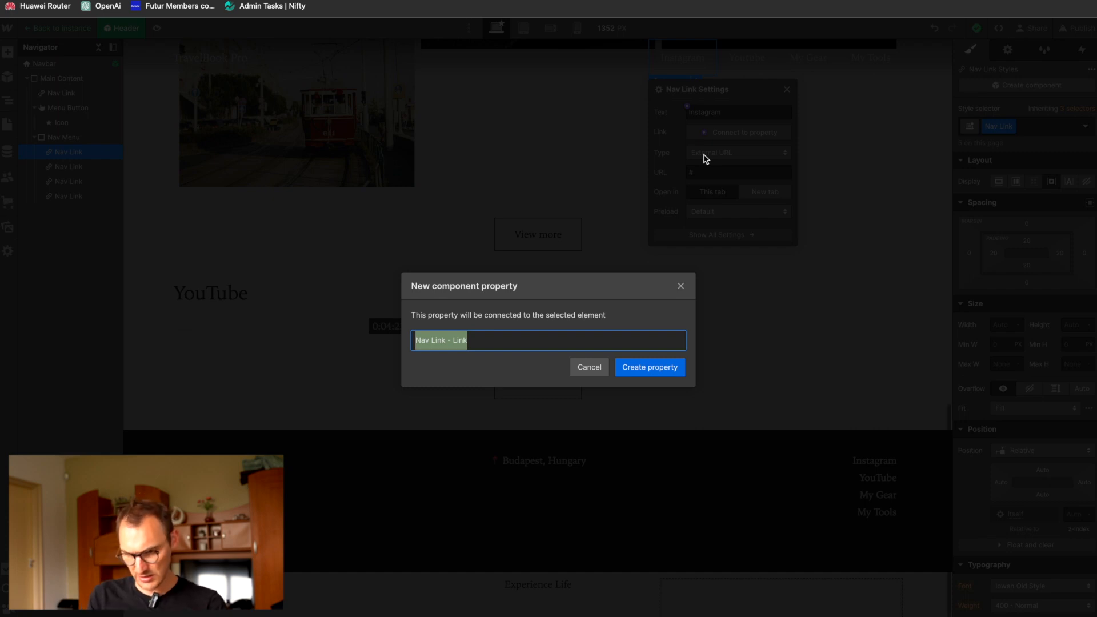
{"action": "type", "text": "Instag"}
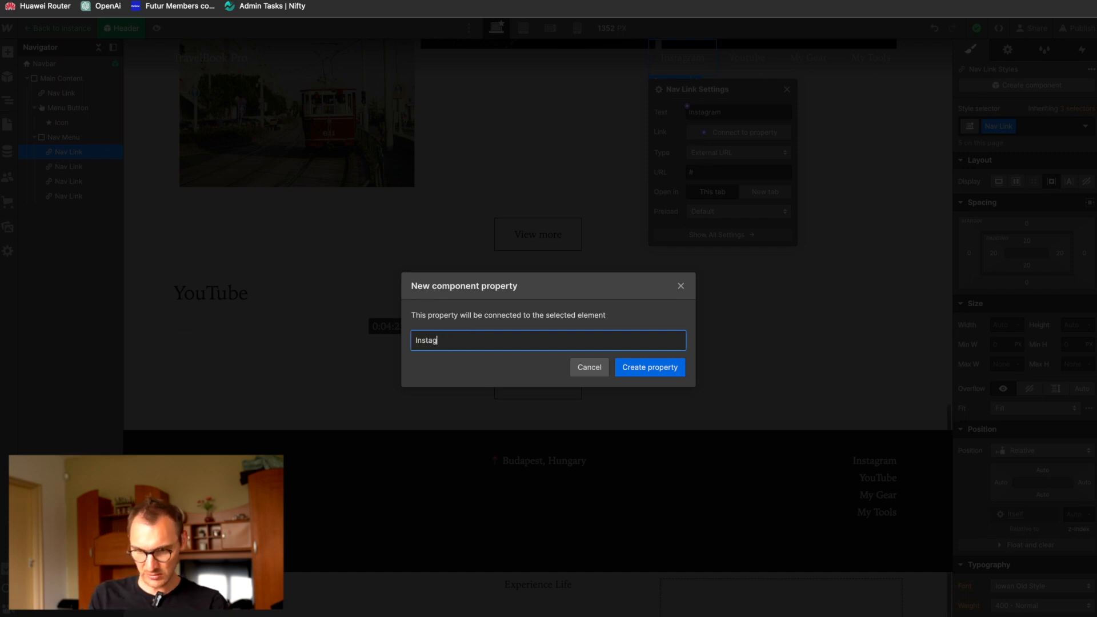
{"action": "type", "text": "ram Link"}
{"action": "key", "text": "Return"}
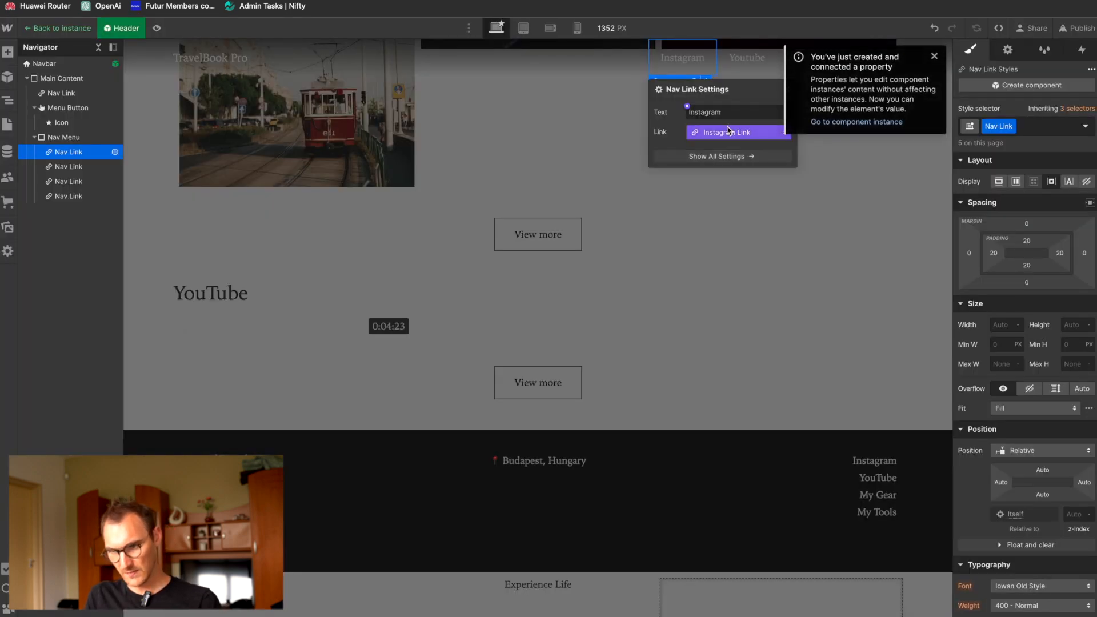
{"action": "left_click", "coordinate": [709, 157]}
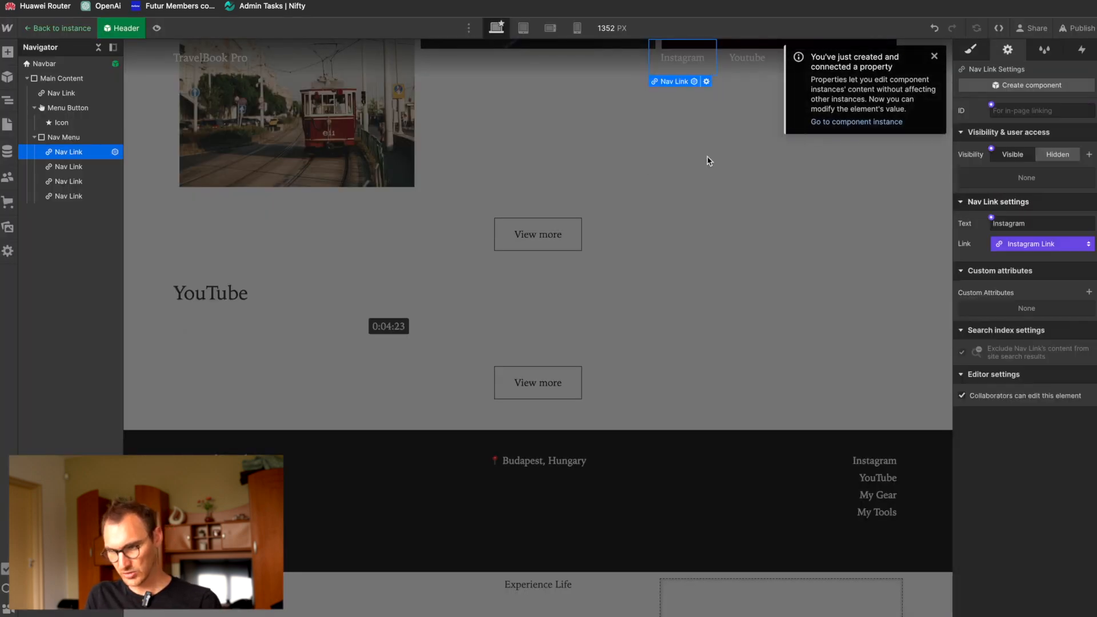
{"action": "left_click", "coordinate": [1047, 244]}
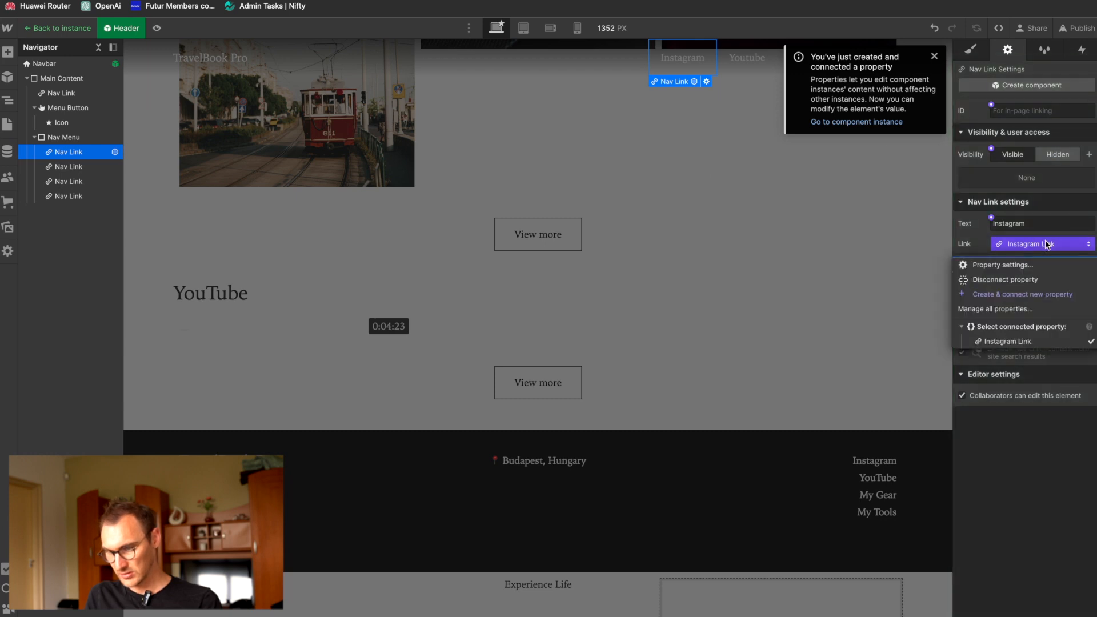
{"action": "left_click", "coordinate": [1019, 266]}
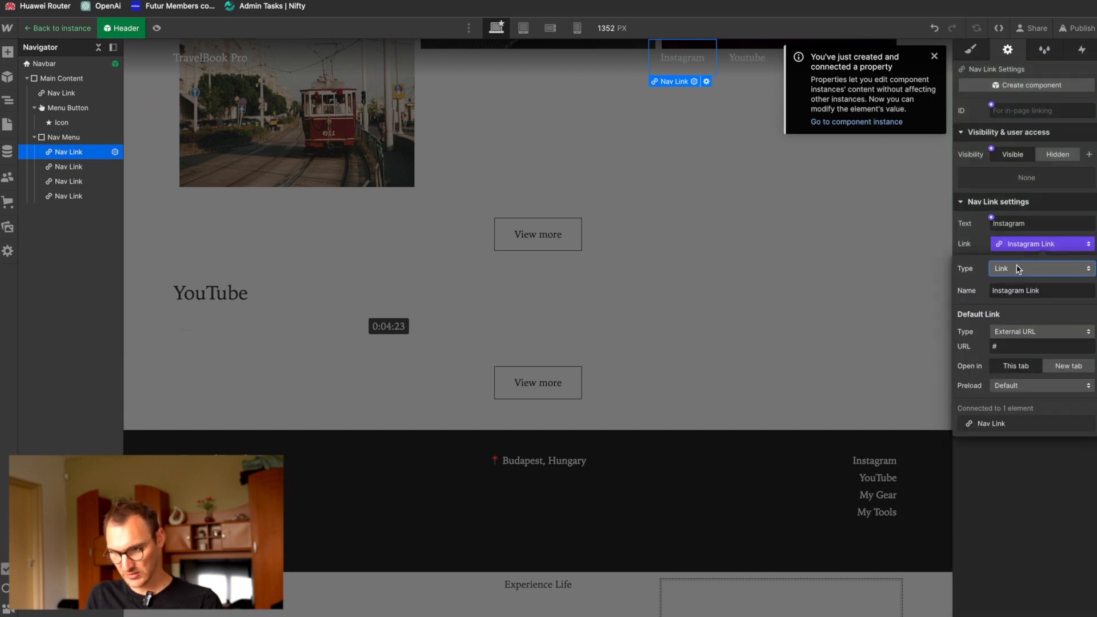
{"action": "left_click", "coordinate": [1017, 347]}
{"action": "type", "text": "https://instagram"}
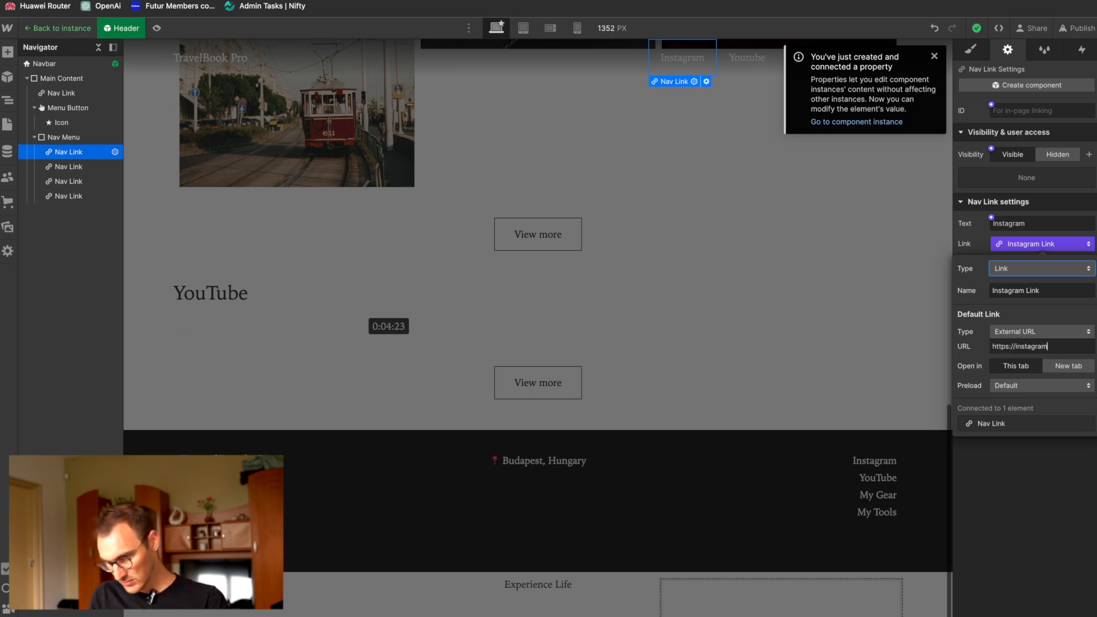
{"action": "type", "text": "@ta"}
{"action": "type", "text": "avelbookpro"}
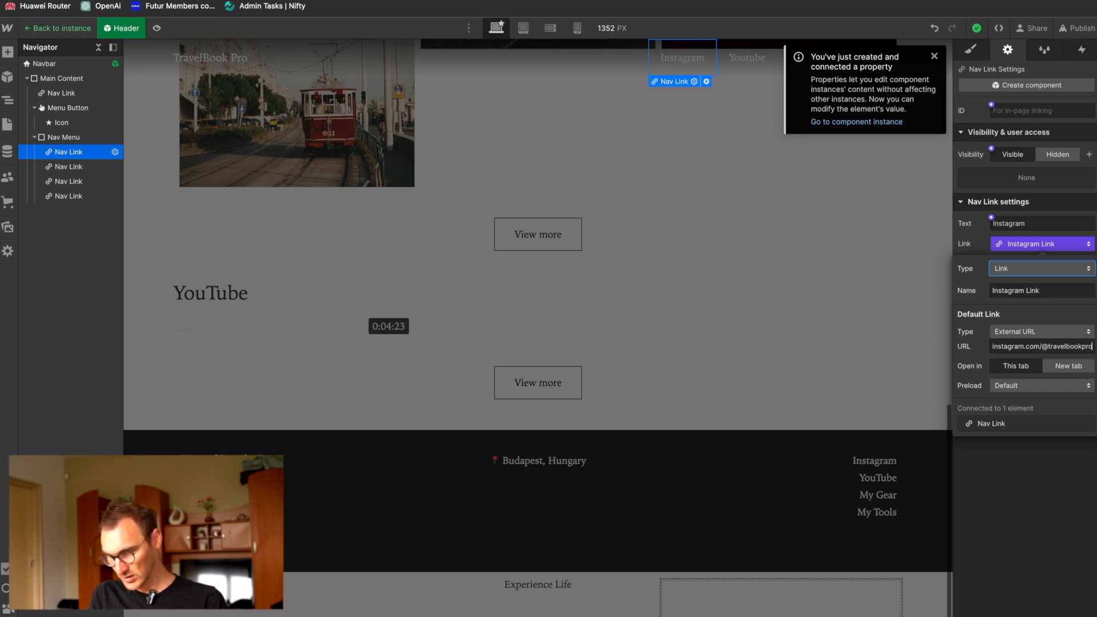
{"action": "left_click", "coordinate": [1062, 368]}
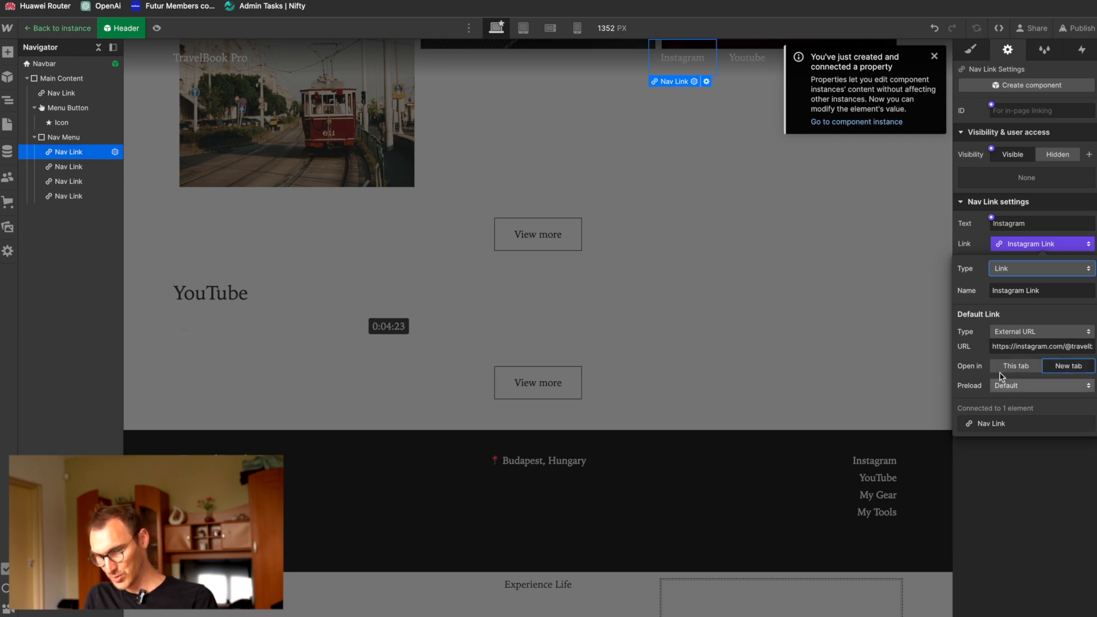
Step: Leave the Header component and open the link settings of the Instagram link inside the Footer component
{"action": "left_click", "coordinate": [1006, 466]}
{"action": "left_click", "coordinate": [867, 299]}
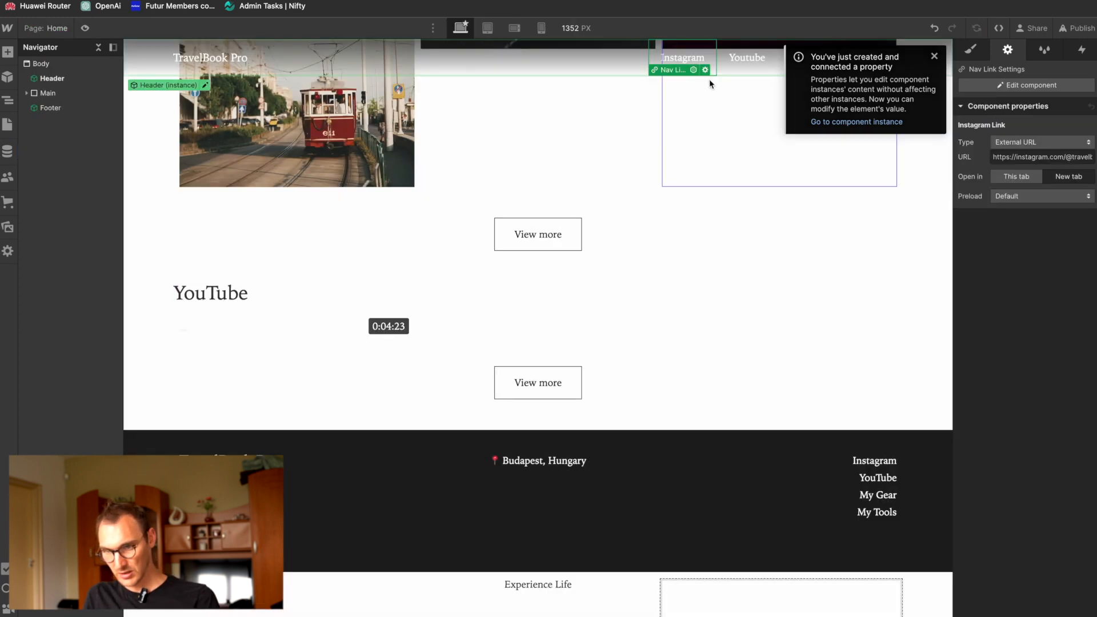
{"action": "left_click", "coordinate": [868, 456]}
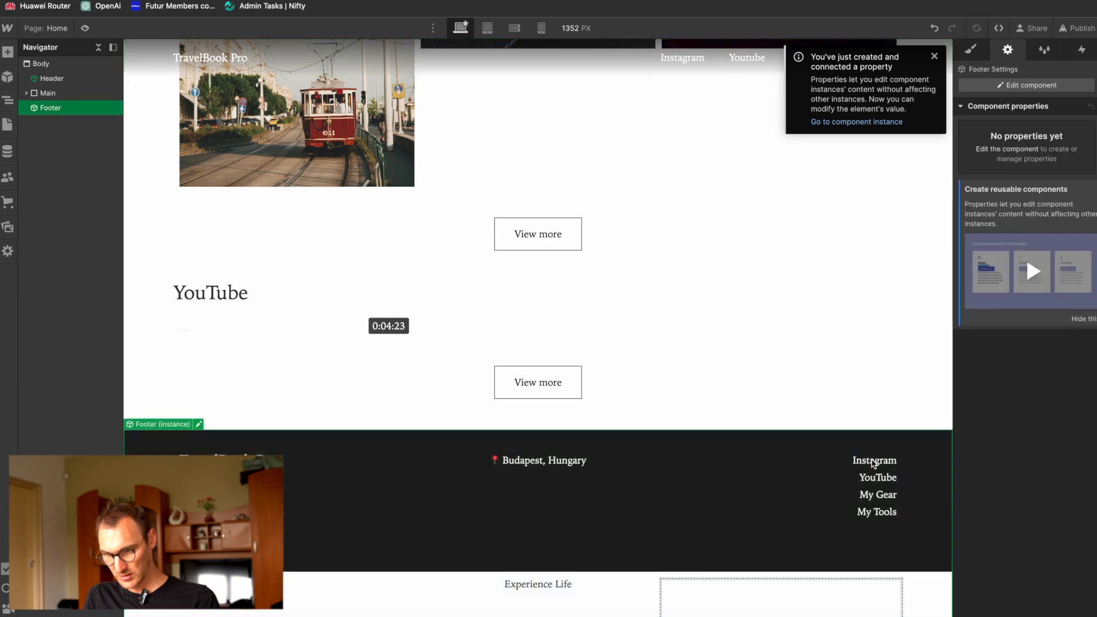
{"action": "double_click", "coordinate": [872, 458]}
{"action": "left_click", "coordinate": [908, 450]}
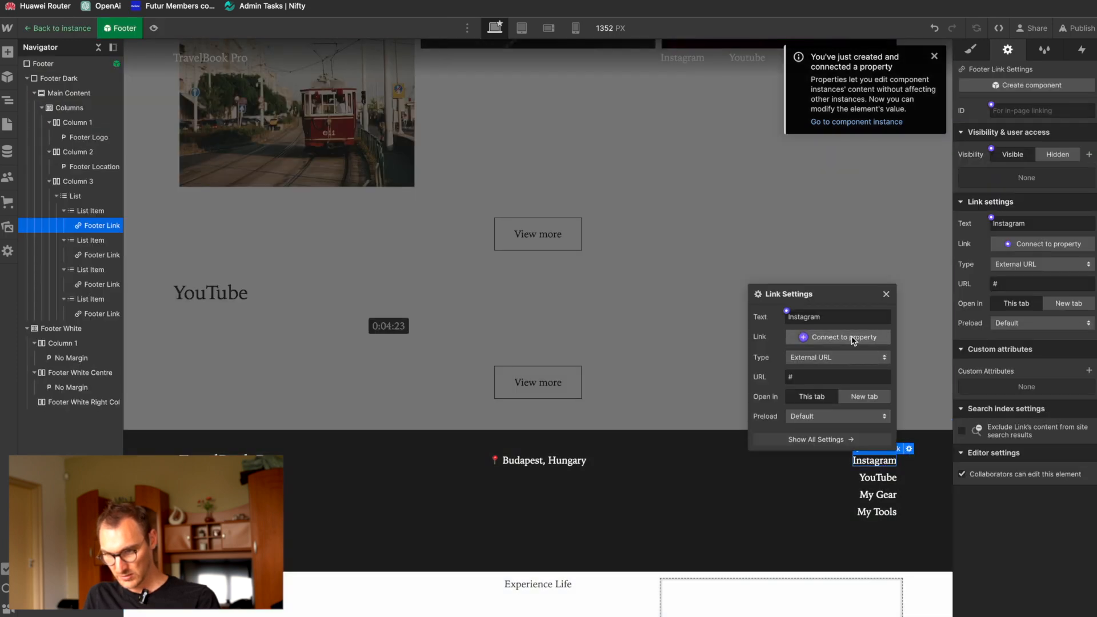
Step: Check the footer Instagram link's property connection options and full settings for a way to reuse the Instagram Link property
{"action": "left_click", "coordinate": [1046, 244]}
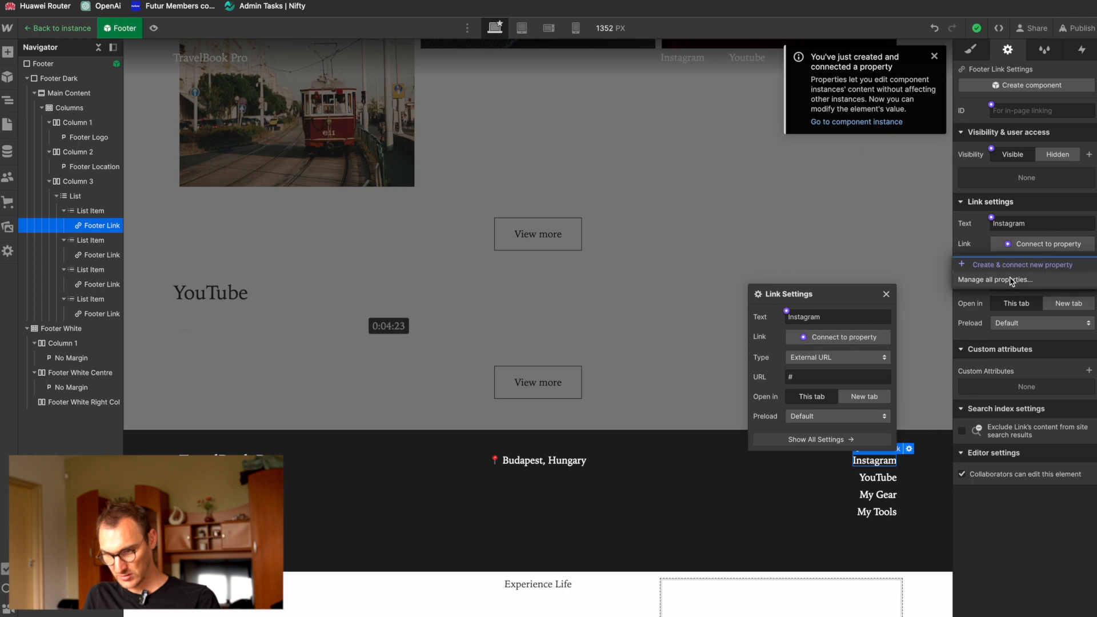
{"action": "left_click", "coordinate": [1032, 245]}
{"action": "left_click", "coordinate": [853, 340]}
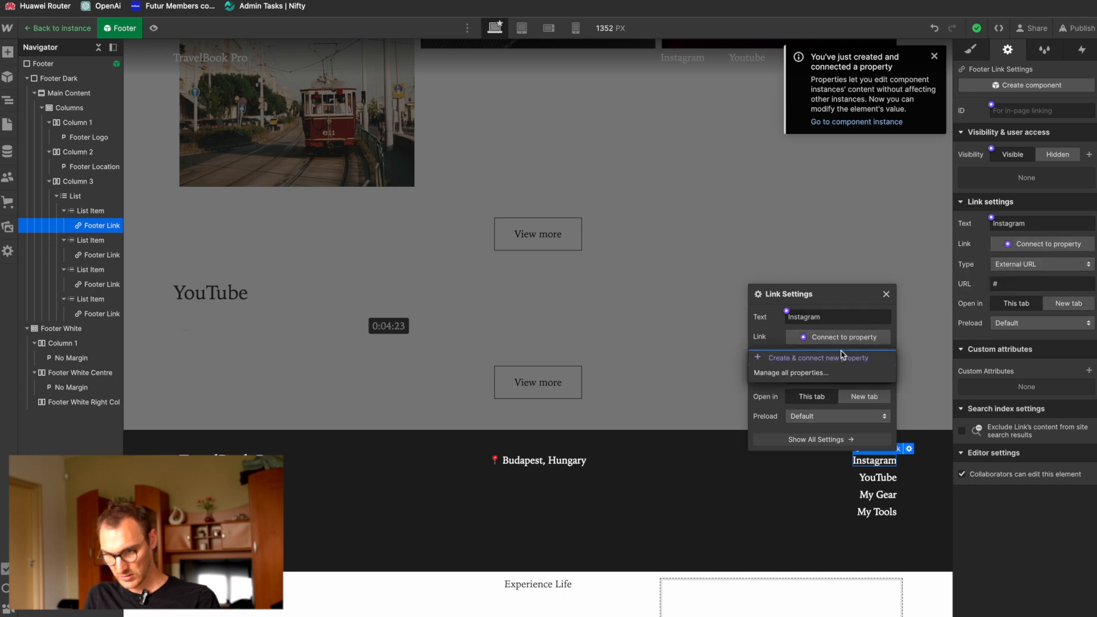
{"action": "left_click", "coordinate": [847, 358]}
{"action": "left_click", "coordinate": [588, 368]}
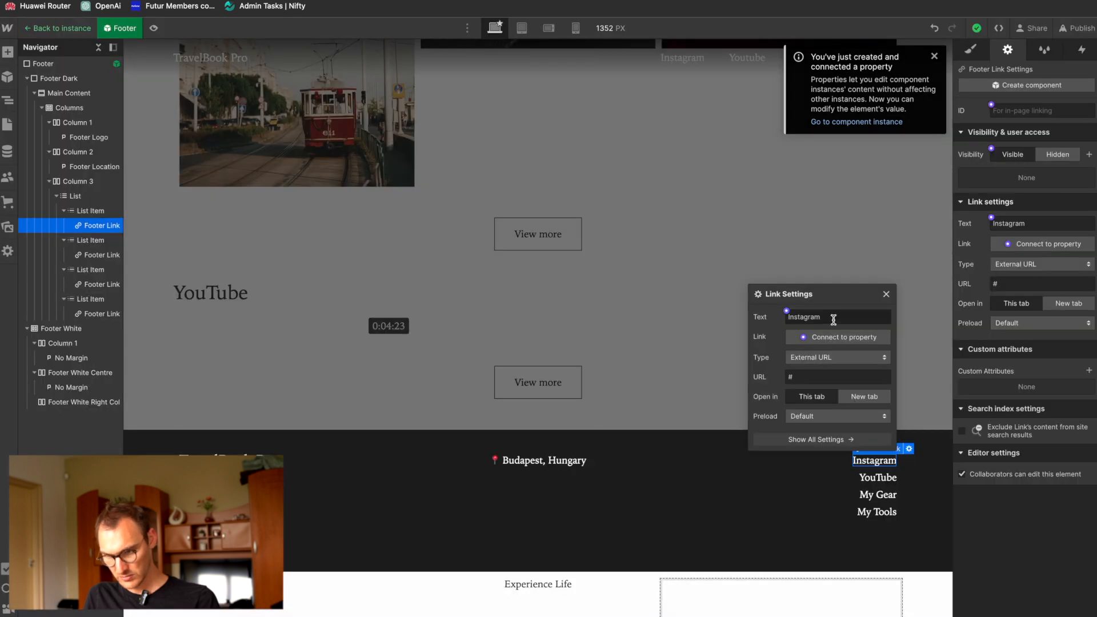
{"action": "left_click", "coordinate": [819, 439]}
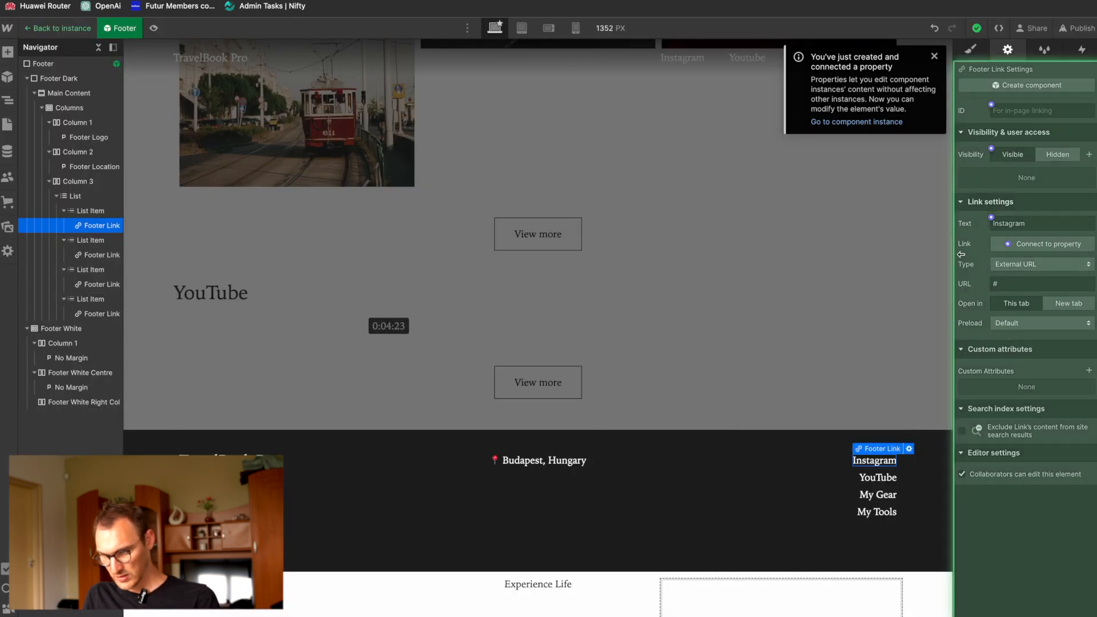
{"action": "left_click", "coordinate": [1020, 111]}
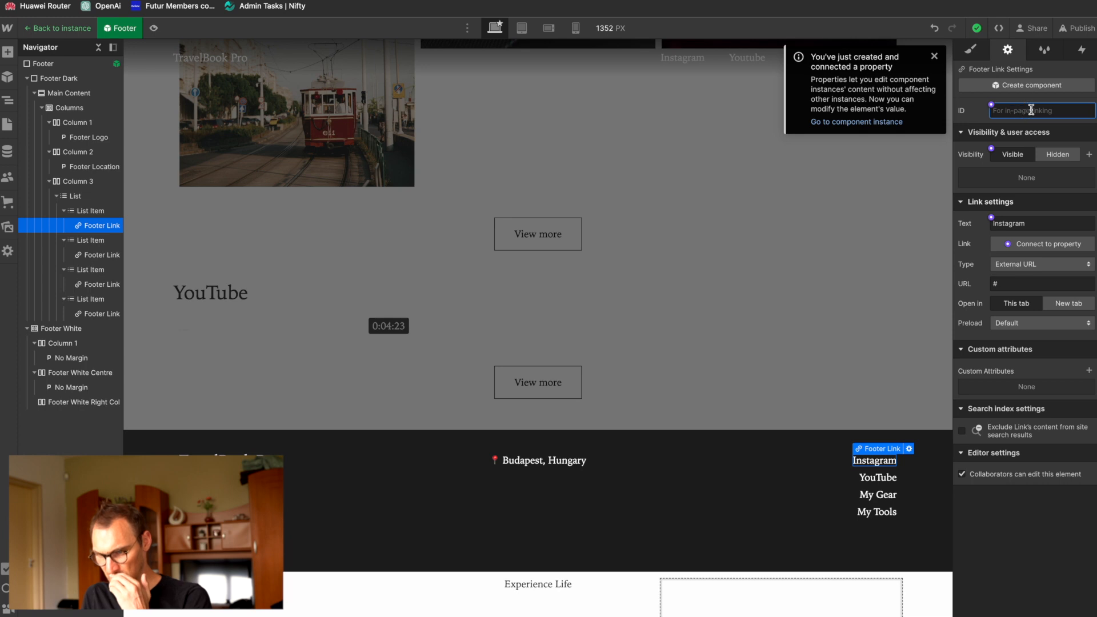
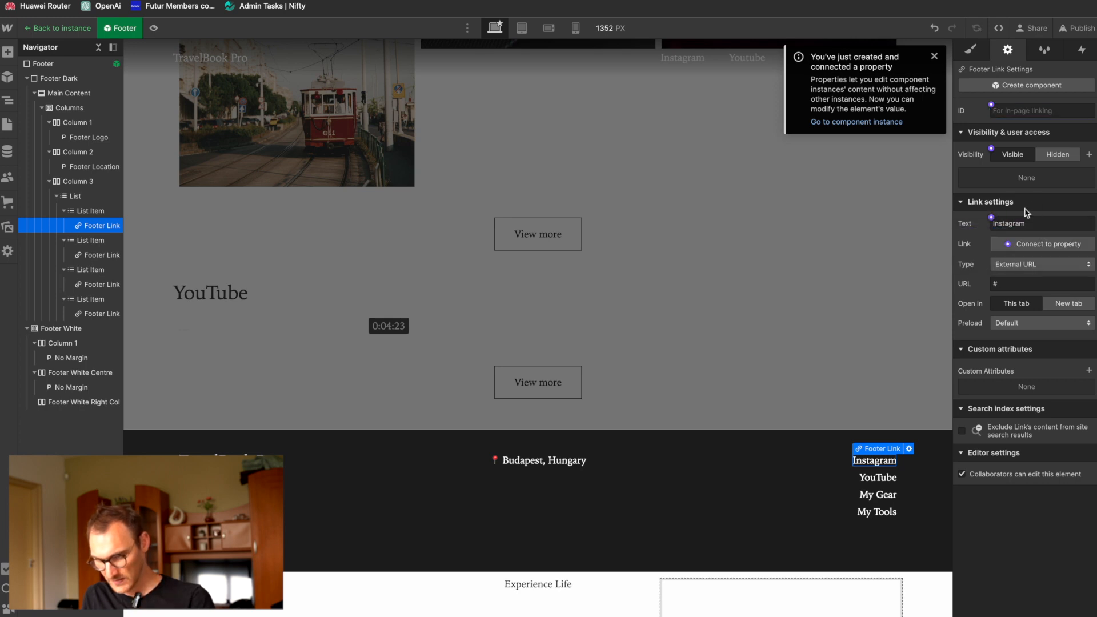
Step: Add a text property with its default settings to the Footer component's properties
{"action": "left_click", "coordinate": [1029, 245]}
{"action": "left_click", "coordinate": [1010, 281]}
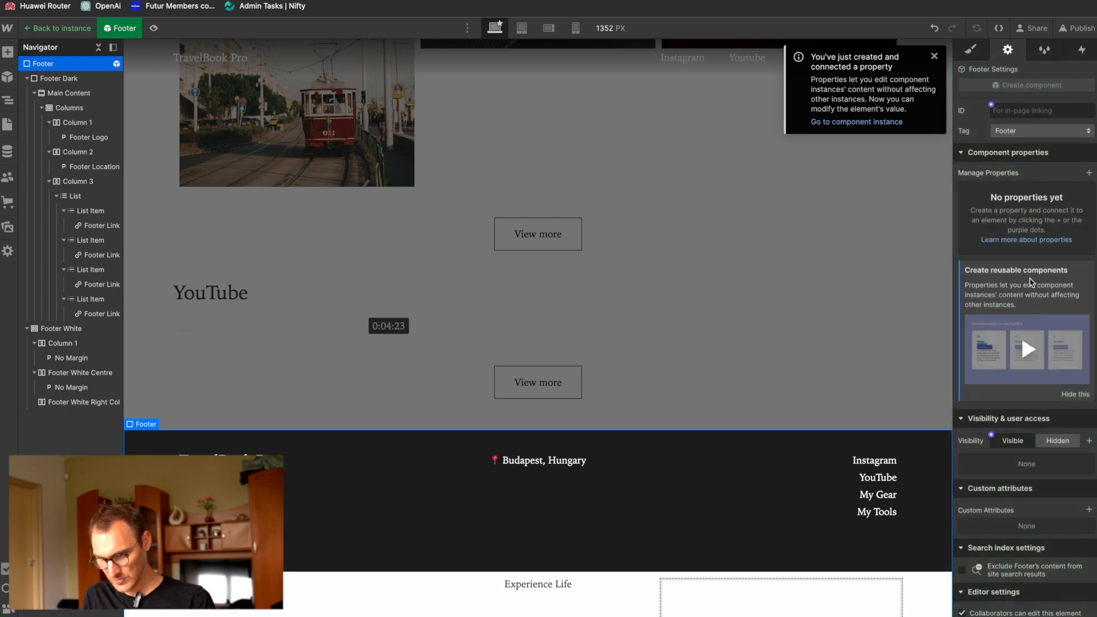
{"action": "left_click", "coordinate": [1090, 173]}
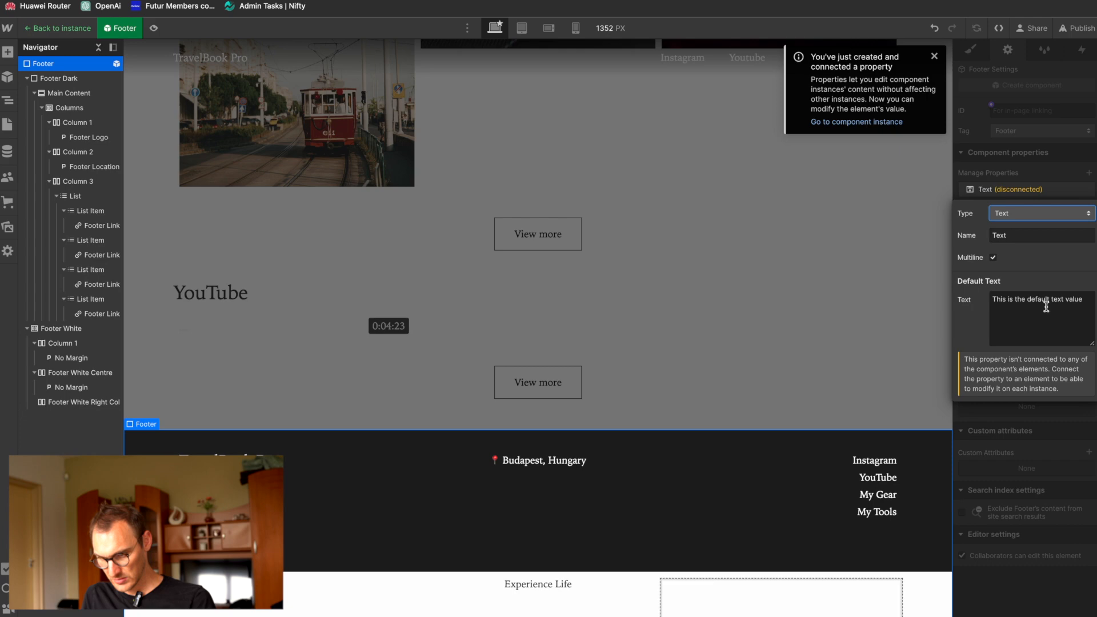
{"action": "left_click", "coordinate": [1052, 162]}
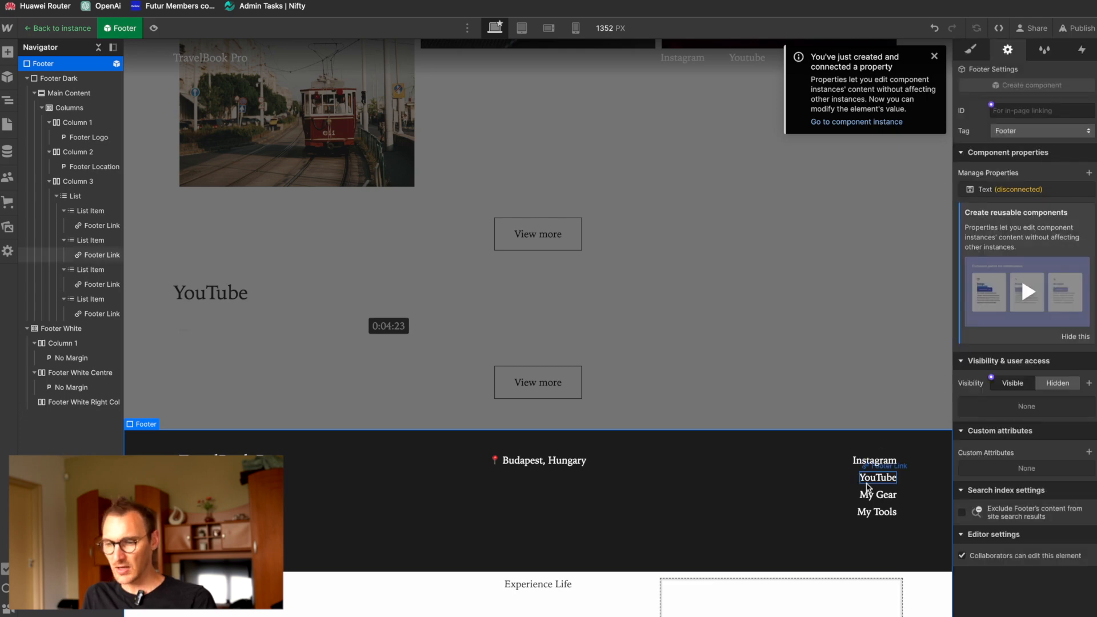
Step: Leave the Footer component and inspect the Instagram Link settings on the Header instance's Instagram nav link
{"action": "left_click", "coordinate": [872, 459]}
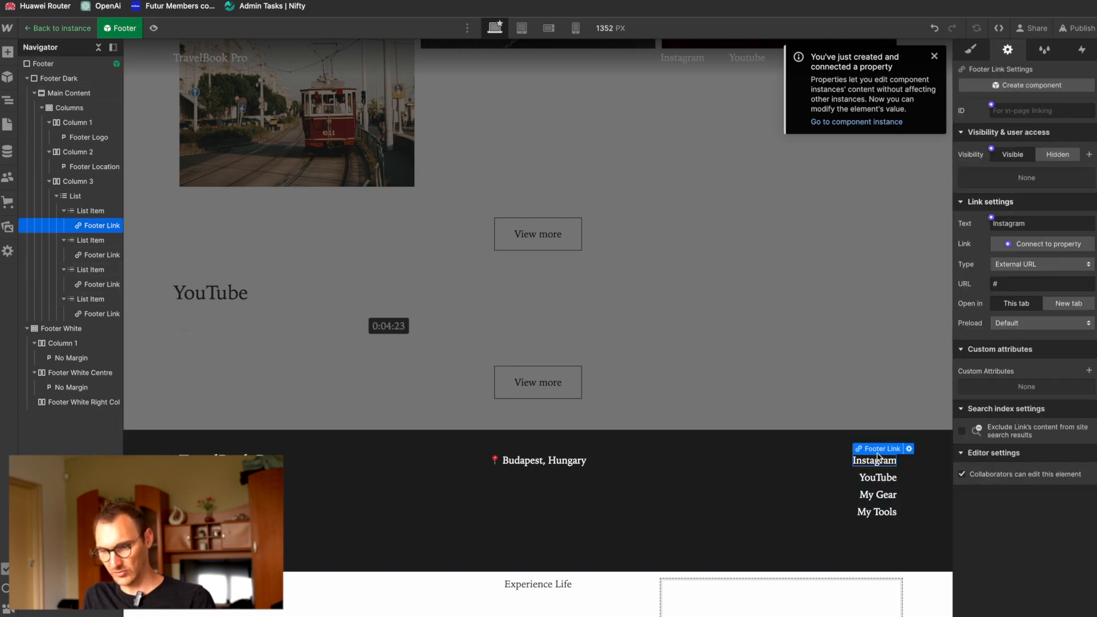
{"action": "left_click", "coordinate": [935, 57]}
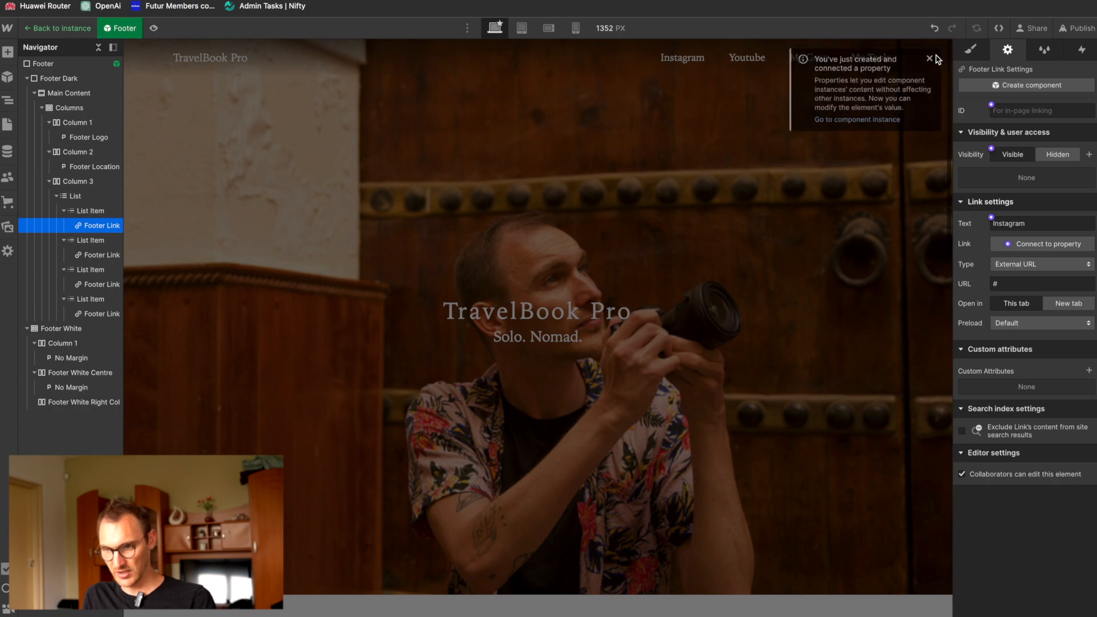
{"action": "double_click", "coordinate": [814, 137]}
{"action": "scroll", "coordinate": [800, 125], "scroll_direction": "down", "scroll_amount": 15}
{"action": "double_click", "coordinate": [699, 56]}
{"action": "double_click", "coordinate": [702, 53]}
{"action": "double_click", "coordinate": [698, 60]}
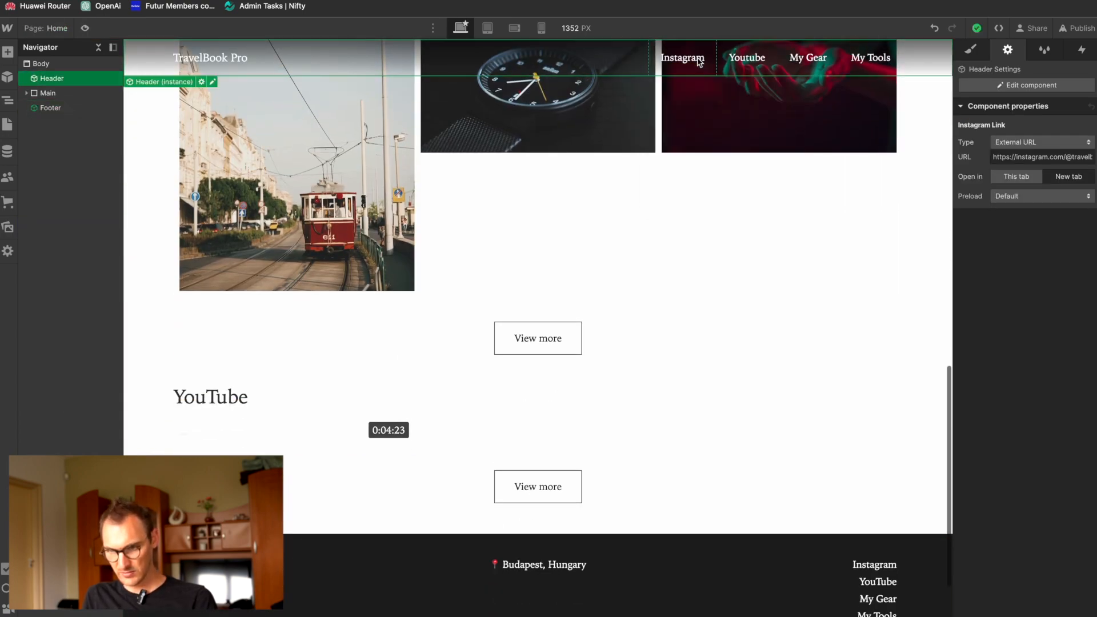
{"action": "left_click", "coordinate": [705, 69]}
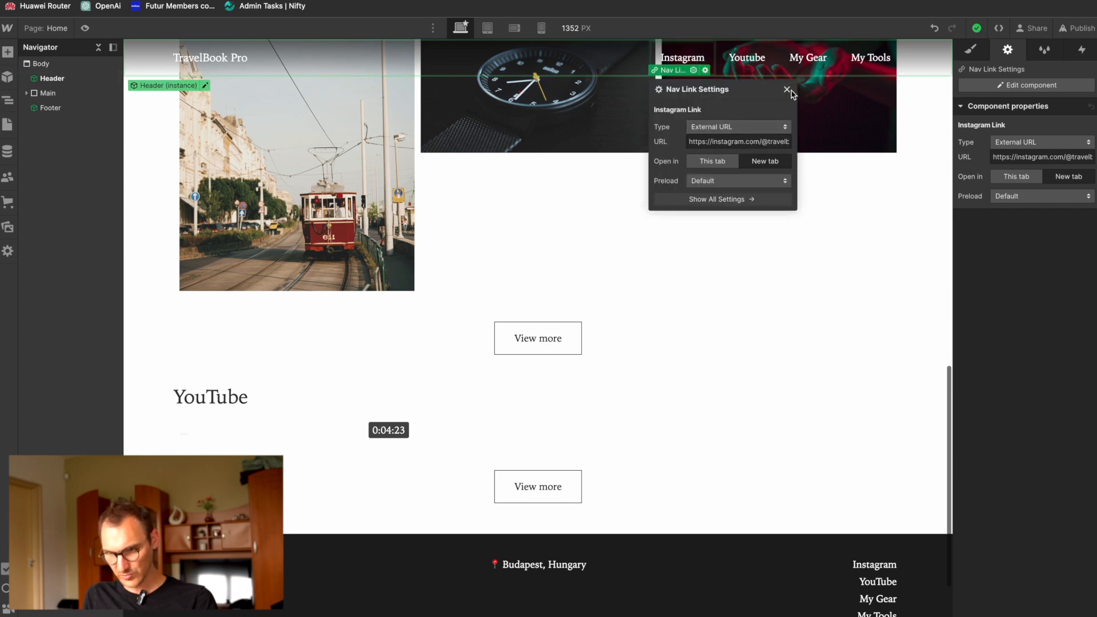
{"action": "left_click", "coordinate": [789, 90]}
{"action": "left_click", "coordinate": [720, 132]}
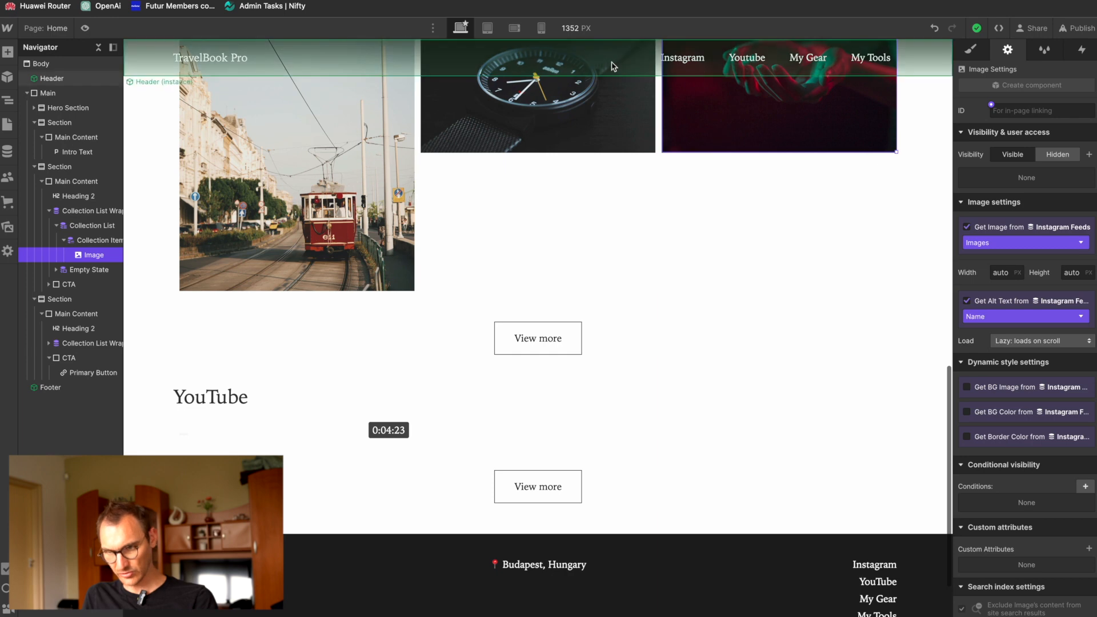
{"action": "left_click", "coordinate": [658, 61]}
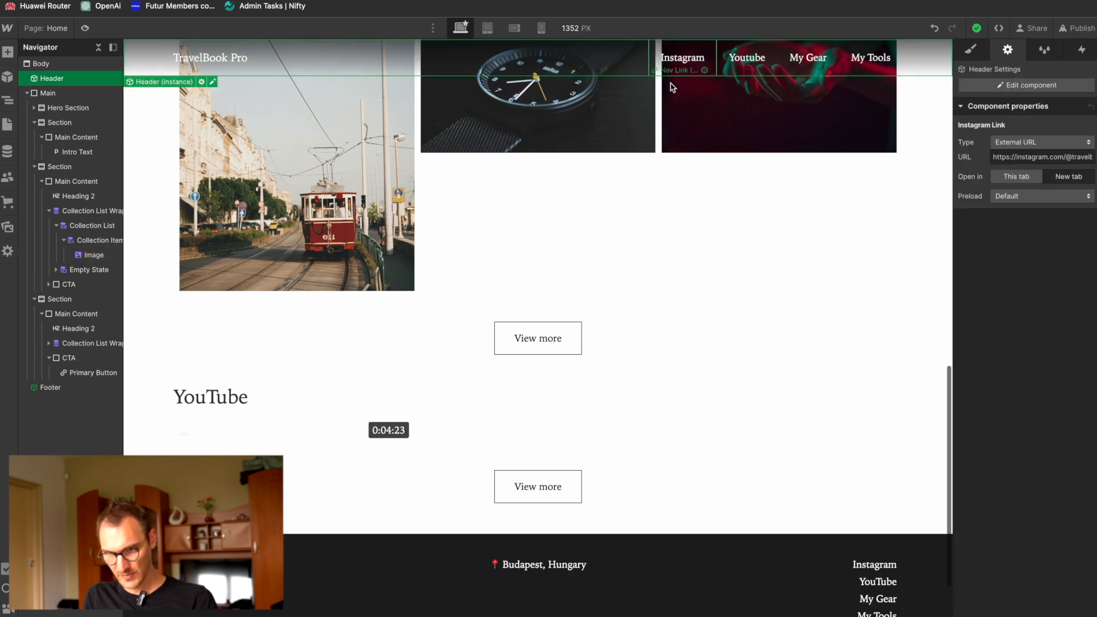
{"action": "left_click", "coordinate": [678, 129]}
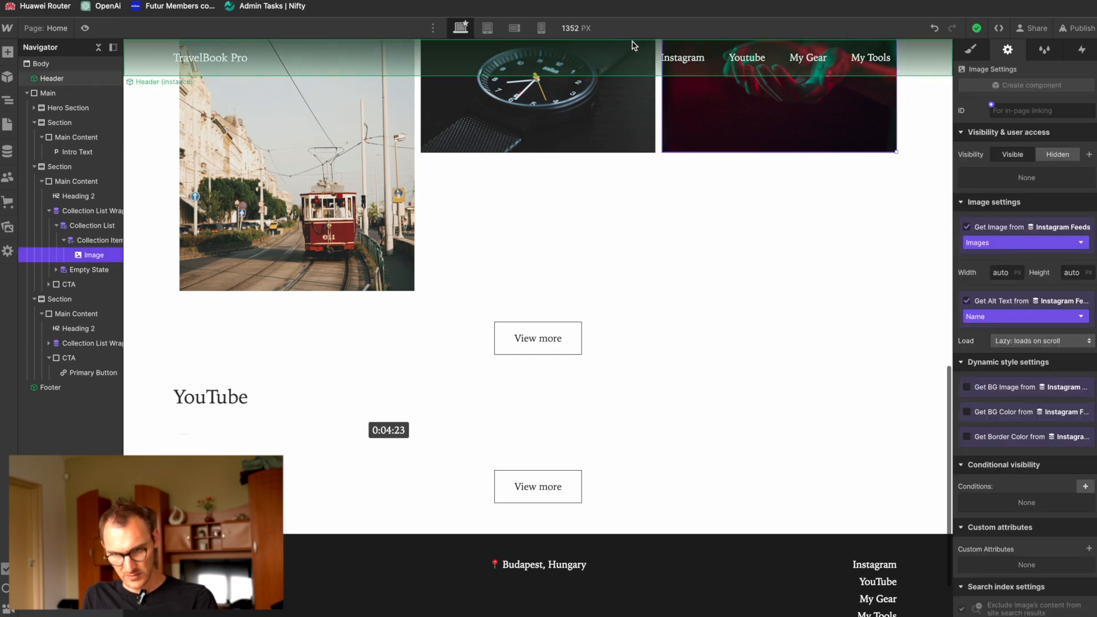
{"action": "scroll", "coordinate": [817, 429], "scroll_direction": "down", "scroll_amount": 2}
{"action": "double_click", "coordinate": [874, 464]}
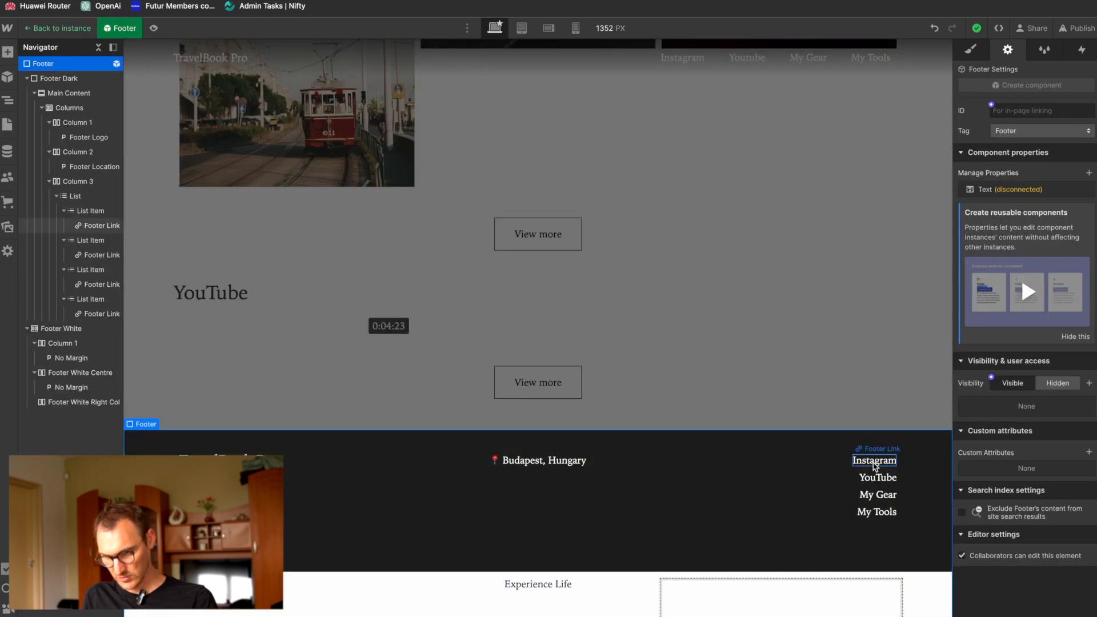
{"action": "left_click", "coordinate": [876, 464]}
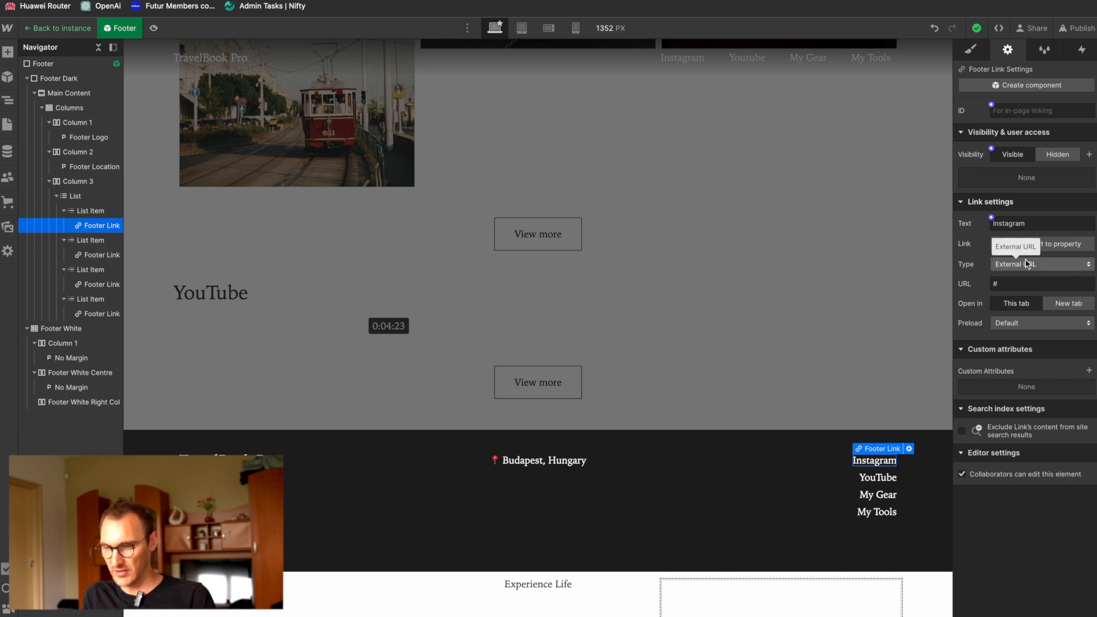
{"action": "type", "text": "Experience Life"}
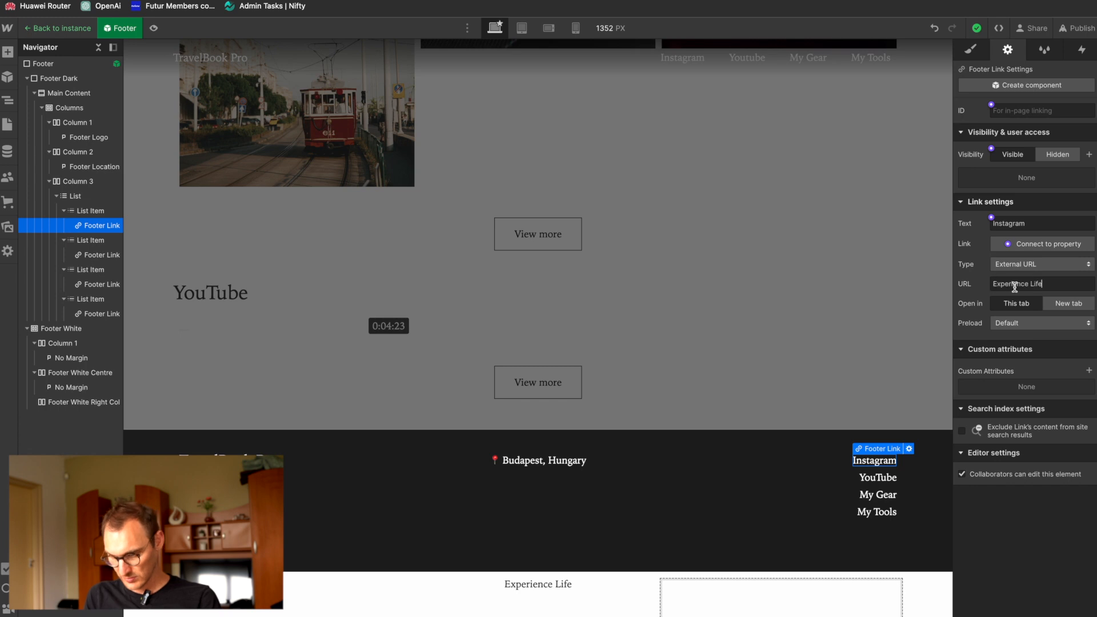
{"action": "triple_click", "coordinate": [1015, 287]}
{"action": "type", "text": "https://instagram.com/@travl"}
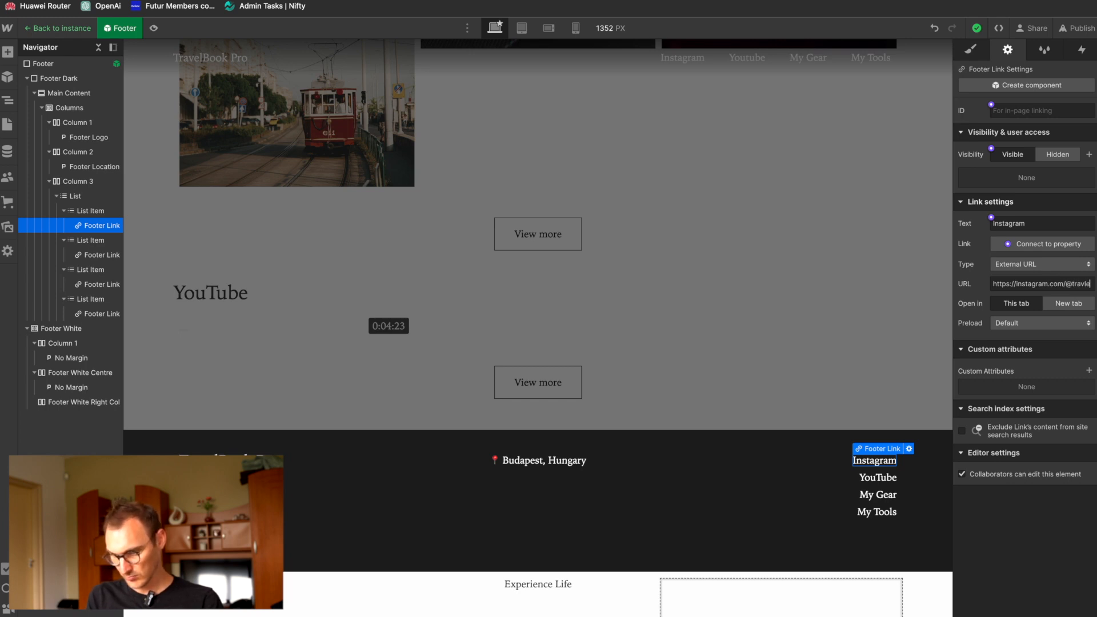
{"action": "type", "text": "elbookpro"}
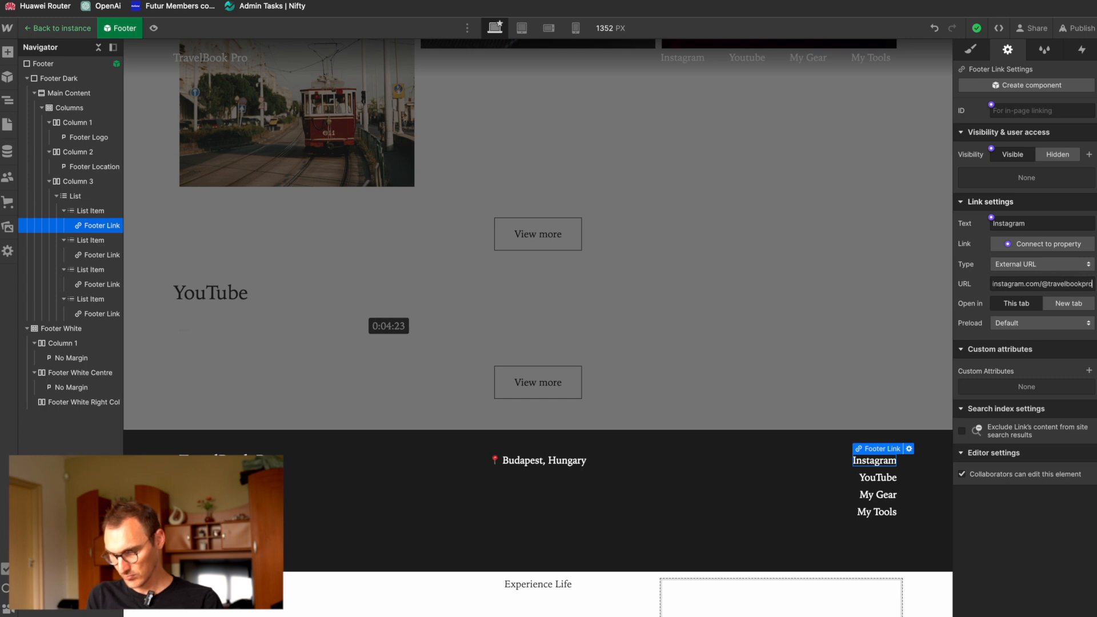
{"action": "left_click", "coordinate": [1069, 303]}
{"action": "left_click", "coordinate": [879, 478]}
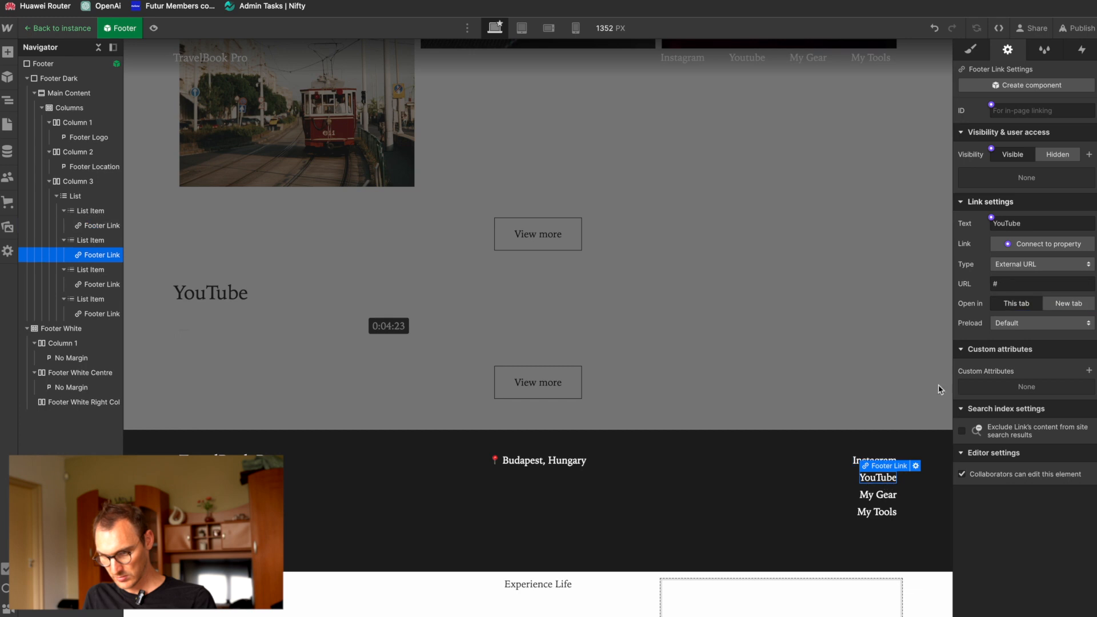
{"action": "type", "text": "https://youtube.com/@tr"}
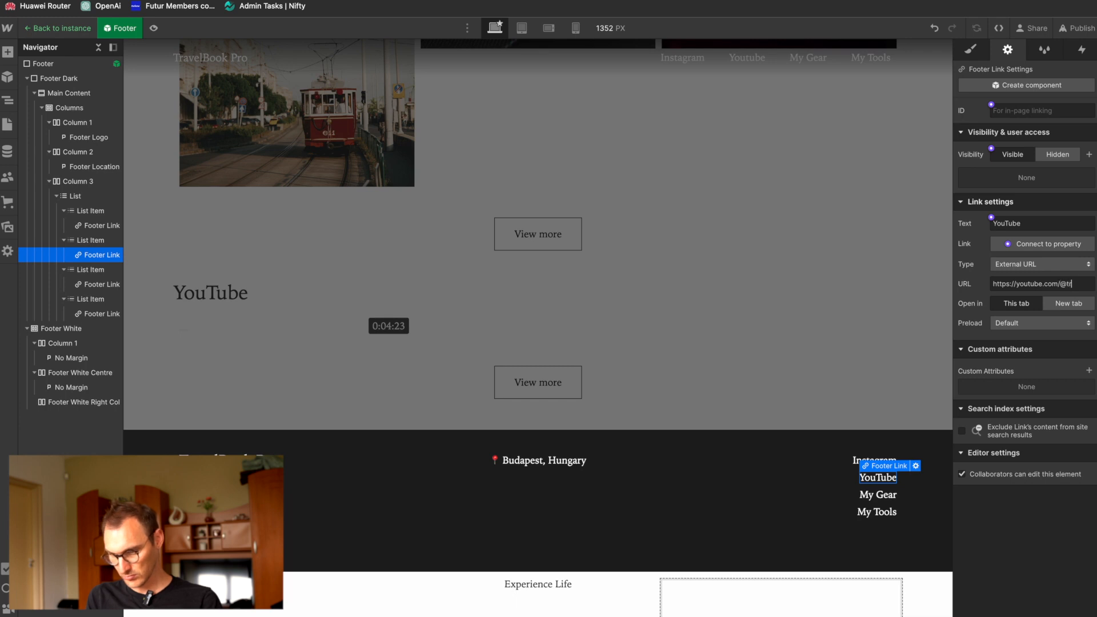
{"action": "type", "text": "avelbookpro"}
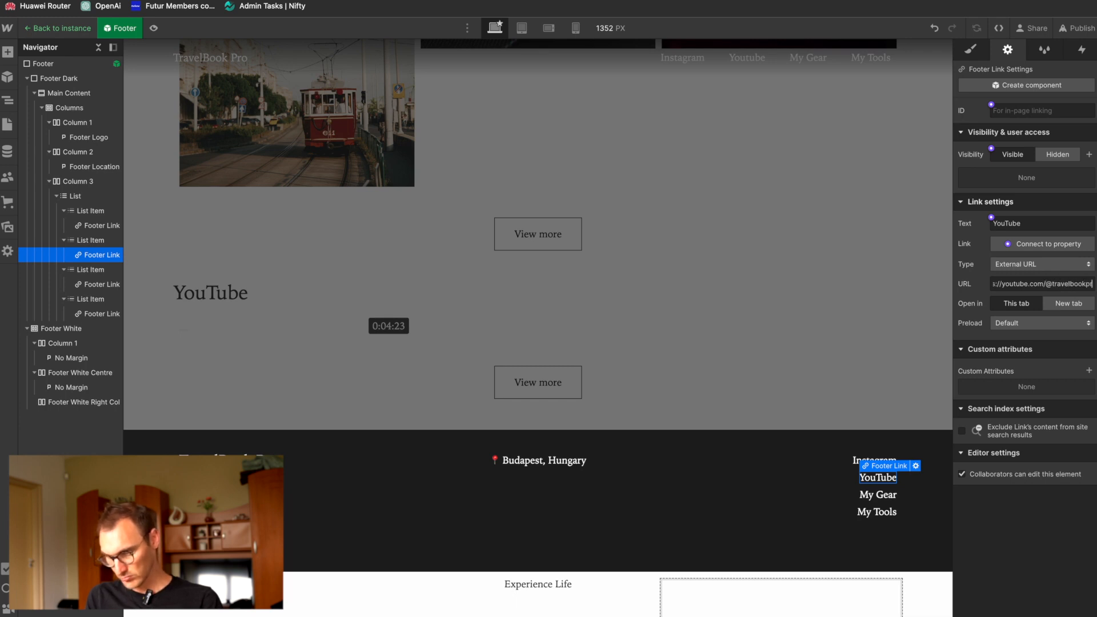
{"action": "key", "text": "Return"}
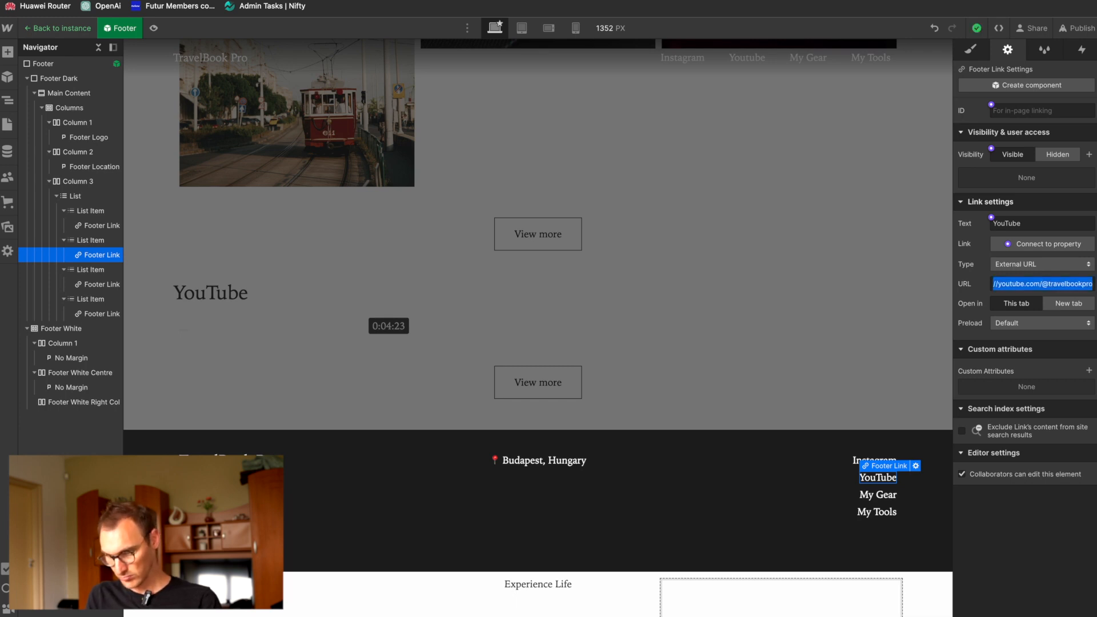
{"action": "left_click", "coordinate": [1068, 305]}
{"action": "left_click", "coordinate": [862, 362]}
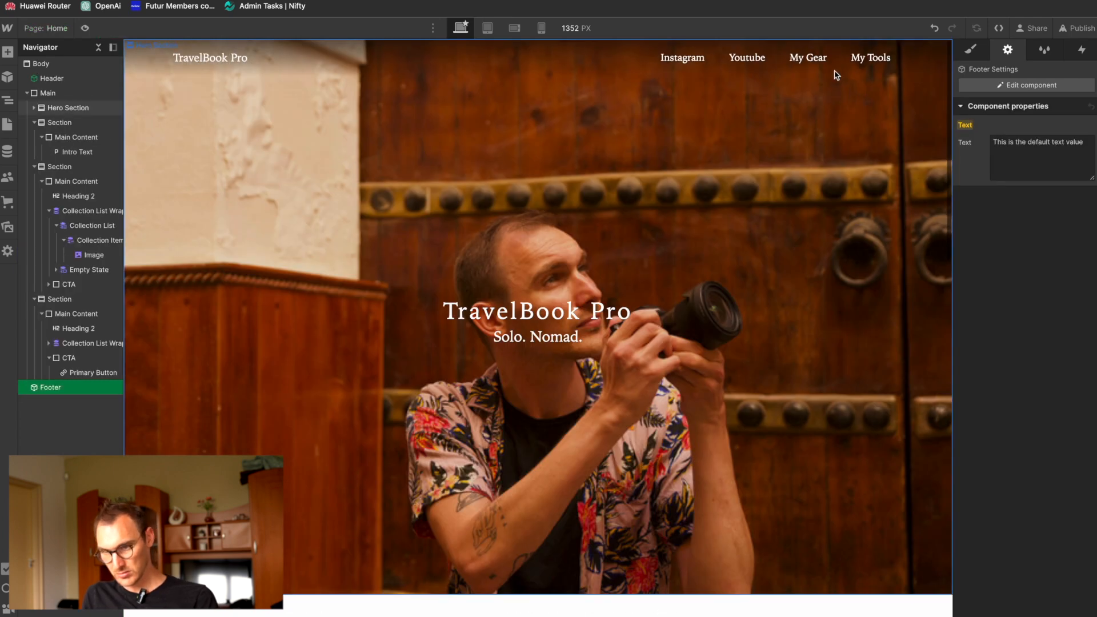
{"action": "double_click", "coordinate": [741, 58]}
{"action": "left_click", "coordinate": [743, 61]}
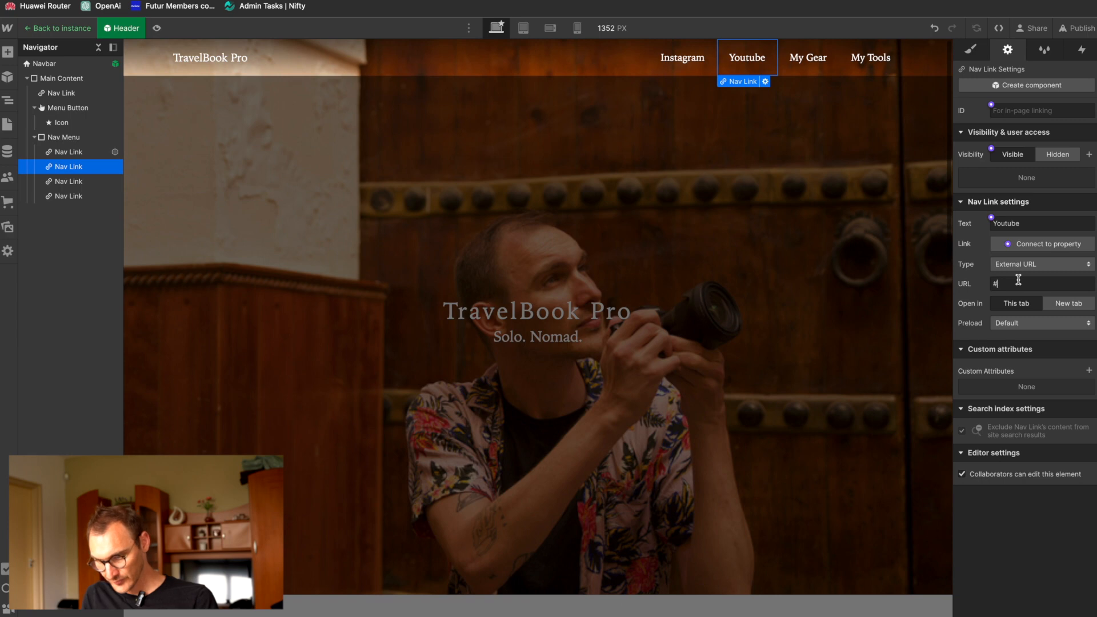
{"action": "key", "text": "ctrl+v"}
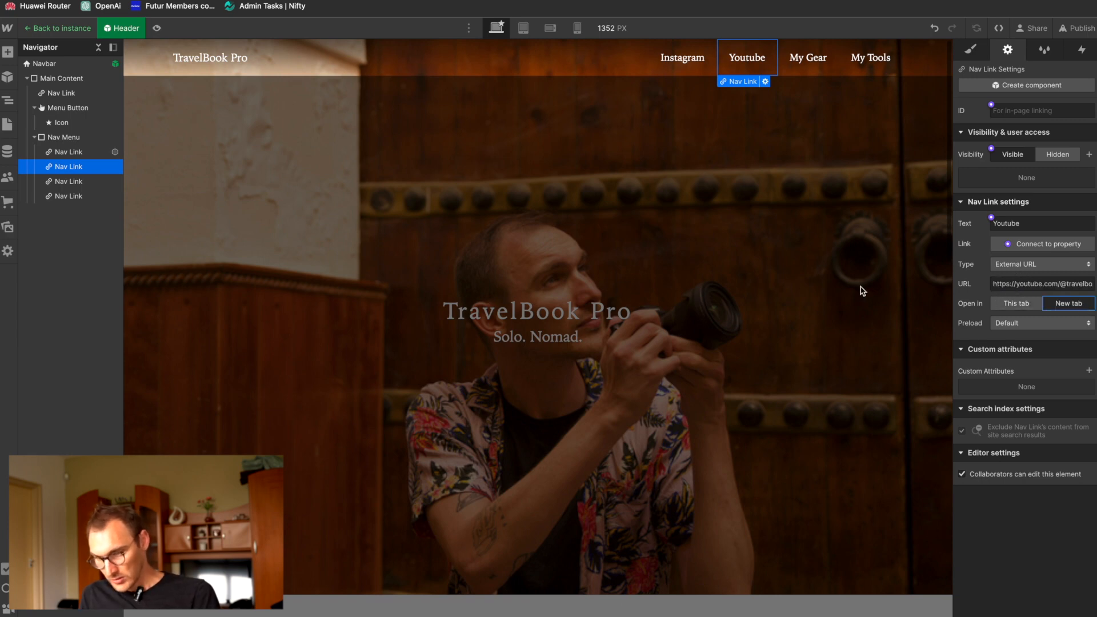
{"action": "left_click", "coordinate": [857, 291]}
Step: Open the TravelBook Pro site settings and go to the favicon and webclip icons section
{"action": "scroll", "coordinate": [780, 225], "scroll_direction": "down", "scroll_amount": 15}
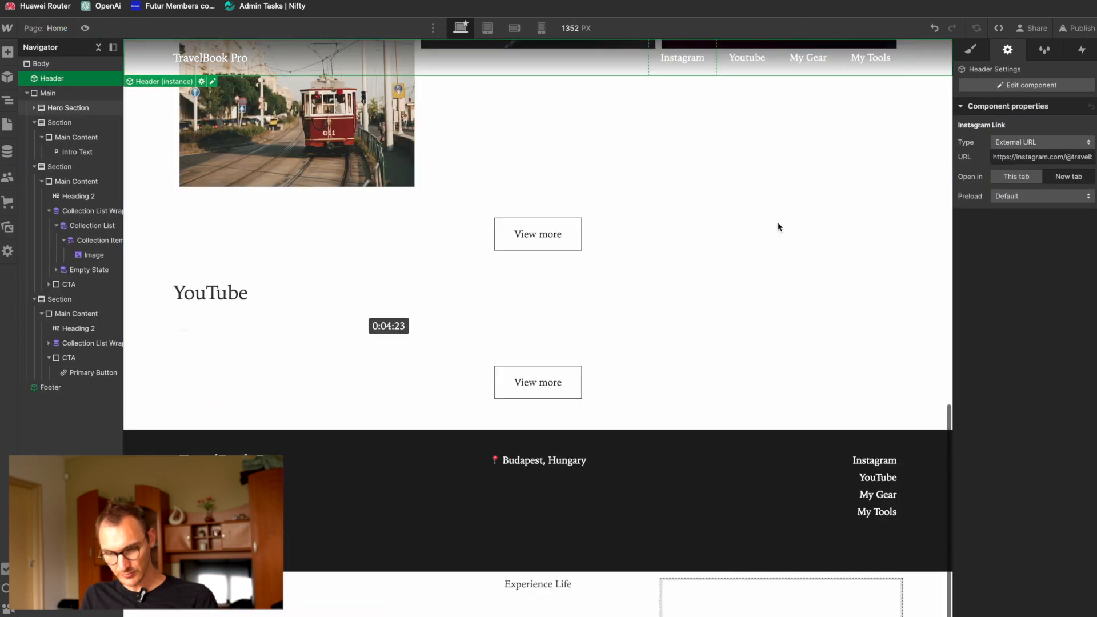
{"action": "scroll", "coordinate": [351, 247], "scroll_direction": "up", "scroll_amount": 15}
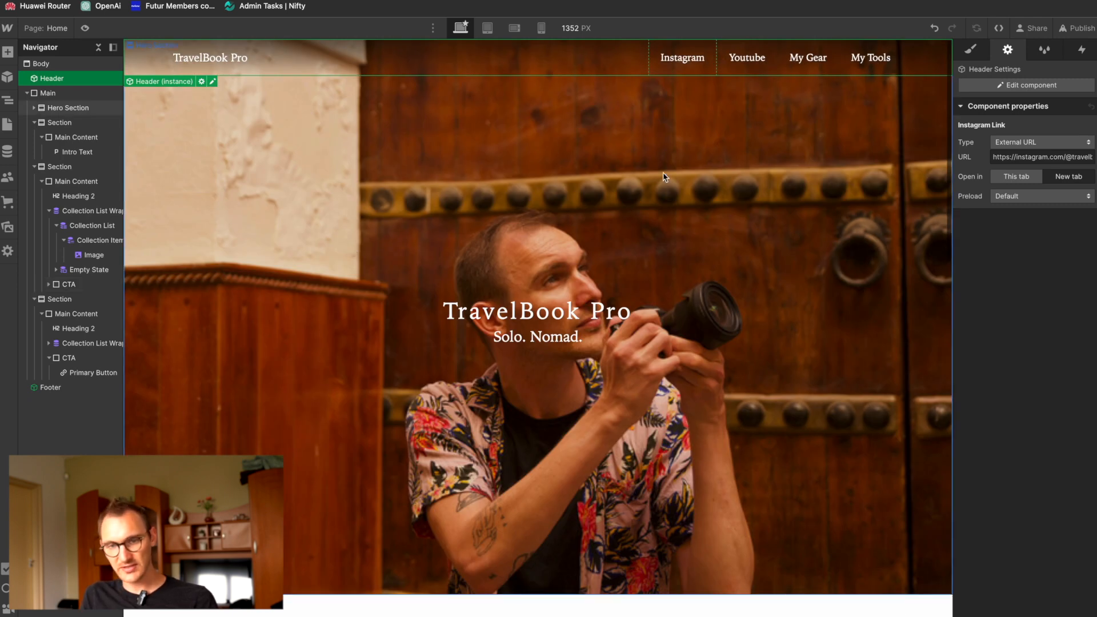
{"action": "left_click", "coordinate": [6, 27]}
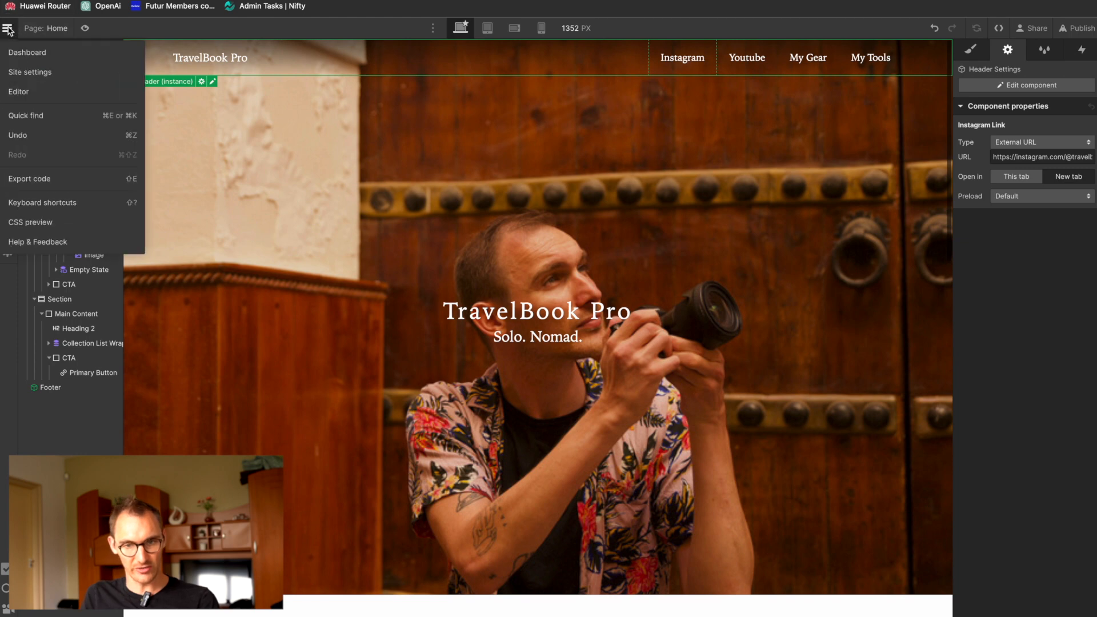
{"action": "left_click", "coordinate": [66, 81]}
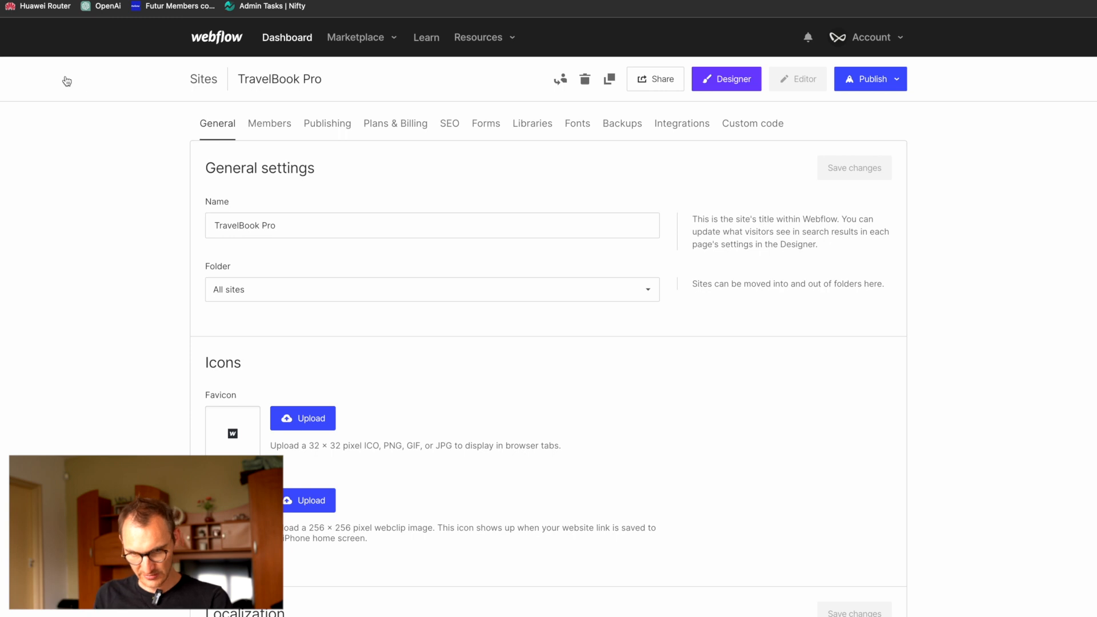
{"action": "scroll", "coordinate": [336, 368], "scroll_direction": "down", "scroll_amount": 3}
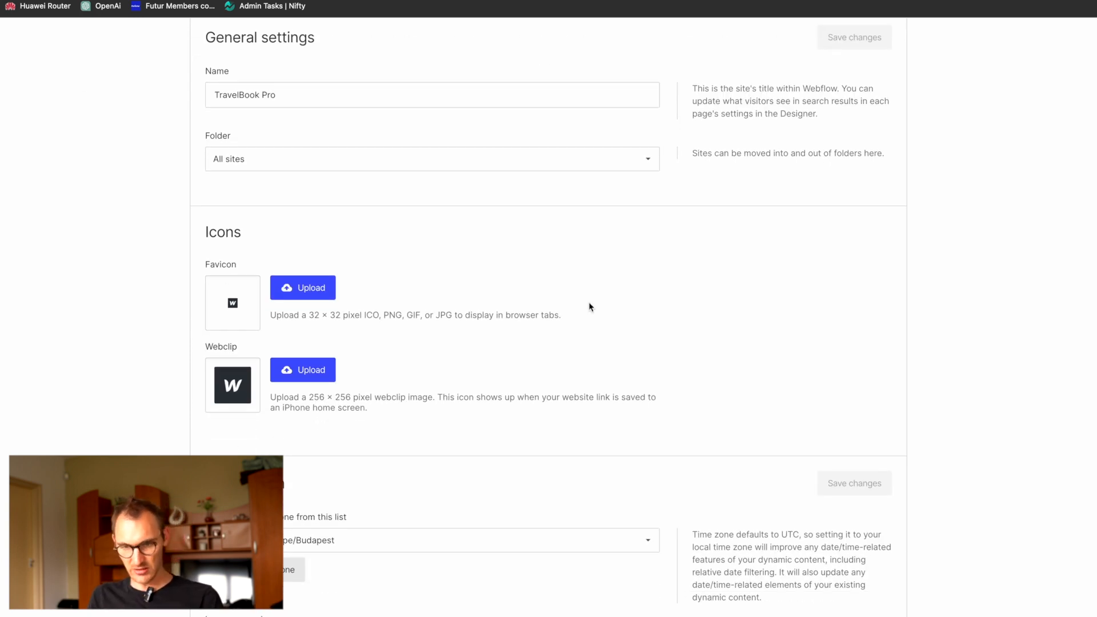
Step: Check the required webclip image size in the icon settings and switch to Affinity Photo
{"action": "mouse_move", "coordinate": [1077, 256]}
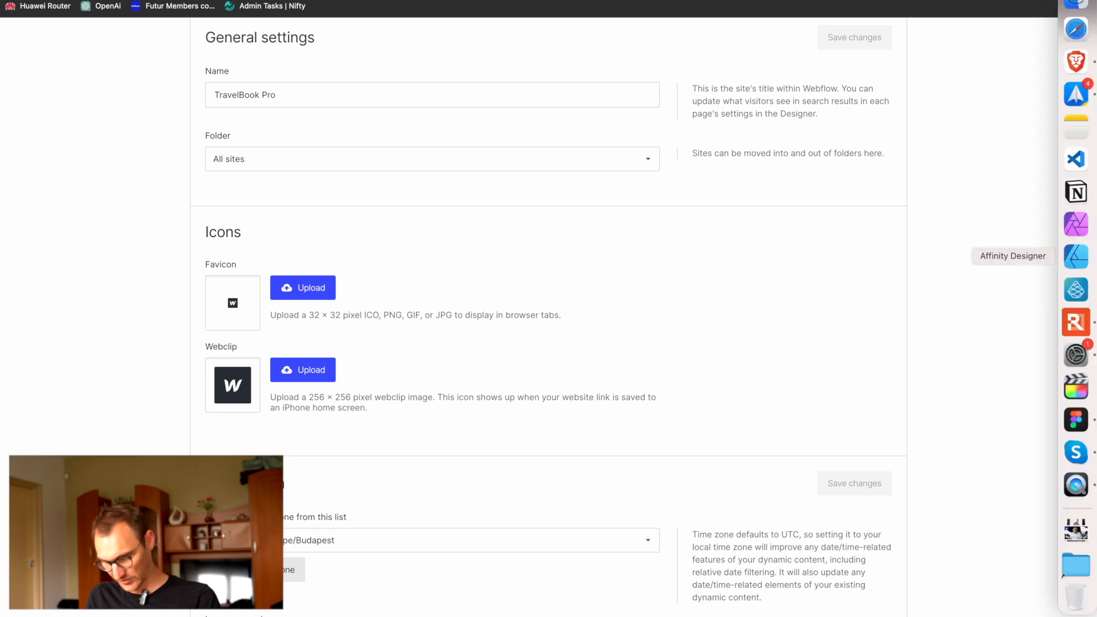
{"action": "left_click", "coordinate": [1077, 225]}
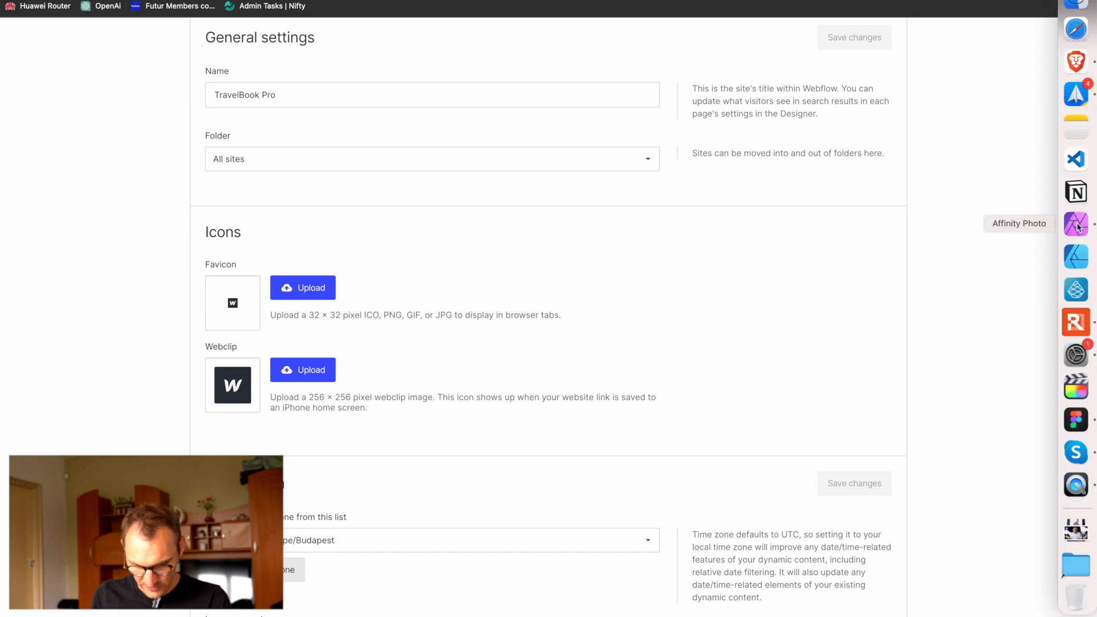
{"action": "left_click_drag", "start_coordinate": [309, 399], "coordinate": [354, 398]}
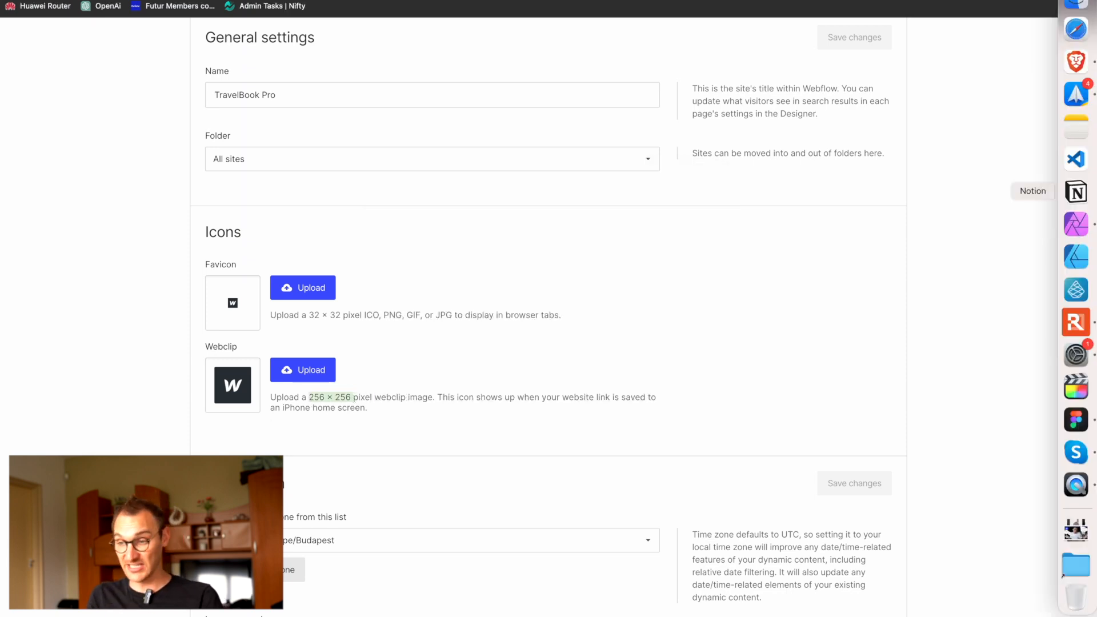
{"action": "left_click", "coordinate": [1076, 223]}
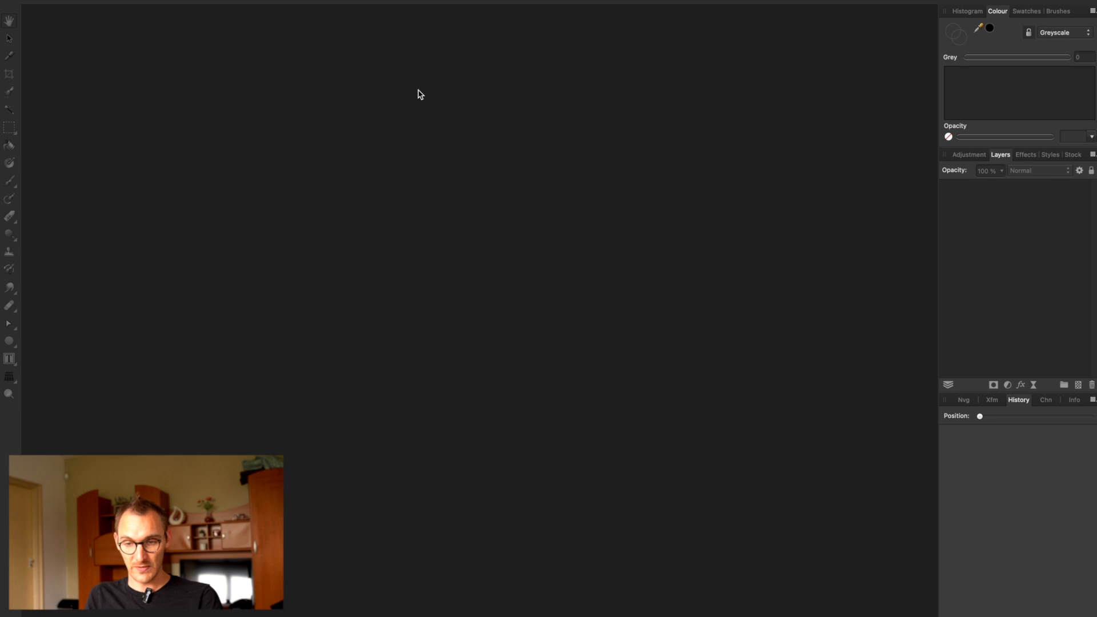
Step: Create a new 256 × 256 pixel document at 72 DPI with the document units set to pixels
{"action": "key", "text": "super+n"}
{"action": "left_click", "coordinate": [789, 133]}
{"action": "type", "text": "256"}
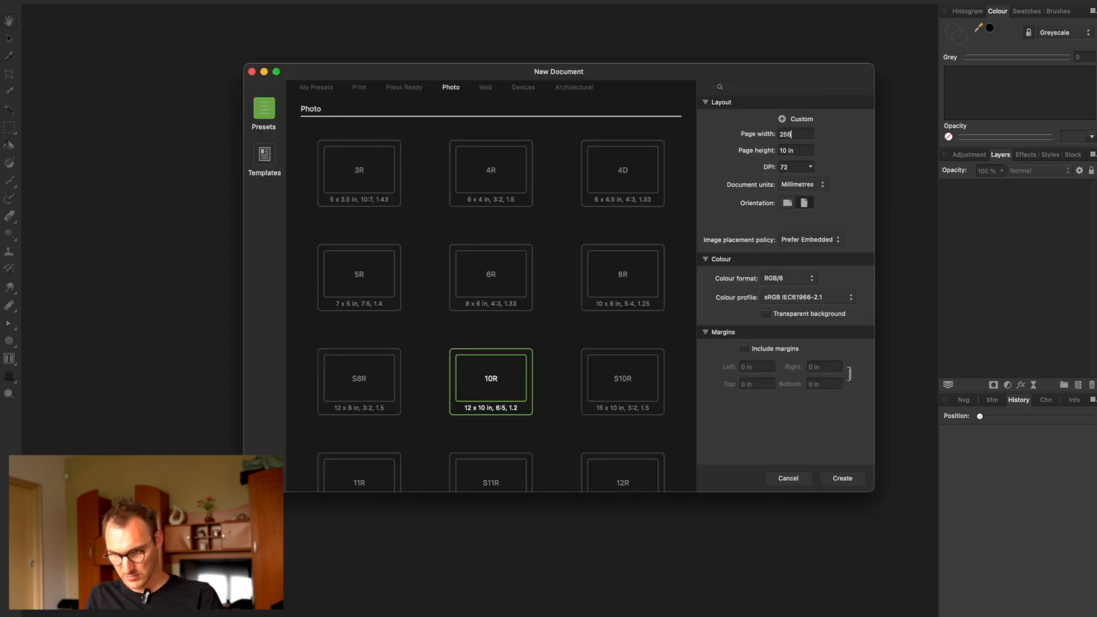
{"action": "key", "text": "Tab"}
{"action": "type", "text": "2"}
{"action": "key", "text": "Tab"}
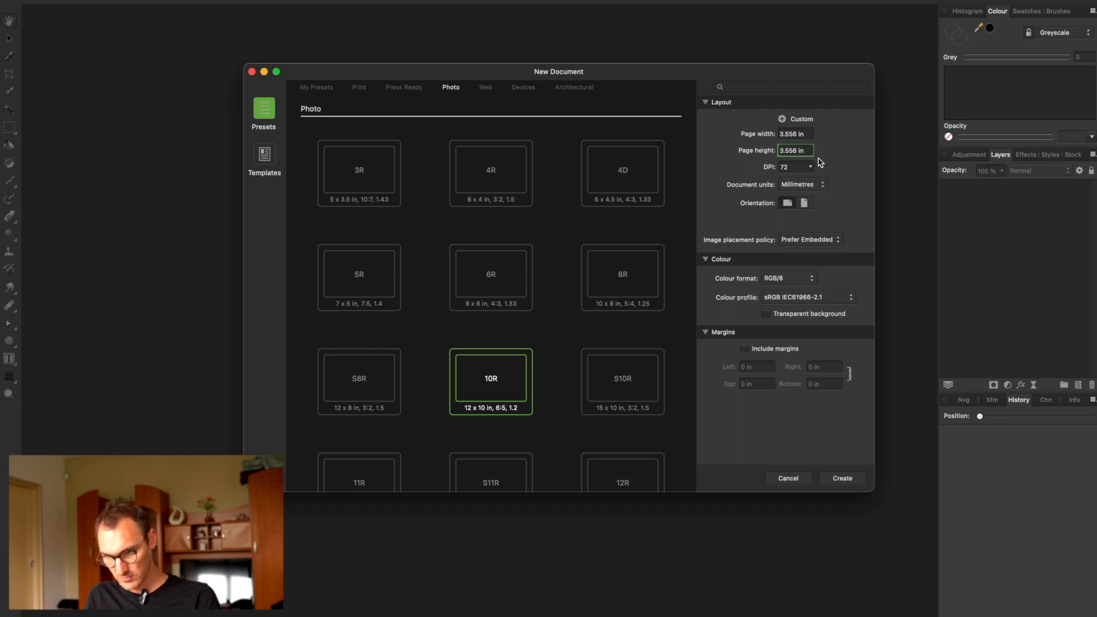
{"action": "left_click", "coordinate": [803, 184]}
{"action": "left_click", "coordinate": [805, 101]}
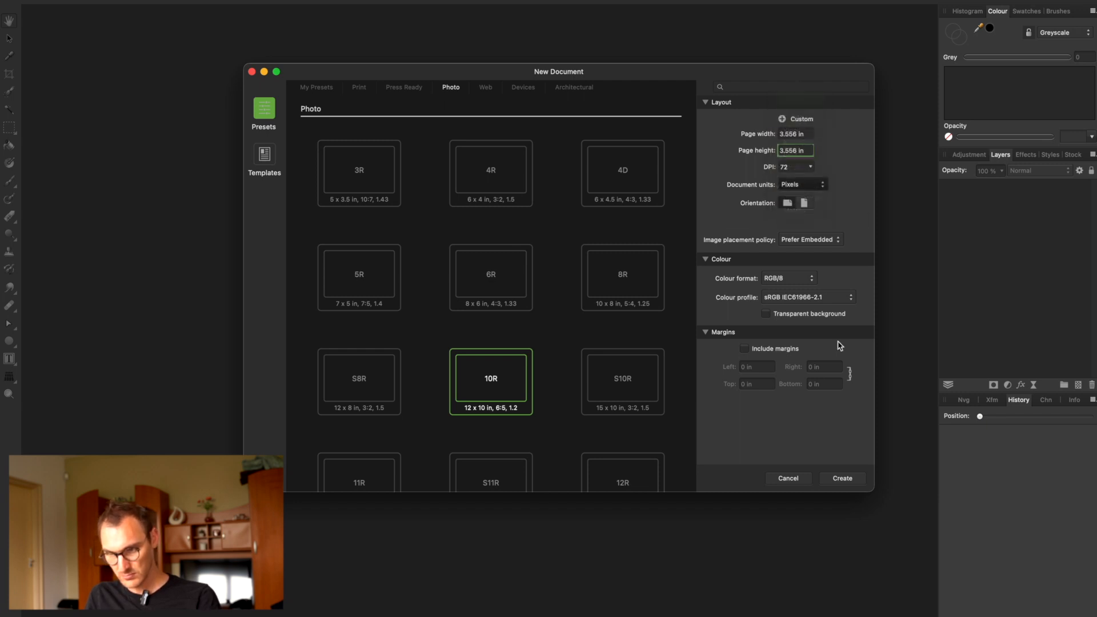
{"action": "left_click", "coordinate": [842, 478]}
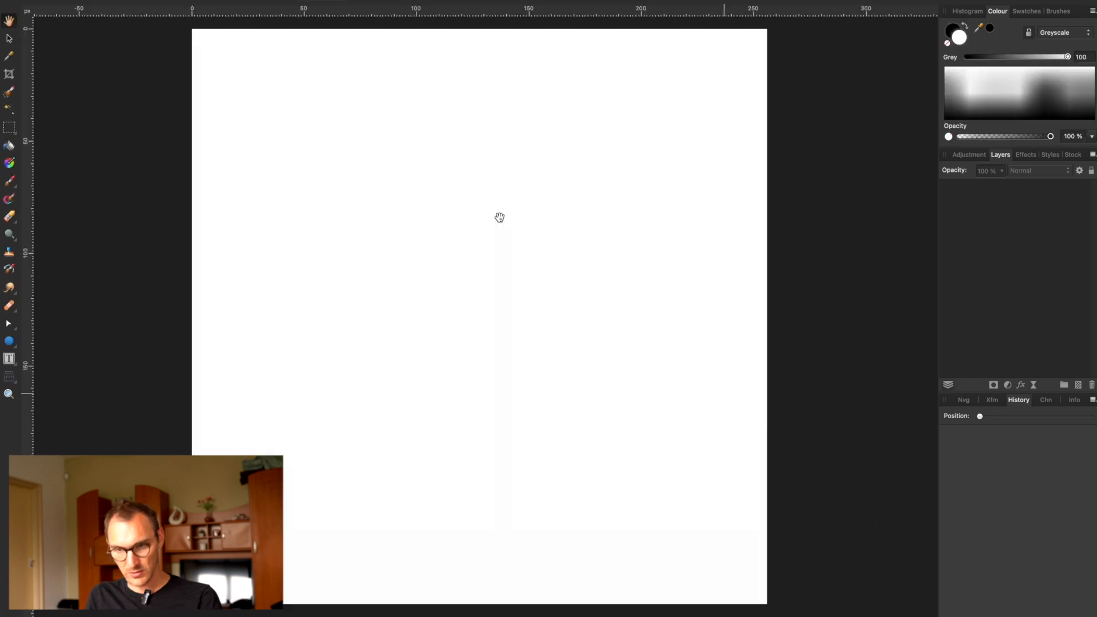
Step: Add a black artistic text letter "T" near the middle of the canvas and select its text
{"action": "key", "text": "x"}
{"action": "key", "text": "t"}
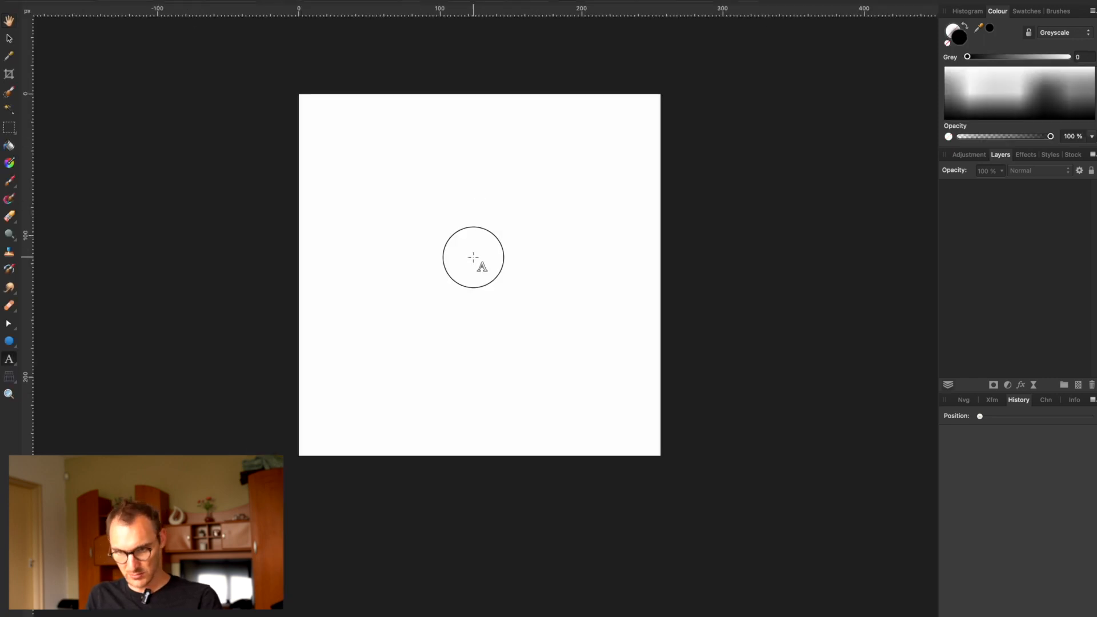
{"action": "left_click", "coordinate": [474, 256]}
{"action": "type", "text": "T"}
{"action": "key", "text": "super+a"}
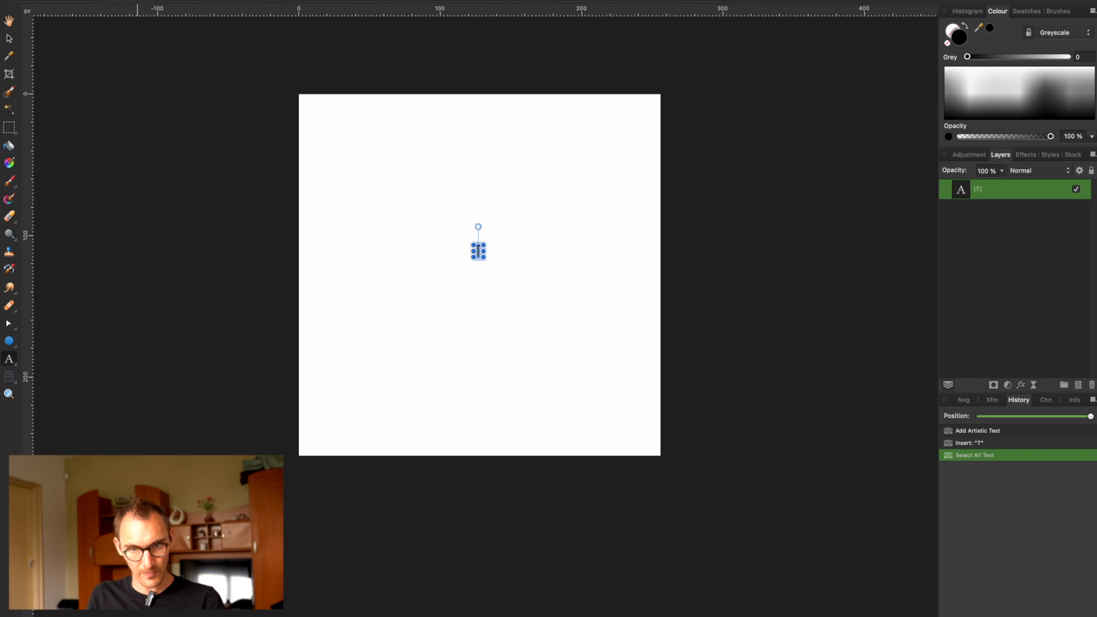
Step: Switch to the browser, check the font used in the site's Fonts settings, and return to Affinity Photo
{"action": "key", "text": "super+Tab"}
{"action": "key", "text": "super+Tab"}
{"action": "key", "text": "super+shift+Tab"}
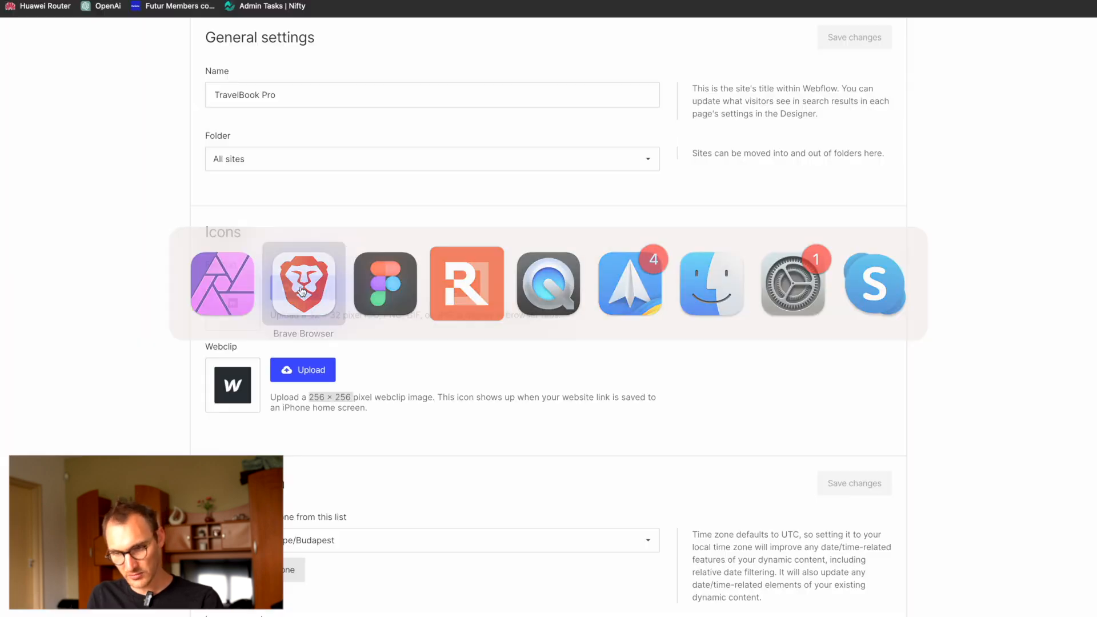
{"action": "scroll", "coordinate": [465, 240], "scroll_direction": "up", "scroll_amount": 3}
{"action": "left_click", "coordinate": [577, 124]}
{"action": "scroll", "coordinate": [463, 538], "scroll_direction": "down", "scroll_amount": 5}
{"action": "scroll", "coordinate": [463, 540], "scroll_direction": "up", "scroll_amount": 6}
{"action": "key", "text": "super+Tab"}
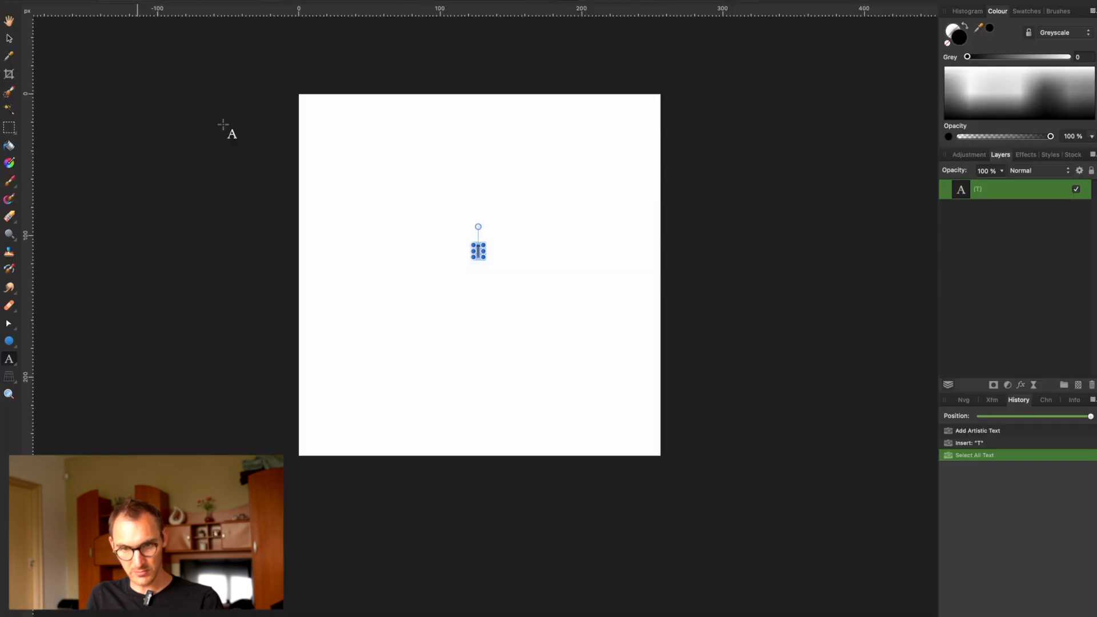
Step: Search the available fonts for "io" to find the site's Iowan typeface, and clear the search
{"action": "left_click", "coordinate": [105, 19]}
{"action": "type", "text": "ios"}
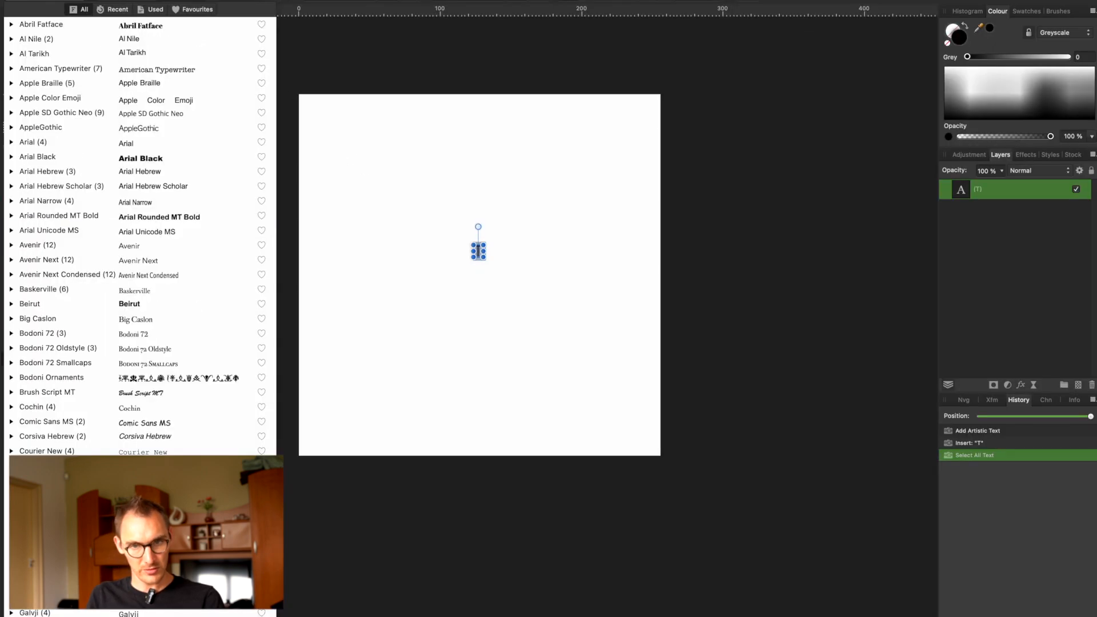
{"action": "key", "text": "BackSpace"}
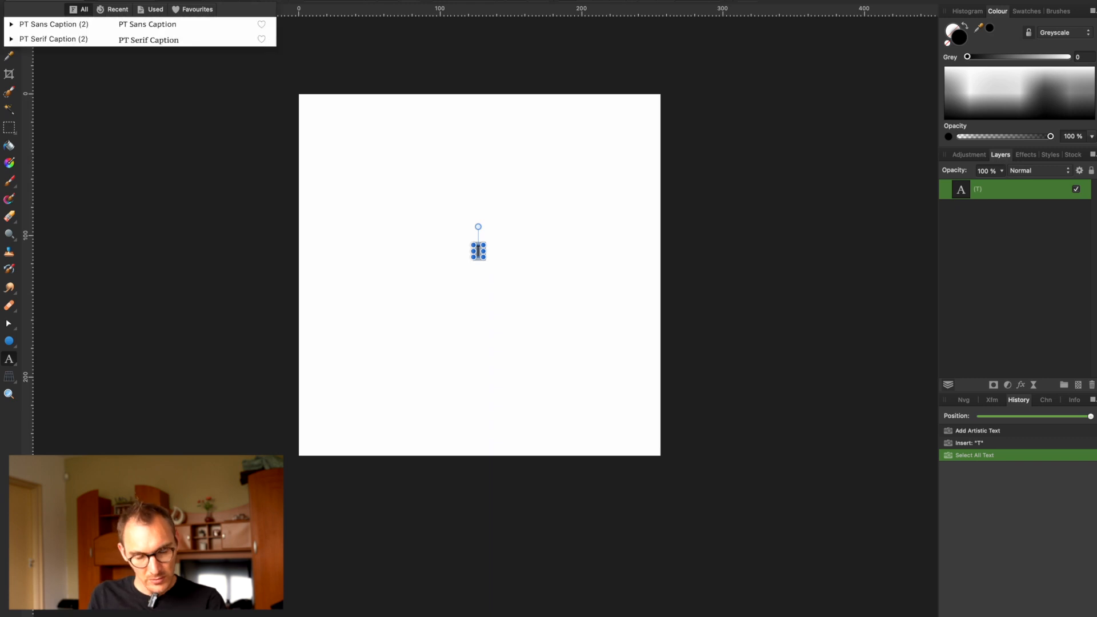
{"action": "key", "text": "BackSpace"}
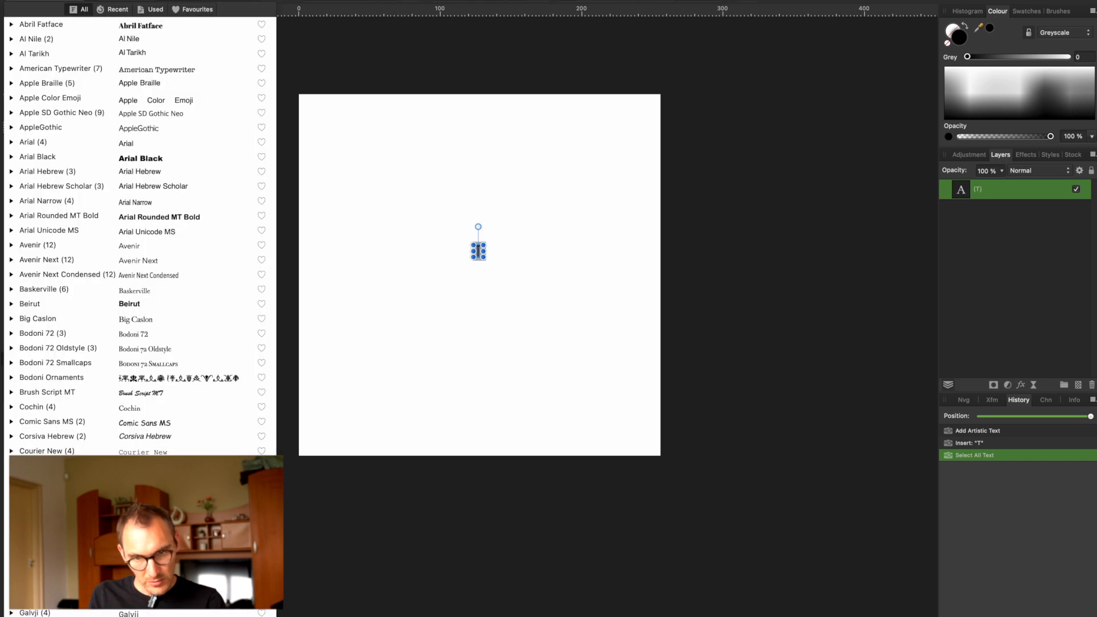
Step: Switch to the browser and search the web for "iowan font free" in a new tab
{"action": "key", "text": "super+Tab"}
{"action": "key", "text": "super+t"}
{"action": "type", "text": "i"}
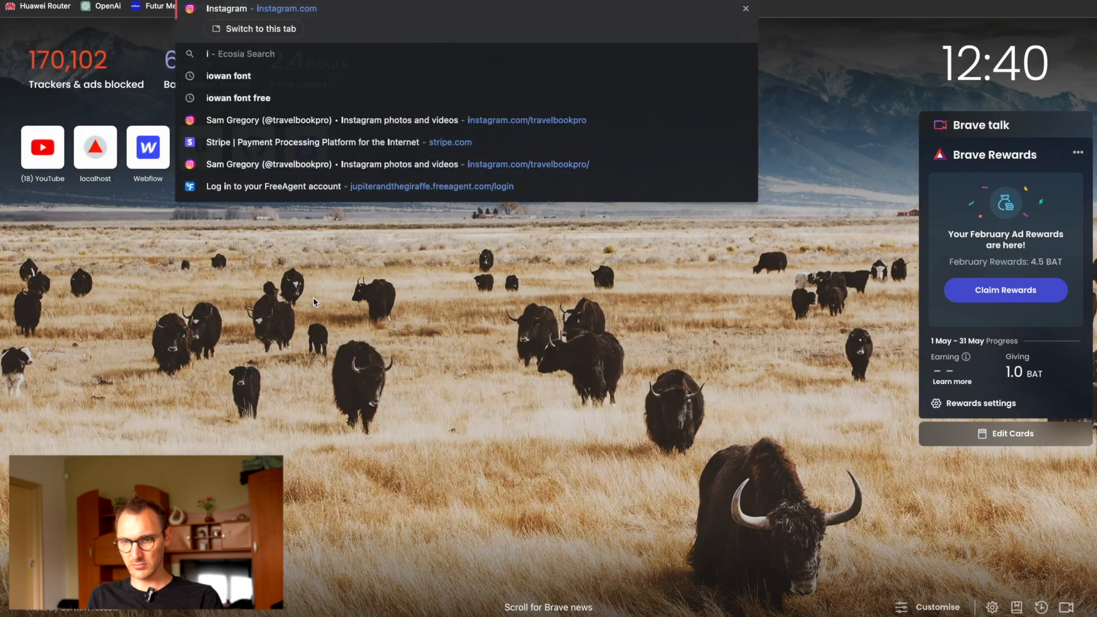
{"action": "type", "text": "nowan"}
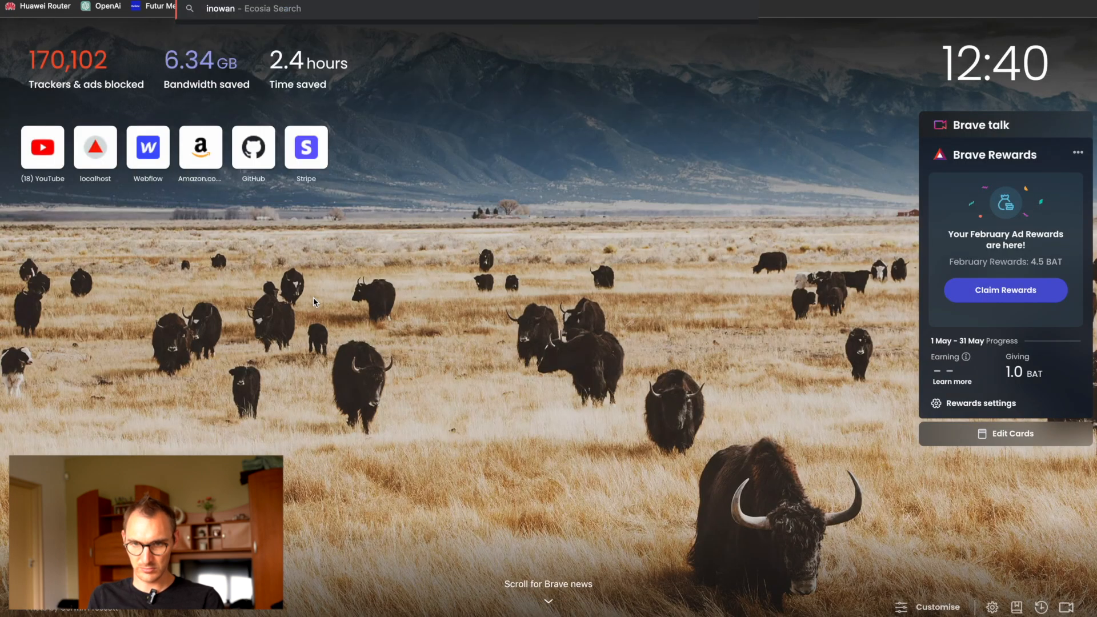
{"action": "key", "text": "BackSpace"}
{"action": "key", "text": "BackSpace"}
{"action": "key", "text": "BackSpace"}
{"action": "key", "text": "BackSpace"}
{"action": "key", "text": "BackSpace"}
{"action": "type", "text": "owan"}
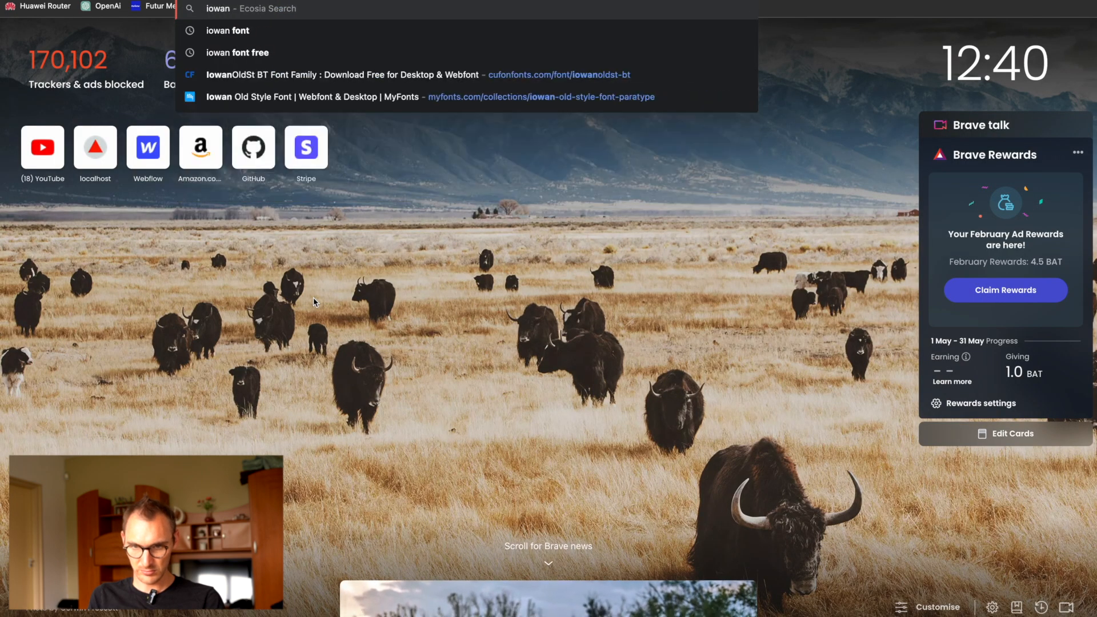
{"action": "type", "text": " fort"}
{"action": "key", "text": "BackSpace"}
{"action": "key", "text": "BackSpace"}
{"action": "type", "text": "nt free"}
{"action": "key", "text": "Return"}
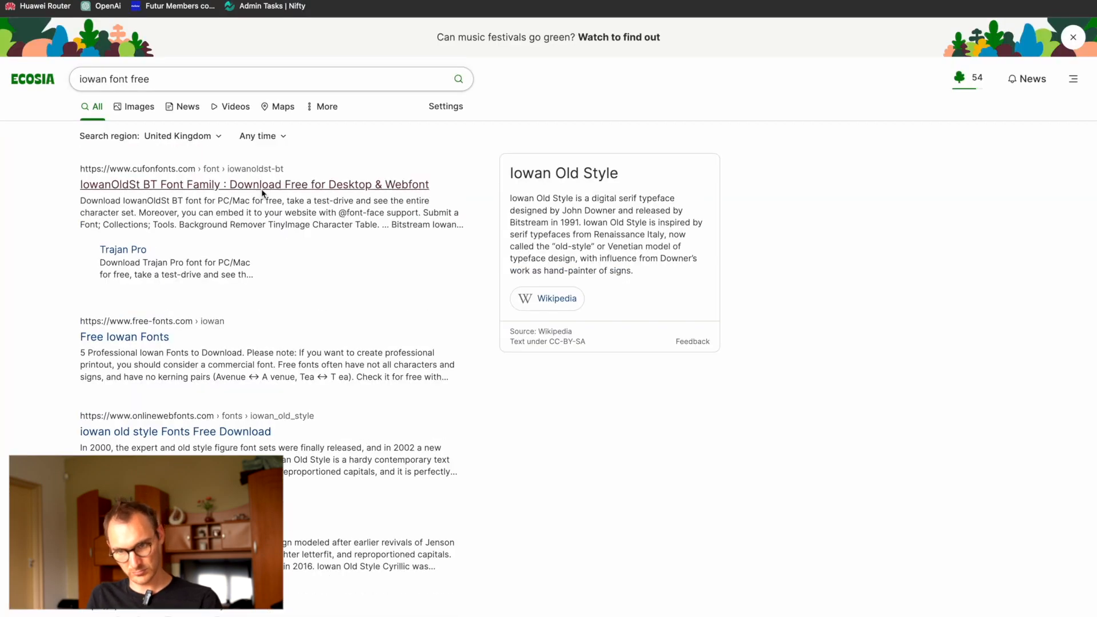
Step: Download the IowanOldSt BT font family for PC/Mac from CUFON Fonts, save it to Downloads, and extract the archive
{"action": "left_click", "coordinate": [263, 192]}
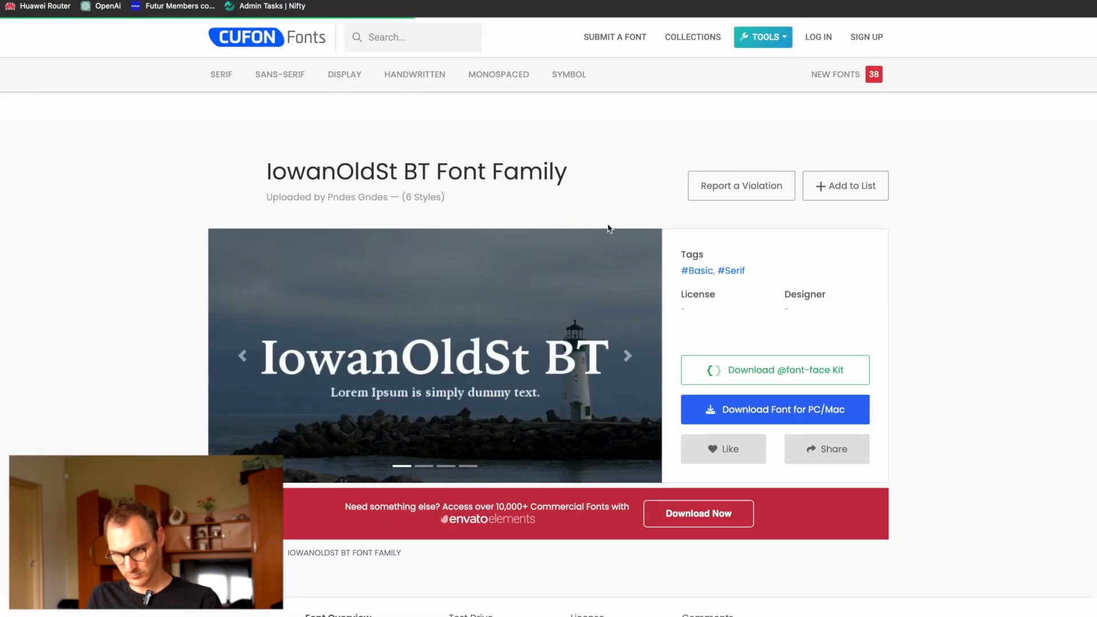
{"action": "left_click", "coordinate": [774, 419]}
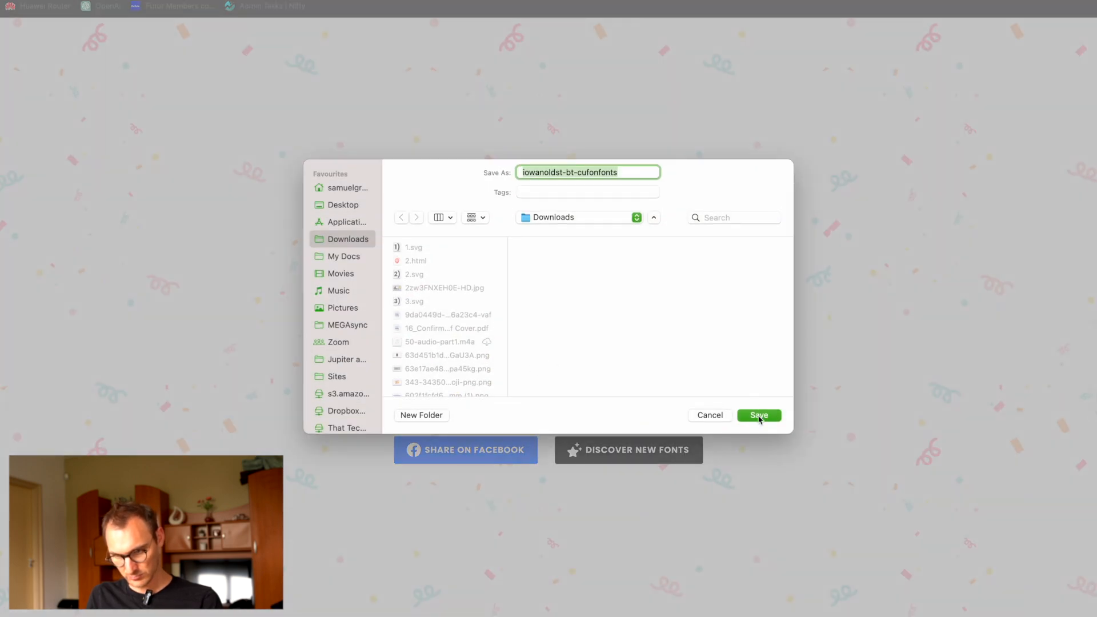
{"action": "left_click", "coordinate": [759, 416]}
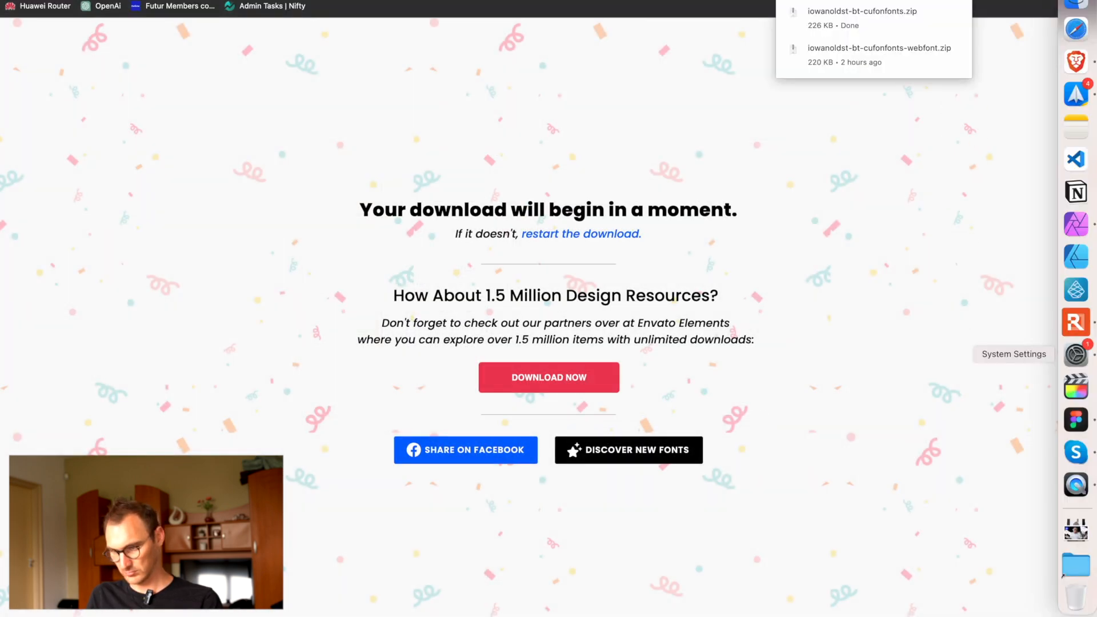
{"action": "left_click", "coordinate": [808, 11]}
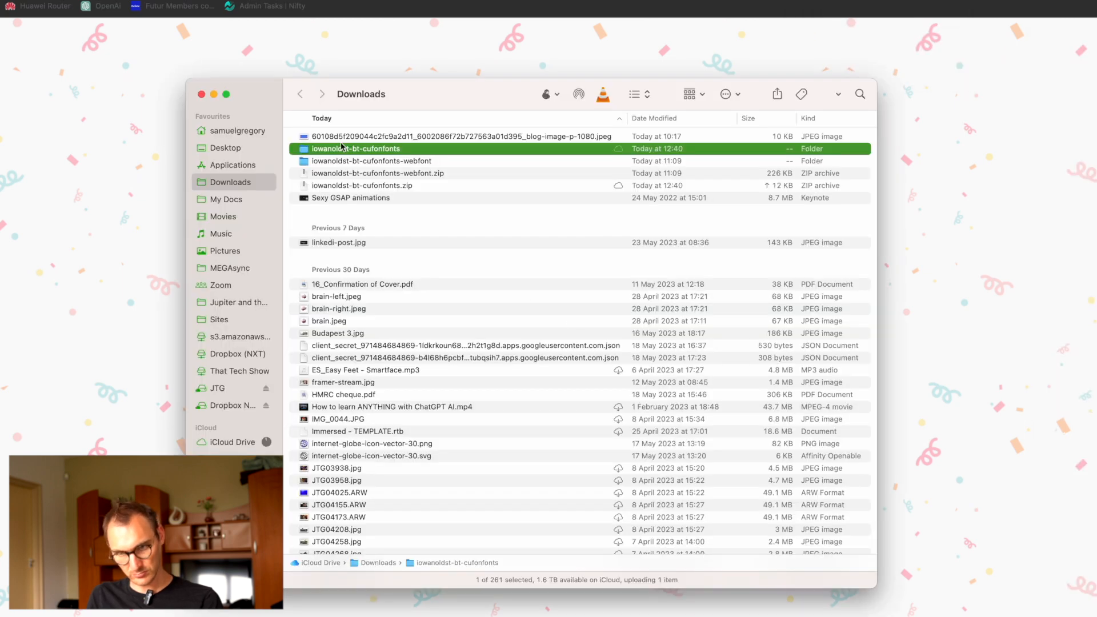
Step: Open all TTF files in the iowanoldst-bt-cufonfonts folder and install the IowanOldSt Blk BT and IowanOldSt BT typefaces
{"action": "double_click", "coordinate": [343, 147]}
{"action": "key", "text": "super+a"}
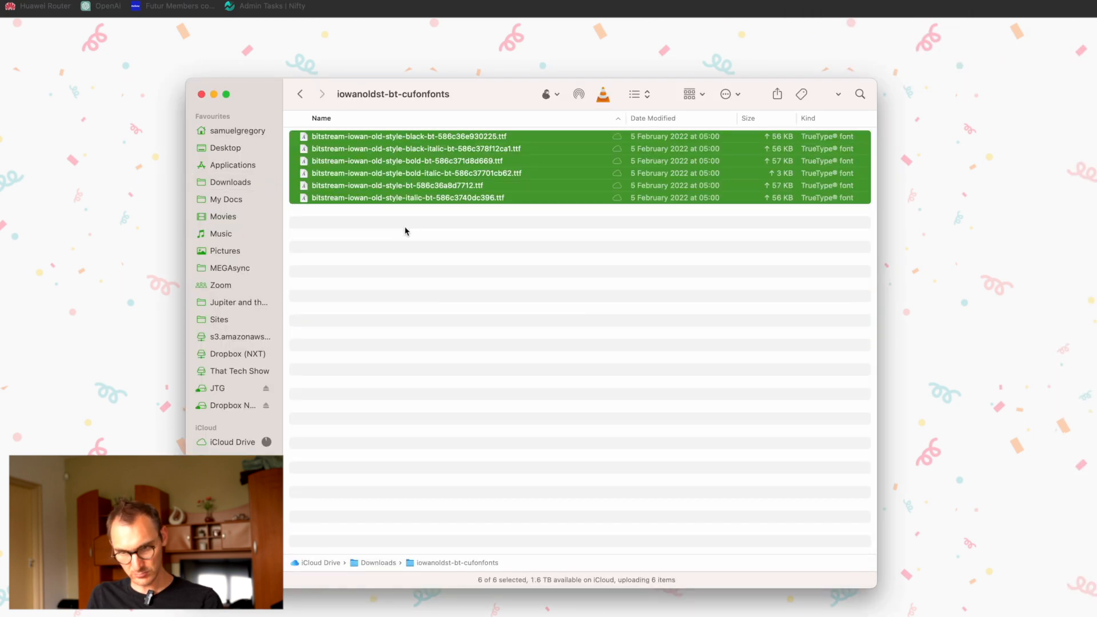
{"action": "key", "text": "super+o"}
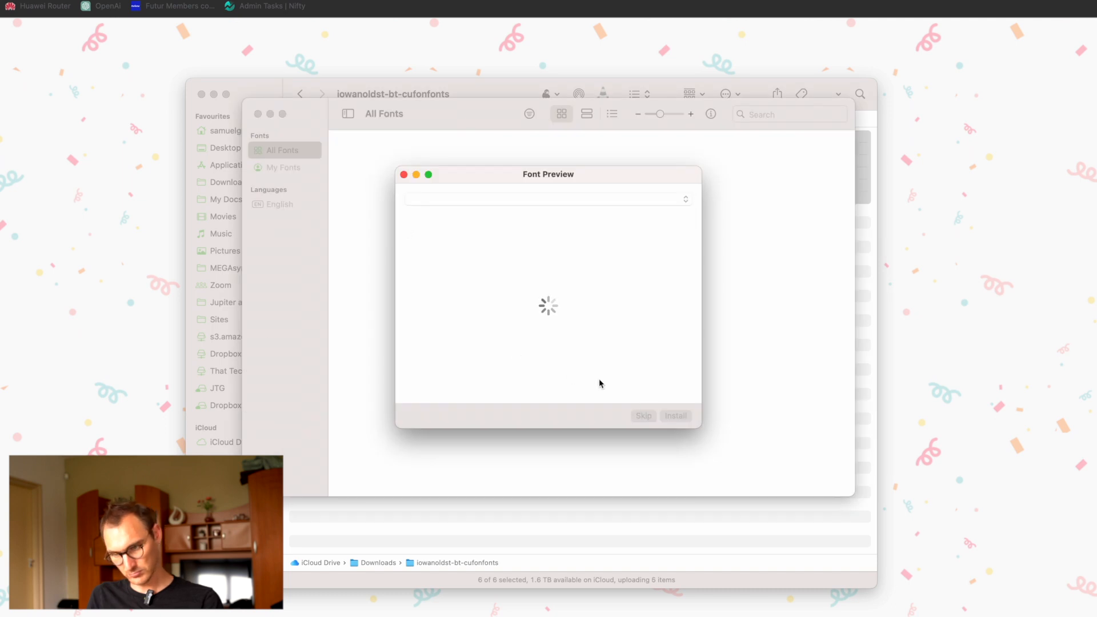
{"action": "left_click", "coordinate": [675, 417]}
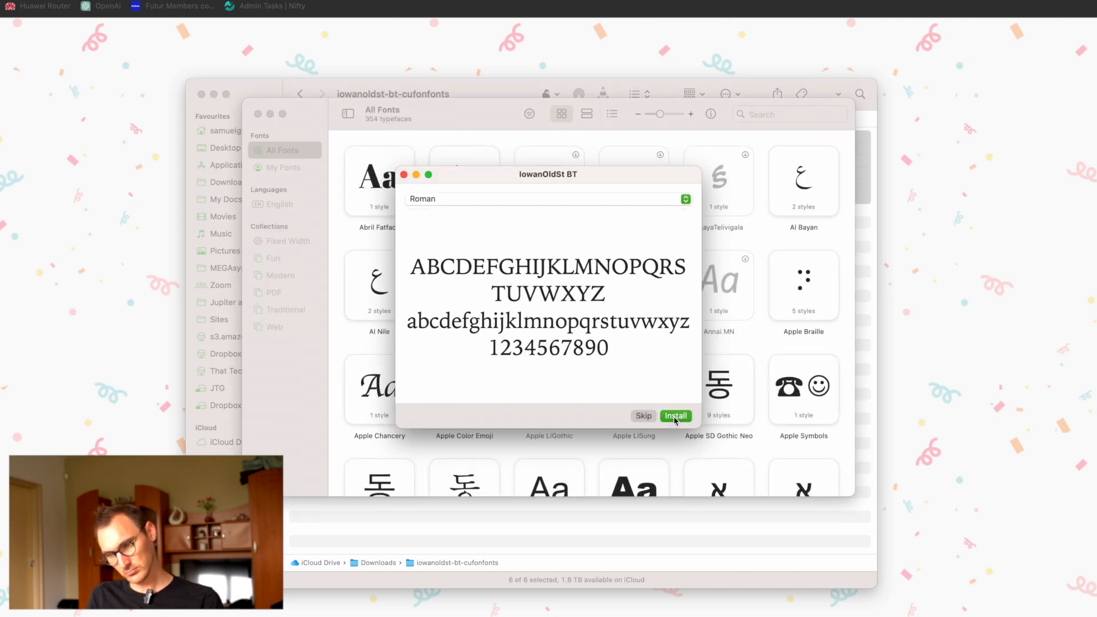
{"action": "left_click", "coordinate": [675, 417]}
Step: Return to Affinity Photo and set the letter T's font to IowanOldSt BT
{"action": "key", "text": "super+Tab"}
{"action": "key", "text": "super+Tab"}
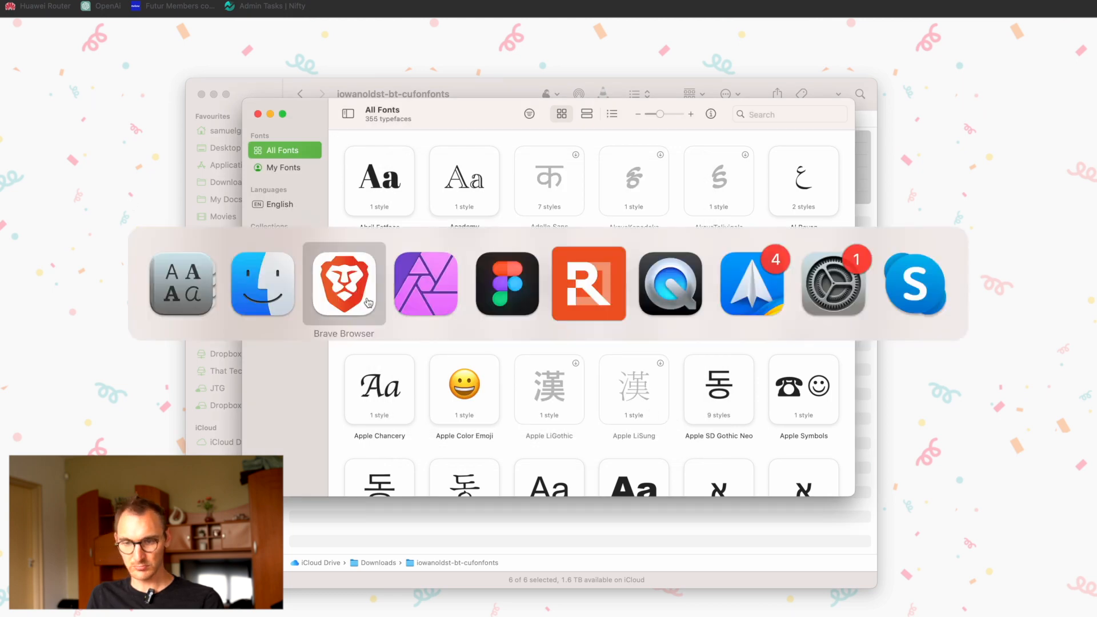
{"action": "left_click", "coordinate": [47, 2]}
{"action": "type", "text": "io"}
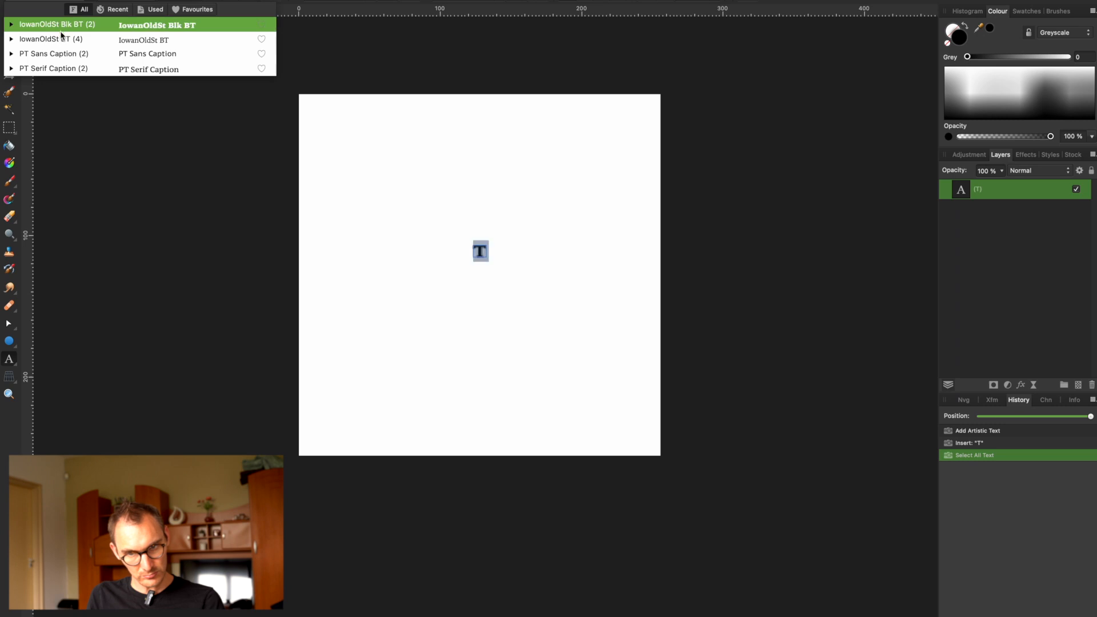
{"action": "left_click", "coordinate": [61, 38]}
Step: Enlarge the letter T to about 175 px wide and 200 px tall to fill most of the canvas, and deselect it
{"action": "left_click_drag", "start_coordinate": [485, 258], "coordinate": [632, 392]}
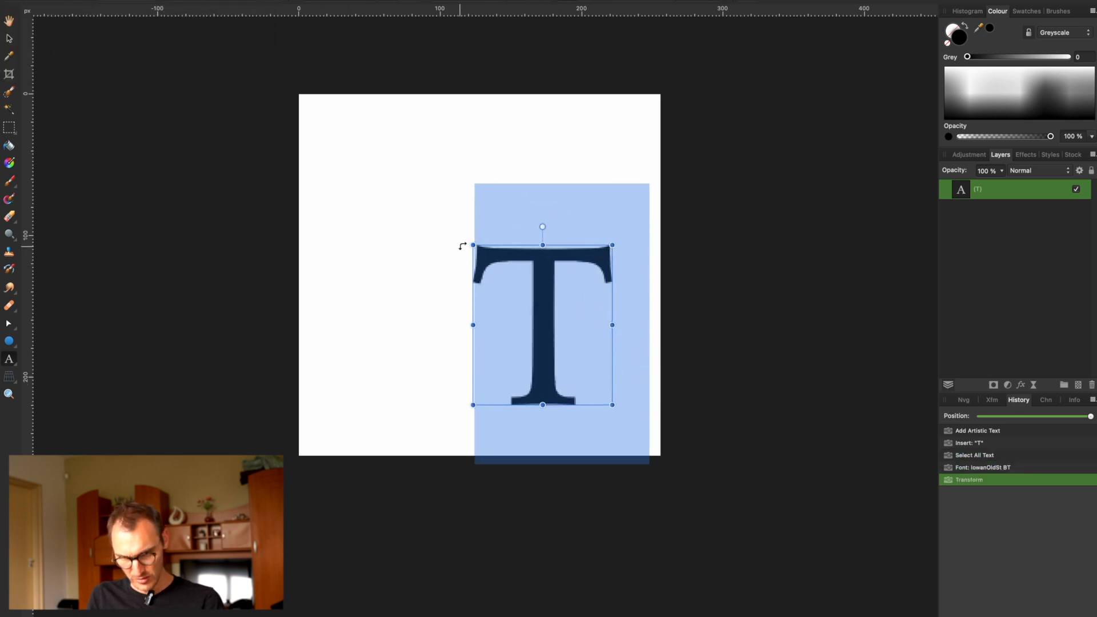
{"action": "left_click_drag", "start_coordinate": [460, 239], "coordinate": [326, 160]}
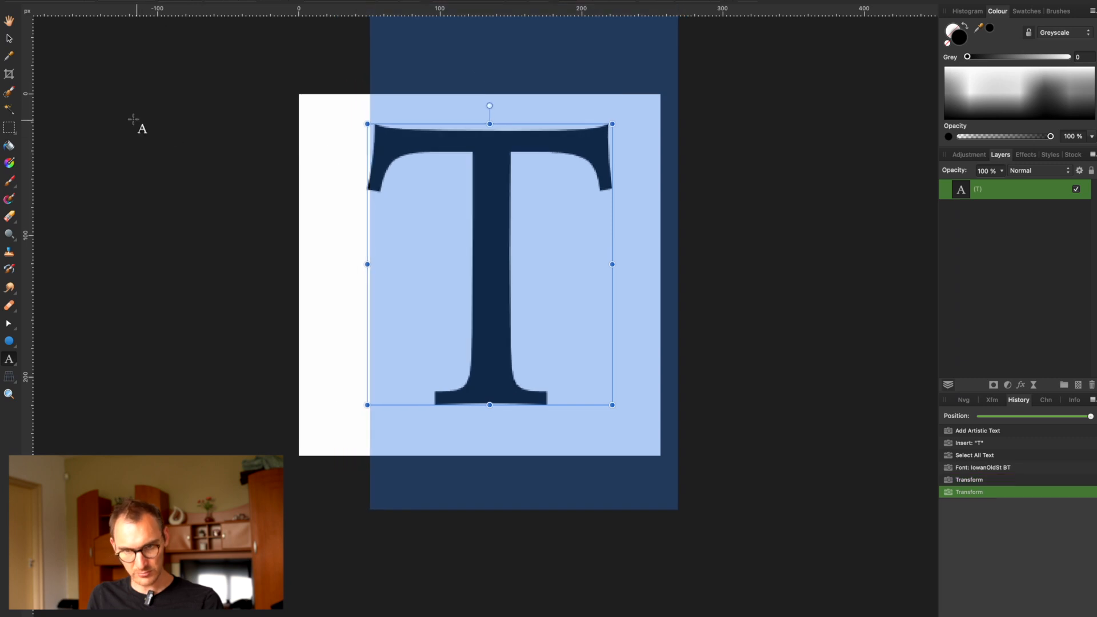
{"action": "key", "text": "v"}
{"action": "key", "text": "super+d"}
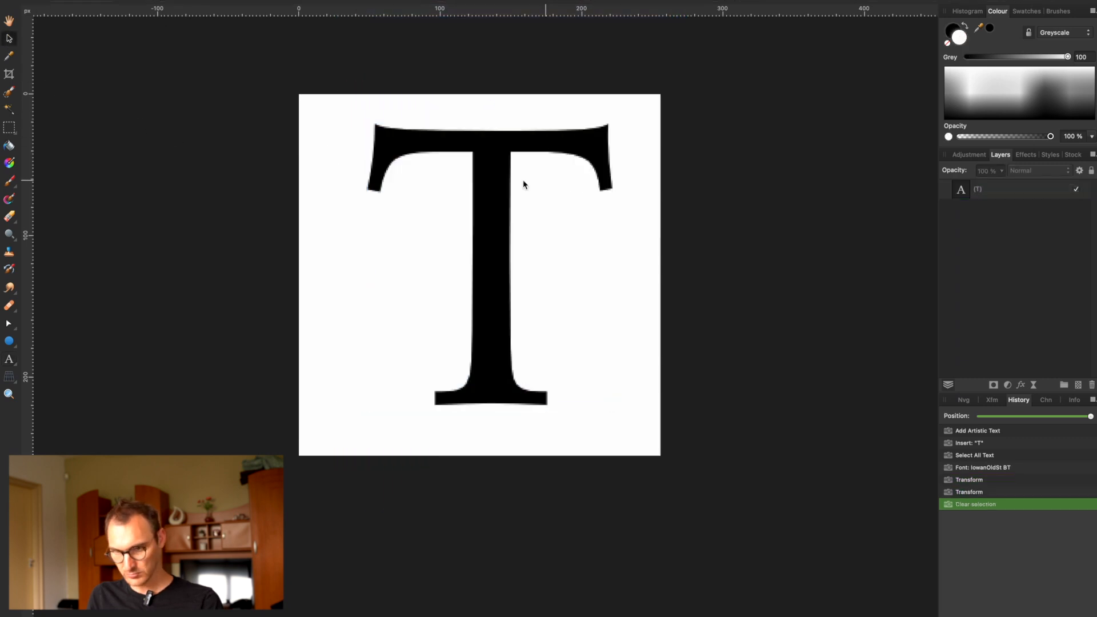
Step: Centre the letter T horizontally and vertically on the canvas and clear the selection
{"action": "left_click", "coordinate": [568, 179]}
{"action": "left_click", "coordinate": [974, 1]}
{"action": "left_click", "coordinate": [1025, 2]}
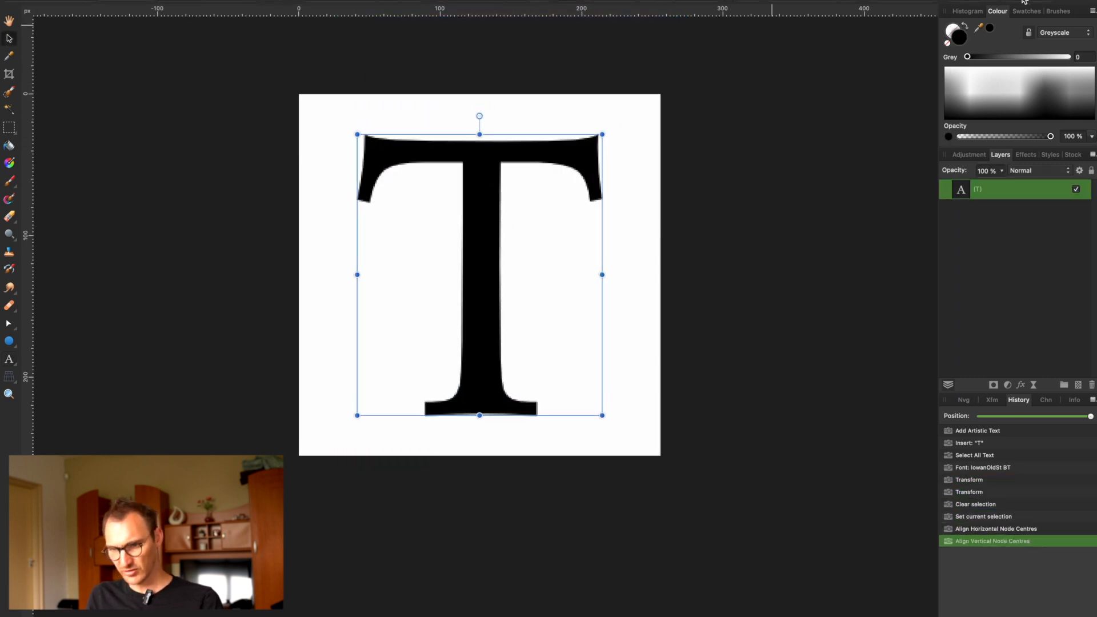
{"action": "left_click", "coordinate": [837, 78]}
Step: Export the whole document as a 256 × 256 px best-quality JPEG named favicon.jpg in the Desktop's TravelBook Pro Website folder
{"action": "key", "text": "super+alt+shift+s"}
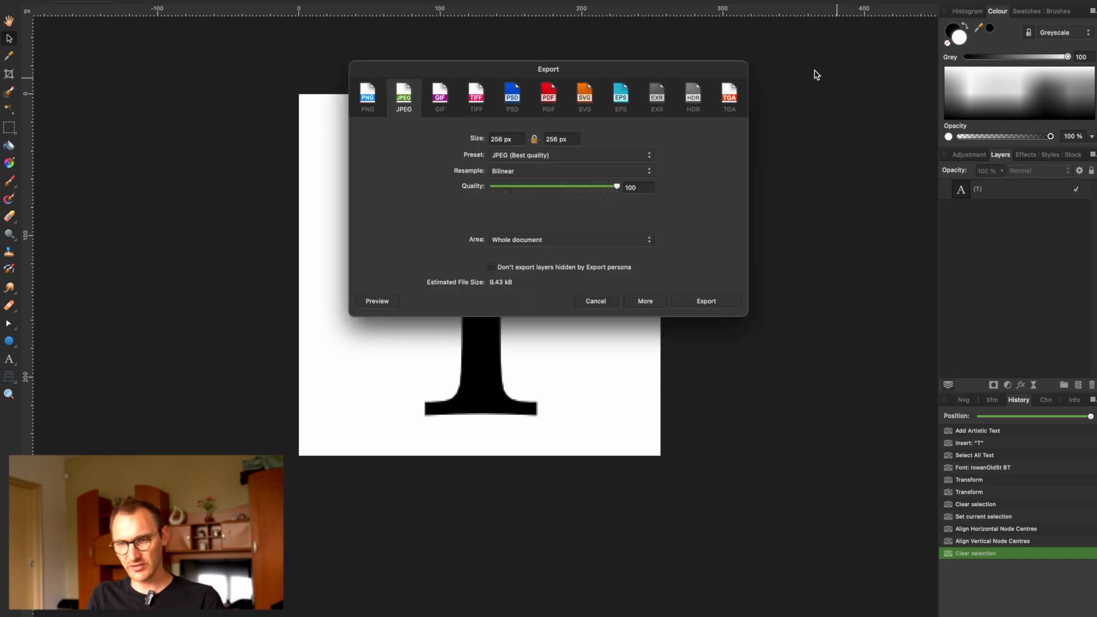
{"action": "left_click", "coordinate": [713, 302]}
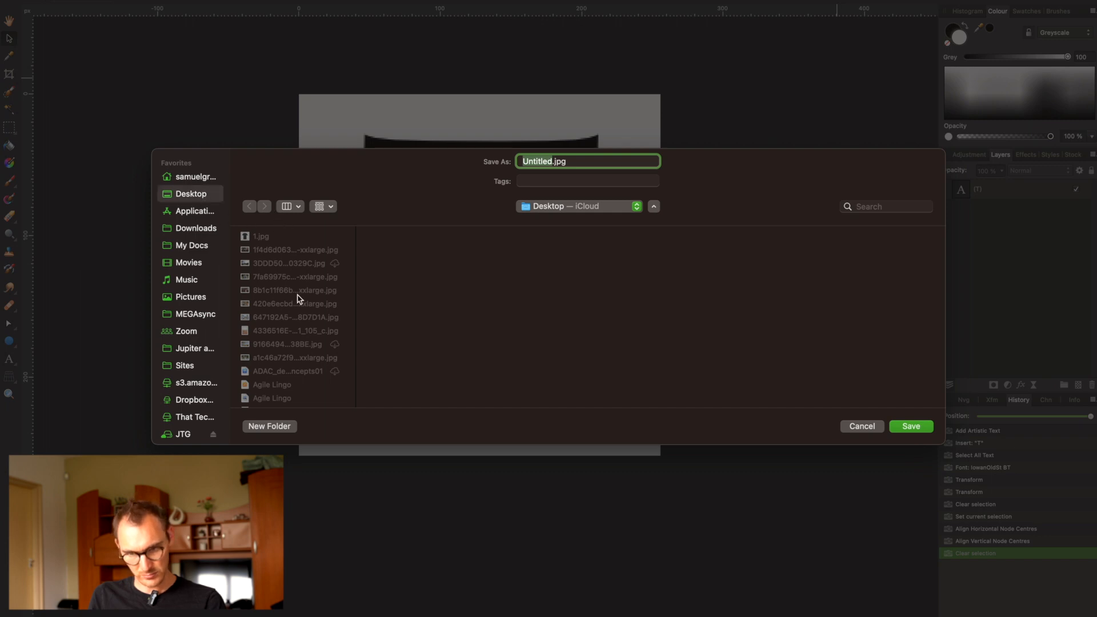
{"action": "scroll", "coordinate": [297, 298], "scroll_direction": "down", "scroll_amount": 15}
{"action": "scroll", "coordinate": [297, 297], "scroll_direction": "down", "scroll_amount": 15}
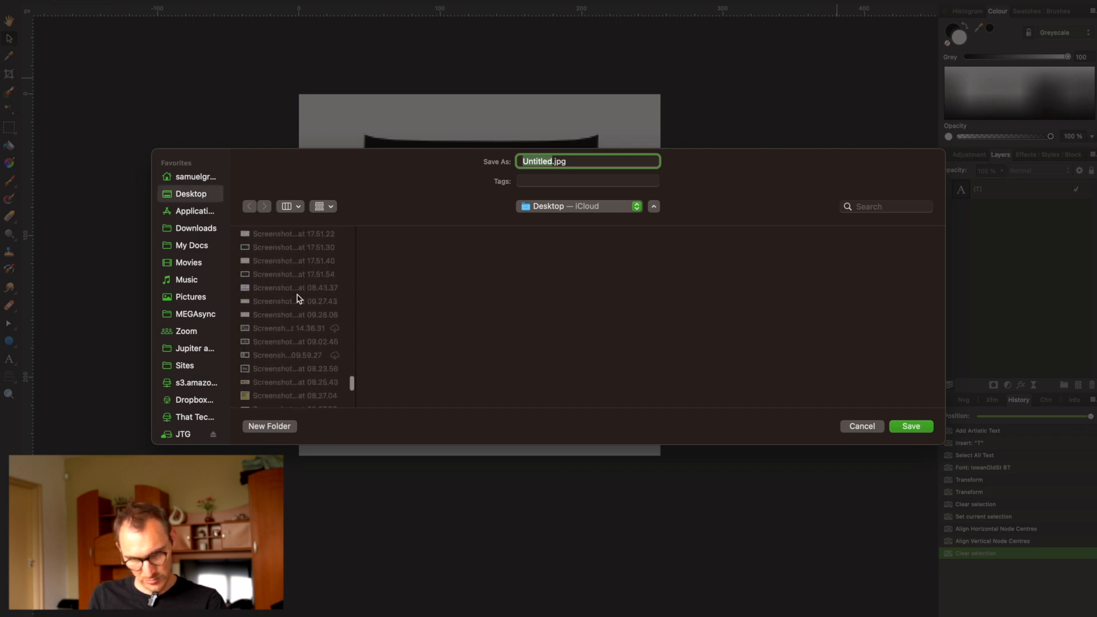
{"action": "left_click", "coordinate": [311, 275]}
{"action": "double_click", "coordinate": [536, 160]}
{"action": "type", "text": "favic"}
{"action": "type", "text": "on"}
{"action": "key", "text": "Return"}
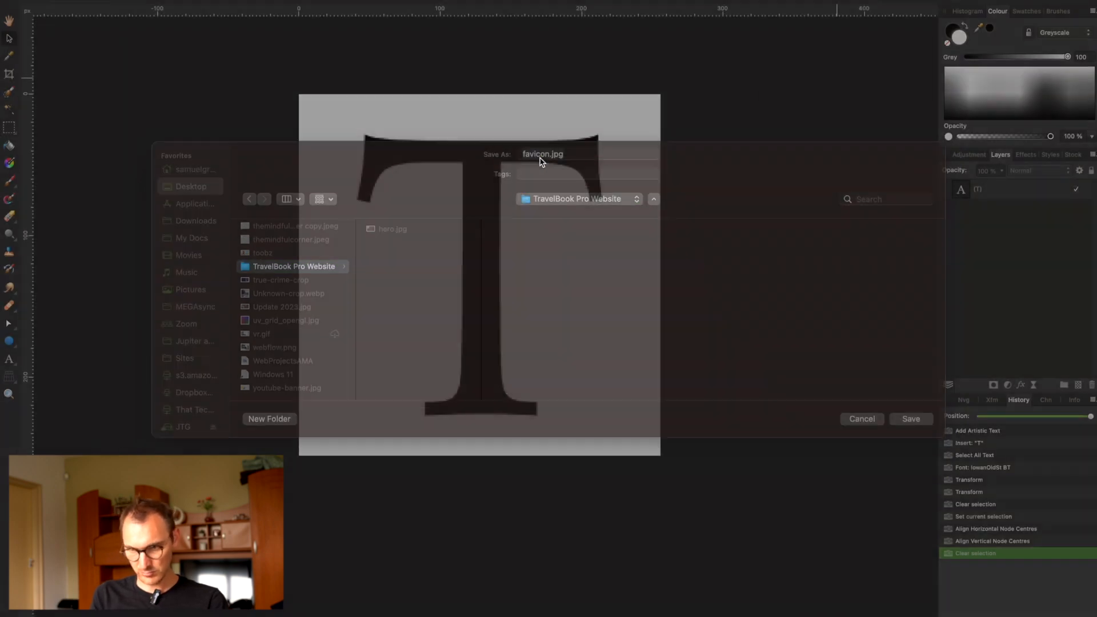
Step: Switch to the Webflow site settings in the browser and upload favicon.jpg from the TravelBook Pro Website folder as the webclip
{"action": "key", "text": "super+Tab"}
{"action": "key", "text": "super+Tab"}
{"action": "key", "text": "super+Tab"}
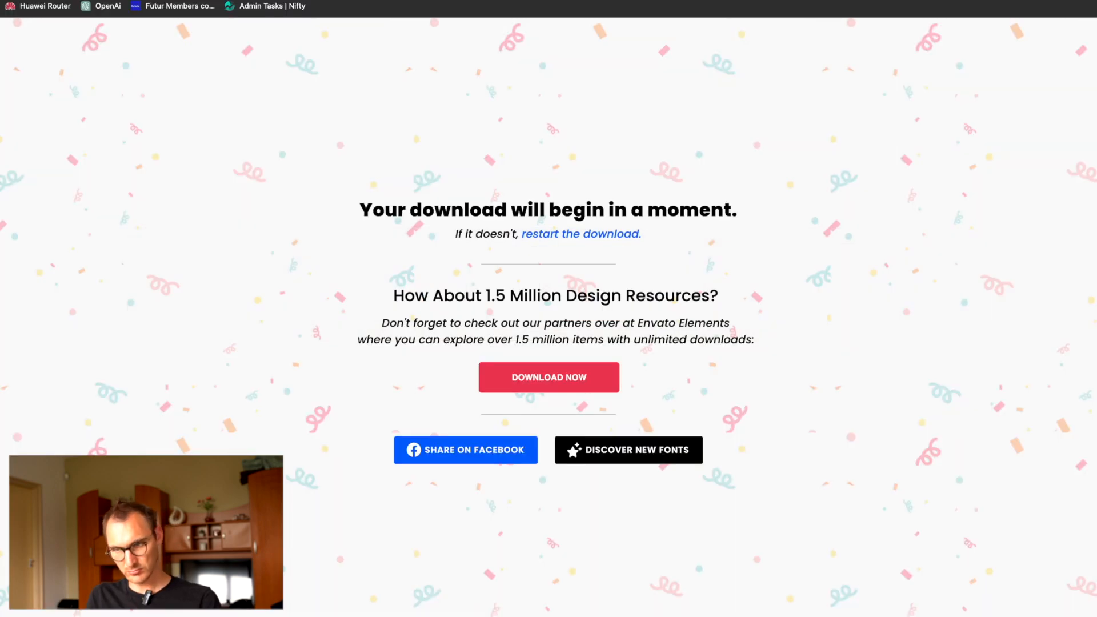
{"action": "key", "text": "ctrl+Tab"}
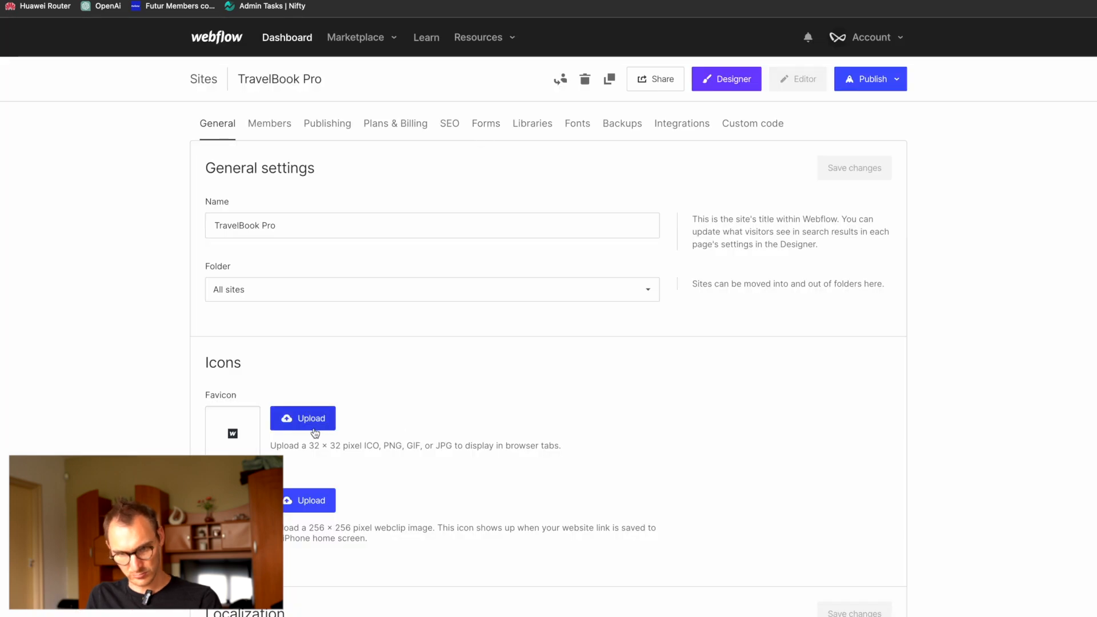
{"action": "left_click", "coordinate": [293, 501]}
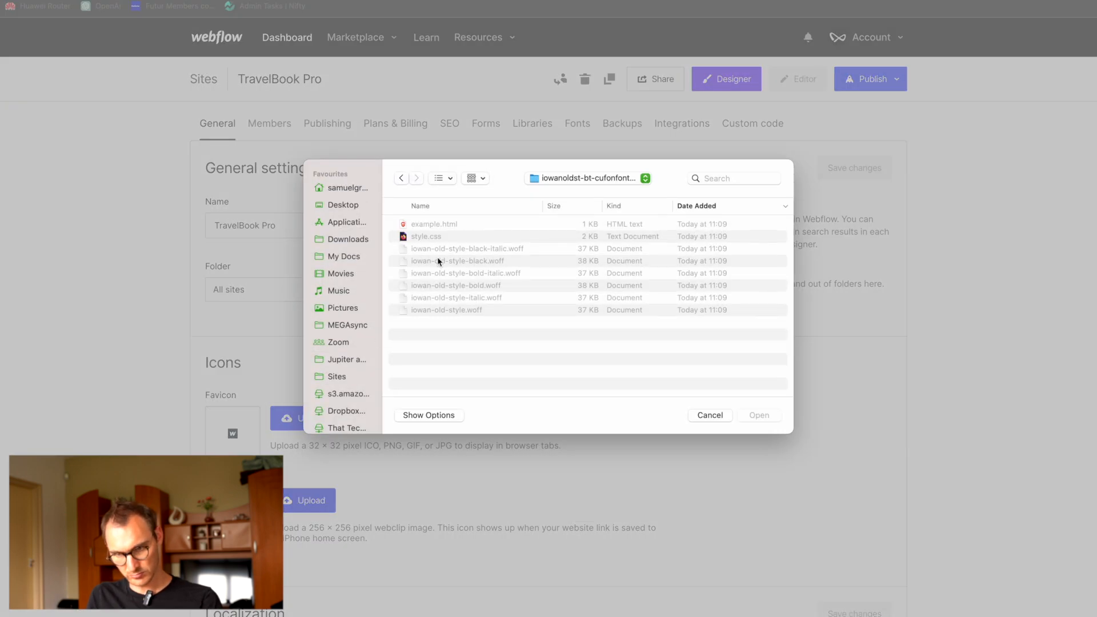
{"action": "left_click", "coordinate": [355, 206]}
{"action": "left_click", "coordinate": [451, 225]}
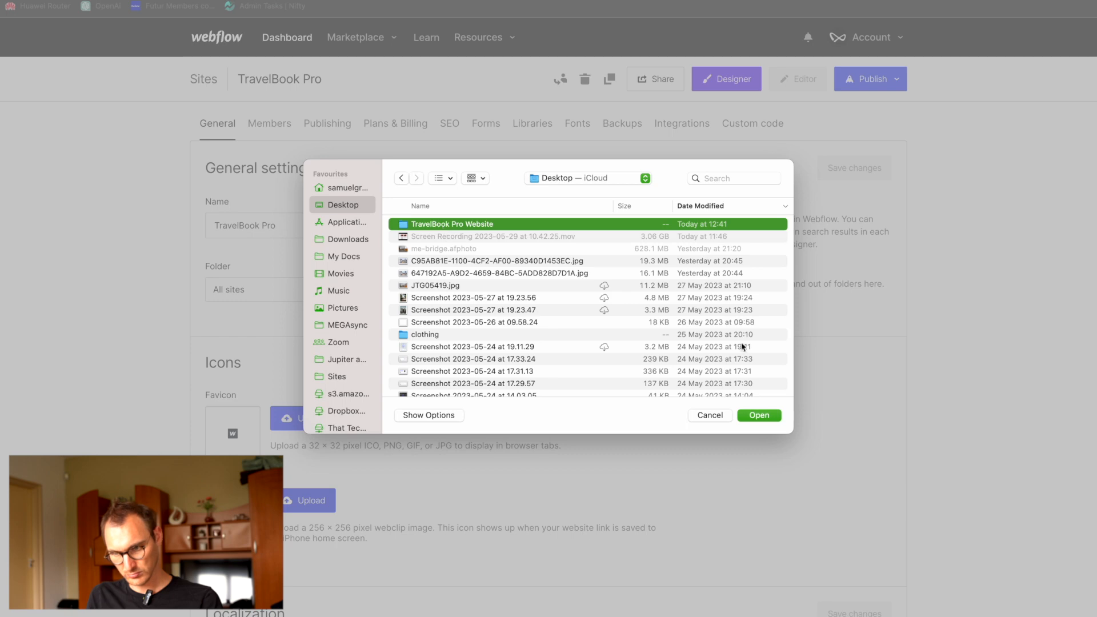
{"action": "double_click", "coordinate": [492, 225]}
{"action": "left_click", "coordinate": [462, 228]}
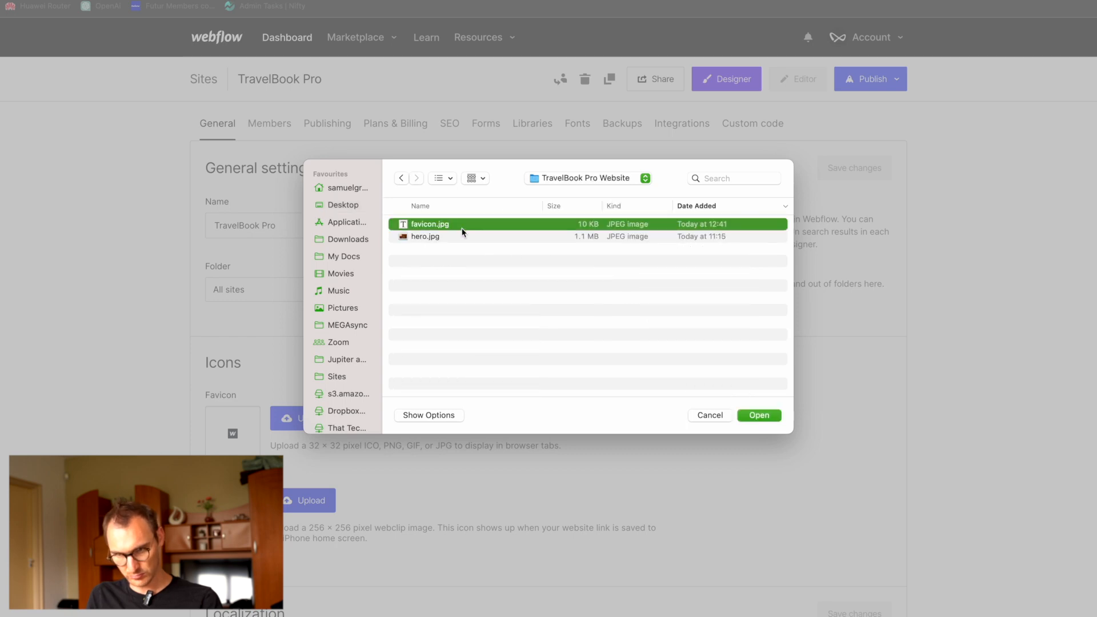
{"action": "left_click", "coordinate": [754, 416]}
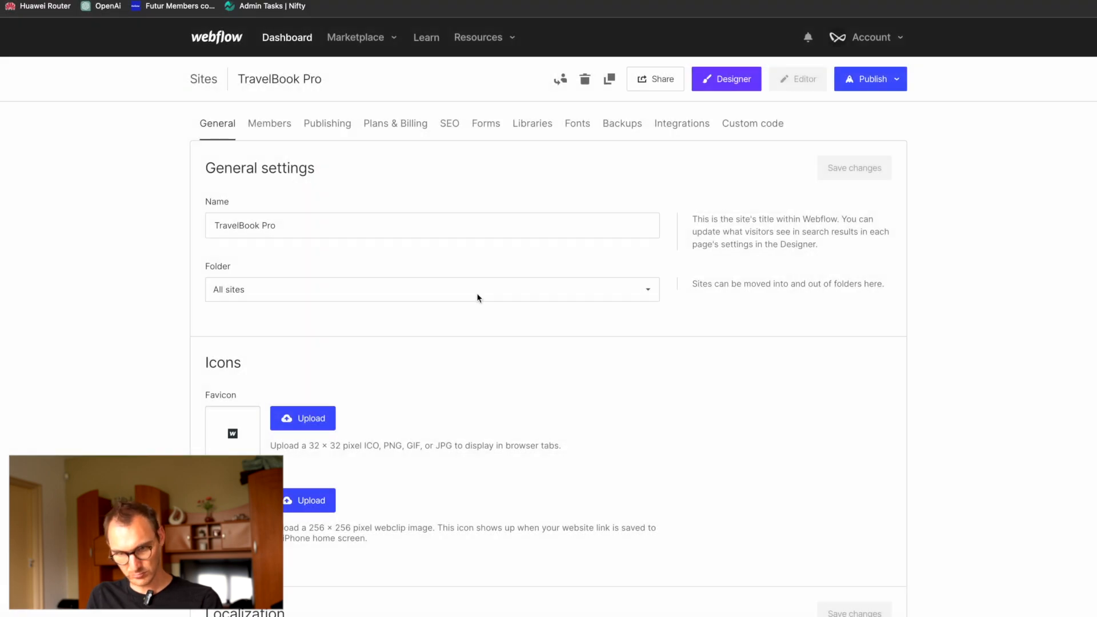
Step: Switch to Finder, open the Desktop's TravelBook Pro Website folder, duplicate favicon.jpg and rename the original as webclip.jpg
{"action": "key", "text": "super+Tab"}
{"action": "left_click", "coordinate": [437, 300]}
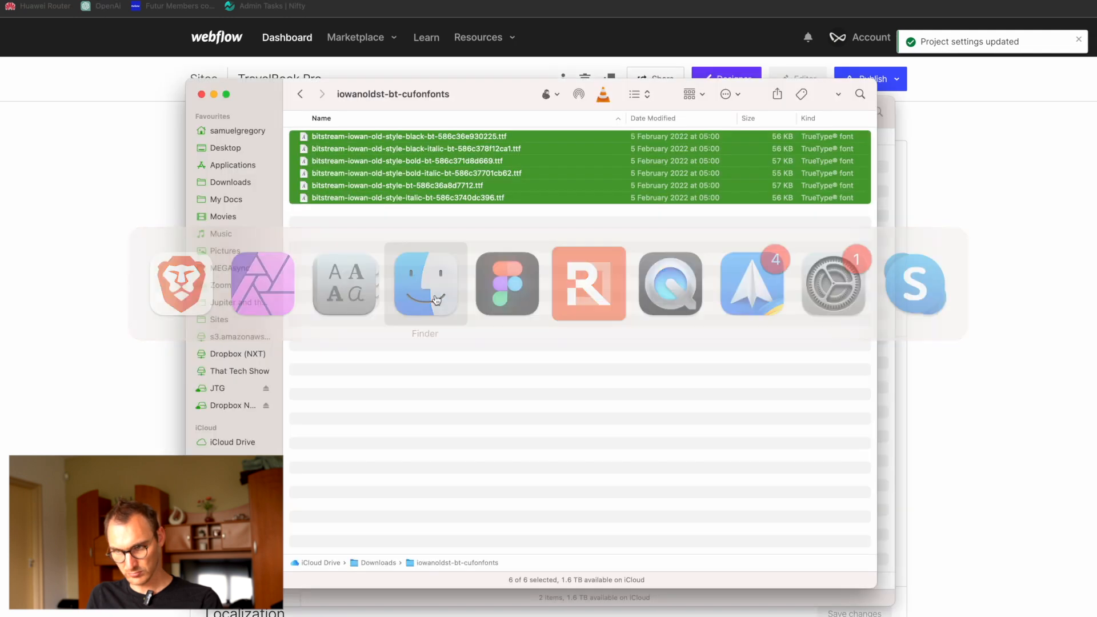
{"action": "left_click", "coordinate": [231, 136]}
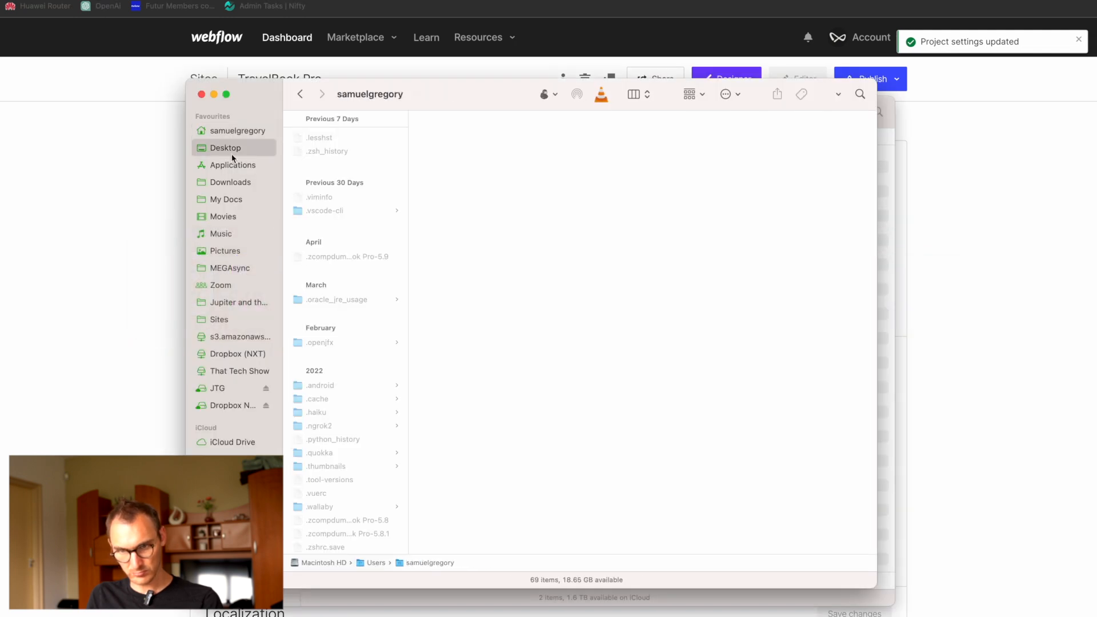
{"action": "left_click", "coordinate": [227, 148]}
{"action": "double_click", "coordinate": [337, 136]}
{"action": "left_click", "coordinate": [330, 136]}
{"action": "key", "text": "super+d"}
{"action": "key", "text": "Down"}
{"action": "key", "text": "Return"}
{"action": "type", "text": "webclip"}
{"action": "key", "text": "Return"}
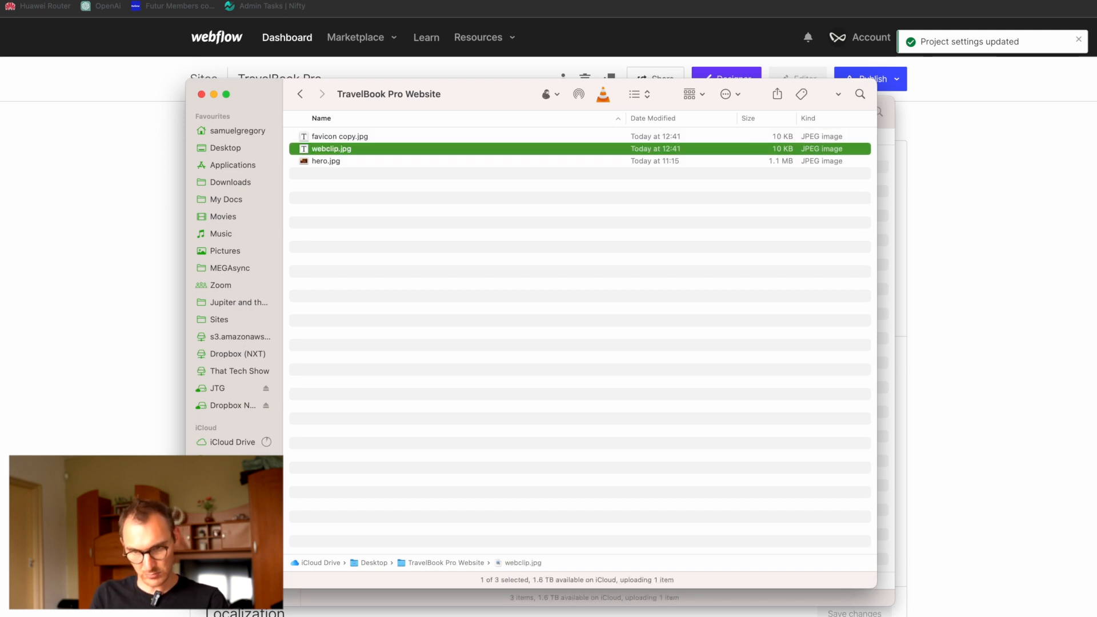
Step: Rename the duplicated file favicon copy.jpg as favicon.jpg
{"action": "key", "text": "Up"}
{"action": "key", "text": "Return"}
{"action": "type", "text": "favicon"}
{"action": "key", "text": "Return"}
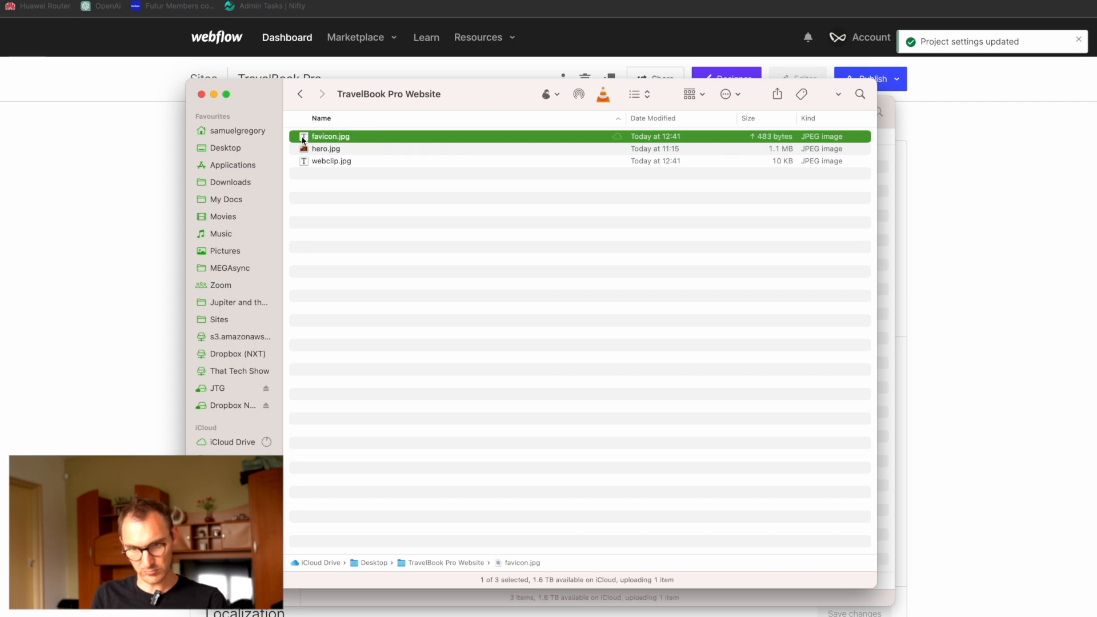
Step: Open favicon.jpg in Preview, resize it to 32 pixels and close the image
{"action": "key", "text": "super+Tab"}
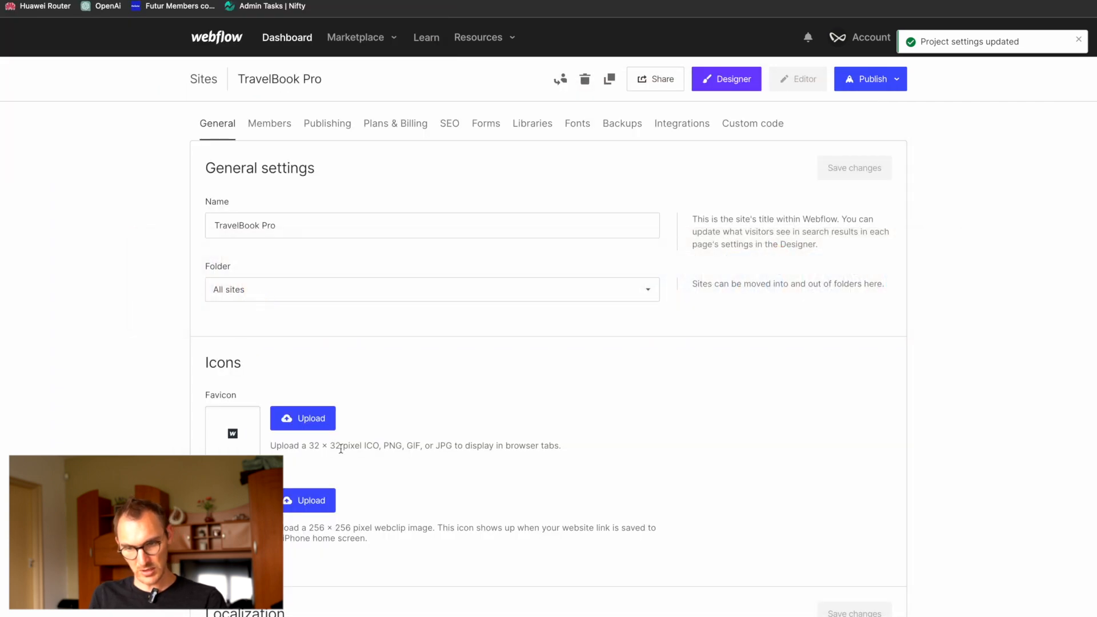
{"action": "key", "text": "super+Tab"}
{"action": "left_click", "coordinate": [217, 0]}
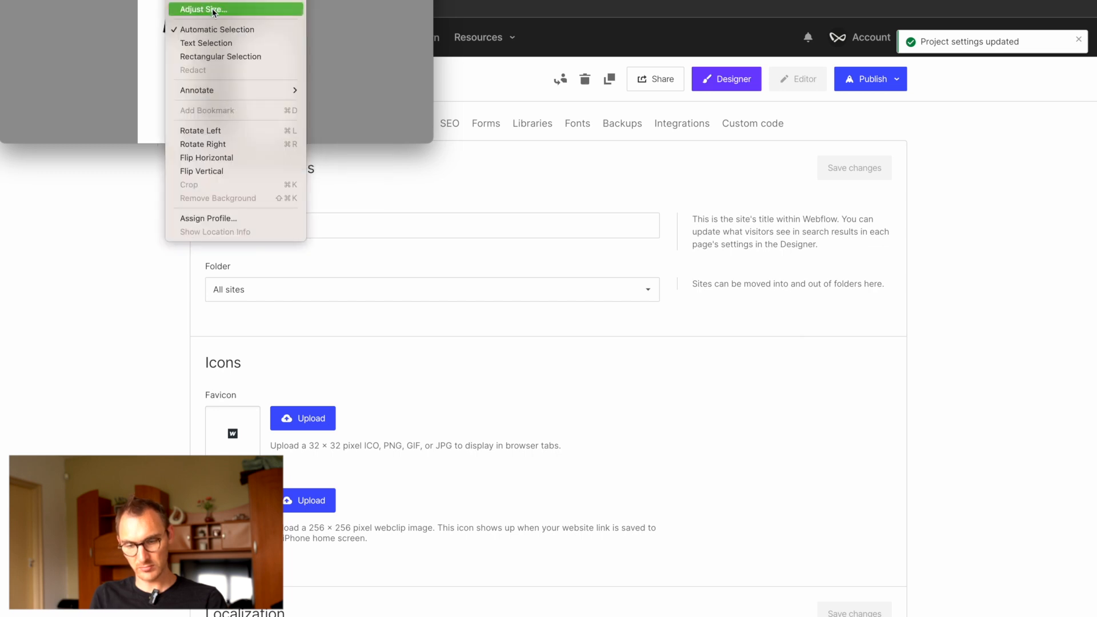
{"action": "left_click", "coordinate": [213, 8]}
{"action": "type", "text": "32"}
{"action": "key", "text": "Return"}
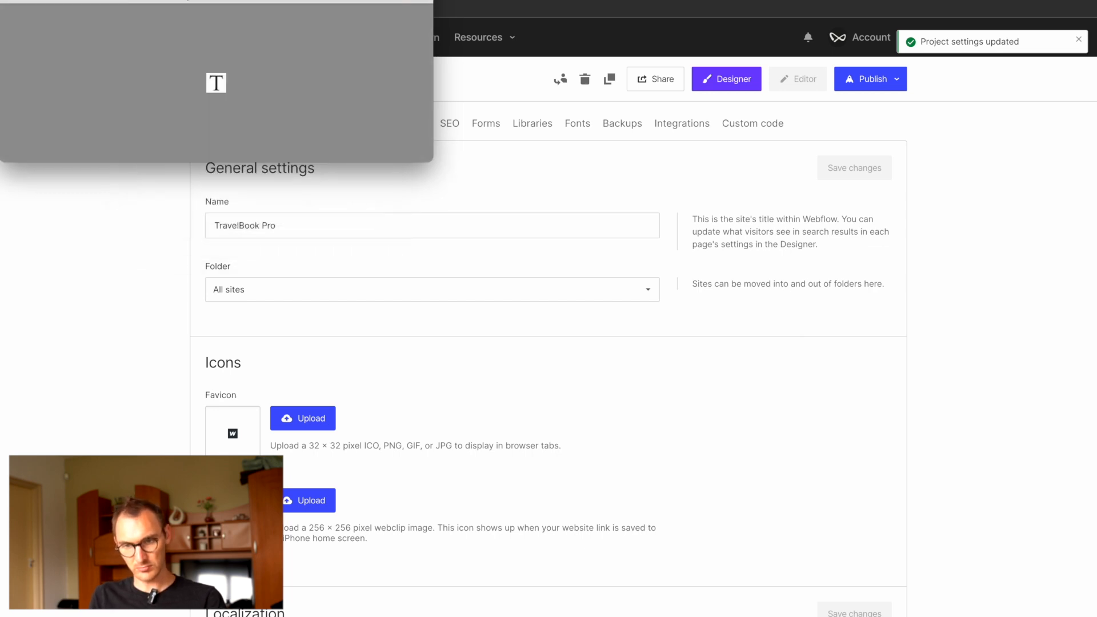
{"action": "key", "text": "super+w"}
Step: Upload the resized favicon.jpg from the TravelBook Pro Website folder as the Webflow site's favicon
{"action": "left_click", "coordinate": [314, 413]}
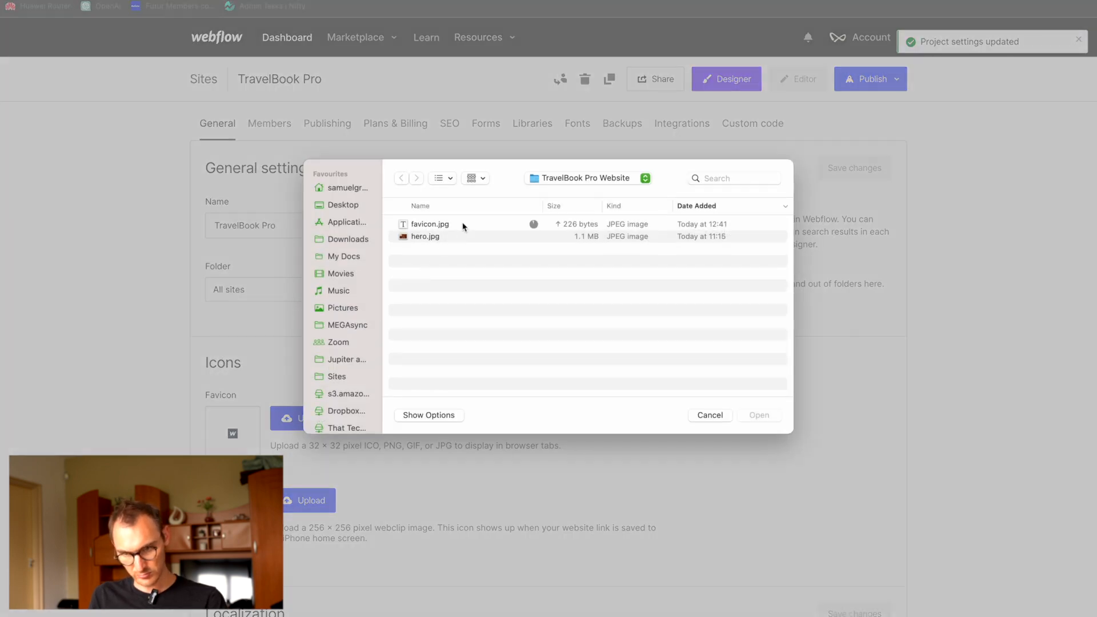
{"action": "left_click", "coordinate": [451, 228]}
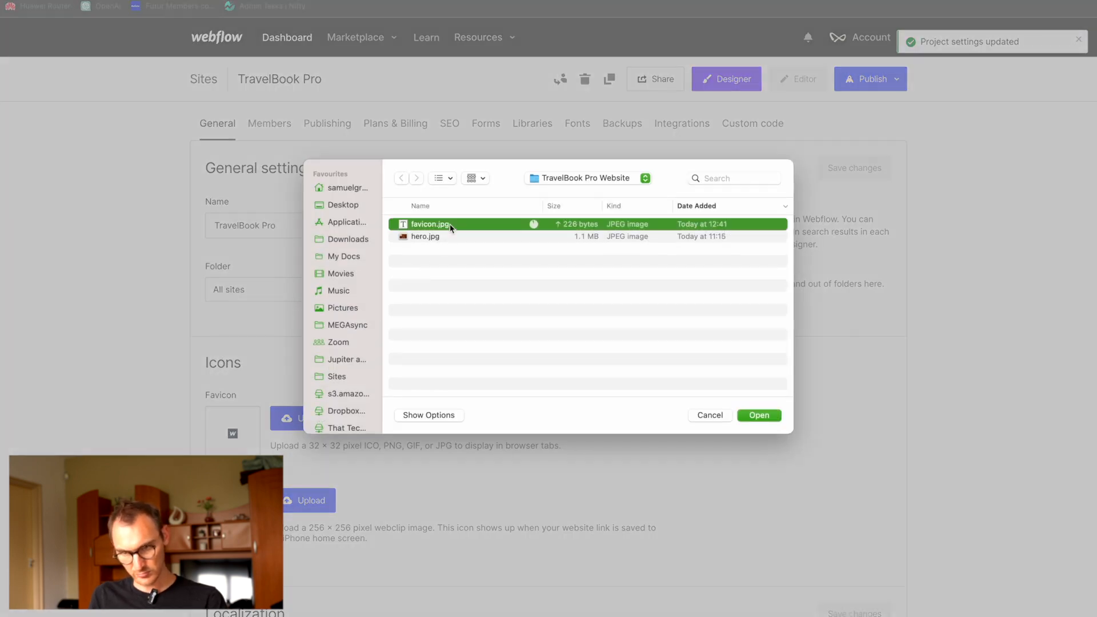
{"action": "left_click", "coordinate": [754, 416]}
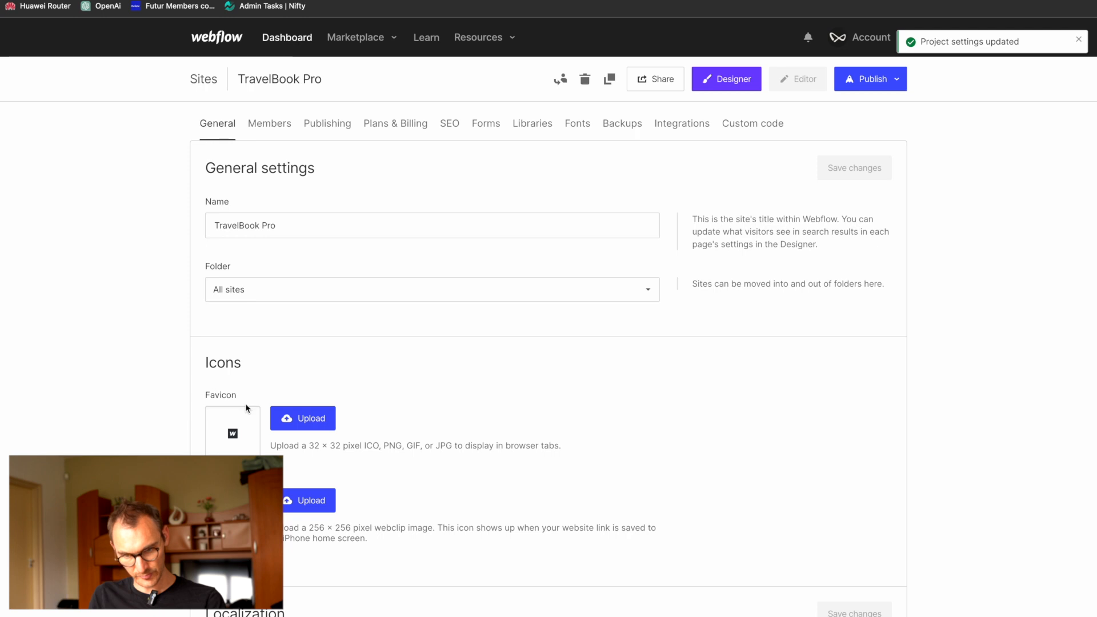
Step: Detect the site's time zone automatically in the Localization settings and save the changes
{"action": "scroll", "coordinate": [375, 466], "scroll_direction": "down", "scroll_amount": 5}
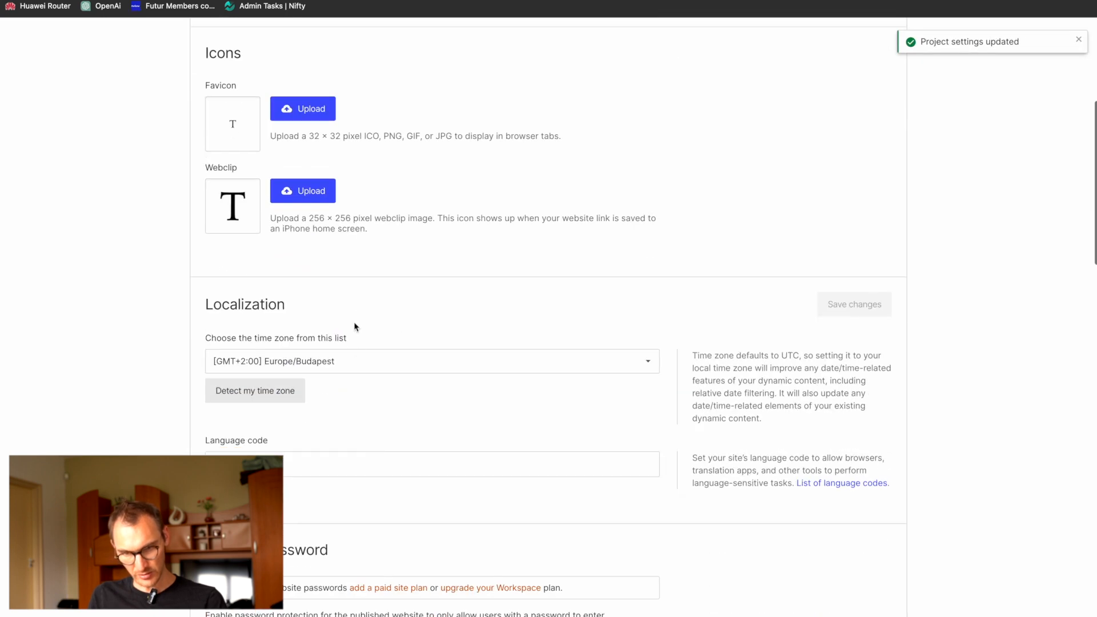
{"action": "left_click", "coordinate": [355, 360]}
{"action": "left_click", "coordinate": [355, 360]}
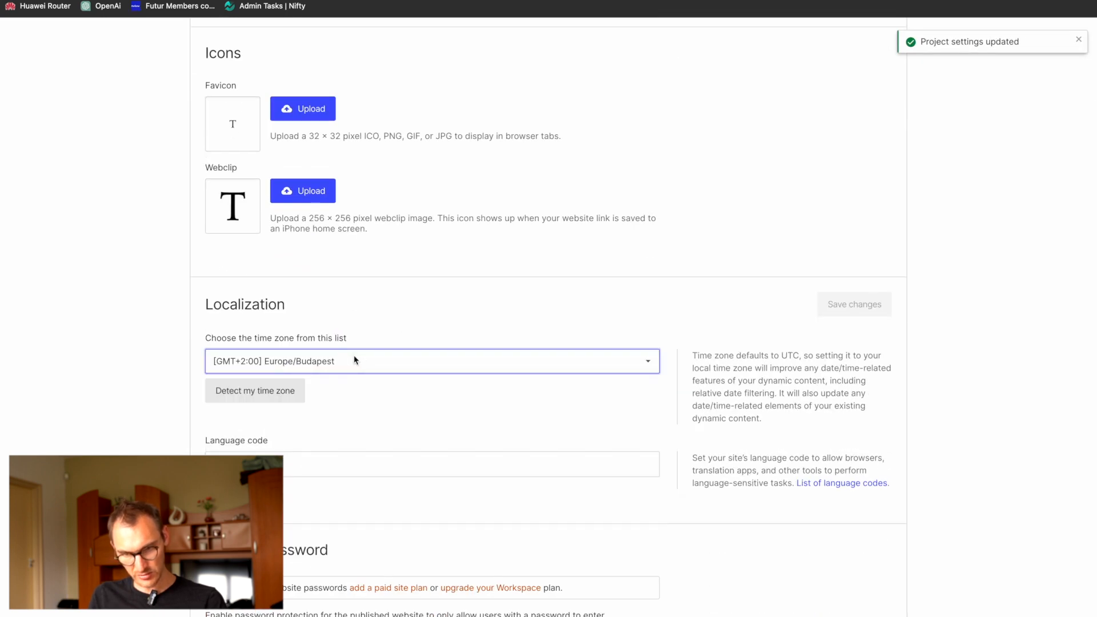
{"action": "scroll", "coordinate": [177, 423], "scroll_direction": "down", "scroll_amount": 1}
{"action": "left_click", "coordinate": [262, 372]}
{"action": "left_click", "coordinate": [838, 293]}
Step: Set the site's language code to en and save the localization changes
{"action": "left_click", "coordinate": [331, 443]}
{"action": "type", "text": "en"}
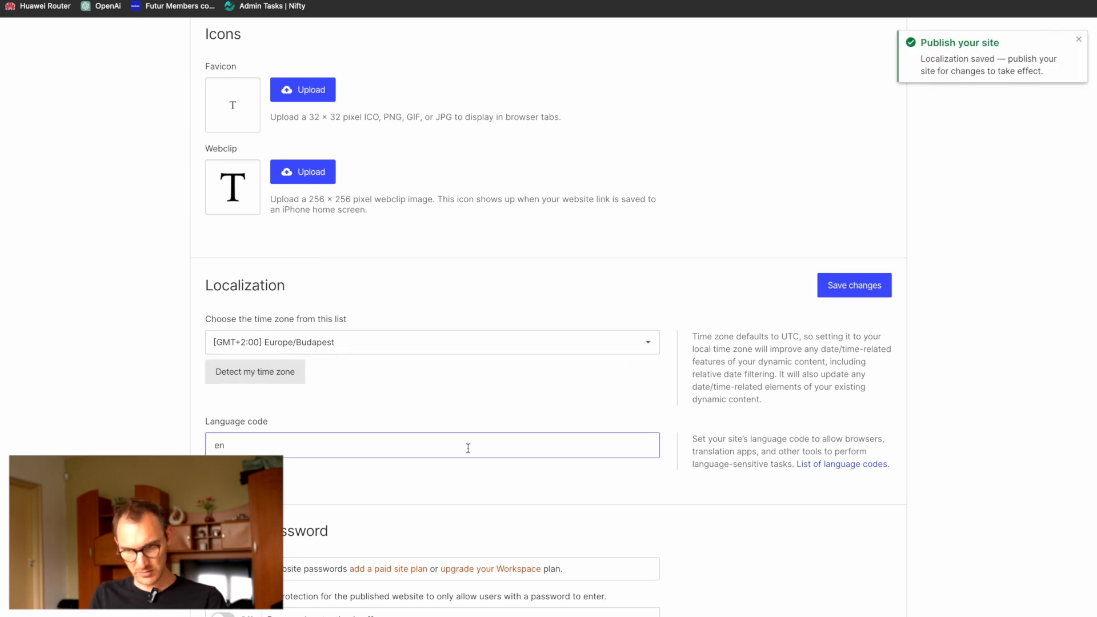
{"action": "scroll", "coordinate": [472, 435], "scroll_direction": "down", "scroll_amount": 3}
{"action": "left_click", "coordinate": [885, 146]}
Step: Review the remaining general settings, including showcase, template and Webflow branding, and the site's member access
{"action": "scroll", "coordinate": [446, 367], "scroll_direction": "down", "scroll_amount": 2}
{"action": "scroll", "coordinate": [445, 367], "scroll_direction": "down", "scroll_amount": 5}
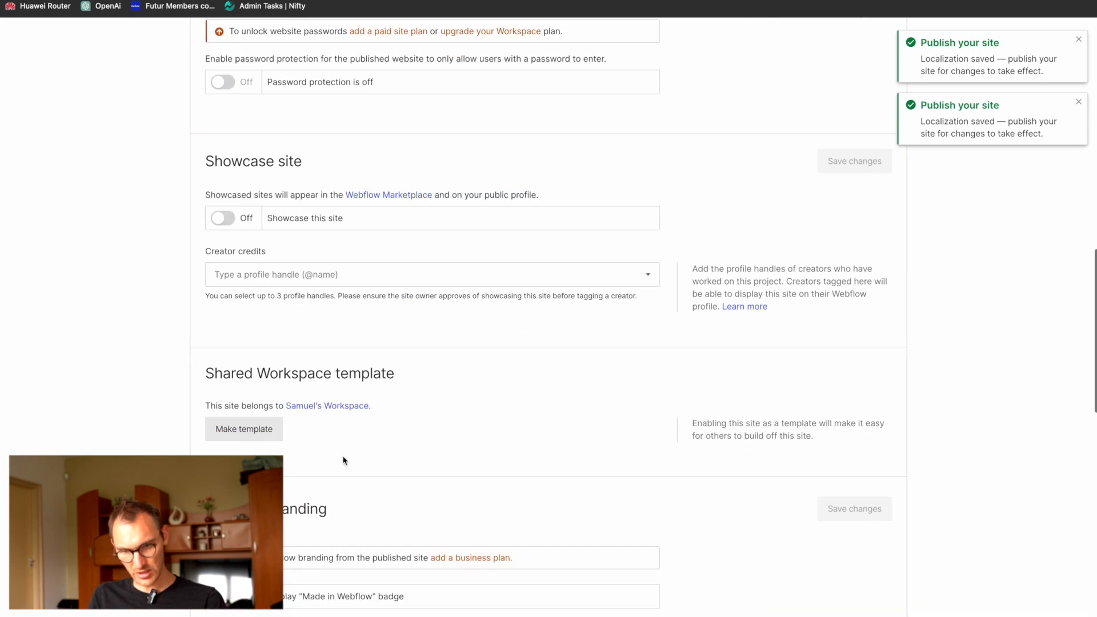
{"action": "scroll", "coordinate": [344, 461], "scroll_direction": "down", "scroll_amount": 2}
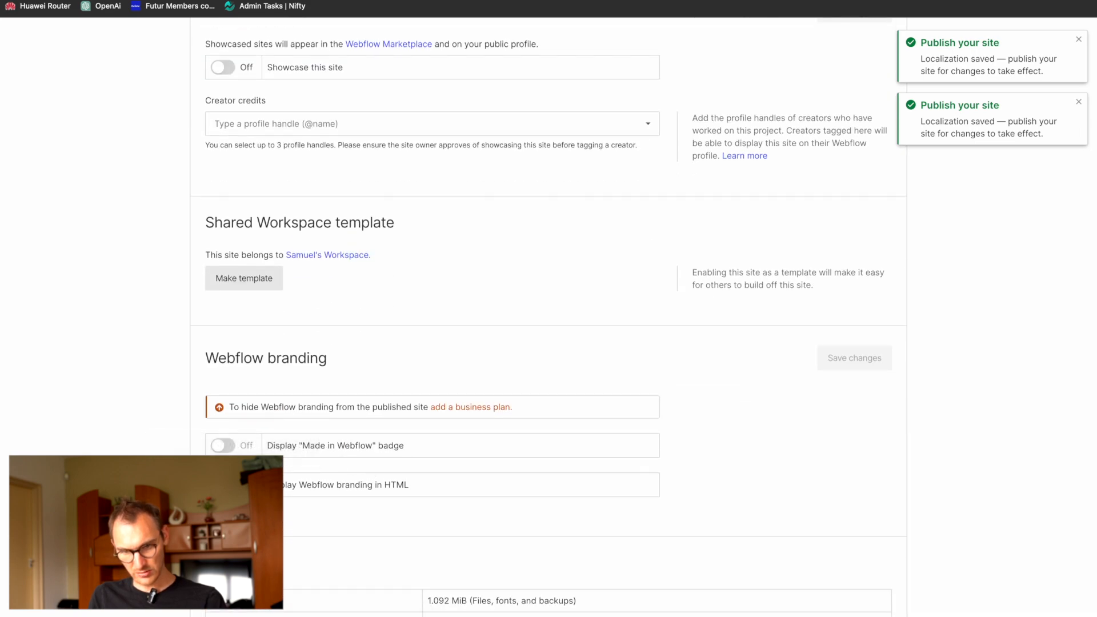
{"action": "scroll", "coordinate": [556, 314], "scroll_direction": "up", "scroll_amount": 15}
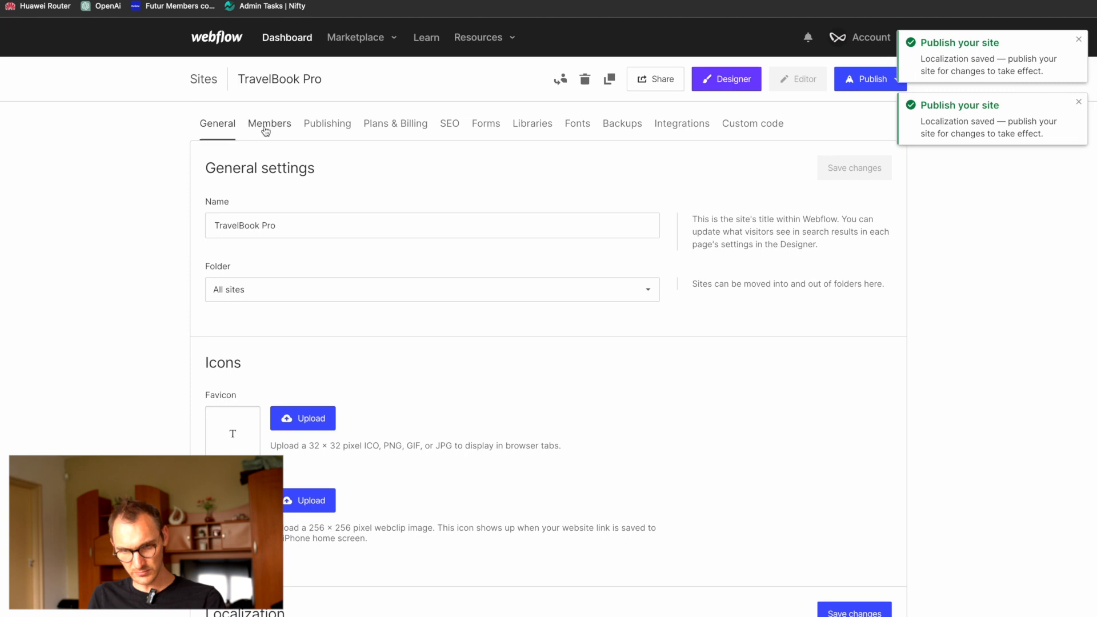
{"action": "left_click", "coordinate": [265, 127]}
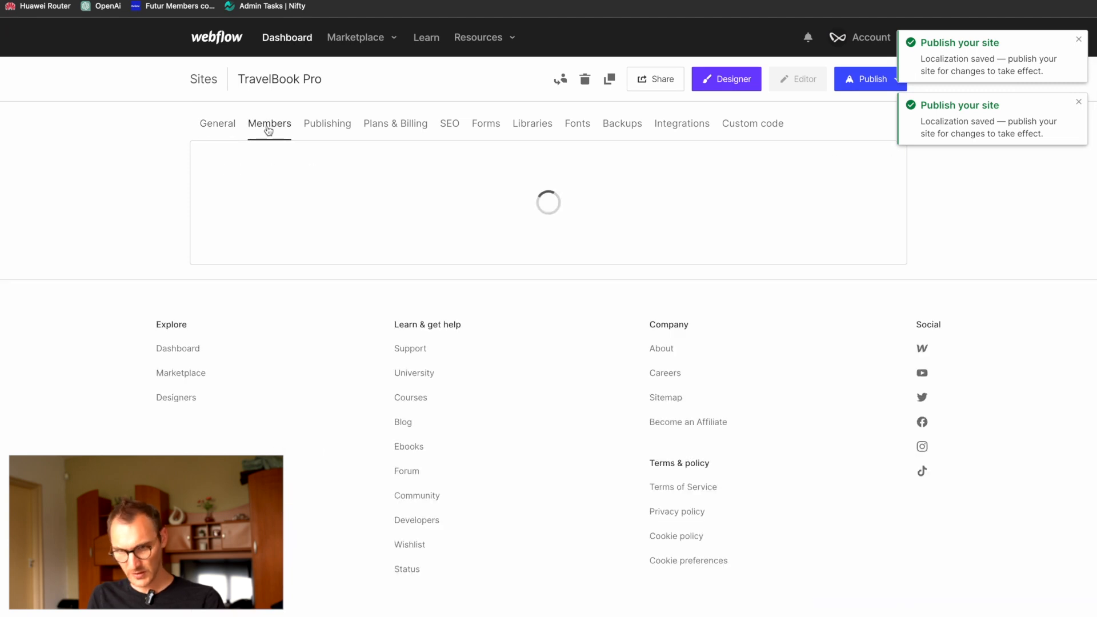
Step: Change the site's webflow.io staging subdomain to travelbookpro in the publishing settings
{"action": "left_click", "coordinate": [331, 128]}
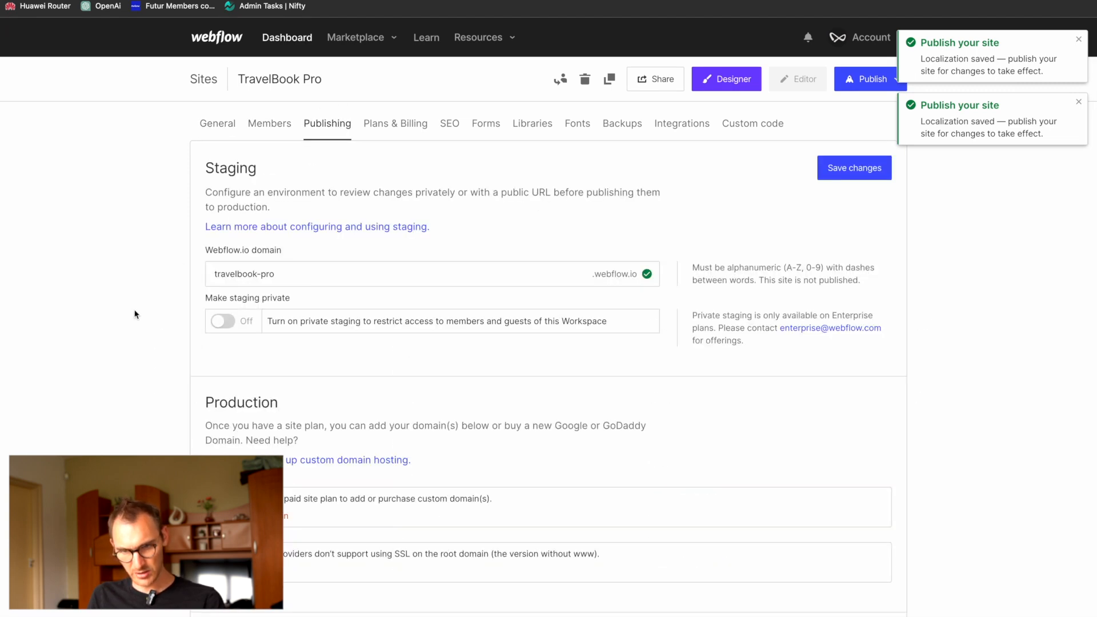
{"action": "left_click", "coordinate": [260, 273]}
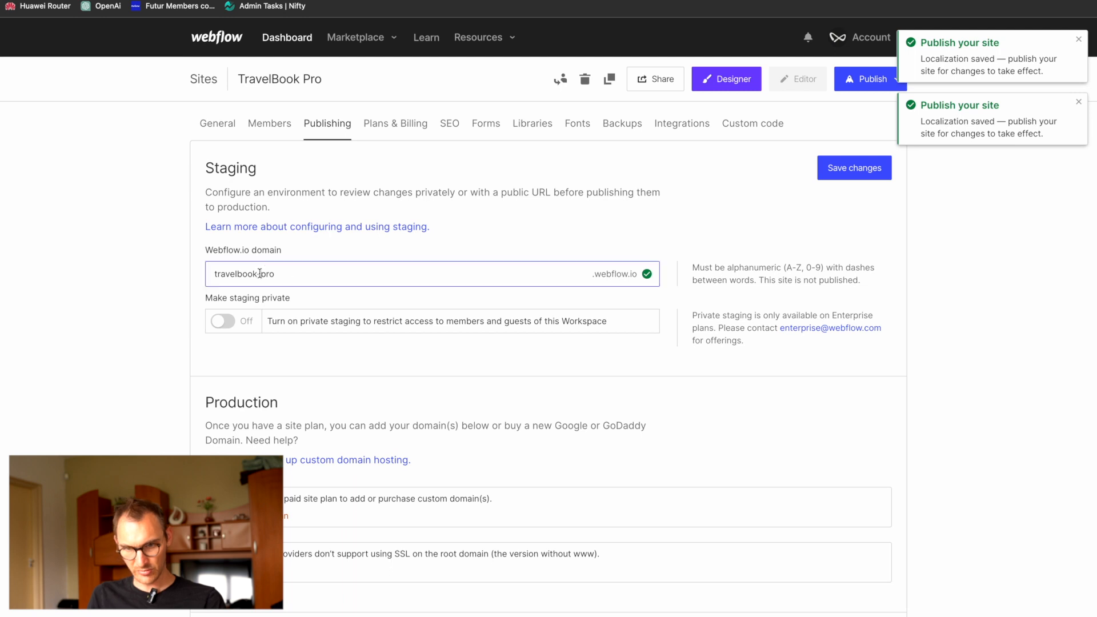
{"action": "left_click", "coordinate": [168, 283]}
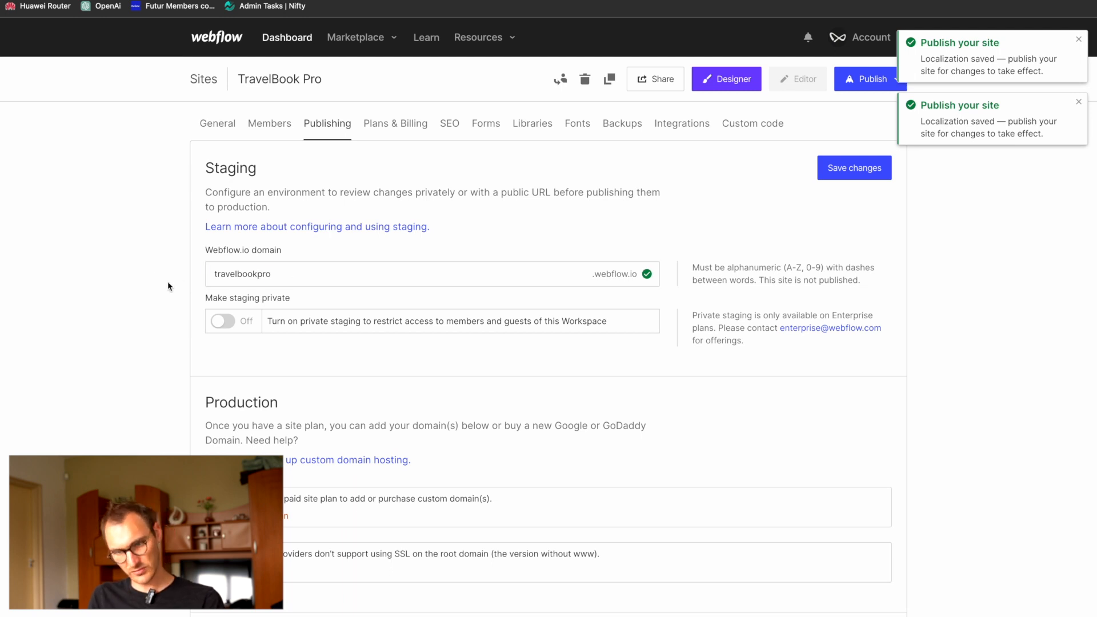
Step: Review the production domain, 301 redirect and advanced publishing options in the publishing settings
{"action": "scroll", "coordinate": [168, 283], "scroll_direction": "down", "scroll_amount": 1}
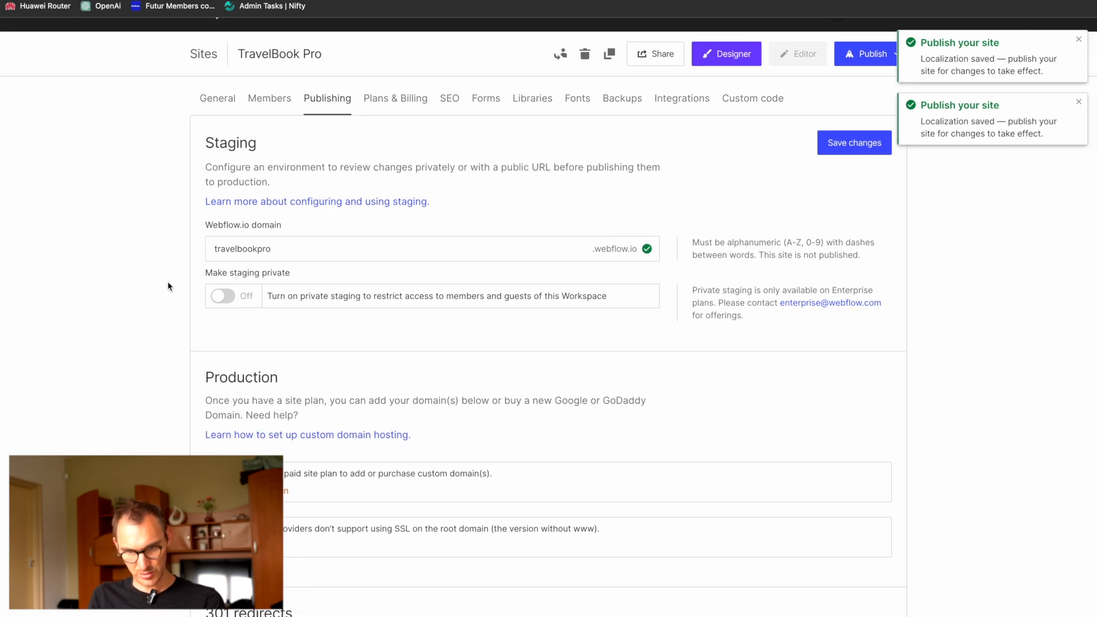
{"action": "scroll", "coordinate": [167, 281], "scroll_direction": "down", "scroll_amount": 2}
{"action": "scroll", "coordinate": [187, 386], "scroll_direction": "down", "scroll_amount": 2}
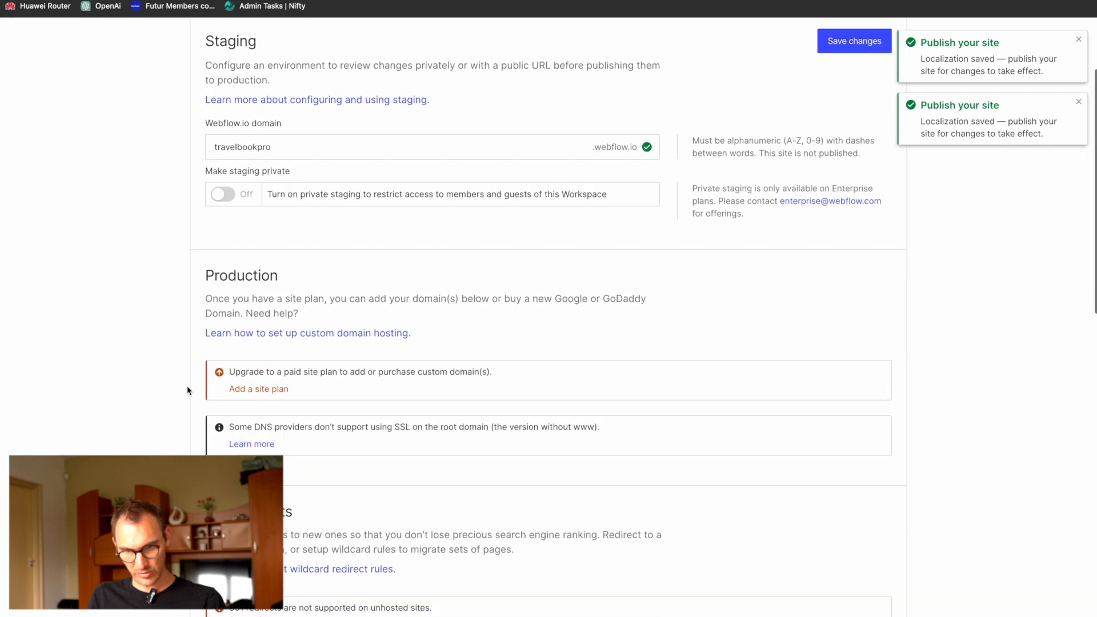
{"action": "scroll", "coordinate": [267, 326], "scroll_direction": "down", "scroll_amount": 3}
{"action": "scroll", "coordinate": [265, 321], "scroll_direction": "down", "scroll_amount": 7}
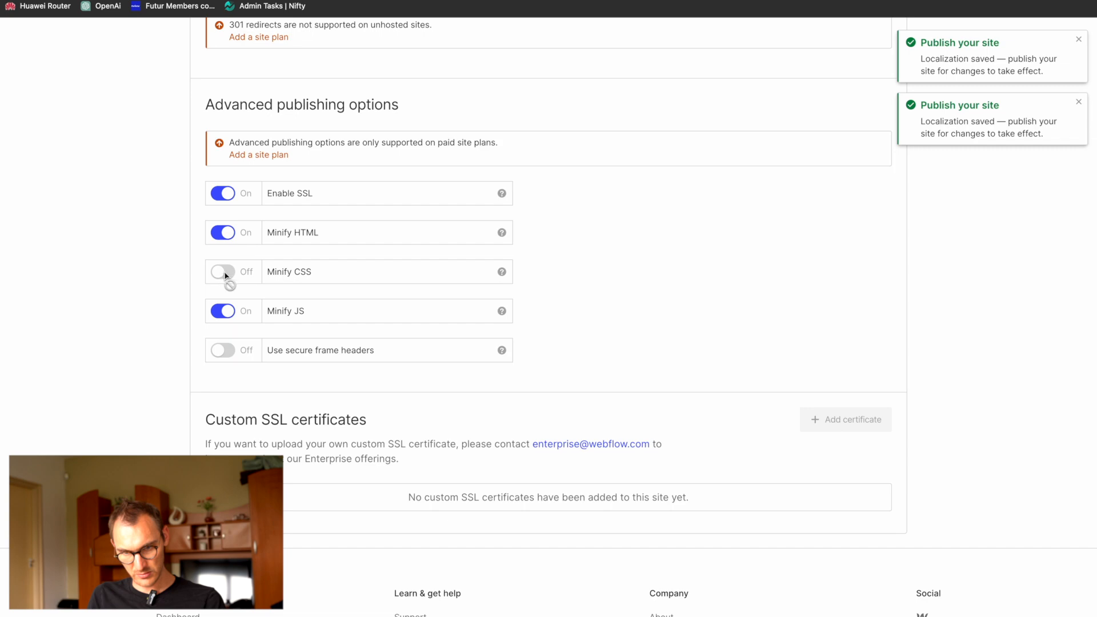
{"action": "scroll", "coordinate": [369, 385], "scroll_direction": "up", "scroll_amount": 11}
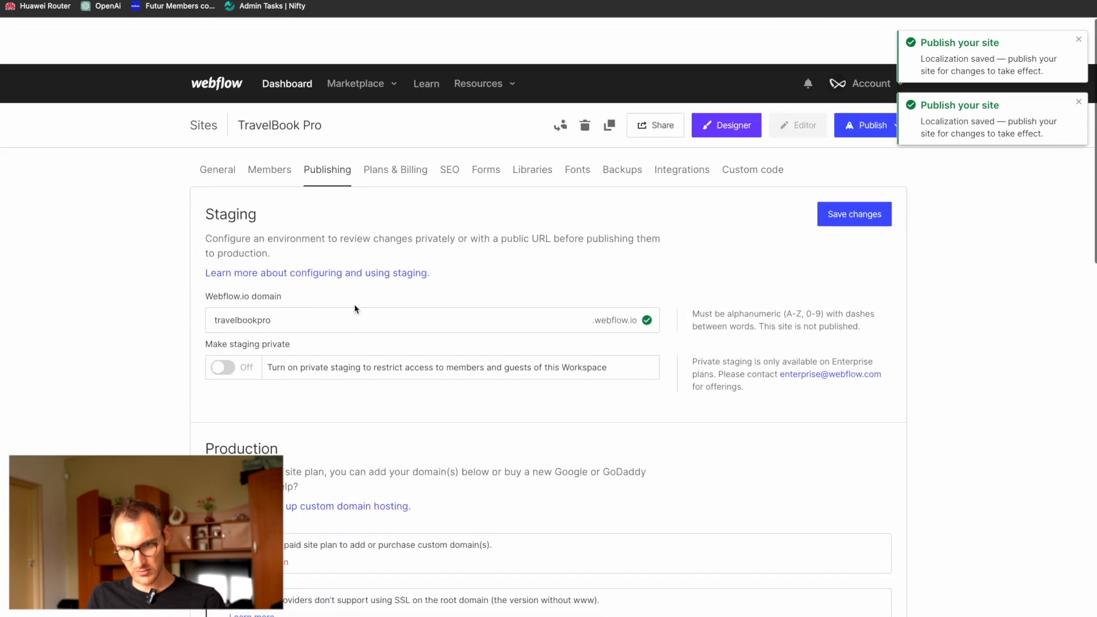
{"action": "scroll", "coordinate": [355, 309], "scroll_direction": "down", "scroll_amount": 1}
Step: Review the site plans, followed by the SEO settings for indexing, sitemap and Google site verification
{"action": "left_click", "coordinate": [392, 136]}
{"action": "left_click", "coordinate": [446, 124]}
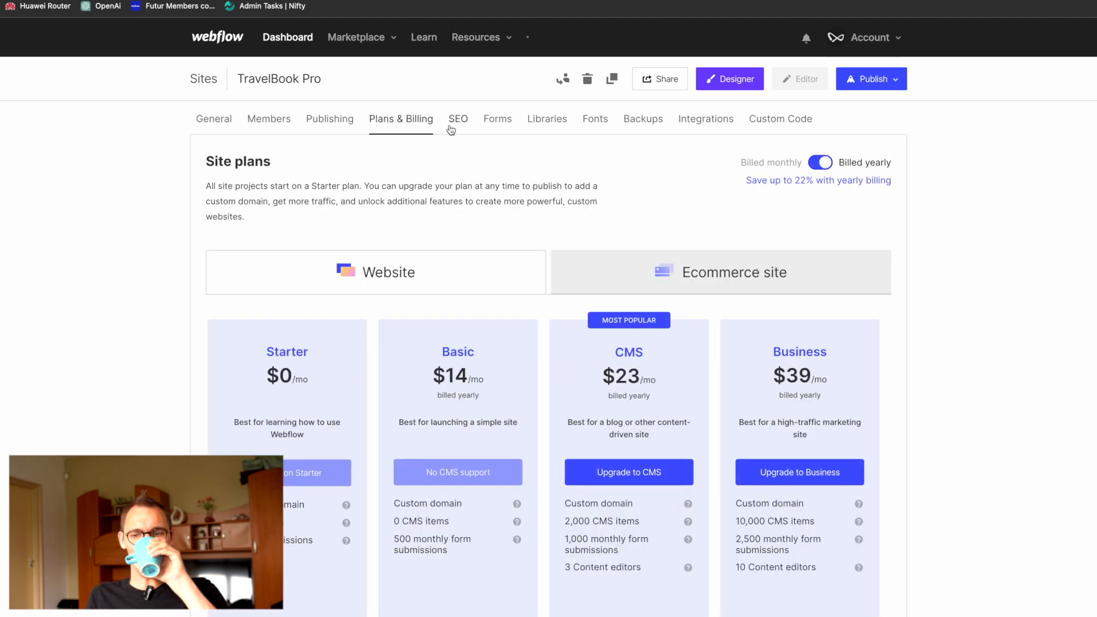
{"action": "left_click", "coordinate": [463, 126]}
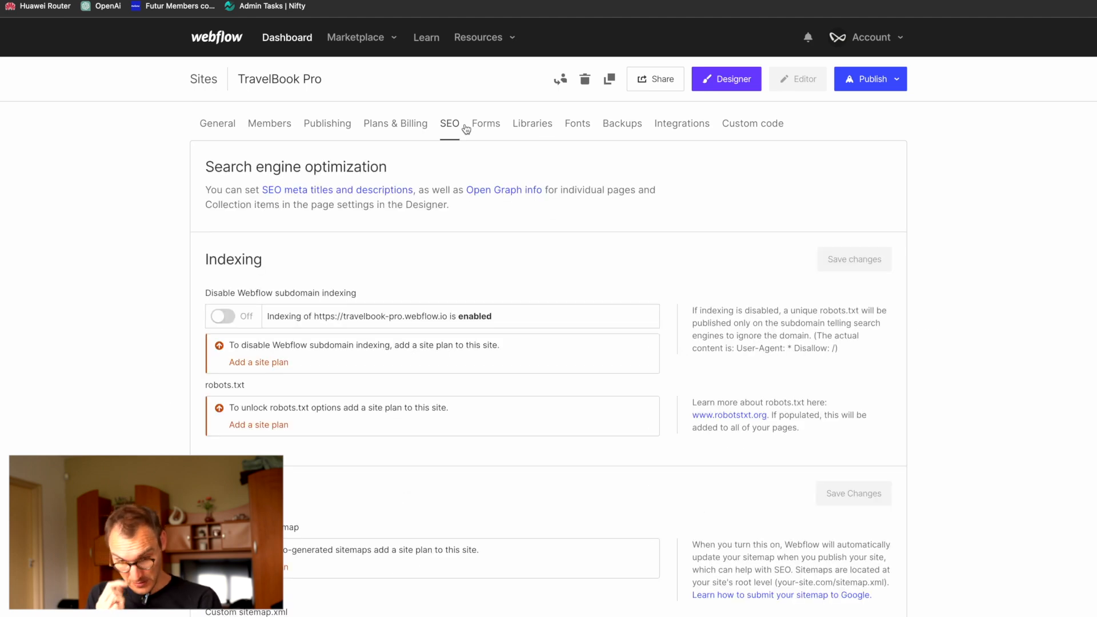
{"action": "scroll", "coordinate": [338, 348], "scroll_direction": "down", "scroll_amount": 5}
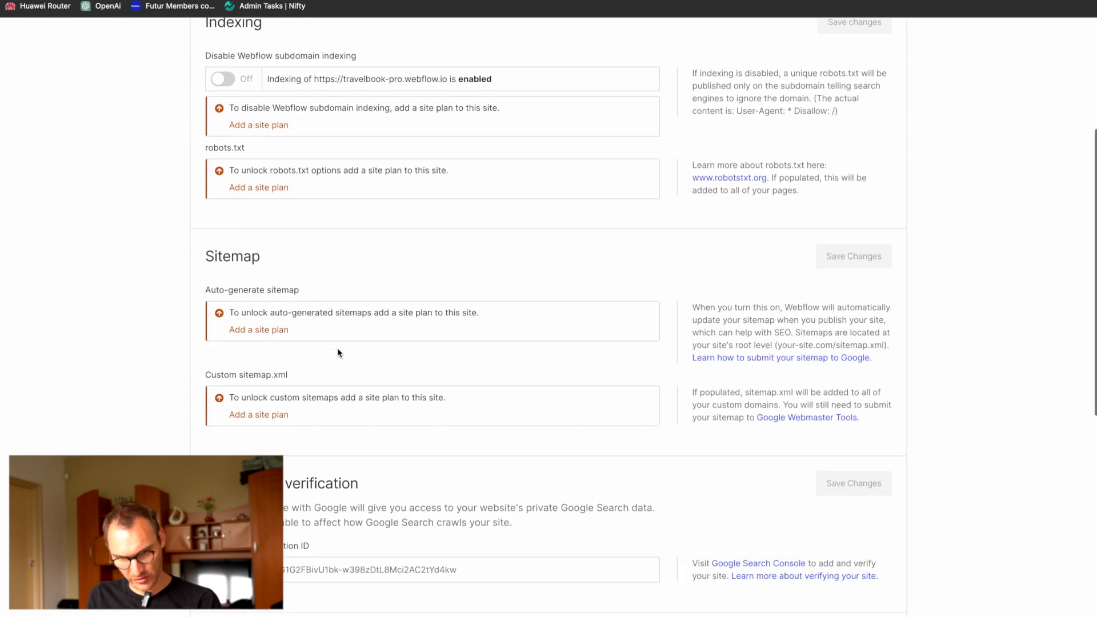
{"action": "scroll", "coordinate": [338, 353], "scroll_direction": "down", "scroll_amount": 5}
{"action": "left_click", "coordinate": [339, 357]}
Step: Open Google Search Console in a new browser tab
{"action": "key", "text": "super+t"}
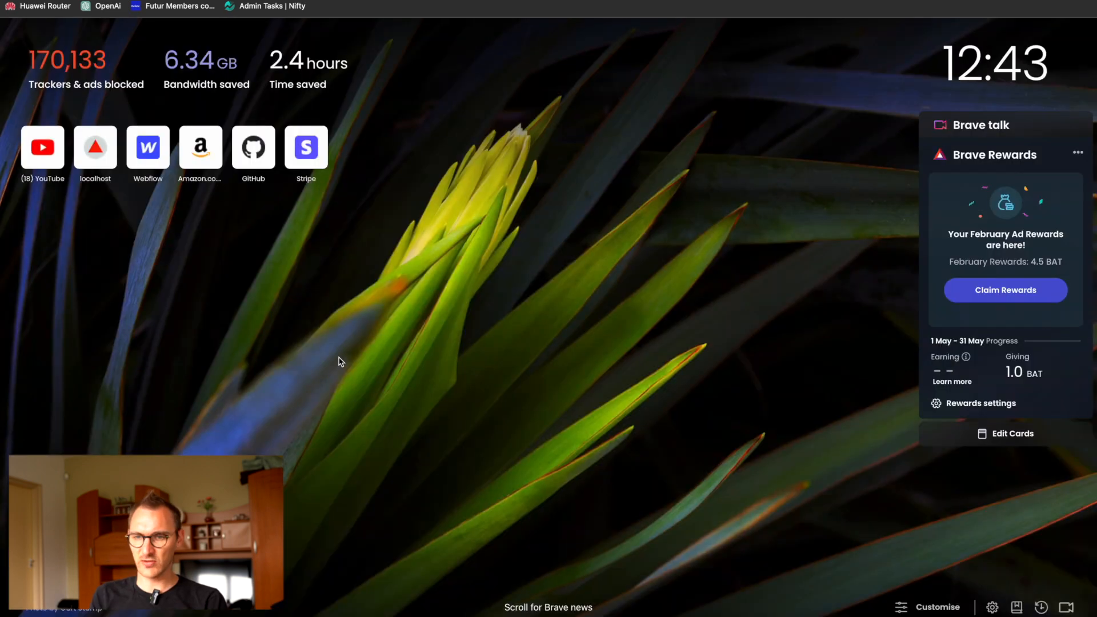
{"action": "type", "text": "search"}
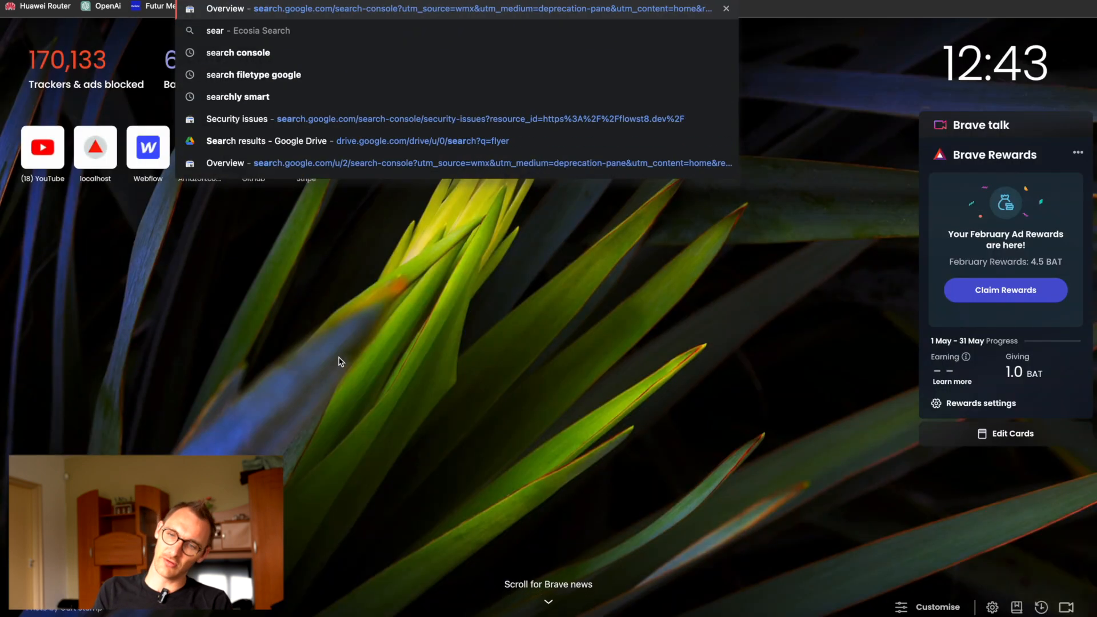
{"action": "type", "text": "."}
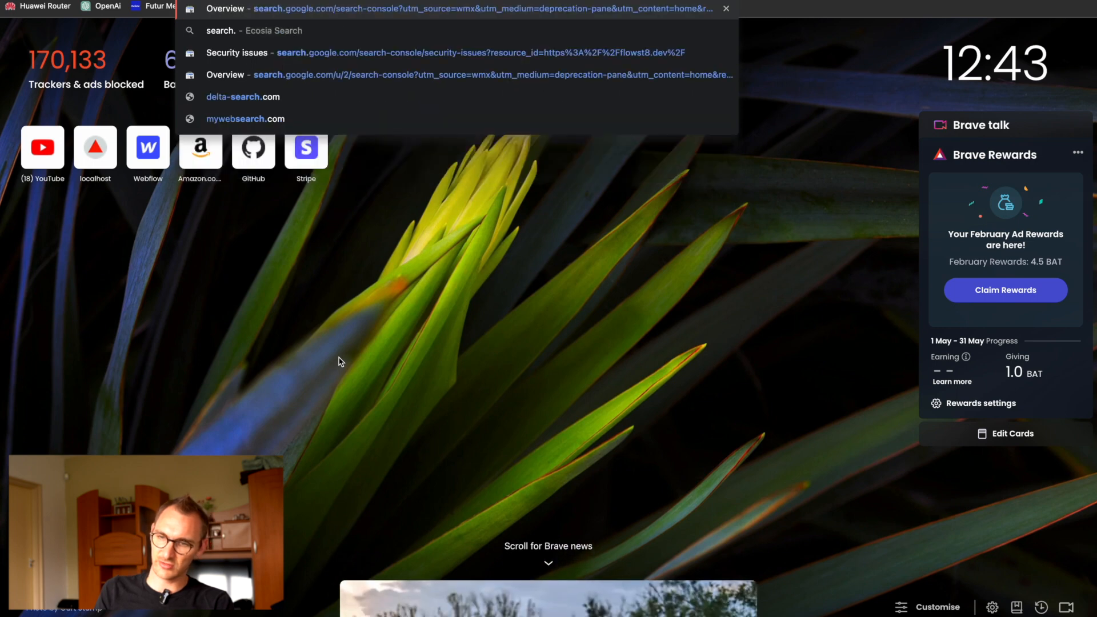
{"action": "key", "text": "Return"}
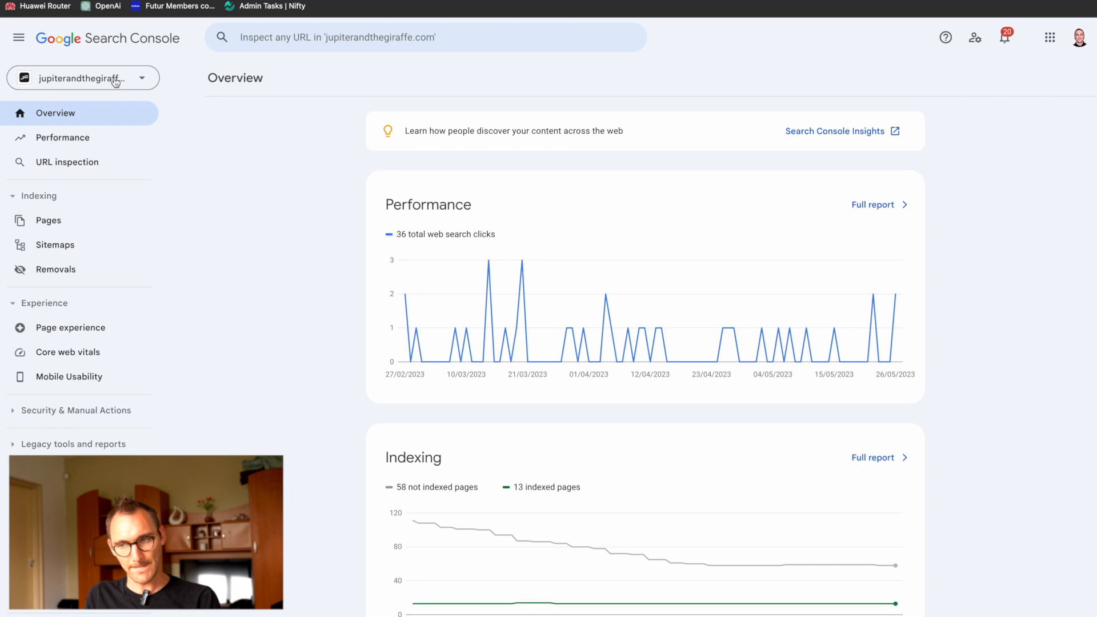
{"action": "left_click", "coordinate": [116, 82]}
{"action": "left_click", "coordinate": [77, 403]}
{"action": "key", "text": "Escape"}
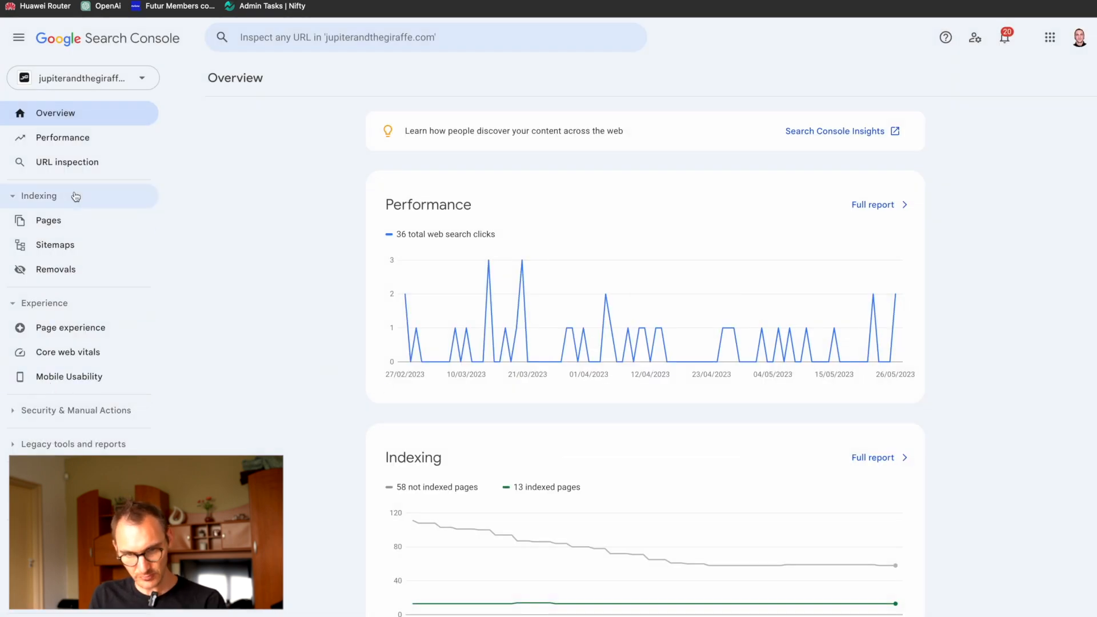
{"action": "left_click", "coordinate": [97, 84]}
{"action": "left_click", "coordinate": [83, 400]}
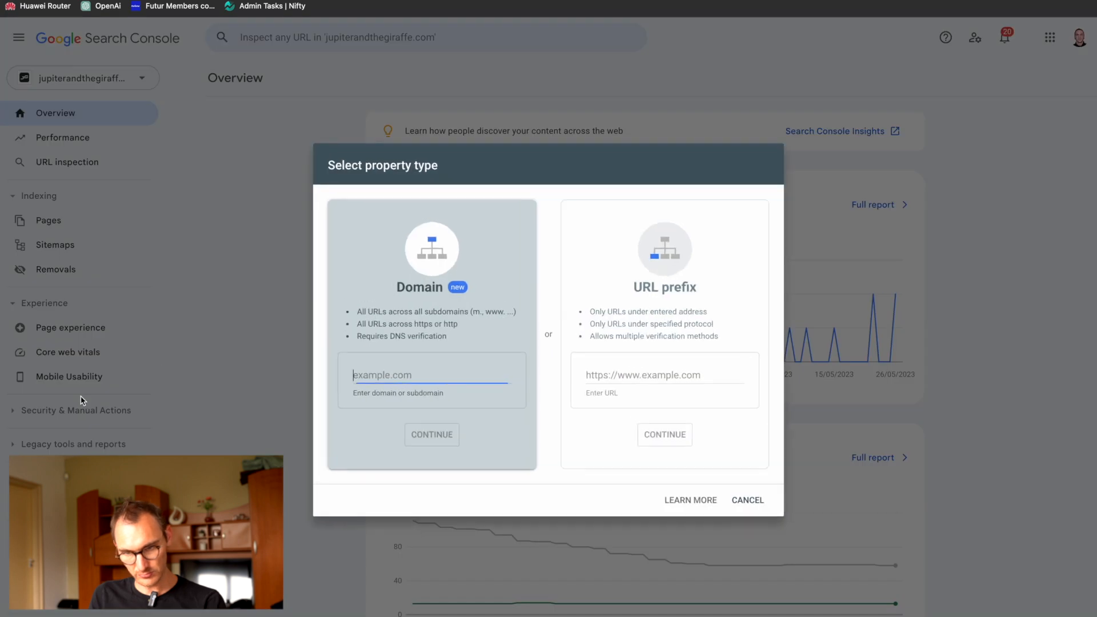
{"action": "left_click", "coordinate": [640, 378]}
{"action": "type", "text": "https://"}
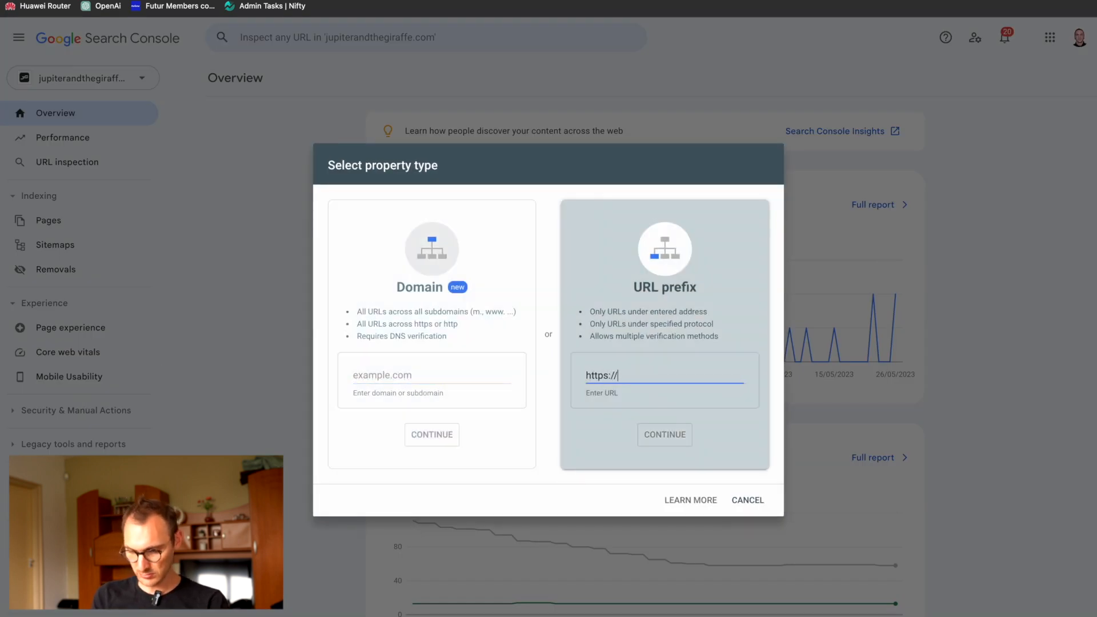
{"action": "type", "text": "travelbook"}
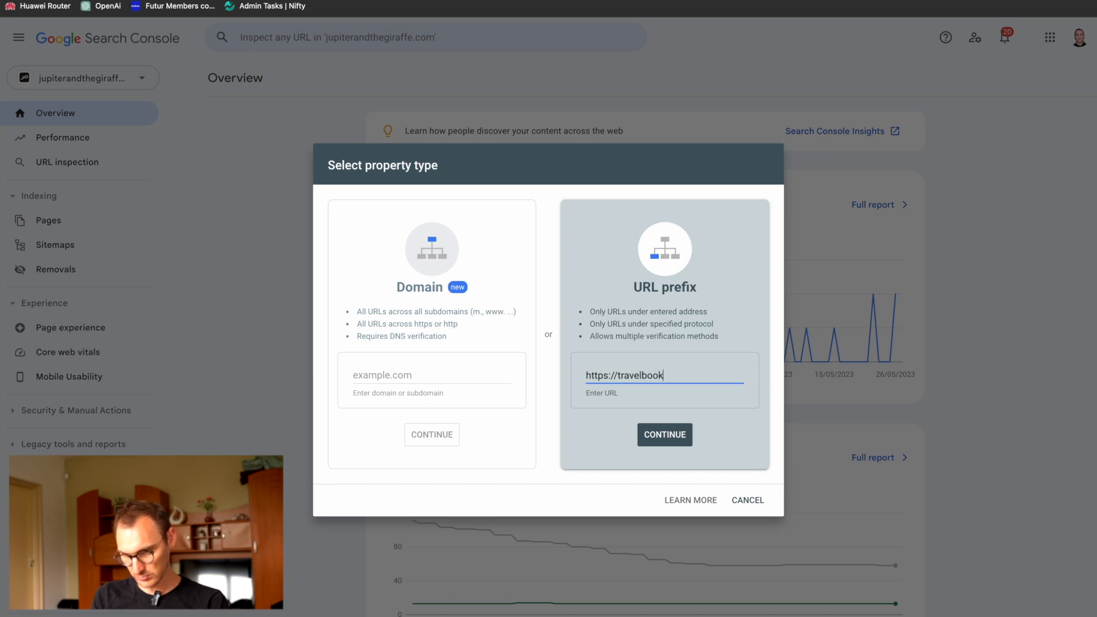
{"action": "type", "text": "pro.webflow.io"}
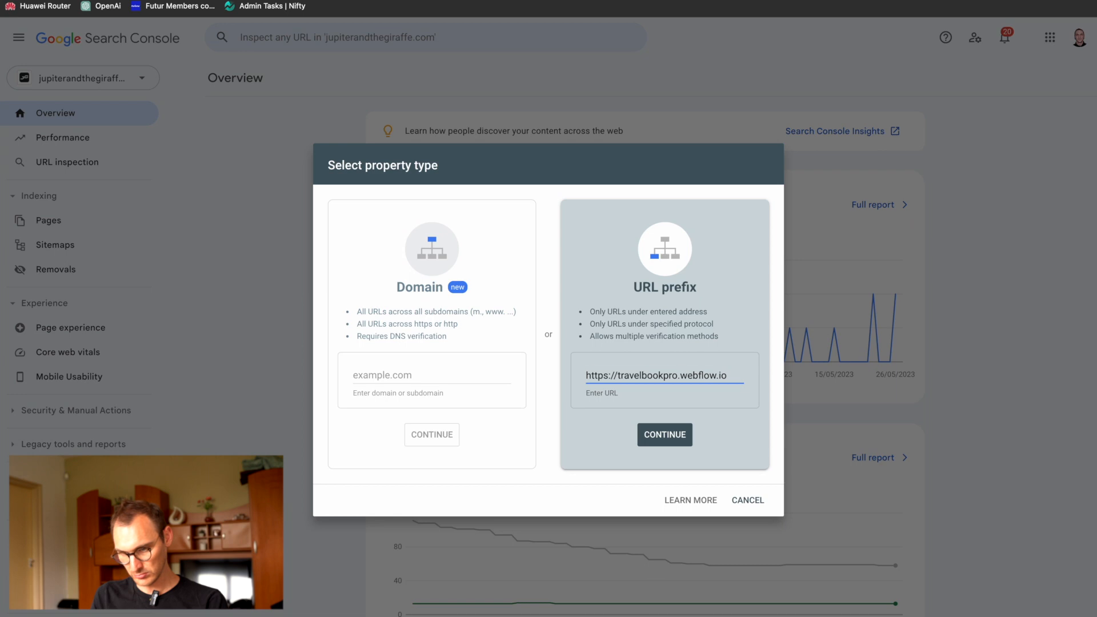
{"action": "left_click", "coordinate": [660, 441]}
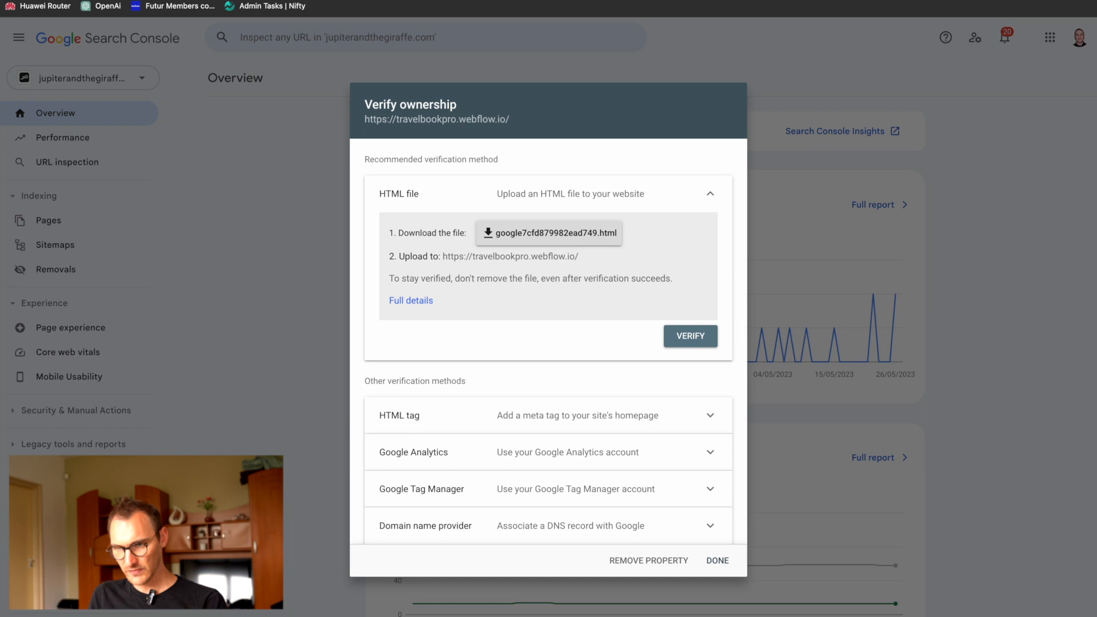
Step: Choose the HTML tag verification method for the new property and copy its google-site-verification meta tag
{"action": "key", "text": "ctrl+shift+Tab"}
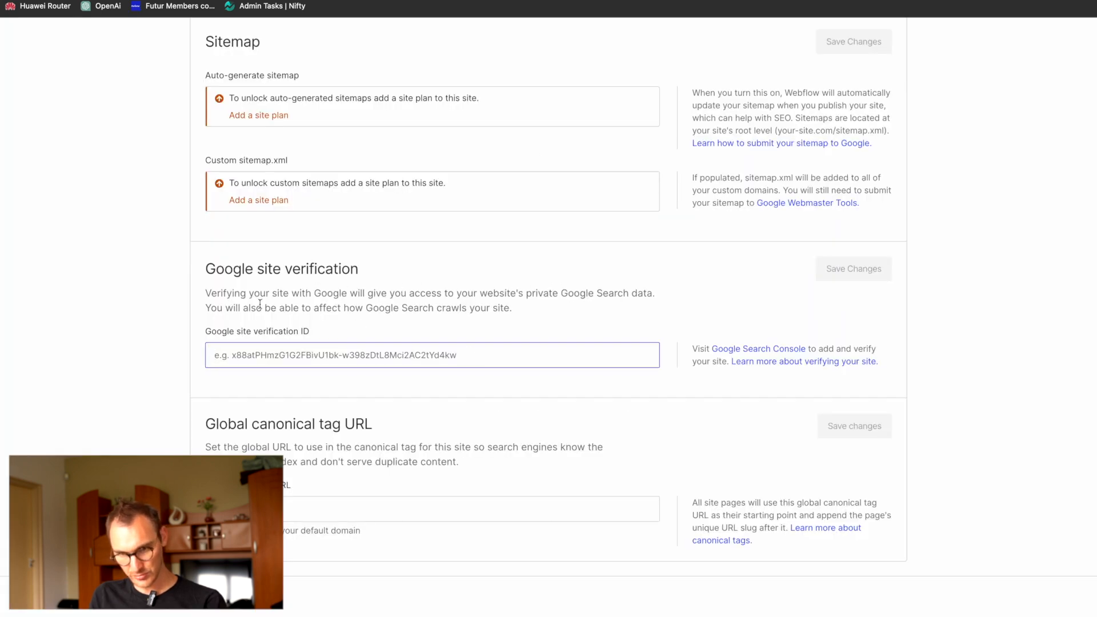
{"action": "left_click", "coordinate": [943, 1]}
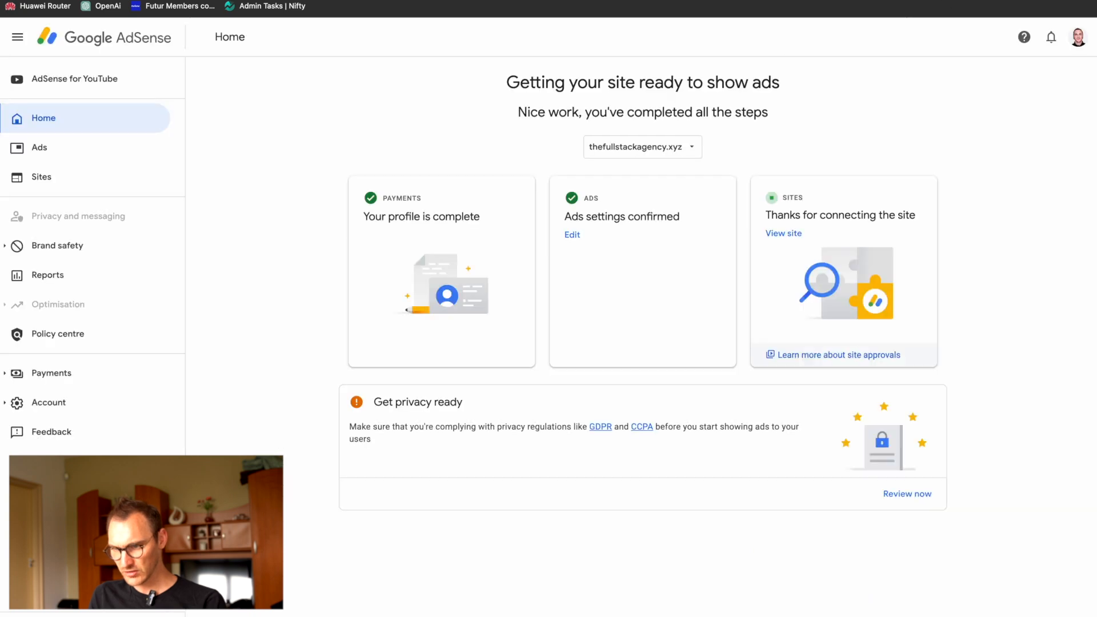
{"action": "left_click", "coordinate": [800, 1]}
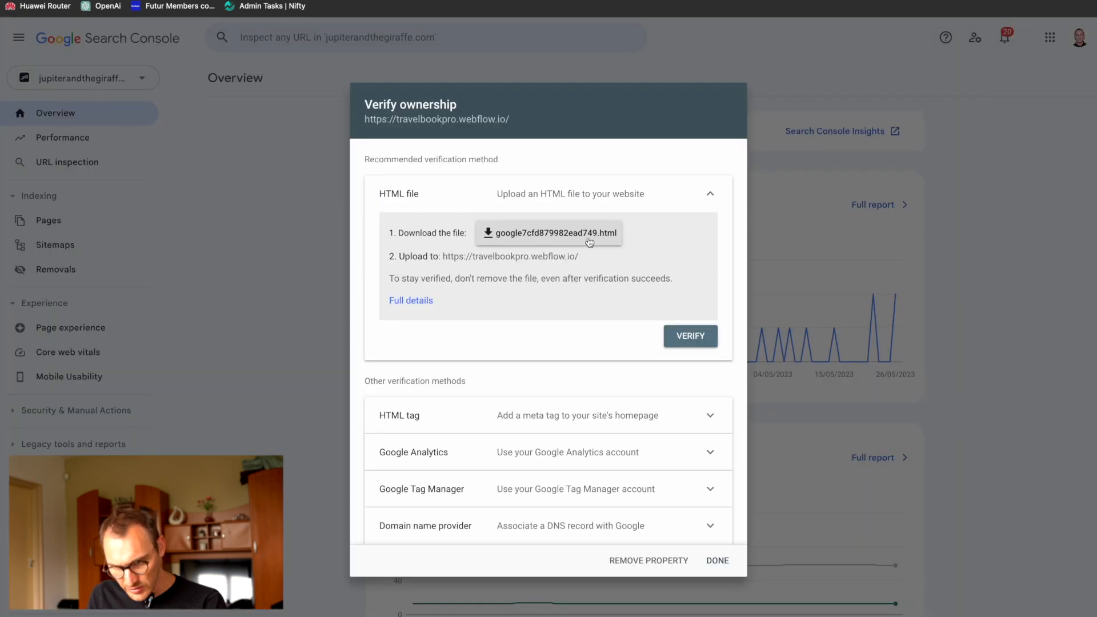
{"action": "left_click", "coordinate": [588, 422]}
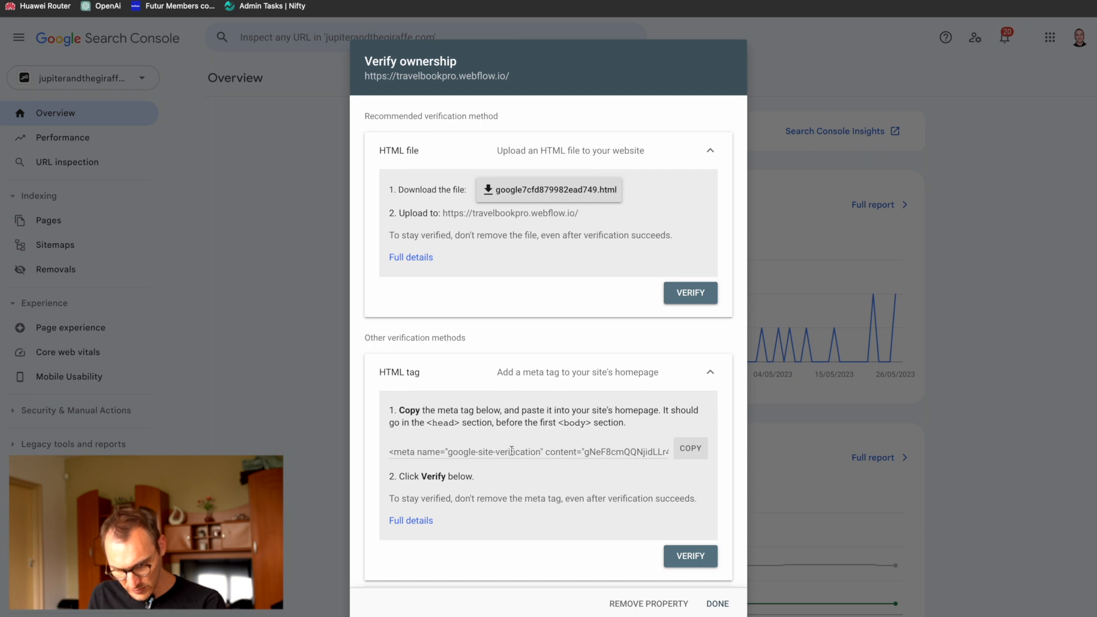
{"action": "left_click_drag", "start_coordinate": [586, 454], "coordinate": [683, 451]}
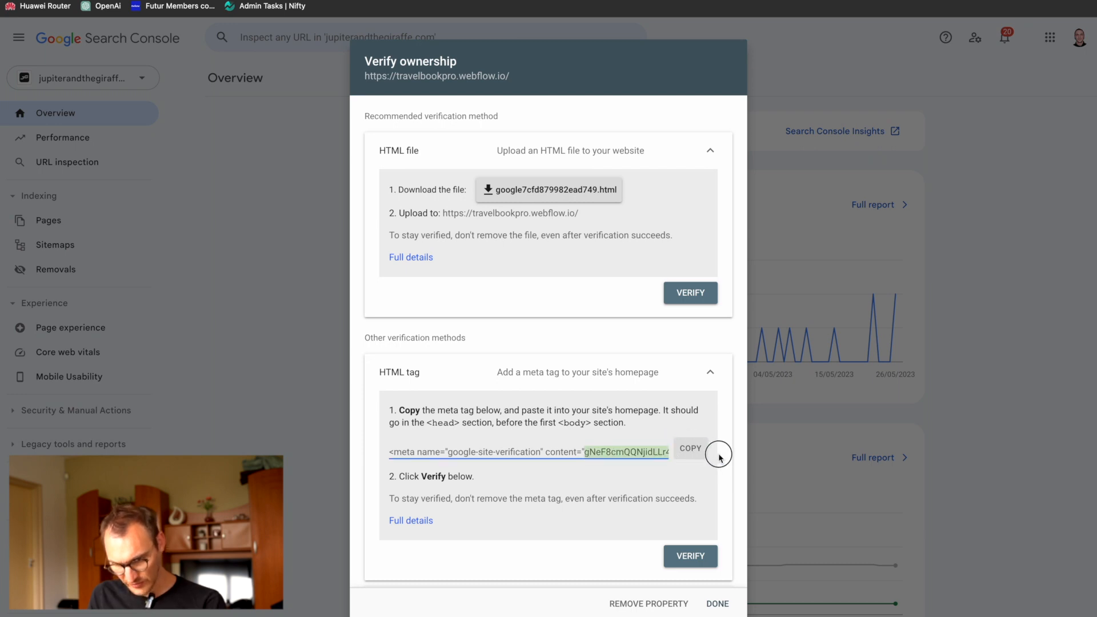
{"action": "left_click", "coordinate": [691, 450]}
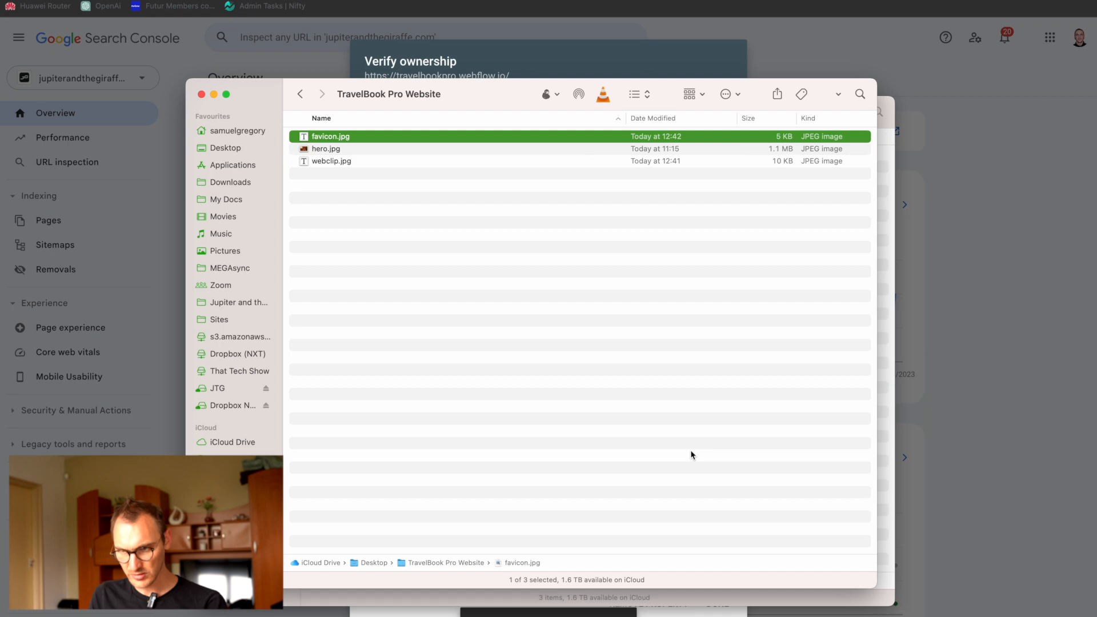
Step: Switch to Webflow's SEO settings, paste the Google site verification code, trim the meta tag down to the ID alone, and save
{"action": "key", "text": "ctrl+Tab"}
{"action": "key", "text": "super+v"}
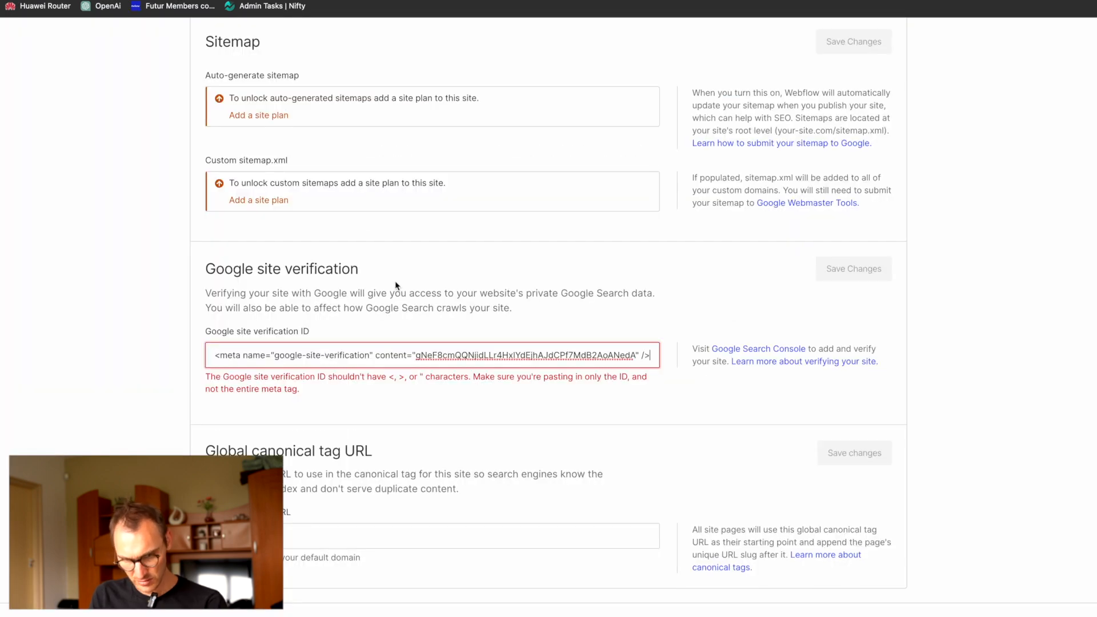
{"action": "key", "text": "BackSpace"}
{"action": "key", "text": "BackSpace"}
{"action": "key", "text": "BackSpace"}
{"action": "key", "text": "BackSpace"}
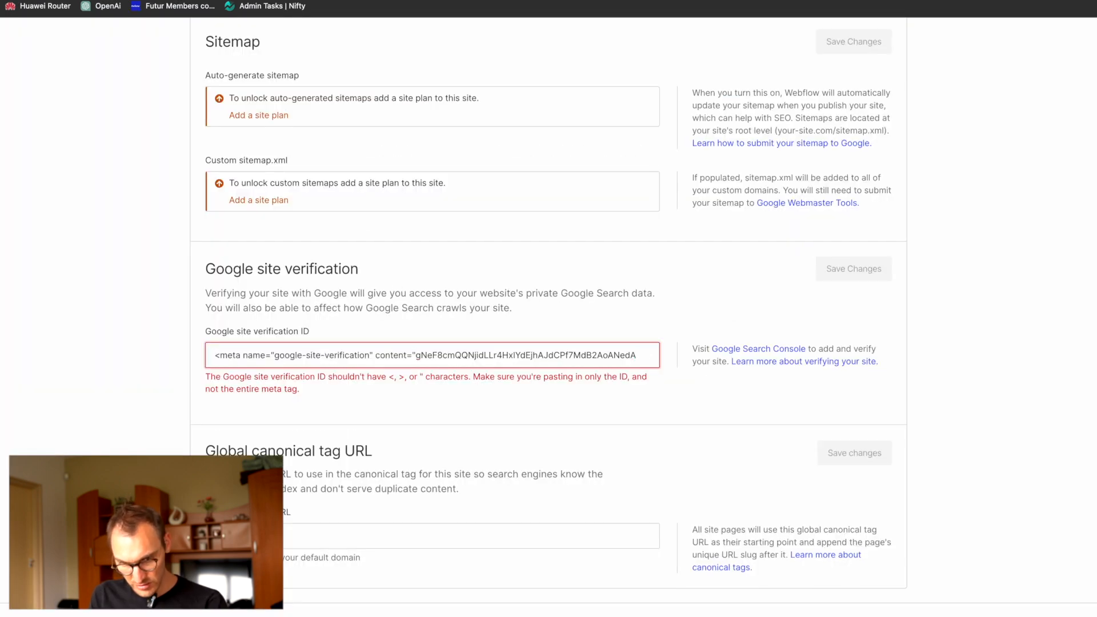
{"action": "key", "text": "shift+Home"}
{"action": "key", "text": "BackSpace"}
{"action": "left_click", "coordinate": [879, 272]}
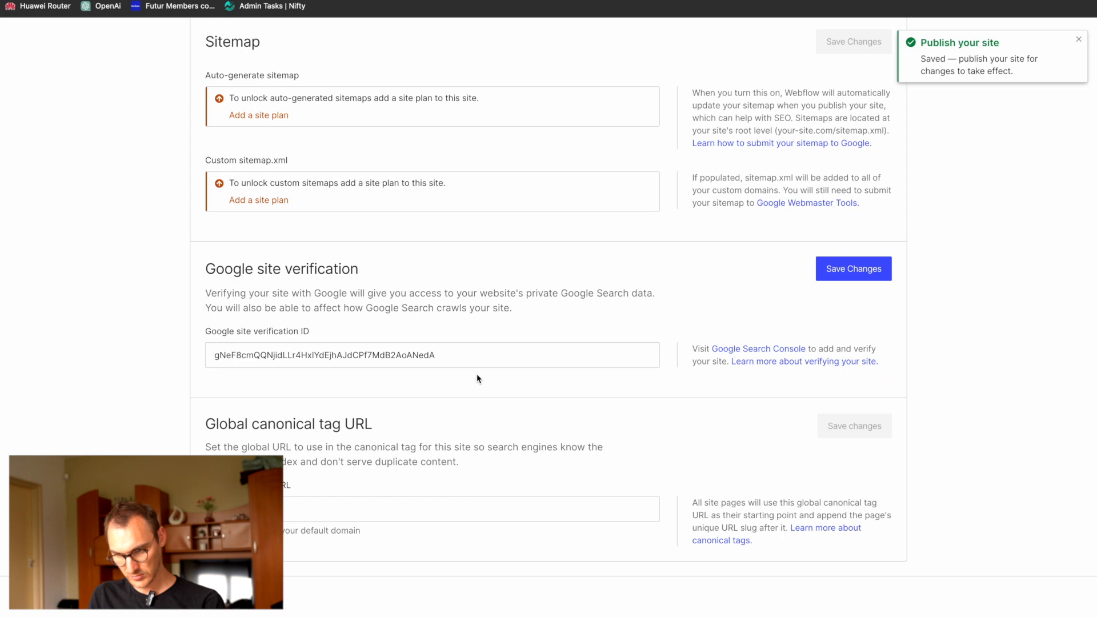
{"action": "left_click", "coordinate": [418, 503]}
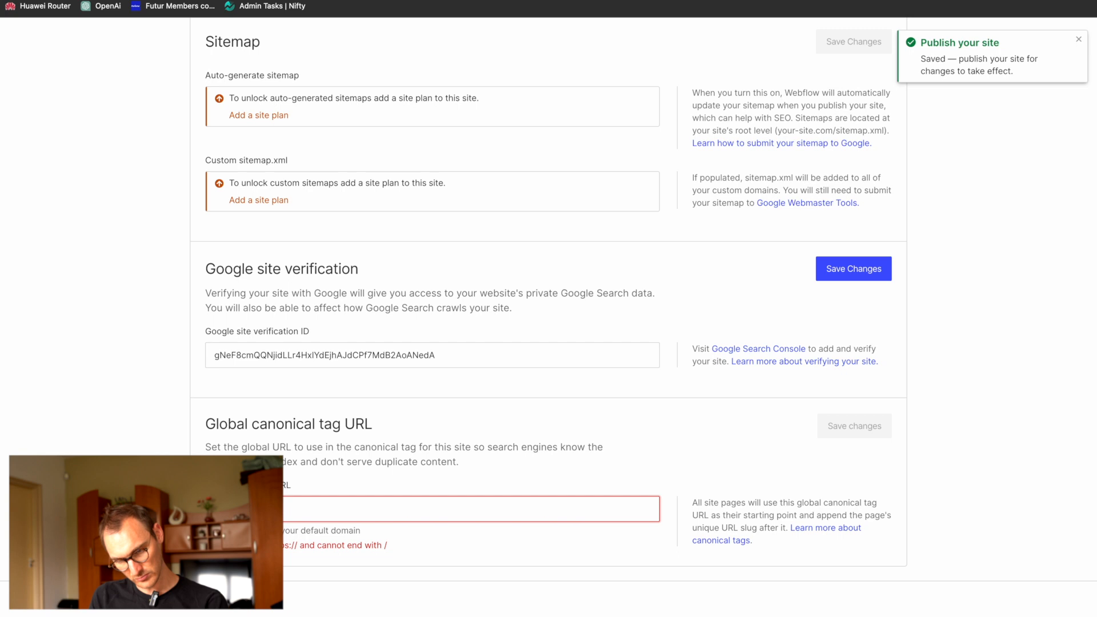
{"action": "type", "text": "w"}
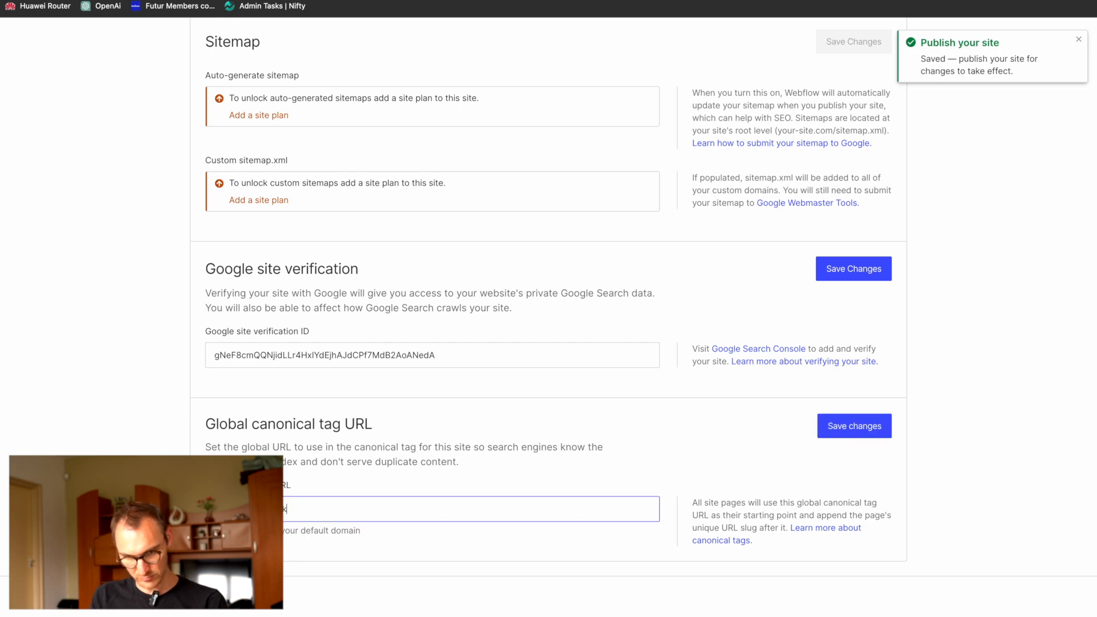
{"action": "type", "text": "webflow.io"}
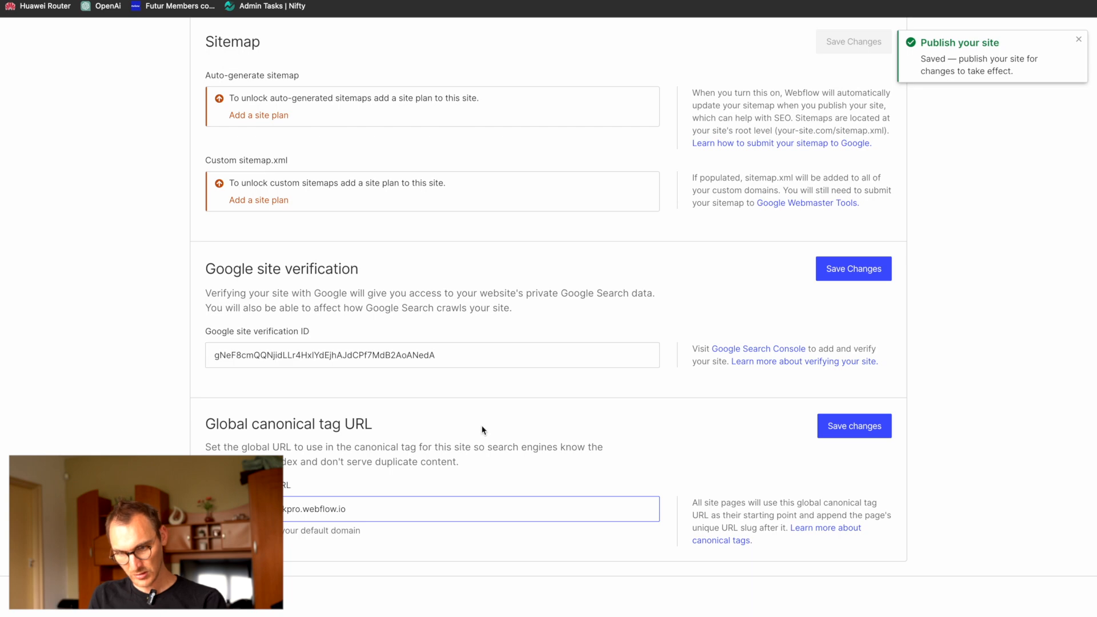
{"action": "scroll", "coordinate": [483, 430], "scroll_direction": "up", "scroll_amount": 8}
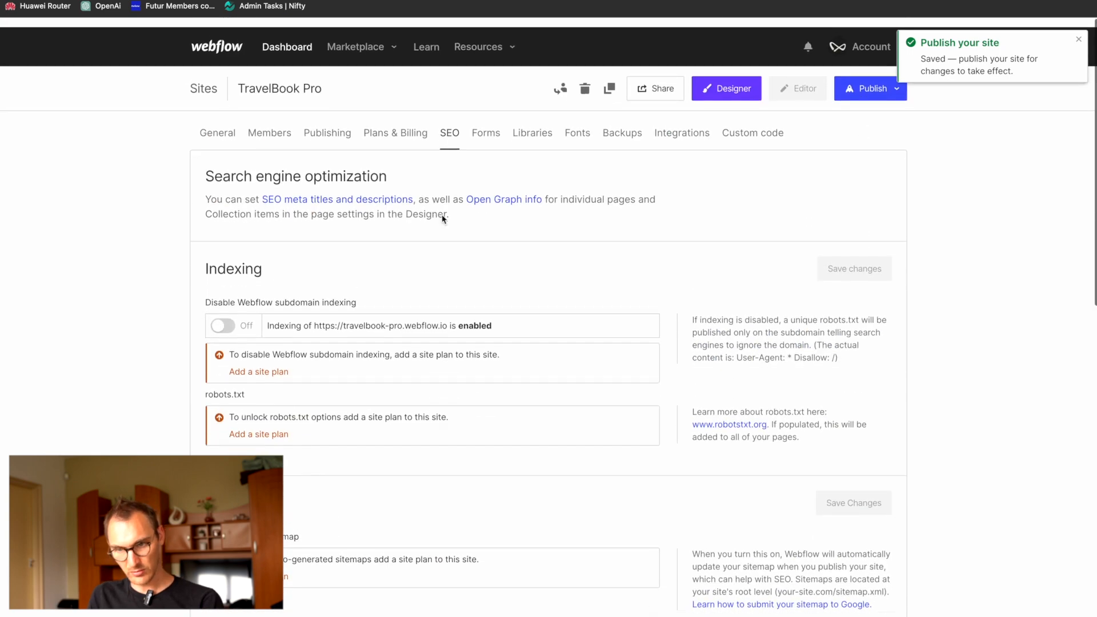
{"action": "scroll", "coordinate": [785, 135], "scroll_direction": "down", "scroll_amount": 12}
{"action": "left_click", "coordinate": [847, 159]}
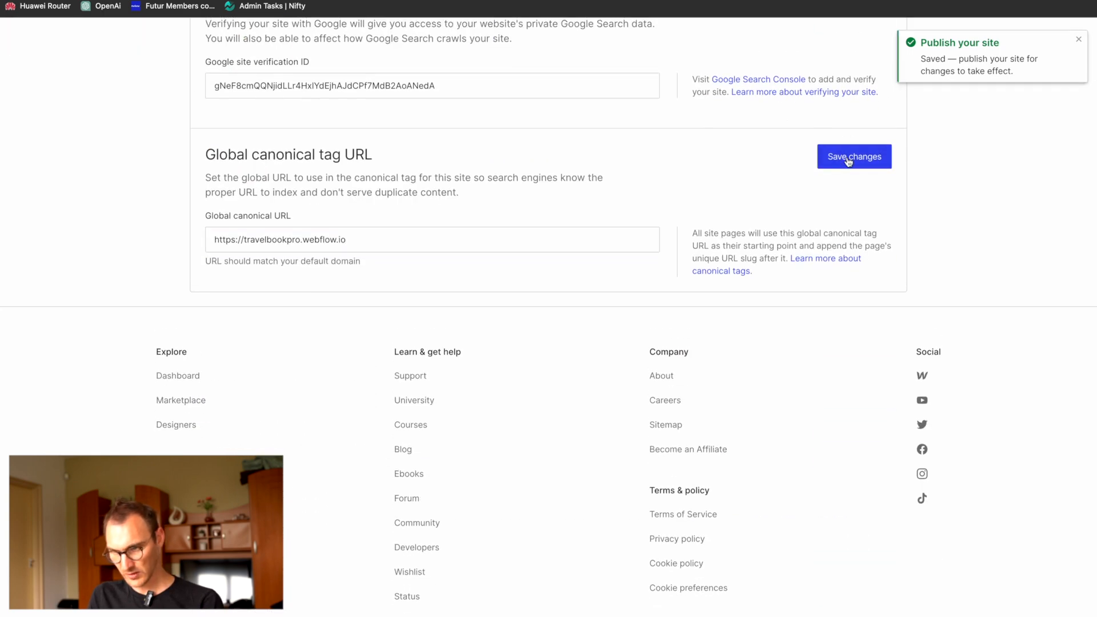
Step: Review the site's form settings, including notifications, reCAPTCHA validation, form integrations and submissions
{"action": "scroll", "coordinate": [548, 206], "scroll_direction": "up", "scroll_amount": 12}
{"action": "left_click", "coordinate": [480, 136]}
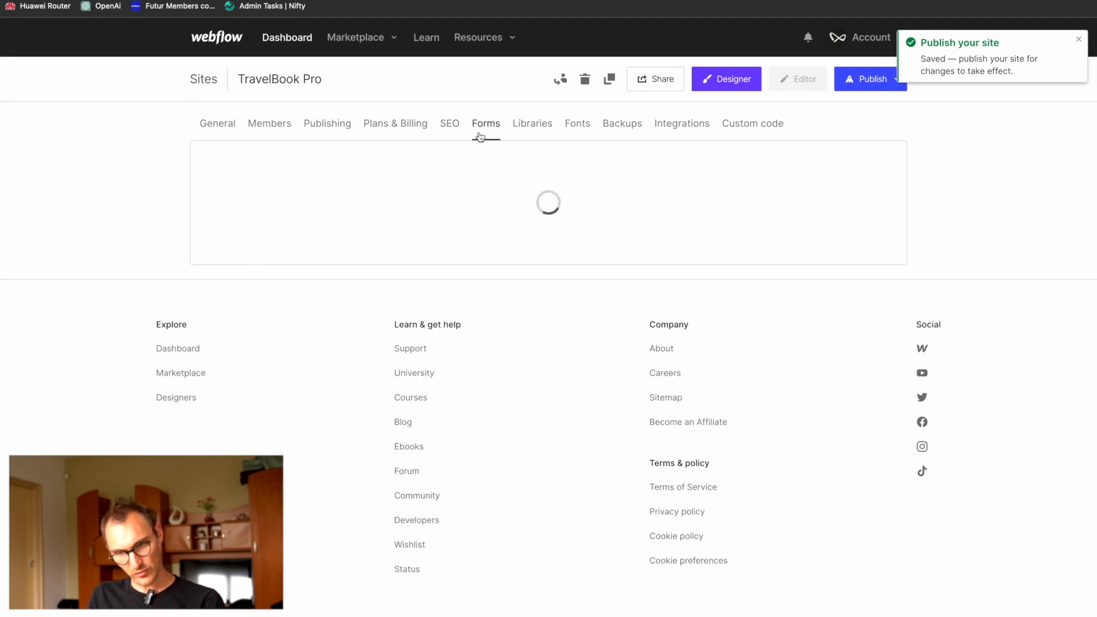
{"action": "scroll", "coordinate": [265, 369], "scroll_direction": "down", "scroll_amount": 8}
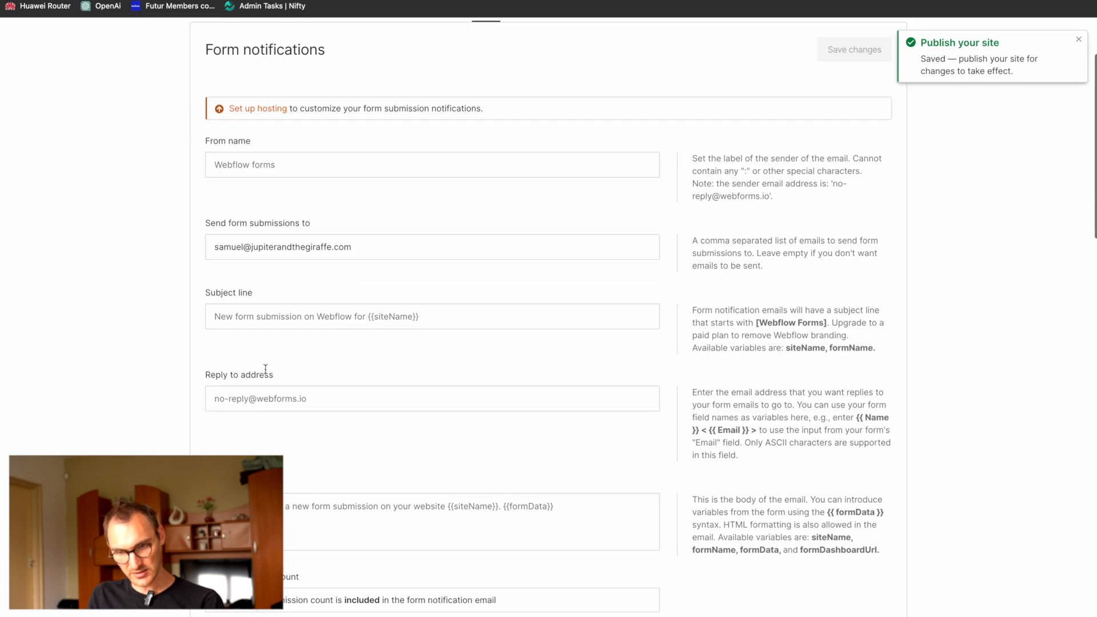
{"action": "scroll", "coordinate": [265, 370], "scroll_direction": "down", "scroll_amount": 6}
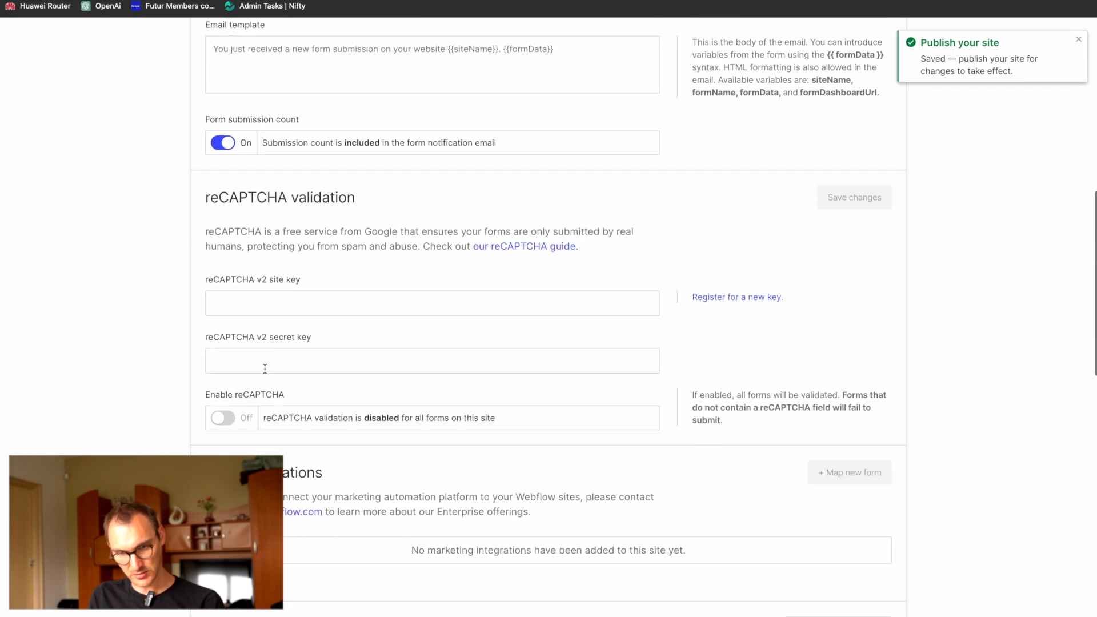
{"action": "scroll", "coordinate": [266, 374], "scroll_direction": "down", "scroll_amount": 10}
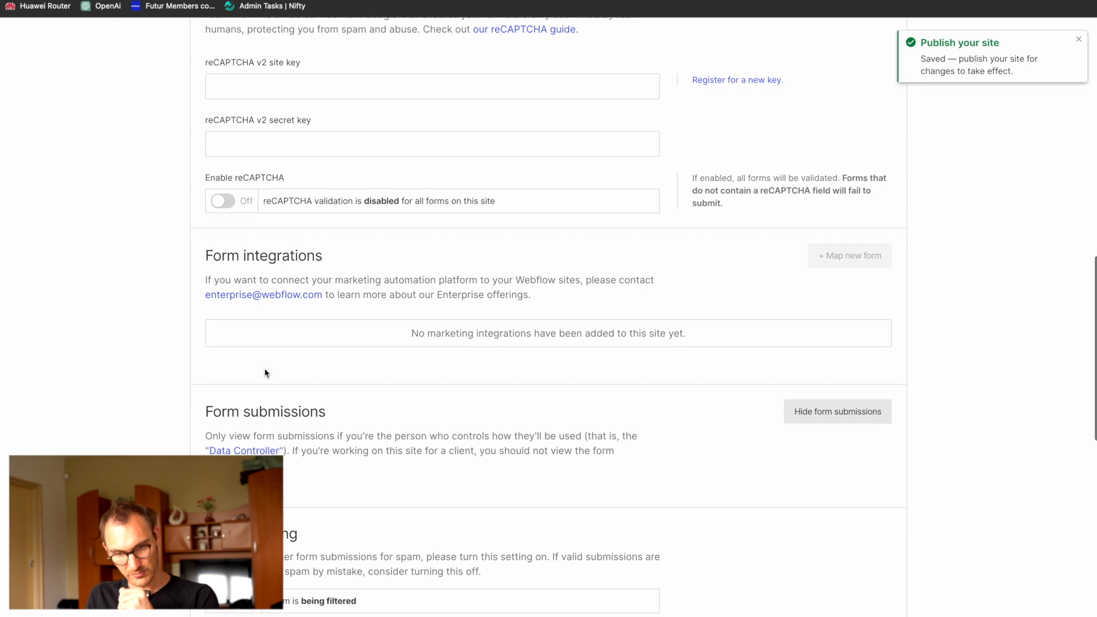
{"action": "scroll", "coordinate": [265, 373], "scroll_direction": "up", "scroll_amount": 20}
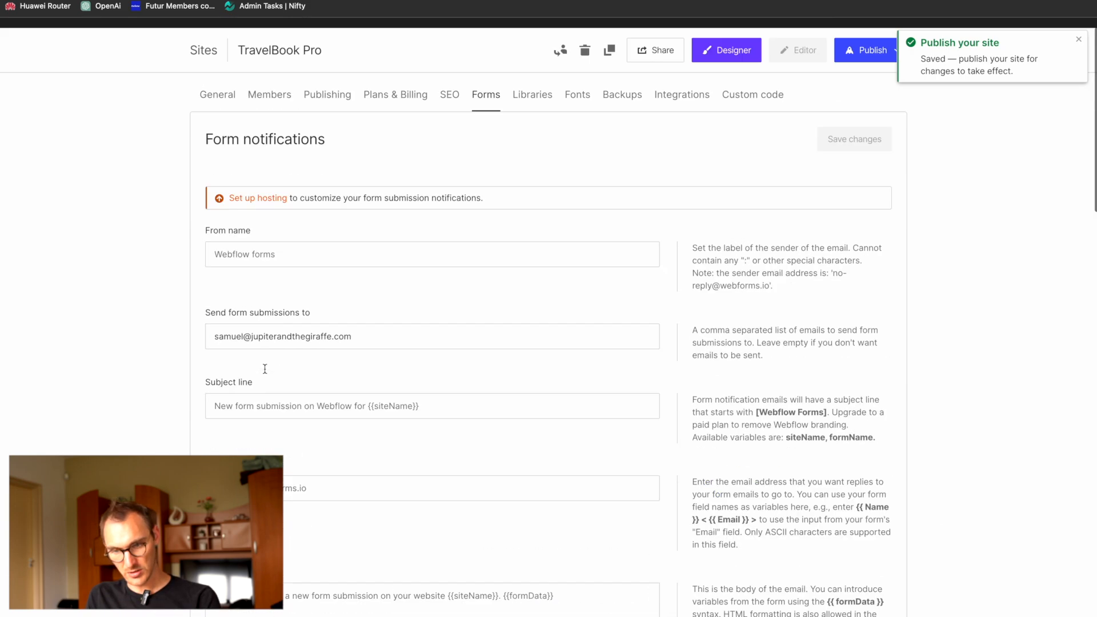
Step: Review the site's libraries, Google and custom fonts, and backups settings
{"action": "left_click", "coordinate": [543, 124]}
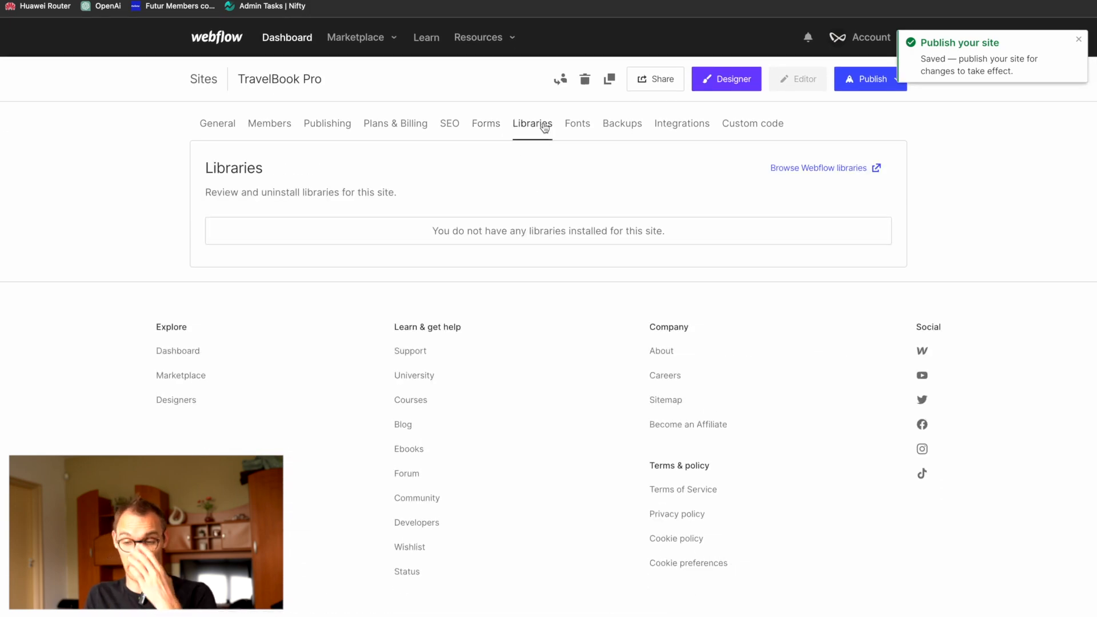
{"action": "left_click", "coordinate": [576, 126]}
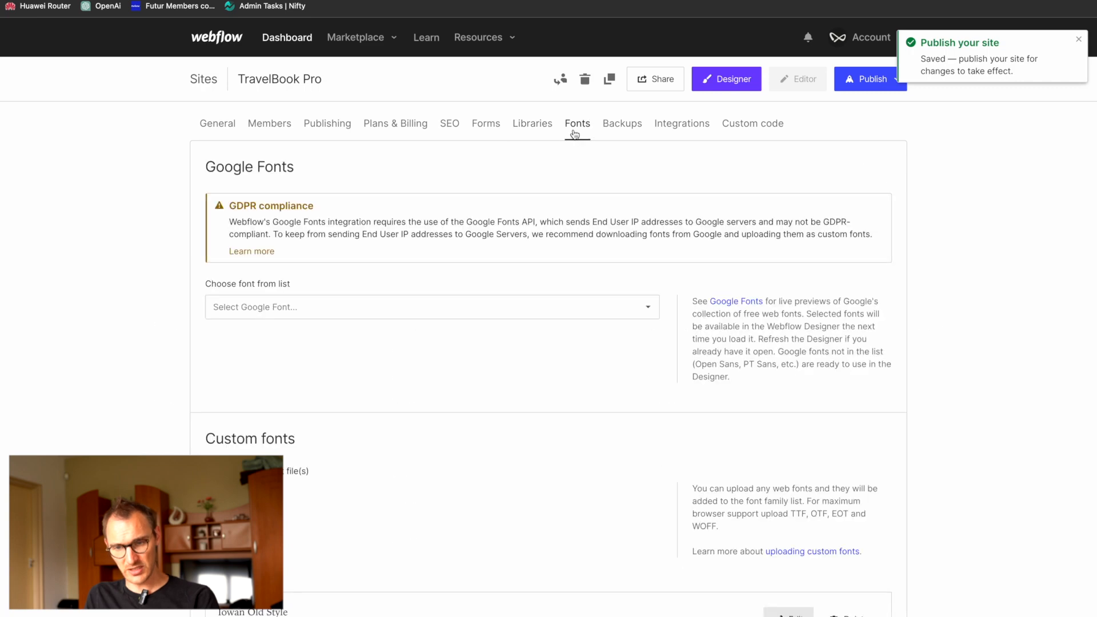
{"action": "scroll", "coordinate": [544, 259], "scroll_direction": "down", "scroll_amount": 4}
{"action": "scroll", "coordinate": [545, 246], "scroll_direction": "up", "scroll_amount": 4}
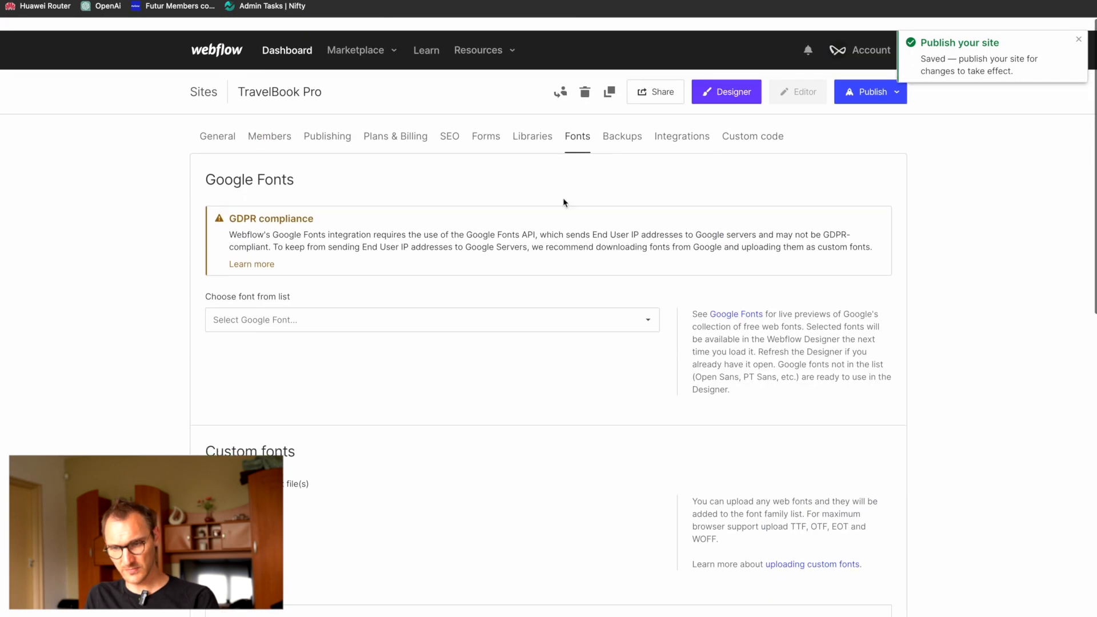
{"action": "left_click", "coordinate": [631, 130]}
Step: Review the integrations settings for Google Analytics, Google Optimize, Google Maps, Facebook Pixel, API access and webhooks
{"action": "left_click", "coordinate": [695, 135]}
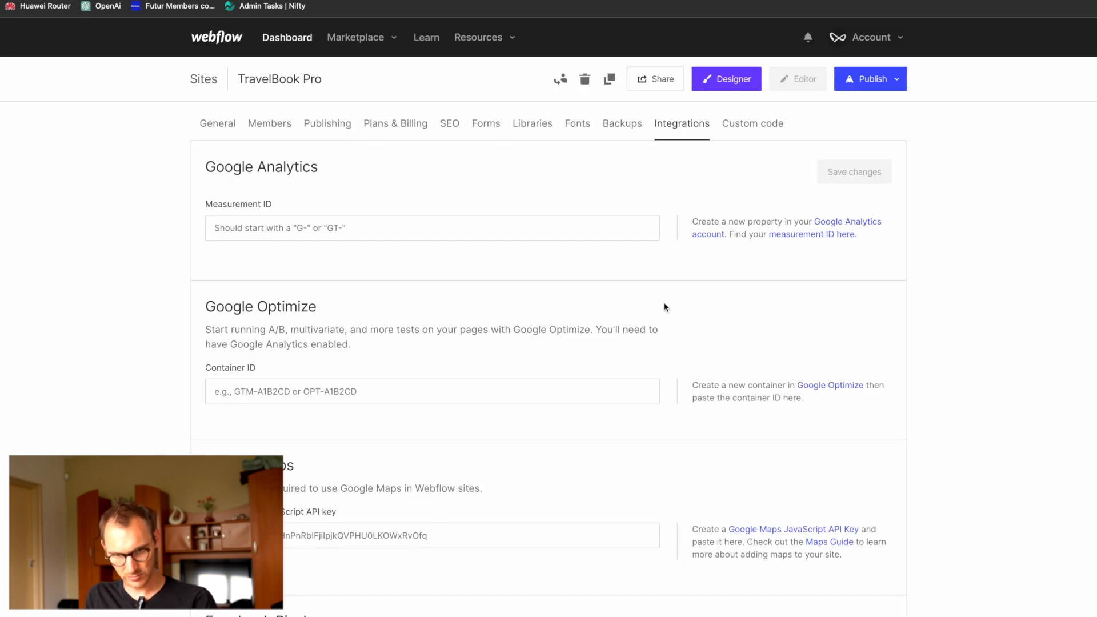
{"action": "left_click", "coordinate": [377, 225]}
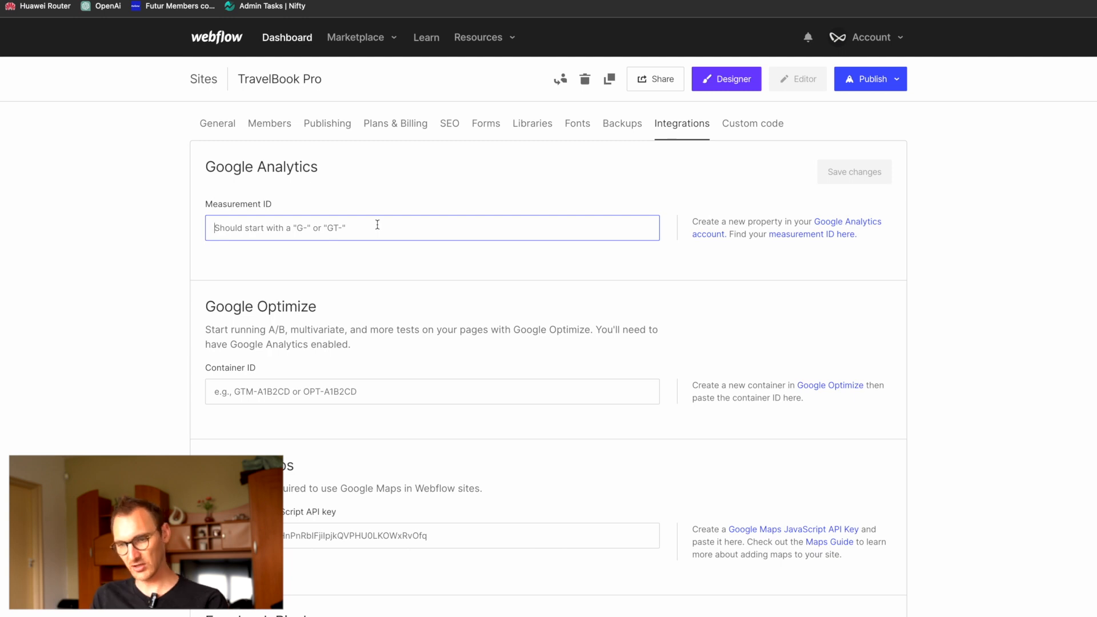
{"action": "scroll", "coordinate": [329, 270], "scroll_direction": "down", "scroll_amount": 2}
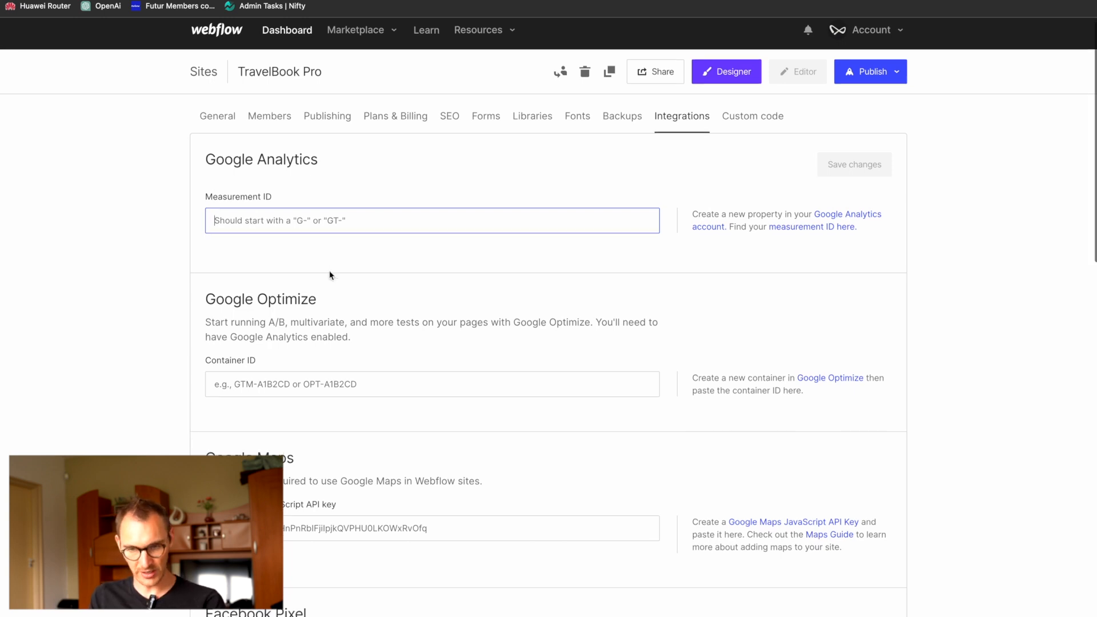
{"action": "scroll", "coordinate": [330, 275], "scroll_direction": "down", "scroll_amount": 3}
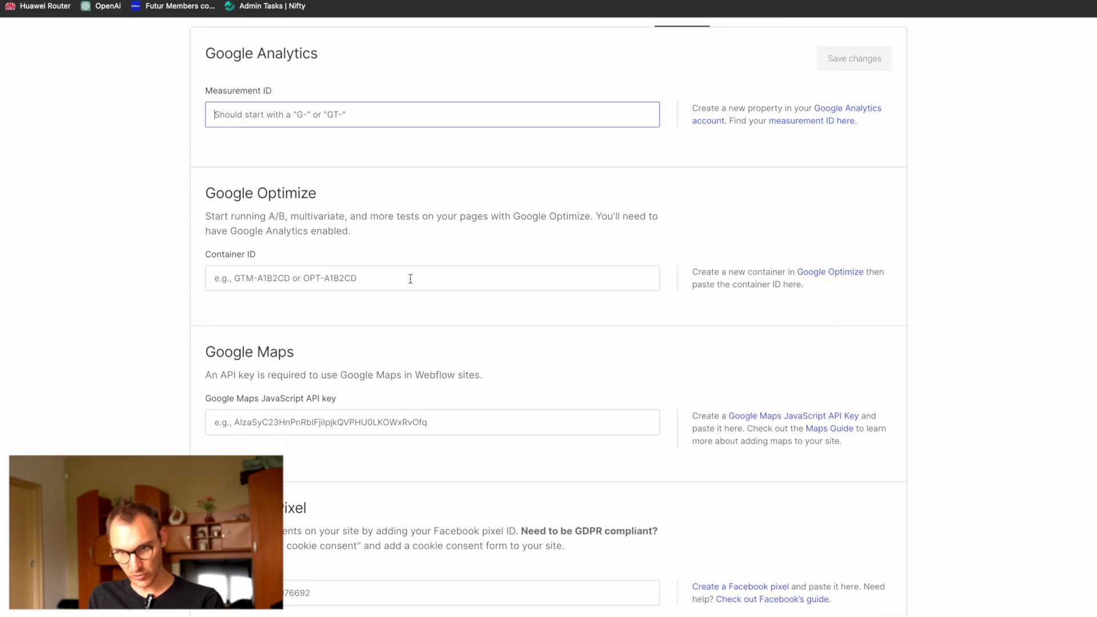
{"action": "scroll", "coordinate": [245, 282], "scroll_direction": "down", "scroll_amount": 10}
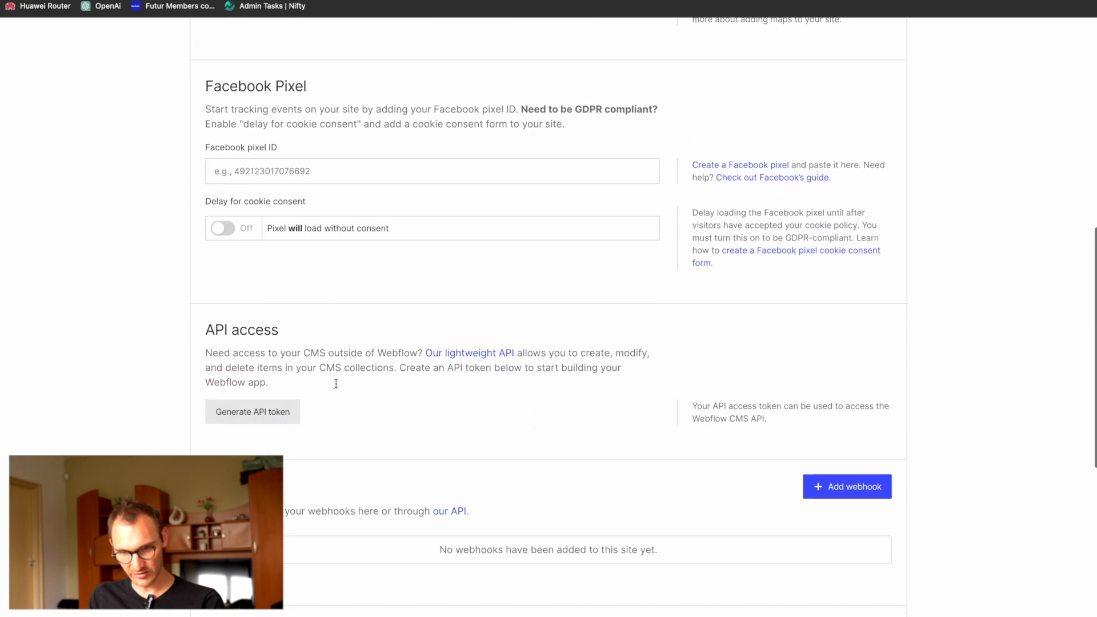
{"action": "scroll", "coordinate": [336, 388], "scroll_direction": "up", "scroll_amount": 10}
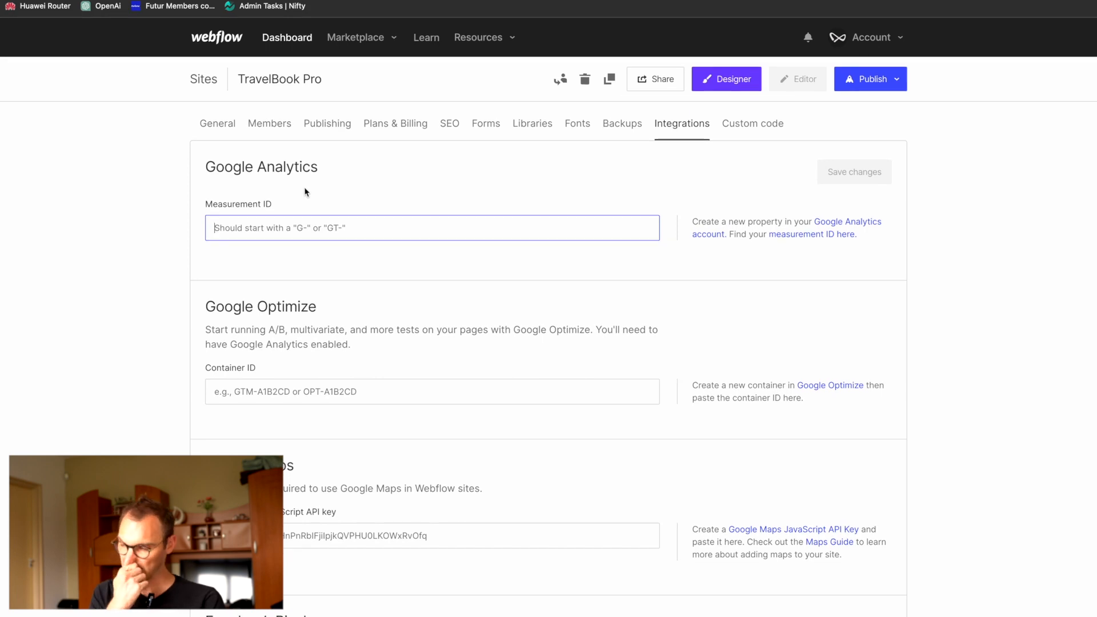
{"action": "key", "text": "ctrl+t"}
{"action": "type", "text": "tr"}
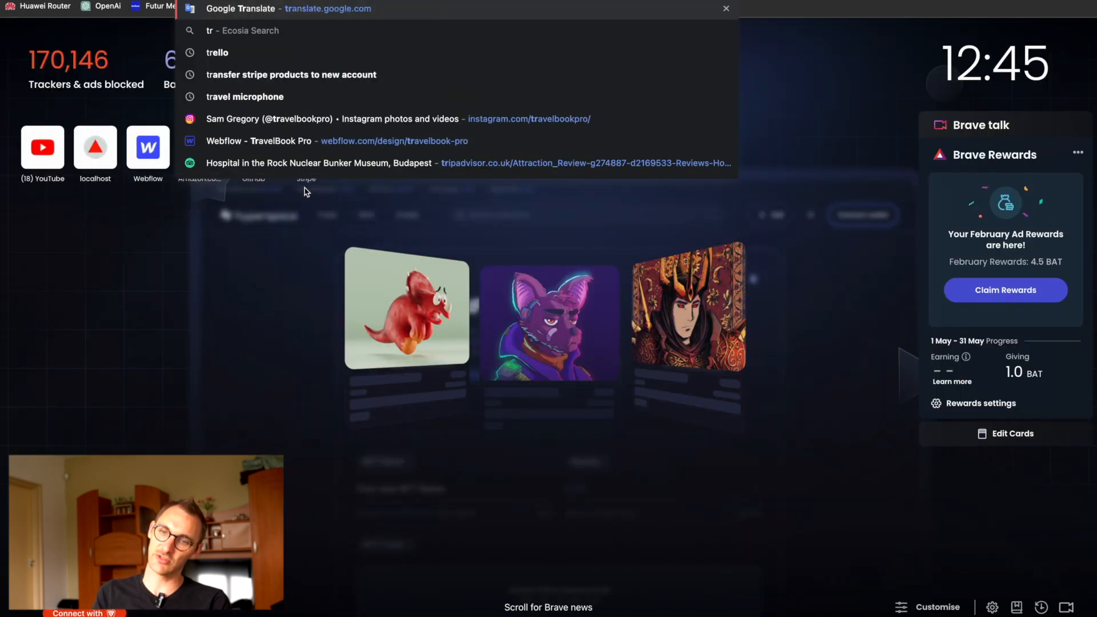
{"action": "key", "text": "BackSpace"}
{"action": "key", "text": "BackSpace"}
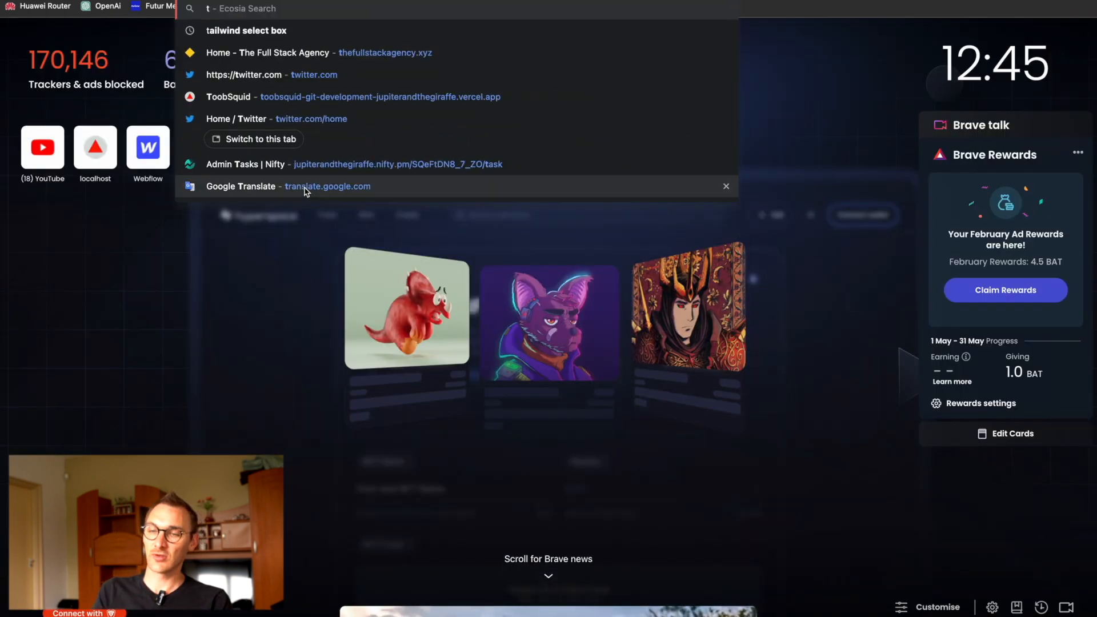
{"action": "type", "text": "ag"}
{"action": "key", "text": "Escape"}
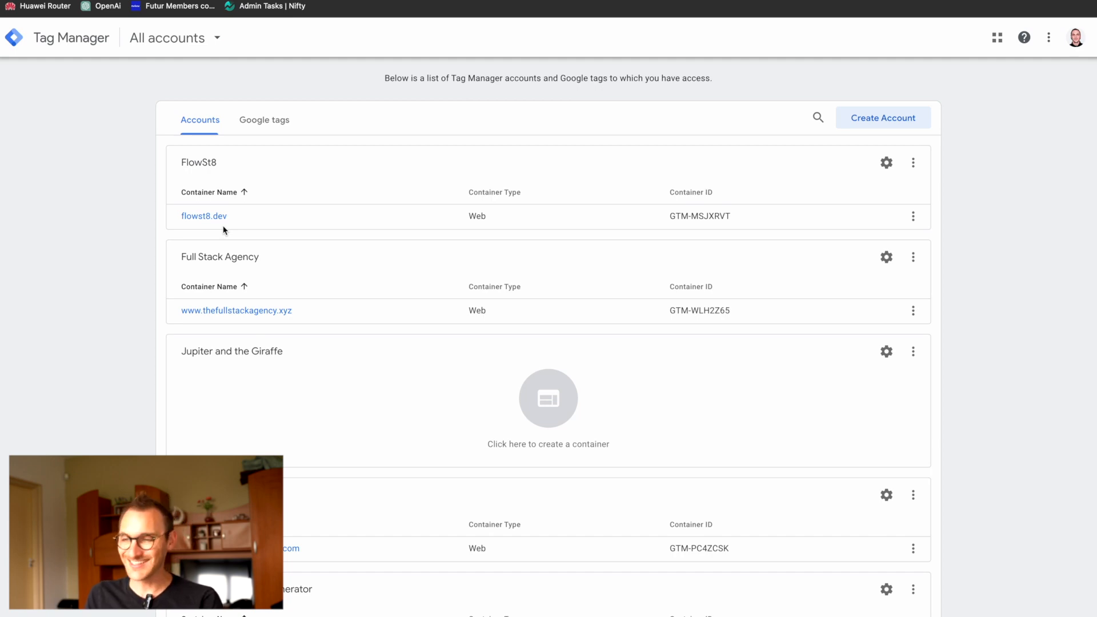
Step: Open Google Analytics in a new tab and look through the properties of the Jupiter and the Giraffe account
{"action": "key", "text": "super+t"}
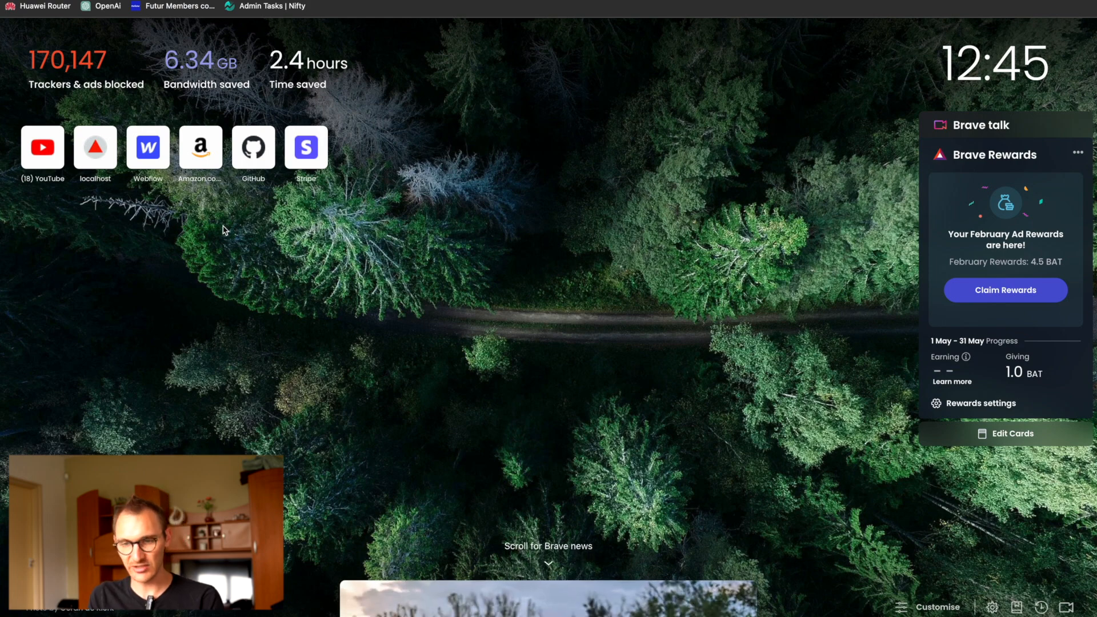
{"action": "type", "text": "ana"}
{"action": "key", "text": "Return"}
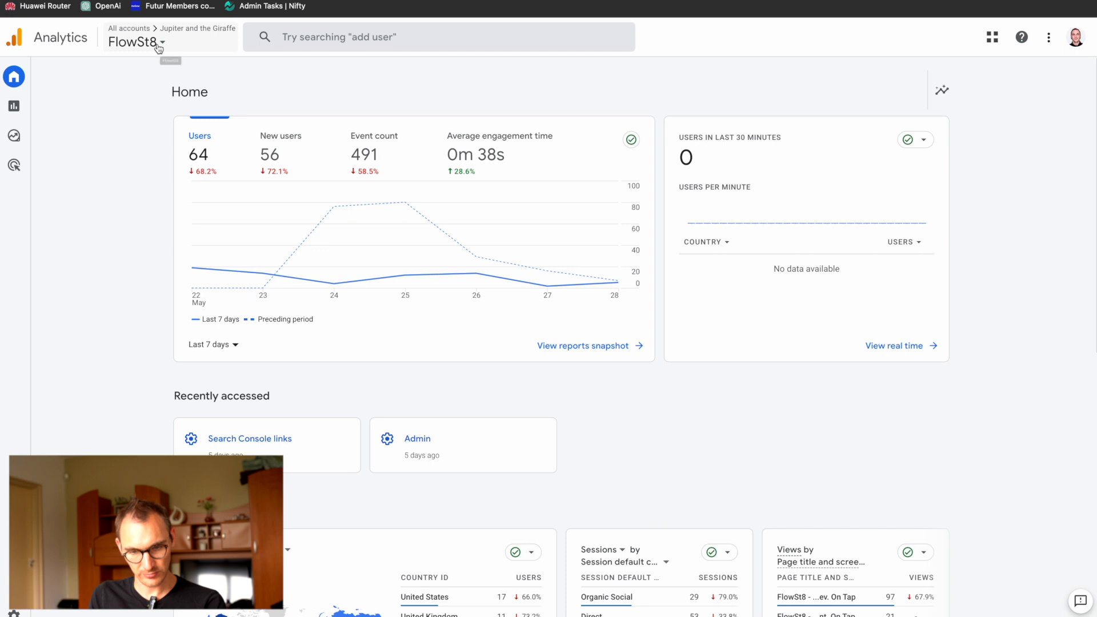
{"action": "left_click", "coordinate": [134, 40]}
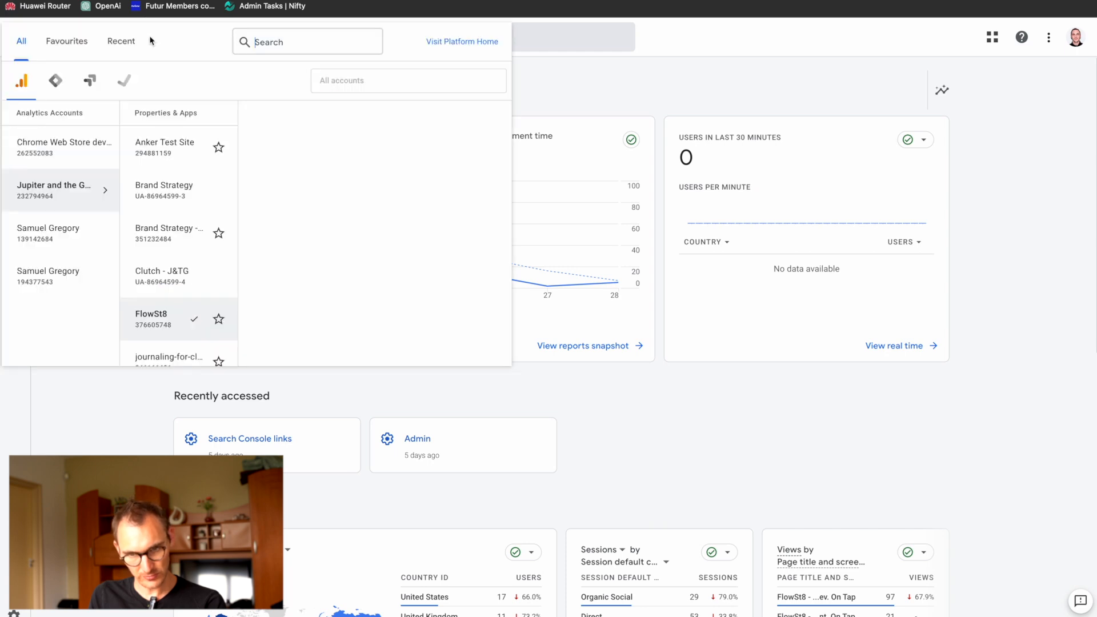
{"action": "scroll", "coordinate": [298, 318], "scroll_direction": "down", "scroll_amount": 10}
{"action": "scroll", "coordinate": [298, 317], "scroll_direction": "up", "scroll_amount": 10}
{"action": "scroll", "coordinate": [299, 317], "scroll_direction": "down", "scroll_amount": 10}
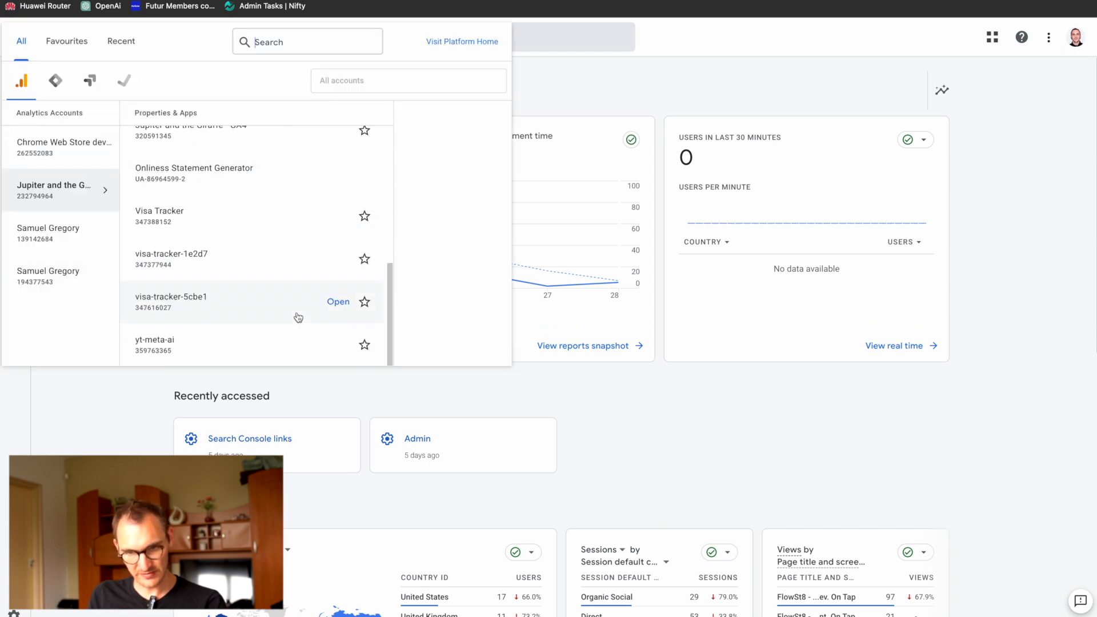
{"action": "key", "text": "Escape"}
Step: Start a new Google Analytics property named Travelbook Pro and continue to its business information
{"action": "left_click", "coordinate": [13, 613]}
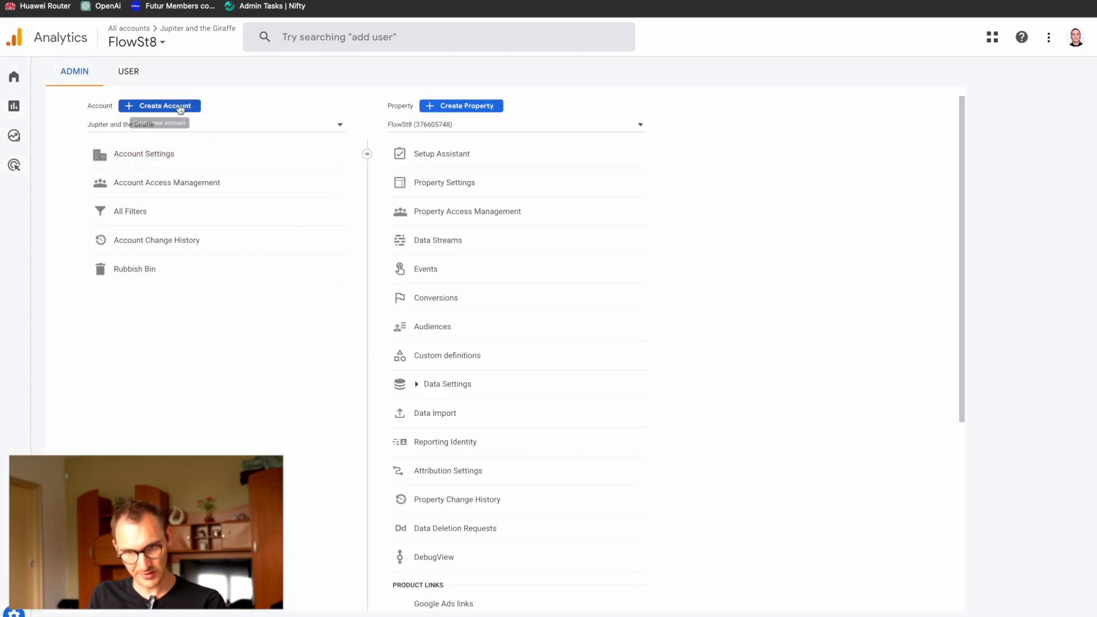
{"action": "left_click", "coordinate": [461, 107]}
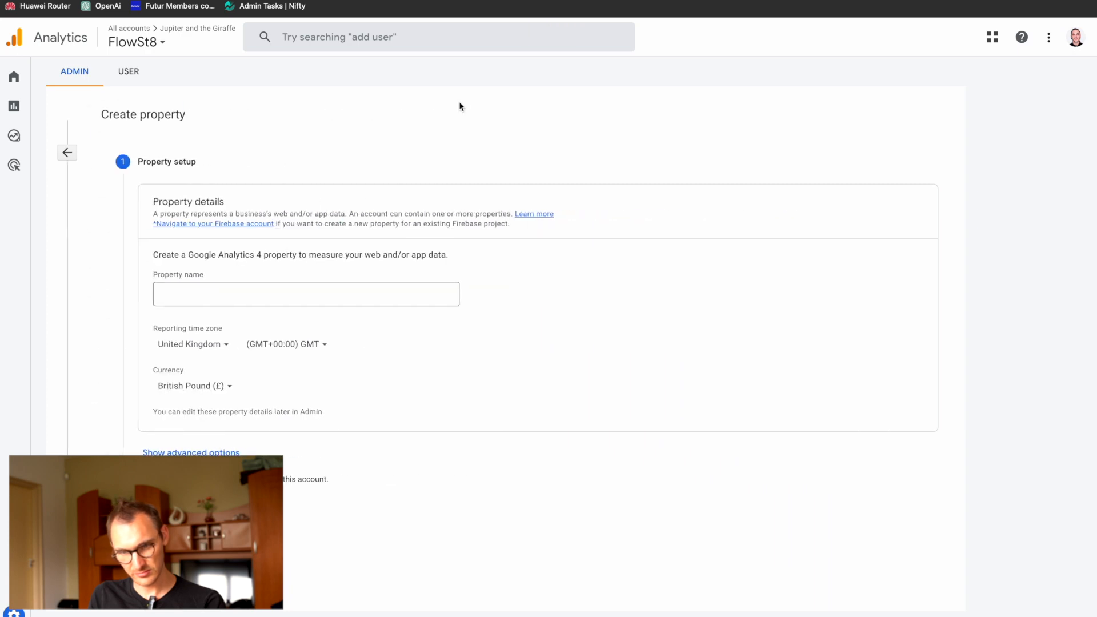
{"action": "left_click", "coordinate": [276, 296]}
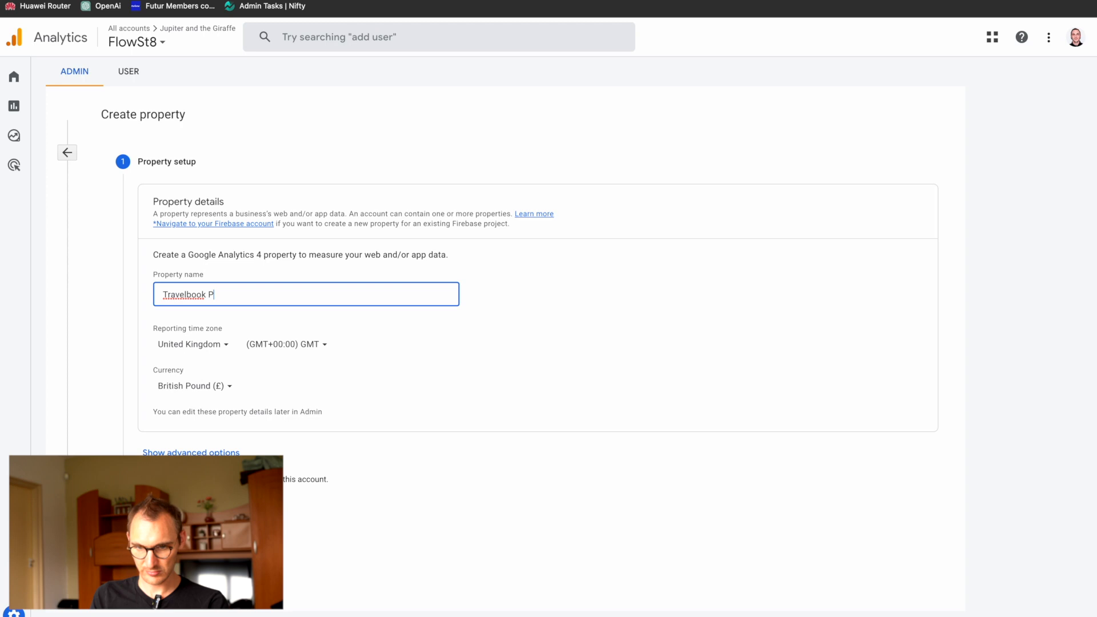
{"action": "left_click", "coordinate": [162, 510]}
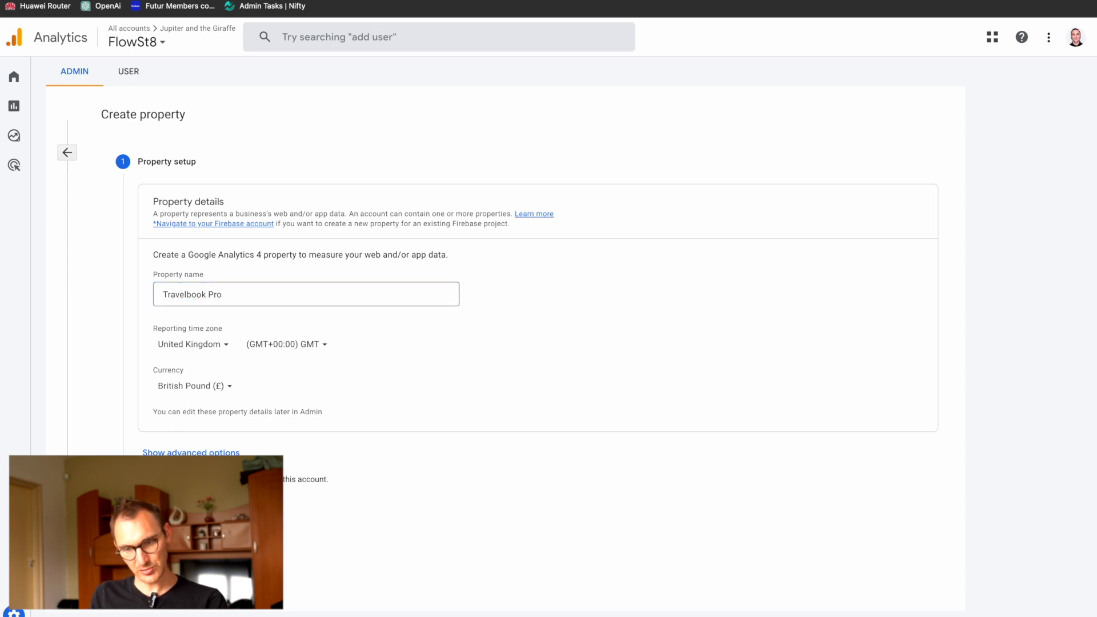
Step: Choose a small business size and an industry category, and create the property without connecting it to an existing Universal Analytics property
{"action": "left_click", "coordinate": [161, 366]}
{"action": "left_click", "coordinate": [178, 320]}
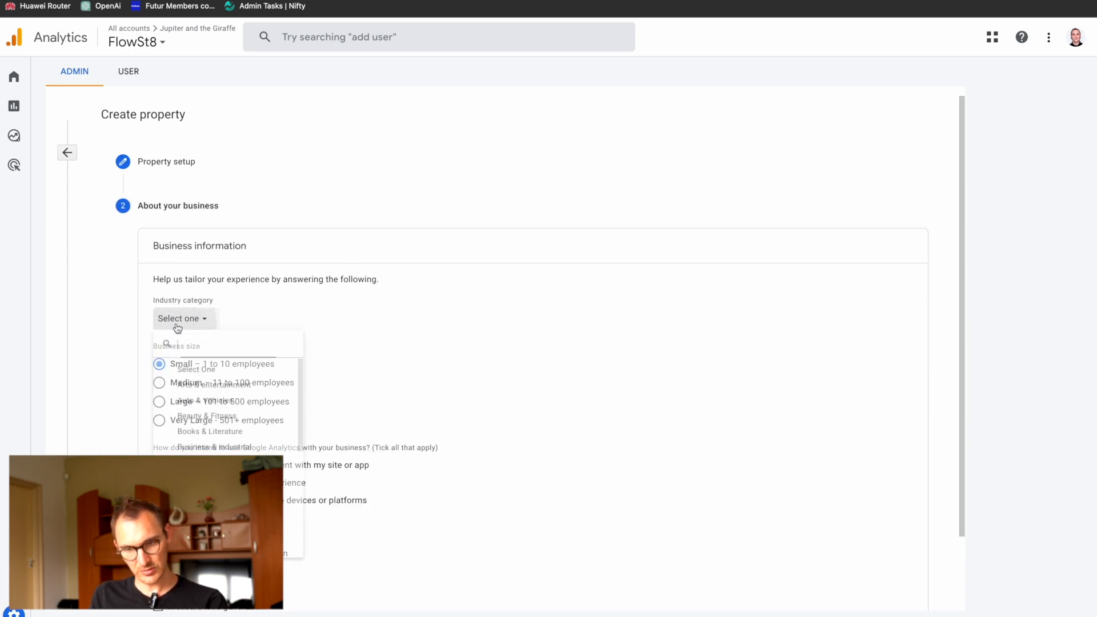
{"action": "left_click", "coordinate": [193, 389]}
{"action": "scroll", "coordinate": [451, 413], "scroll_direction": "down", "scroll_amount": 3}
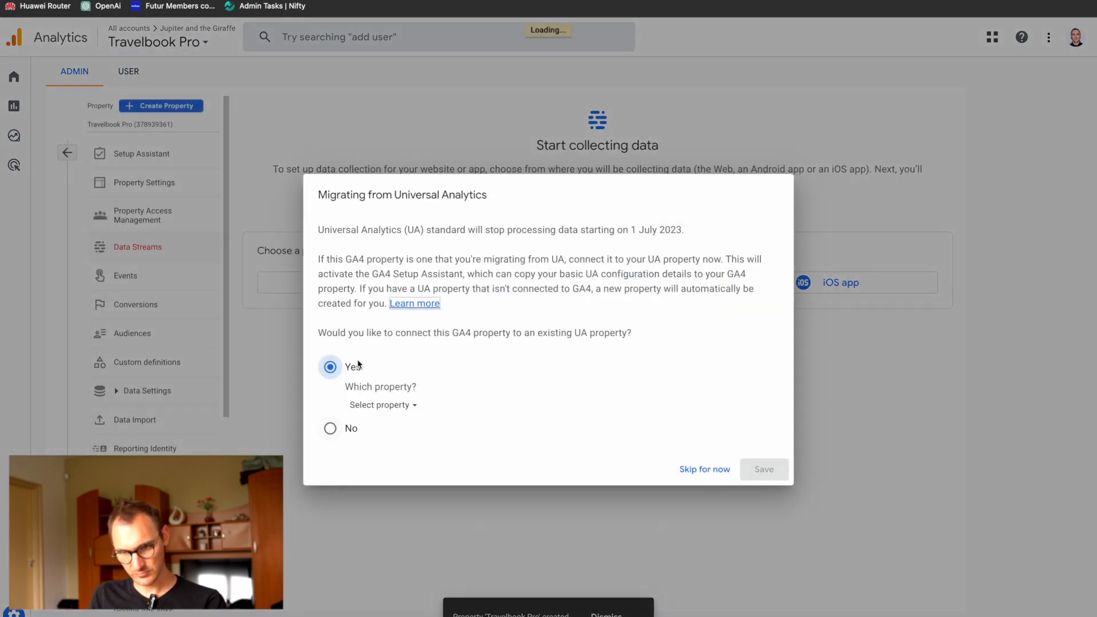
{"action": "left_click", "coordinate": [330, 429]}
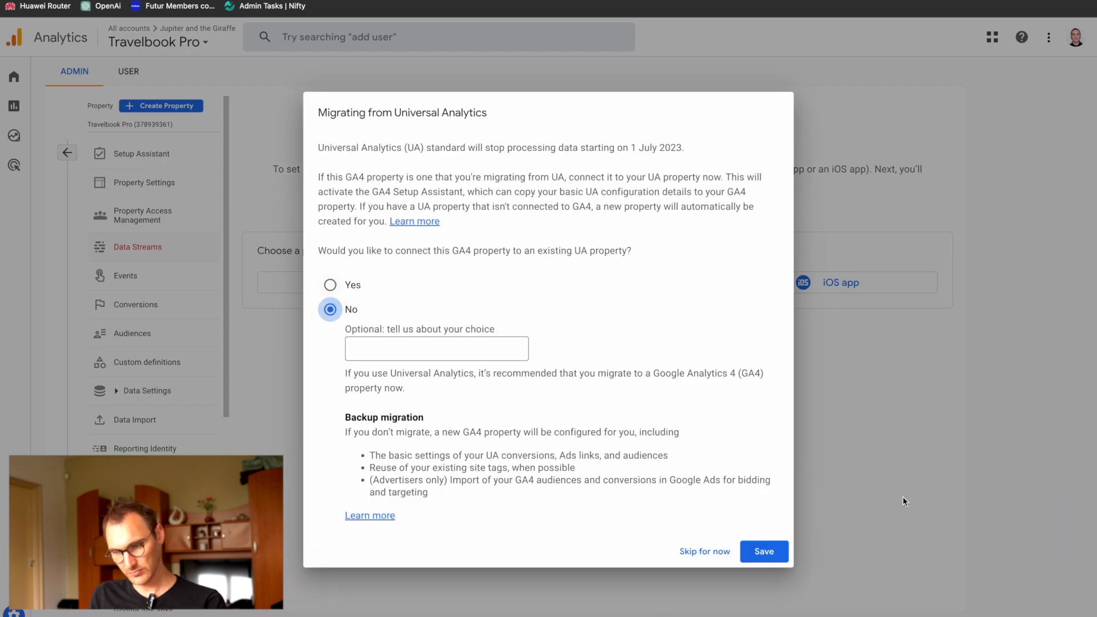
{"action": "left_click", "coordinate": [765, 553]}
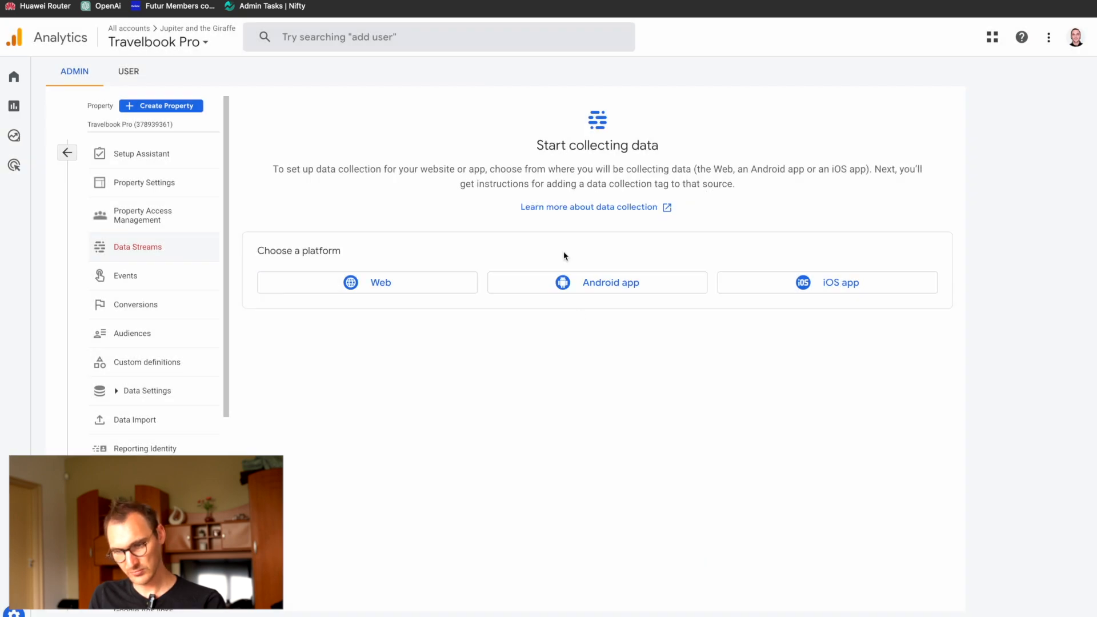
{"action": "left_click", "coordinate": [418, 277]}
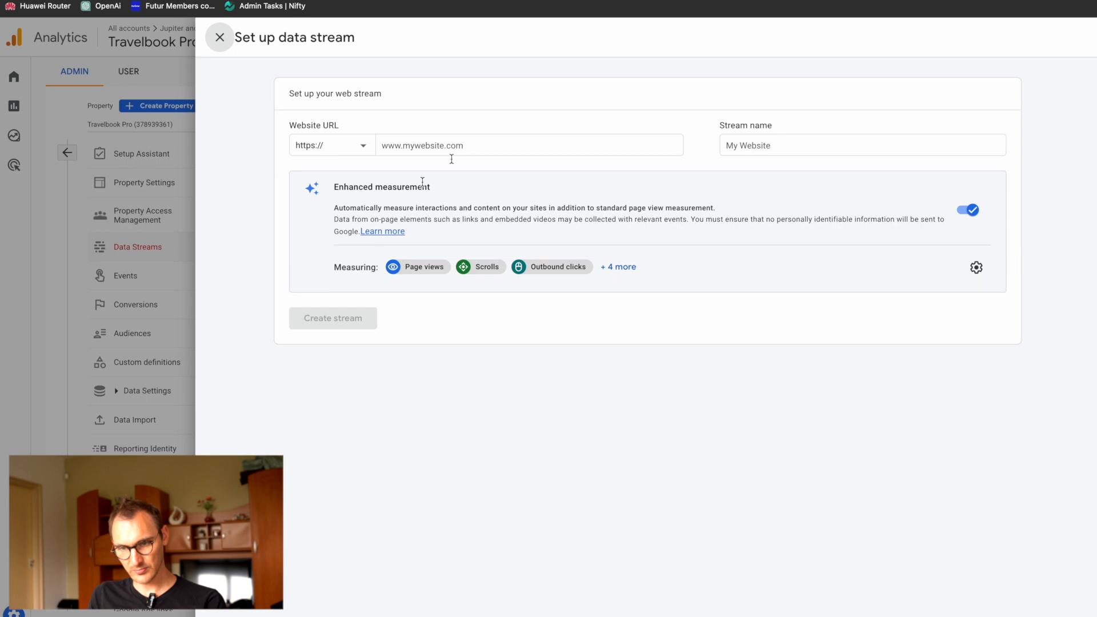
{"action": "left_click", "coordinate": [480, 147]}
{"action": "type", "text": "travelbookpro.webflow.io"}
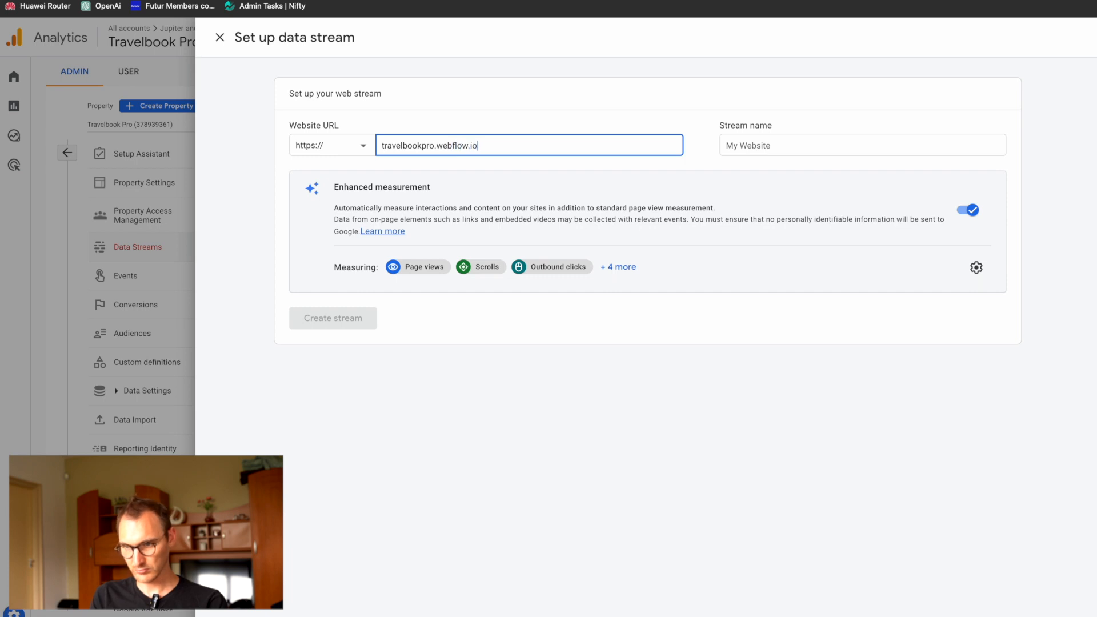
{"action": "key", "text": "Tab"}
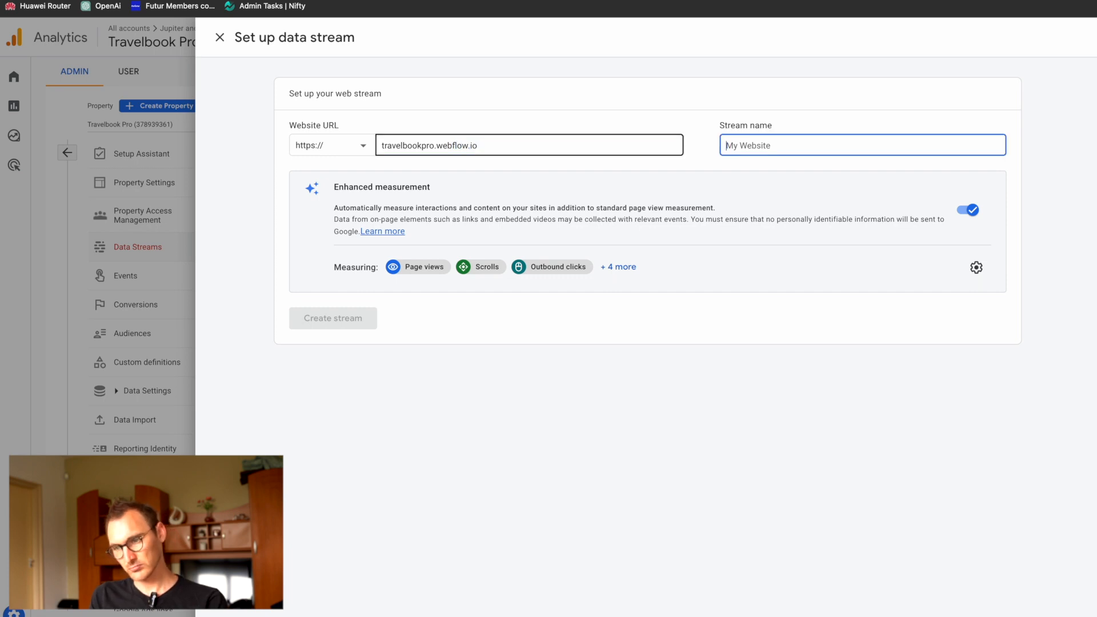
{"action": "type", "text": "TravelBook Pro"}
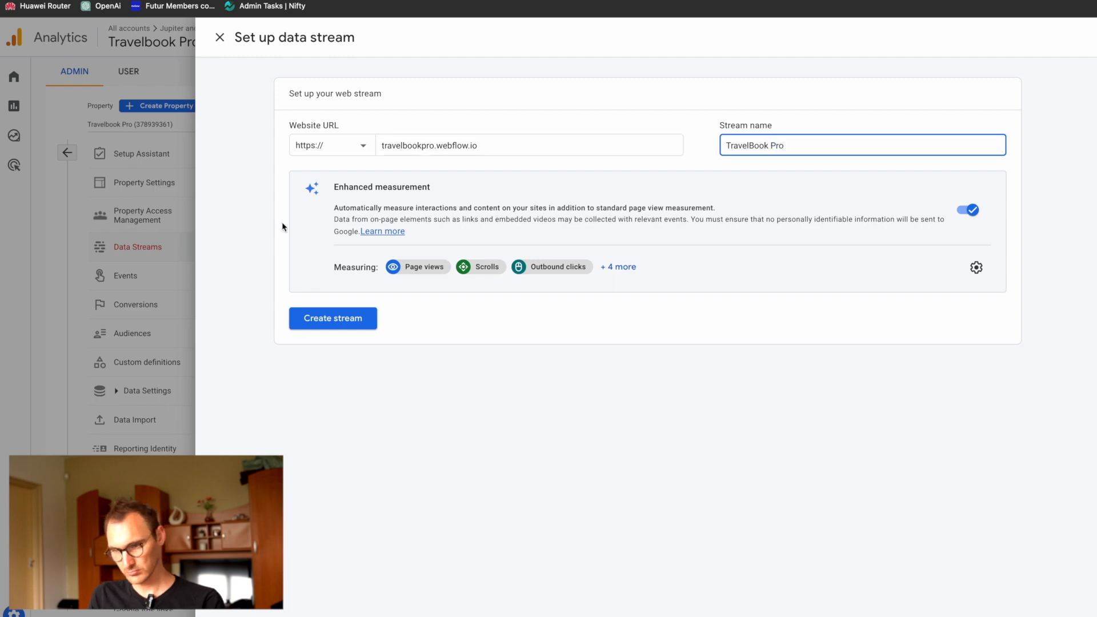
{"action": "left_click", "coordinate": [314, 318]}
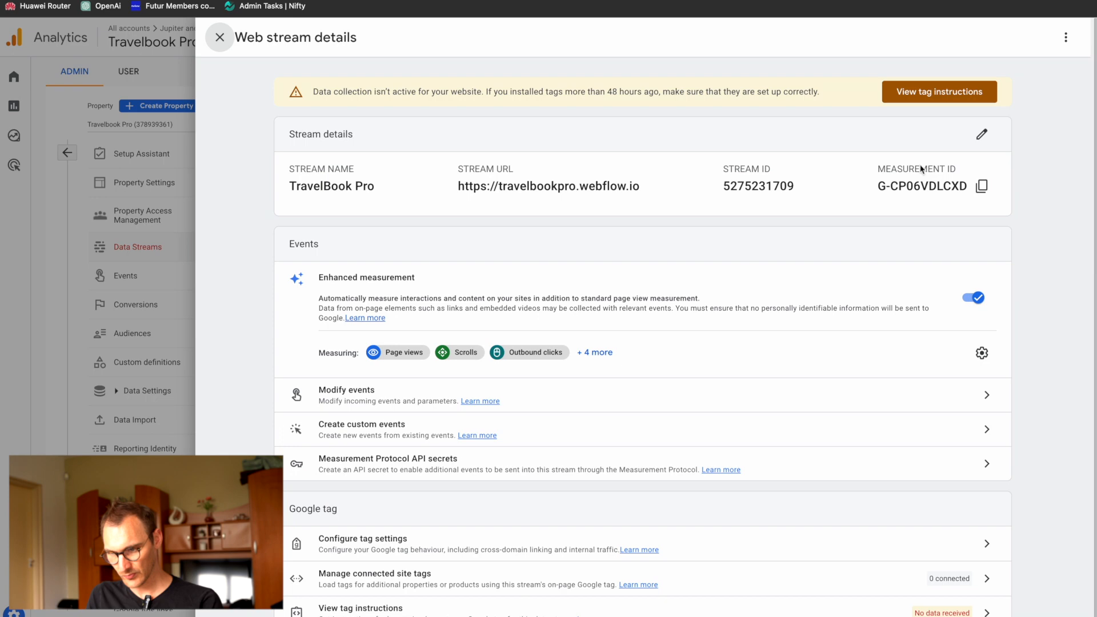
Step: Copy the new stream's measurement ID into the Google Analytics integration of the Webflow site and save the change
{"action": "left_click", "coordinate": [983, 188]}
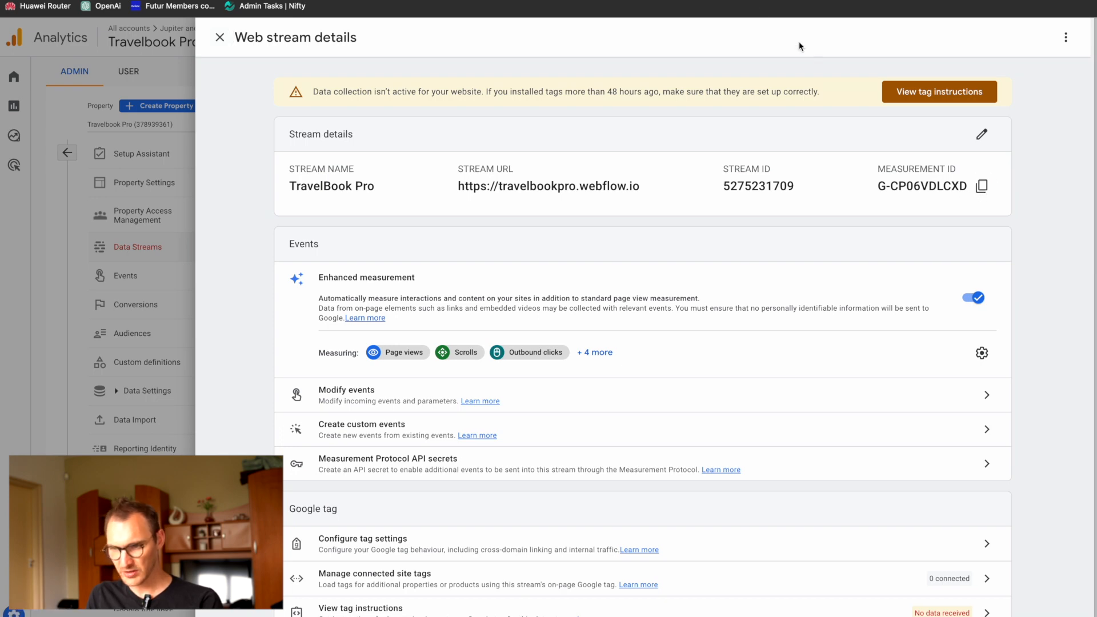
{"action": "left_click", "coordinate": [940, 91]}
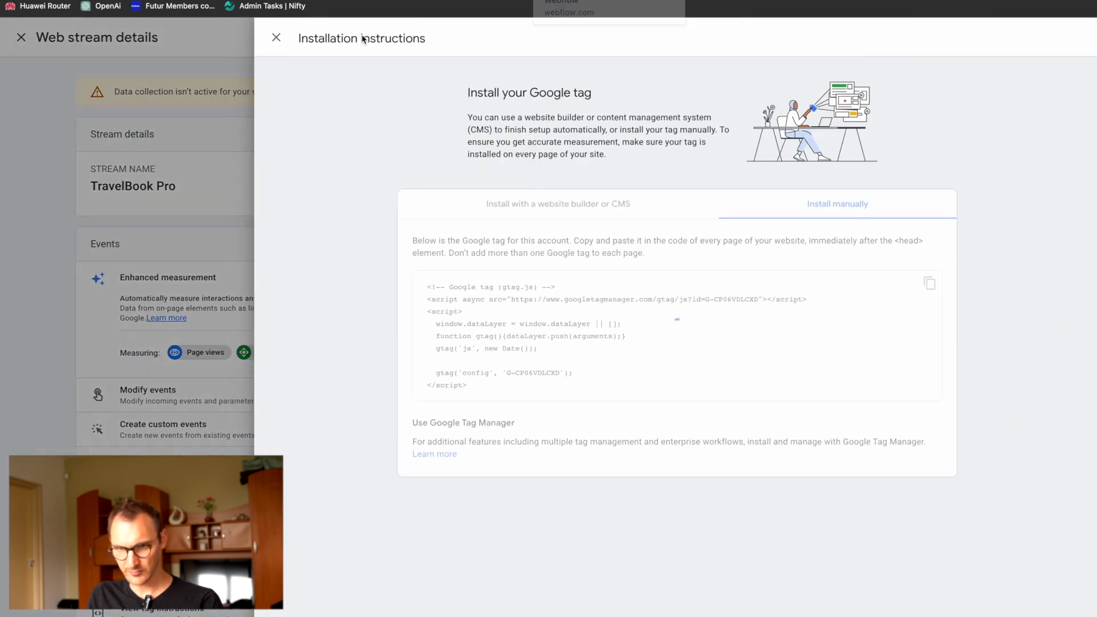
{"action": "left_click", "coordinate": [276, 38]}
{"action": "left_click", "coordinate": [983, 187]}
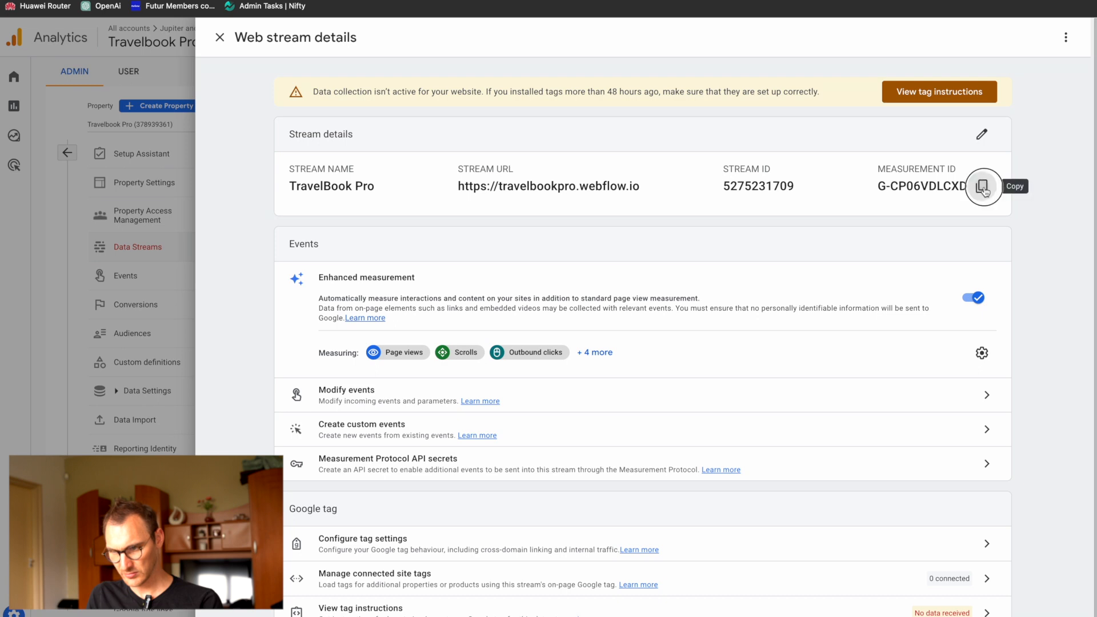
{"action": "left_click", "coordinate": [445, 1]}
{"action": "key", "text": "super+v"}
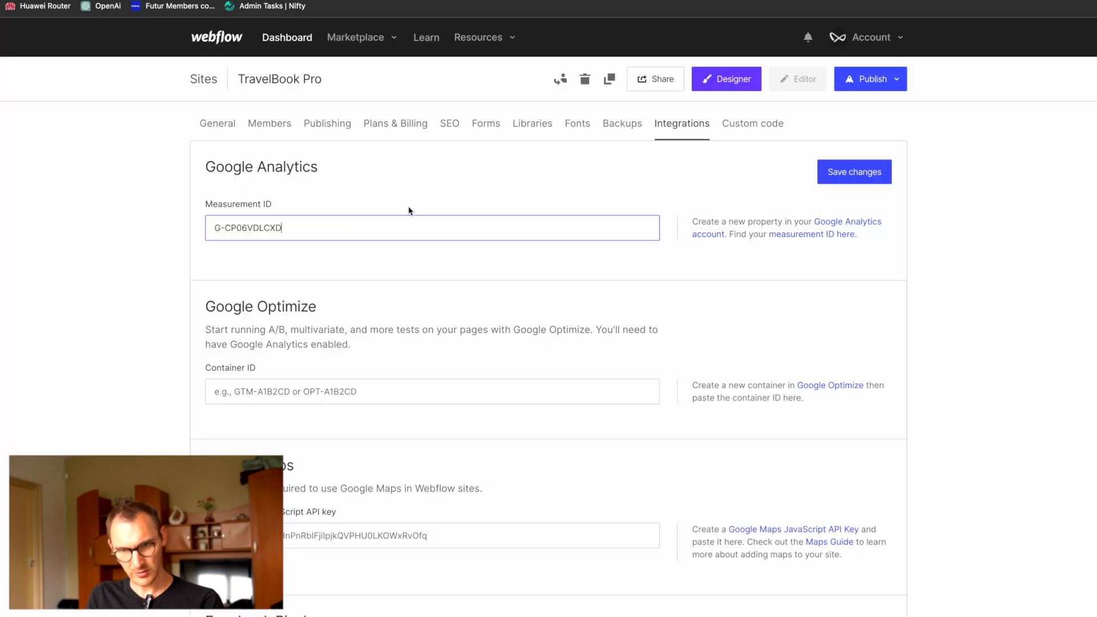
{"action": "scroll", "coordinate": [235, 384], "scroll_direction": "down", "scroll_amount": 2}
{"action": "left_click", "coordinate": [836, 131]}
{"action": "scroll", "coordinate": [832, 133], "scroll_direction": "up", "scroll_amount": 2}
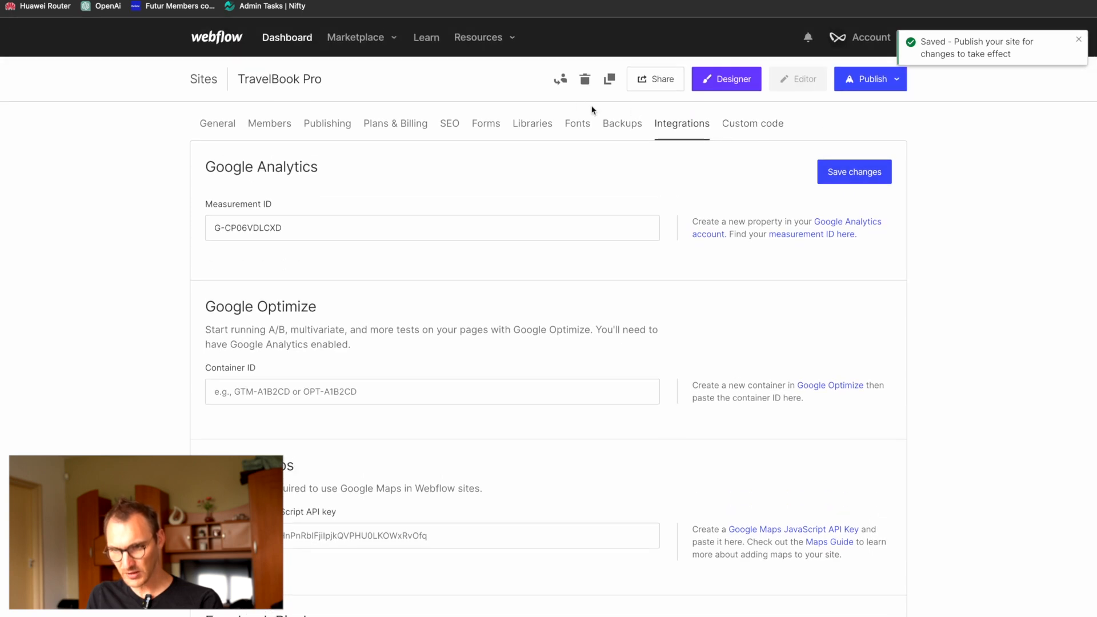
Step: Check the site's publish destinations and review its general settings, including name, icons, localization, website password and showcase options
{"action": "left_click", "coordinate": [890, 80]}
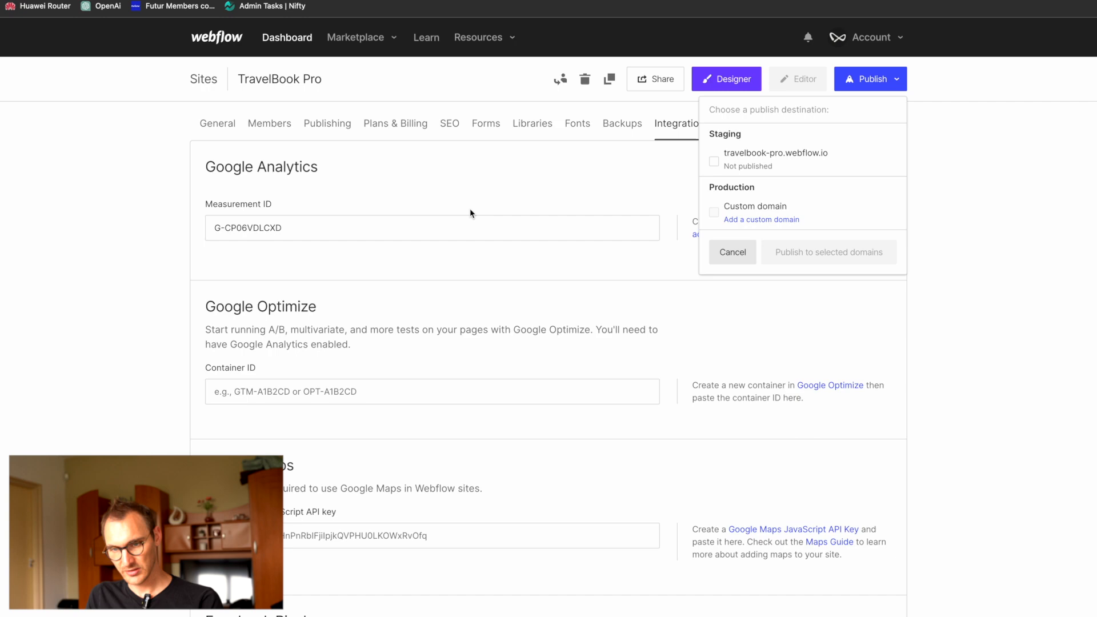
{"action": "left_click", "coordinate": [373, 172]}
{"action": "left_click", "coordinate": [218, 127]}
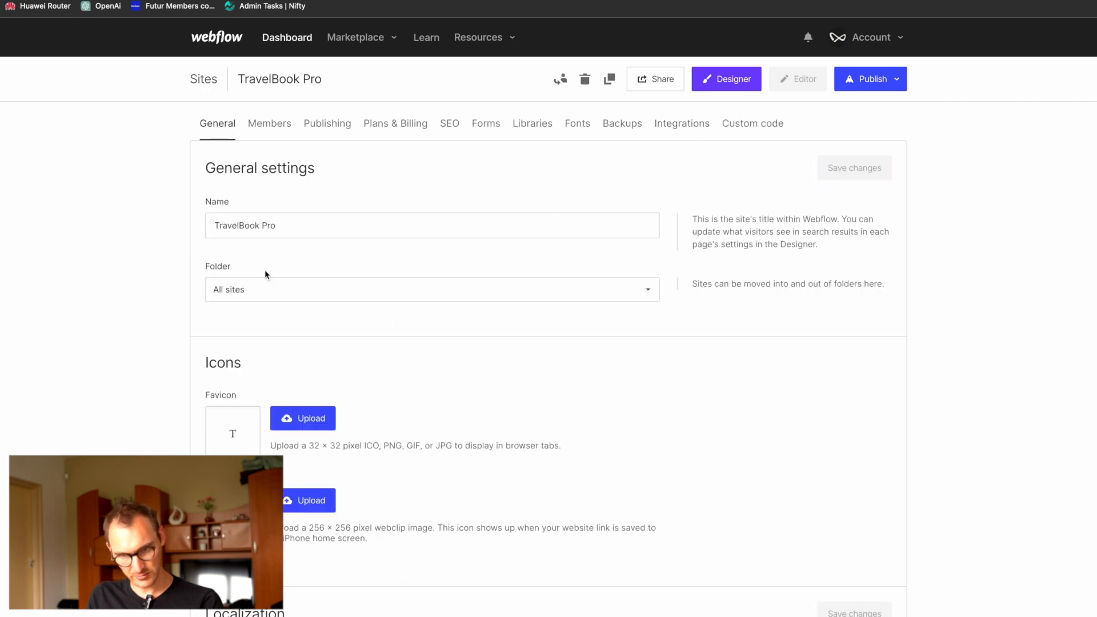
{"action": "scroll", "coordinate": [273, 345], "scroll_direction": "down", "scroll_amount": 5}
{"action": "scroll", "coordinate": [273, 345], "scroll_direction": "down", "scroll_amount": 5}
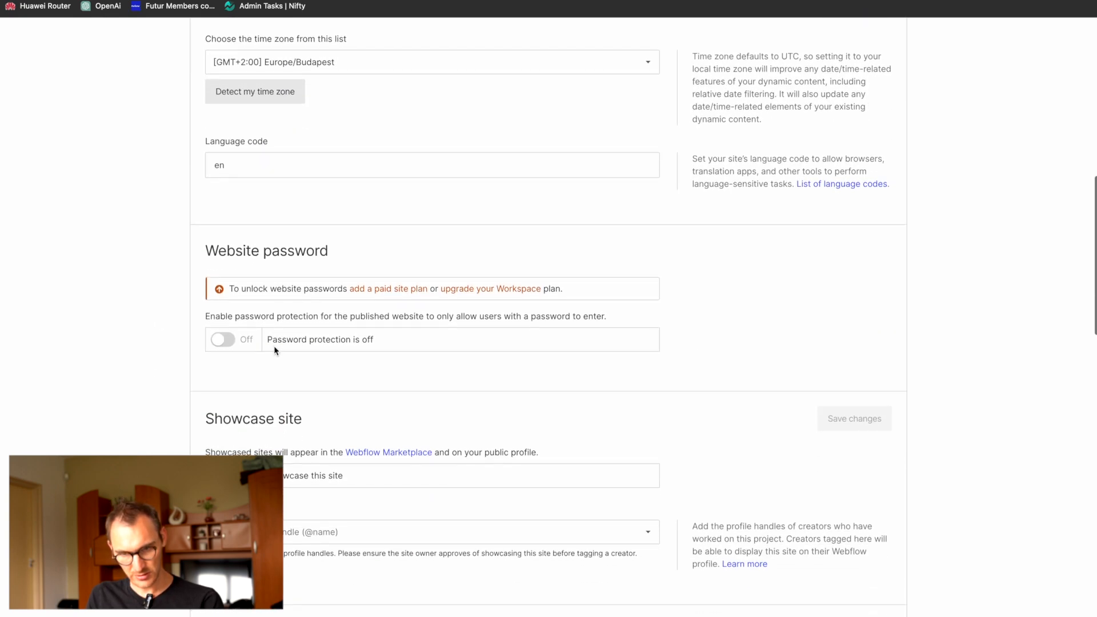
{"action": "scroll", "coordinate": [273, 345], "scroll_direction": "up", "scroll_amount": 10}
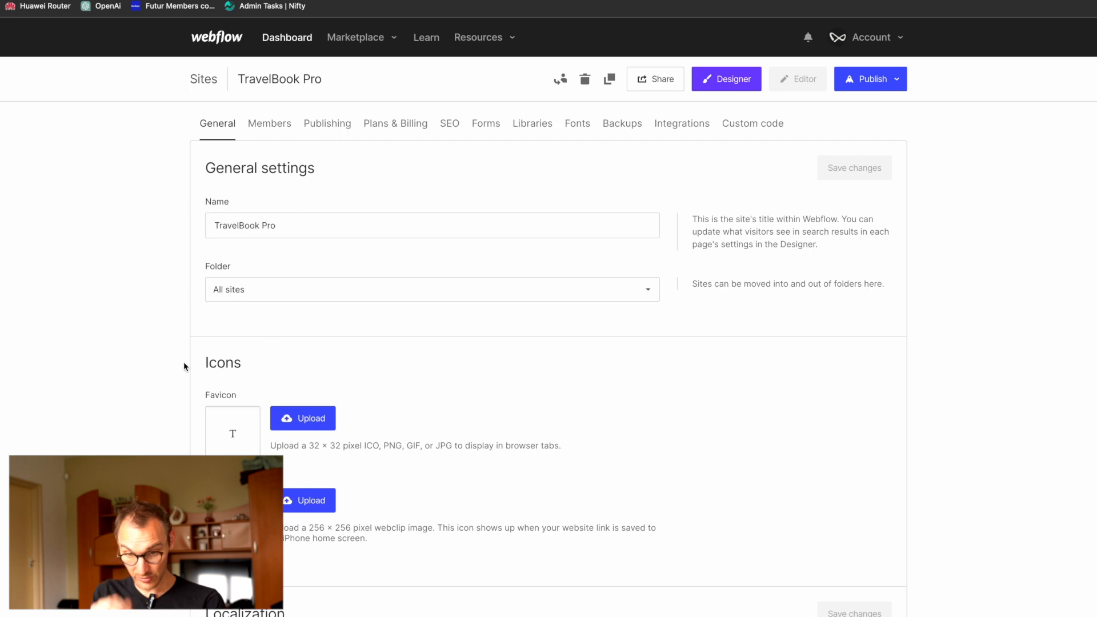
{"action": "scroll", "coordinate": [183, 364], "scroll_direction": "down", "scroll_amount": 15}
{"action": "scroll", "coordinate": [184, 364], "scroll_direction": "down", "scroll_amount": 5}
{"action": "scroll", "coordinate": [184, 365], "scroll_direction": "up", "scroll_amount": 12}
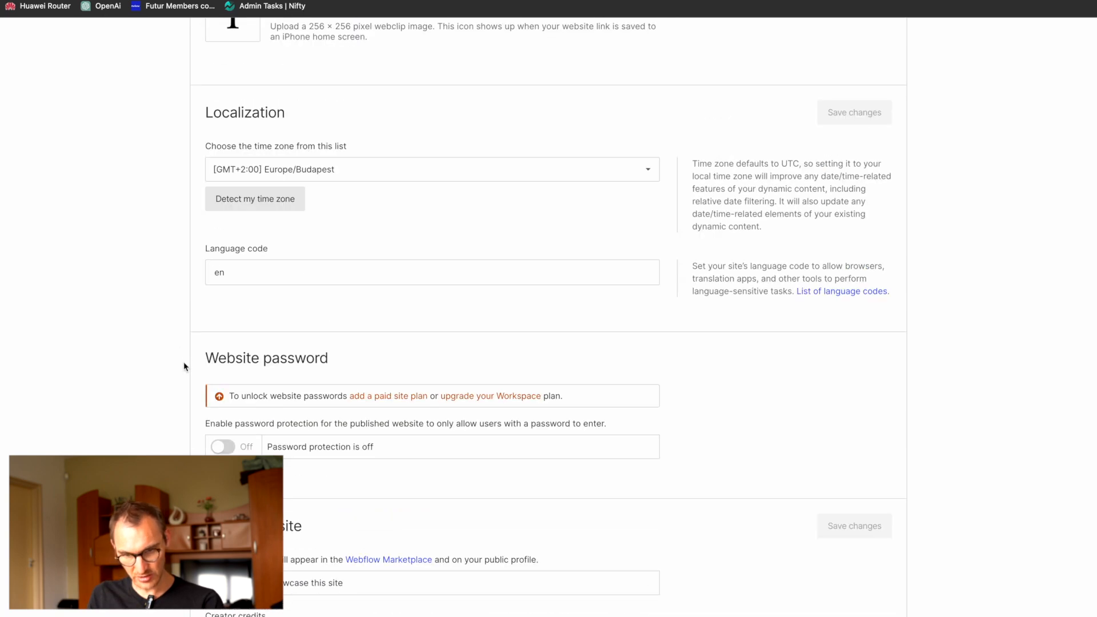
{"action": "scroll", "coordinate": [184, 367], "scroll_direction": "up", "scroll_amount": 8}
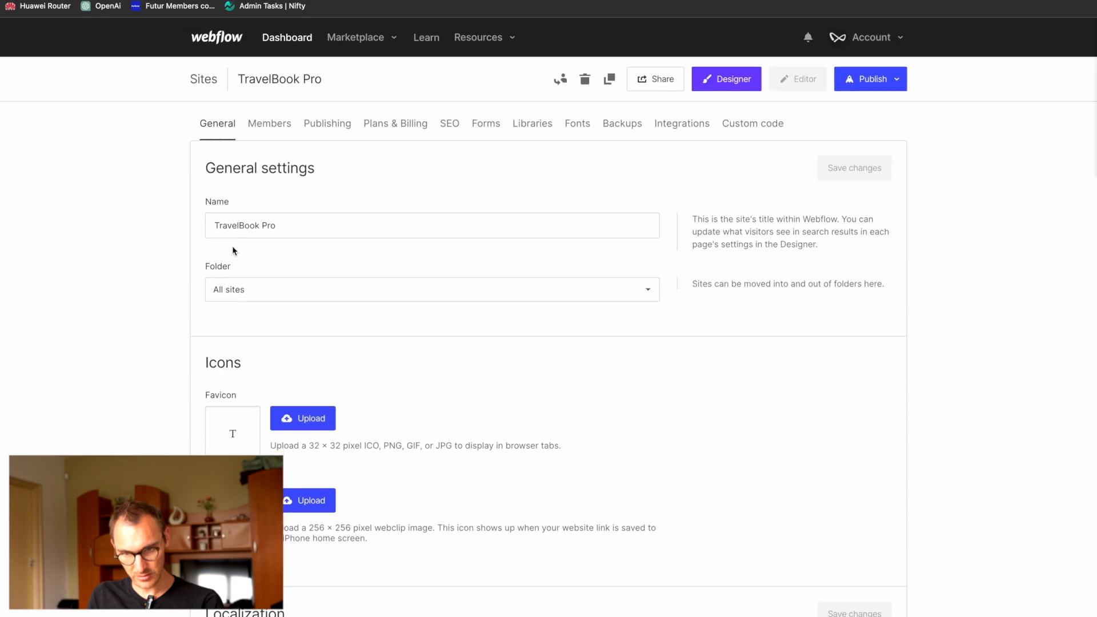
Step: Set the staging webflow.io domain to travelbookpro and save the publishing settings
{"action": "left_click", "coordinate": [284, 126]}
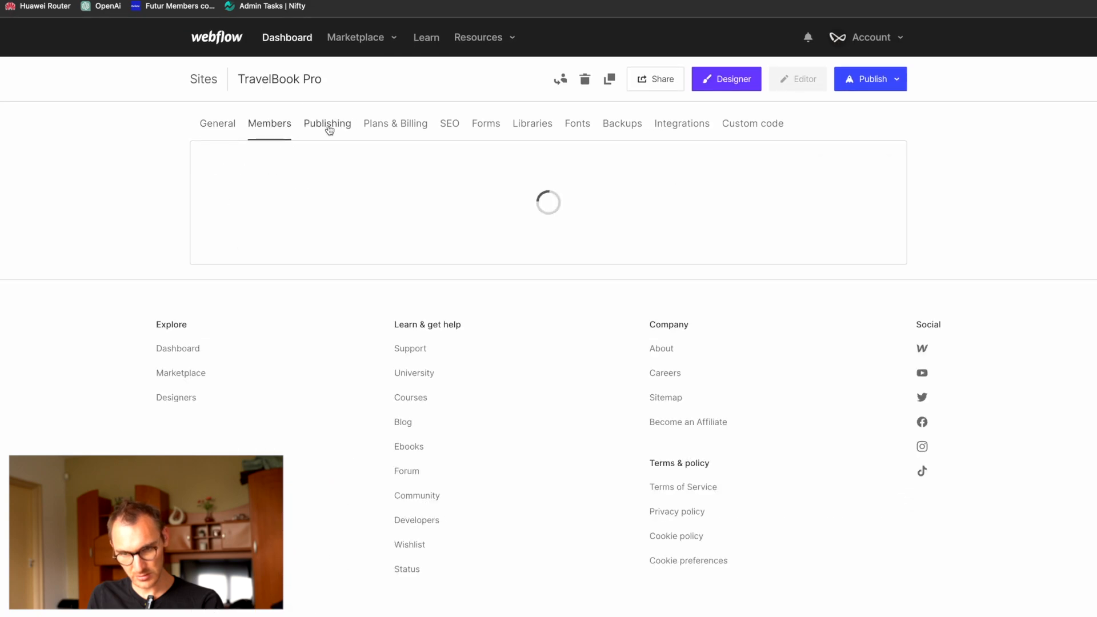
{"action": "left_click", "coordinate": [350, 127]}
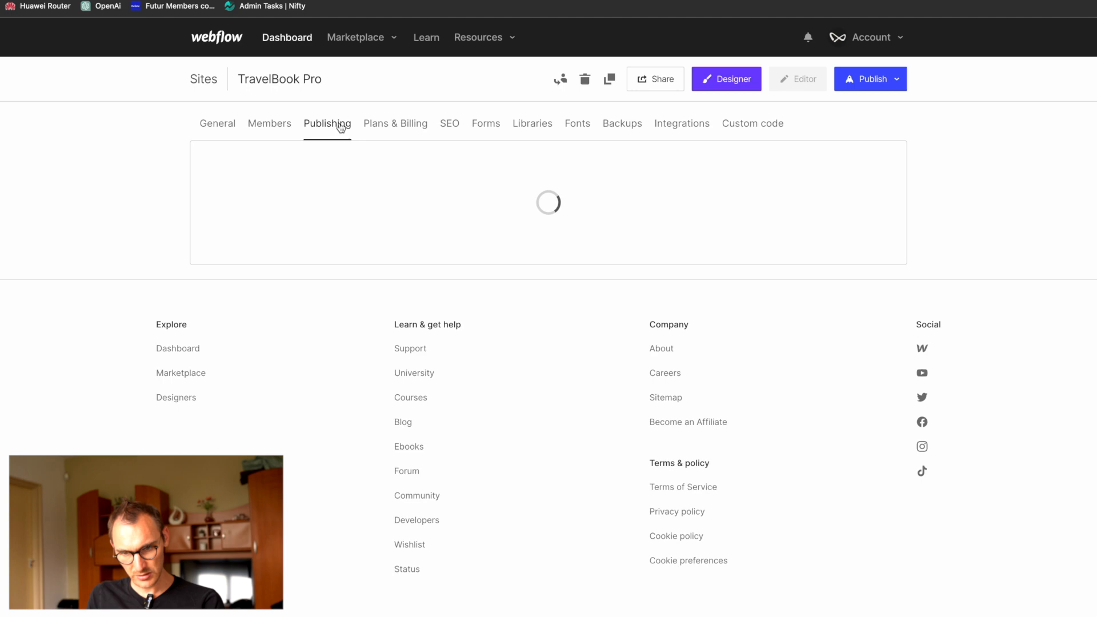
{"action": "left_click", "coordinate": [263, 277]}
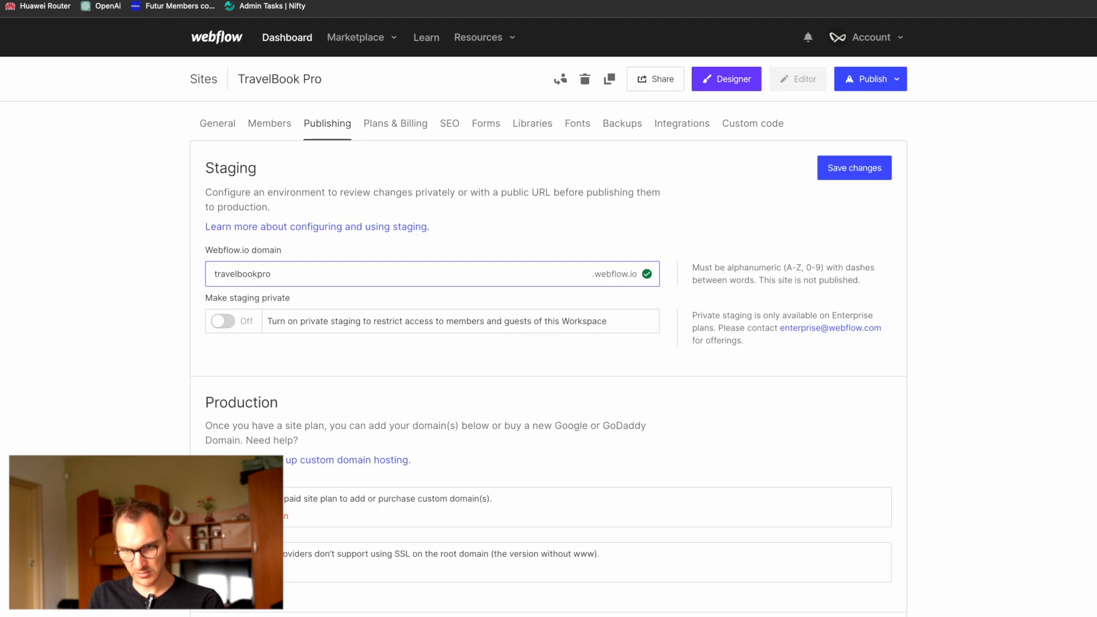
{"action": "left_click", "coordinate": [881, 171]}
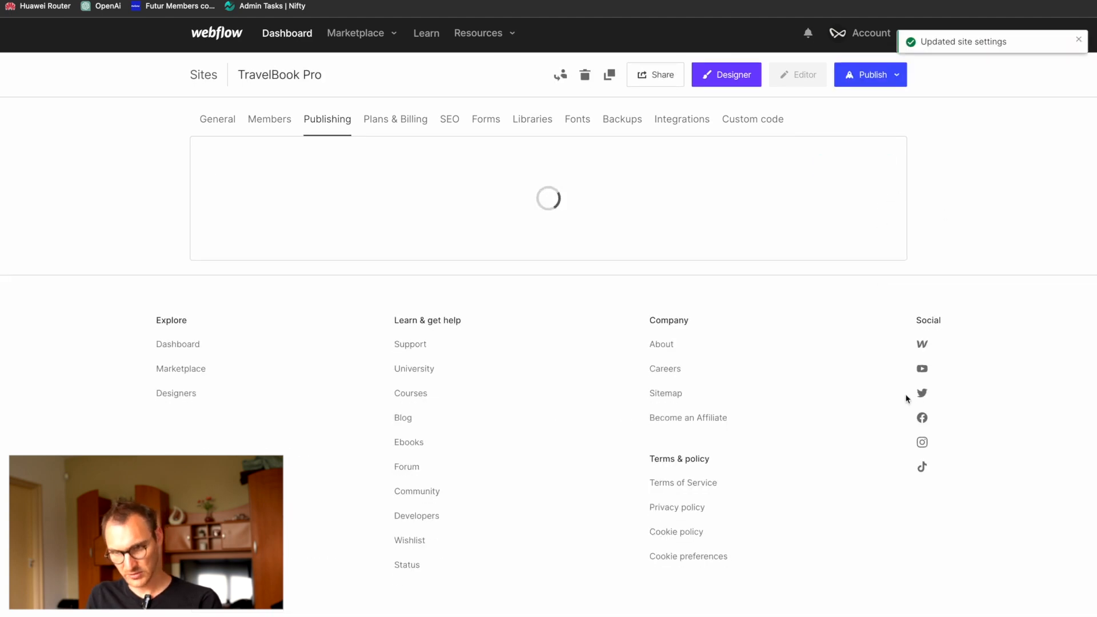
Step: Publish the site to the staging domain travelbookpro.webflow.io only
{"action": "scroll", "coordinate": [618, 189], "scroll_direction": "down", "scroll_amount": 1}
{"action": "scroll", "coordinate": [618, 186], "scroll_direction": "down", "scroll_amount": 15}
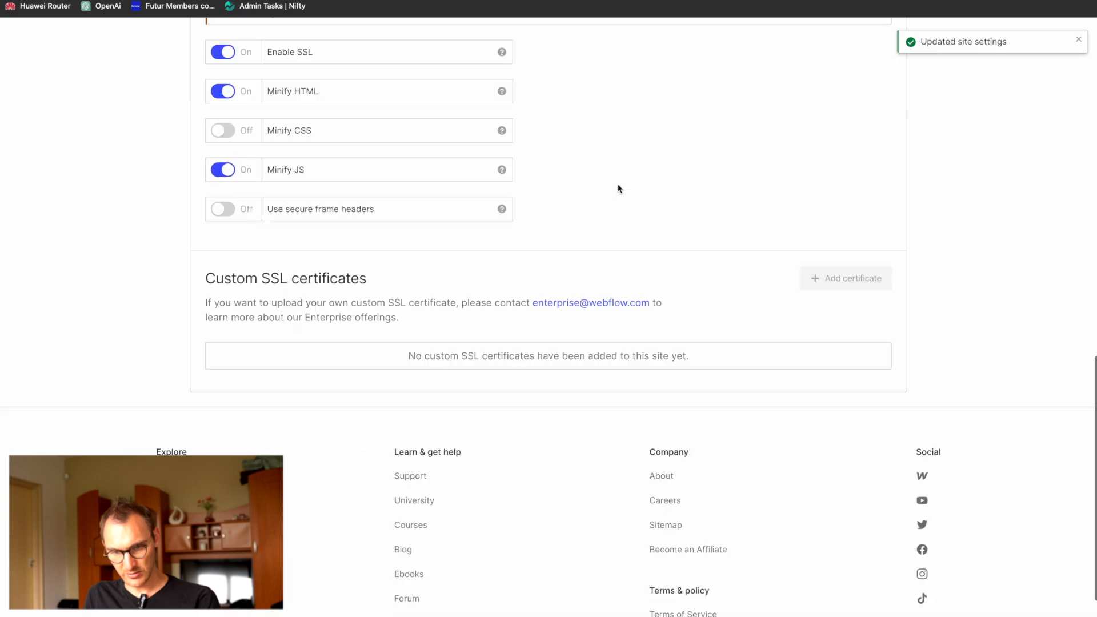
{"action": "scroll", "coordinate": [618, 186], "scroll_direction": "up", "scroll_amount": 15}
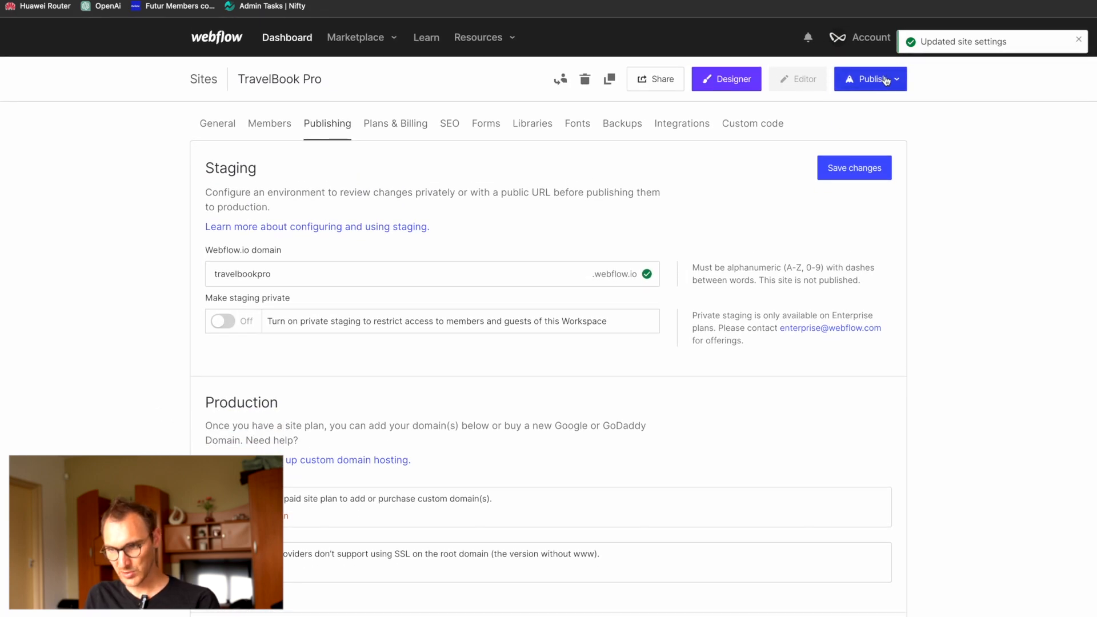
{"action": "left_click", "coordinate": [848, 87]}
{"action": "left_click", "coordinate": [714, 161]}
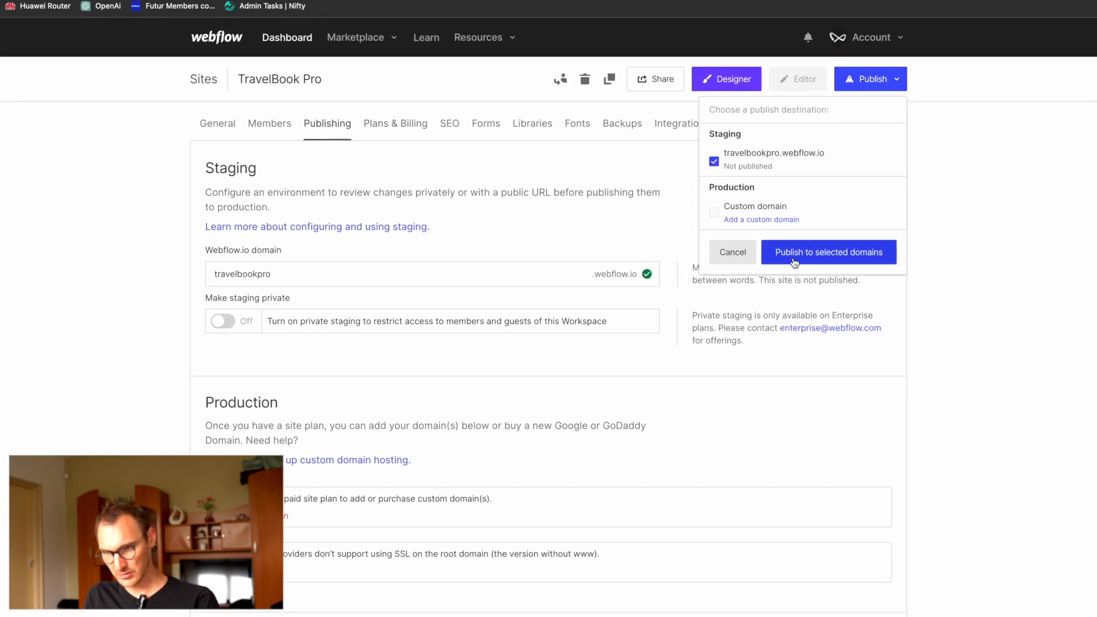
{"action": "left_click", "coordinate": [795, 259]}
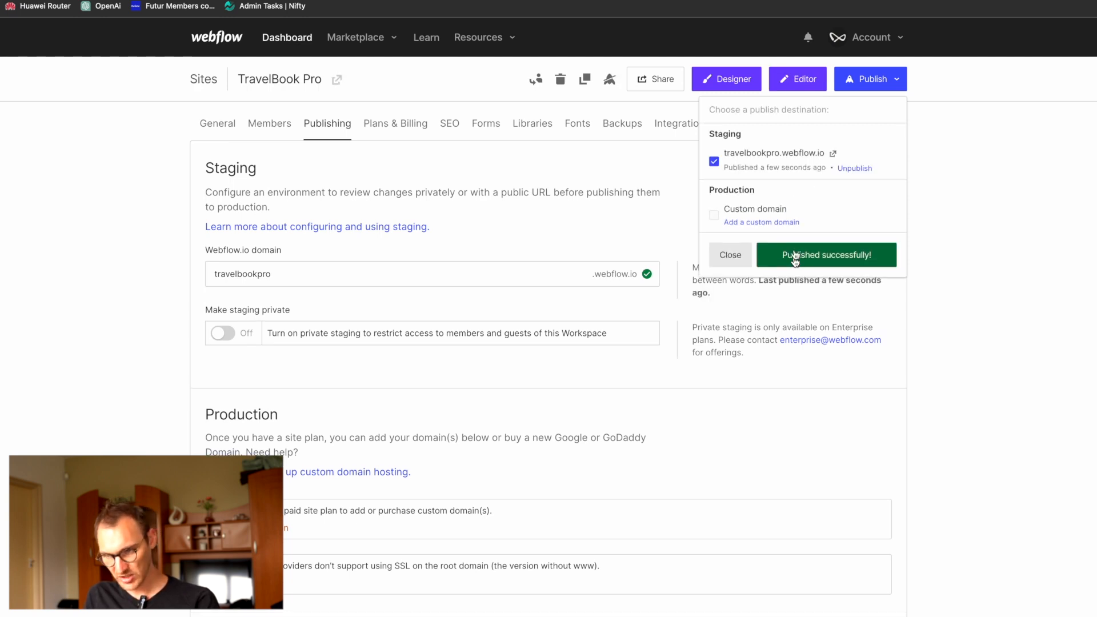
Step: Open the published staging site and review its home page from the hero image down to the footer
{"action": "left_click", "coordinate": [833, 153]}
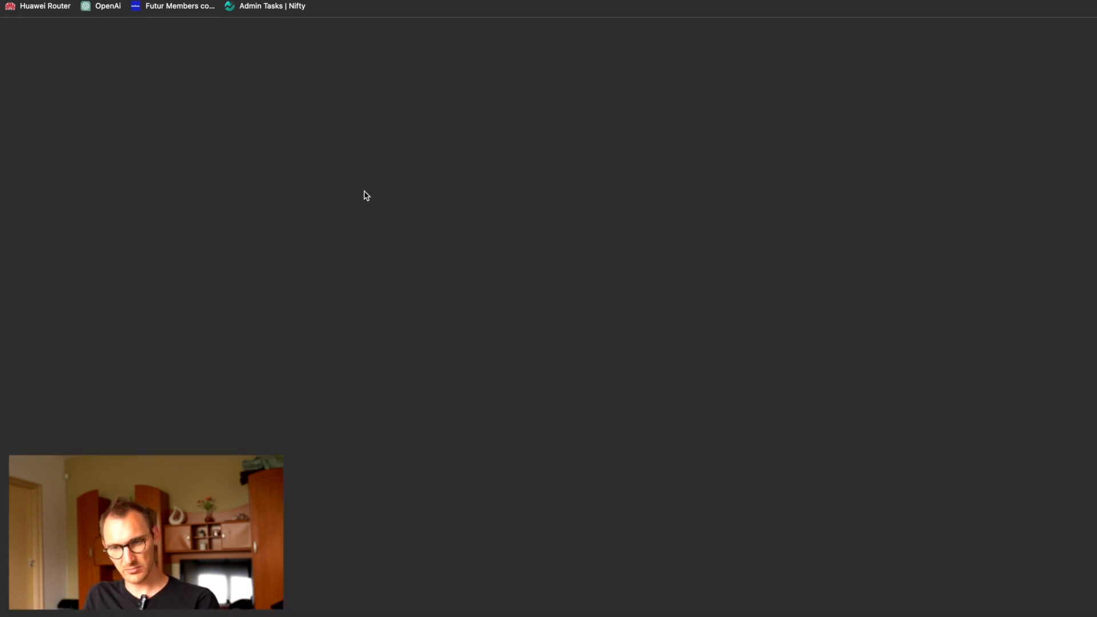
{"action": "scroll", "coordinate": [366, 195], "scroll_direction": "down", "scroll_amount": 15}
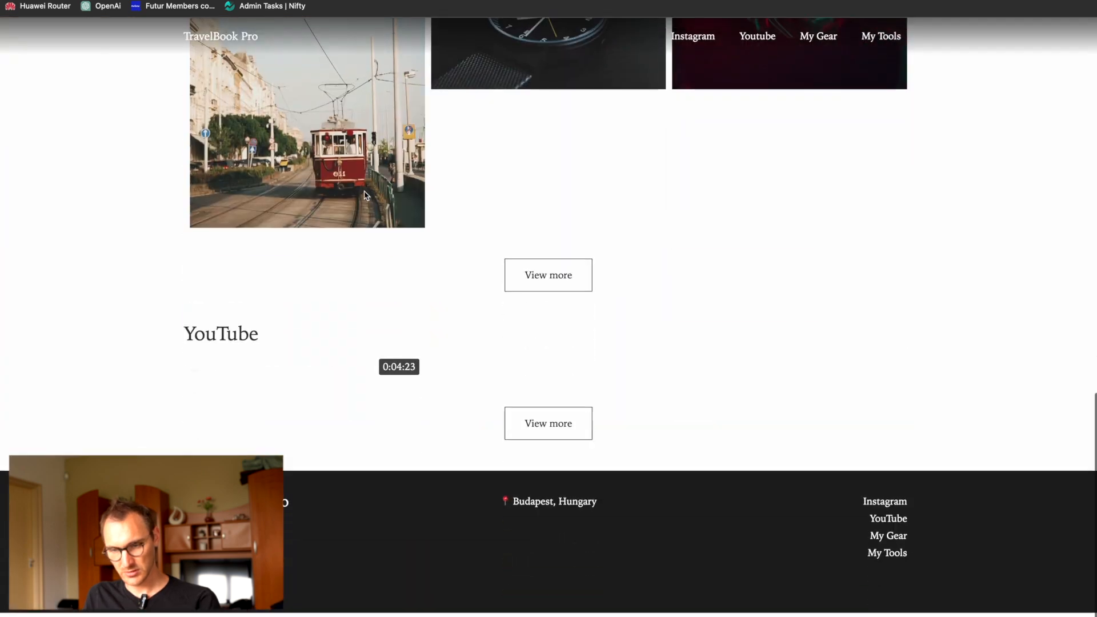
{"action": "scroll", "coordinate": [366, 196], "scroll_direction": "up", "scroll_amount": 15}
{"action": "scroll", "coordinate": [367, 195], "scroll_direction": "down", "scroll_amount": 3}
{"action": "scroll", "coordinate": [367, 195], "scroll_direction": "down", "scroll_amount": 10}
{"action": "scroll", "coordinate": [366, 195], "scroll_direction": "up", "scroll_amount": 10}
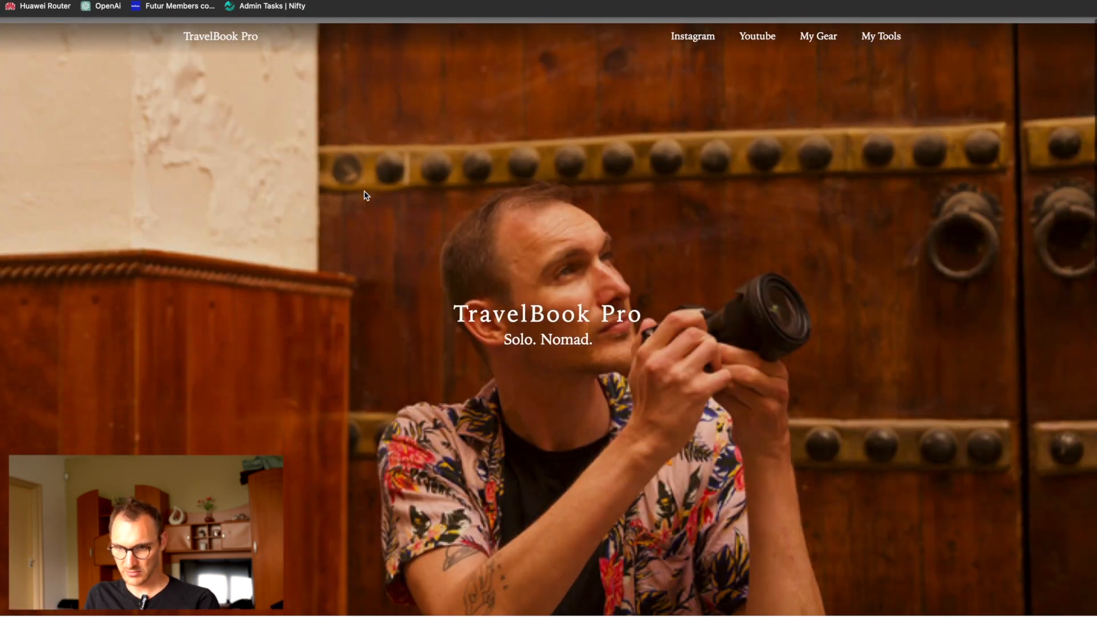
{"action": "scroll", "coordinate": [366, 196], "scroll_direction": "down", "scroll_amount": 15}
{"action": "scroll", "coordinate": [366, 195], "scroll_direction": "up", "scroll_amount": 15}
{"action": "scroll", "coordinate": [367, 196], "scroll_direction": "down", "scroll_amount": 12}
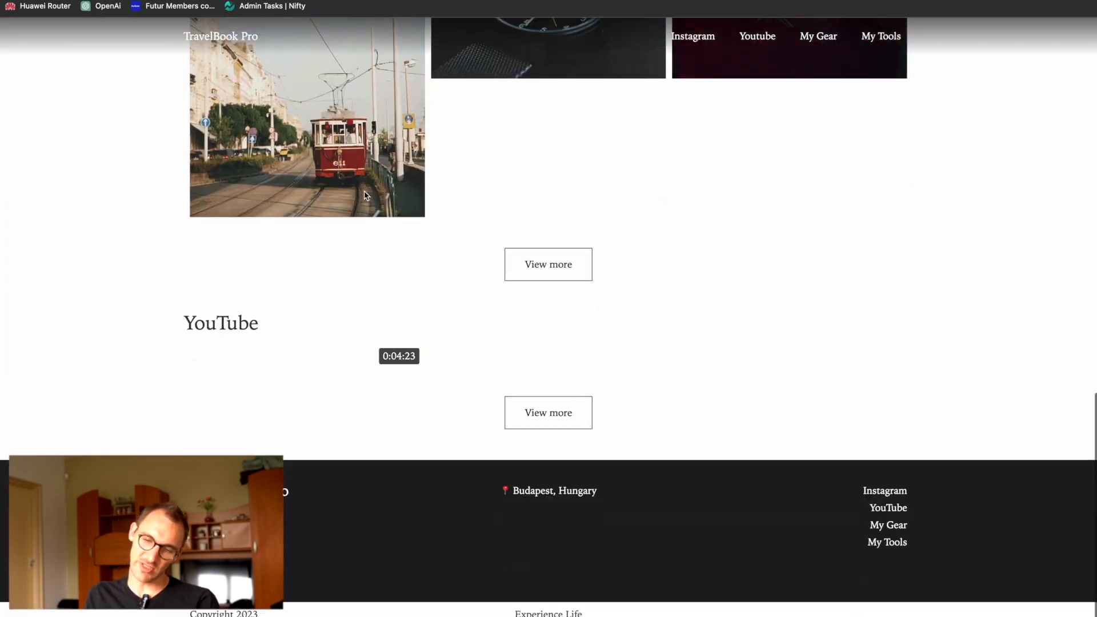
{"action": "scroll", "coordinate": [365, 194], "scroll_direction": "up", "scroll_amount": 15}
{"action": "scroll", "coordinate": [363, 193], "scroll_direction": "down", "scroll_amount": 8}
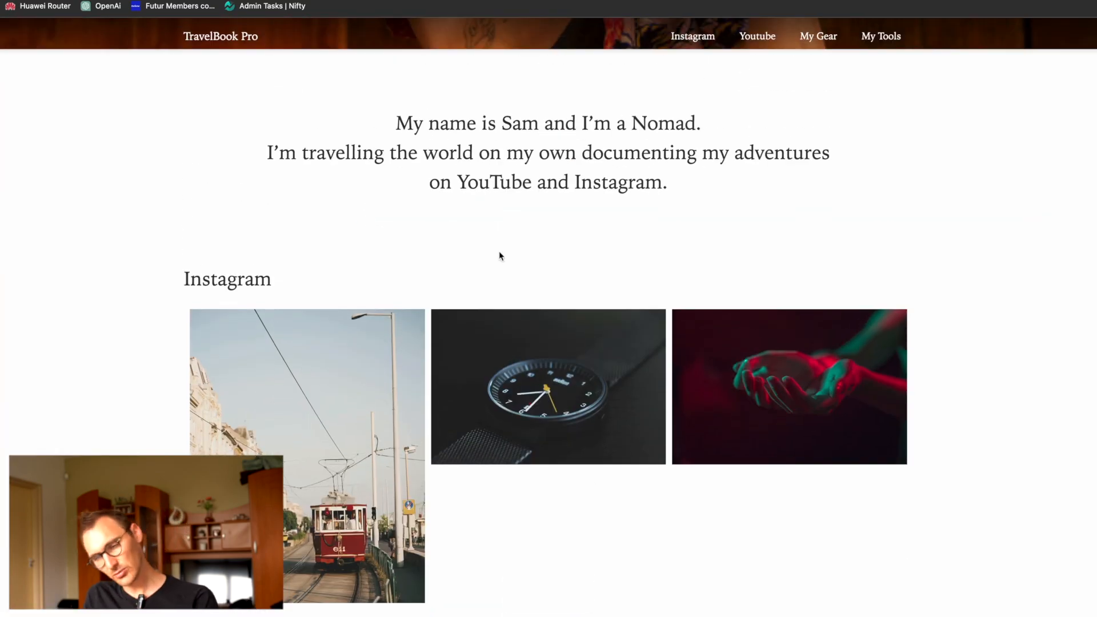
Step: Open the travelbookpro Instagram profile in a new browser tab, copy its address and return to the Webflow site settings
{"action": "key", "text": "ctrl+t"}
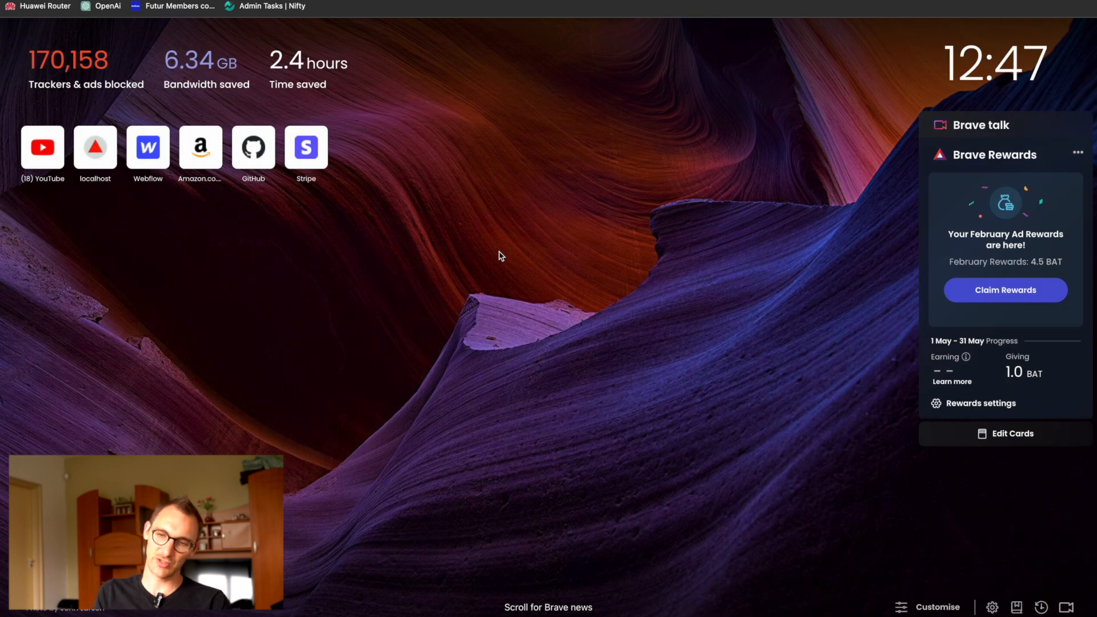
{"action": "type", "text": "instagram.com"}
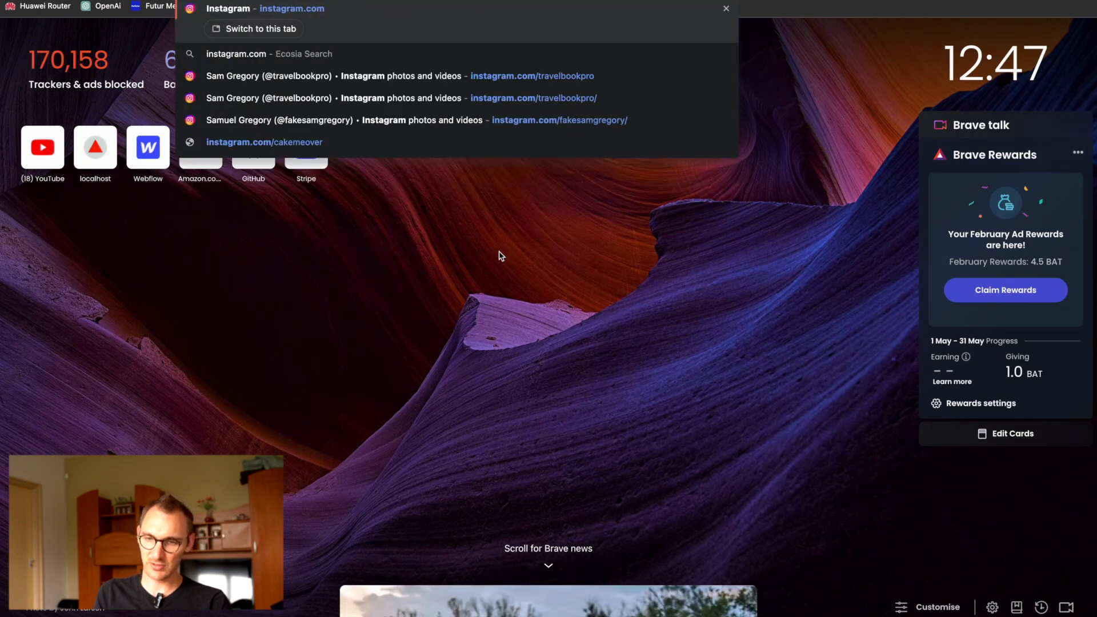
{"action": "type", "text": "/@travelbookpro"}
{"action": "key", "text": "Return"}
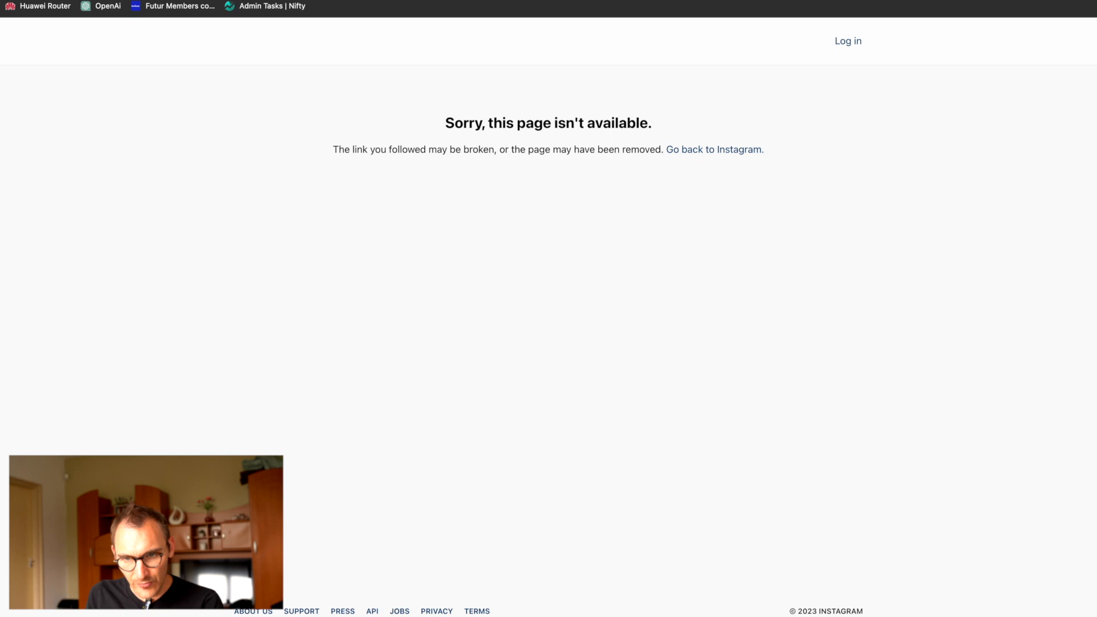
{"action": "key", "text": "BackSpace"}
{"action": "key", "text": "Return"}
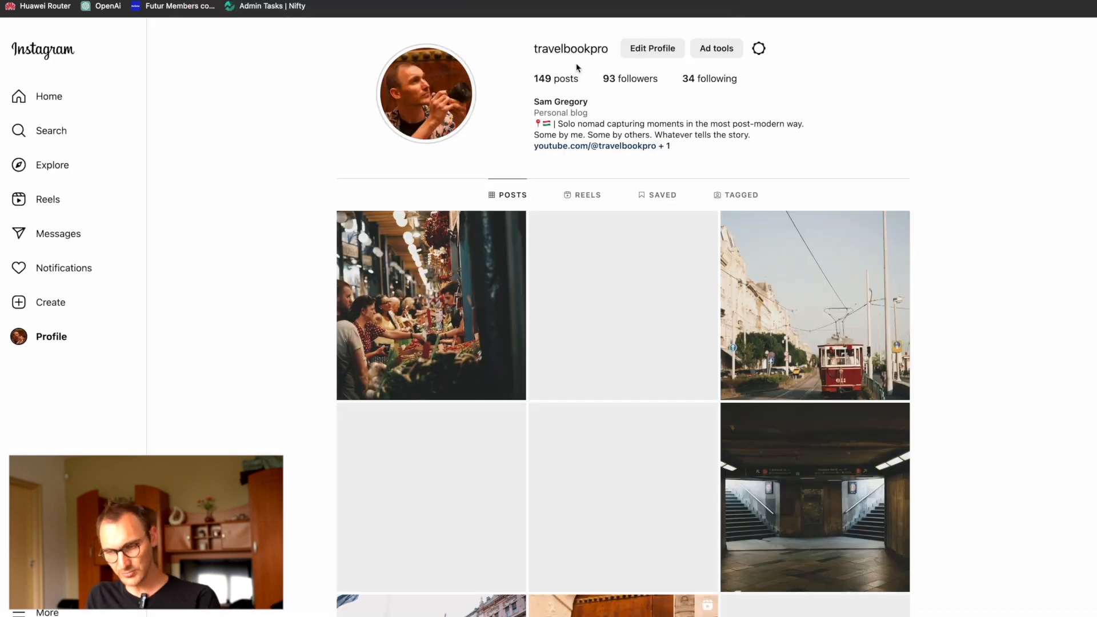
{"action": "key", "text": "ctrl+Tab"}
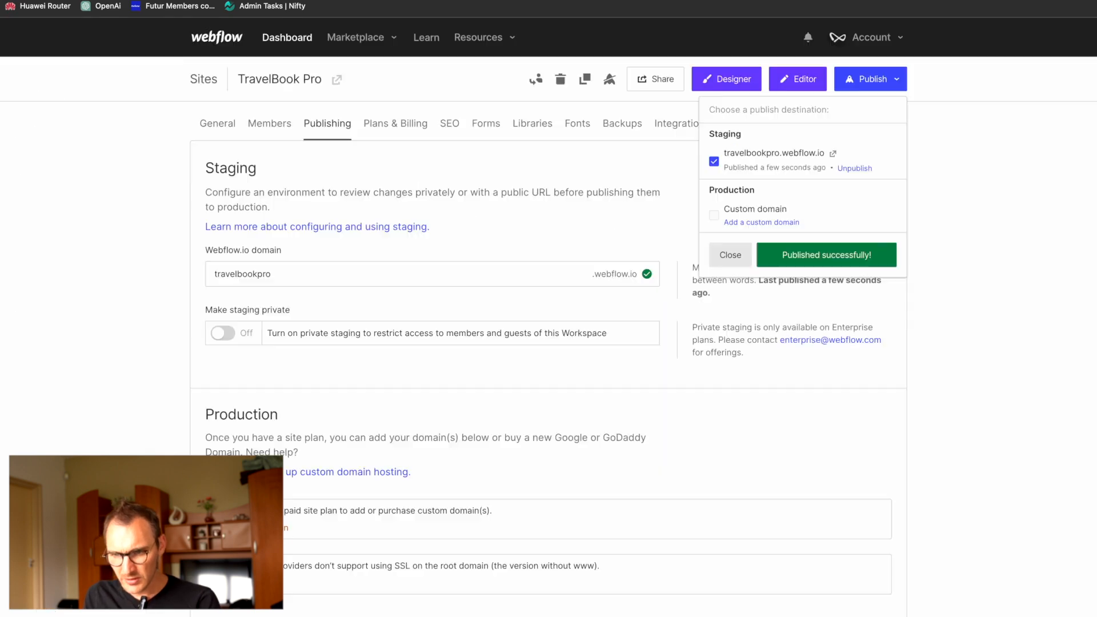
Step: Open the site in the Designer and point the header's Instagram link to the copied instagram.com/travelbookpro/ address
{"action": "left_click", "coordinate": [738, 85]}
{"action": "left_click", "coordinate": [738, 85]}
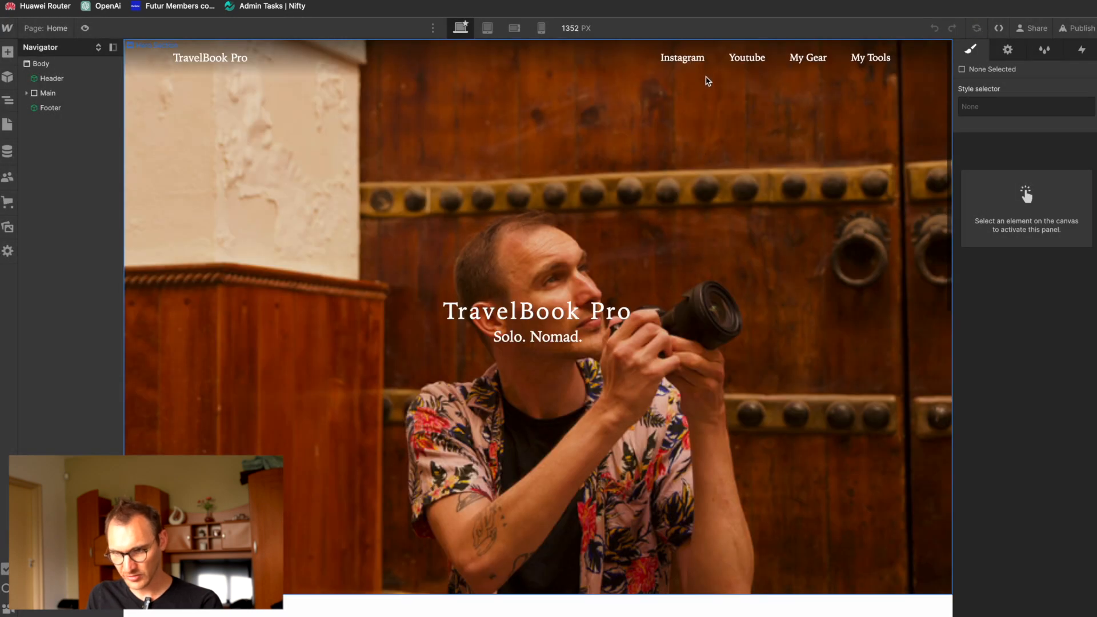
{"action": "left_click", "coordinate": [687, 55]}
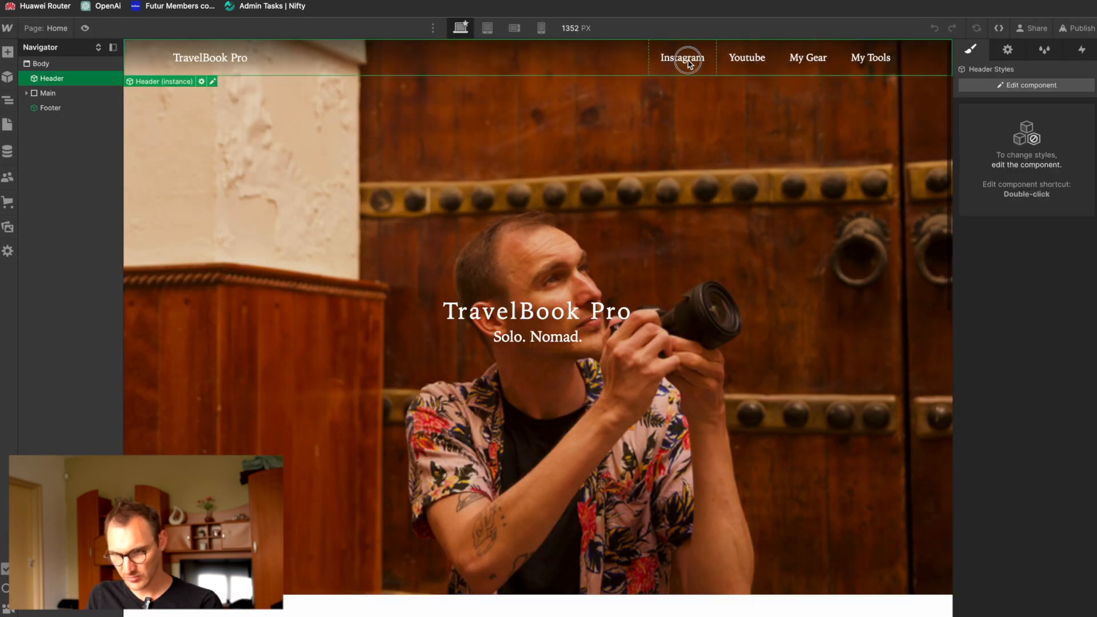
{"action": "left_click", "coordinate": [686, 57]}
{"action": "triple_click", "coordinate": [725, 142]}
{"action": "key", "text": "ctrl+v"}
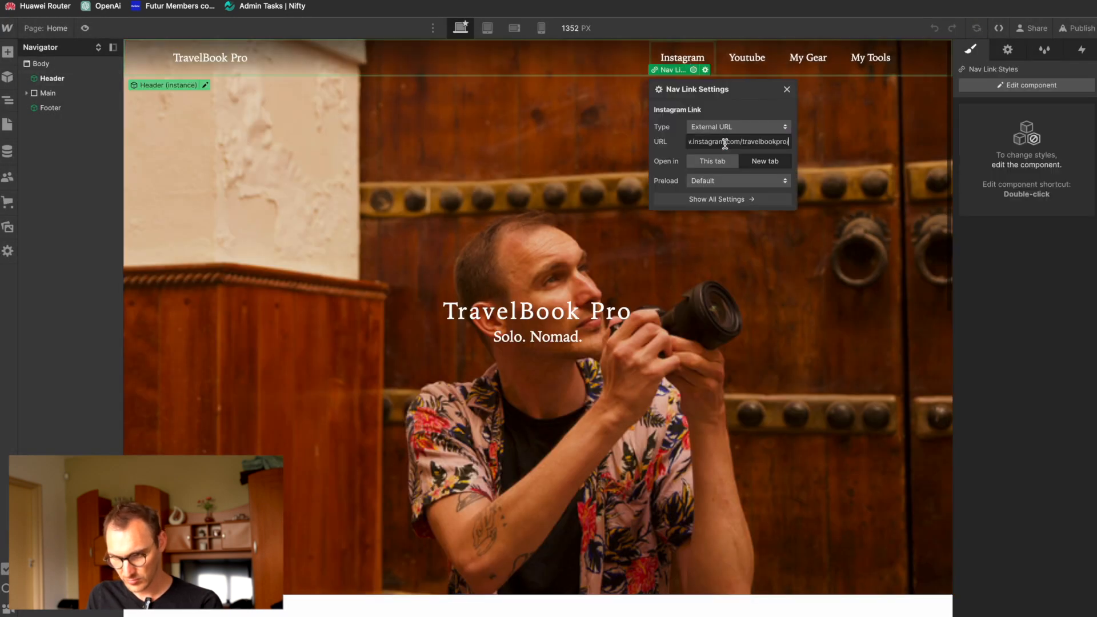
{"action": "left_click", "coordinate": [788, 90]}
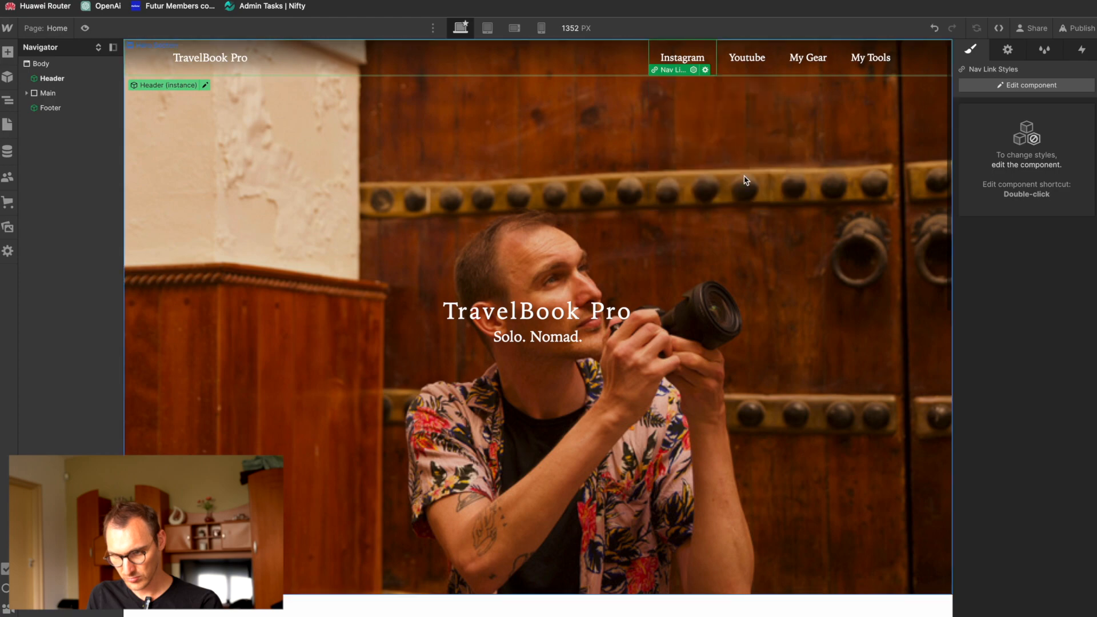
Step: Set the URL of the View more button below the Instagram photos to the instagram.com/travelbookpro/ profile
{"action": "scroll", "coordinate": [726, 214], "scroll_direction": "down", "scroll_amount": 10}
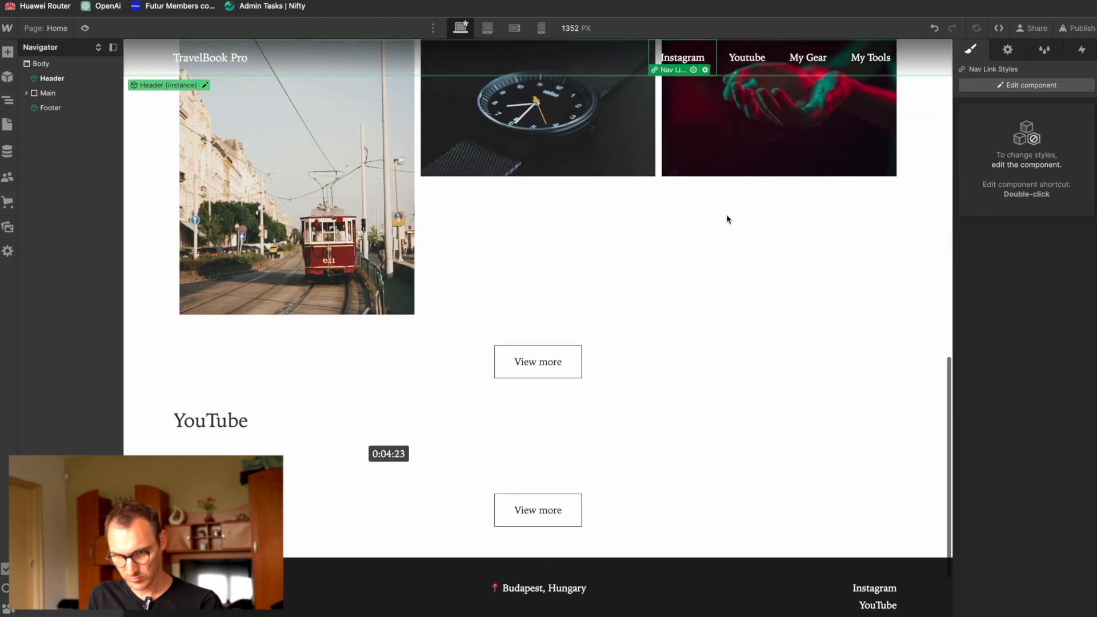
{"action": "left_click", "coordinate": [542, 366]}
{"action": "left_click", "coordinate": [563, 341]}
{"action": "triple_click", "coordinate": [563, 437]}
{"action": "key", "text": "ctrl+v"}
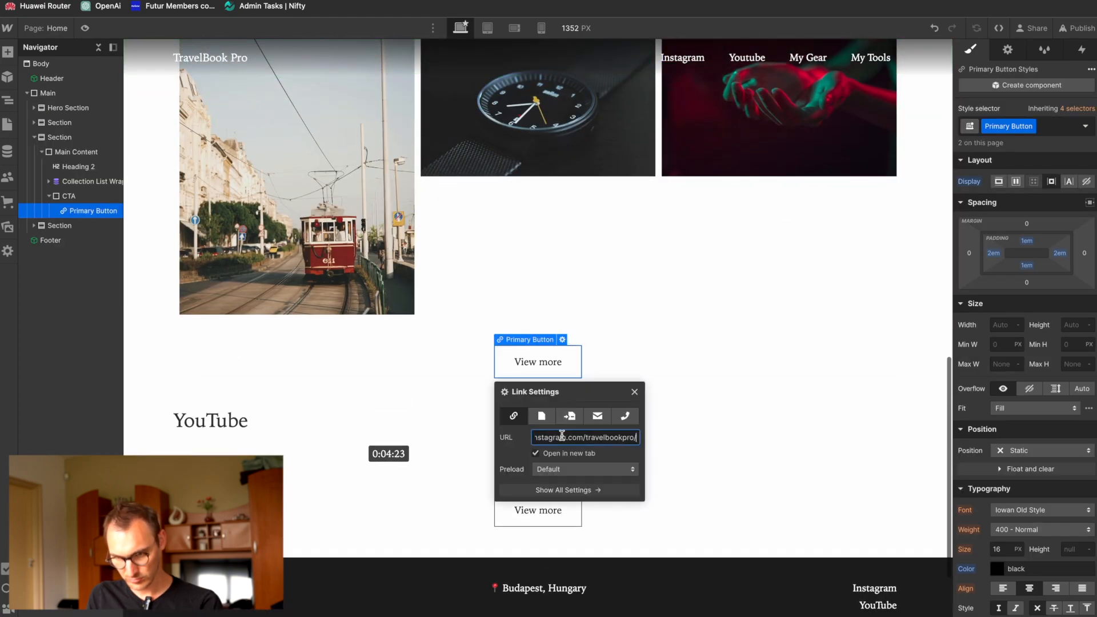
{"action": "left_click", "coordinate": [635, 392]}
Step: Edit the Footer component and set its Instagram link's URL to the copied profile address
{"action": "scroll", "coordinate": [743, 451], "scroll_direction": "down", "scroll_amount": 3}
{"action": "double_click", "coordinate": [874, 461]}
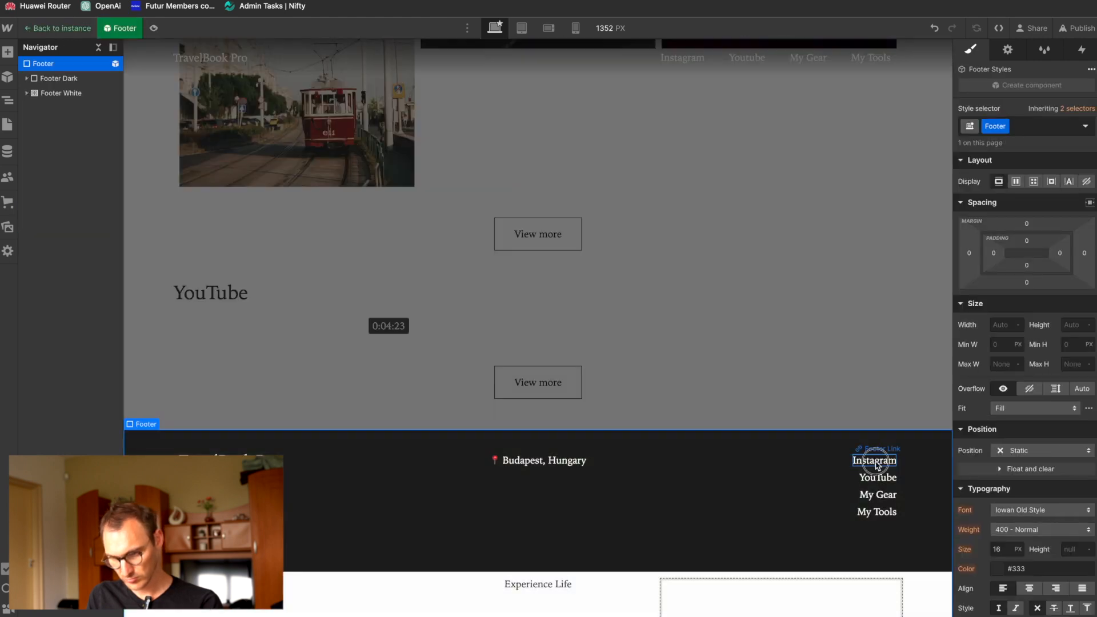
{"action": "left_click", "coordinate": [876, 463]}
{"action": "left_click", "coordinate": [910, 450]}
{"action": "triple_click", "coordinate": [828, 377]}
{"action": "key", "text": "ctrl+v"}
{"action": "left_click", "coordinate": [887, 295]}
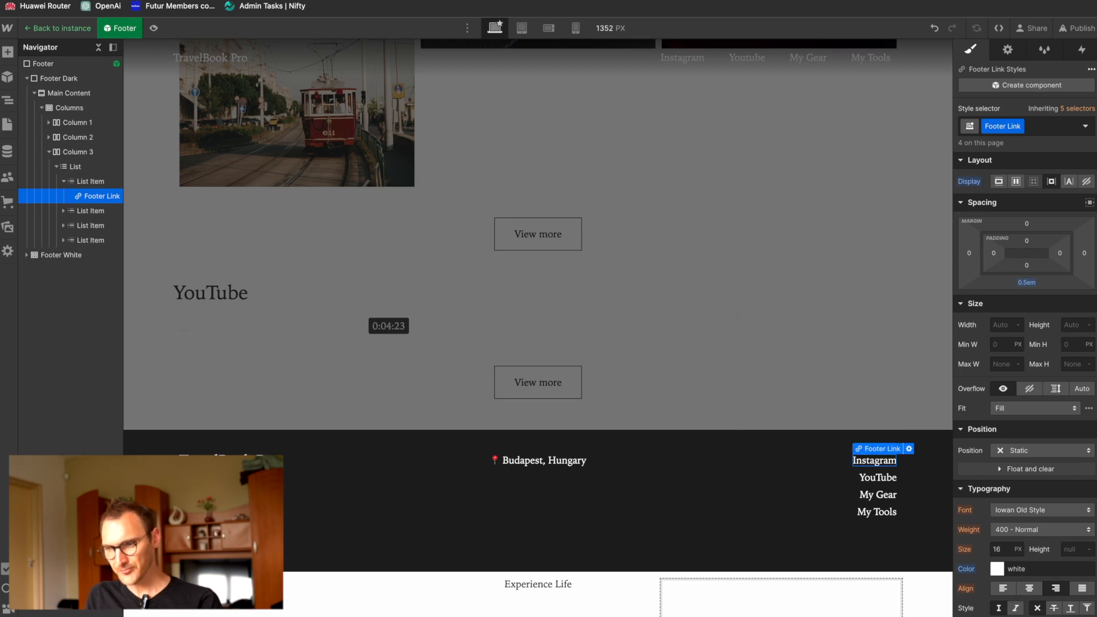
Step: Try to get the image of the Central Market Hall post from the Instagram profile, including by inspecting the page
{"action": "left_click", "coordinate": [858, 1]}
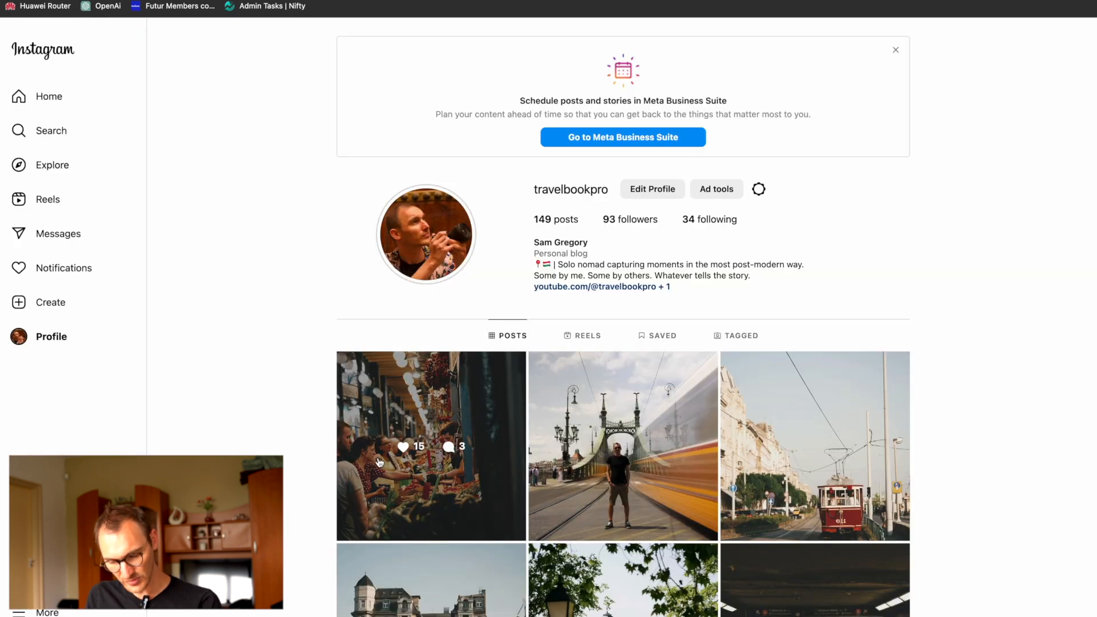
{"action": "right_click", "coordinate": [408, 403]}
{"action": "left_click", "coordinate": [368, 469]}
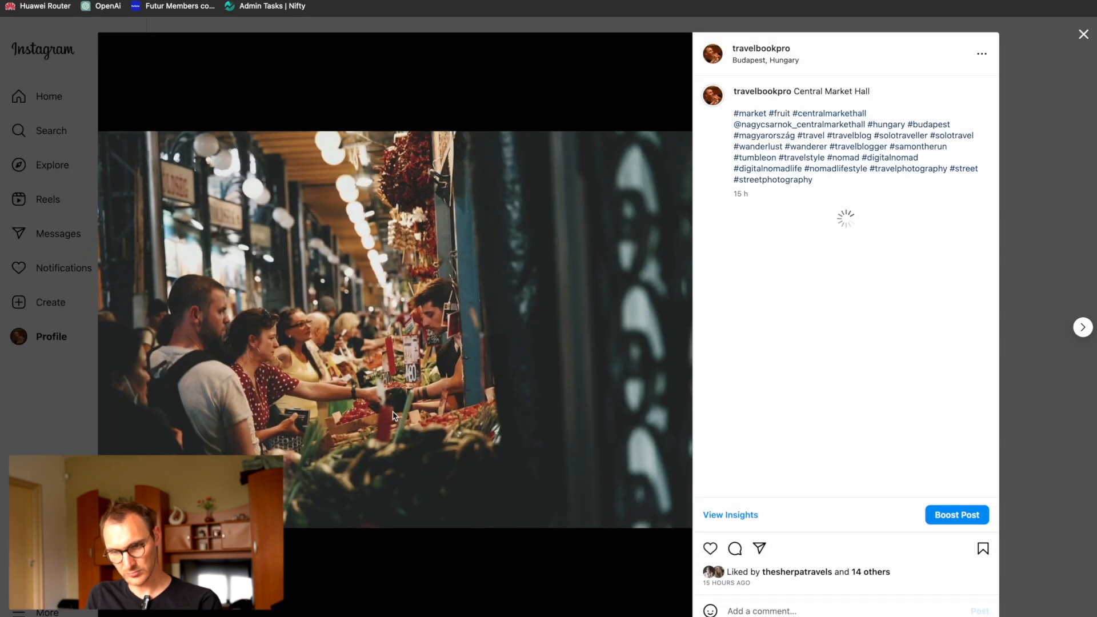
{"action": "right_click", "coordinate": [382, 291]}
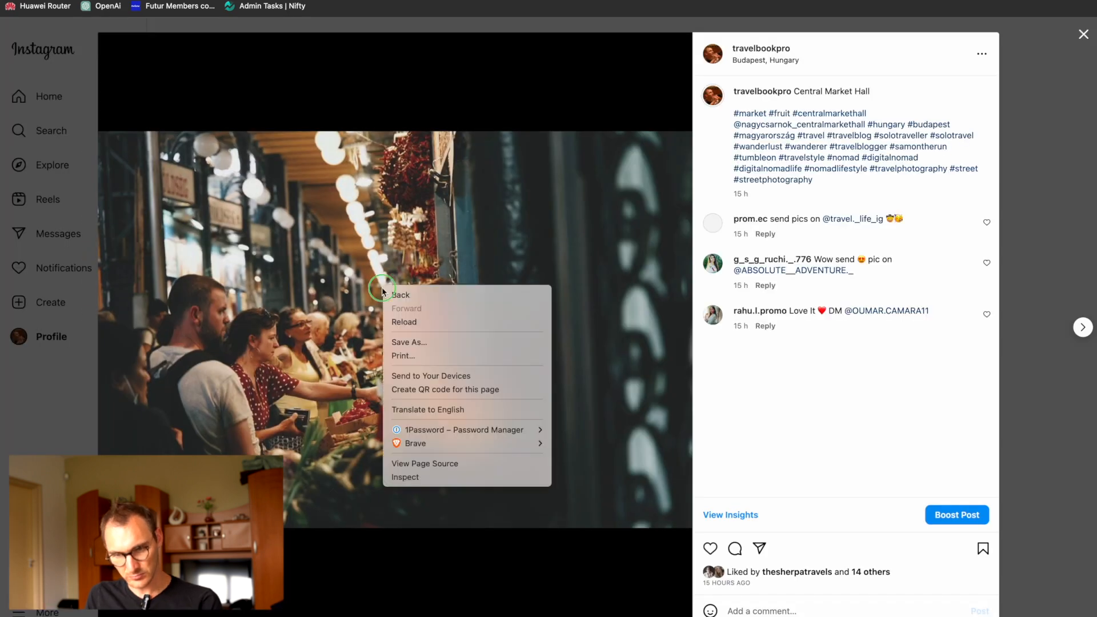
{"action": "left_click", "coordinate": [347, 347]}
{"action": "right_click", "coordinate": [347, 347]}
{"action": "left_click", "coordinate": [326, 306]}
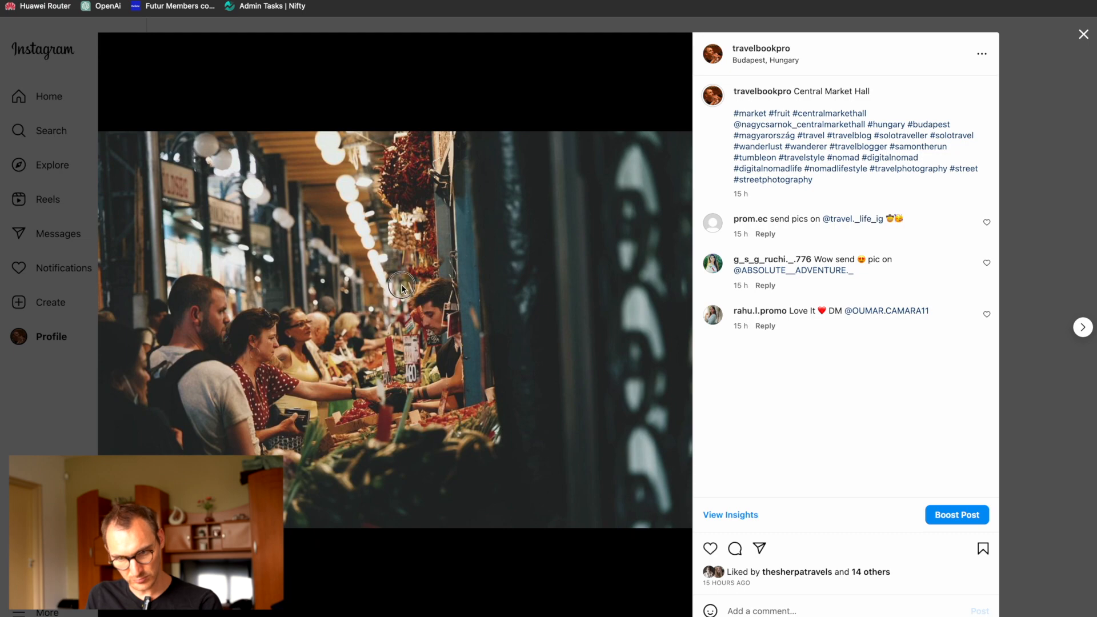
{"action": "right_click", "coordinate": [414, 397]}
{"action": "left_click", "coordinate": [446, 592]}
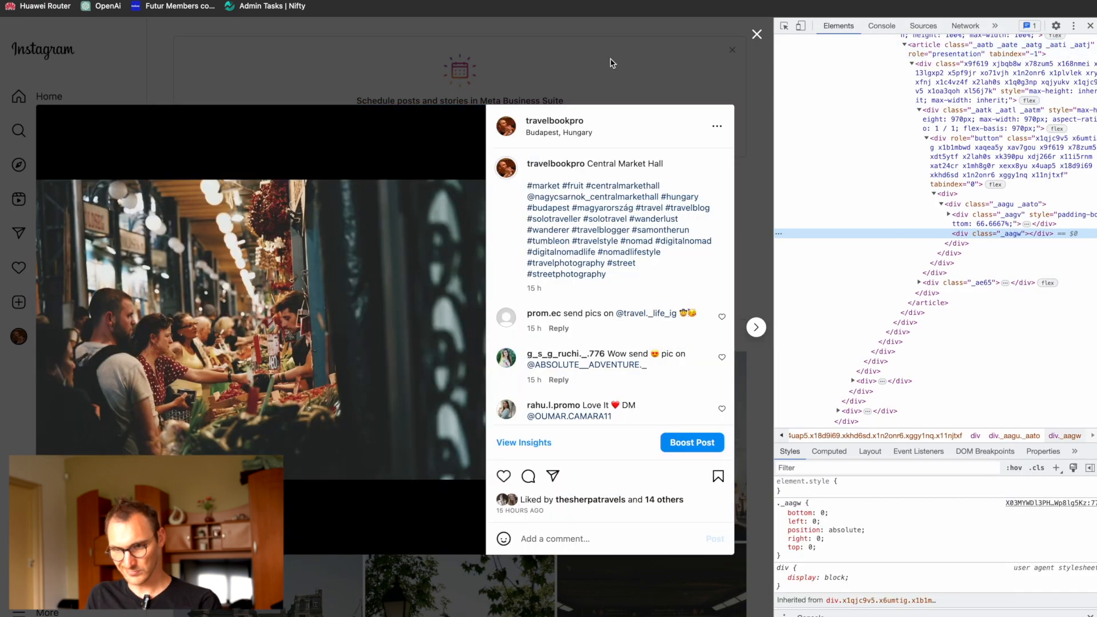
{"action": "left_click", "coordinate": [612, 63]}
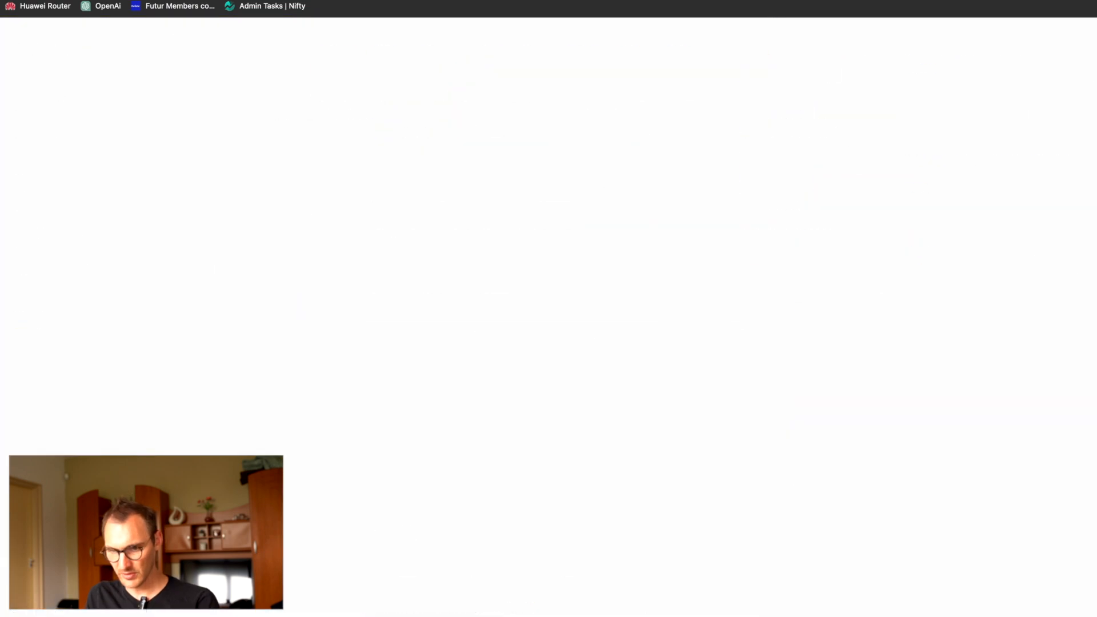
Step: Look through the latest pictures in the Photos app library, return to the Designer and leave the Footer component
{"action": "key", "text": "Return"}
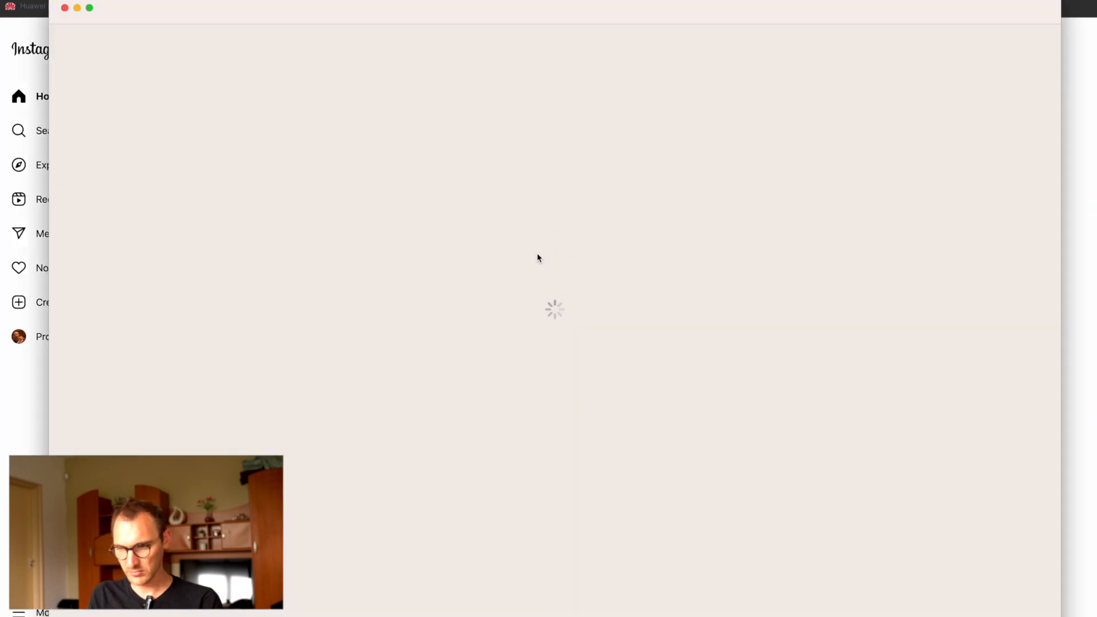
{"action": "scroll", "coordinate": [377, 375], "scroll_direction": "down", "scroll_amount": 3}
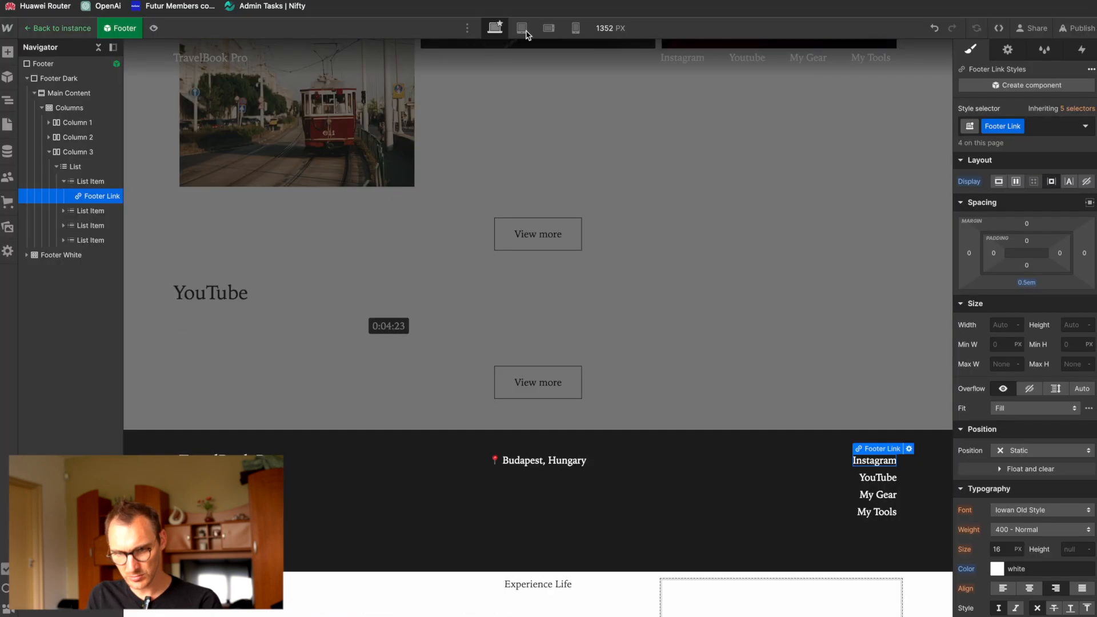
{"action": "key", "text": "Escape"}
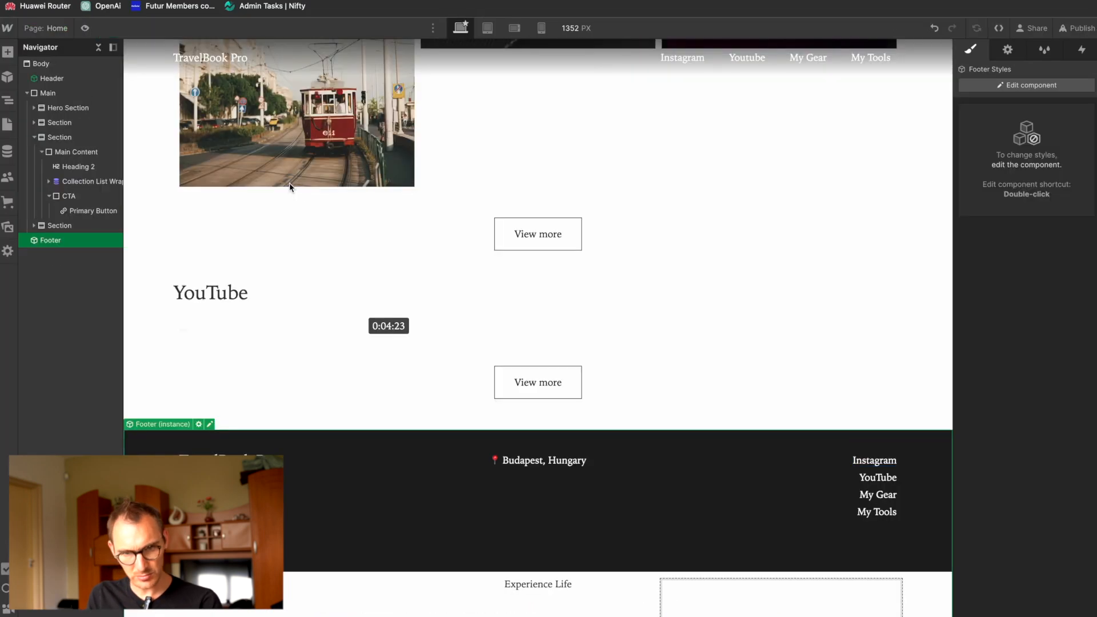
Step: Delete the five placeholder items with Latin-text names from the Instagram Feeds CMS collection
{"action": "left_click", "coordinate": [7, 151]}
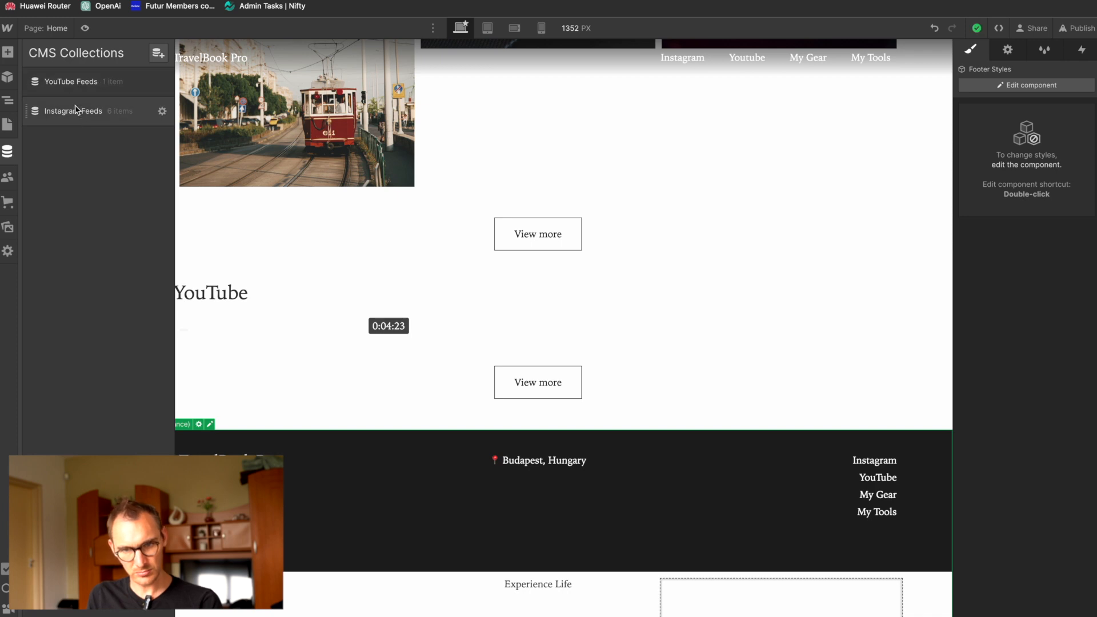
{"action": "left_click", "coordinate": [76, 110]}
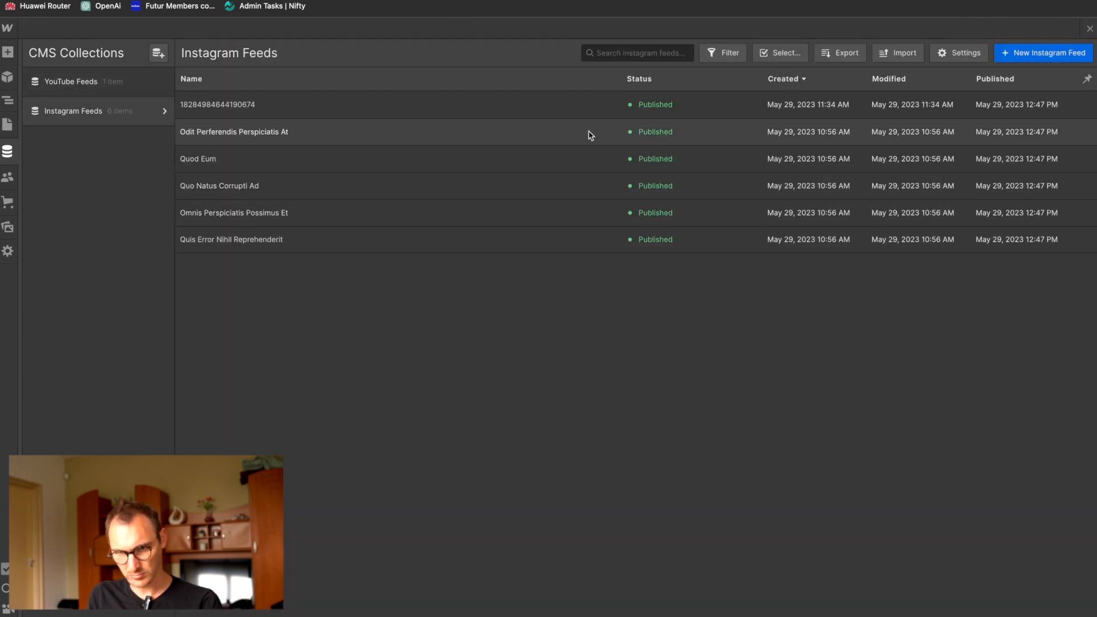
{"action": "left_click", "coordinate": [781, 53]}
{"action": "left_click", "coordinate": [185, 132]}
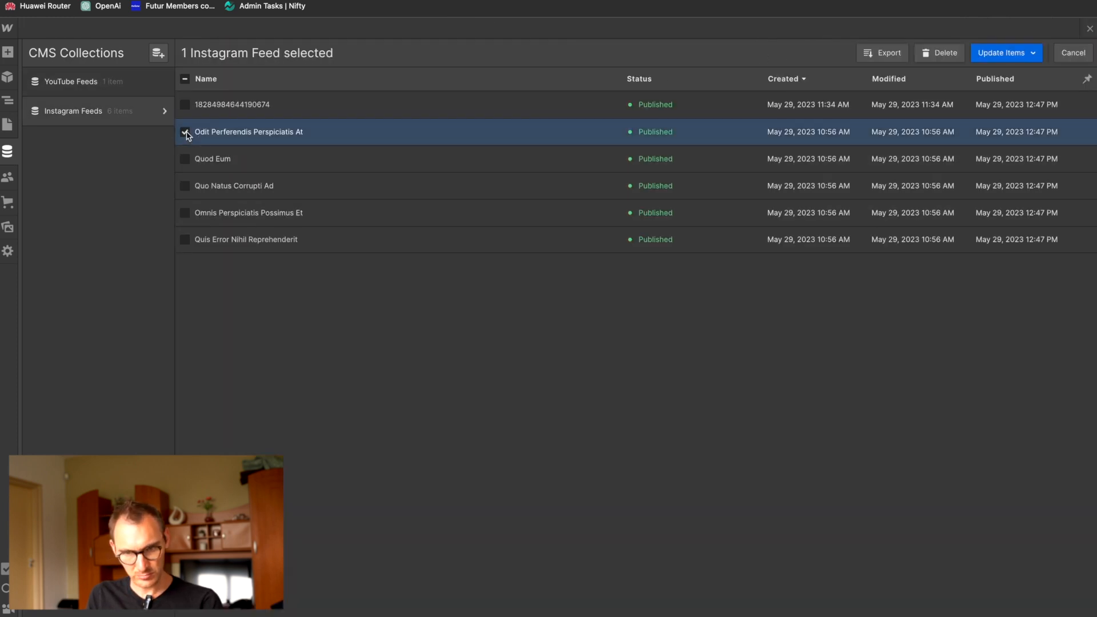
{"action": "left_click", "coordinate": [185, 159]}
{"action": "left_click", "coordinate": [185, 185]}
{"action": "left_click", "coordinate": [185, 212]}
{"action": "left_click", "coordinate": [185, 239]}
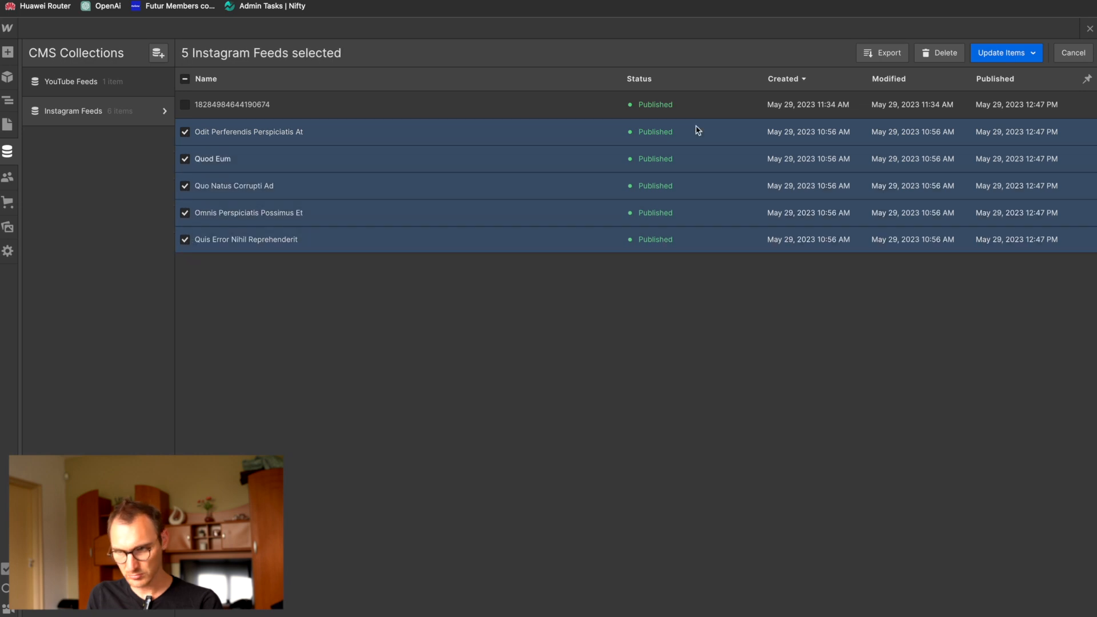
{"action": "left_click", "coordinate": [946, 53]}
{"action": "left_click", "coordinate": [645, 369]}
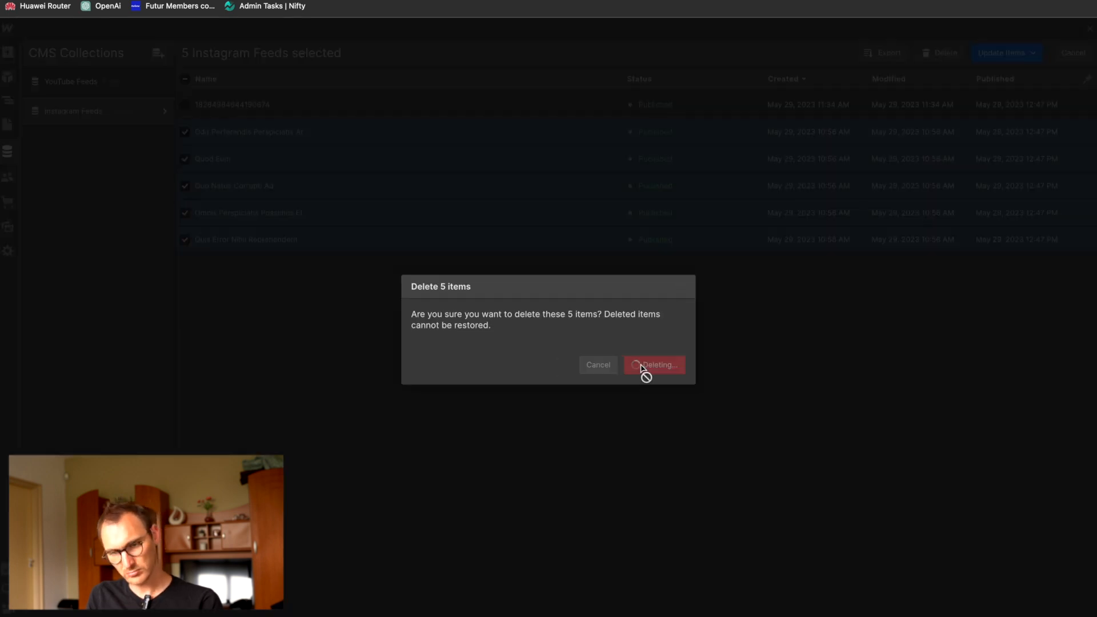
Step: Start a new item in the Instagram Feeds collection and add the market hall photo from the Photos app as its image
{"action": "left_click", "coordinate": [325, 105]}
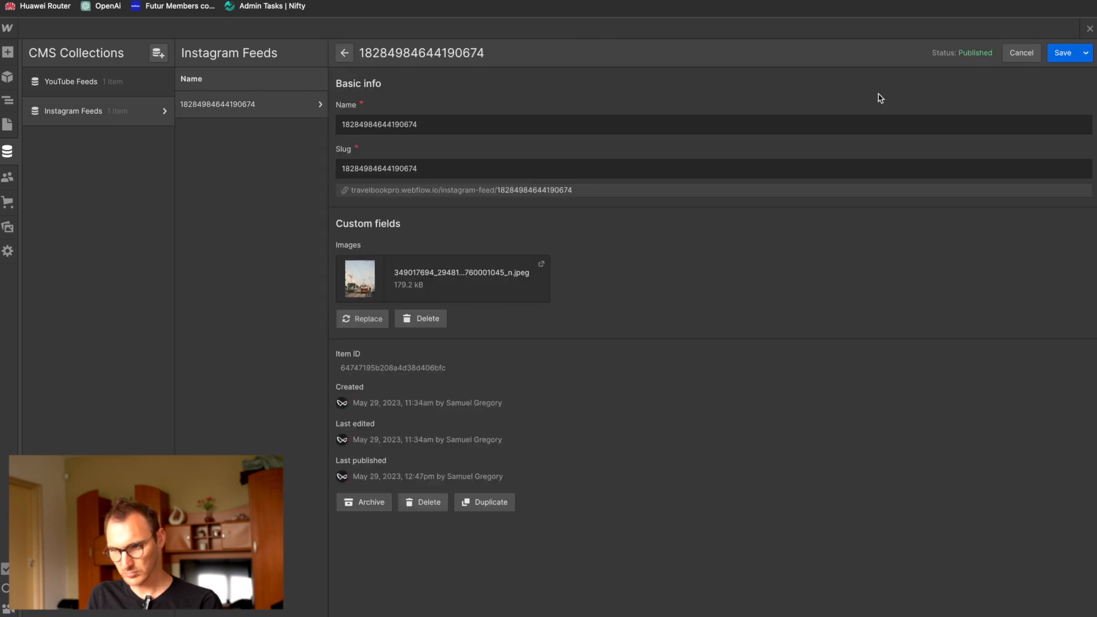
{"action": "left_click", "coordinate": [1022, 53]}
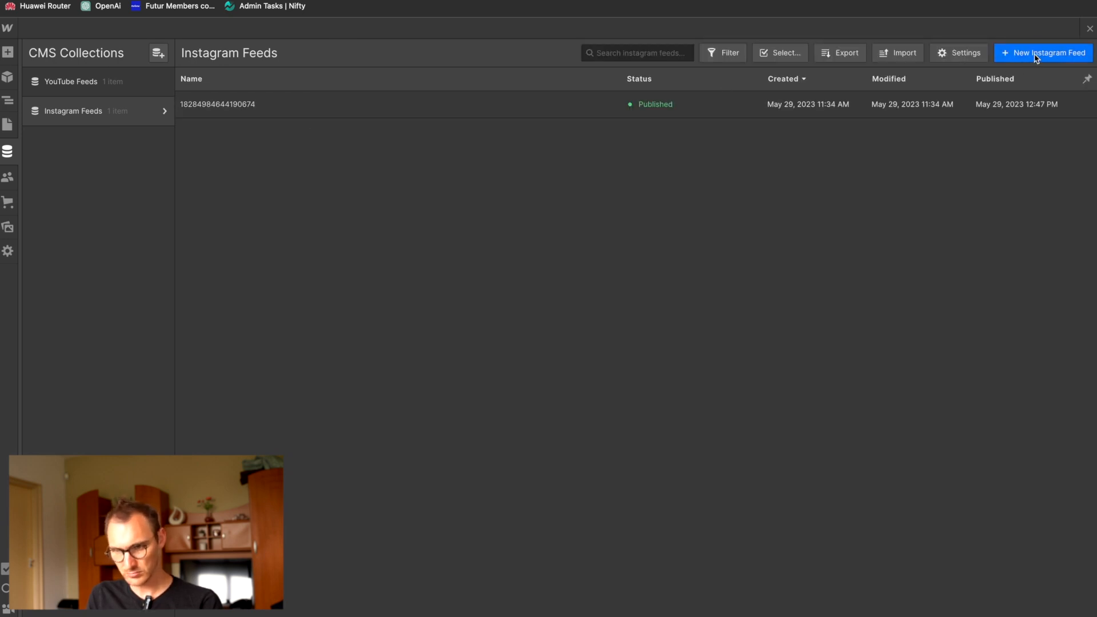
{"action": "left_click", "coordinate": [1064, 53]}
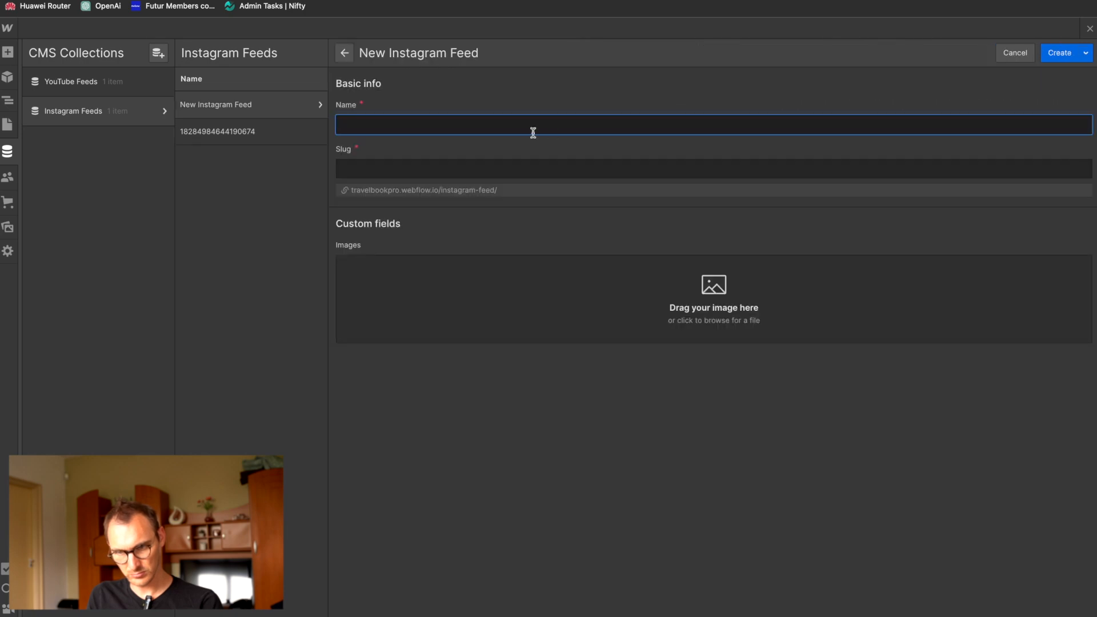
{"action": "key", "text": "super+Tab"}
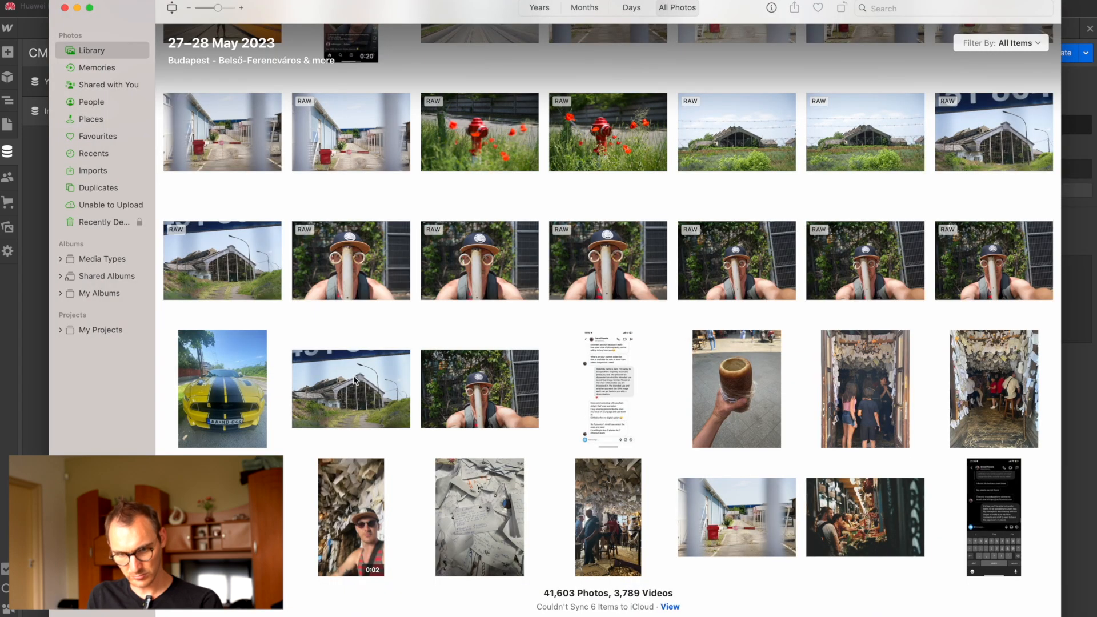
{"action": "key", "text": "super+Tab"}
{"action": "left_click_drag", "start_coordinate": [868, 516], "coordinate": [719, 299]}
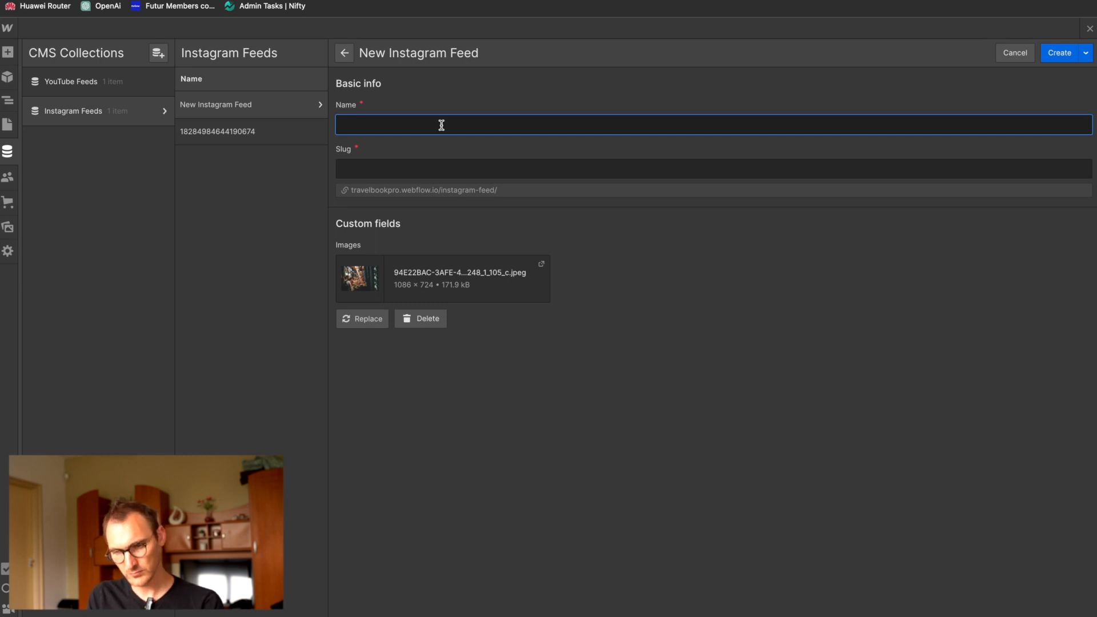
Step: Name the new Instagram Feeds item Central Market Hall and create it
{"action": "type", "text": "Central Market Hall"}
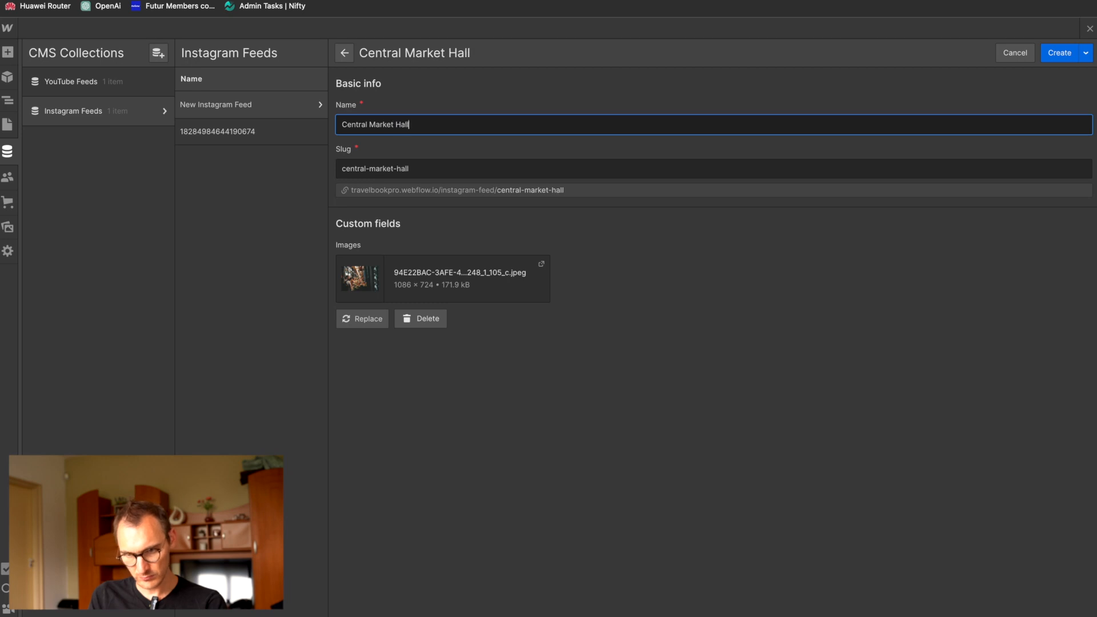
{"action": "left_click", "coordinate": [1060, 56]}
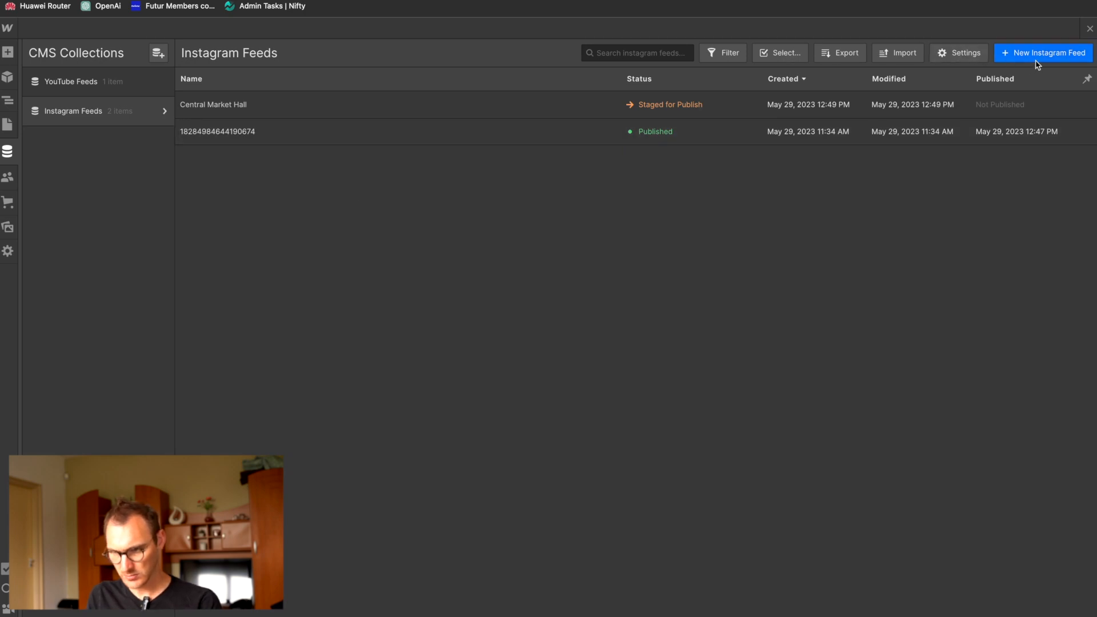
Step: Start another Instagram Feeds item and check the Liberty Bridge tram post on the Instagram profile for reference
{"action": "left_click", "coordinate": [1010, 54]}
{"action": "key", "text": "super+Tab"}
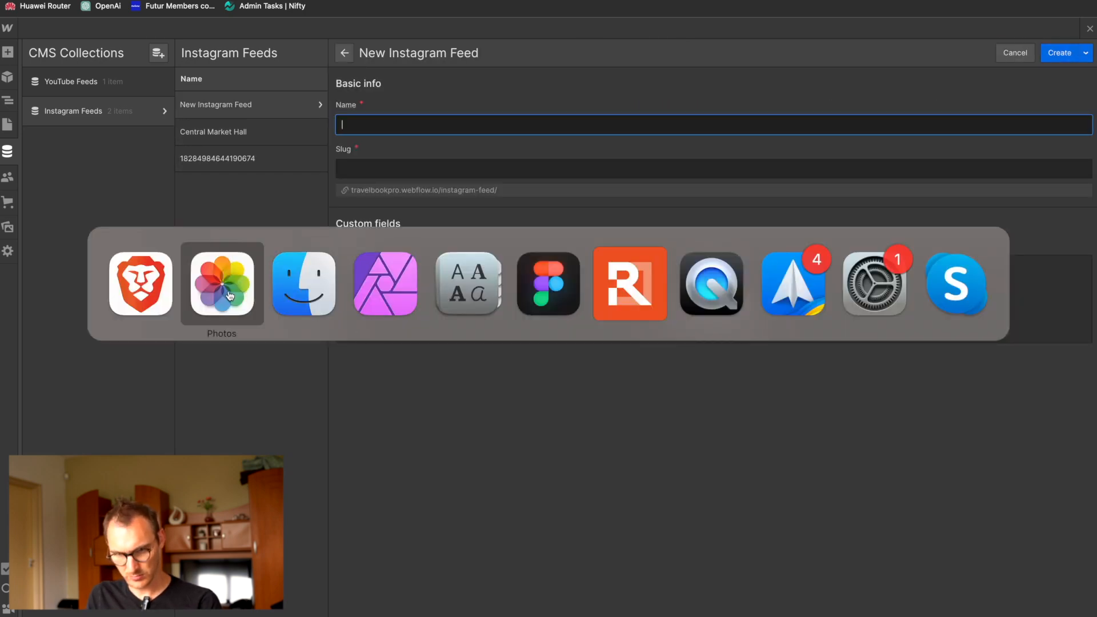
{"action": "key", "text": "super+Tab"}
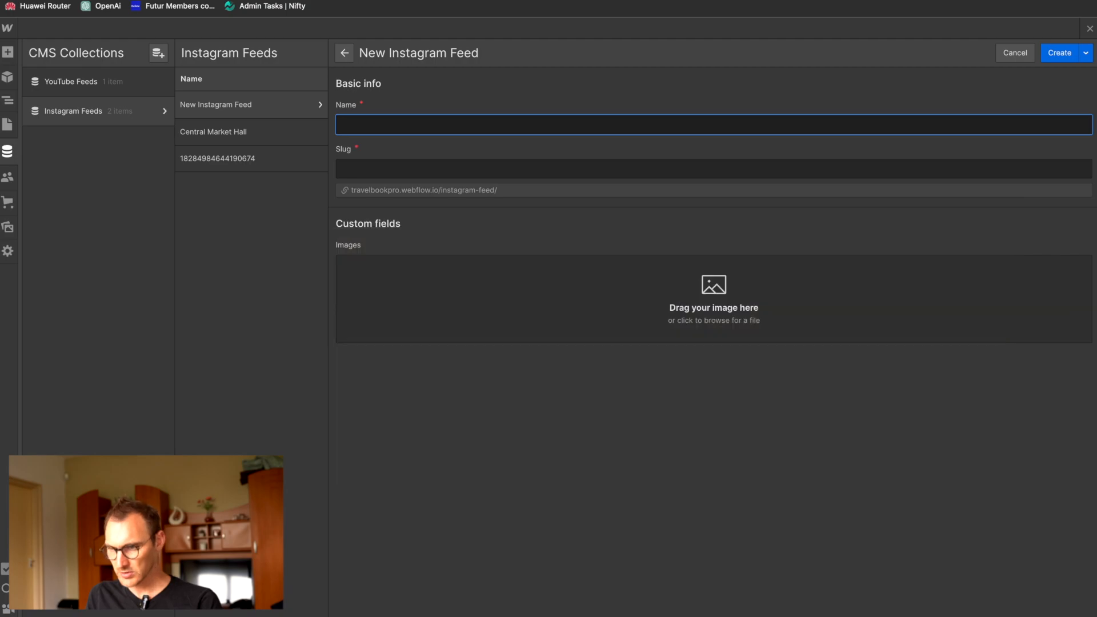
{"action": "key", "text": "ctrl+Tab"}
{"action": "left_click", "coordinate": [474, 422]}
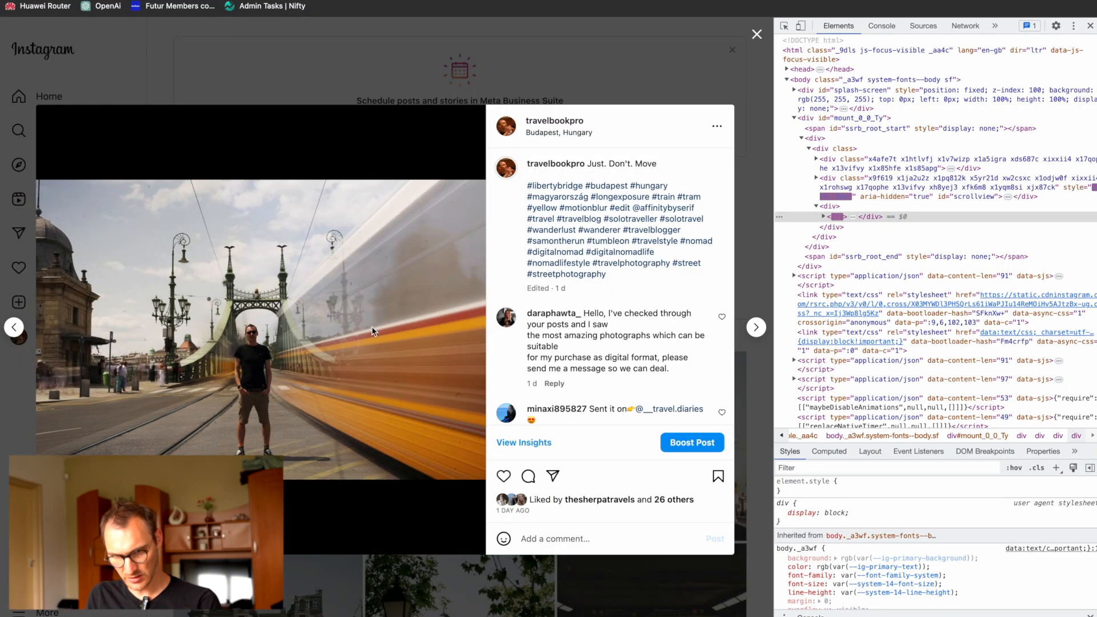
{"action": "key", "text": "super+Tab"}
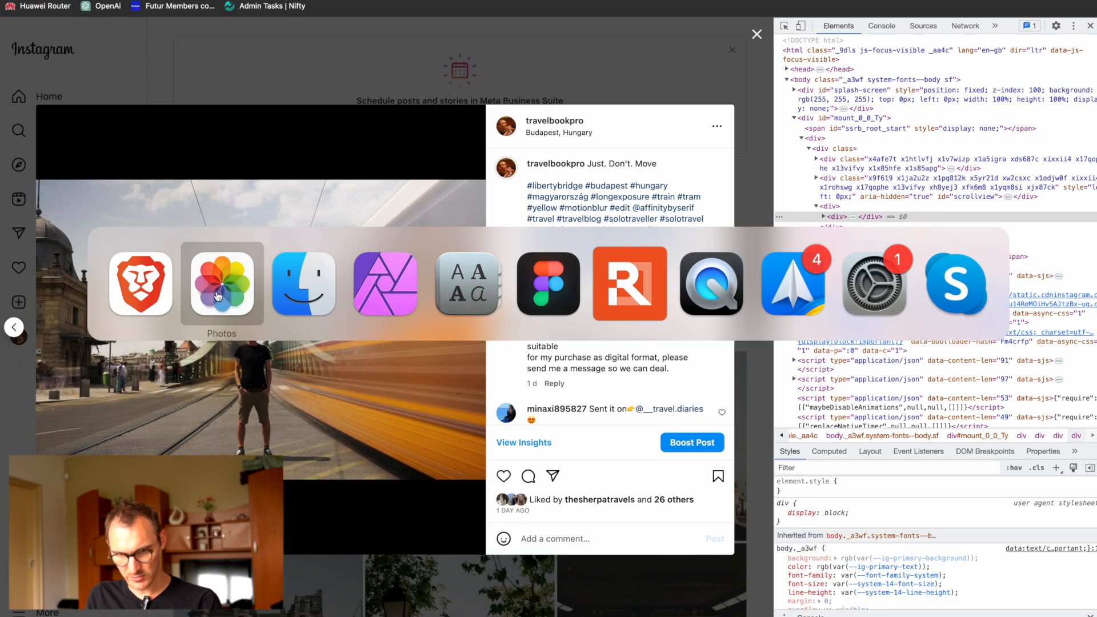
{"action": "left_click", "coordinate": [132, 306]}
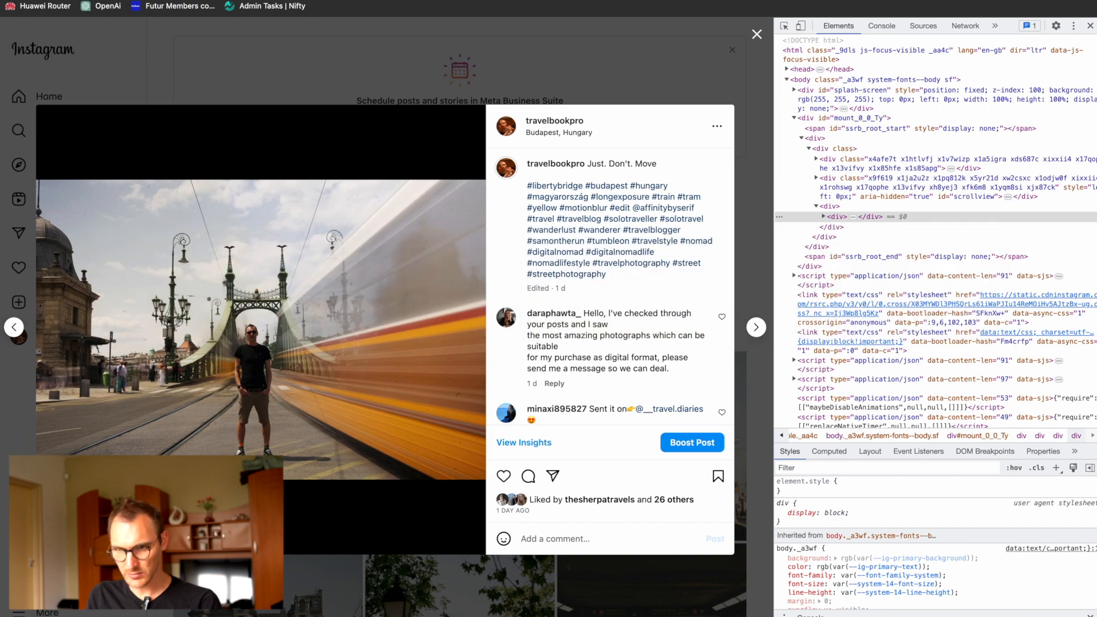
{"action": "key", "text": "ctrl+shift+Tab"}
Step: Add the Liberty Bridge photo with the blurred yellow tram from the Photos app as the new item's image
{"action": "key", "text": "super+Tab"}
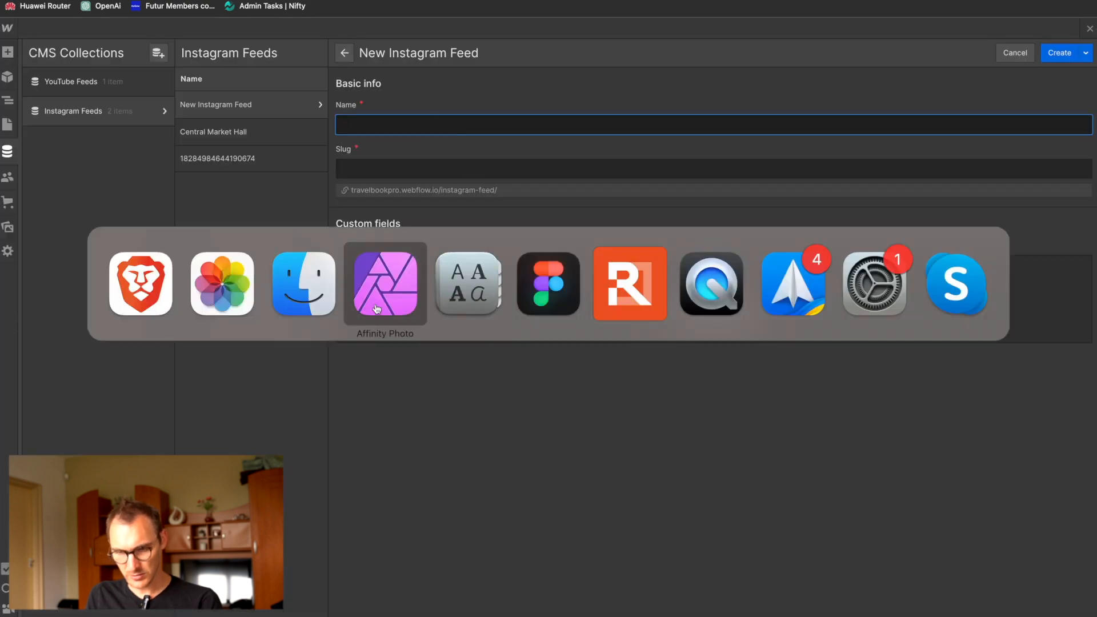
{"action": "left_click", "coordinate": [220, 286]}
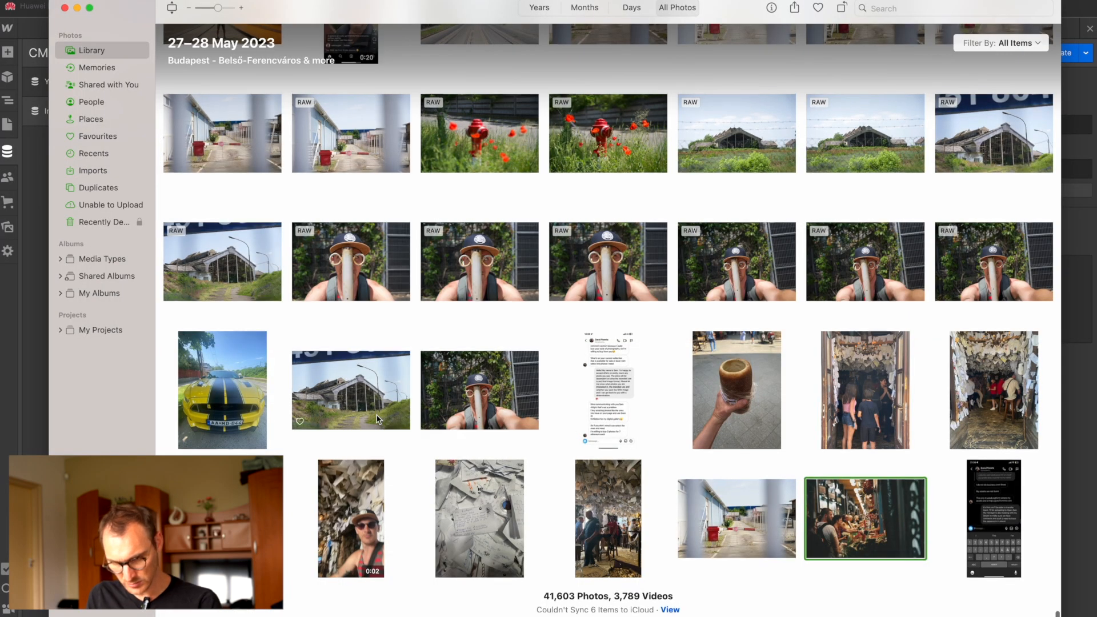
{"action": "scroll", "coordinate": [400, 411], "scroll_direction": "up", "scroll_amount": 10}
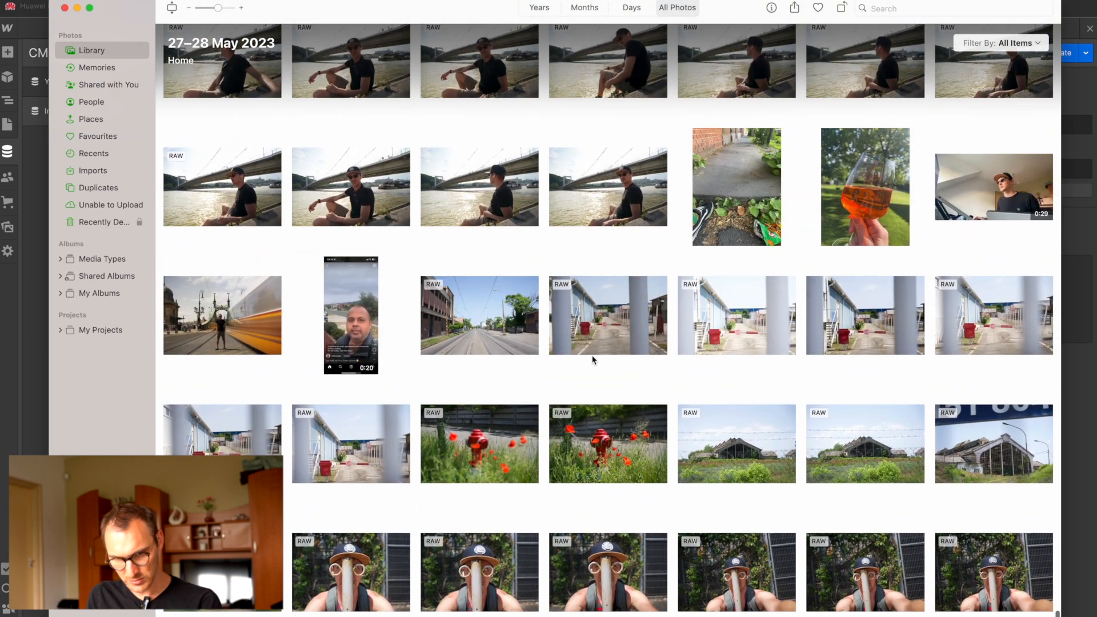
{"action": "left_click_drag", "start_coordinate": [231, 330], "coordinate": [505, 294]}
{"action": "key", "text": "super+Tab"}
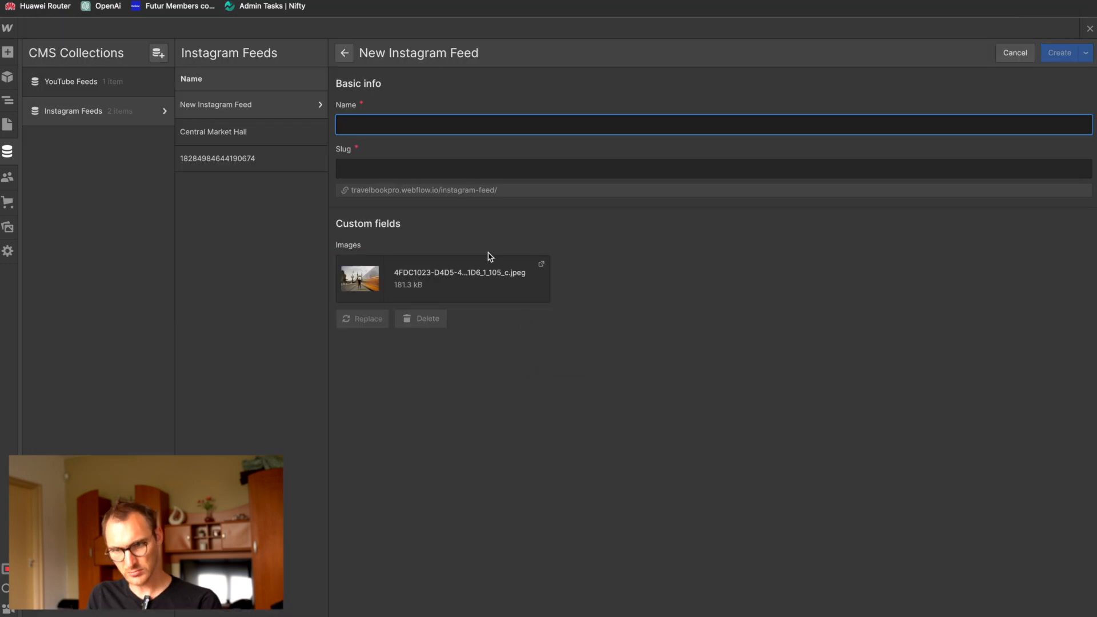
Step: Name the new Instagram Feeds item Liberty Bridge and create it
{"action": "type", "text": "Liber"}
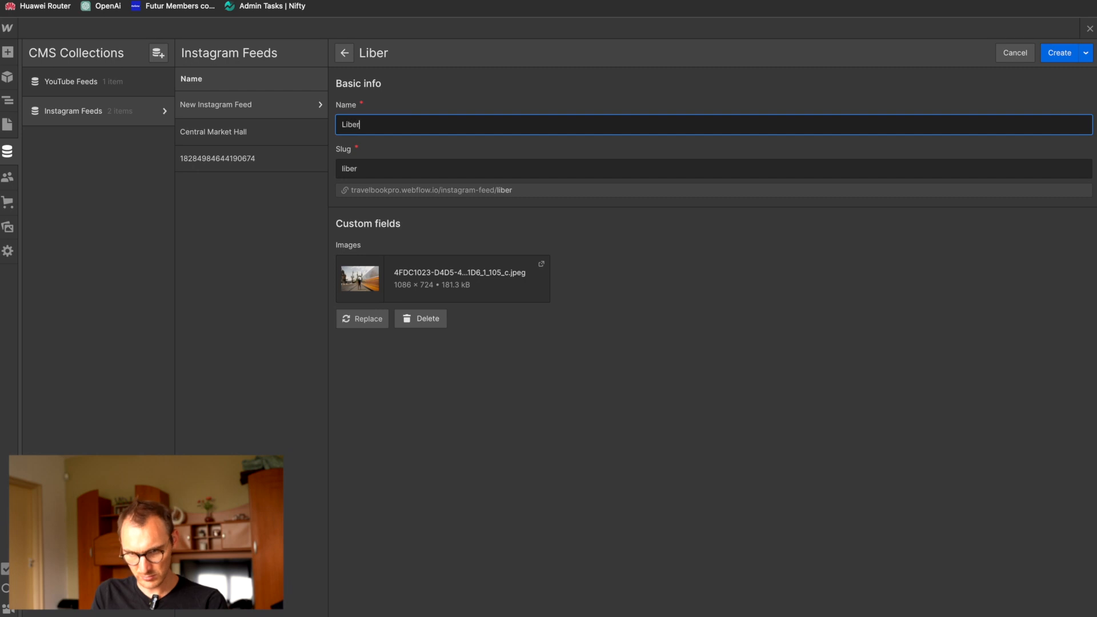
{"action": "type", "text": "ty Bridge"}
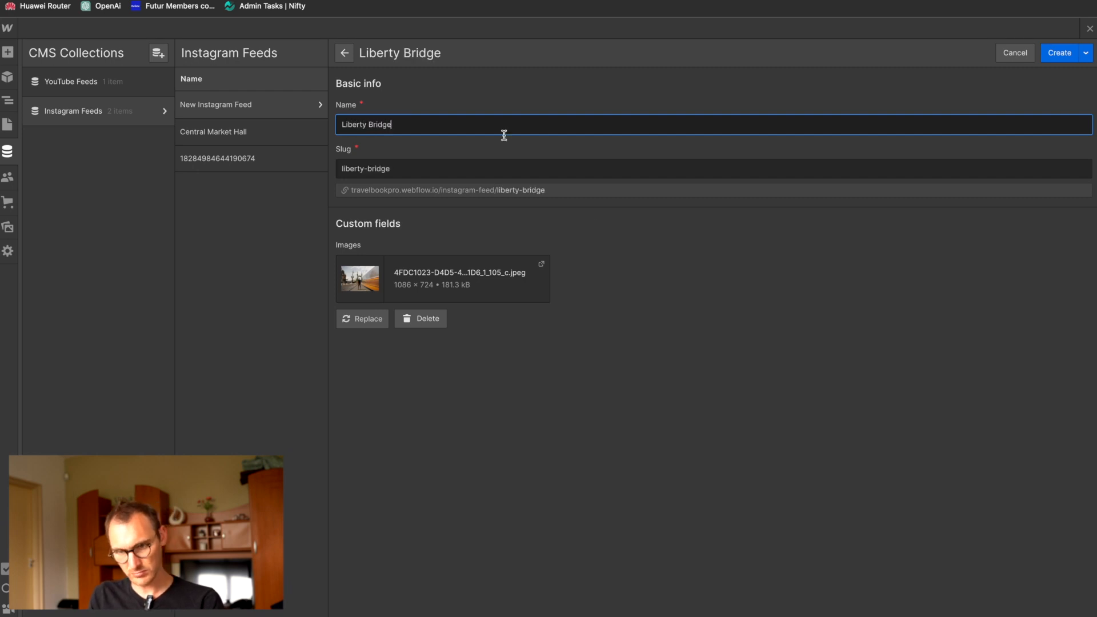
{"action": "left_click", "coordinate": [1060, 56]}
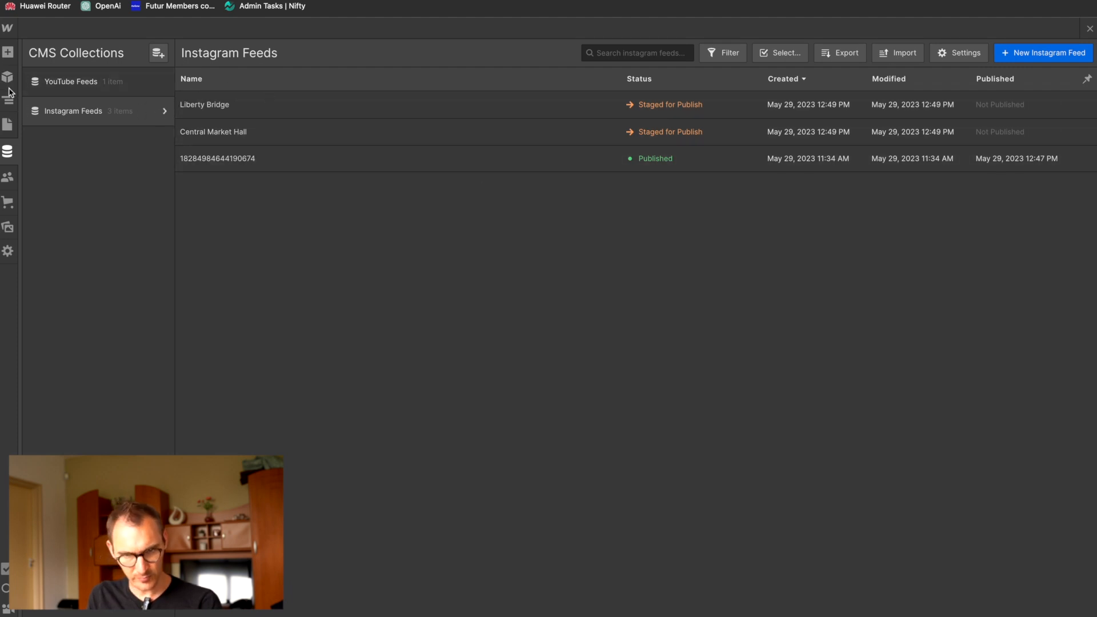
Step: Return to the Home page canvas and review the three images in the Instagram section
{"action": "left_click", "coordinate": [9, 106]}
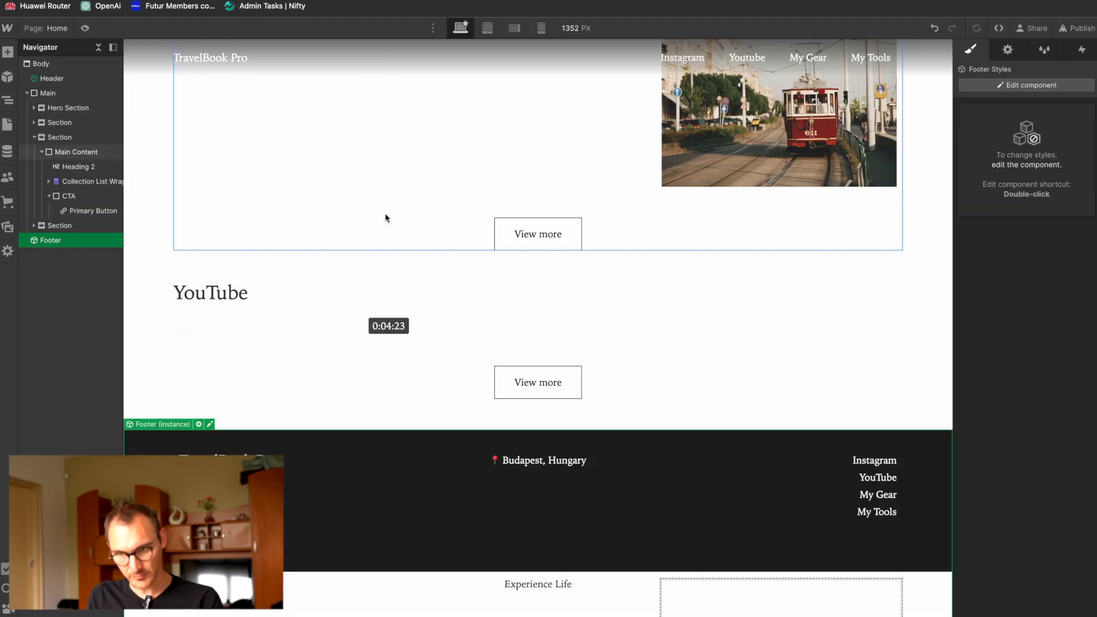
{"action": "scroll", "coordinate": [386, 218], "scroll_direction": "up", "scroll_amount": 4}
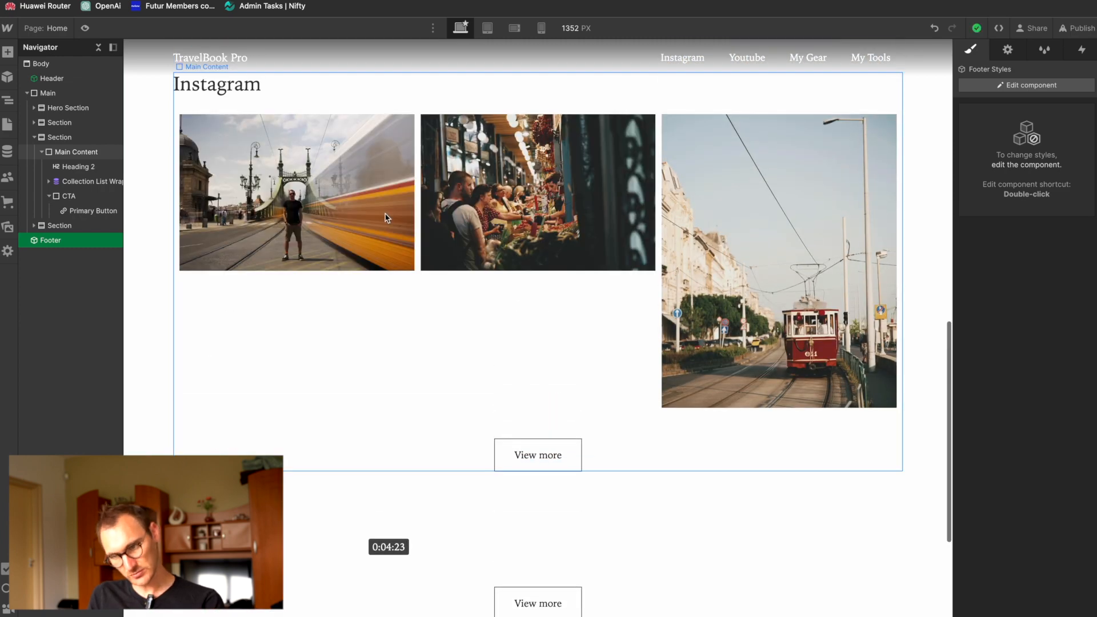
{"action": "scroll", "coordinate": [385, 217], "scroll_direction": "up", "scroll_amount": 4}
{"action": "scroll", "coordinate": [464, 343], "scroll_direction": "down", "scroll_amount": 4}
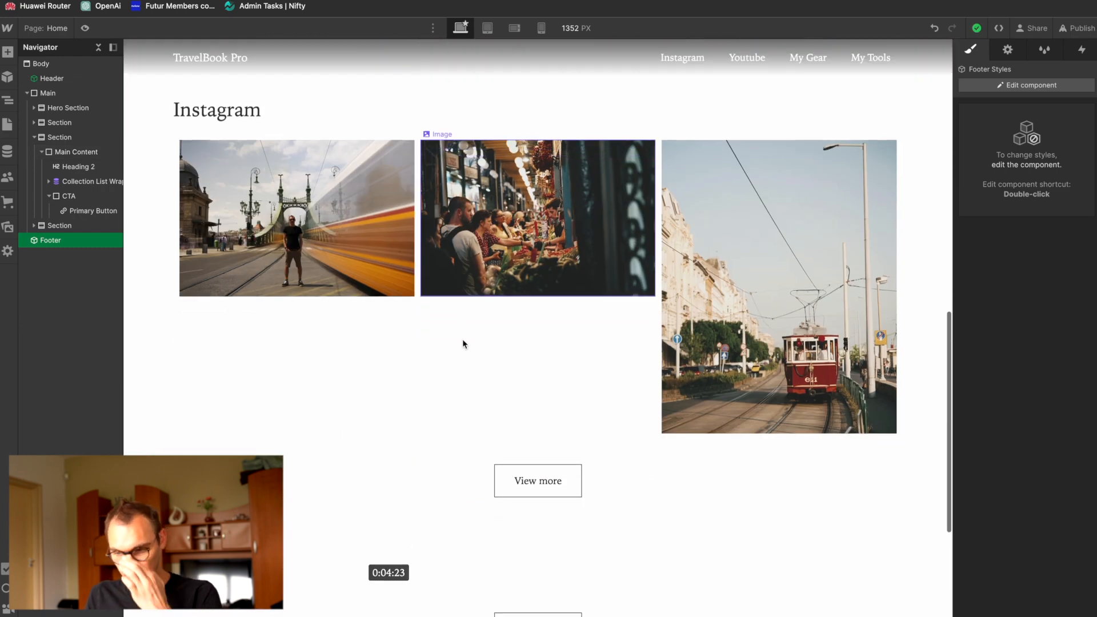
Step: Select the Instagram feed's Collection Item and examine its size, position, border and effects style settings
{"action": "left_click", "coordinate": [271, 170]}
{"action": "left_click", "coordinate": [97, 211]}
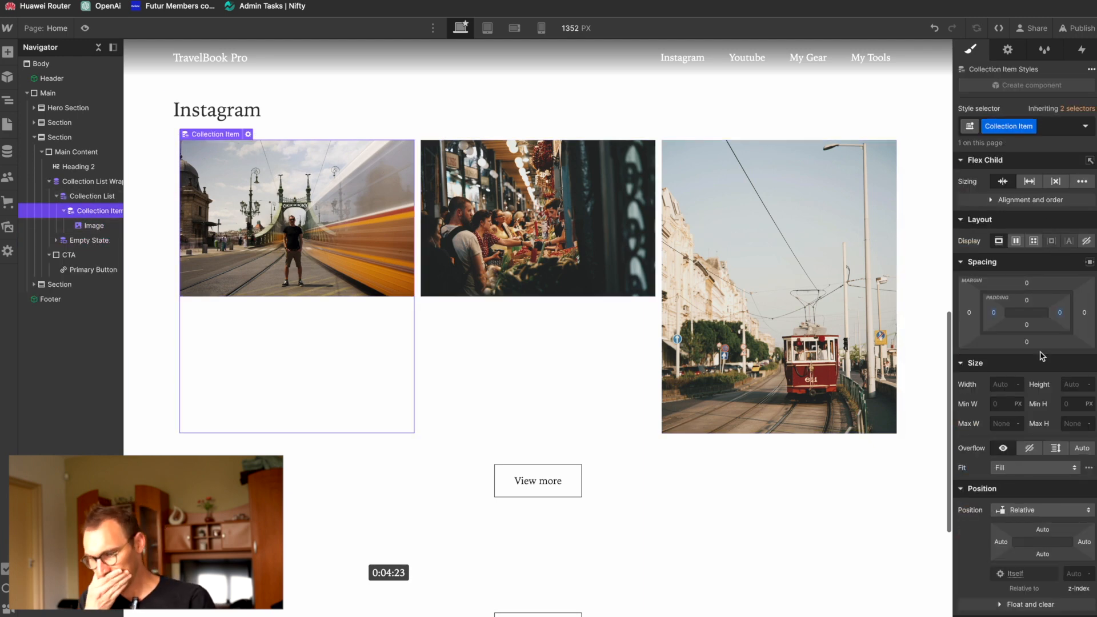
{"action": "scroll", "coordinate": [958, 426], "scroll_direction": "down", "scroll_amount": 2}
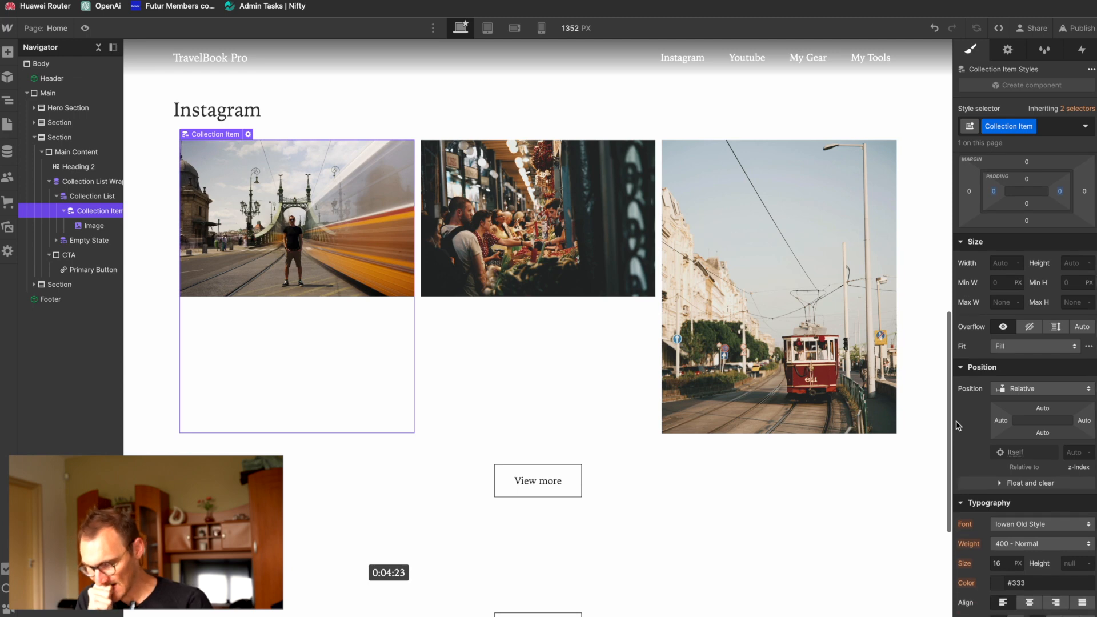
{"action": "scroll", "coordinate": [959, 426], "scroll_direction": "down", "scroll_amount": 2}
{"action": "scroll", "coordinate": [959, 426], "scroll_direction": "down", "scroll_amount": 5}
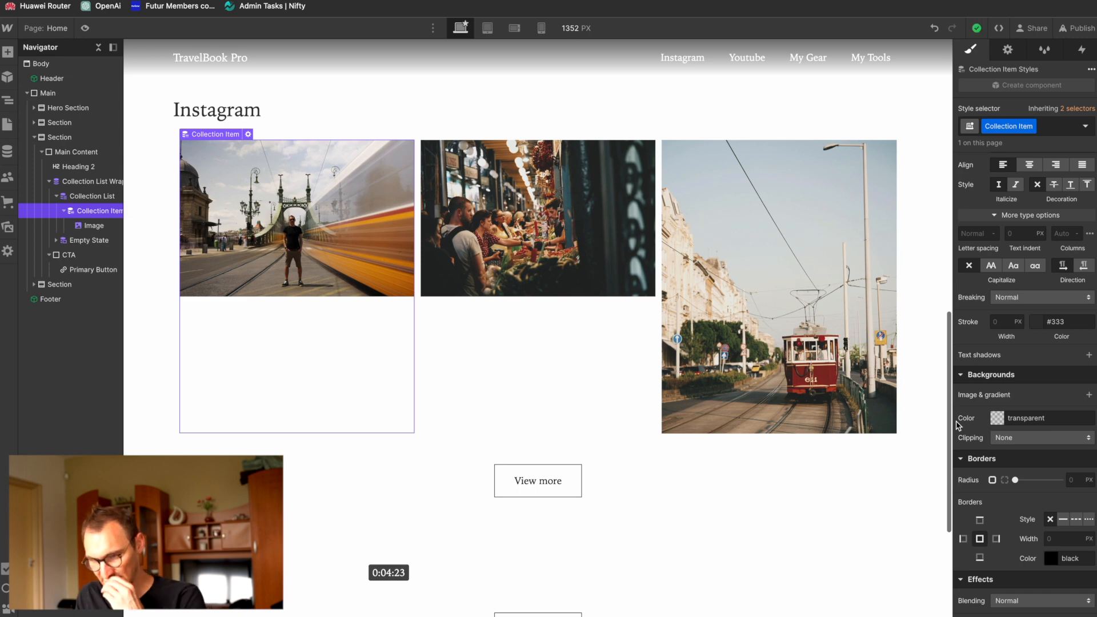
{"action": "scroll", "coordinate": [959, 426], "scroll_direction": "down", "scroll_amount": 1}
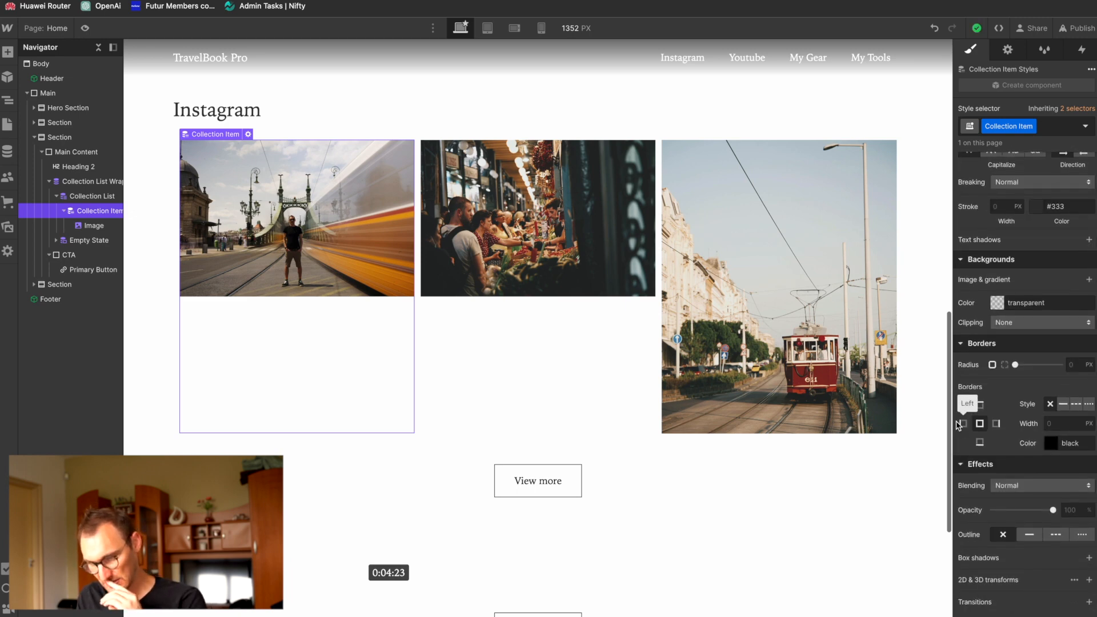
{"action": "scroll", "coordinate": [958, 426], "scroll_direction": "up", "scroll_amount": 3}
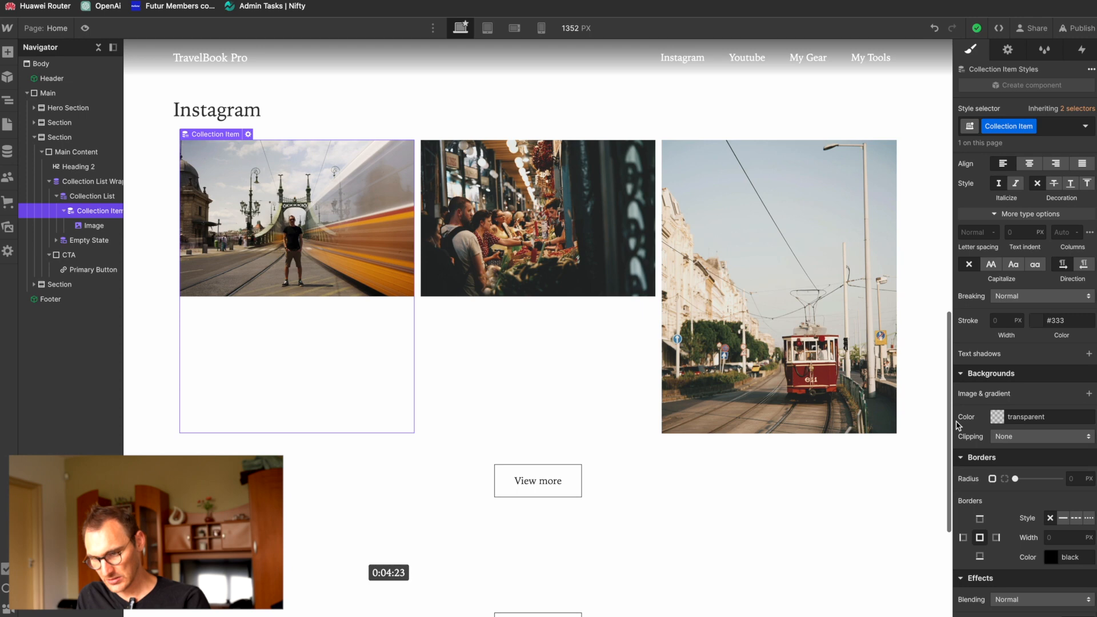
{"action": "scroll", "coordinate": [959, 426], "scroll_direction": "up", "scroll_amount": 8}
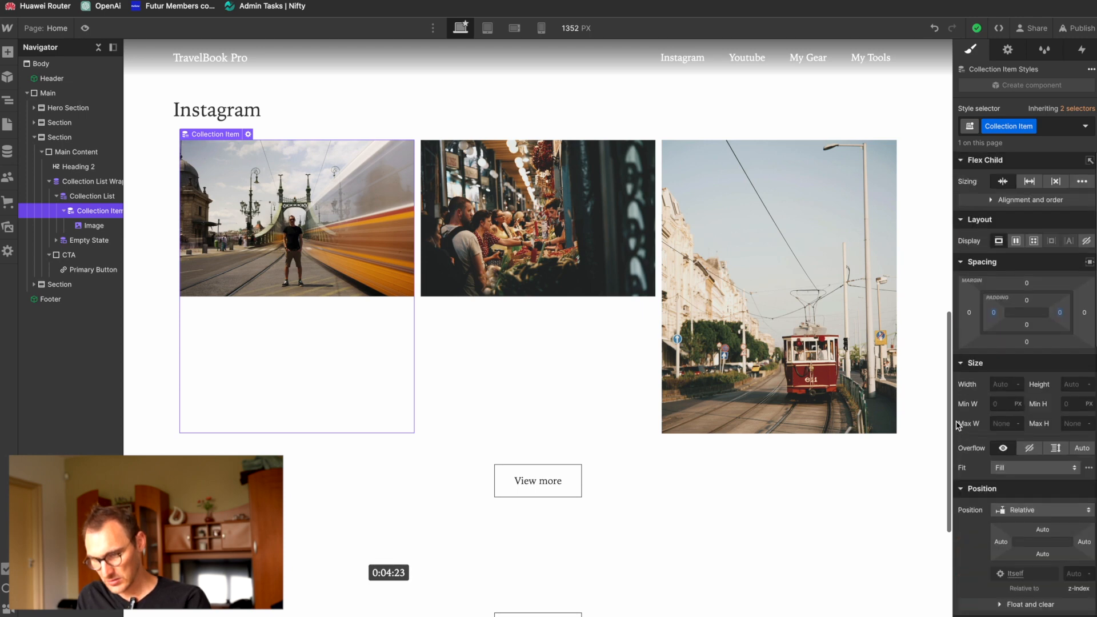
Step: Set the Instagram feed image's maximum width to 350 px and its fit to Cover
{"action": "left_click", "coordinate": [93, 225]}
{"action": "mouse_move", "coordinate": [1076, 408]}
{"action": "left_click", "coordinate": [998, 364]}
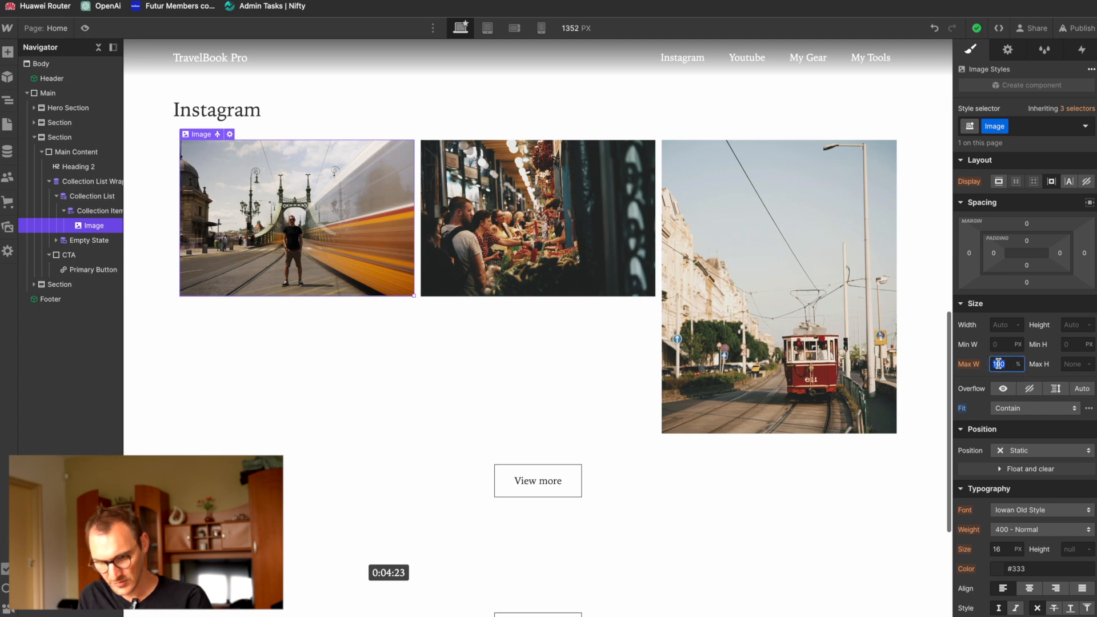
{"action": "type", "text": "350px"}
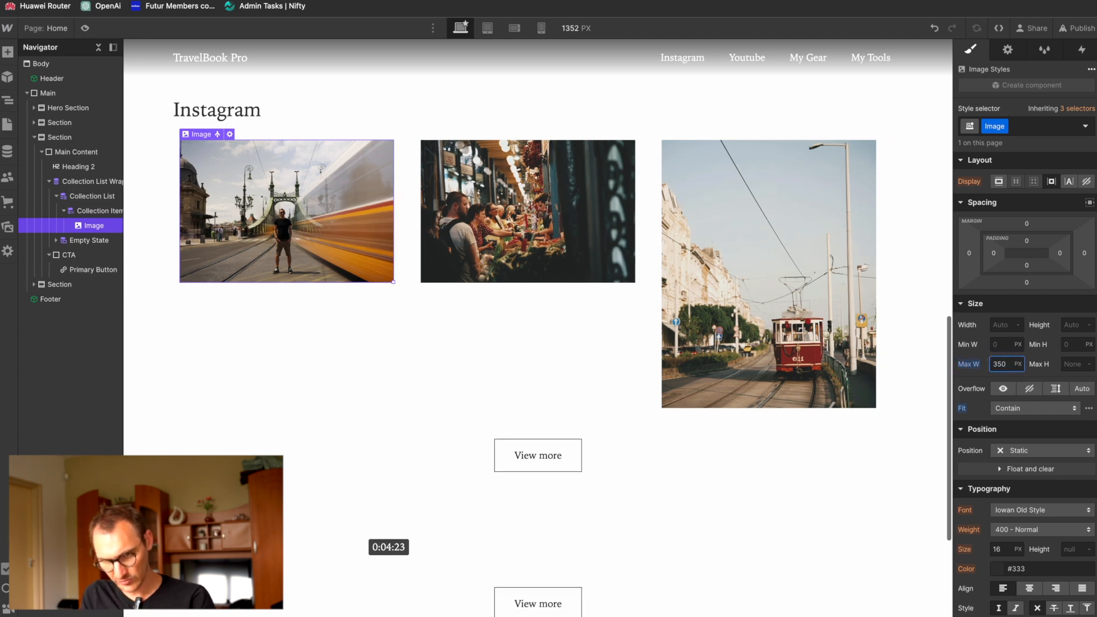
{"action": "left_click", "coordinate": [1029, 408]}
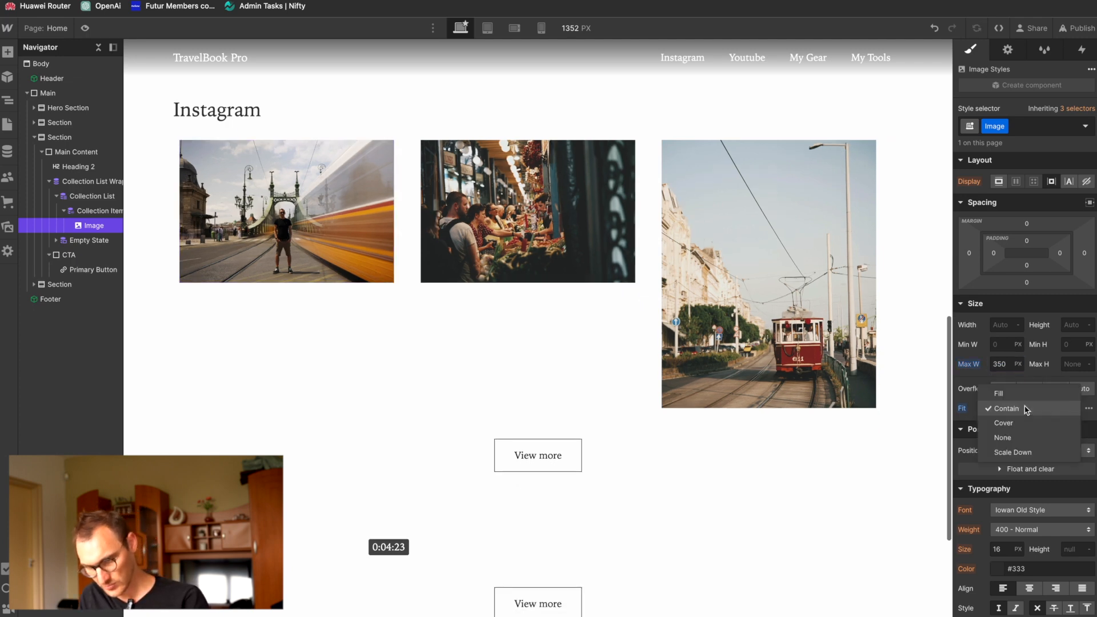
{"action": "left_click", "coordinate": [1023, 427]}
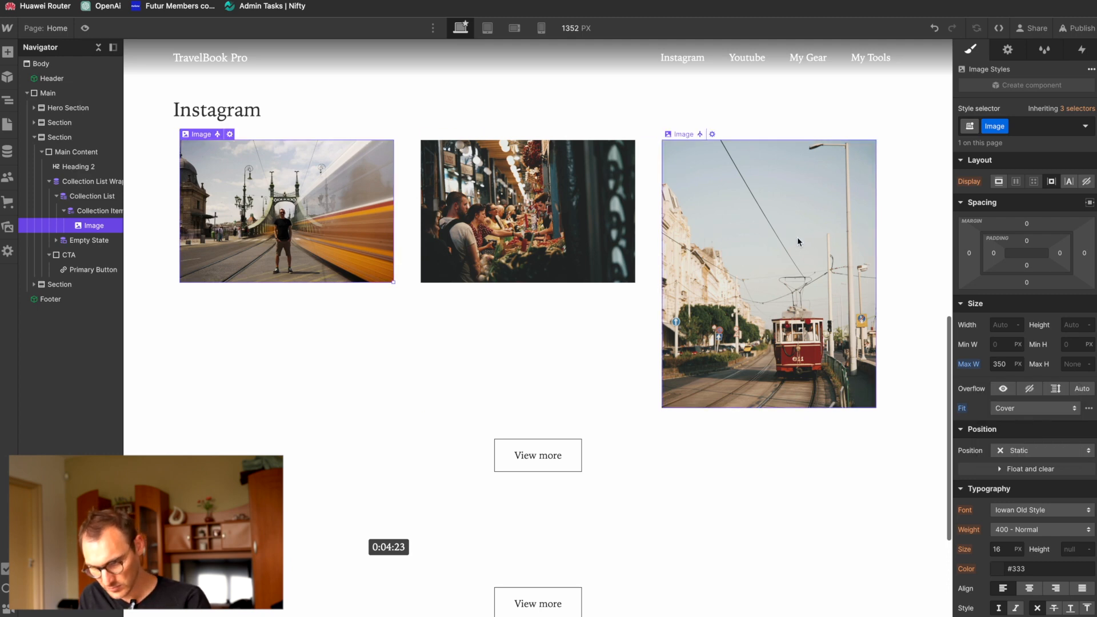
Step: Set the Instagram feed image's height to 350 px and its fit to Contain
{"action": "left_click", "coordinate": [1076, 326]}
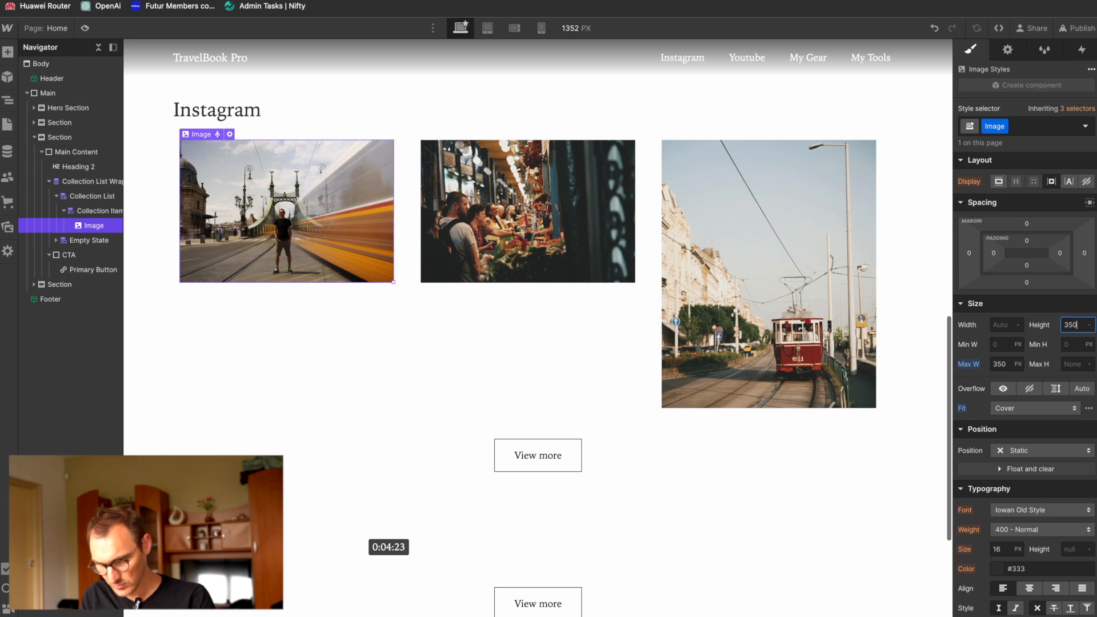
{"action": "type", "text": "350"}
{"action": "key", "text": "Return"}
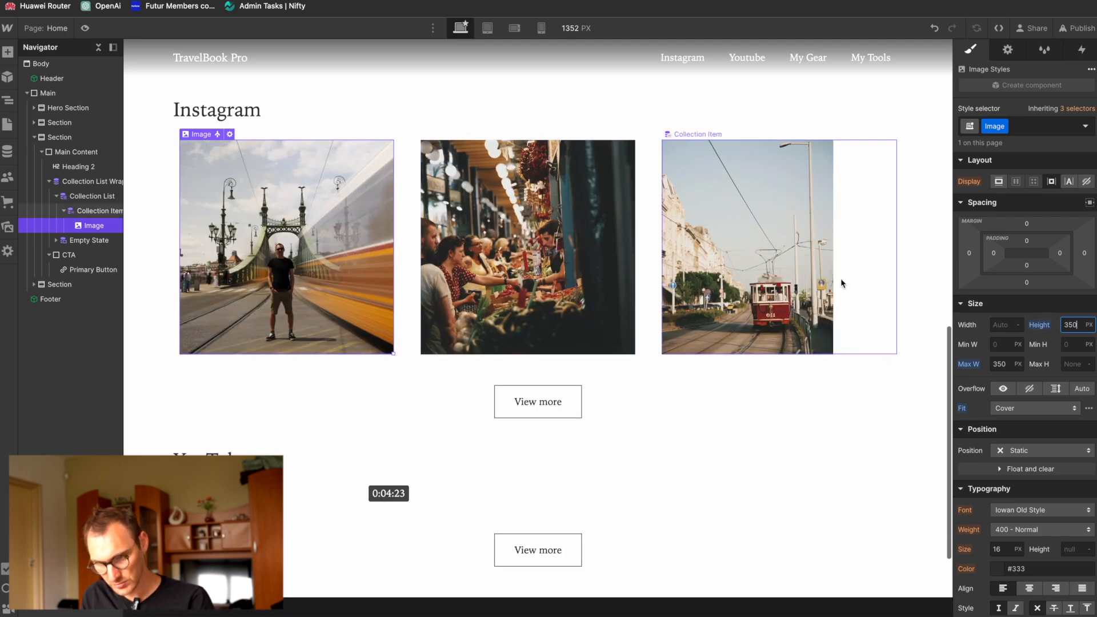
{"action": "left_click", "coordinate": [1036, 408]}
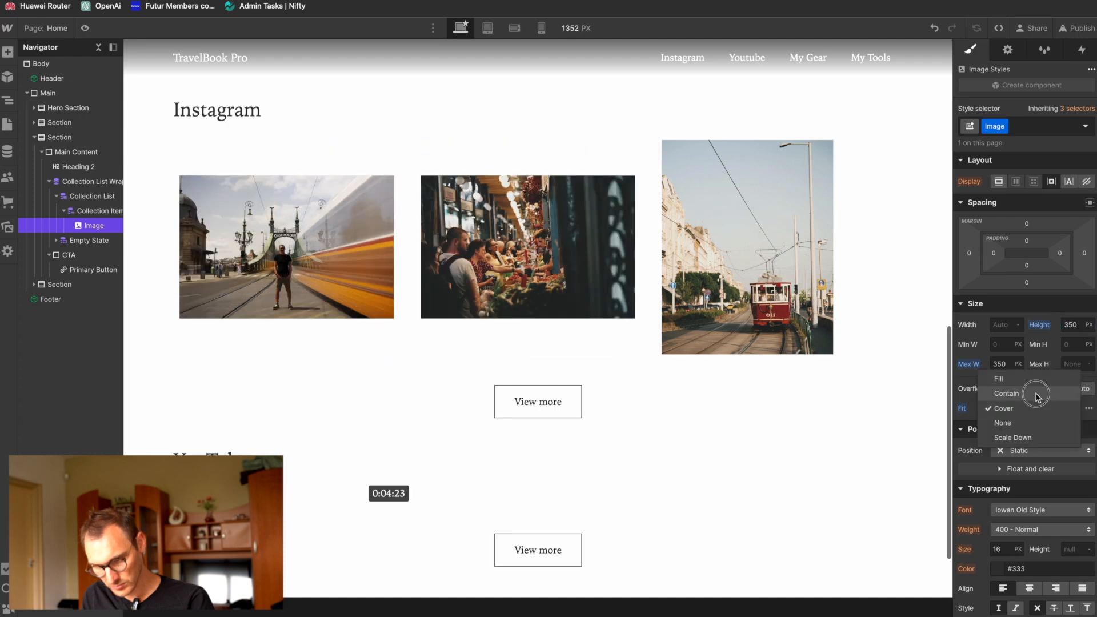
{"action": "left_click", "coordinate": [1036, 395]}
Step: Try the None fit with a centred fit position on the Instagram feed image, and return the fit to Contain
{"action": "left_click", "coordinate": [1029, 409]}
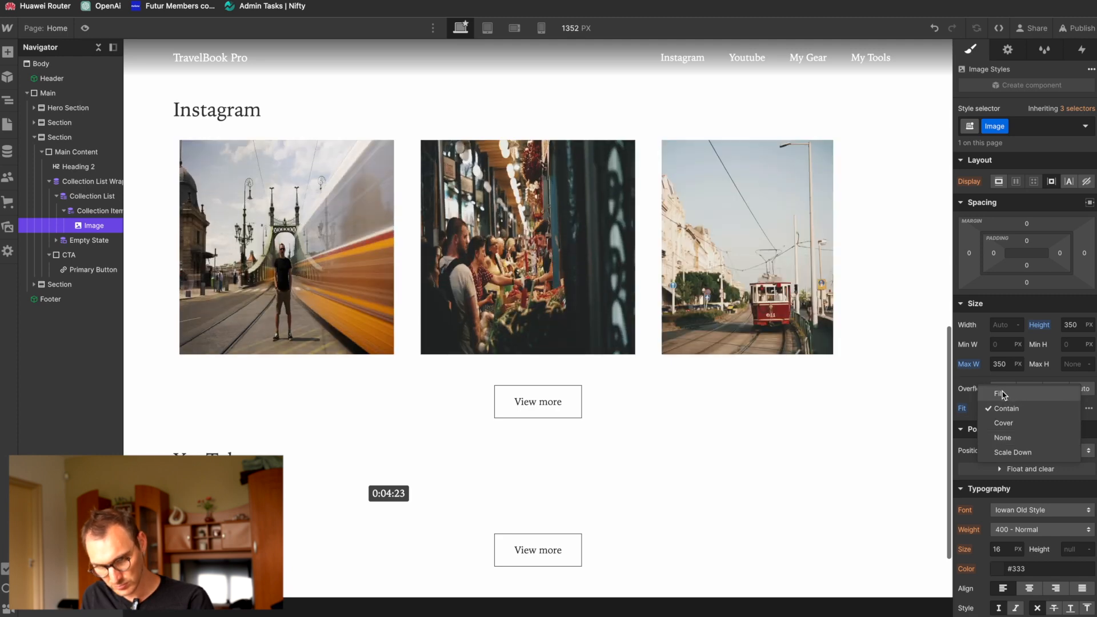
{"action": "left_click", "coordinate": [1017, 439]}
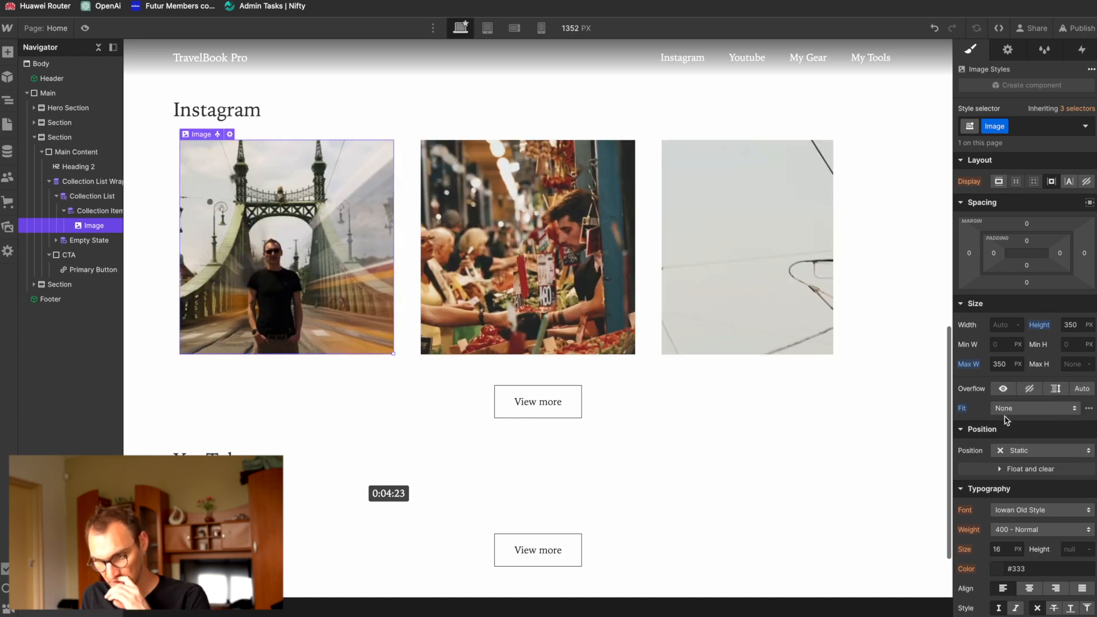
{"action": "left_click", "coordinate": [1088, 409]}
{"action": "left_click", "coordinate": [1008, 440]}
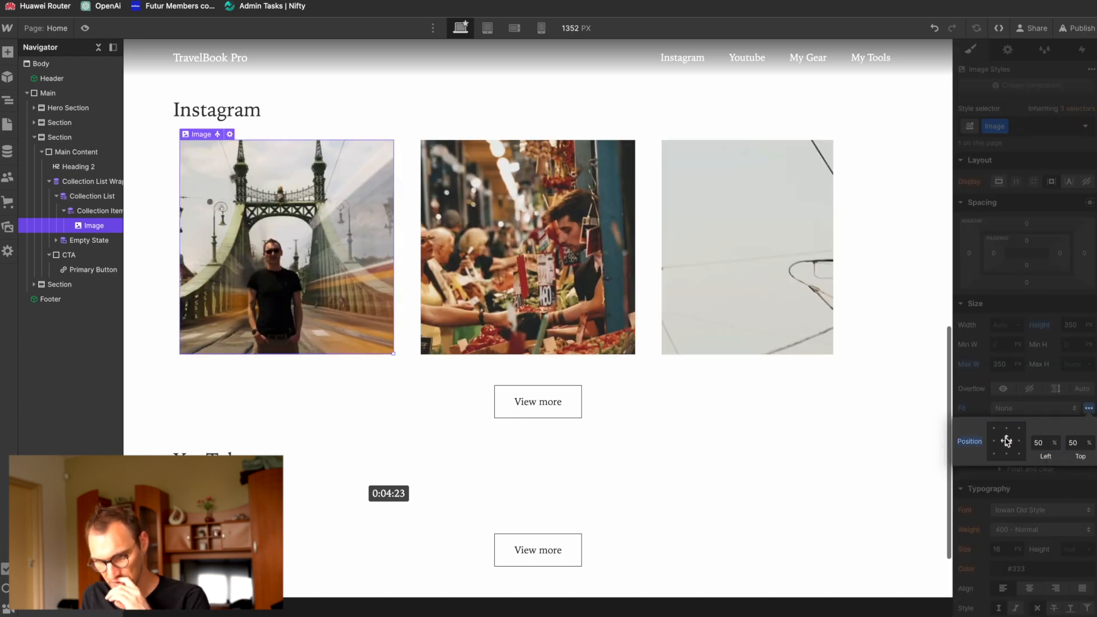
{"action": "left_click", "coordinate": [1058, 407]}
{"action": "left_click", "coordinate": [1058, 408]}
{"action": "left_click", "coordinate": [1042, 379]}
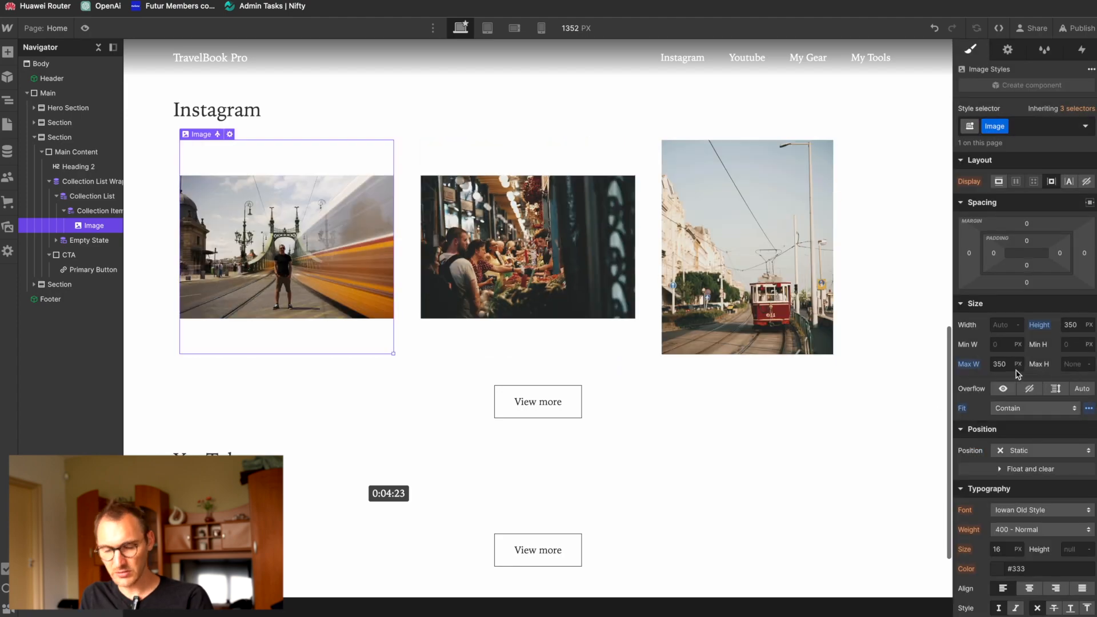
{"action": "scroll", "coordinate": [478, 320], "scroll_direction": "up", "scroll_amount": 6}
{"action": "scroll", "coordinate": [479, 325], "scroll_direction": "down", "scroll_amount": 8}
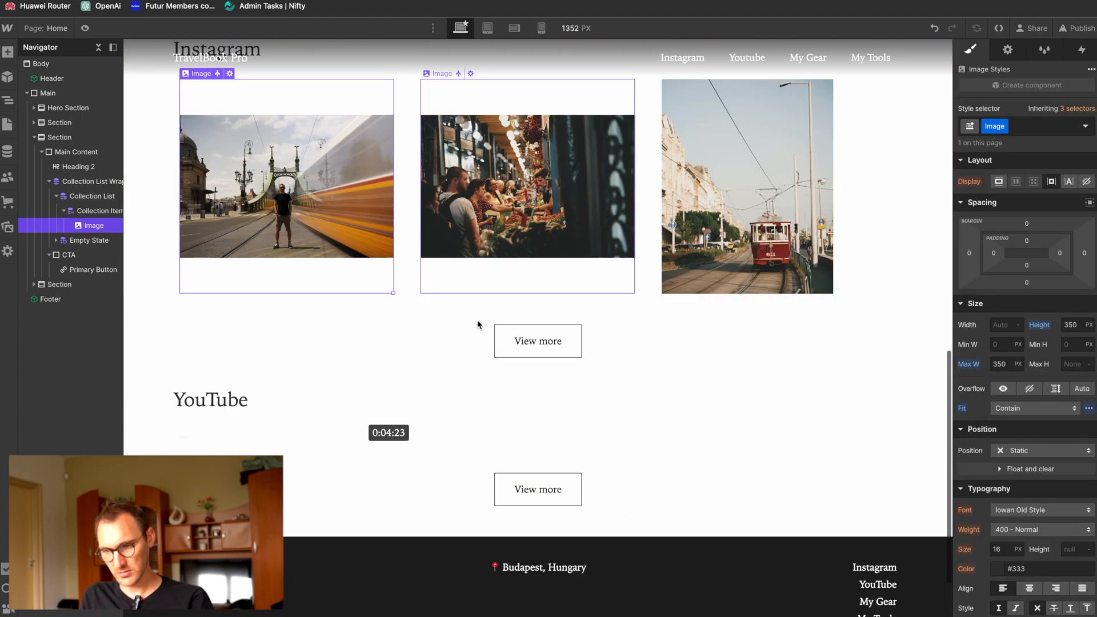
{"action": "scroll", "coordinate": [451, 208], "scroll_direction": "up", "scroll_amount": 3}
{"action": "scroll", "coordinate": [448, 206], "scroll_direction": "down", "scroll_amount": 3}
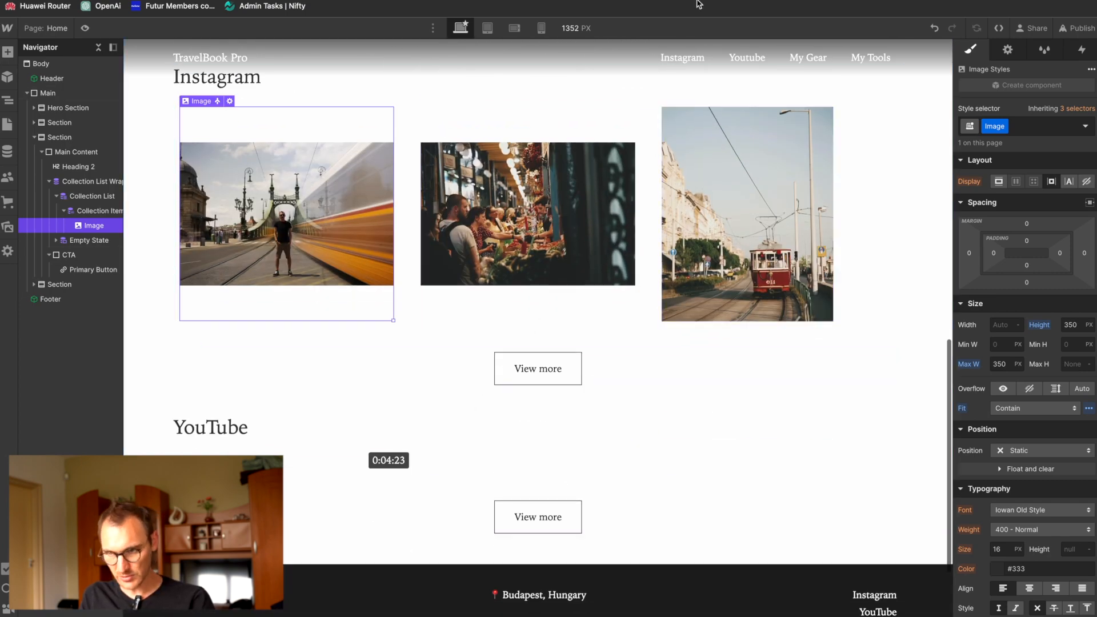
{"action": "key", "text": "ctrl+Tab"}
{"action": "key", "text": "super+t"}
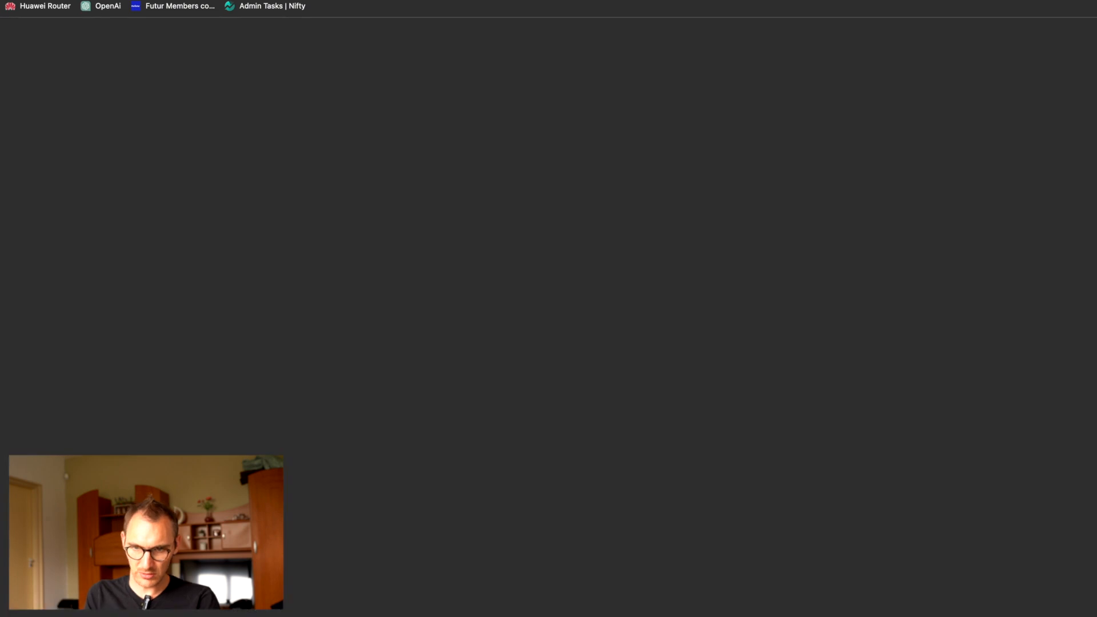
{"action": "type", "text": "yout"}
{"action": "key", "text": "Return"}
{"action": "left_click", "coordinate": [1062, 34]}
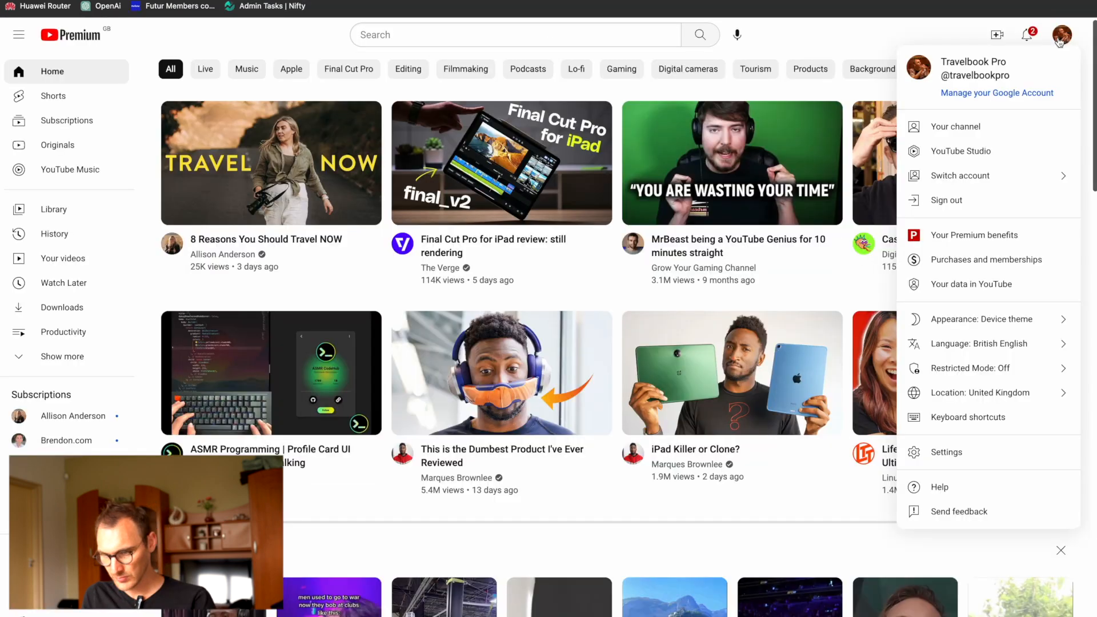
{"action": "left_click", "coordinate": [994, 152]}
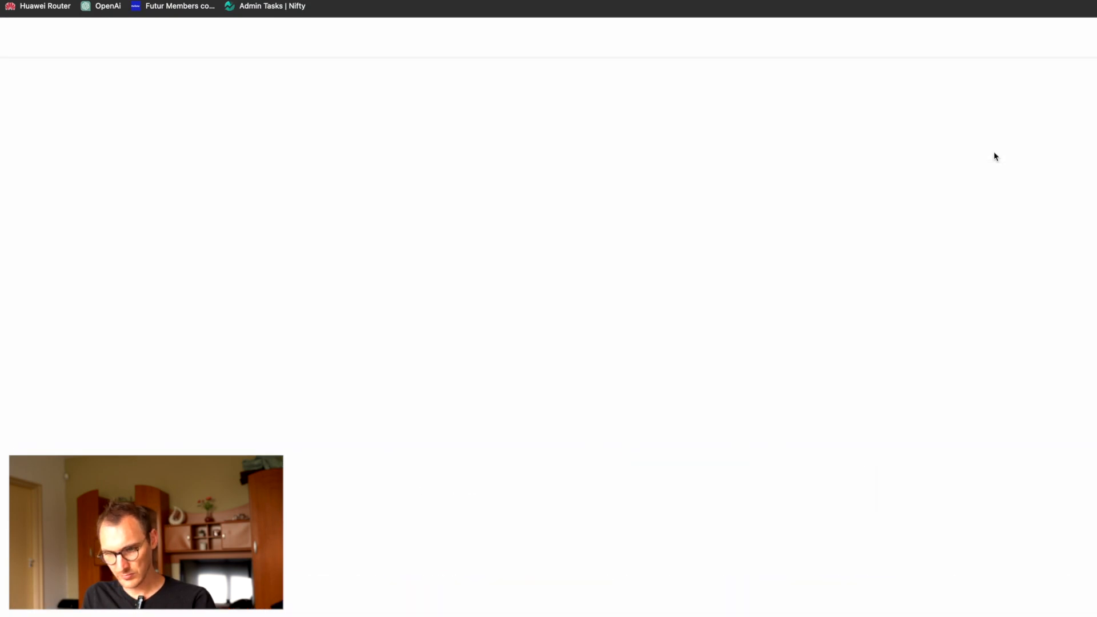
{"action": "left_click", "coordinate": [68, 235]}
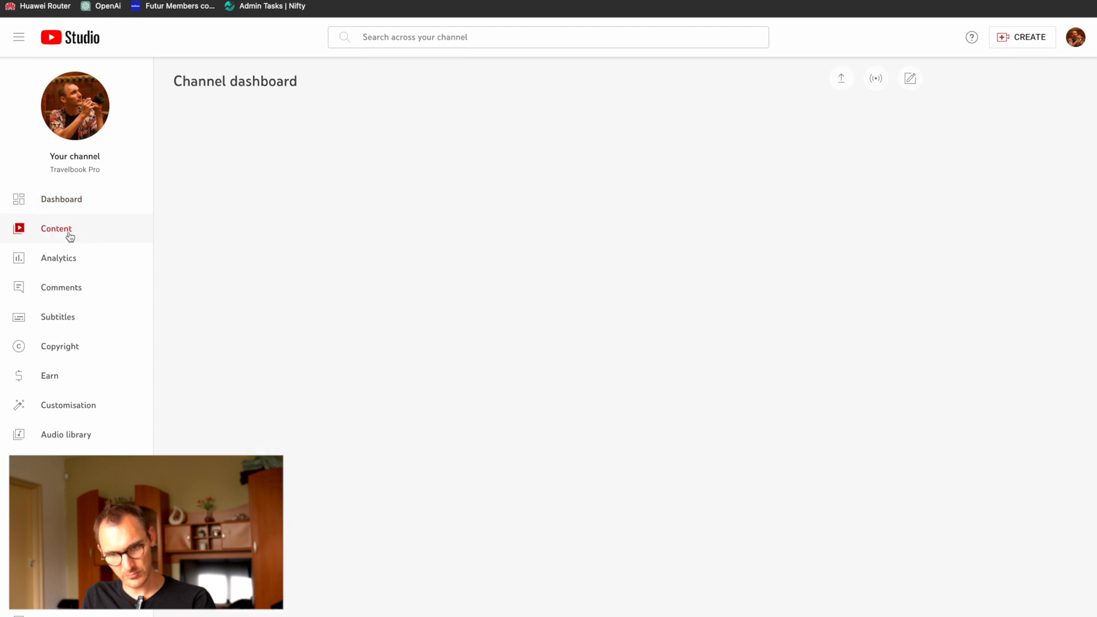
{"action": "left_click", "coordinate": [319, 258]}
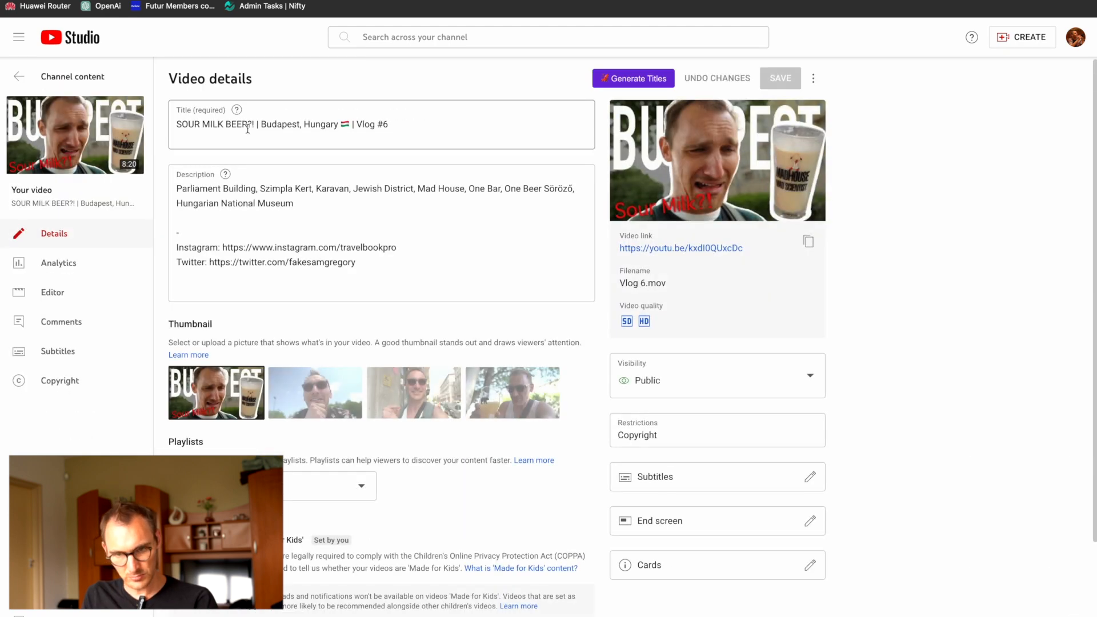
Step: Copy the video's title into the name of a new YouTube Feeds item in Webflow and set its length to 08:20
{"action": "left_click_drag", "start_coordinate": [413, 124], "coordinate": [171, 122]}
{"action": "key", "text": "ctrl+c"}
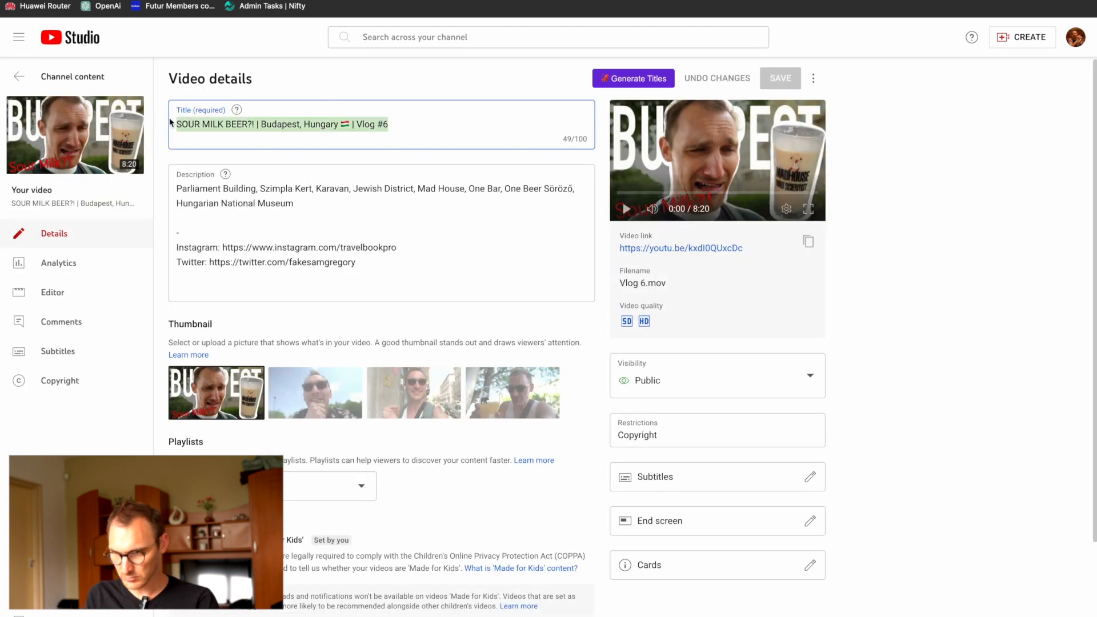
{"action": "key", "text": "ctrl+Tab"}
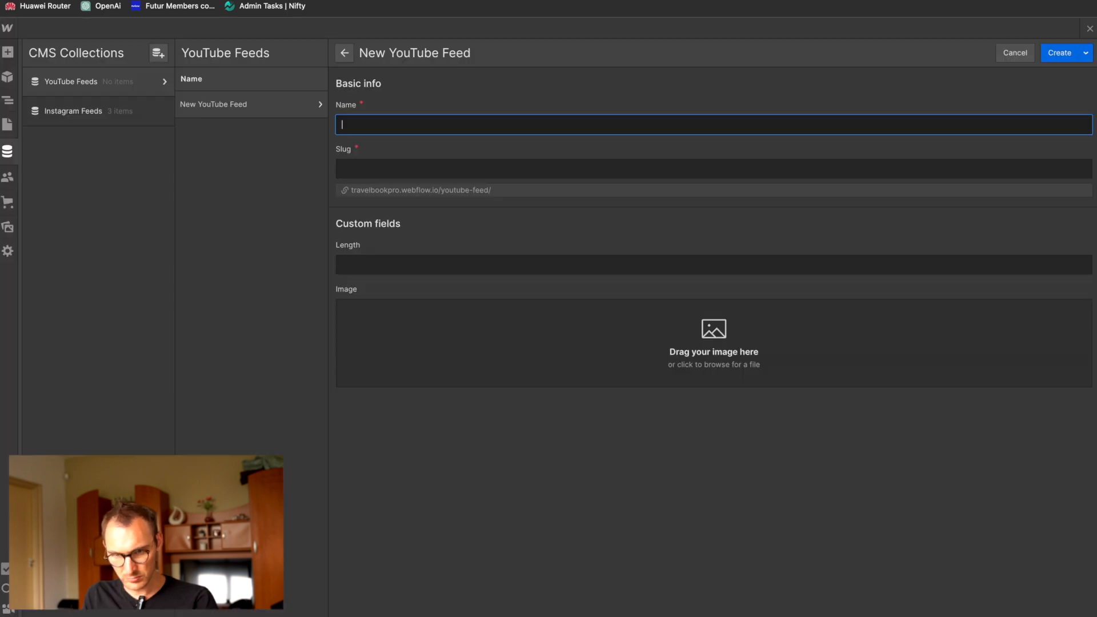
{"action": "key", "text": "ctrl+v"}
{"action": "left_click", "coordinate": [399, 263]}
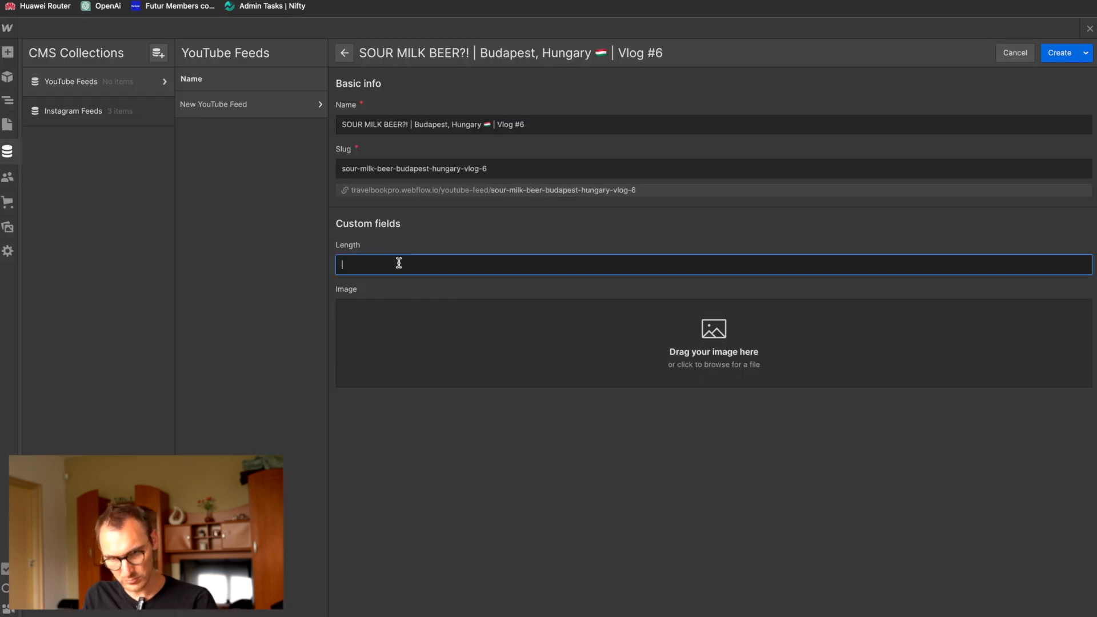
{"action": "key", "text": "ctrl+shift+Tab"}
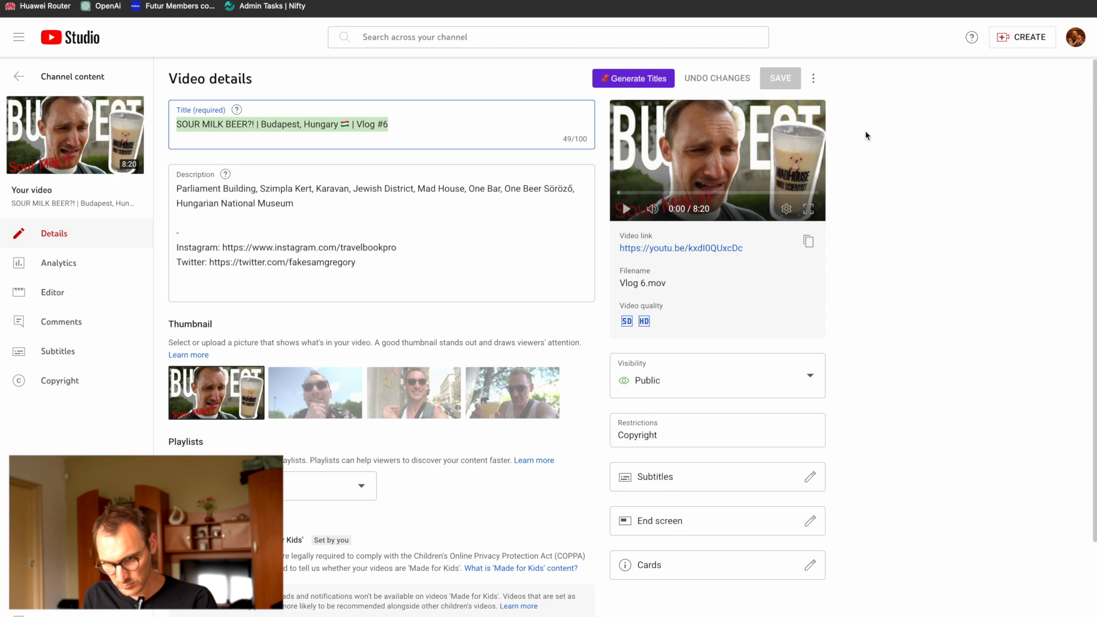
{"action": "key", "text": "ctrl+Tab"}
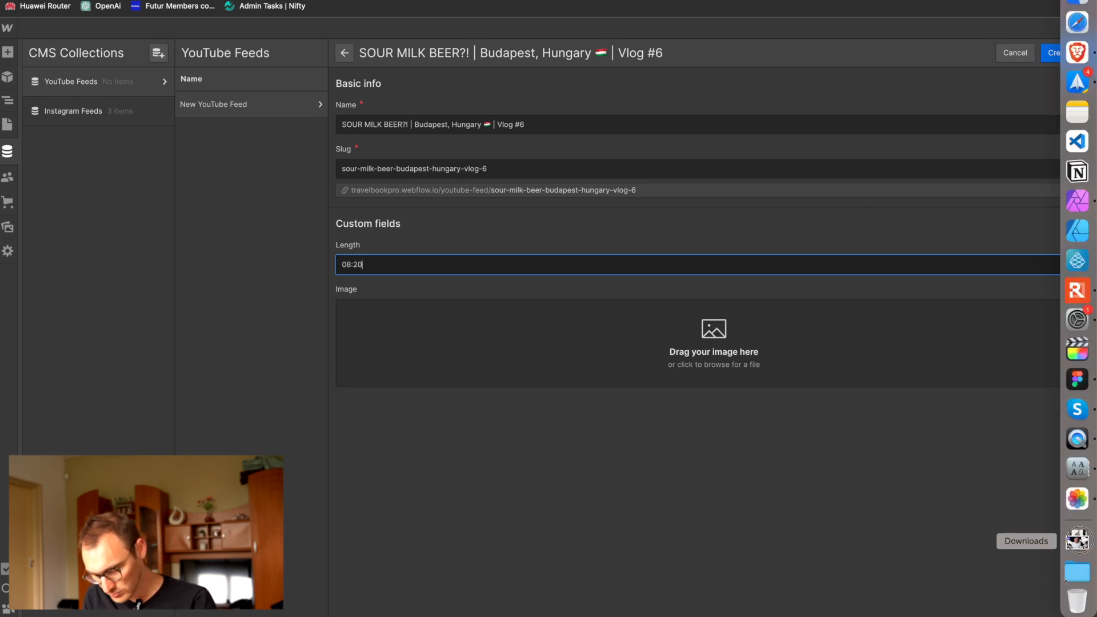
Step: Add Youtube Thumbnail 10.jpg from Downloads as the item's image and create the item
{"action": "left_click", "coordinate": [1078, 541]}
{"action": "left_click_drag", "start_coordinate": [526, 174], "coordinate": [609, 346]}
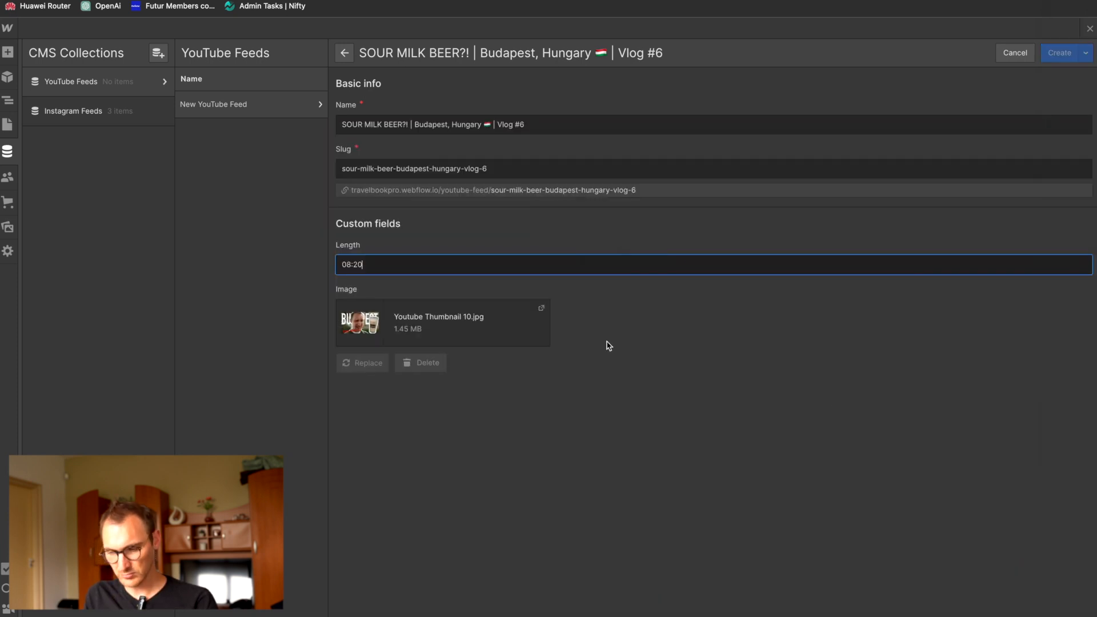
{"action": "left_click", "coordinate": [1060, 53]}
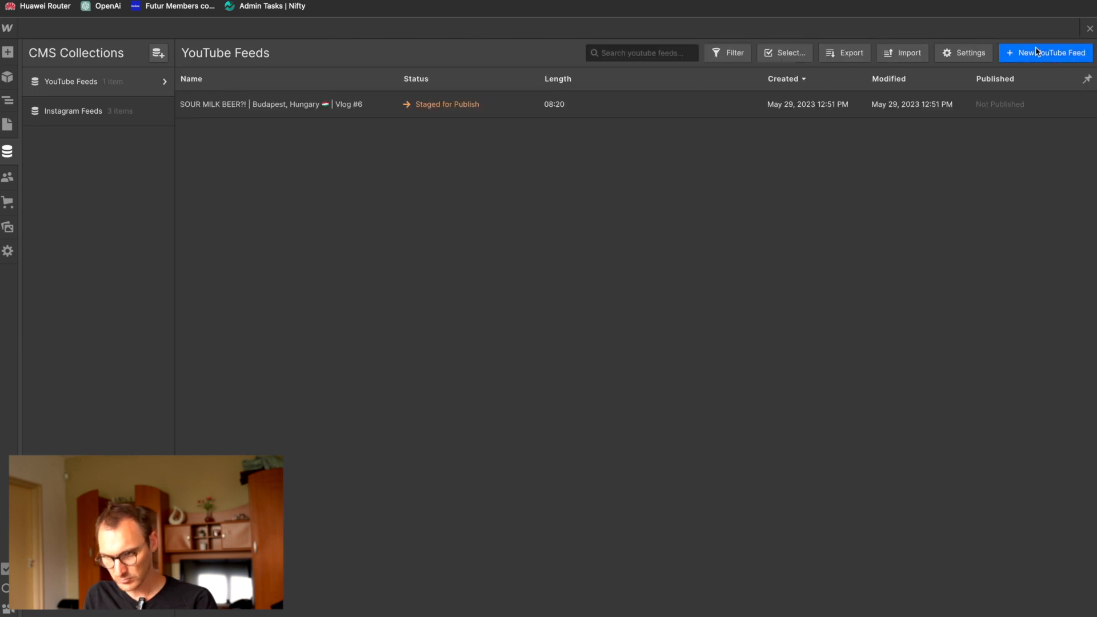
Step: Start another YouTube Feeds item and name it with the title copied from the BATH TIME with the BOYZ! video in YouTube Studio
{"action": "left_click", "coordinate": [1038, 52]}
{"action": "key", "text": "ctrl+Tab"}
{"action": "left_click", "coordinate": [19, 77]}
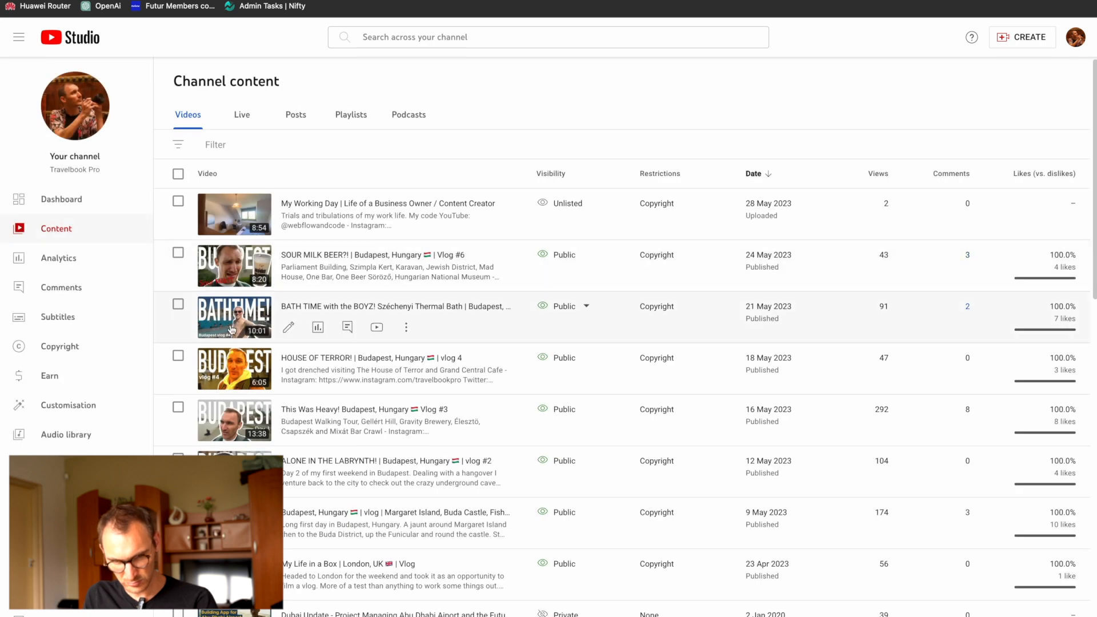
{"action": "left_click", "coordinate": [232, 318]}
{"action": "triple_click", "coordinate": [396, 127]}
{"action": "key", "text": "super+c"}
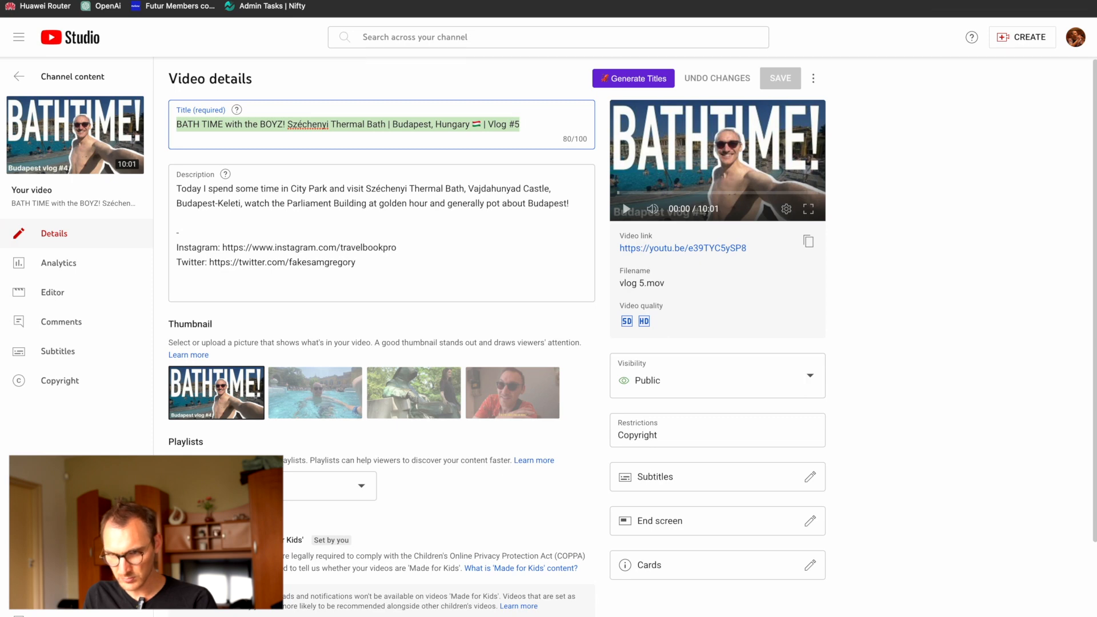
{"action": "key", "text": "super+Tab"}
{"action": "key", "text": "super+v"}
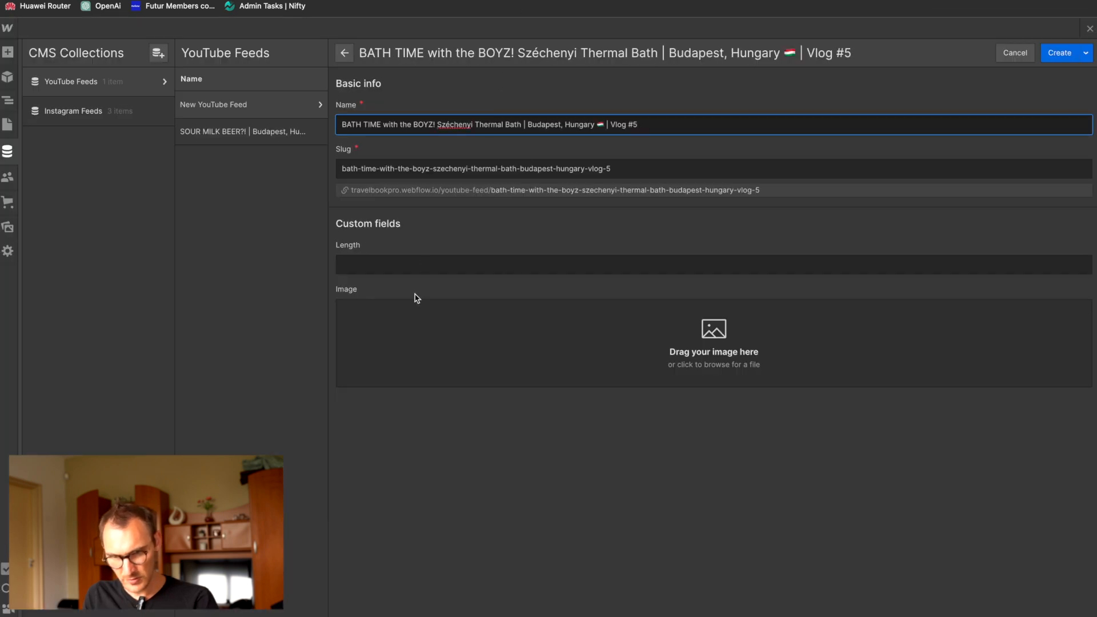
Step: Complete the BATH TIME item with the image Youtube Thumbnail 6.jpg and length 10:01, and create it
{"action": "left_click", "coordinate": [1078, 542]}
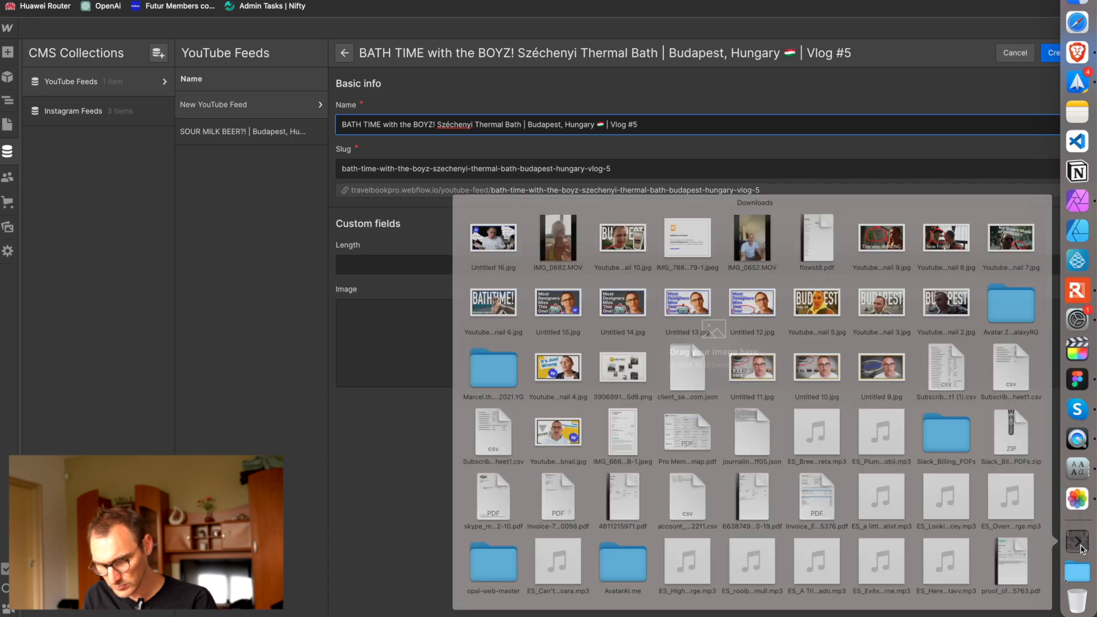
{"action": "left_click_drag", "start_coordinate": [390, 260], "coordinate": [598, 347]}
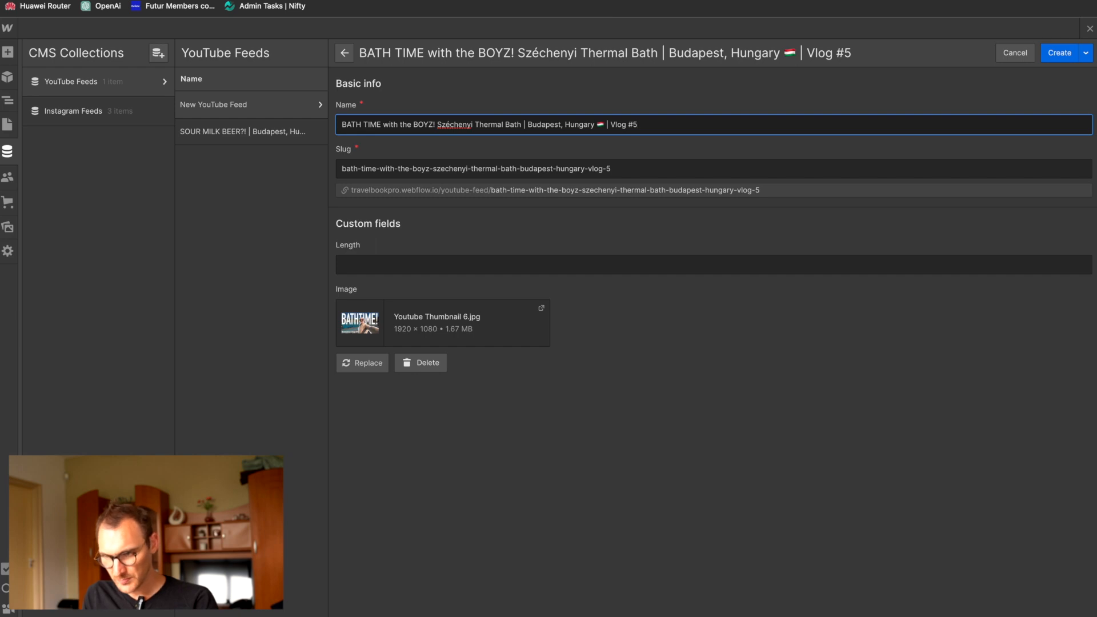
{"action": "key", "text": "ctrl+Tab"}
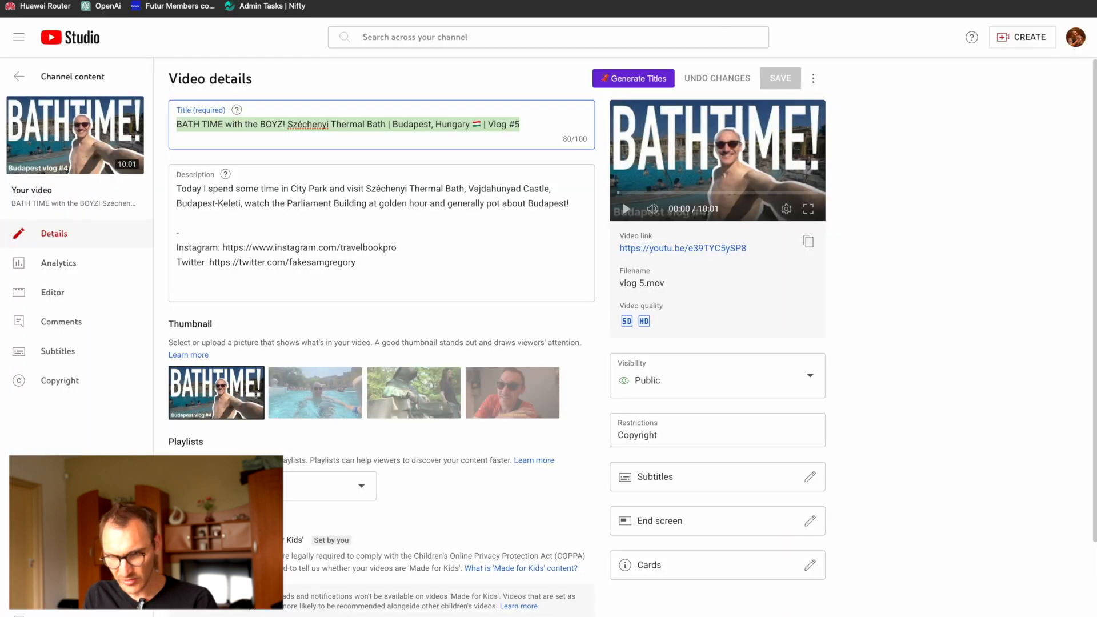
{"action": "key", "text": "ctrl+shift+Tab"}
{"action": "left_click", "coordinate": [392, 264]}
{"action": "type", "text": "10:01"}
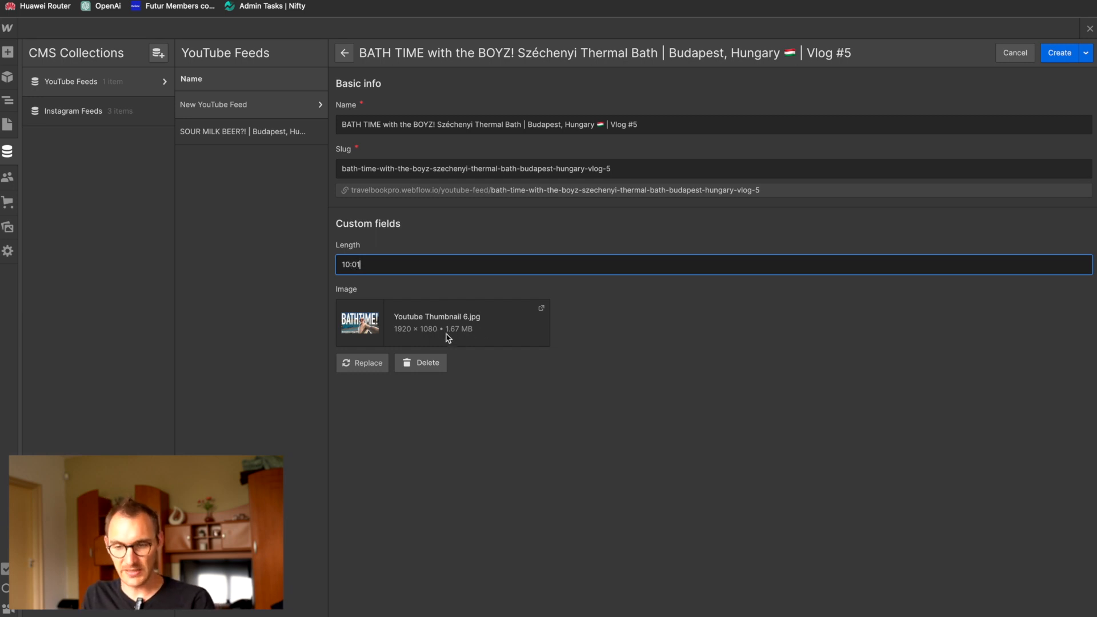
{"action": "left_click", "coordinate": [497, 333]}
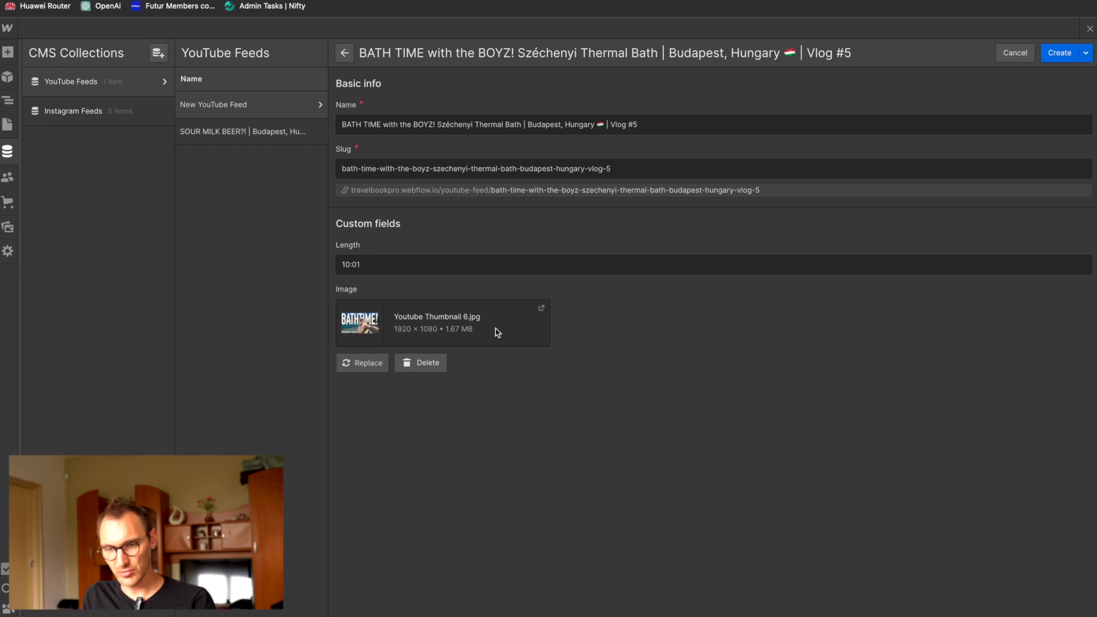
{"action": "left_click", "coordinate": [1052, 55]}
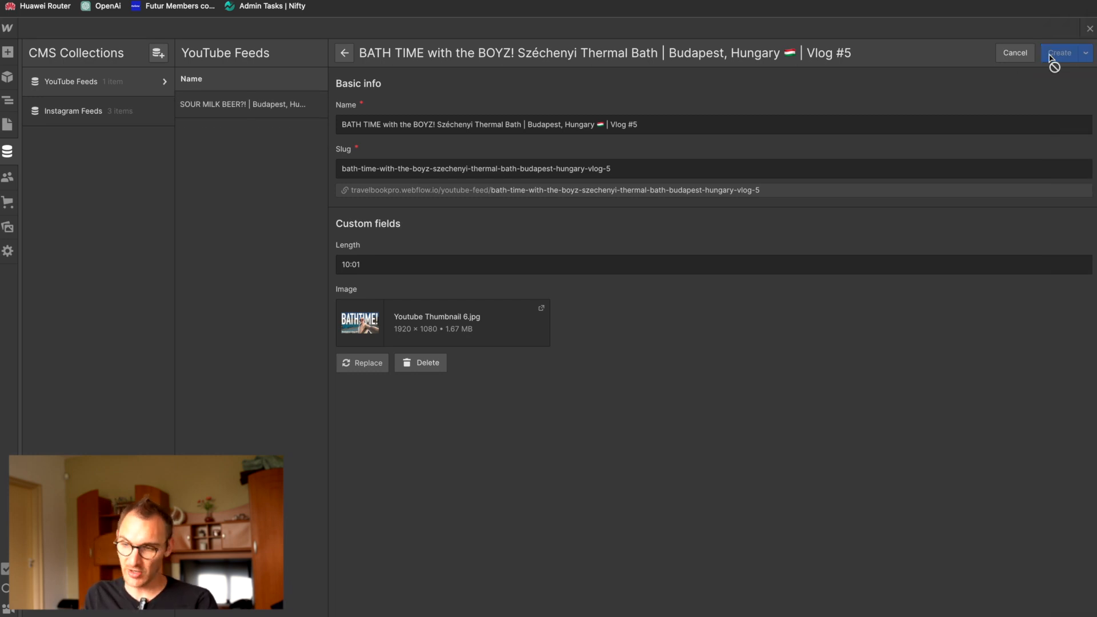
Step: Search the web for jpg compression in a new browser tab and open the Compress JPEG site
{"action": "key", "text": "super+t"}
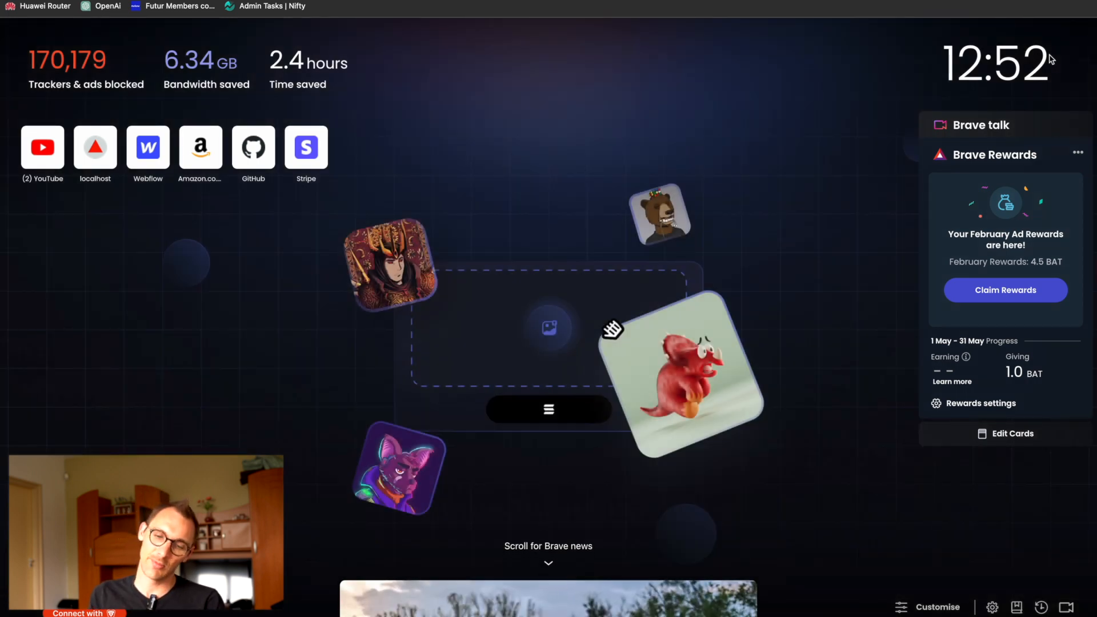
{"action": "type", "text": "jpg compression"}
{"action": "key", "text": "Return"}
{"action": "left_click", "coordinate": [246, 466]}
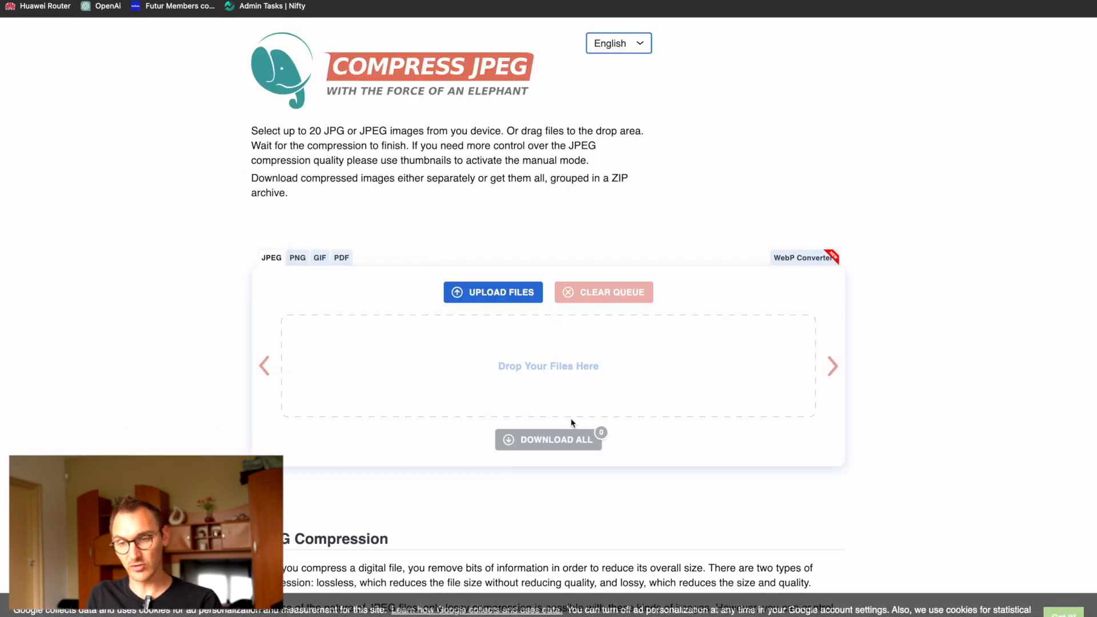
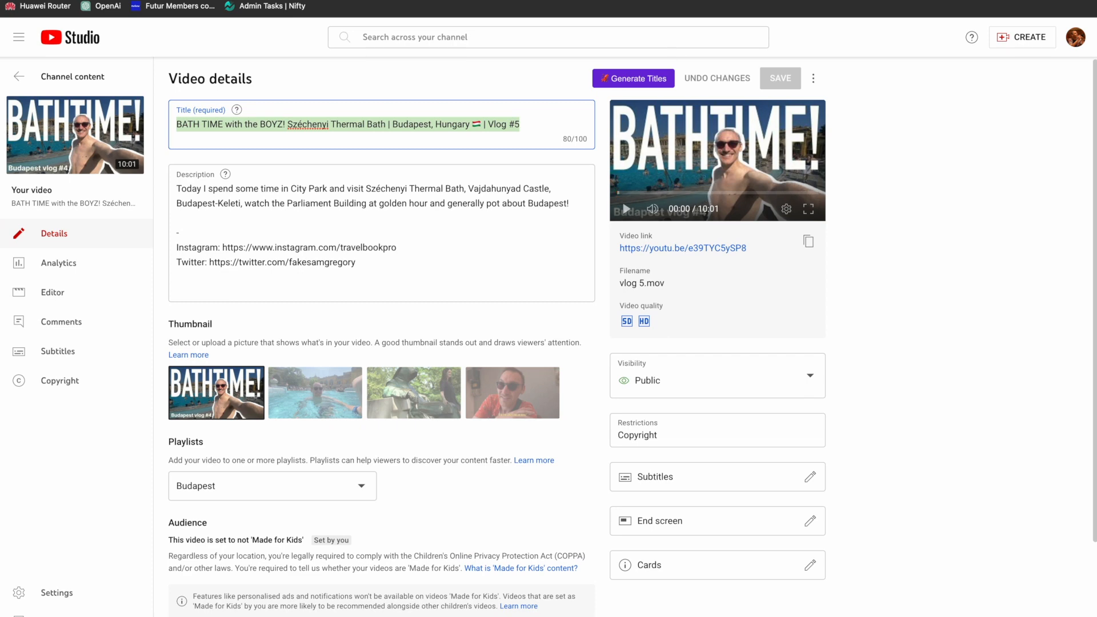
Step: Start a new YouTube Feeds item named with the title copied from the HOUSE OF TERROR! video in YouTube Studio
{"action": "left_click", "coordinate": [35, 77]}
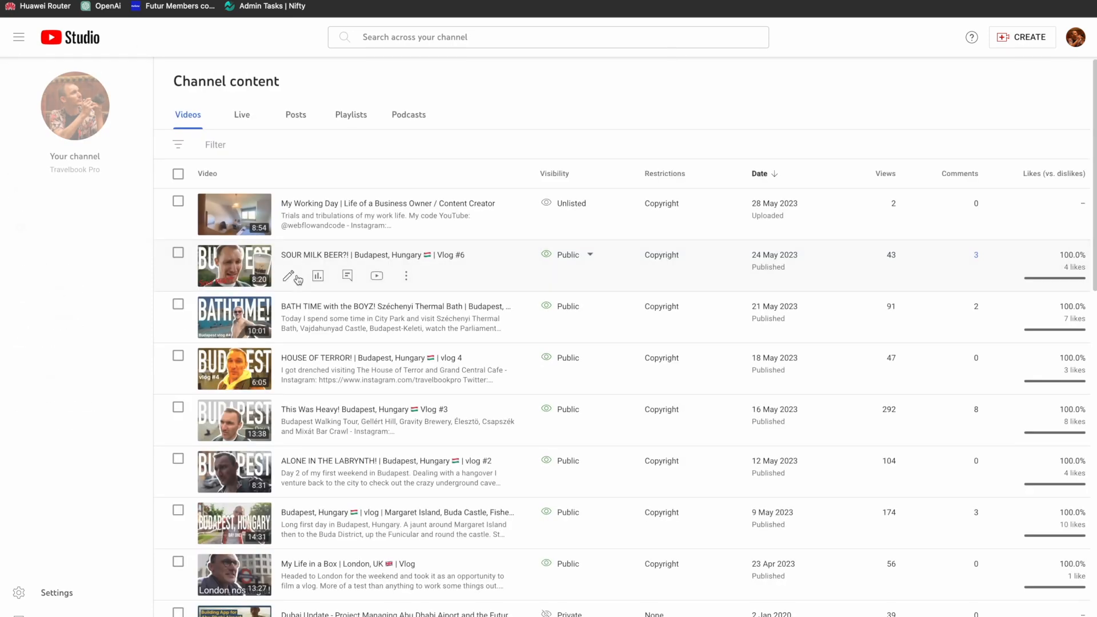
{"action": "left_click", "coordinate": [234, 370]}
{"action": "triple_click", "coordinate": [354, 130]}
{"action": "key", "text": "ctrl+c"}
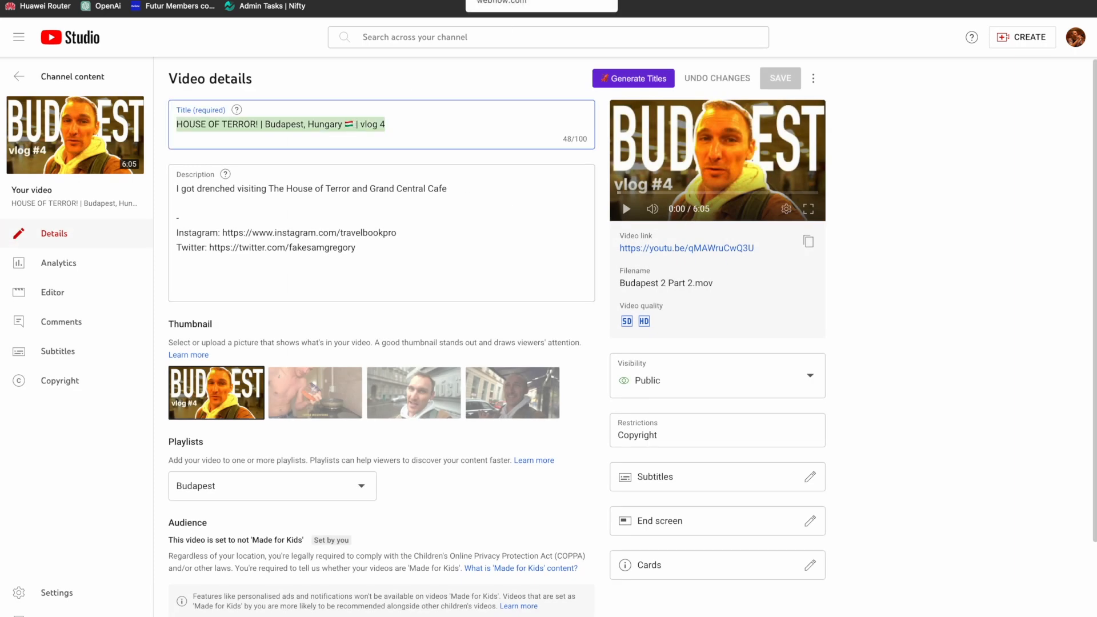
{"action": "left_click", "coordinate": [503, 1]}
{"action": "left_click", "coordinate": [1058, 57]}
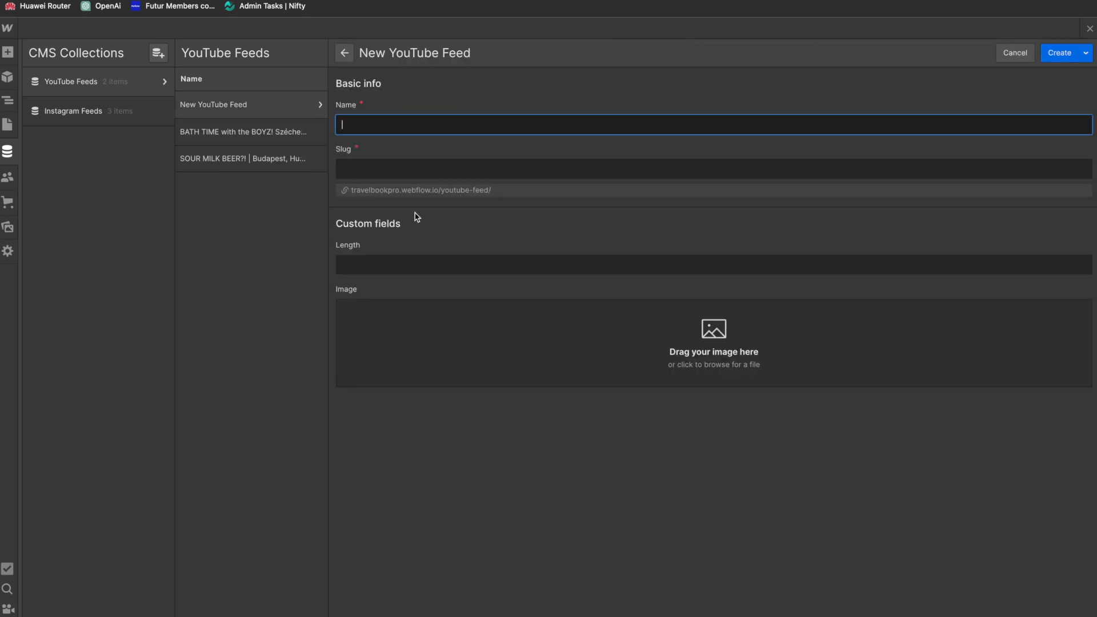
{"action": "key", "text": "ctrl+v"}
{"action": "key", "text": "Tab"}
{"action": "key", "text": "Tab"}
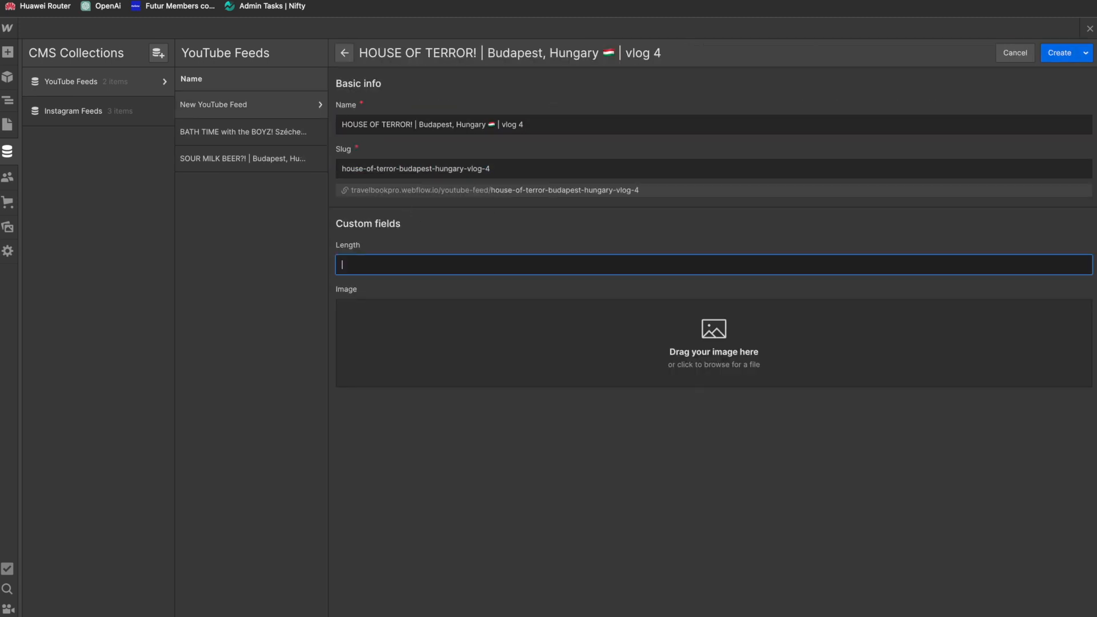
Step: Complete the HOUSE OF TERROR! item with length 06:05 and the image Youtube Thumbnail 5.jpg, and create it
{"action": "key", "text": "ctrl+Tab"}
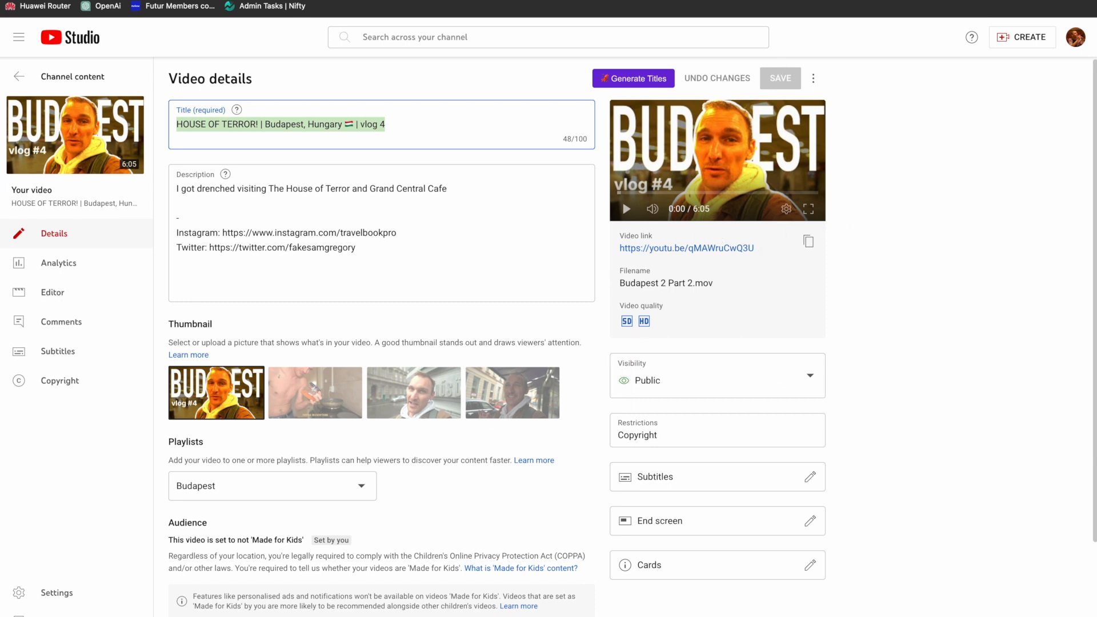
{"action": "key", "text": "ctrl+Tab"}
{"action": "type", "text": "0"}
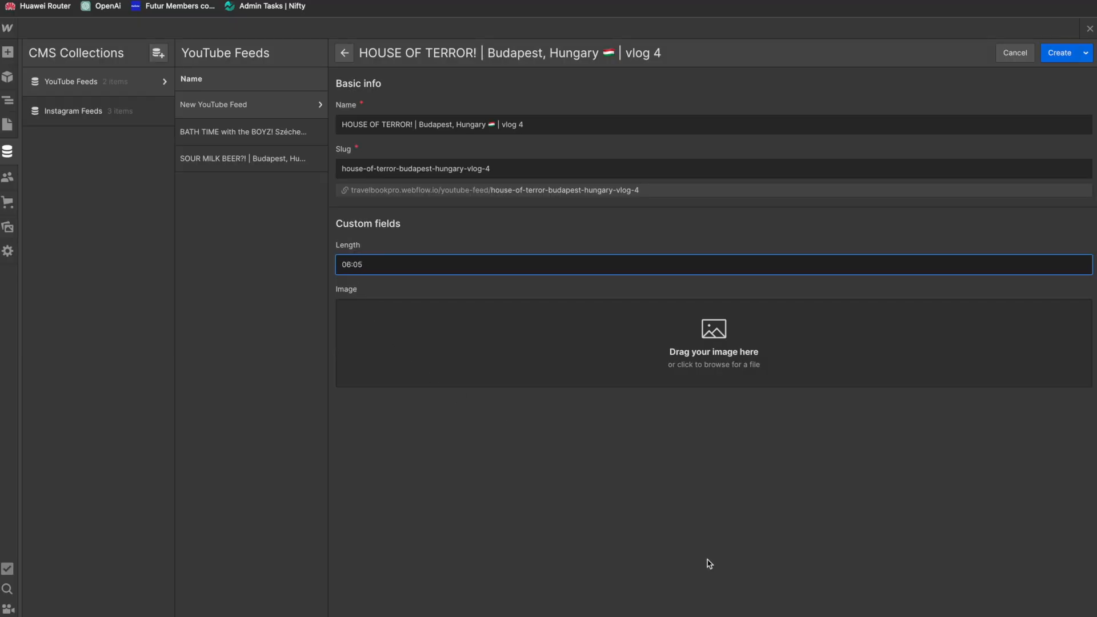
{"action": "left_click", "coordinate": [1078, 542]}
{"action": "left_click_drag", "start_coordinate": [777, 257], "coordinate": [507, 351]}
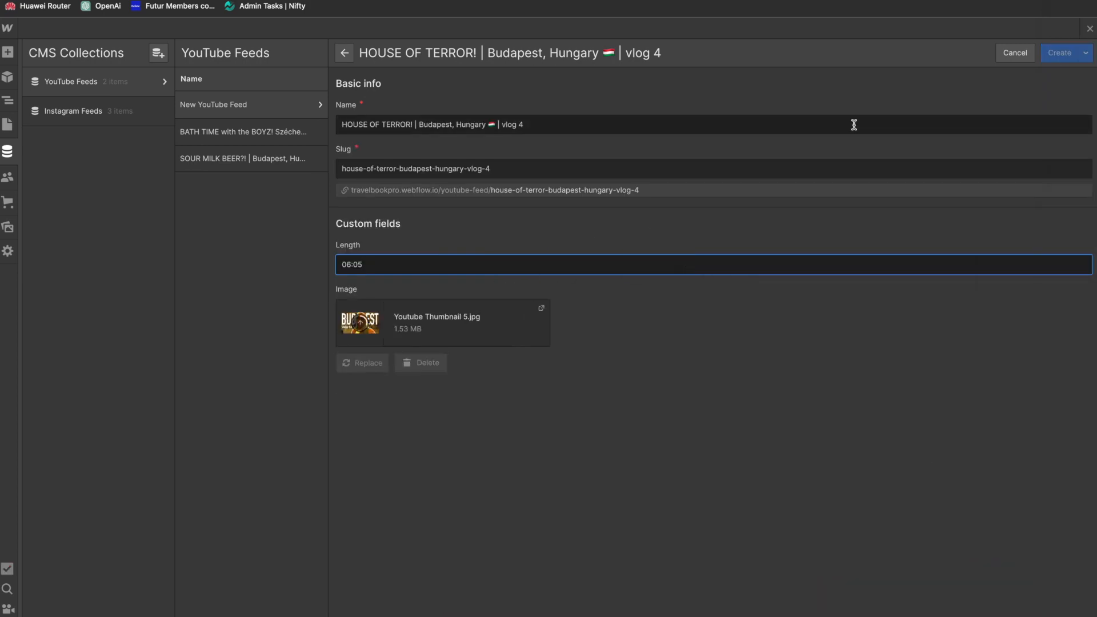
{"action": "left_click", "coordinate": [1062, 60]}
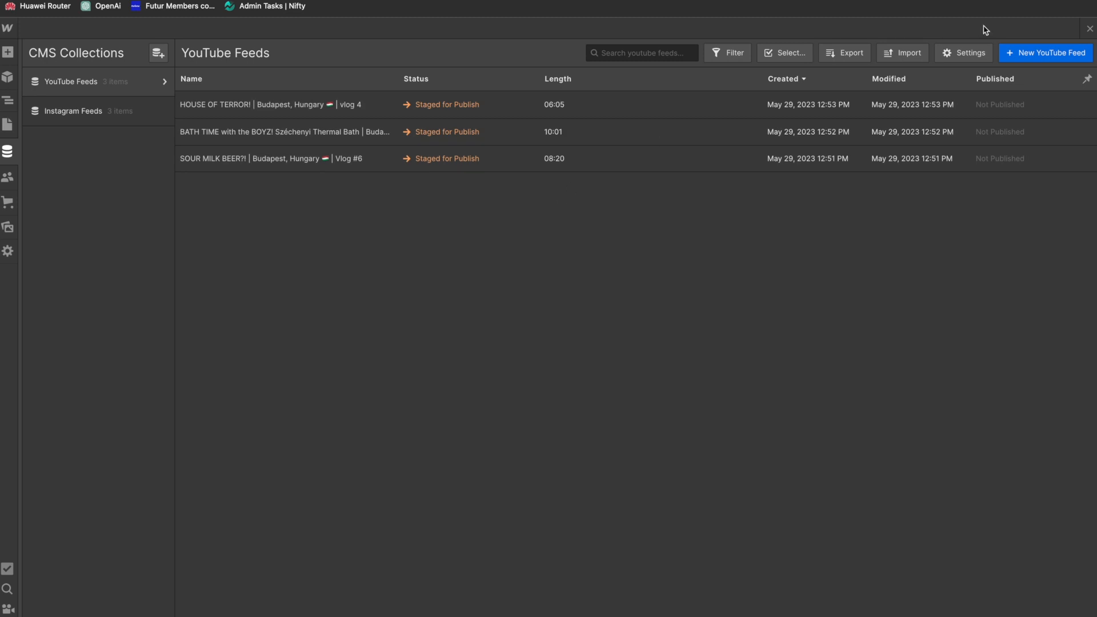
Step: Return to the Home page design and examine the thumbnails and video lengths in its YouTube section
{"action": "left_click", "coordinate": [7, 124]}
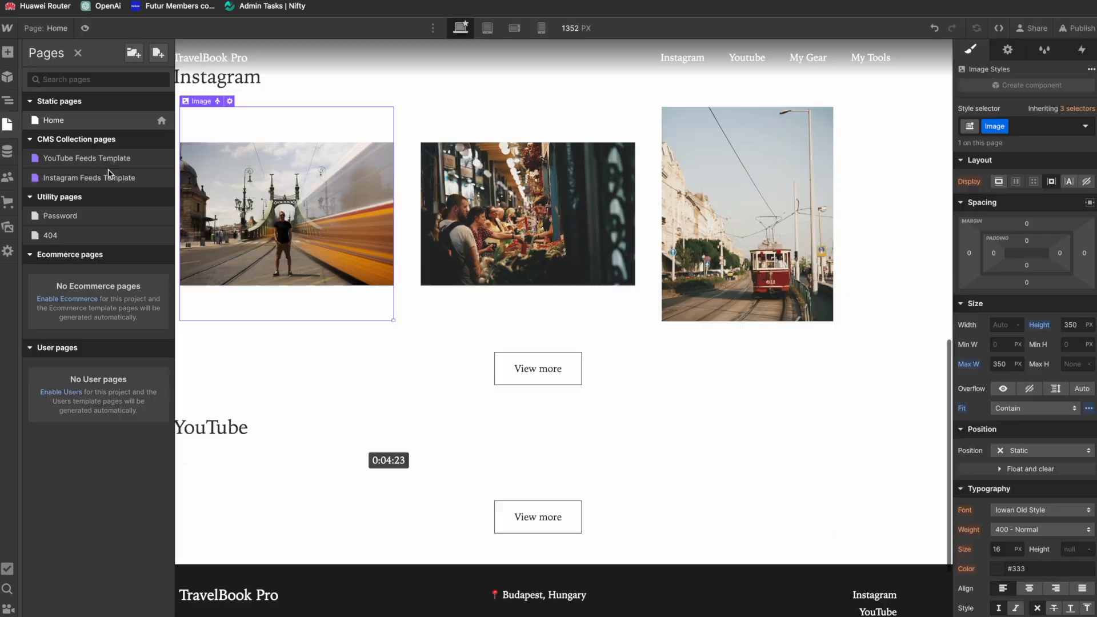
{"action": "scroll", "coordinate": [362, 360], "scroll_direction": "down", "scroll_amount": 5}
{"action": "scroll", "coordinate": [363, 360], "scroll_direction": "up", "scroll_amount": 2}
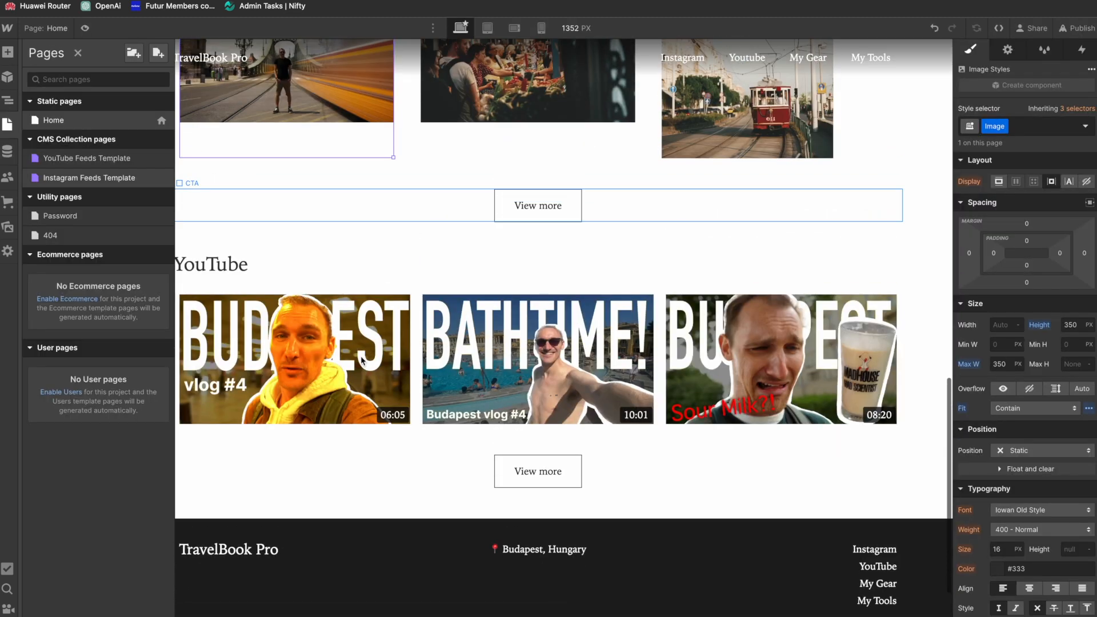
{"action": "scroll", "coordinate": [362, 360], "scroll_direction": "down", "scroll_amount": 1}
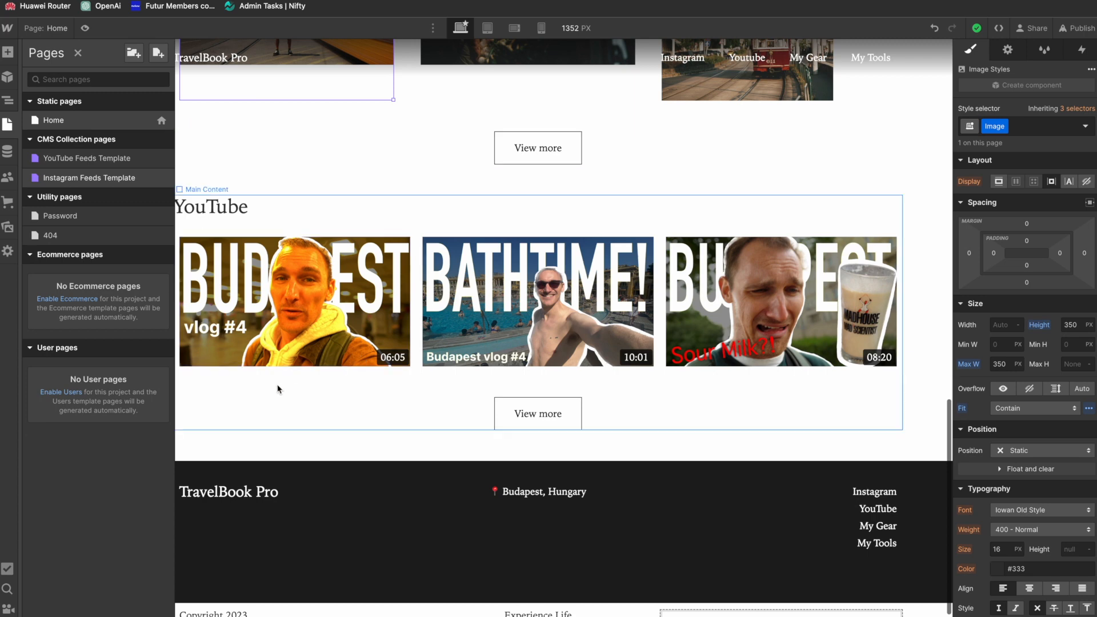
{"action": "left_click", "coordinate": [294, 327]}
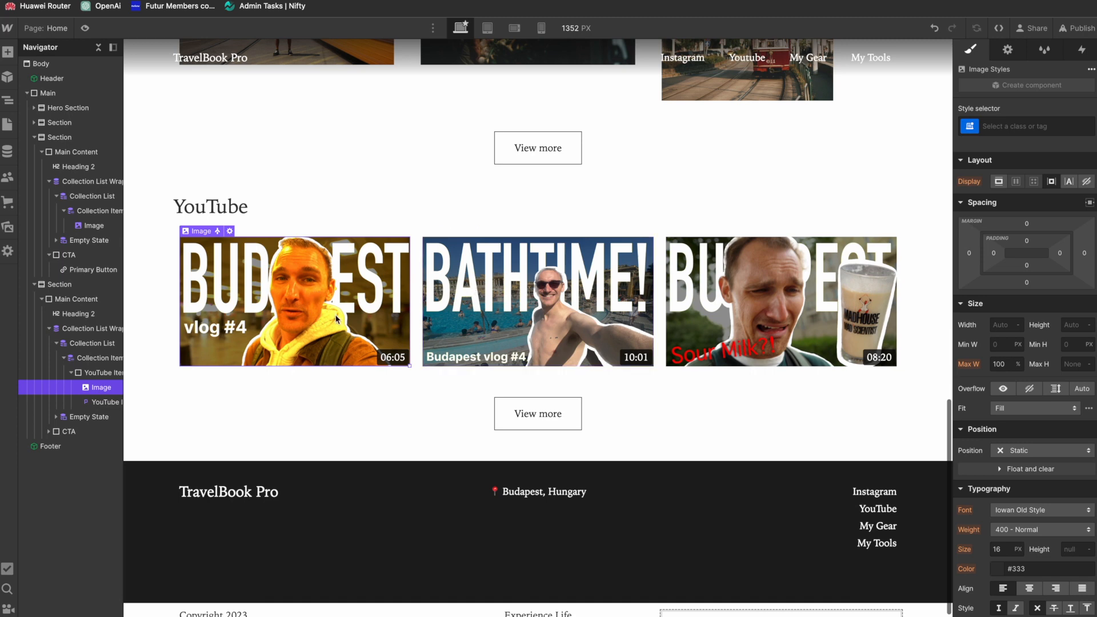
{"action": "scroll", "coordinate": [355, 337], "scroll_direction": "down", "scroll_amount": 1}
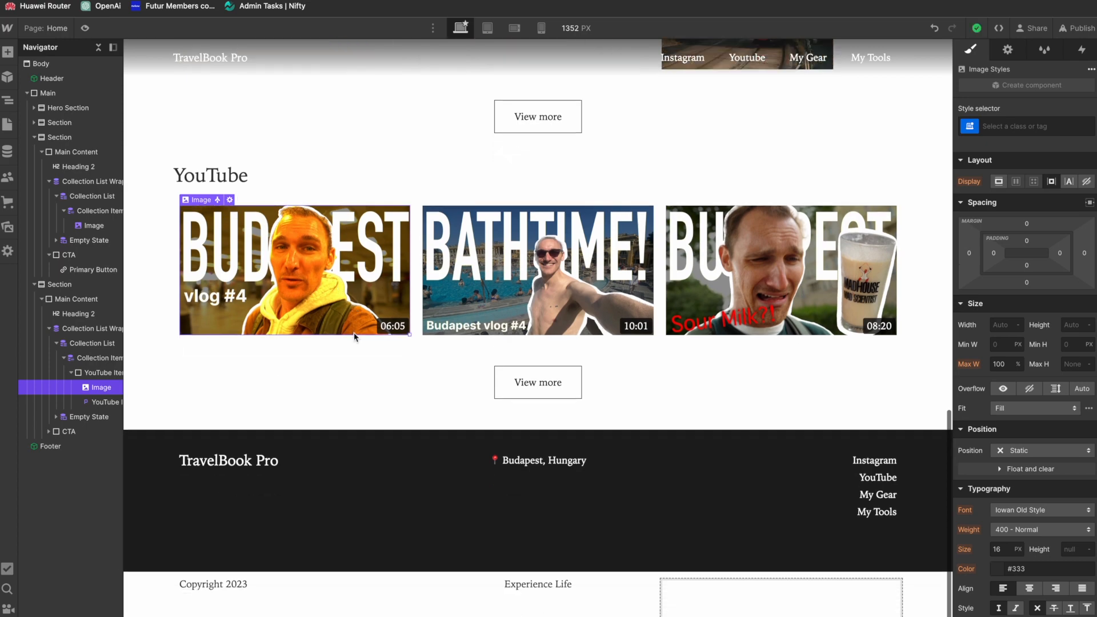
{"action": "scroll", "coordinate": [354, 337], "scroll_direction": "up", "scroll_amount": 17}
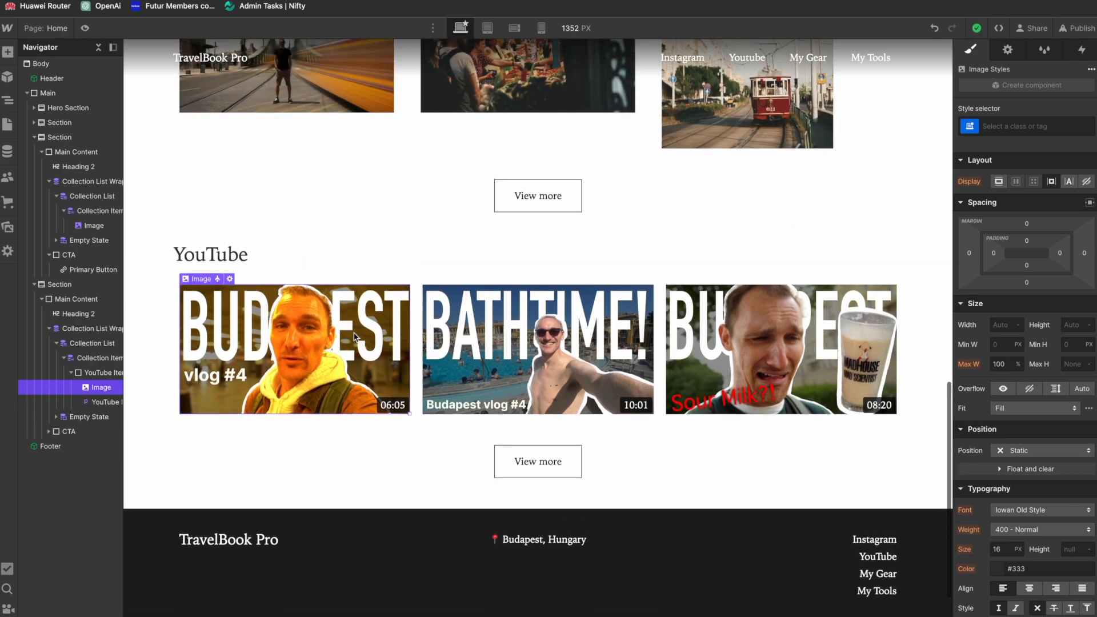
{"action": "scroll", "coordinate": [354, 337], "scroll_direction": "down", "scroll_amount": 17}
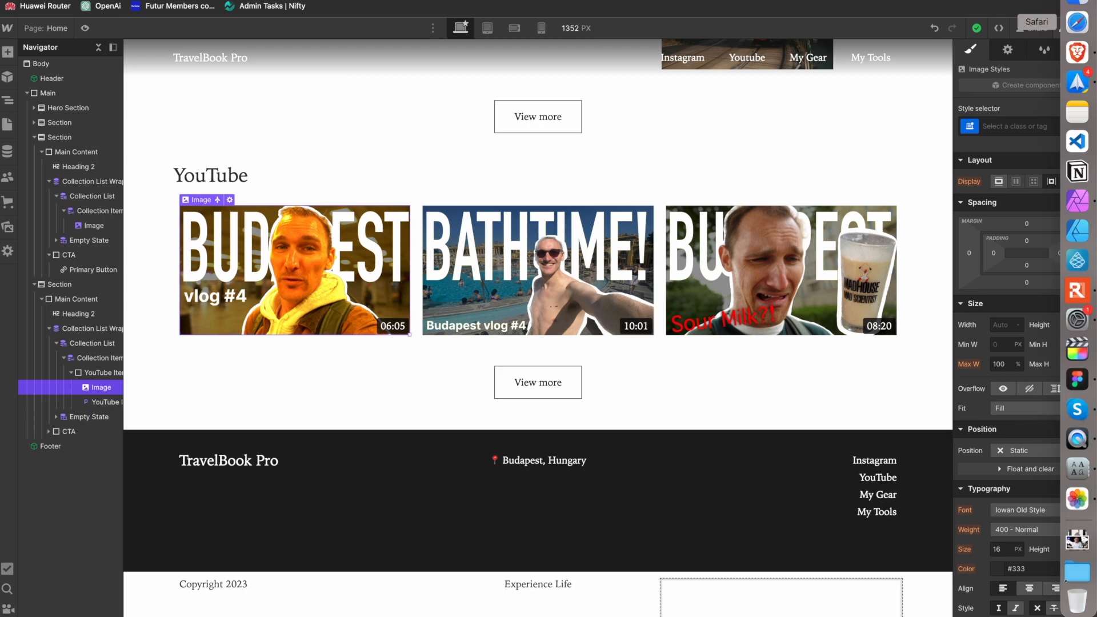
Step: Publish the site to travelbookpro.webflow.io and check the feeds on the live page
{"action": "left_click", "coordinate": [1082, 26]}
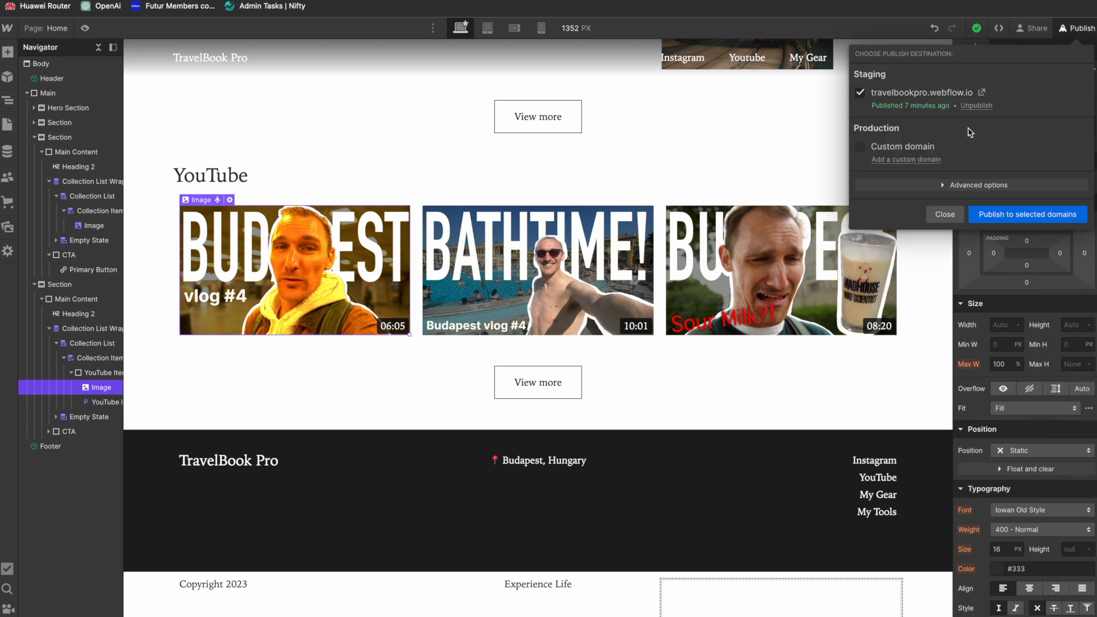
{"action": "left_click", "coordinate": [1007, 217]}
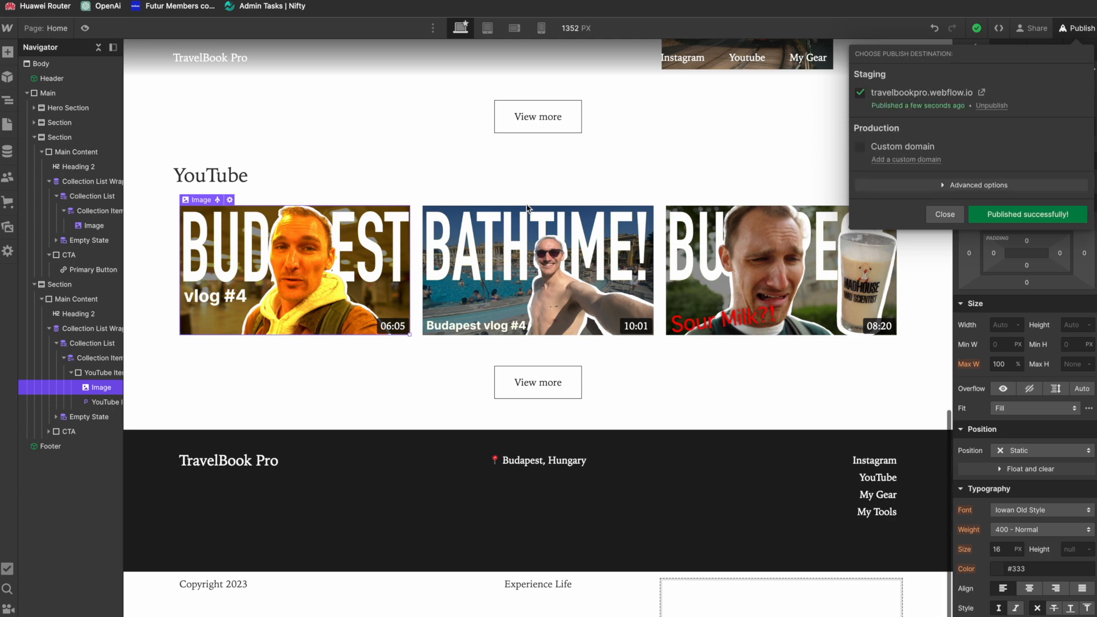
{"action": "left_click", "coordinate": [752, 137]}
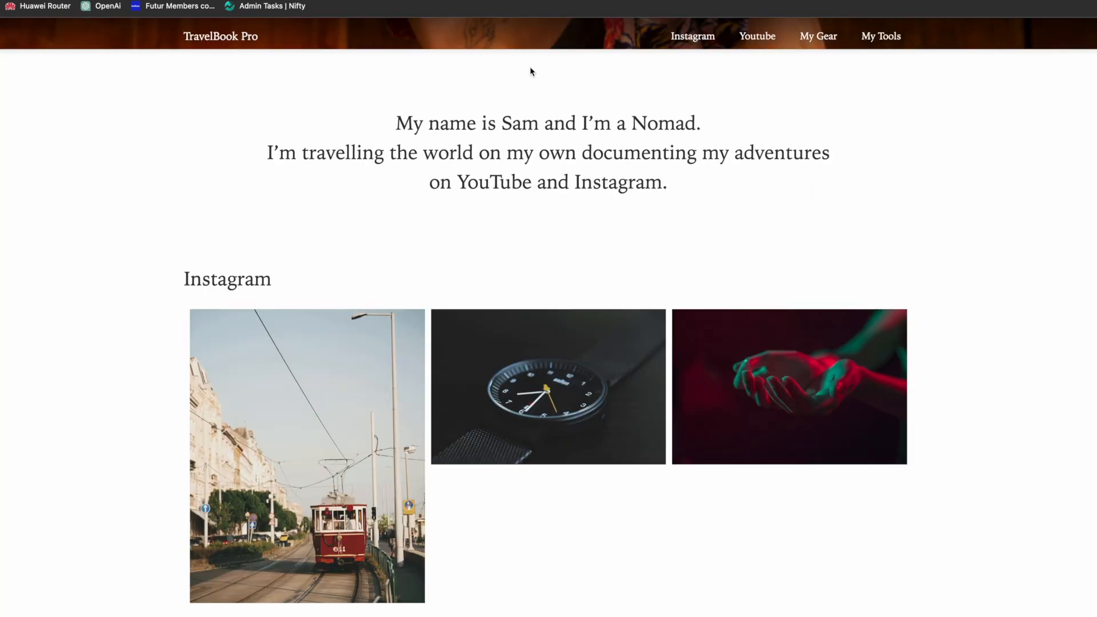
{"action": "scroll", "coordinate": [522, 293], "scroll_direction": "down", "scroll_amount": 4}
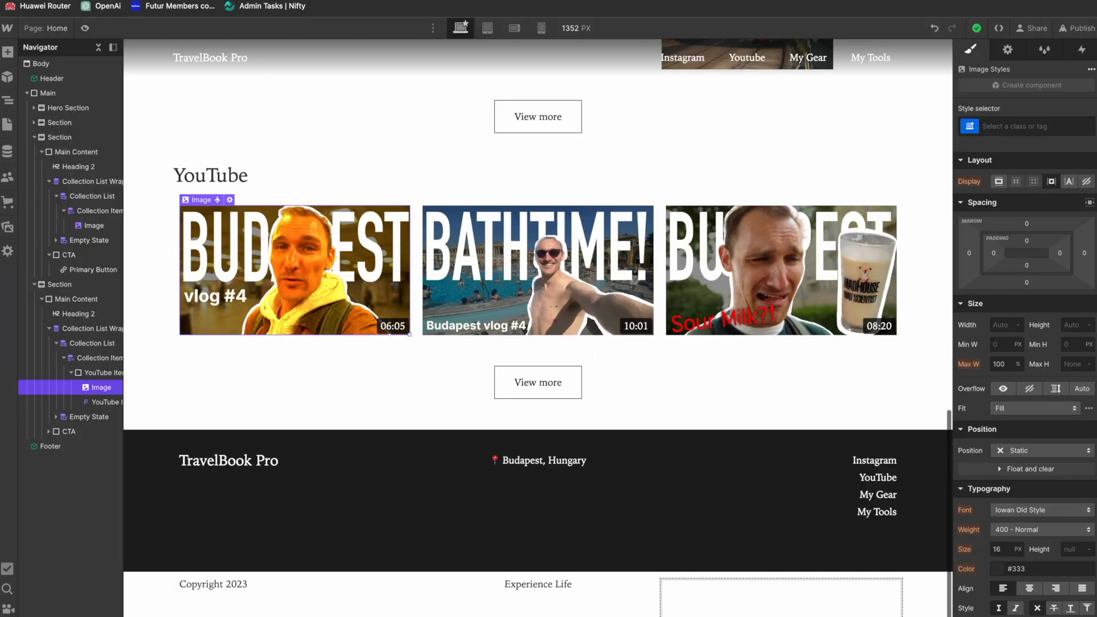
Step: Center-align the content of the Collection Item that holds the Instagram images on the Home page
{"action": "scroll", "coordinate": [694, 140], "scroll_direction": "up", "scroll_amount": 5}
{"action": "left_click", "coordinate": [761, 249]}
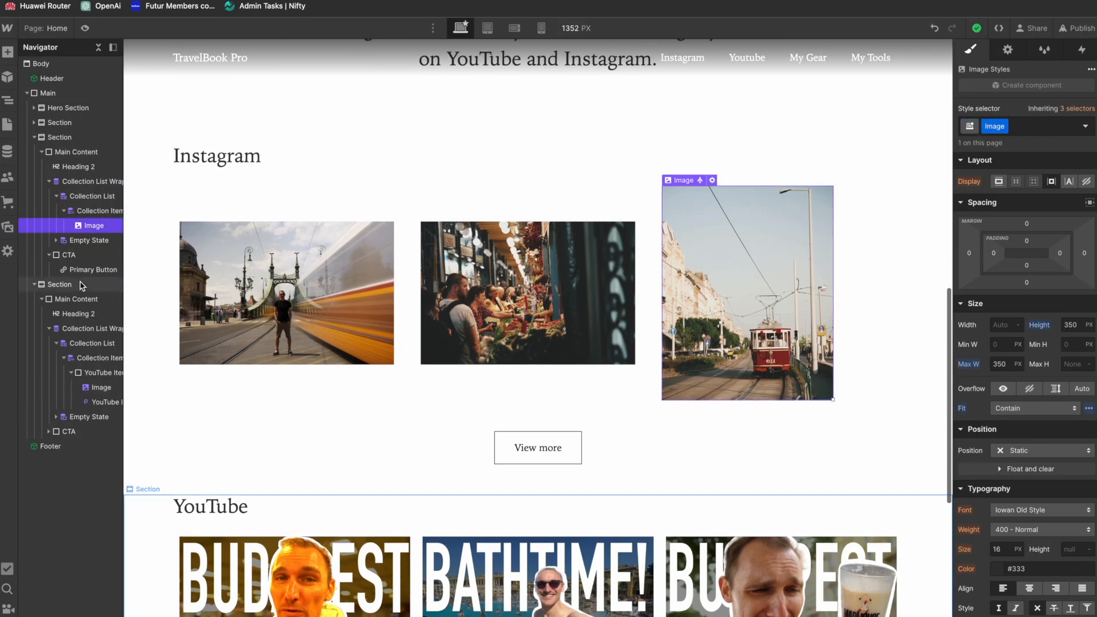
{"action": "left_click", "coordinate": [95, 211]}
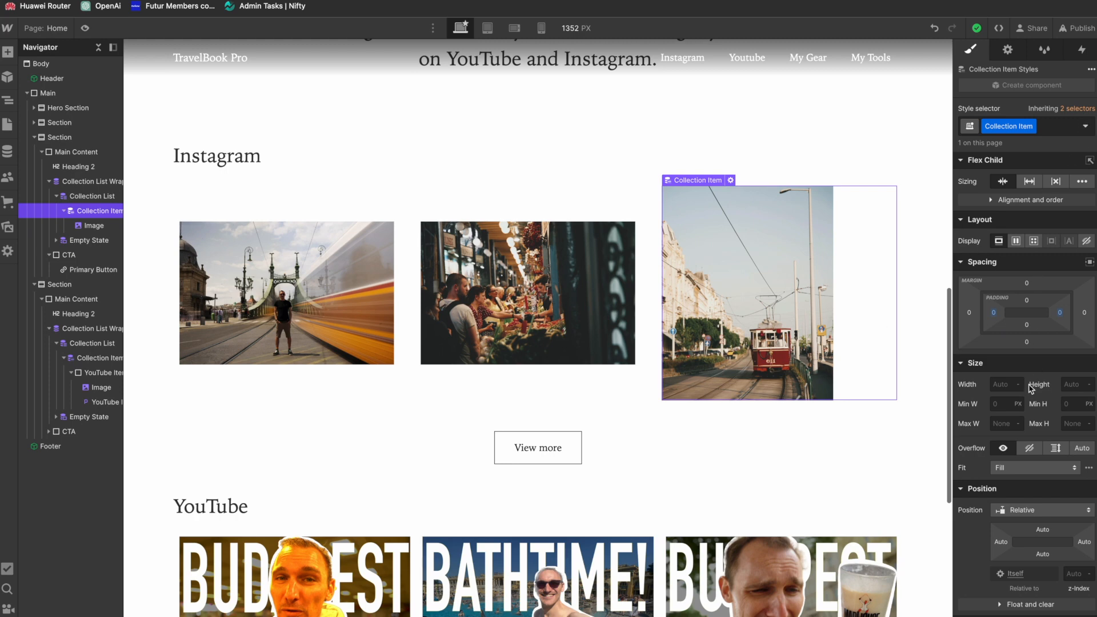
{"action": "scroll", "coordinate": [1023, 343], "scroll_direction": "down", "scroll_amount": 5}
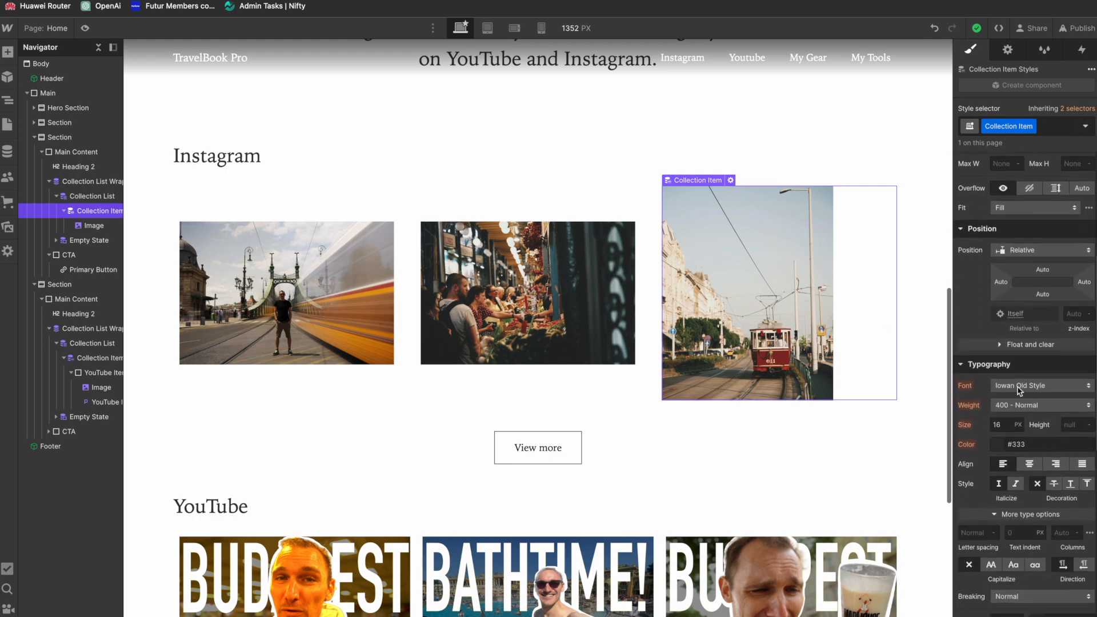
{"action": "left_click", "coordinate": [1030, 464]}
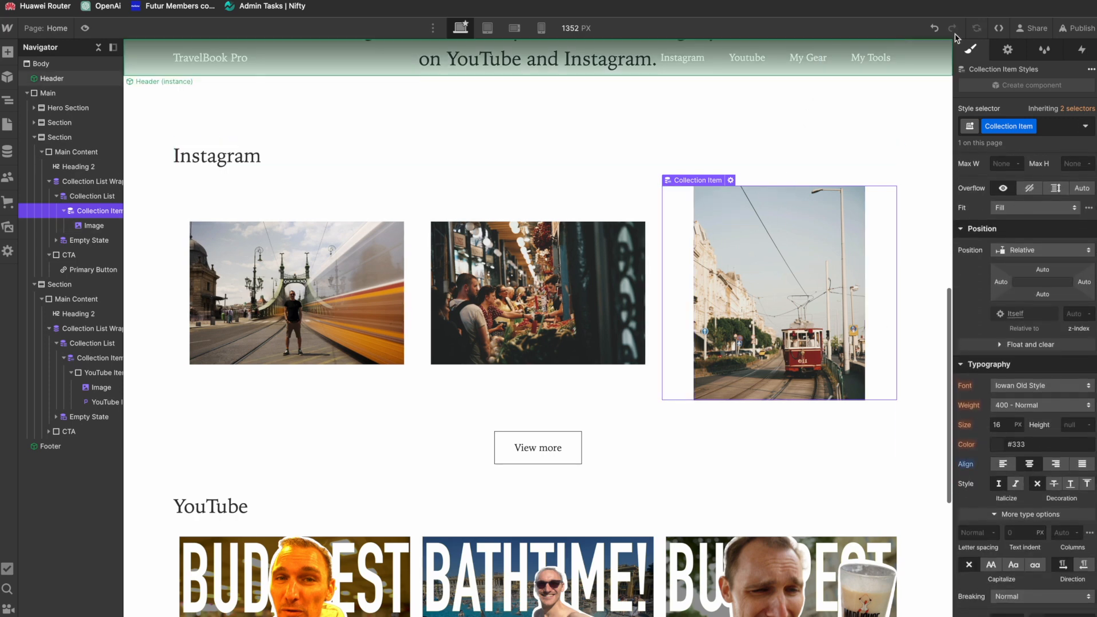
Step: Republish the site to the selected domain and review the Instagram and YouTube sections on the live page
{"action": "left_click", "coordinate": [1076, 28]}
{"action": "left_click", "coordinate": [1010, 211]}
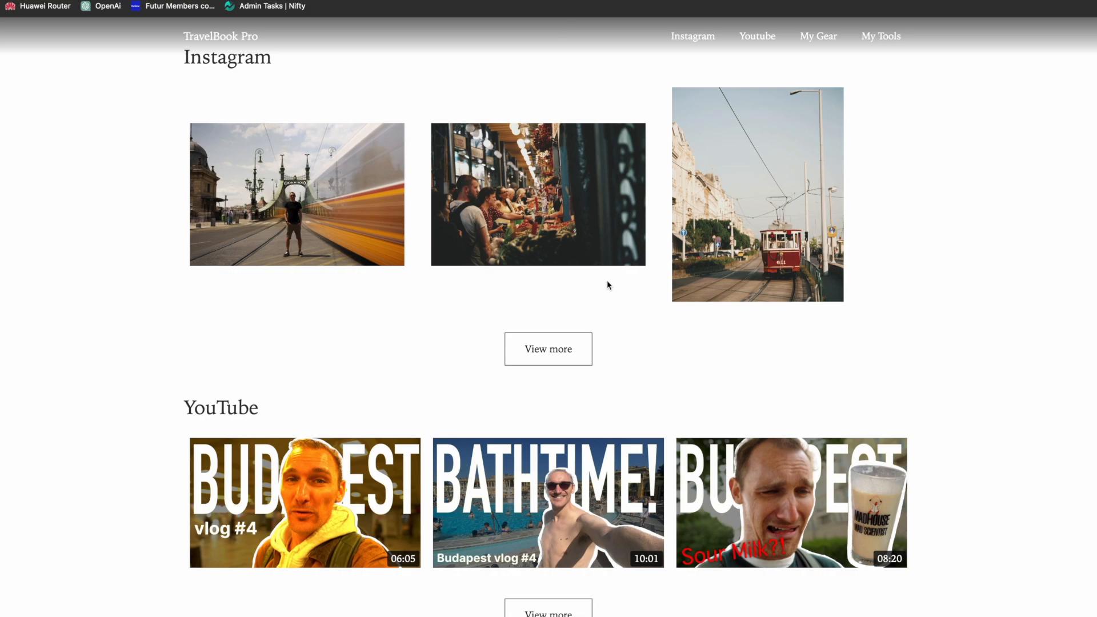
{"action": "scroll", "coordinate": [607, 280], "scroll_direction": "up", "scroll_amount": 4}
{"action": "scroll", "coordinate": [607, 280], "scroll_direction": "down", "scroll_amount": 8}
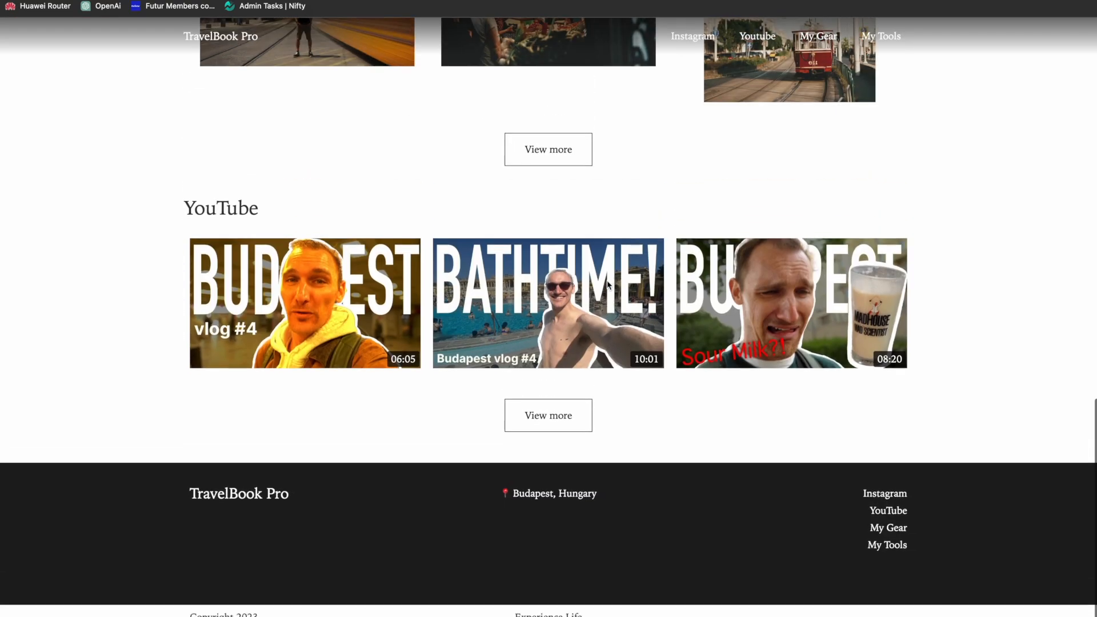
{"action": "scroll", "coordinate": [607, 284], "scroll_direction": "up", "scroll_amount": 10}
{"action": "scroll", "coordinate": [607, 284], "scroll_direction": "down", "scroll_amount": 10}
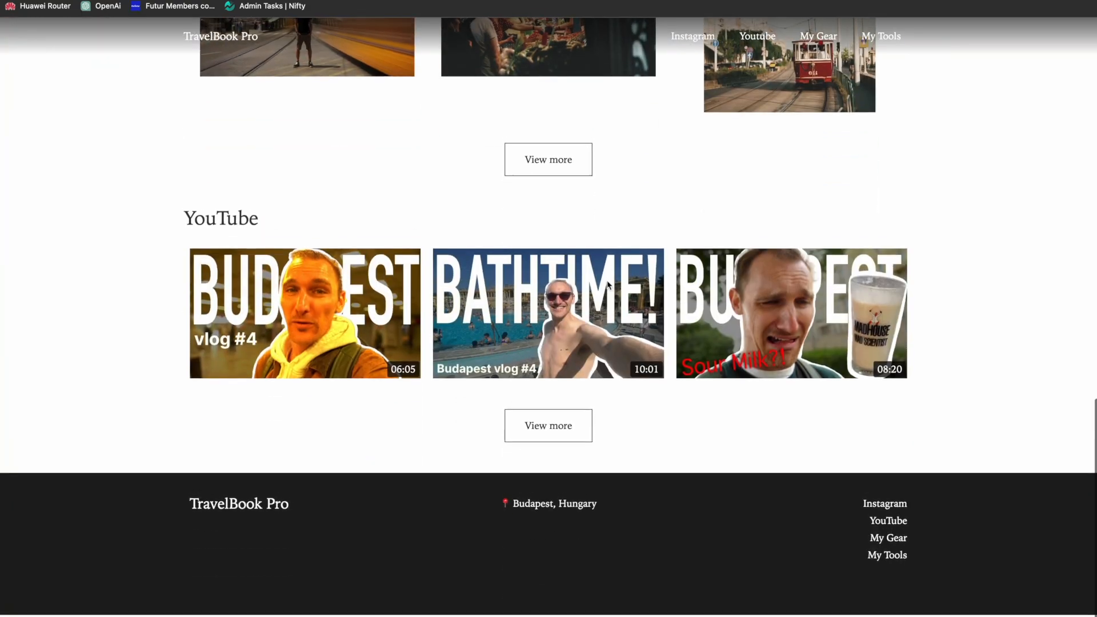
{"action": "scroll", "coordinate": [608, 284], "scroll_direction": "up", "scroll_amount": 15}
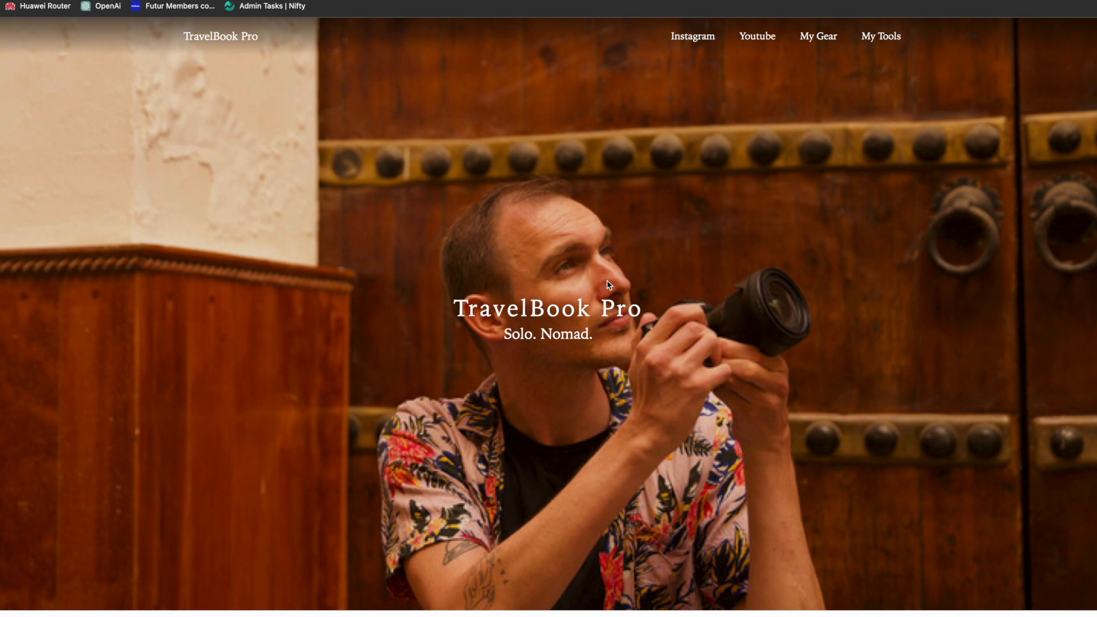
{"action": "scroll", "coordinate": [608, 285], "scroll_direction": "down", "scroll_amount": 4}
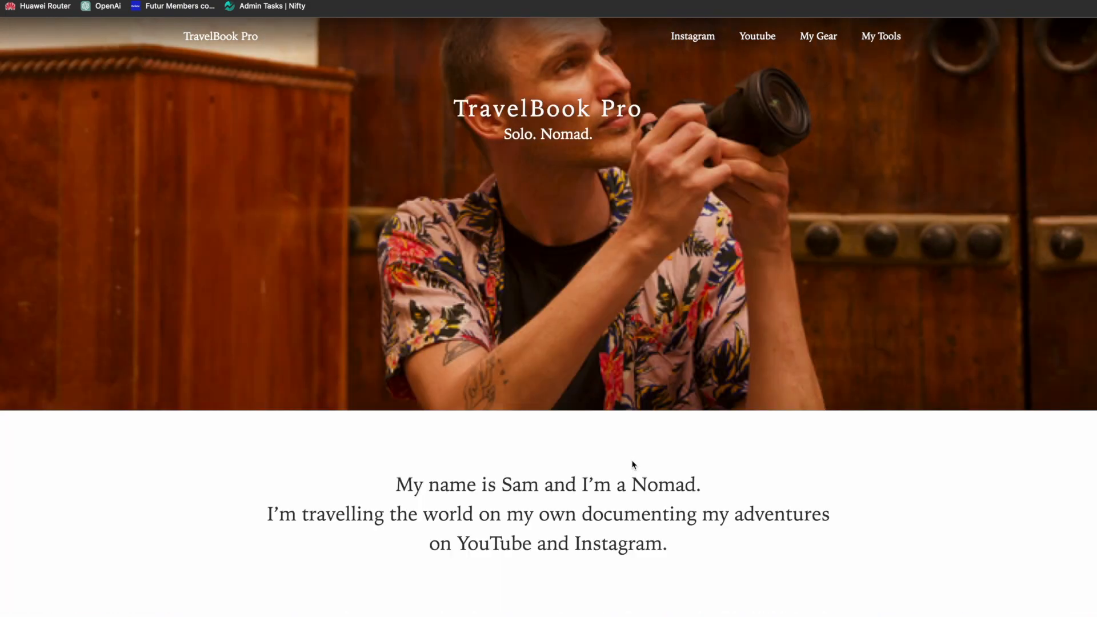
Step: Create a new static page named Contact in the Webflow project
{"action": "key", "text": "ctrl+shift+Tab"}
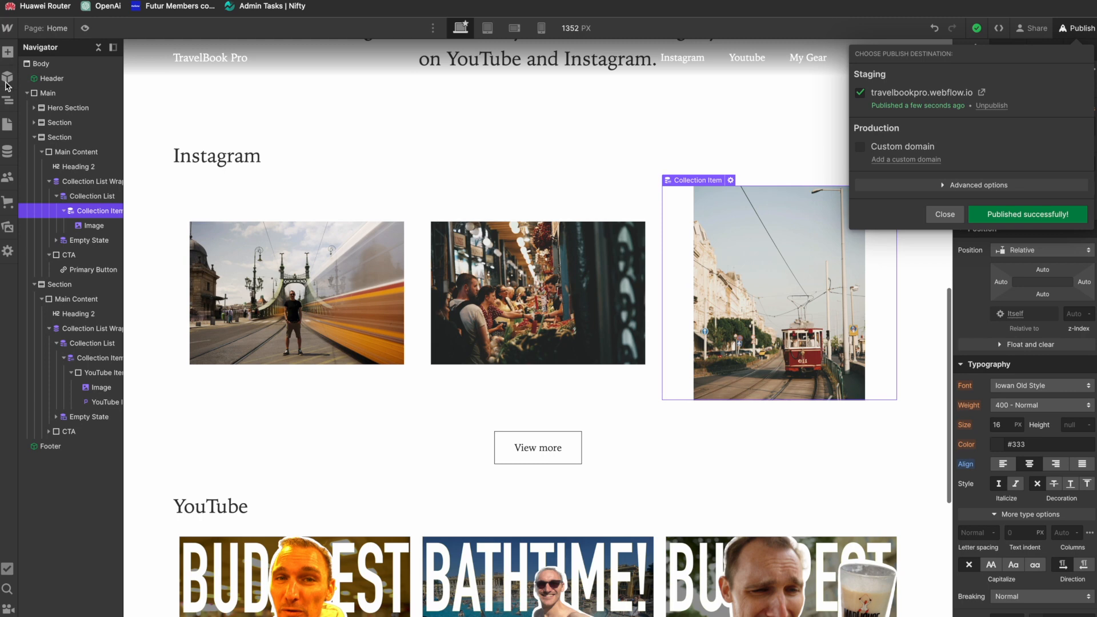
{"action": "key", "text": "Escape"}
{"action": "left_click", "coordinate": [8, 131]}
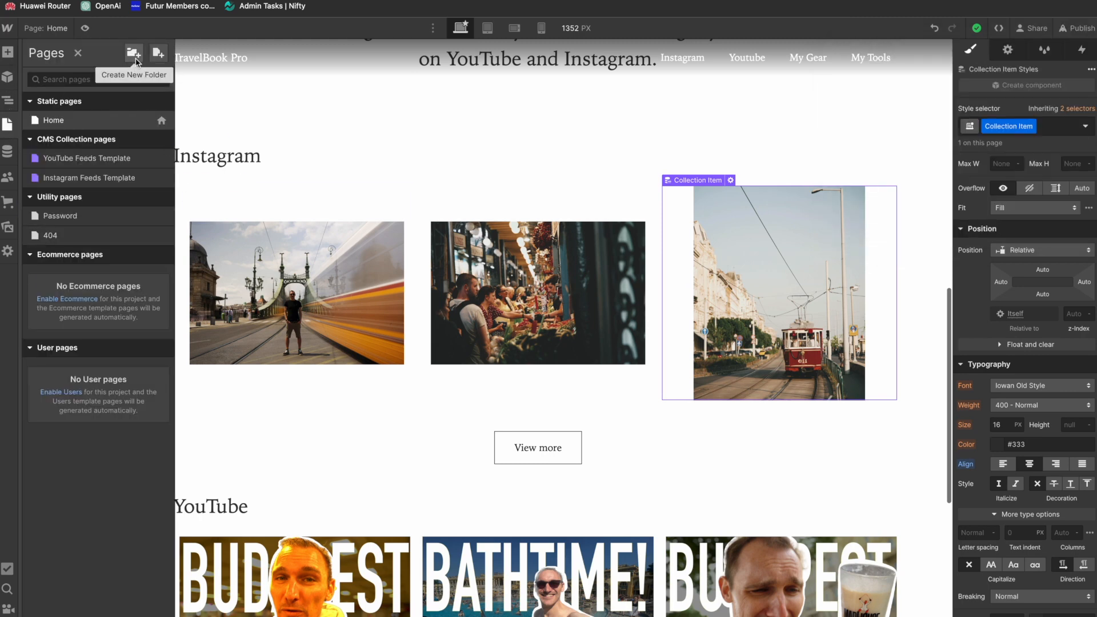
{"action": "left_click", "coordinate": [157, 55]}
{"action": "type", "text": "Contact"}
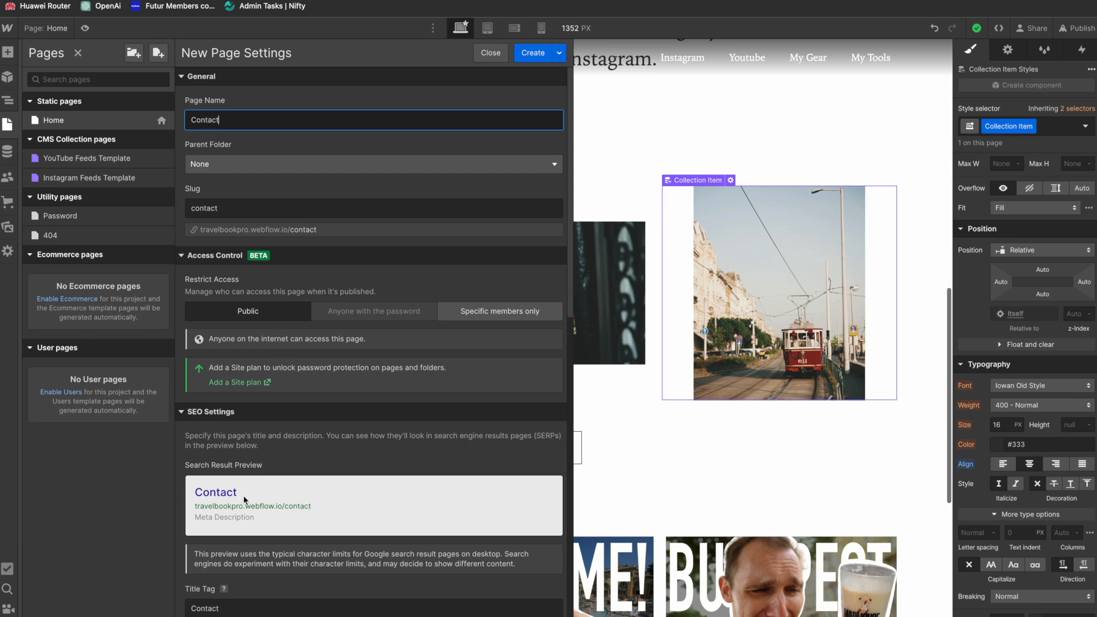
{"action": "scroll", "coordinate": [309, 574], "scroll_direction": "down", "scroll_amount": 1}
{"action": "scroll", "coordinate": [307, 573], "scroll_direction": "down", "scroll_amount": 3}
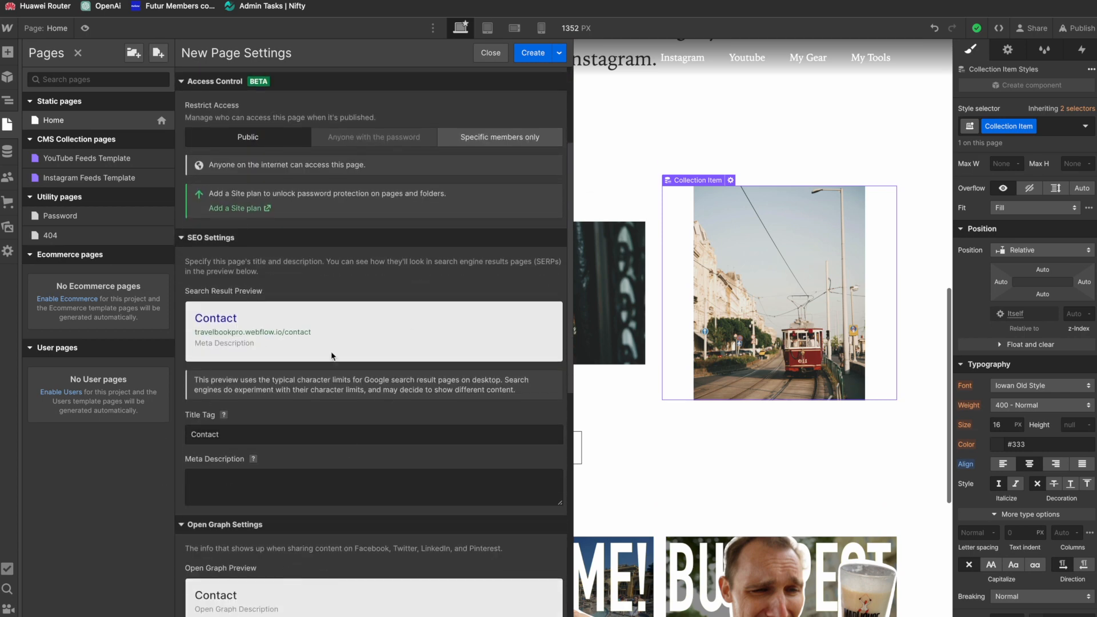
{"action": "scroll", "coordinate": [329, 331], "scroll_direction": "down", "scroll_amount": 5}
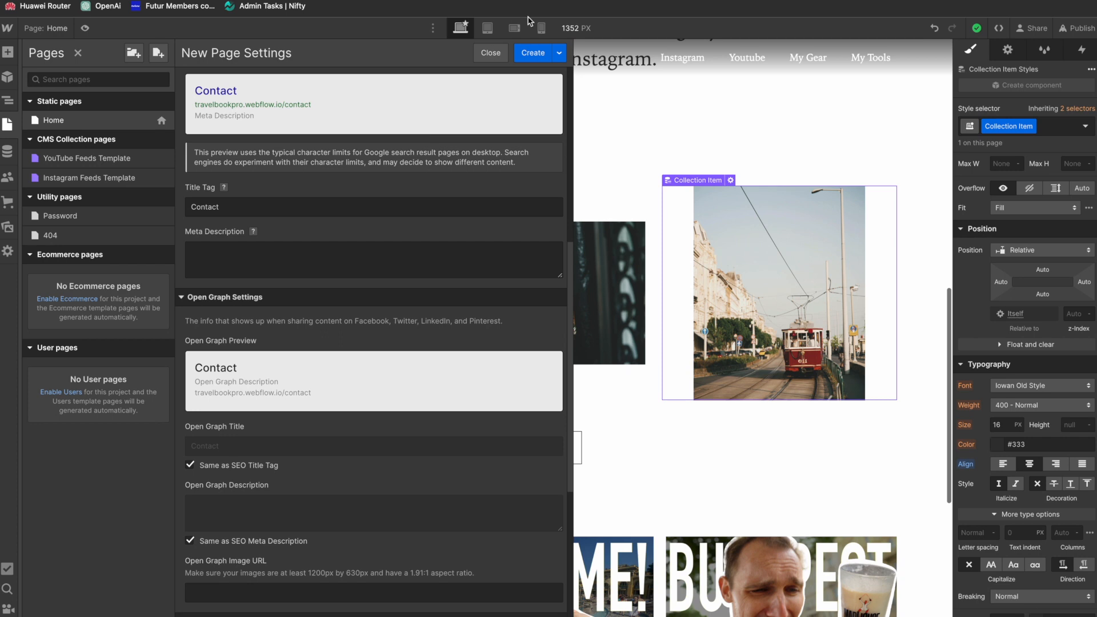
{"action": "left_click", "coordinate": [532, 55]}
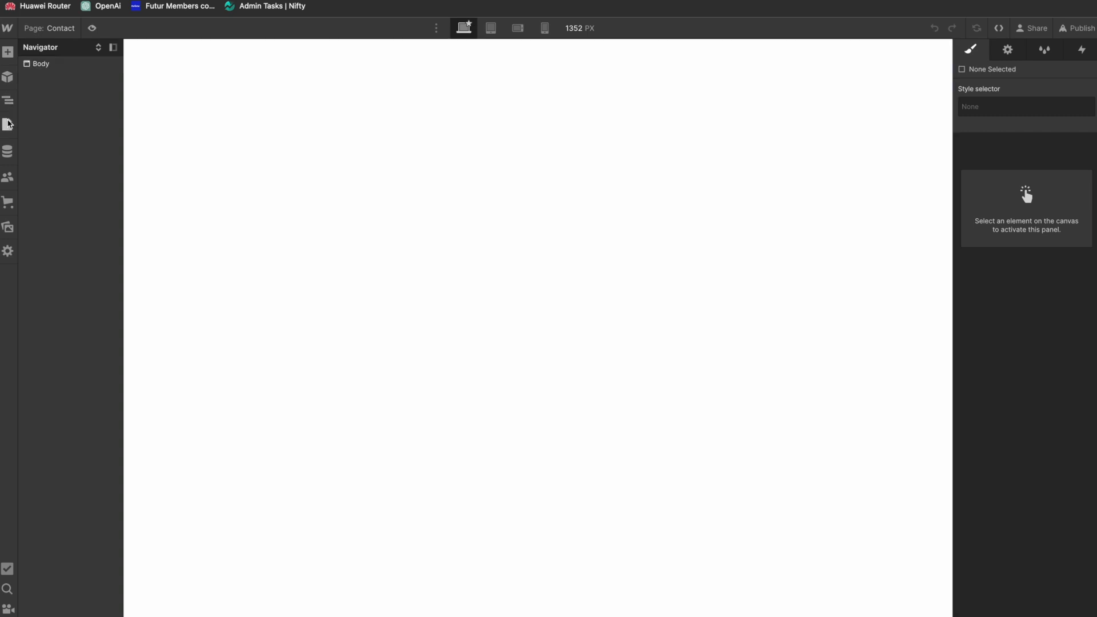
Step: Open the Home page and copy its Main element
{"action": "left_click", "coordinate": [7, 123]}
{"action": "left_click", "coordinate": [95, 123]}
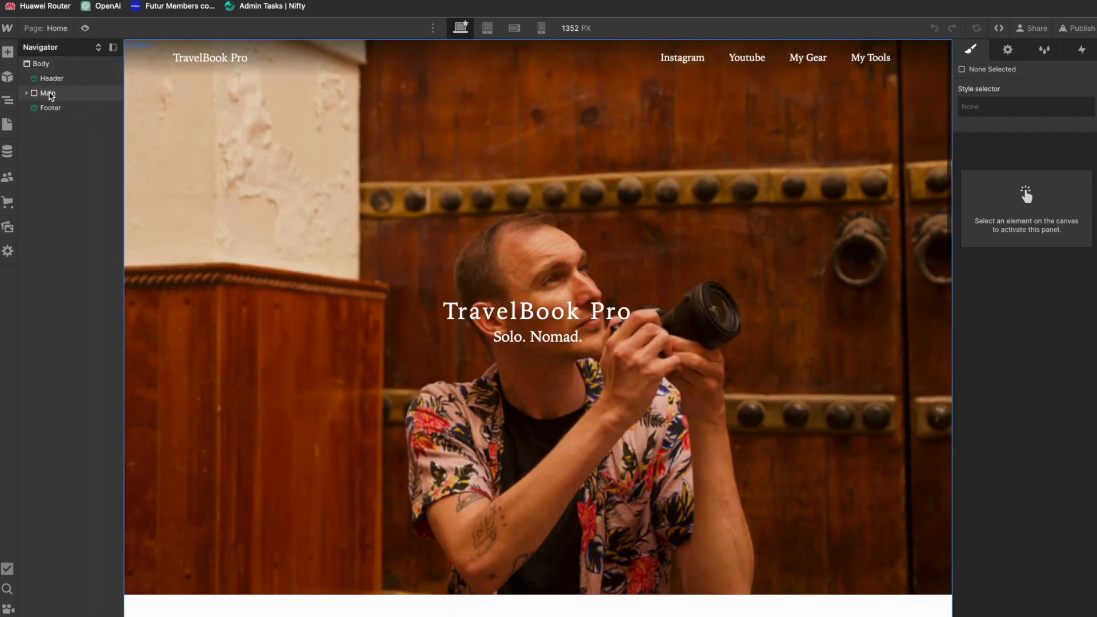
{"action": "left_click", "coordinate": [49, 94]}
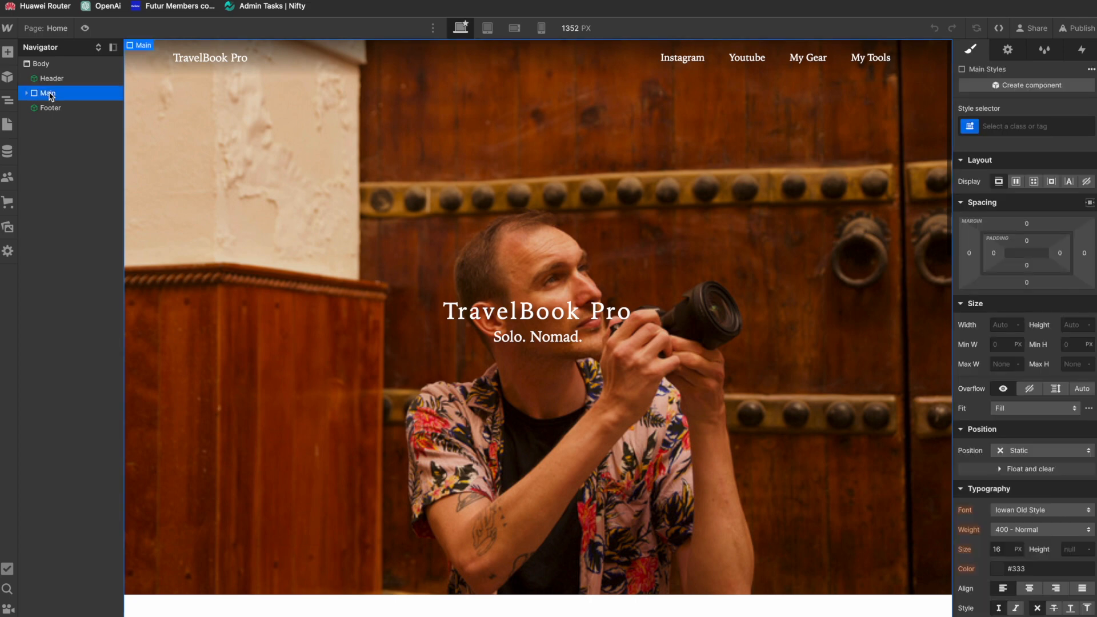
Step: Return to the Contact page and insert the Header and Footer components into its empty Body
{"action": "left_click", "coordinate": [8, 124]}
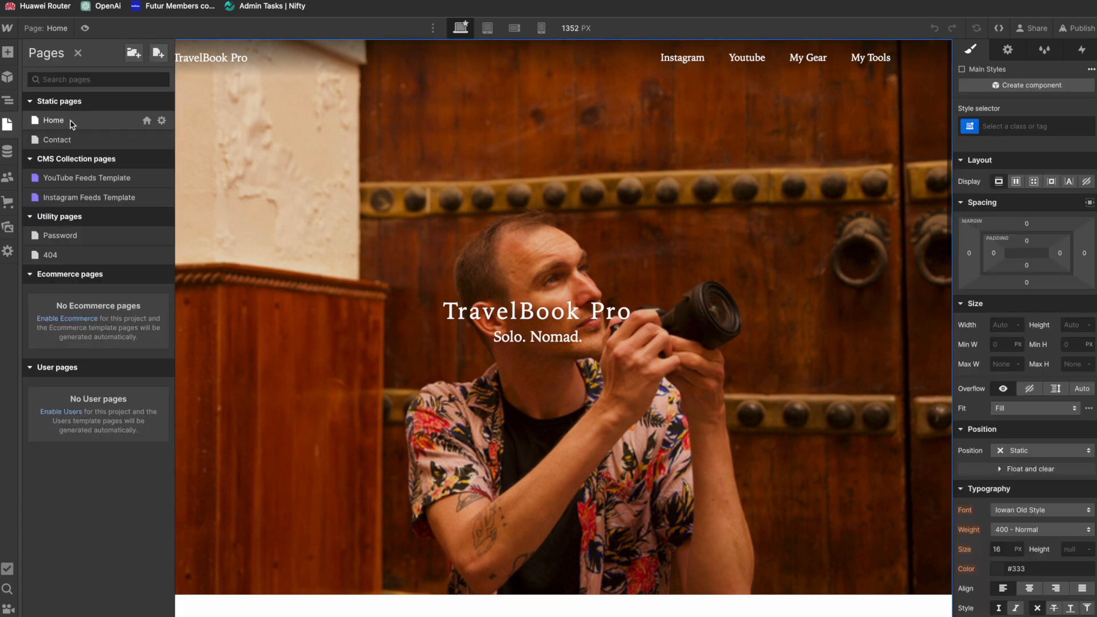
{"action": "left_click", "coordinate": [67, 140]}
{"action": "key", "text": "j"}
{"action": "left_click_drag", "start_coordinate": [65, 126], "coordinate": [287, 71]}
{"action": "left_click", "coordinate": [8, 78]}
{"action": "left_click_drag", "start_coordinate": [66, 166], "coordinate": [385, 208]}
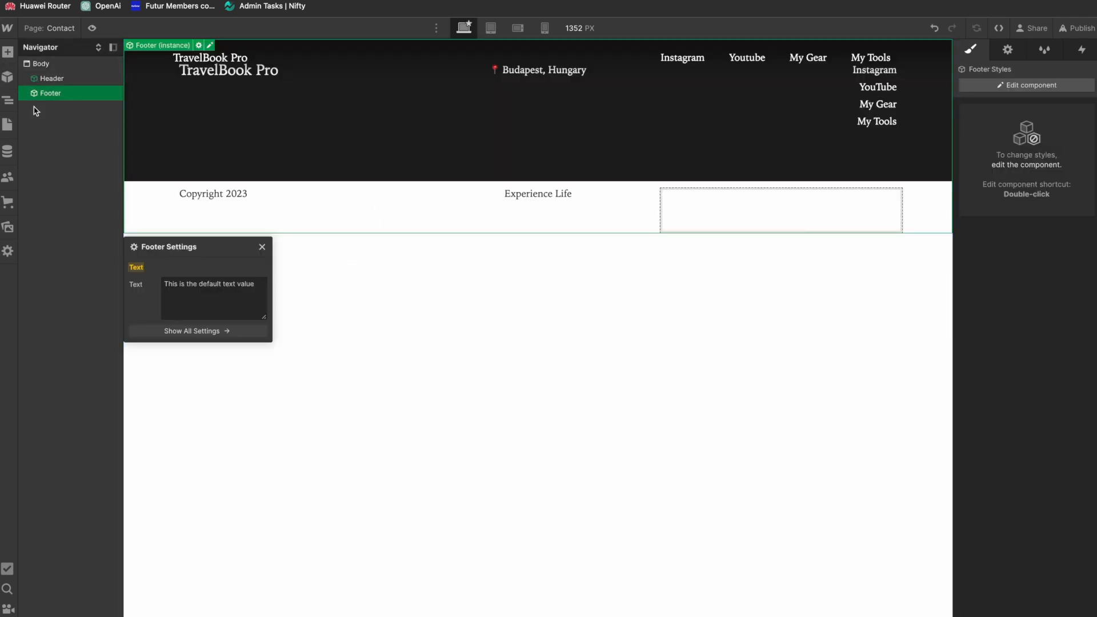
Step: Paste the copied Main element into the Body and place it between the Header and the Footer
{"action": "left_click", "coordinate": [47, 66]}
{"action": "key", "text": "super+v"}
{"action": "left_click_drag", "start_coordinate": [45, 111], "coordinate": [48, 91]}
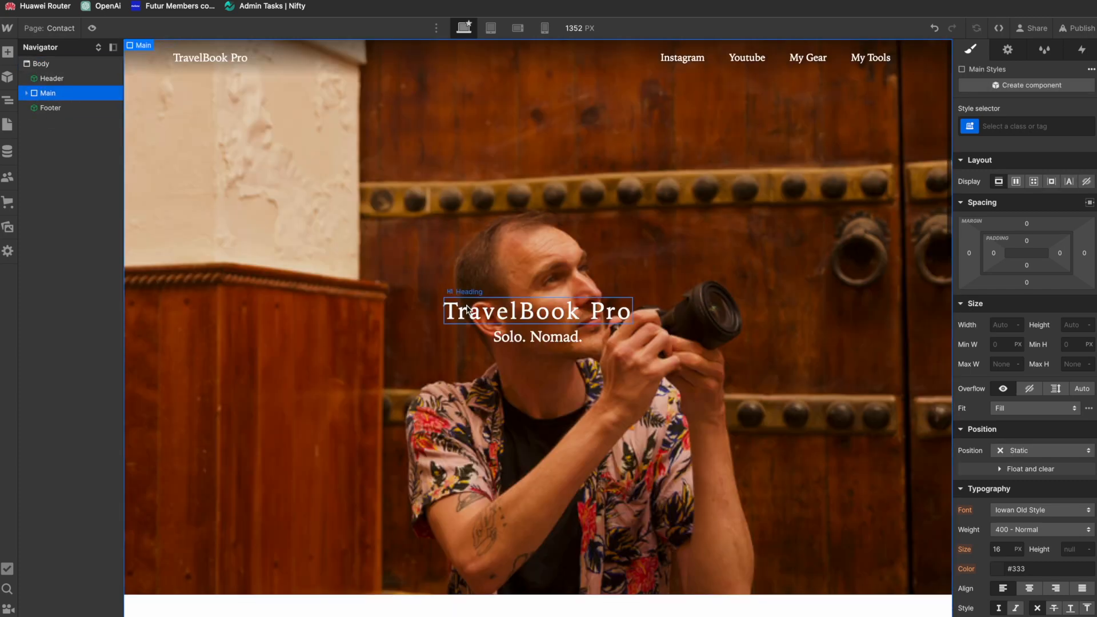
Step: Change the hero heading to "Contact Me" and delete the Hero Tagline beneath it
{"action": "double_click", "coordinate": [502, 313]}
{"action": "type", "text": "Contact Me"}
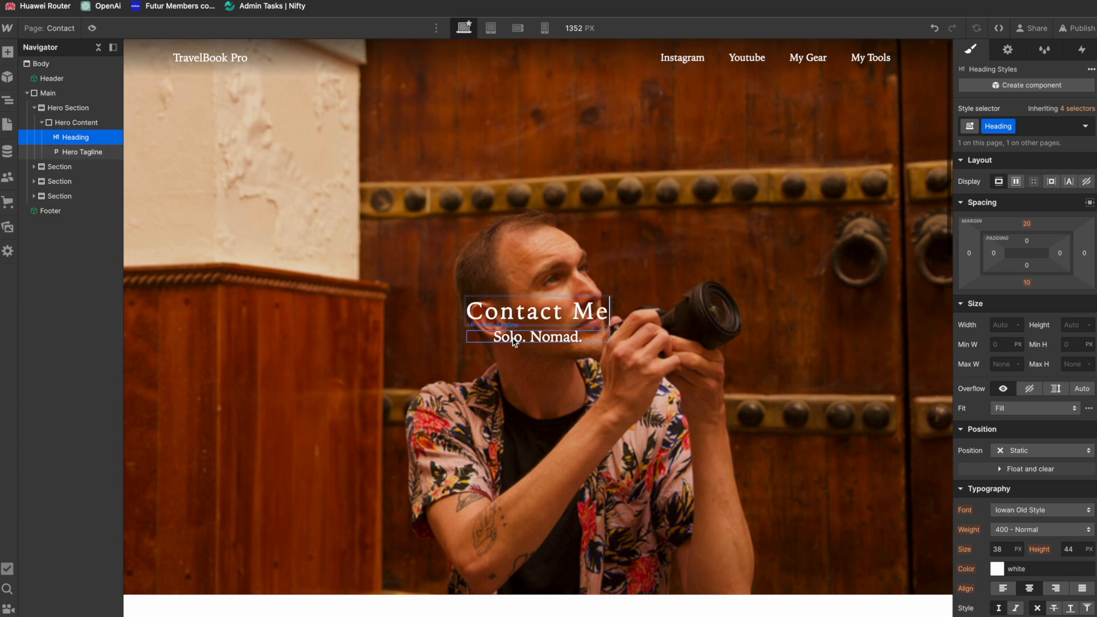
{"action": "left_click", "coordinate": [514, 341]}
{"action": "scroll", "coordinate": [434, 332], "scroll_direction": "down", "scroll_amount": 7}
{"action": "scroll", "coordinate": [433, 332], "scroll_direction": "up", "scroll_amount": 7}
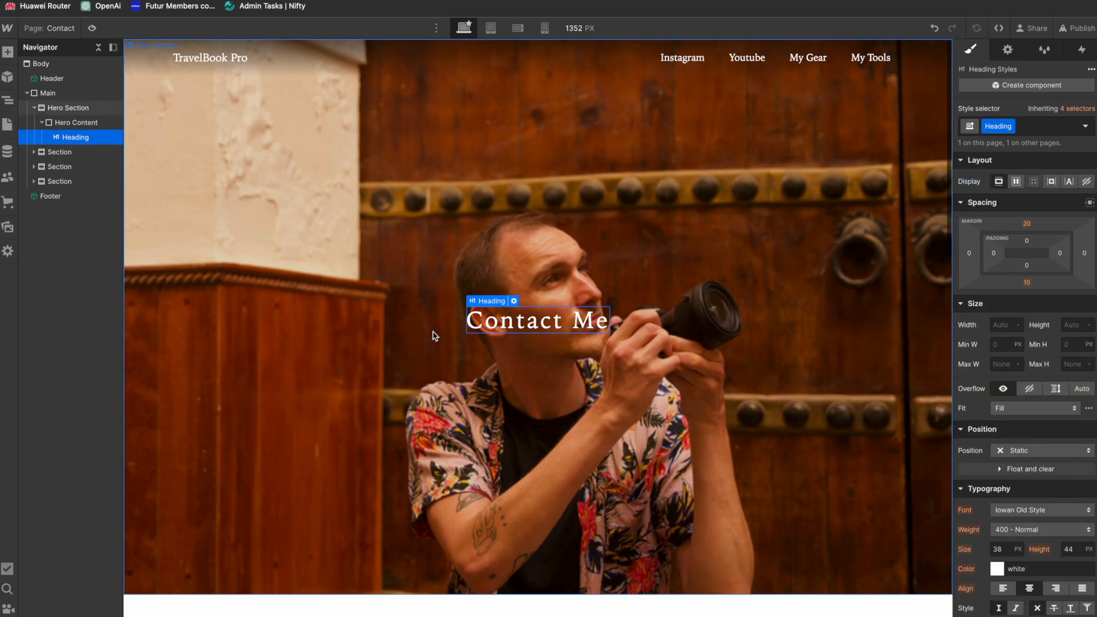
Step: Edit the Header component so its TravelBook Pro brand link uses the Page type and points to a static page
{"action": "scroll", "coordinate": [434, 332], "scroll_direction": "down", "scroll_amount": 17}
{"action": "scroll", "coordinate": [433, 332], "scroll_direction": "up", "scroll_amount": 10}
{"action": "scroll", "coordinate": [434, 335], "scroll_direction": "up", "scroll_amount": 5}
{"action": "left_click", "coordinate": [211, 55]}
{"action": "double_click", "coordinate": [211, 56]}
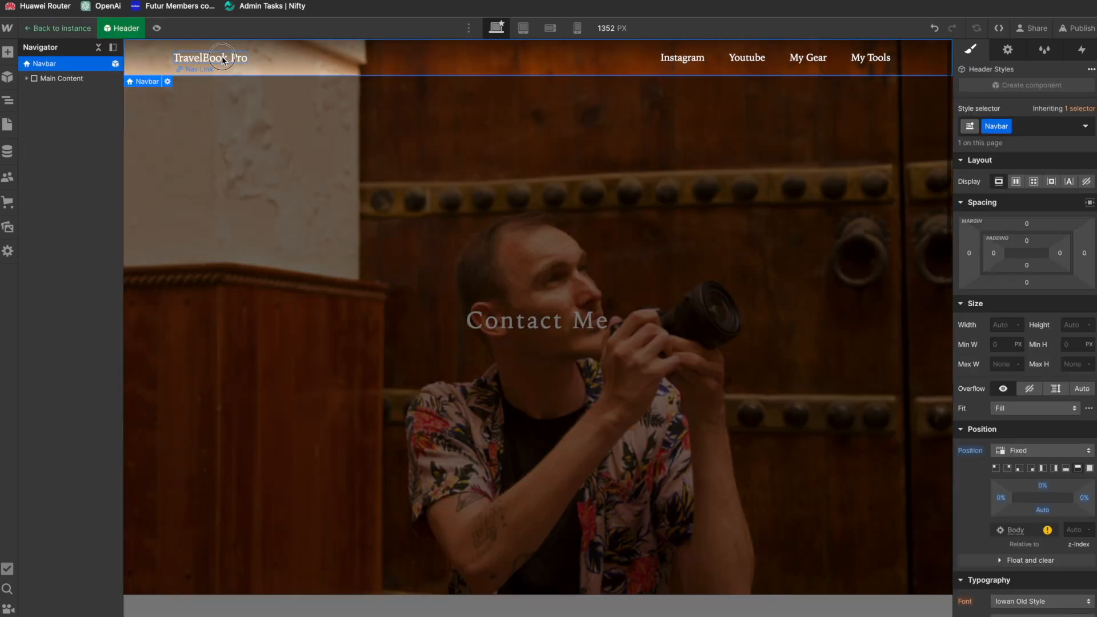
{"action": "left_click", "coordinate": [221, 56]}
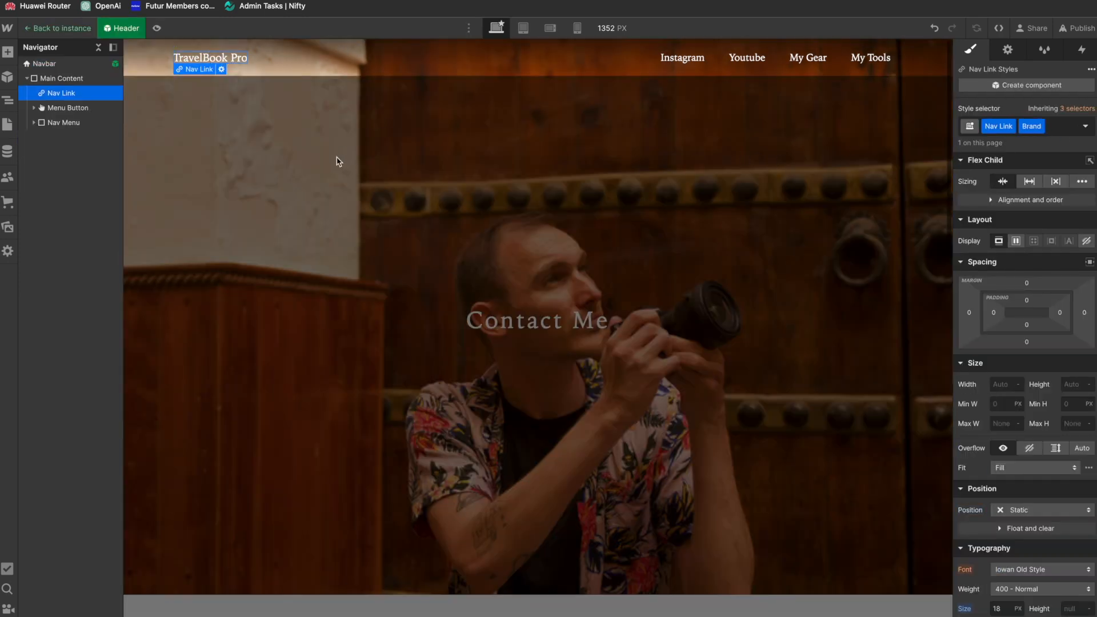
{"action": "left_click", "coordinate": [222, 69]}
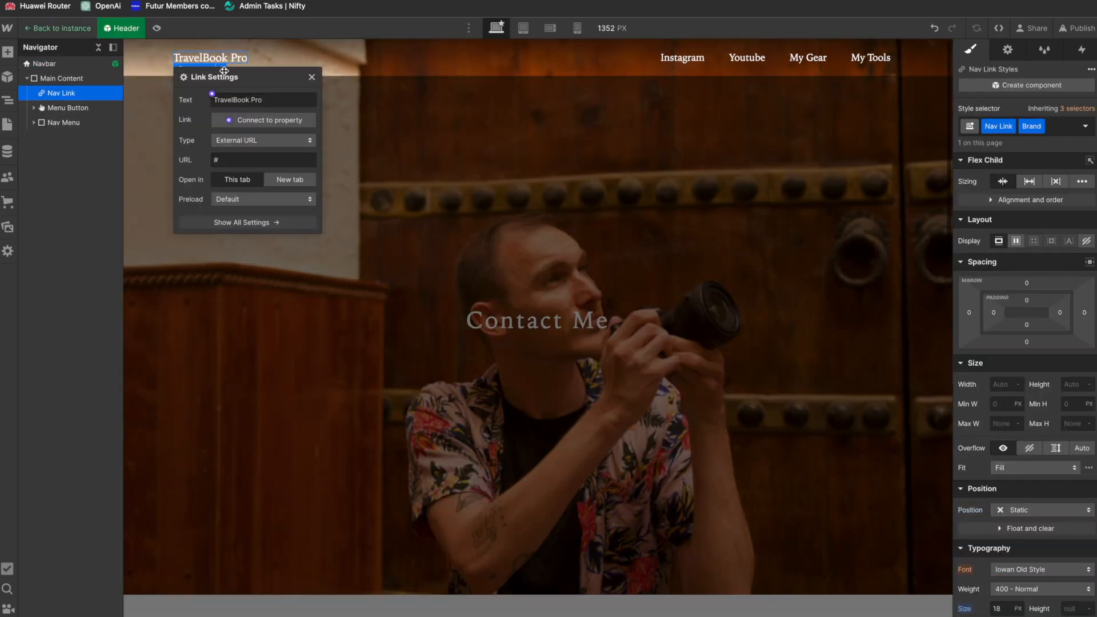
{"action": "left_click", "coordinate": [243, 141]}
{"action": "left_click", "coordinate": [243, 165]}
{"action": "left_click", "coordinate": [244, 143]}
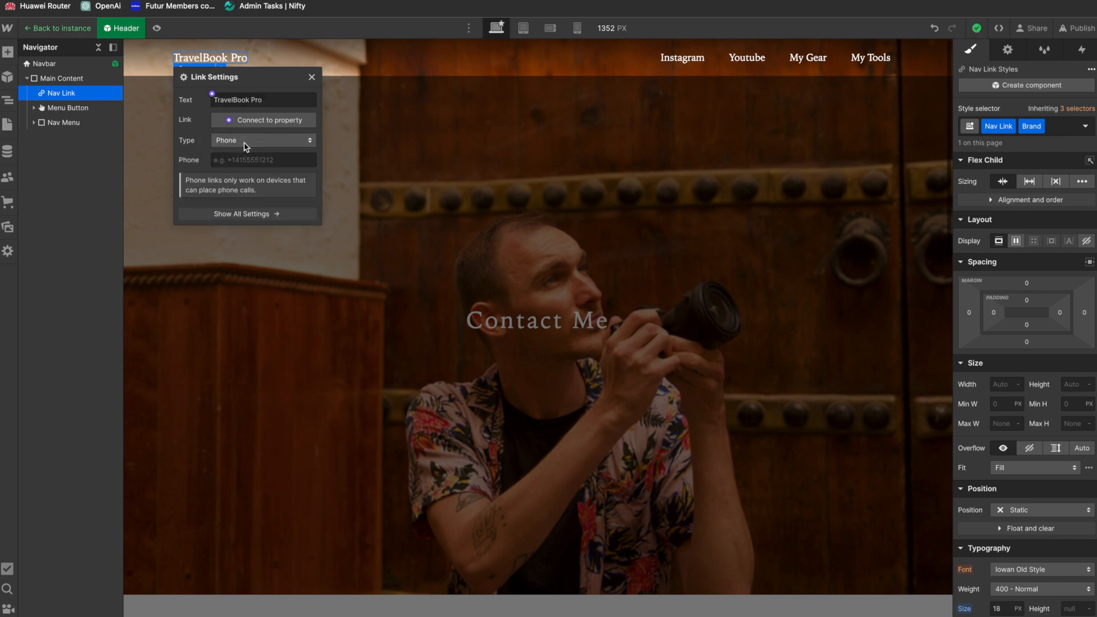
{"action": "left_click", "coordinate": [240, 122]}
{"action": "left_click", "coordinate": [248, 159]}
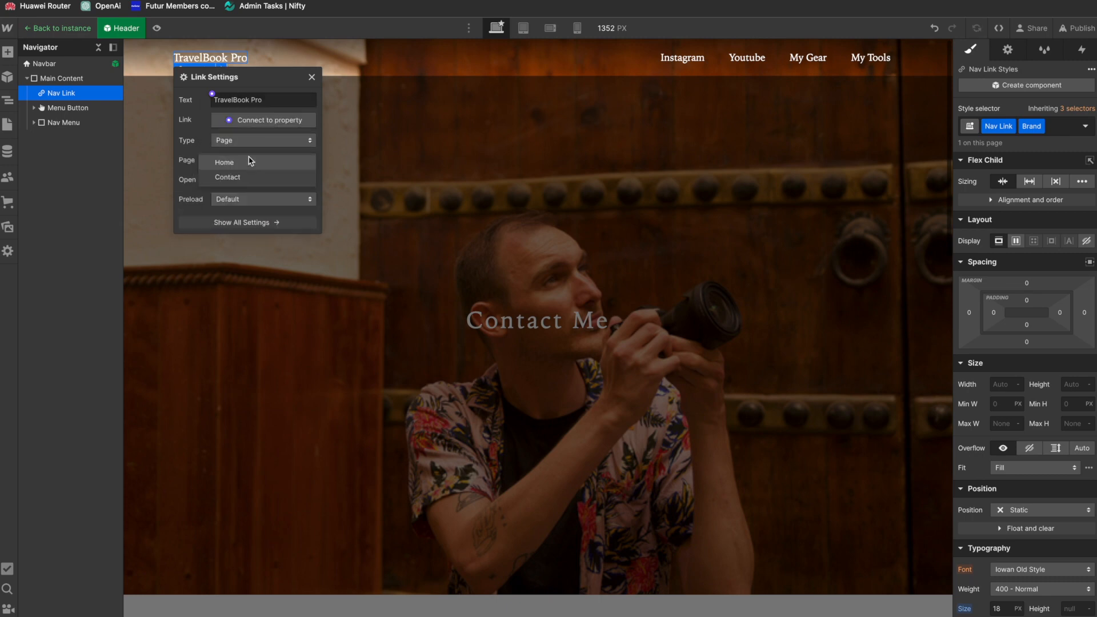
{"action": "left_click", "coordinate": [234, 177]}
{"action": "left_click", "coordinate": [524, 118]}
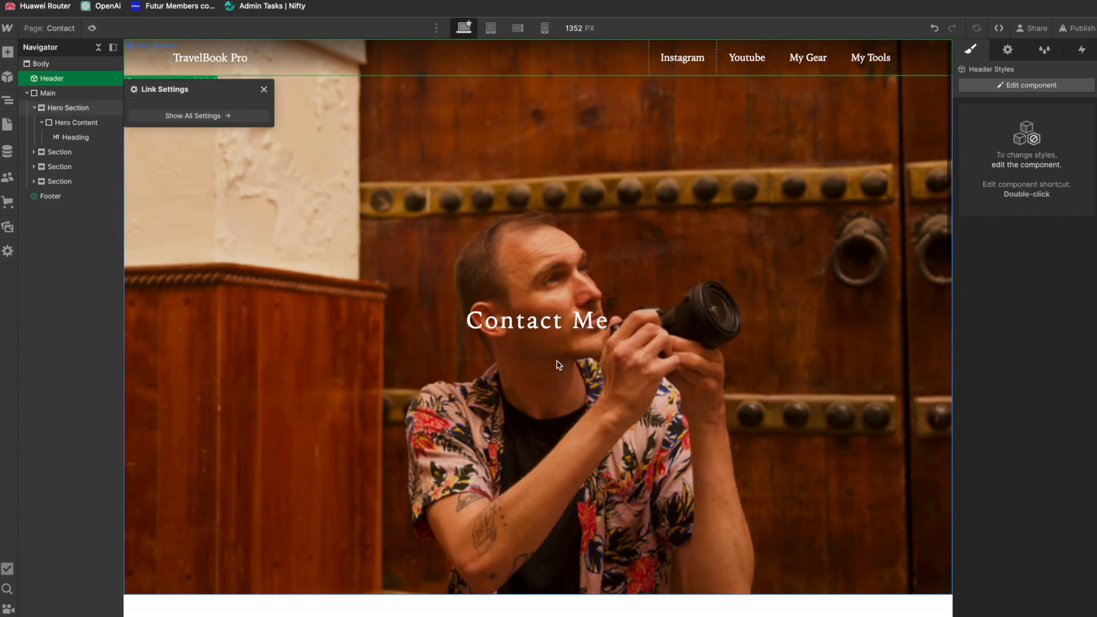
Step: Replace the intro paragraph below the hero with "Let me know your thoughts ideas or your story..."
{"action": "scroll", "coordinate": [559, 365], "scroll_direction": "down", "scroll_amount": 8}
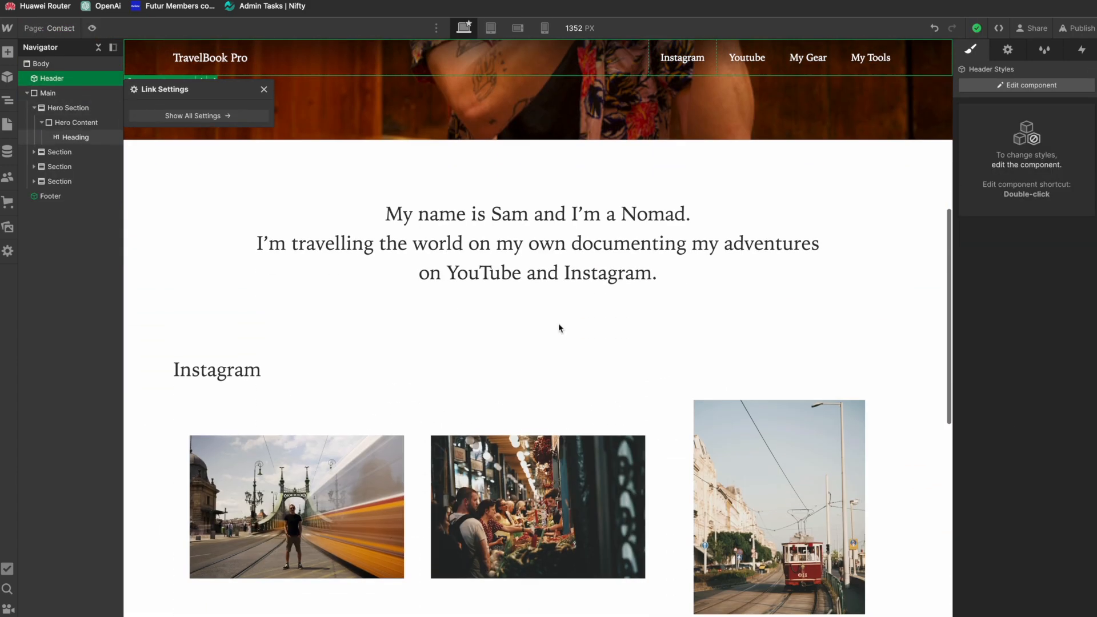
{"action": "left_click", "coordinate": [522, 229]}
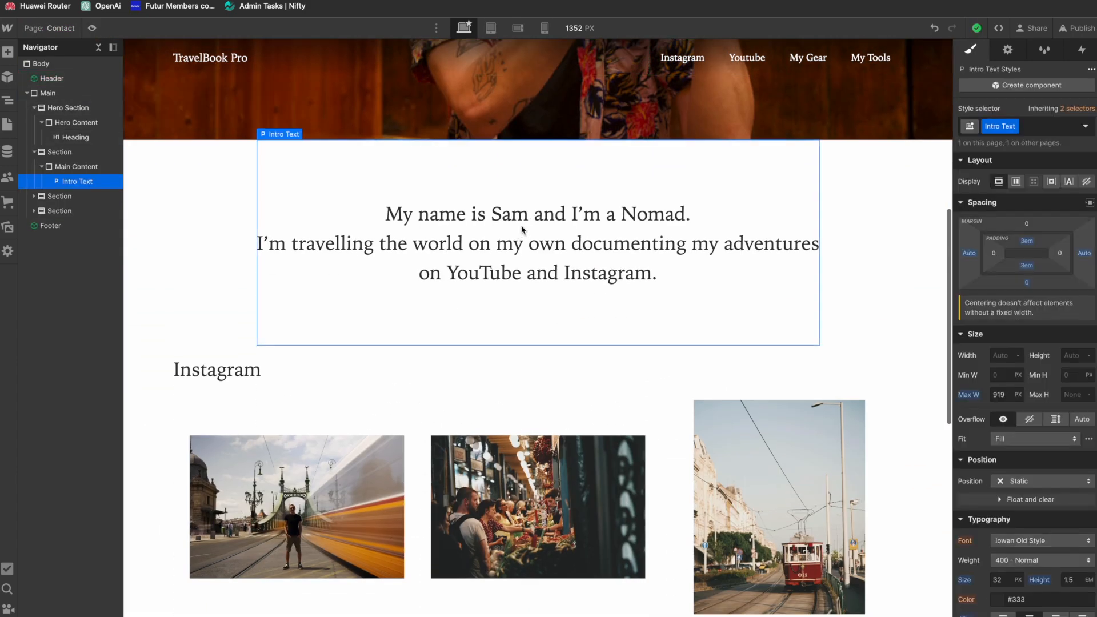
{"action": "double_click", "coordinate": [548, 246]}
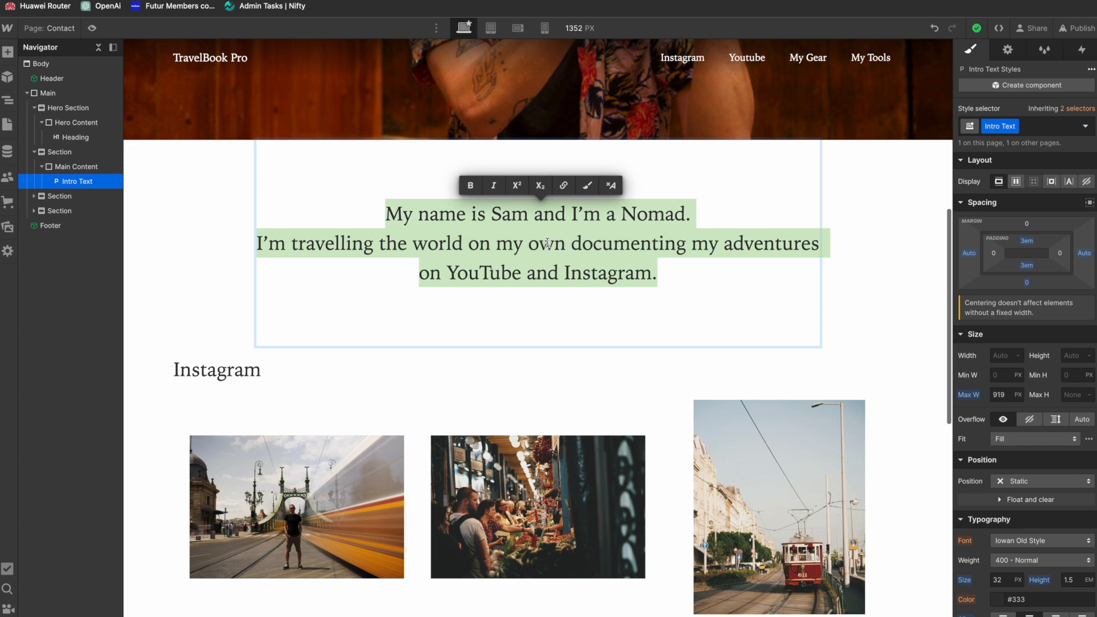
{"action": "type", "text": "Let me know your thoughts "}
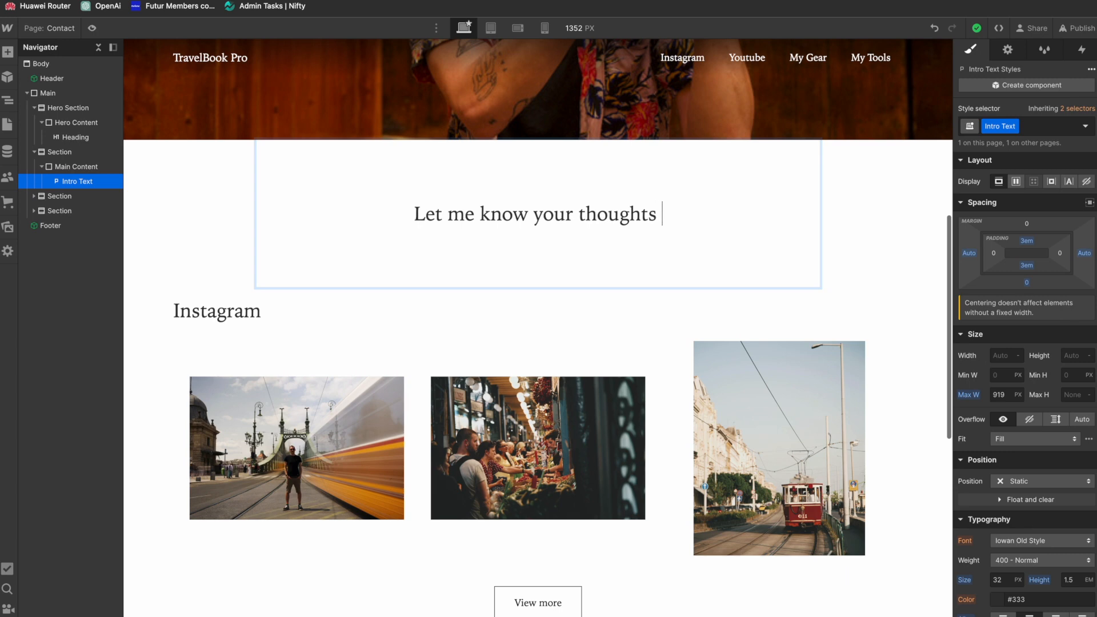
{"action": "type", "text": "ideas"}
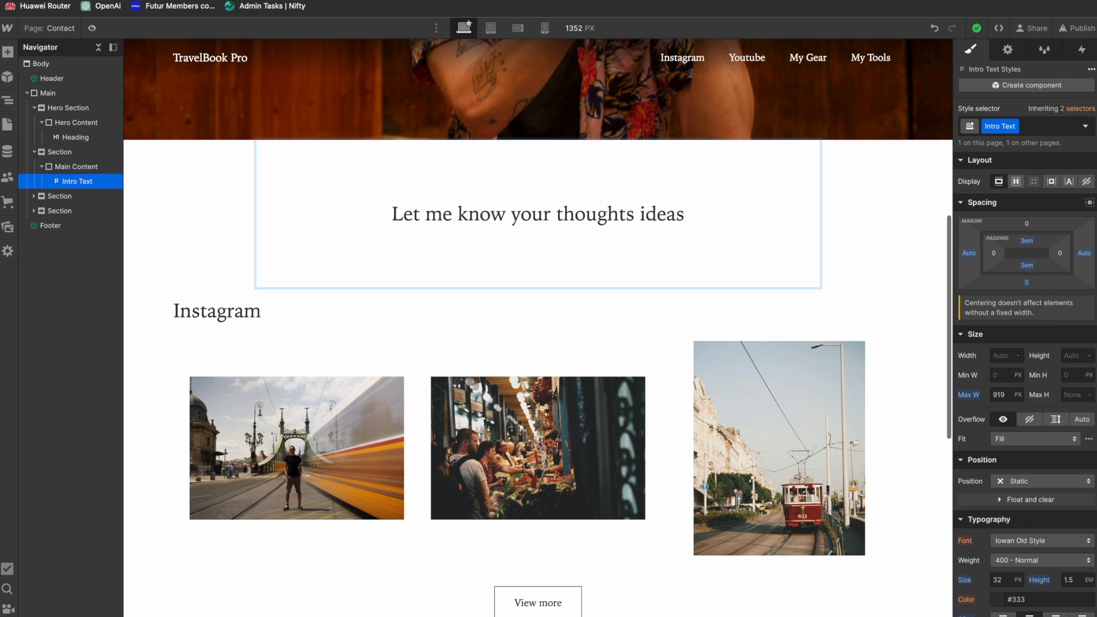
{"action": "type", "text": " or y"}
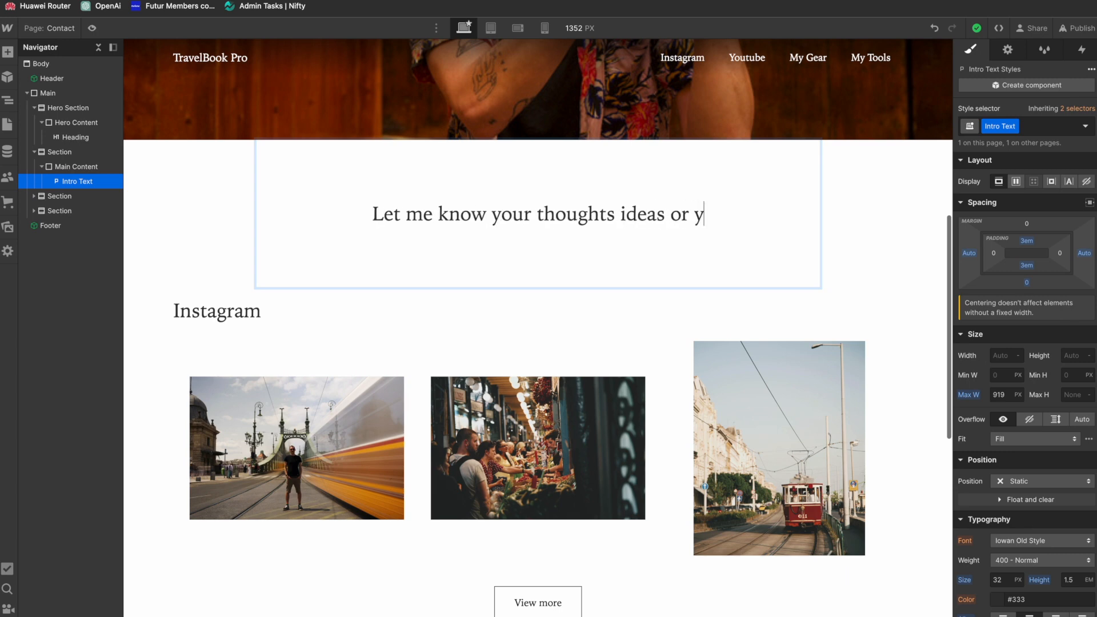
{"action": "type", "text": "our story..."}
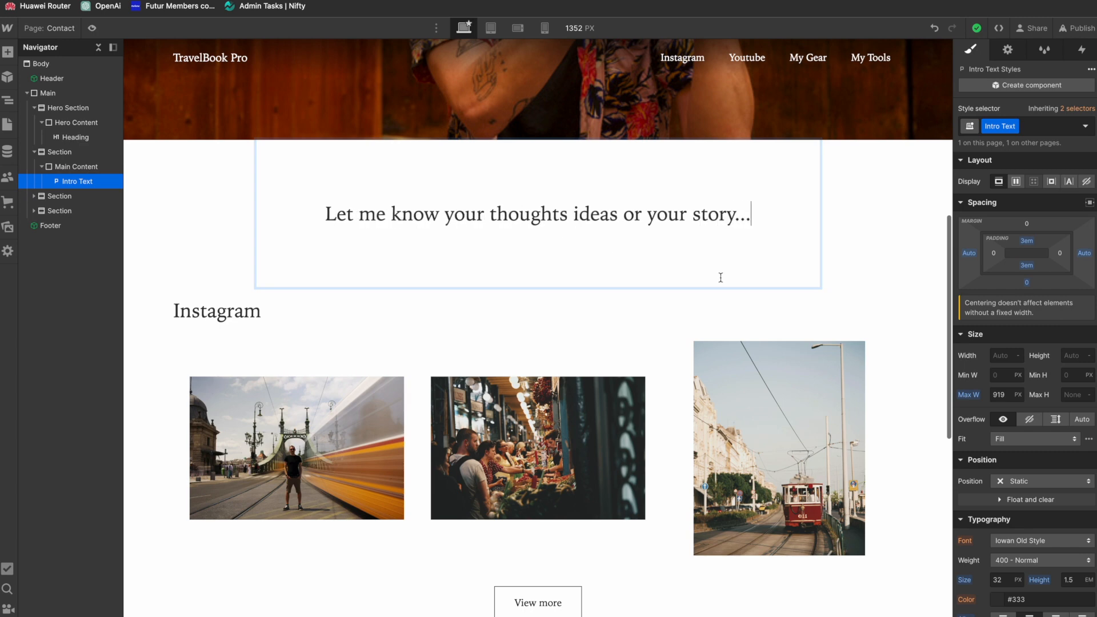
Step: Delete the Instagram section from the Contact page
{"action": "left_click", "coordinate": [811, 321]}
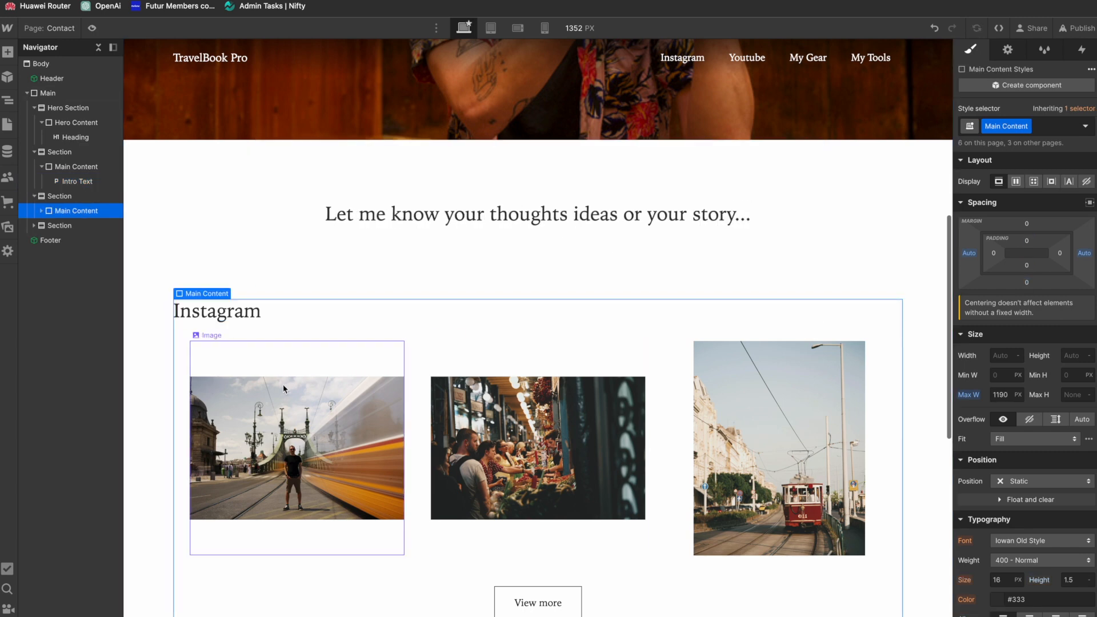
{"action": "left_click", "coordinate": [60, 198]}
{"action": "key", "text": "Delete"}
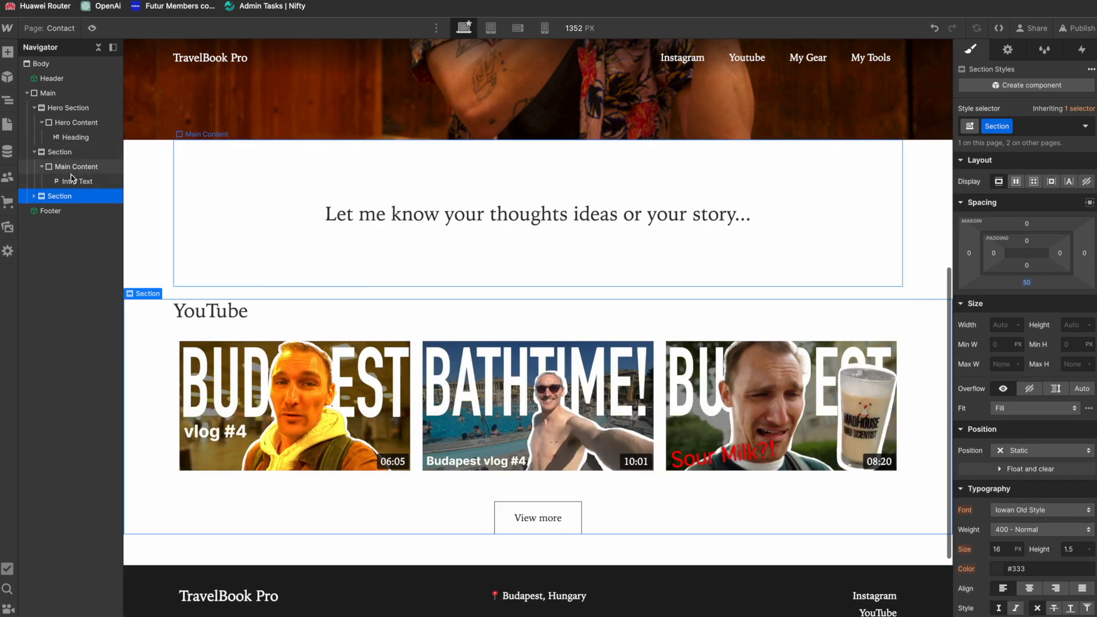
Step: Empty the YouTube section's Main Content by deleting its heading, collection list and CTA
{"action": "left_click", "coordinate": [75, 181]}
{"action": "left_click", "coordinate": [34, 196]}
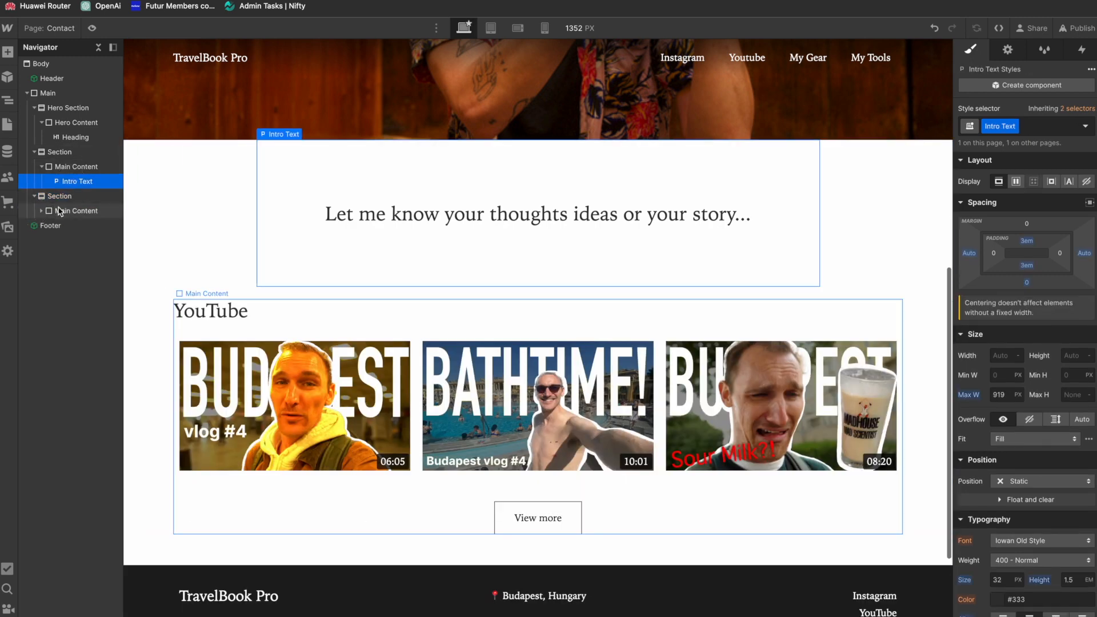
{"action": "left_click", "coordinate": [41, 211]}
{"action": "left_click", "coordinate": [75, 226]}
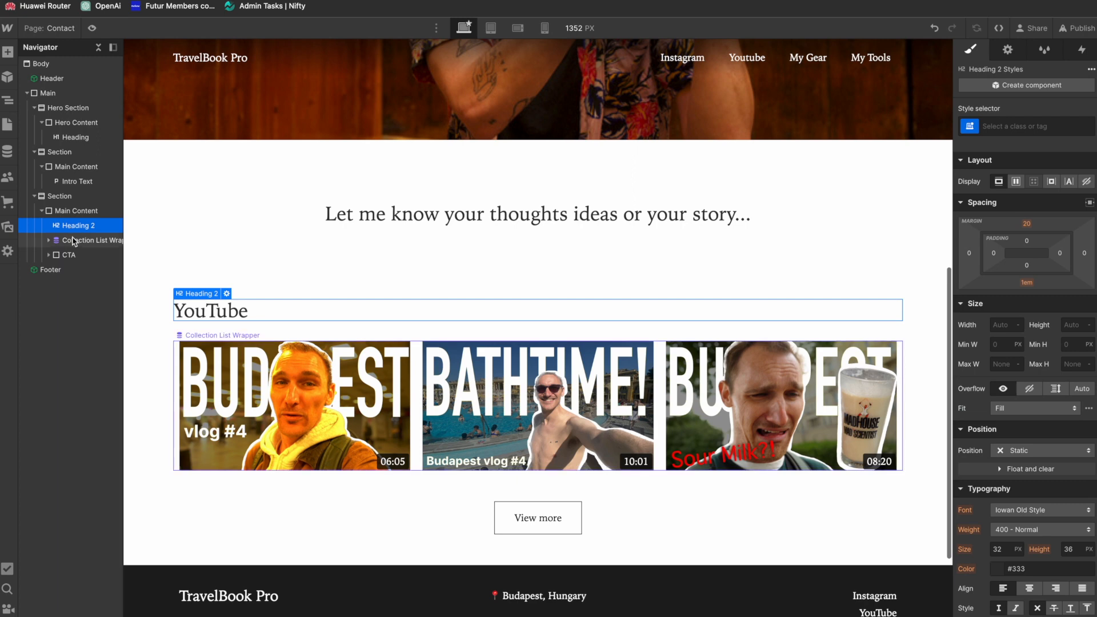
{"action": "key", "text": "Delete"}
{"action": "key", "text": "Delete"}
{"action": "key", "text": "Delete"}
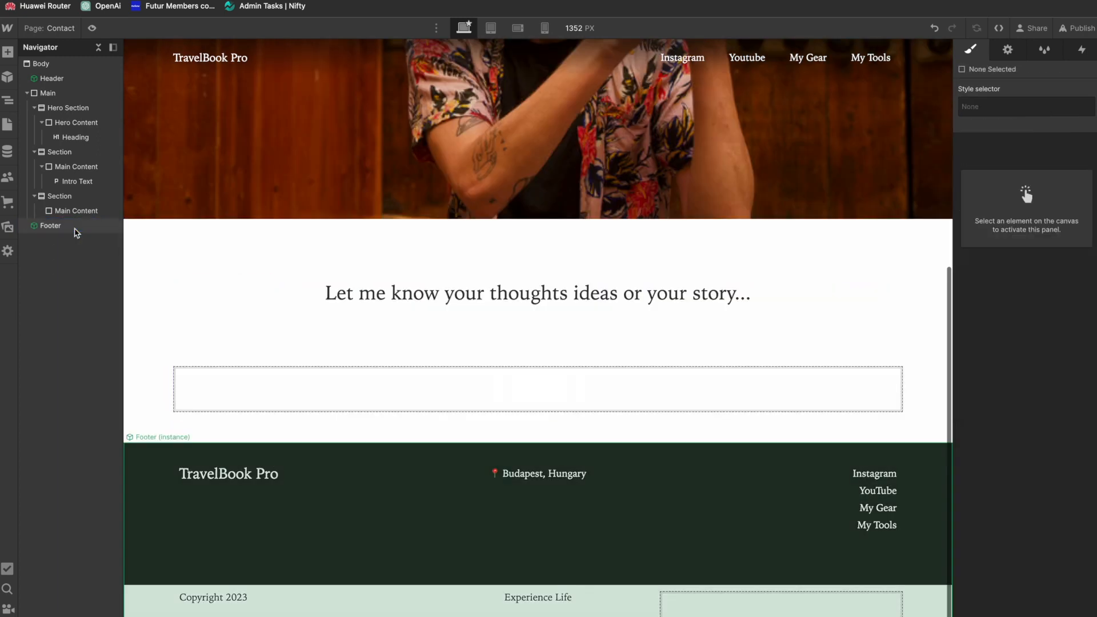
Step: Insert a Form Block into the empty Main Content of the last section, keeping its default settings
{"action": "key", "text": "super+e"}
{"action": "type", "text": "form"}
{"action": "key", "text": "Return"}
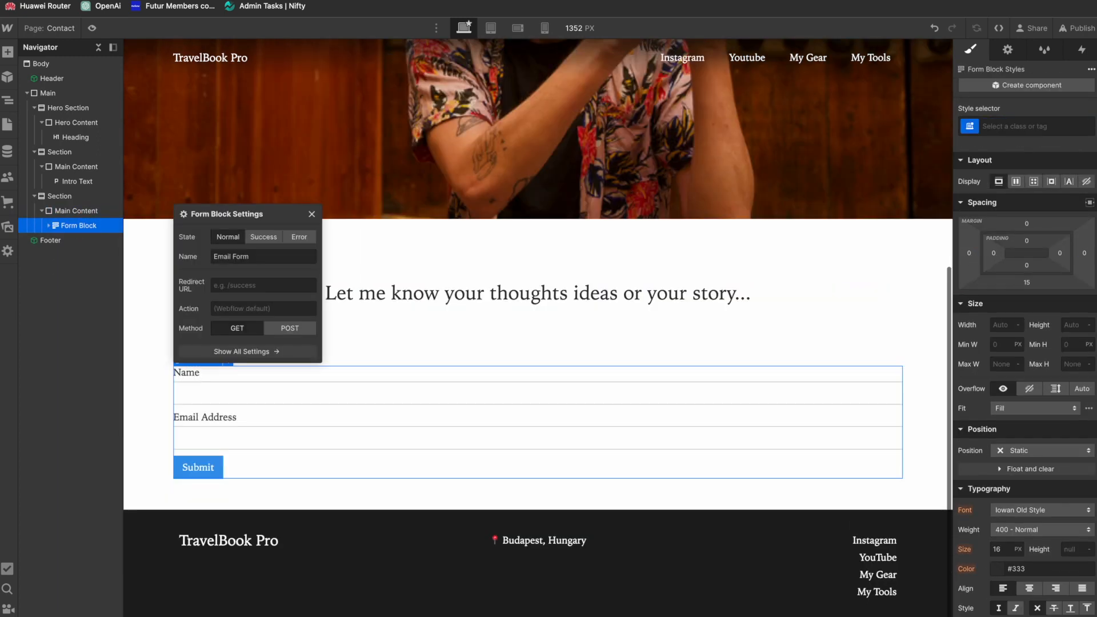
{"action": "left_click", "coordinate": [312, 216]}
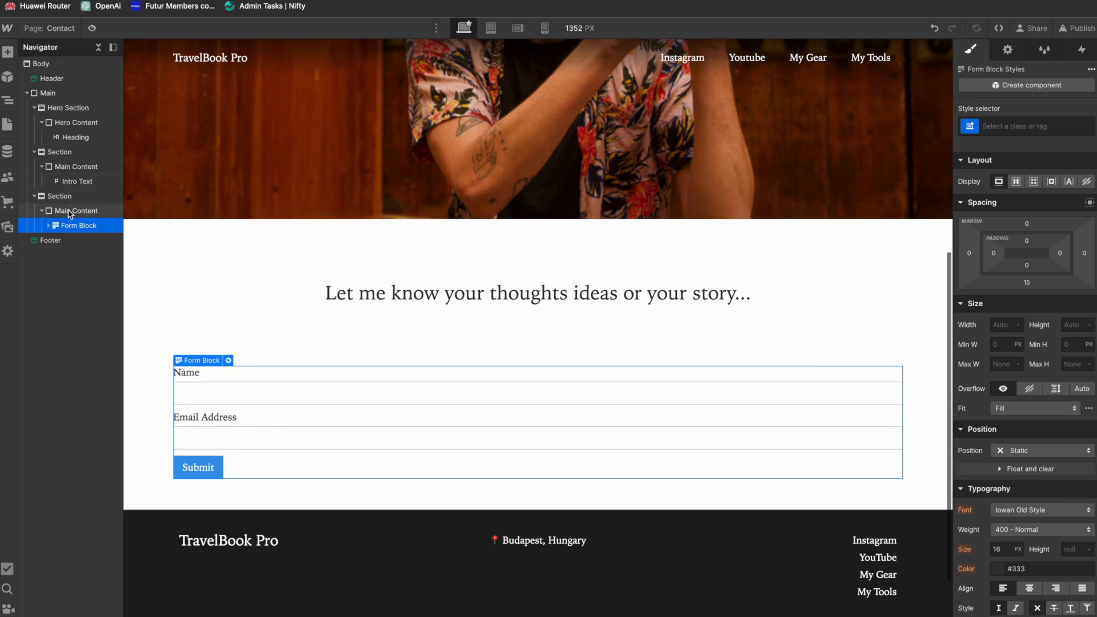
Step: Give the Form Block a new class named "Contact Form" and set its maximum width to 400 px
{"action": "left_click", "coordinate": [1038, 128]}
{"action": "type", "text": "Contact Form"}
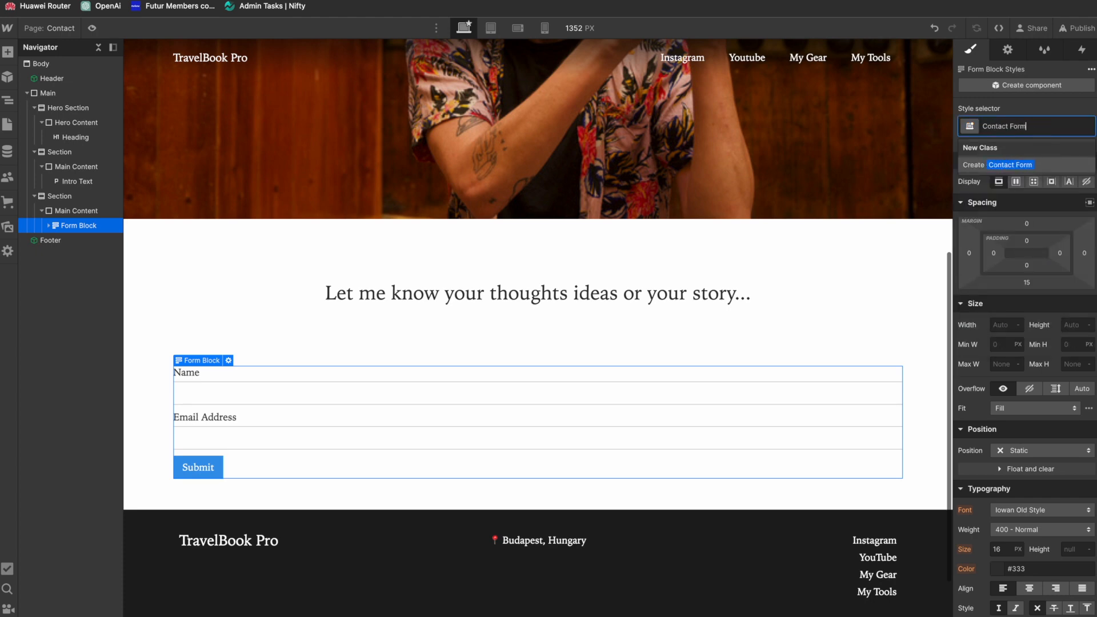
{"action": "key", "text": "Return"}
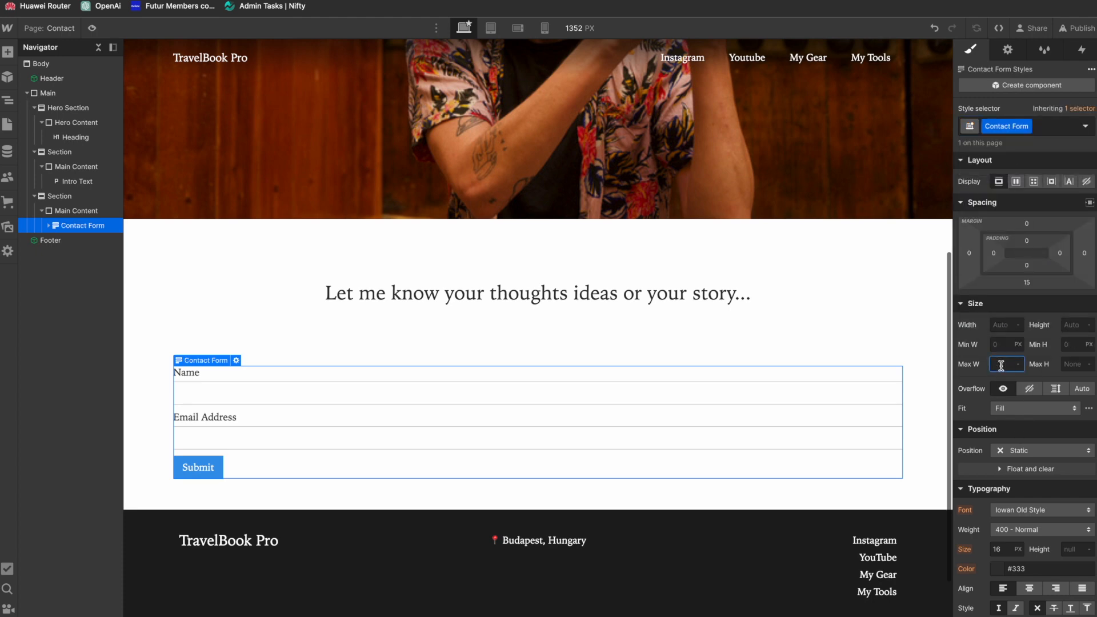
{"action": "type", "text": "400p"}
{"action": "key", "text": "Return"}
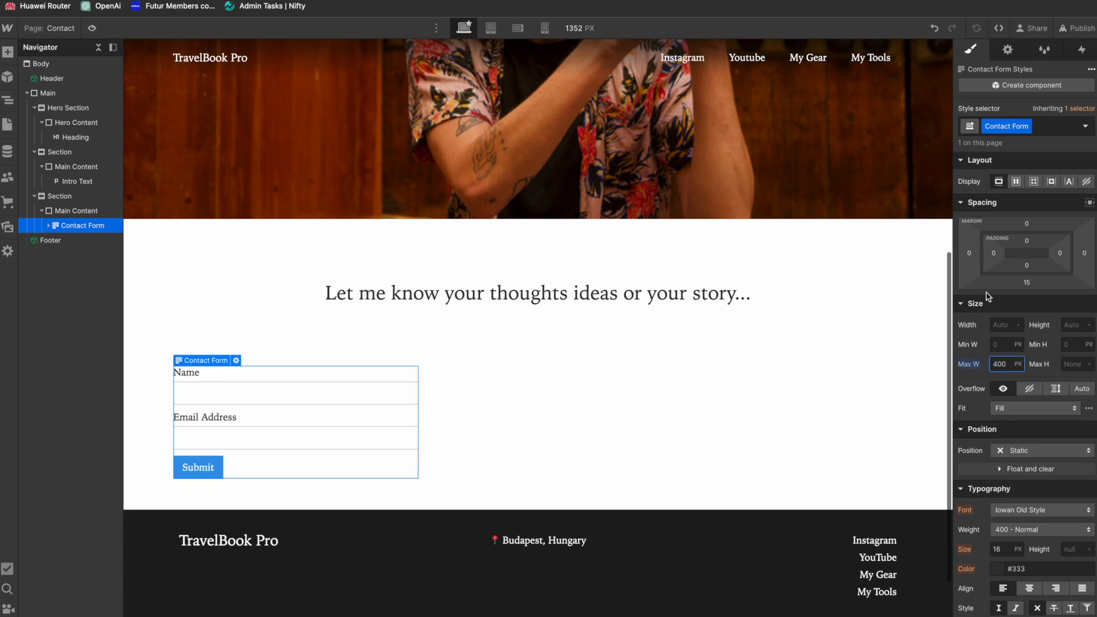
Step: Center the Contact Form block by setting its left and right margins to Auto
{"action": "left_click", "coordinate": [970, 253]}
{"action": "left_click", "coordinate": [975, 302]}
{"action": "left_click", "coordinate": [1084, 253]}
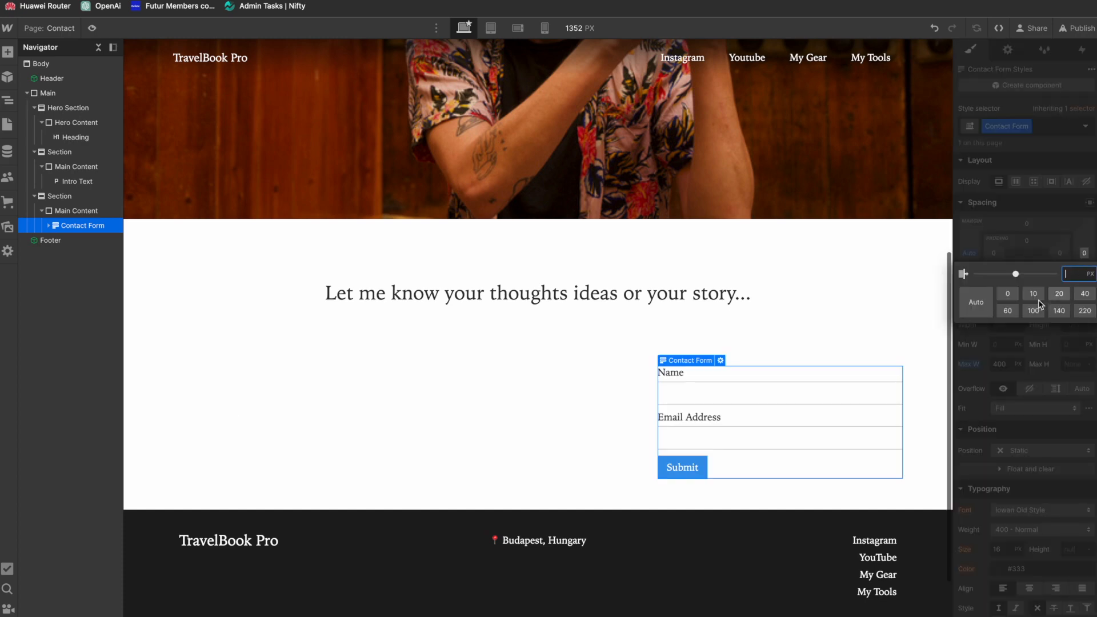
{"action": "left_click", "coordinate": [975, 305]}
{"action": "scroll", "coordinate": [769, 400], "scroll_direction": "down", "scroll_amount": 2}
{"action": "scroll", "coordinate": [771, 400], "scroll_direction": "up", "scroll_amount": 2}
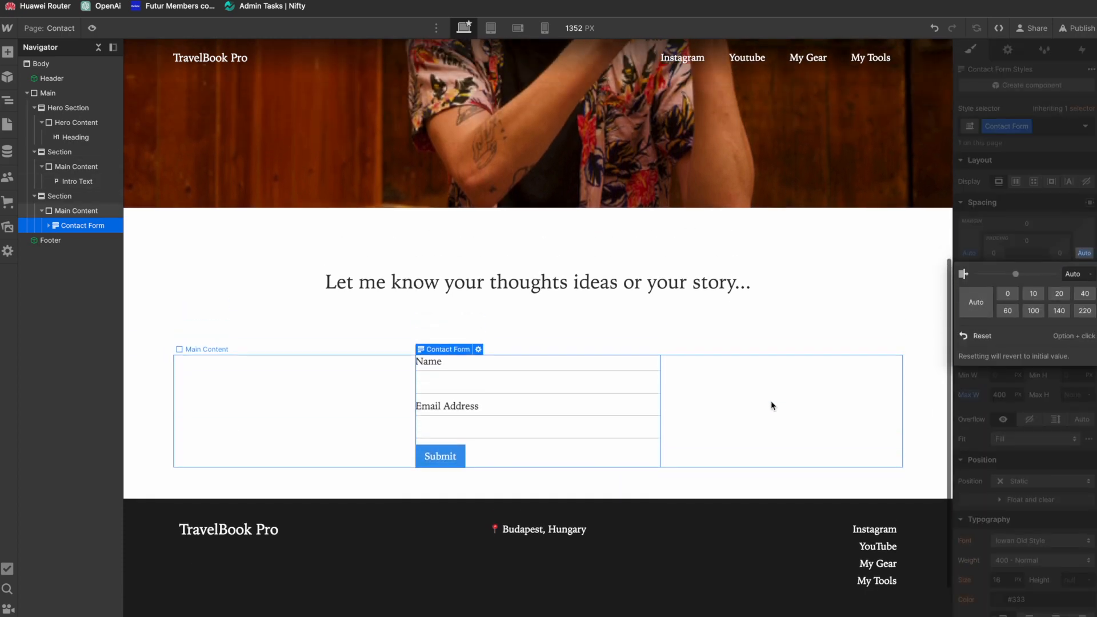
Step: Expand the Contact Form's structure to reveal its labels and fields, and select the inner Form element
{"action": "left_click", "coordinate": [48, 225]}
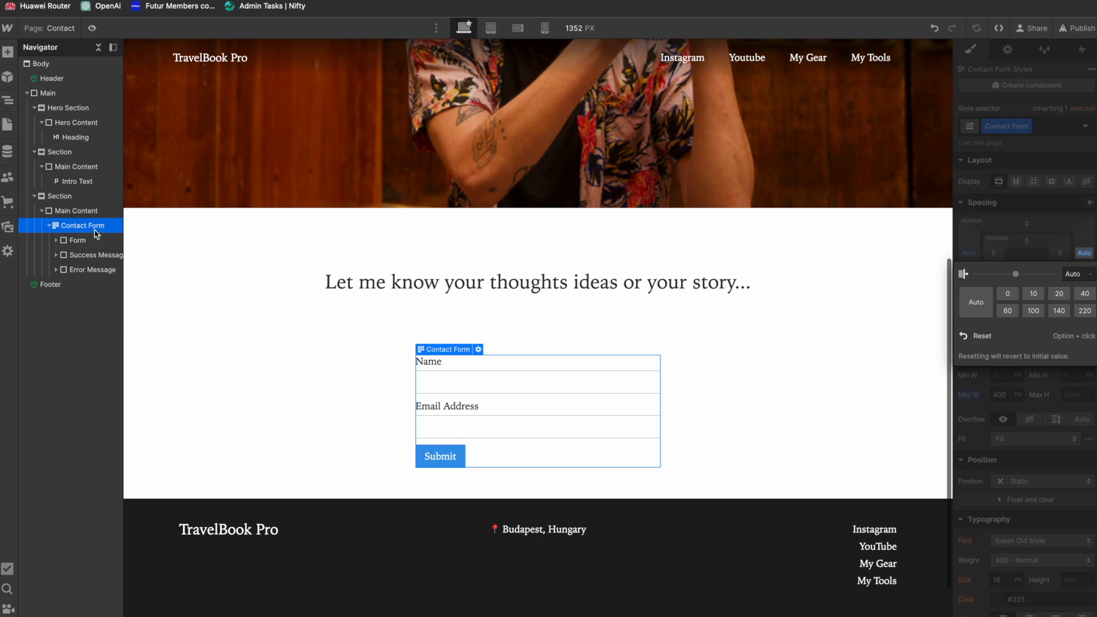
{"action": "left_click", "coordinate": [56, 240]}
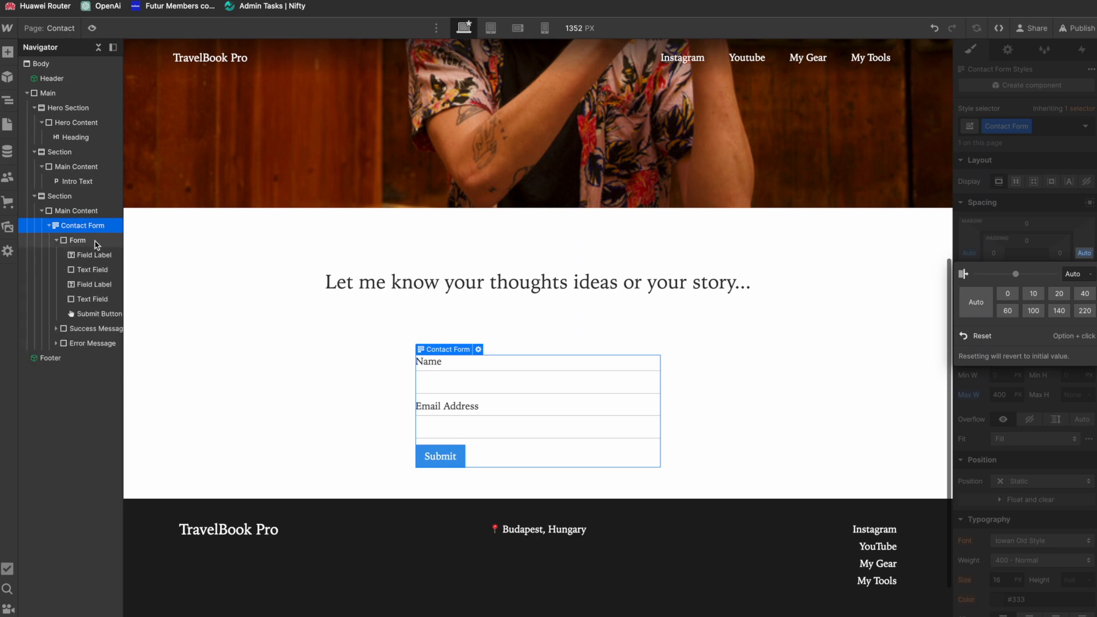
{"action": "left_click", "coordinate": [96, 243]}
{"action": "key", "text": "super+e"}
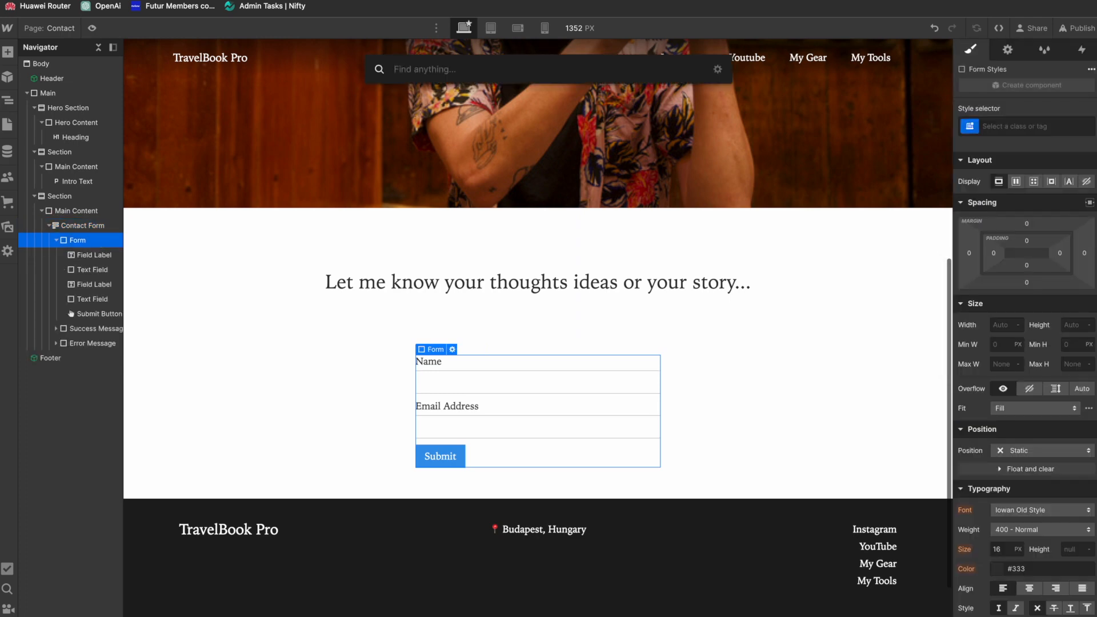
{"action": "type", "text": "mess"}
{"action": "key", "text": "BackSpace"}
{"action": "type", "text": "tex"}
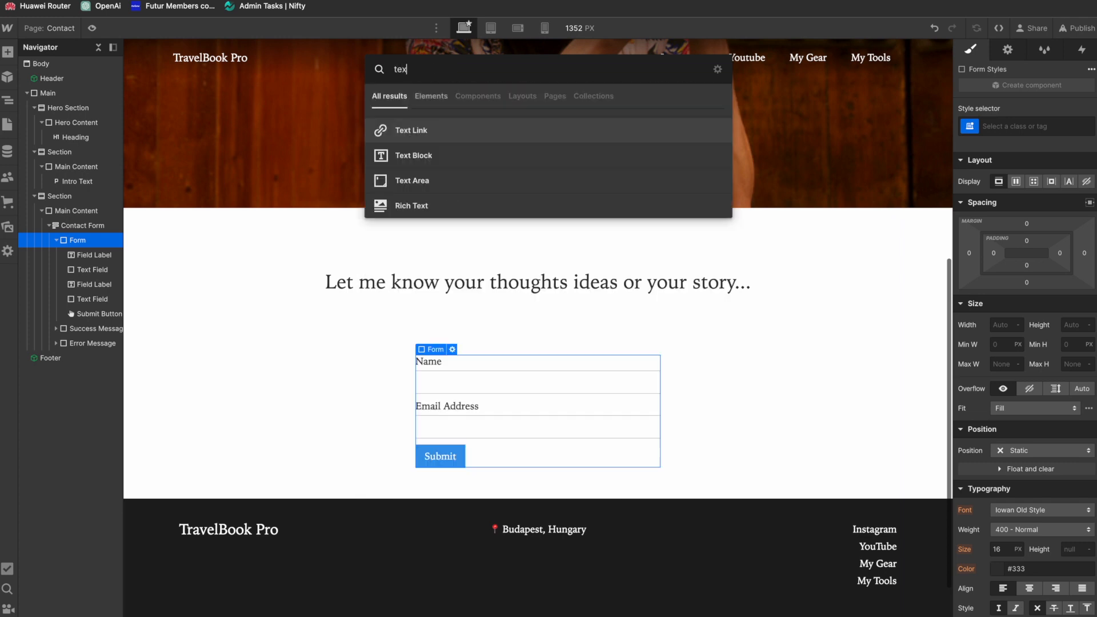
{"action": "key", "text": "BackSpace"}
{"action": "key", "text": "BackSpace"}
{"action": "key", "text": "BackSpace"}
{"action": "key", "text": "BackSpace"}
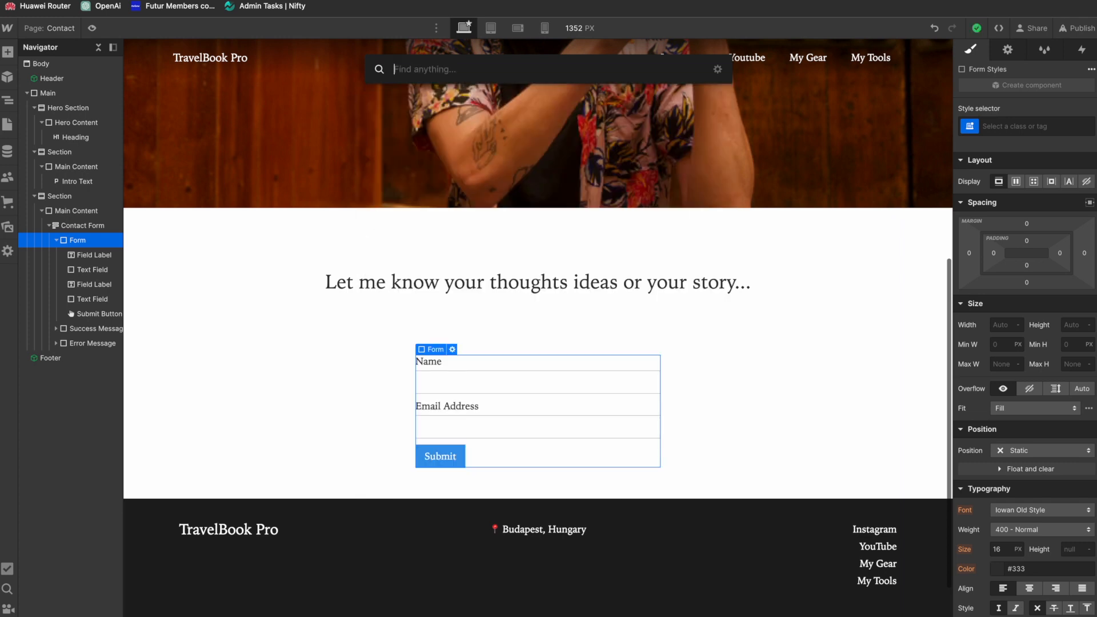
{"action": "key", "text": "Escape"}
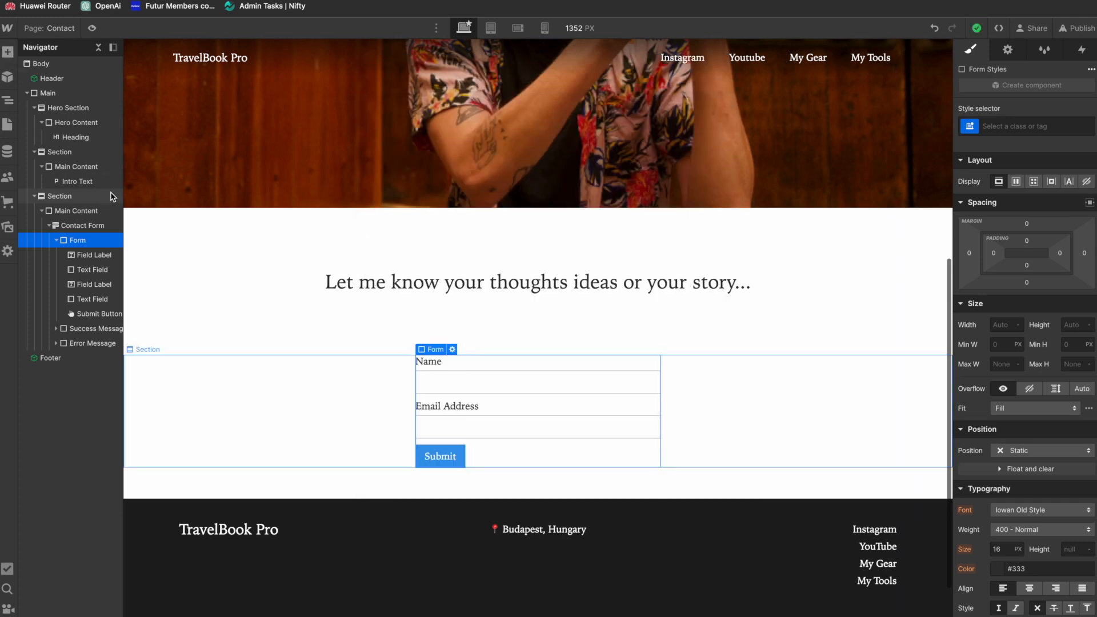
Step: Add a Text Area element to the form between the email field and the Submit button
{"action": "left_click", "coordinate": [6, 51]}
{"action": "scroll", "coordinate": [119, 449], "scroll_direction": "down", "scroll_amount": 6}
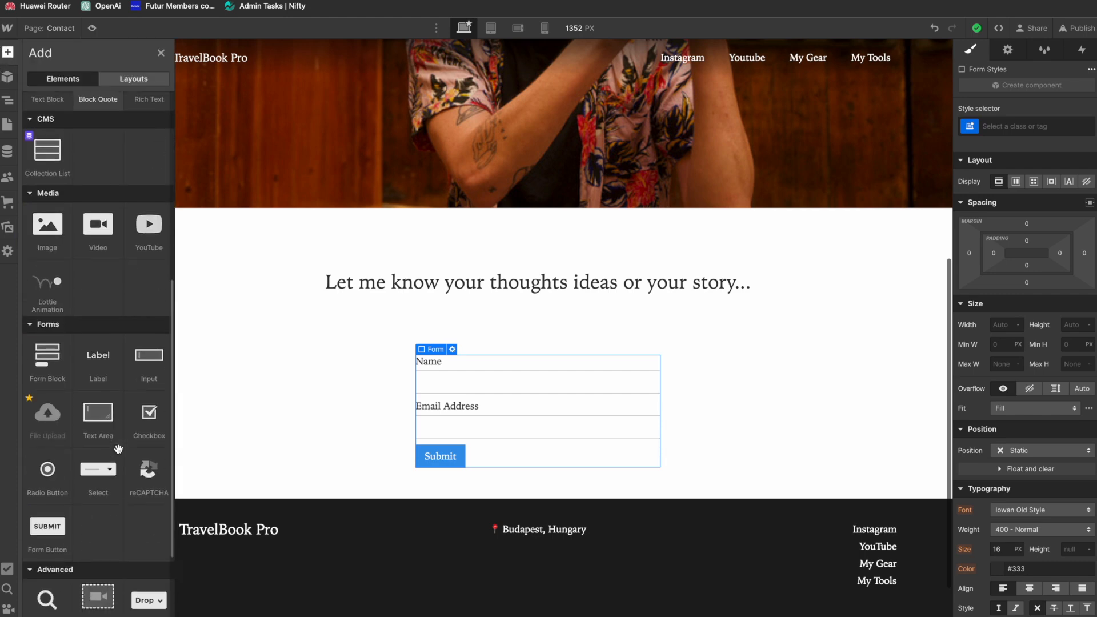
{"action": "scroll", "coordinate": [119, 448], "scroll_direction": "down", "scroll_amount": 3}
{"action": "left_click_drag", "start_coordinate": [98, 301], "coordinate": [447, 441]}
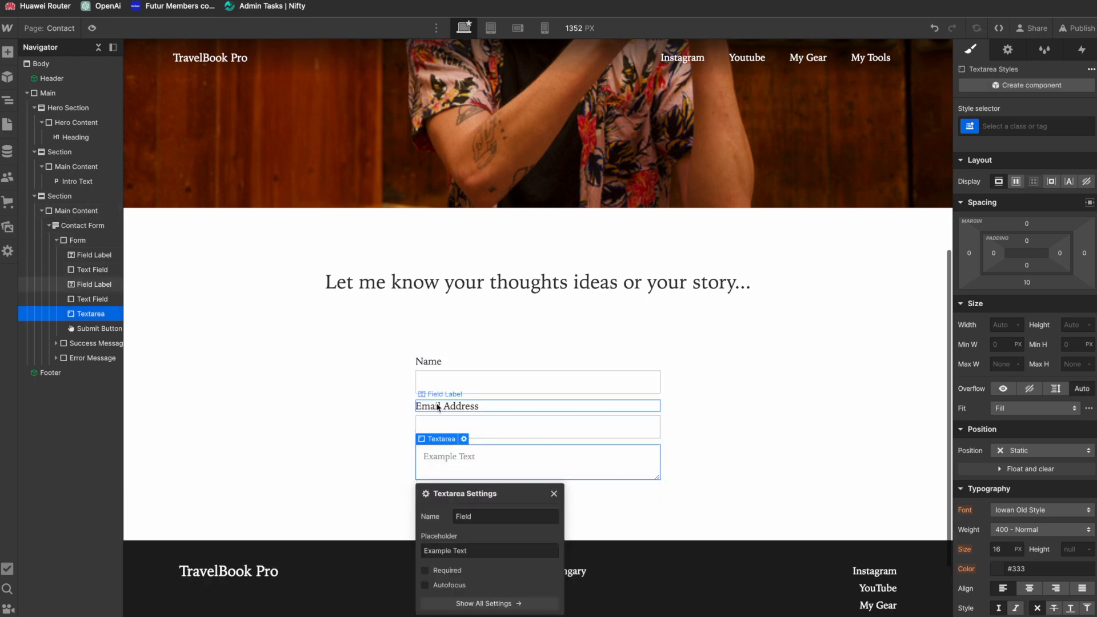
Step: Place a copy of the Email Address label directly above the Textarea and change its text to "Message"
{"action": "left_click_drag", "start_coordinate": [89, 286], "coordinate": [88, 308]}
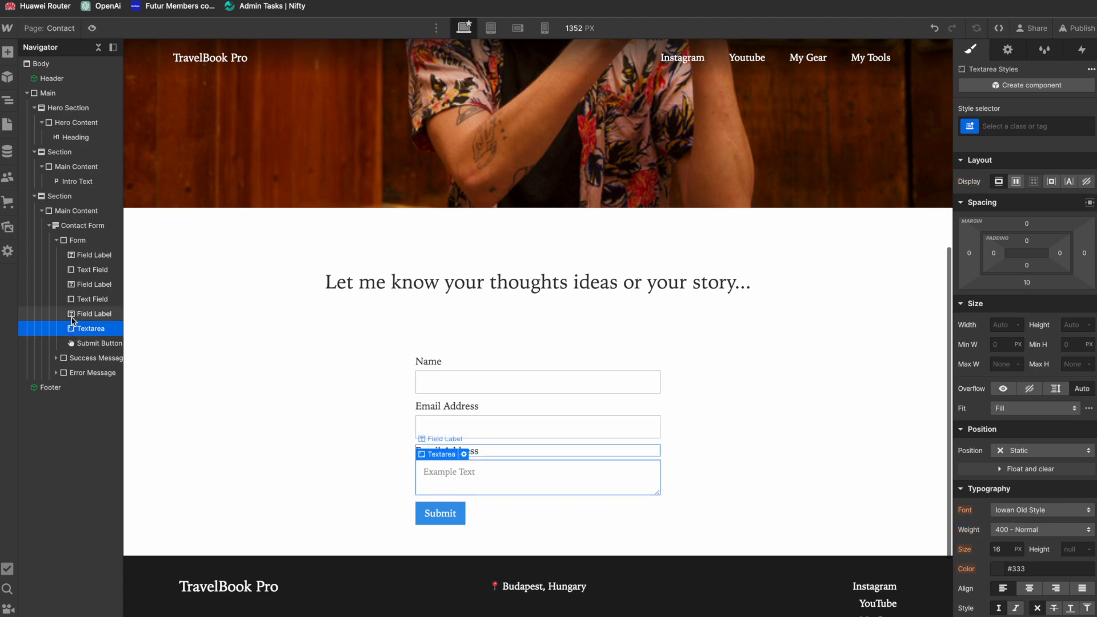
{"action": "left_click", "coordinate": [73, 331]}
{"action": "left_click", "coordinate": [73, 317]}
{"action": "left_click", "coordinate": [73, 330]}
{"action": "left_click", "coordinate": [73, 318]}
{"action": "left_click", "coordinate": [73, 331]}
{"action": "left_click", "coordinate": [73, 318]}
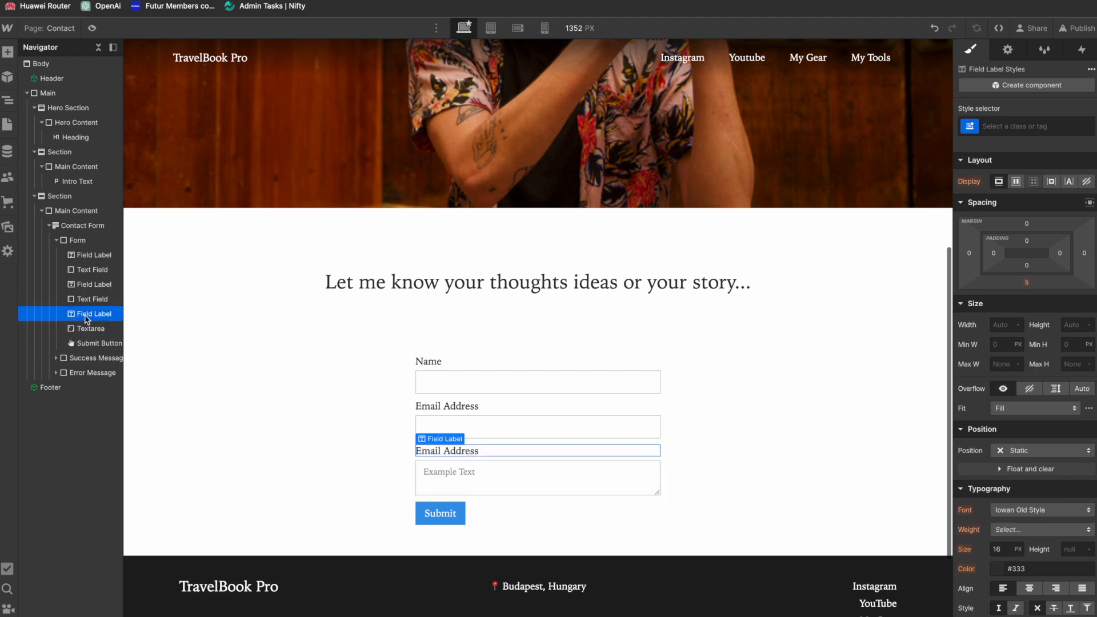
{"action": "double_click", "coordinate": [447, 455]}
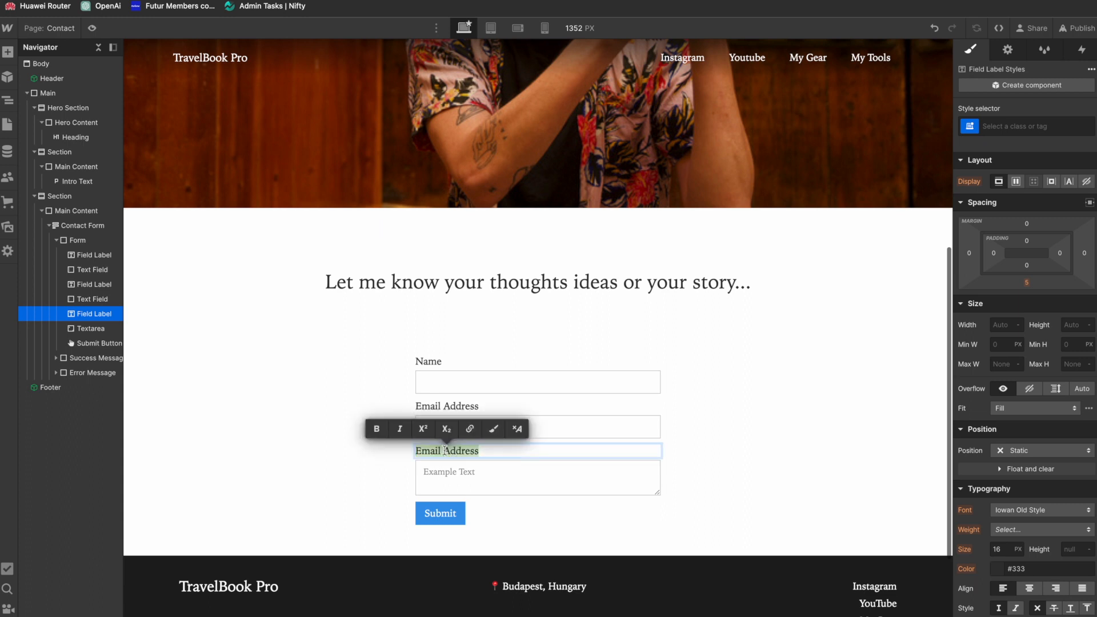
{"action": "type", "text": "Message"}
{"action": "left_click", "coordinate": [411, 472]}
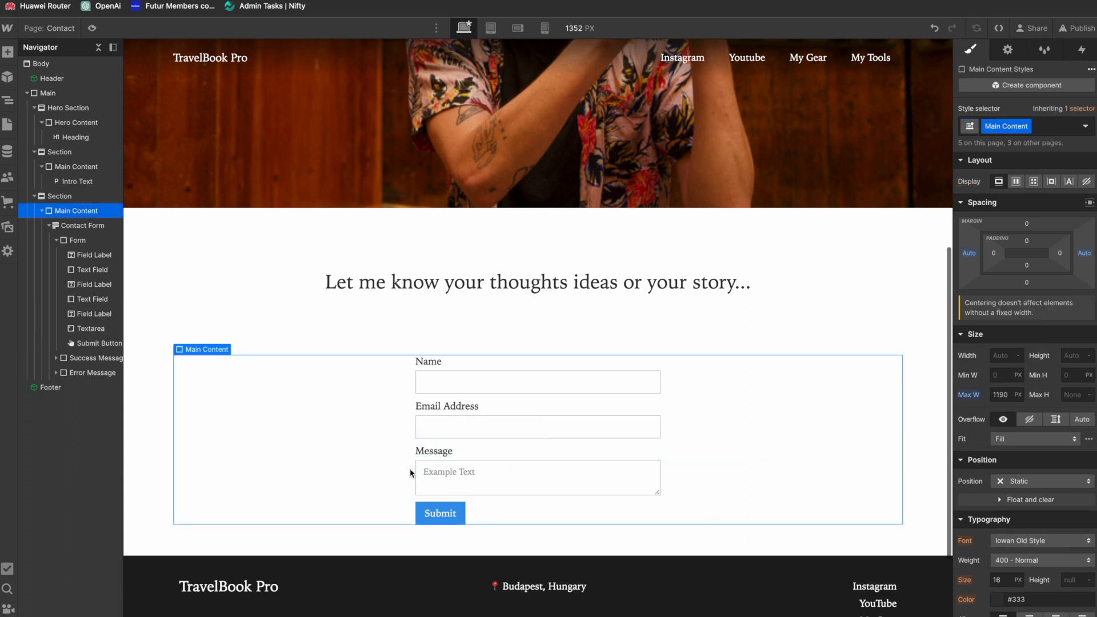
Step: Clear the Textarea's placeholder text and make the field required
{"action": "left_click", "coordinate": [91, 328]}
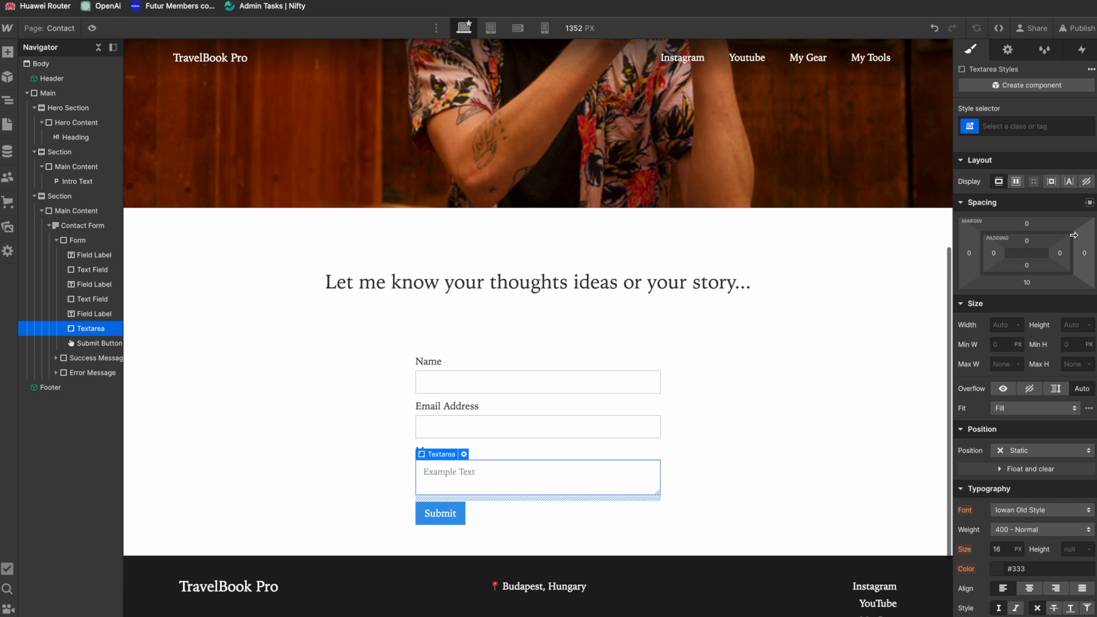
{"action": "left_click", "coordinate": [1007, 50]}
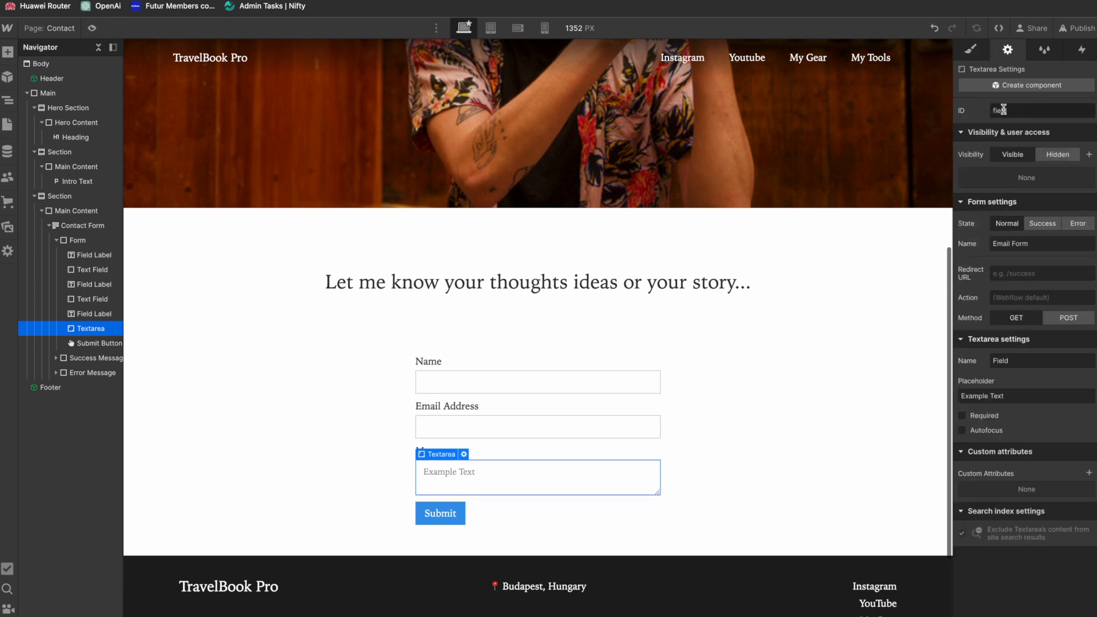
{"action": "left_click", "coordinate": [1019, 394]}
{"action": "key", "text": "ctrl+a"}
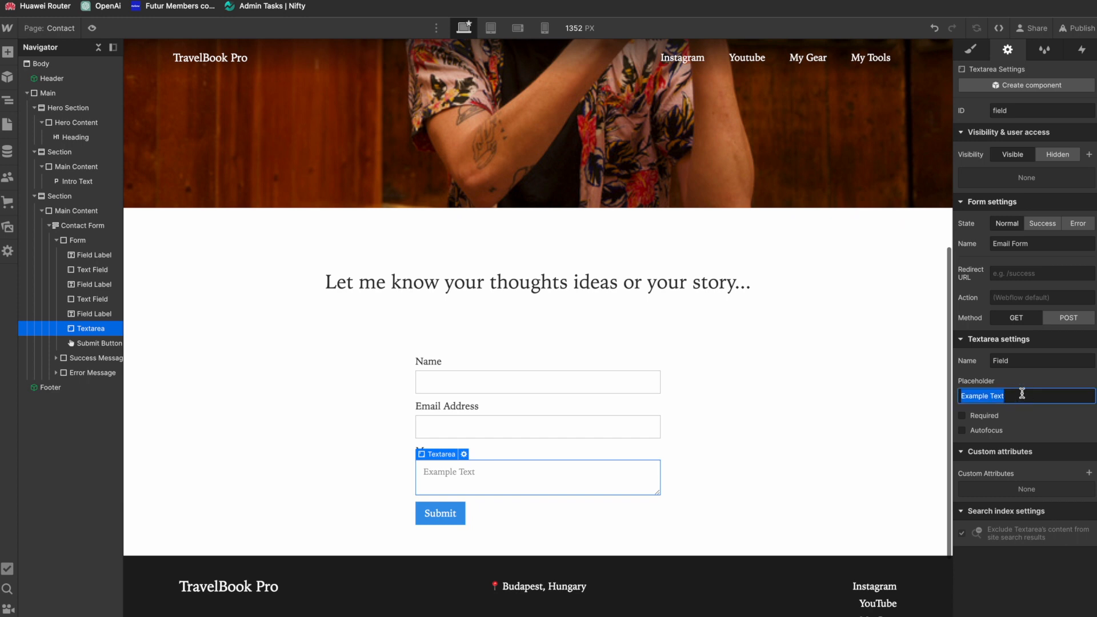
{"action": "key", "text": "BackSpace"}
{"action": "left_click", "coordinate": [964, 417]}
Step: Compare the name and email fields' settings with the Textarea's, and set the Textarea's name to "Message"
{"action": "left_click", "coordinate": [506, 430]}
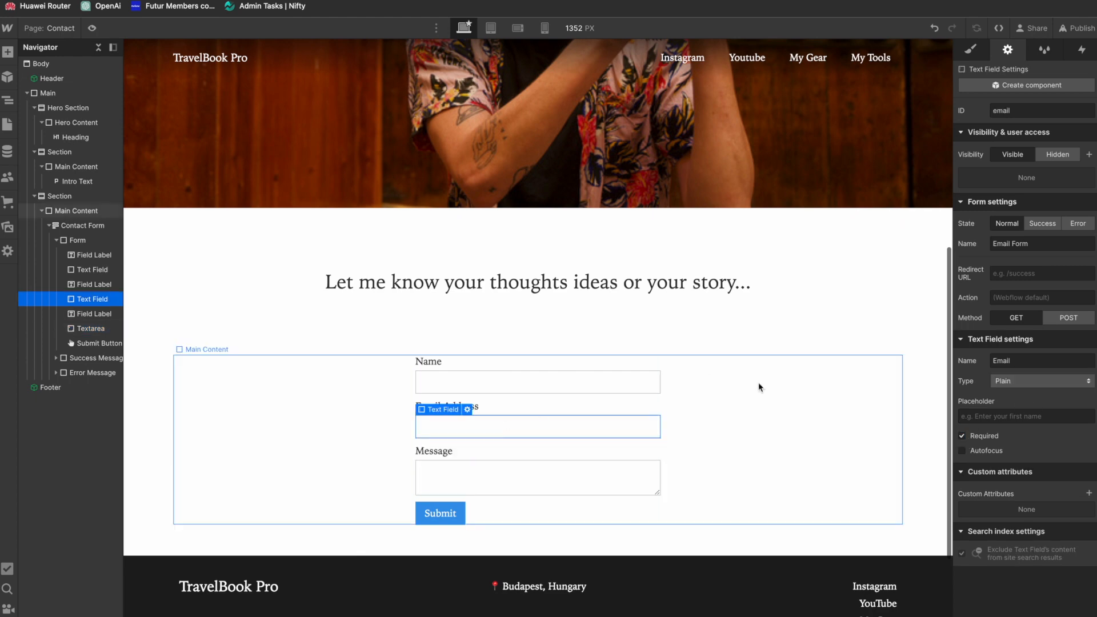
{"action": "left_click", "coordinate": [578, 391]}
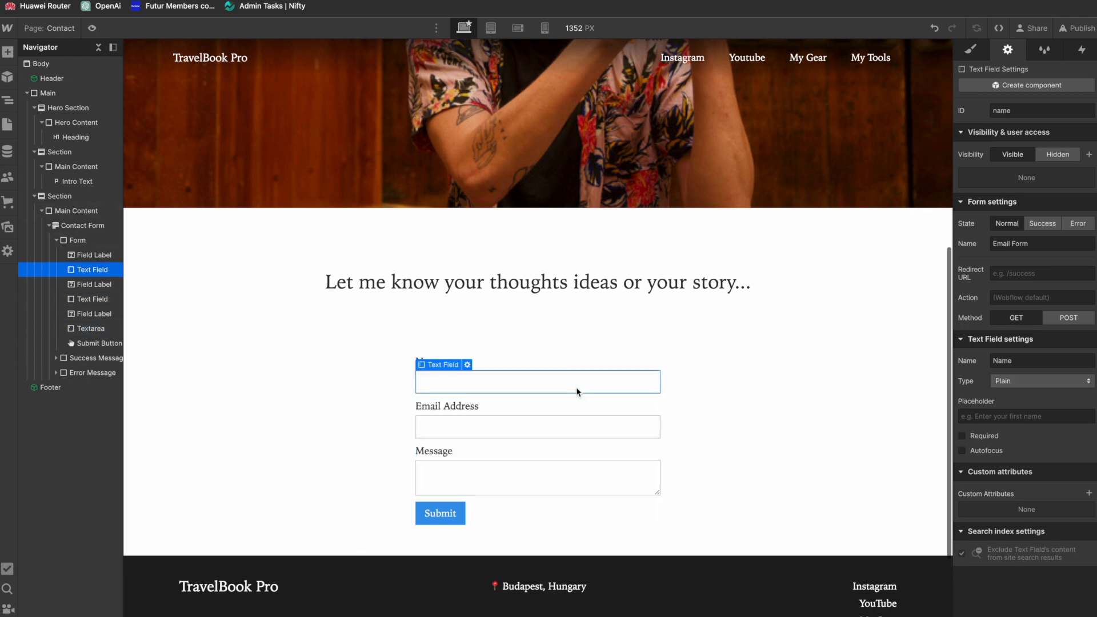
{"action": "left_click", "coordinate": [537, 429]}
{"action": "left_click", "coordinate": [523, 482]}
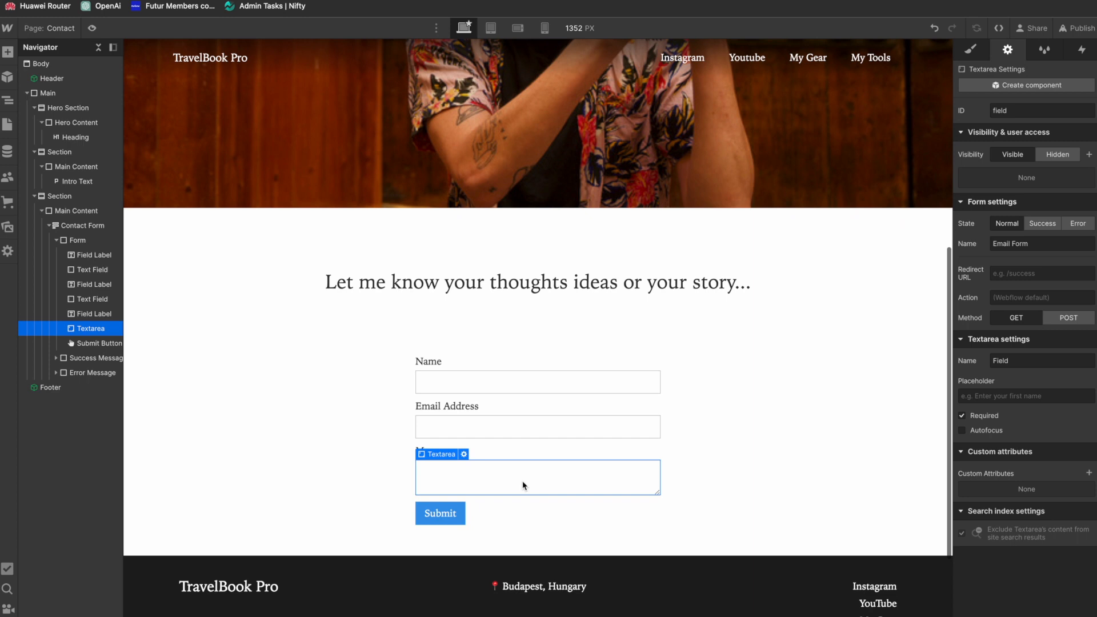
{"action": "left_click", "coordinate": [470, 430]}
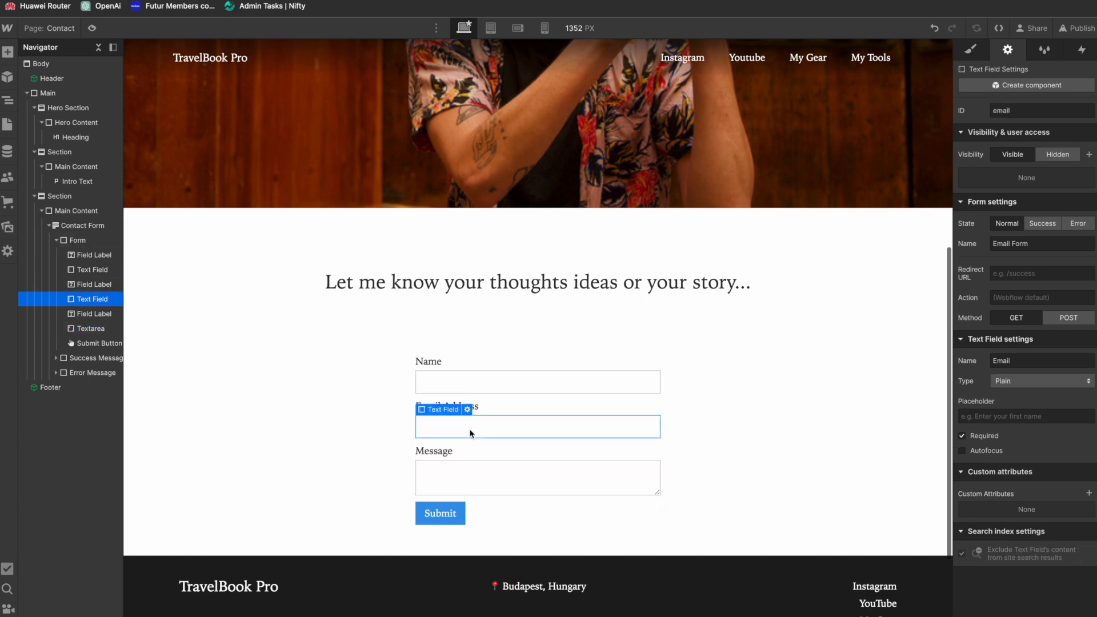
{"action": "left_click", "coordinate": [508, 473]}
{"action": "type", "text": "Message"}
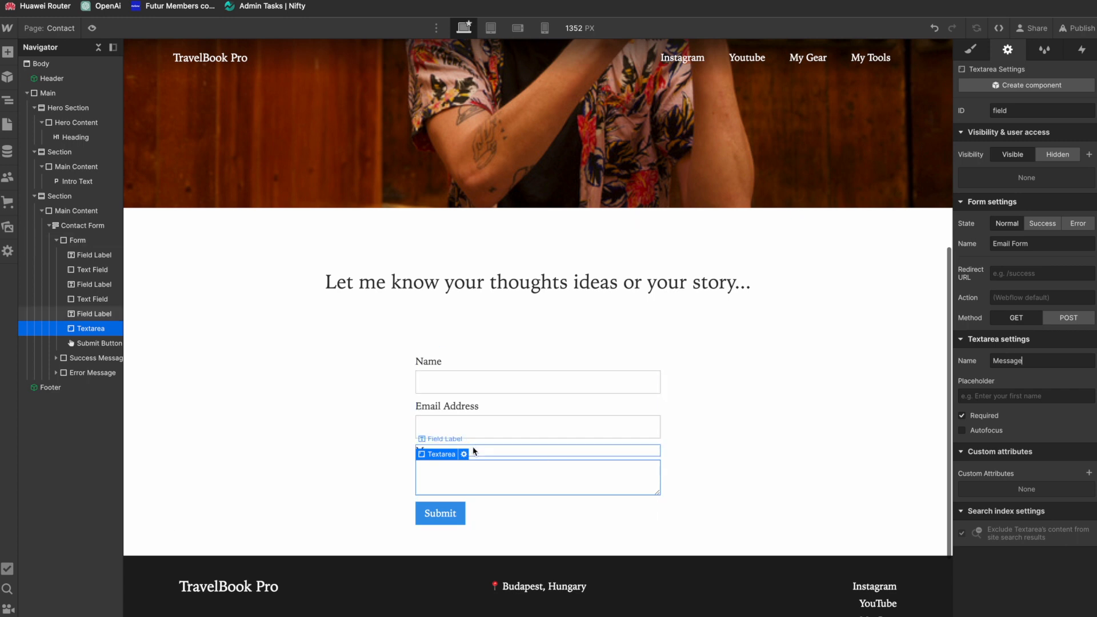
Step: Examine the settings of each label and field in the contact form, comparing their IDs and names
{"action": "left_click", "coordinate": [479, 452]}
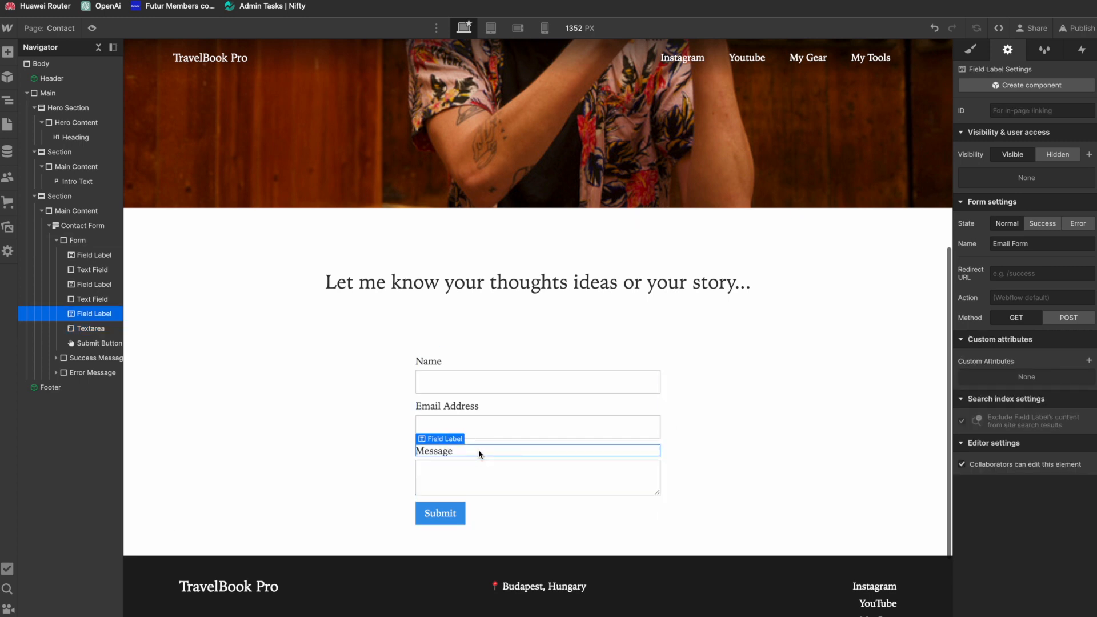
{"action": "left_click", "coordinate": [475, 407]}
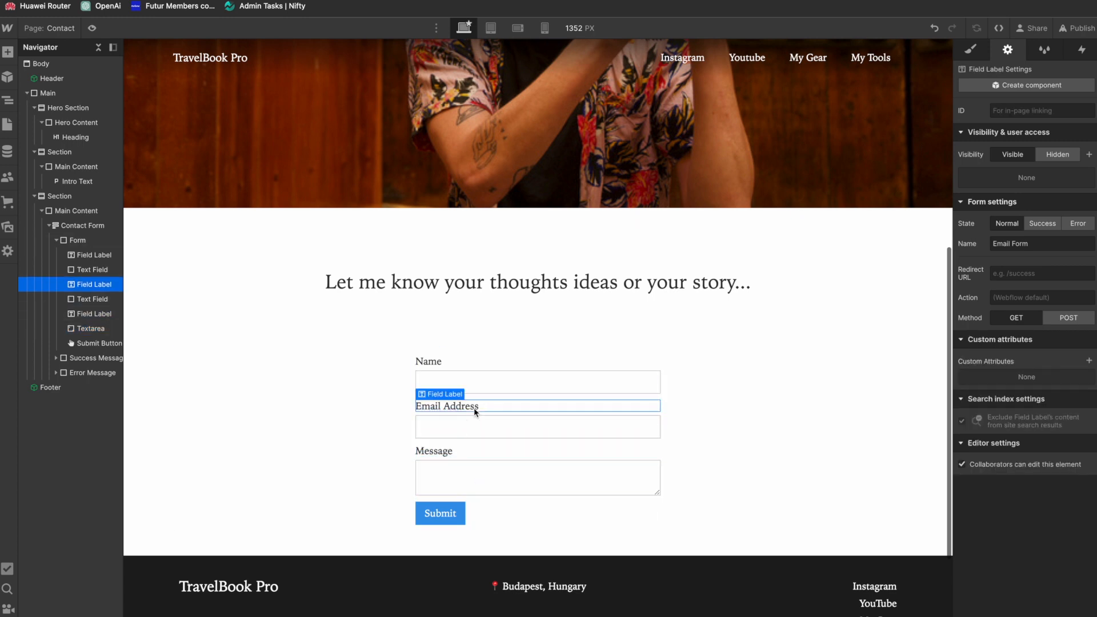
{"action": "left_click", "coordinate": [460, 453]}
{"action": "left_click", "coordinate": [463, 478]}
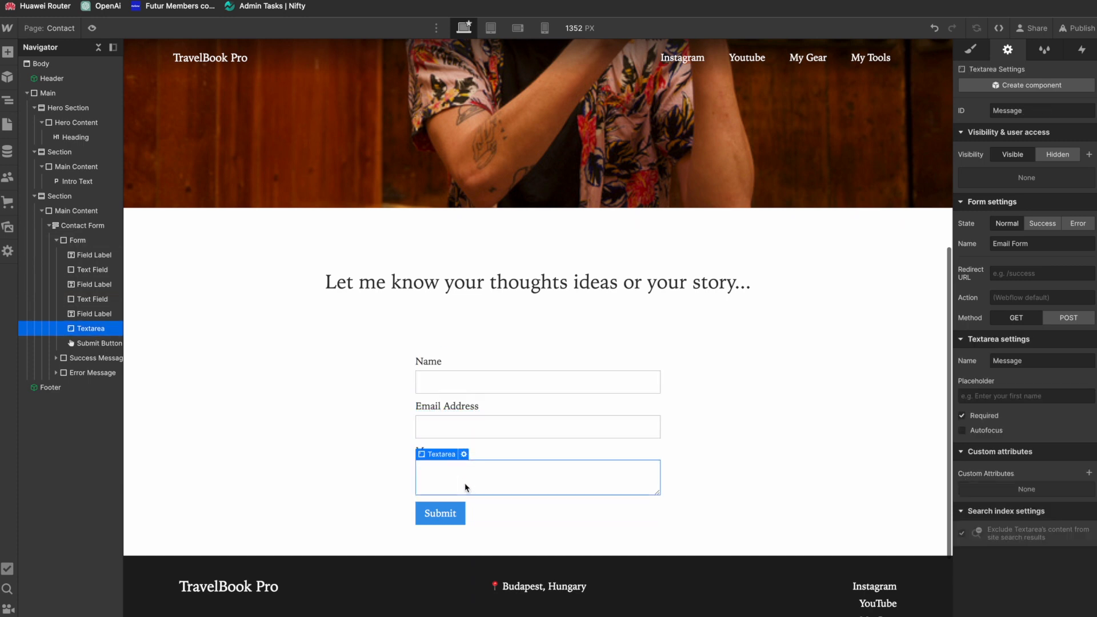
{"action": "left_click", "coordinate": [490, 450]}
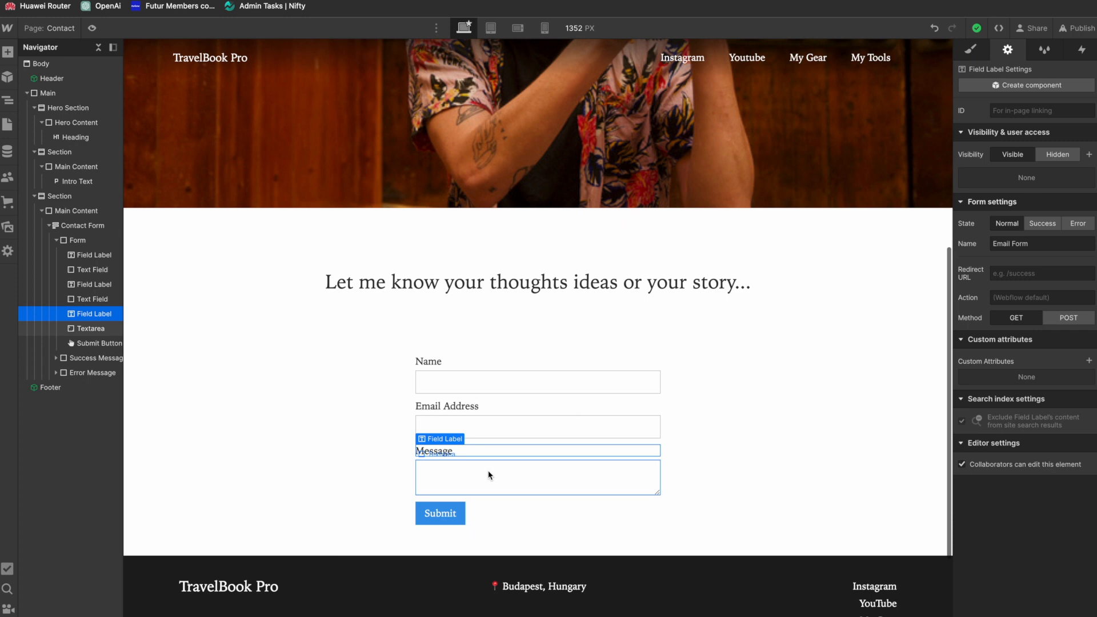
{"action": "left_click", "coordinate": [490, 476]}
{"action": "left_click", "coordinate": [488, 450]}
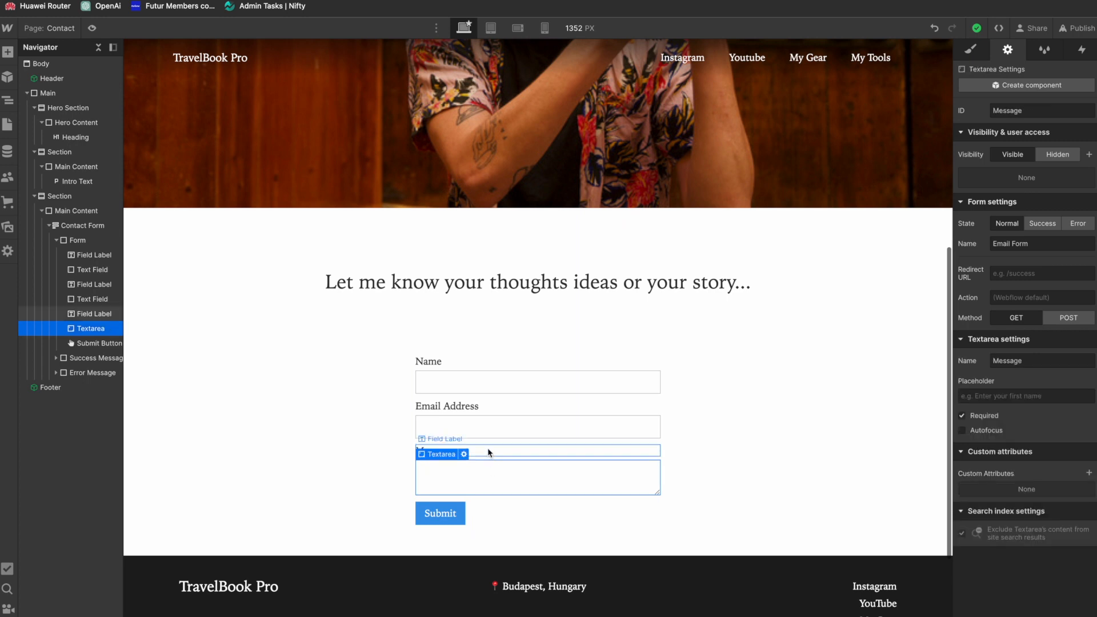
{"action": "left_click", "coordinate": [490, 407]}
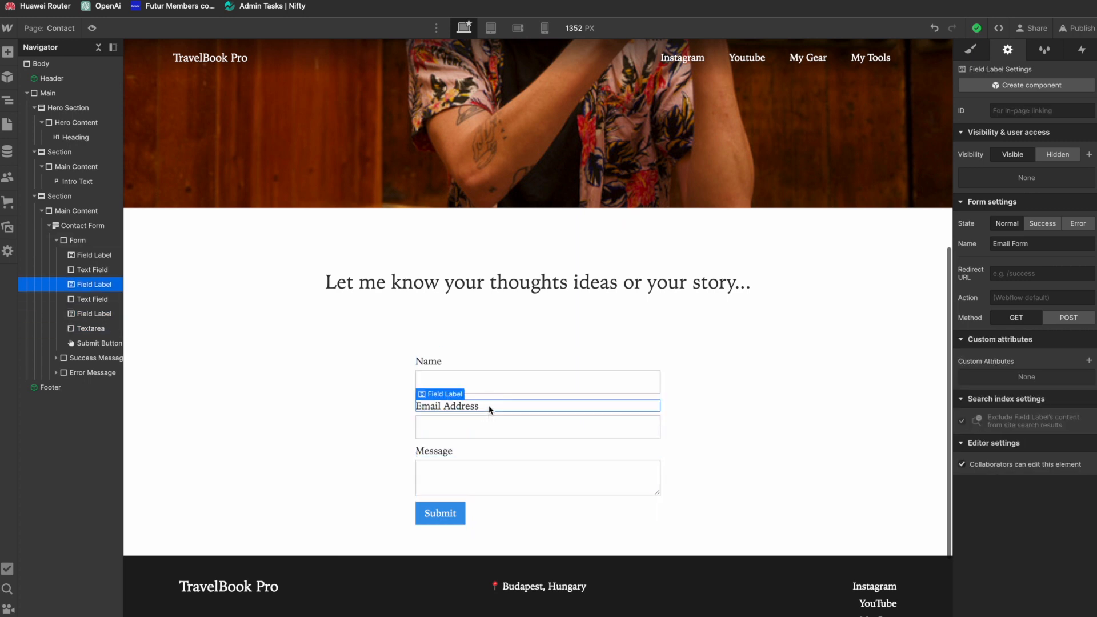
{"action": "left_click", "coordinate": [473, 427]}
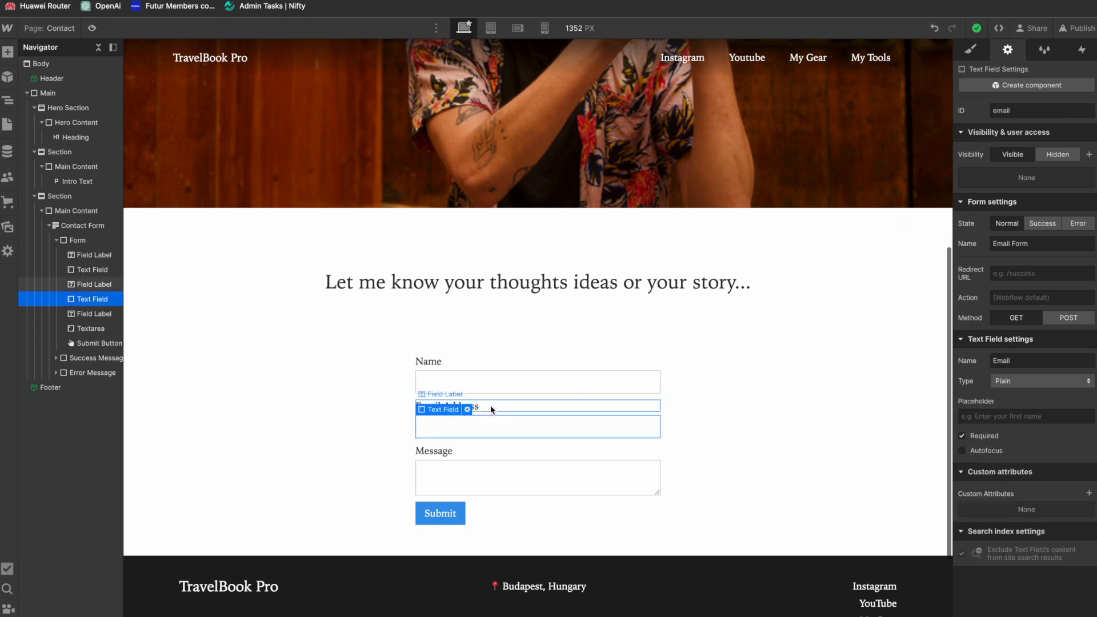
{"action": "left_click", "coordinate": [479, 362]}
{"action": "left_click", "coordinate": [484, 381]}
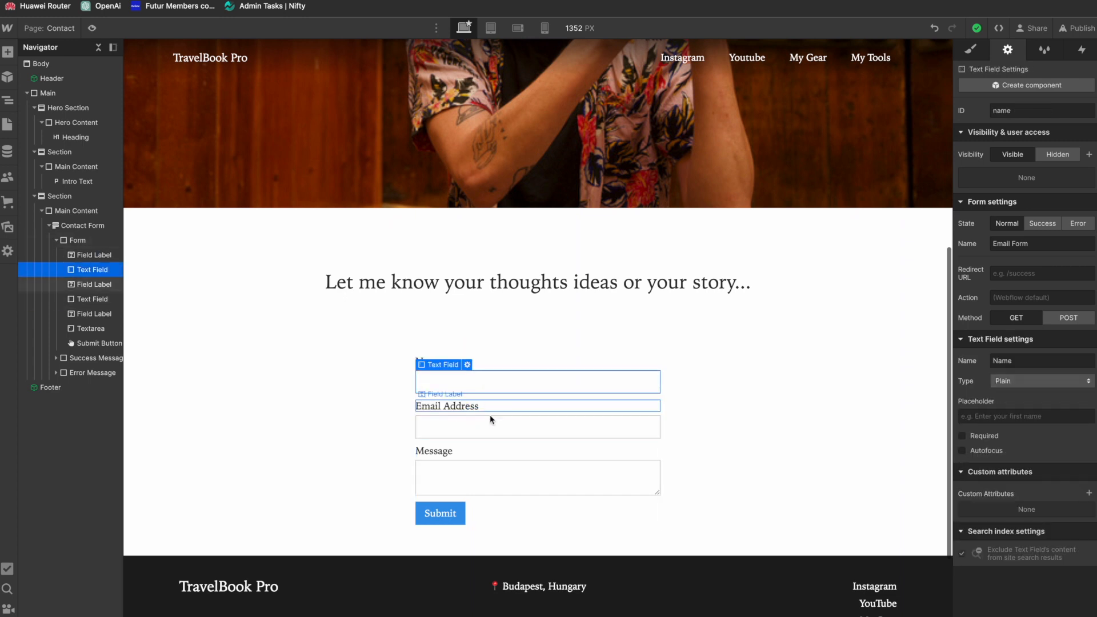
{"action": "left_click", "coordinate": [488, 488]}
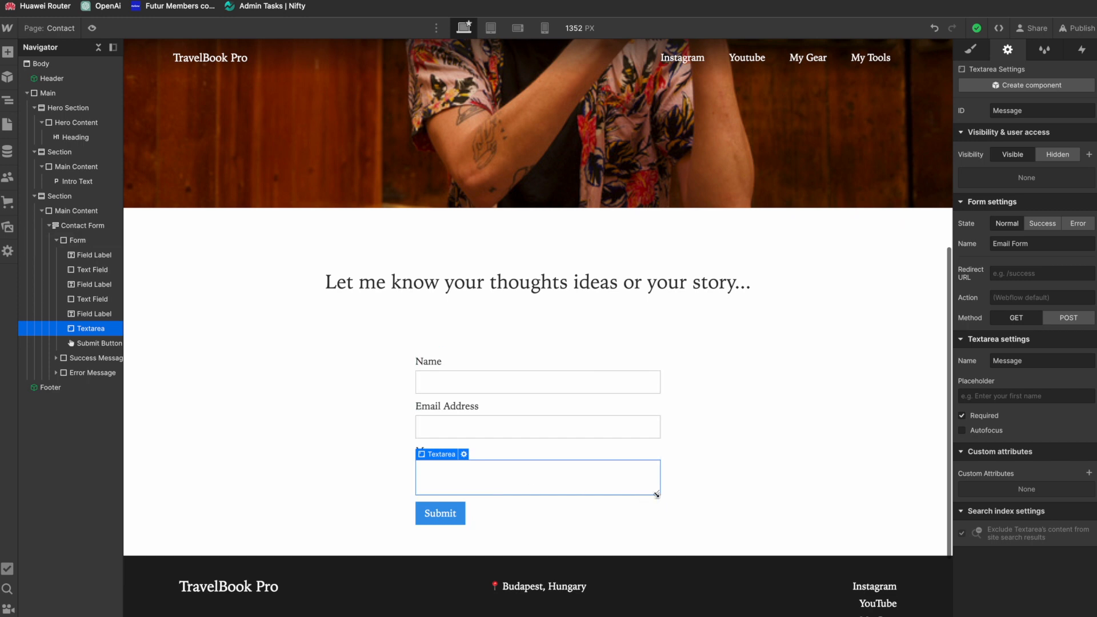
Step: Try applying the existing Primary Button class to the form's Submit button
{"action": "scroll", "coordinate": [612, 488], "scroll_direction": "down", "scroll_amount": 2}
{"action": "left_click", "coordinate": [457, 454]}
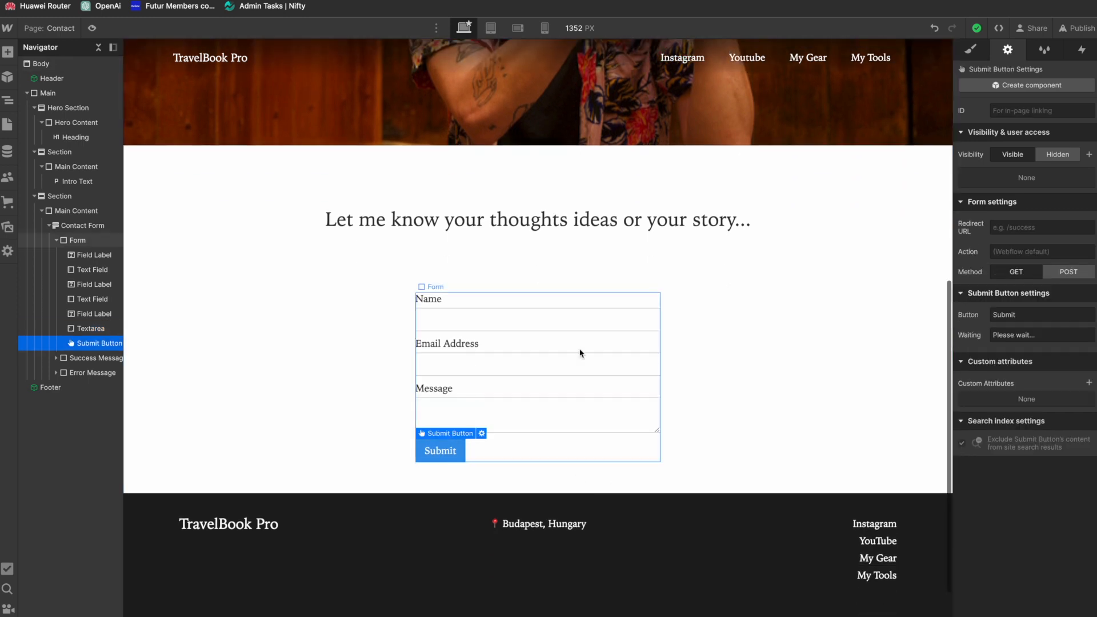
{"action": "left_click", "coordinate": [971, 50]}
{"action": "left_click", "coordinate": [1018, 126]}
{"action": "type", "text": "Primary"}
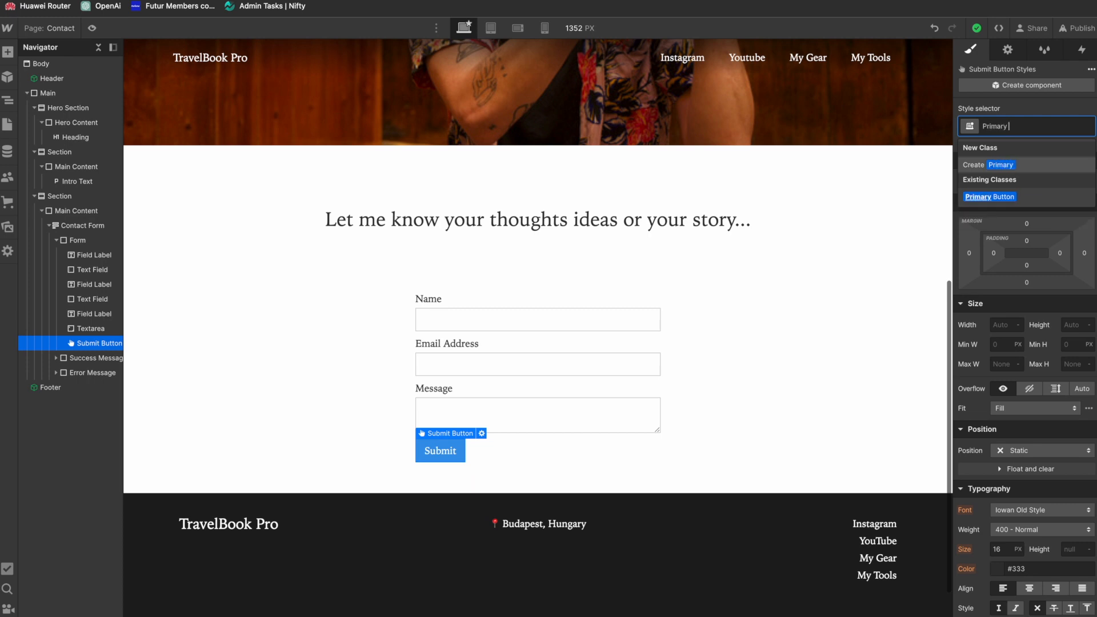
{"action": "key", "text": "Down"}
{"action": "key", "text": "Return"}
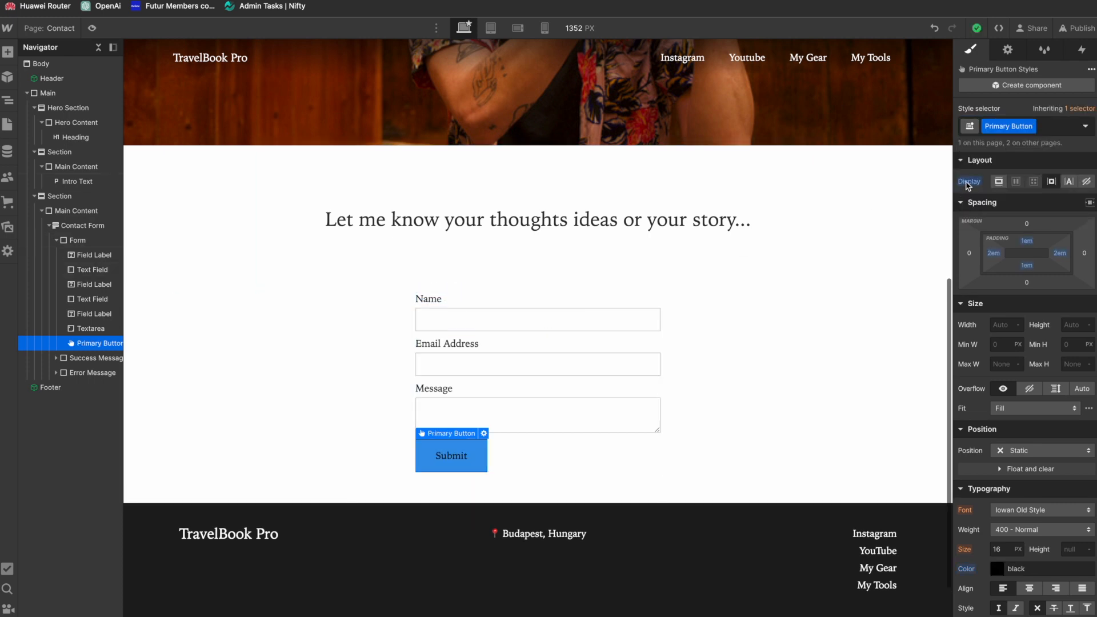
Step: Reapply the existing Primary Button class to the form's Submit button and add a "Submit Button" combo class
{"action": "scroll", "coordinate": [983, 262], "scroll_direction": "down", "scroll_amount": 4}
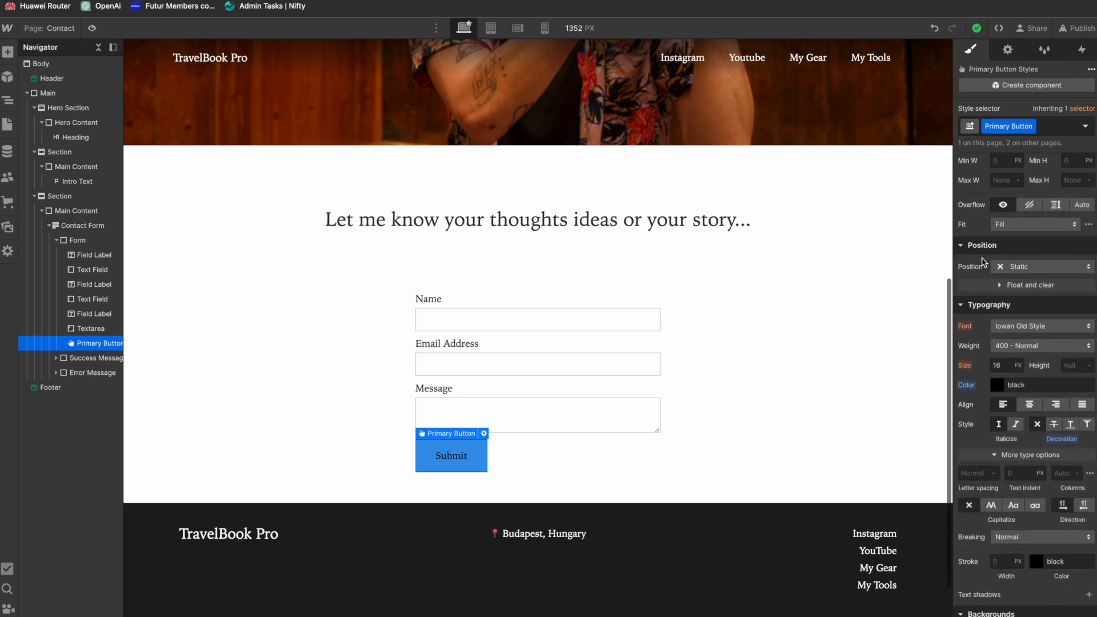
{"action": "left_click", "coordinate": [1050, 131]}
{"action": "key", "text": "BackSpace"}
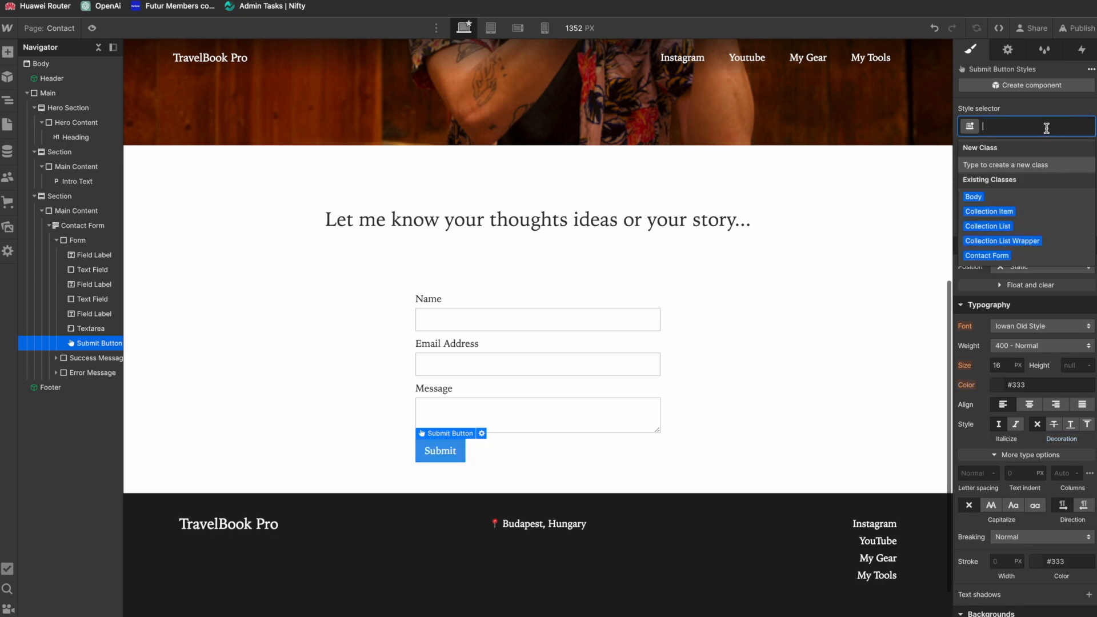
{"action": "type", "text": "Primary"}
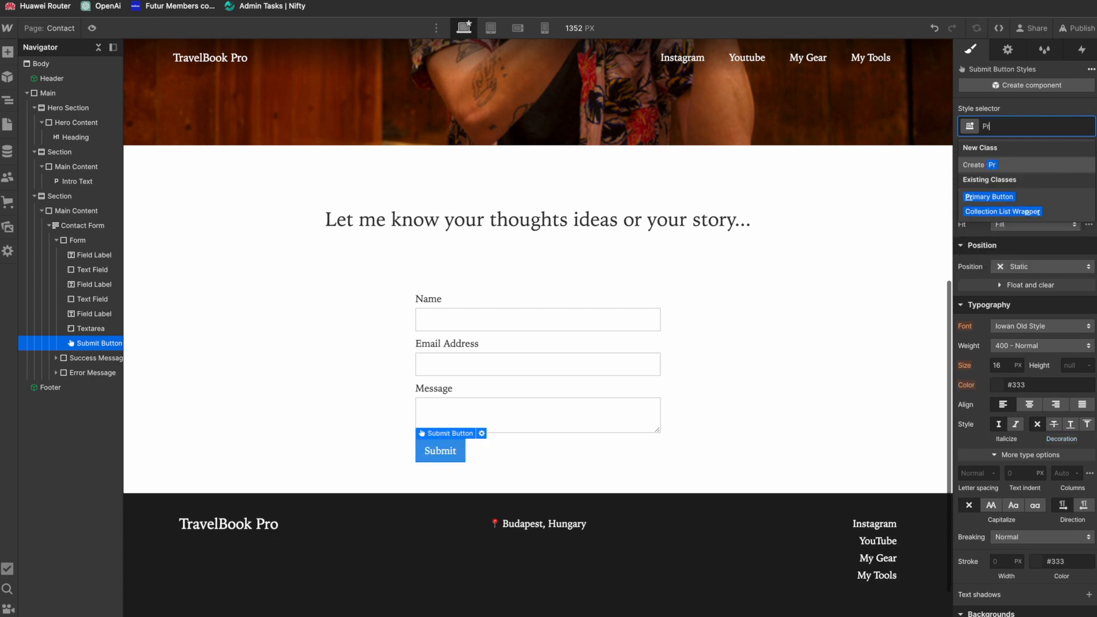
{"action": "key", "text": "Return"}
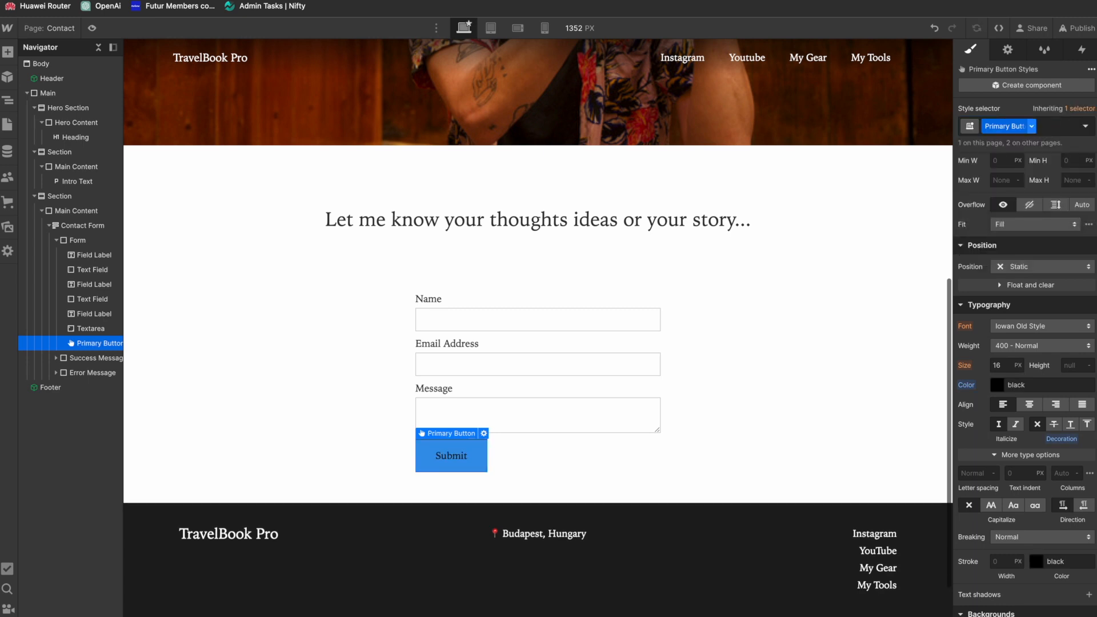
{"action": "left_click", "coordinate": [1057, 125]}
{"action": "type", "text": "Sub"}
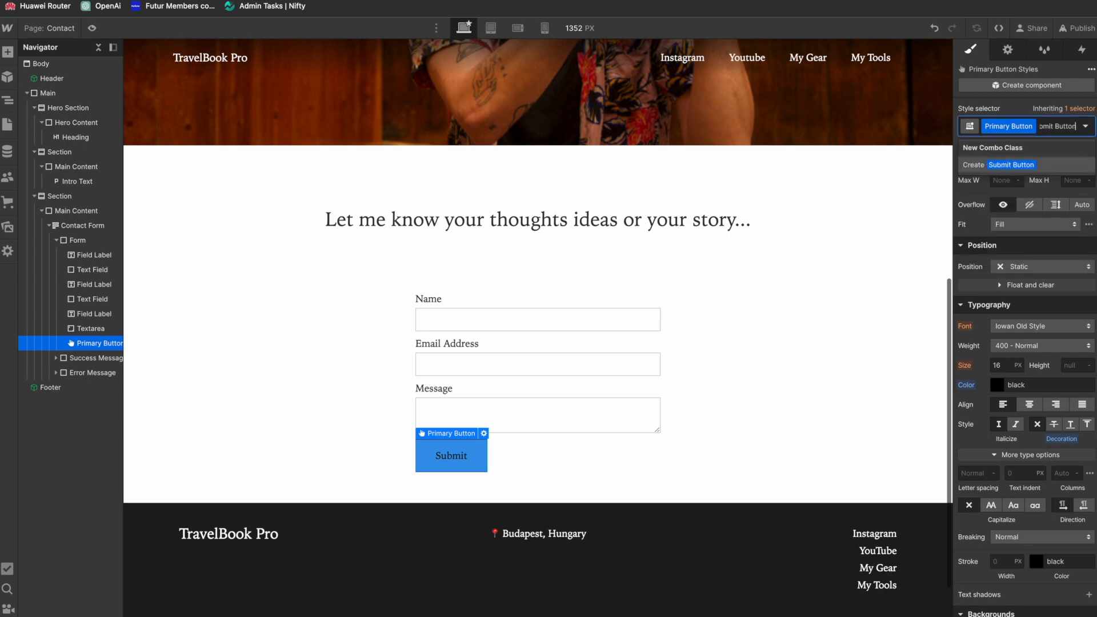
{"action": "type", "text": "mit Button"}
{"action": "key", "text": "Return"}
Step: Give the Submit button's combo class a black background and white text
{"action": "scroll", "coordinate": [998, 263], "scroll_direction": "down", "scroll_amount": 7}
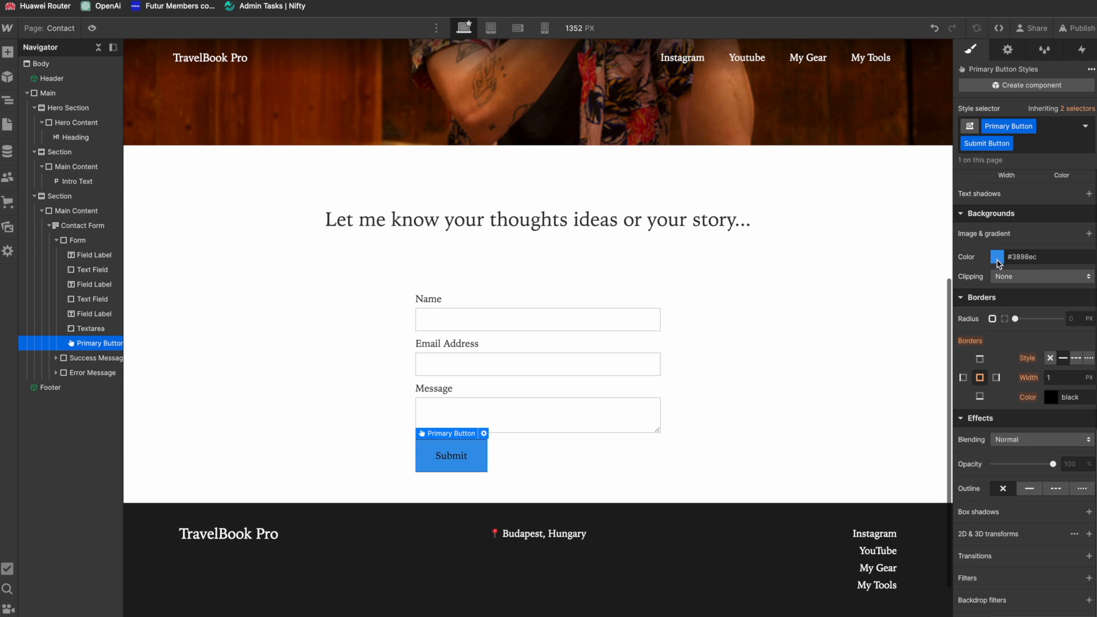
{"action": "left_click", "coordinate": [997, 264]}
{"action": "left_click_drag", "start_coordinate": [966, 350], "coordinate": [926, 377]}
{"action": "left_click", "coordinate": [976, 253]}
{"action": "scroll", "coordinate": [976, 252], "scroll_direction": "up", "scroll_amount": 3}
{"action": "left_click", "coordinate": [997, 236]}
{"action": "left_click", "coordinate": [990, 272]}
{"action": "left_click", "coordinate": [648, 491]}
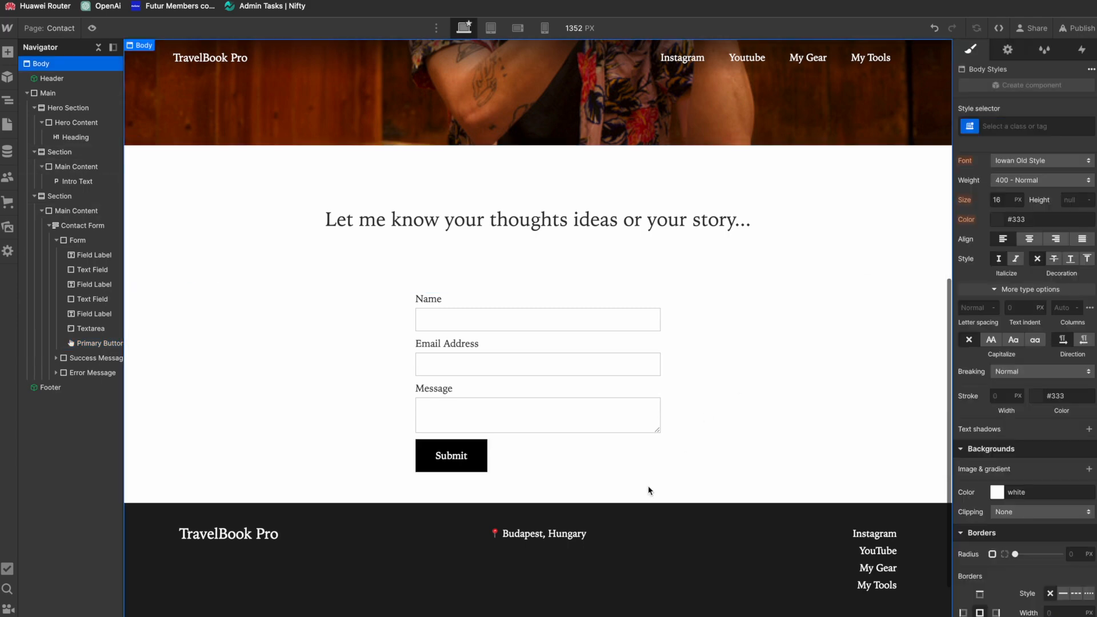
Step: Examine the contact form's settings, including its name and its Normal, Success and Error states
{"action": "scroll", "coordinate": [651, 475], "scroll_direction": "down", "scroll_amount": 2}
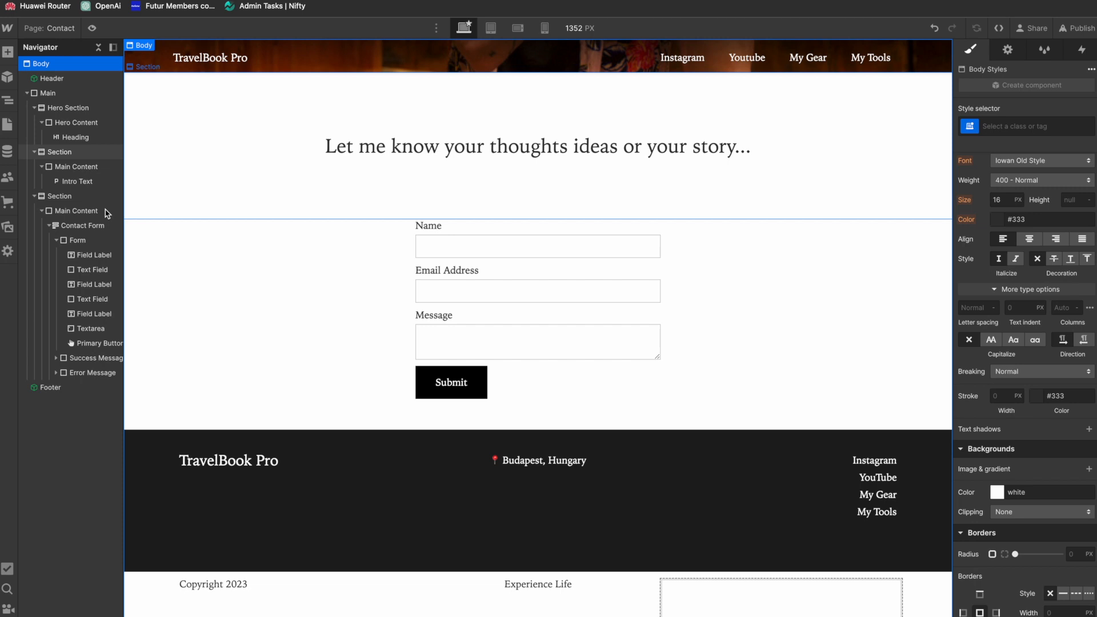
{"action": "left_click", "coordinate": [83, 225]}
{"action": "left_click", "coordinate": [77, 240]}
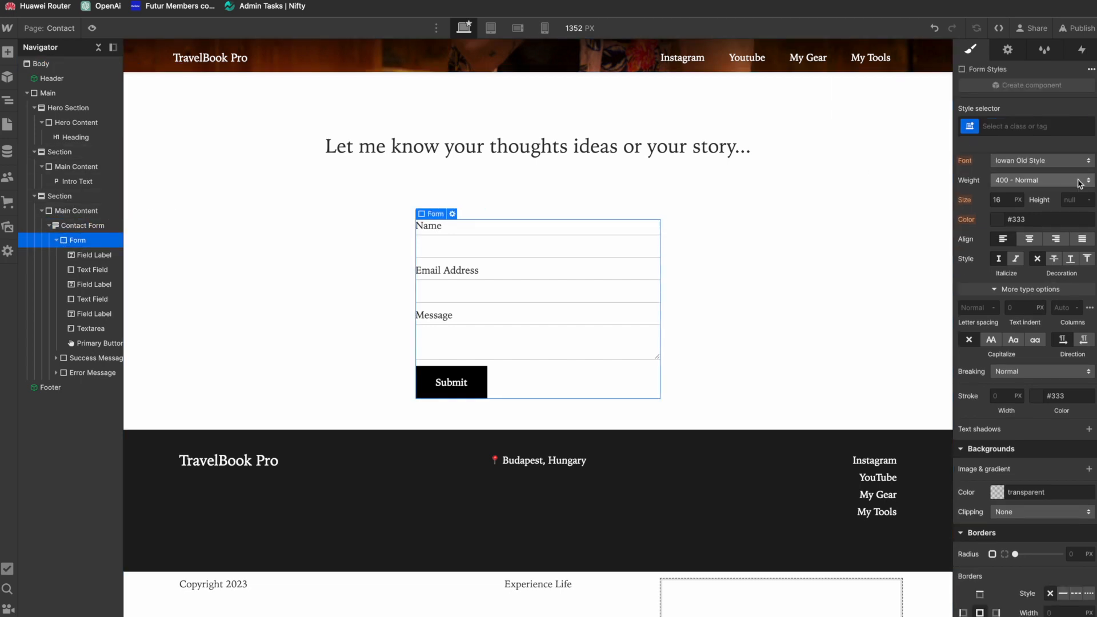
{"action": "left_click", "coordinate": [1007, 50]}
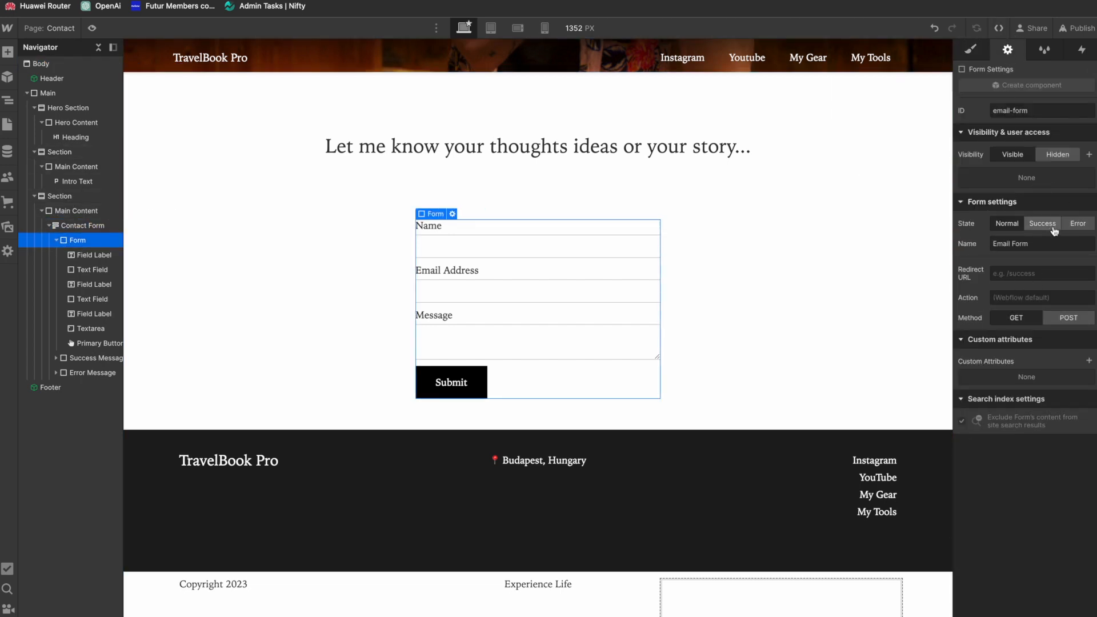
{"action": "left_click", "coordinate": [1044, 224]}
{"action": "left_click", "coordinate": [1078, 223]}
{"action": "left_click", "coordinate": [1043, 223]}
{"action": "left_click", "coordinate": [1008, 223]}
{"action": "left_click", "coordinate": [1036, 224]}
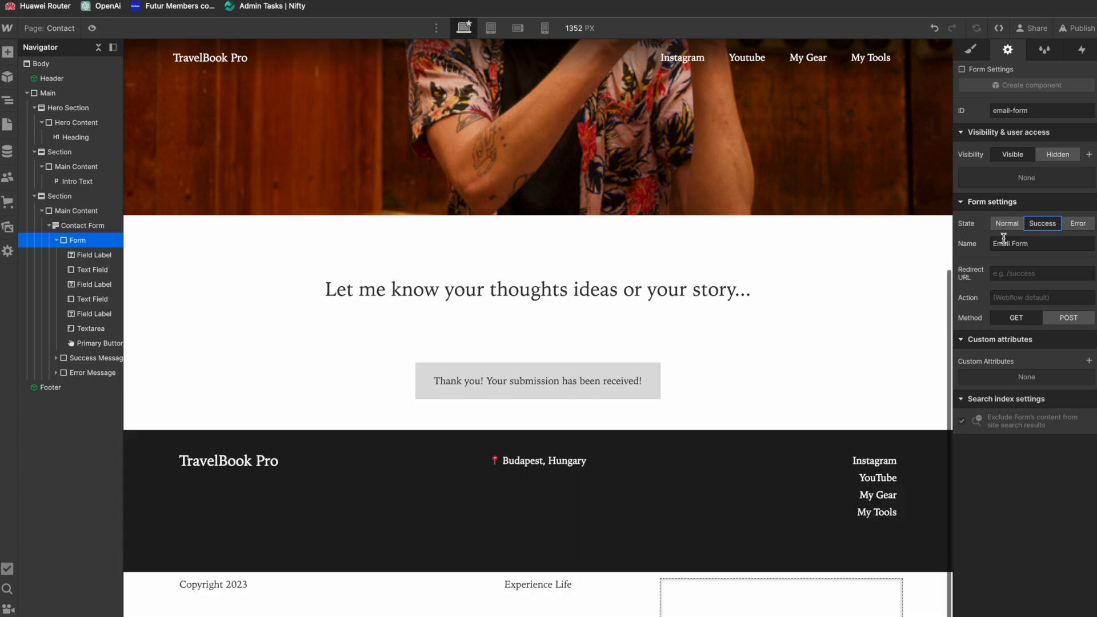
{"action": "left_click_drag", "start_coordinate": [1041, 243], "coordinate": [960, 244]}
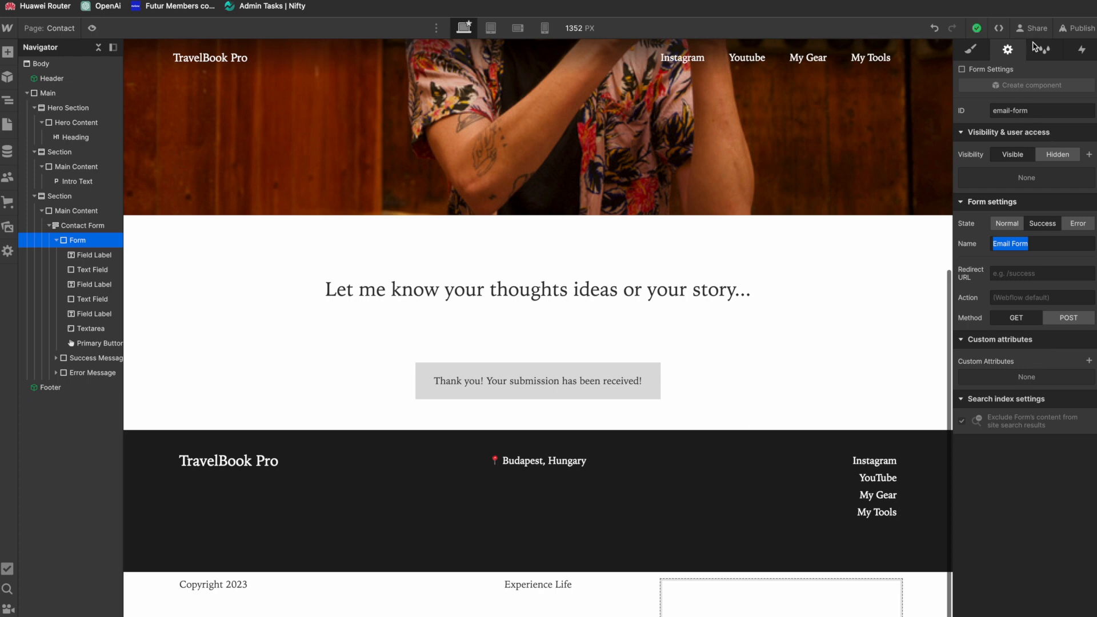
Step: Publish the updated site to the selected staging domain
{"action": "left_click", "coordinate": [973, 48]}
{"action": "scroll", "coordinate": [737, 202], "scroll_direction": "up", "scroll_amount": 5}
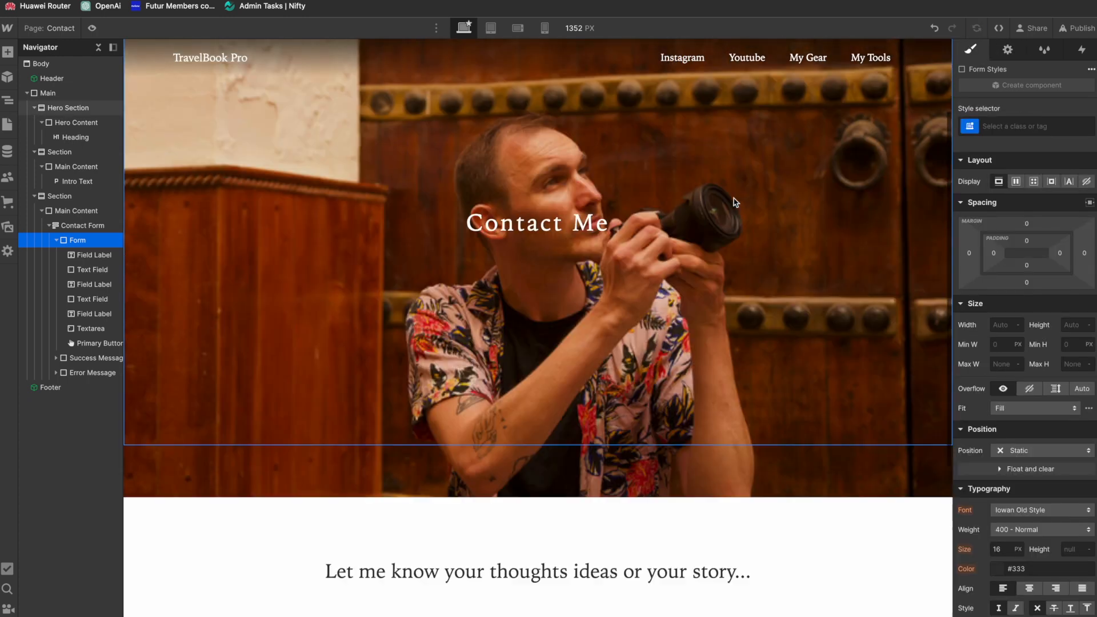
{"action": "scroll", "coordinate": [736, 202], "scroll_direction": "up", "scroll_amount": 7}
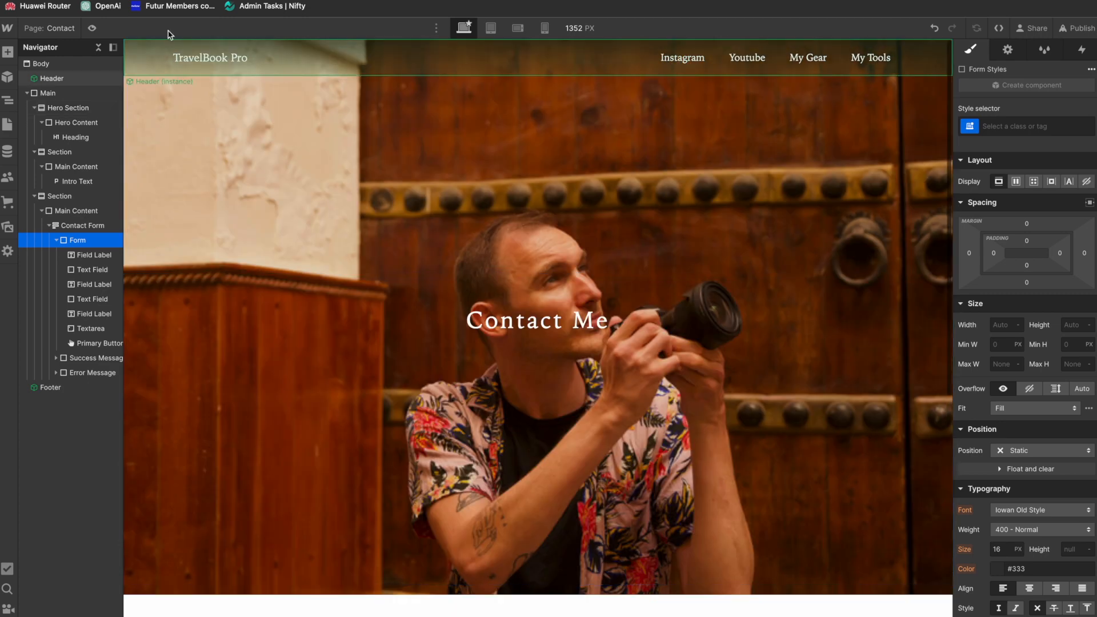
{"action": "left_click", "coordinate": [1077, 28]}
{"action": "left_click", "coordinate": [1010, 216]}
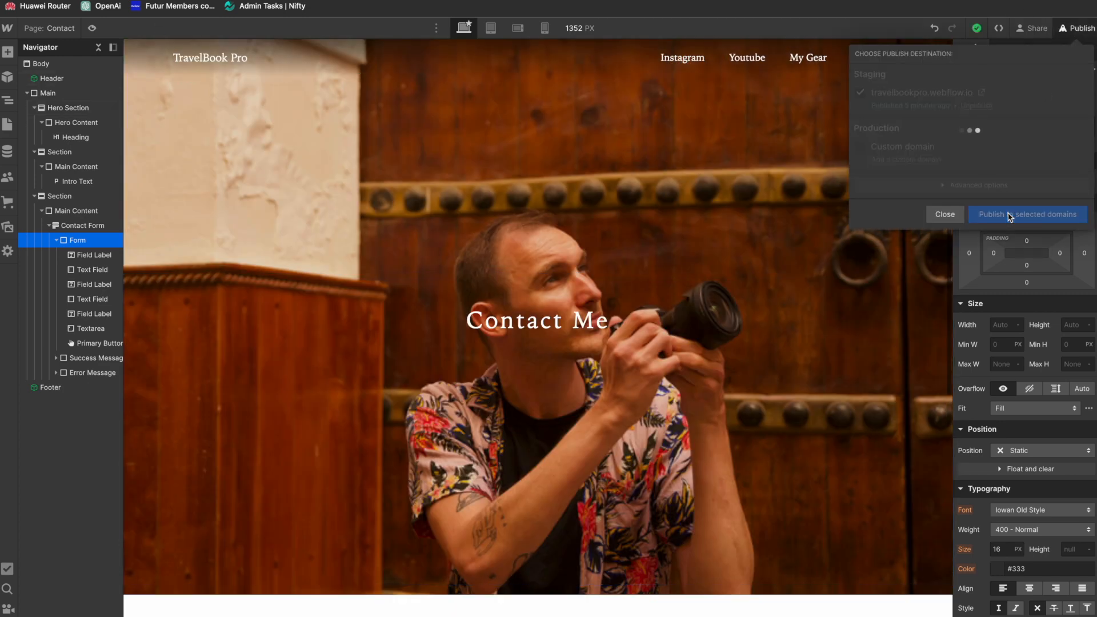
Step: Open the form settings of the TravelBook Pro site
{"action": "left_click", "coordinate": [7, 29]}
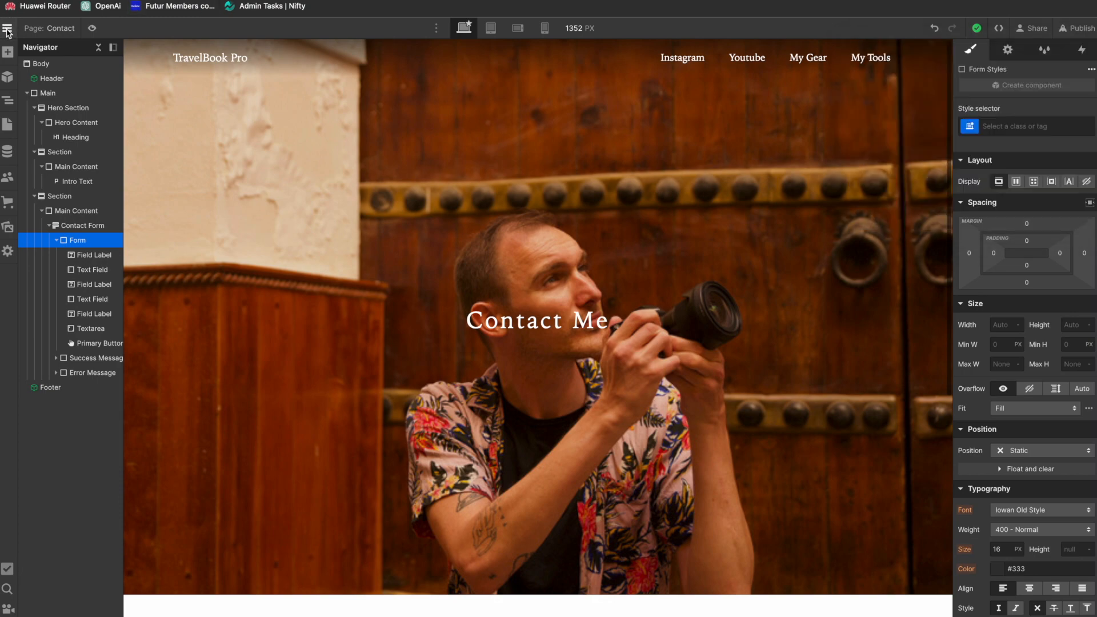
{"action": "left_click", "coordinate": [7, 30]}
{"action": "left_click", "coordinate": [31, 75]}
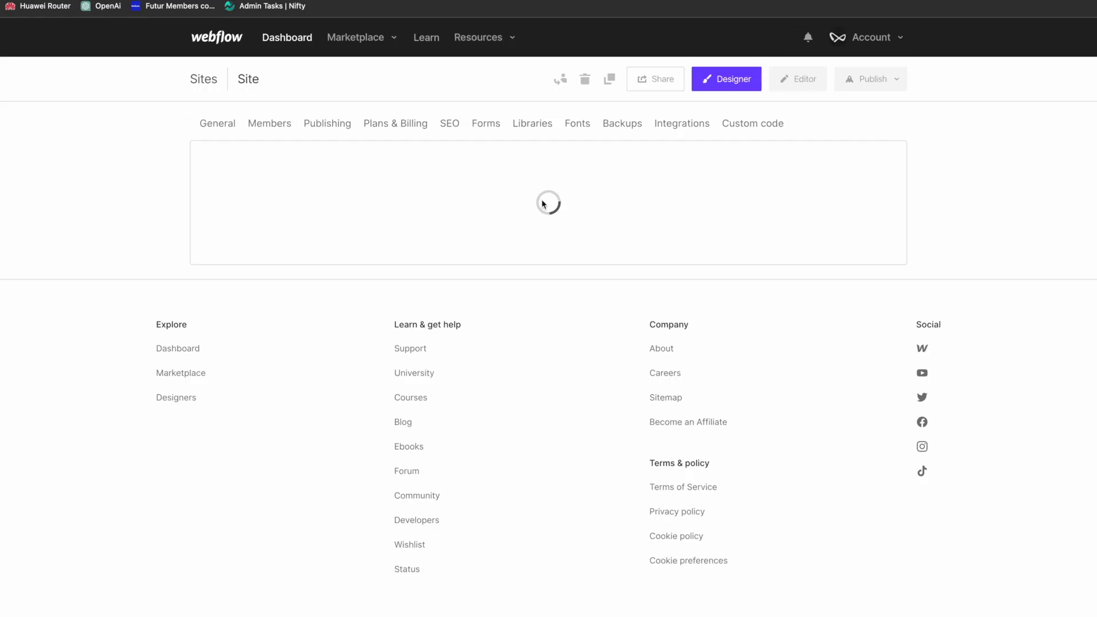
{"action": "left_click", "coordinate": [483, 124]}
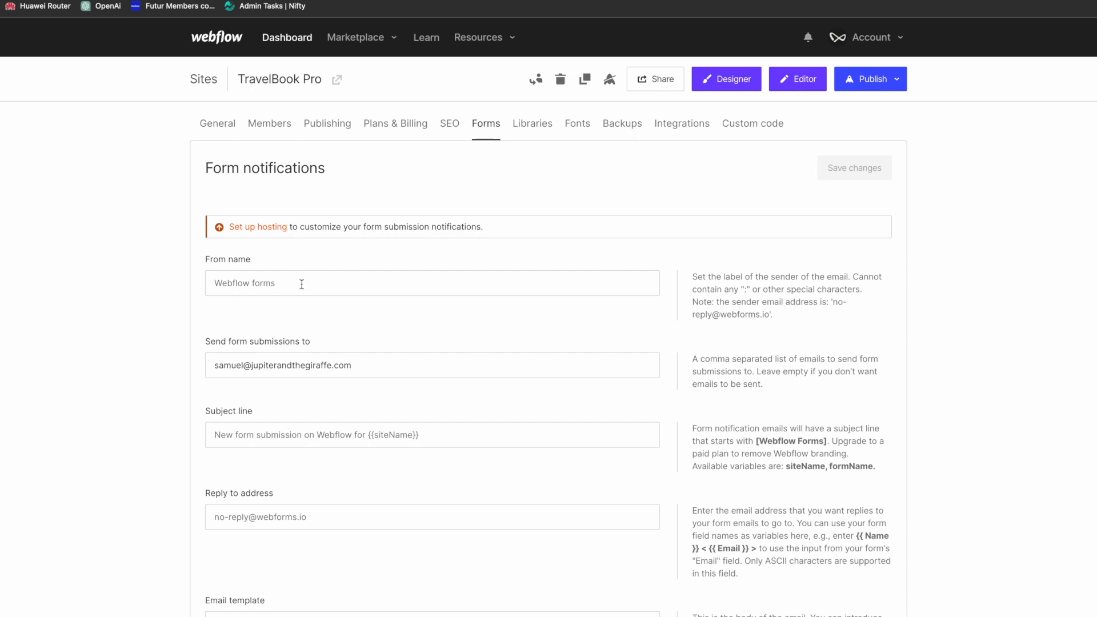
Step: Review the form notification and reCAPTCHA options, and start registering a new site in Google reCAPTCHA
{"action": "scroll", "coordinate": [385, 335], "scroll_direction": "down", "scroll_amount": 1}
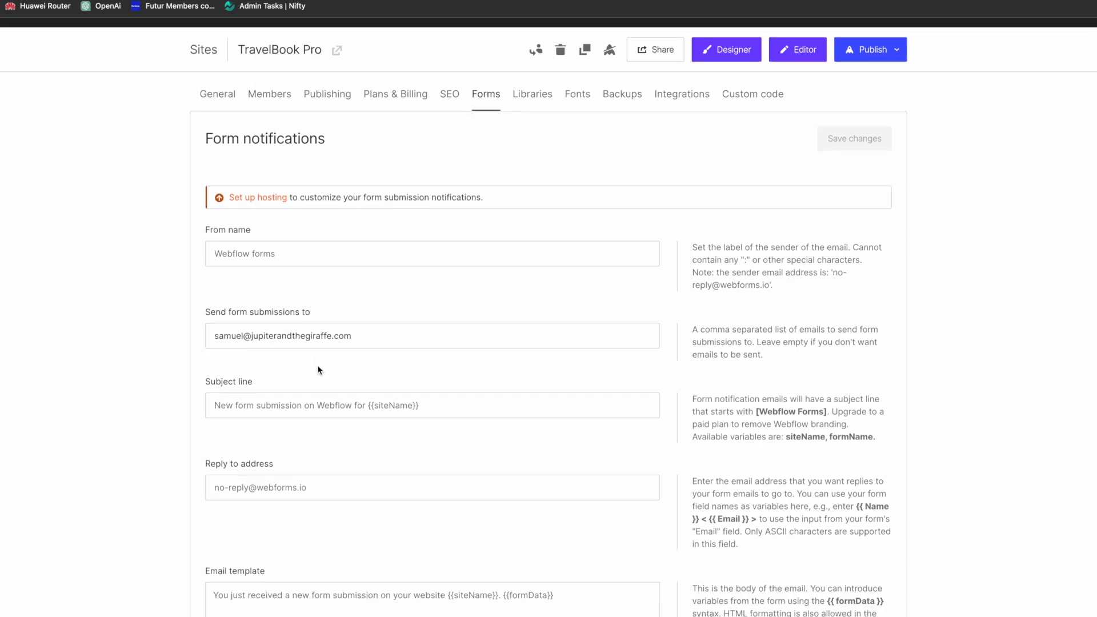
{"action": "scroll", "coordinate": [319, 370], "scroll_direction": "down", "scroll_amount": 5}
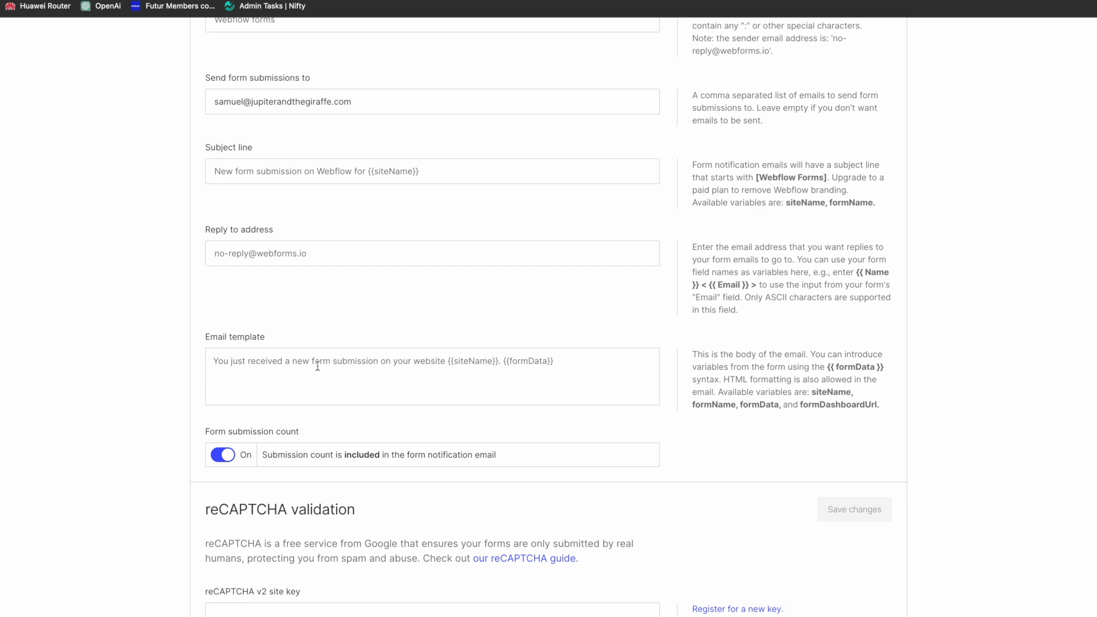
{"action": "scroll", "coordinate": [318, 366], "scroll_direction": "down", "scroll_amount": 6}
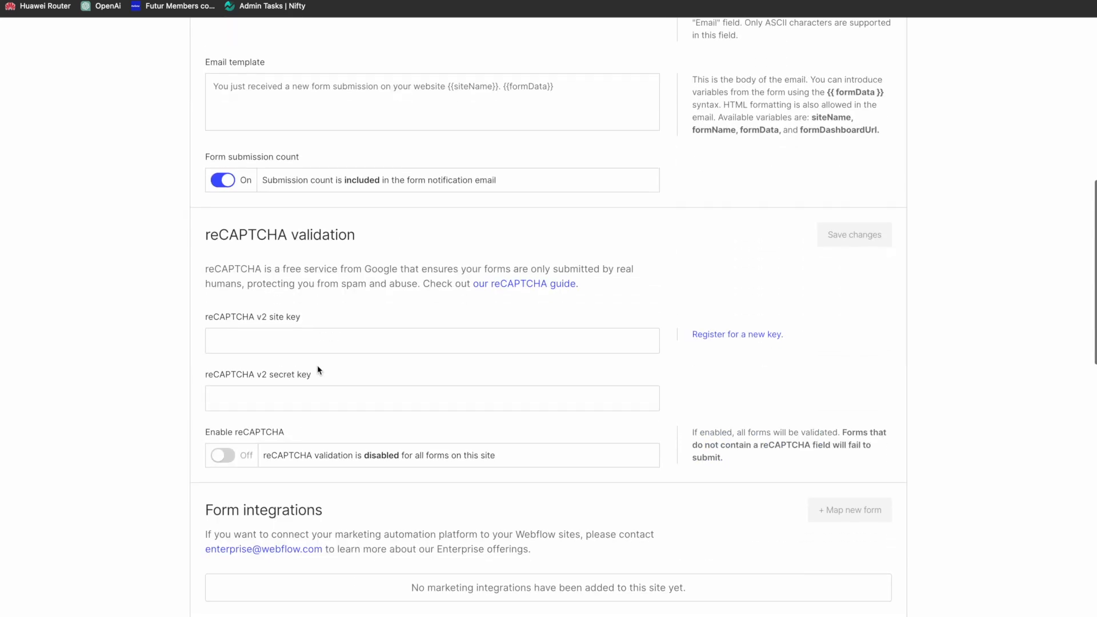
{"action": "scroll", "coordinate": [318, 371], "scroll_direction": "down", "scroll_amount": 1}
{"action": "scroll", "coordinate": [331, 355], "scroll_direction": "up", "scroll_amount": 1}
{"action": "left_click", "coordinate": [360, 337]}
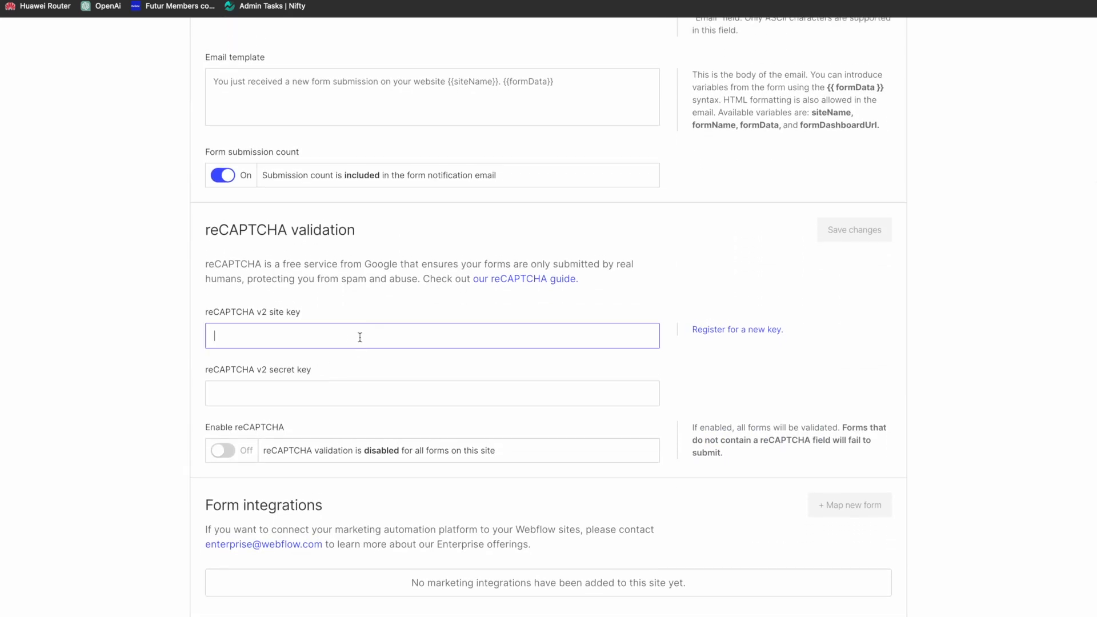
{"action": "left_click", "coordinate": [766, 331]}
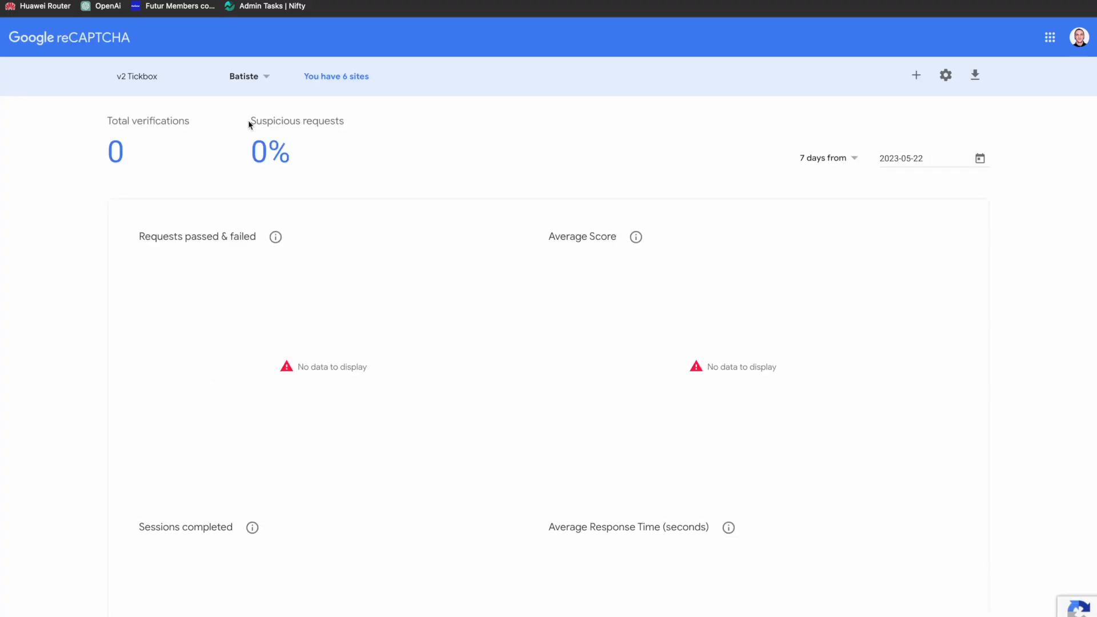
{"action": "left_click", "coordinate": [918, 74]}
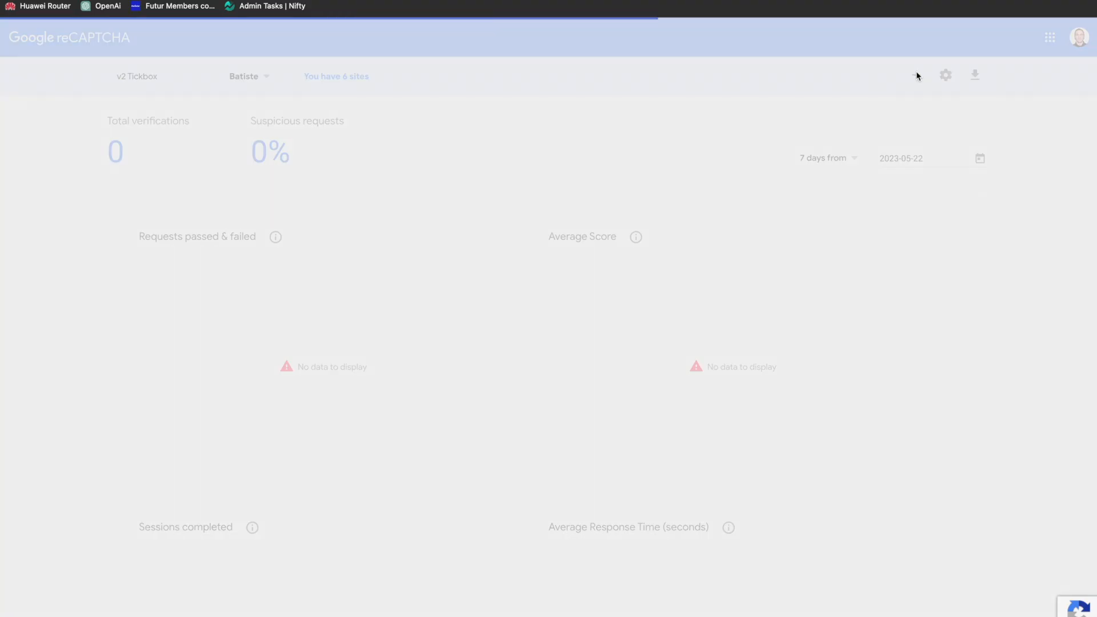
Step: Label the new reCAPTCHA site "TravelBook Pro" and choose the Challenge (v2) type with the "I'm not a robot" tickbox
{"action": "left_click", "coordinate": [213, 299]}
{"action": "type", "text": "C"}
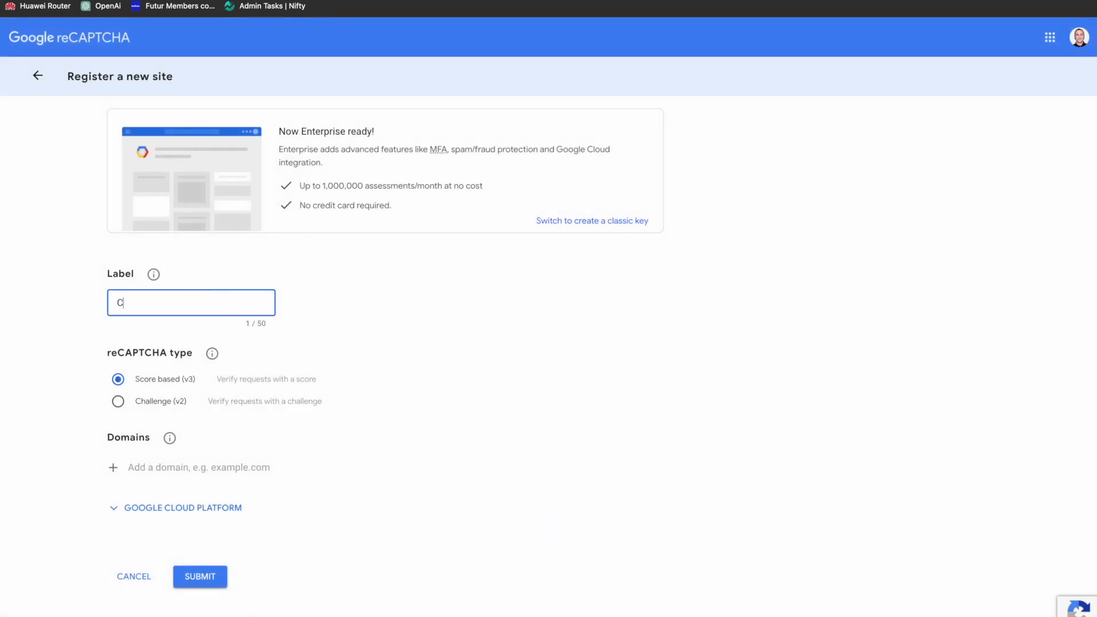
{"action": "key", "text": "BackSpace"}
{"action": "type", "text": "TravelBook Pro"}
{"action": "left_click", "coordinate": [134, 402]}
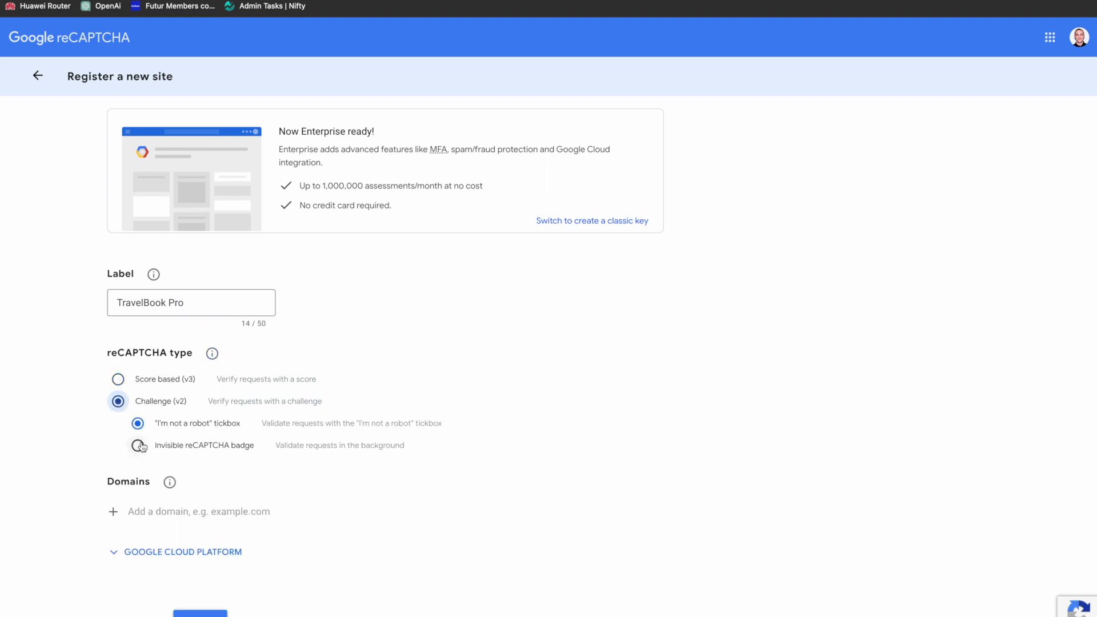
Step: Add the domain travelbookpro.webflow.io and submit the reCAPTCHA registration
{"action": "scroll", "coordinate": [136, 451], "scroll_direction": "down", "scroll_amount": 2}
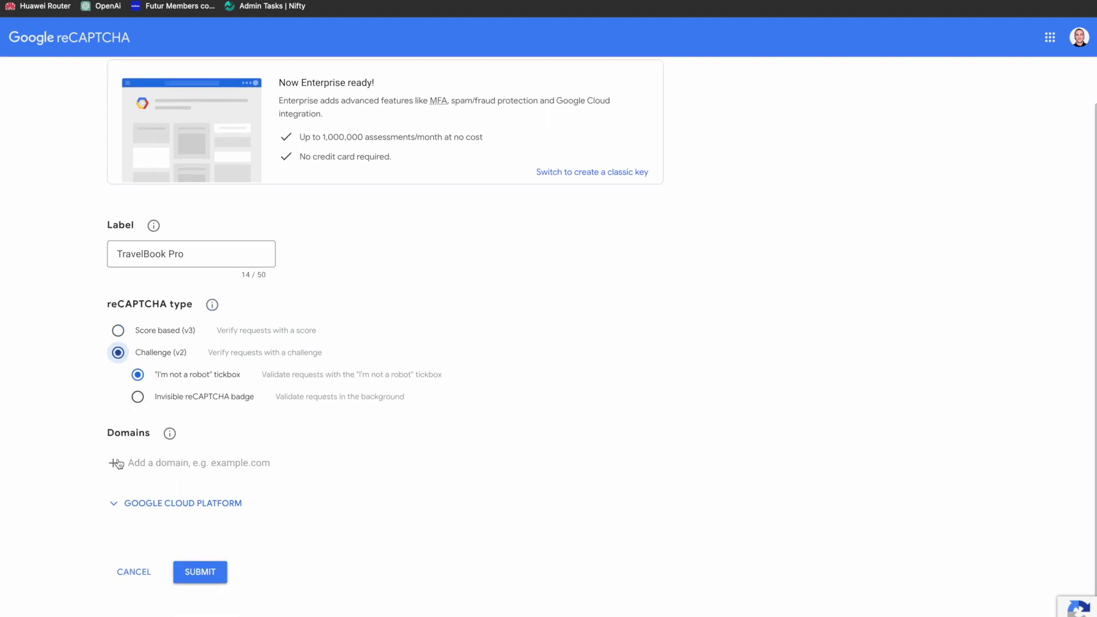
{"action": "left_click", "coordinate": [147, 459]}
{"action": "type", "text": "travelboo"}
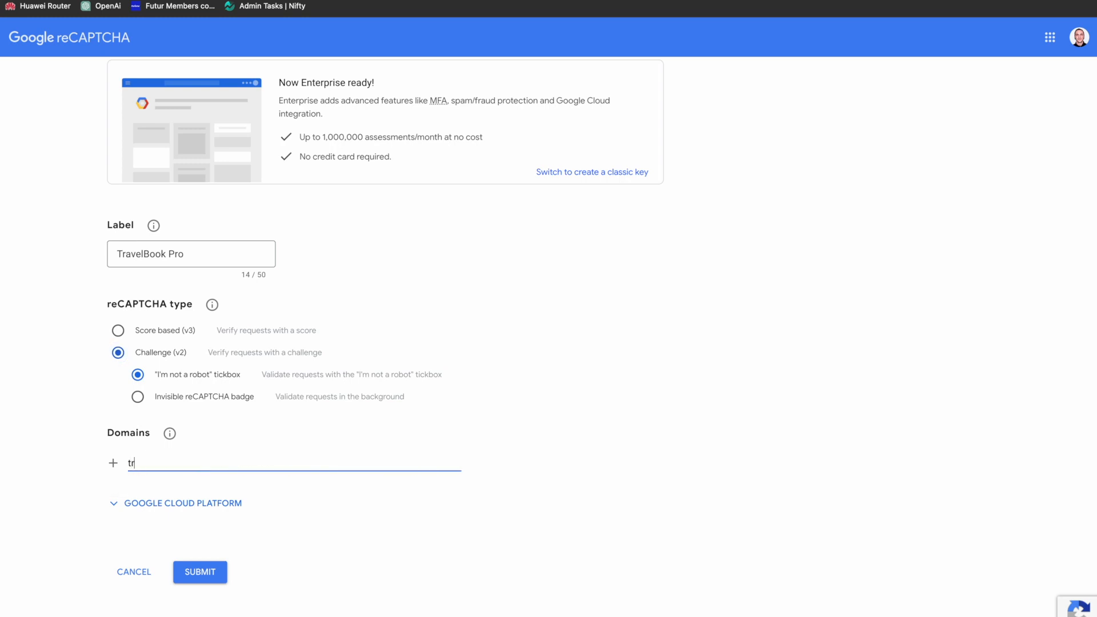
{"action": "type", "text": "kpro.webflow.io"}
{"action": "left_click", "coordinate": [200, 573]}
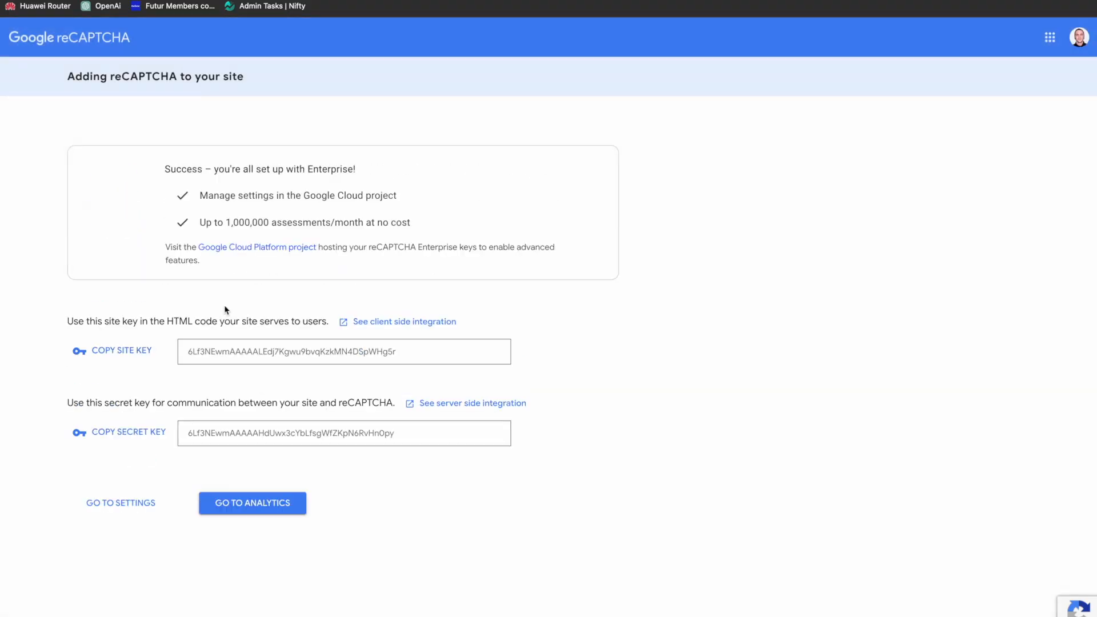
Step: Copy the generated site key from Google reCAPTCHA into the Webflow form settings' reCAPTCHA v2 site key field
{"action": "double_click", "coordinate": [238, 353]}
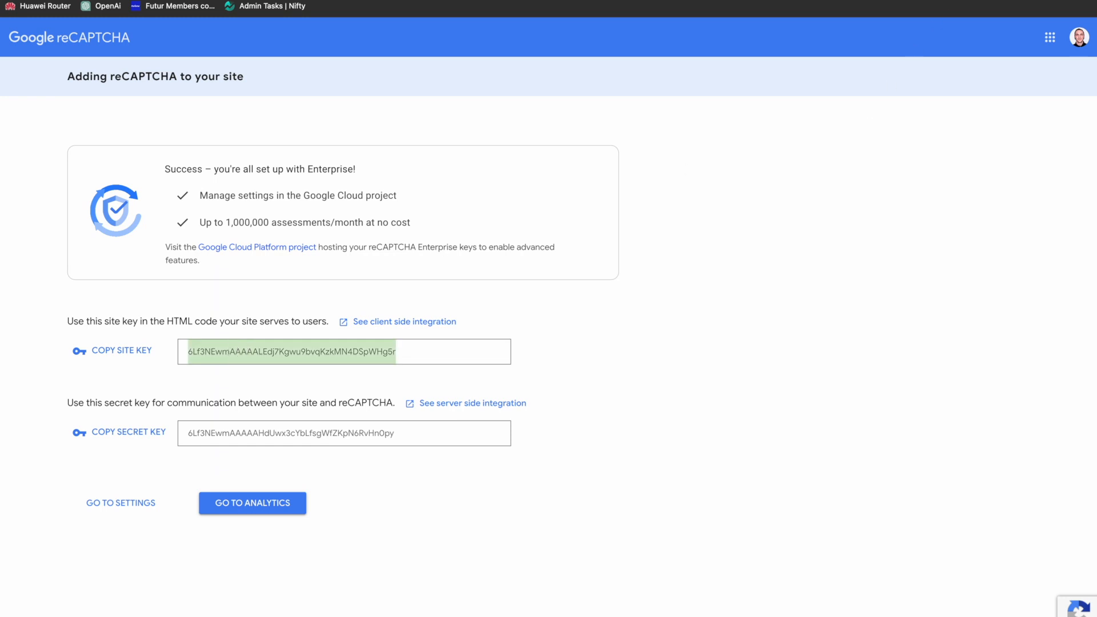
{"action": "left_click", "coordinate": [400, 0]}
{"action": "left_click", "coordinate": [383, 330]}
{"action": "key", "text": "ctrl+v"}
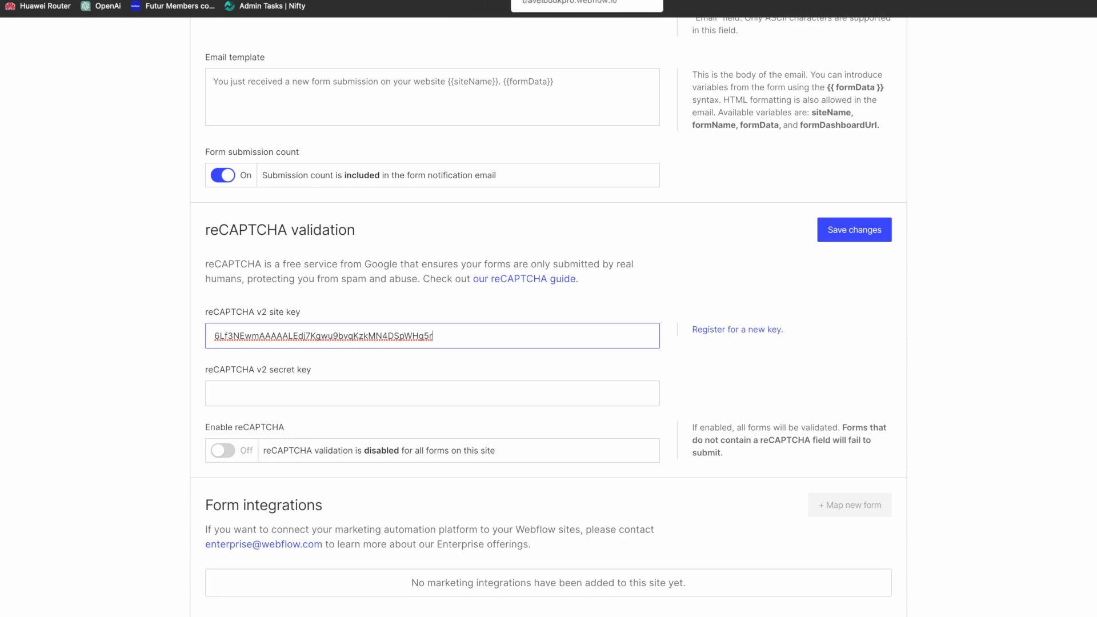
Step: Copy the generated secret key from Google reCAPTCHA into the Webflow form settings' reCAPTCHA v2 secret key field
{"action": "left_click", "coordinate": [503, 1]}
{"action": "left_click", "coordinate": [310, 434]}
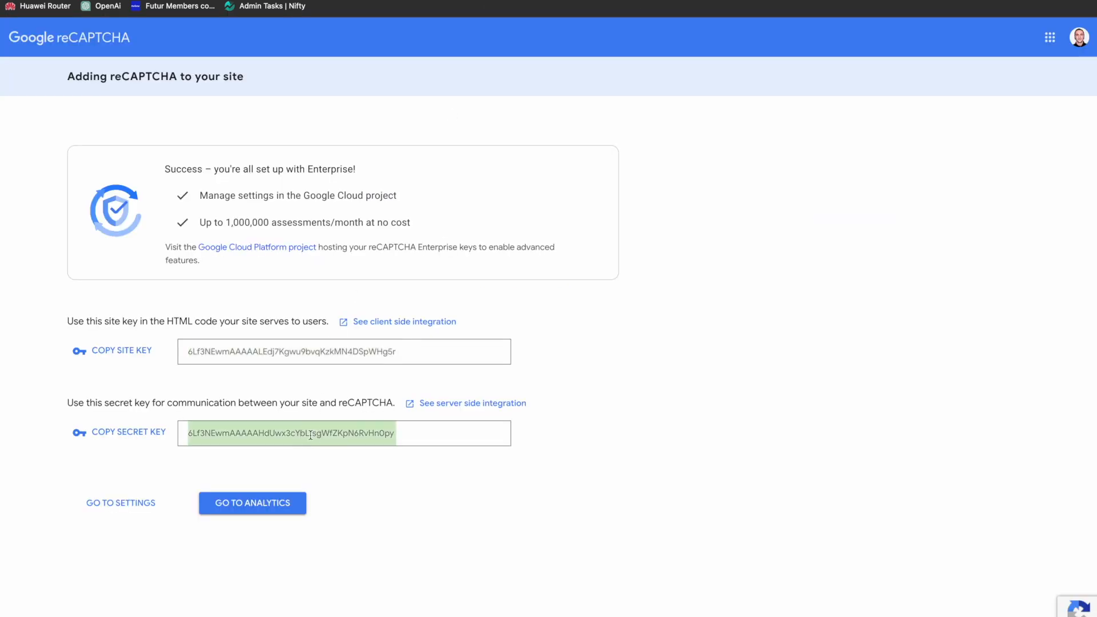
{"action": "left_click", "coordinate": [595, 1]}
{"action": "left_click", "coordinate": [361, 397]}
{"action": "key", "text": "super+v"}
Step: Enable and save reCAPTCHA validation for all forms on the site, and reopen the site in the Designer
{"action": "left_click", "coordinate": [225, 451]}
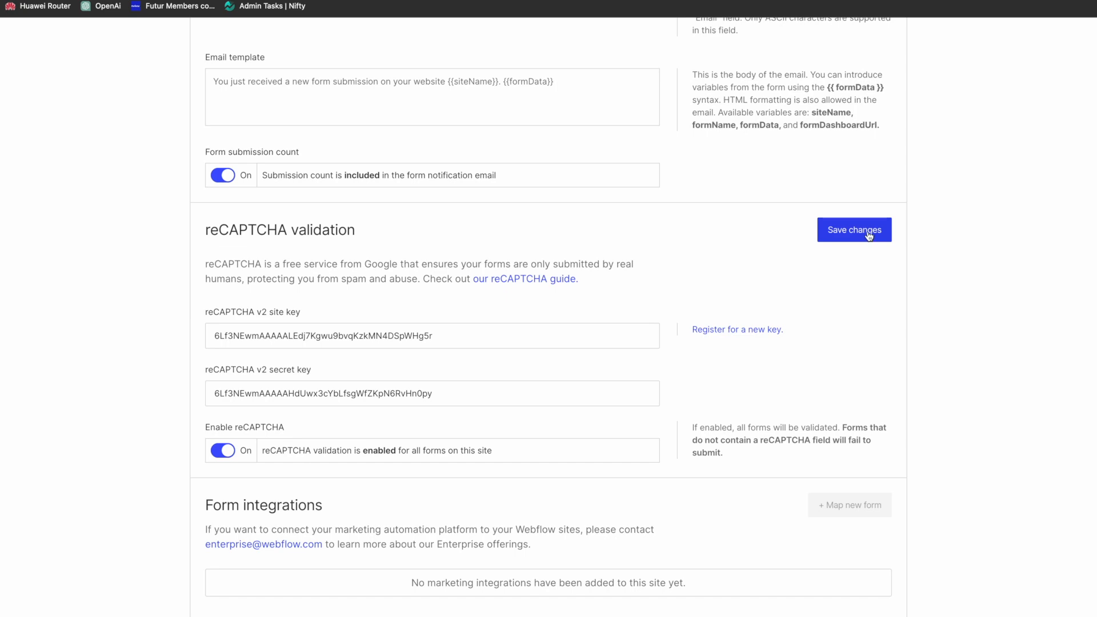
{"action": "scroll", "coordinate": [974, 200], "scroll_direction": "up", "scroll_amount": 15}
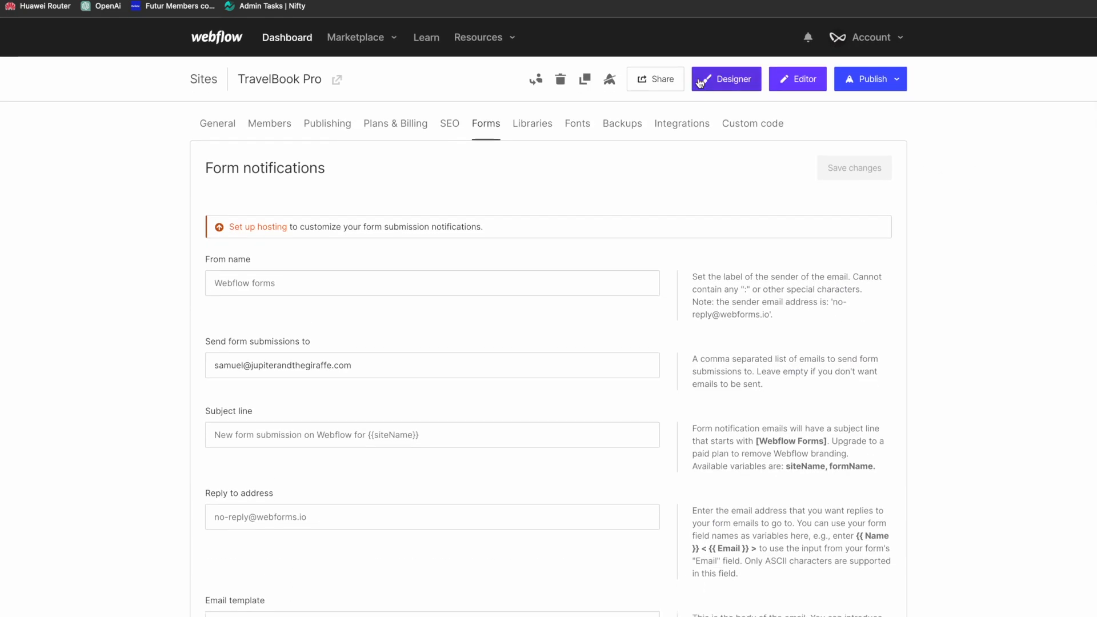
{"action": "left_click", "coordinate": [712, 88]}
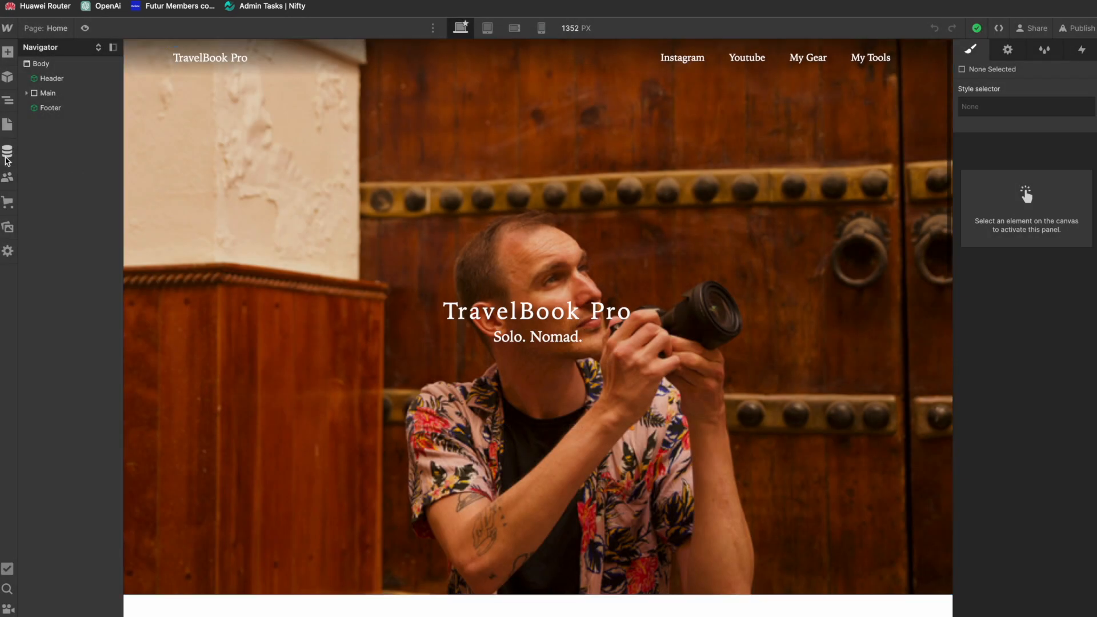
Step: Open the Contact page, add a reCAPTCHA element to the contact form and place it directly above the Submit button
{"action": "left_click", "coordinate": [8, 131]}
{"action": "left_click", "coordinate": [58, 147]}
{"action": "scroll", "coordinate": [375, 343], "scroll_direction": "down", "scroll_amount": 8}
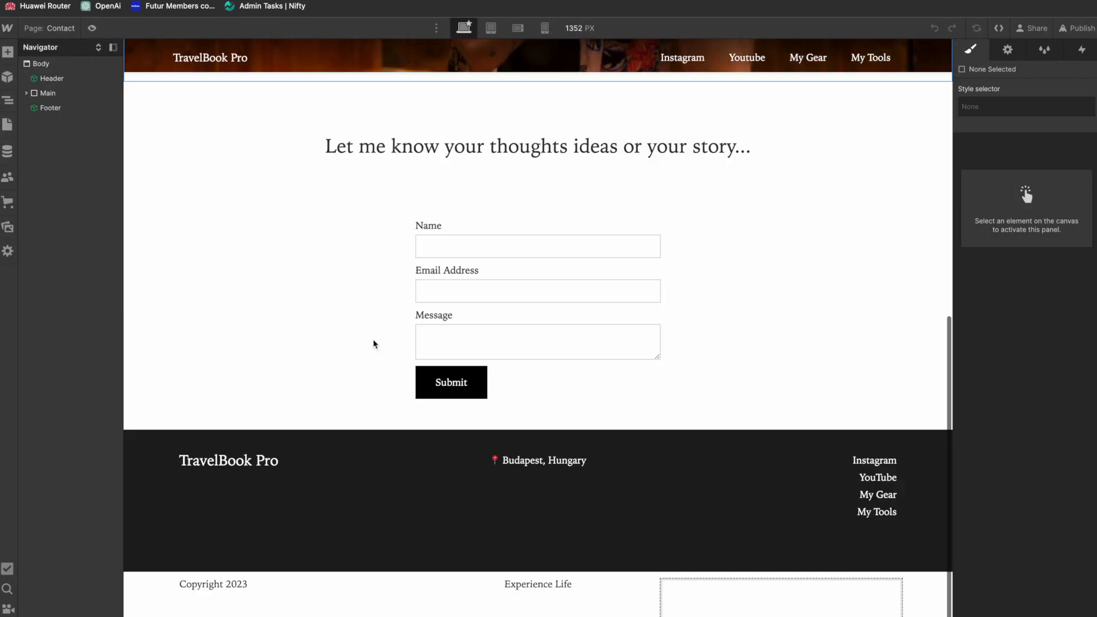
{"action": "left_click", "coordinate": [560, 366]}
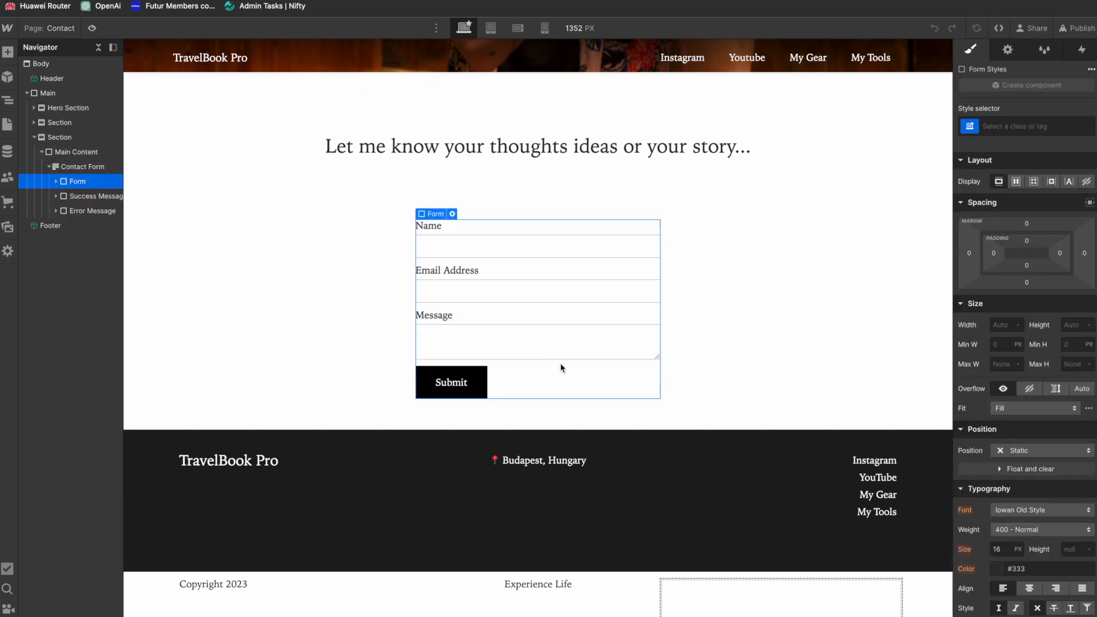
{"action": "key", "text": "ctrl+k"}
{"action": "type", "text": "re"}
{"action": "key", "text": "Return"}
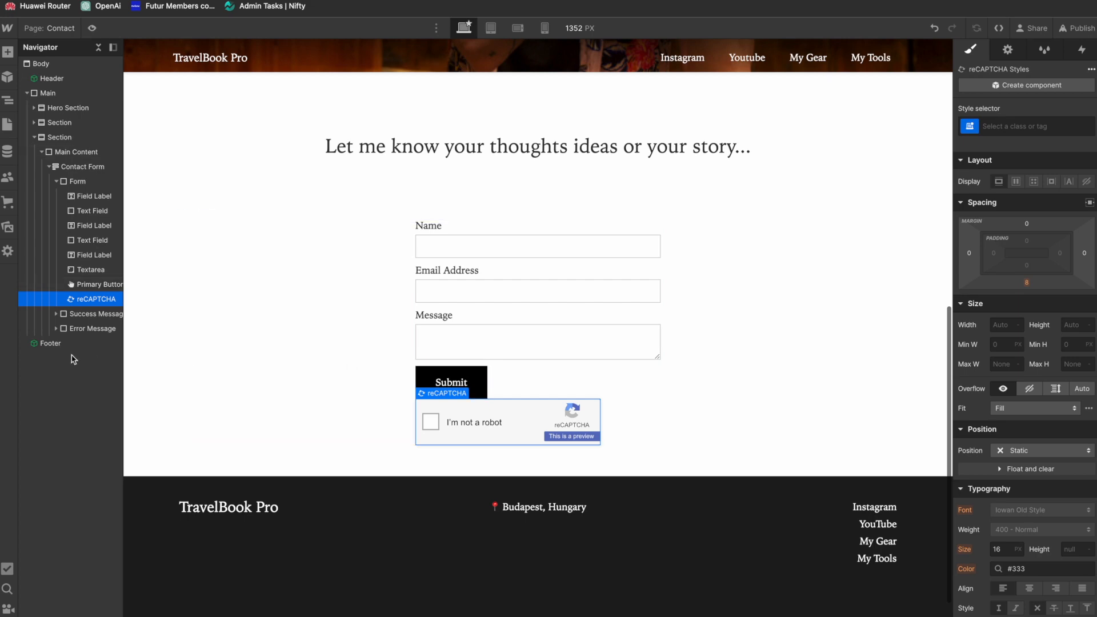
{"action": "left_click_drag", "start_coordinate": [88, 299], "coordinate": [80, 282]}
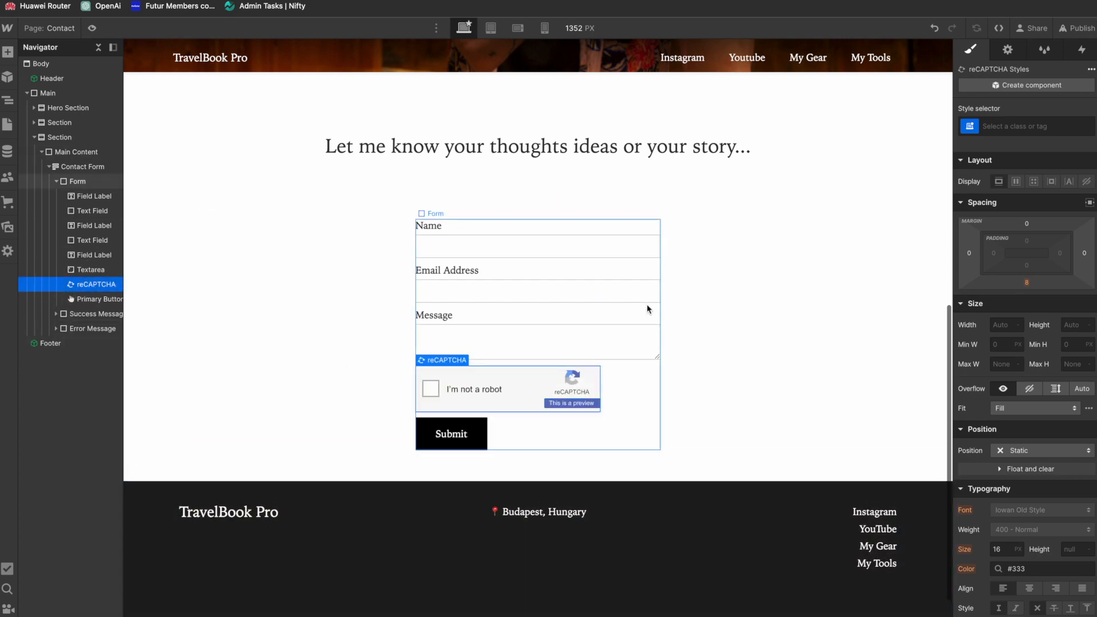
Step: Publish the site to the staging domain travelbookpro.webflow.io and dismiss the publishing options
{"action": "scroll", "coordinate": [771, 367], "scroll_direction": "down", "scroll_amount": 2}
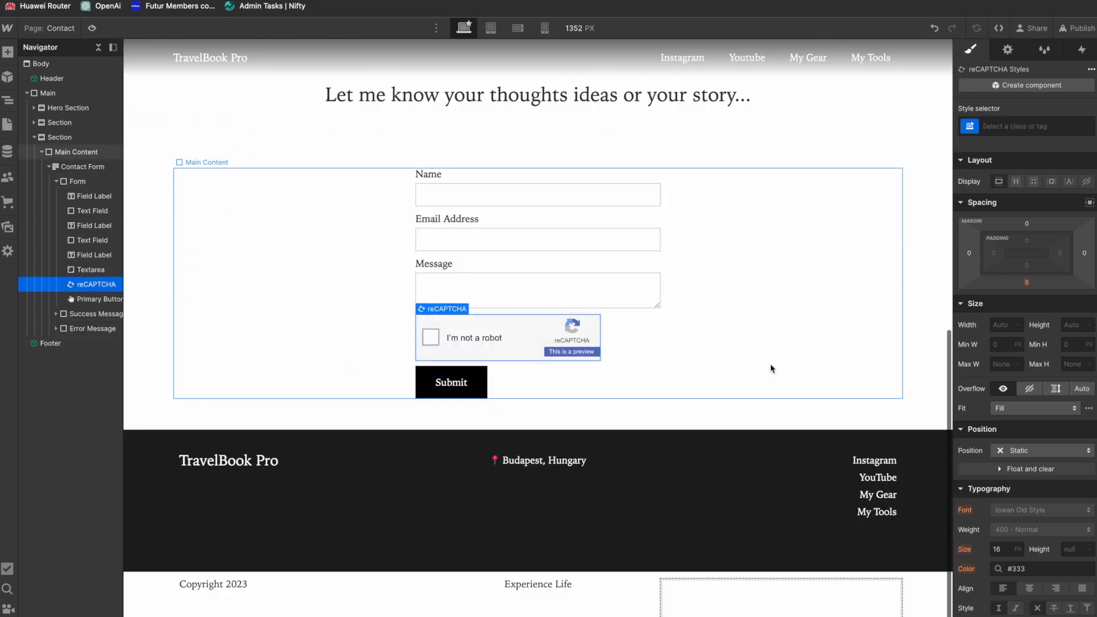
{"action": "scroll", "coordinate": [771, 367], "scroll_direction": "up", "scroll_amount": 10}
{"action": "left_click", "coordinate": [1077, 29]}
{"action": "left_click", "coordinate": [998, 216]}
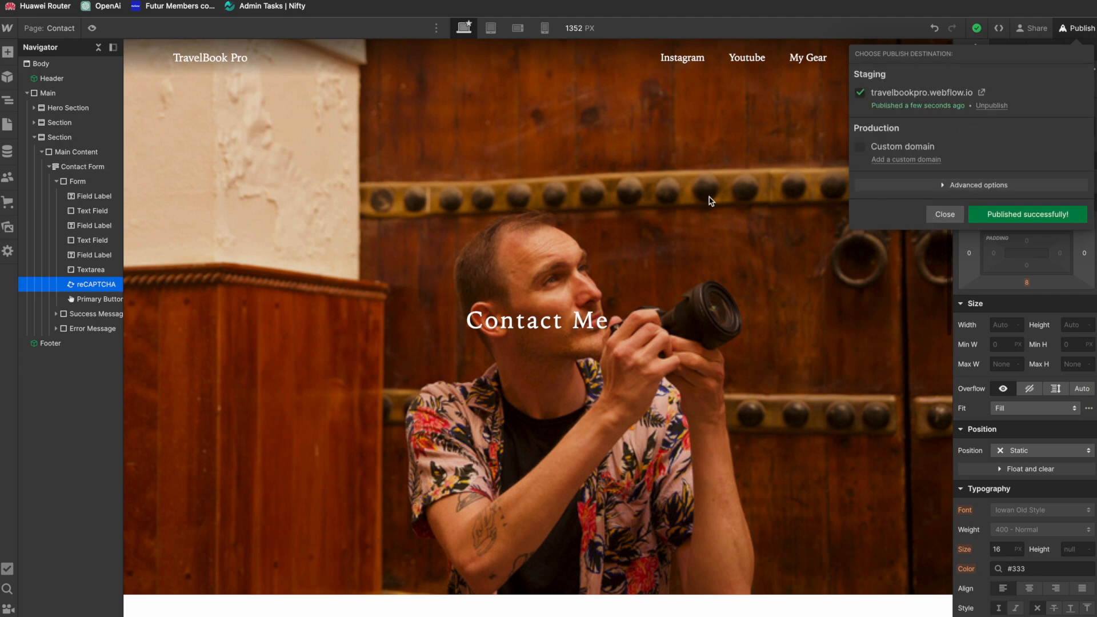
{"action": "left_click", "coordinate": [943, 214]}
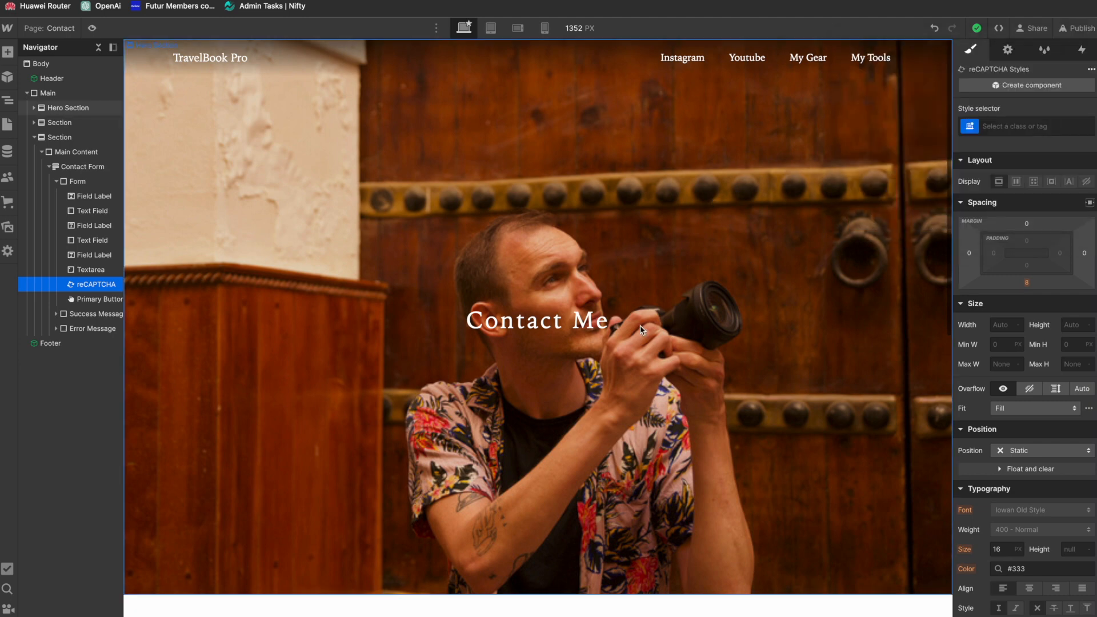
Step: Switch off publishing of the YouTube Feeds Template collection page and leave its settings
{"action": "scroll", "coordinate": [641, 330], "scroll_direction": "down", "scroll_amount": 10}
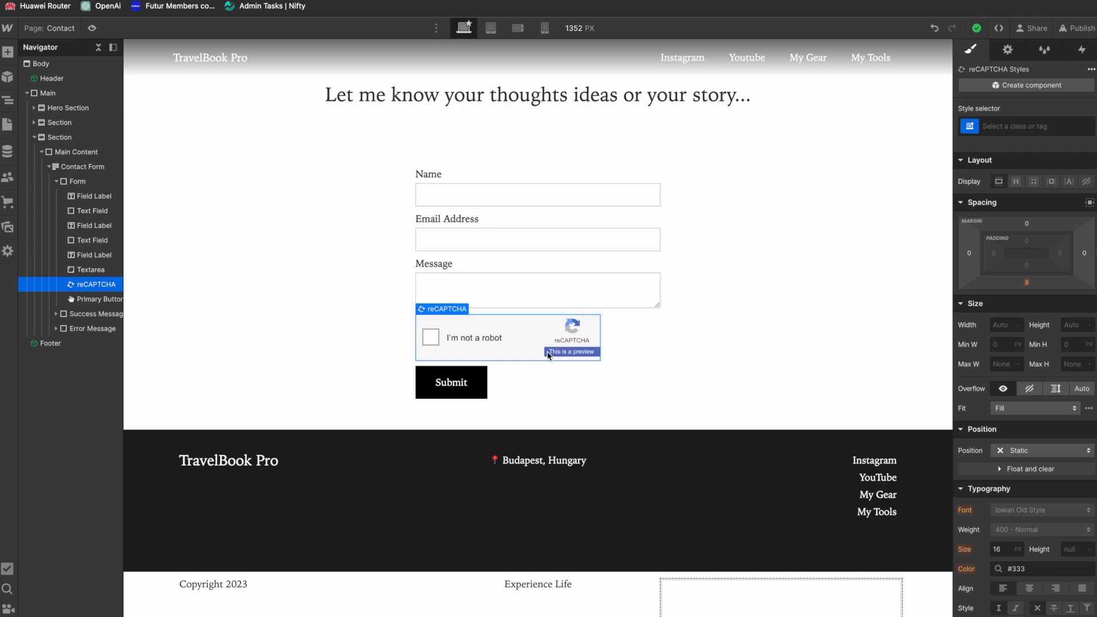
{"action": "scroll", "coordinate": [548, 355], "scroll_direction": "up", "scroll_amount": 10}
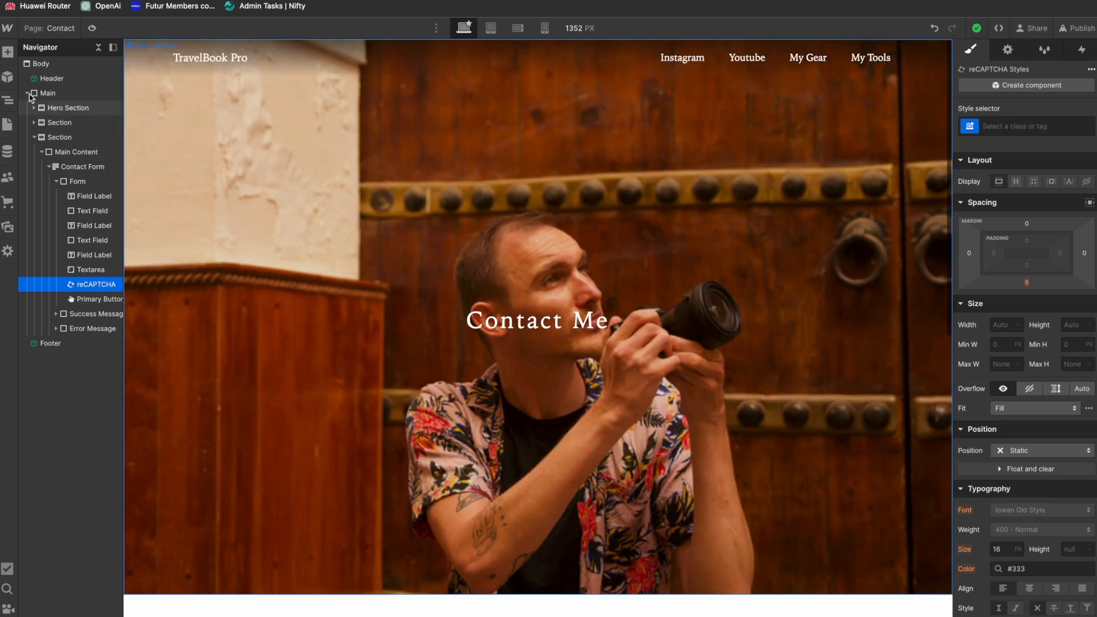
{"action": "left_click", "coordinate": [8, 124]}
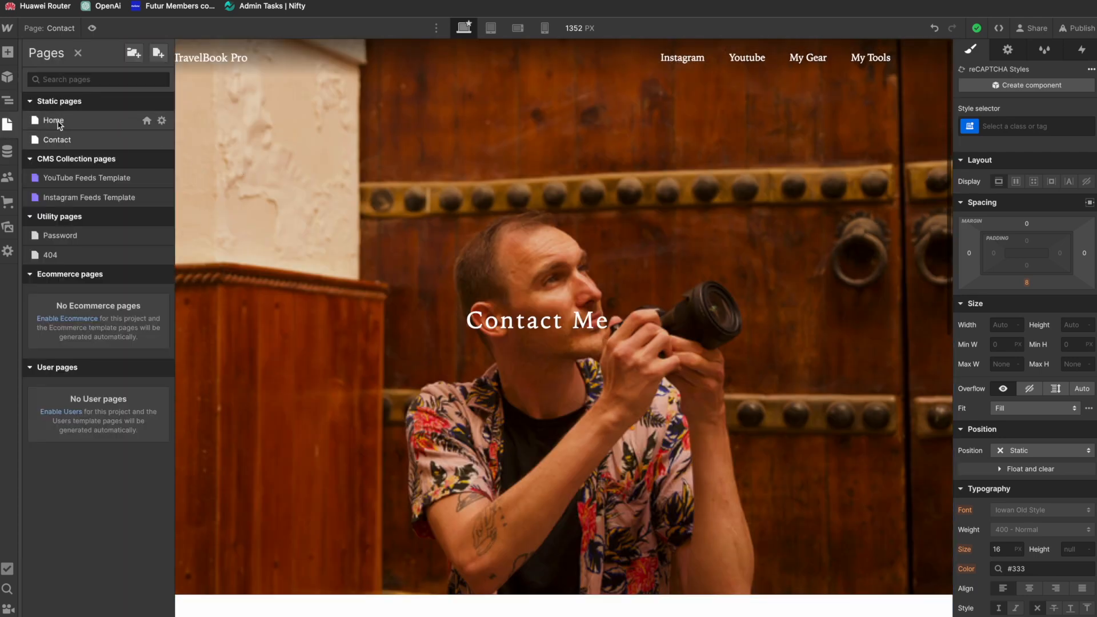
{"action": "left_click", "coordinate": [162, 178]}
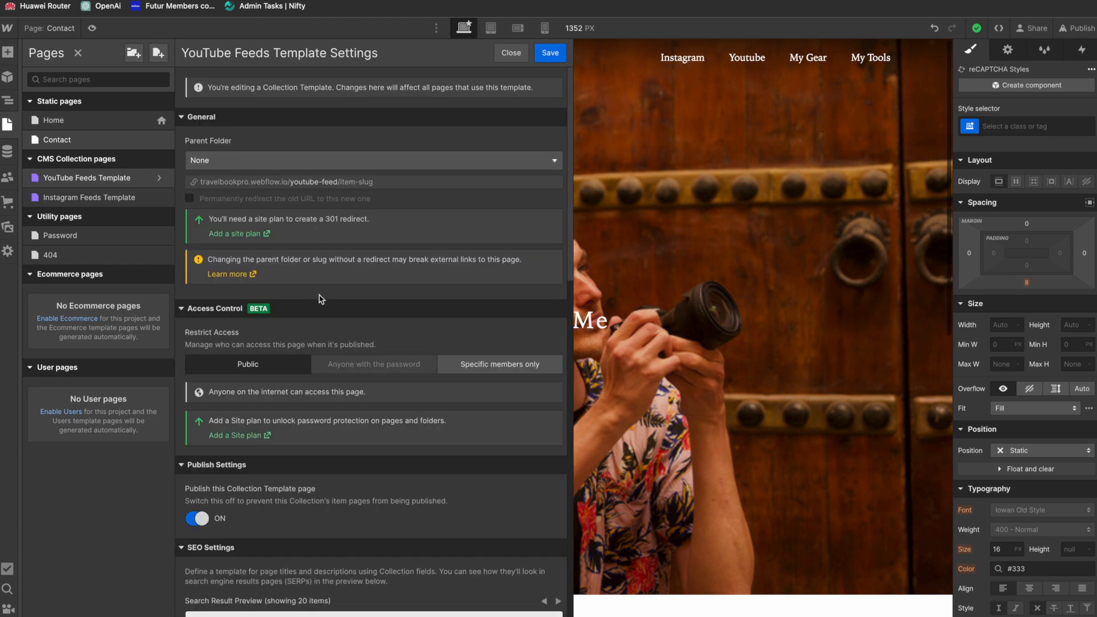
{"action": "scroll", "coordinate": [347, 430], "scroll_direction": "down", "scroll_amount": 2}
{"action": "scroll", "coordinate": [347, 430], "scroll_direction": "up", "scroll_amount": 2}
{"action": "left_click", "coordinate": [200, 519]}
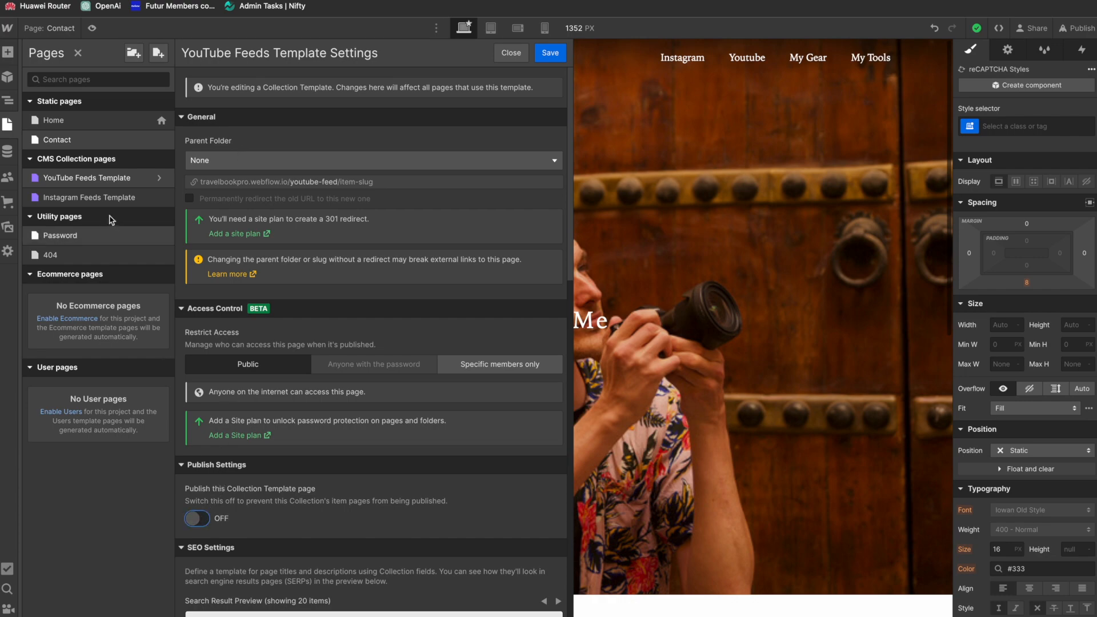
{"action": "left_click", "coordinate": [161, 197]}
{"action": "left_click", "coordinate": [670, 371]}
Step: Switch off publishing of the Instagram Feeds Template collection page and save its settings
{"action": "left_click", "coordinate": [159, 198]}
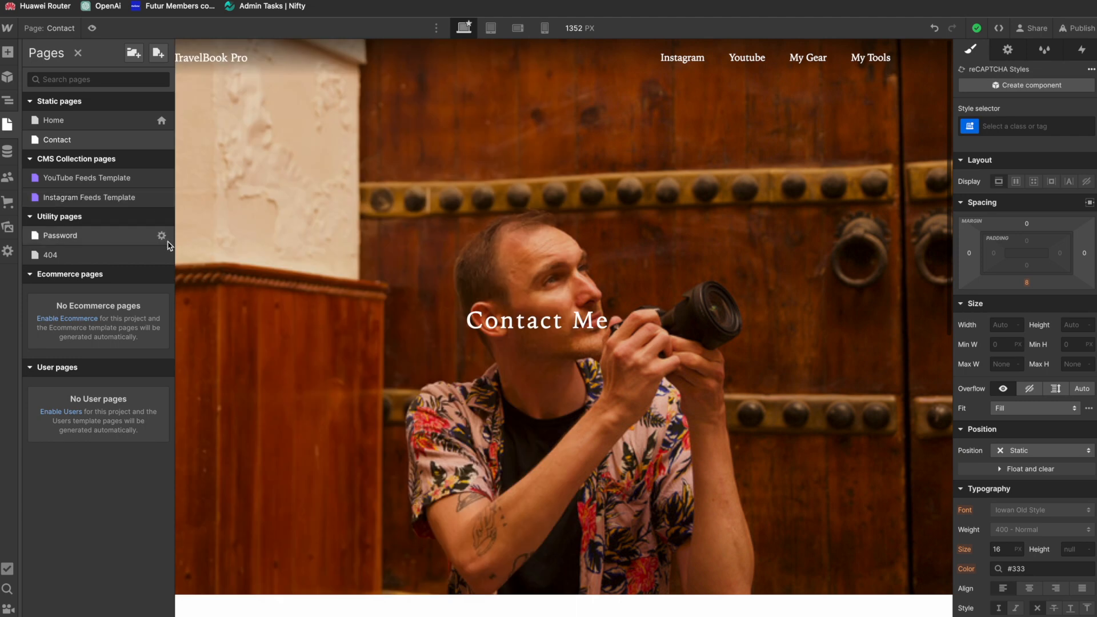
{"action": "left_click", "coordinate": [159, 198]}
{"action": "left_click", "coordinate": [199, 519]}
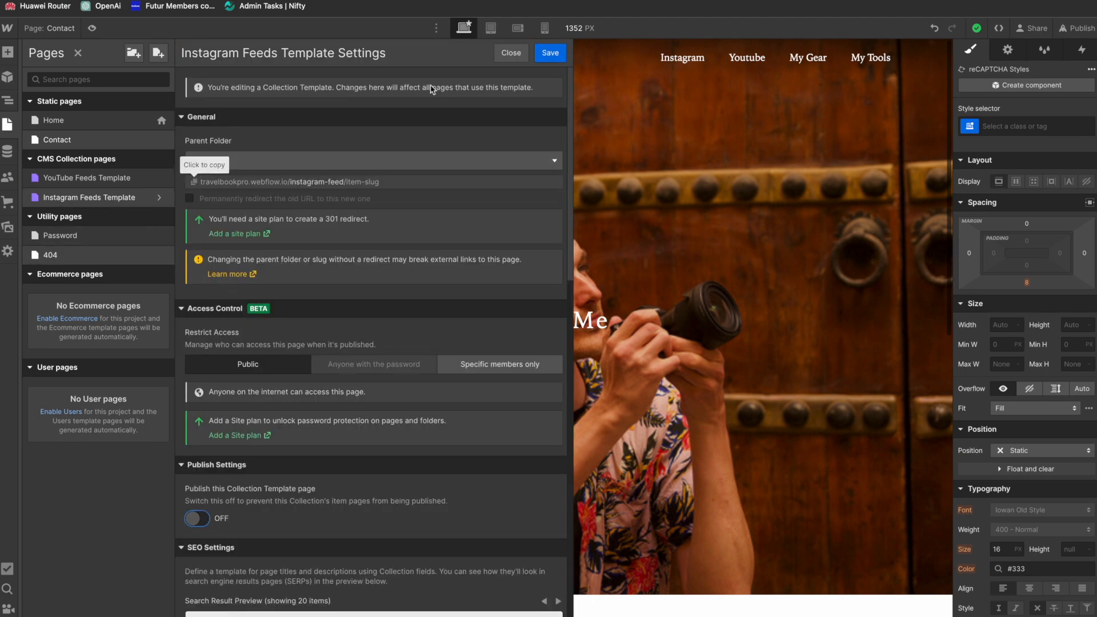
{"action": "left_click", "coordinate": [550, 52]}
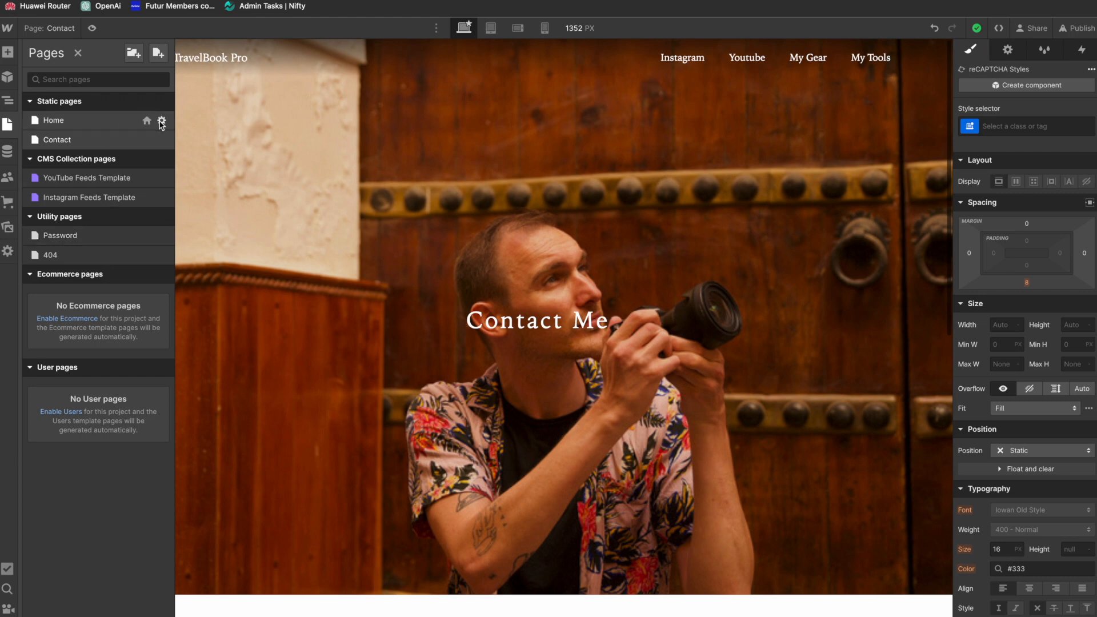
Step: Set the Home page's SEO title tag to "TravelBook Pro | Solo. Nomad" and save the page settings
{"action": "left_click", "coordinate": [162, 121]}
{"action": "scroll", "coordinate": [416, 318], "scroll_direction": "down", "scroll_amount": 2}
{"action": "left_click", "coordinate": [337, 372]}
{"action": "type", "text": "TravelBook P"}
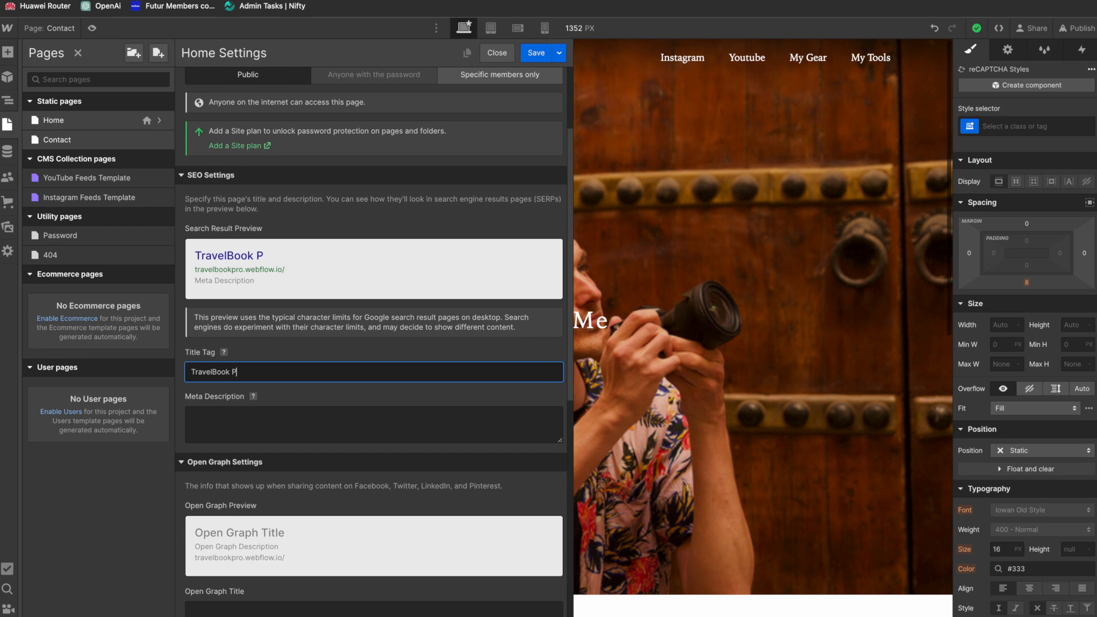
{"action": "type", "text": "ro | Solo. Nomad"}
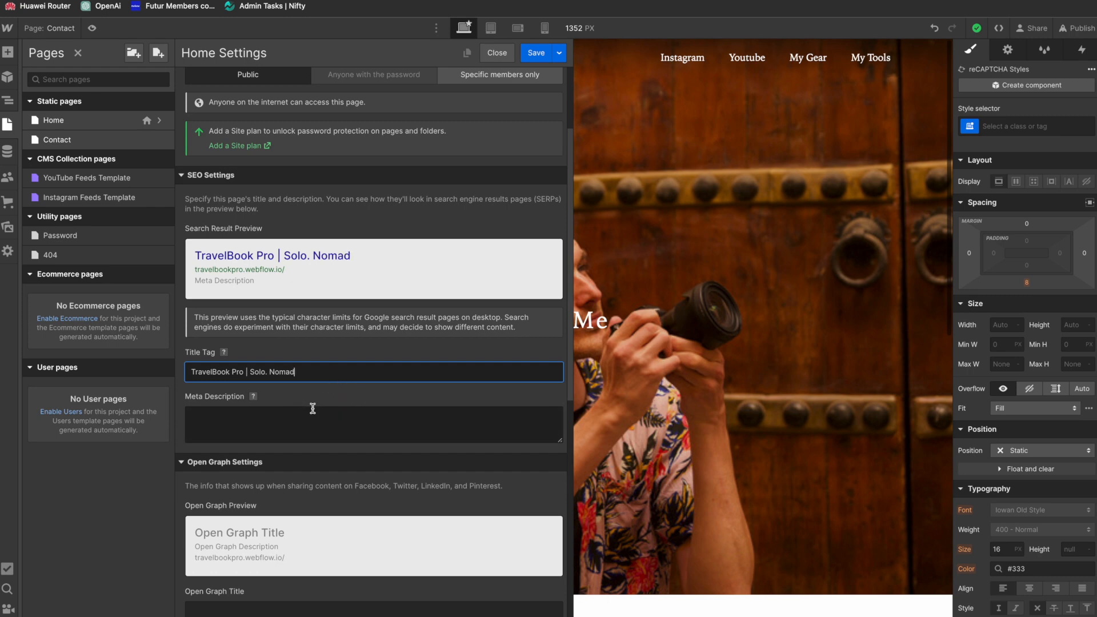
{"action": "scroll", "coordinate": [307, 412], "scroll_direction": "down", "scroll_amount": 8}
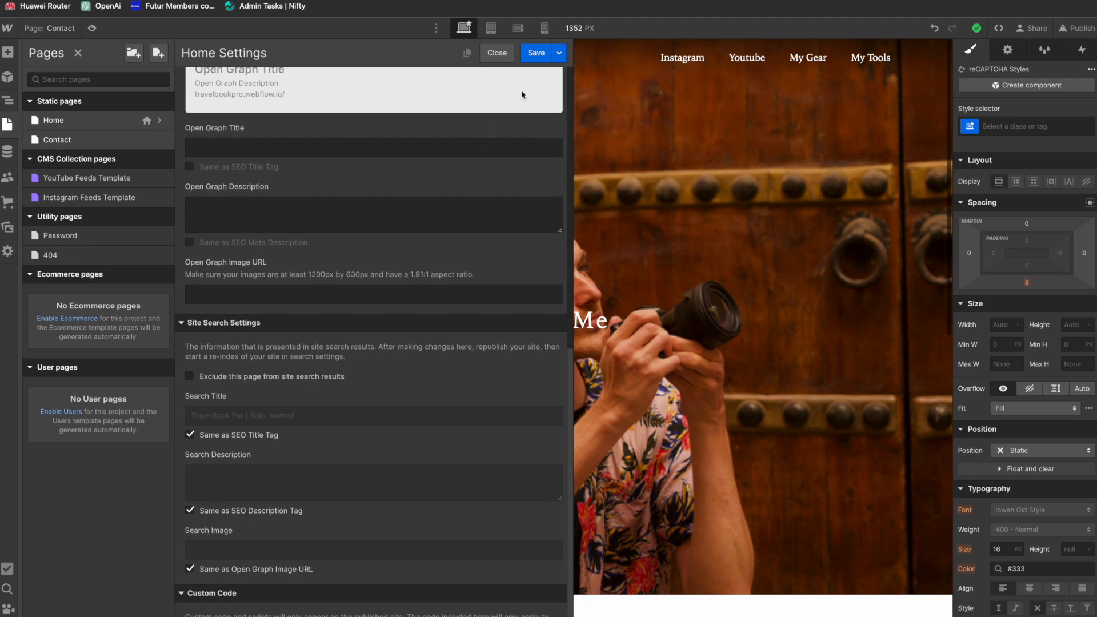
{"action": "scroll", "coordinate": [522, 91], "scroll_direction": "up", "scroll_amount": 8}
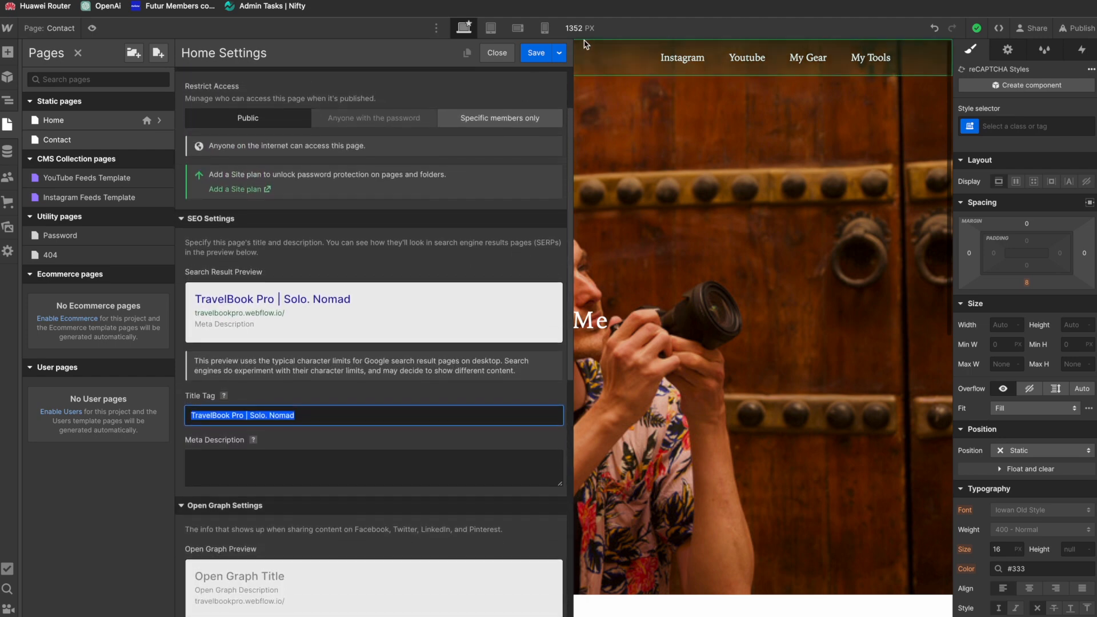
{"action": "left_click", "coordinate": [536, 56]}
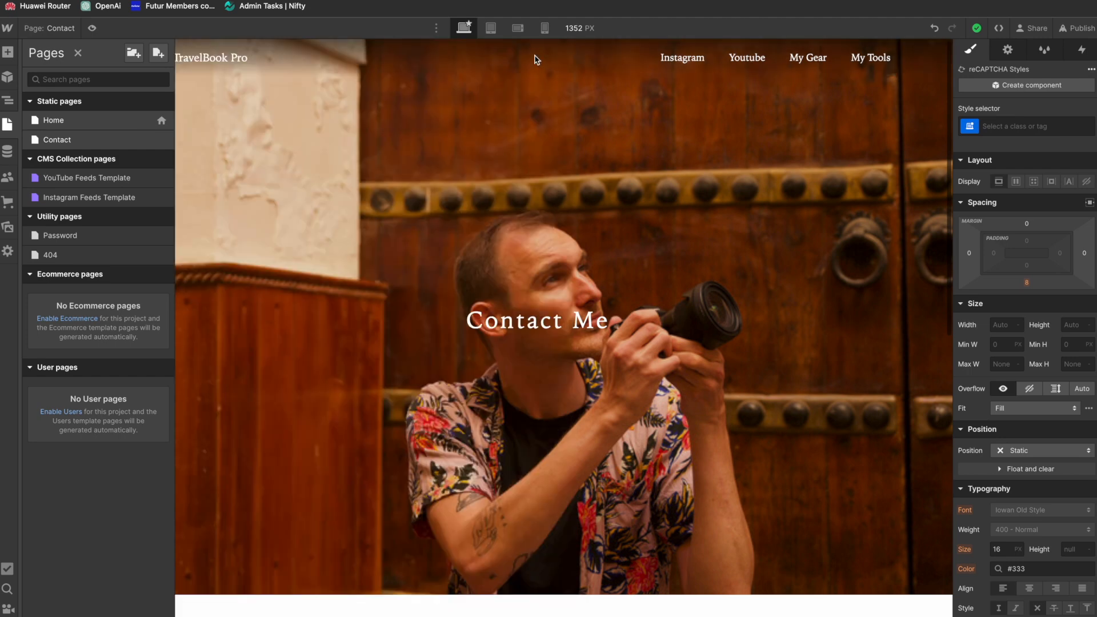